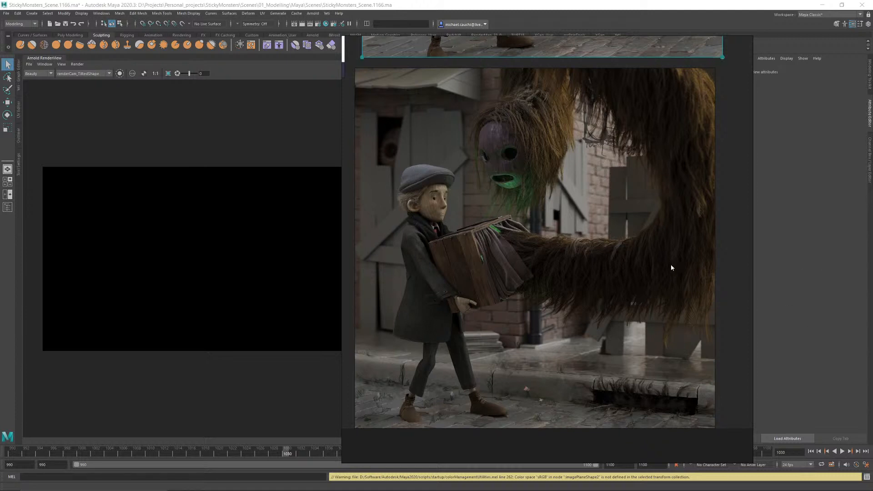
# Step: Examine the lower reference render, checking the boy's feet, the pavement with its drain, and the monster's face and fur
pyautogui.moveTo(559, 273); pyautogui.dragTo(567, 274, button='middle')
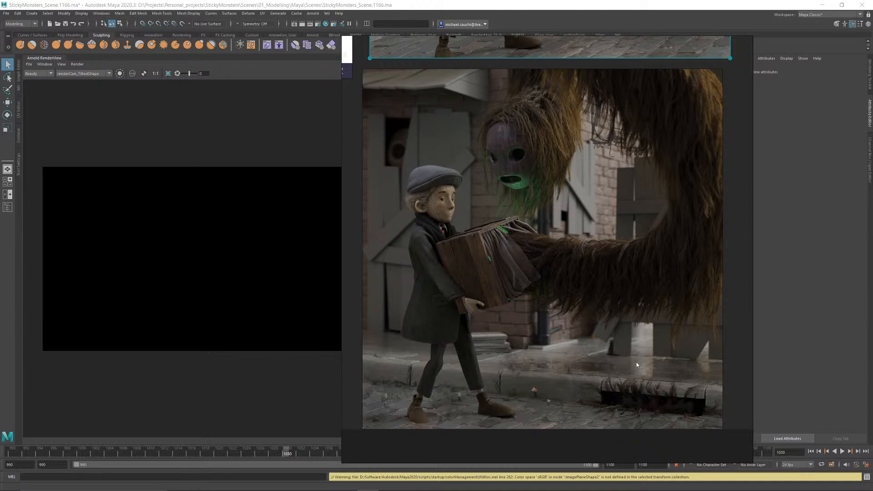
pyautogui.scroll(3, 636, 365)
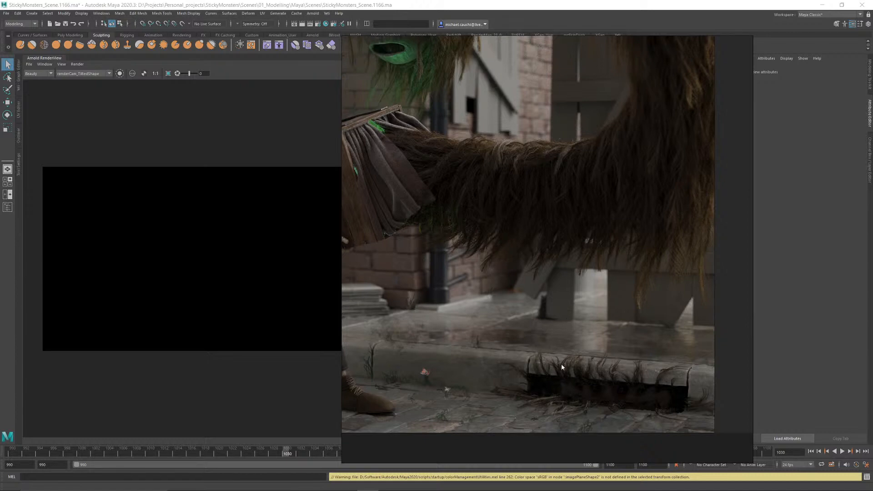
pyautogui.moveTo(497, 317); pyautogui.dragTo(632, 299)
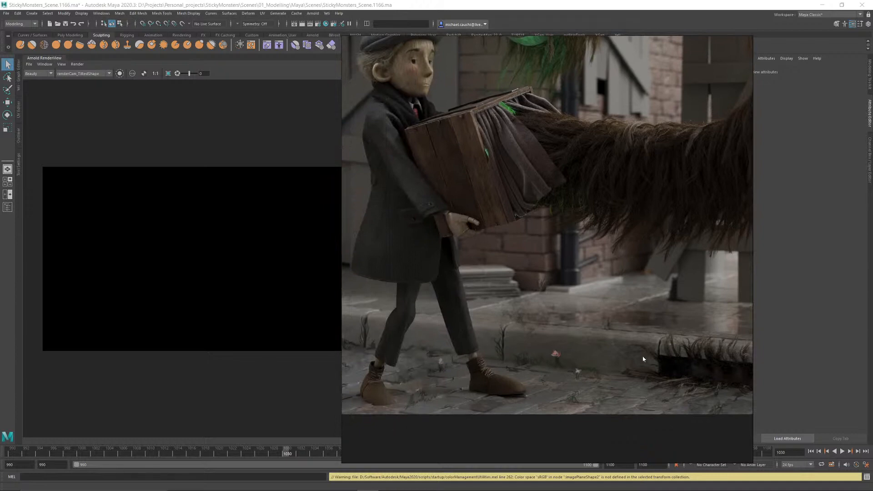
pyautogui.moveTo(411, 395); pyautogui.dragTo(533, 391)
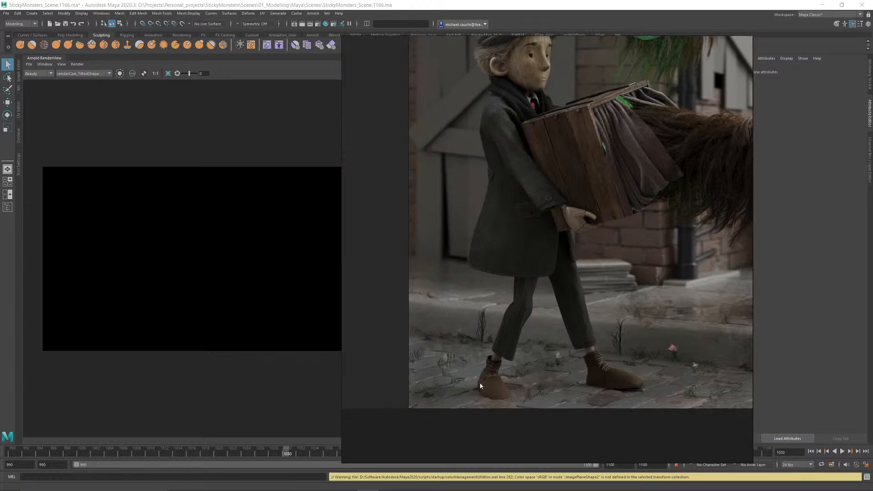
pyautogui.moveTo(574, 348); pyautogui.dragTo(445, 356)
pyautogui.scroll(-2, 579, 313)
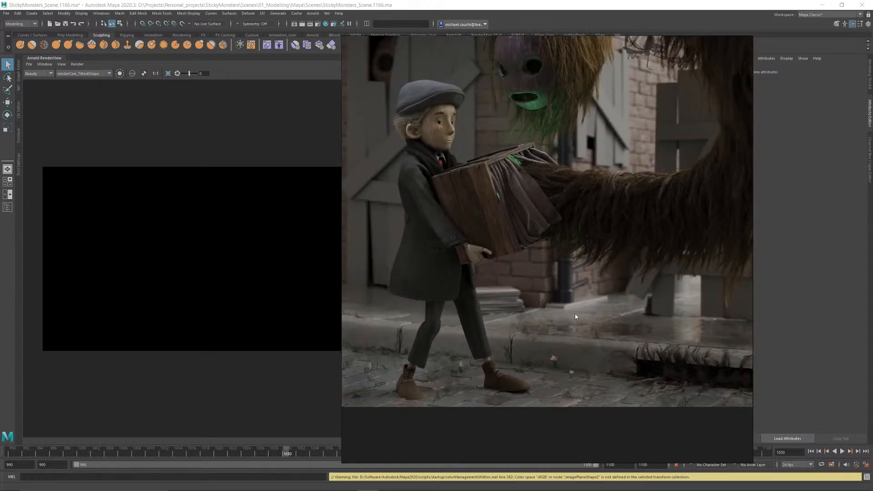
pyautogui.scroll(-1, 599, 311)
pyautogui.scroll(4, 607, 219)
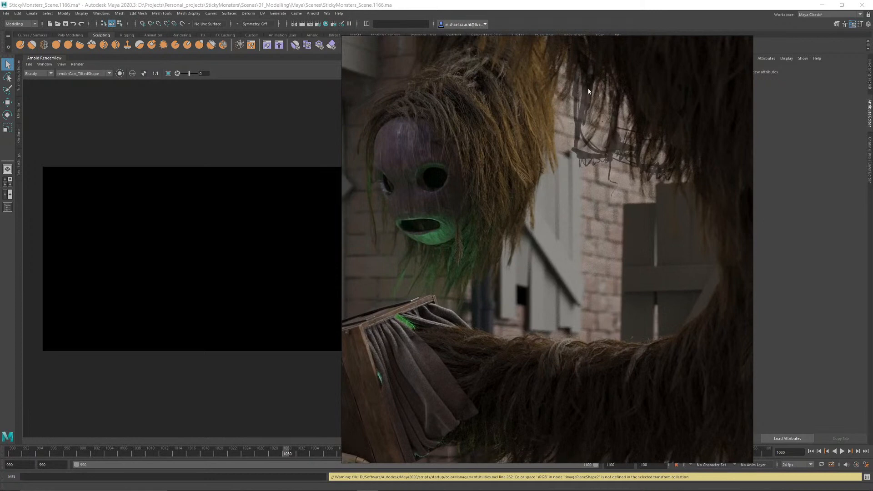
pyautogui.scroll(-3, 582, 223)
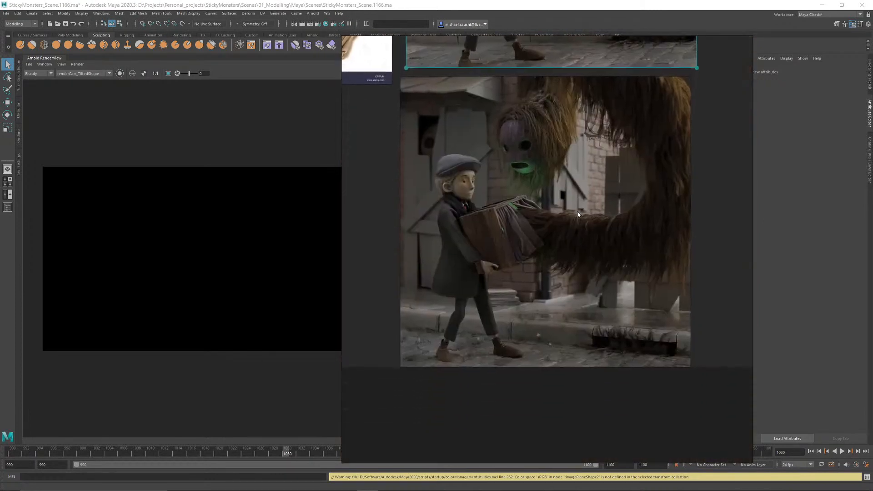
pyautogui.scroll(1, 565, 246)
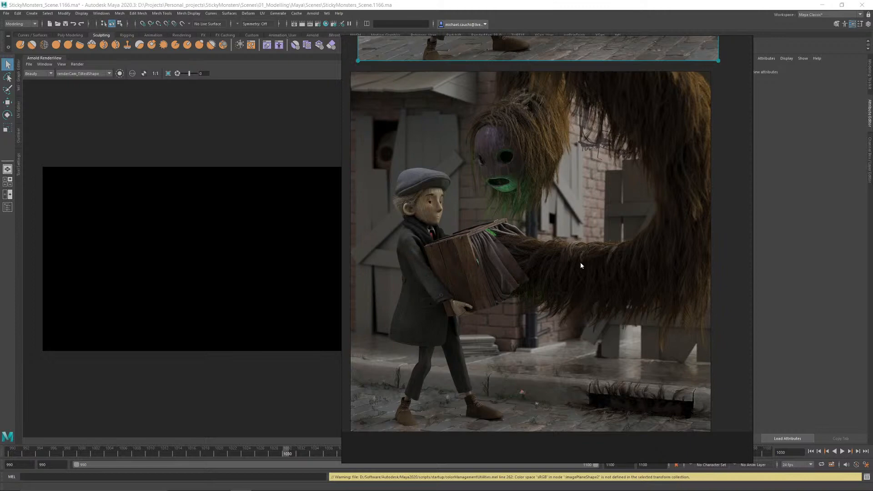
pyautogui.moveTo(494, 272); pyautogui.dragTo(507, 270, button='middle')
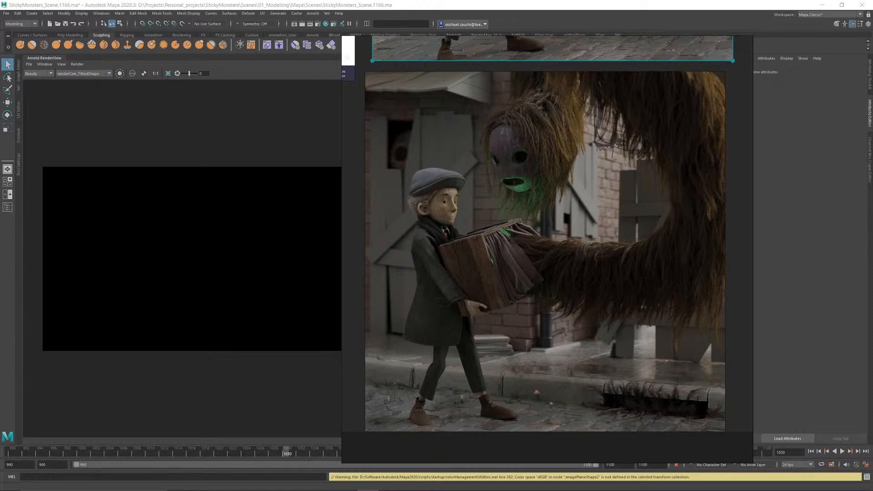
# Step: Examine the upper reference render, comparing the rim-lit fur, the hanging fabric on the brick wall and the foreground paving
pyautogui.scroll(5, 580, 271)
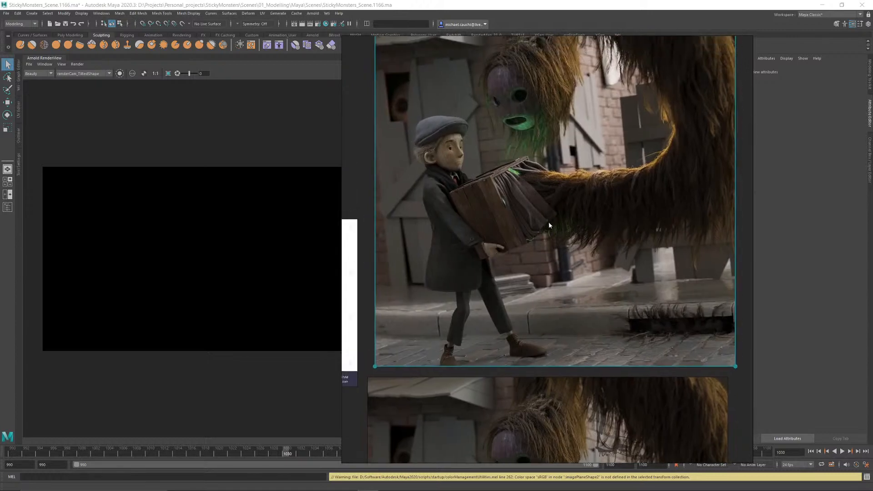
pyautogui.scroll(4, 564, 258)
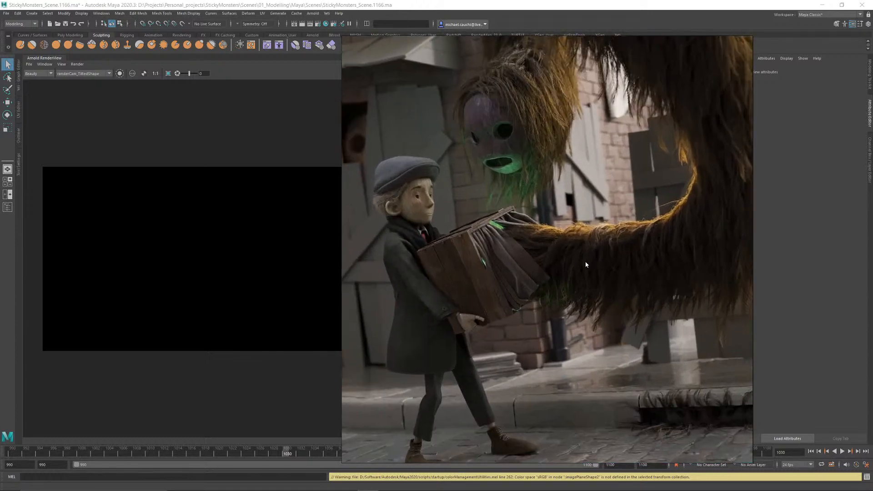
pyautogui.scroll(-2, 589, 259)
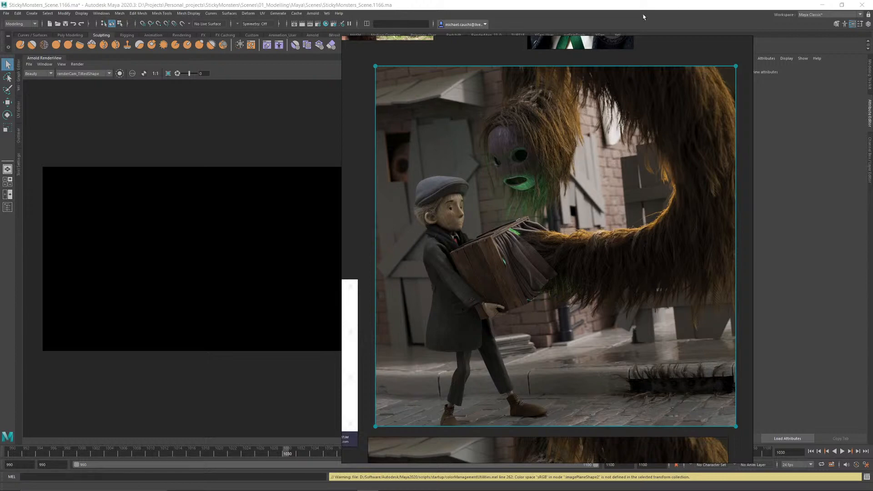
pyautogui.scroll(4, 618, 130)
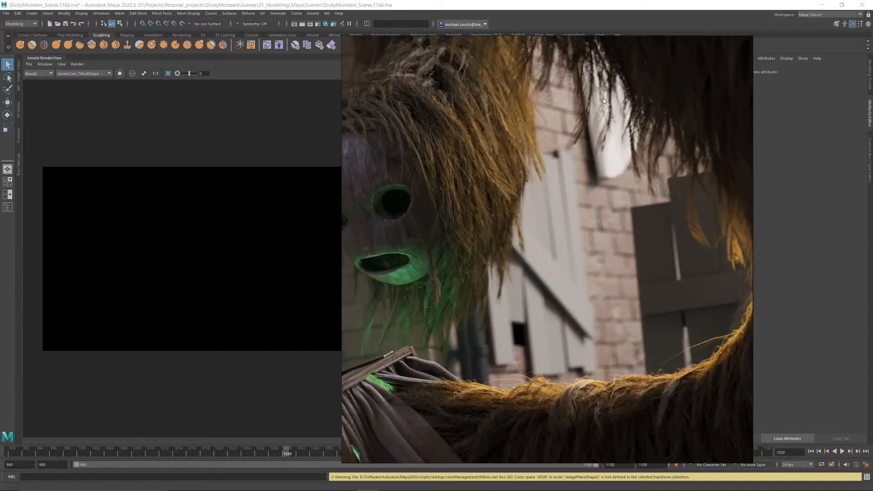
pyautogui.scroll(2, 603, 98)
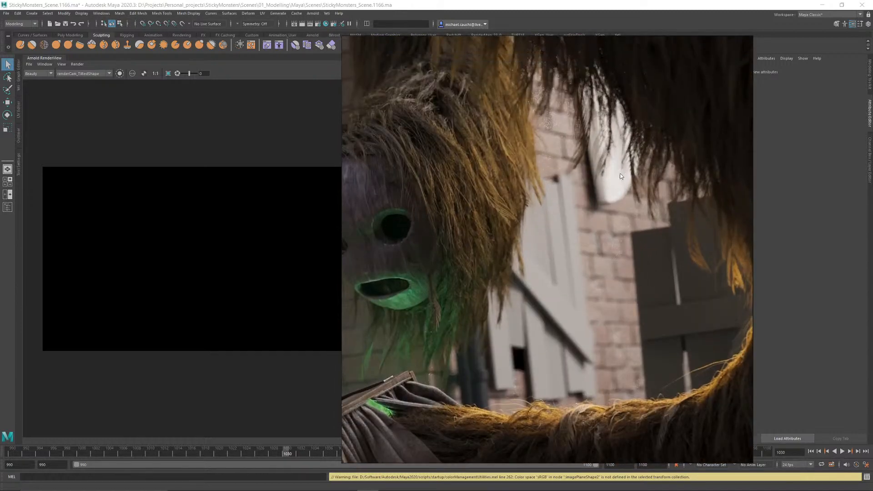
pyautogui.scroll(-4, 621, 213)
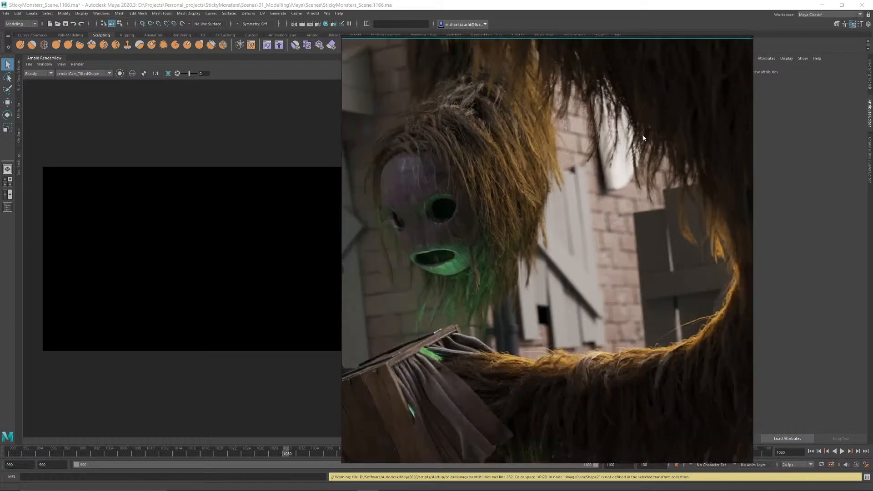
pyautogui.scroll(2, 594, 133)
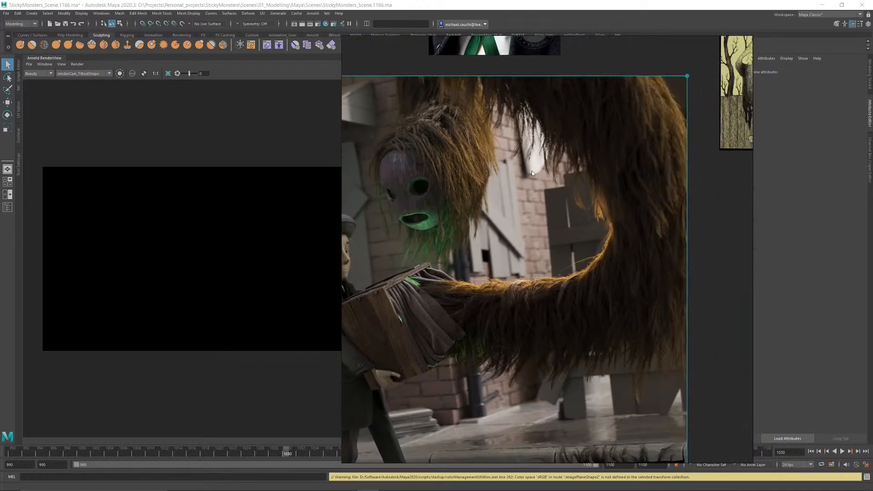
pyautogui.moveTo(523, 143); pyautogui.dragTo(556, 141, button='middle')
pyautogui.scroll(-2, 553, 203)
pyautogui.moveTo(534, 325); pyautogui.dragTo(552, 268, button='middle')
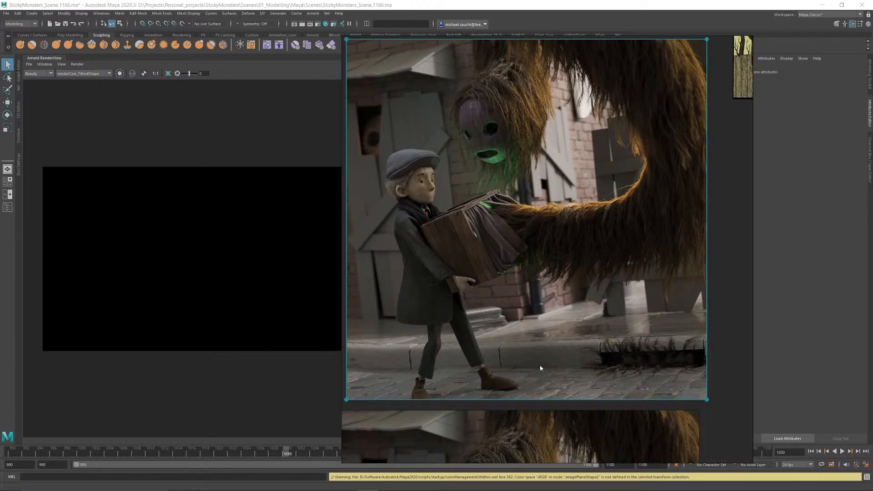
pyautogui.moveTo(540, 368); pyautogui.dragTo(544, 178, button='middle')
pyautogui.moveTo(549, 144); pyautogui.dragTo(519, 335, button='middle')
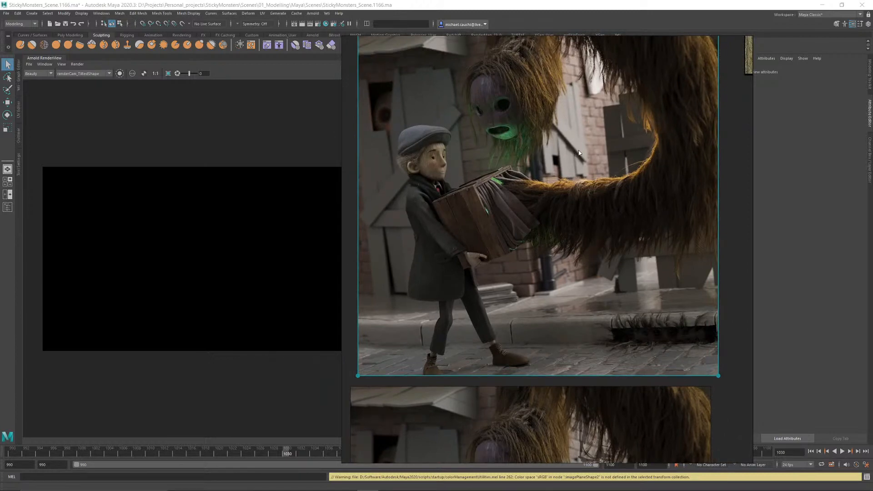
pyautogui.moveTo(552, 108); pyautogui.dragTo(540, 154, button='middle')
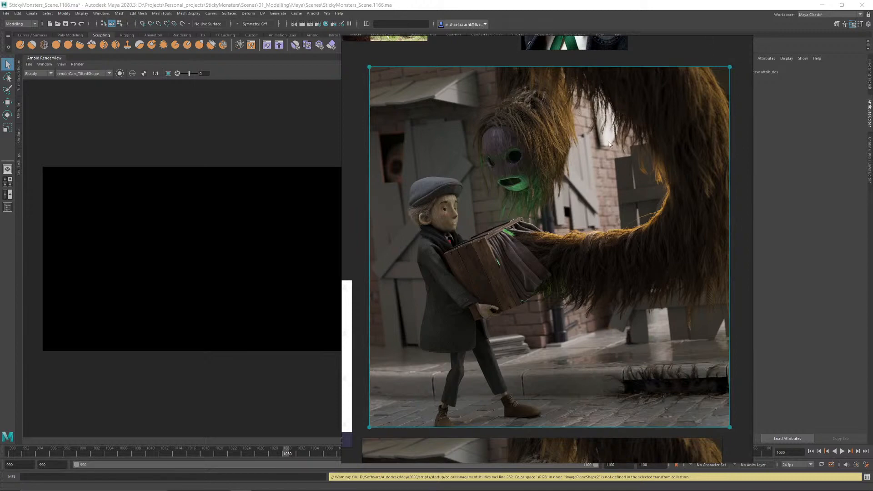
# Step: Move the reference board out of the way, enlarge the scene viewport and look through the persp camera
pyautogui.moveTo(609, 142); pyautogui.dragTo(872, 146, button='right')
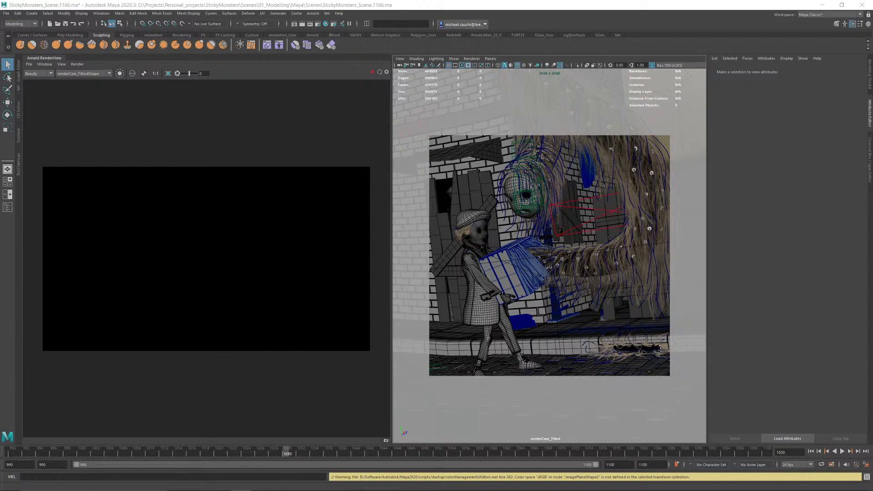
pyautogui.click(39, 59)
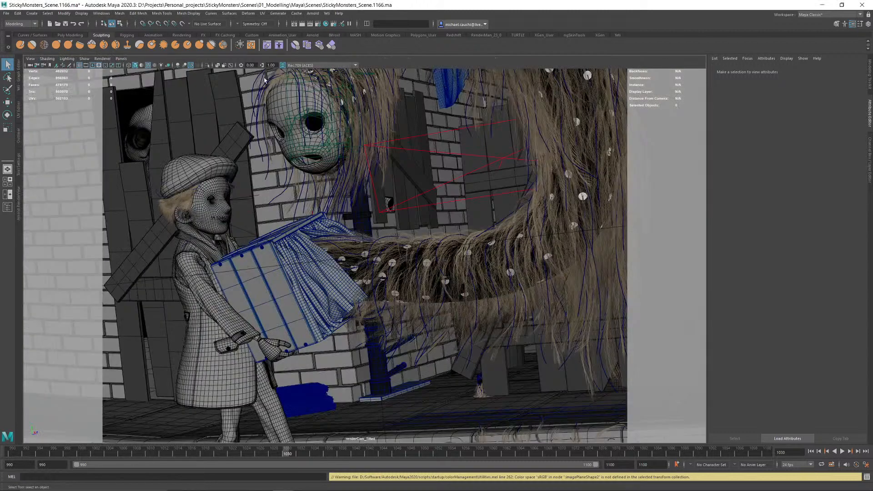
pyautogui.click(121, 59)
pyautogui.moveTo(150, 65)
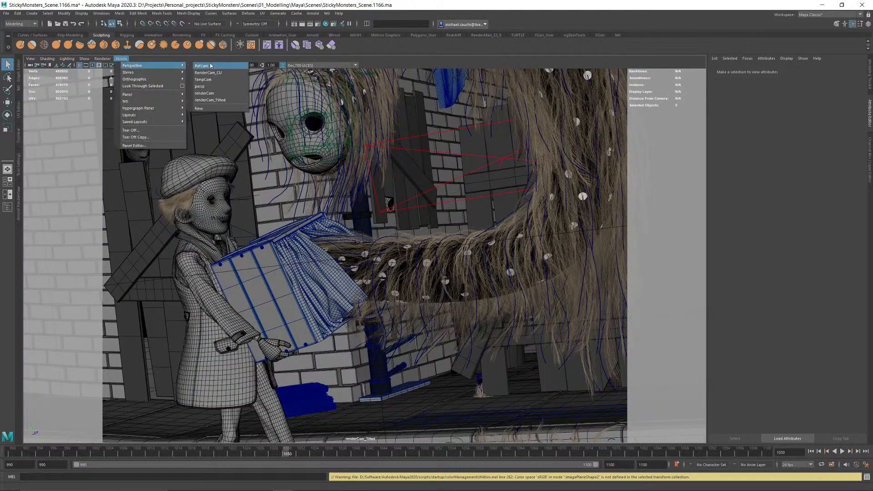
pyautogui.click(202, 90)
# Step: Select the blue fabric hanging on the brick house wall and isolate it in the viewport
pyautogui.keyDown('alt'); pyautogui.moveTo(221, 83); pyautogui.dragTo(372, 194); pyautogui.keyUp('alt')
pyautogui.click(550, 205)
pyautogui.keyDown('alt'); pyautogui.moveTo(550, 205); pyautogui.dragTo(700, 382, button='right'); pyautogui.keyUp('alt')
pyautogui.keyDown('alt'); pyautogui.moveTo(397, 183); pyautogui.dragTo(452, 245, button='middle'); pyautogui.keyUp('alt')
pyautogui.moveTo(453, 245)
pyautogui.keyDown('alt'); pyautogui.mouseDown()
pyautogui.moveTo(462, 249)
pyautogui.moveTo(400, 248)
pyautogui.moveTo(464, 244)
pyautogui.mouseUp(); pyautogui.keyUp('alt')
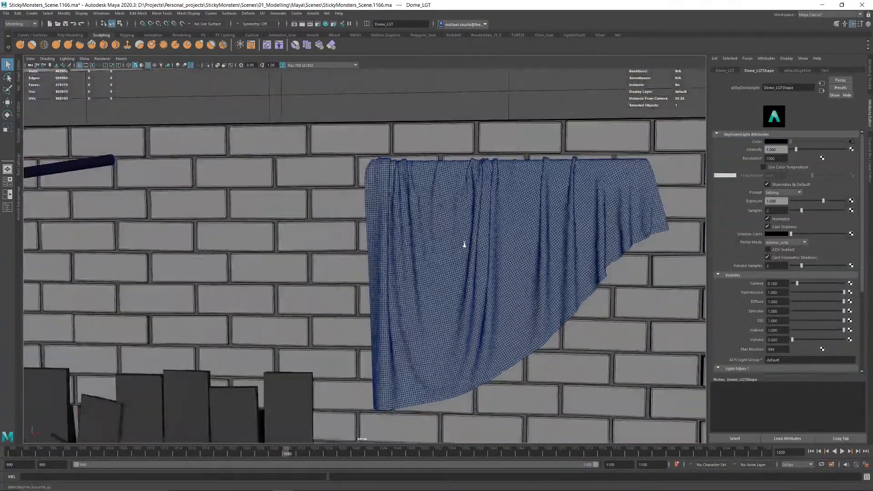
pyautogui.keyDown('alt'); pyautogui.moveTo(464, 244); pyautogui.dragTo(400, 182, button='right'); pyautogui.keyUp('alt')
pyautogui.keyDown('alt'); pyautogui.moveTo(552, 222); pyautogui.dragTo(434, 245); pyautogui.keyUp('alt')
pyautogui.keyDown('alt'); pyautogui.moveTo(448, 245); pyautogui.dragTo(409, 248); pyautogui.keyUp('alt')
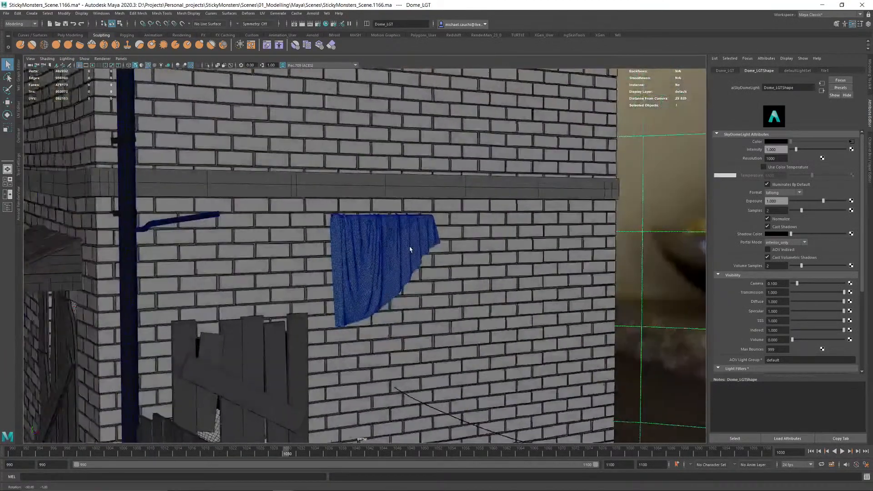
pyautogui.keyDown('alt'); pyautogui.moveTo(395, 204); pyautogui.dragTo(494, 227, button='right'); pyautogui.keyUp('alt')
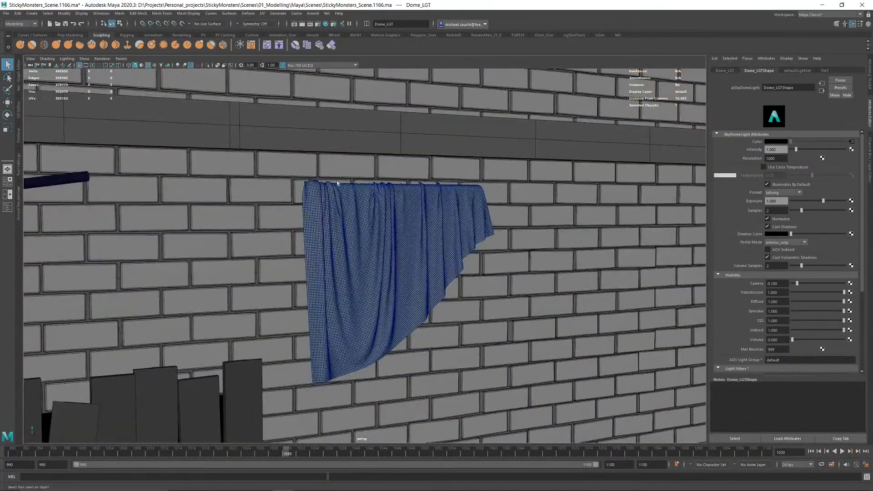
pyautogui.keyDown('alt'); pyautogui.moveTo(375, 183); pyautogui.dragTo(350, 229); pyautogui.keyUp('alt')
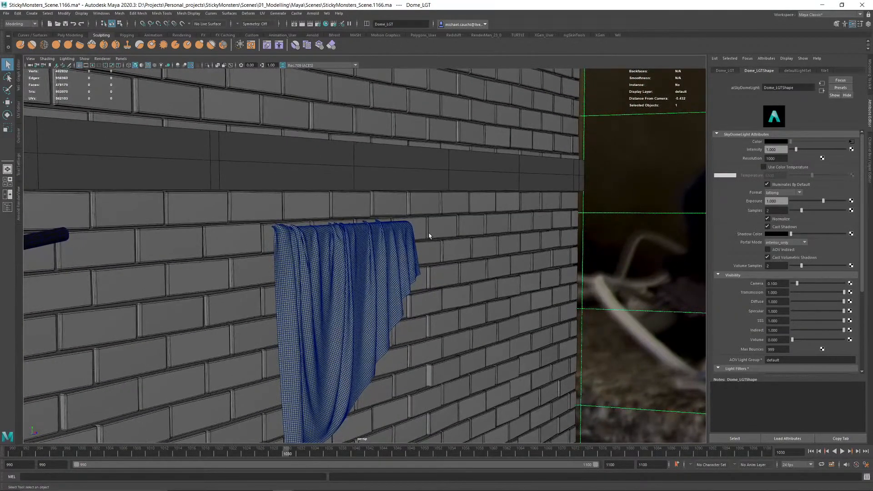
pyautogui.keyDown('alt'); pyautogui.moveTo(306, 235); pyautogui.dragTo(332, 250); pyautogui.keyUp('alt')
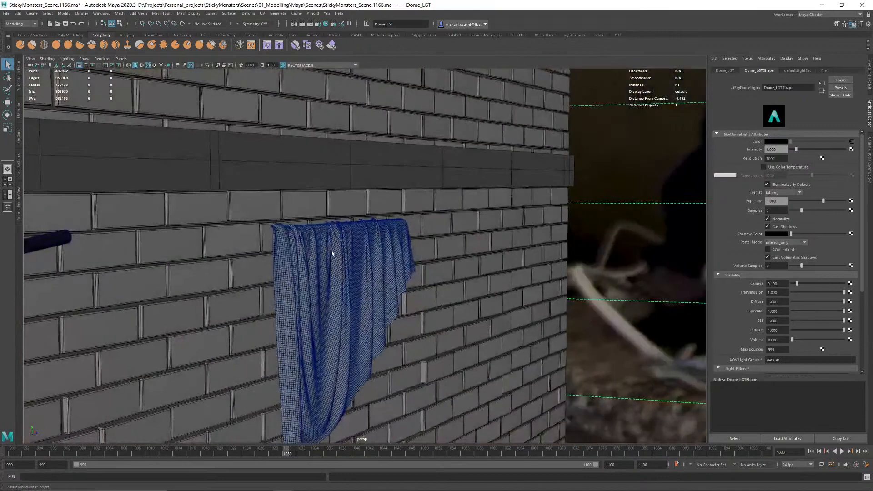
pyautogui.click(332, 250)
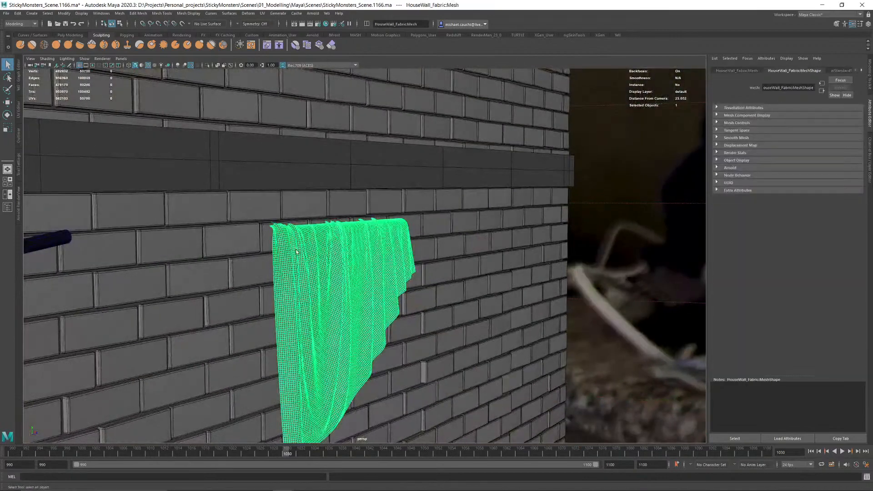
pyautogui.click(207, 66)
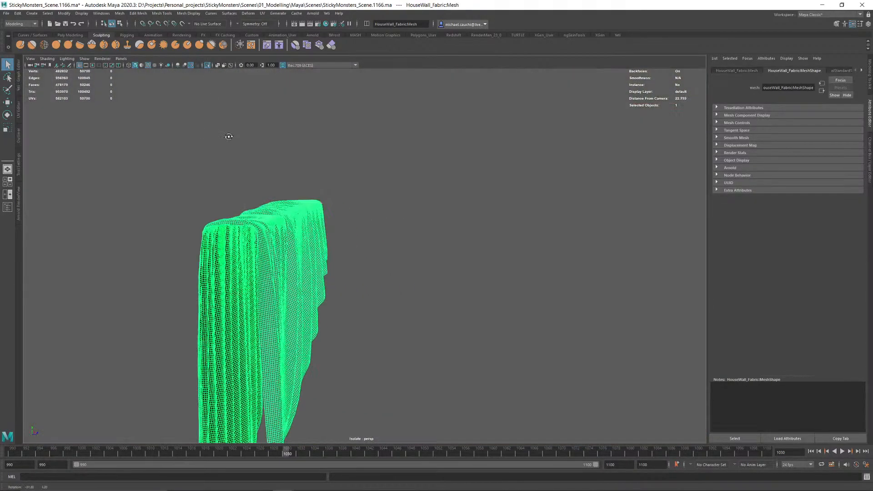
# Step: Rotate the isolated fabric about half a turn around its vertical axis so its longer hanging side swaps over
pyautogui.click(228, 137)
pyautogui.keyDown('alt'); pyautogui.moveTo(228, 137); pyautogui.dragTo(422, 129); pyautogui.keyUp('alt')
pyautogui.keyDown('alt'); pyautogui.moveTo(475, 200); pyautogui.dragTo(334, 198); pyautogui.keyUp('alt')
pyautogui.keyDown('alt'); pyautogui.moveTo(457, 188); pyautogui.dragTo(473, 199); pyautogui.keyUp('alt')
pyautogui.click(366, 220)
pyautogui.click(376, 356)
pyautogui.keyDown('alt'); pyautogui.moveTo(375, 356); pyautogui.dragTo(460, 316); pyautogui.keyUp('alt')
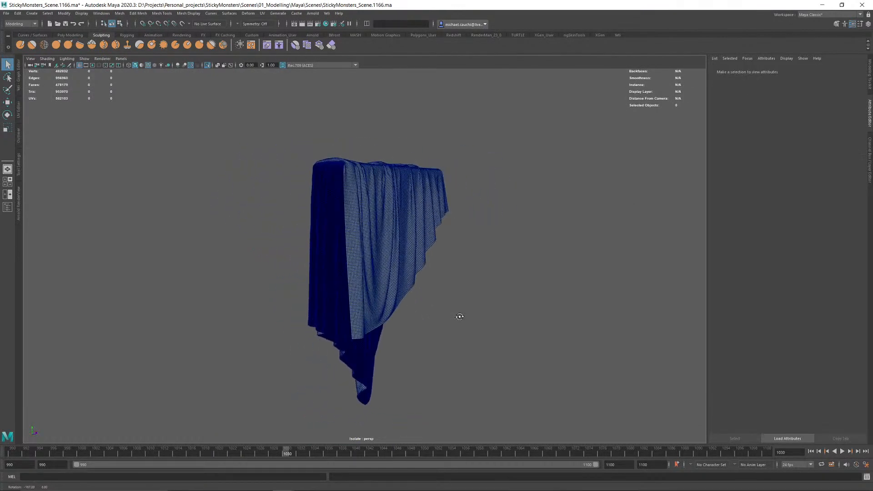
pyautogui.click(396, 276)
pyautogui.keyDown('alt'); pyautogui.moveTo(396, 276); pyautogui.dragTo(350, 303); pyautogui.keyUp('alt')
pyautogui.press('e')
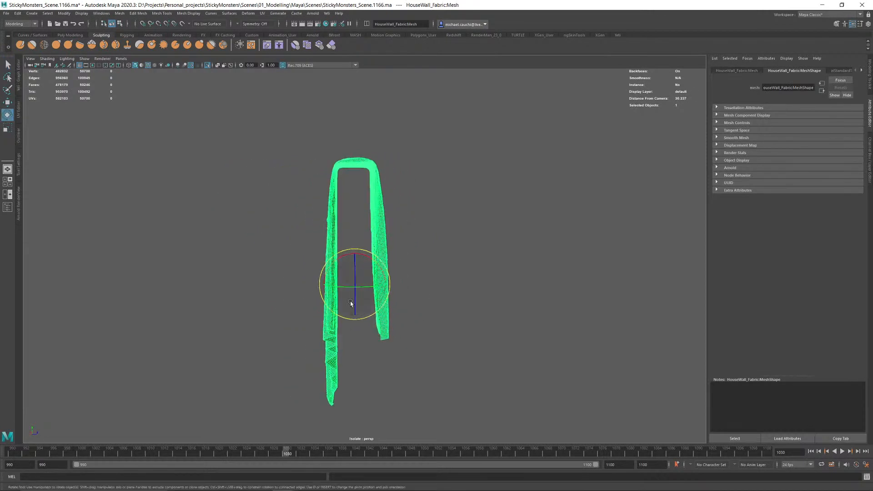
pyautogui.keyDown('alt'); pyautogui.moveTo(449, 271); pyautogui.dragTo(408, 316); pyautogui.keyUp('alt')
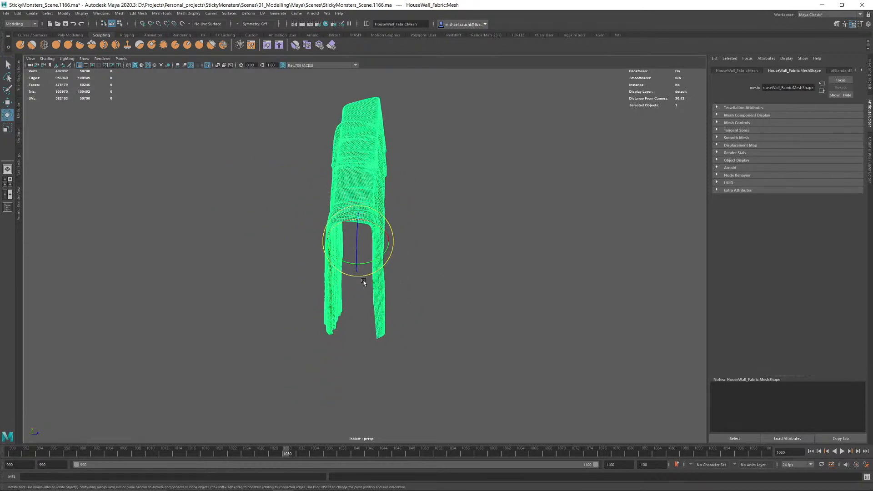
pyautogui.moveTo(368, 264); pyautogui.dragTo(405, 218)
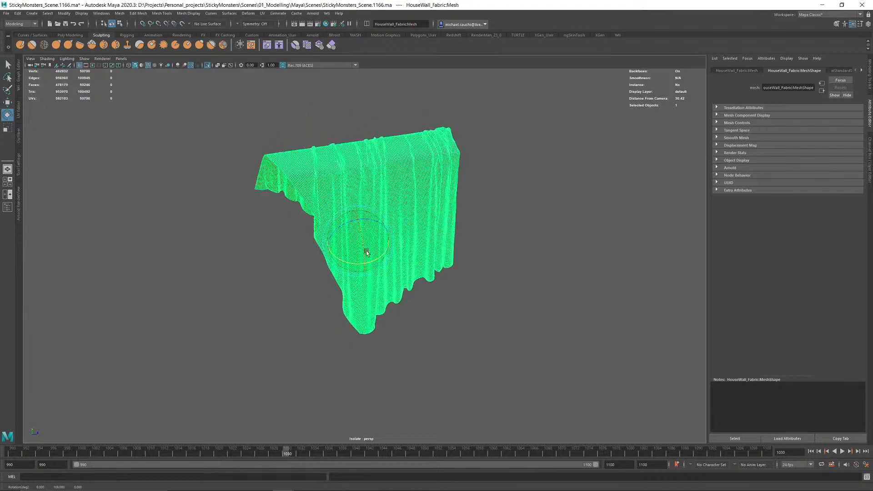
pyautogui.moveTo(350, 265); pyautogui.dragTo(387, 261)
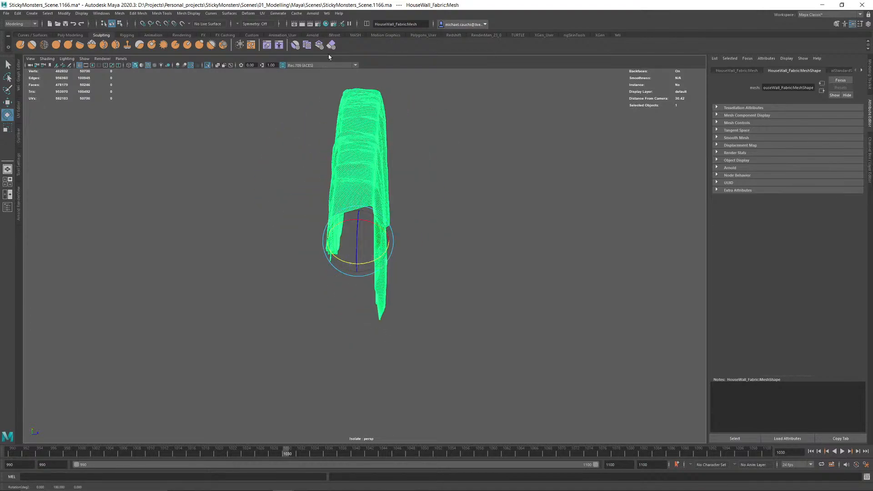
# Step: Leave isolation to display the rotated fabric together with the monster and the brick house
pyautogui.click(207, 65)
pyautogui.keyDown('alt'); pyautogui.moveTo(455, 230); pyautogui.dragTo(444, 210); pyautogui.keyUp('alt')
pyautogui.click(571, 197)
pyautogui.keyDown('alt'); pyautogui.moveTo(572, 197); pyautogui.dragTo(341, 250, button='right'); pyautogui.keyUp('alt')
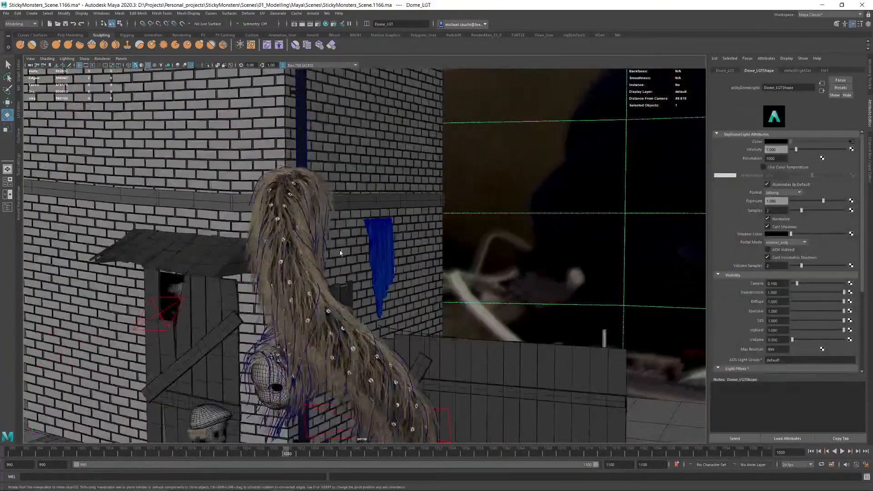
# Step: Look through the renderCam_Tilted camera to check how the rotated fabric reads in the shot
pyautogui.moveTo(341, 250)
pyautogui.keyDown('alt'); pyautogui.mouseDown()
pyautogui.moveTo(319, 248)
pyautogui.moveTo(352, 248)
pyautogui.mouseUp(); pyautogui.keyUp('alt')
pyautogui.click(121, 59)
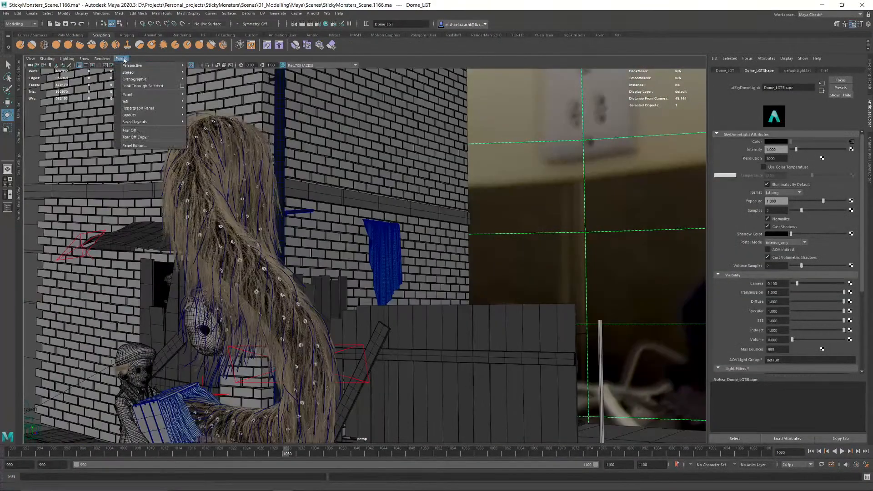
pyautogui.moveTo(152, 65)
pyautogui.click(210, 100)
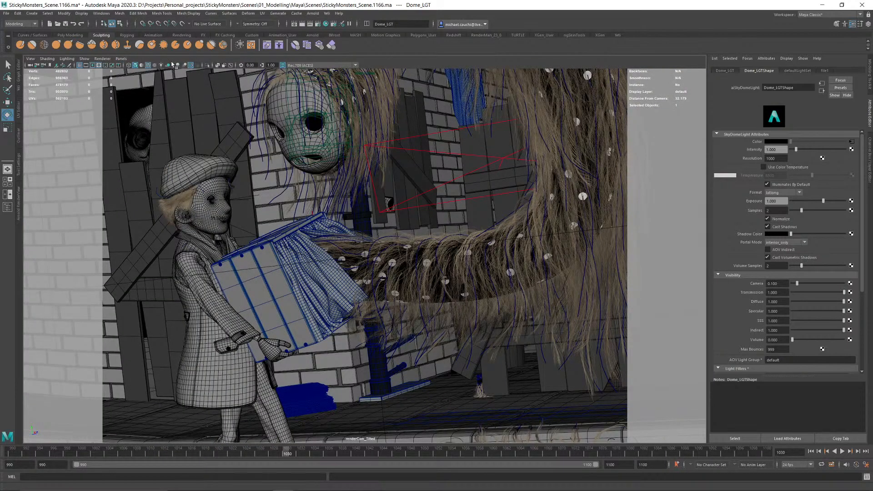
# Step: Return to the persp camera, select the fabric on the brick wall and move it sideways along the wall towards the boarded window
pyautogui.click(454, 105)
pyautogui.press('w')
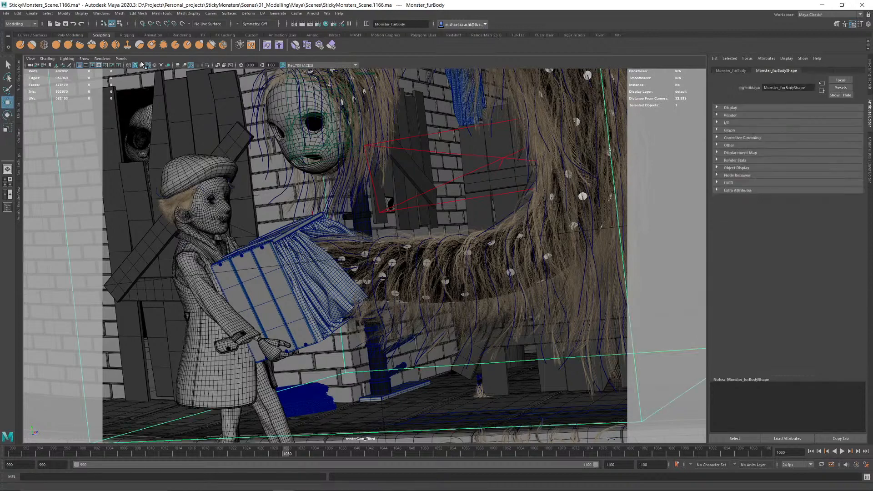
pyautogui.click(121, 59)
pyautogui.moveTo(140, 68)
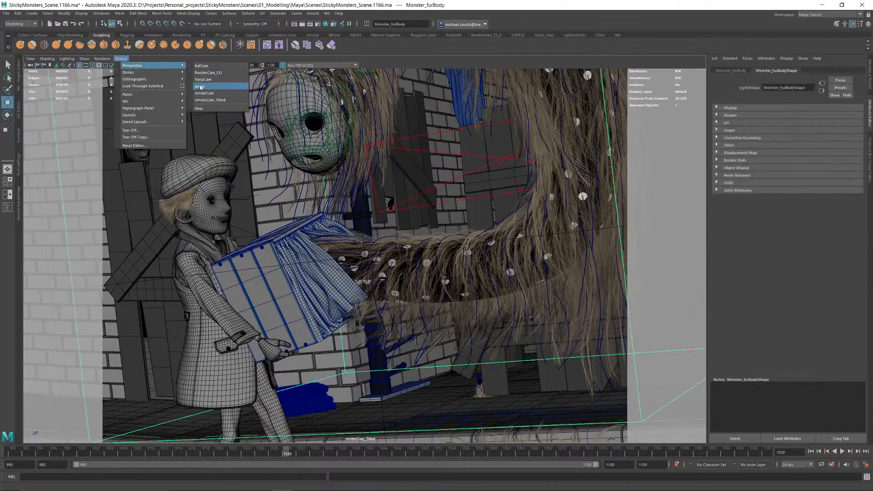
pyautogui.click(213, 86)
pyautogui.click(382, 262)
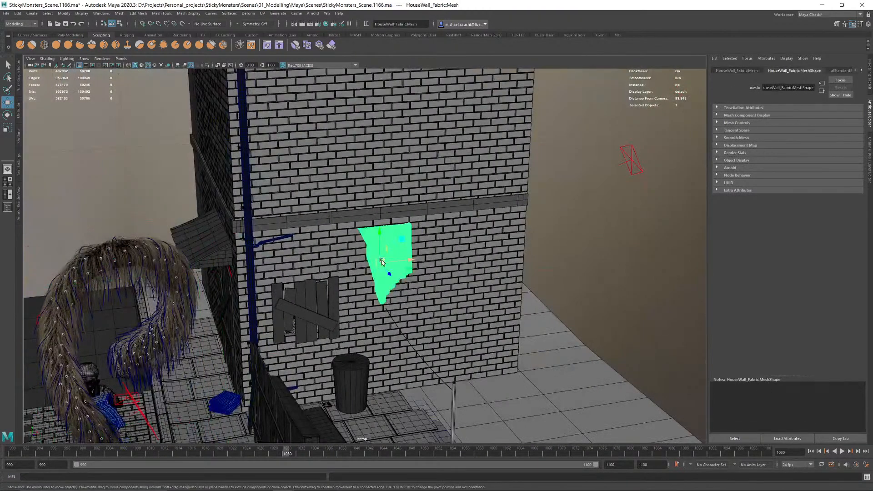
pyautogui.moveTo(411, 260); pyautogui.dragTo(390, 261)
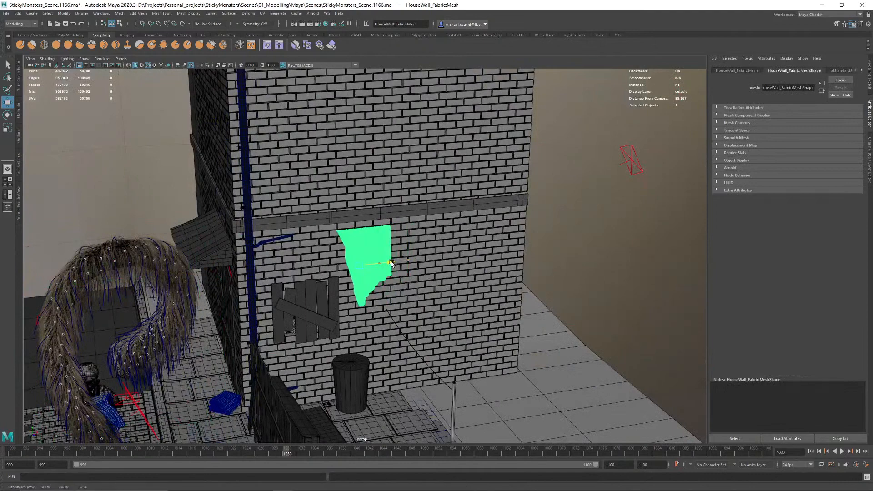
# Step: Look through renderCam_Tilted and nudge the wall fabric slightly further in the same direction along the wall
pyautogui.click(121, 59)
pyautogui.moveTo(150, 65)
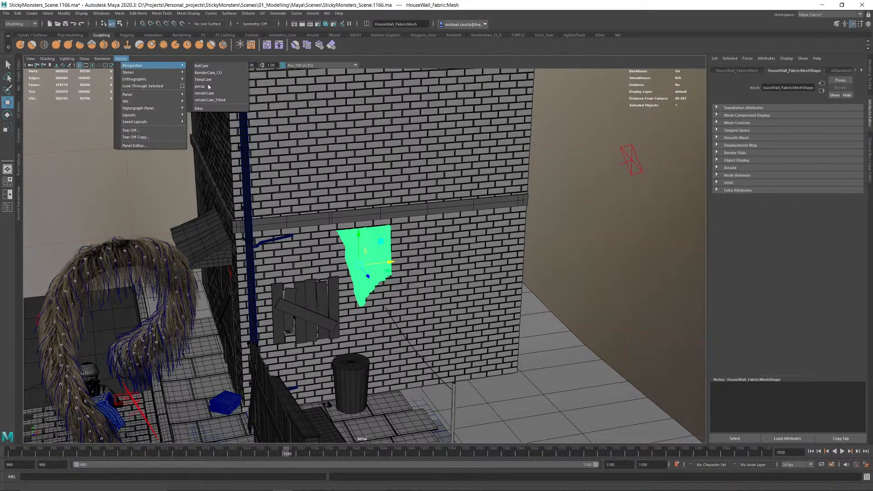
pyautogui.click(205, 101)
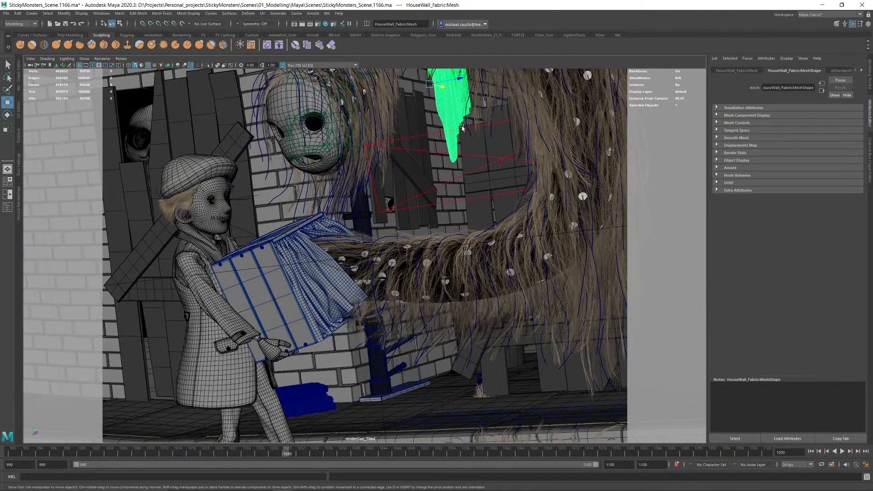
pyautogui.moveTo(442, 86); pyautogui.dragTo(439, 90)
# Step: Return to the persp camera and inspect the wall fabric, the monster, the fence and the pavement from several angles
pyautogui.click(120, 58)
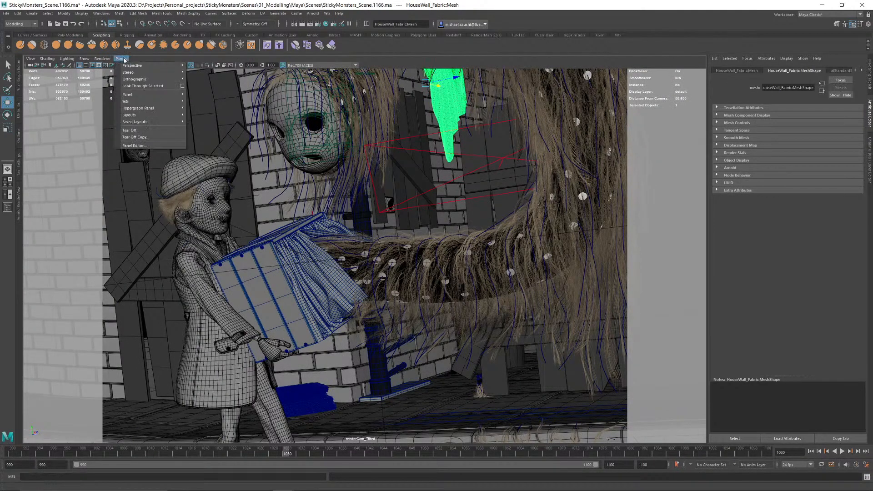
pyautogui.moveTo(132, 66)
pyautogui.click(199, 88)
pyautogui.keyDown('alt'); pyautogui.moveTo(199, 138); pyautogui.dragTo(377, 195); pyautogui.keyUp('alt')
pyautogui.keyDown('alt'); pyautogui.moveTo(491, 218); pyautogui.dragTo(401, 279); pyautogui.keyUp('alt')
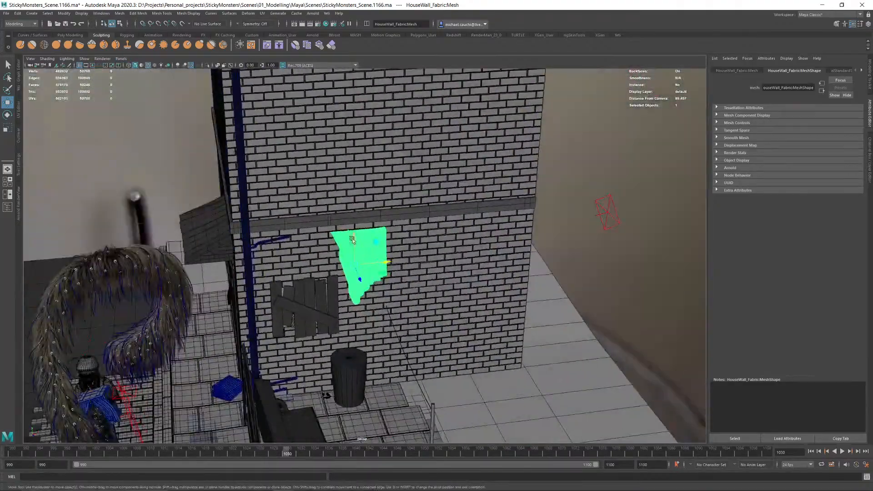
pyautogui.keyDown('alt'); pyautogui.moveTo(389, 246); pyautogui.dragTo(361, 191); pyautogui.keyUp('alt')
pyautogui.keyDown('alt'); pyautogui.moveTo(387, 228); pyautogui.dragTo(535, 309, button='right'); pyautogui.keyUp('alt')
pyautogui.keyDown('alt'); pyautogui.moveTo(376, 222); pyautogui.dragTo(454, 236); pyautogui.keyUp('alt')
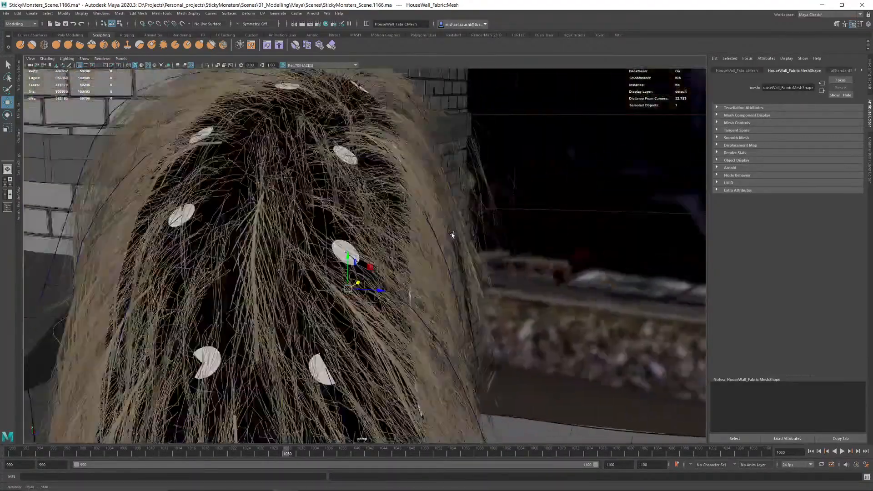
pyautogui.keyDown('alt'); pyautogui.moveTo(454, 236); pyautogui.dragTo(355, 195, button='right'); pyautogui.keyUp('alt')
pyautogui.keyDown('alt'); pyautogui.moveTo(355, 195); pyautogui.dragTo(455, 248); pyautogui.keyUp('alt')
pyautogui.click(455, 249)
pyautogui.keyDown('alt'); pyautogui.moveTo(455, 248); pyautogui.dragTo(410, 235, button='right'); pyautogui.keyUp('alt')
pyautogui.keyDown('alt'); pyautogui.moveTo(410, 234); pyautogui.dragTo(393, 151, button='middle'); pyautogui.keyUp('alt')
pyautogui.keyDown('alt'); pyautogui.moveTo(364, 191); pyautogui.dragTo(358, 284, button='right'); pyautogui.keyUp('alt')
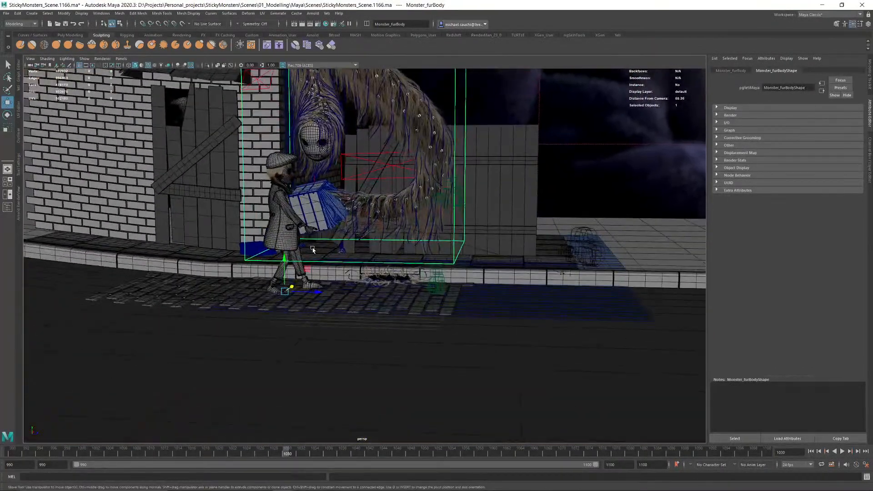
pyautogui.keyDown('alt'); pyautogui.moveTo(313, 250); pyautogui.dragTo(237, 282); pyautogui.keyUp('alt')
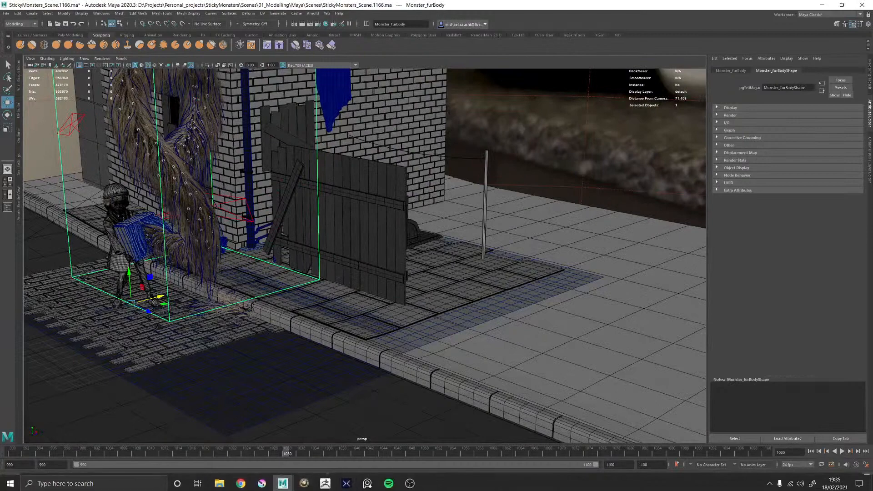
# Step: Switch to the reference board, compare the two scene renders and examine the kerb and plants in the lower one up close
pyautogui.click(284, 483)
pyautogui.scroll(4, 607, 367)
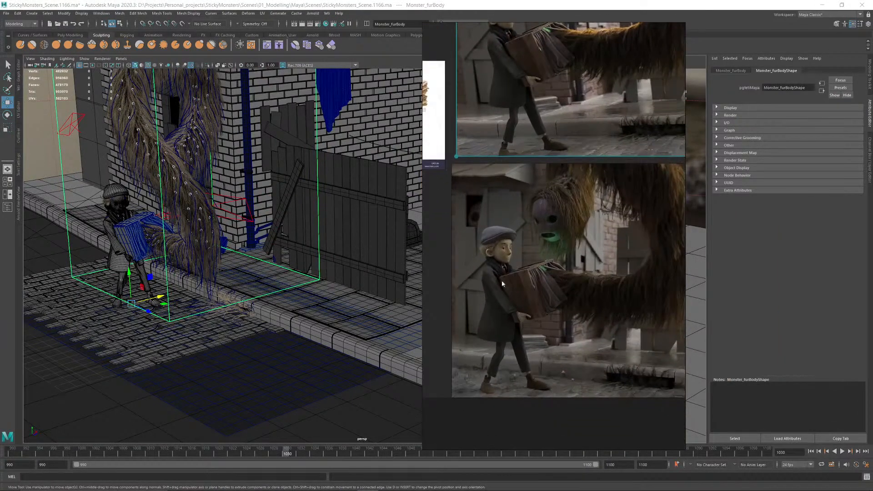
pyautogui.scroll(5, 548, 314)
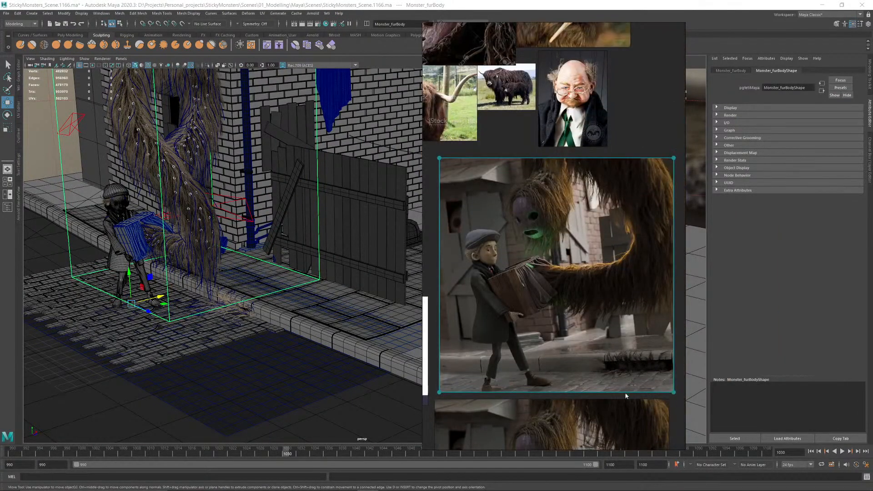
pyautogui.scroll(-5, 625, 396)
pyautogui.scroll(6, 492, 309)
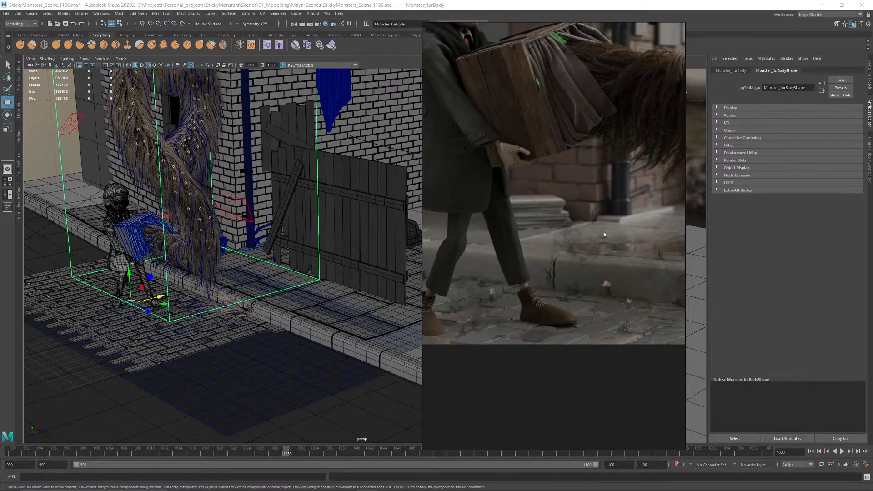
pyautogui.moveTo(604, 234); pyautogui.dragTo(521, 277, button='middle')
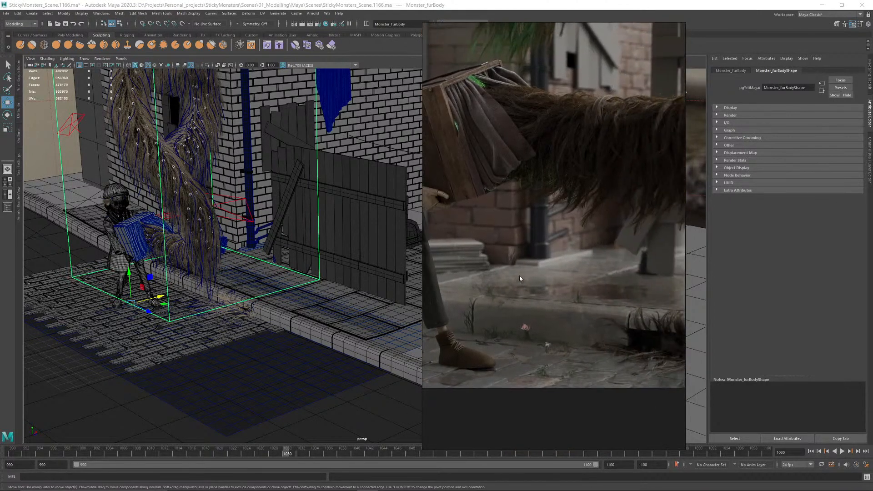
pyautogui.moveTo(503, 299); pyautogui.dragTo(562, 236, button='middle')
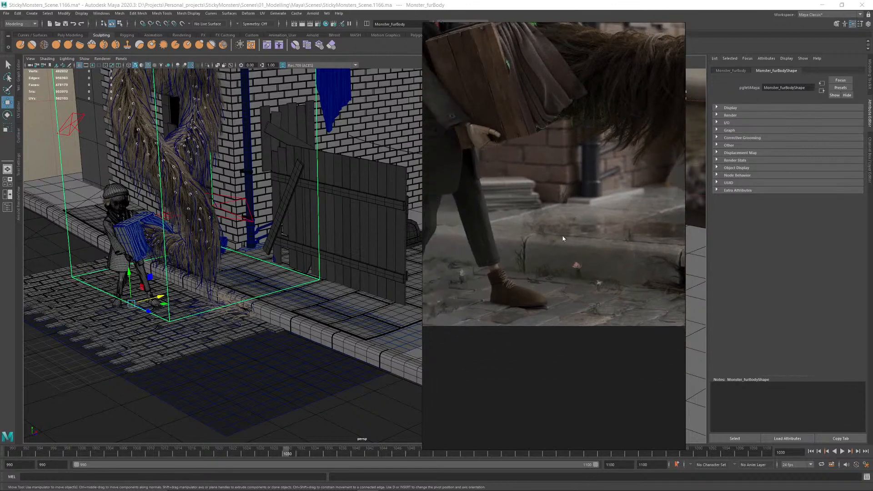
# Step: Examine the ground around the boy's feet and the grassy opening under the kerb in the lower reference render
pyautogui.scroll(2, 473, 300)
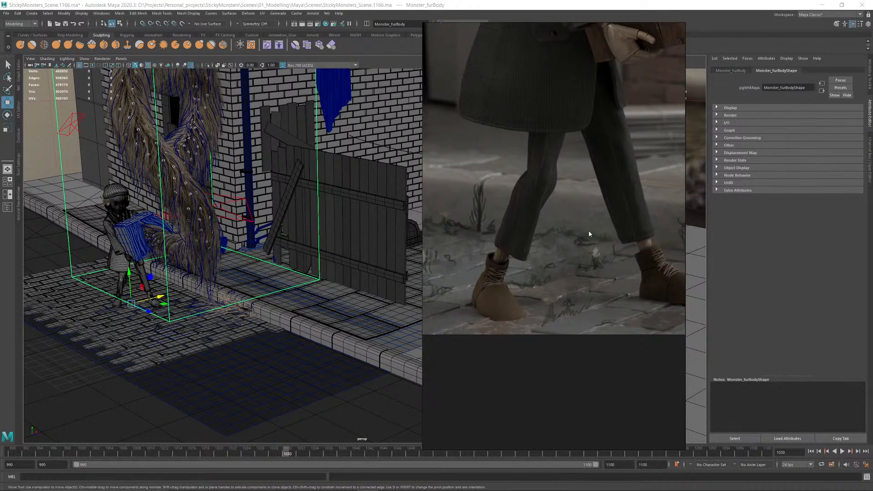
pyautogui.scroll(-2, 588, 230)
pyautogui.moveTo(601, 232); pyautogui.dragTo(425, 226, button='middle')
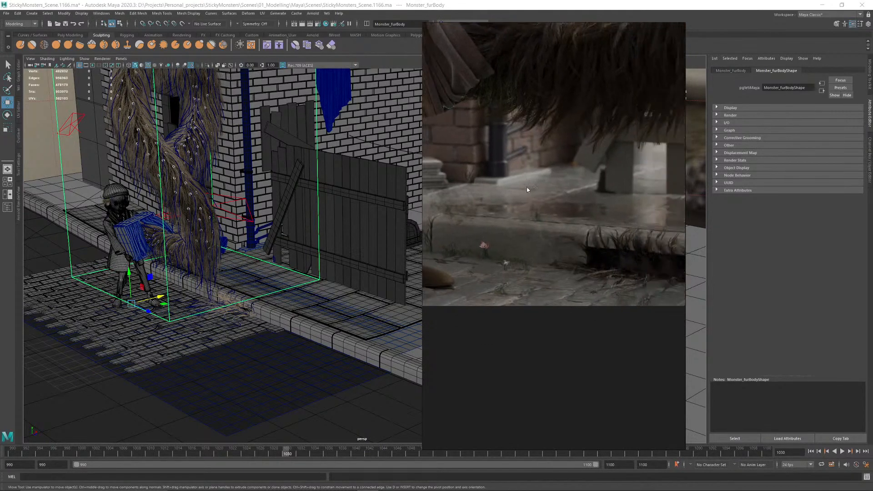
pyautogui.moveTo(561, 207); pyautogui.dragTo(479, 207, button='middle')
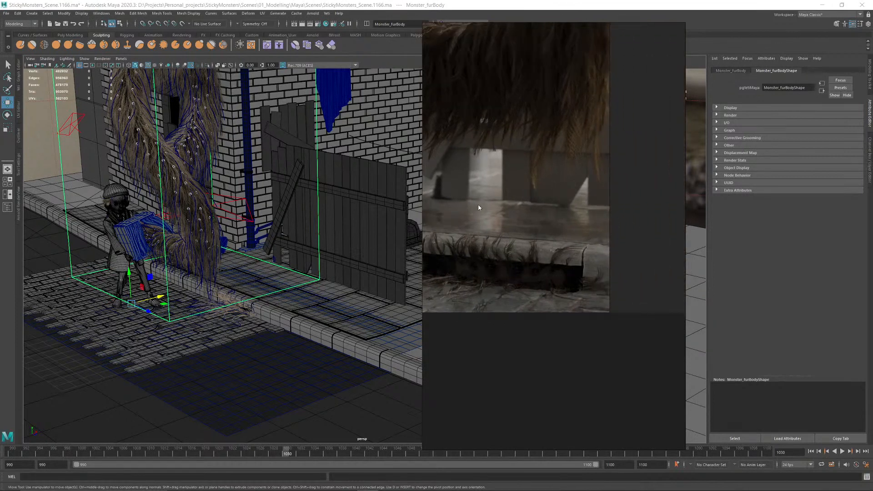
pyautogui.scroll(4, 563, 308)
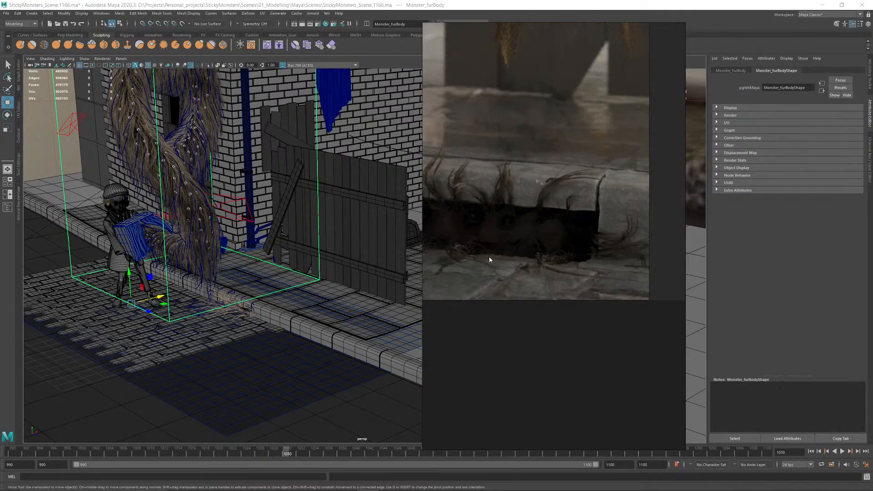
pyautogui.moveTo(490, 259); pyautogui.dragTo(582, 261, button='middle')
# Step: Examine the sketched weeds and grass on the cobblestones around the boy's shoes in the lower reference render
pyautogui.scroll(-2, 568, 260)
pyautogui.moveTo(464, 257); pyautogui.dragTo(770, 246, button='middle')
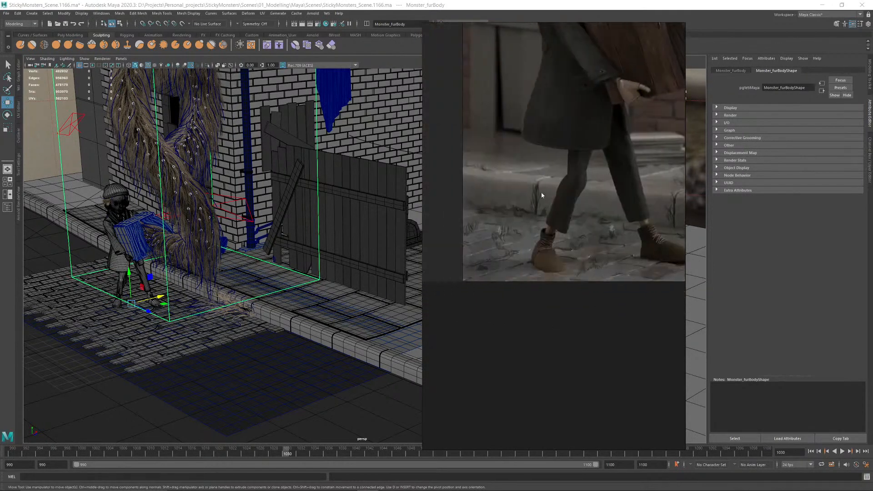
pyautogui.scroll(5, 533, 332)
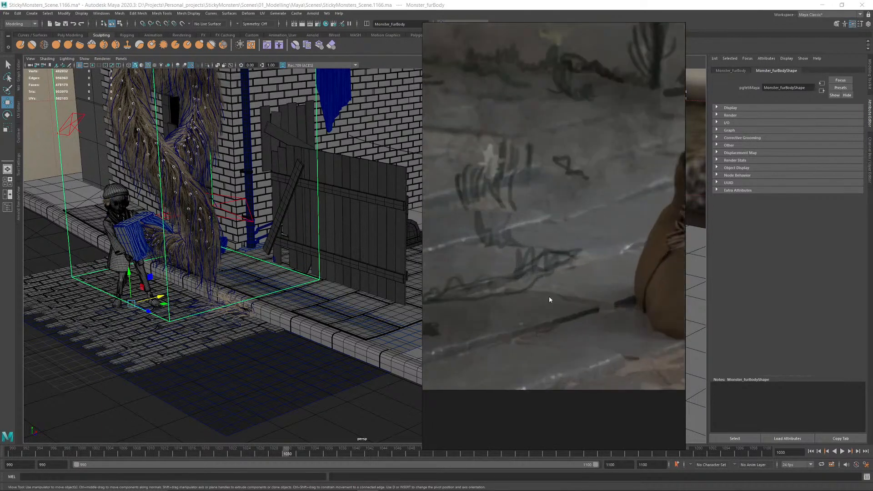
pyautogui.scroll(-3, 568, 259)
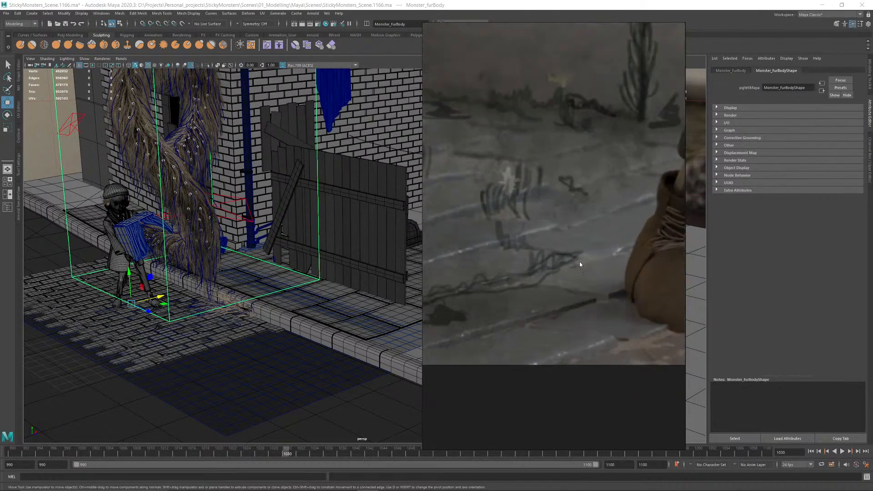
pyautogui.moveTo(621, 271); pyautogui.dragTo(560, 250, button='middle')
pyautogui.scroll(5, 498, 250)
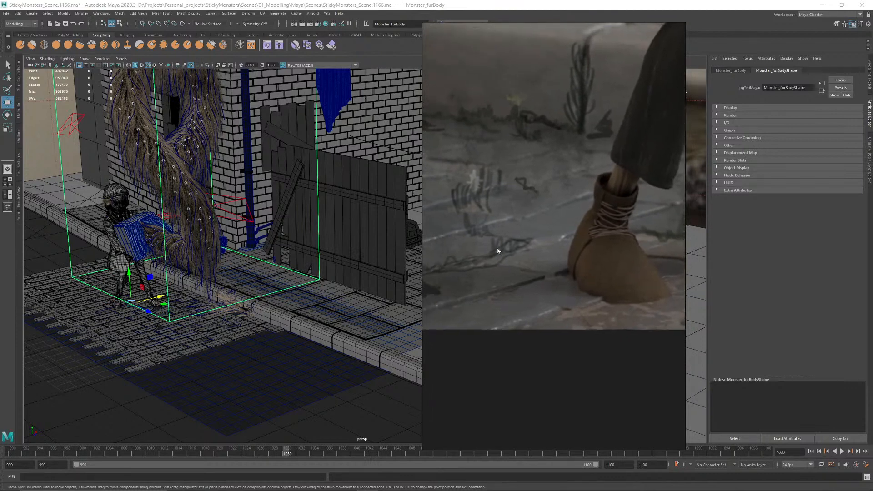
pyautogui.scroll(-5, 580, 308)
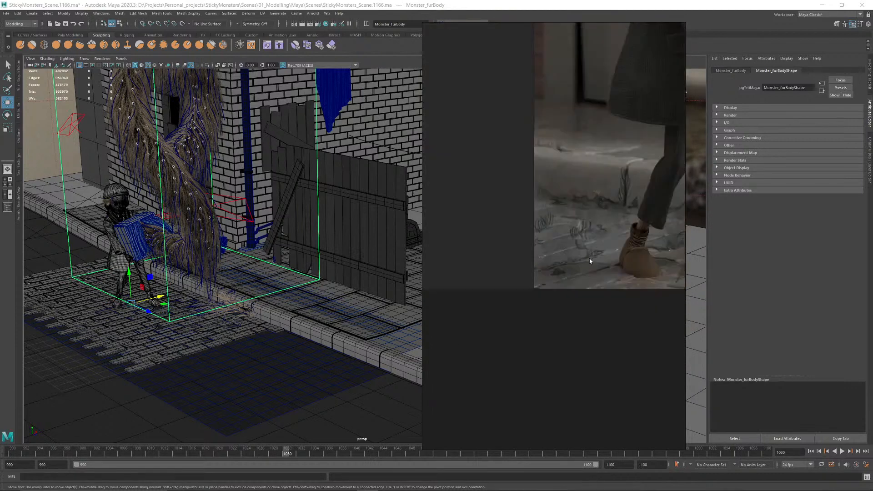
pyautogui.scroll(2, 618, 223)
pyautogui.scroll(5, 618, 222)
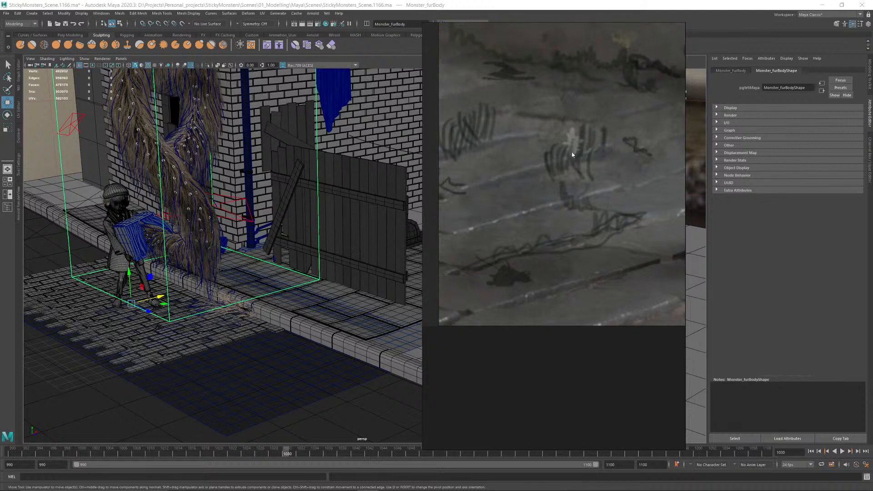
pyautogui.scroll(-5, 550, 225)
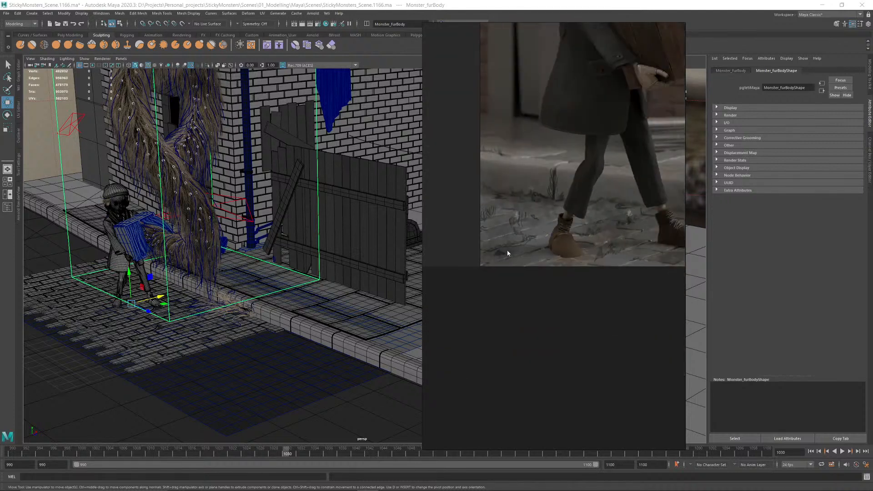
pyautogui.scroll(5, 604, 225)
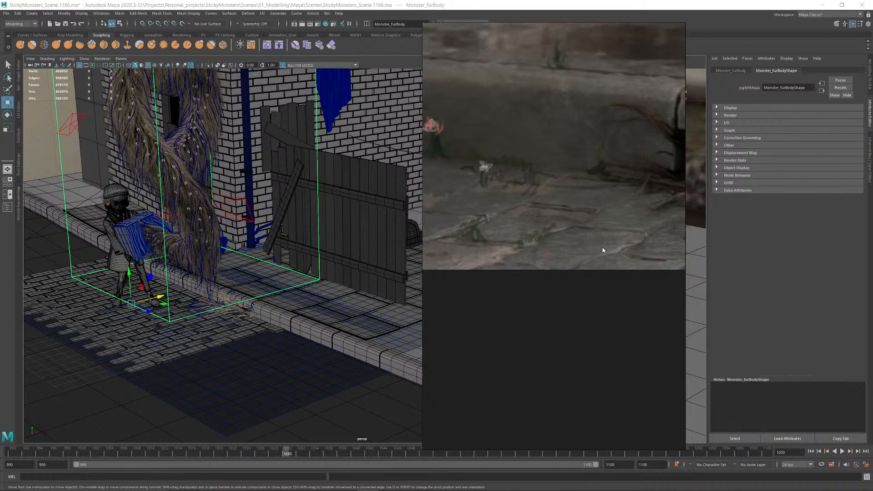
pyautogui.scroll(-5, 602, 250)
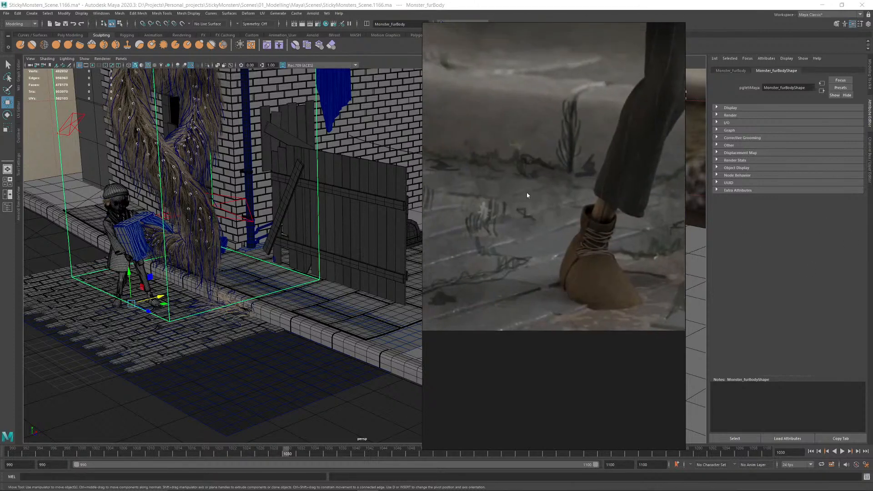
pyautogui.scroll(-2, 527, 195)
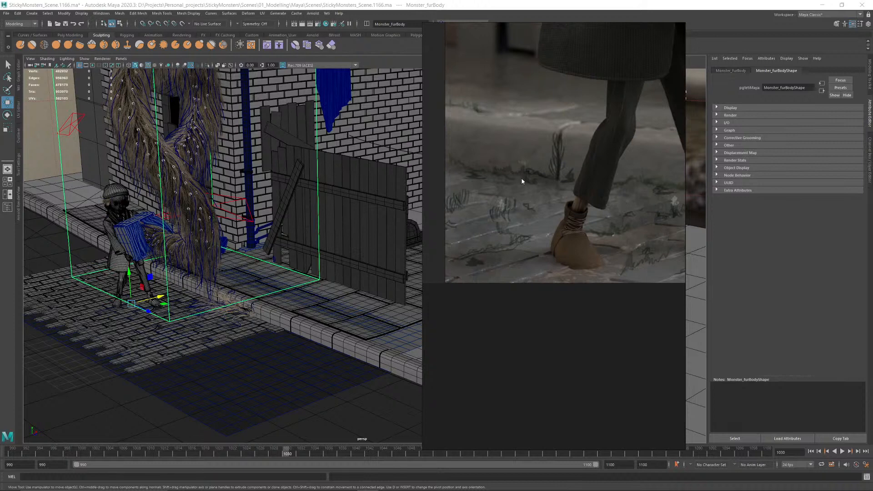
# Step: Compare the painted-over render with the render above it, and move the reference board out of the way of the scene
pyautogui.scroll(-8, 516, 235)
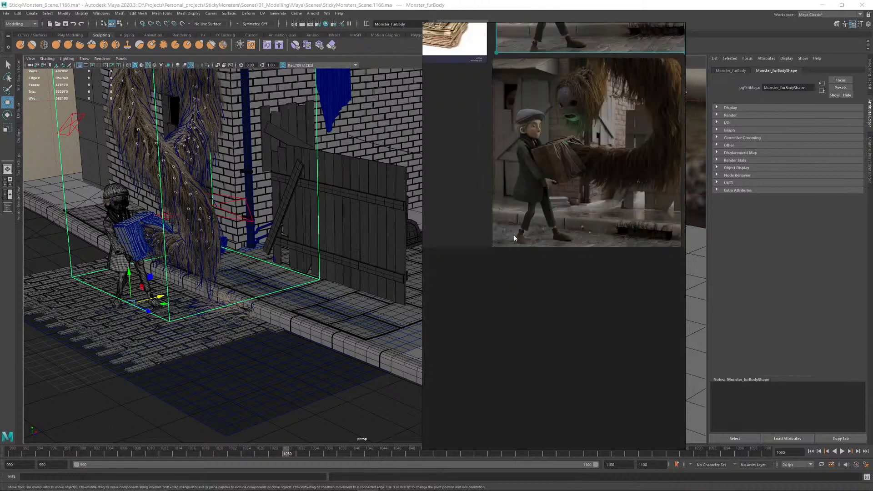
pyautogui.moveTo(563, 210); pyautogui.dragTo(545, 219, button='middle')
pyautogui.scroll(5, 531, 216)
pyautogui.moveTo(542, 113); pyautogui.dragTo(558, 419, button='middle')
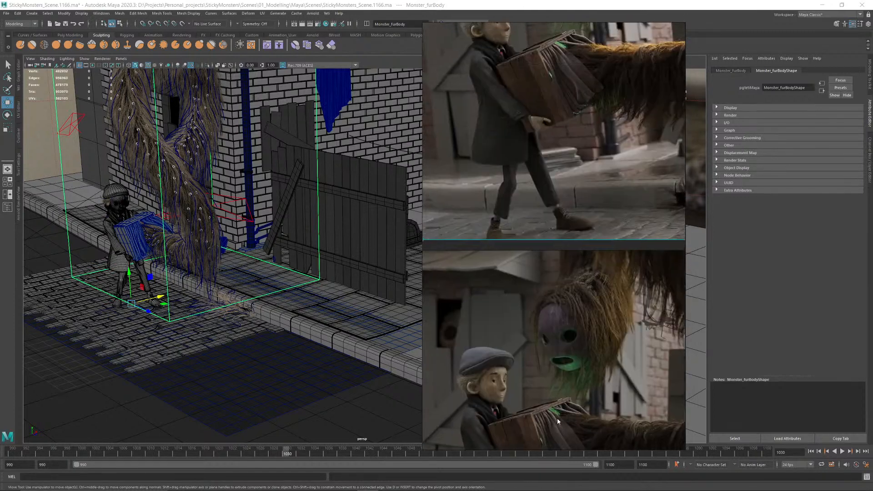
pyautogui.moveTo(567, 235); pyautogui.dragTo(868, 488, button='right')
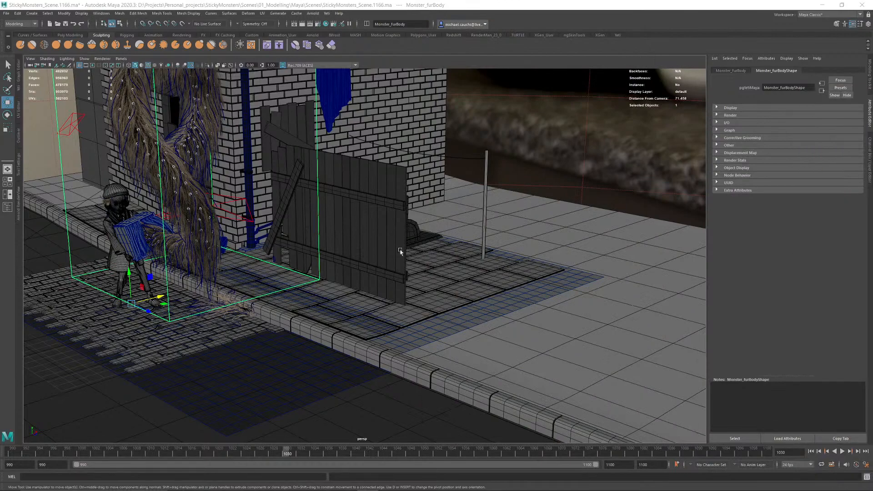
# Step: Show the Outliner and the display layer list, and hide the LGT_LYR lighting layer
pyautogui.keyDown('alt'); pyautogui.moveTo(236, 255); pyautogui.dragTo(383, 281); pyautogui.keyUp('alt')
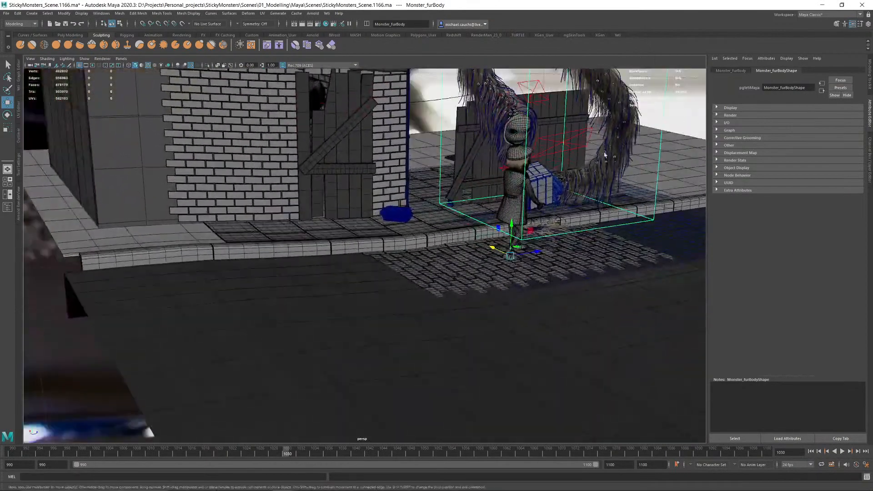
pyautogui.click(676, 111)
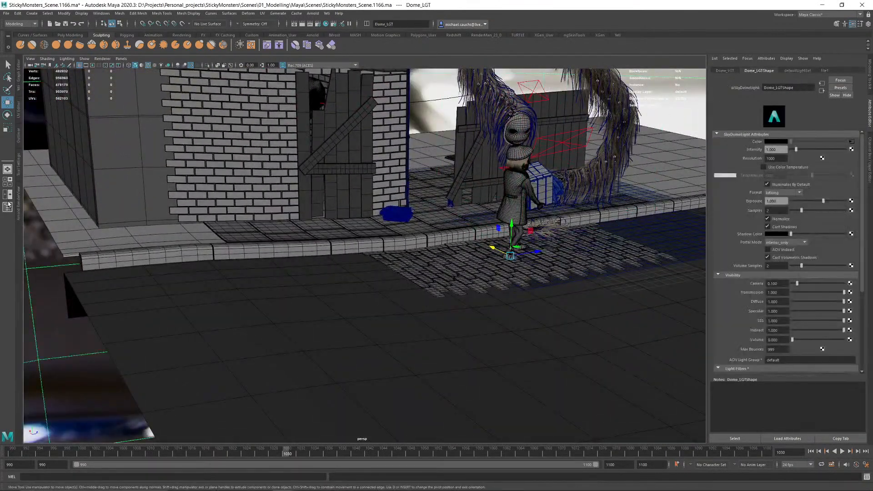
pyautogui.click(8, 207)
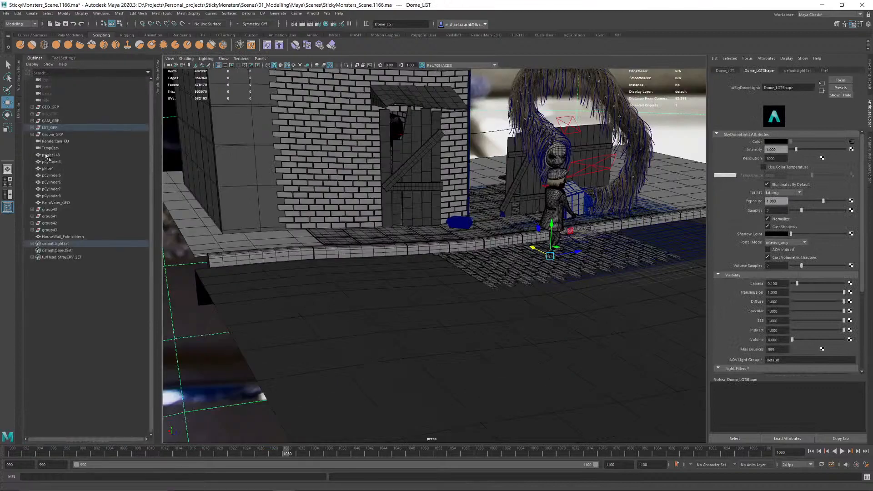
pyautogui.click(869, 149)
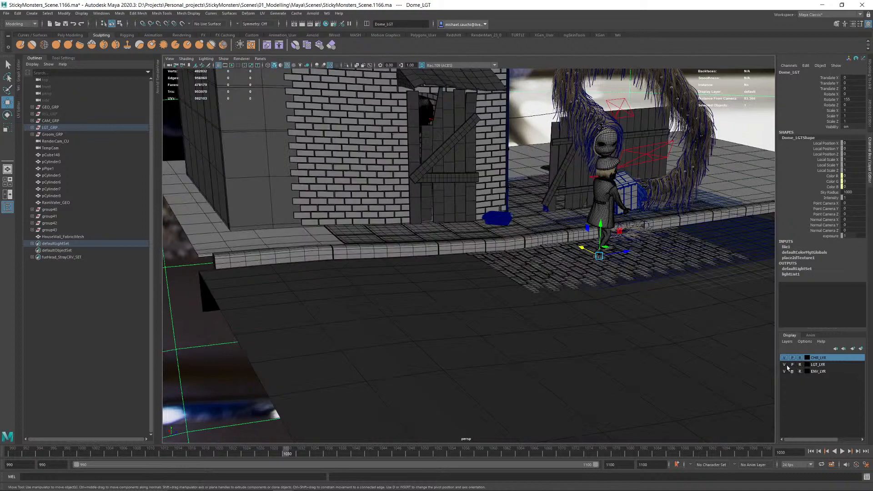
pyautogui.click(785, 366)
# Step: Find the boy's wooden box in the scene hierarchy and select its Box_GRP inside Render_GEO_GRP
pyautogui.keyDown('alt'); pyautogui.moveTo(625, 267); pyautogui.dragTo(702, 174); pyautogui.keyUp('alt')
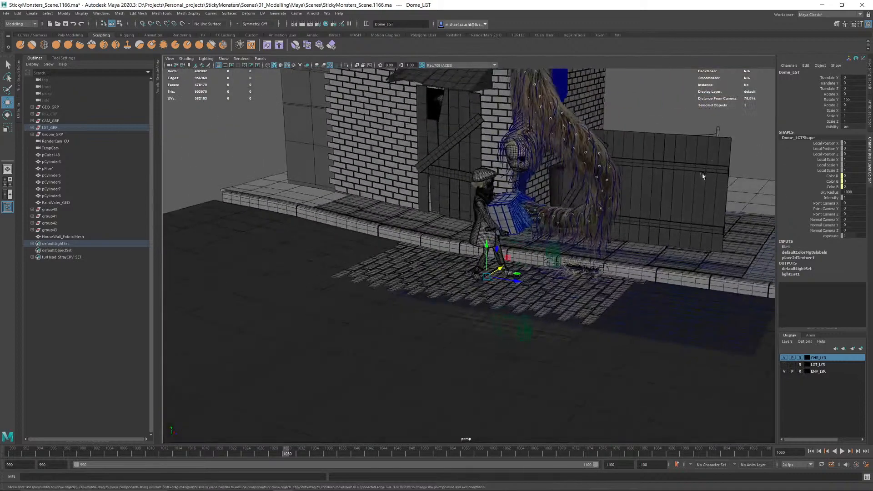
pyautogui.click(750, 114)
pyautogui.keyDown('alt'); pyautogui.moveTo(561, 196); pyautogui.dragTo(541, 201, button='middle'); pyautogui.keyUp('alt')
pyautogui.click(486, 202)
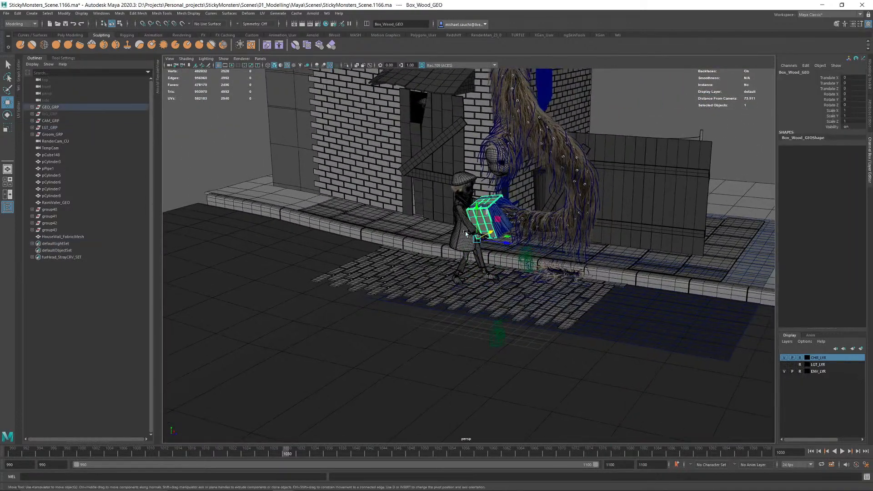
pyautogui.click(32, 107)
pyautogui.click(36, 121)
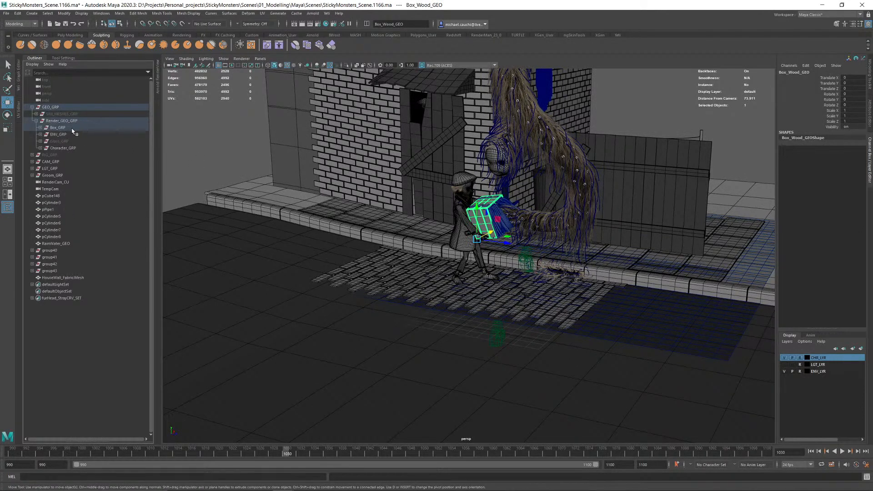
pyautogui.click(40, 128)
pyautogui.click(60, 128)
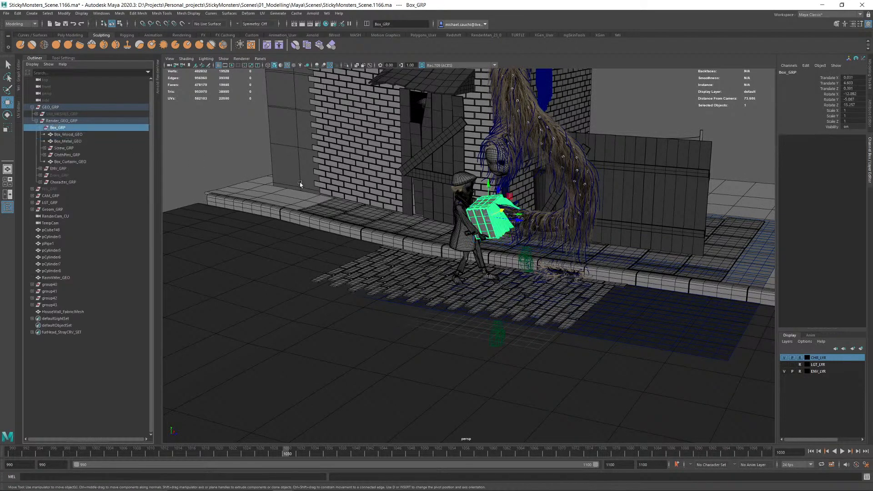
# Step: Add the selected Box_GRP to the CHR_LYR display layer and hide that layer
pyautogui.click(818, 372)
pyautogui.click(818, 358)
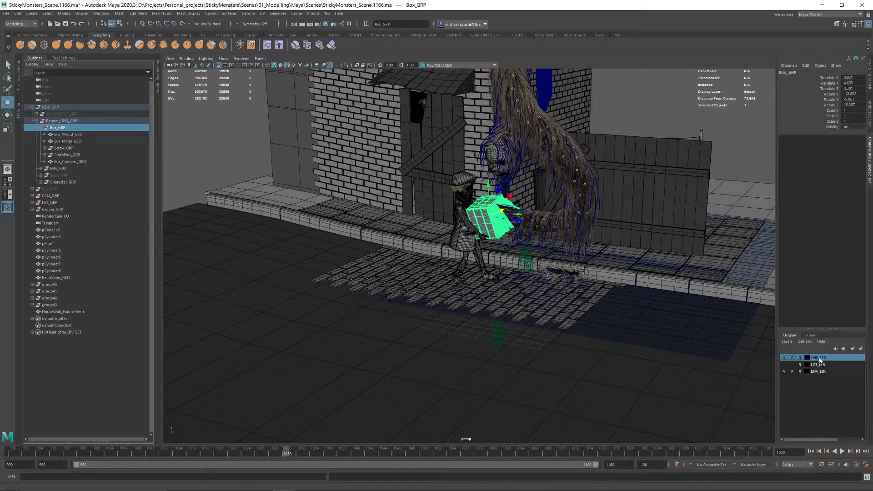
pyautogui.rightClick(818, 358)
pyautogui.click(822, 376)
pyautogui.click(784, 358)
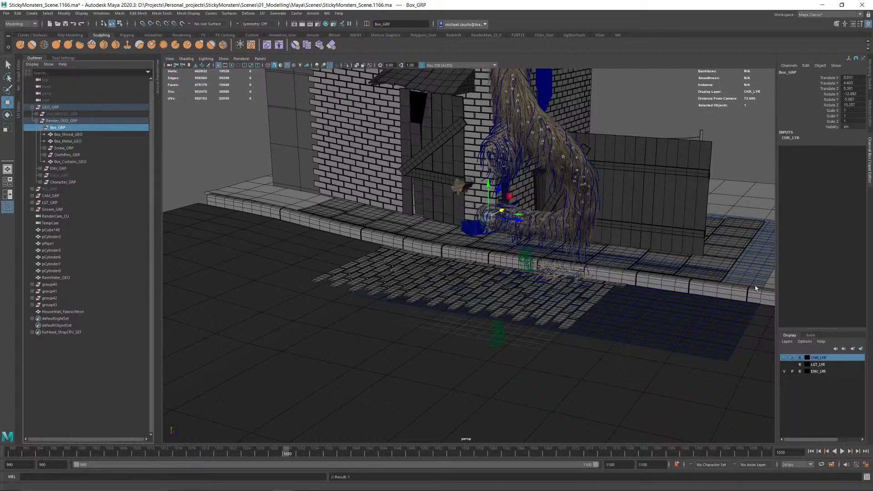
pyautogui.click(757, 149)
# Step: Create a display layer from Groom_GRP, name it Groom_LYR and give it a red colour
pyautogui.keyDown('alt'); pyautogui.moveTo(455, 236); pyautogui.dragTo(284, 248); pyautogui.keyUp('alt')
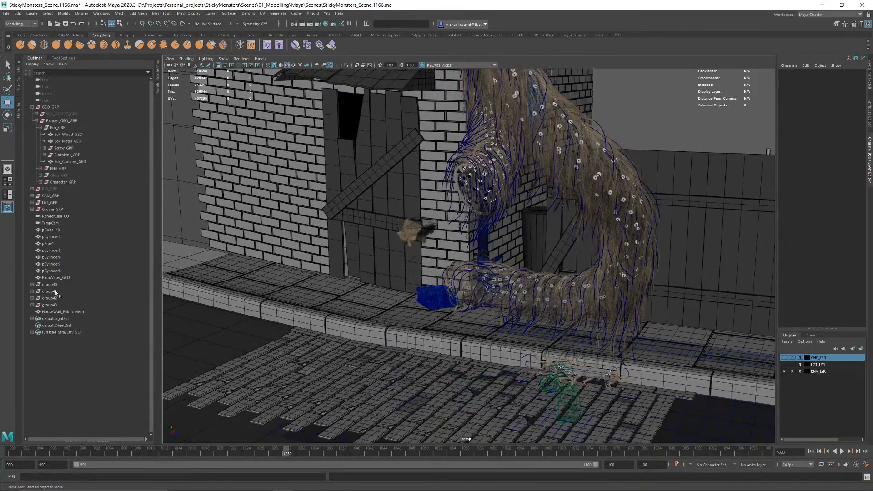
pyautogui.click(50, 209)
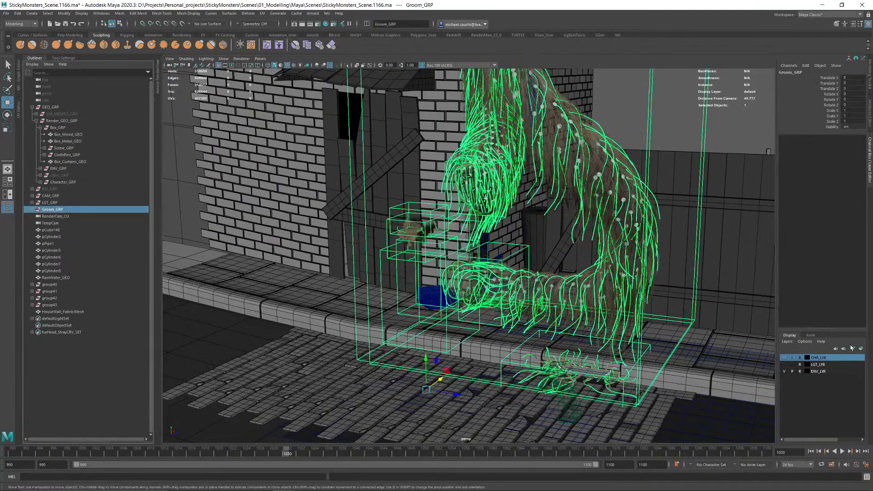
pyautogui.click(860, 349)
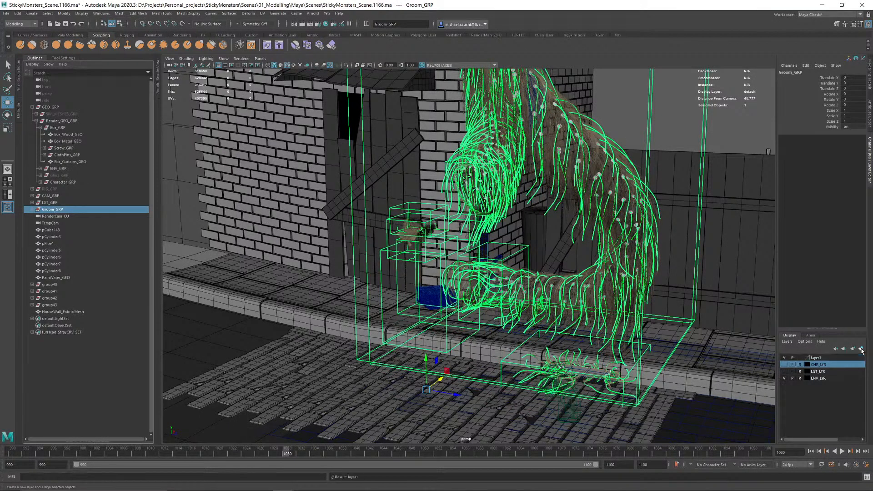
pyautogui.doubleClick(815, 358)
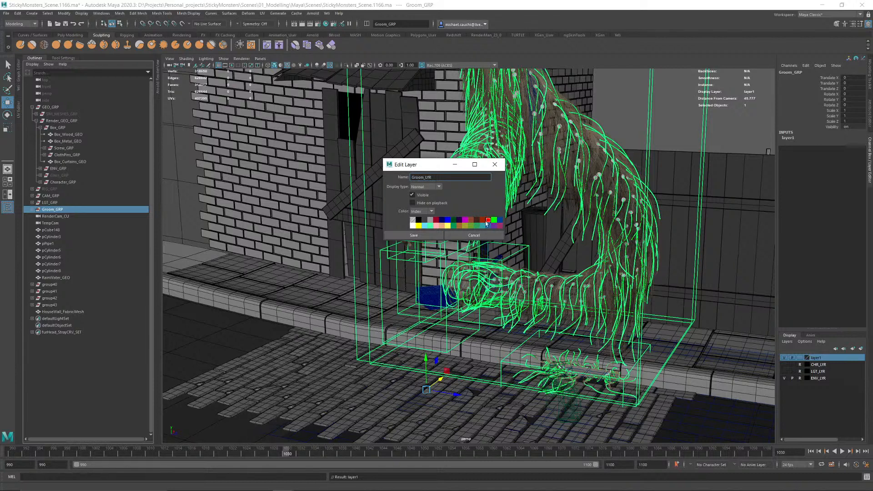
pyautogui.click(433, 236)
pyautogui.click(717, 134)
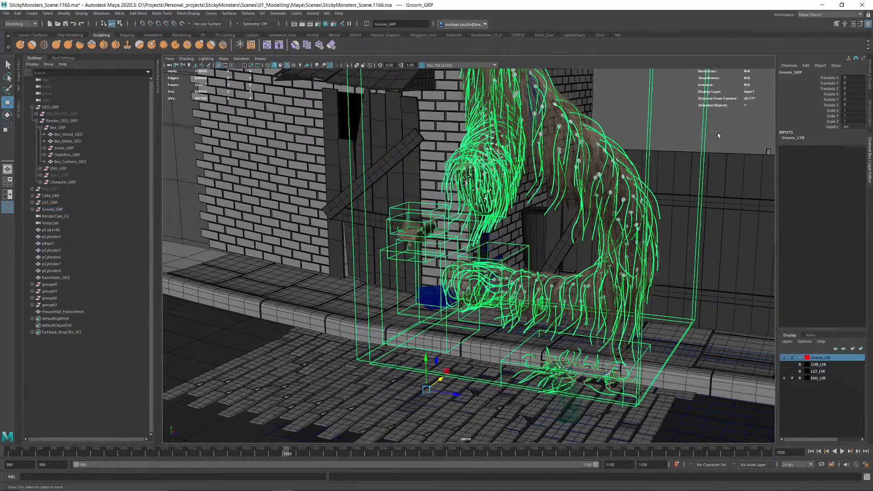
# Step: Hide the Groom_LYR layer to clear the monster's fur from the street view
pyautogui.keyDown('alt'); pyautogui.moveTo(550, 194); pyautogui.dragTo(514, 207, button='right'); pyautogui.keyUp('alt')
pyautogui.keyDown('alt'); pyautogui.moveTo(513, 207); pyautogui.dragTo(539, 217); pyautogui.keyUp('alt')
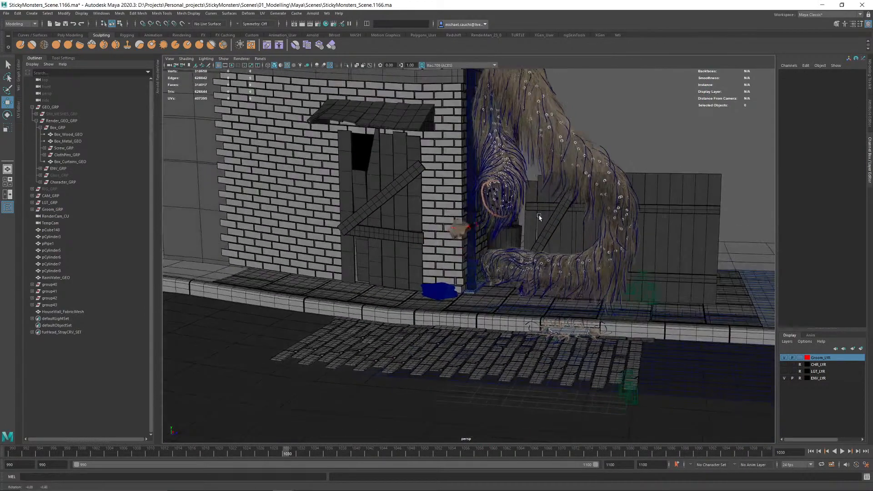
pyautogui.keyDown('alt'); pyautogui.moveTo(426, 212); pyautogui.dragTo(710, 335, button='right'); pyautogui.keyUp('alt')
pyautogui.keyDown('alt'); pyautogui.moveTo(772, 431); pyautogui.dragTo(754, 411, button='middle'); pyautogui.keyUp('alt')
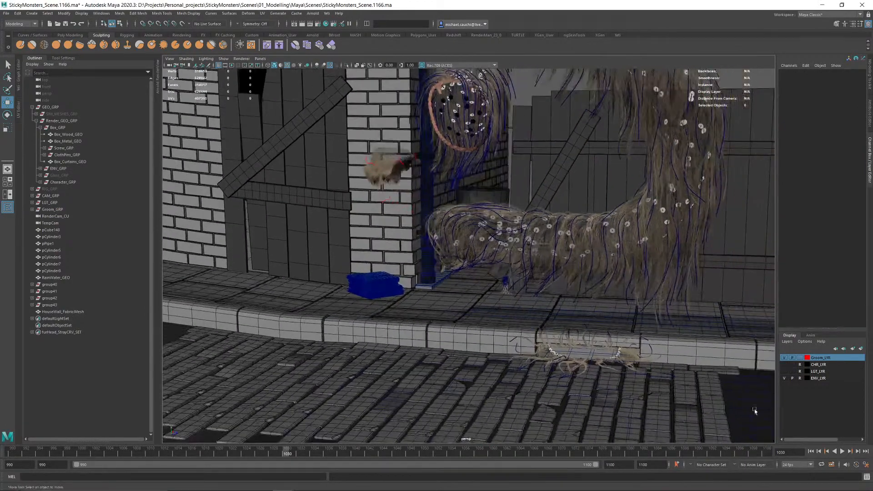
pyautogui.click(784, 358)
# Step: Rename the cloth hanging on the house's side wall as HangingFabric_GEO
pyautogui.keyDown('alt'); pyautogui.moveTo(522, 298); pyautogui.dragTo(480, 260); pyautogui.keyUp('alt')
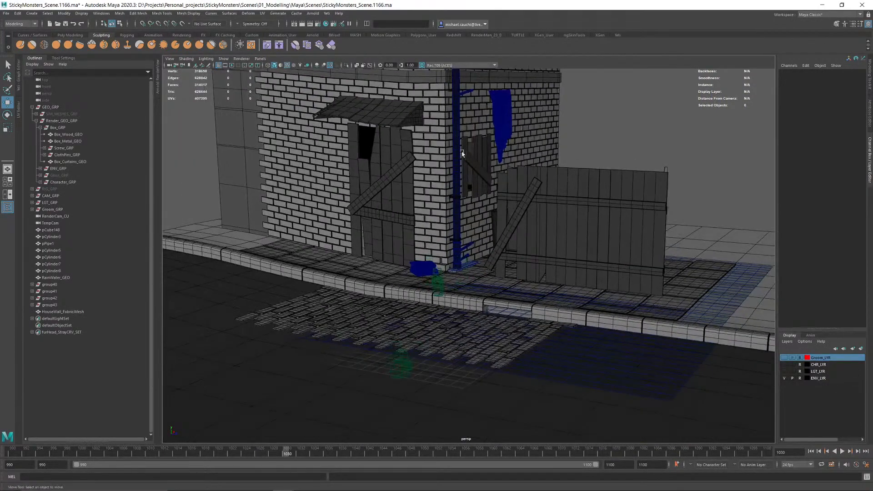
pyautogui.click(455, 171)
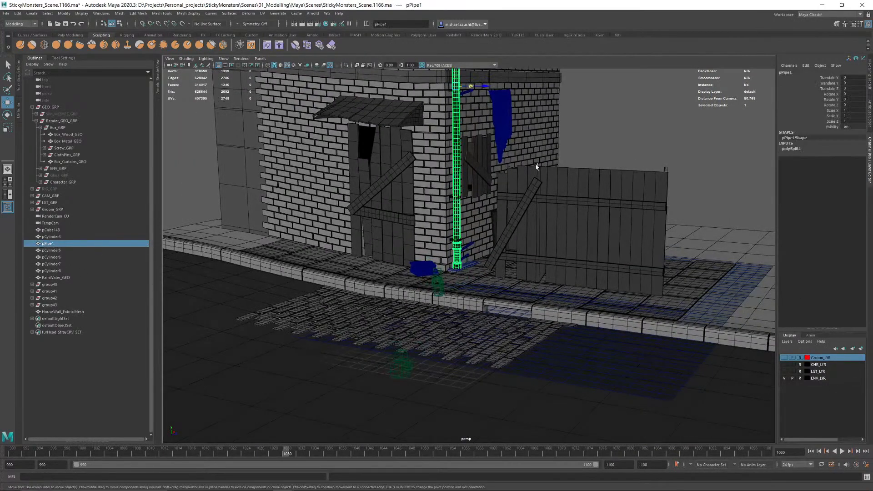
pyautogui.press('f')
pyautogui.click(536, 168)
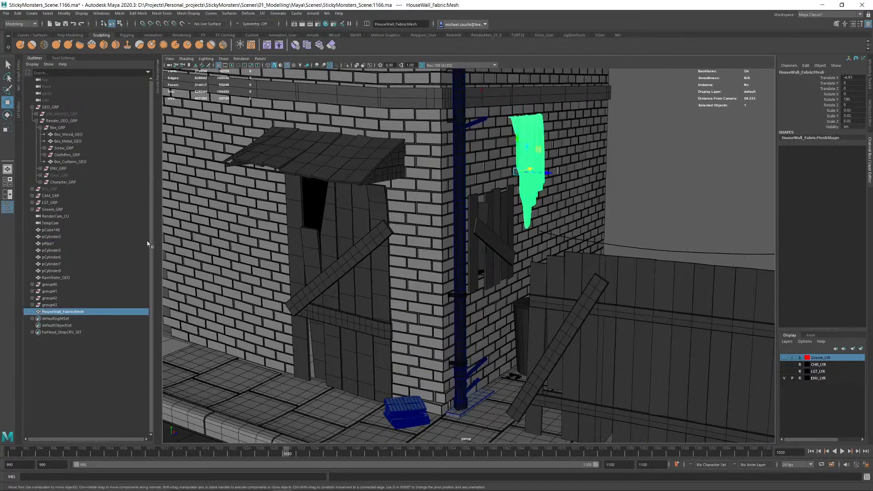
pyautogui.doubleClick(66, 312)
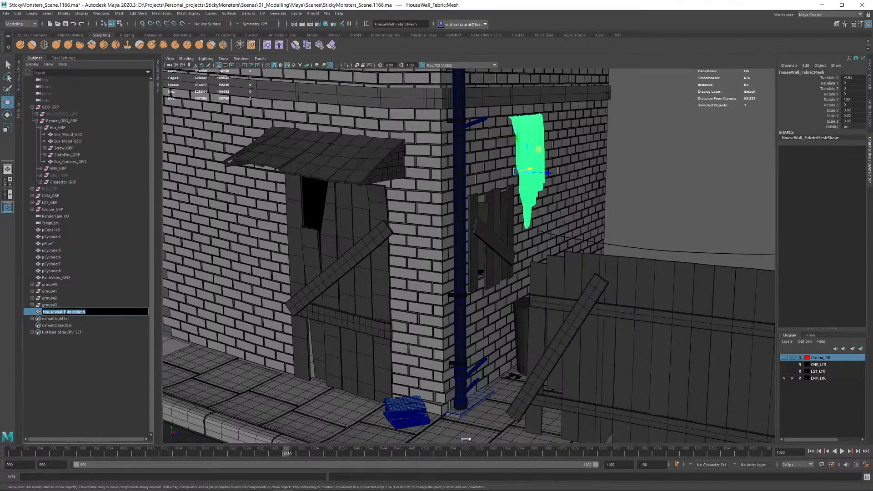
pyautogui.write('Fabric_GEO')
pyautogui.press('Home')
pyautogui.write('Hanging')
pyautogui.press('Return')
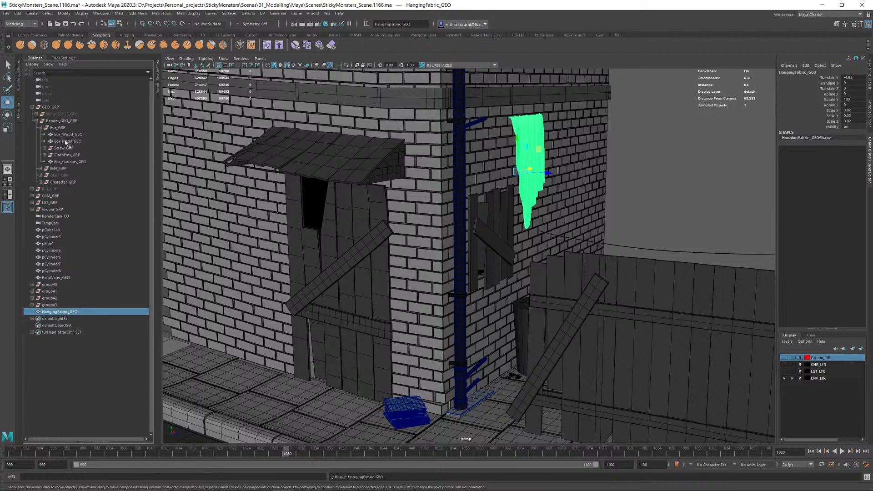
# Step: Parent HangingFabric_GEO under House_GRP inside ENV_GRP
pyautogui.click(40, 127)
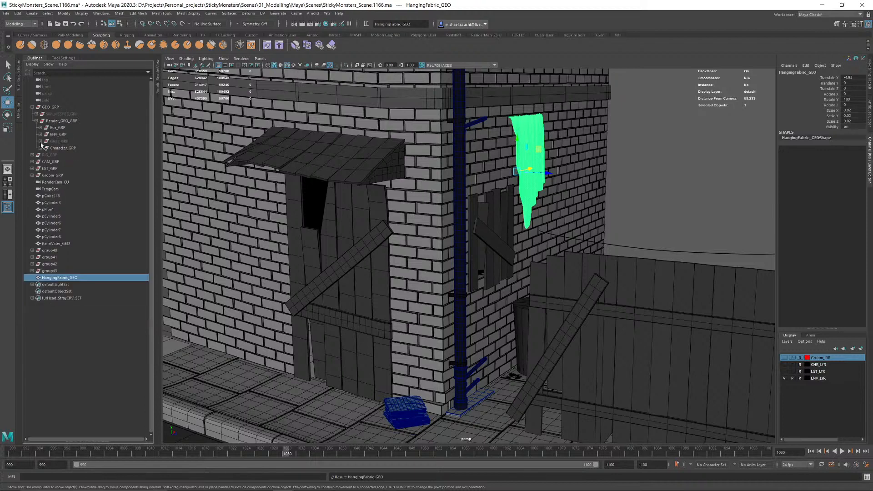
pyautogui.click(40, 135)
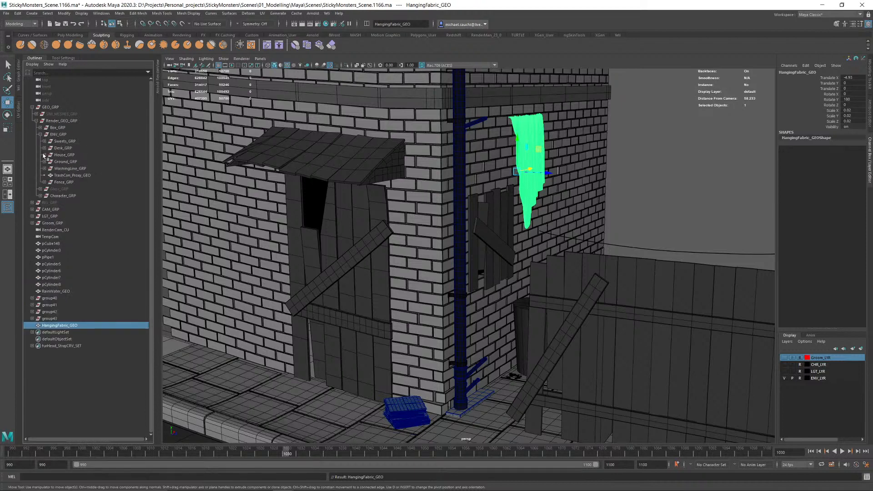
pyautogui.click(44, 155)
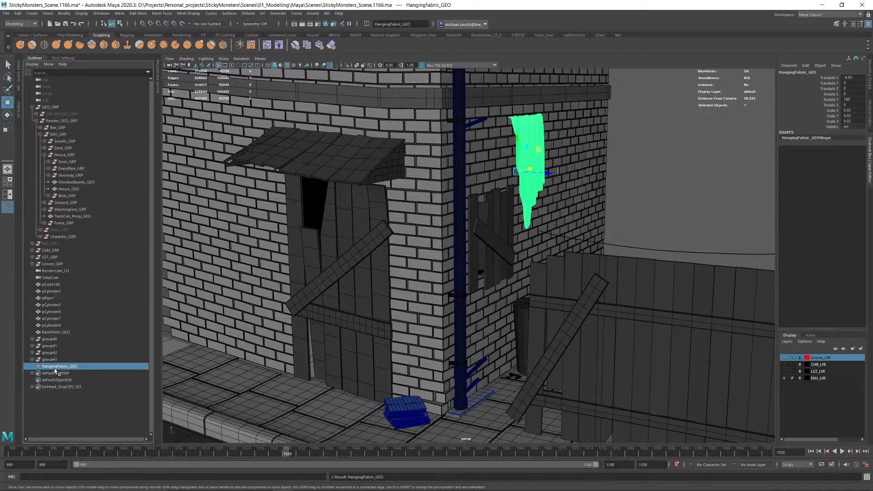
pyautogui.moveTo(55, 366); pyautogui.dragTo(65, 159, button='middle')
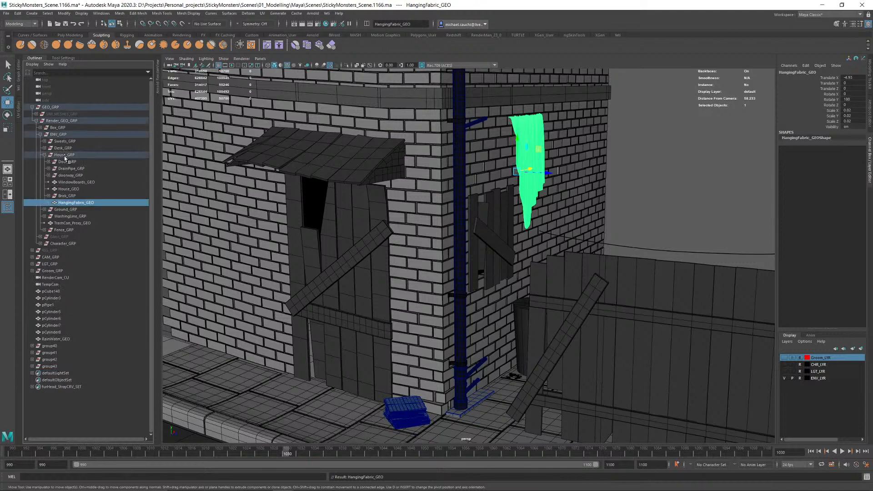
# Step: Group group40 through group43, name the new group NewsPaper_GRP and place it inside ENV_GRP
pyautogui.click(50, 346)
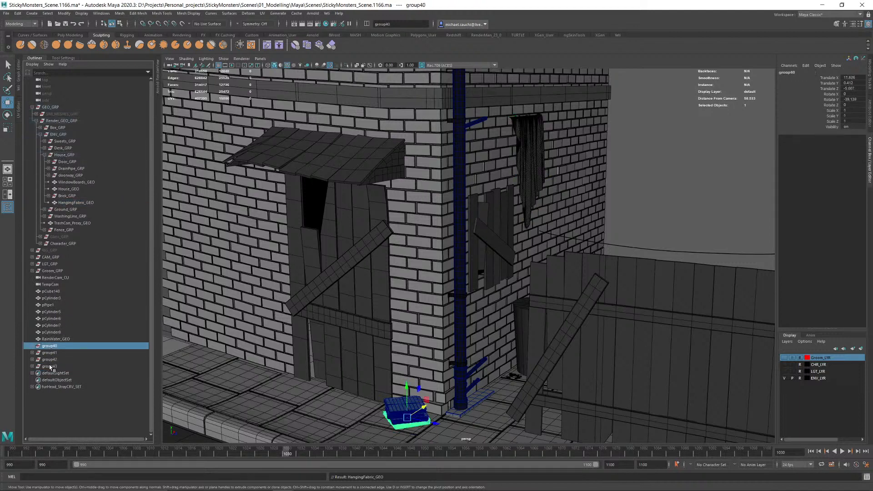
pyautogui.keyDown('shift'); pyautogui.click(50, 367); pyautogui.keyUp('shift')
pyautogui.press('f')
pyautogui.hotkey('ctrl', 'g')
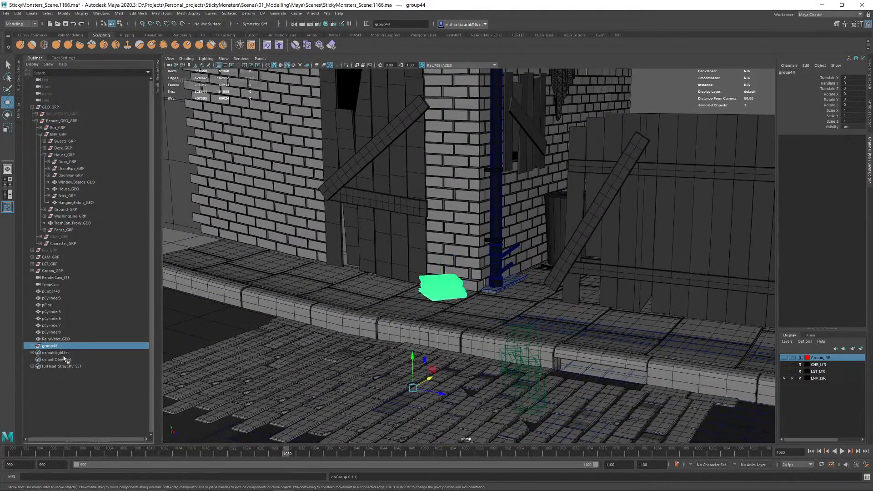
pyautogui.doubleClick(60, 346)
pyautogui.write('New')
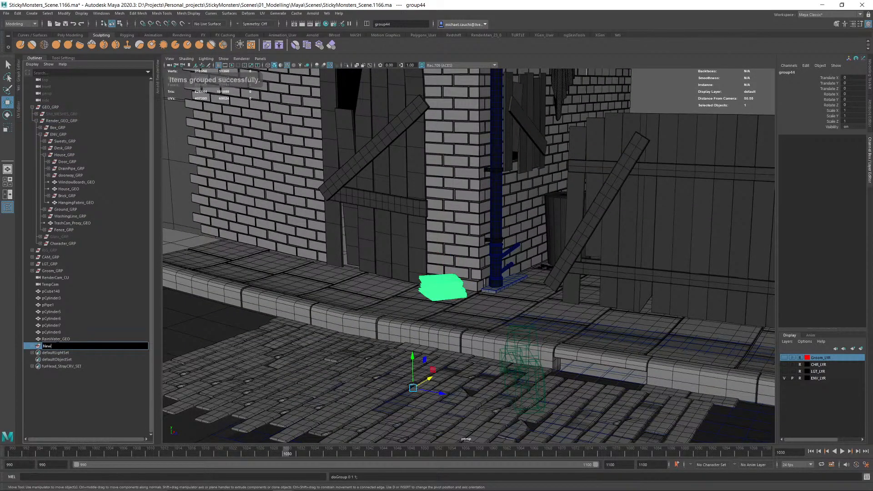
pyautogui.write('sPaper_GR')
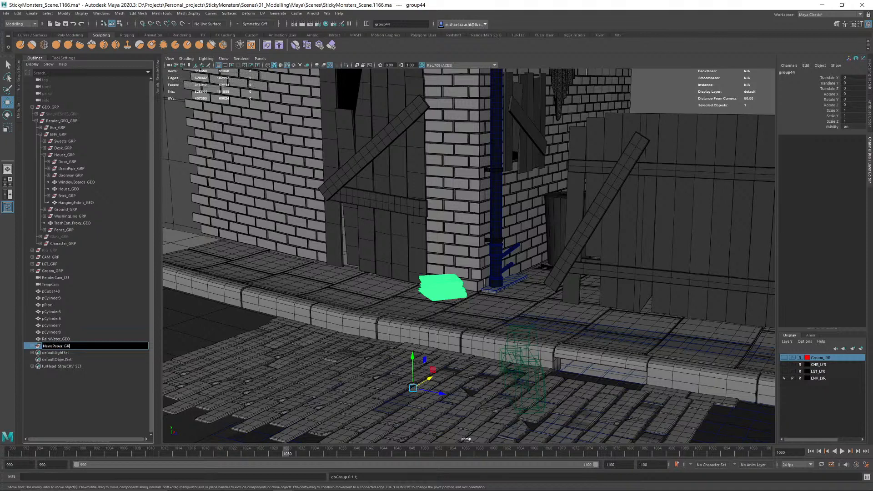
pyautogui.write('P')
pyautogui.press('Return')
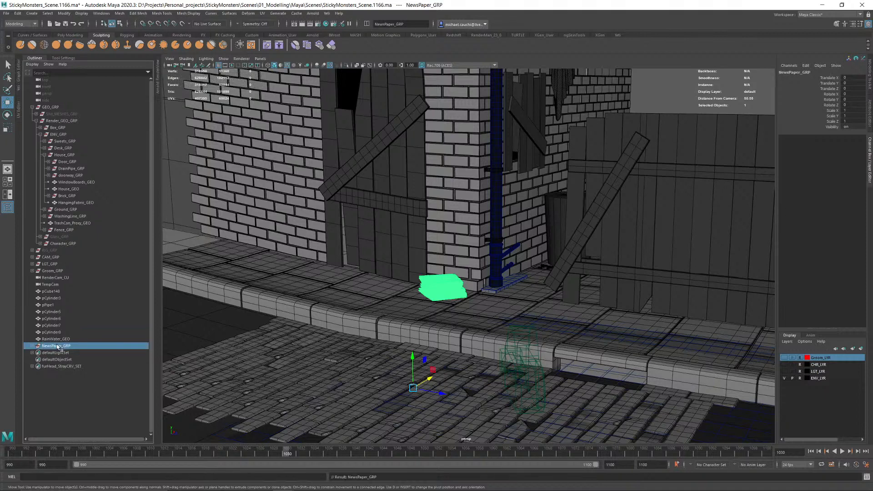
pyautogui.moveTo(57, 348); pyautogui.dragTo(58, 155)
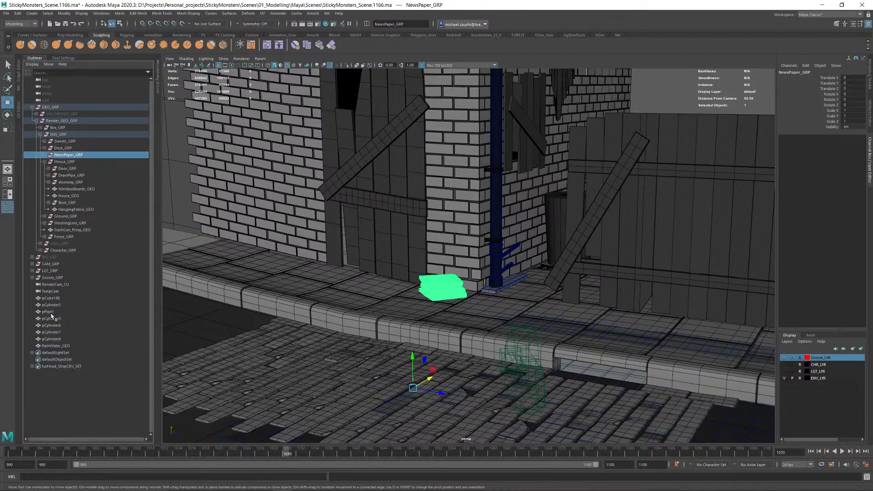
# Step: Rename pCube148, the flat block beneath the drainpipe, as DrainBlock_GEO
pyautogui.click(57, 296)
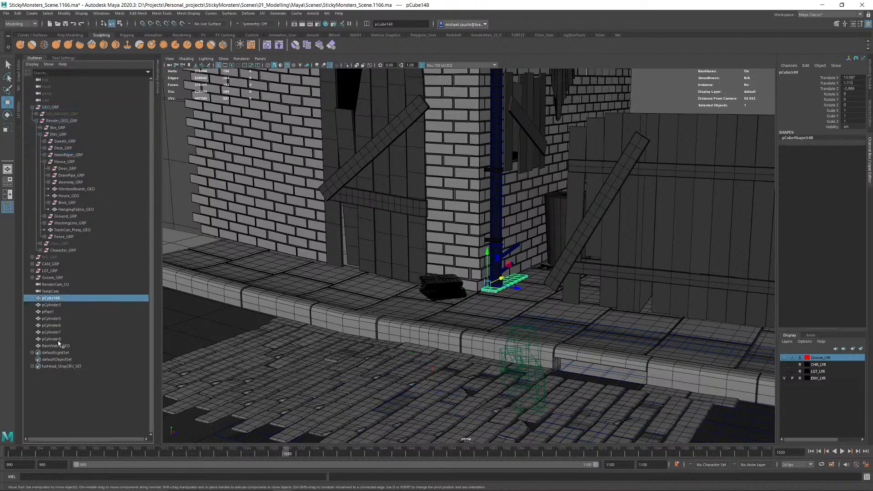
pyautogui.doubleClick(54, 298)
pyautogui.write('DrainBlock_GEO')
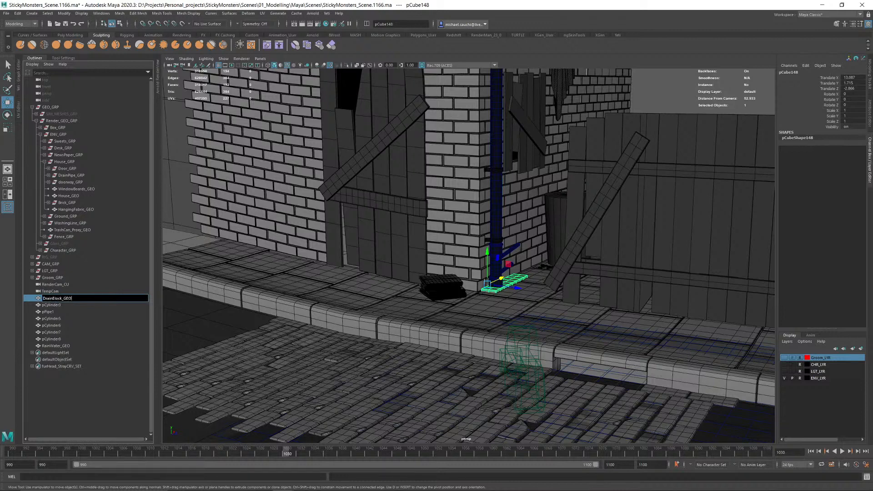
pyautogui.press('Return')
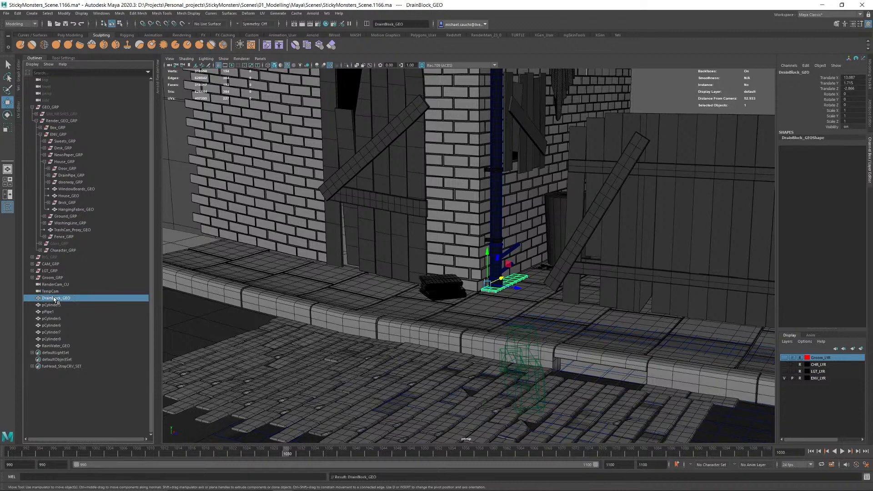
# Step: Parent DrainBlock_GEO under Ground_GRP, and place RainWater_GEO directly inside ENV_GRP
pyautogui.moveTo(54, 299); pyautogui.dragTo(70, 212, button='middle')
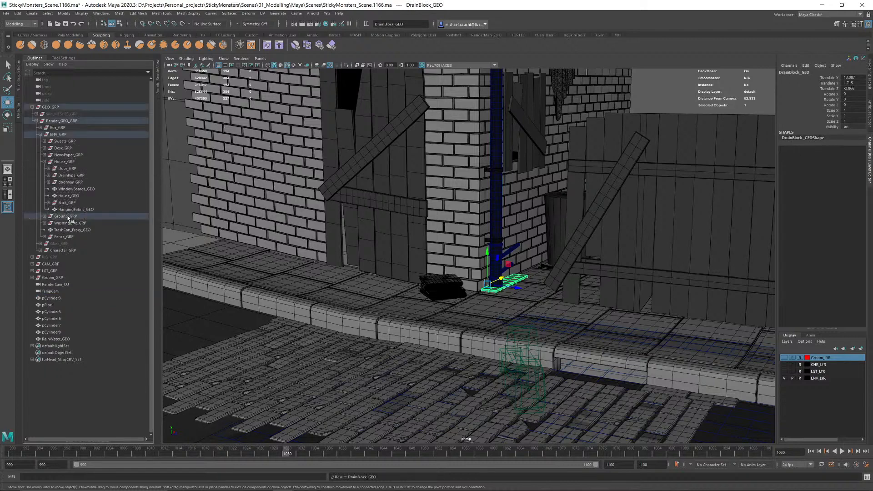
pyautogui.click(51, 332)
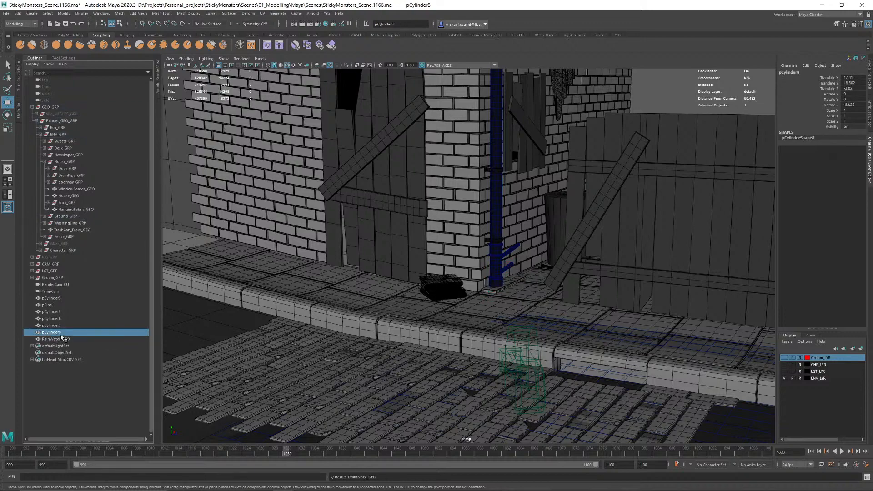
pyautogui.click(56, 339)
pyautogui.press('f')
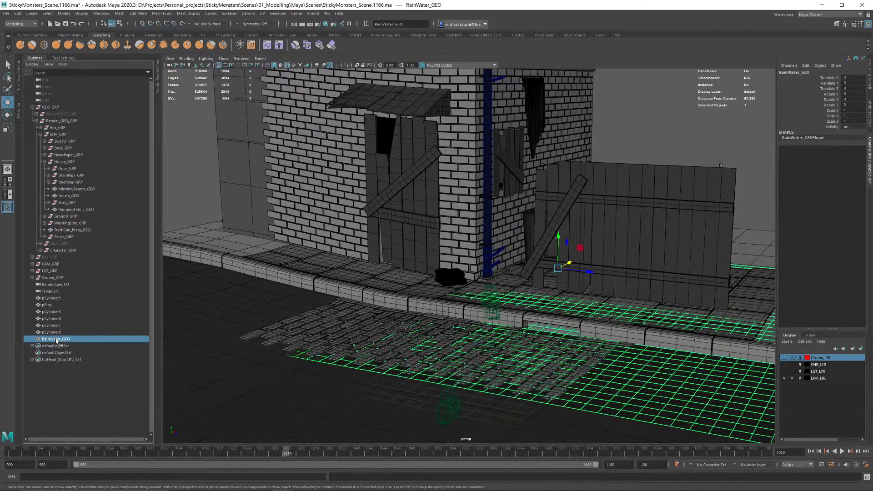
pyautogui.moveTo(58, 340); pyautogui.dragTo(70, 139, button='middle')
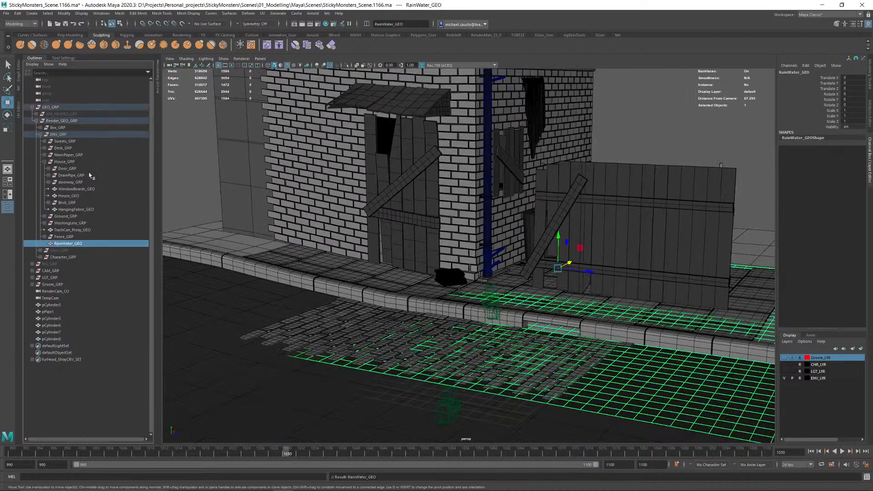
# Step: Combine the six loose drainpipe pieces, pPipe1 and the pCylinder objects, into a single mesh
pyautogui.moveTo(46, 342); pyautogui.dragTo(52, 305)
pyautogui.press('f')
pyautogui.keyDown('alt'); pyautogui.moveTo(480, 337); pyautogui.dragTo(505, 327); pyautogui.keyUp('alt')
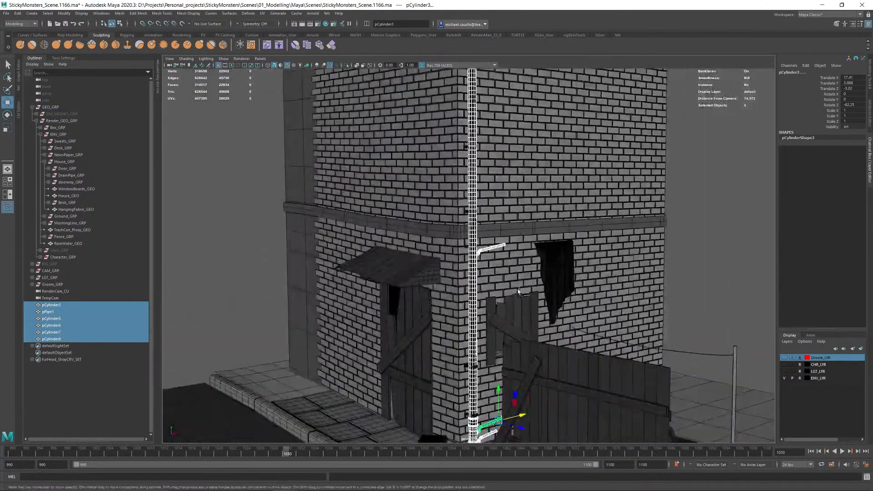
pyautogui.keyDown('alt'); pyautogui.moveTo(505, 327); pyautogui.dragTo(473, 255, button='middle'); pyautogui.keyUp('alt')
pyautogui.keyDown('alt'); pyautogui.moveTo(418, 269); pyautogui.dragTo(457, 282, button='right'); pyautogui.keyUp('alt')
pyautogui.keyDown('alt'); pyautogui.moveTo(457, 282); pyautogui.dragTo(491, 282); pyautogui.keyUp('alt')
pyautogui.keyDown('alt'); pyautogui.moveTo(373, 286); pyautogui.dragTo(535, 136, button='middle'); pyautogui.keyUp('alt')
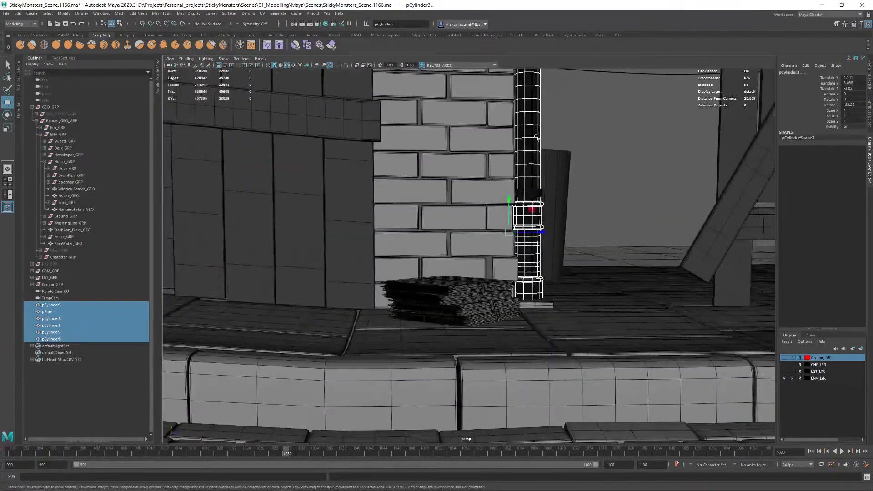
pyautogui.keyDown('alt'); pyautogui.moveTo(538, 180); pyautogui.dragTo(414, 184); pyautogui.keyUp('alt')
pyautogui.keyDown('alt'); pyautogui.moveTo(458, 127); pyautogui.dragTo(515, 265, button='middle'); pyautogui.keyUp('alt')
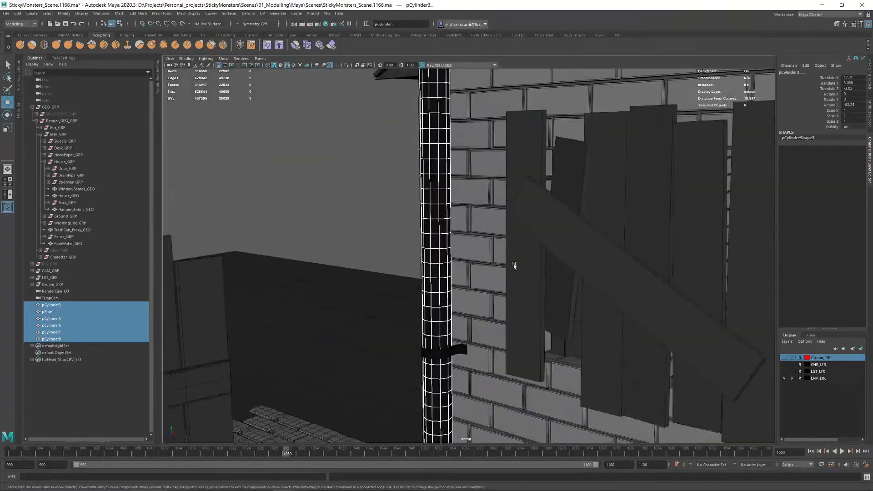
pyautogui.keyDown('alt'); pyautogui.moveTo(514, 265); pyautogui.dragTo(432, 273, button='right'); pyautogui.keyUp('alt')
pyautogui.keyDown('alt'); pyautogui.moveTo(446, 382); pyautogui.dragTo(436, 227, button='middle'); pyautogui.keyUp('alt')
pyautogui.keyDown('alt'); pyautogui.moveTo(405, 259); pyautogui.dragTo(388, 172, button='right'); pyautogui.keyUp('alt')
pyautogui.keyDown('alt'); pyautogui.moveTo(388, 172); pyautogui.dragTo(416, 315, button='middle'); pyautogui.keyUp('alt')
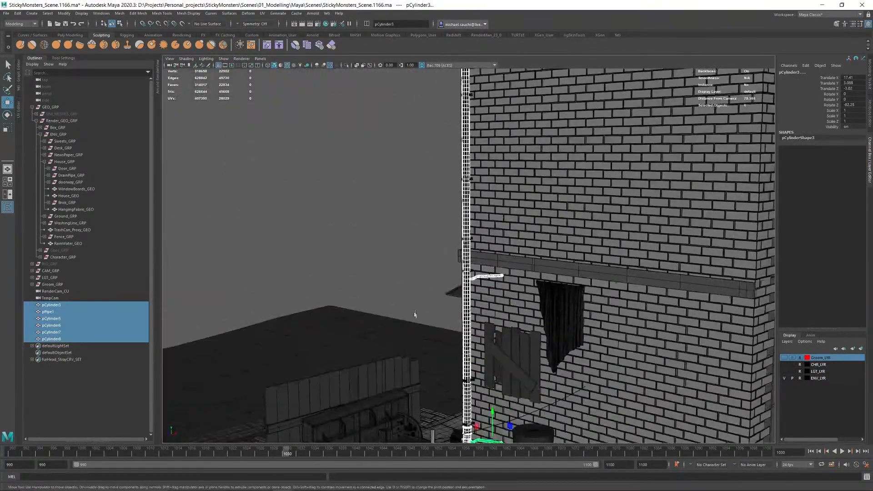
pyautogui.keyDown('alt'); pyautogui.moveTo(415, 315); pyautogui.dragTo(477, 263); pyautogui.keyUp('alt')
pyautogui.keyDown('alt'); pyautogui.moveTo(477, 264); pyautogui.dragTo(429, 253, button='right'); pyautogui.keyUp('alt')
pyautogui.keyDown('alt'); pyautogui.moveTo(430, 253); pyautogui.dragTo(429, 170, button='middle'); pyautogui.keyUp('alt')
pyautogui.keyDown('alt'); pyautogui.moveTo(375, 255); pyautogui.dragTo(418, 238); pyautogui.keyUp('alt')
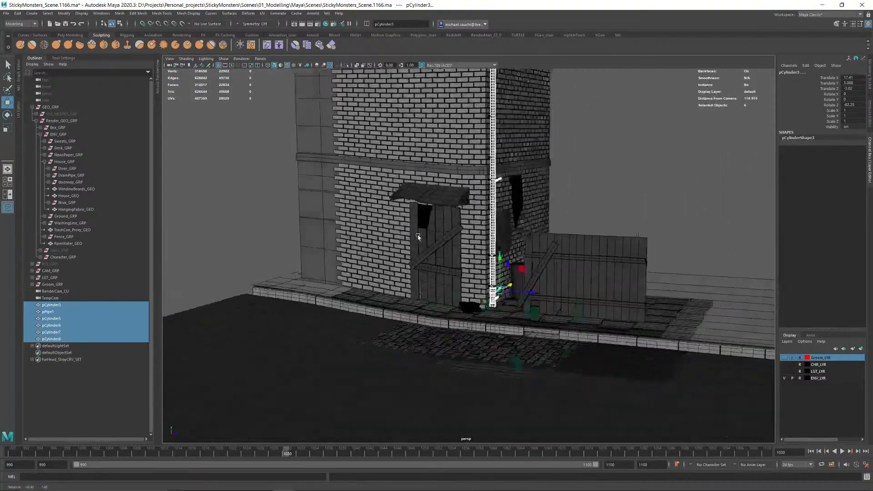
pyautogui.keyDown('alt'); pyautogui.moveTo(419, 238); pyautogui.dragTo(645, 348, button='right'); pyautogui.keyUp('alt')
pyautogui.keyDown('alt'); pyautogui.moveTo(534, 286); pyautogui.dragTo(562, 333, button='middle'); pyautogui.keyUp('alt')
pyautogui.keyDown('alt'); pyautogui.moveTo(562, 333); pyautogui.dragTo(522, 331); pyautogui.keyUp('alt')
pyautogui.keyDown('alt'); pyautogui.moveTo(523, 331); pyautogui.dragTo(487, 201, button='middle'); pyautogui.keyUp('alt')
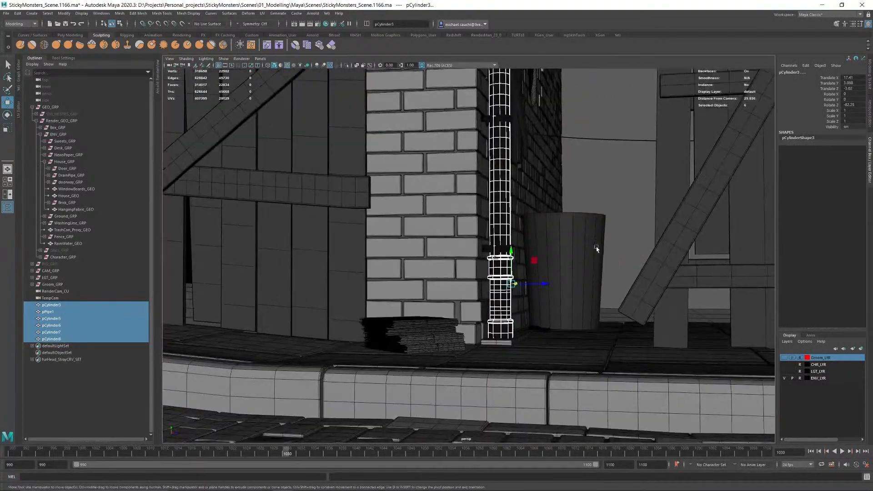
pyautogui.keyDown('shift'); pyautogui.rightClick(598, 196); pyautogui.keyUp('shift')
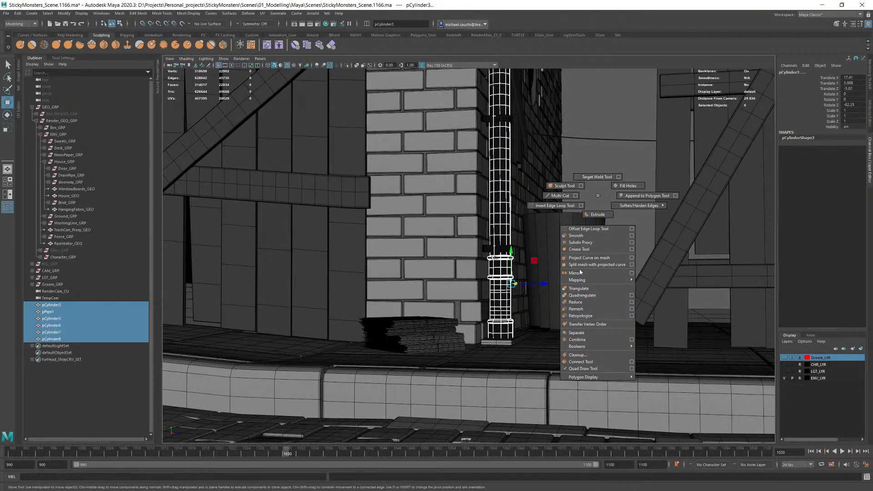
pyautogui.click(577, 340)
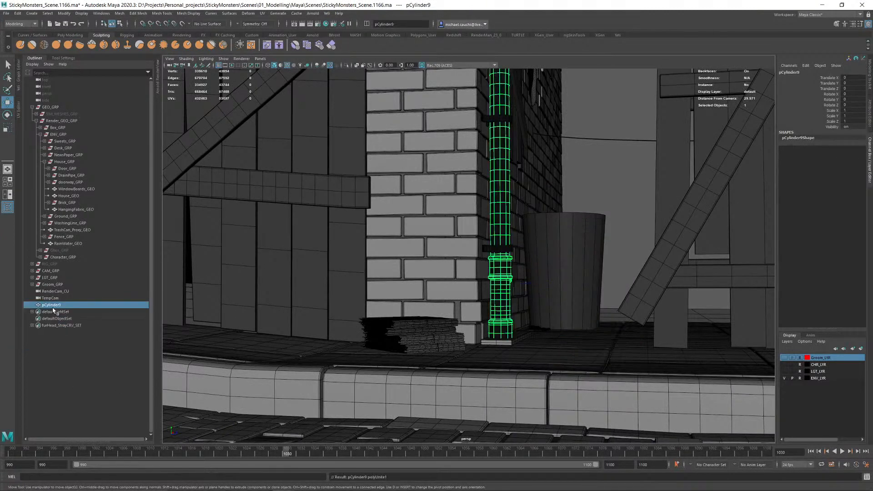
# Step: Rename the combined drainpipe mesh as DrainPipe_GEO and parent it under House_GRP
pyautogui.doubleClick(53, 305)
pyautogui.write('Drain')
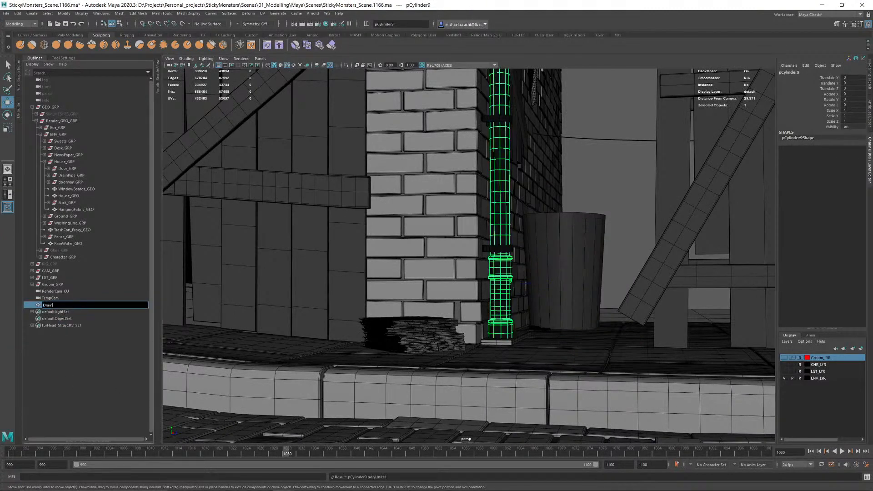
pyautogui.write('Pipe_GEO')
pyautogui.press('Return')
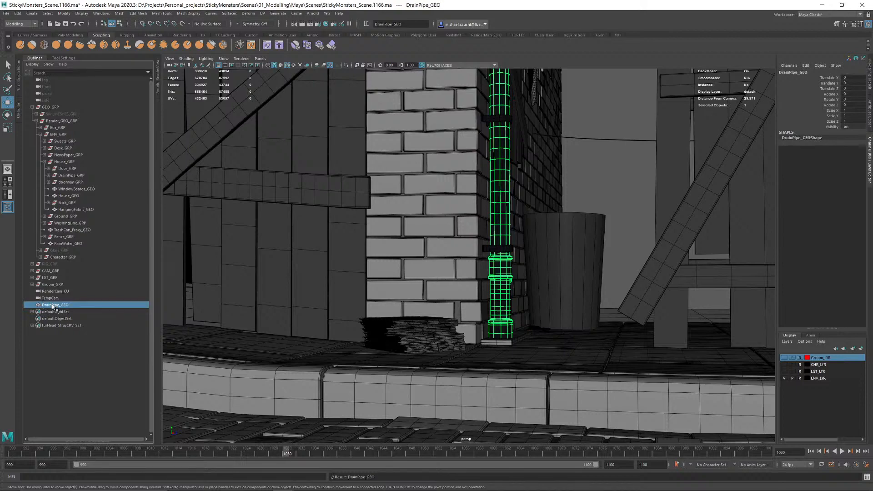
pyautogui.moveTo(52, 304); pyautogui.dragTo(68, 162, button='middle')
# Step: Move DrainPipe_GEO from House_GRP into DrainPipe_GRP with the wall brackets, and expand that group
pyautogui.keyDown('alt'); pyautogui.moveTo(487, 269); pyautogui.dragTo(520, 273); pyautogui.keyUp('alt')
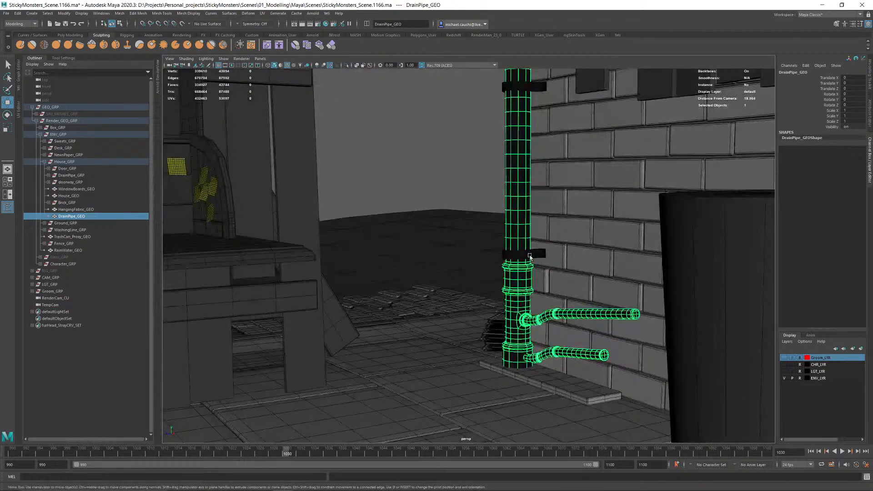
pyautogui.click(470, 250)
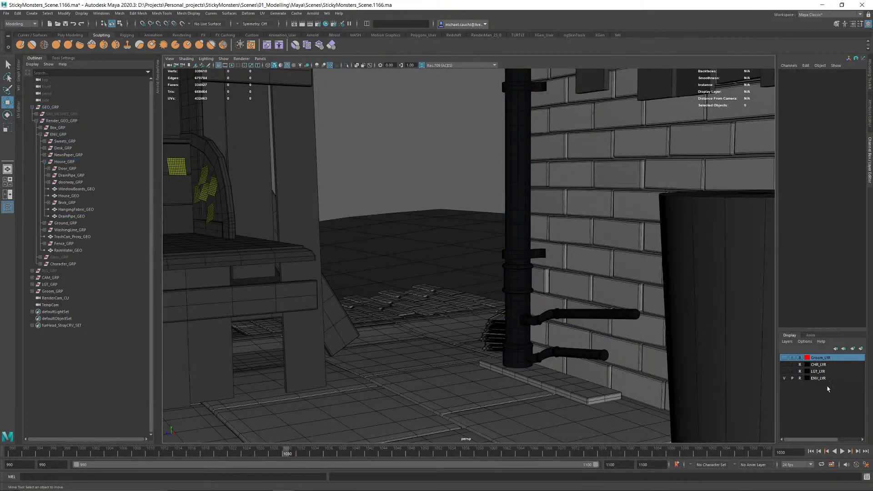
pyautogui.click(517, 258)
pyautogui.click(69, 175)
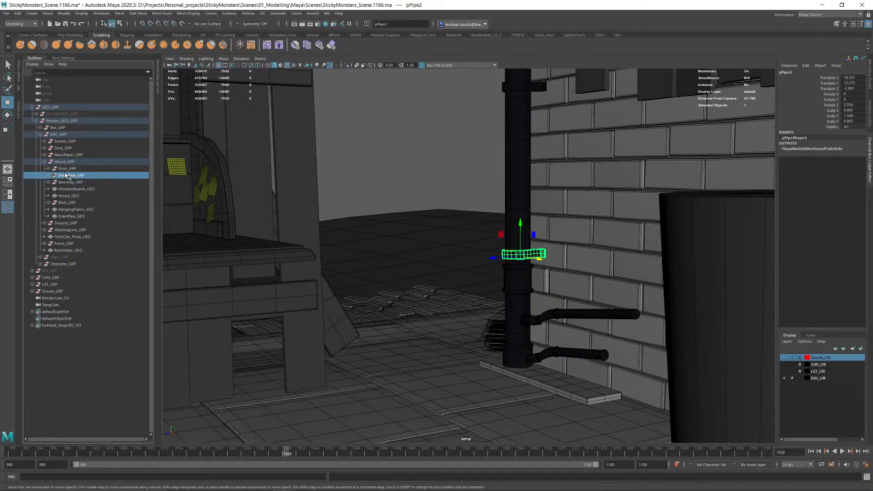
pyautogui.click(71, 216)
pyautogui.moveTo(75, 218); pyautogui.dragTo(55, 176)
pyautogui.click(48, 176)
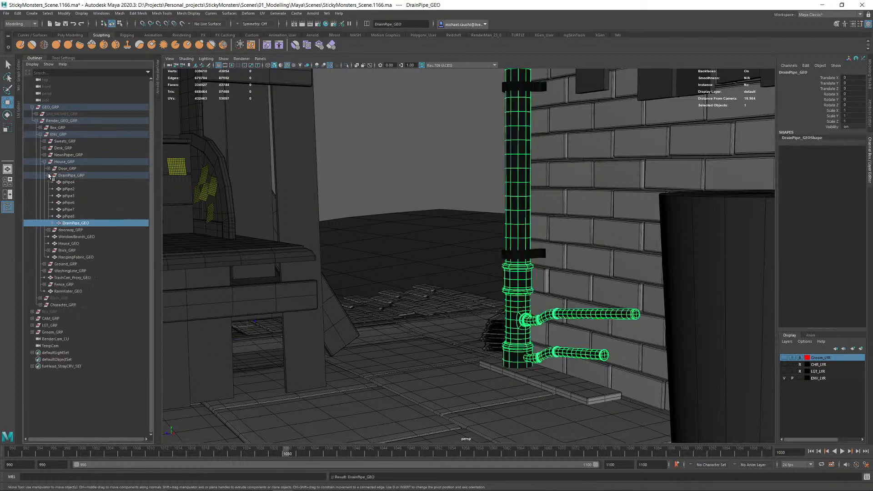
# Step: Rename the six pPipe wall brackets inside DrainPipe_GRP as PipeBracket_1 to PipeBracket_6
pyautogui.click(71, 216)
pyautogui.keyDown('shift'); pyautogui.click(70, 182); pyautogui.keyUp('shift')
pyautogui.press('f')
pyautogui.keyDown('alt'); pyautogui.moveTo(485, 234); pyautogui.dragTo(373, 196, button='right'); pyautogui.keyUp('alt')
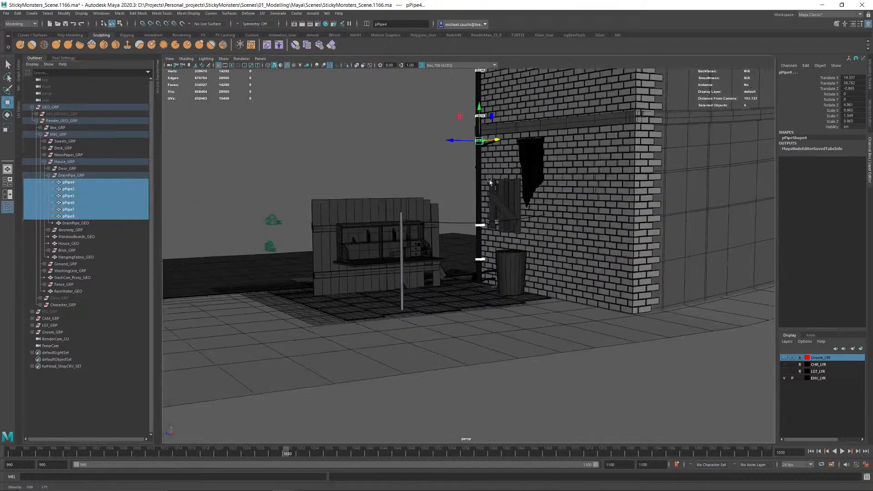
pyautogui.keyDown('alt'); pyautogui.moveTo(373, 195); pyautogui.dragTo(386, 387, button='middle'); pyautogui.keyUp('alt')
pyautogui.keyDown('alt'); pyautogui.moveTo(386, 387); pyautogui.dragTo(514, 423); pyautogui.keyUp('alt')
pyautogui.keyDown('alt'); pyautogui.moveTo(514, 423); pyautogui.dragTo(523, 277, button='middle'); pyautogui.keyUp('alt')
pyautogui.keyDown('alt'); pyautogui.moveTo(523, 278); pyautogui.dragTo(659, 352, button='right'); pyautogui.keyUp('alt')
pyautogui.keyDown('alt'); pyautogui.moveTo(487, 300); pyautogui.dragTo(460, 268); pyautogui.keyUp('alt')
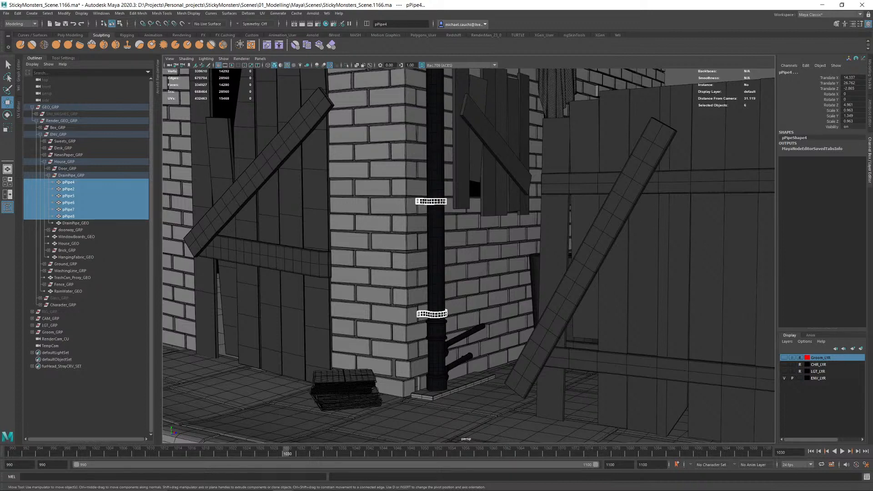
pyautogui.keyDown('alt'); pyautogui.moveTo(326, 297); pyautogui.dragTo(507, 362); pyautogui.keyUp('alt')
pyautogui.keyDown('alt'); pyautogui.moveTo(576, 317); pyautogui.dragTo(376, 296); pyautogui.keyUp('alt')
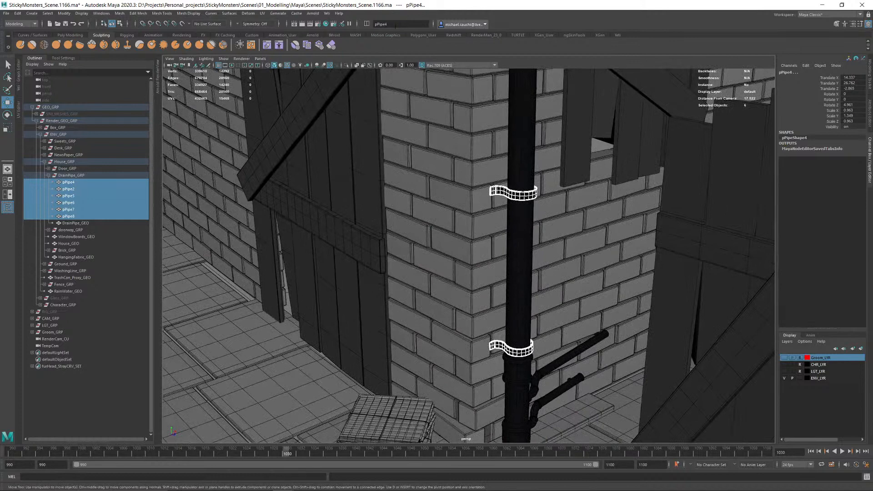
pyautogui.moveTo(401, 24); pyautogui.dragTo(358, 24)
pyautogui.write('PipeBra')
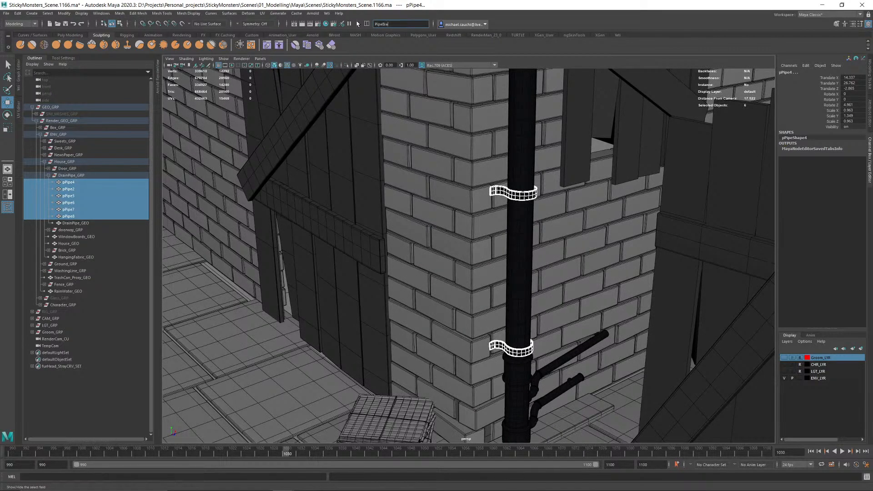
pyautogui.write('cket')
pyautogui.press('Return')
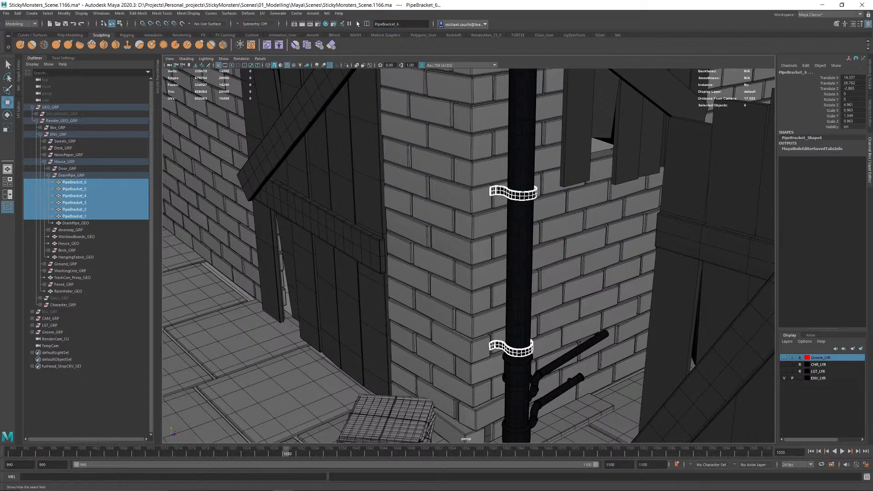
# Step: Append _GEO to the names of the six selected pipe brackets with Search and Replace Names
pyautogui.click(64, 13)
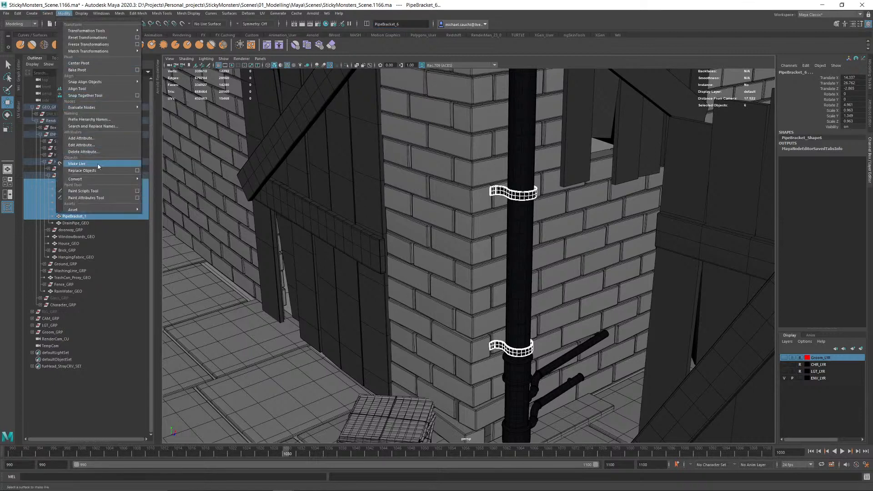
pyautogui.click(97, 126)
pyautogui.click(250, 224)
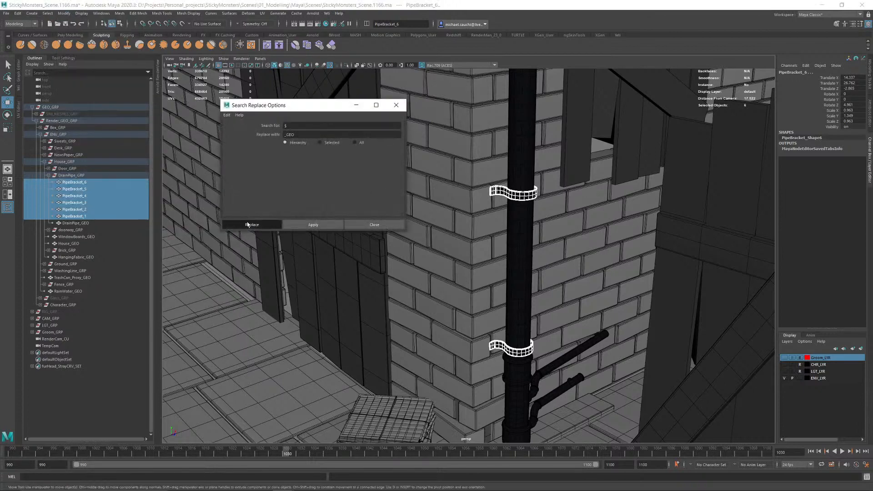
# Step: Deselect the pipe brackets and save the scene
pyautogui.keyDown('alt'); pyautogui.moveTo(399, 252); pyautogui.dragTo(472, 238); pyautogui.keyUp('alt')
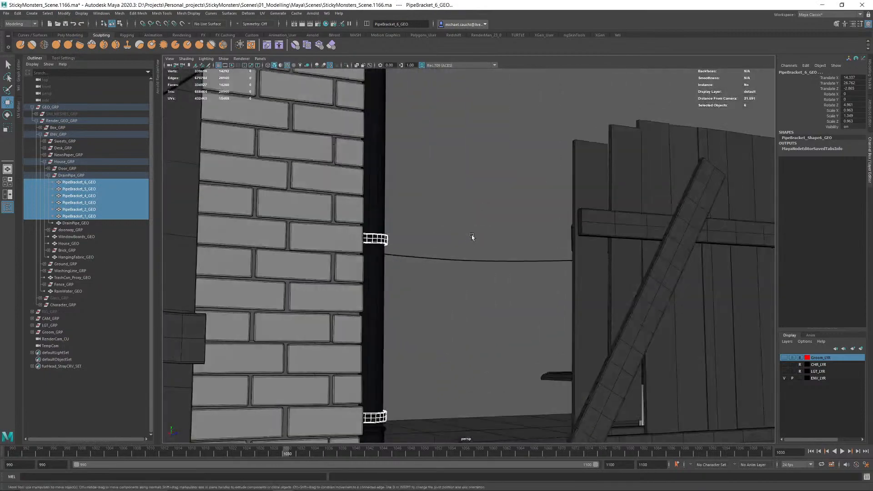
pyautogui.click(538, 290)
pyautogui.keyDown('alt'); pyautogui.moveTo(538, 290); pyautogui.dragTo(497, 286, button='right'); pyautogui.keyUp('alt')
pyautogui.keyDown('alt'); pyautogui.moveTo(497, 285); pyautogui.dragTo(517, 286); pyautogui.keyUp('alt')
pyautogui.keyDown('alt'); pyautogui.moveTo(517, 286); pyautogui.dragTo(495, 200, button='middle'); pyautogui.keyUp('alt')
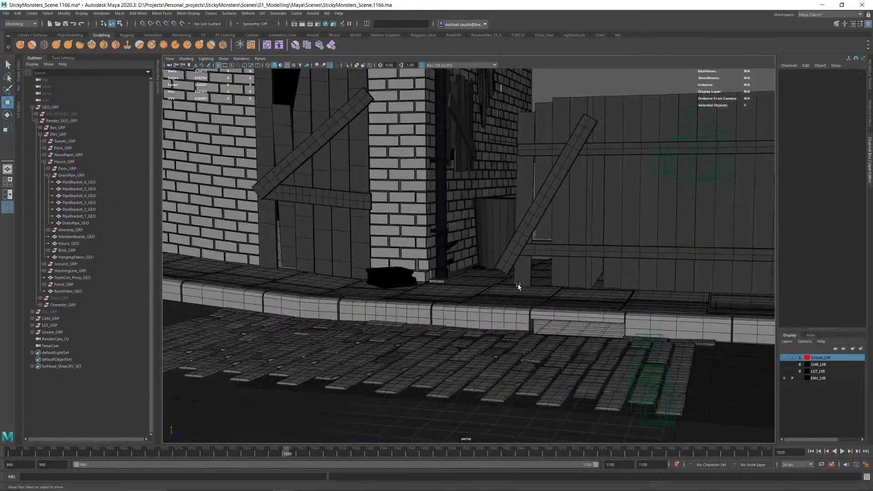
pyautogui.keyDown('alt'); pyautogui.moveTo(517, 286); pyautogui.dragTo(522, 290); pyautogui.keyUp('alt')
pyautogui.keyDown('alt'); pyautogui.moveTo(494, 232); pyautogui.dragTo(505, 216); pyautogui.keyUp('alt')
pyautogui.press('q')
pyautogui.hotkey('ctrl', 's')
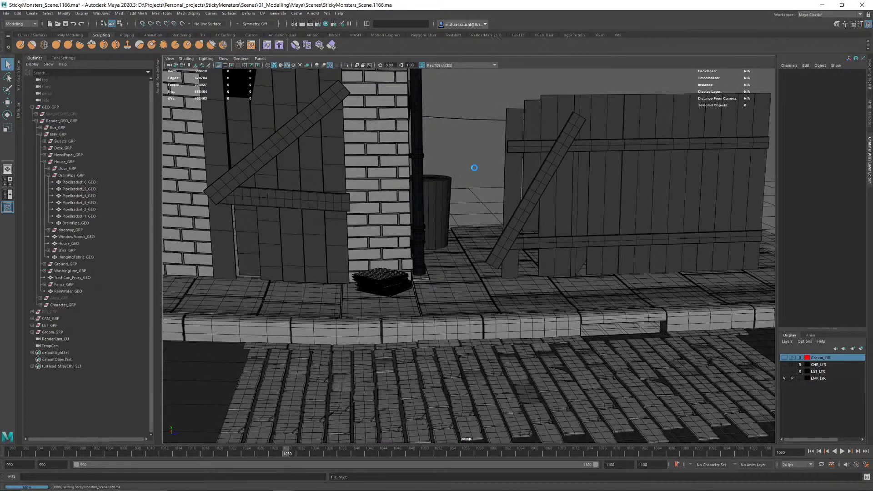
# Step: Examine the kerb and the road's cobblestones up close, including the gaps between them
pyautogui.press('w')
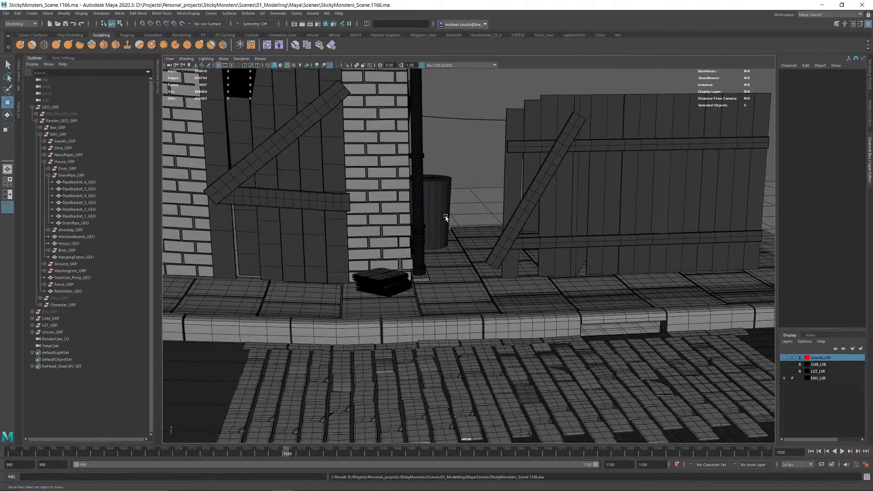
pyautogui.keyDown('alt'); pyautogui.moveTo(528, 243); pyautogui.dragTo(505, 236, button='right'); pyautogui.keyUp('alt')
pyautogui.keyDown('alt'); pyautogui.moveTo(534, 271); pyautogui.dragTo(515, 183, button='middle'); pyautogui.keyUp('alt')
pyautogui.keyDown('alt'); pyautogui.moveTo(514, 183); pyautogui.dragTo(614, 302, button='right'); pyautogui.keyUp('alt')
pyautogui.keyDown('alt'); pyautogui.moveTo(614, 302); pyautogui.dragTo(520, 293); pyautogui.keyUp('alt')
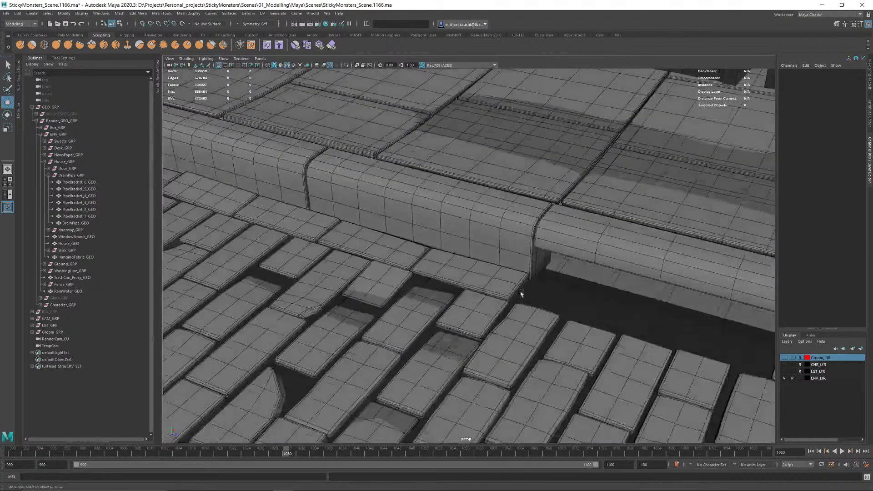
pyautogui.keyDown('alt'); pyautogui.moveTo(355, 312); pyautogui.dragTo(503, 232, button='middle'); pyautogui.keyUp('alt')
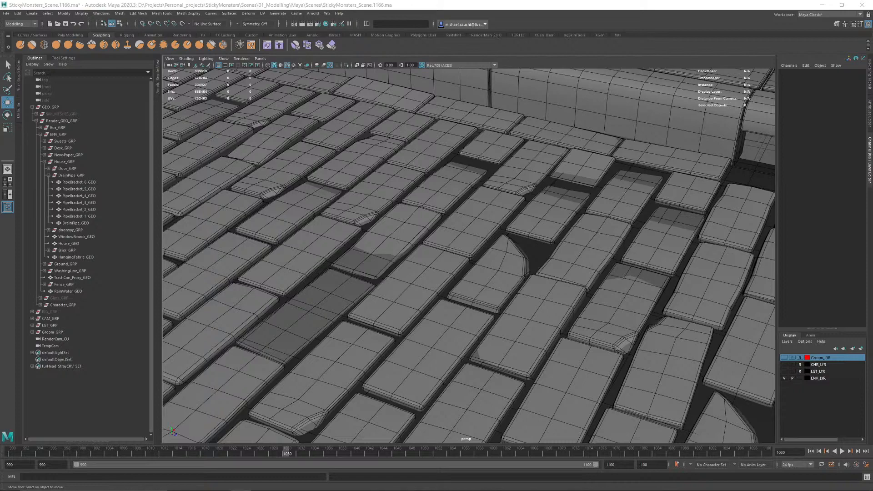
pyautogui.keyDown('alt'); pyautogui.moveTo(552, 287); pyautogui.dragTo(569, 250); pyautogui.keyUp('alt')
pyautogui.keyDown('alt'); pyautogui.moveTo(569, 249); pyautogui.dragTo(509, 253, button='right'); pyautogui.keyUp('alt')
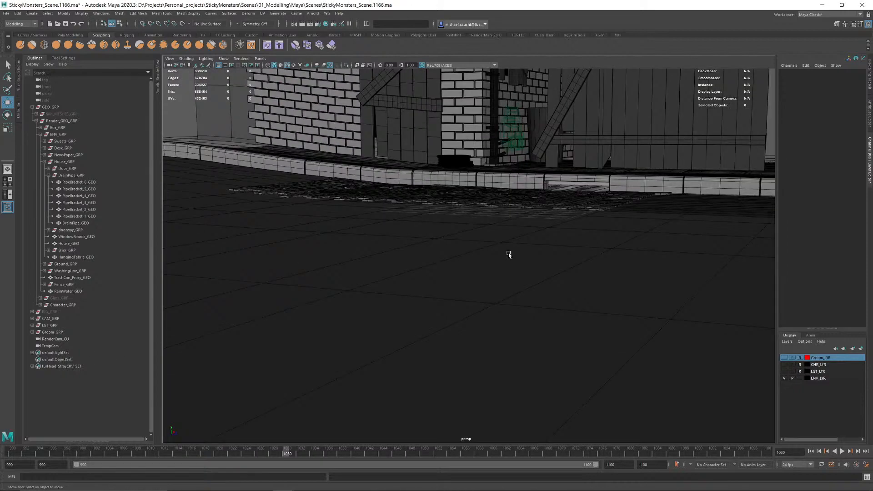
# Step: Bevel all edges of WindowBoards_GEO with 2 segments and a fraction of 0.45
pyautogui.keyDown('alt'); pyautogui.moveTo(509, 253); pyautogui.dragTo(513, 219); pyautogui.keyUp('alt')
pyautogui.keyDown('alt'); pyautogui.moveTo(513, 220); pyautogui.dragTo(459, 364, button='middle'); pyautogui.keyUp('alt')
pyautogui.keyDown('alt'); pyautogui.moveTo(459, 364); pyautogui.dragTo(560, 360, button='right'); pyautogui.keyUp('alt')
pyautogui.keyDown('alt'); pyautogui.moveTo(560, 359); pyautogui.dragTo(555, 314); pyautogui.keyUp('alt')
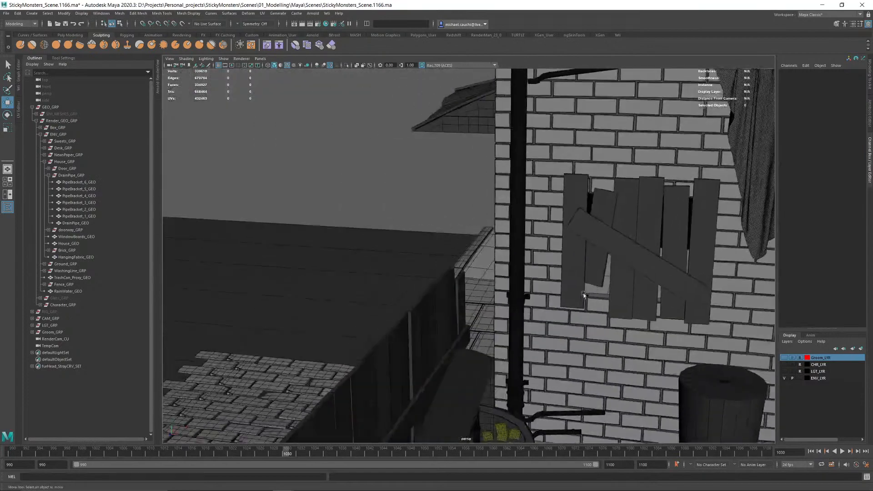
pyautogui.keyDown('alt'); pyautogui.moveTo(555, 313); pyautogui.dragTo(485, 312, button='middle'); pyautogui.keyUp('alt')
pyautogui.keyDown('alt'); pyautogui.moveTo(485, 312); pyautogui.dragTo(622, 236, button='right'); pyautogui.keyUp('alt')
pyautogui.click(570, 171)
pyautogui.keyDown('alt'); pyautogui.moveTo(570, 170); pyautogui.dragTo(454, 228, button='middle'); pyautogui.keyUp('alt')
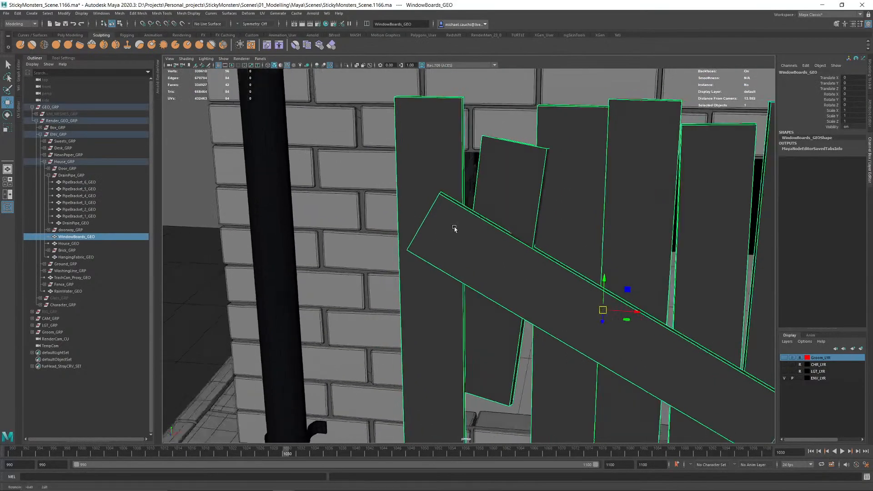
pyautogui.keyDown('alt'); pyautogui.moveTo(454, 228); pyautogui.dragTo(482, 252); pyautogui.keyUp('alt')
pyautogui.moveTo(485, 179); pyautogui.dragTo(486, 181, button='right')
pyautogui.click(485, 181)
pyautogui.scroll(-6, 437, 177)
pyautogui.moveTo(359, 89); pyautogui.dragTo(690, 346)
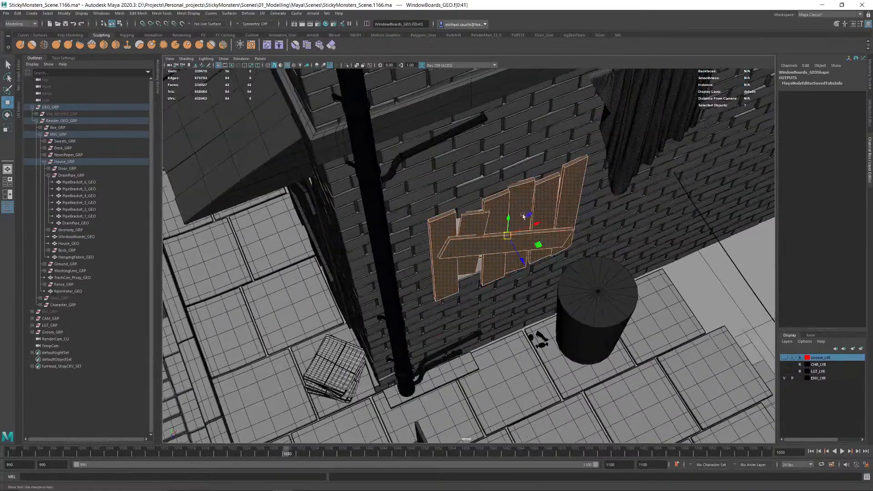
pyautogui.scroll(5, 503, 162)
pyautogui.keyDown('shift'); pyautogui.moveTo(503, 162); pyautogui.dragTo(536, 171, button='right'); pyautogui.keyUp('shift')
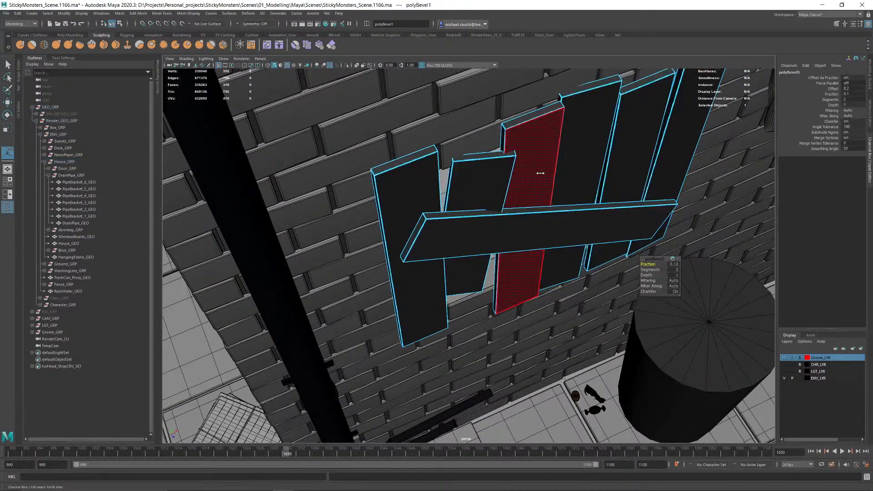
pyautogui.moveTo(538, 173); pyautogui.dragTo(539, 175, button='middle')
pyautogui.scroll(2, 455, 191)
pyautogui.keyDown('alt'); pyautogui.moveTo(455, 191); pyautogui.dragTo(481, 230, button='middle'); pyautogui.keyUp('alt')
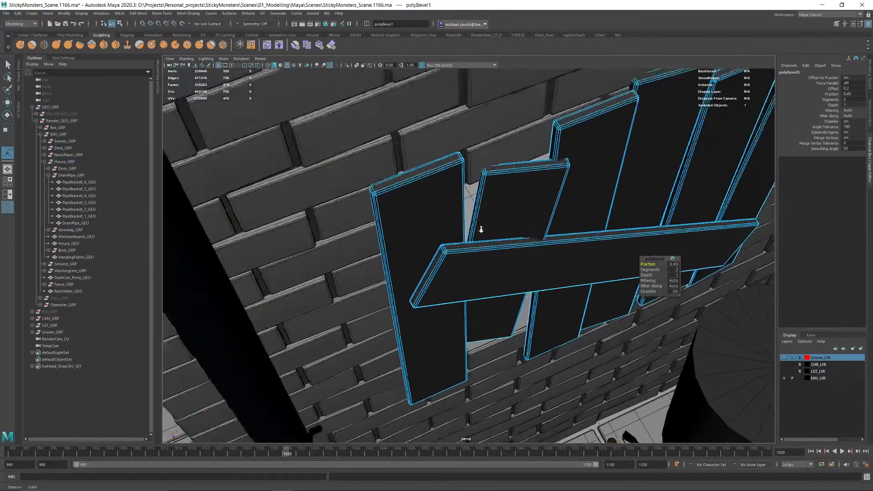
pyautogui.keyDown('alt'); pyautogui.moveTo(488, 229); pyautogui.dragTo(498, 203); pyautogui.keyUp('alt')
pyautogui.keyDown('alt'); pyautogui.moveTo(433, 194); pyautogui.dragTo(528, 225, button='right'); pyautogui.keyUp('alt')
pyautogui.moveTo(527, 225); pyautogui.dragTo(526, 226, button='middle')
# Step: Use Multi-Cut to divide the diagonal window board with one lengthwise centre loop and seven evenly spaced crosswise loops
pyautogui.keyDown('shift'); pyautogui.moveTo(544, 233); pyautogui.dragTo(506, 244, button='right'); pyautogui.keyUp('shift')
pyautogui.press('q')
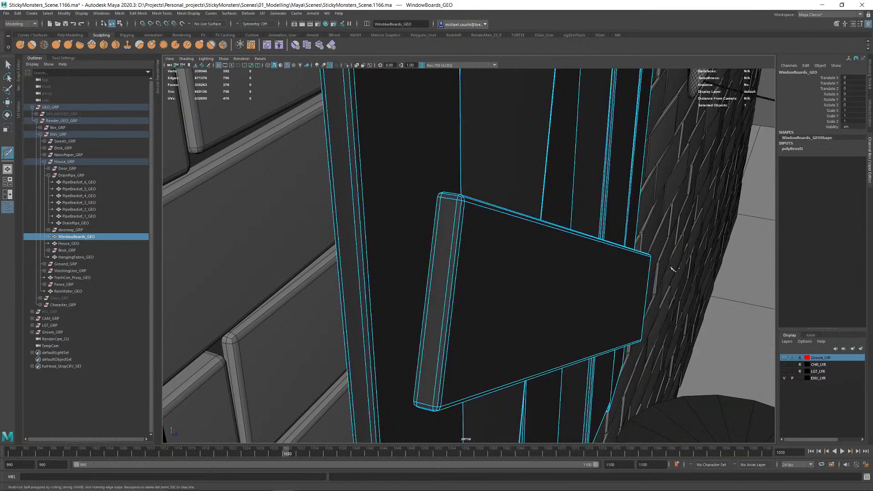
pyautogui.keyDown('alt'); pyautogui.moveTo(672, 269); pyautogui.dragTo(564, 300, button='right'); pyautogui.keyUp('alt')
pyautogui.keyDown('alt'); pyautogui.moveTo(563, 300); pyautogui.dragTo(497, 280); pyautogui.keyUp('alt')
pyautogui.keyDown('ctrl'); pyautogui.middleClick(533, 286); pyautogui.keyUp('ctrl')
pyautogui.keyDown('ctrl'); pyautogui.middleClick(545, 312); pyautogui.keyUp('ctrl')
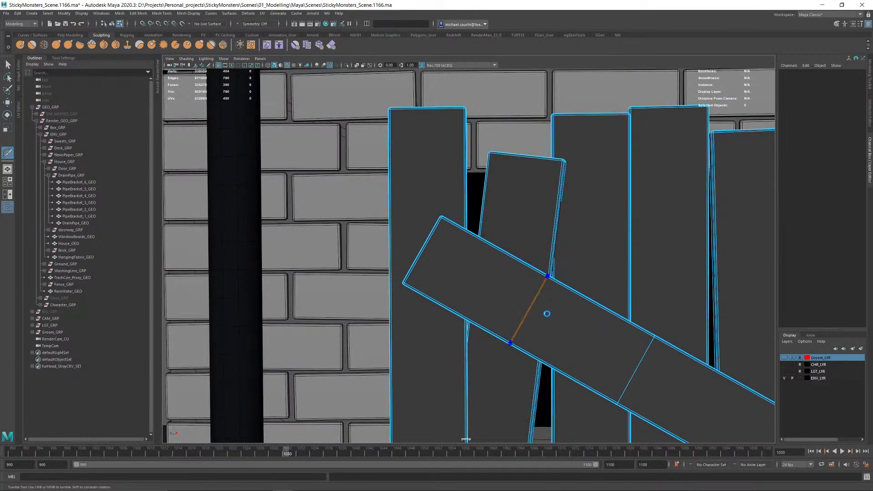
pyautogui.keyDown('alt'); pyautogui.moveTo(617, 331); pyautogui.dragTo(541, 255, button='middle'); pyautogui.keyUp('alt')
pyautogui.keyDown('alt'); pyautogui.moveTo(541, 255); pyautogui.dragTo(503, 279, button='right'); pyautogui.keyUp('alt')
pyautogui.keyDown('ctrl'); pyautogui.middleClick(564, 323); pyautogui.keyUp('ctrl')
pyautogui.keyDown('ctrl'); pyautogui.middleClick(599, 324); pyautogui.keyUp('ctrl')
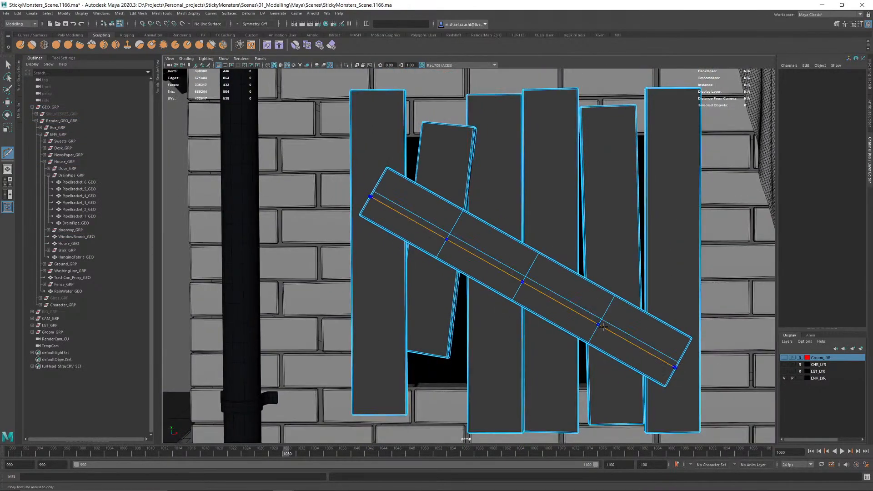
pyautogui.keyDown('ctrl'); pyautogui.middleClick(570, 308); pyautogui.keyUp('ctrl')
pyautogui.keyDown('ctrl'); pyautogui.middleClick(500, 268); pyautogui.keyUp('ctrl')
pyautogui.keyDown('ctrl'); pyautogui.middleClick(413, 225); pyautogui.keyUp('ctrl')
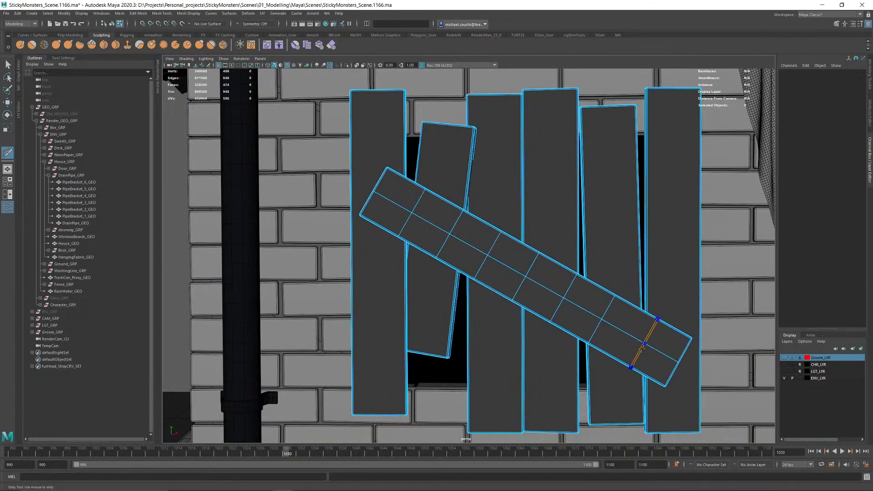
# Step: Insert an edge loop around the thickness of the diagonal board and each of the six upright window boards
pyautogui.keyDown('alt'); pyautogui.moveTo(659, 361); pyautogui.dragTo(637, 356); pyautogui.keyUp('alt')
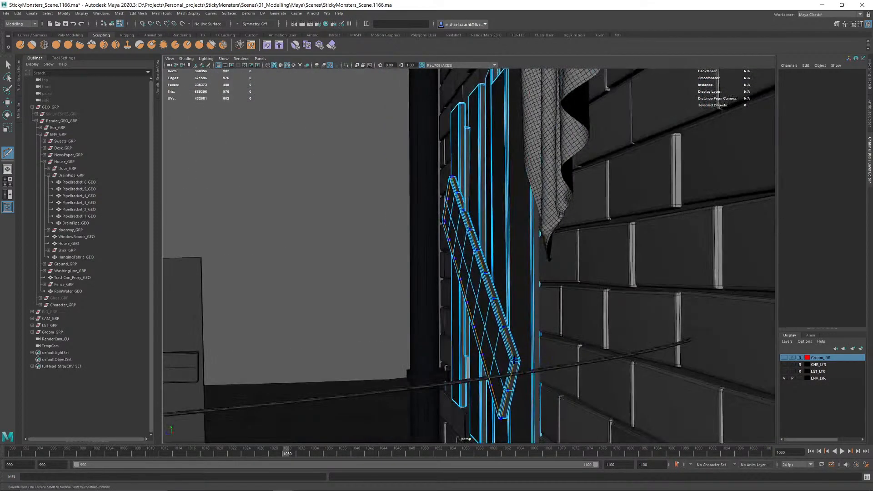
pyautogui.keyDown('ctrl'); pyautogui.click(506, 328); pyautogui.keyUp('ctrl')
pyautogui.keyDown('alt'); pyautogui.moveTo(505, 329); pyautogui.dragTo(527, 285); pyautogui.keyUp('alt')
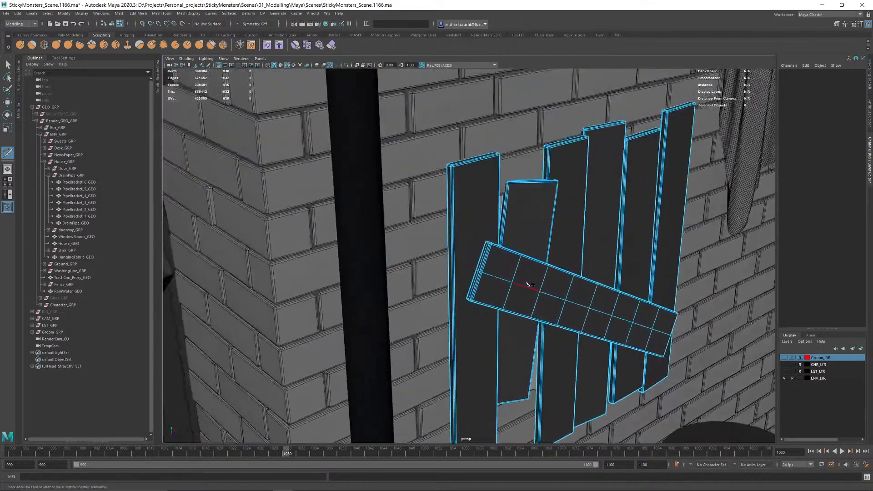
pyautogui.scroll(5, 525, 254)
pyautogui.keyDown('alt'); pyautogui.moveTo(522, 186); pyautogui.dragTo(565, 205); pyautogui.keyUp('alt')
pyautogui.keyDown('ctrl'); pyautogui.click(474, 234); pyautogui.keyUp('ctrl')
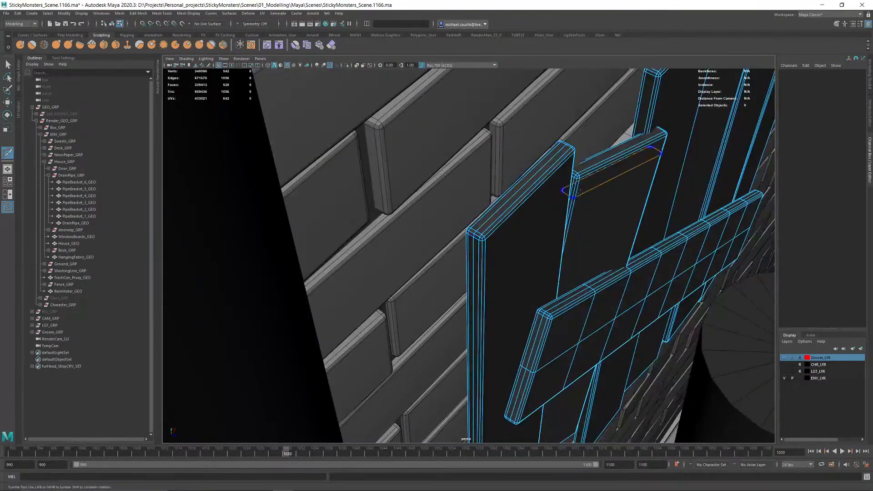
pyautogui.keyDown('ctrl'); pyautogui.click(574, 174); pyautogui.keyUp('ctrl')
pyautogui.keyDown('alt'); pyautogui.moveTo(698, 110); pyautogui.dragTo(629, 218, button='middle'); pyautogui.keyUp('alt')
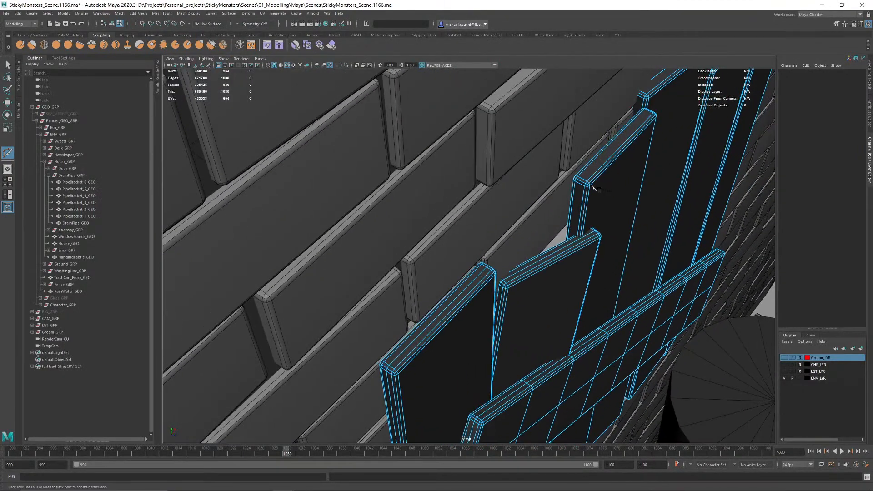
pyautogui.keyDown('ctrl'); pyautogui.click(582, 182); pyautogui.keyUp('ctrl')
pyautogui.keyDown('ctrl'); pyautogui.click(644, 93); pyautogui.keyUp('ctrl')
pyautogui.keyDown('alt'); pyautogui.moveTo(658, 97); pyautogui.dragTo(545, 240, button='middle'); pyautogui.keyUp('alt')
pyautogui.keyDown('ctrl'); pyautogui.click(619, 157); pyautogui.keyUp('ctrl')
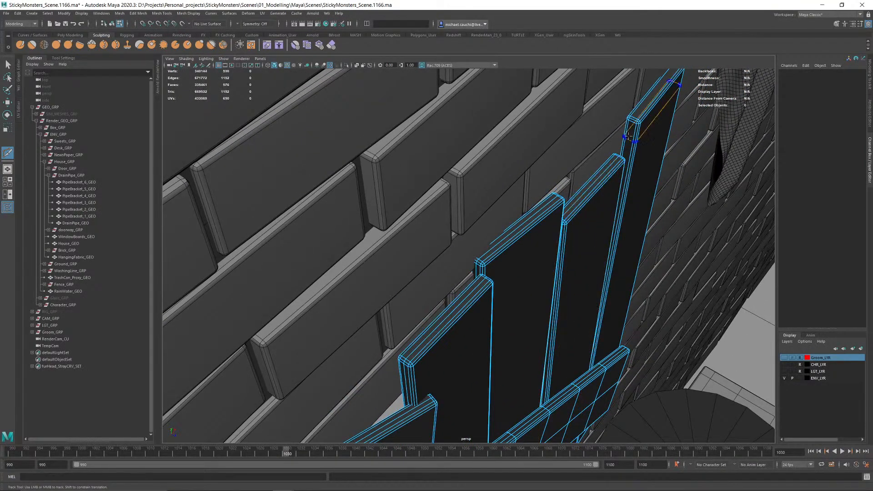
pyautogui.keyDown('ctrl'); pyautogui.click(633, 119); pyautogui.keyUp('ctrl')
# Step: Divide the rightmost upright window board with a lengthwise centre loop and seven evenly spaced crosswise loops
pyautogui.keyDown('alt'); pyautogui.moveTo(629, 122); pyautogui.dragTo(423, 232, button='right'); pyautogui.keyUp('alt')
pyautogui.press('f')
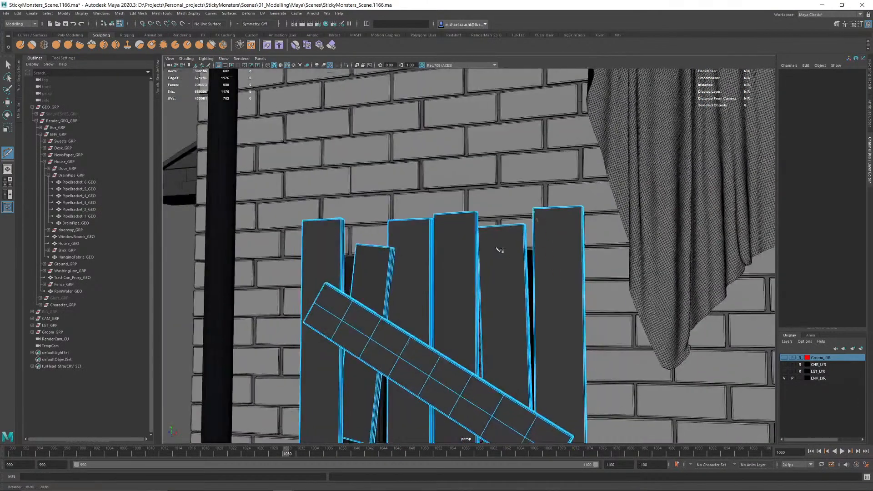
pyautogui.keyDown('ctrl'); pyautogui.click(529, 136); pyautogui.keyUp('ctrl')
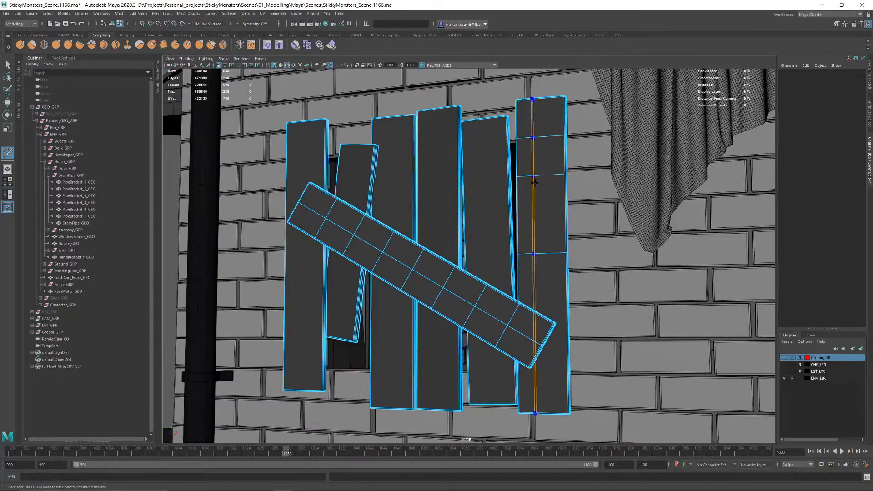
pyautogui.keyDown('ctrl'); pyautogui.click(540, 175); pyautogui.keyUp('ctrl')
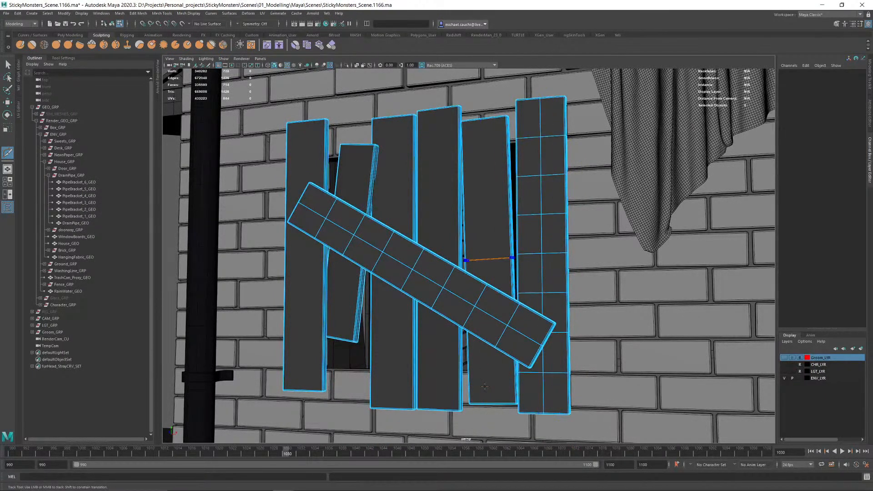
# Step: Insert a lengthwise centre loop and evenly spaced crosswise loops on the second upright window board from the right
pyautogui.keyDown('ctrl'); pyautogui.click(491, 366); pyautogui.keyUp('ctrl')
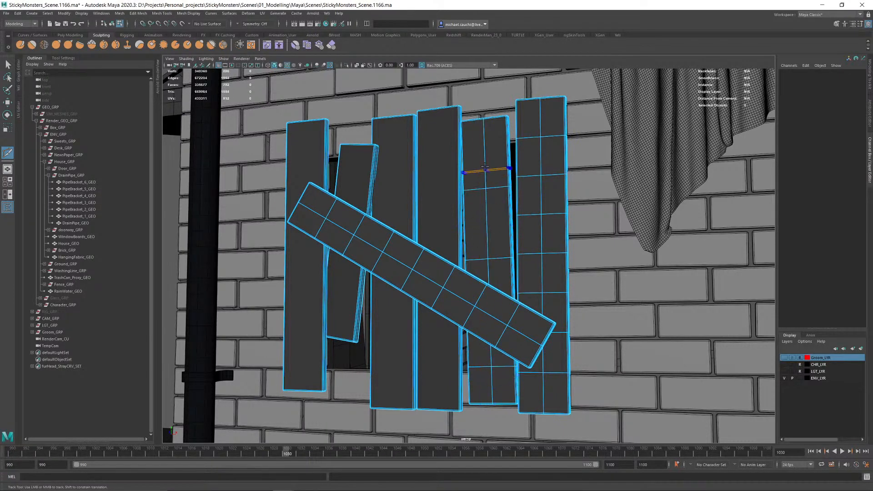
pyautogui.keyDown('ctrl'); pyautogui.click(486, 225); pyautogui.keyUp('ctrl')
pyautogui.press('4')
pyautogui.keyDown('alt'); pyautogui.moveTo(485, 235); pyautogui.dragTo(521, 285); pyautogui.keyUp('alt')
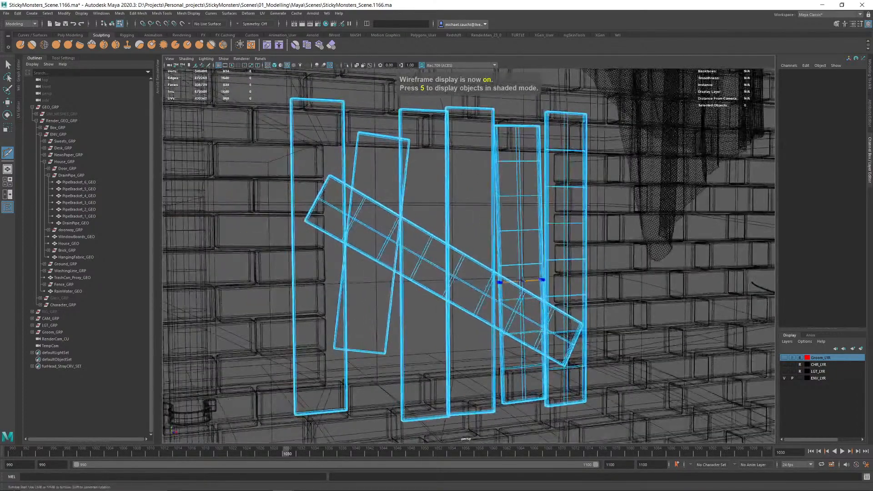
pyautogui.press('5')
# Step: Subdivide the two adjoining middle window boards with lengthwise centre loops and evenly spaced crosswise loops
pyautogui.moveTo(522, 289)
pyautogui.keyDown('alt'); pyautogui.mouseDown(button='middle')
pyautogui.moveTo(482, 189)
pyautogui.moveTo(473, 232)
pyautogui.mouseUp(button='middle'); pyautogui.keyUp('alt')
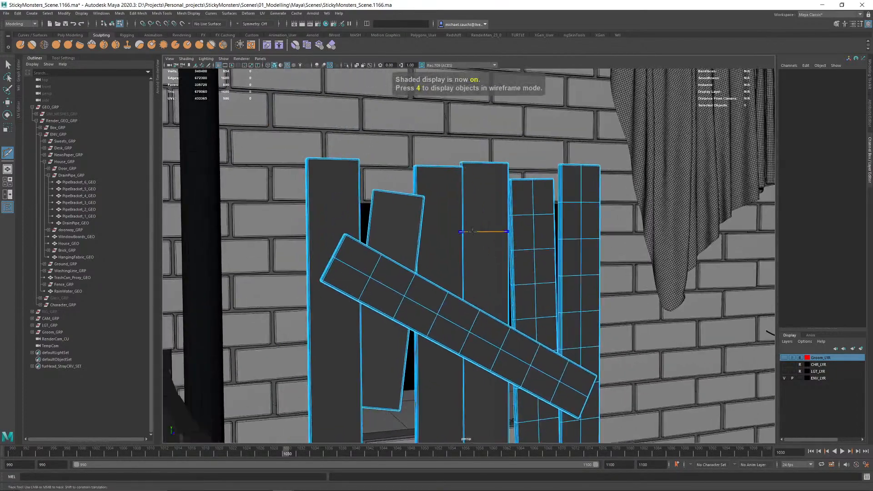
pyautogui.keyDown('ctrl'); pyautogui.click(475, 240); pyautogui.keyUp('ctrl')
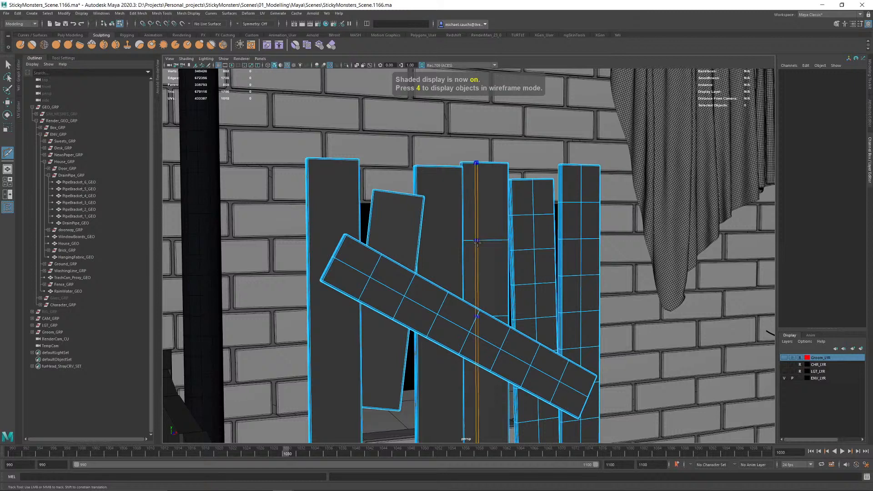
pyautogui.keyDown('ctrl'); pyautogui.middleClick(475, 272); pyautogui.keyUp('ctrl')
pyautogui.keyDown('ctrl'); pyautogui.middleClick(480, 390); pyautogui.keyUp('ctrl')
pyautogui.keyDown('ctrl'); pyautogui.middleClick(483, 392); pyautogui.keyUp('ctrl')
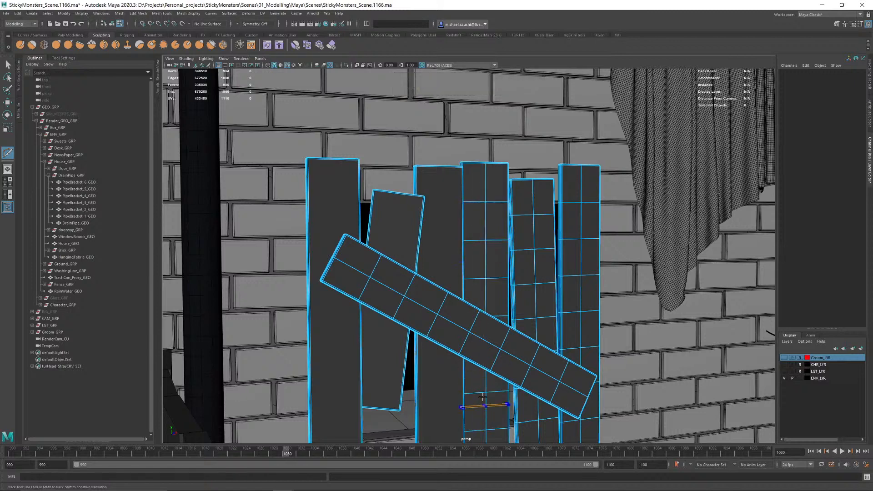
pyautogui.keyDown('alt'); pyautogui.moveTo(455, 370); pyautogui.dragTo(424, 281); pyautogui.keyUp('alt')
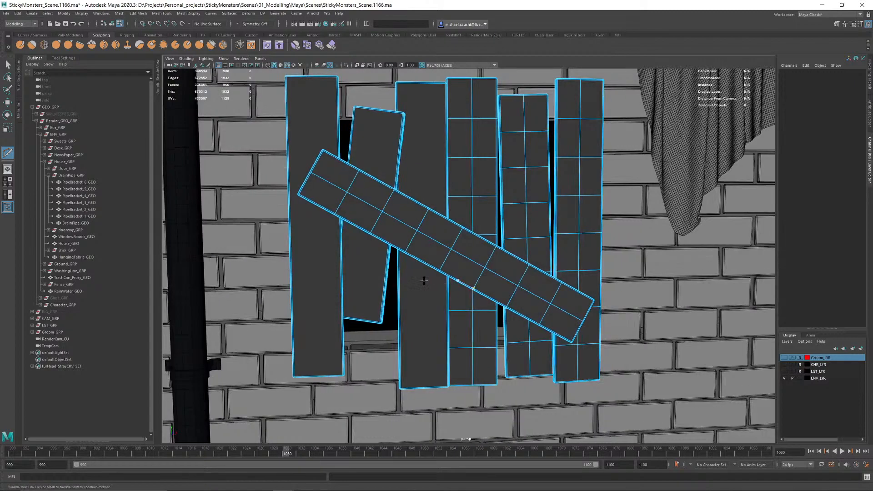
pyautogui.keyDown('ctrl'); pyautogui.click(418, 283); pyautogui.keyUp('ctrl')
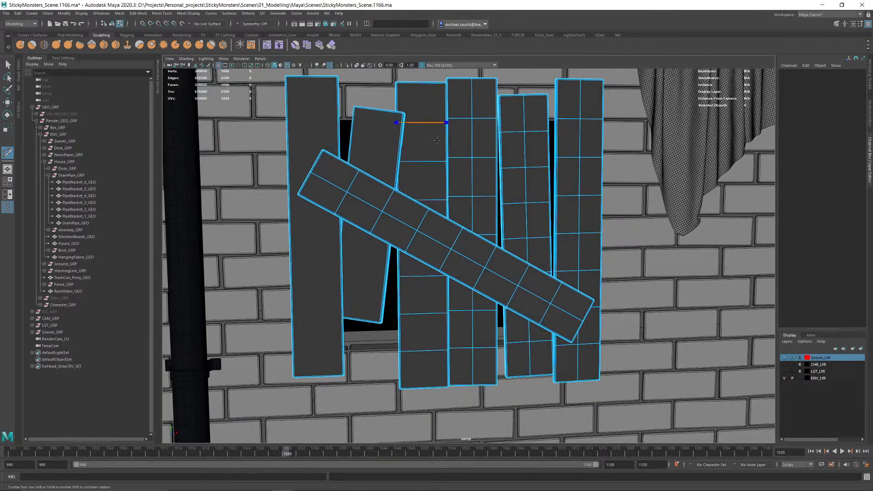
pyautogui.keyDown('ctrl'); pyautogui.middleClick(421, 140); pyautogui.keyUp('ctrl')
# Step: Cut a lengthwise centre loop and evenly spaced crosswise loops into the short tilted window board
pyautogui.keyDown('alt'); pyautogui.moveTo(415, 141); pyautogui.dragTo(449, 207, button='middle'); pyautogui.keyUp('alt')
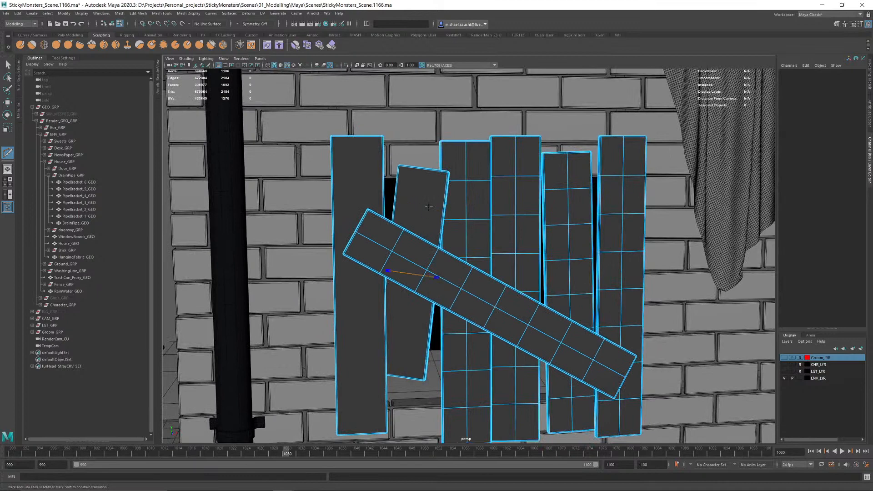
pyautogui.keyDown('ctrl'); pyautogui.middleClick(427, 196); pyautogui.keyUp('ctrl')
pyautogui.keyDown('ctrl'); pyautogui.middleClick(426, 223); pyautogui.keyUp('ctrl')
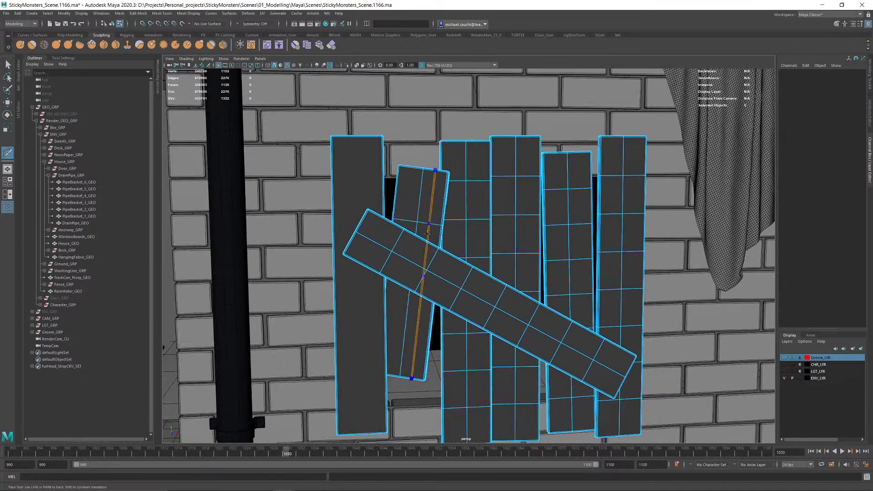
pyautogui.keyDown('ctrl'); pyautogui.middleClick(437, 206); pyautogui.keyUp('ctrl')
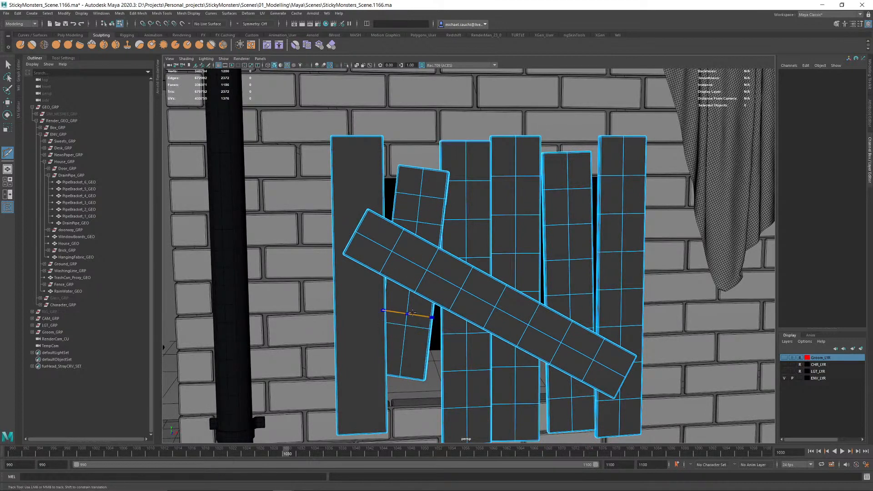
pyautogui.keyDown('ctrl'); pyautogui.middleClick(410, 346); pyautogui.keyUp('ctrl')
# Step: Divide the leftmost window board with a lengthwise centre loop and evenly spaced crosswise loops, and return to object mode
pyautogui.keyDown('alt'); pyautogui.moveTo(409, 346); pyautogui.dragTo(426, 248, button='middle'); pyautogui.keyUp('alt')
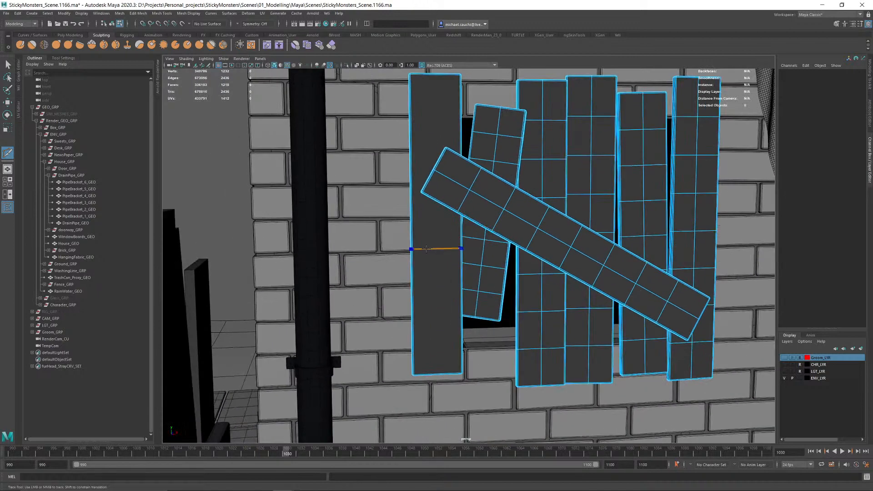
pyautogui.keyDown('ctrl'); pyautogui.middleClick(427, 255); pyautogui.keyUp('ctrl')
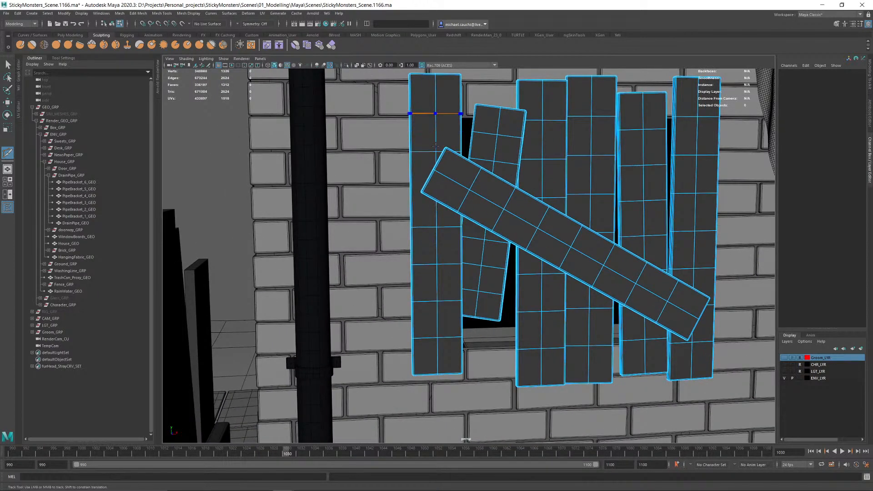
pyautogui.keyDown('ctrl'); pyautogui.middleClick(417, 204); pyautogui.keyUp('ctrl')
pyautogui.keyDown('alt'); pyautogui.moveTo(493, 208); pyautogui.dragTo(436, 214, button='right'); pyautogui.keyUp('alt')
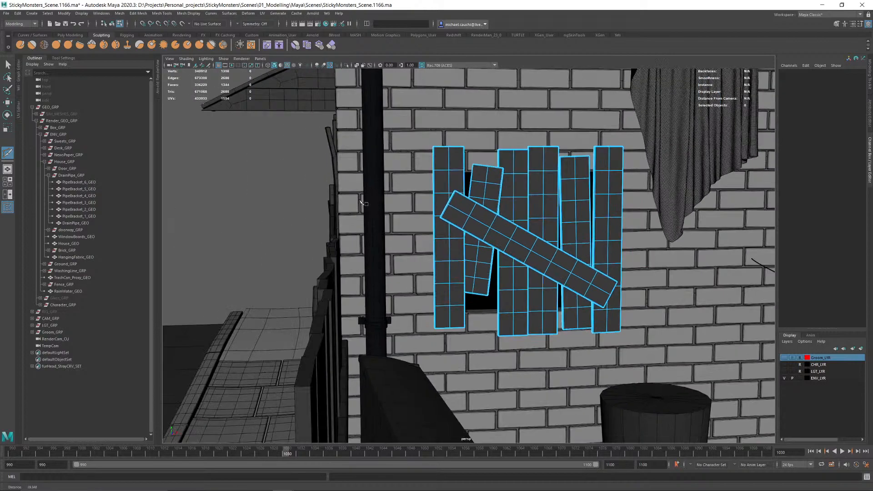
pyautogui.keyDown('alt'); pyautogui.moveTo(378, 227); pyautogui.dragTo(430, 252); pyautogui.keyUp('alt')
pyautogui.press('w')
pyautogui.press('F8')
# Step: Examine the doorway's planks and diagonal brace up close, including their edges and existing subdivisions
pyautogui.keyDown('alt'); pyautogui.moveTo(363, 255); pyautogui.dragTo(420, 260); pyautogui.keyUp('alt')
pyautogui.keyDown('alt'); pyautogui.moveTo(421, 259); pyautogui.dragTo(341, 245, button='right'); pyautogui.keyUp('alt')
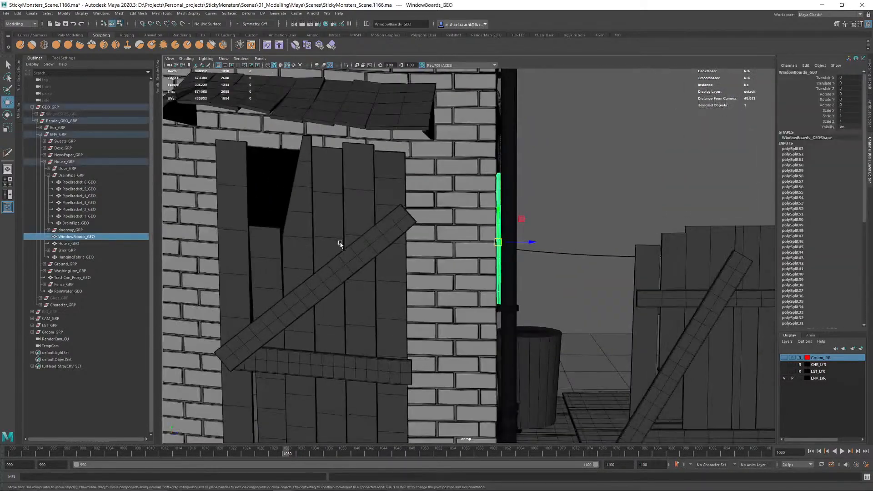
pyautogui.click(342, 259)
pyautogui.keyDown('alt'); pyautogui.moveTo(296, 277); pyautogui.dragTo(341, 279); pyautogui.keyUp('alt')
pyautogui.keyDown('alt'); pyautogui.moveTo(341, 279); pyautogui.dragTo(475, 256, button='right'); pyautogui.keyUp('alt')
pyautogui.keyDown('alt'); pyautogui.moveTo(475, 256); pyautogui.dragTo(600, 325, button='middle'); pyautogui.keyUp('alt')
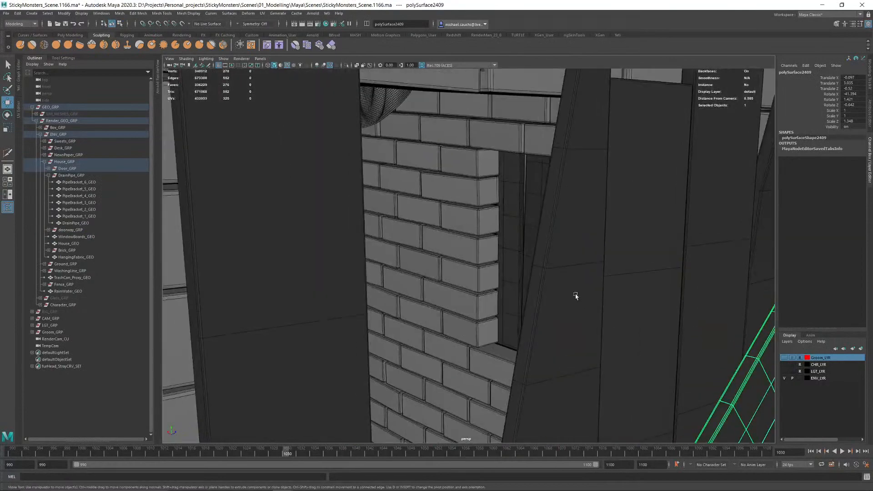
pyautogui.keyDown('alt'); pyautogui.moveTo(575, 296); pyautogui.dragTo(571, 289, button='right'); pyautogui.keyUp('alt')
pyautogui.moveTo(523, 265)
pyautogui.keyDown('alt'); pyautogui.mouseDown()
pyautogui.moveTo(493, 266)
pyautogui.moveTo(506, 262)
pyautogui.mouseUp(); pyautogui.keyUp('alt')
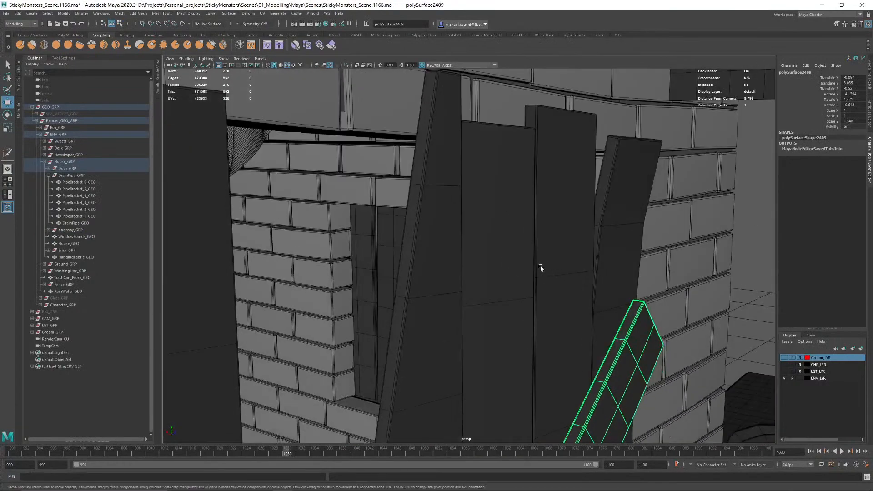
pyautogui.click(525, 255)
pyautogui.keyDown('alt'); pyautogui.moveTo(525, 255); pyautogui.dragTo(520, 279, button='right'); pyautogui.keyUp('alt')
pyautogui.keyDown('alt'); pyautogui.moveTo(560, 268); pyautogui.dragTo(608, 257); pyautogui.keyUp('alt')
pyautogui.click(608, 257)
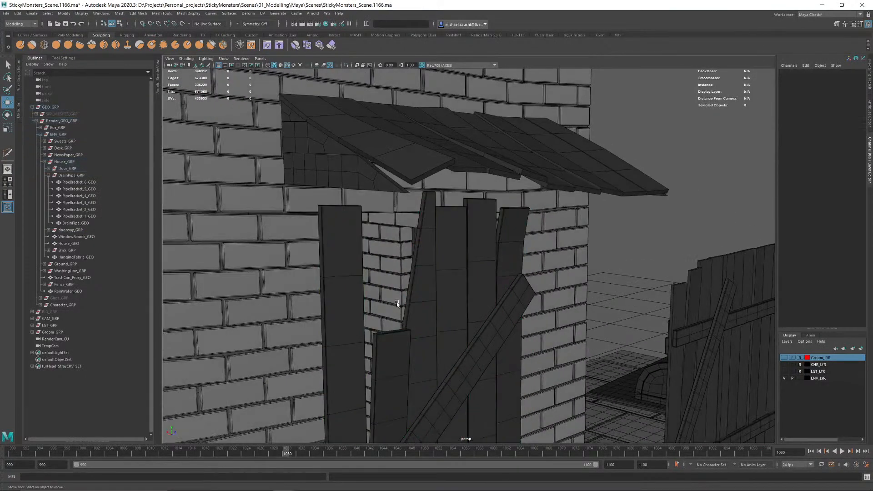
pyautogui.click(454, 258)
pyautogui.keyDown('alt'); pyautogui.moveTo(440, 303); pyautogui.dragTo(468, 322, button='right'); pyautogui.keyUp('alt')
pyautogui.keyDown('alt'); pyautogui.moveTo(468, 322); pyautogui.dragTo(395, 304); pyautogui.keyUp('alt')
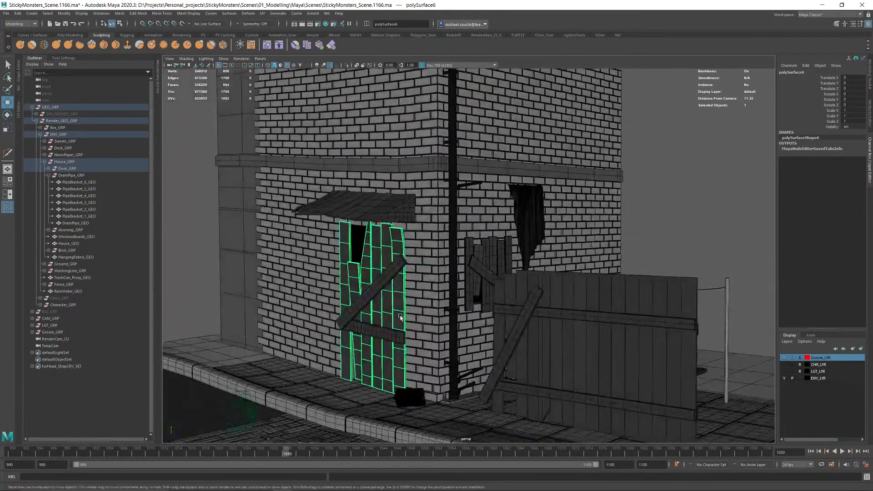
# Step: Cut a lengthwise centre loop into the doorway's leftmost plank with the Multi-Cut tool
pyautogui.keyDown('alt'); pyautogui.moveTo(392, 297); pyautogui.dragTo(455, 272, button='middle'); pyautogui.keyUp('alt')
pyautogui.keyDown('alt'); pyautogui.moveTo(400, 263); pyautogui.dragTo(441, 248, button='right'); pyautogui.keyUp('alt')
pyautogui.keyDown('alt'); pyautogui.moveTo(440, 247); pyautogui.dragTo(473, 250); pyautogui.keyUp('alt')
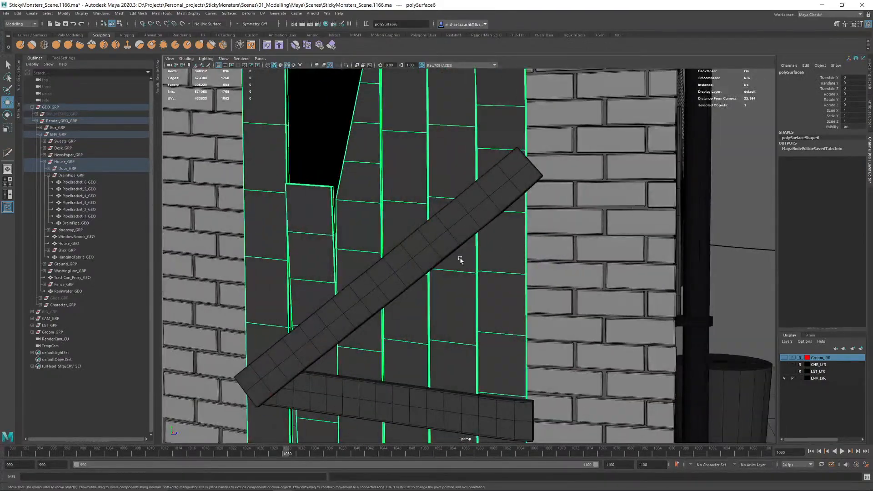
pyautogui.keyDown('alt'); pyautogui.moveTo(453, 269); pyautogui.dragTo(473, 198, button='middle'); pyautogui.keyUp('alt')
pyautogui.keyDown('alt'); pyautogui.moveTo(474, 198); pyautogui.dragTo(419, 223, button='right'); pyautogui.keyUp('alt')
pyautogui.keyDown('shift'); pyautogui.rightClick(438, 206); pyautogui.keyUp('shift')
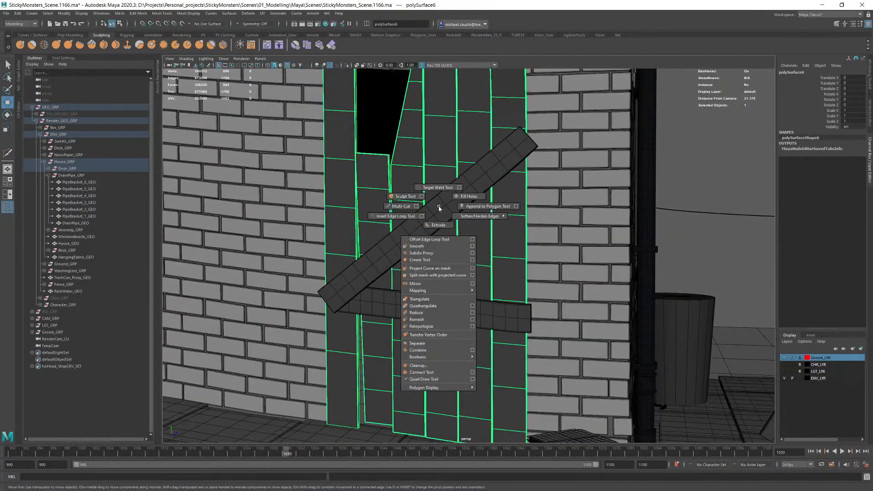
pyautogui.keyDown('shift'); pyautogui.moveTo(430, 149); pyautogui.dragTo(393, 148, button='right'); pyautogui.keyUp('shift')
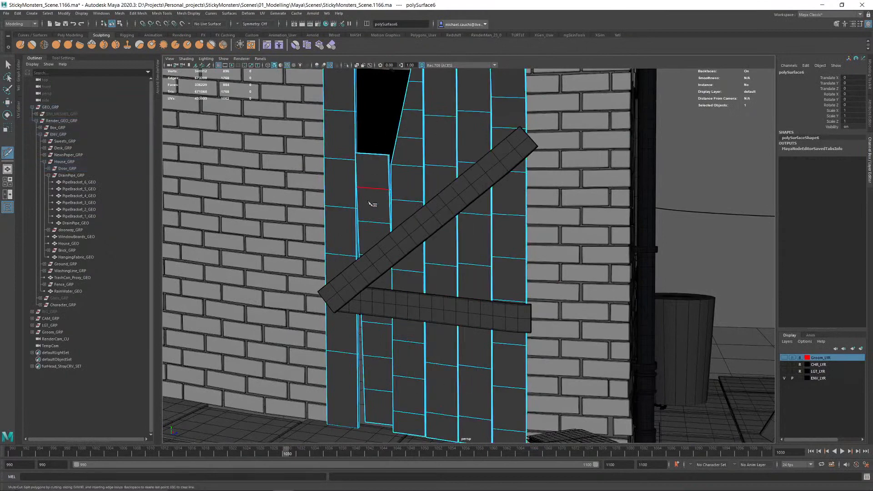
pyautogui.keyDown('alt'); pyautogui.moveTo(372, 203); pyautogui.dragTo(484, 166, button='middle'); pyautogui.keyUp('alt')
pyautogui.keyDown('ctrl'); pyautogui.middleClick(442, 313); pyautogui.keyUp('ctrl')
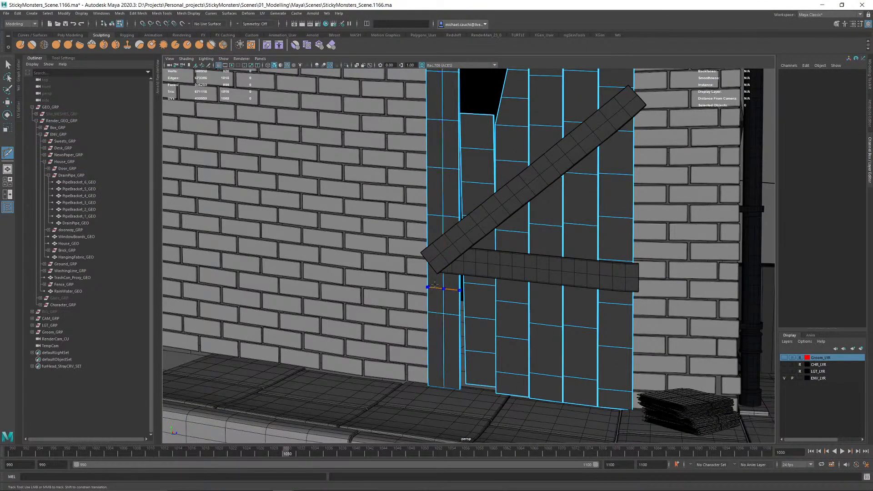
# Step: Add crosswise loops between the existing divisions along the full height of the leftmost doorway plank
pyautogui.keyDown('alt'); pyautogui.moveTo(433, 322); pyautogui.dragTo(442, 329); pyautogui.keyUp('alt')
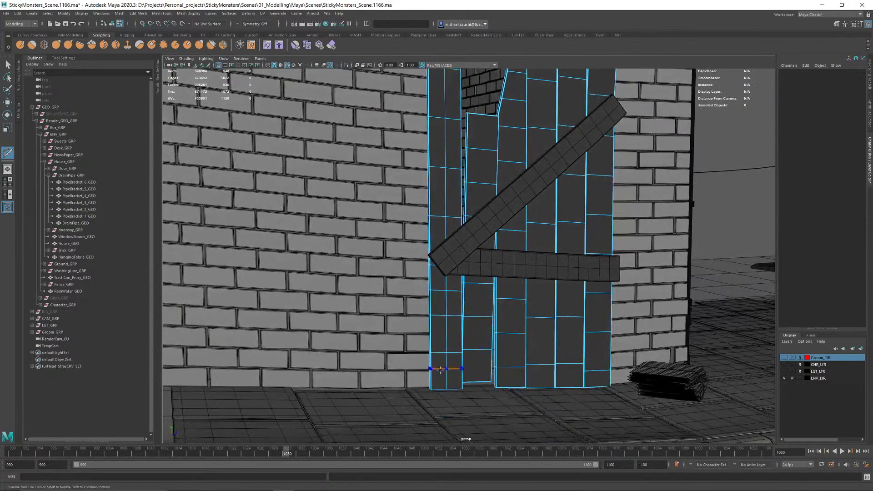
pyautogui.keyDown('ctrl'); pyautogui.click(440, 369); pyautogui.keyUp('ctrl')
pyautogui.keyDown('ctrl'); pyautogui.middleClick(445, 232); pyautogui.keyUp('ctrl')
pyautogui.keyDown('alt'); pyautogui.moveTo(444, 223); pyautogui.dragTo(441, 289, button='middle'); pyautogui.keyUp('alt')
pyautogui.keyDown('ctrl'); pyautogui.middleClick(443, 259); pyautogui.keyUp('ctrl')
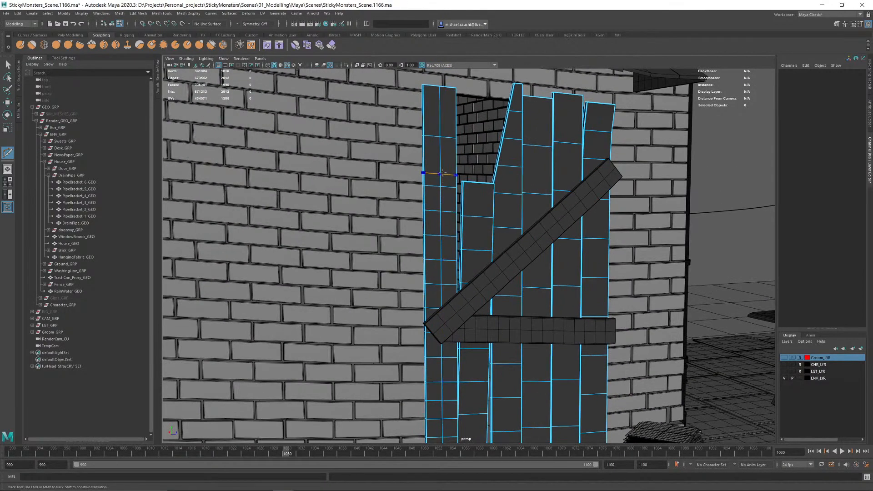
pyautogui.keyDown('alt'); pyautogui.moveTo(448, 130); pyautogui.dragTo(466, 159); pyautogui.keyUp('alt')
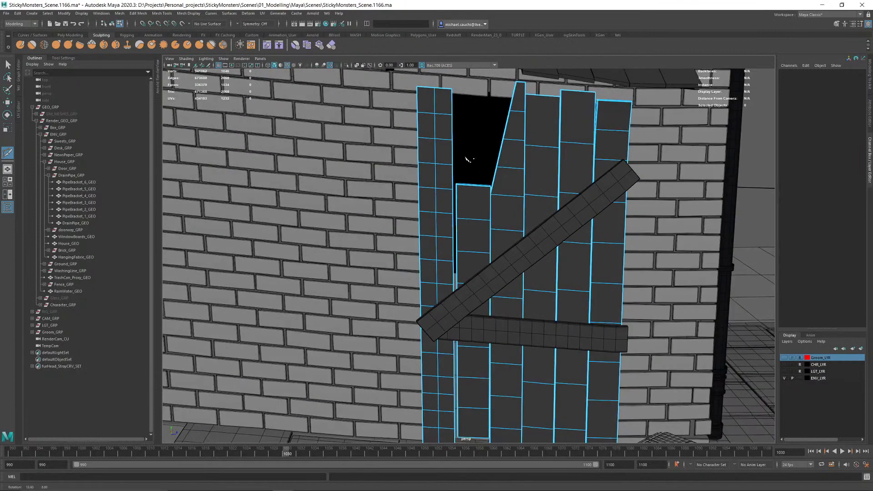
# Step: Divide the short second doorway plank with a lengthwise centre loop and evenly spaced crosswise loops, using wireframe display behind the braces
pyautogui.keyDown('ctrl'); pyautogui.middleClick(472, 220); pyautogui.keyUp('ctrl')
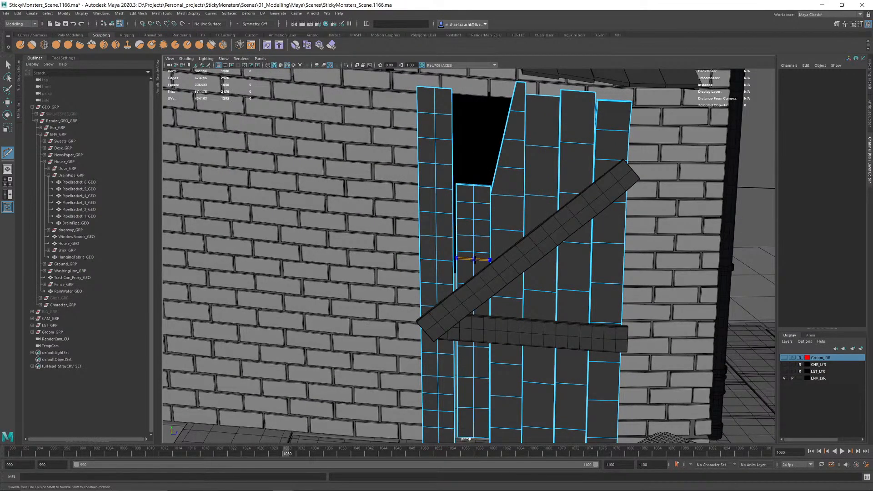
pyautogui.press('4')
pyautogui.keyDown('alt'); pyautogui.moveTo(473, 302); pyautogui.dragTo(475, 246, button='middle'); pyautogui.keyUp('alt')
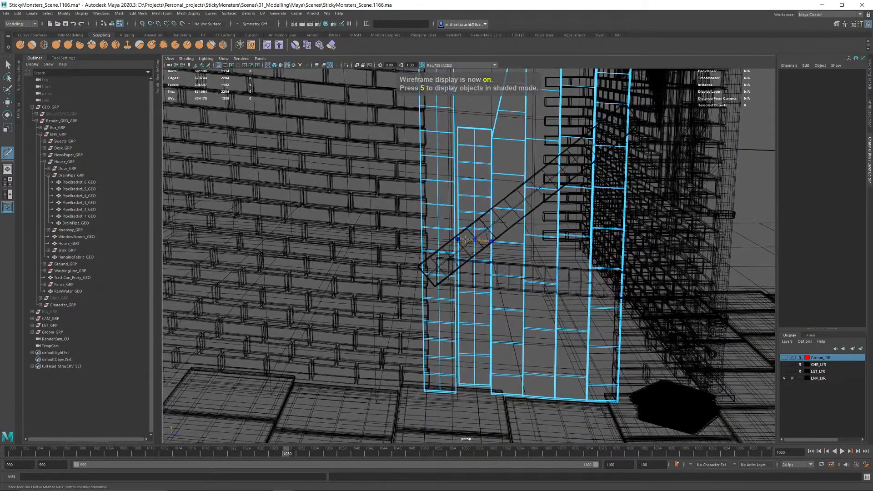
pyautogui.keyDown('ctrl'); pyautogui.middleClick(475, 245); pyautogui.keyUp('ctrl')
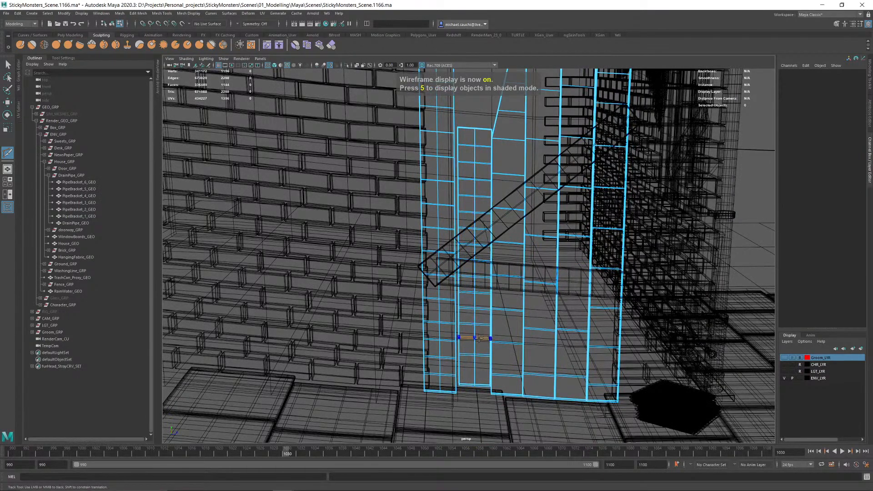
# Step: Divide the tapered third doorway plank with a lengthwise centre loop and crosswise loops, undoing the stray off-centre loop
pyautogui.keyDown('ctrl'); pyautogui.middleClick(507, 371); pyautogui.keyUp('ctrl')
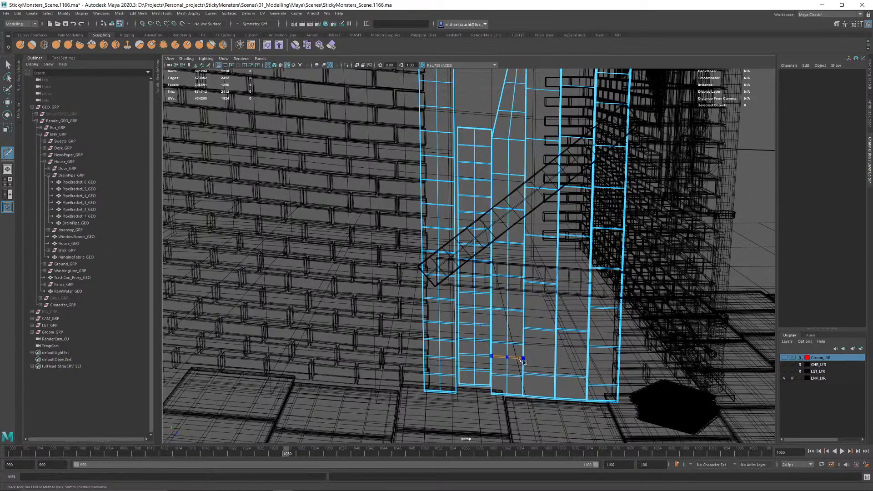
pyautogui.keyDown('alt'); pyautogui.moveTo(523, 361); pyautogui.dragTo(504, 320); pyautogui.keyUp('alt')
pyautogui.keyDown('ctrl'); pyautogui.middleClick(503, 318); pyautogui.keyUp('ctrl')
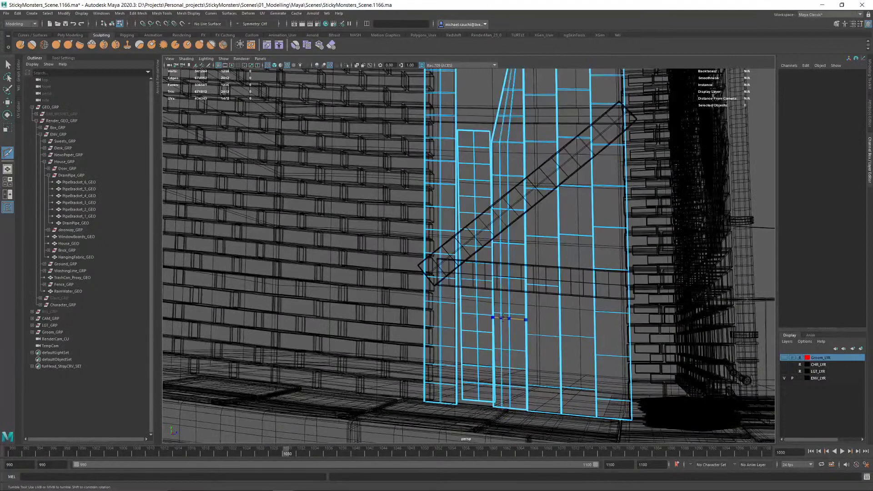
pyautogui.hotkey('ctrl', 'z')
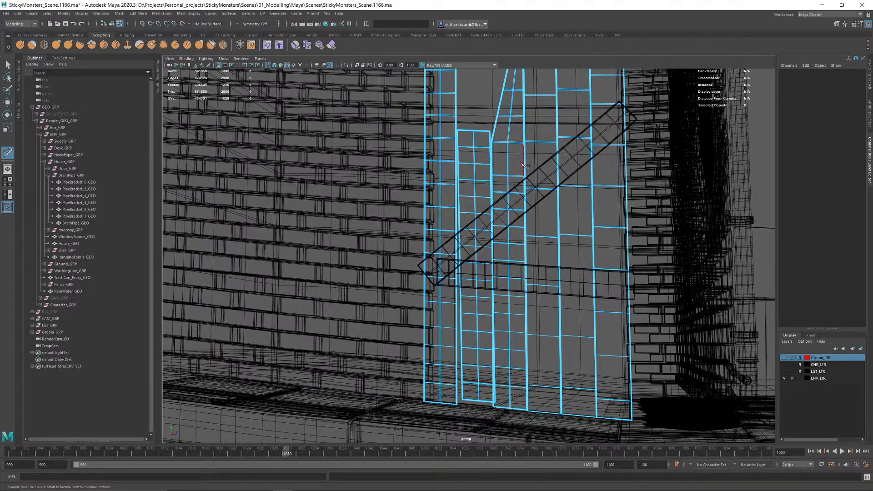
pyautogui.keyDown('alt'); pyautogui.moveTo(522, 163); pyautogui.dragTo(521, 203, button='middle'); pyautogui.keyUp('alt')
pyautogui.keyDown('ctrl'); pyautogui.middleClick(522, 203); pyautogui.keyUp('ctrl')
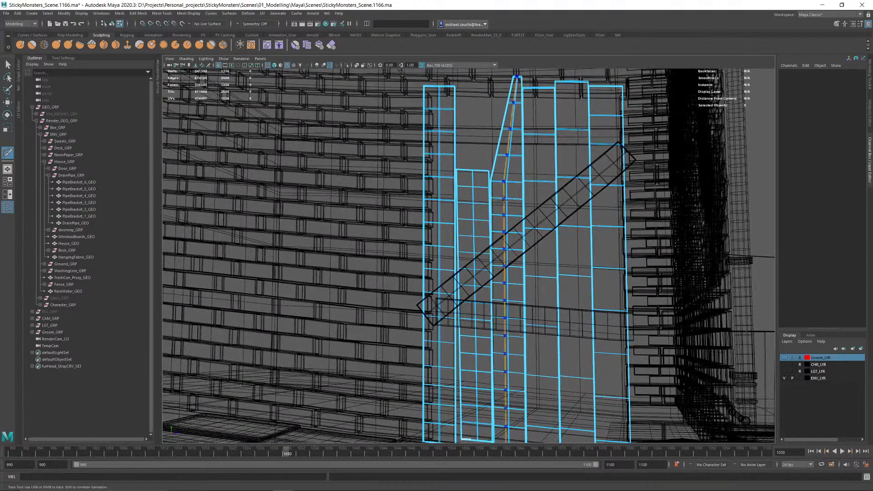
# Step: Cut a lengthwise centre loop and evenly spaced crosswise loops into the fourth doorway plank
pyautogui.keyDown('ctrl'); pyautogui.middleClick(544, 260); pyautogui.keyUp('ctrl')
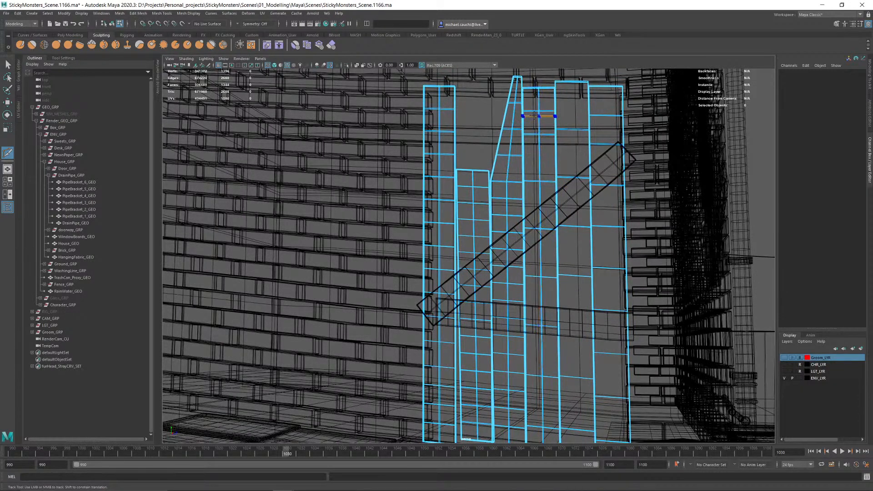
pyautogui.keyDown('ctrl'); pyautogui.middleClick(543, 155); pyautogui.keyUp('ctrl')
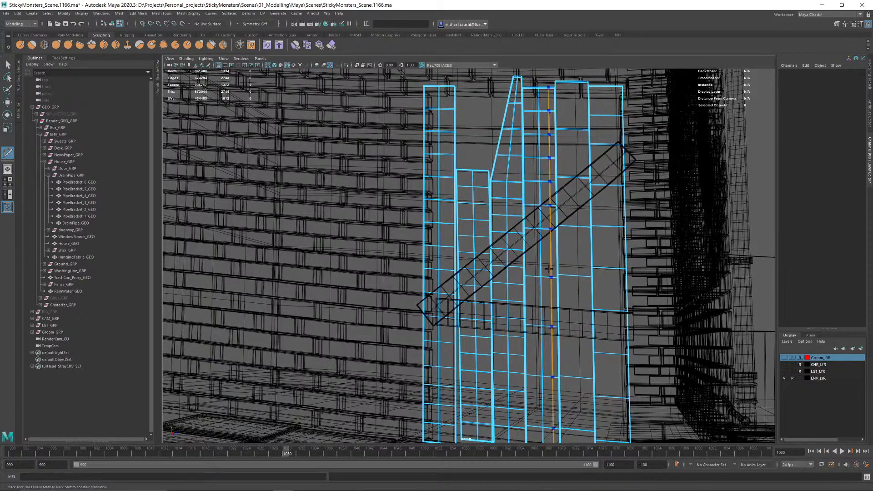
pyautogui.keyDown('ctrl'); pyautogui.middleClick(535, 349); pyautogui.keyUp('ctrl')
pyautogui.keyDown('alt'); pyautogui.moveTo(571, 366); pyautogui.dragTo(557, 301, button='middle'); pyautogui.keyUp('alt')
pyautogui.keyDown('ctrl'); pyautogui.middleClick(531, 328); pyautogui.keyUp('ctrl')
# Step: Subdivide the fifth doorway plank with a lengthwise centre loop and crosswise loops between its existing divisions
pyautogui.moveTo(572, 298)
pyautogui.keyDown('alt'); pyautogui.mouseDown()
pyautogui.moveTo(582, 298)
pyautogui.moveTo(571, 303)
pyautogui.mouseUp(); pyautogui.keyUp('alt')
pyautogui.keyDown('ctrl'); pyautogui.middleClick(564, 311); pyautogui.keyUp('ctrl')
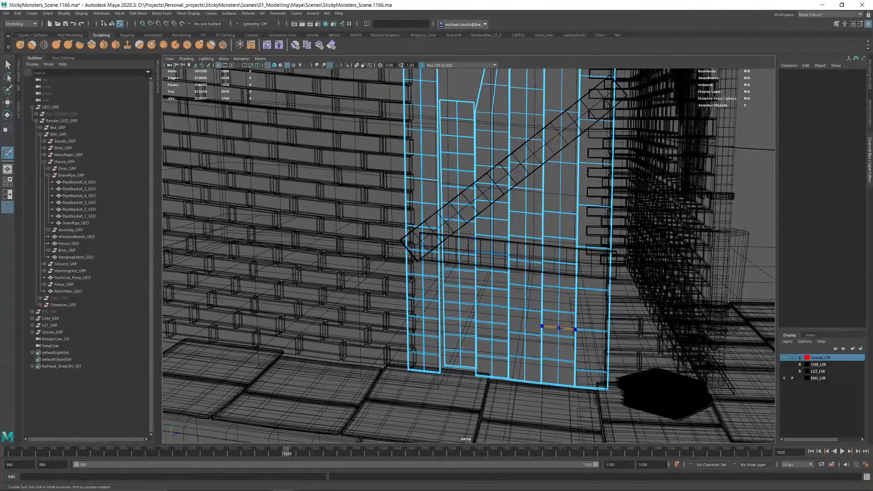
pyautogui.keyDown('alt'); pyautogui.moveTo(566, 301); pyautogui.dragTo(574, 334, button='middle'); pyautogui.keyUp('alt')
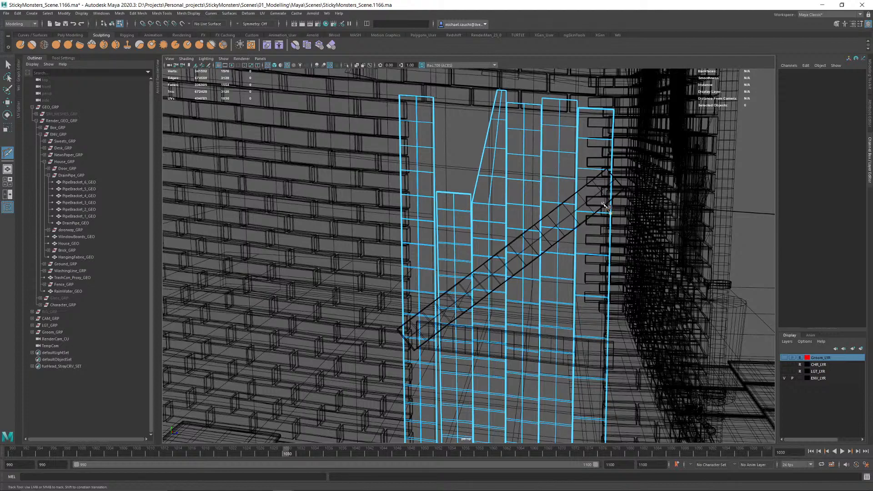
# Step: Divide the rightmost doorway plank with a lengthwise centre loop and crosswise loops down to the ground
pyautogui.keyDown('alt'); pyautogui.moveTo(603, 204); pyautogui.dragTo(554, 252, button='middle'); pyautogui.keyUp('alt')
pyautogui.keyDown('ctrl'); pyautogui.middleClick(546, 258); pyautogui.keyUp('ctrl')
pyautogui.keyDown('alt'); pyautogui.moveTo(564, 264); pyautogui.dragTo(550, 251); pyautogui.keyUp('alt')
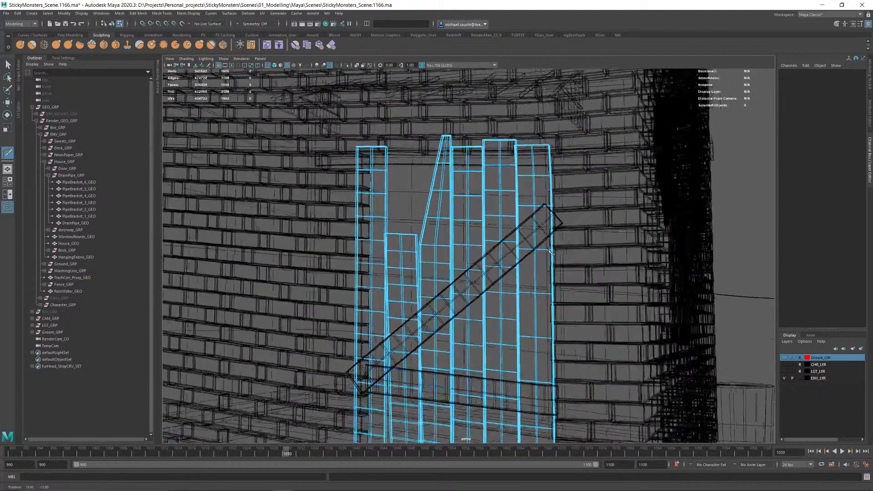
pyautogui.keyDown('ctrl'); pyautogui.middleClick(547, 230); pyautogui.keyUp('ctrl')
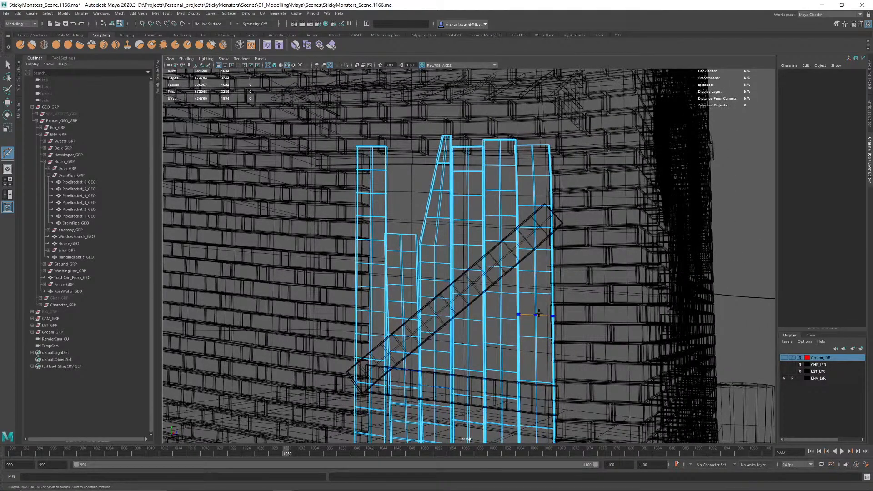
pyautogui.keyDown('ctrl'); pyautogui.middleClick(538, 314); pyautogui.keyUp('ctrl')
pyautogui.keyDown('alt'); pyautogui.moveTo(537, 314); pyautogui.dragTo(534, 231, button='middle'); pyautogui.keyUp('alt')
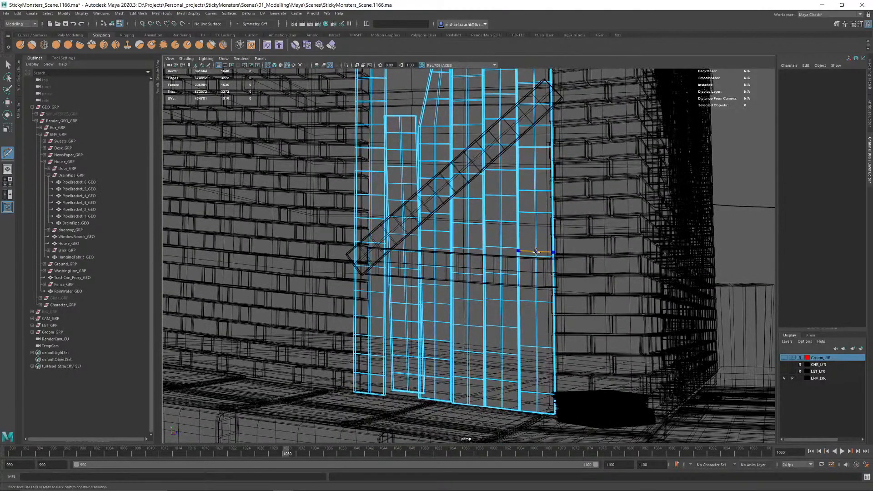
pyautogui.keyDown('ctrl'); pyautogui.middleClick(536, 252); pyautogui.keyUp('ctrl')
pyautogui.keyDown('ctrl'); pyautogui.middleClick(537, 366); pyautogui.keyUp('ctrl')
# Step: Return to shaded display and cut centre loops through the thickness of the rightmost, tapered and short doorway planks
pyautogui.keyDown('alt'); pyautogui.moveTo(536, 366); pyautogui.dragTo(481, 269); pyautogui.keyUp('alt')
pyautogui.press('5')
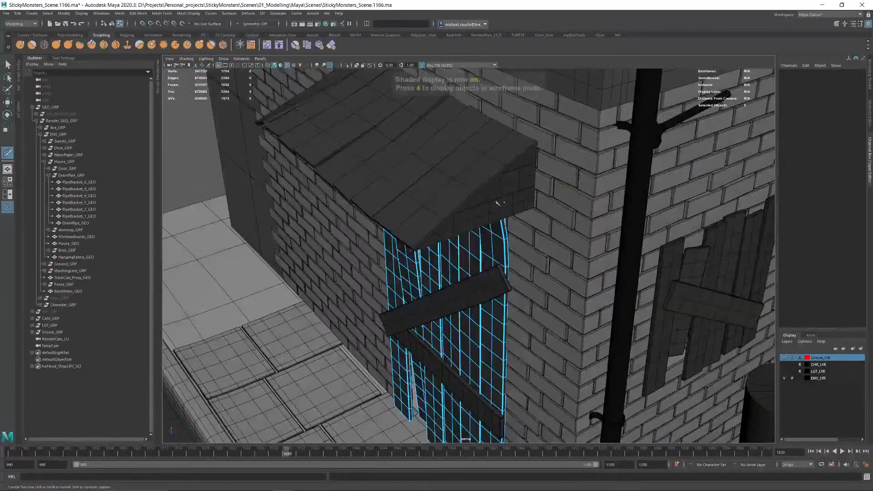
pyautogui.scroll(10, 513, 194)
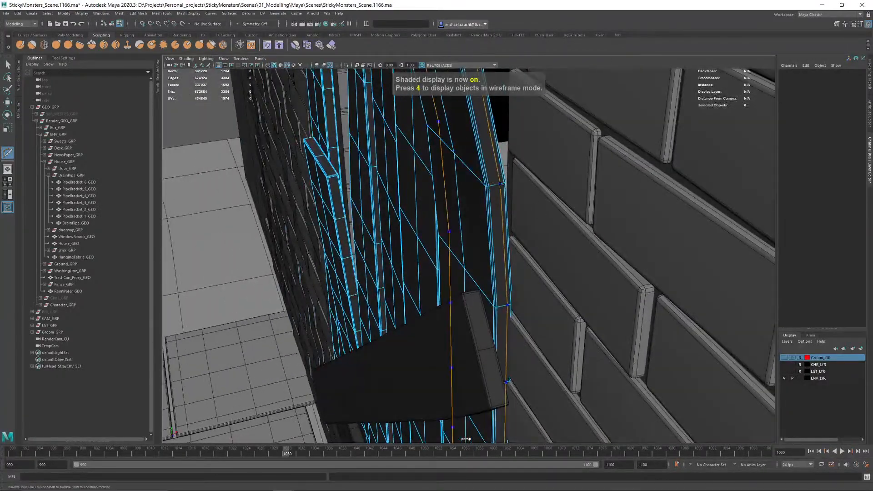
pyautogui.keyDown('ctrl'); pyautogui.middleClick(496, 186); pyautogui.keyUp('ctrl')
pyautogui.keyDown('alt'); pyautogui.moveTo(428, 185); pyautogui.dragTo(537, 185); pyautogui.keyUp('alt')
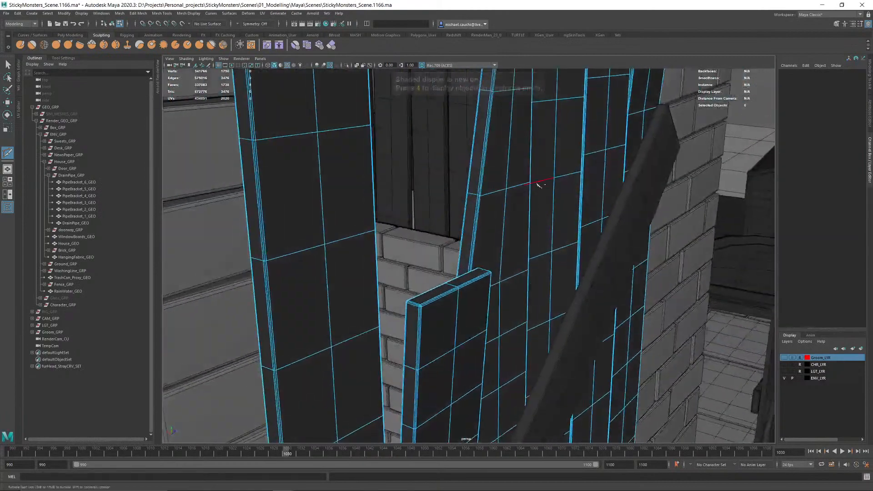
pyautogui.keyDown('ctrl'); pyautogui.middleClick(474, 195); pyautogui.keyUp('ctrl')
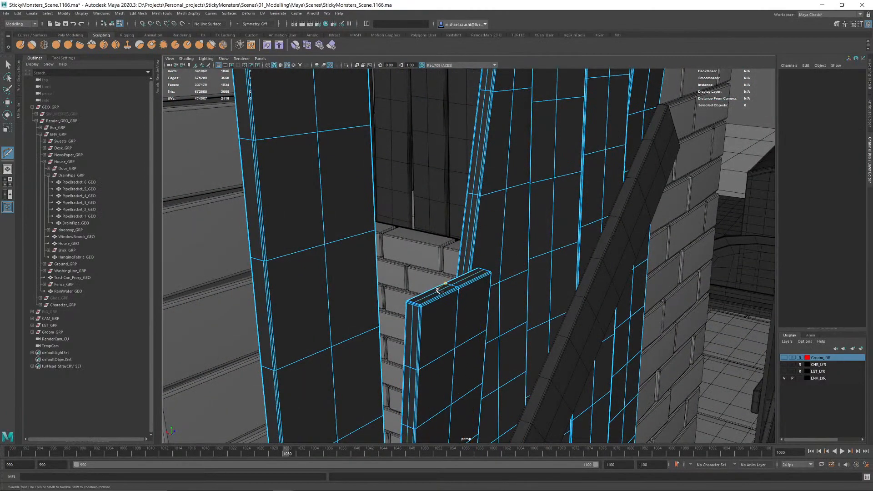
pyautogui.keyDown('alt'); pyautogui.moveTo(437, 290); pyautogui.dragTo(500, 276, button='middle'); pyautogui.keyUp('alt')
pyautogui.keyDown('ctrl'); pyautogui.middleClick(441, 227); pyautogui.keyUp('ctrl')
# Step: Add centre loops through the thickness of the remaining doorway planks, undoing the misplaced cut
pyautogui.keyDown('alt'); pyautogui.moveTo(450, 216); pyautogui.dragTo(370, 309, button='middle'); pyautogui.keyUp('alt')
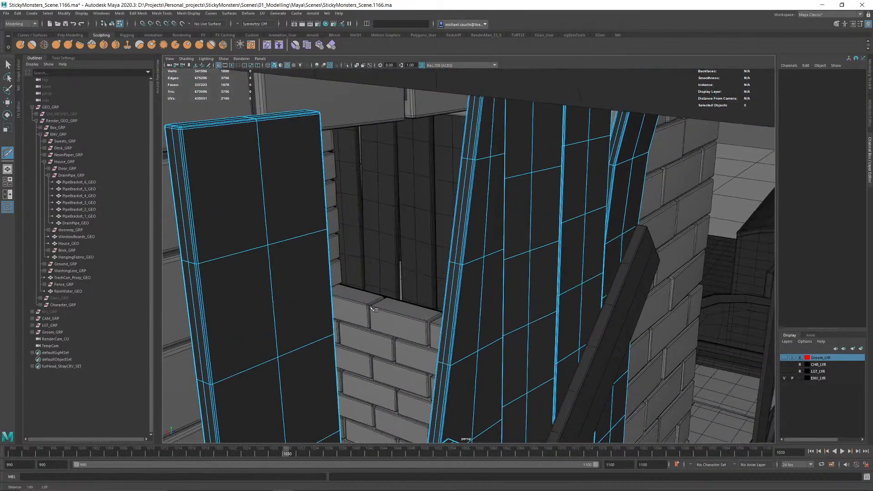
pyautogui.keyDown('alt'); pyautogui.moveTo(468, 202); pyautogui.dragTo(521, 228); pyautogui.keyUp('alt')
pyautogui.click(507, 155)
pyautogui.keyDown('alt'); pyautogui.moveTo(526, 161); pyautogui.dragTo(491, 210); pyautogui.keyUp('alt')
pyautogui.keyDown('alt'); pyautogui.moveTo(492, 210); pyautogui.dragTo(535, 268, button='right'); pyautogui.keyUp('alt')
pyautogui.hotkey('ctrl', 'z')
pyautogui.keyDown('ctrl'); pyautogui.middleClick(474, 154); pyautogui.keyUp('ctrl')
pyautogui.keyDown('alt'); pyautogui.moveTo(552, 109); pyautogui.dragTo(520, 153, button='middle'); pyautogui.keyUp('alt')
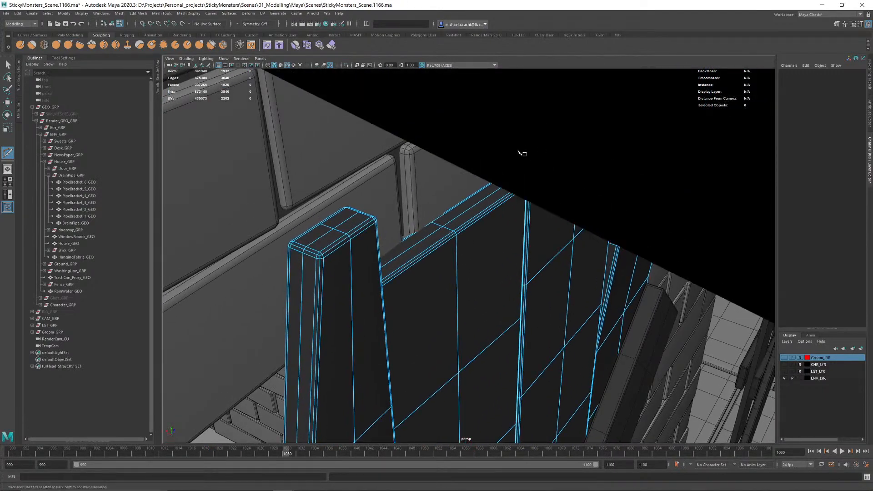
pyautogui.keyDown('alt'); pyautogui.moveTo(509, 143); pyautogui.dragTo(518, 150); pyautogui.keyUp('alt')
pyautogui.keyDown('ctrl'); pyautogui.middleClick(549, 123); pyautogui.keyUp('ctrl')
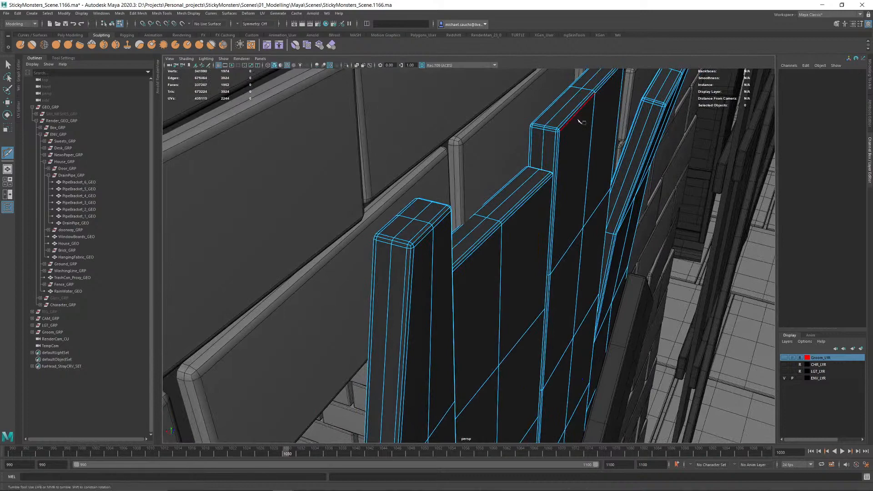
# Step: Examine the narrow sides and upper ends of the upright plank and the tilted plank behind it
pyautogui.keyDown('alt'); pyautogui.moveTo(629, 130); pyautogui.dragTo(569, 125, button='middle'); pyautogui.keyUp('alt')
pyautogui.keyDown('alt'); pyautogui.moveTo(561, 105); pyautogui.dragTo(525, 98); pyautogui.keyUp('alt')
pyautogui.keyDown('alt'); pyautogui.moveTo(526, 99); pyautogui.dragTo(502, 200, button='middle'); pyautogui.keyUp('alt')
pyautogui.keyDown('alt'); pyautogui.moveTo(510, 228); pyautogui.dragTo(528, 166); pyautogui.keyUp('alt')
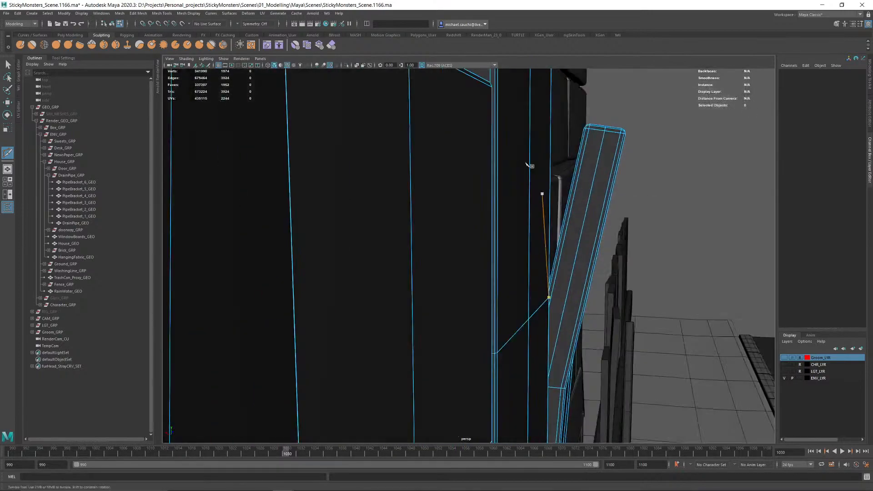
pyautogui.keyDown('alt'); pyautogui.moveTo(528, 165); pyautogui.dragTo(560, 301, button='middle'); pyautogui.keyUp('alt')
pyautogui.keyDown('alt'); pyautogui.moveTo(558, 276); pyautogui.dragTo(518, 283); pyautogui.keyUp('alt')
pyautogui.keyDown('alt'); pyautogui.moveTo(518, 283); pyautogui.dragTo(621, 266, button='middle'); pyautogui.keyUp('alt')
pyautogui.keyDown('alt'); pyautogui.moveTo(621, 266); pyautogui.dragTo(620, 260); pyautogui.keyUp('alt')
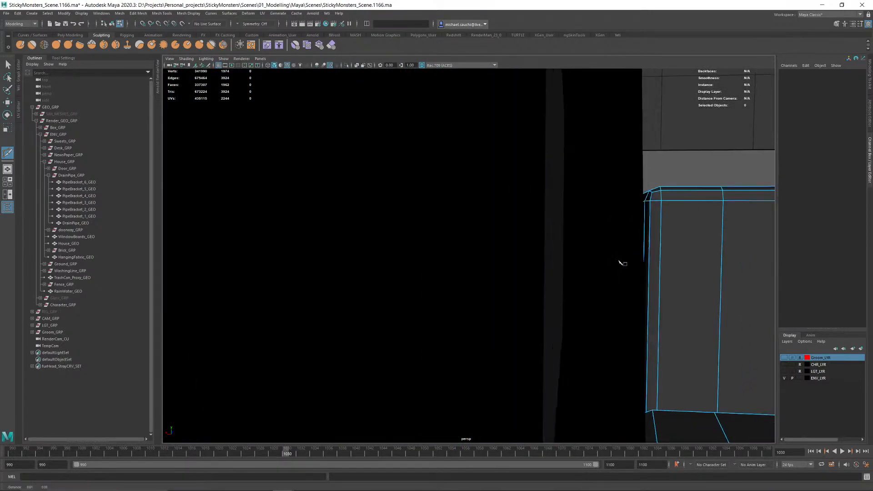
pyautogui.keyDown('alt'); pyautogui.moveTo(620, 260); pyautogui.dragTo(552, 284, button='middle'); pyautogui.keyUp('alt')
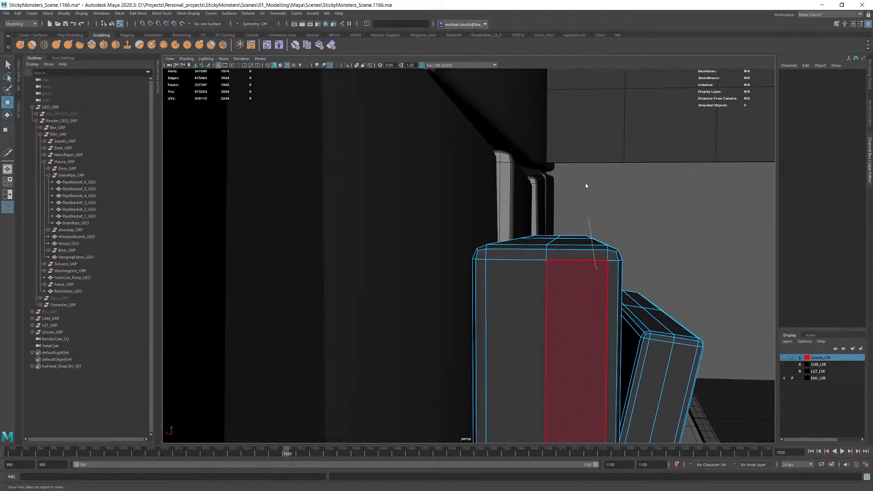
# Step: Delete the centre edge loop on the narrow side of the upright plank beside the tilted one, and preview the planks smoothed
pyautogui.press('w')
pyautogui.click(613, 248)
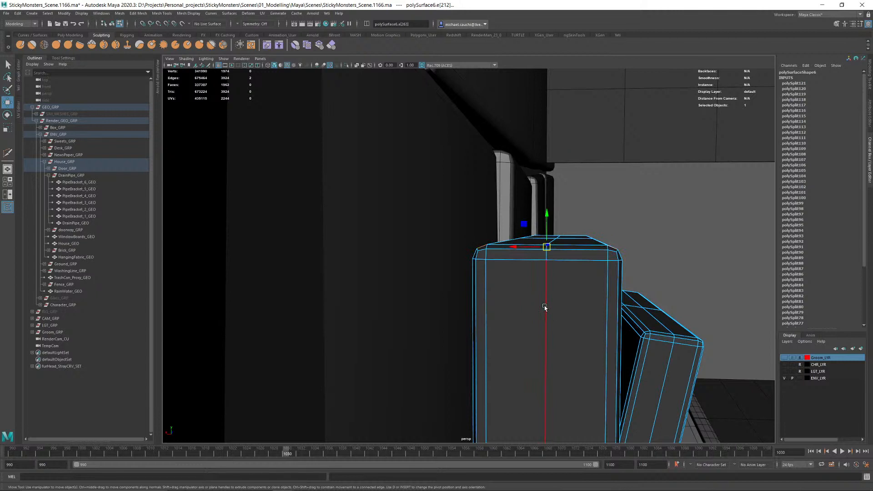
pyautogui.press('3')
pyautogui.moveTo(538, 298); pyautogui.dragTo(591, 238, button='right')
pyautogui.click(607, 215)
pyautogui.moveTo(563, 276)
pyautogui.keyDown('alt'); pyautogui.mouseDown()
pyautogui.moveTo(594, 262)
pyautogui.moveTo(556, 271)
pyautogui.mouseUp(); pyautogui.keyUp('alt')
pyautogui.click(555, 271)
pyautogui.press('F10')
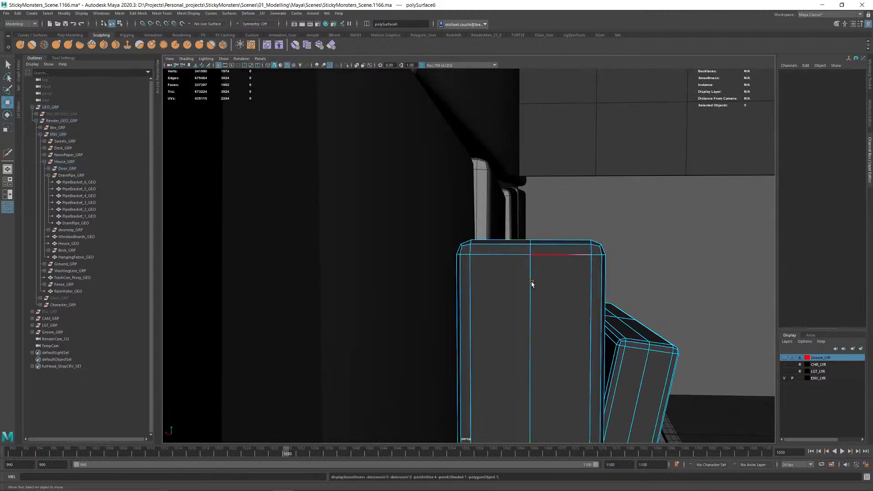
pyautogui.doubleClick(530, 291)
pyautogui.press('Delete')
pyautogui.press('3')
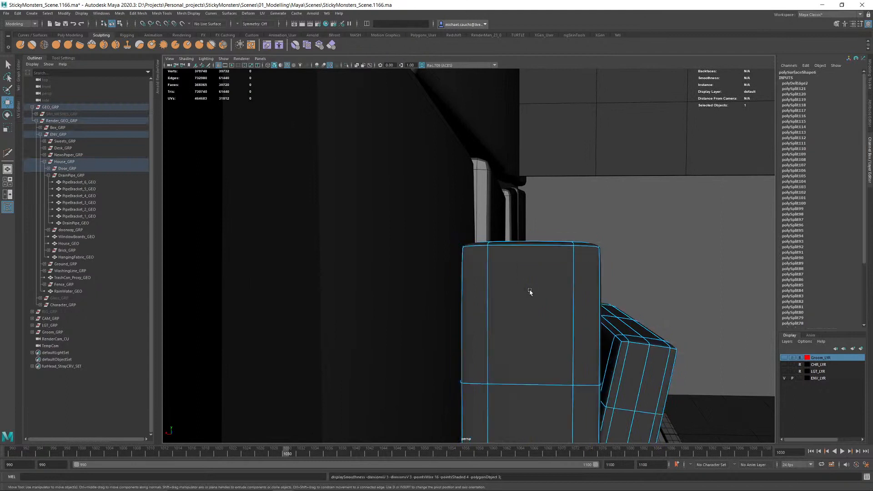
pyautogui.keyDown('alt'); pyautogui.moveTo(548, 262); pyautogui.dragTo(522, 257); pyautogui.keyUp('alt')
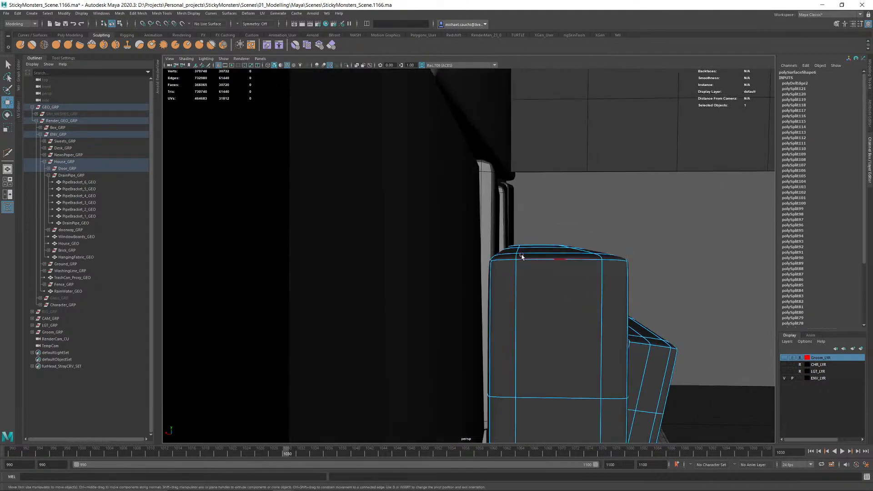
# Step: Return the planks to unsmoothed display and cut a centre edge loop down the upright plank's narrow side
pyautogui.click(575, 270)
pyautogui.press('1')
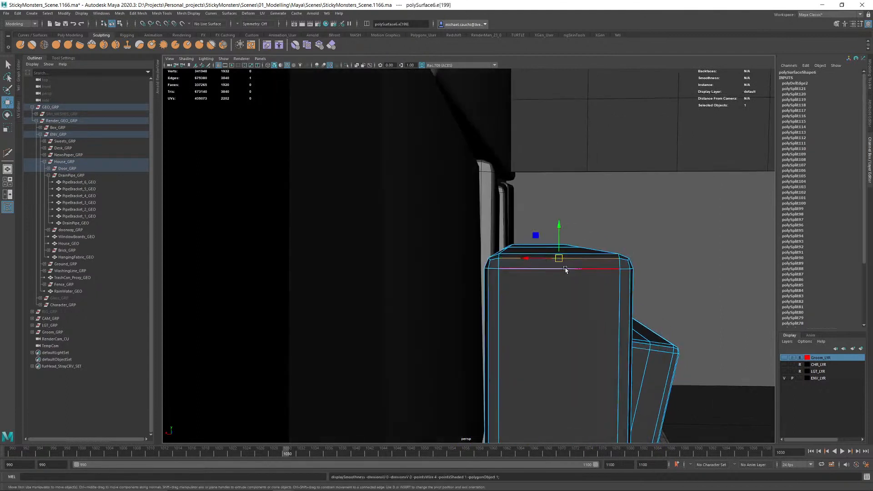
pyautogui.keyDown('shift'); pyautogui.rightClick(566, 272); pyautogui.keyUp('shift')
pyautogui.keyDown('shift'); pyautogui.moveTo(522, 275); pyautogui.dragTo(522, 275, button='right'); pyautogui.keyUp('shift')
pyautogui.keyDown('ctrl'); pyautogui.middleClick(536, 269); pyautogui.keyUp('ctrl')
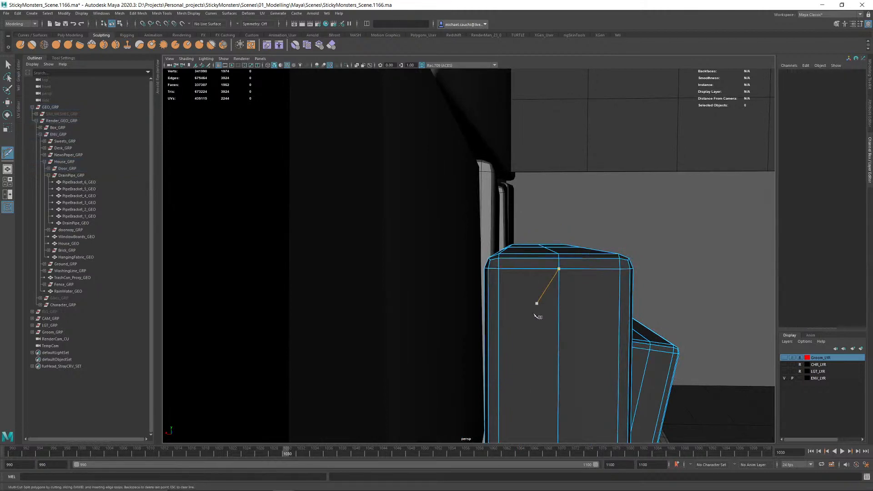
pyautogui.press('w')
# Step: Switch back to object selection and delete the doorway planks' construction history
pyautogui.moveTo(566, 298); pyautogui.dragTo(592, 277, button='right')
pyautogui.keyDown('alt'); pyautogui.moveTo(665, 285); pyautogui.dragTo(561, 312, button='right'); pyautogui.keyUp('alt')
pyautogui.keyDown('alt'); pyautogui.moveTo(636, 305); pyautogui.dragTo(459, 293); pyautogui.keyUp('alt')
pyautogui.keyDown('alt'); pyautogui.moveTo(576, 301); pyautogui.dragTo(279, 304, button='right'); pyautogui.keyUp('alt')
pyautogui.keyDown('alt'); pyautogui.moveTo(501, 321); pyautogui.dragTo(408, 320); pyautogui.keyUp('alt')
pyautogui.keyDown('alt'); pyautogui.moveTo(627, 302); pyautogui.dragTo(290, 309, button='right'); pyautogui.keyUp('alt')
pyautogui.keyDown('alt'); pyautogui.moveTo(512, 330); pyautogui.dragTo(420, 312); pyautogui.keyUp('alt')
pyautogui.hotkey('alt', 'shift', 'd')
# Step: Cut extra crosswise edge loops along the tapered doorway plank, then deselect the planks
pyautogui.keyDown('alt'); pyautogui.moveTo(451, 300); pyautogui.dragTo(517, 184, button='middle'); pyautogui.keyUp('alt')
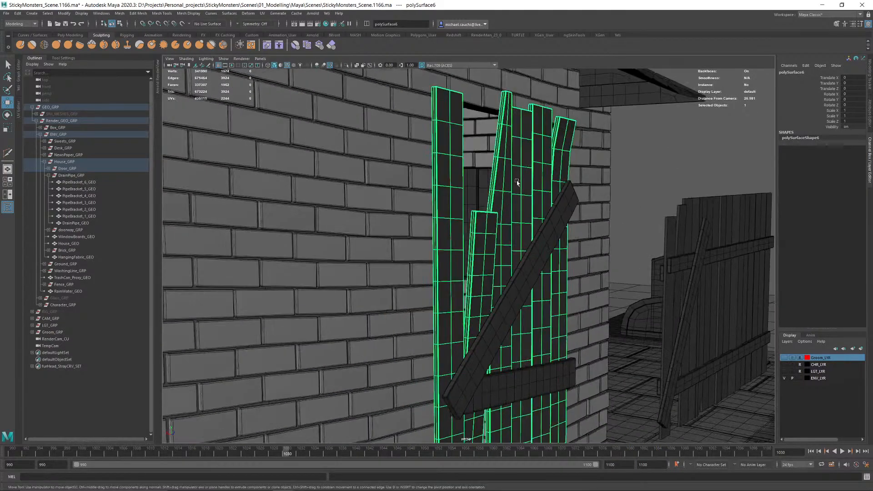
pyautogui.keyDown('alt'); pyautogui.moveTo(517, 184); pyautogui.dragTo(470, 185, button='right'); pyautogui.keyUp('alt')
pyautogui.keyDown('alt'); pyautogui.moveTo(505, 183); pyautogui.dragTo(420, 186); pyautogui.keyUp('alt')
pyautogui.keyDown('alt'); pyautogui.moveTo(536, 219); pyautogui.dragTo(423, 225, button='right'); pyautogui.keyUp('alt')
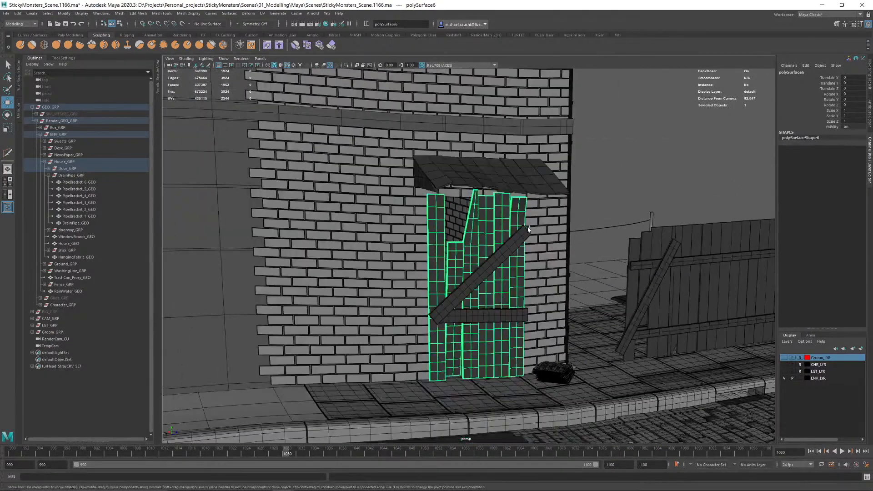
pyautogui.keyDown('alt'); pyautogui.moveTo(530, 229); pyautogui.dragTo(500, 230); pyautogui.keyUp('alt')
pyautogui.keyDown('alt'); pyautogui.moveTo(477, 281); pyautogui.dragTo(517, 312, button='right'); pyautogui.keyUp('alt')
pyautogui.keyDown('alt'); pyautogui.moveTo(517, 312); pyautogui.dragTo(518, 322, button='middle'); pyautogui.keyUp('alt')
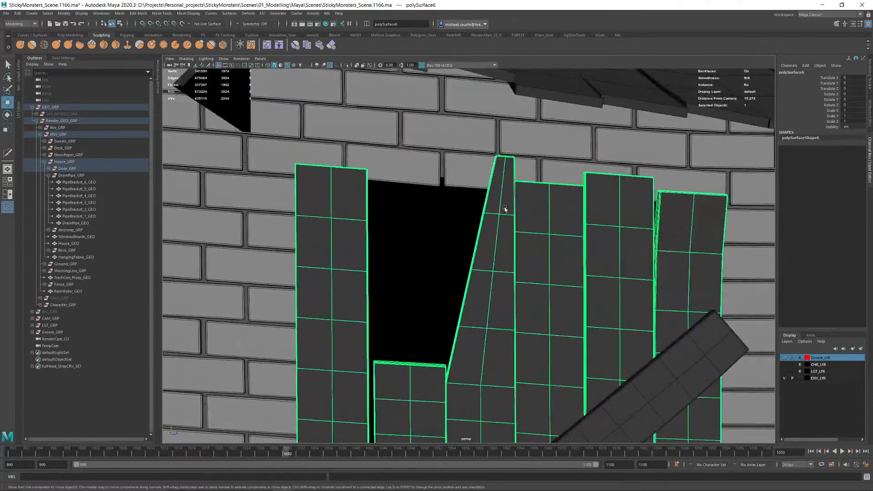
pyautogui.keyDown('shift'); pyautogui.rightClick(504, 192); pyautogui.keyUp('shift')
pyautogui.click(467, 194)
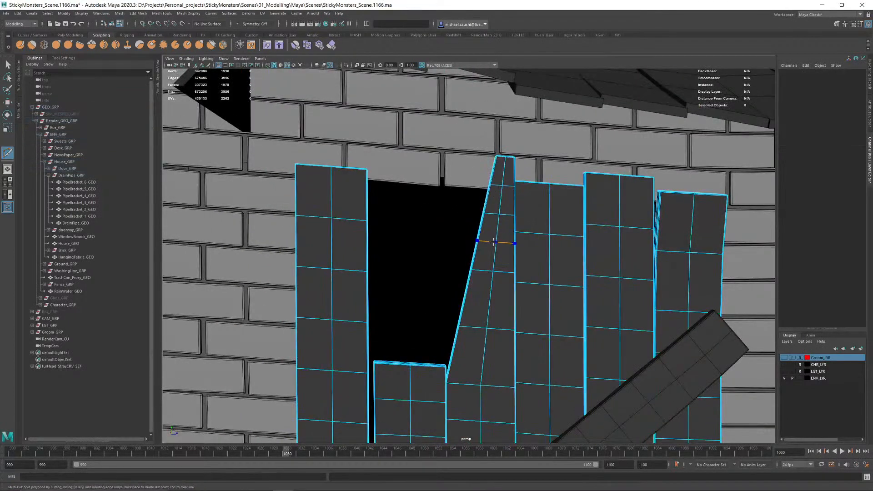
pyautogui.keyDown('ctrl'); pyautogui.click(494, 242); pyautogui.keyUp('ctrl')
pyautogui.keyDown('ctrl'); pyautogui.click(488, 354); pyautogui.keyUp('ctrl')
pyautogui.keyDown('alt'); pyautogui.moveTo(573, 334); pyautogui.dragTo(478, 260, button='right'); pyautogui.keyUp('alt')
pyautogui.press('w')
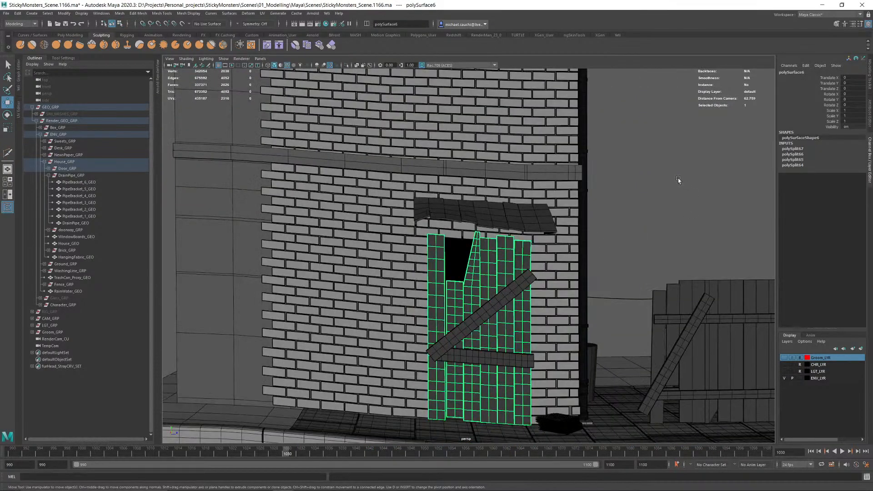
pyautogui.click(678, 178)
# Step: Try bevelling all faces of the awning boards above the doorway with a fraction of 0.4 and 2 segments
pyautogui.keyDown('alt'); pyautogui.moveTo(535, 282); pyautogui.dragTo(475, 293); pyautogui.keyUp('alt')
pyautogui.keyDown('alt'); pyautogui.moveTo(474, 293); pyautogui.dragTo(545, 265, button='right'); pyautogui.keyUp('alt')
pyautogui.click(428, 257)
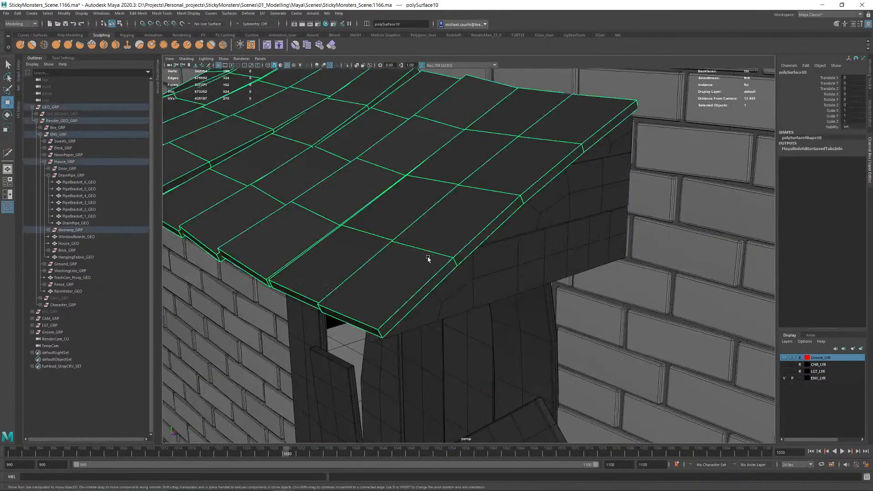
pyautogui.keyDown('alt'); pyautogui.moveTo(428, 257); pyautogui.dragTo(511, 273); pyautogui.keyUp('alt')
pyautogui.moveTo(513, 177); pyautogui.dragTo(514, 196, button='right')
pyautogui.keyDown('alt'); pyautogui.moveTo(424, 187); pyautogui.dragTo(377, 150, button='right'); pyautogui.keyUp('alt')
pyautogui.moveTo(432, 132); pyautogui.dragTo(634, 284)
pyautogui.keyDown('alt'); pyautogui.moveTo(611, 255); pyautogui.dragTo(647, 232, button='right'); pyautogui.keyUp('alt')
pyautogui.keyDown('alt'); pyautogui.moveTo(647, 232); pyautogui.dragTo(604, 211); pyautogui.keyUp('alt')
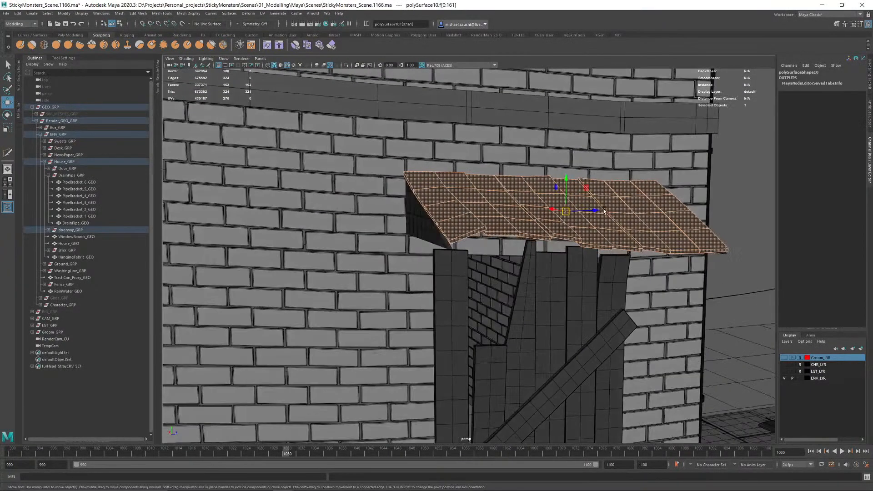
pyautogui.keyDown('alt'); pyautogui.moveTo(604, 210); pyautogui.dragTo(448, 241, button='middle'); pyautogui.keyUp('alt')
pyautogui.keyDown('alt'); pyautogui.moveTo(447, 241); pyautogui.dragTo(591, 261, button='right'); pyautogui.keyUp('alt')
pyautogui.keyDown('shift'); pyautogui.moveTo(674, 196); pyautogui.dragTo(707, 199, button='right'); pyautogui.keyUp('shift')
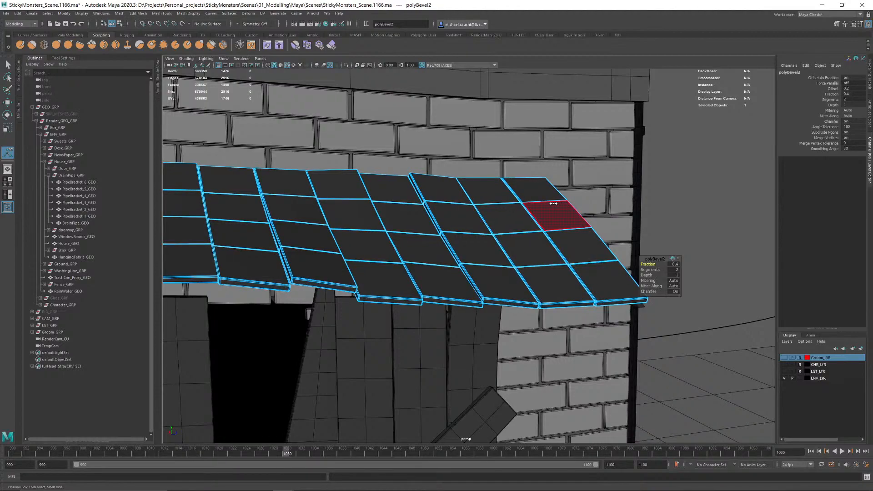
# Step: Inspect the awning's bevelled crosswise edges and undo the edge selections together with the bevel
pyautogui.keyDown('alt'); pyautogui.moveTo(394, 242); pyautogui.dragTo(374, 273); pyautogui.keyUp('alt')
pyautogui.keyDown('alt'); pyautogui.moveTo(375, 273); pyautogui.dragTo(450, 314, button='right'); pyautogui.keyUp('alt')
pyautogui.keyDown('alt'); pyautogui.moveTo(450, 314); pyautogui.dragTo(407, 329); pyautogui.keyUp('alt')
pyautogui.keyDown('alt'); pyautogui.moveTo(407, 329); pyautogui.dragTo(541, 215, button='middle'); pyautogui.keyUp('alt')
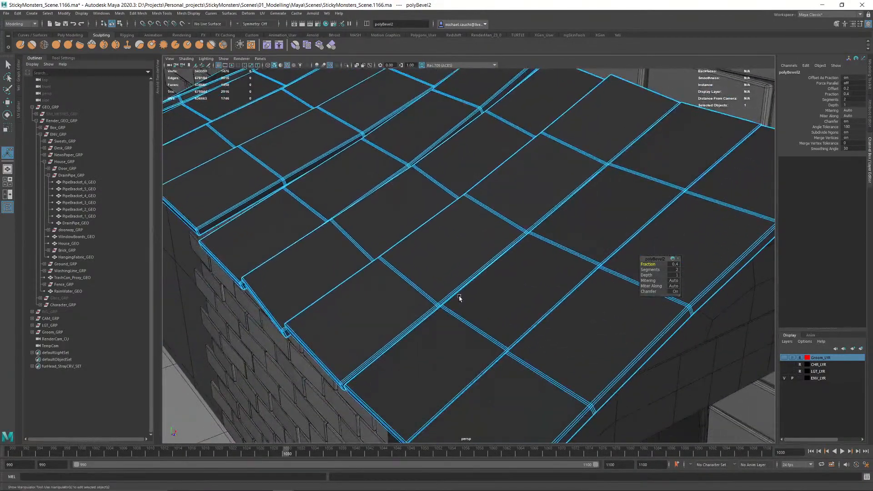
pyautogui.keyDown('alt'); pyautogui.moveTo(460, 298); pyautogui.dragTo(460, 291); pyautogui.keyUp('alt')
pyautogui.moveTo(426, 349); pyautogui.dragTo(443, 212, button='right')
pyautogui.doubleClick(466, 273)
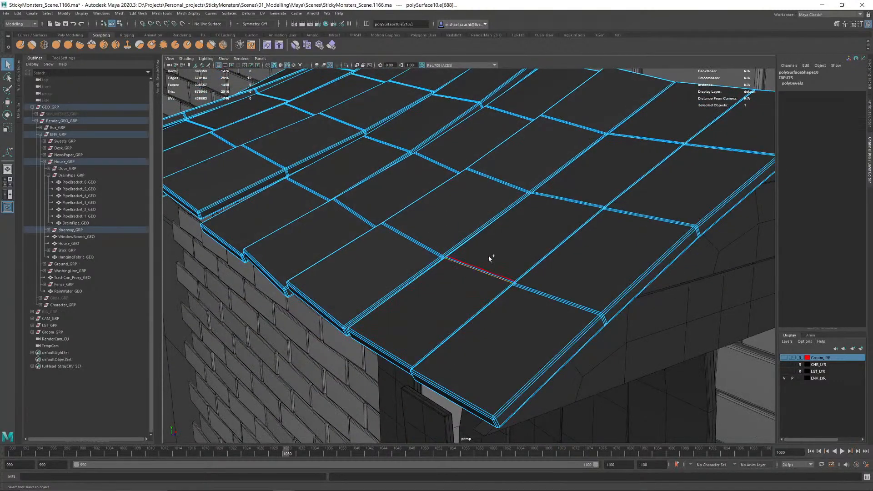
pyautogui.hotkey('ctrl', 'z')
pyautogui.hotkey('ctrl', 'z')
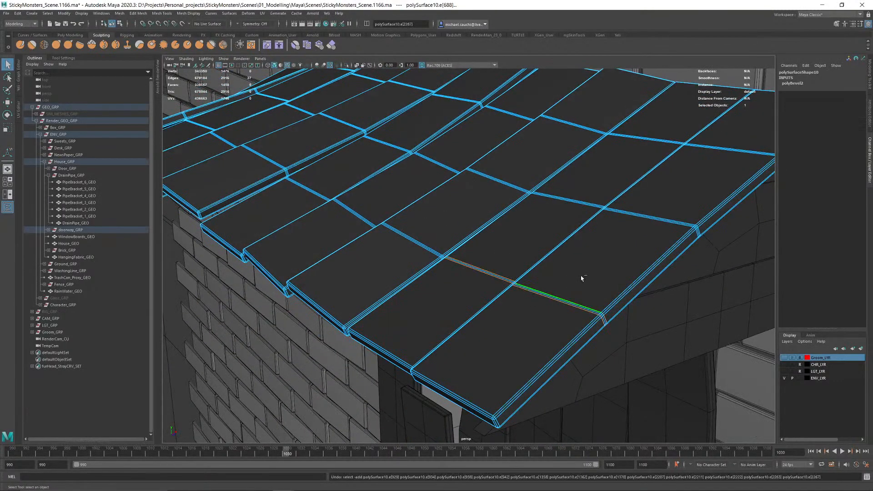
pyautogui.hotkey('ctrl', 'z')
pyautogui.hotkey('ctrl', 'z')
pyautogui.hotkey('ctrl', 'z')
pyautogui.hotkey('ctrl', 'z')
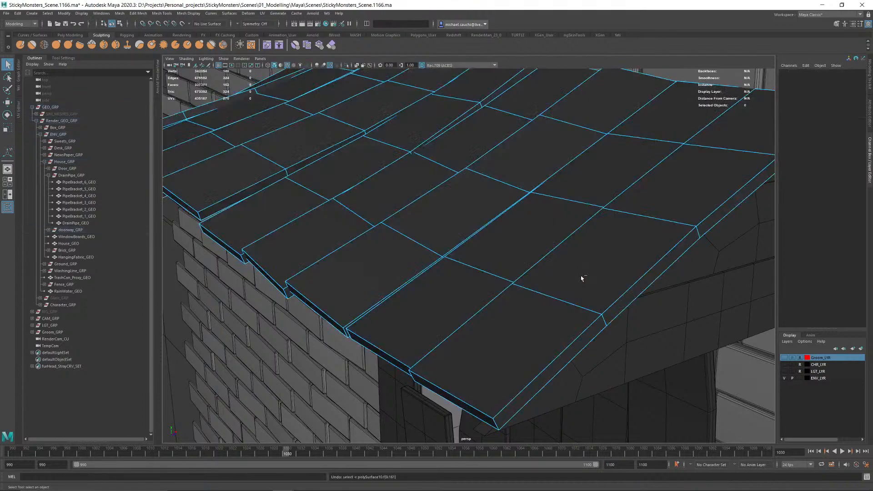
# Step: Select every face of the awning boards and convert the selection to edges
pyautogui.moveTo(547, 238); pyautogui.dragTo(544, 257, button='right')
pyautogui.scroll(-4, 544, 256)
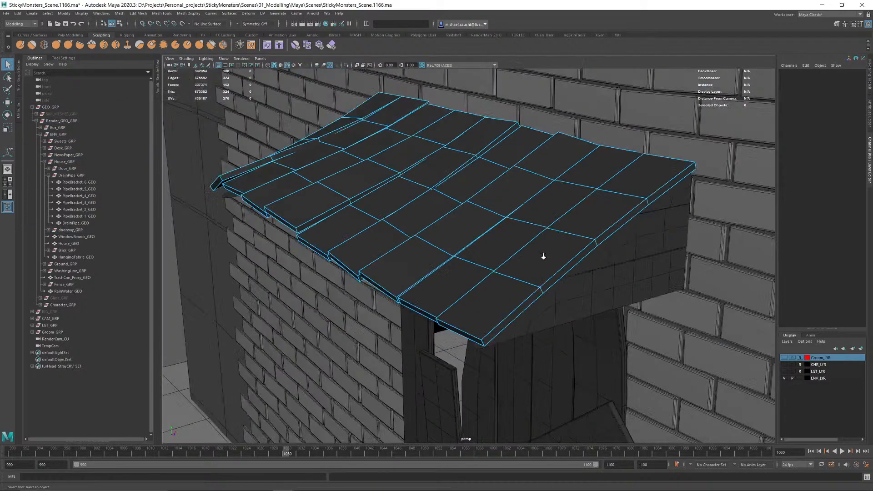
pyautogui.scroll(-8, 543, 256)
pyautogui.moveTo(295, 112); pyautogui.dragTo(626, 297)
pyautogui.scroll(8, 627, 299)
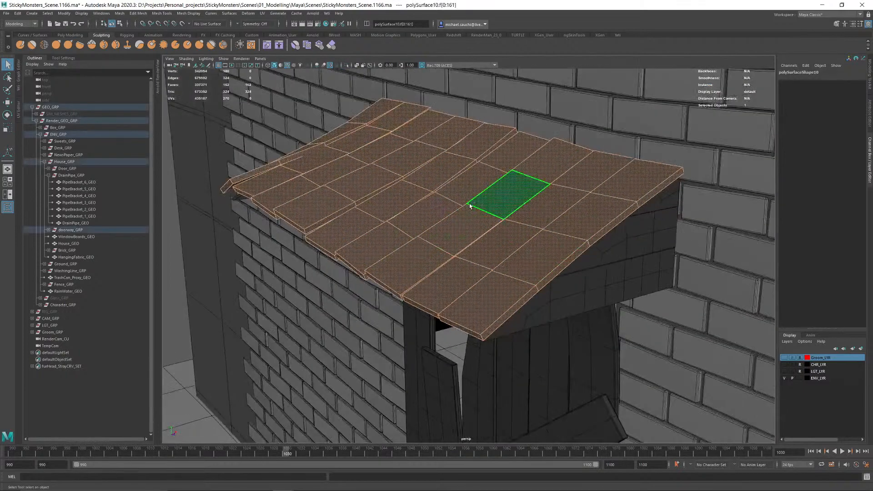
pyautogui.keyDown('shift'); pyautogui.moveTo(470, 206); pyautogui.dragTo(473, 160, button='right'); pyautogui.keyUp('shift')
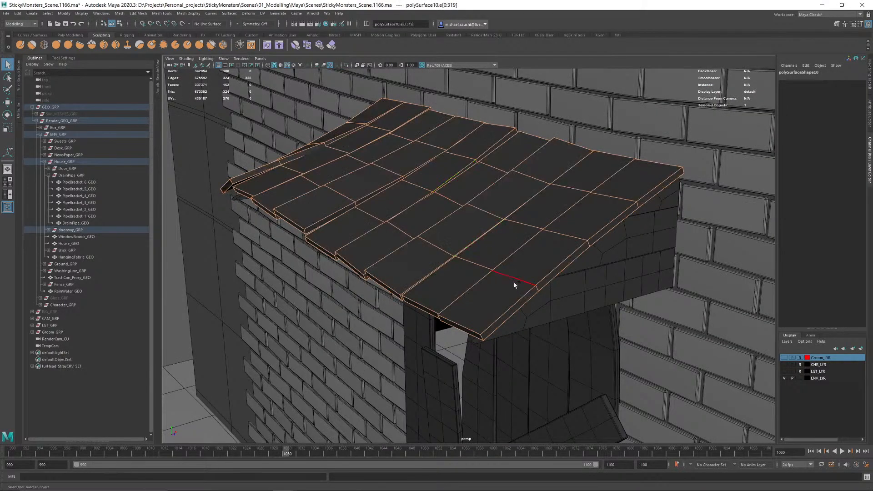
# Step: Remove the crosswise edges on the awning boards' top surfaces from the edge selection
pyautogui.keyDown('ctrl'); pyautogui.click(515, 280); pyautogui.keyUp('ctrl')
pyautogui.keyDown('ctrl'); pyautogui.click(563, 235); pyautogui.keyUp('ctrl')
pyautogui.keyDown('ctrl'); pyautogui.click(614, 197); pyautogui.keyUp('ctrl')
pyautogui.keyDown('alt'); pyautogui.moveTo(564, 191); pyautogui.dragTo(546, 273); pyautogui.keyUp('alt')
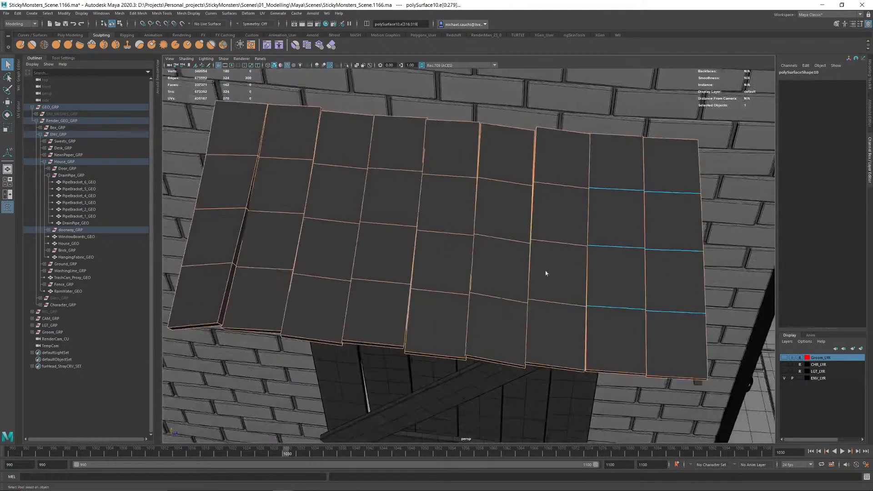
pyautogui.keyDown('ctrl'); pyautogui.click(560, 301); pyautogui.keyUp('ctrl')
pyautogui.keyDown('ctrl'); pyautogui.click(559, 243); pyautogui.keyUp('ctrl')
pyautogui.keyDown('ctrl'); pyautogui.click(560, 185); pyautogui.keyUp('ctrl')
pyautogui.keyDown('ctrl'); pyautogui.click(497, 297); pyautogui.keyUp('ctrl')
pyautogui.keyDown('ctrl'); pyautogui.click(438, 292); pyautogui.keyUp('ctrl')
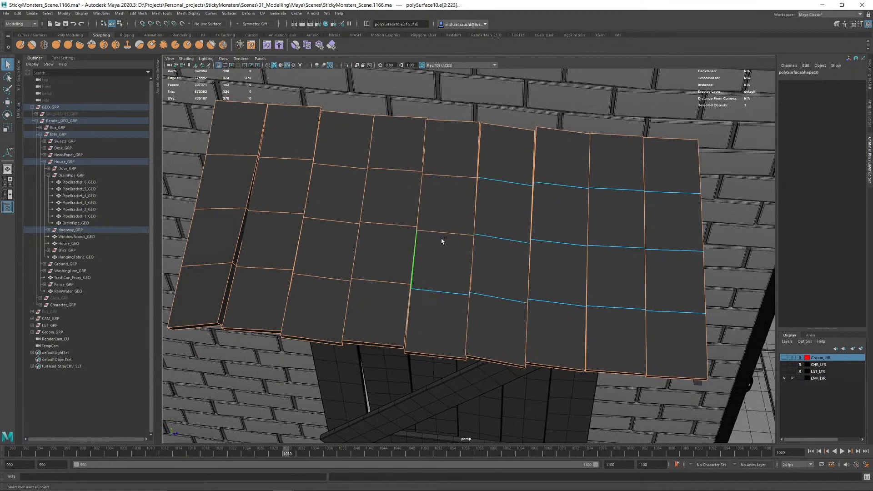
pyautogui.keyDown('ctrl'); pyautogui.click(446, 176); pyautogui.keyUp('ctrl')
pyautogui.keyDown('ctrl'); pyautogui.click(397, 170); pyautogui.keyUp('ctrl')
pyautogui.keyDown('ctrl'); pyautogui.click(389, 225); pyautogui.keyUp('ctrl')
pyautogui.keyDown('ctrl'); pyautogui.click(381, 280); pyautogui.keyUp('ctrl')
pyautogui.keyDown('ctrl'); pyautogui.click(317, 286); pyautogui.keyUp('ctrl')
pyautogui.keyDown('ctrl'); pyautogui.click(336, 157); pyautogui.keyUp('ctrl')
pyautogui.keyDown('ctrl'); pyautogui.click(292, 157); pyautogui.keyUp('ctrl')
pyautogui.keyDown('ctrl'); pyautogui.click(266, 269); pyautogui.keyUp('ctrl')
pyautogui.keyDown('ctrl'); pyautogui.click(207, 265); pyautogui.keyUp('ctrl')
pyautogui.keyDown('ctrl'); pyautogui.click(219, 209); pyautogui.keyUp('ctrl')
# Step: Bevel the remaining selected awning edges with a fraction of 0.31 and 2 segments, then return to object selection
pyautogui.press('4')
pyautogui.moveTo(413, 256)
pyautogui.keyDown('alt'); pyautogui.mouseDown()
pyautogui.moveTo(470, 252)
pyautogui.moveTo(521, 225)
pyautogui.mouseUp(); pyautogui.keyUp('alt')
pyautogui.press('5')
pyautogui.keyDown('shift'); pyautogui.moveTo(618, 128); pyautogui.dragTo(650, 134, button='right'); pyautogui.keyUp('shift')
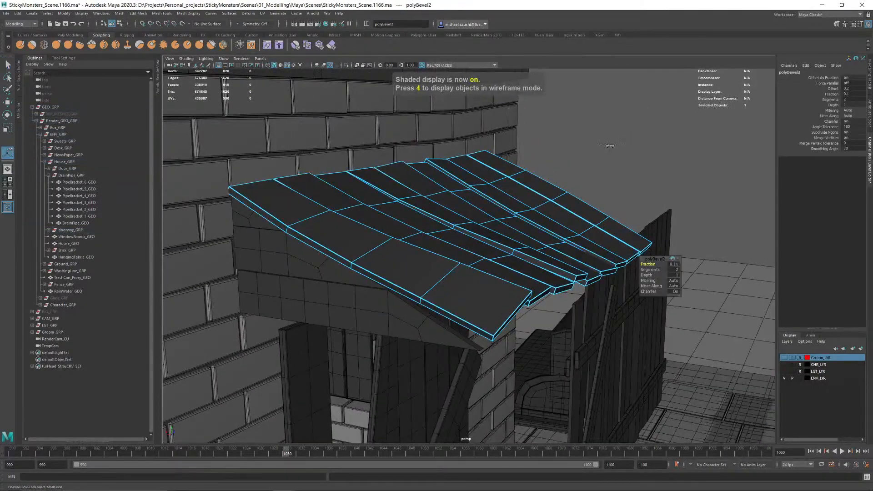
pyautogui.scroll(5, 540, 296)
pyautogui.keyDown('alt'); pyautogui.moveTo(505, 283); pyautogui.dragTo(462, 244); pyautogui.keyUp('alt')
pyautogui.moveTo(461, 243); pyautogui.dragTo(463, 242, button='middle')
pyautogui.moveTo(416, 265); pyautogui.dragTo(481, 228, button='right')
pyautogui.press('q')
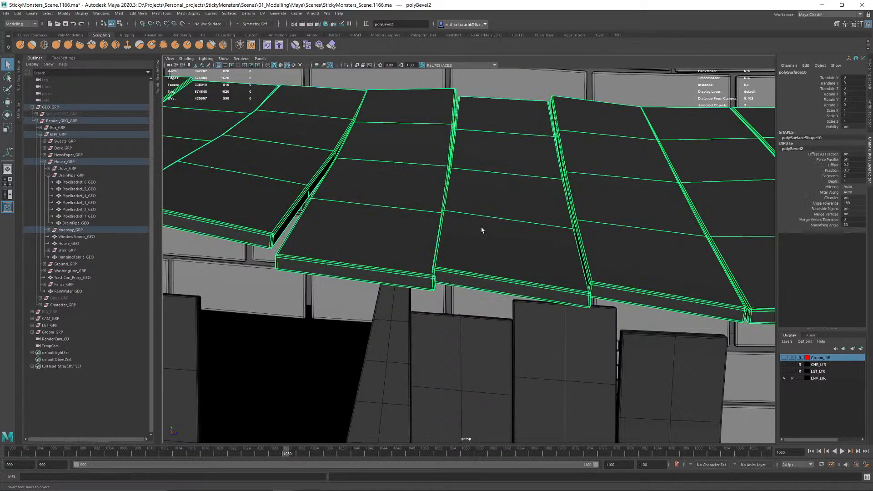
# Step: Preview the bevelled awning boards smoothed, then return them to unsmoothed display
pyautogui.press('3')
pyautogui.scroll(-5, 436, 282)
pyautogui.keyDown('alt'); pyautogui.moveTo(462, 293); pyautogui.dragTo(443, 292); pyautogui.keyUp('alt')
pyautogui.click(743, 156)
pyautogui.scroll(-7, 607, 259)
pyautogui.keyDown('alt'); pyautogui.moveTo(442, 291); pyautogui.dragTo(513, 271, button='right'); pyautogui.keyUp('alt')
pyautogui.click(513, 271)
pyautogui.press('1')
# Step: Cut centre edge loops down the length of the five awning boards nearest the drainpipe
pyautogui.keyDown('alt'); pyautogui.moveTo(420, 296); pyautogui.dragTo(498, 278); pyautogui.keyUp('alt')
pyautogui.keyDown('shift'); pyautogui.moveTo(519, 219); pyautogui.dragTo(470, 220, button='right'); pyautogui.keyUp('shift')
pyautogui.keyDown('ctrl'); pyautogui.middleClick(526, 246); pyautogui.keyUp('ctrl')
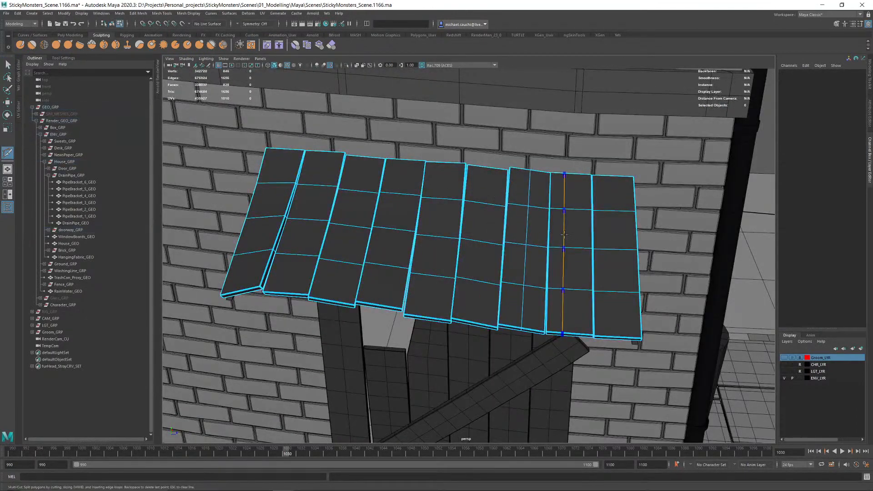
pyautogui.keyDown('ctrl'); pyautogui.middleClick(567, 248); pyautogui.keyUp('ctrl')
pyautogui.keyDown('ctrl'); pyautogui.middleClick(614, 250); pyautogui.keyUp('ctrl')
pyautogui.keyDown('ctrl'); pyautogui.middleClick(481, 243); pyautogui.keyUp('ctrl')
pyautogui.keyDown('ctrl'); pyautogui.middleClick(437, 237); pyautogui.keyUp('ctrl')
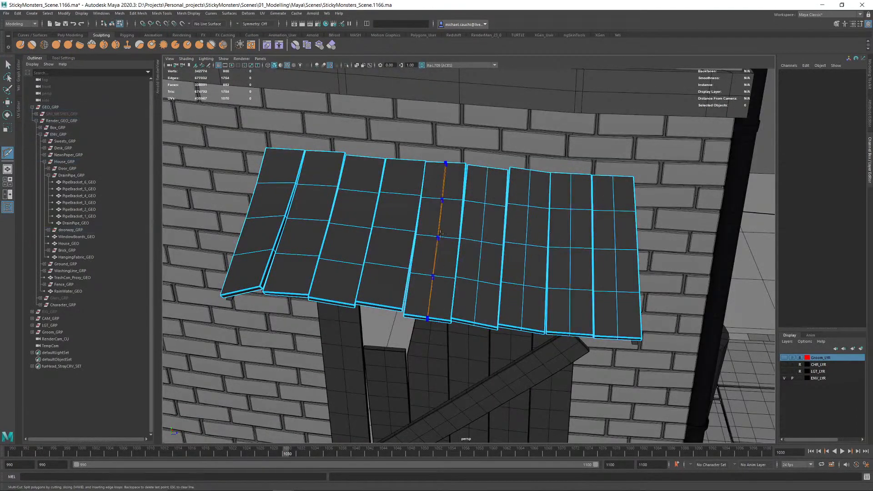
# Step: Cut lengthwise centre loops down the remaining awning boards, undoing the stray crosswise cut
pyautogui.scroll(-1, 431, 237)
pyautogui.keyDown('ctrl'); pyautogui.middleClick(406, 235); pyautogui.keyUp('ctrl')
pyautogui.keyDown('ctrl'); pyautogui.middleClick(374, 233); pyautogui.keyUp('ctrl')
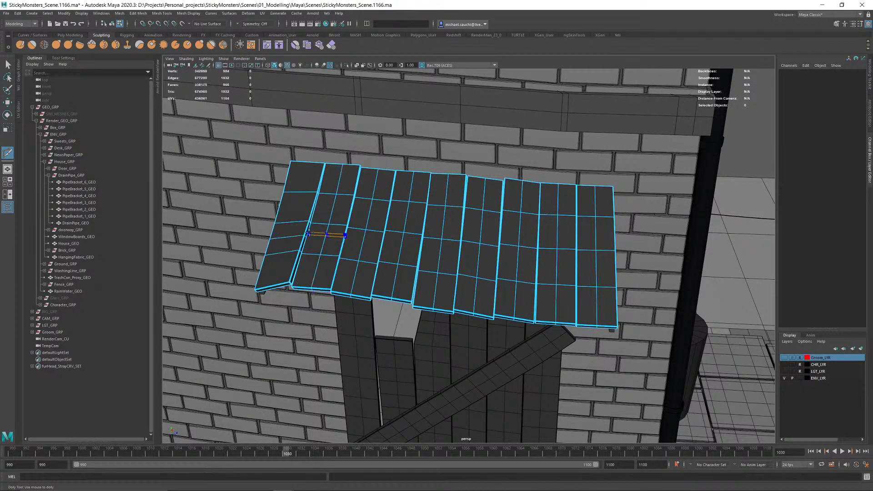
pyautogui.keyDown('ctrl'); pyautogui.middleClick(320, 227); pyautogui.keyUp('ctrl')
pyautogui.keyDown('alt'); pyautogui.moveTo(402, 249); pyautogui.dragTo(455, 255); pyautogui.keyUp('alt')
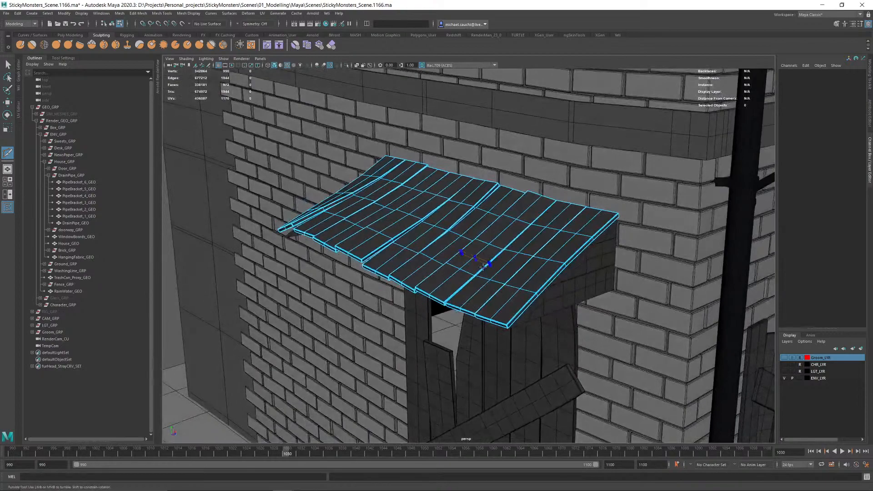
pyautogui.keyDown('alt'); pyautogui.moveTo(473, 307); pyautogui.dragTo(523, 297); pyautogui.keyUp('alt')
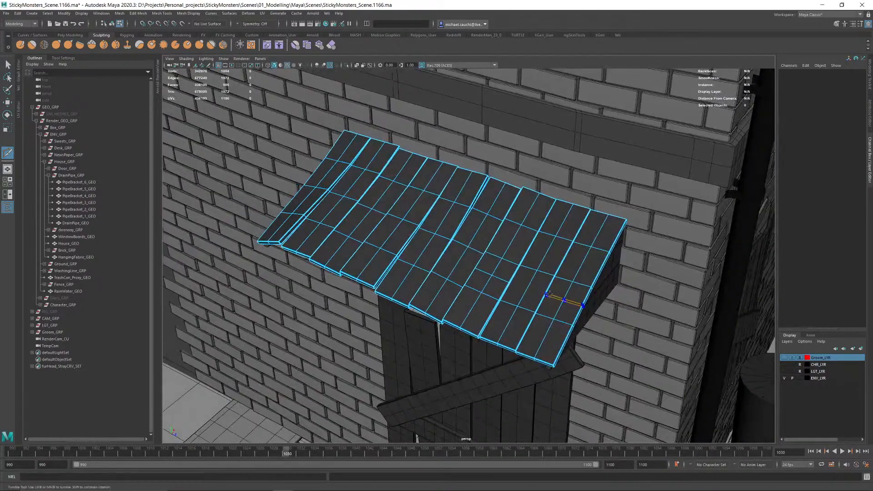
pyautogui.hotkey('ctrl', 'z')
pyautogui.press('w')
pyautogui.moveTo(499, 319); pyautogui.dragTo(625, 233, button='right')
# Step: Examine the awning boards and their side panels from the side, the front and the house corner
pyautogui.keyDown('alt'); pyautogui.moveTo(489, 347); pyautogui.dragTo(607, 291); pyautogui.keyUp('alt')
pyautogui.click(637, 173)
pyautogui.click(450, 248)
pyautogui.click(474, 227)
pyautogui.click(633, 204)
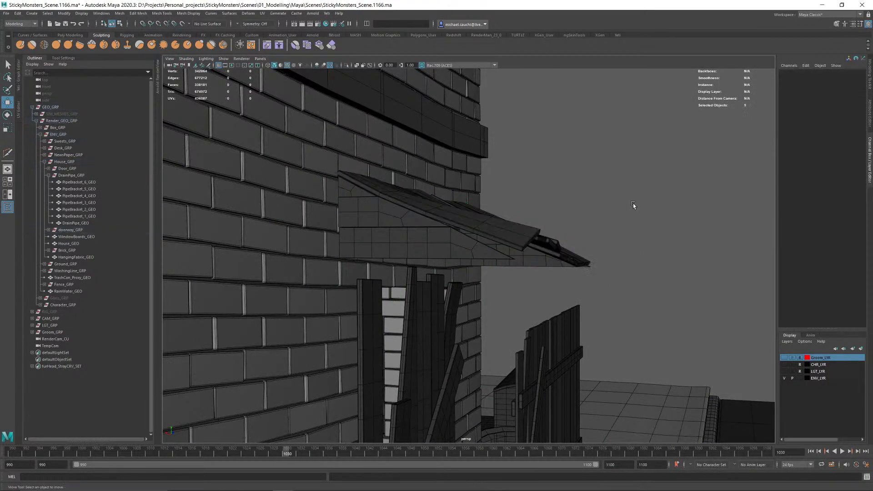
pyautogui.keyDown('alt'); pyautogui.moveTo(552, 250); pyautogui.dragTo(509, 256); pyautogui.keyUp('alt')
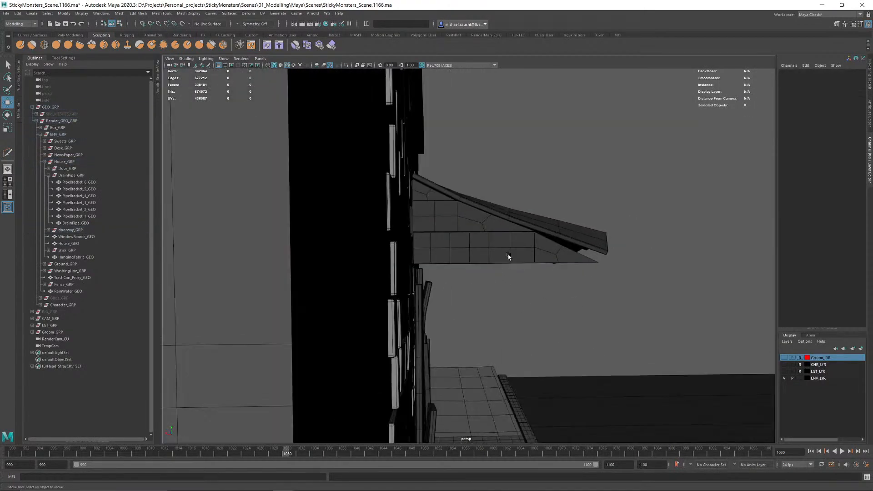
pyautogui.keyDown('alt'); pyautogui.moveTo(678, 220); pyautogui.dragTo(589, 227); pyautogui.keyUp('alt')
pyautogui.click(530, 230)
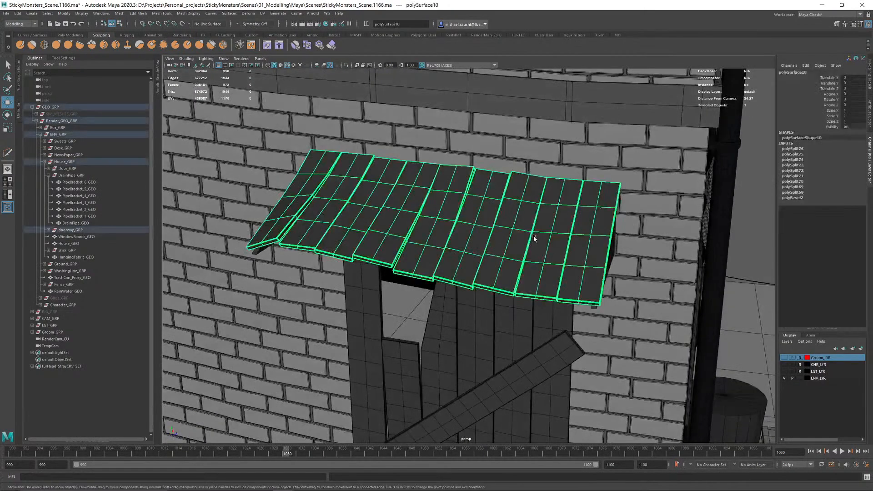
pyautogui.keyDown('alt'); pyautogui.moveTo(569, 266); pyautogui.dragTo(623, 245); pyautogui.keyUp('alt')
pyautogui.click(658, 217)
pyautogui.keyDown('alt'); pyautogui.moveTo(659, 217); pyautogui.dragTo(621, 247, button='right'); pyautogui.keyUp('alt')
pyautogui.keyDown('alt'); pyautogui.moveTo(532, 241); pyautogui.dragTo(483, 230); pyautogui.keyUp('alt')
pyautogui.click(485, 250)
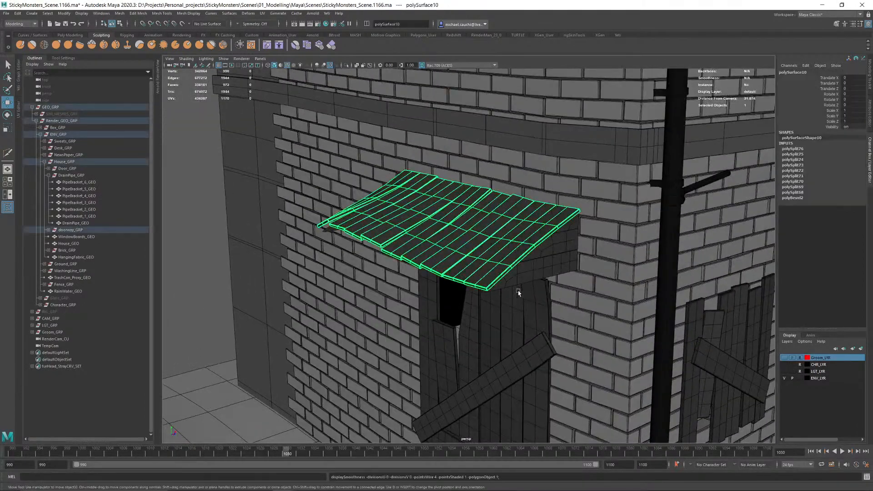
# Step: Try applying Smooth to the wall brick beside the doorway's diagonal board, then undo it
pyautogui.scroll(5, 495, 250)
pyautogui.scroll(-3, 500, 228)
pyautogui.click(523, 246)
pyautogui.scroll(6, 532, 255)
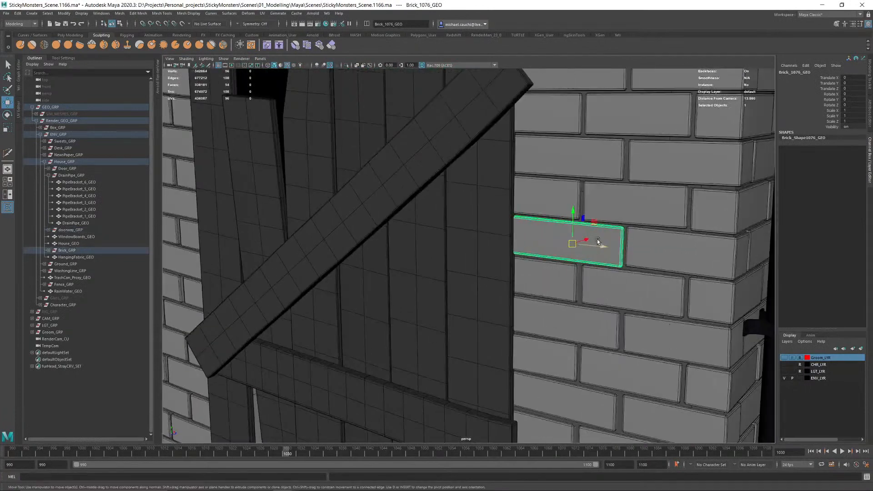
pyautogui.keyDown('alt'); pyautogui.moveTo(539, 278); pyautogui.dragTo(548, 291, button='right'); pyautogui.keyUp('alt')
pyautogui.keyDown('shift'); pyautogui.moveTo(493, 241); pyautogui.dragTo(470, 280, button='right'); pyautogui.keyUp('shift')
pyautogui.press('q')
pyautogui.moveTo(458, 248); pyautogui.dragTo(514, 208, button='right')
pyautogui.scroll(-5, 487, 241)
pyautogui.keyDown('alt'); pyautogui.moveTo(488, 241); pyautogui.dragTo(518, 253); pyautogui.keyUp('alt')
pyautogui.scroll(-6, 645, 213)
pyautogui.moveTo(642, 223)
pyautogui.keyDown('alt'); pyautogui.mouseDown()
pyautogui.moveTo(621, 228)
pyautogui.moveTo(642, 222)
pyautogui.mouseUp(); pyautogui.keyUp('alt')
pyautogui.keyDown('alt'); pyautogui.moveTo(642, 223); pyautogui.dragTo(697, 260, button='right'); pyautogui.keyUp('alt')
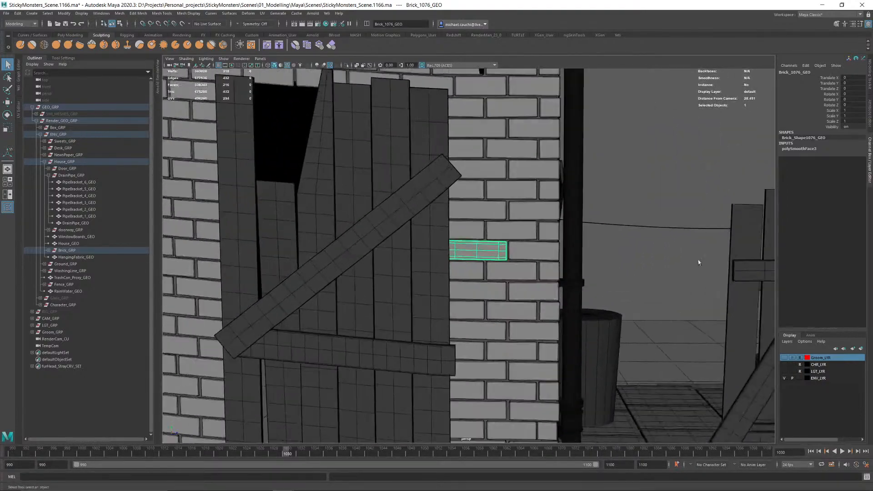
pyautogui.hotkey('ctrl', 'z')
pyautogui.hotkey('ctrl', 'z')
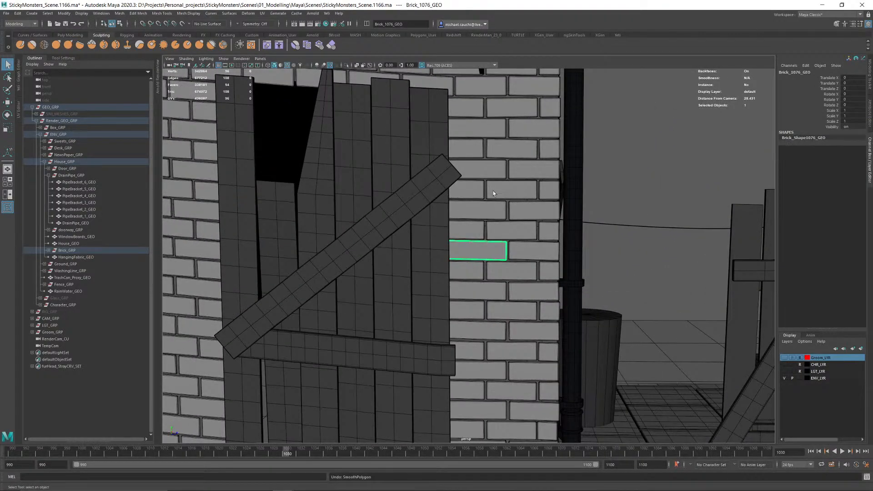
# Step: Examine the wall bricks at the house corner up close, checking the front face of one brick beside the doorway
pyautogui.keyDown('alt'); pyautogui.moveTo(493, 190); pyautogui.dragTo(452, 209, button='middle'); pyautogui.keyUp('alt')
pyautogui.keyDown('alt'); pyautogui.moveTo(453, 209); pyautogui.dragTo(577, 234, button='right'); pyautogui.keyUp('alt')
pyautogui.keyDown('alt'); pyautogui.moveTo(577, 234); pyautogui.dragTo(493, 290, button='middle'); pyautogui.keyUp('alt')
pyautogui.keyDown('alt'); pyautogui.moveTo(493, 290); pyautogui.dragTo(462, 285); pyautogui.keyUp('alt')
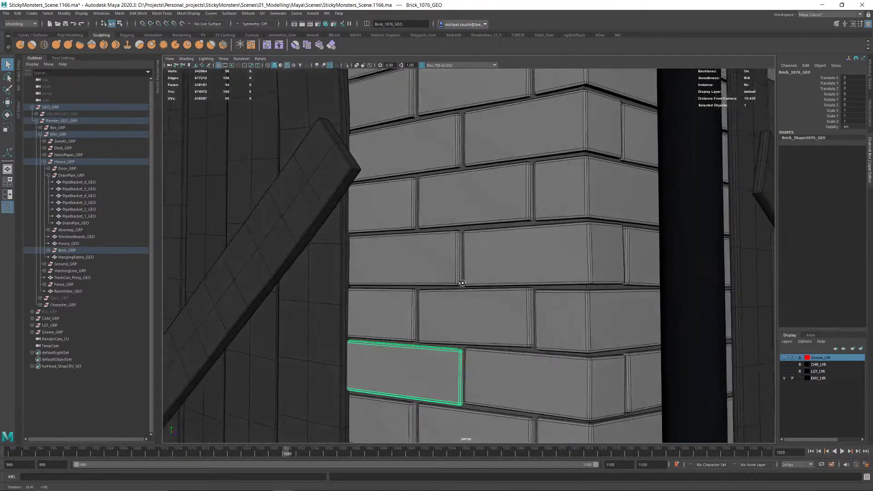
pyautogui.press('F11')
pyautogui.click(491, 341)
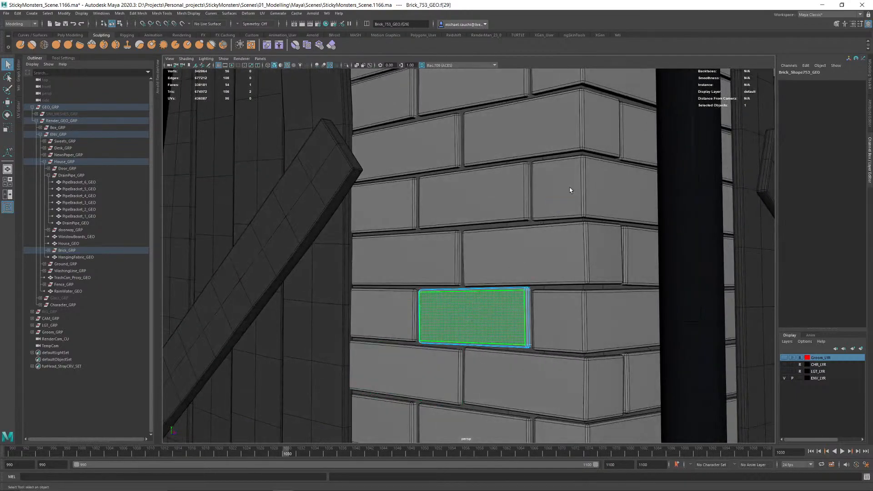
pyautogui.press('F8')
# Step: Clear the selection on the street scene and save the file
pyautogui.keyDown('alt'); pyautogui.moveTo(570, 190); pyautogui.dragTo(544, 230, button='right'); pyautogui.keyUp('alt')
pyautogui.keyDown('alt'); pyautogui.moveTo(544, 230); pyautogui.dragTo(516, 250); pyautogui.keyUp('alt')
pyautogui.keyDown('alt'); pyautogui.moveTo(516, 250); pyautogui.dragTo(495, 281, button='right'); pyautogui.keyUp('alt')
pyautogui.keyDown('alt'); pyautogui.moveTo(495, 280); pyautogui.dragTo(588, 157); pyautogui.keyUp('alt')
pyautogui.click(584, 119)
pyautogui.hotkey('ctrl', 's')
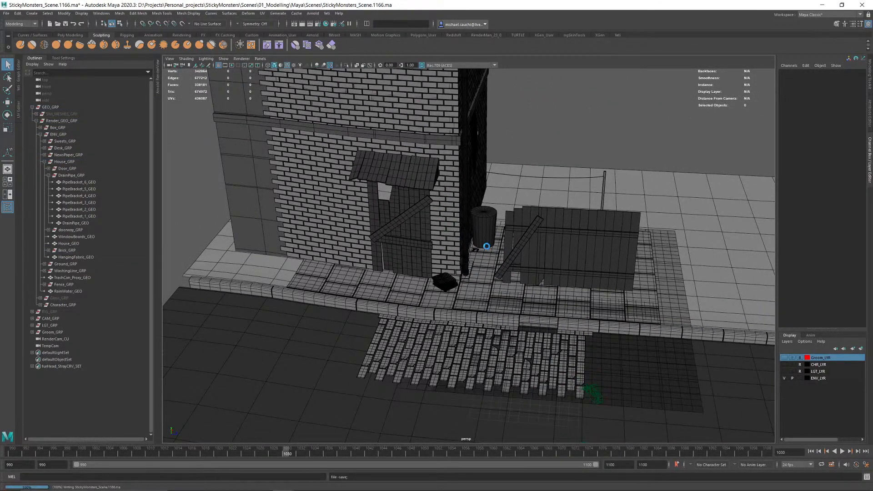
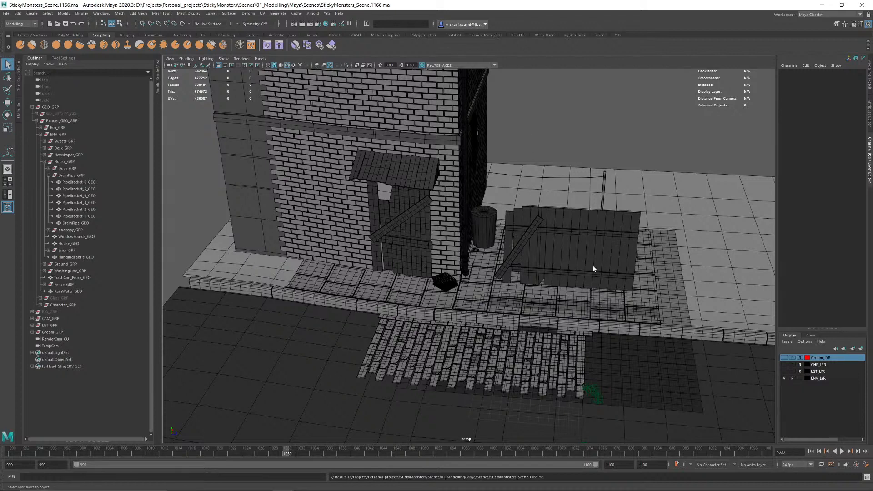
# Step: Find the road bricks within Ground_GRP and duplicate the whole RoadBrick_GRP group
pyautogui.keyDown('alt'); pyautogui.moveTo(502, 372); pyautogui.dragTo(500, 263, button='middle'); pyautogui.keyUp('alt')
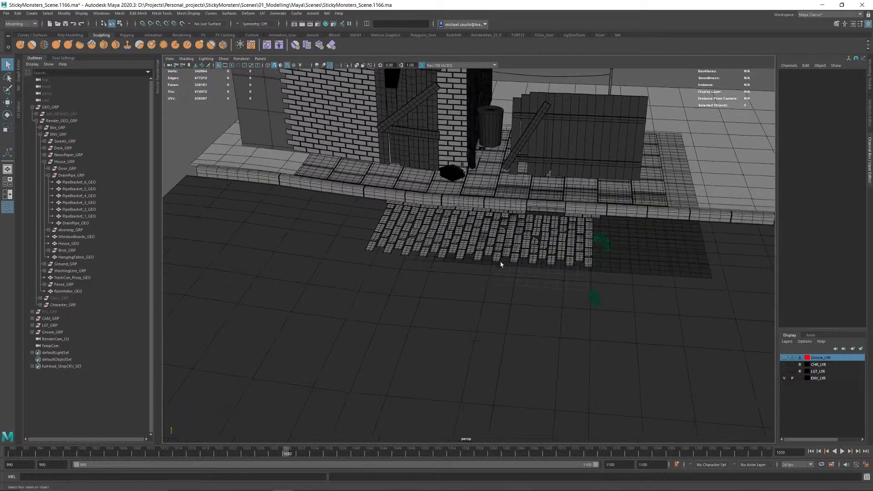
pyautogui.moveTo(501, 263)
pyautogui.keyDown('alt'); pyautogui.mouseDown(button='right')
pyautogui.moveTo(792, 398)
pyautogui.moveTo(601, 255)
pyautogui.moveTo(506, 257)
pyautogui.mouseUp(button='right'); pyautogui.keyUp('alt')
pyautogui.keyDown('alt'); pyautogui.moveTo(506, 257); pyautogui.dragTo(540, 228); pyautogui.keyUp('alt')
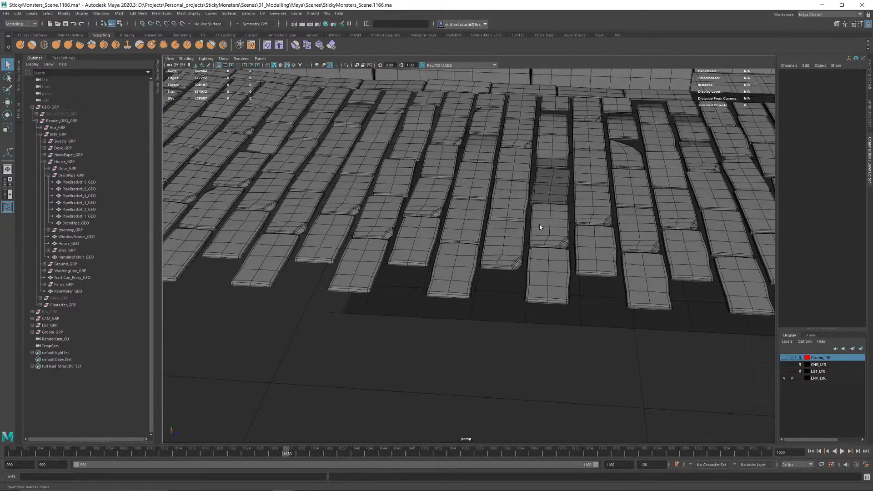
pyautogui.click(541, 227)
pyautogui.keyDown('alt'); pyautogui.moveTo(596, 249); pyautogui.dragTo(626, 300, button='right'); pyautogui.keyUp('alt')
pyautogui.keyDown('alt'); pyautogui.moveTo(510, 262); pyautogui.dragTo(417, 243, button='right'); pyautogui.keyUp('alt')
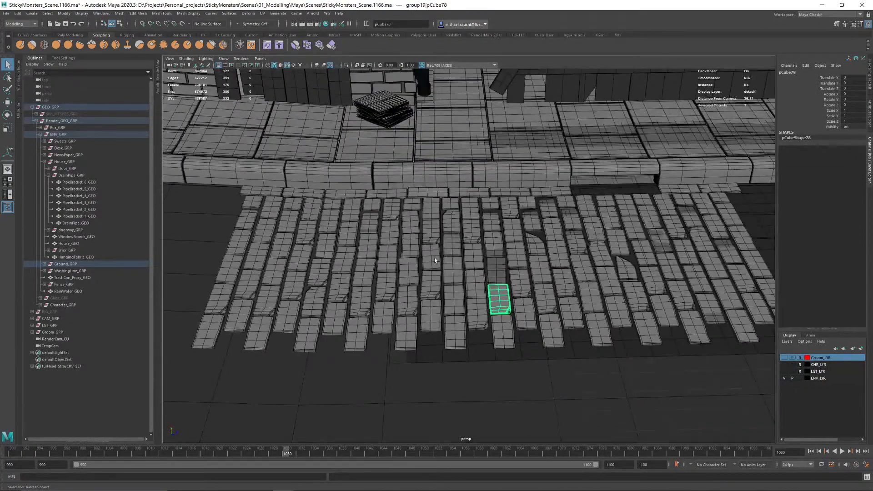
pyautogui.click(44, 264)
pyautogui.click(63, 311)
pyautogui.keyDown('alt'); pyautogui.moveTo(430, 289); pyautogui.dragTo(436, 252, button='right'); pyautogui.keyUp('alt')
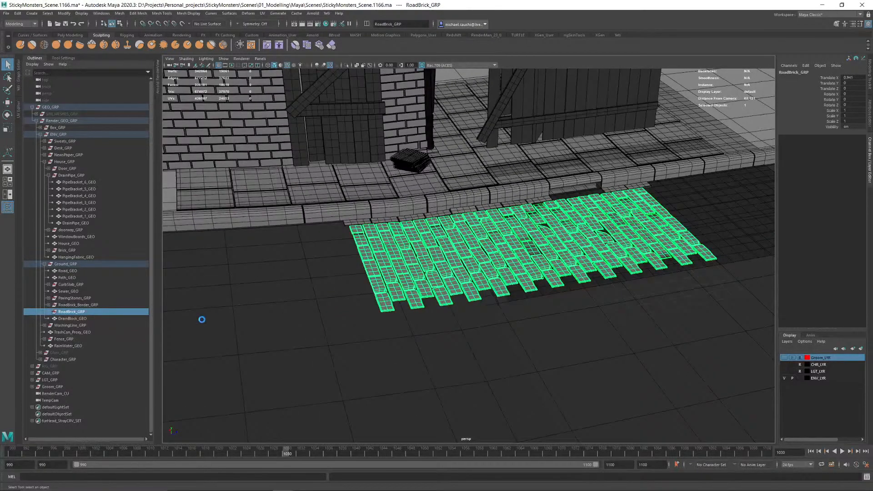
pyautogui.hotkey('ctrl', 'd')
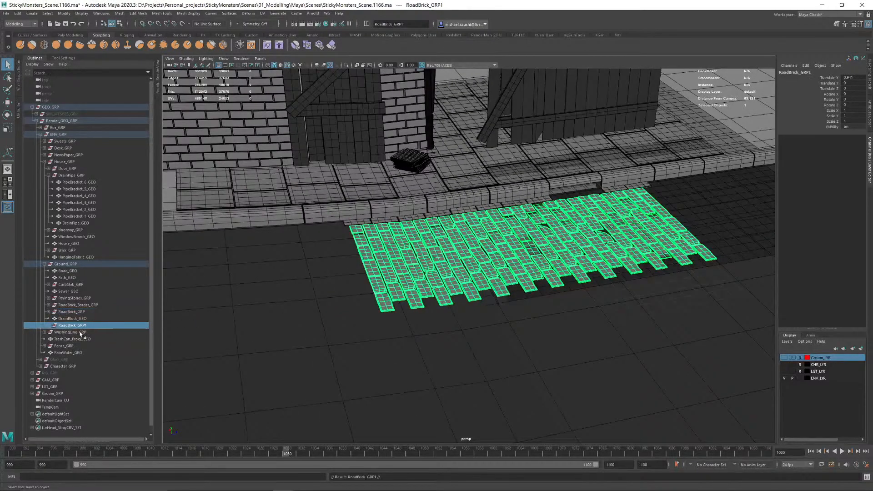
# Step: Isolate the duplicated road bricks, combine them into a single mesh and delete its construction history
pyautogui.click(356, 66)
pyautogui.rightClick(468, 252)
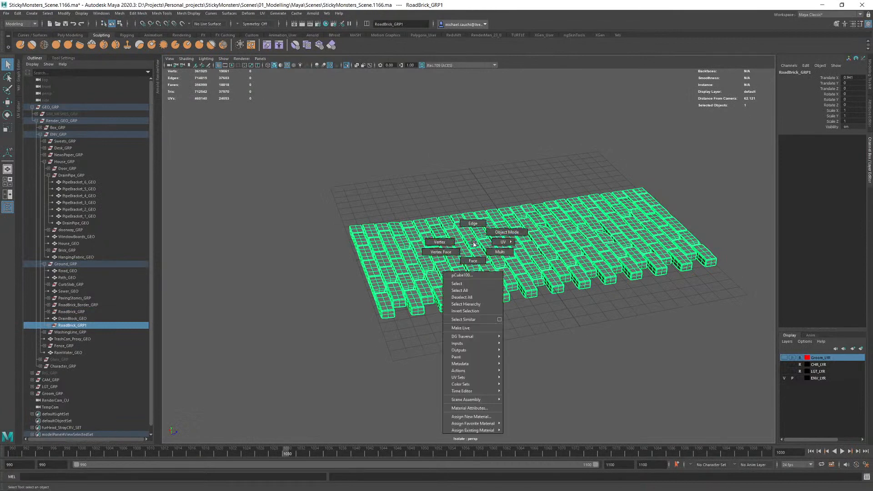
pyautogui.click(407, 248)
pyautogui.moveTo(320, 159); pyautogui.dragTo(712, 401)
pyautogui.keyDown('shift'); pyautogui.rightClick(703, 303); pyautogui.keyUp('shift')
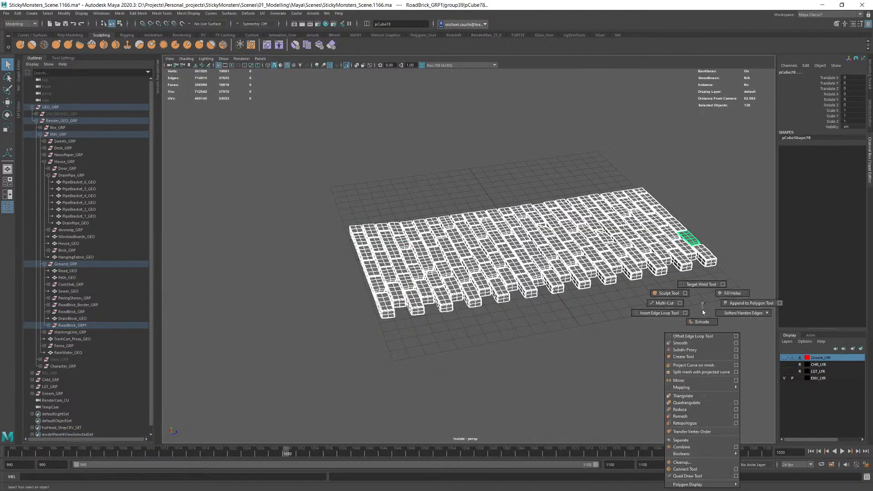
pyautogui.click(683, 449)
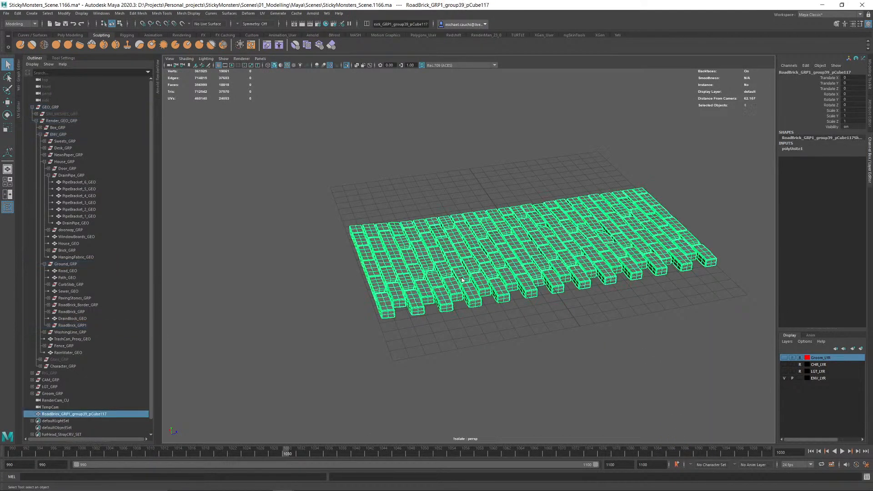
pyautogui.hotkey('alt', 'shift', 'd')
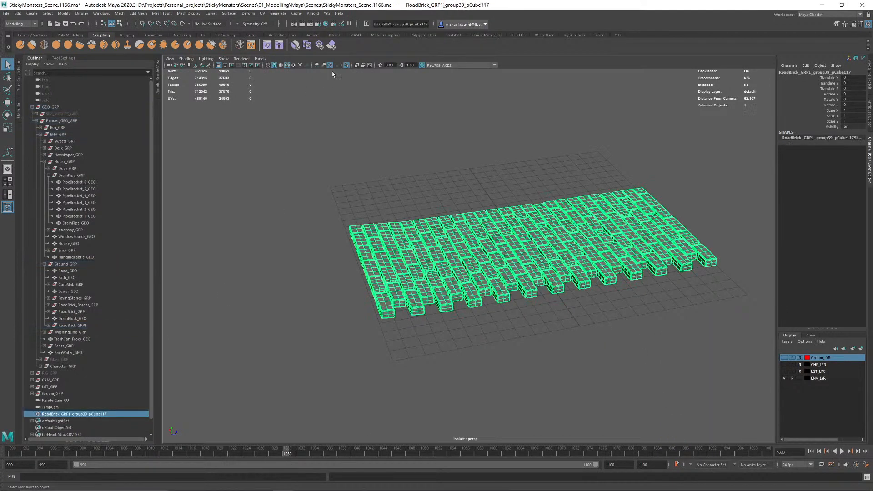
pyautogui.click(349, 65)
# Step: Duplicate Road_GEO and move the copy out of Ground_GRP to the top level of the scene hierarchy
pyautogui.click(527, 351)
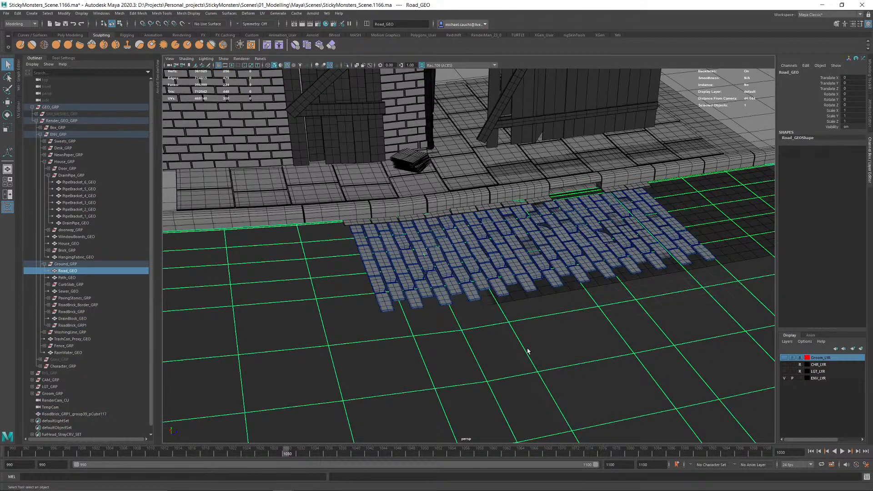
pyautogui.keyDown('alt'); pyautogui.moveTo(536, 345); pyautogui.dragTo(542, 345); pyautogui.keyUp('alt')
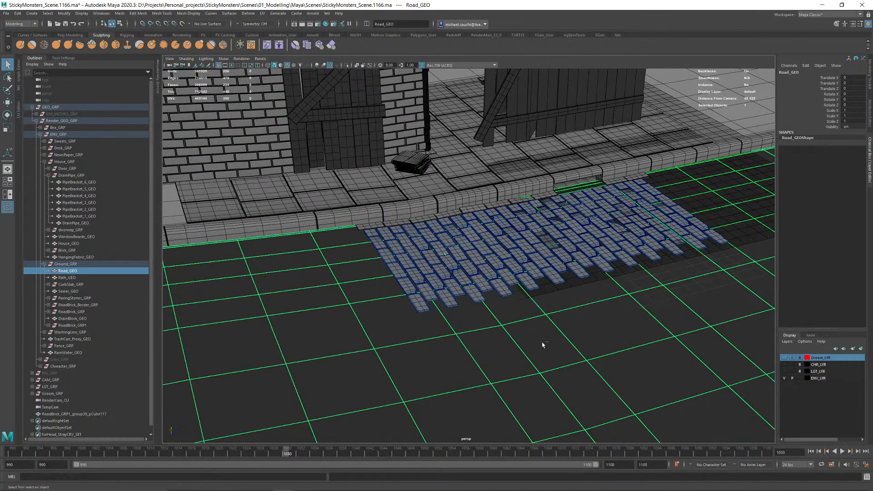
pyautogui.hotkey('ctrl', 'd')
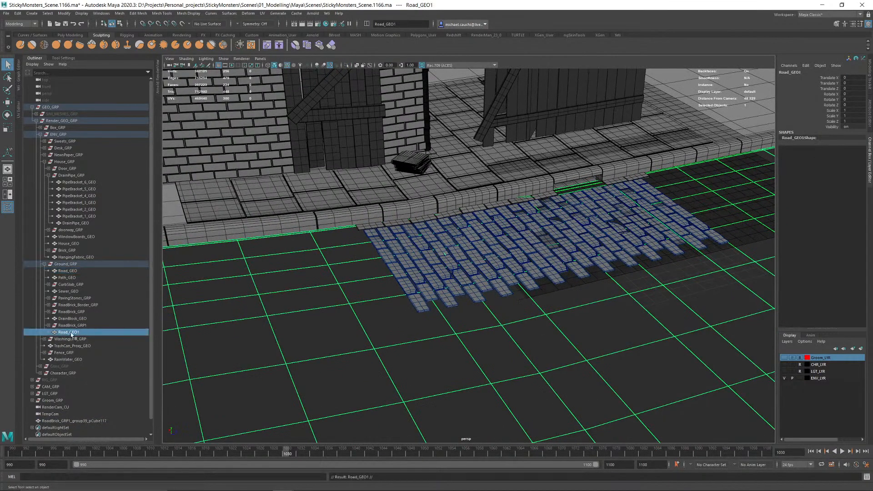
pyautogui.moveTo(71, 335); pyautogui.dragTo(68, 418)
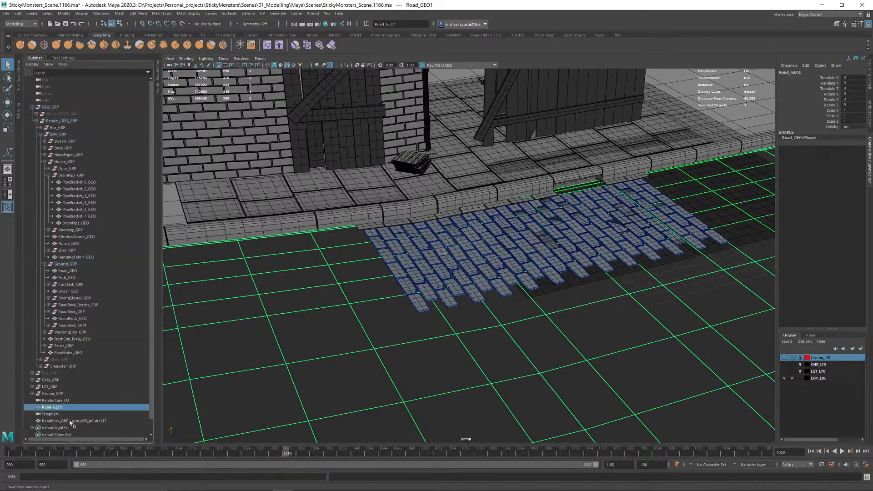
# Step: Select the road copy together with the combined brick mesh and save the scene as version 1167
pyautogui.click(70, 421)
pyautogui.keyDown('ctrl'); pyautogui.click(65, 409); pyautogui.keyUp('ctrl')
pyautogui.scroll(10, 569, 326)
pyautogui.moveTo(618, 320)
pyautogui.keyDown('alt'); pyautogui.mouseDown()
pyautogui.moveTo(630, 317)
pyautogui.moveTo(621, 316)
pyautogui.mouseUp(); pyautogui.keyUp('alt')
pyautogui.scroll(-6, 621, 316)
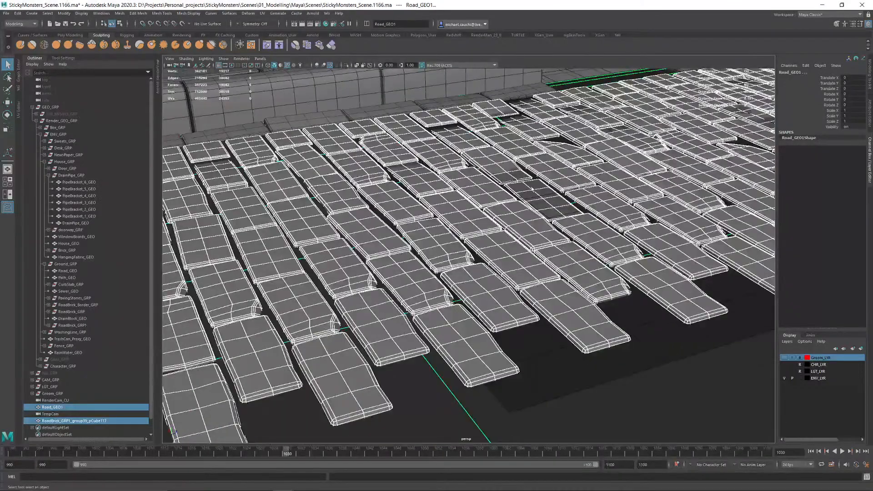
pyautogui.keyDown('alt'); pyautogui.moveTo(532, 188); pyautogui.dragTo(439, 131, button='right'); pyautogui.keyUp('alt')
pyautogui.keyDown('alt'); pyautogui.moveTo(439, 132); pyautogui.dragTo(461, 156); pyautogui.keyUp('alt')
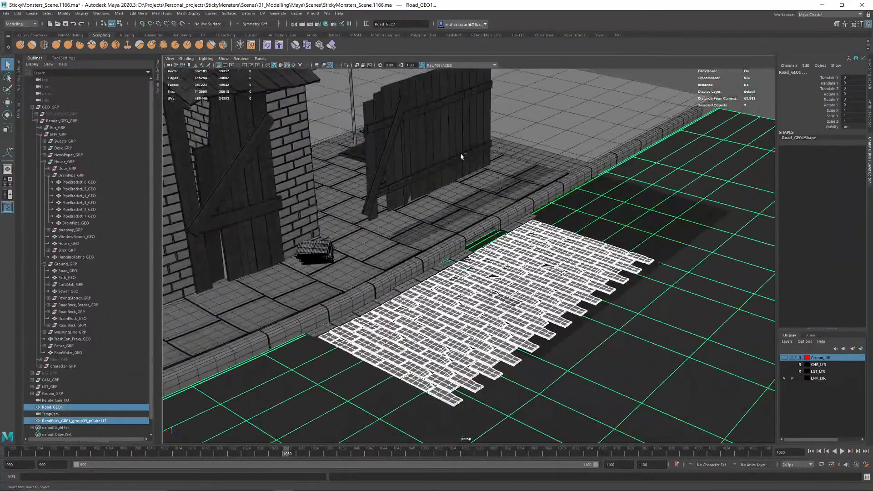
pyautogui.hotkey('ctrl', 's')
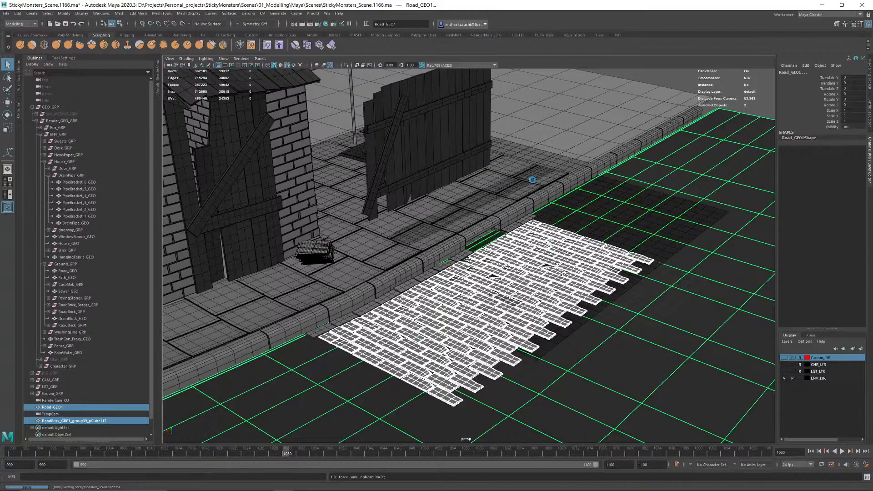
# Step: Delete strips of faces from the original Road_GEO around the brick paving, both along the road and across it on each side
pyautogui.keyDown('alt'); pyautogui.moveTo(573, 343); pyautogui.dragTo(585, 289, button='middle'); pyautogui.keyUp('alt')
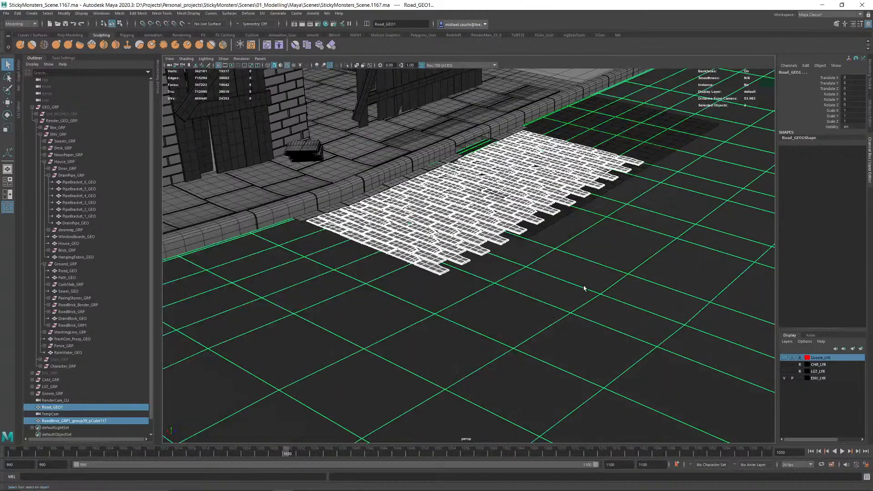
pyautogui.keyDown('alt'); pyautogui.moveTo(585, 288); pyautogui.dragTo(577, 240); pyautogui.keyUp('alt')
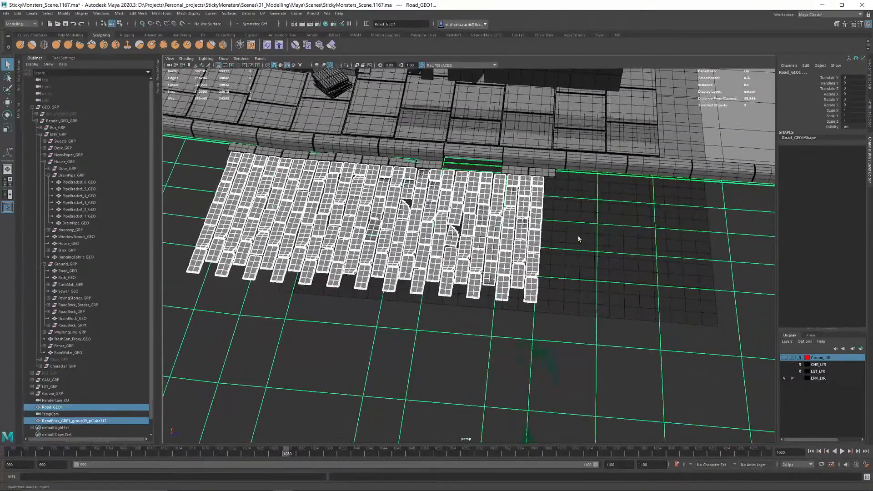
pyautogui.moveTo(578, 240); pyautogui.dragTo(575, 184, button='right')
pyautogui.press('F8')
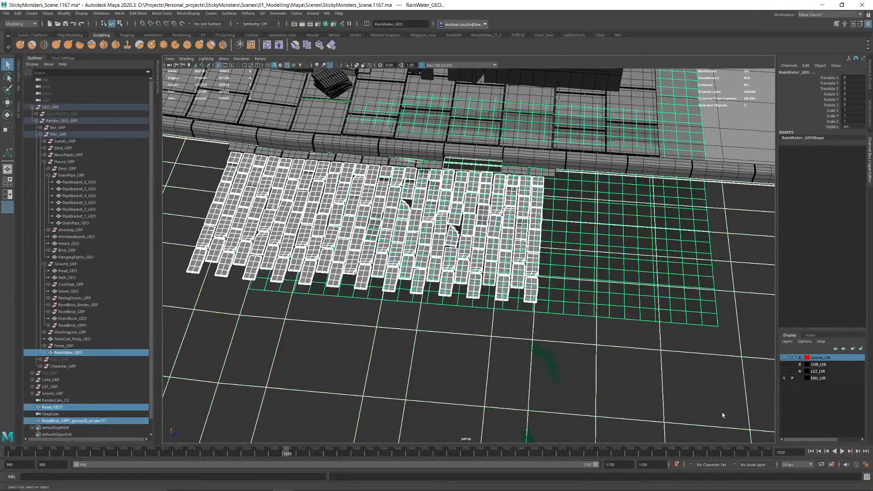
pyautogui.click(723, 415)
pyautogui.moveTo(744, 297); pyautogui.dragTo(744, 314, button='right')
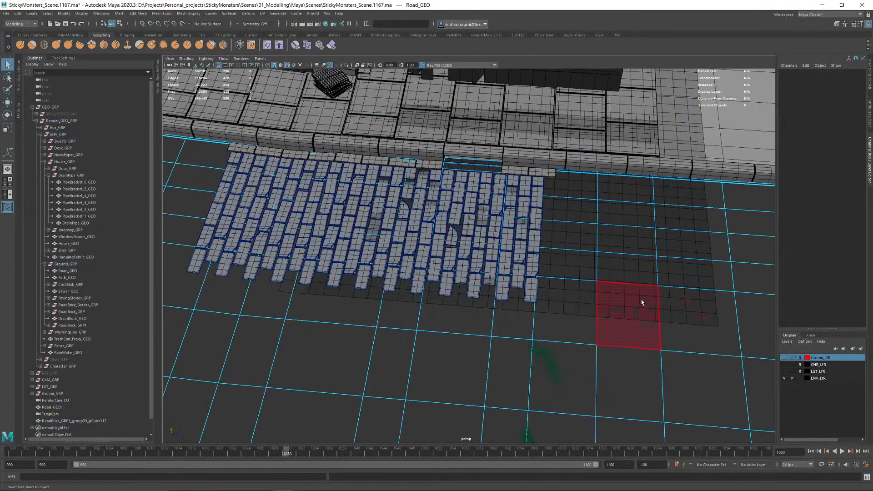
pyautogui.click(574, 365)
pyautogui.keyDown('shift'); pyautogui.doubleClick(571, 327); pyautogui.keyUp('shift')
pyautogui.keyDown('alt'); pyautogui.moveTo(492, 344); pyautogui.dragTo(568, 339, button='middle'); pyautogui.keyUp('alt')
pyautogui.scroll(-2, 568, 339)
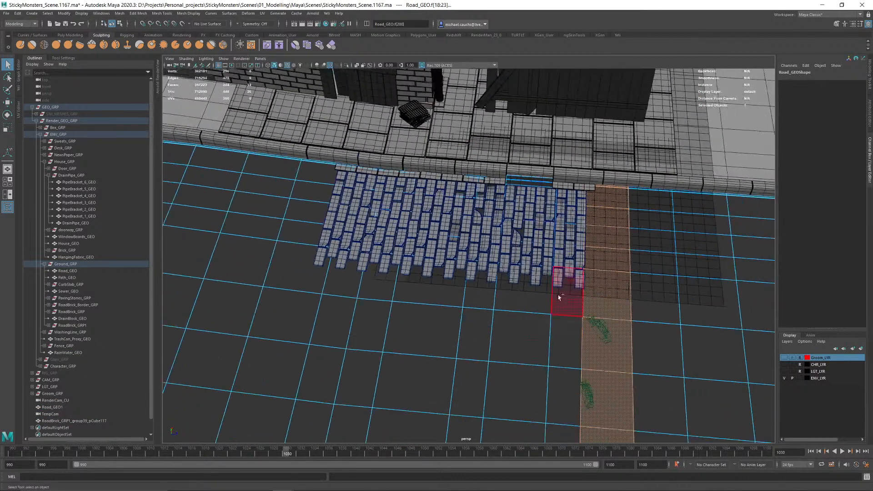
pyautogui.keyDown('shift'); pyautogui.doubleClick(528, 296); pyautogui.keyUp('shift')
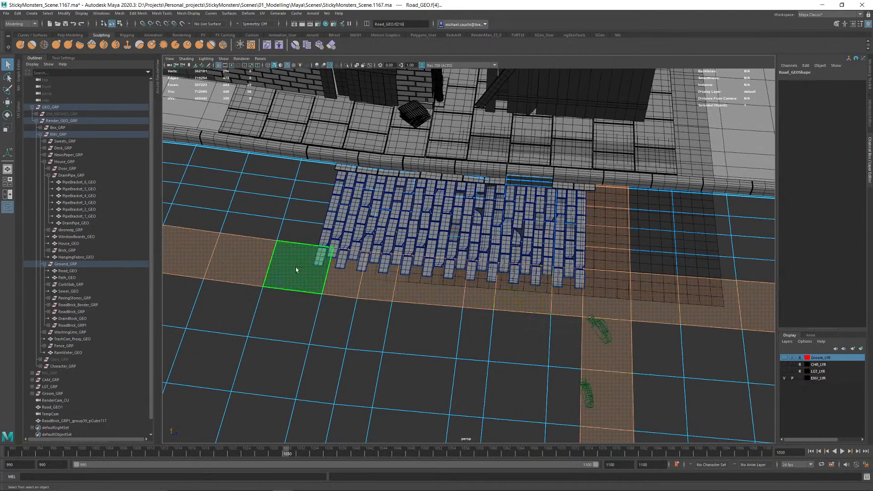
pyautogui.keyDown('shift'); pyautogui.click(297, 235); pyautogui.keyUp('shift')
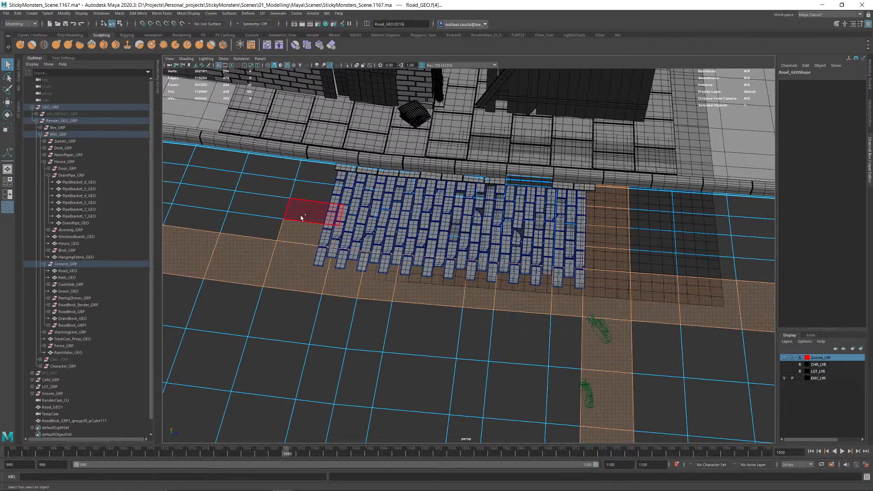
pyautogui.keyDown('shift'); pyautogui.click(265, 228); pyautogui.keyUp('shift')
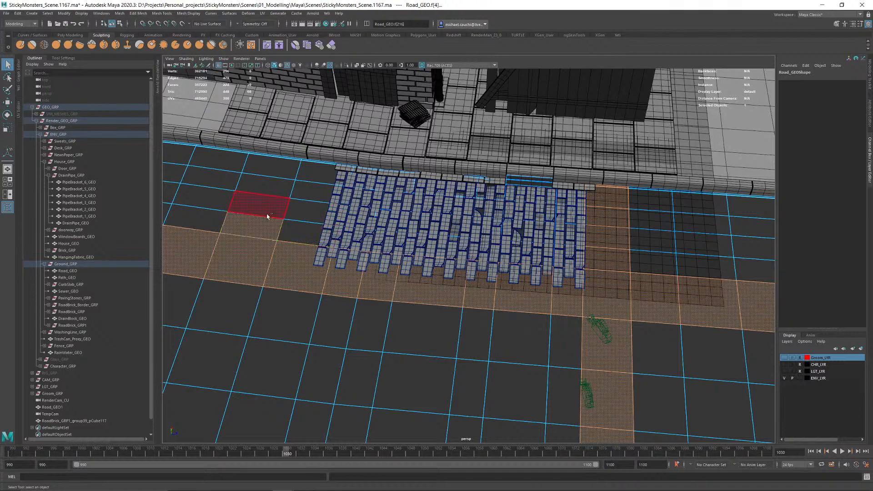
pyautogui.keyDown('shift'); pyautogui.doubleClick(268, 215); pyautogui.keyUp('shift')
pyautogui.keyDown('alt'); pyautogui.moveTo(268, 217); pyautogui.dragTo(339, 299); pyautogui.keyUp('alt')
pyautogui.press('Delete')
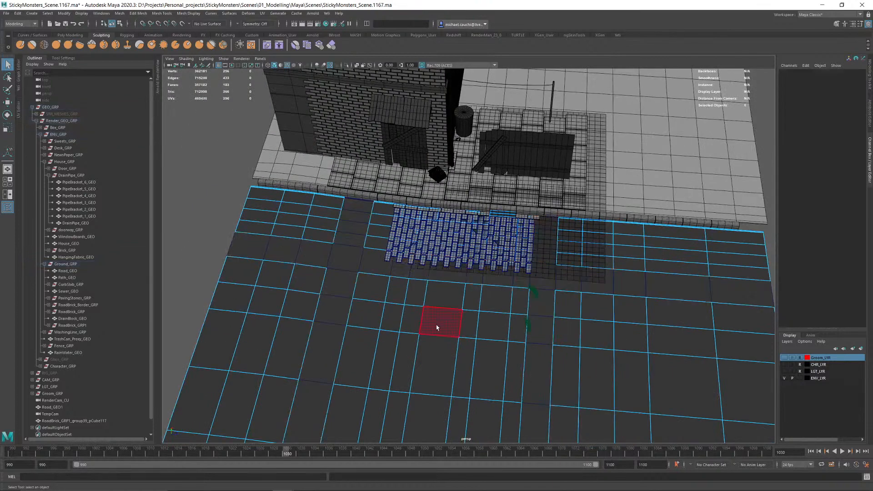
# Step: Delete the outlying Road_GEO sections cut off by the removed strips, keeping only the patch beneath the brick paving
pyautogui.doubleClick(440, 327)
pyautogui.press('Delete')
pyautogui.doubleClick(606, 328)
pyautogui.press('Delete')
pyautogui.doubleClick(608, 238)
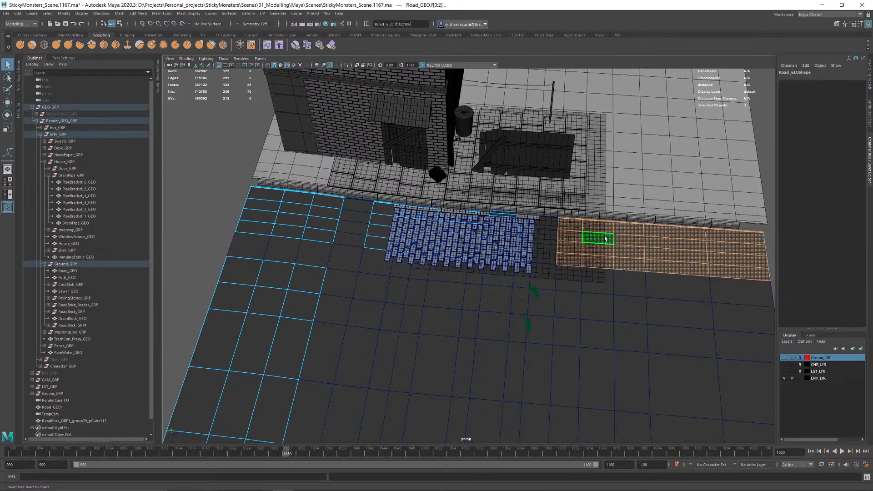
pyautogui.press('Delete')
pyautogui.doubleClick(293, 208)
pyautogui.press('Delete')
pyautogui.doubleClick(279, 296)
pyautogui.press('Delete')
# Step: Delete the leftover road face in front of the drain opening in the kerb
pyautogui.scroll(10, 551, 195)
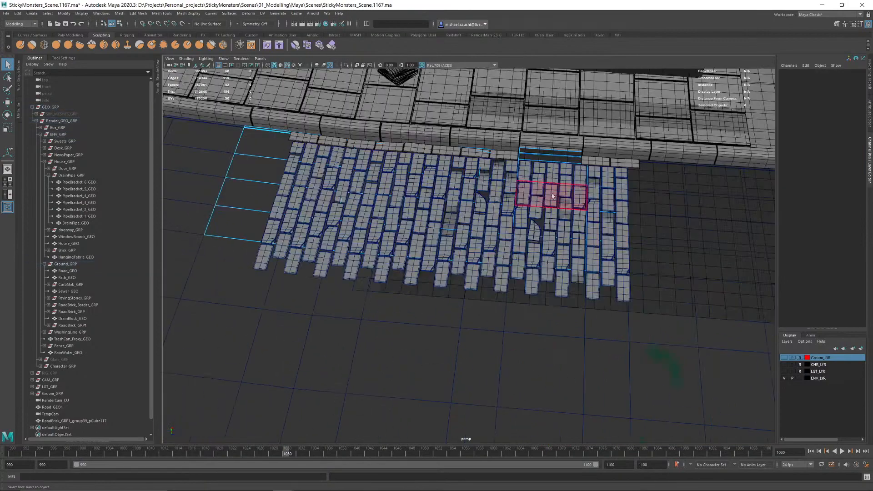
pyautogui.keyDown('alt'); pyautogui.moveTo(639, 172); pyautogui.dragTo(557, 339, button='middle'); pyautogui.keyUp('alt')
pyautogui.keyDown('alt'); pyautogui.moveTo(558, 339); pyautogui.dragTo(475, 307); pyautogui.keyUp('alt')
pyautogui.keyDown('alt'); pyautogui.moveTo(291, 196); pyautogui.dragTo(511, 353, button='middle'); pyautogui.keyUp('alt')
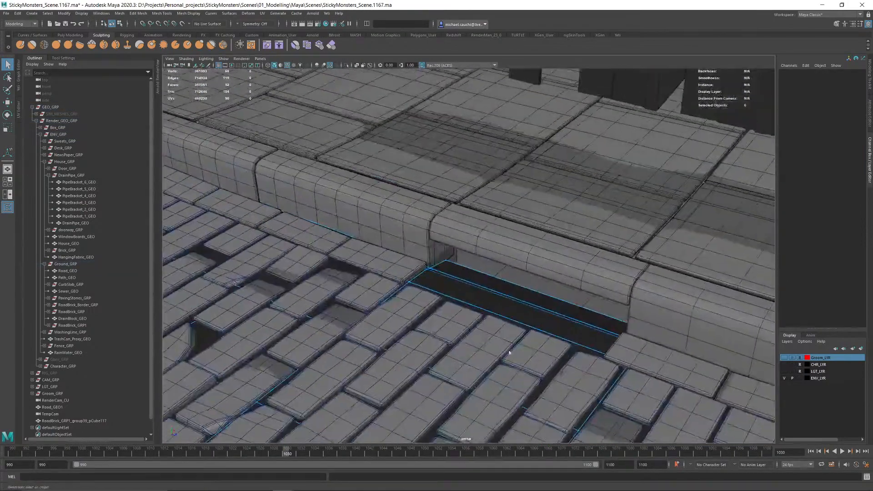
pyautogui.scroll(5, 493, 348)
pyautogui.keyDown('alt'); pyautogui.moveTo(484, 345); pyautogui.dragTo(520, 256); pyautogui.keyUp('alt')
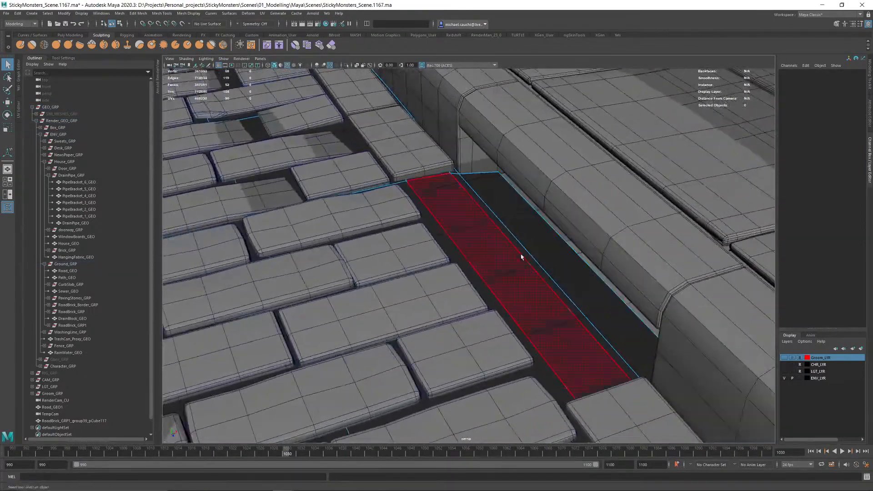
pyautogui.click(518, 231)
pyautogui.press('Delete')
pyautogui.click(516, 214)
pyautogui.moveTo(516, 203); pyautogui.dragTo(498, 223, button='right')
pyautogui.click(520, 215)
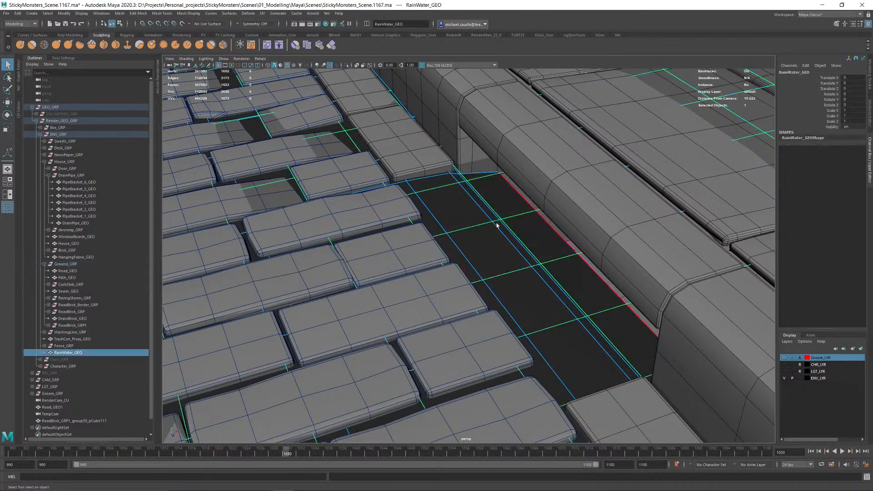
pyautogui.hotkey('ctrl', 'z')
pyautogui.hotkey('ctrl', 'z')
pyautogui.hotkey('ctrl', 'z')
pyautogui.hotkey('ctrl', 'z')
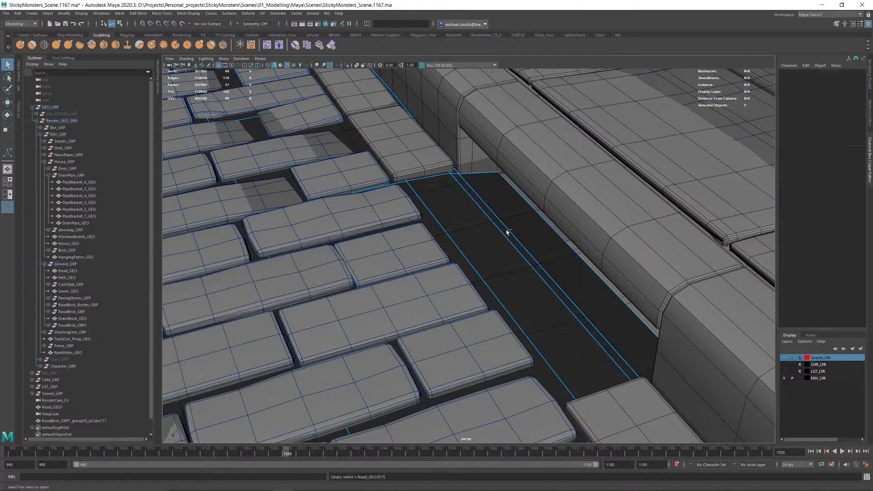
# Step: Select the trimmed Road_GEO patch beneath the brick paving and isolate it in the view
pyautogui.keyDown('alt'); pyautogui.moveTo(507, 232); pyautogui.dragTo(462, 234, button='right'); pyautogui.keyUp('alt')
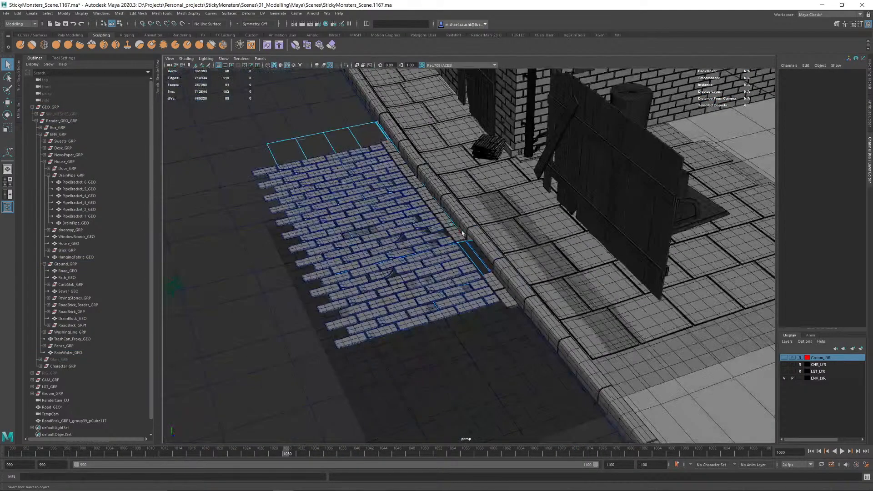
pyautogui.keyDown('alt'); pyautogui.moveTo(448, 234); pyautogui.dragTo(473, 256); pyautogui.keyUp('alt')
pyautogui.click(228, 206)
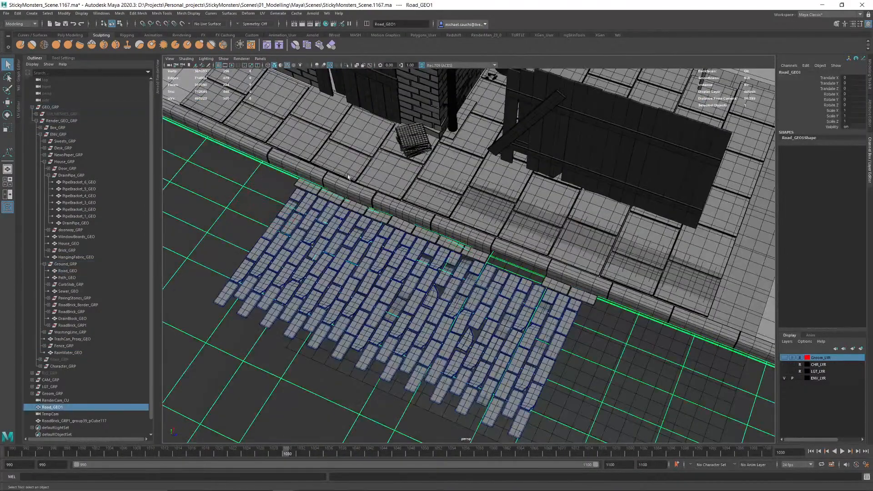
pyautogui.click(261, 209)
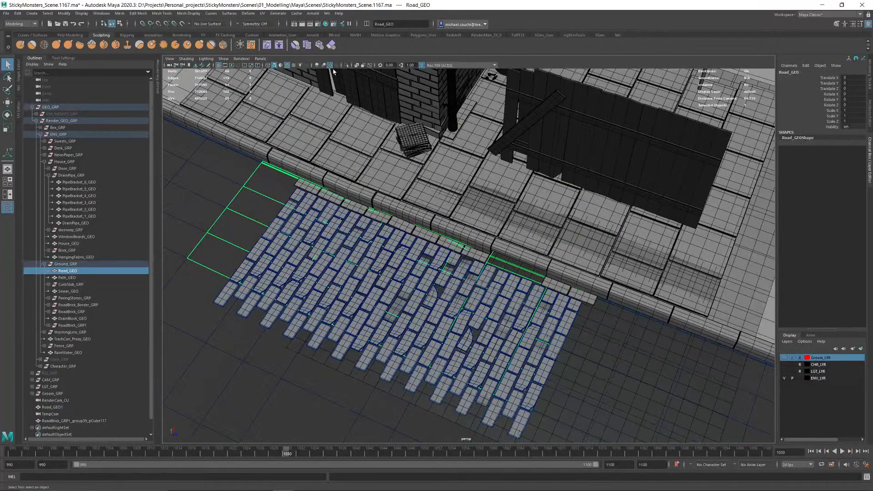
pyautogui.click(346, 65)
# Step: Delete the drain recess faces and the vertical faces hanging from the kerb-side edge of Road_GEO
pyautogui.keyDown('alt'); pyautogui.moveTo(554, 282); pyautogui.dragTo(483, 255); pyautogui.keyUp('alt')
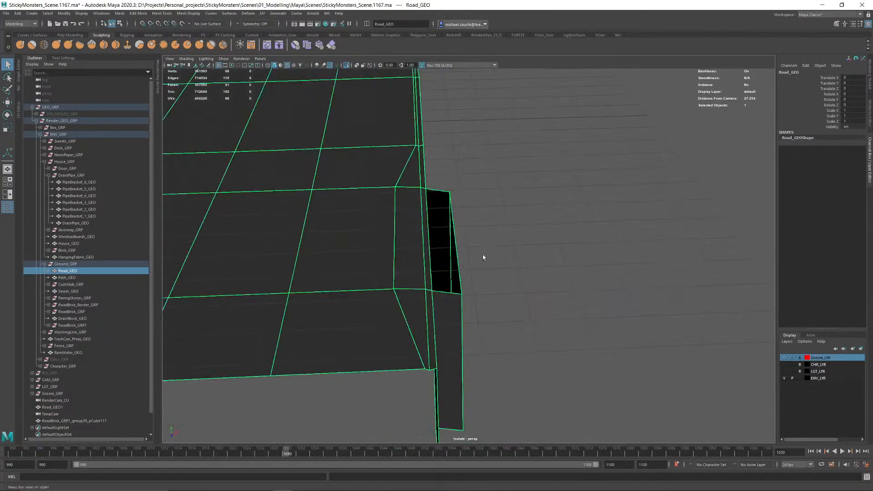
pyautogui.moveTo(444, 203); pyautogui.dragTo(469, 230, button='right')
pyautogui.keyDown('alt'); pyautogui.moveTo(469, 230); pyautogui.dragTo(470, 224); pyautogui.keyUp('alt')
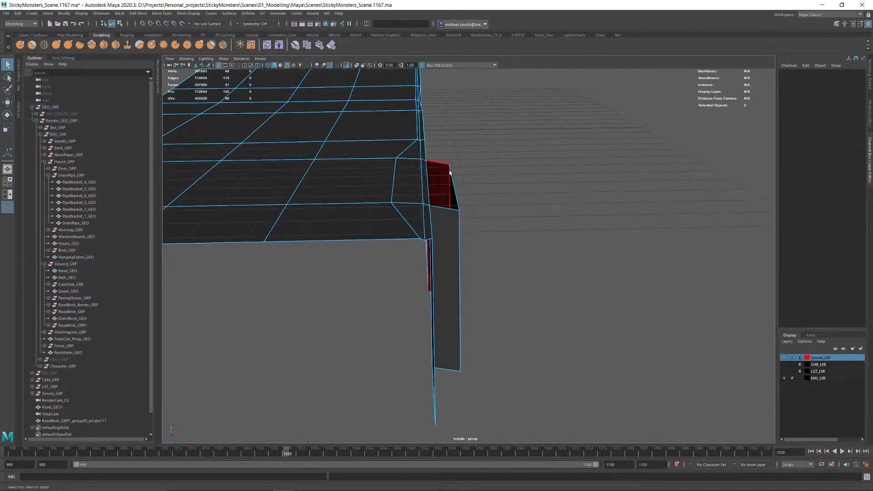
pyautogui.moveTo(445, 155); pyautogui.dragTo(497, 277)
pyautogui.press('Delete')
pyautogui.moveTo(432, 304); pyautogui.dragTo(567, 274)
pyautogui.press('Delete')
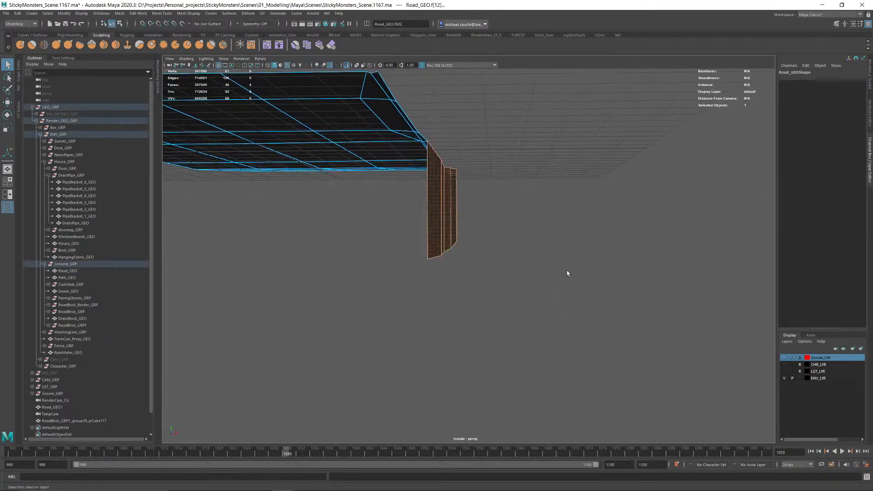
pyautogui.press('Delete')
# Step: Return Road_GEO to object selection and show the whole scene again
pyautogui.keyDown('alt'); pyautogui.moveTo(469, 182); pyautogui.dragTo(386, 255); pyautogui.keyUp('alt')
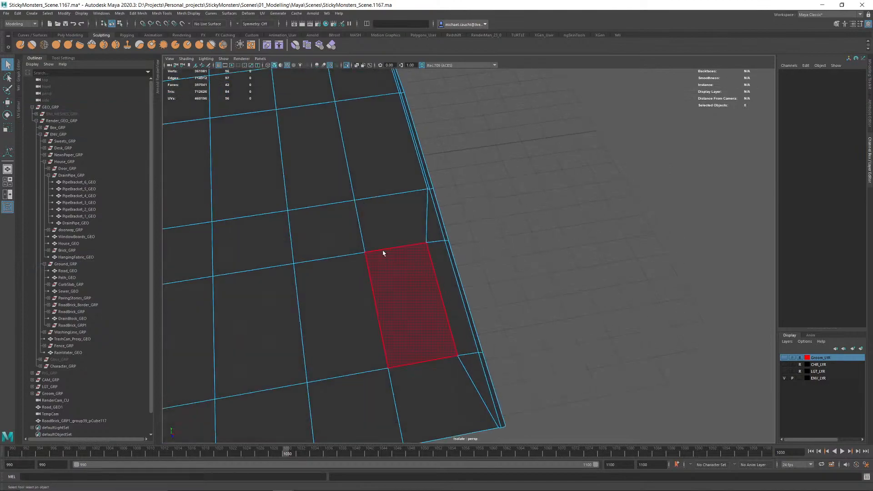
pyautogui.moveTo(384, 253); pyautogui.dragTo(507, 184, button='right')
pyautogui.keyDown('alt'); pyautogui.moveTo(483, 239); pyautogui.dragTo(450, 222); pyautogui.keyUp('alt')
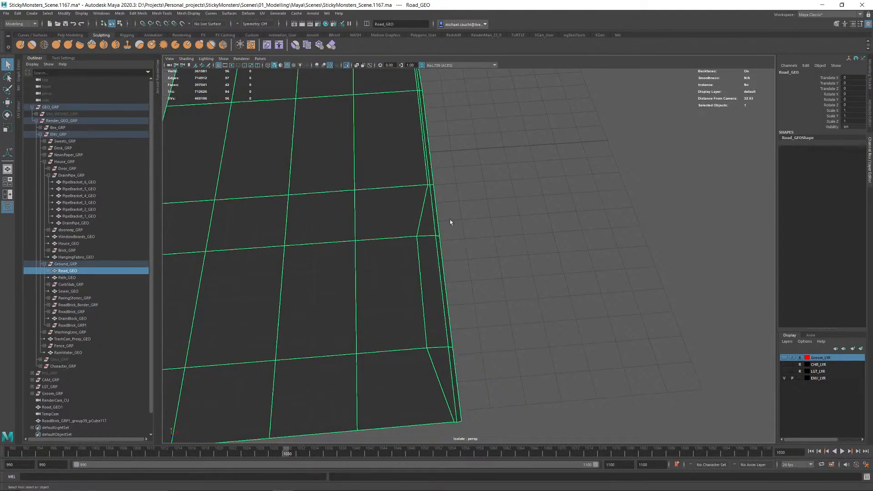
pyautogui.click(345, 66)
pyautogui.keyDown('alt'); pyautogui.moveTo(358, 192); pyautogui.dragTo(183, 268); pyautogui.keyUp('alt')
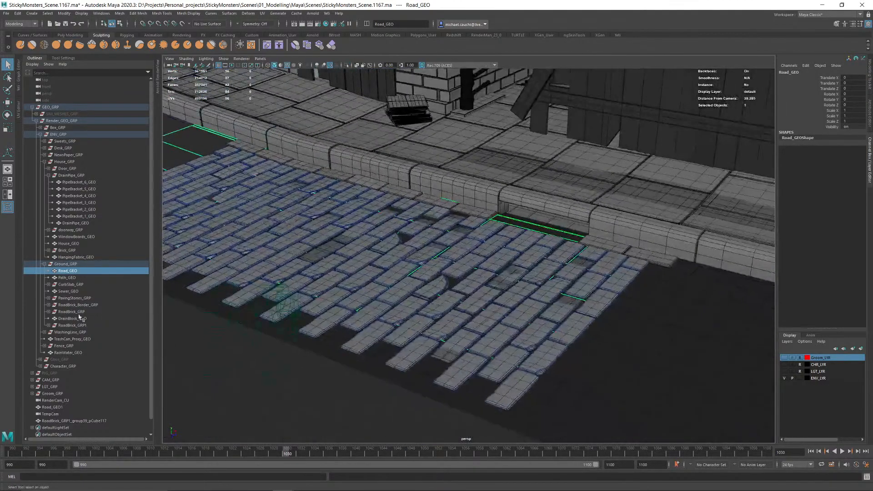
pyautogui.keyDown('alt'); pyautogui.moveTo(526, 277); pyautogui.dragTo(499, 277); pyautogui.keyUp('alt')
# Step: Undo all the face deletions on the original Road_GEO back to the complete road mesh and clear the selection
pyautogui.hotkey('ctrl', 'z')
pyautogui.hotkey('ctrl', 'z')
pyautogui.hotkey('ctrl', 'z')
pyautogui.hotkey('ctrl', 'z')
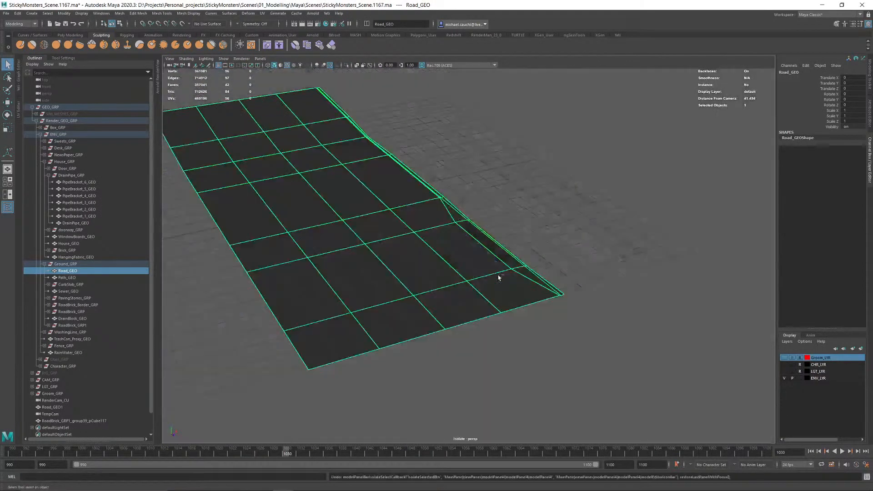
pyautogui.hotkey('ctrl', 'z')
pyautogui.hotkey('ctrl', 'z')
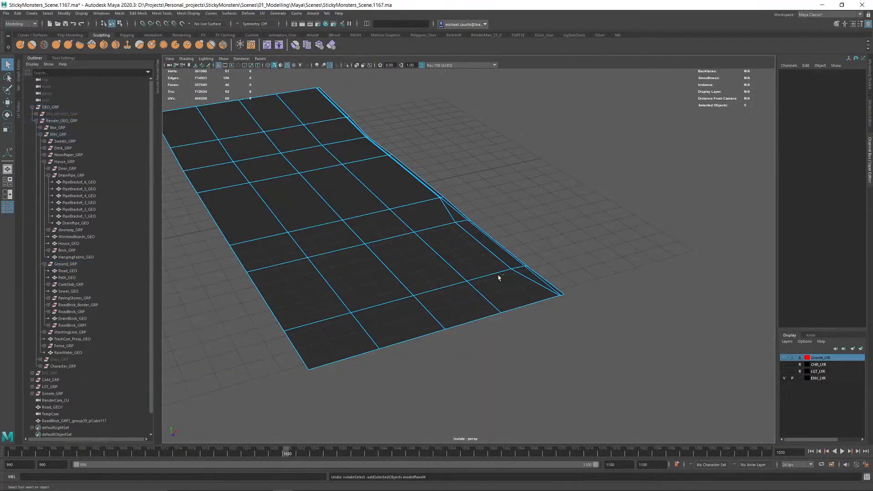
pyautogui.hotkey('ctrl', 'z')
pyautogui.hotkey('ctrl', 'z')
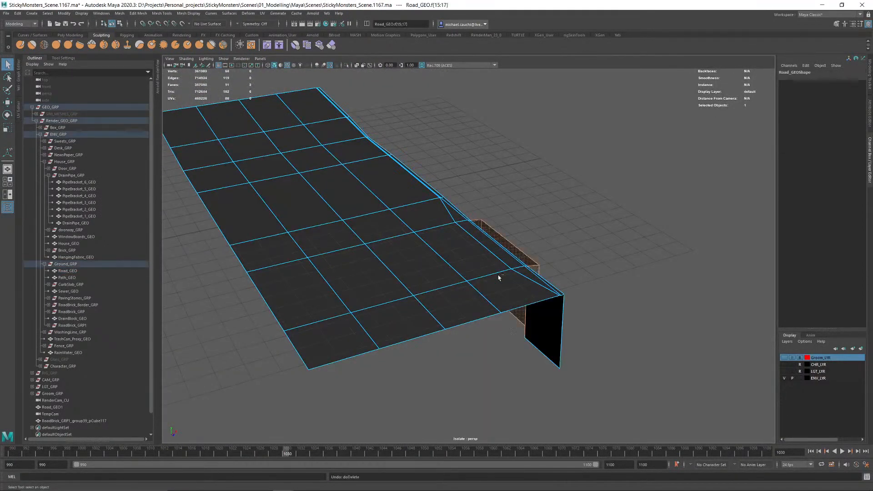
pyautogui.hotkey('ctrl', 'z')
pyautogui.hotkey('ctrl', 'z')
pyautogui.hotkey('ctrl', 'z')
pyautogui.hotkey('ctrl', 'z')
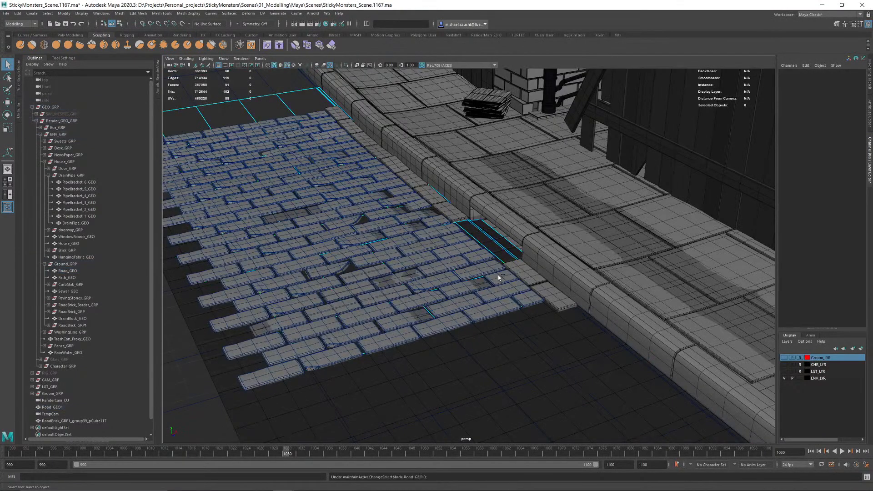
pyautogui.hotkey('ctrl', 'z')
pyautogui.hotkey('ctrl', 'z')
pyautogui.hotkey('ctrl', 'z')
pyautogui.hotkey('ctrl', 'z')
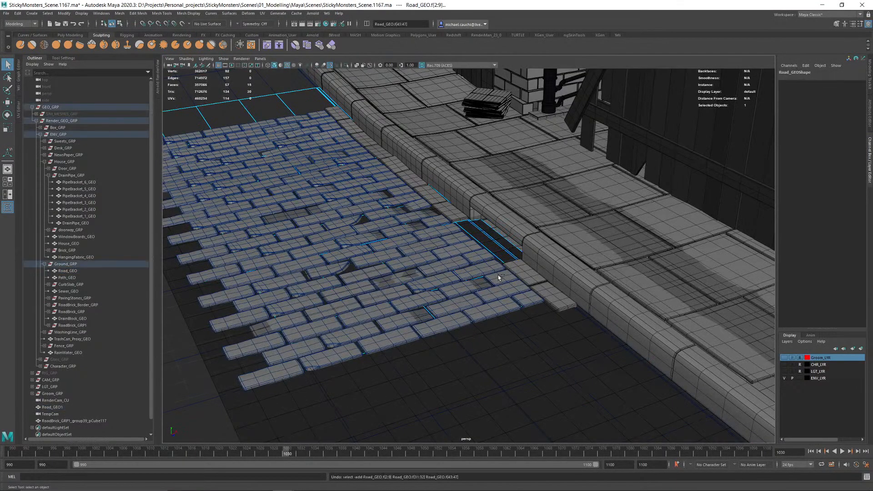
pyautogui.hotkey('ctrl', 'z')
pyautogui.hotkey('ctrl', 'z')
pyautogui.hotkey('ctrl', 'z')
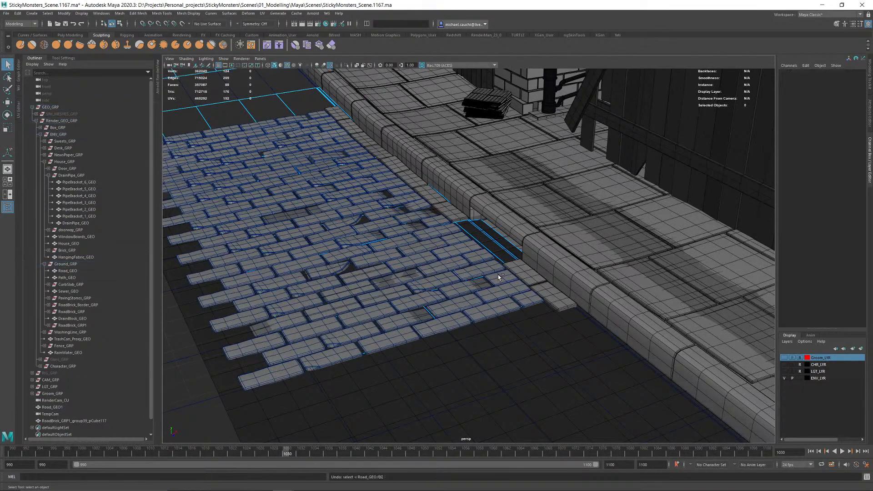
pyautogui.hotkey('ctrl', 'z')
pyautogui.hotkey('ctrl', 'z')
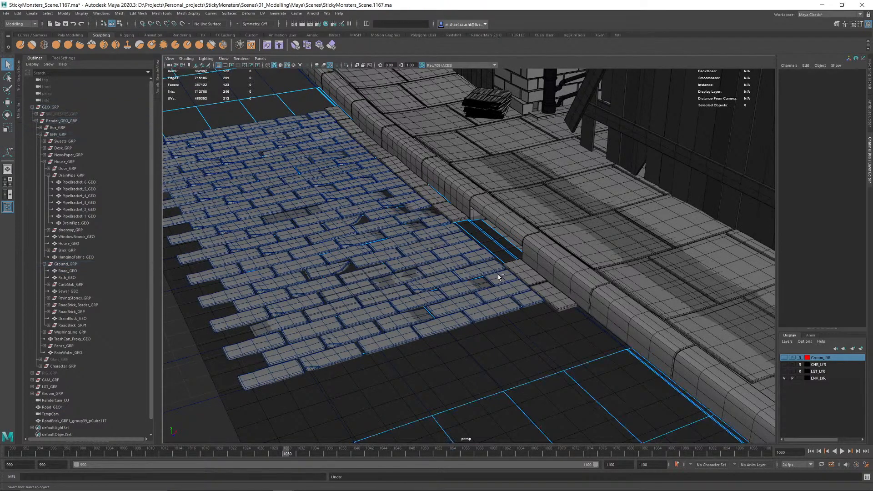
pyautogui.hotkey('ctrl', 'z')
pyautogui.hotkey('ctrl', 'z')
pyautogui.hotkey('ctrl', 'z')
pyautogui.hotkey('ctrl', 'z')
pyautogui.hotkey('ctrl', 'z')
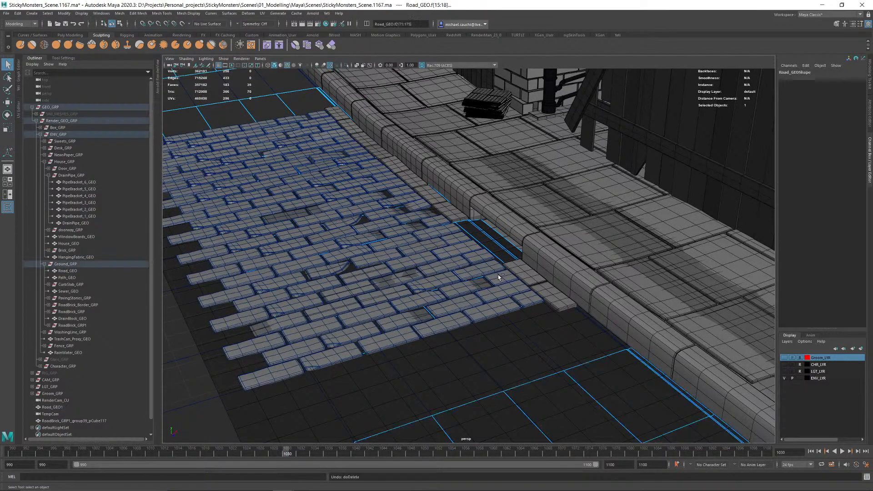
pyautogui.hotkey('ctrl', 'z')
pyautogui.hotkey('ctrl', 'z')
pyautogui.hotkey('ctrl', 'z')
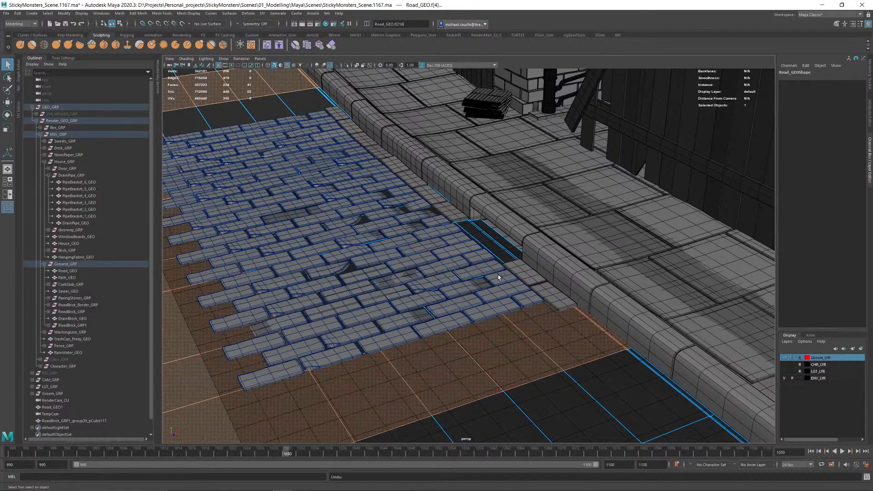
pyautogui.scroll(-6, 498, 274)
pyautogui.keyDown('alt'); pyautogui.moveTo(499, 276); pyautogui.dragTo(508, 270); pyautogui.keyUp('alt')
pyautogui.click(69, 271)
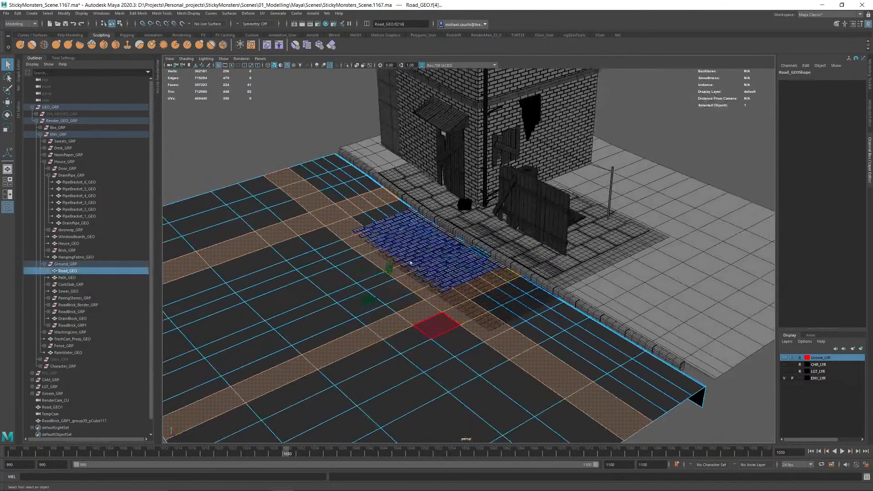
pyautogui.click(132, 268)
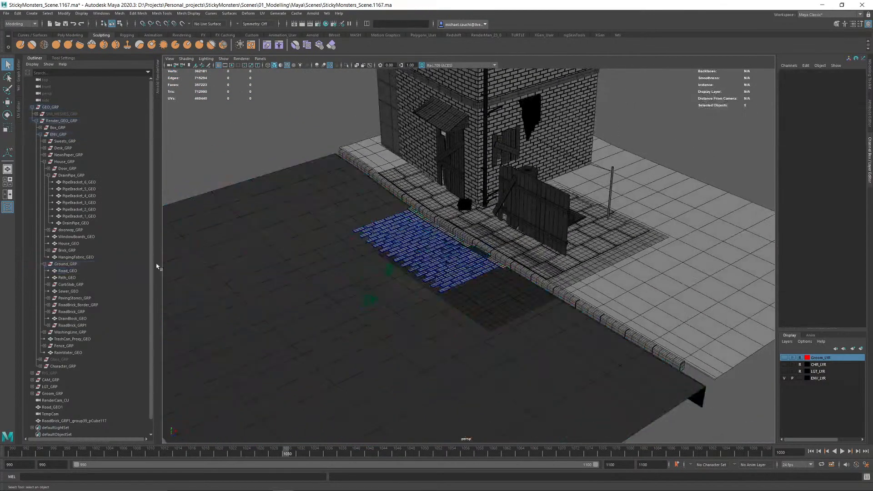
# Step: Isolate the road copy Road_GEO1 and delete the faces of its drain recess beyond the kerb-side edge
pyautogui.click(64, 406)
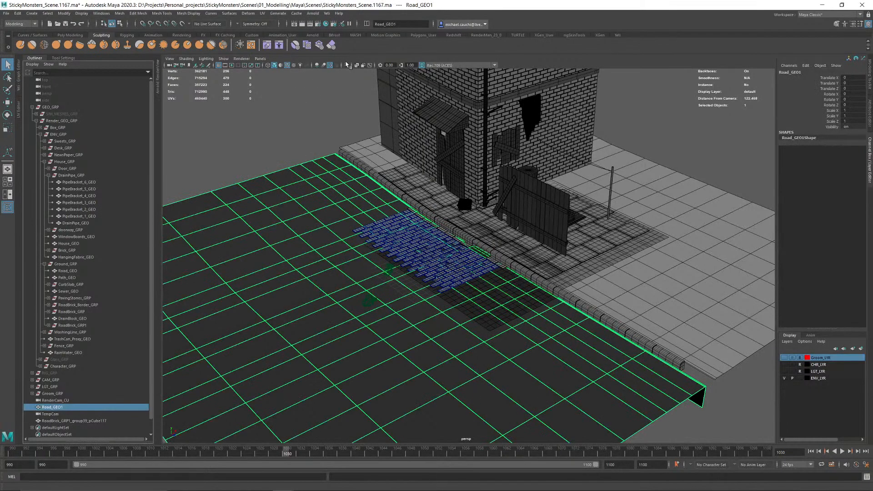
pyautogui.click(346, 65)
pyautogui.keyDown('alt'); pyautogui.moveTo(413, 192); pyautogui.dragTo(627, 304, button='right'); pyautogui.keyUp('alt')
pyautogui.keyDown('alt'); pyautogui.moveTo(628, 303); pyautogui.dragTo(444, 236); pyautogui.keyUp('alt')
pyautogui.moveTo(436, 217); pyautogui.dragTo(438, 236, button='right')
pyautogui.keyDown('alt'); pyautogui.moveTo(400, 228); pyautogui.dragTo(454, 218); pyautogui.keyUp('alt')
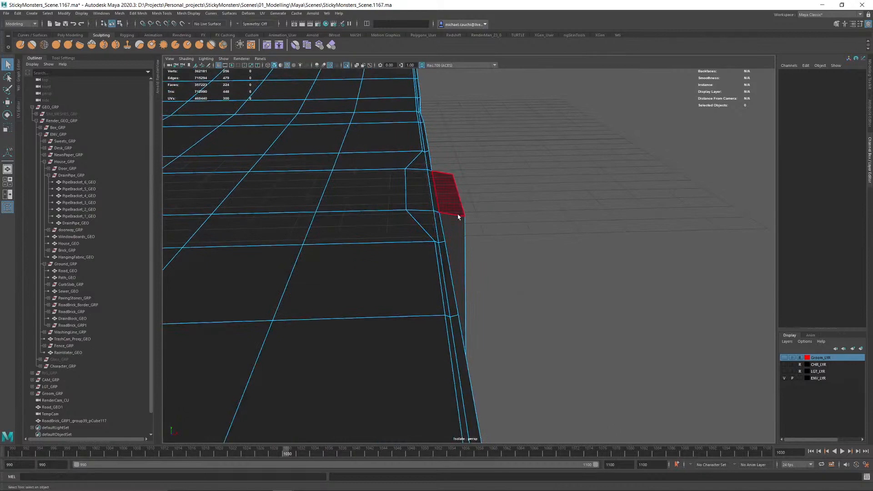
pyautogui.click(458, 214)
pyautogui.keyDown('shift'); pyautogui.doubleClick(460, 232); pyautogui.keyUp('shift')
pyautogui.press('Delete')
pyautogui.click(460, 232)
pyautogui.press('Delete')
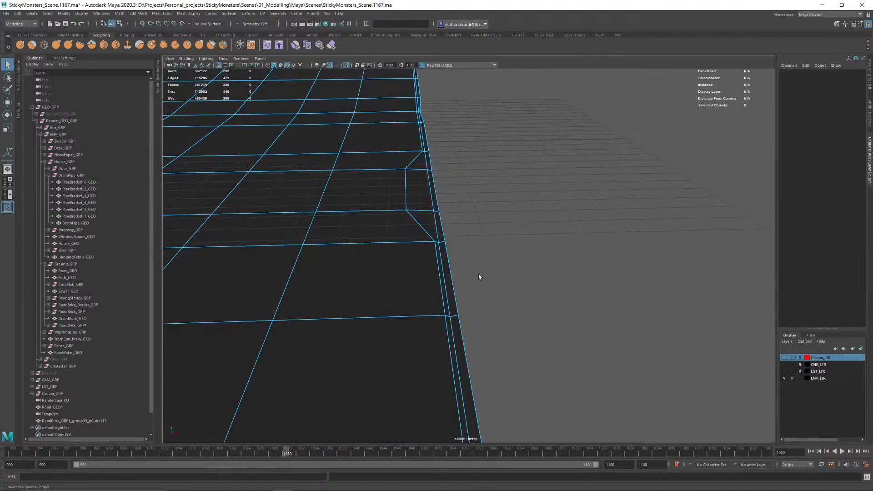
# Step: Delete the vertical faces hanging along Road_GEO1's kerb-side edge and turn off the isolated view
pyautogui.moveTo(478, 273)
pyautogui.keyDown('alt'); pyautogui.mouseDown()
pyautogui.moveTo(464, 255)
pyautogui.moveTo(481, 261)
pyautogui.mouseUp(); pyautogui.keyUp('alt')
pyautogui.keyDown('alt'); pyautogui.moveTo(481, 261); pyautogui.dragTo(415, 230, button='right'); pyautogui.keyUp('alt')
pyautogui.moveTo(415, 230); pyautogui.dragTo(686, 368)
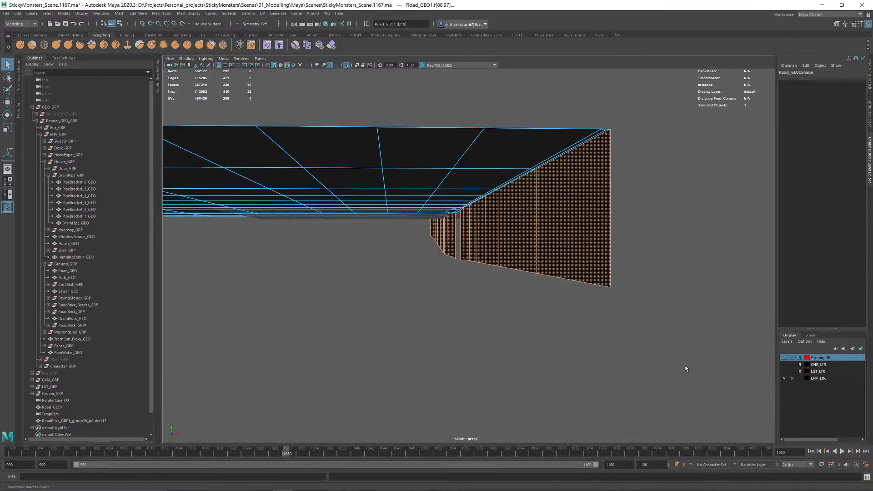
pyautogui.press('Delete')
pyautogui.keyDown('alt'); pyautogui.moveTo(523, 296); pyautogui.dragTo(333, 124); pyautogui.keyUp('alt')
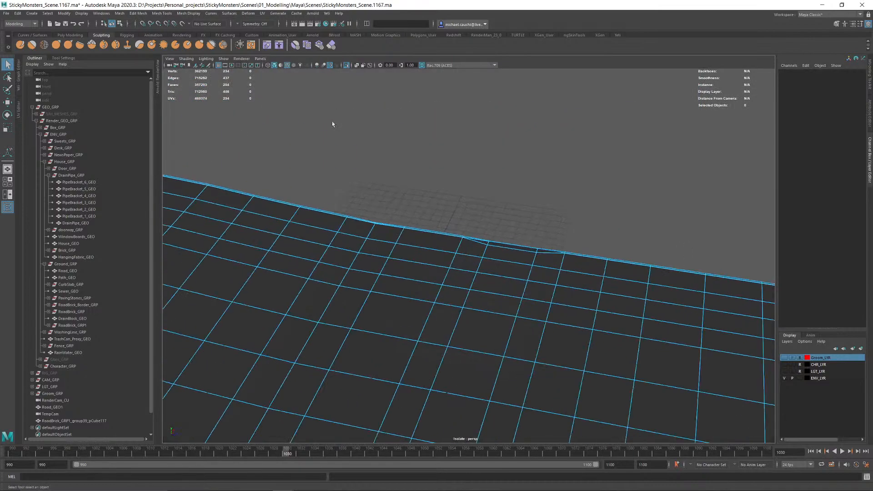
pyautogui.click(346, 66)
pyautogui.keyDown('alt'); pyautogui.moveTo(514, 245); pyautogui.dragTo(459, 203, button='middle'); pyautogui.keyUp('alt')
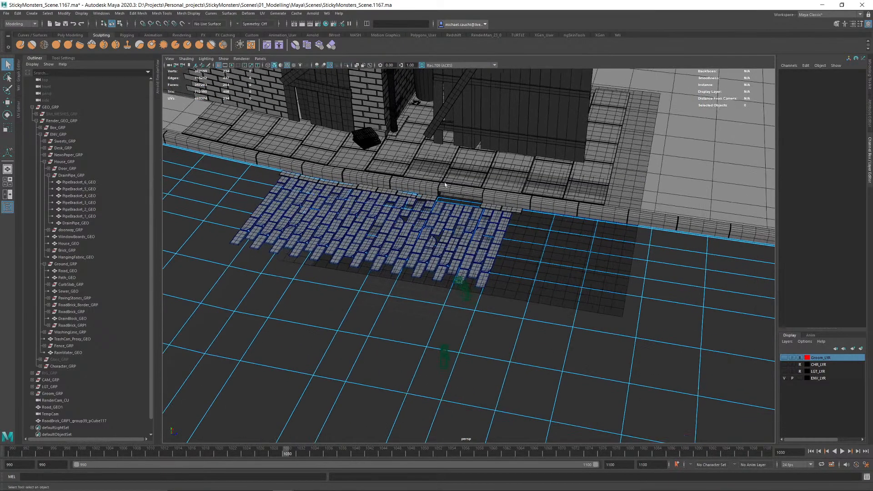
pyautogui.keyDown('alt'); pyautogui.moveTo(459, 203); pyautogui.dragTo(476, 214); pyautogui.keyUp('alt')
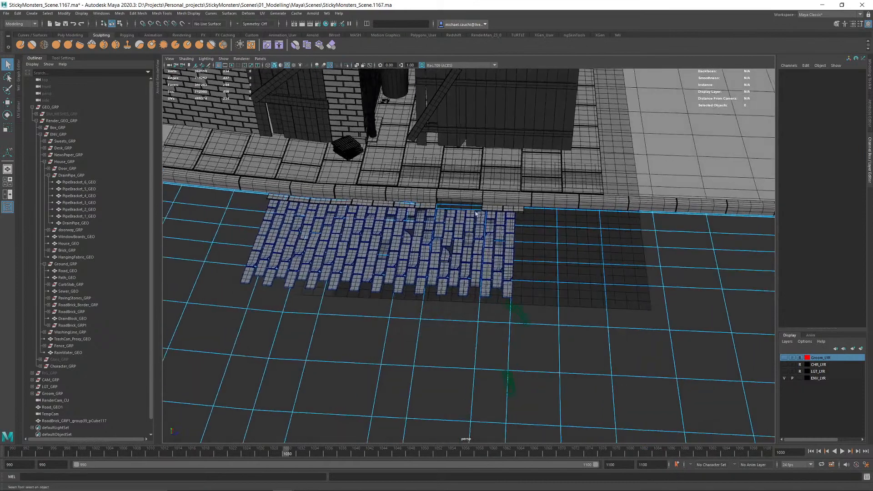
# Step: Delete strips of Road_GEO1 faces around the brick paving, one beyond each end and one along the side away from the kerb
pyautogui.click(545, 222)
pyautogui.keyDown('shift'); pyautogui.doubleClick(545, 239); pyautogui.keyUp('shift')
pyautogui.press('Delete')
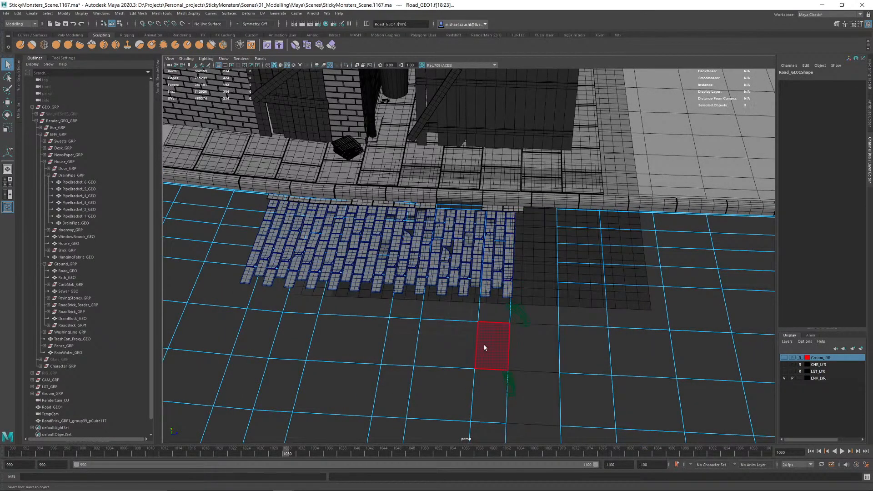
pyautogui.click(487, 312)
pyautogui.keyDown('shift'); pyautogui.doubleClick(461, 313); pyautogui.keyUp('shift')
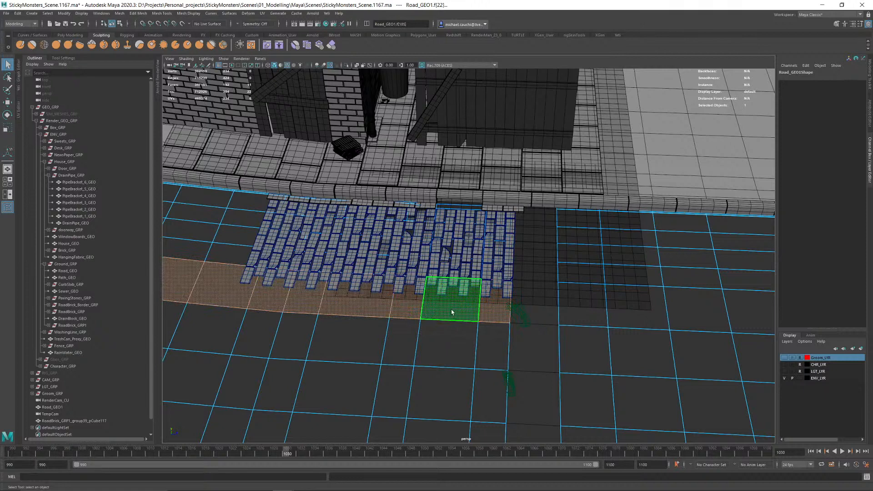
pyautogui.press('Delete')
pyautogui.click(229, 252)
pyautogui.keyDown('shift'); pyautogui.doubleClick(229, 243); pyautogui.keyUp('shift')
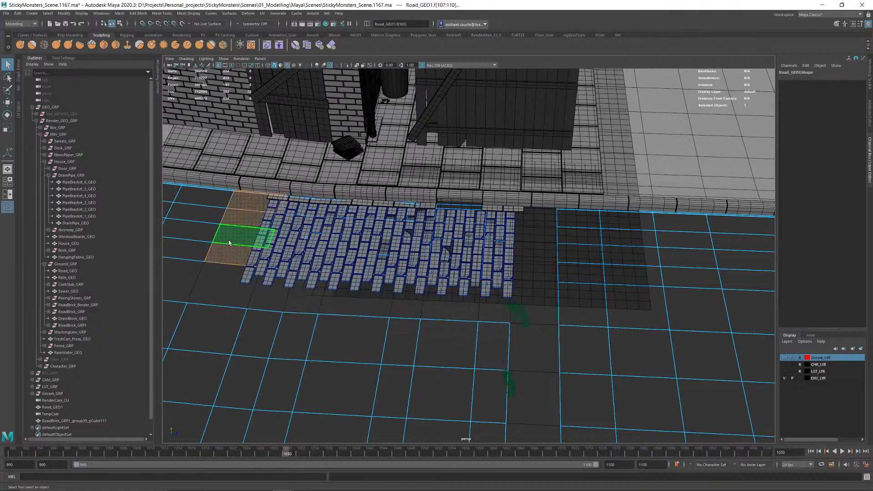
pyautogui.press('Delete')
# Step: Delete the three outlying Road_GEO1 sections cut off by the removed strips, keeping only the patch beneath the paving
pyautogui.doubleClick(193, 224)
pyautogui.press('Delete')
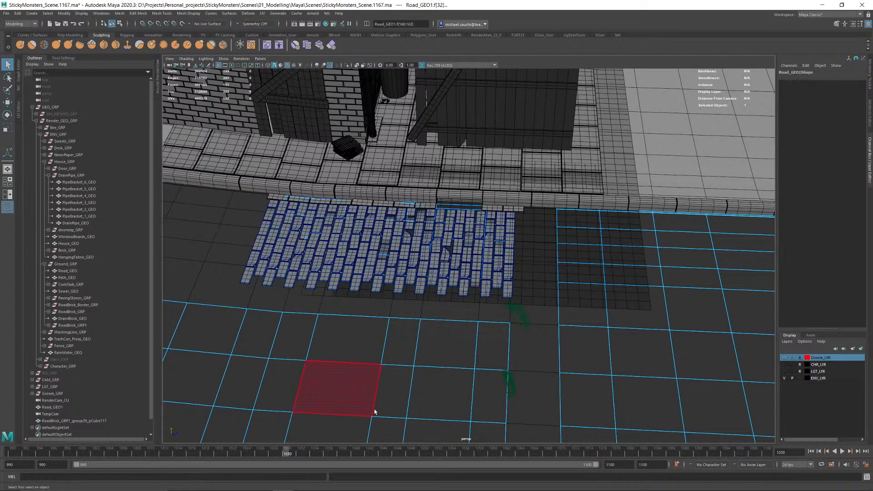
pyautogui.doubleClick(406, 410)
pyautogui.press('Delete')
pyautogui.doubleClick(603, 329)
pyautogui.press('Delete')
pyautogui.keyDown('alt'); pyautogui.moveTo(602, 328); pyautogui.dragTo(492, 278, button='right'); pyautogui.keyUp('alt')
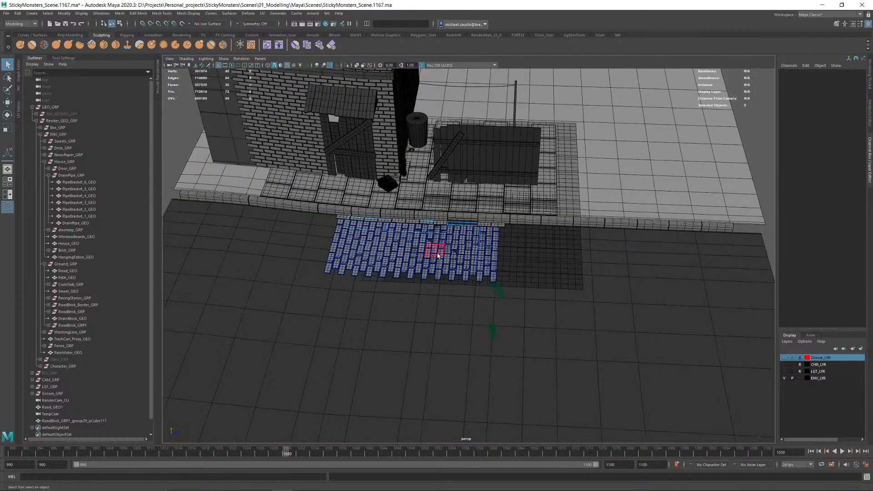
# Step: Select Road_GEO1 together with the combined brick mesh RoadBrick_GRP1_group39_pCube117 and isolate both in the view
pyautogui.moveTo(439, 253); pyautogui.dragTo(473, 230, button='right')
pyautogui.click(452, 257)
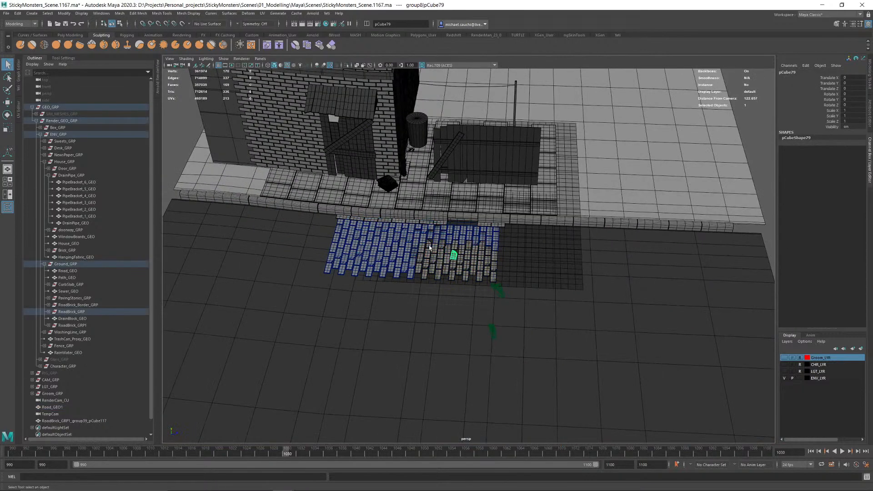
pyautogui.click(56, 407)
pyautogui.keyDown('ctrl'); pyautogui.click(64, 421); pyautogui.keyUp('ctrl')
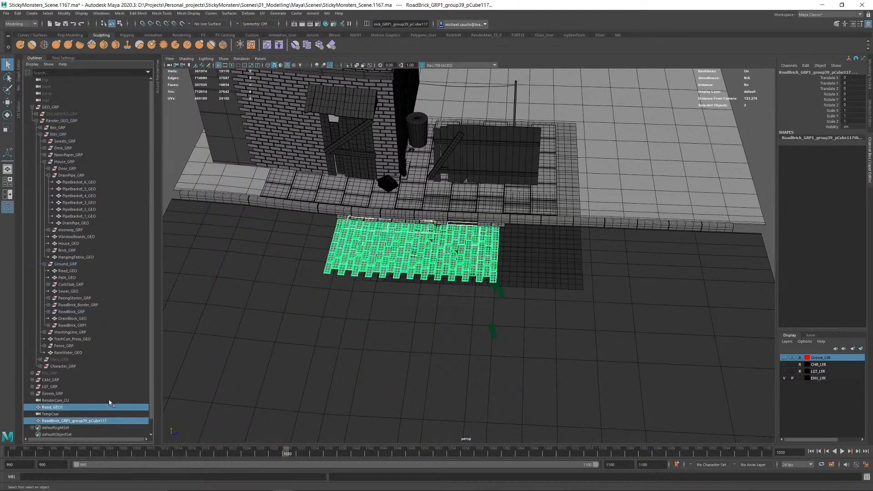
pyautogui.click(347, 67)
pyautogui.keyDown('alt'); pyautogui.moveTo(363, 153); pyautogui.dragTo(415, 166); pyautogui.keyUp('alt')
pyautogui.keyDown('alt'); pyautogui.moveTo(415, 165); pyautogui.dragTo(584, 266, button='right'); pyautogui.keyUp('alt')
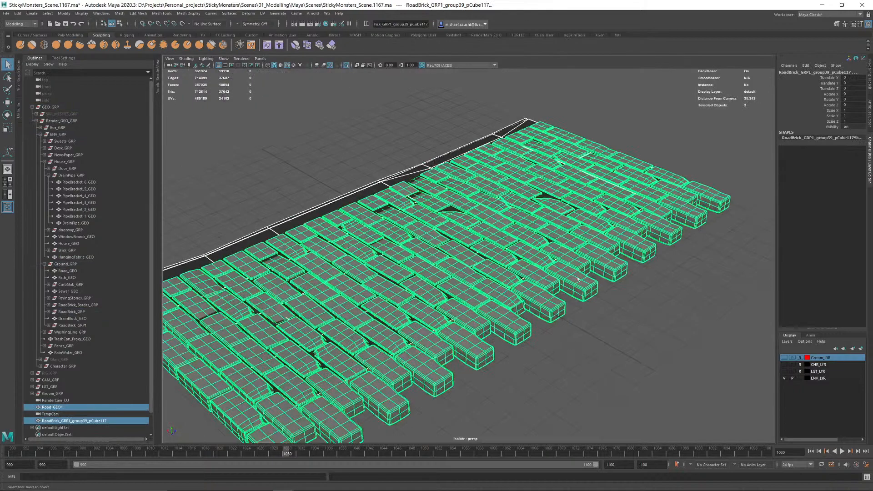
# Step: Save the scene and reselect the combined bricks first and Road_GEO1 second
pyautogui.hotkey('ctrl', 's')
pyautogui.keyDown('alt'); pyautogui.moveTo(337, 175); pyautogui.dragTo(376, 179, button='middle'); pyautogui.keyUp('alt')
pyautogui.keyDown('alt'); pyautogui.moveTo(377, 180); pyautogui.dragTo(470, 250); pyautogui.keyUp('alt')
pyautogui.click(462, 234)
pyautogui.keyDown('shift'); pyautogui.click(462, 233); pyautogui.keyUp('shift')
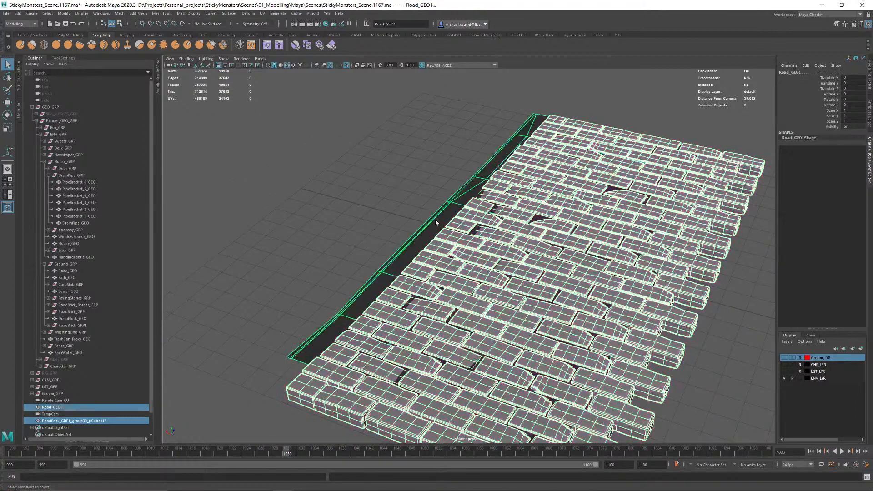
pyautogui.scroll(5, 468, 234)
pyautogui.keyDown('alt'); pyautogui.moveTo(434, 169); pyautogui.dragTo(421, 168, button='middle'); pyautogui.keyUp('alt')
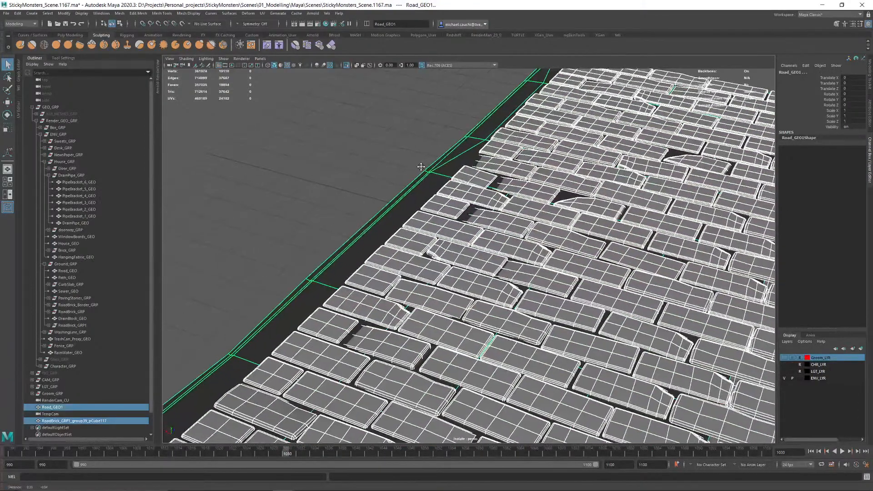
pyautogui.keyDown('shift'); pyautogui.click(423, 186); pyautogui.keyUp('shift')
pyautogui.keyDown('shift'); pyautogui.click(423, 185); pyautogui.keyUp('shift')
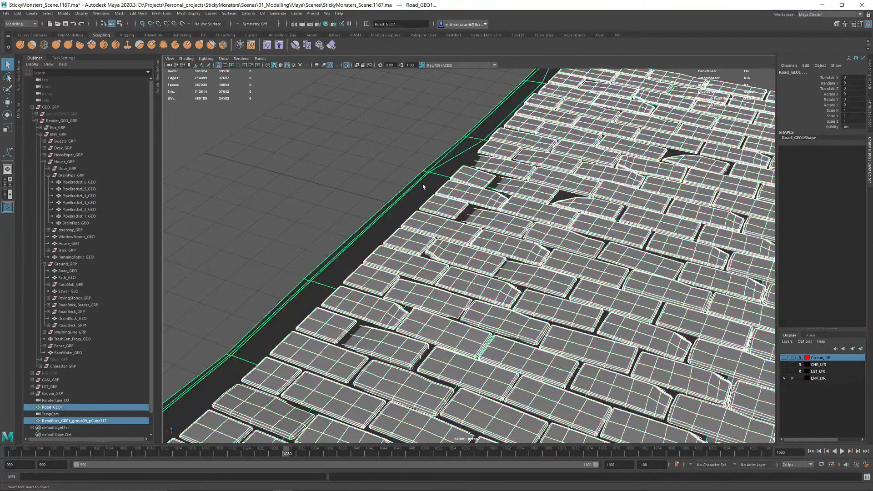
# Step: Try a Boolean difference that subtracts Road_GEO1 from the combined bricks, and undo it
pyautogui.click(143, 14)
pyautogui.moveTo(112, 14)
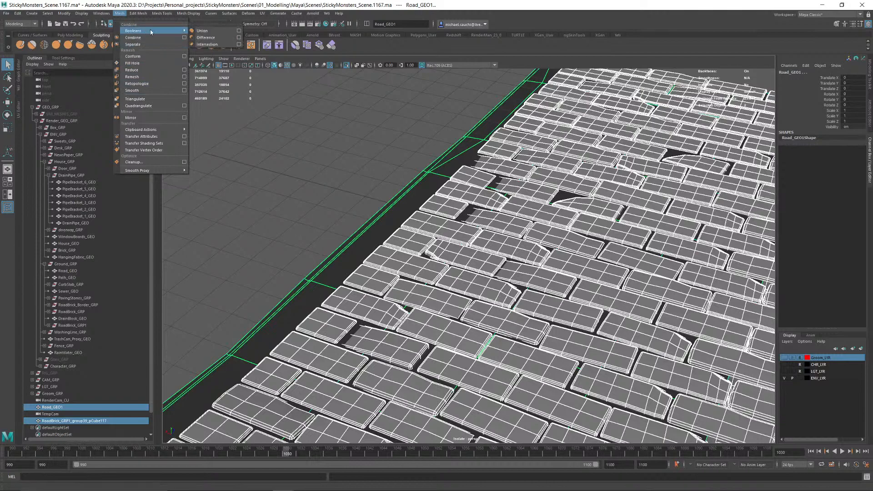
pyautogui.moveTo(137, 31)
pyautogui.click(205, 31)
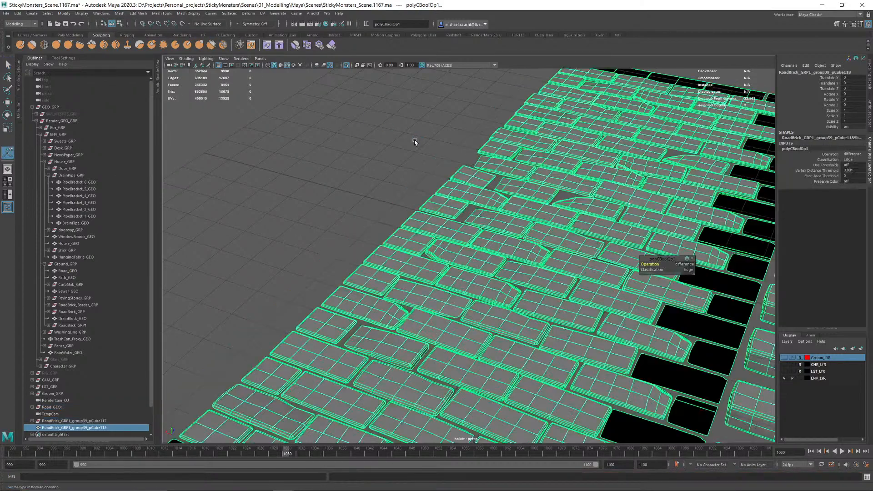
pyautogui.keyDown('alt'); pyautogui.moveTo(448, 147); pyautogui.dragTo(428, 144); pyautogui.keyUp('alt')
pyautogui.hotkey('ctrl', 'z')
pyautogui.hotkey('ctrl', 'z')
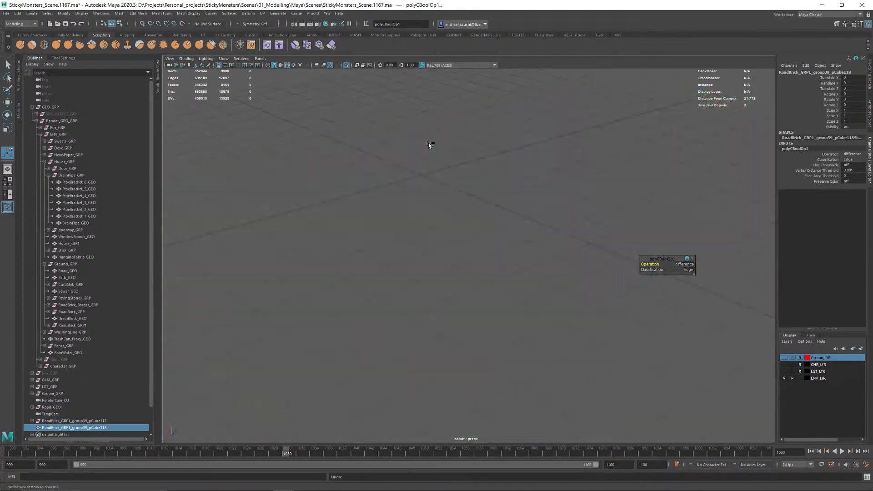
pyautogui.hotkey('ctrl', 'z')
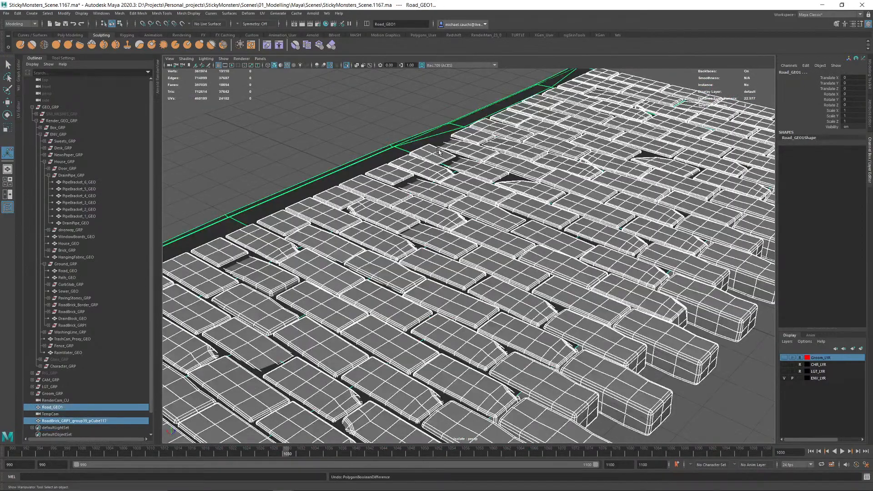
# Step: Try a Boolean difference that subtracts the combined brick mesh from Road_GEO1, selecting the road patch first
pyautogui.keyDown('alt'); pyautogui.moveTo(439, 151); pyautogui.dragTo(442, 167); pyautogui.keyUp('alt')
pyautogui.click(452, 188)
pyautogui.click(418, 188)
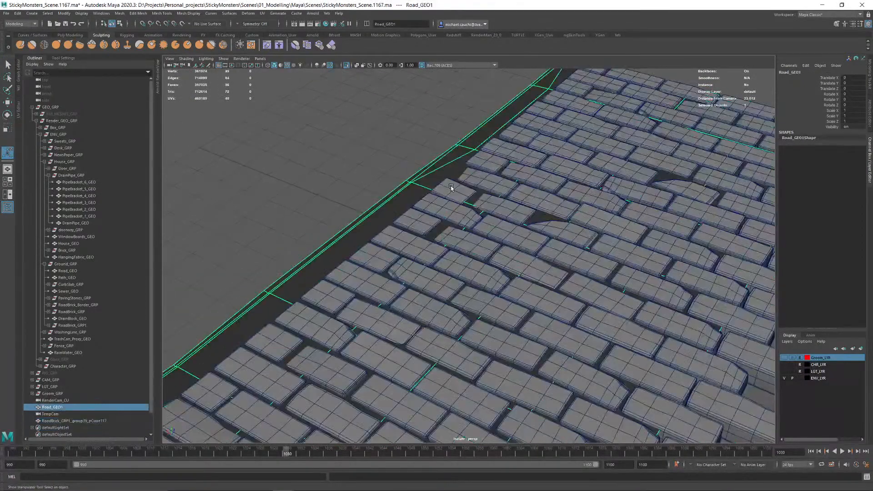
pyautogui.keyDown('shift'); pyautogui.click(451, 186); pyautogui.keyUp('shift')
pyautogui.click(161, 13)
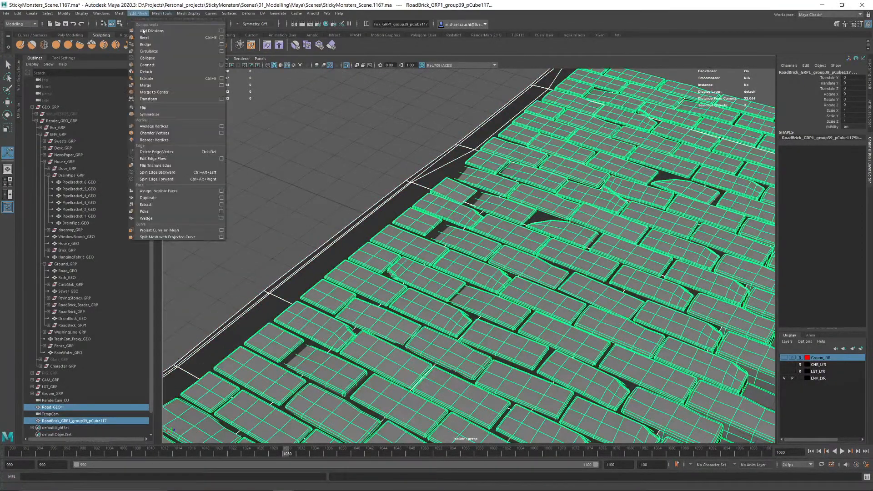
pyautogui.click(119, 13)
pyautogui.moveTo(133, 30)
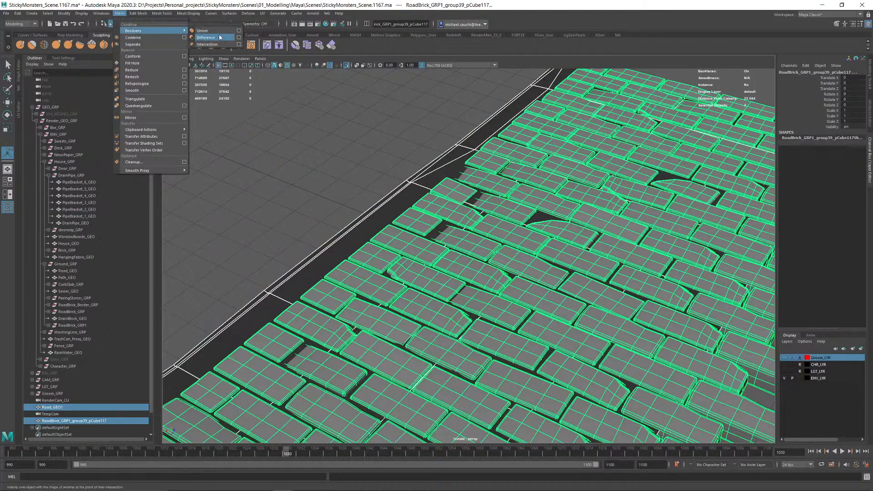
pyautogui.click(207, 38)
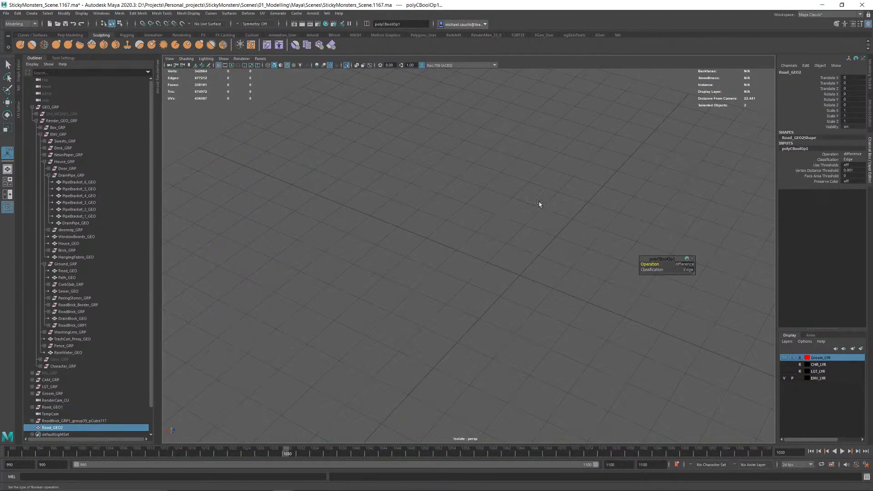
# Step: Turn off the isolated view and change the Boolean operation on Road_GEO2 to Intersection
pyautogui.scroll(-5, 473, 208)
pyautogui.click(347, 64)
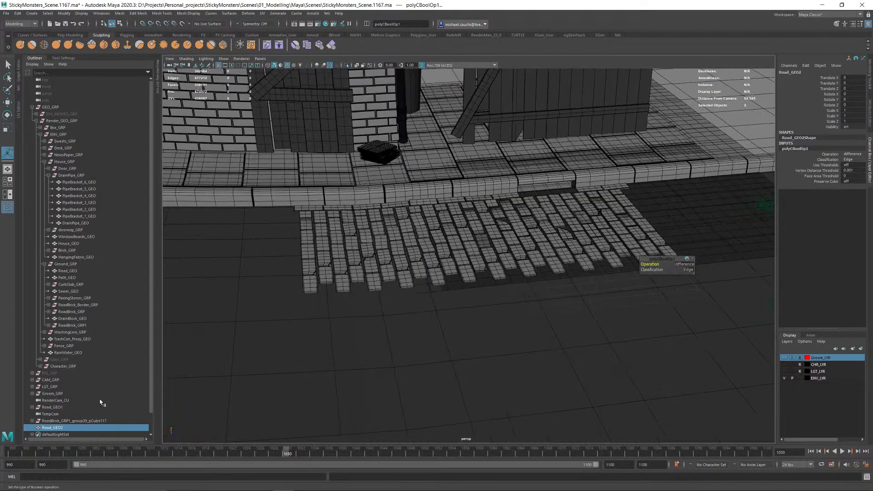
pyautogui.click(61, 427)
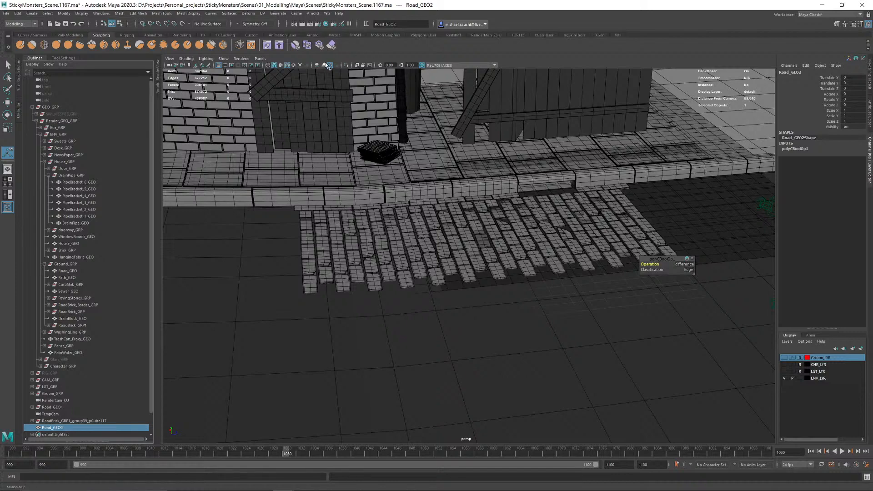
pyautogui.click(345, 64)
pyautogui.click(345, 64)
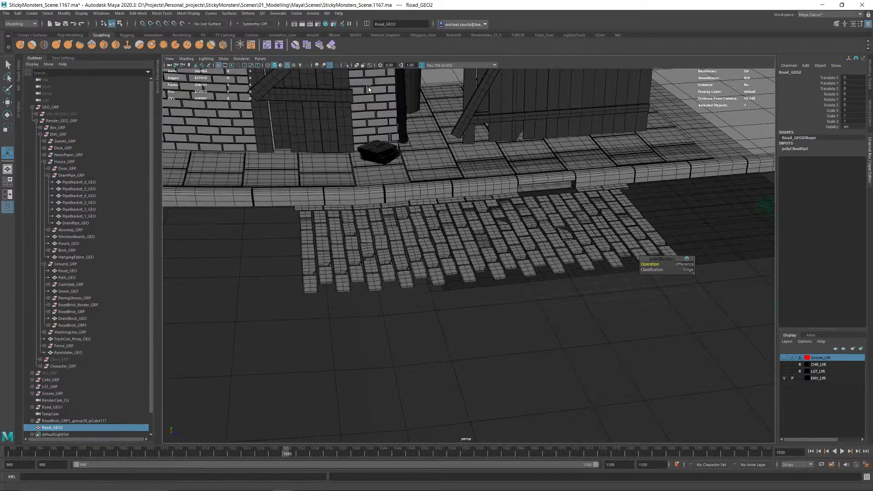
pyautogui.keyDown('alt'); pyautogui.moveTo(423, 163); pyautogui.dragTo(460, 181); pyautogui.keyUp('alt')
pyautogui.keyDown('alt'); pyautogui.moveTo(463, 184); pyautogui.dragTo(573, 218, button='right'); pyautogui.keyUp('alt')
pyautogui.click(692, 265)
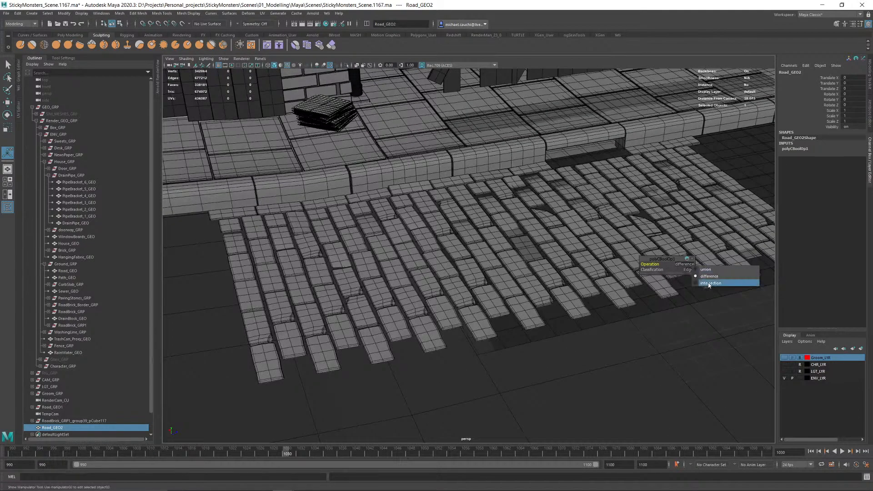
pyautogui.click(708, 282)
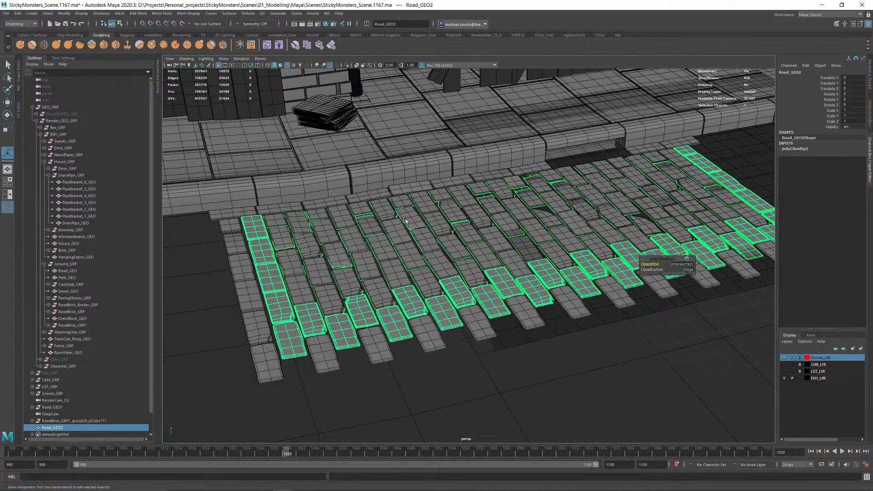
pyautogui.moveTo(405, 220)
pyautogui.keyDown('alt'); pyautogui.mouseDown()
pyautogui.moveTo(430, 202)
pyautogui.moveTo(417, 206)
pyautogui.moveTo(409, 233)
pyautogui.mouseUp(); pyautogui.keyUp('alt')
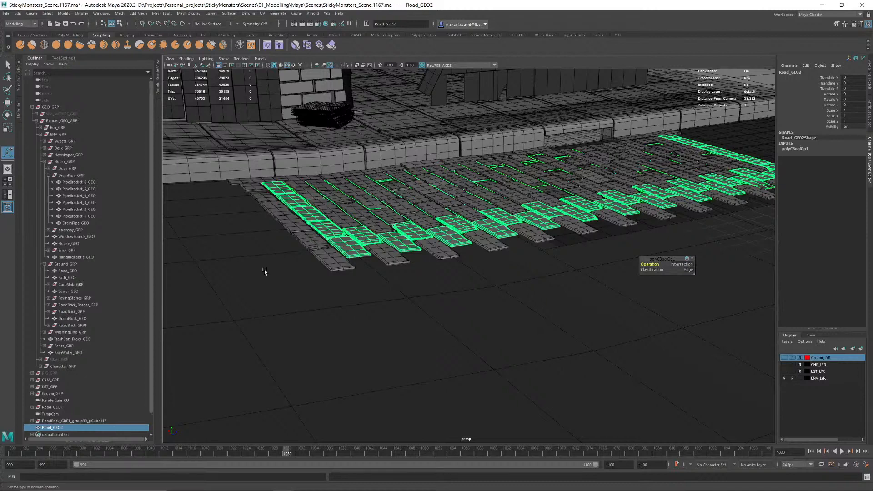
# Step: Undo the Intersection setting and the Boolean difference between Road_GEO1 and the bricks
pyautogui.hotkey('ctrl', 'z')
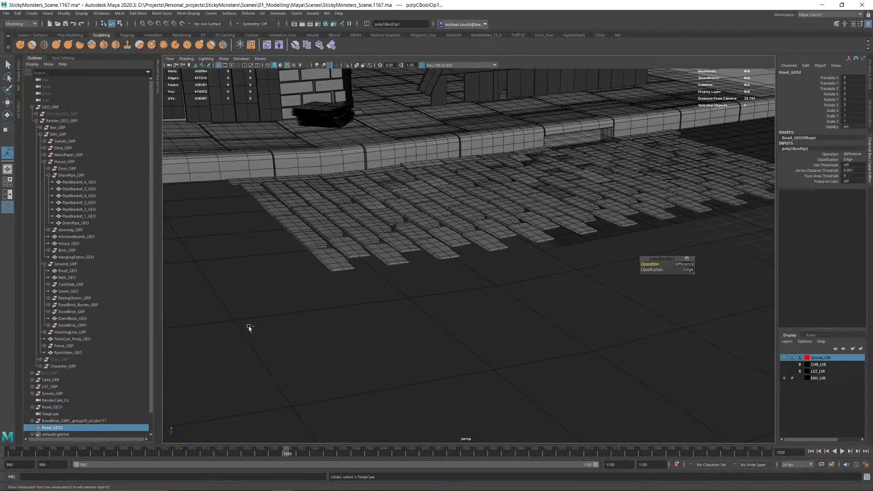
pyautogui.hotkey('ctrl', '1')
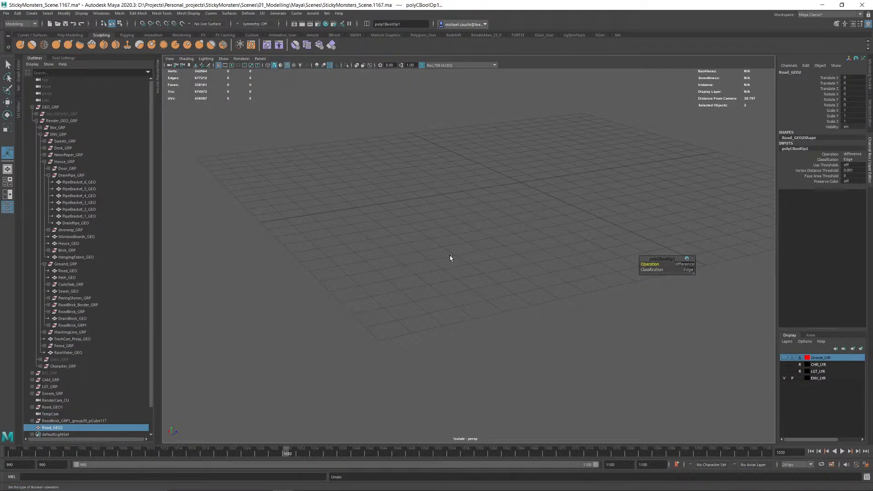
pyautogui.hotkey('ctrl', 'z')
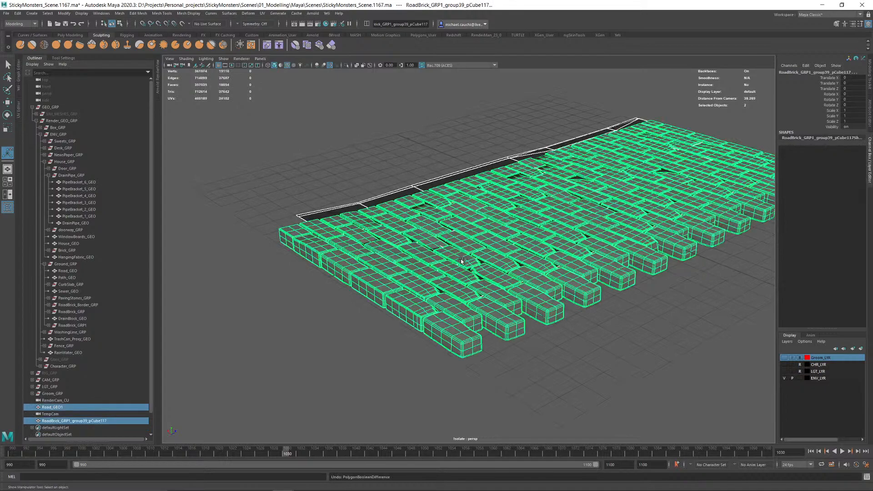
# Step: Turn off the isolated view and move Road_GEO1 and the combined bricks about -78 units in X, clear of the road
pyautogui.keyDown('alt'); pyautogui.moveTo(334, 168); pyautogui.dragTo(390, 204); pyautogui.keyUp('alt')
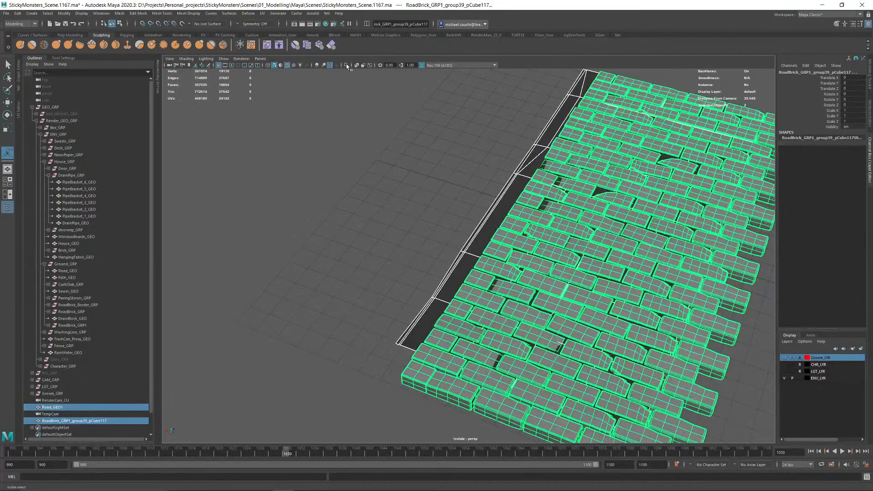
pyautogui.scroll(-6, 396, 187)
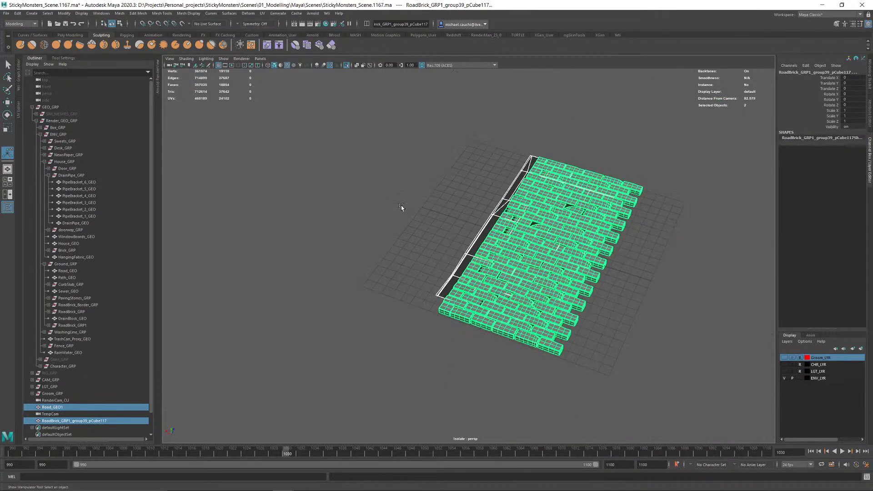
pyautogui.click(346, 66)
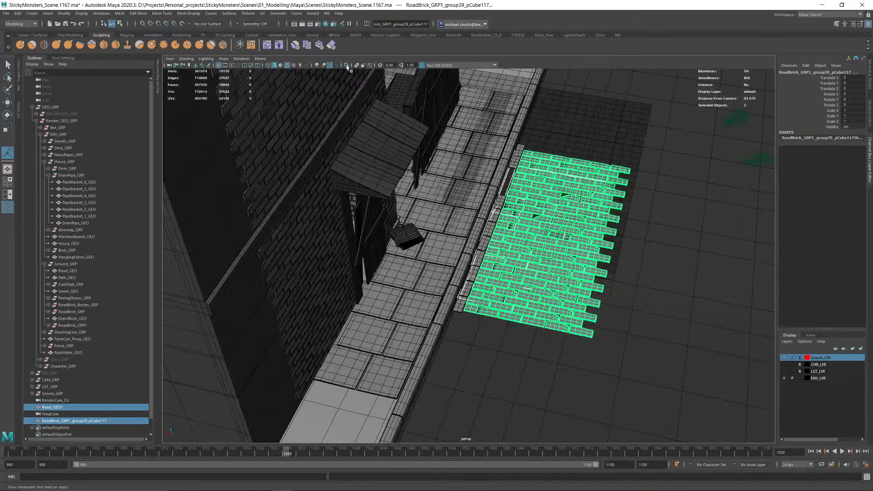
pyautogui.scroll(-6, 471, 244)
pyautogui.press('w')
pyautogui.keyDown('alt'); pyautogui.moveTo(583, 329); pyautogui.dragTo(399, 235, button='middle'); pyautogui.keyUp('alt')
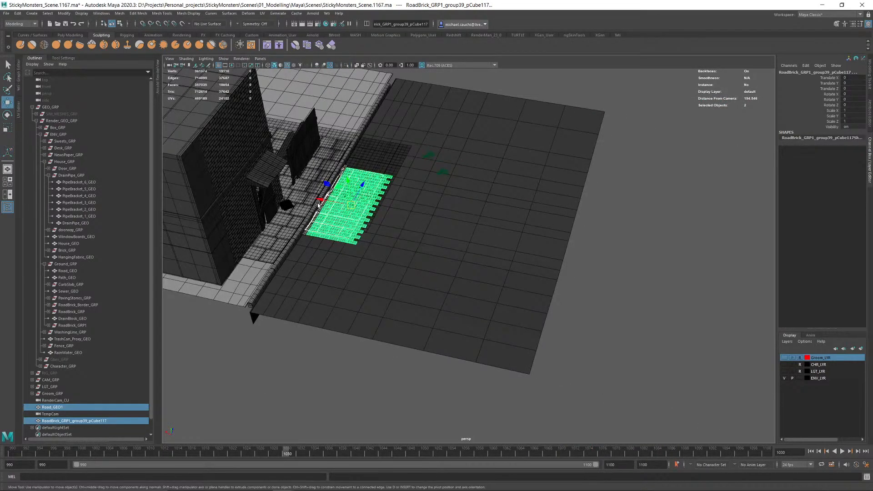
pyautogui.moveTo(320, 200); pyautogui.dragTo(659, 270)
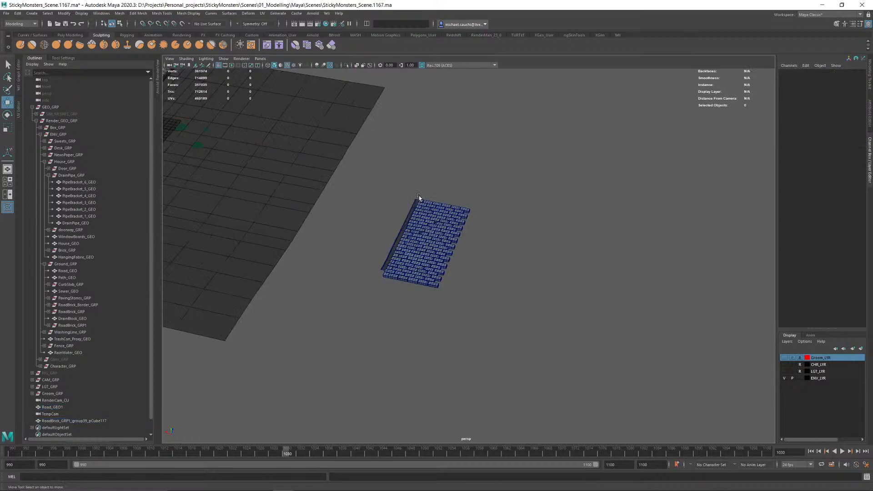
# Step: Extrude all Road_GEO1 faces about 9.4 units downward to turn the flat patch beneath the bricks into a thick block
pyautogui.scroll(5, 419, 196)
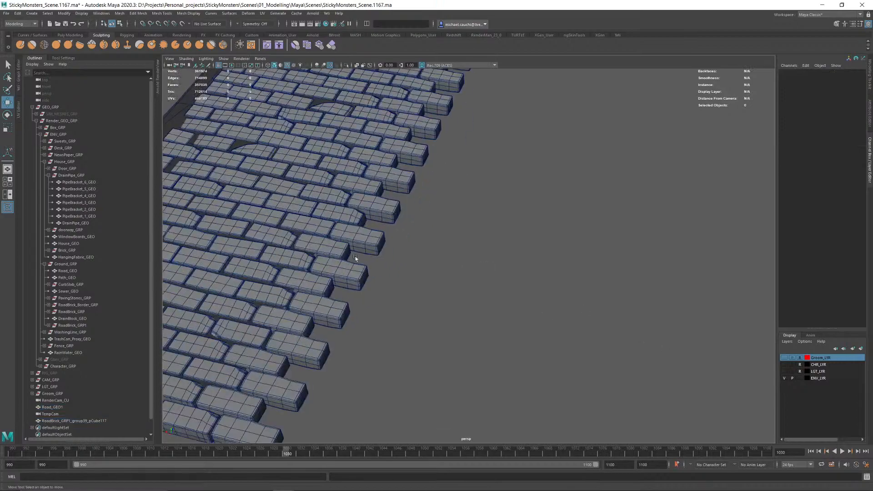
pyautogui.keyDown('alt'); pyautogui.moveTo(355, 258); pyautogui.dragTo(606, 260, button='middle'); pyautogui.keyUp('alt')
pyautogui.click(606, 255)
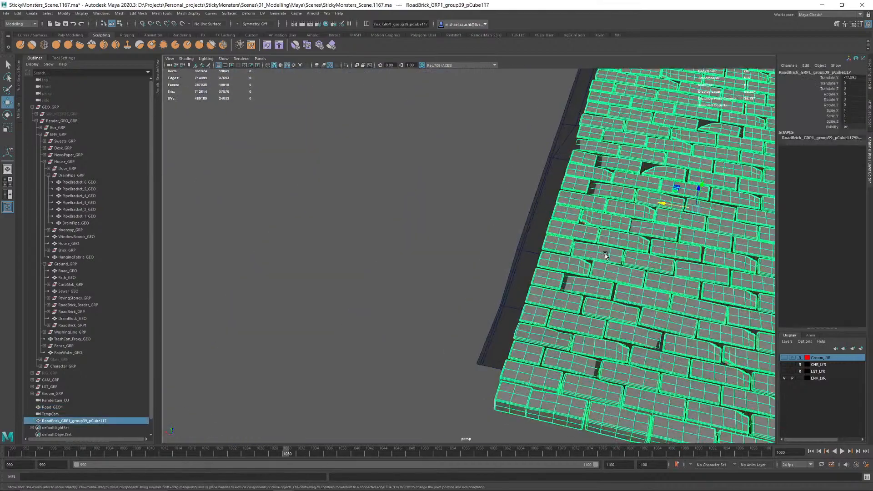
pyautogui.keyDown('shift'); pyautogui.click(526, 254); pyautogui.keyUp('shift')
pyautogui.keyDown('alt'); pyautogui.moveTo(513, 278); pyautogui.dragTo(442, 196); pyautogui.keyUp('alt')
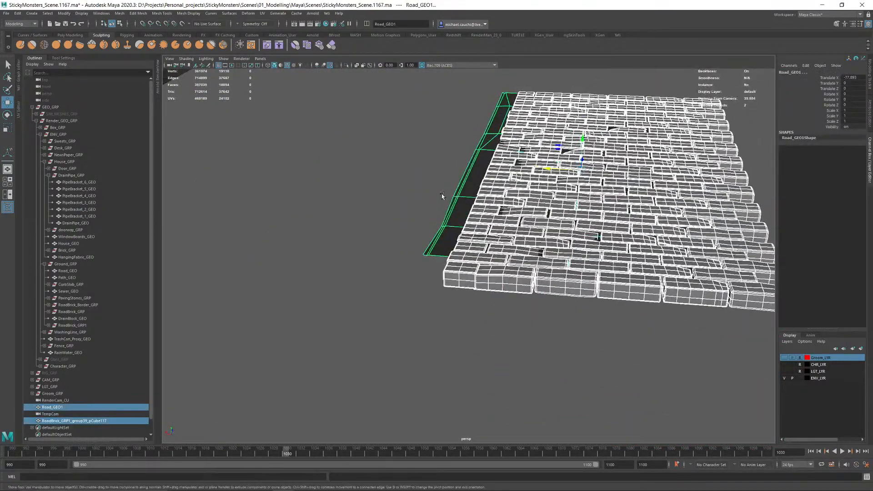
pyautogui.moveTo(442, 196); pyautogui.dragTo(458, 225, button='right')
pyautogui.moveTo(560, 129); pyautogui.dragTo(567, 296)
pyautogui.keyDown('alt'); pyautogui.moveTo(555, 334); pyautogui.dragTo(517, 282); pyautogui.keyUp('alt')
pyautogui.keyDown('alt'); pyautogui.moveTo(555, 198); pyautogui.dragTo(418, 268, button='middle'); pyautogui.keyUp('alt')
pyautogui.keyDown('alt'); pyautogui.moveTo(418, 268); pyautogui.dragTo(377, 292); pyautogui.keyUp('alt')
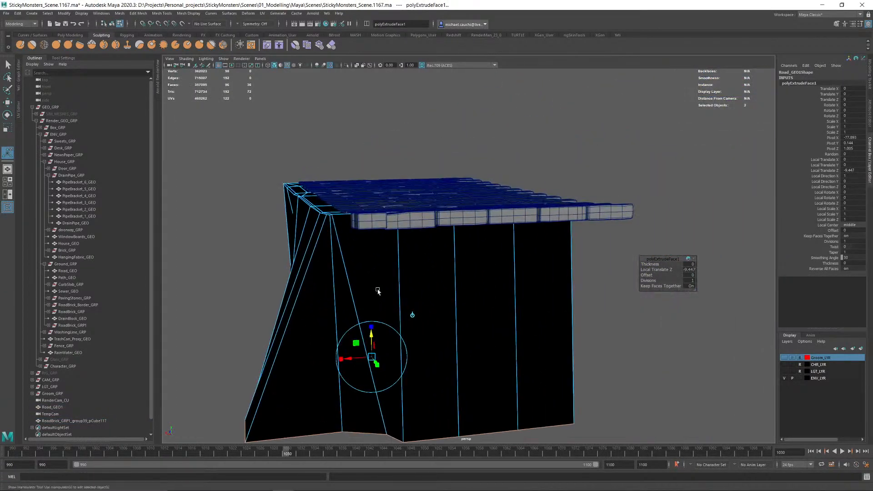
# Step: Reverse the normals of the extruded Road_GEO1 block and delete its construction history
pyautogui.keyDown('alt'); pyautogui.moveTo(457, 282); pyautogui.dragTo(402, 288); pyautogui.keyUp('alt')
pyautogui.moveTo(310, 302); pyautogui.dragTo(366, 282, button='right')
pyautogui.hotkey('alt', 'shift', 'd')
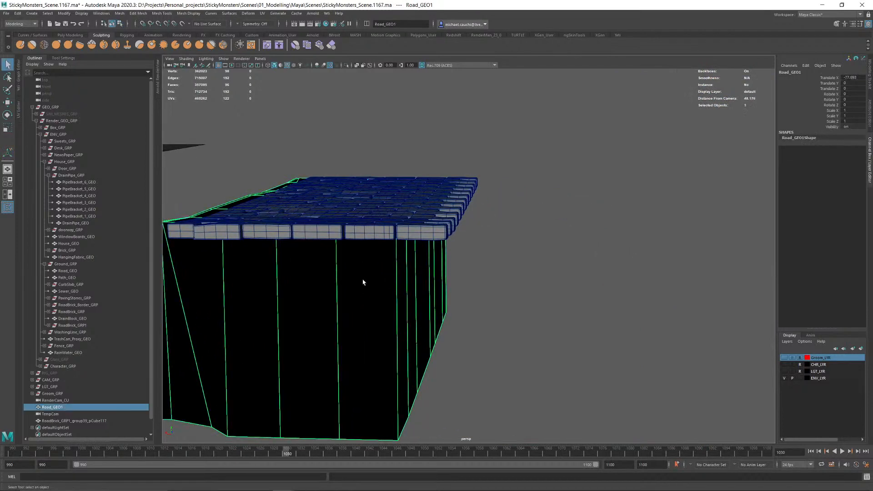
pyautogui.keyDown('alt'); pyautogui.moveTo(363, 283); pyautogui.dragTo(436, 225); pyautogui.keyUp('alt')
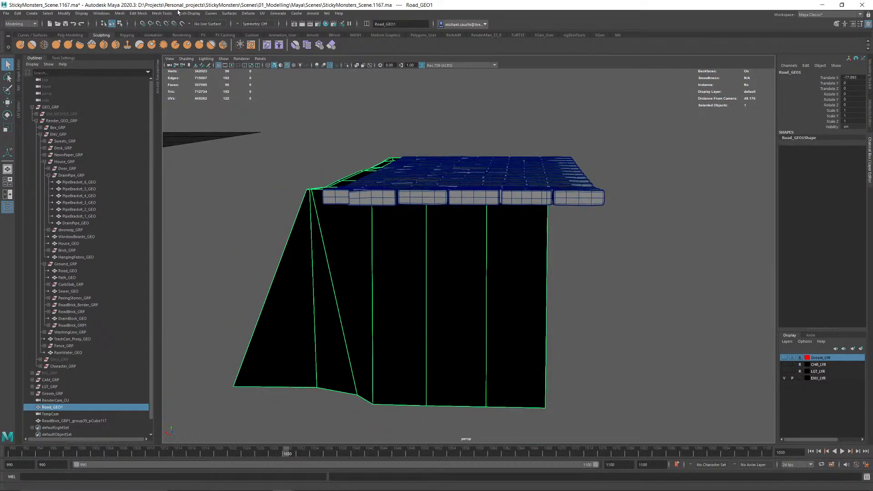
pyautogui.click(162, 13)
pyautogui.moveTo(199, 15)
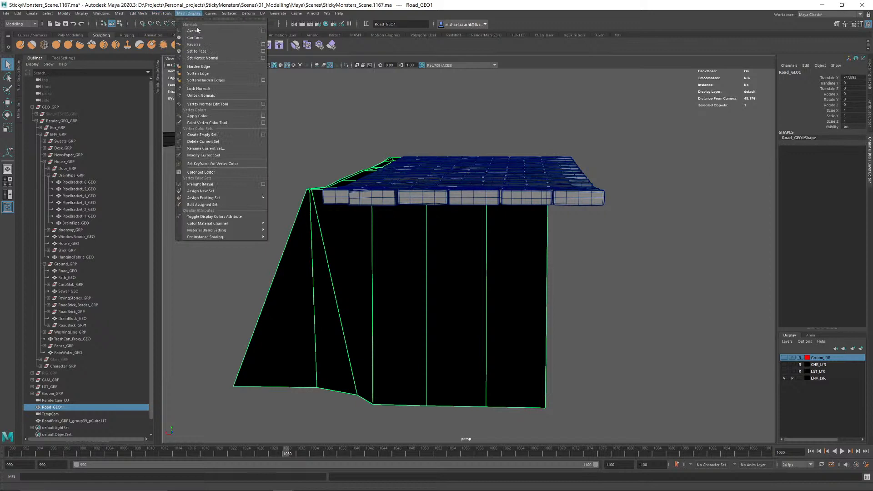
pyautogui.click(199, 44)
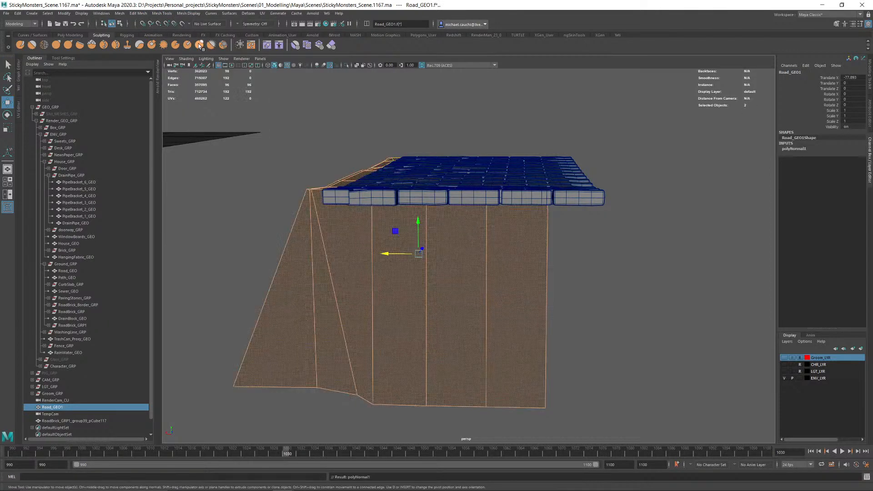
pyautogui.click(374, 257)
pyautogui.hotkey('alt', 'shift', 'd')
pyautogui.keyDown('alt'); pyautogui.moveTo(380, 254); pyautogui.dragTo(383, 274); pyautogui.keyUp('alt')
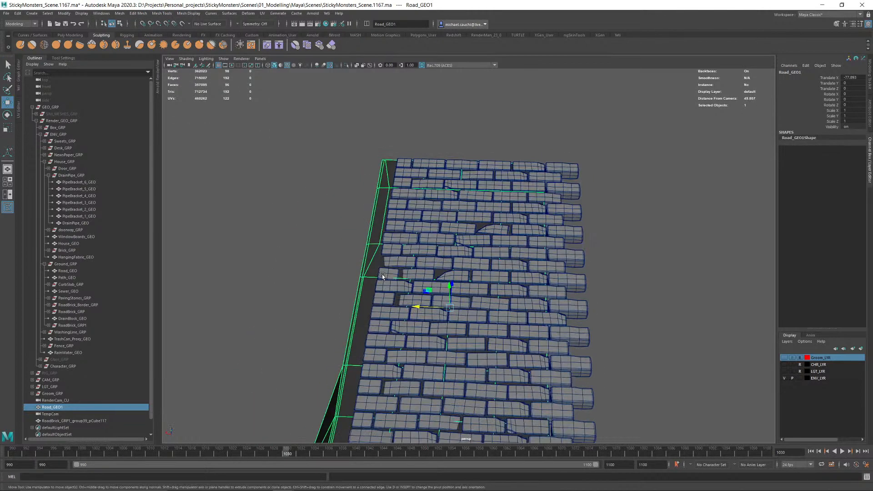
# Step: Try a Boolean difference that subtracts the combined bricks from the extruded Road_GEO1 block, and undo it
pyautogui.keyDown('alt'); pyautogui.moveTo(383, 274); pyautogui.dragTo(388, 217, button='middle'); pyautogui.keyUp('alt')
pyautogui.keyDown('shift'); pyautogui.click(452, 260); pyautogui.keyUp('shift')
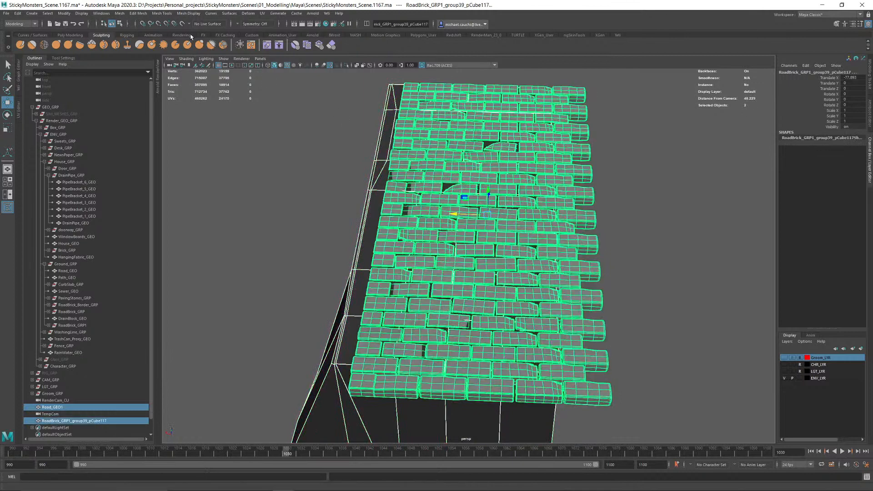
pyautogui.click(120, 13)
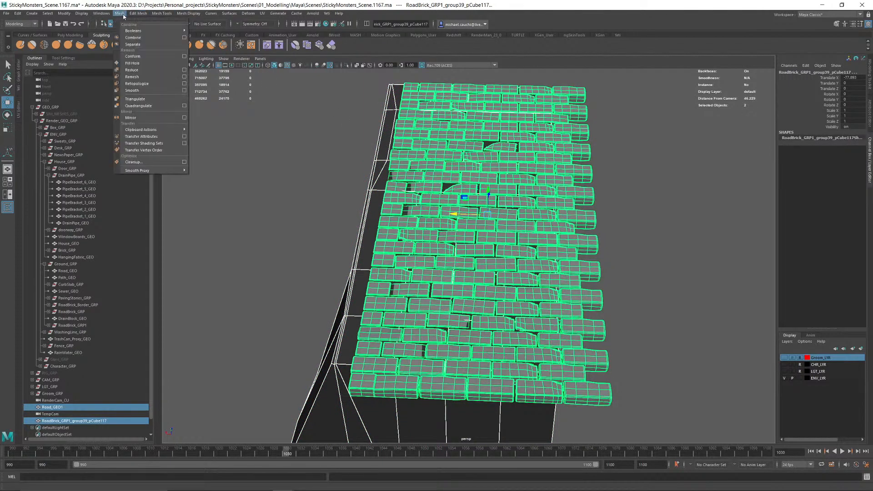
pyautogui.moveTo(152, 31)
pyautogui.click(224, 41)
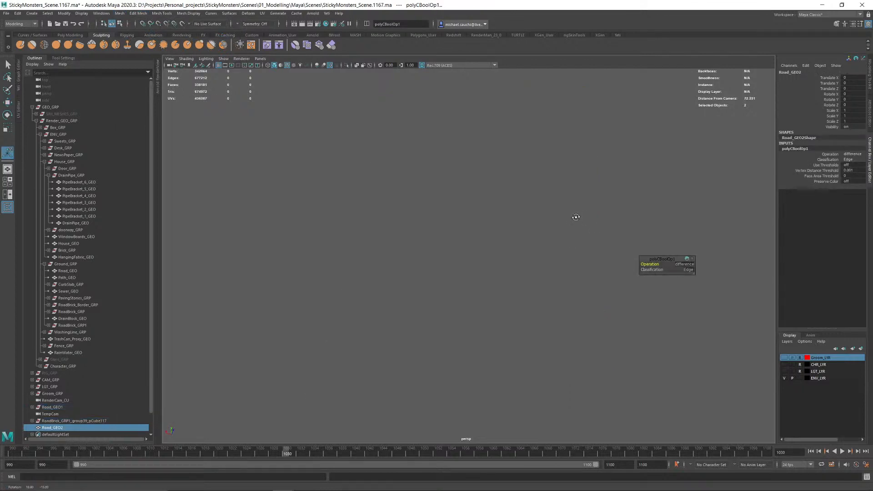
pyautogui.keyDown('alt'); pyautogui.moveTo(575, 216); pyautogui.dragTo(380, 275); pyautogui.keyUp('alt')
pyautogui.hotkey('ctrl', 'z')
# Step: Select the combined bricks first and the extruded Road_GEO1 block second for another Boolean operation
pyautogui.keyDown('alt'); pyautogui.moveTo(380, 275); pyautogui.dragTo(491, 281, button='right'); pyautogui.keyUp('alt')
pyautogui.click(476, 273)
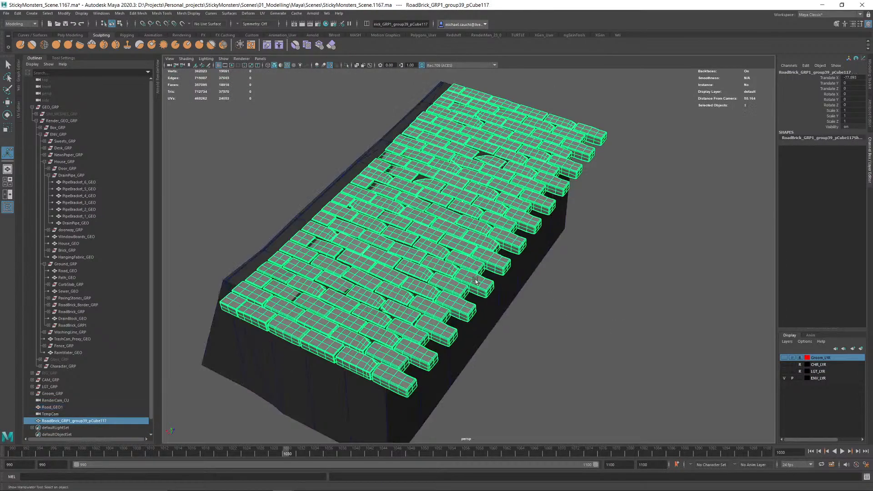
pyautogui.keyDown('shift'); pyautogui.click(436, 406); pyautogui.keyUp('shift')
pyautogui.keyDown('alt'); pyautogui.moveTo(345, 325); pyautogui.dragTo(460, 244); pyautogui.keyUp('alt')
pyautogui.keyDown('alt'); pyautogui.moveTo(460, 245); pyautogui.dragTo(535, 250, button='right'); pyautogui.keyUp('alt')
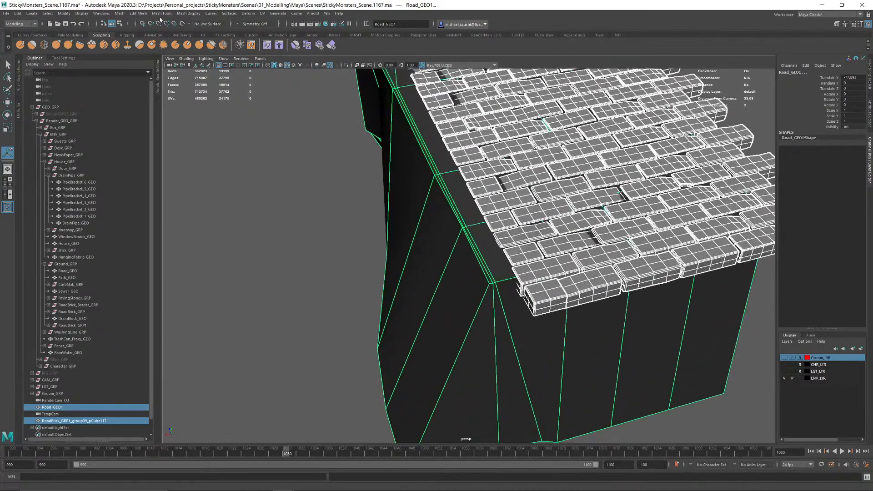
pyautogui.click(120, 12)
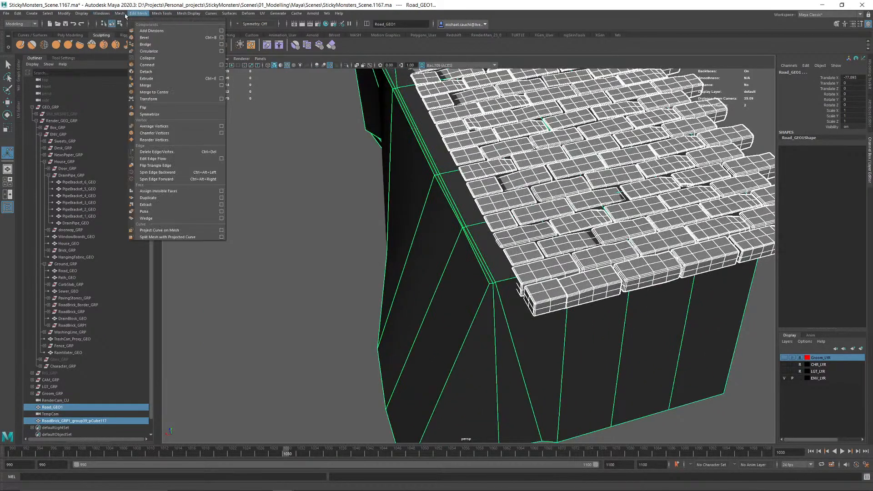
# Step: Try a Boolean union of Road_GEO1 and the combined road bricks, and check the Script Editor log for errors
pyautogui.moveTo(133, 31)
pyautogui.click(210, 31)
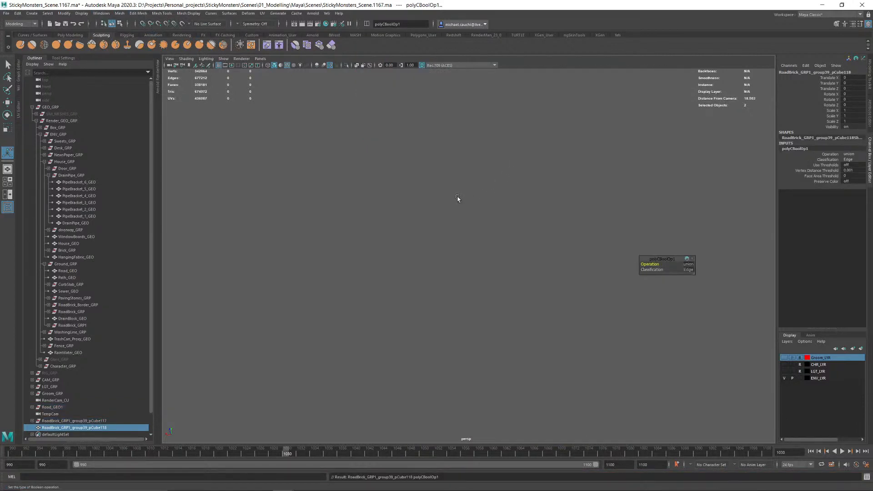
pyautogui.click(867, 476)
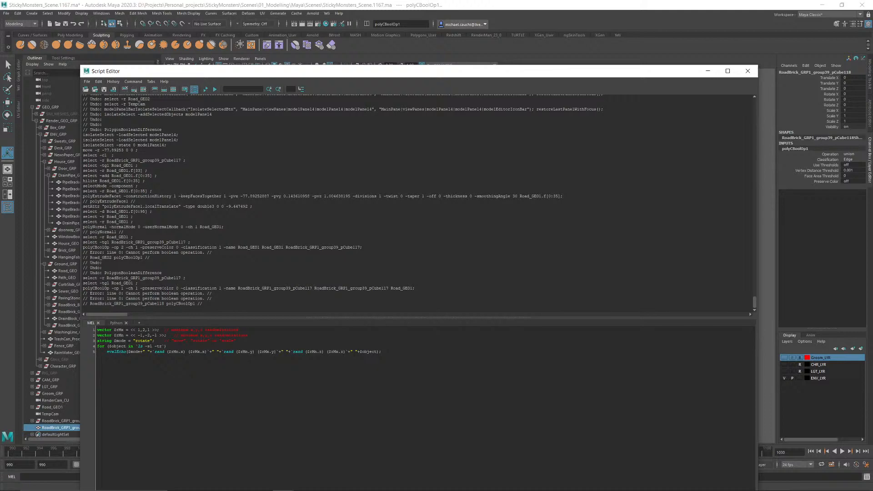
pyautogui.click(747, 71)
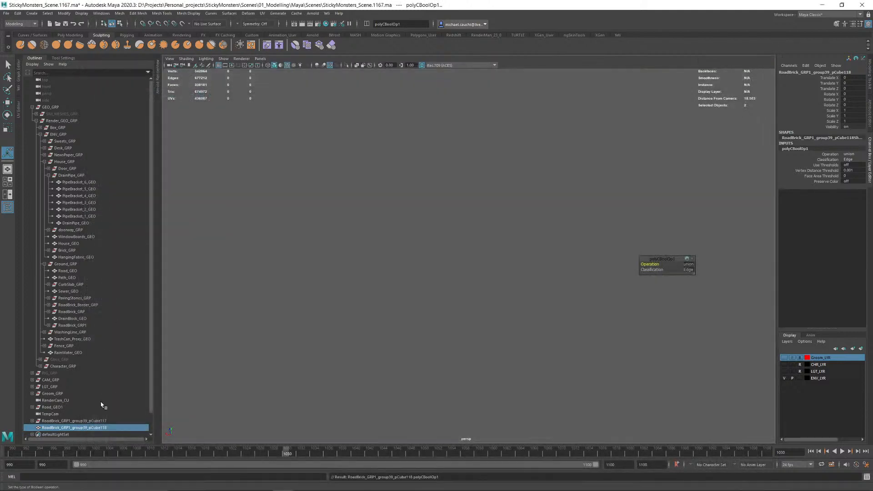
# Step: Delete the empty Boolean result and the leftover RoadBrick_GRP1_group39_pCube117, and turn off viewport isolation to show the whole scene
pyautogui.click(72, 428)
pyautogui.press('Delete')
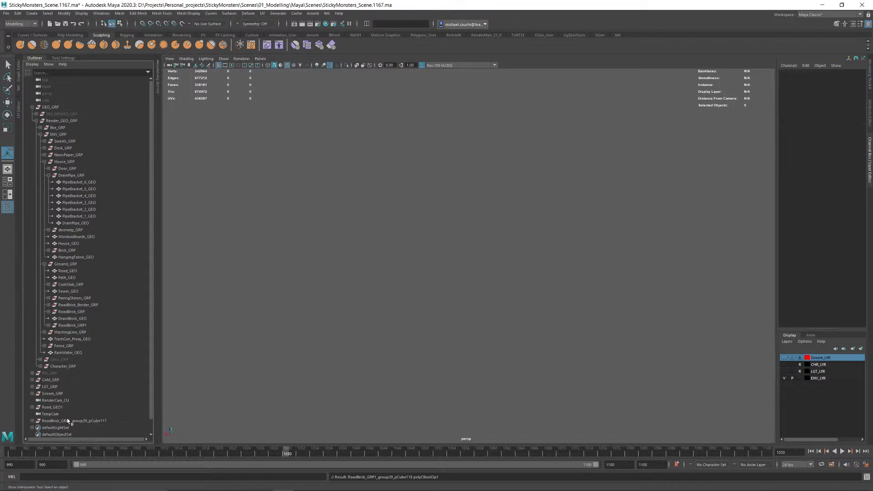
pyautogui.click(67, 422)
pyautogui.press('Delete')
pyautogui.click(346, 65)
pyautogui.click(347, 65)
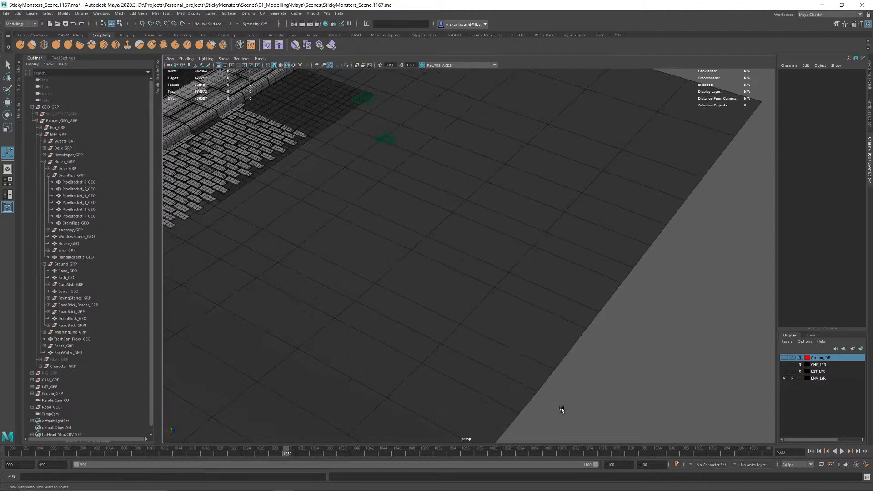
# Step: Make the original Road_GEO mesh under the bricks a live surface
pyautogui.keyDown('alt'); pyautogui.moveTo(562, 409); pyautogui.dragTo(426, 279); pyautogui.keyUp('alt')
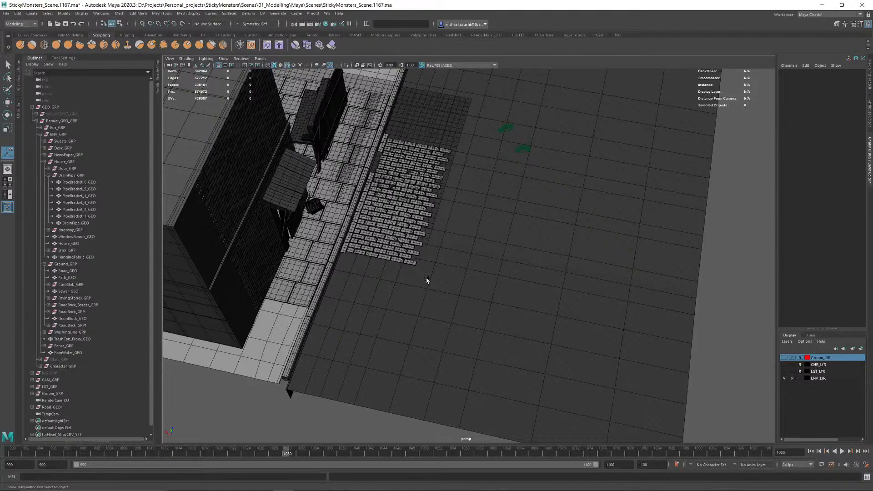
pyautogui.scroll(5, 418, 218)
pyautogui.keyDown('alt'); pyautogui.moveTo(293, 227); pyautogui.dragTo(530, 300, button='middle'); pyautogui.keyUp('alt')
pyautogui.scroll(8, 381, 254)
pyautogui.keyDown('alt'); pyautogui.moveTo(530, 300); pyautogui.dragTo(380, 284); pyautogui.keyUp('alt')
pyautogui.keyDown('alt'); pyautogui.moveTo(380, 284); pyautogui.dragTo(247, 226, button='middle'); pyautogui.keyUp('alt')
pyautogui.scroll(-5, 247, 226)
pyautogui.click(387, 275)
pyautogui.keyDown('alt'); pyautogui.moveTo(391, 277); pyautogui.dragTo(294, 105, button='middle'); pyautogui.keyUp('alt')
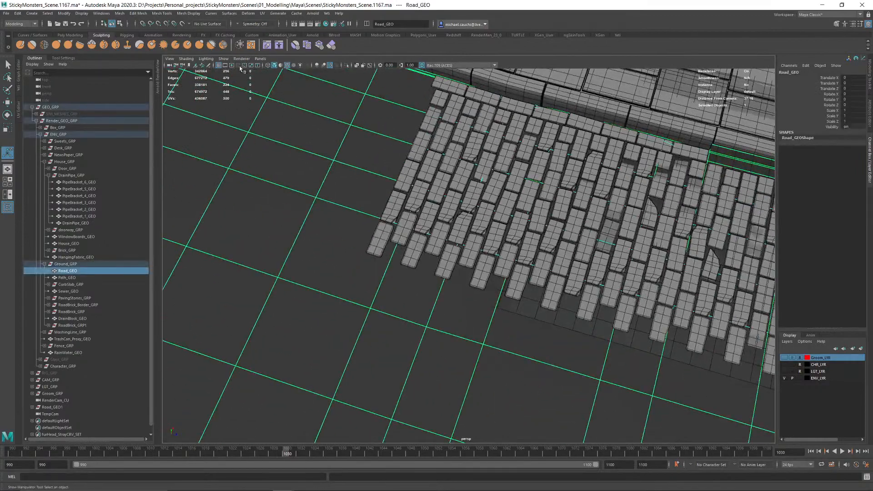
pyautogui.keyDown('alt'); pyautogui.moveTo(336, 111); pyautogui.dragTo(381, 102); pyautogui.keyUp('alt')
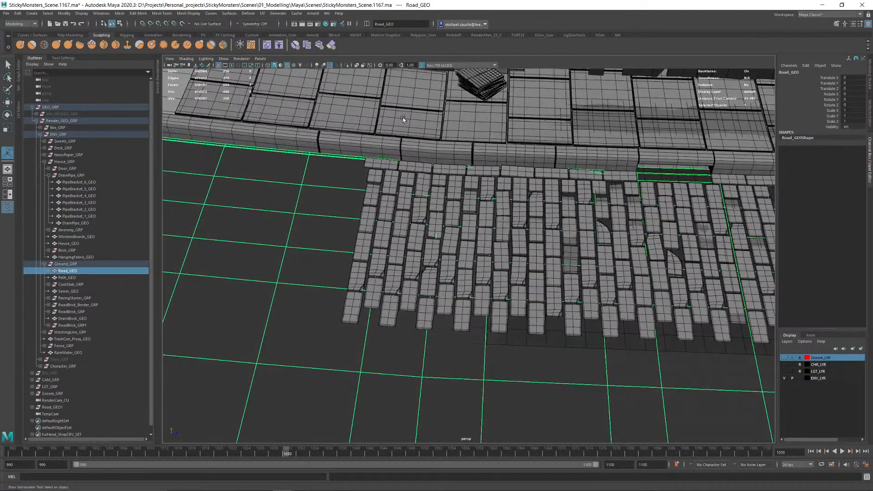
pyautogui.keyDown('alt'); pyautogui.moveTo(403, 118); pyautogui.dragTo(313, 132, button='middle'); pyautogui.keyUp('alt')
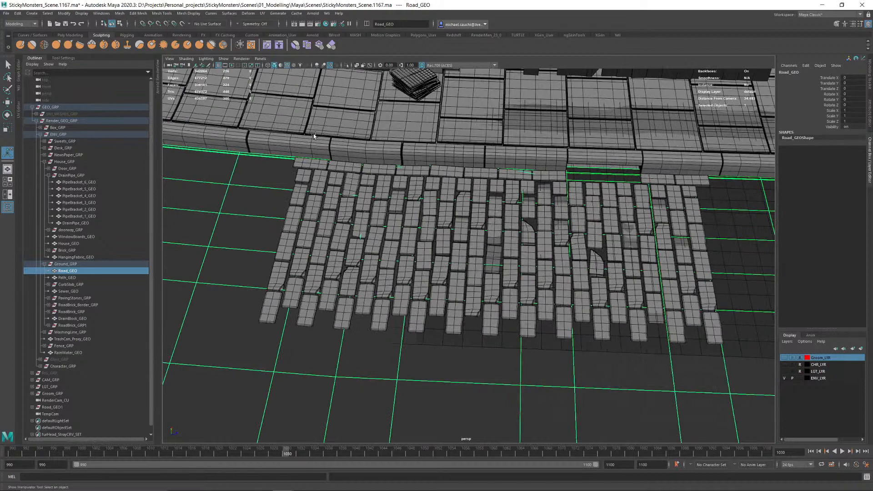
pyautogui.keyDown('alt'); pyautogui.moveTo(314, 133); pyautogui.dragTo(324, 130); pyautogui.keyUp('alt')
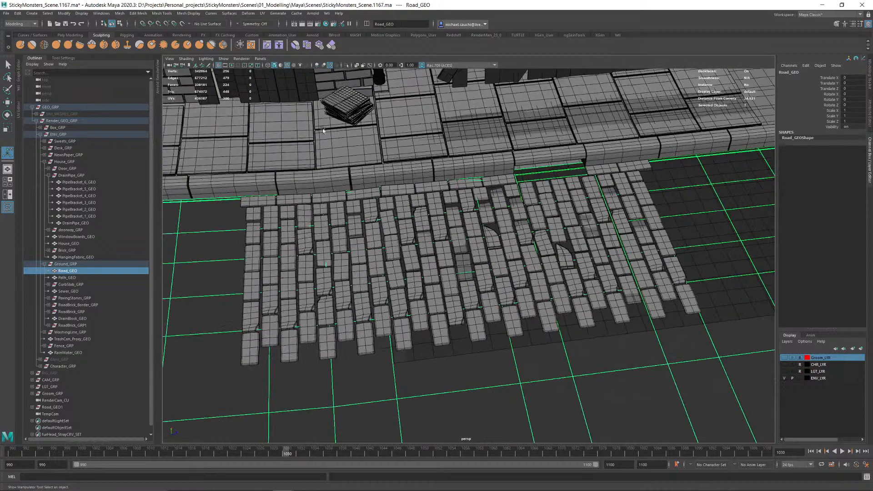
pyautogui.click(182, 24)
# Step: Activate the Quad Draw tool from the Modeling Toolkit
pyautogui.keyDown('alt'); pyautogui.moveTo(417, 205); pyautogui.dragTo(391, 84, button='middle'); pyautogui.keyUp('alt')
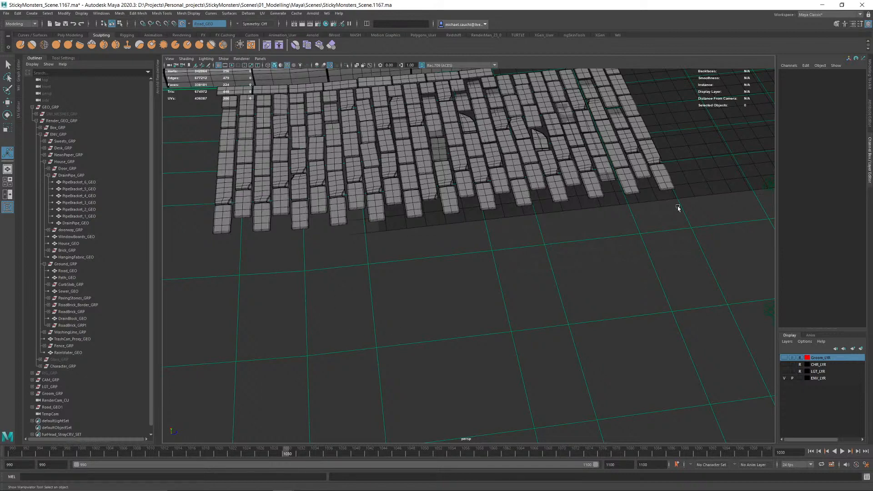
pyautogui.click(870, 89)
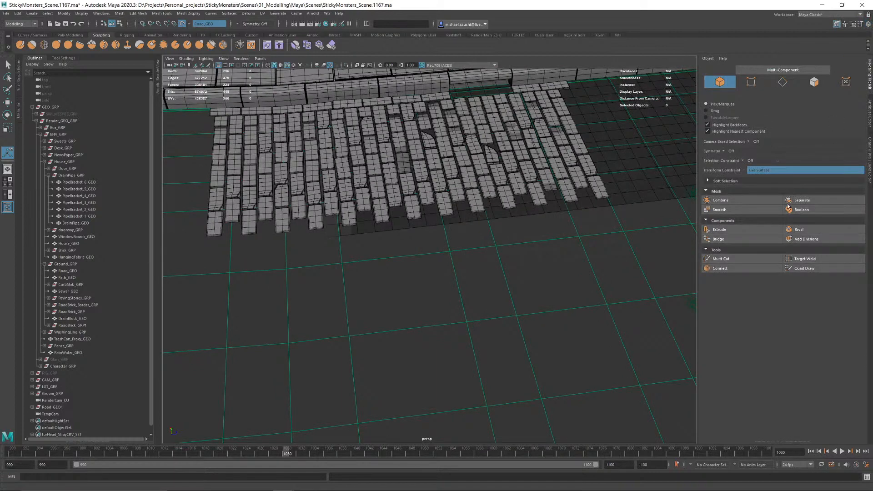
pyautogui.click(805, 271)
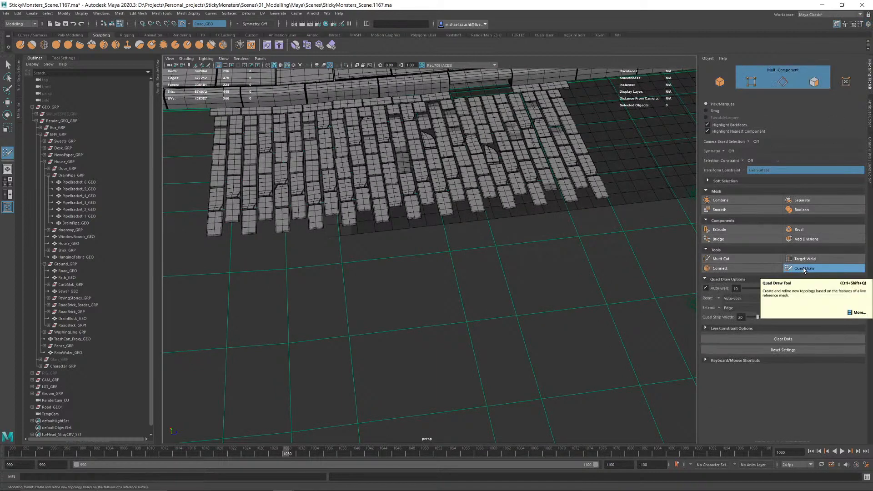
# Step: Examine the brick patch and the gaps between bricks along the curb and around the drain opening
pyautogui.keyDown('alt'); pyautogui.moveTo(397, 234); pyautogui.dragTo(419, 265, button='middle'); pyautogui.keyUp('alt')
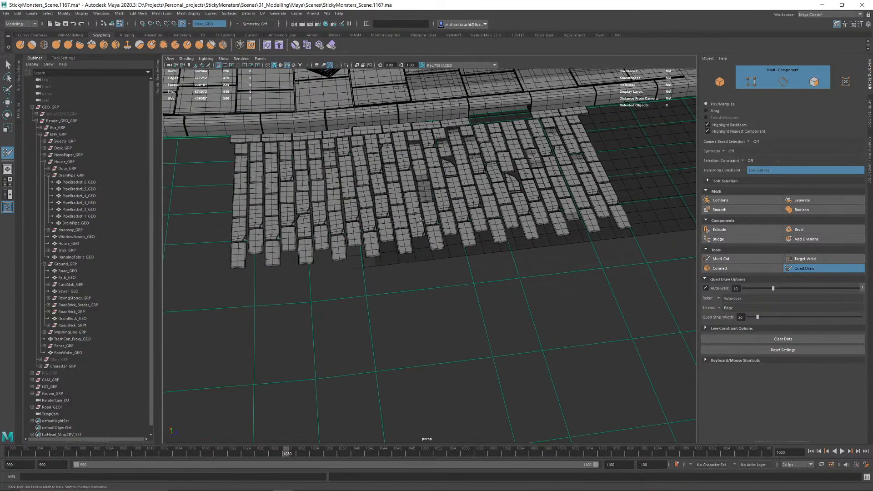
pyautogui.keyDown('alt'); pyautogui.moveTo(420, 220); pyautogui.dragTo(557, 282, button='right'); pyautogui.keyUp('alt')
pyautogui.keyDown('alt'); pyautogui.moveTo(558, 282); pyautogui.dragTo(473, 269); pyautogui.keyUp('alt')
pyautogui.keyDown('alt'); pyautogui.moveTo(455, 204); pyautogui.dragTo(649, 103, button='right'); pyautogui.keyUp('alt')
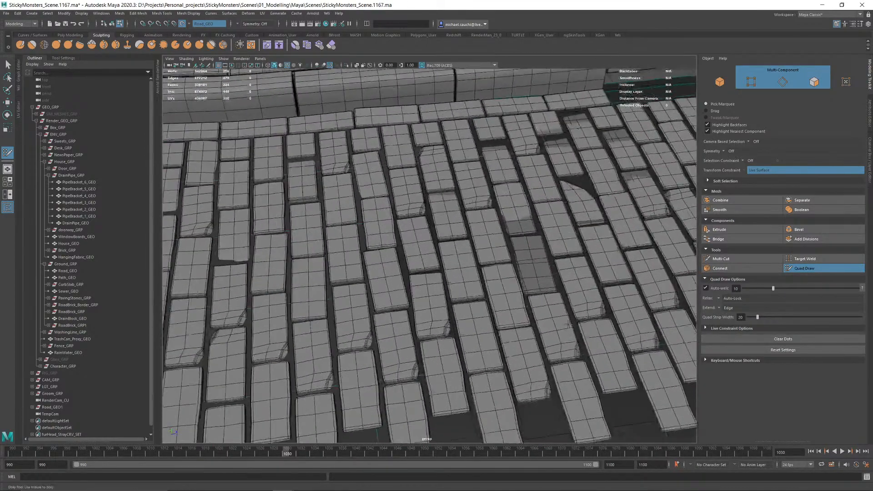
pyautogui.keyDown('alt'); pyautogui.moveTo(421, 215); pyautogui.dragTo(411, 109, button='middle'); pyautogui.keyUp('alt')
pyautogui.keyDown('alt'); pyautogui.moveTo(391, 159); pyautogui.dragTo(321, 184); pyautogui.keyUp('alt')
pyautogui.keyDown('alt'); pyautogui.moveTo(320, 184); pyautogui.dragTo(384, 274, button='right'); pyautogui.keyUp('alt')
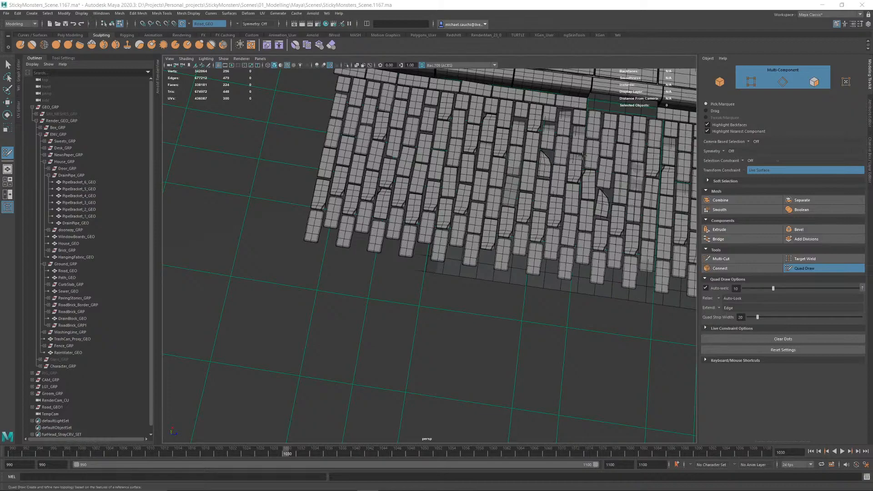
pyautogui.keyDown('alt'); pyautogui.moveTo(583, 156); pyautogui.dragTo(447, 264, button='middle'); pyautogui.keyUp('alt')
pyautogui.keyDown('alt'); pyautogui.moveTo(496, 253); pyautogui.dragTo(498, 253, button='middle'); pyautogui.keyUp('alt')
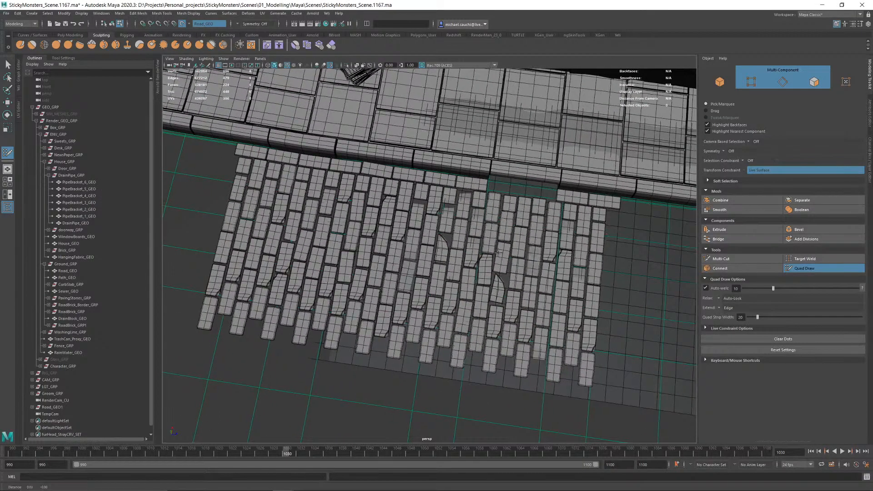
pyautogui.scroll(5, 497, 253)
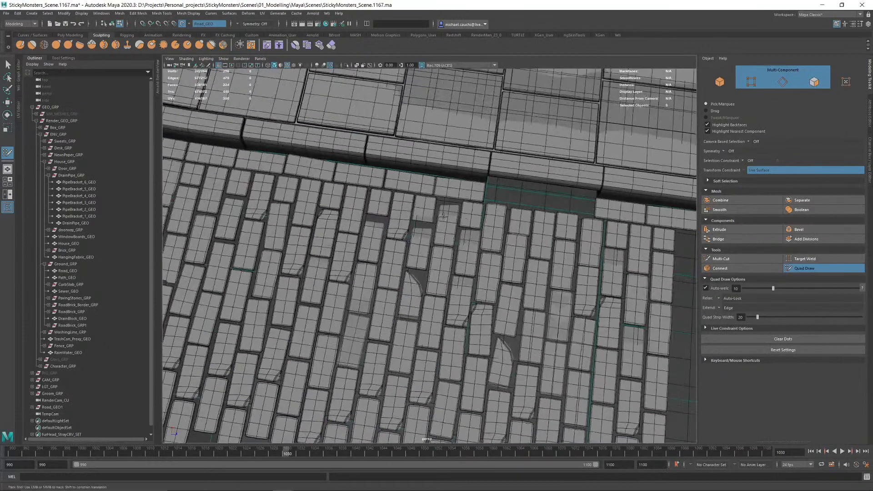
pyautogui.press('f')
pyautogui.keyDown('alt'); pyautogui.moveTo(445, 234); pyautogui.dragTo(573, 313, button='right'); pyautogui.keyUp('alt')
pyautogui.keyDown('alt'); pyautogui.moveTo(405, 244); pyautogui.dragTo(509, 277, button='right'); pyautogui.keyUp('alt')
pyautogui.keyDown('alt'); pyautogui.moveTo(409, 219); pyautogui.dragTo(499, 246, button='right'); pyautogui.keyUp('alt')
pyautogui.keyDown('alt'); pyautogui.moveTo(500, 227); pyautogui.dragTo(518, 234); pyautogui.keyUp('alt')
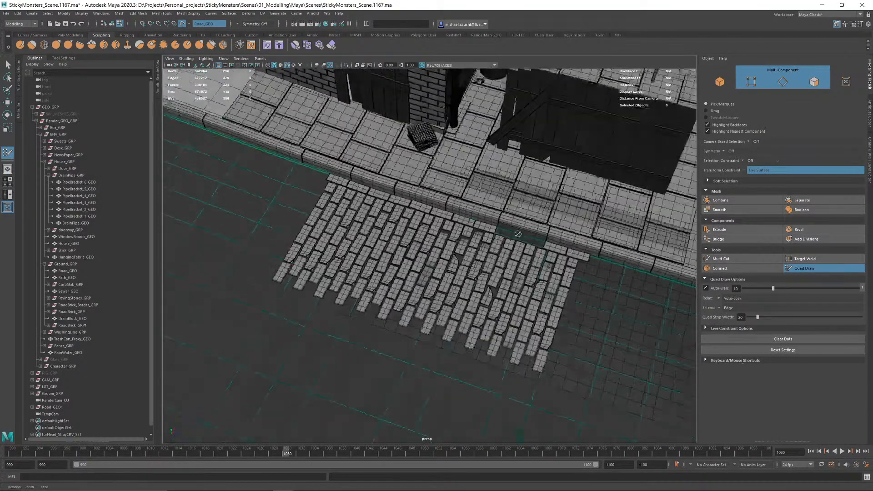
# Step: Draw a narrow quad on the live road surface in the gap between two bricks below the border row, near the drain opening
pyautogui.keyDown('alt'); pyautogui.moveTo(518, 233); pyautogui.dragTo(592, 261, button='right'); pyautogui.keyUp('alt')
pyautogui.keyDown('alt'); pyautogui.moveTo(591, 182); pyautogui.dragTo(530, 231, button='middle'); pyautogui.keyUp('alt')
pyautogui.keyDown('alt'); pyautogui.moveTo(529, 232); pyautogui.dragTo(399, 221); pyautogui.keyUp('alt')
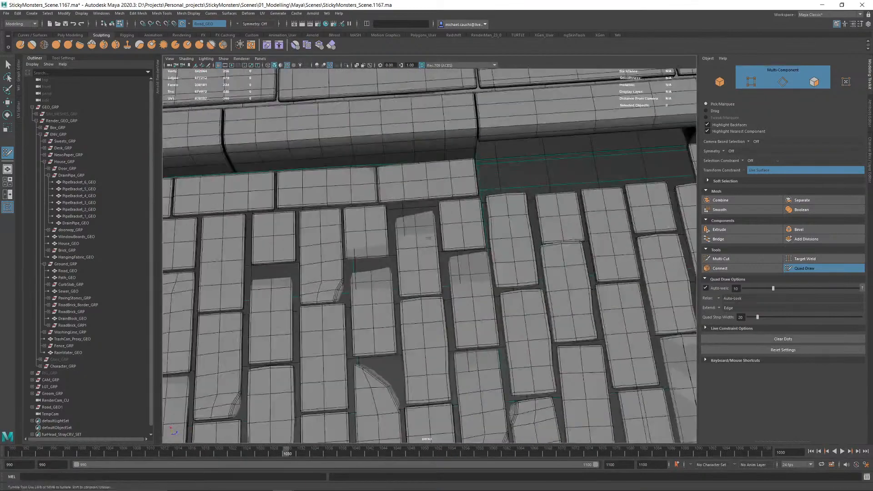
pyautogui.click(388, 204)
pyautogui.click(395, 203)
pyautogui.keyDown('shift'); pyautogui.click(387, 242); pyautogui.keyUp('shift')
# Step: Fill the gaps below and beside a short brick near the border row with two connected quads forming an L
pyautogui.keyDown('alt'); pyautogui.moveTo(388, 243); pyautogui.dragTo(409, 241, button='middle'); pyautogui.keyUp('alt')
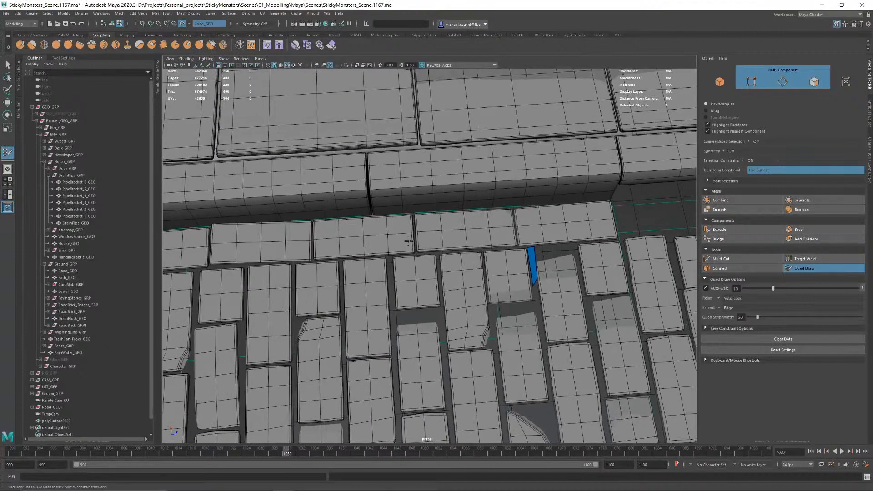
pyautogui.click(391, 312)
pyautogui.click(427, 309)
pyautogui.click(422, 321)
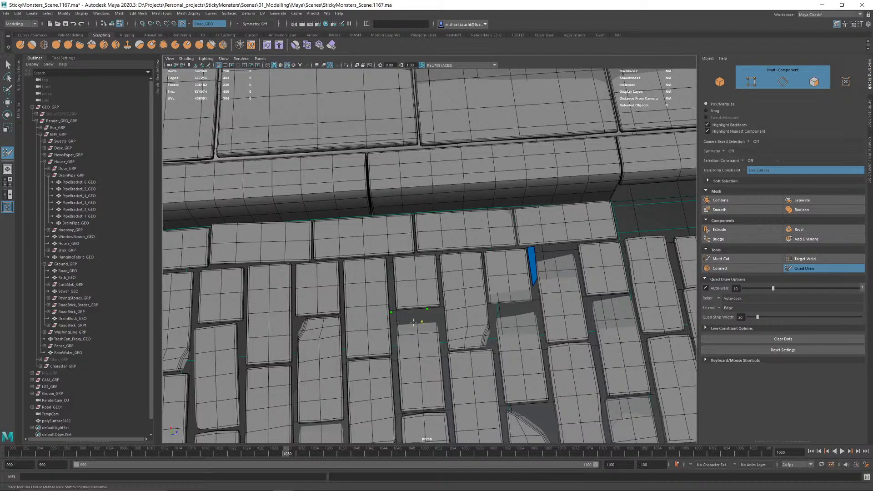
pyautogui.click(390, 325)
pyautogui.keyDown('shift'); pyautogui.click(404, 317); pyautogui.keyUp('shift')
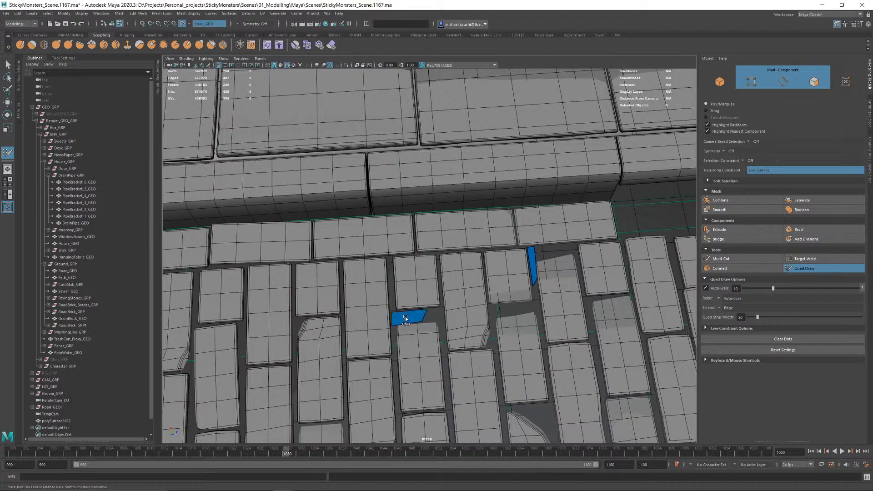
pyautogui.click(388, 286)
pyautogui.click(393, 286)
pyautogui.keyDown('shift'); pyautogui.click(393, 302); pyautogui.keyUp('shift')
# Step: Extend the first quad near the drain opening into an L by adding a quad along the gap under the border row
pyautogui.keyDown('alt'); pyautogui.moveTo(456, 227); pyautogui.dragTo(478, 285); pyautogui.keyUp('alt')
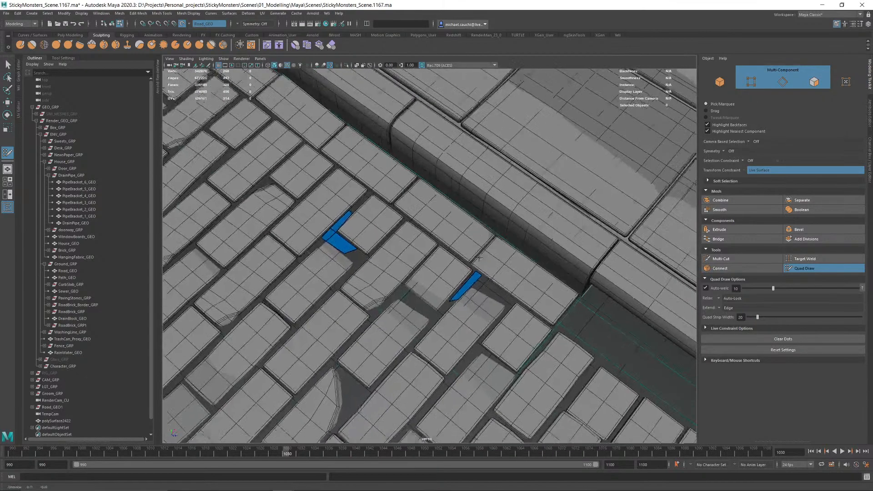
pyautogui.keyDown('alt'); pyautogui.moveTo(477, 285); pyautogui.dragTo(422, 240, button='middle'); pyautogui.keyUp('alt')
pyautogui.click(427, 242)
pyautogui.click(436, 242)
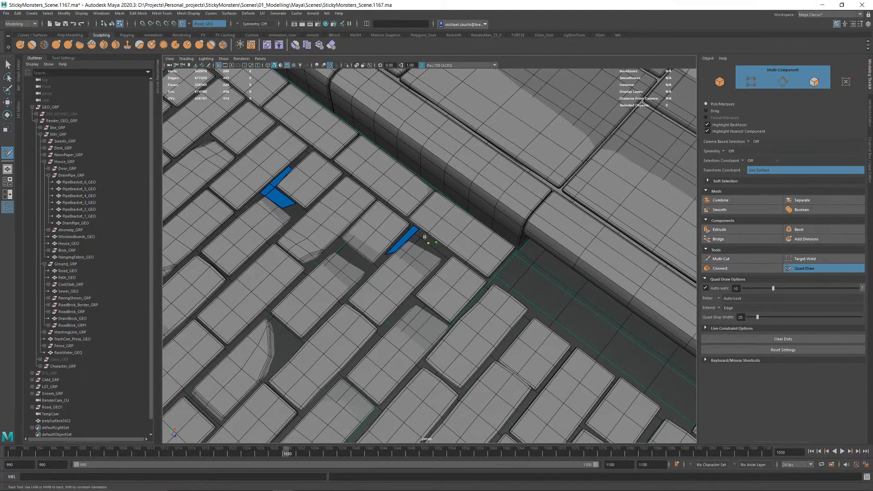
pyautogui.keyDown('shift'); pyautogui.click(426, 239); pyautogui.keyUp('shift')
pyautogui.hotkey('ctrl', 'z')
pyautogui.keyDown('ctrl'); pyautogui.click(415, 232); pyautogui.keyUp('ctrl')
pyautogui.keyDown('shift'); pyautogui.click(426, 237); pyautogui.keyUp('shift')
# Step: Draw a narrow quad in the lengthwise gap beside the lower part of the broken brick with the curved edge
pyautogui.keyDown('alt'); pyautogui.moveTo(428, 243); pyautogui.dragTo(482, 229); pyautogui.keyUp('alt')
pyautogui.keyDown('alt'); pyautogui.moveTo(482, 230); pyautogui.dragTo(400, 237, button='right'); pyautogui.keyUp('alt')
pyautogui.keyDown('alt'); pyautogui.moveTo(400, 237); pyautogui.dragTo(415, 232); pyautogui.keyUp('alt')
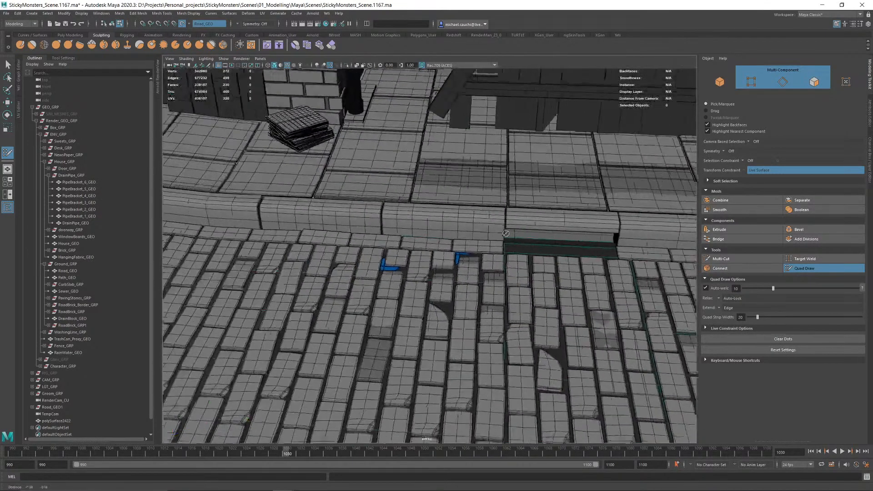
pyautogui.keyDown('alt'); pyautogui.moveTo(396, 235); pyautogui.dragTo(411, 223, button='middle'); pyautogui.keyUp('alt')
pyautogui.keyDown('alt'); pyautogui.moveTo(407, 224); pyautogui.dragTo(431, 223, button='right'); pyautogui.keyUp('alt')
pyautogui.keyDown('alt'); pyautogui.moveTo(431, 223); pyautogui.dragTo(446, 244, button='middle'); pyautogui.keyUp('alt')
pyautogui.keyDown('alt'); pyautogui.moveTo(447, 244); pyautogui.dragTo(476, 243, button='right'); pyautogui.keyUp('alt')
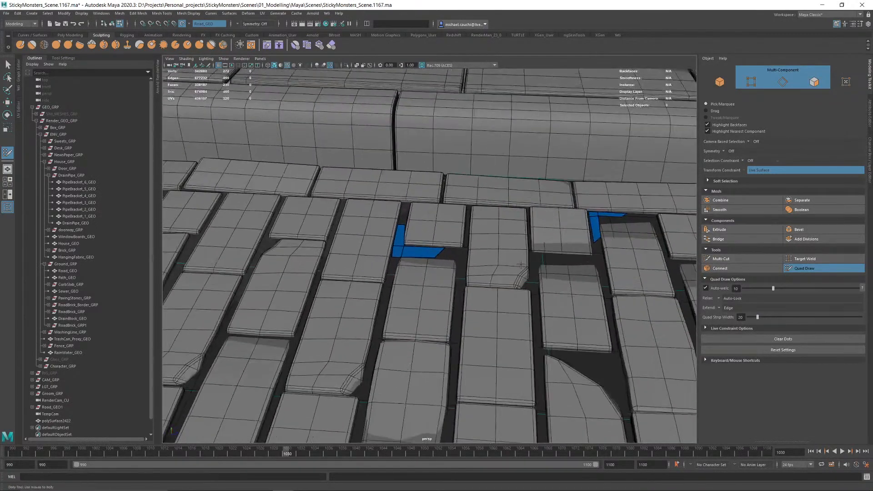
pyautogui.keyDown('alt'); pyautogui.moveTo(476, 243); pyautogui.dragTo(436, 161, button='middle'); pyautogui.keyUp('alt')
pyautogui.keyDown('alt'); pyautogui.moveTo(472, 262); pyautogui.dragTo(484, 269); pyautogui.keyUp('alt')
pyautogui.keyDown('alt'); pyautogui.moveTo(484, 270); pyautogui.dragTo(441, 230, button='middle'); pyautogui.keyUp('alt')
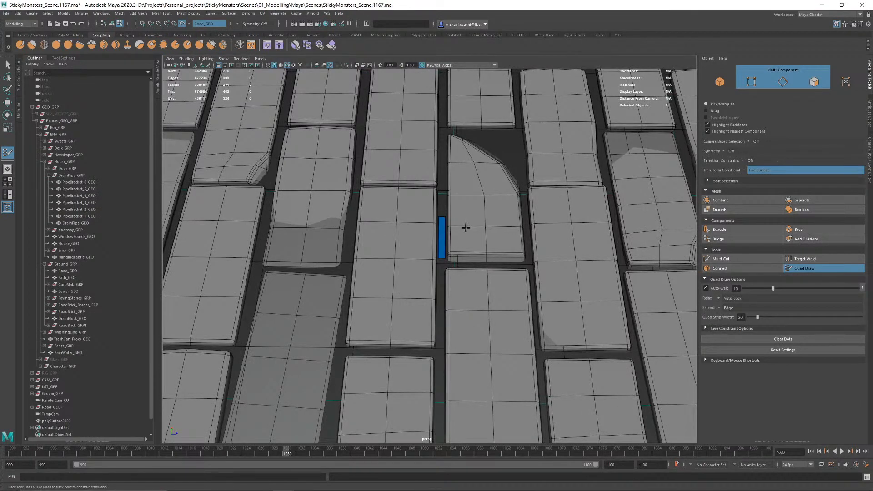
# Step: Draw a separate narrow quad in the gap between two long bricks, farther along the curb from the drain opening
pyautogui.keyDown('alt'); pyautogui.moveTo(466, 228); pyautogui.dragTo(396, 222, button='right'); pyautogui.keyUp('alt')
pyautogui.keyDown('alt'); pyautogui.moveTo(459, 241); pyautogui.dragTo(423, 216); pyautogui.keyUp('alt')
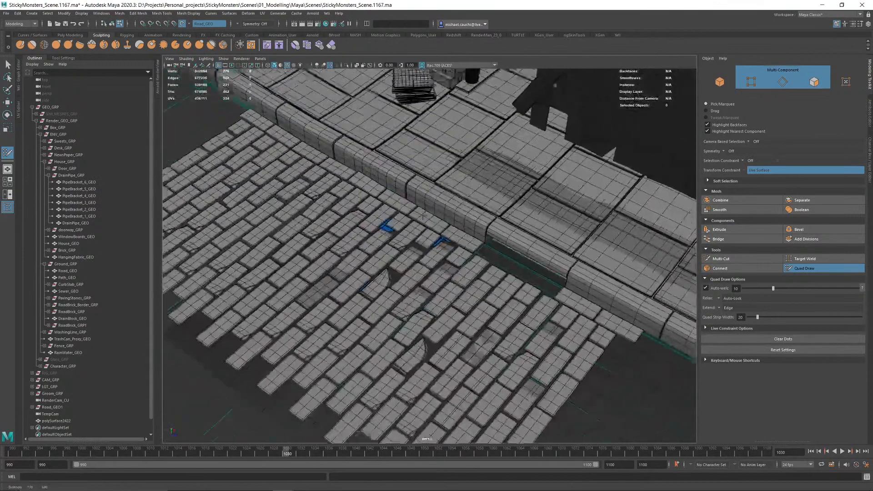
pyautogui.keyDown('alt'); pyautogui.moveTo(423, 216); pyautogui.dragTo(482, 218, button='right'); pyautogui.keyUp('alt')
pyautogui.keyDown('alt'); pyautogui.moveTo(482, 218); pyautogui.dragTo(441, 255, button='middle'); pyautogui.keyUp('alt')
pyautogui.keyDown('alt'); pyautogui.moveTo(423, 237); pyautogui.dragTo(482, 247); pyautogui.keyUp('alt')
pyautogui.keyDown('alt'); pyautogui.moveTo(346, 261); pyautogui.dragTo(494, 124, button='middle'); pyautogui.keyUp('alt')
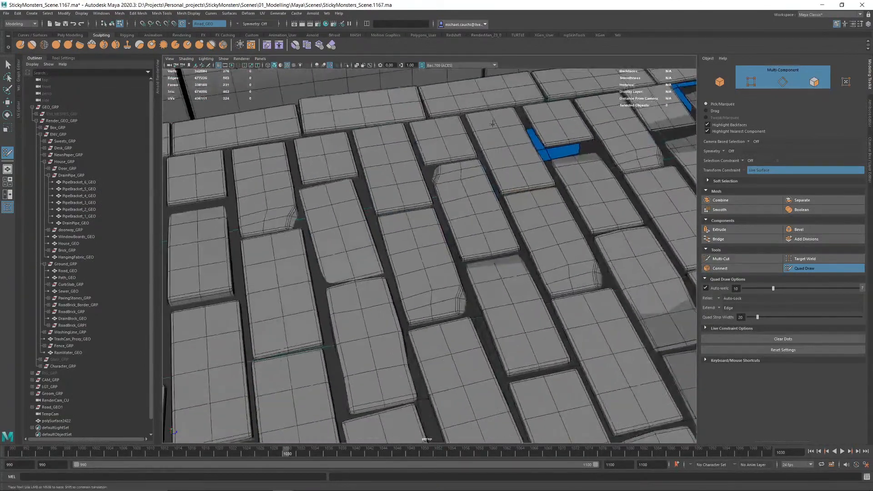
pyautogui.keyDown('alt'); pyautogui.moveTo(459, 239); pyautogui.dragTo(482, 394, button='middle'); pyautogui.keyUp('alt')
pyautogui.keyDown('alt'); pyautogui.moveTo(430, 302); pyautogui.dragTo(407, 170, button='middle'); pyautogui.keyUp('alt')
pyautogui.keyDown('alt'); pyautogui.moveTo(407, 171); pyautogui.dragTo(433, 211); pyautogui.keyUp('alt')
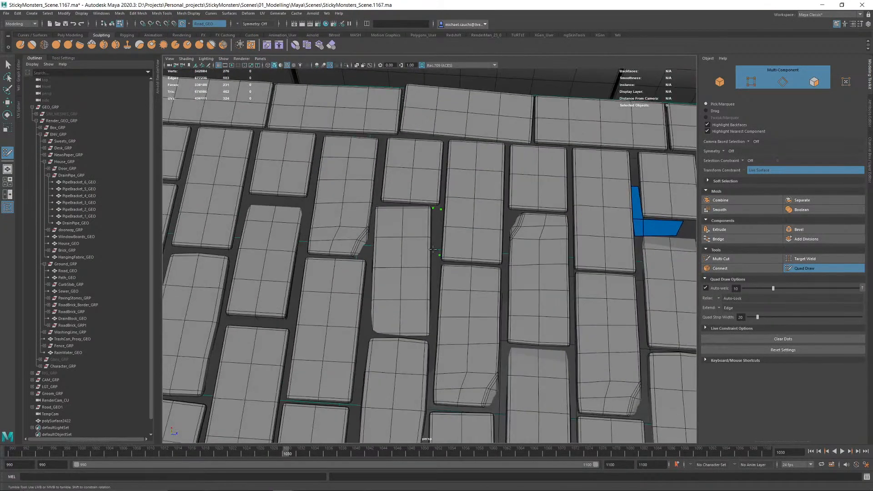
pyautogui.click(432, 249)
pyautogui.keyDown('shift'); pyautogui.click(438, 232); pyautogui.keyUp('shift')
# Step: Examine the brick patch with the drawn quads and the unfilled gaps farther along the border row
pyautogui.keyDown('alt'); pyautogui.moveTo(466, 227); pyautogui.dragTo(275, 213, button='right'); pyautogui.keyUp('alt')
pyautogui.keyDown('alt'); pyautogui.moveTo(516, 270); pyautogui.dragTo(424, 223, button='middle'); pyautogui.keyUp('alt')
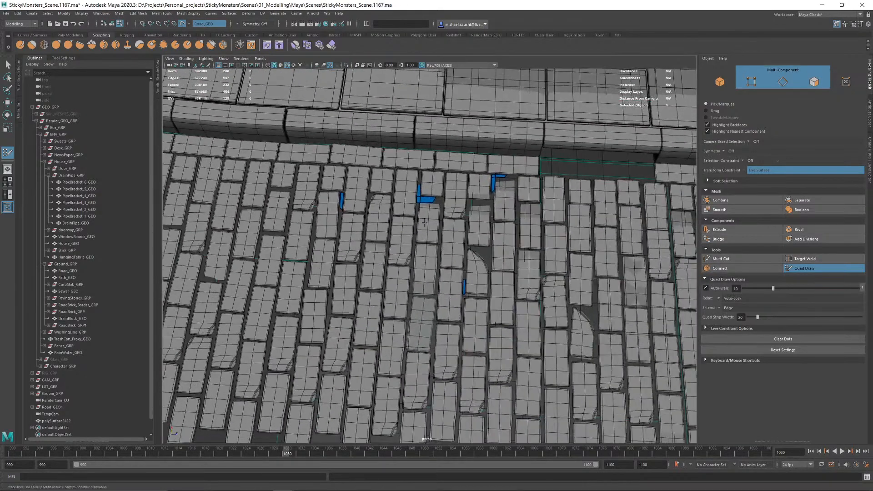
pyautogui.keyDown('alt'); pyautogui.moveTo(424, 223); pyautogui.dragTo(350, 181); pyautogui.keyUp('alt')
pyautogui.keyDown('alt'); pyautogui.moveTo(363, 191); pyautogui.dragTo(433, 199, button='right'); pyautogui.keyUp('alt')
pyautogui.keyDown('alt'); pyautogui.moveTo(433, 200); pyautogui.dragTo(445, 259, button='middle'); pyautogui.keyUp('alt')
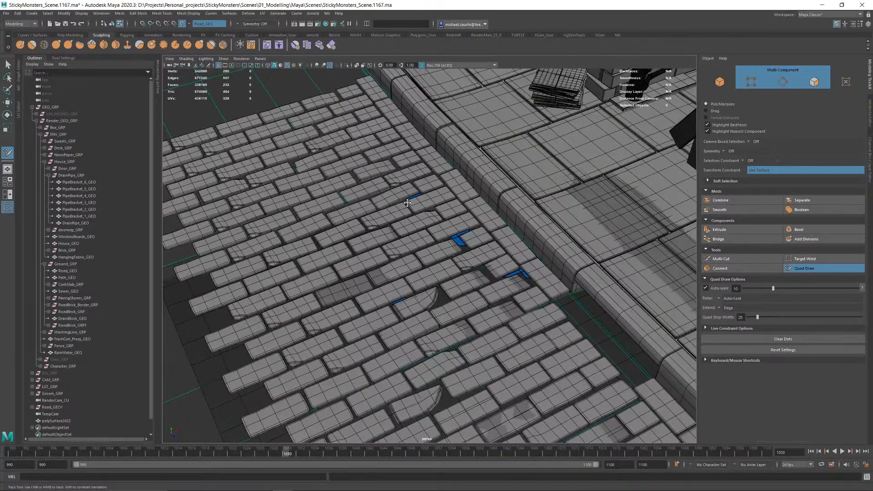
pyautogui.keyDown('alt'); pyautogui.moveTo(405, 202); pyautogui.dragTo(450, 206); pyautogui.keyUp('alt')
pyautogui.keyDown('alt'); pyautogui.moveTo(413, 231); pyautogui.dragTo(451, 228, button='middle'); pyautogui.keyUp('alt')
pyautogui.keyDown('alt'); pyautogui.moveTo(409, 214); pyautogui.dragTo(460, 216, button='right'); pyautogui.keyUp('alt')
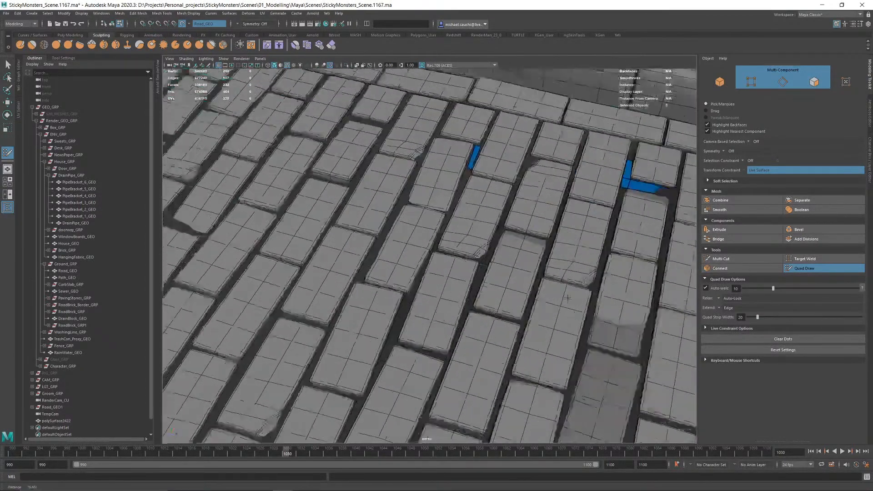
pyautogui.keyDown('alt'); pyautogui.moveTo(412, 204); pyautogui.dragTo(460, 268); pyautogui.keyUp('alt')
pyautogui.keyDown('alt'); pyautogui.moveTo(406, 259); pyautogui.dragTo(473, 265, button='middle'); pyautogui.keyUp('alt')
pyautogui.keyDown('alt'); pyautogui.moveTo(443, 237); pyautogui.dragTo(431, 250); pyautogui.keyUp('alt')
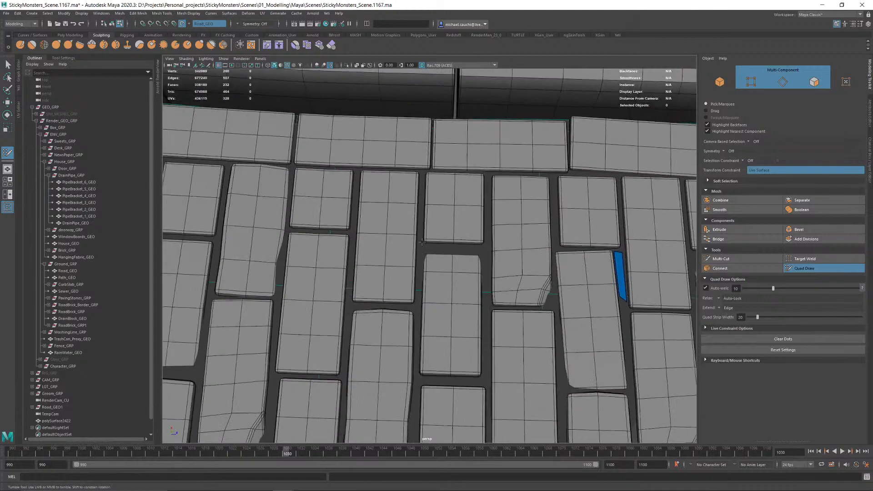
# Step: Draw a quad in the crosswise gap below a short brick and extend it into an L along the adjoining lengthwise gap
pyautogui.click(420, 244)
pyautogui.click(487, 244)
pyautogui.click(488, 256)
pyautogui.keyDown('shift'); pyautogui.click(419, 251); pyautogui.keyUp('shift')
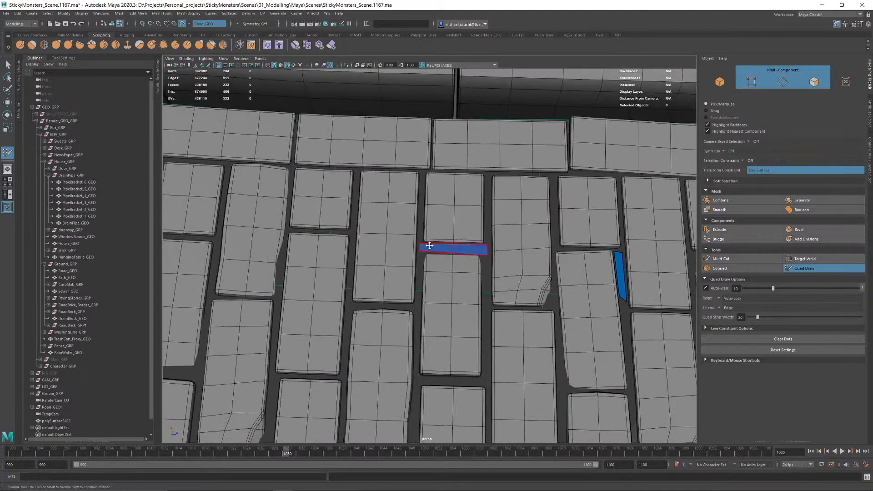
pyautogui.click(418, 208)
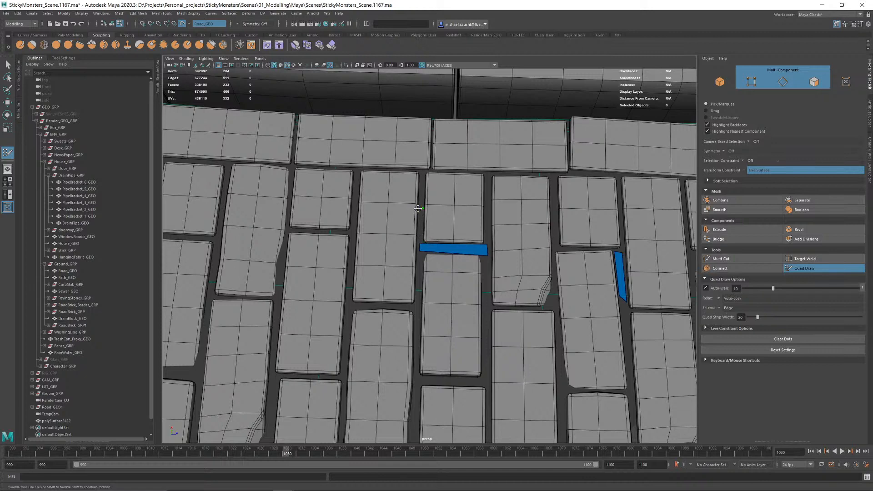
pyautogui.keyDown('ctrl'); pyautogui.click(426, 245); pyautogui.keyUp('ctrl')
pyautogui.keyDown('shift'); pyautogui.click(419, 247); pyautogui.keyUp('shift')
# Step: Extend the L-shaped strip into a U around the short brick, lengthening its first arm and inserting extra edge loops
pyautogui.keyDown('alt'); pyautogui.moveTo(426, 250); pyautogui.dragTo(428, 265, button='middle'); pyautogui.keyUp('alt')
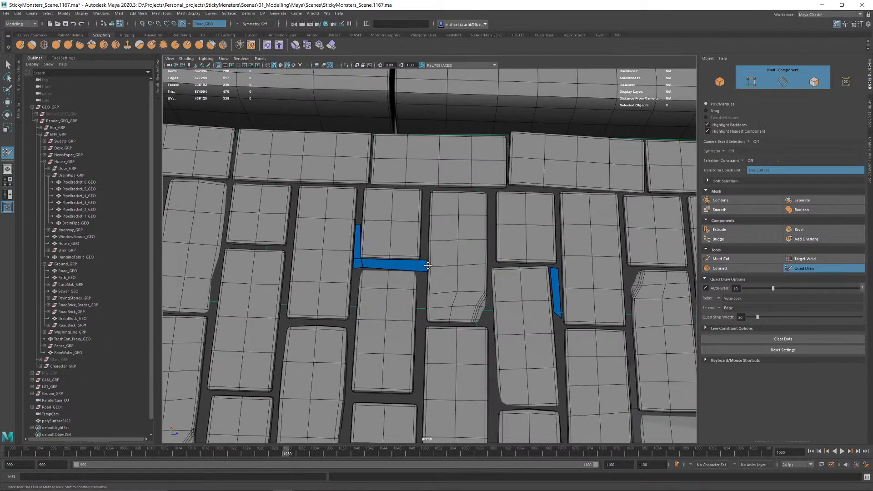
pyautogui.keyDown('ctrl'); pyautogui.click(419, 262); pyautogui.keyUp('ctrl')
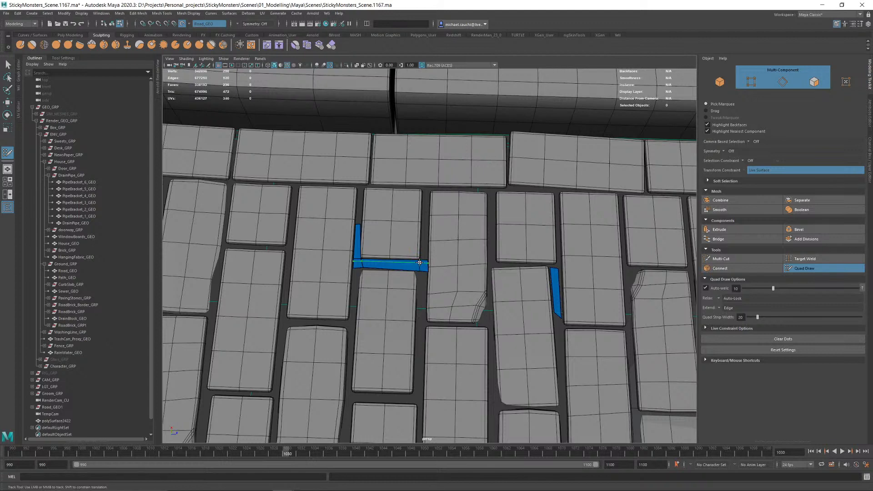
pyautogui.click(422, 238)
pyautogui.moveTo(357, 223); pyautogui.dragTo(359, 205)
pyautogui.keyDown('ctrl'); pyautogui.click(358, 244); pyautogui.keyUp('ctrl')
# Step: Examine the drawn quads across the brick patch from an overview and close up along the border row
pyautogui.keyDown('alt'); pyautogui.moveTo(463, 250); pyautogui.dragTo(369, 226, button='middle'); pyautogui.keyUp('alt')
pyautogui.keyDown('alt'); pyautogui.moveTo(494, 249); pyautogui.dragTo(282, 212, button='right'); pyautogui.keyUp('alt')
pyautogui.keyDown('alt'); pyautogui.moveTo(451, 240); pyautogui.dragTo(396, 240, button='middle'); pyautogui.keyUp('alt')
pyautogui.keyDown('alt'); pyautogui.moveTo(496, 232); pyautogui.dragTo(384, 215, button='right'); pyautogui.keyUp('alt')
pyautogui.keyDown('alt'); pyautogui.moveTo(478, 248); pyautogui.dragTo(416, 214); pyautogui.keyUp('alt')
pyautogui.keyDown('alt'); pyautogui.moveTo(396, 223); pyautogui.dragTo(523, 237, button='right'); pyautogui.keyUp('alt')
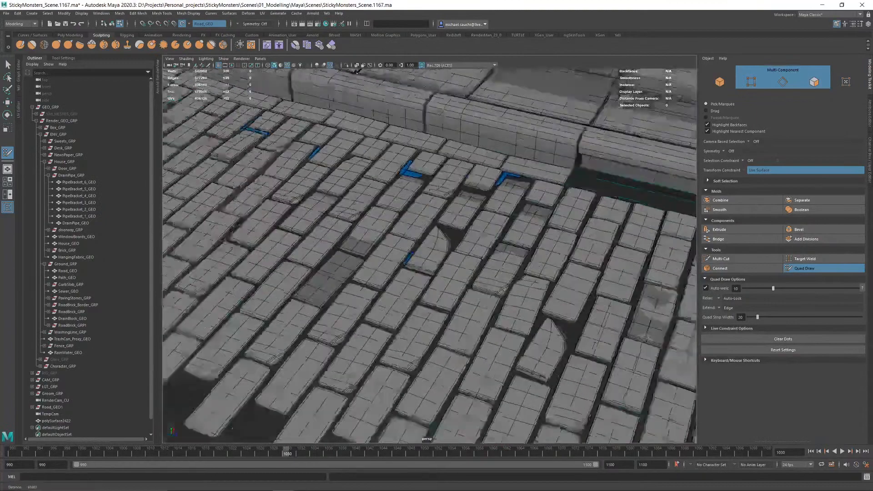
pyautogui.keyDown('alt'); pyautogui.moveTo(523, 237); pyautogui.dragTo(423, 213, button='middle'); pyautogui.keyUp('alt')
pyautogui.keyDown('alt'); pyautogui.moveTo(477, 253); pyautogui.dragTo(440, 240, button='middle'); pyautogui.keyUp('alt')
pyautogui.keyDown('alt'); pyautogui.moveTo(514, 236); pyautogui.dragTo(463, 215, button='middle'); pyautogui.keyUp('alt')
pyautogui.keyDown('alt'); pyautogui.moveTo(319, 118); pyautogui.dragTo(587, 277, button='middle'); pyautogui.keyUp('alt')
pyautogui.keyDown('alt'); pyautogui.moveTo(436, 236); pyautogui.dragTo(523, 246, button='right'); pyautogui.keyUp('alt')
pyautogui.keyDown('alt'); pyautogui.moveTo(514, 155); pyautogui.dragTo(470, 230); pyautogui.keyUp('alt')
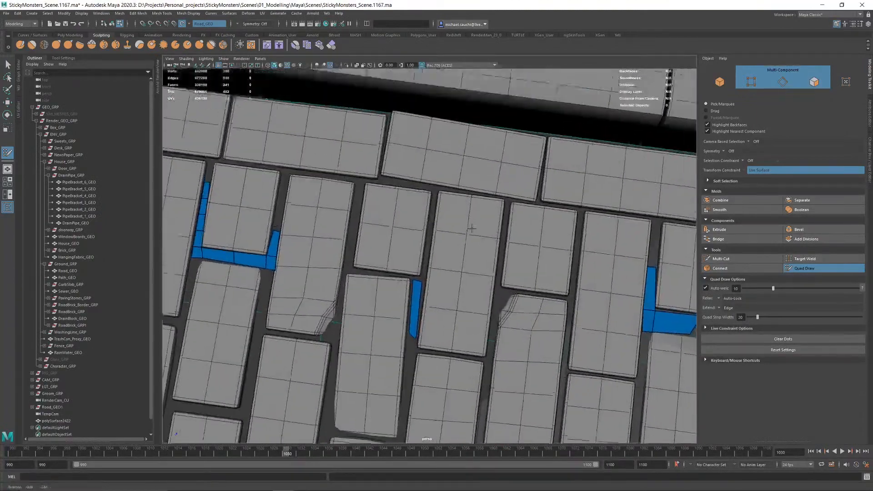
# Step: Draw a narrow quad in the gap between the border row and a short brick, near the joint of two border bricks
pyautogui.keyDown('alt'); pyautogui.moveTo(384, 141); pyautogui.dragTo(418, 228, button='middle'); pyautogui.keyUp('alt')
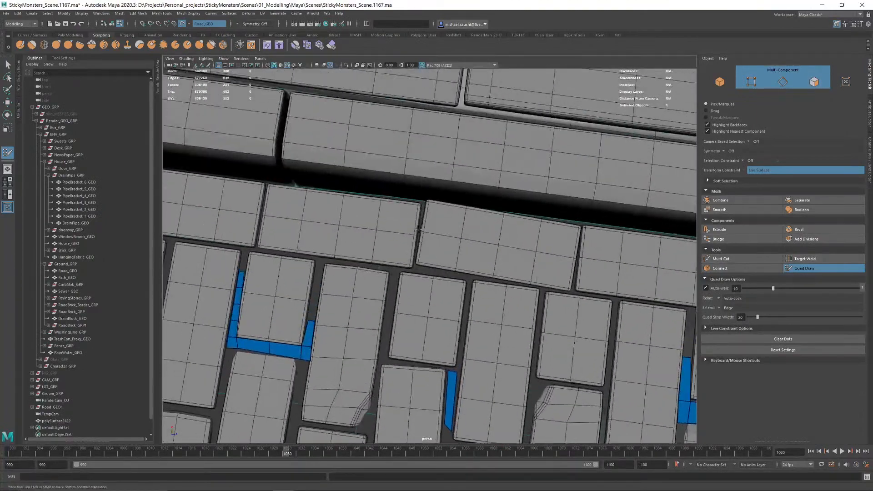
pyautogui.click(416, 266)
pyautogui.click(449, 277)
pyautogui.keyDown('shift'); pyautogui.click(430, 271); pyautogui.keyUp('shift')
# Step: Leave Quad Draw, select the drawn quad mesh and rename it Grass_BaseMesh_GEO
pyautogui.keyDown('alt'); pyautogui.moveTo(431, 271); pyautogui.dragTo(317, 235, button='right'); pyautogui.keyUp('alt')
pyautogui.keyDown('alt'); pyautogui.moveTo(467, 266); pyautogui.dragTo(491, 205); pyautogui.keyUp('alt')
pyautogui.keyDown('alt'); pyautogui.moveTo(577, 302); pyautogui.dragTo(514, 289, button='right'); pyautogui.keyUp('alt')
pyautogui.press('w')
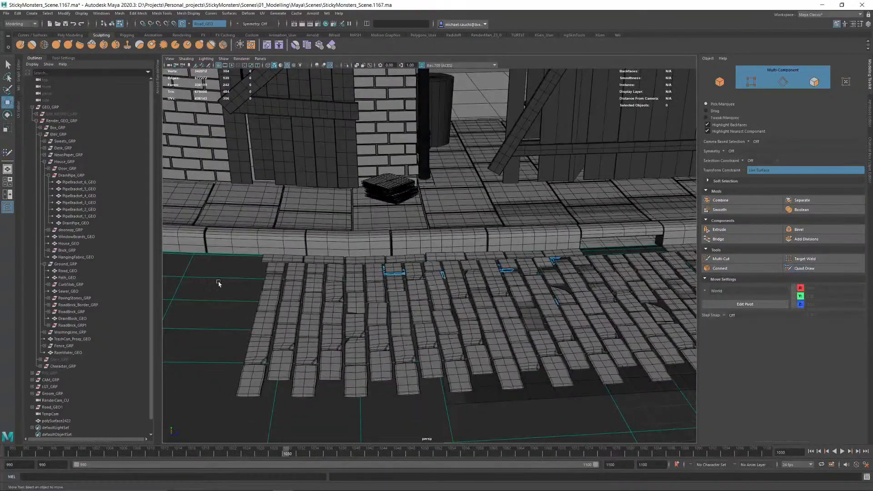
pyautogui.scroll(-1, 88, 299)
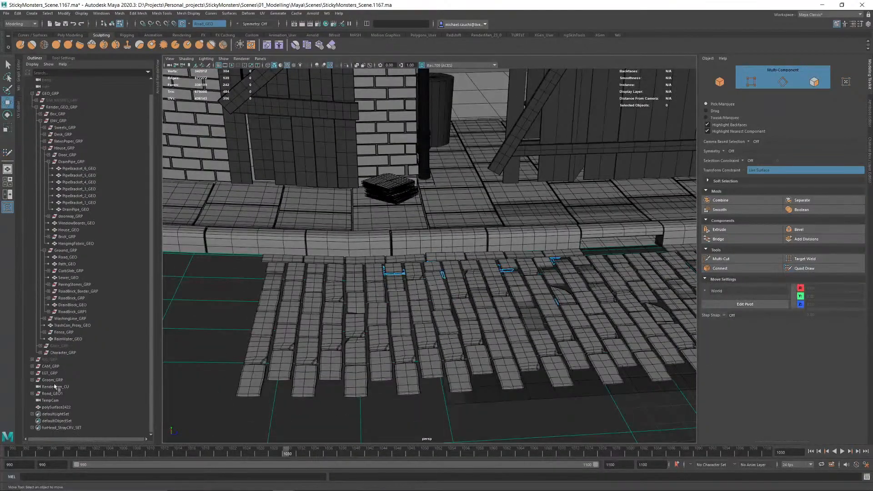
pyautogui.click(54, 408)
pyautogui.keyDown('alt'); pyautogui.moveTo(393, 357); pyautogui.dragTo(365, 359); pyautogui.keyUp('alt')
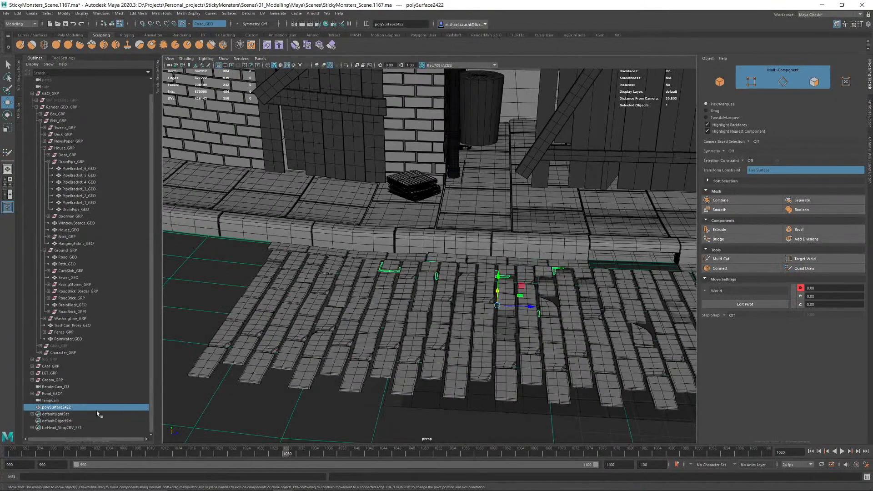
pyautogui.doubleClick(68, 408)
pyautogui.write('Grass_BaseMesh_GEO')
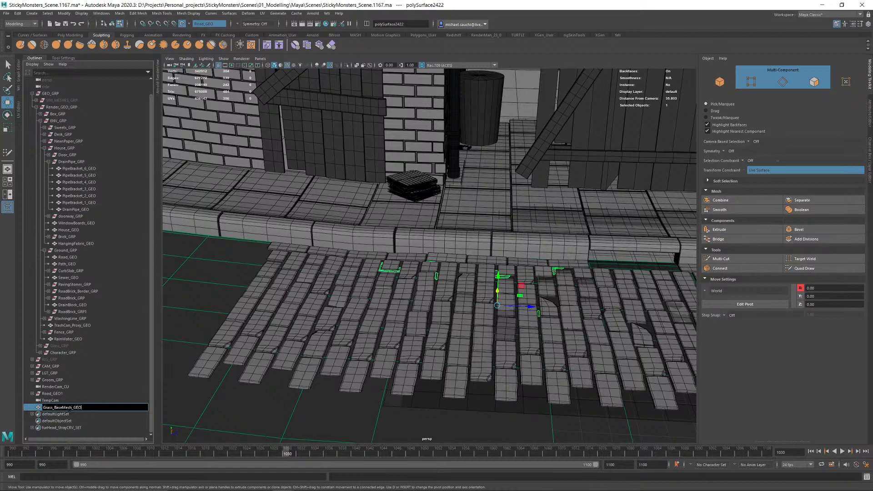
pyautogui.press('Return')
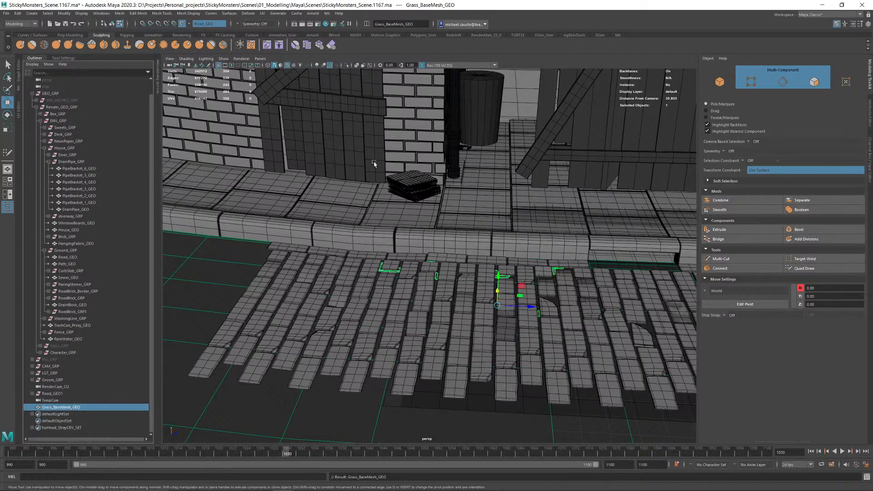
# Step: Apply a planar UV projection from the Y axis, fitted to the bounding box, to the grass base mesh
pyautogui.keyDown('alt'); pyautogui.moveTo(336, 190); pyautogui.dragTo(569, 182); pyautogui.keyUp('alt')
pyautogui.keyDown('shift'); pyautogui.moveTo(622, 114); pyautogui.dragTo(710, 217, button='right'); pyautogui.keyUp('shift')
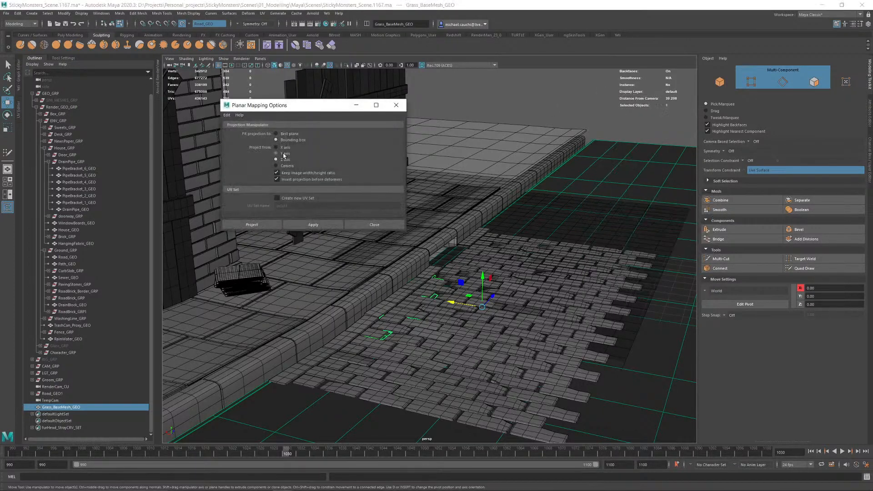
pyautogui.click(312, 225)
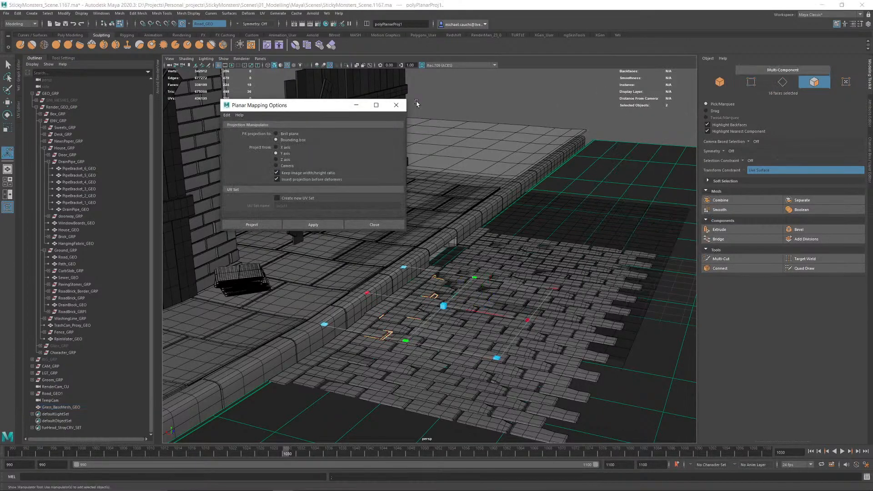
pyautogui.click(396, 105)
# Step: Return to object selection and disable the live road surface
pyautogui.scroll(10, 483, 122)
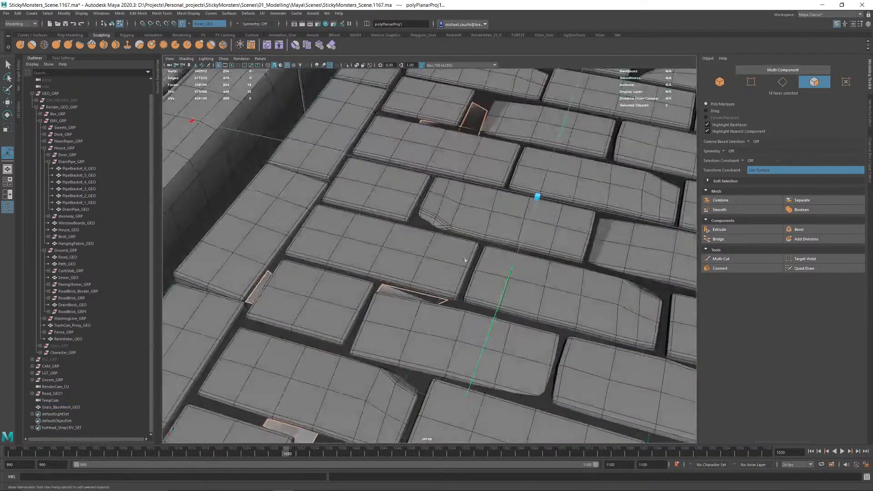
pyautogui.press('q')
pyautogui.press('F8')
pyautogui.click(469, 112)
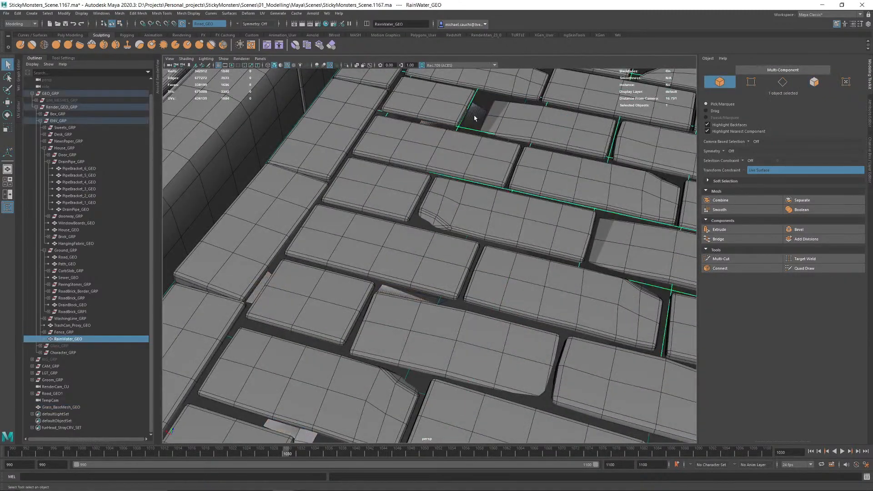
pyautogui.click(869, 149)
pyautogui.click(182, 23)
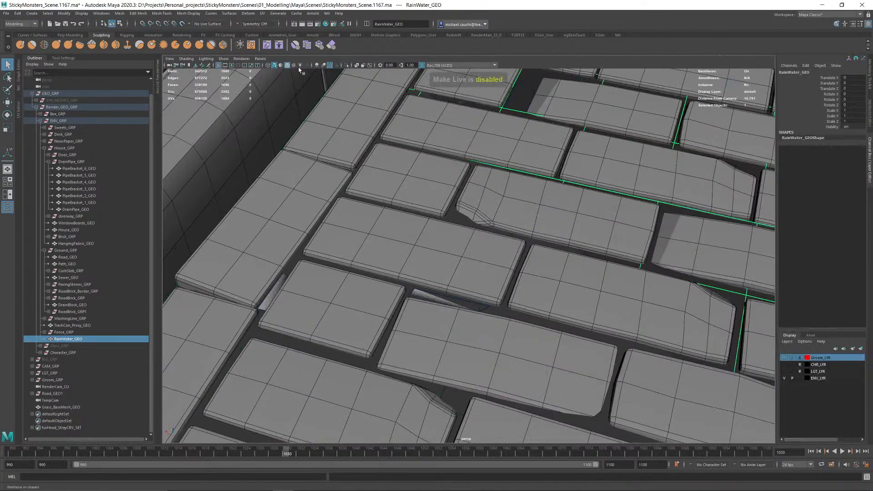
# Step: Set the ENV_LYR display layer to reference and select the grass base mesh between the bricks
pyautogui.click(800, 378)
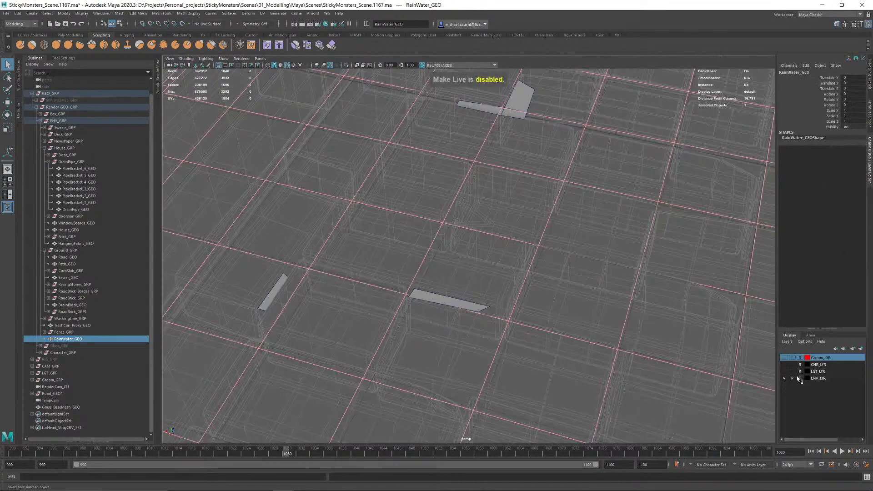
pyautogui.click(800, 378)
pyautogui.scroll(-3, 543, 278)
pyautogui.click(448, 276)
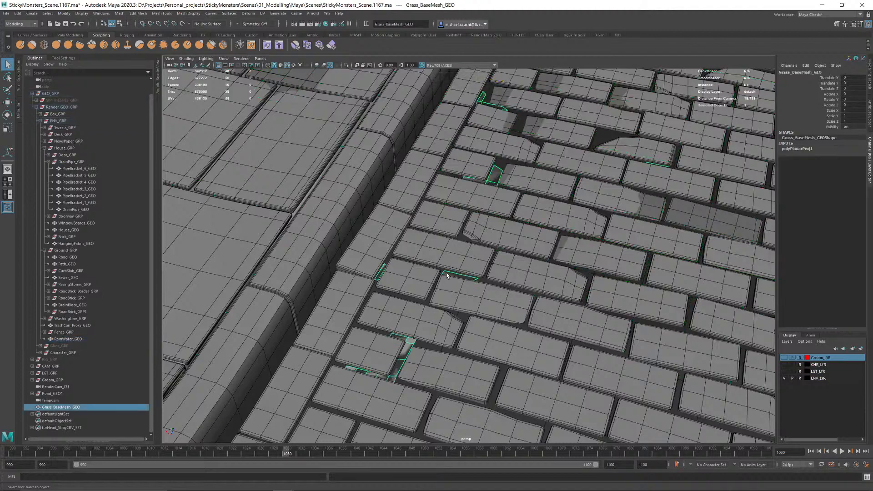
# Step: Create a Yeti node on the grass base mesh and rename it Ground_furGrass
pyautogui.keyDown('alt'); pyautogui.moveTo(472, 266); pyautogui.dragTo(459, 247); pyautogui.keyUp('alt')
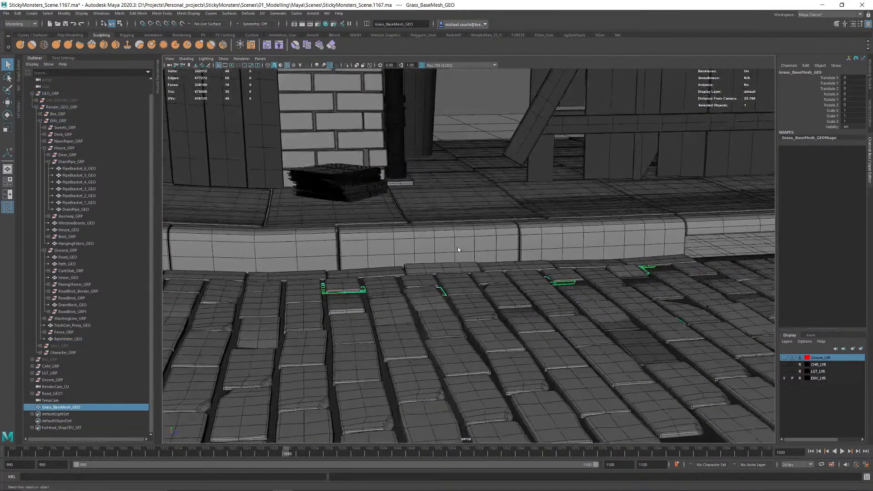
pyautogui.click(326, 14)
pyautogui.click(346, 41)
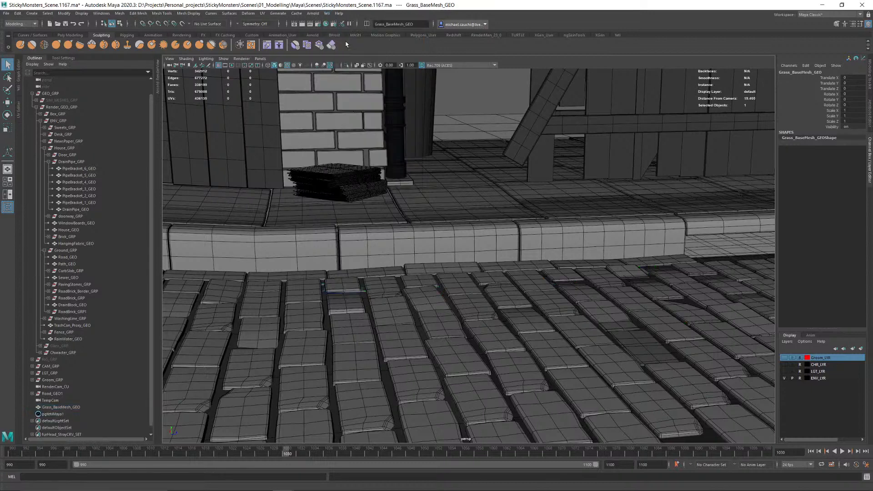
pyautogui.click(55, 414)
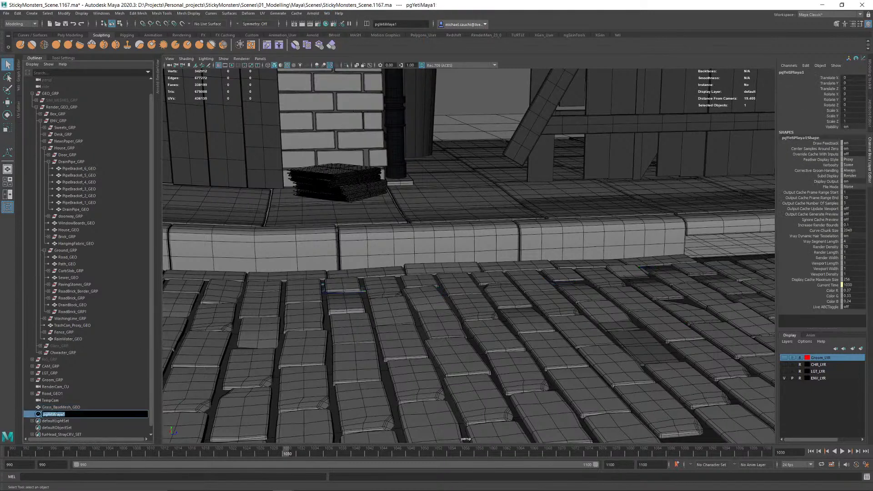
pyautogui.write('Ground_furGrass')
pyautogui.press('Return')
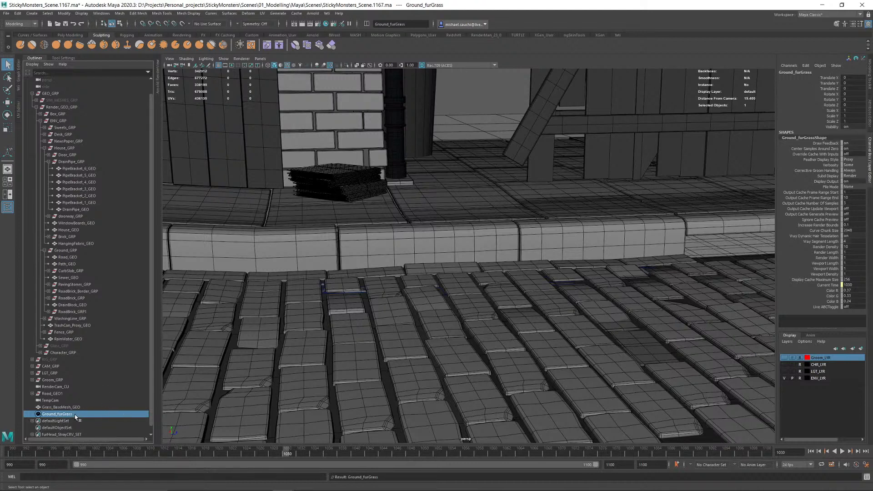
# Step: Open the Yeti graph for Ground_furGrass and build a connected chain of import, scatter and grow nodes
pyautogui.click(19, 88)
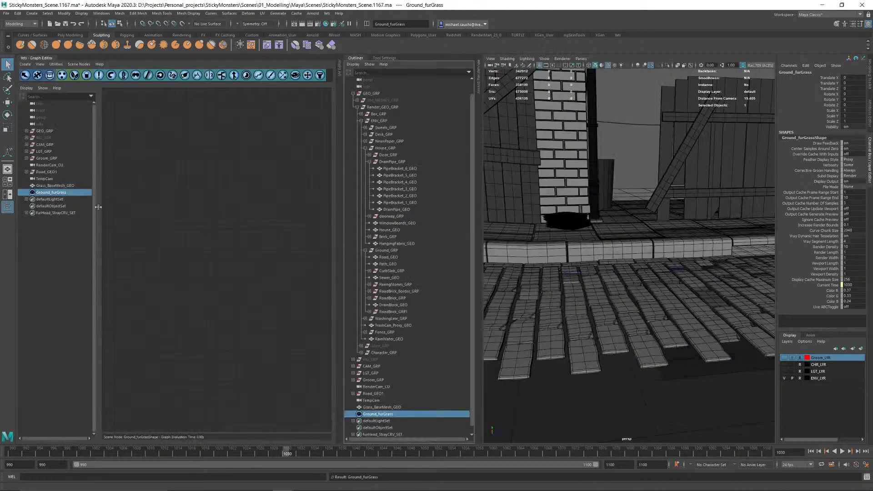
pyautogui.click(25, 75)
pyautogui.click(61, 75)
pyautogui.click(74, 75)
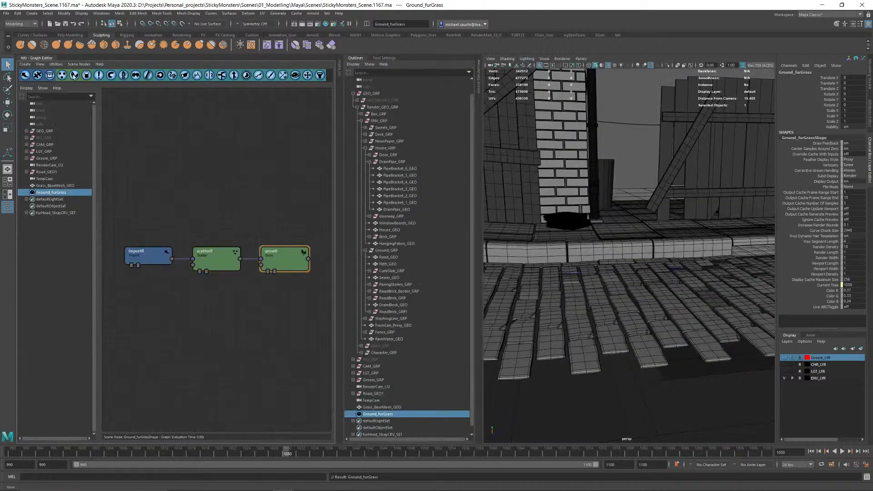
# Step: Collapse the Outliner, display the scatter node's output and set its density multiplier to 200
pyautogui.keyDown('alt'); pyautogui.moveTo(642, 285); pyautogui.dragTo(624, 278); pyautogui.keyUp('alt')
pyautogui.keyDown('alt'); pyautogui.moveTo(623, 279); pyautogui.dragTo(675, 296, button='right'); pyautogui.keyUp('alt')
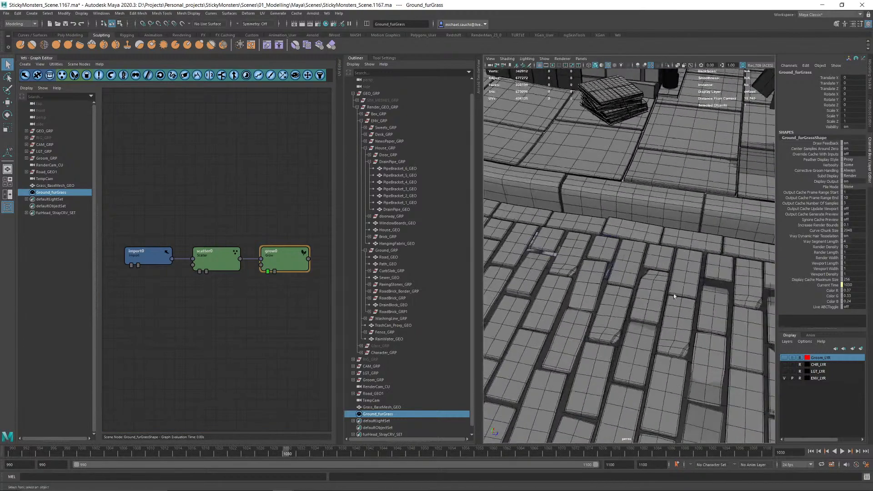
pyautogui.click(355, 58)
pyautogui.doubleClick(236, 271)
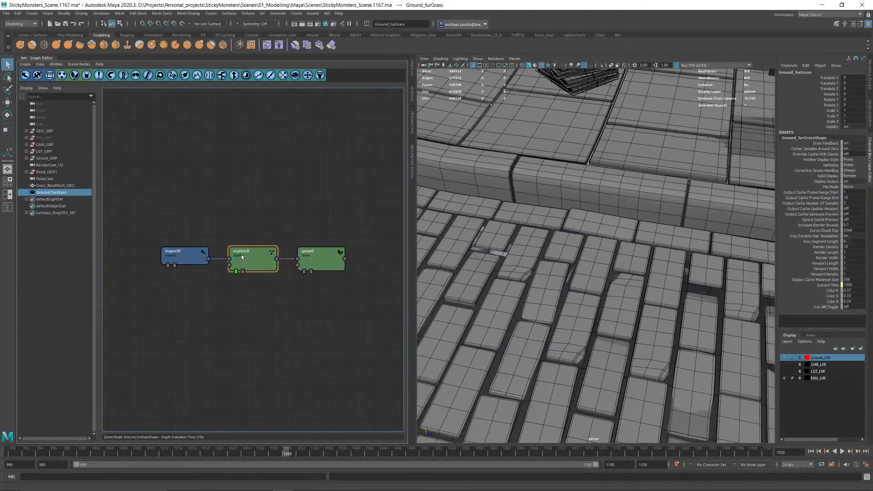
pyautogui.moveTo(139, 119); pyautogui.dragTo(195, 121)
pyautogui.keyDown('alt'); pyautogui.moveTo(563, 287); pyautogui.dragTo(634, 290); pyautogui.keyUp('alt')
pyautogui.moveTo(122, 120); pyautogui.dragTo(104, 120)
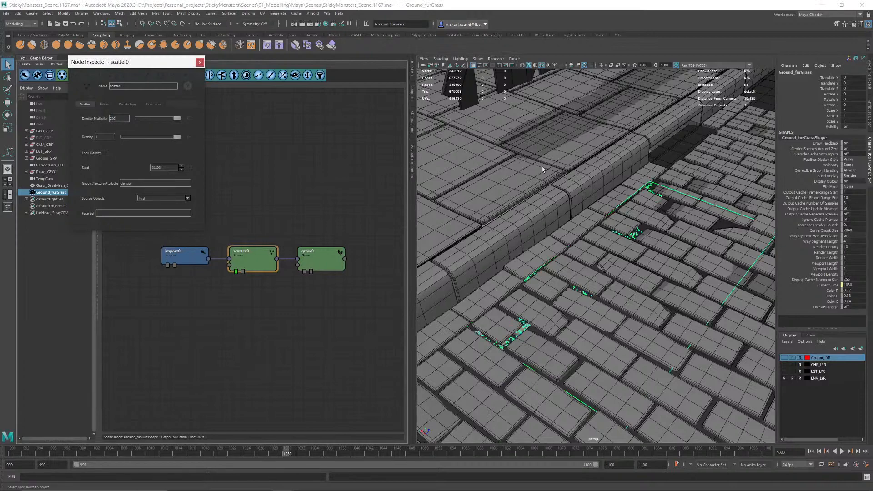
pyautogui.keyDown('alt'); pyautogui.moveTo(568, 268); pyautogui.dragTo(473, 251); pyautogui.keyUp('alt')
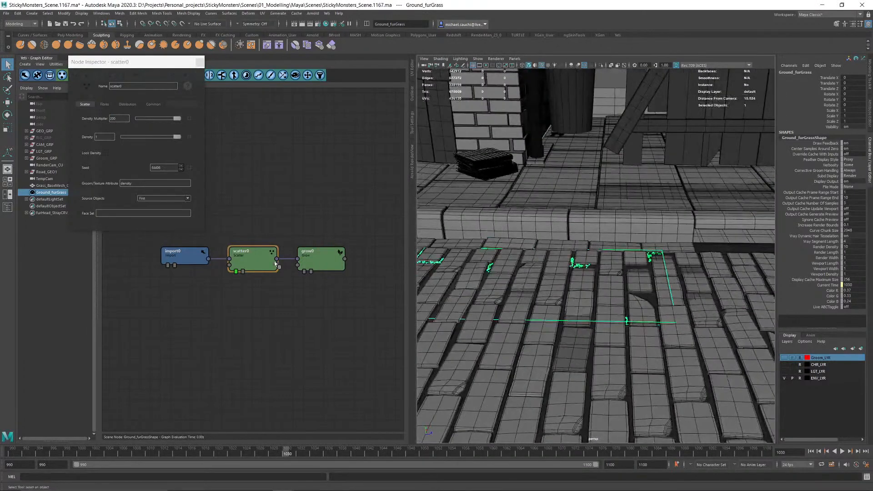
# Step: Display the grow node's output and inspect the strands on the base mesh from a low angle
pyautogui.click(304, 272)
pyautogui.keyDown('alt'); pyautogui.moveTo(667, 324); pyautogui.dragTo(599, 280); pyautogui.keyUp('alt')
pyautogui.keyDown('alt'); pyautogui.moveTo(599, 280); pyautogui.dragTo(702, 328, button='right'); pyautogui.keyUp('alt')
pyautogui.keyDown('alt'); pyautogui.moveTo(701, 327); pyautogui.dragTo(547, 291); pyautogui.keyUp('alt')
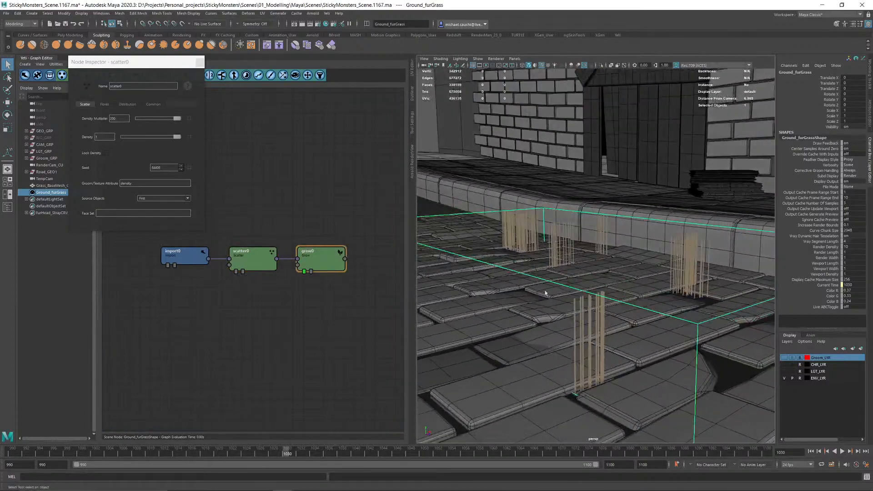
# Step: Set the grow node's minimum length to 0.40 and its length multiplier to 0.5, and close its settings
pyautogui.click(310, 263)
pyautogui.moveTo(162, 136); pyautogui.dragTo(149, 137)
pyautogui.moveTo(143, 171); pyautogui.dragTo(140, 173)
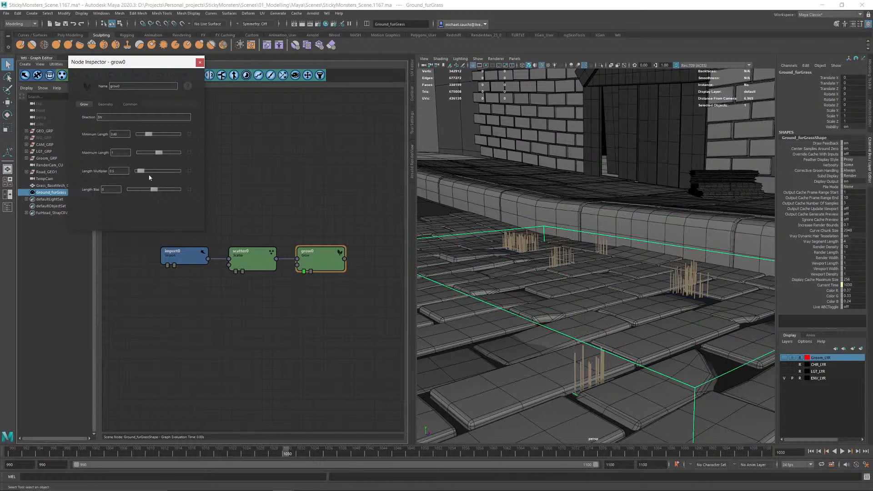
pyautogui.keyDown('alt'); pyautogui.moveTo(541, 255); pyautogui.dragTo(493, 258, button='right'); pyautogui.keyUp('alt')
pyautogui.keyDown('alt'); pyautogui.moveTo(493, 258); pyautogui.dragTo(541, 268); pyautogui.keyUp('alt')
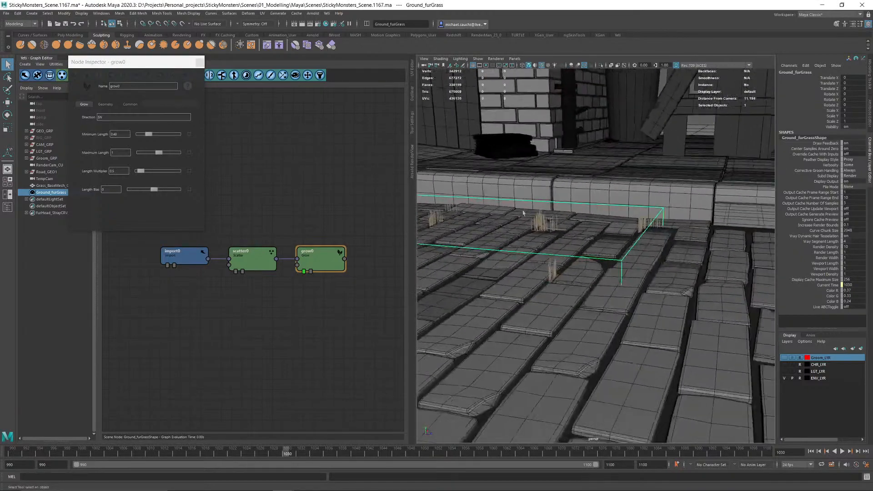
pyautogui.click(200, 62)
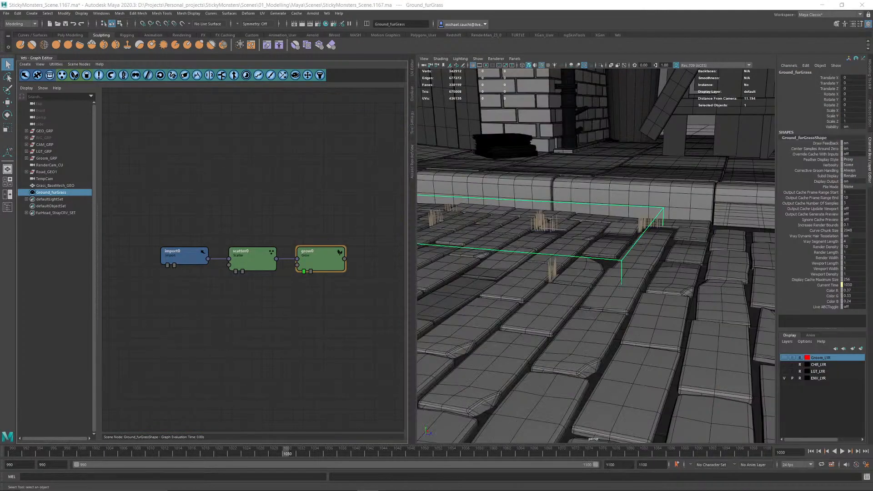
# Step: Spread the graph nodes apart to leave free space between the import node and the scatter and grow nodes
pyautogui.keyDown('alt'); pyautogui.moveTo(556, 225); pyautogui.dragTo(528, 230); pyautogui.keyUp('alt')
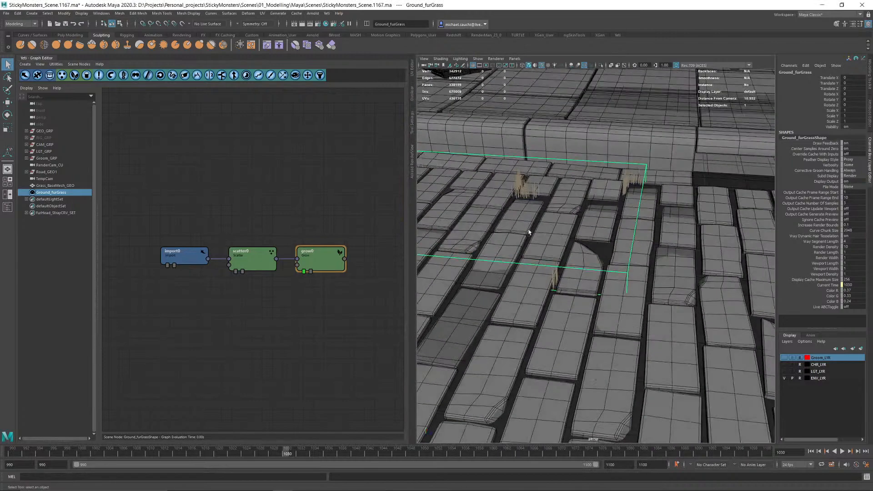
pyautogui.keyDown('alt'); pyautogui.moveTo(528, 230); pyautogui.dragTo(558, 219, button='middle'); pyautogui.keyUp('alt')
pyautogui.moveTo(183, 259); pyautogui.dragTo(132, 258)
pyautogui.moveTo(304, 237); pyautogui.dragTo(402, 312)
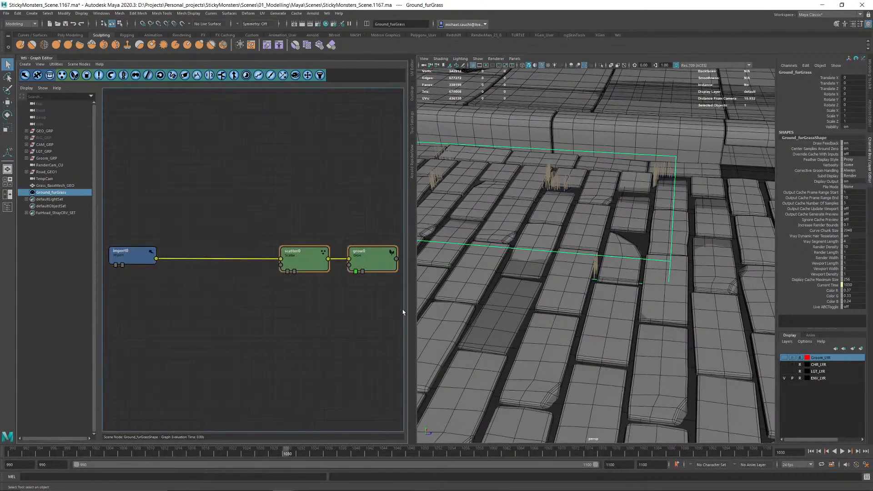
# Step: Duplicate the connected scatter and grow nodes and place the copied pair below the originals
pyautogui.hotkey('ctrl', 'd')
pyautogui.moveTo(310, 268); pyautogui.dragTo(310, 287)
pyautogui.click(309, 253)
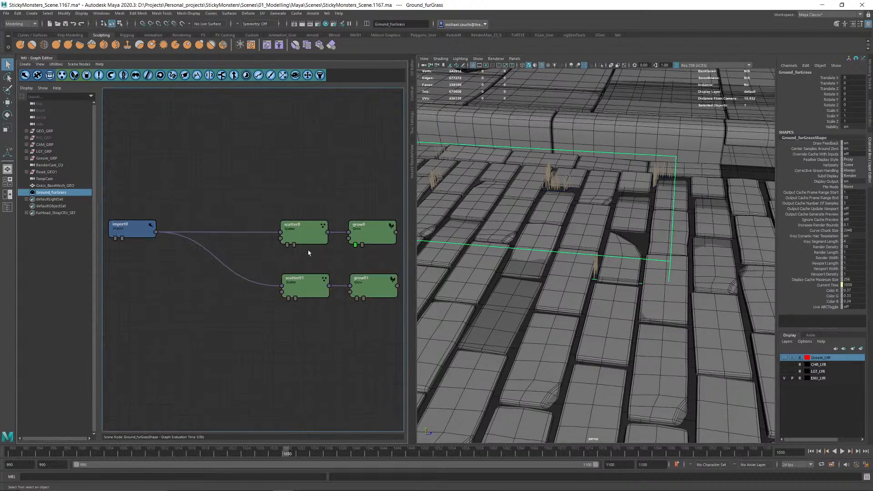
# Step: Check the settings of both scatter nodes and set the Ground_furGrass shape's render density to 1
pyautogui.doubleClick(300, 292)
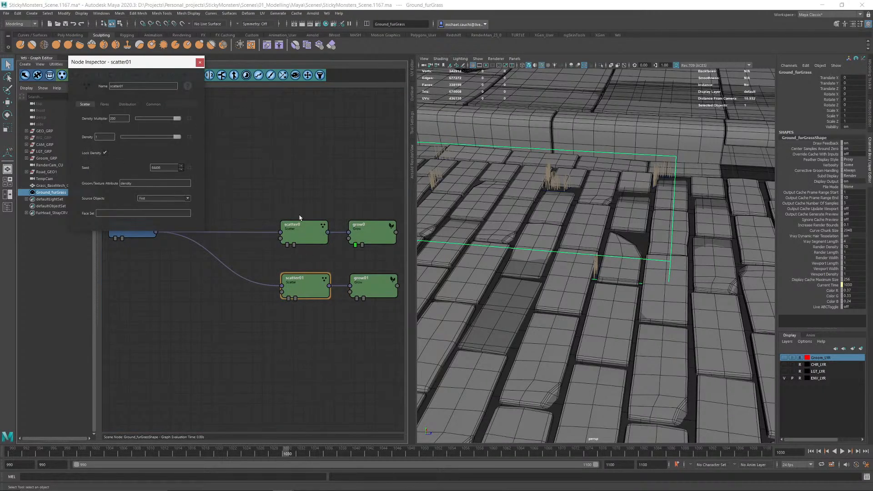
pyautogui.doubleClick(302, 231)
pyautogui.click(105, 153)
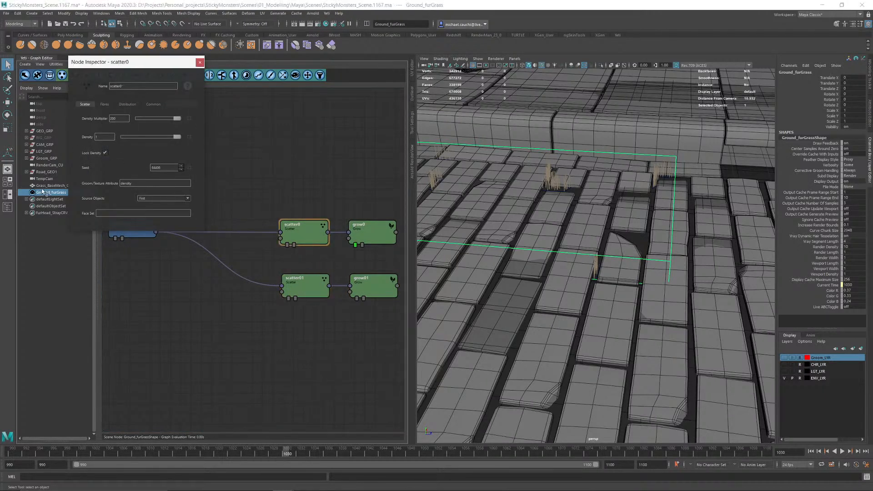
pyautogui.click(870, 121)
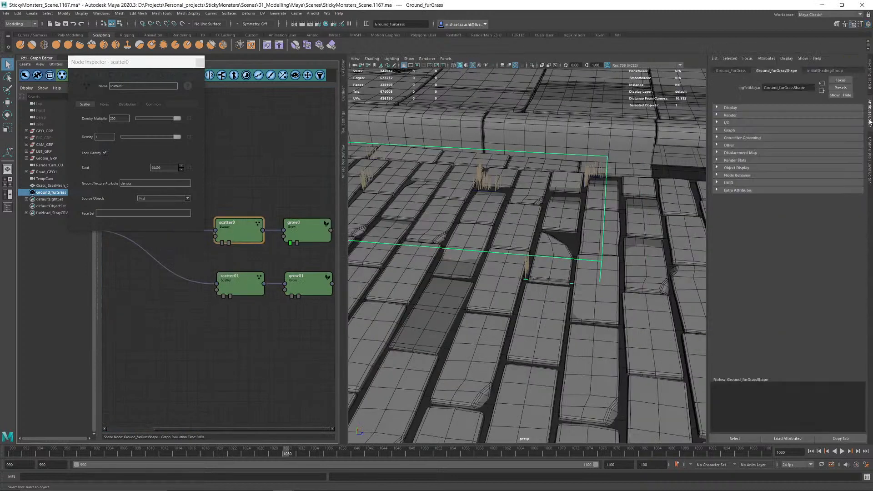
pyautogui.click(733, 108)
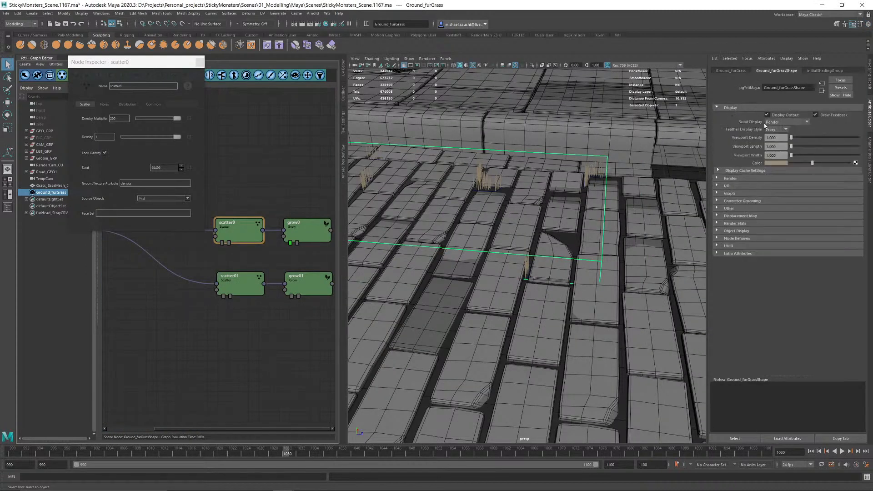
pyautogui.click(730, 179)
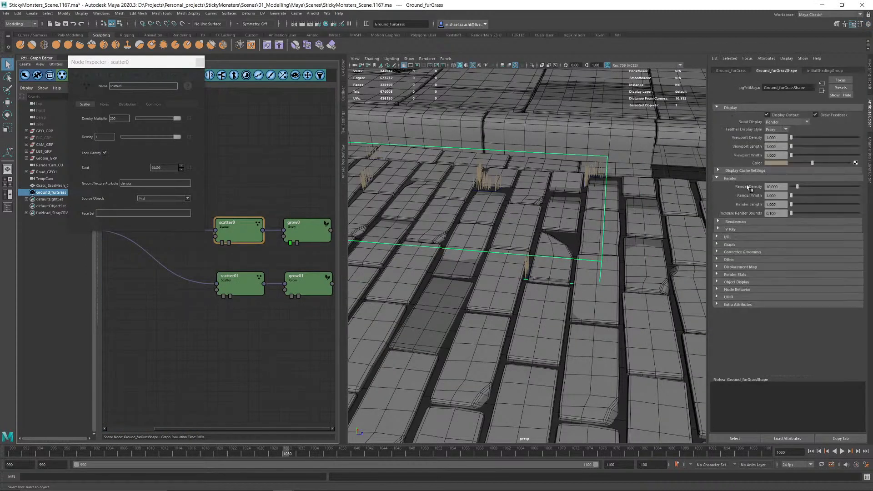
pyautogui.moveTo(783, 188); pyautogui.dragTo(731, 191)
pyautogui.write('1')
pyautogui.press('Return')
pyautogui.click(732, 109)
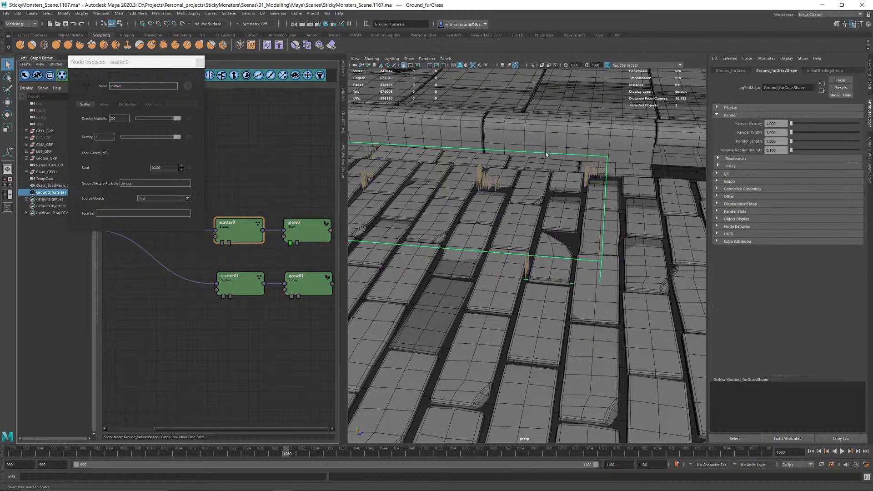
pyautogui.click(200, 62)
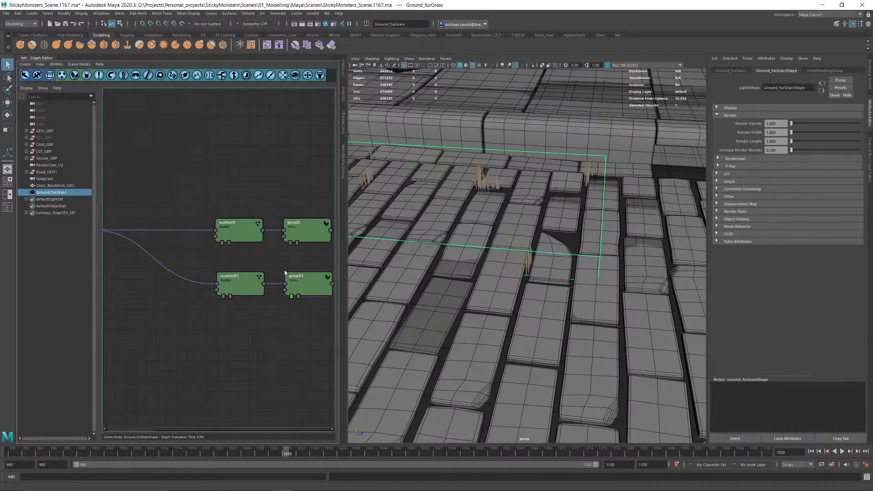
# Step: Set the duplicated scatter node's density multiplier to 50 after trying 20, and close its settings
pyautogui.doubleClick(231, 285)
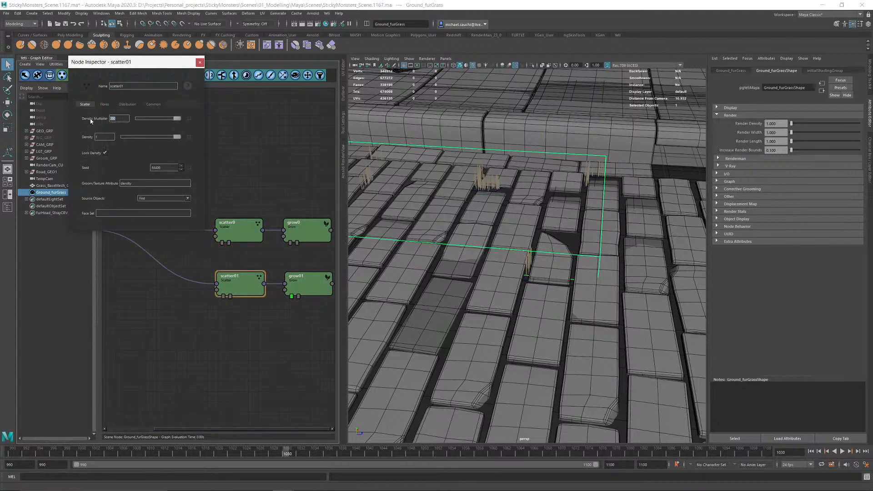
pyautogui.write('20')
pyautogui.press('Return')
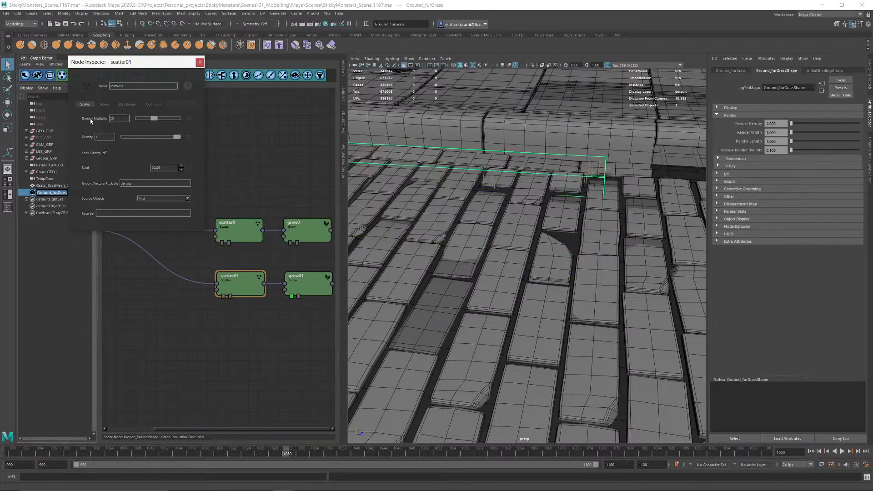
pyautogui.keyDown('alt'); pyautogui.moveTo(415, 180); pyautogui.dragTo(503, 212, button='middle'); pyautogui.keyUp('alt')
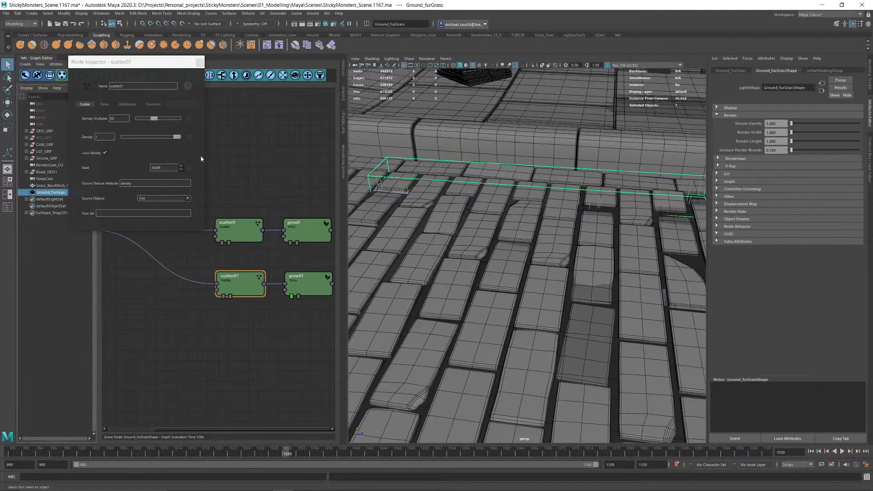
pyautogui.click(96, 124)
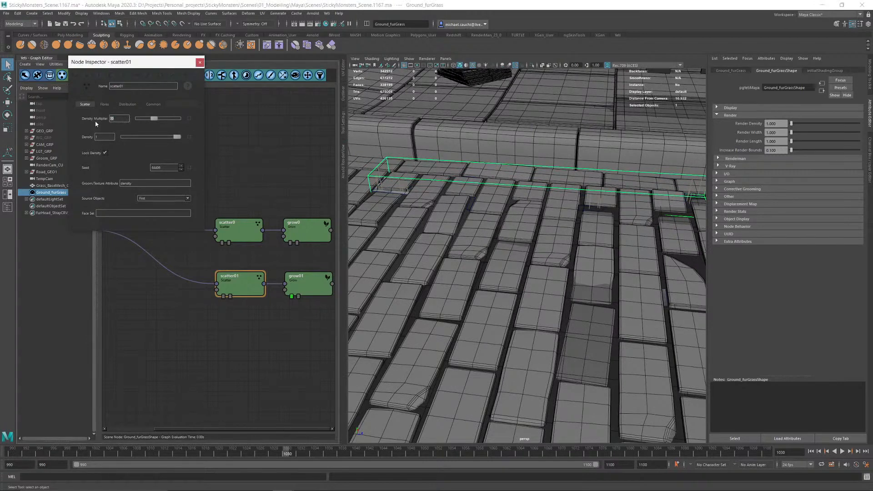
pyautogui.press('Return')
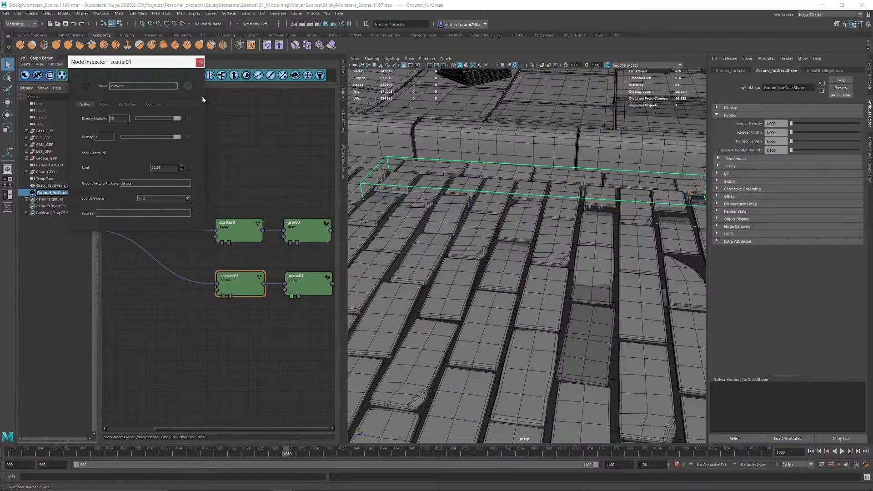
pyautogui.click(197, 65)
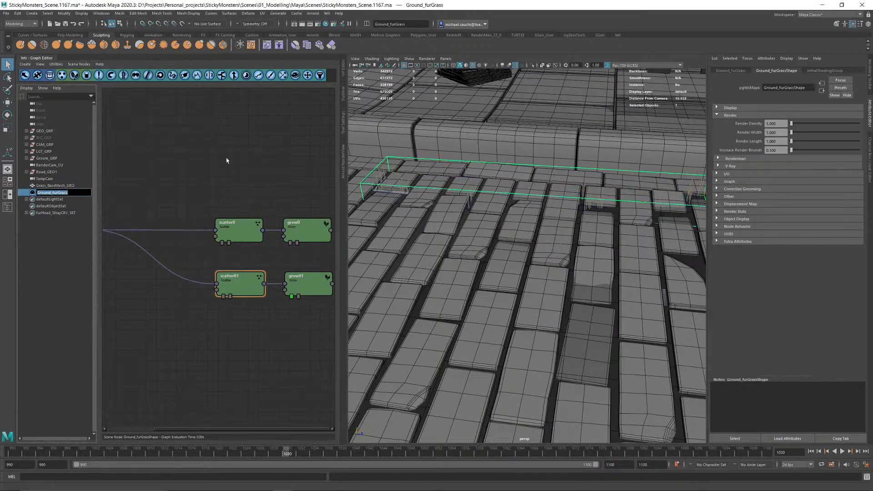
# Step: Check both grow nodes' length settings, add a clumping node after grow0 and connect grow01 to its second input
pyautogui.doubleClick(299, 228)
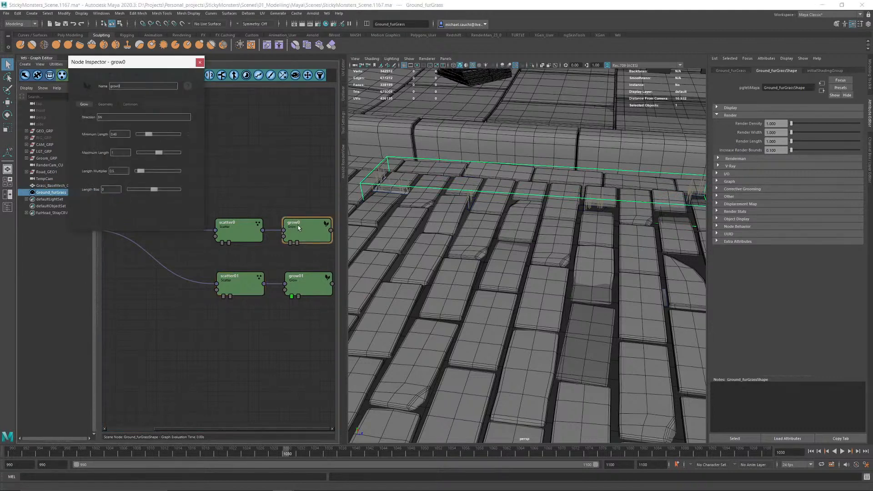
pyautogui.click(200, 62)
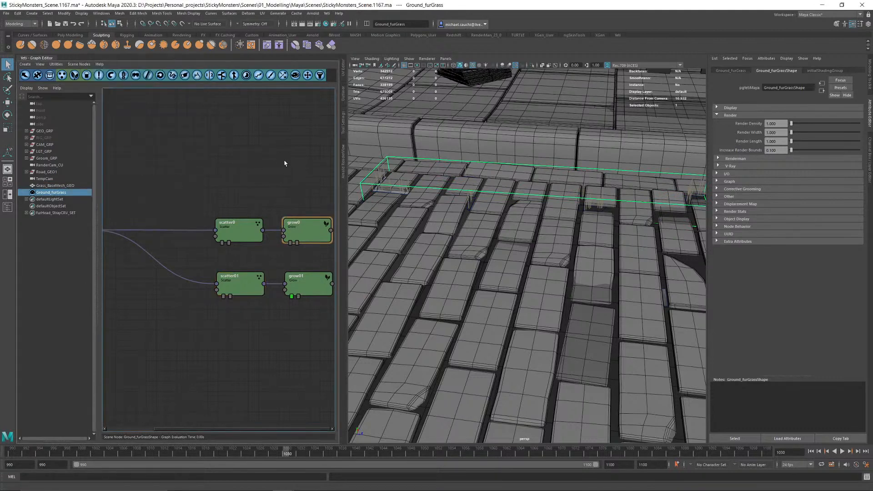
pyautogui.doubleClick(317, 285)
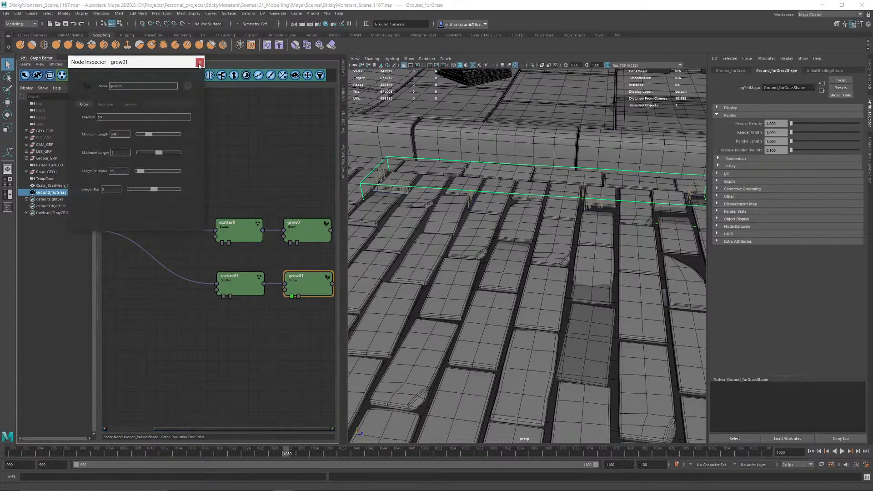
pyautogui.click(200, 62)
pyautogui.click(295, 227)
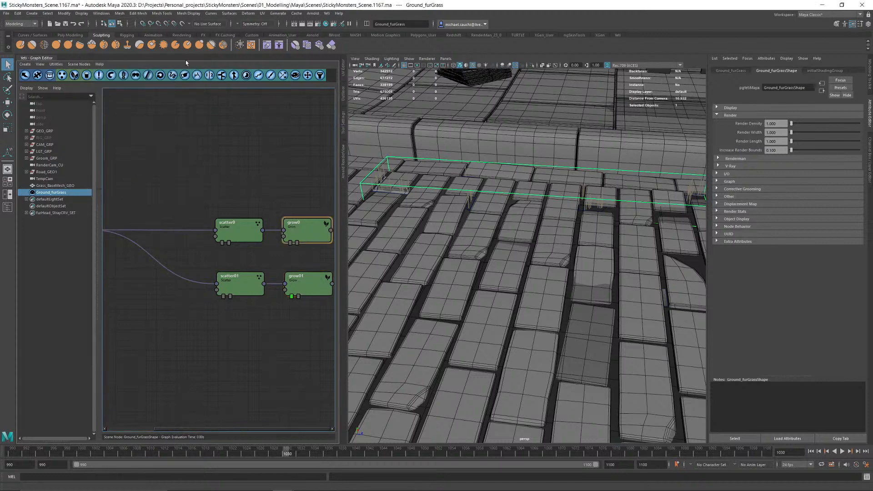
pyautogui.click(136, 76)
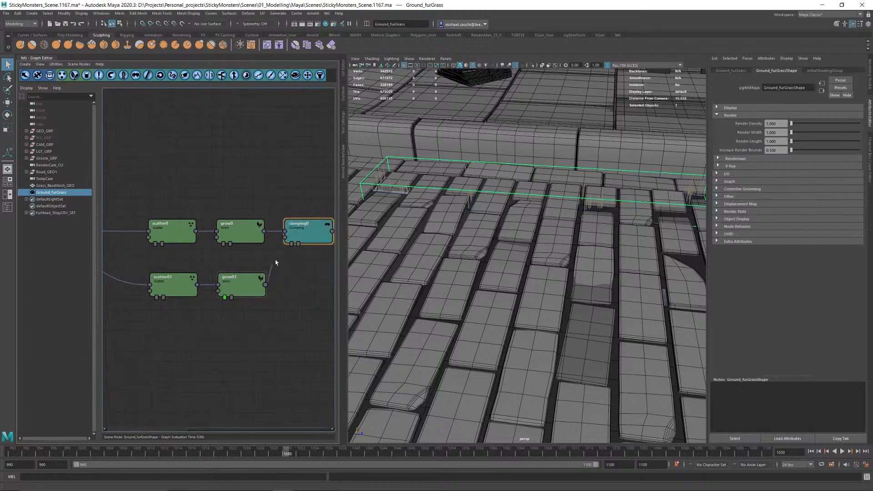
pyautogui.moveTo(266, 285); pyautogui.dragTo(285, 237)
# Step: Set the clumping node's base attraction to 0 and try out higher fly away values before returning fly away to 0
pyautogui.keyDown('alt'); pyautogui.moveTo(564, 253); pyautogui.dragTo(522, 203); pyautogui.keyUp('alt')
pyautogui.keyDown('alt'); pyautogui.moveTo(522, 203); pyautogui.dragTo(583, 278, button='right'); pyautogui.keyUp('alt')
pyautogui.scroll(5, 483, 253)
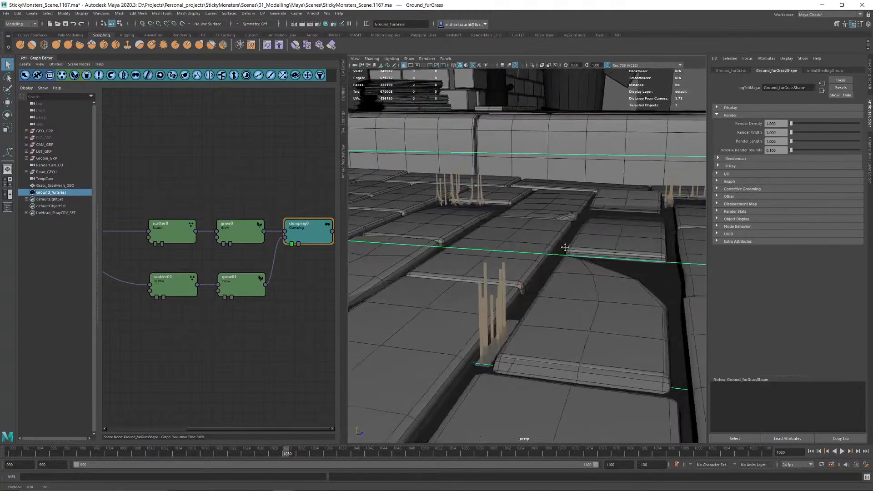
pyautogui.scroll(-1, 495, 239)
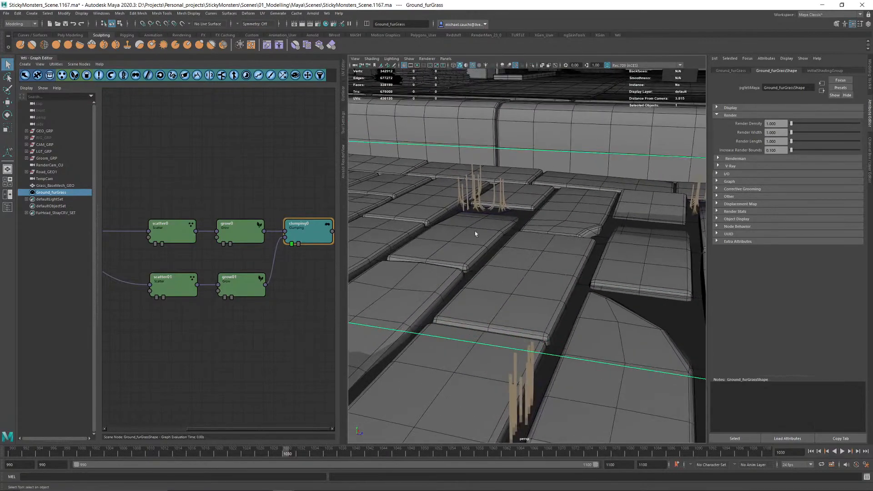
pyautogui.doubleClick(296, 229)
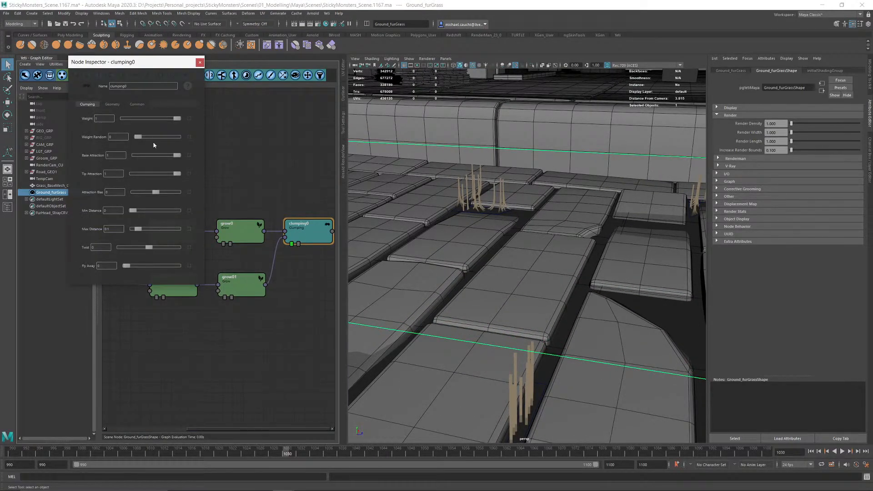
pyautogui.moveTo(177, 155); pyautogui.dragTo(112, 158)
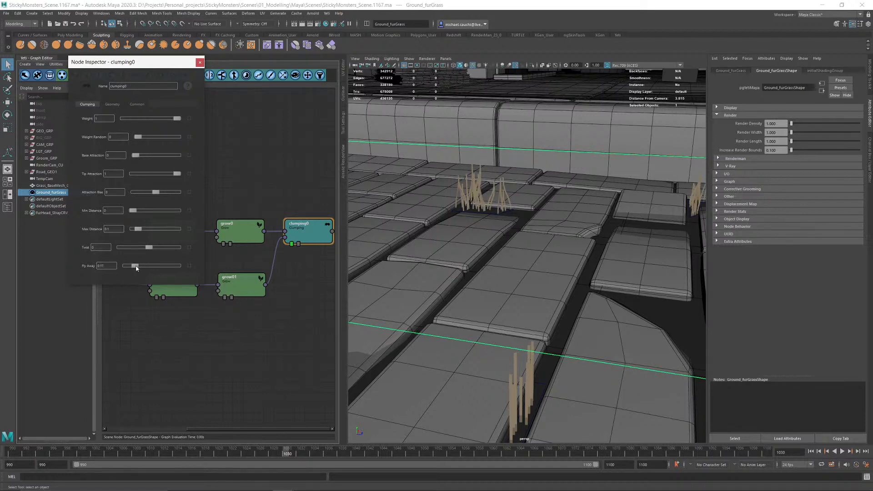
pyautogui.moveTo(127, 266); pyautogui.dragTo(146, 269)
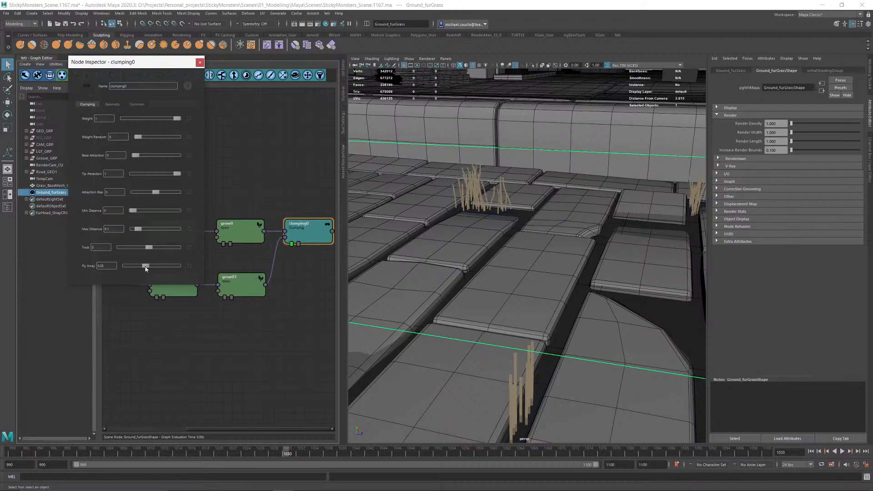
pyautogui.moveTo(550, 246)
pyautogui.keyDown('alt'); pyautogui.mouseDown()
pyautogui.moveTo(569, 241)
pyautogui.moveTo(538, 235)
pyautogui.mouseUp(); pyautogui.keyUp('alt')
pyautogui.moveTo(149, 269); pyautogui.dragTo(82, 267)
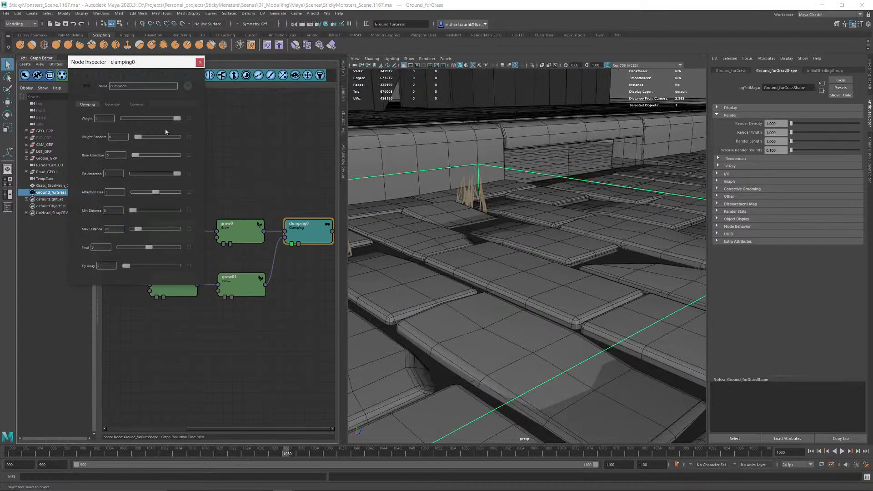
# Step: Drive the clumping weight with a hash(id) expression using a 0.2 threshold and inspect the strands up close
pyautogui.click(188, 117)
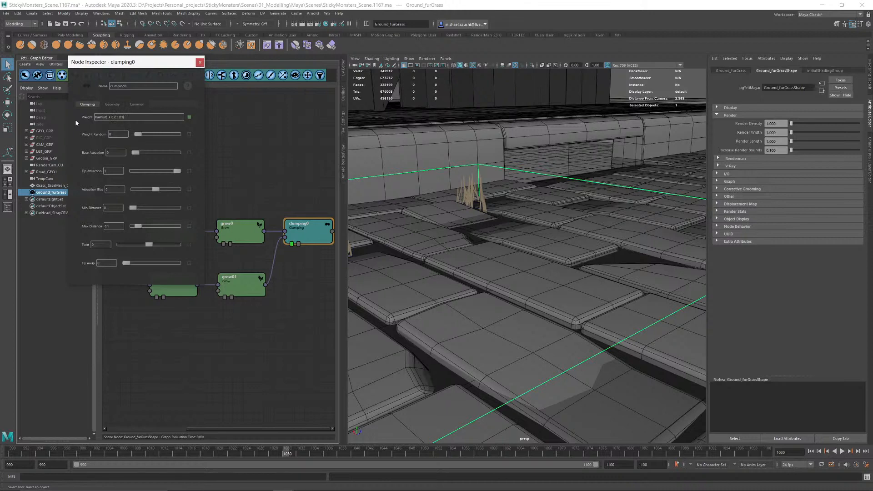
pyautogui.press('Return')
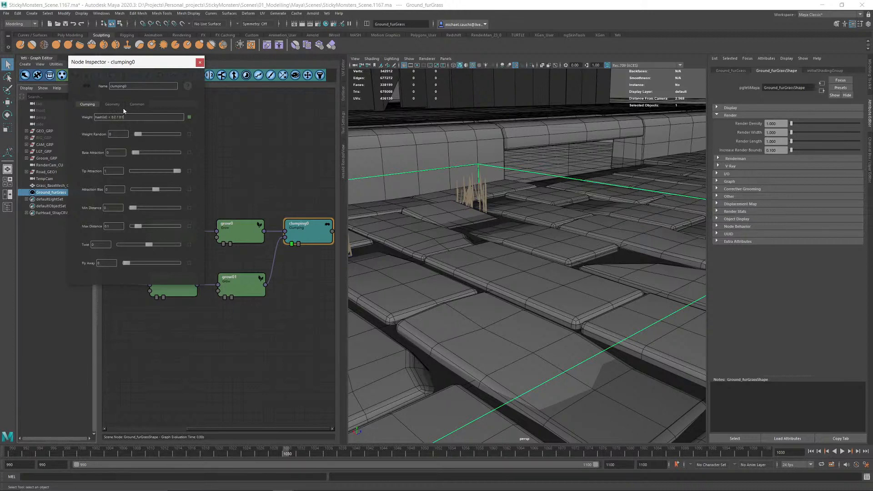
pyautogui.scroll(-2, 644, 250)
pyautogui.keyDown('alt'); pyautogui.moveTo(567, 237); pyautogui.dragTo(519, 237); pyautogui.keyUp('alt')
pyautogui.keyDown('alt'); pyautogui.moveTo(518, 237); pyautogui.dragTo(610, 264, button='middle'); pyautogui.keyUp('alt')
pyautogui.keyDown('alt'); pyautogui.moveTo(609, 264); pyautogui.dragTo(710, 334, button='right'); pyautogui.keyUp('alt')
pyautogui.keyDown('alt'); pyautogui.moveTo(709, 334); pyautogui.dragTo(695, 319, button='middle'); pyautogui.keyUp('alt')
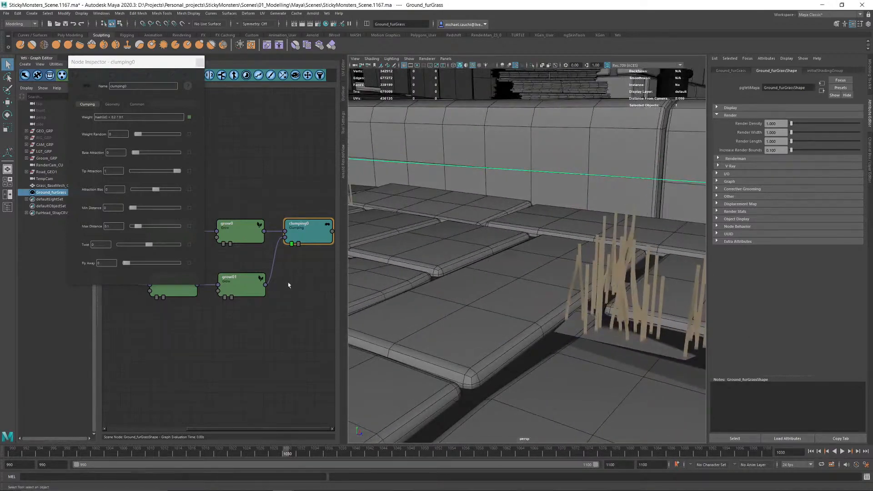
# Step: Shift scatter01 and grow01 away from the clumping node and insert a scraggle node between grow01 and clumping
pyautogui.click(235, 280)
pyautogui.click(202, 61)
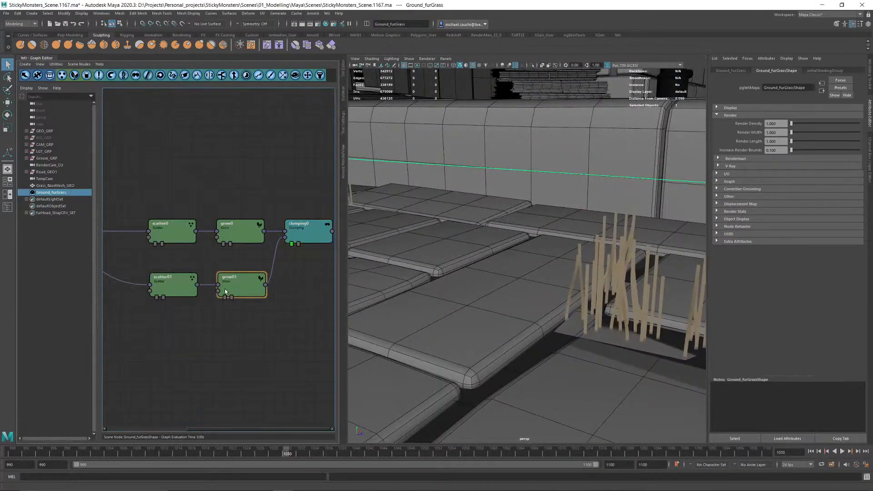
pyautogui.moveTo(142, 261); pyautogui.dragTo(285, 332)
pyautogui.moveTo(243, 292); pyautogui.dragTo(207, 293)
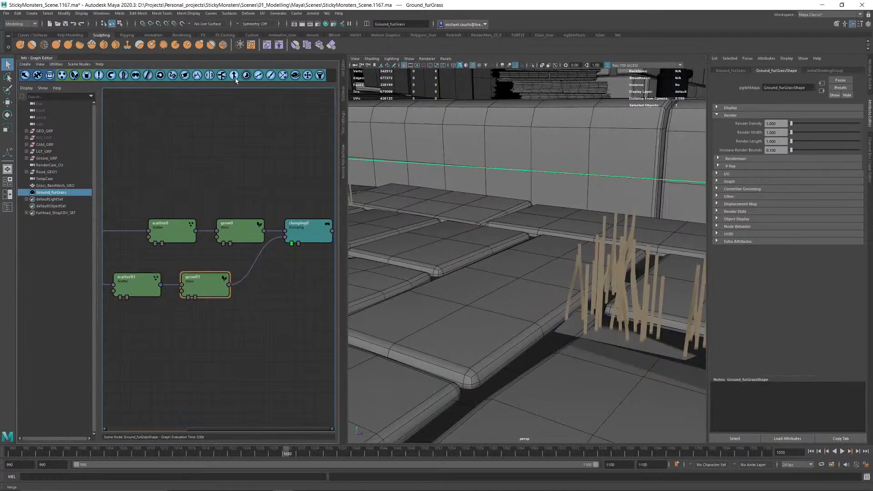
pyautogui.click(259, 77)
pyautogui.keyDown('alt'); pyautogui.moveTo(673, 249); pyautogui.dragTo(614, 267); pyautogui.keyUp('alt')
pyautogui.keyDown('alt'); pyautogui.moveTo(613, 267); pyautogui.dragTo(443, 258, button='right'); pyautogui.keyUp('alt')
pyautogui.keyDown('alt'); pyautogui.moveTo(443, 258); pyautogui.dragTo(500, 249); pyautogui.keyUp('alt')
pyautogui.keyDown('alt'); pyautogui.moveTo(418, 265); pyautogui.dragTo(571, 228, button='middle'); pyautogui.keyUp('alt')
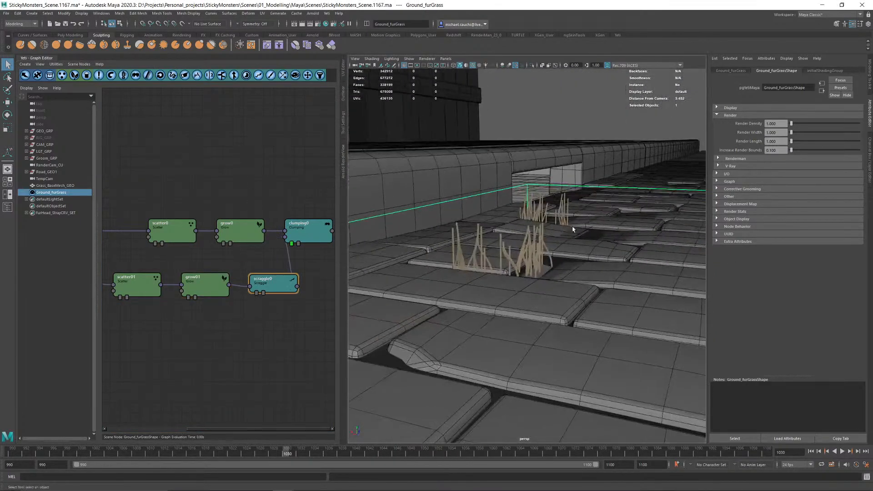
# Step: Move the clumping node farther along the graph, add a second scraggle node after it and open its settings
pyautogui.moveTo(302, 231); pyautogui.dragTo(374, 232)
pyautogui.keyDown('alt'); pyautogui.moveTo(295, 211); pyautogui.dragTo(173, 185, button='middle'); pyautogui.keyUp('alt')
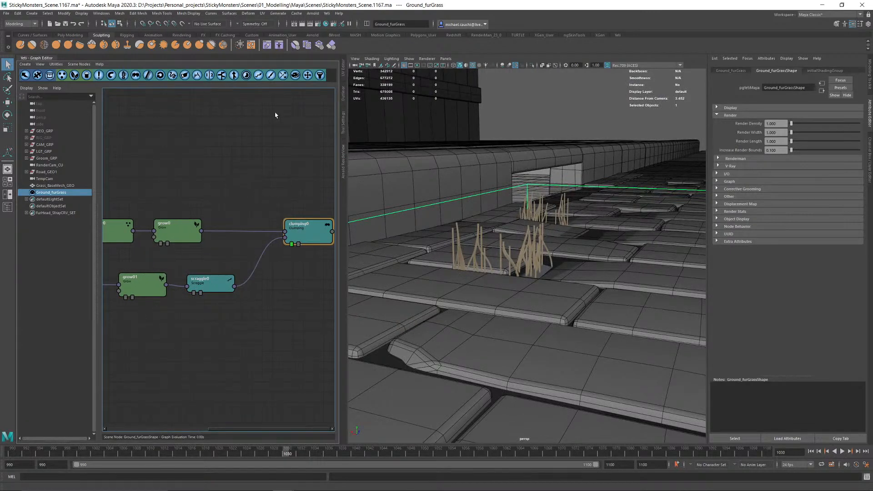
pyautogui.click(258, 75)
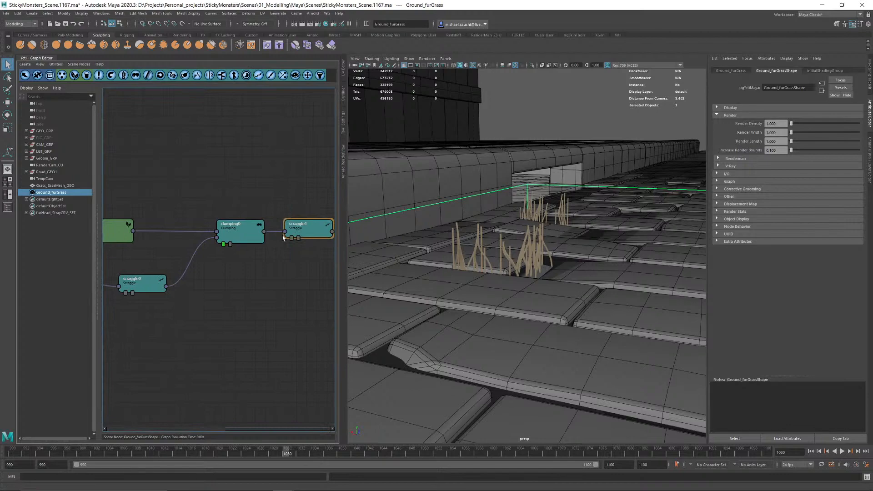
pyautogui.doubleClick(295, 230)
# Step: Bypass and re-enable the clumping node while inspecting its effect on the strands displayed from scraggle1
pyautogui.keyDown('alt'); pyautogui.moveTo(523, 236); pyautogui.dragTo(462, 230); pyautogui.keyUp('alt')
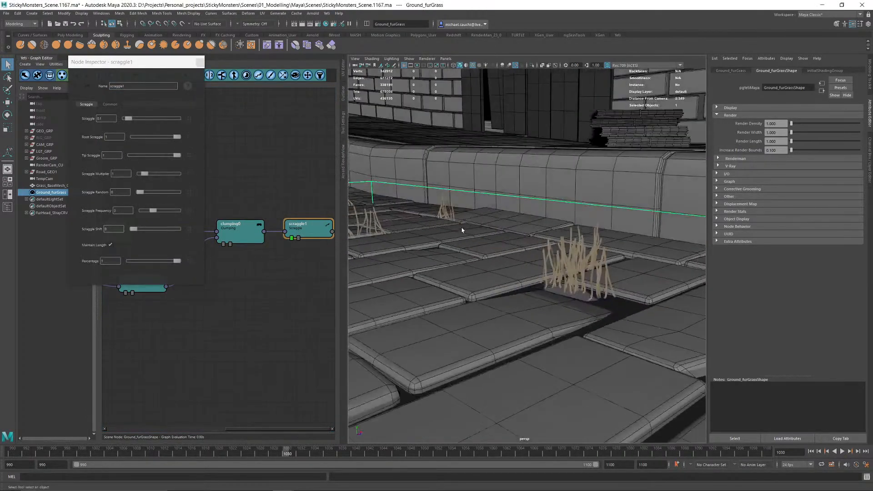
pyautogui.click(230, 244)
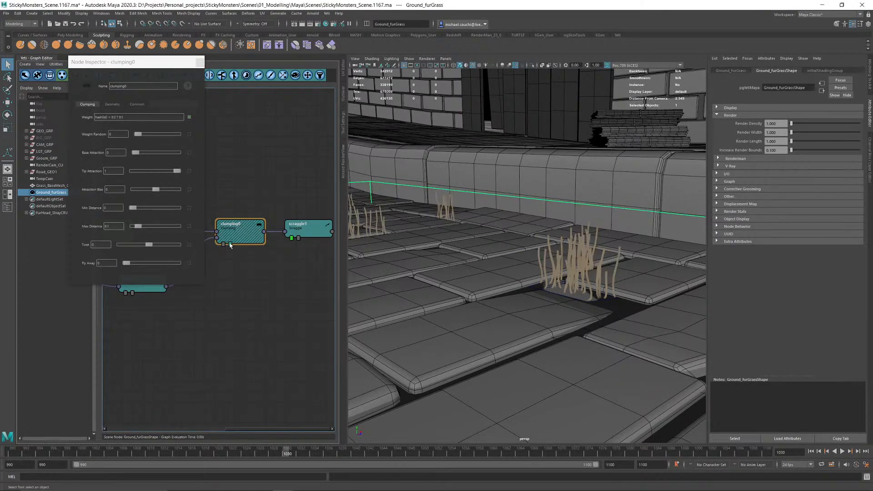
pyautogui.click(230, 244)
pyautogui.scroll(-8, 518, 249)
pyautogui.moveTo(507, 255)
pyautogui.keyDown('alt'); pyautogui.mouseDown()
pyautogui.moveTo(556, 249)
pyautogui.moveTo(498, 255)
pyautogui.mouseUp(); pyautogui.keyUp('alt')
pyautogui.keyDown('alt'); pyautogui.moveTo(517, 248); pyautogui.dragTo(415, 230, button='middle'); pyautogui.keyUp('alt')
pyautogui.keyDown('alt'); pyautogui.moveTo(416, 231); pyautogui.dragTo(669, 290, button='right'); pyautogui.keyUp('alt')
pyautogui.keyDown('alt'); pyautogui.moveTo(574, 246); pyautogui.dragTo(534, 229); pyautogui.keyUp('alt')
pyautogui.click(200, 62)
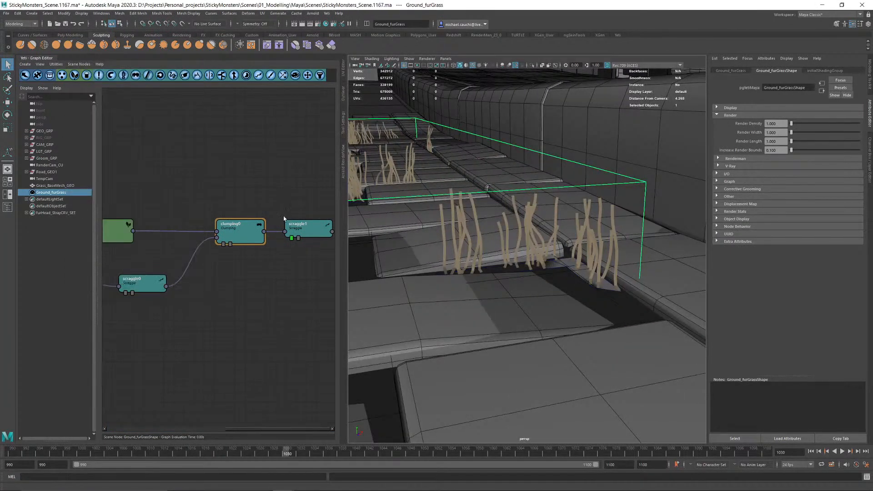
# Step: Add a width node after scraggle1, display its output and open its settings
pyautogui.moveTo(291, 224); pyautogui.dragTo(290, 224)
pyautogui.click(302, 140)
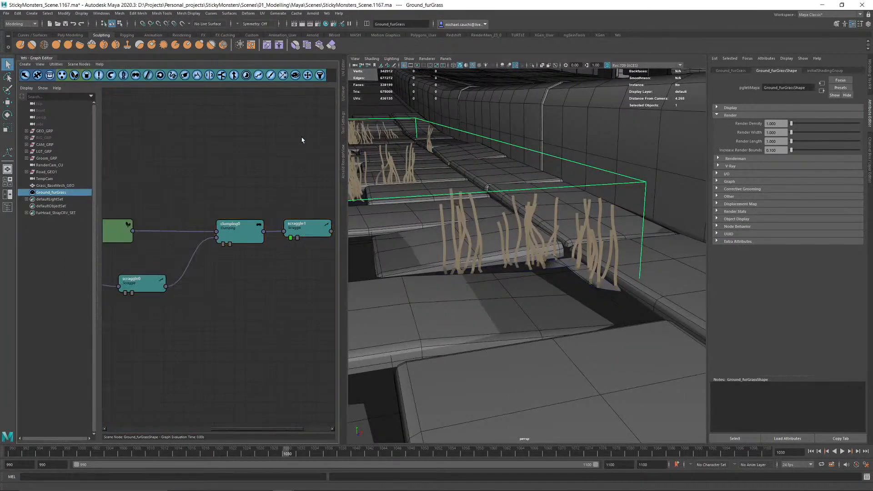
pyautogui.click(292, 243)
pyautogui.doubleClick(297, 238)
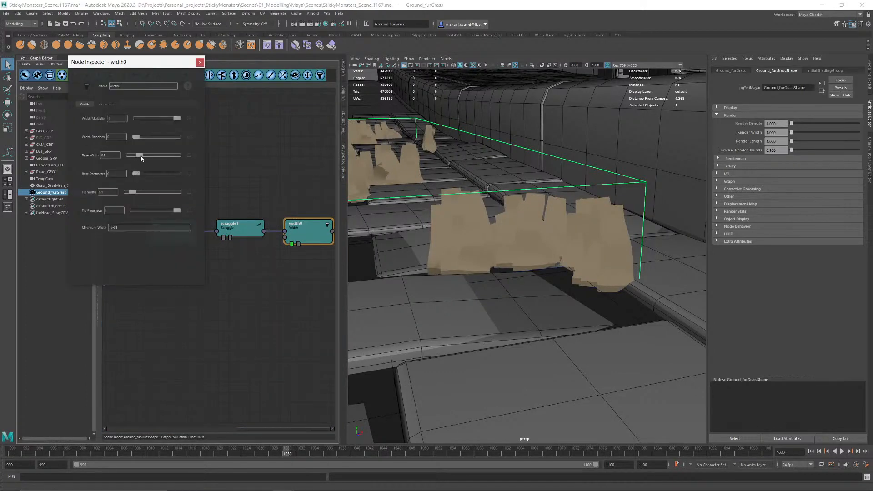
# Step: Set base width to 1, raise base parameter, tip width and width random, and strongly lower the width multiplier to thin the strands
pyautogui.moveTo(139, 155); pyautogui.dragTo(238, 155)
pyautogui.moveTo(135, 190); pyautogui.dragTo(149, 175)
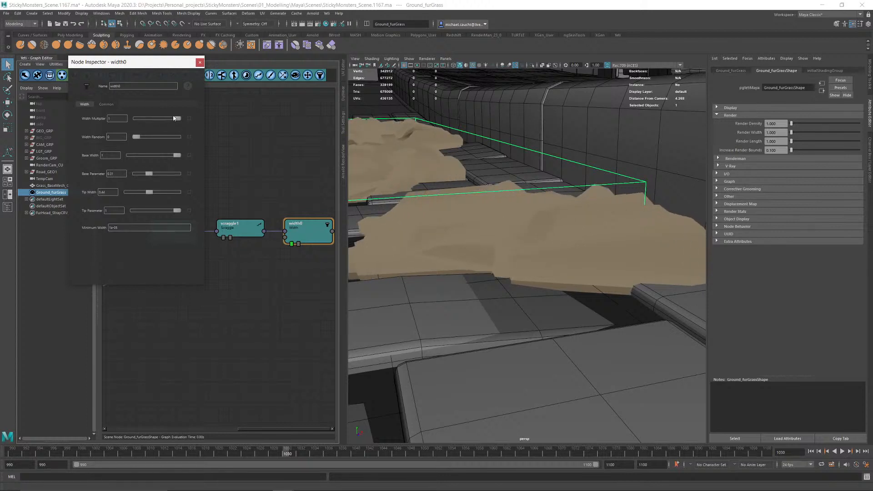
pyautogui.moveTo(177, 118); pyautogui.dragTo(143, 142)
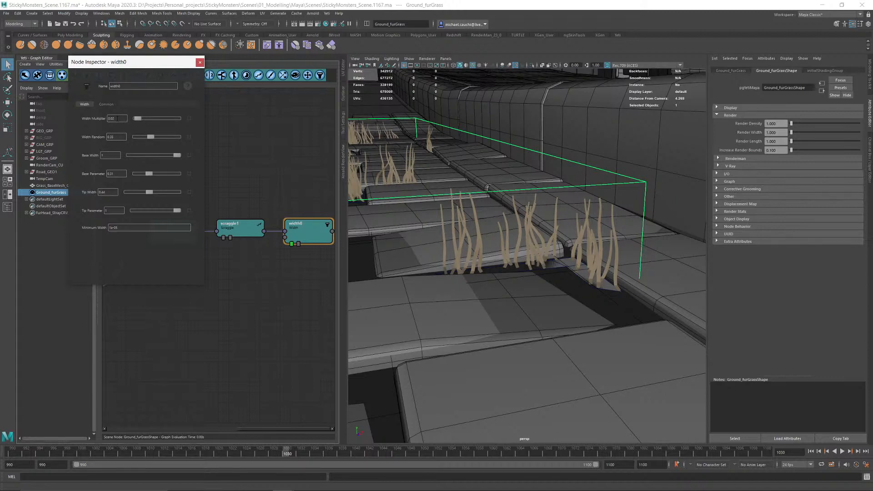
# Step: Set the width multiplier to 0.015 and inspect the strand thickness from close up and from a distance
pyautogui.keyDown('alt'); pyautogui.moveTo(473, 248); pyautogui.dragTo(626, 242); pyautogui.keyUp('alt')
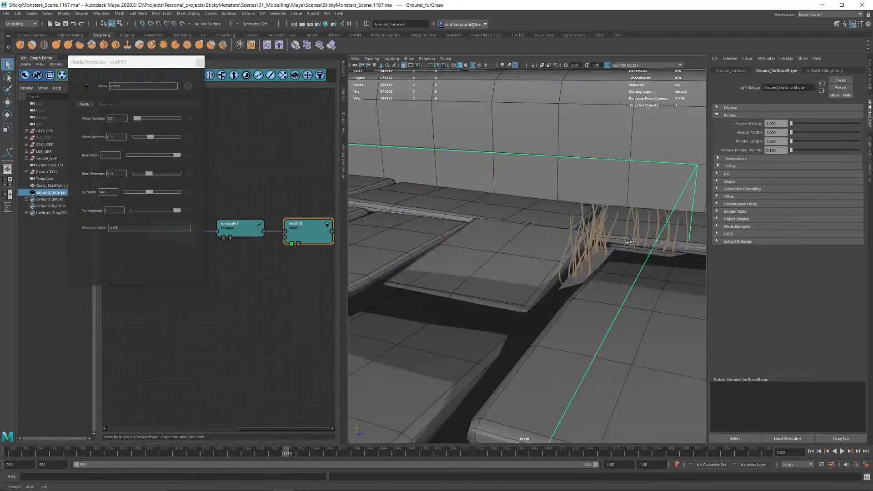
pyautogui.keyDown('alt'); pyautogui.moveTo(625, 242); pyautogui.dragTo(423, 245, button='right'); pyautogui.keyUp('alt')
pyautogui.keyDown('alt'); pyautogui.moveTo(423, 245); pyautogui.dragTo(480, 250); pyautogui.keyUp('alt')
pyautogui.keyDown('alt'); pyautogui.moveTo(479, 251); pyautogui.dragTo(602, 293, button='right'); pyautogui.keyUp('alt')
pyautogui.moveTo(603, 293)
pyautogui.keyDown('alt'); pyautogui.mouseDown()
pyautogui.moveTo(611, 299)
pyautogui.moveTo(599, 302)
pyautogui.mouseUp(); pyautogui.keyUp('alt')
pyautogui.click(122, 119)
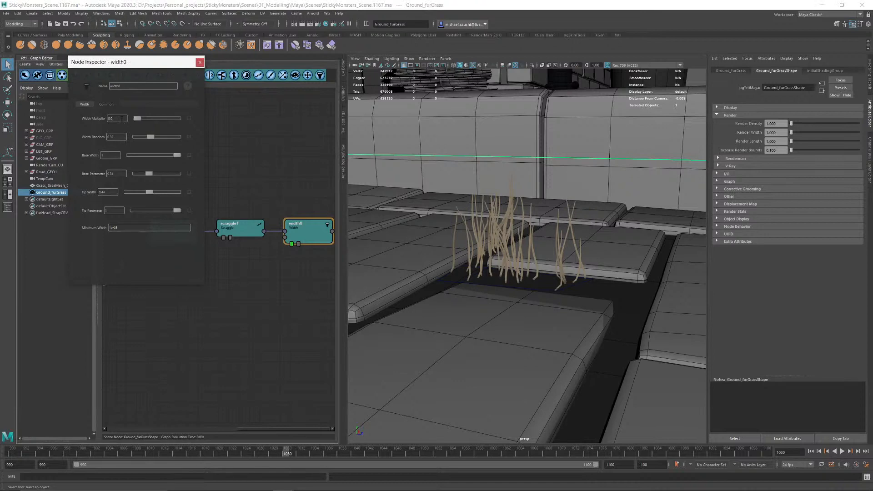
pyautogui.write('5')
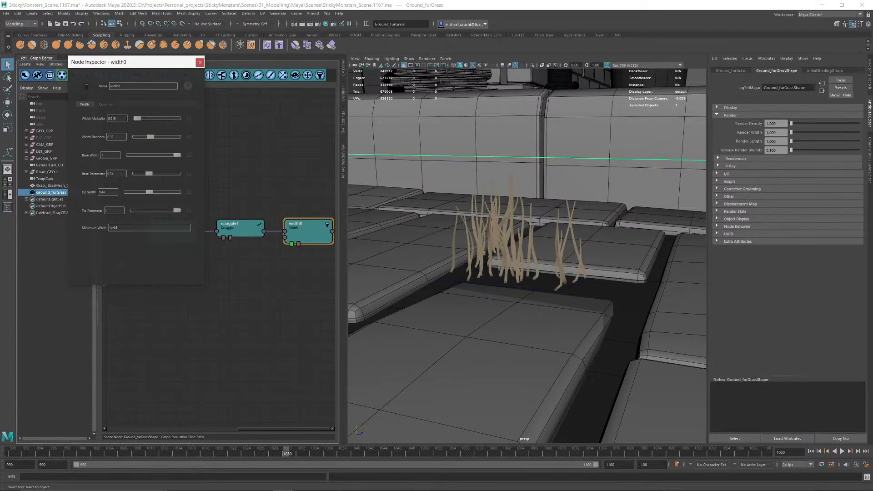
pyautogui.scroll(-5, 472, 206)
pyautogui.keyDown('alt'); pyautogui.moveTo(474, 207); pyautogui.dragTo(518, 261); pyautogui.keyUp('alt')
pyautogui.scroll(6, 623, 278)
pyautogui.keyDown('alt'); pyautogui.moveTo(518, 261); pyautogui.dragTo(429, 262, button='right'); pyautogui.keyUp('alt')
pyautogui.keyDown('alt'); pyautogui.moveTo(428, 262); pyautogui.dragTo(498, 260); pyautogui.keyUp('alt')
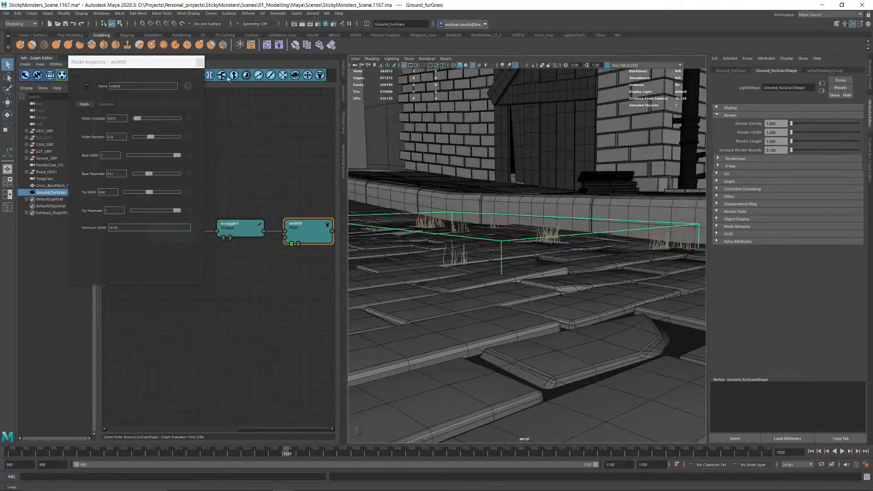
# Step: Check the segment count of grow0 and lower the segment count of grow01
pyautogui.click(201, 62)
pyautogui.keyDown('alt'); pyautogui.moveTo(169, 163); pyautogui.dragTo(224, 222, button='middle'); pyautogui.keyUp('alt')
pyautogui.click(189, 229)
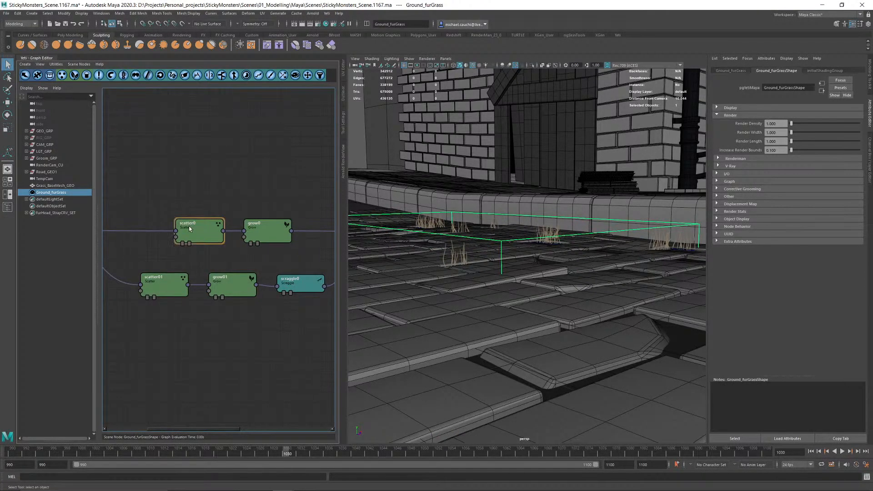
pyautogui.doubleClick(262, 228)
pyautogui.click(106, 104)
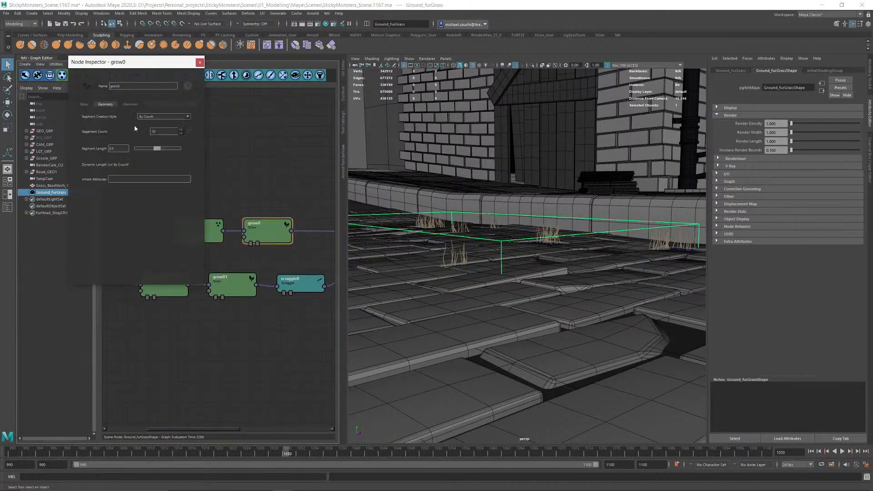
pyautogui.doubleClick(230, 280)
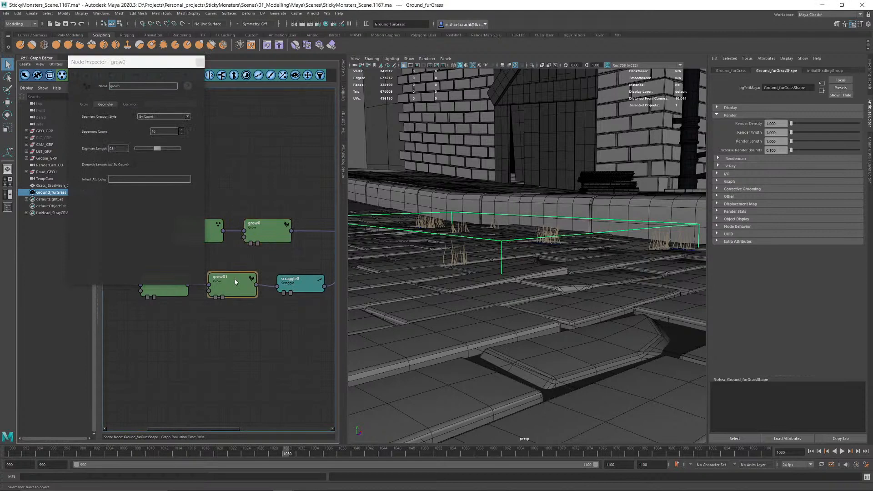
pyautogui.click(109, 105)
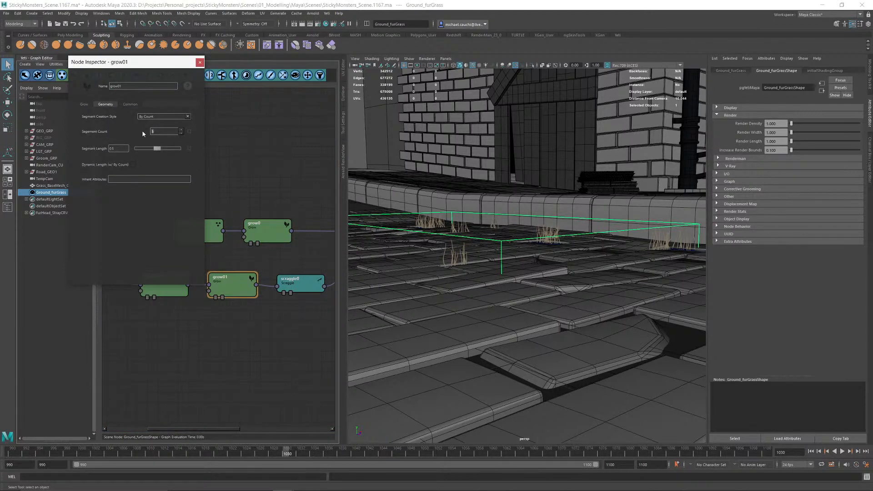
pyautogui.click(200, 61)
# Step: Try a segment count of 8 on grow0 and inspect the strands' smoothness up close
pyautogui.doubleClick(258, 225)
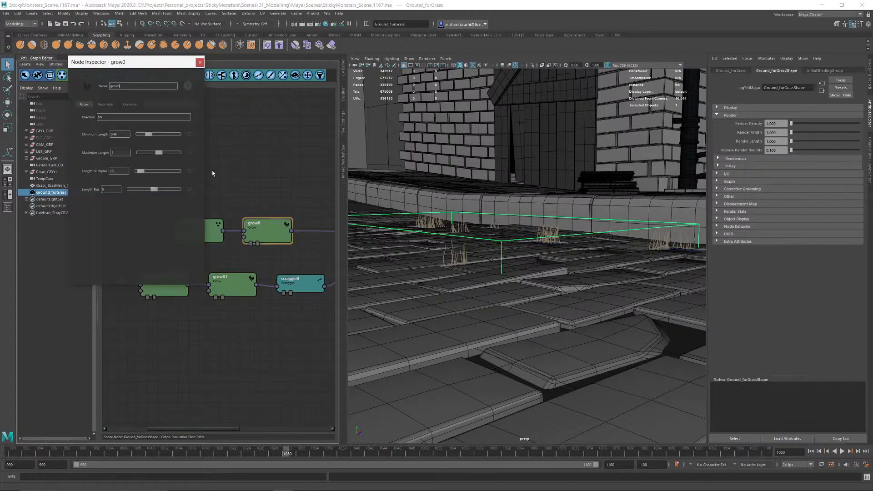
pyautogui.click(105, 104)
pyautogui.doubleClick(160, 131)
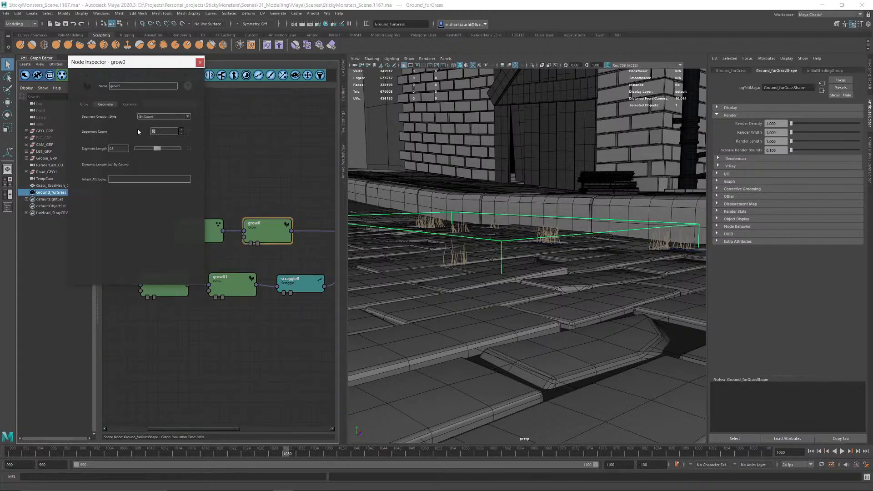
pyautogui.write('8')
pyautogui.keyDown('alt'); pyautogui.moveTo(550, 197); pyautogui.dragTo(400, 227, button='middle'); pyautogui.keyUp('alt')
pyautogui.keyDown('alt'); pyautogui.moveTo(400, 228); pyautogui.dragTo(559, 304, button='right'); pyautogui.keyUp('alt')
pyautogui.keyDown('alt'); pyautogui.moveTo(492, 263); pyautogui.dragTo(705, 224, button='middle'); pyautogui.keyUp('alt')
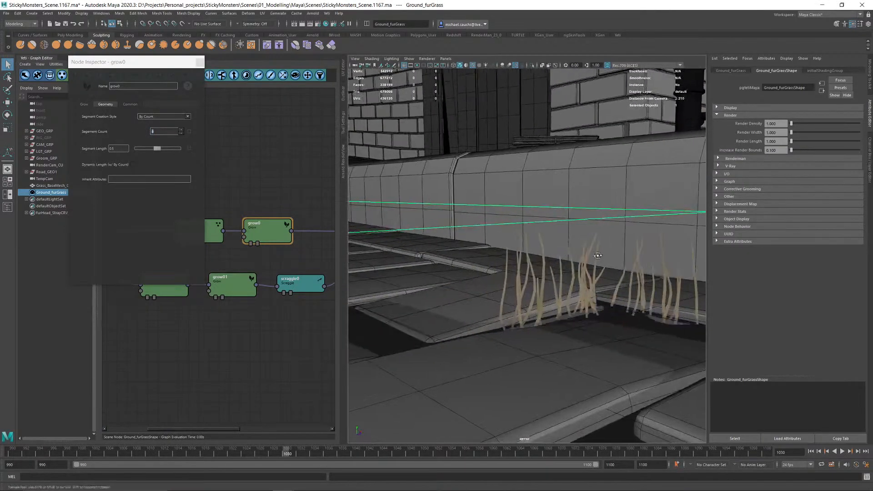
pyautogui.keyDown('alt'); pyautogui.moveTo(646, 251); pyautogui.dragTo(584, 259); pyautogui.keyUp('alt')
# Step: Set the segment count of grow0 to 10 and check the curvature of the strands
pyautogui.click(163, 135)
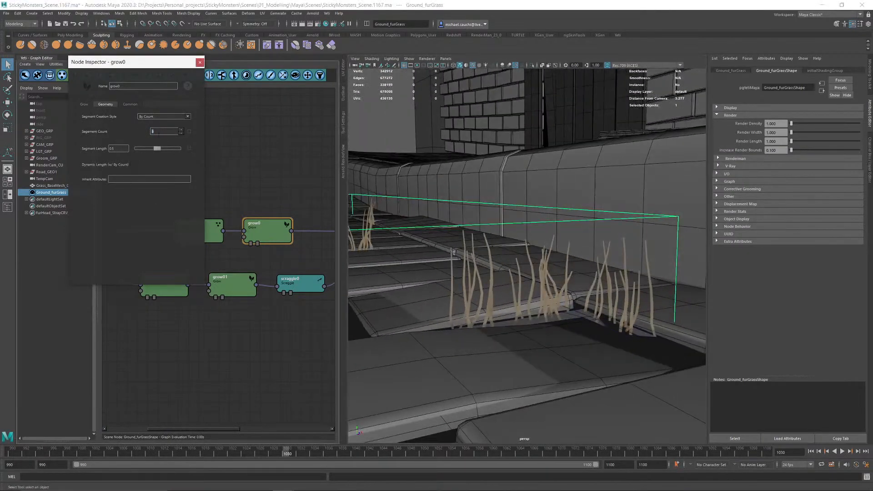
pyautogui.write('10')
pyautogui.press('Return')
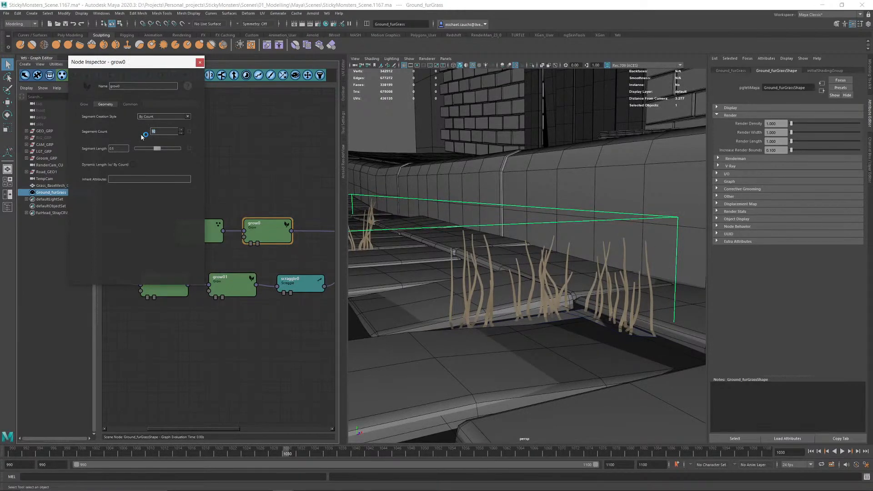
pyautogui.keyDown('alt'); pyautogui.moveTo(539, 225); pyautogui.dragTo(581, 223); pyautogui.keyUp('alt')
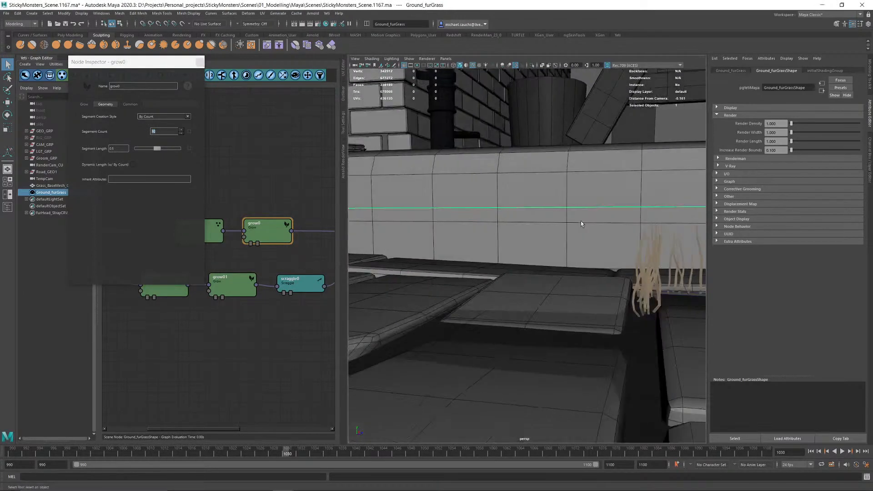
pyautogui.keyDown('alt'); pyautogui.moveTo(581, 214); pyautogui.dragTo(512, 212, button='middle'); pyautogui.keyUp('alt')
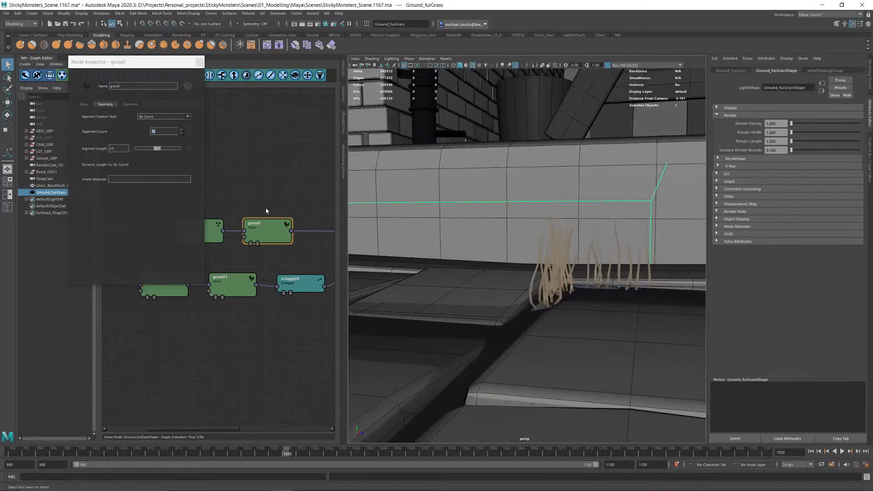
# Step: Open scraggle1's settings and try a lower root scraggle while inspecting the strand bases
pyautogui.keyDown('alt'); pyautogui.moveTo(267, 210); pyautogui.dragTo(232, 212, button='middle'); pyautogui.keyUp('alt')
pyautogui.click(257, 229)
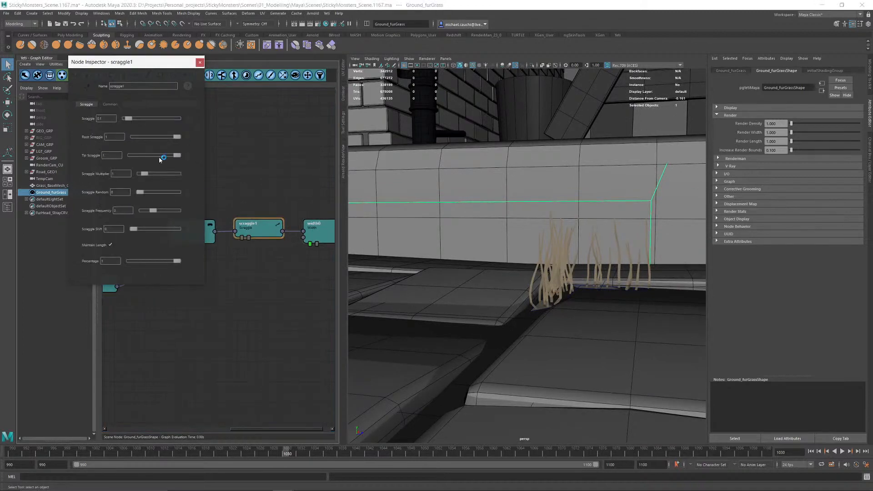
pyautogui.moveTo(178, 140); pyautogui.dragTo(160, 139)
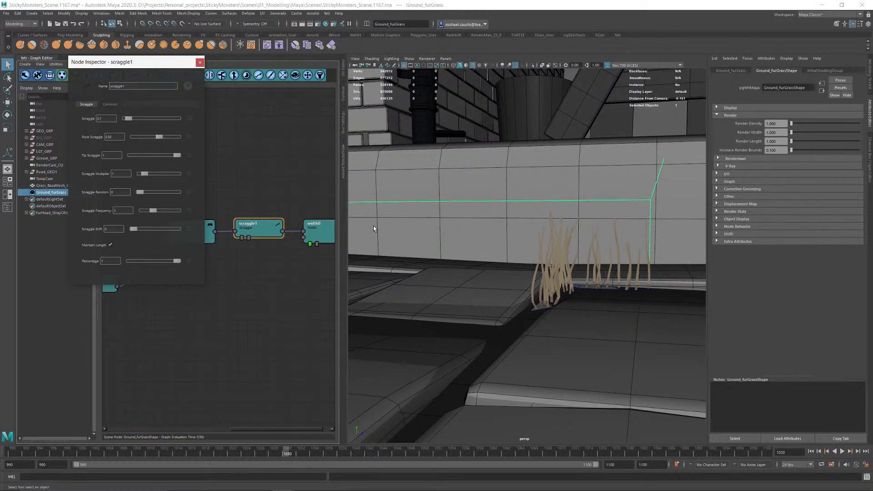
pyautogui.keyDown('alt'); pyautogui.moveTo(375, 229); pyautogui.dragTo(520, 266); pyautogui.keyUp('alt')
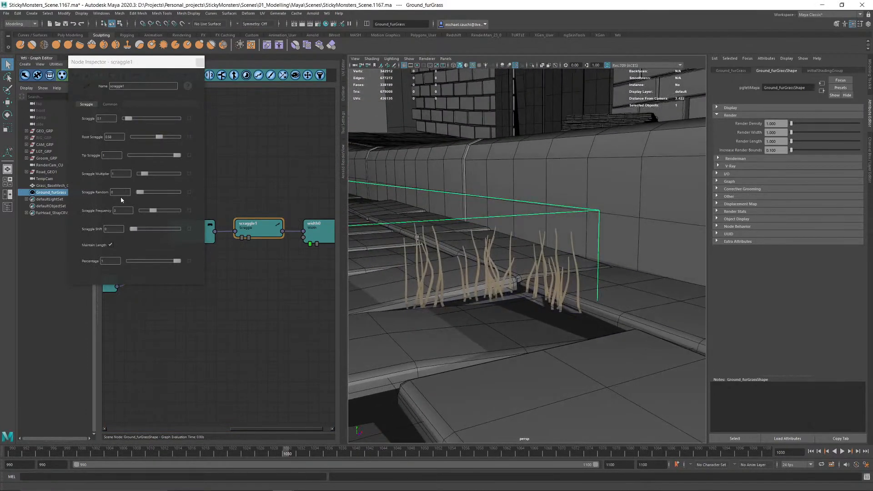
# Step: Set scraggle1's root scraggle to 1, drive its scraggle multiplier with a strand-based curve expression using a 0.25 point, and inspect the roots
pyautogui.click(189, 173)
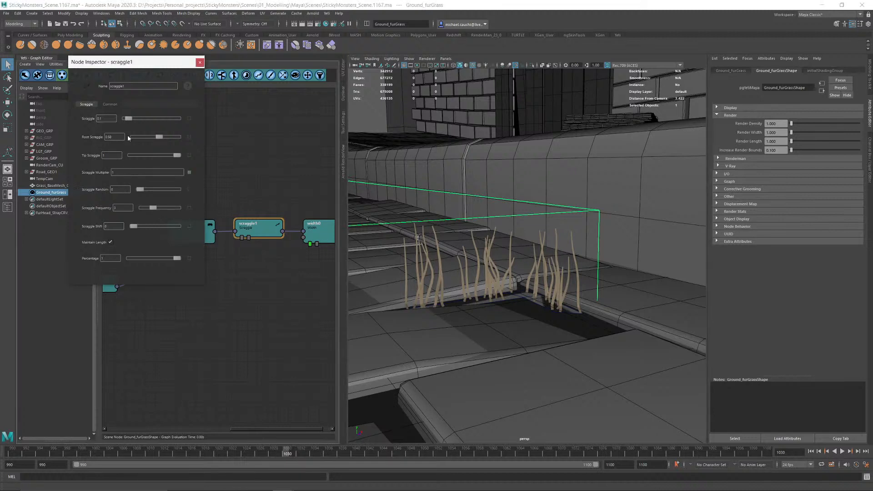
pyautogui.moveTo(158, 138); pyautogui.dragTo(205, 135)
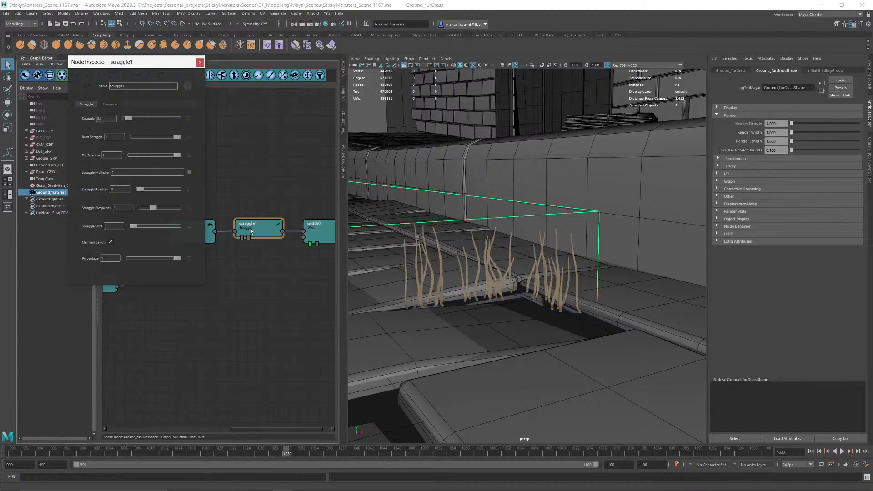
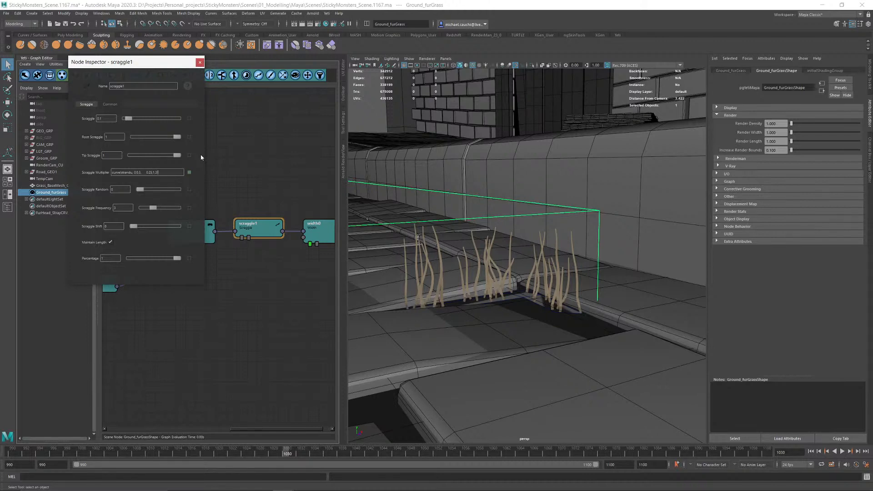
pyautogui.keyDown('alt'); pyautogui.moveTo(634, 291); pyautogui.dragTo(586, 302); pyautogui.keyUp('alt')
pyautogui.keyDown('alt'); pyautogui.moveTo(587, 302); pyautogui.dragTo(613, 330, button='right'); pyautogui.keyUp('alt')
pyautogui.keyDown('alt'); pyautogui.moveTo(612, 330); pyautogui.dragTo(542, 279, button='middle'); pyautogui.keyUp('alt')
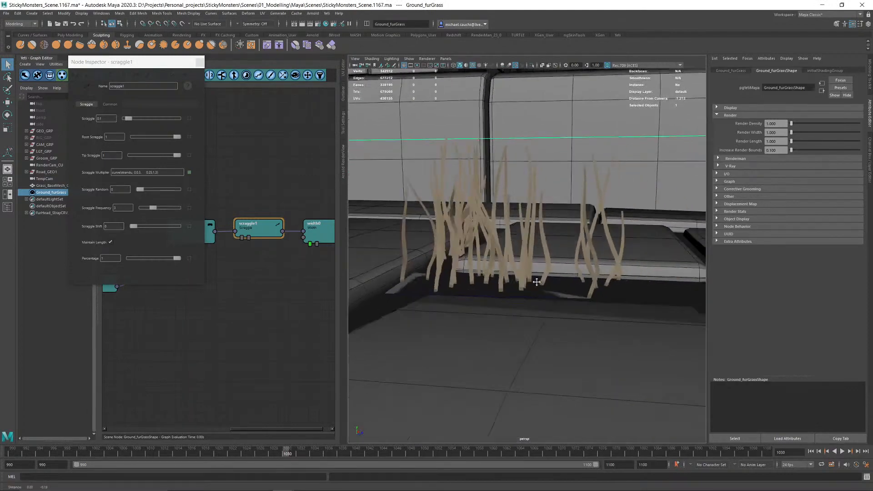
pyautogui.keyDown('alt'); pyautogui.moveTo(541, 278); pyautogui.dragTo(462, 278); pyautogui.keyUp('alt')
pyautogui.keyDown('alt'); pyautogui.moveTo(462, 279); pyautogui.dragTo(502, 300, button='right'); pyautogui.keyUp('alt')
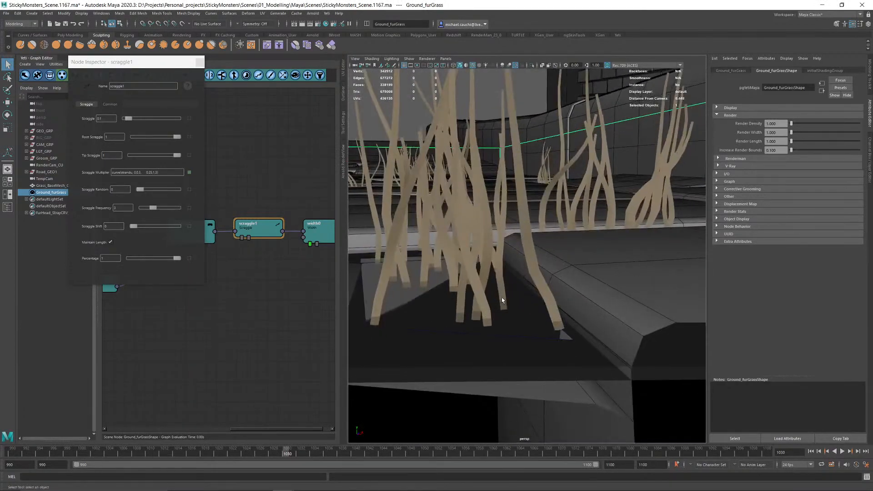
pyautogui.keyDown('alt'); pyautogui.moveTo(502, 301); pyautogui.dragTo(540, 294); pyautogui.keyUp('alt')
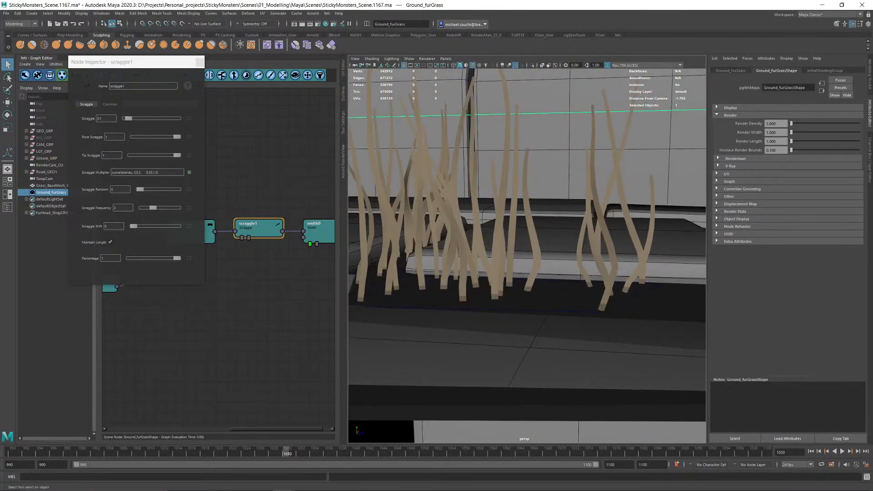
# Step: Increase the 0.25 point position in the scraggle multiplier's curve expression and review the grass clumps from several angles
pyautogui.click(152, 173)
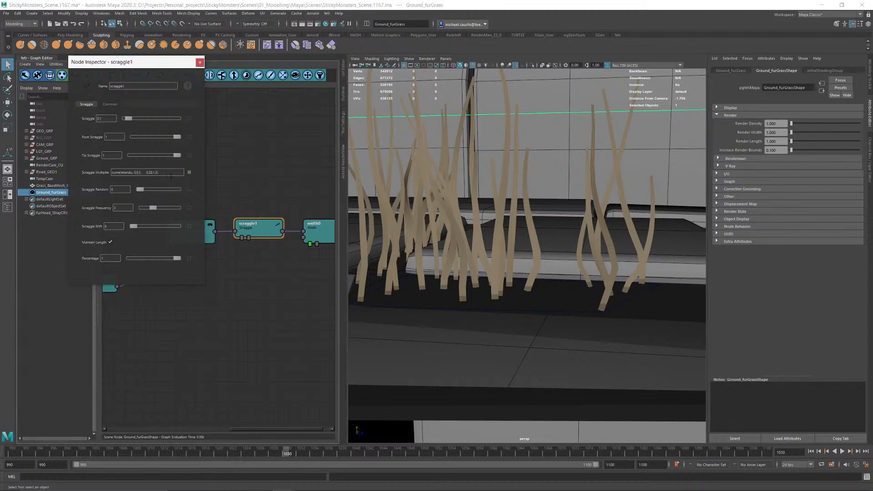
pyautogui.press('BackSpace')
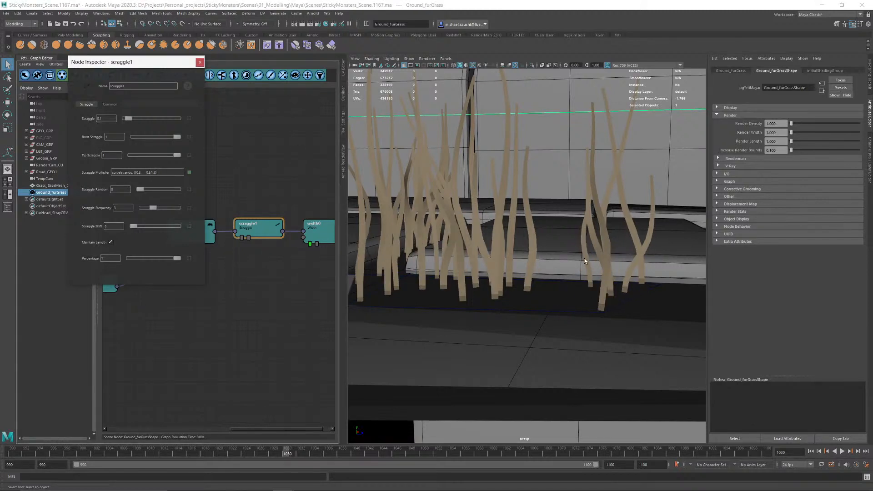
pyautogui.scroll(-6, 573, 267)
pyautogui.keyDown('alt'); pyautogui.moveTo(677, 267); pyautogui.dragTo(597, 268, button='middle'); pyautogui.keyUp('alt')
pyautogui.keyDown('alt'); pyautogui.moveTo(597, 268); pyautogui.dragTo(596, 268, button='right'); pyautogui.keyUp('alt')
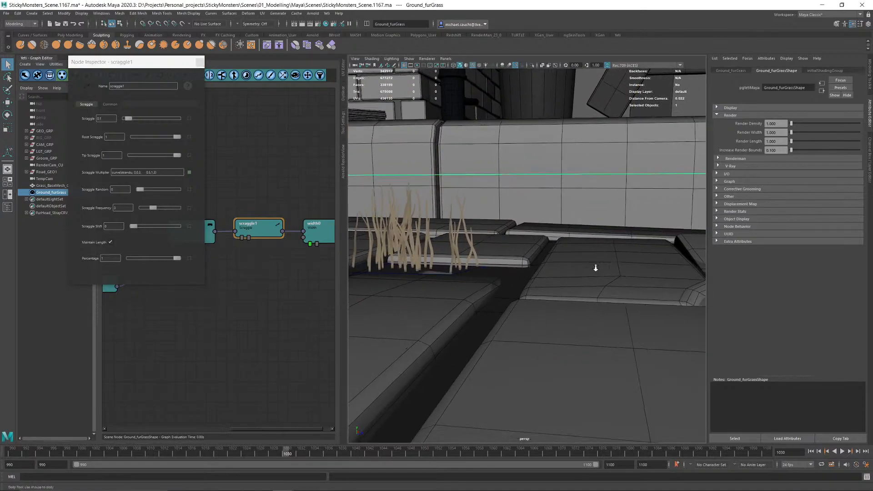
pyautogui.keyDown('alt'); pyautogui.moveTo(596, 268); pyautogui.dragTo(482, 298); pyautogui.keyUp('alt')
pyautogui.keyDown('alt'); pyautogui.moveTo(482, 297); pyautogui.dragTo(555, 291, button='right'); pyautogui.keyUp('alt')
pyautogui.keyDown('alt'); pyautogui.moveTo(555, 291); pyautogui.dragTo(519, 273); pyautogui.keyUp('alt')
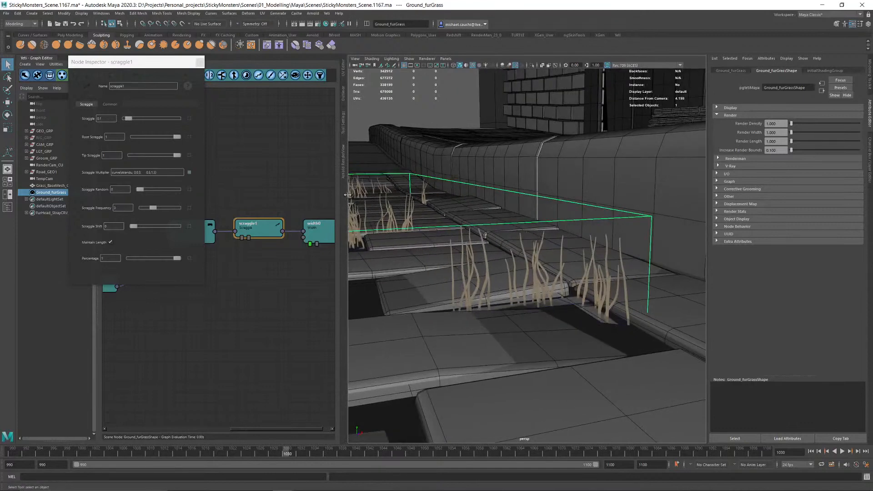
# Step: Retune the point values of the strand-based curve expression in scraggle1's scraggle multiplier
pyautogui.moveTo(128, 119); pyautogui.dragTo(129, 122)
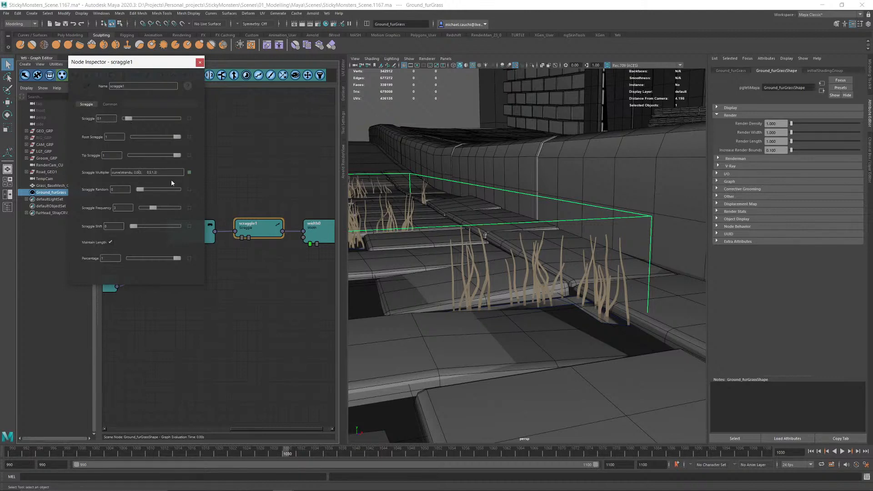
pyautogui.write('.2')
pyautogui.press('Return')
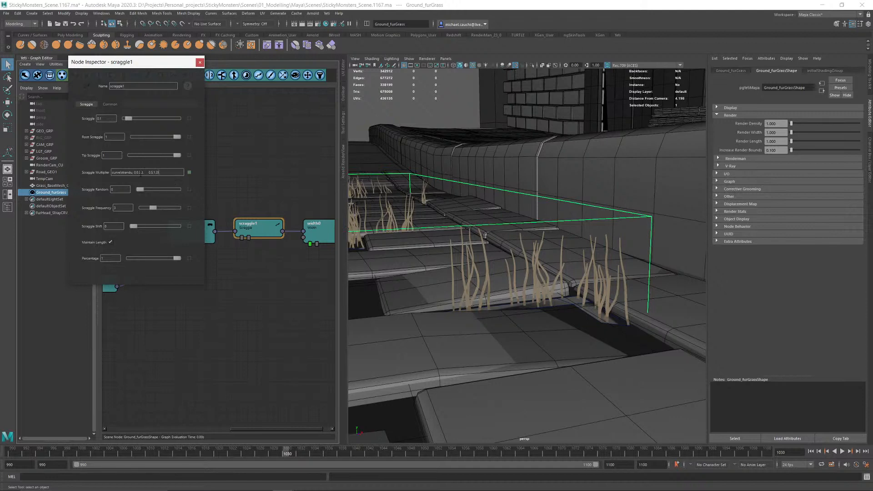
pyautogui.press('BackSpace')
pyautogui.write('5')
pyautogui.press('Return')
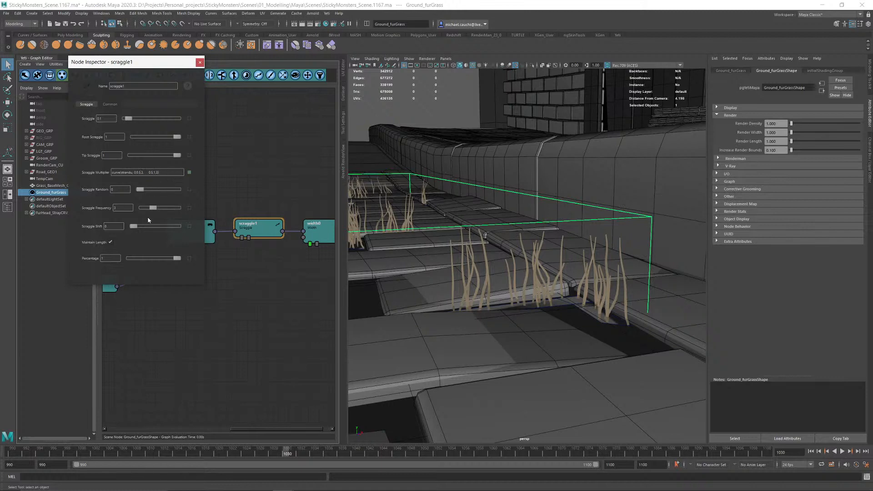
# Step: Raise scraggle1's scraggle random to about 0.5 and its scraggle to 0.2, and inspect the strands up close
pyautogui.moveTo(141, 190); pyautogui.dragTo(160, 190)
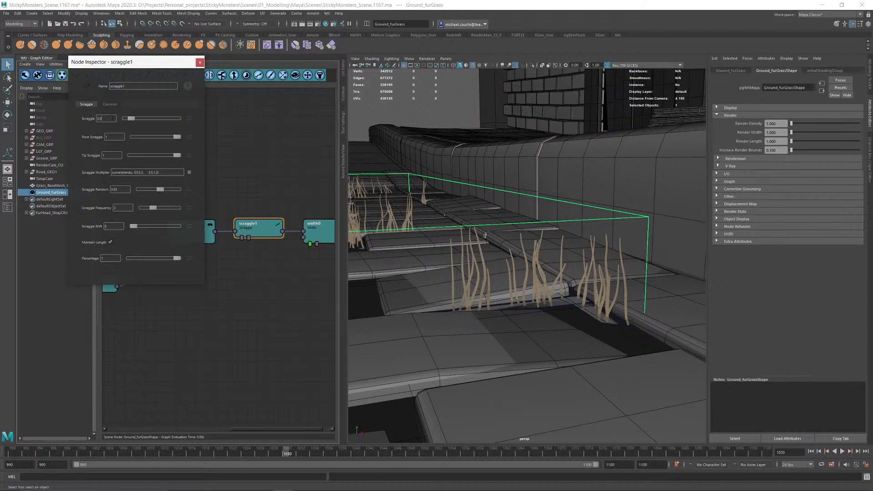
pyautogui.press('Return')
pyautogui.scroll(-5, 600, 237)
pyautogui.keyDown('alt'); pyautogui.moveTo(600, 238); pyautogui.dragTo(669, 228); pyautogui.keyUp('alt')
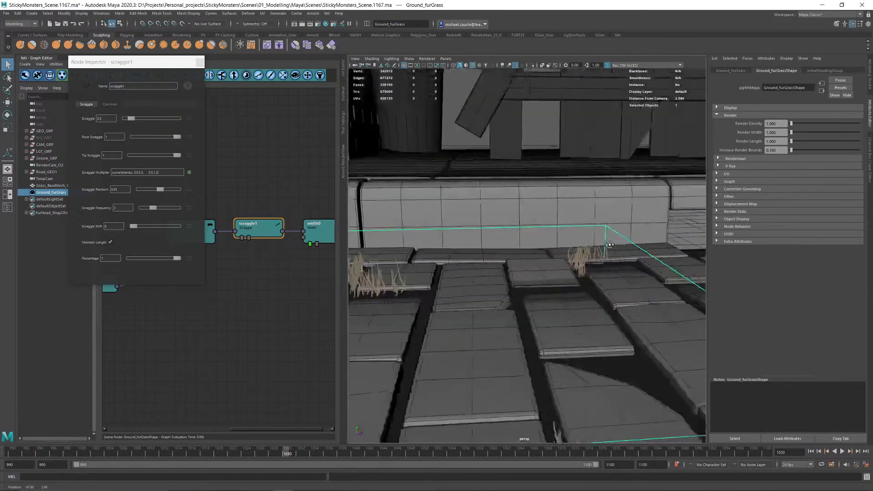
pyautogui.keyDown('alt'); pyautogui.moveTo(669, 228); pyautogui.dragTo(643, 215, button='middle'); pyautogui.keyUp('alt')
pyautogui.scroll(4, 548, 246)
pyautogui.keyDown('alt'); pyautogui.moveTo(549, 246); pyautogui.dragTo(502, 245); pyautogui.keyUp('alt')
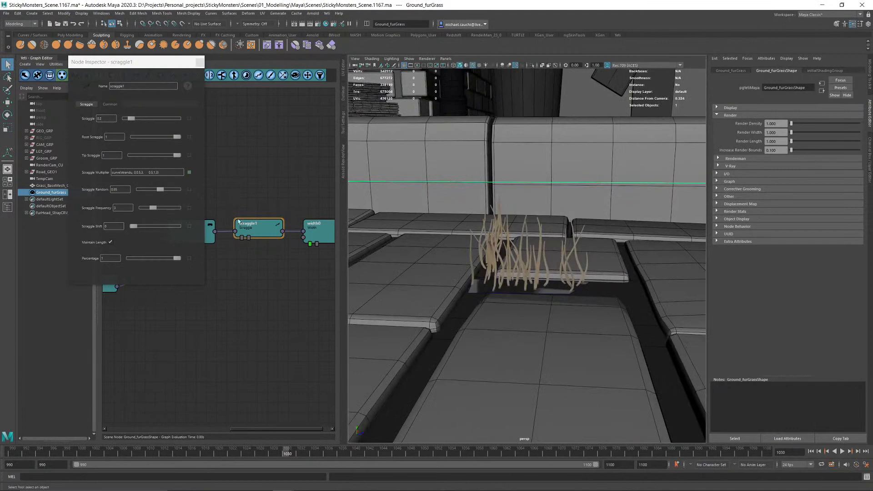
# Step: Toggle the clumping0 node off and on to compare the grass with and without clumping
pyautogui.click(199, 63)
pyautogui.keyDown('alt'); pyautogui.moveTo(220, 182); pyautogui.dragTo(235, 183, button='middle'); pyautogui.keyUp('alt')
pyautogui.click(196, 244)
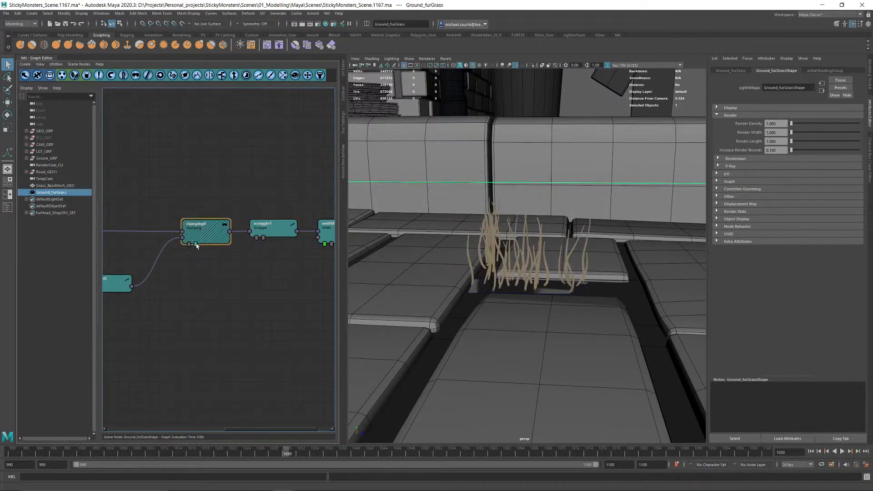
pyautogui.doubleClick(196, 245)
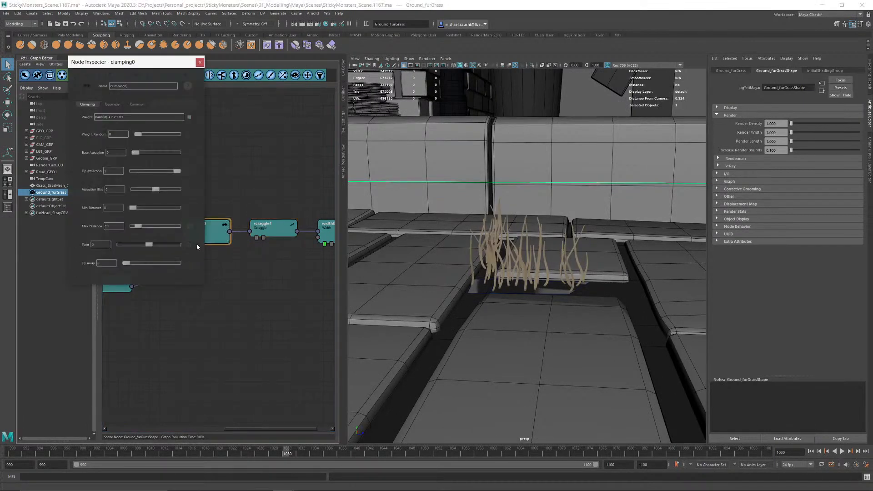
pyautogui.click(200, 62)
pyautogui.click(196, 244)
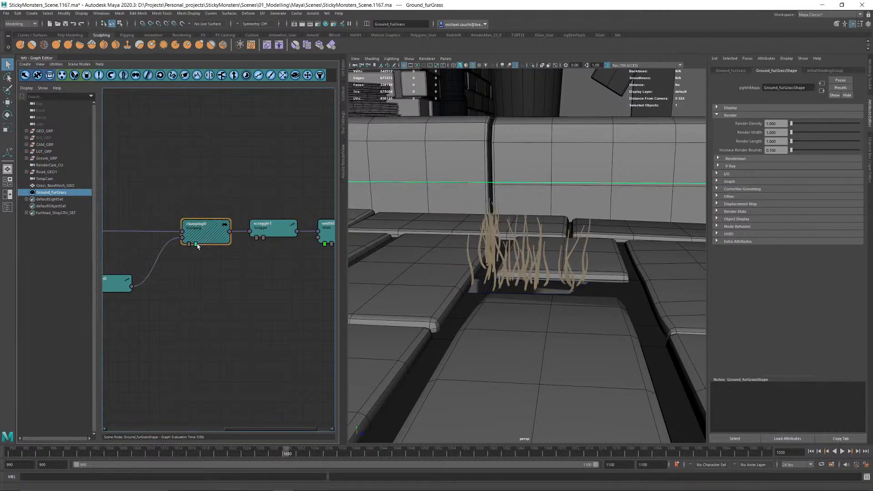
pyautogui.click(196, 244)
pyautogui.click(197, 244)
pyautogui.doubleClick(196, 245)
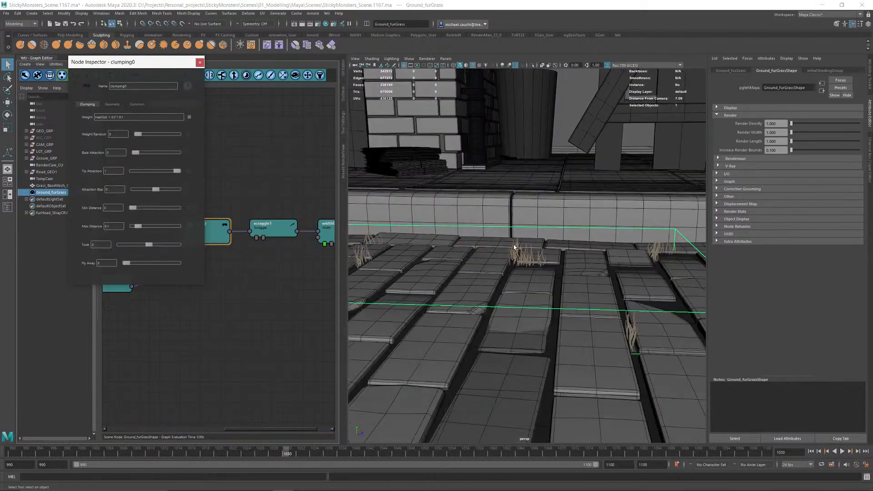
# Step: Make the CHR_LYR character layer visible and compare the grass height with the character's feet
pyautogui.keyDown('alt'); pyautogui.moveTo(515, 248); pyautogui.dragTo(541, 263); pyautogui.keyUp('alt')
pyautogui.keyDown('alt'); pyautogui.moveTo(432, 226); pyautogui.dragTo(473, 236); pyautogui.keyUp('alt')
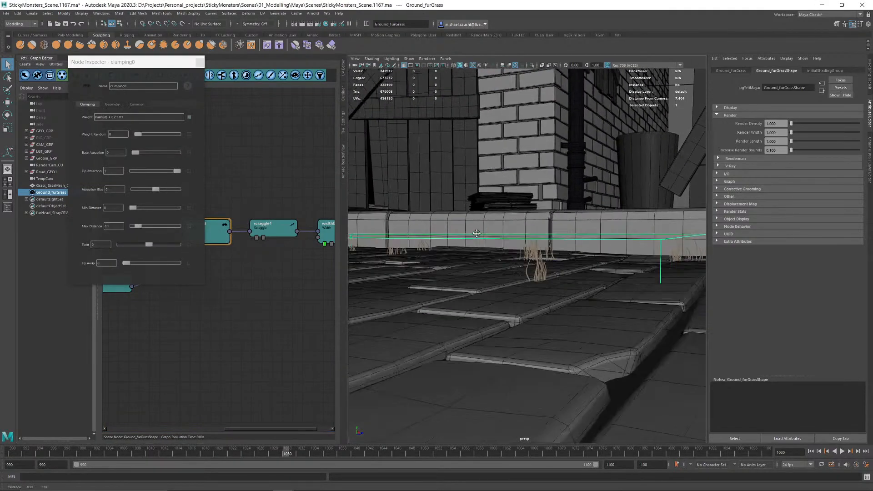
pyautogui.keyDown('alt'); pyautogui.moveTo(473, 236); pyautogui.dragTo(414, 261, button='right'); pyautogui.keyUp('alt')
pyautogui.keyDown('alt'); pyautogui.moveTo(452, 273); pyautogui.dragTo(454, 298); pyautogui.keyUp('alt')
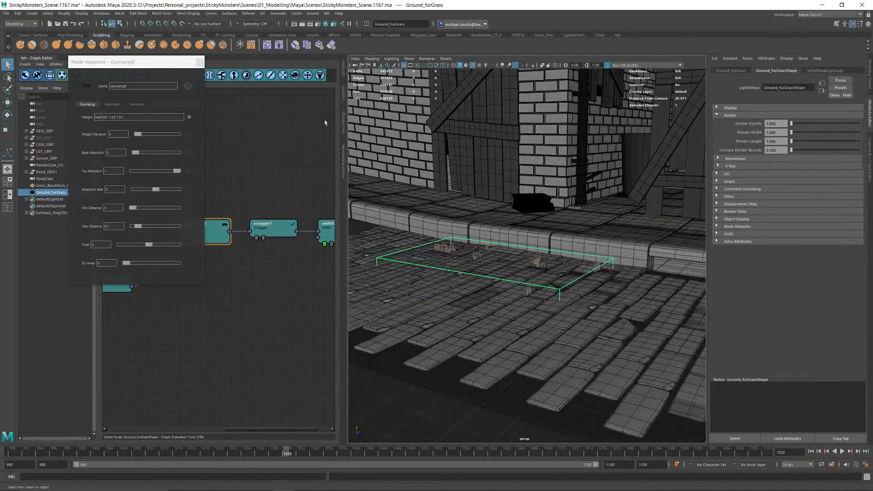
pyautogui.click(200, 63)
pyautogui.click(869, 158)
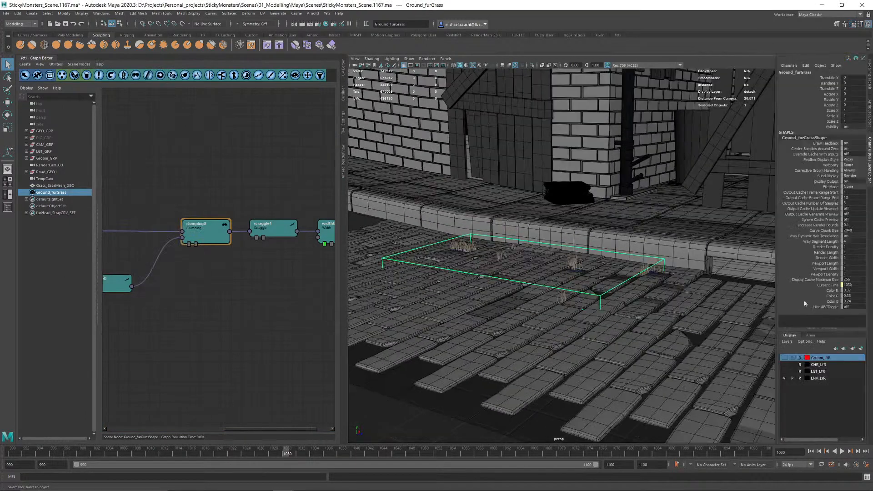
pyautogui.click(784, 364)
pyautogui.scroll(10, 591, 275)
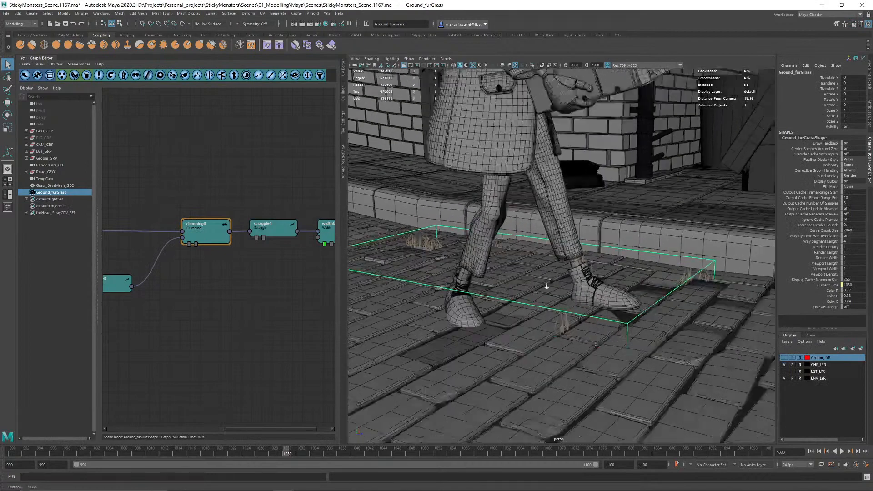
pyautogui.keyDown('alt'); pyautogui.moveTo(590, 275); pyautogui.dragTo(317, 218); pyautogui.keyUp('alt')
# Step: Shorten the grass by lowering the length multiplier of grow0 and adjusting grow01's length multiplier as well
pyautogui.keyDown('alt'); pyautogui.moveTo(255, 206); pyautogui.dragTo(357, 223, button='middle'); pyautogui.keyUp('alt')
pyautogui.doubleClick(309, 226)
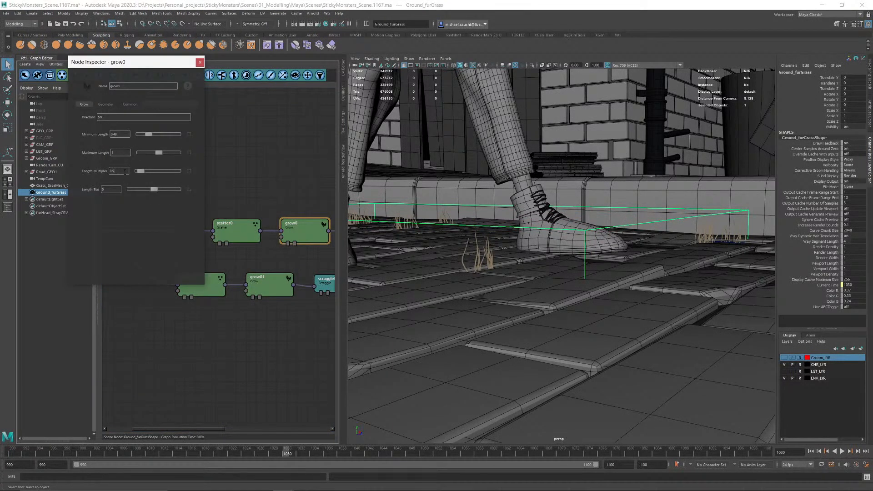
pyautogui.write('3')
pyautogui.press('Return')
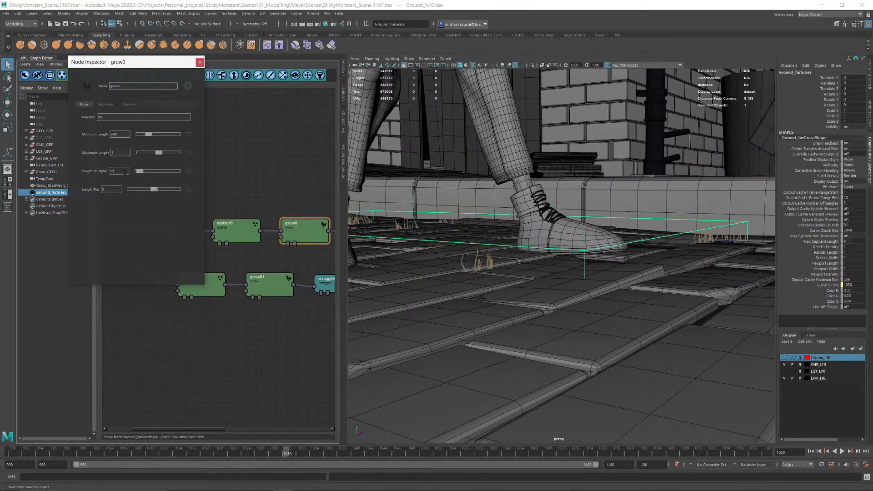
pyautogui.click(253, 277)
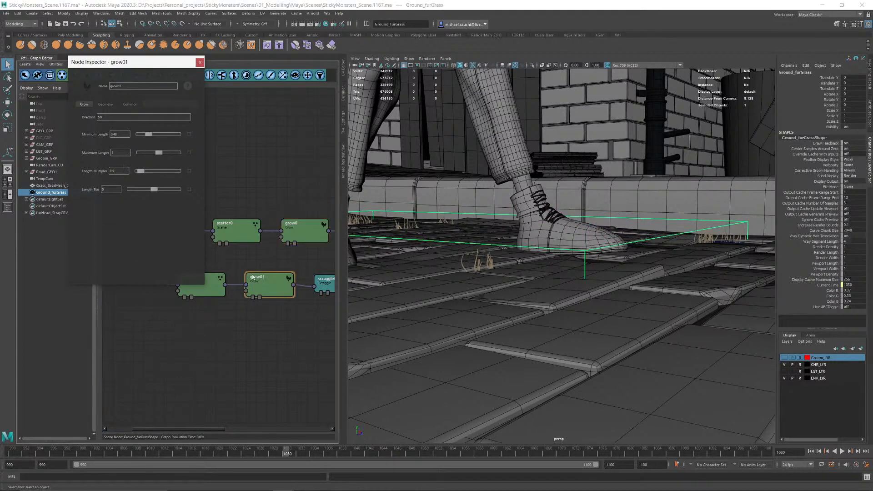
pyautogui.click(122, 171)
pyautogui.write('0.3')
pyautogui.press('Return')
pyautogui.click(199, 63)
# Step: Examine the grass length around the character's feet and along the curb from near and far
pyautogui.keyDown('alt'); pyautogui.moveTo(539, 245); pyautogui.dragTo(556, 261); pyautogui.keyUp('alt')
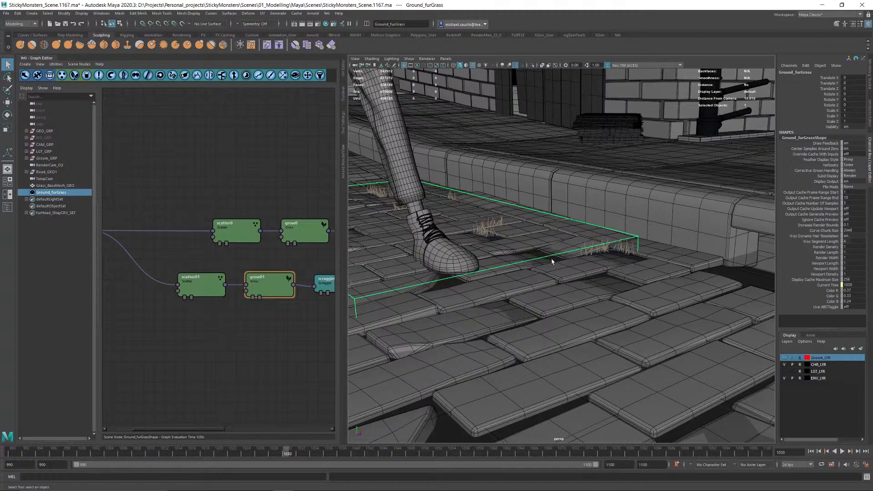
pyautogui.keyDown('alt'); pyautogui.moveTo(556, 261); pyautogui.dragTo(513, 254, button='right'); pyautogui.keyUp('alt')
pyautogui.keyDown('alt'); pyautogui.moveTo(512, 254); pyautogui.dragTo(563, 266); pyautogui.keyUp('alt')
pyautogui.keyDown('alt'); pyautogui.moveTo(482, 245); pyautogui.dragTo(573, 247, button='middle'); pyautogui.keyUp('alt')
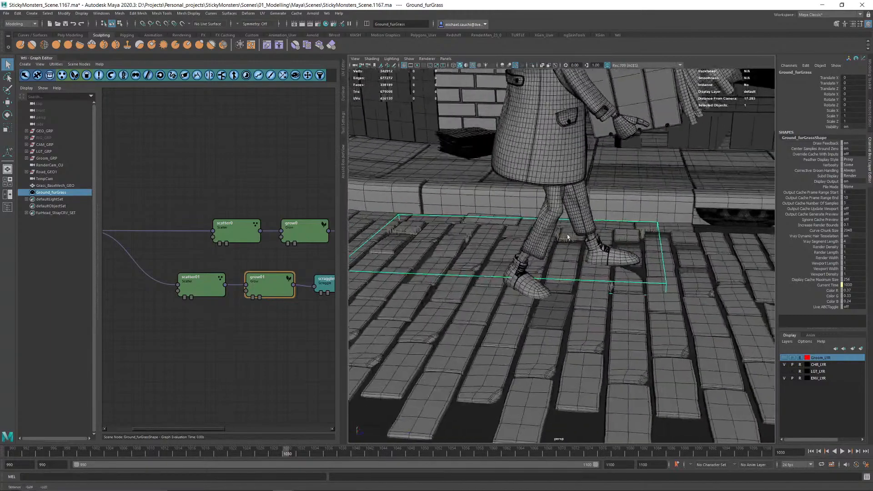
pyautogui.keyDown('alt'); pyautogui.moveTo(573, 247); pyautogui.dragTo(645, 316, button='right'); pyautogui.keyUp('alt')
pyautogui.keyDown('alt'); pyautogui.moveTo(532, 267); pyautogui.dragTo(565, 255); pyautogui.keyUp('alt')
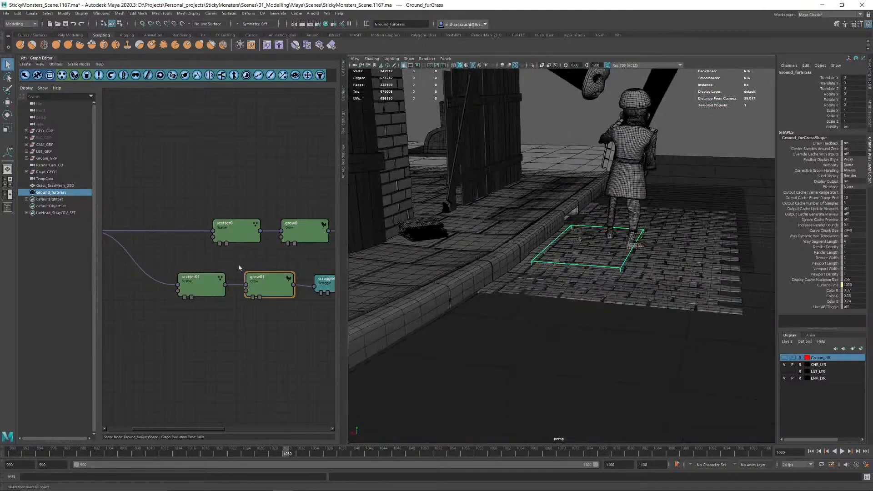
pyautogui.keyDown('alt'); pyautogui.moveTo(574, 279); pyautogui.dragTo(489, 268); pyautogui.keyUp('alt')
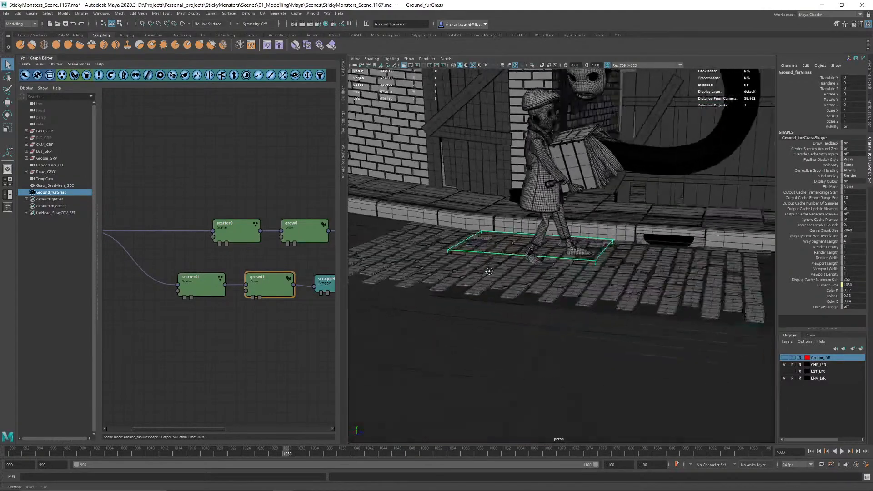
pyautogui.keyDown('alt'); pyautogui.moveTo(490, 269); pyautogui.dragTo(615, 291, button='right'); pyautogui.keyUp('alt')
pyautogui.keyDown('alt'); pyautogui.moveTo(615, 277); pyautogui.dragTo(561, 267); pyautogui.keyUp('alt')
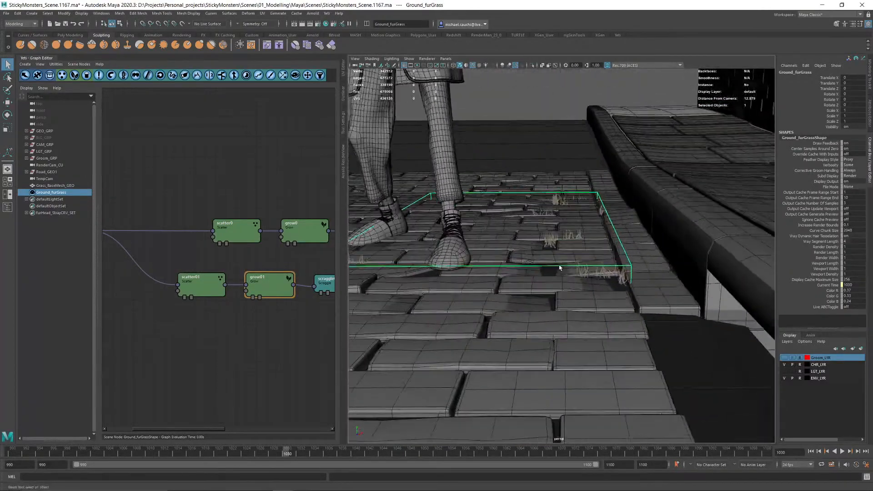
pyautogui.keyDown('alt'); pyautogui.moveTo(561, 267); pyautogui.dragTo(657, 262, button='right'); pyautogui.keyUp('alt')
pyautogui.keyDown('alt'); pyautogui.moveTo(591, 190); pyautogui.dragTo(564, 232, button='middle'); pyautogui.keyUp('alt')
pyautogui.keyDown('alt'); pyautogui.moveTo(564, 231); pyautogui.dragTo(652, 252); pyautogui.keyUp('alt')
# Step: Try a density multiplier of 100 on scatter0 and inspect the grass clumps from another angle
pyautogui.keyDown('alt'); pyautogui.moveTo(262, 277); pyautogui.dragTo(280, 276, button='middle'); pyautogui.keyUp('alt')
pyautogui.doubleClick(252, 227)
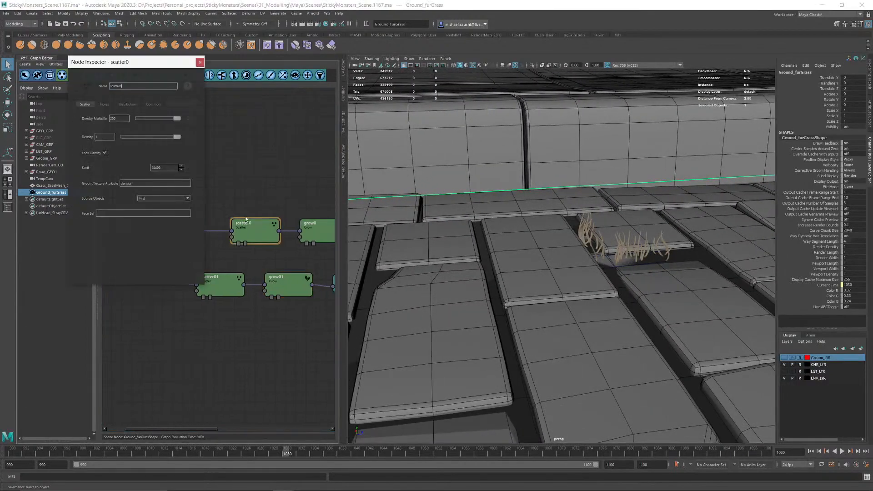
pyautogui.write('100')
pyautogui.press('Return')
pyautogui.keyDown('alt'); pyautogui.moveTo(572, 214); pyautogui.dragTo(745, 254); pyautogui.keyUp('alt')
pyautogui.keyDown('alt'); pyautogui.moveTo(746, 255); pyautogui.dragTo(555, 242, button='middle'); pyautogui.keyUp('alt')
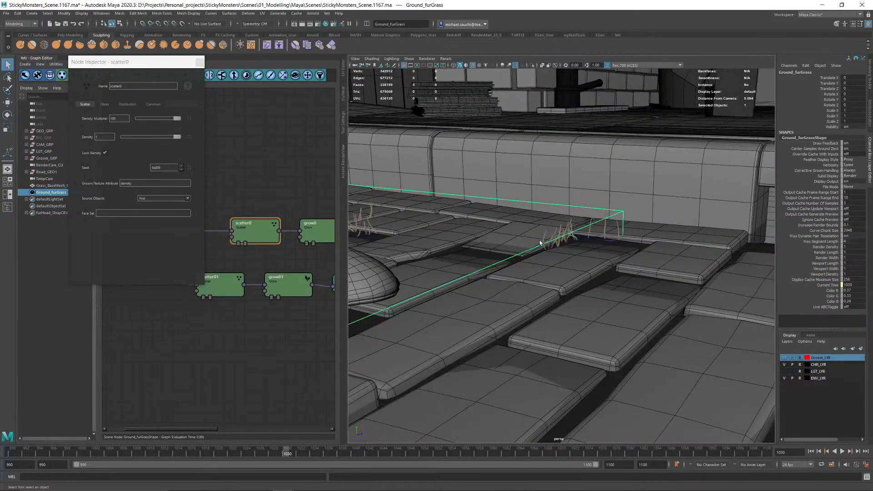
# Step: Readjust scatter0's density multiplier and review the grass density in the gaps between the bricks
pyautogui.click(126, 119)
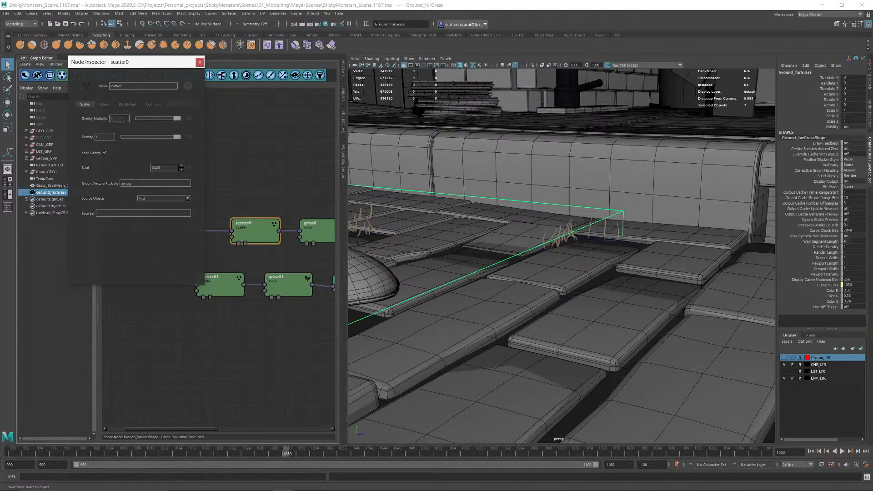
pyautogui.click(200, 62)
pyautogui.moveTo(270, 190); pyautogui.dragTo(152, 195, button='middle')
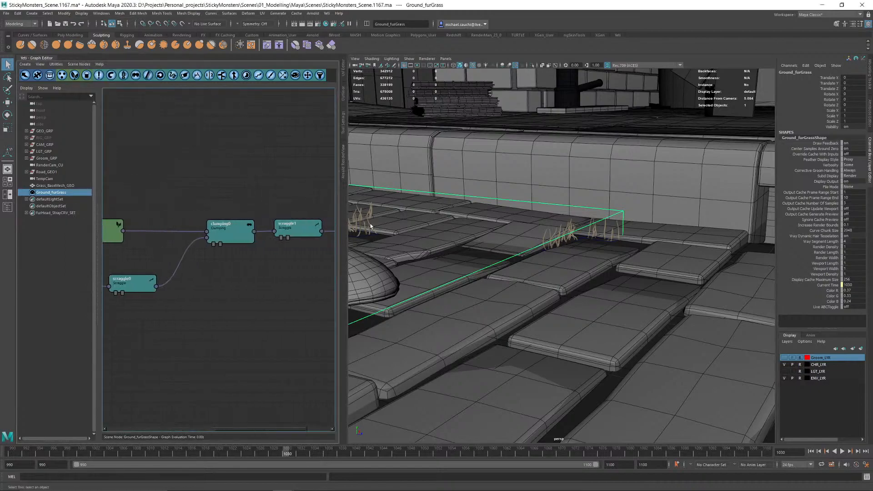
pyautogui.scroll(-7, 458, 268)
pyautogui.keyDown('alt'); pyautogui.moveTo(459, 269); pyautogui.dragTo(537, 283); pyautogui.keyUp('alt')
pyautogui.keyDown('alt'); pyautogui.moveTo(468, 339); pyautogui.dragTo(639, 318, button='right'); pyautogui.keyUp('alt')
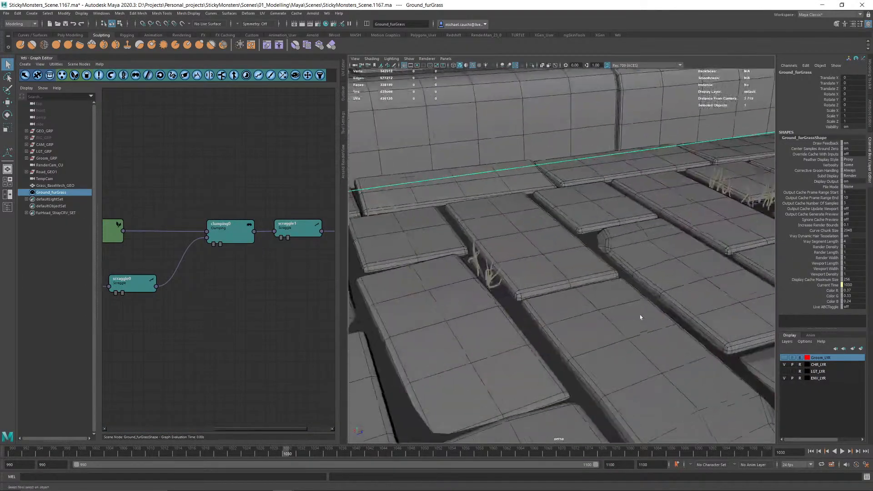
pyautogui.keyDown('alt'); pyautogui.moveTo(639, 318); pyautogui.dragTo(543, 308); pyautogui.keyUp('alt')
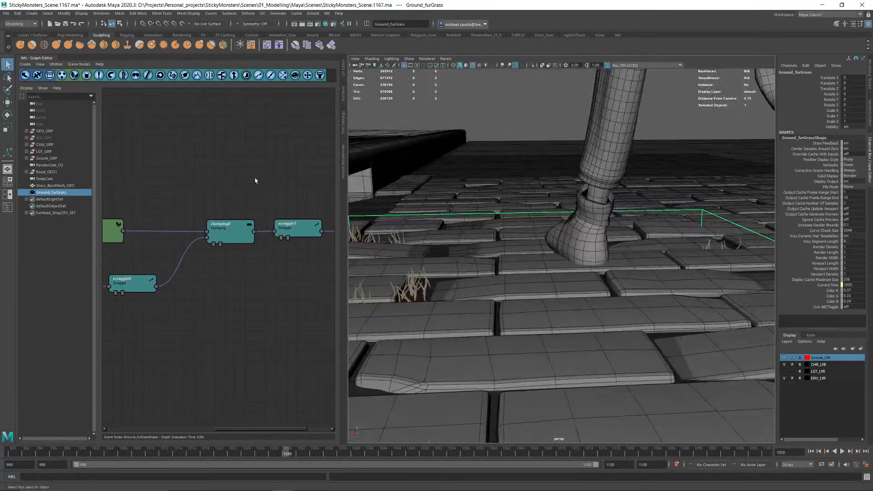
# Step: Make room before width0 and insert a Transform node between scraggle1 and width0
pyautogui.keyDown('alt'); pyautogui.moveTo(284, 199); pyautogui.dragTo(155, 205, button='middle'); pyautogui.keyUp('alt')
pyautogui.click(299, 230)
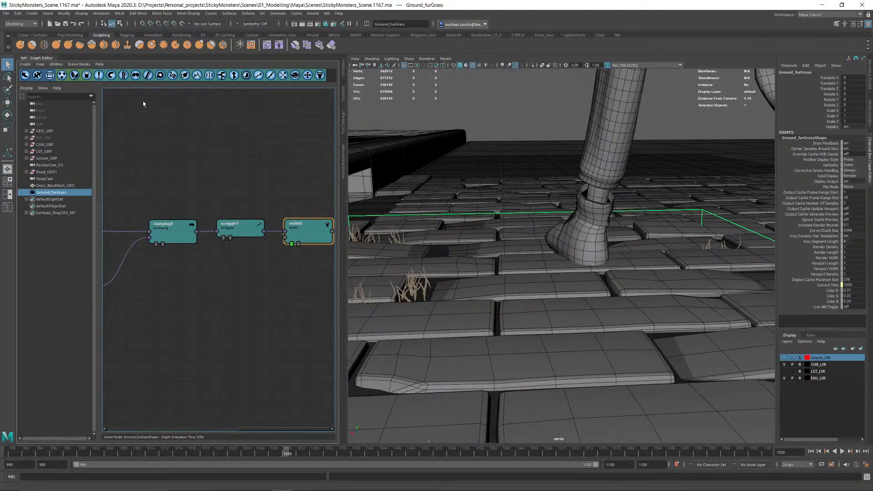
pyautogui.press('Delete')
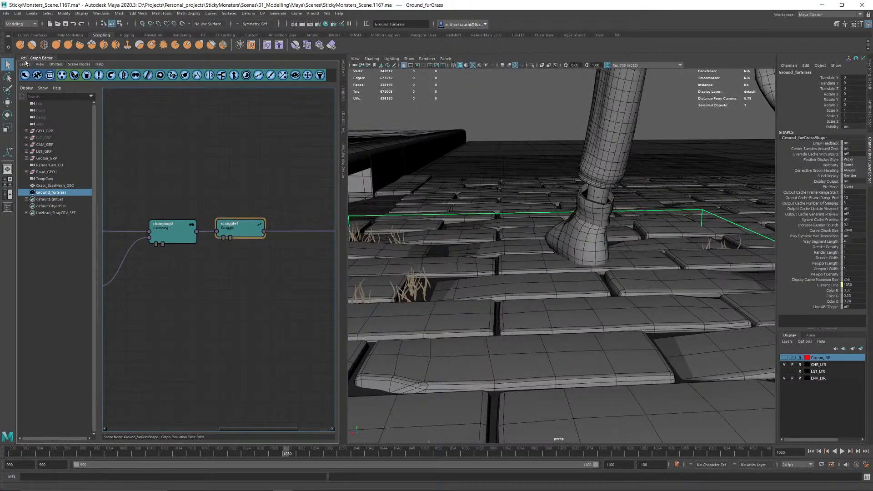
pyautogui.click(25, 64)
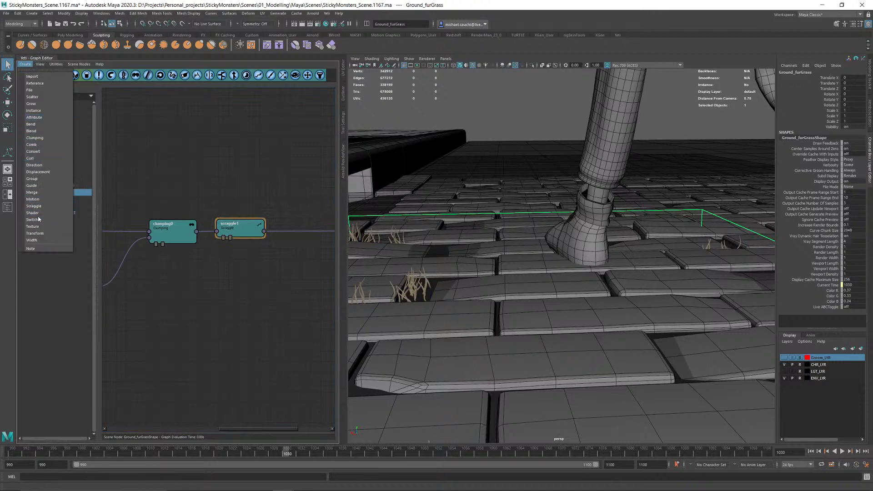
pyautogui.click(35, 233)
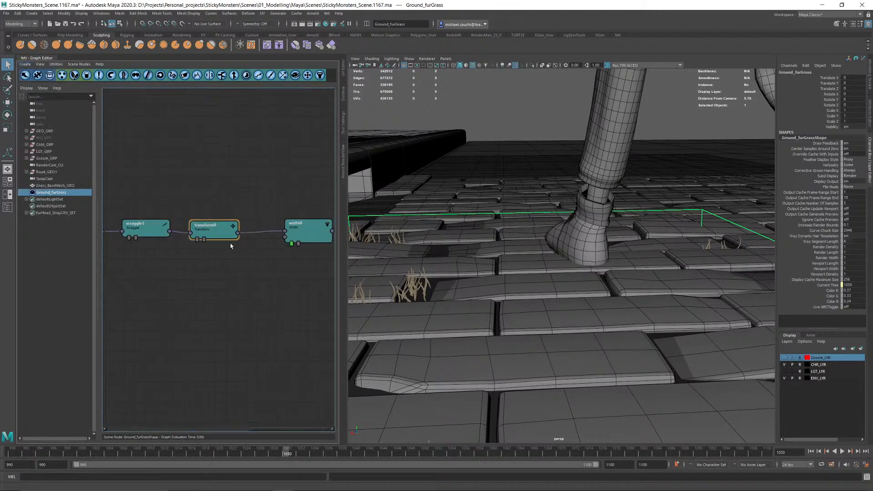
# Step: Set transform0's scale to [2, 2, 2] to enlarge the grass
pyautogui.keyDown('alt'); pyautogui.moveTo(644, 220); pyautogui.dragTo(591, 248); pyautogui.keyUp('alt')
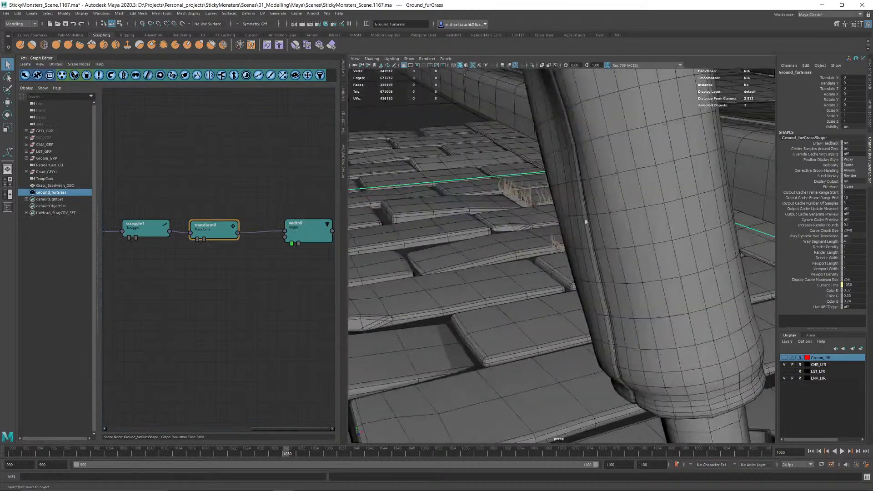
pyautogui.keyDown('alt'); pyautogui.moveTo(591, 248); pyautogui.dragTo(569, 255, button='right'); pyautogui.keyUp('alt')
pyautogui.keyDown('alt'); pyautogui.moveTo(568, 254); pyautogui.dragTo(648, 244); pyautogui.keyUp('alt')
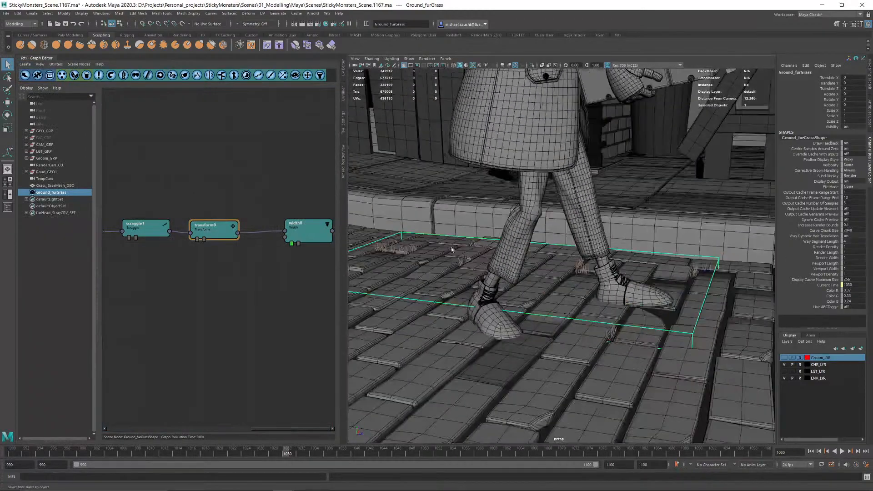
pyautogui.doubleClick(199, 231)
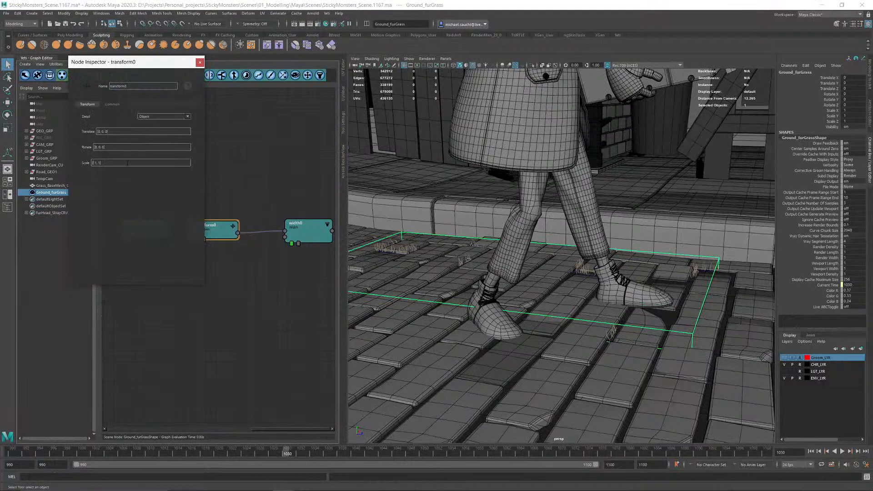
pyautogui.press('BackSpace')
pyautogui.write('2')
pyautogui.press('Return')
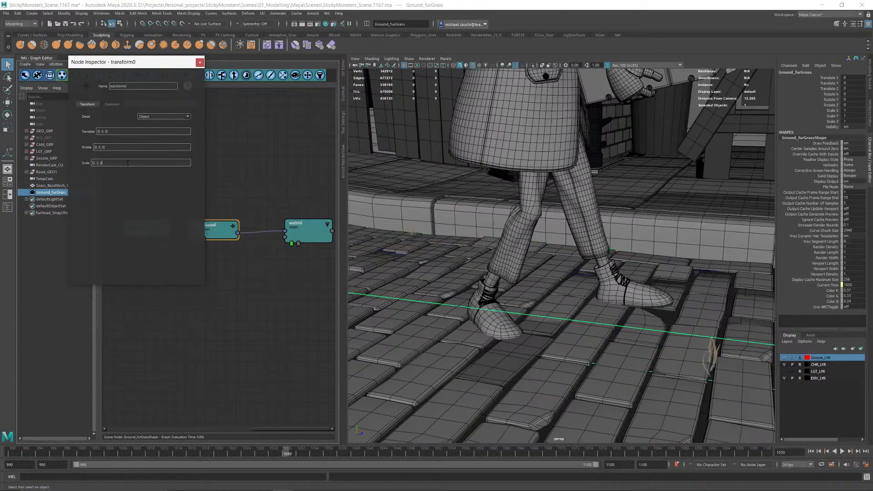
# Step: Change transform0's detail mode to Element and check the grass around the character's feet
pyautogui.scroll(-5, 624, 226)
pyautogui.keyDown('alt'); pyautogui.moveTo(623, 230); pyautogui.dragTo(719, 227); pyautogui.keyUp('alt')
pyautogui.click(151, 117)
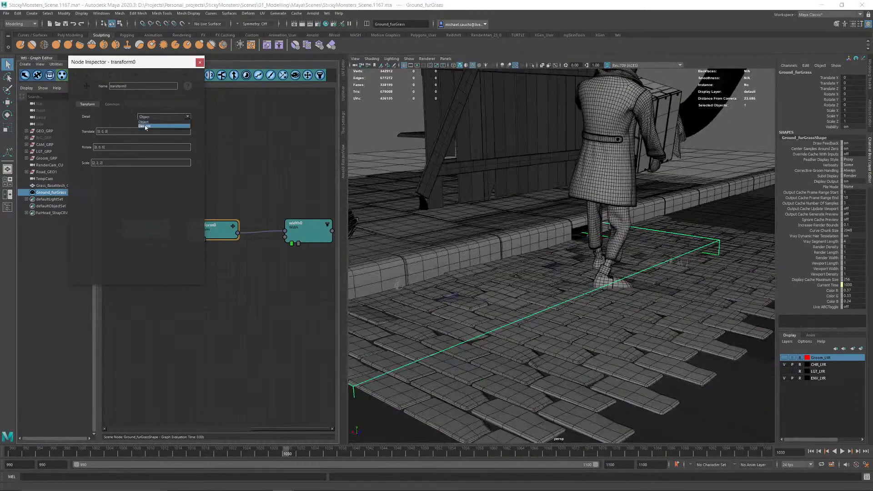
pyautogui.click(146, 126)
pyautogui.keyDown('alt'); pyautogui.moveTo(557, 243); pyautogui.dragTo(464, 228); pyautogui.keyUp('alt')
pyautogui.scroll(8, 464, 228)
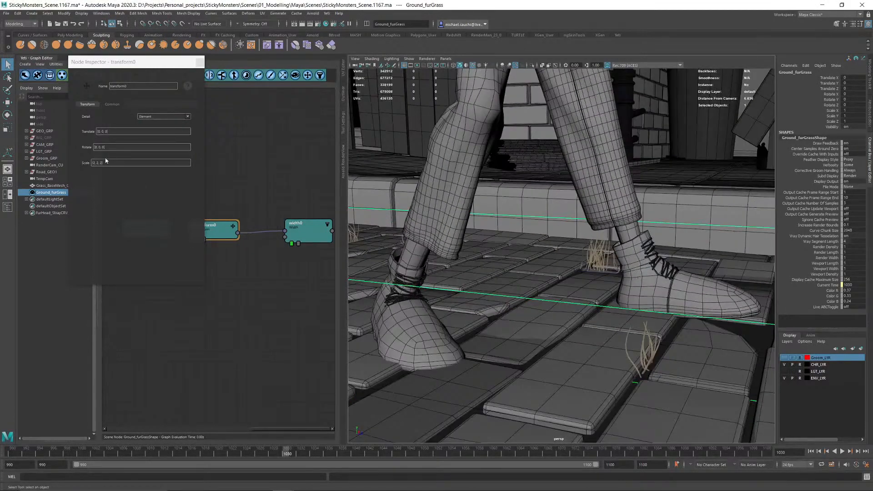
# Step: Write a conditional hash expression on id + 1 in transform0's scale, with threshold 0.2, choosing between [2, 2, 2] and [1, 1, 1]
pyautogui.moveTo(114, 163); pyautogui.dragTo(62, 163)
pyautogui.hotkey('ctrl', 'c')
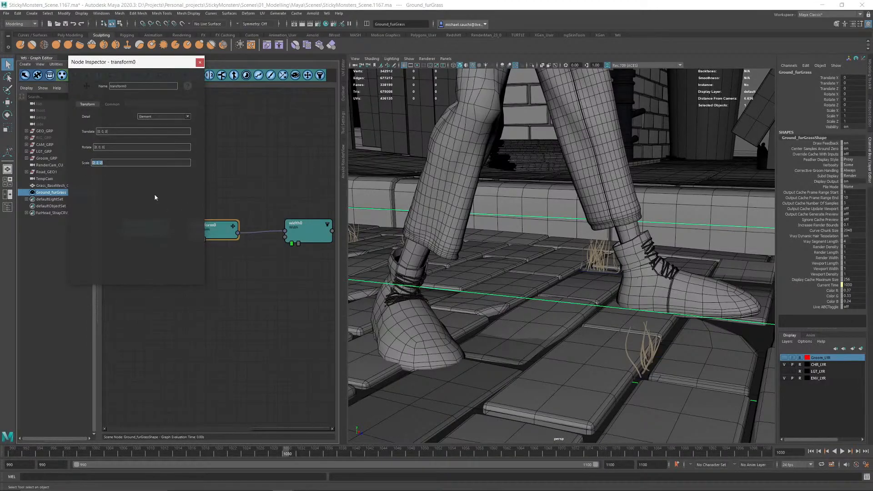
pyautogui.keyDown('alt'); pyautogui.moveTo(519, 265); pyautogui.dragTo(591, 241); pyautogui.keyUp('alt')
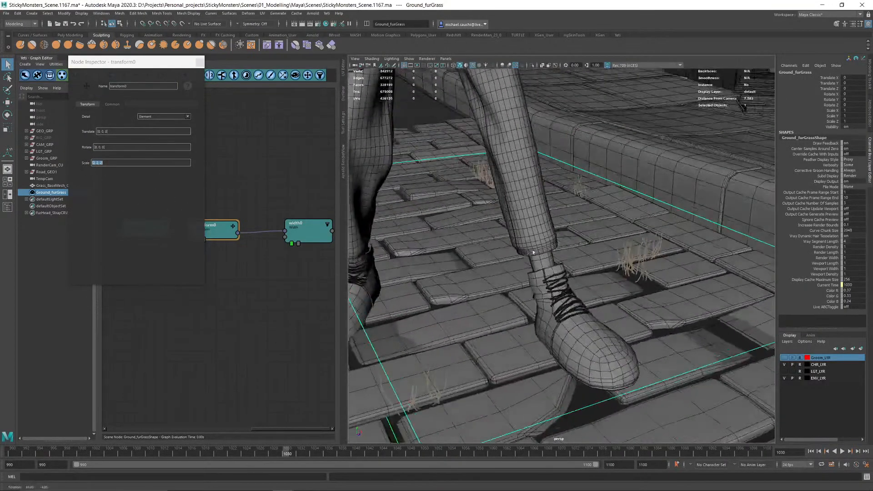
pyautogui.click(92, 166)
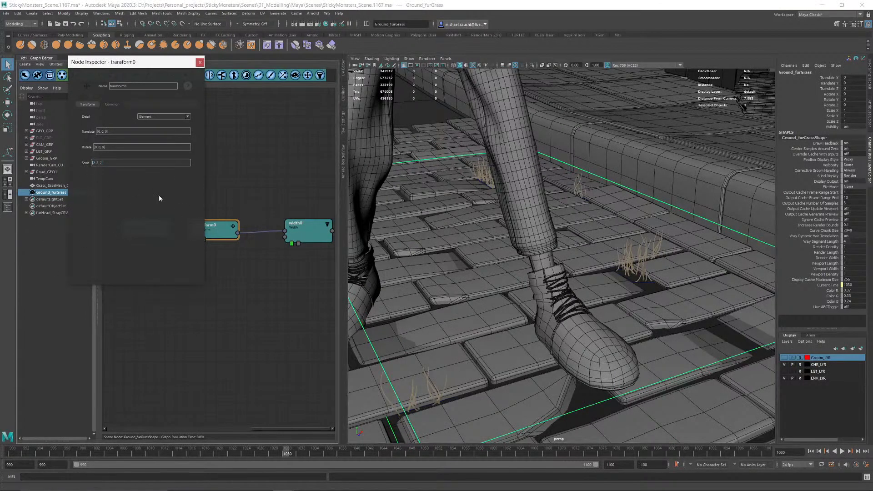
pyautogui.write('hash(')
pyautogui.write('$id')
pyautogui.write('=')
pyautogui.write('*')
pyautogui.write('*')
pyautogui.write('*')
pyautogui.write('0')
pyautogui.write('.')
pyautogui.write('?')
pyautogui.moveTo(139, 164); pyautogui.dragTo(125, 163)
pyautogui.click(150, 163)
pyautogui.hotkey('ctrl', 'v')
pyautogui.press('BackSpace')
pyautogui.write('1')
pyautogui.press('BackSpace')
pyautogui.write('1')
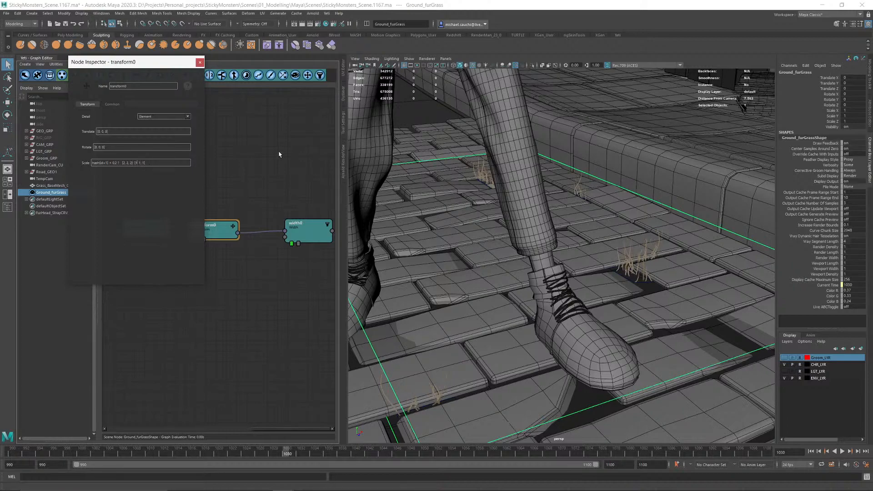
# Step: Examine the grass length variation between the bricks and along the curb from low angles
pyautogui.keyDown('alt'); pyautogui.moveTo(493, 284); pyautogui.dragTo(430, 226); pyautogui.keyUp('alt')
pyautogui.keyDown('alt'); pyautogui.moveTo(430, 225); pyautogui.dragTo(593, 250, button='right'); pyautogui.keyUp('alt')
pyautogui.keyDown('alt'); pyautogui.moveTo(592, 249); pyautogui.dragTo(512, 234); pyautogui.keyUp('alt')
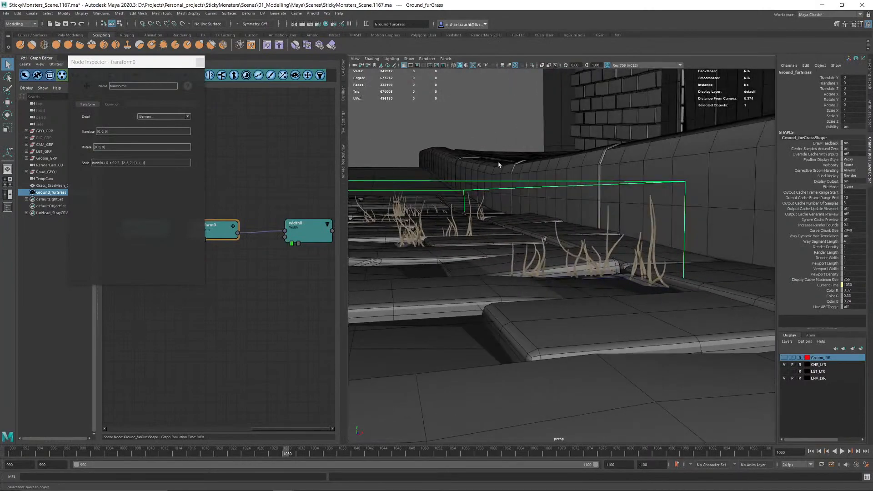
pyautogui.keyDown('alt'); pyautogui.moveTo(505, 274); pyautogui.dragTo(464, 263, button='right'); pyautogui.keyUp('alt')
pyautogui.keyDown('alt'); pyautogui.moveTo(463, 263); pyautogui.dragTo(524, 261); pyautogui.keyUp('alt')
pyautogui.keyDown('alt'); pyautogui.moveTo(524, 261); pyautogui.dragTo(600, 258, button='middle'); pyautogui.keyUp('alt')
pyautogui.keyDown('alt'); pyautogui.moveTo(533, 260); pyautogui.dragTo(499, 273); pyautogui.keyUp('alt')
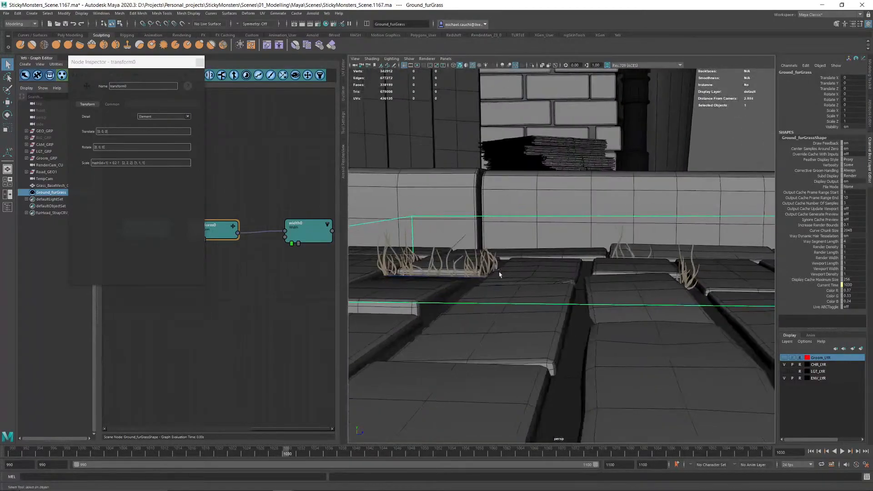
pyautogui.moveTo(499, 273)
pyautogui.keyDown('alt'); pyautogui.mouseDown(button='middle')
pyautogui.moveTo(469, 264)
pyautogui.moveTo(485, 265)
pyautogui.mouseUp(button='middle'); pyautogui.keyUp('alt')
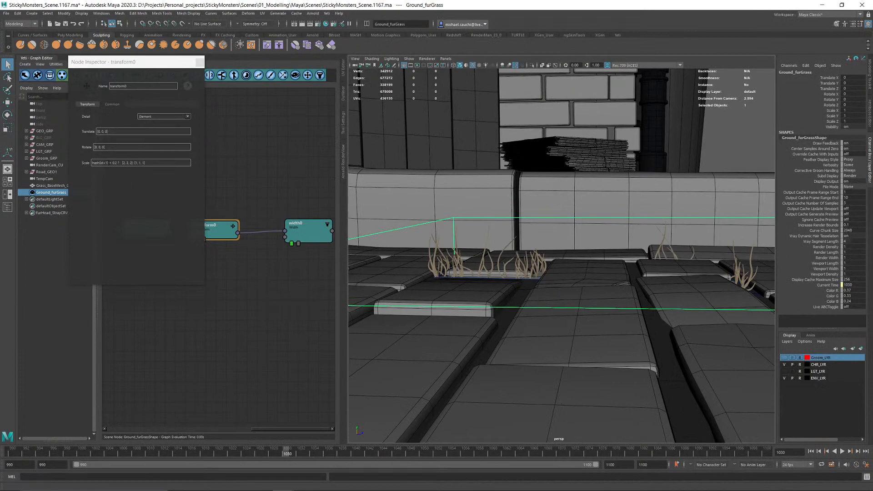
# Step: Try a threshold of 0.3 in transform0's scale expression, check the grass, and restore 0.2
pyautogui.click(118, 163)
pyautogui.press('BackSpace')
pyautogui.write('3')
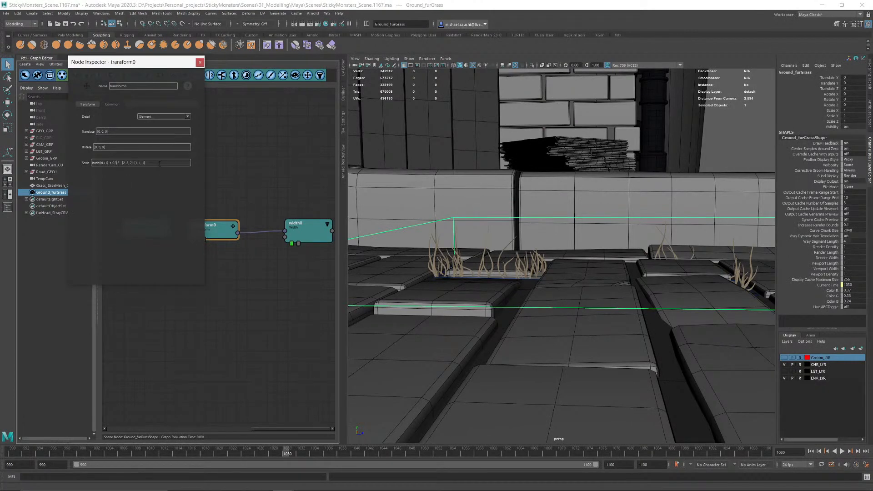
pyautogui.press('Return')
pyautogui.scroll(-5, 558, 184)
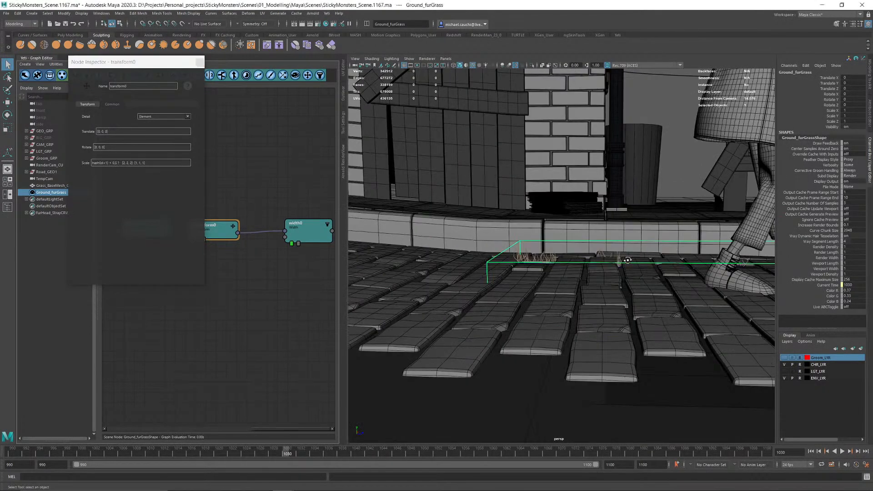
pyautogui.keyDown('alt'); pyautogui.moveTo(559, 185); pyautogui.dragTo(530, 250); pyautogui.keyUp('alt')
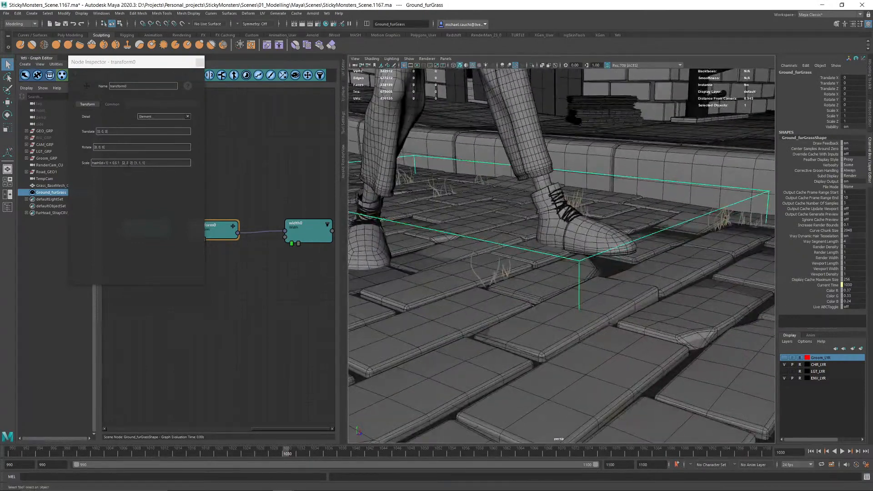
pyautogui.click(117, 162)
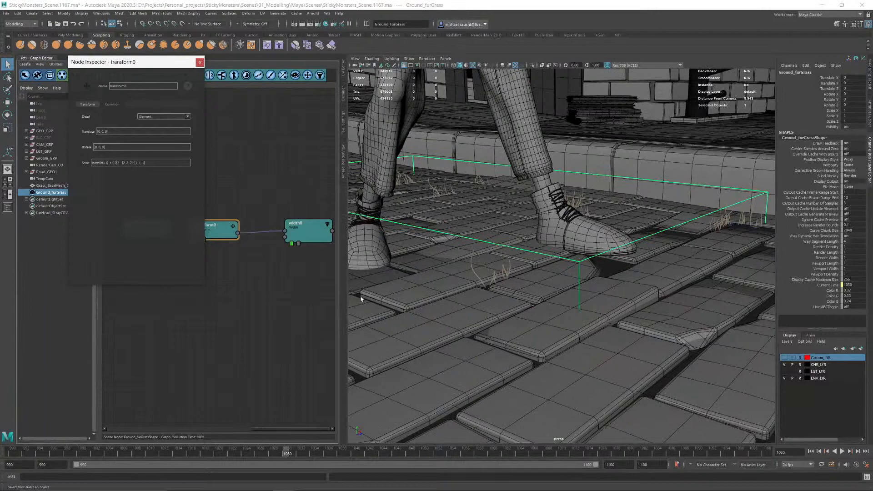
# Step: Inspect the grass clump near the curb up close for differences in strand height
pyautogui.keyDown('alt'); pyautogui.moveTo(482, 236); pyautogui.dragTo(530, 216); pyautogui.keyUp('alt')
pyautogui.keyDown('alt'); pyautogui.moveTo(591, 214); pyautogui.dragTo(477, 237, button='middle'); pyautogui.keyUp('alt')
pyautogui.keyDown('alt'); pyautogui.moveTo(509, 229); pyautogui.dragTo(552, 227, button='right'); pyautogui.keyUp('alt')
pyautogui.keyDown('alt'); pyautogui.moveTo(553, 228); pyautogui.dragTo(467, 229, button='middle'); pyautogui.keyUp('alt')
pyautogui.keyDown('alt'); pyautogui.moveTo(466, 229); pyautogui.dragTo(591, 223, button='right'); pyautogui.keyUp('alt')
pyautogui.keyDown('alt'); pyautogui.moveTo(592, 222); pyautogui.dragTo(522, 257, button='middle'); pyautogui.keyUp('alt')
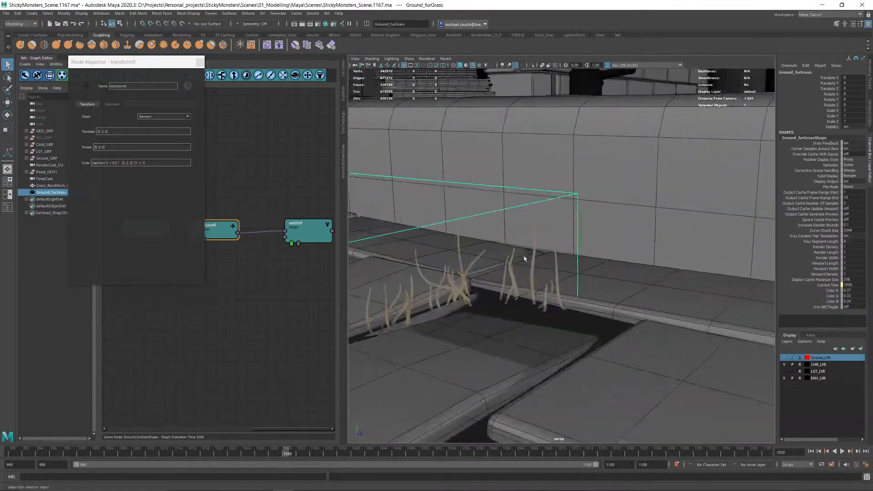
pyautogui.keyDown('alt'); pyautogui.moveTo(523, 258); pyautogui.dragTo(455, 248); pyautogui.keyUp('alt')
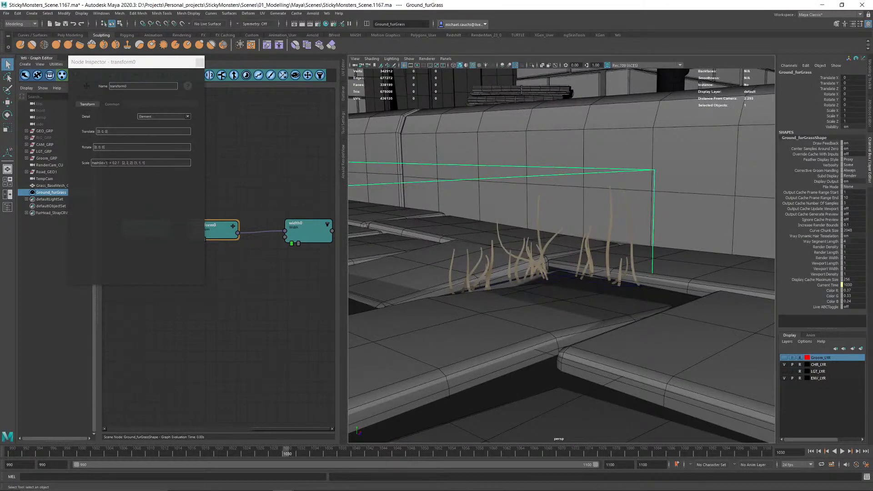
# Step: Try 2 as the id offset in transform0's scale expression and set it to 3
pyautogui.click(158, 175)
pyautogui.press('BackSpace')
pyautogui.write('2')
pyautogui.press('Return')
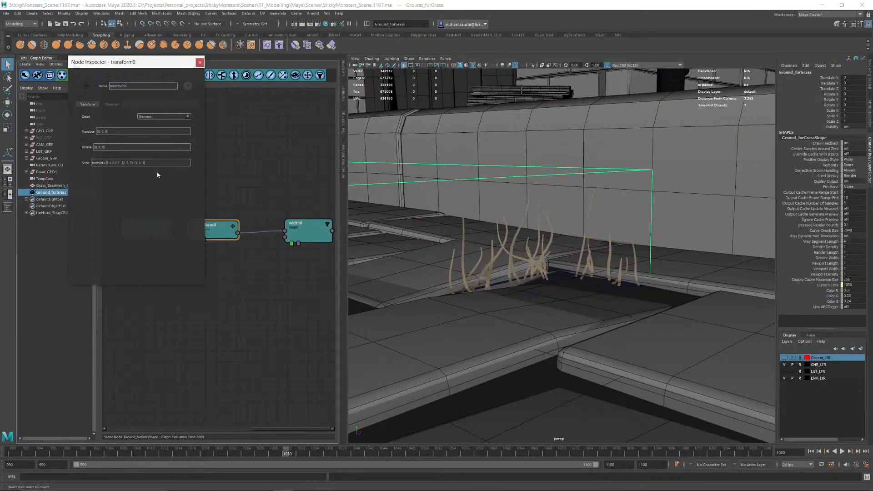
pyautogui.press('BackSpace')
pyautogui.write('3')
pyautogui.press('Return')
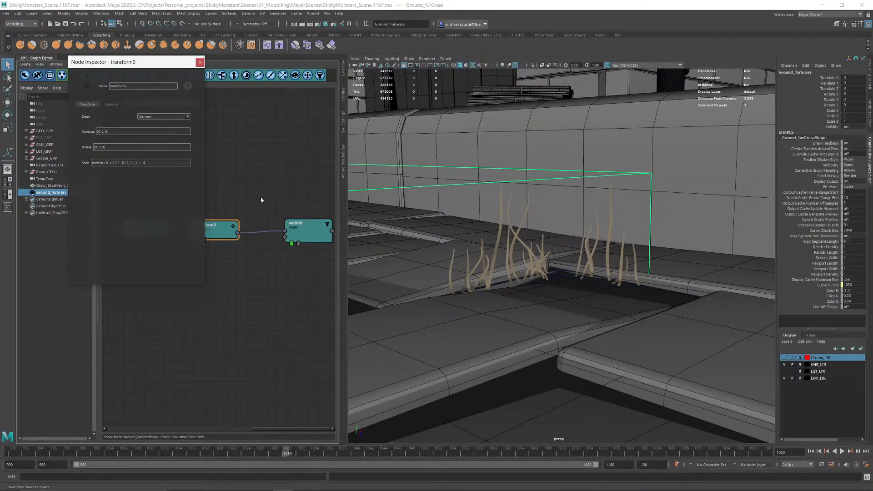
# Step: Review the grass distribution and height in the brick gaps from afar, from above and up close
pyautogui.scroll(-6, 465, 252)
pyautogui.keyDown('alt'); pyautogui.moveTo(464, 246); pyautogui.dragTo(464, 247, button='middle'); pyautogui.keyUp('alt')
pyautogui.scroll(10, 553, 244)
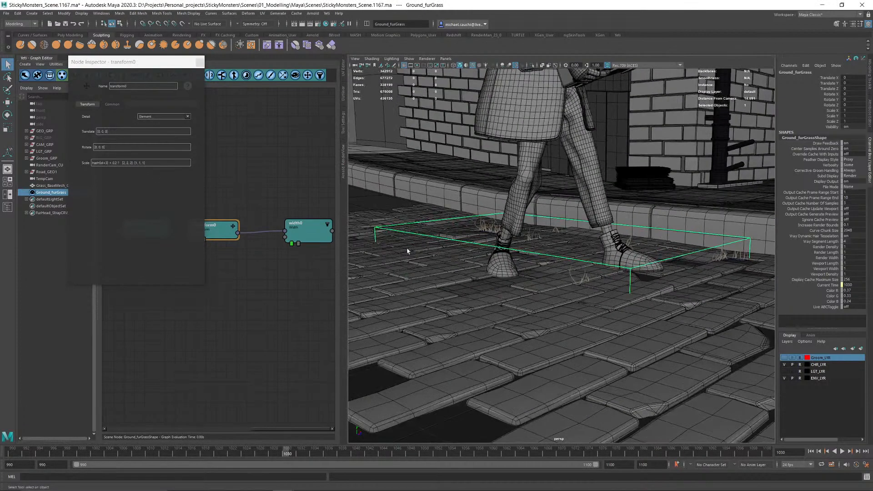
pyautogui.keyDown('alt'); pyautogui.moveTo(553, 244); pyautogui.dragTo(604, 263); pyautogui.keyUp('alt')
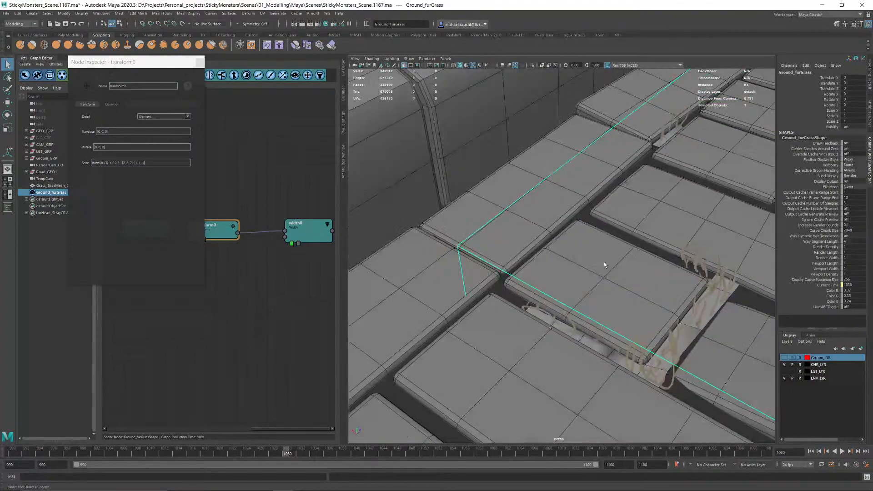
pyautogui.keyDown('alt'); pyautogui.moveTo(604, 264); pyautogui.dragTo(563, 260, button='middle'); pyautogui.keyUp('alt')
pyautogui.scroll(-2, 563, 260)
pyautogui.keyDown('alt'); pyautogui.moveTo(632, 279); pyautogui.dragTo(587, 262); pyautogui.keyUp('alt')
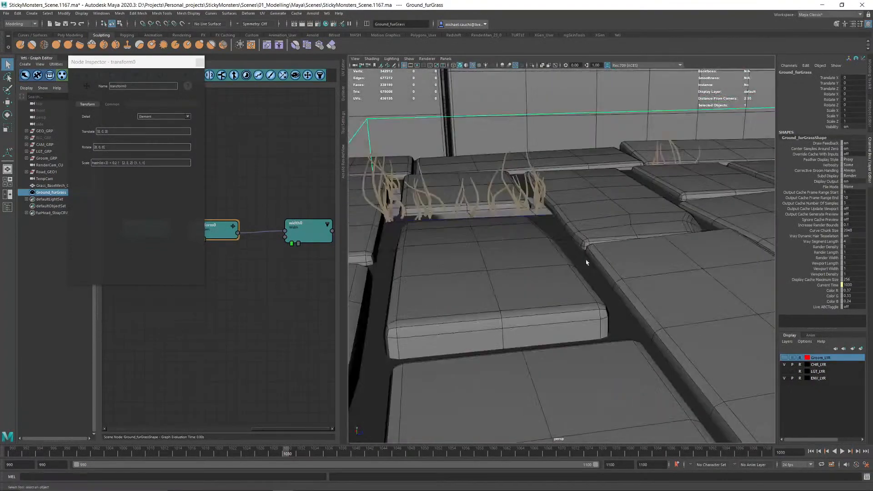
# Step: Turn off all Arnold visibility options for Grass_BaseMesh_GEO, from Primary Visibility to Self Shadows
pyautogui.click(58, 186)
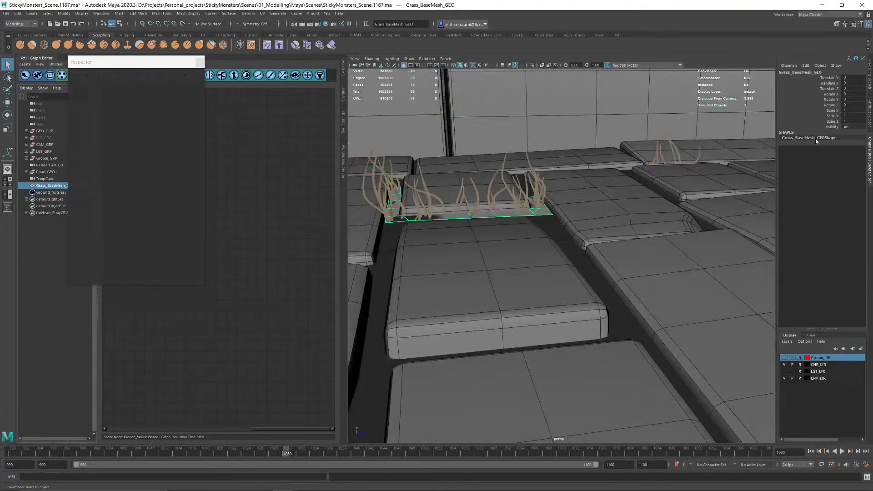
pyautogui.click(868, 117)
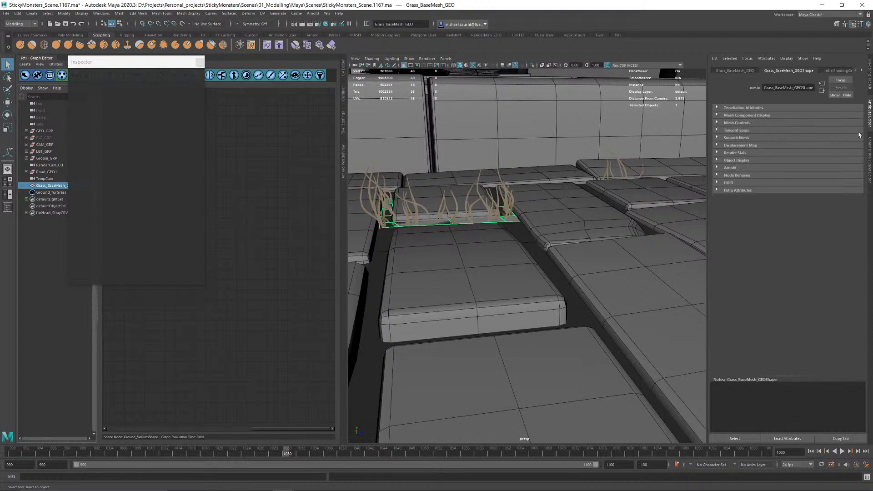
pyautogui.click(730, 167)
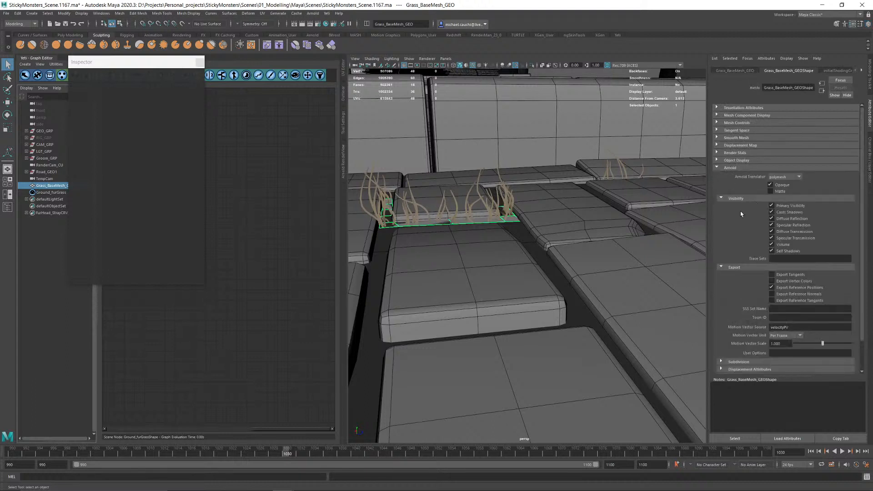
pyautogui.click(772, 205)
pyautogui.click(772, 212)
pyautogui.click(771, 218)
pyautogui.click(772, 225)
pyautogui.click(772, 232)
pyautogui.click(771, 237)
pyautogui.click(771, 245)
pyautogui.click(772, 250)
pyautogui.scroll(-3, 725, 295)
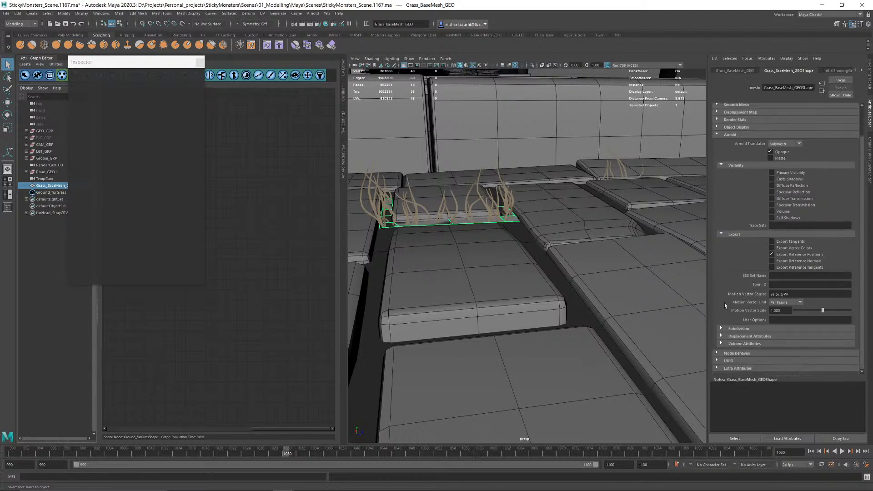
# Step: Deselect the base mesh and survey the grass on the road around the character from several angles
pyautogui.keyDown('alt'); pyautogui.moveTo(610, 258); pyautogui.dragTo(571, 248, button='right'); pyautogui.keyUp('alt')
pyautogui.keyDown('alt'); pyautogui.moveTo(571, 248); pyautogui.dragTo(482, 227); pyautogui.keyUp('alt')
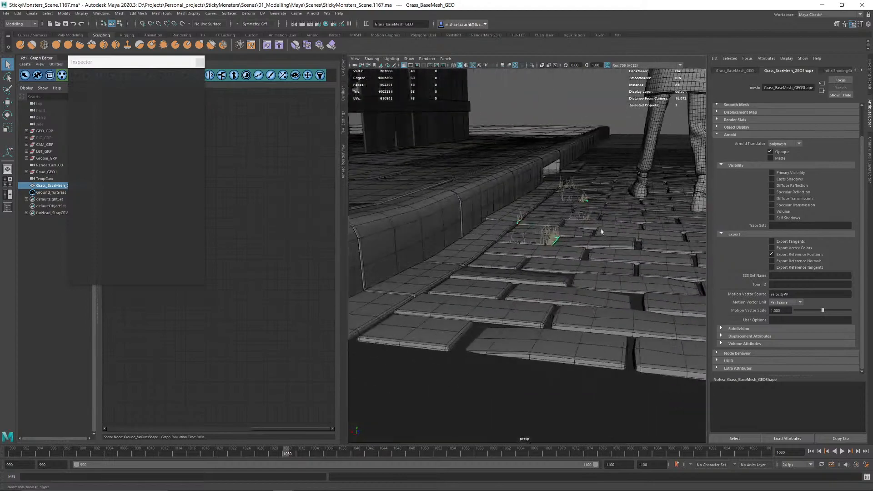
pyautogui.click(593, 105)
pyautogui.keyDown('alt'); pyautogui.moveTo(550, 157); pyautogui.dragTo(450, 181, button='right'); pyautogui.keyUp('alt')
pyautogui.keyDown('alt'); pyautogui.moveTo(455, 185); pyautogui.dragTo(477, 239); pyautogui.keyUp('alt')
pyautogui.keyDown('alt'); pyautogui.moveTo(482, 239); pyautogui.dragTo(618, 255, button='right'); pyautogui.keyUp('alt')
pyautogui.keyDown('alt'); pyautogui.moveTo(618, 255); pyautogui.dragTo(512, 255); pyautogui.keyUp('alt')
pyautogui.keyDown('alt'); pyautogui.moveTo(512, 255); pyautogui.dragTo(443, 268, button='right'); pyautogui.keyUp('alt')
pyautogui.keyDown('alt'); pyautogui.moveTo(600, 275); pyautogui.dragTo(550, 286); pyautogui.keyUp('alt')
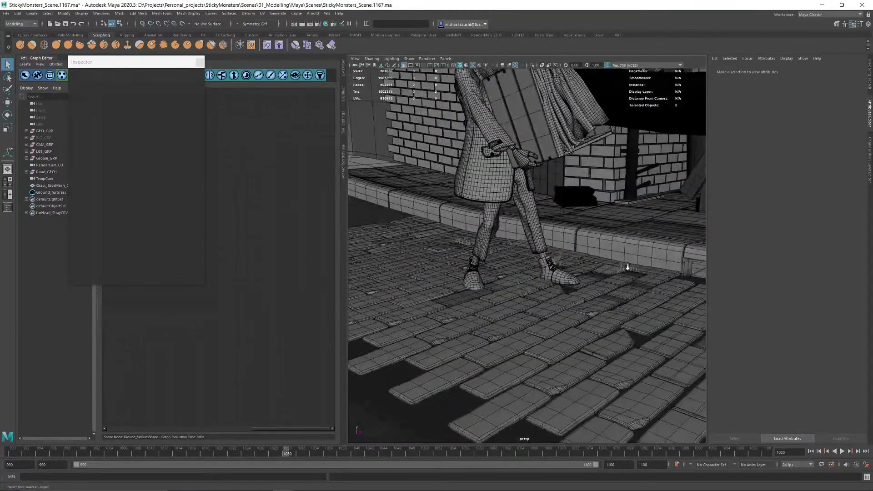
pyautogui.keyDown('alt'); pyautogui.moveTo(627, 267); pyautogui.dragTo(500, 263, button='right'); pyautogui.keyUp('alt')
# Step: Close the node inspector and save the scene as the incremental version StickyMonsters_Scene.1168.ma
pyautogui.click(200, 62)
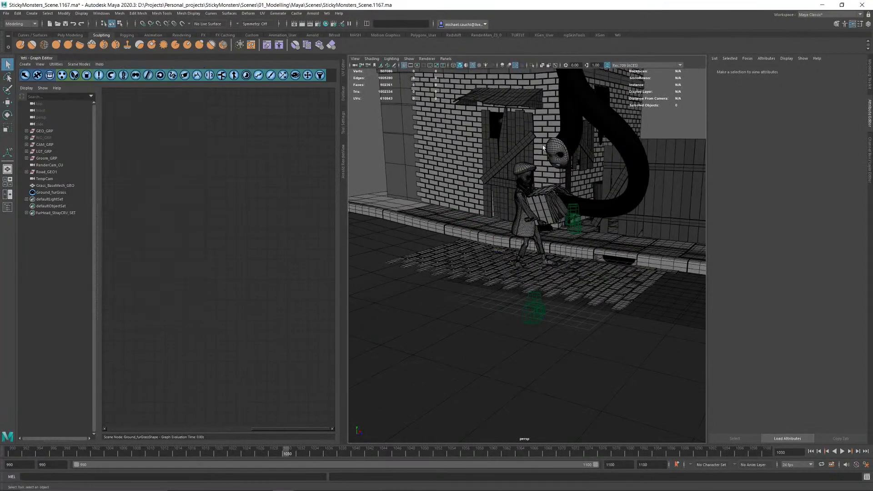
pyautogui.keyDown('alt'); pyautogui.moveTo(491, 162); pyautogui.dragTo(528, 153); pyautogui.keyUp('alt')
pyautogui.hotkey('ctrl', 'alt', 's')
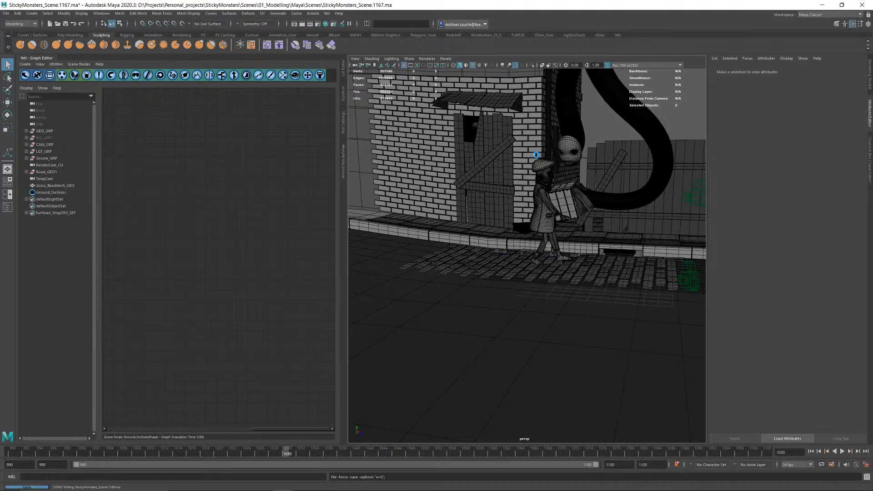
# Step: Start an interactive render in the Arnold RenderView and bring up the display layer list
pyautogui.click(39, 59)
pyautogui.click(19, 189)
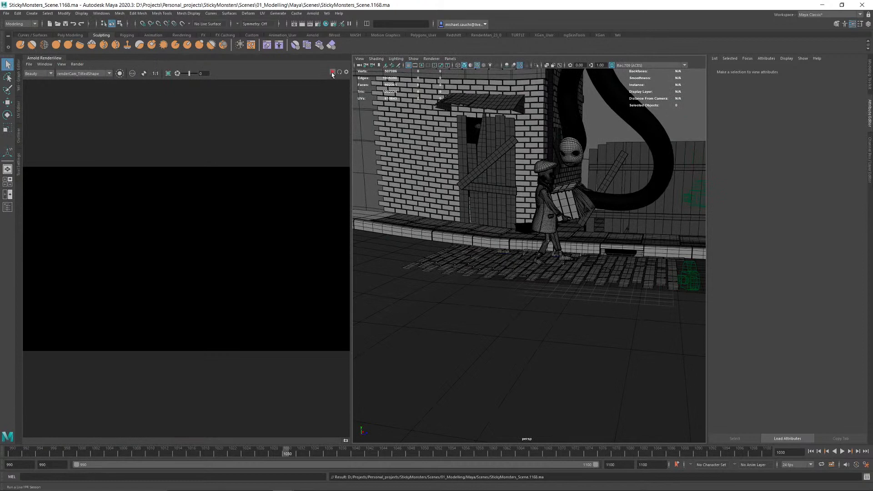
pyautogui.click(332, 73)
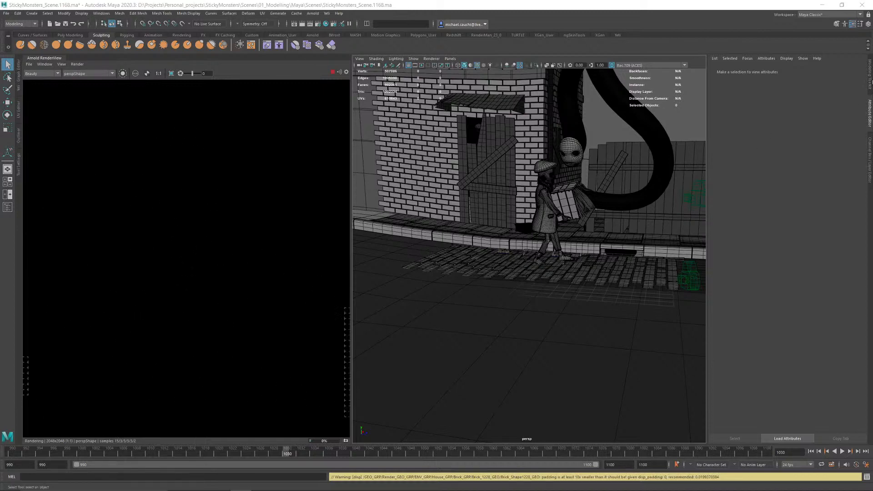
pyautogui.click(868, 158)
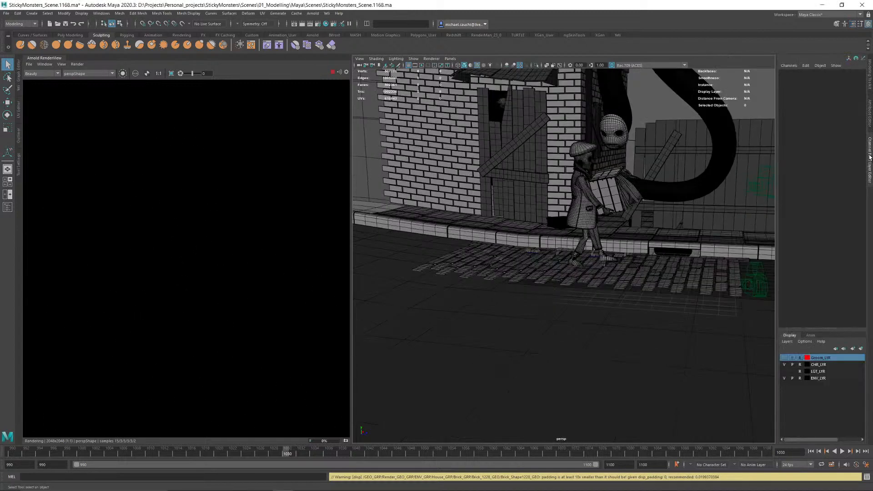
# Step: Make the LGT_LYR layer visible, stop the running Arnold render and update the full scene for rendering
pyautogui.click(784, 372)
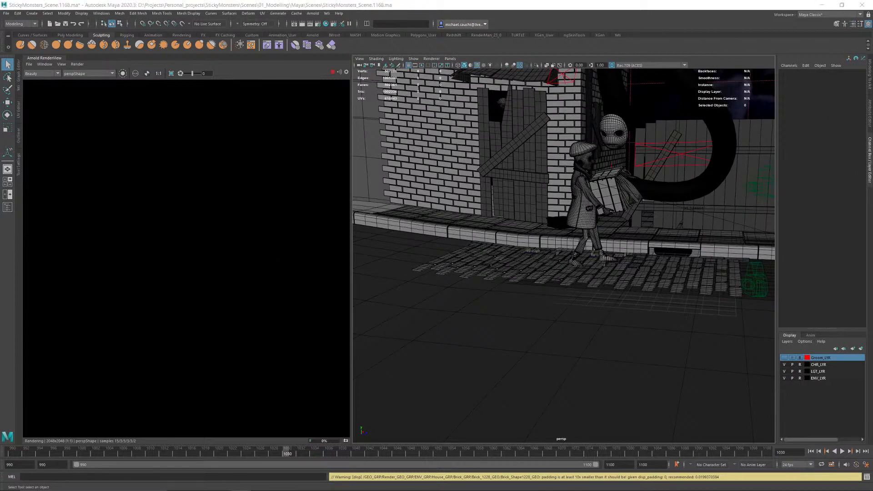
pyautogui.scroll(-3, 201, 259)
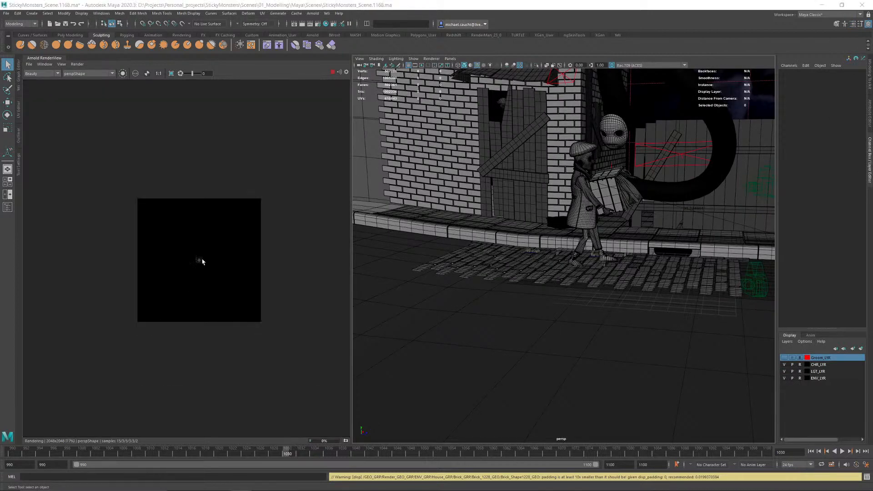
pyautogui.scroll(2, 201, 259)
pyautogui.click(334, 71)
pyautogui.click(333, 72)
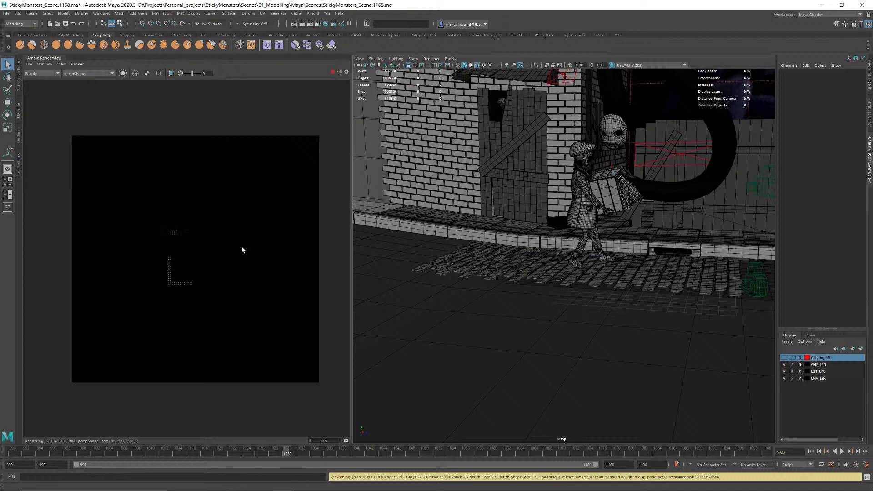
pyautogui.click(334, 72)
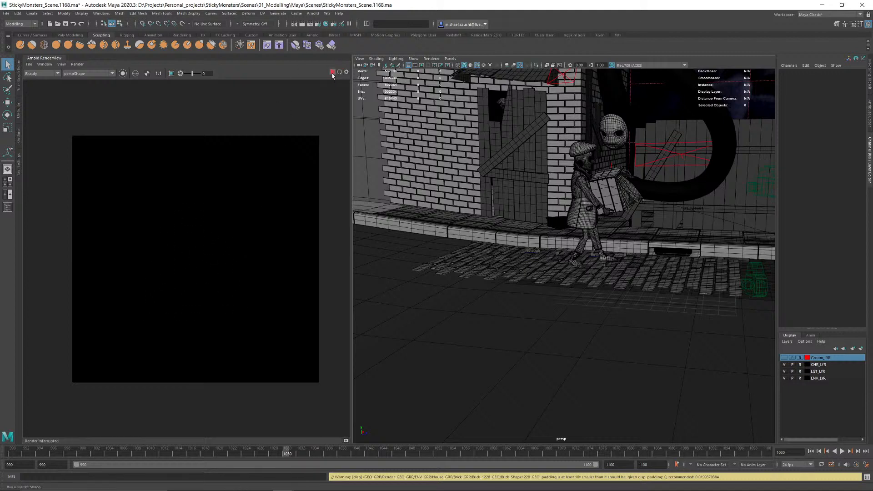
pyautogui.click(77, 64)
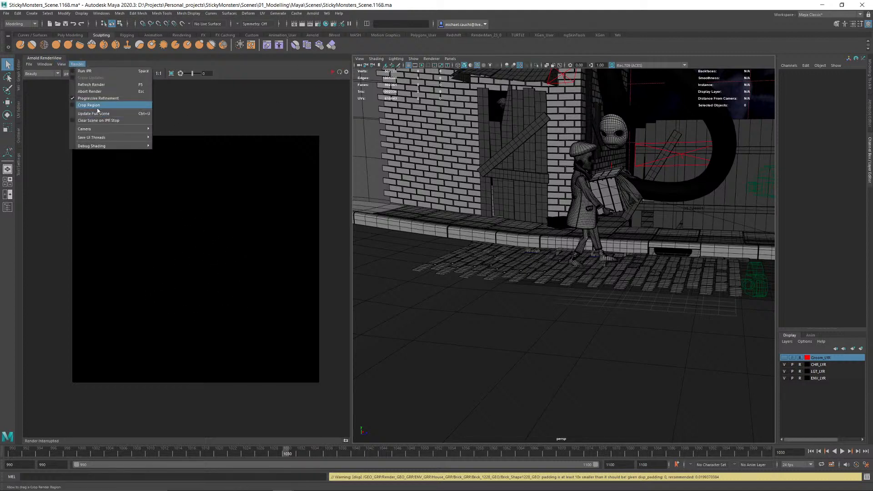
pyautogui.click(97, 116)
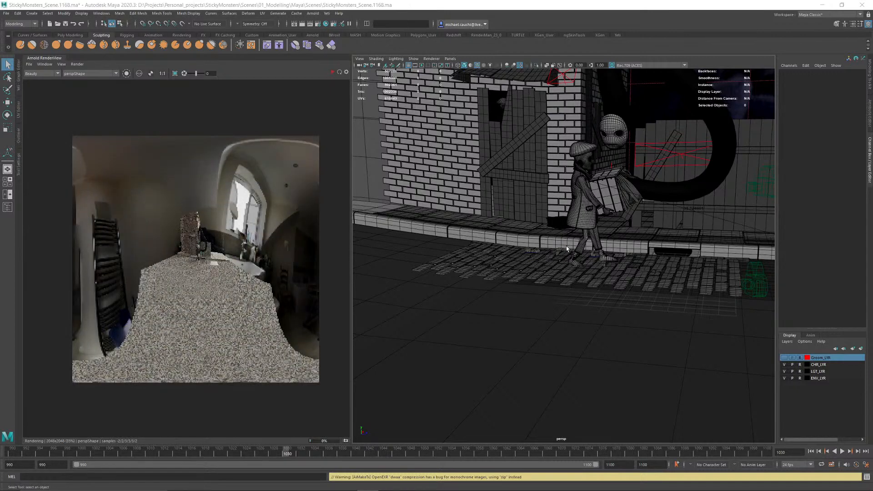
# Step: Switch the render camera to renderCam_TiltedShape and restart the interactive render
pyautogui.click(89, 73)
pyautogui.click(77, 84)
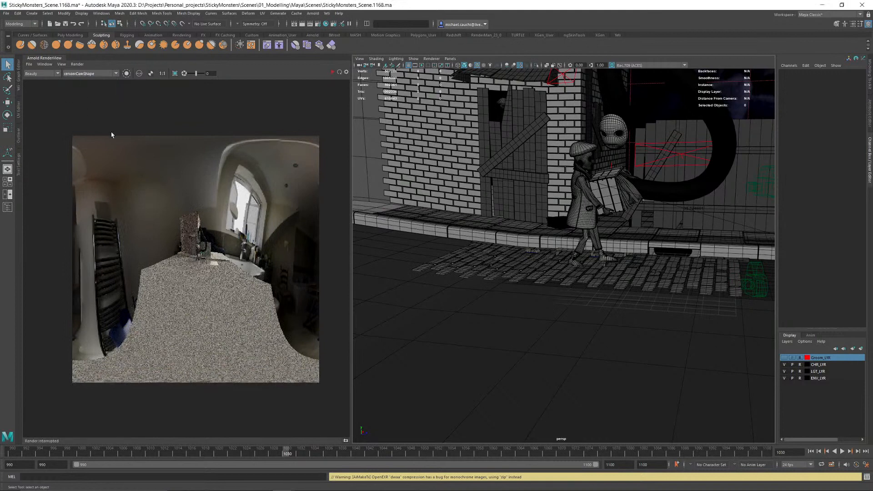
pyautogui.click(77, 74)
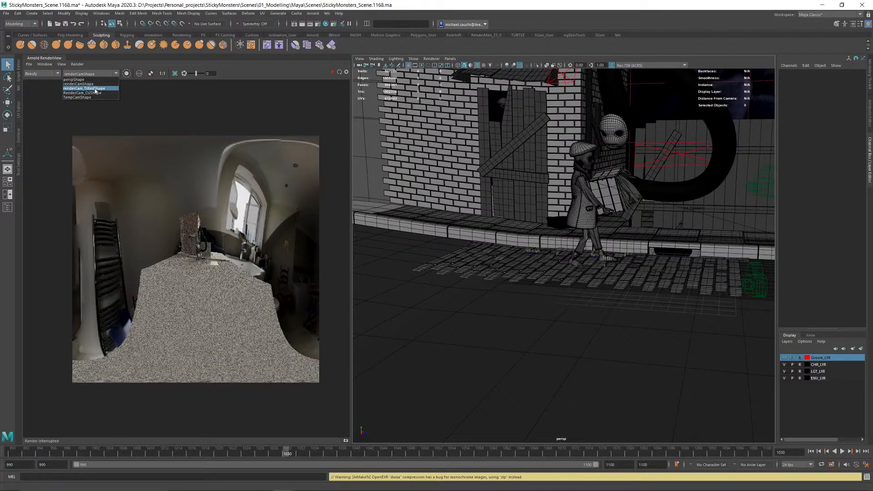
pyautogui.click(94, 89)
pyautogui.click(340, 72)
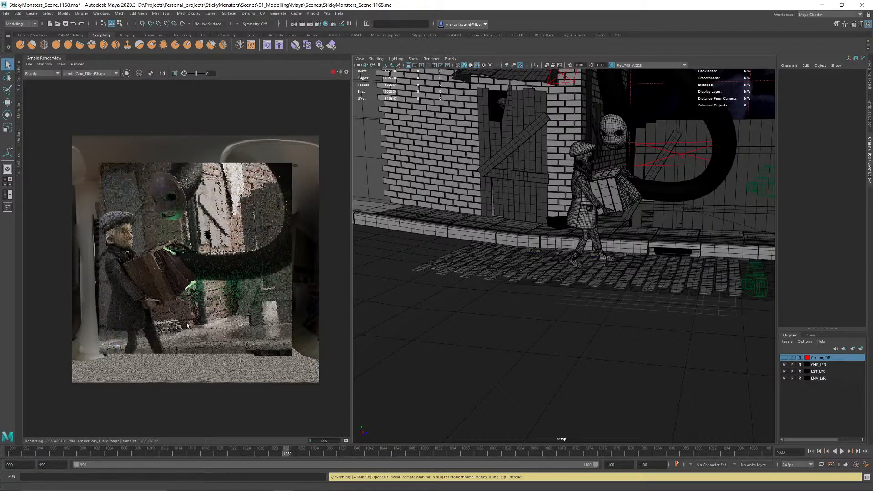
# Step: Render a crop region of the road and kerb ahead of the character's front boot and inspect the grass up close
pyautogui.moveTo(157, 381); pyautogui.dragTo(186, 330, button='middle')
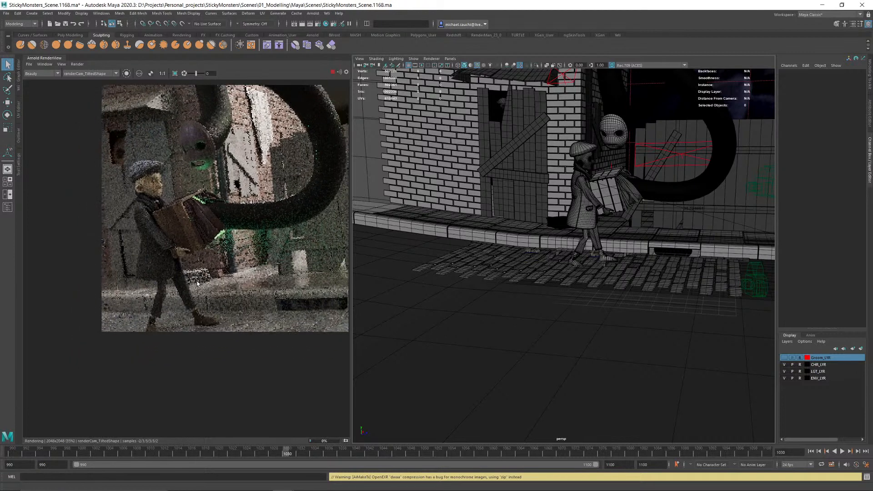
pyautogui.scroll(2, 182, 341)
pyautogui.moveTo(272, 303); pyautogui.dragTo(221, 305, button='middle')
pyautogui.keyDown('shift'); pyautogui.moveTo(192, 251); pyautogui.dragTo(328, 335); pyautogui.keyUp('shift')
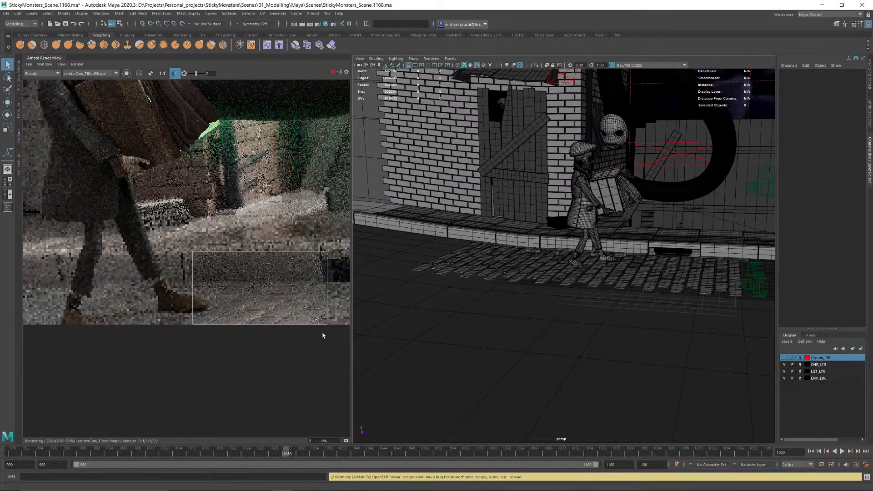
pyautogui.scroll(4, 285, 297)
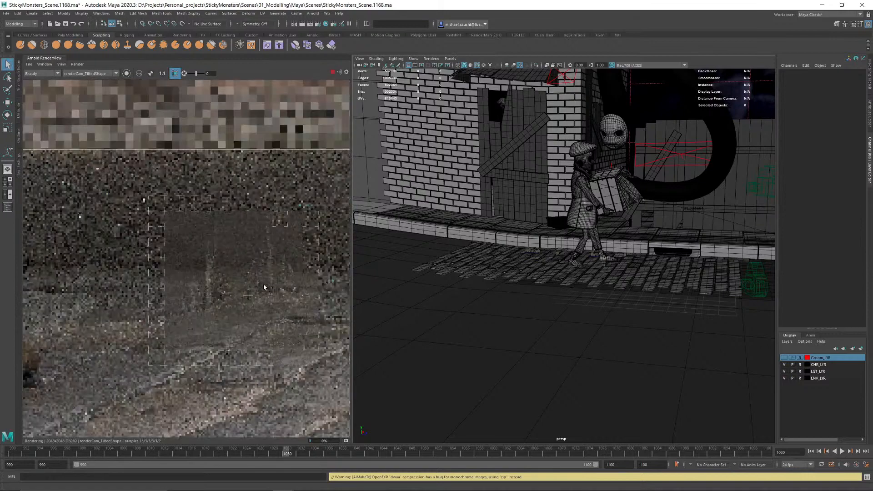
pyautogui.scroll(-2, 218, 274)
pyautogui.moveTo(176, 284); pyautogui.dragTo(236, 272, button='middle')
pyautogui.scroll(5, 257, 273)
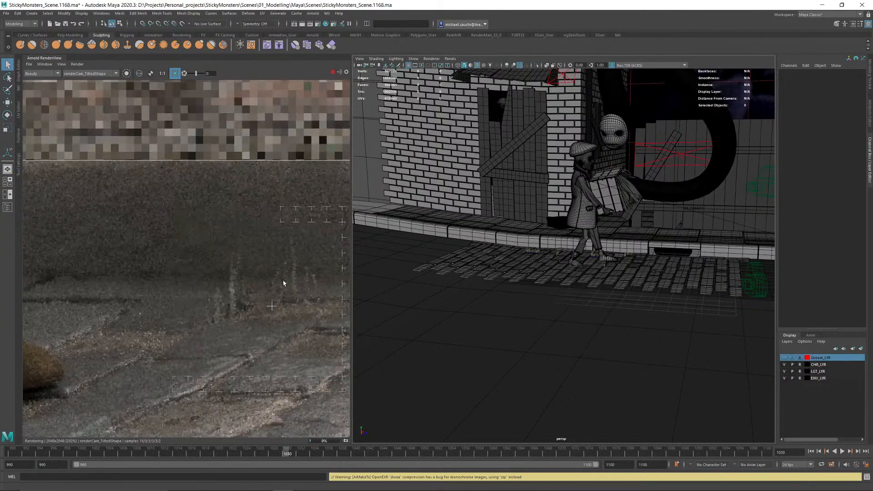
pyautogui.moveTo(283, 287); pyautogui.dragTo(220, 286, button='middle')
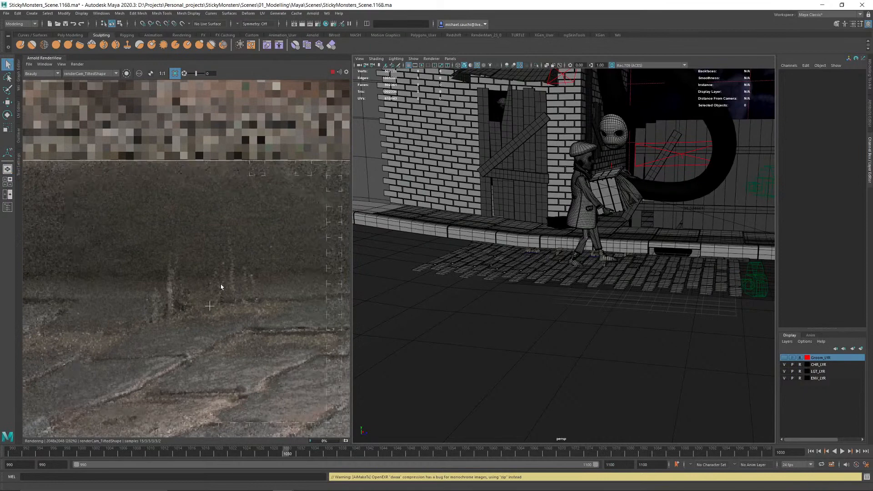
pyautogui.scroll(-5, 204, 287)
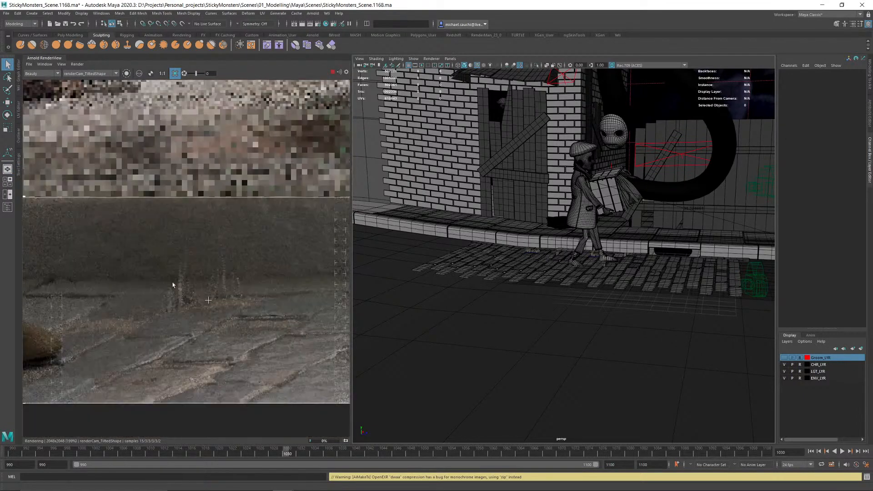
pyautogui.scroll(4, 129, 284)
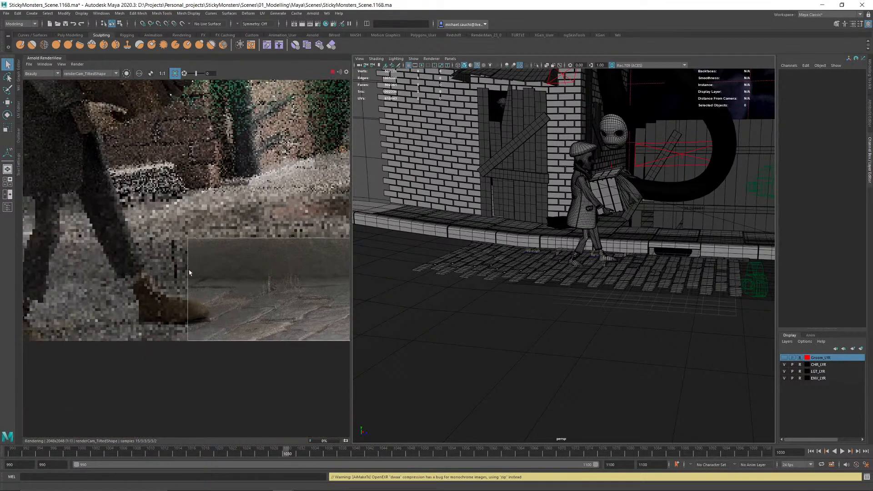
# Step: Render crop regions of the road between the character's feet and behind the rear foot to check the grass there
pyautogui.scroll(2, 162, 271)
pyautogui.scroll(3, 163, 290)
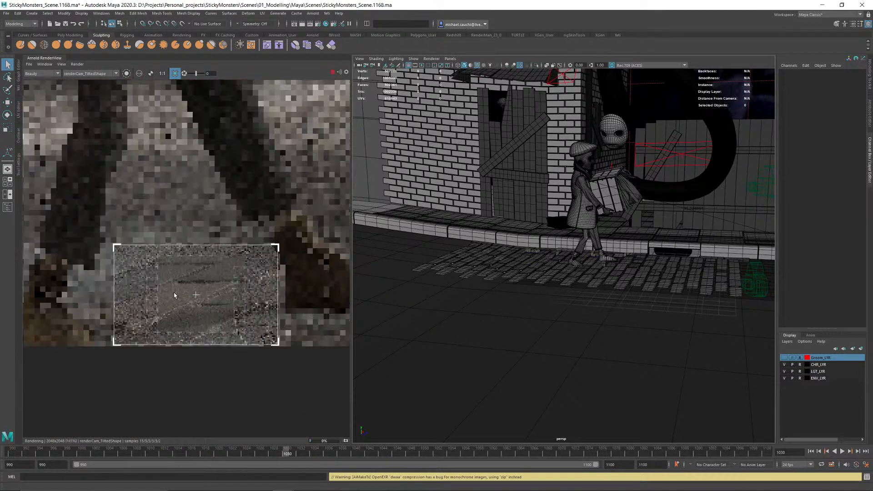
pyautogui.moveTo(251, 322); pyautogui.dragTo(220, 288, button='middle')
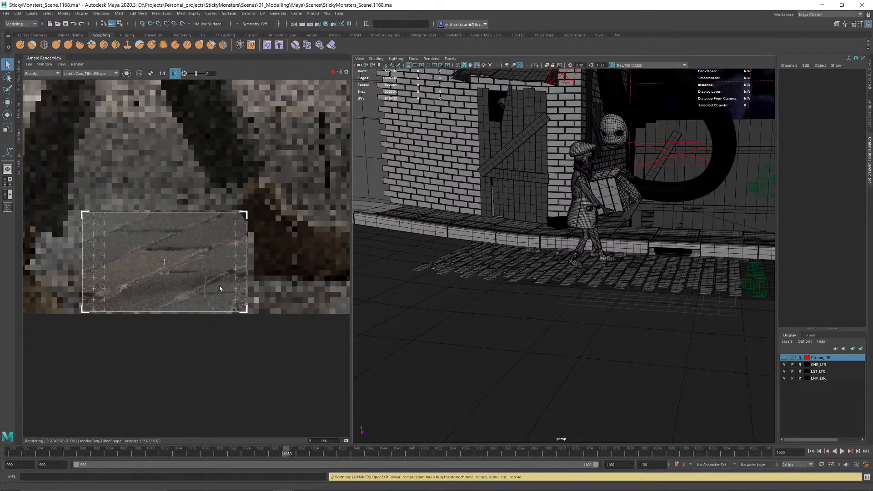
pyautogui.moveTo(219, 245); pyautogui.dragTo(622, 291, button='middle')
pyautogui.moveTo(154, 229); pyautogui.dragTo(327, 343)
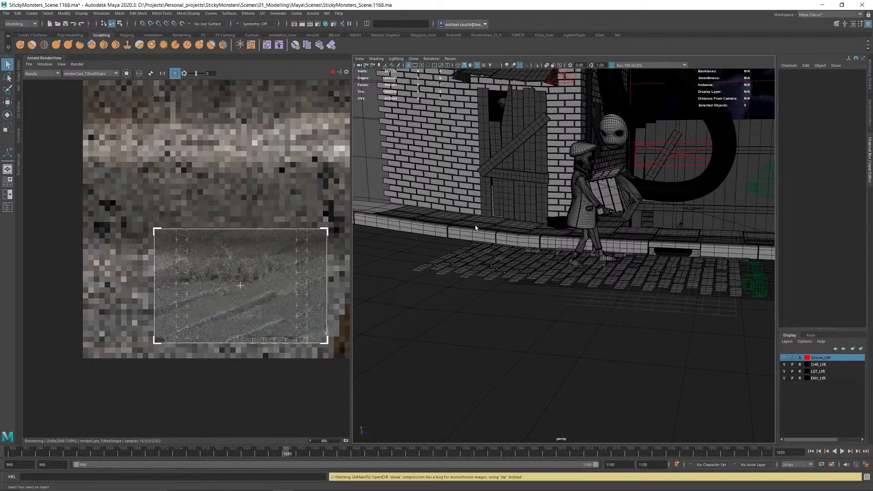
# Step: Select the Ground_furGrass Yeti node in the Outliner and assign it a new aiStandardHair material
pyautogui.click(7, 207)
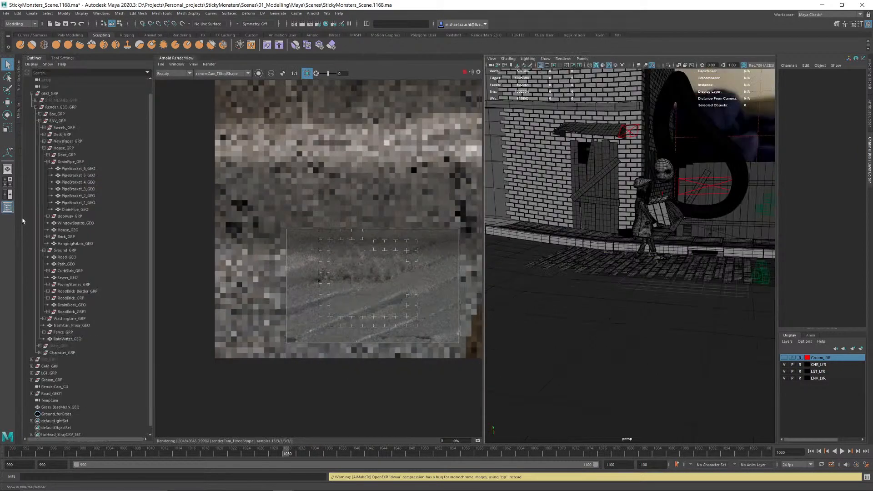
pyautogui.click(57, 407)
pyautogui.click(70, 415)
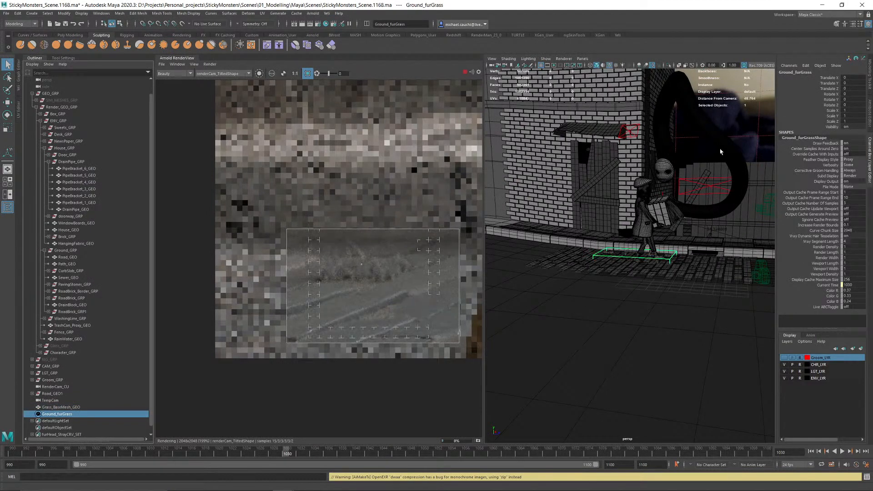
pyautogui.rightClick(765, 129)
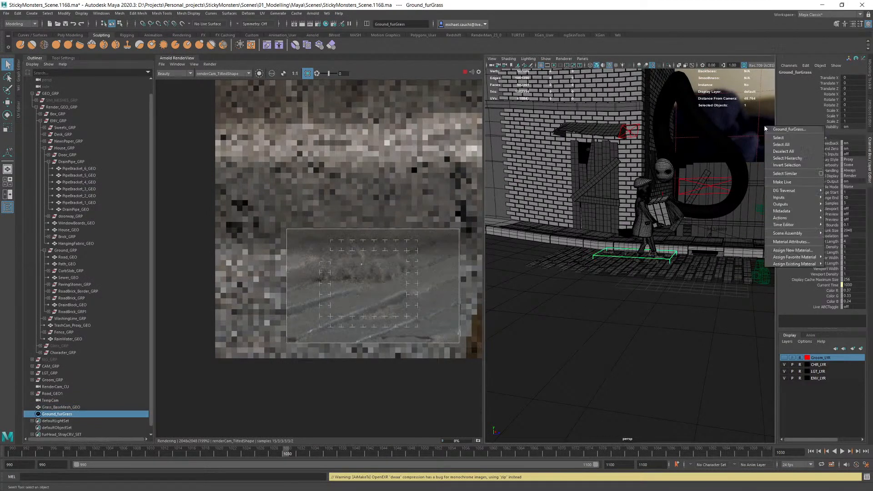
pyautogui.click(793, 250)
pyautogui.click(309, 222)
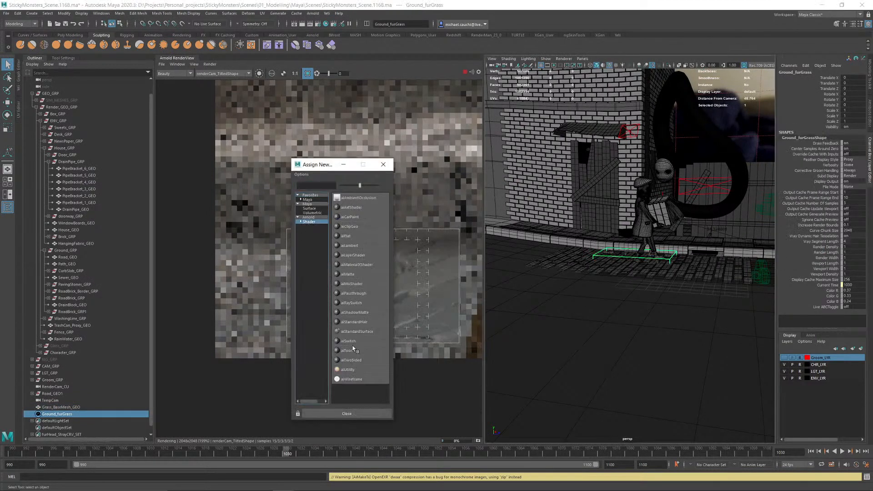
pyautogui.click(360, 322)
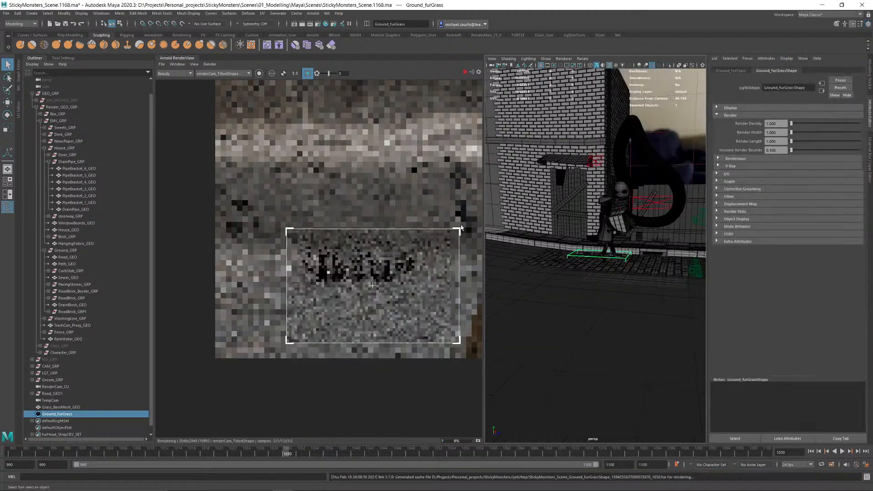
# Step: Limit the render crop region to the grass tufts on the road ahead of the front boot
pyautogui.scroll(-5, 378, 260)
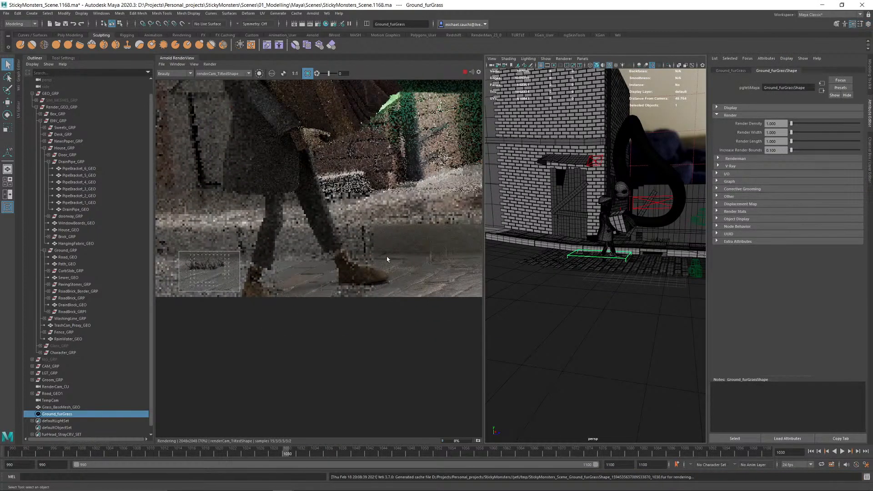
pyautogui.scroll(4, 378, 262)
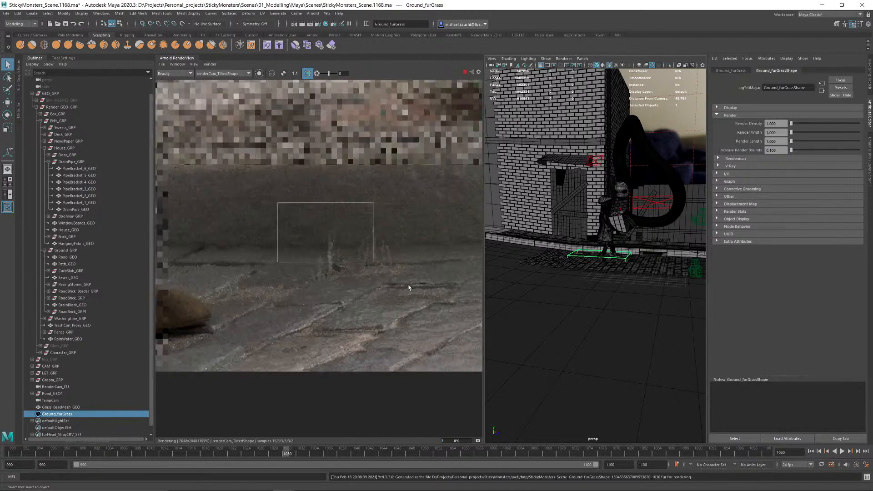
pyautogui.moveTo(409, 288); pyautogui.dragTo(416, 298)
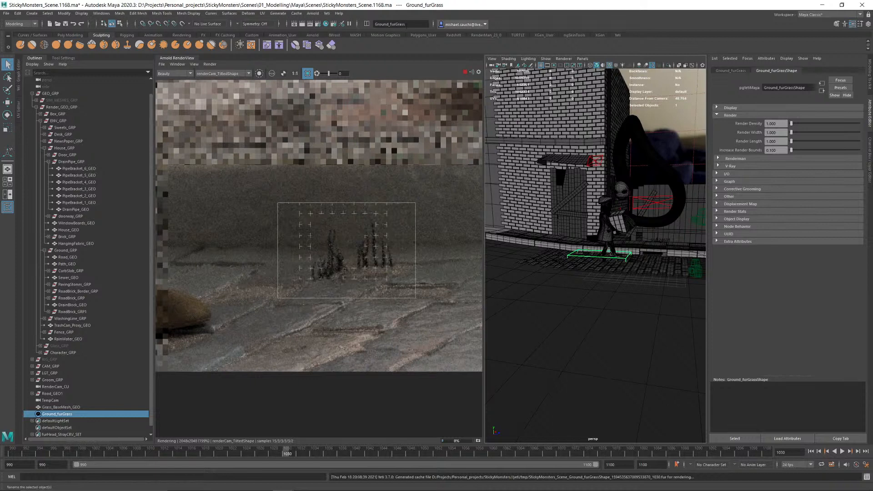
# Step: Open the Hypershade and graph the grass's hair shader together with its shading group
pyautogui.click(333, 24)
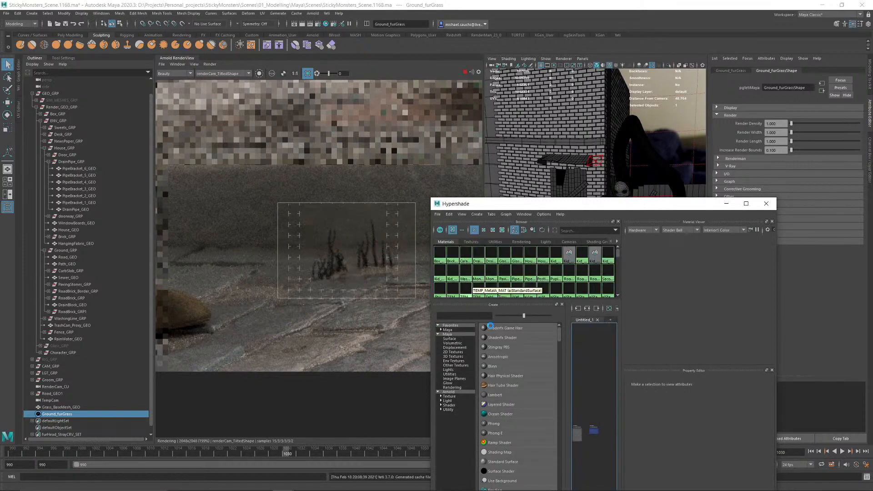
pyautogui.click(452, 226)
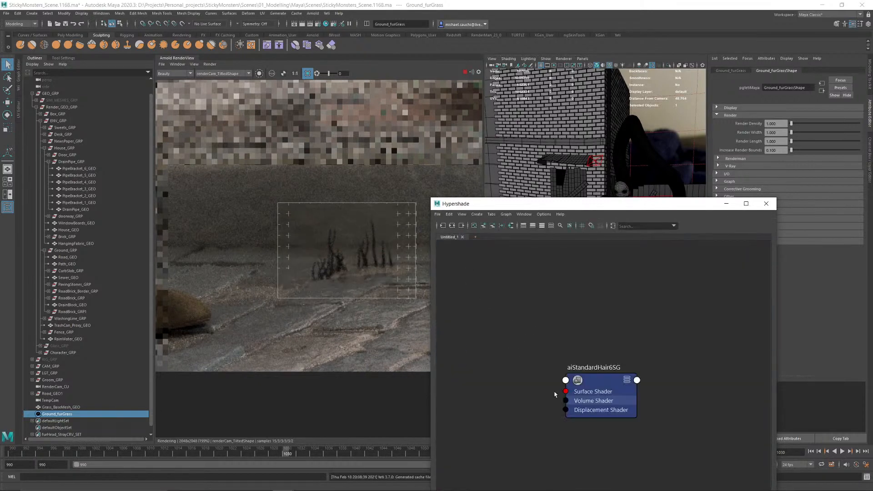
pyautogui.click(597, 382)
pyautogui.click(452, 225)
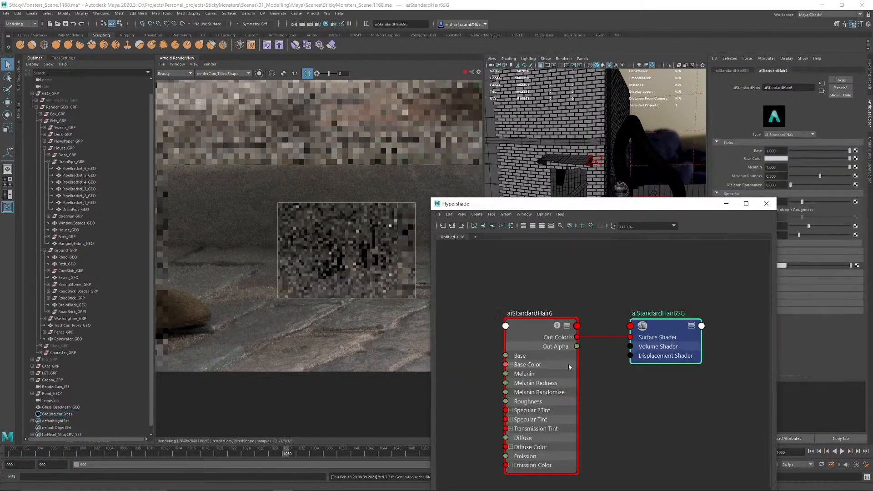
# Step: Rename the hair shader Grass_MAT and its shading group Grass_MATSG
pyautogui.doubleClick(532, 313)
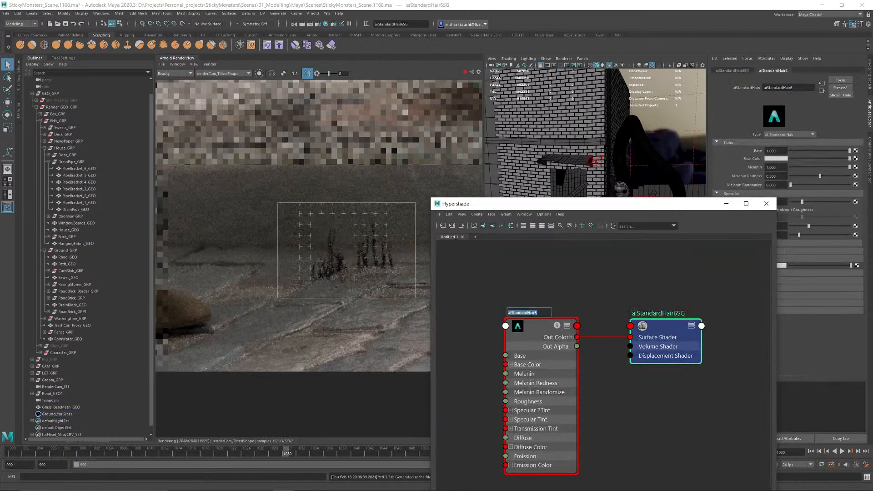
pyautogui.write('Grass_MAT')
pyautogui.doubleClick(675, 313)
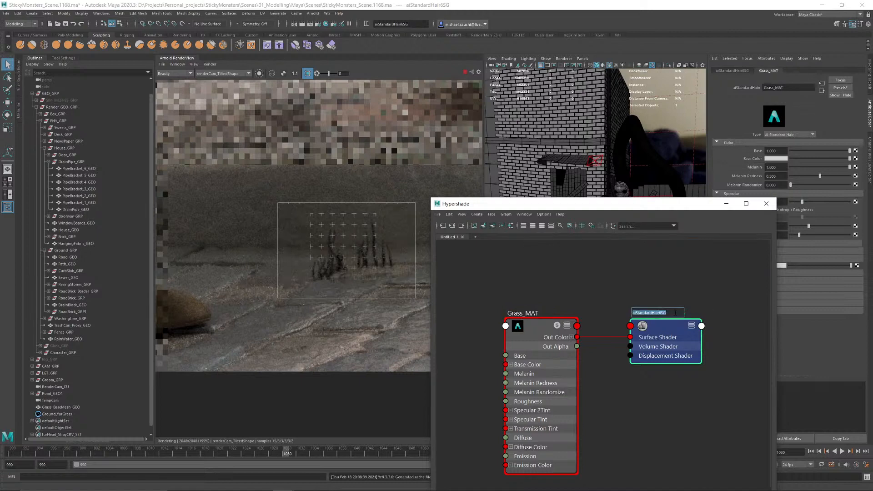
pyautogui.write('Grass_MAT')
pyautogui.write('SG')
pyautogui.press('Return')
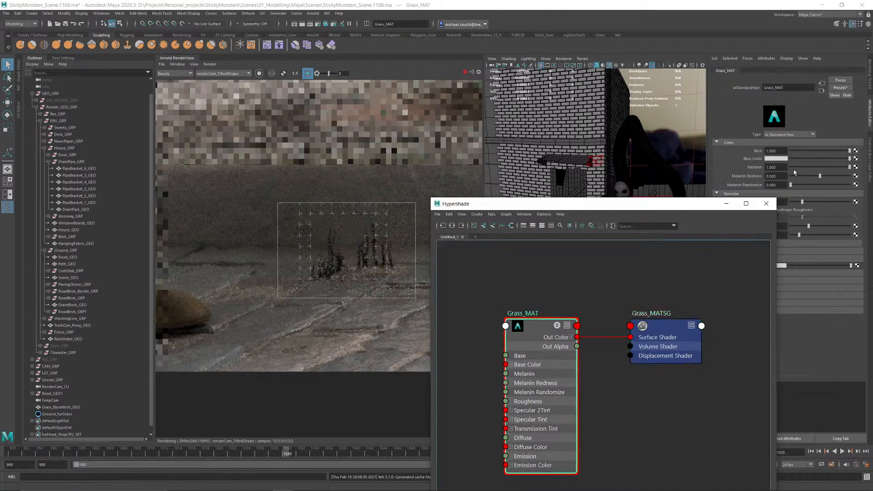
# Step: Set the Melanin of Grass_MAT to 0 and move the Hypershade window clear of the shader's attributes
pyautogui.moveTo(799, 169); pyautogui.dragTo(686, 175)
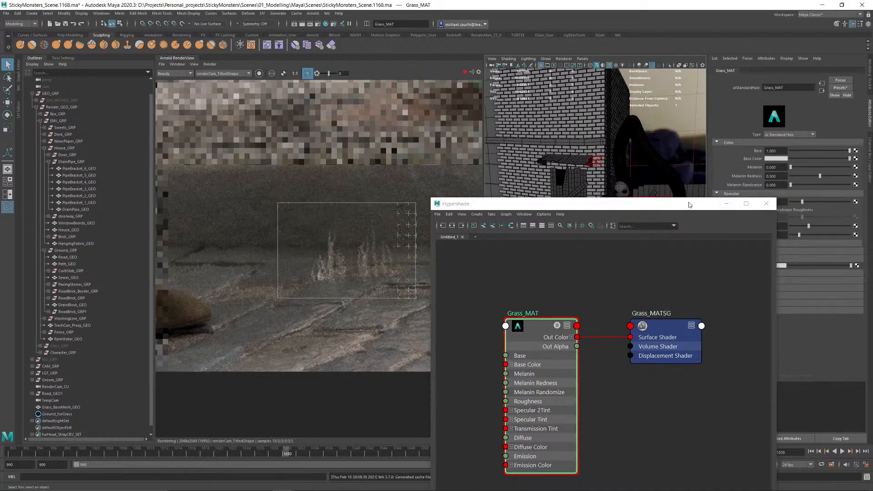
pyautogui.moveTo(685, 205); pyautogui.dragTo(651, 311)
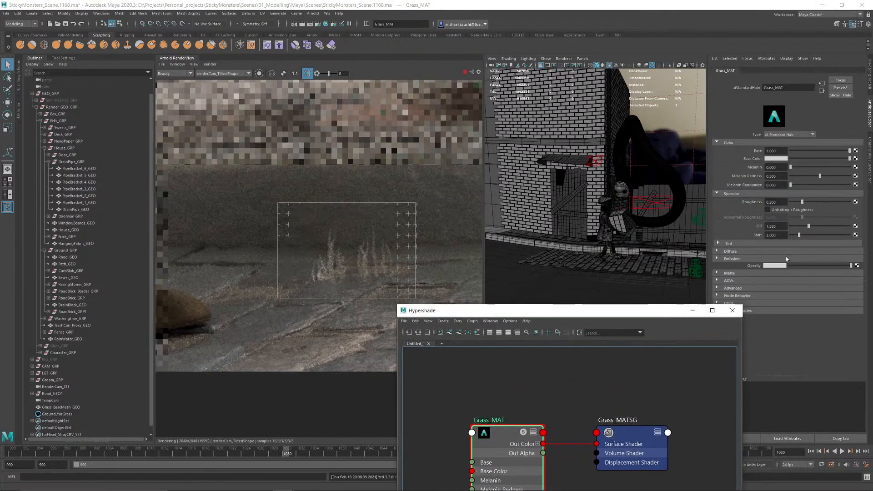
# Step: Set the Diffuse weight of Grass_MAT to 1 and check the grass tufts in the render
pyautogui.click(737, 251)
pyautogui.click(830, 259)
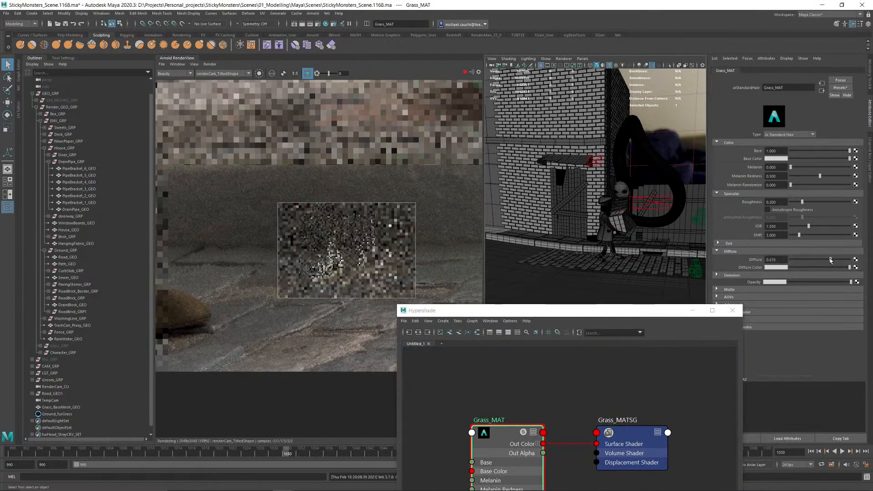
pyautogui.moveTo(830, 260); pyautogui.dragTo(851, 259)
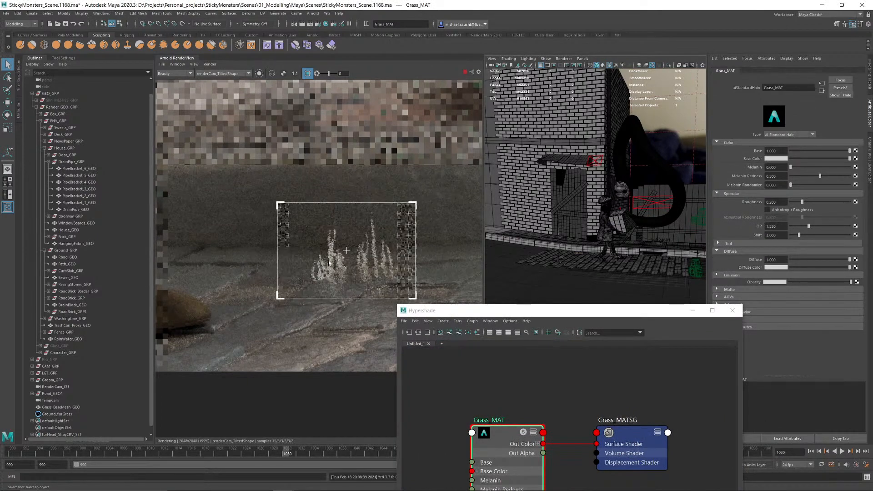
pyautogui.scroll(-3, 283, 234)
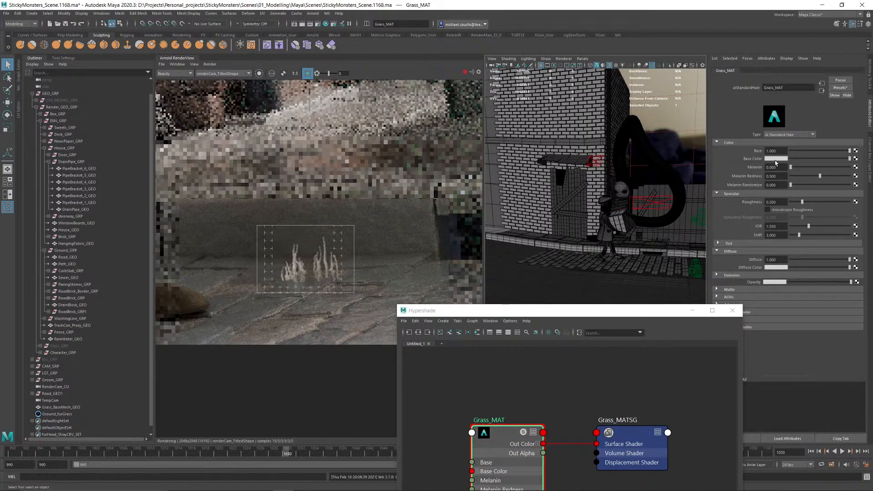
# Step: Change the Base Color of Grass_MAT to a saturated yellow-green with a hue of about 80 and a saturation of about 0.8
pyautogui.click(735, 245)
pyautogui.click(735, 245)
pyautogui.click(779, 158)
pyautogui.moveTo(754, 178); pyautogui.dragTo(766, 178)
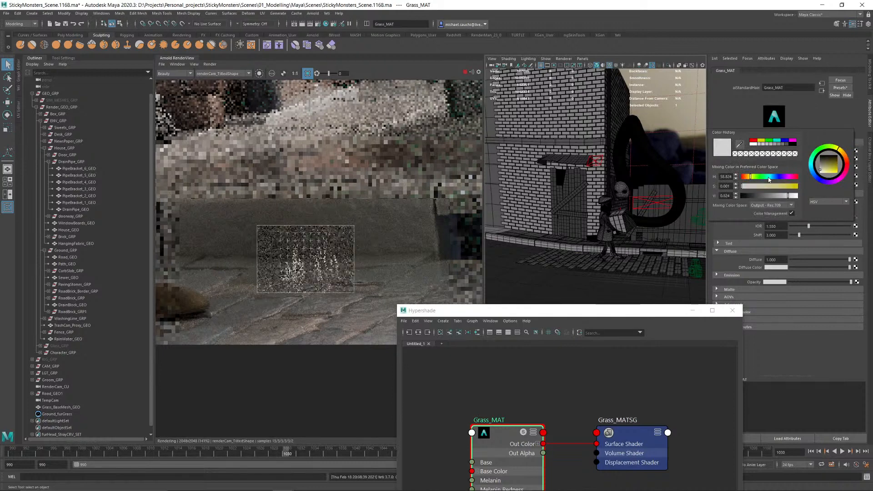
pyautogui.click(765, 187)
pyautogui.click(785, 187)
# Step: Set Grass_MAT's Diffuse and Melanin Redness to 0 and its specular Roughness to about 0.532
pyautogui.click(800, 259)
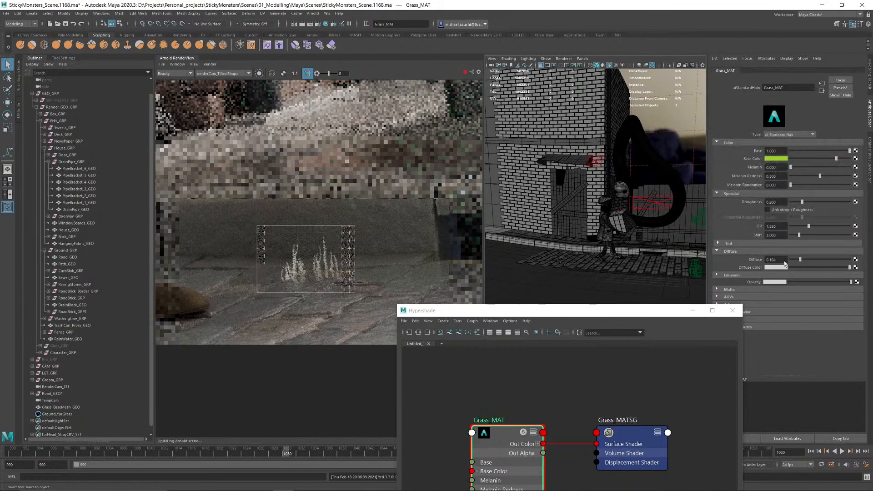
pyautogui.moveTo(785, 264); pyautogui.dragTo(708, 265)
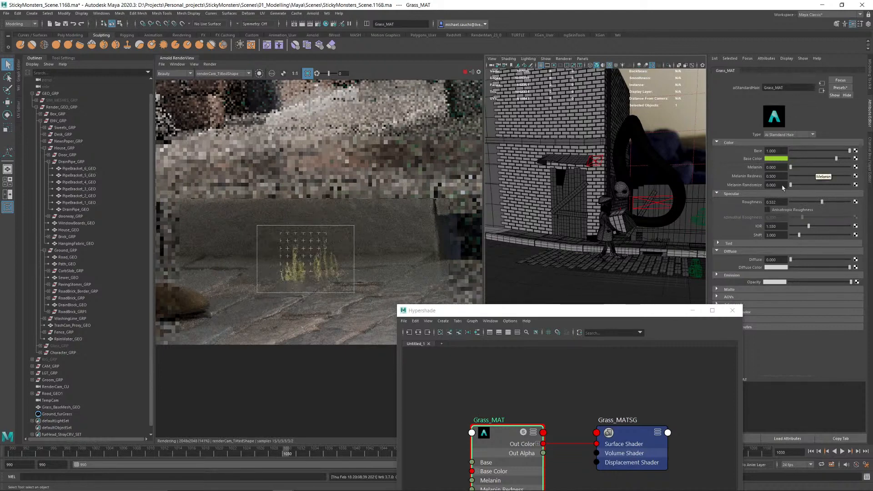
pyautogui.moveTo(820, 176); pyautogui.dragTo(745, 178)
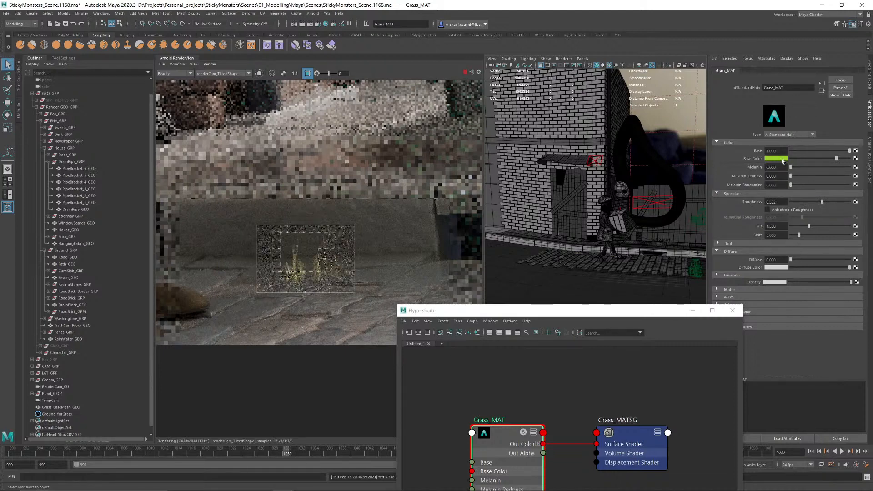
# Step: Darken the Base Color of Grass_MAT to a value of about 0.41 and brighten its Transmission Tint to light grey
pyautogui.click(775, 158)
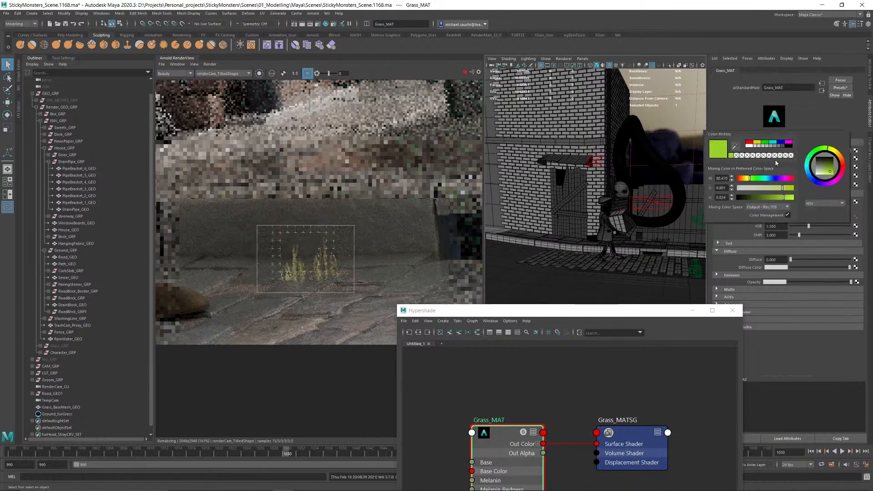
pyautogui.click(760, 197)
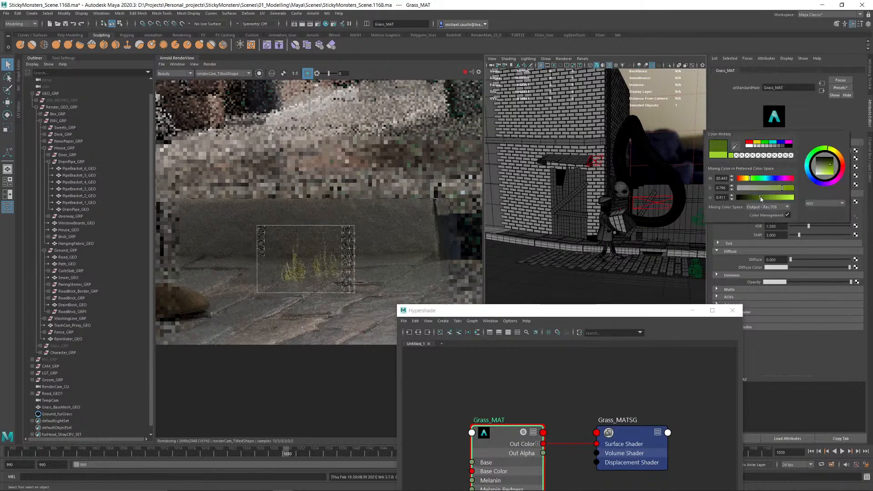
pyautogui.click(728, 243)
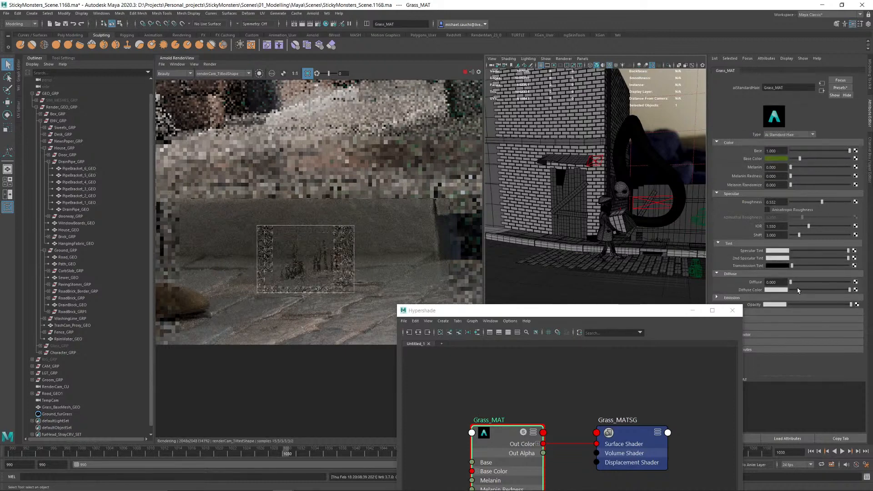
pyautogui.click(820, 266)
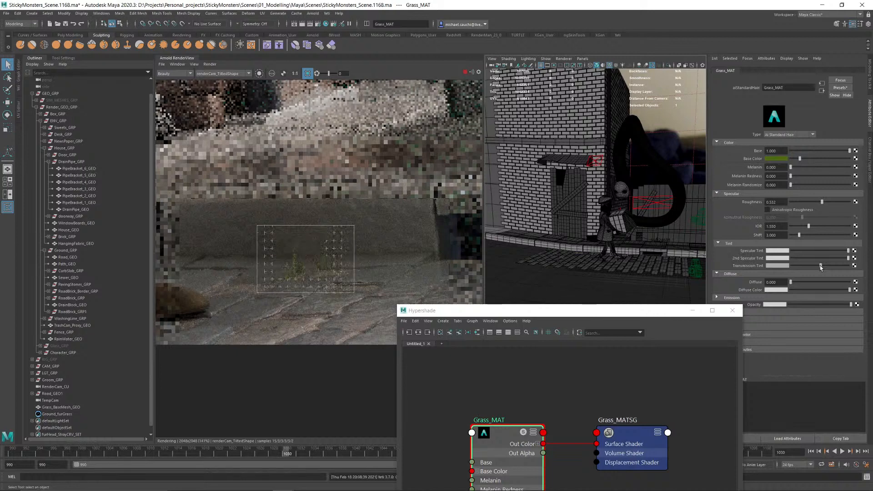
# Step: Give Grass_MAT's Diffuse Color the dark green from the color history, with a Diffuse weight of about 0.228
pyautogui.click(781, 290)
pyautogui.click(775, 291)
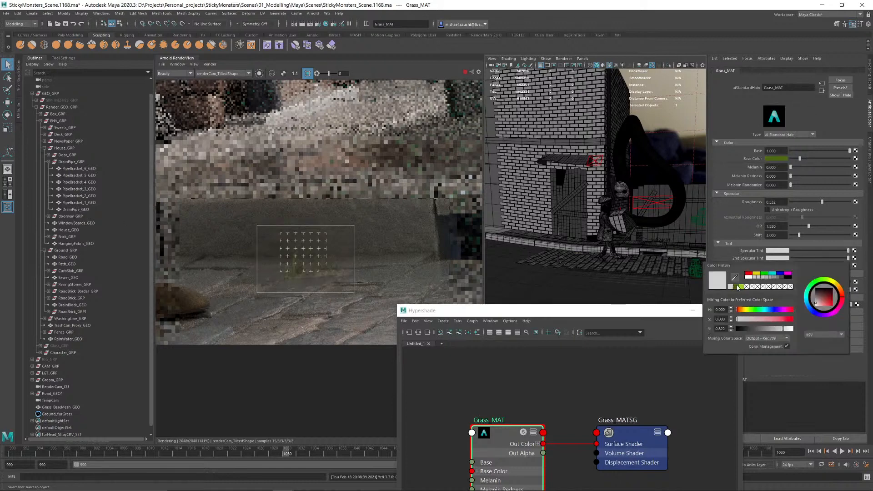
pyautogui.click(737, 287)
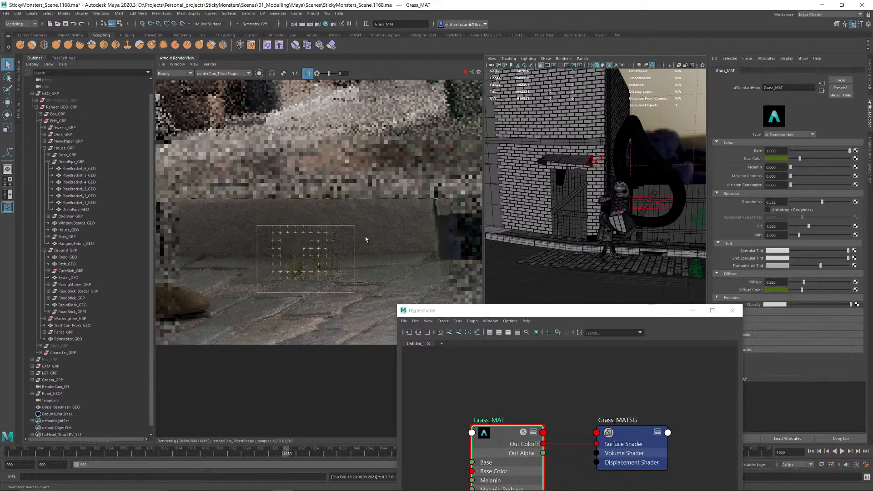
pyautogui.scroll(-2, 325, 226)
pyautogui.scroll(5, 318, 225)
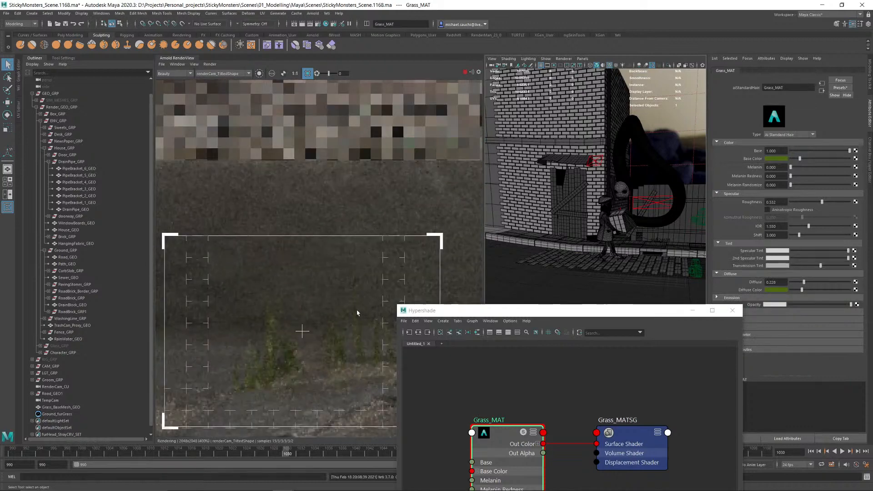
pyautogui.scroll(-2, 331, 303)
pyautogui.moveTo(355, 259); pyautogui.dragTo(330, 216, button='middle')
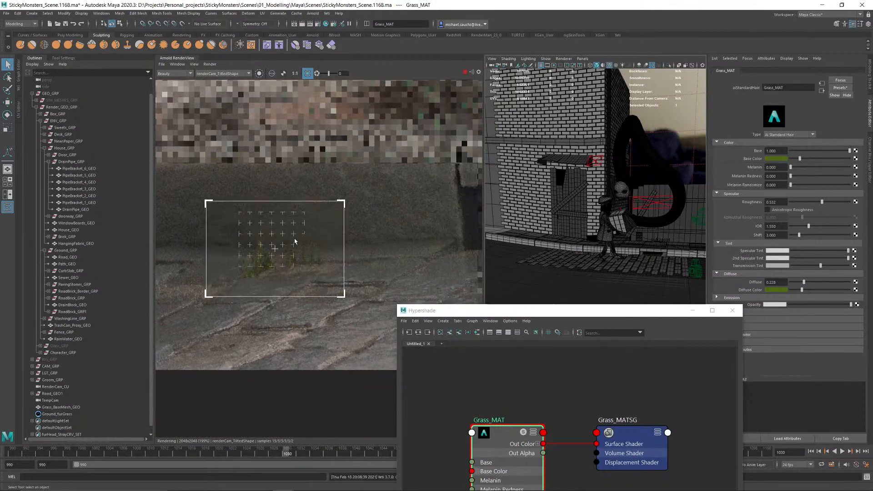
# Step: Limit the render crop region to the strip of road beneath the front boot and inspect the grass there
pyautogui.scroll(-3, 330, 223)
pyautogui.moveTo(172, 274); pyautogui.dragTo(244, 277, button='middle')
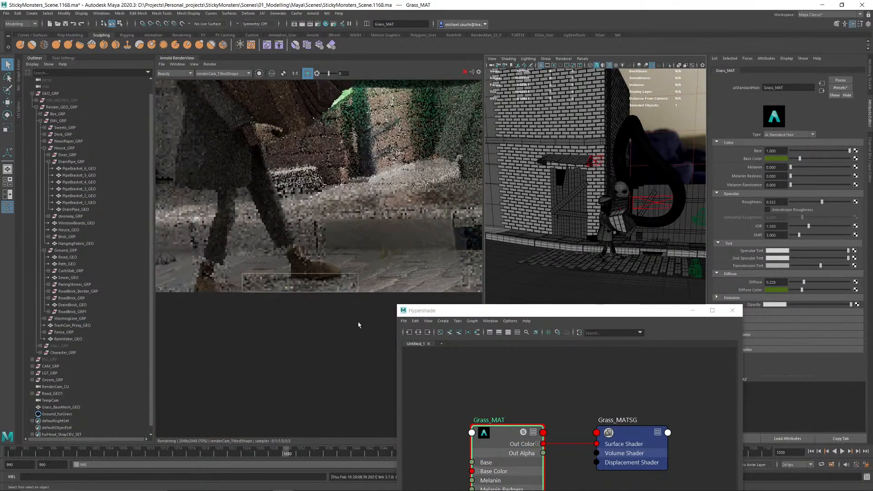
pyautogui.scroll(3, 286, 295)
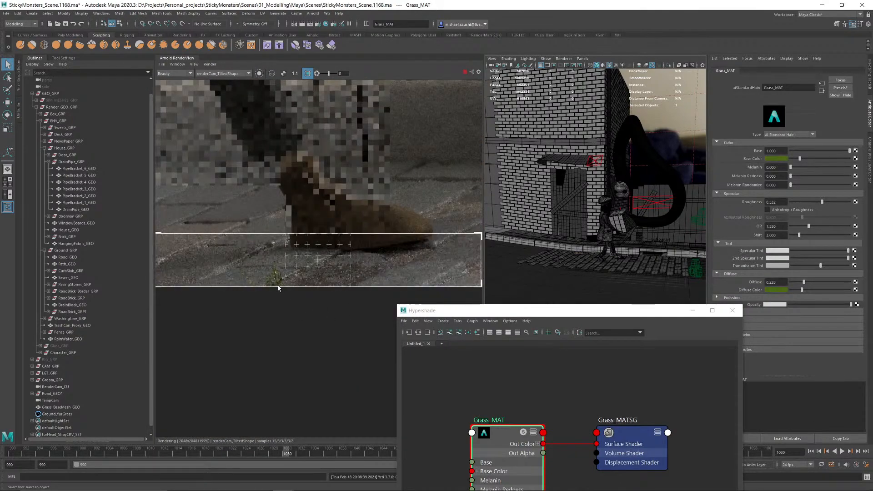
pyautogui.scroll(-2, 213, 203)
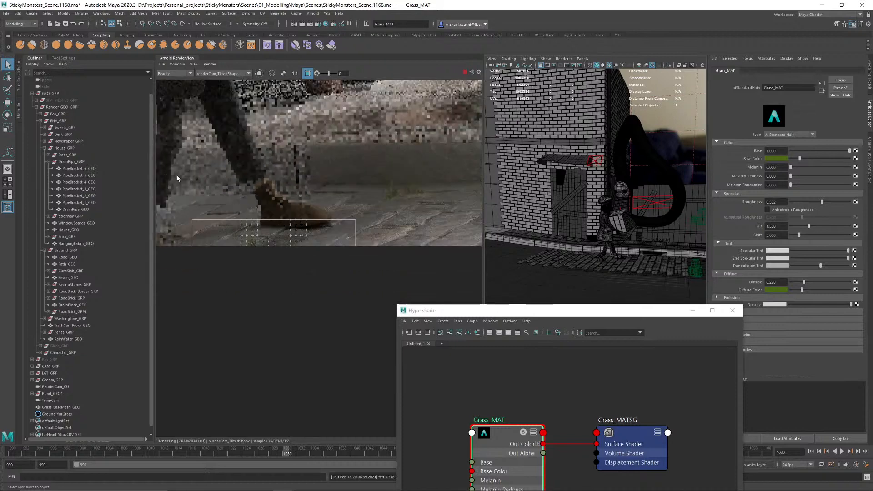
# Step: Limit the render crop region to the grass tufts on the road behind the character and inspect them
pyautogui.scroll(2, 211, 189)
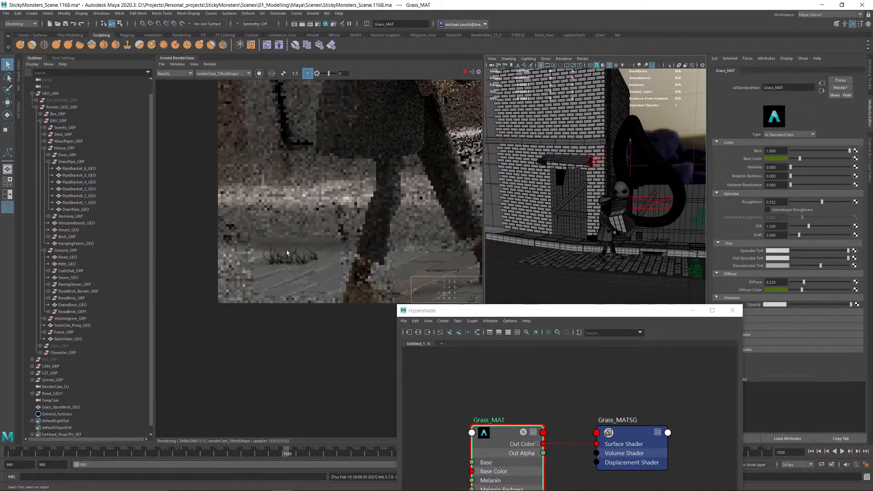
pyautogui.moveTo(256, 233); pyautogui.dragTo(360, 290)
pyautogui.scroll(2, 293, 239)
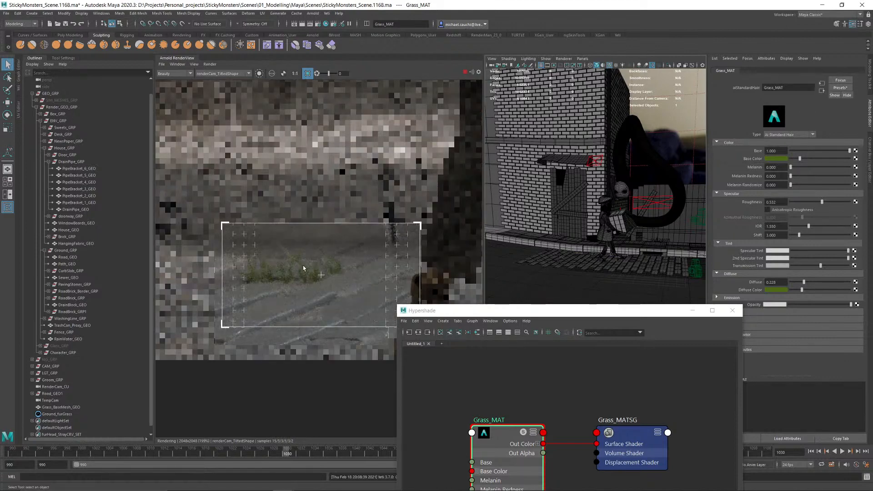
pyautogui.scroll(1, 304, 269)
# Step: Enlarge the render crop region to cover the road and curb around the character's legs
pyautogui.scroll(-3, 304, 267)
pyautogui.moveTo(347, 229); pyautogui.dragTo(307, 244, button='middle')
pyautogui.scroll(-2, 308, 243)
pyautogui.moveTo(384, 227); pyautogui.dragTo(369, 228, button='middle')
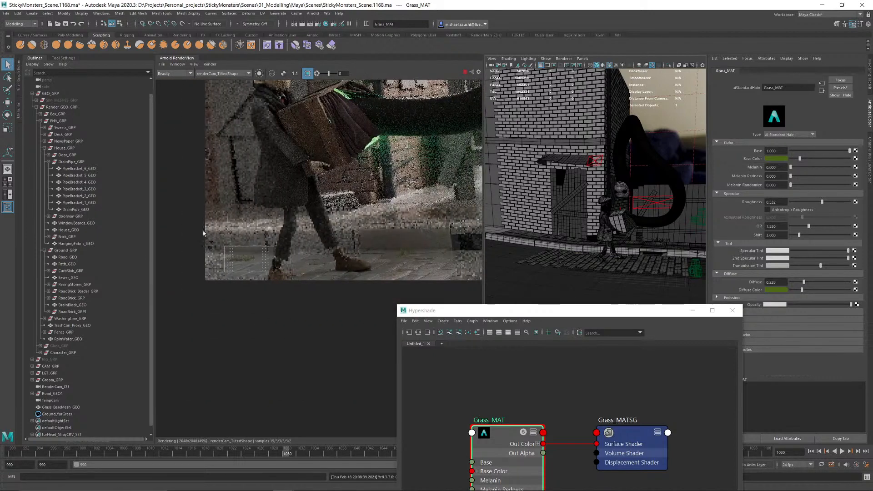
pyautogui.moveTo(181, 209); pyautogui.dragTo(508, 351)
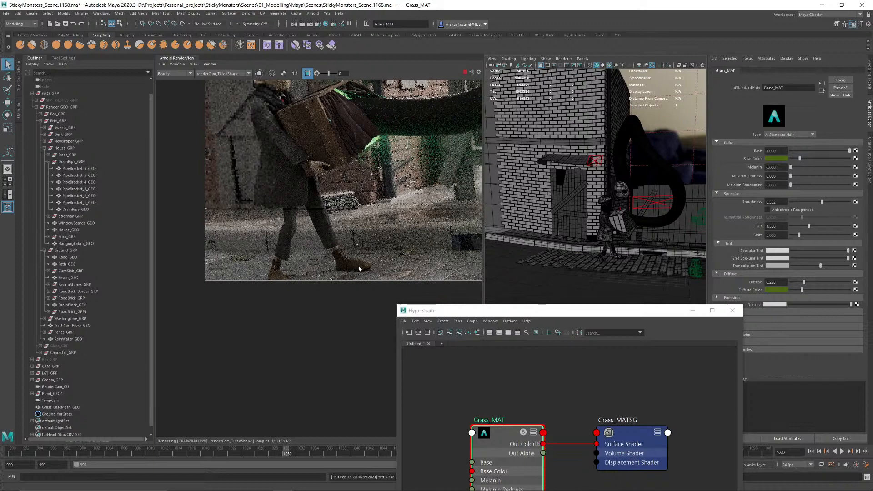
# Step: Examine how the green grass reads in the render around the boots, along the curb and behind the character
pyautogui.scroll(3, 352, 263)
pyautogui.scroll(3, 328, 203)
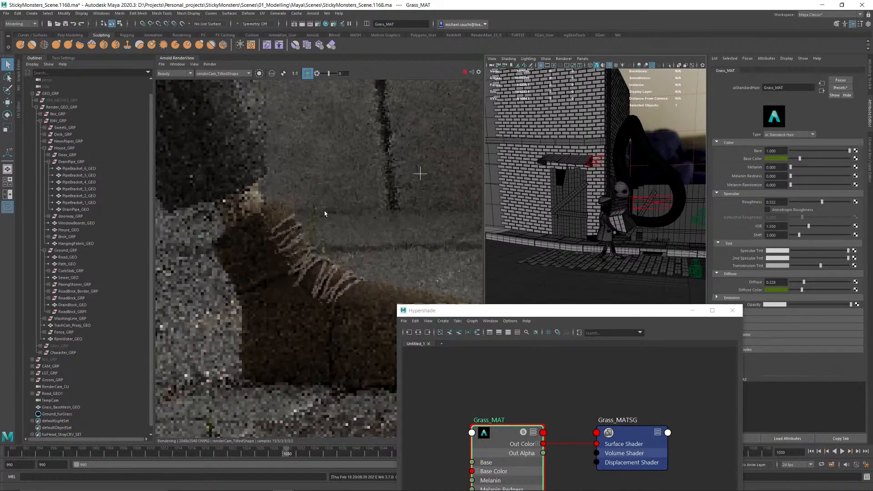
pyautogui.scroll(-4, 319, 229)
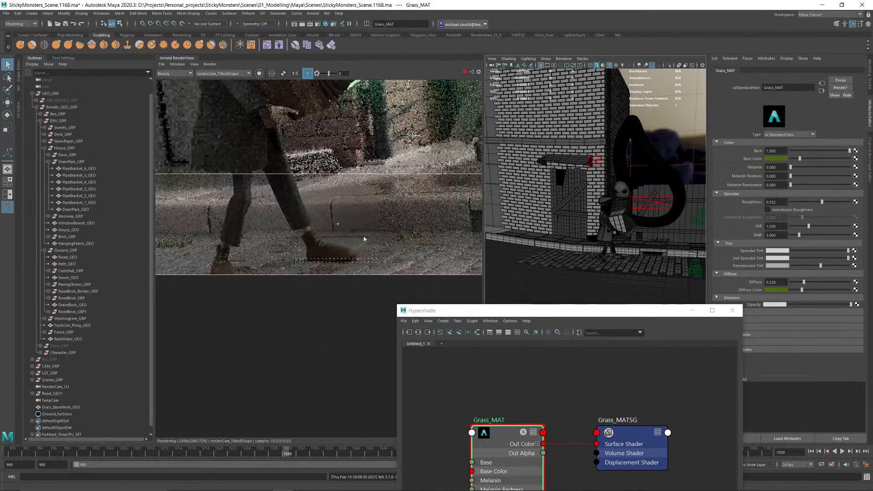
pyautogui.scroll(-1, 375, 248)
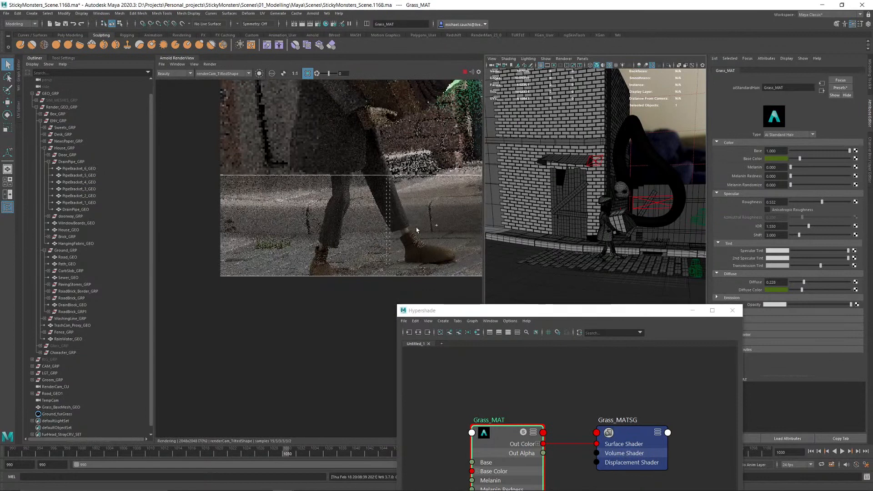
pyautogui.moveTo(410, 232); pyautogui.dragTo(334, 238, button='middle')
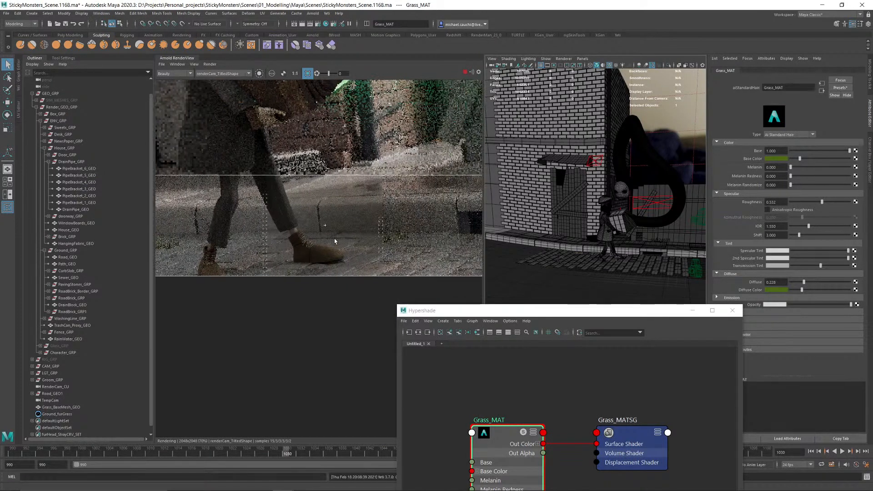
pyautogui.scroll(-3, 334, 238)
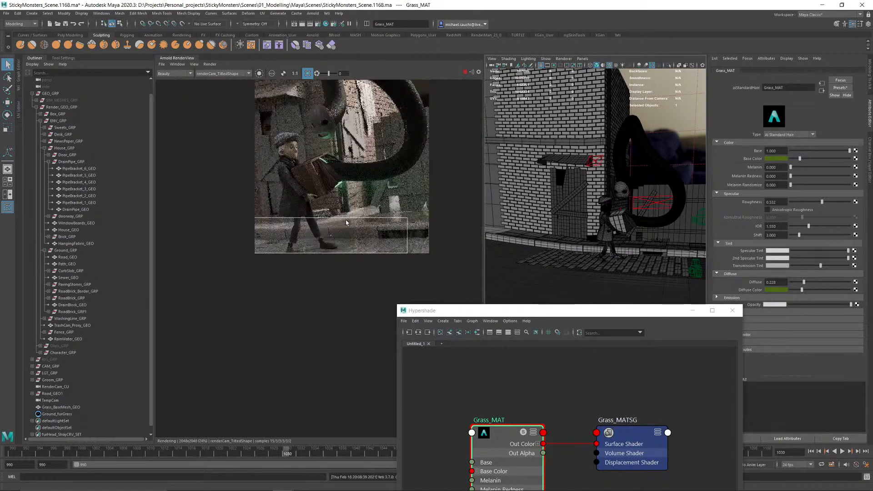
pyautogui.scroll(2, 347, 220)
pyautogui.scroll(3, 322, 231)
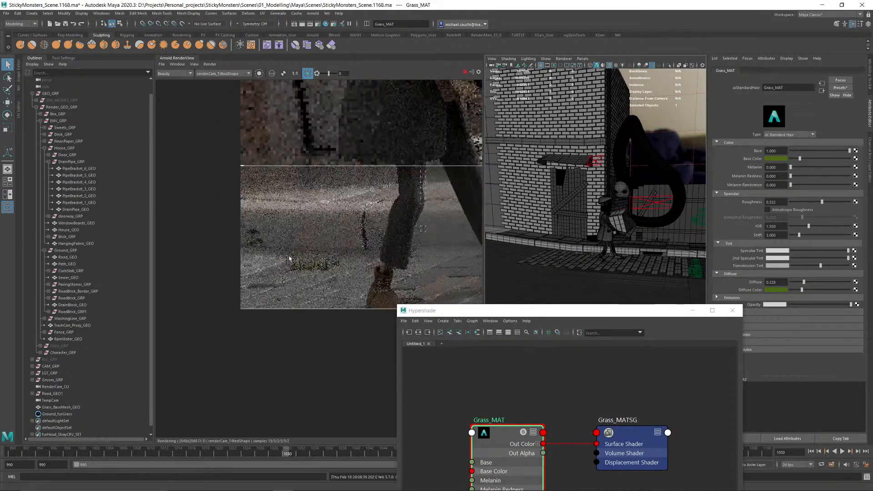
# Step: Limit the render crop region to the tufts behind the character and set Grass_MAT's Diffuse to 0.55
pyautogui.moveTo(273, 235); pyautogui.dragTo(351, 277)
pyautogui.scroll(2, 323, 268)
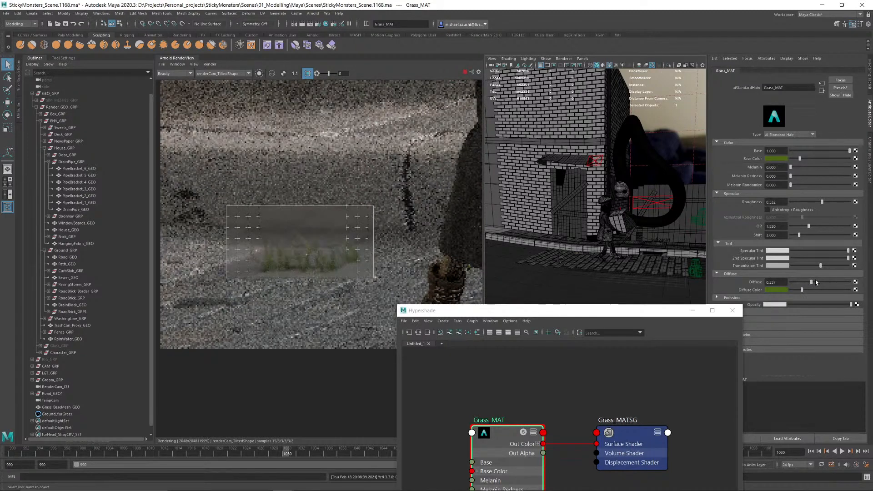
pyautogui.moveTo(815, 282); pyautogui.dragTo(822, 282)
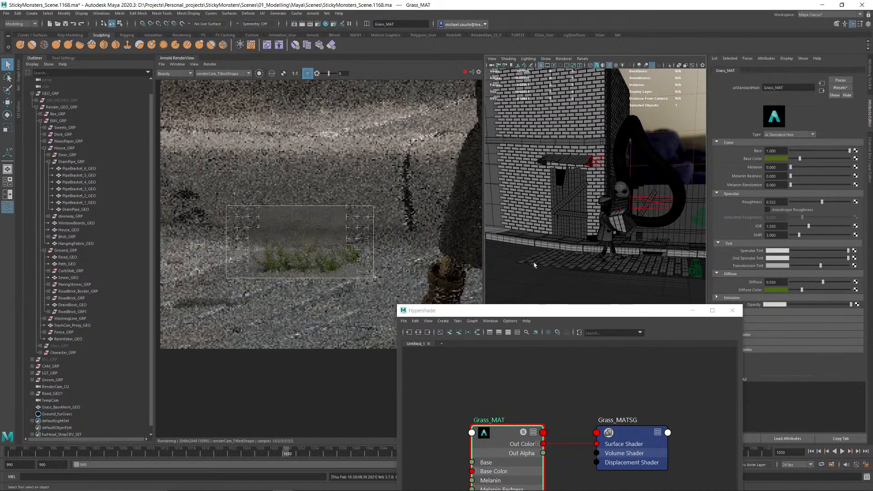
# Step: Limit the render crop region to the tufts ahead of the front boot and inspect their color up close
pyautogui.scroll(-5, 419, 244)
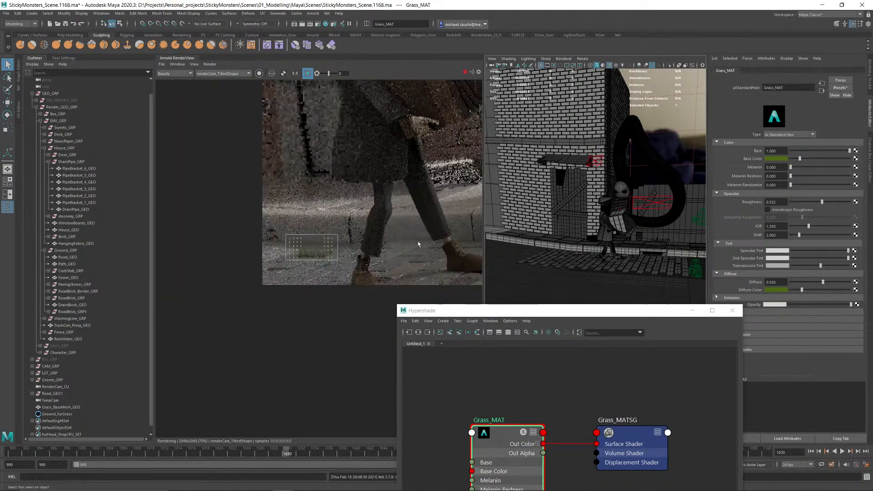
pyautogui.moveTo(435, 234); pyautogui.dragTo(263, 233, button='middle')
pyautogui.scroll(2, 409, 250)
pyautogui.moveTo(309, 220); pyautogui.dragTo(387, 265)
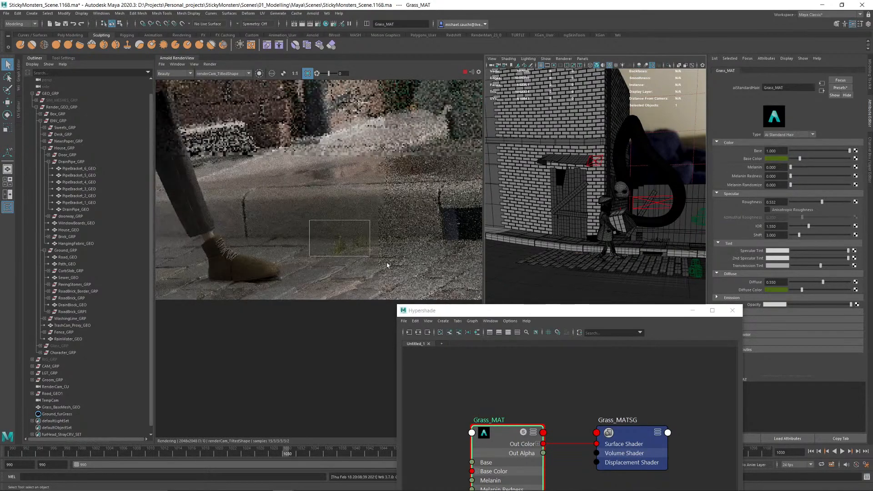
pyautogui.scroll(4, 357, 247)
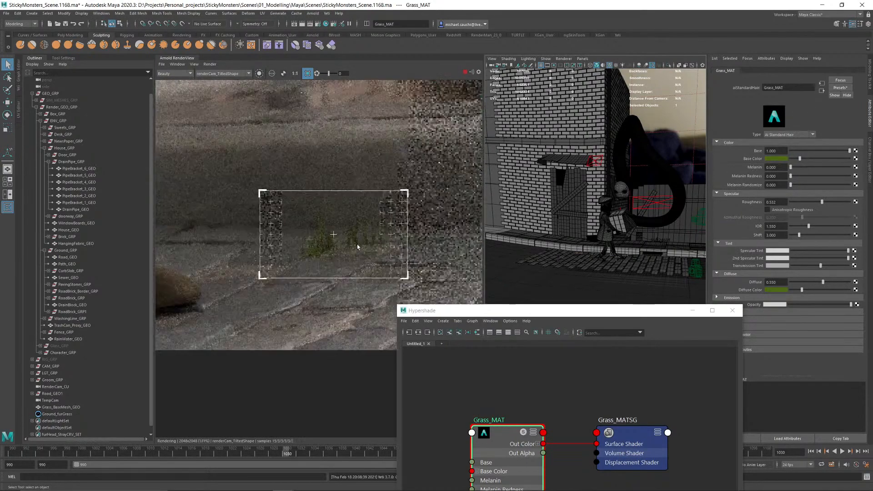
pyautogui.scroll(2, 358, 247)
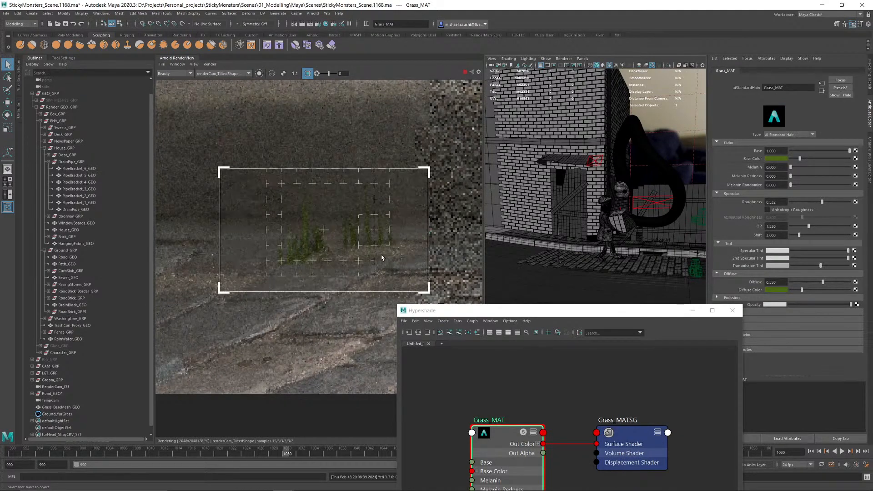
pyautogui.scroll(-3, 517, 369)
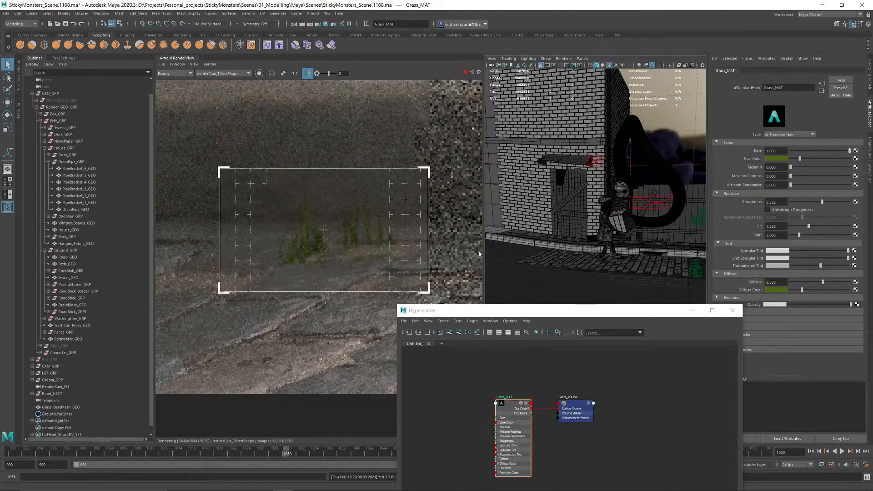
# Step: Put the Hypershade away and bring up the Yeti graph of the Ground_furGrass node
pyautogui.click(693, 312)
pyautogui.scroll(-3, 335, 151)
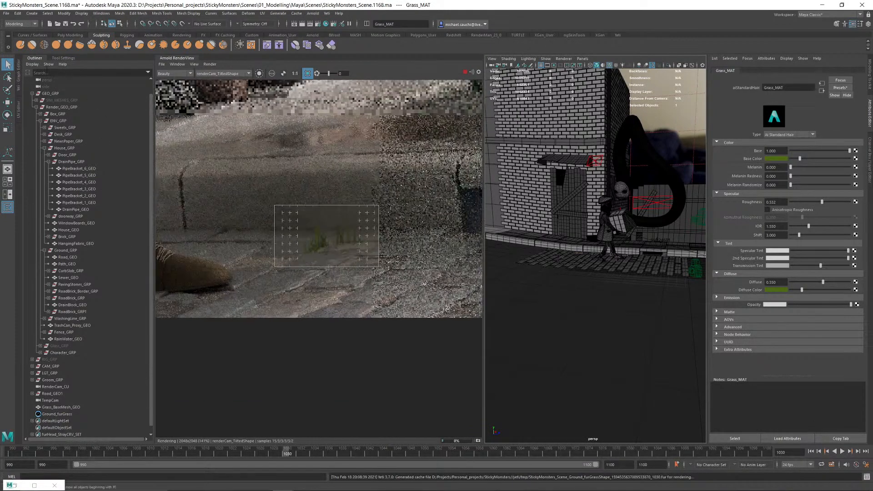
pyautogui.click(19, 90)
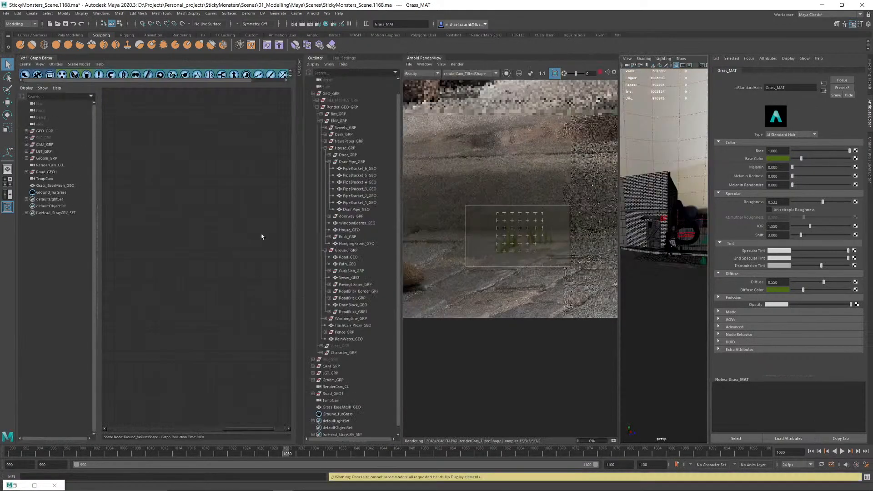
pyautogui.click(48, 192)
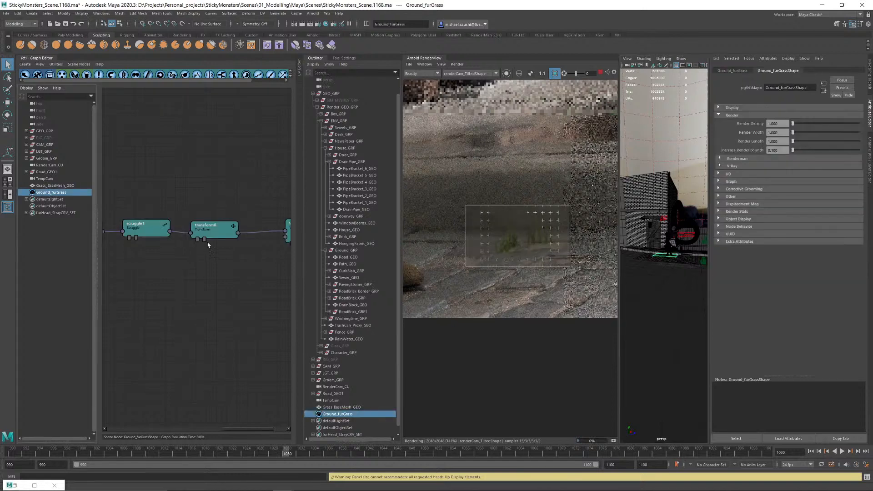
# Step: Set the Width Multiplier of the width0 node in the grass graph to 0.005
pyautogui.keyDown('alt'); pyautogui.moveTo(208, 245); pyautogui.dragTo(88, 195, button='middle'); pyautogui.keyUp('alt')
pyautogui.doubleClick(270, 237)
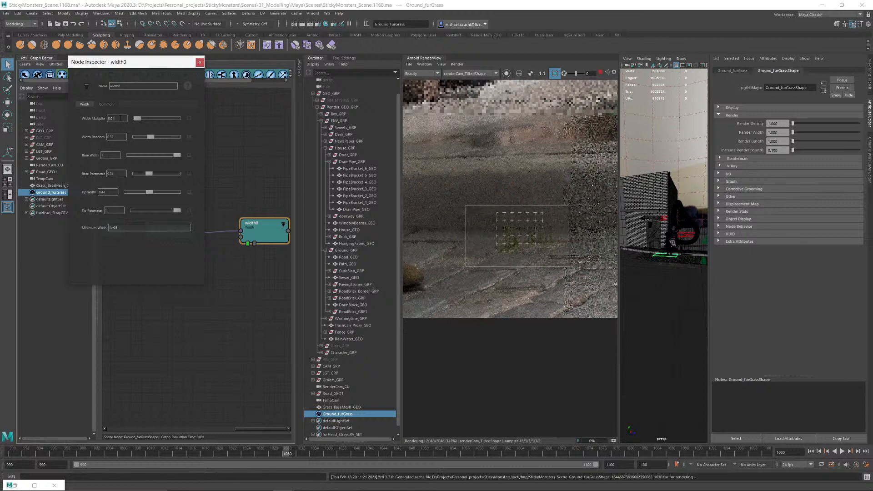
pyautogui.scroll(5, 537, 225)
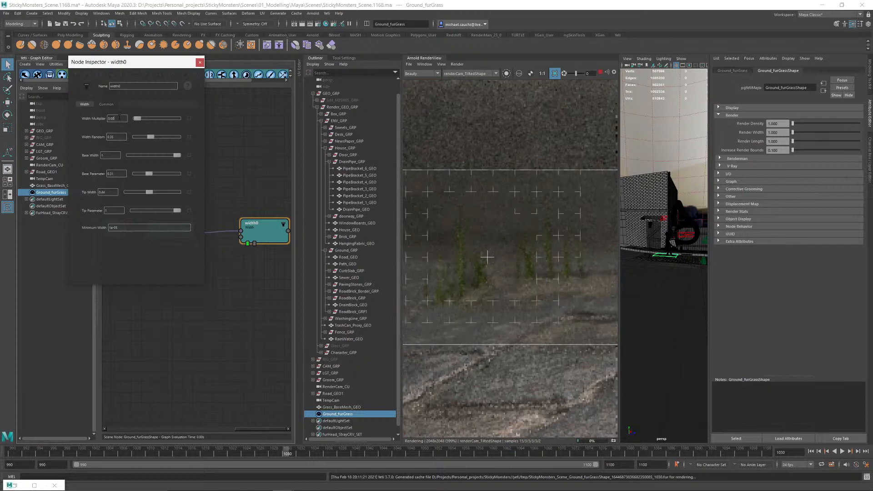
pyautogui.write('5')
pyautogui.press('Return')
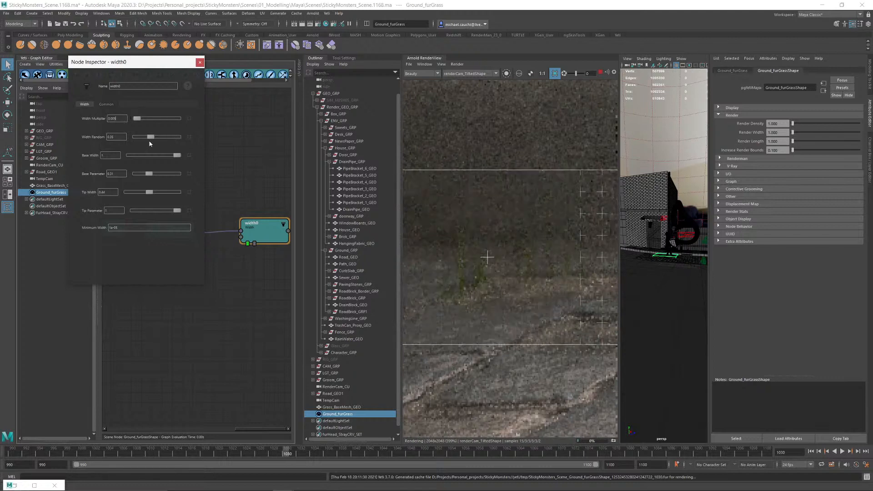
# Step: Examine the blade thickness of the tufts along the curb in the render, up close and from farther out
pyautogui.scroll(-3, 464, 225)
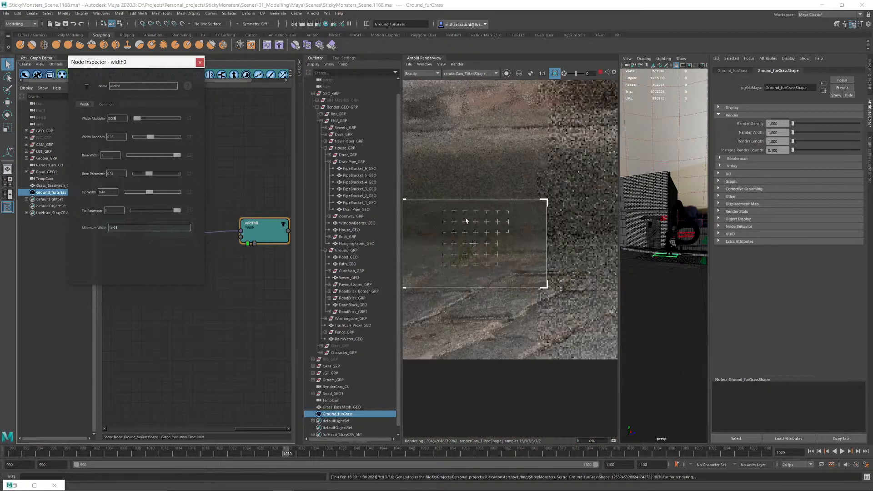
pyautogui.scroll(2, 472, 214)
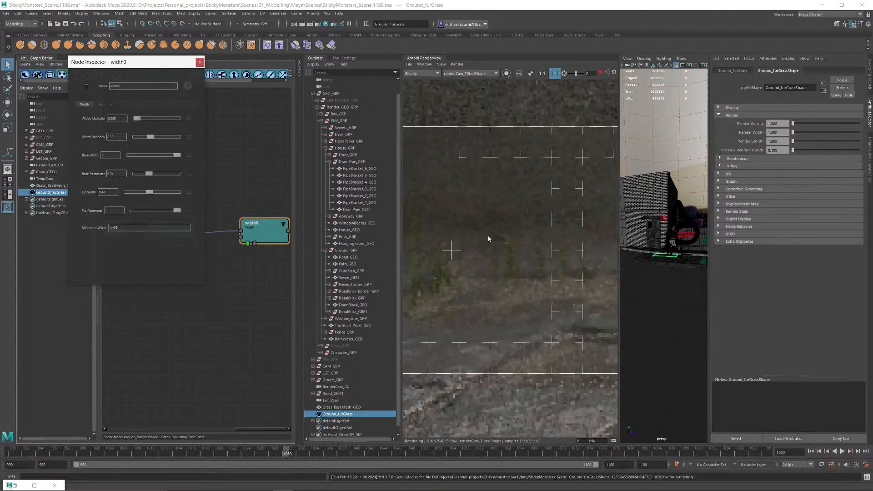
pyautogui.scroll(-3, 508, 222)
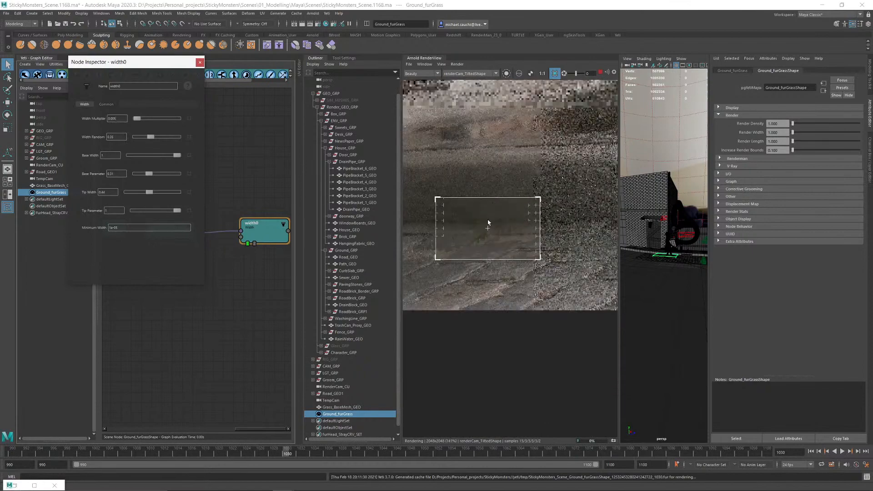
pyautogui.scroll(3, 477, 224)
pyautogui.moveTo(435, 278); pyautogui.dragTo(499, 262, button='middle')
pyautogui.scroll(-2, 576, 214)
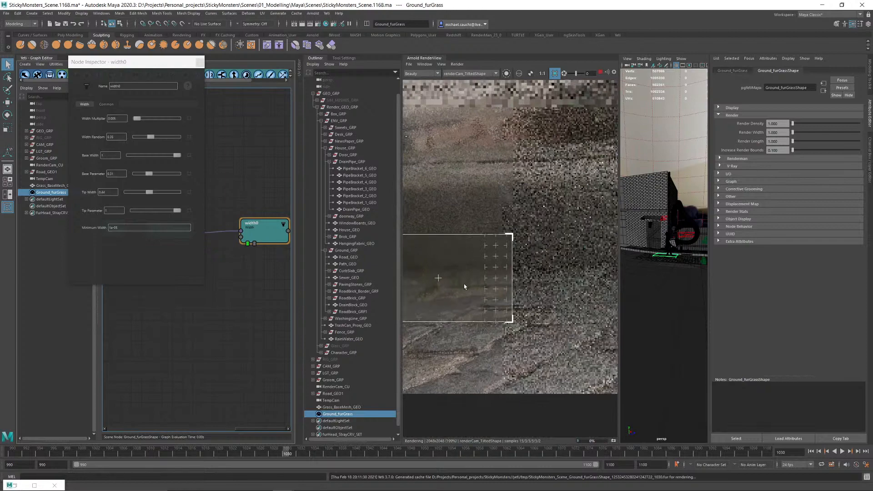
# Step: Limit the render crop region to the tuft by the front boot's heel, inspect its blades and close the width0 settings
pyautogui.scroll(-4, 464, 284)
pyautogui.moveTo(464, 285); pyautogui.dragTo(614, 272, button='middle')
pyautogui.scroll(3, 541, 296)
pyautogui.moveTo(518, 279); pyautogui.dragTo(576, 322)
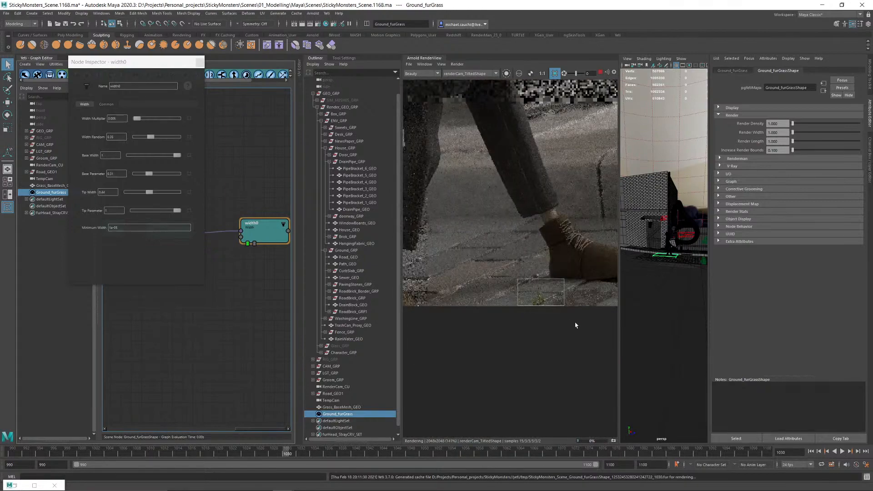
pyautogui.scroll(3, 566, 300)
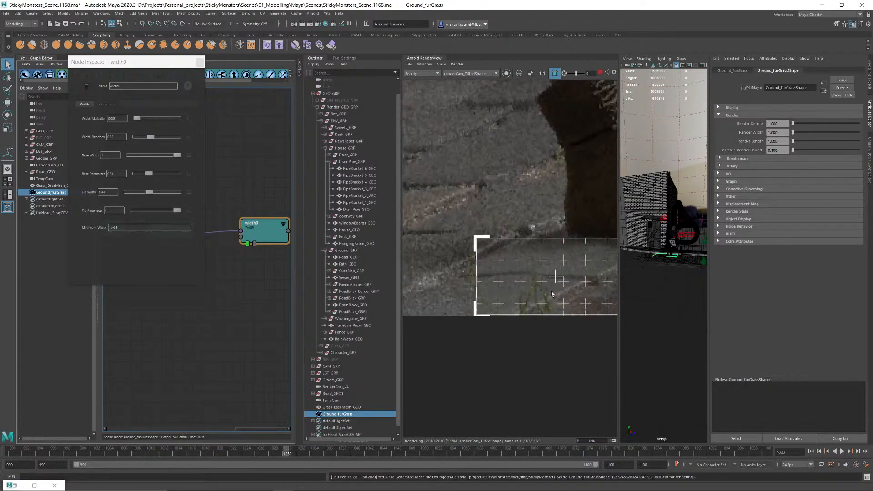
pyautogui.scroll(2, 551, 293)
pyautogui.scroll(-2, 546, 304)
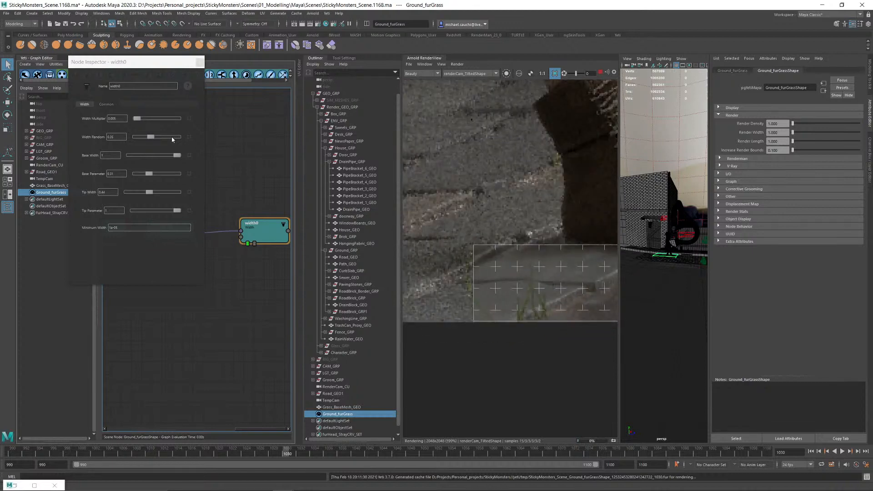
pyautogui.click(200, 62)
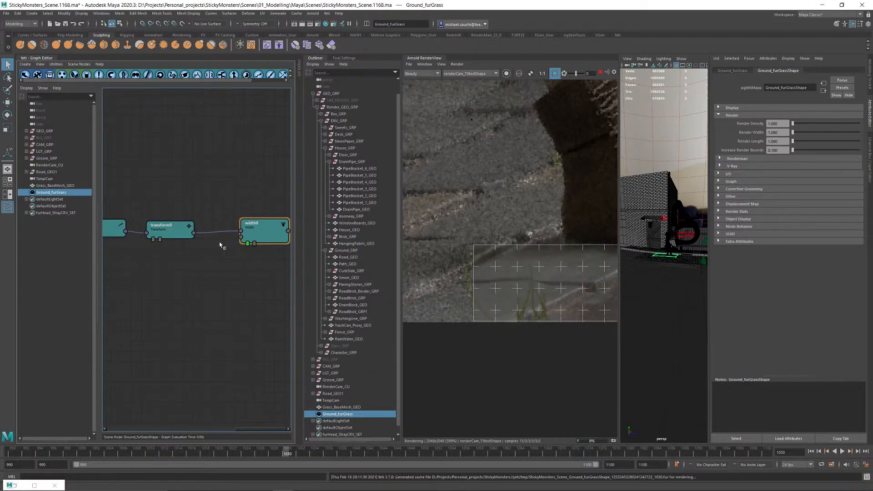
# Step: Set the Density Multiplier of the scatter0 node to 250
pyautogui.keyDown('alt'); pyautogui.moveTo(158, 199); pyautogui.dragTo(394, 194, button='middle'); pyautogui.keyUp('alt')
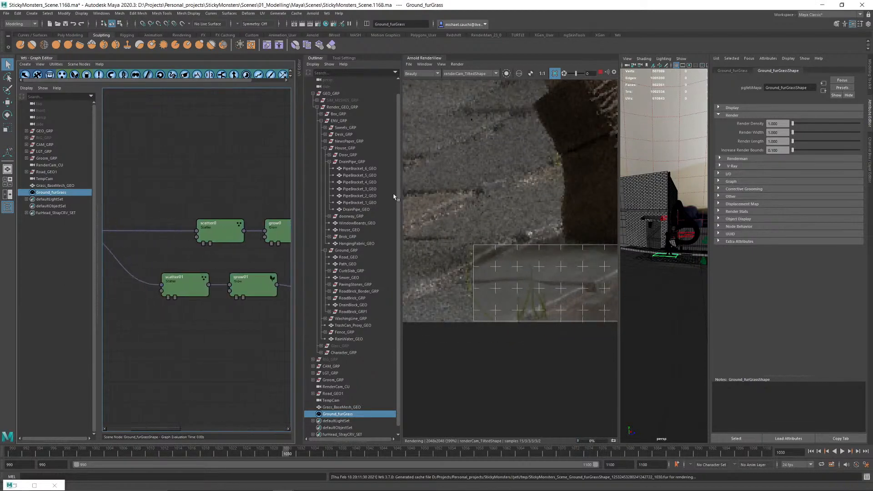
pyautogui.doubleClick(219, 226)
pyautogui.write('250')
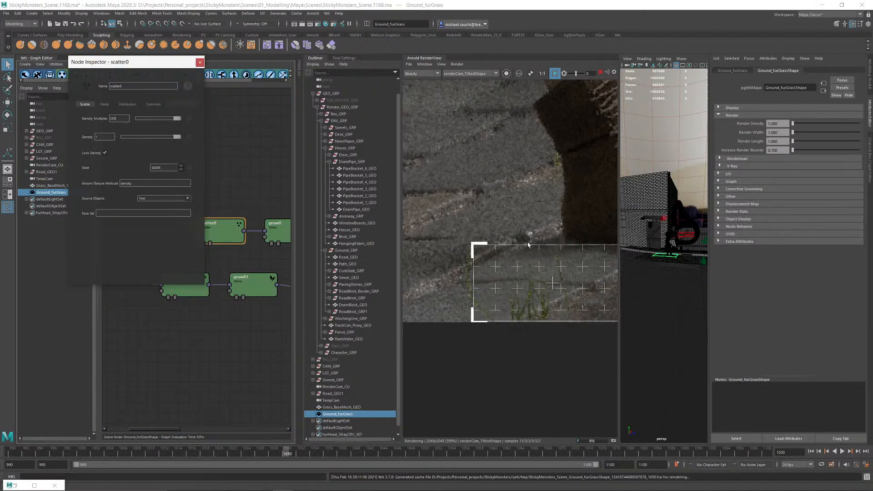
# Step: Limit the render crop region to the tufts ahead of the front boot to check their density
pyautogui.scroll(-2, 538, 237)
pyautogui.moveTo(538, 237); pyautogui.dragTo(227, 245, button='middle')
pyautogui.moveTo(470, 218); pyautogui.dragTo(377, 229, button='middle')
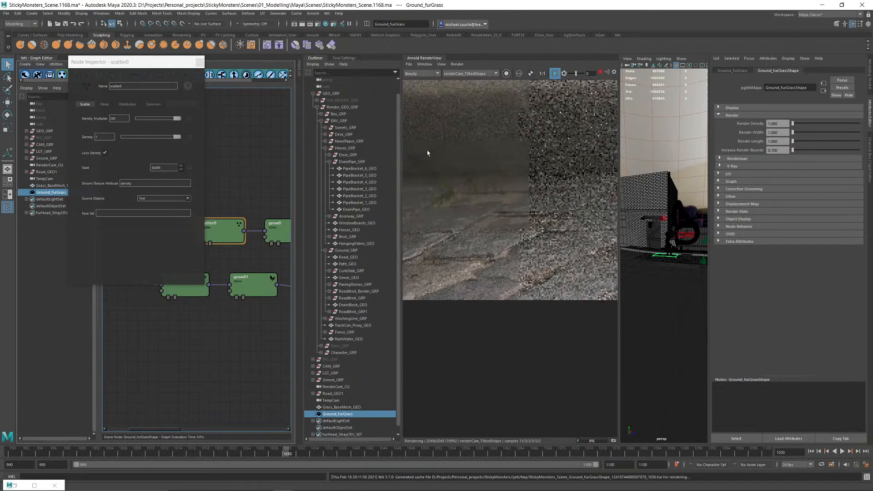
pyautogui.moveTo(421, 152); pyautogui.dragTo(510, 218)
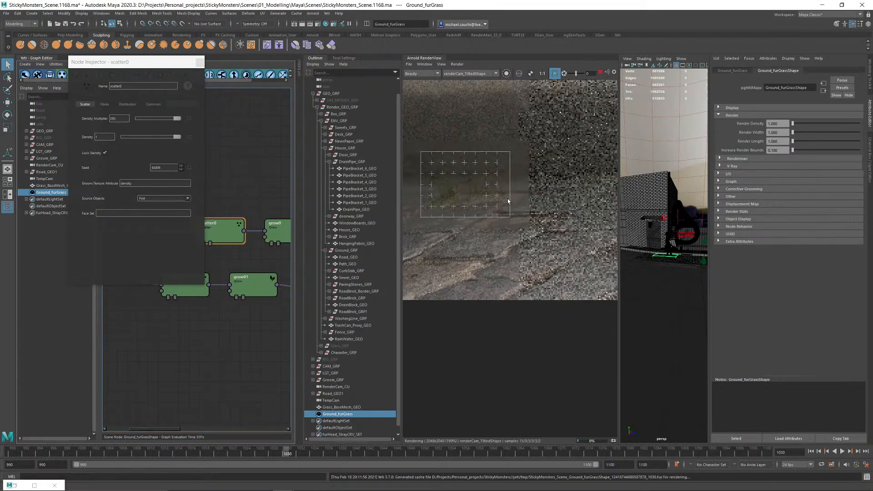
# Step: Raise scatter0's Density Multiplier to 400 and check the tufts in the cropped render
pyautogui.moveTo(121, 119); pyautogui.dragTo(100, 121)
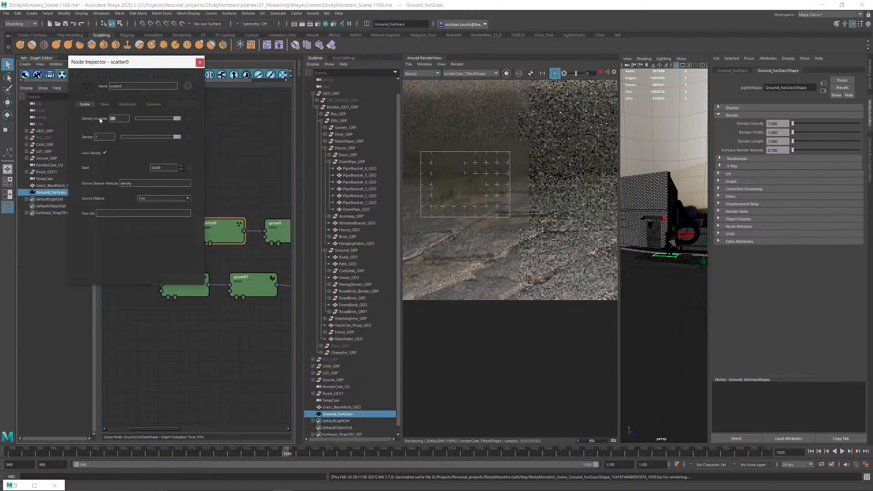
pyautogui.press('Return')
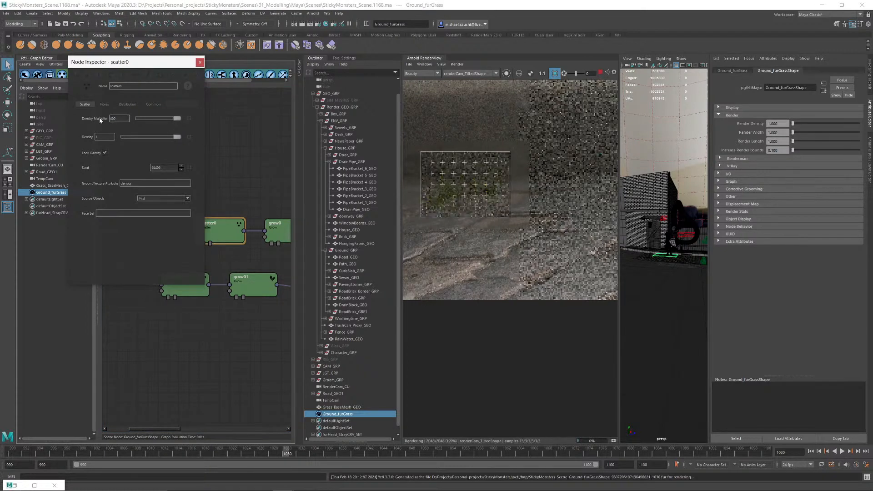
pyautogui.moveTo(504, 186); pyautogui.dragTo(529, 204, button='middle')
pyautogui.scroll(2, 531, 206)
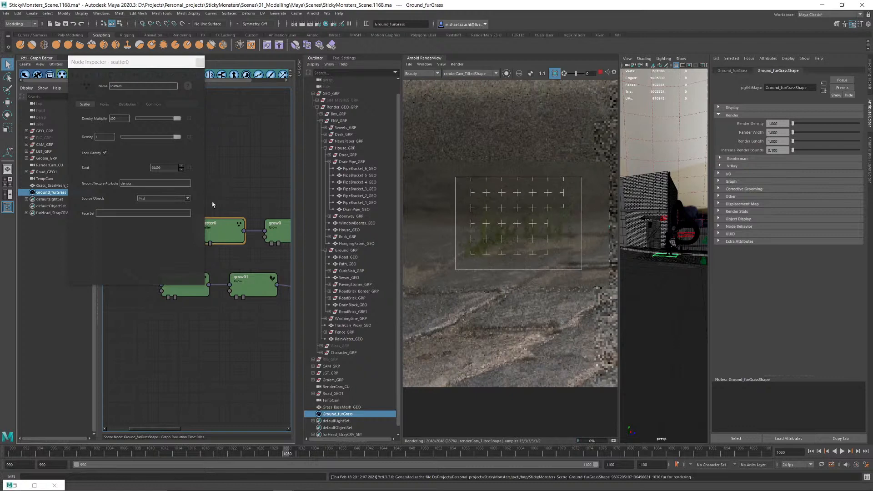
# Step: Raise scatter0's Density Multiplier to 800 and check how full the tufts look up close
pyautogui.doubleClick(115, 118)
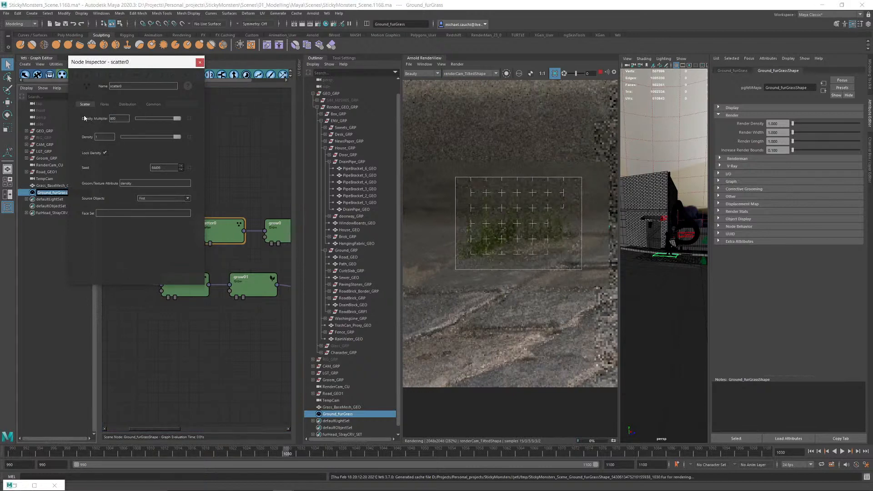
pyautogui.scroll(-5, 547, 215)
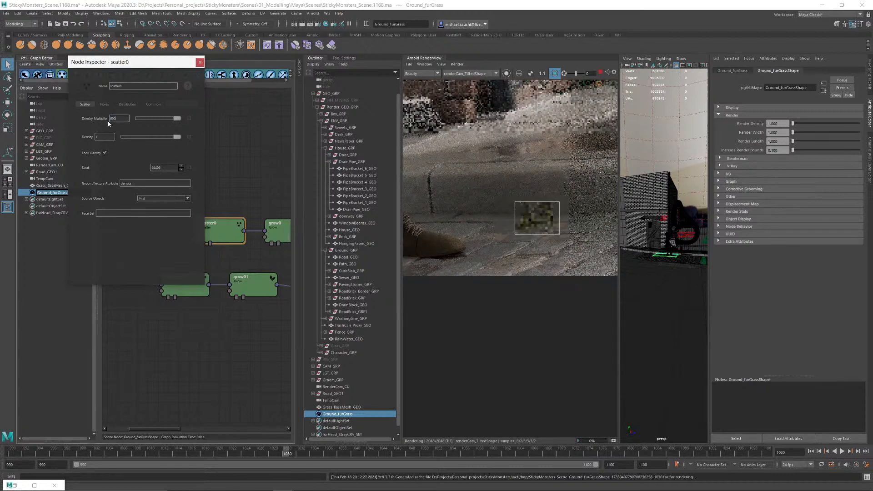
pyautogui.scroll(7, 548, 228)
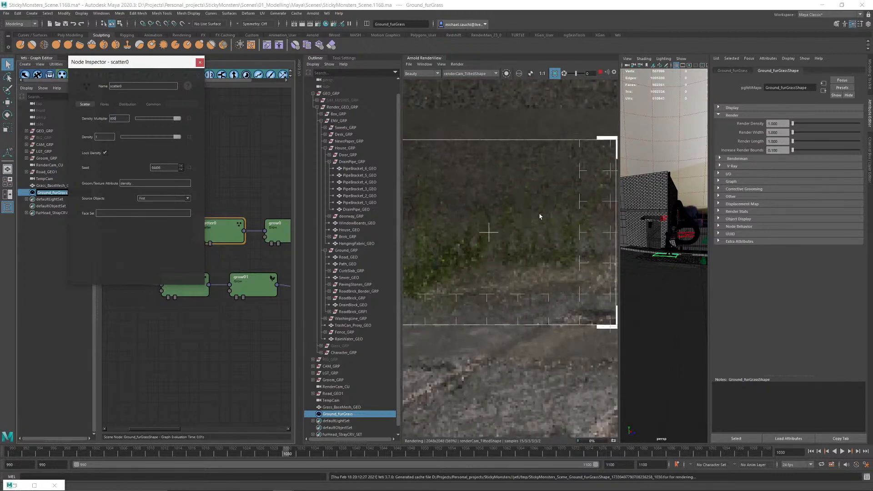
pyautogui.scroll(-2, 573, 211)
# Step: Limit the render crop region to the grass patch along the curb behind the character and inspect its fullness
pyautogui.scroll(-5, 560, 209)
pyautogui.moveTo(456, 202); pyautogui.dragTo(777, 246, button='middle')
pyautogui.scroll(4, 529, 270)
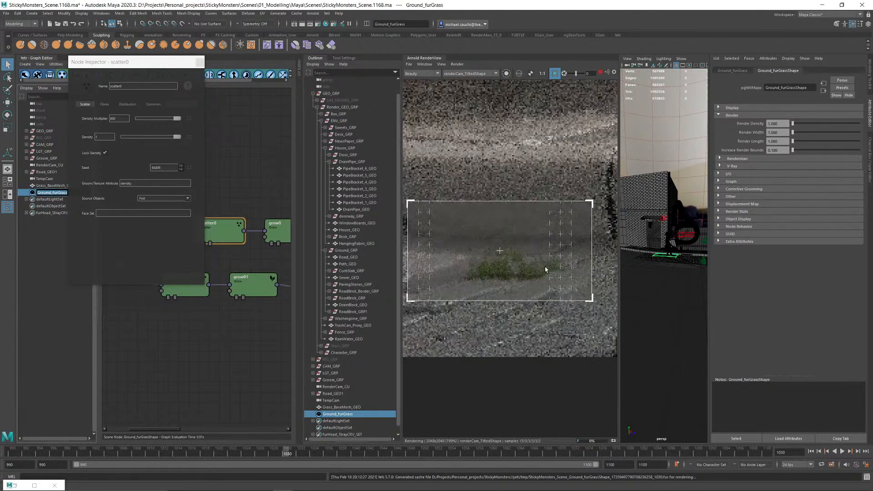
# Step: Close the scatter0 settings and set the grow0 node's Length Multiplier to 0.1
pyautogui.click(200, 62)
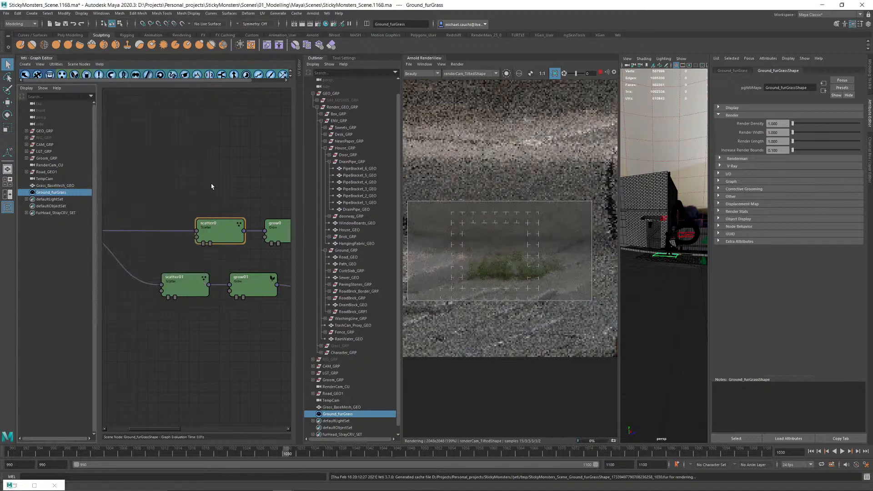
pyautogui.keyDown('alt'); pyautogui.moveTo(146, 185); pyautogui.dragTo(45, 200, button='middle'); pyautogui.keyUp('alt')
pyautogui.doubleClick(180, 224)
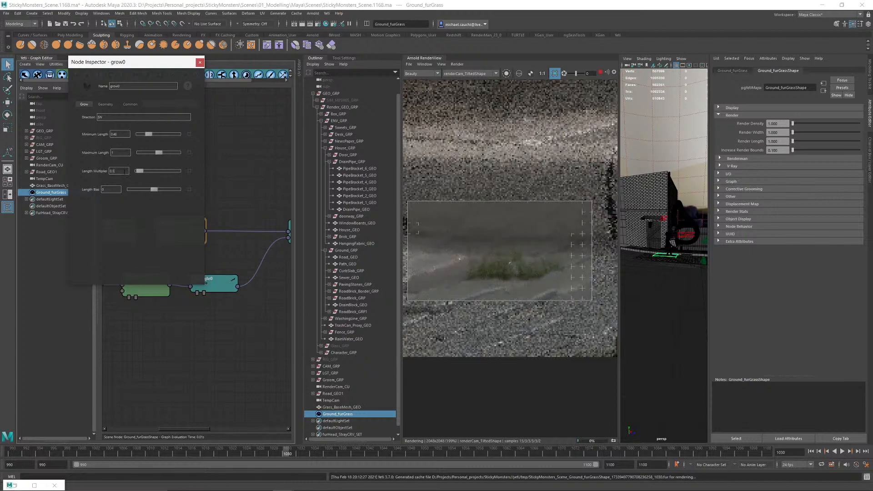
pyautogui.press('Return')
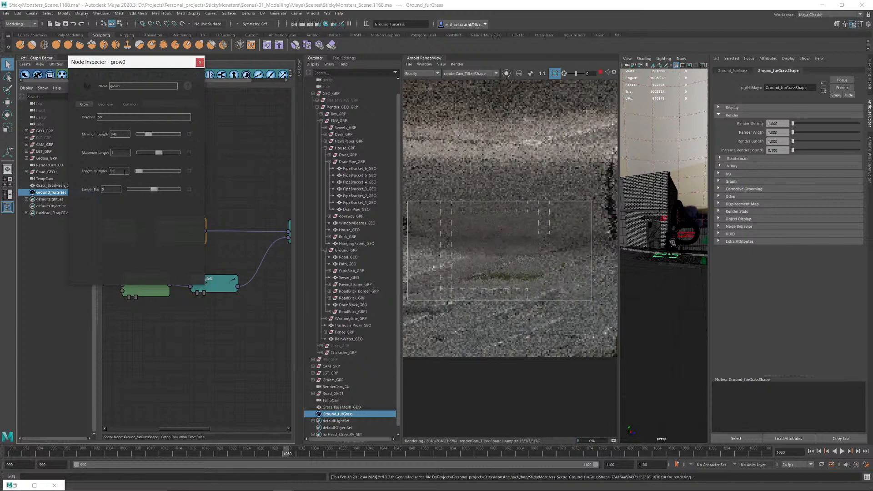
# Step: Limit the render crop region to the grass ahead of the front boot again and inspect the shortened blades
pyautogui.scroll(-4, 538, 266)
pyautogui.keyDown('alt'); pyautogui.moveTo(499, 257); pyautogui.dragTo(400, 244, button='middle'); pyautogui.keyUp('alt')
pyautogui.keyDown('alt'); pyautogui.moveTo(546, 249); pyautogui.dragTo(359, 279, button='middle'); pyautogui.keyUp('alt')
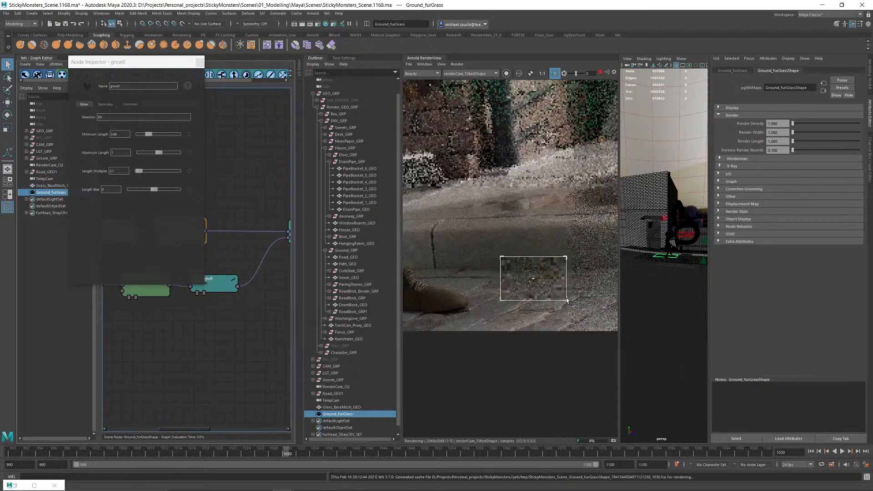
pyautogui.scroll(4, 562, 287)
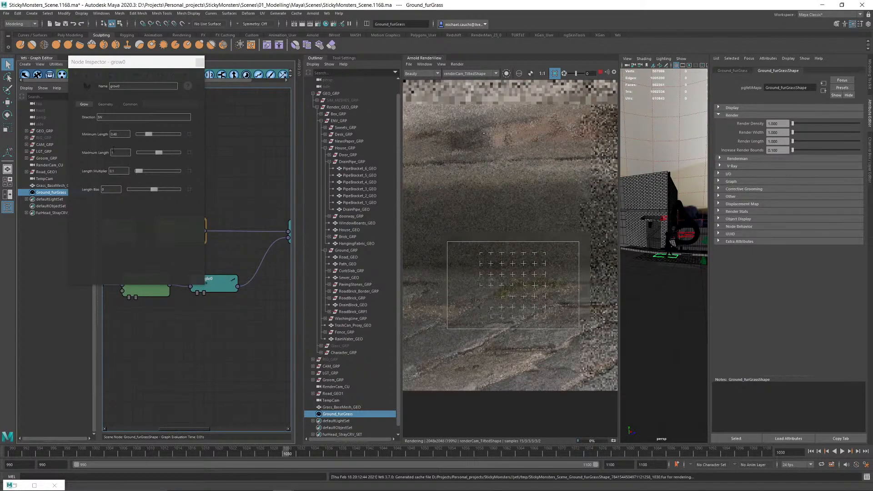
# Step: Set grow0's Length Multiplier to 0.15 and check the blade length in the cropped render
pyautogui.click(118, 171)
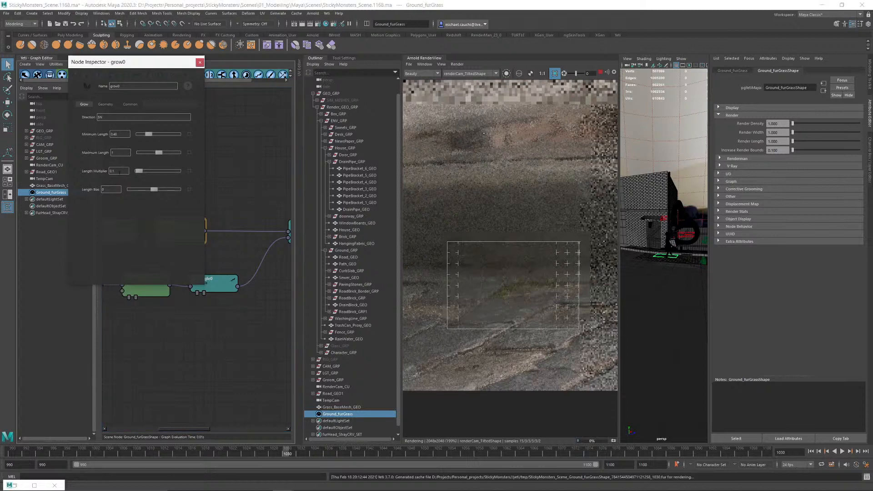
pyautogui.press('Return')
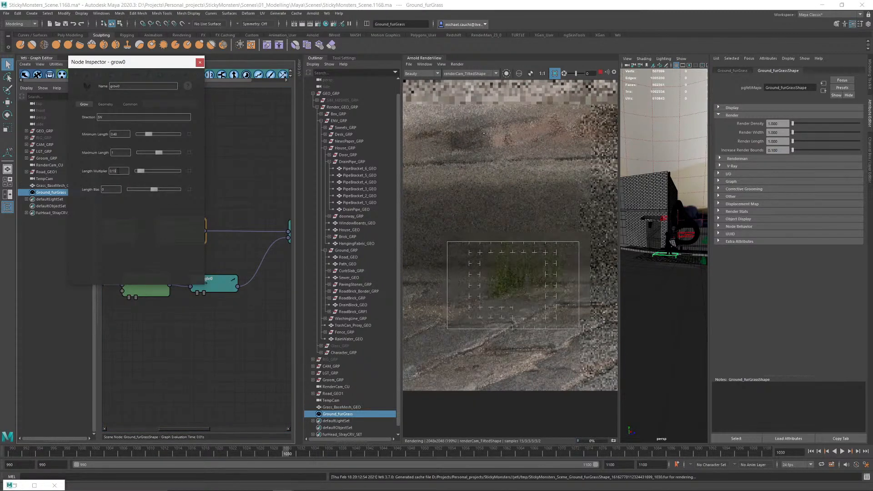
pyautogui.press('Return')
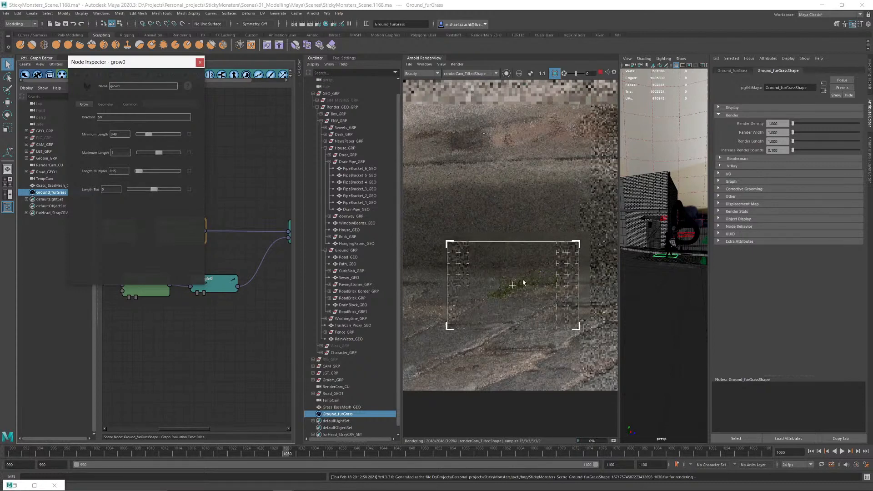
pyautogui.scroll(2, 523, 283)
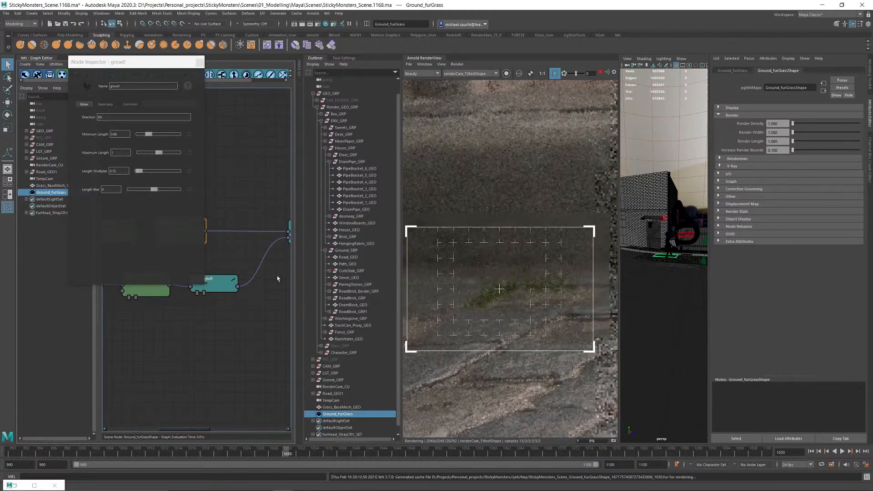
pyautogui.click(188, 83)
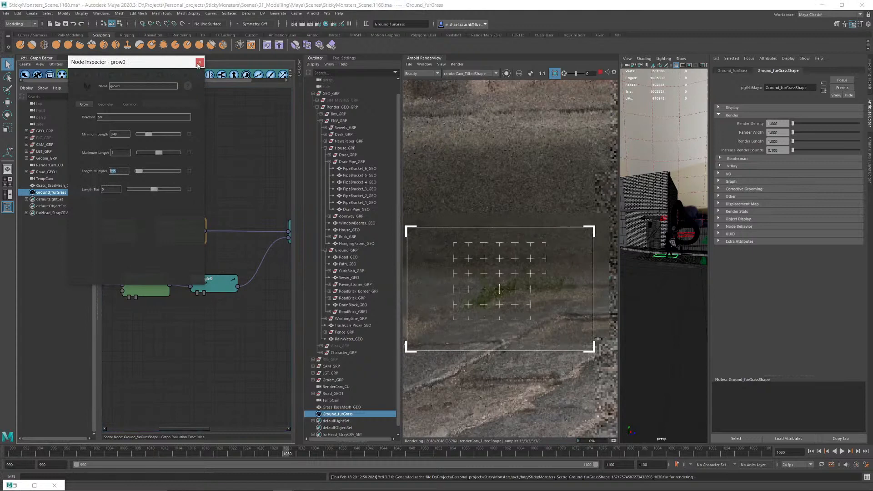
# Step: Close the grow0 settings and set the grow01 node's Length Multiplier to 0.15
pyautogui.click(199, 62)
pyautogui.moveTo(161, 265); pyautogui.dragTo(257, 265, button='middle')
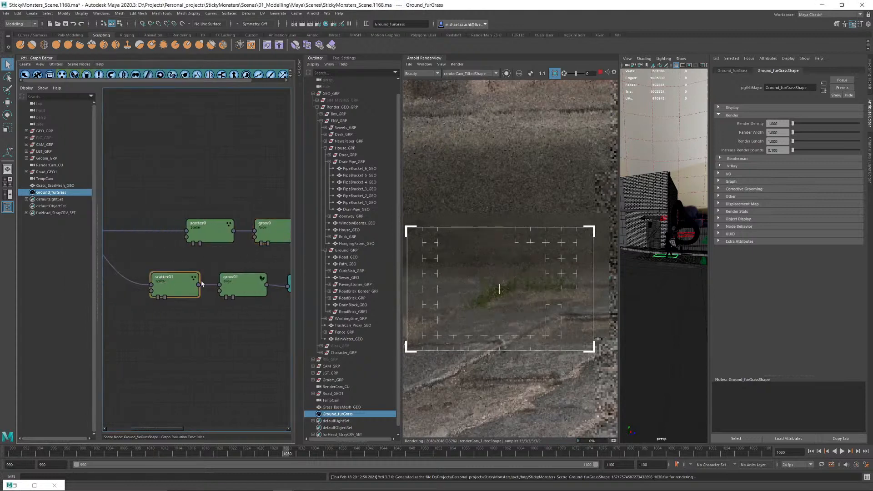
pyautogui.doubleClick(240, 284)
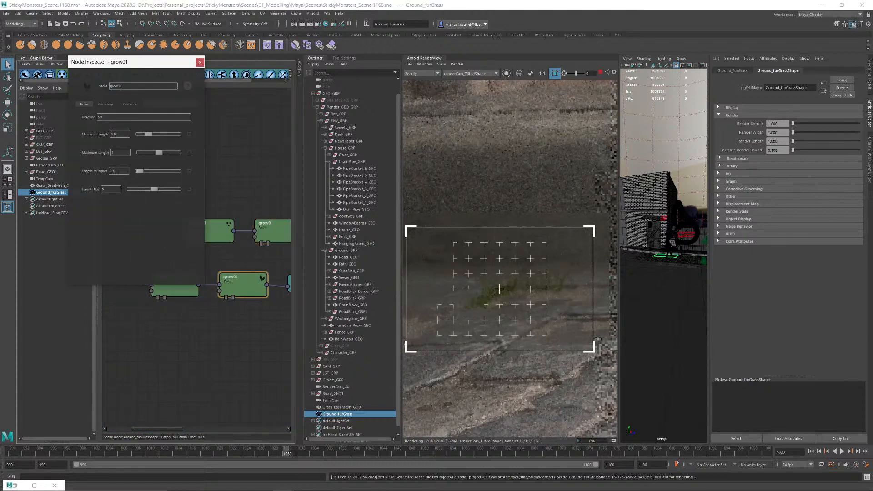
pyautogui.write('.15')
pyautogui.press('Return')
pyautogui.scroll(-2, 479, 254)
pyautogui.scroll(1, 496, 247)
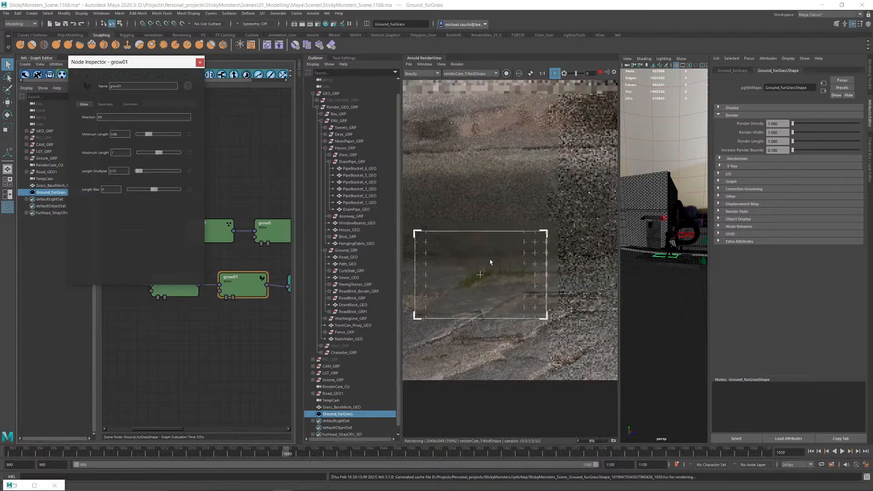
# Step: Limit the render crop region to the laced upper part of the front boot and inspect it
pyautogui.scroll(-2, 496, 260)
pyautogui.moveTo(471, 268); pyautogui.dragTo(596, 253, button='middle')
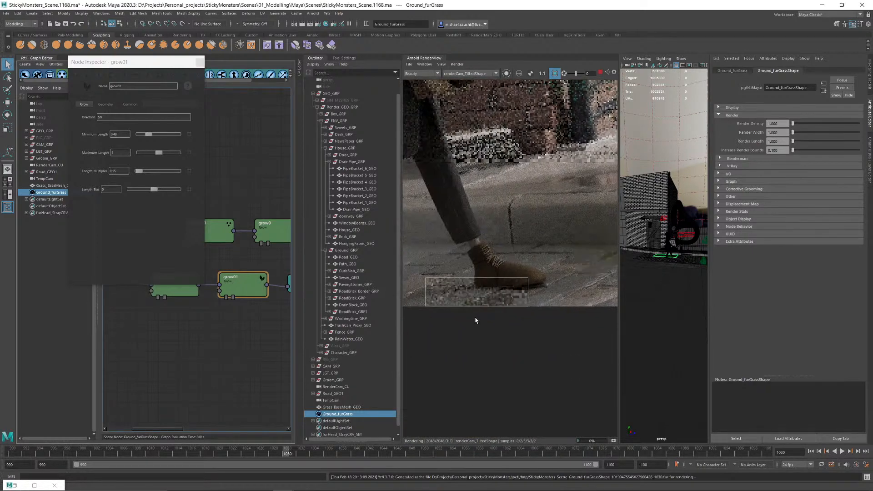
pyautogui.scroll(3, 464, 300)
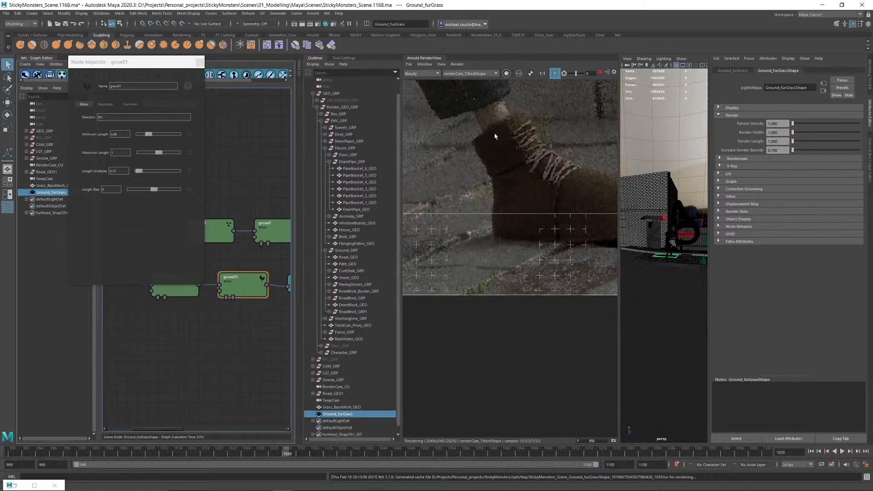
pyautogui.moveTo(465, 108); pyautogui.dragTo(611, 202)
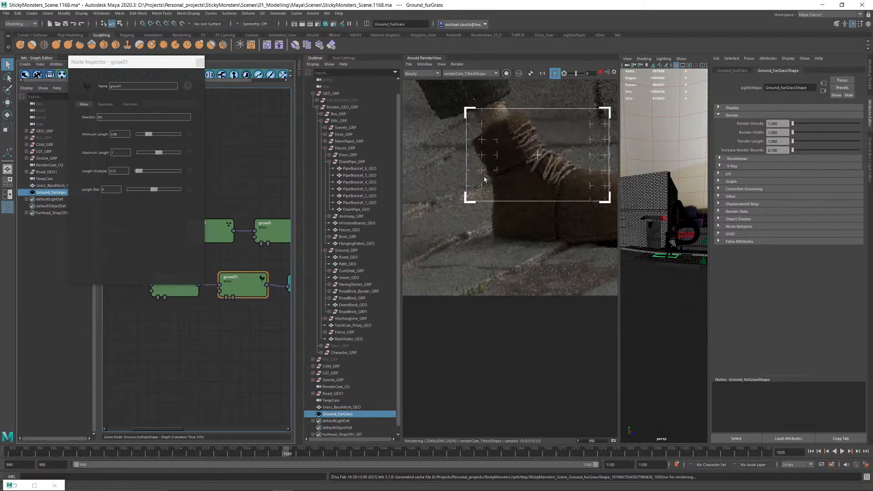
pyautogui.scroll(3, 480, 174)
pyautogui.scroll(-4, 499, 184)
pyautogui.scroll(-2, 500, 187)
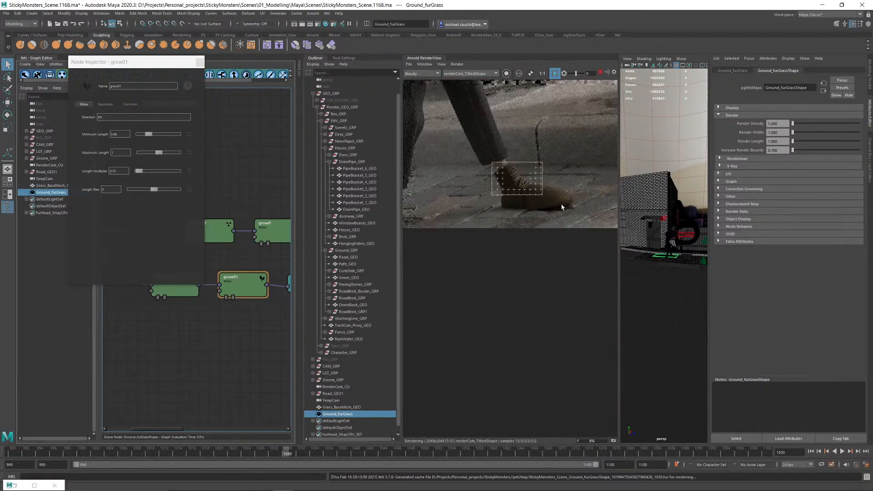
# Step: Limit the render crop region to the grass patch along the curb behind the character and inspect the shortened blades
pyautogui.moveTo(558, 204); pyautogui.dragTo(522, 211, button='middle')
pyautogui.moveTo(415, 195); pyautogui.dragTo(490, 227, button='middle')
pyautogui.scroll(1, 491, 226)
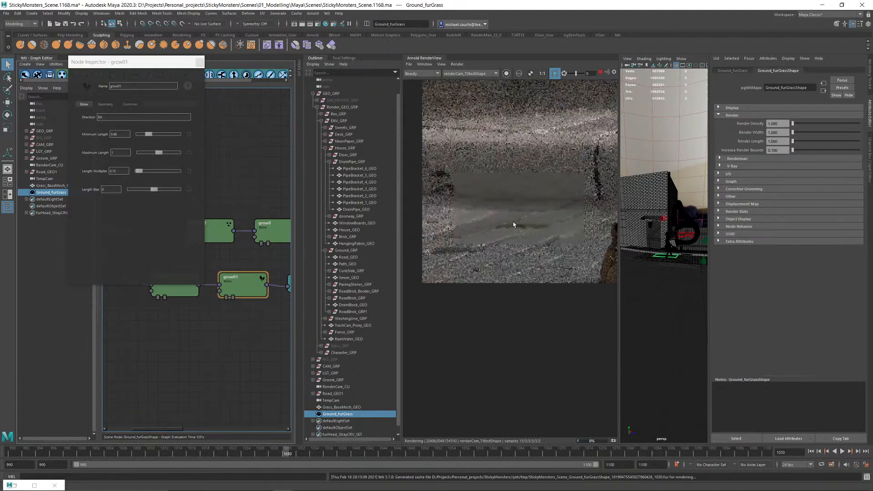
pyautogui.moveTo(486, 195); pyautogui.dragTo(580, 257)
pyautogui.scroll(1, 526, 227)
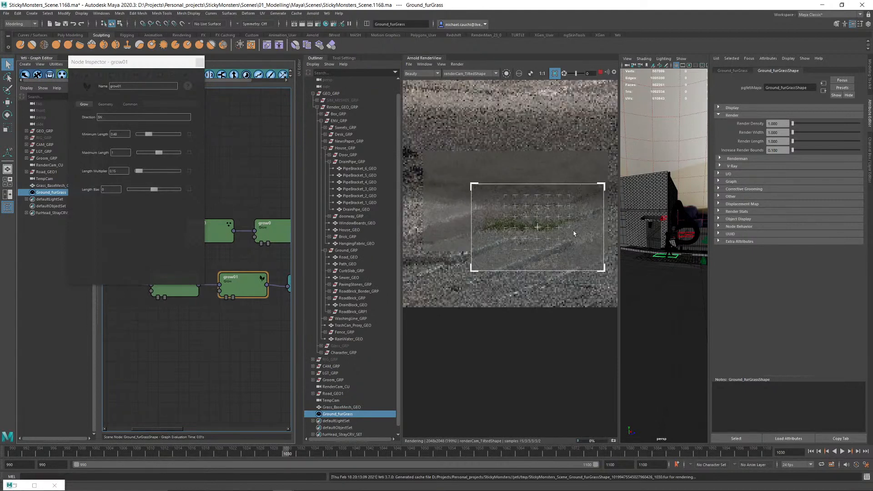
pyautogui.scroll(1, 564, 225)
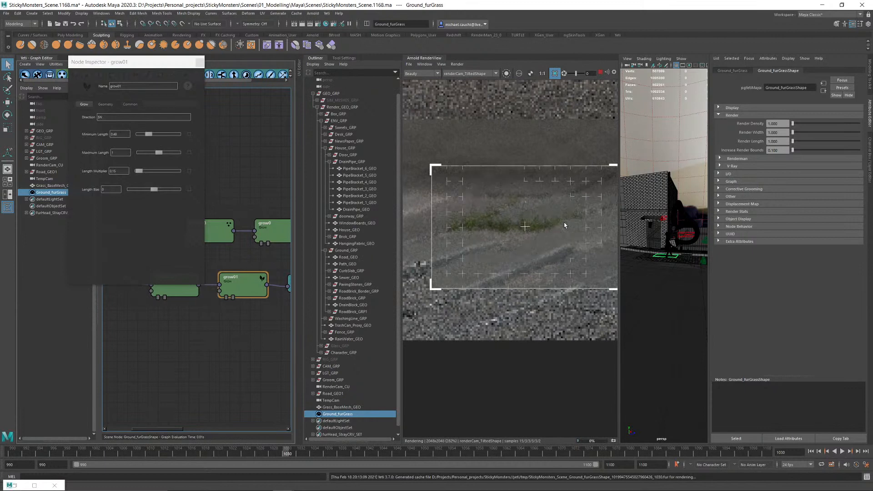
pyautogui.scroll(1, 522, 215)
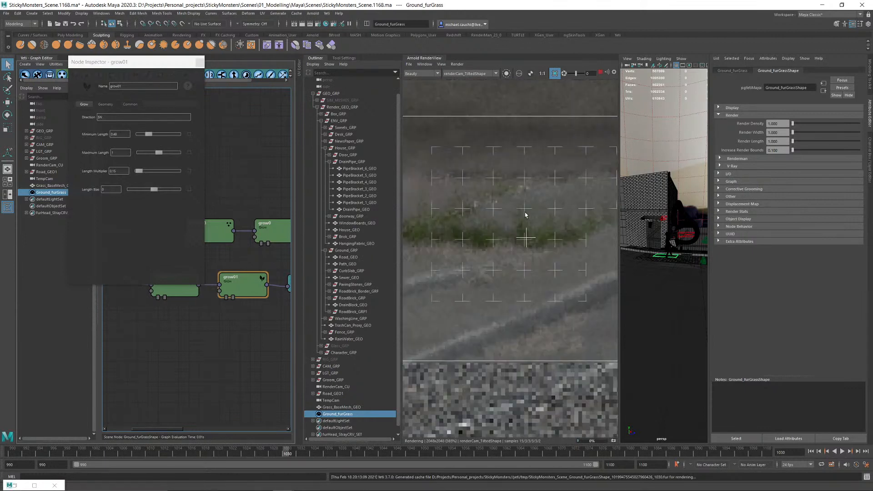
pyautogui.scroll(-3, 525, 215)
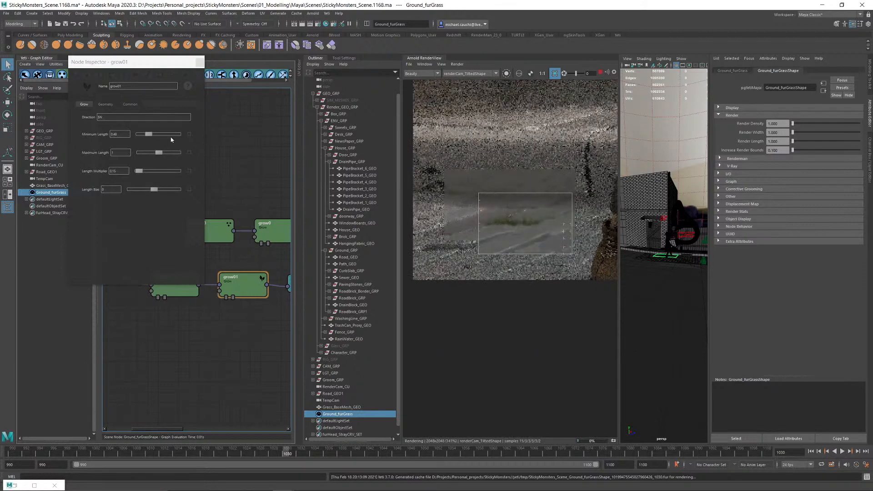
# Step: Close the grow01 settings and collapse the Yeti Graph Editor to give the render view more room
pyautogui.click(198, 64)
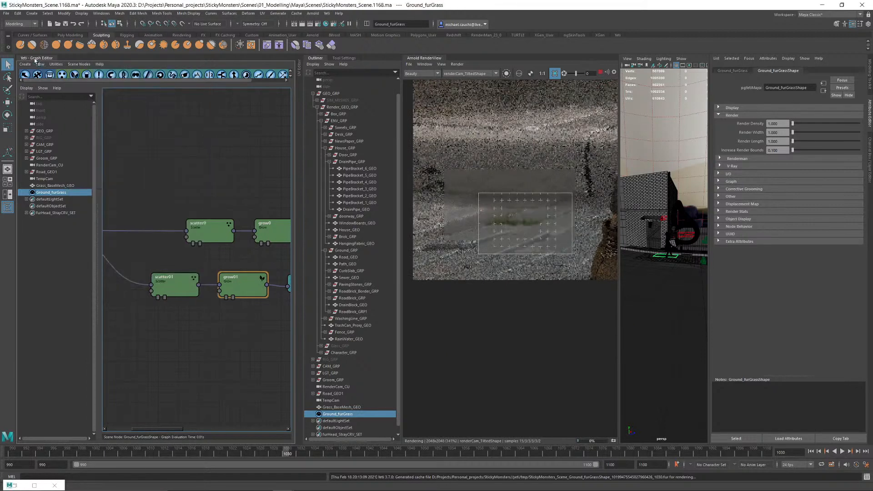
pyautogui.click(35, 60)
pyautogui.scroll(-2, 389, 246)
pyautogui.moveTo(454, 220); pyautogui.dragTo(384, 237, button='middle')
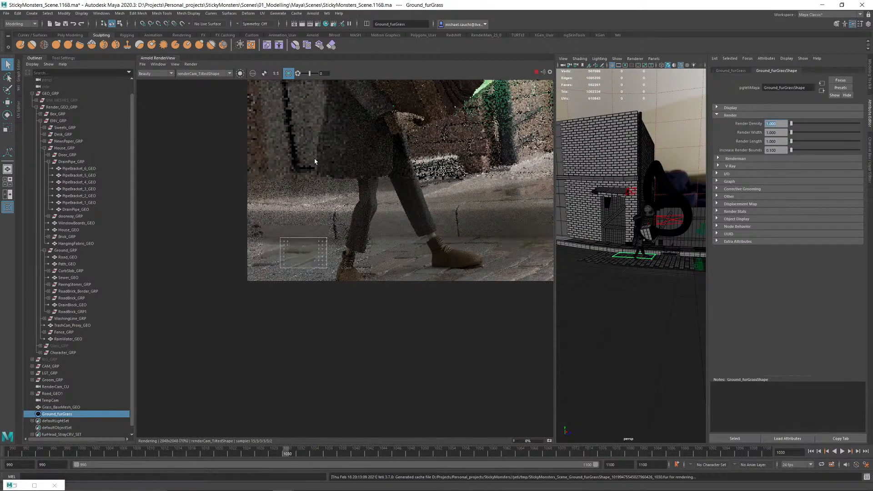
# Step: Select Grass_MAT in the Hypershade and darken its Diffuse Color to a value of 0.304
pyautogui.click(341, 25)
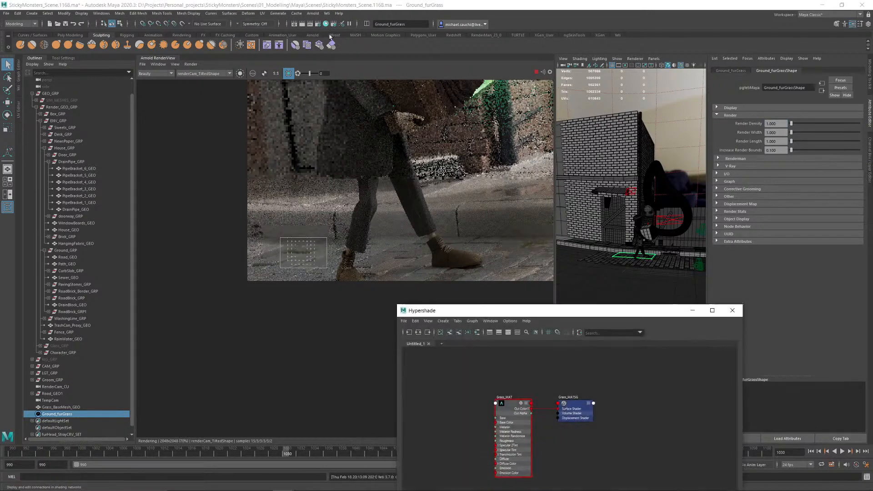
pyautogui.click(509, 402)
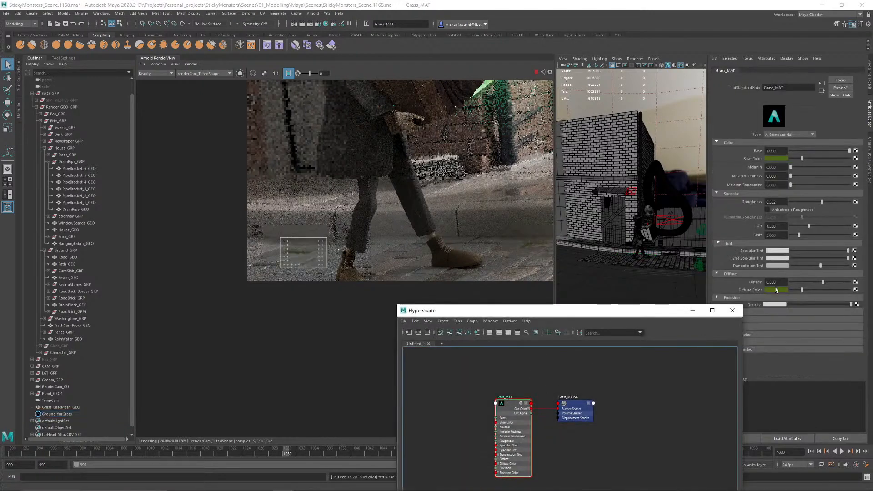
pyautogui.click(773, 289)
pyautogui.click(753, 326)
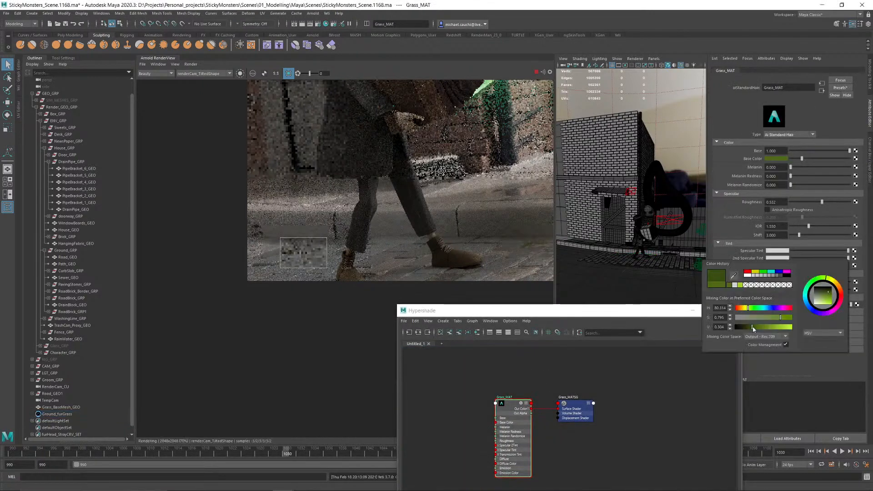
# Step: Darken Grass_MAT's Base Color to a value of 0.342 and check the grass around the boots in the render
pyautogui.click(770, 160)
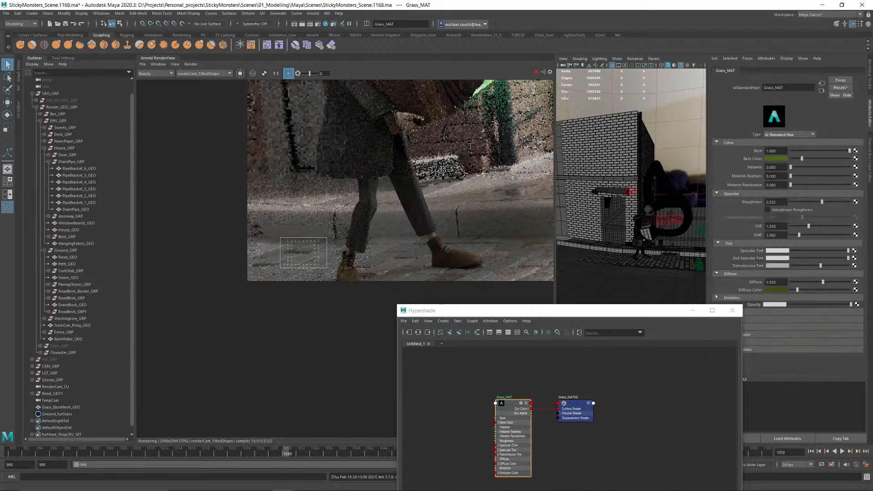
pyautogui.click(774, 160)
pyautogui.click(753, 196)
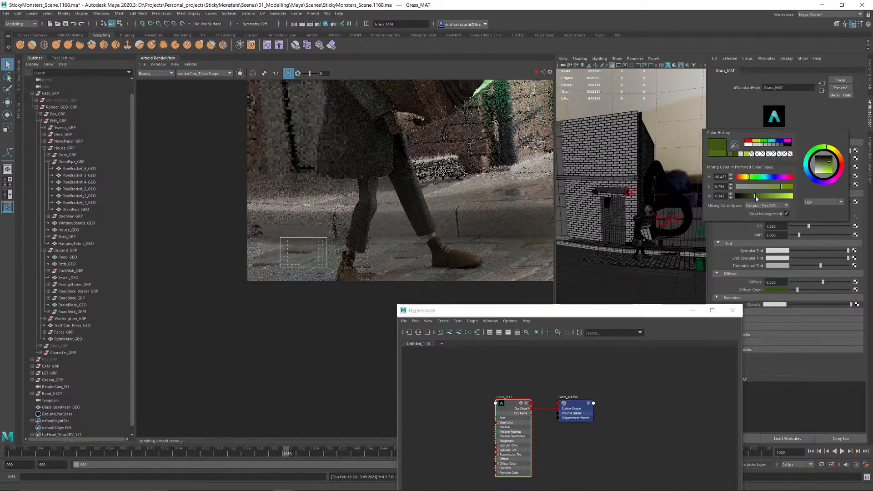
pyautogui.scroll(3, 291, 248)
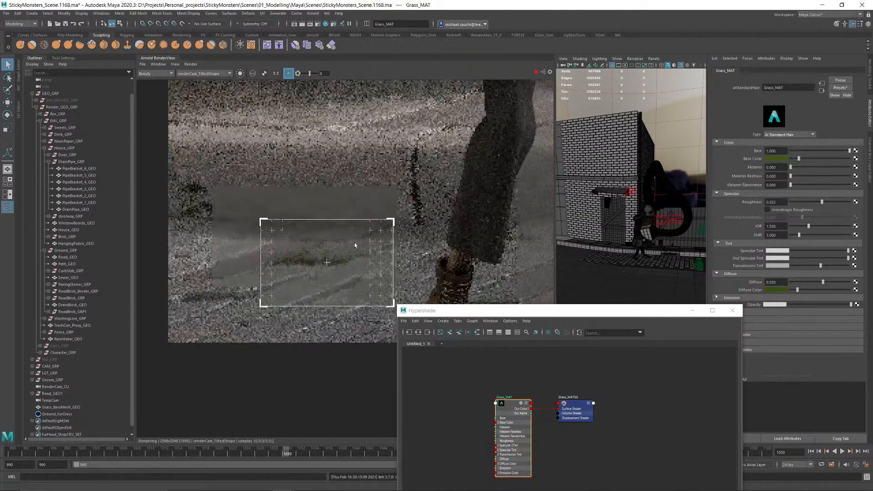
pyautogui.scroll(-1, 353, 244)
pyautogui.moveTo(501, 240); pyautogui.dragTo(205, 234, button='middle')
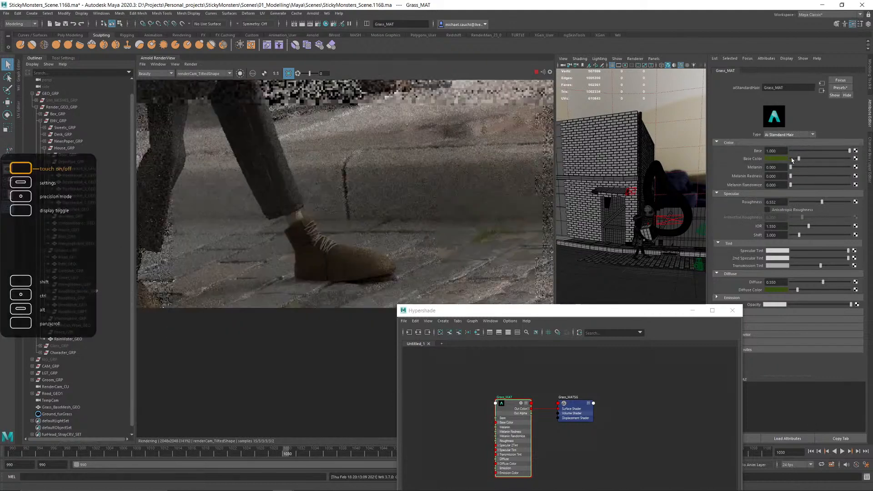
# Step: Shift Grass_MAT's Base Color hue to about 92 and Diffuse Color hue to about 89, limiting the render crop region to grass ahead of the front boot
pyautogui.click(777, 159)
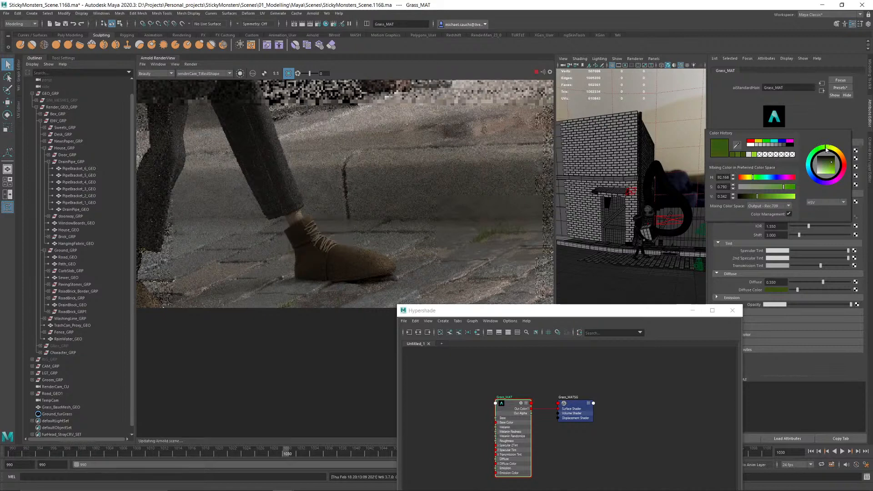
pyautogui.moveTo(448, 198); pyautogui.dragTo(533, 260)
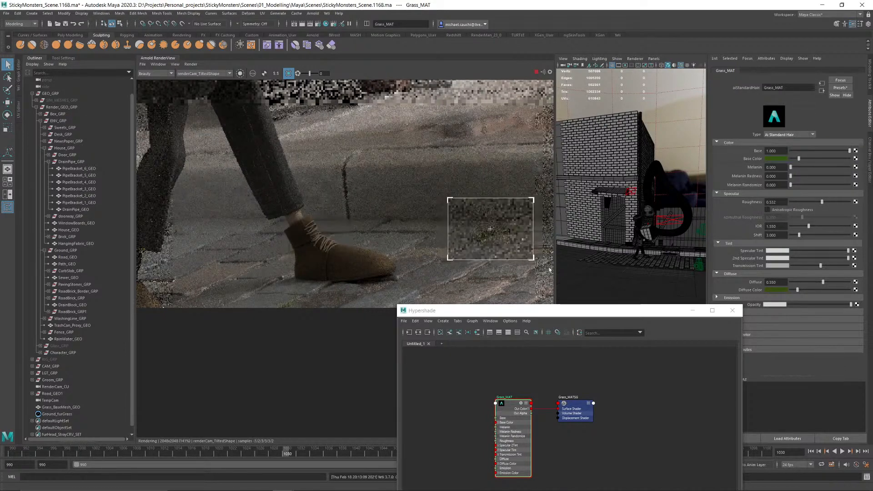
pyautogui.click(775, 290)
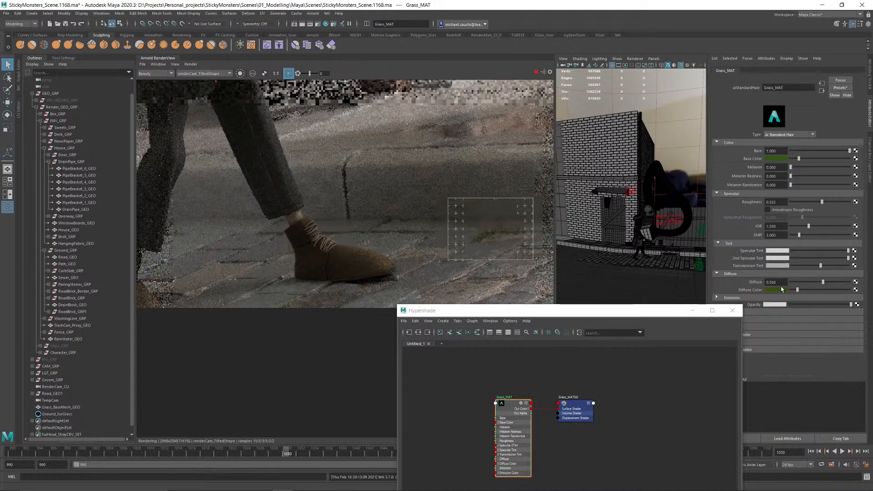
pyautogui.click(779, 291)
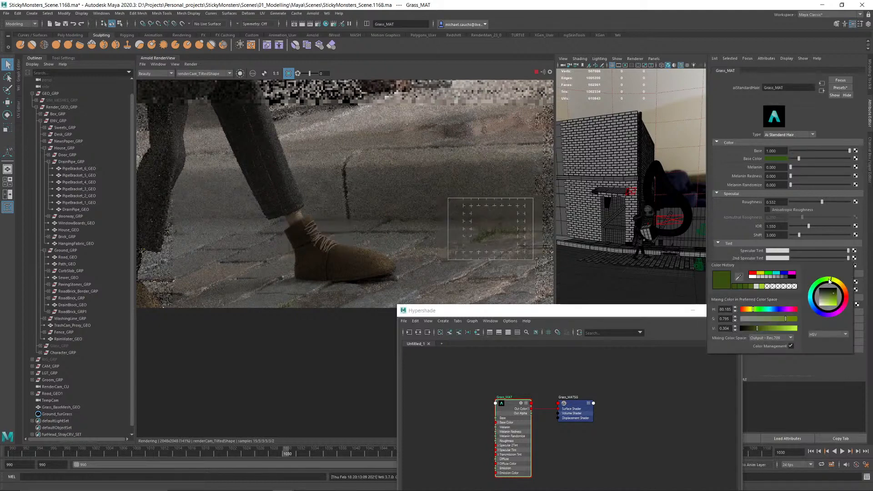
pyautogui.scroll(3, 524, 231)
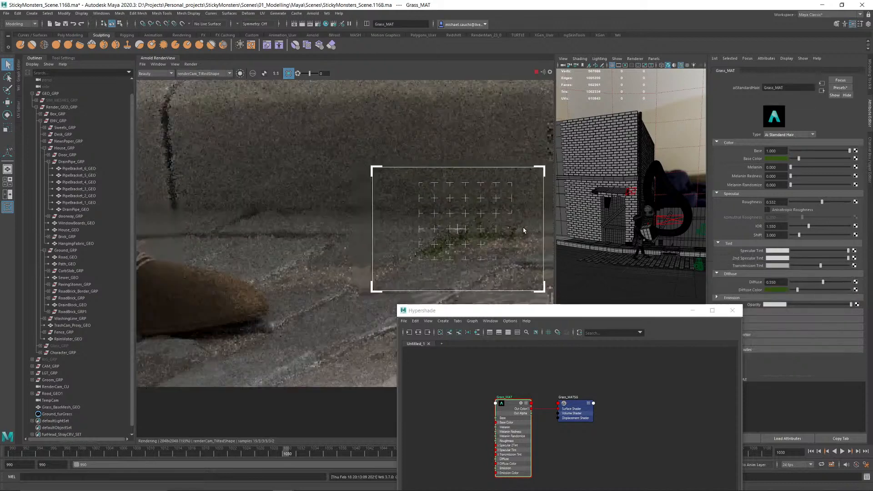
pyautogui.scroll(2, 524, 230)
pyautogui.moveTo(504, 225); pyautogui.dragTo(480, 219, button='middle')
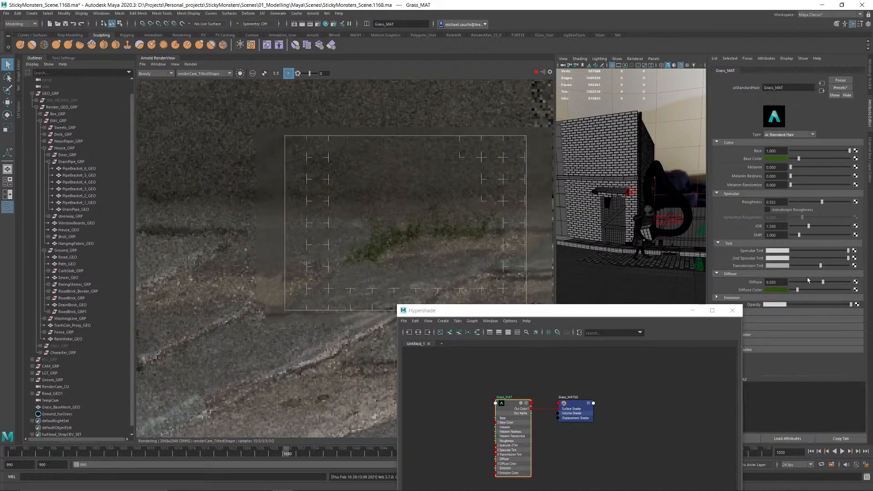
# Step: Try a yellower Diffuse Color on Grass_MAT with a hue of about 78 and inspect the cropped grass
pyautogui.click(778, 290)
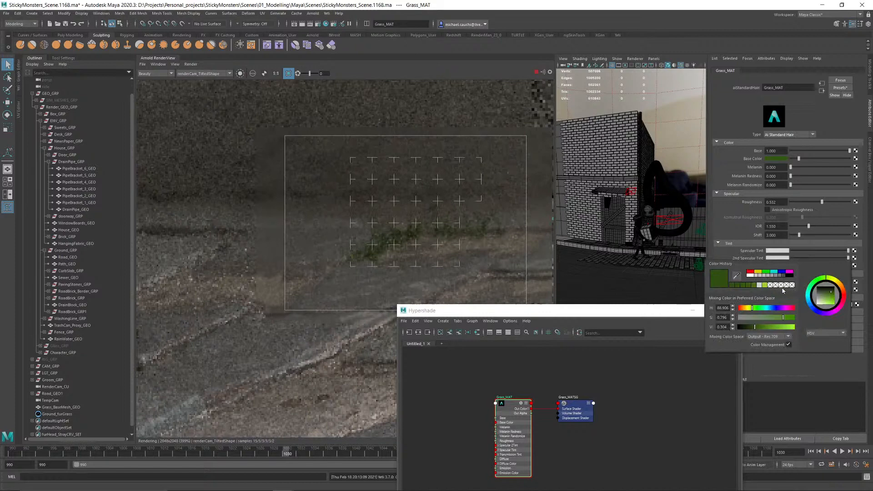
pyautogui.click(830, 279)
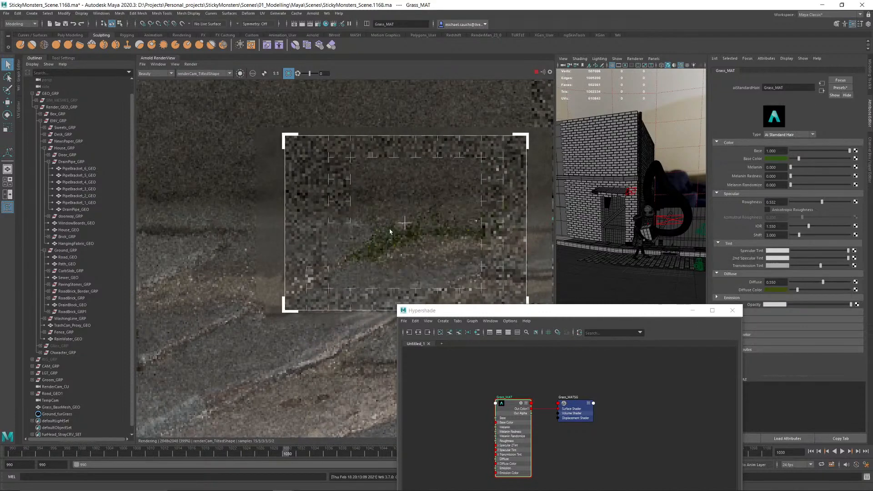
pyautogui.scroll(-3, 405, 228)
pyautogui.moveTo(432, 195); pyautogui.dragTo(402, 218, button='middle')
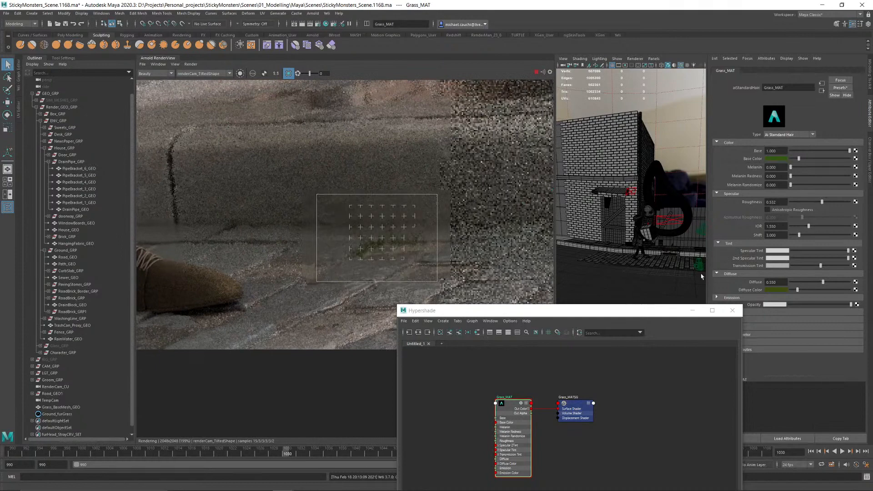
pyautogui.scroll(3, 370, 244)
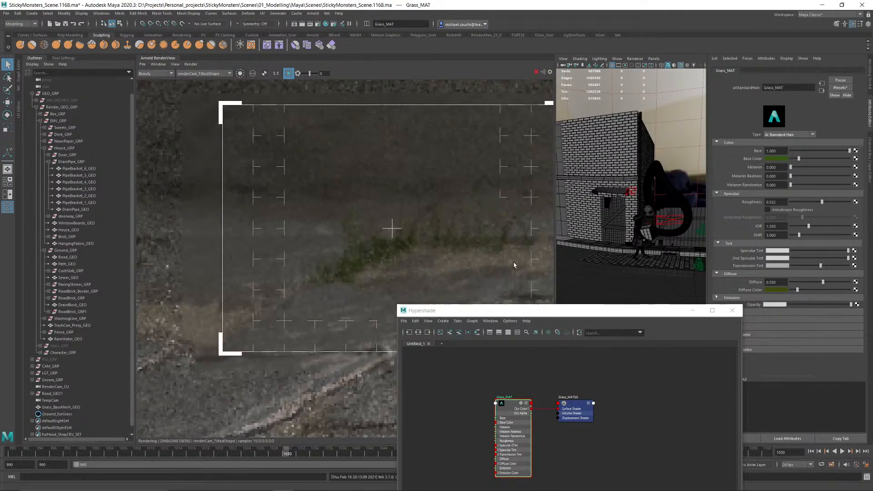
# Step: Restore an earlier, less yellow green for Grass_MAT's Diffuse Color and set its Base Color to the bright lime with a hue of about 80
pyautogui.click(776, 290)
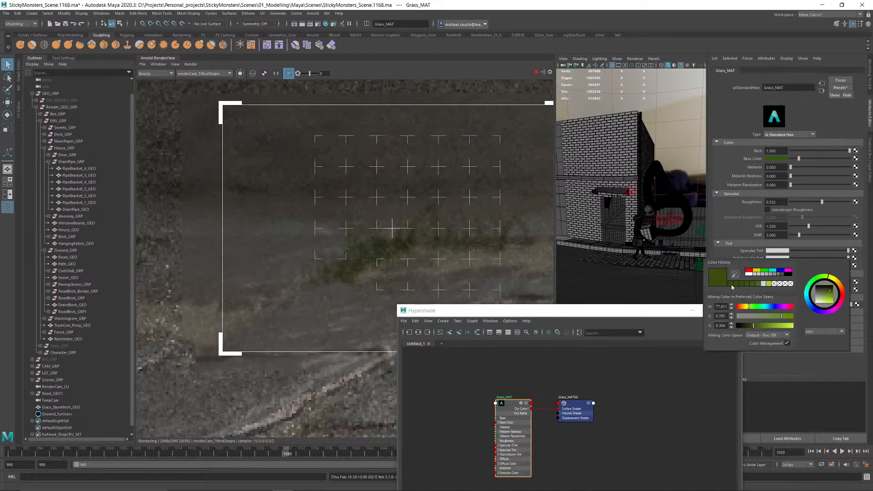
pyautogui.click(737, 285)
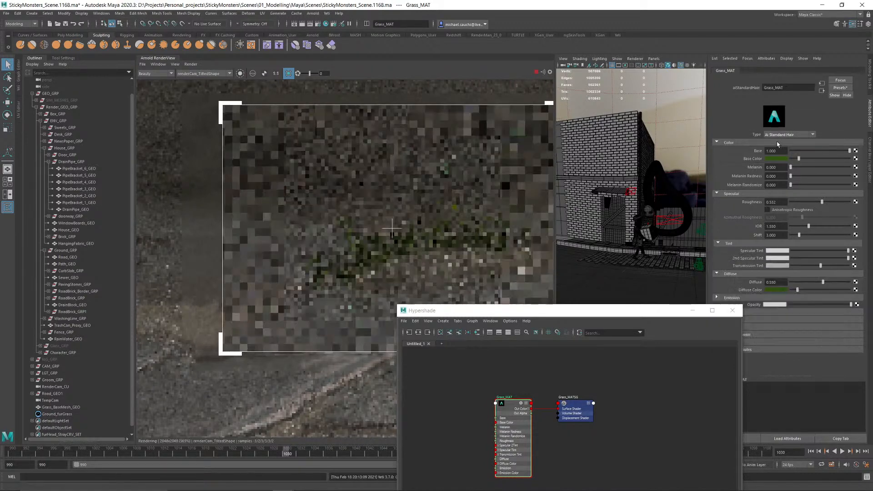
pyautogui.click(775, 159)
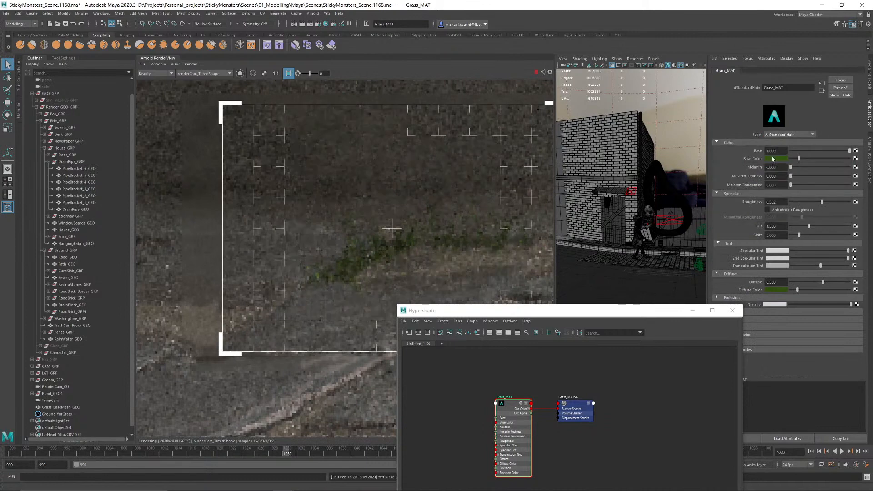
pyautogui.click(769, 159)
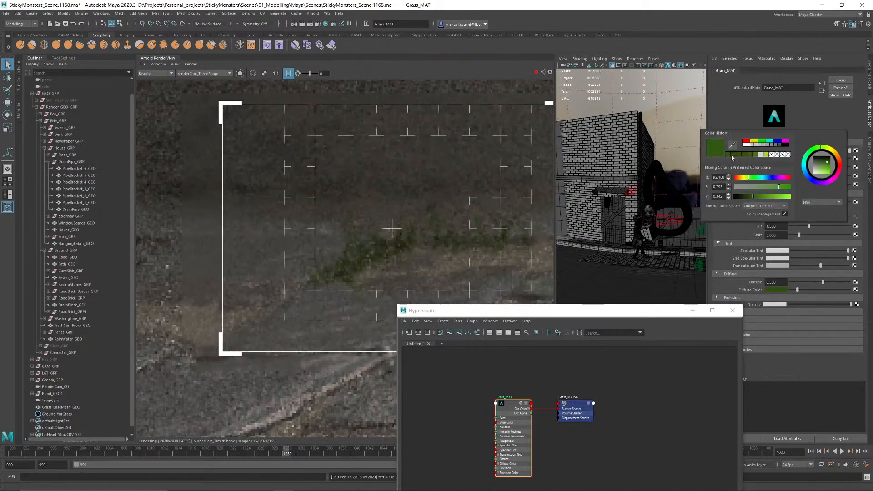
pyautogui.click(767, 155)
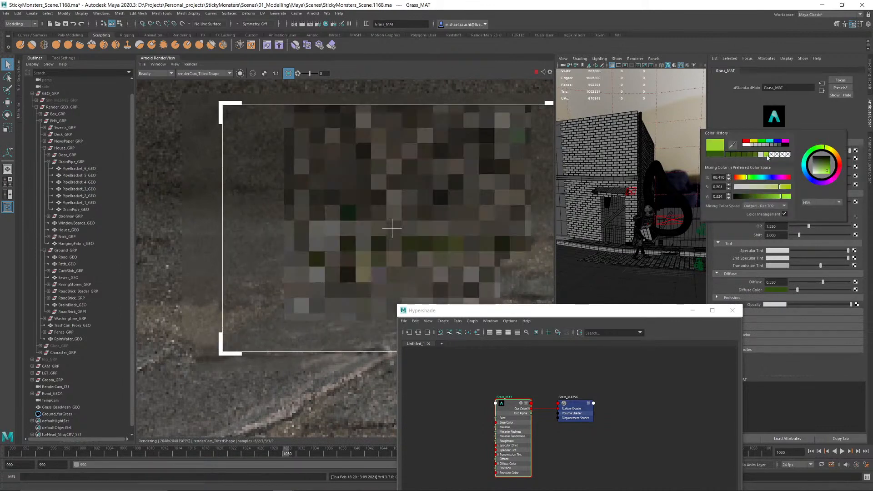
# Step: Limit the render crop region to a wider, shallower strip of road grass and inspect the brighter Base Color there
pyautogui.scroll(-2, 366, 218)
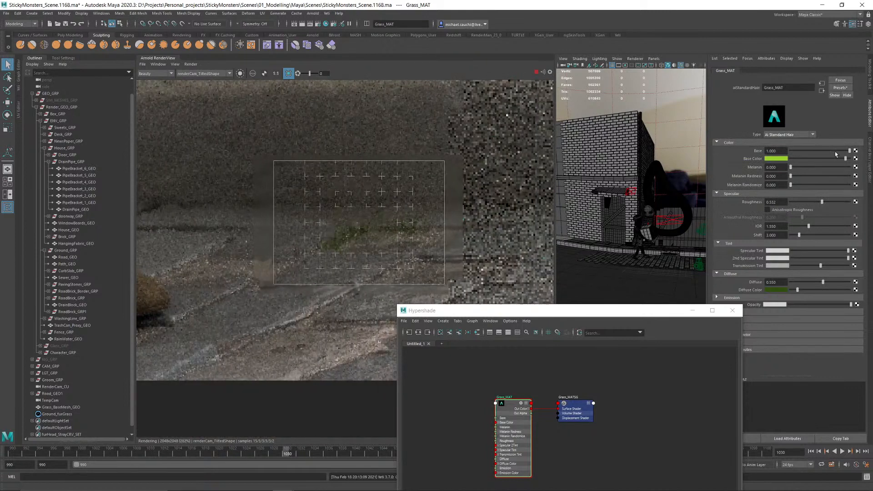
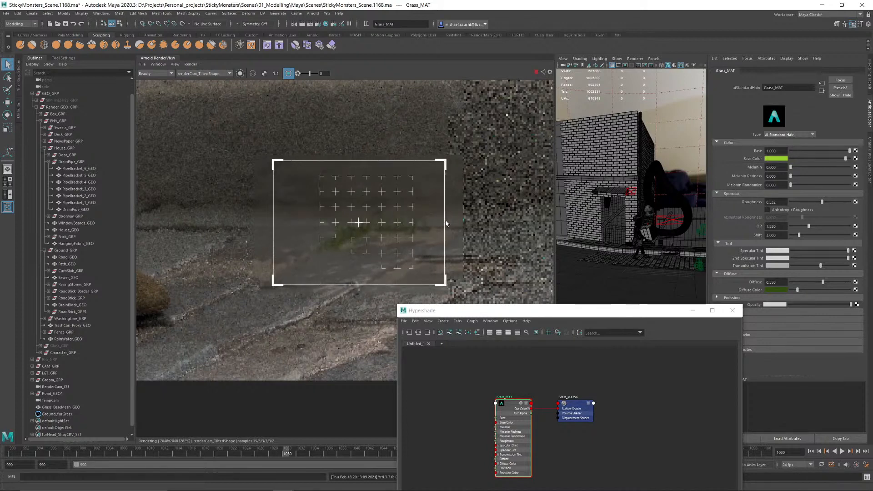
pyautogui.scroll(-3, 255, 162)
pyautogui.moveTo(250, 242); pyautogui.dragTo(606, 320, button='middle')
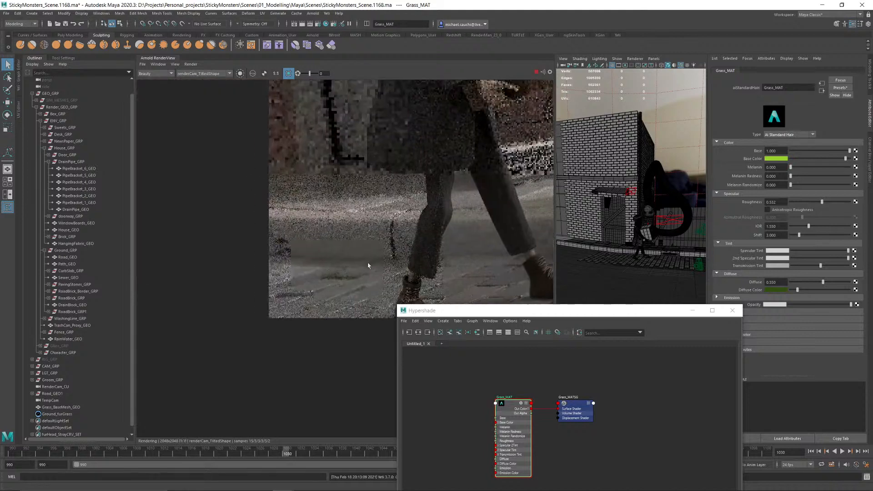
pyautogui.scroll(4, 352, 277)
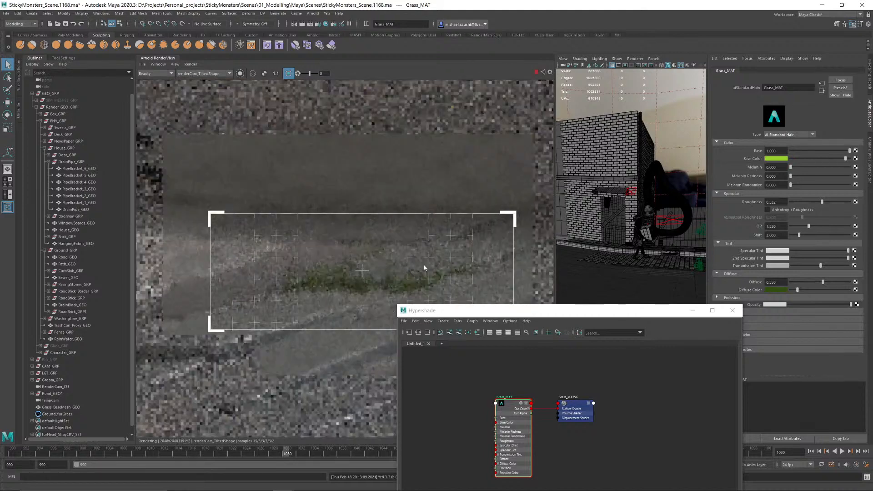
pyautogui.moveTo(461, 224); pyautogui.dragTo(419, 209, button='middle')
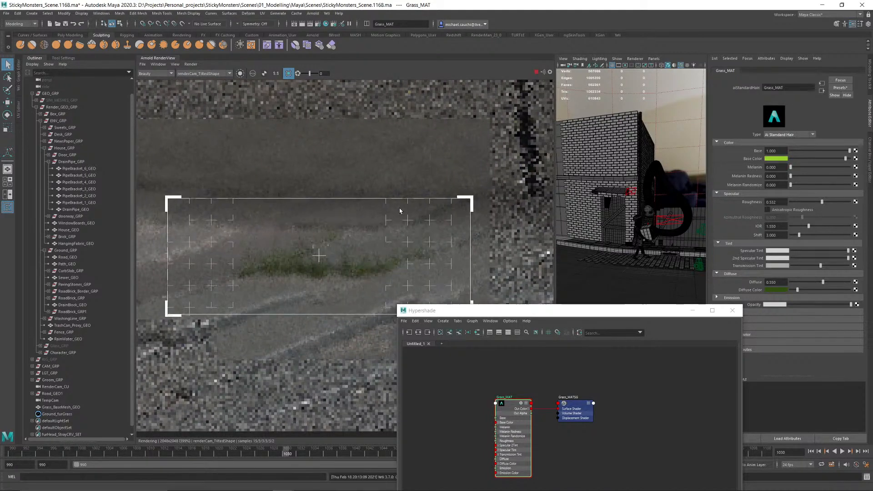
# Step: Close the Hypershade and inspect the rendered grass between the road bricks around the character's shoes, using a new render region
pyautogui.scroll(-3, 391, 214)
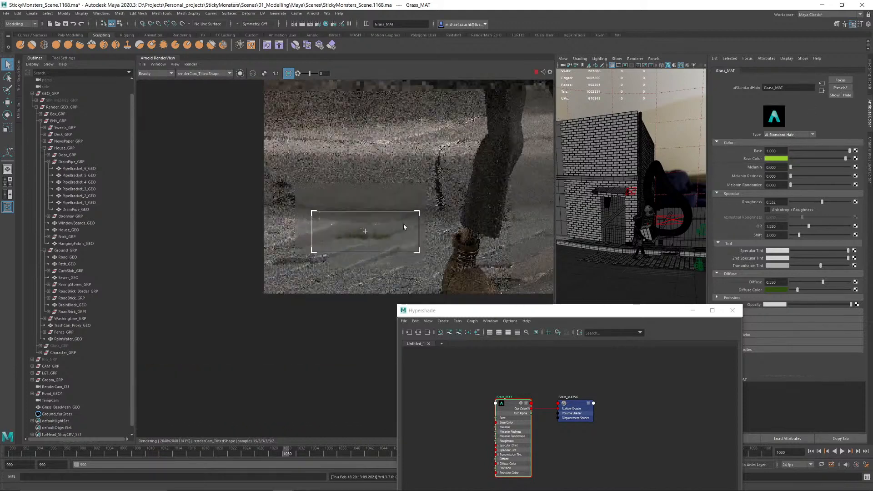
pyautogui.click(733, 311)
pyautogui.moveTo(420, 198); pyautogui.dragTo(247, 191, button='middle')
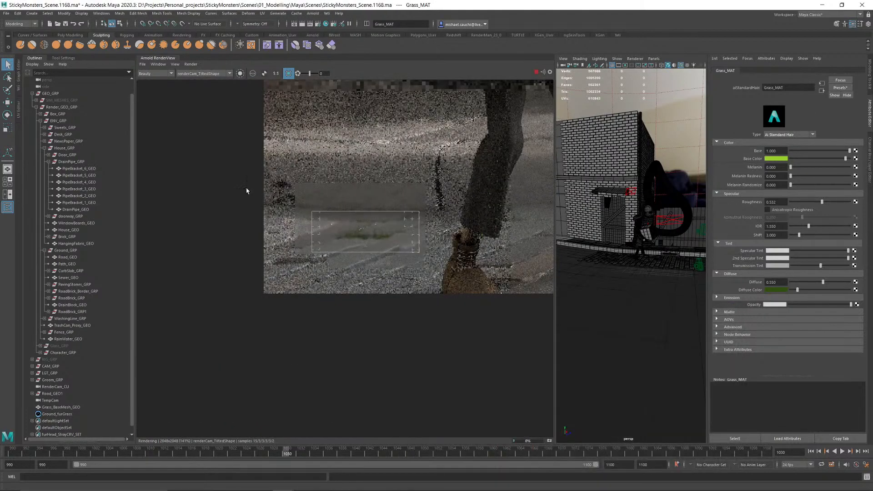
pyautogui.moveTo(410, 222); pyautogui.dragTo(372, 202, button='middle')
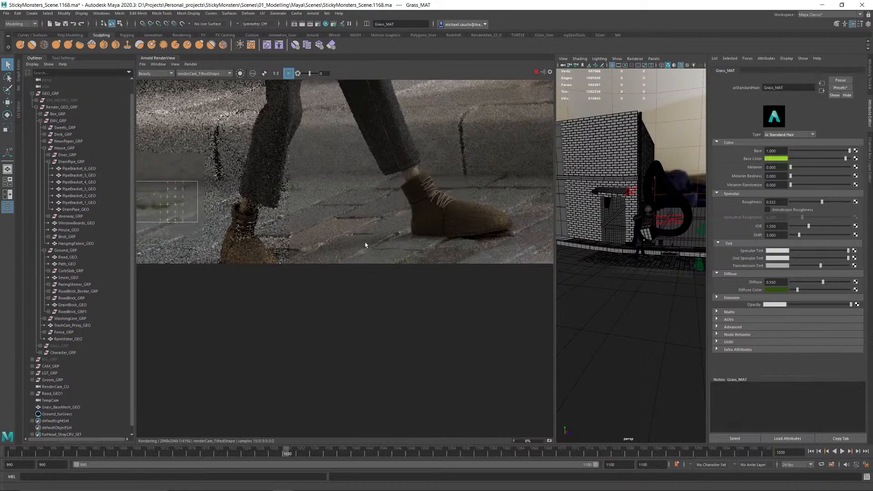
pyautogui.moveTo(352, 234); pyautogui.dragTo(442, 282)
pyautogui.scroll(3, 411, 255)
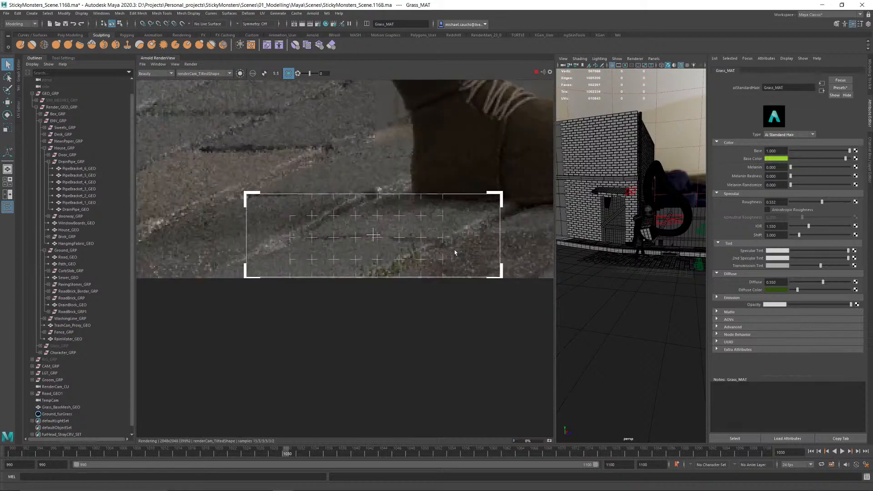
pyautogui.scroll(-3, 432, 234)
pyautogui.moveTo(449, 157); pyautogui.dragTo(387, 230, button='middle')
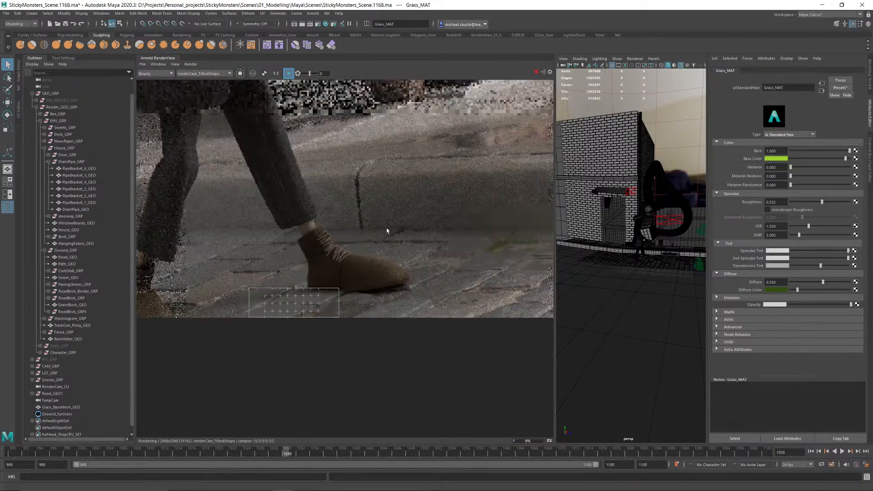
pyautogui.moveTo(530, 210); pyautogui.dragTo(386, 220, button='middle')
pyautogui.scroll(3, 362, 249)
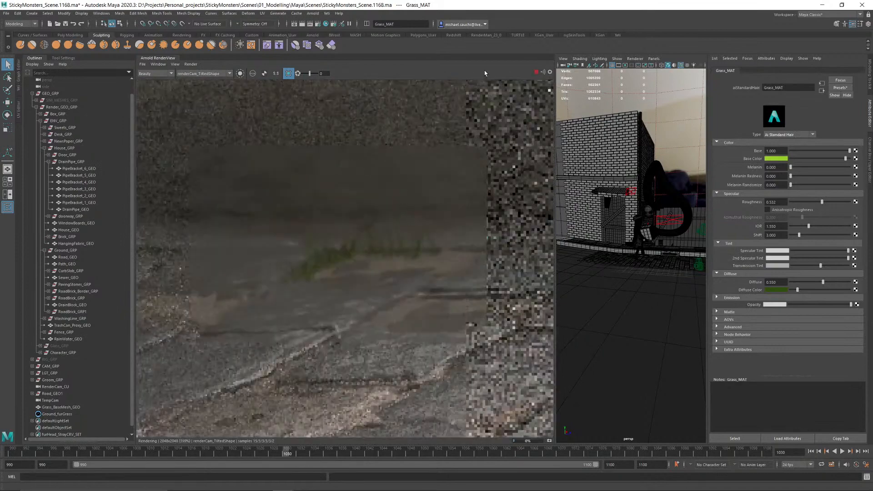
# Step: Stop the Arnold render, close its render view and clear the selection over the brick road
pyautogui.click(536, 73)
pyautogui.click(161, 57)
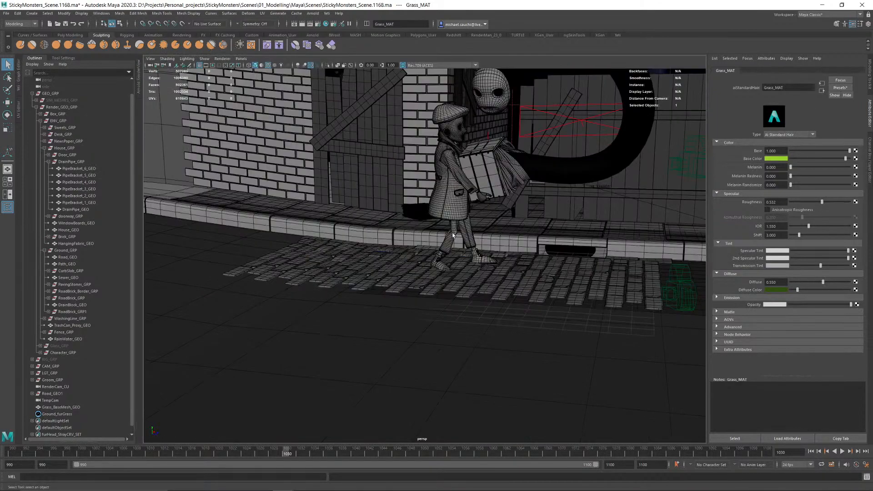
pyautogui.keyDown('alt'); pyautogui.moveTo(453, 236); pyautogui.dragTo(545, 353); pyautogui.keyUp('alt')
pyautogui.keyDown('alt'); pyautogui.moveTo(552, 360); pyautogui.dragTo(482, 290, button='middle'); pyautogui.keyUp('alt')
pyautogui.click(482, 290)
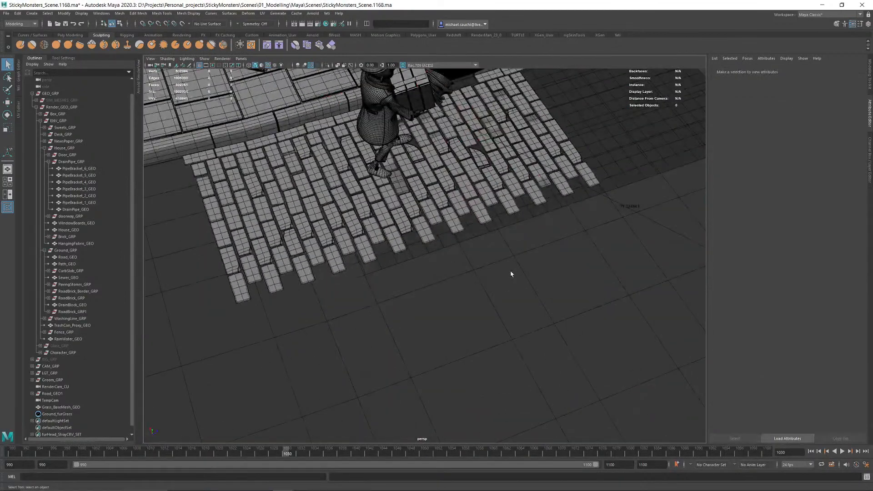
# Step: Hide the LGT_LYR display layer, keep CHR_LYR visible and set it to template display
pyautogui.click(867, 146)
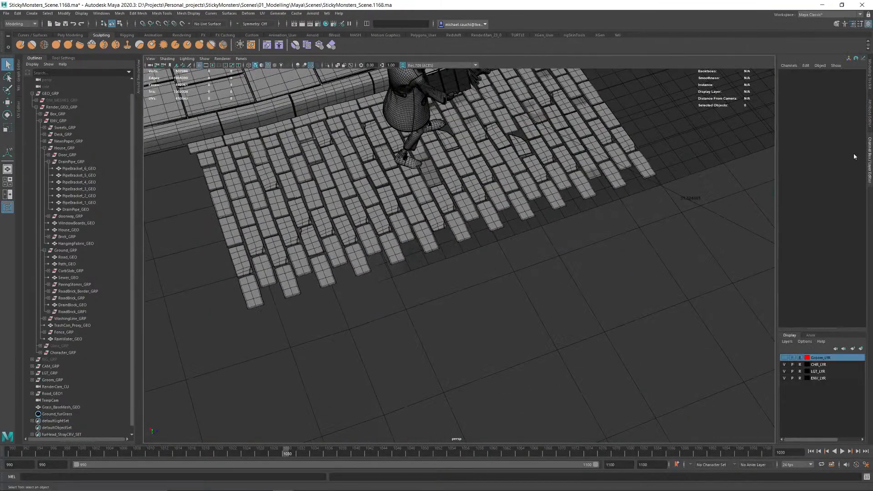
pyautogui.click(783, 370)
pyautogui.click(783, 365)
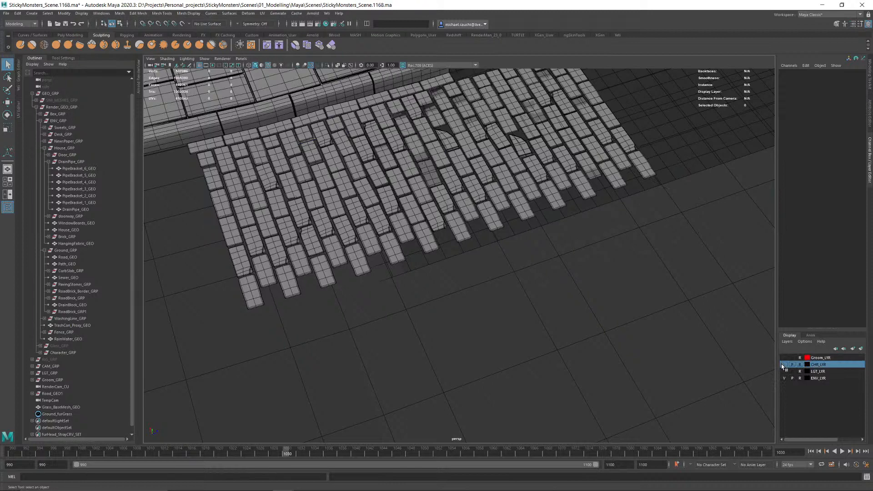
pyautogui.keyDown('alt'); pyautogui.moveTo(519, 289); pyautogui.dragTo(500, 287); pyautogui.keyUp('alt')
pyautogui.click(784, 371)
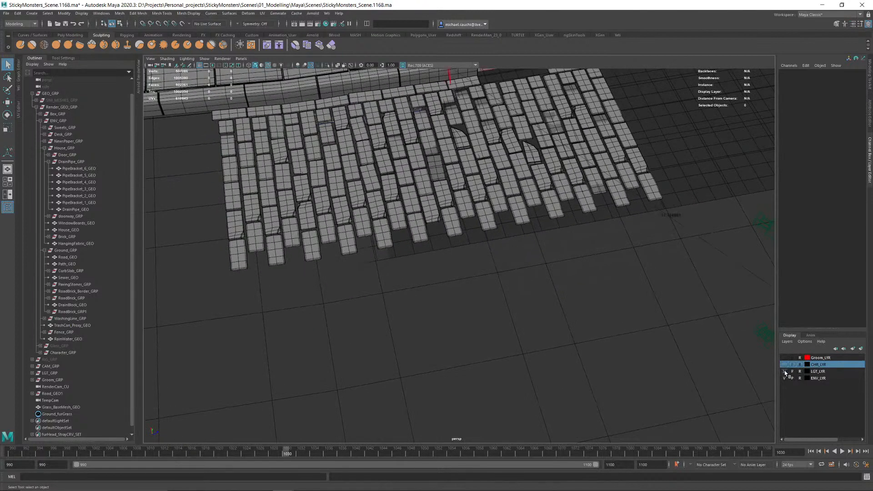
pyautogui.click(800, 371)
pyautogui.click(784, 372)
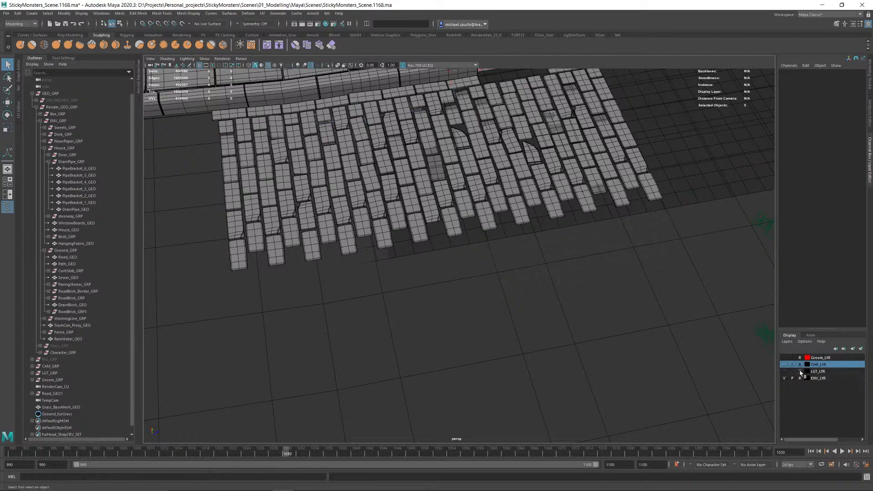
pyautogui.click(784, 365)
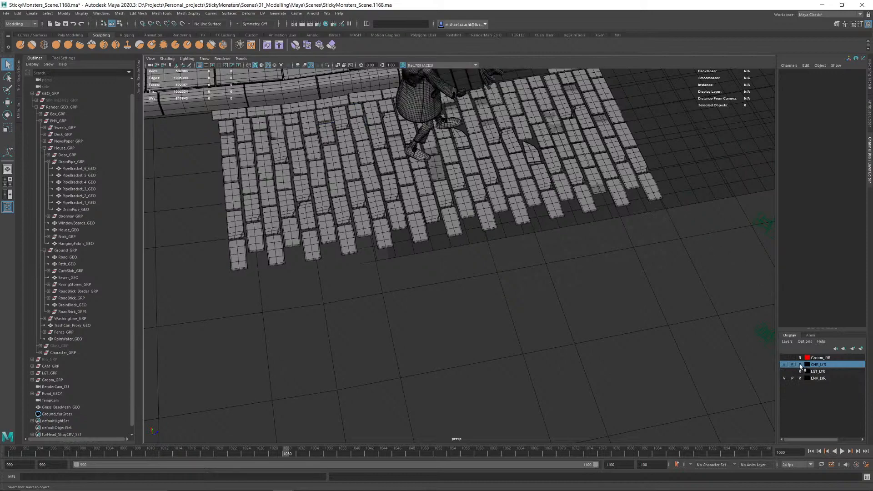
pyautogui.click(799, 364)
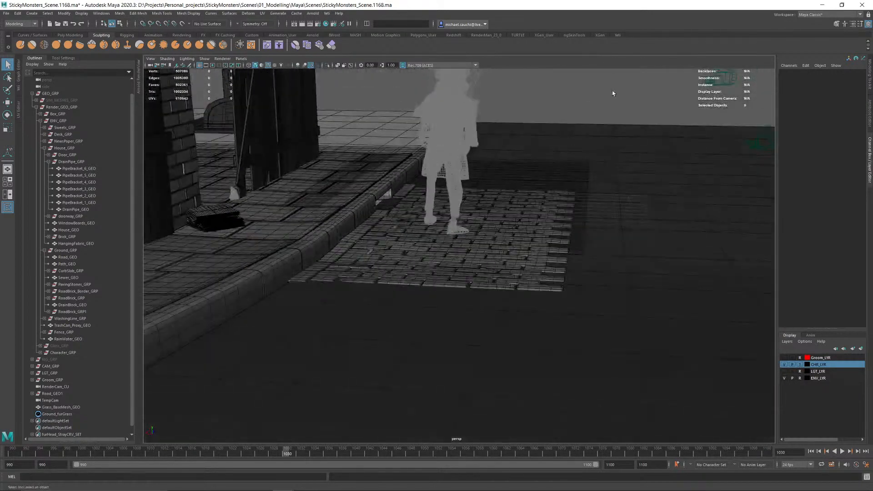
# Step: Make Road_GEO a live surface, unlocking ENV_LYR to select it and returning that layer to reference mode
pyautogui.keyDown('alt'); pyautogui.moveTo(613, 93); pyautogui.dragTo(609, 217); pyautogui.keyUp('alt')
pyautogui.click(824, 379)
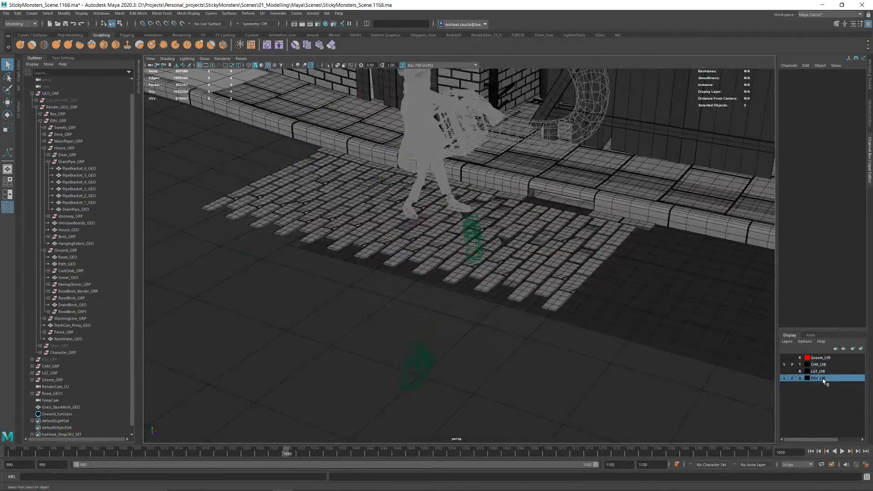
pyautogui.click(697, 383)
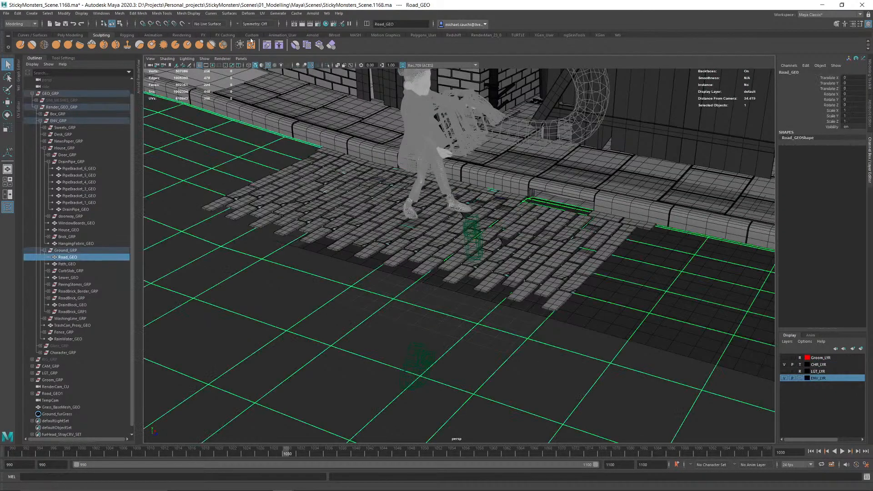
pyautogui.click(182, 24)
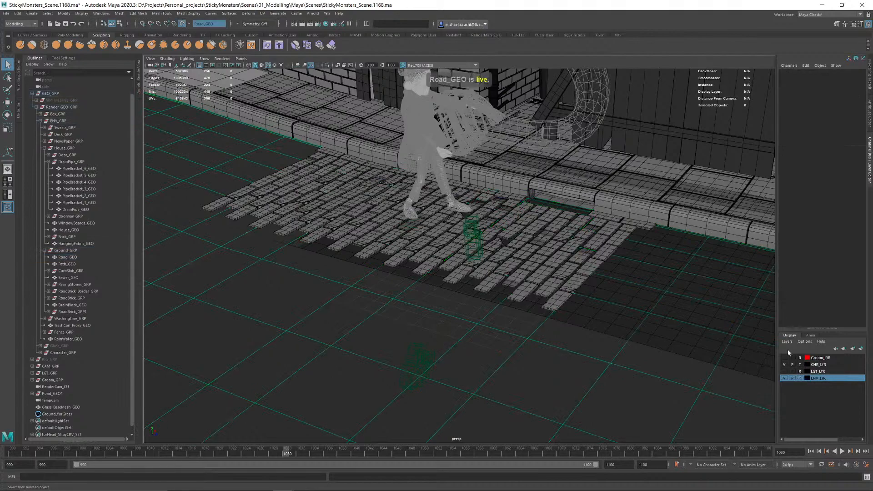
pyautogui.click(800, 378)
# Step: Inspect the Grass_BaseMesh_GEO patches between the bricks and hide the Ground_furGrass object
pyautogui.click(63, 408)
pyautogui.keyDown('alt'); pyautogui.moveTo(432, 224); pyautogui.dragTo(427, 238); pyautogui.keyUp('alt')
pyautogui.keyDown('alt'); pyautogui.moveTo(427, 237); pyautogui.dragTo(502, 261, button='right'); pyautogui.keyUp('alt')
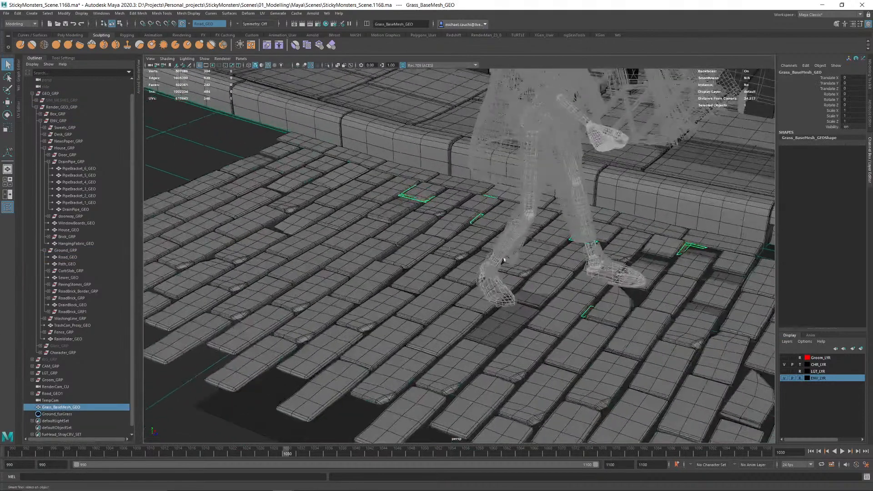
pyautogui.keyDown('alt'); pyautogui.moveTo(426, 238); pyautogui.dragTo(476, 243); pyautogui.keyUp('alt')
pyautogui.keyDown('alt'); pyautogui.moveTo(476, 243); pyautogui.dragTo(560, 259, button='right'); pyautogui.keyUp('alt')
pyautogui.keyDown('alt'); pyautogui.moveTo(469, 227); pyautogui.dragTo(705, 263, button='middle'); pyautogui.keyUp('alt')
pyautogui.keyDown('alt'); pyautogui.moveTo(386, 268); pyautogui.dragTo(461, 200); pyautogui.keyUp('alt')
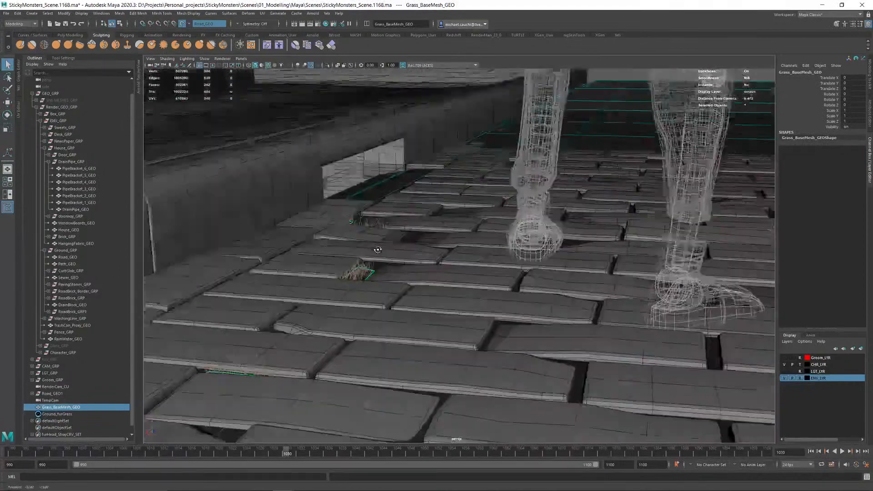
pyautogui.keyDown('alt'); pyautogui.moveTo(460, 200); pyautogui.dragTo(552, 181, button='middle'); pyautogui.keyUp('alt')
pyautogui.click(62, 414)
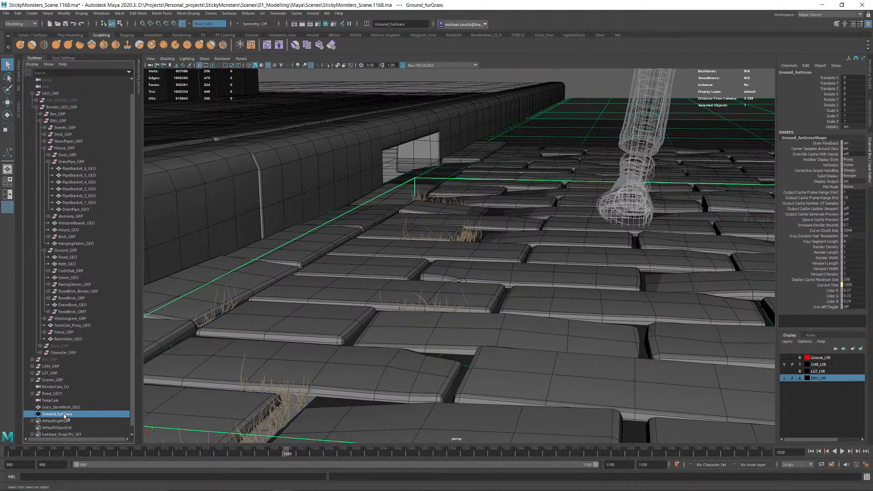
pyautogui.hotkey('ctrl', 'h')
# Step: Select Grass_BaseMesh_GEO and activate the Quad Draw tool on it
pyautogui.keyDown('alt'); pyautogui.moveTo(403, 335); pyautogui.dragTo(494, 218); pyautogui.keyUp('alt')
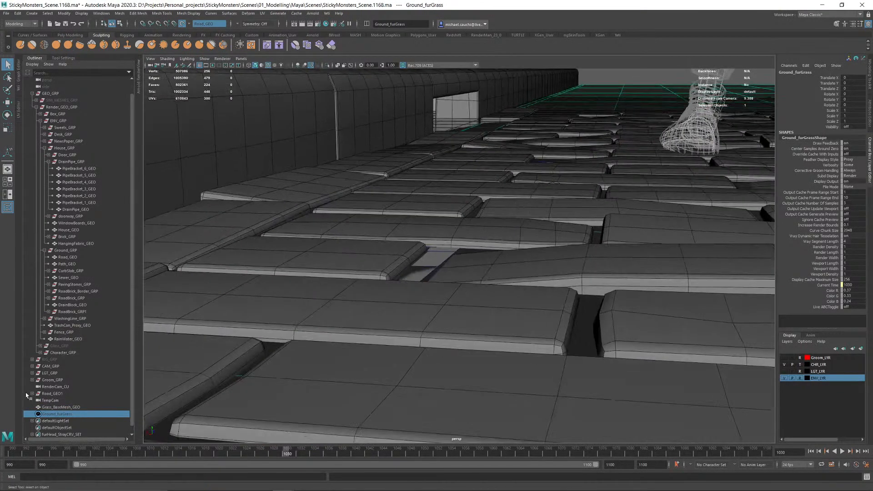
pyautogui.click(62, 407)
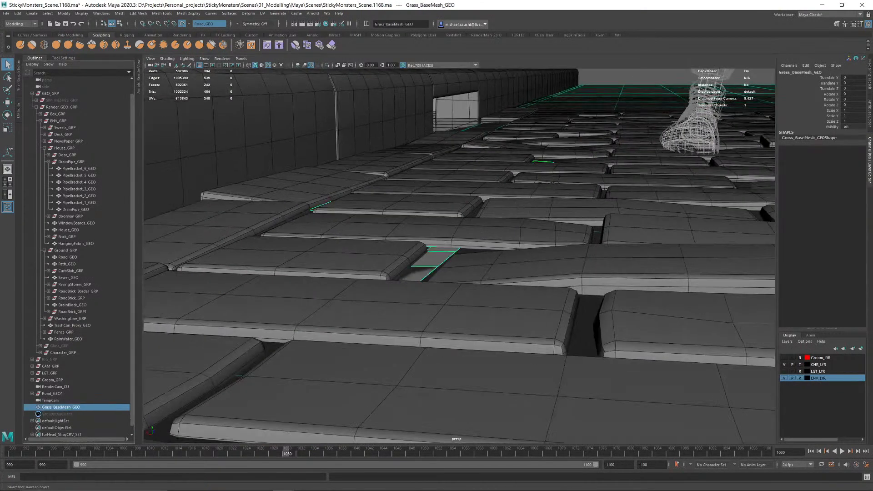
pyautogui.click(870, 82)
pyautogui.click(803, 268)
# Step: Examine the existing grass base patches and the empty gaps between the road bricks around the character
pyautogui.keyDown('alt'); pyautogui.moveTo(519, 197); pyautogui.dragTo(487, 223); pyautogui.keyUp('alt')
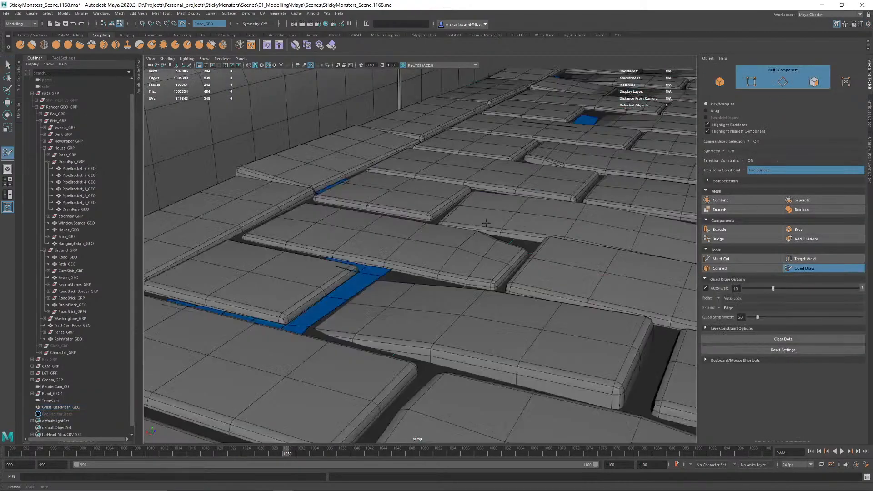
pyautogui.keyDown('alt'); pyautogui.moveTo(487, 223); pyautogui.dragTo(437, 218, button='right'); pyautogui.keyUp('alt')
pyautogui.keyDown('alt'); pyautogui.moveTo(437, 218); pyautogui.dragTo(504, 237); pyautogui.keyUp('alt')
pyautogui.keyDown('alt'); pyautogui.moveTo(505, 236); pyautogui.dragTo(491, 231, button='middle'); pyautogui.keyUp('alt')
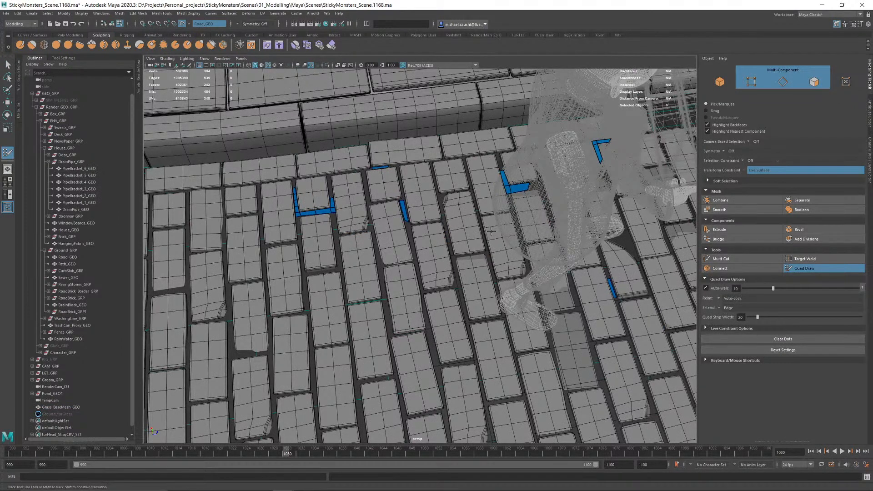
pyautogui.keyDown('alt'); pyautogui.moveTo(473, 245); pyautogui.dragTo(449, 233); pyautogui.keyUp('alt')
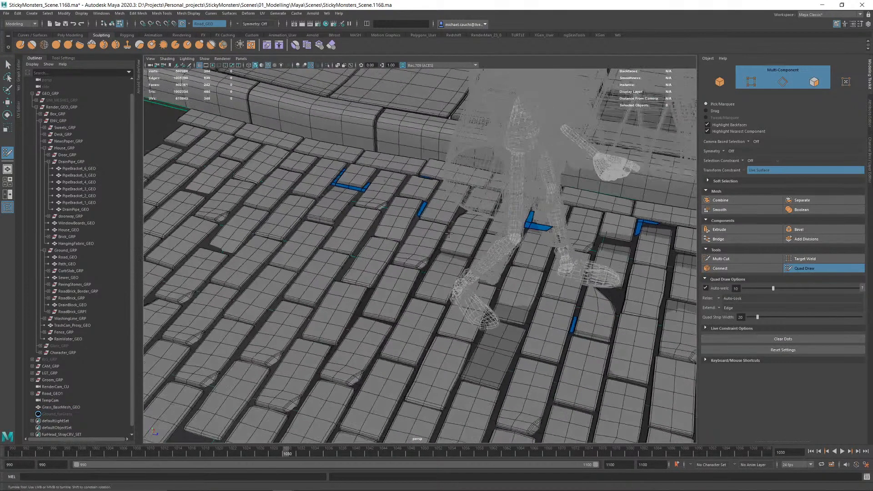
pyautogui.keyDown('alt'); pyautogui.moveTo(475, 223); pyautogui.dragTo(471, 268, button='right'); pyautogui.keyUp('alt')
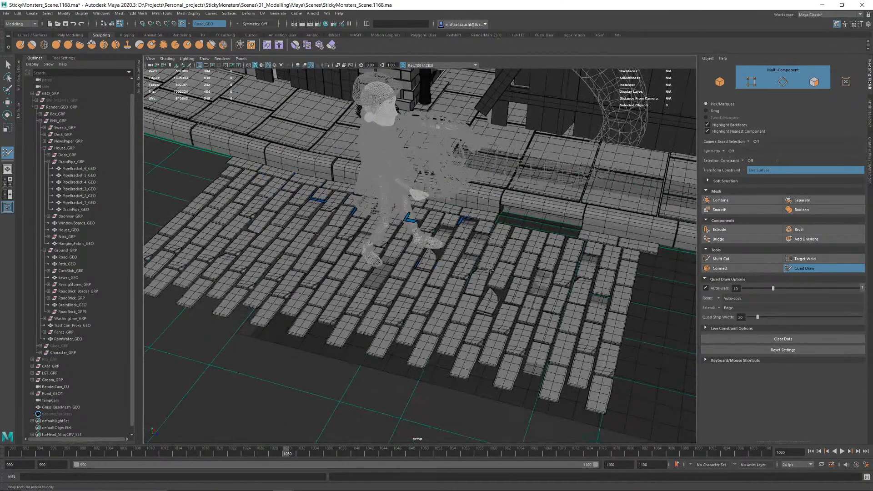
pyautogui.keyDown('alt'); pyautogui.moveTo(425, 184); pyautogui.dragTo(477, 182, button='middle'); pyautogui.keyUp('alt')
pyautogui.keyDown('alt'); pyautogui.moveTo(355, 181); pyautogui.dragTo(391, 205, button='right'); pyautogui.keyUp('alt')
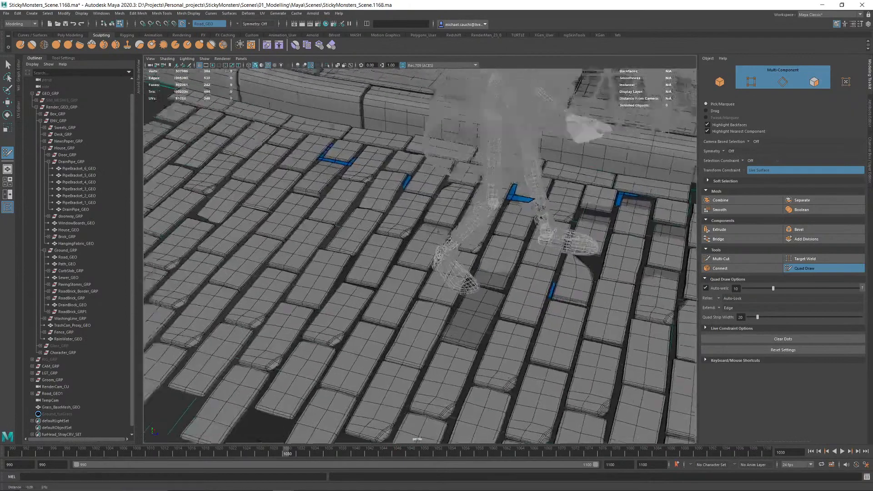
pyautogui.keyDown('alt'); pyautogui.moveTo(377, 202); pyautogui.dragTo(431, 229, button='middle'); pyautogui.keyUp('alt')
pyautogui.keyDown('alt'); pyautogui.moveTo(431, 229); pyautogui.dragTo(471, 245, button='right'); pyautogui.keyUp('alt')
pyautogui.keyDown('alt'); pyautogui.moveTo(455, 241); pyautogui.dragTo(490, 293); pyautogui.keyUp('alt')
pyautogui.keyDown('alt'); pyautogui.moveTo(459, 254); pyautogui.dragTo(493, 260, button='middle'); pyautogui.keyUp('alt')
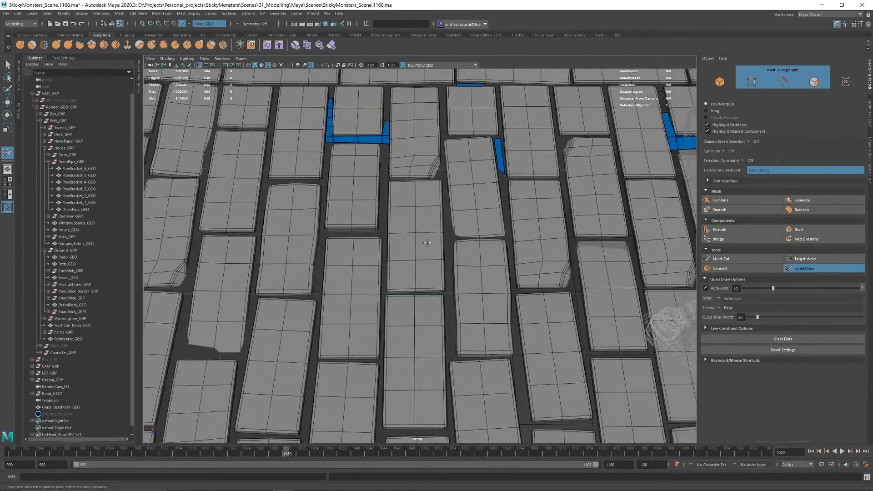
pyautogui.keyDown('alt'); pyautogui.moveTo(473, 241); pyautogui.dragTo(524, 250, button='right'); pyautogui.keyUp('alt')
pyautogui.keyDown('alt'); pyautogui.moveTo(523, 250); pyautogui.dragTo(460, 266, button='middle'); pyautogui.keyUp('alt')
pyautogui.keyDown('alt'); pyautogui.moveTo(460, 265); pyautogui.dragTo(397, 252, button='right'); pyautogui.keyUp('alt')
pyautogui.keyDown('alt'); pyautogui.moveTo(397, 253); pyautogui.dragTo(405, 272, button='middle'); pyautogui.keyUp('alt')
pyautogui.keyDown('alt'); pyautogui.moveTo(402, 268); pyautogui.dragTo(264, 197, button='right'); pyautogui.keyUp('alt')
pyautogui.keyDown('alt'); pyautogui.moveTo(264, 198); pyautogui.dragTo(182, 127, button='middle'); pyautogui.keyUp('alt')
pyautogui.keyDown('alt'); pyautogui.moveTo(572, 396); pyautogui.dragTo(352, 368, button='middle'); pyautogui.keyUp('alt')
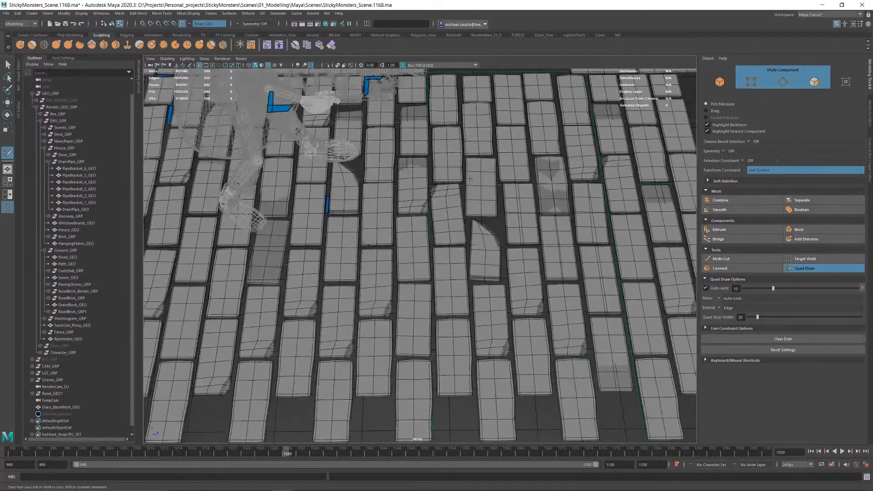
# Step: Try a few Quad Draw faces in the gaps beside the broken brick away from the character and delete them
pyautogui.keyDown('alt'); pyautogui.moveTo(391, 191); pyautogui.dragTo(490, 200, button='right'); pyautogui.keyUp('alt')
pyautogui.keyDown('alt'); pyautogui.moveTo(490, 200); pyautogui.dragTo(458, 260, button='middle'); pyautogui.keyUp('alt')
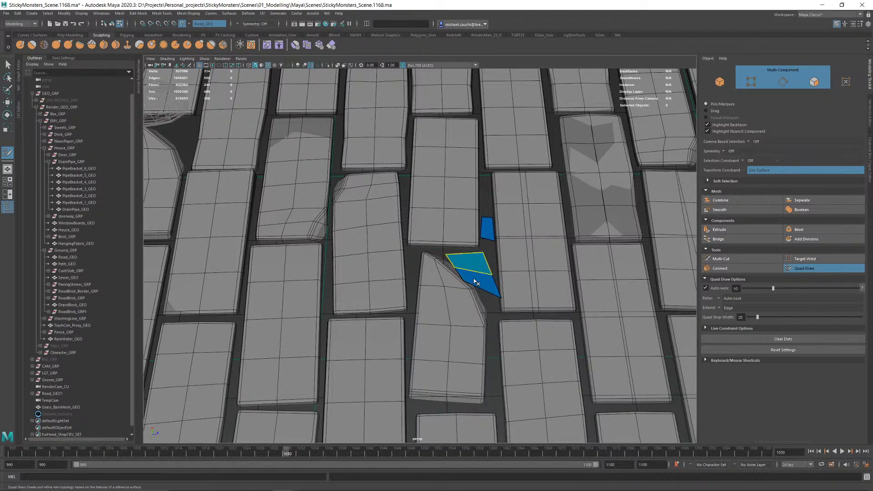
pyautogui.keyDown('ctrl'); pyautogui.keyDown('shift'); pyautogui.click(487, 227); pyautogui.keyUp('shift'); pyautogui.keyUp('ctrl')
# Step: Draw two connected Quad Draw faces in the gap beside the broken brick near the character's front shoe
pyautogui.moveTo(485, 225)
pyautogui.keyDown('alt'); pyautogui.mouseDown(button='right')
pyautogui.moveTo(460, 214)
pyautogui.moveTo(345, 233)
pyautogui.mouseUp(button='right'); pyautogui.keyUp('alt')
pyautogui.keyDown('alt'); pyautogui.moveTo(415, 264); pyautogui.dragTo(353, 262, button='middle'); pyautogui.keyUp('alt')
pyautogui.keyDown('alt'); pyautogui.moveTo(353, 262); pyautogui.dragTo(416, 260, button='right'); pyautogui.keyUp('alt')
pyautogui.keyDown('alt'); pyautogui.moveTo(345, 247); pyautogui.dragTo(518, 270, button='middle'); pyautogui.keyUp('alt')
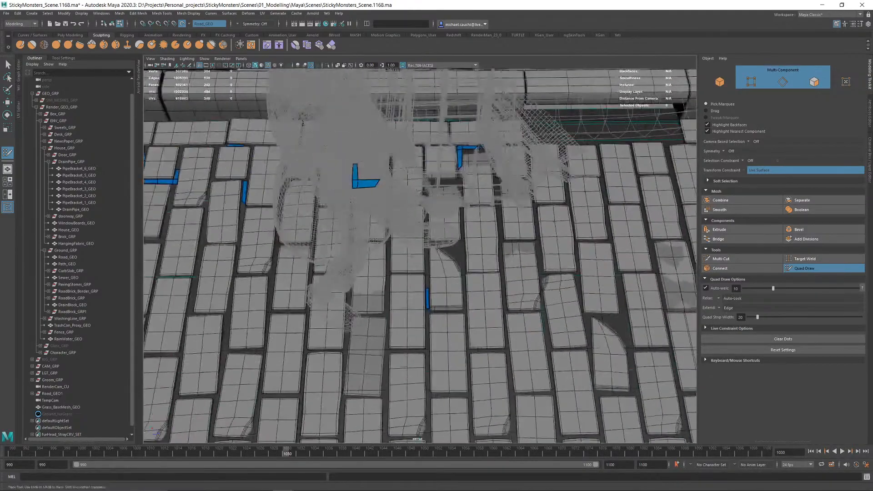
pyautogui.keyDown('alt'); pyautogui.moveTo(460, 254); pyautogui.dragTo(538, 248, button='right'); pyautogui.keyUp('alt')
pyautogui.keyDown('alt'); pyautogui.moveTo(541, 237); pyautogui.dragTo(474, 250); pyautogui.keyUp('alt')
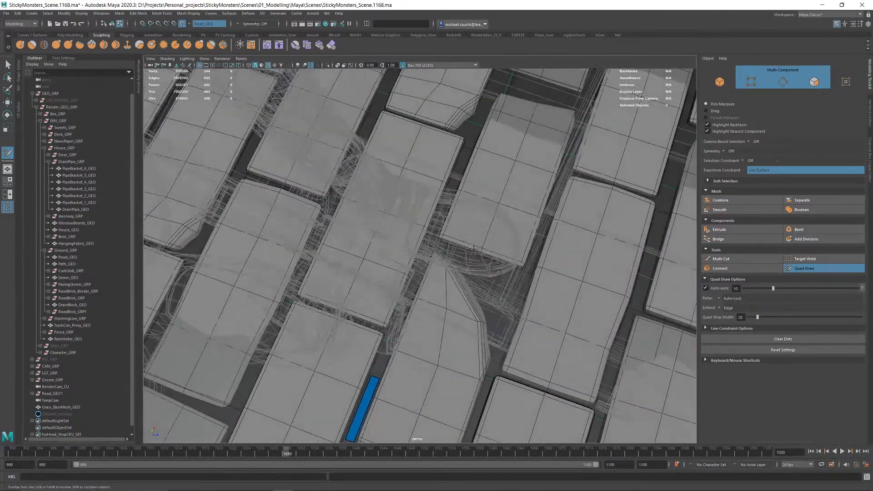
pyautogui.keyDown('alt'); pyautogui.moveTo(496, 283); pyautogui.dragTo(485, 275); pyautogui.keyUp('alt')
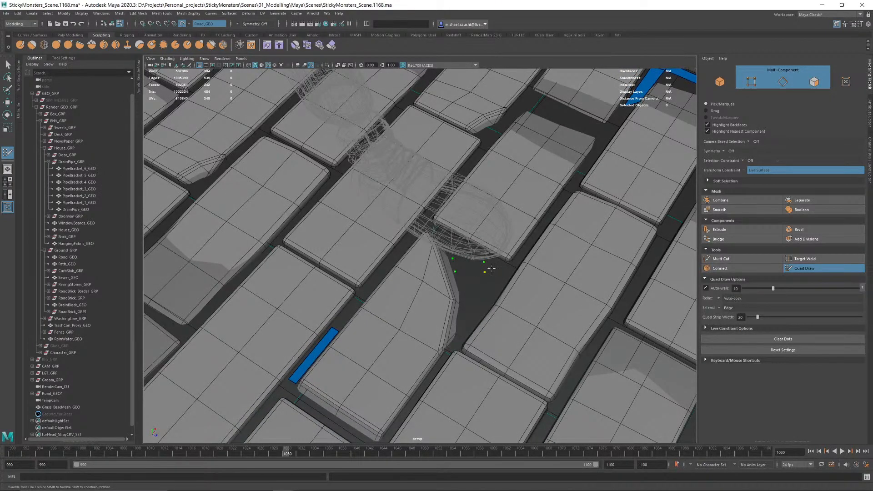
pyautogui.keyDown('shift'); pyautogui.click(472, 265); pyautogui.keyUp('shift')
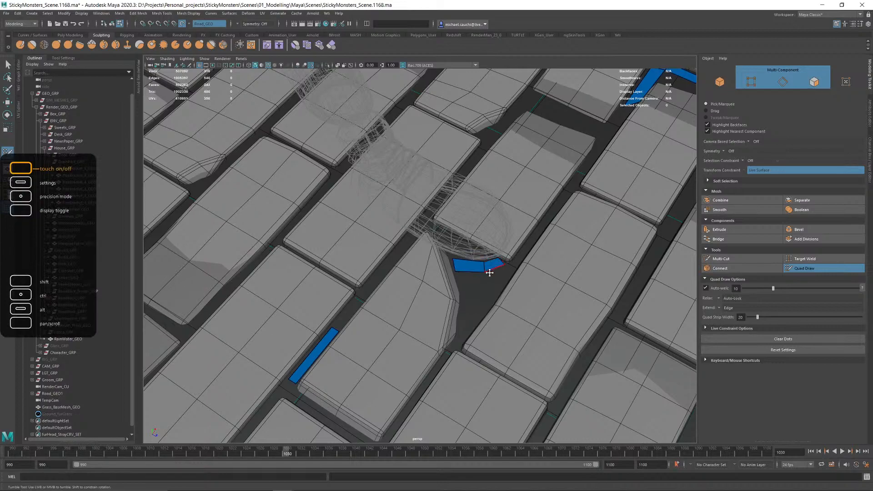
pyautogui.moveTo(489, 273)
pyautogui.keyDown('alt'); pyautogui.mouseDown()
pyautogui.moveTo(515, 242)
pyautogui.moveTo(612, 315)
pyautogui.mouseUp(); pyautogui.keyUp('alt')
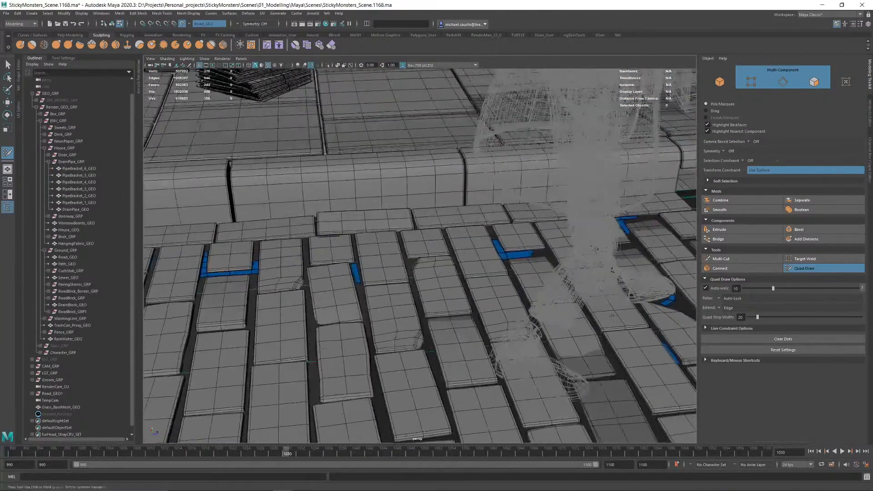
# Step: Save the scene with its new grass patches as StickyMonsters_Scene.1169.ma
pyautogui.keyDown('alt'); pyautogui.moveTo(612, 315); pyautogui.dragTo(541, 277, button='right'); pyautogui.keyUp('alt')
pyautogui.keyDown('alt'); pyautogui.moveTo(436, 227); pyautogui.dragTo(463, 257); pyautogui.keyUp('alt')
pyautogui.keyDown('alt'); pyautogui.moveTo(463, 256); pyautogui.dragTo(457, 283, button='right'); pyautogui.keyUp('alt')
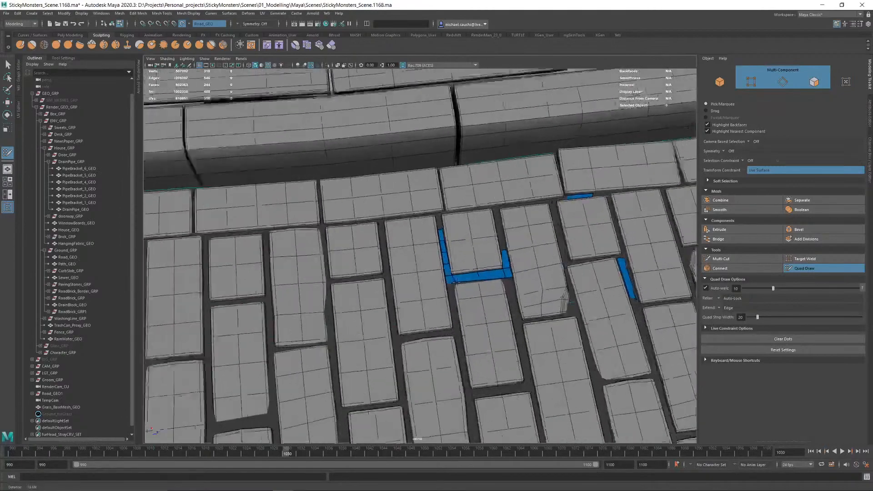
pyautogui.keyDown('alt'); pyautogui.moveTo(455, 283); pyautogui.dragTo(384, 269); pyautogui.keyUp('alt')
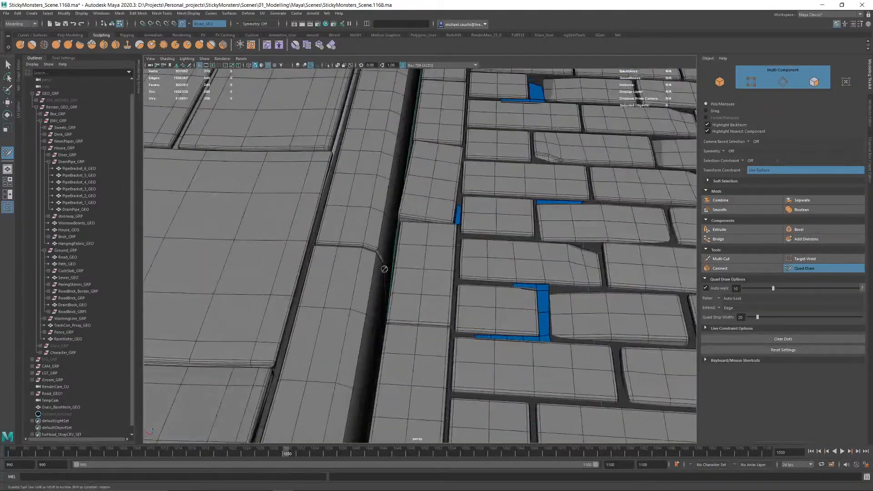
pyautogui.keyDown('alt'); pyautogui.moveTo(482, 240); pyautogui.dragTo(500, 275, button='right'); pyautogui.keyUp('alt')
pyautogui.hotkey('ctrl', 's')
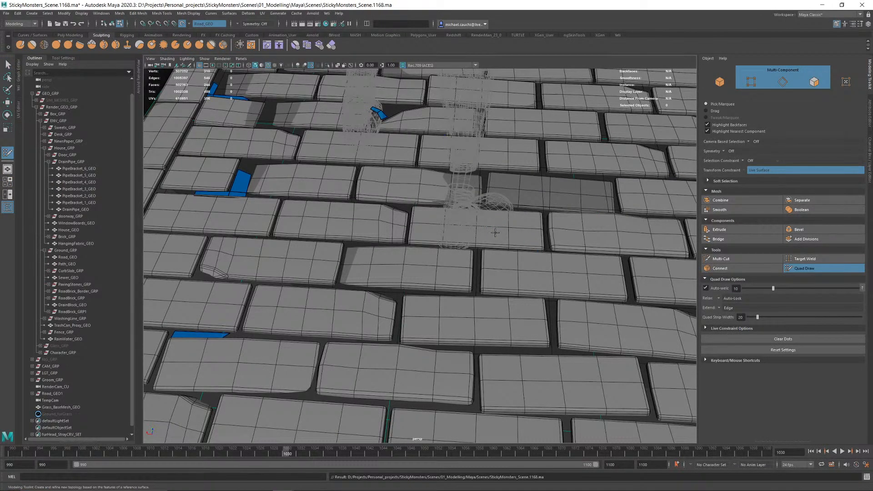
pyautogui.keyDown('alt'); pyautogui.moveTo(538, 246); pyautogui.dragTo(495, 237); pyautogui.keyUp('alt')
pyautogui.hotkey('ctrl', 's')
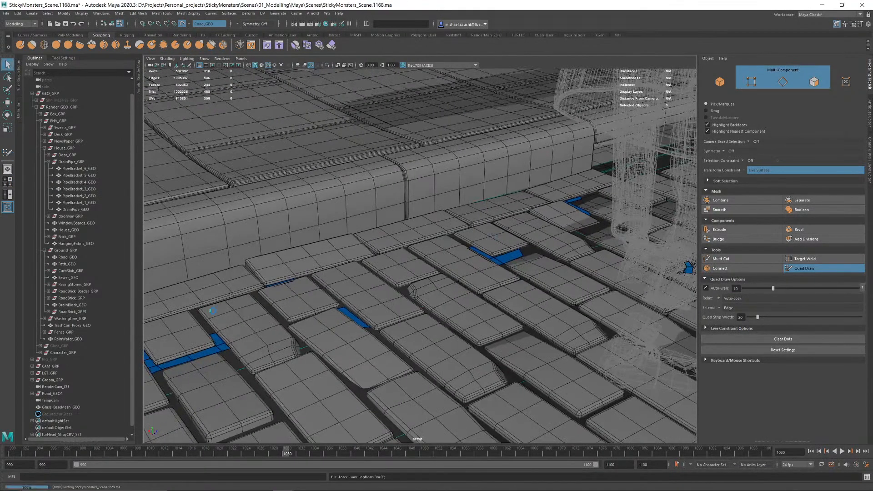
# Step: Unhide Ground_furGrass, then select Grass_BaseMesh_GEO and reactivate the Quad Draw tool on it
pyautogui.click(57, 414)
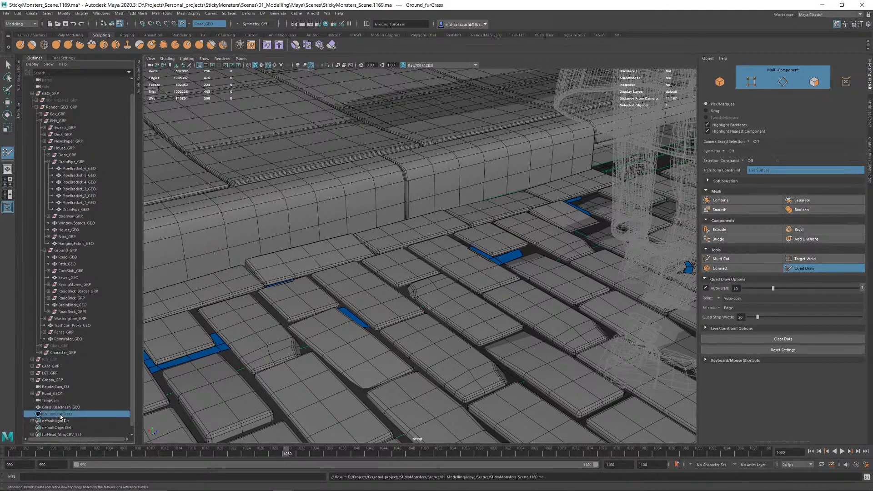
pyautogui.press('h')
pyautogui.keyDown('alt'); pyautogui.moveTo(480, 310); pyautogui.dragTo(518, 284, button='middle'); pyautogui.keyUp('alt')
pyautogui.click(814, 269)
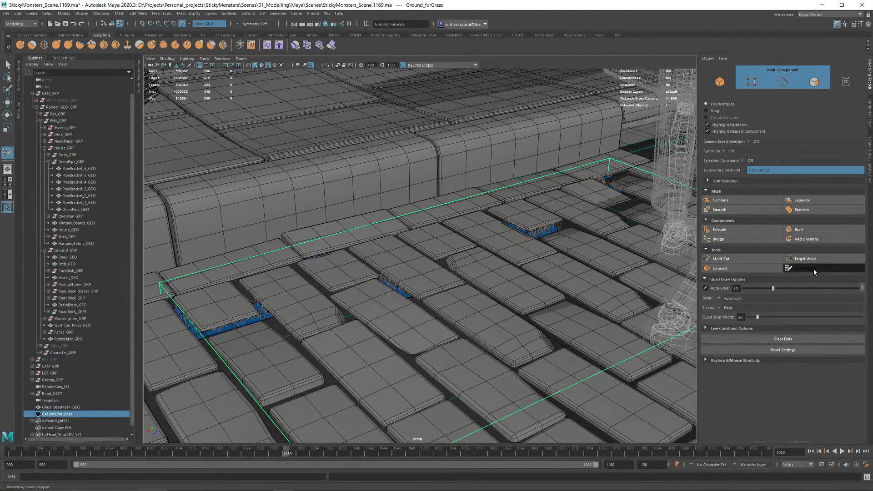
pyautogui.click(67, 408)
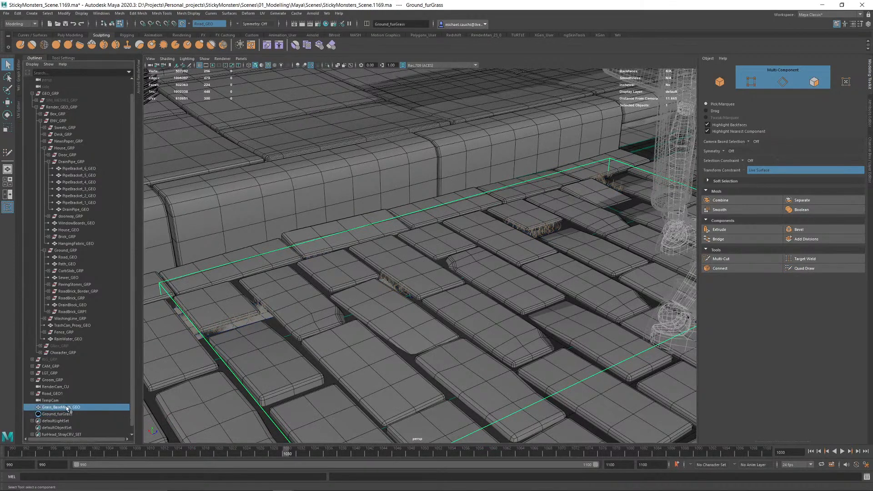
pyautogui.click(801, 269)
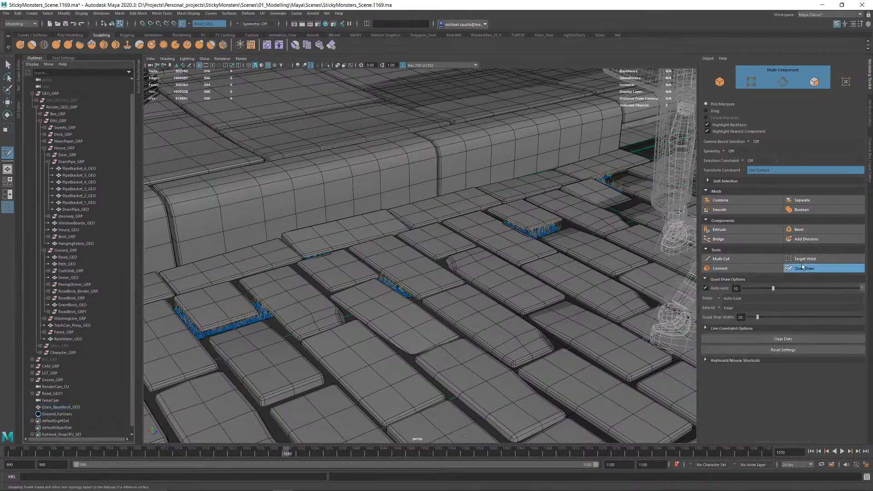
# Step: Draw a new narrow Quad Draw face in the gap along the long side of a road brick
pyautogui.keyDown('alt'); pyautogui.moveTo(372, 281); pyautogui.dragTo(438, 209, button='middle'); pyautogui.keyUp('alt')
pyautogui.moveTo(438, 209)
pyautogui.keyDown('alt'); pyautogui.mouseDown()
pyautogui.moveTo(422, 248)
pyautogui.moveTo(421, 223)
pyautogui.moveTo(448, 200)
pyautogui.mouseUp(); pyautogui.keyUp('alt')
pyautogui.click(352, 235)
pyautogui.click(365, 261)
pyautogui.keyDown('shift'); pyautogui.click(363, 249); pyautogui.keyUp('shift')
pyautogui.keyDown('alt'); pyautogui.moveTo(448, 200); pyautogui.dragTo(482, 209, button='right'); pyautogui.keyUp('alt')
pyautogui.moveTo(482, 209)
pyautogui.keyDown('alt'); pyautogui.mouseDown()
pyautogui.moveTo(477, 227)
pyautogui.moveTo(445, 257)
pyautogui.mouseUp(); pyautogui.keyUp('alt')
pyautogui.moveTo(438, 296); pyautogui.dragTo(577, 137)
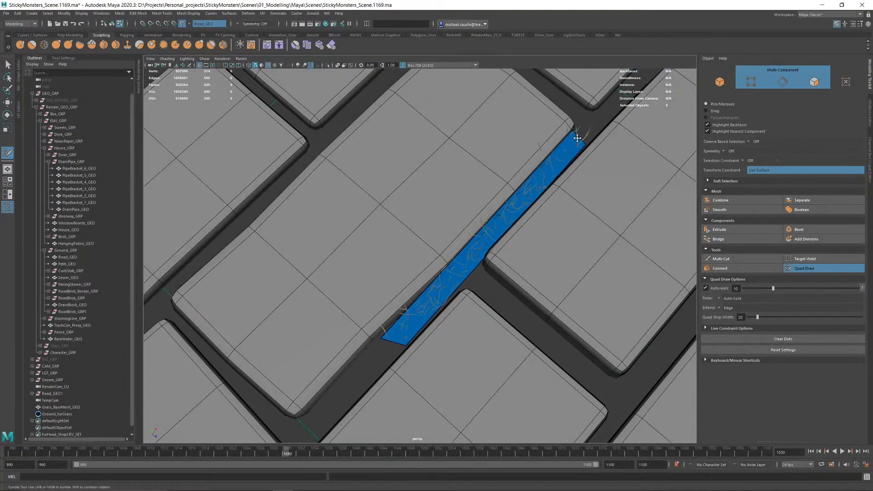
# Step: Fit the new strip to the gap's width and shorten it to end where the two neighbouring bricks meet
pyautogui.moveTo(501, 248); pyautogui.dragTo(610, 311)
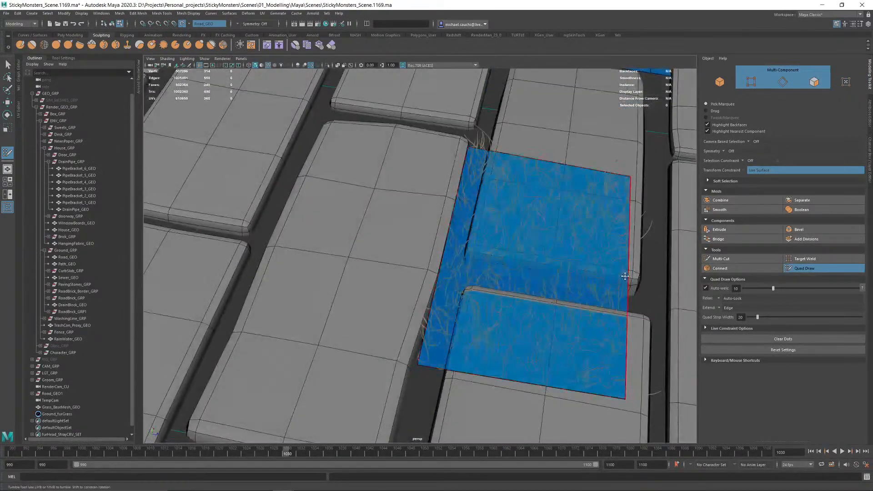
pyautogui.moveTo(627, 276); pyautogui.dragTo(464, 248)
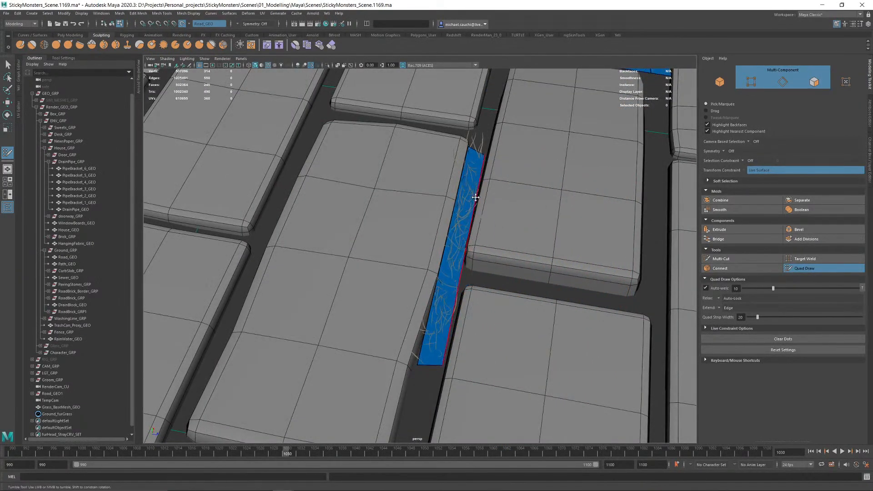
pyautogui.keyDown('alt'); pyautogui.moveTo(475, 199); pyautogui.dragTo(433, 202); pyautogui.keyUp('alt')
pyautogui.moveTo(613, 213); pyautogui.dragTo(475, 269)
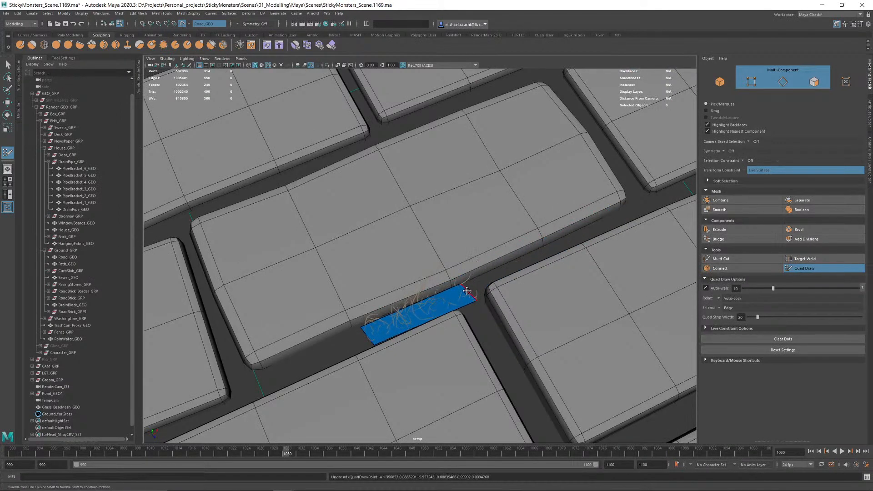
pyautogui.moveTo(474, 287)
pyautogui.mouseDown()
pyautogui.moveTo(632, 213)
pyautogui.moveTo(483, 285)
pyautogui.mouseUp()
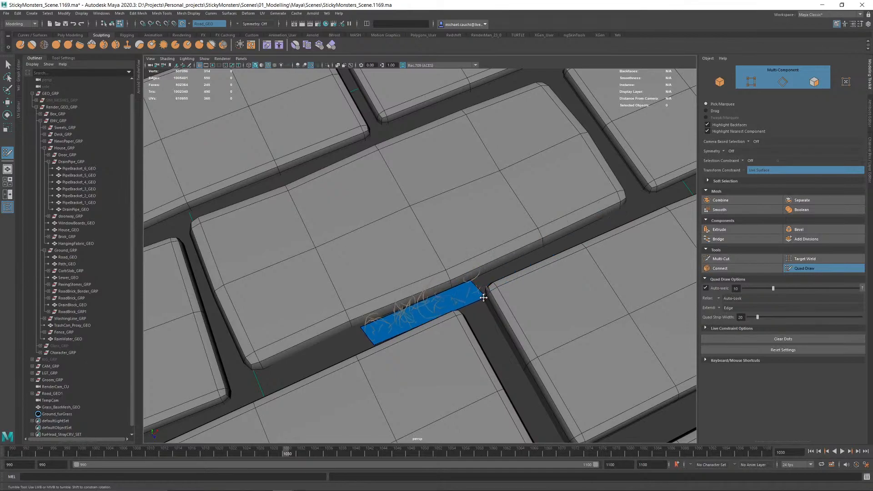
# Step: Extend the U-shaped grass patch near the curb with one tapered face past its corner, along the adjoining brick
pyautogui.keyDown('alt'); pyautogui.moveTo(484, 295); pyautogui.dragTo(302, 245, button='right'); pyautogui.keyUp('alt')
pyautogui.keyDown('alt'); pyautogui.moveTo(377, 279); pyautogui.dragTo(344, 222); pyautogui.keyUp('alt')
pyautogui.keyDown('alt'); pyautogui.moveTo(495, 263); pyautogui.dragTo(530, 246, button='right'); pyautogui.keyUp('alt')
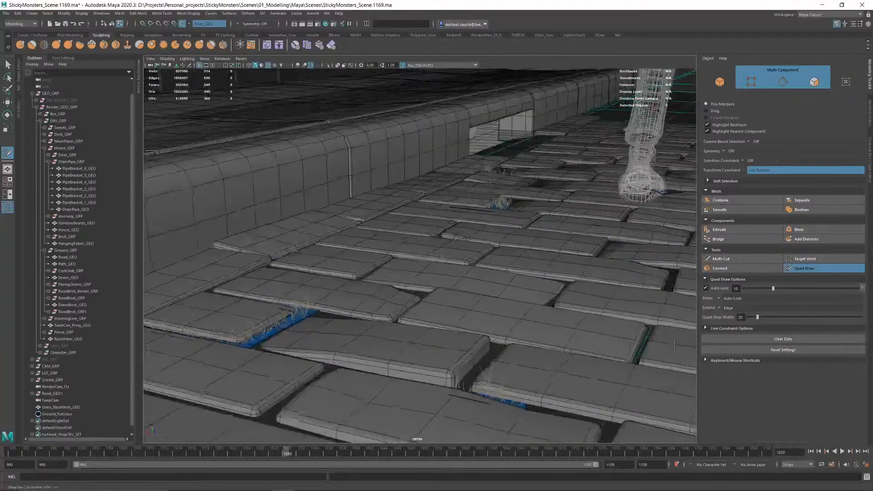
pyautogui.keyDown('alt'); pyautogui.moveTo(514, 200); pyautogui.dragTo(473, 253); pyautogui.keyUp('alt')
pyautogui.keyDown('alt'); pyautogui.moveTo(474, 253); pyautogui.dragTo(517, 265, button='middle'); pyautogui.keyUp('alt')
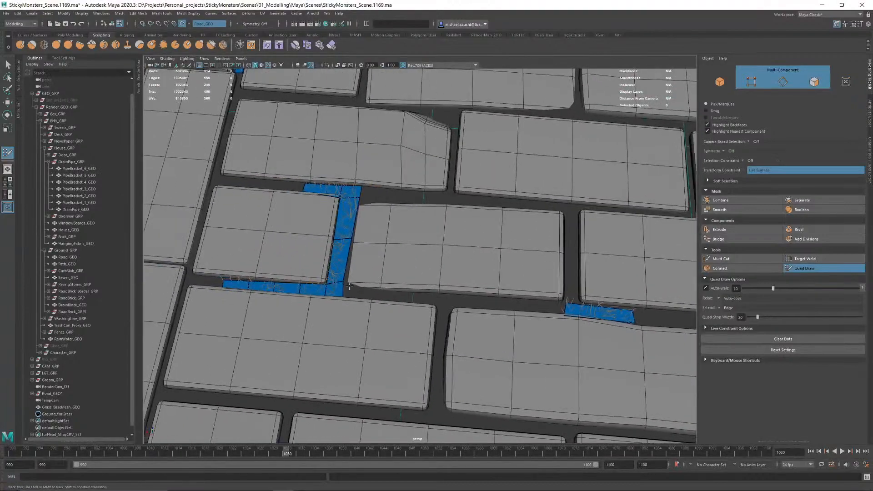
pyautogui.keyDown('shift'); pyautogui.click(360, 294); pyautogui.keyUp('shift')
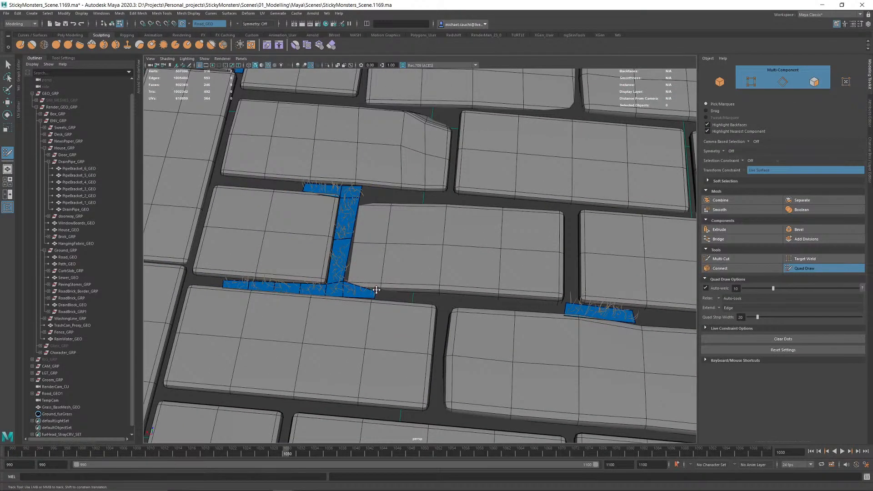
# Step: Draw two connected Quad Draw faces along the long side of a tilted brick farther out on the road
pyautogui.keyDown('alt'); pyautogui.moveTo(401, 295); pyautogui.dragTo(330, 248, button='right'); pyautogui.keyUp('alt')
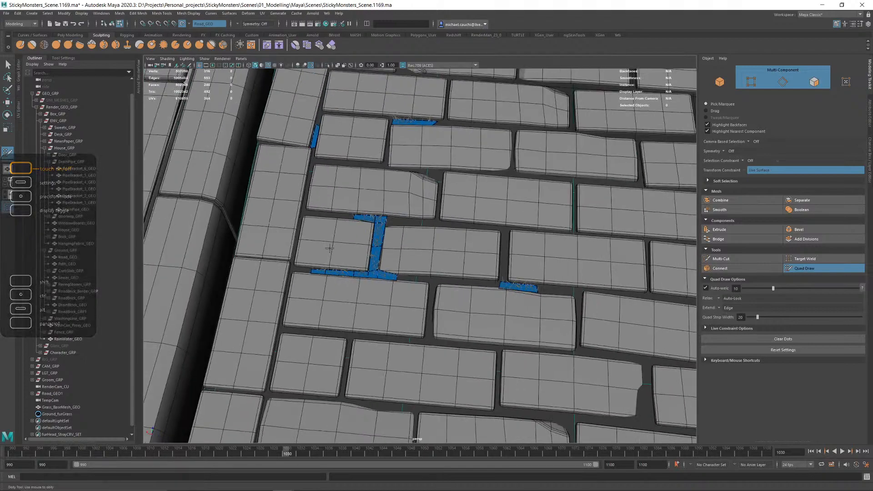
pyautogui.keyDown('alt'); pyautogui.moveTo(330, 248); pyautogui.dragTo(331, 423, button='middle'); pyautogui.keyUp('alt')
pyautogui.keyDown('alt'); pyautogui.moveTo(518, 209); pyautogui.dragTo(467, 233, button='right'); pyautogui.keyUp('alt')
pyautogui.keyDown('alt'); pyautogui.moveTo(535, 221); pyautogui.dragTo(421, 218); pyautogui.keyUp('alt')
pyautogui.keyDown('alt'); pyautogui.moveTo(405, 300); pyautogui.dragTo(384, 198, button='middle'); pyautogui.keyUp('alt')
pyautogui.keyDown('alt'); pyautogui.moveTo(573, 269); pyautogui.dragTo(486, 249); pyautogui.keyUp('alt')
pyautogui.keyDown('alt'); pyautogui.moveTo(486, 249); pyautogui.dragTo(564, 218, button='right'); pyautogui.keyUp('alt')
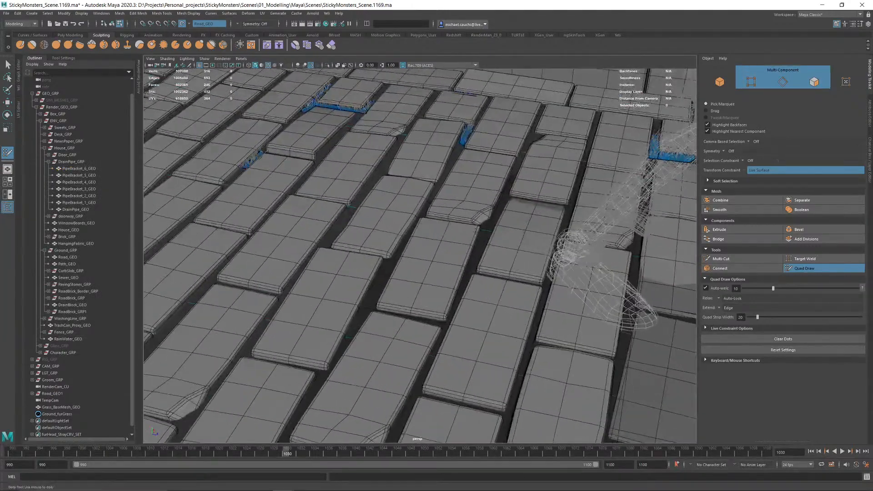
pyautogui.keyDown('alt'); pyautogui.moveTo(478, 255); pyautogui.dragTo(464, 236); pyautogui.keyUp('alt')
pyautogui.keyDown('alt'); pyautogui.moveTo(423, 273); pyautogui.dragTo(469, 254, button='right'); pyautogui.keyUp('alt')
pyautogui.keyDown('alt'); pyautogui.moveTo(353, 400); pyautogui.dragTo(423, 262, button='middle'); pyautogui.keyUp('alt')
pyautogui.keyDown('alt'); pyautogui.moveTo(423, 263); pyautogui.dragTo(417, 326); pyautogui.keyUp('alt')
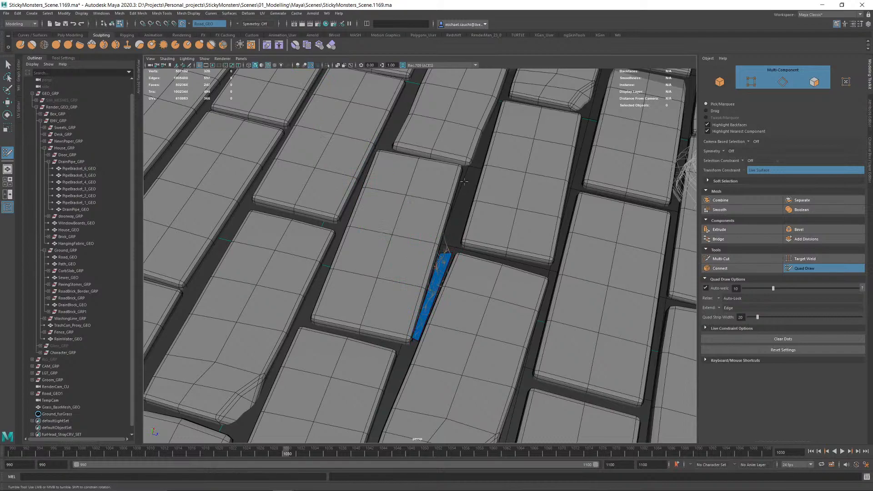
pyautogui.click(477, 168)
pyautogui.keyDown('shift'); pyautogui.click(461, 200); pyautogui.keyUp('shift')
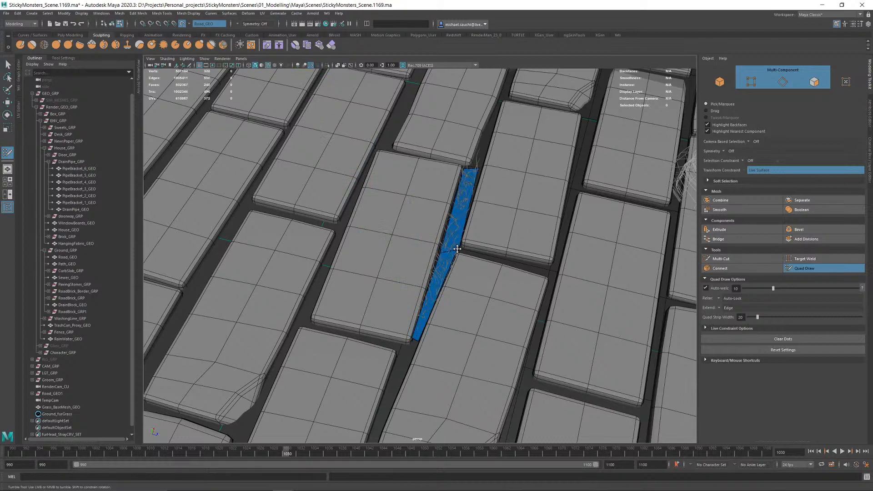
# Step: Continue the tilted brick's patch around its corner and up the gap at its short end
pyautogui.moveTo(483, 245)
pyautogui.keyDown('alt'); pyautogui.mouseDown()
pyautogui.moveTo(447, 175)
pyautogui.moveTo(404, 218)
pyautogui.moveTo(402, 318)
pyautogui.mouseUp(); pyautogui.keyUp('alt')
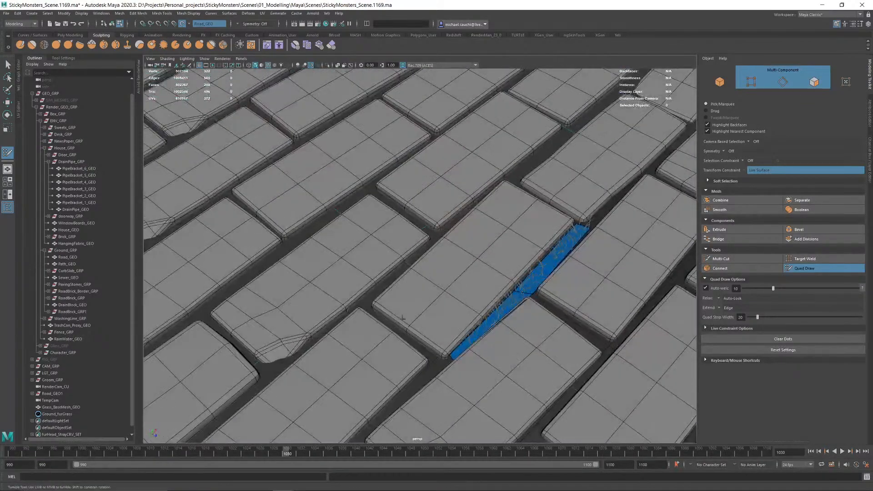
pyautogui.keyDown('shift'); pyautogui.click(436, 362); pyautogui.keyUp('shift')
pyautogui.keyDown('alt'); pyautogui.moveTo(436, 362); pyautogui.dragTo(405, 350); pyautogui.keyUp('alt')
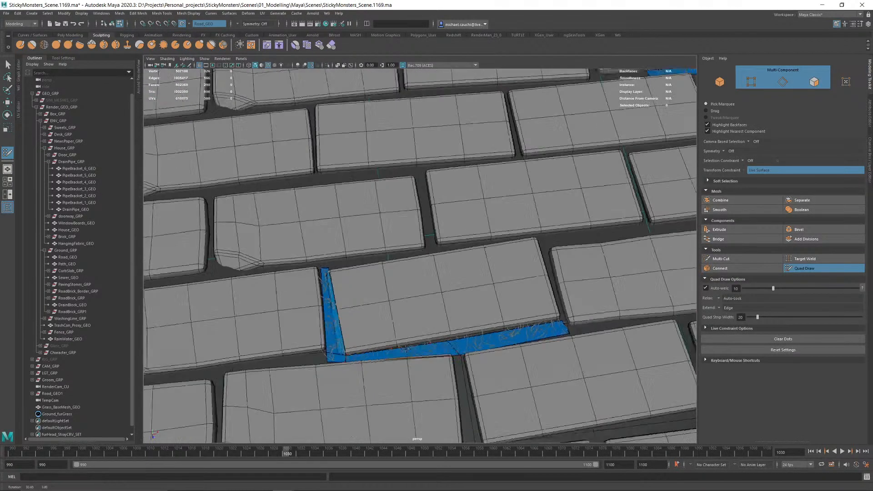
# Step: Examine the grass growth and base patches from low and overhead angles around the character and curb
pyautogui.moveTo(405, 349)
pyautogui.keyDown('alt'); pyautogui.mouseDown(button='right')
pyautogui.moveTo(431, 356)
pyautogui.moveTo(357, 282)
pyautogui.mouseUp(button='right'); pyautogui.keyUp('alt')
pyautogui.keyDown('alt'); pyautogui.moveTo(356, 283); pyautogui.dragTo(480, 263); pyautogui.keyUp('alt')
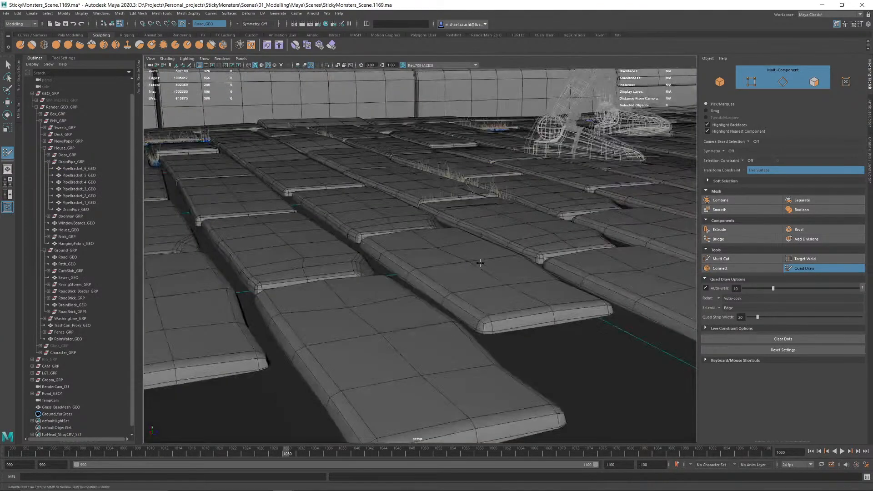
pyautogui.keyDown('alt'); pyautogui.moveTo(480, 263); pyautogui.dragTo(412, 243, button='right'); pyautogui.keyUp('alt')
pyautogui.keyDown('alt'); pyautogui.moveTo(411, 243); pyautogui.dragTo(405, 214); pyautogui.keyUp('alt')
pyautogui.keyDown('alt'); pyautogui.moveTo(406, 215); pyautogui.dragTo(468, 234, button='middle'); pyautogui.keyUp('alt')
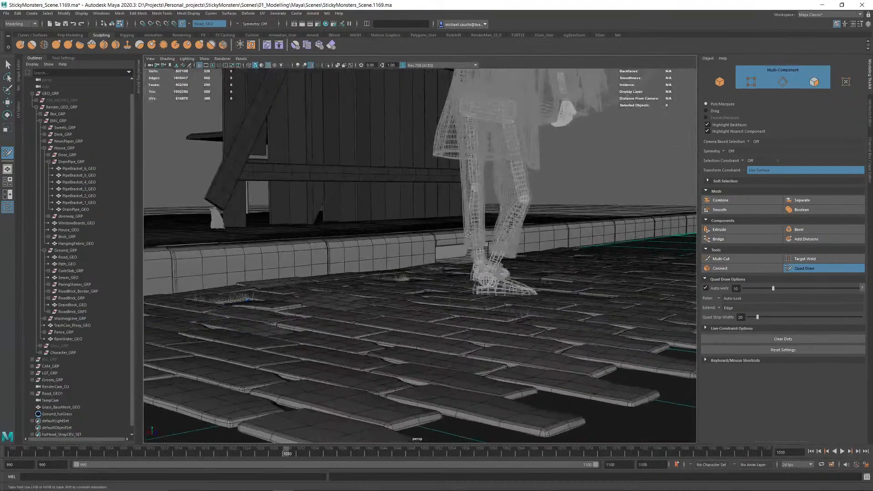
pyautogui.keyDown('alt'); pyautogui.moveTo(468, 234); pyautogui.dragTo(556, 237); pyautogui.keyUp('alt')
pyautogui.keyDown('alt'); pyautogui.moveTo(556, 236); pyautogui.dragTo(527, 243, button='right'); pyautogui.keyUp('alt')
pyautogui.keyDown('alt'); pyautogui.moveTo(528, 243); pyautogui.dragTo(578, 218, button='middle'); pyautogui.keyUp('alt')
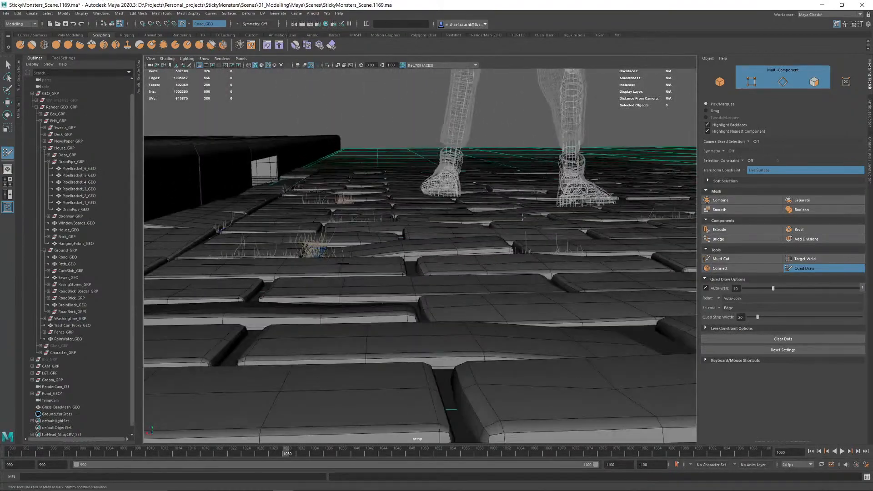
pyautogui.keyDown('alt'); pyautogui.moveTo(510, 196); pyautogui.dragTo(537, 237, button='middle'); pyautogui.keyUp('alt')
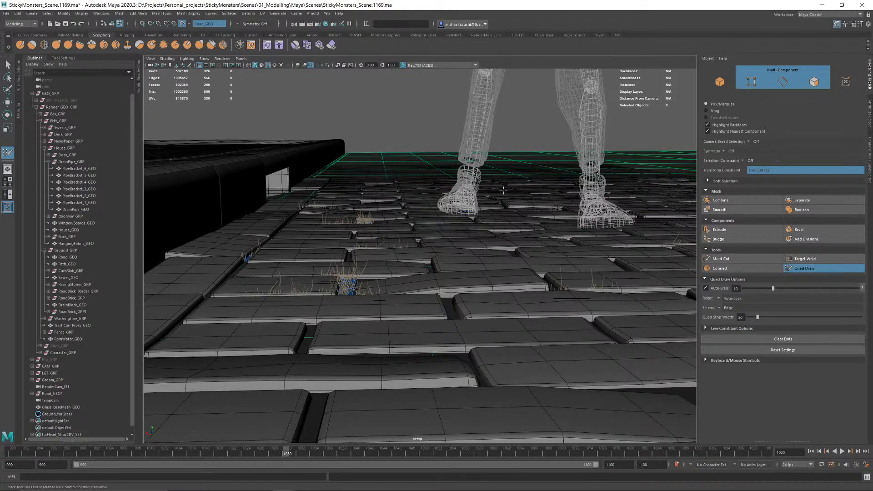
pyautogui.keyDown('alt'); pyautogui.moveTo(503, 190); pyautogui.dragTo(482, 198); pyautogui.keyUp('alt')
pyautogui.keyDown('alt'); pyautogui.moveTo(482, 198); pyautogui.dragTo(441, 182, button='right'); pyautogui.keyUp('alt')
pyautogui.keyDown('alt'); pyautogui.moveTo(441, 182); pyautogui.dragTo(454, 214); pyautogui.keyUp('alt')
pyautogui.keyDown('alt'); pyautogui.moveTo(454, 214); pyautogui.dragTo(454, 277, button='middle'); pyautogui.keyUp('alt')
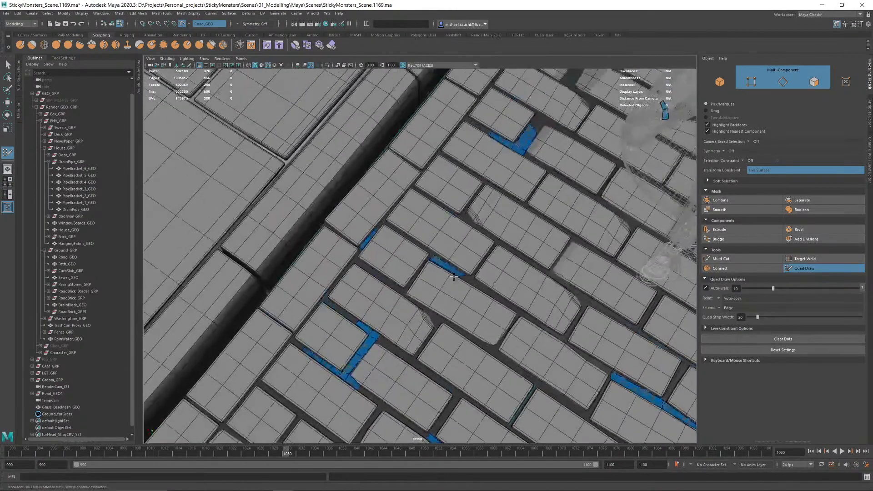
# Step: Lengthen the small patch between the border brick and the short end of the adjoining road brick
pyautogui.keyDown('alt'); pyautogui.moveTo(480, 247); pyautogui.dragTo(400, 235); pyautogui.keyUp('alt')
pyautogui.keyDown('alt'); pyautogui.moveTo(385, 186); pyautogui.dragTo(446, 156, button='right'); pyautogui.keyUp('alt')
pyautogui.keyDown('alt'); pyautogui.moveTo(446, 156); pyautogui.dragTo(462, 245, button='middle'); pyautogui.keyUp('alt')
pyautogui.keyDown('alt'); pyautogui.moveTo(494, 238); pyautogui.dragTo(539, 218, button='right'); pyautogui.keyUp('alt')
pyautogui.keyDown('alt'); pyautogui.moveTo(500, 192); pyautogui.dragTo(446, 291, button='middle'); pyautogui.keyUp('alt')
pyautogui.keyDown('alt'); pyautogui.moveTo(445, 291); pyautogui.dragTo(411, 289); pyautogui.keyUp('alt')
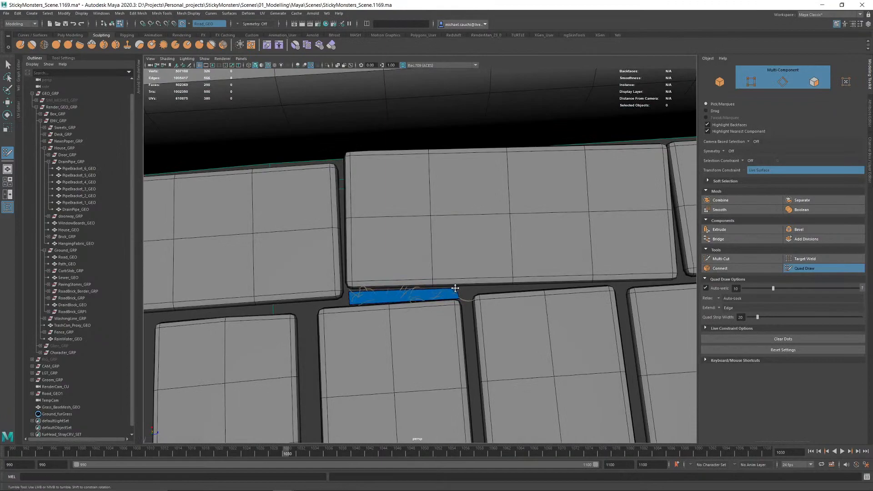
# Step: Draw a small Quad Draw face in the gap at the chipped brick corner between the character's feet
pyautogui.keyDown('alt'); pyautogui.moveTo(475, 278); pyautogui.dragTo(442, 276, button='right'); pyautogui.keyUp('alt')
pyautogui.keyDown('alt'); pyautogui.moveTo(442, 275); pyautogui.dragTo(347, 227); pyautogui.keyUp('alt')
pyautogui.keyDown('alt'); pyautogui.moveTo(427, 291); pyautogui.dragTo(423, 213, button='middle'); pyautogui.keyUp('alt')
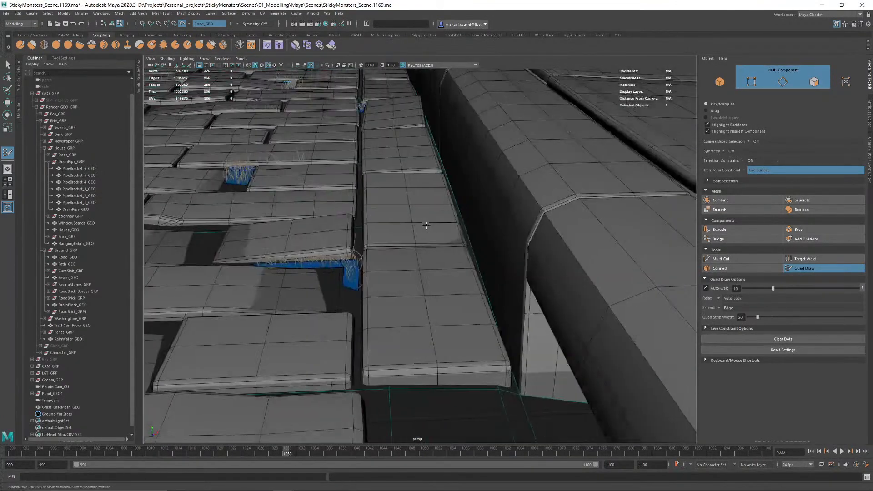
pyautogui.keyDown('alt'); pyautogui.moveTo(426, 225); pyautogui.dragTo(366, 226, button='right'); pyautogui.keyUp('alt')
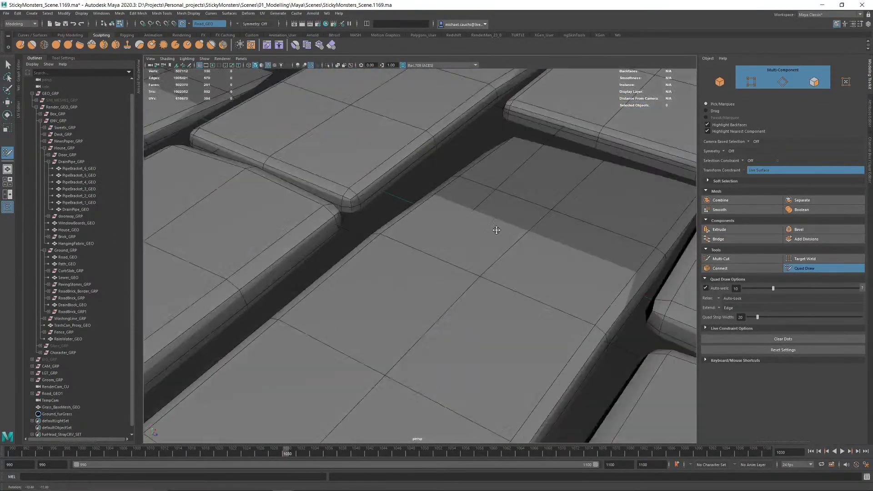
pyautogui.keyDown('alt'); pyautogui.moveTo(497, 230); pyautogui.dragTo(486, 205); pyautogui.keyUp('alt')
pyautogui.keyDown('alt'); pyautogui.moveTo(487, 204); pyautogui.dragTo(423, 213, button='right'); pyautogui.keyUp('alt')
pyautogui.keyDown('alt'); pyautogui.moveTo(423, 213); pyautogui.dragTo(464, 186); pyautogui.keyUp('alt')
pyautogui.keyDown('alt'); pyautogui.moveTo(519, 136); pyautogui.dragTo(486, 177, button='middle'); pyautogui.keyUp('alt')
pyautogui.keyDown('alt'); pyautogui.moveTo(486, 177); pyautogui.dragTo(404, 179, button='right'); pyautogui.keyUp('alt')
pyautogui.keyDown('alt'); pyautogui.moveTo(405, 180); pyautogui.dragTo(491, 200); pyautogui.keyUp('alt')
pyautogui.keyDown('alt'); pyautogui.moveTo(491, 200); pyautogui.dragTo(434, 203, button='right'); pyautogui.keyUp('alt')
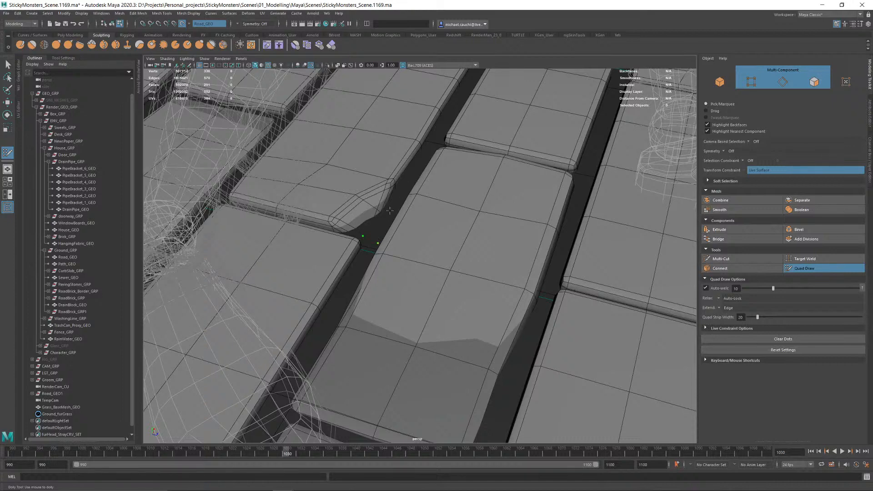
pyautogui.keyDown('alt'); pyautogui.moveTo(404, 198); pyautogui.dragTo(485, 149); pyautogui.keyUp('alt')
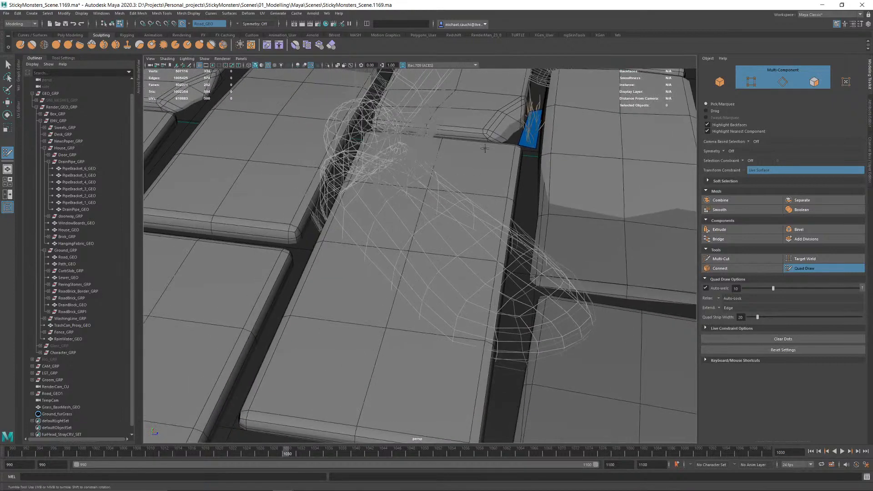
# Step: Examine the distribution of grass patches across the road bricks and along the curb for remaining empty gaps
pyautogui.keyDown('alt'); pyautogui.moveTo(538, 116); pyautogui.dragTo(400, 150, button='right'); pyautogui.keyUp('alt')
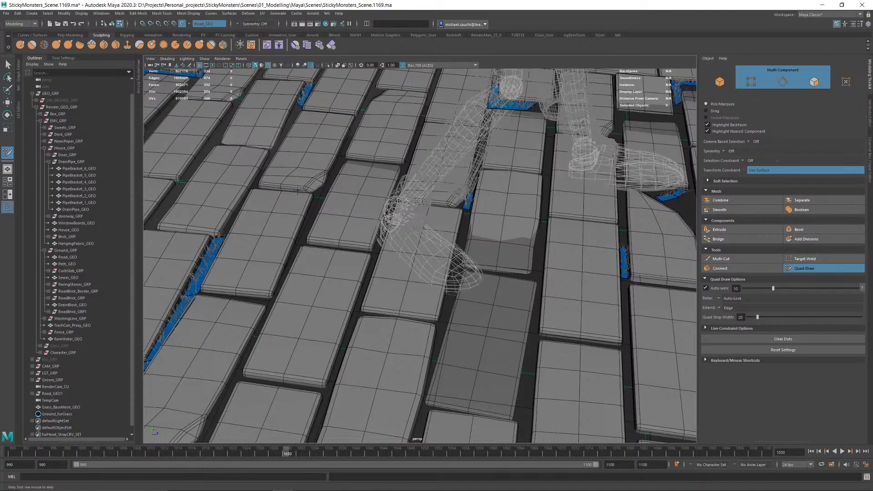
pyautogui.keyDown('alt'); pyautogui.moveTo(291, 191); pyautogui.dragTo(455, 223, button='middle'); pyautogui.keyUp('alt')
pyautogui.keyDown('alt'); pyautogui.moveTo(455, 223); pyautogui.dragTo(384, 216, button='right'); pyautogui.keyUp('alt')
pyautogui.keyDown('alt'); pyautogui.moveTo(384, 216); pyautogui.dragTo(439, 205); pyautogui.keyUp('alt')
pyautogui.keyDown('alt'); pyautogui.moveTo(439, 205); pyautogui.dragTo(513, 177, button='right'); pyautogui.keyUp('alt')
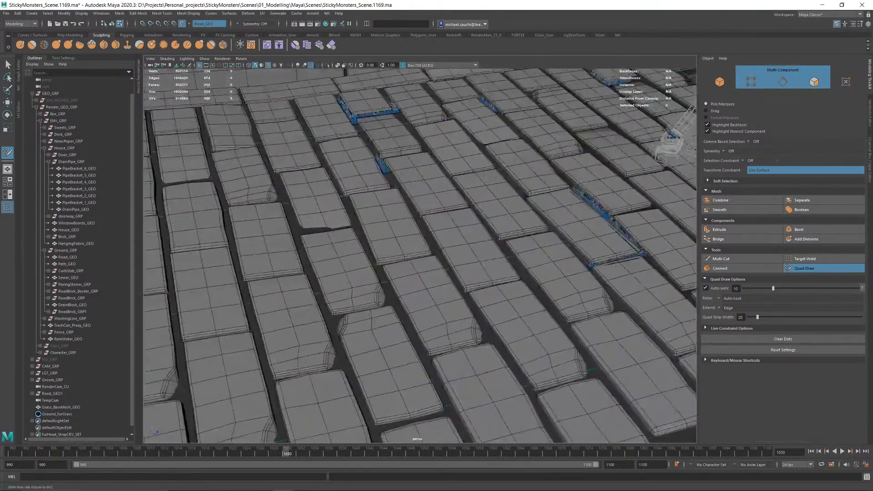
pyautogui.keyDown('alt'); pyautogui.moveTo(514, 177); pyautogui.dragTo(466, 220, button='middle'); pyautogui.keyUp('alt')
pyautogui.keyDown('alt'); pyautogui.moveTo(466, 191); pyautogui.dragTo(431, 206); pyautogui.keyUp('alt')
pyautogui.keyDown('alt'); pyautogui.moveTo(432, 207); pyautogui.dragTo(388, 287, button='middle'); pyautogui.keyUp('alt')
pyautogui.keyDown('alt'); pyautogui.moveTo(388, 288); pyautogui.dragTo(400, 271); pyautogui.keyUp('alt')
pyautogui.keyDown('alt'); pyautogui.moveTo(346, 255); pyautogui.dragTo(400, 236, button='right'); pyautogui.keyUp('alt')
pyautogui.keyDown('alt'); pyautogui.moveTo(380, 231); pyautogui.dragTo(481, 224); pyautogui.keyUp('alt')
pyautogui.keyDown('alt'); pyautogui.moveTo(481, 224); pyautogui.dragTo(447, 213, button='right'); pyautogui.keyUp('alt')
pyautogui.keyDown('alt'); pyautogui.moveTo(438, 251); pyautogui.dragTo(435, 296); pyautogui.keyUp('alt')
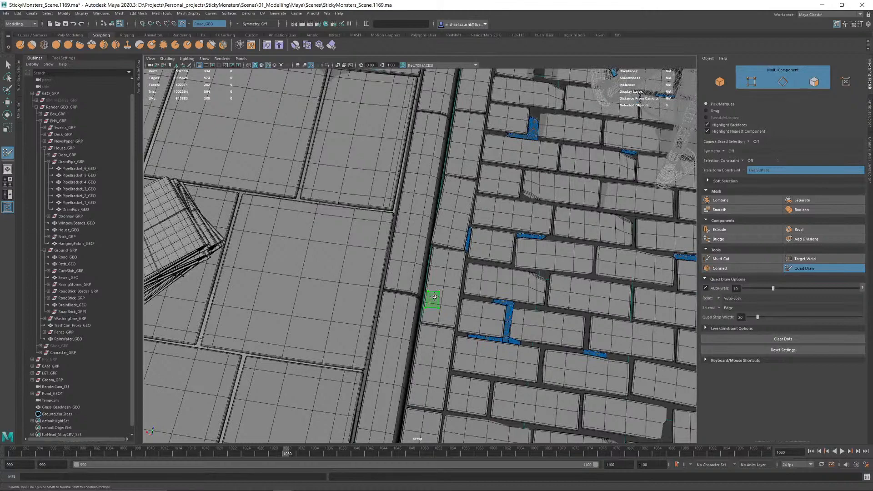
# Step: Extend the Quad Draw grass strip along the gap between the curb and the border bricks up to the drain opening
pyautogui.moveTo(439, 262); pyautogui.dragTo(461, 110)
pyautogui.keyDown('alt'); pyautogui.moveTo(470, 101); pyautogui.dragTo(444, 253, button='middle'); pyautogui.keyUp('alt')
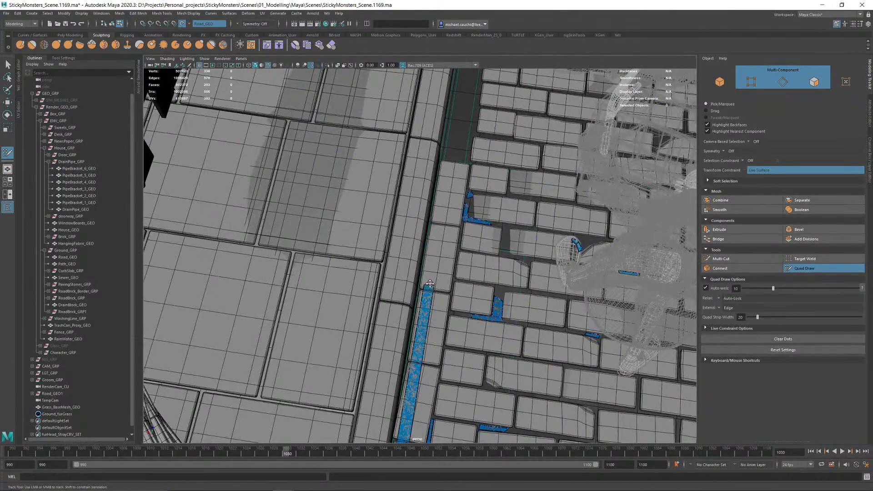
pyautogui.keyDown('alt'); pyautogui.moveTo(450, 152); pyautogui.dragTo(455, 250, button='middle'); pyautogui.keyUp('alt')
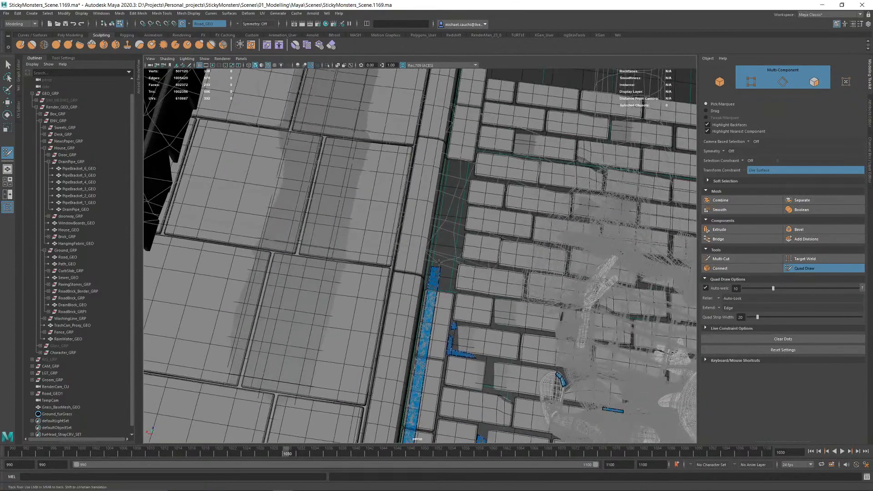
pyautogui.keyDown('alt'); pyautogui.moveTo(436, 267); pyautogui.dragTo(380, 255); pyautogui.keyUp('alt')
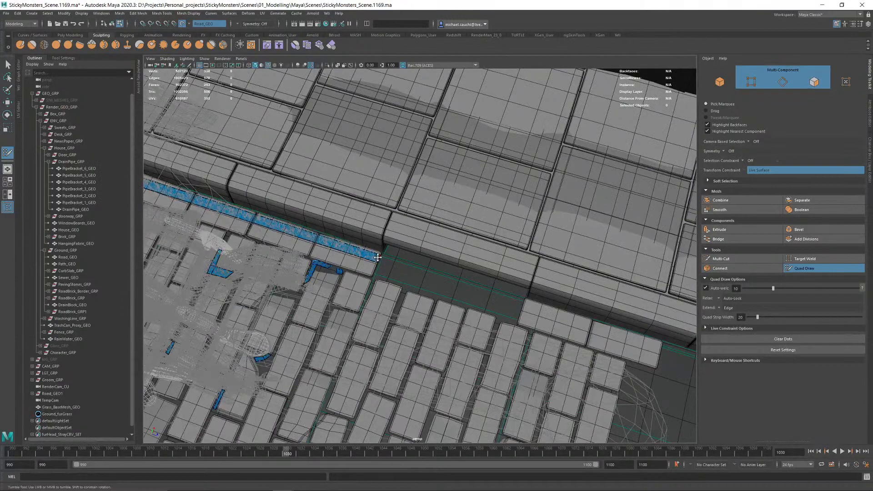
pyautogui.keyDown('alt'); pyautogui.moveTo(442, 252); pyautogui.dragTo(521, 240, button='middle'); pyautogui.keyUp('alt')
pyautogui.keyDown('alt'); pyautogui.moveTo(521, 240); pyautogui.dragTo(388, 219); pyautogui.keyUp('alt')
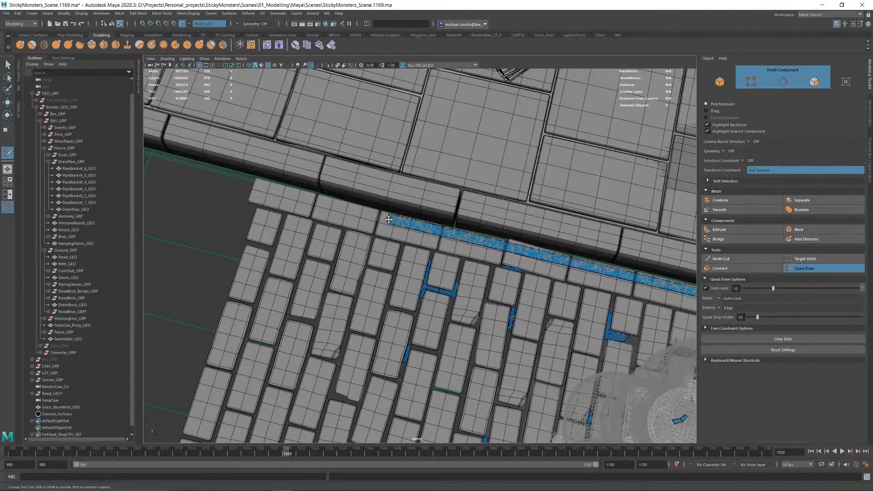
pyautogui.moveTo(563, 265); pyautogui.dragTo(648, 224)
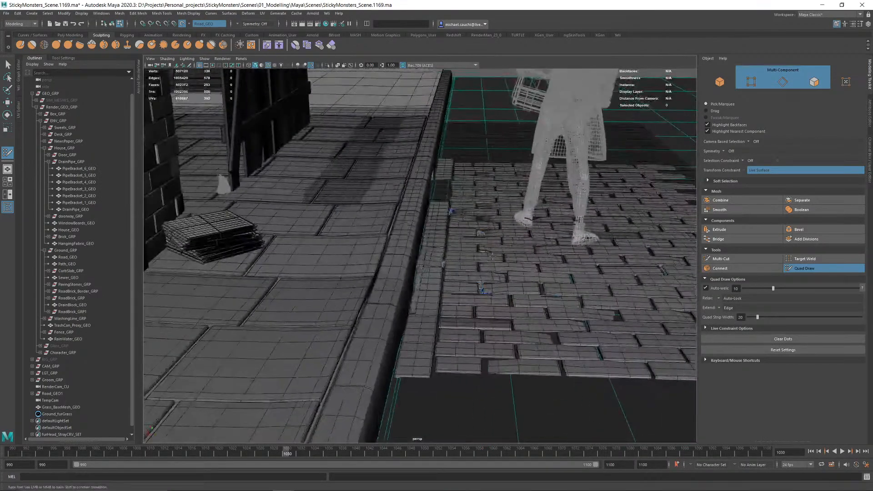
# Step: Turn off the live surface and shift the long curb strip of the grass base mesh slightly toward the curb in wireframe display
pyautogui.keyDown('alt'); pyautogui.moveTo(505, 282); pyautogui.dragTo(562, 296, button='right'); pyautogui.keyUp('alt')
pyautogui.moveTo(562, 297)
pyautogui.keyDown('alt'); pyautogui.mouseDown()
pyautogui.moveTo(554, 260)
pyautogui.moveTo(441, 233)
pyautogui.moveTo(423, 244)
pyautogui.moveTo(438, 264)
pyautogui.moveTo(415, 218)
pyautogui.moveTo(498, 253)
pyautogui.moveTo(511, 282)
pyautogui.mouseUp(); pyautogui.keyUp('alt')
pyautogui.press('w')
pyautogui.moveTo(596, 316); pyautogui.dragTo(645, 275, button='right')
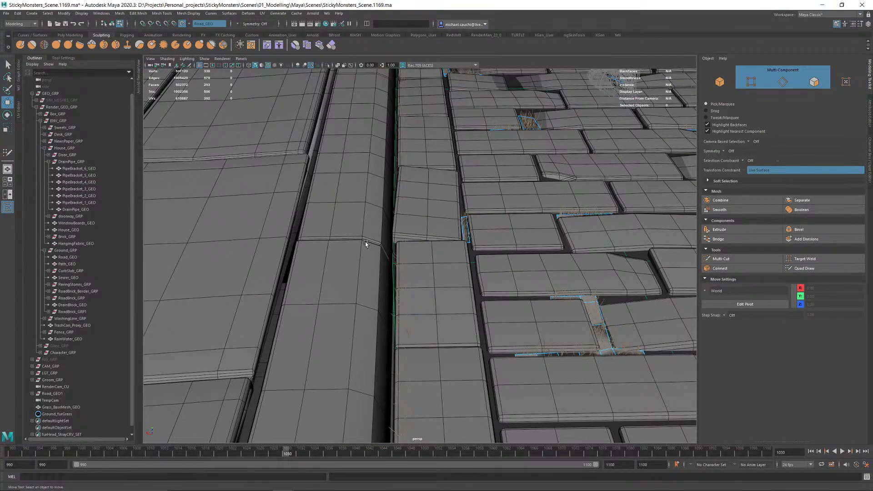
pyautogui.click(399, 256)
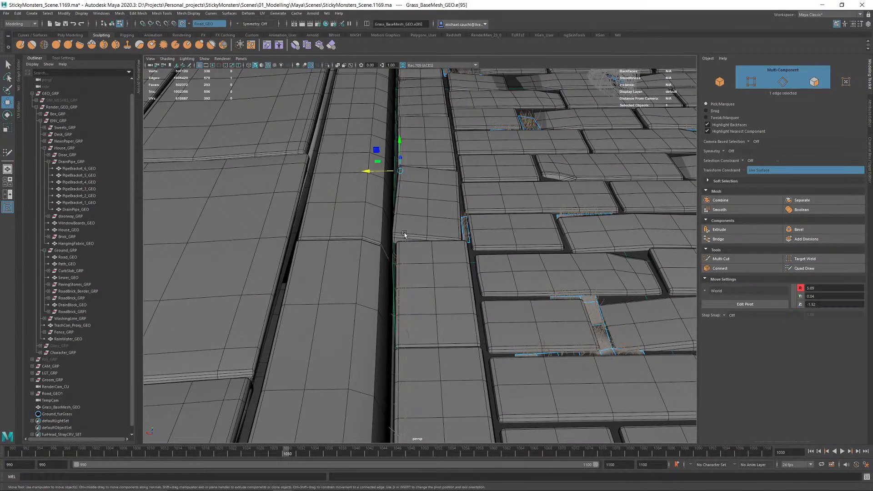
pyautogui.press('4')
pyautogui.keyDown('alt'); pyautogui.moveTo(427, 273); pyautogui.dragTo(423, 271); pyautogui.keyUp('alt')
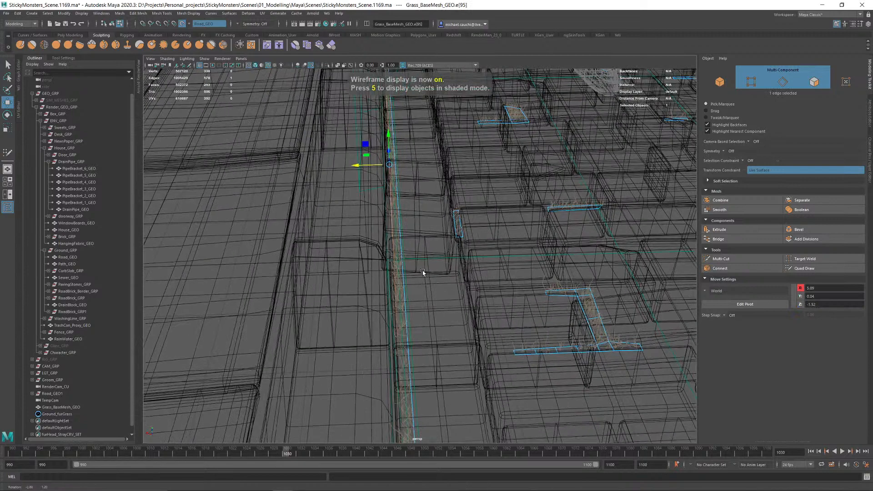
pyautogui.click(202, 24)
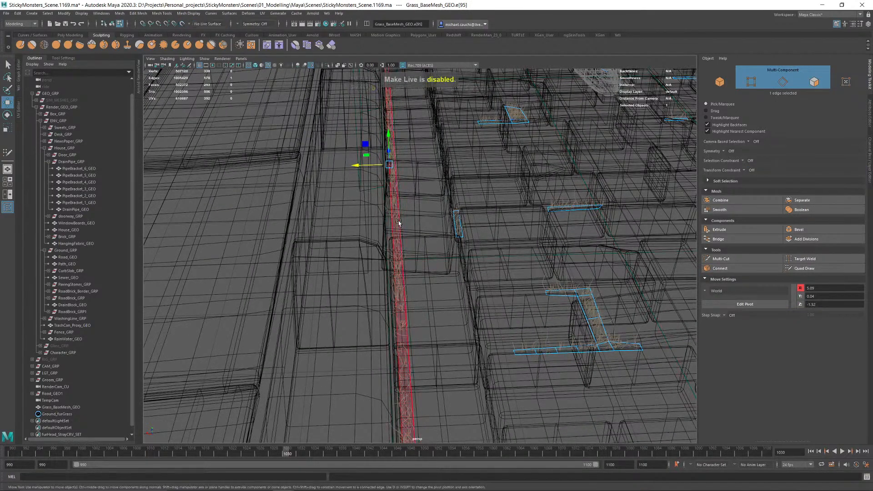
pyautogui.rightClick(400, 208)
pyautogui.click(411, 245)
pyautogui.moveTo(366, 165); pyautogui.dragTo(359, 165)
# Step: Examine the curb strip's placement against the curb and border bricks from low and raised angles
pyautogui.keyDown('alt'); pyautogui.moveTo(418, 218); pyautogui.dragTo(447, 237); pyautogui.keyUp('alt')
pyautogui.press('e')
pyautogui.click(441, 241)
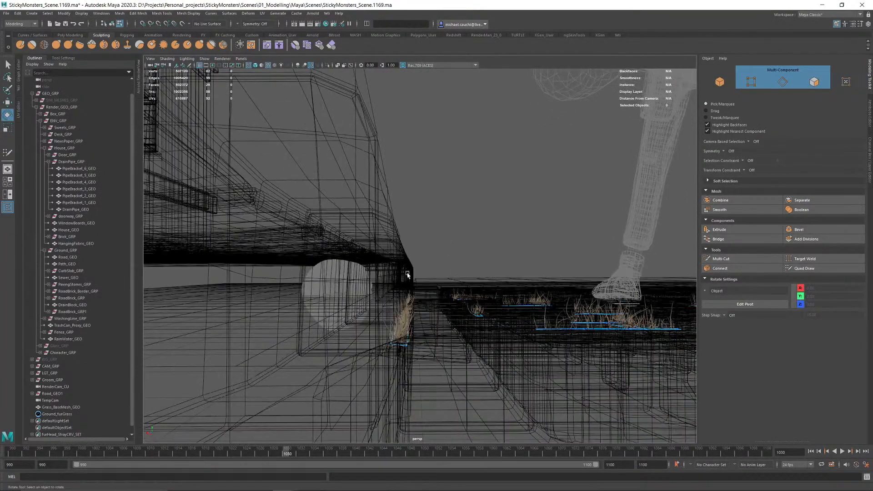
pyautogui.keyDown('alt'); pyautogui.moveTo(407, 274); pyautogui.dragTo(439, 302, button='right'); pyautogui.keyUp('alt')
pyautogui.keyDown('alt'); pyautogui.moveTo(439, 302); pyautogui.dragTo(400, 314); pyautogui.keyUp('alt')
pyautogui.keyDown('alt'); pyautogui.moveTo(518, 314); pyautogui.dragTo(494, 293, button='right'); pyautogui.keyUp('alt')
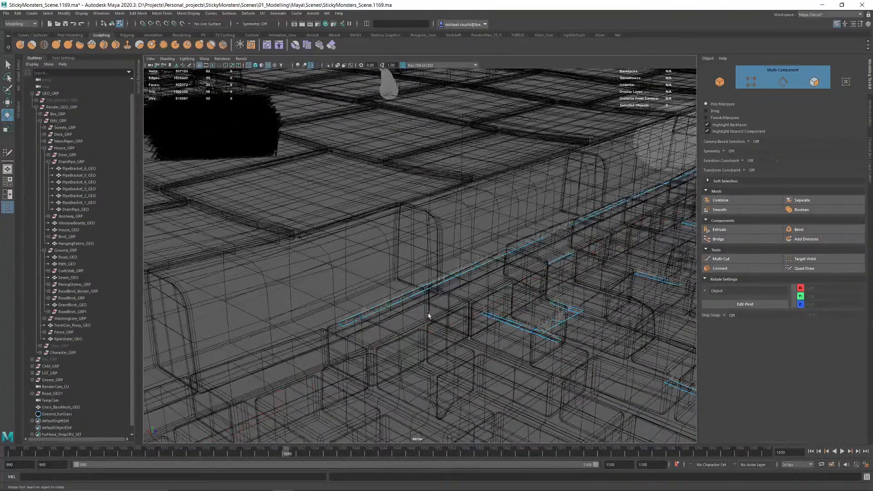
# Step: Make the environment layer's geometry selectable and set Road_GEO as the live surface
pyautogui.click(870, 157)
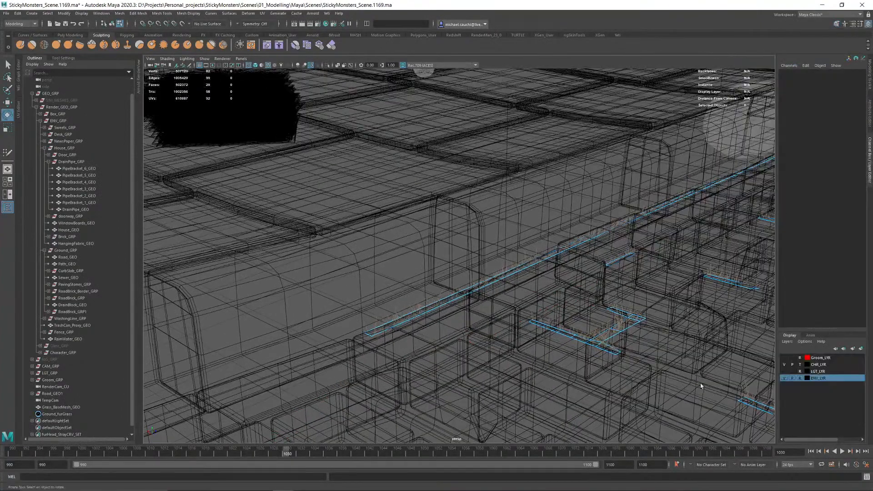
pyautogui.keyDown('alt'); pyautogui.moveTo(646, 358); pyautogui.dragTo(617, 356, button='right'); pyautogui.keyUp('alt')
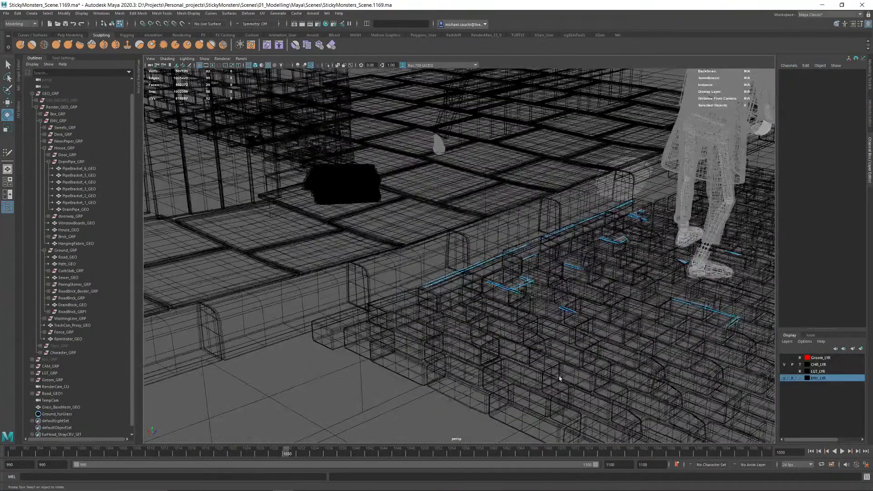
pyautogui.click(340, 429)
pyautogui.press('F8')
pyautogui.click(311, 434)
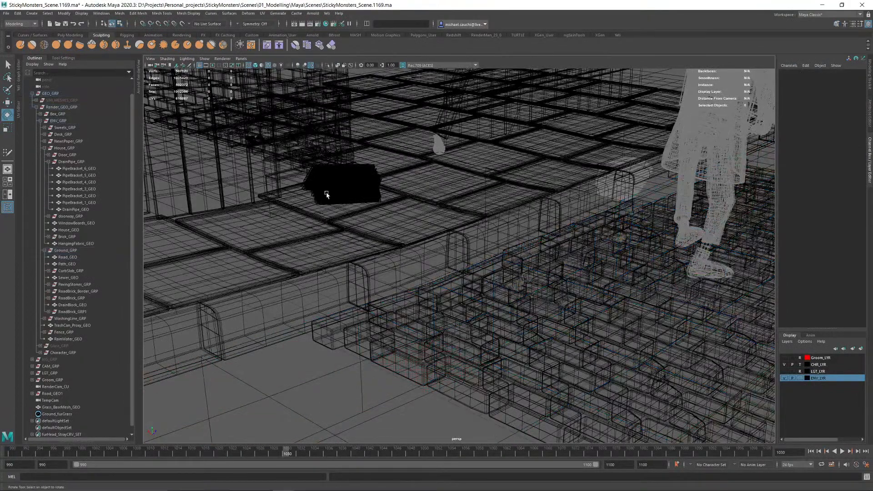
pyautogui.click(321, 377)
pyautogui.keyDown('alt'); pyautogui.moveTo(335, 380); pyautogui.dragTo(362, 387); pyautogui.keyUp('alt')
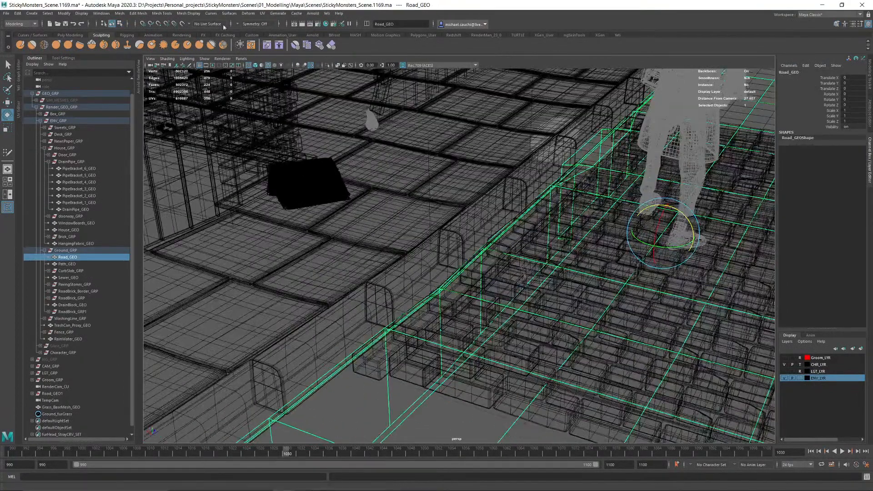
pyautogui.click(182, 23)
# Step: Return to shaded display and set the ENV_LYR display layer to reference
pyautogui.keyDown('alt'); pyautogui.moveTo(508, 224); pyautogui.dragTo(578, 300); pyautogui.keyUp('alt')
pyautogui.press('5')
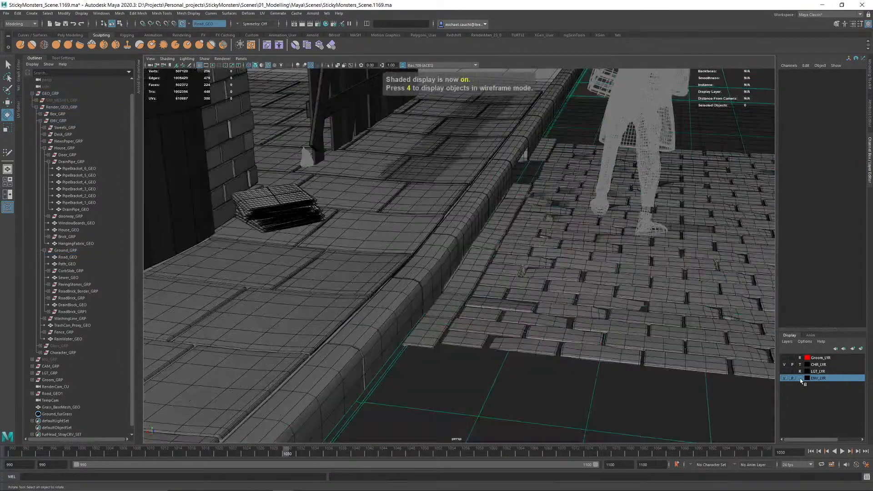
pyautogui.click(800, 379)
pyautogui.click(801, 380)
# Step: Examine the grass growing along the curb and between the road bricks around the character's feet from close and low angles
pyautogui.keyDown('alt'); pyautogui.moveTo(613, 294); pyautogui.dragTo(397, 223); pyautogui.keyUp('alt')
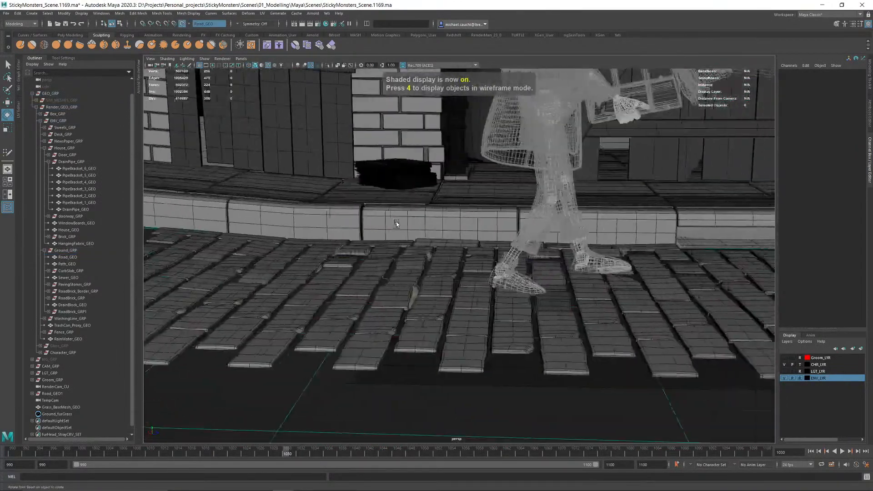
pyautogui.keyDown('alt'); pyautogui.moveTo(396, 224); pyautogui.dragTo(557, 177, button='right'); pyautogui.keyUp('alt')
pyautogui.keyDown('alt'); pyautogui.moveTo(557, 177); pyautogui.dragTo(563, 319, button='middle'); pyautogui.keyUp('alt')
pyautogui.keyDown('alt'); pyautogui.moveTo(728, 288); pyautogui.dragTo(562, 268); pyautogui.keyUp('alt')
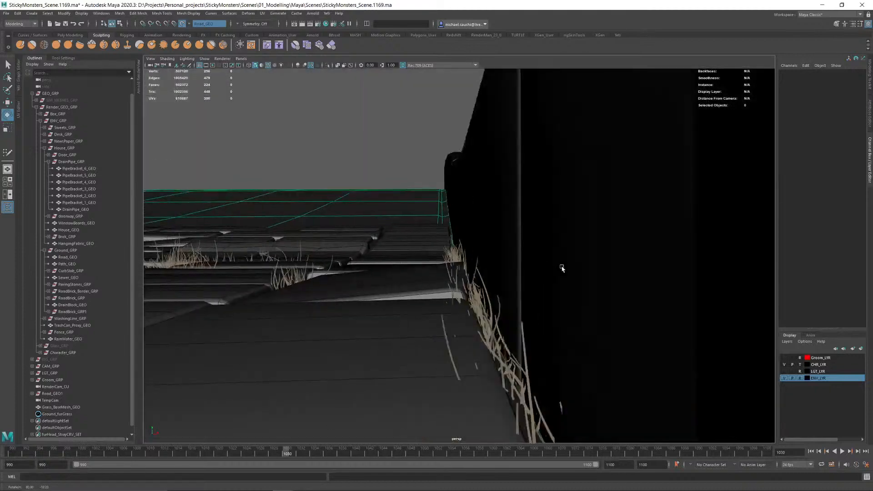
pyautogui.scroll(5, 561, 268)
pyautogui.scroll(5, 561, 267)
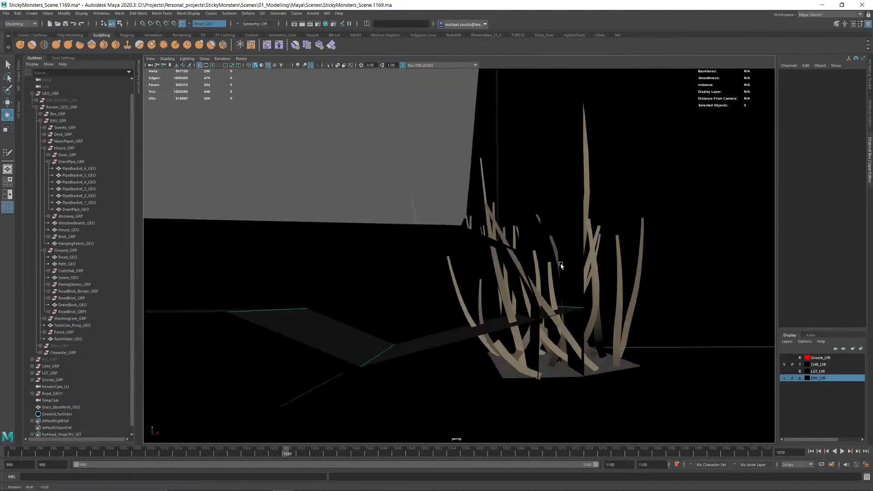
pyautogui.scroll(-5, 561, 264)
pyautogui.keyDown('alt'); pyautogui.moveTo(561, 265); pyautogui.dragTo(702, 270); pyautogui.keyUp('alt')
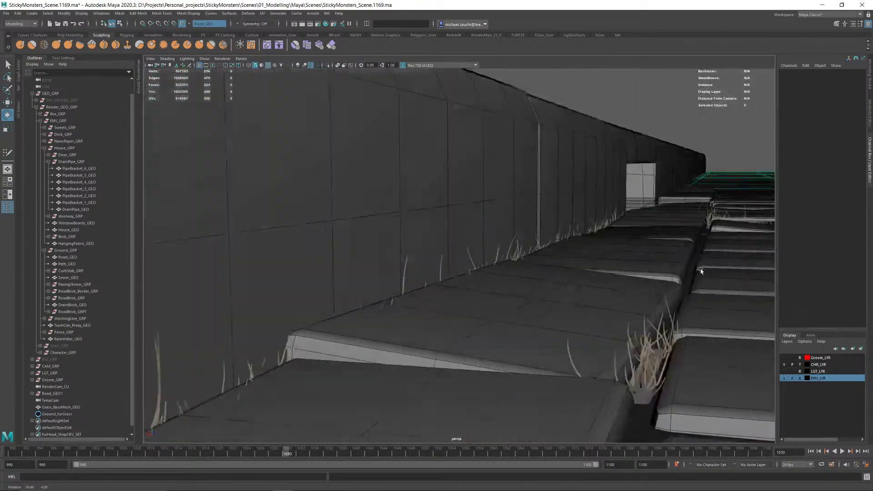
pyautogui.scroll(-5, 630, 262)
pyautogui.keyDown('alt'); pyautogui.moveTo(549, 274); pyautogui.dragTo(468, 279); pyautogui.keyUp('alt')
pyautogui.scroll(-4, 468, 279)
pyautogui.keyDown('alt'); pyautogui.moveTo(467, 279); pyautogui.dragTo(565, 261, button='middle'); pyautogui.keyUp('alt')
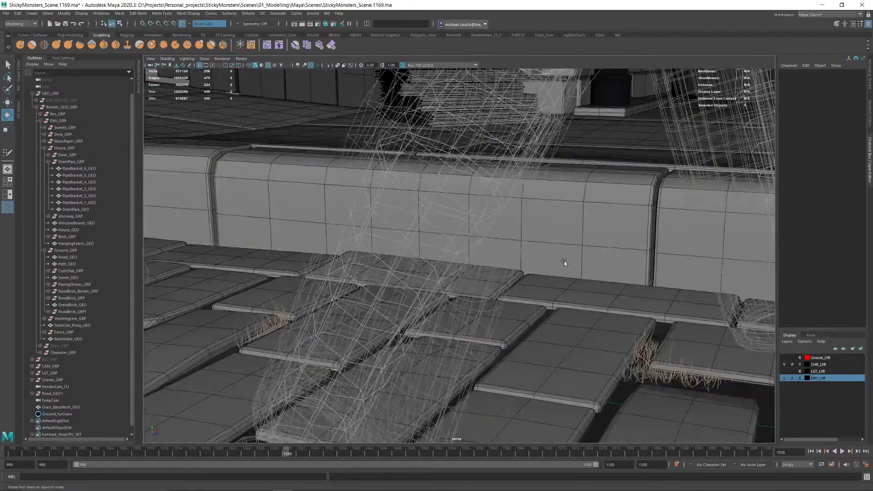
pyautogui.scroll(-2, 578, 256)
pyautogui.scroll(4, 476, 271)
pyautogui.keyDown('alt'); pyautogui.moveTo(583, 253); pyautogui.dragTo(582, 281); pyautogui.keyUp('alt')
pyautogui.scroll(-4, 476, 271)
pyautogui.scroll(-4, 523, 277)
pyautogui.keyDown('alt'); pyautogui.moveTo(541, 255); pyautogui.dragTo(501, 310); pyautogui.keyUp('alt')
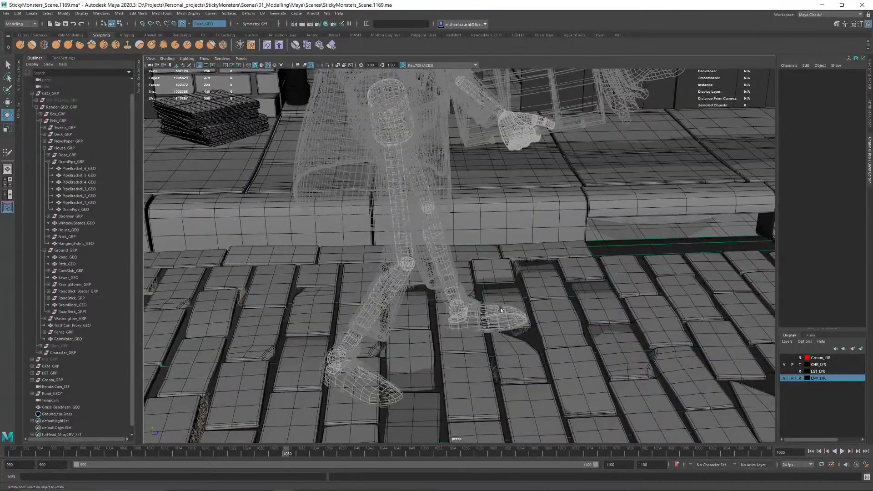
# Step: Select Grass_BaseMesh_GEO and delete its construction history
pyautogui.click(516, 272)
pyautogui.keyDown('alt'); pyautogui.moveTo(383, 294); pyautogui.dragTo(416, 298); pyautogui.keyUp('alt')
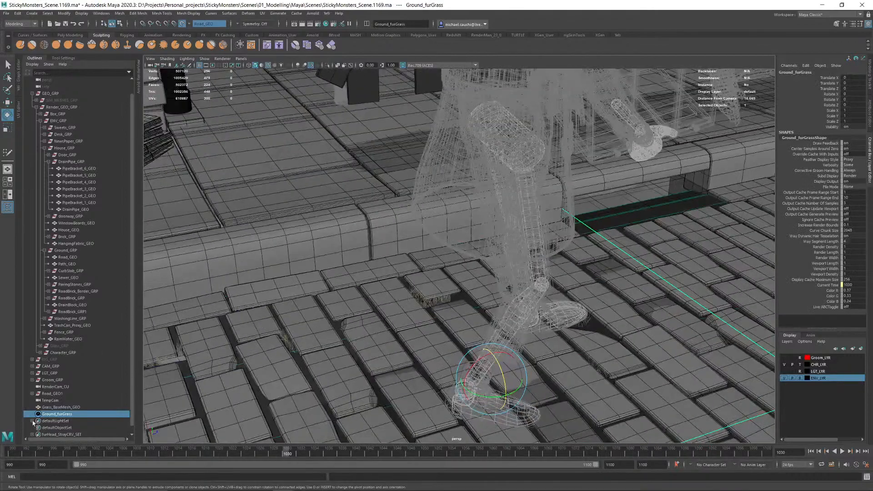
pyautogui.click(62, 407)
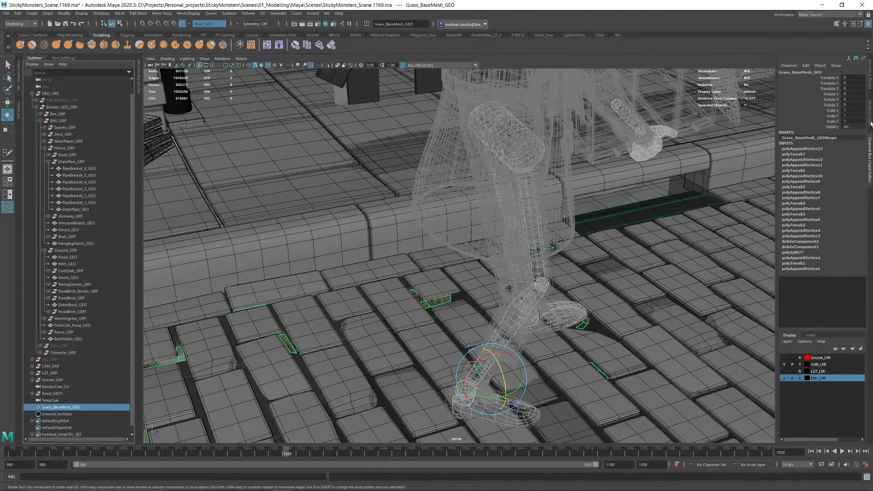
pyautogui.hotkey('alt', 'shift', 'd')
pyautogui.keyDown('alt'); pyautogui.moveTo(384, 269); pyautogui.dragTo(372, 261, button='middle'); pyautogui.keyUp('alt')
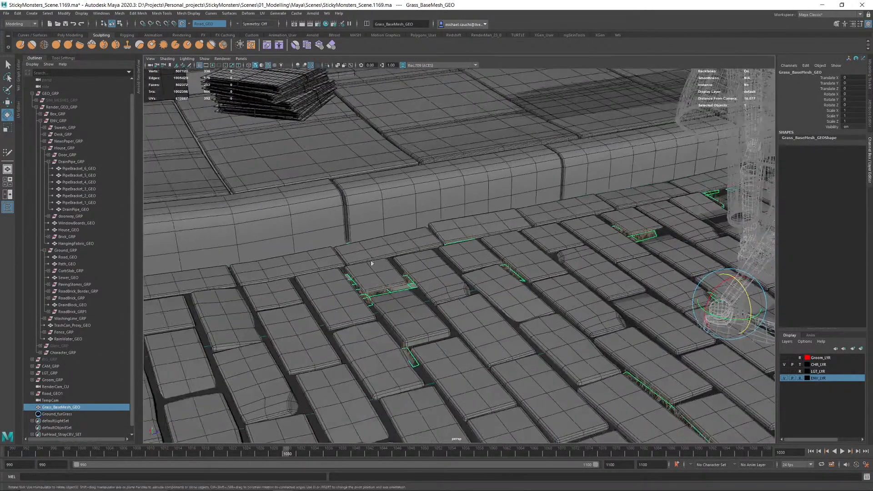
pyautogui.keyDown('alt'); pyautogui.moveTo(372, 261); pyautogui.dragTo(380, 270); pyautogui.keyUp('alt')
# Step: Draw a new Quad Draw face in the gap beside the long edge of a road brick, near the neighbouring chipped corner
pyautogui.click(870, 109)
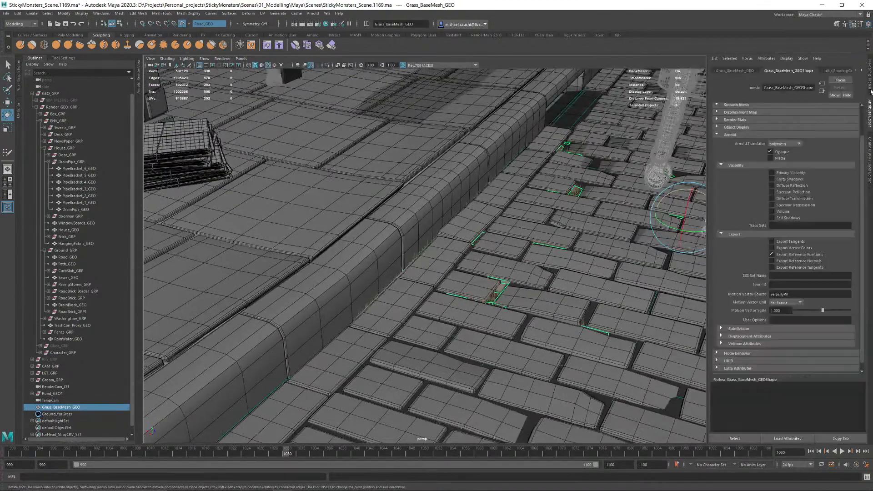
pyautogui.click(869, 77)
pyautogui.click(816, 269)
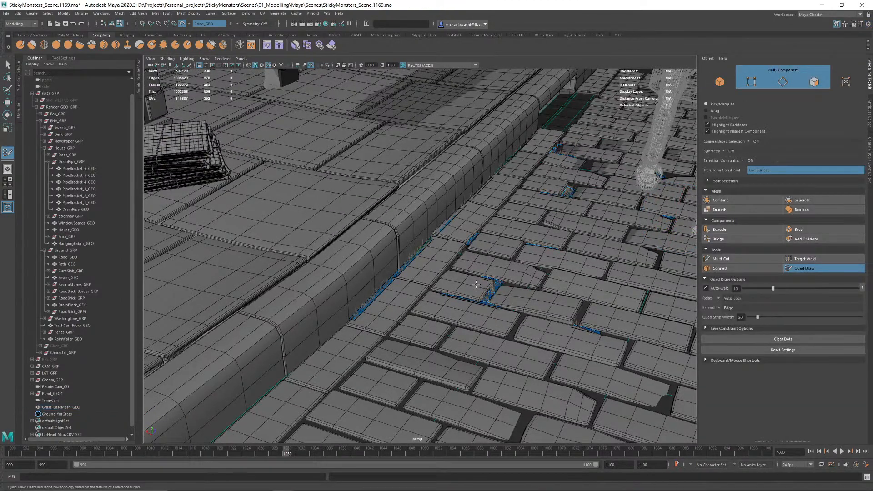
pyautogui.keyDown('alt'); pyautogui.moveTo(557, 156); pyautogui.dragTo(432, 257, button='middle'); pyautogui.keyUp('alt')
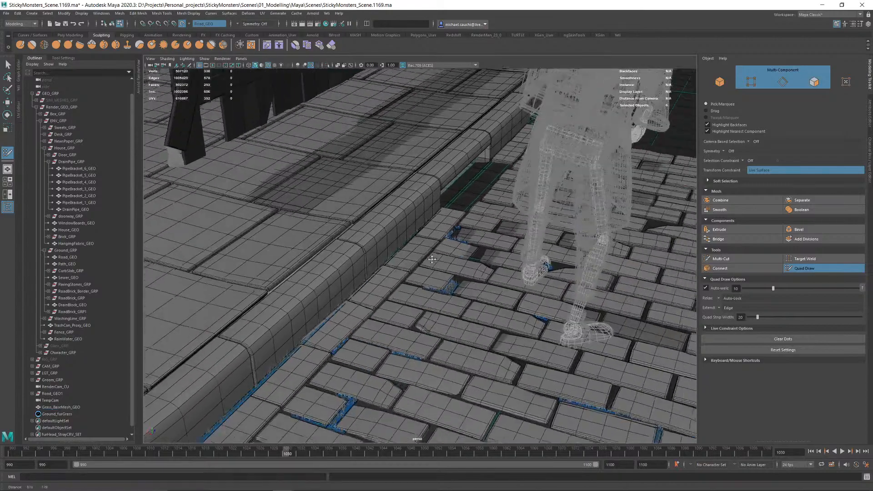
pyautogui.keyDown('alt'); pyautogui.moveTo(432, 257); pyautogui.dragTo(327, 300); pyautogui.keyUp('alt')
pyautogui.keyDown('alt'); pyautogui.moveTo(409, 291); pyautogui.dragTo(554, 285, button='right'); pyautogui.keyUp('alt')
pyautogui.keyDown('alt'); pyautogui.moveTo(553, 285); pyautogui.dragTo(447, 273); pyautogui.keyUp('alt')
pyautogui.keyDown('alt'); pyautogui.moveTo(447, 273); pyautogui.dragTo(522, 289, button='middle'); pyautogui.keyUp('alt')
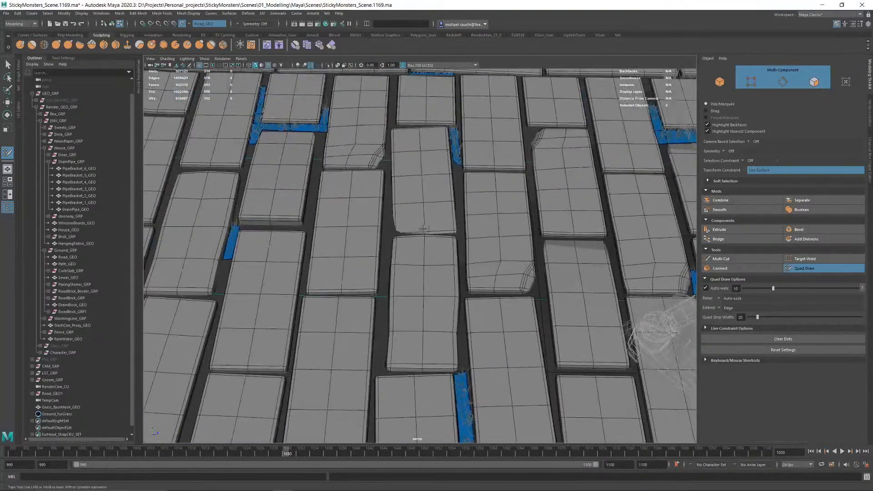
pyautogui.keyDown('alt'); pyautogui.moveTo(425, 230); pyautogui.dragTo(472, 245, button='middle'); pyautogui.keyUp('alt')
pyautogui.keyDown('alt'); pyautogui.moveTo(400, 296); pyautogui.dragTo(441, 328, button='right'); pyautogui.keyUp('alt')
pyautogui.keyDown('alt'); pyautogui.moveTo(441, 328); pyautogui.dragTo(445, 235); pyautogui.keyUp('alt')
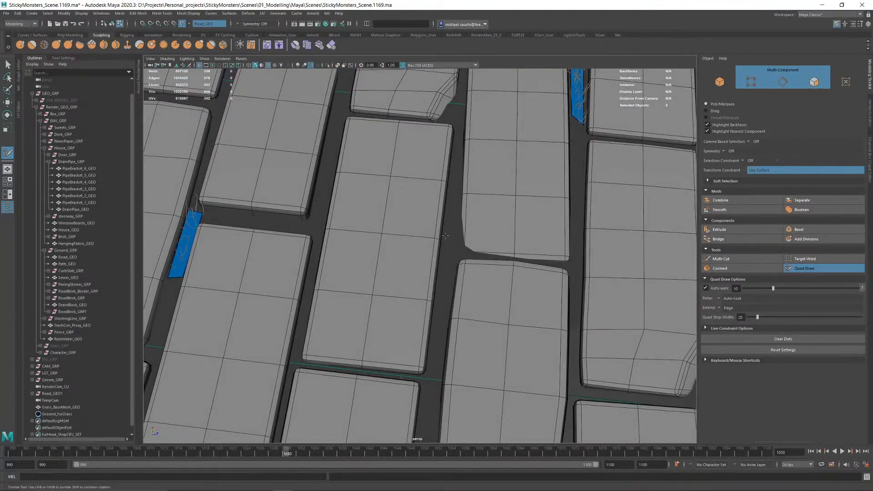
pyautogui.keyDown('shift'); pyautogui.click(435, 285); pyautogui.keyUp('shift')
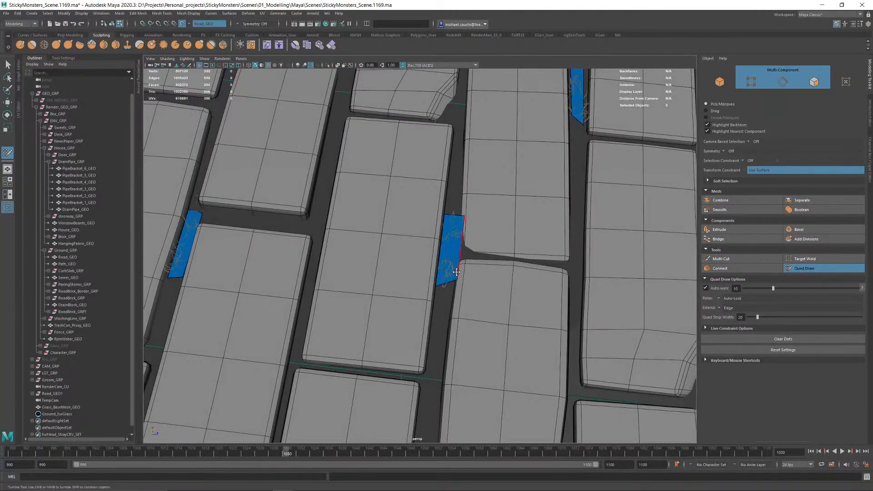
pyautogui.moveTo(464, 214); pyautogui.dragTo(459, 219)
# Step: Fit the new patch's corner to the brick gap and insert an edge loop across its middle
pyautogui.keyDown('alt'); pyautogui.moveTo(467, 240); pyautogui.dragTo(346, 191, button='right'); pyautogui.keyUp('alt')
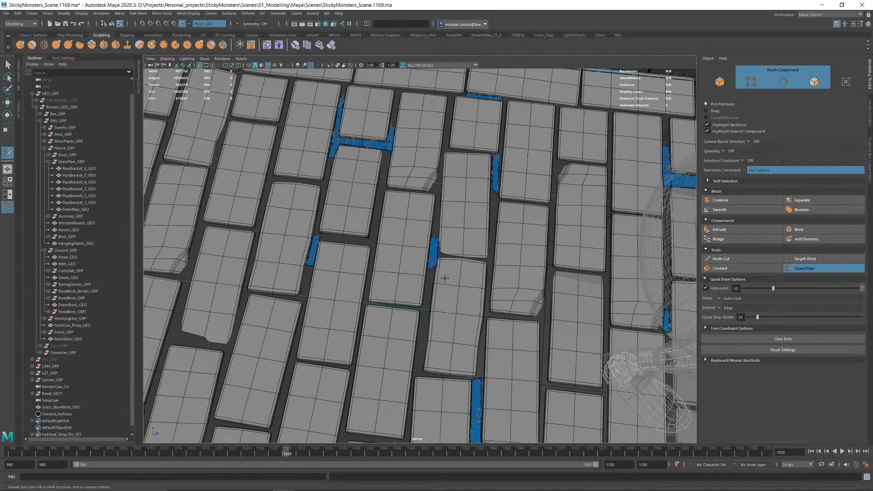
pyautogui.keyDown('alt'); pyautogui.moveTo(444, 277); pyautogui.dragTo(500, 246); pyautogui.keyUp('alt')
pyautogui.keyDown('alt'); pyautogui.moveTo(332, 255); pyautogui.dragTo(431, 275, button='right'); pyautogui.keyUp('alt')
pyautogui.keyDown('alt'); pyautogui.moveTo(430, 275); pyautogui.dragTo(659, 258, button='middle'); pyautogui.keyUp('alt')
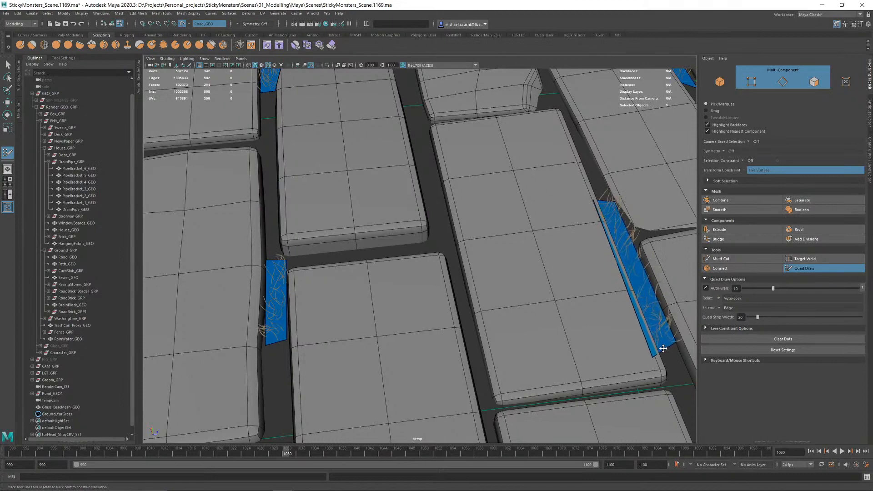
pyautogui.keyDown('alt'); pyautogui.moveTo(639, 259); pyautogui.dragTo(540, 296); pyautogui.keyUp('alt')
pyautogui.keyDown('alt'); pyautogui.moveTo(539, 296); pyautogui.dragTo(426, 212, button='middle'); pyautogui.keyUp('alt')
pyautogui.keyDown('alt'); pyautogui.moveTo(495, 283); pyautogui.dragTo(525, 314); pyautogui.keyUp('alt')
pyautogui.moveTo(493, 342); pyautogui.dragTo(485, 342)
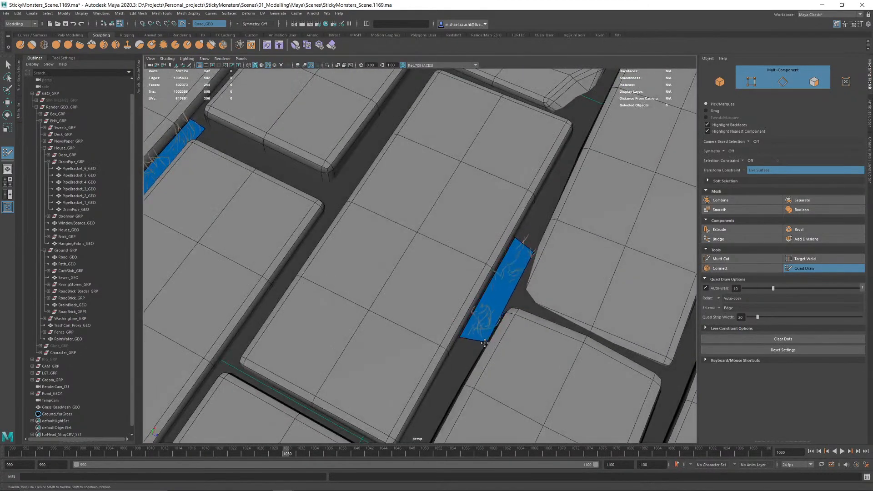
pyautogui.keyDown('ctrl'); pyautogui.click(509, 295); pyautogui.keyUp('ctrl')
pyautogui.moveTo(510, 295)
pyautogui.mouseDown()
pyautogui.moveTo(516, 297)
pyautogui.moveTo(517, 279)
pyautogui.moveTo(467, 226)
pyautogui.mouseUp()
# Step: Examine the surrounding rows of road bricks for further gaps without grass patches
pyautogui.scroll(-5, 542, 305)
pyautogui.keyDown('alt'); pyautogui.moveTo(467, 226); pyautogui.dragTo(516, 175, button='middle'); pyautogui.keyUp('alt')
pyautogui.keyDown('alt'); pyautogui.moveTo(513, 185); pyautogui.dragTo(478, 137); pyautogui.keyUp('alt')
pyautogui.keyDown('alt'); pyautogui.moveTo(445, 218); pyautogui.dragTo(497, 290, button='right'); pyautogui.keyUp('alt')
pyautogui.keyDown('alt'); pyautogui.moveTo(497, 290); pyautogui.dragTo(475, 343); pyautogui.keyUp('alt')
pyautogui.keyDown('alt'); pyautogui.moveTo(418, 378); pyautogui.dragTo(491, 250, button='middle'); pyautogui.keyUp('alt')
pyautogui.keyDown('alt'); pyautogui.moveTo(487, 257); pyautogui.dragTo(452, 314); pyautogui.keyUp('alt')
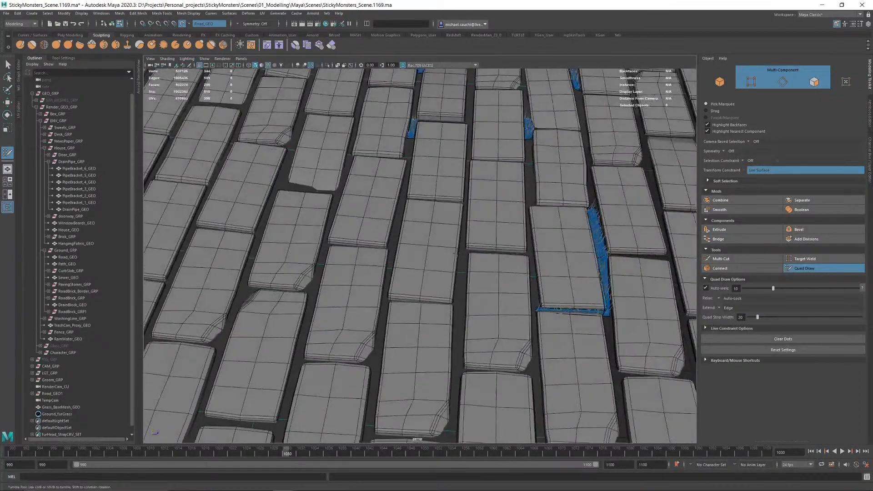
# Step: Draw connected Quad Draw faces at a brick junction, covering part of the short gap and both directions of the crossing long gap
pyautogui.keyDown('alt'); pyautogui.moveTo(450, 244); pyautogui.dragTo(454, 295); pyautogui.keyUp('alt')
pyautogui.keyDown('alt'); pyautogui.moveTo(453, 295); pyautogui.dragTo(420, 346, button='right'); pyautogui.keyUp('alt')
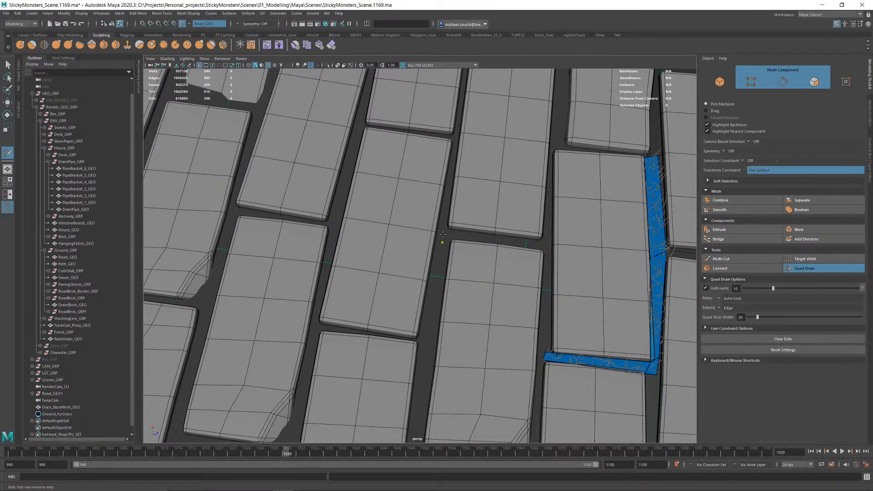
pyautogui.keyDown('shift'); pyautogui.click(498, 235); pyautogui.keyUp('shift')
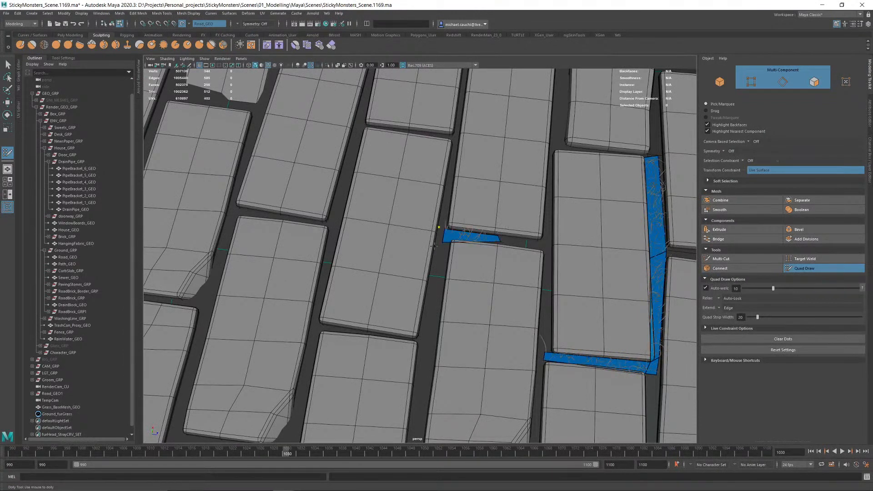
pyautogui.keyDown('shift'); pyautogui.click(439, 234); pyautogui.keyUp('shift')
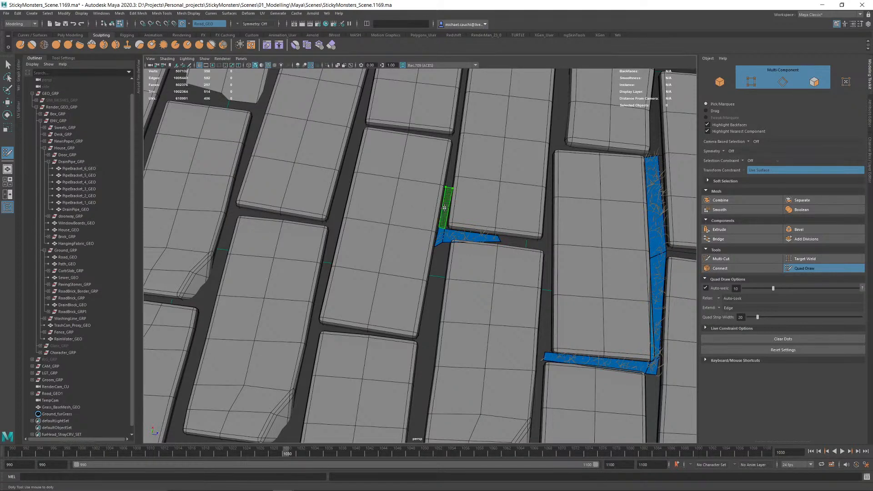
pyautogui.keyDown('shift'); pyautogui.click(447, 187); pyautogui.keyUp('shift')
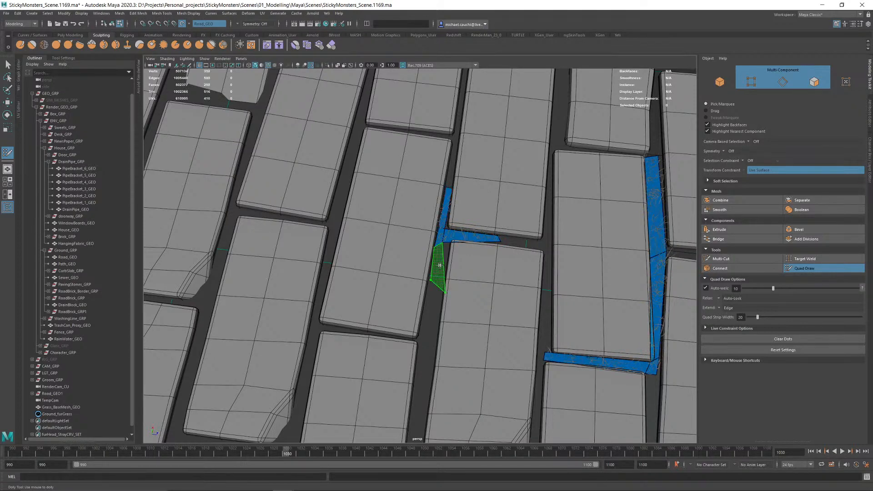
pyautogui.keyDown('shift'); pyautogui.click(445, 291); pyautogui.keyUp('shift')
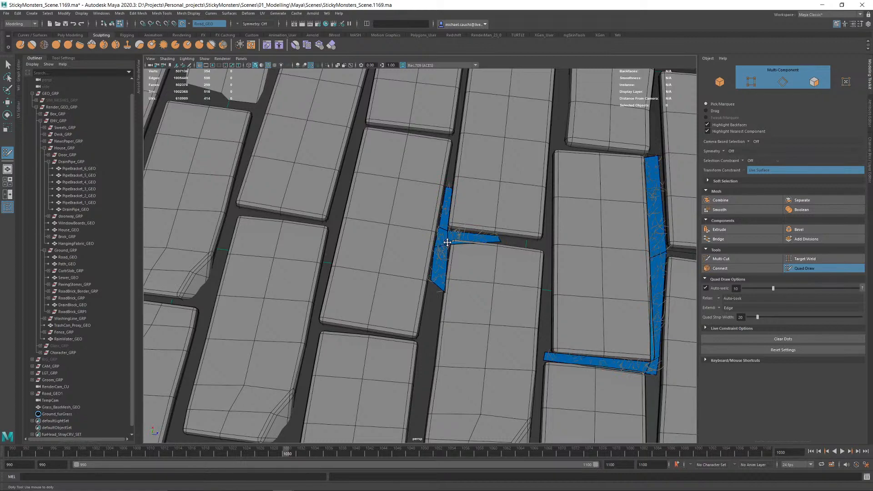
# Step: Extend the new grass strip along the long gap to the next brick's corner and insert an edge loop across its tapered end
pyautogui.moveTo(450, 259)
pyautogui.keyDown('alt'); pyautogui.mouseDown()
pyautogui.moveTo(451, 223)
pyautogui.moveTo(451, 254)
pyautogui.mouseUp(); pyautogui.keyUp('alt')
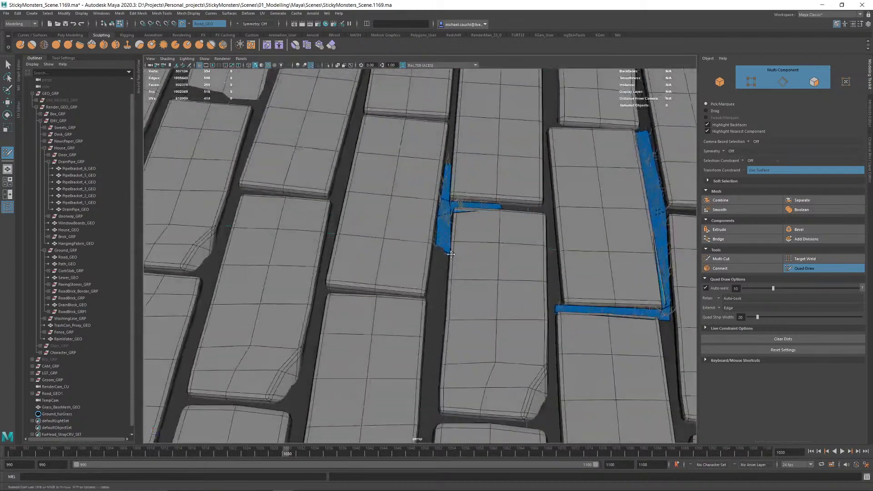
pyautogui.keyDown('shift'); pyautogui.click(438, 278); pyautogui.keyUp('shift')
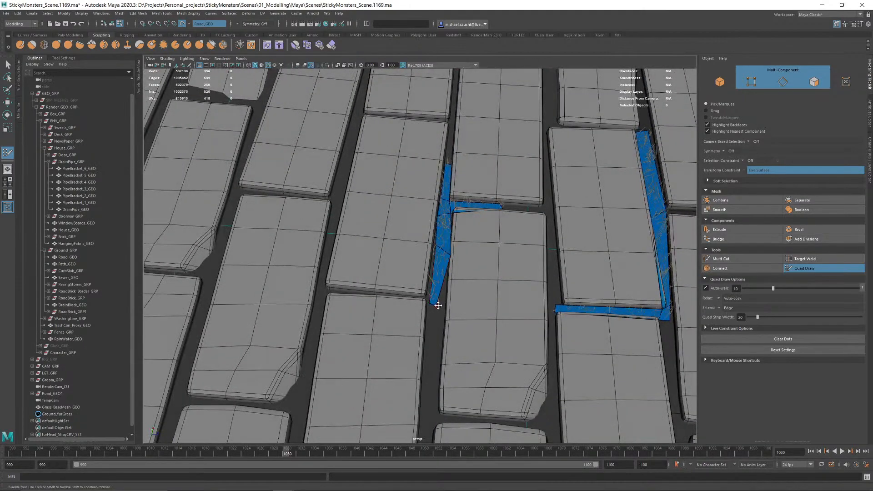
pyautogui.keyDown('alt'); pyautogui.moveTo(432, 248); pyautogui.dragTo(477, 273, button='right'); pyautogui.keyUp('alt')
pyautogui.keyDown('alt'); pyautogui.moveTo(477, 274); pyautogui.dragTo(433, 195); pyautogui.keyUp('alt')
pyautogui.keyDown('alt'); pyautogui.moveTo(422, 127); pyautogui.dragTo(484, 205, button='middle'); pyautogui.keyUp('alt')
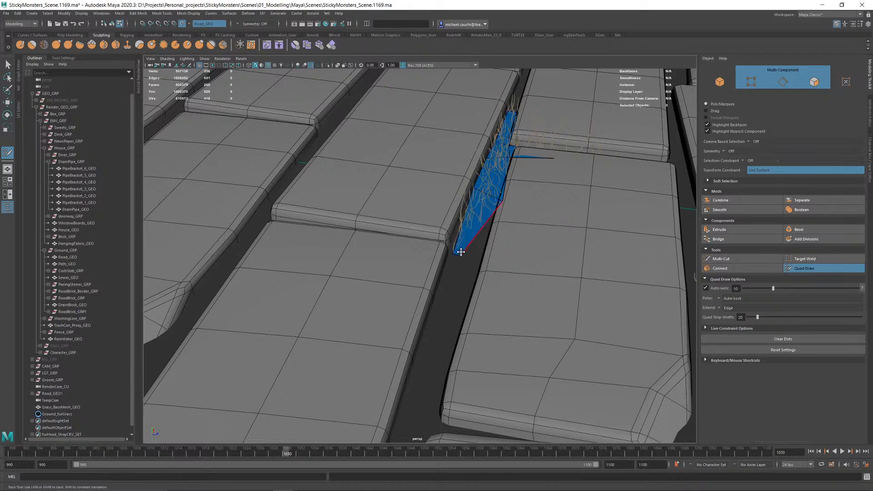
pyautogui.keyDown('alt'); pyautogui.moveTo(476, 195); pyautogui.dragTo(463, 327); pyautogui.keyUp('alt')
pyautogui.keyDown('alt'); pyautogui.moveTo(464, 331); pyautogui.dragTo(460, 291, button='middle'); pyautogui.keyUp('alt')
pyautogui.keyDown('ctrl'); pyautogui.click(462, 307); pyautogui.keyUp('ctrl')
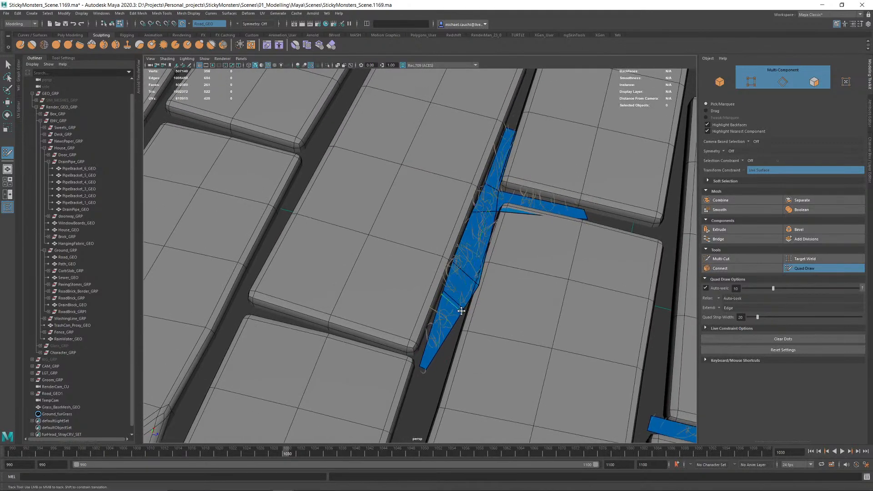
# Step: Examine the new grass strip from a low angle and compare it with the other patches around the character's foot
pyautogui.moveTo(458, 306); pyautogui.dragTo(443, 260)
pyautogui.keyDown('alt'); pyautogui.moveTo(444, 260); pyautogui.dragTo(483, 279, button='middle'); pyautogui.keyUp('alt')
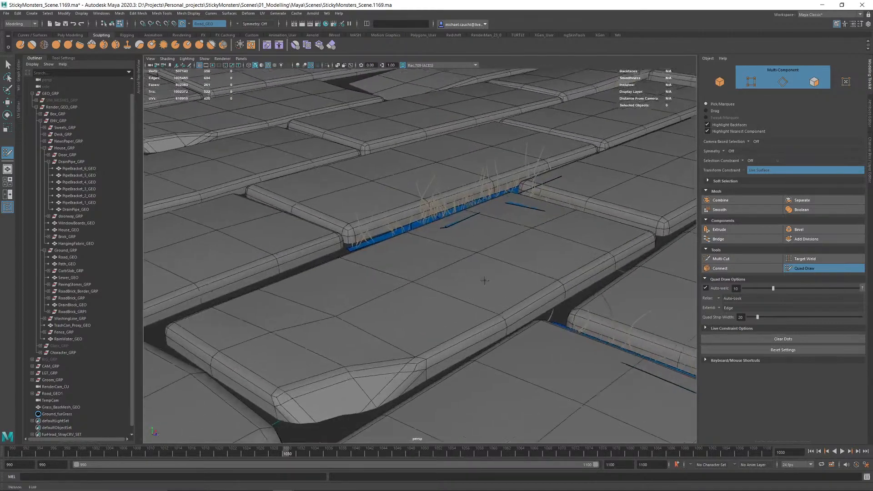
pyautogui.keyDown('alt'); pyautogui.moveTo(483, 279); pyautogui.dragTo(486, 223, button='right'); pyautogui.keyUp('alt')
pyautogui.keyDown('alt'); pyautogui.moveTo(485, 223); pyautogui.dragTo(471, 183, button='middle'); pyautogui.keyUp('alt')
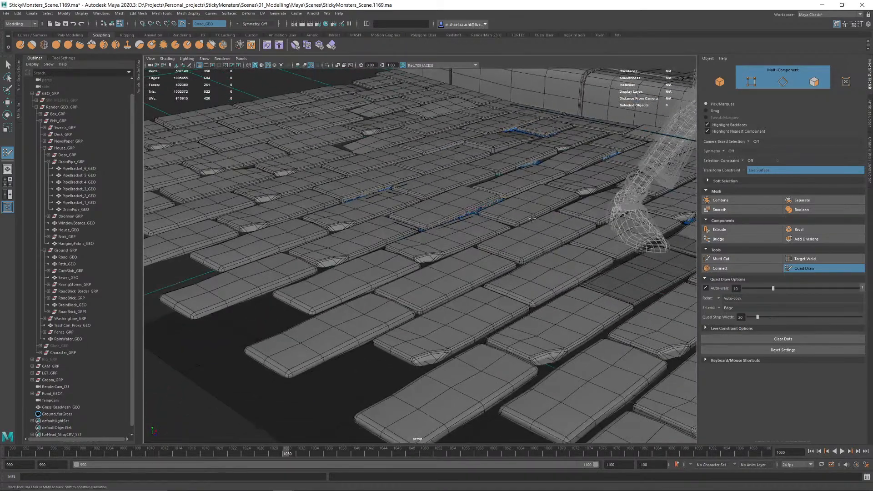
pyautogui.keyDown('alt'); pyautogui.moveTo(471, 183); pyautogui.dragTo(454, 152, button='right'); pyautogui.keyUp('alt')
pyautogui.keyDown('alt'); pyautogui.moveTo(455, 153); pyautogui.dragTo(521, 91); pyautogui.keyUp('alt')
pyautogui.keyDown('alt'); pyautogui.moveTo(521, 91); pyautogui.dragTo(502, 129, button='middle'); pyautogui.keyUp('alt')
pyautogui.keyDown('alt'); pyautogui.moveTo(502, 129); pyautogui.dragTo(598, 334, button='right'); pyautogui.keyUp('alt')
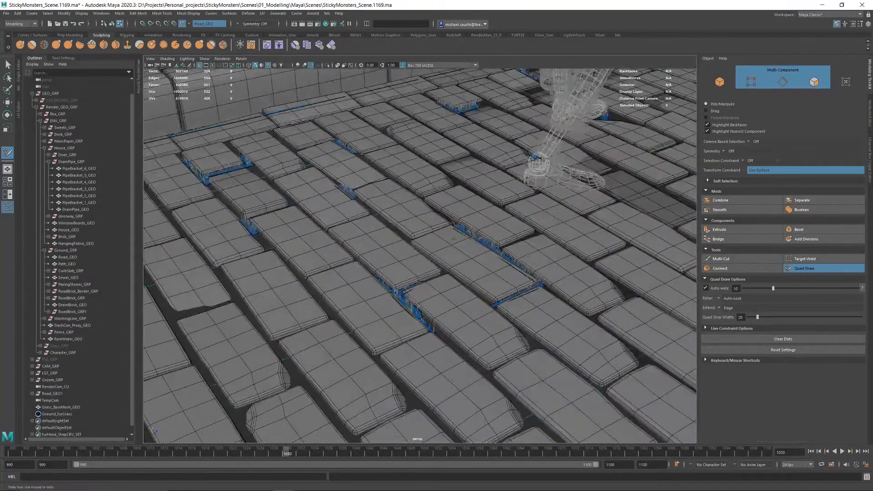
# Step: Insert a lengthwise edge loop along the new strip and additional loops across its long and narrow faces
pyautogui.keyDown('alt'); pyautogui.moveTo(509, 191); pyautogui.dragTo(448, 295); pyautogui.keyUp('alt')
pyautogui.keyDown('alt'); pyautogui.moveTo(448, 296); pyautogui.dragTo(476, 152, button='middle'); pyautogui.keyUp('alt')
pyautogui.keyDown('alt'); pyautogui.moveTo(475, 151); pyautogui.dragTo(579, 318, button='right'); pyautogui.keyUp('alt')
pyautogui.keyDown('alt'); pyautogui.moveTo(431, 232); pyautogui.dragTo(415, 233); pyautogui.keyUp('alt')
pyautogui.keyDown('ctrl'); pyautogui.click(432, 235); pyautogui.keyUp('ctrl')
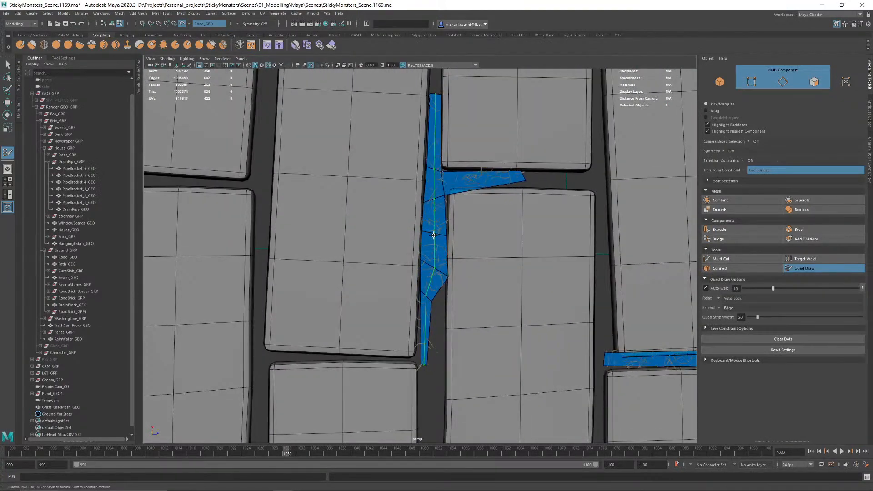
pyautogui.keyDown('ctrl'); pyautogui.click(452, 263); pyautogui.keyUp('ctrl')
pyautogui.keyDown('ctrl'); pyautogui.click(425, 329); pyautogui.keyUp('ctrl')
pyautogui.keyDown('ctrl'); pyautogui.click(425, 314); pyautogui.keyUp('ctrl')
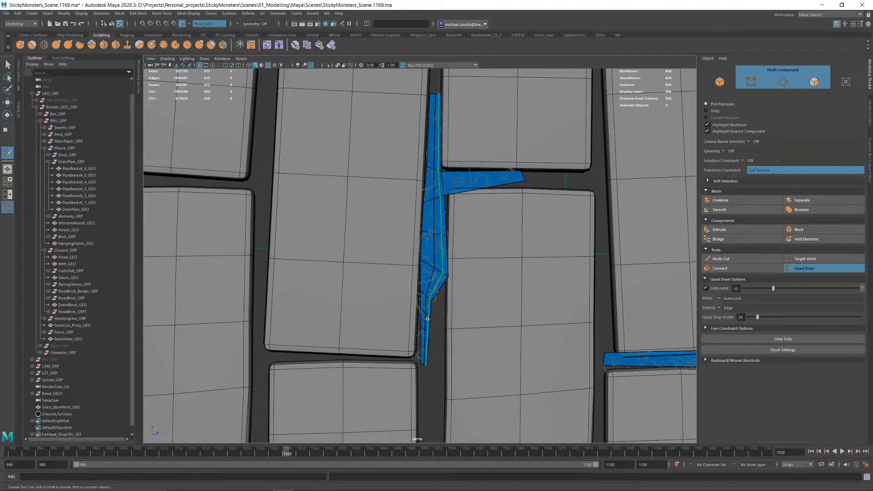
pyautogui.keyDown('ctrl'); pyautogui.click(425, 347); pyautogui.keyUp('ctrl')
# Step: Insert three edge loops across the strip's short side branch and move its edges and vertices to fill the brick gap
pyautogui.scroll(5, 450, 228)
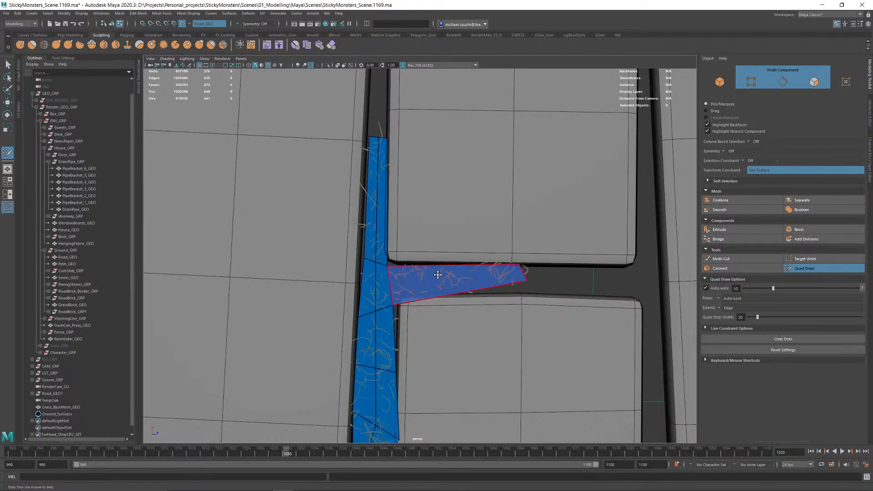
pyautogui.keyDown('ctrl'); pyautogui.click(455, 278); pyautogui.keyUp('ctrl')
pyautogui.keyDown('ctrl'); pyautogui.click(467, 281); pyautogui.keyUp('ctrl')
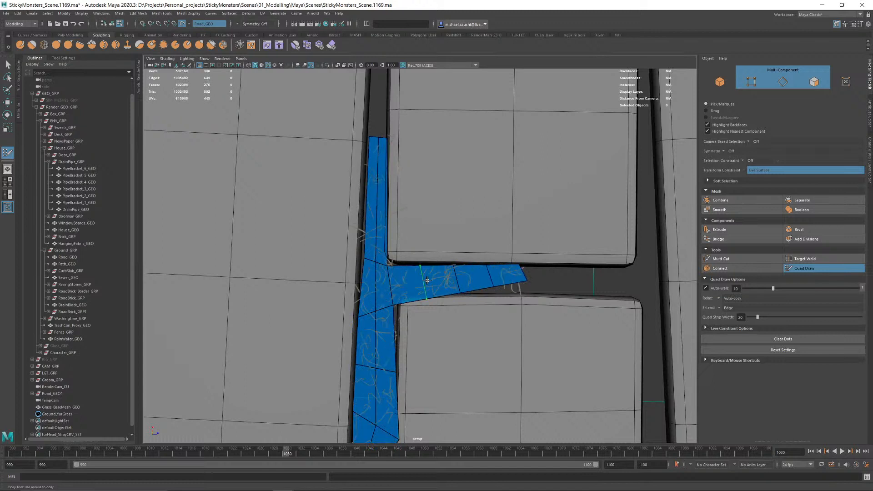
pyautogui.moveTo(492, 292); pyautogui.dragTo(524, 294)
pyautogui.moveTo(500, 263); pyautogui.dragTo(495, 267)
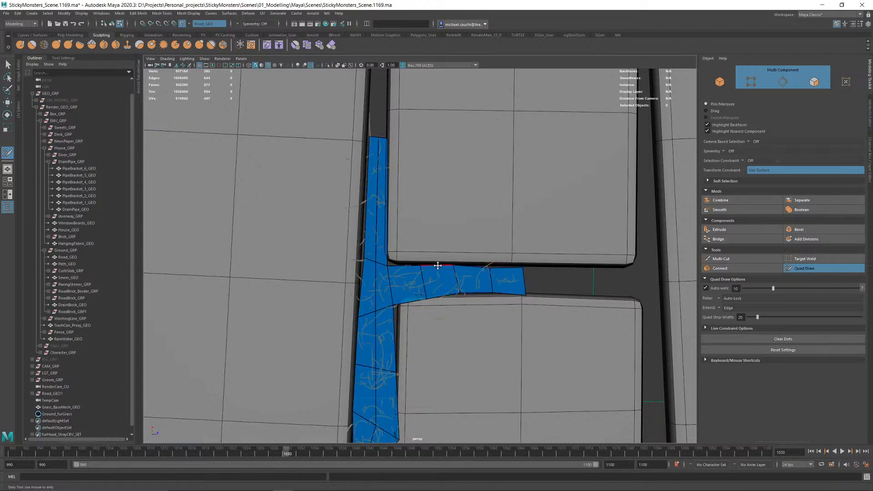
pyautogui.moveTo(437, 265); pyautogui.dragTo(448, 268)
pyautogui.moveTo(425, 296); pyautogui.dragTo(420, 291)
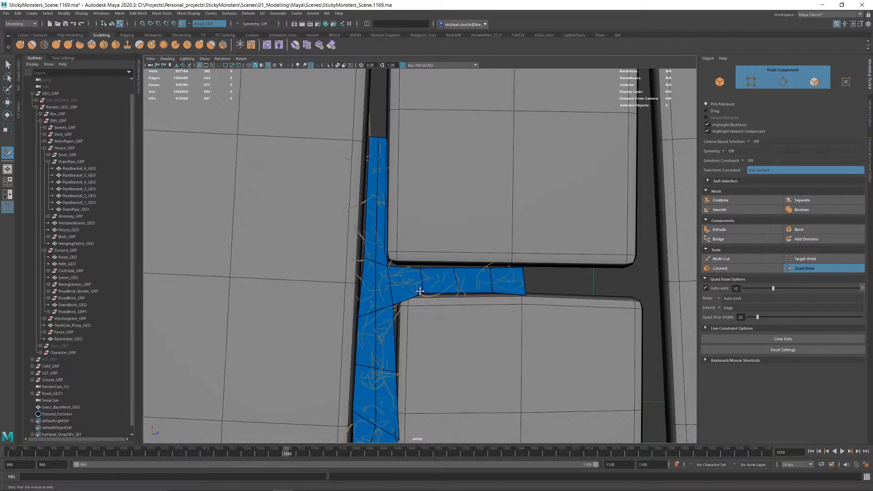
pyautogui.keyDown('alt'); pyautogui.moveTo(393, 302); pyautogui.dragTo(473, 246, button='middle'); pyautogui.keyUp('alt')
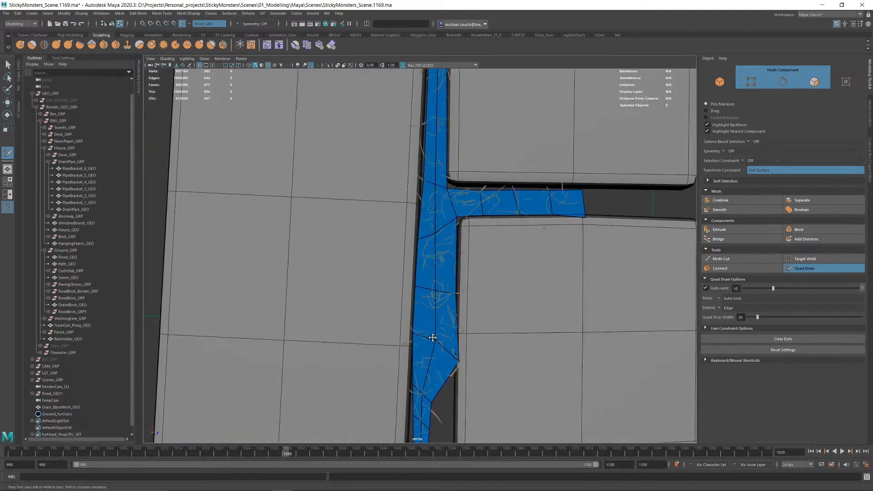
pyautogui.moveTo(433, 337)
pyautogui.mouseDown()
pyautogui.moveTo(437, 304)
pyautogui.moveTo(433, 337)
pyautogui.mouseUp()
pyautogui.scroll(-3, 302, 193)
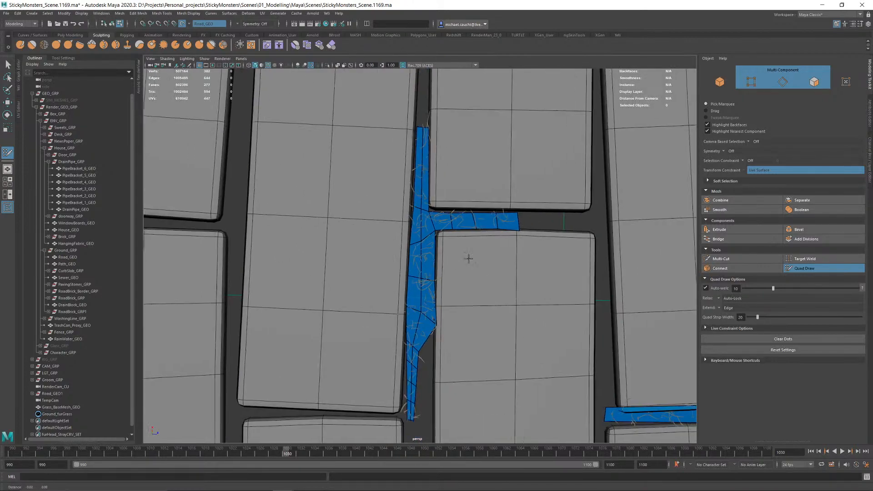
# Step: Examine the road and curb around the character's feet for brick gaps that still lack grass patches
pyautogui.keyDown('alt'); pyautogui.moveTo(469, 258); pyautogui.dragTo(398, 377, button='middle'); pyautogui.keyUp('alt')
pyautogui.keyDown('alt'); pyautogui.moveTo(399, 377); pyautogui.dragTo(331, 244, button='right'); pyautogui.keyUp('alt')
pyautogui.keyDown('alt'); pyautogui.moveTo(521, 268); pyautogui.dragTo(532, 168); pyautogui.keyUp('alt')
pyautogui.keyDown('alt'); pyautogui.moveTo(532, 168); pyautogui.dragTo(605, 164, button='right'); pyautogui.keyUp('alt')
pyautogui.keyDown('alt'); pyautogui.moveTo(605, 163); pyautogui.dragTo(523, 231, button='middle'); pyautogui.keyUp('alt')
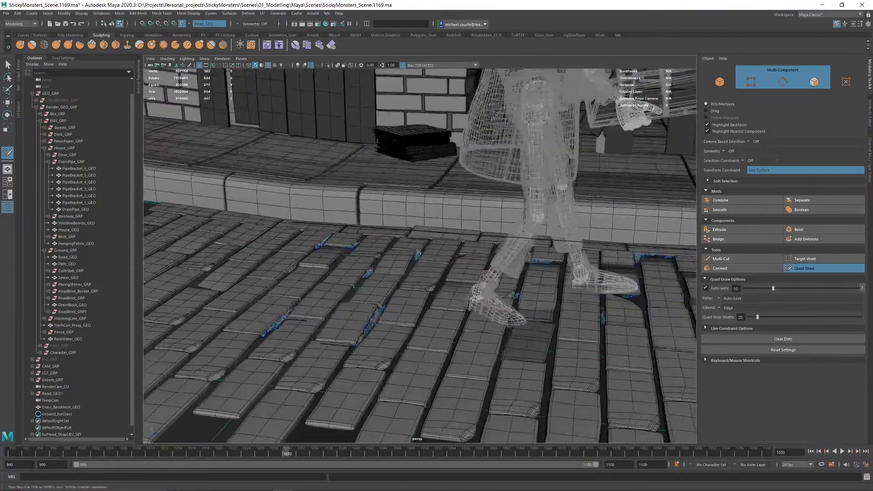
pyautogui.keyDown('alt'); pyautogui.moveTo(523, 300); pyautogui.dragTo(524, 254); pyautogui.keyUp('alt')
pyautogui.keyDown('alt'); pyautogui.moveTo(531, 260); pyautogui.dragTo(540, 268, button='right'); pyautogui.keyUp('alt')
pyautogui.keyDown('alt'); pyautogui.moveTo(540, 268); pyautogui.dragTo(458, 248, button='middle'); pyautogui.keyUp('alt')
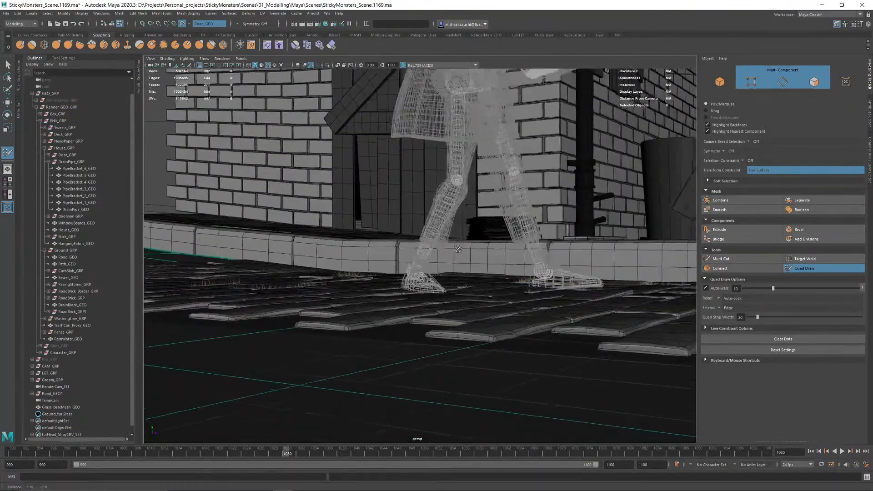
pyautogui.keyDown('alt'); pyautogui.moveTo(483, 231); pyautogui.dragTo(513, 273); pyautogui.keyUp('alt')
pyautogui.keyDown('alt'); pyautogui.moveTo(513, 273); pyautogui.dragTo(463, 245, button='middle'); pyautogui.keyUp('alt')
pyautogui.keyDown('alt'); pyautogui.moveTo(475, 236); pyautogui.dragTo(495, 295); pyautogui.keyUp('alt')
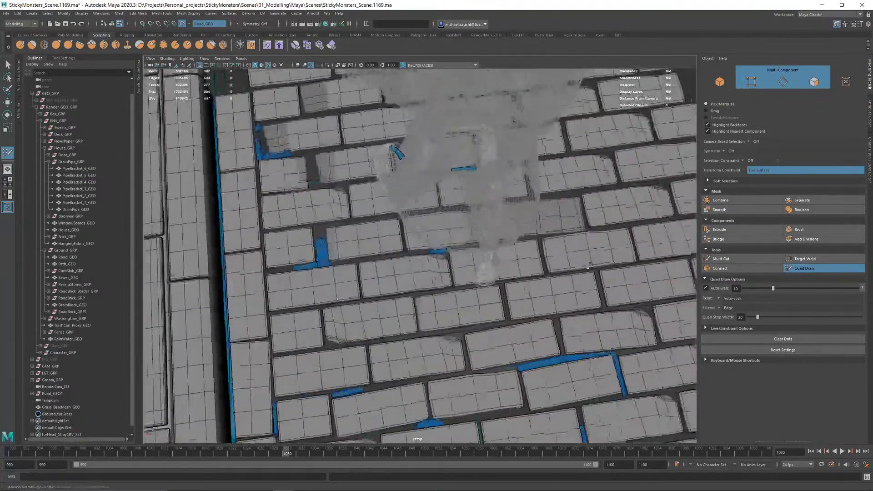
# Step: Draw a Quad Draw face over half of the narrow gap between two brick ends and fit its corner to the gap
pyautogui.keyDown('alt'); pyautogui.moveTo(589, 266); pyautogui.dragTo(602, 267); pyautogui.keyUp('alt')
pyautogui.keyDown('alt'); pyautogui.moveTo(432, 295); pyautogui.dragTo(509, 248, button='middle'); pyautogui.keyUp('alt')
pyautogui.keyDown('alt'); pyautogui.moveTo(460, 245); pyautogui.dragTo(599, 290, button='right'); pyautogui.keyUp('alt')
pyautogui.keyDown('alt'); pyautogui.moveTo(454, 237); pyautogui.dragTo(536, 255); pyautogui.keyUp('alt')
pyautogui.keyDown('alt'); pyautogui.moveTo(431, 205); pyautogui.dragTo(441, 274, button='middle'); pyautogui.keyUp('alt')
pyautogui.keyDown('alt'); pyautogui.moveTo(440, 274); pyautogui.dragTo(537, 295, button='right'); pyautogui.keyUp('alt')
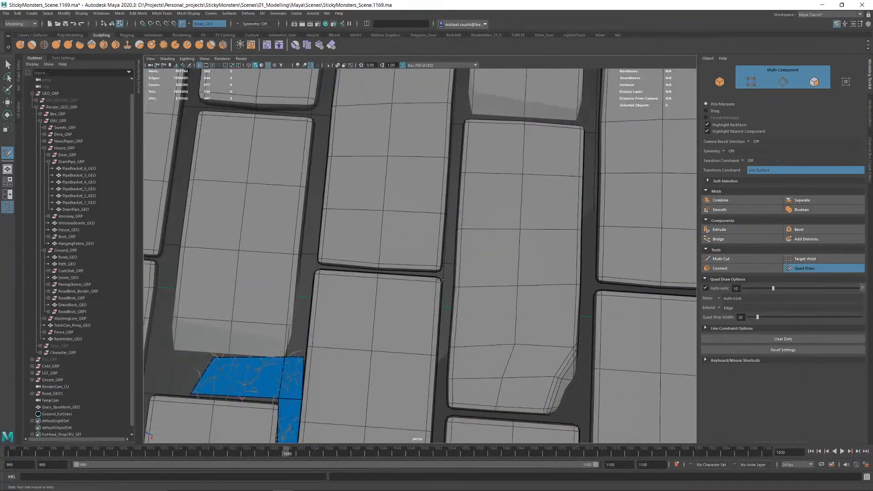
pyautogui.keyDown('alt'); pyautogui.moveTo(400, 274); pyautogui.dragTo(412, 287, button='right'); pyautogui.keyUp('alt')
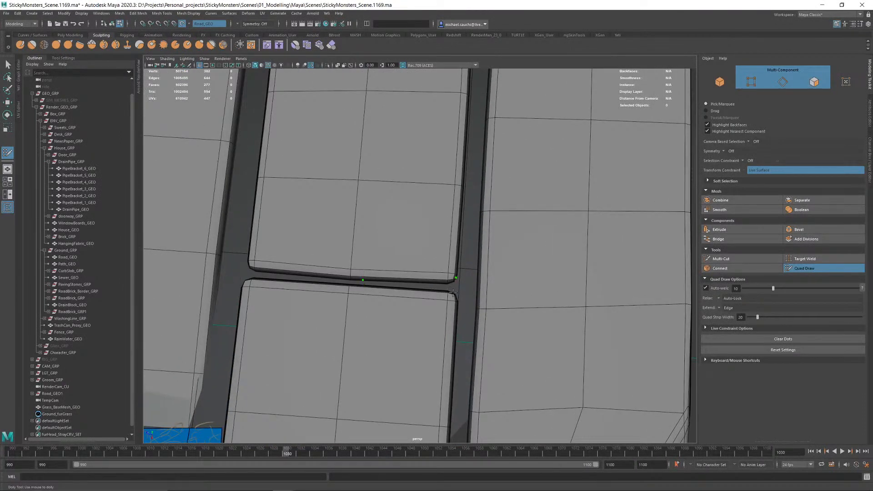
pyautogui.keyDown('shift'); pyautogui.click(377, 291); pyautogui.keyUp('shift')
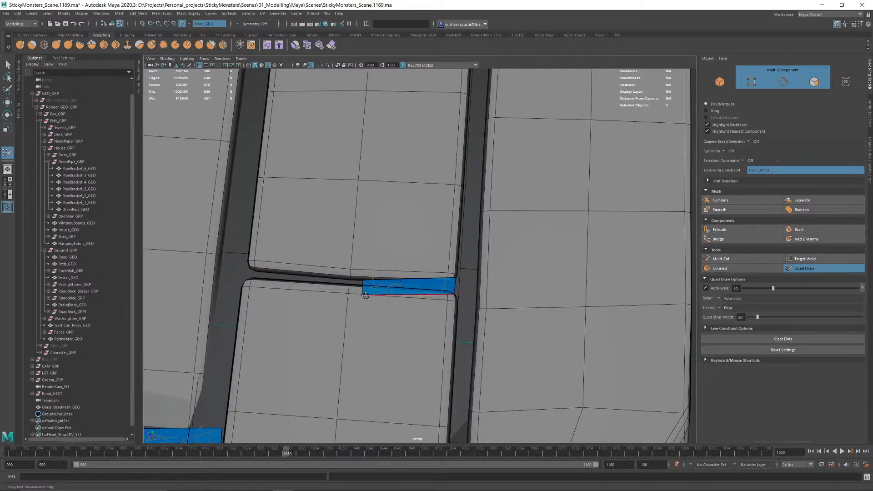
pyautogui.moveTo(362, 295); pyautogui.dragTo(362, 288)
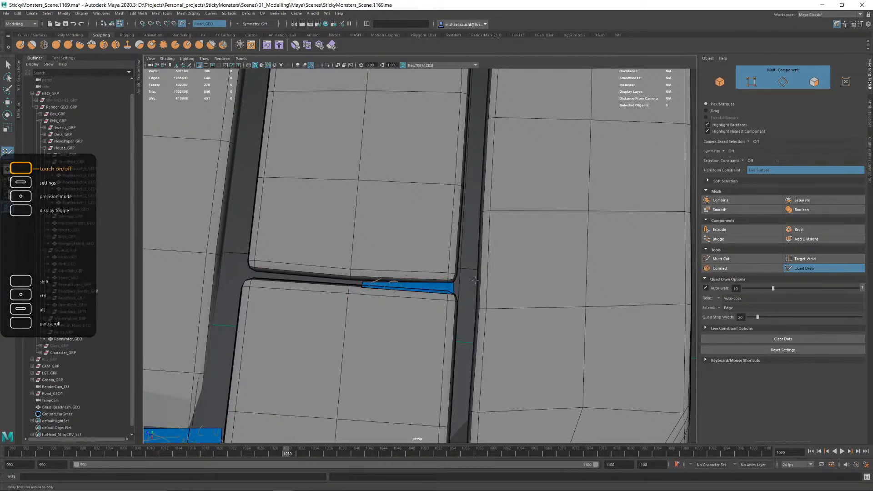
# Step: Extend the narrow patch with Quad Draw faces in both directions along the adjoining long brick gap
pyautogui.click(473, 218)
pyautogui.keyDown('shift'); pyautogui.click(467, 254); pyautogui.keyUp('shift')
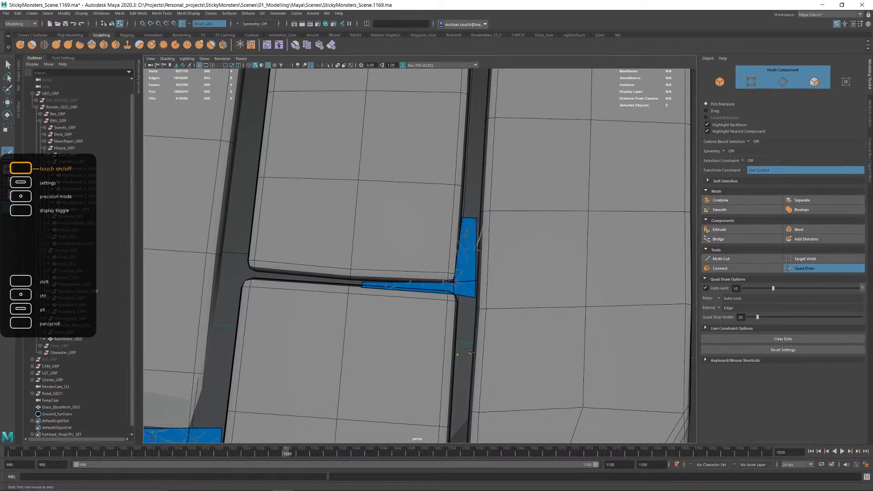
pyautogui.click(471, 353)
pyautogui.keyDown('shift'); pyautogui.click(468, 326); pyautogui.keyUp('shift')
# Step: Draw a short Quad Draw face between the long and short bricks, at the end next to the border bricks
pyautogui.moveTo(467, 325)
pyautogui.keyDown('alt'); pyautogui.mouseDown()
pyautogui.moveTo(532, 196)
pyautogui.moveTo(555, 230)
pyautogui.mouseUp(); pyautogui.keyUp('alt')
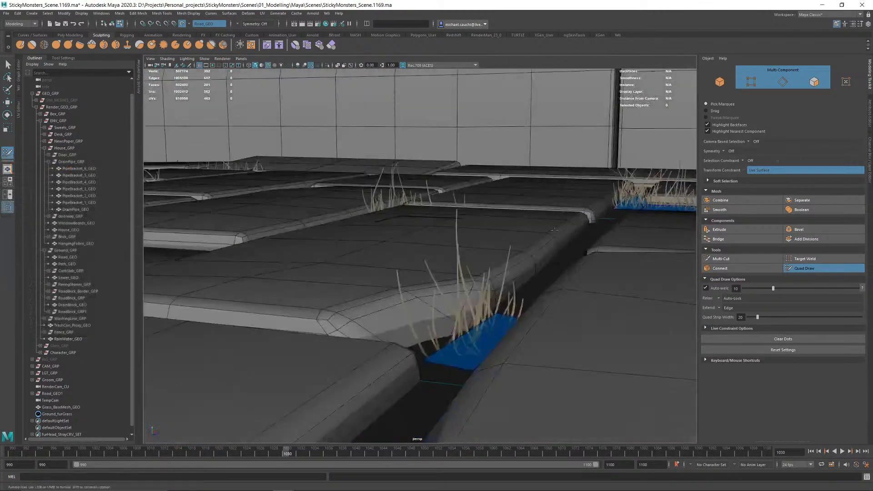
pyautogui.keyDown('alt'); pyautogui.moveTo(555, 229); pyautogui.dragTo(406, 232, button='right'); pyautogui.keyUp('alt')
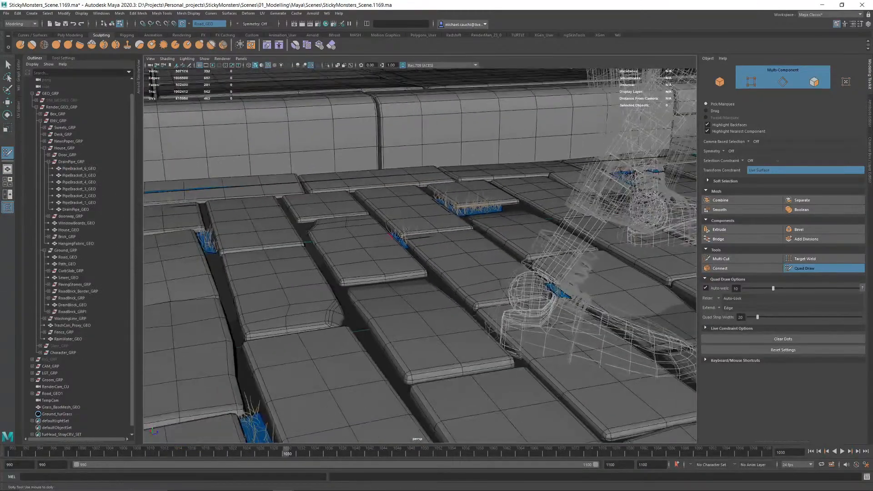
pyautogui.keyDown('alt'); pyautogui.moveTo(407, 232); pyautogui.dragTo(481, 203); pyautogui.keyUp('alt')
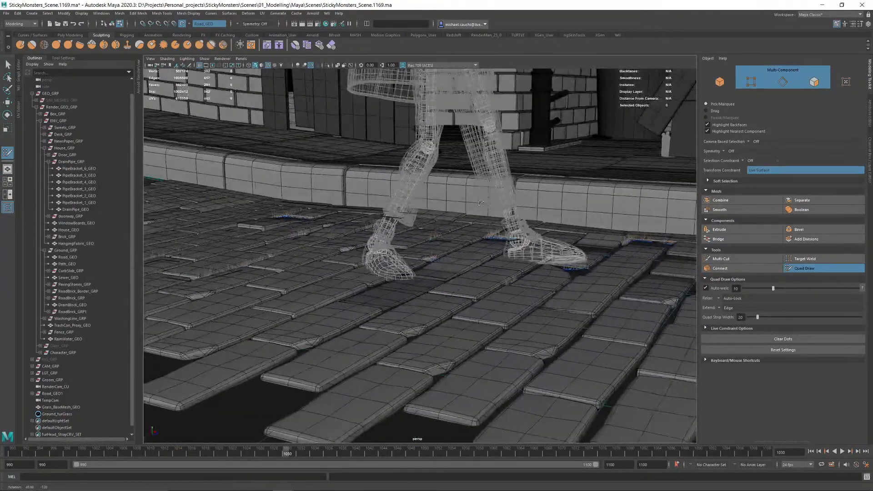
pyautogui.keyDown('alt'); pyautogui.moveTo(480, 204); pyautogui.dragTo(428, 208, button='right'); pyautogui.keyUp('alt')
pyautogui.keyDown('alt'); pyautogui.moveTo(428, 207); pyautogui.dragTo(445, 246); pyautogui.keyUp('alt')
pyautogui.click(432, 246)
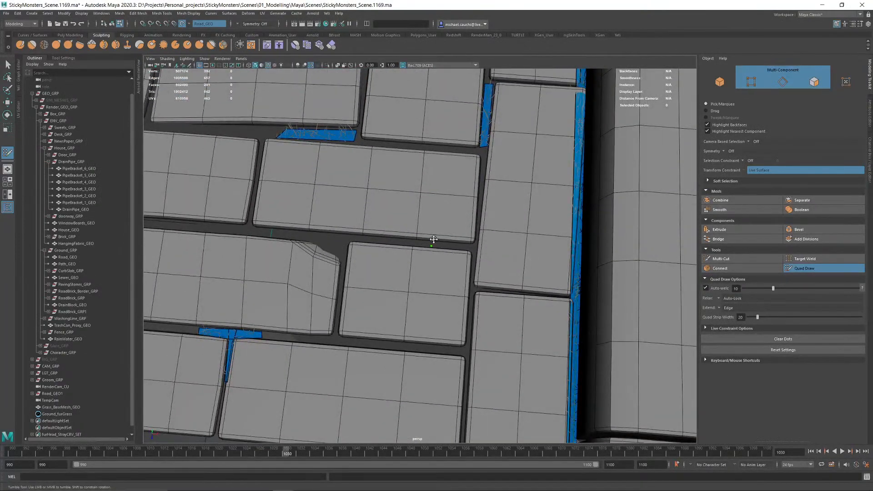
pyautogui.keyDown('shift'); pyautogui.click(476, 254); pyautogui.keyUp('shift')
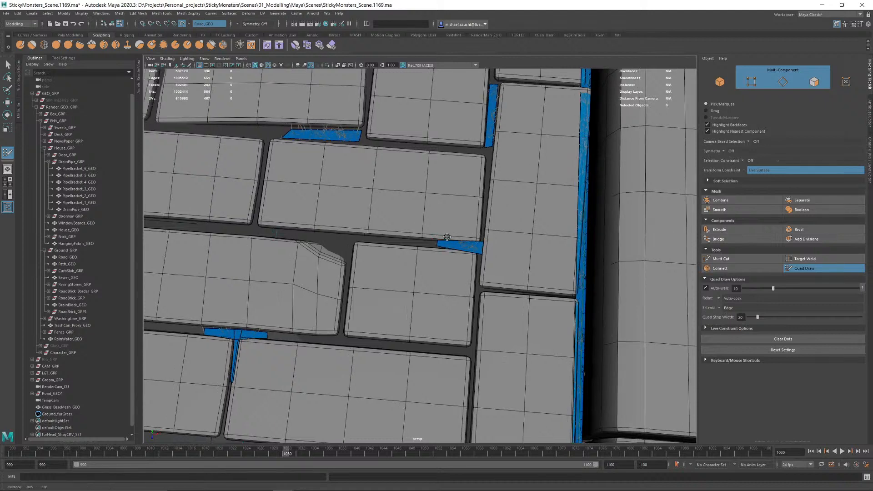
# Step: Draw another small Quad Draw face farther along the same gap, beside the chipped brick's long edge
pyautogui.keyDown('alt'); pyautogui.moveTo(308, 231); pyautogui.dragTo(383, 253, button='middle'); pyautogui.keyUp('alt')
pyautogui.click(314, 250)
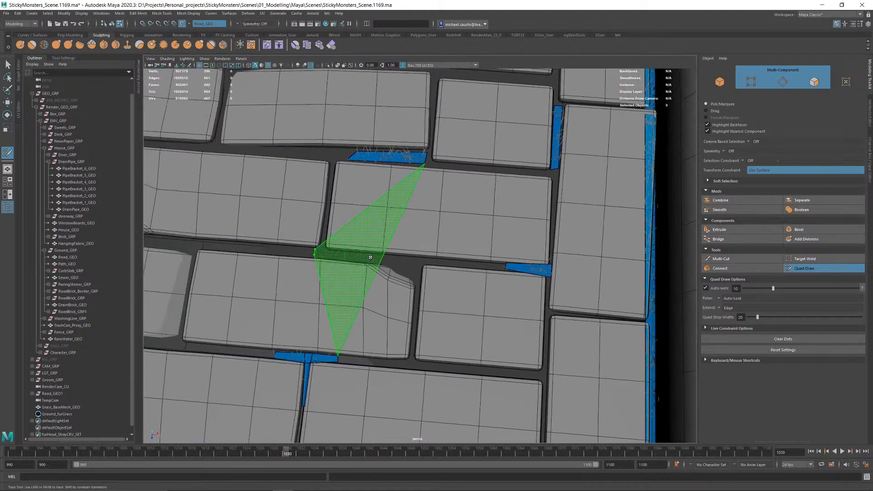
pyautogui.keyDown('shift'); pyautogui.click(348, 255); pyautogui.keyUp('shift')
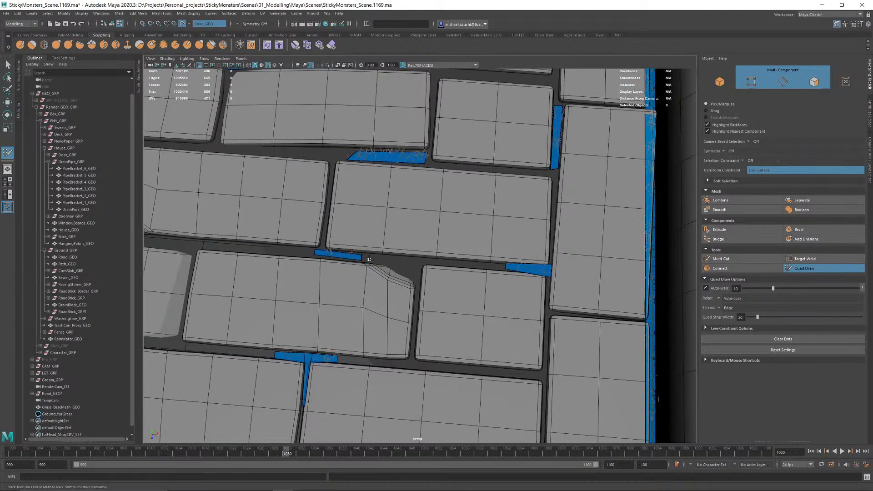
# Step: Fill the missing stretch of the brick gap between the two grass patches with Quad Draw and divide it with edge loops
pyautogui.keyDown('shift'); pyautogui.click(488, 269); pyautogui.keyUp('shift')
pyautogui.keyDown('ctrl'); pyautogui.click(399, 260); pyautogui.keyUp('ctrl')
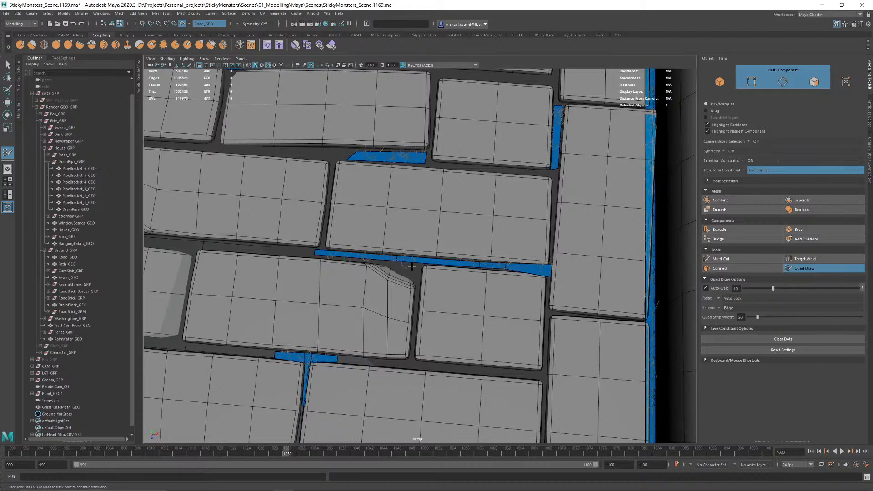
pyautogui.keyDown('ctrl'); pyautogui.click(423, 261); pyautogui.keyUp('ctrl')
pyautogui.keyDown('ctrl'); pyautogui.click(390, 258); pyautogui.keyUp('ctrl')
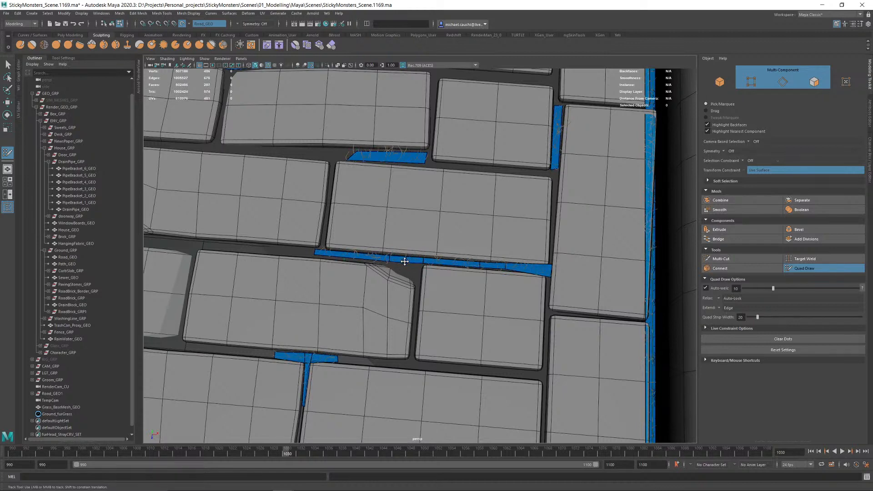
pyautogui.hotkey('ctrl', 'z')
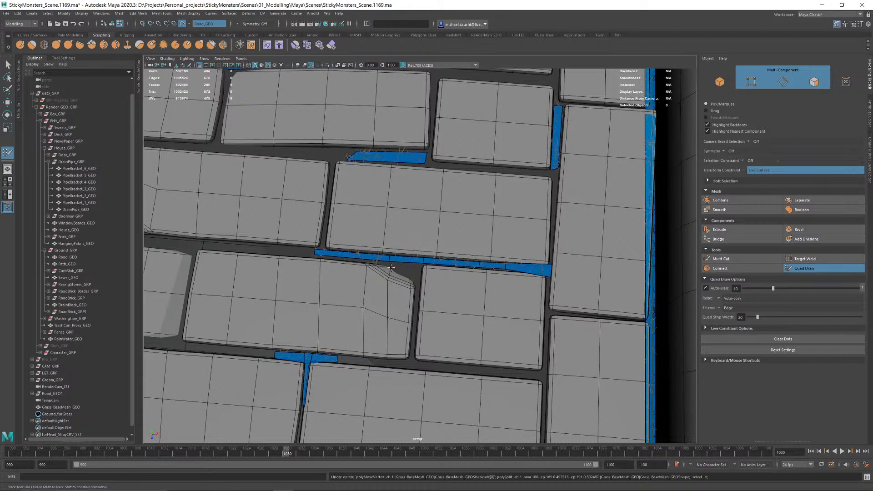
# Step: Draw a Quad Draw face off the long strip into the hollow at the chipped brick's corner and fit it to the corner
pyautogui.click(392, 268)
pyautogui.keyDown('shift'); pyautogui.click(410, 270); pyautogui.keyUp('shift')
pyautogui.keyDown('alt'); pyautogui.moveTo(418, 294); pyautogui.dragTo(570, 307, button='right'); pyautogui.keyUp('alt')
pyautogui.moveTo(386, 282); pyautogui.dragTo(433, 302)
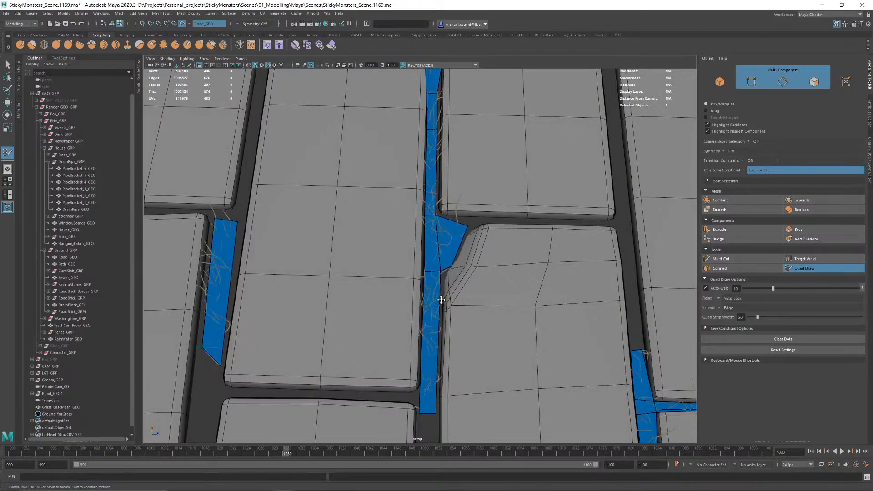
# Step: Leave Quad Draw, return the grass base mesh to object selection mode, and save the scene
pyautogui.keyDown('alt'); pyautogui.moveTo(441, 300); pyautogui.dragTo(368, 230, button='right'); pyautogui.keyUp('alt')
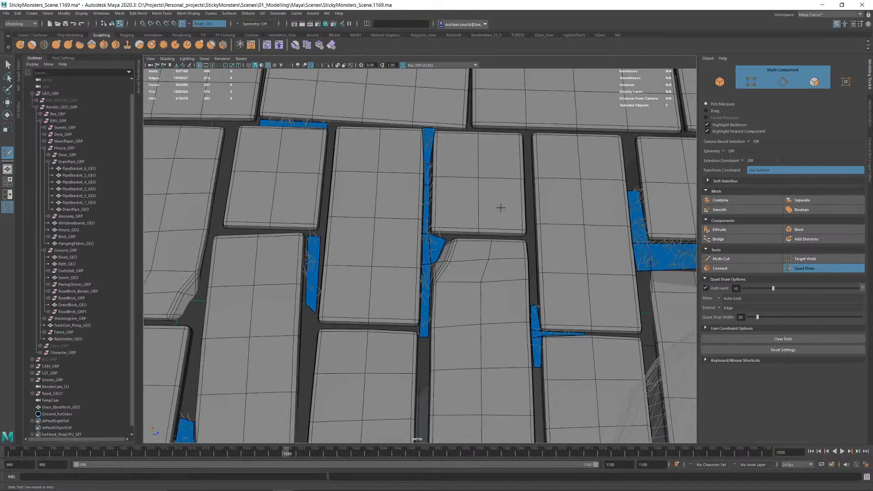
pyautogui.keyDown('alt'); pyautogui.moveTo(499, 194); pyautogui.dragTo(520, 191); pyautogui.keyUp('alt')
pyautogui.keyDown('alt'); pyautogui.moveTo(519, 191); pyautogui.dragTo(366, 216, button='right'); pyautogui.keyUp('alt')
pyautogui.keyDown('alt'); pyautogui.moveTo(366, 216); pyautogui.dragTo(441, 226); pyautogui.keyUp('alt')
pyautogui.press('w')
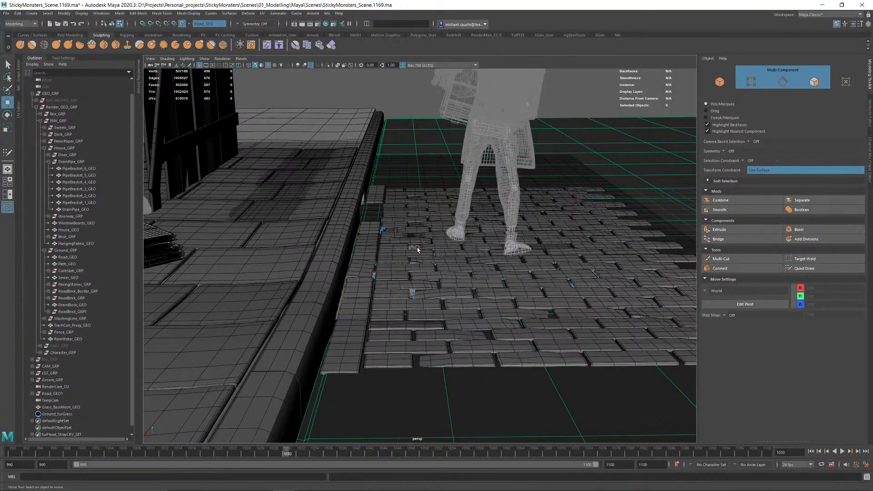
pyautogui.moveTo(418, 249); pyautogui.dragTo(464, 192, button='right')
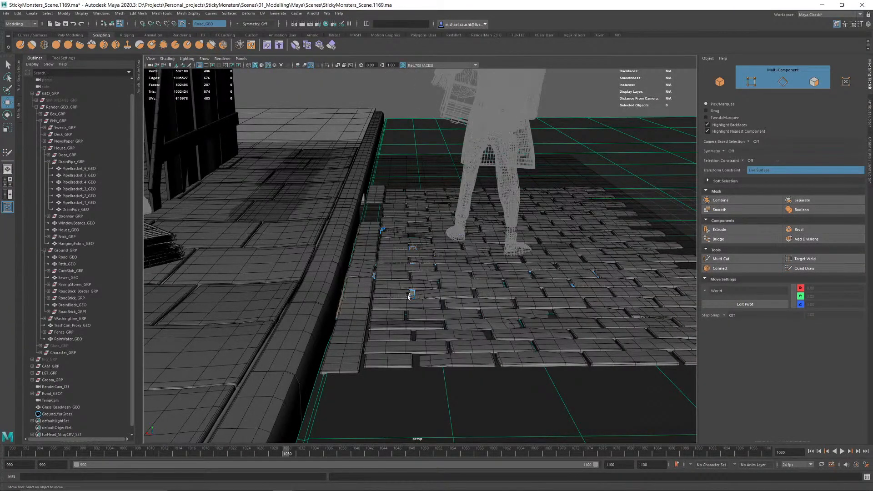
pyautogui.rightClick(411, 251)
pyautogui.moveTo(423, 248); pyautogui.dragTo(421, 242, button='right')
pyautogui.keyDown('alt'); pyautogui.moveTo(420, 242); pyautogui.dragTo(419, 211); pyautogui.keyUp('alt')
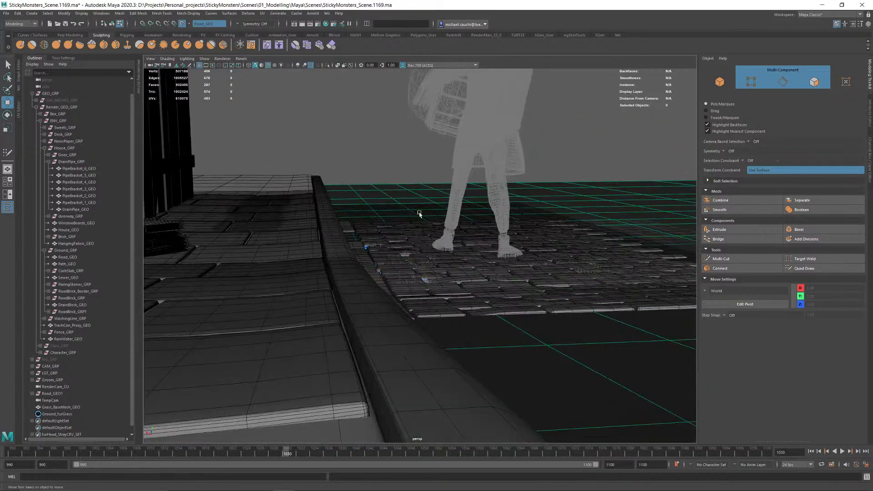
pyautogui.moveTo(382, 156); pyautogui.dragTo(420, 104, button='right')
pyautogui.click(366, 130)
pyautogui.keyDown('alt'); pyautogui.moveTo(366, 129); pyautogui.dragTo(394, 218); pyautogui.keyUp('alt')
pyautogui.hotkey('ctrl', 's')
pyautogui.press('q')
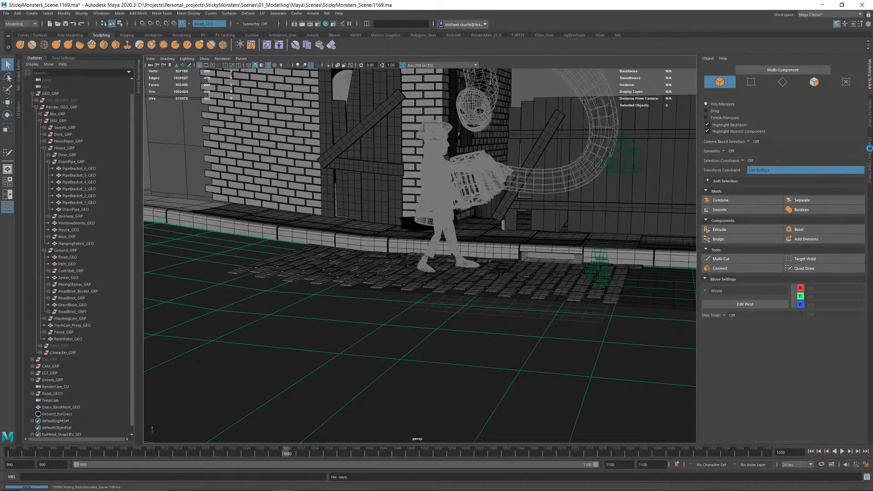
# Step: Set the CHR_LYR display layer to reference and make LGT_LYR visible
pyautogui.press('w')
pyautogui.click(869, 152)
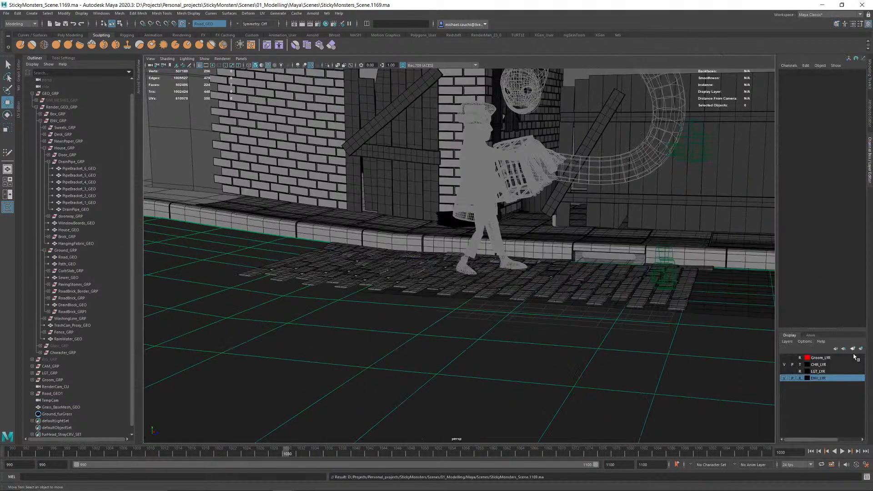
pyautogui.click(800, 365)
pyautogui.click(786, 372)
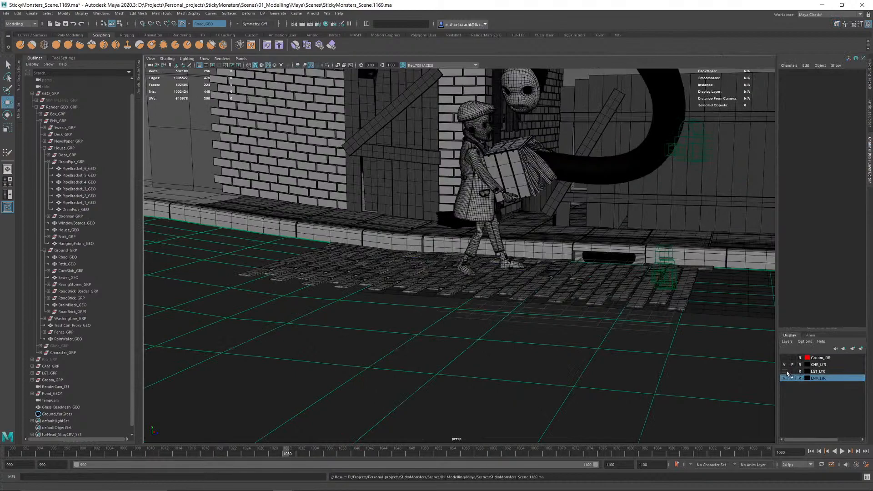
# Step: Save the scene with the new display layer settings
pyautogui.moveTo(602, 236)
pyautogui.keyDown('alt'); pyautogui.mouseDown()
pyautogui.moveTo(504, 296)
pyautogui.moveTo(617, 241)
pyautogui.mouseUp(); pyautogui.keyUp('alt')
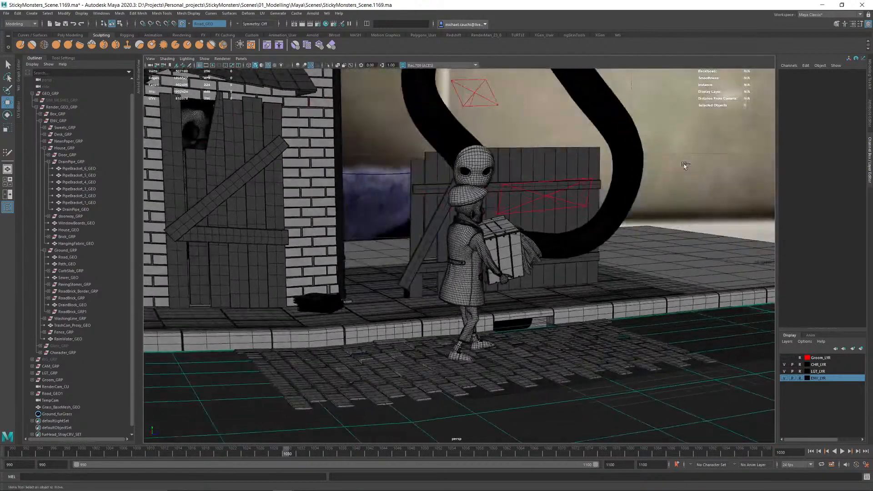
pyautogui.press('q')
pyautogui.hotkey('ctrl', 's')
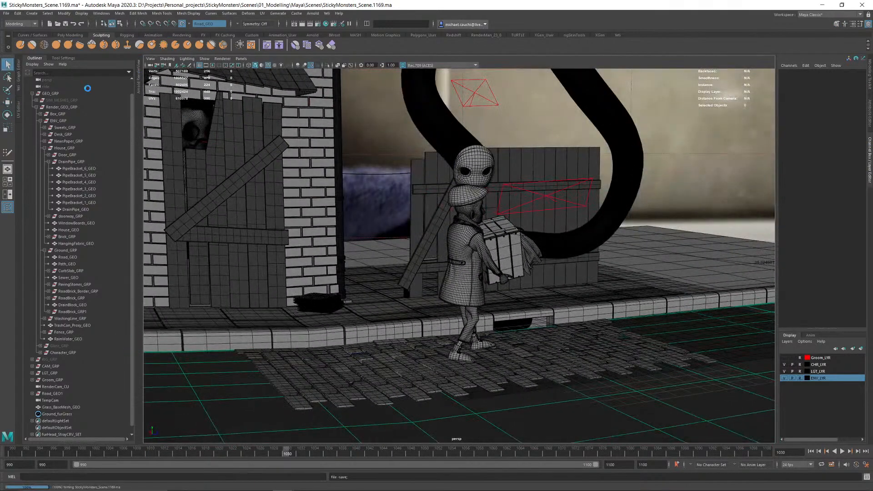
pyautogui.press('w')
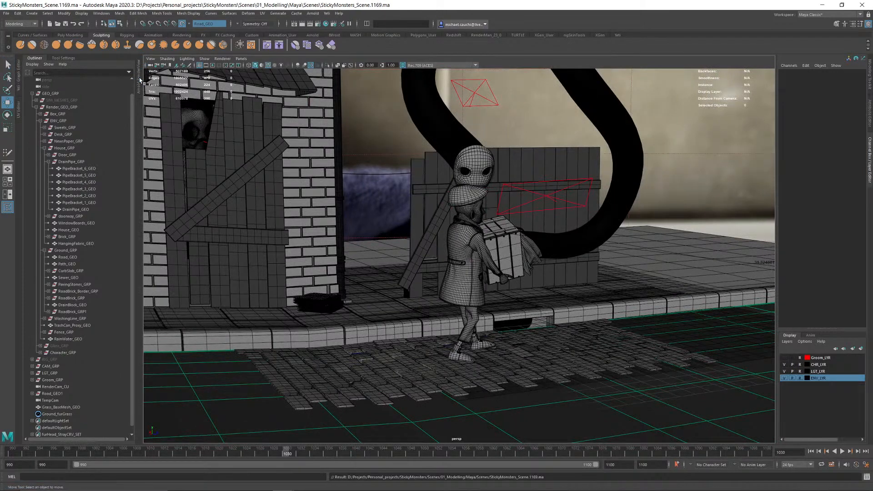
# Step: Open the Arnold RenderView beside the viewport and start a live render from the render camera
pyautogui.click(139, 78)
pyautogui.scroll(-10, 292, 176)
pyautogui.moveTo(265, 138); pyautogui.dragTo(320, 249, button='middle')
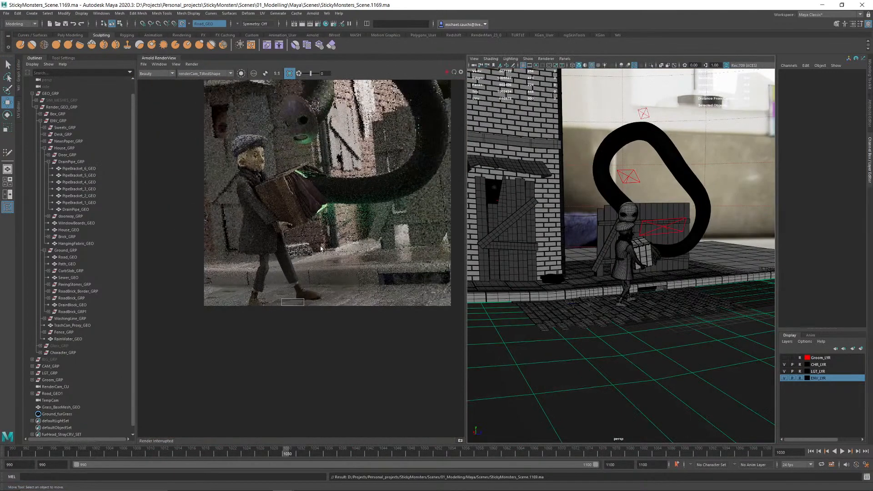
pyautogui.click(443, 71)
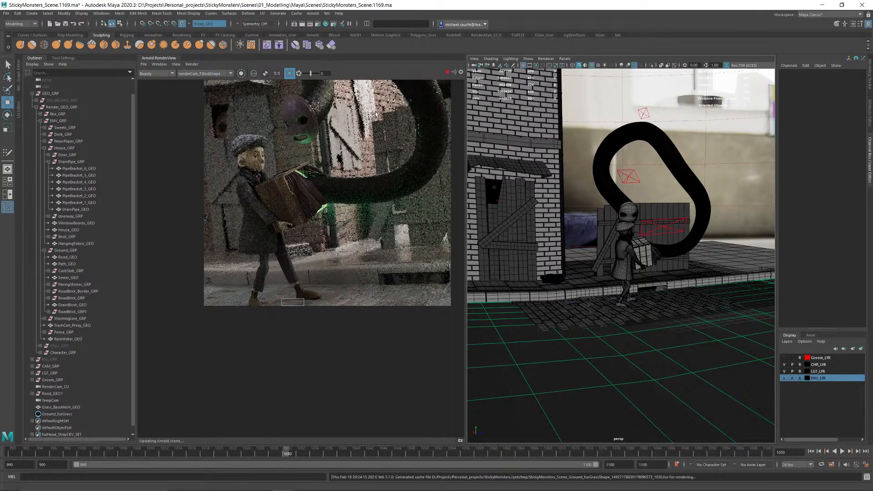
# Step: Turn off the crop region in the Arnold RenderView so the whole frame renders
pyautogui.scroll(5, 374, 104)
pyautogui.scroll(-5, 382, 159)
pyautogui.scroll(5, 351, 142)
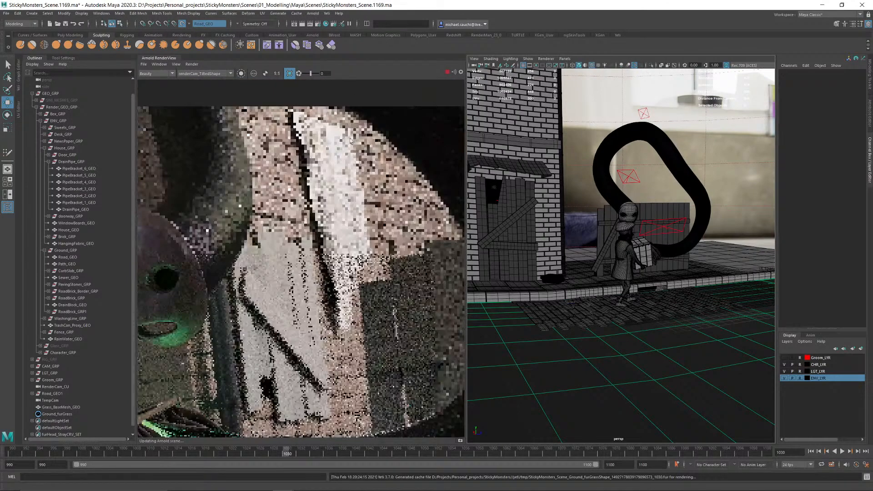
pyautogui.scroll(-5, 350, 196)
pyautogui.scroll(4, 346, 343)
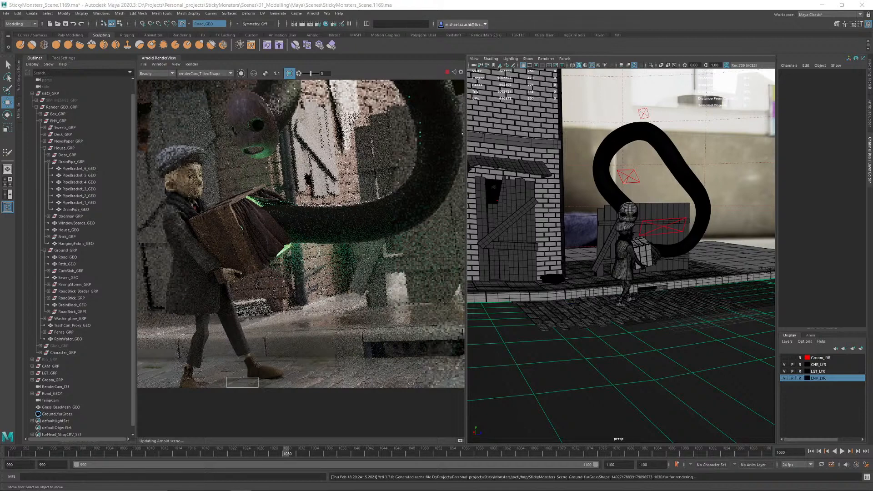
pyautogui.moveTo(256, 343); pyautogui.dragTo(314, 304, button='middle')
pyautogui.click(289, 74)
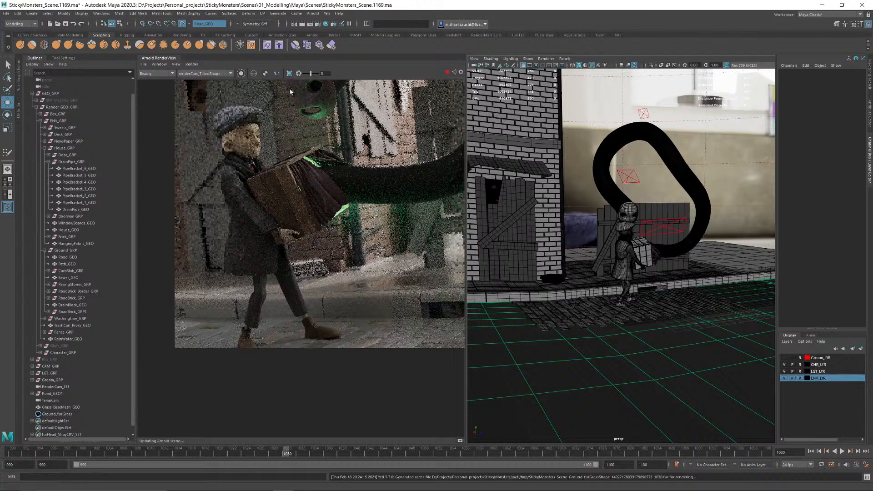
# Step: Frame the whole rendered image and issue a render command to refresh the render with the updated scene
pyautogui.moveTo(372, 190); pyautogui.dragTo(313, 212, button='middle')
pyautogui.scroll(-2, 353, 196)
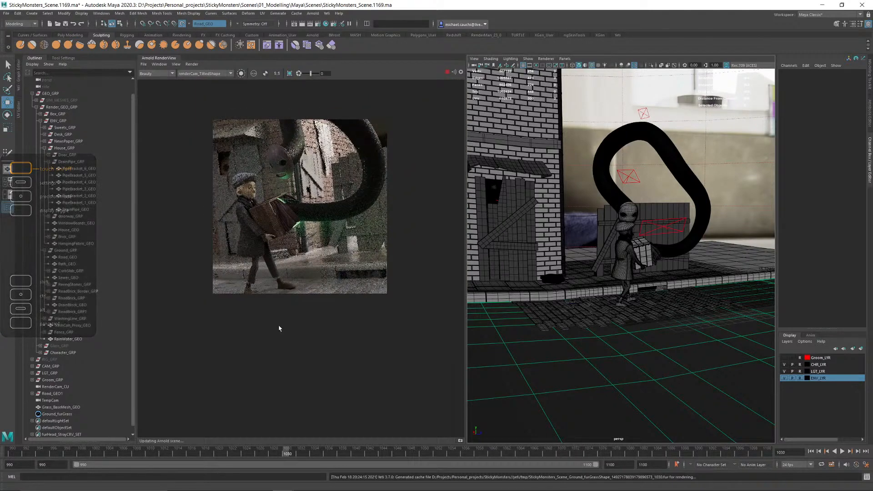
pyautogui.scroll(2, 240, 286)
pyautogui.moveTo(279, 264); pyautogui.dragTo(260, 265, button='middle')
pyautogui.scroll(-1, 261, 265)
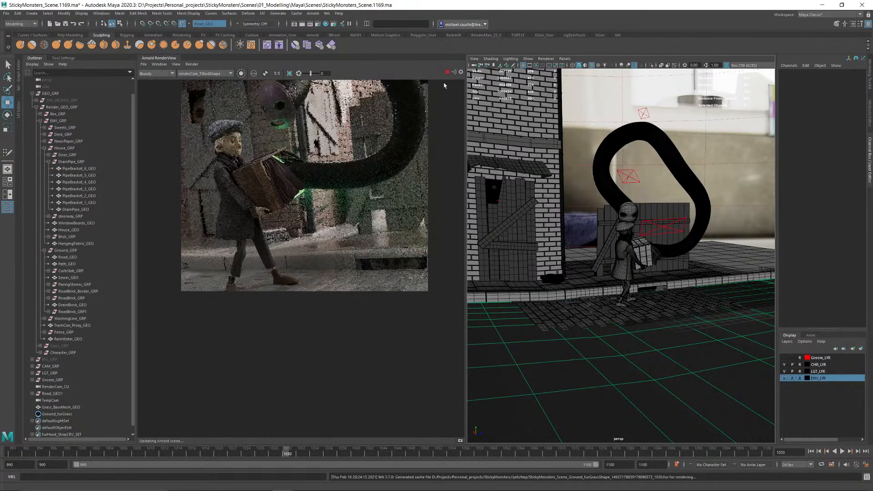
pyautogui.moveTo(307, 185); pyautogui.dragTo(315, 229, button='middle')
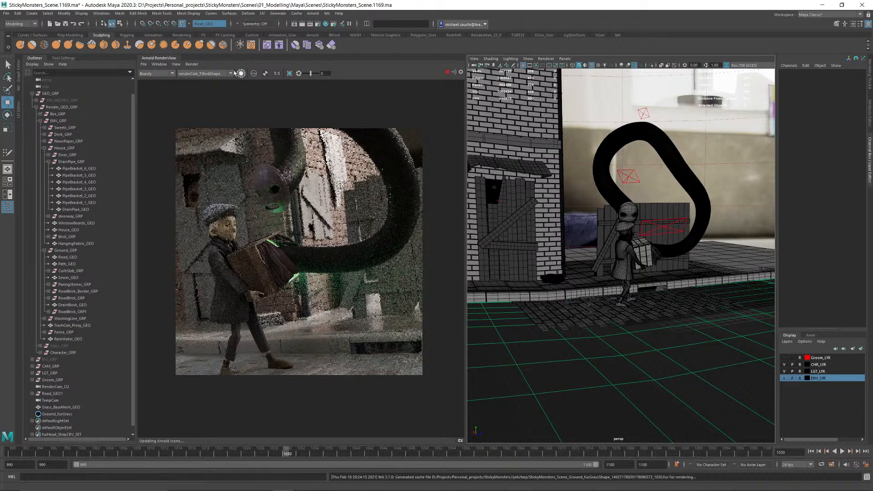
pyautogui.click(192, 64)
pyautogui.click(211, 116)
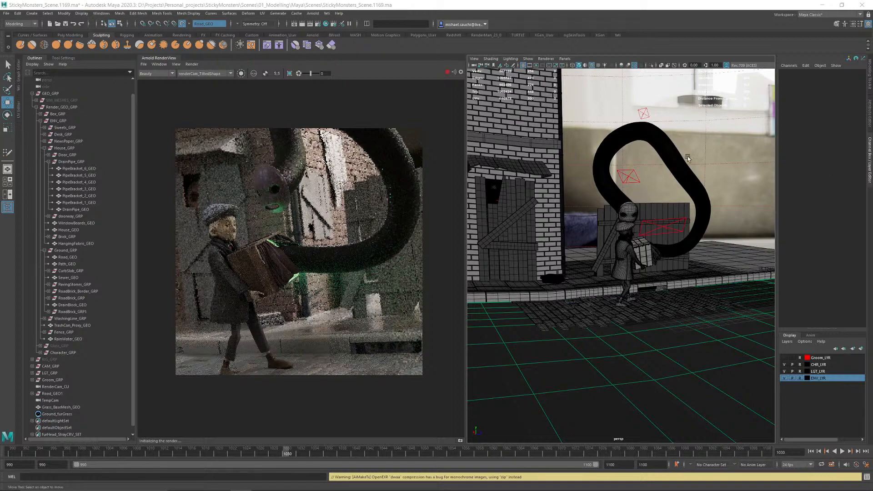
# Step: Examine the refreshed render up close, checking the tentacle, the curb and the ground around the character's feet
pyautogui.scroll(-1, 259, 242)
pyautogui.scroll(2, 262, 248)
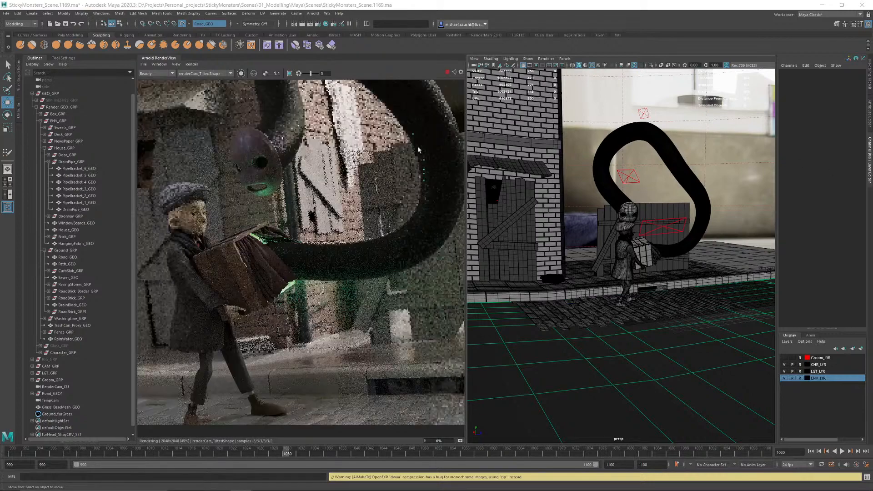
pyautogui.scroll(-1, 423, 128)
pyautogui.scroll(3, 355, 175)
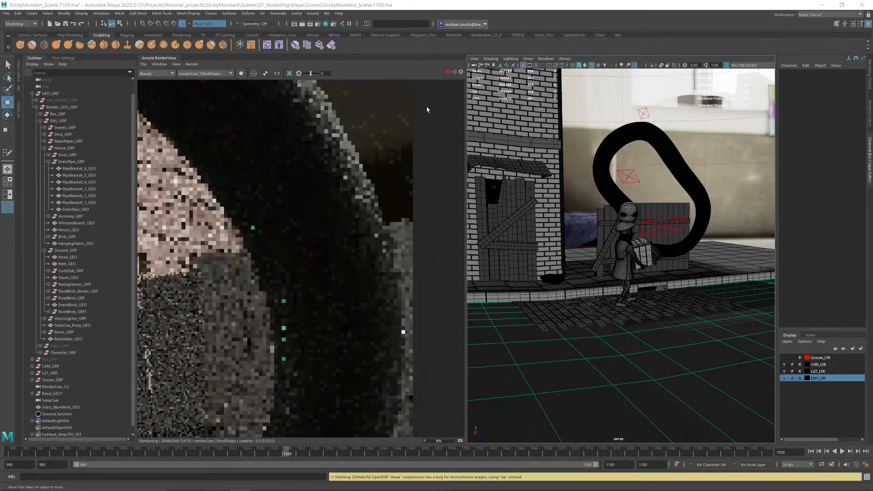
pyautogui.scroll(-6, 234, 298)
pyautogui.scroll(4, 278, 277)
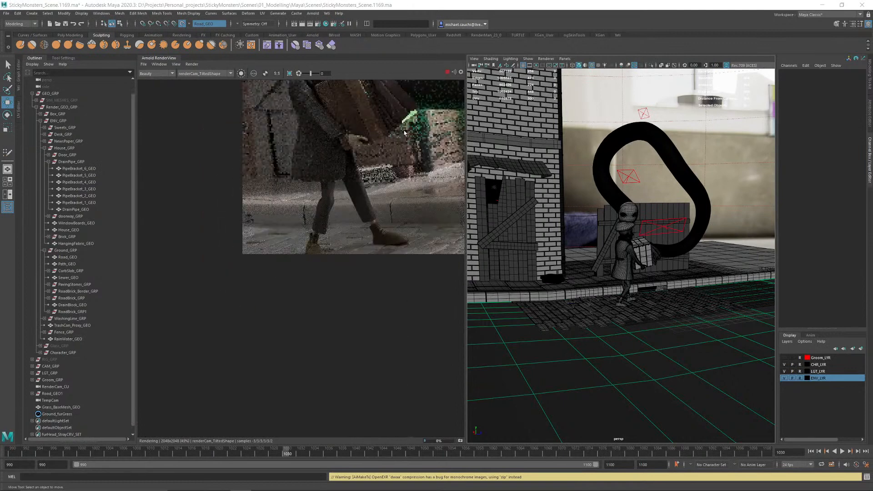
pyautogui.scroll(-1, 377, 135)
pyautogui.moveTo(395, 133); pyautogui.dragTo(332, 167, button='middle')
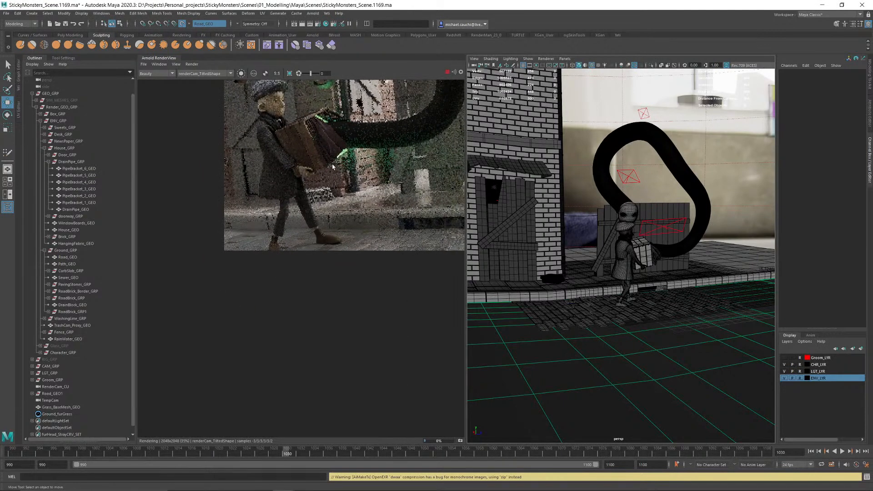
pyautogui.scroll(4, 361, 224)
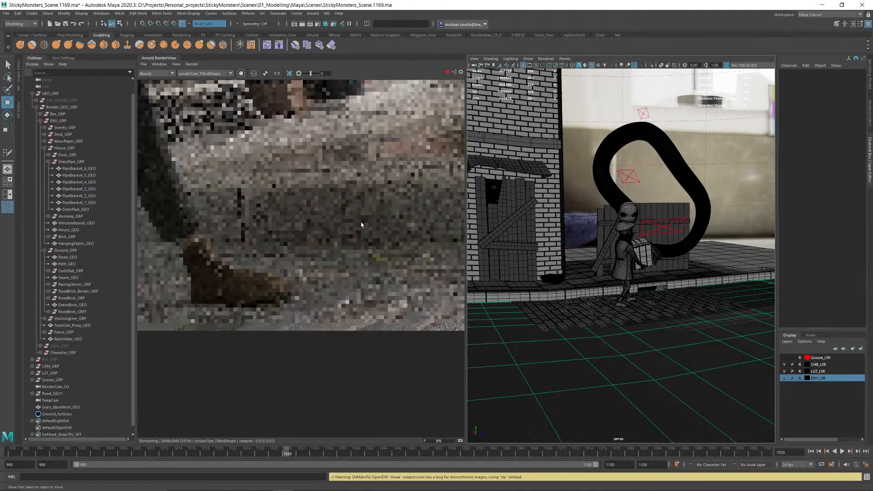
pyautogui.scroll(-3, 361, 223)
pyautogui.scroll(-3, 362, 223)
pyautogui.moveTo(369, 160); pyautogui.dragTo(357, 193, button='middle')
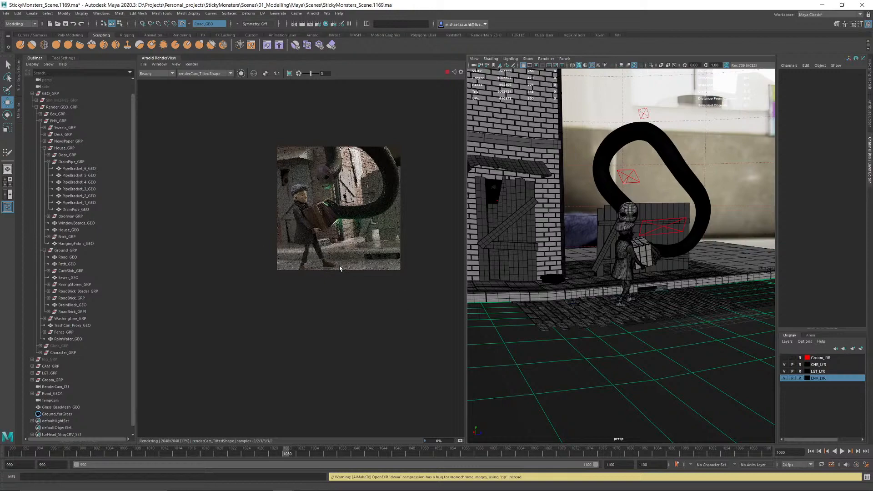
# Step: Widen the Arnold RenderView and limit rendering to a crop region over the road and curb strip at the character's feet
pyautogui.scroll(2, 329, 257)
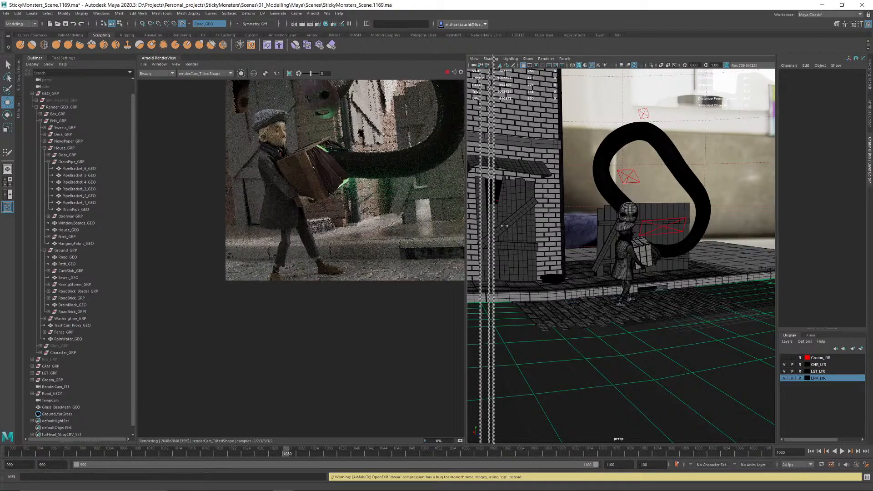
pyautogui.moveTo(466, 224); pyautogui.dragTo(563, 223)
pyautogui.scroll(2, 356, 312)
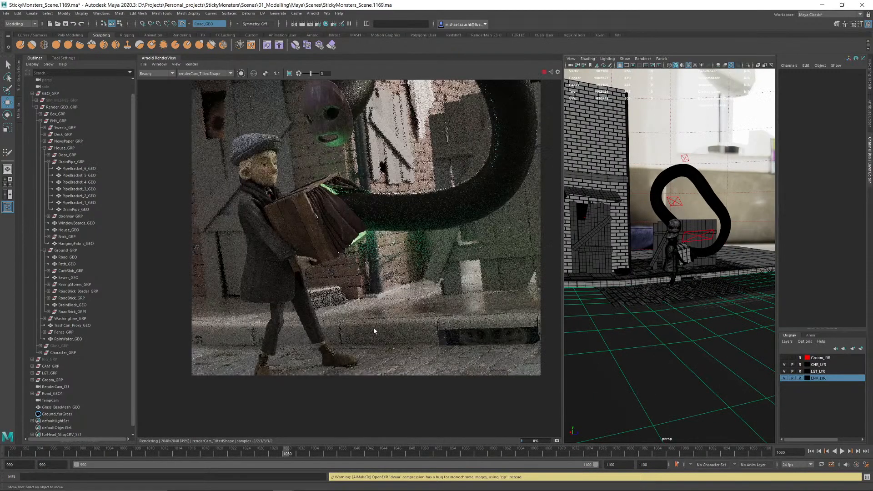
pyautogui.scroll(2, 364, 300)
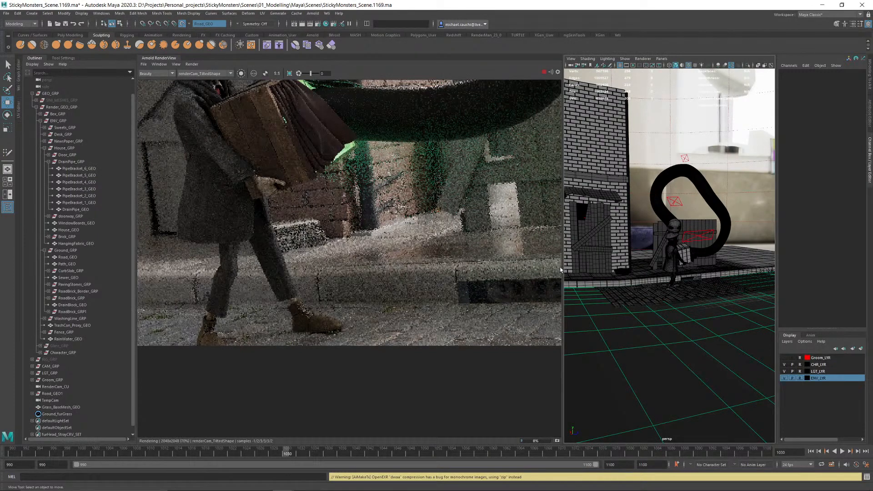
pyautogui.moveTo(566, 269); pyautogui.dragTo(654, 269)
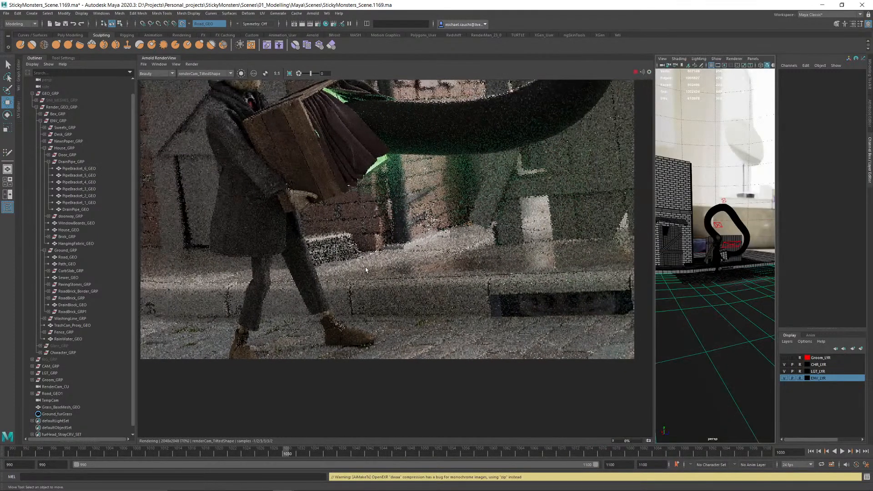
pyautogui.scroll(-2, 381, 273)
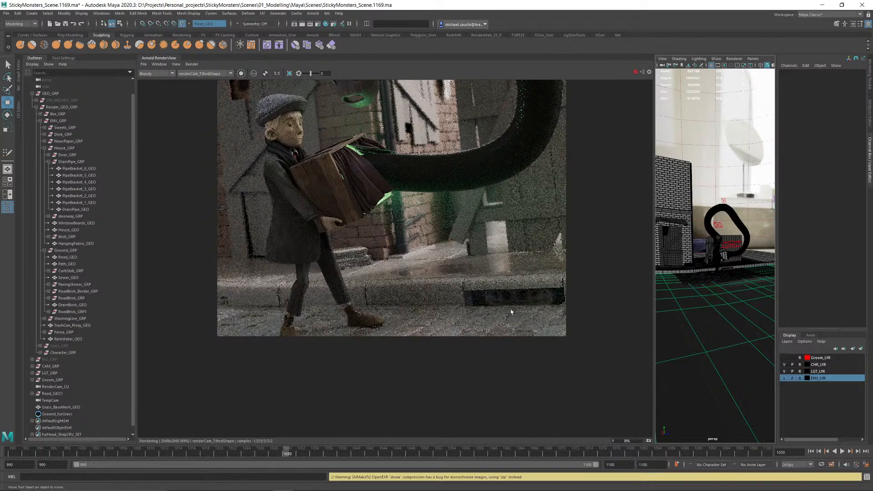
pyautogui.click(289, 73)
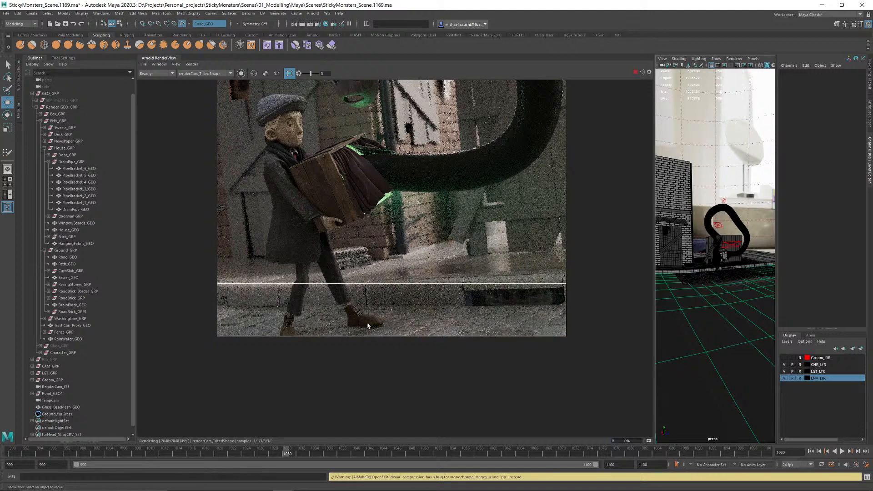
# Step: Examine the refining crop render up close, checking the grass along the curb, between the road bricks and under the front shoe
pyautogui.scroll(3, 405, 304)
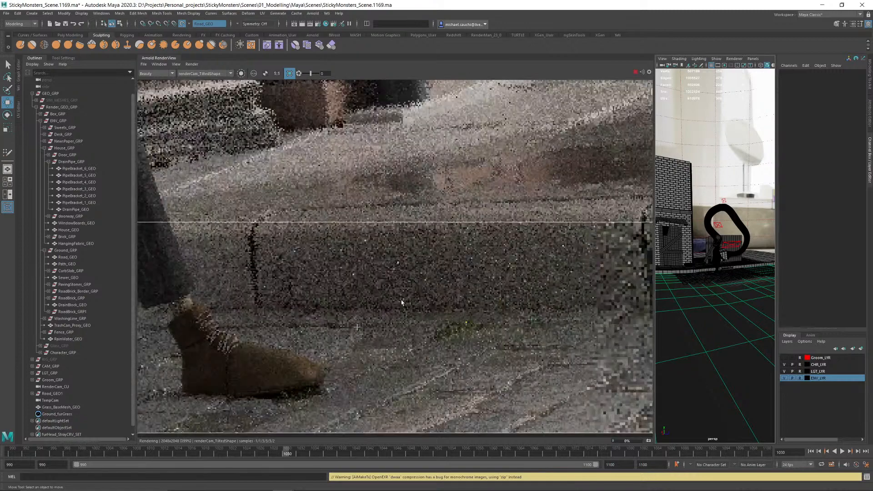
pyautogui.scroll(-3, 398, 303)
pyautogui.scroll(3, 278, 309)
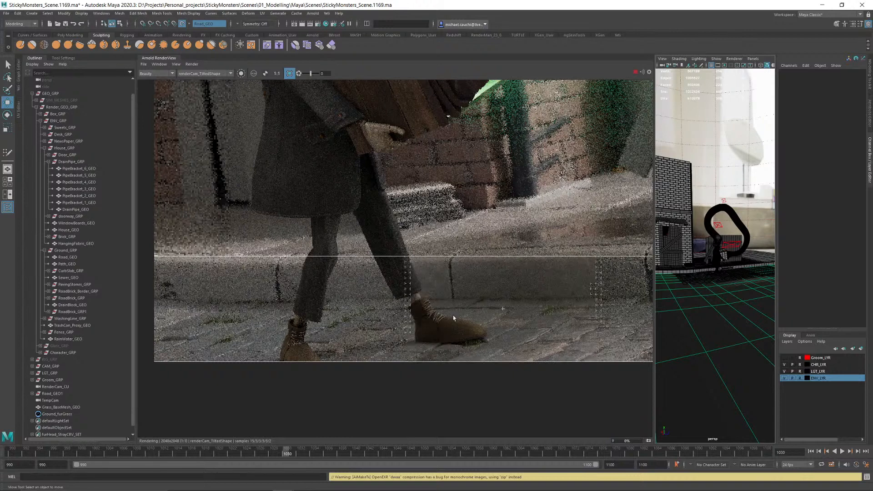
pyautogui.scroll(2, 551, 293)
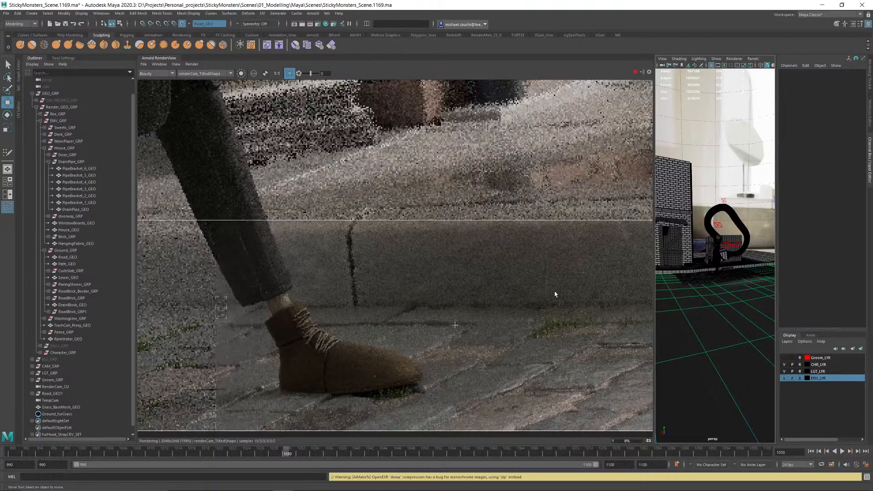
pyautogui.scroll(-2, 555, 294)
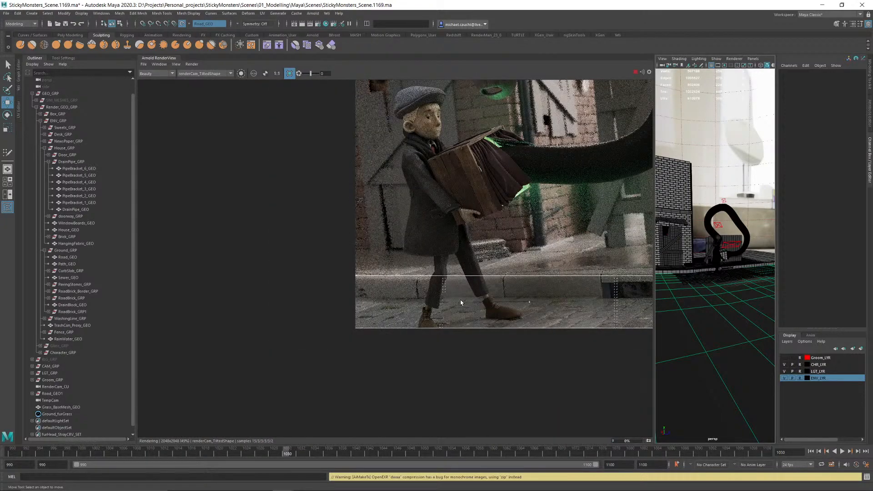
pyautogui.scroll(3, 455, 306)
pyautogui.scroll(-2, 461, 304)
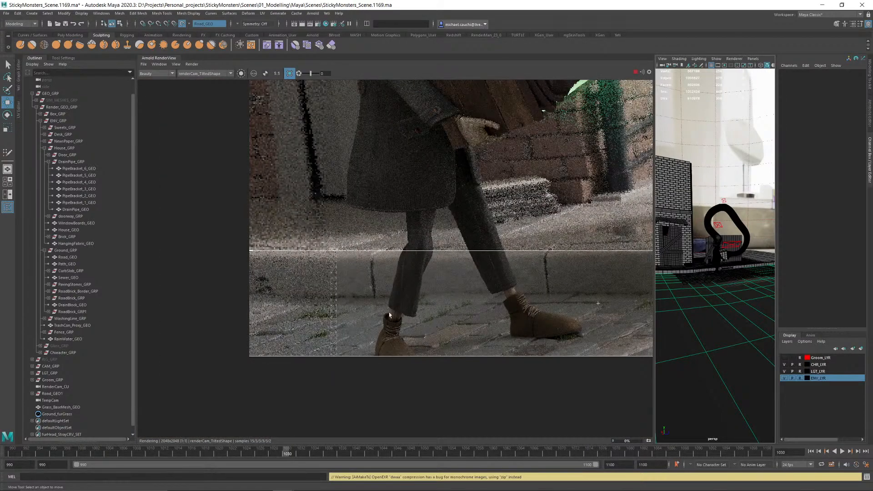
pyautogui.scroll(2, 328, 319)
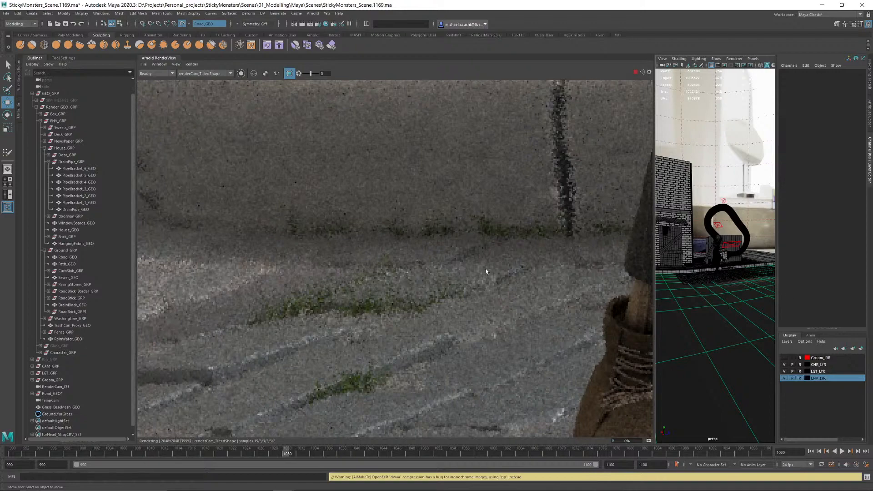
pyautogui.scroll(-2, 482, 272)
pyautogui.moveTo(541, 256); pyautogui.dragTo(281, 255, button='middle')
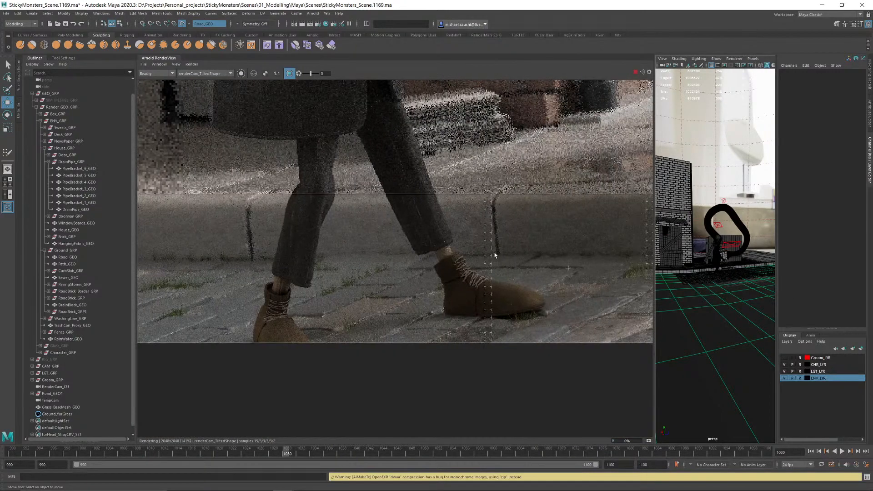
pyautogui.moveTo(541, 259); pyautogui.dragTo(478, 258, button='middle')
pyautogui.scroll(4, 471, 308)
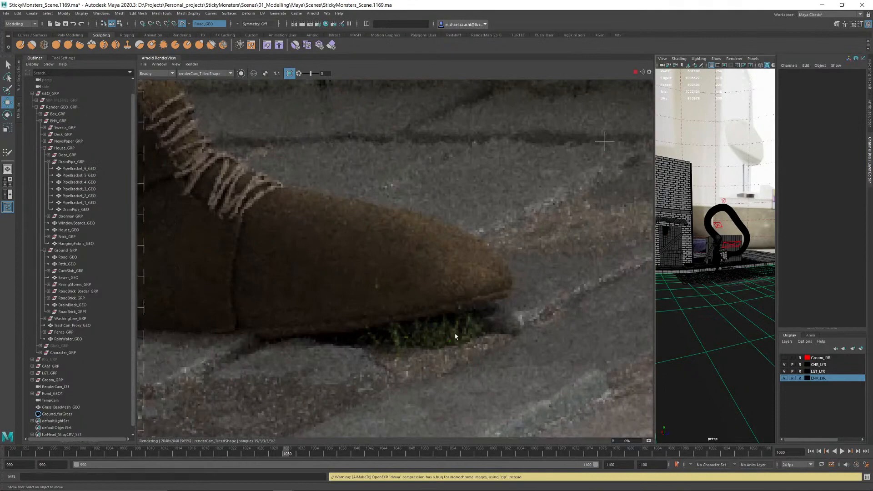
pyautogui.scroll(-6, 450, 298)
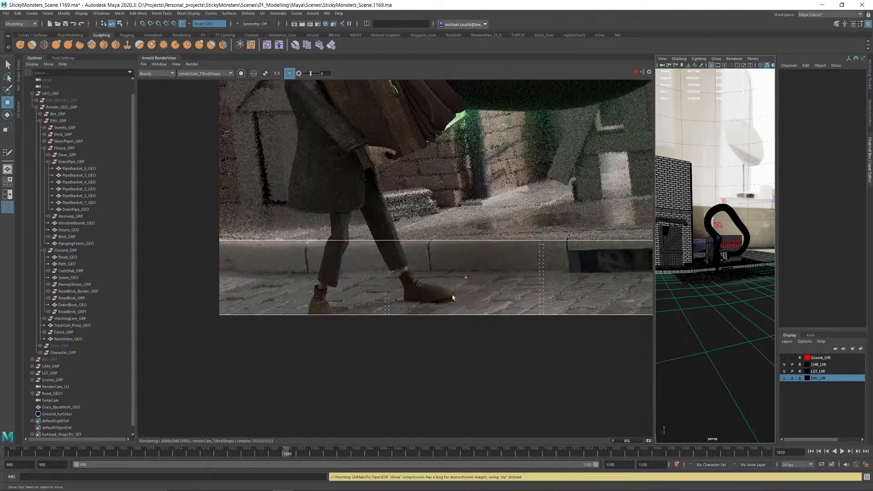
# Step: Examine the rendered strip from the sewer opening to the rear foot, comparing the grass at the curb base and brick gaps
pyautogui.moveTo(573, 264); pyautogui.dragTo(432, 298, button='middle')
pyautogui.scroll(2, 430, 302)
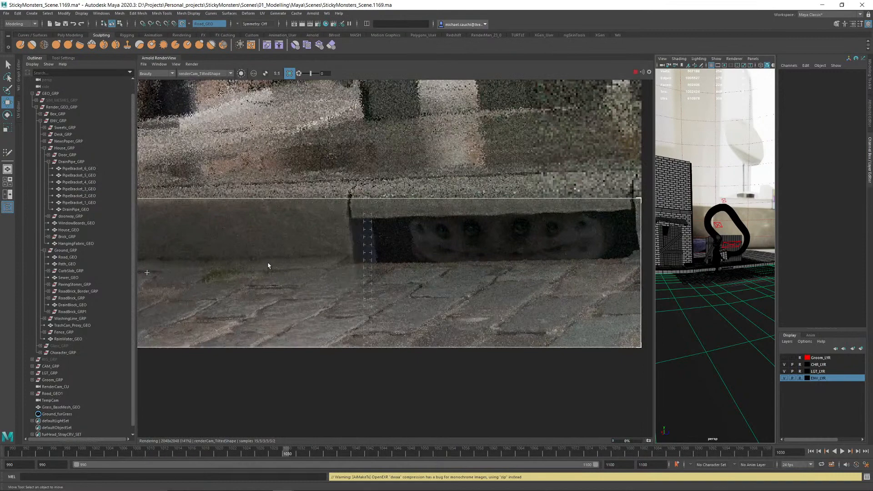
pyautogui.moveTo(279, 267); pyautogui.dragTo(573, 296, button='middle')
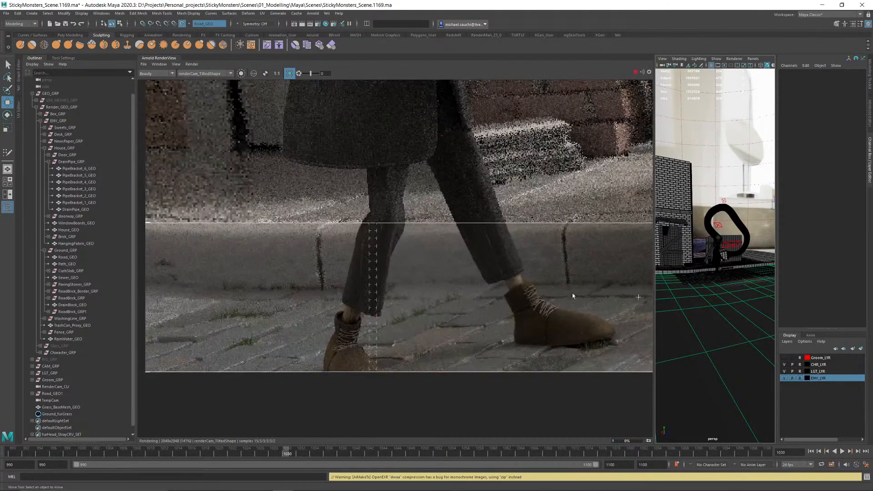
pyautogui.moveTo(461, 293); pyautogui.dragTo(434, 295, button='middle')
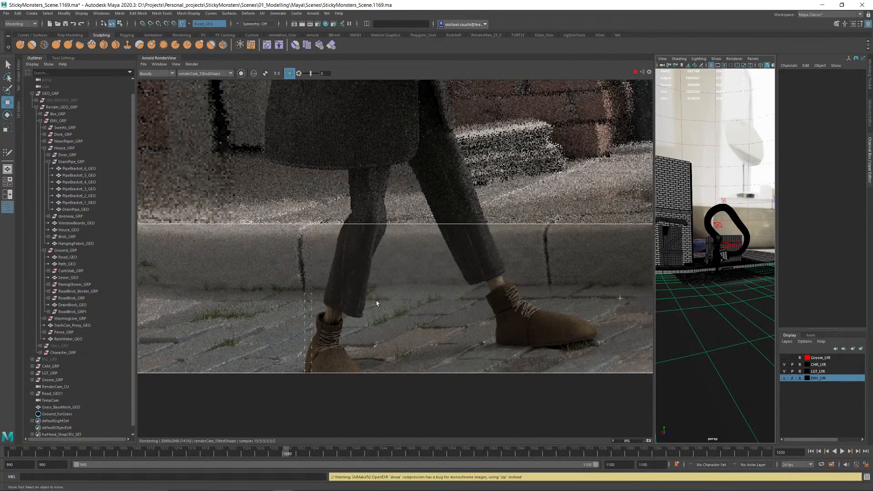
pyautogui.scroll(3, 262, 290)
pyautogui.moveTo(261, 289); pyautogui.dragTo(328, 279, button='middle')
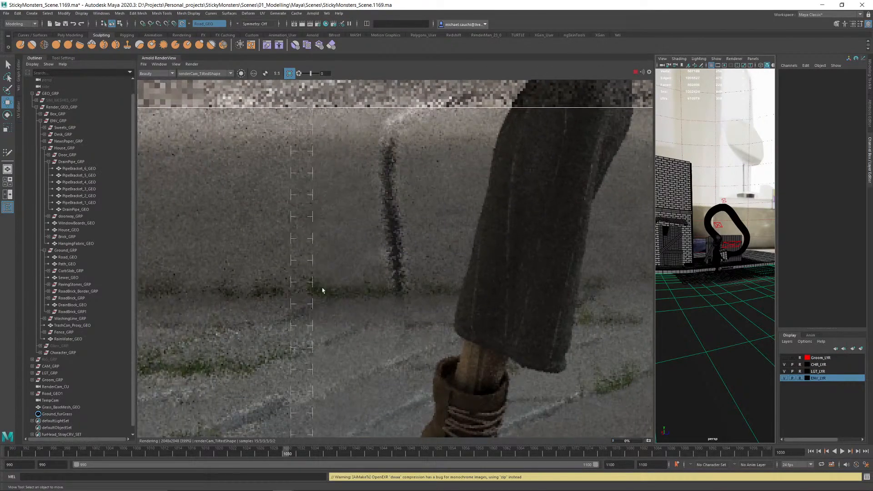
pyautogui.scroll(-2, 390, 289)
pyautogui.moveTo(566, 281); pyautogui.dragTo(645, 291, button='middle')
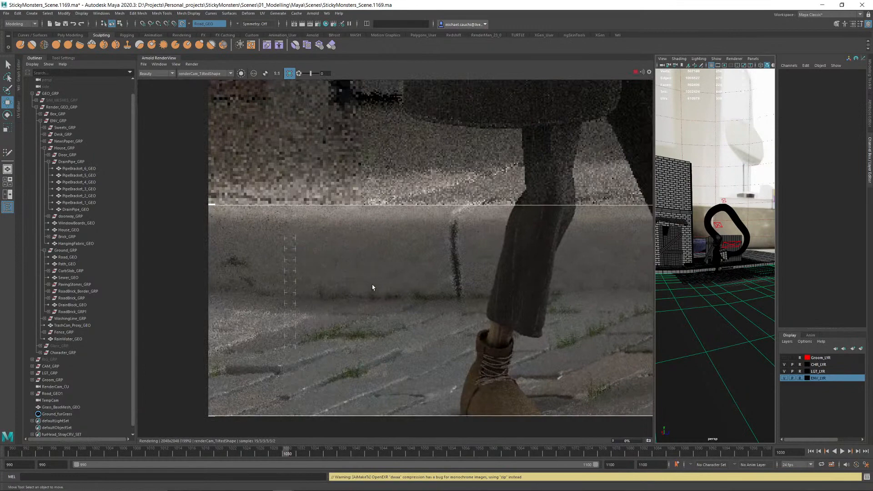
pyautogui.moveTo(557, 268)
pyautogui.mouseDown(button='middle')
pyautogui.moveTo(423, 258)
pyautogui.moveTo(205, 273)
pyautogui.mouseUp(button='middle')
pyautogui.moveTo(527, 261); pyautogui.dragTo(295, 264, button='middle')
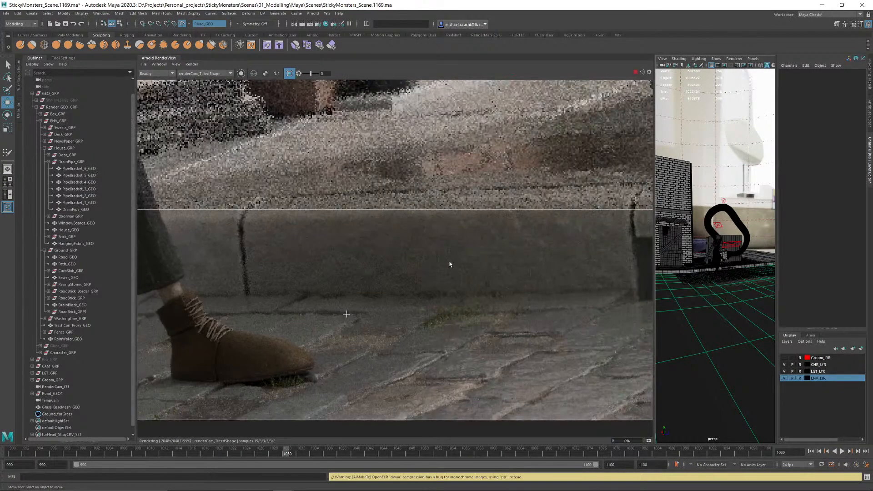
pyautogui.scroll(2, 483, 289)
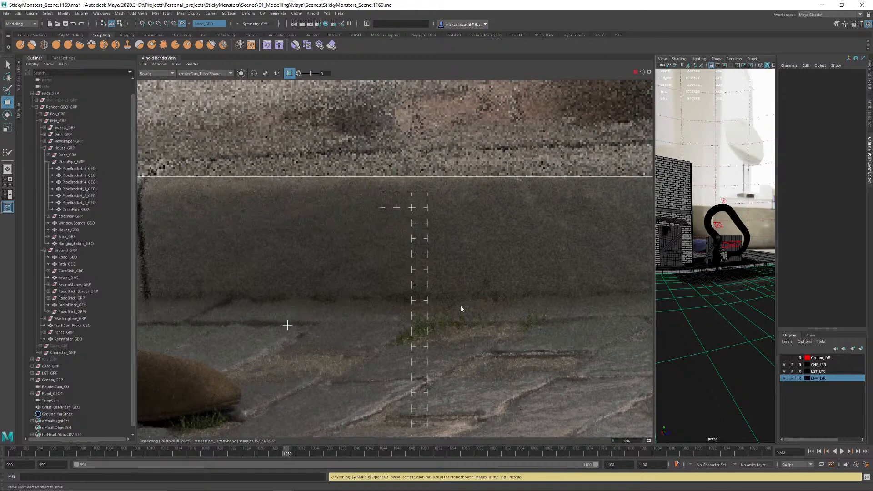
pyautogui.scroll(-4, 459, 305)
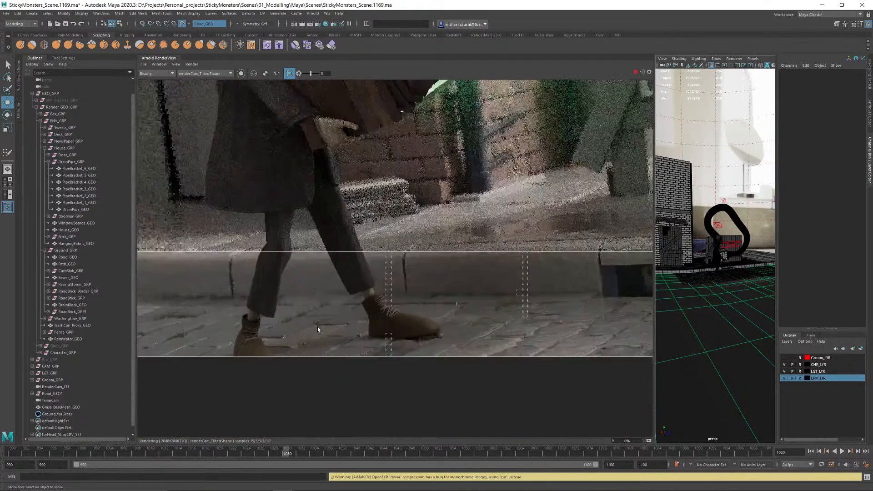
# Step: Limit rendering to a small crop region at the curb base between the front shoe and the nearby grass patch
pyautogui.scroll(5, 317, 328)
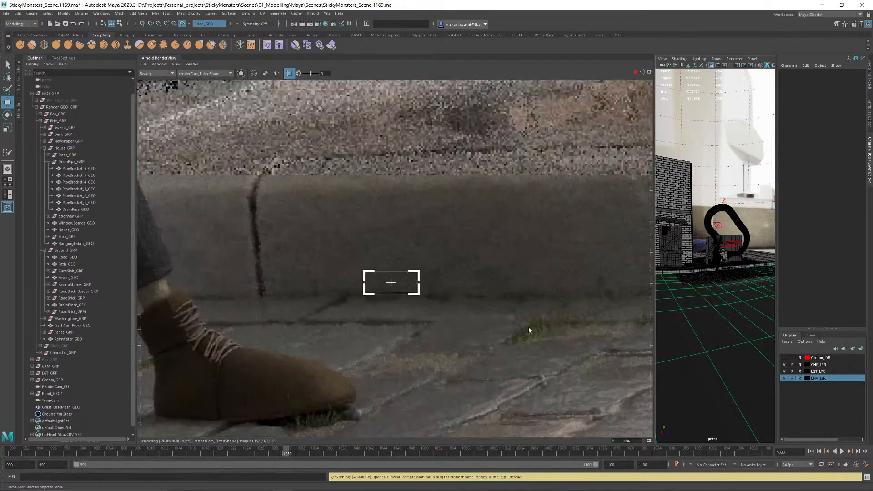
pyautogui.moveTo(364, 271); pyautogui.dragTo(531, 330)
pyautogui.scroll(2, 474, 296)
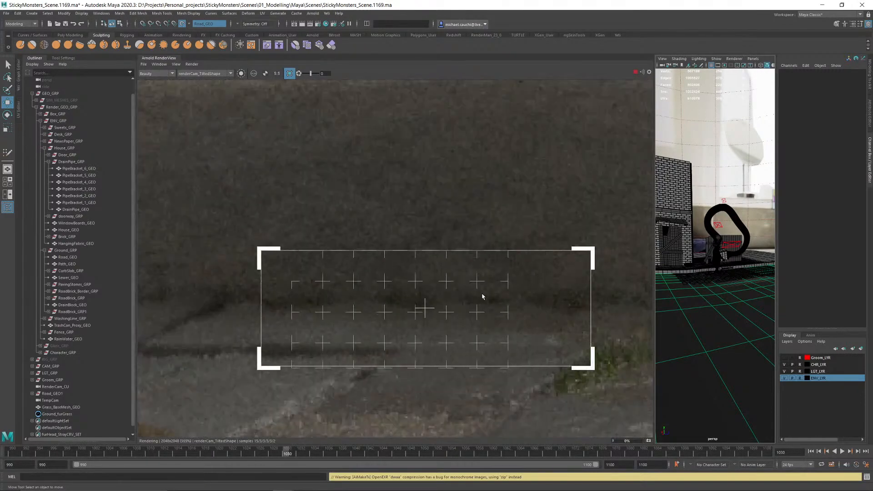
pyautogui.scroll(-3, 482, 297)
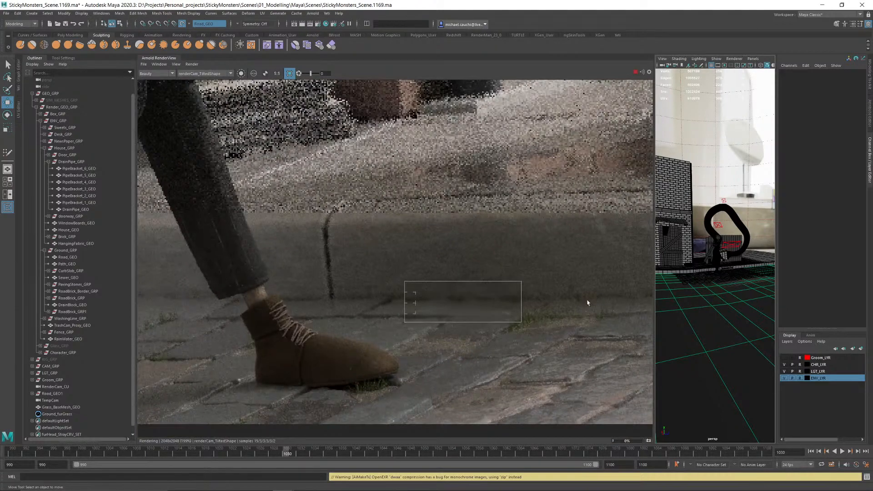
# Step: Move the render crop region to the sewer-side end of the grass patch at the curb base and inspect it closely
pyautogui.moveTo(587, 303); pyautogui.dragTo(347, 285, button='middle')
pyautogui.moveTo(290, 274); pyautogui.dragTo(440, 299, button='middle')
pyautogui.scroll(6, 432, 301)
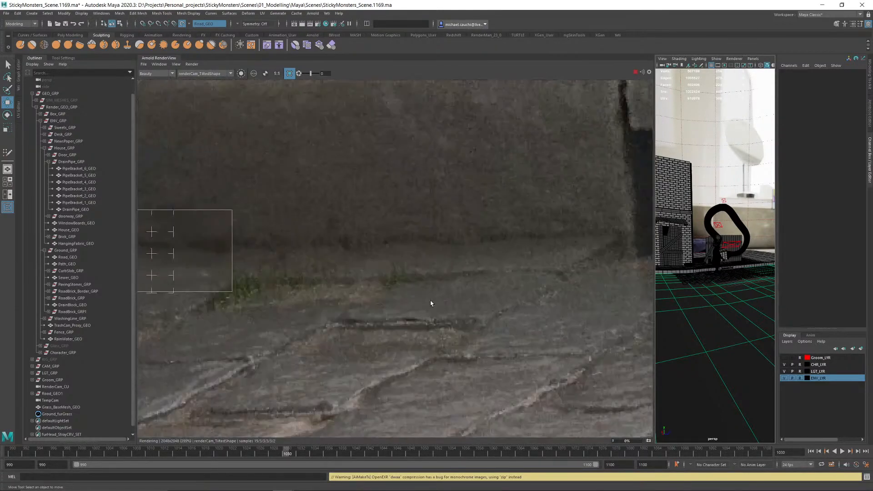
pyautogui.moveTo(317, 241); pyautogui.dragTo(432, 291)
pyautogui.scroll(3, 390, 279)
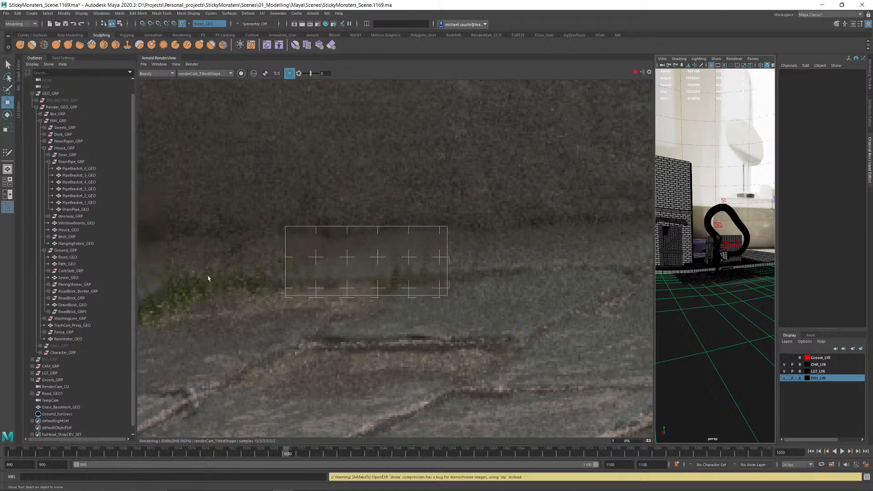
# Step: Redraw the render crop region around the main grass patch at the curb base and inspect the grass blades up close
pyautogui.moveTo(208, 276); pyautogui.dragTo(306, 295, button='middle')
pyautogui.moveTo(229, 248); pyautogui.dragTo(453, 388)
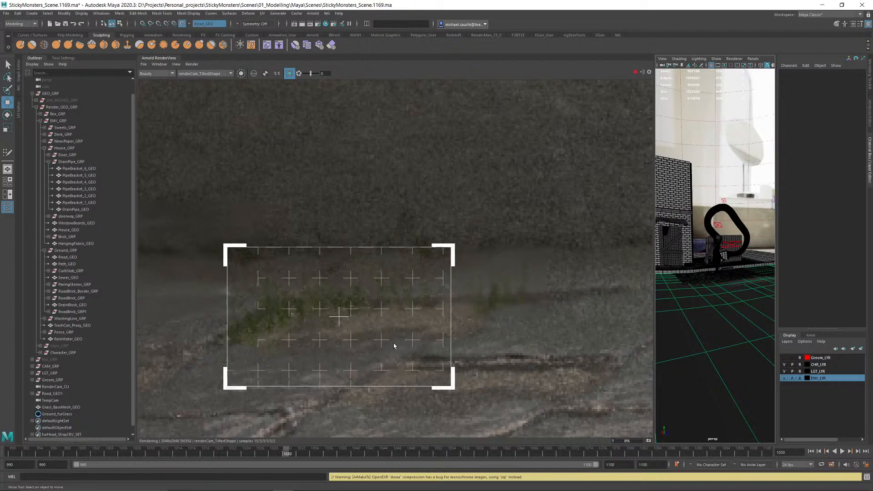
pyautogui.scroll(1, 264, 288)
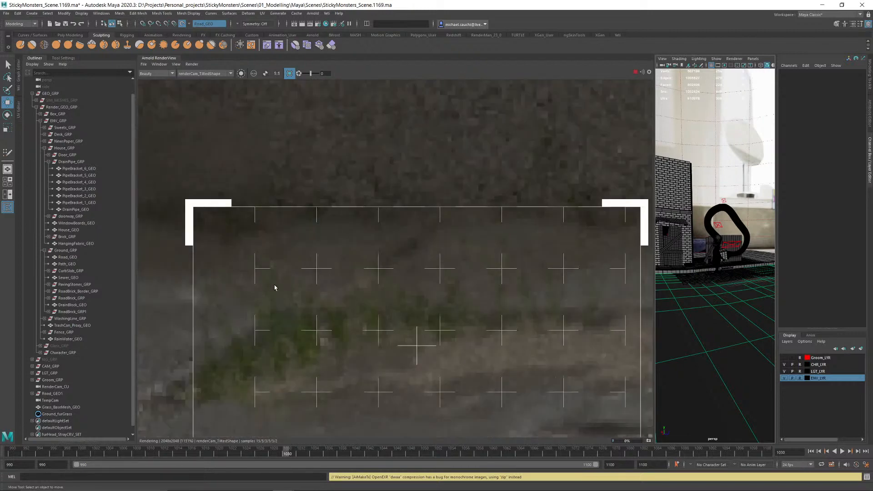
pyautogui.scroll(-3, 339, 288)
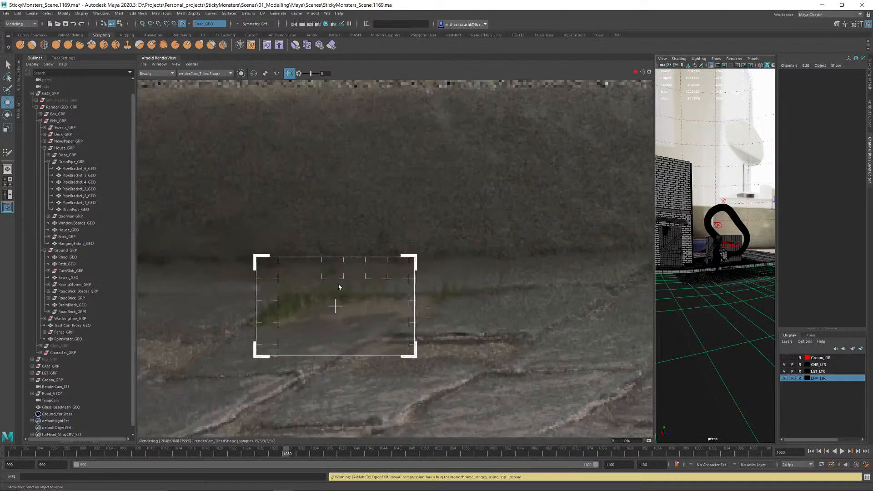
pyautogui.scroll(-1, 371, 281)
# Step: Limit rendering to a crop region around the grass tuft under the front shoe's toe and inspect it up close
pyautogui.moveTo(256, 274); pyautogui.dragTo(536, 184, button='middle')
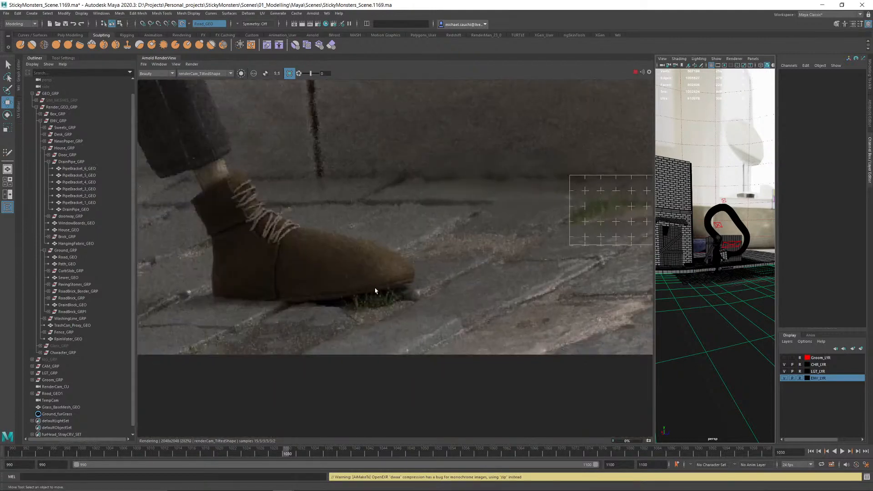
pyautogui.moveTo(328, 263); pyautogui.dragTo(414, 320)
pyautogui.scroll(3, 378, 301)
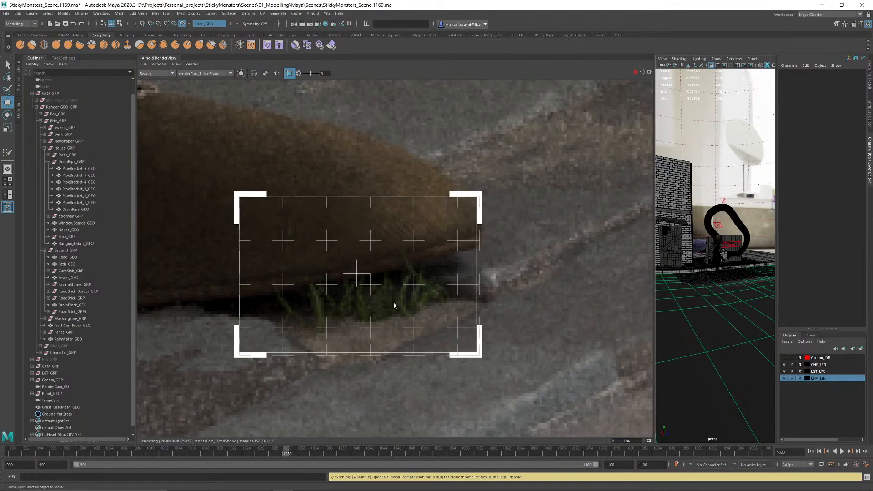
pyautogui.scroll(-4, 396, 304)
# Step: Limit rendering to a small crop region over the grass in the brick gap between the character's feet
pyautogui.moveTo(297, 289); pyautogui.dragTo(428, 317, button='middle')
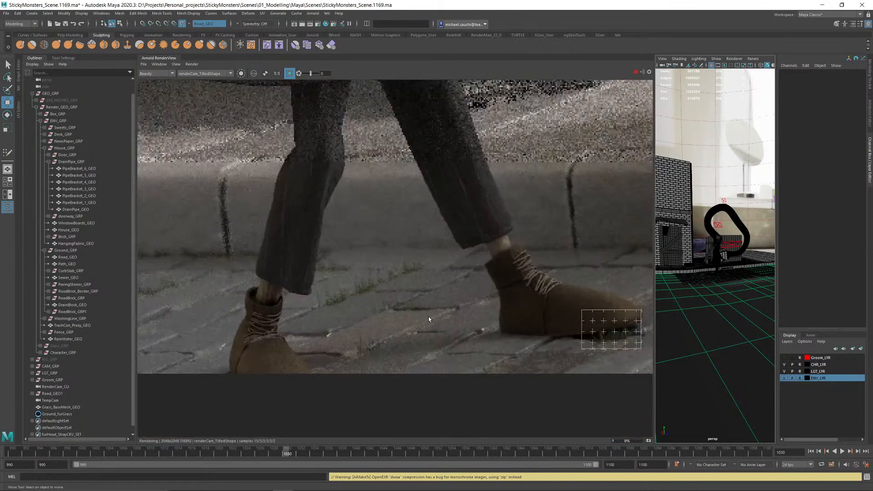
pyautogui.scroll(2, 428, 317)
pyautogui.moveTo(310, 241); pyautogui.dragTo(365, 300)
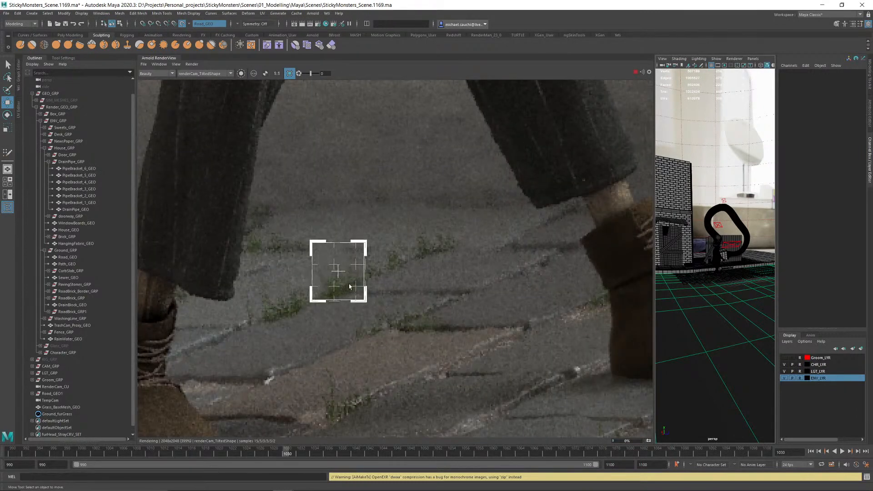
pyautogui.scroll(2, 360, 287)
pyautogui.scroll(1, 452, 187)
# Step: Render successive small crop regions over the neighbouring grass tufts and the brick gap below them, between the character's feet
pyautogui.moveTo(417, 172); pyautogui.dragTo(486, 261)
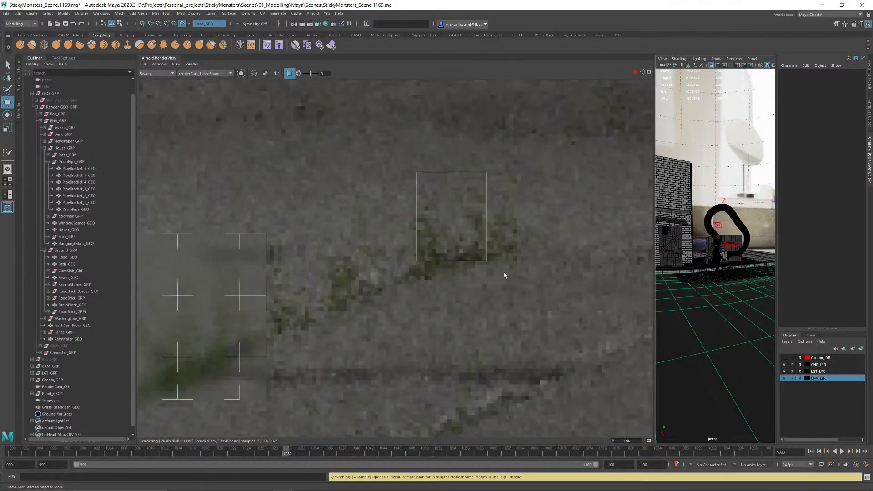
pyautogui.scroll(-2, 505, 276)
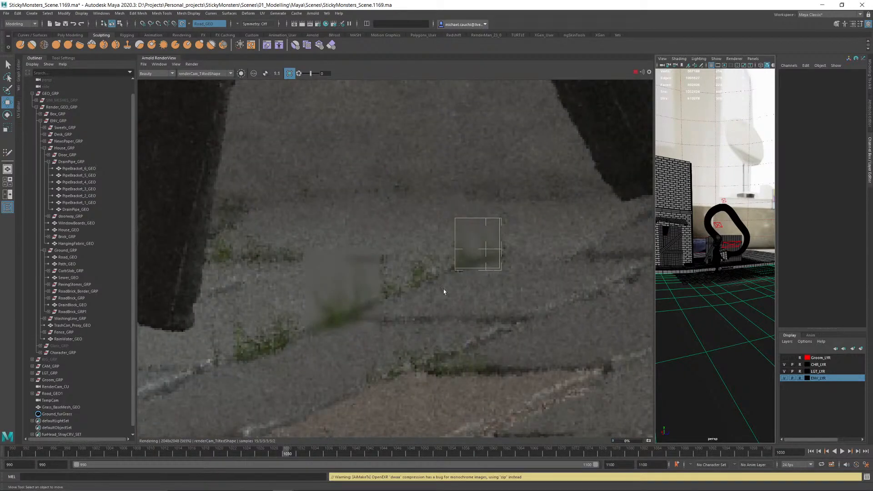
pyautogui.moveTo(375, 234); pyautogui.dragTo(477, 315)
pyautogui.moveTo(499, 384); pyautogui.dragTo(386, 310)
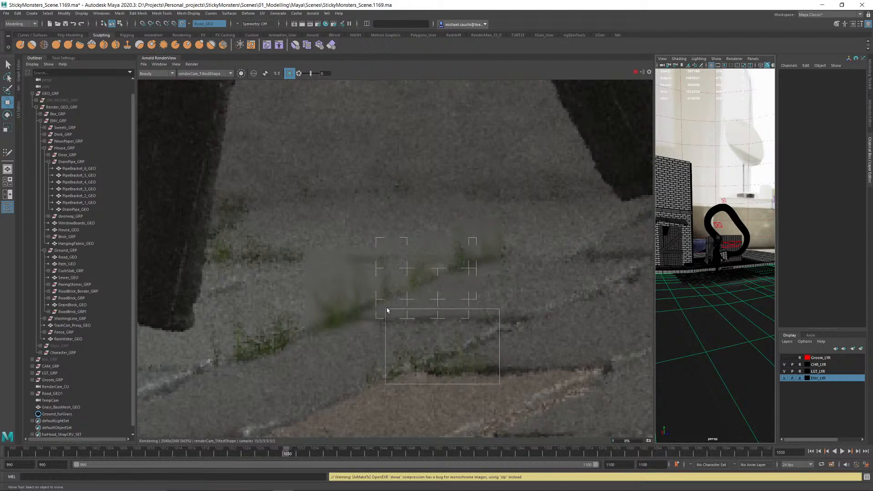
pyautogui.scroll(2, 467, 359)
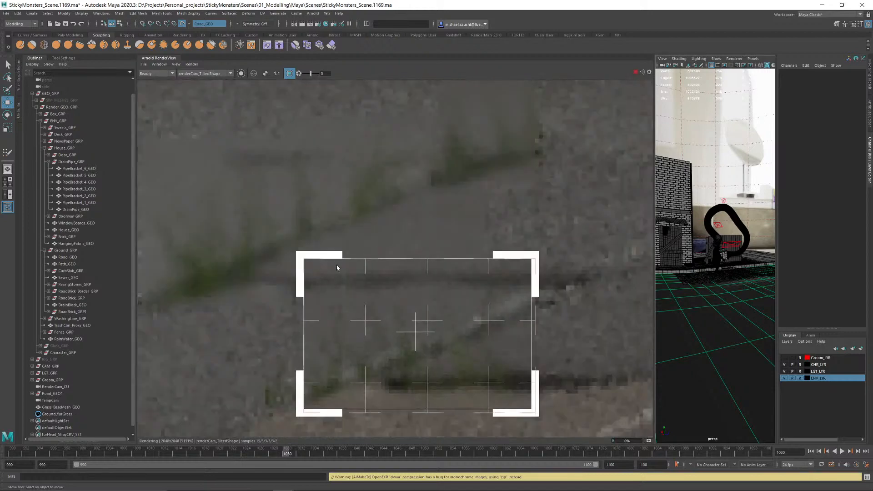
# Step: Move the render crop region to the grass tuft nearest the rear leg and review the whole area around both feet
pyautogui.moveTo(337, 268); pyautogui.dragTo(568, 267, button='middle')
pyautogui.moveTo(213, 243); pyautogui.dragTo(384, 364)
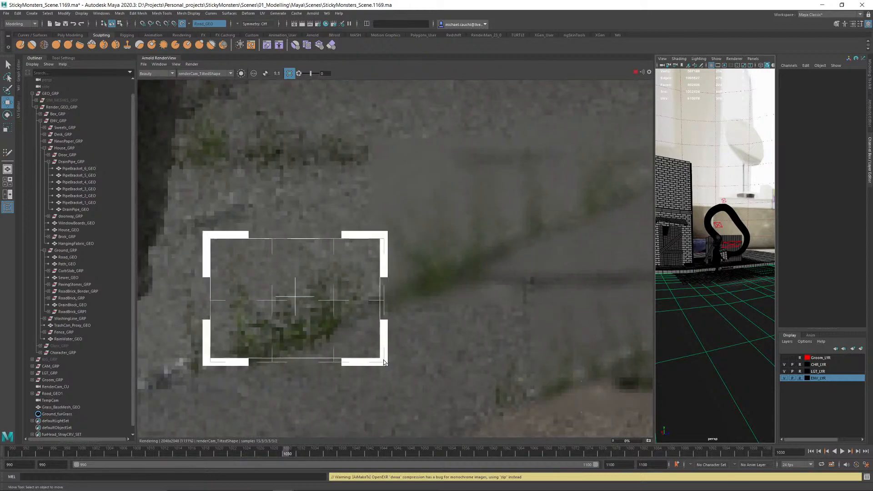
pyautogui.scroll(-2, 341, 328)
pyautogui.scroll(-3, 342, 327)
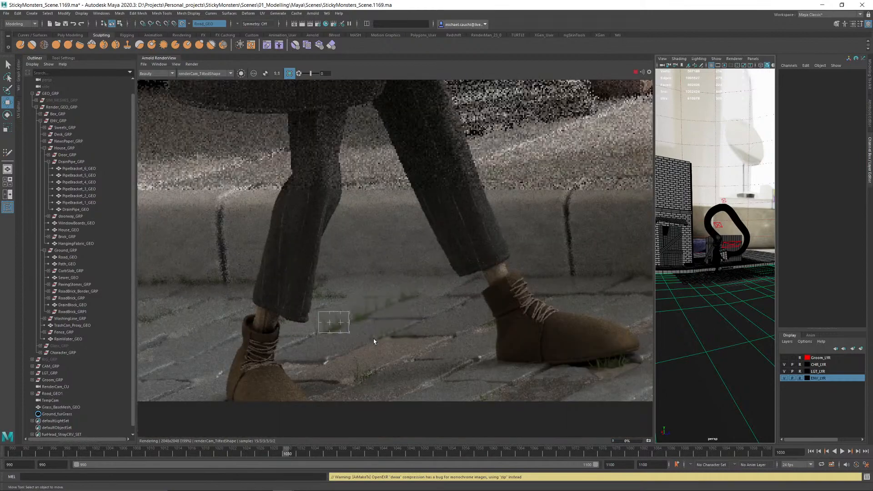
# Step: Limit rendering to a crop region over the grass strip between the bricks behind the character's rear foot and review it
pyautogui.moveTo(437, 100); pyautogui.dragTo(415, 390, button='middle')
pyautogui.moveTo(470, 165); pyautogui.dragTo(471, 369, button='middle')
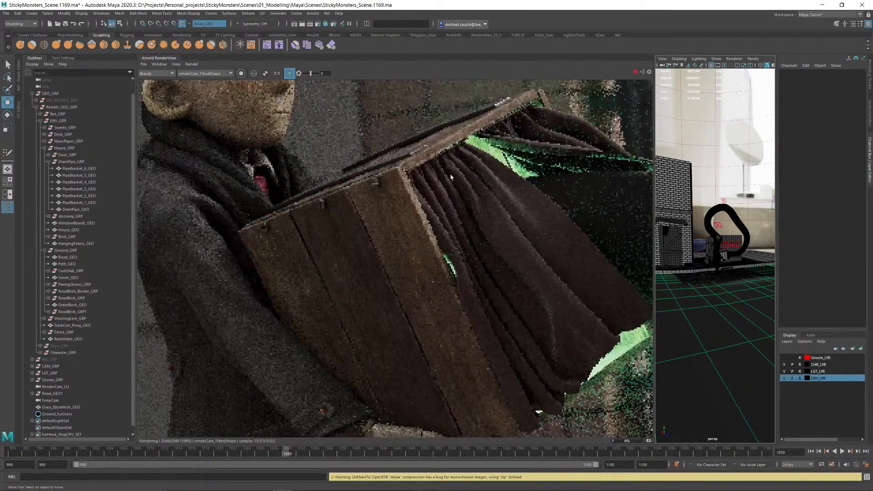
pyautogui.scroll(-3, 408, 269)
pyautogui.scroll(5, 333, 393)
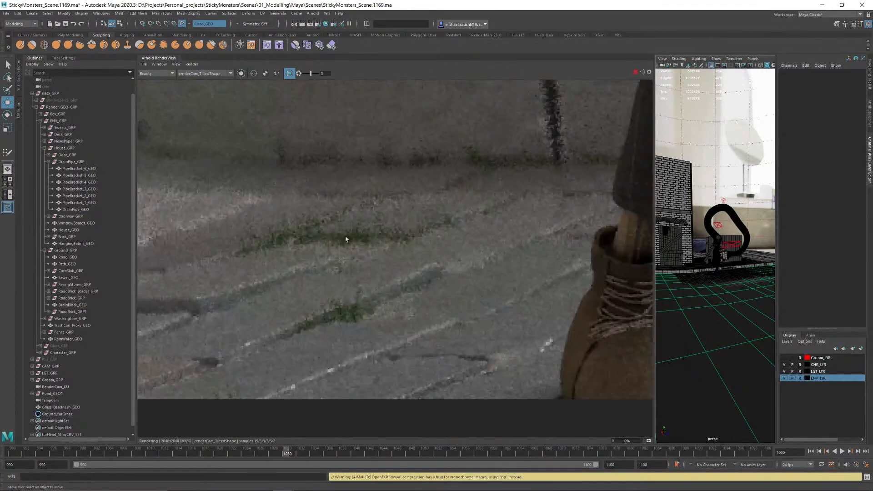
pyautogui.moveTo(246, 209); pyautogui.dragTo(436, 291)
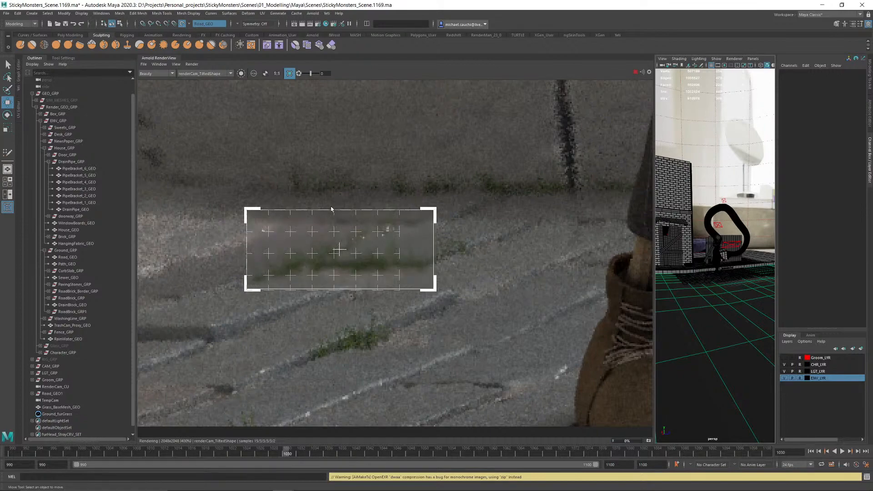
pyautogui.scroll(-2, 331, 207)
pyautogui.moveTo(357, 230); pyautogui.dragTo(421, 283, button='middle')
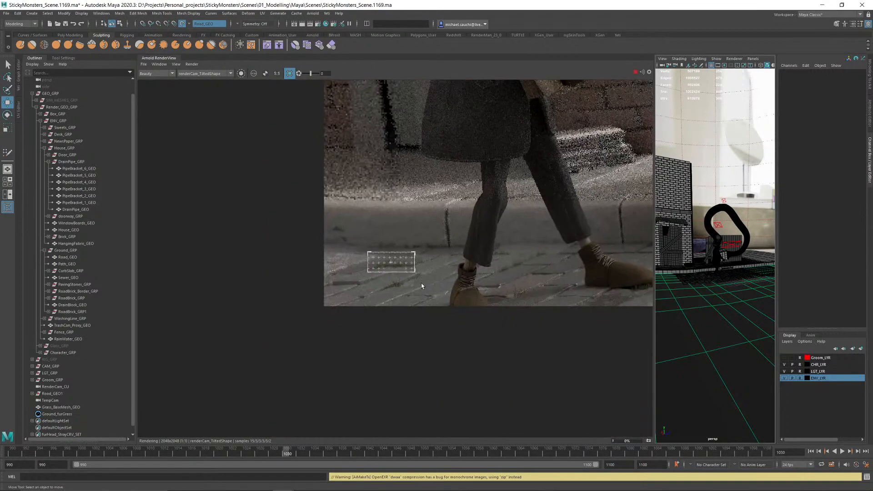
pyautogui.scroll(2, 416, 282)
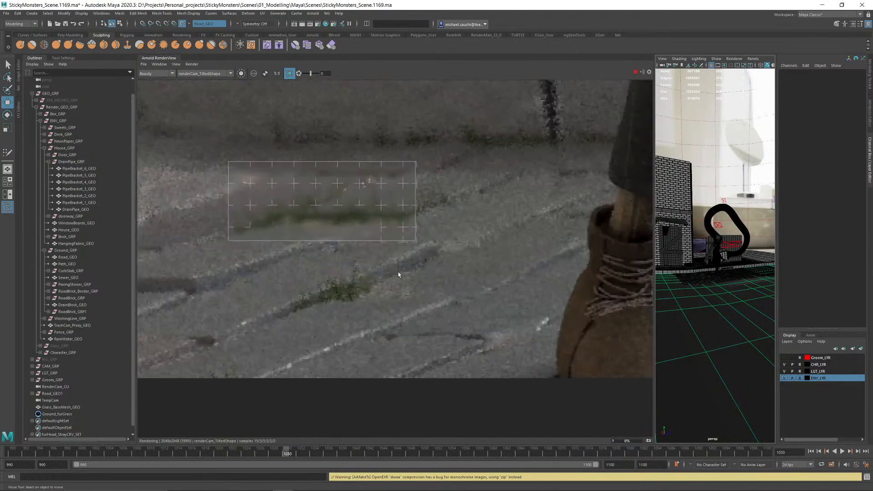
# Step: Stop the render and widen the perspective viewport beside the render view
pyautogui.click(635, 72)
pyautogui.moveTo(655, 96); pyautogui.dragTo(262, 105)
pyautogui.moveTo(261, 186); pyautogui.dragTo(403, 200)
pyautogui.keyDown('alt'); pyautogui.moveTo(575, 239); pyautogui.dragTo(541, 240); pyautogui.keyUp('alt')
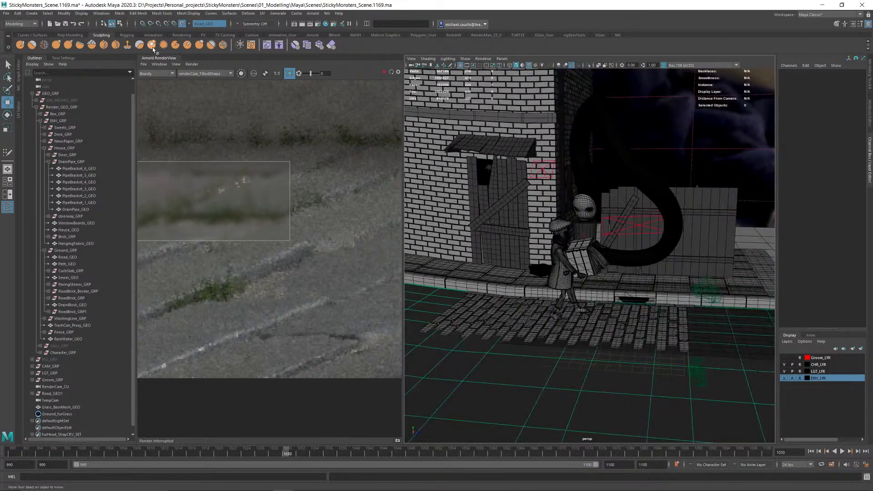
# Step: Compare the rendered curb and road with the modelled bricks behind the character to locate gaps needing more grass
pyautogui.scroll(3, 243, 179)
pyautogui.scroll(-8, 243, 177)
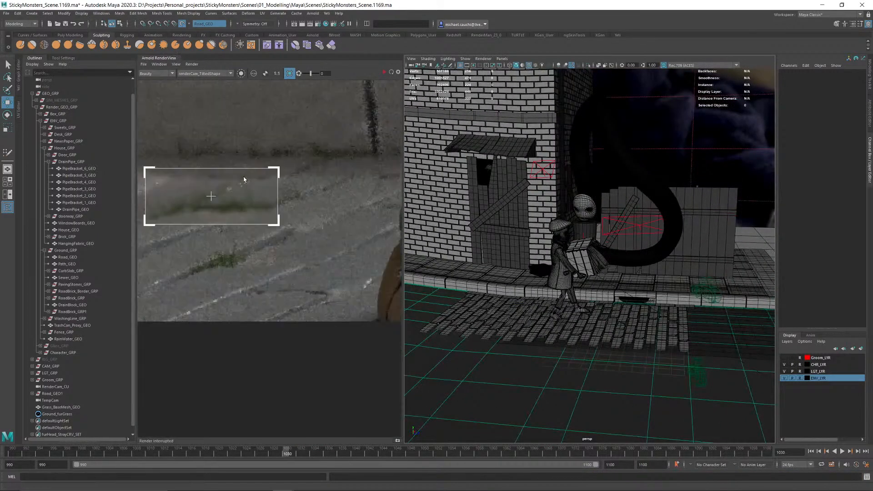
pyautogui.moveTo(391, 207); pyautogui.dragTo(140, 244, button='middle')
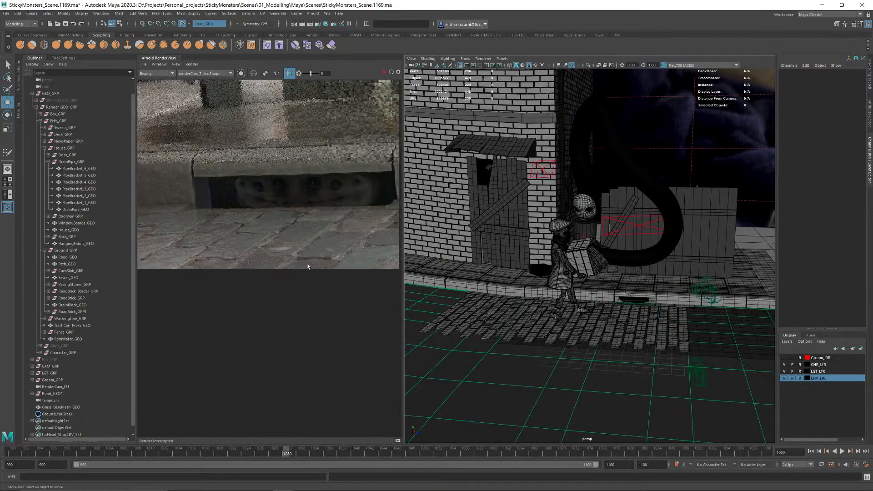
pyautogui.moveTo(283, 223); pyautogui.dragTo(310, 241, button='middle')
pyautogui.scroll(-2, 241, 219)
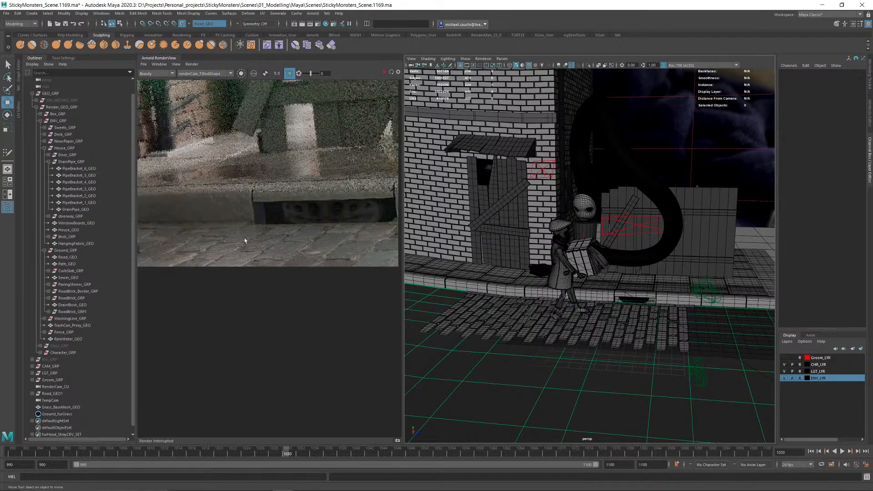
pyautogui.scroll(-5, 245, 238)
pyautogui.moveTo(244, 238); pyautogui.dragTo(273, 253, button='middle')
pyautogui.scroll(6, 317, 256)
pyautogui.moveTo(342, 290); pyautogui.dragTo(323, 286, button='middle')
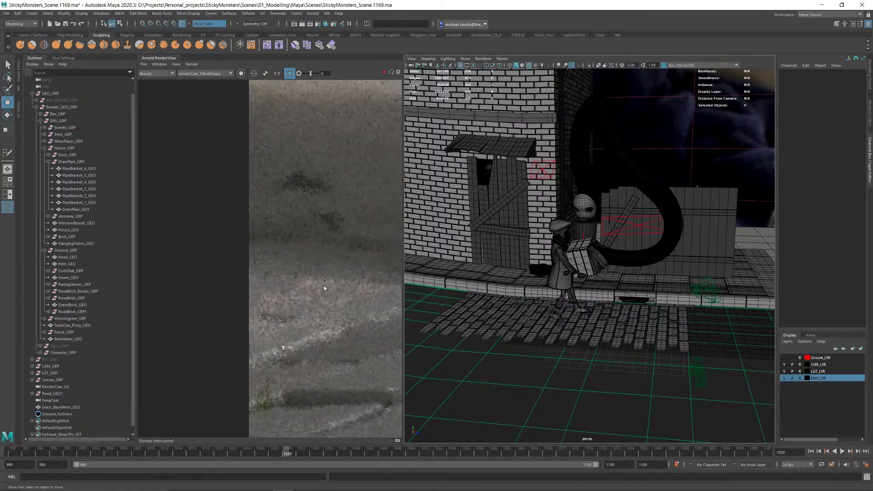
pyautogui.scroll(6, 616, 341)
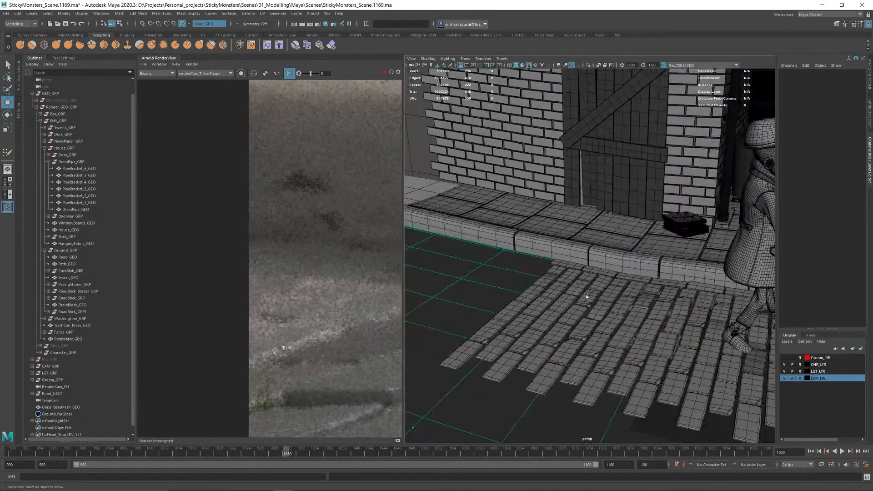
pyautogui.moveTo(345, 309); pyautogui.dragTo(250, 304, button='middle')
pyautogui.scroll(-2, 249, 304)
pyautogui.scroll(4, 633, 299)
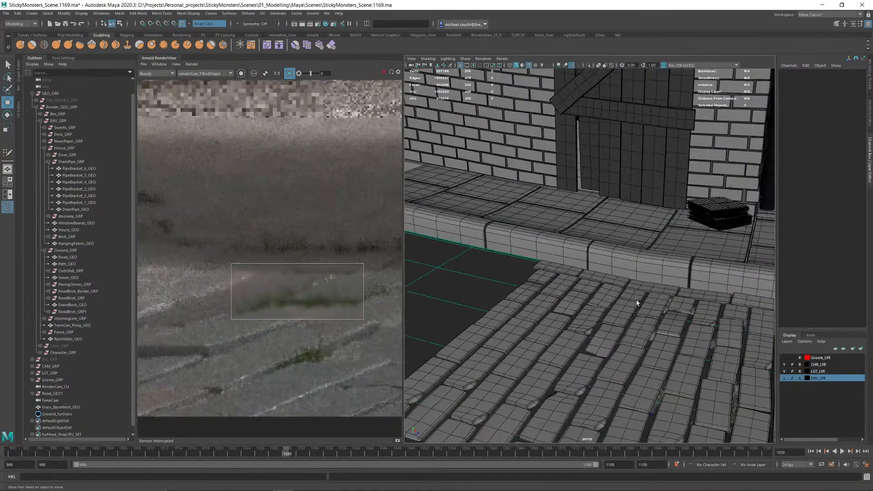
# Step: Maximize the perspective view over the brick gaps near the curb, select Grass_BaseMesh_GEO and delete its construction history
pyautogui.keyDown('alt'); pyautogui.moveTo(683, 313); pyautogui.dragTo(614, 291, button='middle'); pyautogui.keyUp('alt')
pyautogui.keyDown('alt'); pyautogui.moveTo(613, 291); pyautogui.dragTo(711, 357, button='right'); pyautogui.keyUp('alt')
pyautogui.keyDown('alt'); pyautogui.moveTo(712, 357); pyautogui.dragTo(636, 250, button='middle'); pyautogui.keyUp('alt')
pyautogui.keyDown('alt'); pyautogui.moveTo(637, 250); pyautogui.dragTo(623, 284); pyautogui.keyUp('alt')
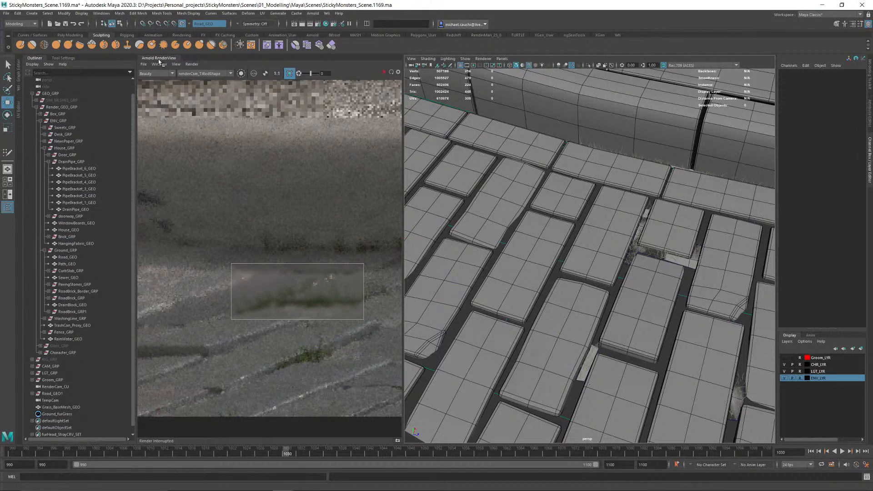
pyautogui.press('space')
pyautogui.keyDown('alt'); pyautogui.moveTo(650, 231); pyautogui.dragTo(566, 245, button='middle'); pyautogui.keyUp('alt')
pyautogui.moveTo(621, 417); pyautogui.dragTo(574, 275)
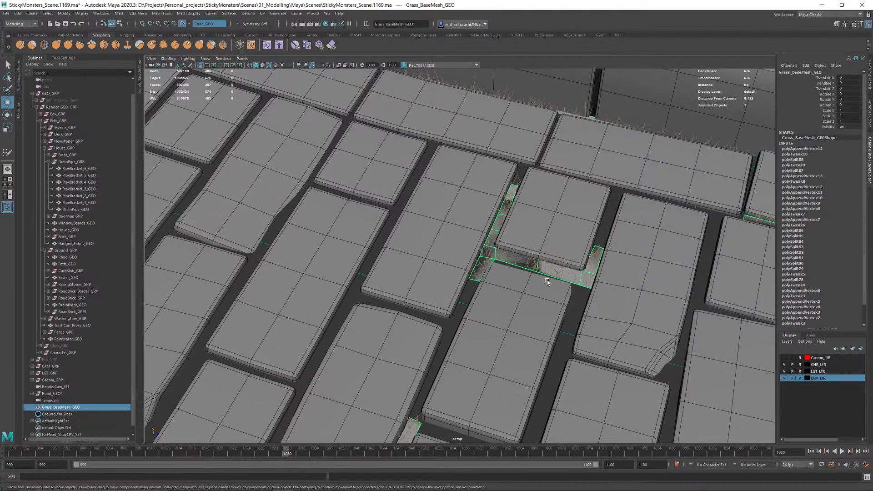
pyautogui.hotkey('alt', 'shift', 'd')
# Step: Activate Quad Draw and fill a narrow grass patch in the long gap beside a brick near the curb, away from existing patches
pyautogui.hotkey('ctrl', 'a')
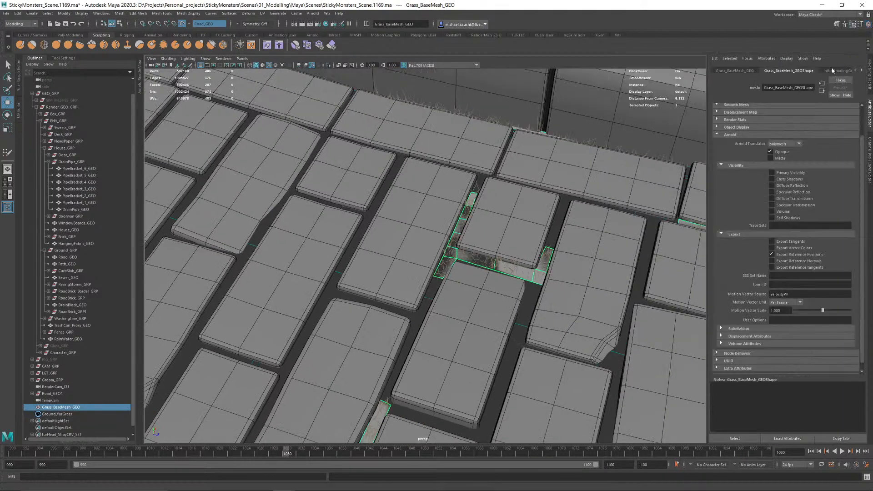
pyautogui.click(870, 71)
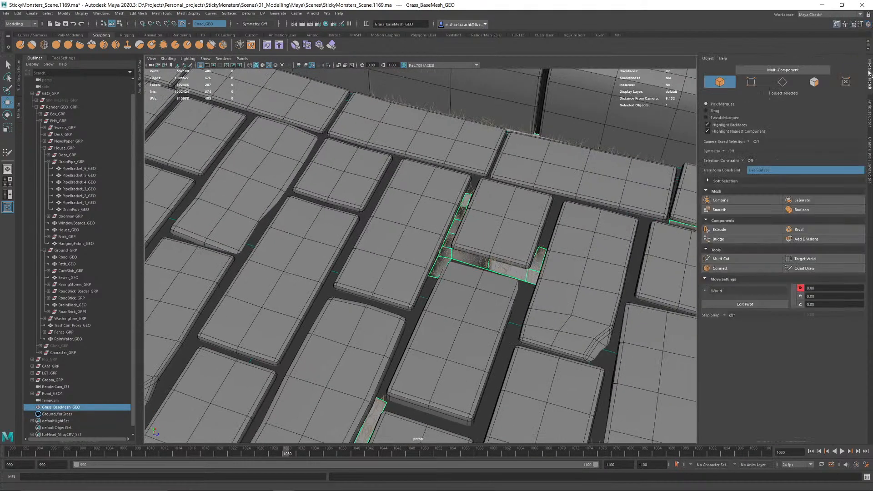
pyautogui.click(810, 269)
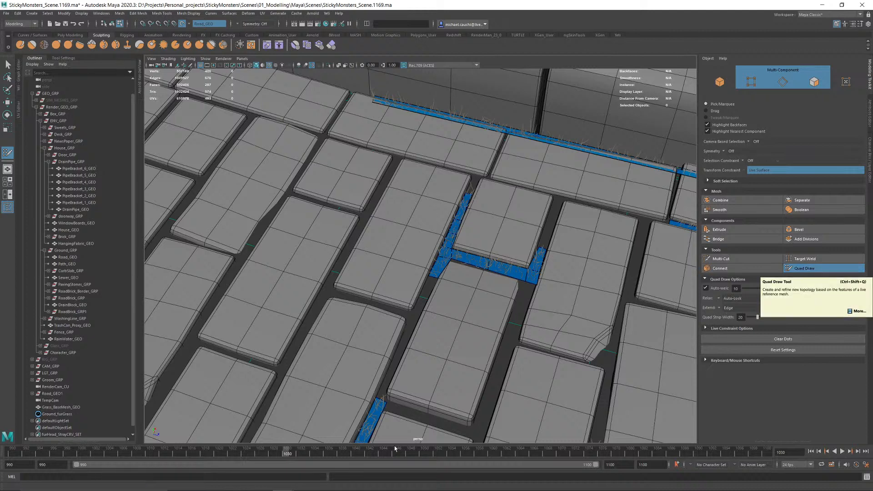
pyautogui.moveTo(205, 124)
pyautogui.keyDown('alt'); pyautogui.mouseDown(button='middle')
pyautogui.moveTo(337, 174)
pyautogui.moveTo(437, 191)
pyautogui.moveTo(425, 174)
pyautogui.mouseUp(button='middle'); pyautogui.keyUp('alt')
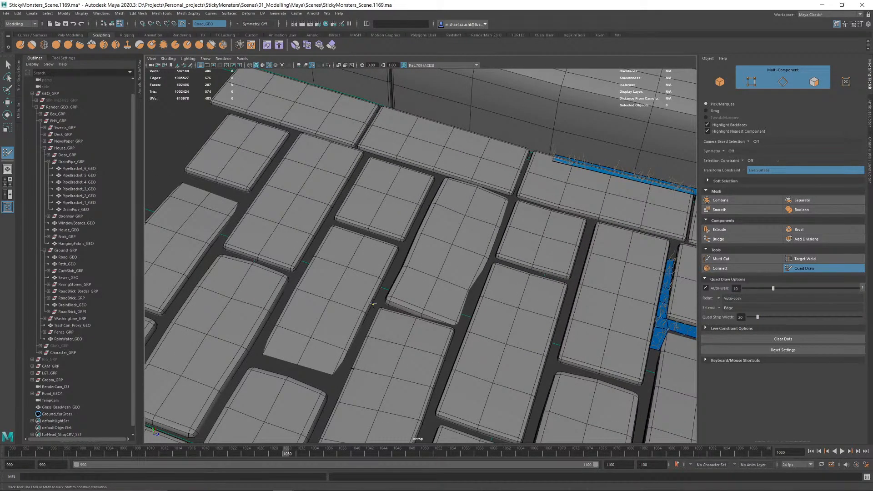
pyautogui.click(413, 239)
pyautogui.keyDown('shift'); pyautogui.click(404, 251); pyautogui.keyUp('shift')
pyautogui.keyDown('alt'); pyautogui.moveTo(414, 252); pyautogui.dragTo(489, 141); pyautogui.keyUp('alt')
pyautogui.keyDown('alt'); pyautogui.moveTo(423, 285); pyautogui.dragTo(418, 195, button='middle'); pyautogui.keyUp('alt')
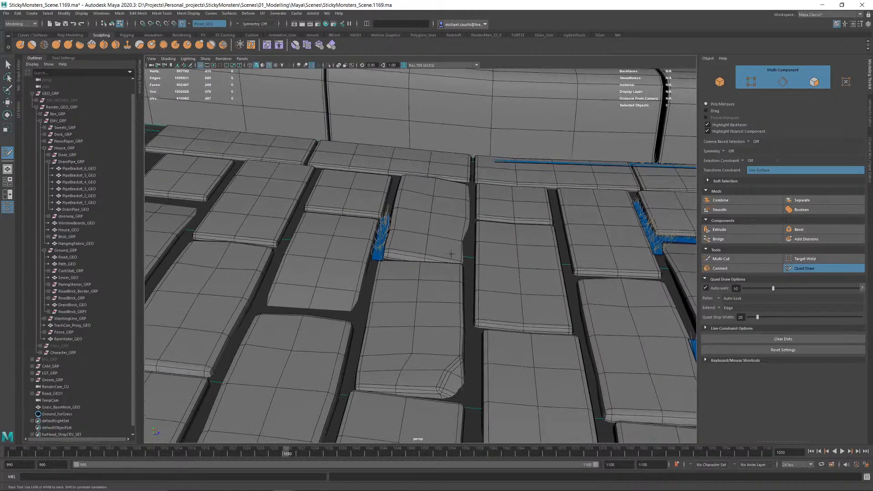
# Step: Fill another grass quad in the road gap beside the brick with the chipped corner
pyautogui.keyDown('alt'); pyautogui.moveTo(491, 314); pyautogui.dragTo(410, 296, button='middle'); pyautogui.keyUp('alt')
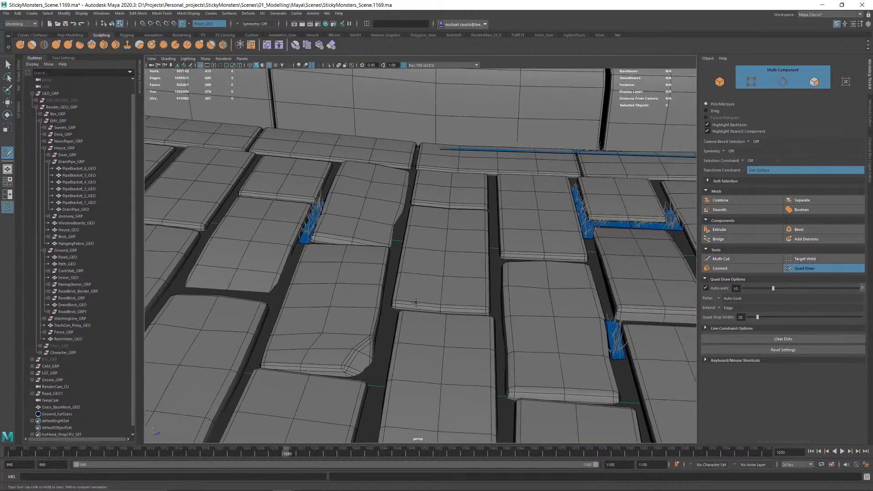
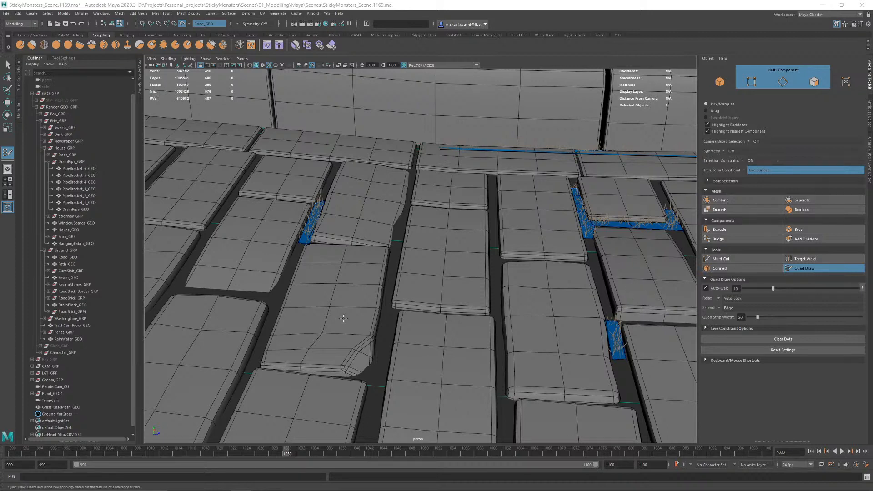
pyautogui.keyDown('alt'); pyautogui.moveTo(392, 140); pyautogui.dragTo(406, 126, button='middle'); pyautogui.keyUp('alt')
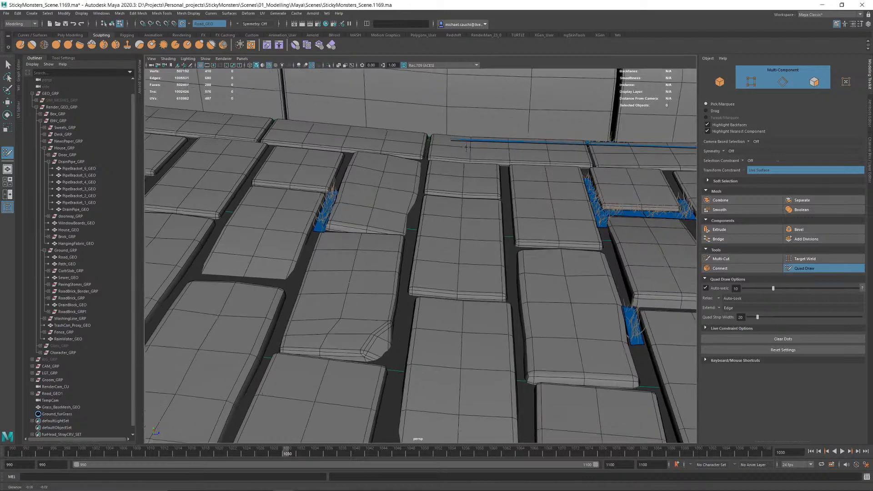
pyautogui.keyDown('alt'); pyautogui.moveTo(406, 126); pyautogui.dragTo(420, 228); pyautogui.keyUp('alt')
pyautogui.keyDown('alt'); pyautogui.moveTo(420, 228); pyautogui.dragTo(441, 168, button='middle'); pyautogui.keyUp('alt')
pyautogui.keyDown('alt'); pyautogui.moveTo(441, 168); pyautogui.dragTo(449, 266); pyautogui.keyUp('alt')
pyautogui.click(463, 147)
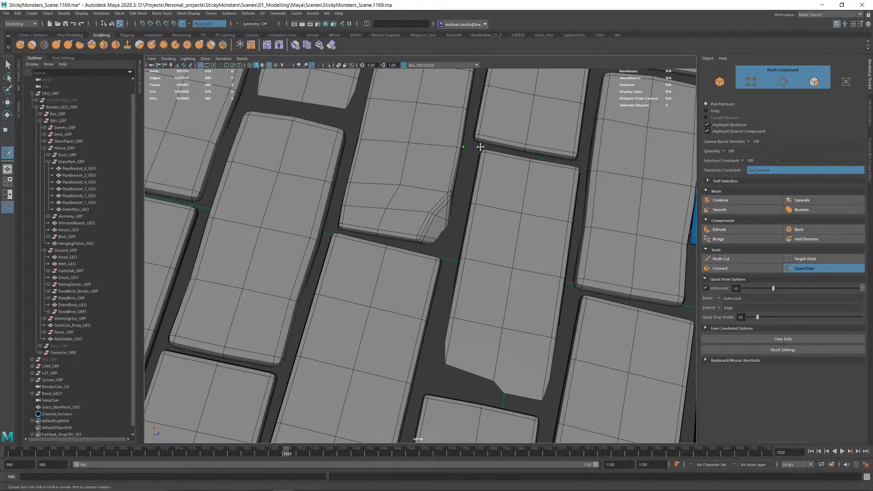
pyautogui.keyDown('shift'); pyautogui.click(467, 181); pyautogui.keyUp('shift')
pyautogui.keyDown('alt'); pyautogui.moveTo(480, 178); pyautogui.dragTo(440, 274, button='middle'); pyautogui.keyUp('alt')
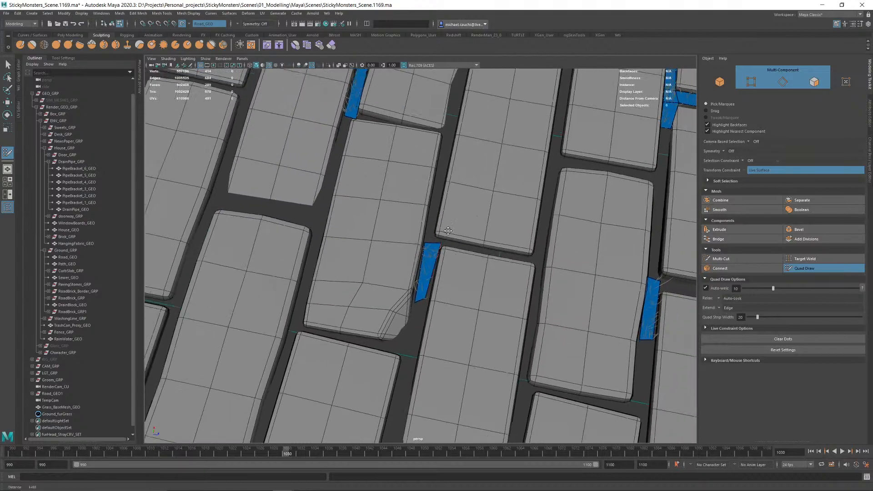
# Step: Fill a small grass quad in the narrow gap at the end of the short brick near the curb
pyautogui.keyDown('alt'); pyautogui.moveTo(440, 273); pyautogui.dragTo(347, 211, button='right'); pyautogui.keyUp('alt')
pyautogui.keyDown('alt'); pyautogui.moveTo(478, 243); pyautogui.dragTo(473, 182); pyautogui.keyUp('alt')
pyautogui.keyDown('alt'); pyautogui.moveTo(510, 223); pyautogui.dragTo(527, 291); pyautogui.keyUp('alt')
pyautogui.keyDown('alt'); pyautogui.moveTo(527, 291); pyautogui.dragTo(628, 323, button='right'); pyautogui.keyUp('alt')
pyautogui.keyDown('alt'); pyautogui.moveTo(629, 323); pyautogui.dragTo(612, 409); pyautogui.keyUp('alt')
pyautogui.keyDown('alt'); pyautogui.moveTo(514, 200); pyautogui.dragTo(407, 365, button='middle'); pyautogui.keyUp('alt')
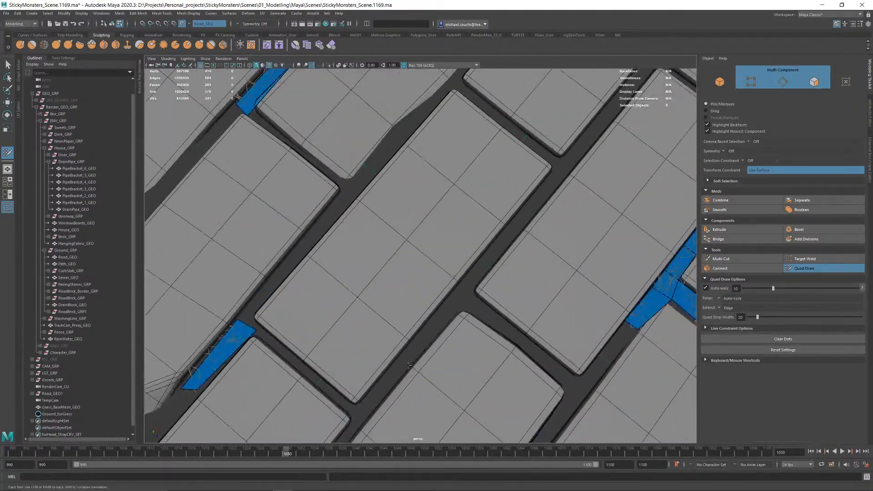
pyautogui.keyDown('alt'); pyautogui.moveTo(467, 212); pyautogui.dragTo(372, 314, button='middle'); pyautogui.keyUp('alt')
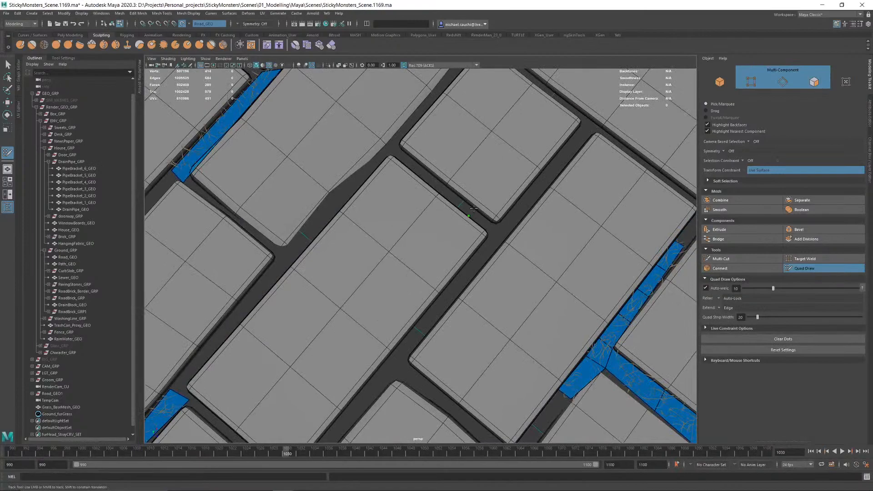
pyautogui.click(495, 239)
pyautogui.keyDown('shift'); pyautogui.click(487, 225); pyautogui.keyUp('shift')
pyautogui.keyDown('alt'); pyautogui.moveTo(518, 231); pyautogui.dragTo(371, 225, button='right'); pyautogui.keyUp('alt')
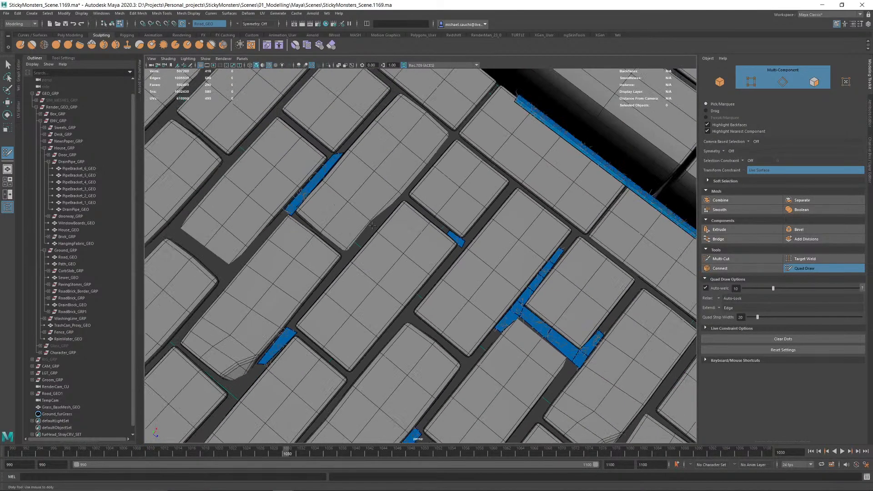
# Step: Fill a small grass quad in the gap between the short brick and its curved neighbour, just below the border bricks
pyautogui.keyDown('alt'); pyautogui.moveTo(495, 243); pyautogui.dragTo(517, 189); pyautogui.keyUp('alt')
pyautogui.keyDown('alt'); pyautogui.moveTo(509, 244); pyautogui.dragTo(526, 175, button='middle'); pyautogui.keyUp('alt')
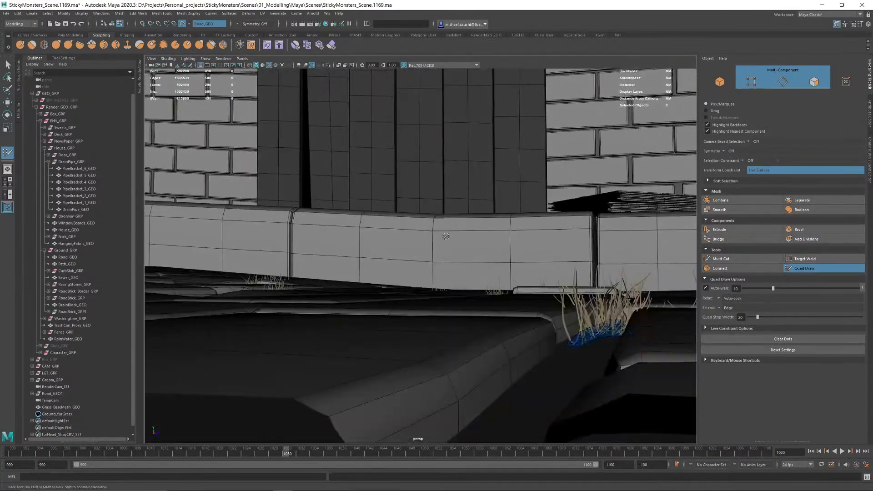
pyautogui.keyDown('alt'); pyautogui.moveTo(446, 236); pyautogui.dragTo(437, 325); pyautogui.keyUp('alt')
pyautogui.keyDown('alt'); pyautogui.moveTo(364, 291); pyautogui.dragTo(473, 314, button='middle'); pyautogui.keyUp('alt')
pyautogui.keyDown('alt'); pyautogui.moveTo(473, 313); pyautogui.dragTo(515, 328, button='right'); pyautogui.keyUp('alt')
pyautogui.keyDown('alt'); pyautogui.moveTo(515, 327); pyautogui.dragTo(420, 230, button='middle'); pyautogui.keyUp('alt')
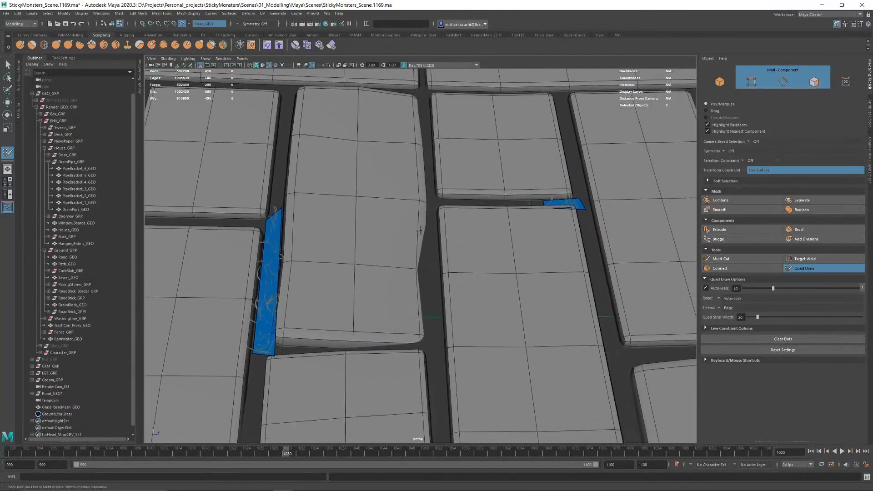
pyautogui.click(423, 119)
pyautogui.keyDown('shift'); pyautogui.click(428, 129); pyautogui.keyUp('shift')
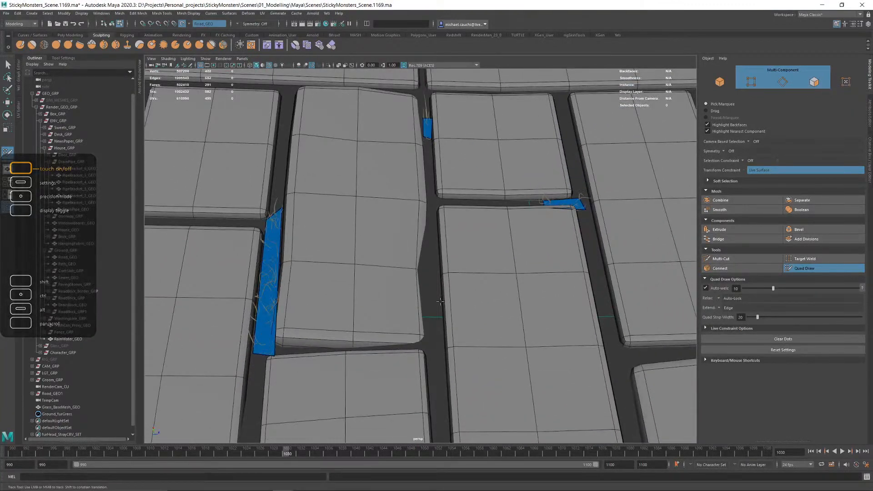
# Step: Fill a grass quad in the same gap farther from the curb, beside the curved brick's lower corner
pyautogui.keyDown('alt'); pyautogui.moveTo(448, 367); pyautogui.dragTo(415, 334); pyautogui.keyUp('alt')
pyautogui.click(426, 359)
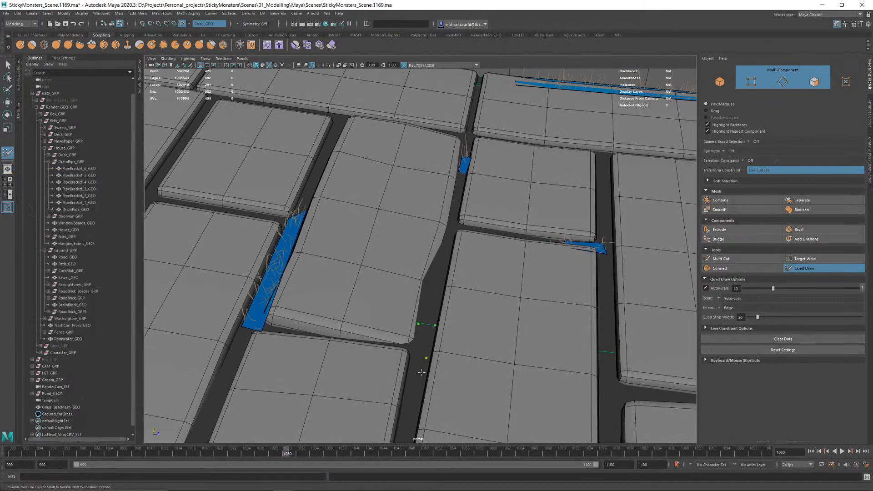
pyautogui.moveTo(427, 333)
pyautogui.keyDown('alt'); pyautogui.mouseDown()
pyautogui.moveTo(432, 357)
pyautogui.moveTo(437, 236)
pyautogui.moveTo(427, 306)
pyautogui.moveTo(431, 285)
pyautogui.mouseUp(); pyautogui.keyUp('alt')
pyautogui.keyDown('shift'); pyautogui.click(427, 319); pyautogui.keyUp('shift')
pyautogui.moveTo(431, 285)
pyautogui.keyDown('alt'); pyautogui.mouseDown(button='right')
pyautogui.moveTo(343, 138)
pyautogui.moveTo(321, 125)
pyautogui.mouseUp(button='right'); pyautogui.keyUp('alt')
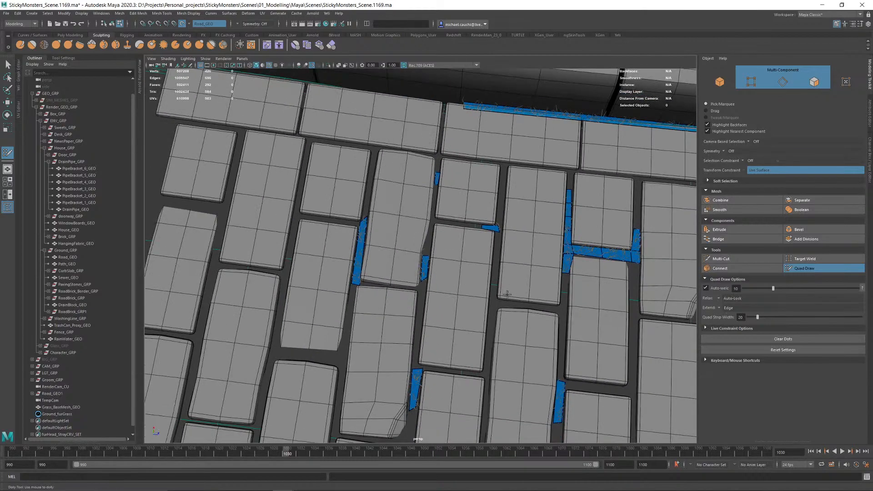
# Step: Survey the placed grass patches and the road bricks around the character and in front of the sewer opening for further gaps
pyautogui.keyDown('alt'); pyautogui.moveTo(386, 254); pyautogui.dragTo(402, 181); pyautogui.keyUp('alt')
pyautogui.keyDown('alt'); pyautogui.moveTo(403, 182); pyautogui.dragTo(318, 150, button='right'); pyautogui.keyUp('alt')
pyautogui.keyDown('alt'); pyautogui.moveTo(522, 291); pyautogui.dragTo(477, 295); pyautogui.keyUp('alt')
pyautogui.keyDown('alt'); pyautogui.moveTo(478, 295); pyautogui.dragTo(445, 265, button='middle'); pyautogui.keyUp('alt')
pyautogui.keyDown('alt'); pyautogui.moveTo(445, 265); pyautogui.dragTo(500, 277, button='right'); pyautogui.keyUp('alt')
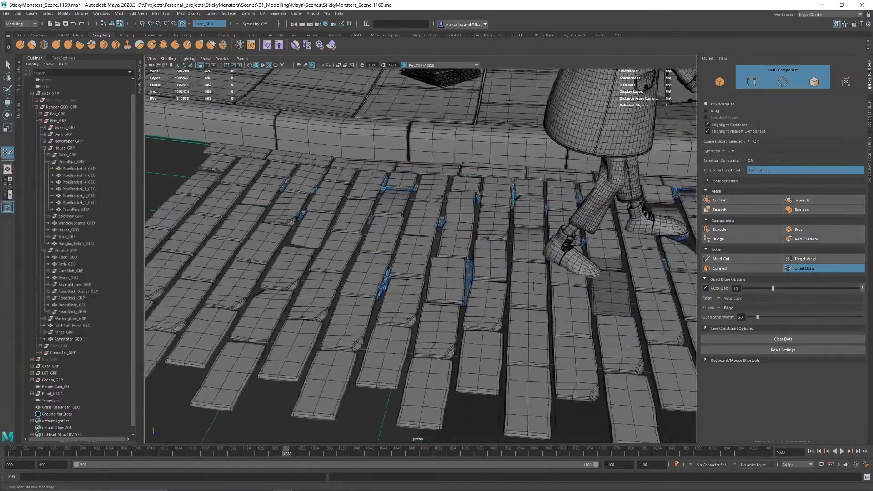
pyautogui.keyDown('alt'); pyautogui.moveTo(500, 277); pyautogui.dragTo(191, 284, button='middle'); pyautogui.keyUp('alt')
pyautogui.keyDown('alt'); pyautogui.moveTo(526, 254); pyautogui.dragTo(453, 255, button='middle'); pyautogui.keyUp('alt')
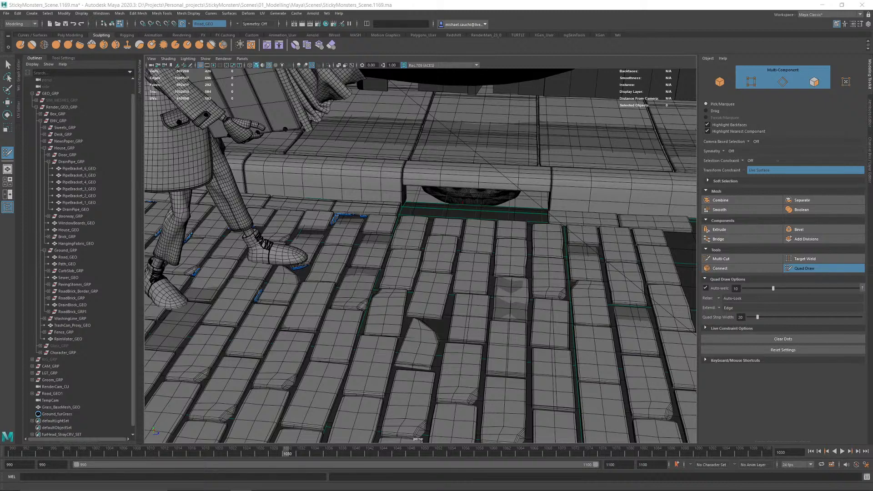
pyautogui.keyDown('alt'); pyautogui.moveTo(469, 298); pyautogui.dragTo(429, 173, button='middle'); pyautogui.keyUp('alt')
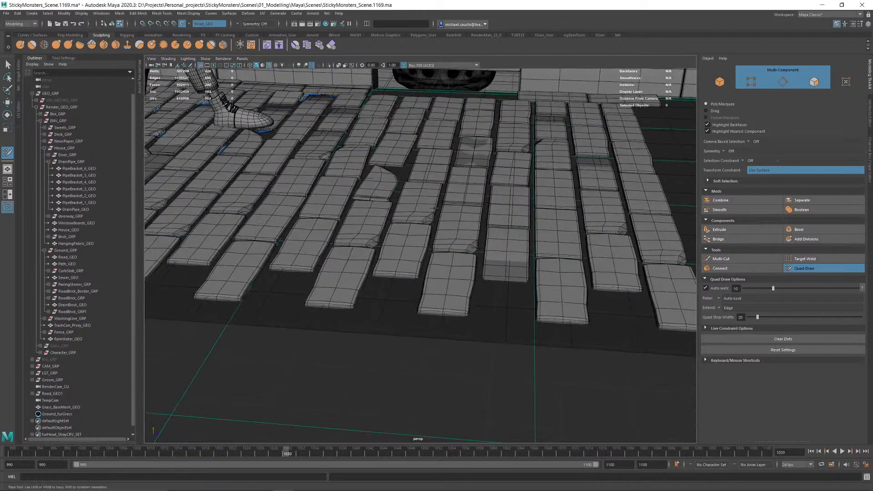
# Step: Fill a grass quad in the triangular gap beside the pointed road brick and split it with a crosswise edge loop
pyautogui.keyDown('alt'); pyautogui.moveTo(434, 208); pyautogui.dragTo(425, 220); pyautogui.keyUp('alt')
pyautogui.keyDown('alt'); pyautogui.moveTo(396, 200); pyautogui.dragTo(427, 191, button='right'); pyautogui.keyUp('alt')
pyautogui.keyDown('alt'); pyautogui.moveTo(427, 191); pyautogui.dragTo(402, 223); pyautogui.keyUp('alt')
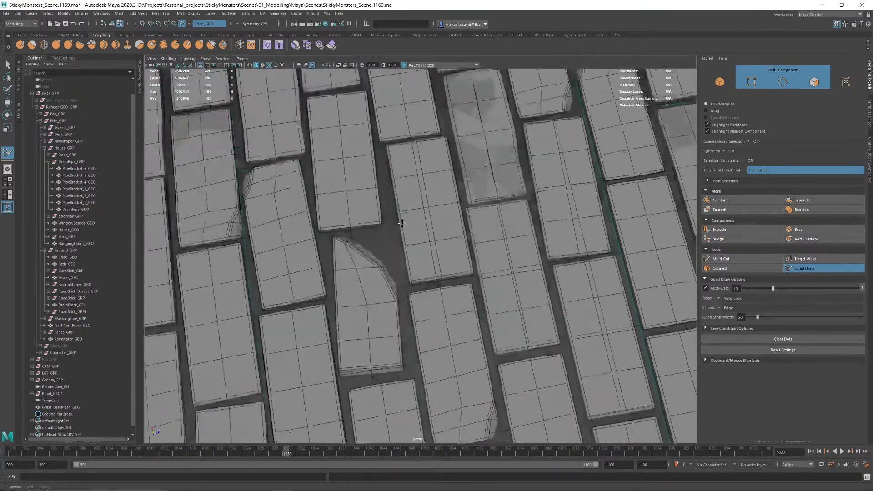
pyautogui.keyDown('alt'); pyautogui.moveTo(402, 223); pyautogui.dragTo(468, 234, button='right'); pyautogui.keyUp('alt')
pyautogui.keyDown('alt'); pyautogui.moveTo(468, 234); pyautogui.dragTo(513, 416, button='middle'); pyautogui.keyUp('alt')
pyautogui.click(379, 299)
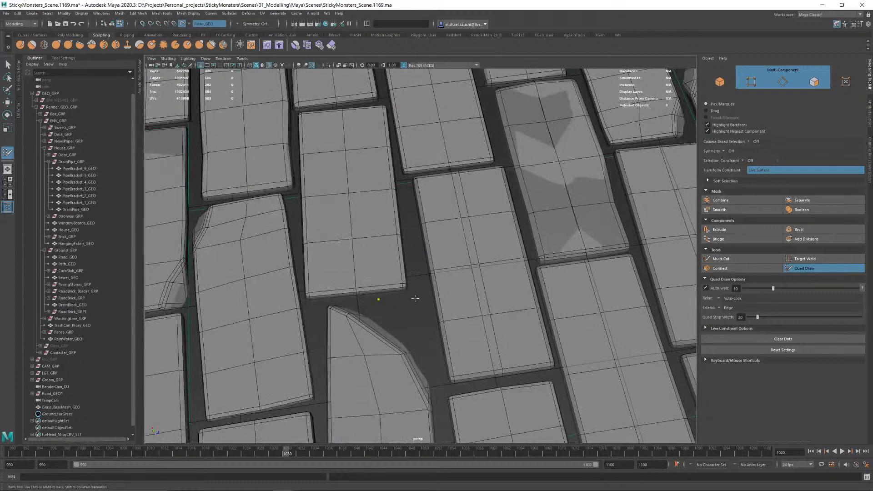
pyautogui.keyDown('shift'); pyautogui.click(412, 328); pyautogui.keyUp('shift')
pyautogui.keyDown('ctrl'); pyautogui.click(402, 331); pyautogui.keyUp('ctrl')
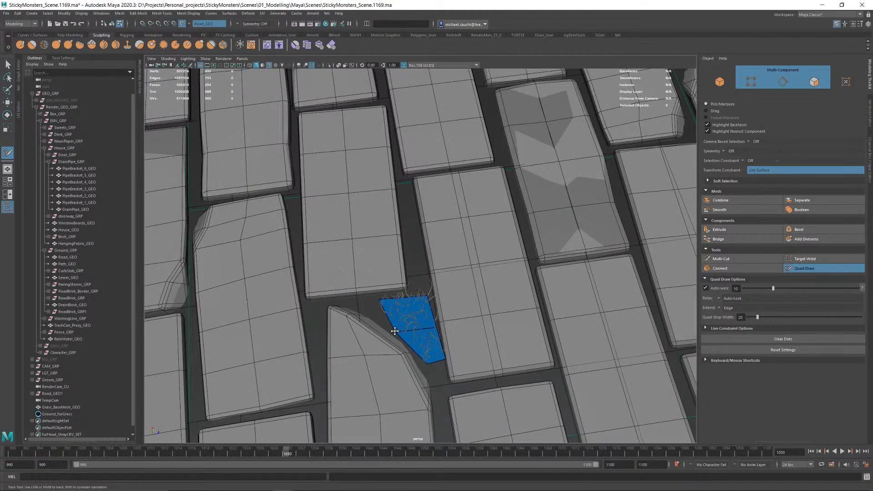
# Step: Adjust the patch's upper corner and fill an adjoining grass quad towards the tip of the pointed brick
pyautogui.moveTo(407, 298); pyautogui.dragTo(391, 298)
pyautogui.click(363, 312)
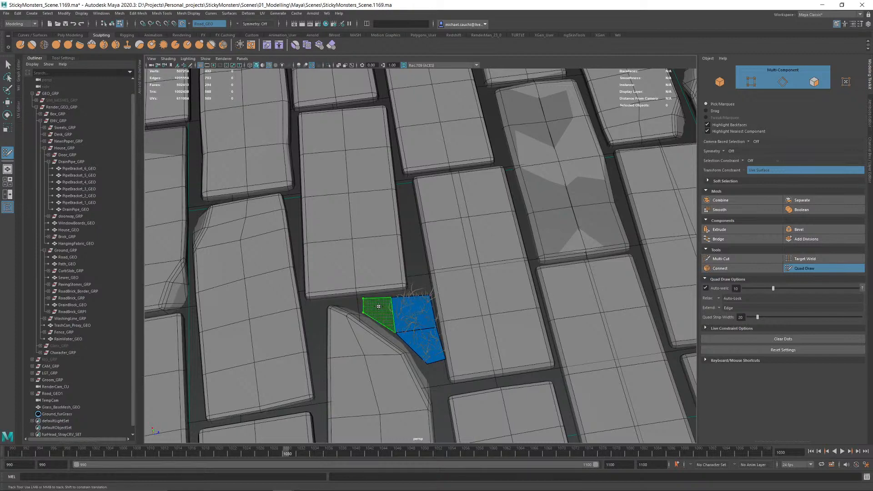
pyautogui.keyDown('shift'); pyautogui.click(383, 308); pyautogui.keyUp('shift')
# Step: Insert a lengthwise edge loop in the patch and extend it with a quad into the narrow gap between the neighbouring long bricks
pyautogui.keyDown('alt'); pyautogui.moveTo(401, 315); pyautogui.dragTo(448, 261, button='middle'); pyautogui.keyUp('alt')
pyautogui.keyDown('alt'); pyautogui.moveTo(441, 263); pyautogui.dragTo(431, 277); pyautogui.keyUp('alt')
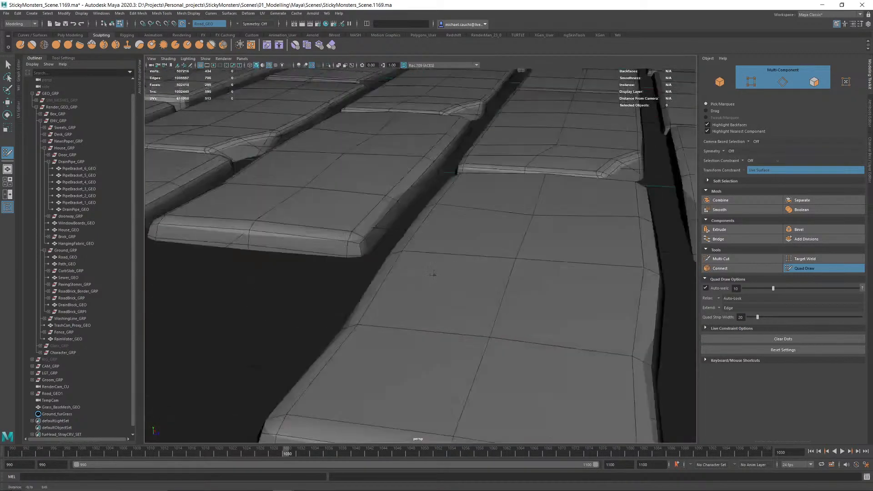
pyautogui.keyDown('alt'); pyautogui.moveTo(432, 277); pyautogui.dragTo(382, 295, button='right'); pyautogui.keyUp('alt')
pyautogui.keyDown('alt'); pyautogui.moveTo(425, 314); pyautogui.dragTo(437, 360); pyautogui.keyUp('alt')
pyautogui.keyDown('alt'); pyautogui.moveTo(455, 300); pyautogui.dragTo(496, 286, button='right'); pyautogui.keyUp('alt')
pyautogui.keyDown('alt'); pyautogui.moveTo(495, 286); pyautogui.dragTo(400, 136, button='middle'); pyautogui.keyUp('alt')
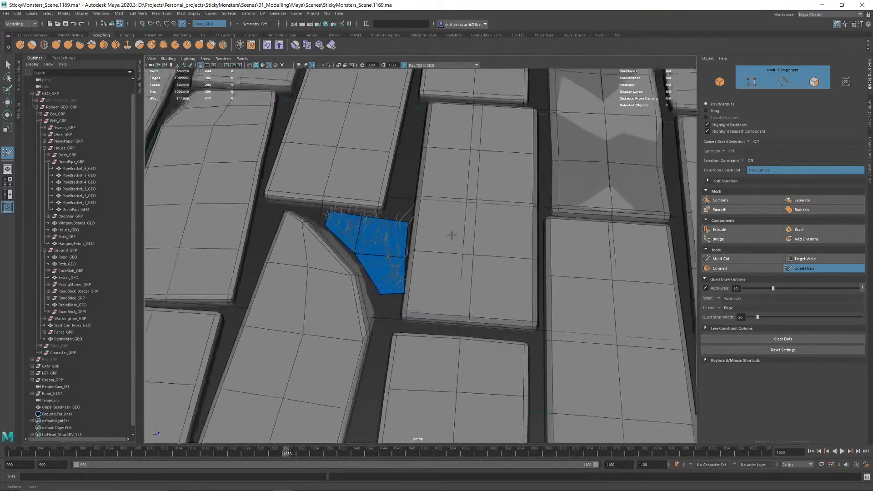
pyautogui.keyDown('alt'); pyautogui.moveTo(452, 236); pyautogui.dragTo(483, 227, button='right'); pyautogui.keyUp('alt')
pyautogui.keyDown('ctrl'); pyautogui.click(386, 211); pyautogui.keyUp('ctrl')
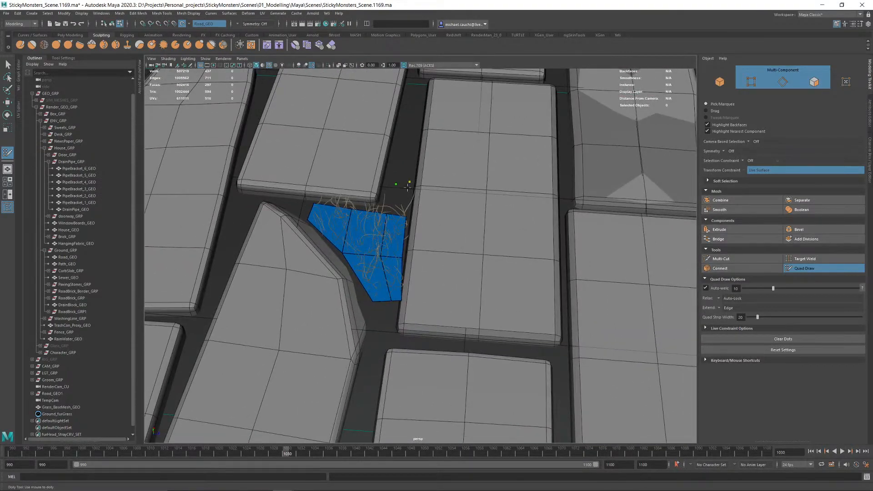
pyautogui.keyDown('shift'); pyautogui.click(402, 200); pyautogui.keyUp('shift')
# Step: Extend the patch with a narrow quad along the pointed brick towards the corner of the next brick
pyautogui.moveTo(403, 200)
pyautogui.keyDown('alt'); pyautogui.mouseDown()
pyautogui.moveTo(428, 209)
pyautogui.moveTo(405, 192)
pyautogui.mouseUp(); pyautogui.keyUp('alt')
pyautogui.keyDown('alt'); pyautogui.moveTo(423, 295); pyautogui.dragTo(393, 261); pyautogui.keyUp('alt')
pyautogui.keyDown('alt'); pyautogui.moveTo(450, 220); pyautogui.dragTo(418, 257, button='right'); pyautogui.keyUp('alt')
pyautogui.keyDown('alt'); pyautogui.moveTo(418, 258); pyautogui.dragTo(359, 219); pyautogui.keyUp('alt')
pyautogui.keyDown('alt'); pyautogui.moveTo(319, 205); pyautogui.dragTo(370, 220, button='right'); pyautogui.keyUp('alt')
pyautogui.keyDown('alt'); pyautogui.moveTo(370, 220); pyautogui.dragTo(468, 243); pyautogui.keyUp('alt')
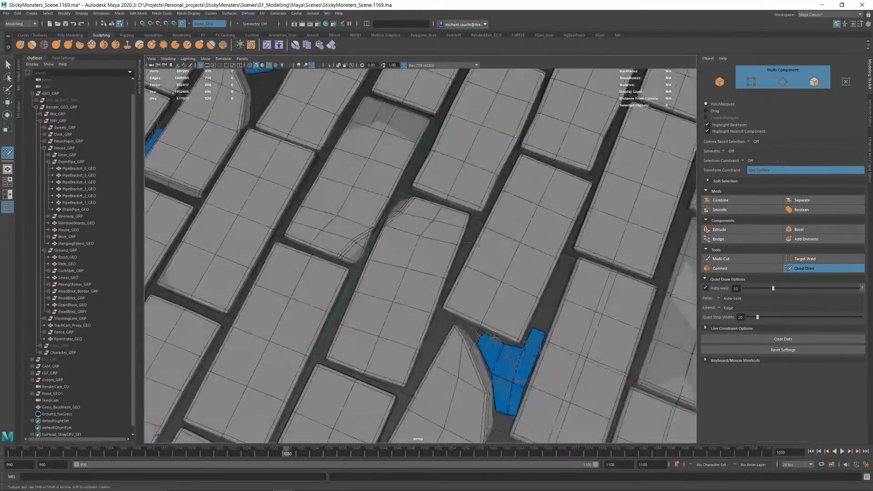
pyautogui.keyDown('alt'); pyautogui.moveTo(468, 242); pyautogui.dragTo(373, 91, button='middle'); pyautogui.keyUp('alt')
pyautogui.keyDown('alt'); pyautogui.moveTo(353, 200); pyautogui.dragTo(370, 240, button='right'); pyautogui.keyUp('alt')
pyautogui.click(384, 291)
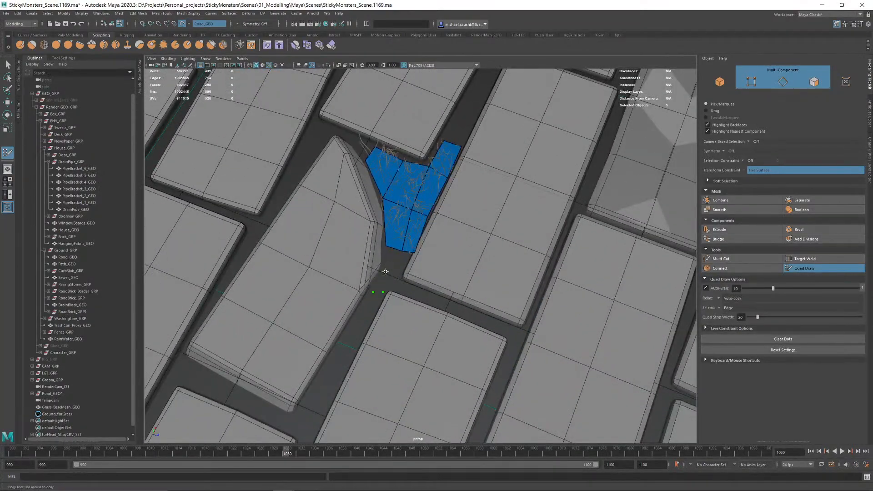
pyautogui.keyDown('shift'); pyautogui.click(388, 270); pyautogui.keyUp('shift')
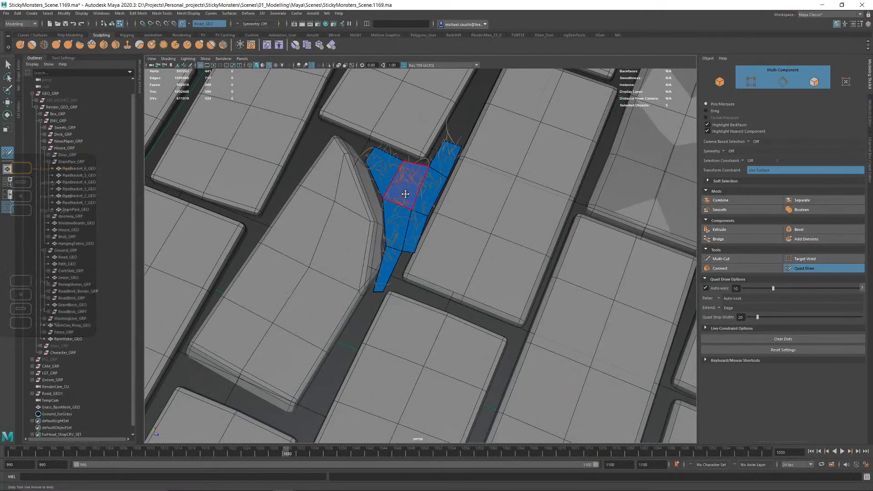
# Step: Insert edge loops through the patch and fill the remaining sliver at its narrow tail end
pyautogui.keyDown('ctrl'); pyautogui.click(405, 172); pyautogui.keyUp('ctrl')
pyautogui.keyDown('ctrl'); pyautogui.click(401, 198); pyautogui.keyUp('ctrl')
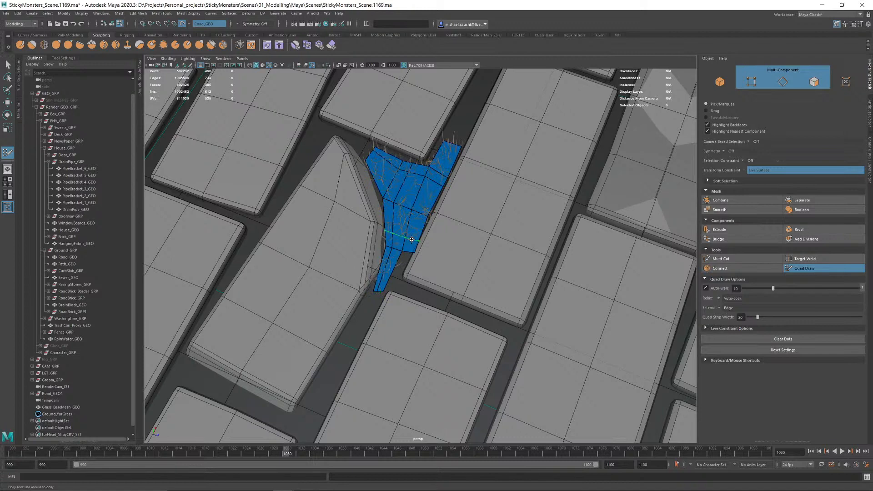
pyautogui.click(392, 287)
pyautogui.keyDown('shift'); pyautogui.click(391, 273); pyautogui.keyUp('shift')
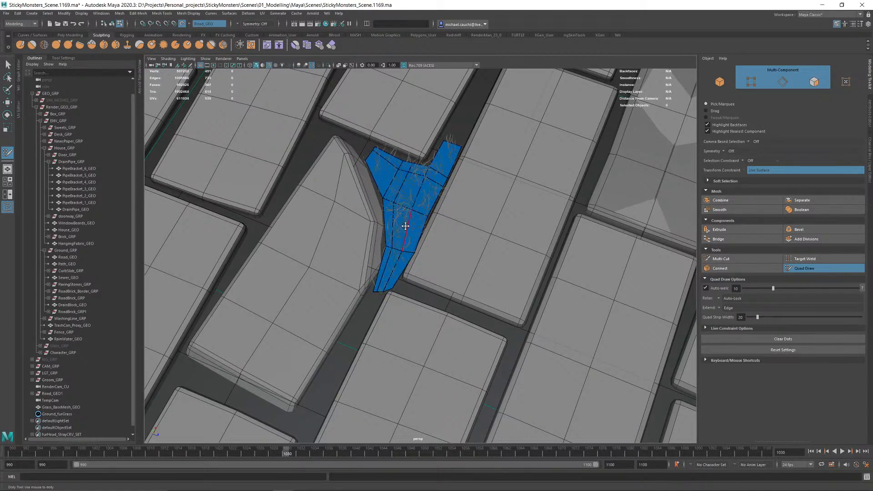
# Step: Delete the patch's central faces to open a hole and adjust the end quad between the two long bricks
pyautogui.keyDown('ctrl'); pyautogui.keyDown('shift'); pyautogui.moveTo(402, 226); pyautogui.dragTo(413, 187); pyautogui.keyUp('shift'); pyautogui.keyUp('ctrl')
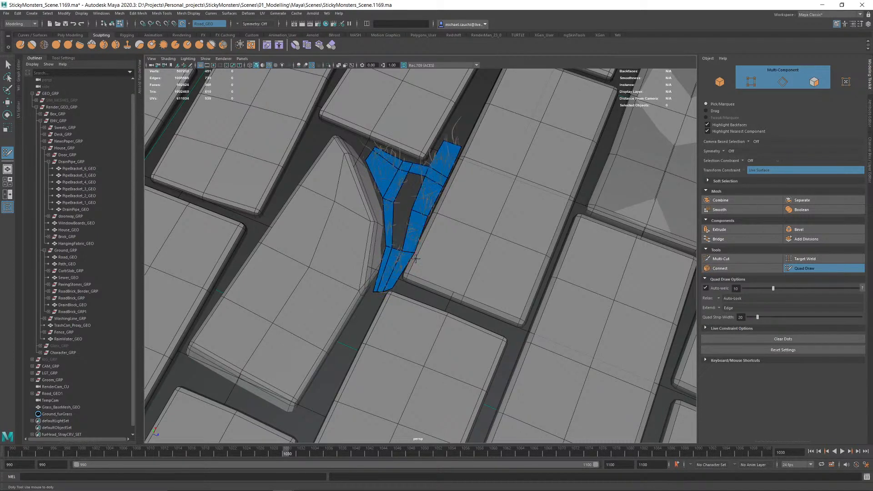
pyautogui.moveTo(404, 256)
pyautogui.keyDown('alt'); pyautogui.mouseDown()
pyautogui.moveTo(426, 187)
pyautogui.moveTo(419, 279)
pyautogui.moveTo(432, 272)
pyautogui.mouseUp(); pyautogui.keyUp('alt')
pyautogui.scroll(5, 429, 185)
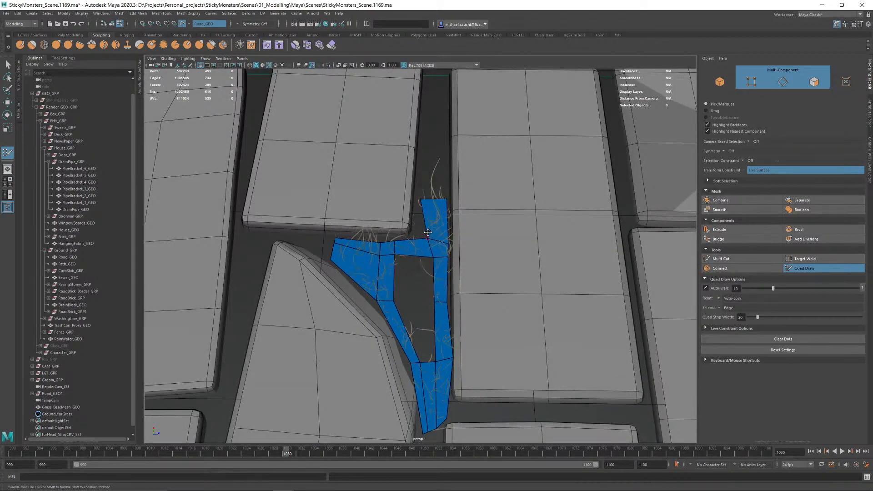
pyautogui.keyDown('shift'); pyautogui.click(430, 207); pyautogui.keyUp('shift')
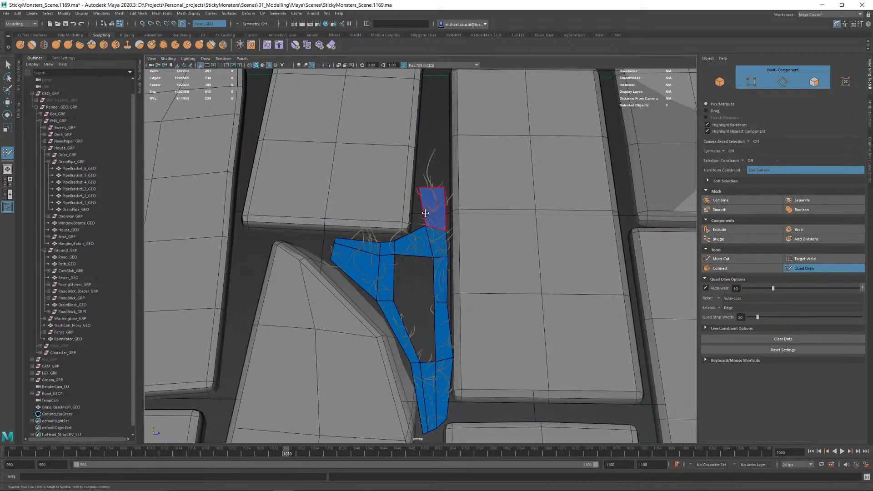
# Step: Split the quads near the pointed brick's tip with an edge loop and delete the strip of inner faces
pyautogui.keyDown('alt'); pyautogui.moveTo(426, 214); pyautogui.dragTo(419, 238); pyautogui.keyUp('alt')
pyautogui.keyDown('alt'); pyautogui.moveTo(419, 237); pyautogui.dragTo(416, 230, button='right'); pyautogui.keyUp('alt')
pyautogui.keyDown('alt'); pyautogui.moveTo(415, 230); pyautogui.dragTo(387, 242); pyautogui.keyUp('alt')
pyautogui.keyDown('alt'); pyautogui.moveTo(388, 242); pyautogui.dragTo(423, 311, button='middle'); pyautogui.keyUp('alt')
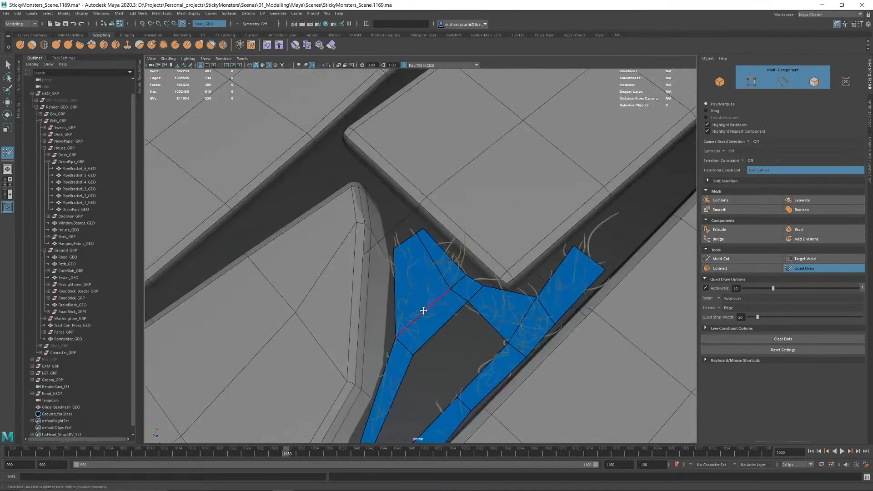
pyautogui.keyDown('ctrl'); pyautogui.click(417, 315); pyautogui.keyUp('ctrl')
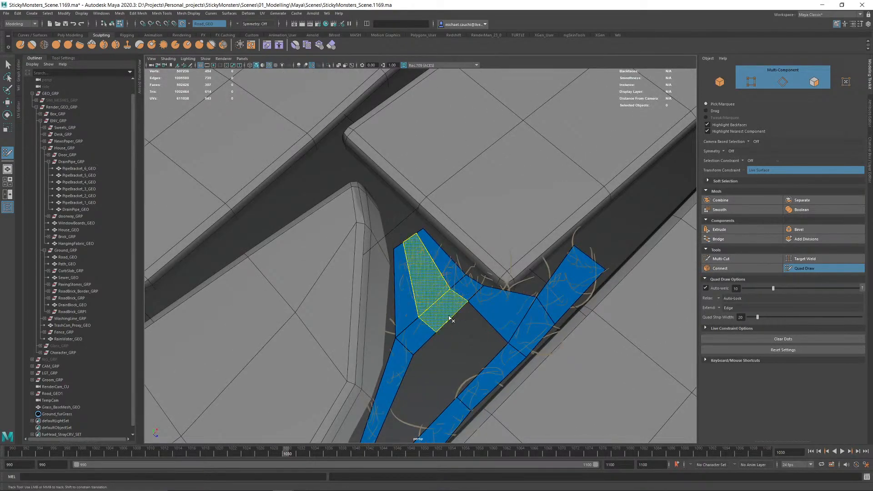
pyautogui.keyDown('ctrl'); pyautogui.keyDown('shift'); pyautogui.moveTo(449, 317); pyautogui.dragTo(450, 321); pyautogui.keyUp('shift'); pyautogui.keyUp('ctrl')
# Step: Delete the tail faces where the patch narrows between the pointed brick and the next brick's corner
pyautogui.moveTo(448, 291)
pyautogui.keyDown('alt'); pyautogui.mouseDown(button='right')
pyautogui.moveTo(424, 267)
pyautogui.moveTo(394, 261)
pyautogui.mouseUp(button='right'); pyautogui.keyUp('alt')
pyautogui.moveTo(395, 262)
pyautogui.keyDown('alt'); pyautogui.mouseDown()
pyautogui.moveTo(430, 248)
pyautogui.moveTo(413, 237)
pyautogui.moveTo(421, 309)
pyautogui.mouseUp(); pyautogui.keyUp('alt')
pyautogui.keyDown('alt'); pyautogui.moveTo(421, 309); pyautogui.dragTo(377, 254, button='middle'); pyautogui.keyUp('alt')
pyautogui.keyDown('alt'); pyautogui.moveTo(377, 254); pyautogui.dragTo(409, 252, button='right'); pyautogui.keyUp('alt')
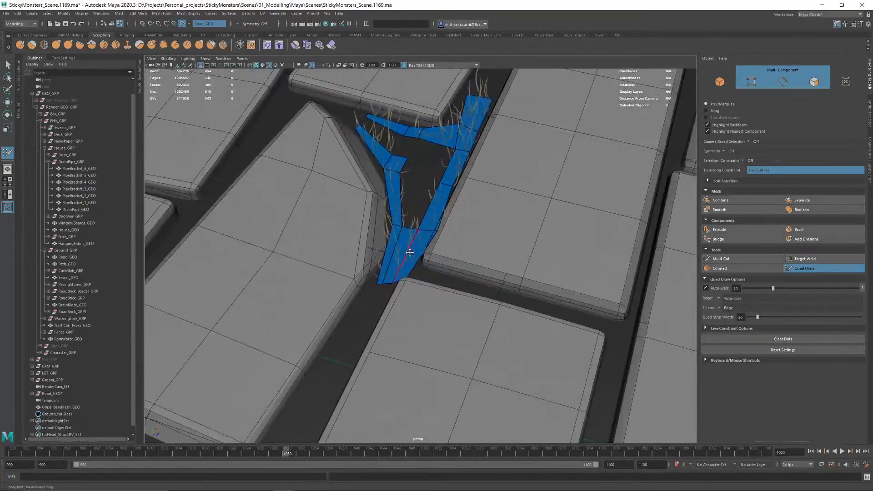
pyautogui.moveTo(408, 251)
pyautogui.keyDown('alt'); pyautogui.mouseDown()
pyautogui.moveTo(429, 236)
pyautogui.moveTo(443, 257)
pyautogui.moveTo(503, 245)
pyautogui.moveTo(481, 254)
pyautogui.moveTo(415, 232)
pyautogui.moveTo(421, 223)
pyautogui.mouseUp(); pyautogui.keyUp('alt')
pyautogui.keyDown('alt'); pyautogui.moveTo(421, 223); pyautogui.dragTo(354, 216, button='middle'); pyautogui.keyUp('alt')
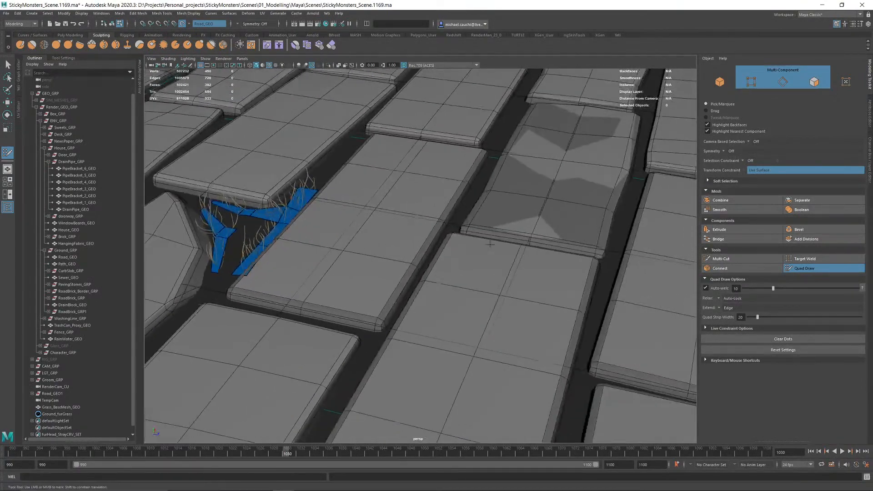
# Step: Fill a small isolated grass quad in the middle of the open triangular patch
pyautogui.keyDown('alt'); pyautogui.moveTo(410, 234); pyautogui.dragTo(364, 229, button='right'); pyautogui.keyUp('alt')
pyautogui.keyDown('alt'); pyautogui.moveTo(364, 230); pyautogui.dragTo(395, 223); pyautogui.keyUp('alt')
pyautogui.keyDown('alt'); pyautogui.moveTo(396, 223); pyautogui.dragTo(362, 221, button='right'); pyautogui.keyUp('alt')
pyautogui.keyDown('alt'); pyautogui.moveTo(362, 222); pyautogui.dragTo(380, 254); pyautogui.keyUp('alt')
pyautogui.keyDown('alt'); pyautogui.moveTo(380, 248); pyautogui.dragTo(412, 243, button='right'); pyautogui.keyUp('alt')
pyautogui.keyDown('alt'); pyautogui.moveTo(400, 236); pyautogui.dragTo(443, 243); pyautogui.keyUp('alt')
pyautogui.keyDown('alt'); pyautogui.moveTo(443, 243); pyautogui.dragTo(586, 205, button='middle'); pyautogui.keyUp('alt')
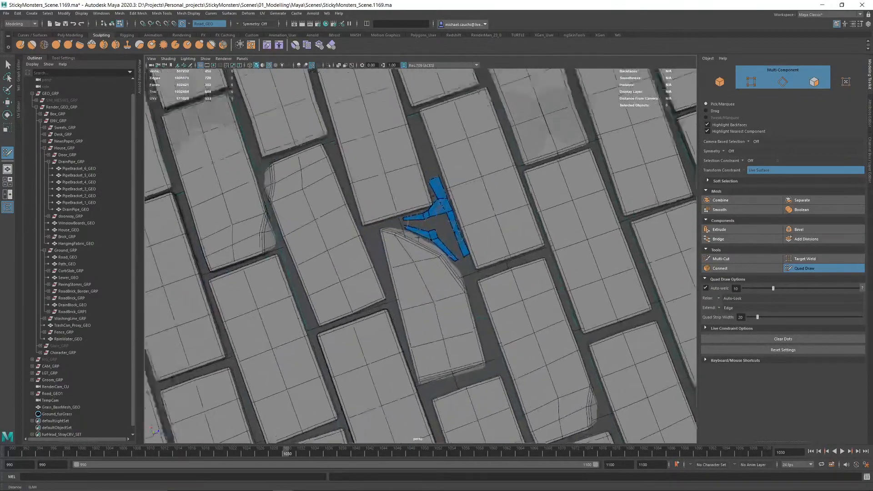
pyautogui.keyDown('alt'); pyautogui.moveTo(377, 205); pyautogui.dragTo(445, 195, button='right'); pyautogui.keyUp('alt')
pyautogui.keyDown('alt'); pyautogui.moveTo(445, 195); pyautogui.dragTo(442, 221, button='middle'); pyautogui.keyUp('alt')
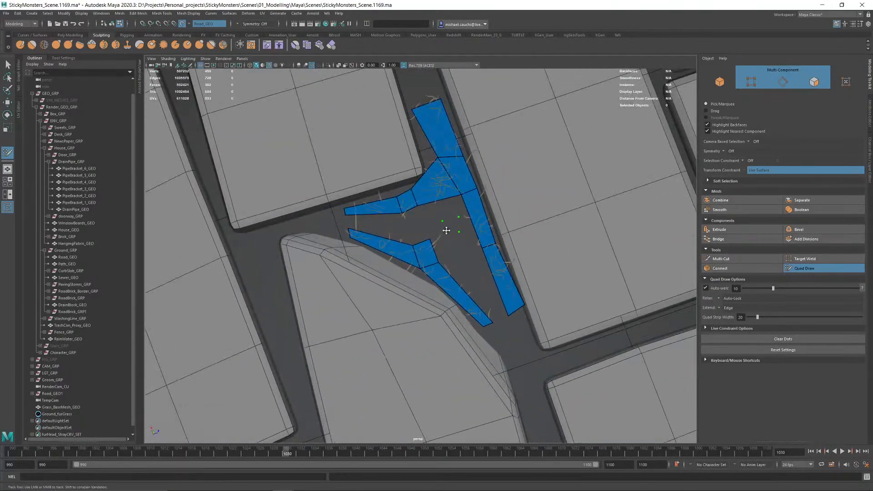
pyautogui.keyDown('shift'); pyautogui.click(458, 227); pyautogui.keyUp('shift')
# Step: Inspect the triangular grass patch up close and survey the surrounding road bricks for further gaps
pyautogui.keyDown('alt'); pyautogui.moveTo(474, 236); pyautogui.dragTo(454, 196); pyautogui.keyUp('alt')
pyautogui.keyDown('alt'); pyautogui.moveTo(454, 195); pyautogui.dragTo(443, 236, button='middle'); pyautogui.keyUp('alt')
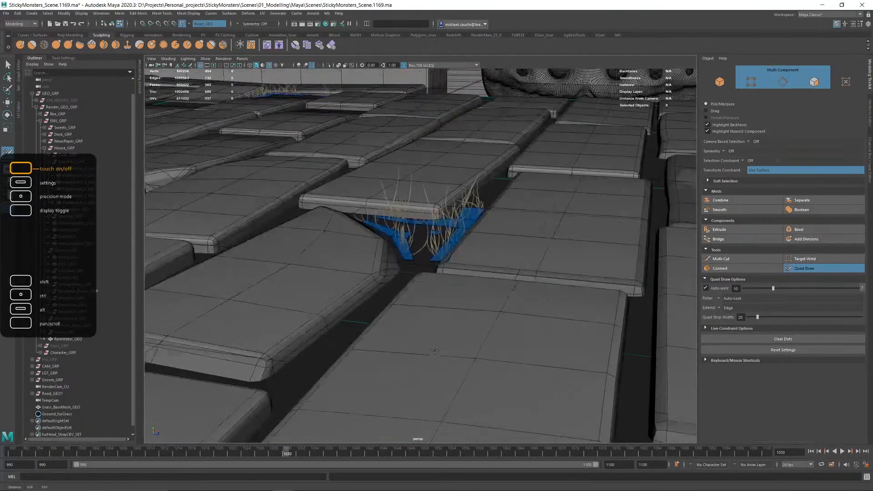
pyautogui.keyDown('alt'); pyautogui.moveTo(438, 237); pyautogui.dragTo(443, 255); pyautogui.keyUp('alt')
pyautogui.keyDown('alt'); pyautogui.moveTo(442, 253); pyautogui.dragTo(452, 263, button='right'); pyautogui.keyUp('alt')
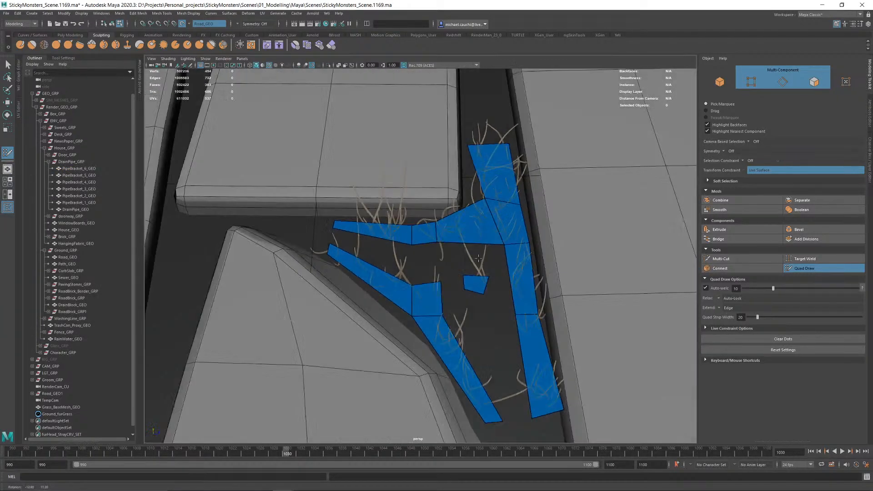
pyautogui.keyDown('alt'); pyautogui.moveTo(478, 258); pyautogui.dragTo(448, 250, button='right'); pyautogui.keyUp('alt')
pyautogui.keyDown('alt'); pyautogui.moveTo(491, 260); pyautogui.dragTo(415, 238, button='middle'); pyautogui.keyUp('alt')
pyautogui.keyDown('alt'); pyautogui.moveTo(415, 238); pyautogui.dragTo(395, 235, button='right'); pyautogui.keyUp('alt')
pyautogui.keyDown('alt'); pyautogui.moveTo(421, 240); pyautogui.dragTo(452, 246); pyautogui.keyUp('alt')
pyautogui.keyDown('alt'); pyautogui.moveTo(452, 246); pyautogui.dragTo(458, 286, button='middle'); pyautogui.keyUp('alt')
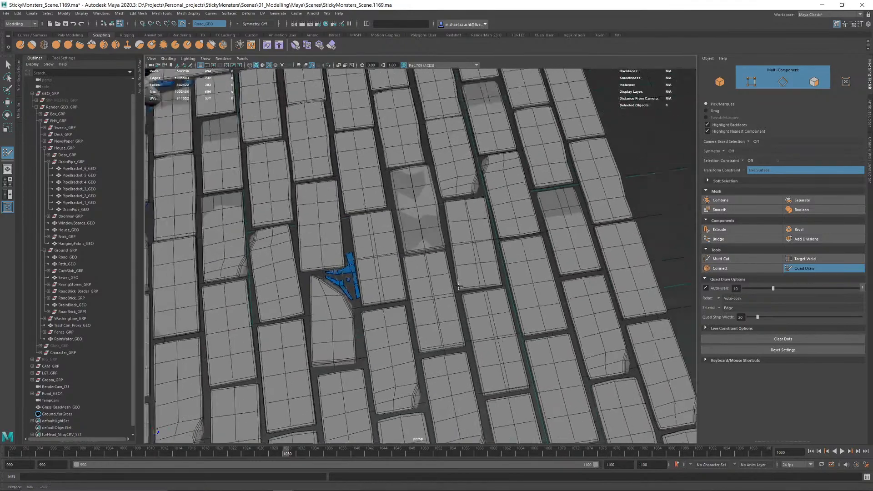
pyautogui.keyDown('alt'); pyautogui.moveTo(458, 286); pyautogui.dragTo(430, 279, button='right'); pyautogui.keyUp('alt')
pyautogui.keyDown('alt'); pyautogui.moveTo(432, 278); pyautogui.dragTo(400, 261); pyautogui.keyUp('alt')
pyautogui.keyDown('alt'); pyautogui.moveTo(455, 264); pyautogui.dragTo(497, 275, button='right'); pyautogui.keyUp('alt')
pyautogui.keyDown('alt'); pyautogui.moveTo(499, 275); pyautogui.dragTo(491, 266); pyautogui.keyUp('alt')
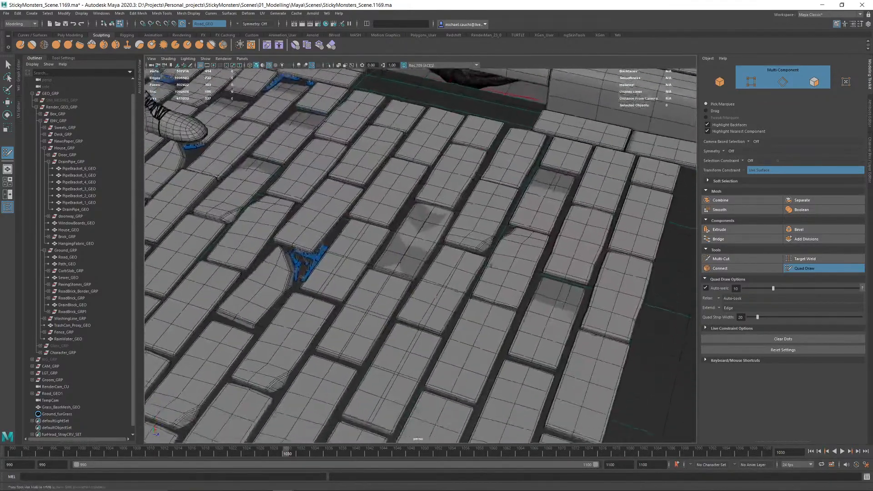
# Step: Fill a narrow grass quad in the gap beside the upper corner of the dark, faceted brick
pyautogui.keyDown('alt'); pyautogui.moveTo(491, 266); pyautogui.dragTo(492, 317, button='middle'); pyautogui.keyUp('alt')
pyautogui.keyDown('alt'); pyautogui.moveTo(371, 243); pyautogui.dragTo(413, 251, button='right'); pyautogui.keyUp('alt')
pyautogui.keyDown('alt'); pyautogui.moveTo(404, 257); pyautogui.dragTo(407, 261); pyautogui.keyUp('alt')
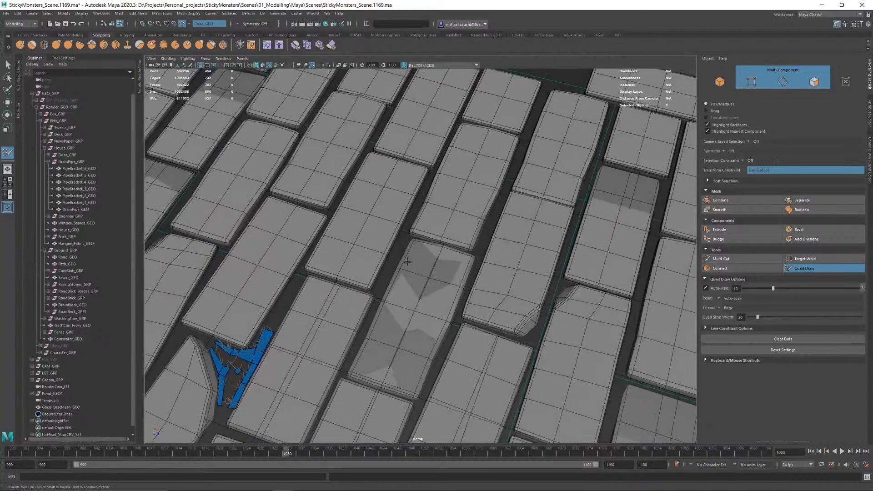
pyautogui.click(390, 256)
pyautogui.click(396, 261)
pyautogui.keyDown('shift'); pyautogui.click(396, 256); pyautogui.keyUp('shift')
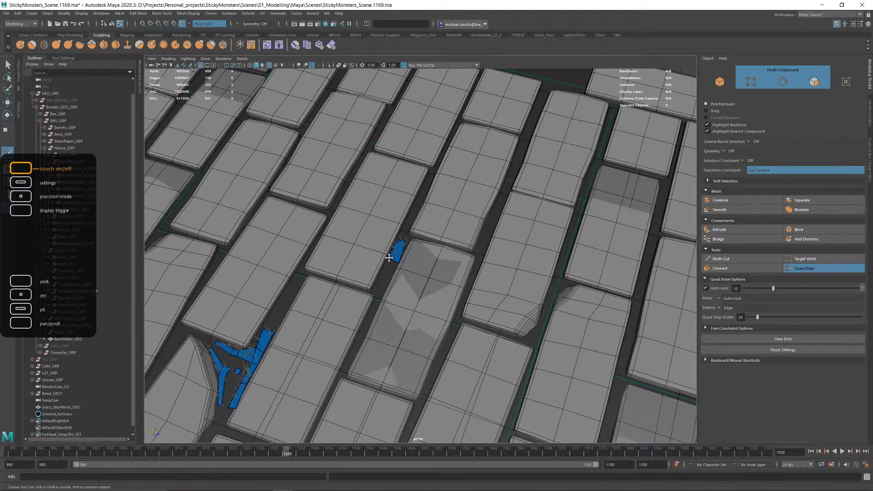
# Step: Fill a grass quad in the gap at the chipped lower corner of the brick next to the faceted one
pyautogui.keyDown('alt'); pyautogui.moveTo(439, 235); pyautogui.dragTo(476, 214); pyautogui.keyUp('alt')
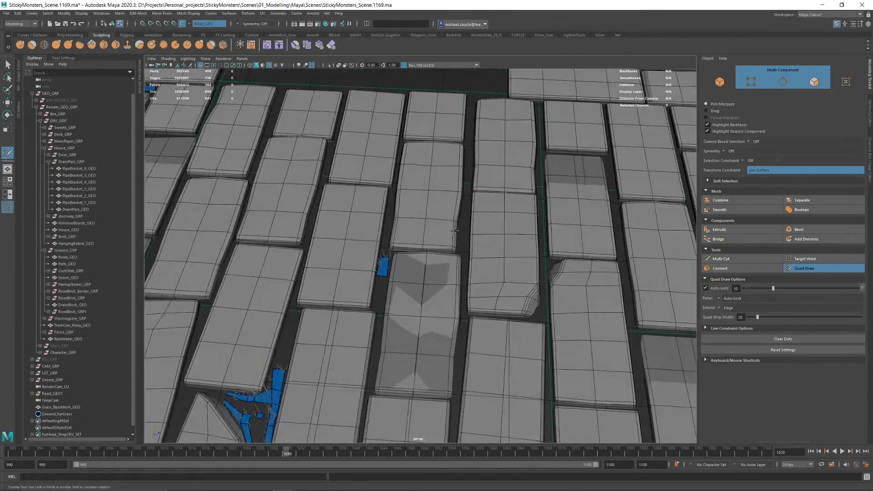
pyautogui.keyDown('alt'); pyautogui.moveTo(475, 219); pyautogui.dragTo(400, 318, button='right'); pyautogui.keyUp('alt')
pyautogui.keyDown('alt'); pyautogui.moveTo(398, 344); pyautogui.dragTo(427, 135, button='middle'); pyautogui.keyUp('alt')
pyautogui.keyDown('alt'); pyautogui.moveTo(447, 211); pyautogui.dragTo(427, 219); pyautogui.keyUp('alt')
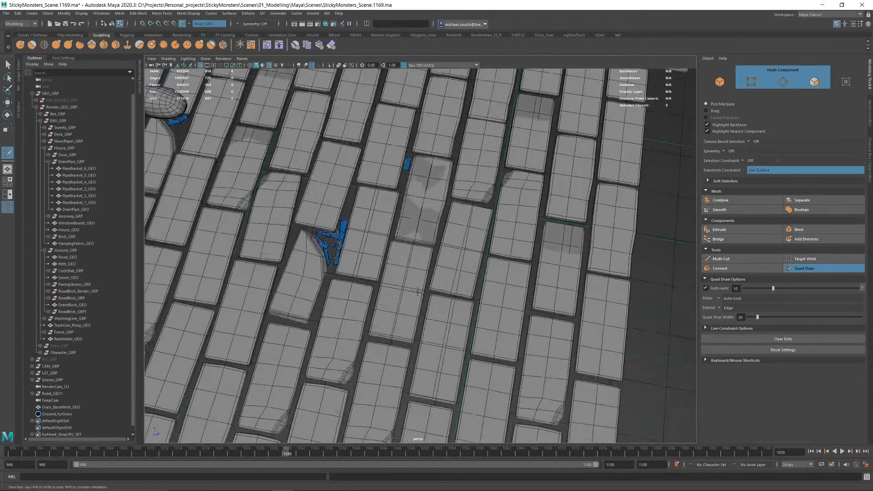
pyautogui.keyDown('alt'); pyautogui.moveTo(437, 214); pyautogui.dragTo(578, 189, button='right'); pyautogui.keyUp('alt')
pyautogui.keyDown('alt'); pyautogui.moveTo(528, 140); pyautogui.dragTo(447, 261, button='middle'); pyautogui.keyUp('alt')
pyautogui.keyDown('alt'); pyautogui.moveTo(447, 262); pyautogui.dragTo(457, 247, button='right'); pyautogui.keyUp('alt')
pyautogui.keyDown('alt'); pyautogui.moveTo(466, 314); pyautogui.dragTo(391, 280, button='middle'); pyautogui.keyUp('alt')
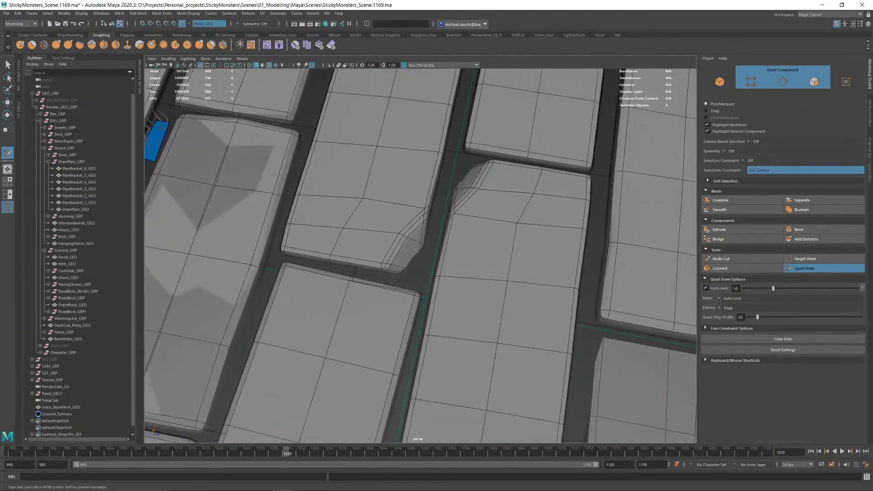
pyautogui.click(431, 259)
pyautogui.click(426, 286)
pyautogui.click(408, 284)
pyautogui.keyDown('shift'); pyautogui.click(420, 273); pyautogui.keyUp('shift')
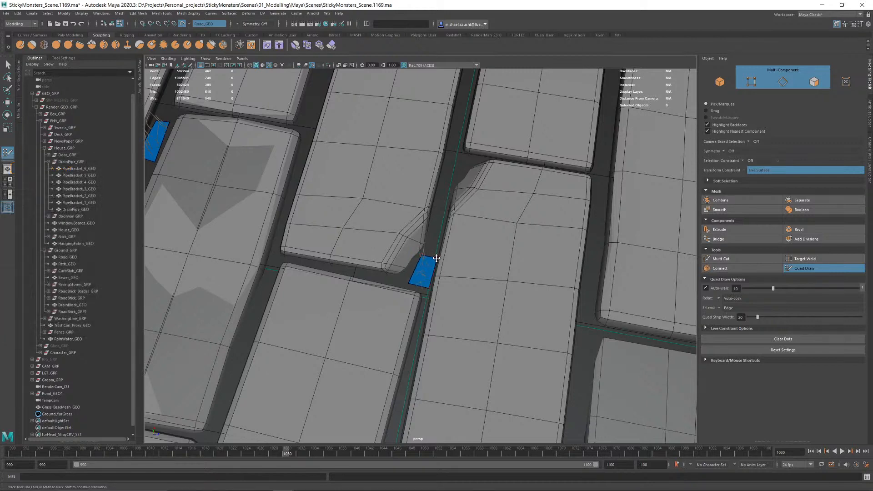
# Step: Fill a small grass quad in the same gap at the chipped upper corner of the adjacent brick
pyautogui.keyDown('alt'); pyautogui.moveTo(477, 151); pyautogui.dragTo(426, 234, button='middle'); pyautogui.keyUp('alt')
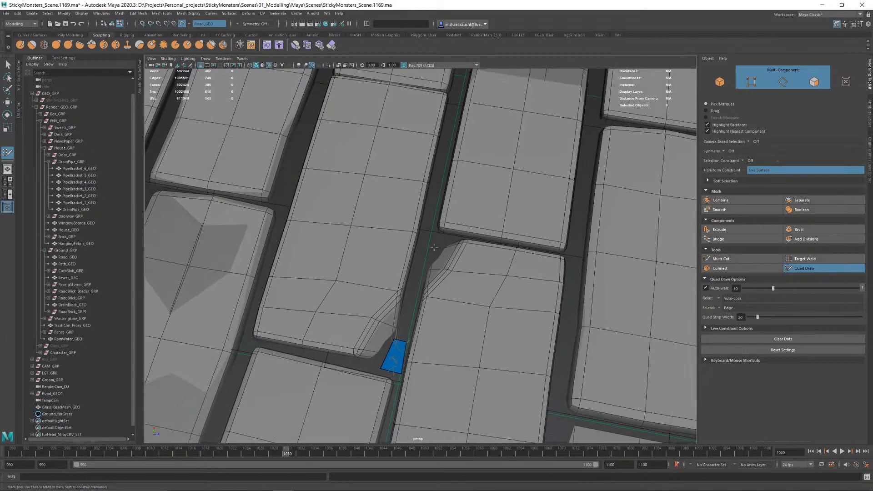
pyautogui.click(424, 234)
pyautogui.click(441, 239)
pyautogui.click(416, 256)
pyautogui.keyDown('shift'); pyautogui.click(429, 246); pyautogui.keyUp('shift')
# Step: Survey the road bricks from the new grass quads up to the curb and sewer opening for further gaps
pyautogui.keyDown('alt'); pyautogui.moveTo(453, 262); pyautogui.dragTo(401, 220, button='right'); pyautogui.keyUp('alt')
pyautogui.moveTo(456, 273)
pyautogui.keyDown('alt'); pyautogui.mouseDown()
pyautogui.moveTo(449, 192)
pyautogui.moveTo(438, 254)
pyautogui.mouseUp(); pyautogui.keyUp('alt')
pyautogui.keyDown('alt'); pyautogui.moveTo(454, 247); pyautogui.dragTo(500, 260, button='right'); pyautogui.keyUp('alt')
pyautogui.keyDown('alt'); pyautogui.moveTo(437, 203); pyautogui.dragTo(481, 255, button='middle'); pyautogui.keyUp('alt')
pyautogui.keyDown('alt'); pyautogui.moveTo(481, 256); pyautogui.dragTo(450, 295); pyautogui.keyUp('alt')
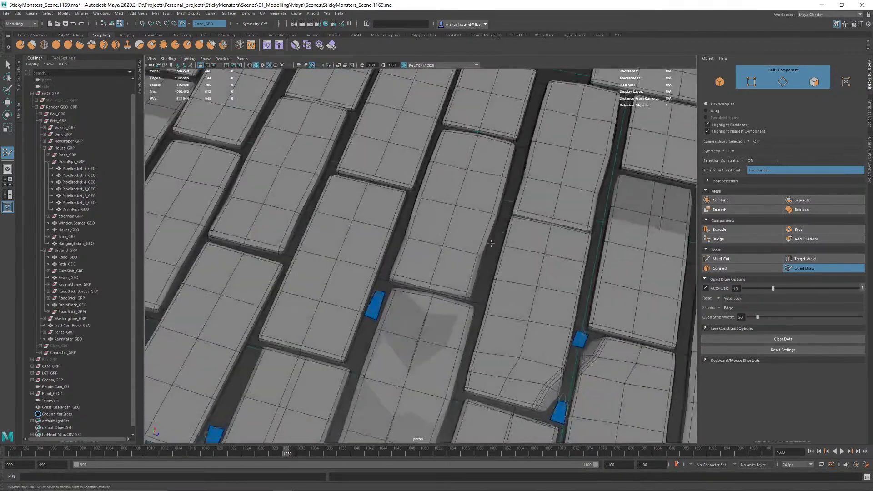
pyautogui.keyDown('alt'); pyautogui.moveTo(482, 182); pyautogui.dragTo(405, 291, button='middle'); pyautogui.keyUp('alt')
pyautogui.keyDown('alt'); pyautogui.moveTo(497, 170); pyautogui.dragTo(437, 193, button='middle'); pyautogui.keyUp('alt')
pyautogui.keyDown('alt'); pyautogui.moveTo(438, 193); pyautogui.dragTo(386, 185, button='right'); pyautogui.keyUp('alt')
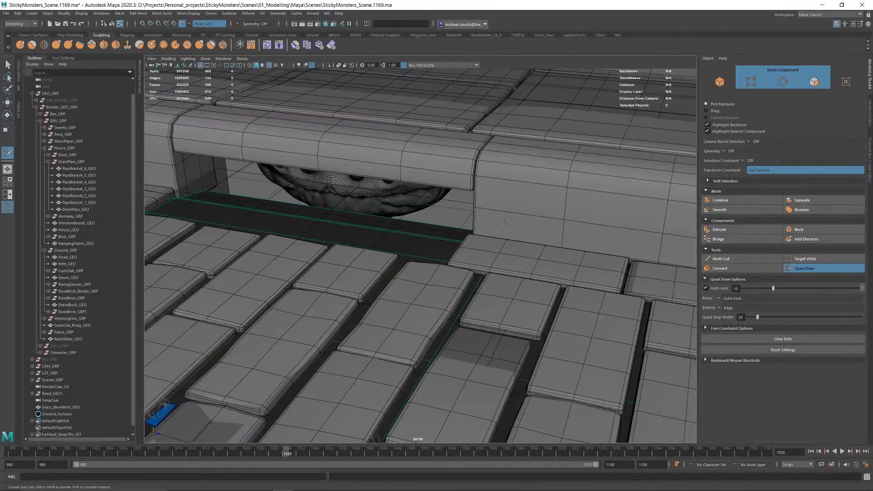
pyautogui.keyDown('alt'); pyautogui.moveTo(409, 218); pyautogui.dragTo(450, 254); pyautogui.keyUp('alt')
pyautogui.keyDown('alt'); pyautogui.moveTo(450, 255); pyautogui.dragTo(495, 246, button='middle'); pyautogui.keyUp('alt')
pyautogui.keyDown('alt'); pyautogui.moveTo(496, 246); pyautogui.dragTo(580, 273, button='right'); pyautogui.keyUp('alt')
pyautogui.keyDown('alt'); pyautogui.moveTo(437, 236); pyautogui.dragTo(500, 241); pyautogui.keyUp('alt')
pyautogui.keyDown('alt'); pyautogui.moveTo(423, 204); pyautogui.dragTo(439, 241, button='middle'); pyautogui.keyUp('alt')
pyautogui.keyDown('alt'); pyautogui.moveTo(350, 191); pyautogui.dragTo(399, 200, button='right'); pyautogui.keyUp('alt')
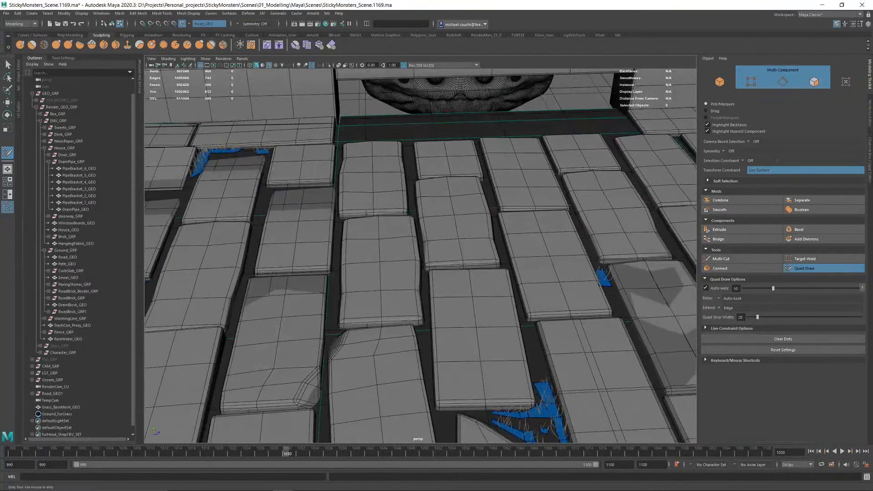
# Step: Fill two small grass quads in the narrow gaps beside the brick column just below the sewer opening's near end
pyautogui.click(336, 222)
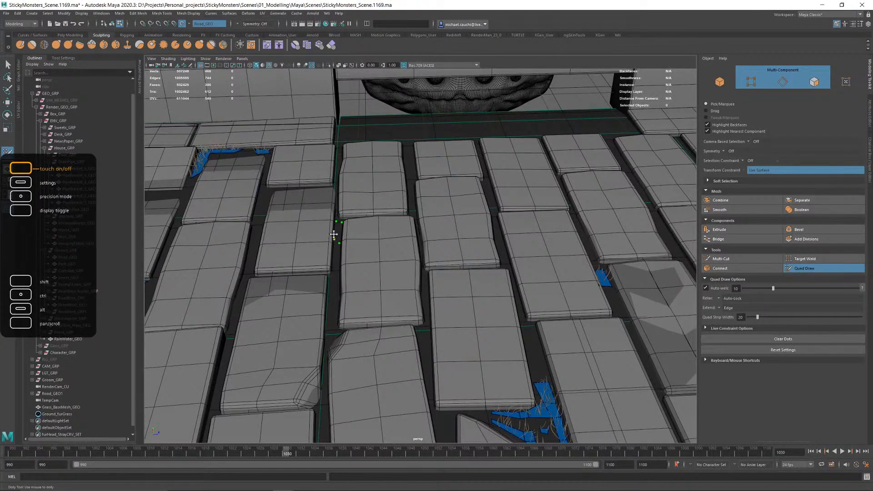
pyautogui.keyDown('shift'); pyautogui.click(338, 232); pyautogui.keyUp('shift')
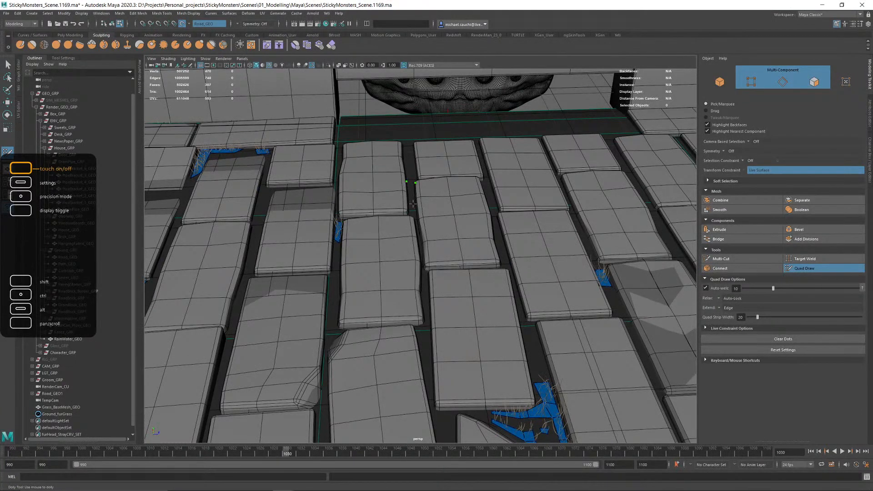
pyautogui.keyDown('alt'); pyautogui.moveTo(414, 208); pyautogui.dragTo(359, 159); pyautogui.keyUp('alt')
pyautogui.keyDown('alt'); pyautogui.moveTo(360, 159); pyautogui.dragTo(255, 159, button='right'); pyautogui.keyUp('alt')
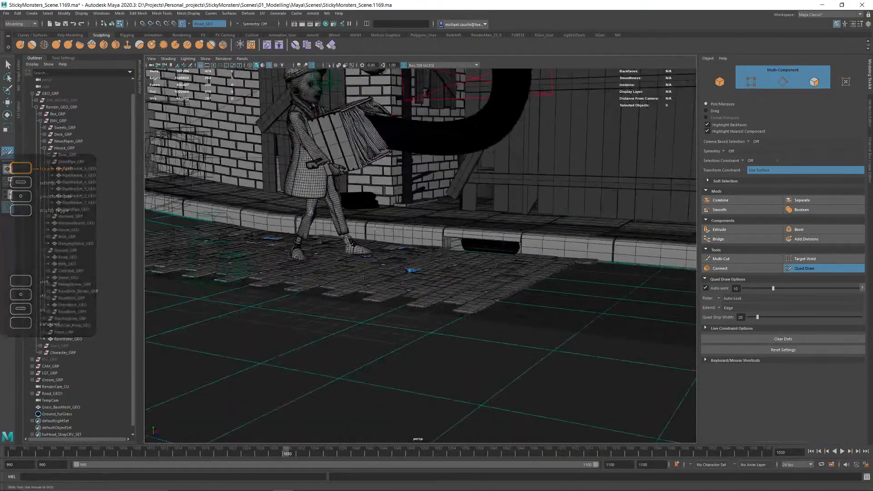
# Step: Fill a grass quad in the vertical gap above the triangular grass patch at the broken brick
pyautogui.keyDown('alt'); pyautogui.moveTo(254, 159); pyautogui.dragTo(277, 213); pyautogui.keyUp('alt')
pyautogui.keyDown('alt'); pyautogui.moveTo(277, 214); pyautogui.dragTo(234, 203, button='middle'); pyautogui.keyUp('alt')
pyautogui.keyDown('alt'); pyautogui.moveTo(234, 202); pyautogui.dragTo(314, 203, button='right'); pyautogui.keyUp('alt')
pyautogui.keyDown('alt'); pyautogui.moveTo(314, 203); pyautogui.dragTo(354, 209, button='middle'); pyautogui.keyUp('alt')
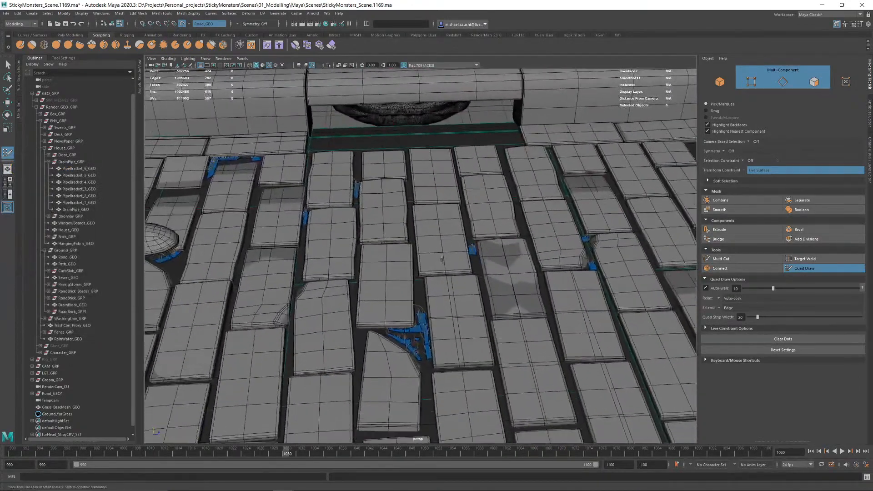
pyautogui.keyDown('alt'); pyautogui.moveTo(354, 209); pyautogui.dragTo(407, 304, button='right'); pyautogui.keyUp('alt')
pyautogui.keyDown('alt'); pyautogui.moveTo(407, 305); pyautogui.dragTo(387, 260, button='middle'); pyautogui.keyUp('alt')
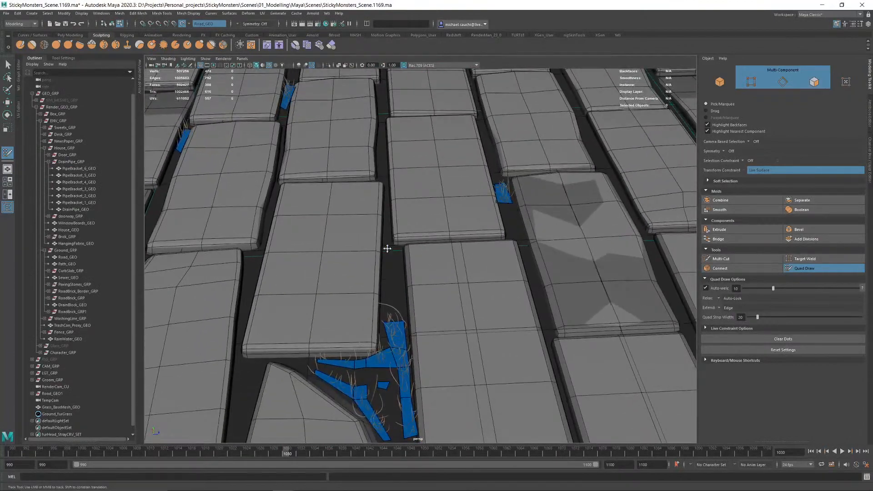
pyautogui.keyDown('shift'); pyautogui.click(397, 284); pyautogui.keyUp('shift')
# Step: Fill a grass quad along part of the short horizontal gap between two bricks in front of the broken brick's patch
pyautogui.moveTo(423, 273)
pyautogui.keyDown('alt'); pyautogui.mouseDown()
pyautogui.moveTo(377, 229)
pyautogui.moveTo(351, 219)
pyautogui.mouseUp(); pyautogui.keyUp('alt')
pyautogui.keyDown('alt'); pyautogui.moveTo(350, 218); pyautogui.dragTo(269, 230, button='right'); pyautogui.keyUp('alt')
pyautogui.keyDown('alt'); pyautogui.moveTo(268, 230); pyautogui.dragTo(382, 255); pyautogui.keyUp('alt')
pyautogui.keyDown('alt'); pyautogui.moveTo(382, 255); pyautogui.dragTo(359, 248, button='right'); pyautogui.keyUp('alt')
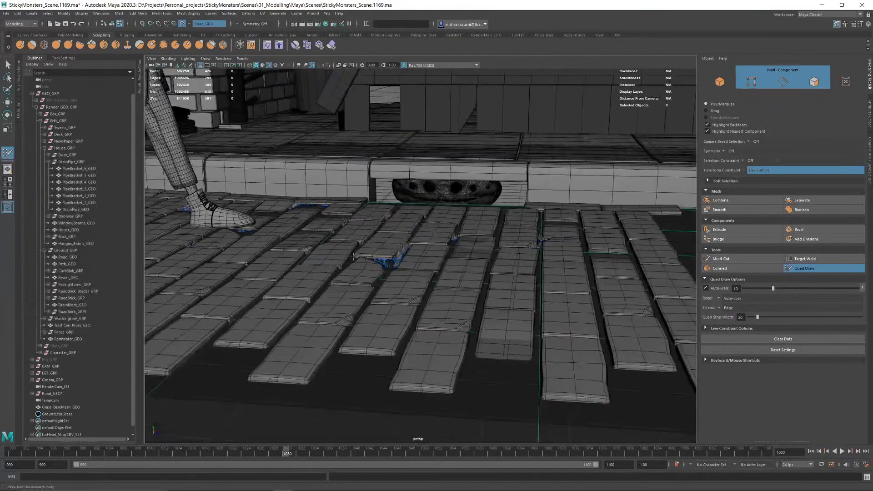
pyautogui.keyDown('alt'); pyautogui.moveTo(360, 248); pyautogui.dragTo(361, 220, button='middle'); pyautogui.keyUp('alt')
pyautogui.keyDown('alt'); pyautogui.moveTo(460, 248); pyautogui.dragTo(523, 248, button='right'); pyautogui.keyUp('alt')
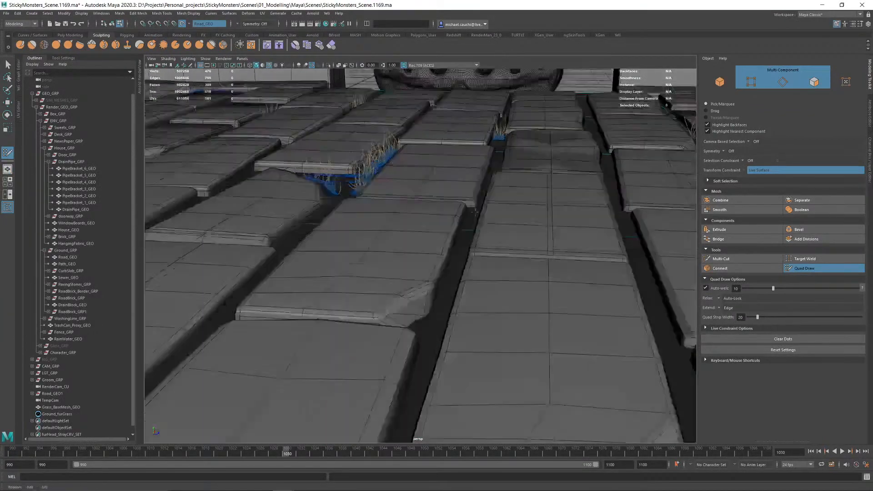
pyautogui.keyDown('alt'); pyautogui.moveTo(491, 150); pyautogui.dragTo(440, 205); pyautogui.keyUp('alt')
pyautogui.keyDown('alt'); pyautogui.moveTo(440, 204); pyautogui.dragTo(482, 218, button='right'); pyautogui.keyUp('alt')
pyautogui.keyDown('alt'); pyautogui.moveTo(482, 219); pyautogui.dragTo(454, 256, button='middle'); pyautogui.keyUp('alt')
pyautogui.keyDown('alt'); pyautogui.moveTo(454, 256); pyautogui.dragTo(352, 292); pyautogui.keyUp('alt')
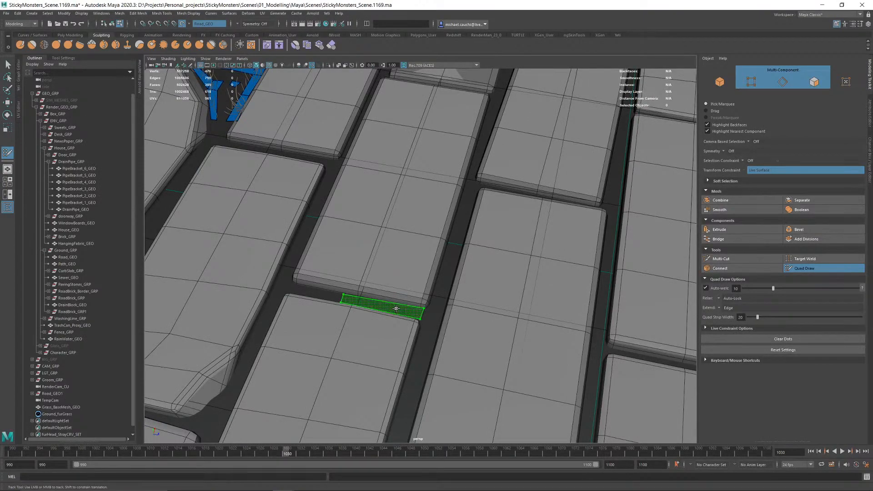
# Step: Extend the grass strip through the rest of that horizontal gap to the brick's opposite corner
pyautogui.keyDown('alt'); pyautogui.moveTo(370, 235); pyautogui.dragTo(295, 232, button='right'); pyautogui.keyUp('alt')
pyautogui.keyDown('alt'); pyautogui.moveTo(295, 232); pyautogui.dragTo(400, 172); pyautogui.keyUp('alt')
pyautogui.keyDown('alt'); pyautogui.moveTo(445, 178); pyautogui.dragTo(466, 264, button='middle'); pyautogui.keyUp('alt')
pyautogui.keyDown('alt'); pyautogui.moveTo(467, 261); pyautogui.dragTo(491, 263, button='right'); pyautogui.keyUp('alt')
pyautogui.keyDown('alt'); pyautogui.moveTo(482, 263); pyautogui.dragTo(439, 355); pyautogui.keyUp('alt')
pyautogui.keyDown('alt'); pyautogui.moveTo(438, 355); pyautogui.dragTo(405, 182, button='middle'); pyautogui.keyUp('alt')
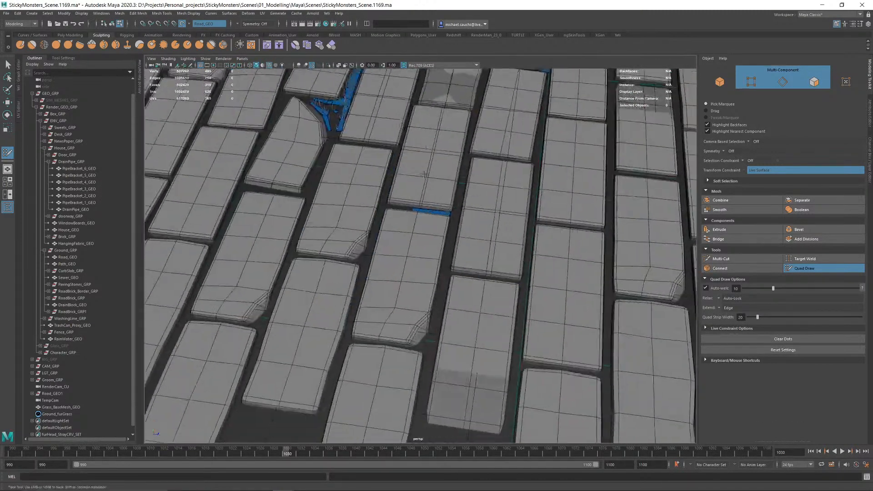
pyautogui.keyDown('alt'); pyautogui.moveTo(405, 182); pyautogui.dragTo(451, 188, button='right'); pyautogui.keyUp('alt')
pyautogui.keyDown('alt'); pyautogui.moveTo(450, 187); pyautogui.dragTo(445, 306); pyautogui.keyUp('alt')
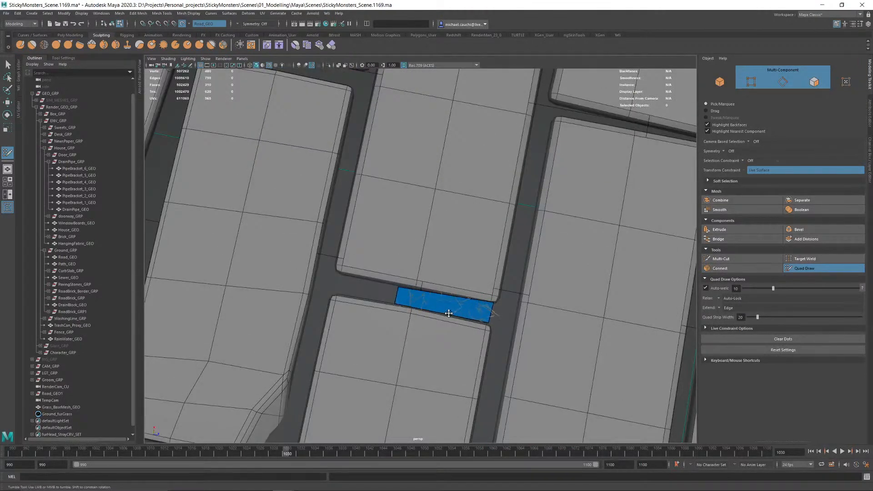
pyautogui.click(325, 276)
pyautogui.click(324, 293)
pyautogui.keyDown('shift'); pyautogui.click(357, 290); pyautogui.keyUp('shift')
# Step: Examine the grass patches across the road bricks from street level, in front of the curb and sewer opening
pyautogui.keyDown('alt'); pyautogui.moveTo(357, 286); pyautogui.dragTo(261, 226, button='right'); pyautogui.keyUp('alt')
pyautogui.keyDown('alt'); pyautogui.moveTo(419, 267); pyautogui.dragTo(458, 239); pyautogui.keyUp('alt')
pyautogui.keyDown('alt'); pyautogui.moveTo(458, 239); pyautogui.dragTo(373, 246, button='right'); pyautogui.keyUp('alt')
pyautogui.keyDown('alt'); pyautogui.moveTo(372, 245); pyautogui.dragTo(432, 226); pyautogui.keyUp('alt')
pyautogui.keyDown('alt'); pyautogui.moveTo(382, 227); pyautogui.dragTo(427, 226, button='right'); pyautogui.keyUp('alt')
pyautogui.keyDown('alt'); pyautogui.moveTo(428, 226); pyautogui.dragTo(423, 255); pyautogui.keyUp('alt')
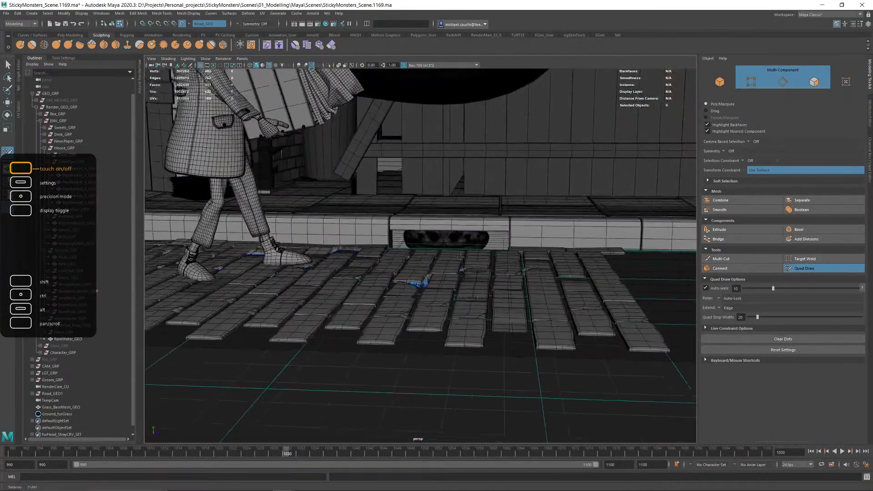
pyautogui.keyDown('alt'); pyautogui.moveTo(423, 255); pyautogui.dragTo(378, 248, button='right'); pyautogui.keyUp('alt')
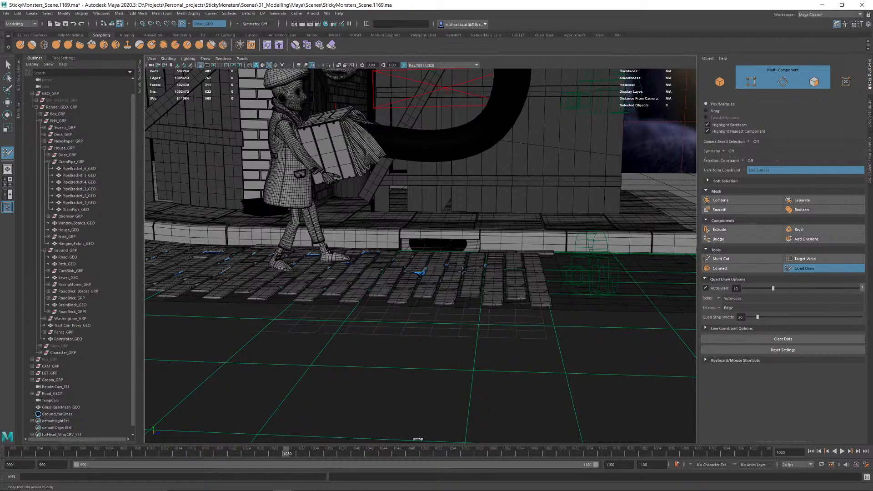
pyautogui.scroll(5, 450, 286)
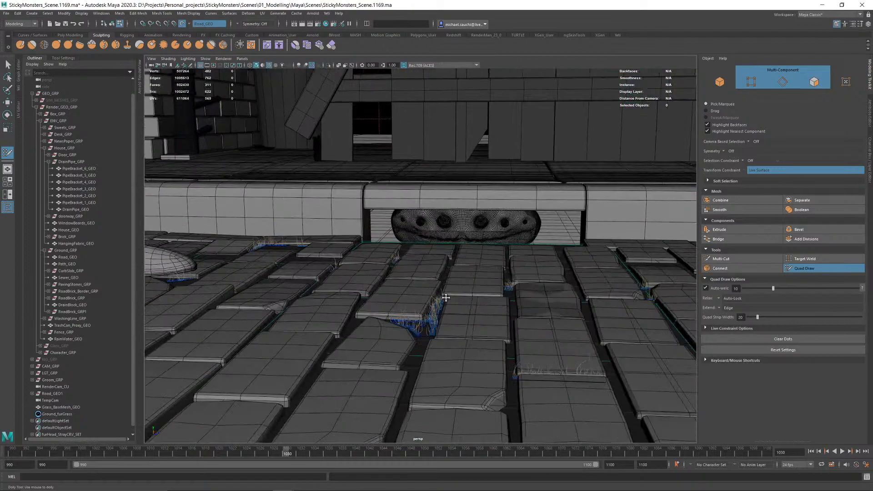
# Step: Exit Quad Draw, return to object selection mode and save the scene
pyautogui.press('w')
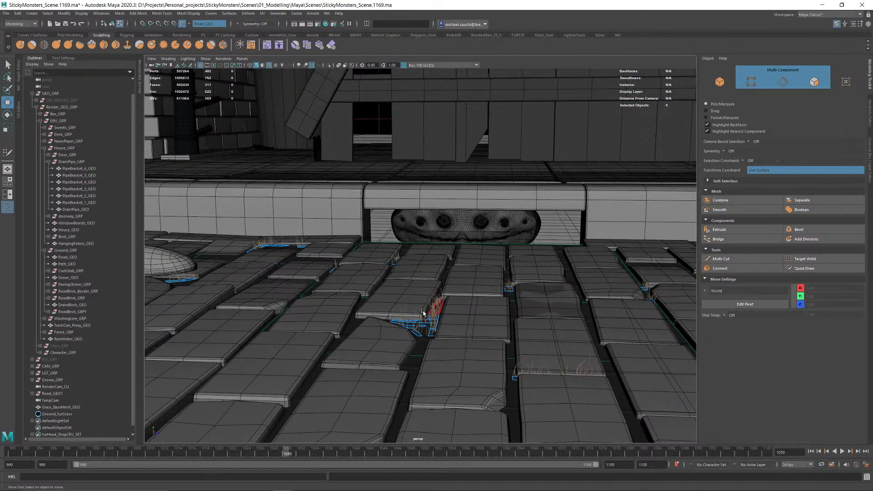
pyautogui.keyDown('alt'); pyautogui.moveTo(423, 313); pyautogui.dragTo(512, 307); pyautogui.keyUp('alt')
pyautogui.keyDown('alt'); pyautogui.moveTo(313, 382); pyautogui.dragTo(309, 348); pyautogui.keyUp('alt')
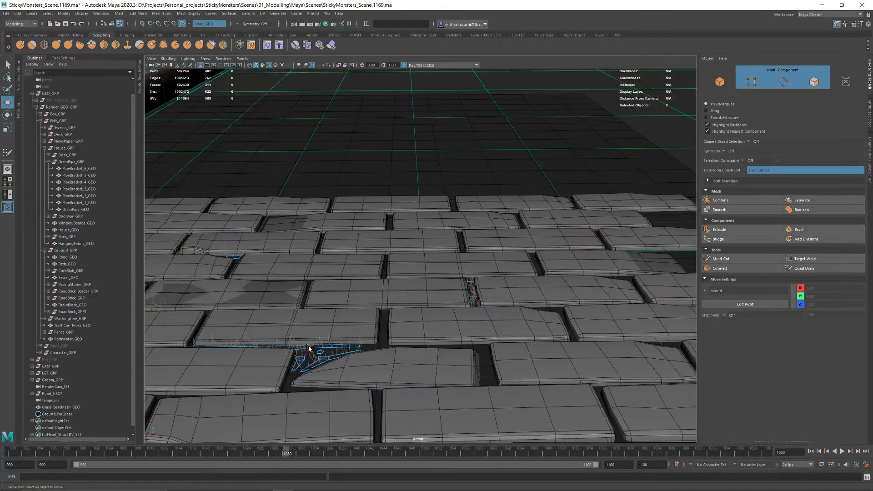
pyautogui.keyDown('alt'); pyautogui.moveTo(400, 220); pyautogui.dragTo(386, 186); pyautogui.keyUp('alt')
pyautogui.moveTo(385, 188); pyautogui.dragTo(421, 173, button='right')
pyautogui.hotkey('ctrl', 's')
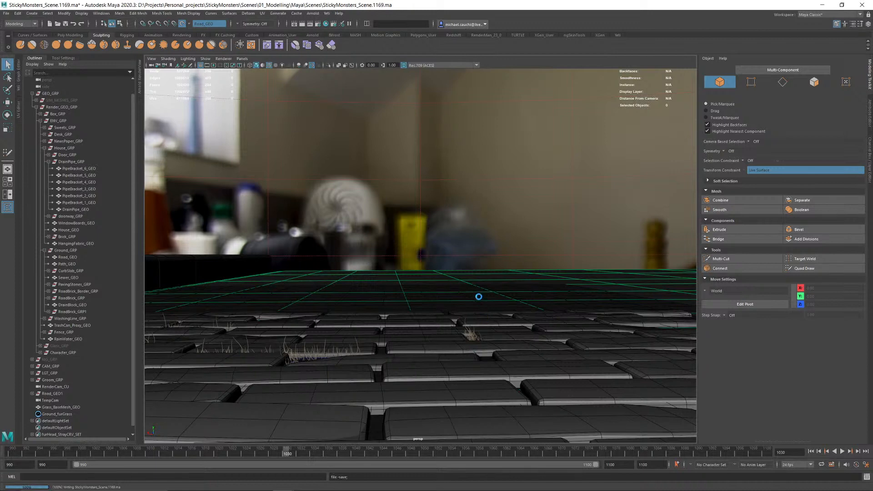
pyautogui.press('w')
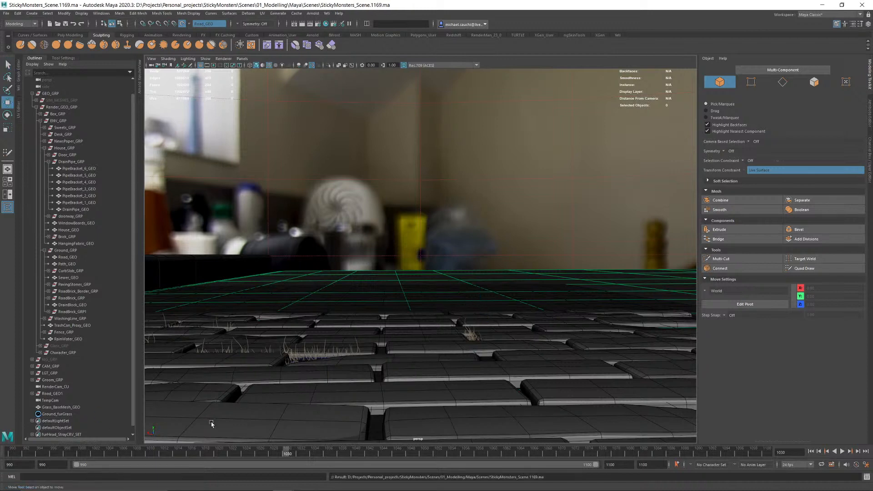
# Step: Show a widened Arnold RenderView, crop the render region to the curb and road strip, and start the render
pyautogui.click(152, 45)
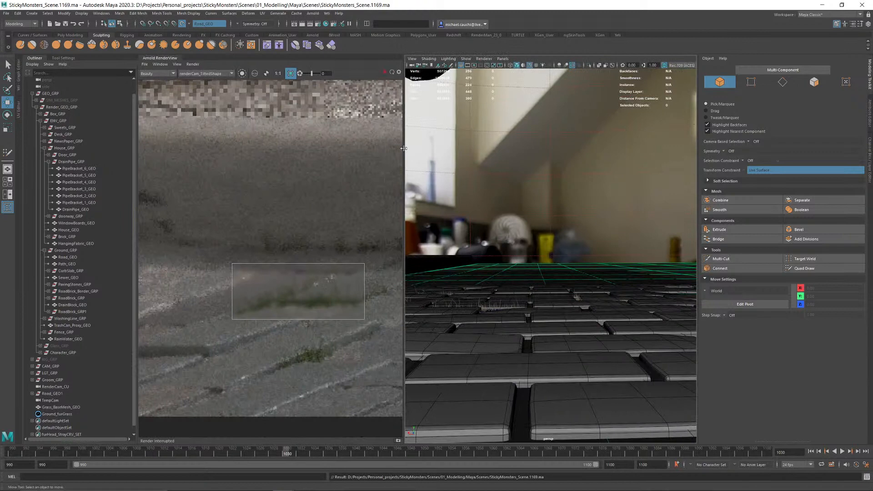
pyautogui.moveTo(403, 148); pyautogui.dragTo(537, 148)
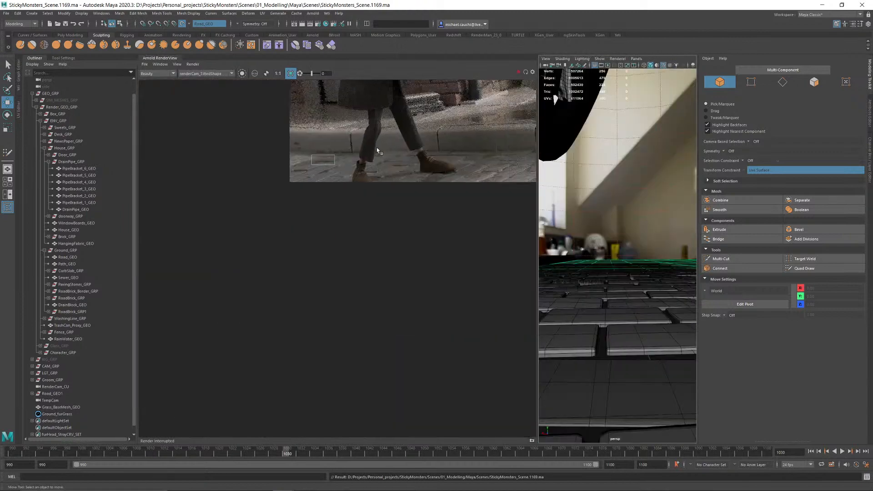
pyautogui.moveTo(377, 150); pyautogui.dragTo(336, 177, button='middle')
pyautogui.scroll(-2, 338, 177)
pyautogui.moveTo(210, 164)
pyautogui.mouseDown()
pyautogui.moveTo(419, 258)
pyautogui.moveTo(489, 274)
pyautogui.mouseUp()
pyautogui.click(518, 72)
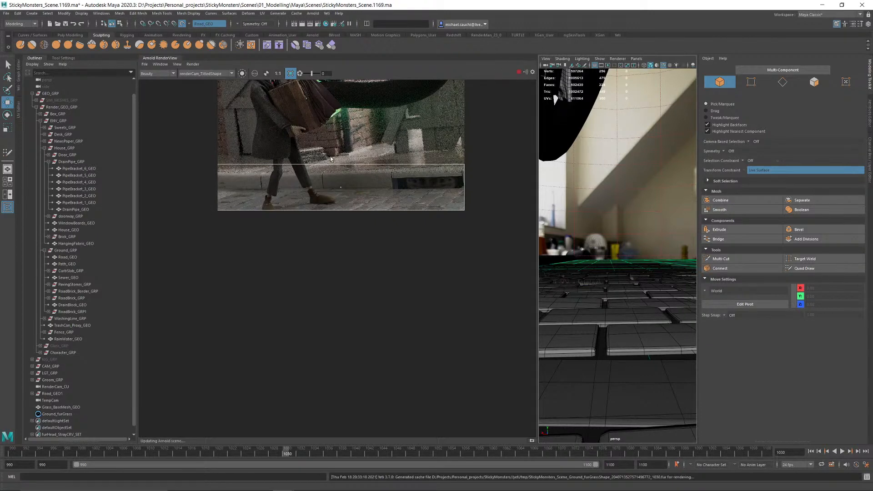
# Step: Run Update Full Scene on the Arnold render to include the new grass
pyautogui.scroll(4, 331, 159)
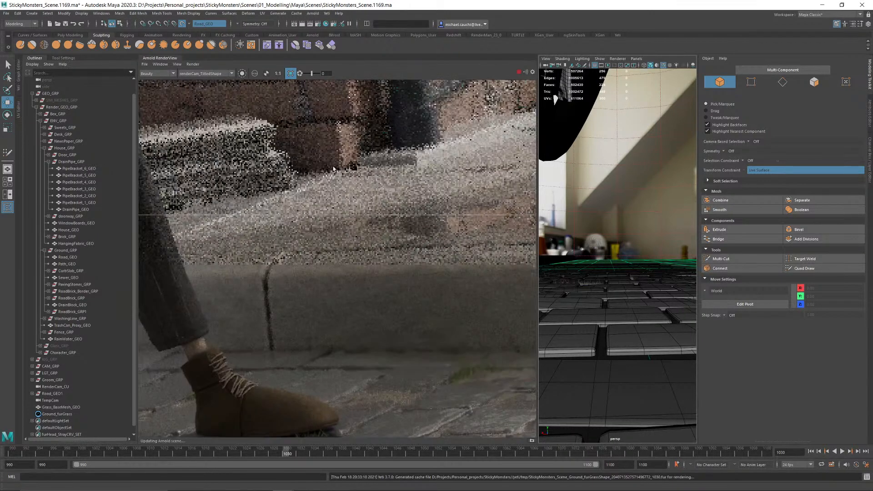
pyautogui.scroll(-4, 334, 166)
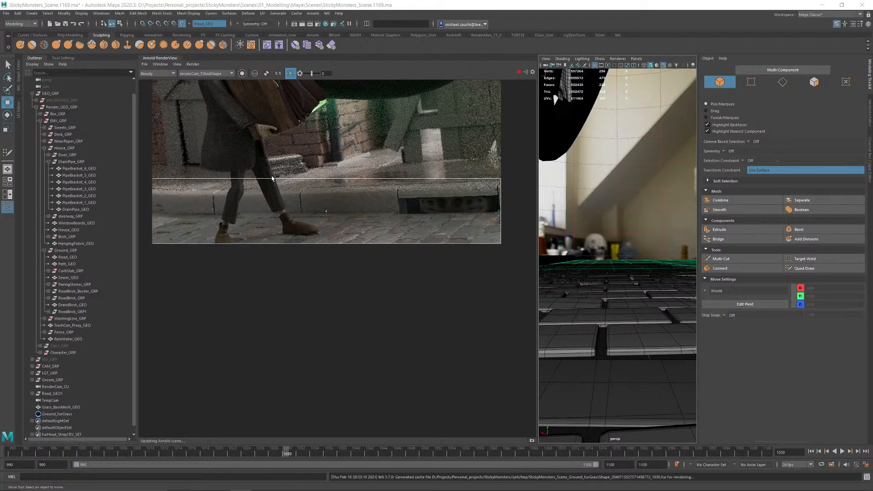
pyautogui.scroll(4, 386, 224)
pyautogui.scroll(-4, 391, 222)
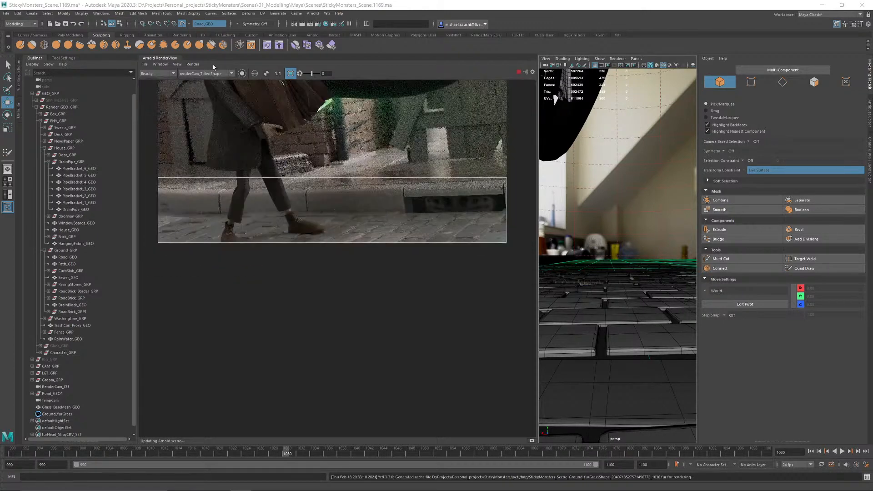
pyautogui.click(193, 65)
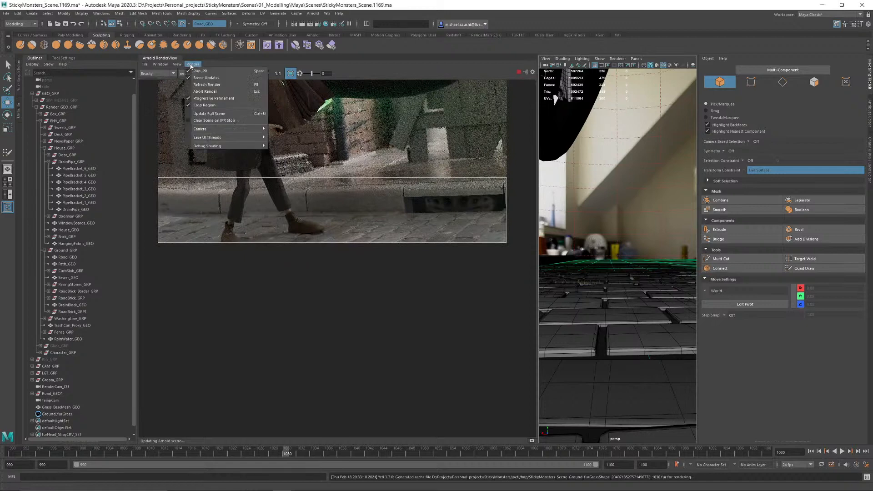
pyautogui.click(213, 114)
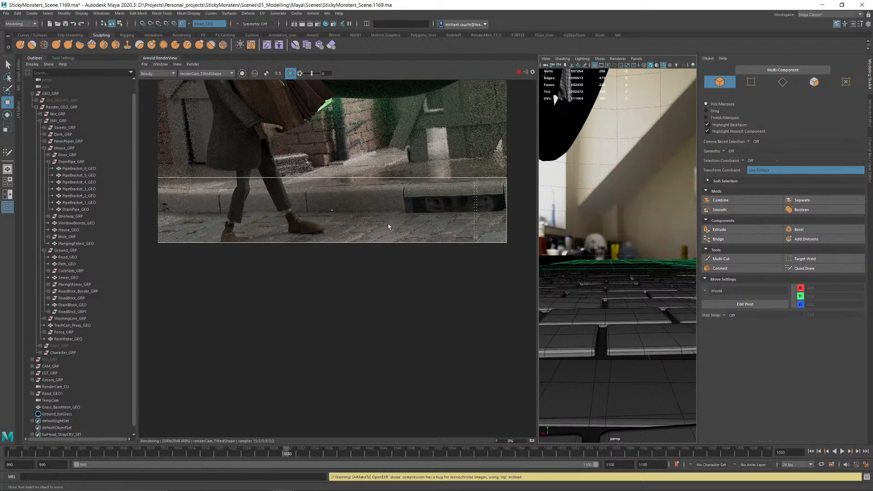
# Step: Examine the rendered road bricks in front of the sewer opening for the new grass tufts
pyautogui.scroll(5, 385, 224)
pyautogui.scroll(-1, 385, 222)
pyautogui.moveTo(457, 189); pyautogui.dragTo(242, 227, button='middle')
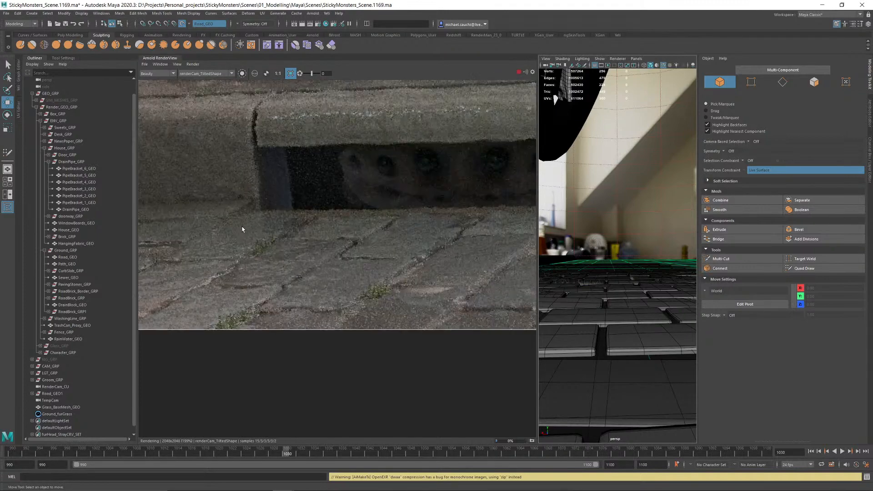
pyautogui.scroll(-4, 383, 220)
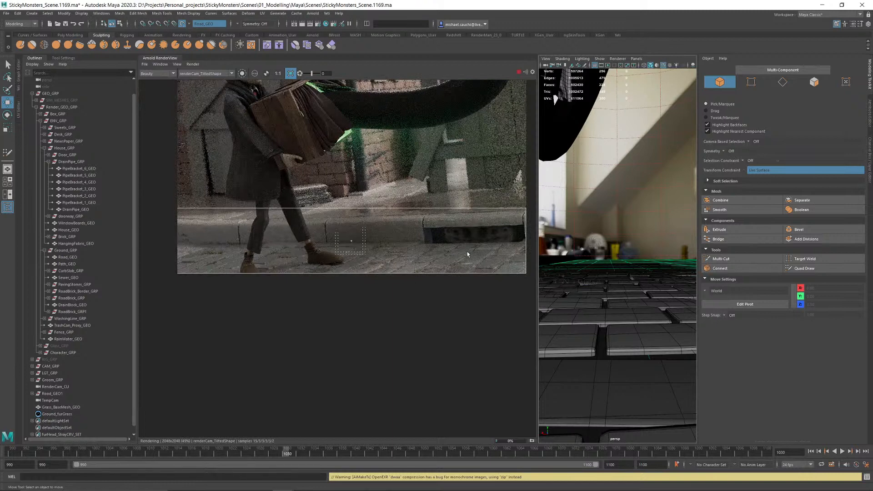
pyautogui.moveTo(468, 255); pyautogui.dragTo(423, 267, button='middle')
pyautogui.scroll(4, 374, 285)
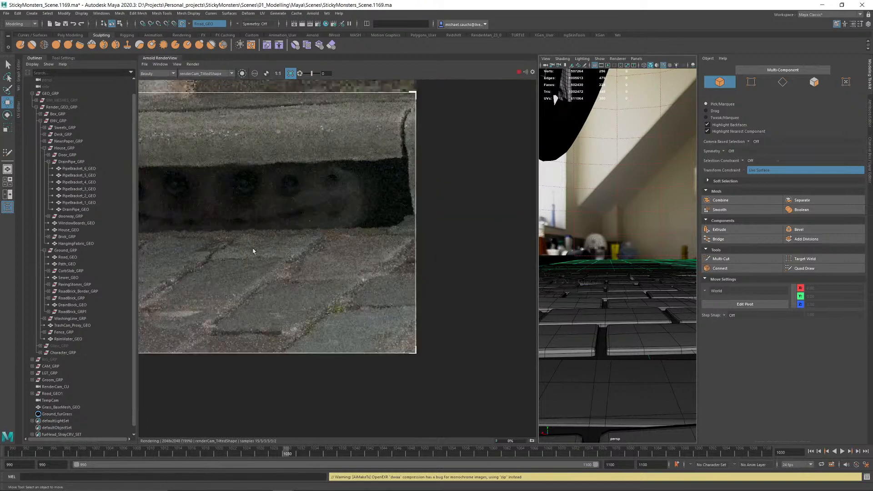
pyautogui.moveTo(253, 251); pyautogui.dragTo(410, 270, button='middle')
# Step: Crop the render region to the grass tuft just below the near corner of the sewer opening
pyautogui.moveTo(195, 260); pyautogui.dragTo(283, 315)
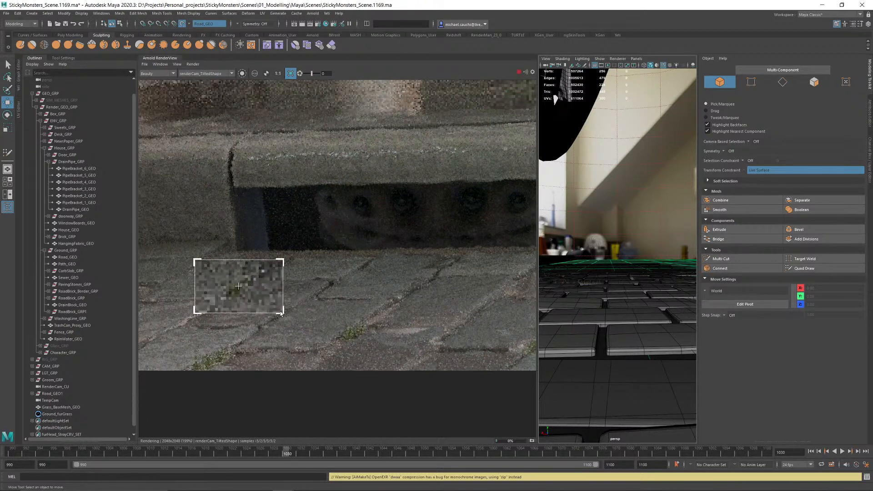
pyautogui.scroll(2, 236, 285)
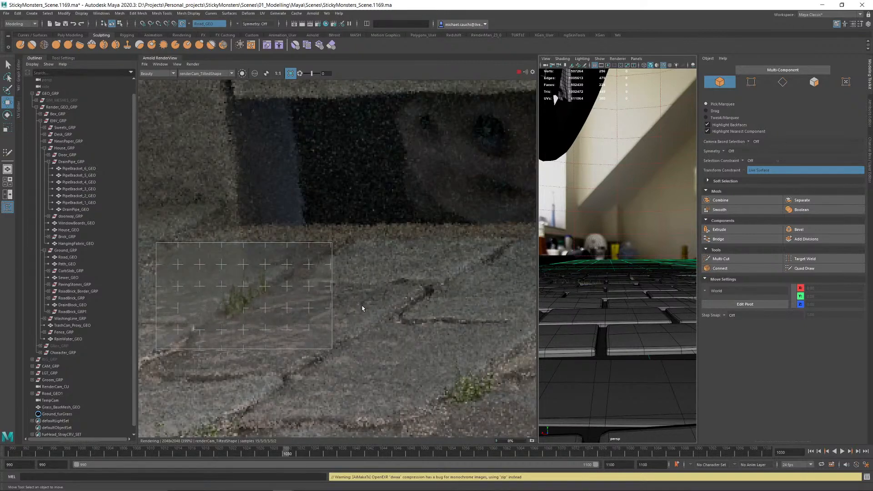
pyautogui.moveTo(297, 308); pyautogui.dragTo(271, 278, button='middle')
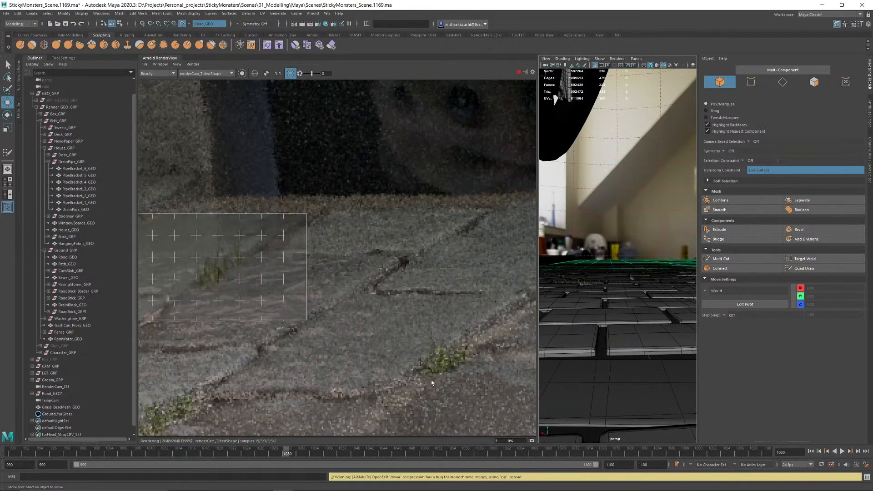
# Step: Crop the render region to the next grass tuft down the road, and then to the one at the image's lower edge
pyautogui.moveTo(404, 313); pyautogui.dragTo(482, 386)
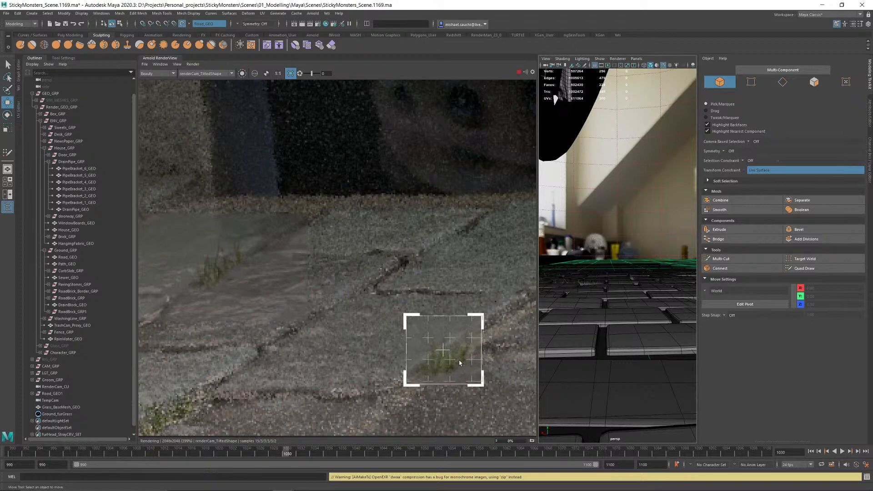
pyautogui.scroll(-3, 346, 307)
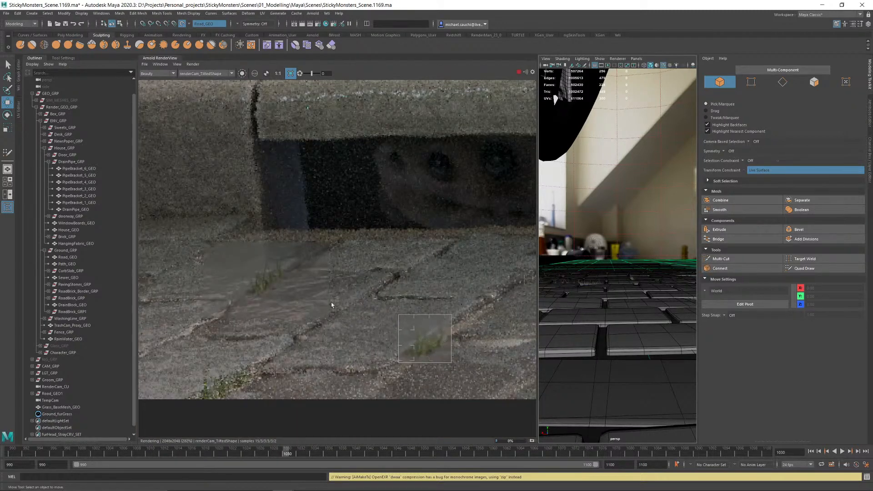
pyautogui.moveTo(217, 302)
pyautogui.mouseDown()
pyautogui.moveTo(312, 370)
pyautogui.moveTo(354, 383)
pyautogui.mouseUp()
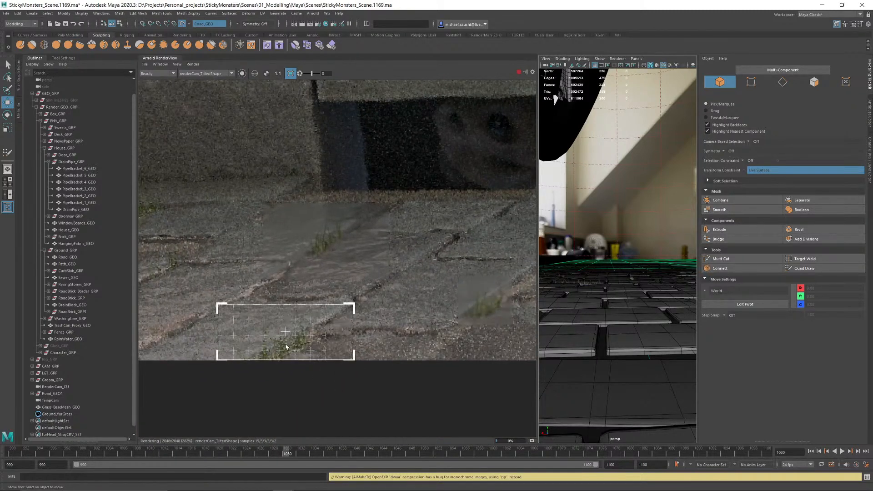
pyautogui.scroll(2, 286, 347)
pyautogui.scroll(-6, 290, 274)
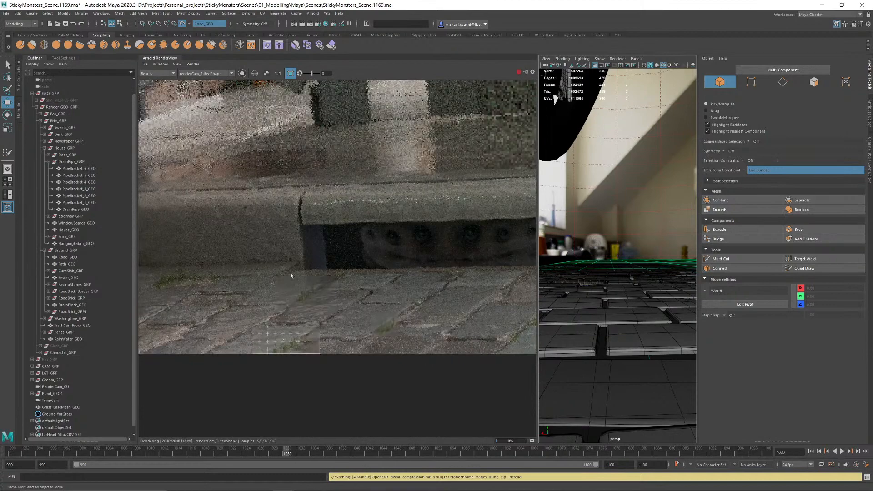
# Step: Crop the render region to the grass at the curb's foot before the sewer opening, and then to the patch behind the character's rear shoe
pyautogui.scroll(2, 315, 273)
pyautogui.moveTo(272, 251); pyautogui.dragTo(419, 348)
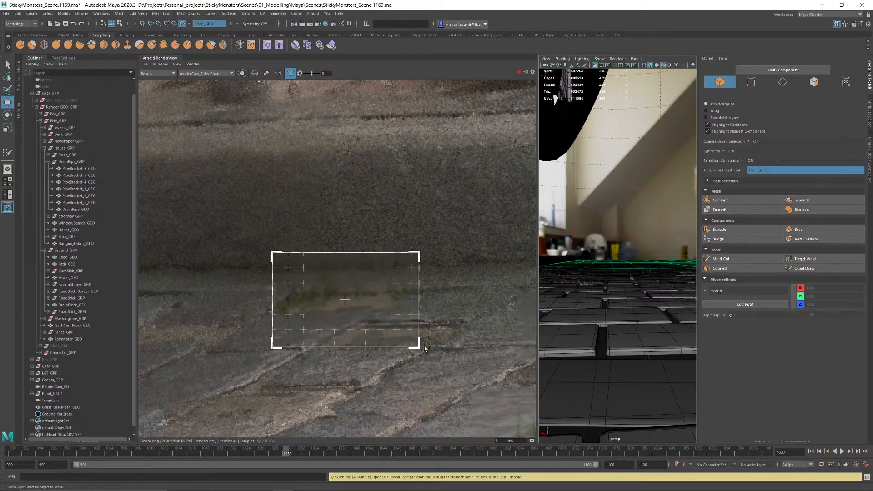
pyautogui.scroll(-3, 396, 297)
pyautogui.moveTo(291, 277); pyautogui.dragTo(514, 293, button='middle')
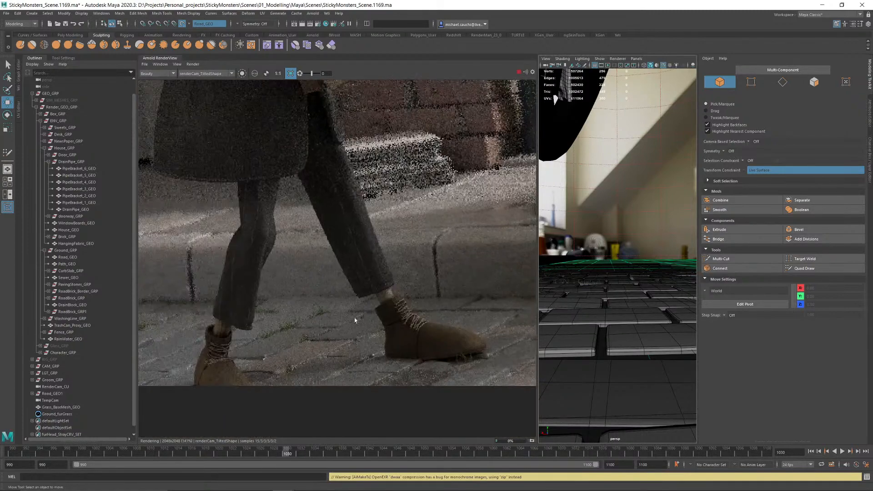
pyautogui.moveTo(334, 308); pyautogui.dragTo(427, 290, button='middle')
pyautogui.scroll(2, 221, 307)
pyautogui.moveTo(220, 312); pyautogui.dragTo(302, 314, button='middle')
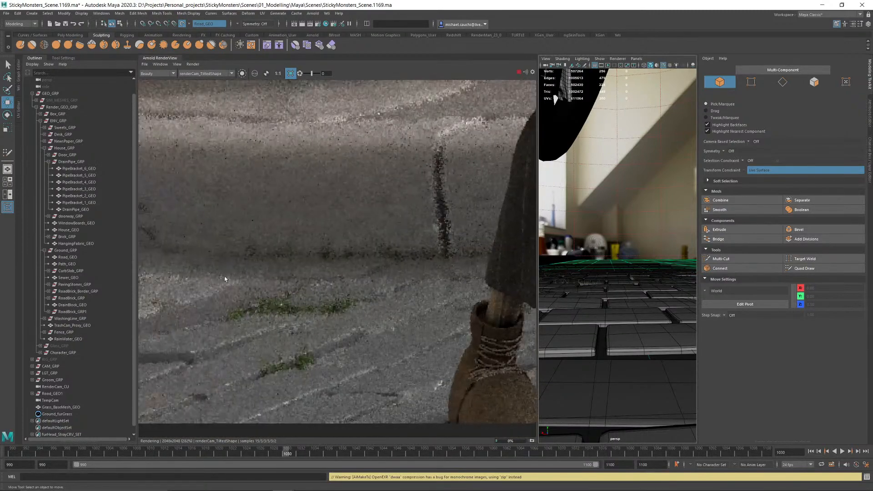
pyautogui.moveTo(221, 273); pyautogui.dragTo(365, 337)
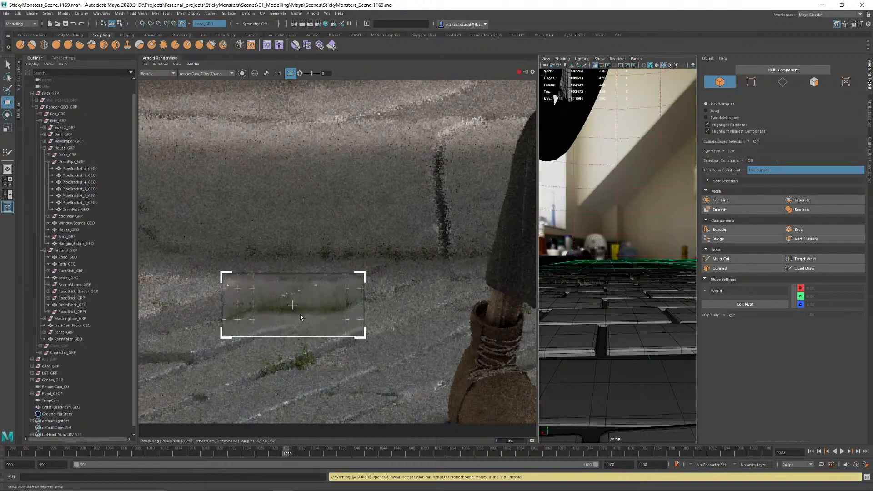
# Step: Crop the render region to the road patch at the image's left edge, and then to the dark marks on the curb above it
pyautogui.scroll(-2, 301, 317)
pyautogui.scroll(1, 223, 293)
pyautogui.moveTo(189, 279); pyautogui.dragTo(264, 360)
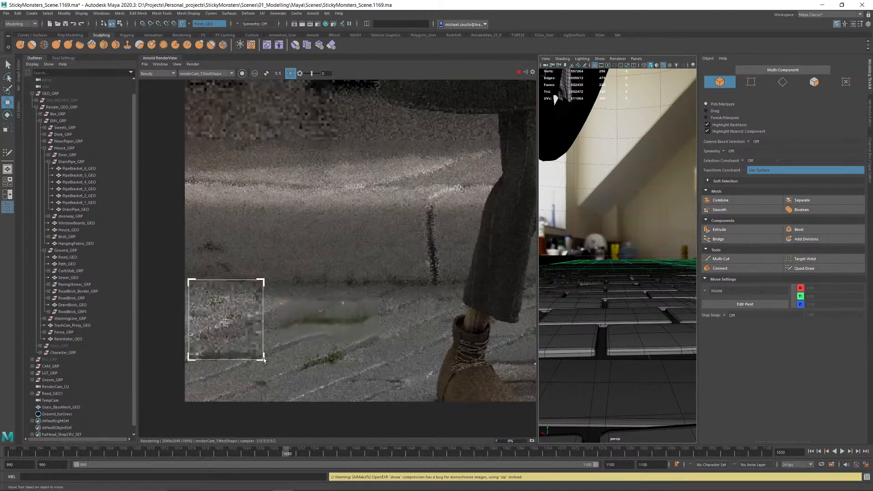
pyautogui.scroll(2, 205, 240)
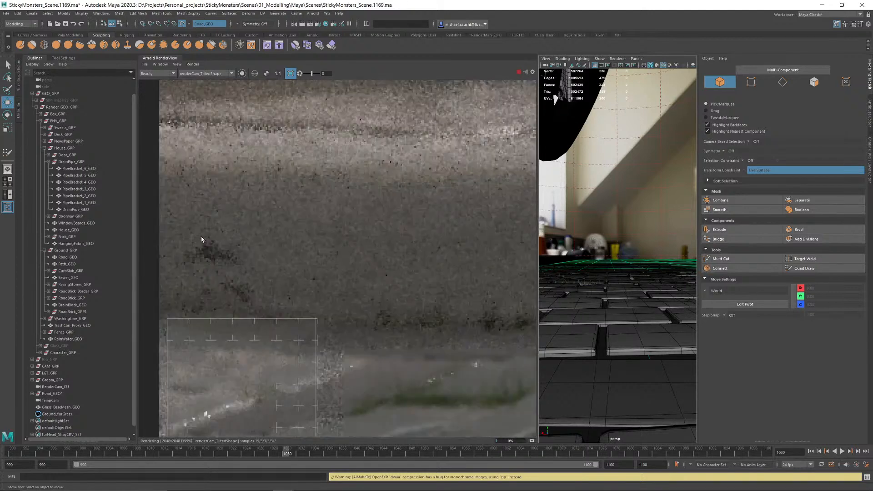
pyautogui.moveTo(187, 229); pyautogui.dragTo(270, 322)
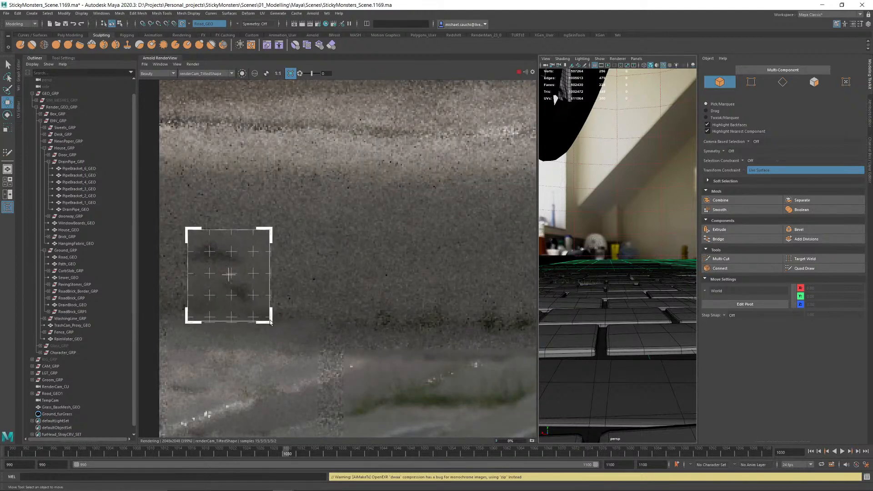
pyautogui.scroll(-3, 273, 248)
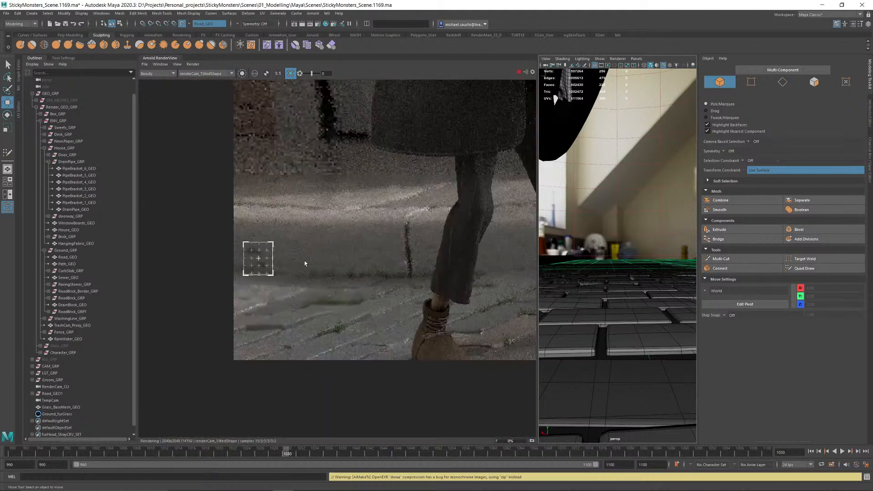
pyautogui.scroll(4, 248, 255)
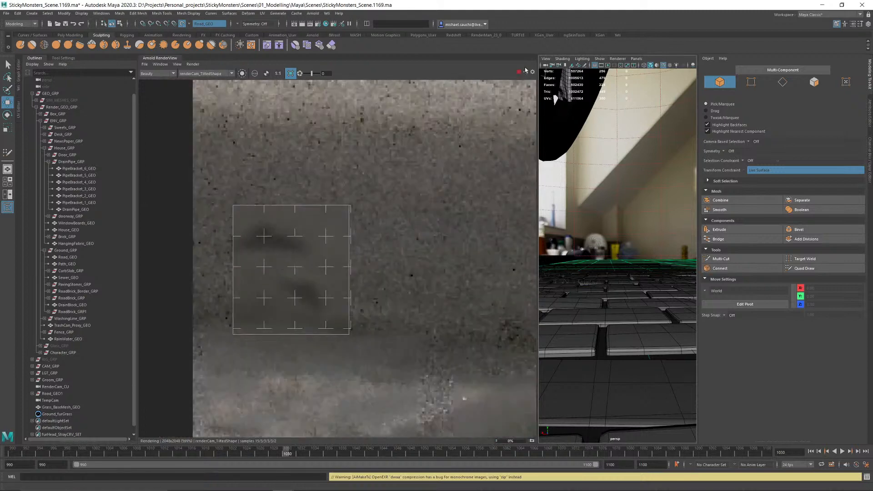
# Step: Crop the render region to the grass tuft in the brick gap between the character's two shoes
pyautogui.scroll(-5, 376, 245)
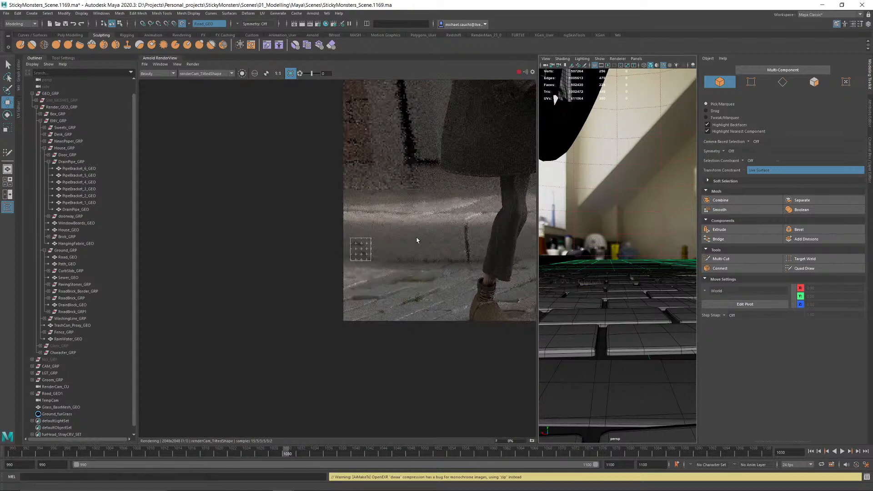
pyautogui.moveTo(417, 240); pyautogui.dragTo(109, 243, button='middle')
pyautogui.moveTo(429, 258); pyautogui.dragTo(287, 262, button='middle')
pyautogui.moveTo(254, 297); pyautogui.dragTo(453, 299, button='middle')
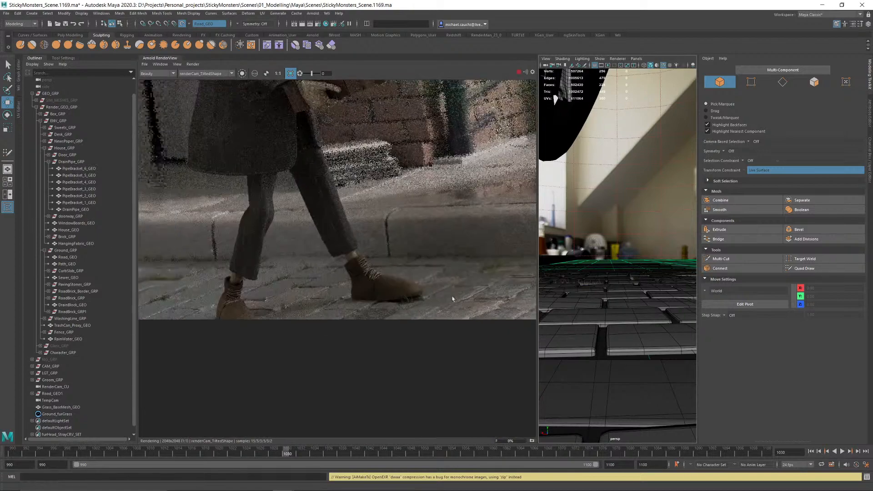
pyautogui.scroll(2, 335, 320)
pyautogui.moveTo(253, 237); pyautogui.dragTo(295, 275)
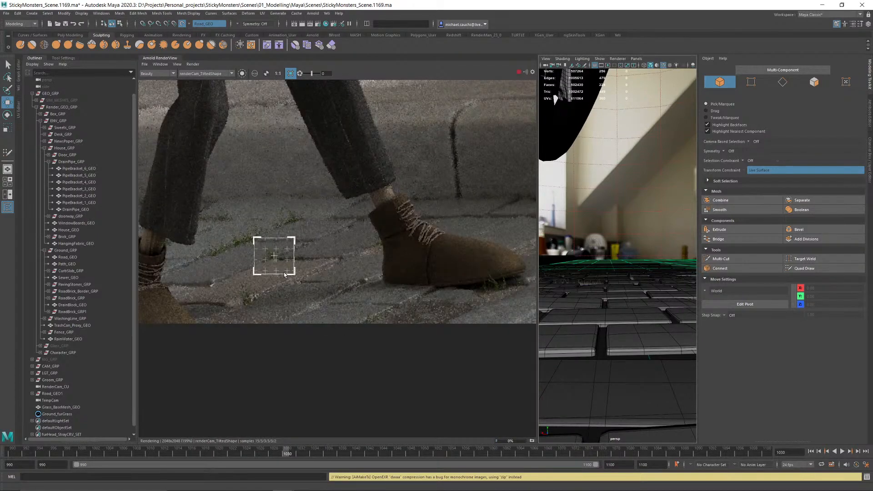
pyautogui.scroll(3, 264, 260)
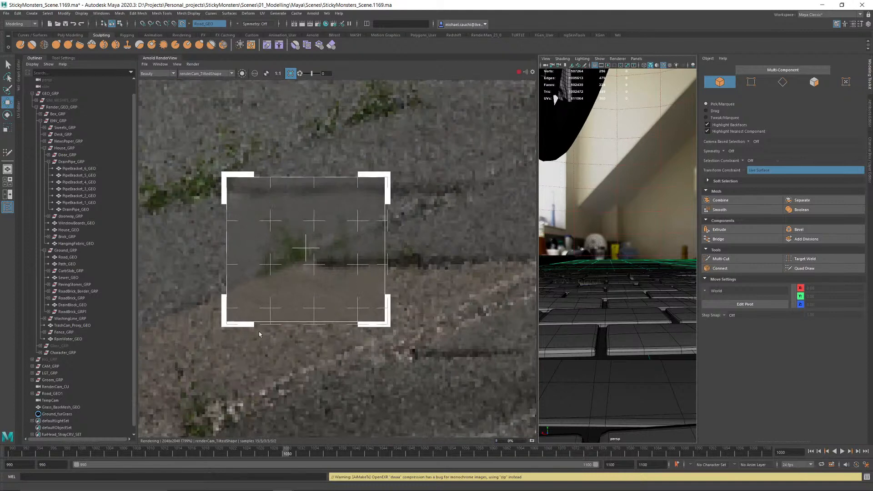
# Step: Crop the render region to the tuft just below that one, and then to the grass in the gap closer to the curb
pyautogui.moveTo(165, 359); pyautogui.dragTo(246, 448)
pyautogui.moveTo(230, 365); pyautogui.dragTo(289, 307, button='middle')
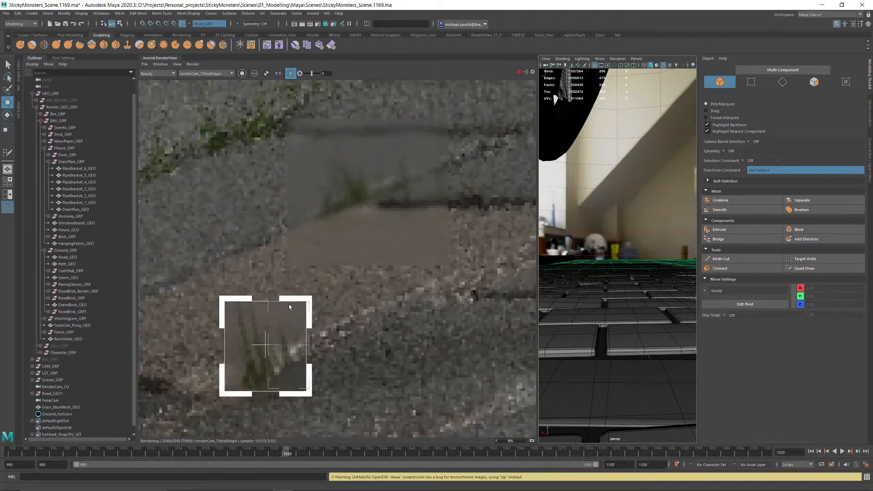
pyautogui.scroll(-2, 290, 307)
pyautogui.moveTo(244, 205); pyautogui.dragTo(269, 253, button='middle')
pyautogui.moveTo(262, 240); pyautogui.dragTo(340, 291)
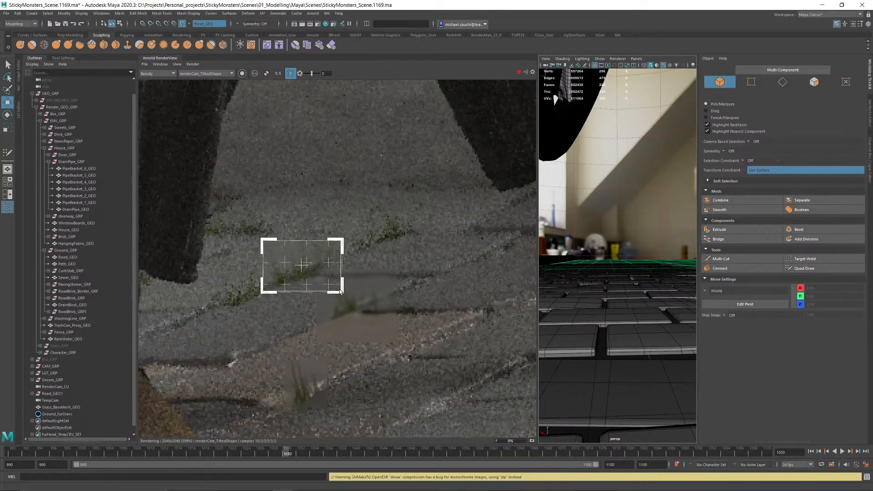
# Step: Examine the rendered road from the character's front shoe to the bricks before the sewer opening
pyautogui.scroll(-3, 393, 298)
pyautogui.moveTo(432, 287); pyautogui.dragTo(361, 296, button='middle')
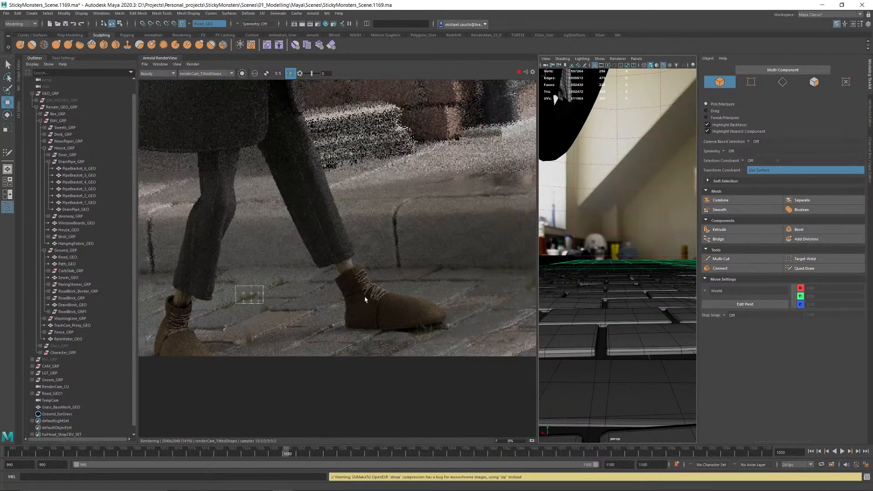
pyautogui.scroll(-1, 425, 302)
pyautogui.moveTo(425, 302); pyautogui.dragTo(353, 290, button='middle')
pyautogui.scroll(2, 401, 301)
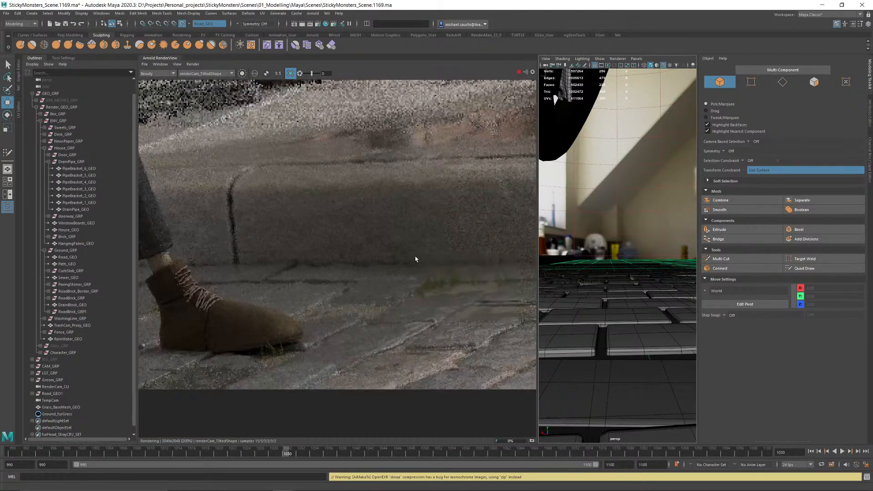
pyautogui.scroll(-4, 353, 286)
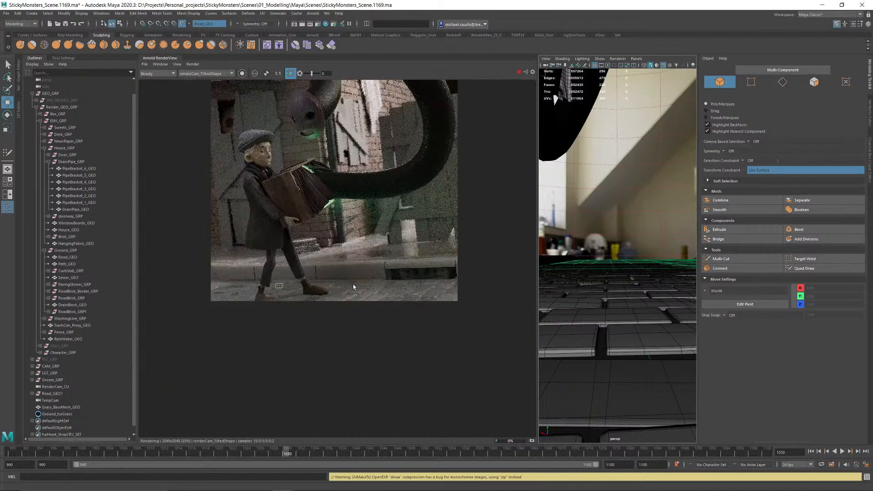
pyautogui.scroll(2, 406, 299)
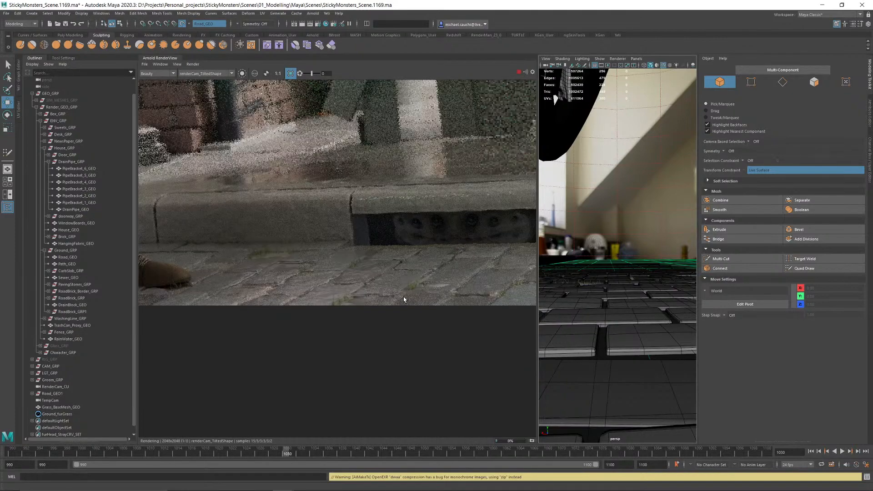
pyautogui.scroll(1, 389, 290)
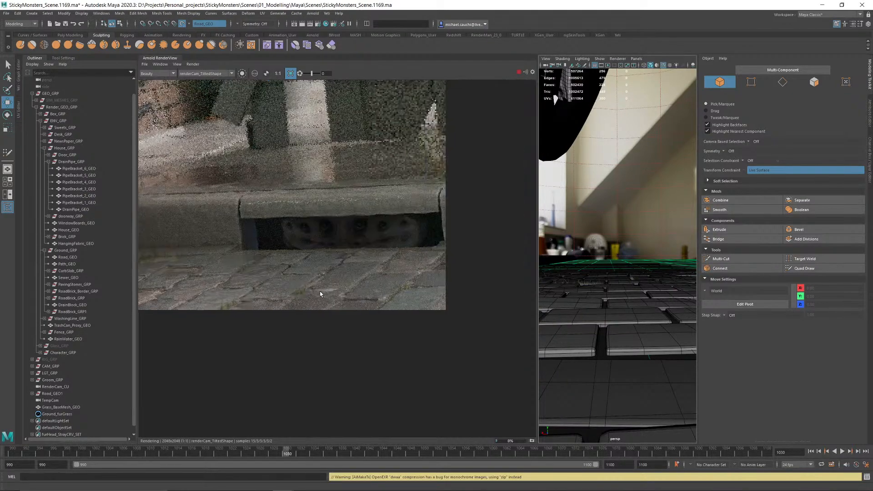
# Step: Crop the render region to the tuft below the sewer opening's far end, the brick above it, and the adjacent tuft in the same gap
pyautogui.scroll(2, 408, 298)
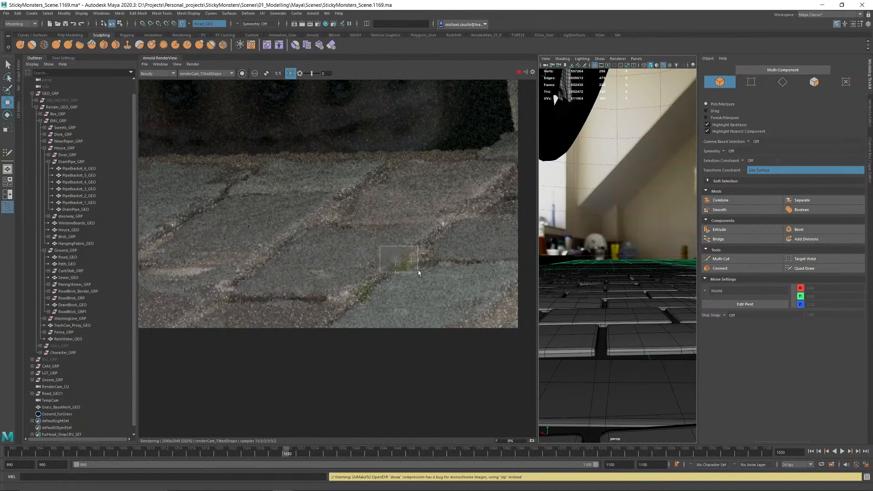
pyautogui.scroll(3, 406, 264)
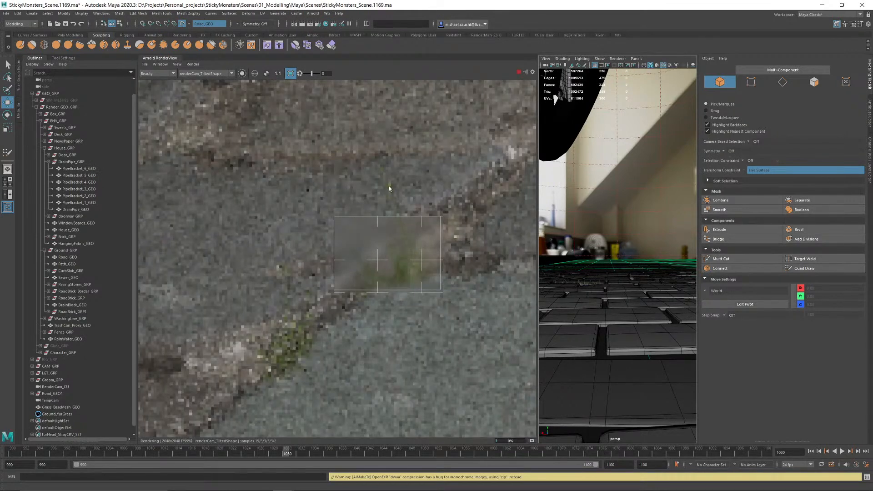
pyautogui.moveTo(352, 153); pyautogui.dragTo(418, 222)
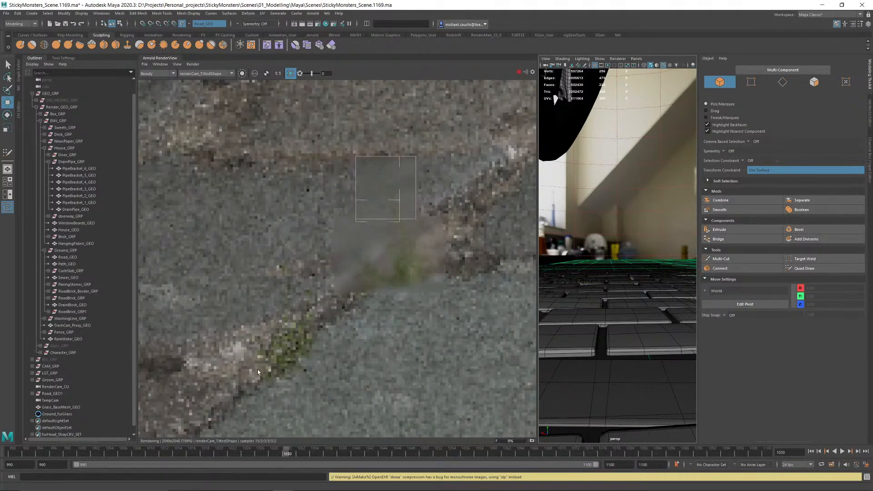
pyautogui.moveTo(241, 268); pyautogui.dragTo(314, 400)
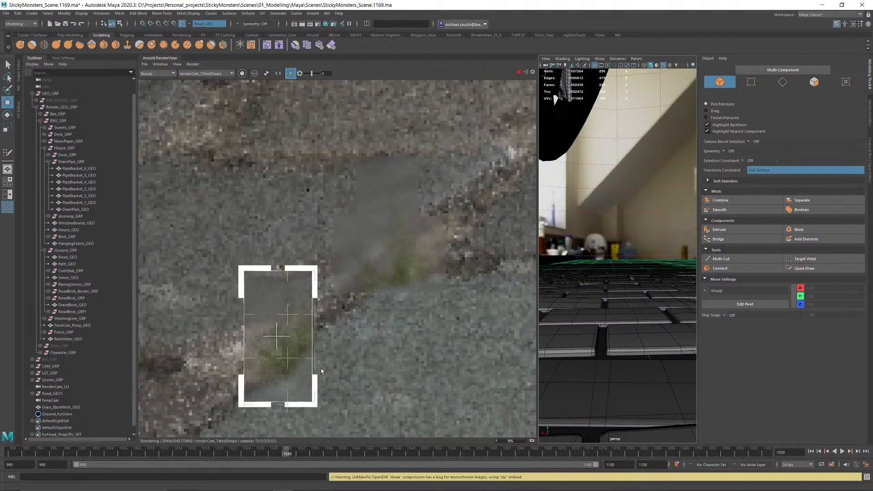
# Step: Check the grass tufts before the sewer opening, stop the Arnold render, and collapse the render view to enlarge the perspective viewport
pyautogui.scroll(-5, 314, 382)
pyautogui.scroll(3, 357, 323)
pyautogui.scroll(1, 412, 336)
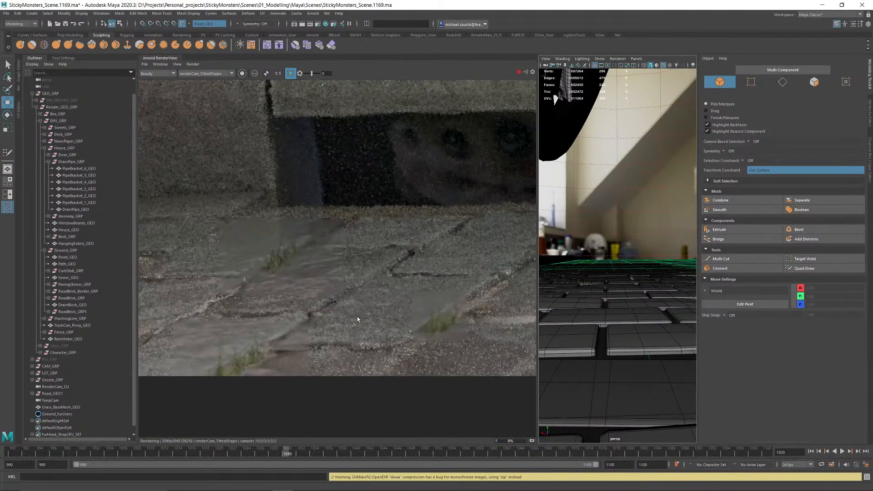
pyautogui.scroll(-1, 356, 316)
pyautogui.moveTo(261, 290); pyautogui.dragTo(443, 306, button='middle')
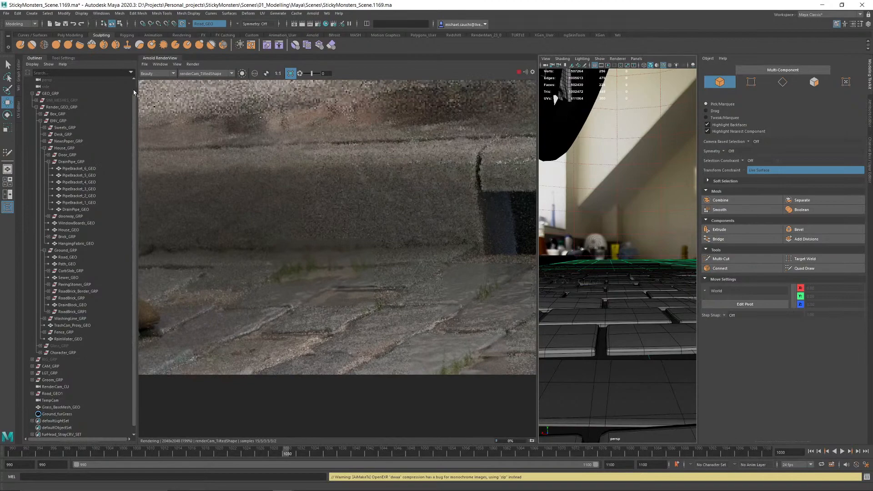
pyautogui.click(519, 71)
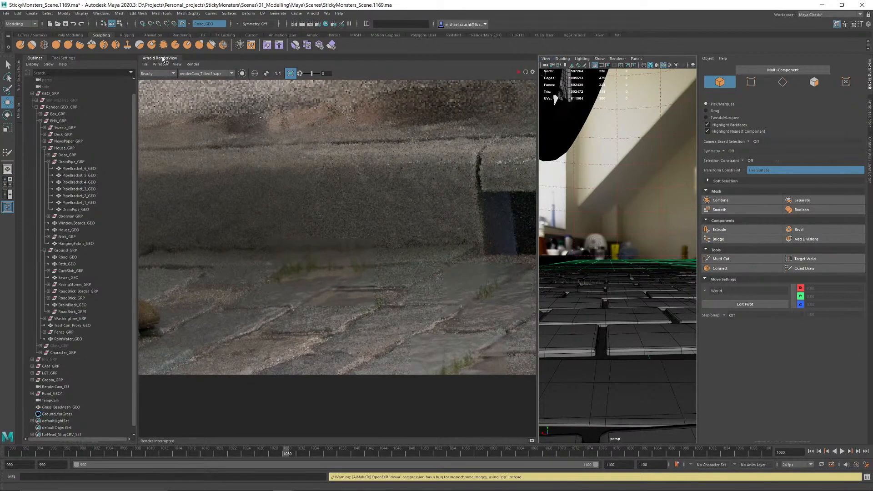
pyautogui.click(163, 59)
# Step: Turn off the live surface on Road_GEO with the bricks beside the curb in view
pyautogui.keyDown('alt'); pyautogui.moveTo(384, 235); pyautogui.dragTo(334, 256); pyautogui.keyUp('alt')
pyautogui.keyDown('alt'); pyautogui.moveTo(333, 256); pyautogui.dragTo(209, 247, button='right'); pyautogui.keyUp('alt')
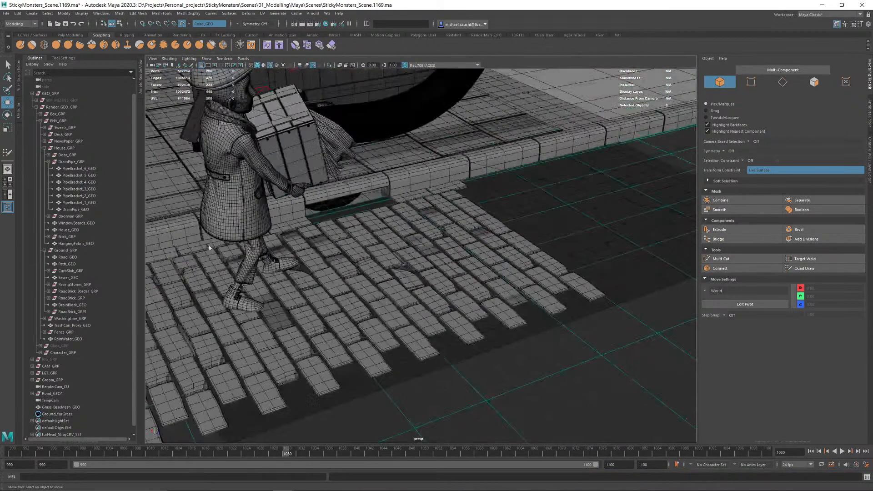
pyautogui.keyDown('alt'); pyautogui.moveTo(209, 247); pyautogui.dragTo(347, 236, button='middle'); pyautogui.keyUp('alt')
pyautogui.keyDown('alt'); pyautogui.moveTo(347, 236); pyautogui.dragTo(452, 302, button='right'); pyautogui.keyUp('alt')
pyautogui.keyDown('alt'); pyautogui.moveTo(452, 302); pyautogui.dragTo(466, 292); pyautogui.keyUp('alt')
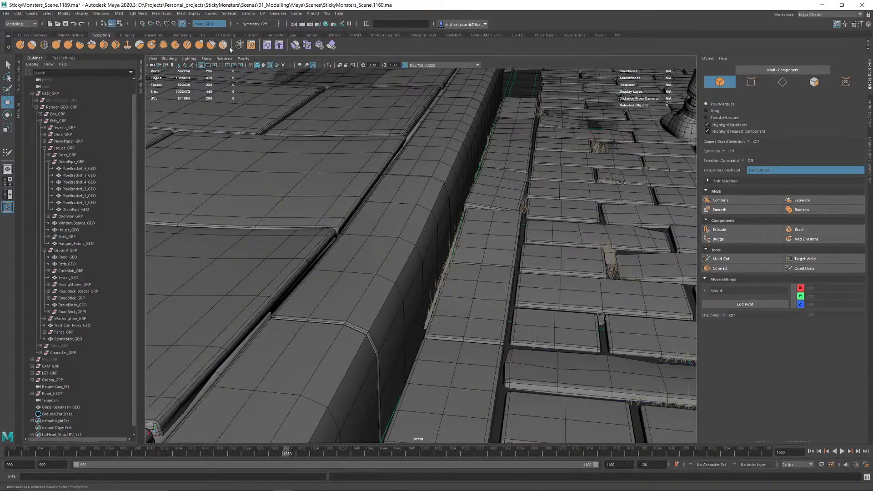
pyautogui.click(184, 24)
# Step: Select Ground_furGrass and examine from road level where the curbside grass strip ends
pyautogui.keyDown('alt'); pyautogui.moveTo(486, 267); pyautogui.dragTo(443, 277); pyautogui.keyUp('alt')
pyautogui.keyDown('alt'); pyautogui.moveTo(442, 277); pyautogui.dragTo(503, 362, button='right'); pyautogui.keyUp('alt')
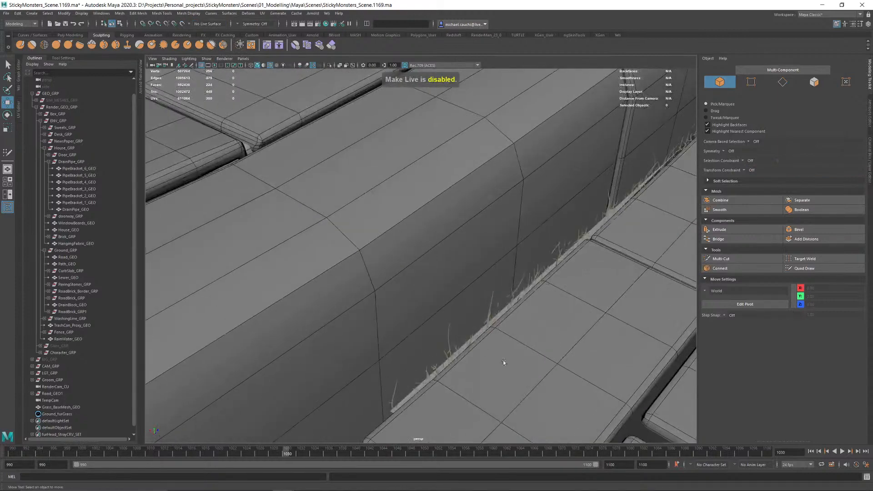
pyautogui.click(475, 336)
pyautogui.keyDown('alt'); pyautogui.moveTo(469, 341); pyautogui.dragTo(499, 306); pyautogui.keyUp('alt')
pyautogui.keyDown('alt'); pyautogui.moveTo(427, 388); pyautogui.dragTo(445, 260, button='middle'); pyautogui.keyUp('alt')
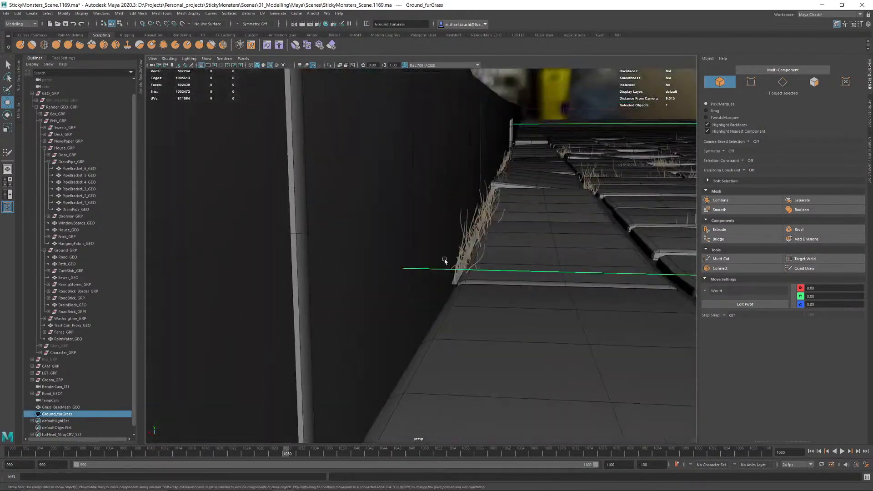
pyautogui.moveTo(444, 261)
pyautogui.keyDown('alt'); pyautogui.mouseDown()
pyautogui.moveTo(458, 272)
pyautogui.moveTo(455, 265)
pyautogui.mouseUp(); pyautogui.keyUp('alt')
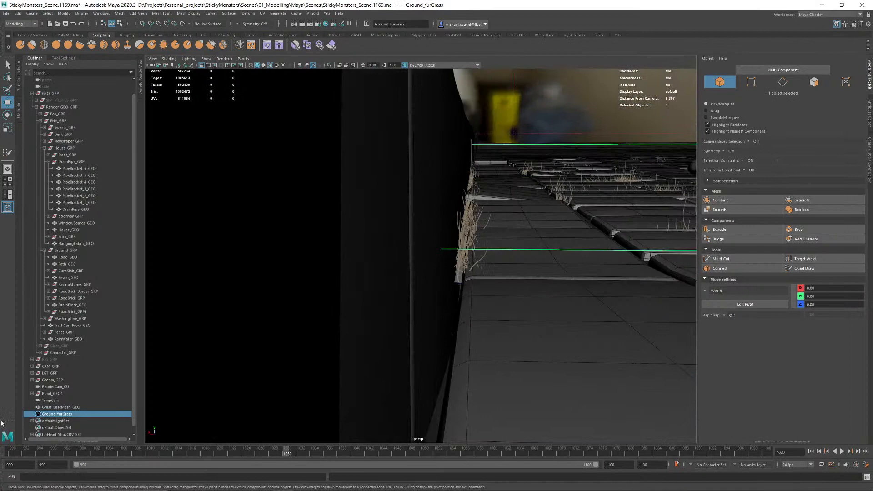
# Step: Extrude the end edge of Grass_BaseMesh_GEO's curbside strip and move it along the curb, over the gap and past part of the neighbouring brick
pyautogui.click(59, 407)
pyautogui.keyDown('alt'); pyautogui.moveTo(394, 347); pyautogui.dragTo(345, 282); pyautogui.keyUp('alt')
pyautogui.moveTo(494, 111); pyautogui.dragTo(496, 85, button='right')
pyautogui.keyDown('alt'); pyautogui.moveTo(464, 364); pyautogui.dragTo(506, 378); pyautogui.keyUp('alt')
pyautogui.click(463, 287)
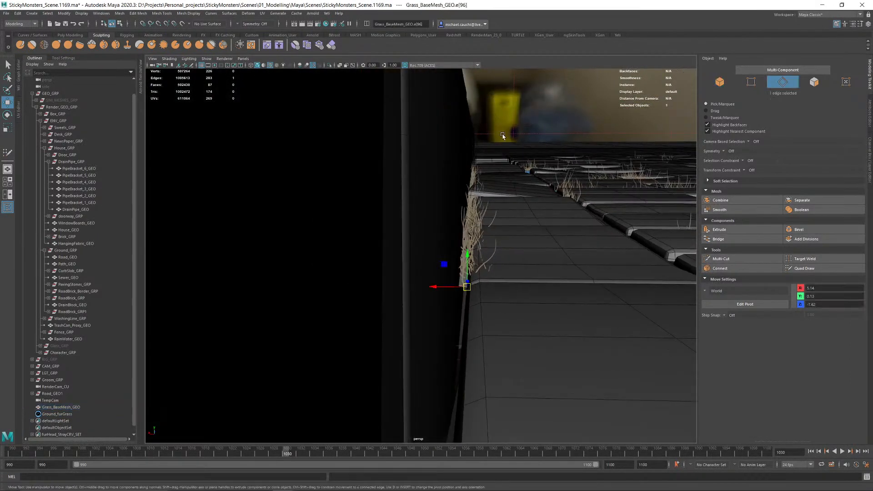
pyautogui.keyDown('shift'); pyautogui.moveTo(502, 135); pyautogui.dragTo(503, 155, button='right'); pyautogui.keyUp('shift')
pyautogui.keyDown('alt'); pyautogui.moveTo(552, 176); pyautogui.dragTo(314, 290); pyautogui.keyUp('alt')
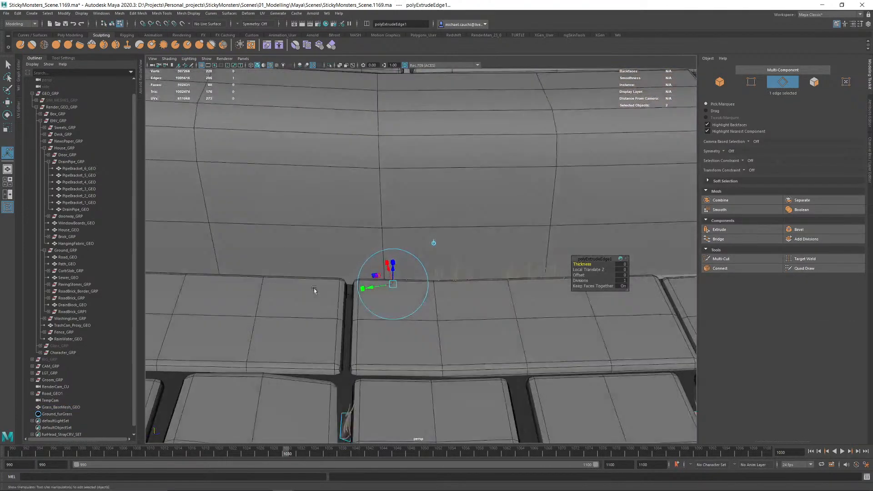
pyautogui.press('w')
pyautogui.moveTo(389, 284); pyautogui.dragTo(225, 272)
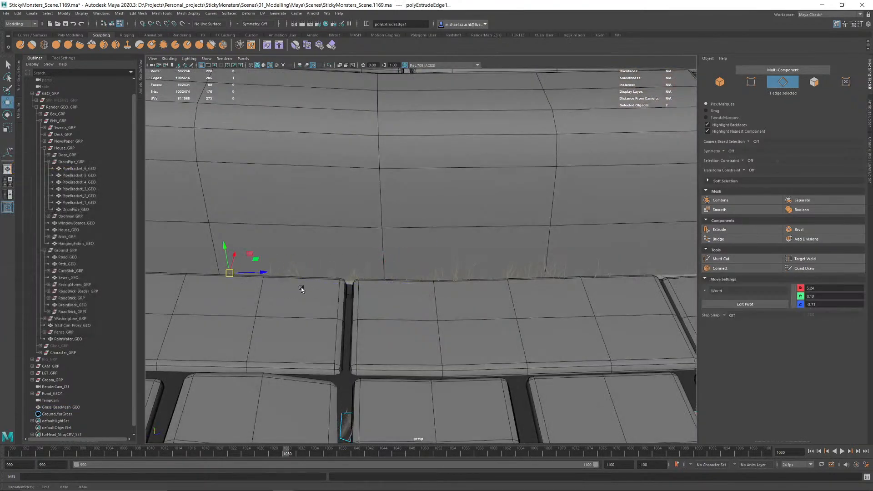
# Step: Move the grass base mesh's extruded end edge along the curb and fit it tightly between the curb and the paving bricks
pyautogui.keyDown('alt'); pyautogui.moveTo(301, 289); pyautogui.dragTo(368, 317); pyautogui.keyUp('alt')
pyautogui.moveTo(301, 259); pyautogui.dragTo(195, 246)
pyautogui.keyDown('alt'); pyautogui.moveTo(196, 247); pyautogui.dragTo(314, 268); pyautogui.keyUp('alt')
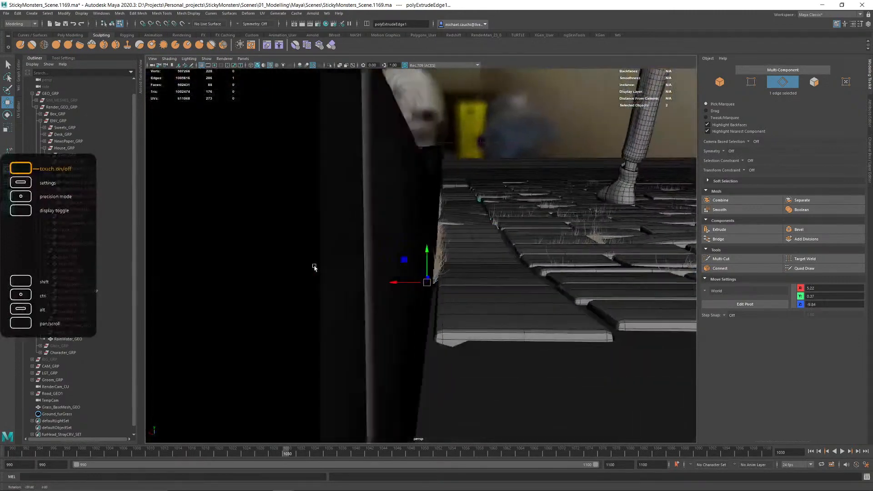
pyautogui.keyDown('alt'); pyautogui.moveTo(315, 268); pyautogui.dragTo(466, 321, button='right'); pyautogui.keyUp('alt')
pyautogui.moveTo(424, 311); pyautogui.dragTo(433, 315)
pyautogui.keyDown('alt'); pyautogui.moveTo(526, 313); pyautogui.dragTo(451, 326); pyautogui.keyUp('alt')
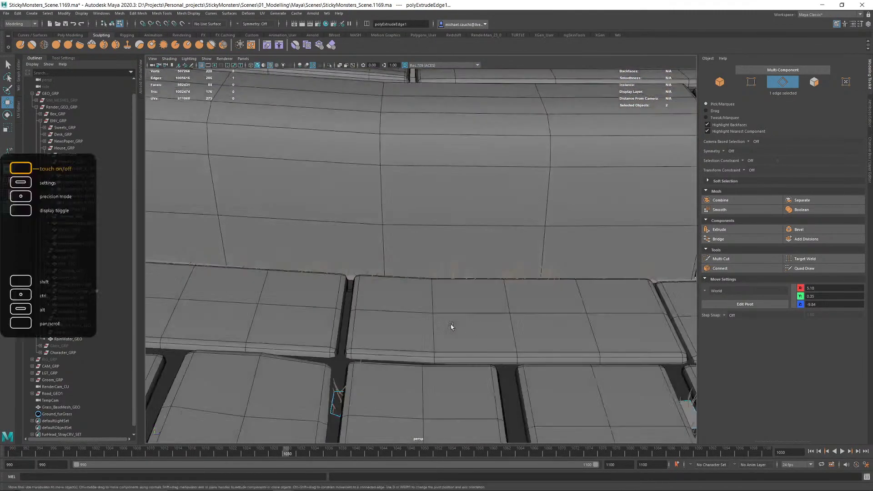
# Step: Examine how the grass strip sits in the gap between the curb and the border bricks
pyautogui.keyDown('alt'); pyautogui.moveTo(596, 298); pyautogui.dragTo(259, 292, button='middle'); pyautogui.keyUp('alt')
pyautogui.keyDown('alt'); pyautogui.moveTo(259, 292); pyautogui.dragTo(367, 294); pyautogui.keyUp('alt')
pyautogui.keyDown('alt'); pyautogui.moveTo(367, 295); pyautogui.dragTo(314, 284, button='middle'); pyautogui.keyUp('alt')
pyautogui.keyDown('alt'); pyautogui.moveTo(314, 284); pyautogui.dragTo(436, 308, button='right'); pyautogui.keyUp('alt')
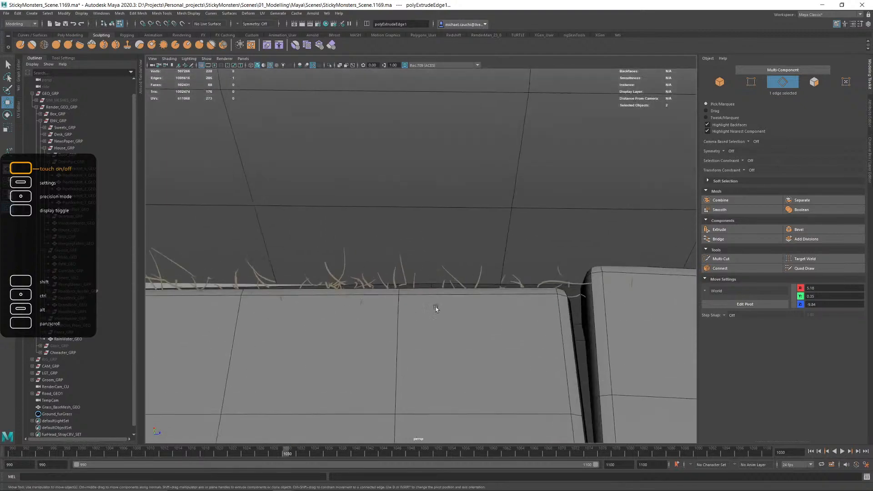
pyautogui.keyDown('alt'); pyautogui.moveTo(436, 308); pyautogui.dragTo(451, 262); pyautogui.keyUp('alt')
pyautogui.rightClick(452, 263)
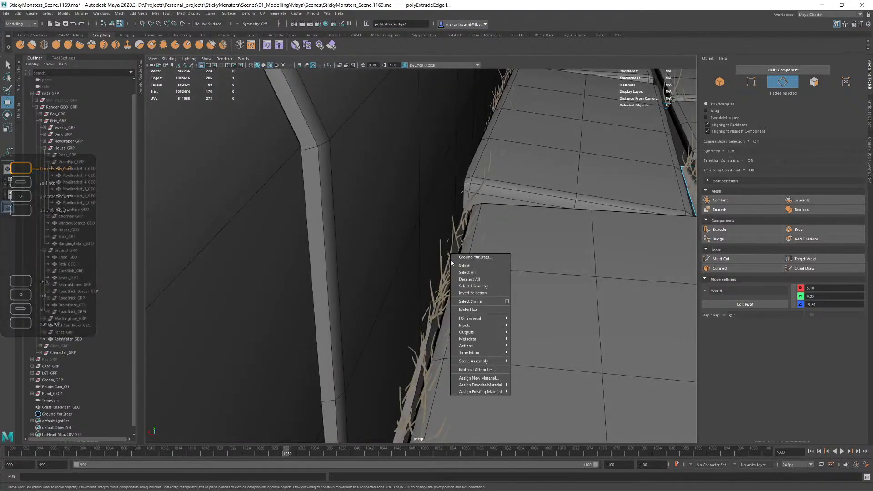
pyautogui.click(459, 241)
# Step: Select the grass strip's edges beside the curb joint and lower them slightly toward the base of the bricks
pyautogui.keyDown('alt'); pyautogui.moveTo(482, 247); pyautogui.dragTo(396, 329, button='right'); pyautogui.keyUp('alt')
pyautogui.keyDown('alt'); pyautogui.moveTo(396, 329); pyautogui.dragTo(343, 351); pyautogui.keyUp('alt')
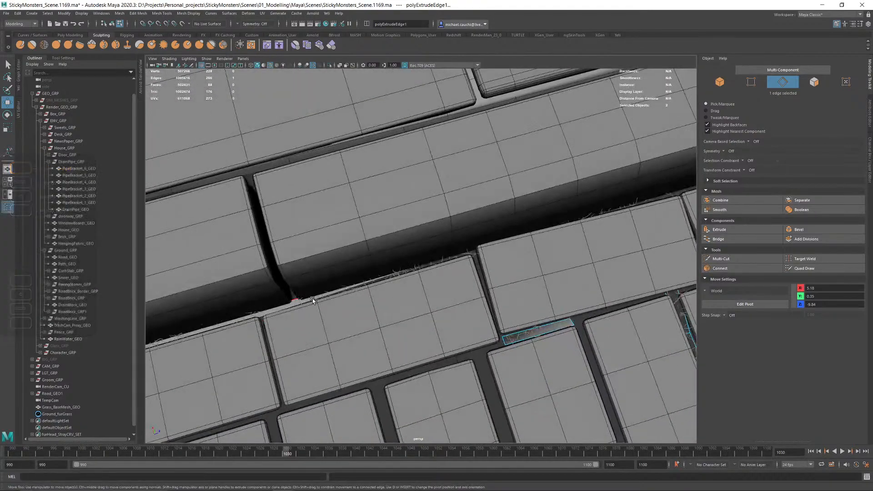
pyautogui.moveTo(295, 282); pyautogui.dragTo(309, 316)
pyautogui.keyDown('alt'); pyautogui.moveTo(310, 316); pyautogui.dragTo(538, 186); pyautogui.keyUp('alt')
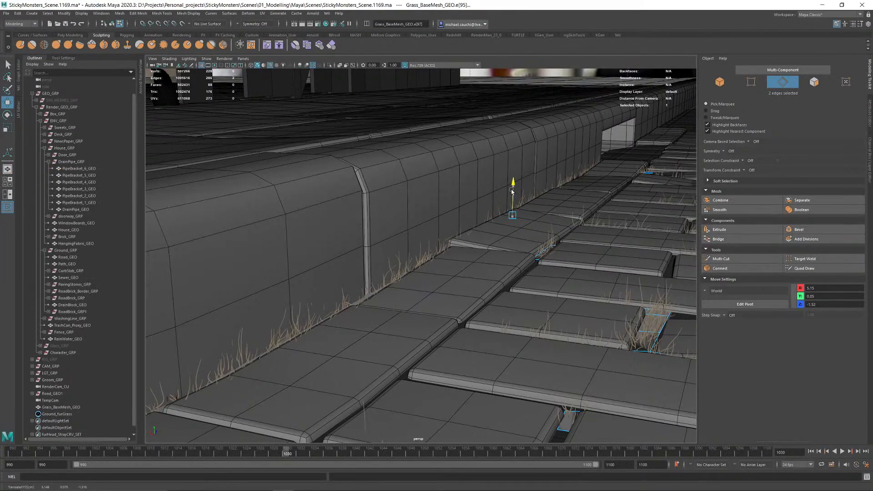
pyautogui.moveTo(512, 192); pyautogui.dragTo(511, 196)
pyautogui.keyDown('alt'); pyautogui.moveTo(511, 196); pyautogui.dragTo(496, 214); pyautogui.keyUp('alt')
# Step: Insert two edge loops across the grass strip with Multi-Cut, one on each side of the gap before the raised border brick
pyautogui.keyDown('shift'); pyautogui.rightClick(489, 203); pyautogui.keyUp('shift')
pyautogui.click(438, 203)
pyautogui.keyDown('alt'); pyautogui.moveTo(437, 205); pyautogui.dragTo(404, 298); pyautogui.keyUp('alt')
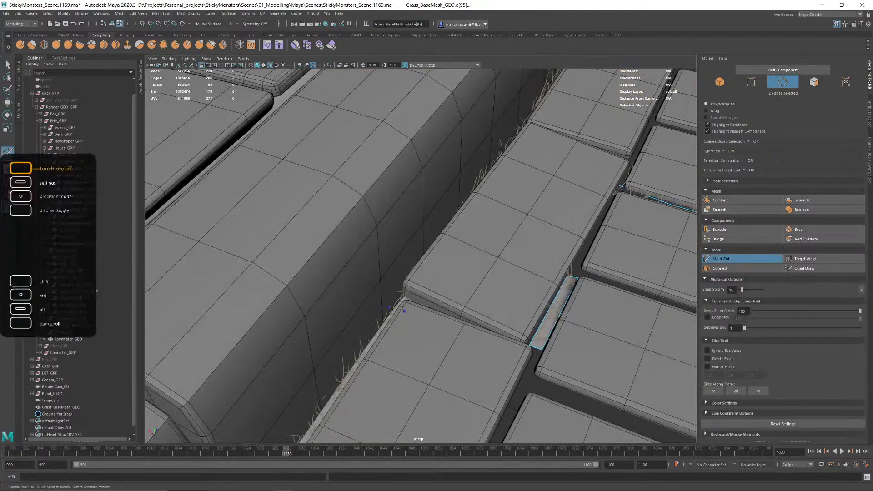
pyautogui.keyDown('ctrl'); pyautogui.click(403, 296); pyautogui.keyUp('ctrl')
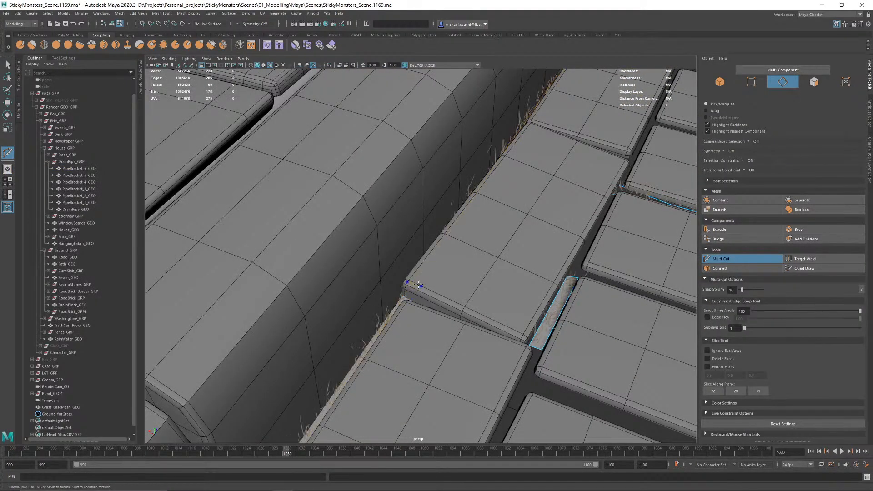
pyautogui.keyDown('ctrl'); pyautogui.click(419, 285); pyautogui.keyUp('ctrl')
pyautogui.keyDown('alt'); pyautogui.moveTo(407, 298); pyautogui.dragTo(460, 149); pyautogui.keyUp('alt')
pyautogui.press('w')
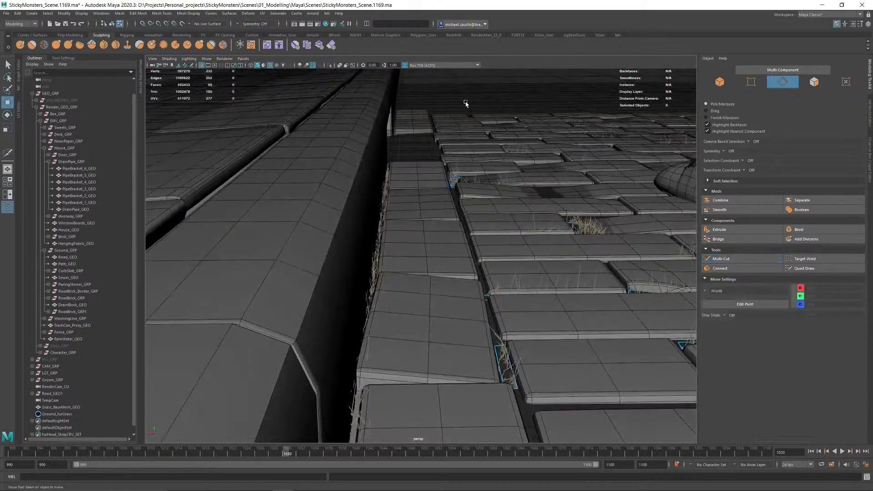
# Step: Select the first new cross edge near the raised brick's corner and slide it along the strip
pyautogui.keyDown('alt'); pyautogui.moveTo(465, 103); pyautogui.dragTo(460, 105); pyautogui.keyUp('alt')
pyautogui.moveTo(473, 139); pyautogui.dragTo(474, 122, button='right')
pyautogui.keyDown('alt'); pyautogui.moveTo(394, 234); pyautogui.dragTo(354, 349); pyautogui.keyUp('alt')
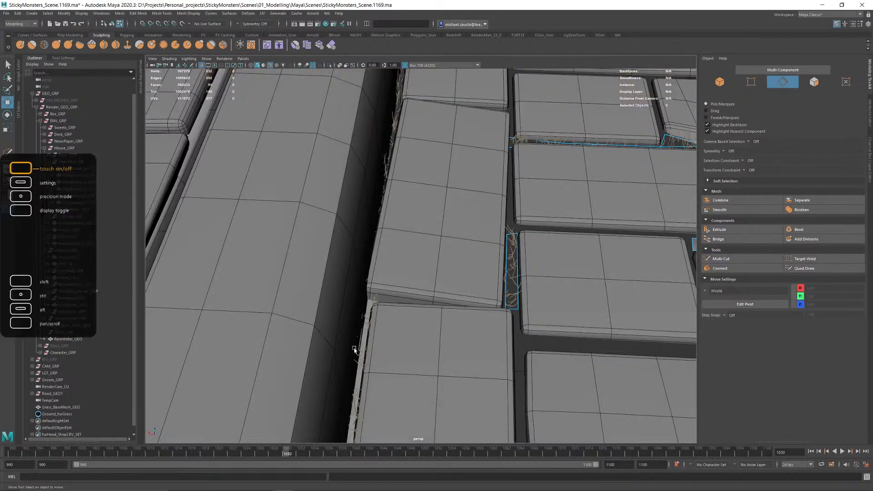
pyautogui.click(372, 304)
pyautogui.keyDown('alt'); pyautogui.moveTo(388, 300); pyautogui.dragTo(324, 321); pyautogui.keyUp('alt')
pyautogui.moveTo(474, 224); pyautogui.dragTo(452, 231)
# Step: Raise the second new cross edge in wireframe display onto the higher brick, return to shaded display and align it with the brick's corner
pyautogui.press('4')
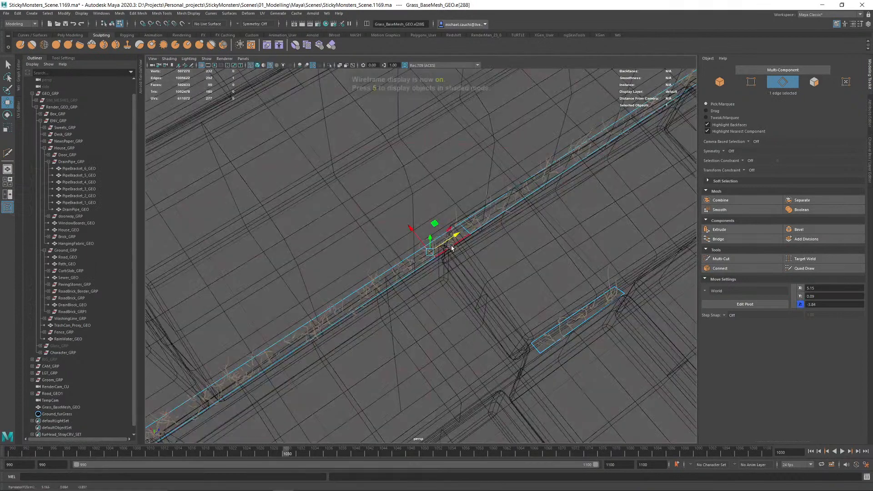
pyautogui.click(453, 230)
pyautogui.keyDown('alt'); pyautogui.moveTo(452, 231); pyautogui.dragTo(555, 353); pyautogui.keyUp('alt')
pyautogui.keyDown('alt'); pyautogui.moveTo(555, 353); pyautogui.dragTo(456, 274, button='middle'); pyautogui.keyUp('alt')
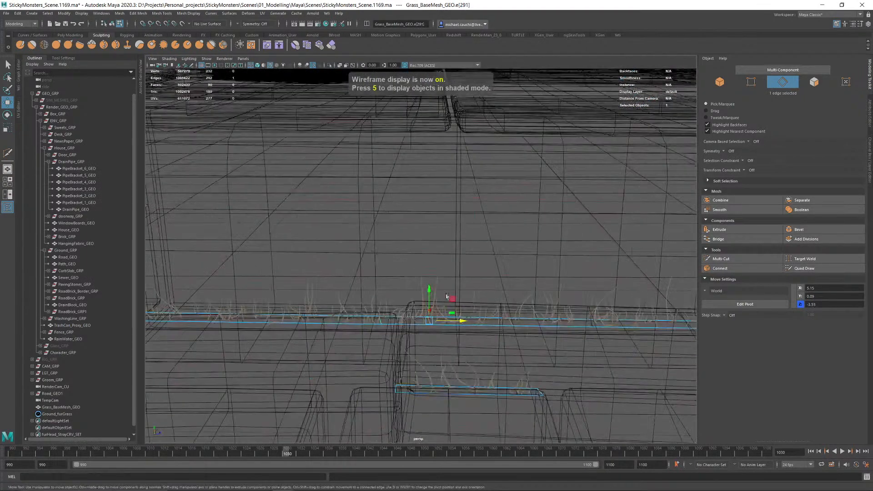
pyautogui.moveTo(426, 294); pyautogui.dragTo(426, 275)
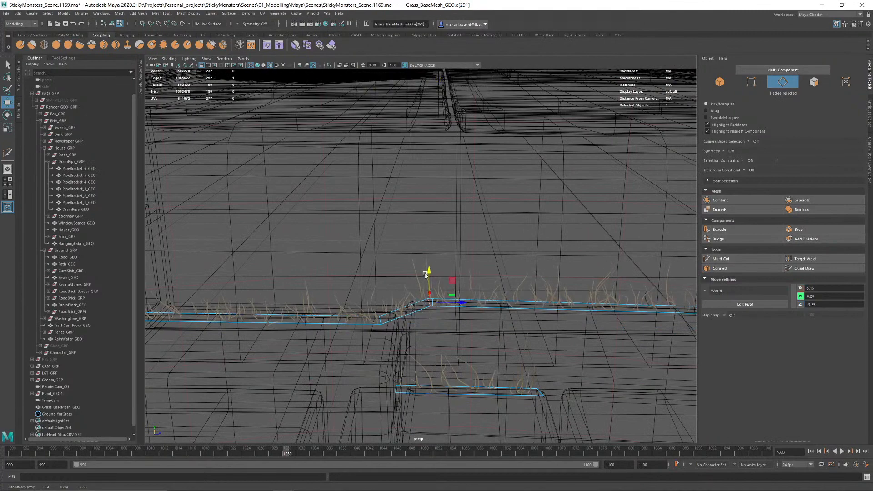
pyautogui.press('5')
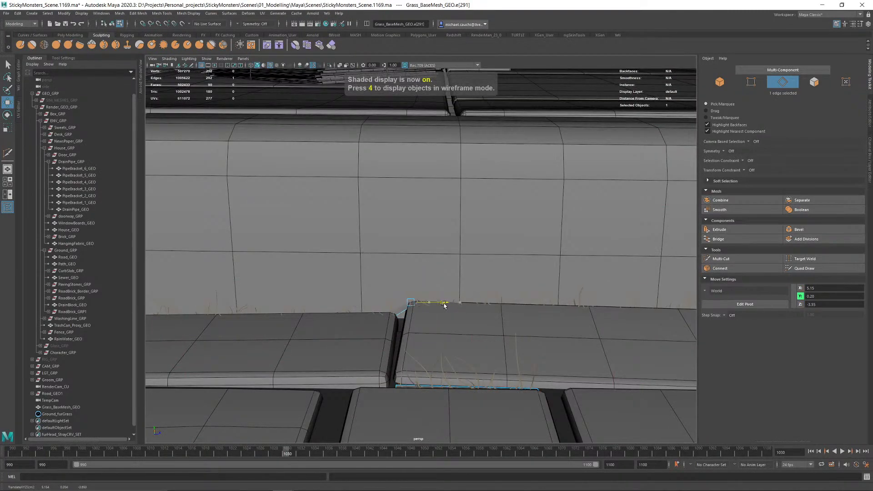
pyautogui.moveTo(445, 304); pyautogui.dragTo(437, 302)
pyautogui.moveTo(385, 294); pyautogui.dragTo(385, 302)
# Step: Select the far end of the grass strip, move and rotate it to follow the bricks along the curb, and clear the selection
pyautogui.keyDown('alt'); pyautogui.moveTo(386, 303); pyautogui.dragTo(302, 345, button='middle'); pyautogui.keyUp('alt')
pyautogui.keyDown('alt'); pyautogui.moveTo(302, 346); pyautogui.dragTo(336, 223); pyautogui.keyUp('alt')
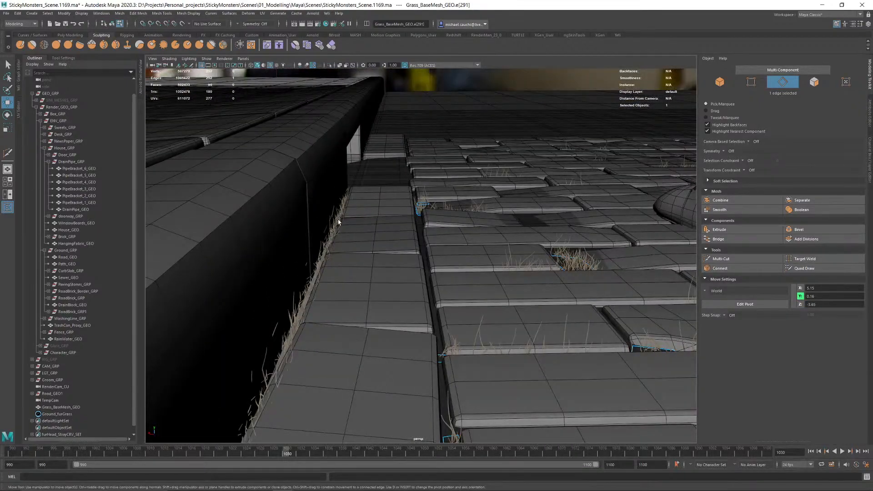
pyautogui.keyDown('shift'); pyautogui.click(332, 230); pyautogui.keyUp('shift')
pyautogui.keyDown('alt'); pyautogui.moveTo(358, 240); pyautogui.dragTo(320, 236); pyautogui.keyUp('alt')
pyautogui.moveTo(512, 281); pyautogui.dragTo(477, 299)
pyautogui.press('e')
pyautogui.moveTo(318, 350); pyautogui.dragTo(329, 344)
pyautogui.click(402, 247)
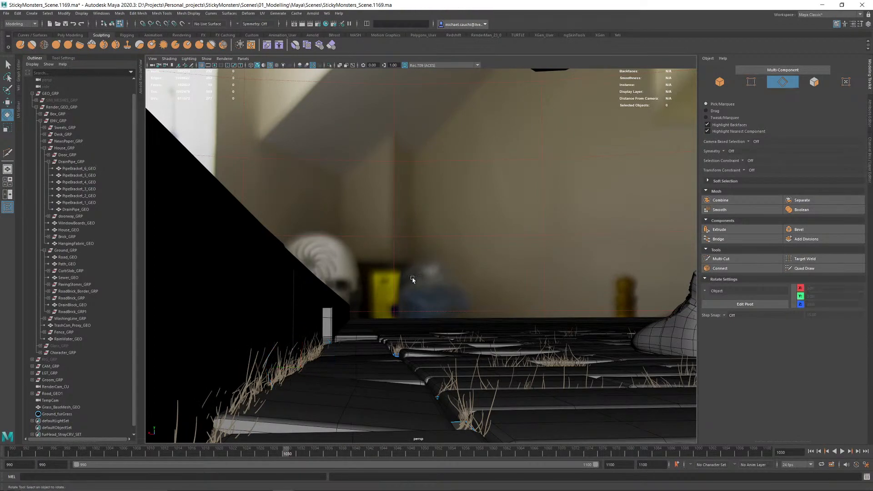
# Step: Examine the grass strip along the curb and the grass patches between the road bricks from several angles
pyautogui.keyDown('alt'); pyautogui.moveTo(413, 279); pyautogui.dragTo(360, 364); pyautogui.keyUp('alt')
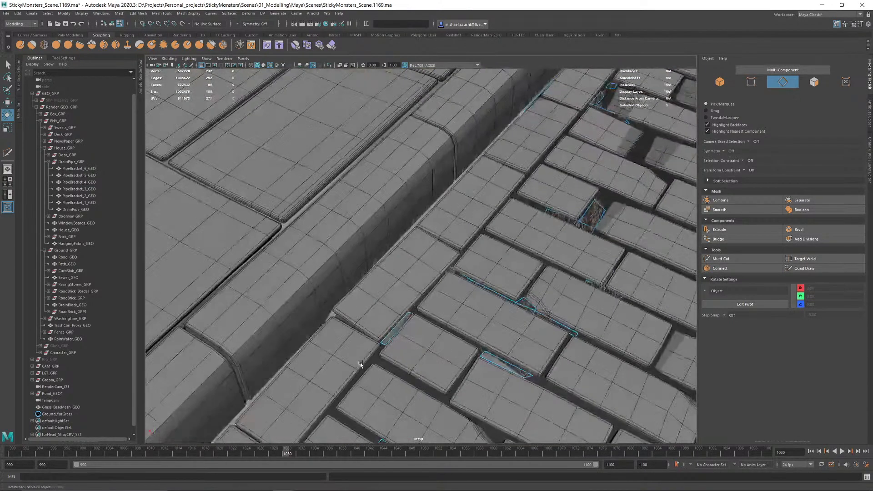
pyautogui.rightClick(399, 327)
pyautogui.keyDown('alt'); pyautogui.moveTo(384, 331); pyautogui.dragTo(399, 312); pyautogui.keyUp('alt')
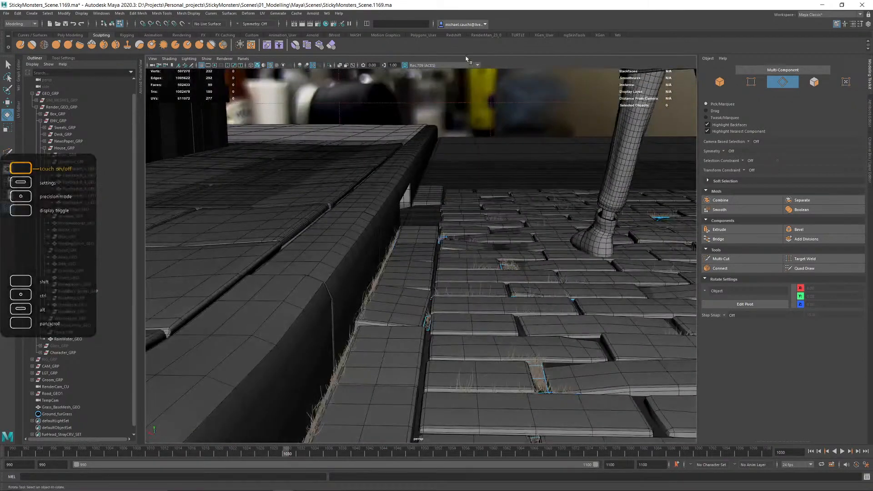
pyautogui.keyDown('alt'); pyautogui.moveTo(436, 145); pyautogui.dragTo(415, 263); pyautogui.keyUp('alt')
pyautogui.rightClick(403, 223)
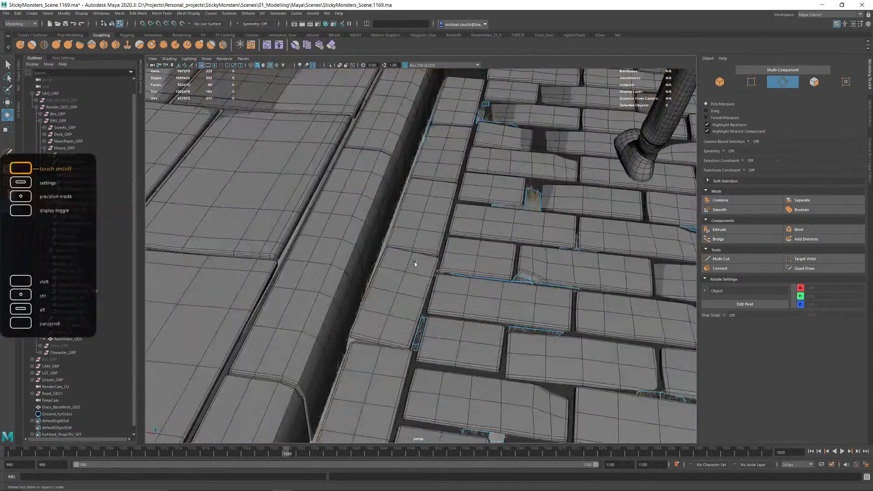
pyautogui.keyDown('alt'); pyautogui.moveTo(415, 263); pyautogui.dragTo(413, 232, button='middle'); pyautogui.keyUp('alt')
pyautogui.keyDown('alt'); pyautogui.moveTo(520, 244); pyautogui.dragTo(407, 247, button='right'); pyautogui.keyUp('alt')
pyautogui.keyDown('alt'); pyautogui.moveTo(407, 247); pyautogui.dragTo(408, 268); pyautogui.keyUp('alt')
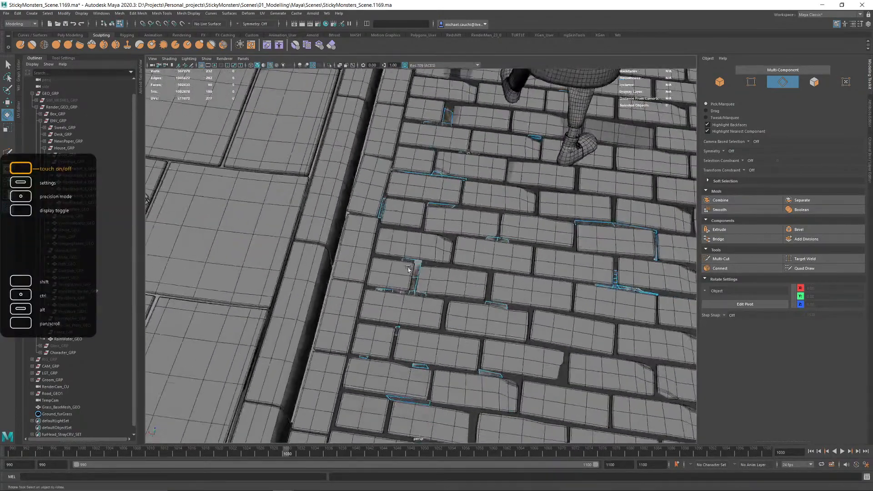
pyautogui.keyDown('alt'); pyautogui.moveTo(408, 268); pyautogui.dragTo(359, 182, button='middle'); pyautogui.keyUp('alt')
pyautogui.keyDown('alt'); pyautogui.moveTo(401, 236); pyautogui.dragTo(334, 255, button='right'); pyautogui.keyUp('alt')
pyautogui.keyDown('alt'); pyautogui.moveTo(344, 268); pyautogui.dragTo(296, 258); pyautogui.keyUp('alt')
pyautogui.scroll(5, 370, 206)
pyautogui.keyDown('alt'); pyautogui.moveTo(381, 130); pyautogui.dragTo(446, 316, button='middle'); pyautogui.keyUp('alt')
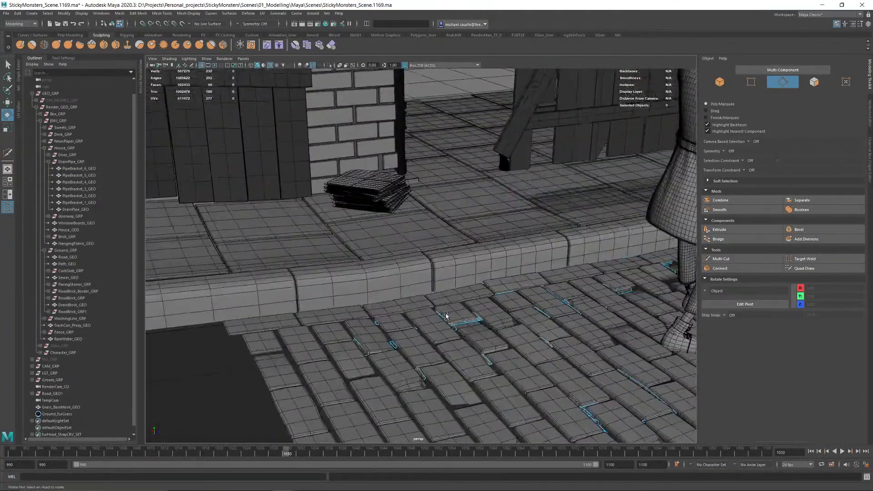
pyautogui.scroll(5, 472, 301)
pyautogui.keyDown('alt'); pyautogui.moveTo(494, 366); pyautogui.dragTo(282, 357, button='right'); pyautogui.keyUp('alt')
pyautogui.keyDown('alt'); pyautogui.moveTo(283, 357); pyautogui.dragTo(452, 346); pyautogui.keyUp('alt')
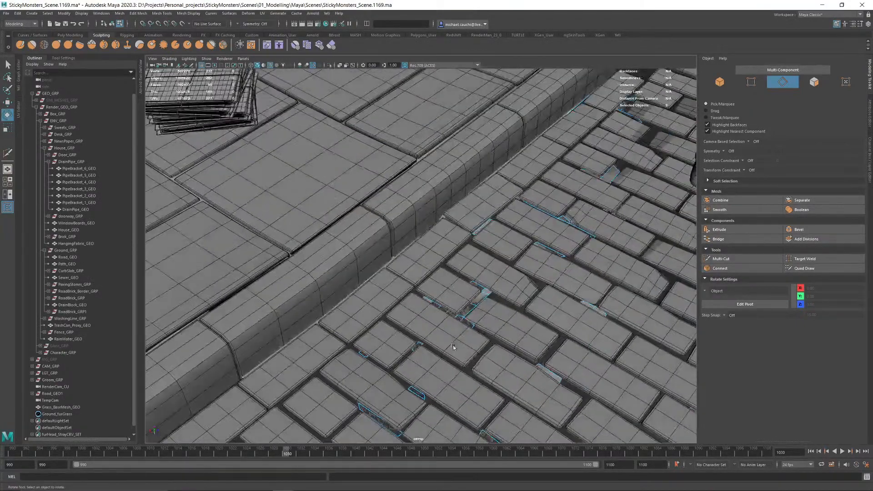
pyautogui.keyDown('alt'); pyautogui.moveTo(481, 264); pyautogui.dragTo(379, 217); pyautogui.keyUp('alt')
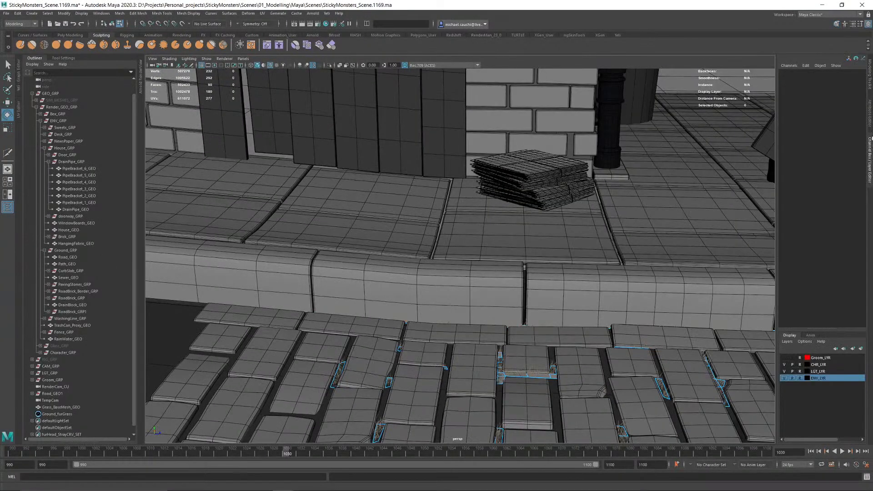
# Step: Turn off the reference display type of the ENV_LYR display layer so its geometry can be selected
pyautogui.click(870, 113)
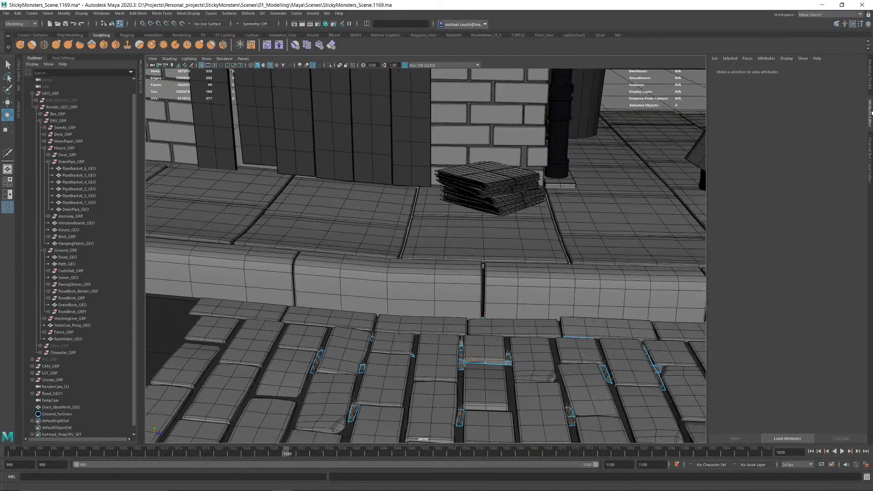
pyautogui.click(869, 142)
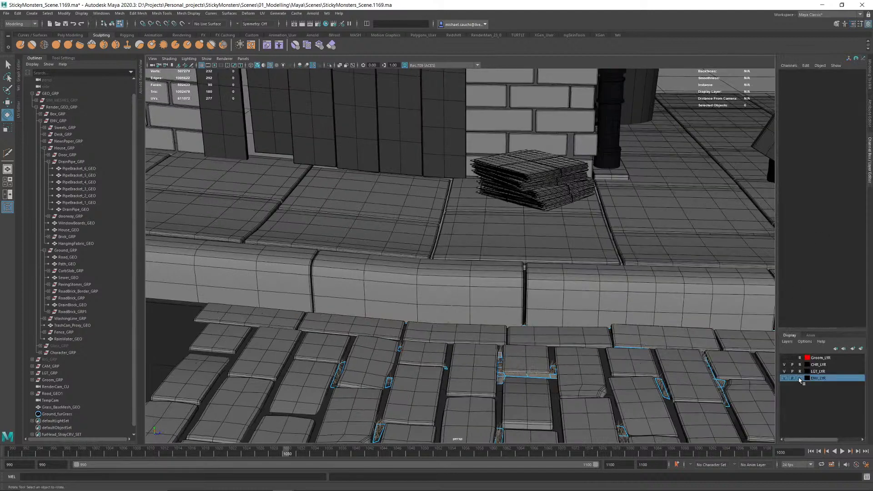
pyautogui.click(593, 316)
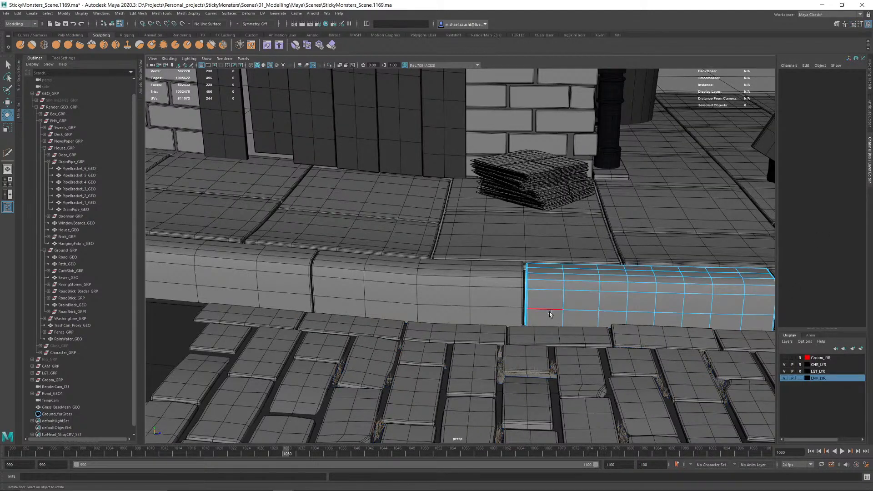
# Step: Select the curb slab in front of the newspaper stack in object mode and make it a live surface
pyautogui.keyDown('alt'); pyautogui.moveTo(550, 312); pyautogui.dragTo(436, 268, button='middle'); pyautogui.keyUp('alt')
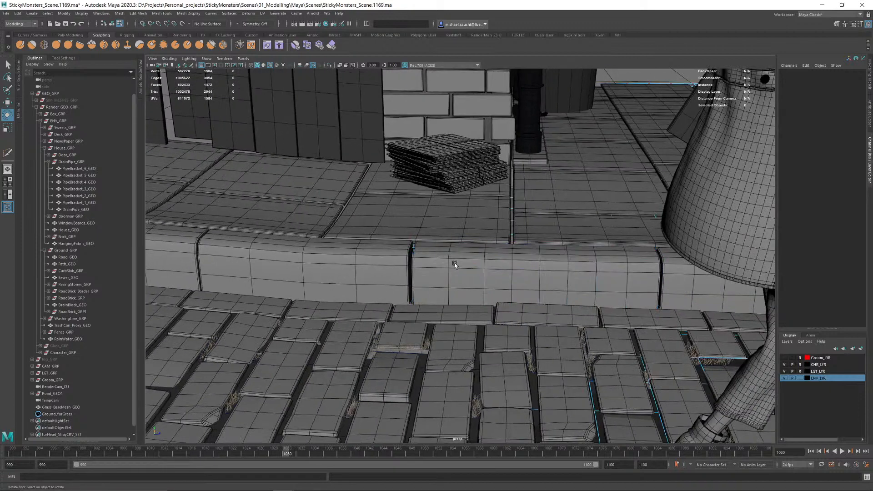
pyautogui.click(455, 264)
pyautogui.moveTo(451, 267); pyautogui.dragTo(477, 258, button='right')
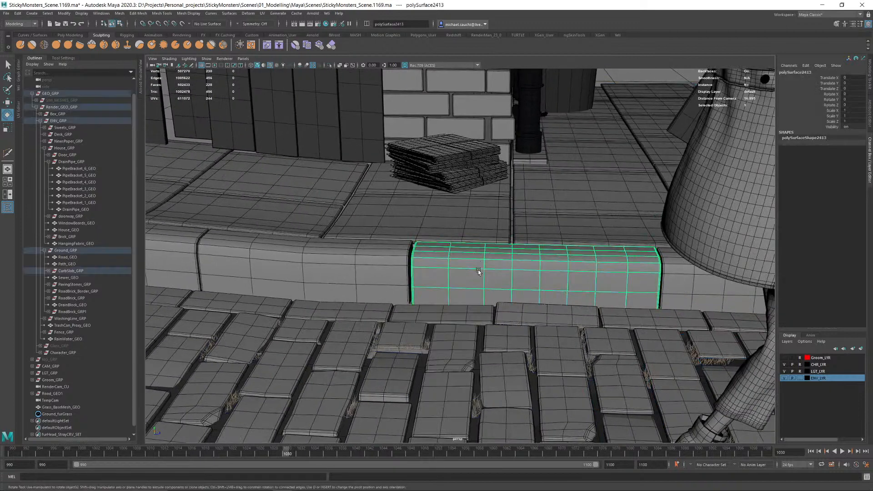
pyautogui.click(182, 25)
# Step: Draw three separate quads for Grass_BaseMesh_GEO along the front face of the live curb slab with Quad Draw
pyautogui.keyDown('alt'); pyautogui.moveTo(538, 260); pyautogui.dragTo(482, 364); pyautogui.keyUp('alt')
pyautogui.click(50, 400)
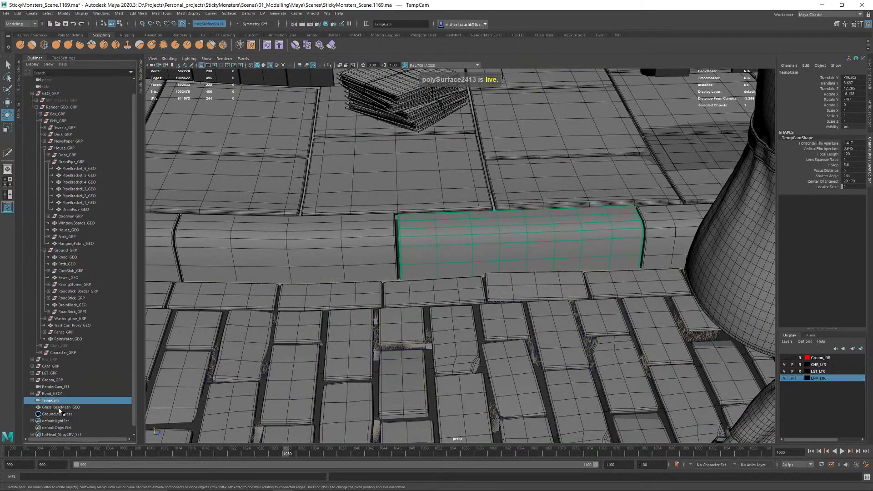
pyautogui.click(61, 408)
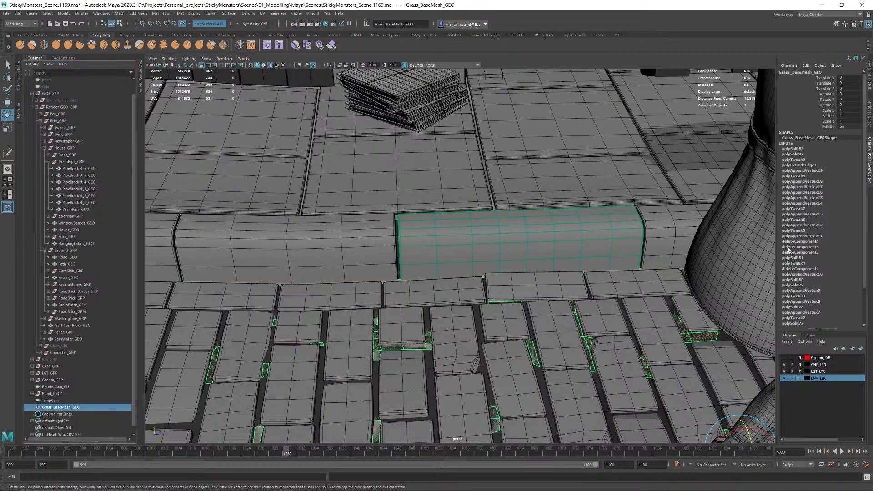
pyautogui.hotkey('alt', 'shift', 'd')
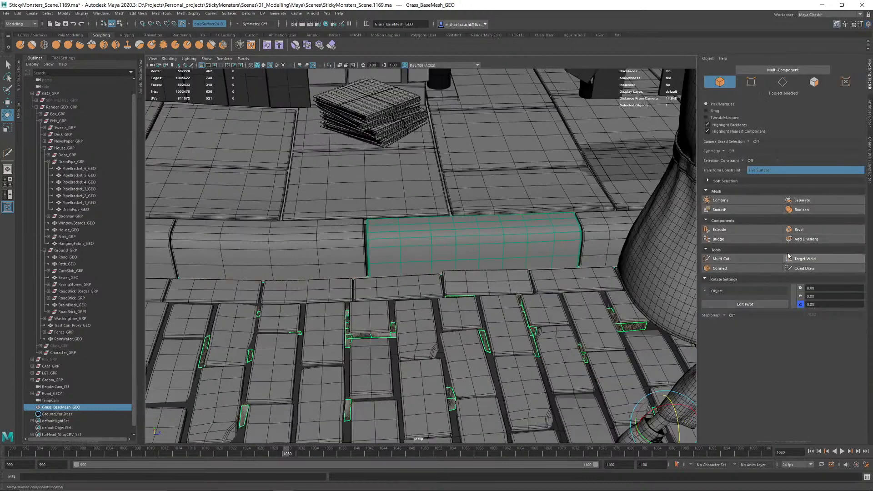
pyautogui.click(805, 268)
pyautogui.keyDown('alt'); pyautogui.moveTo(443, 249); pyautogui.dragTo(472, 297, button='right'); pyautogui.keyUp('alt')
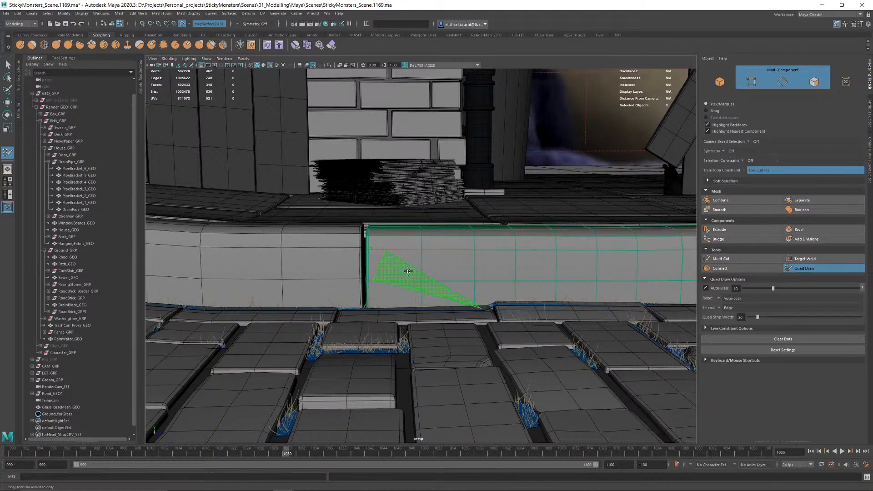
pyautogui.keyDown('shift'); pyautogui.click(408, 271); pyautogui.keyUp('shift')
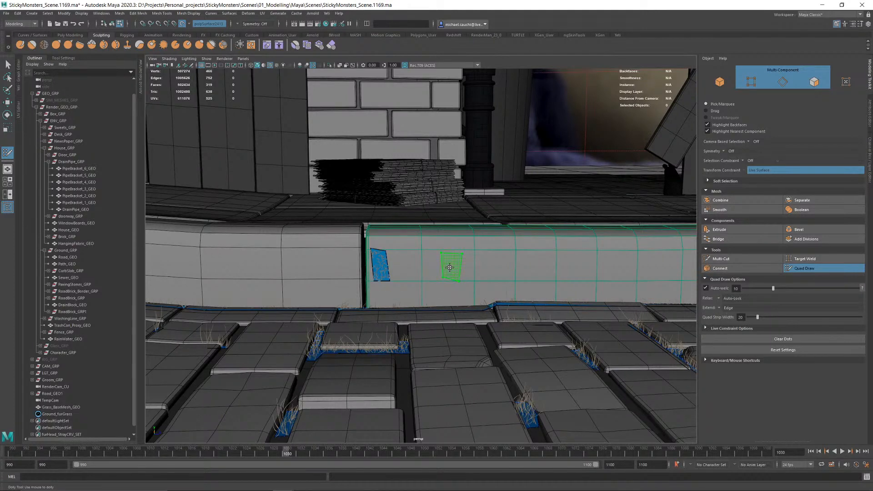
pyautogui.keyDown('shift'); pyautogui.click(449, 268); pyautogui.keyUp('shift')
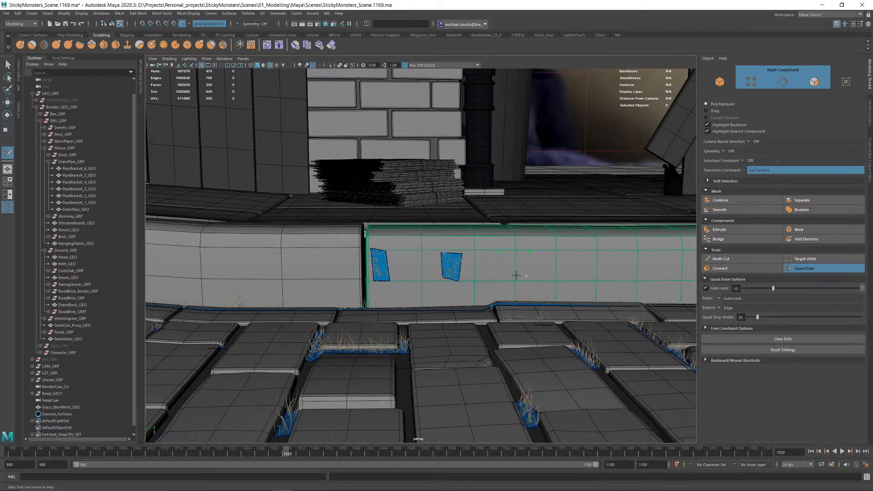
pyautogui.keyDown('shift'); pyautogui.click(515, 264); pyautogui.keyUp('shift')
pyautogui.keyDown('alt'); pyautogui.moveTo(514, 265); pyautogui.dragTo(491, 282); pyautogui.keyUp('alt')
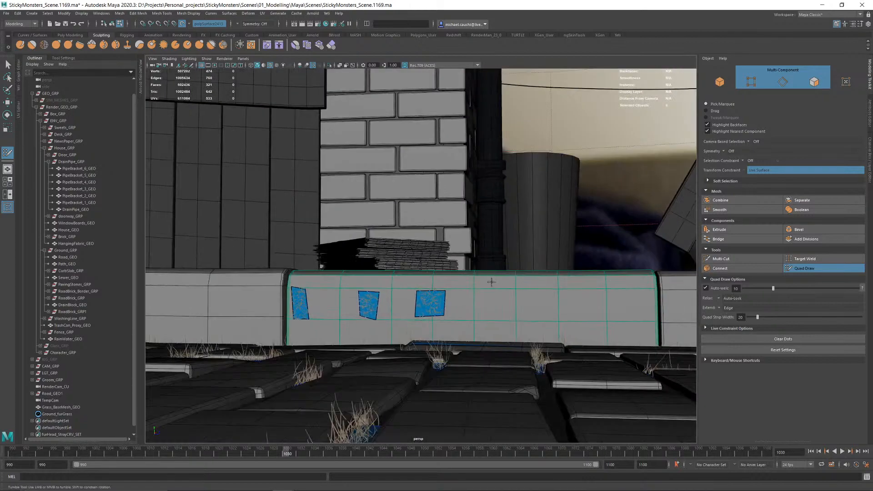
# Step: Draw three more separate Quad Draw quads along the front face of the live curb slab, continuing toward its far end
pyautogui.keyDown('shift'); pyautogui.click(528, 290); pyautogui.keyUp('shift')
pyautogui.keyDown('alt'); pyautogui.moveTo(528, 290); pyautogui.dragTo(400, 287, button='middle'); pyautogui.keyUp('alt')
pyautogui.moveTo(400, 287)
pyautogui.keyDown('alt'); pyautogui.mouseDown()
pyautogui.moveTo(436, 305)
pyautogui.moveTo(462, 293)
pyautogui.mouseUp(); pyautogui.keyUp('alt')
pyautogui.keyDown('shift'); pyautogui.click(421, 313); pyautogui.keyUp('shift')
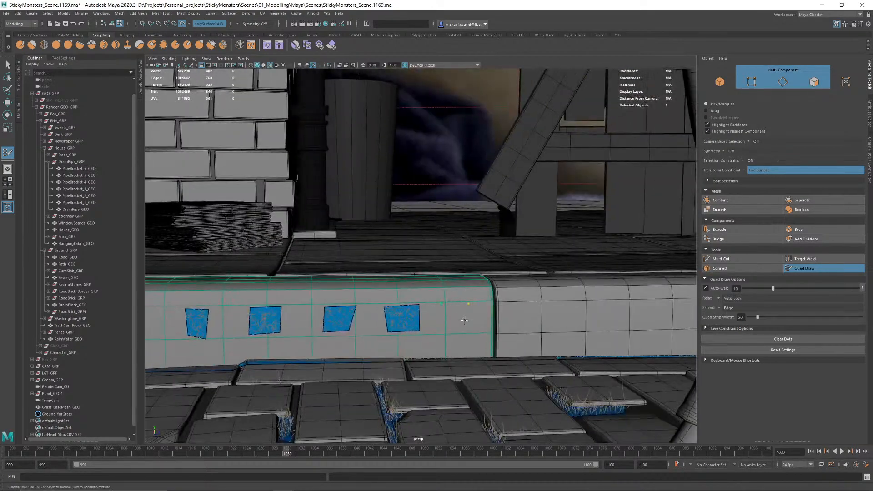
pyautogui.keyDown('shift'); pyautogui.click(458, 313); pyautogui.keyUp('shift')
pyautogui.keyDown('alt'); pyautogui.moveTo(458, 313); pyautogui.dragTo(457, 307); pyautogui.keyUp('alt')
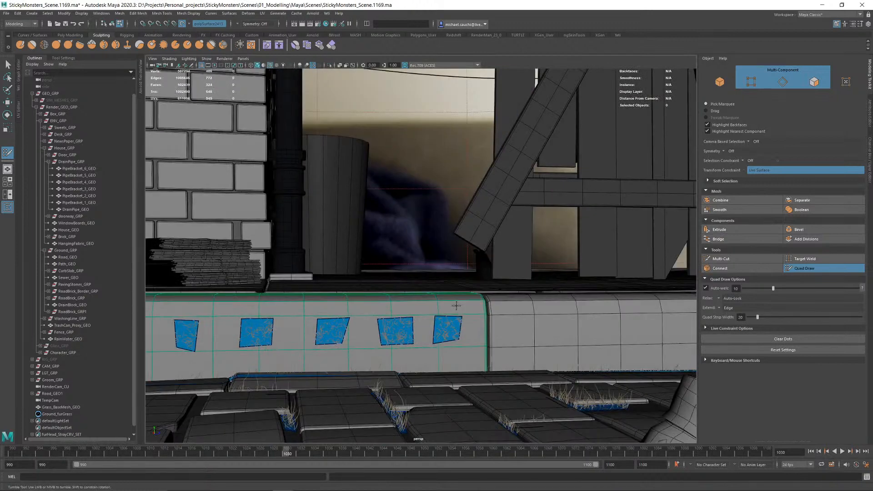
# Step: Leave Quad Draw, turn off the live surface, and bring back the Channel Box and Layer Editor
pyautogui.press('w')
pyautogui.press('F8')
pyautogui.click(427, 315)
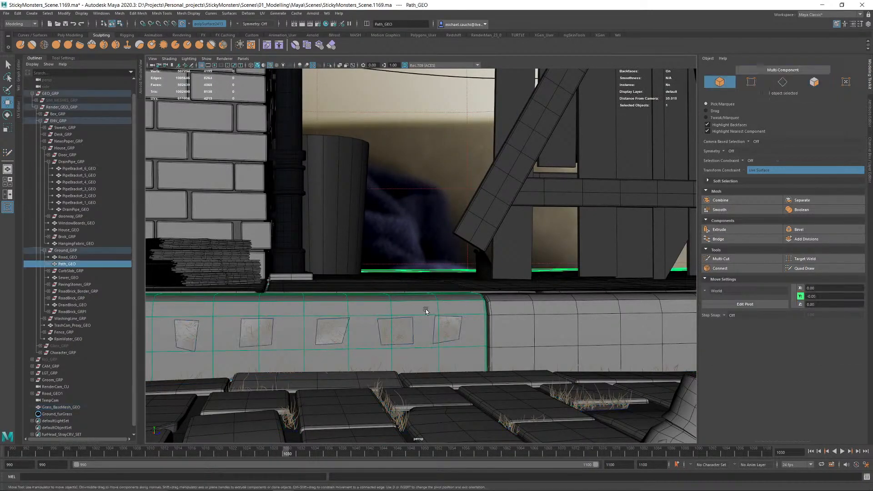
pyautogui.click(182, 24)
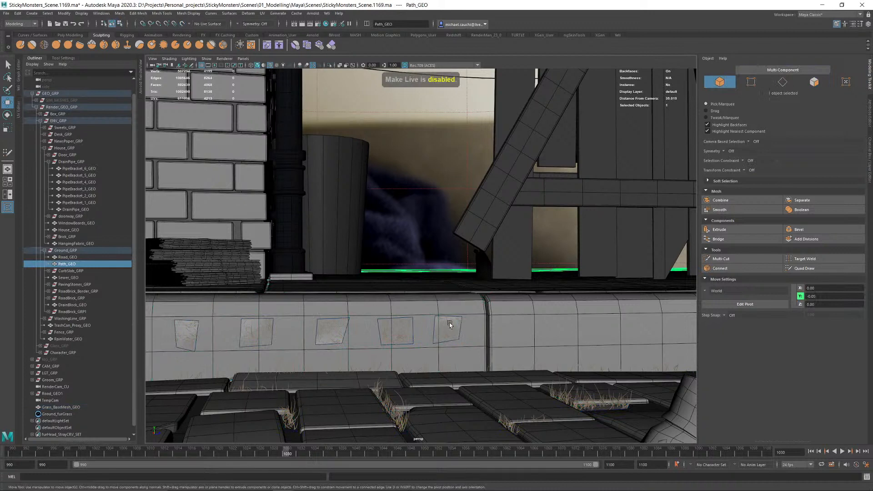
pyautogui.click(870, 171)
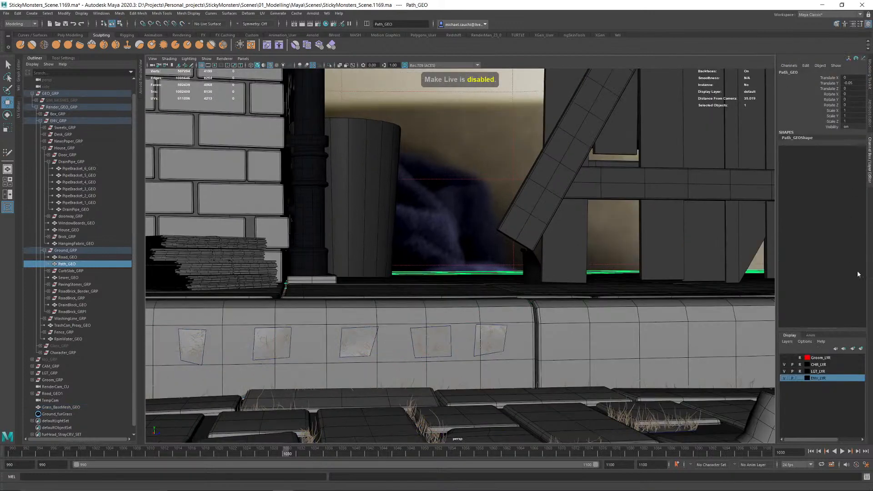
pyautogui.click(868, 108)
pyautogui.click(868, 153)
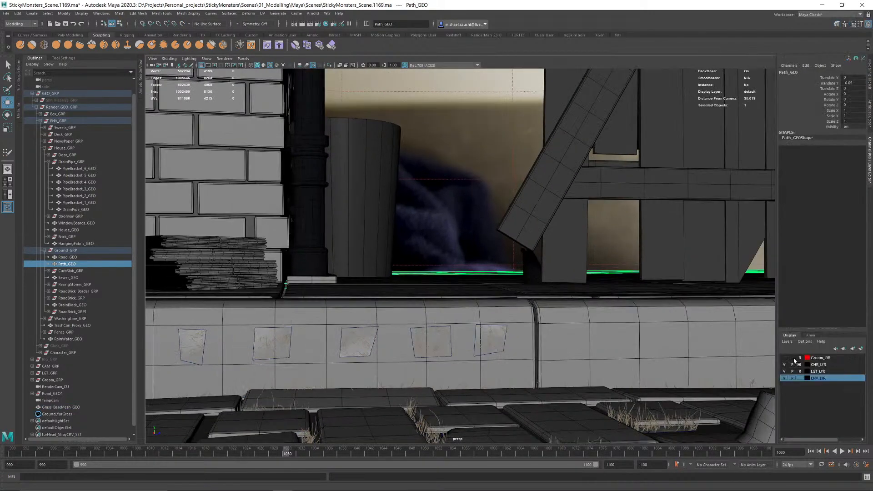
# Step: Select Grass_BaseMesh_GEO and switch it to edge component selection
pyautogui.keyDown('alt'); pyautogui.moveTo(341, 347); pyautogui.dragTo(564, 297, button='middle'); pyautogui.keyUp('alt')
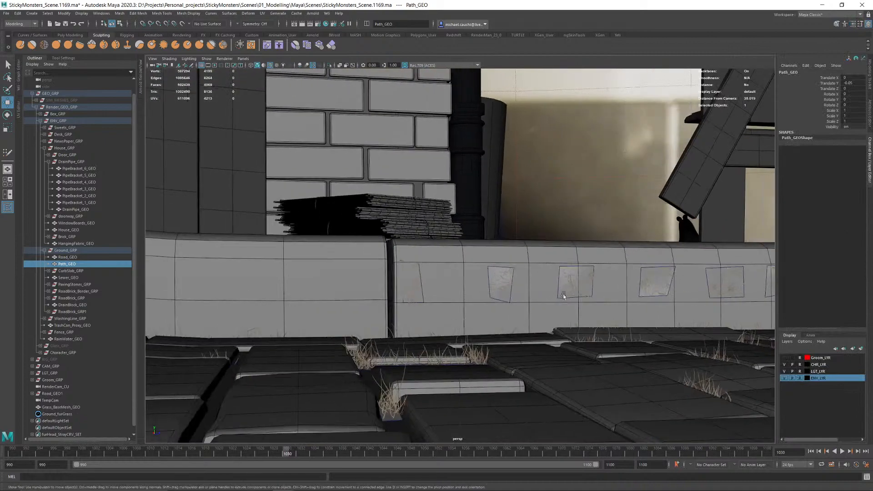
pyautogui.click(53, 409)
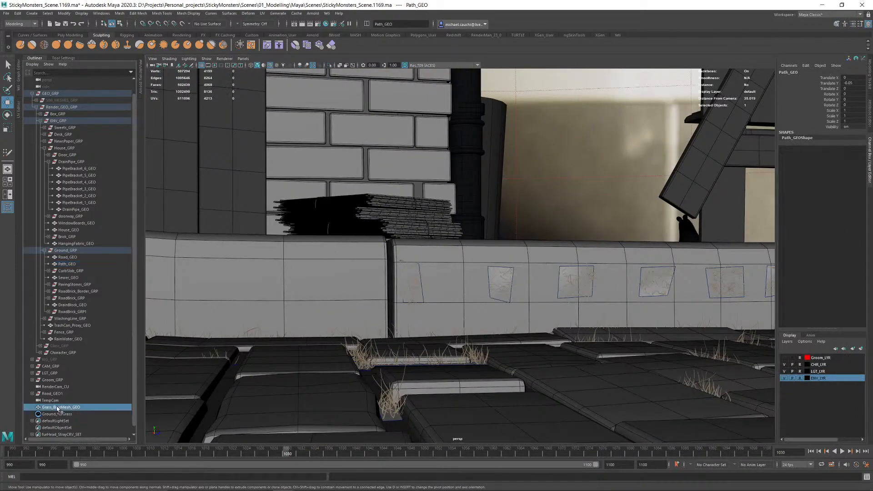
pyautogui.keyDown('alt'); pyautogui.moveTo(434, 289); pyautogui.dragTo(489, 288); pyautogui.keyUp('alt')
pyautogui.moveTo(510, 113); pyautogui.dragTo(509, 95, button='right')
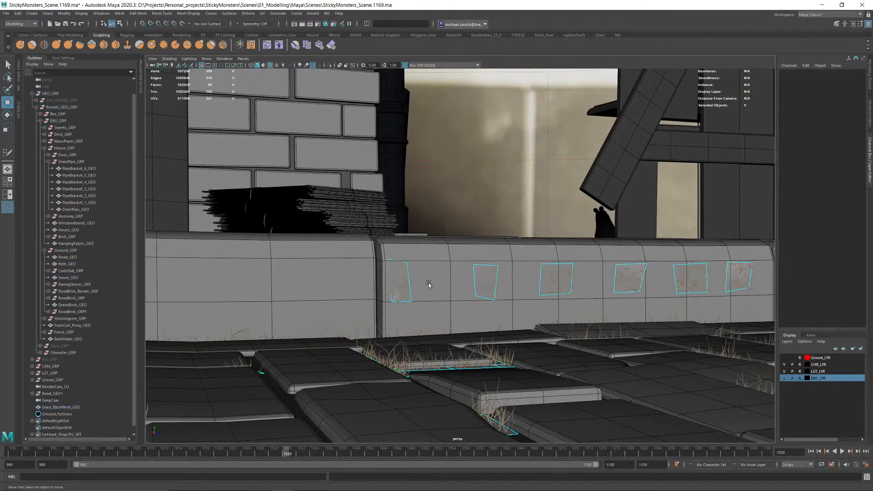
# Step: Narrow the first quad on the curb face and move it over the vertical gap between the two curb slabs
pyautogui.keyDown('alt'); pyautogui.moveTo(429, 289); pyautogui.dragTo(456, 272); pyautogui.keyUp('alt')
pyautogui.click(411, 280)
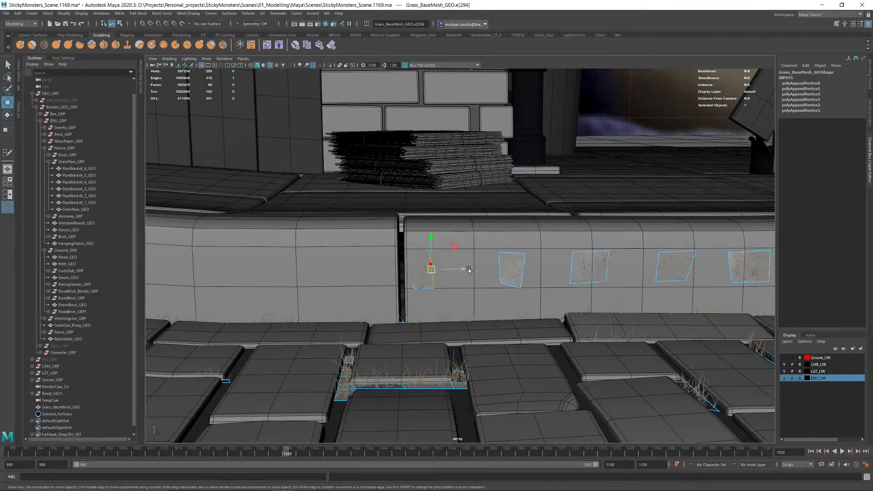
pyautogui.keyDown('alt'); pyautogui.moveTo(397, 237); pyautogui.dragTo(405, 249); pyautogui.keyUp('alt')
pyautogui.keyDown('alt'); pyautogui.moveTo(405, 249); pyautogui.dragTo(437, 248, button='right'); pyautogui.keyUp('alt')
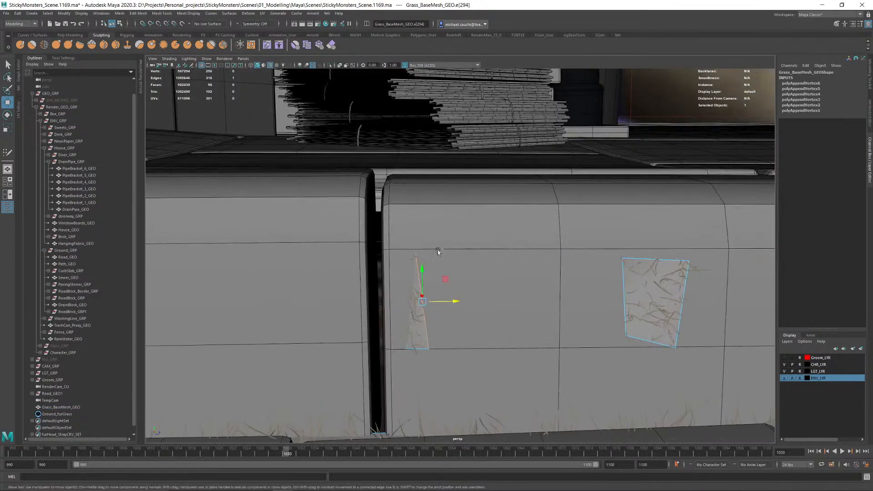
pyautogui.moveTo(361, 190); pyautogui.dragTo(495, 389)
pyautogui.moveTo(425, 297); pyautogui.dragTo(384, 276)
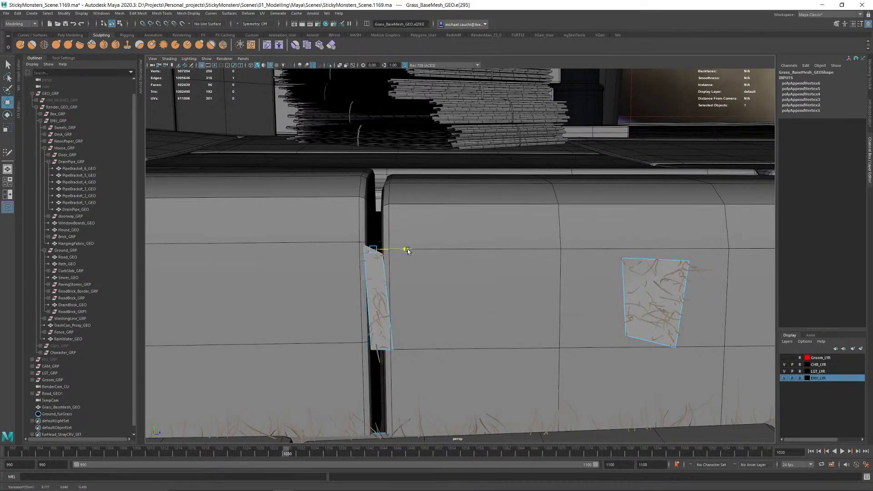
pyautogui.click(408, 249)
pyautogui.keyDown('alt'); pyautogui.moveTo(408, 250); pyautogui.dragTo(448, 269); pyautogui.keyUp('alt')
pyautogui.keyDown('alt'); pyautogui.moveTo(448, 268); pyautogui.dragTo(460, 255, button='middle'); pyautogui.keyUp('alt')
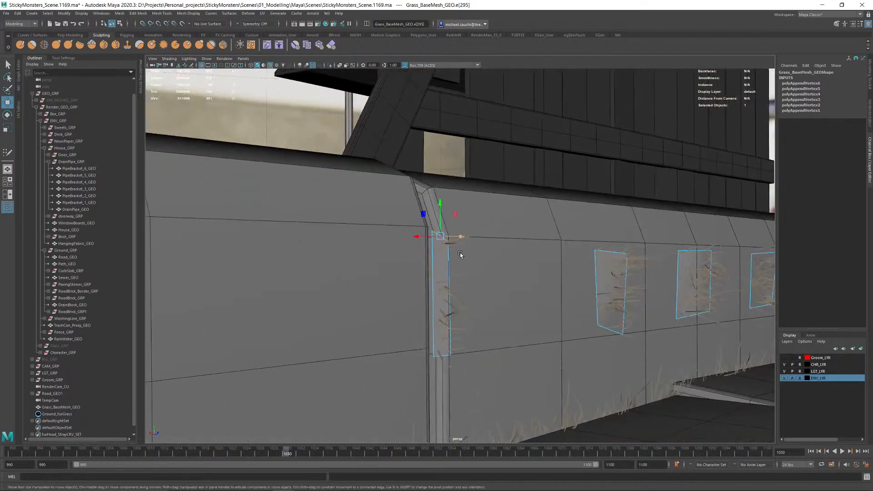
# Step: Select all edges of the quad in the slab gap, push it back between the slabs and lower it toward the road
pyautogui.moveTo(394, 202); pyautogui.dragTo(474, 385)
pyautogui.keyDown('alt'); pyautogui.moveTo(474, 385); pyautogui.dragTo(497, 378); pyautogui.keyUp('alt')
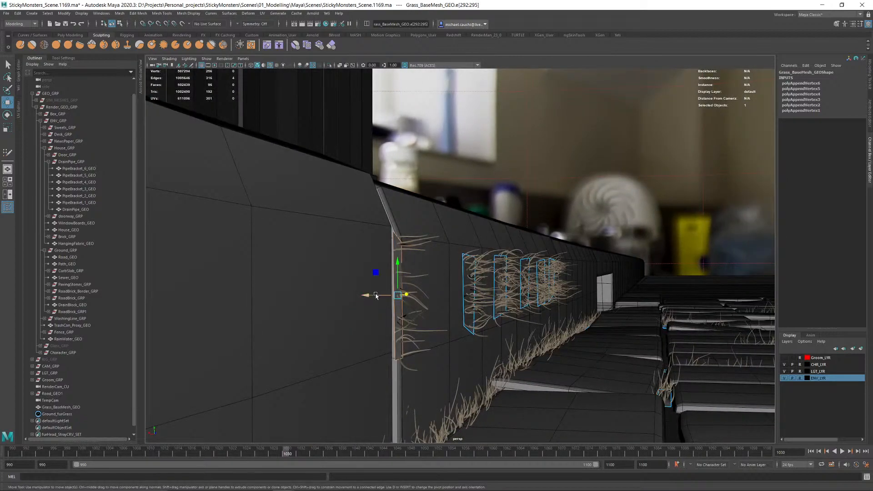
pyautogui.moveTo(369, 295); pyautogui.dragTo(358, 296)
pyautogui.keyDown('alt'); pyautogui.moveTo(423, 304); pyautogui.dragTo(513, 289); pyautogui.keyUp('alt')
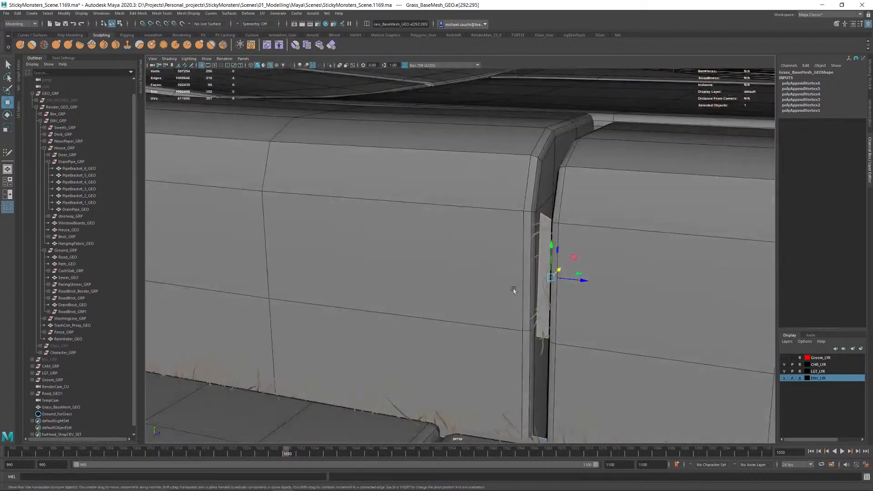
pyautogui.moveTo(582, 285); pyautogui.dragTo(580, 285)
pyautogui.keyDown('alt'); pyautogui.moveTo(581, 285); pyautogui.dragTo(560, 216); pyautogui.keyUp('alt')
pyautogui.moveTo(564, 178); pyautogui.dragTo(569, 274)
pyautogui.keyDown('alt'); pyautogui.moveTo(510, 334); pyautogui.dragTo(633, 331); pyautogui.keyUp('alt')
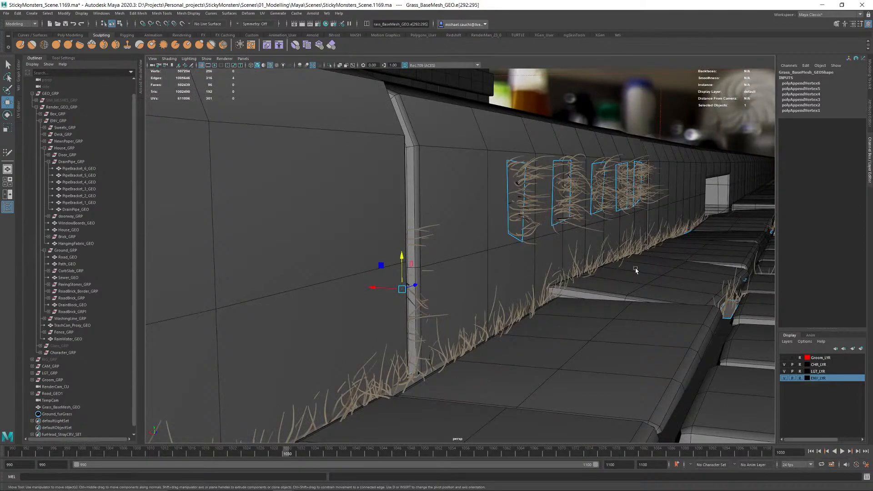
pyautogui.keyDown('alt'); pyautogui.moveTo(636, 270); pyautogui.dragTo(475, 315); pyautogui.keyUp('alt')
# Step: Reshape the next curb quad, rotate it to lie flat, and move it over the gap between the curb and the paving stones
pyautogui.click(425, 296)
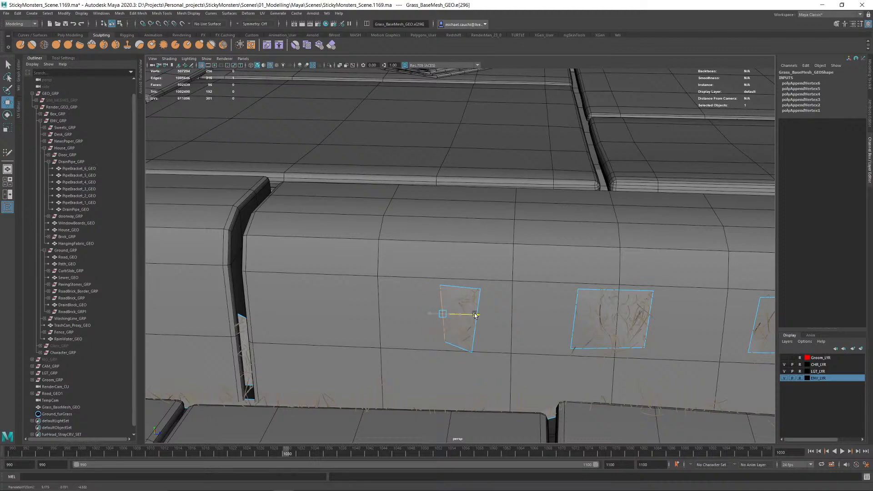
pyautogui.click(456, 355)
pyautogui.keyDown('alt'); pyautogui.moveTo(457, 354); pyautogui.dragTo(391, 256); pyautogui.keyUp('alt')
pyautogui.keyDown('alt'); pyautogui.moveTo(370, 286); pyautogui.dragTo(450, 290); pyautogui.keyUp('alt')
pyautogui.press('e')
pyautogui.moveTo(487, 259); pyautogui.dragTo(502, 310)
pyautogui.keyDown('alt'); pyautogui.moveTo(457, 237); pyautogui.dragTo(549, 277); pyautogui.keyUp('alt')
pyautogui.press('w')
pyautogui.moveTo(494, 266); pyautogui.dragTo(352, 240)
pyautogui.click(413, 244)
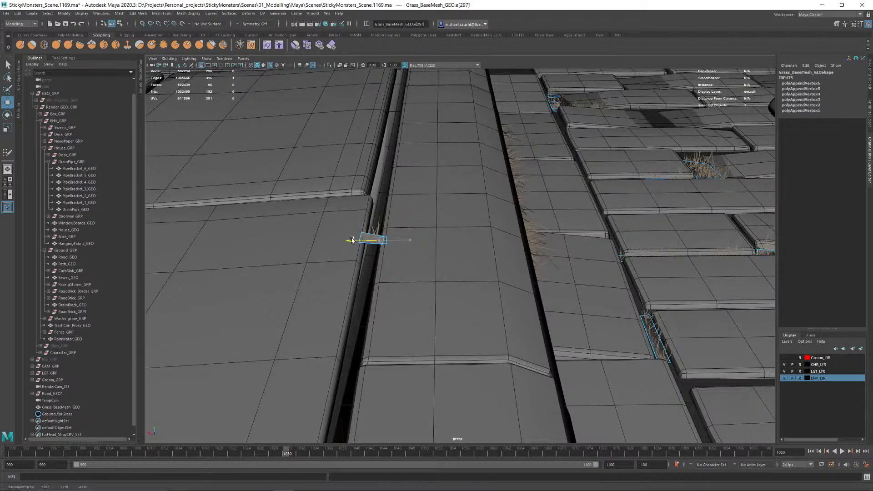
# Step: Select the whole quad behind the curb and scale it vertically so it is completely flat
pyautogui.keyDown('alt'); pyautogui.moveTo(355, 233); pyautogui.dragTo(414, 262, button='right'); pyautogui.keyUp('alt')
pyautogui.keyDown('alt'); pyautogui.moveTo(414, 262); pyautogui.dragTo(512, 320, button='middle'); pyautogui.keyUp('alt')
pyautogui.keyDown('alt'); pyautogui.moveTo(512, 320); pyautogui.dragTo(439, 301); pyautogui.keyUp('alt')
pyautogui.hotkey('shift', '.')
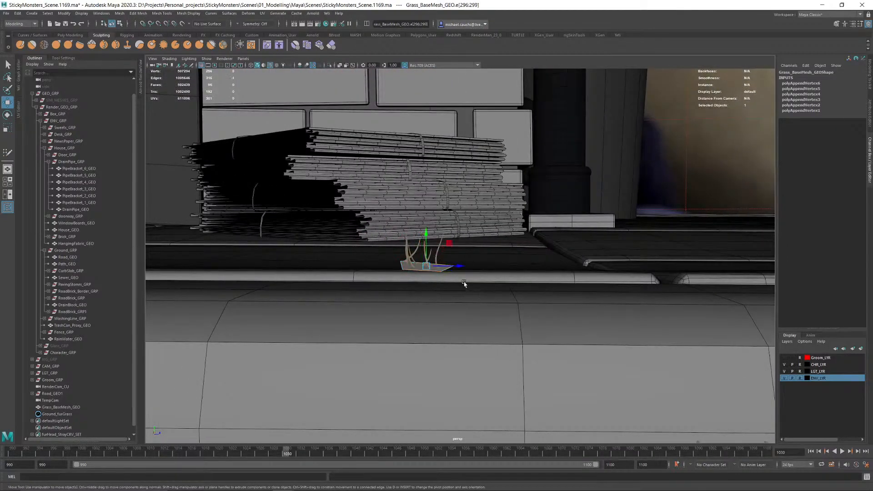
pyautogui.press('r')
pyautogui.moveTo(426, 236); pyautogui.dragTo(435, 309)
pyautogui.keyDown('alt'); pyautogui.moveTo(402, 253); pyautogui.dragTo(416, 314); pyautogui.keyUp('alt')
pyautogui.moveTo(482, 301); pyautogui.dragTo(422, 174)
# Step: Straighten the individual edges of the flattened quad behind the curb by scaling them
pyautogui.click(437, 246)
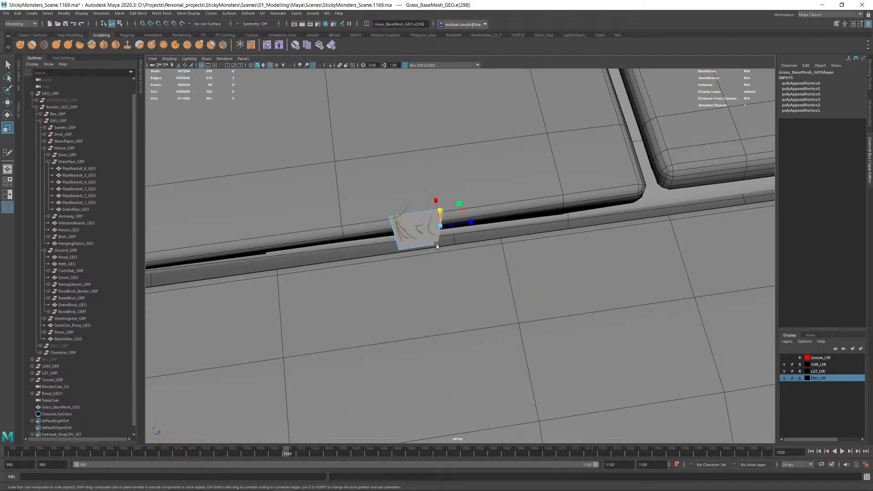
pyautogui.moveTo(473, 226); pyautogui.dragTo(419, 246)
pyautogui.click(388, 231)
pyautogui.click(415, 250)
pyautogui.keyDown('alt'); pyautogui.moveTo(402, 244); pyautogui.dragTo(437, 247); pyautogui.keyUp('alt')
pyautogui.click(389, 249)
pyautogui.moveTo(375, 235); pyautogui.dragTo(411, 258)
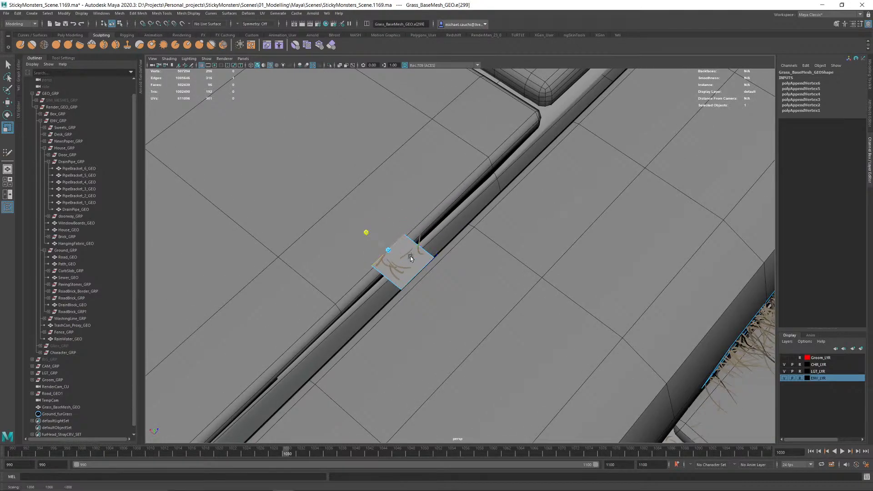
pyautogui.click(418, 249)
pyautogui.press('w')
# Step: Stretch the quad along the gap between the curb and the paving stones and adjust its height
pyautogui.keyDown('alt'); pyautogui.moveTo(575, 253); pyautogui.dragTo(514, 256, button='right'); pyautogui.keyUp('alt')
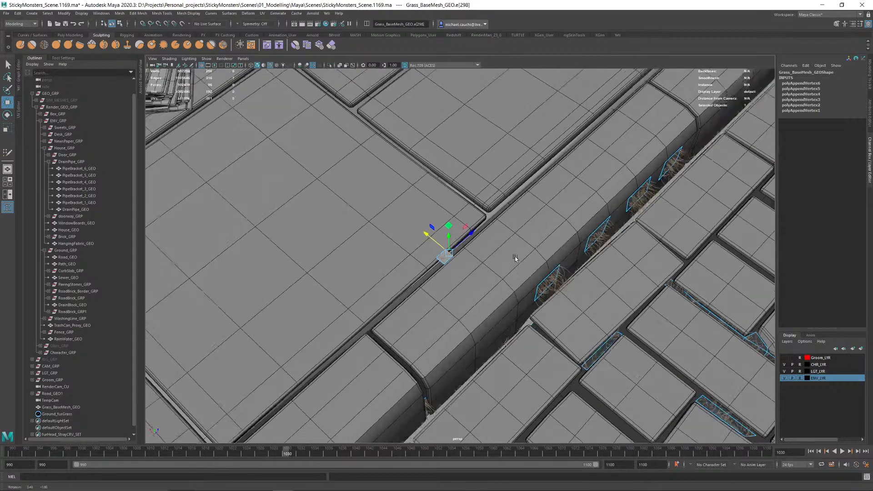
pyautogui.keyDown('alt'); pyautogui.moveTo(515, 256); pyautogui.dragTo(623, 267); pyautogui.keyUp('alt')
pyautogui.moveTo(387, 212); pyautogui.dragTo(656, 287)
pyautogui.keyDown('alt'); pyautogui.moveTo(400, 258); pyautogui.dragTo(528, 266); pyautogui.keyUp('alt')
pyautogui.keyDown('alt'); pyautogui.moveTo(528, 266); pyautogui.dragTo(552, 268, button='right'); pyautogui.keyUp('alt')
pyautogui.moveTo(428, 191); pyautogui.dragTo(429, 200)
pyautogui.keyDown('alt'); pyautogui.moveTo(441, 263); pyautogui.dragTo(467, 270, button='right'); pyautogui.keyUp('alt')
# Step: Move the long edges of the stretched quad inward to fit the gap behind the curb, and reselect the whole quad
pyautogui.click(443, 244)
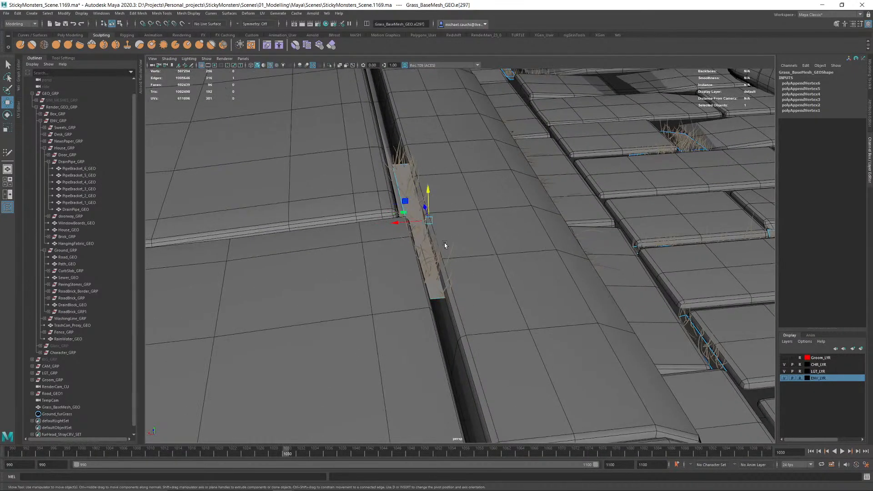
pyautogui.moveTo(401, 223); pyautogui.dragTo(395, 224)
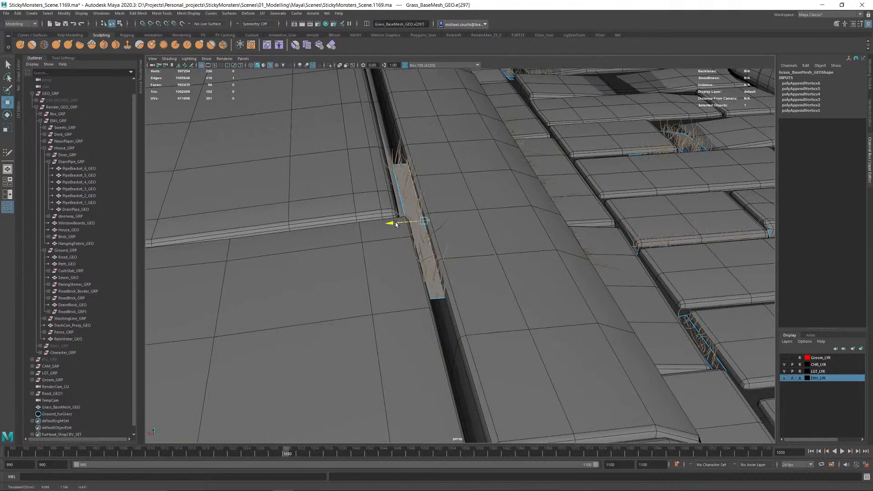
pyautogui.click(396, 195)
pyautogui.keyDown('alt'); pyautogui.moveTo(406, 278); pyautogui.dragTo(390, 262); pyautogui.keyUp('alt')
pyautogui.moveTo(380, 208); pyautogui.dragTo(472, 308)
pyautogui.keyDown('alt'); pyautogui.moveTo(435, 239); pyautogui.dragTo(237, 247); pyautogui.keyUp('alt')
pyautogui.keyDown('alt'); pyautogui.moveTo(476, 251); pyautogui.dragTo(436, 251, button='middle'); pyautogui.keyUp('alt')
pyautogui.keyDown('alt'); pyautogui.moveTo(437, 251); pyautogui.dragTo(491, 300); pyautogui.keyUp('alt')
pyautogui.keyDown('alt'); pyautogui.moveTo(491, 300); pyautogui.dragTo(533, 350, button='right'); pyautogui.keyUp('alt')
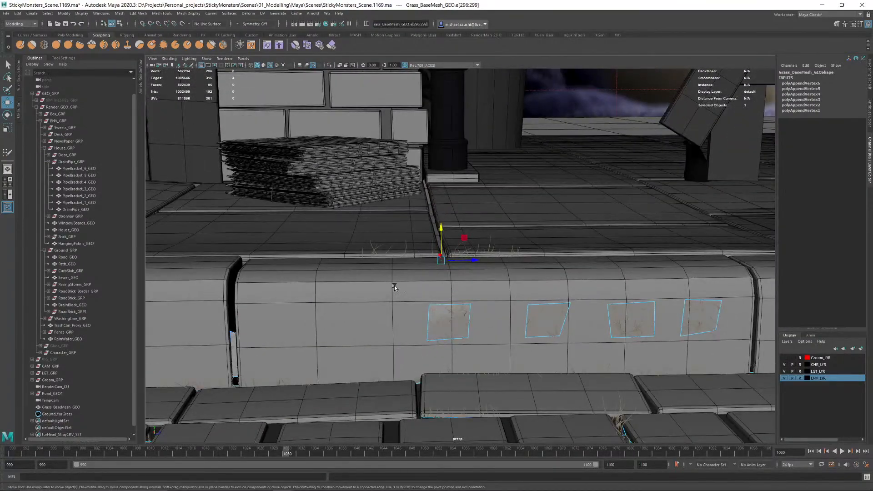
# Step: Select the next quad on the curb face, turn it flat, and move it beside the newspaper stack at the house corner
pyautogui.moveTo(486, 350); pyautogui.dragTo(518, 318)
pyautogui.press('e')
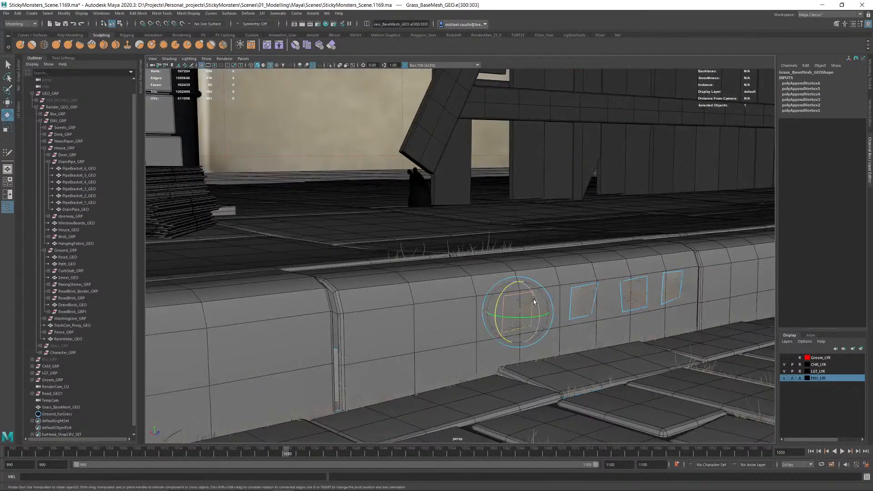
pyautogui.keyDown('alt'); pyautogui.moveTo(519, 267); pyautogui.dragTo(578, 341); pyautogui.keyUp('alt')
pyautogui.press('w')
pyautogui.moveTo(547, 300); pyautogui.dragTo(341, 203)
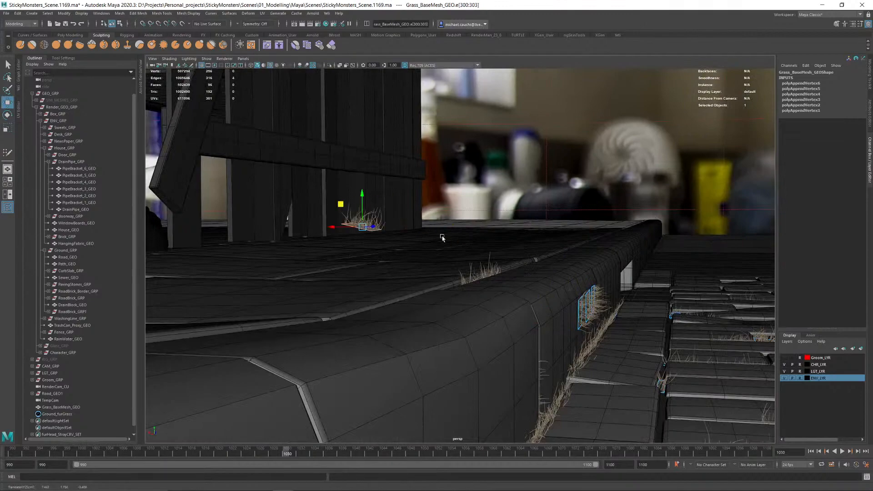
pyautogui.keyDown('alt'); pyautogui.moveTo(443, 239); pyautogui.dragTo(316, 241); pyautogui.keyUp('alt')
pyautogui.scroll(-5, 306, 252)
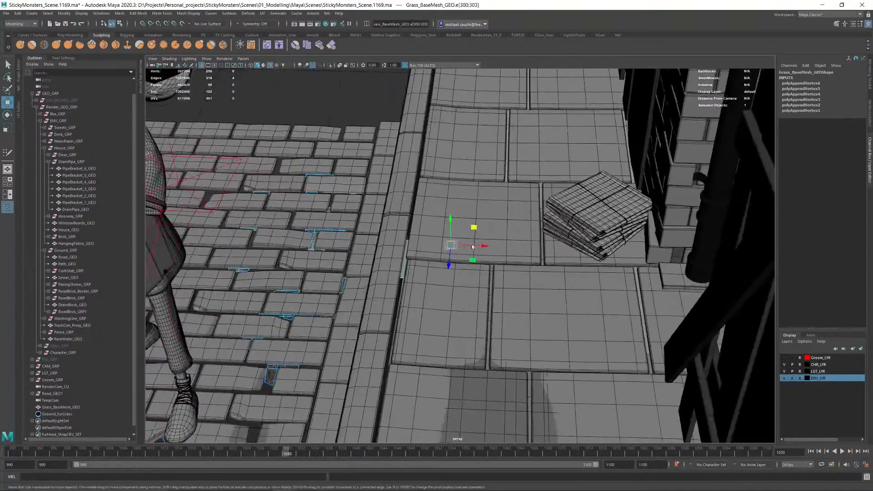
pyautogui.moveTo(485, 246); pyautogui.dragTo(542, 287)
pyautogui.keyDown('alt'); pyautogui.moveTo(541, 286); pyautogui.dragTo(604, 307, button='right'); pyautogui.keyUp('alt')
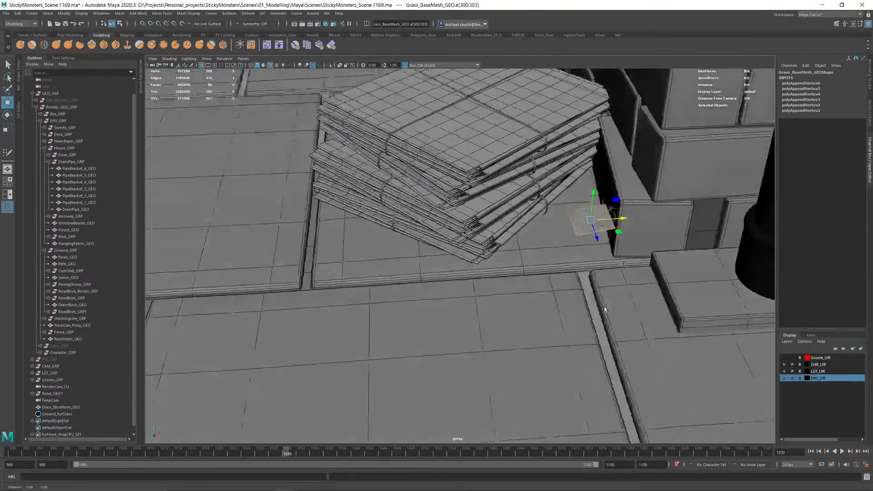
# Step: Scale the quad beside the newspaper stack vertically until it is completely flat
pyautogui.keyDown('alt'); pyautogui.moveTo(604, 308); pyautogui.dragTo(539, 296); pyautogui.keyUp('alt')
pyautogui.keyDown('alt'); pyautogui.moveTo(538, 296); pyautogui.dragTo(690, 331, button='right'); pyautogui.keyUp('alt')
pyautogui.keyDown('alt'); pyautogui.moveTo(690, 331); pyautogui.dragTo(638, 292); pyautogui.keyUp('alt')
pyautogui.press('r')
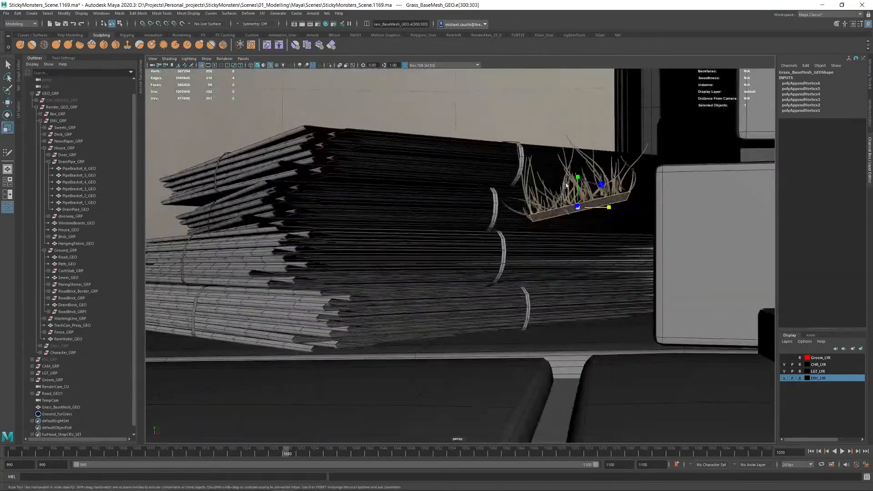
pyautogui.moveTo(578, 178); pyautogui.dragTo(581, 261)
pyautogui.keyDown('alt'); pyautogui.moveTo(532, 211); pyautogui.dragTo(626, 232); pyautogui.keyUp('alt')
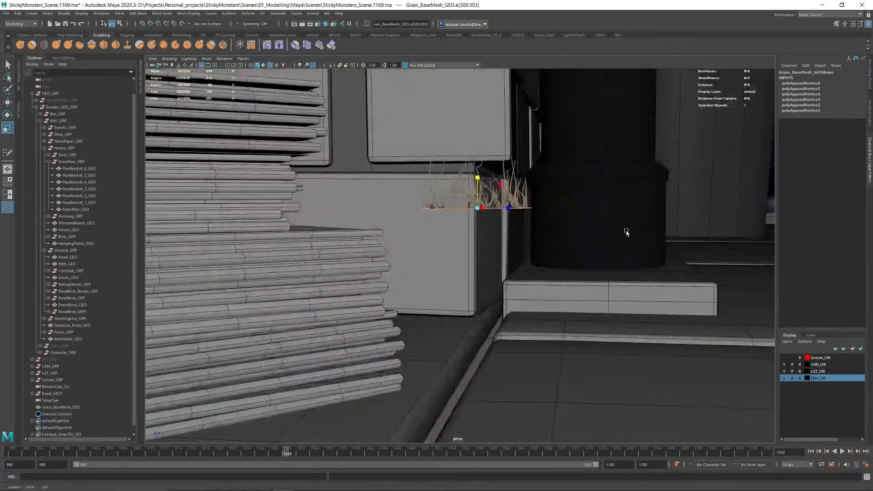
# Step: Straighten the skewed edges of the quad at the house corner by scaling them one at a time
pyautogui.keyDown('alt'); pyautogui.moveTo(550, 165); pyautogui.dragTo(476, 252); pyautogui.keyUp('alt')
pyautogui.click(486, 168)
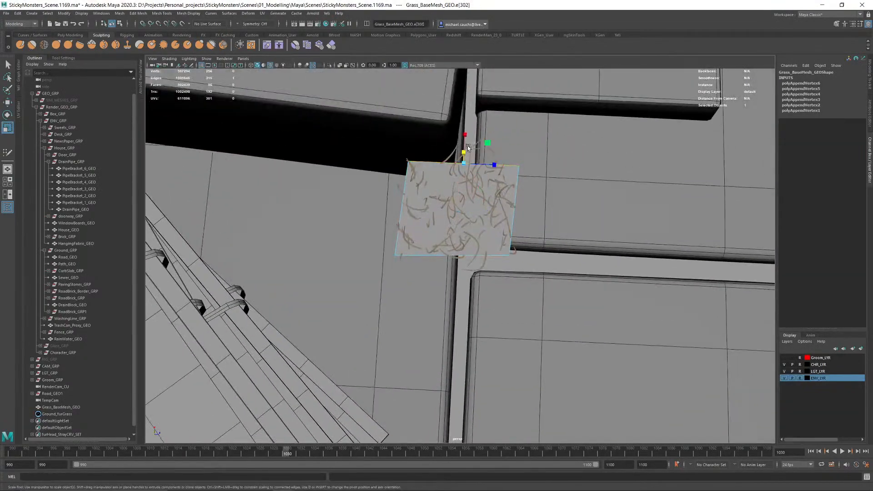
pyautogui.moveTo(466, 142); pyautogui.dragTo(459, 207)
pyautogui.click(460, 257)
pyautogui.moveTo(545, 212); pyautogui.dragTo(517, 212)
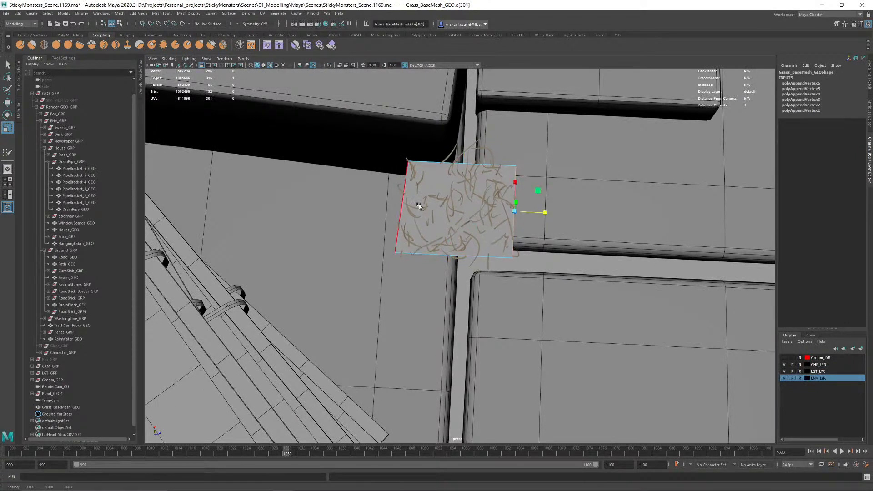
pyautogui.click(403, 205)
pyautogui.moveTo(431, 207); pyautogui.dragTo(402, 206)
# Step: Pull the side edges of the house-corner quad in to the gap's width and extend its end edge along the gap
pyautogui.moveTo(363, 130); pyautogui.dragTo(573, 282)
pyautogui.press('w')
pyautogui.moveTo(487, 211); pyautogui.dragTo(510, 369)
pyautogui.click(510, 315)
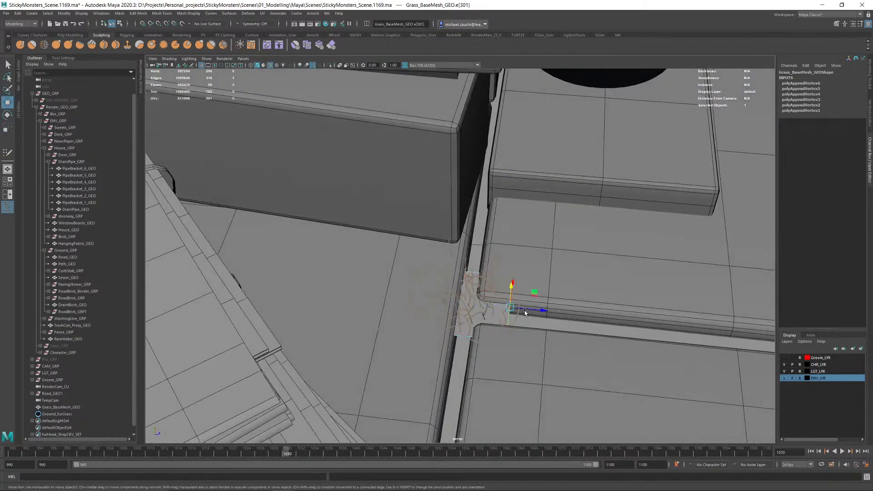
pyautogui.moveTo(539, 310); pyautogui.dragTo(509, 308)
pyautogui.click(420, 288)
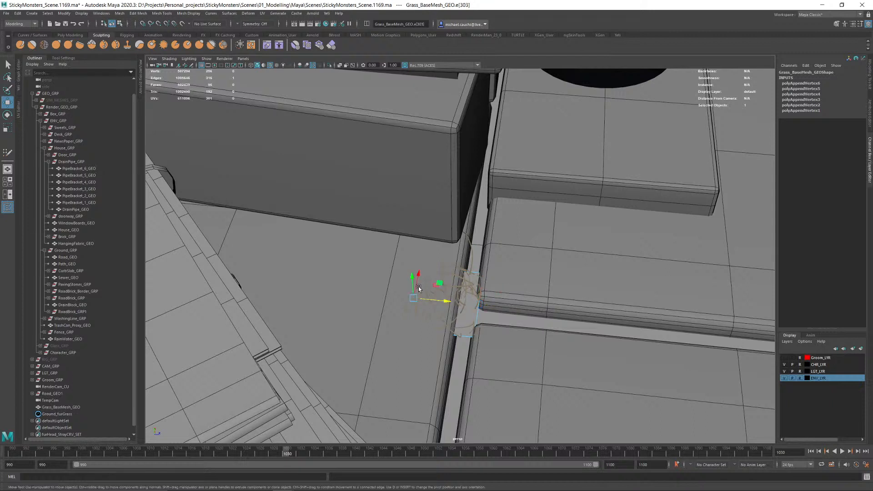
pyautogui.moveTo(446, 301); pyautogui.dragTo(489, 305)
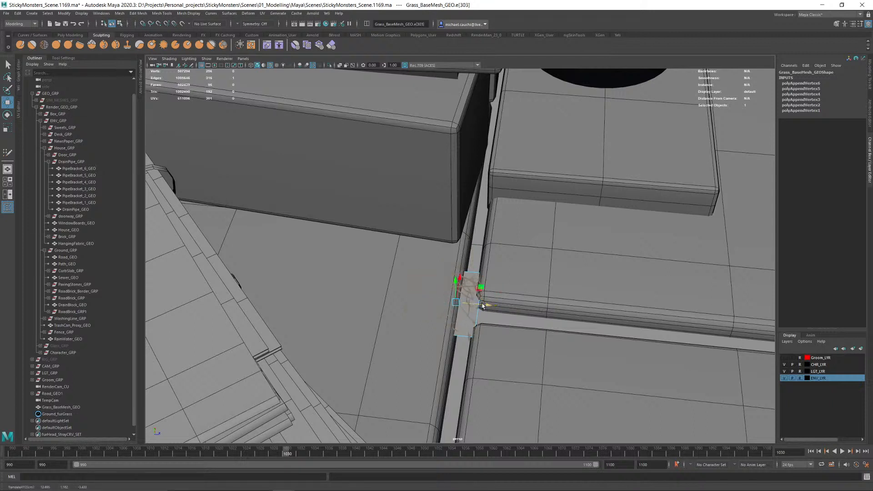
pyautogui.click(471, 273)
pyautogui.moveTo(475, 252); pyautogui.dragTo(490, 160)
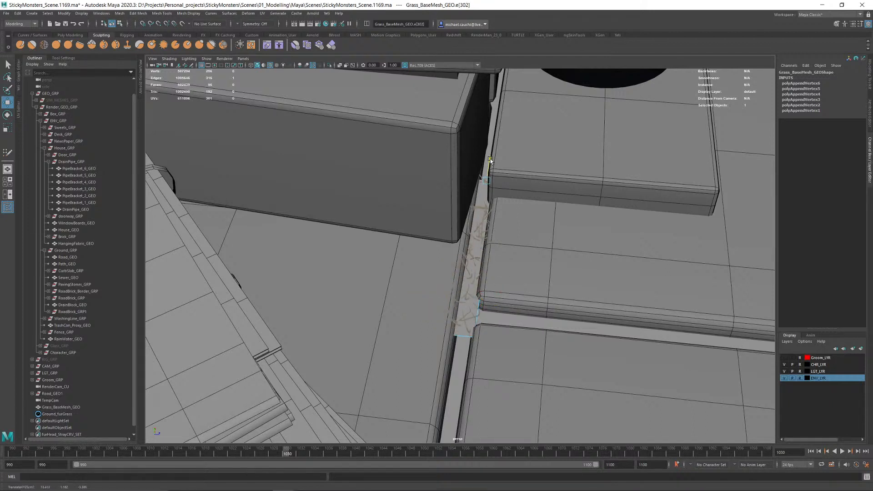
# Step: Extrude the strip's opposite end edge along the gap, past the joint between the paving slabs
pyautogui.keyDown('alt'); pyautogui.moveTo(490, 206); pyautogui.dragTo(456, 276); pyautogui.keyUp('alt')
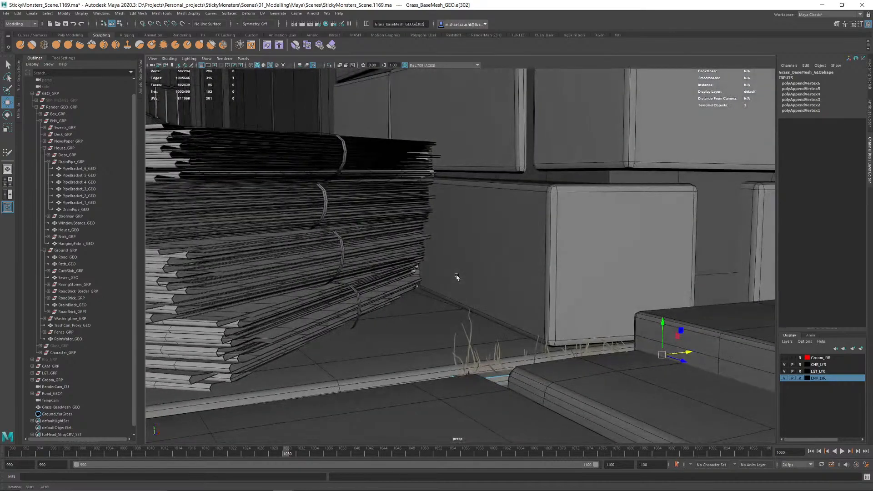
pyautogui.keyDown('alt'); pyautogui.moveTo(530, 308); pyautogui.dragTo(449, 234, button='middle'); pyautogui.keyUp('alt')
pyautogui.keyDown('alt'); pyautogui.moveTo(451, 269); pyautogui.dragTo(429, 262); pyautogui.keyUp('alt')
pyautogui.click(387, 263)
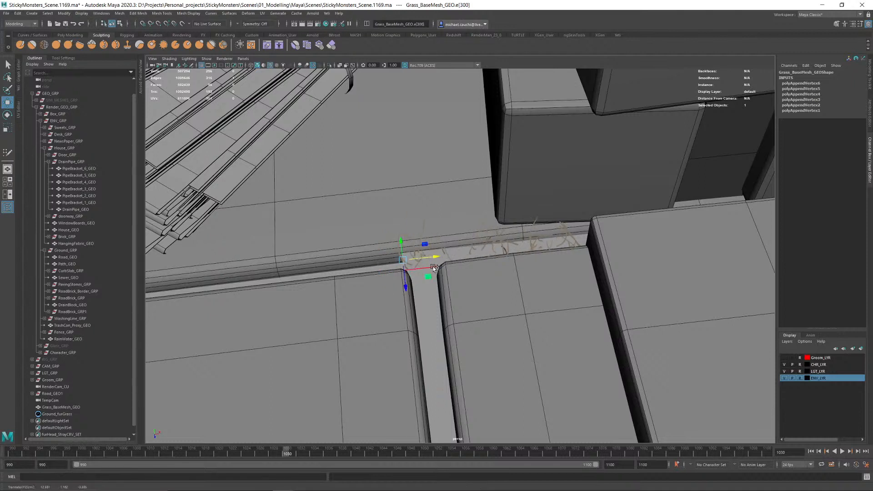
pyautogui.keyDown('shift'); pyautogui.moveTo(434, 268); pyautogui.dragTo(417, 258, button='right'); pyautogui.keyUp('shift')
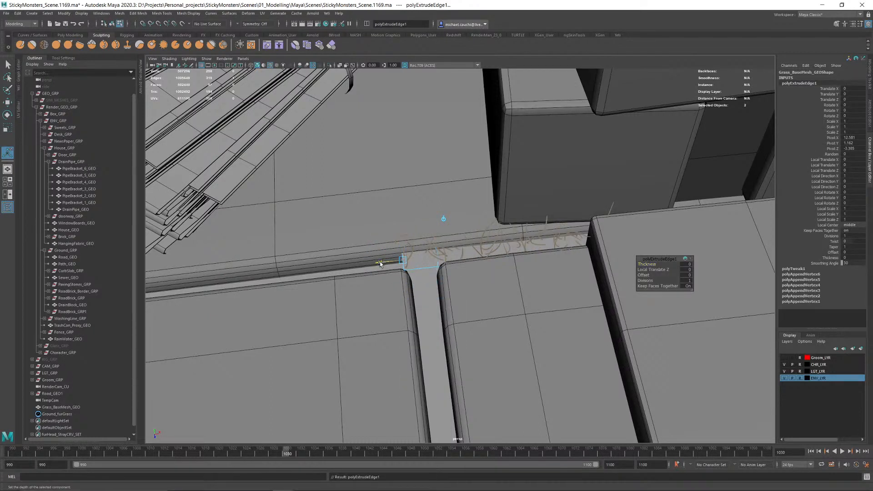
pyautogui.moveTo(380, 263); pyautogui.dragTo(280, 272)
# Step: Cut the strip at the mouth of the paving joint with Multi-Cut, and delete the stray vertex on its border
pyautogui.keyDown('shift'); pyautogui.moveTo(402, 263); pyautogui.dragTo(366, 265, button='right'); pyautogui.keyUp('shift')
pyautogui.rightClick(435, 263)
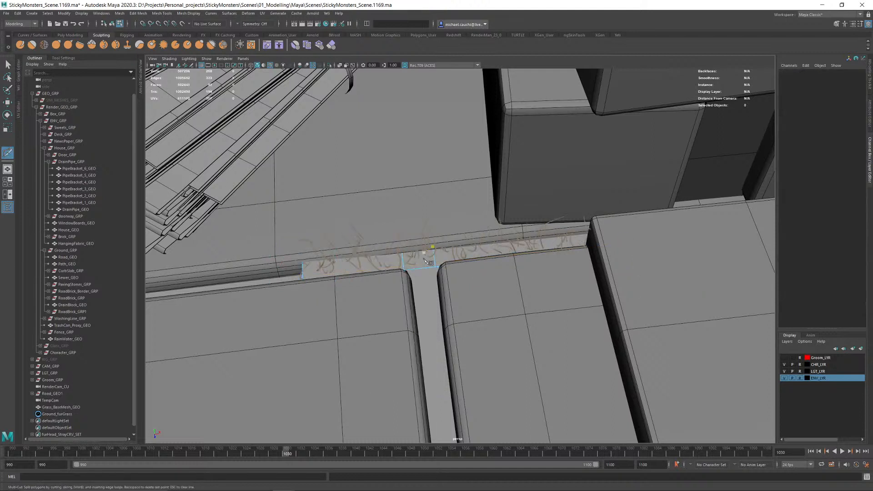
pyautogui.press('w')
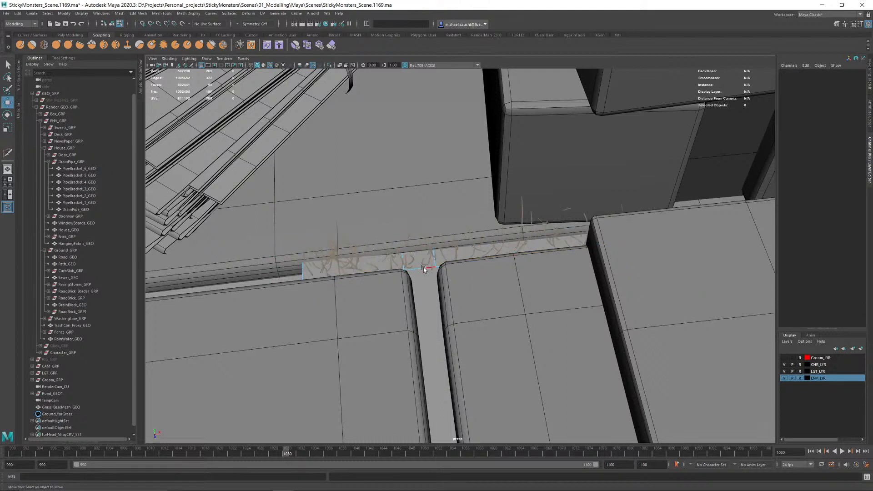
pyautogui.click(424, 268)
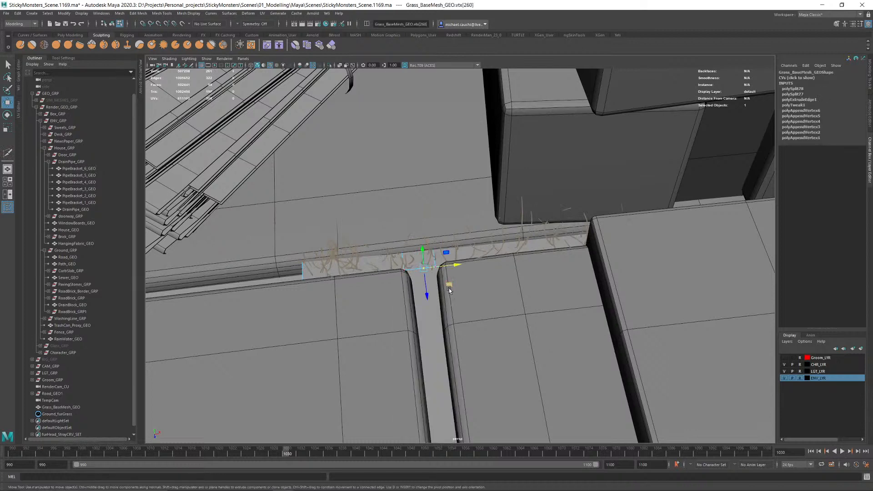
pyautogui.click(427, 279)
# Step: Extrude the strip's border edge at the joint into the gap between the paving slabs, and leave component mode
pyautogui.click(418, 271)
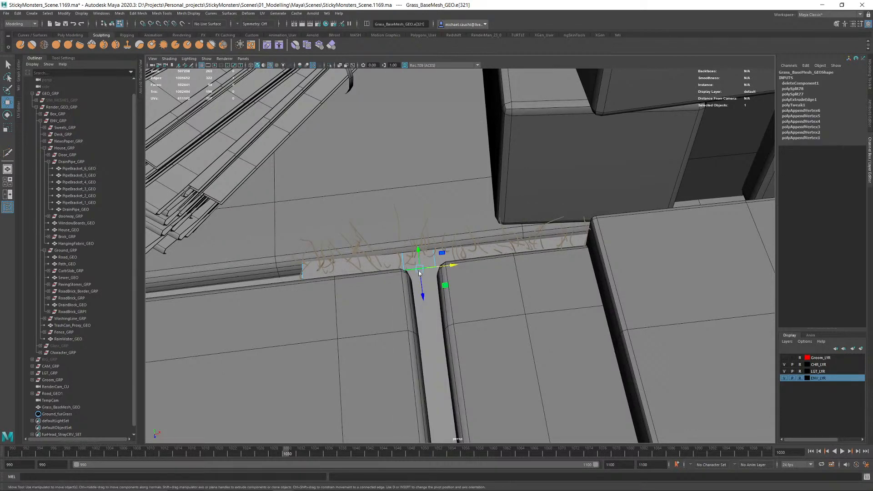
pyautogui.keyDown('shift'); pyautogui.moveTo(418, 271); pyautogui.dragTo(419, 295, button='right'); pyautogui.keyUp('shift')
pyautogui.keyDown('alt'); pyautogui.moveTo(418, 295); pyautogui.dragTo(498, 312); pyautogui.keyUp('alt')
pyautogui.moveTo(440, 310); pyautogui.dragTo(513, 342)
pyautogui.moveTo(389, 338); pyautogui.dragTo(405, 317, button='right')
# Step: Examine the grass at the house corner, along the curb and between the road bricks from several sides
pyautogui.keyDown('alt'); pyautogui.moveTo(406, 339); pyautogui.dragTo(426, 284); pyautogui.keyUp('alt')
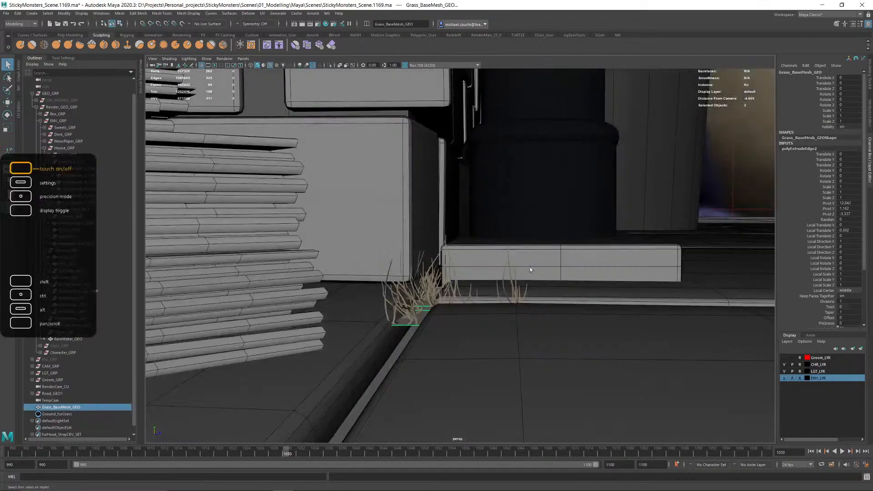
pyautogui.keyDown('alt'); pyautogui.moveTo(530, 269); pyautogui.dragTo(274, 270, button='right'); pyautogui.keyUp('alt')
pyautogui.click(682, 205)
pyautogui.keyDown('alt'); pyautogui.moveTo(678, 207); pyautogui.dragTo(391, 241, button='right'); pyautogui.keyUp('alt')
pyautogui.keyDown('alt'); pyautogui.moveTo(580, 249); pyautogui.dragTo(601, 257); pyautogui.keyUp('alt')
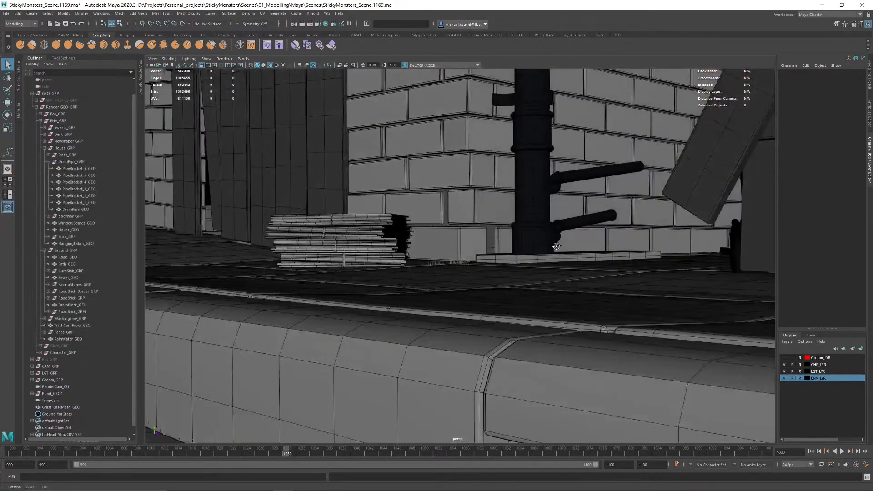
pyautogui.keyDown('alt'); pyautogui.moveTo(545, 257); pyautogui.dragTo(501, 306, button='right'); pyautogui.keyUp('alt')
pyautogui.keyDown('alt'); pyautogui.moveTo(500, 307); pyautogui.dragTo(589, 292); pyautogui.keyUp('alt')
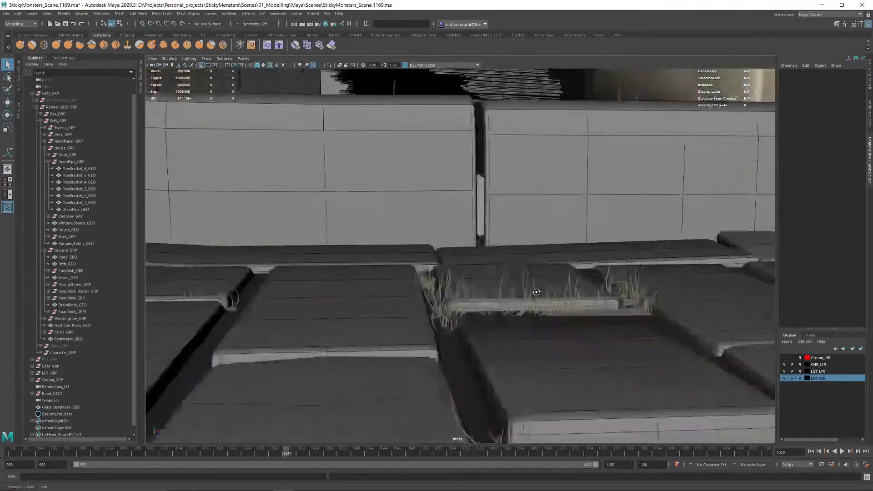
pyautogui.keyDown('alt'); pyautogui.moveTo(589, 293); pyautogui.dragTo(417, 277, button='right'); pyautogui.keyUp('alt')
pyautogui.keyDown('alt'); pyautogui.moveTo(417, 277); pyautogui.dragTo(526, 289); pyautogui.keyUp('alt')
pyautogui.keyDown('alt'); pyautogui.moveTo(568, 268); pyautogui.dragTo(423, 269, button='middle'); pyautogui.keyUp('alt')
pyautogui.keyDown('alt'); pyautogui.moveTo(423, 269); pyautogui.dragTo(678, 302, button='right'); pyautogui.keyUp('alt')
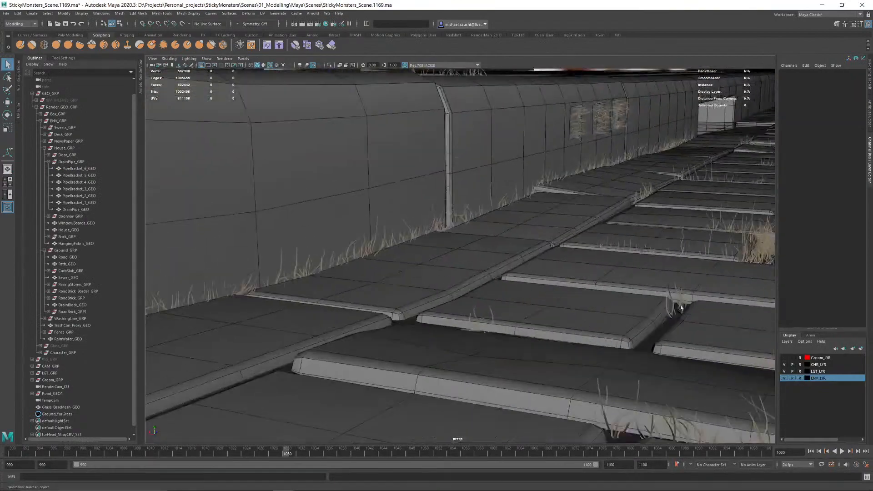
pyautogui.keyDown('alt'); pyautogui.moveTo(518, 195); pyautogui.dragTo(487, 402, button='middle'); pyautogui.keyUp('alt')
pyautogui.keyDown('alt'); pyautogui.moveTo(490, 325); pyautogui.dragTo(524, 331); pyautogui.keyUp('alt')
# Step: Select the first of the three leftover quads on the curb face, turn it flat, and move it up behind the curb
pyautogui.click(501, 338)
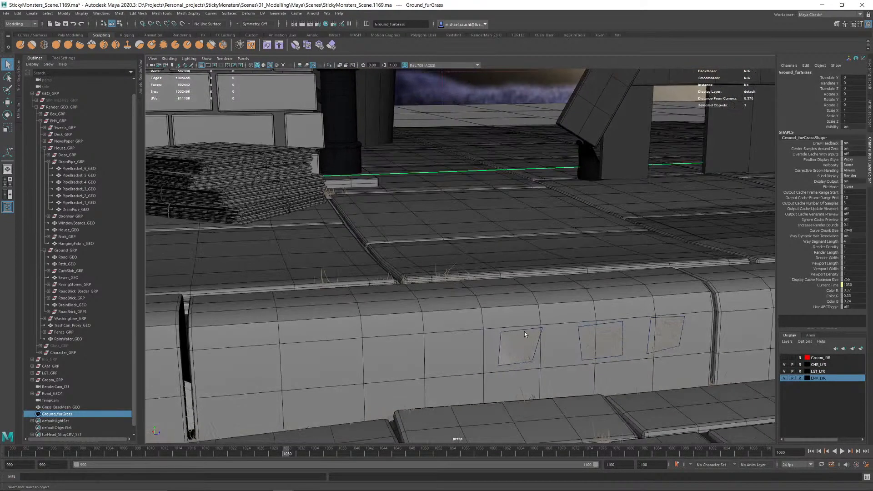
pyautogui.moveTo(530, 296); pyautogui.dragTo(529, 278, button='right')
pyautogui.click(531, 328)
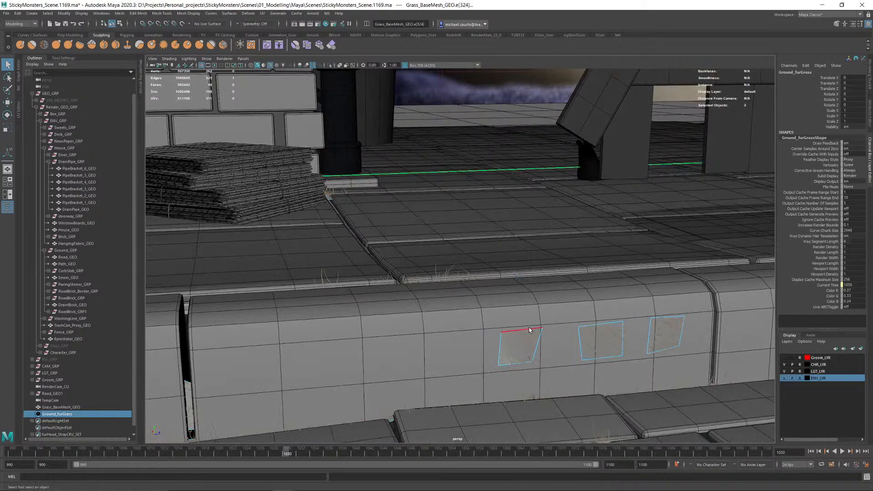
pyautogui.doubleClick(528, 327)
pyautogui.keyDown('alt'); pyautogui.moveTo(529, 327); pyautogui.dragTo(472, 286, button='middle'); pyautogui.keyUp('alt')
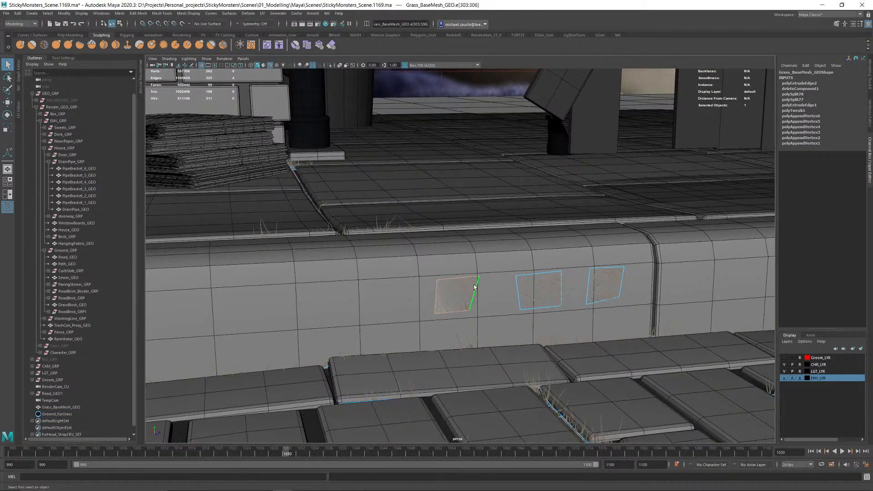
pyautogui.press('e')
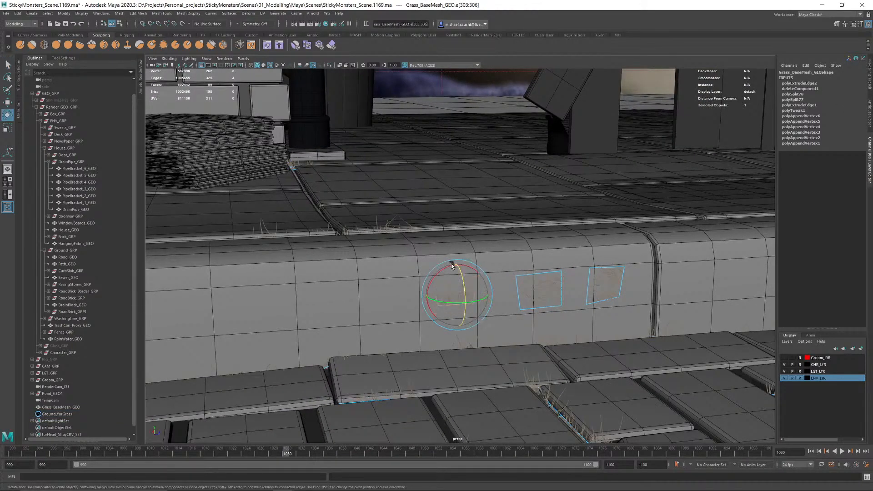
pyautogui.keyDown('alt'); pyautogui.moveTo(452, 266); pyautogui.dragTo(529, 269); pyautogui.keyUp('alt')
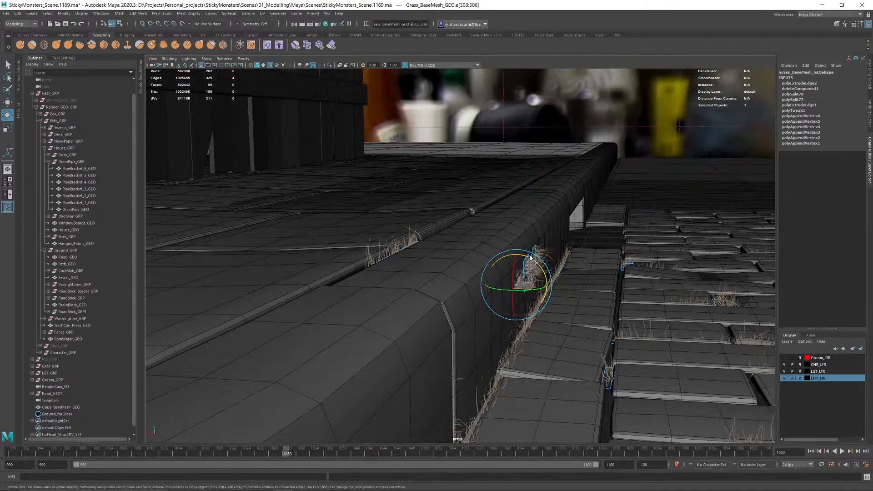
pyautogui.press('w')
pyautogui.moveTo(494, 261); pyautogui.dragTo(445, 197)
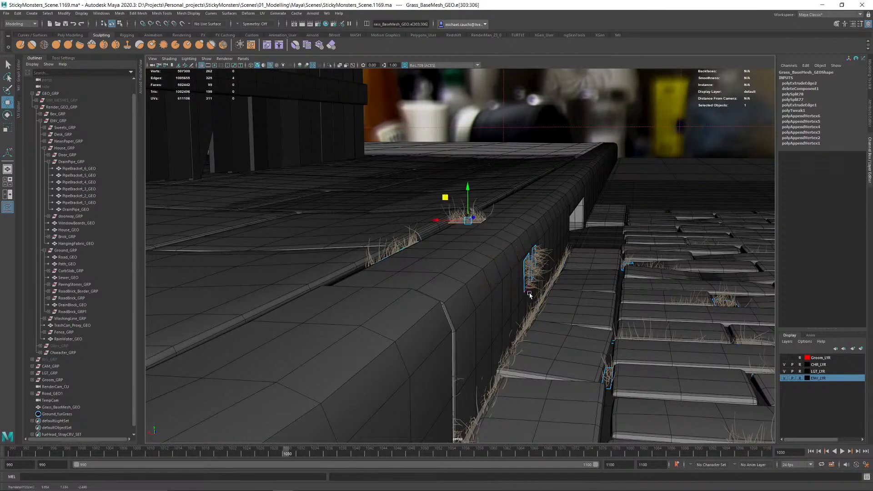
# Step: Narrow the next quad on the curb face and move it into the lower part of the vertical joint between two curb slabs
pyautogui.keyDown('alt'); pyautogui.moveTo(543, 277); pyautogui.dragTo(568, 297); pyautogui.keyUp('alt')
pyautogui.click(496, 289)
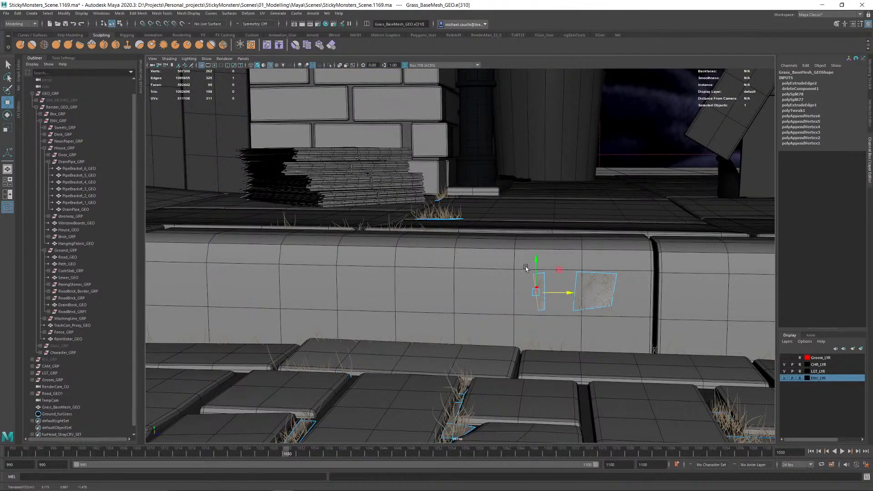
pyautogui.moveTo(523, 263); pyautogui.dragTo(554, 320)
pyautogui.moveTo(559, 270); pyautogui.dragTo(477, 289)
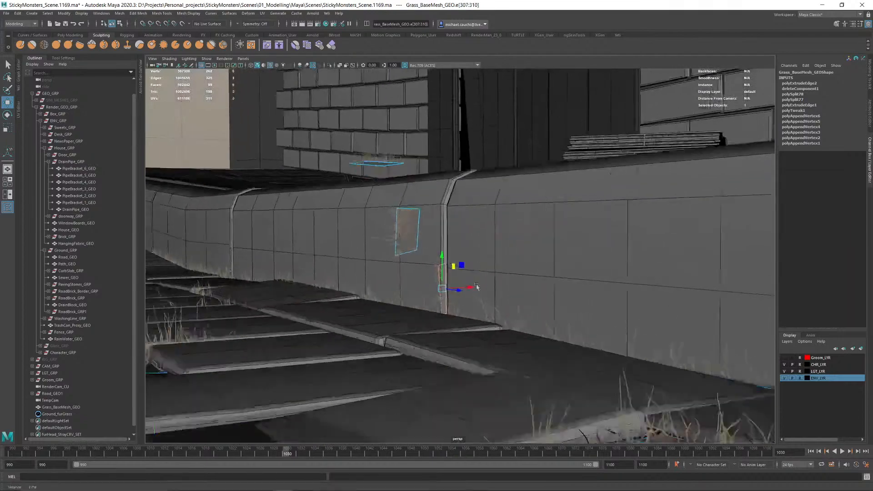
pyautogui.keyDown('alt'); pyautogui.moveTo(477, 288); pyautogui.dragTo(448, 315, button='right'); pyautogui.keyUp('alt')
pyautogui.keyDown('alt'); pyautogui.moveTo(449, 315); pyautogui.dragTo(527, 309); pyautogui.keyUp('alt')
pyautogui.keyDown('alt'); pyautogui.moveTo(526, 309); pyautogui.dragTo(422, 271, button='middle'); pyautogui.keyUp('alt')
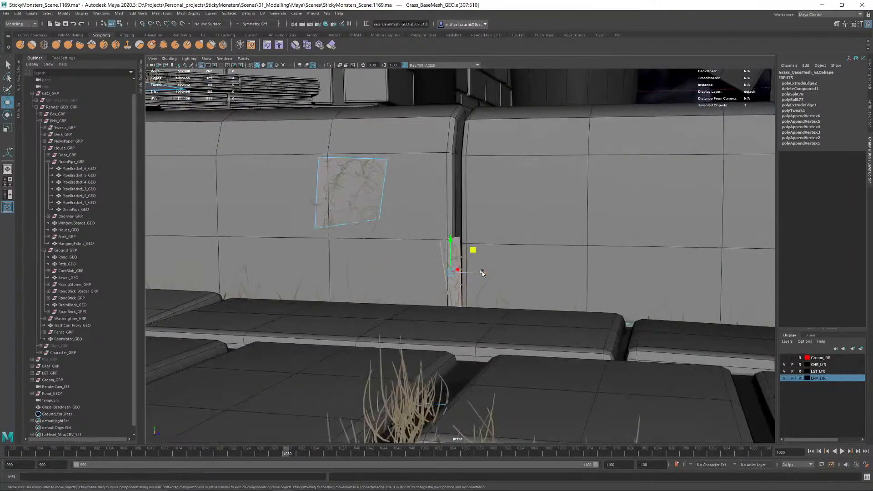
pyautogui.keyDown('alt'); pyautogui.moveTo(484, 274); pyautogui.dragTo(473, 296); pyautogui.keyUp('alt')
pyautogui.keyDown('alt'); pyautogui.moveTo(473, 296); pyautogui.dragTo(285, 291, button='middle'); pyautogui.keyUp('alt')
pyautogui.keyDown('alt'); pyautogui.moveTo(402, 292); pyautogui.dragTo(408, 309); pyautogui.keyUp('alt')
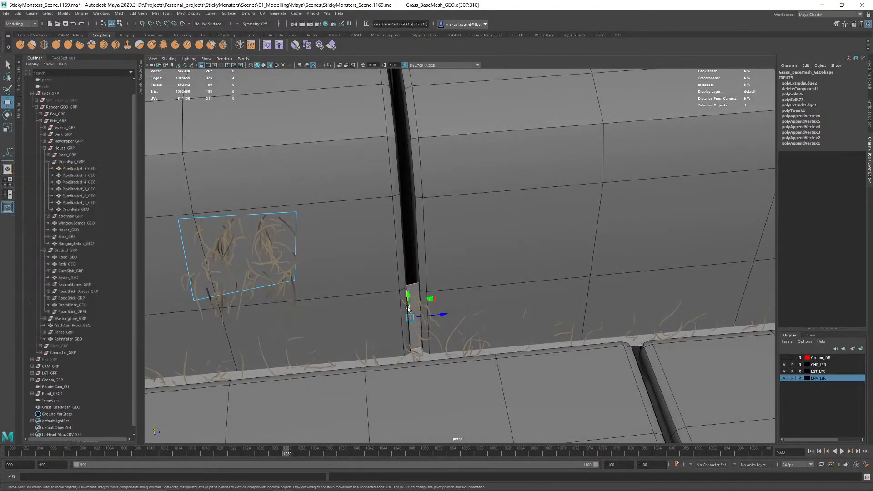
pyautogui.keyDown('alt'); pyautogui.moveTo(539, 311); pyautogui.dragTo(437, 254, button='right'); pyautogui.keyUp('alt')
# Step: Select the last quad on the curb face, turn it flat, and stretch it along the gap behind the curb
pyautogui.doubleClick(333, 232)
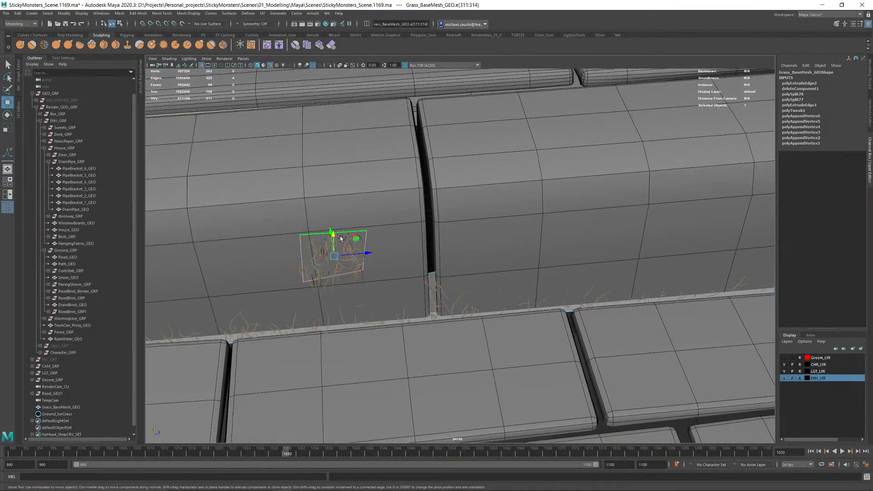
pyautogui.keyDown('alt'); pyautogui.moveTo(448, 254); pyautogui.dragTo(540, 238); pyautogui.keyUp('alt')
pyautogui.keyDown('alt'); pyautogui.moveTo(650, 279); pyautogui.dragTo(579, 251, button='right'); pyautogui.keyUp('alt')
pyautogui.keyDown('alt'); pyautogui.moveTo(486, 189); pyautogui.dragTo(514, 253, button='middle'); pyautogui.keyUp('alt')
pyautogui.press('e')
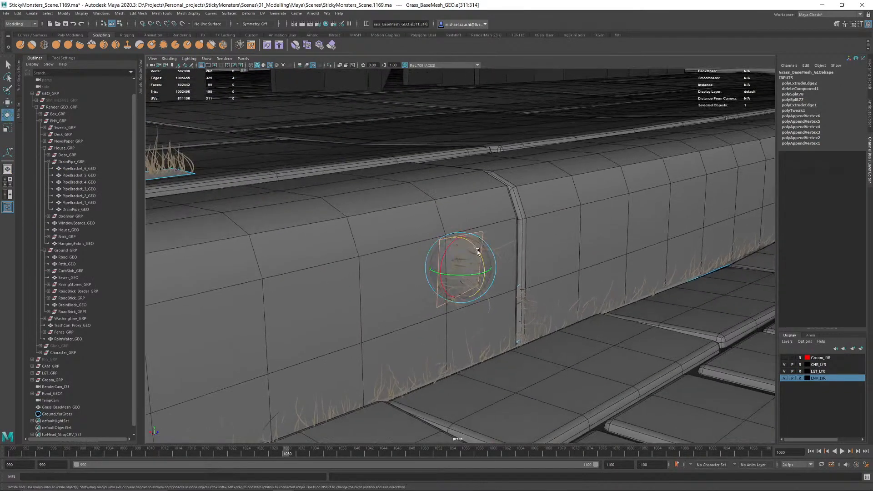
pyautogui.moveTo(481, 253)
pyautogui.mouseDown()
pyautogui.moveTo(415, 219)
pyautogui.moveTo(535, 235)
pyautogui.moveTo(540, 245)
pyautogui.moveTo(417, 142)
pyautogui.moveTo(396, 146)
pyautogui.mouseUp()
pyautogui.press('w')
pyautogui.keyDown('alt'); pyautogui.moveTo(574, 154); pyautogui.dragTo(475, 213); pyautogui.keyUp('alt')
pyautogui.keyDown('alt'); pyautogui.moveTo(408, 173); pyautogui.dragTo(634, 247); pyautogui.keyUp('alt')
# Step: Straighten both slanted end edges of the long strip behind the curb by scaling them one at a time
pyautogui.press('r')
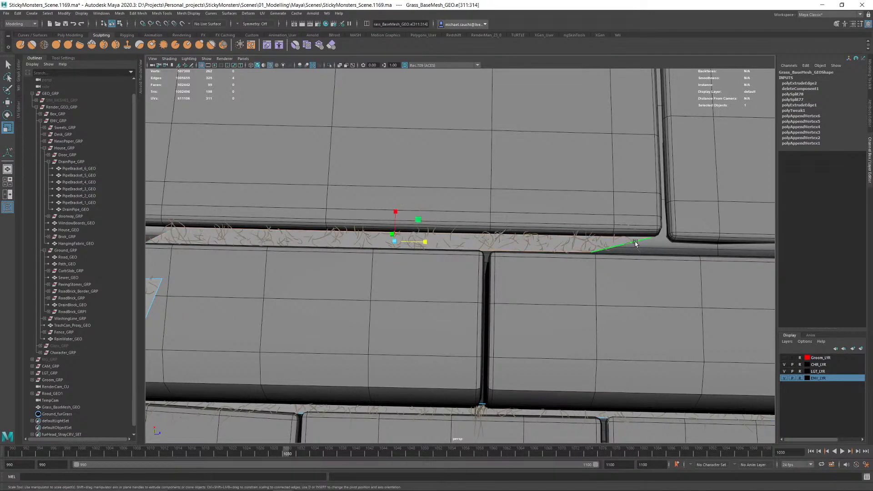
pyautogui.click(634, 246)
pyautogui.moveTo(483, 245); pyautogui.dragTo(464, 244)
pyautogui.keyDown('alt'); pyautogui.moveTo(390, 235); pyautogui.dragTo(573, 244, button='middle'); pyautogui.keyUp('alt')
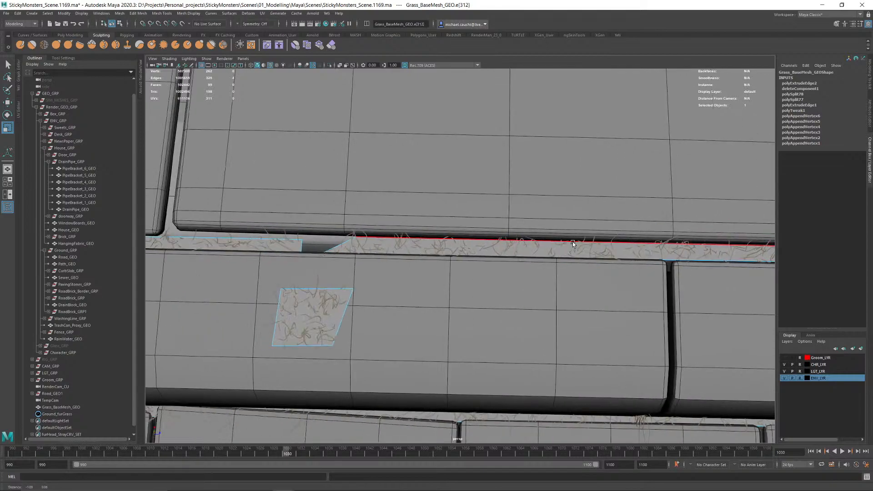
pyautogui.click(340, 245)
pyautogui.moveTo(366, 247); pyautogui.dragTo(337, 247)
pyautogui.keyDown('alt'); pyautogui.moveTo(609, 247); pyautogui.dragTo(438, 260, button='right'); pyautogui.keyUp('alt')
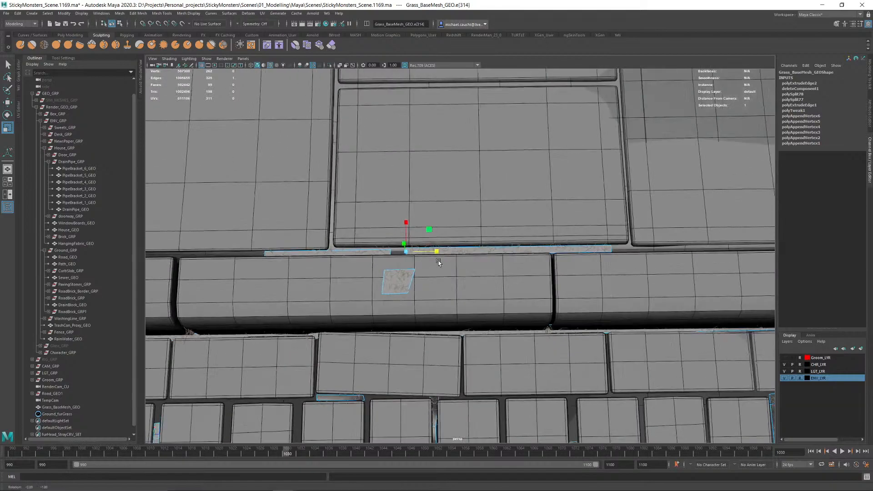
# Step: Move the long edge of the stretched strip to fit the gap between the paving and the curb
pyautogui.moveTo(438, 260)
pyautogui.keyDown('alt'); pyautogui.mouseDown()
pyautogui.moveTo(446, 233)
pyautogui.moveTo(444, 258)
pyautogui.mouseUp(); pyautogui.keyUp('alt')
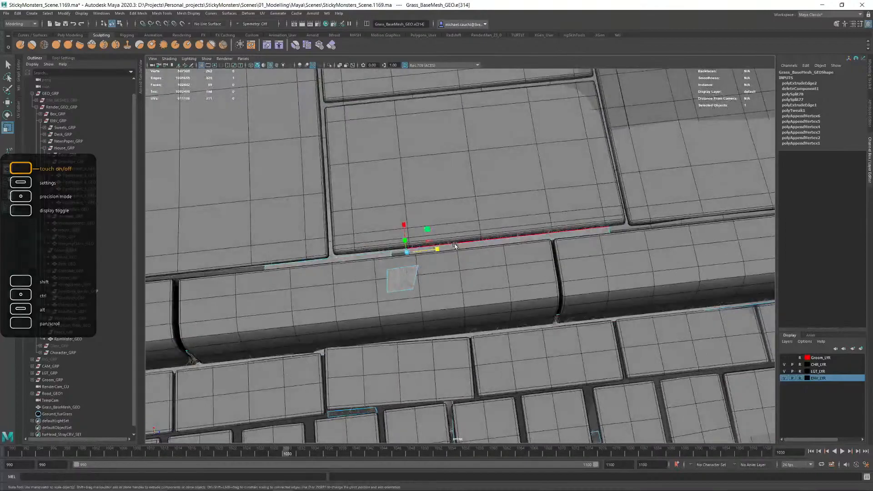
pyautogui.press('w')
pyautogui.keyDown('shift'); pyautogui.click(609, 231); pyautogui.keyUp('shift')
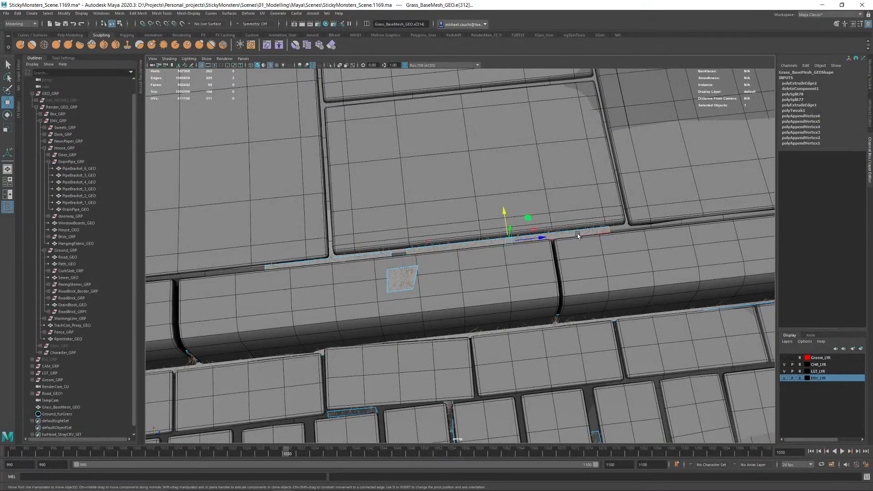
pyautogui.moveTo(547, 238); pyautogui.dragTo(464, 223)
# Step: Select the border edges of the remaining small quad on the curb and move it across to the gap behind the curb
pyautogui.keyDown('shift'); pyautogui.click(461, 236); pyautogui.keyUp('shift')
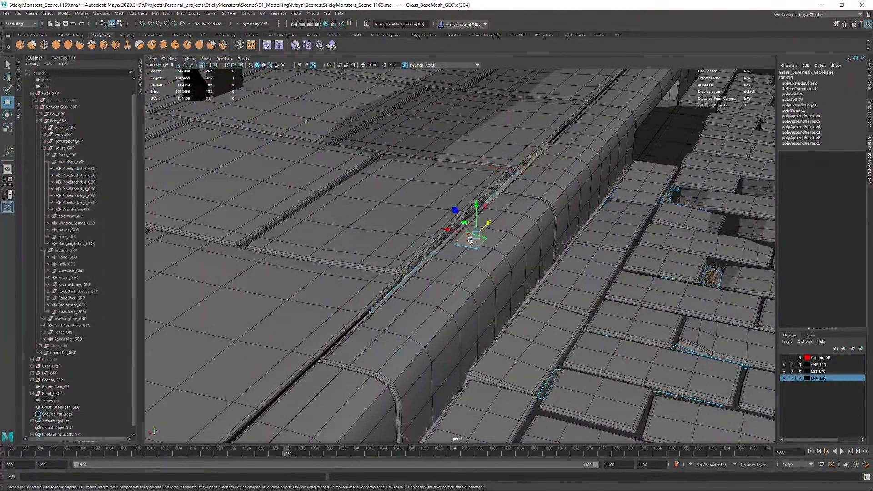
pyautogui.keyDown('shift'); pyautogui.click(460, 238); pyautogui.keyUp('shift')
pyautogui.moveTo(428, 233)
pyautogui.mouseDown()
pyautogui.moveTo(448, 235)
pyautogui.moveTo(434, 231)
pyautogui.mouseUp()
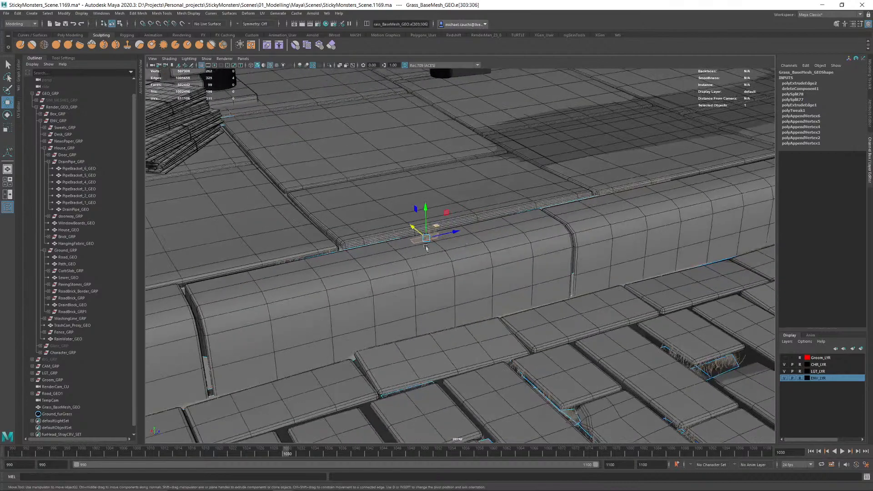
pyautogui.keyDown('alt'); pyautogui.moveTo(434, 231); pyautogui.dragTo(591, 236, button='middle'); pyautogui.keyUp('alt')
pyautogui.keyDown('alt'); pyautogui.moveTo(590, 235); pyautogui.dragTo(563, 239); pyautogui.keyUp('alt')
pyautogui.doubleClick(623, 254)
pyautogui.moveTo(636, 241); pyautogui.dragTo(415, 237)
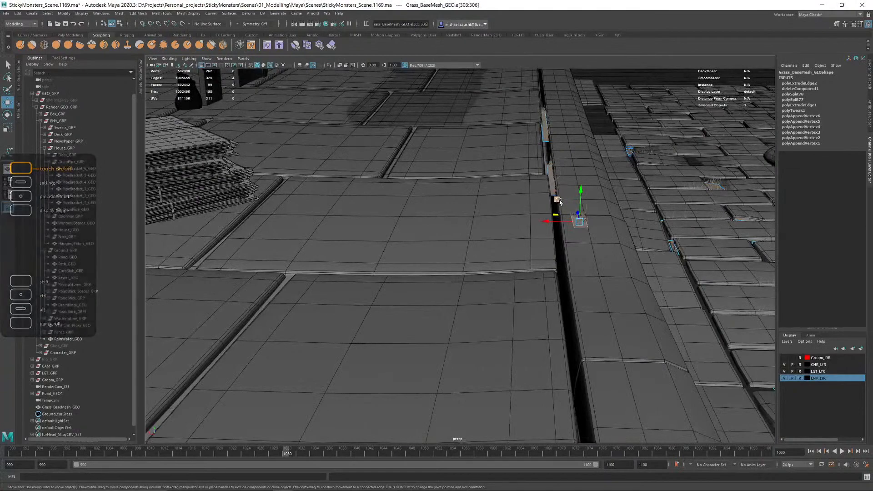
pyautogui.moveTo(557, 200); pyautogui.dragTo(499, 223)
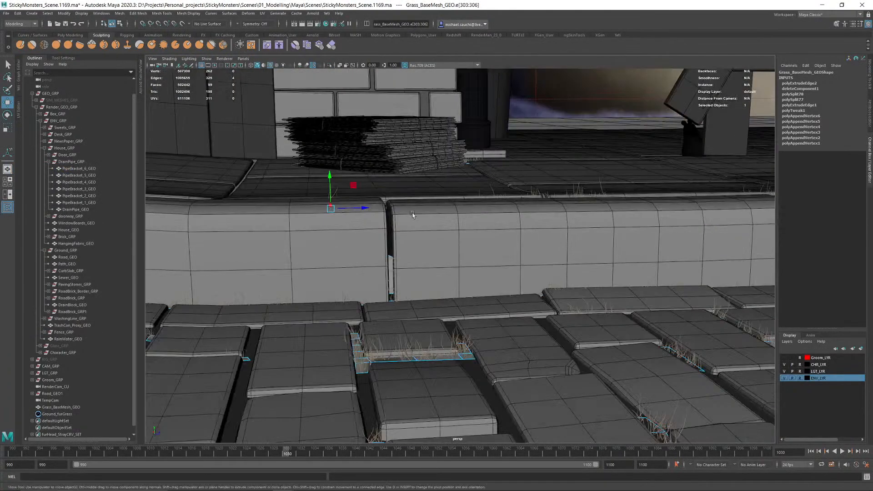
# Step: Adjust the quad's height so it sits in the gap between the curb and the paving stones
pyautogui.keyDown('alt'); pyautogui.moveTo(241, 184); pyautogui.dragTo(360, 218, button='middle'); pyautogui.keyUp('alt')
pyautogui.keyDown('alt'); pyautogui.moveTo(360, 218); pyautogui.dragTo(446, 256, button='right'); pyautogui.keyUp('alt')
pyautogui.keyDown('alt'); pyautogui.moveTo(446, 256); pyautogui.dragTo(421, 253); pyautogui.keyUp('alt')
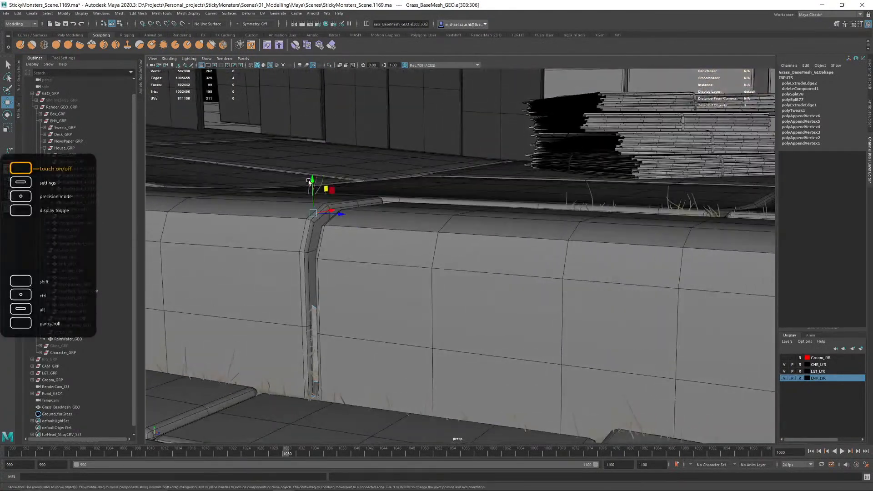
pyautogui.moveTo(313, 179); pyautogui.dragTo(313, 169)
pyautogui.keyDown('alt'); pyautogui.moveTo(436, 172); pyautogui.dragTo(322, 194); pyautogui.keyUp('alt')
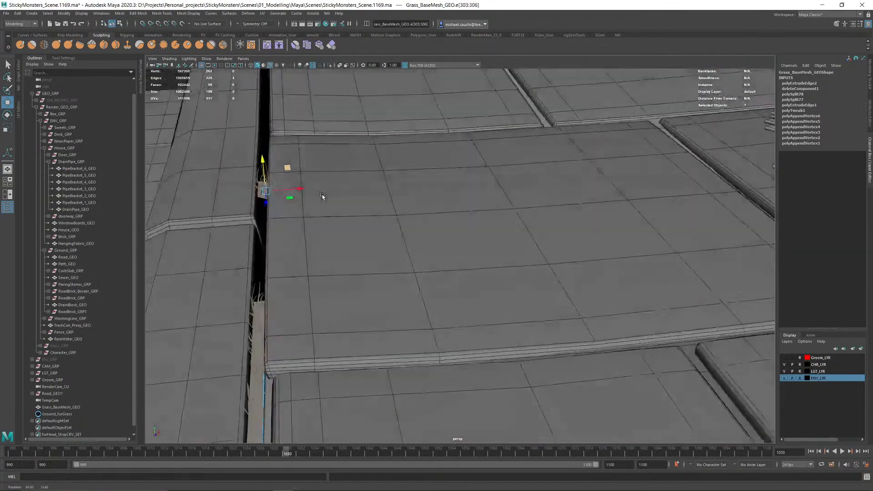
# Step: Scale and slide the quad along the gap until it fits between curb and paving, then return to object selection
pyautogui.press('r')
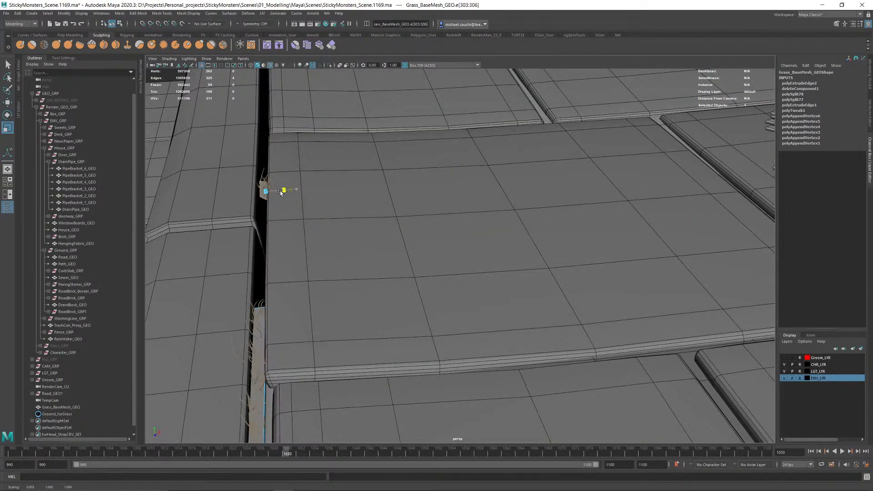
pyautogui.press('w')
pyautogui.moveTo(298, 192); pyautogui.dragTo(337, 227)
pyautogui.press('r')
pyautogui.click(269, 232)
pyautogui.moveTo(435, 291); pyautogui.dragTo(494, 244, button='right')
# Step: Deselect the grass base mesh and save the scene
pyautogui.scroll(-6, 494, 244)
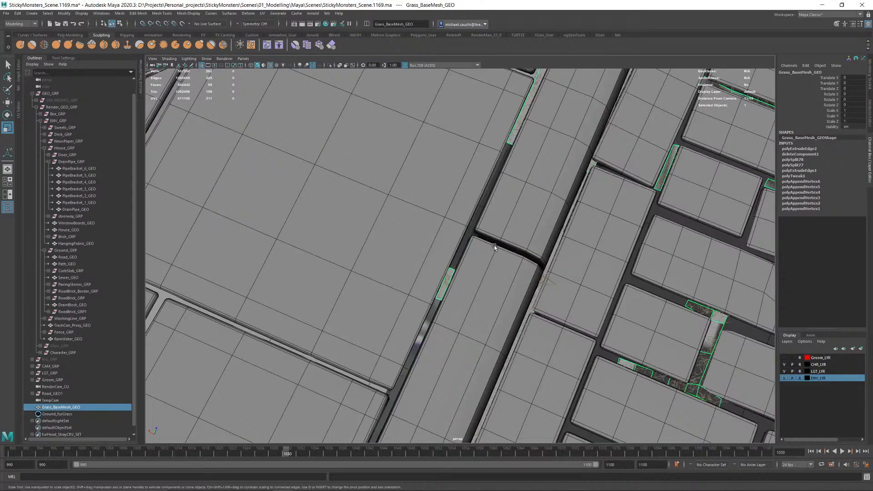
pyautogui.keyDown('alt'); pyautogui.moveTo(483, 282); pyautogui.dragTo(527, 175); pyautogui.keyUp('alt')
pyautogui.click(556, 119)
pyautogui.keyDown('alt'); pyautogui.moveTo(556, 120); pyautogui.dragTo(318, 161); pyautogui.keyUp('alt')
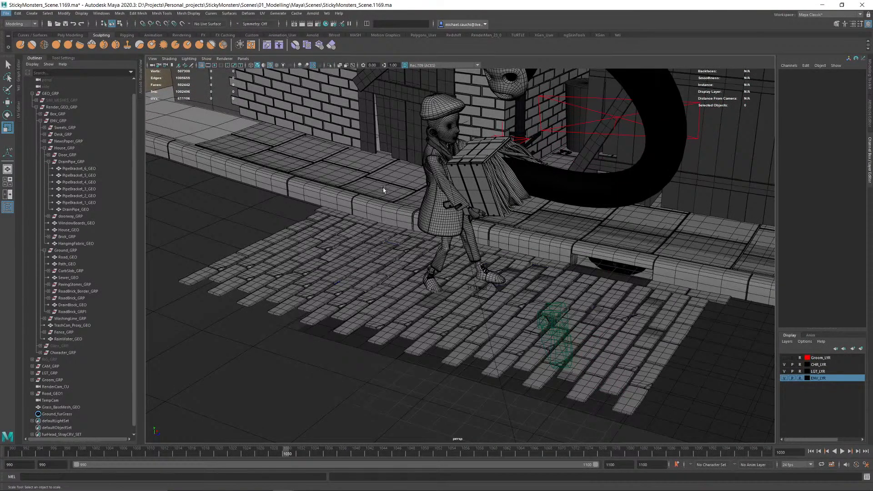
pyautogui.press('q')
pyautogui.hotkey('ctrl', 's')
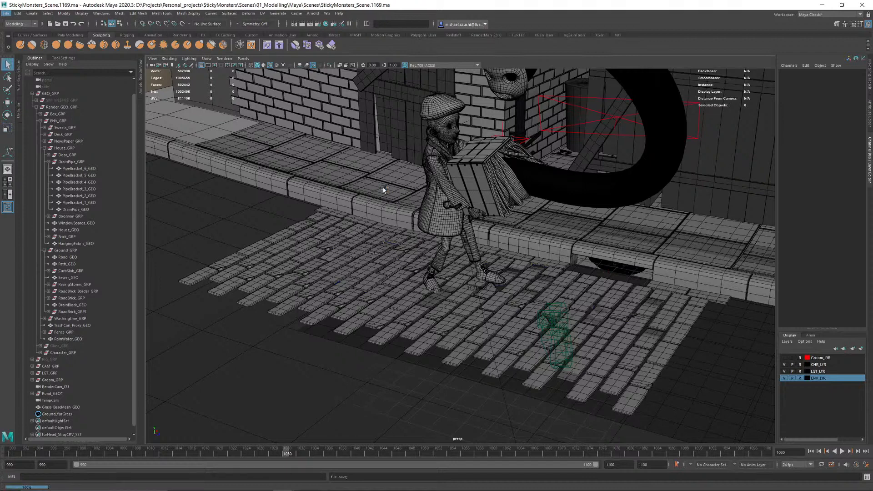
pyautogui.press('r')
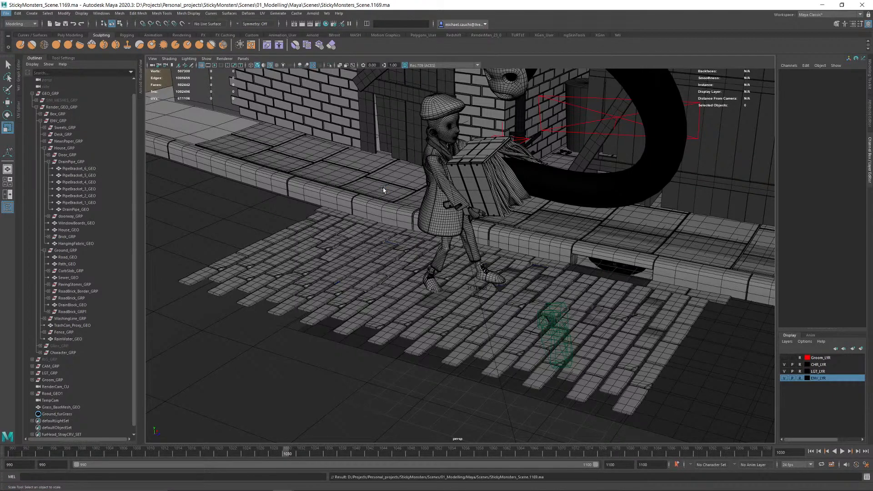
# Step: Bring up the Arnold RenderView and start rendering the scene through the render camera
pyautogui.click(141, 78)
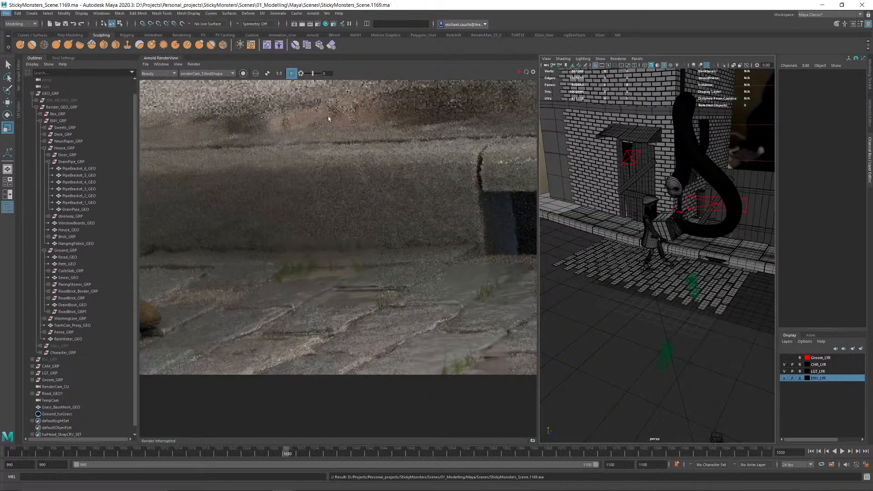
pyautogui.click(519, 73)
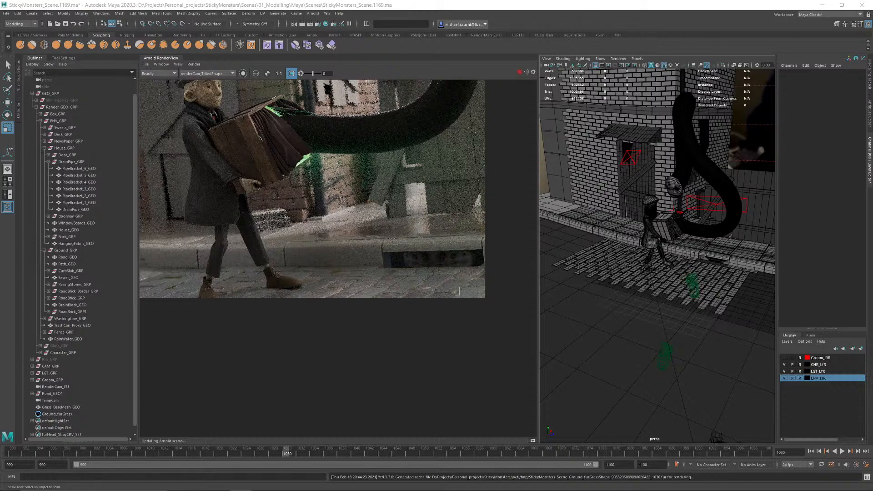
# Step: Switch to the Chrome image results for "weeds flower" and examine the dandelion and white campion photos as weed references
pyautogui.moveTo(751, 221); pyautogui.dragTo(700, 171)
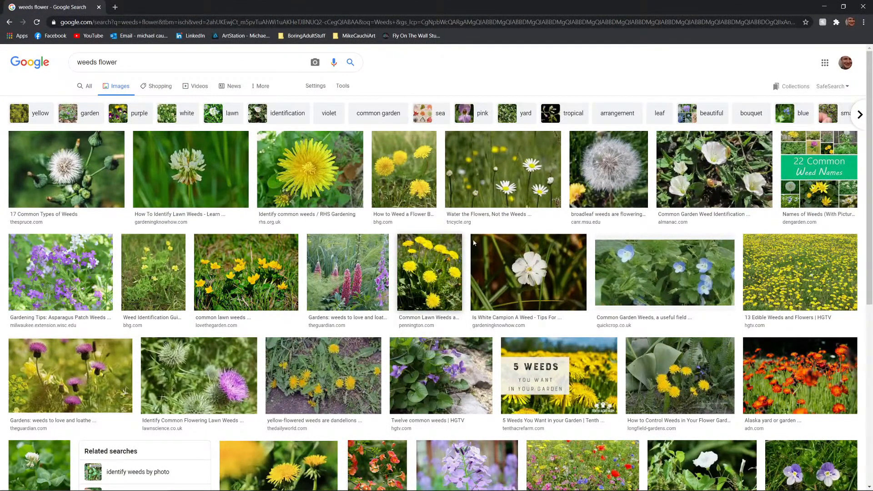
pyautogui.click(611, 171)
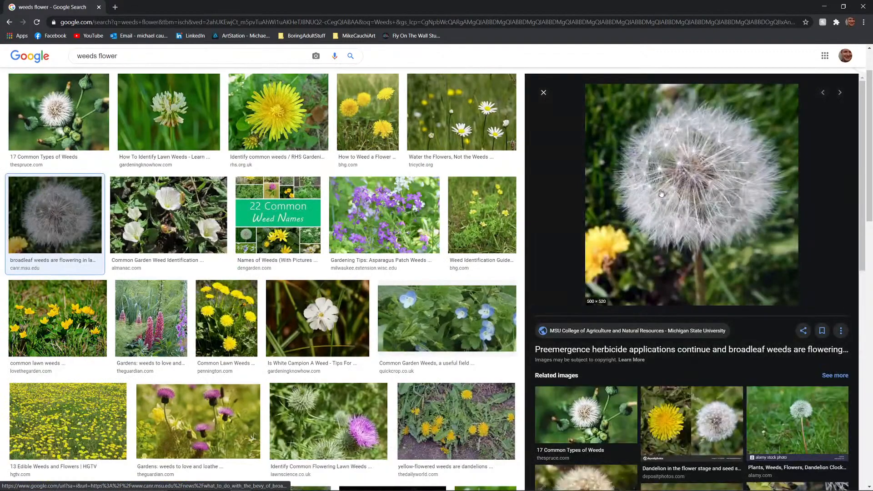
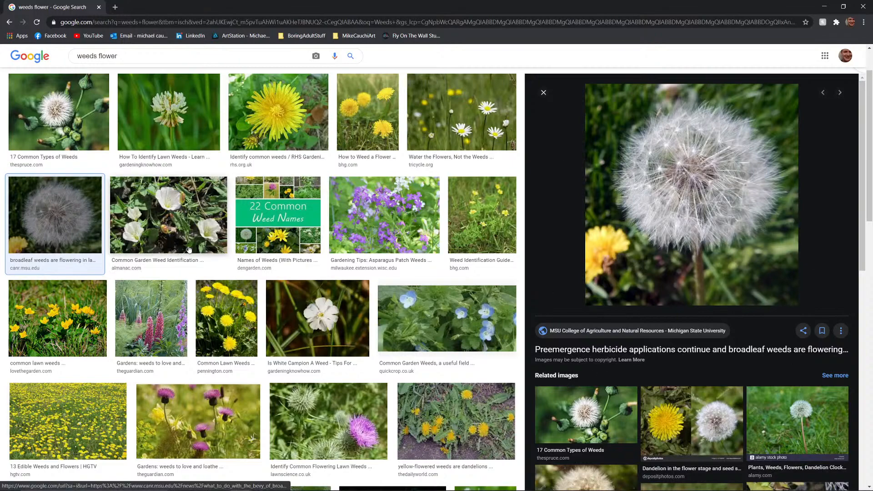
pyautogui.click(317, 318)
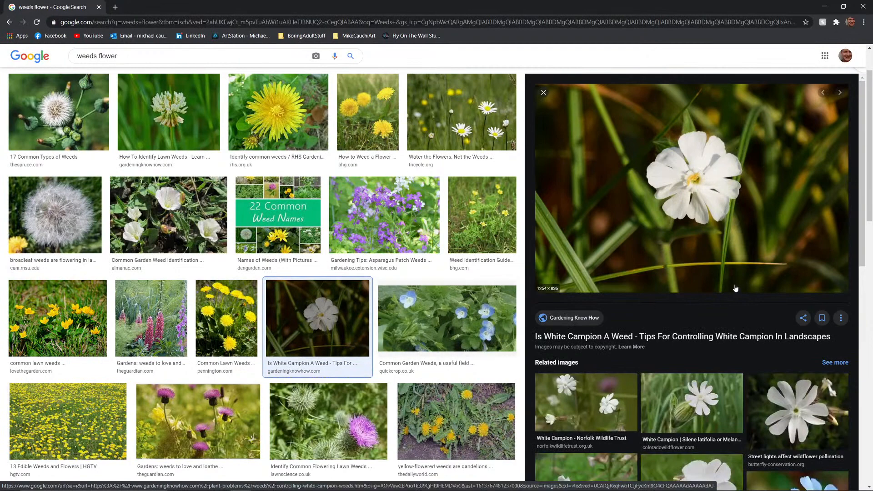
pyautogui.scroll(-4, 717, 387)
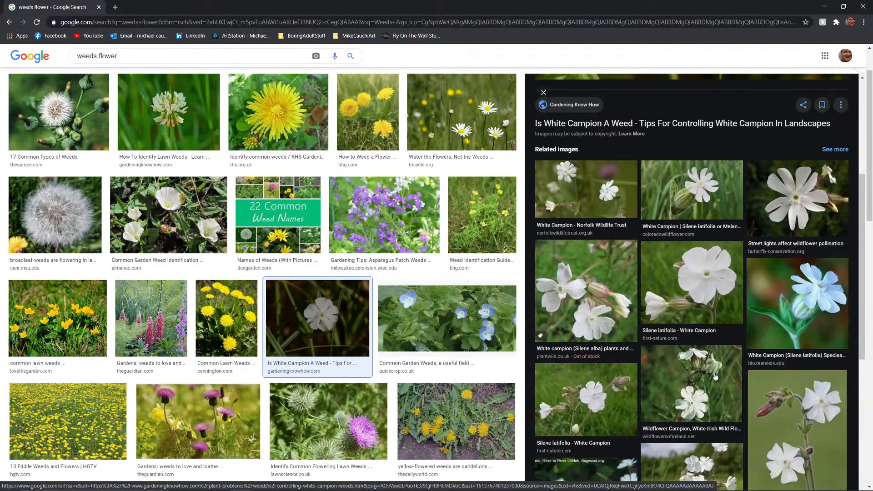
pyautogui.click(813, 410)
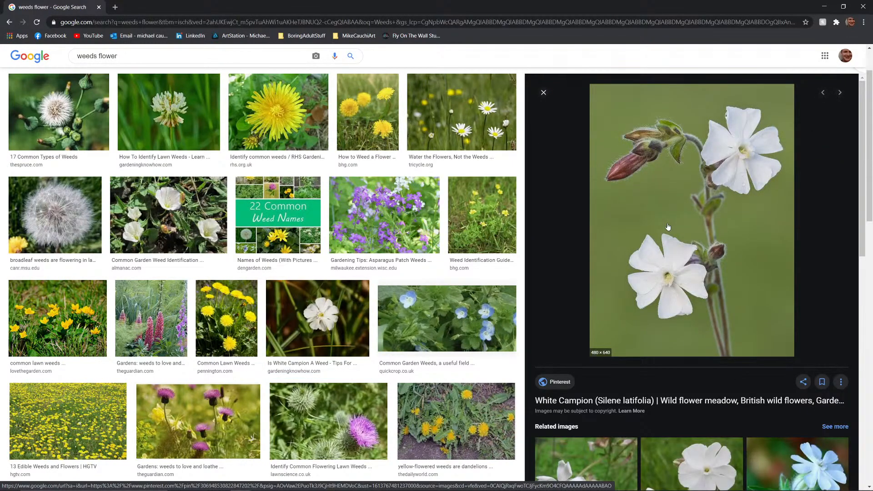
pyautogui.scroll(-4, 666, 224)
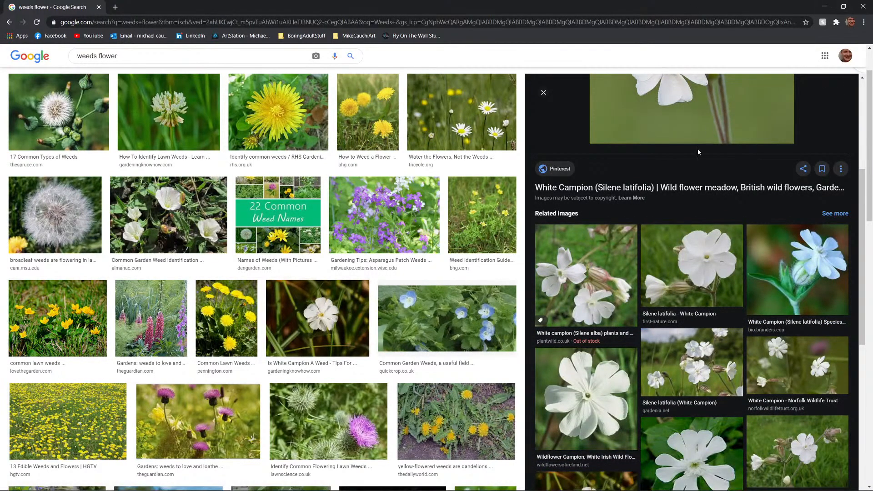
pyautogui.scroll(4, 699, 152)
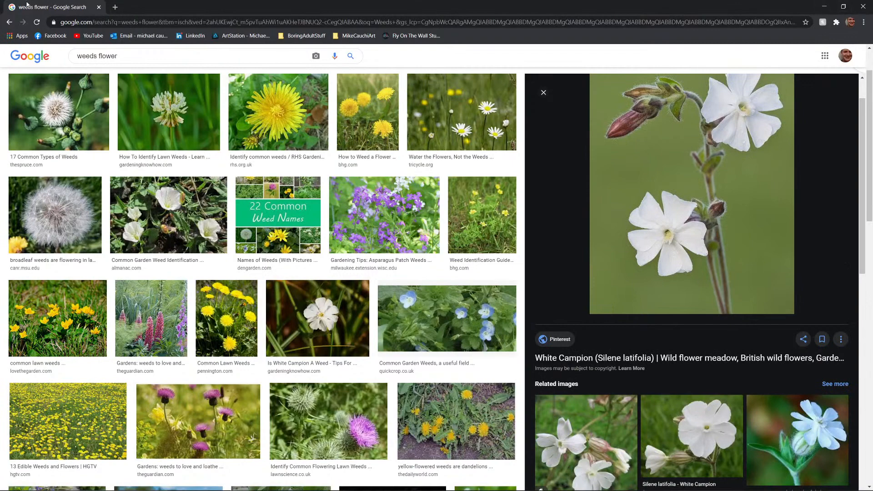
pyautogui.moveTo(38, 9); pyautogui.dragTo(872, 264)
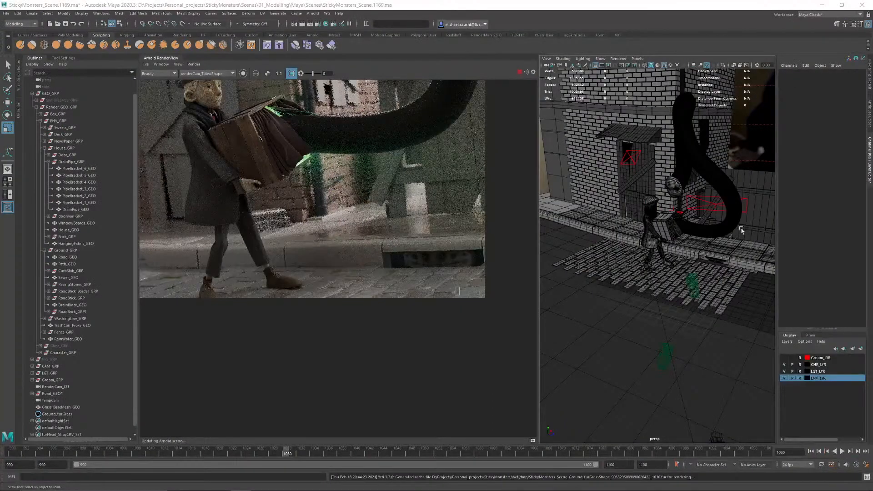
# Step: Return to Maya, fit the whole rendered image in the RenderView, and save the scene again
pyautogui.scroll(-3, 381, 188)
pyautogui.moveTo(378, 190); pyautogui.dragTo(383, 243, button='middle')
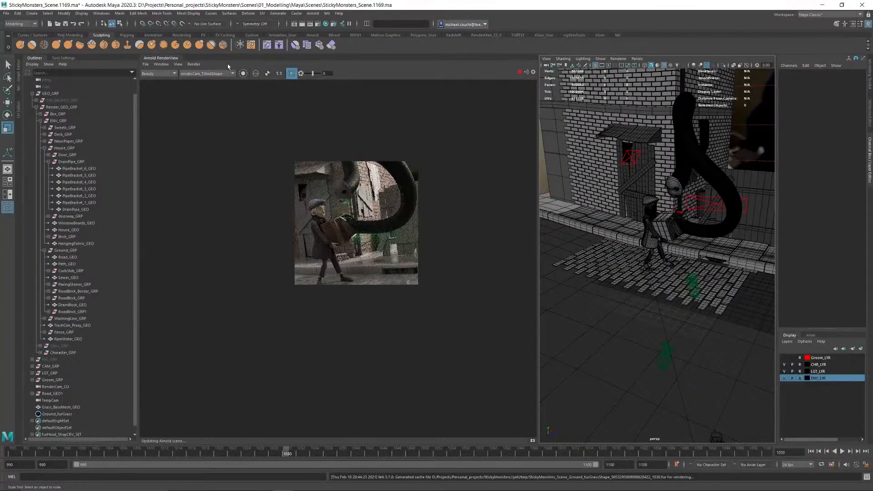
pyautogui.press('q')
pyautogui.hotkey('ctrl', 's')
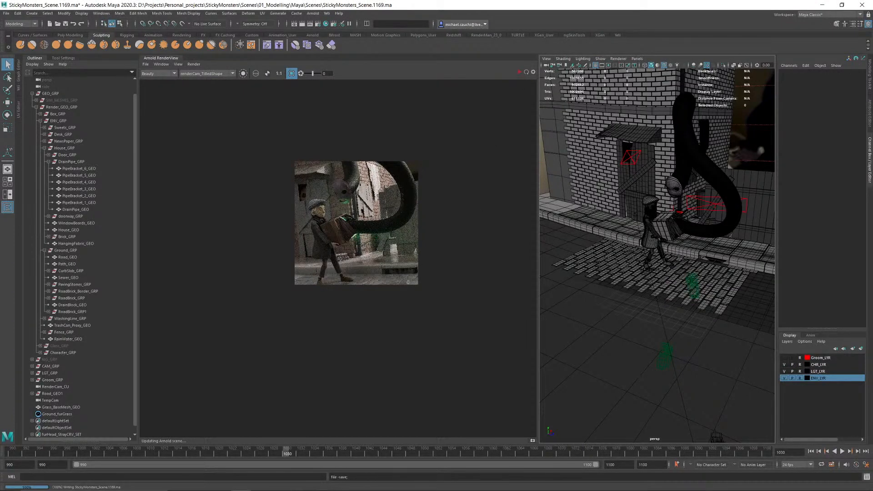
pyautogui.press('r')
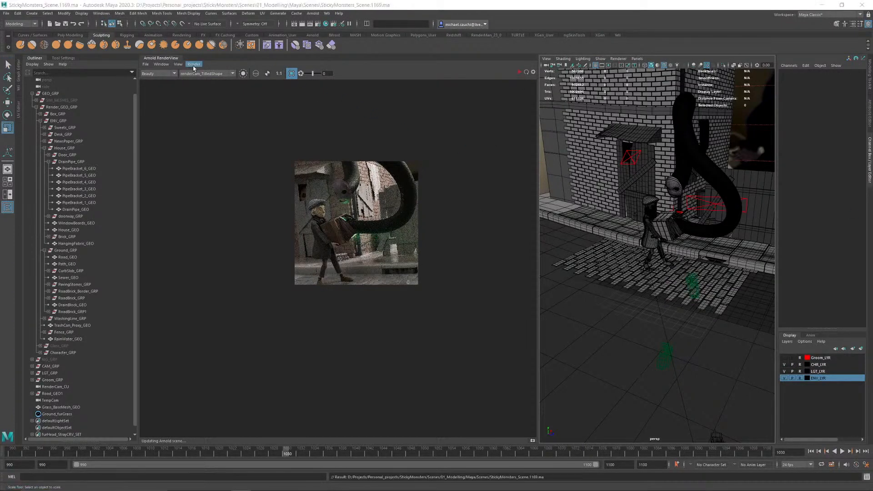
# Step: Refresh the scene in the Arnold RenderView and render a crop region over the curb base beside the drain opening
pyautogui.click(194, 64)
pyautogui.click(219, 116)
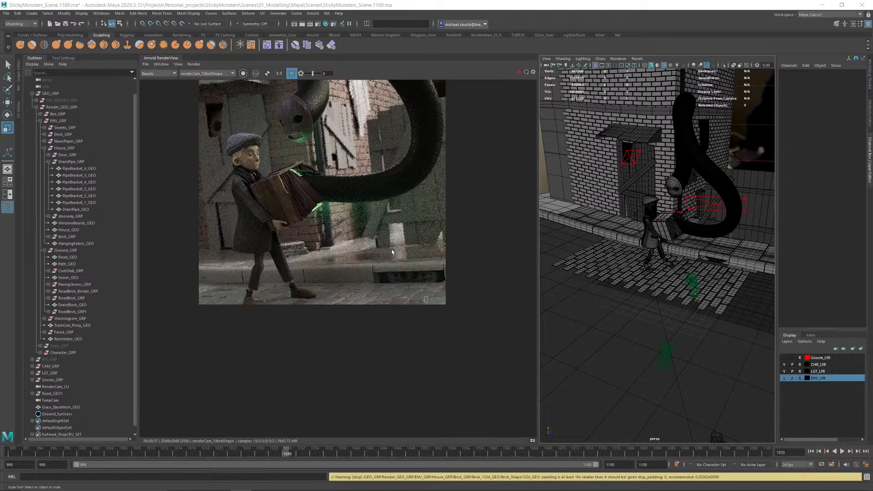
pyautogui.scroll(4, 357, 272)
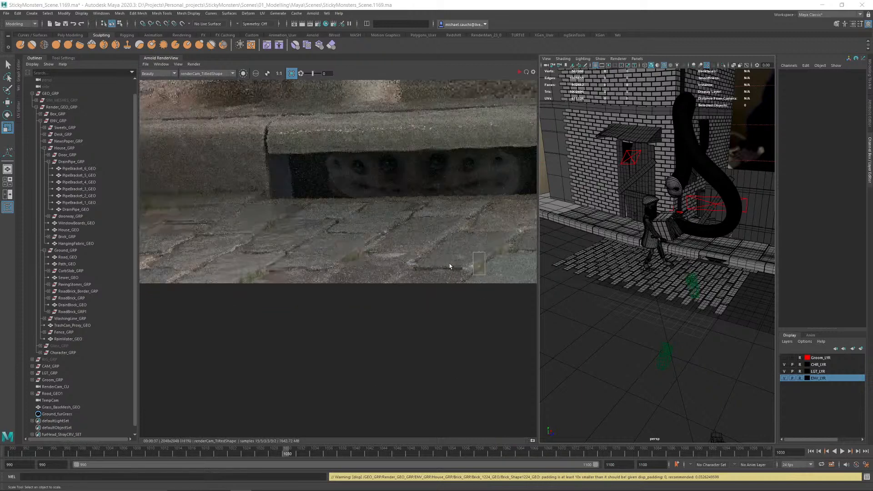
pyautogui.moveTo(298, 181)
pyautogui.mouseDown(button='middle')
pyautogui.moveTo(347, 236)
pyautogui.moveTo(449, 246)
pyautogui.mouseUp(button='middle')
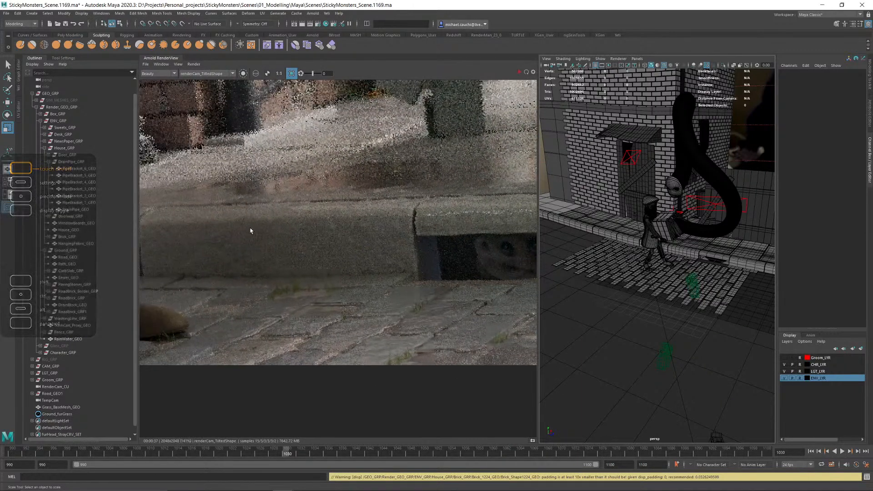
pyautogui.moveTo(249, 230); pyautogui.dragTo(395, 316)
pyautogui.click(519, 71)
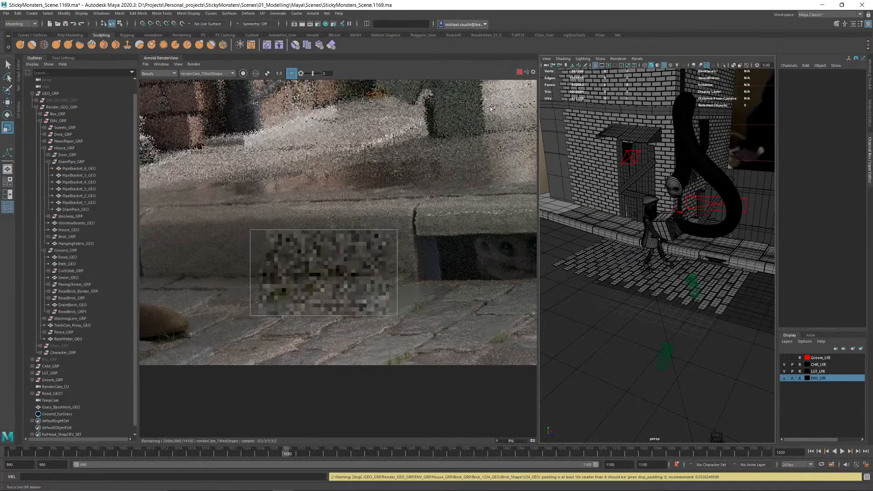
# Step: Render a crop region around the house corner and drainpipe base beside the stacked newspapers to check the grass
pyautogui.moveTo(290, 180); pyautogui.dragTo(458, 246, button='middle')
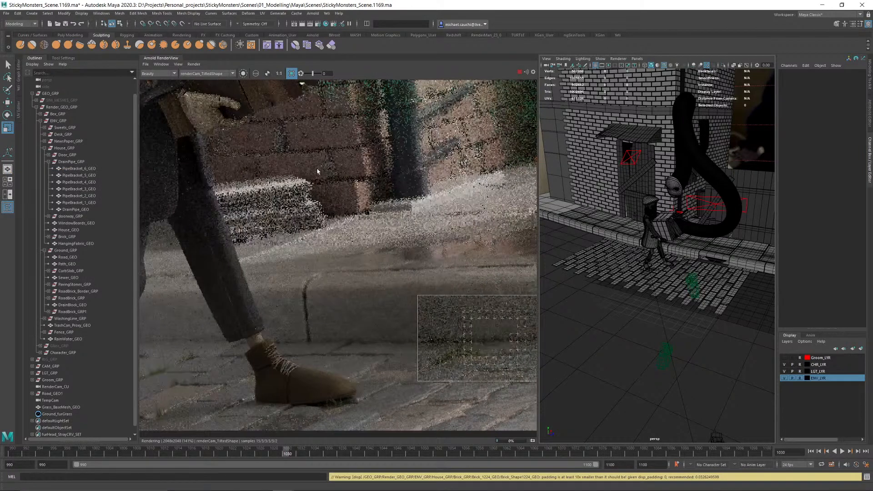
pyautogui.moveTo(315, 167); pyautogui.dragTo(456, 240)
pyautogui.scroll(5, 354, 208)
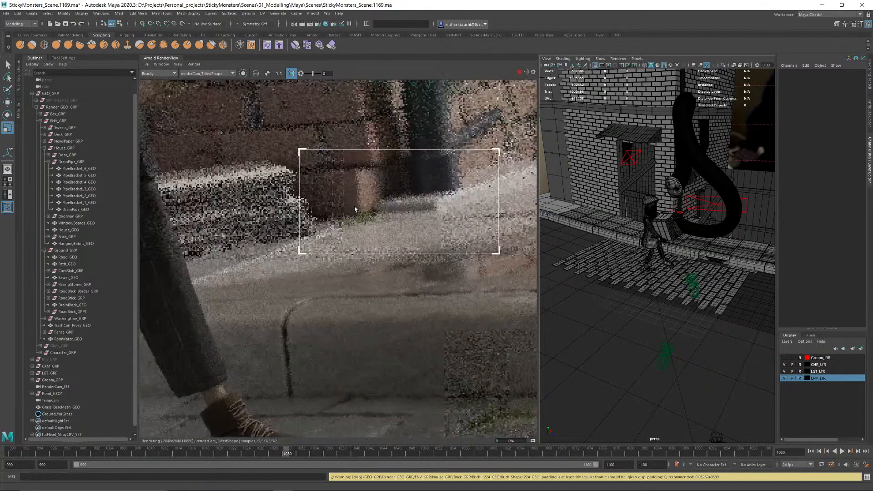
# Step: Enlarge the render region to span the full image width over the pavement, curb and road bricks
pyautogui.scroll(-5, 412, 226)
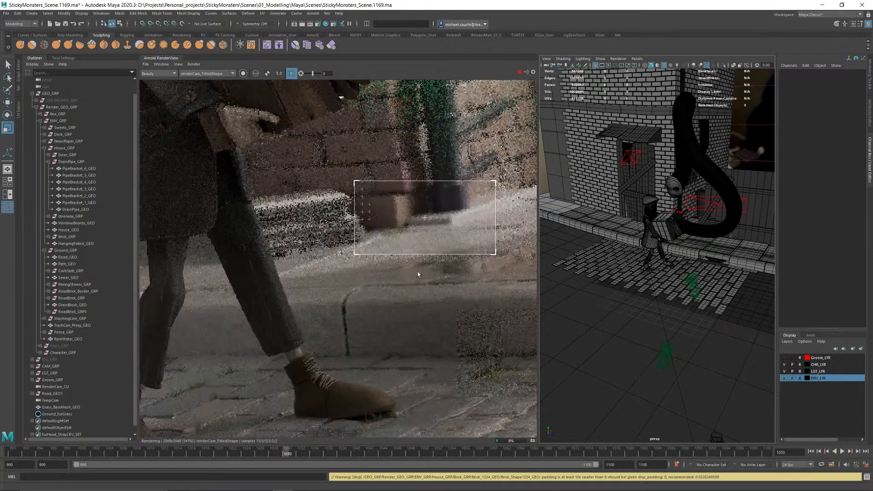
pyautogui.scroll(-8, 397, 280)
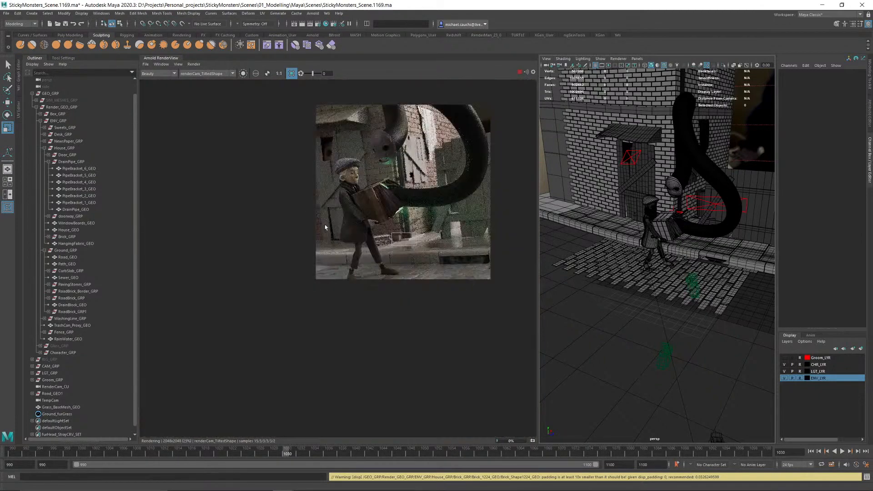
pyautogui.scroll(6, 431, 268)
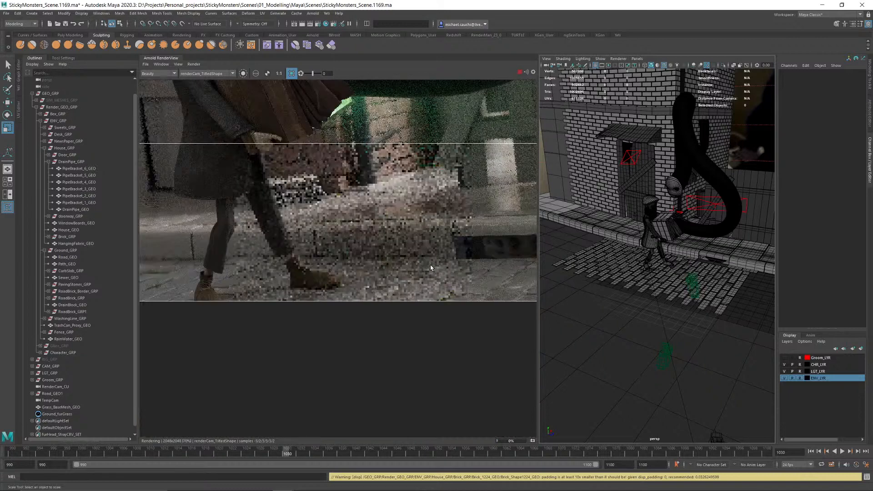
pyautogui.scroll(-4, 431, 268)
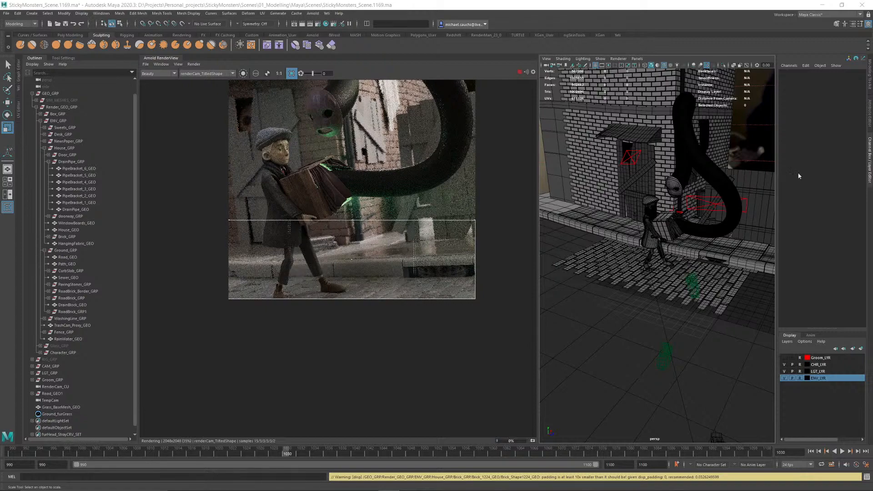
# Step: Render a crop region along the joint between the curb's upper edge and the pavement
pyautogui.scroll(2, 303, 228)
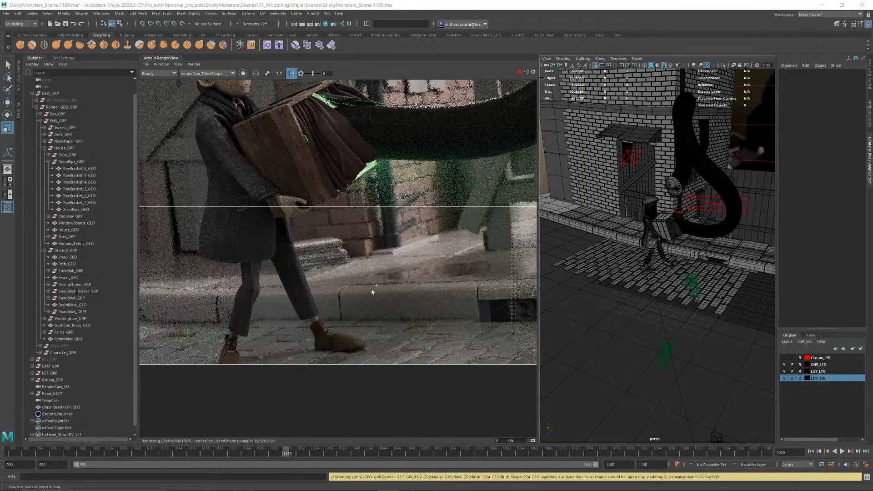
pyautogui.scroll(3, 377, 284)
pyautogui.moveTo(478, 266); pyautogui.dragTo(297, 268, button='middle')
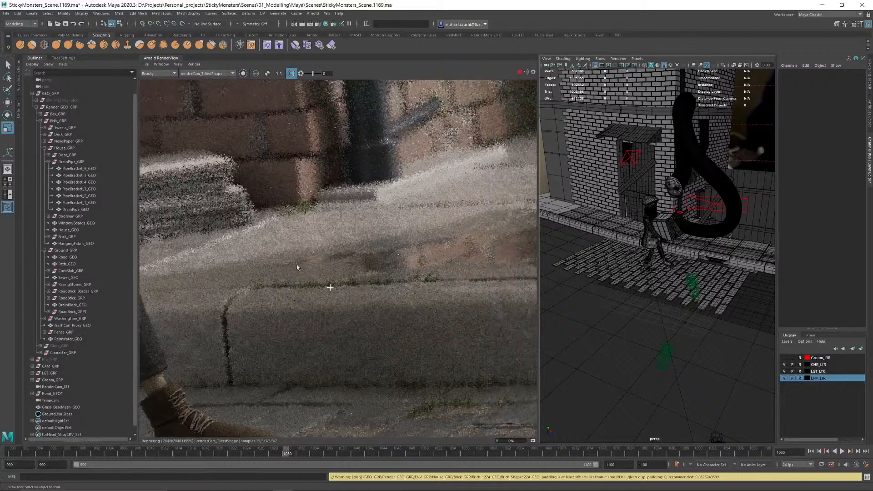
pyautogui.moveTo(233, 242); pyautogui.dragTo(475, 302)
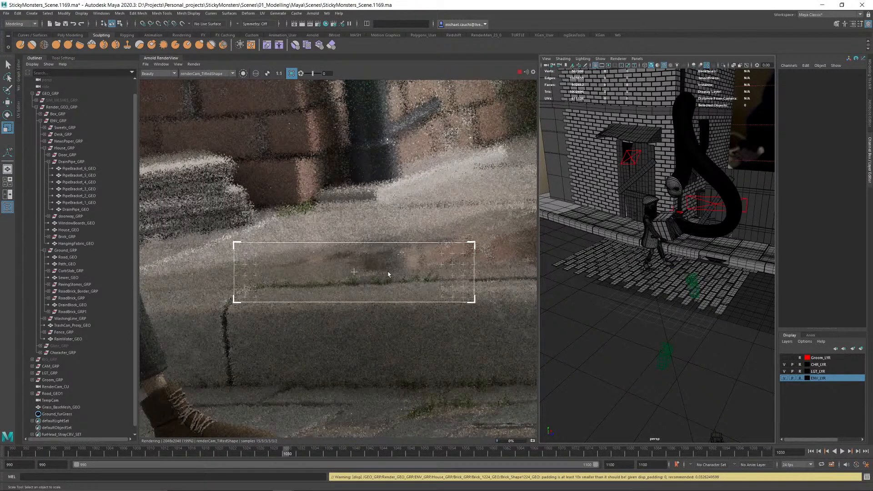
pyautogui.scroll(1, 389, 273)
pyautogui.scroll(-2, 388, 273)
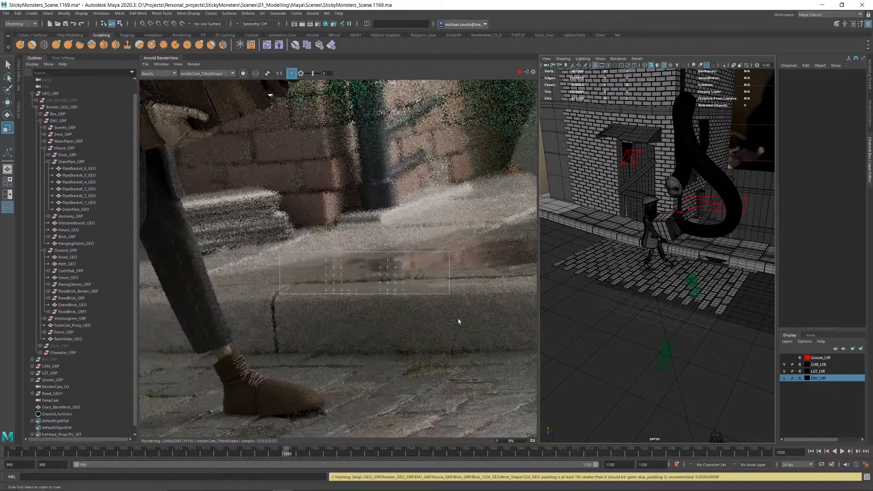
# Step: Render a small crop region over the grass at the brick corner between the stacked newspapers and the drainpipe
pyautogui.moveTo(458, 319)
pyautogui.mouseDown(button='middle')
pyautogui.moveTo(456, 311)
pyautogui.moveTo(445, 313)
pyautogui.mouseUp(button='middle')
pyautogui.scroll(1, 377, 270)
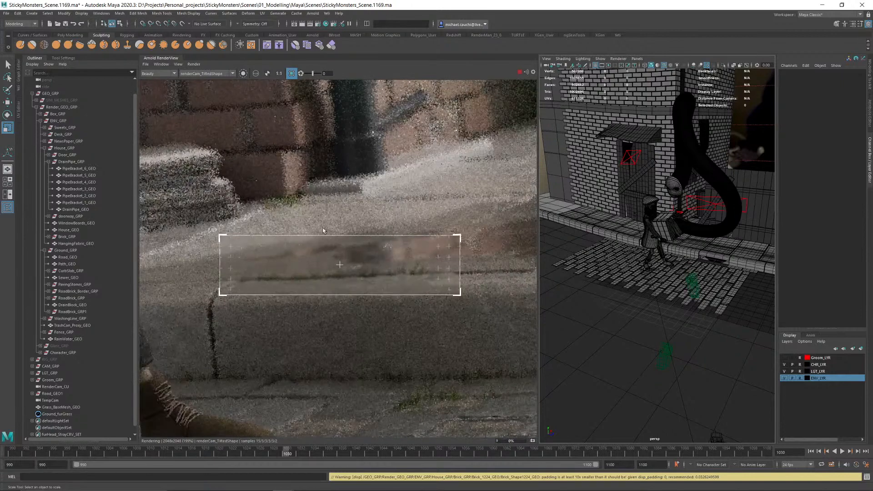
pyautogui.moveTo(267, 183); pyautogui.dragTo(325, 233, button='middle')
pyautogui.moveTo(305, 226); pyautogui.dragTo(366, 263)
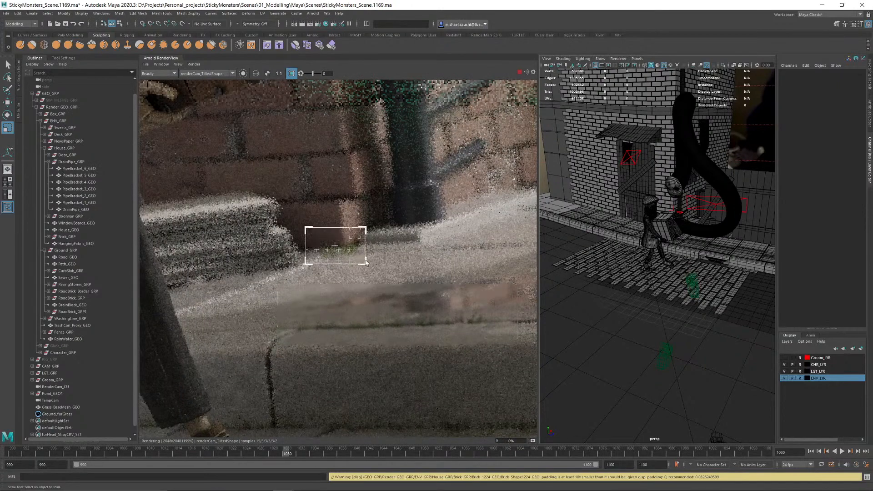
pyautogui.scroll(-3, 366, 261)
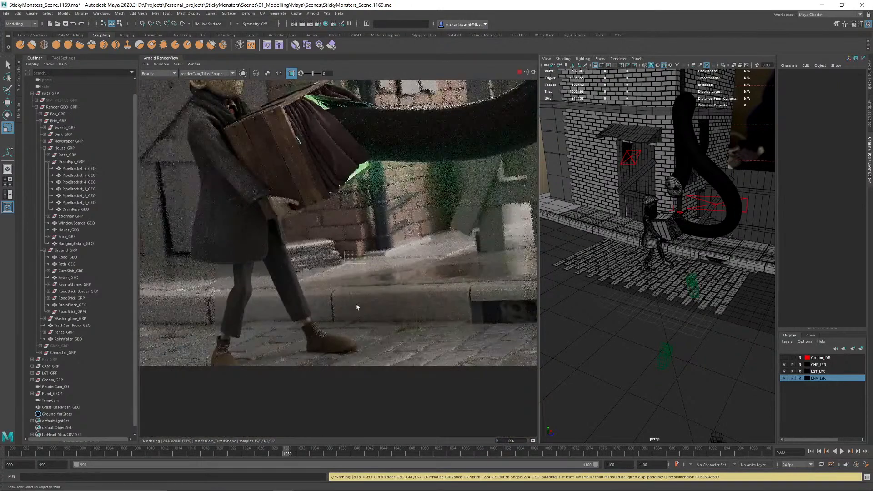
# Step: Render crop regions over the lit pavement edge behind the boy's rear leg
pyautogui.scroll(2, 357, 308)
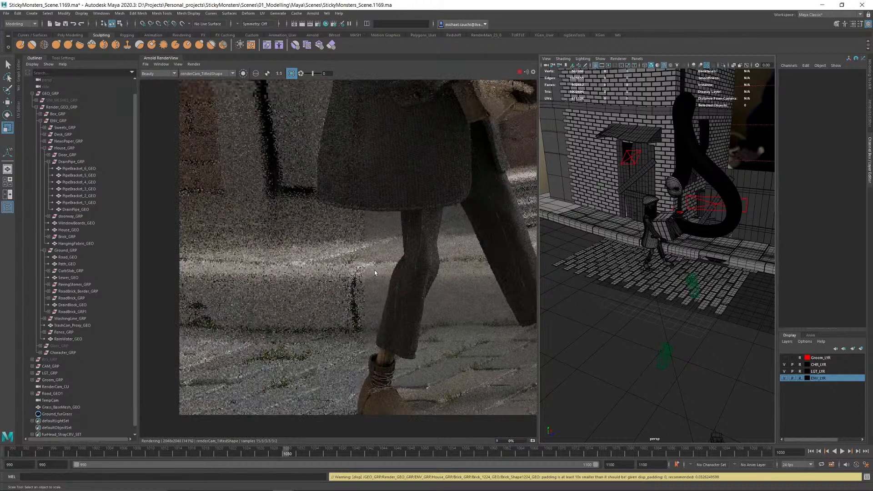
pyautogui.moveTo(337, 249); pyautogui.dragTo(375, 272)
pyautogui.moveTo(341, 249); pyautogui.dragTo(398, 251, button='middle')
pyautogui.moveTo(264, 244); pyautogui.dragTo(376, 271)
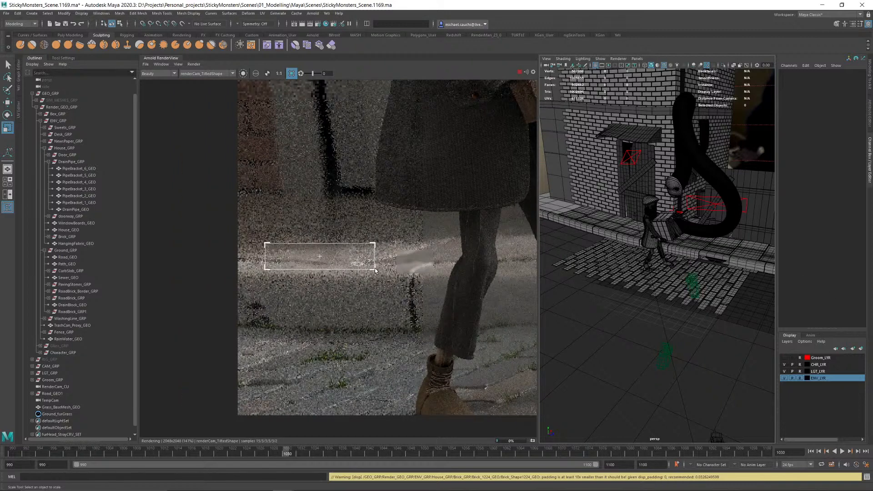
# Step: Render a crop region over the base of the curb at the image's outer edge and inspect its grass up close
pyautogui.moveTo(241, 307); pyautogui.dragTo(323, 341)
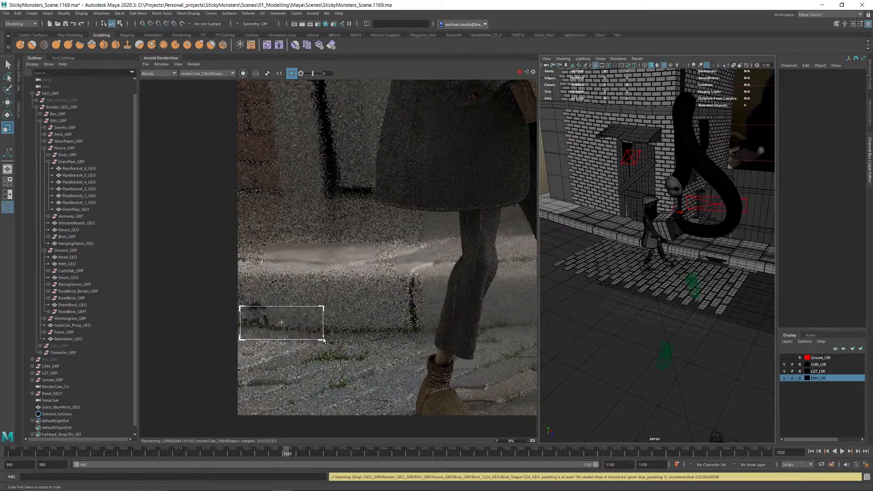
pyautogui.scroll(5, 262, 323)
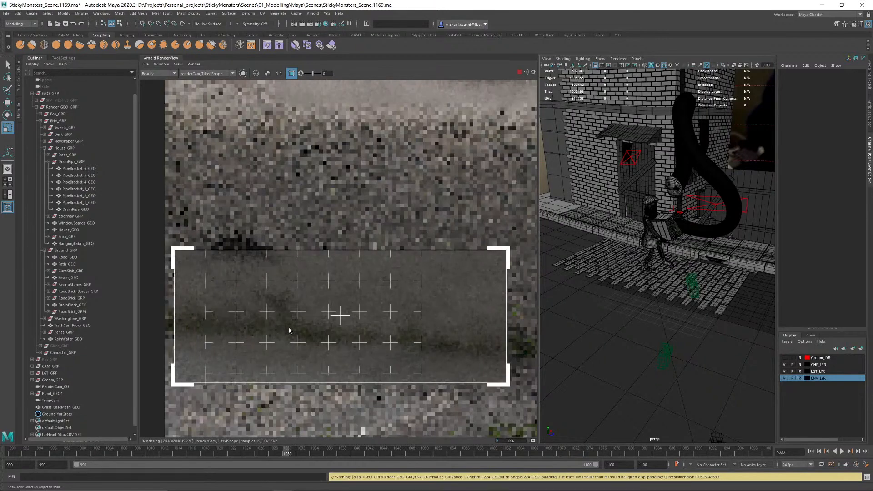
pyautogui.scroll(-4, 317, 325)
# Step: Render crop regions over the two grass clumps between the road bricks behind the boy's rear shoe
pyautogui.moveTo(449, 379); pyautogui.dragTo(402, 354, button='middle')
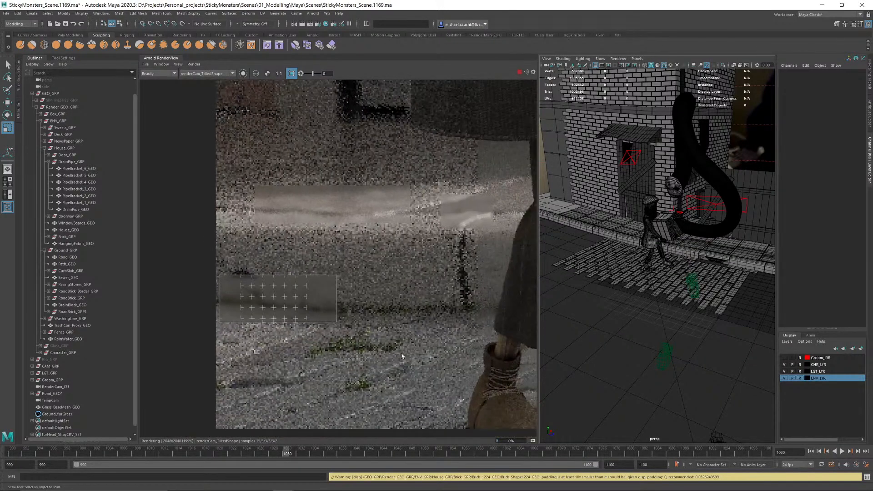
pyautogui.moveTo(282, 312); pyautogui.dragTo(413, 364)
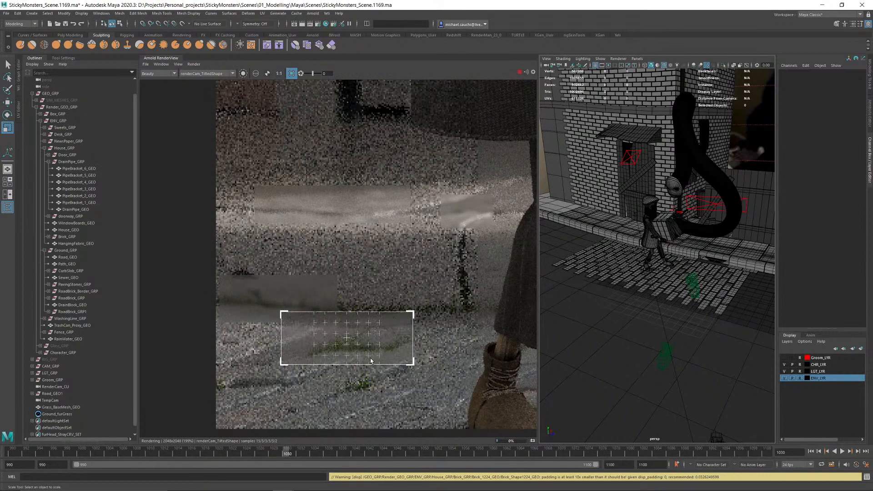
pyautogui.moveTo(327, 362); pyautogui.dragTo(377, 402)
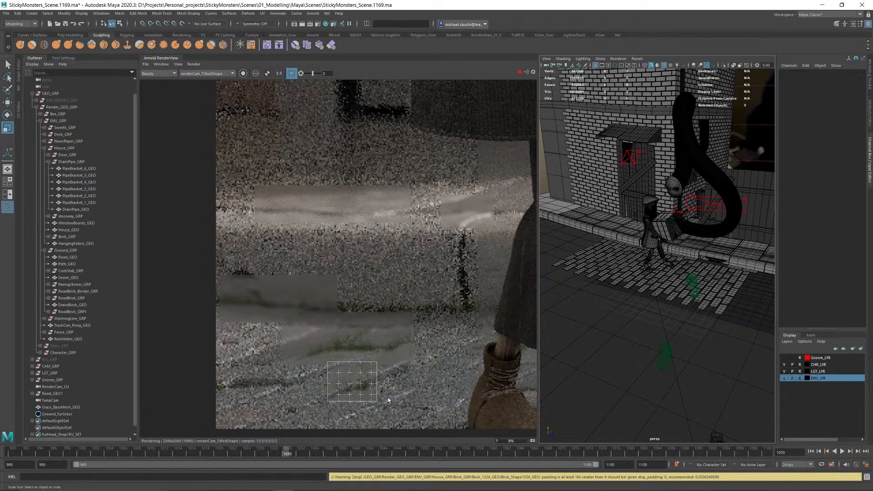
pyautogui.scroll(4, 364, 385)
pyautogui.scroll(-3, 364, 385)
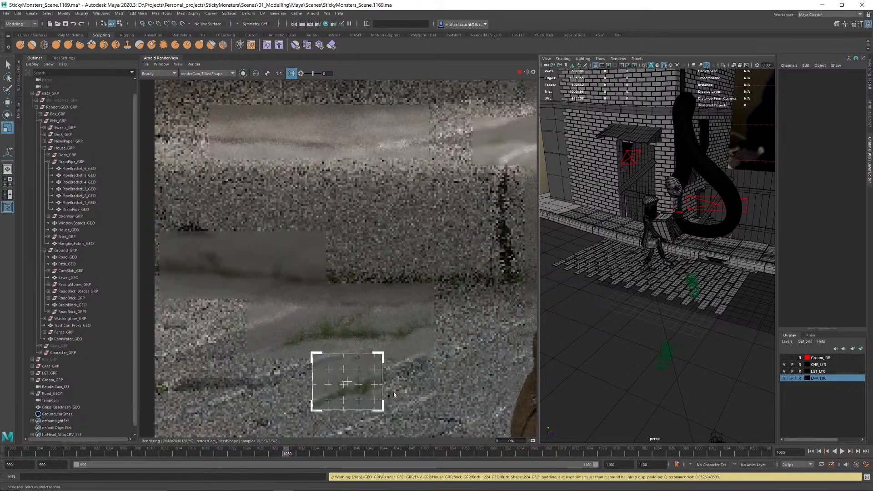
# Step: Render a close-up crop region over the grass tuft between the road bricks just ahead of the boy's rear shoe
pyautogui.moveTo(373, 356); pyautogui.dragTo(222, 311, button='middle')
pyautogui.scroll(-3, 252, 310)
pyautogui.moveTo(357, 331); pyautogui.dragTo(337, 337, button='middle')
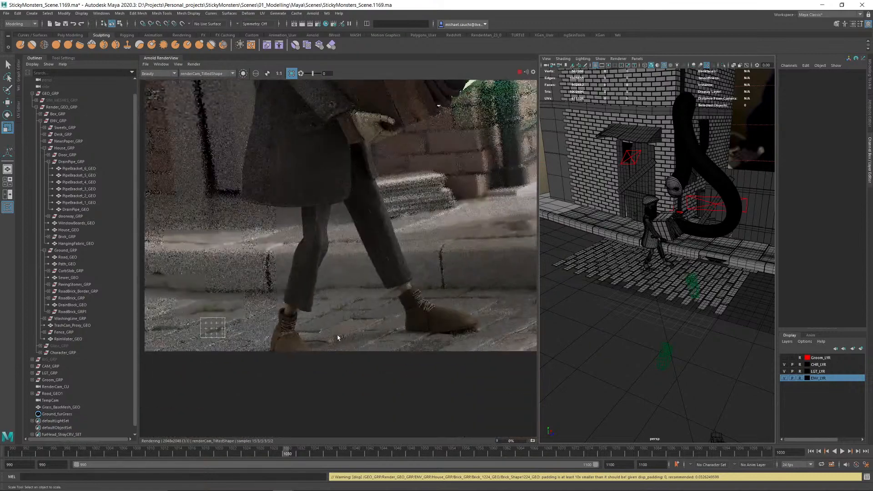
pyautogui.scroll(3, 335, 338)
pyautogui.moveTo(307, 310); pyautogui.dragTo(380, 361)
pyautogui.scroll(2, 364, 338)
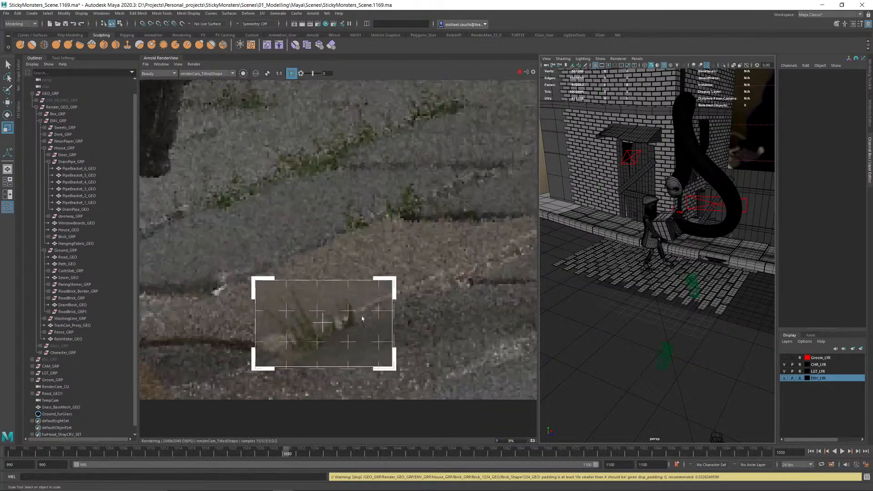
# Step: Render crop regions over the grass in the remaining road-brick gaps between the boy's two feet
pyautogui.moveTo(336, 175); pyautogui.dragTo(487, 228)
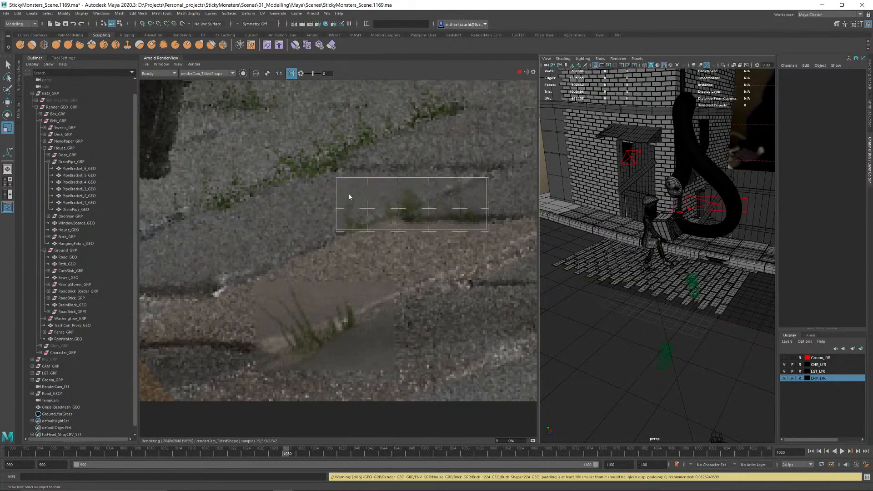
pyautogui.moveTo(349, 192); pyautogui.dragTo(377, 264, button='middle')
pyautogui.moveTo(311, 189); pyautogui.dragTo(180, 115)
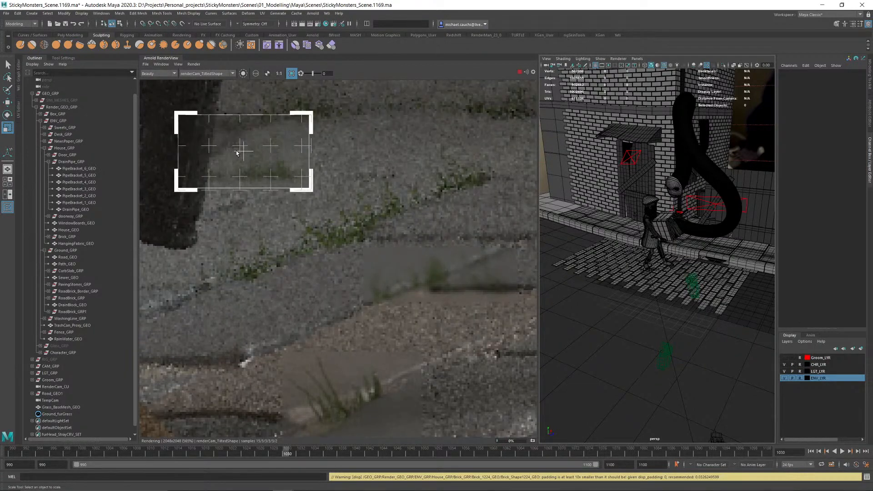
pyautogui.moveTo(236, 151); pyautogui.dragTo(262, 201, button='middle')
pyautogui.moveTo(420, 142); pyautogui.dragTo(236, 210, button='middle')
pyautogui.moveTo(262, 179); pyautogui.dragTo(526, 268)
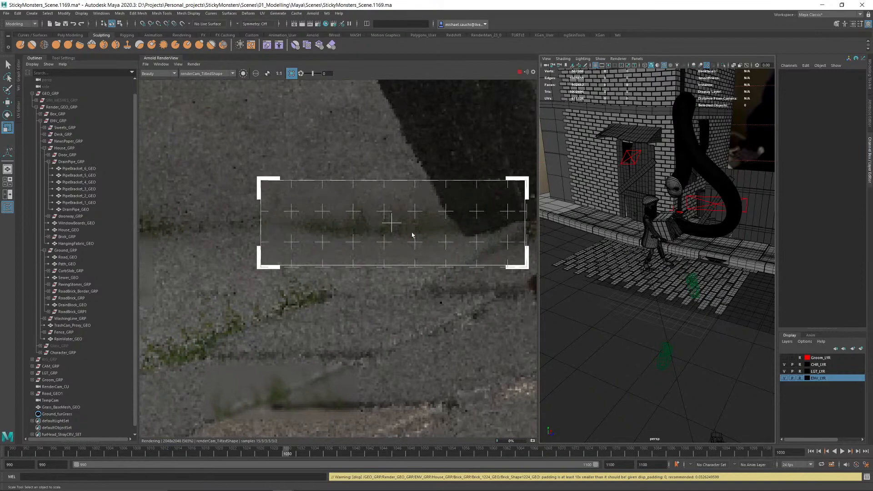
# Step: Render a crop region over the toe of the boy's front shoe and inspect the grass blades beneath it
pyautogui.scroll(-2, 412, 233)
pyautogui.moveTo(510, 273); pyautogui.dragTo(207, 251, button='middle')
pyautogui.moveTo(364, 279); pyautogui.dragTo(302, 262, button='middle')
pyautogui.moveTo(249, 281); pyautogui.dragTo(345, 339)
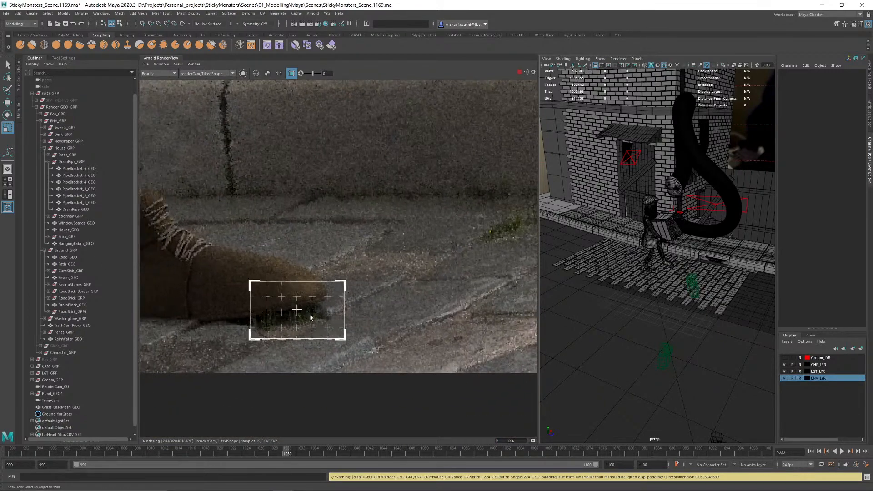
pyautogui.scroll(2, 311, 317)
pyautogui.scroll(2, 298, 315)
pyautogui.scroll(-1, 307, 320)
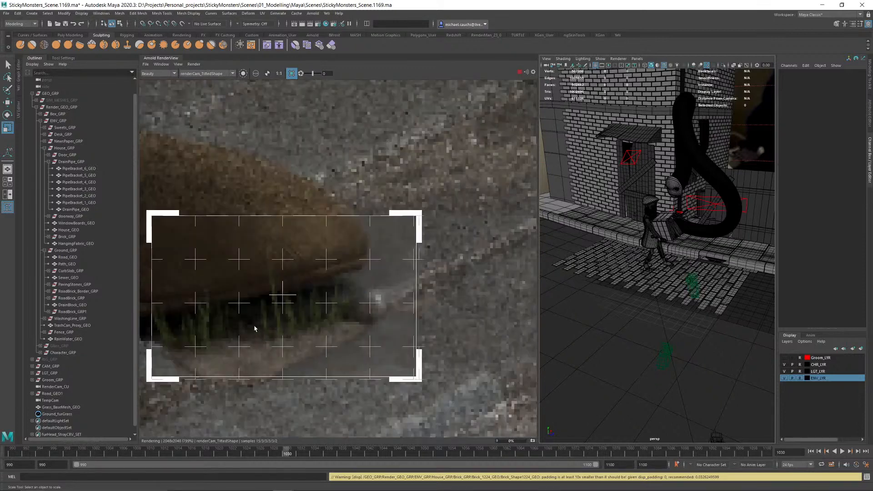
# Step: Render a crop region over the grass where the curb base meets the road bricks in front of the boy
pyautogui.moveTo(255, 327); pyautogui.dragTo(327, 328, button='middle')
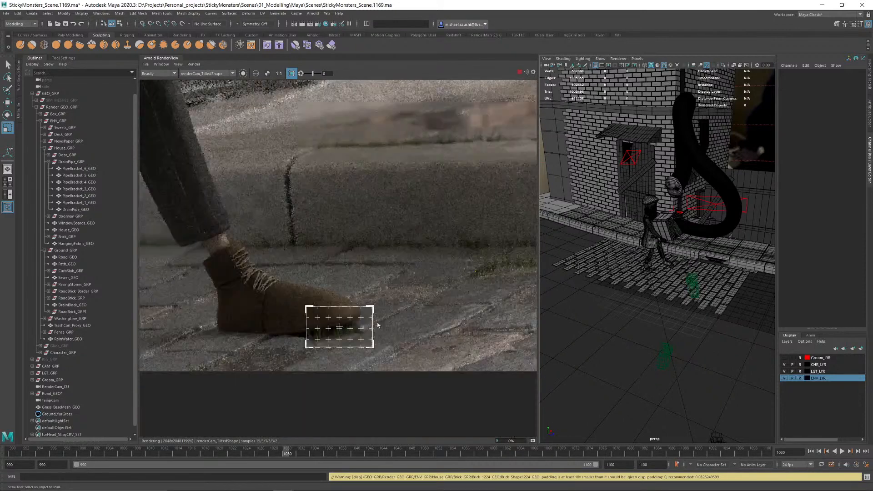
pyautogui.scroll(-4, 339, 334)
pyautogui.moveTo(440, 275); pyautogui.dragTo(337, 294, button='middle')
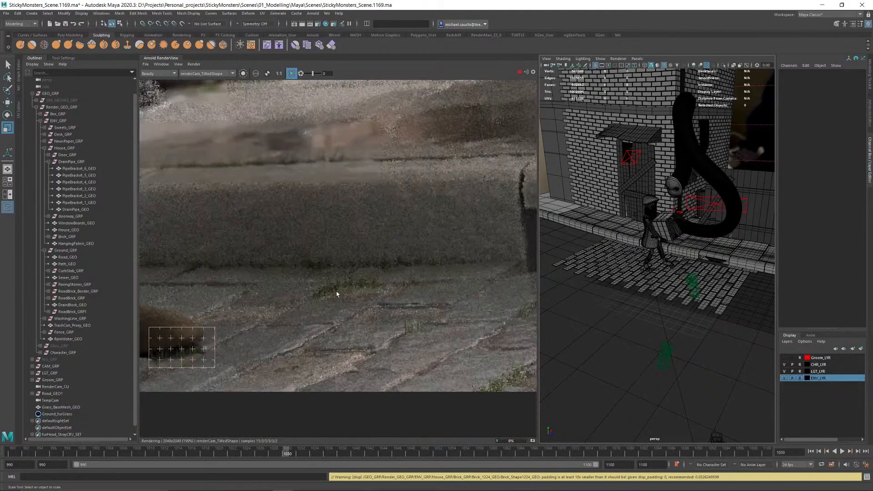
pyautogui.moveTo(308, 257); pyautogui.dragTo(431, 312)
pyautogui.scroll(3, 375, 290)
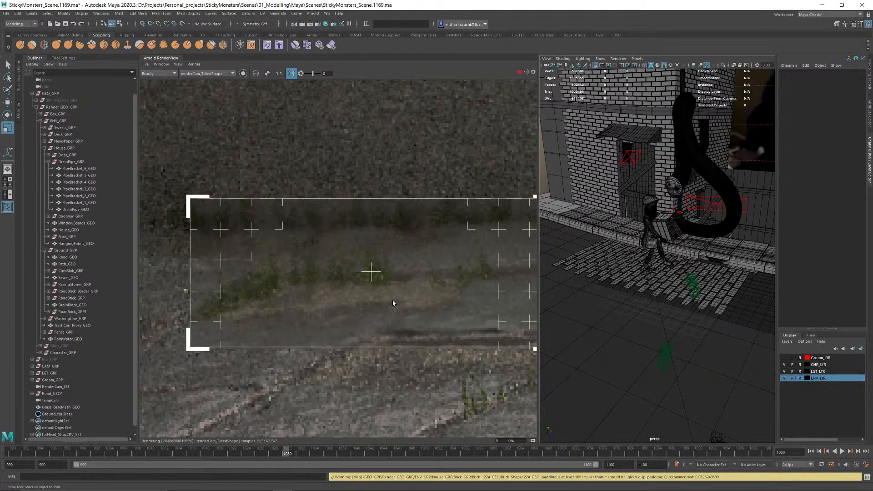
pyautogui.scroll(-1, 444, 327)
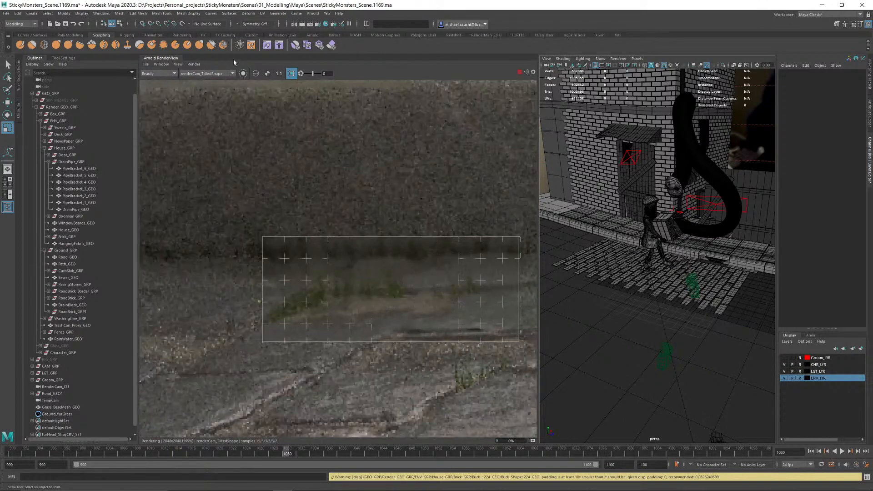
# Step: Stop the render, close the Arnold RenderView, and frame the fur grass under the front shoe's toe in the perspective view
pyautogui.click(519, 72)
pyautogui.doubleClick(169, 59)
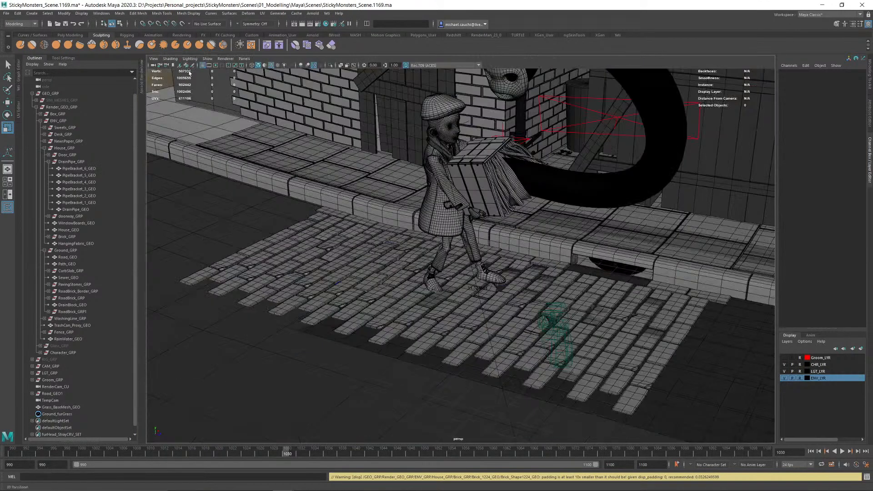
pyautogui.keyDown('alt'); pyautogui.moveTo(535, 318); pyautogui.dragTo(410, 296); pyautogui.keyUp('alt')
pyautogui.scroll(8, 408, 273)
pyautogui.keyDown('alt'); pyautogui.moveTo(407, 258); pyautogui.dragTo(390, 228); pyautogui.keyUp('alt')
pyautogui.keyDown('alt'); pyautogui.moveTo(390, 229); pyautogui.dragTo(514, 216, button='right'); pyautogui.keyUp('alt')
pyautogui.keyDown('alt'); pyautogui.moveTo(515, 216); pyautogui.dragTo(442, 240, button='middle'); pyautogui.keyUp('alt')
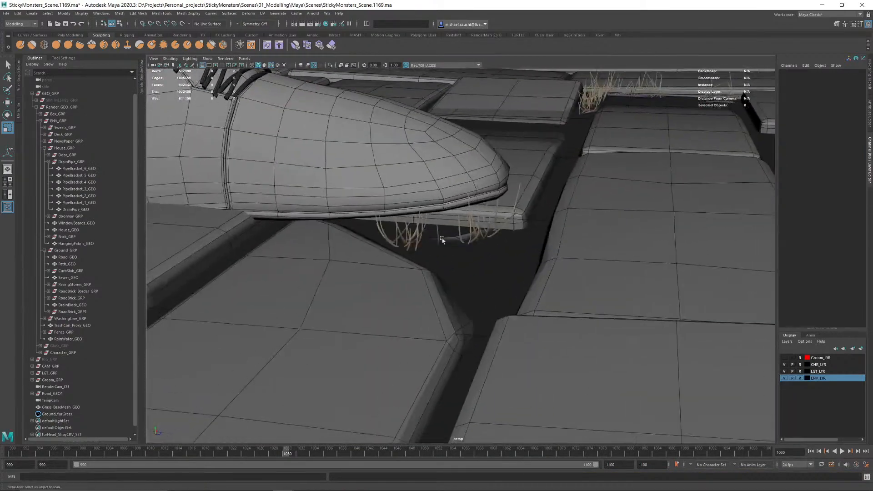
# Step: Select Ground_furGrass and open its scatter0 node for editing in the Yeti graph
pyautogui.click(57, 415)
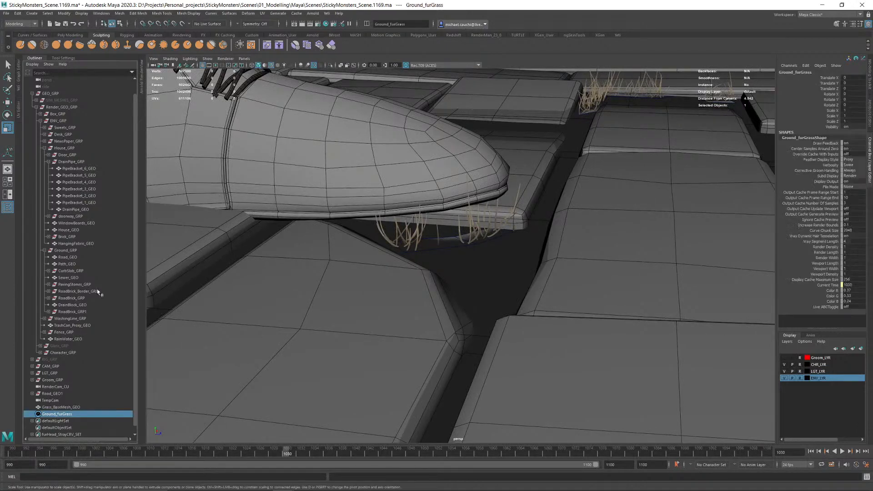
pyautogui.click(19, 91)
pyautogui.doubleClick(205, 231)
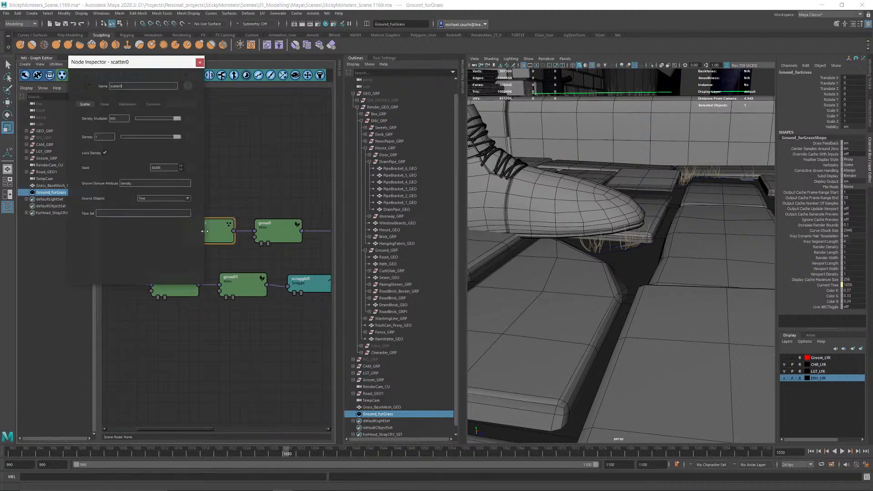
# Step: Increase the scatter0 node's Seed by four steps and check the grass distribution around the shoe and road bricks
pyautogui.click(182, 167)
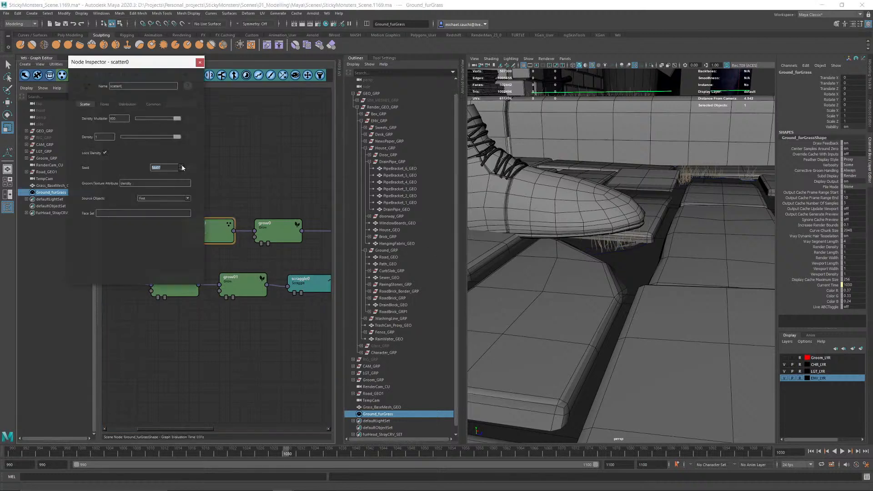
pyautogui.click(181, 166)
pyautogui.click(181, 166)
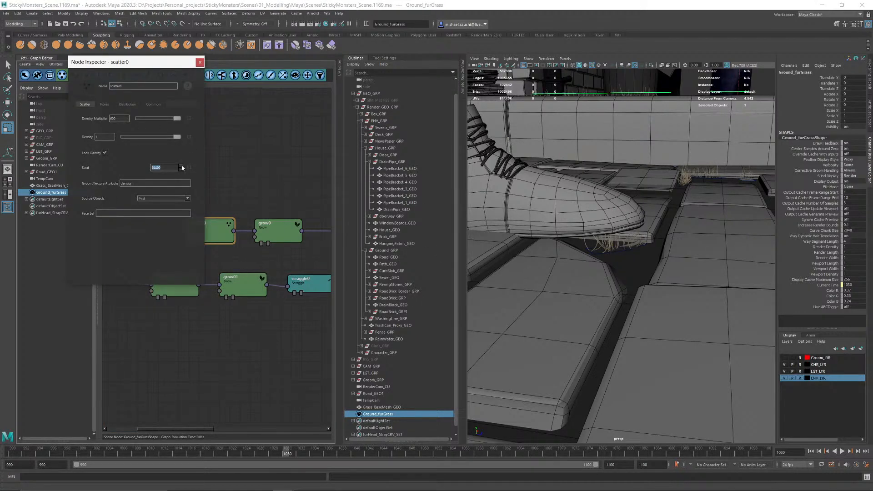
pyautogui.click(182, 166)
pyautogui.keyDown('alt'); pyautogui.moveTo(512, 210); pyautogui.dragTo(496, 215); pyautogui.keyUp('alt')
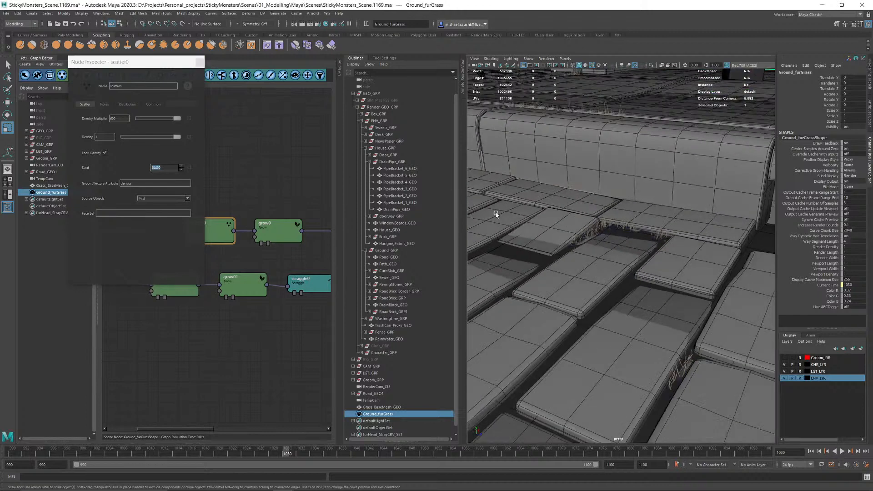
pyautogui.keyDown('alt'); pyautogui.moveTo(568, 216); pyautogui.dragTo(678, 196, button='middle'); pyautogui.keyUp('alt')
# Step: Insert a scraggle node between the transform0 and width0 nodes in the Ground_furGrass graph and open its settings
pyautogui.click(355, 58)
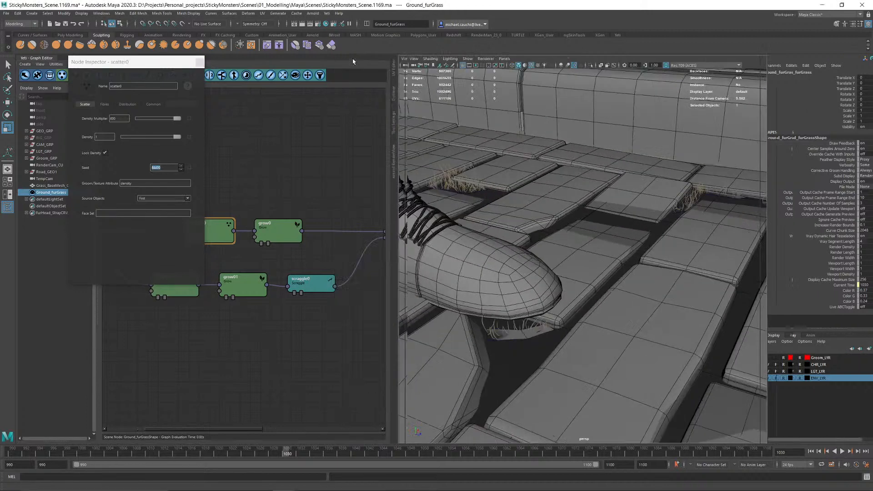
pyautogui.keyDown('alt'); pyautogui.moveTo(364, 195); pyautogui.dragTo(138, 193, button='middle'); pyautogui.keyUp('alt')
pyautogui.moveTo(336, 192)
pyautogui.keyDown('alt'); pyautogui.mouseDown(button='middle')
pyautogui.moveTo(243, 193)
pyautogui.moveTo(306, 183)
pyautogui.moveTo(195, 194)
pyautogui.mouseUp(button='middle'); pyautogui.keyUp('alt')
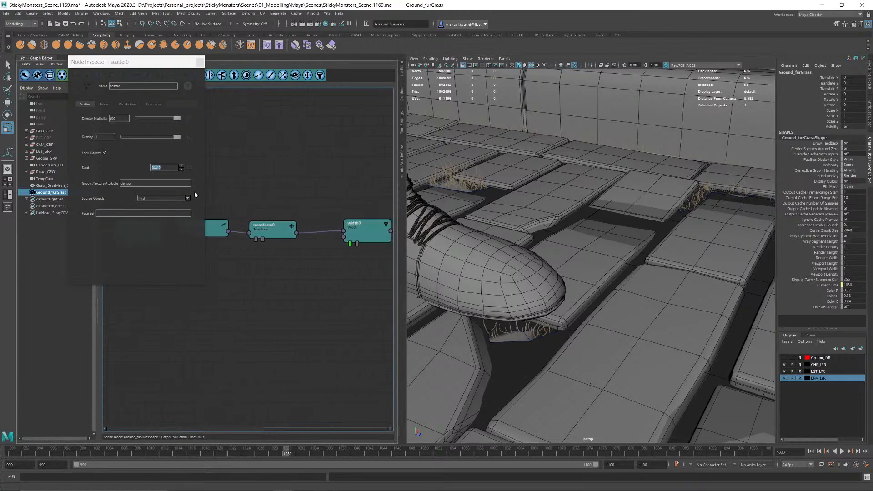
pyautogui.moveTo(269, 234); pyautogui.dragTo(263, 235)
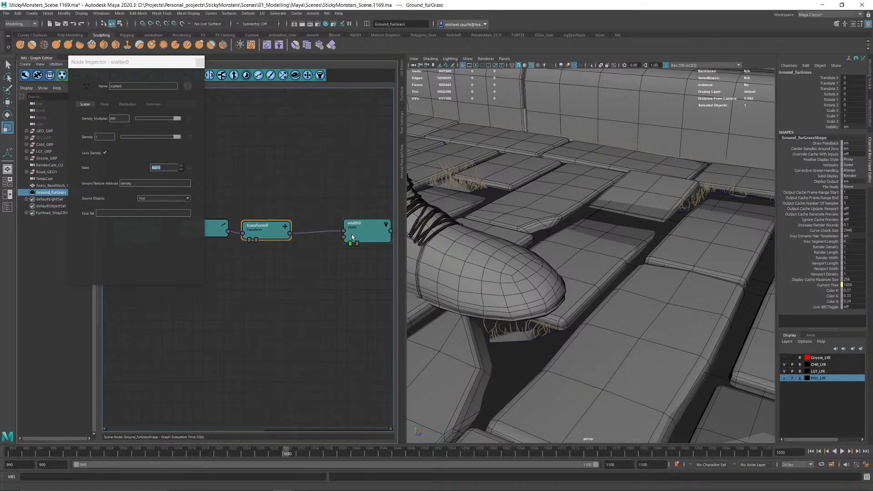
pyautogui.moveTo(364, 236); pyautogui.dragTo(404, 234)
pyautogui.click(281, 234)
pyautogui.click(258, 75)
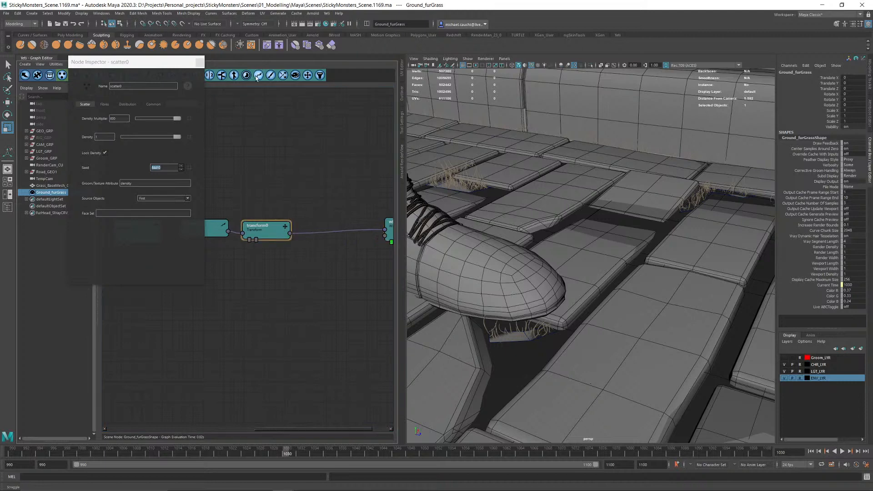
pyautogui.doubleClick(331, 231)
# Step: Increase scraggle2's Scraggle amount, turn off Maintain Length, and set Root Scraggle to 0
pyautogui.keyDown('alt'); pyautogui.moveTo(503, 294); pyautogui.dragTo(613, 163, button='middle'); pyautogui.keyUp('alt')
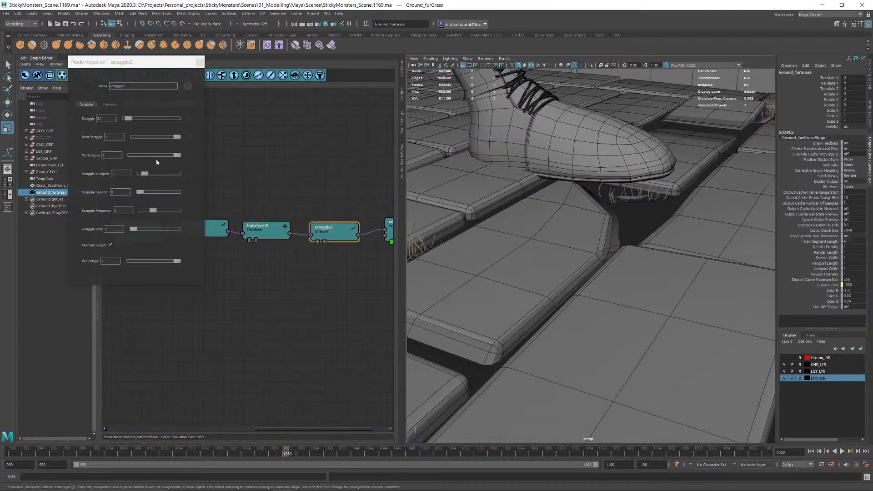
pyautogui.moveTo(131, 121); pyautogui.dragTo(140, 121)
pyautogui.click(111, 244)
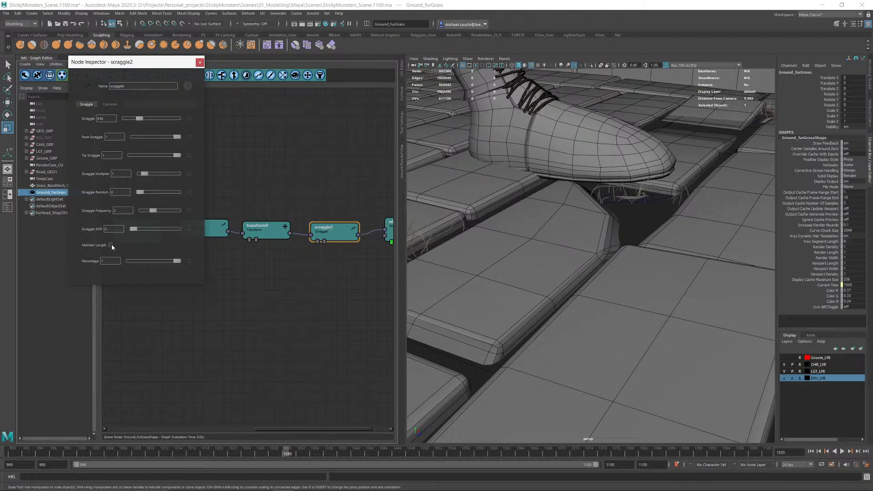
pyautogui.keyDown('alt'); pyautogui.moveTo(560, 194); pyautogui.dragTo(132, 137); pyautogui.keyUp('alt')
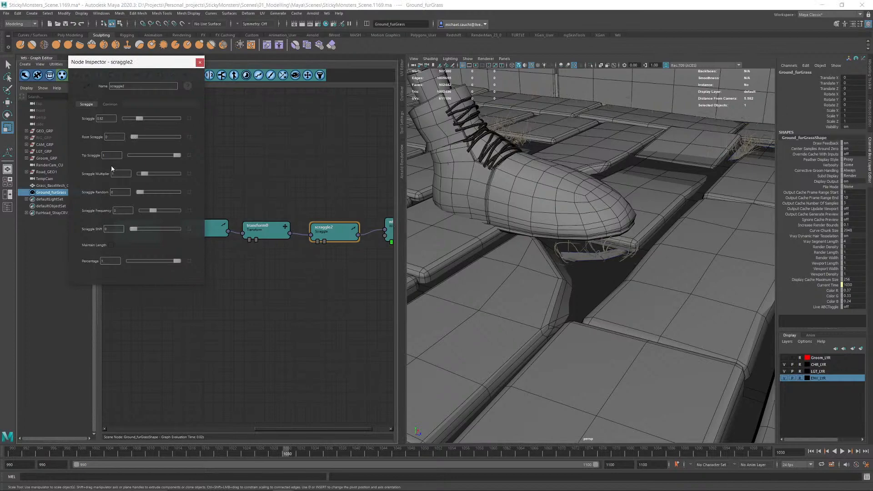
# Step: Set scraggle2's Scraggle Frequency to 10 and reduce its Percentage to about 0.3
pyautogui.moveTo(152, 210); pyautogui.dragTo(191, 210)
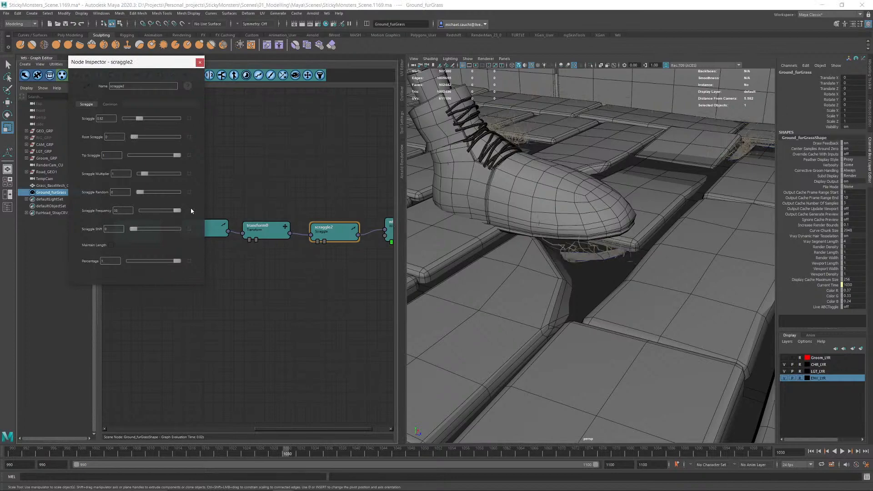
pyautogui.keyDown('alt'); pyautogui.moveTo(560, 246); pyautogui.dragTo(555, 286); pyautogui.keyUp('alt')
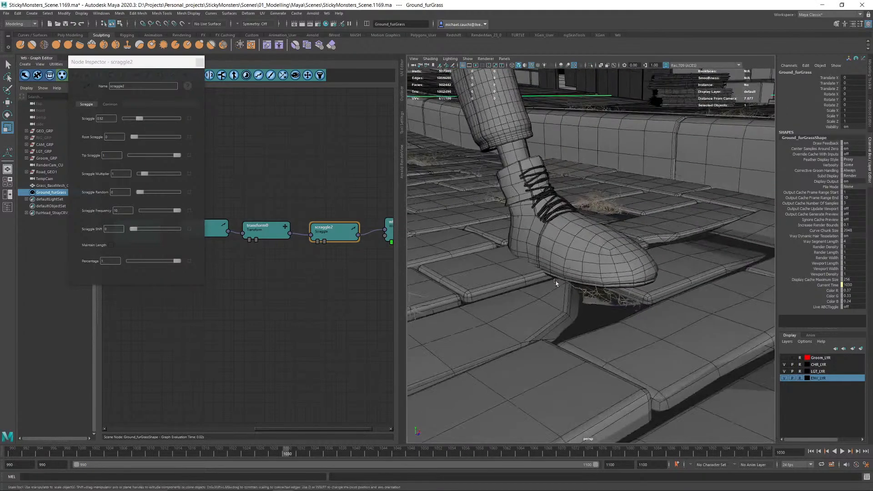
pyautogui.keyDown('alt'); pyautogui.moveTo(555, 287); pyautogui.dragTo(581, 288, button='right'); pyautogui.keyUp('alt')
pyautogui.keyDown('alt'); pyautogui.moveTo(581, 288); pyautogui.dragTo(538, 265); pyautogui.keyUp('alt')
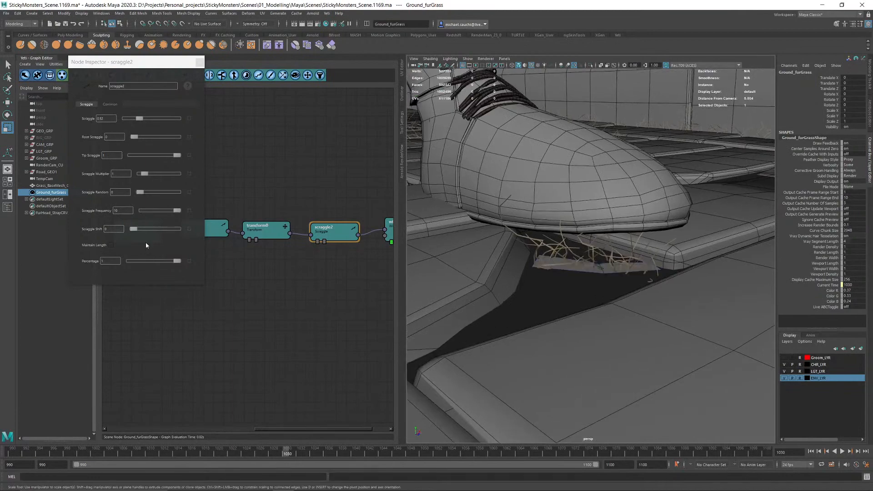
pyautogui.moveTo(177, 262); pyautogui.dragTo(146, 262)
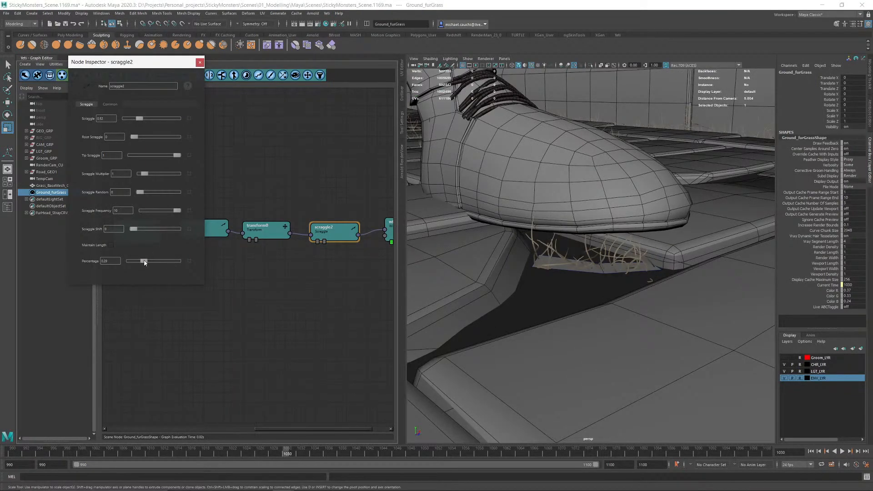
# Step: Examine the scraggled grass blades in the gaps between the road bricks and around the shoe from several angles
pyautogui.keyDown('alt'); pyautogui.moveTo(591, 266); pyautogui.dragTo(502, 265, button='right'); pyautogui.keyUp('alt')
pyautogui.keyDown('alt'); pyautogui.moveTo(508, 268); pyautogui.dragTo(634, 285); pyautogui.keyUp('alt')
pyautogui.keyDown('alt'); pyautogui.moveTo(543, 264); pyautogui.dragTo(547, 262); pyautogui.keyUp('alt')
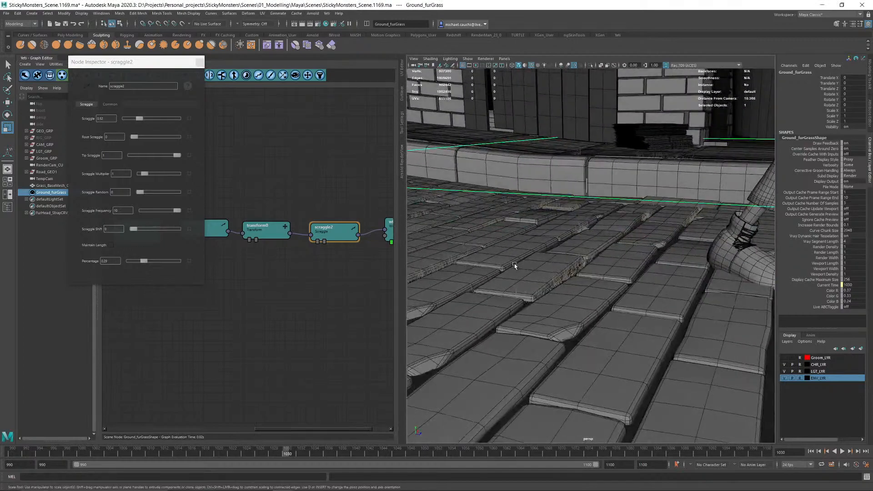
pyautogui.keyDown('alt'); pyautogui.moveTo(547, 261); pyautogui.dragTo(583, 284, button='right'); pyautogui.keyUp('alt')
pyautogui.keyDown('alt'); pyautogui.moveTo(583, 284); pyautogui.dragTo(651, 278); pyautogui.keyUp('alt')
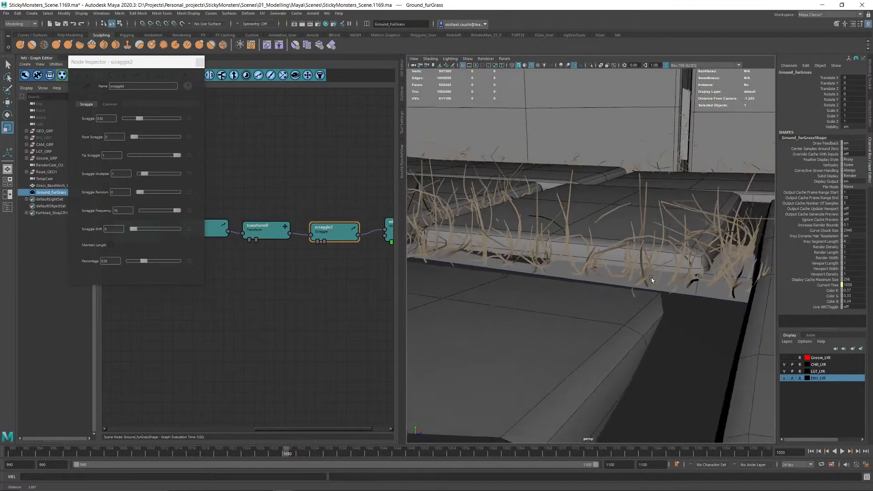
pyautogui.keyDown('alt'); pyautogui.moveTo(651, 279); pyautogui.dragTo(519, 278, button='right'); pyautogui.keyUp('alt')
pyautogui.keyDown('alt'); pyautogui.moveTo(518, 279); pyautogui.dragTo(668, 255); pyautogui.keyUp('alt')
pyautogui.keyDown('alt'); pyautogui.moveTo(702, 265); pyautogui.dragTo(553, 267, button='right'); pyautogui.keyUp('alt')
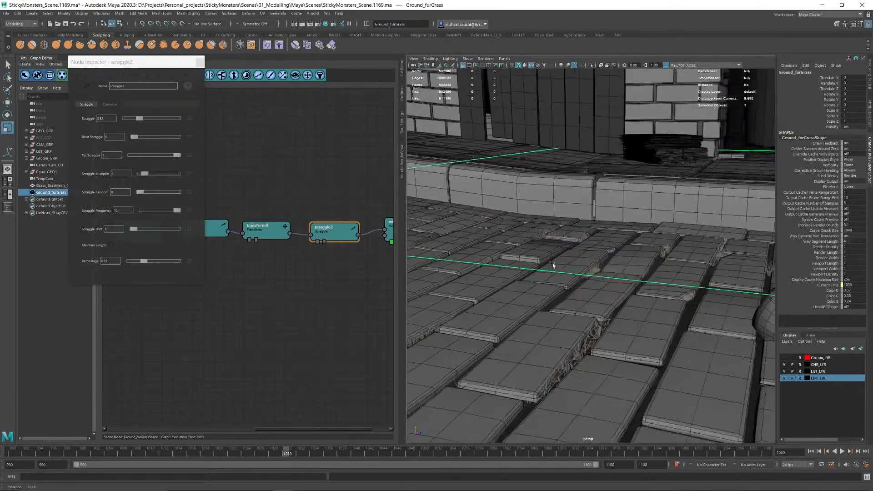
pyautogui.keyDown('alt'); pyautogui.moveTo(553, 267); pyautogui.dragTo(481, 241); pyautogui.keyUp('alt')
pyautogui.keyDown('alt'); pyautogui.moveTo(481, 240); pyautogui.dragTo(573, 268, button='right'); pyautogui.keyUp('alt')
pyautogui.keyDown('alt'); pyautogui.moveTo(573, 269); pyautogui.dragTo(540, 270); pyautogui.keyUp('alt')
pyautogui.keyDown('alt'); pyautogui.moveTo(540, 270); pyautogui.dragTo(643, 304, button='right'); pyautogui.keyUp('alt')
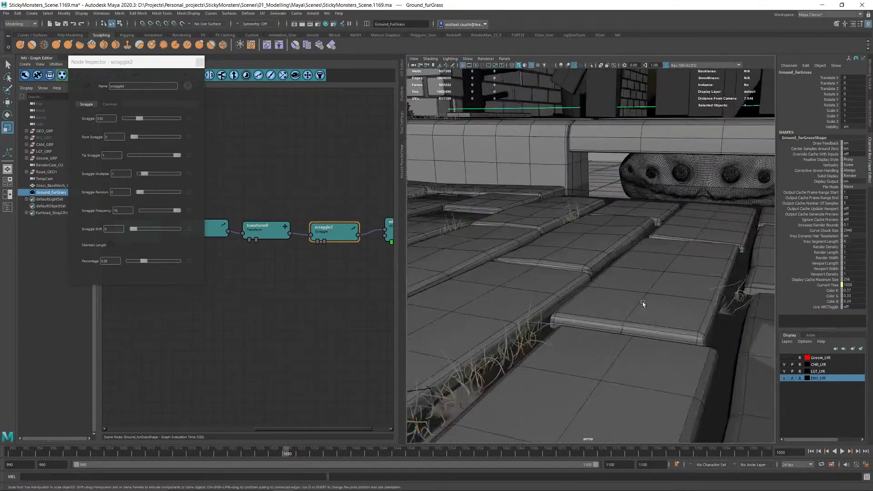
pyautogui.keyDown('alt'); pyautogui.moveTo(643, 304); pyautogui.dragTo(647, 277); pyautogui.keyUp('alt')
pyautogui.keyDown('alt'); pyautogui.moveTo(647, 277); pyautogui.dragTo(637, 282, button='right'); pyautogui.keyUp('alt')
pyautogui.keyDown('alt'); pyautogui.moveTo(612, 302); pyautogui.dragTo(543, 273); pyautogui.keyUp('alt')
pyautogui.keyDown('alt'); pyautogui.moveTo(544, 273); pyautogui.dragTo(550, 246, button='middle'); pyautogui.keyUp('alt')
pyautogui.keyDown('alt'); pyautogui.moveTo(549, 245); pyautogui.dragTo(527, 248); pyautogui.keyUp('alt')
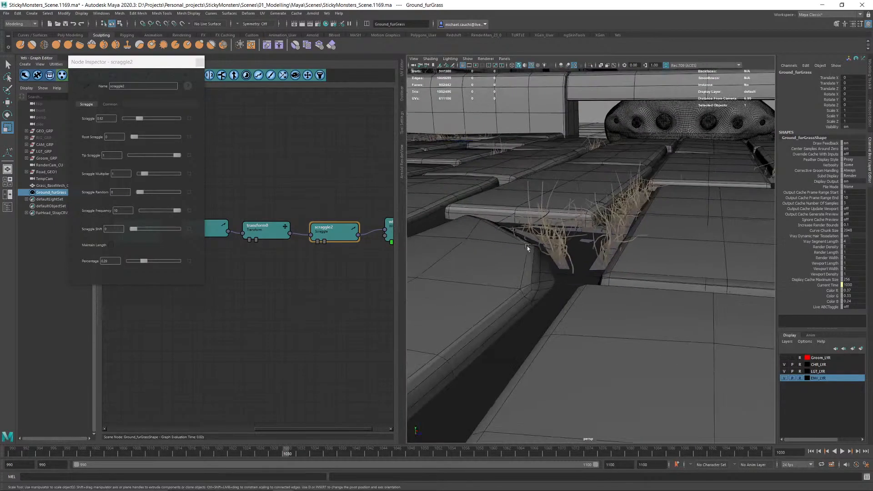
# Step: Turn scraggle2's Maintain Length on to compare the grass blades, and turn it off again
pyautogui.click(111, 244)
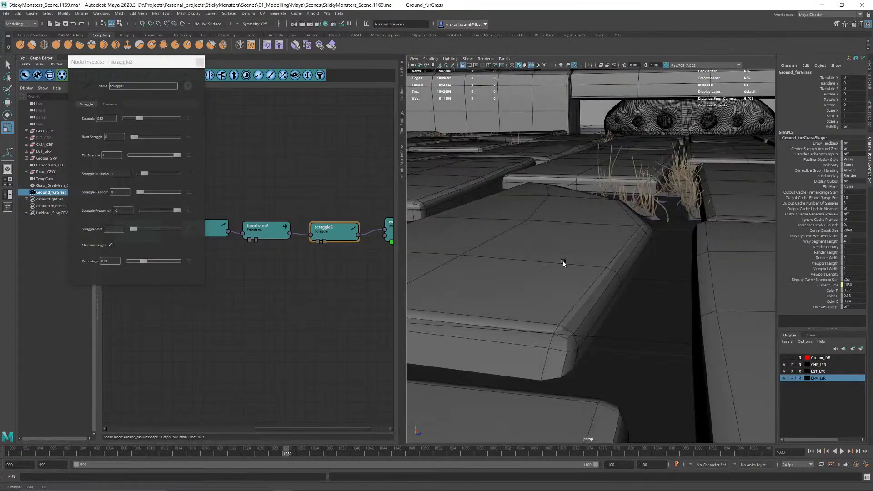
pyautogui.keyDown('alt'); pyautogui.moveTo(587, 237); pyautogui.dragTo(607, 242); pyautogui.keyUp('alt')
pyautogui.keyDown('alt'); pyautogui.moveTo(607, 242); pyautogui.dragTo(620, 248, button='middle'); pyautogui.keyUp('alt')
pyautogui.moveTo(619, 248)
pyautogui.keyDown('alt'); pyautogui.mouseDown()
pyautogui.moveTo(610, 253)
pyautogui.moveTo(614, 243)
pyautogui.moveTo(633, 244)
pyautogui.moveTo(630, 252)
pyautogui.mouseUp(); pyautogui.keyUp('alt')
pyautogui.click(110, 245)
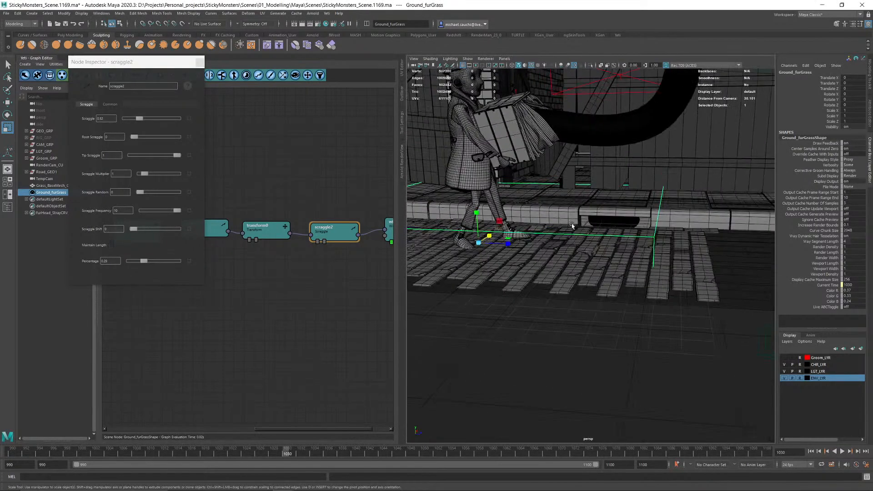
# Step: Close the scraggle2 node settings and save the scene
pyautogui.keyDown('alt'); pyautogui.moveTo(558, 230); pyautogui.dragTo(553, 233); pyautogui.keyUp('alt')
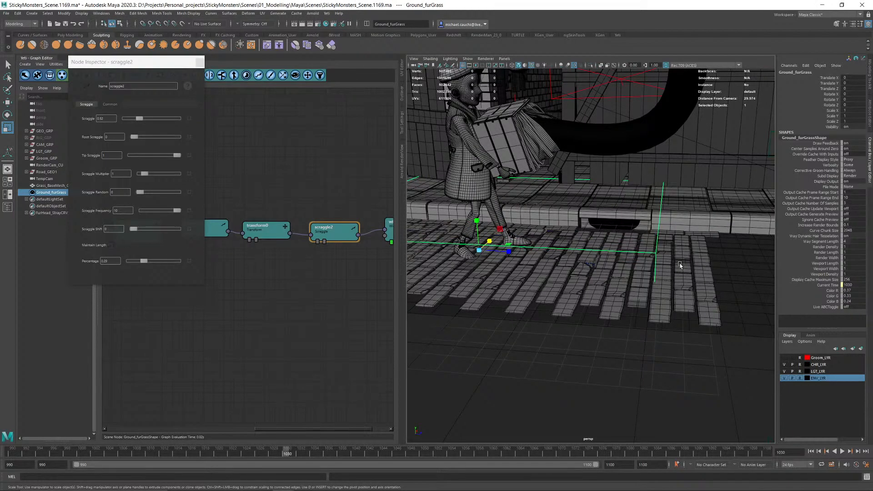
pyautogui.click(200, 62)
pyautogui.keyDown('alt'); pyautogui.moveTo(463, 178); pyautogui.dragTo(561, 223); pyautogui.keyUp('alt')
pyautogui.keyDown('alt'); pyautogui.moveTo(572, 254); pyautogui.dragTo(604, 273, button='right'); pyautogui.keyUp('alt')
pyautogui.hotkey('ctrl', 's')
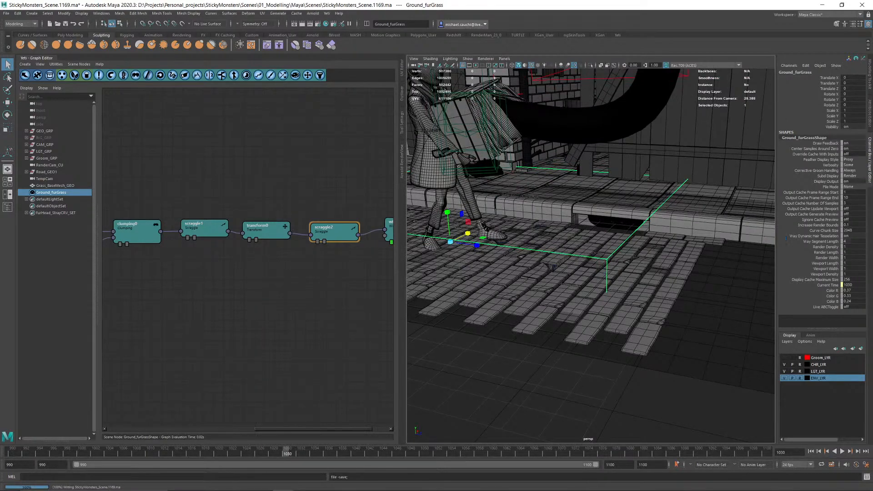
# Step: Hide the ENV_LYR, LGT_LYR and CHR_LYR display layers and clear the selection
pyautogui.keyDown('alt'); pyautogui.moveTo(559, 300); pyautogui.dragTo(491, 313); pyautogui.keyUp('alt')
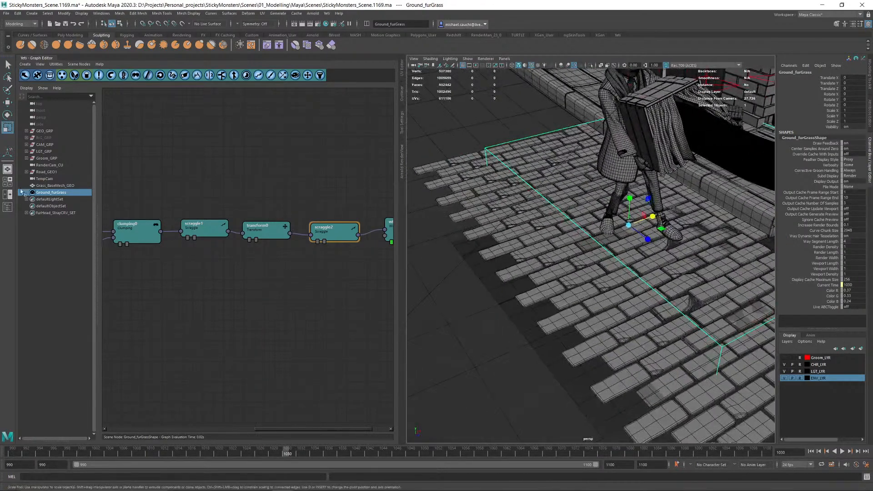
pyautogui.click(784, 378)
pyautogui.click(784, 371)
pyautogui.click(819, 364)
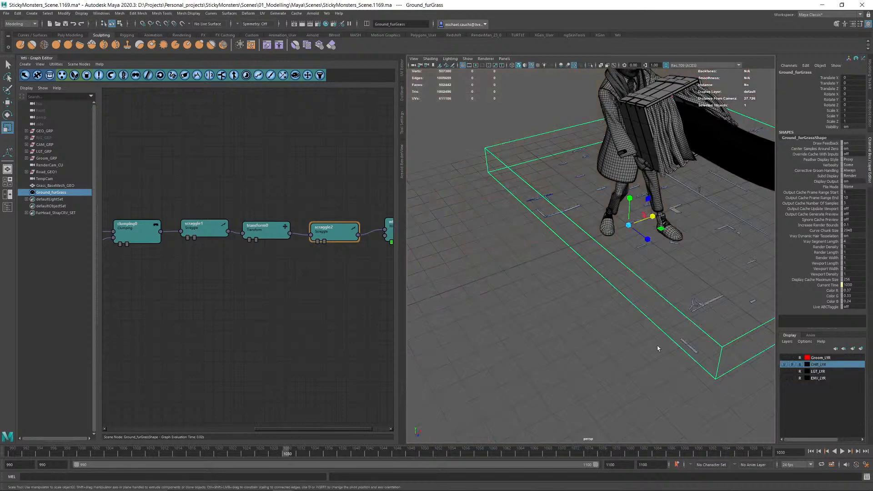
pyautogui.click(784, 365)
pyautogui.click(574, 312)
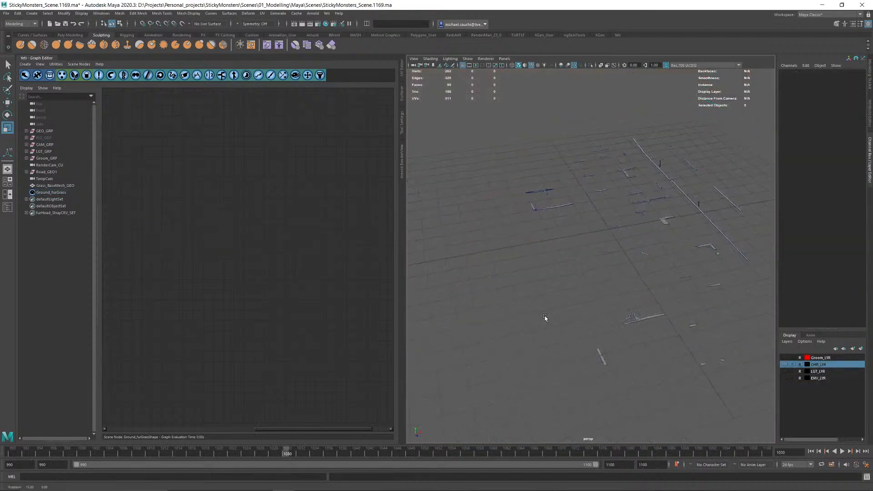
# Step: Create a polygon cube at the origin and set its Translate Y to 0.5
pyautogui.keyDown('shift'); pyautogui.rightClick(504, 268); pyautogui.keyUp('shift')
pyautogui.click(504, 288)
pyautogui.press('f')
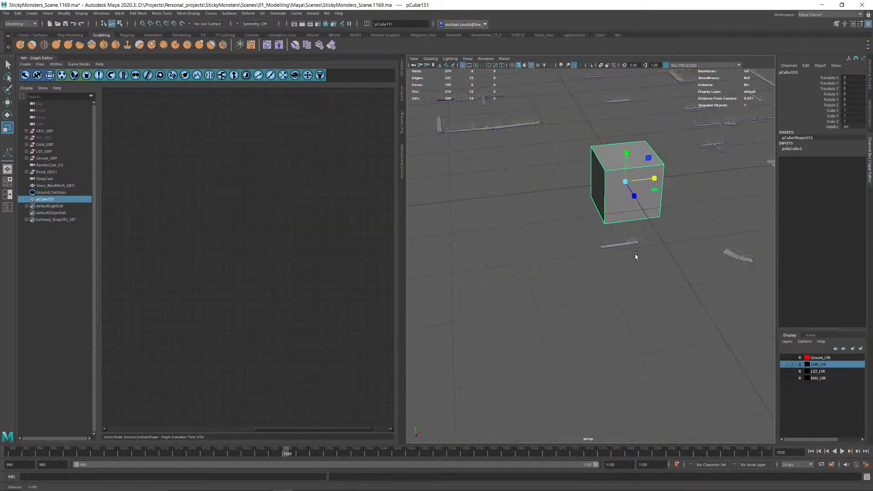
pyautogui.doubleClick(851, 84)
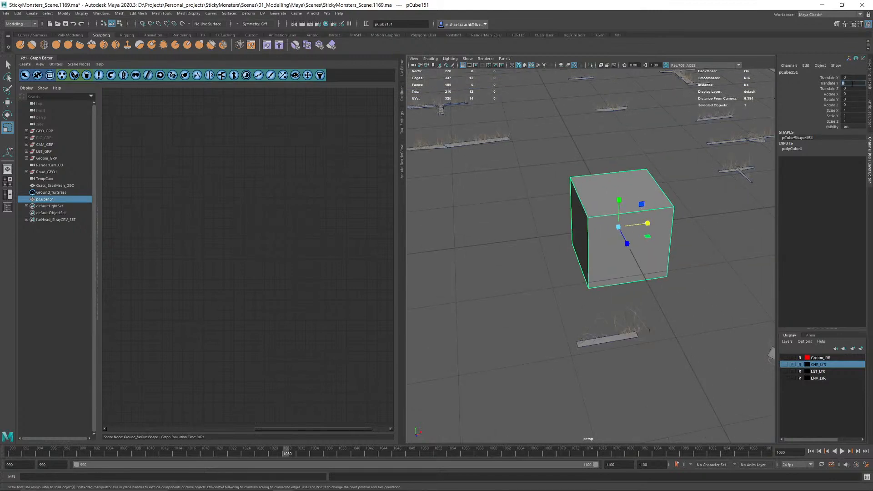
pyautogui.write('0.5')
pyautogui.press('Return')
pyautogui.keyDown('alt'); pyautogui.moveTo(581, 203); pyautogui.dragTo(559, 171); pyautogui.keyUp('alt')
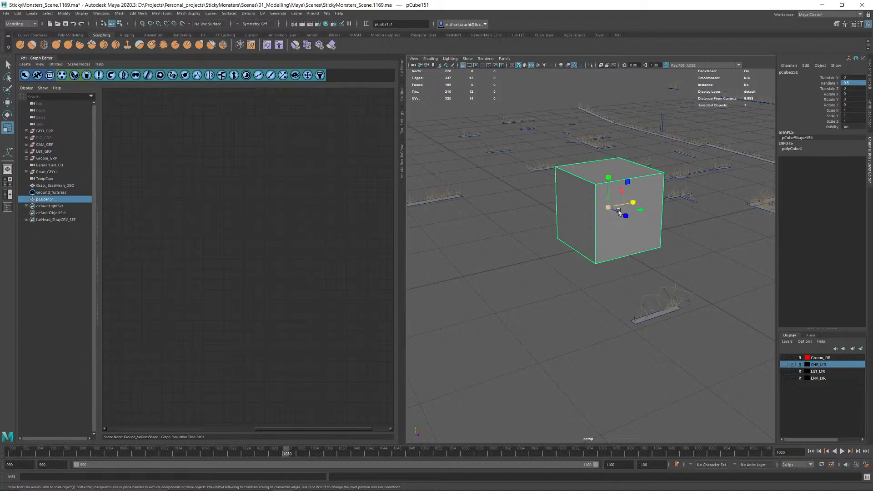
# Step: Assign the cube to a new display layer, set that layer to template, and deselect the cube
pyautogui.keyDown('alt'); pyautogui.moveTo(619, 212); pyautogui.dragTo(610, 289); pyautogui.keyUp('alt')
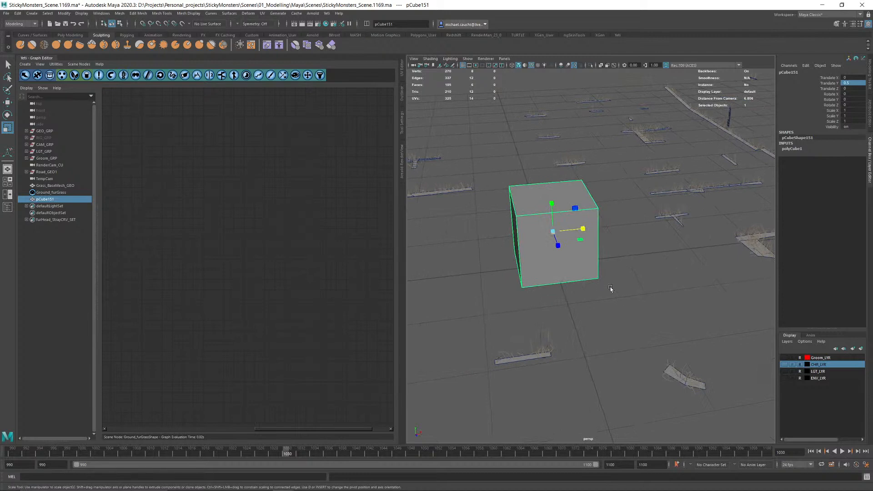
pyautogui.click(862, 348)
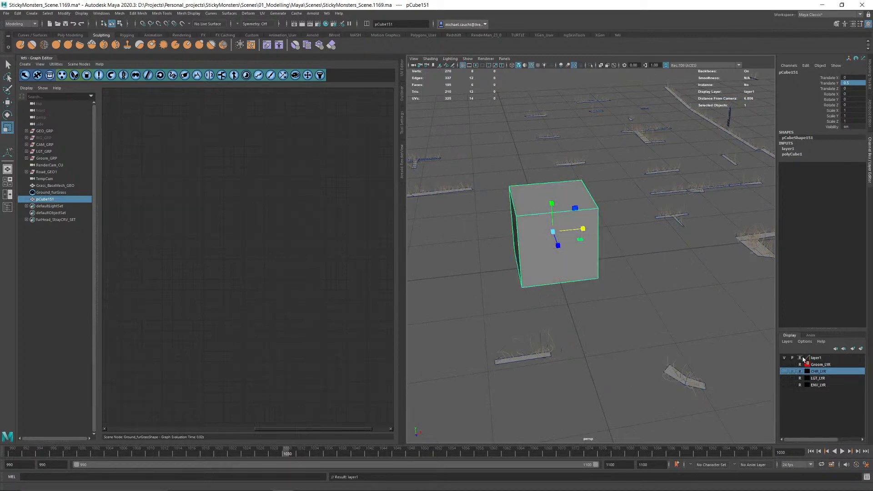
pyautogui.click(801, 358)
pyautogui.click(677, 312)
# Step: Create a polygon cylinder at the origin and set its Subdivisions Axis to 8
pyautogui.keyDown('alt'); pyautogui.moveTo(678, 312); pyautogui.dragTo(604, 296); pyautogui.keyUp('alt')
pyautogui.keyDown('alt'); pyautogui.moveTo(604, 296); pyautogui.dragTo(616, 304, button='middle'); pyautogui.keyUp('alt')
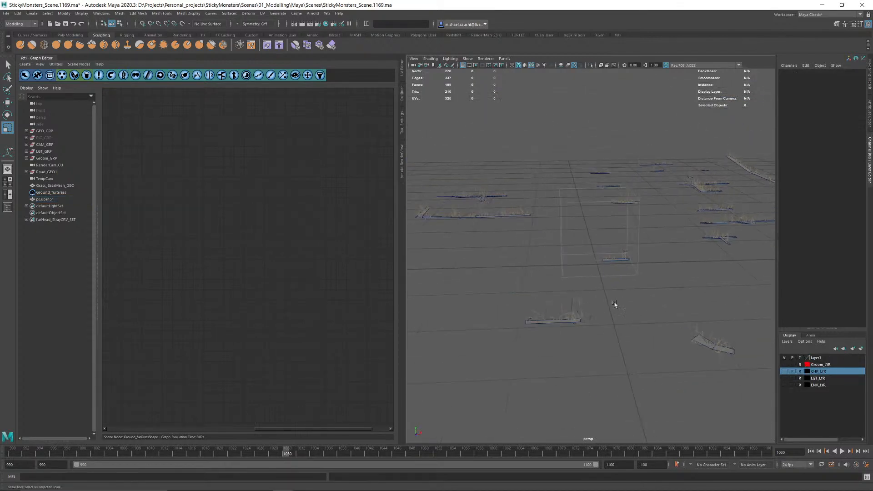
pyautogui.moveTo(615, 305)
pyautogui.keyDown('alt'); pyautogui.mouseDown(button='right')
pyautogui.moveTo(633, 319)
pyautogui.moveTo(631, 346)
pyautogui.moveTo(601, 324)
pyautogui.moveTo(594, 330)
pyautogui.moveTo(613, 288)
pyautogui.mouseUp(button='right'); pyautogui.keyUp('alt')
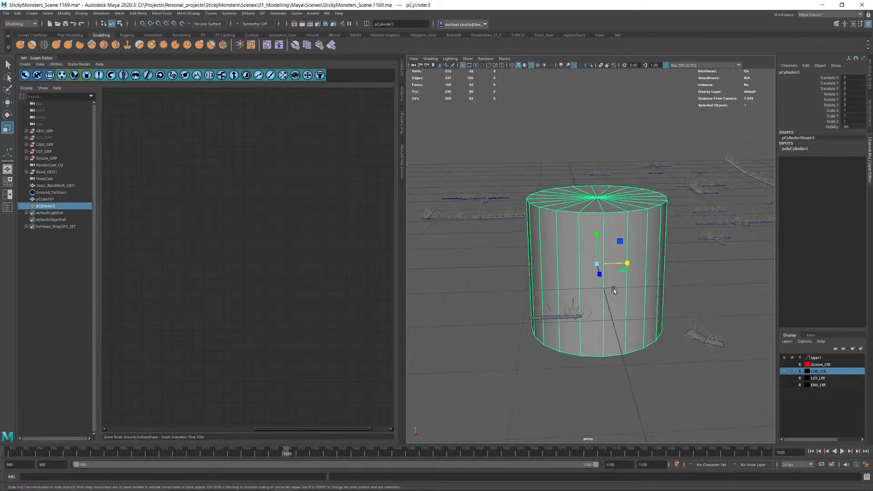
pyautogui.click(869, 109)
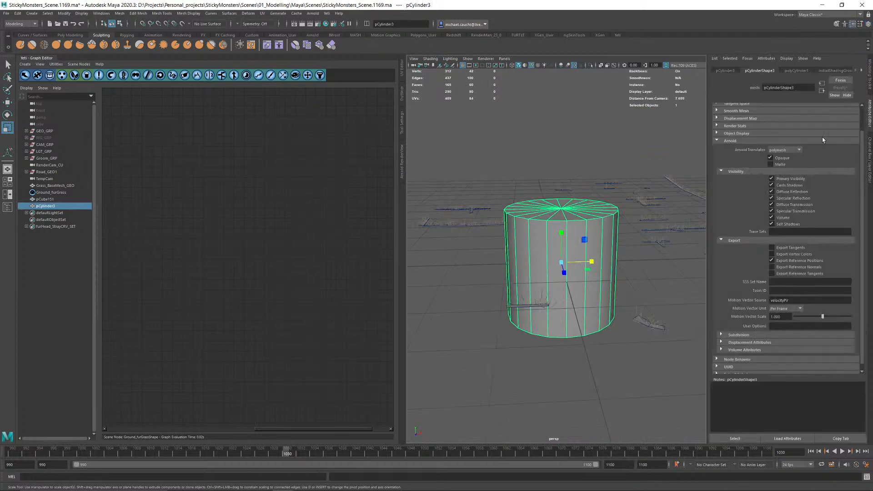
pyautogui.click(796, 71)
pyautogui.moveTo(777, 135); pyautogui.dragTo(734, 136)
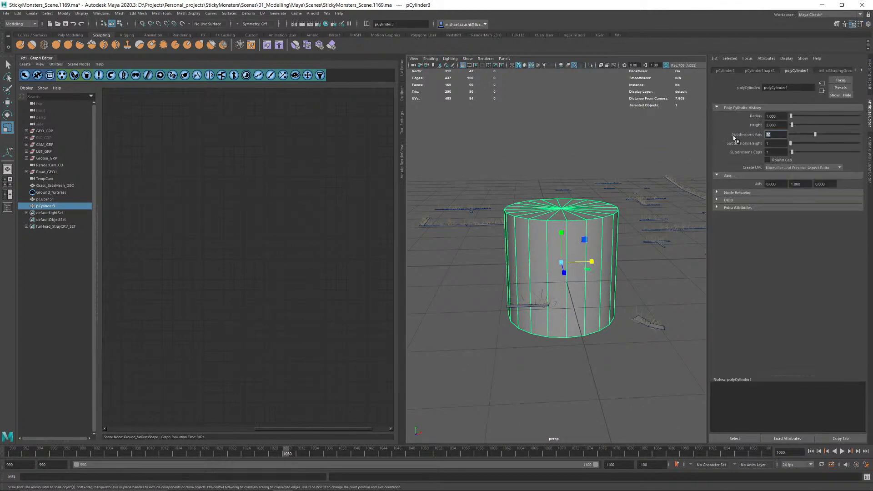
pyautogui.write('8')
pyautogui.press('Return')
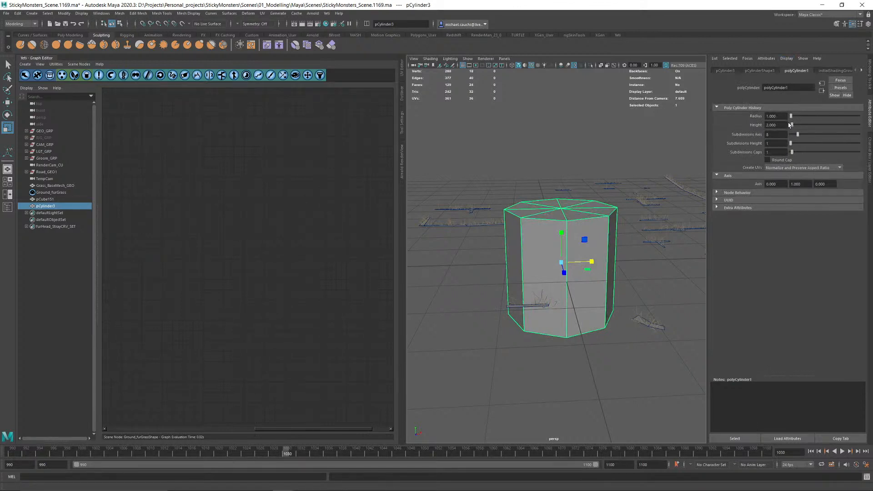
# Step: Set the cylinder's radius to 0.1 and compare its thickness with the templated cube
pyautogui.write('0.1')
pyautogui.press('Return')
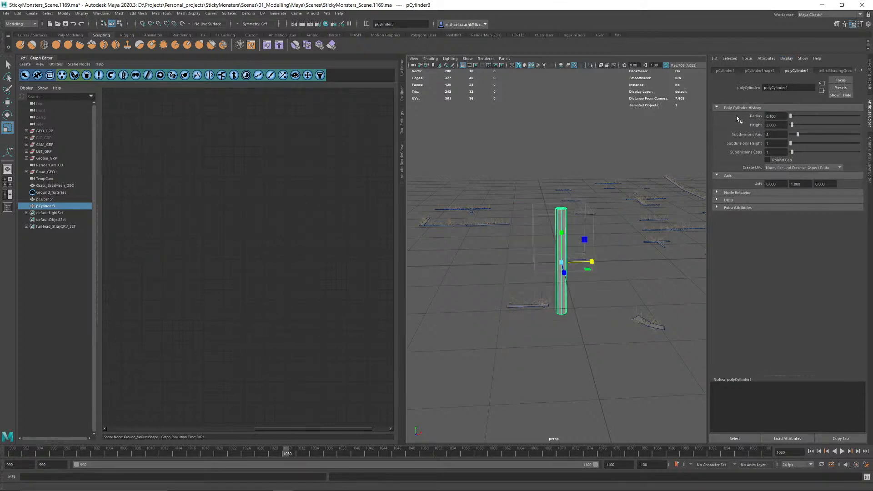
pyautogui.scroll(2, 519, 265)
pyautogui.keyDown('alt'); pyautogui.moveTo(519, 265); pyautogui.dragTo(573, 270, button='right'); pyautogui.keyUp('alt')
pyautogui.keyDown('alt'); pyautogui.moveTo(584, 269); pyautogui.dragTo(569, 276); pyautogui.keyUp('alt')
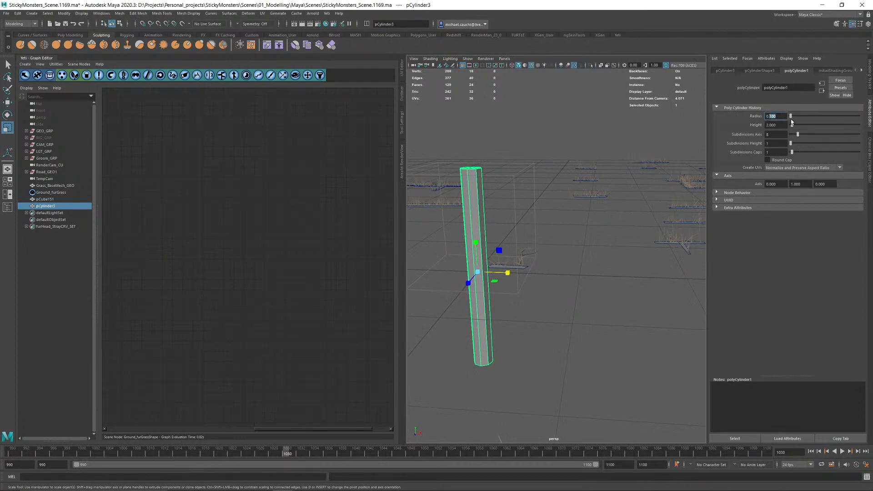
# Step: Set the cylinder's radius to 0.05 and raise its Subdivisions Height to get many even segments along its length
pyautogui.write('0.05')
pyautogui.press('Return')
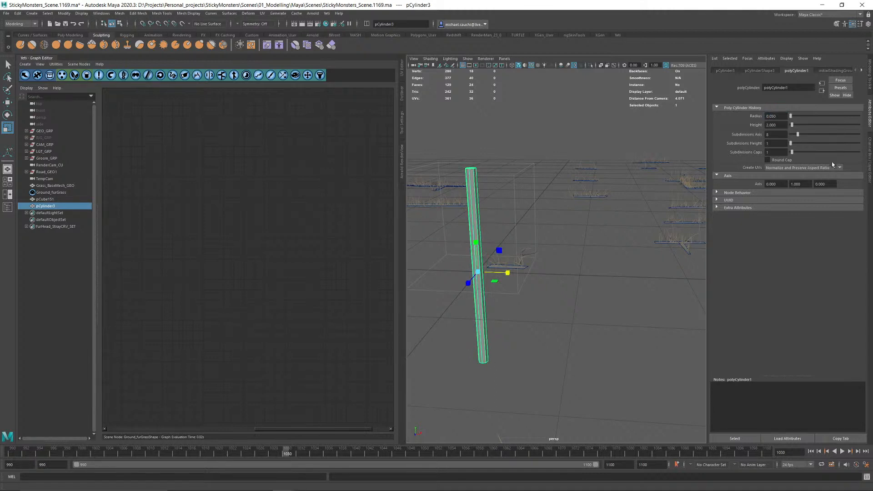
pyautogui.moveTo(808, 144); pyautogui.dragTo(828, 144)
# Step: Select all faces of the cylinder and move them up so the base sits on the ground grid
pyautogui.keyDown('alt'); pyautogui.moveTo(500, 187); pyautogui.dragTo(563, 182, button='middle'); pyautogui.keyUp('alt')
pyautogui.moveTo(576, 124); pyautogui.dragTo(575, 144, button='right')
pyautogui.moveTo(571, 126); pyautogui.dragTo(558, 288)
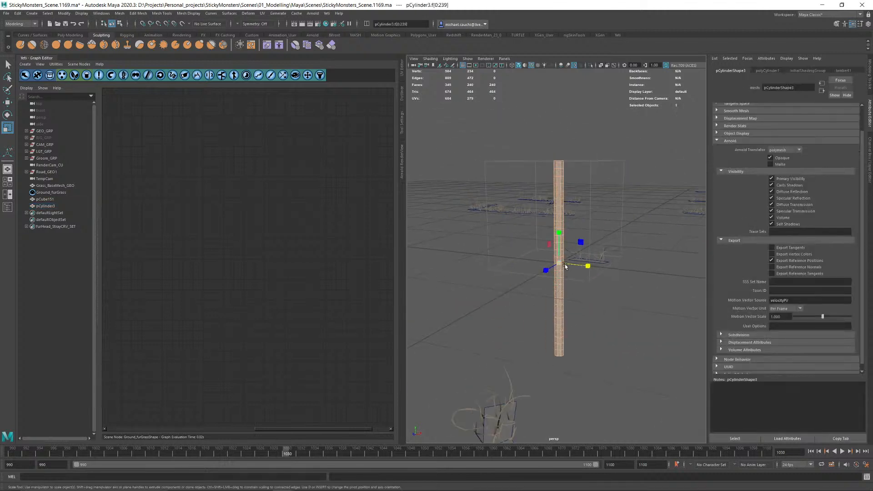
pyautogui.press('w')
pyautogui.moveTo(559, 234); pyautogui.dragTo(565, 152)
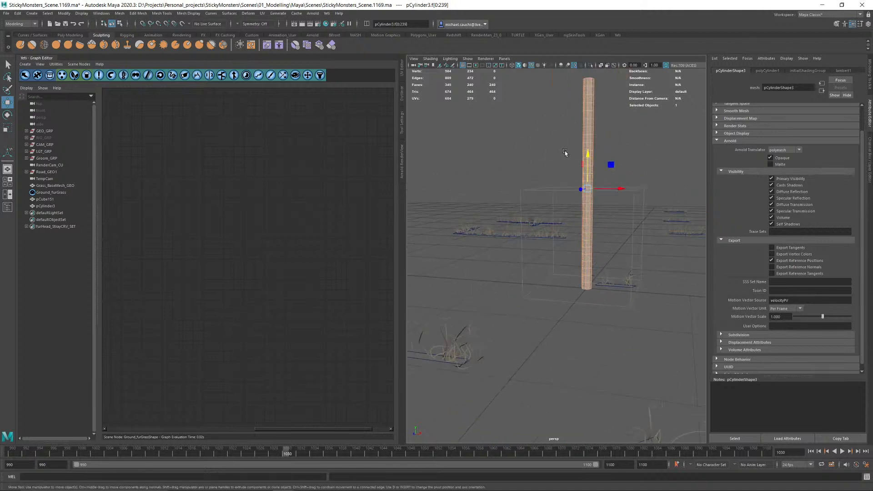
# Step: Move the pivot of the selected faces to the centre vertex of the cylinder's bottom cap
pyautogui.keyDown('alt'); pyautogui.moveTo(569, 226); pyautogui.dragTo(553, 214); pyautogui.keyUp('alt')
pyautogui.press('d')
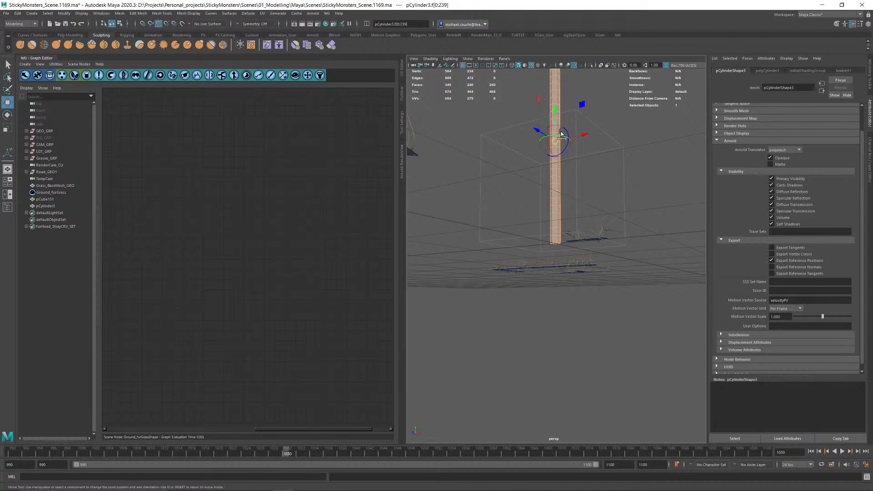
pyautogui.moveTo(555, 143); pyautogui.dragTo(592, 162)
pyautogui.keyDown('alt'); pyautogui.moveTo(593, 163); pyautogui.dragTo(596, 204, button='middle'); pyautogui.keyUp('alt')
pyautogui.keyDown('alt'); pyautogui.moveTo(595, 204); pyautogui.dragTo(637, 212, button='right'); pyautogui.keyUp('alt')
pyautogui.keyDown('alt'); pyautogui.moveTo(575, 89); pyautogui.dragTo(574, 161, button='middle'); pyautogui.keyUp('alt')
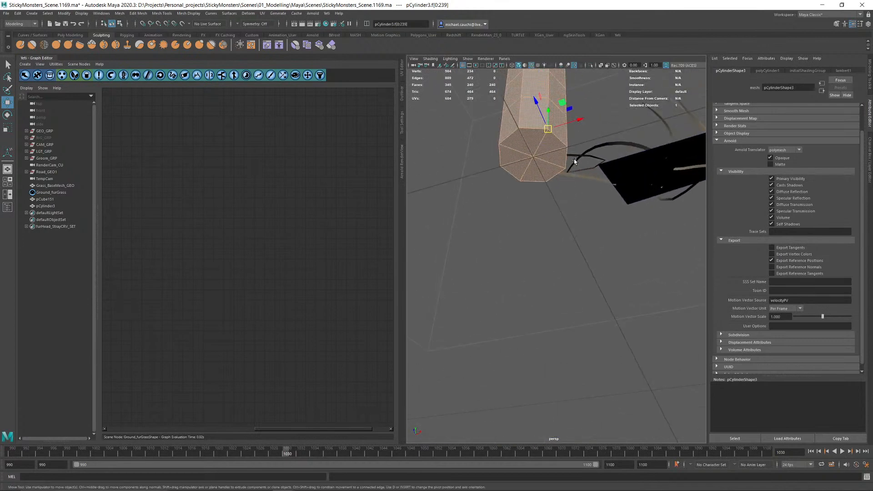
pyautogui.moveTo(548, 130); pyautogui.dragTo(534, 157)
# Step: Scale the cylinder's faces uniformly from the base until the stem matches the height of the templated cube
pyautogui.keyDown('alt'); pyautogui.moveTo(578, 183); pyautogui.dragTo(569, 176, button='right'); pyautogui.keyUp('alt')
pyautogui.keyDown('alt'); pyautogui.moveTo(569, 176); pyautogui.dragTo(586, 224); pyautogui.keyUp('alt')
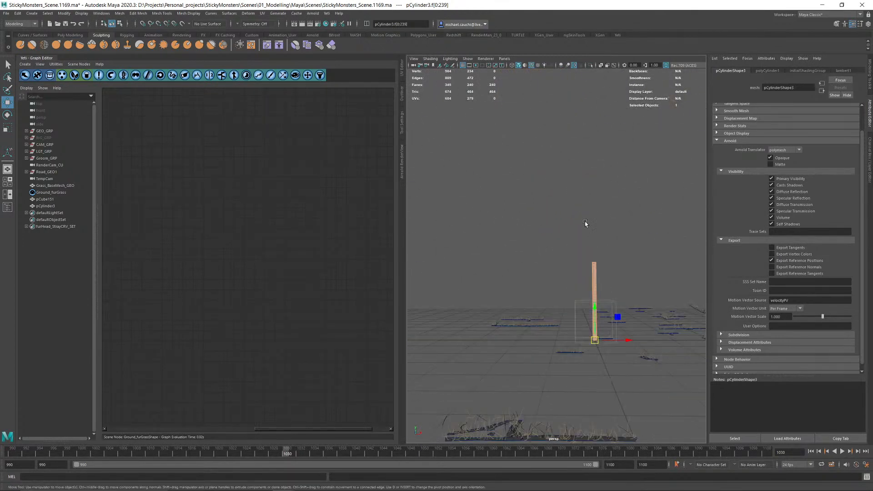
pyautogui.keyDown('alt'); pyautogui.moveTo(586, 225); pyautogui.dragTo(565, 169, button='middle'); pyautogui.keyUp('alt')
pyautogui.keyDown('alt'); pyautogui.moveTo(565, 182); pyautogui.dragTo(602, 259, button='right'); pyautogui.keyUp('alt')
pyautogui.press('r')
pyautogui.keyDown('alt'); pyautogui.moveTo(629, 294); pyautogui.dragTo(600, 300, button='right'); pyautogui.keyUp('alt')
pyautogui.moveTo(595, 337); pyautogui.dragTo(568, 345)
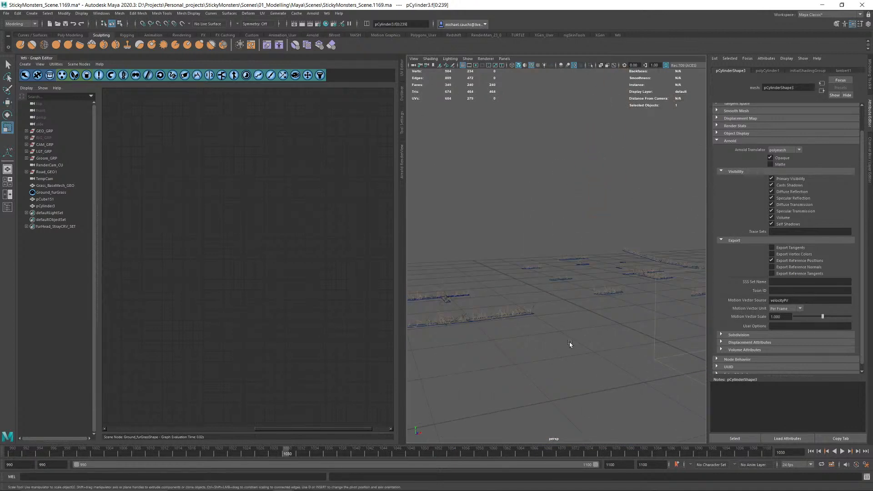
pyautogui.keyDown('alt'); pyautogui.moveTo(568, 345); pyautogui.dragTo(464, 314, button='middle'); pyautogui.keyUp('alt')
pyautogui.click(534, 229)
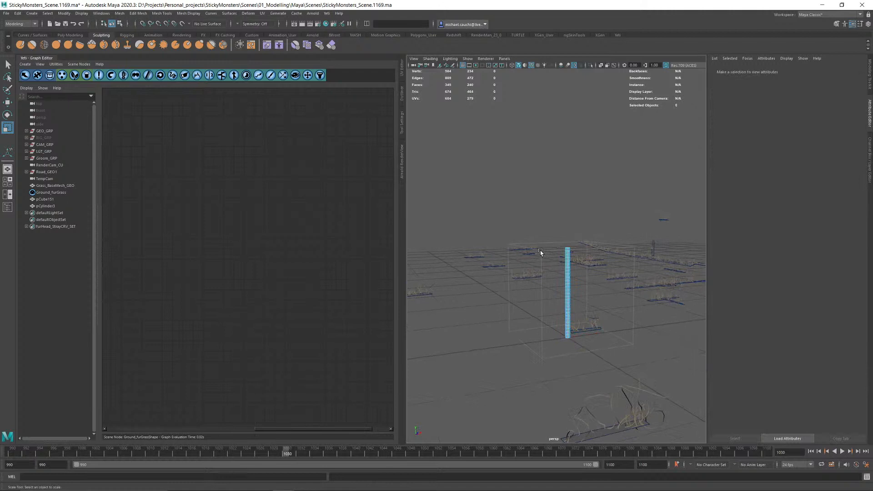
# Step: Leave the cylinder's component selection and create a polygon disc at the origin
pyautogui.keyDown('alt'); pyautogui.moveTo(526, 185); pyautogui.dragTo(506, 200); pyautogui.keyUp('alt')
pyautogui.keyDown('alt'); pyautogui.moveTo(506, 201); pyautogui.dragTo(577, 145, button='right'); pyautogui.keyUp('alt')
pyautogui.click(523, 163)
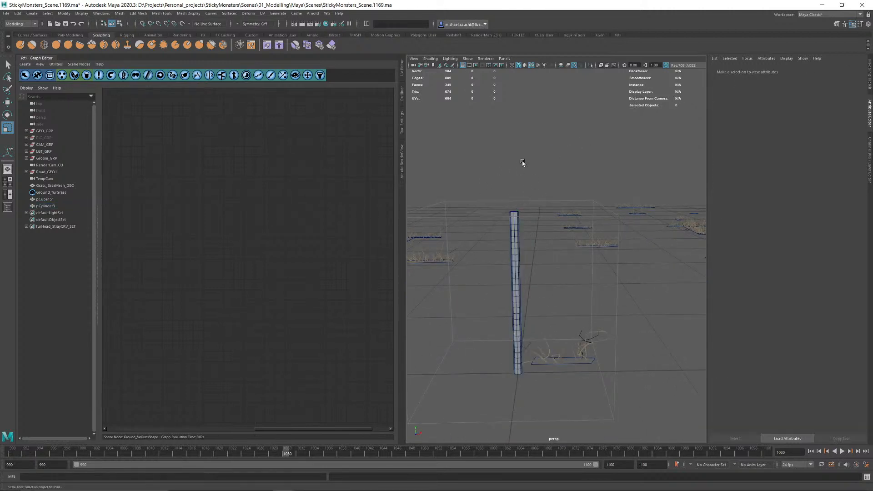
pyautogui.keyDown('shift'); pyautogui.moveTo(522, 162); pyautogui.dragTo(547, 156, button='right'); pyautogui.keyUp('shift')
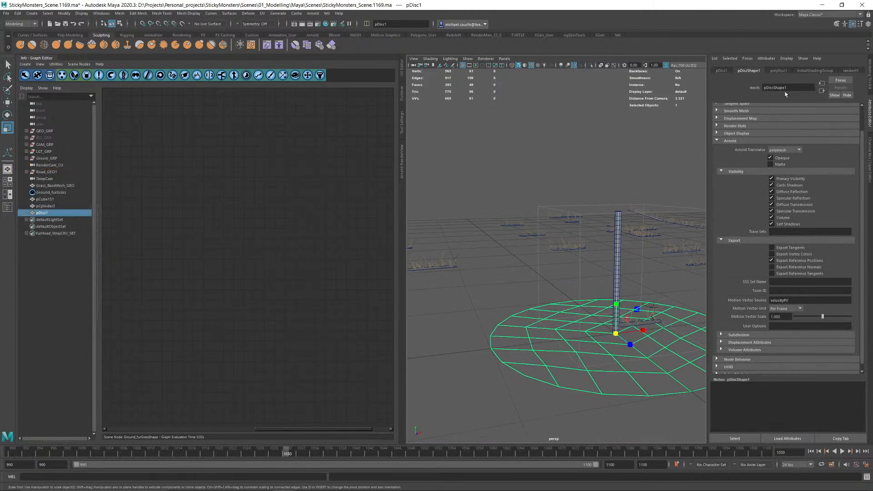
# Step: Try the disc's Subdivision Mode as Quads, Triangles, Pie and Caps
pyautogui.click(778, 71)
pyautogui.click(781, 124)
pyautogui.click(775, 131)
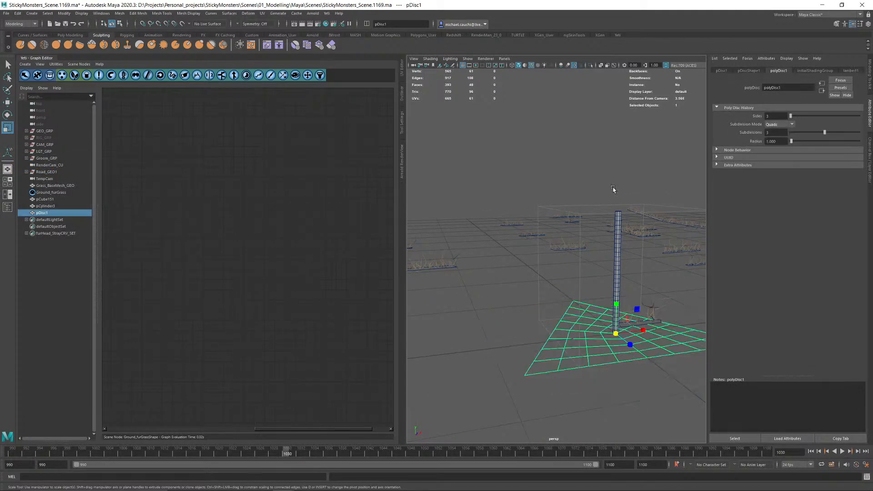
pyautogui.click(778, 124)
pyautogui.click(781, 129)
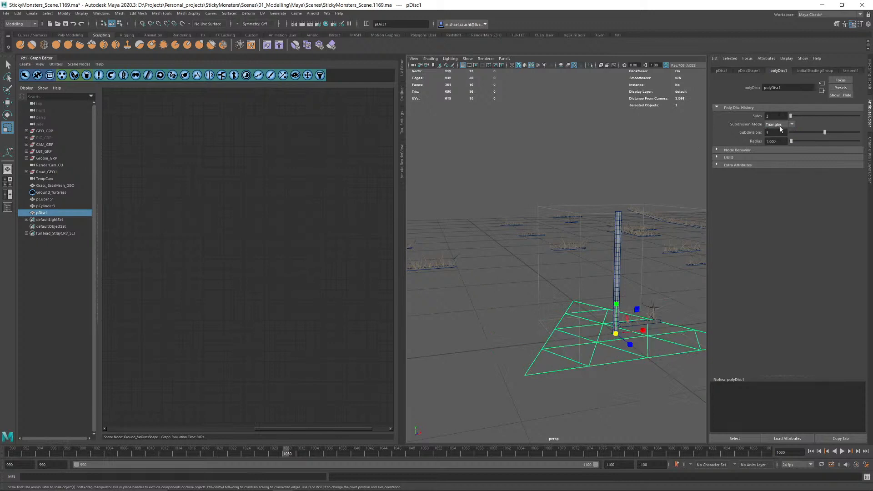
pyautogui.click(776, 125)
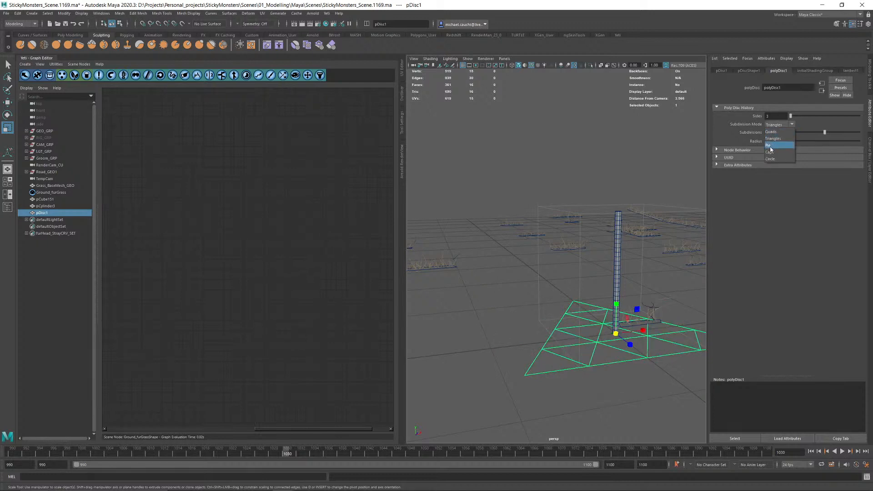
pyautogui.click(772, 147)
pyautogui.click(778, 124)
pyautogui.click(771, 152)
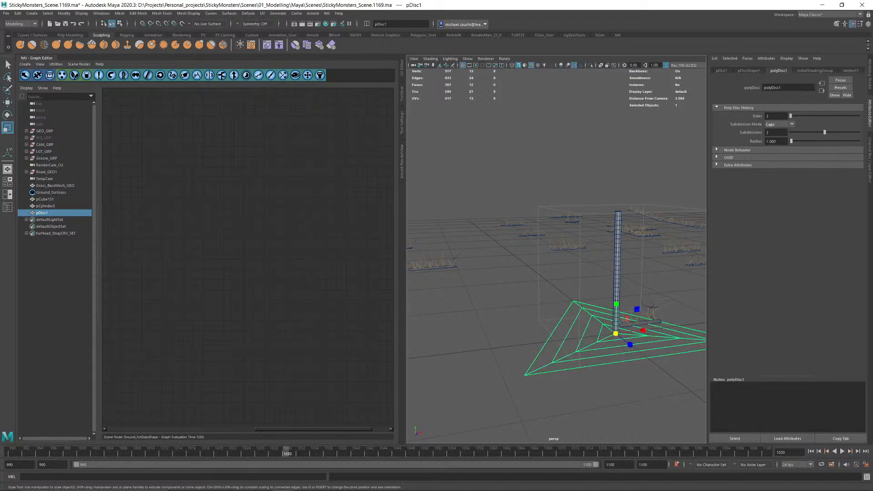
# Step: Set the disc's Subdivision Mode to Circle and its Subdivisions to 1
pyautogui.click(777, 124)
pyautogui.click(770, 158)
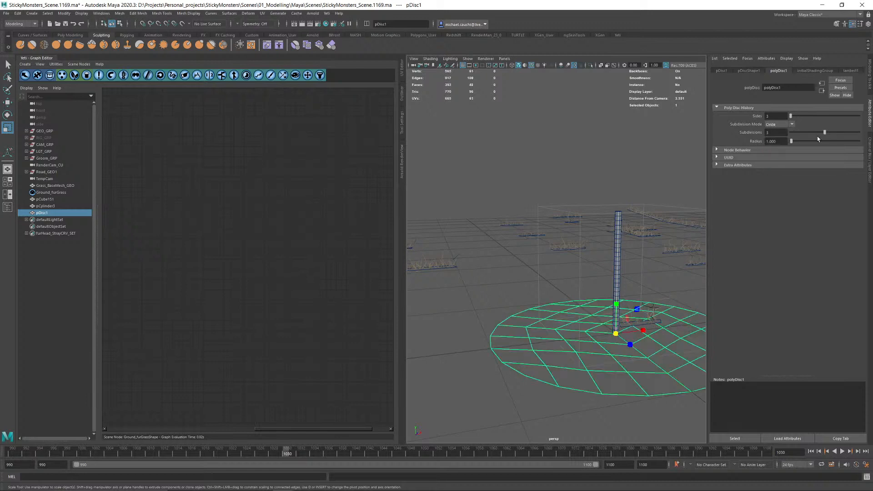
pyautogui.moveTo(821, 133); pyautogui.dragTo(802, 133)
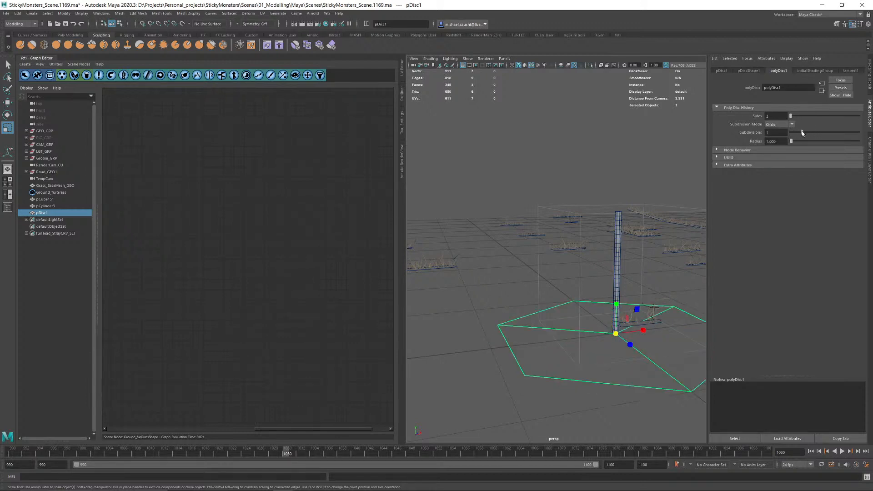
# Step: Rotate the disc upright, move it to the top of the stem and scale it down to a small hexagon
pyautogui.keyDown('alt'); pyautogui.moveTo(582, 244); pyautogui.dragTo(576, 243); pyautogui.keyUp('alt')
pyautogui.press('e')
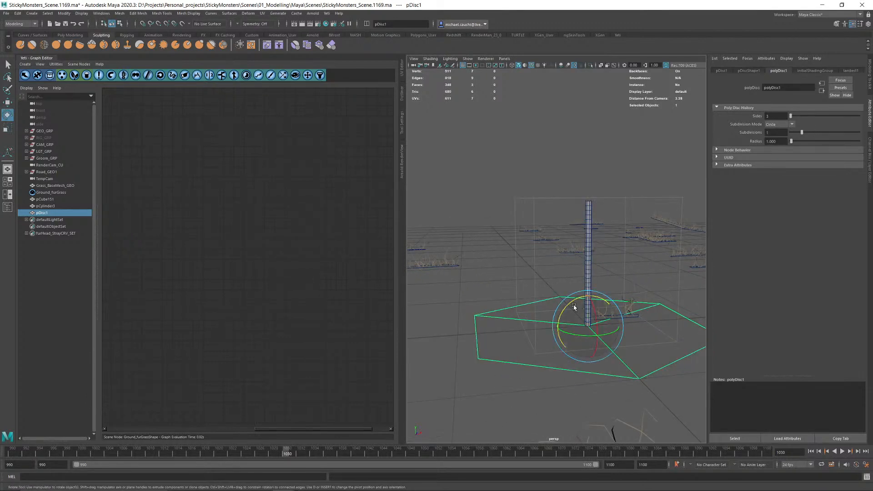
pyautogui.keyDown('alt'); pyautogui.moveTo(575, 307); pyautogui.dragTo(522, 274); pyautogui.keyUp('alt')
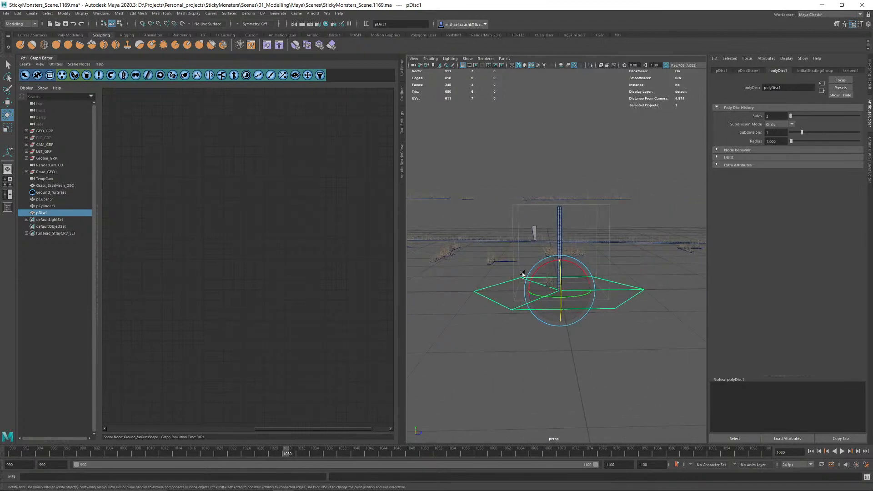
pyautogui.moveTo(571, 262); pyautogui.dragTo(407, 207)
pyautogui.press('w')
pyautogui.press('r')
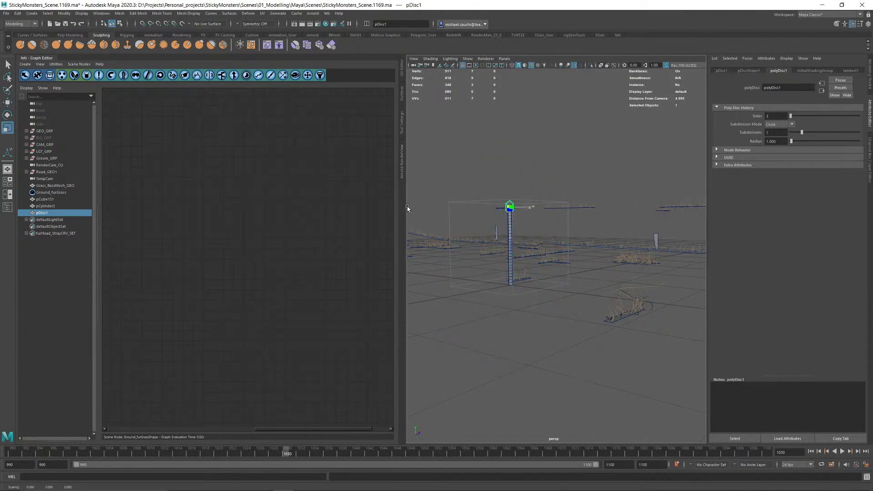
# Step: Adjust the small disc's position and size so it sits against the stem's front face just below its top
pyautogui.keyDown('alt'); pyautogui.moveTo(408, 207); pyautogui.dragTo(505, 213, button='right'); pyautogui.keyUp('alt')
pyautogui.keyDown('alt'); pyautogui.moveTo(505, 214); pyautogui.dragTo(523, 219); pyautogui.keyUp('alt')
pyautogui.keyDown('alt'); pyautogui.moveTo(522, 219); pyautogui.dragTo(582, 267, button='middle'); pyautogui.keyUp('alt')
pyautogui.keyDown('alt'); pyautogui.moveTo(582, 267); pyautogui.dragTo(607, 260); pyautogui.keyUp('alt')
pyautogui.press('w')
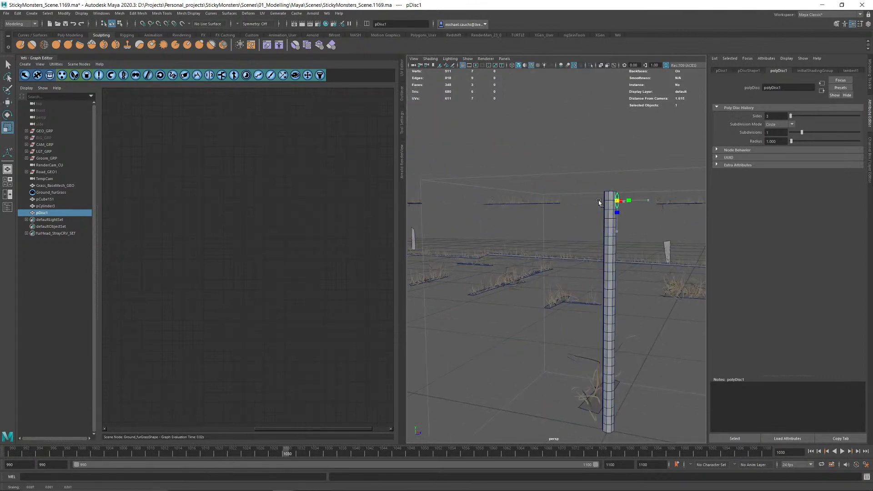
pyautogui.press('r')
pyautogui.keyDown('alt'); pyautogui.moveTo(598, 200); pyautogui.dragTo(529, 207); pyautogui.keyUp('alt')
pyautogui.keyDown('alt'); pyautogui.moveTo(529, 207); pyautogui.dragTo(582, 215, button='middle'); pyautogui.keyUp('alt')
pyautogui.keyDown('alt'); pyautogui.moveTo(519, 223); pyautogui.dragTo(575, 251, button='right'); pyautogui.keyUp('alt')
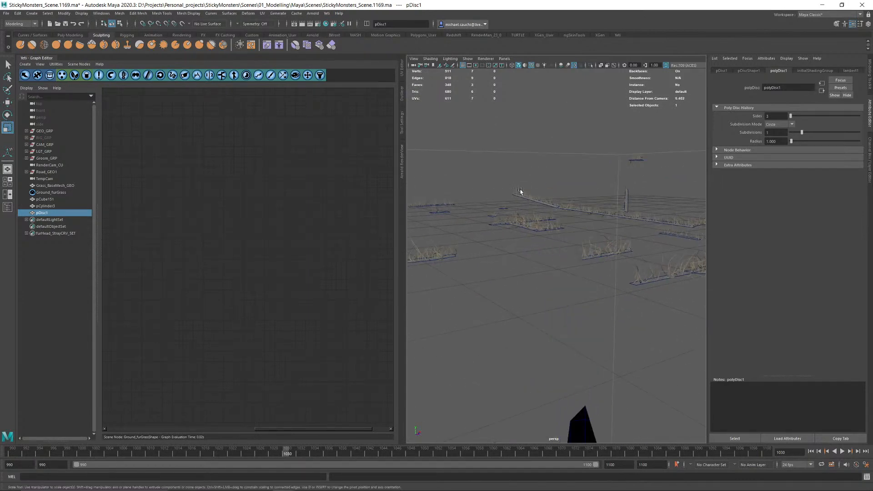
# Step: Extrude the disc's border edges outward with a local Y translate of 0.044 and Keep Faces Together off
pyautogui.keyDown('alt'); pyautogui.moveTo(542, 194); pyautogui.dragTo(500, 190, button='right'); pyautogui.keyUp('alt')
pyautogui.press('F10')
pyautogui.click(579, 191)
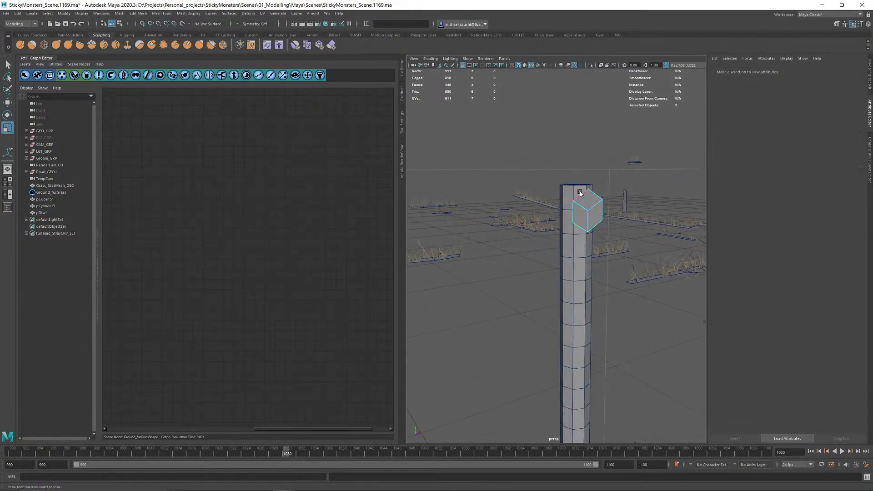
pyautogui.keyDown('shift'); pyautogui.moveTo(563, 173); pyautogui.dragTo(559, 215, button='right'); pyautogui.keyUp('shift')
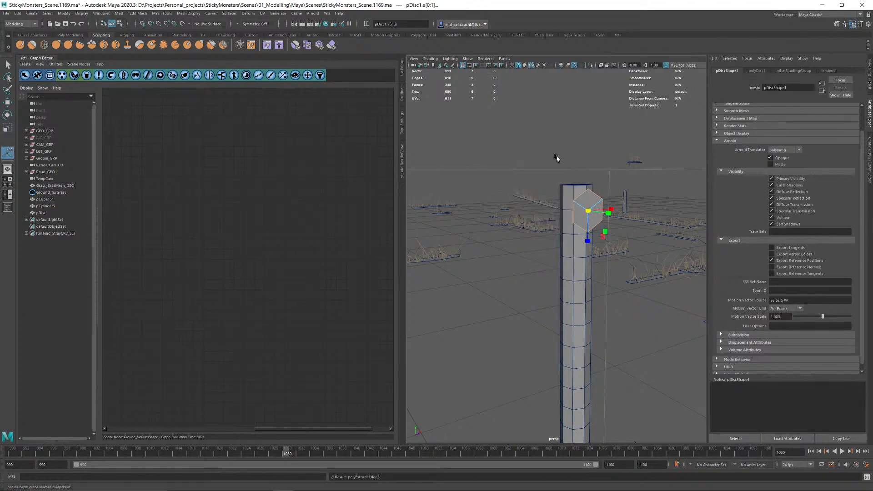
pyautogui.moveTo(558, 215); pyautogui.dragTo(532, 216)
pyautogui.click(676, 286)
# Step: Widen the extruded edges to a local scale of 2.174 to form six flaring petals
pyautogui.keyDown('alt'); pyautogui.moveTo(654, 218); pyautogui.dragTo(512, 214); pyautogui.keyUp('alt')
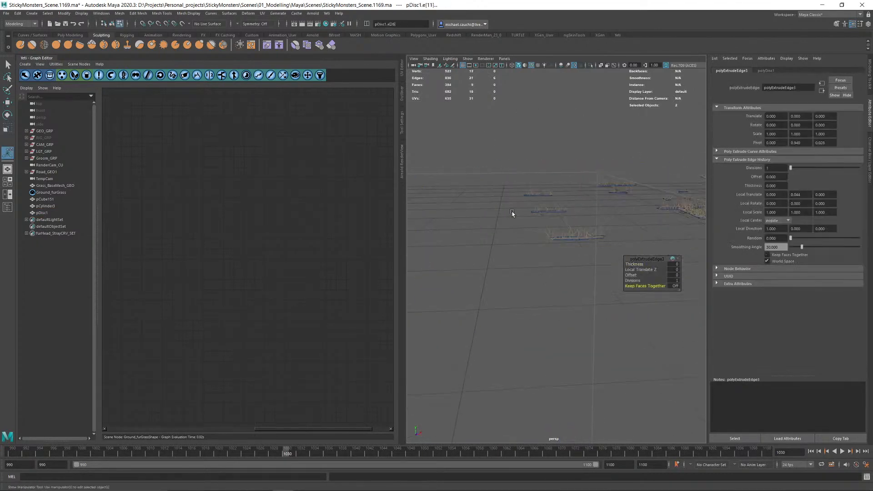
pyautogui.keyDown('alt'); pyautogui.moveTo(512, 214); pyautogui.dragTo(549, 217, button='middle'); pyautogui.keyUp('alt')
pyautogui.moveTo(490, 169); pyautogui.dragTo(487, 129)
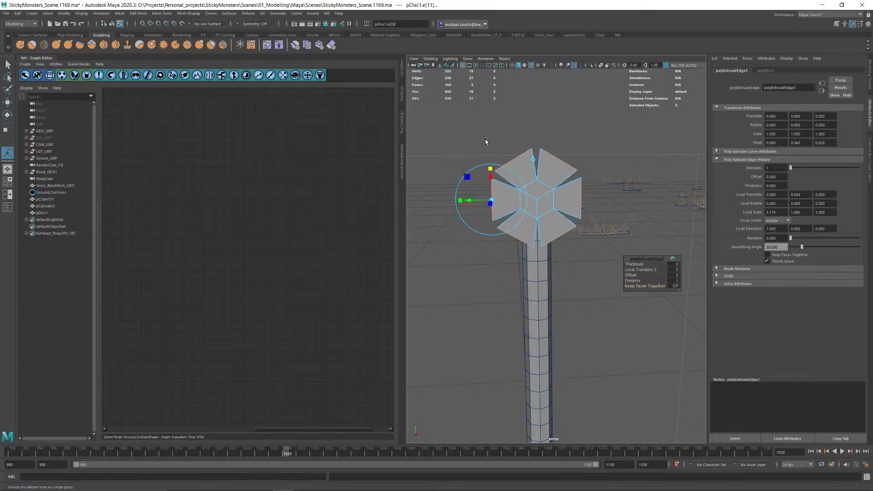
# Step: Extrude the outer petal edges once more, pull them outward and narrow them to taper the petal tips
pyautogui.hotkey('ctrl', 'e')
pyautogui.moveTo(467, 201); pyautogui.dragTo(520, 209)
pyautogui.keyDown('alt'); pyautogui.moveTo(548, 196); pyautogui.dragTo(445, 189, button='middle'); pyautogui.keyUp('alt')
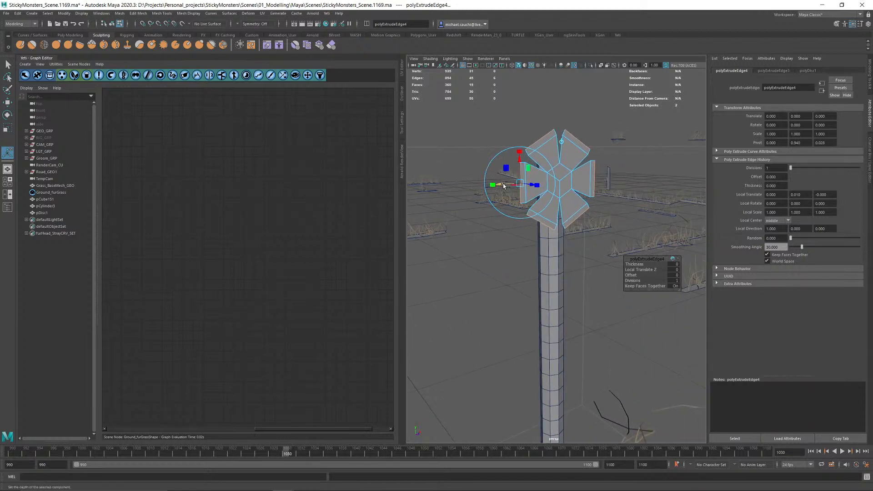
pyautogui.moveTo(502, 185); pyautogui.dragTo(494, 186)
pyautogui.moveTo(514, 157); pyautogui.dragTo(514, 164)
pyautogui.press('q')
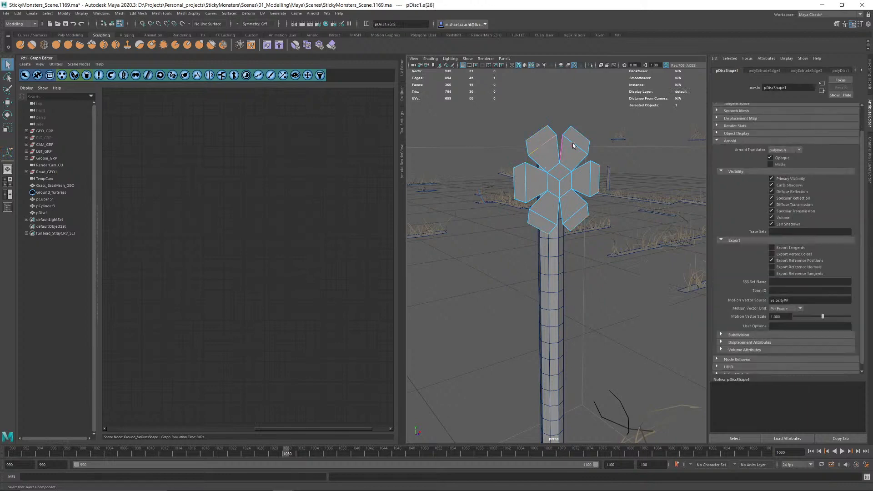
# Step: Select the middle cross edge of each petal and move them forward, away from the stem
pyautogui.click(571, 143)
pyautogui.keyDown('shift'); pyautogui.click(578, 213); pyautogui.keyUp('shift')
pyautogui.keyDown('shift'); pyautogui.click(544, 217); pyautogui.keyUp('shift')
pyautogui.keyDown('shift'); pyautogui.click(526, 185); pyautogui.keyUp('shift')
pyautogui.press('w')
pyautogui.keyDown('alt'); pyautogui.moveTo(546, 183); pyautogui.dragTo(628, 210); pyautogui.keyUp('alt')
pyautogui.keyDown('alt'); pyautogui.moveTo(628, 210); pyautogui.dragTo(537, 174, button='middle'); pyautogui.keyUp('alt')
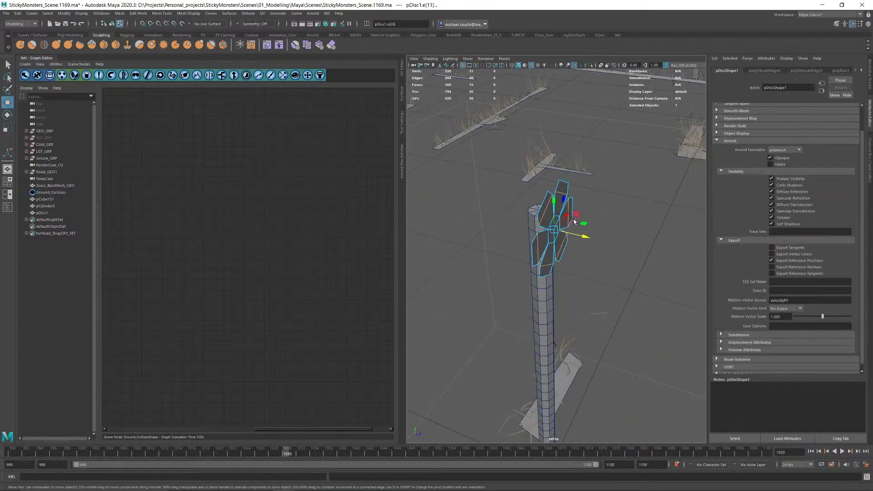
pyautogui.moveTo(587, 237); pyautogui.dragTo(540, 204)
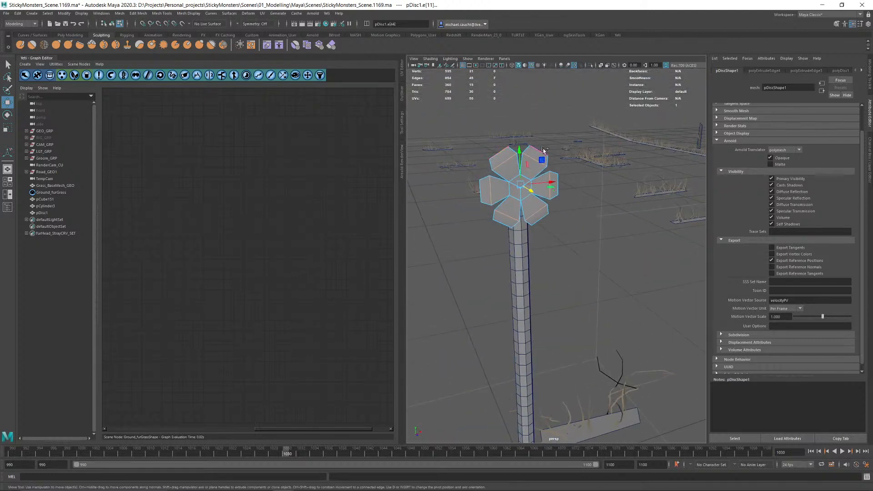
# Step: Add the petals' tip edges to the selection, move them forward with the middle edges, and return to object mode
pyautogui.press('q')
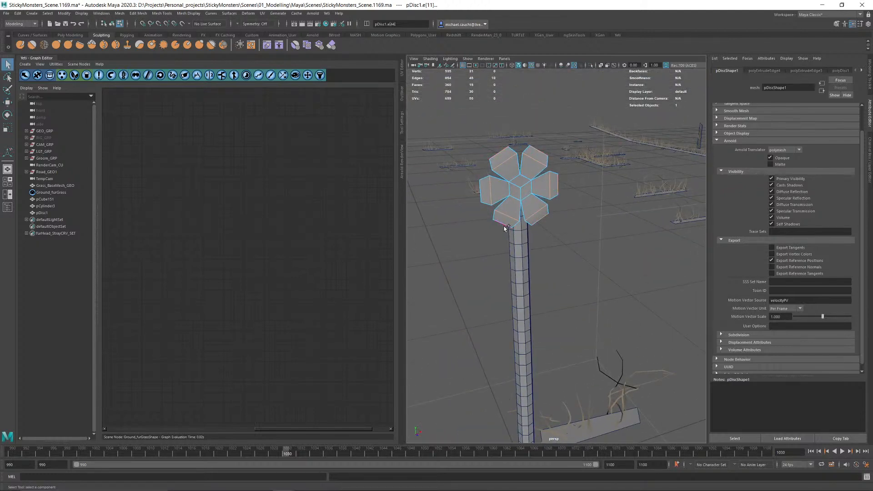
pyautogui.press('w')
pyautogui.keyDown('alt'); pyautogui.moveTo(477, 193); pyautogui.dragTo(501, 210); pyautogui.keyUp('alt')
pyautogui.keyDown('alt'); pyautogui.moveTo(501, 210); pyautogui.dragTo(542, 212, button='middle'); pyautogui.keyUp('alt')
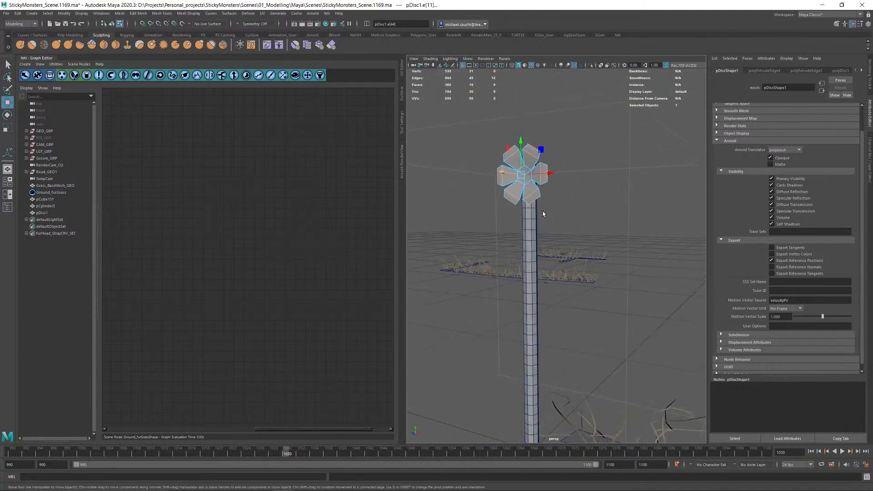
pyautogui.moveTo(538, 167); pyautogui.dragTo(572, 138, button='right')
pyautogui.press('r')
pyautogui.hotkey('ctrl', 'z')
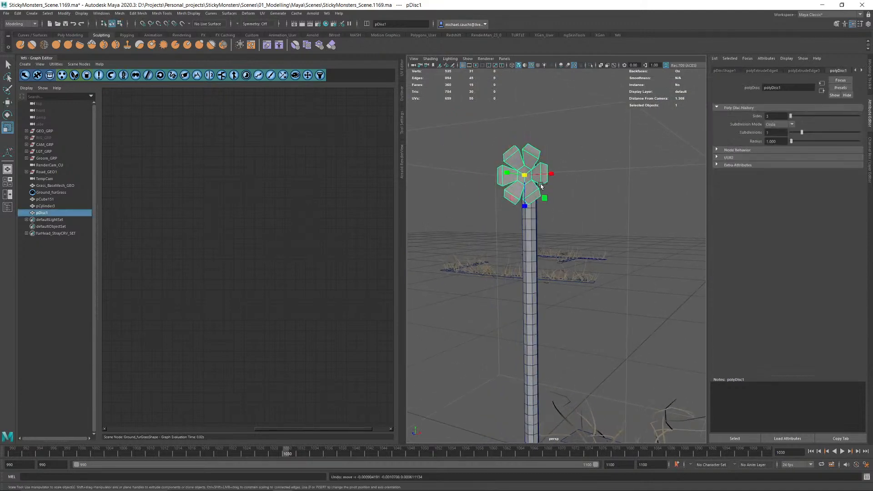
# Step: Duplicate the flower head, and move, rotate and scale the copy to form a second layer of petals
pyautogui.scroll(-5, 525, 175)
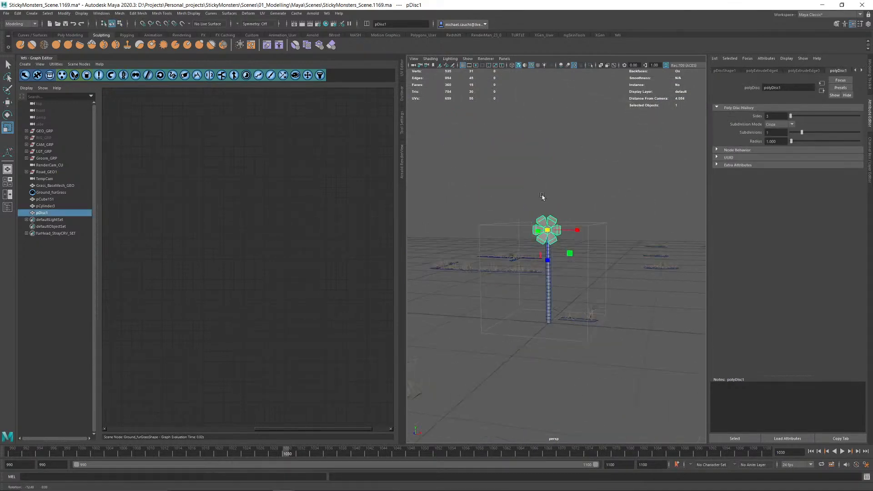
pyautogui.keyDown('alt'); pyautogui.moveTo(546, 195); pyautogui.dragTo(620, 242); pyautogui.keyUp('alt')
pyautogui.press('f')
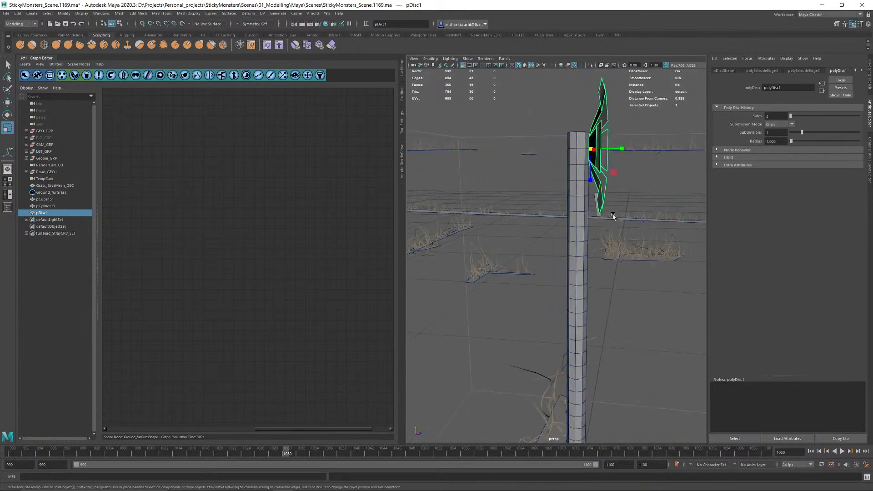
pyautogui.hotkey('ctrl', 'd')
pyautogui.press('w')
pyautogui.moveTo(619, 185)
pyautogui.mouseDown()
pyautogui.moveTo(523, 179)
pyautogui.moveTo(543, 188)
pyautogui.moveTo(512, 189)
pyautogui.moveTo(599, 187)
pyautogui.moveTo(619, 178)
pyautogui.mouseUp()
pyautogui.press('e')
pyautogui.press('r')
# Step: Nudge several petal tip faces of the flower's back layer individually so the petals become less uniform
pyautogui.moveTo(620, 183); pyautogui.dragTo(620, 199, button='right')
pyautogui.keyDown('alt'); pyautogui.moveTo(614, 179); pyautogui.dragTo(540, 220, button='middle'); pyautogui.keyUp('alt')
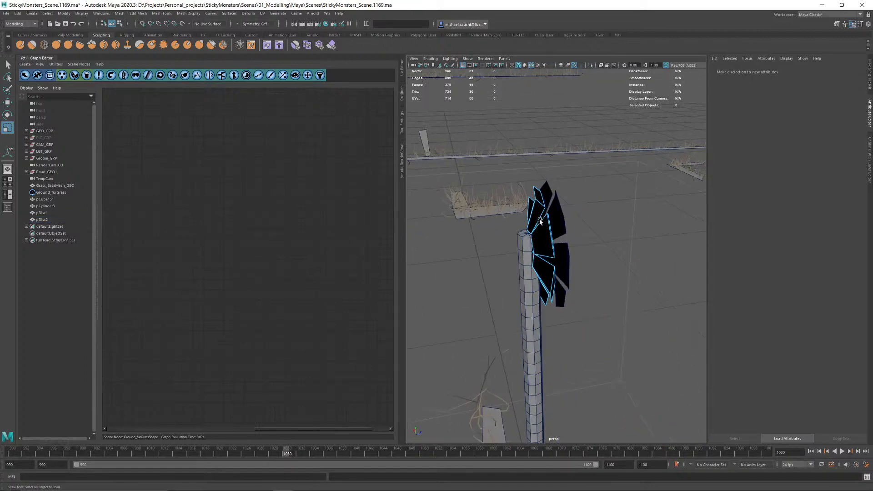
pyautogui.keyDown('alt'); pyautogui.moveTo(539, 220); pyautogui.dragTo(595, 209); pyautogui.keyUp('alt')
pyautogui.click(621, 208)
pyautogui.press('w')
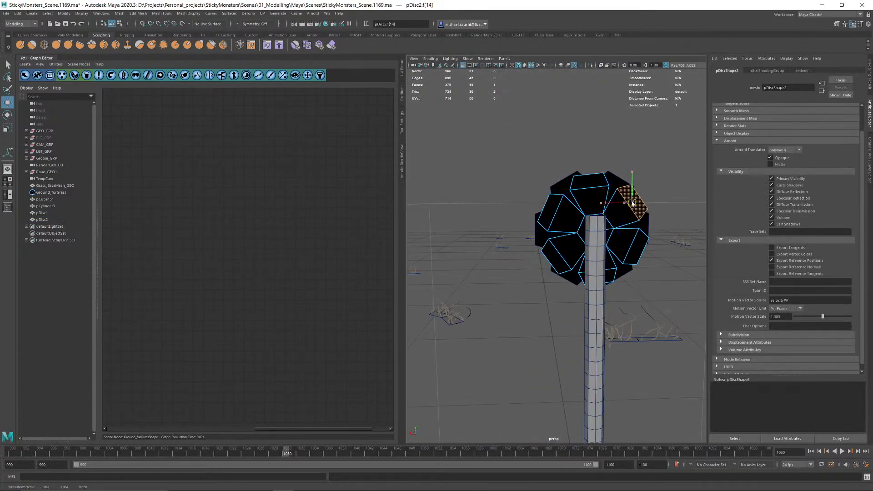
pyautogui.click(571, 203)
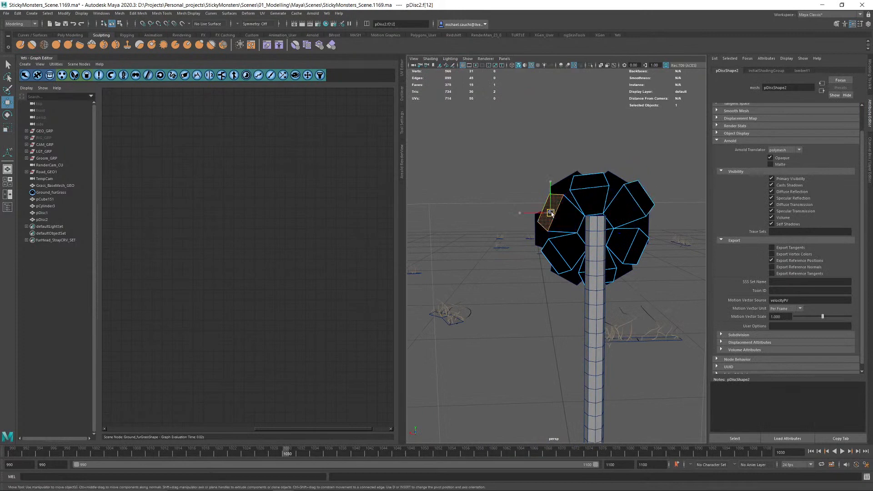
pyautogui.click(558, 268)
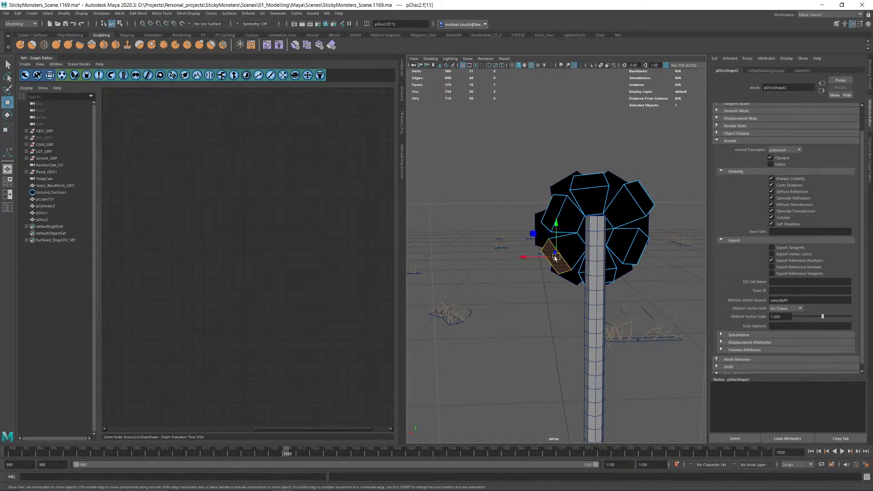
pyautogui.keyDown('alt'); pyautogui.moveTo(555, 257); pyautogui.dragTo(687, 252); pyautogui.keyUp('alt')
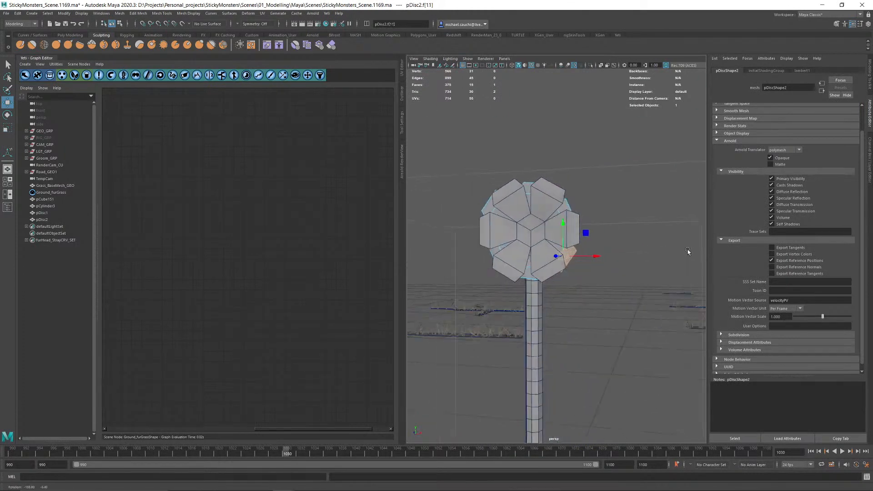
# Step: Nudge individual tip faces on the upper, side and lower petals of the flower's front layer to make them irregular
pyautogui.scroll(5, 673, 246)
pyautogui.click(543, 160)
pyautogui.click(594, 113)
pyautogui.moveTo(561, 169); pyautogui.dragTo(547, 182, button='right')
pyautogui.click(549, 172)
pyautogui.keyDown('alt'); pyautogui.moveTo(548, 172); pyautogui.dragTo(547, 162); pyautogui.keyUp('alt')
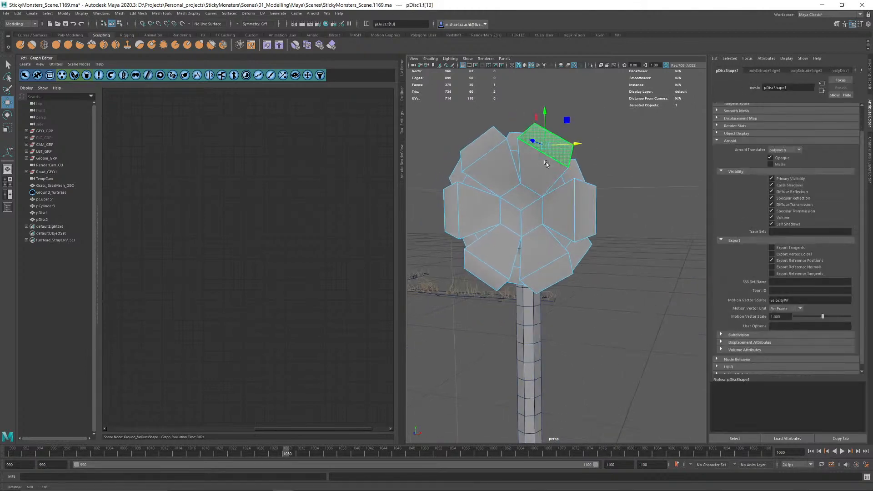
pyautogui.moveTo(582, 214)
pyautogui.keyDown('alt'); pyautogui.mouseDown()
pyautogui.moveTo(604, 219)
pyautogui.moveTo(580, 211)
pyautogui.mouseUp(); pyautogui.keyUp('alt')
pyautogui.click(580, 211)
pyautogui.moveTo(580, 211); pyautogui.dragTo(584, 219, button='middle')
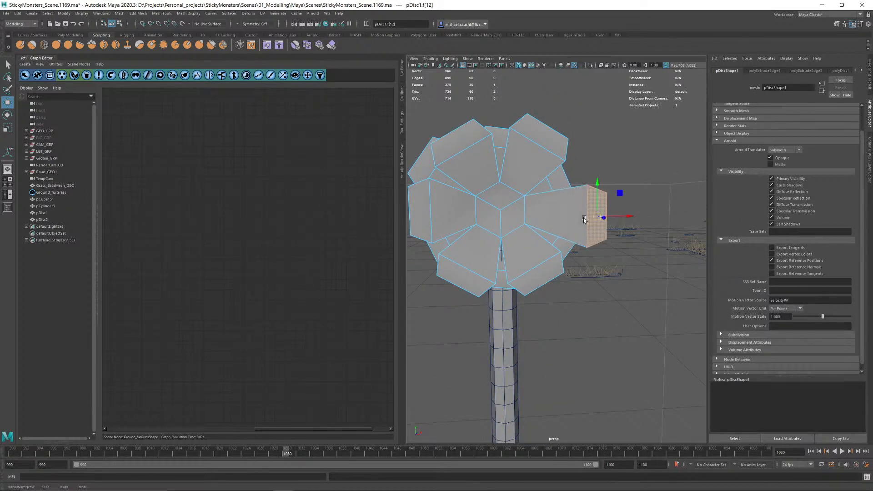
pyautogui.keyDown('alt'); pyautogui.moveTo(584, 220); pyautogui.dragTo(588, 225); pyautogui.keyUp('alt')
pyautogui.click(594, 252)
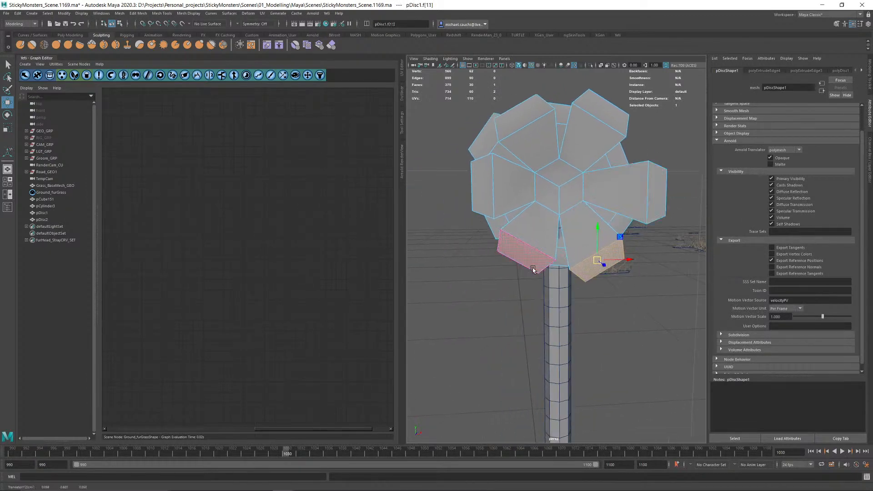
# Step: Adjust more front-layer petal tips, including the side petals and the upper-left one, and return to object mode
pyautogui.click(486, 188)
pyautogui.keyDown('alt'); pyautogui.moveTo(523, 191); pyautogui.dragTo(669, 191); pyautogui.keyUp('alt')
pyautogui.click(668, 191)
pyautogui.moveTo(669, 191); pyautogui.dragTo(655, 188, button='middle')
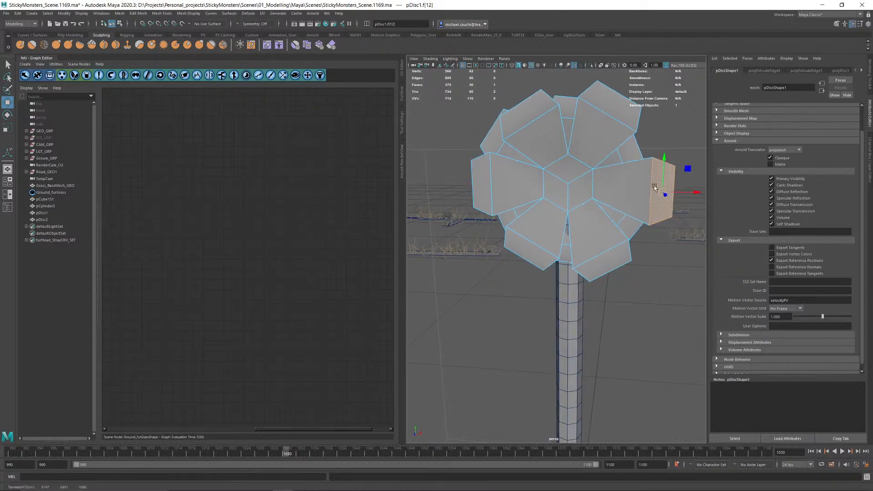
pyautogui.click(530, 122)
pyautogui.keyDown('alt'); pyautogui.moveTo(530, 121); pyautogui.dragTo(583, 144); pyautogui.keyUp('alt')
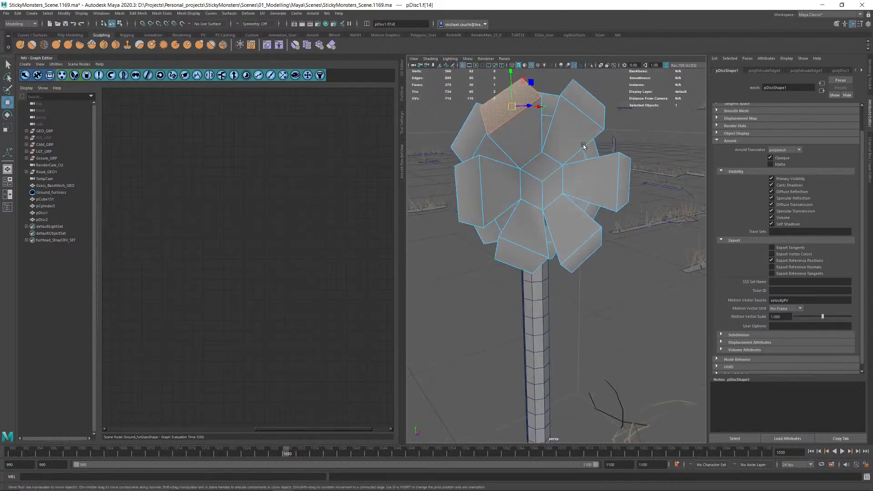
pyautogui.keyDown('alt'); pyautogui.moveTo(583, 144); pyautogui.dragTo(475, 175, button='right'); pyautogui.keyUp('alt')
pyautogui.keyDown('alt'); pyautogui.moveTo(475, 175); pyautogui.dragTo(444, 185); pyautogui.keyUp('alt')
pyautogui.keyDown('alt'); pyautogui.moveTo(444, 185); pyautogui.dragTo(526, 205, button='right'); pyautogui.keyUp('alt')
pyautogui.moveTo(526, 204); pyautogui.dragTo(585, 172, button='right')
pyautogui.click(580, 218)
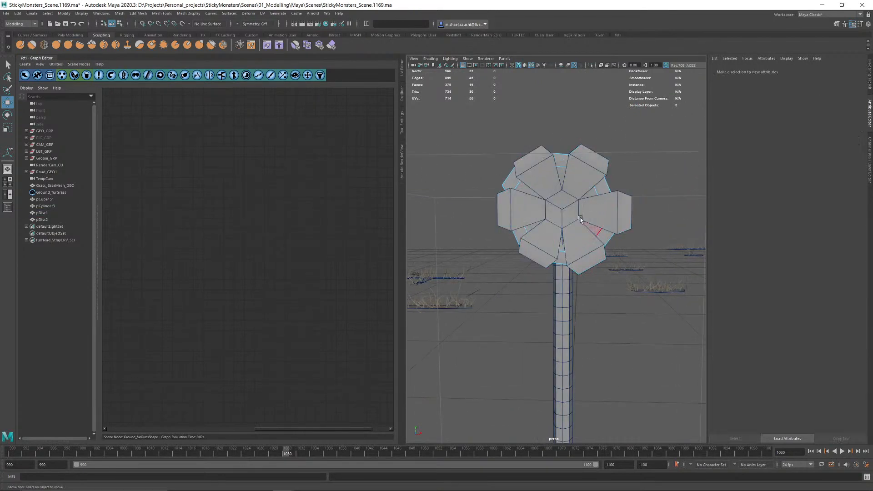
pyautogui.keyDown('alt'); pyautogui.moveTo(580, 219); pyautogui.dragTo(498, 232, button='right'); pyautogui.keyUp('alt')
pyautogui.keyDown('alt'); pyautogui.moveTo(498, 232); pyautogui.dragTo(637, 254); pyautogui.keyUp('alt')
pyautogui.keyDown('alt'); pyautogui.moveTo(516, 240); pyautogui.dragTo(586, 171, button='right'); pyautogui.keyUp('alt')
pyautogui.click(588, 170)
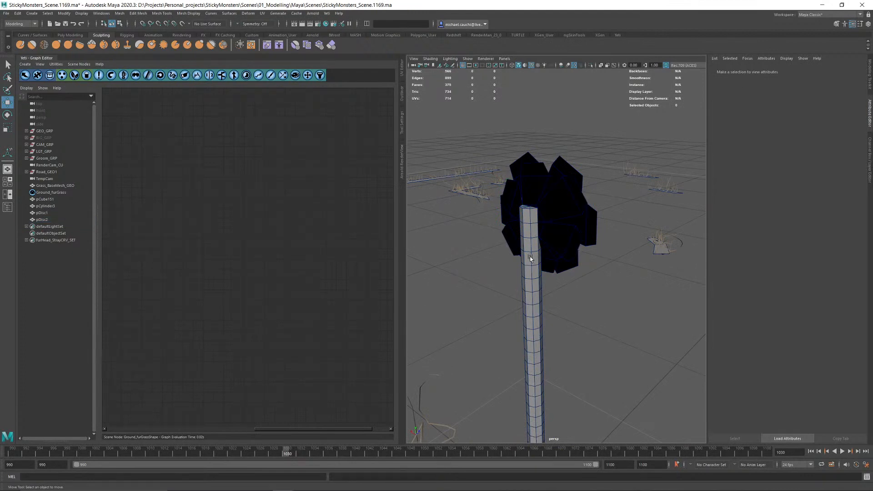
# Step: Try a radius of 0.025 for the stem cylinder and restore it to 0.05
pyautogui.click(530, 258)
pyautogui.keyDown('alt'); pyautogui.moveTo(530, 258); pyautogui.dragTo(546, 335, button='right'); pyautogui.keyUp('alt')
pyautogui.keyDown('alt'); pyautogui.moveTo(546, 335); pyautogui.dragTo(491, 317); pyautogui.keyUp('alt')
pyautogui.keyDown('alt'); pyautogui.moveTo(533, 317); pyautogui.dragTo(550, 286, button='middle'); pyautogui.keyUp('alt')
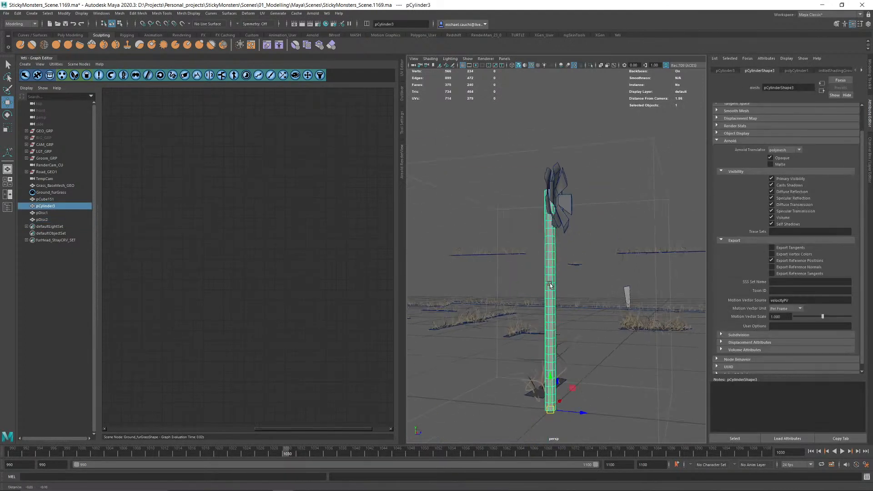
pyautogui.keyDown('alt'); pyautogui.moveTo(551, 285); pyautogui.dragTo(577, 282); pyautogui.keyUp('alt')
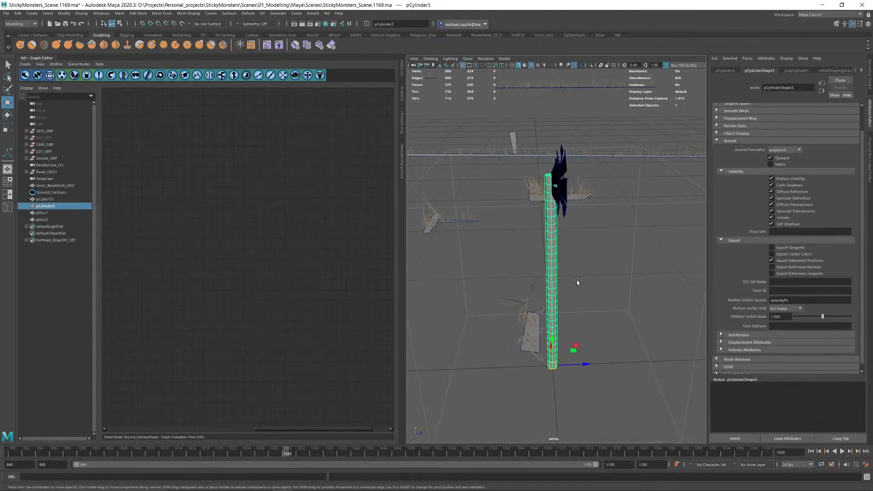
pyautogui.click(796, 70)
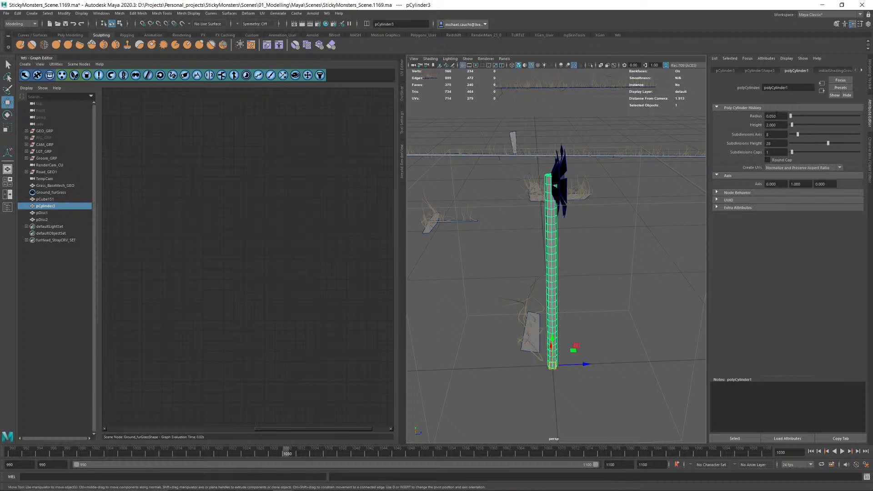
pyautogui.click(773, 117)
pyautogui.write('0.025')
pyautogui.press('Return')
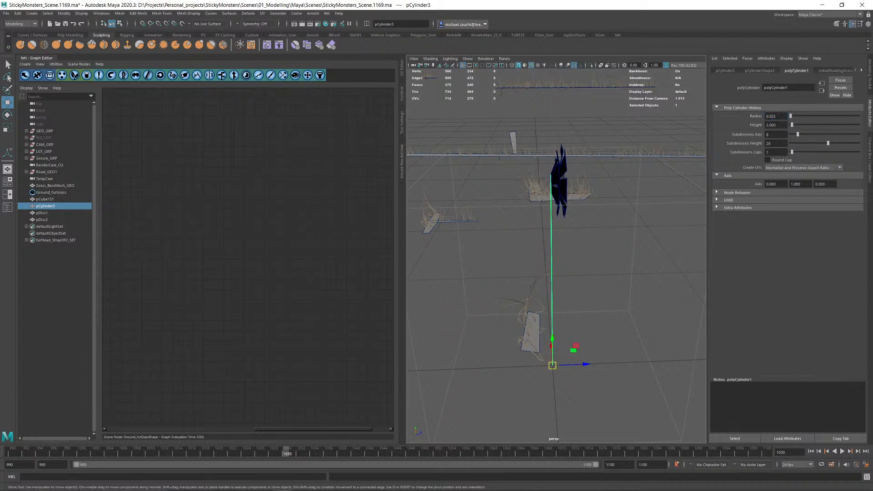
pyautogui.click(772, 116)
pyautogui.write('0.05')
pyautogui.press('Return')
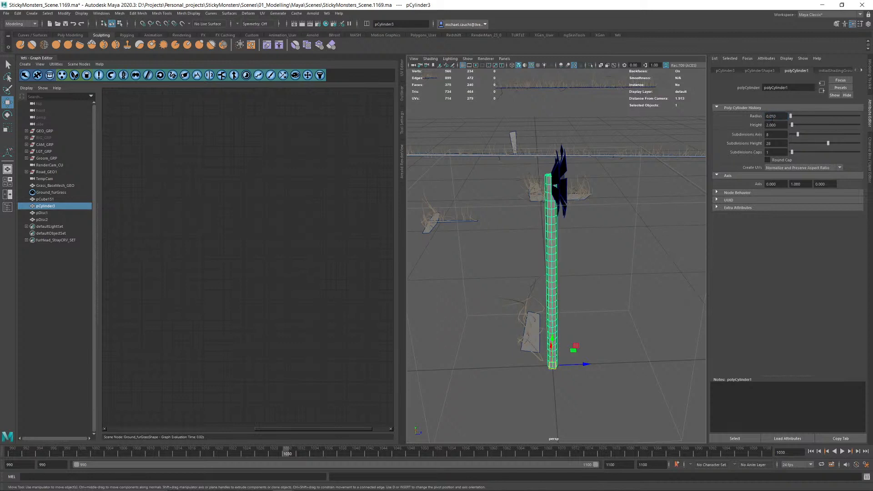
# Step: Try other small radius values for the stem cylinder and set the radius back to 0.05
pyautogui.click(785, 116)
pyautogui.write('2')
pyautogui.press('Return')
pyautogui.keyDown('alt'); pyautogui.moveTo(437, 162); pyautogui.dragTo(566, 179, button='right'); pyautogui.keyUp('alt')
pyautogui.click(767, 113)
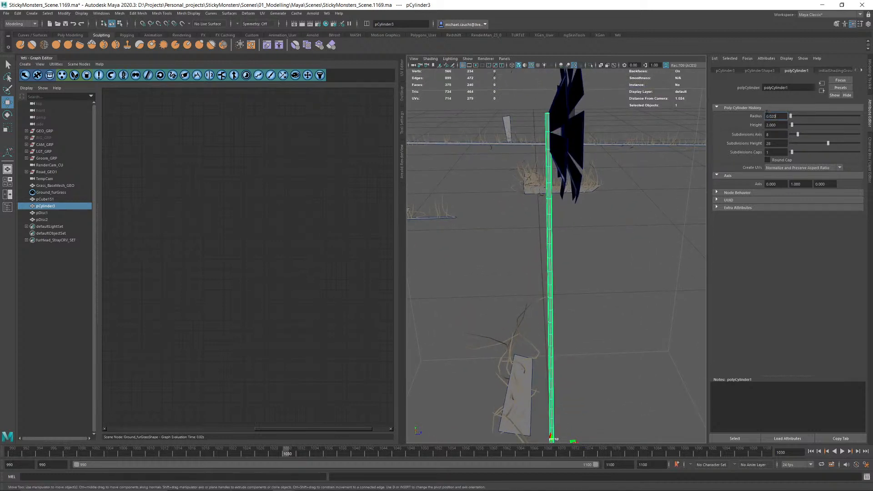
pyautogui.write('3')
pyautogui.press('Return')
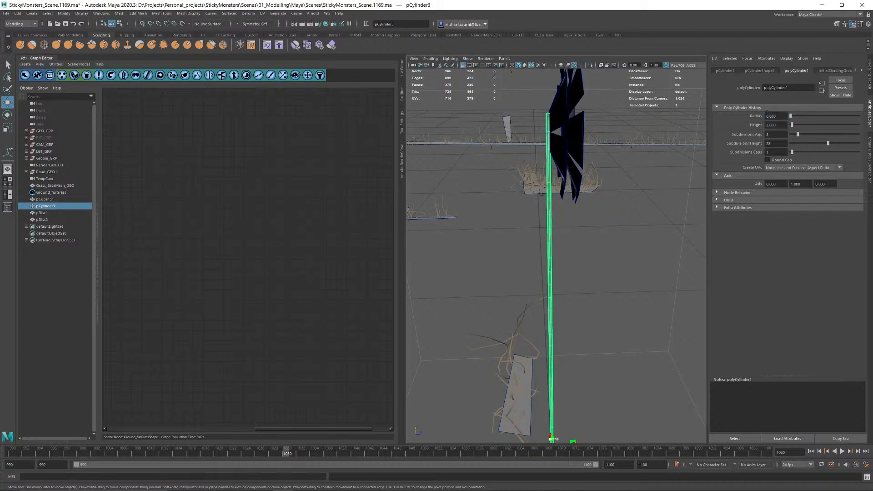
pyautogui.click(775, 116)
pyautogui.write('5')
pyautogui.press('Return')
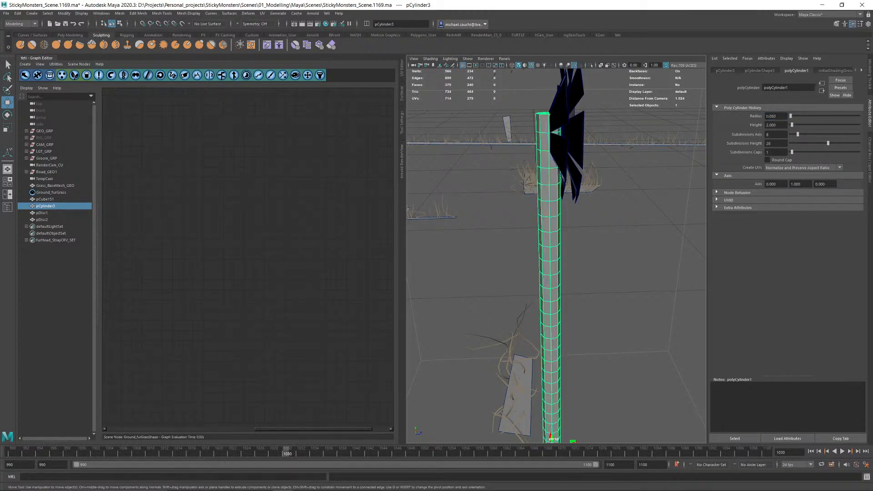
# Step: Delete the construction history of the stem cylinder
pyautogui.keyDown('alt'); pyautogui.moveTo(503, 246); pyautogui.dragTo(475, 248, button='right'); pyautogui.keyUp('alt')
pyautogui.keyDown('alt'); pyautogui.moveTo(543, 227); pyautogui.dragTo(470, 230); pyautogui.keyUp('alt')
pyautogui.hotkey('alt', 'shift', 'd')
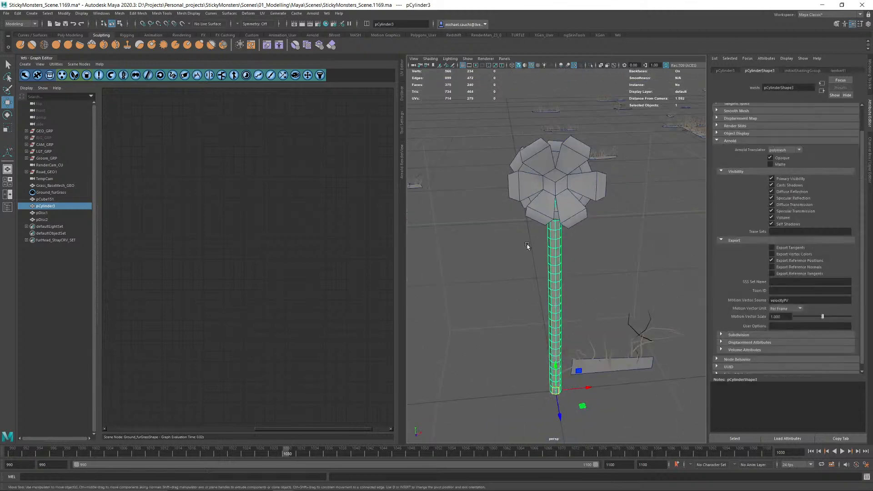
pyautogui.moveTo(528, 247)
pyautogui.keyDown('alt'); pyautogui.mouseDown()
pyautogui.moveTo(555, 240)
pyautogui.moveTo(543, 242)
pyautogui.mouseUp(); pyautogui.keyUp('alt')
# Step: Select all faces of the stem, move them inward along their normals to thin it, and return to object mode
pyautogui.moveTo(553, 240); pyautogui.dragTo(551, 253, button='right')
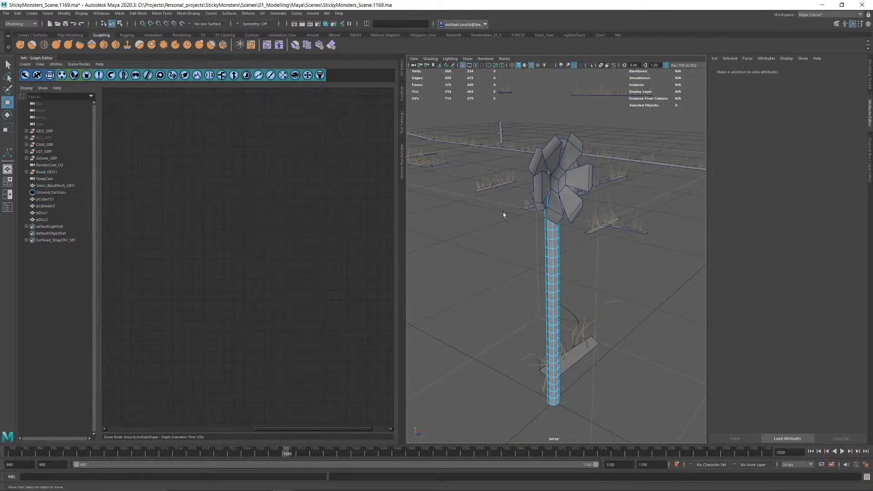
pyautogui.keyDown('alt'); pyautogui.moveTo(503, 212); pyautogui.dragTo(483, 184, button='right'); pyautogui.keyUp('alt')
pyautogui.moveTo(482, 182); pyautogui.dragTo(587, 365)
pyautogui.keyDown('alt'); pyautogui.moveTo(573, 322); pyautogui.dragTo(614, 326, button='right'); pyautogui.keyUp('alt')
pyautogui.keyDown('alt'); pyautogui.moveTo(613, 325); pyautogui.dragTo(597, 305); pyautogui.keyUp('alt')
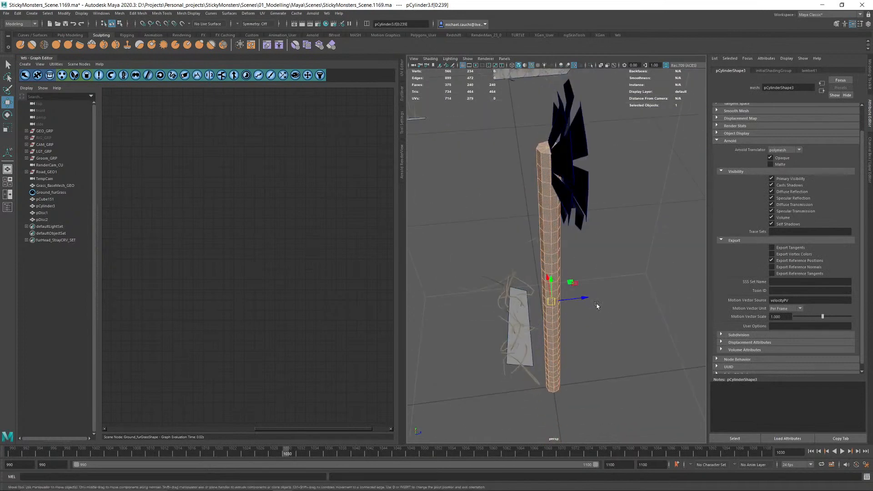
pyautogui.keyDown('ctrl'); pyautogui.moveTo(602, 292); pyautogui.dragTo(599, 293, button='middle'); pyautogui.keyUp('ctrl')
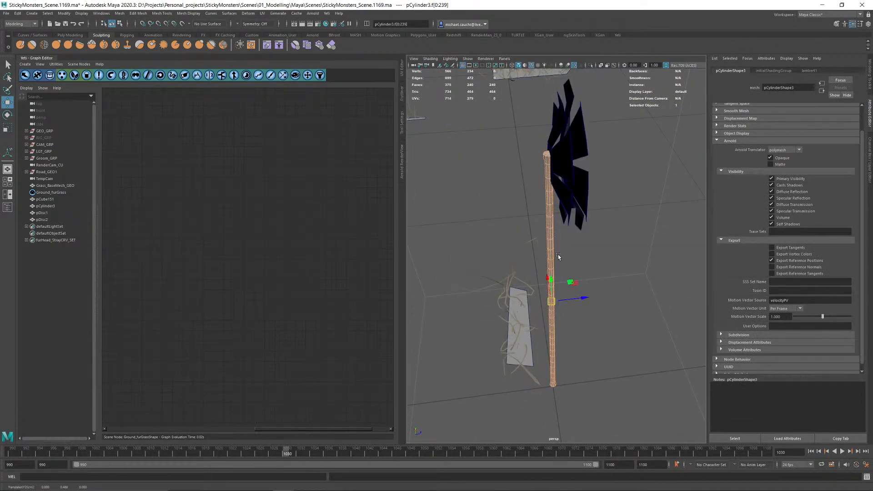
pyautogui.moveTo(554, 275); pyautogui.dragTo(583, 263, button='right')
pyautogui.scroll(-5, 592, 273)
pyautogui.click(635, 327)
pyautogui.keyDown('alt'); pyautogui.moveTo(637, 329); pyautogui.dragTo(555, 287); pyautogui.keyUp('alt')
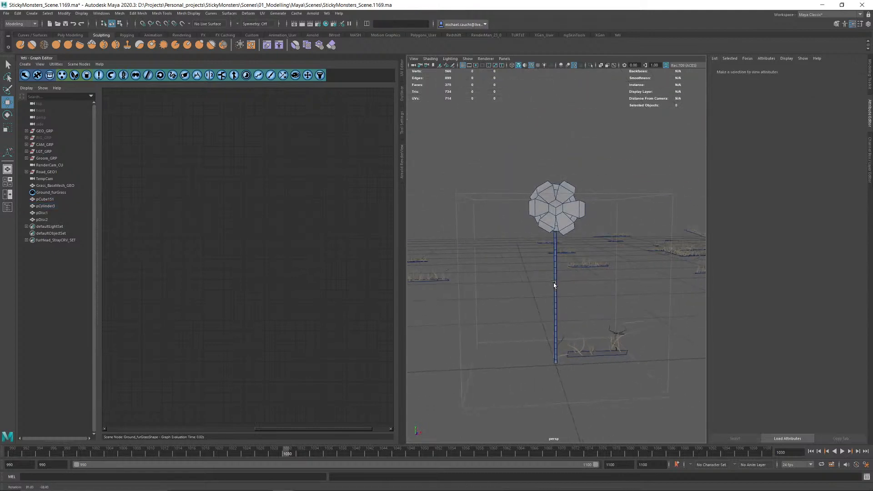
# Step: Undo the stem thinning, move its faces inward by a smaller amount for a moderately thin stem, and deselect it
pyautogui.keyDown('alt'); pyautogui.moveTo(556, 287); pyautogui.dragTo(607, 296, button='right'); pyautogui.keyUp('alt')
pyautogui.hotkey('ctrl', 'z')
pyautogui.hotkey('ctrl', 'z')
pyautogui.hotkey('ctrl', 'z')
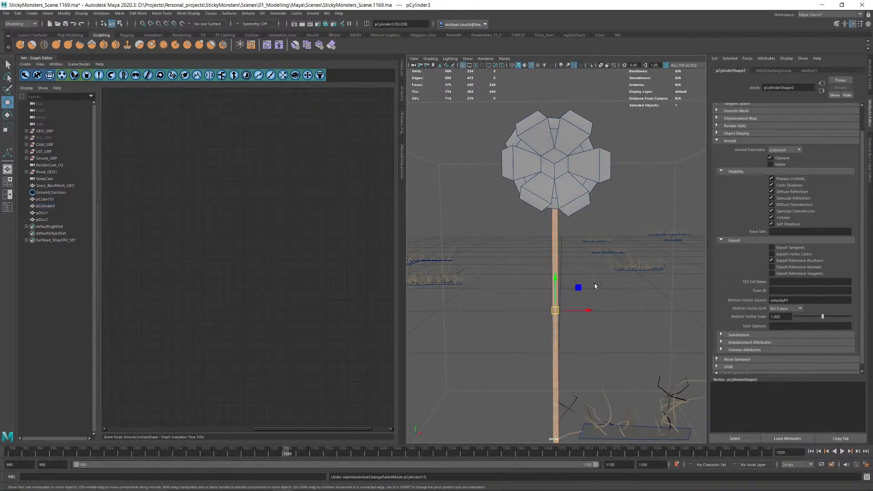
pyautogui.hotkey('ctrl', 'z')
pyautogui.hotkey('ctrl', 'z')
pyautogui.hotkey('ctrl', 'z')
pyautogui.hotkey('ctrl', 'z')
pyautogui.hotkey('ctrl', 'z')
pyautogui.hotkey('ctrl', 'z')
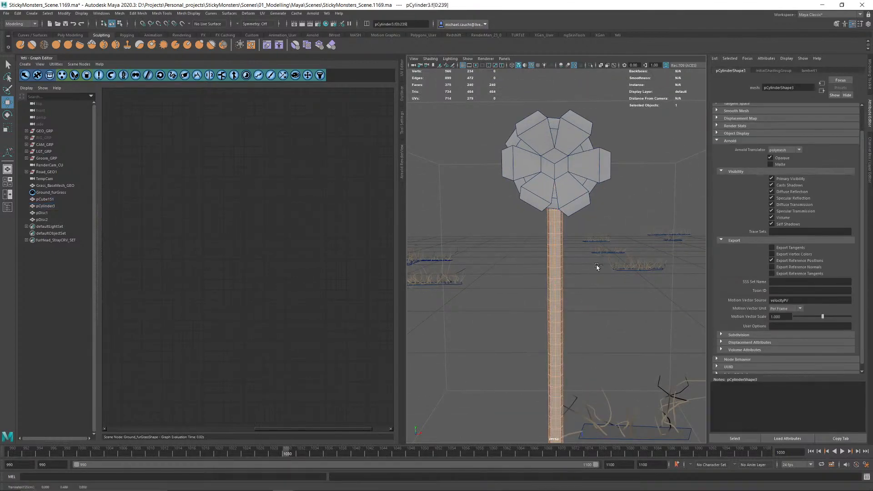
pyautogui.click(629, 175)
pyautogui.keyDown('alt'); pyautogui.moveTo(629, 175); pyautogui.dragTo(523, 241, button='right'); pyautogui.keyUp('alt')
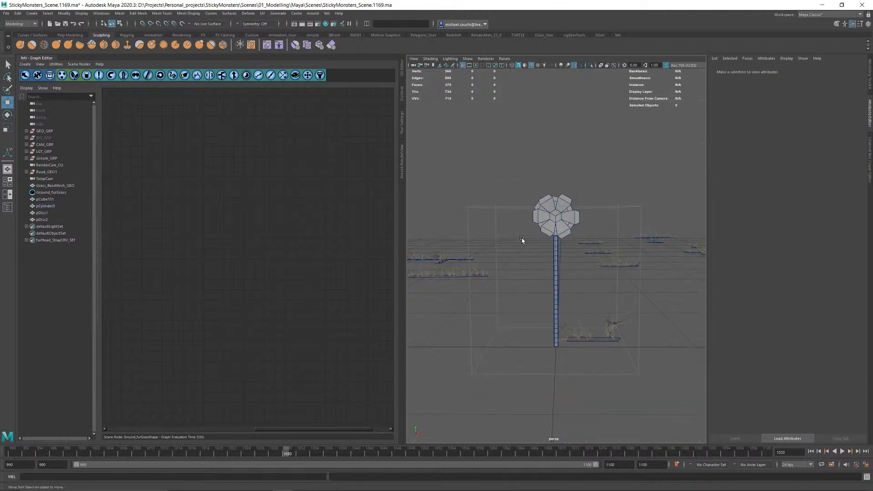
pyautogui.keyDown('alt'); pyautogui.moveTo(522, 241); pyautogui.dragTo(664, 257); pyautogui.keyUp('alt')
pyautogui.keyDown('alt'); pyautogui.moveTo(503, 224); pyautogui.dragTo(603, 242, button='right'); pyautogui.keyUp('alt')
# Step: Combine the stem and both petal layers into one mesh and delete its history
pyautogui.click(556, 164)
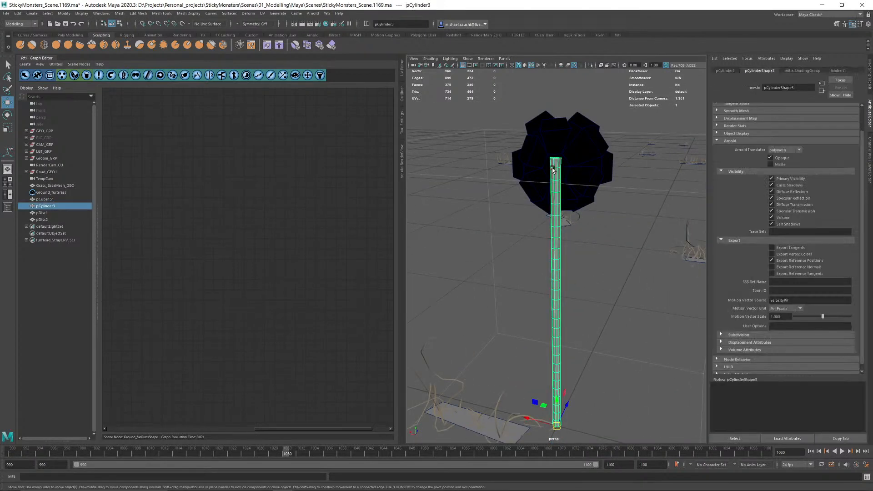
pyautogui.keyDown('alt'); pyautogui.moveTo(556, 164); pyautogui.dragTo(570, 192); pyautogui.keyUp('alt')
pyautogui.moveTo(489, 152); pyautogui.dragTo(450, 214)
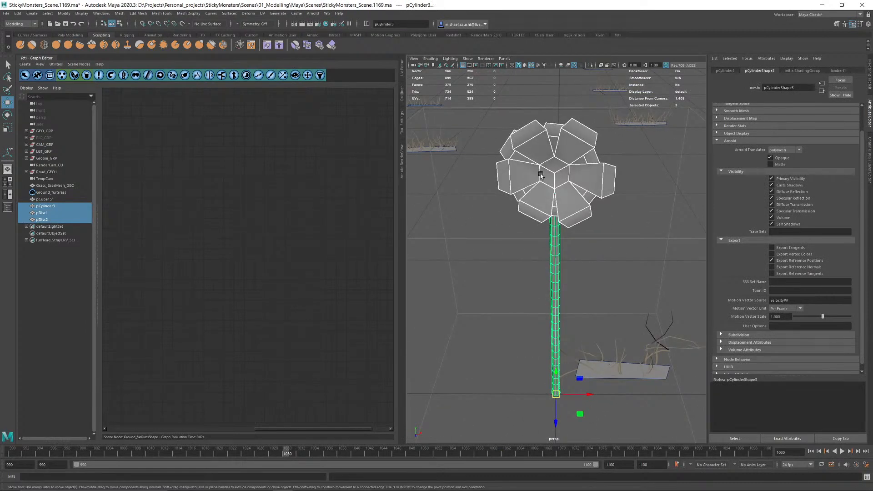
pyautogui.keyDown('shift'); pyautogui.moveTo(541, 175); pyautogui.dragTo(524, 313, button='right'); pyautogui.keyUp('shift')
pyautogui.keyDown('alt'); pyautogui.moveTo(534, 241); pyautogui.dragTo(560, 208); pyautogui.keyUp('alt')
pyautogui.hotkey('alt', 'shift', 'd')
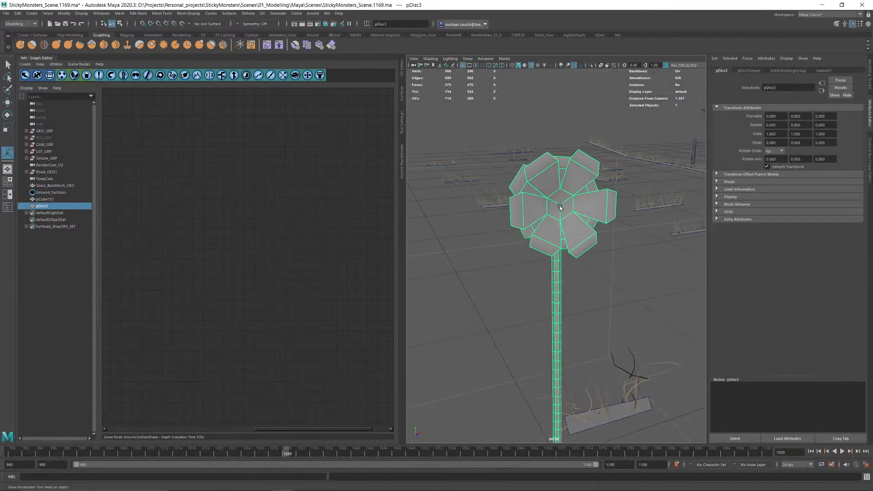
pyautogui.moveTo(560, 208); pyautogui.dragTo(529, 207, button='right')
pyautogui.click(564, 207)
pyautogui.keyDown('alt'); pyautogui.moveTo(564, 207); pyautogui.dragTo(496, 223); pyautogui.keyUp('alt')
pyautogui.press('w')
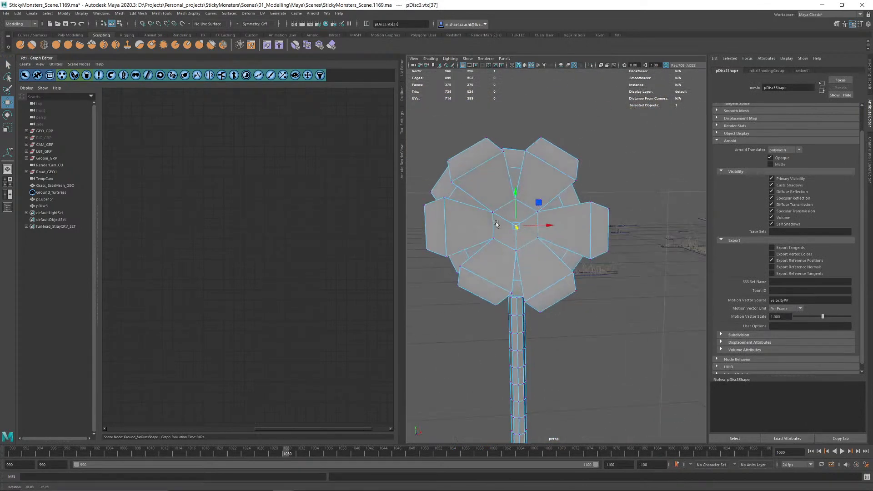
# Step: Extrude the three faces at the flower's centre, scale them slightly smaller and pull them forward out of the petals
pyautogui.moveTo(493, 212); pyautogui.dragTo(527, 257, button='right')
pyautogui.click(510, 214)
pyautogui.keyDown('shift'); pyautogui.click(506, 232); pyautogui.keyUp('shift')
pyautogui.keyDown('shift'); pyautogui.click(529, 237); pyautogui.keyUp('shift')
pyautogui.keyDown('alt'); pyautogui.moveTo(530, 257); pyautogui.dragTo(575, 236); pyautogui.keyUp('alt')
pyautogui.press('r')
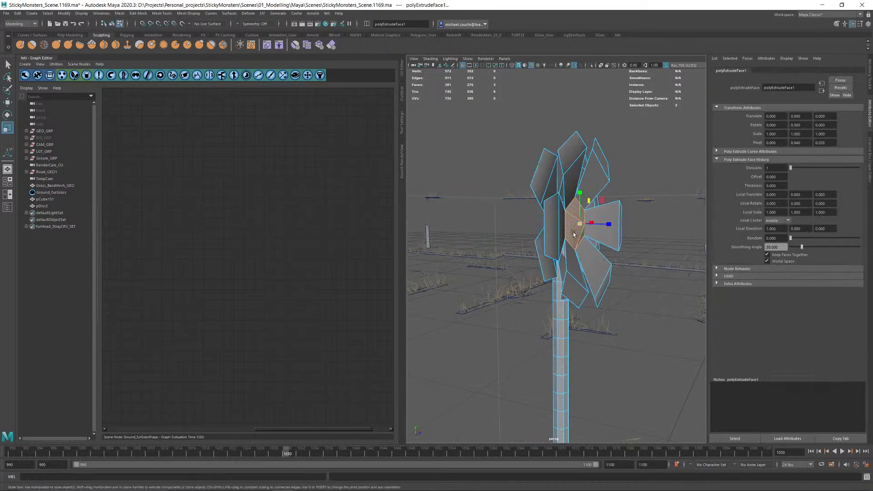
pyautogui.press('w')
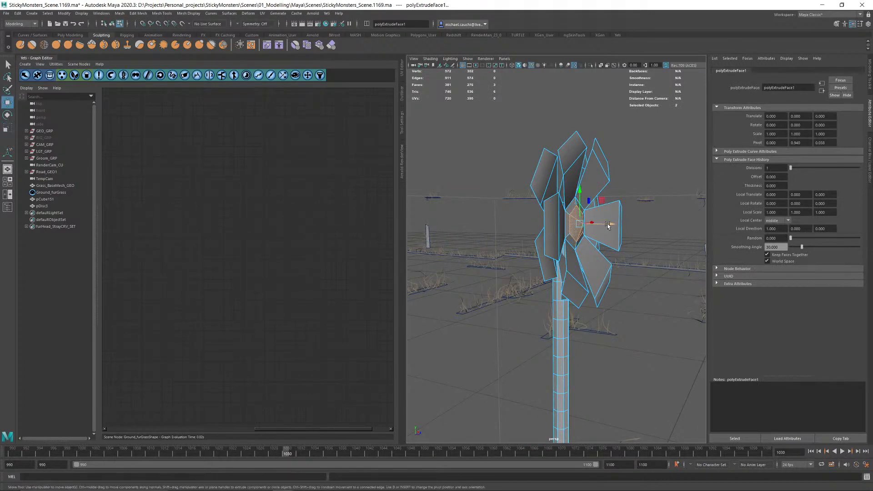
pyautogui.moveTo(608, 225); pyautogui.dragTo(613, 226)
pyautogui.keyDown('alt'); pyautogui.moveTo(614, 226); pyautogui.dragTo(507, 228); pyautogui.keyUp('alt')
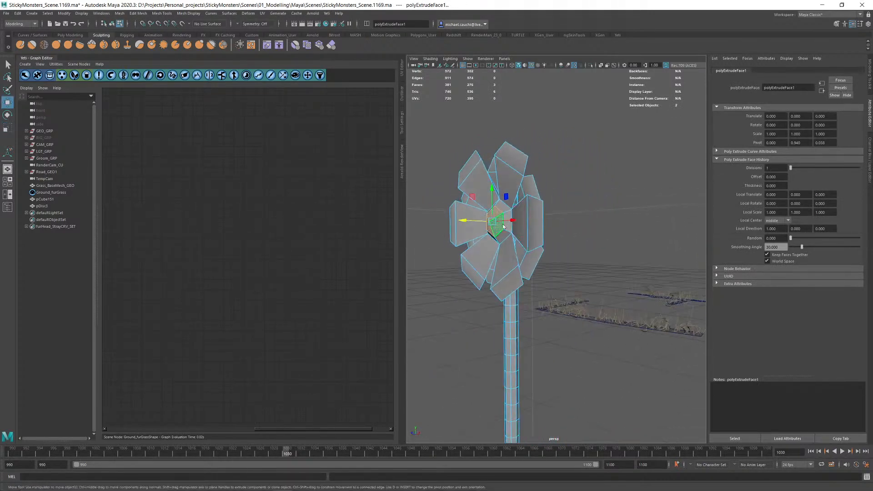
# Step: Return the combined flower to object mode and inspect its overall shape from a distance and close up
pyautogui.moveTo(506, 228); pyautogui.dragTo(521, 212, button='right')
pyautogui.click(563, 214)
pyautogui.keyDown('alt'); pyautogui.moveTo(545, 223); pyautogui.dragTo(480, 248, button='right'); pyautogui.keyUp('alt')
pyautogui.keyDown('alt'); pyautogui.moveTo(480, 248); pyautogui.dragTo(541, 255); pyautogui.keyUp('alt')
pyautogui.click(562, 252)
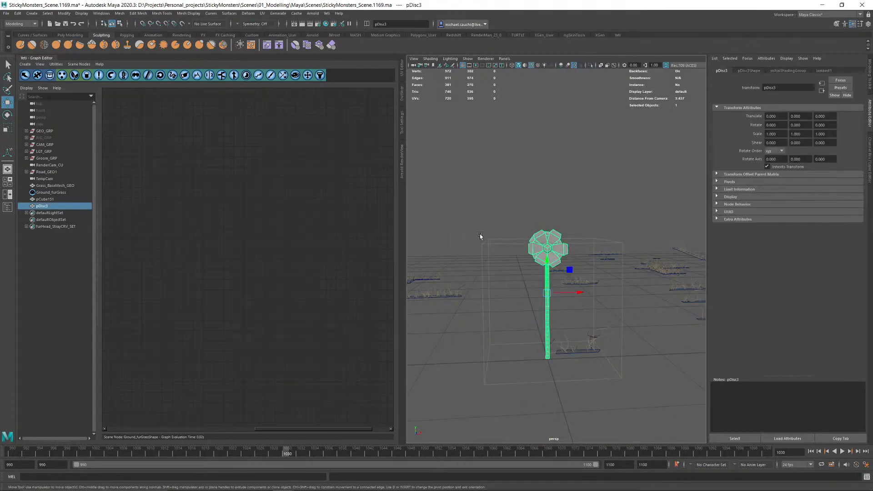
pyautogui.keyDown('alt'); pyautogui.moveTo(479, 234); pyautogui.dragTo(513, 236, button='right'); pyautogui.keyUp('alt')
pyautogui.keyDown('alt'); pyautogui.moveTo(512, 236); pyautogui.dragTo(552, 246, button='middle'); pyautogui.keyUp('alt')
pyautogui.keyDown('alt'); pyautogui.moveTo(552, 246); pyautogui.dragTo(567, 250, button='right'); pyautogui.keyUp('alt')
# Step: Select faces on the flower head, adjust their scale, and return to object mode with nothing selected
pyautogui.moveTo(548, 214); pyautogui.dragTo(550, 231, button='right')
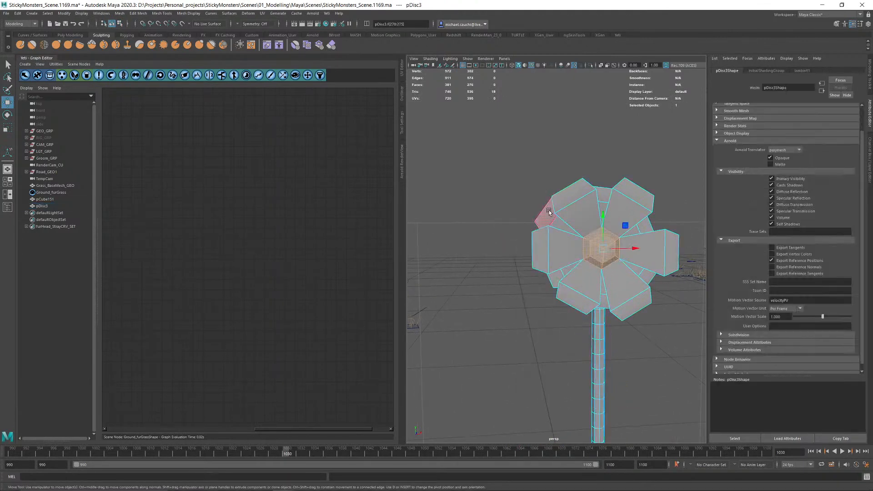
pyautogui.click(547, 215)
pyautogui.press('r')
pyautogui.moveTo(568, 202); pyautogui.dragTo(497, 237)
pyautogui.press('w')
pyautogui.press('F8')
pyautogui.scroll(-6, 589, 248)
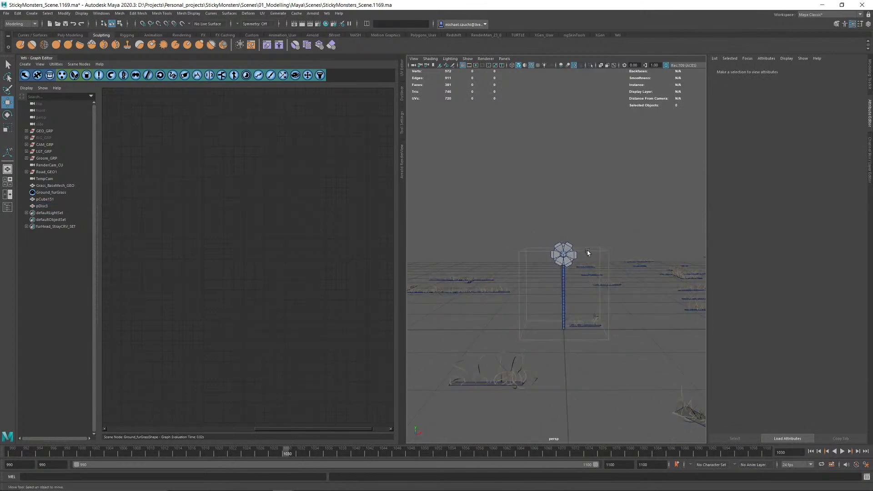
# Step: Delete the bounding cube pCube151 and rename the flower mesh pDisc3 as Flower_GEO
pyautogui.click(45, 199)
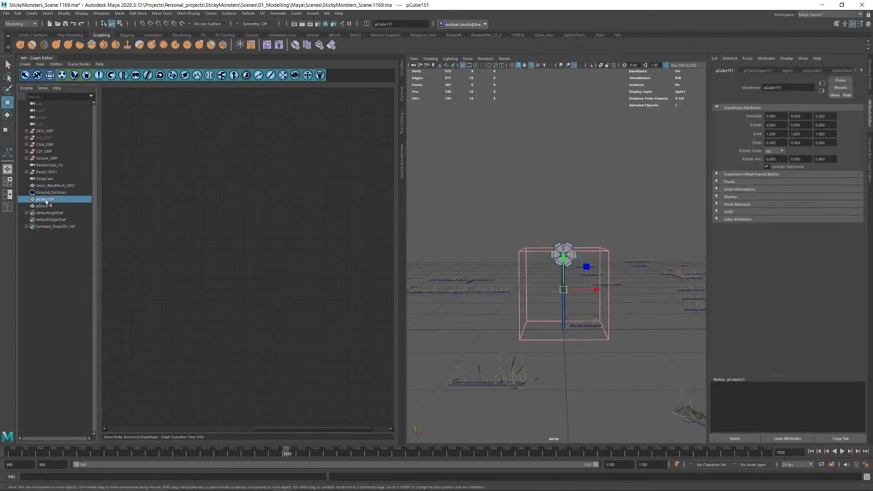
pyautogui.press('Delete')
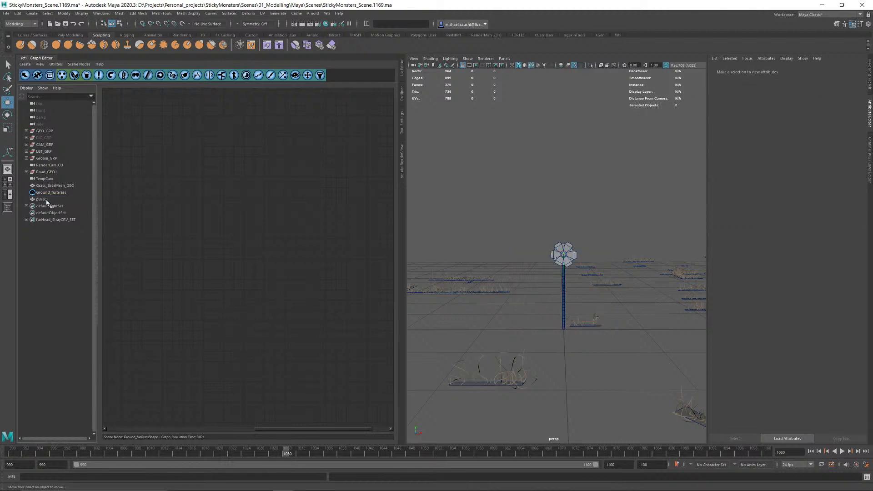
pyautogui.click(42, 199)
pyautogui.doubleClick(43, 200)
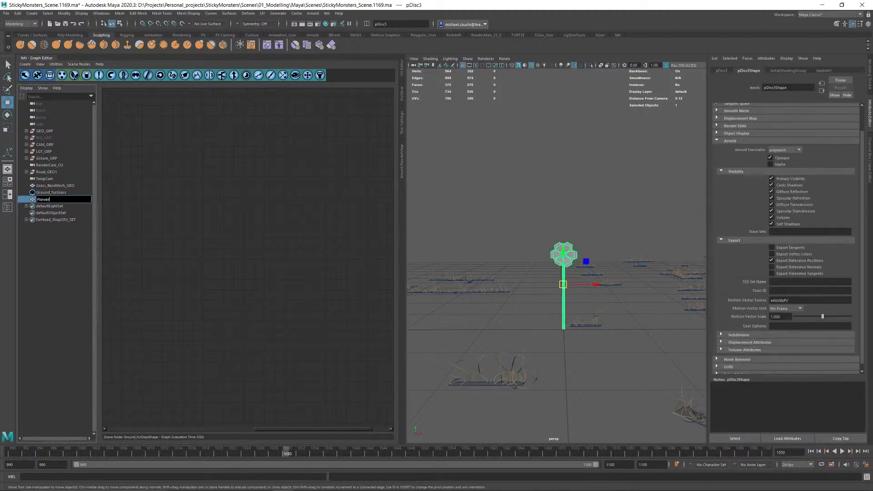
pyautogui.write('Flower_GEO')
pyautogui.press('Return')
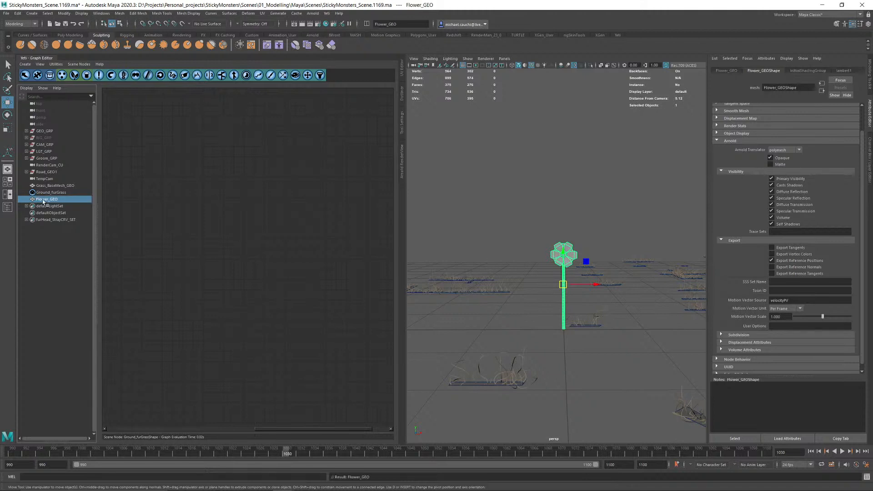
# Step: Select the Ground_furGrass Yeti node, bring its node graph into view, and open its graph's input objects settings
pyautogui.click(57, 193)
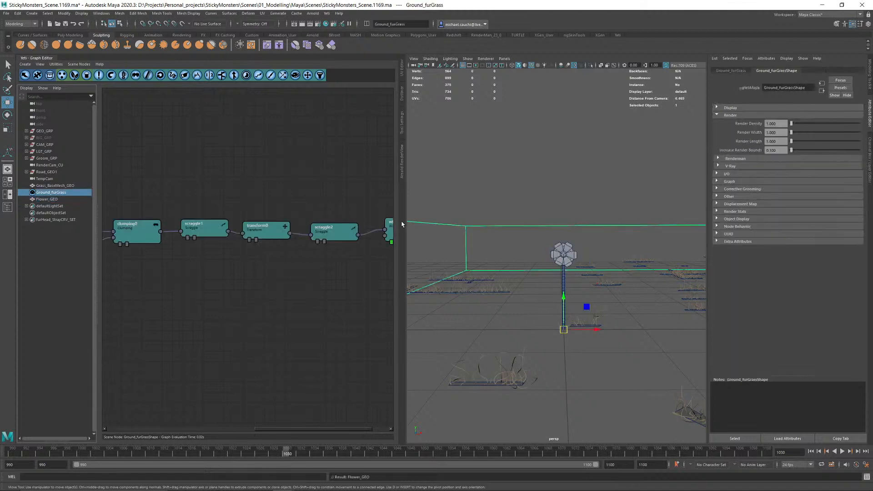
pyautogui.scroll(-3, 491, 227)
pyautogui.keyDown('alt'); pyautogui.moveTo(491, 228); pyautogui.dragTo(608, 259); pyautogui.keyUp('alt')
pyautogui.scroll(-4, 200, 223)
pyautogui.keyDown('alt'); pyautogui.moveTo(153, 202); pyautogui.dragTo(239, 201, button='middle'); pyautogui.keyUp('alt')
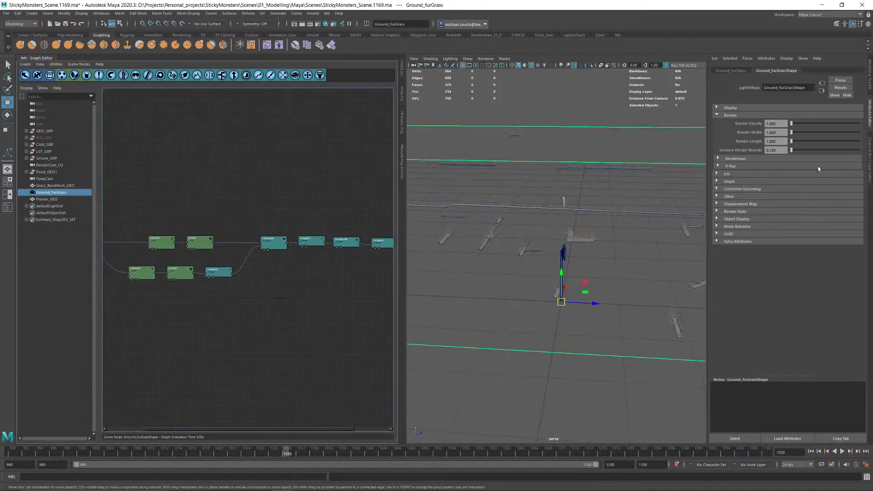
pyautogui.click(729, 182)
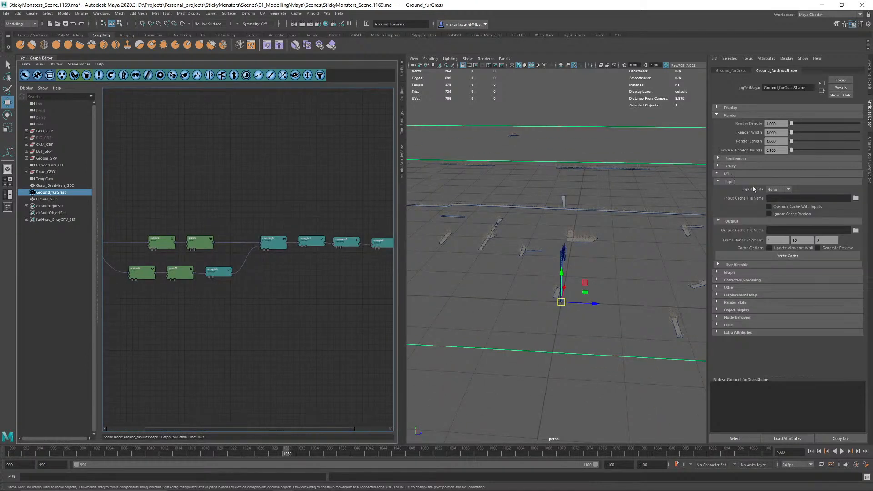
pyautogui.click(731, 182)
pyautogui.click(731, 181)
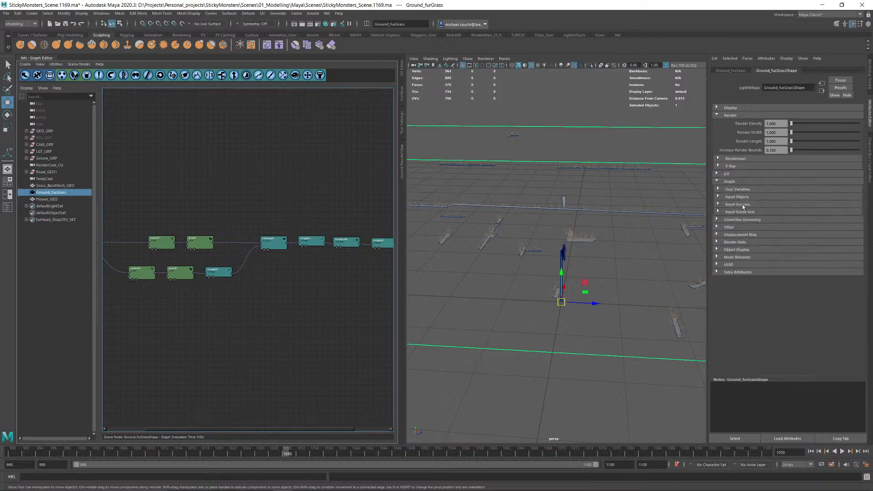
pyautogui.click(740, 197)
# Step: Add Flower_GEOShape to the input objects of Ground_furGrass
pyautogui.click(729, 204)
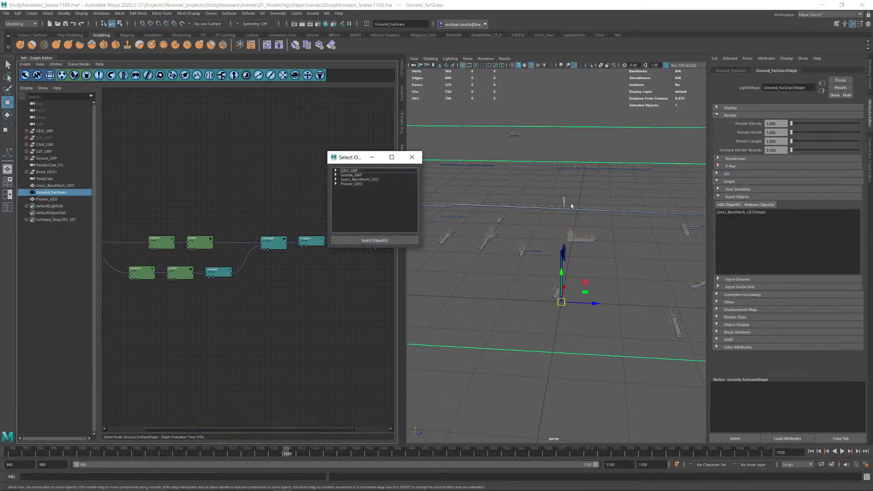
pyautogui.click(336, 184)
pyautogui.click(358, 189)
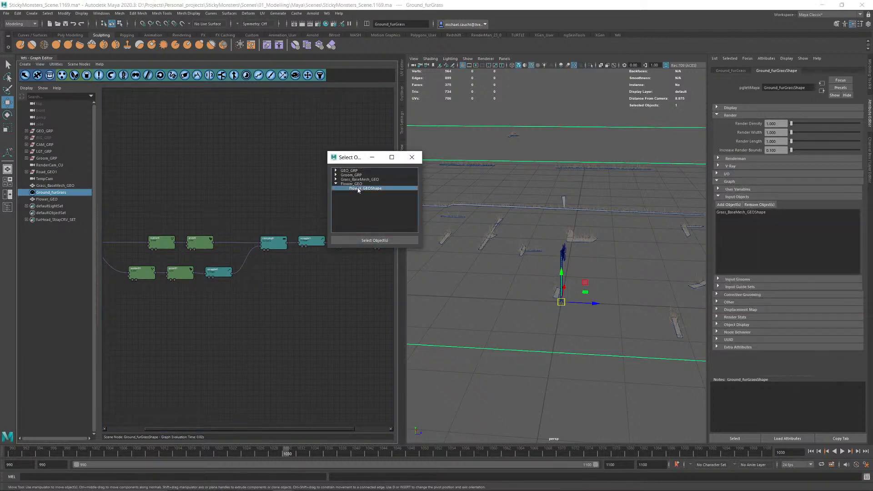
pyautogui.click(371, 241)
pyautogui.keyDown('alt'); pyautogui.moveTo(602, 255); pyautogui.dragTo(542, 249); pyautogui.keyUp('alt')
pyautogui.keyDown('alt'); pyautogui.moveTo(542, 249); pyautogui.dragTo(586, 270, button='right'); pyautogui.keyUp('alt')
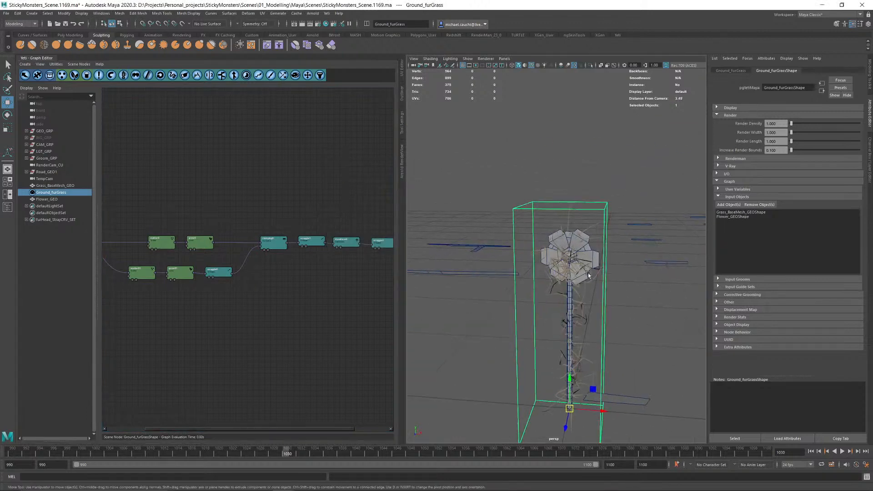
pyautogui.keyDown('alt'); pyautogui.moveTo(587, 270); pyautogui.dragTo(622, 271); pyautogui.keyUp('alt')
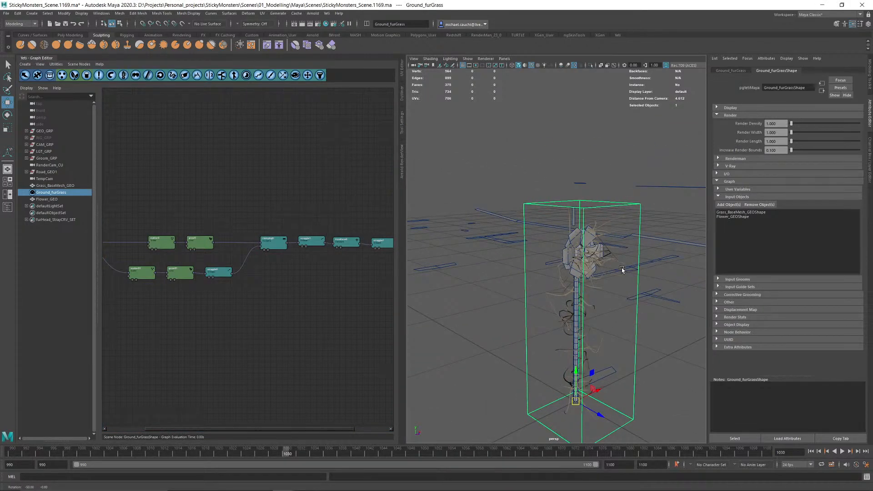
# Step: Rename the existing import node import_GEO and limit its selection to Grass_BaseMesh_GEOShape
pyautogui.keyDown('alt'); pyautogui.moveTo(172, 222); pyautogui.dragTo(238, 215, button='middle'); pyautogui.keyUp('alt')
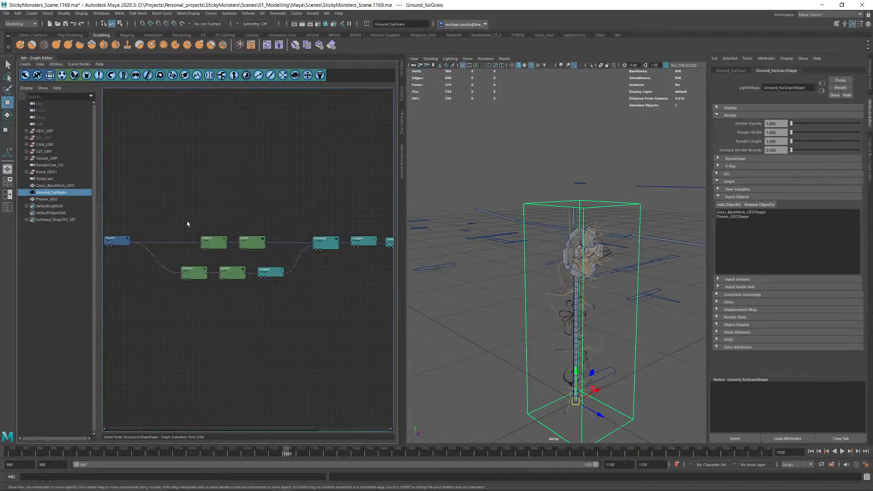
pyautogui.doubleClick(113, 240)
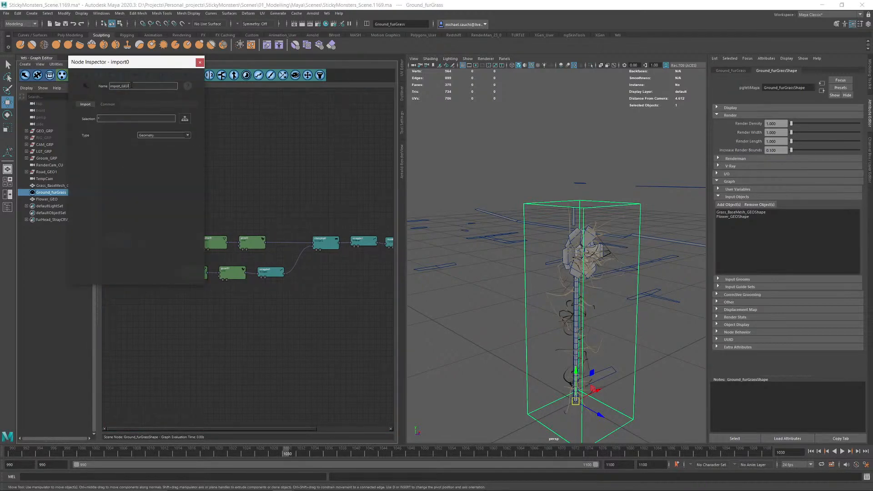
pyautogui.click(184, 119)
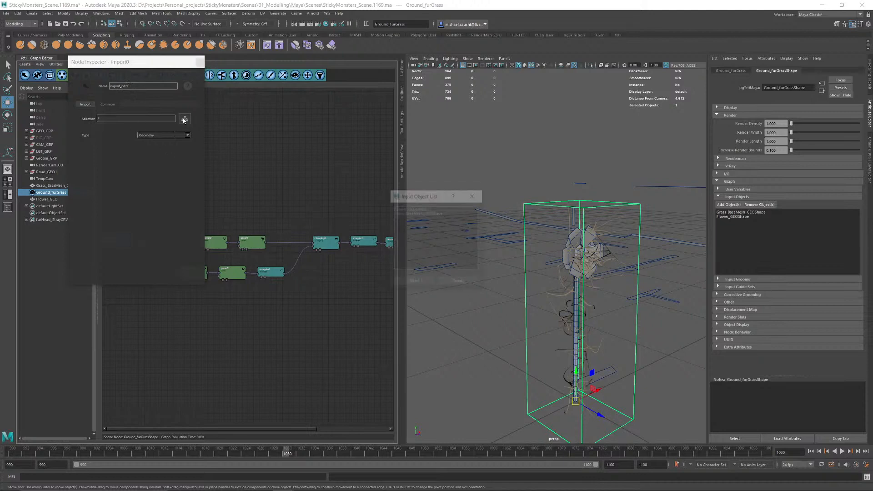
pyautogui.click(402, 212)
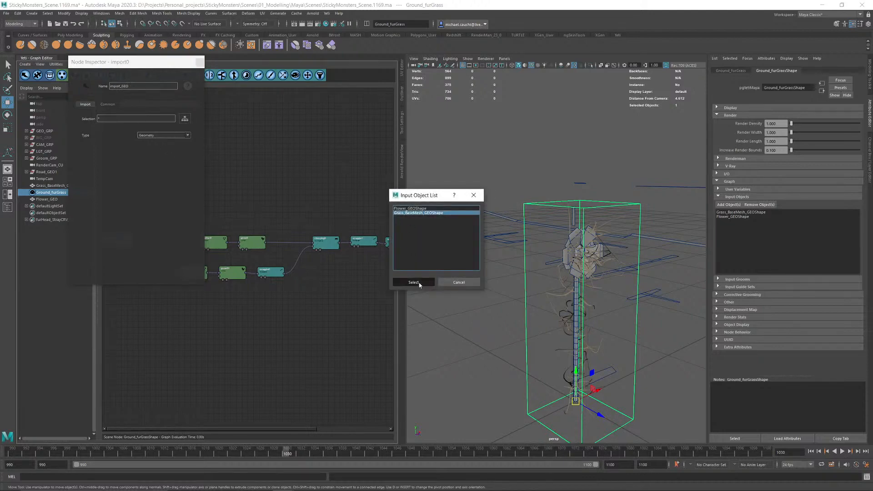
pyautogui.click(414, 282)
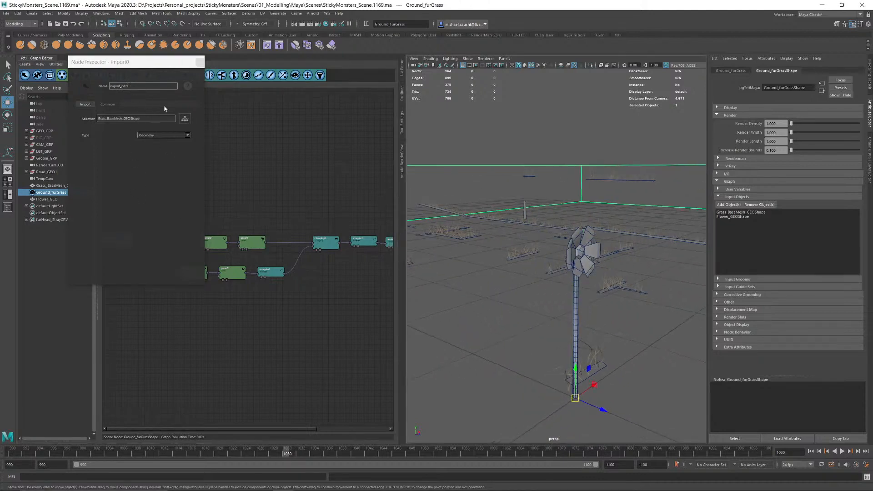
pyautogui.click(199, 63)
# Step: Create a second import node above the grass network, set its selection to Flower_GEOShape and name it import_Flower
pyautogui.click(25, 76)
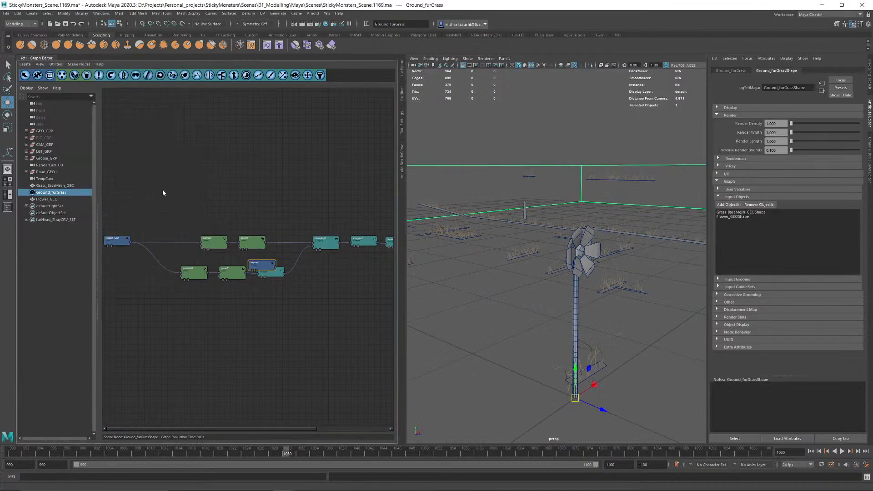
pyautogui.click(120, 199)
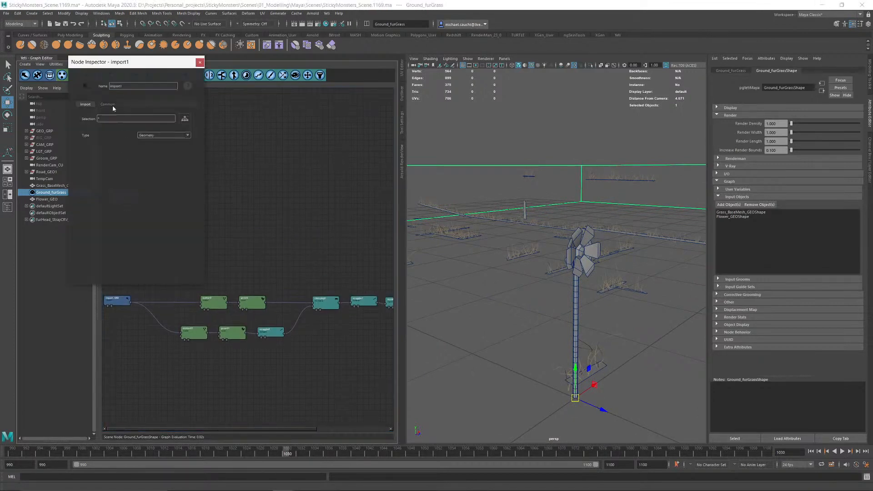
pyautogui.click(185, 120)
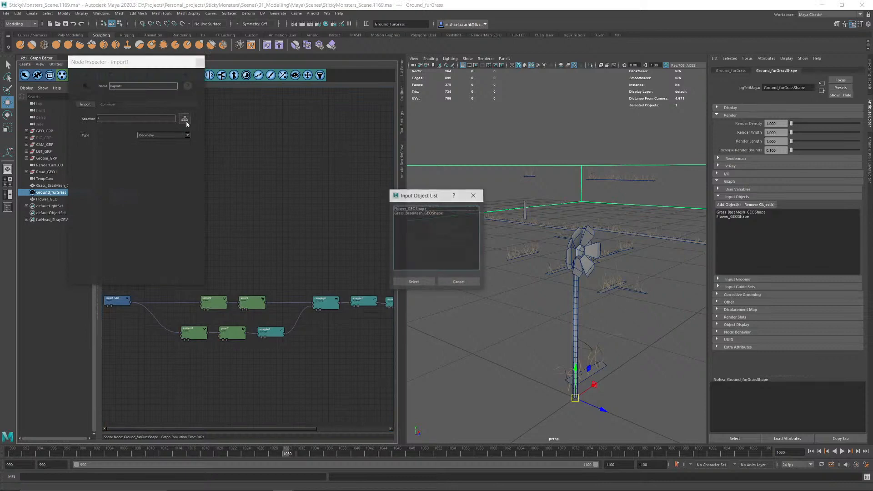
pyautogui.click(411, 209)
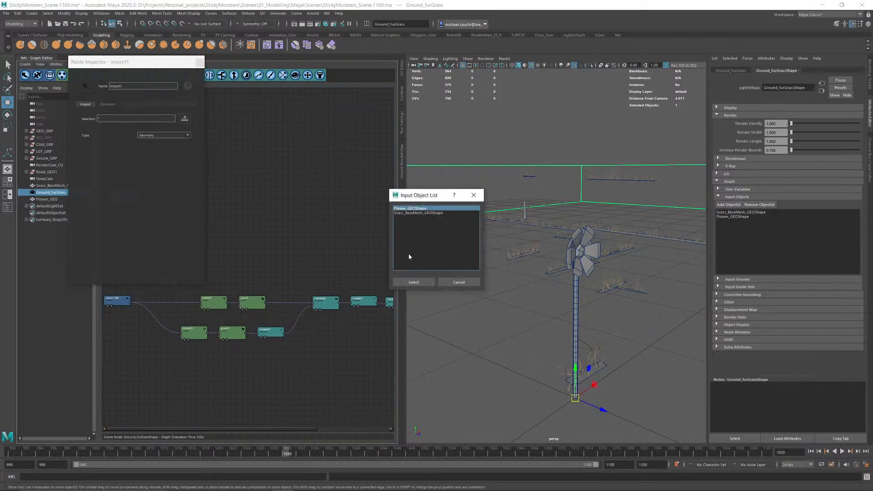
pyautogui.click(414, 282)
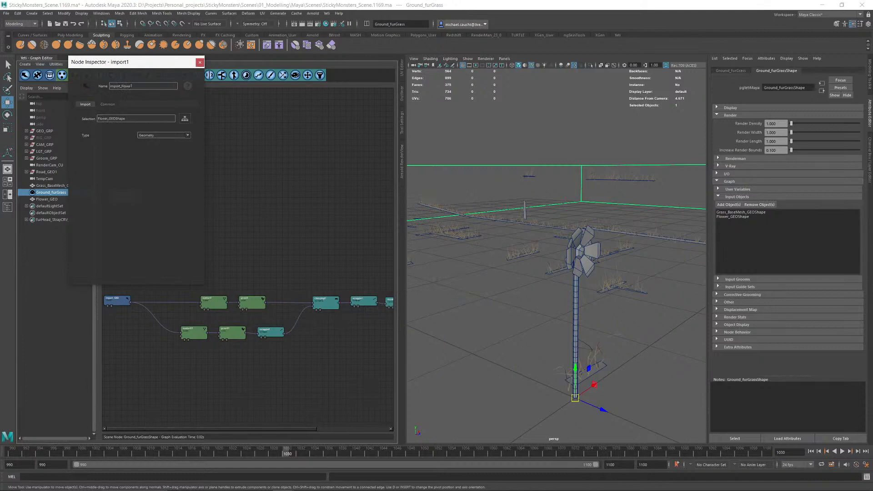
pyautogui.click(199, 62)
# Step: Duplicate the main grass branch's scatter and grow nodes and place the copies above it, fed by import_GEO
pyautogui.click(181, 280)
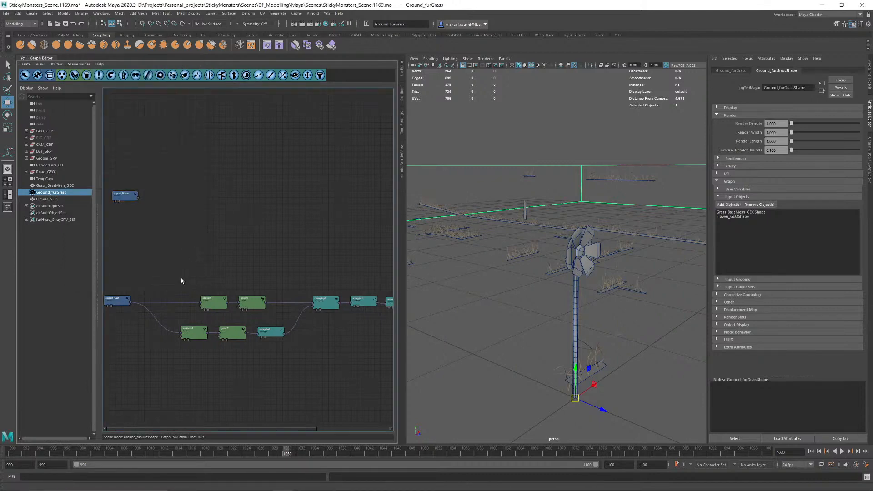
pyautogui.moveTo(203, 283); pyautogui.dragTo(207, 260)
pyautogui.hotkey('ctrl', 'd')
pyautogui.click(177, 210)
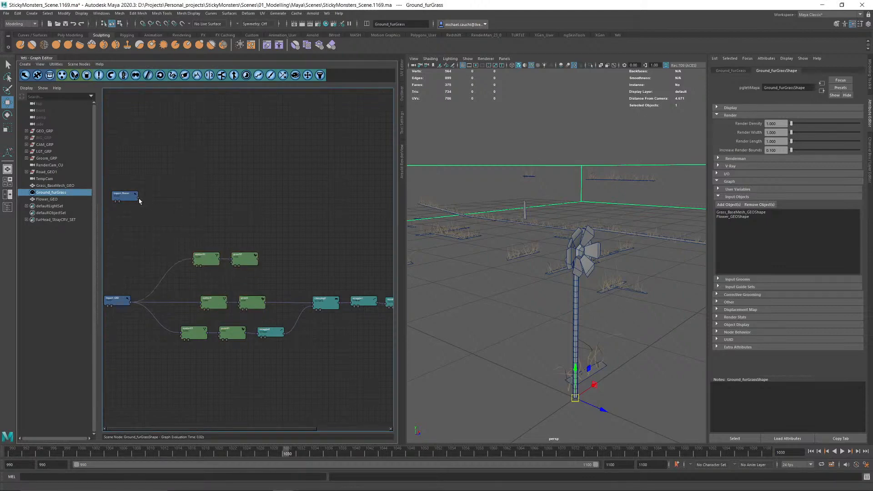
# Step: Add an Instance node after the duplicated grow node and save an incremental version of the scene
pyautogui.click(237, 255)
pyautogui.click(23, 64)
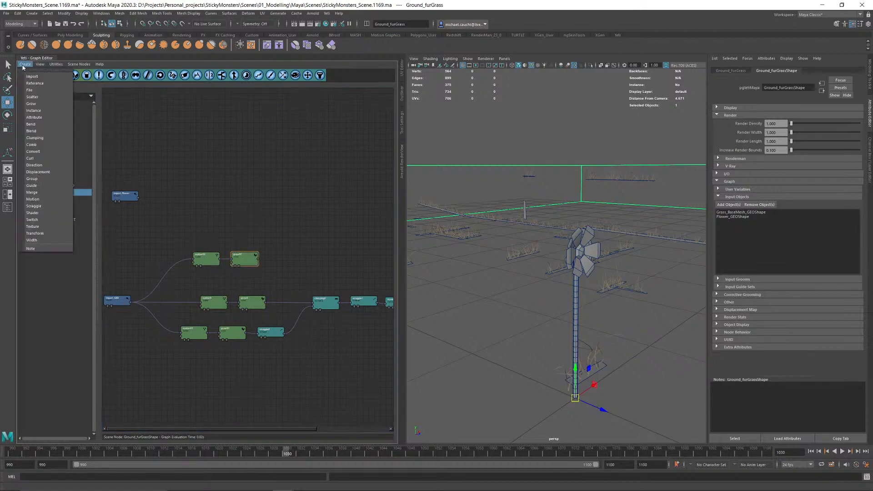
pyautogui.click(38, 111)
pyautogui.moveTo(277, 262); pyautogui.dragTo(288, 250)
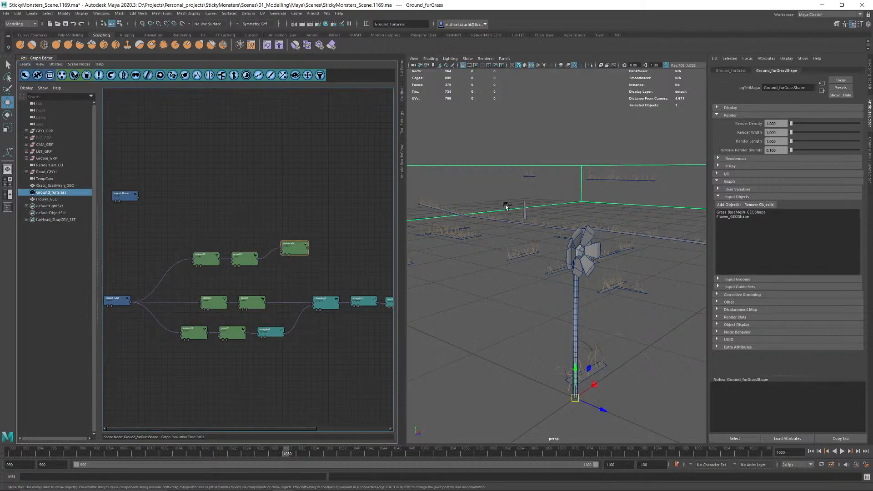
pyautogui.hotkey('ctrl', 'alt', 's')
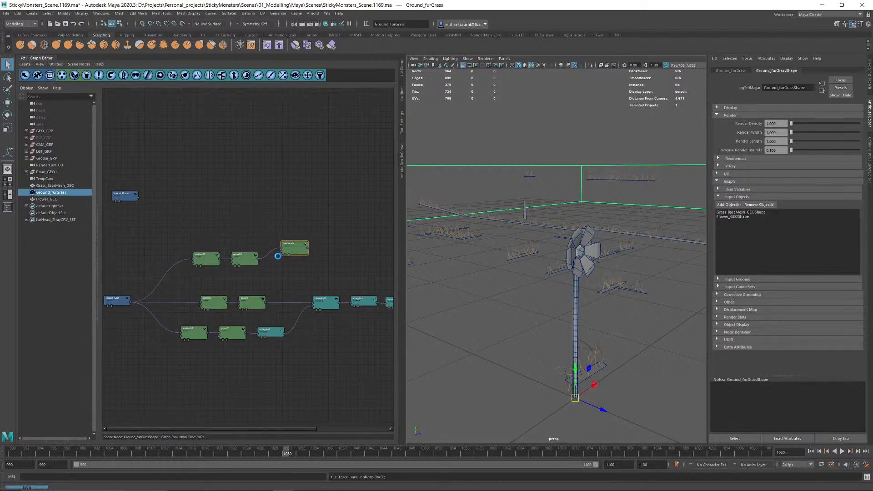
# Step: Preview the duplicated scatter node's points and set its density multiplier to 20
pyautogui.doubleClick(211, 259)
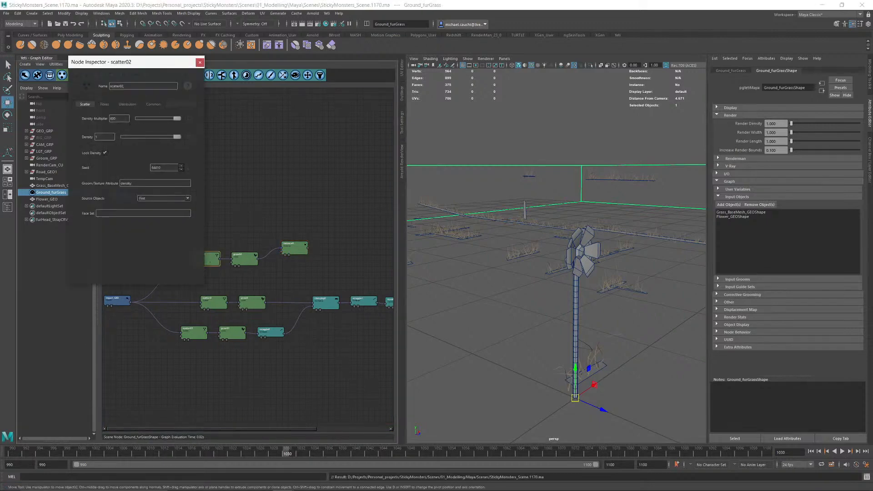
pyautogui.moveTo(161, 69); pyautogui.dragTo(111, 82)
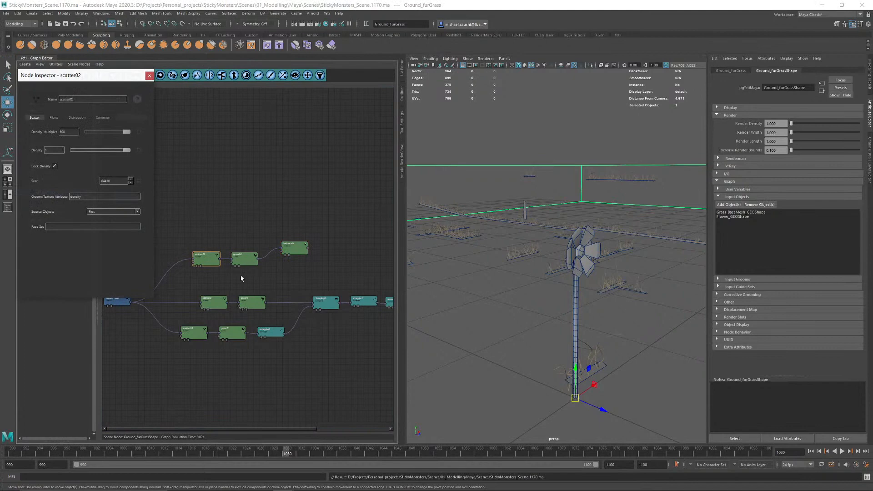
pyautogui.click(197, 266)
pyautogui.keyDown('alt'); pyautogui.moveTo(562, 276); pyautogui.dragTo(557, 279); pyautogui.keyUp('alt')
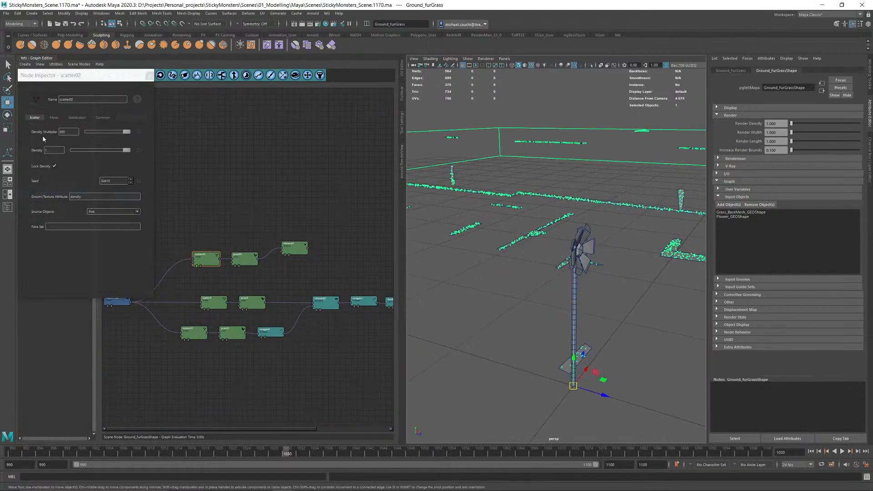
pyautogui.doubleClick(68, 132)
pyautogui.write('20')
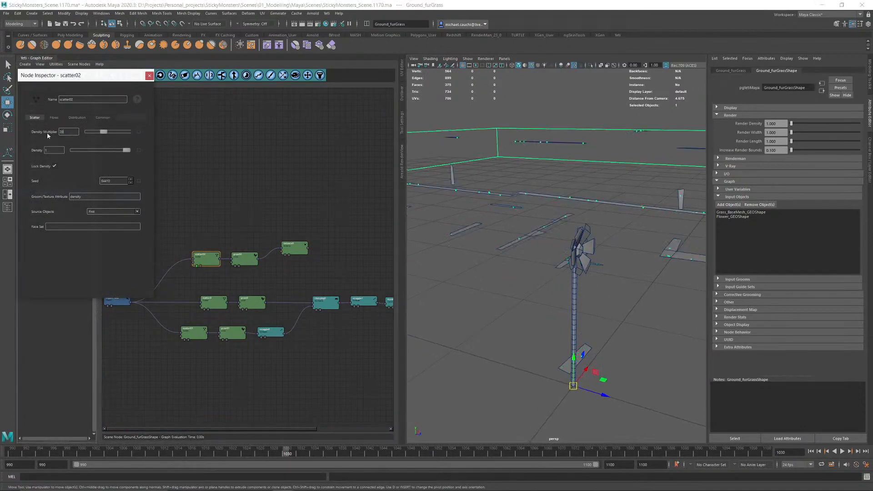
pyautogui.click(149, 75)
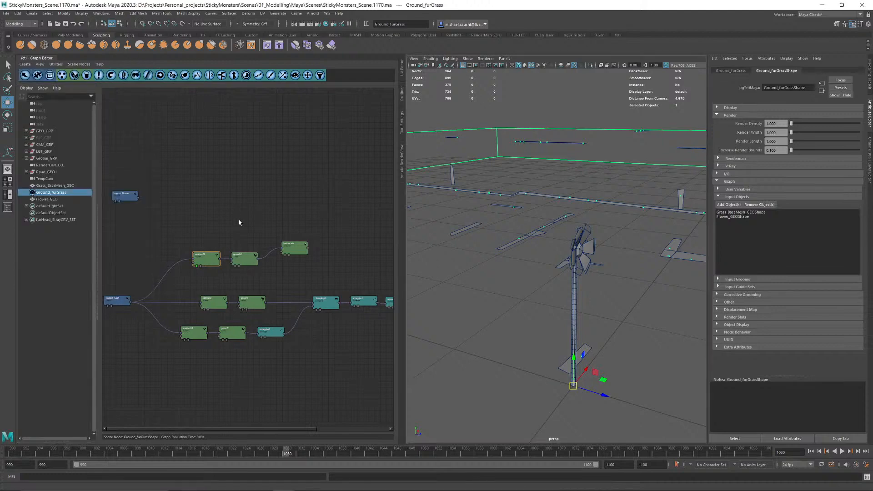
# Step: Connect import_Flower to the Instance node and preview the flowers instanced across the ground
pyautogui.moveTo(282, 251); pyautogui.dragTo(137, 200)
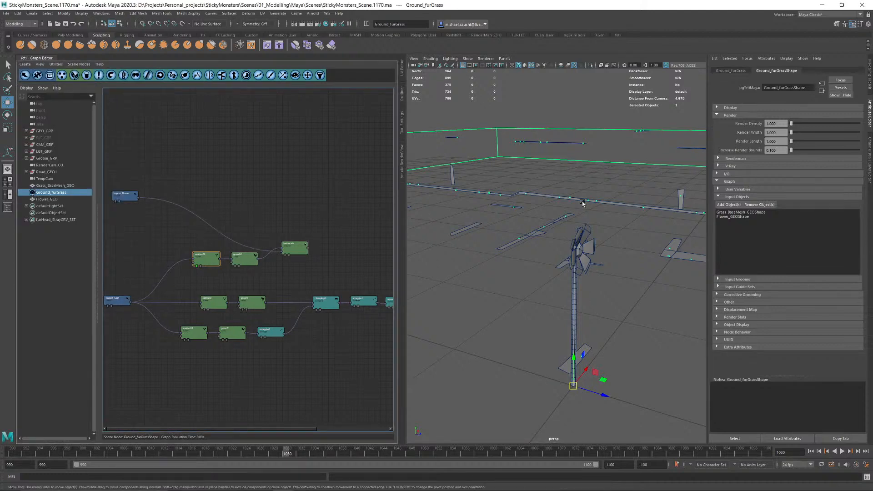
pyautogui.keyDown('alt'); pyautogui.moveTo(581, 201); pyautogui.dragTo(564, 202, button='middle'); pyautogui.keyUp('alt')
pyautogui.click(235, 267)
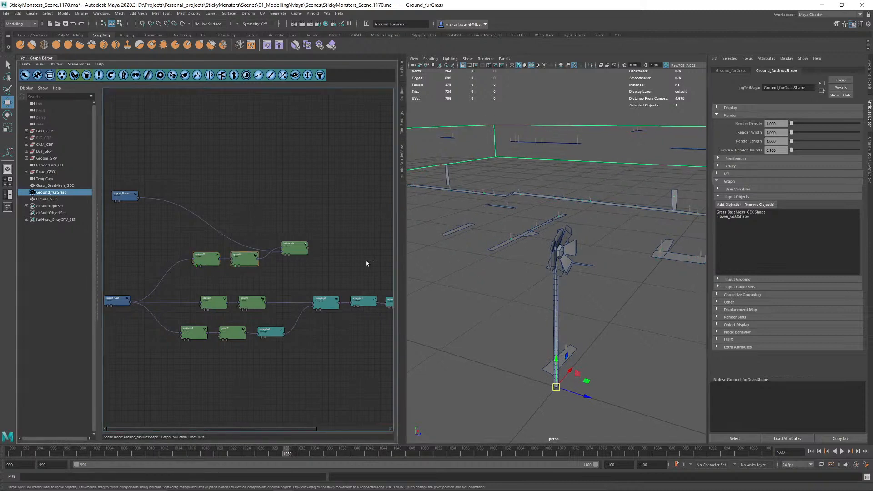
pyautogui.click(284, 254)
pyautogui.keyDown('alt'); pyautogui.moveTo(645, 250); pyautogui.dragTo(613, 241); pyautogui.keyUp('alt')
pyautogui.keyDown('alt'); pyautogui.moveTo(696, 245); pyautogui.dragTo(649, 245, button='middle'); pyautogui.keyUp('alt')
pyautogui.keyDown('alt'); pyautogui.moveTo(541, 242); pyautogui.dragTo(548, 246); pyautogui.keyUp('alt')
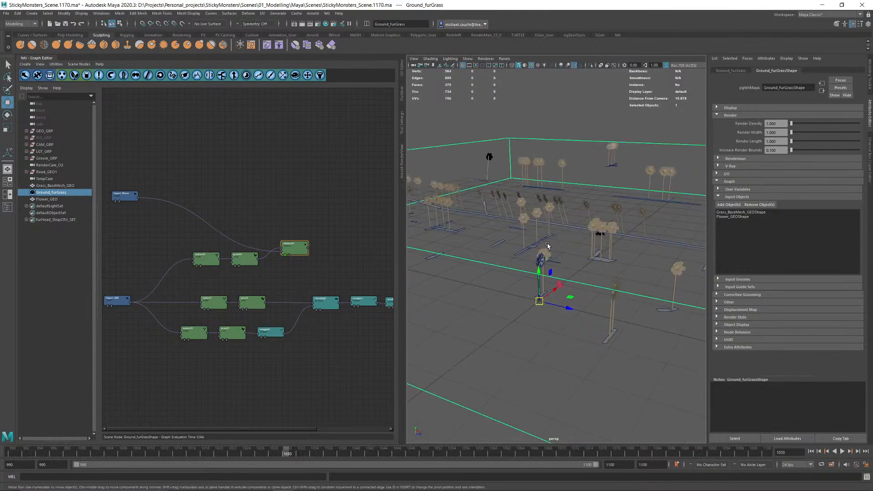
# Step: Compare the duplicated grow node's strands with the flowers that the Instance node places on them
pyautogui.scroll(3, 548, 246)
pyautogui.click(238, 262)
pyautogui.click(236, 266)
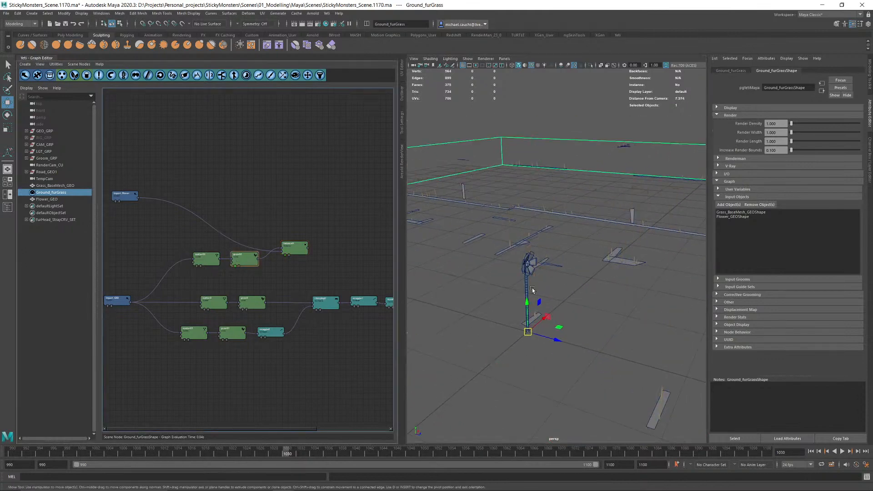
pyautogui.keyDown('alt'); pyautogui.moveTo(532, 288); pyautogui.dragTo(550, 279); pyautogui.keyUp('alt')
pyautogui.scroll(4, 550, 278)
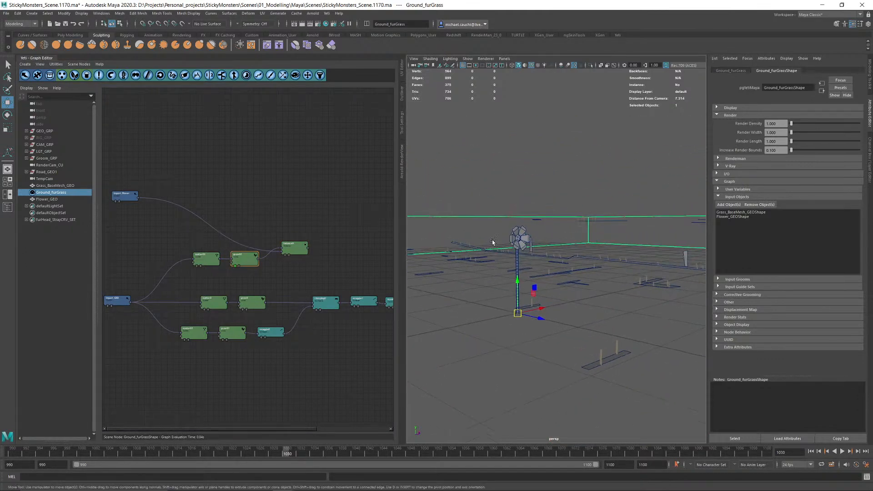
pyautogui.click(286, 253)
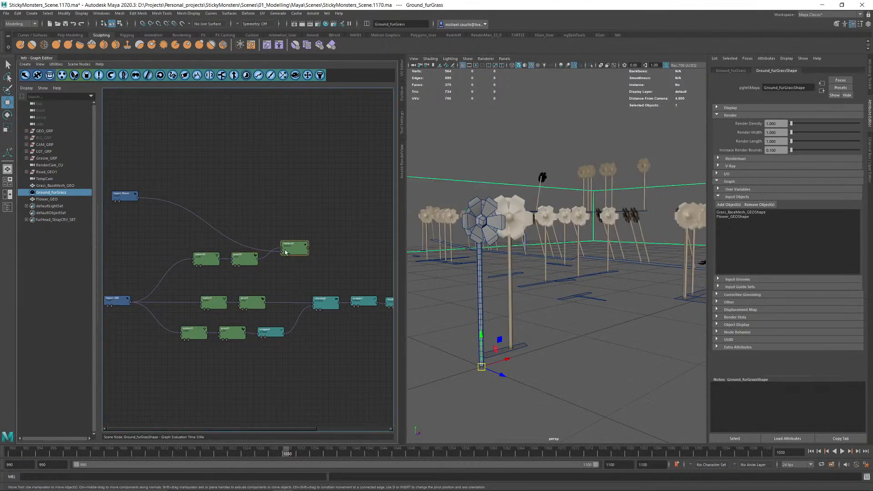
pyautogui.doubleClick(286, 250)
pyautogui.keyDown('alt'); pyautogui.moveTo(591, 286); pyautogui.dragTo(511, 251); pyautogui.keyUp('alt')
pyautogui.keyDown('alt'); pyautogui.moveTo(557, 283); pyautogui.dragTo(578, 285); pyautogui.keyUp('alt')
# Step: Set the Instance node's scale expression to [1, 1, 1] * length so the flowers follow the strand lengths
pyautogui.doubleClick(285, 248)
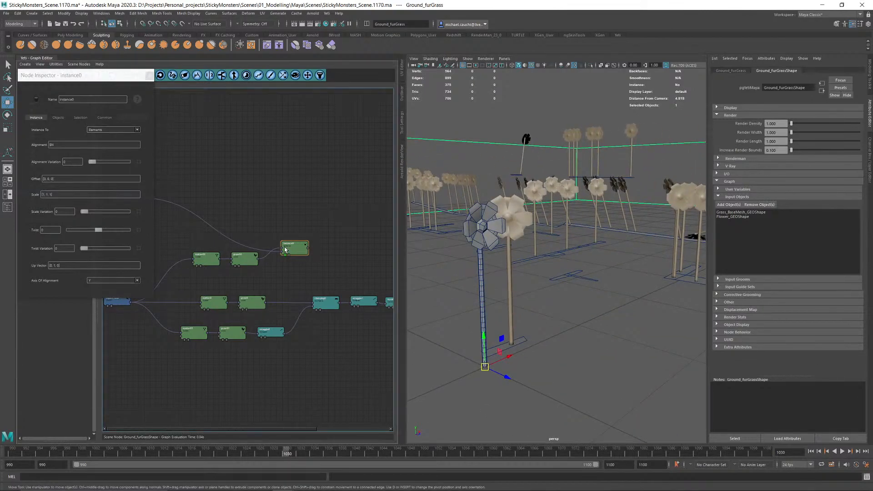
pyautogui.click(58, 119)
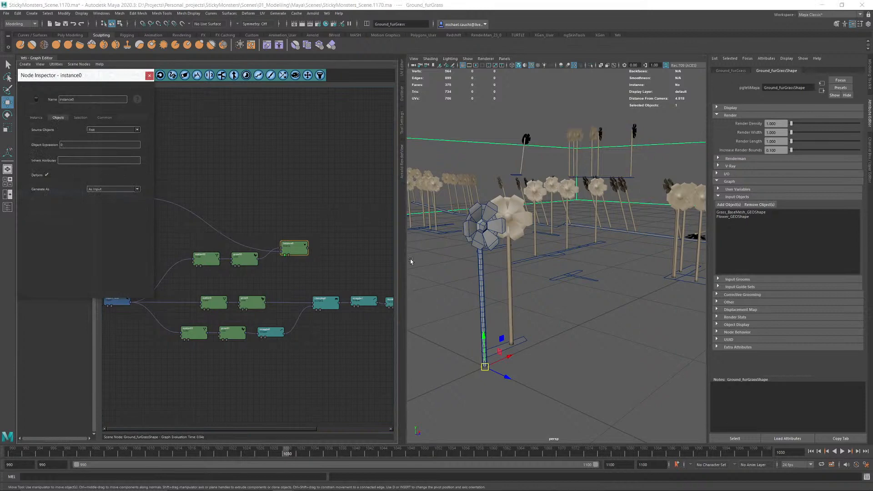
pyautogui.keyDown('alt'); pyautogui.moveTo(631, 248); pyautogui.dragTo(612, 252); pyautogui.keyUp('alt')
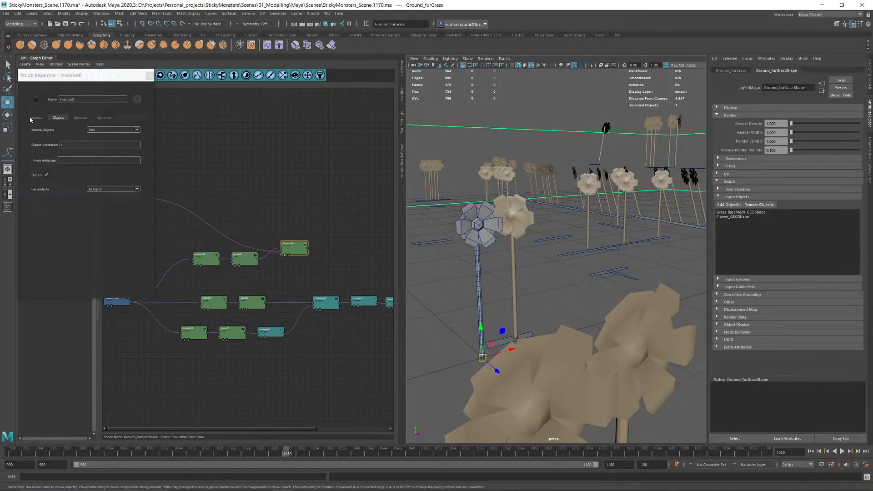
pyautogui.click(31, 119)
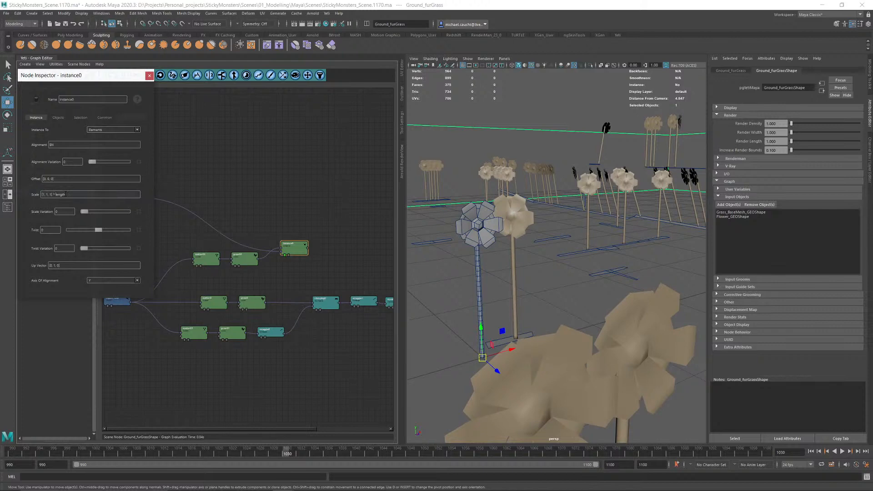
pyautogui.press('Return')
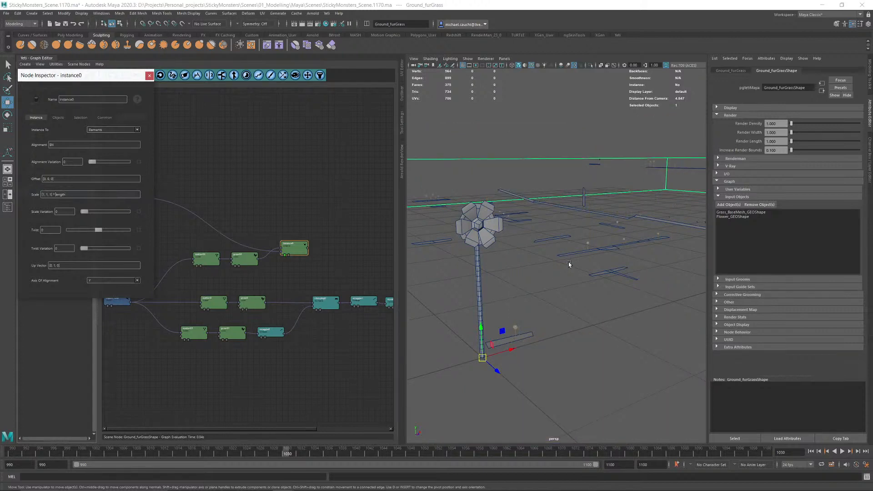
pyautogui.keyDown('alt'); pyautogui.moveTo(568, 262); pyautogui.dragTo(569, 205, button='middle'); pyautogui.keyUp('alt')
pyautogui.keyDown('alt'); pyautogui.moveTo(569, 205); pyautogui.dragTo(557, 280, button='right'); pyautogui.keyUp('alt')
pyautogui.keyDown('alt'); pyautogui.moveTo(556, 280); pyautogui.dragTo(594, 249, button='middle'); pyautogui.keyUp('alt')
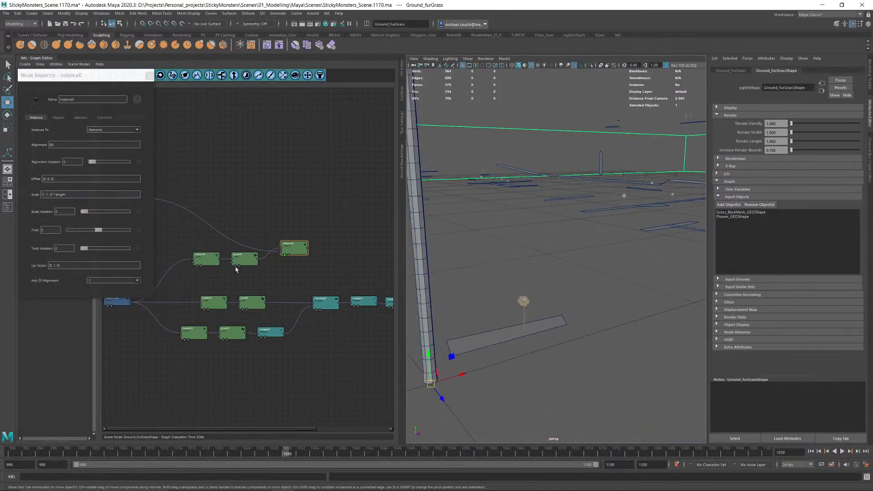
# Step: Enlarge the flower instances by raising grow02's minimum length to about 0.66 and its length multiplier to about 0.6
pyautogui.click(235, 267)
pyautogui.click(284, 255)
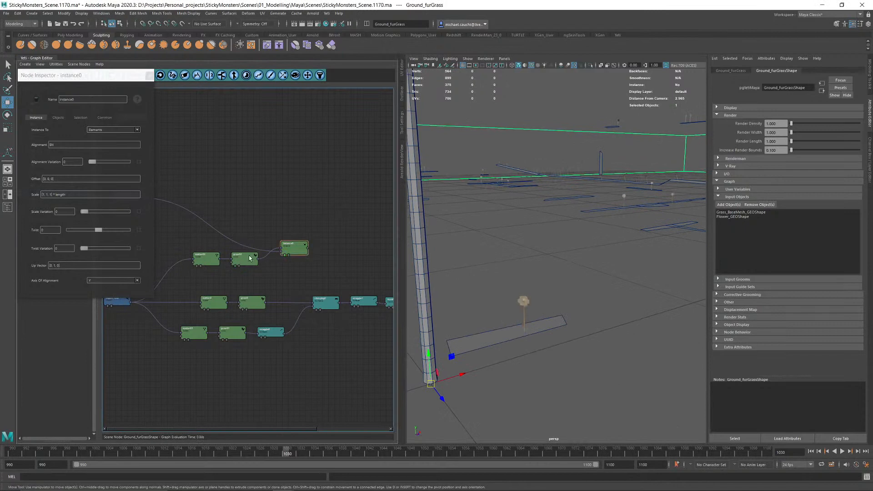
pyautogui.scroll(-2, 287, 205)
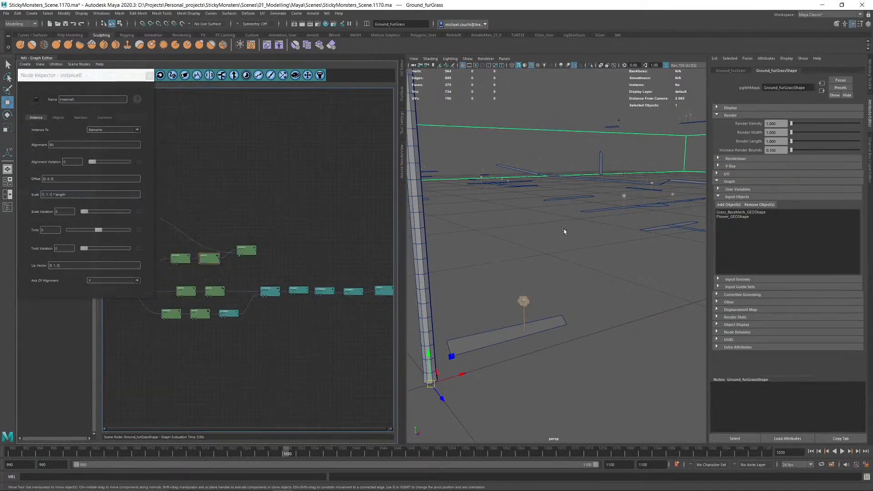
pyautogui.scroll(-4, 563, 228)
pyautogui.scroll(1, 558, 228)
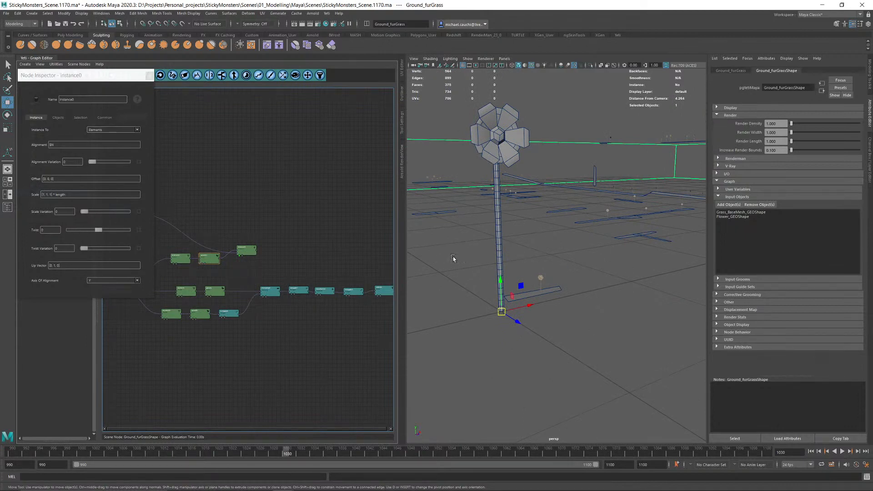
pyautogui.scroll(1, 490, 253)
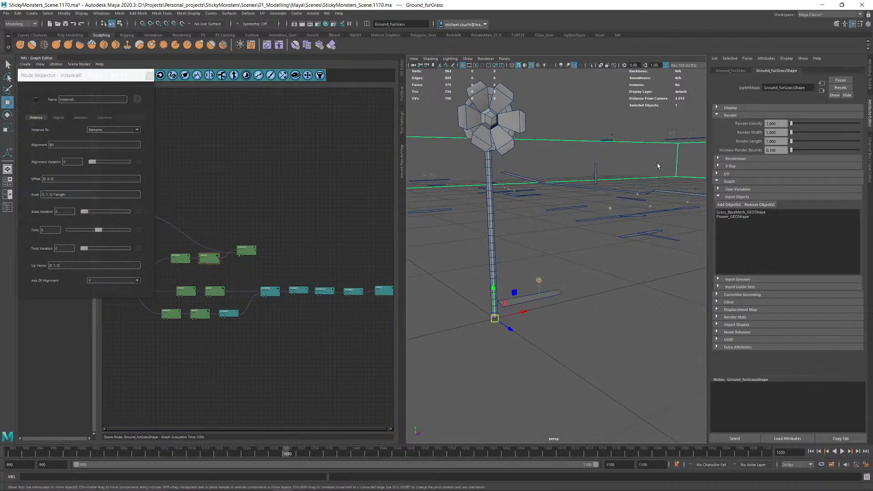
pyautogui.keyDown('alt'); pyautogui.moveTo(499, 185); pyautogui.dragTo(533, 204, button='middle'); pyautogui.keyUp('alt')
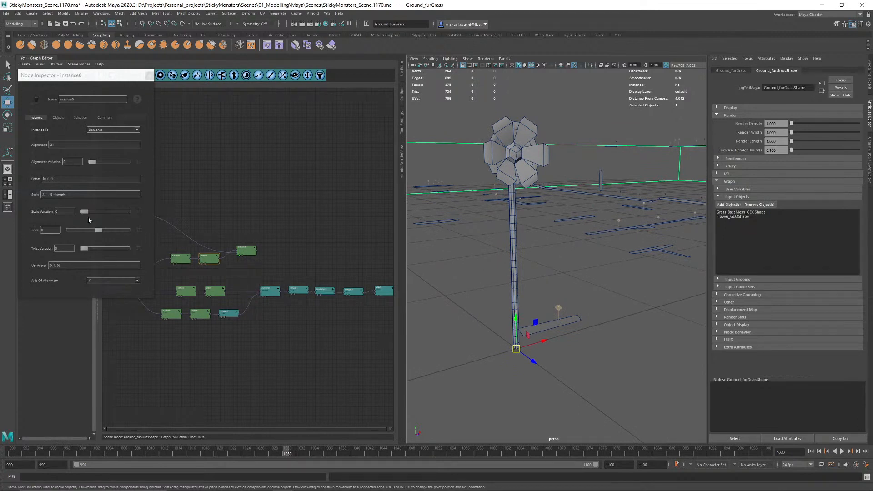
pyautogui.click(208, 262)
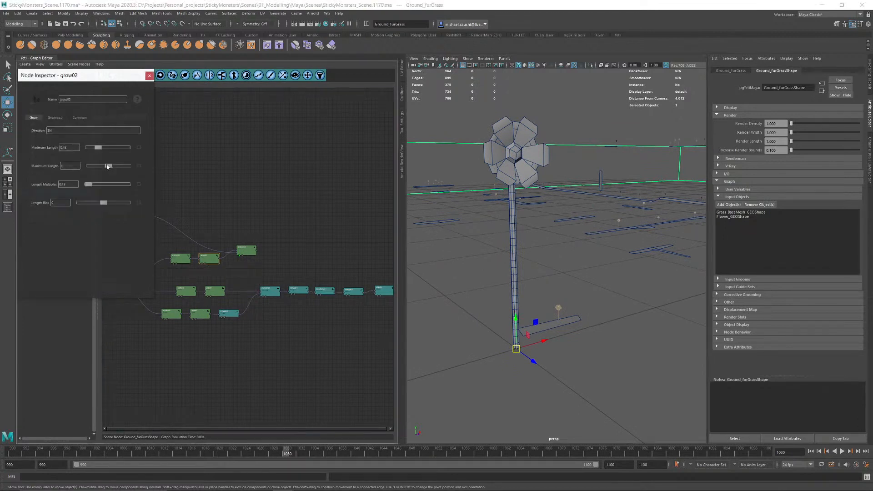
pyautogui.moveTo(99, 149)
pyautogui.mouseDown()
pyautogui.moveTo(111, 149)
pyautogui.moveTo(103, 149)
pyautogui.mouseUp()
pyautogui.moveTo(92, 184); pyautogui.dragTo(91, 186)
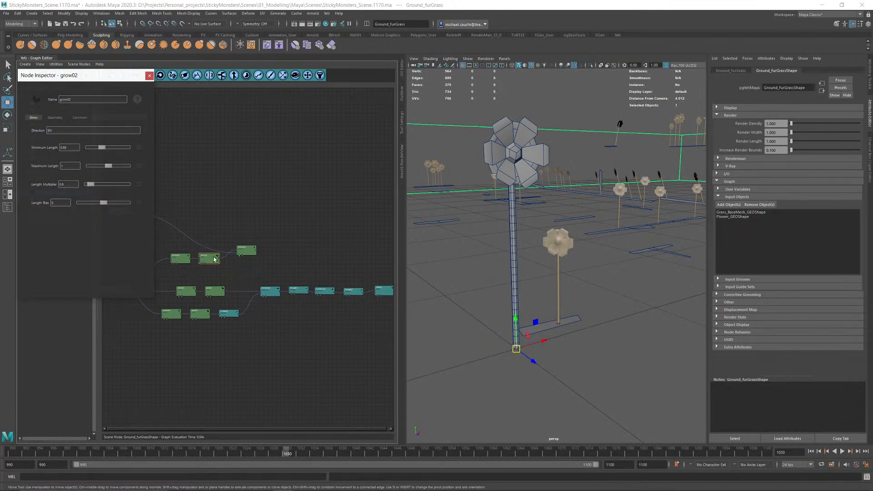
# Step: Add a Scraggle node between grow02 and the Instance node, moving the Instance node aside to make room
pyautogui.click(258, 76)
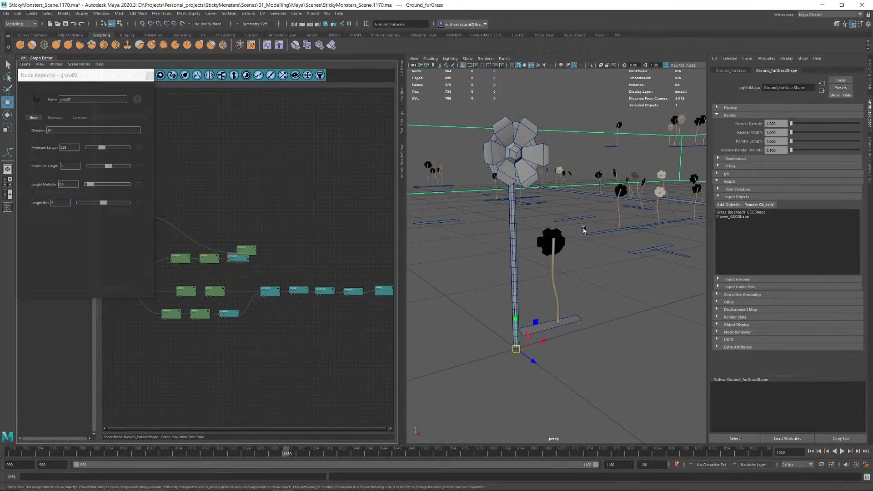
pyautogui.keyDown('alt'); pyautogui.moveTo(583, 230); pyautogui.dragTo(527, 224); pyautogui.keyUp('alt')
pyautogui.moveTo(242, 249); pyautogui.dragTo(285, 242)
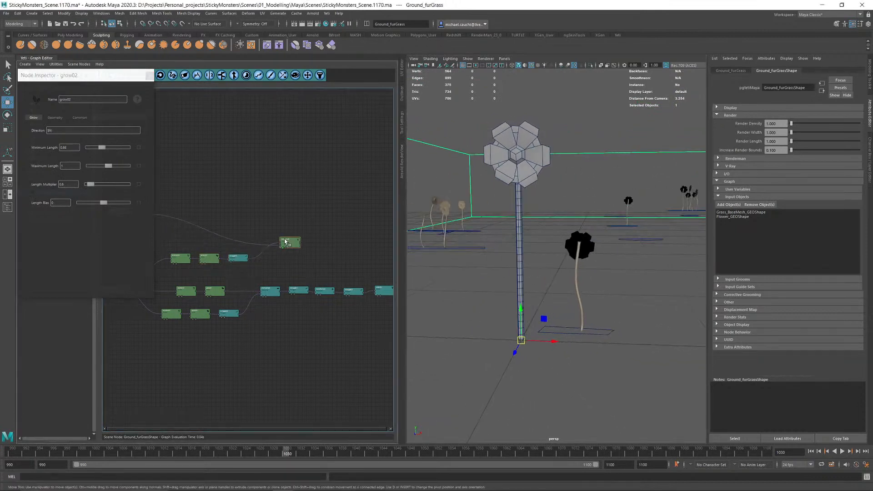
# Step: Set the flower branch's scraggle amount to about 0.48 and its root scraggle to 0
pyautogui.click(238, 258)
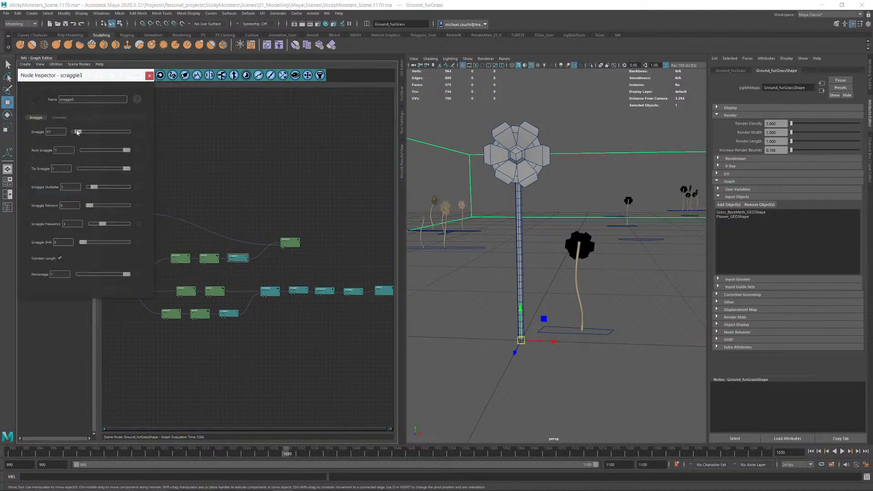
pyautogui.moveTo(77, 133); pyautogui.dragTo(89, 133)
pyautogui.keyDown('alt'); pyautogui.moveTo(523, 179); pyautogui.dragTo(602, 175); pyautogui.keyUp('alt')
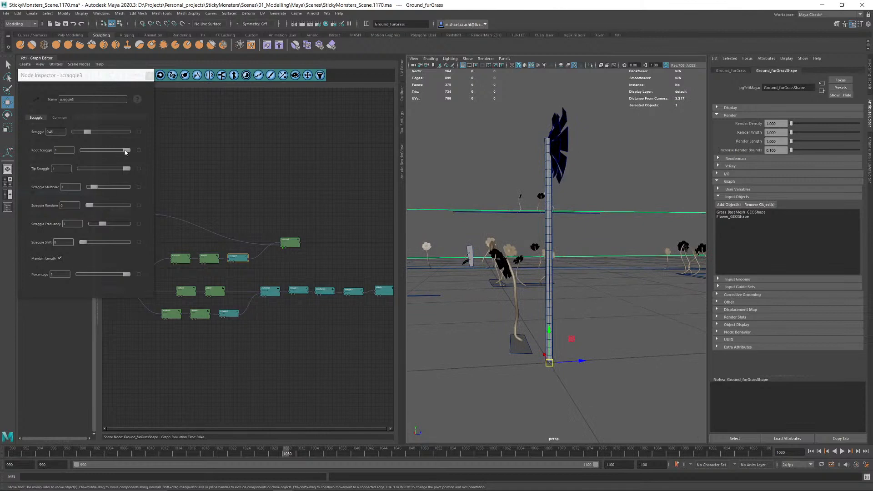
pyautogui.moveTo(126, 151); pyautogui.dragTo(32, 151)
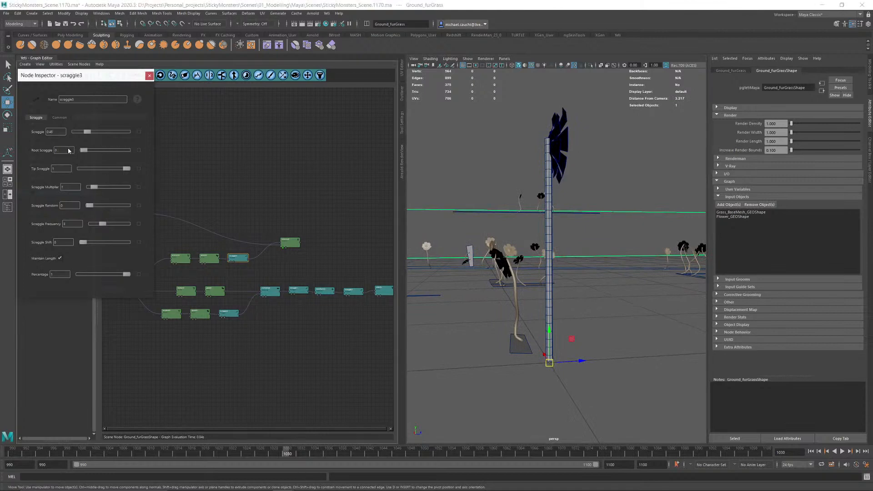
# Step: Preview the scraggled flower strands and lower their scraggle frequency to about 1.6 for a gentler bend
pyautogui.click(205, 259)
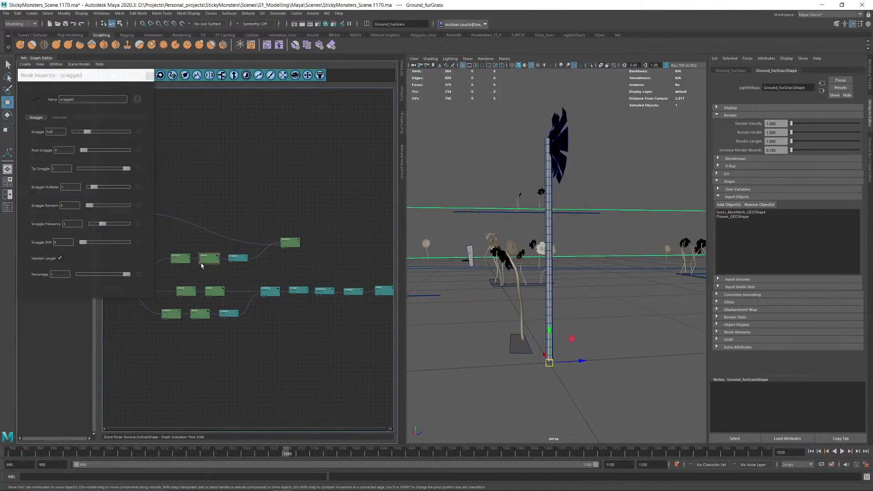
pyautogui.click(236, 259)
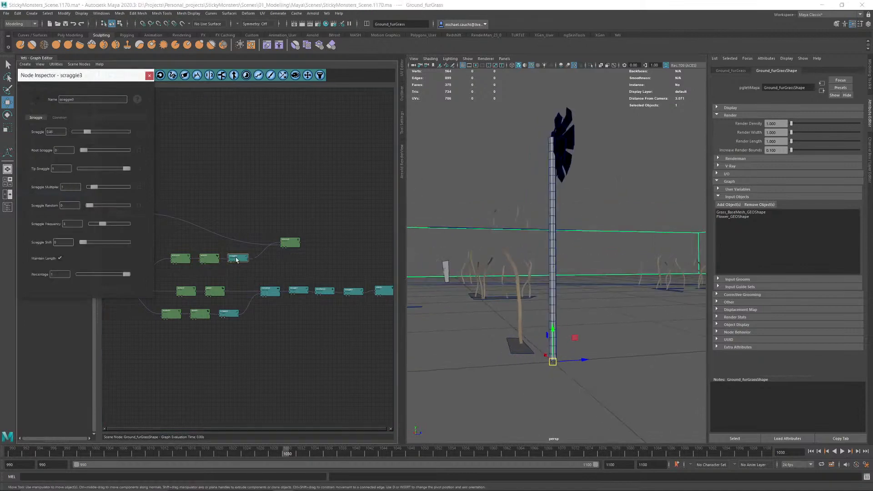
pyautogui.moveTo(101, 228); pyautogui.dragTo(98, 229)
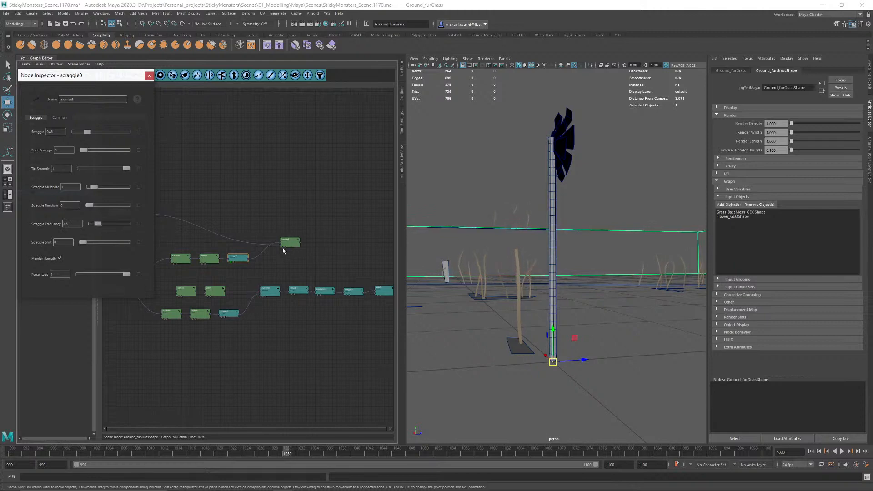
pyautogui.keyDown('alt'); pyautogui.moveTo(508, 261); pyautogui.dragTo(562, 250); pyautogui.keyUp('alt')
pyautogui.keyDown('alt'); pyautogui.moveTo(572, 250); pyautogui.dragTo(599, 251, button='right'); pyautogui.keyUp('alt')
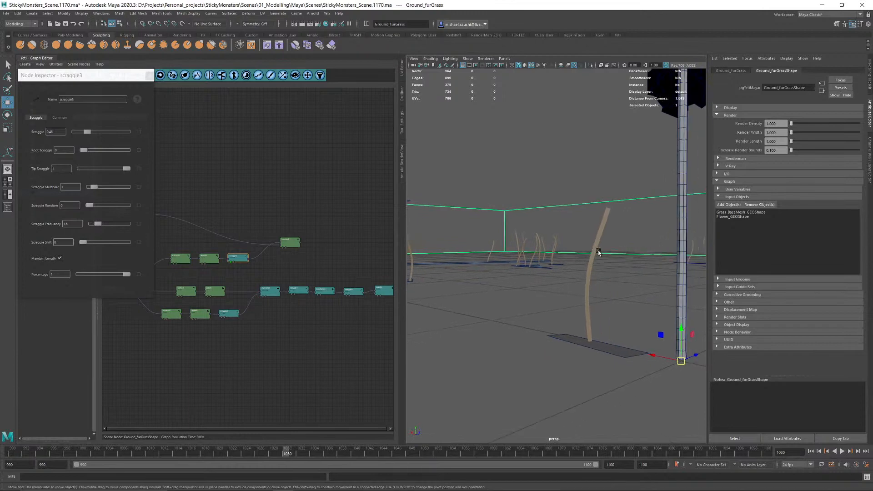
# Step: Preview the Instance node's output and examine the bent flowers up close and across the ground
pyautogui.click(283, 248)
pyautogui.keyDown('alt'); pyautogui.moveTo(548, 228); pyautogui.dragTo(607, 273); pyautogui.keyUp('alt')
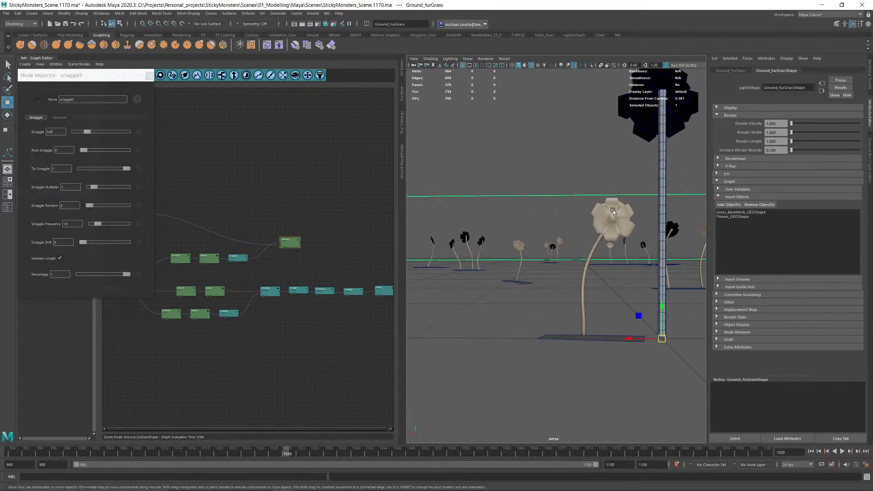
pyautogui.keyDown('alt'); pyautogui.moveTo(607, 273); pyautogui.dragTo(550, 305, button='middle'); pyautogui.keyUp('alt')
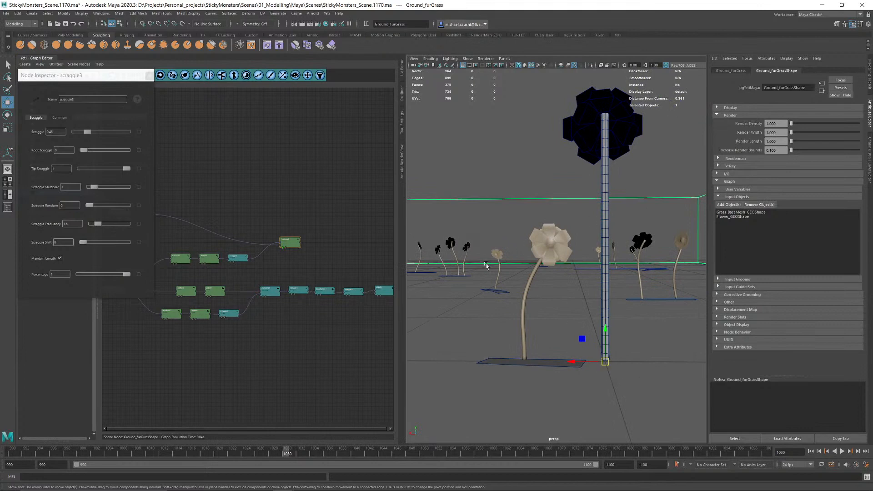
pyautogui.keyDown('alt'); pyautogui.moveTo(486, 265); pyautogui.dragTo(582, 276); pyautogui.keyUp('alt')
pyautogui.moveTo(582, 275)
pyautogui.keyDown('alt'); pyautogui.mouseDown(button='right')
pyautogui.moveTo(562, 278)
pyautogui.moveTo(584, 284)
pyautogui.mouseUp(button='right'); pyautogui.keyUp('alt')
pyautogui.keyDown('alt'); pyautogui.moveTo(584, 285); pyautogui.dragTo(497, 240); pyautogui.keyUp('alt')
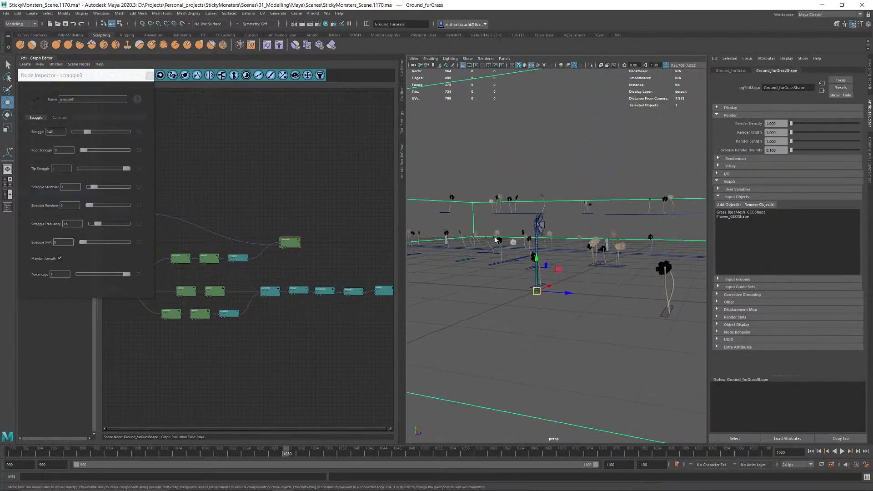
# Step: Add a Merge node after the last grass node, offset it upward, and connect the flower Instance node's output to it
pyautogui.keyDown('alt'); pyautogui.moveTo(216, 247); pyautogui.dragTo(214, 247, button='middle'); pyautogui.keyUp('alt')
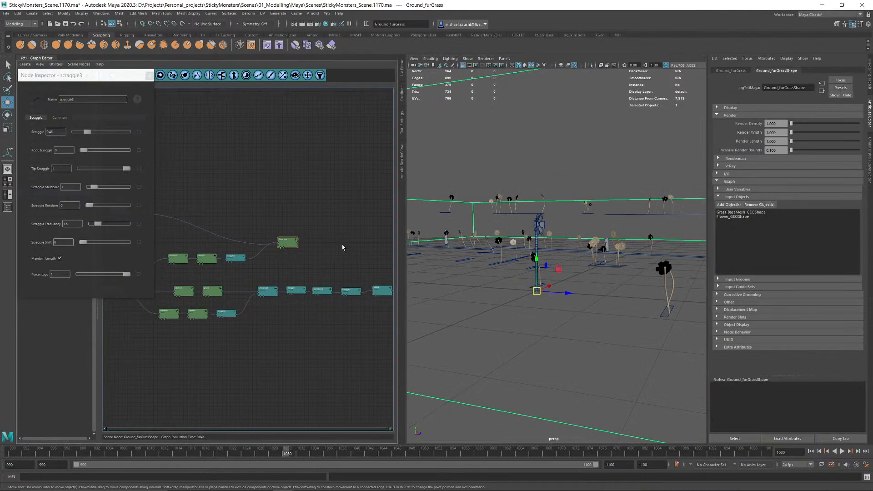
pyautogui.click(387, 290)
pyautogui.click(149, 75)
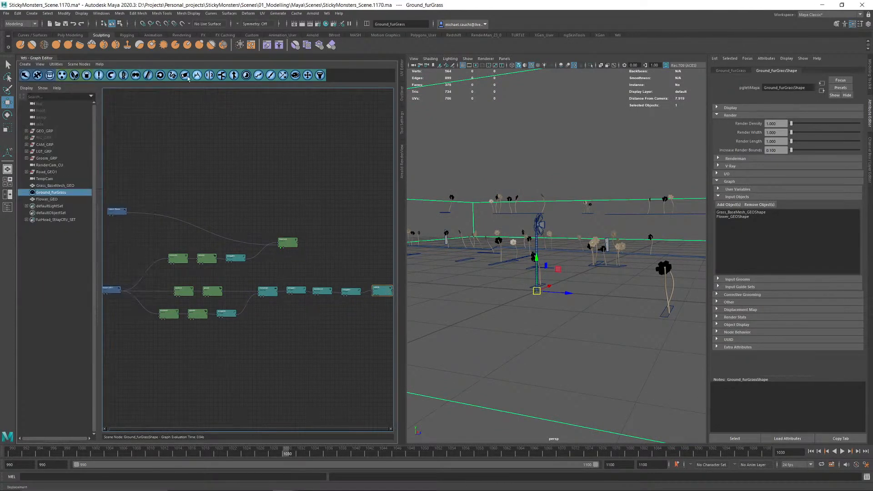
pyautogui.click(234, 77)
pyautogui.keyDown('alt'); pyautogui.moveTo(367, 305); pyautogui.dragTo(337, 314, button='middle'); pyautogui.keyUp('alt')
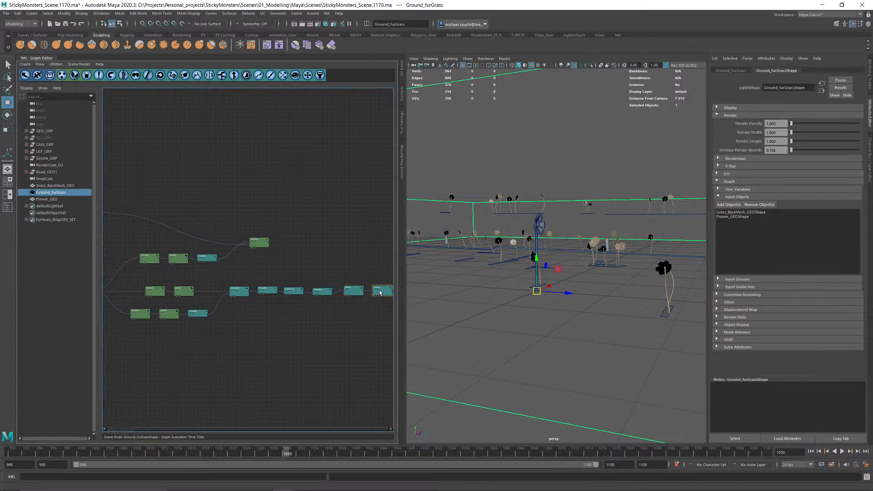
pyautogui.moveTo(380, 292); pyautogui.dragTo(269, 244)
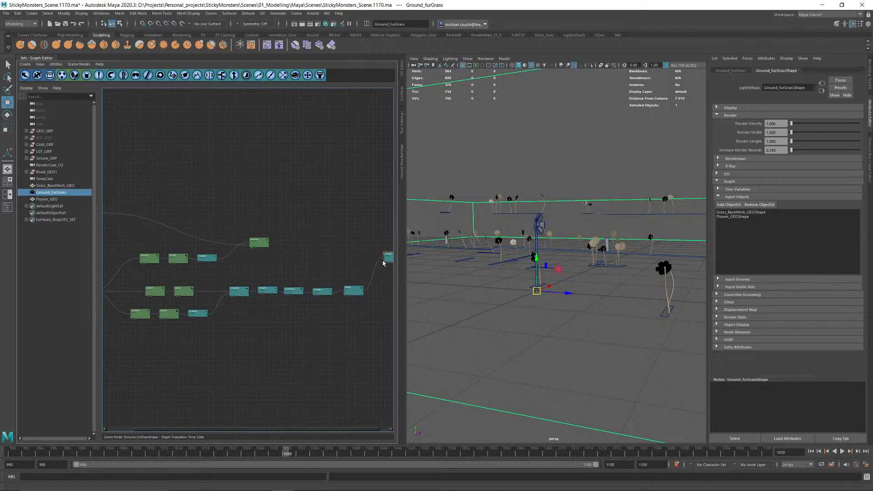
pyautogui.moveTo(383, 263); pyautogui.dragTo(270, 243)
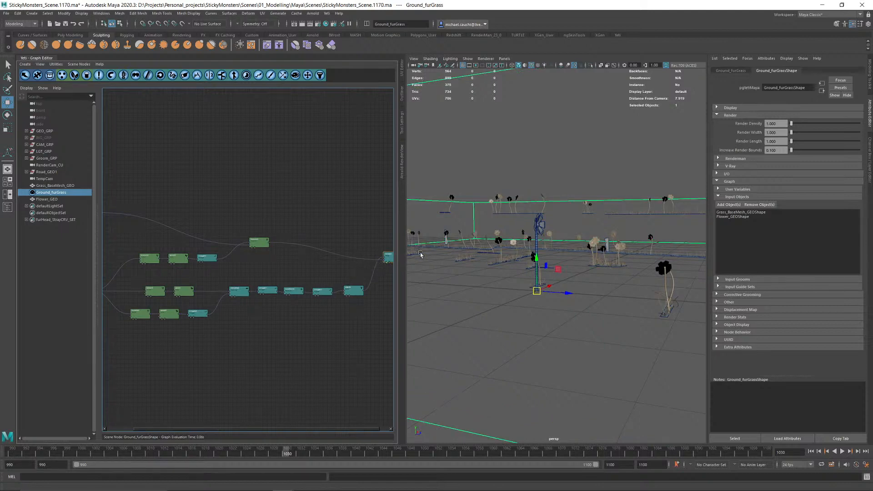
# Step: Set the flower Instance node's scale expression to [1, 1* length, 1] and examine the rescaled flowers from several angles
pyautogui.keyDown('alt'); pyautogui.moveTo(421, 255); pyautogui.dragTo(568, 251); pyautogui.keyUp('alt')
pyautogui.doubleClick(255, 246)
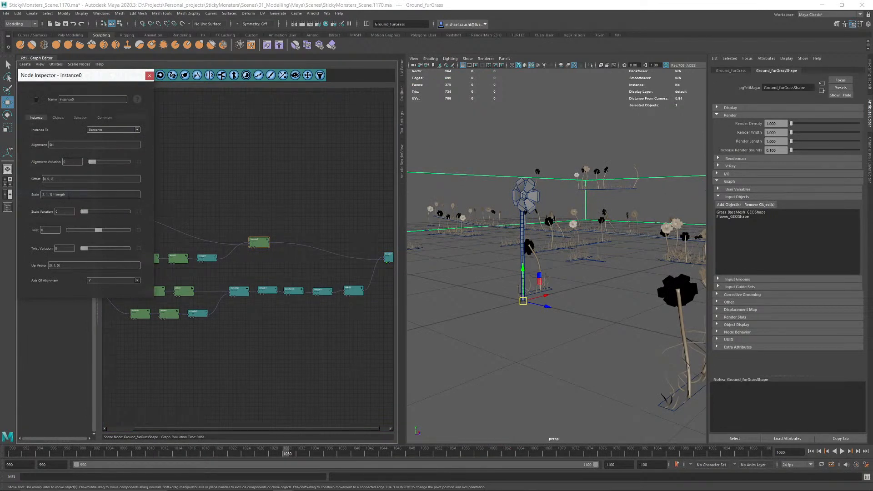
pyautogui.keyDown('alt'); pyautogui.moveTo(577, 243); pyautogui.dragTo(607, 248); pyautogui.keyUp('alt')
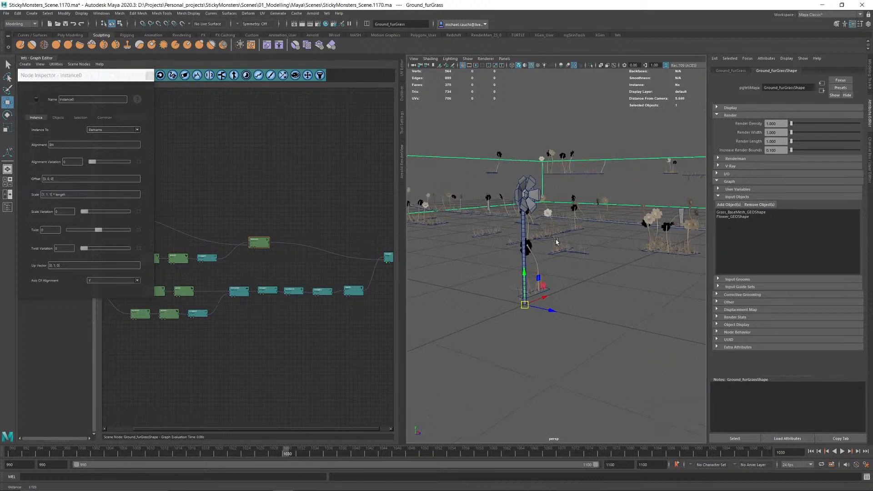
pyautogui.keyDown('alt'); pyautogui.moveTo(558, 244); pyautogui.dragTo(574, 241, button='right'); pyautogui.keyUp('alt')
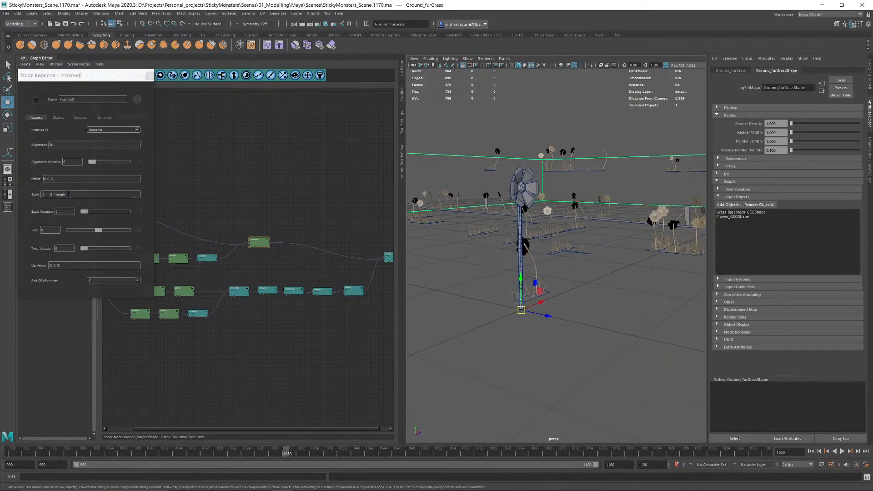
pyautogui.moveTo(68, 194); pyautogui.dragTo(54, 194)
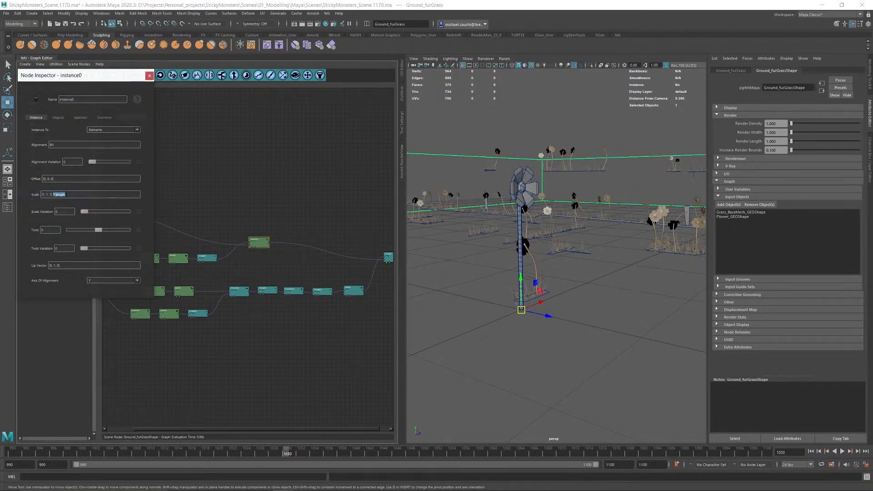
pyautogui.click(61, 194)
pyautogui.write('* length')
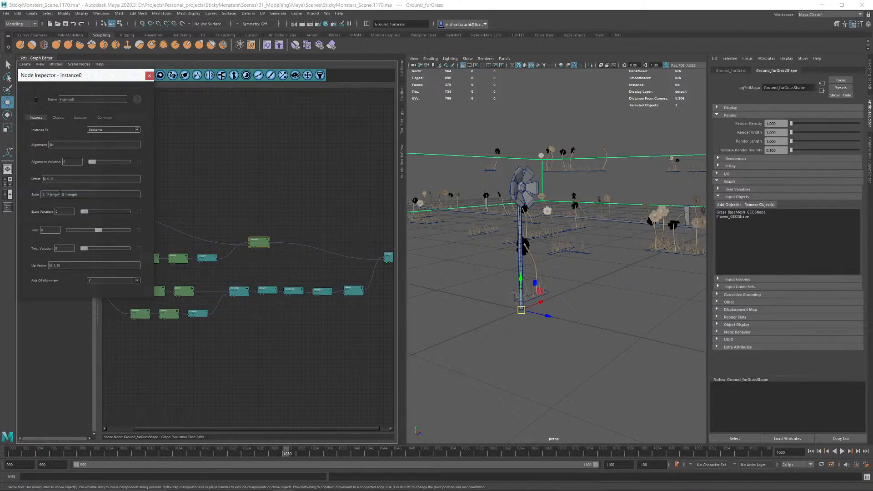
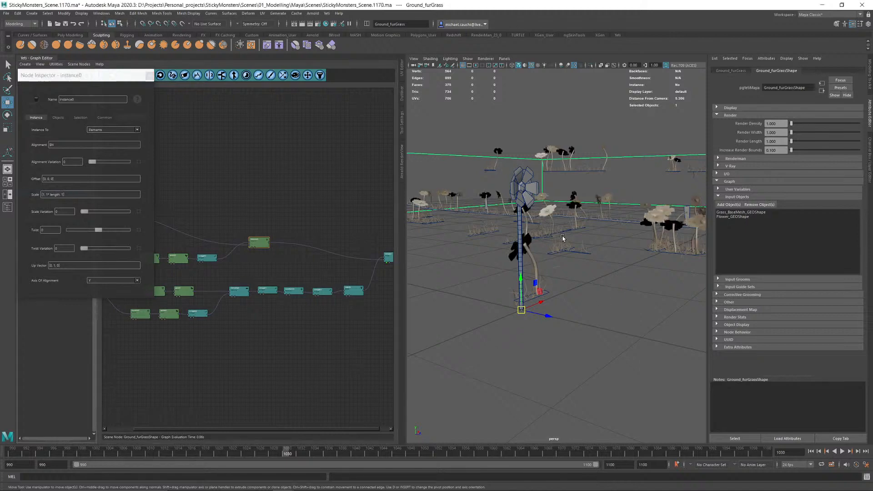
pyautogui.keyDown('alt'); pyautogui.moveTo(562, 236); pyautogui.dragTo(641, 237); pyautogui.keyUp('alt')
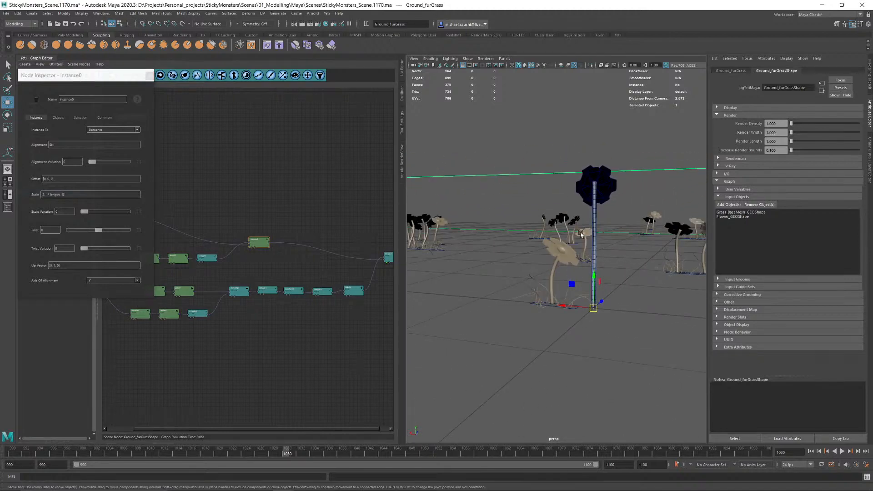
pyautogui.keyDown('alt'); pyautogui.moveTo(582, 233); pyautogui.dragTo(554, 208); pyautogui.keyUp('alt')
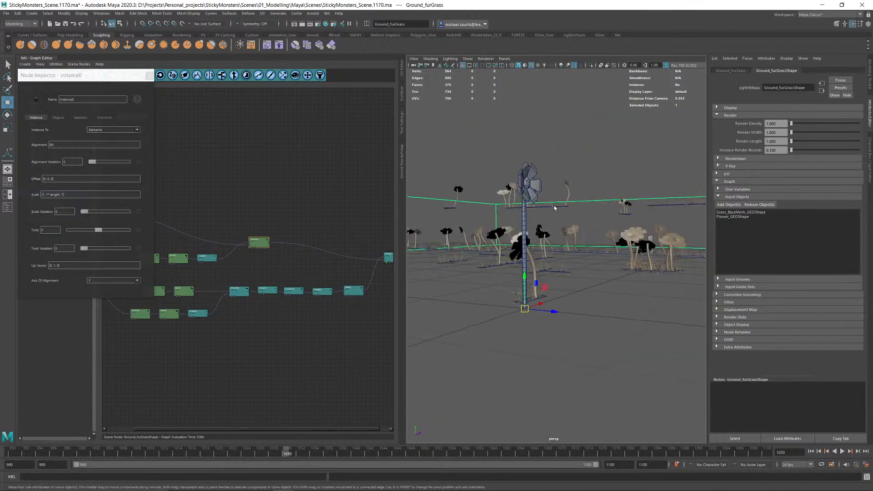
# Step: Set the instance0 node's scale expression to [1, 1, 1] * length so the flowers scale uniformly
pyautogui.keyDown('alt'); pyautogui.moveTo(641, 266); pyautogui.dragTo(625, 200); pyautogui.keyUp('alt')
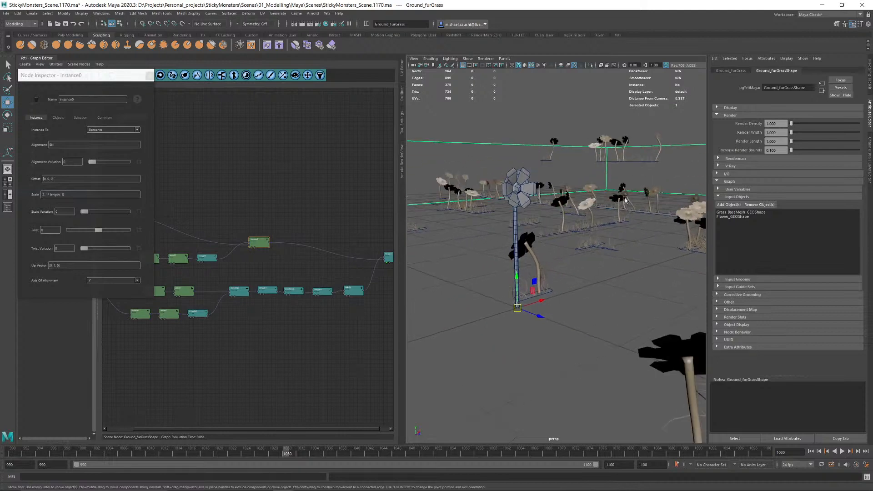
pyautogui.keyDown('alt'); pyautogui.moveTo(564, 259); pyautogui.dragTo(559, 258); pyautogui.keyUp('alt')
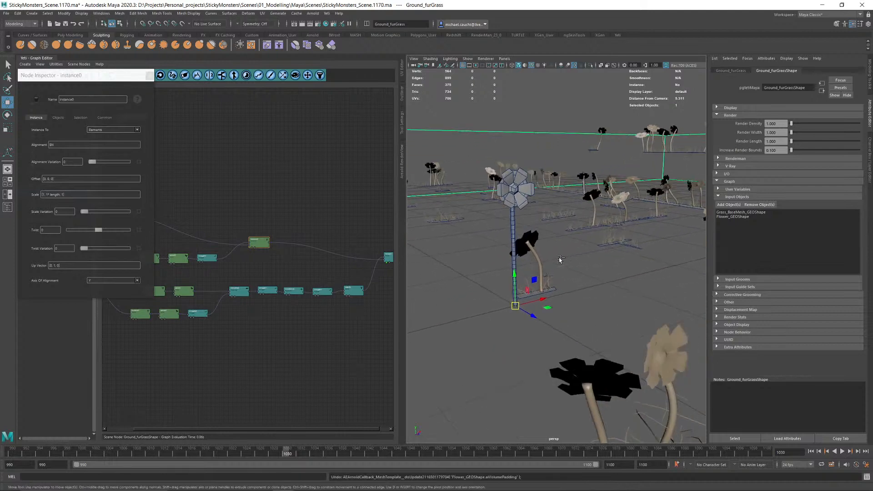
pyautogui.keyDown('alt'); pyautogui.moveTo(510, 237); pyautogui.dragTo(484, 237); pyautogui.keyUp('alt')
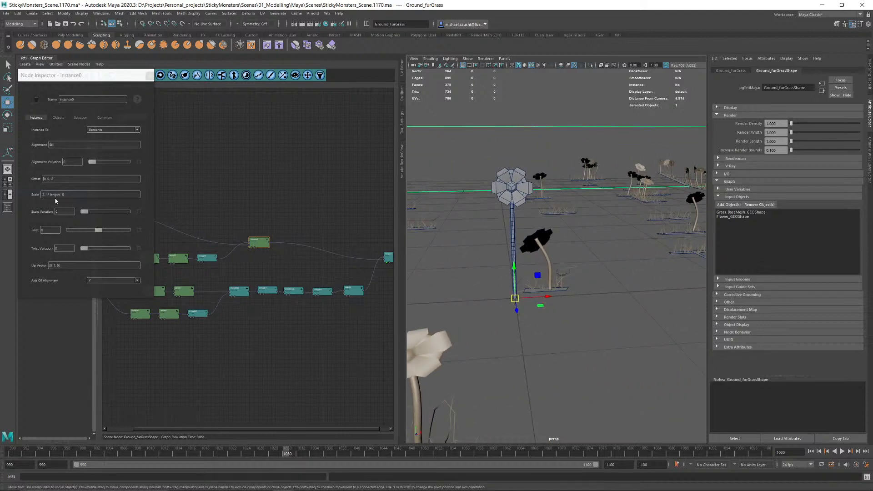
pyautogui.click(75, 195)
pyautogui.tripleClick(74, 195)
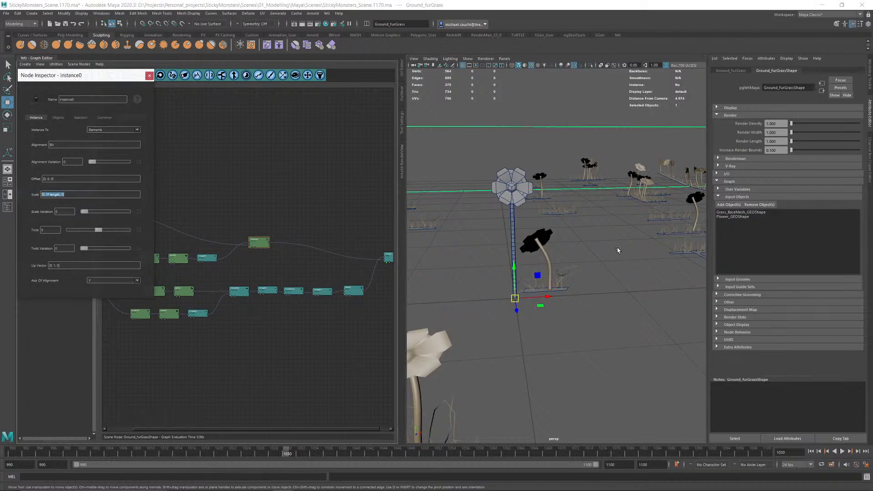
pyautogui.keyDown('alt'); pyautogui.moveTo(617, 248); pyautogui.dragTo(528, 188); pyautogui.keyUp('alt')
pyautogui.press('f')
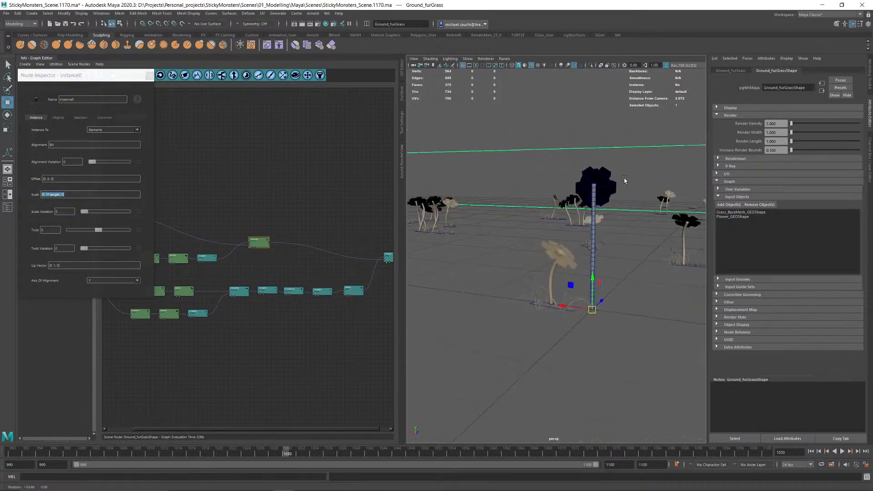
pyautogui.write('[1, 1, 1] * length')
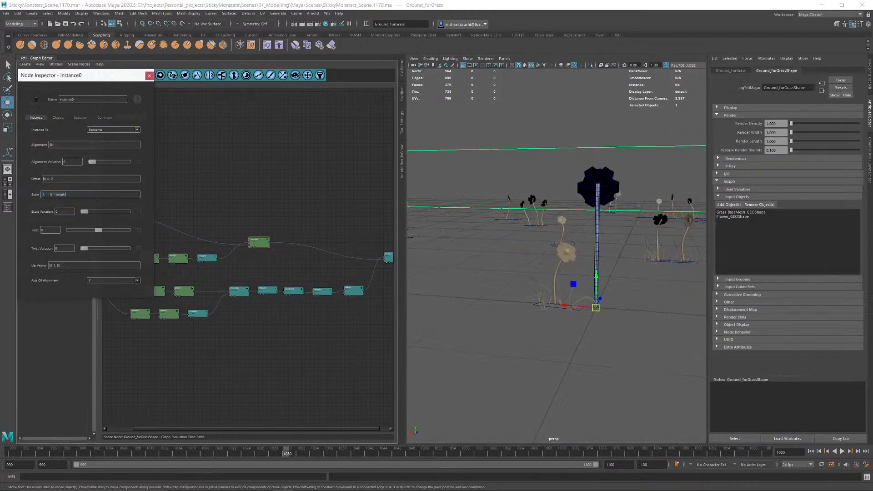
pyautogui.keyDown('alt'); pyautogui.moveTo(599, 233); pyautogui.dragTo(624, 226); pyautogui.keyUp('alt')
pyautogui.keyDown('alt'); pyautogui.moveTo(609, 231); pyautogui.dragTo(633, 250, button='right'); pyautogui.keyUp('alt')
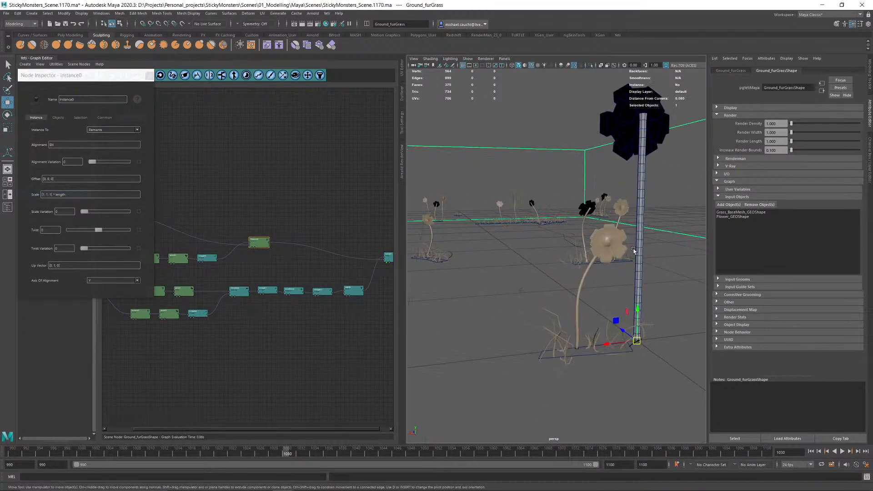
pyautogui.keyDown('alt'); pyautogui.moveTo(633, 249); pyautogui.dragTo(551, 247); pyautogui.keyUp('alt')
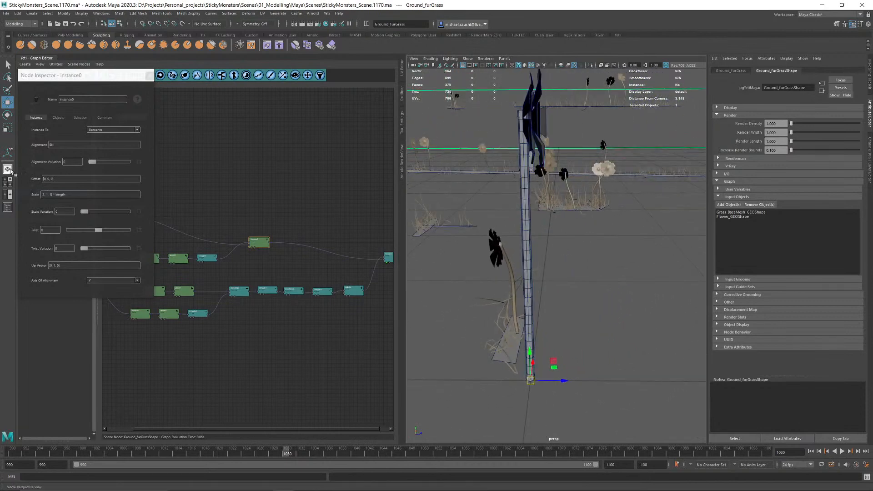
# Step: Hide the original Flower_GEO mesh in the scene
pyautogui.moveTo(56, 81); pyautogui.dragTo(251, 110)
pyautogui.click(46, 199)
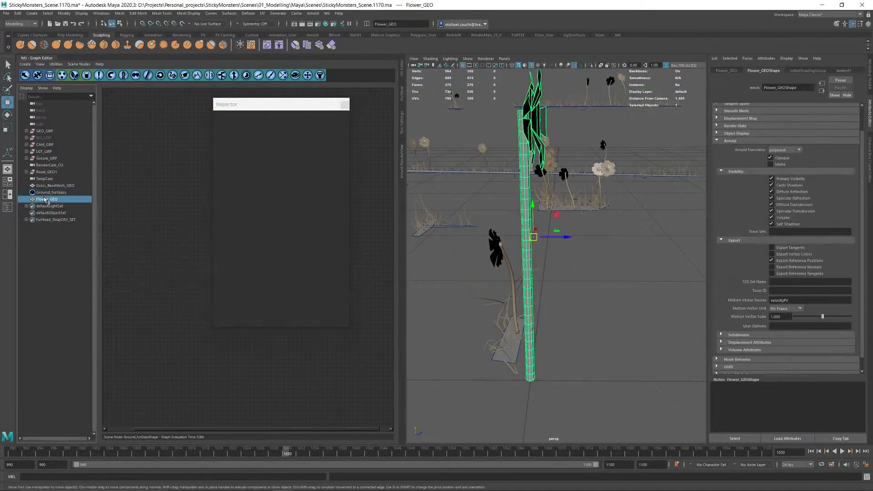
pyautogui.press('h')
pyautogui.keyDown('alt'); pyautogui.moveTo(582, 255); pyautogui.dragTo(537, 255); pyautogui.keyUp('alt')
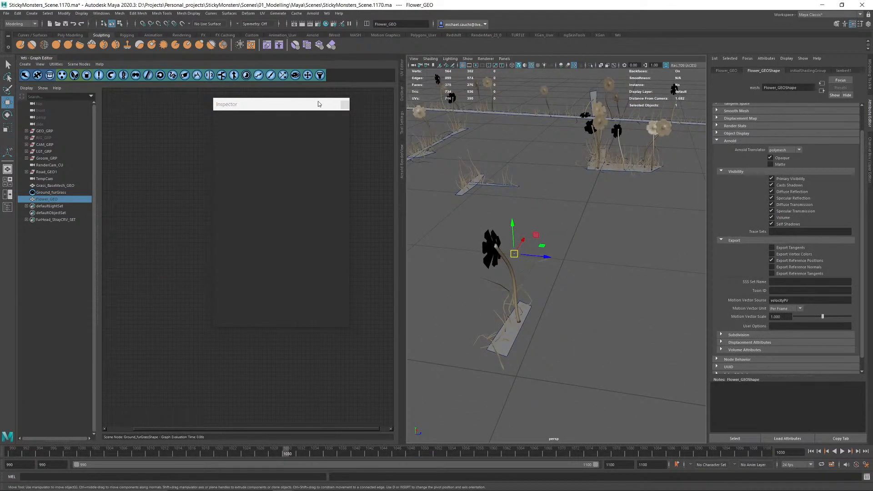
# Step: Close the empty node inspector and select Ground_furGrass to bring back its graph
pyautogui.moveTo(319, 104); pyautogui.dragTo(282, 106)
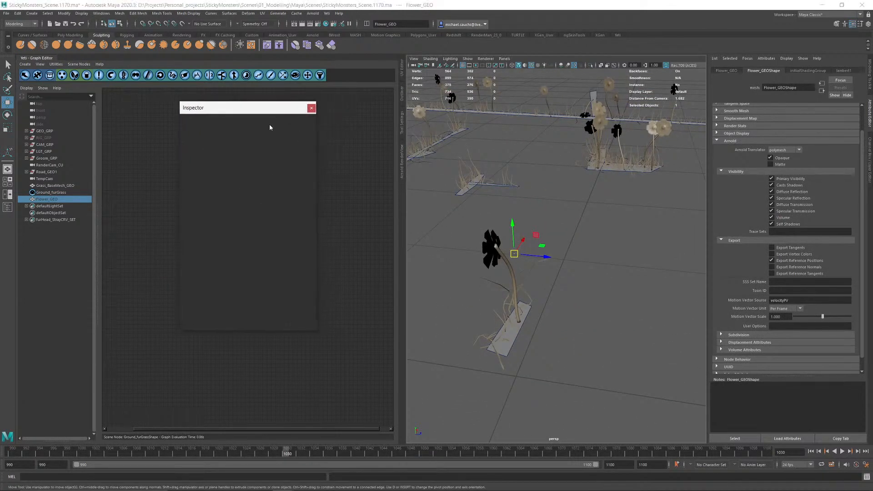
pyautogui.click(311, 108)
pyautogui.click(64, 192)
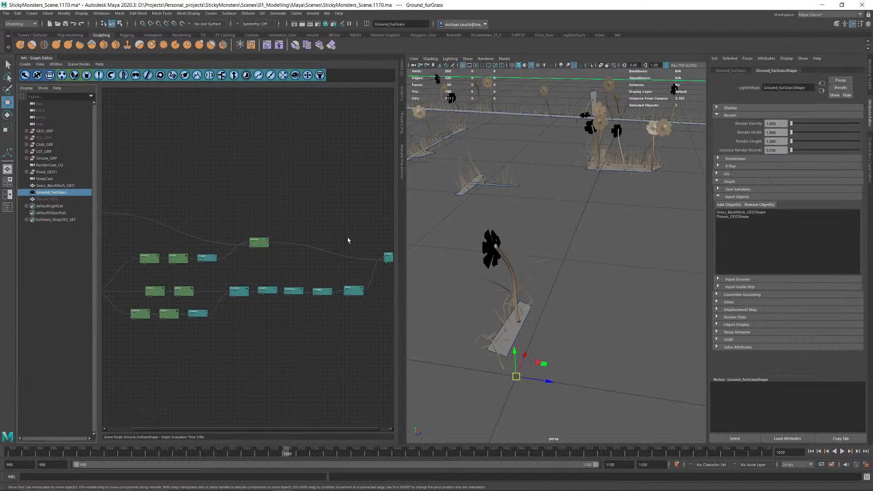
# Step: Turn on the visibility of the ENV_LYR and CHR_LYR display layers to view the flowers around the character's feet
pyautogui.keyDown('alt'); pyautogui.moveTo(612, 223); pyautogui.dragTo(557, 235, button='right'); pyautogui.keyUp('alt')
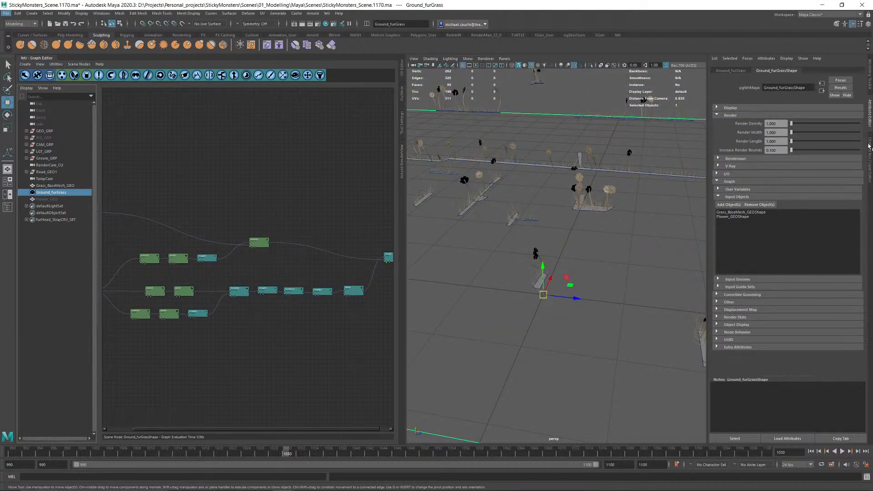
pyautogui.click(870, 147)
pyautogui.click(784, 385)
pyautogui.click(784, 387)
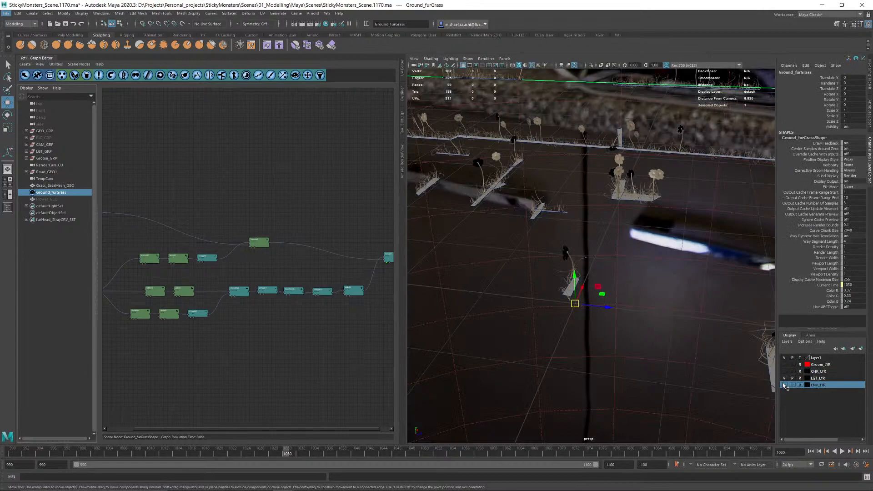
pyautogui.click(784, 386)
pyautogui.keyDown('alt'); pyautogui.moveTo(661, 325); pyautogui.dragTo(561, 258); pyautogui.keyUp('alt')
pyautogui.scroll(-5, 591, 256)
pyautogui.scroll(8, 561, 258)
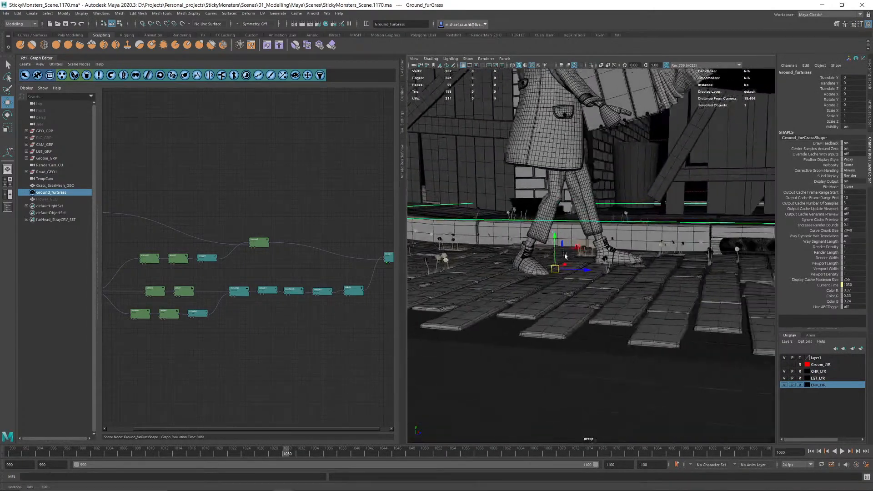
pyautogui.scroll(3, 551, 234)
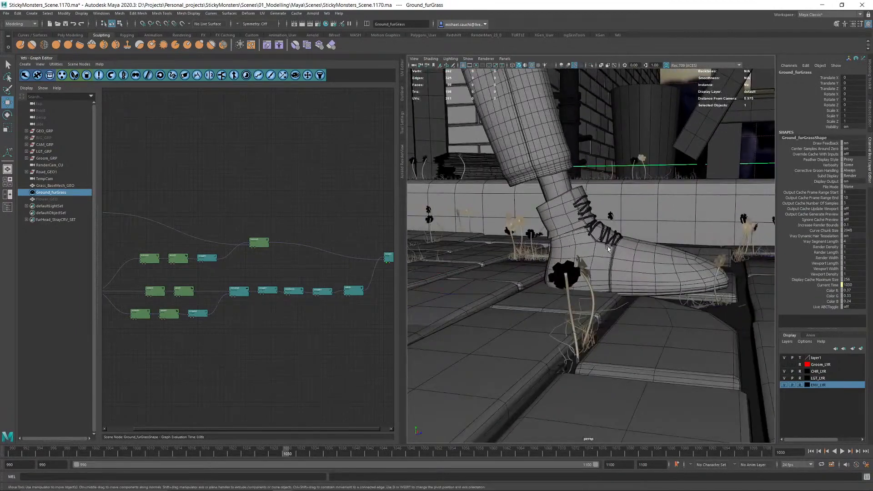
pyautogui.keyDown('alt'); pyautogui.moveTo(610, 244); pyautogui.dragTo(588, 251); pyautogui.keyUp('alt')
# Step: Open the scatter02 node's settings and raise its density multiplier to 200
pyautogui.click(146, 260)
pyautogui.doubleClick(146, 260)
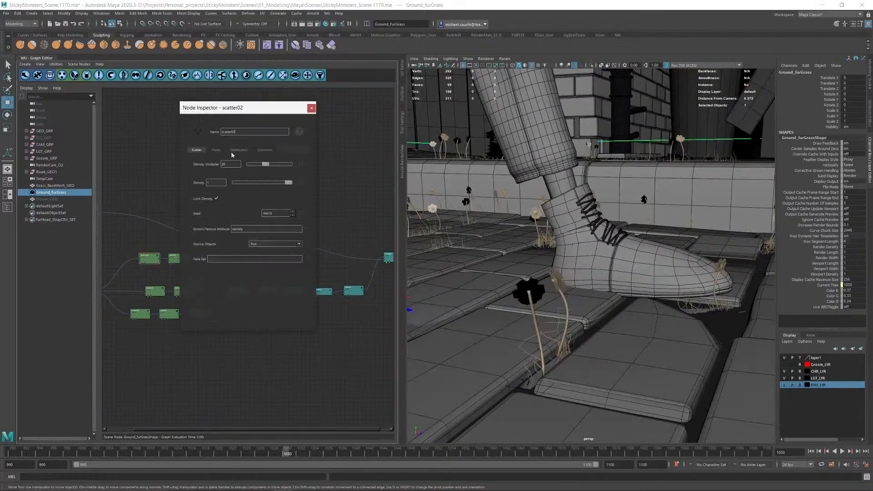
pyautogui.moveTo(267, 165); pyautogui.dragTo(291, 169)
pyautogui.press('[')
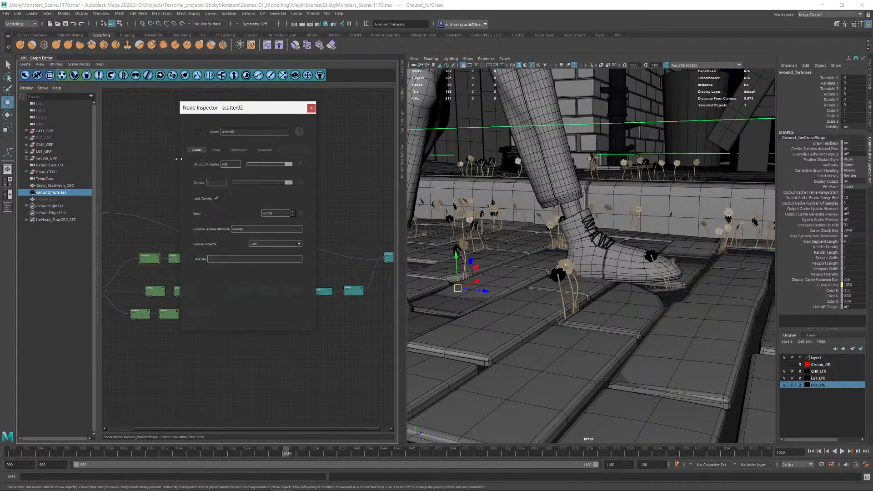
pyautogui.press('Return')
pyautogui.scroll(-4, 590, 231)
pyautogui.keyDown('alt'); pyautogui.moveTo(589, 230); pyautogui.dragTo(607, 227); pyautogui.keyUp('alt')
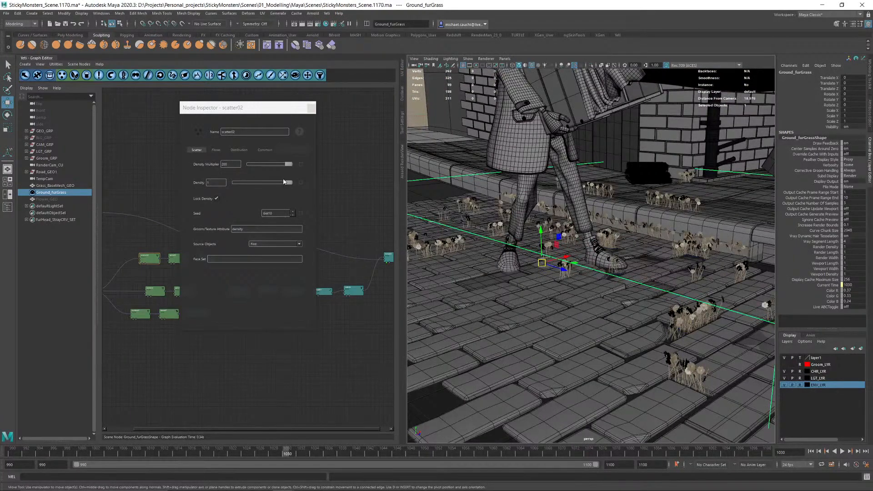
# Step: Reduce scatter02's density multiplier to 2 and inspect the flowers on the pavement
pyautogui.moveTo(234, 165); pyautogui.dragTo(186, 164)
pyautogui.press('Return')
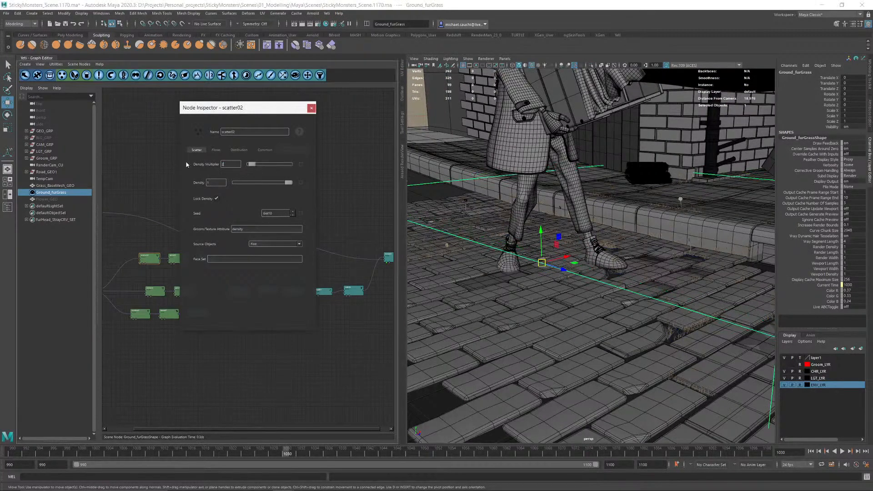
pyautogui.keyDown('alt'); pyautogui.moveTo(619, 204); pyautogui.dragTo(587, 214); pyautogui.keyUp('alt')
pyautogui.keyDown('alt'); pyautogui.moveTo(435, 253); pyautogui.dragTo(581, 280, button='middle'); pyautogui.keyUp('alt')
pyautogui.keyDown('alt'); pyautogui.moveTo(581, 281); pyautogui.dragTo(618, 293, button='right'); pyautogui.keyUp('alt')
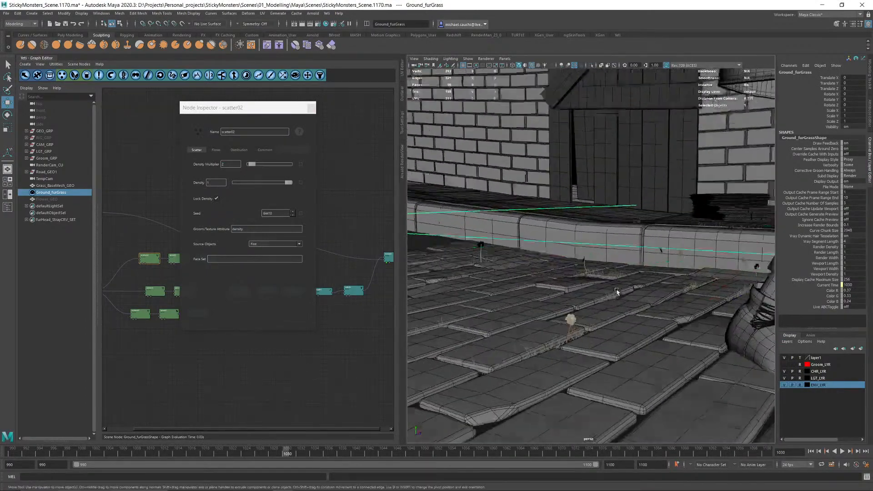
pyautogui.keyDown('alt'); pyautogui.moveTo(618, 292); pyautogui.dragTo(612, 272); pyautogui.keyUp('alt')
pyautogui.keyDown('alt'); pyautogui.moveTo(612, 272); pyautogui.dragTo(666, 370, button='right'); pyautogui.keyUp('alt')
pyautogui.keyDown('alt'); pyautogui.moveTo(648, 310); pyautogui.dragTo(691, 325); pyautogui.keyUp('alt')
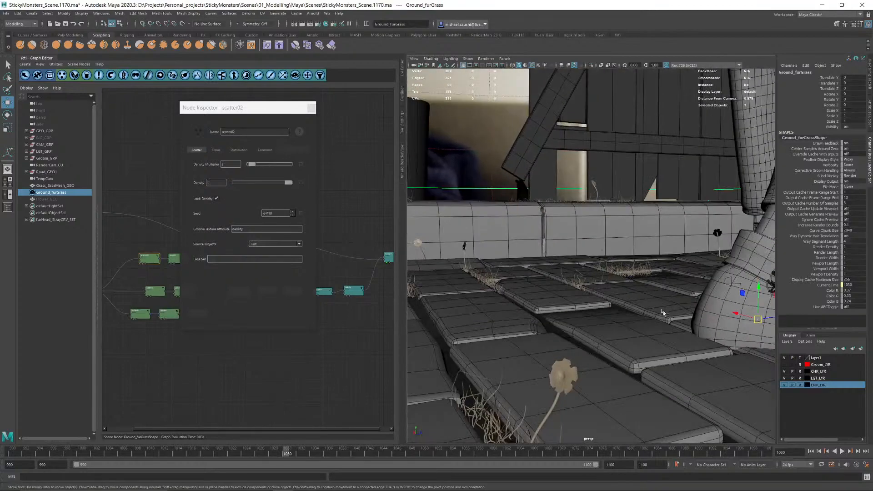
pyautogui.keyDown('alt'); pyautogui.moveTo(691, 325); pyautogui.dragTo(623, 295, button='right'); pyautogui.keyUp('alt')
# Step: Set scatter02's density multiplier to 1 and raise its seed by one to try another flower distribution
pyautogui.moveTo(231, 165); pyautogui.dragTo(198, 168)
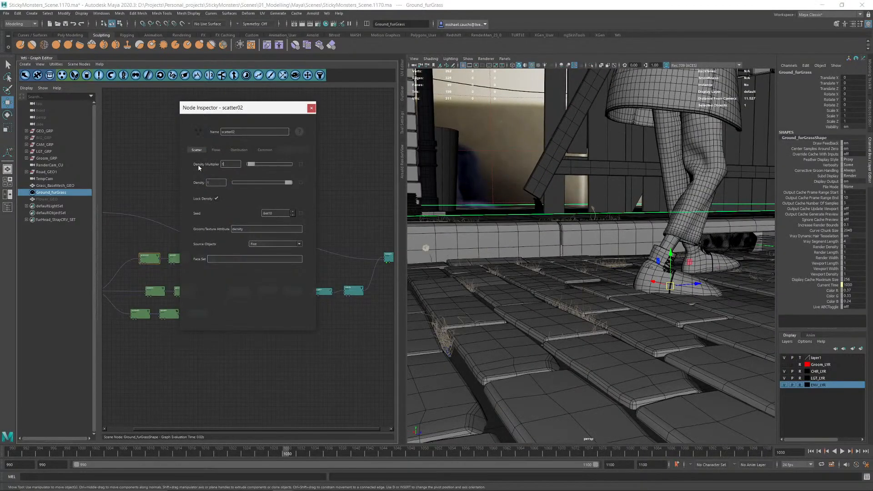
pyautogui.click(292, 213)
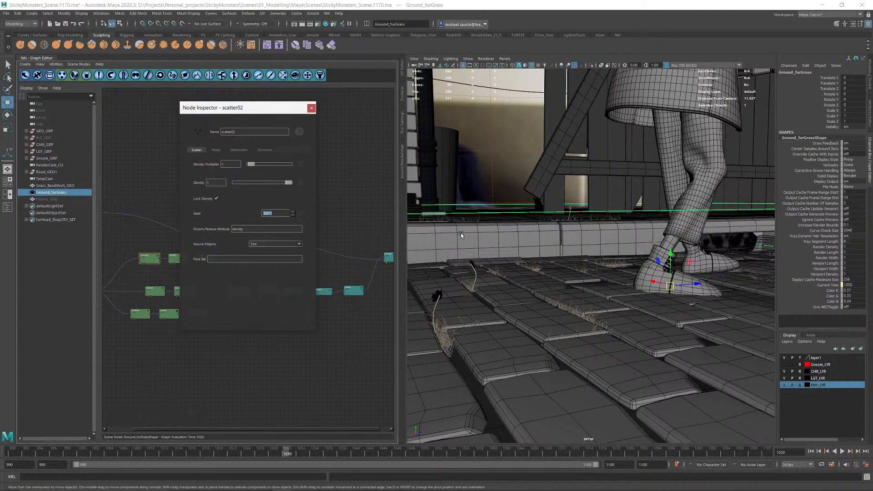
pyautogui.scroll(-4, 564, 228)
pyautogui.keyDown('alt'); pyautogui.moveTo(607, 237); pyautogui.dragTo(574, 241); pyautogui.keyUp('alt')
pyautogui.keyDown('alt'); pyautogui.moveTo(607, 215); pyautogui.dragTo(550, 215, button='middle'); pyautogui.keyUp('alt')
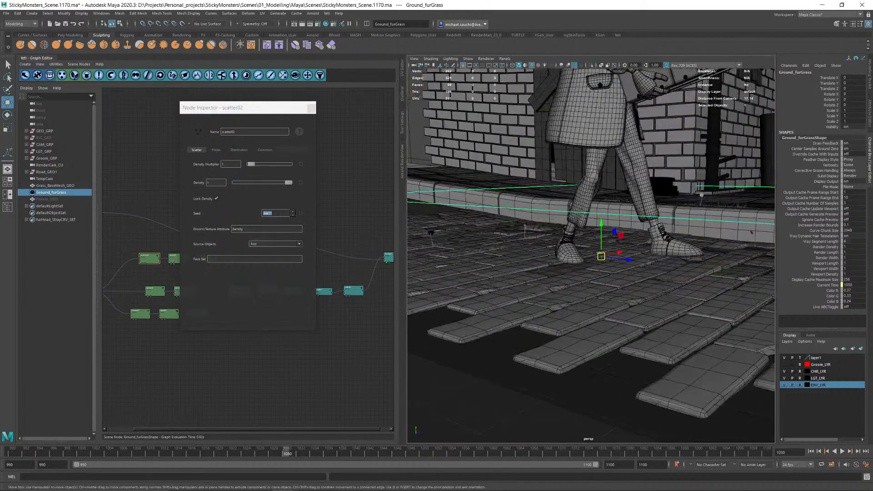
# Step: Step scatter02's seed through further values until a few flowers are placed near the character's feet
pyautogui.click(293, 212)
pyautogui.click(293, 212)
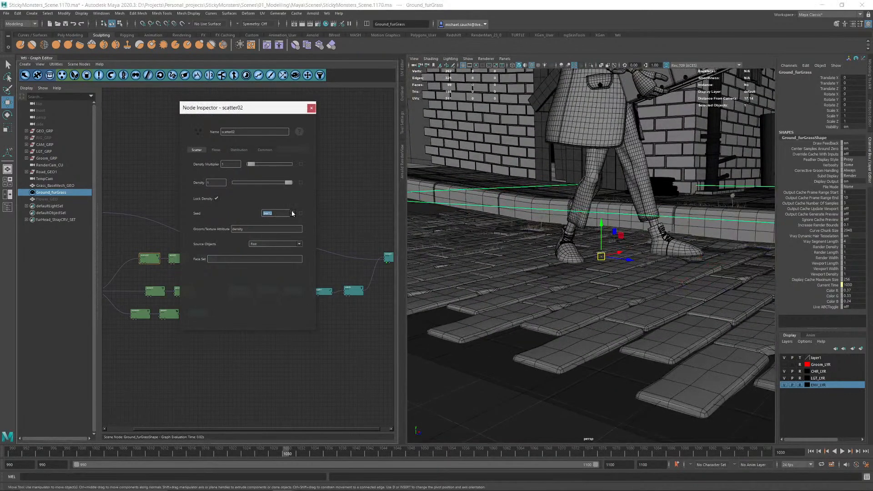
pyautogui.keyDown('alt'); pyautogui.moveTo(719, 250); pyautogui.dragTo(700, 241); pyautogui.keyUp('alt')
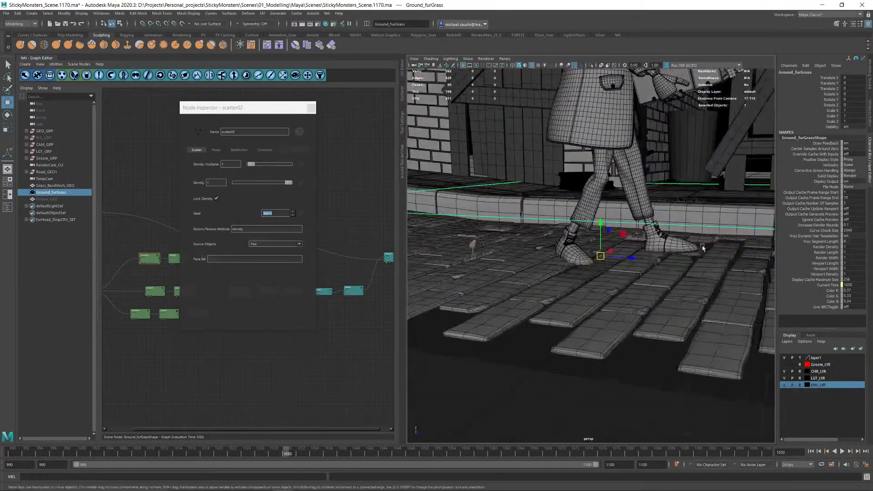
pyautogui.click(293, 212)
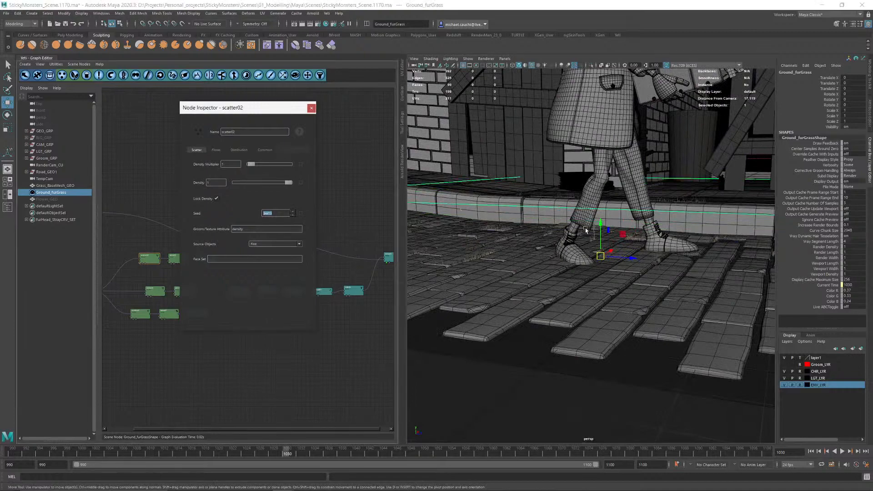
pyautogui.keyDown('alt'); pyautogui.moveTo(645, 233); pyautogui.dragTo(596, 236); pyautogui.keyUp('alt')
pyautogui.keyDown('alt'); pyautogui.moveTo(596, 236); pyautogui.dragTo(538, 216, button='middle'); pyautogui.keyUp('alt')
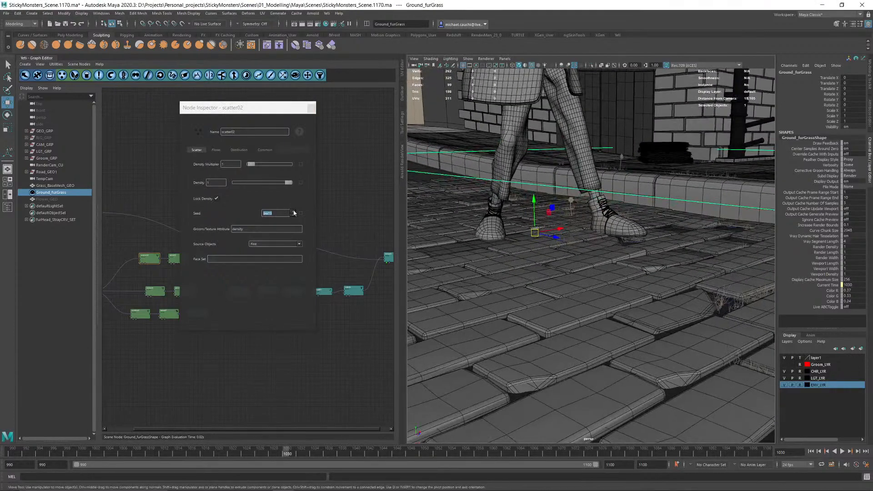
pyautogui.click(293, 212)
pyautogui.click(293, 212)
pyautogui.click(294, 212)
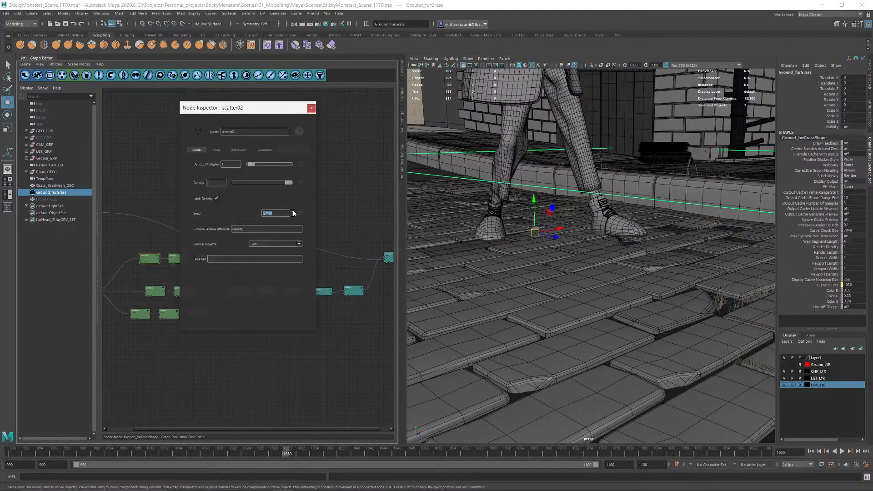
pyautogui.click(294, 212)
# Step: Examine the placement of the scattered flowers around the character's feet and along the pavement from several angles
pyautogui.keyDown('alt'); pyautogui.moveTo(646, 248); pyautogui.dragTo(607, 268); pyautogui.keyUp('alt')
pyautogui.keyDown('alt'); pyautogui.moveTo(607, 269); pyautogui.dragTo(648, 271, button='right'); pyautogui.keyUp('alt')
pyautogui.keyDown('alt'); pyautogui.moveTo(648, 270); pyautogui.dragTo(635, 317); pyautogui.keyUp('alt')
pyautogui.keyDown('alt'); pyautogui.moveTo(635, 317); pyautogui.dragTo(630, 326, button='right'); pyautogui.keyUp('alt')
pyautogui.keyDown('alt'); pyautogui.moveTo(629, 326); pyautogui.dragTo(662, 302); pyautogui.keyUp('alt')
pyautogui.keyDown('alt'); pyautogui.moveTo(662, 302); pyautogui.dragTo(439, 298, button='right'); pyautogui.keyUp('alt')
pyautogui.keyDown('alt'); pyautogui.moveTo(439, 298); pyautogui.dragTo(510, 312); pyautogui.keyUp('alt')
pyautogui.keyDown('alt'); pyautogui.moveTo(511, 312); pyautogui.dragTo(709, 381, button='right'); pyautogui.keyUp('alt')
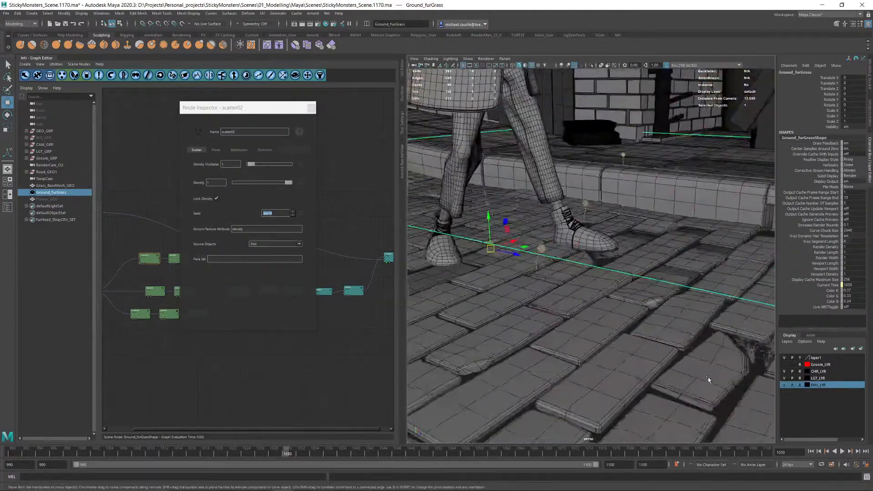
pyautogui.keyDown('alt'); pyautogui.moveTo(555, 255); pyautogui.dragTo(595, 260); pyautogui.keyUp('alt')
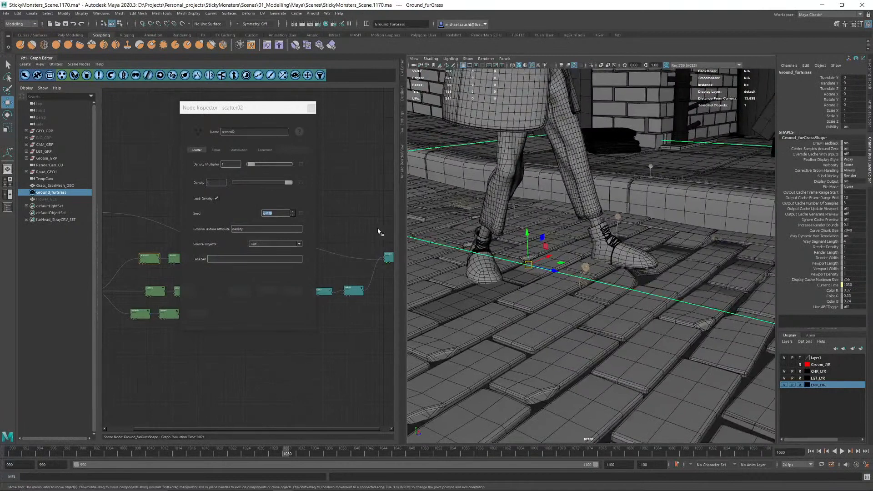
# Step: Switch from scatter02 to the grow02 node's settings and lower its minimum length to 0.38
pyautogui.click(311, 108)
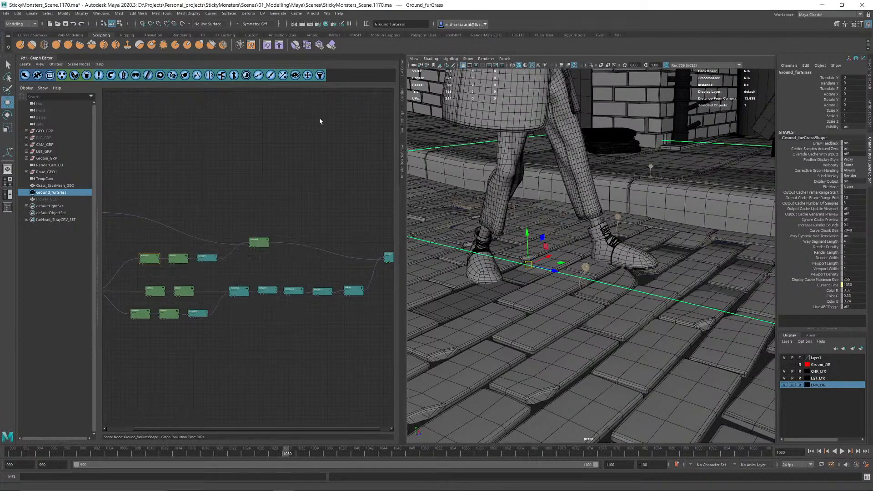
pyautogui.doubleClick(178, 259)
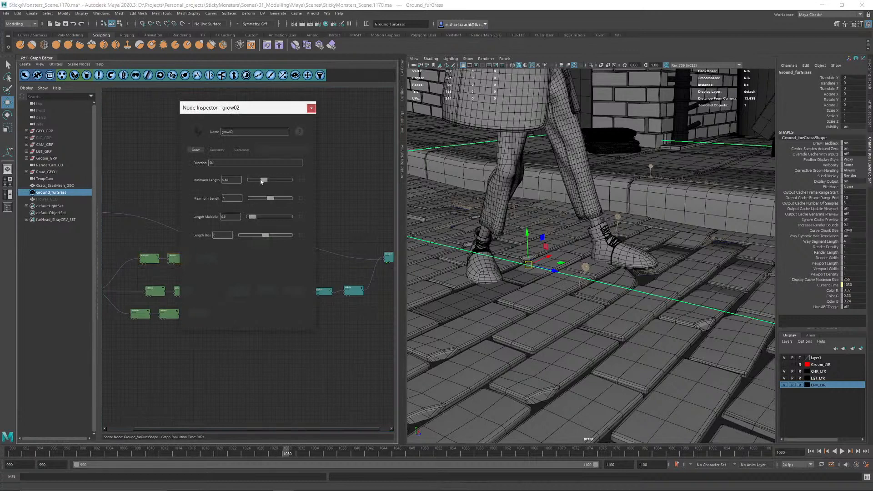
pyautogui.moveTo(262, 181); pyautogui.dragTo(258, 182)
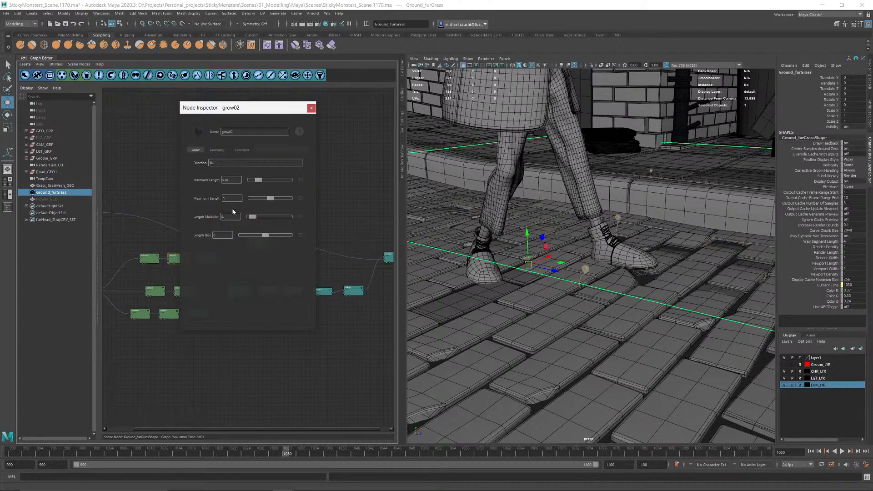
# Step: Set grow02's length multiplier to 0.5, check the flower beside the front shoe and close the node's settings
pyautogui.press('Return')
pyautogui.scroll(5, 618, 304)
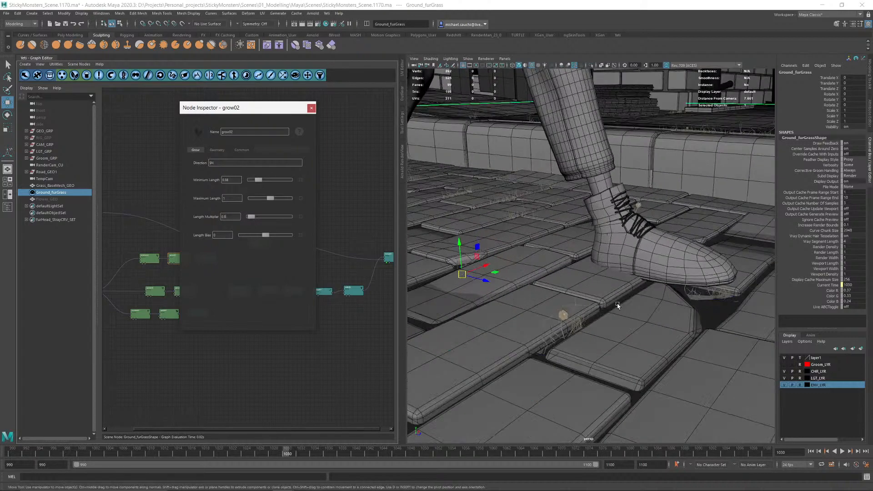
pyautogui.keyDown('alt'); pyautogui.moveTo(596, 311); pyautogui.dragTo(611, 255); pyautogui.keyUp('alt')
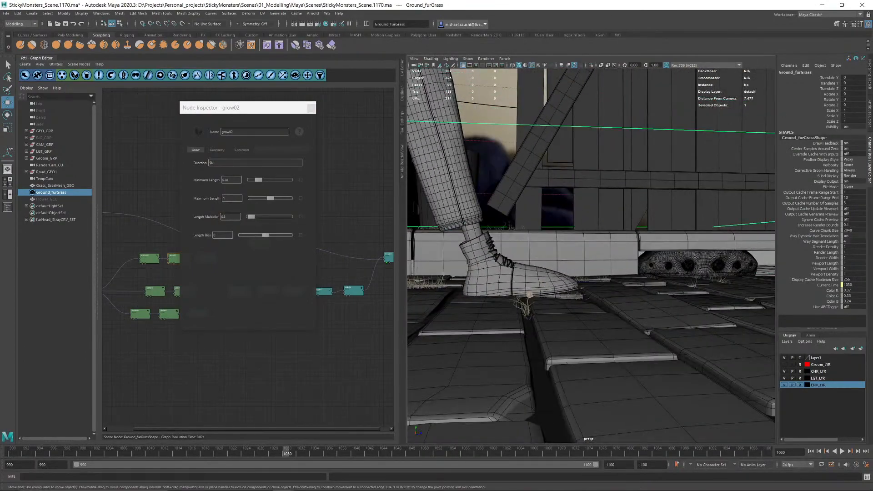
pyautogui.click(311, 108)
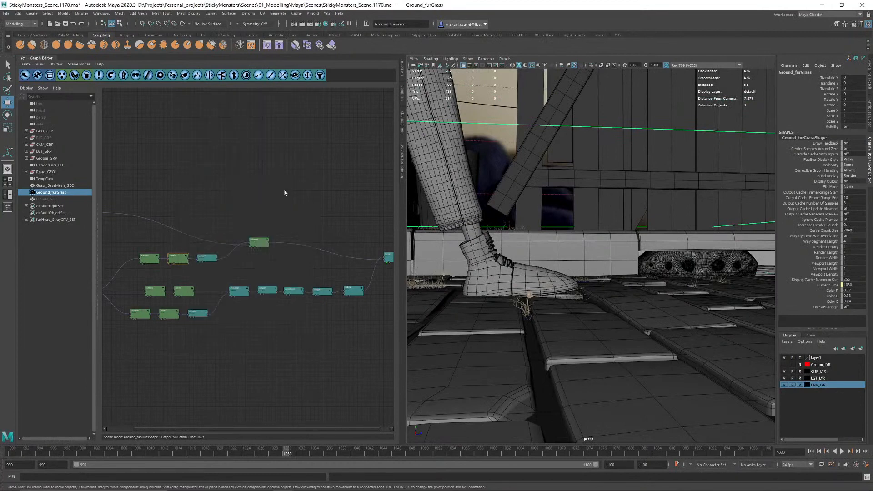
# Step: Set scatter02's density multiplier to 2 and check the flowers along the pavement before closing its settings
pyautogui.doubleClick(151, 259)
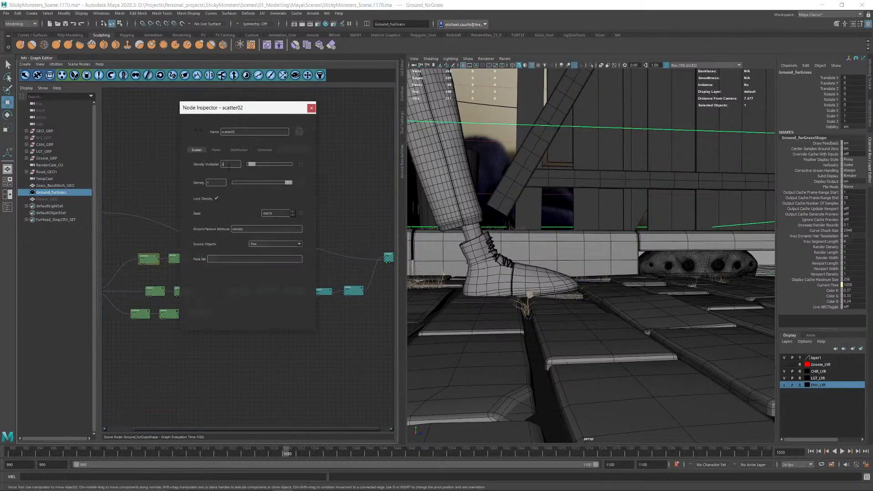
pyautogui.keyDown('alt'); pyautogui.moveTo(551, 236); pyautogui.dragTo(502, 243); pyautogui.keyUp('alt')
pyautogui.keyDown('alt'); pyautogui.moveTo(502, 243); pyautogui.dragTo(868, 227, button='middle'); pyautogui.keyUp('alt')
pyautogui.keyDown('alt'); pyautogui.moveTo(582, 230); pyautogui.dragTo(636, 213); pyautogui.keyUp('alt')
pyautogui.scroll(-3, 636, 213)
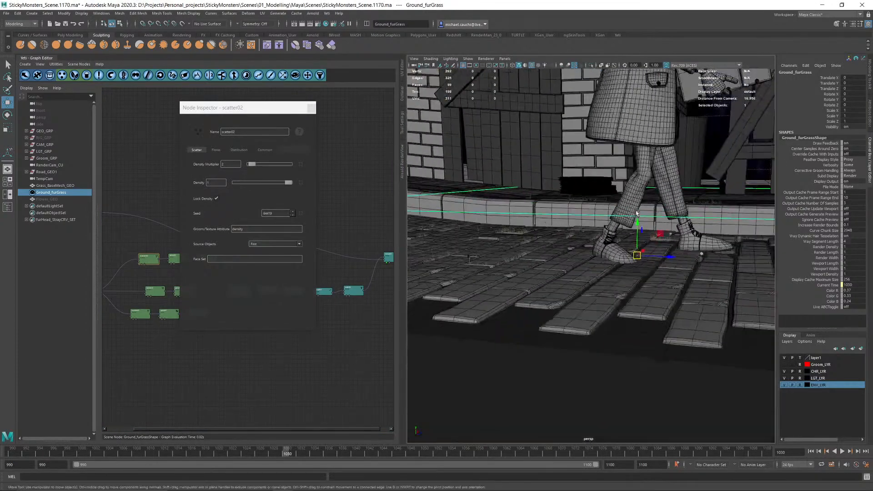
pyautogui.keyDown('alt'); pyautogui.moveTo(637, 212); pyautogui.dragTo(518, 226, button='middle'); pyautogui.keyUp('alt')
pyautogui.click(311, 108)
# Step: Open the instance0 node's settings and look through its selection, common, object and instance options
pyautogui.scroll(-3, 629, 245)
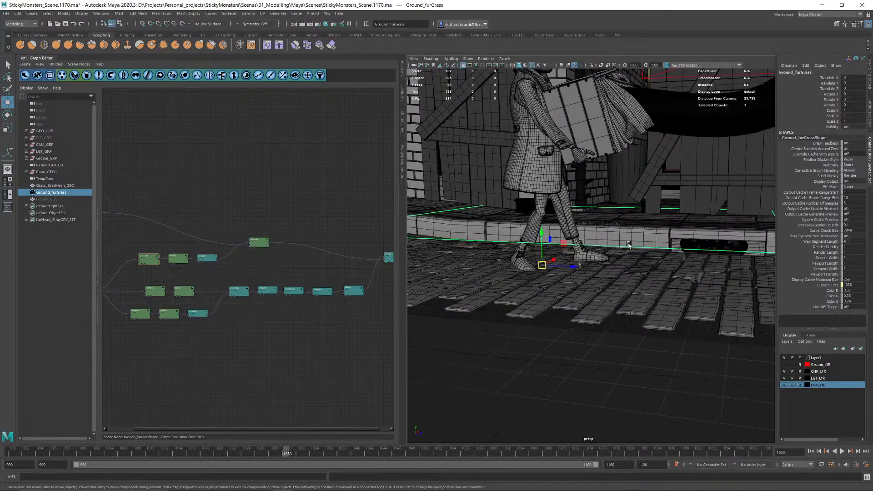
pyautogui.keyDown('alt'); pyautogui.moveTo(628, 246); pyautogui.dragTo(586, 296, button='middle'); pyautogui.keyUp('alt')
pyautogui.keyDown('alt'); pyautogui.moveTo(585, 297); pyautogui.dragTo(620, 263); pyautogui.keyUp('alt')
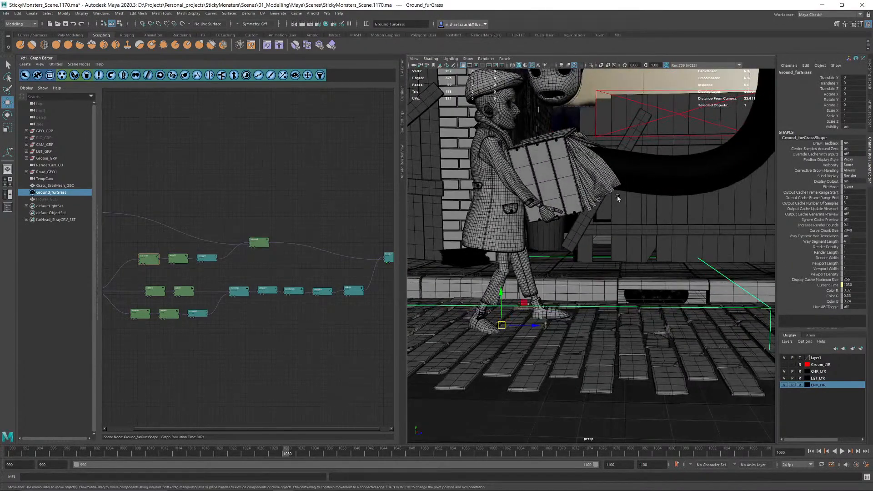
pyautogui.keyDown('alt'); pyautogui.moveTo(617, 197); pyautogui.dragTo(543, 200, button='right'); pyautogui.keyUp('alt')
pyautogui.keyDown('alt'); pyautogui.moveTo(570, 184); pyautogui.dragTo(543, 222, button='middle'); pyautogui.keyUp('alt')
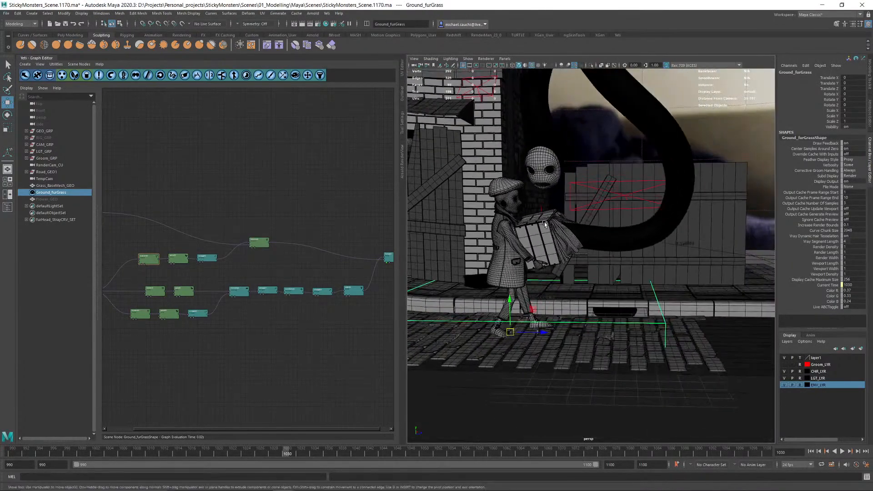
pyautogui.doubleClick(255, 243)
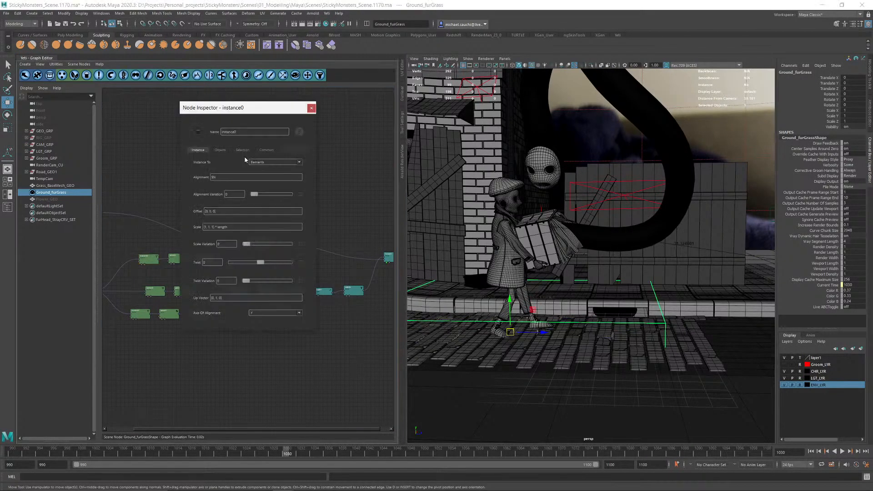
pyautogui.click(244, 150)
pyautogui.click(267, 150)
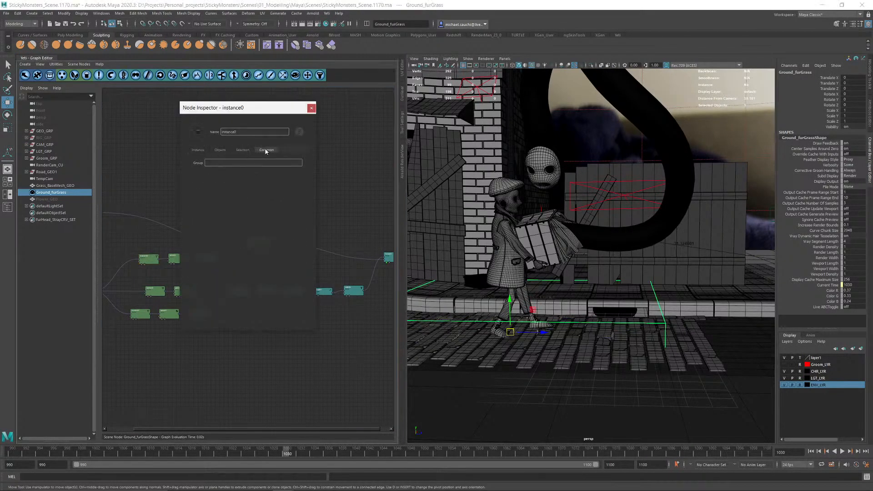
pyautogui.click(222, 151)
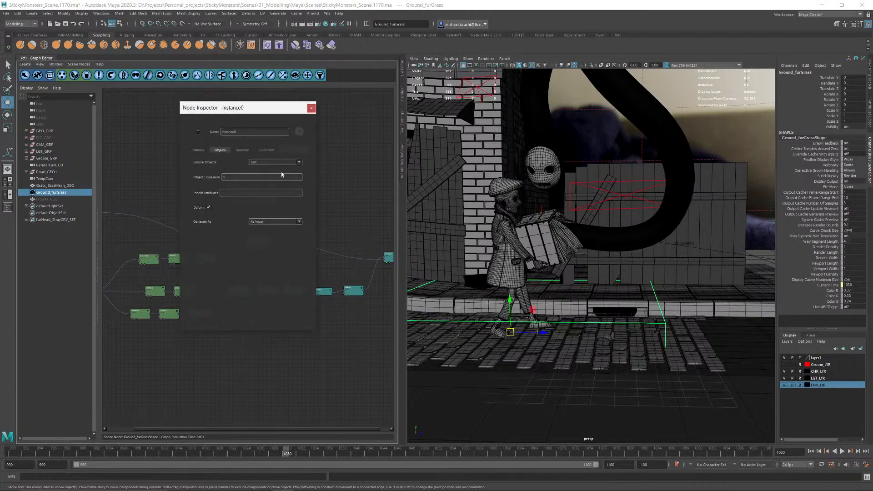
pyautogui.click(199, 150)
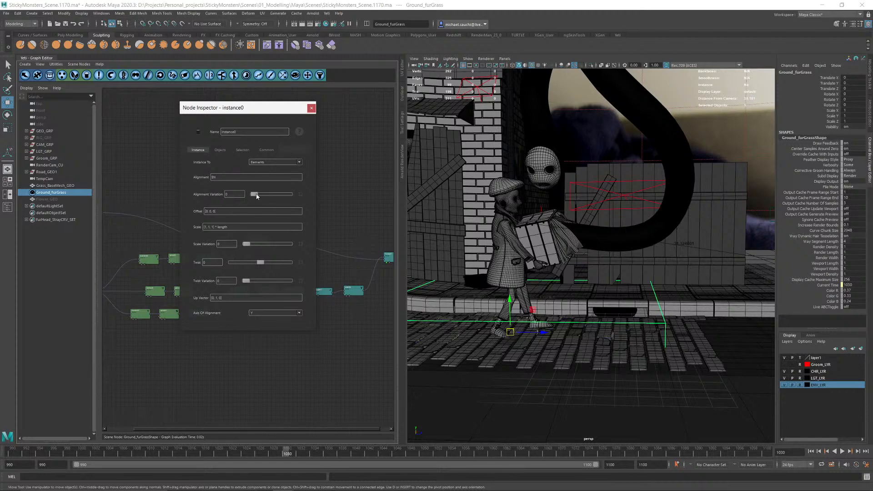
# Step: Try a lower twist on instance0 while viewing the flower beside the shoe up close, and reset the twist to 0
pyautogui.keyDown('alt'); pyautogui.moveTo(520, 346); pyautogui.dragTo(521, 334); pyautogui.keyUp('alt')
pyautogui.keyDown('alt'); pyautogui.moveTo(521, 334); pyautogui.dragTo(560, 283, button='middle'); pyautogui.keyUp('alt')
pyautogui.keyDown('alt'); pyautogui.moveTo(559, 283); pyautogui.dragTo(637, 322, button='right'); pyautogui.keyUp('alt')
pyautogui.keyDown('alt'); pyautogui.moveTo(514, 327); pyautogui.dragTo(532, 334); pyautogui.keyUp('alt')
pyautogui.keyDown('alt'); pyautogui.moveTo(532, 334); pyautogui.dragTo(560, 309, button='middle'); pyautogui.keyUp('alt')
pyautogui.keyDown('alt'); pyautogui.moveTo(560, 310); pyautogui.dragTo(578, 317, button='right'); pyautogui.keyUp('alt')
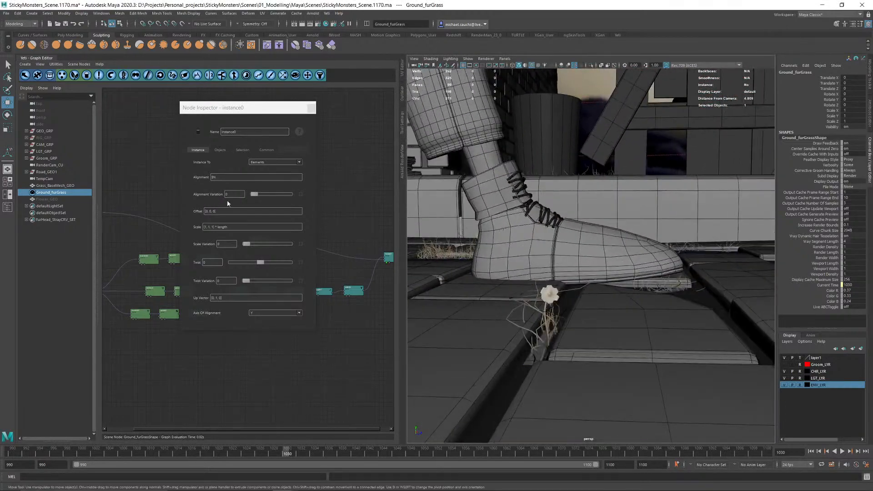
pyautogui.moveTo(254, 194)
pyautogui.mouseDown()
pyautogui.moveTo(291, 196)
pyautogui.moveTo(254, 195)
pyautogui.mouseUp()
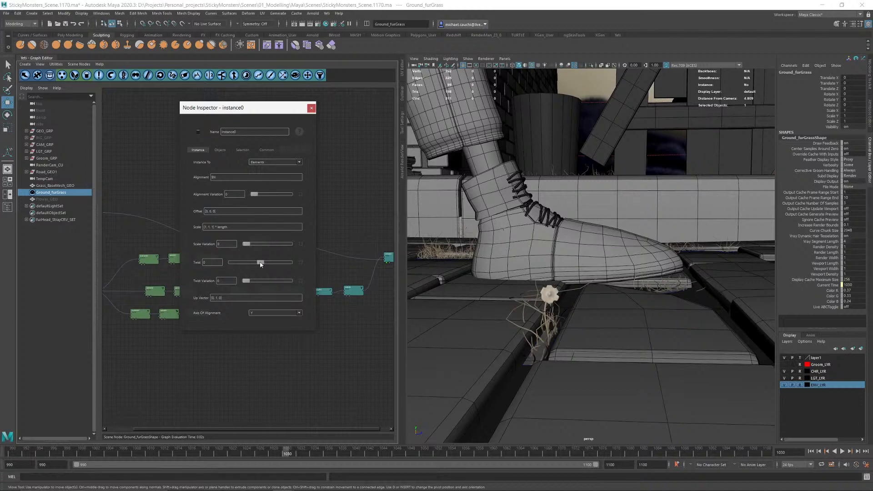
pyautogui.moveTo(261, 265); pyautogui.dragTo(231, 249)
pyautogui.keyDown('alt'); pyautogui.moveTo(557, 259); pyautogui.dragTo(509, 251); pyautogui.keyUp('alt')
pyautogui.moveTo(216, 263); pyautogui.dragTo(176, 263)
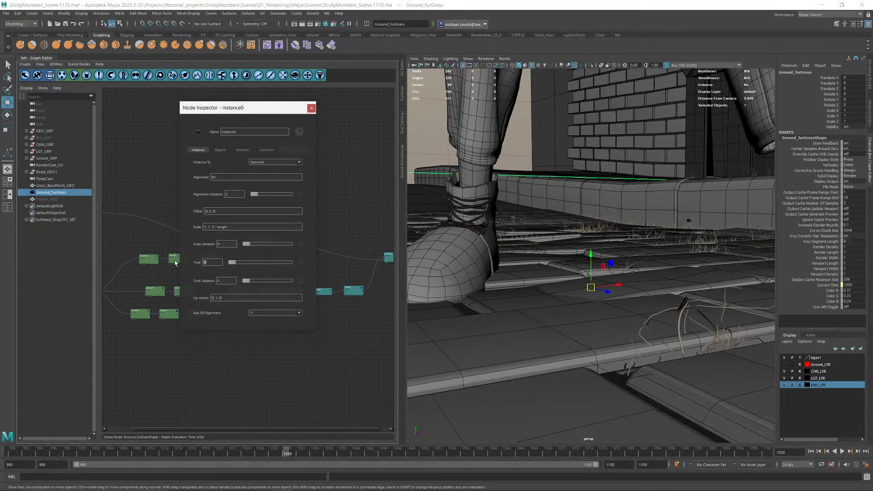
pyautogui.press('Return')
# Step: Review instance0's Generate As choices and point selection options and close the node's settings
pyautogui.click(224, 150)
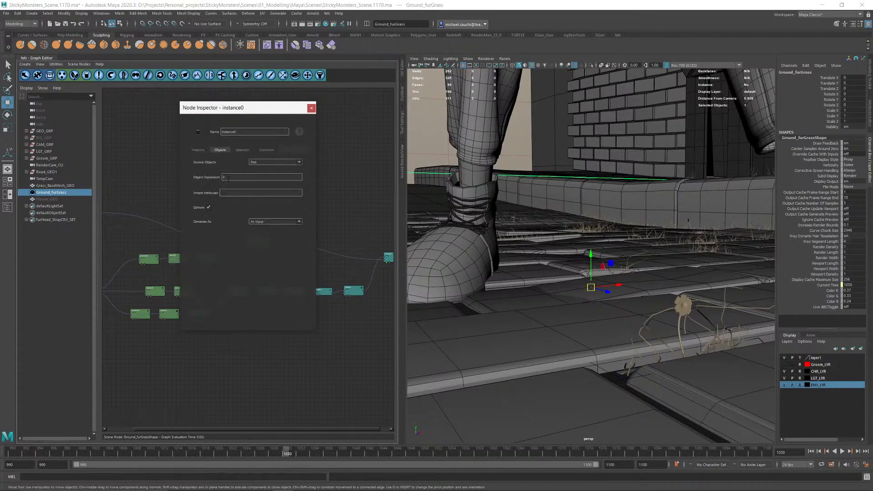
pyautogui.click(255, 220)
pyautogui.click(254, 203)
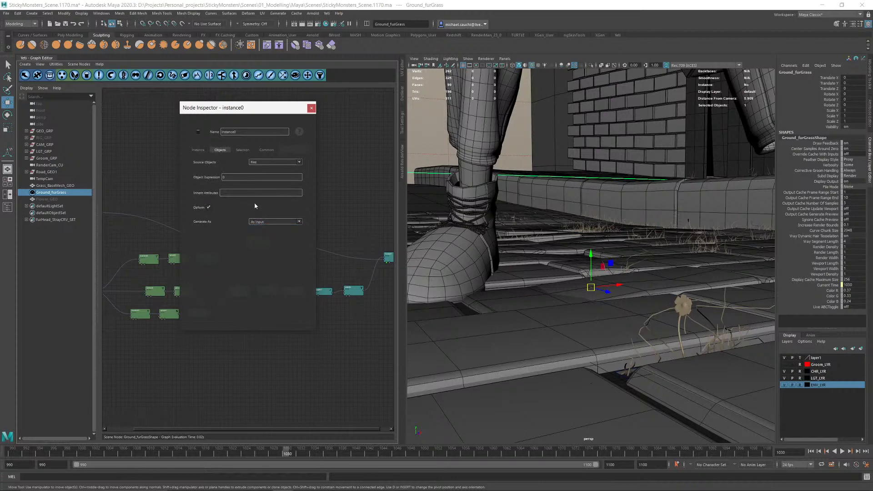
pyautogui.click(243, 150)
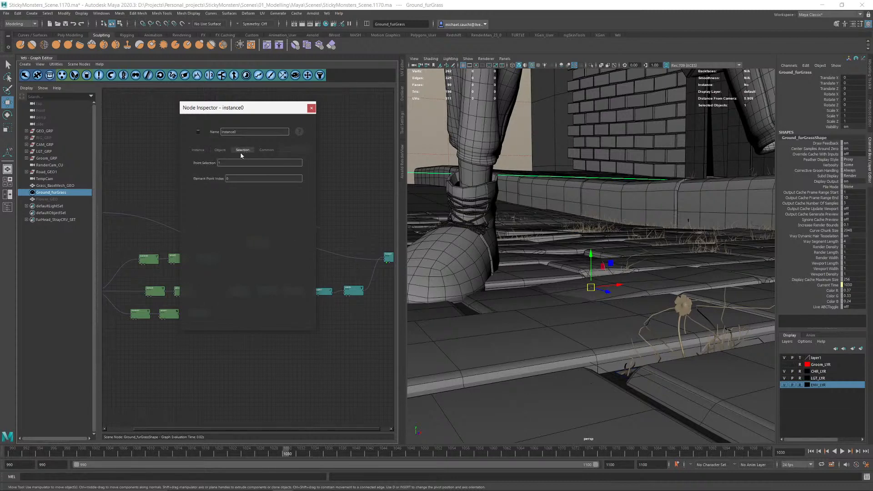
pyautogui.click(271, 154)
pyautogui.click(311, 109)
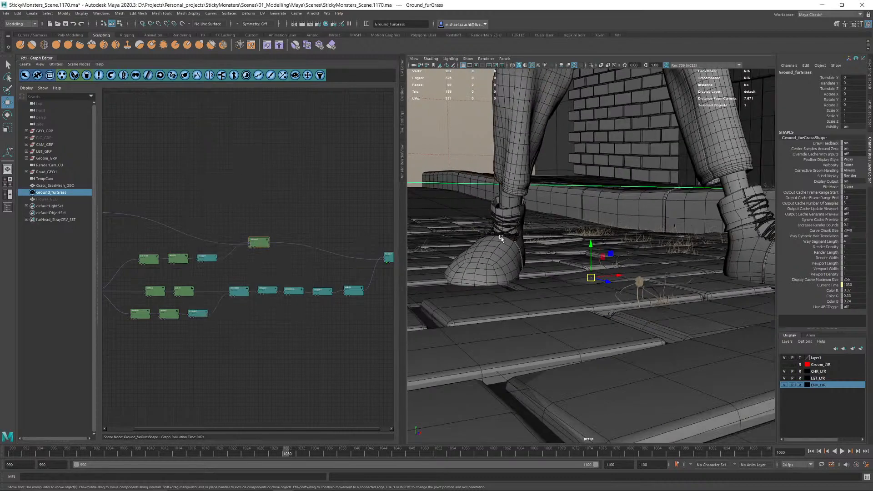
# Step: Replace the Yeti graph with the Arnold RenderView and update the full scene to render the current flowers
pyautogui.click(36, 60)
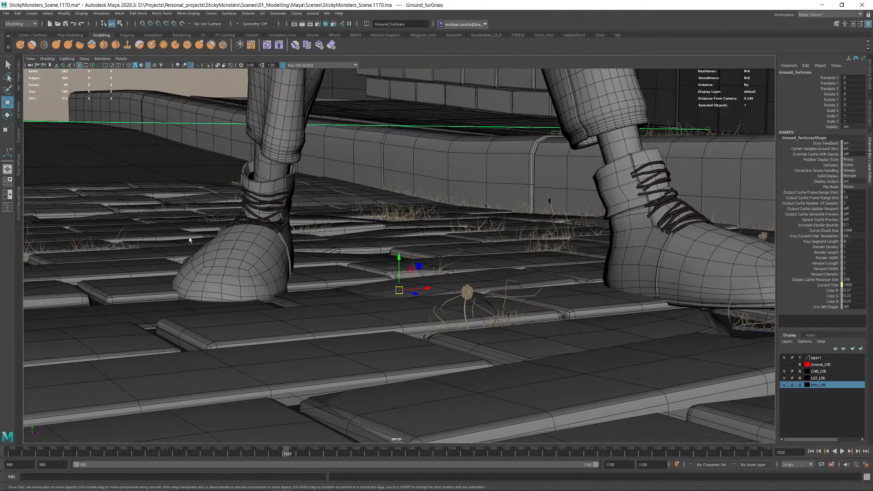
pyautogui.click(17, 198)
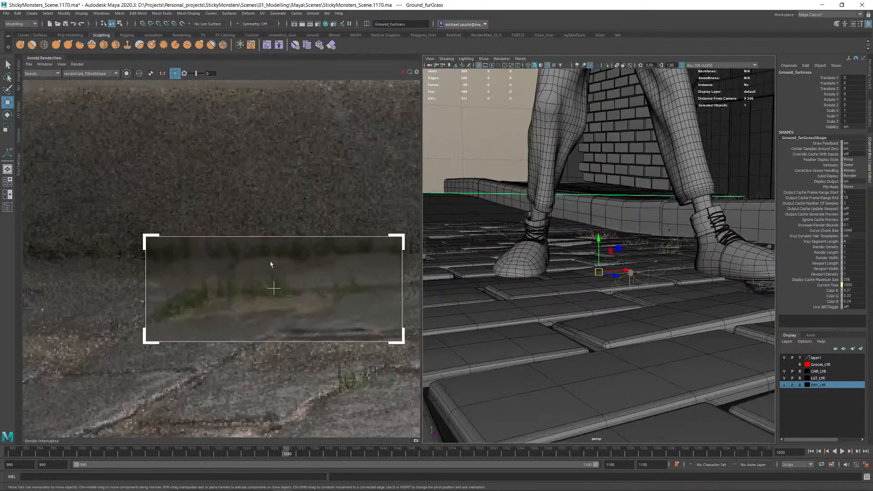
pyautogui.scroll(-6, 315, 249)
pyautogui.moveTo(285, 238); pyautogui.dragTo(292, 271, button='middle')
pyautogui.click(77, 64)
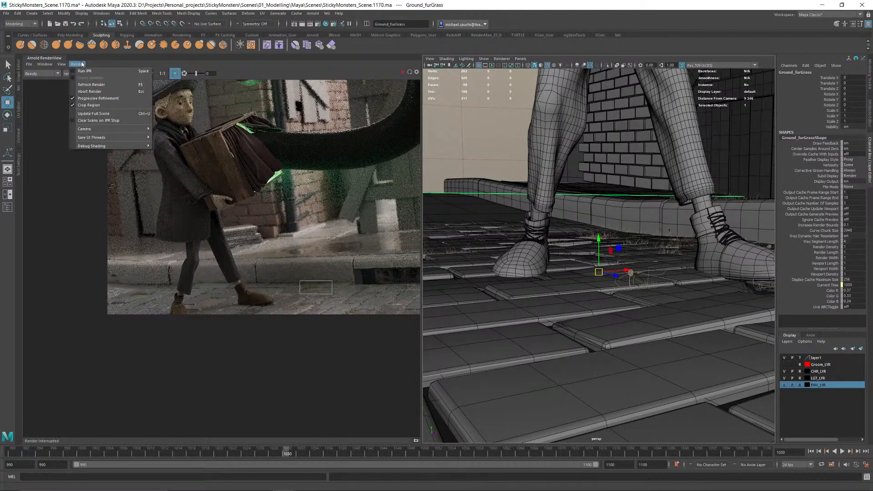
pyautogui.click(92, 114)
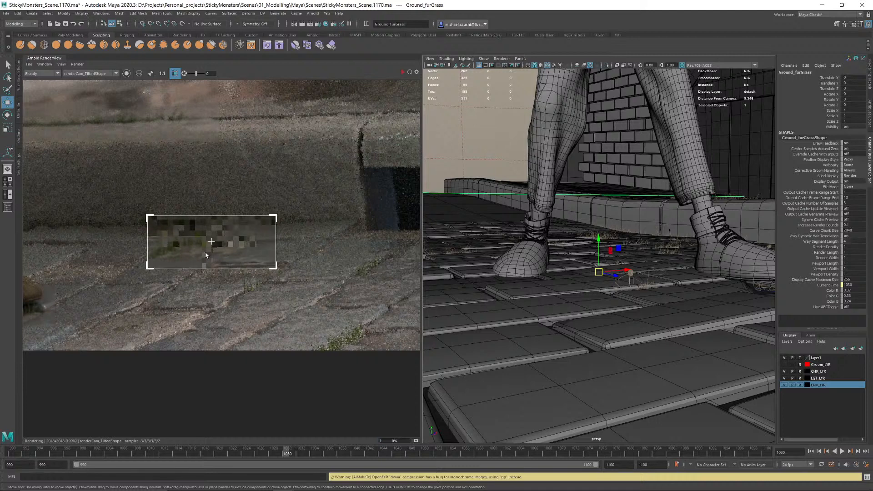
# Step: Render a crop region over the pavement between the character's shoes and inspect the flower and grass beside the front shoe
pyautogui.keyDown('alt'); pyautogui.moveTo(162, 220); pyautogui.dragTo(247, 225, button='middle'); pyautogui.keyUp('alt')
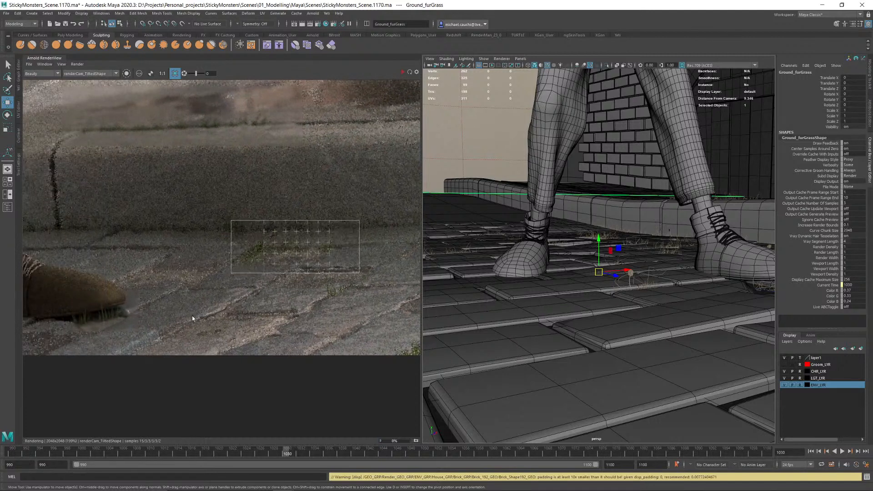
pyautogui.keyDown('alt'); pyautogui.moveTo(382, 263); pyautogui.dragTo(690, 234, button='middle'); pyautogui.keyUp('alt')
pyautogui.keyDown('alt'); pyautogui.moveTo(217, 288); pyautogui.dragTo(236, 294, button='middle'); pyautogui.keyUp('alt')
pyautogui.moveTo(136, 268); pyautogui.dragTo(347, 367)
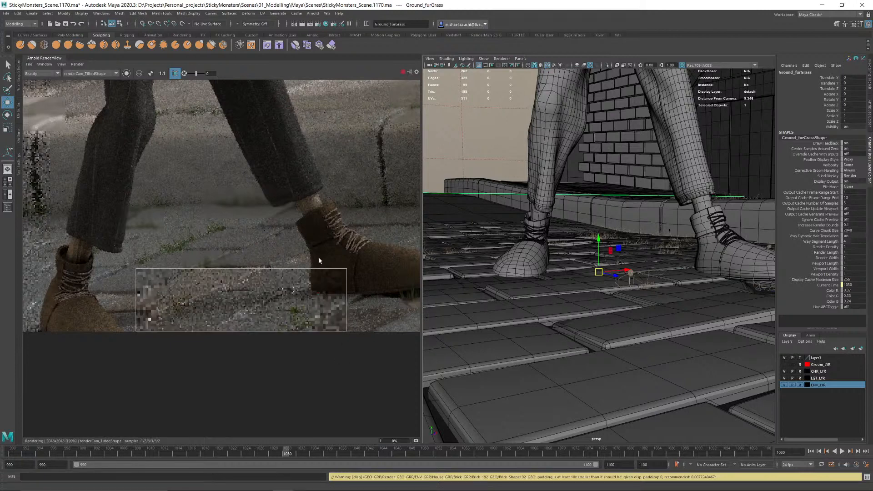
pyautogui.scroll(2, 292, 316)
pyautogui.scroll(3, 291, 313)
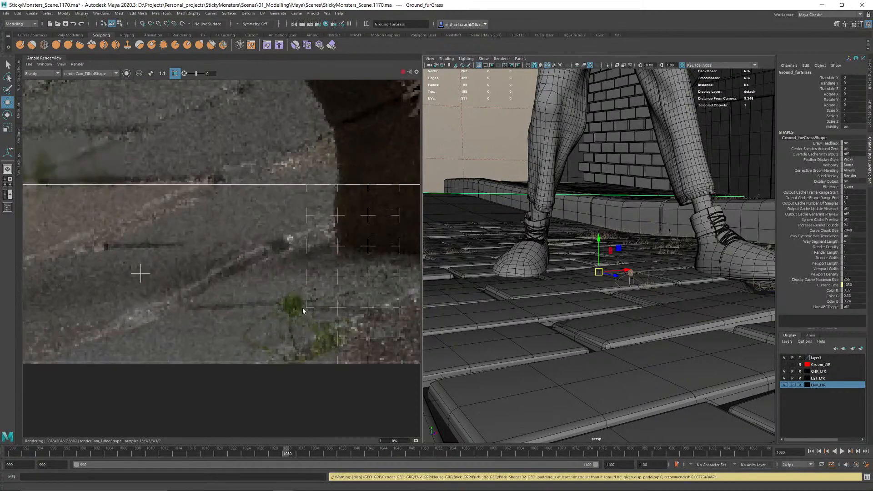
pyautogui.scroll(-5, 337, 307)
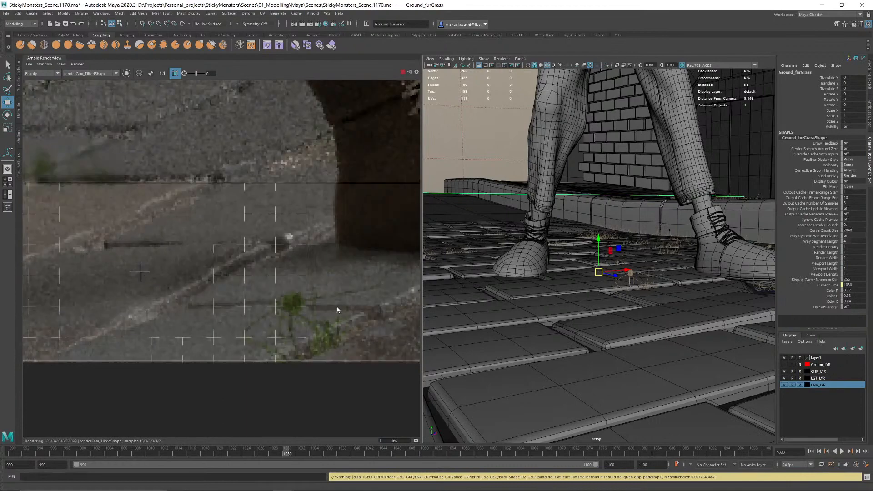
# Step: Render a small crop region over the grass on the kerb's upper edge behind the front shoe and examine it
pyautogui.moveTo(300, 273); pyautogui.dragTo(166, 323, button='middle')
pyautogui.moveTo(279, 224); pyautogui.dragTo(257, 272, button='middle')
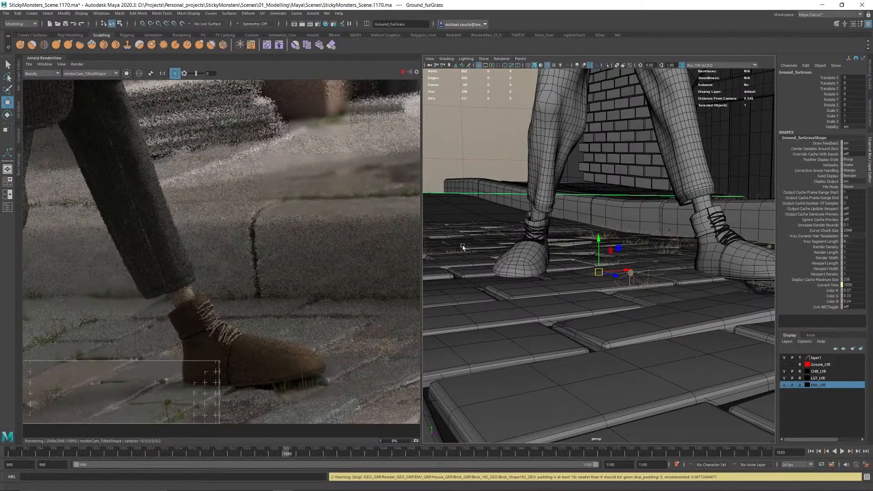
pyautogui.keyDown('alt'); pyautogui.moveTo(463, 248); pyautogui.dragTo(745, 248); pyautogui.keyUp('alt')
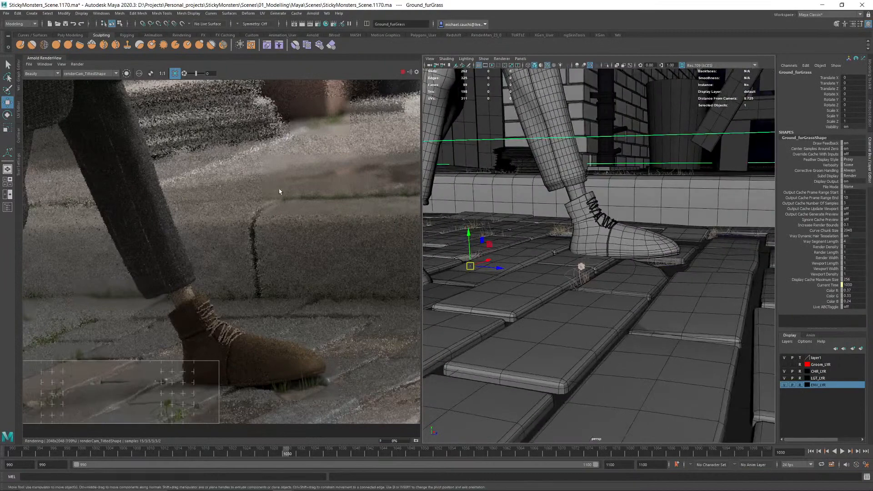
pyautogui.moveTo(273, 177); pyautogui.dragTo(329, 216)
pyautogui.scroll(4, 317, 190)
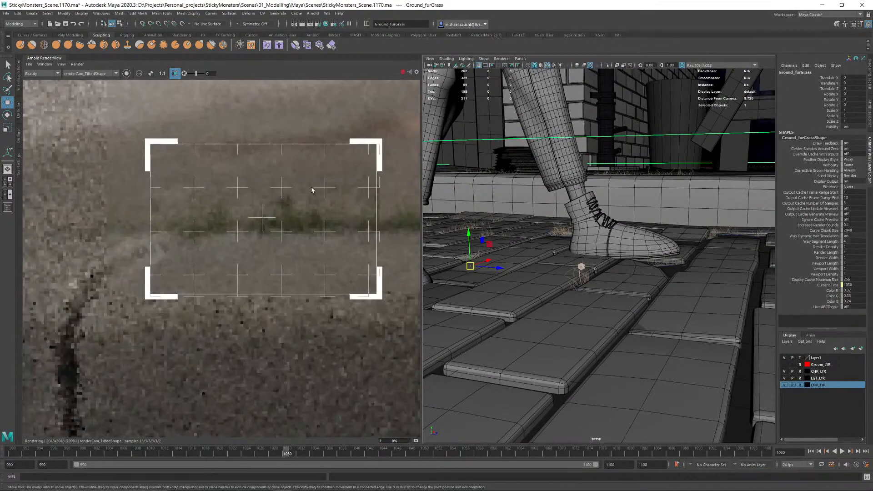
# Step: Render a wider crop region along the kerb's upper edge and compare its grass with the viewport
pyautogui.scroll(-5, 317, 222)
pyautogui.moveTo(243, 182); pyautogui.dragTo(350, 249)
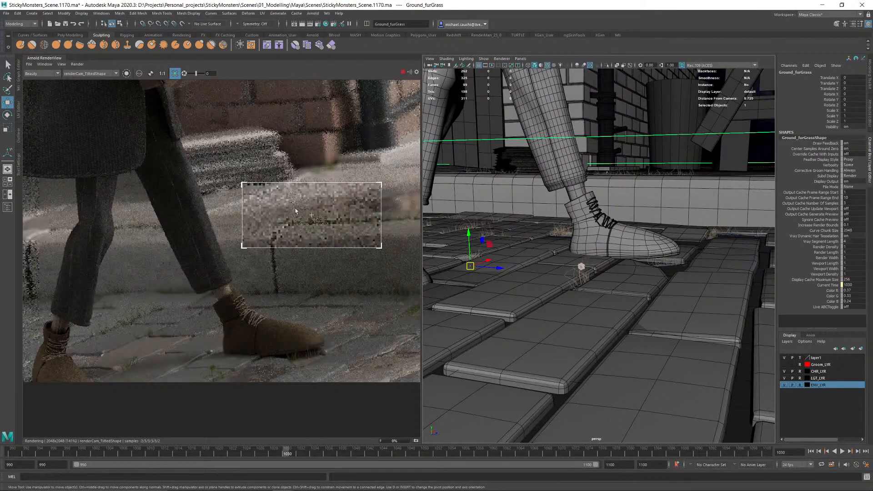
pyautogui.scroll(3, 346, 228)
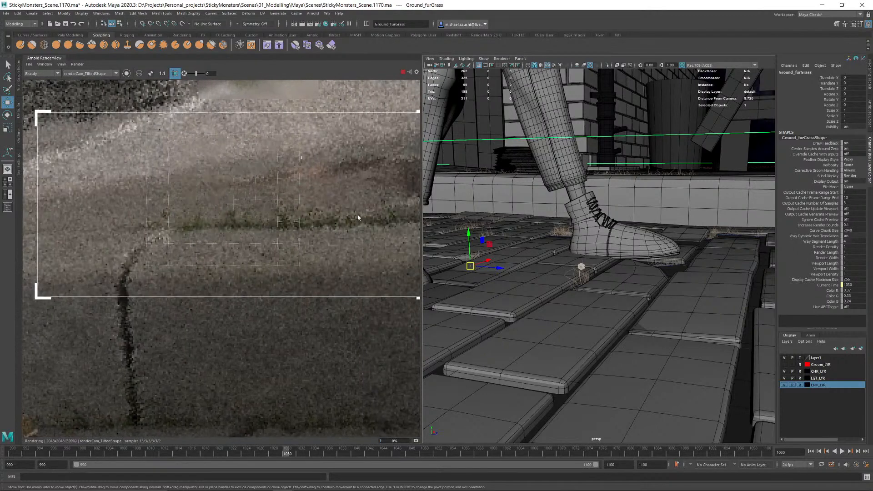
pyautogui.moveTo(344, 221); pyautogui.dragTo(269, 222, button='middle')
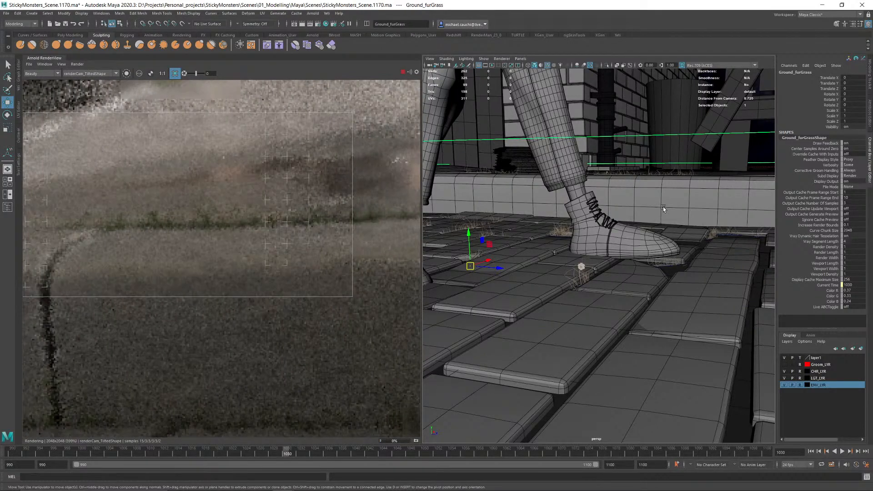
pyautogui.keyDown('alt'); pyautogui.moveTo(564, 161); pyautogui.dragTo(512, 239, button='middle'); pyautogui.keyUp('alt')
pyautogui.keyDown('alt'); pyautogui.moveTo(512, 240); pyautogui.dragTo(595, 219, button='right'); pyautogui.keyUp('alt')
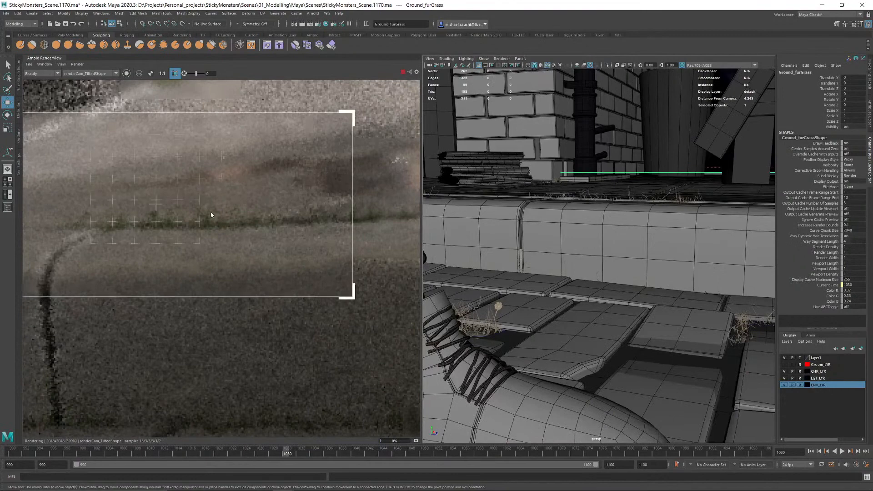
pyautogui.scroll(3, 175, 216)
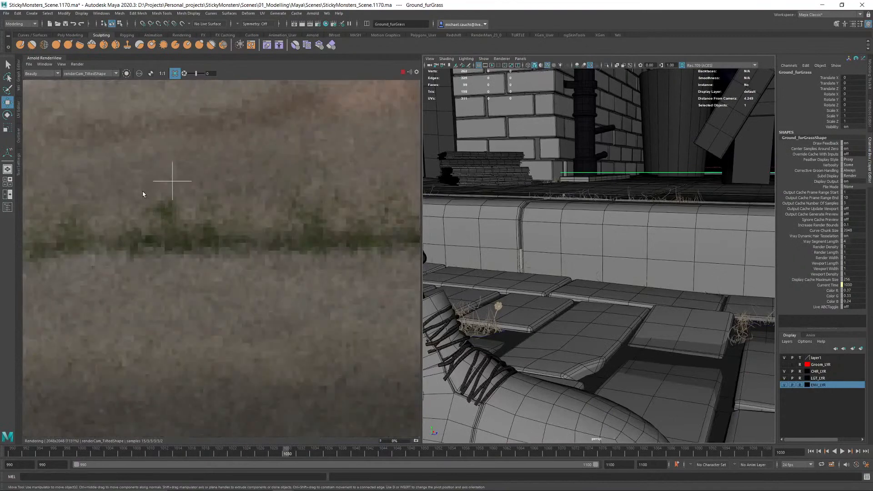
# Step: Render a crop region over the kerb-edge grass, then one over the pavement between the character's shoes
pyautogui.moveTo(135, 186); pyautogui.dragTo(194, 229)
pyautogui.scroll(-5, 218, 234)
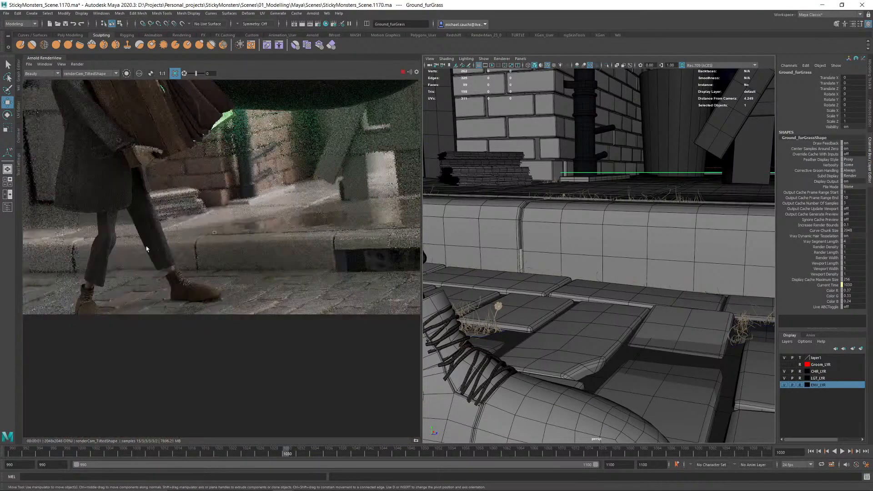
pyautogui.scroll(2, 241, 255)
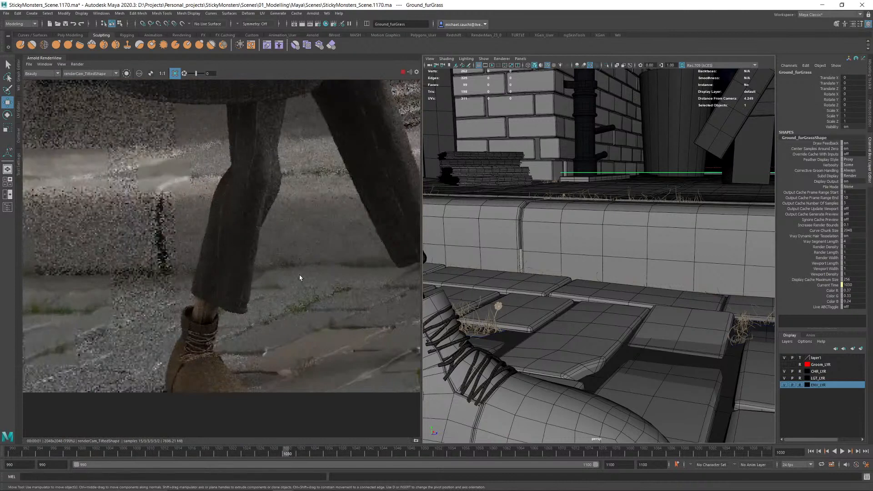
pyautogui.scroll(-2, 122, 216)
pyautogui.scroll(2, 179, 222)
pyautogui.moveTo(77, 196); pyautogui.dragTo(225, 308)
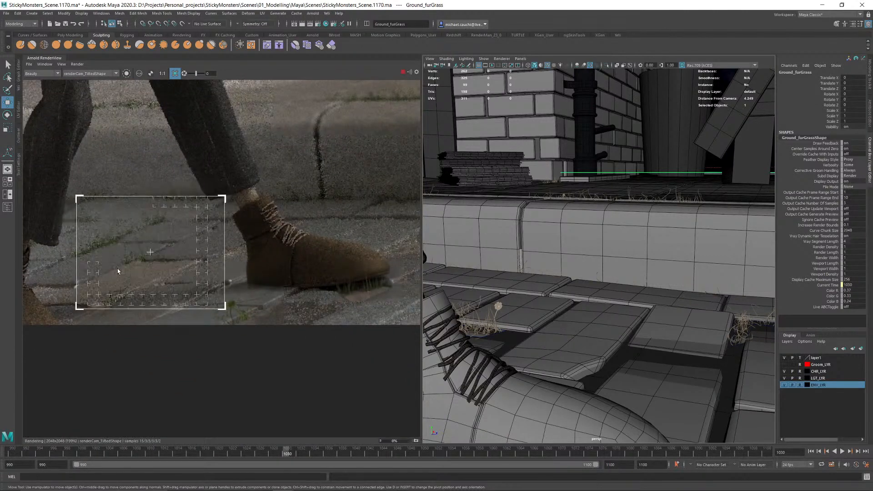
# Step: Render a crop region along the foot of the kerb behind the rear shoe and compare its grass with the viewport
pyautogui.moveTo(119, 270); pyautogui.dragTo(384, 265, button='middle')
pyautogui.keyDown('alt'); pyautogui.moveTo(552, 292); pyautogui.dragTo(565, 269); pyautogui.keyUp('alt')
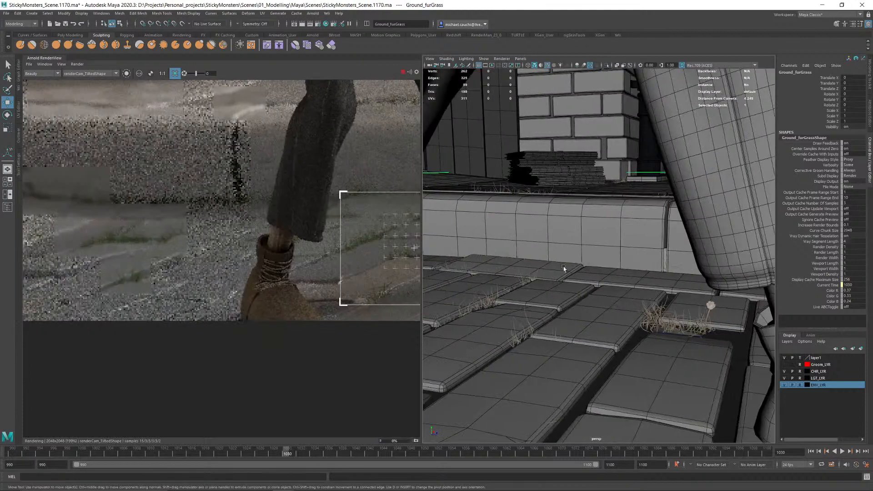
pyautogui.keyDown('alt'); pyautogui.moveTo(565, 268); pyautogui.dragTo(483, 273, button='right'); pyautogui.keyUp('alt')
pyautogui.keyDown('alt'); pyautogui.moveTo(483, 272); pyautogui.dragTo(552, 258); pyautogui.keyUp('alt')
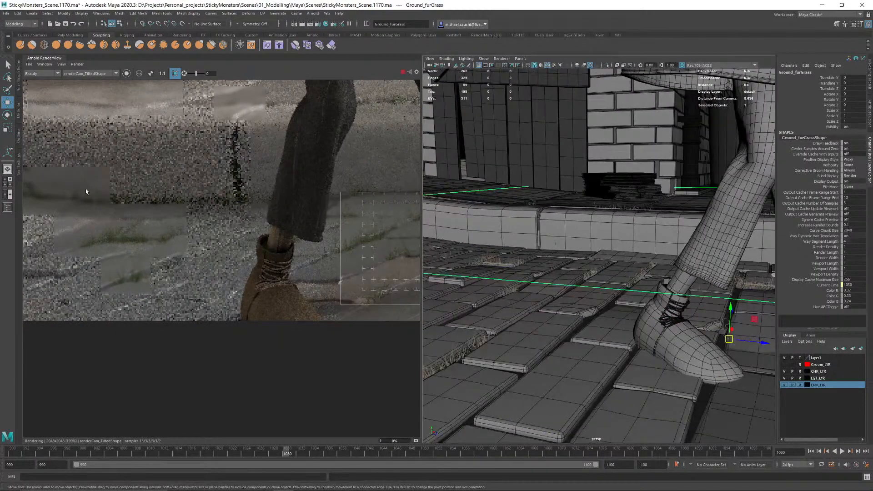
pyautogui.moveTo(81, 158); pyautogui.dragTo(252, 249)
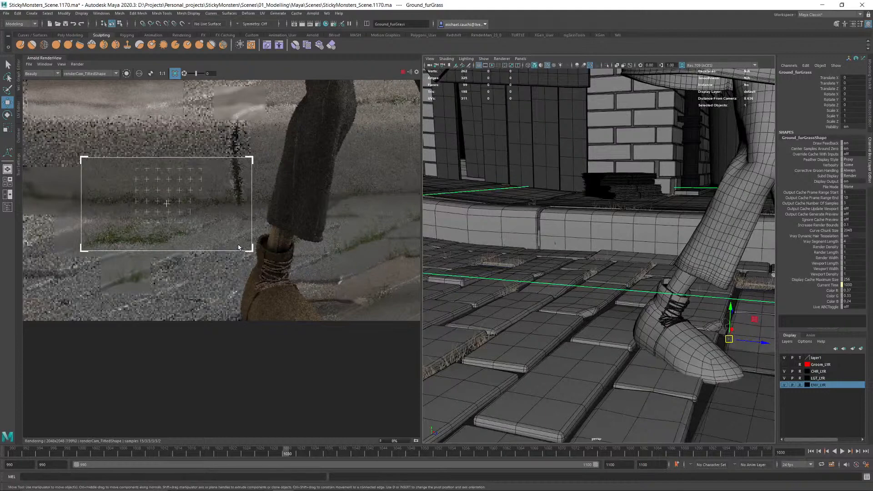
pyautogui.keyDown('alt'); pyautogui.moveTo(601, 264); pyautogui.dragTo(565, 253); pyautogui.keyUp('alt')
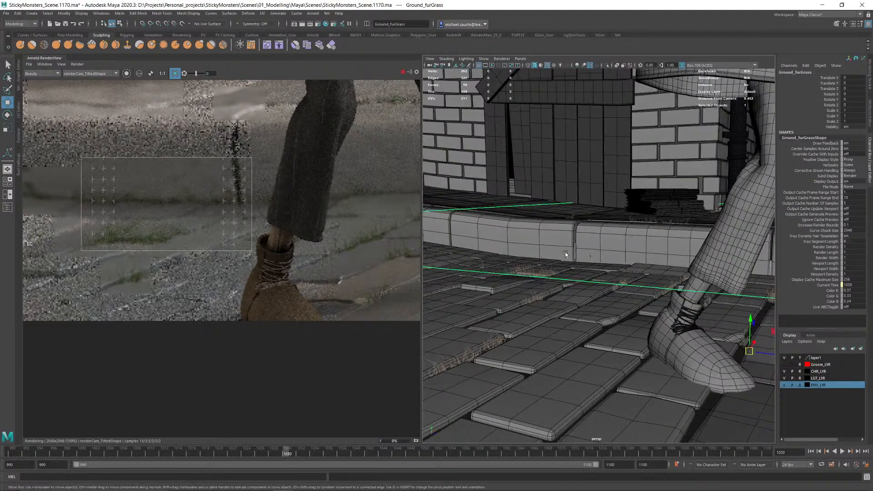
# Step: Render a small crop region over the rear trouser leg and inspect the surrounding kerb and pavement
pyautogui.moveTo(254, 177); pyautogui.dragTo(312, 210)
pyautogui.scroll(5, 277, 199)
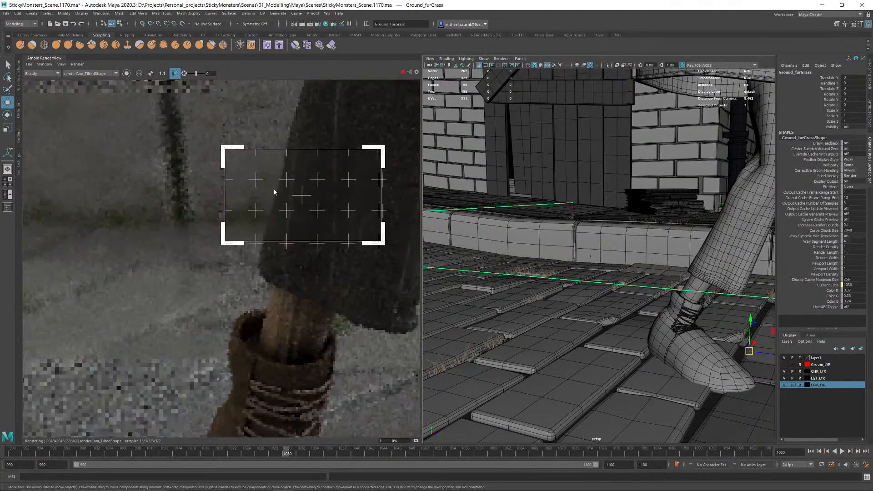
pyautogui.scroll(-4, 610, 279)
pyautogui.keyDown('alt'); pyautogui.moveTo(611, 278); pyautogui.dragTo(729, 238, button='middle'); pyautogui.keyUp('alt')
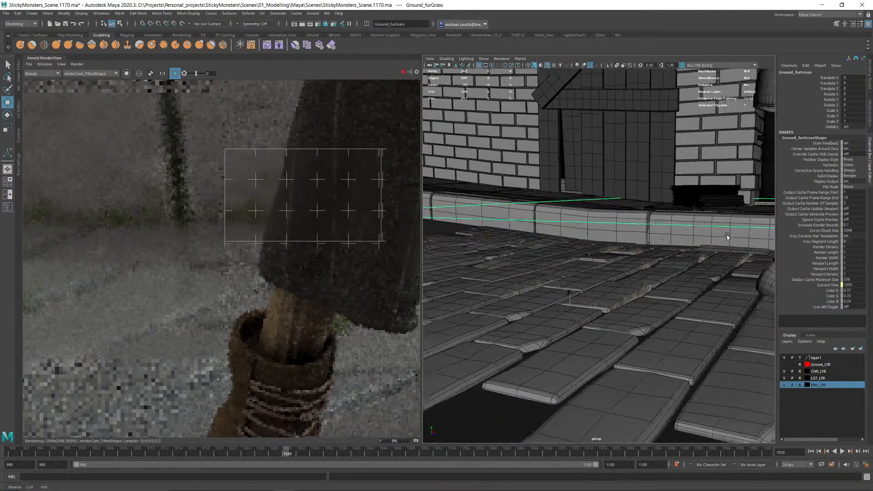
pyautogui.scroll(3, 621, 270)
pyautogui.scroll(-10, 156, 250)
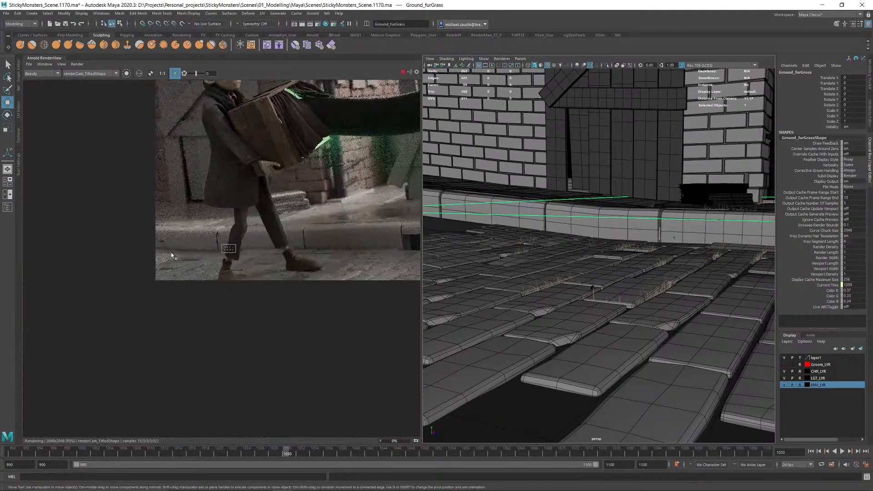
# Step: Examine the pavement and kerb around the sewer opening in both the render and the viewport
pyautogui.keyDown('alt'); pyautogui.moveTo(299, 243); pyautogui.dragTo(160, 245, button='middle'); pyautogui.keyUp('alt')
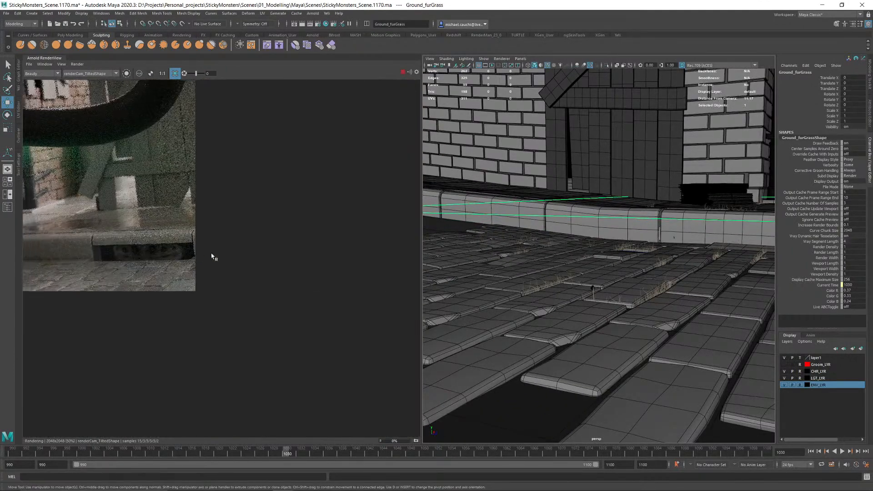
pyautogui.scroll(-5, 646, 258)
pyautogui.keyDown('alt'); pyautogui.moveTo(657, 261); pyautogui.dragTo(509, 275, button='middle'); pyautogui.keyUp('alt')
pyautogui.scroll(2, 509, 276)
pyautogui.keyDown('alt'); pyautogui.moveTo(545, 280); pyautogui.dragTo(584, 291); pyautogui.keyUp('alt')
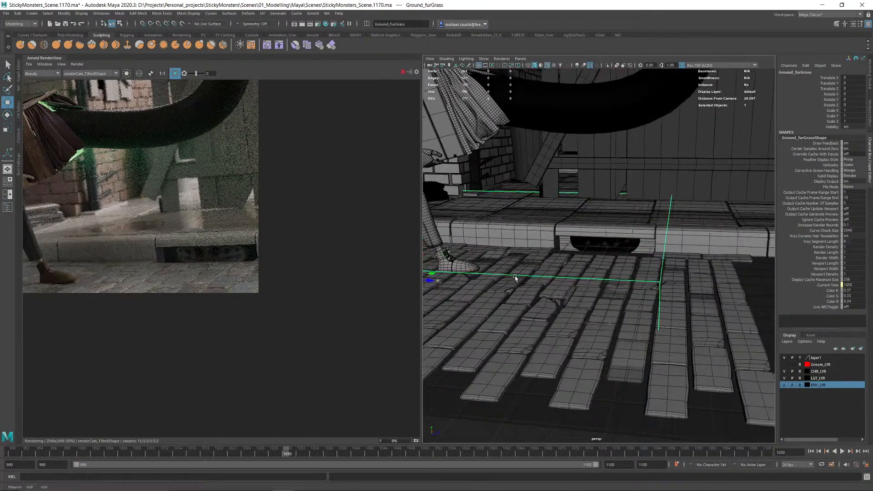
pyautogui.keyDown('alt'); pyautogui.moveTo(514, 279); pyautogui.dragTo(568, 261, button='middle'); pyautogui.keyUp('alt')
pyautogui.keyDown('alt'); pyautogui.moveTo(493, 261); pyautogui.dragTo(564, 270, button='middle'); pyautogui.keyUp('alt')
pyautogui.scroll(3, 109, 265)
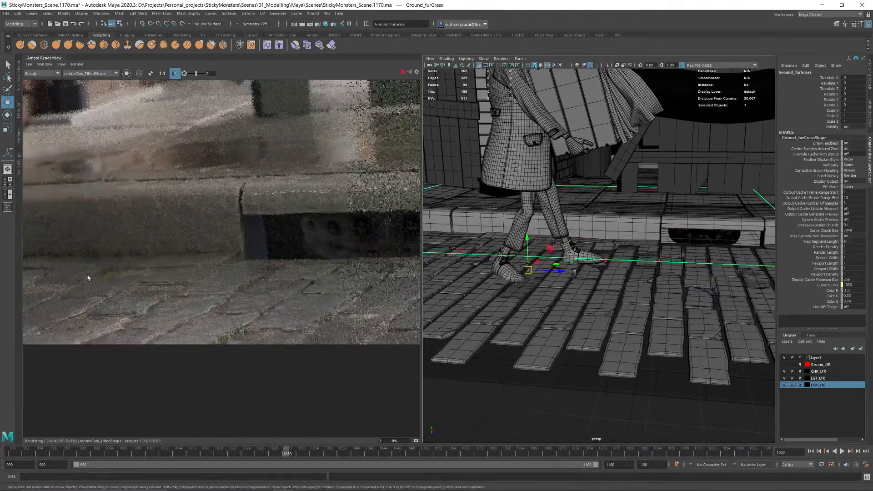
pyautogui.keyDown('alt'); pyautogui.moveTo(88, 277); pyautogui.dragTo(399, 248, button='middle'); pyautogui.keyUp('alt')
# Step: Render a crop region around the front shoe and inspect the flower and grass growing beside it
pyautogui.moveTo(335, 324)
pyautogui.mouseDown()
pyautogui.moveTo(155, 244)
pyautogui.moveTo(166, 202)
pyautogui.mouseUp()
pyautogui.scroll(1, 220, 296)
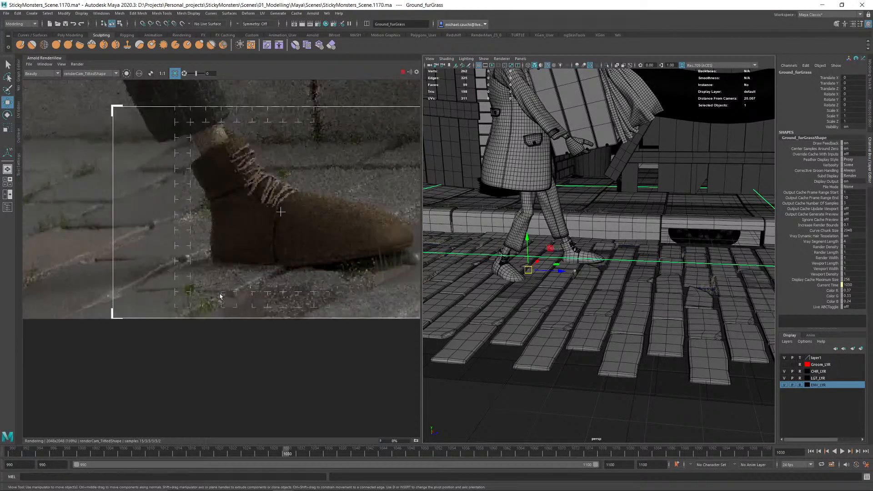
pyautogui.scroll(3, 276, 176)
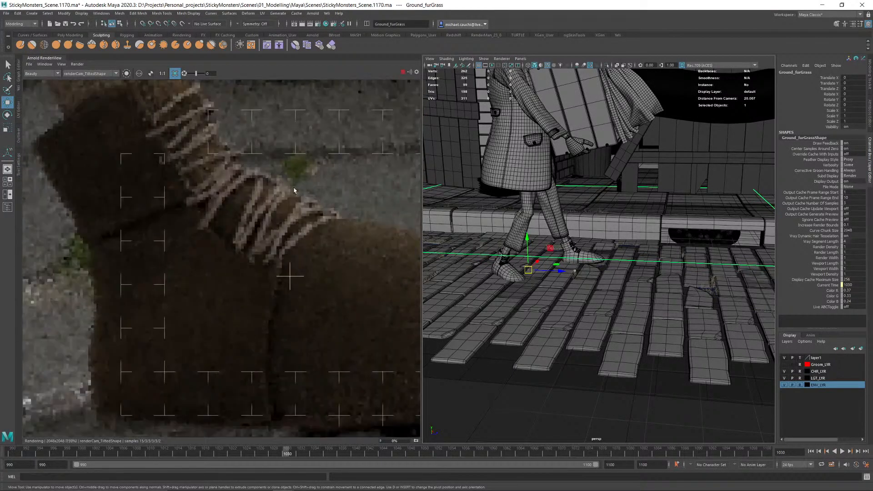
pyautogui.scroll(-4, 280, 210)
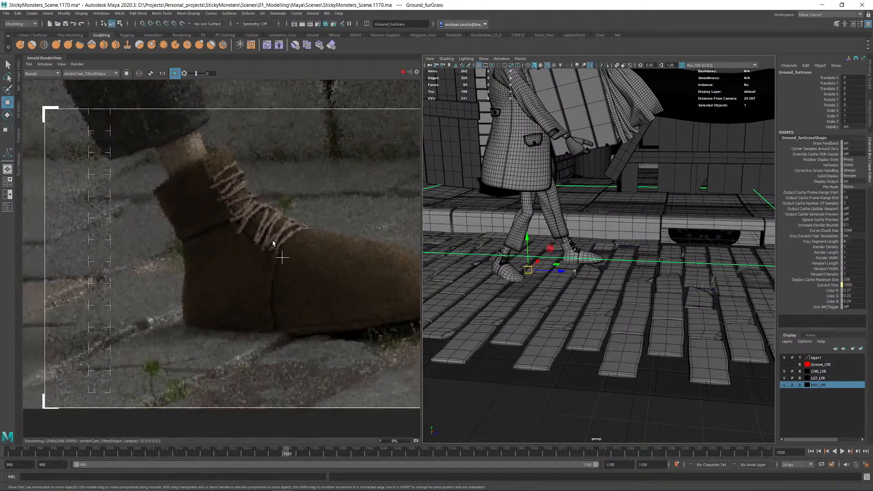
pyautogui.scroll(3, 213, 304)
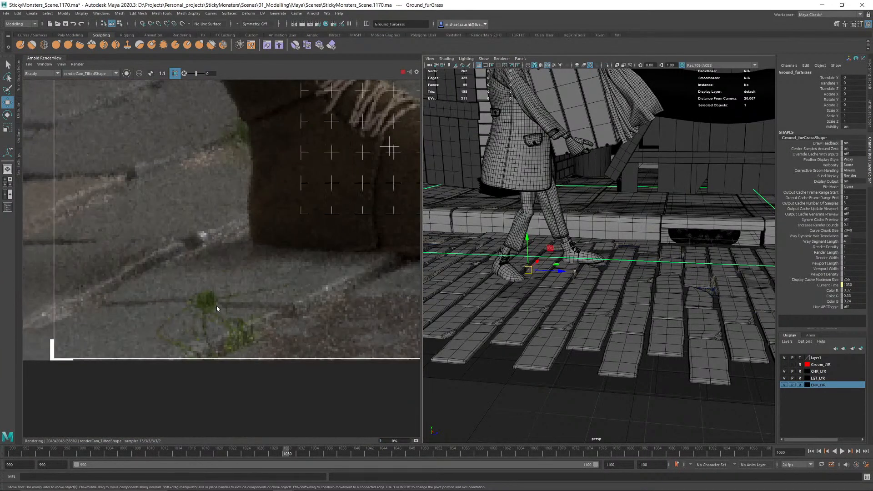
pyautogui.scroll(1, 209, 308)
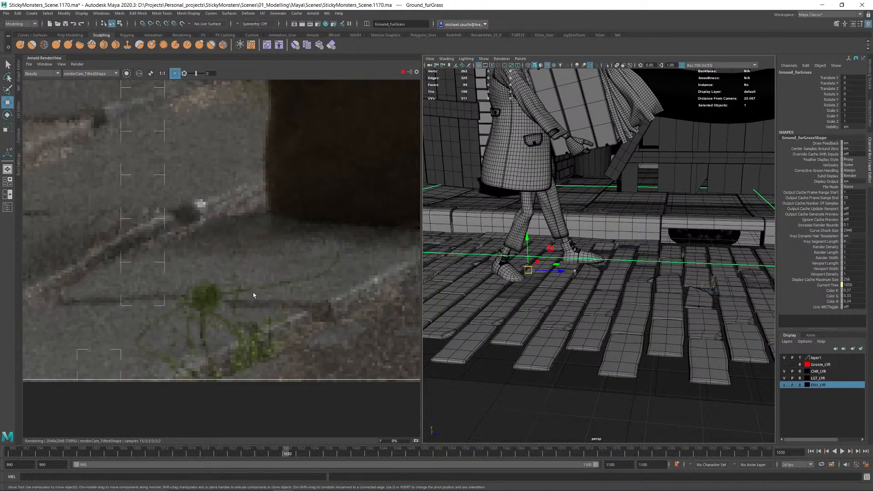
pyautogui.scroll(-3, 254, 273)
pyautogui.moveTo(334, 173); pyautogui.dragTo(246, 261, button='middle')
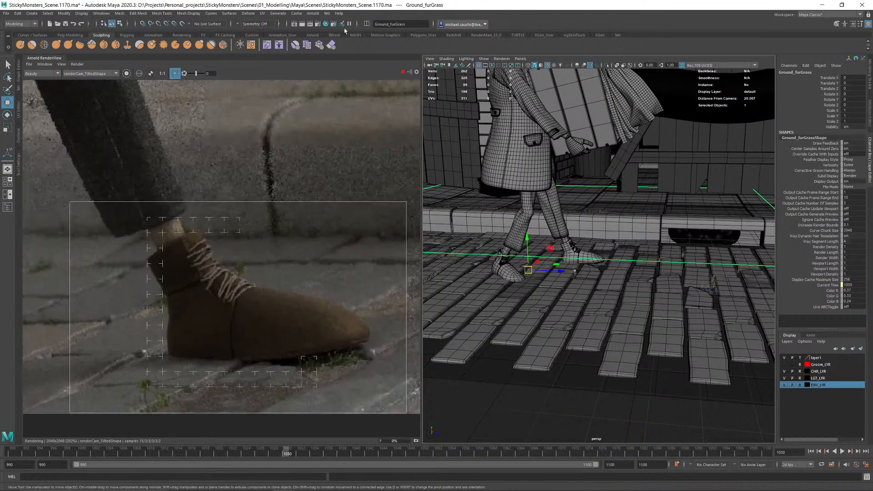
# Step: Stop the Arnold render, hide the render view and frame the flower in front of the shoes in the viewport
pyautogui.click(403, 72)
pyautogui.click(48, 58)
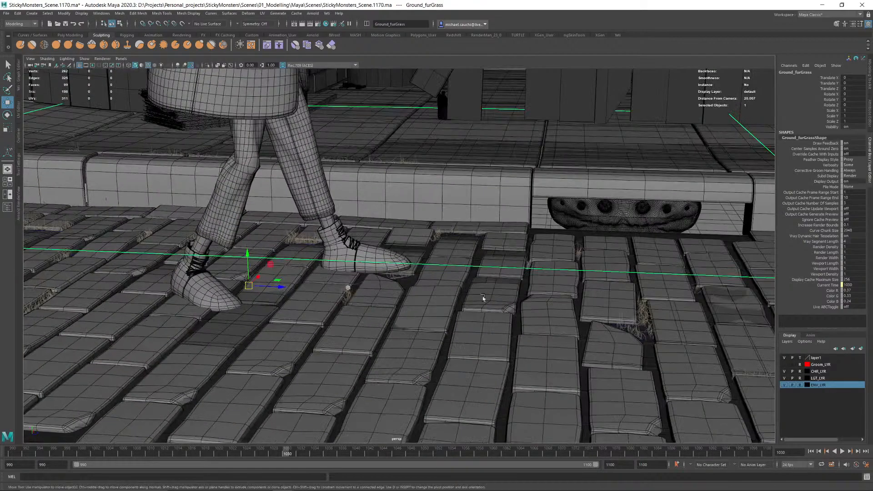
pyautogui.keyDown('alt'); pyautogui.moveTo(470, 290); pyautogui.dragTo(296, 291); pyautogui.keyUp('alt')
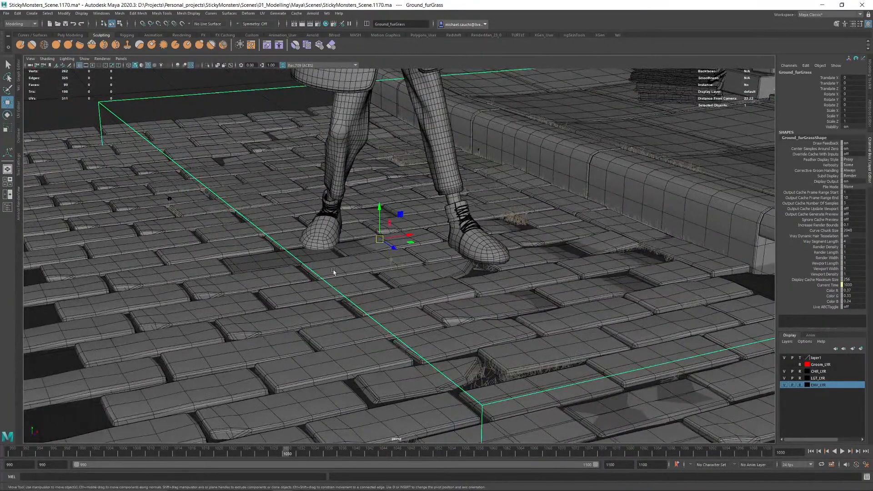
pyautogui.keyDown('alt'); pyautogui.moveTo(344, 268); pyautogui.dragTo(25, 205, button='right'); pyautogui.keyUp('alt')
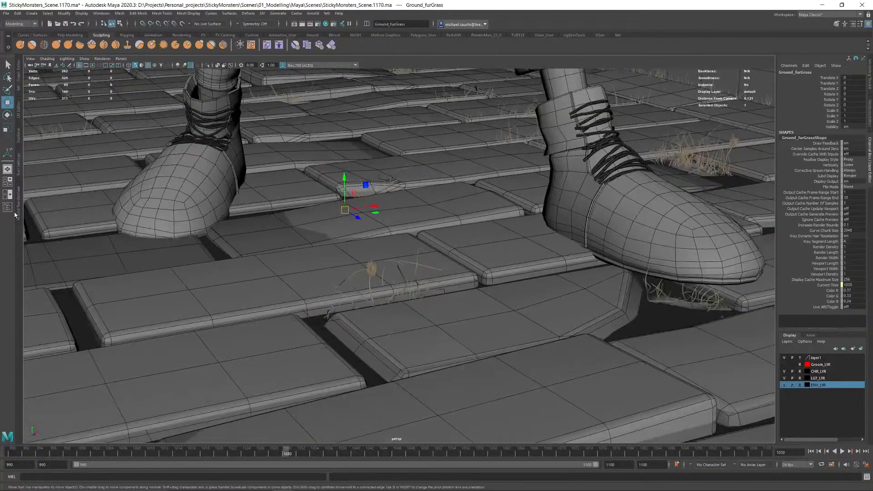
# Step: Save the scene with the Outliner shown and unhide Flower_GEO
pyautogui.click(8, 208)
pyautogui.hotkey('ctrl', 's')
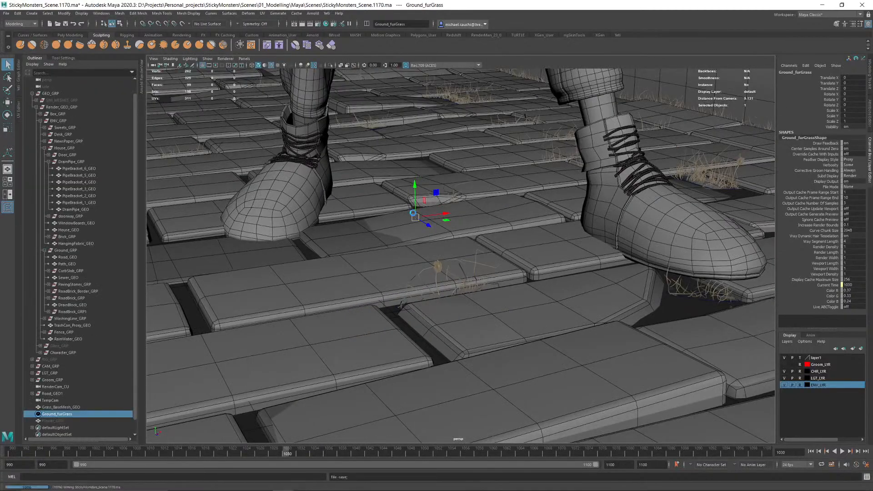
pyautogui.click(61, 421)
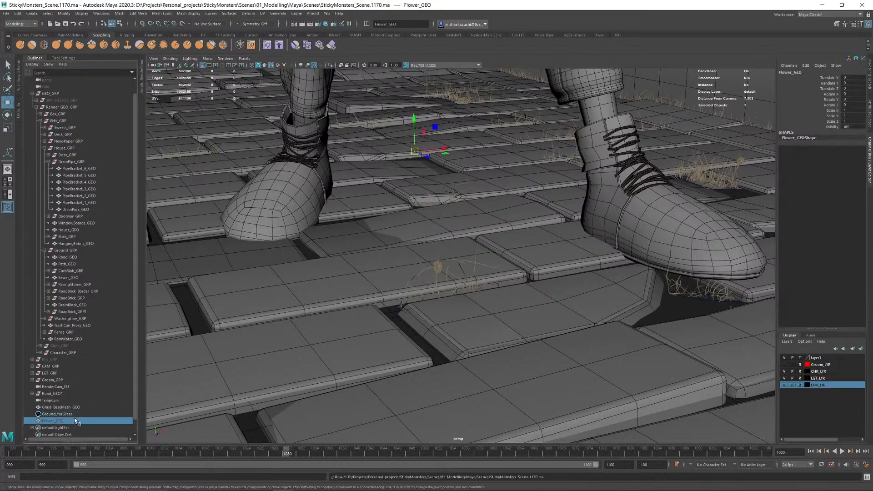
pyautogui.press('h')
# Step: Try moving the outer face of one of the flower's upper petals and undo the move
pyautogui.moveTo(416, 105); pyautogui.dragTo(415, 125, button='right')
pyautogui.click(421, 94)
pyautogui.click(423, 91)
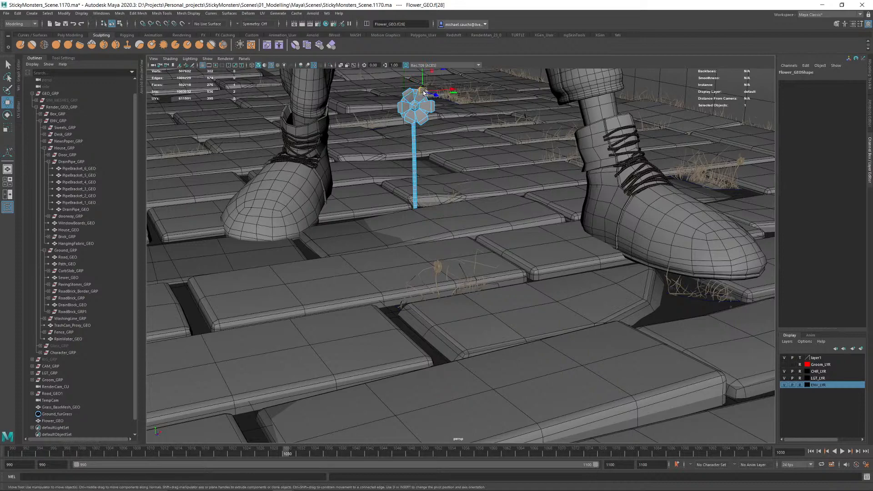
pyautogui.moveTo(423, 92); pyautogui.dragTo(450, 66)
pyautogui.keyDown('alt'); pyautogui.moveTo(400, 158); pyautogui.dragTo(496, 137); pyautogui.keyUp('alt')
pyautogui.keyDown('alt'); pyautogui.moveTo(350, 125); pyautogui.dragTo(405, 207, button='middle'); pyautogui.keyUp('alt')
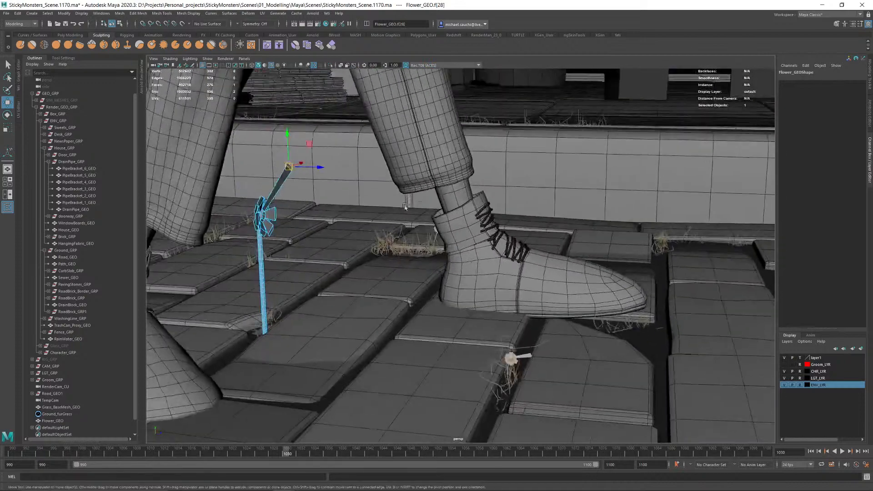
pyautogui.hotkey('ctrl', 'z')
pyautogui.moveTo(269, 198); pyautogui.dragTo(280, 216)
pyautogui.hotkey('ctrl', 'z')
pyautogui.keyDown('alt'); pyautogui.moveTo(476, 193); pyautogui.dragTo(395, 217, button='middle'); pyautogui.keyUp('alt')
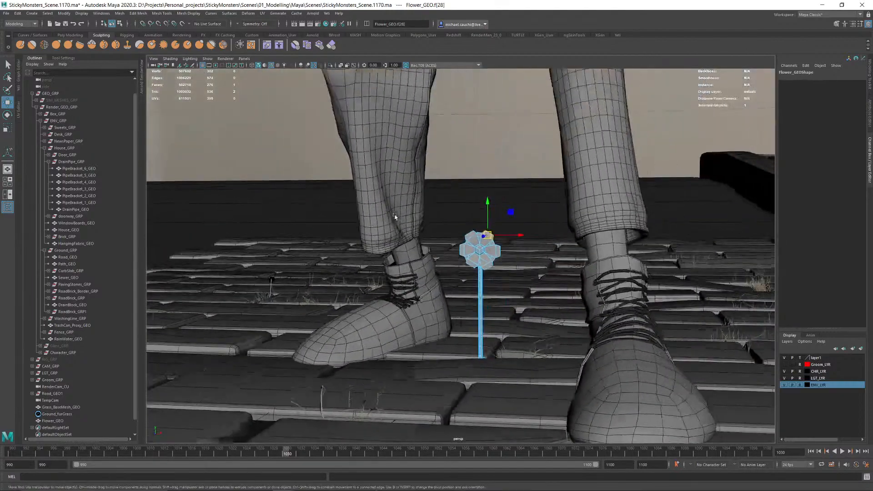
pyautogui.keyDown('alt'); pyautogui.moveTo(395, 218); pyautogui.dragTo(831, 328, button='right'); pyautogui.keyUp('alt')
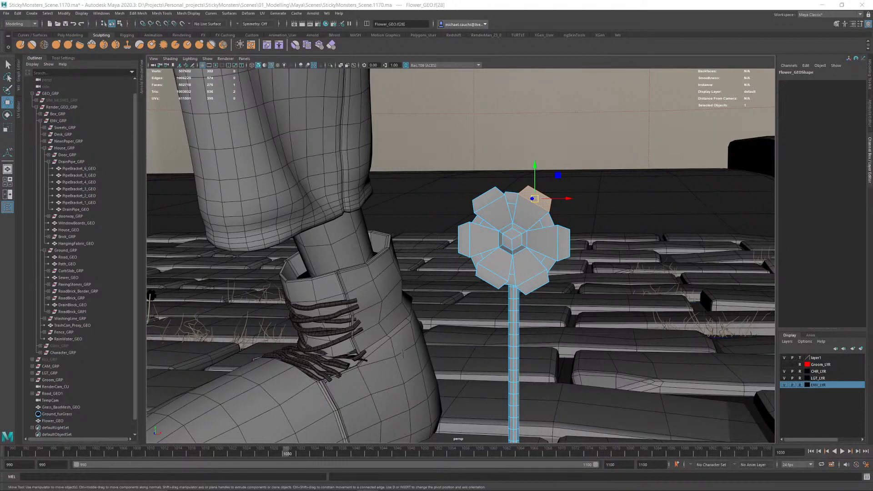
# Step: Study the petal shapes in the white flower reference photo and compare them with the modelled flower head
pyautogui.moveTo(872, 272); pyautogui.dragTo(602, 274, button='right')
pyautogui.scroll(4, 602, 274)
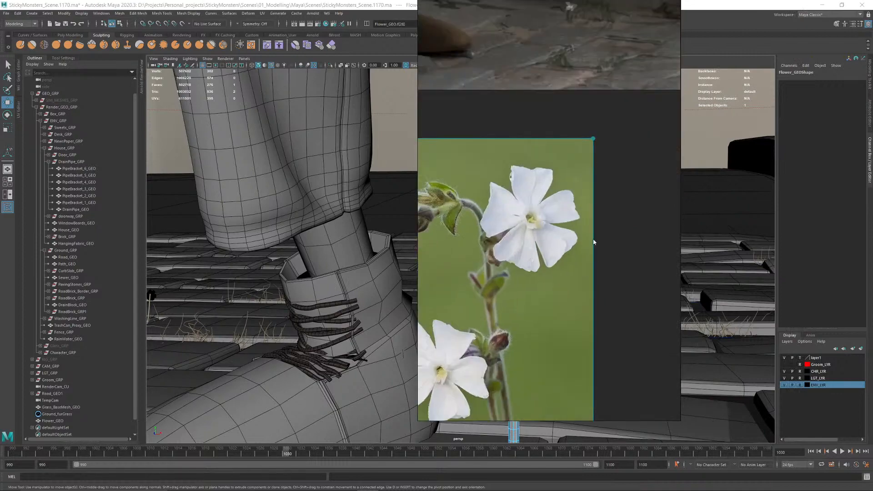
pyautogui.moveTo(488, 189); pyautogui.dragTo(872, 255, button='right')
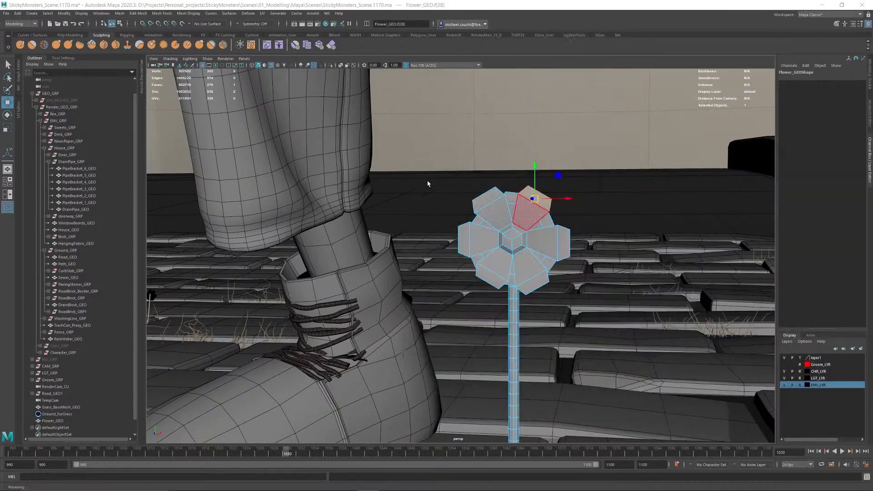
pyautogui.keyDown('alt'); pyautogui.moveTo(428, 183); pyautogui.dragTo(451, 179); pyautogui.keyUp('alt')
pyautogui.keyDown('alt'); pyautogui.moveTo(480, 191); pyautogui.dragTo(476, 228, button='middle'); pyautogui.keyUp('alt')
pyautogui.scroll(3, 476, 228)
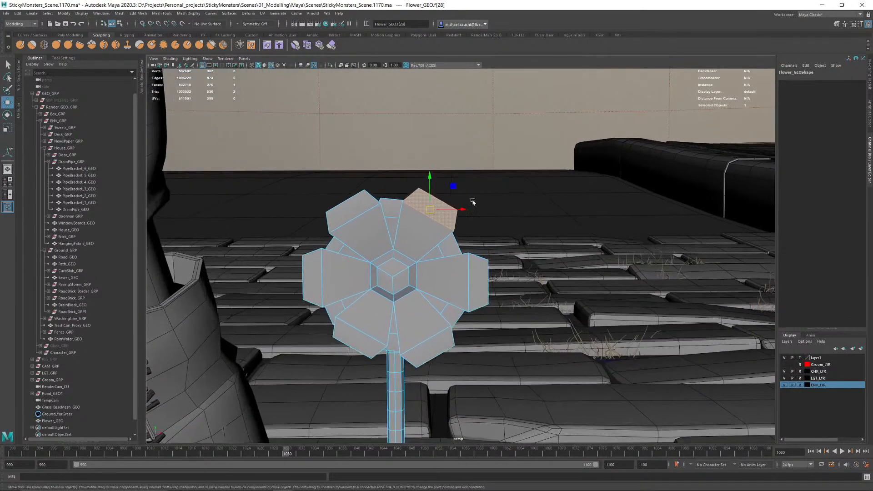
# Step: Delete the back layer of petals showing between the six main petals of the flower
pyautogui.moveTo(391, 207); pyautogui.dragTo(392, 220, button='right')
pyautogui.doubleClick(393, 210)
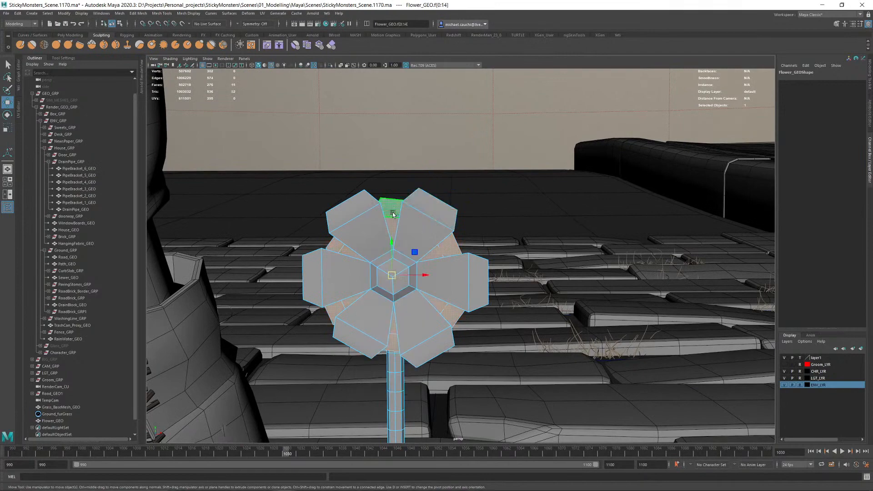
pyautogui.press('Delete')
pyautogui.keyDown('alt'); pyautogui.moveTo(414, 244); pyautogui.dragTo(497, 243, button='middle'); pyautogui.keyUp('alt')
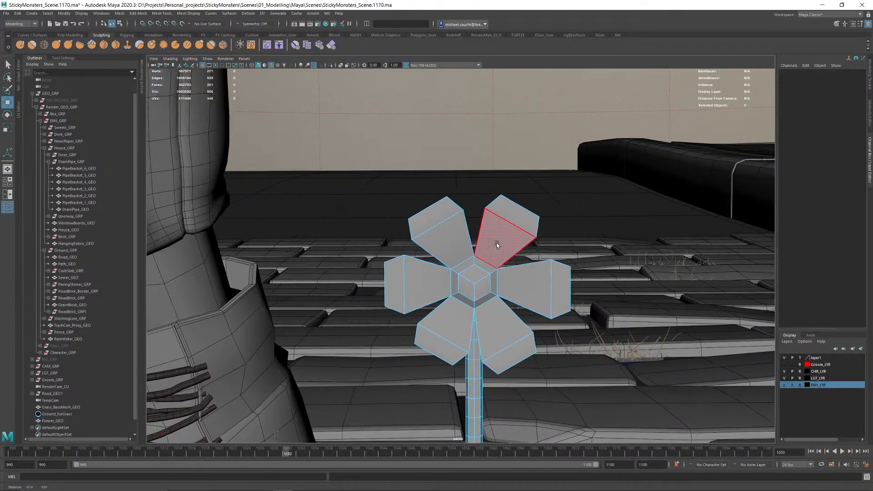
# Step: Widen the outer tip edge of the flower's upper-right petal by scaling it along its horizontal axis
pyautogui.scroll(3, 497, 243)
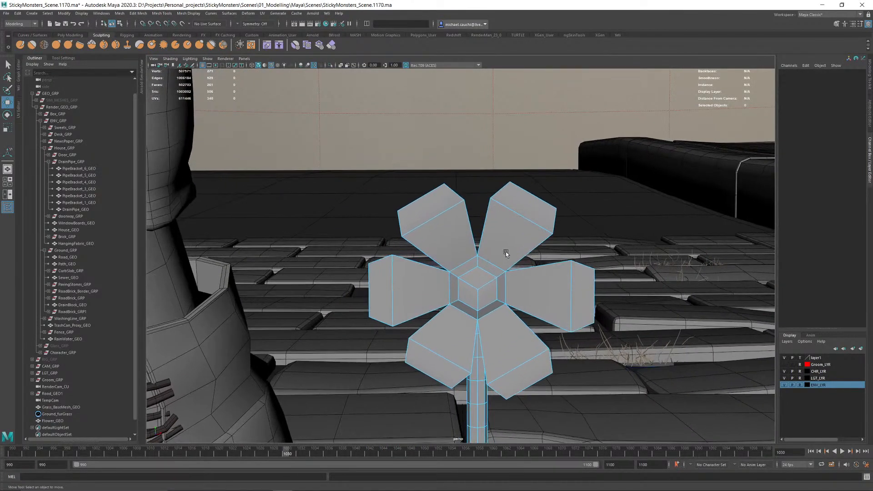
pyautogui.click(539, 200)
pyautogui.press('r')
pyautogui.moveTo(524, 205); pyautogui.dragTo(524, 193, button='right')
pyautogui.click(535, 196)
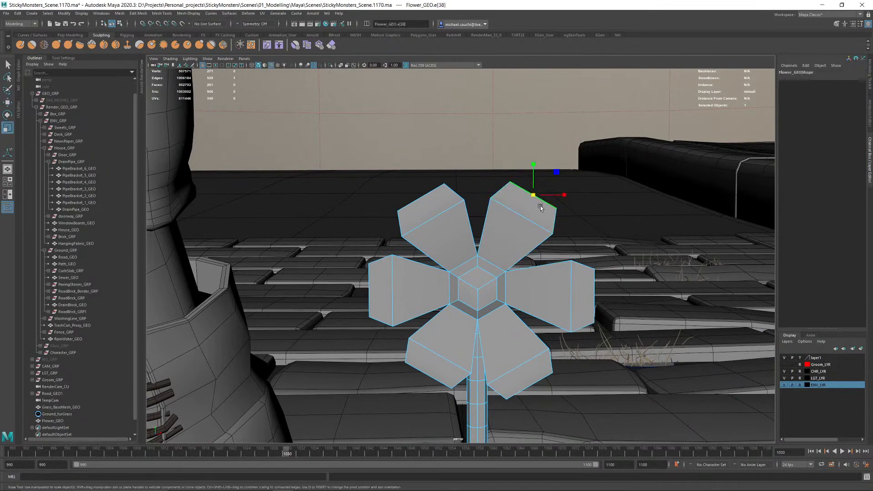
pyautogui.moveTo(563, 197); pyautogui.dragTo(577, 199)
# Step: Set the persp camera's near clip plane to 0.200 for close-up work on the flower
pyautogui.keyDown('alt'); pyautogui.moveTo(576, 199); pyautogui.dragTo(540, 243); pyautogui.keyUp('alt')
pyautogui.keyDown('alt'); pyautogui.moveTo(540, 243); pyautogui.dragTo(369, 242, button='right'); pyautogui.keyUp('alt')
pyautogui.keyDown('alt'); pyautogui.moveTo(578, 254); pyautogui.dragTo(486, 267); pyautogui.keyUp('alt')
pyautogui.keyDown('alt'); pyautogui.moveTo(485, 267); pyautogui.dragTo(736, 307, button='right'); pyautogui.keyUp('alt')
pyautogui.press('f')
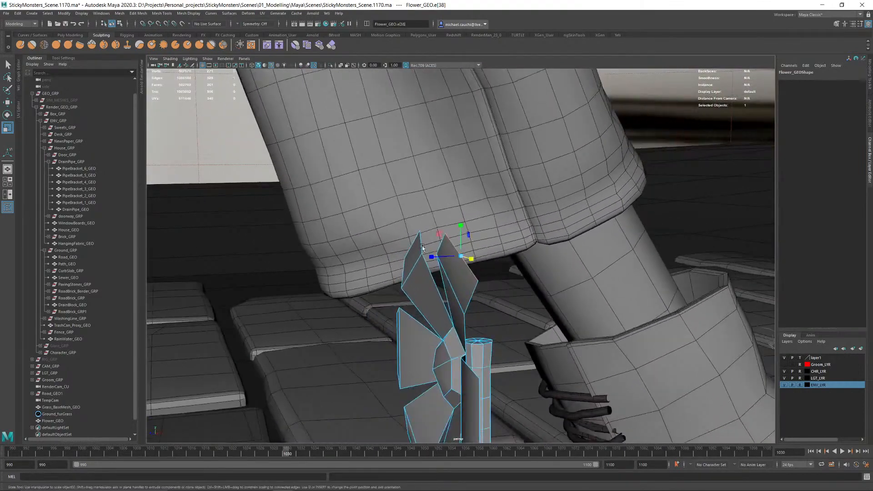
pyautogui.click(154, 66)
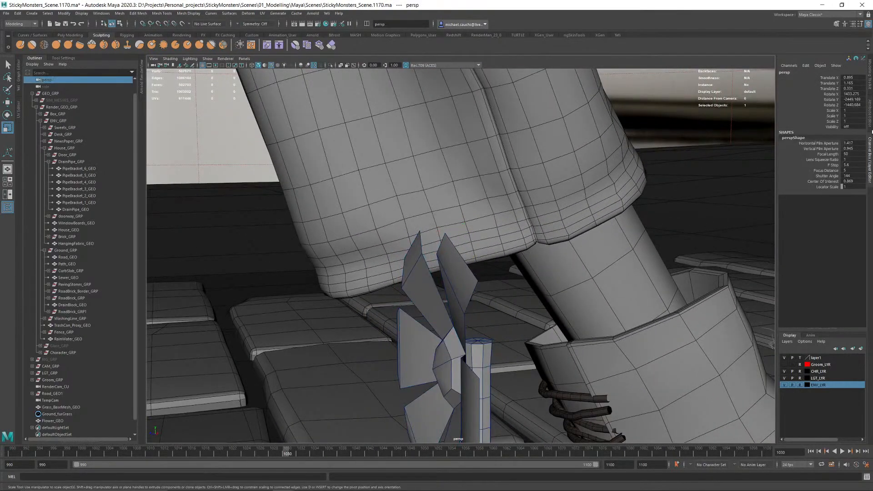
pyautogui.click(870, 117)
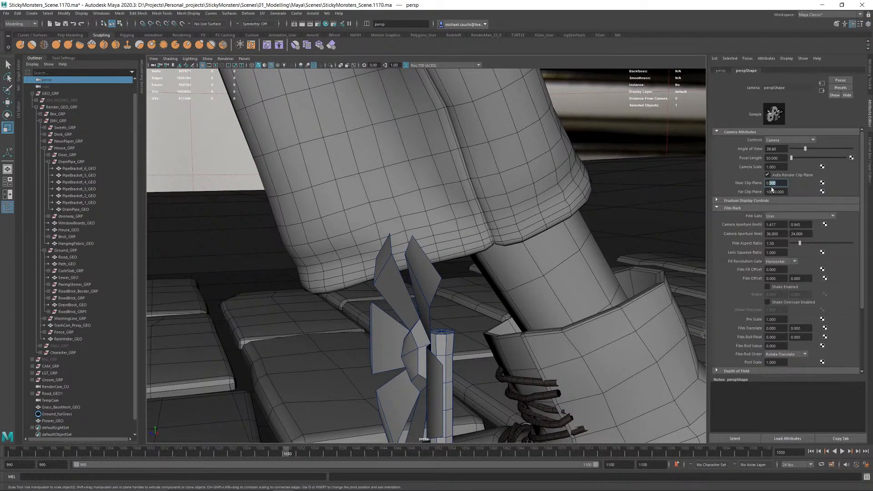
pyautogui.keyDown('alt'); pyautogui.moveTo(399, 273); pyautogui.dragTo(456, 304, button='right'); pyautogui.keyUp('alt')
pyautogui.keyDown('alt'); pyautogui.moveTo(456, 304); pyautogui.dragTo(464, 247, button='middle'); pyautogui.keyUp('alt')
pyautogui.keyDown('alt'); pyautogui.moveTo(464, 247); pyautogui.dragTo(439, 217); pyautogui.keyUp('alt')
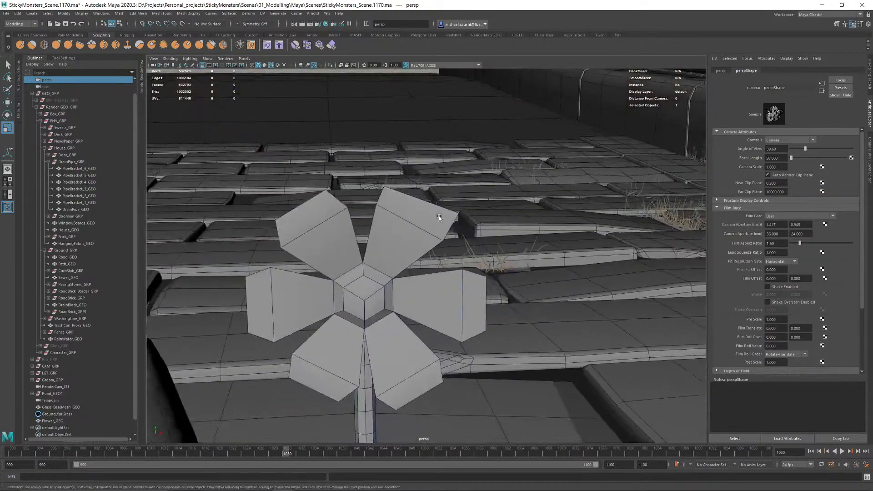
# Step: Rotate the upper-right petal's tip edge so it runs parallel to the fold edge across the petal
pyautogui.click(424, 203)
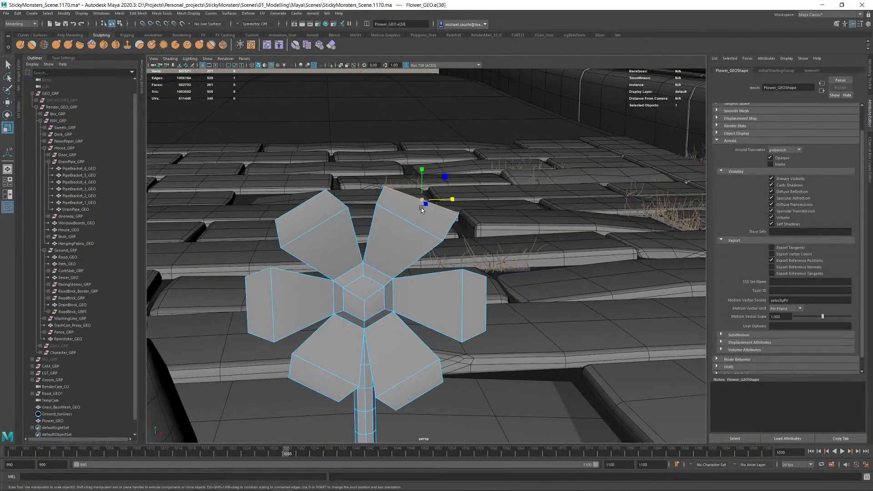
pyautogui.press('e')
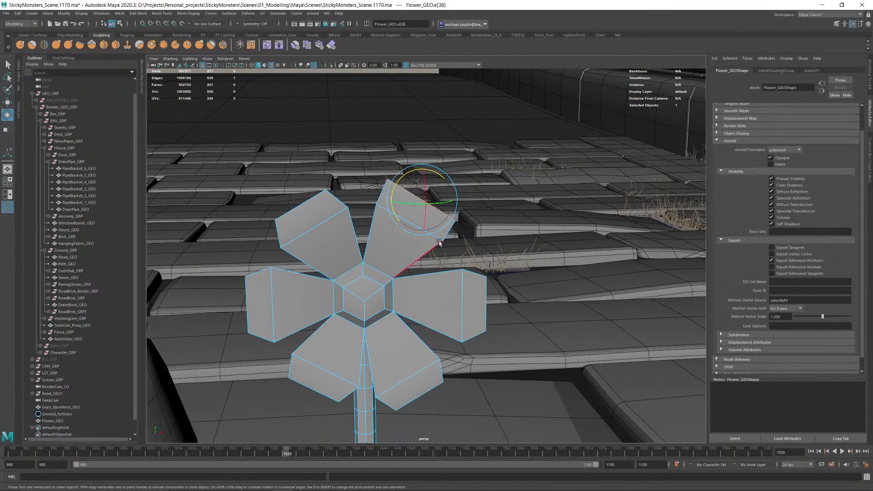
pyautogui.keyDown('alt'); pyautogui.moveTo(483, 240); pyautogui.dragTo(414, 234); pyautogui.keyUp('alt')
# Step: Try cutting a lengthwise edge loop through the middle of the upper-right petal with Multi-Cut, and undo it
pyautogui.press('w')
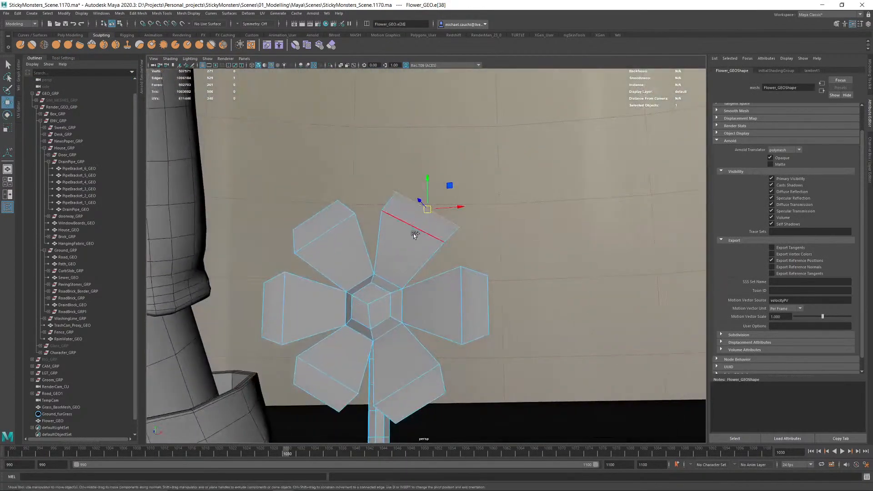
pyautogui.keyDown('shift'); pyautogui.rightClick(414, 233); pyautogui.keyUp('shift')
pyautogui.click(401, 234)
pyautogui.keyDown('ctrl'); pyautogui.click(411, 227); pyautogui.keyUp('ctrl')
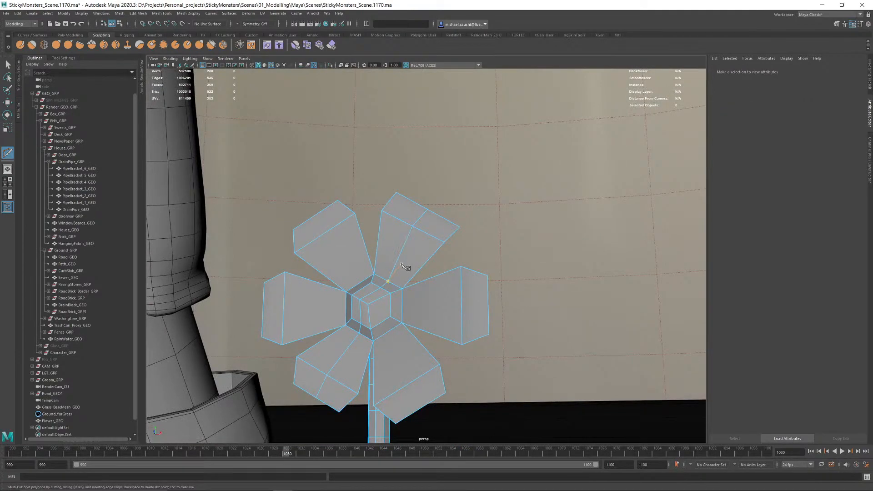
pyautogui.moveTo(406, 267)
pyautogui.keyDown('alt'); pyautogui.mouseDown()
pyautogui.moveTo(414, 287)
pyautogui.moveTo(406, 285)
pyautogui.mouseUp(); pyautogui.keyUp('alt')
pyautogui.hotkey('ctrl', 'z')
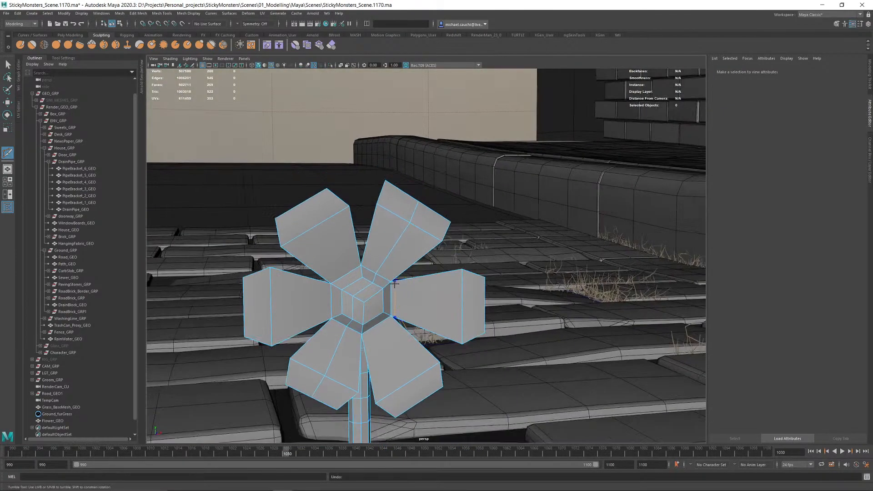
pyautogui.keyDown('alt'); pyautogui.moveTo(380, 282); pyautogui.dragTo(476, 249, button='middle'); pyautogui.keyUp('alt')
pyautogui.hotkey('ctrl', 'z')
pyautogui.press('w')
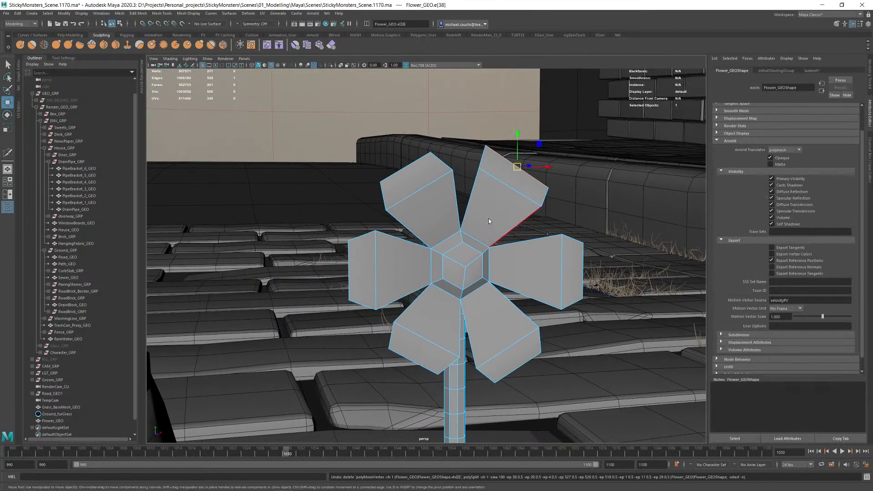
# Step: Select all faces of the flower's hexagonal centre, both the surrounding ring and the front cap
pyautogui.moveTo(489, 222); pyautogui.dragTo(488, 237, button='right')
pyautogui.click(450, 241)
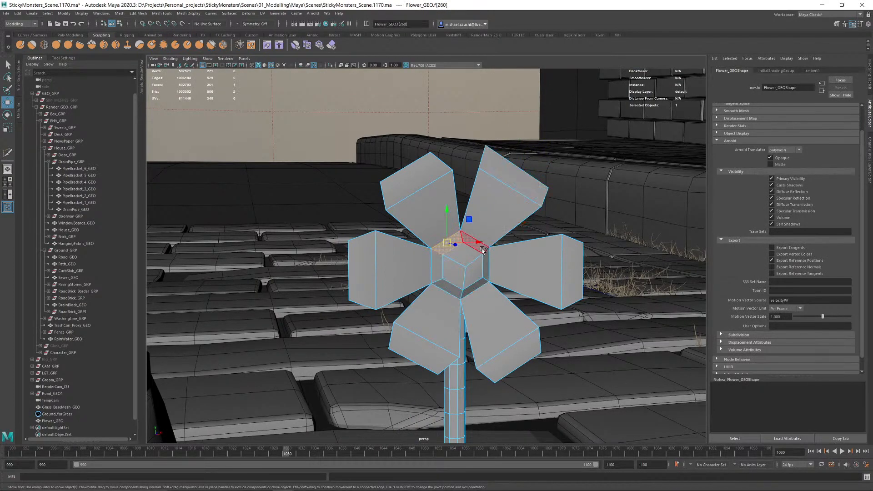
pyautogui.keyDown('alt'); pyautogui.moveTo(481, 253); pyautogui.dragTo(457, 261); pyautogui.keyUp('alt')
pyautogui.keyDown('shift'); pyautogui.doubleClick(476, 245); pyautogui.keyUp('shift')
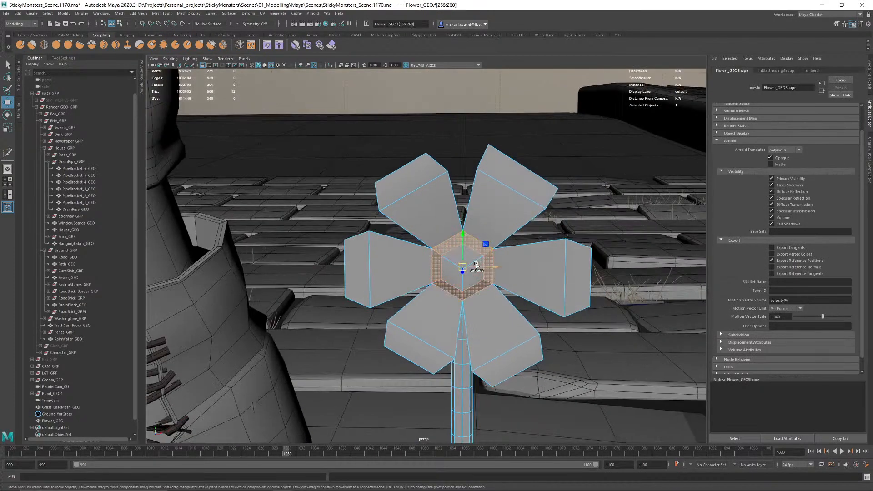
pyautogui.keyDown('shift'); pyautogui.click(476, 261); pyautogui.keyUp('shift')
pyautogui.press('q')
pyautogui.keyDown('shift'); pyautogui.click(456, 275); pyautogui.keyUp('shift')
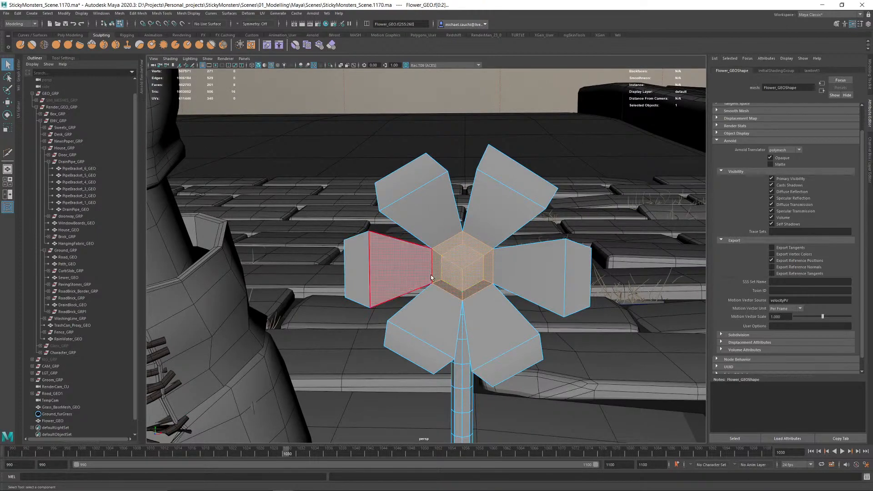
# Step: Cut an edge loop around the base of the flower's centre and delete the thin face strip joining it to the petals
pyautogui.keyDown('alt'); pyautogui.moveTo(401, 273); pyautogui.dragTo(480, 270); pyautogui.keyUp('alt')
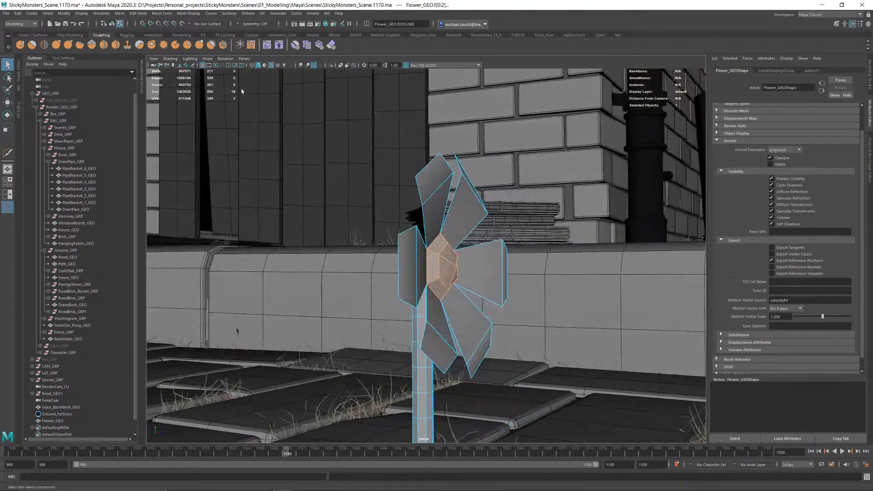
pyautogui.keyDown('alt'); pyautogui.moveTo(427, 230); pyautogui.dragTo(487, 267, button='right'); pyautogui.keyUp('alt')
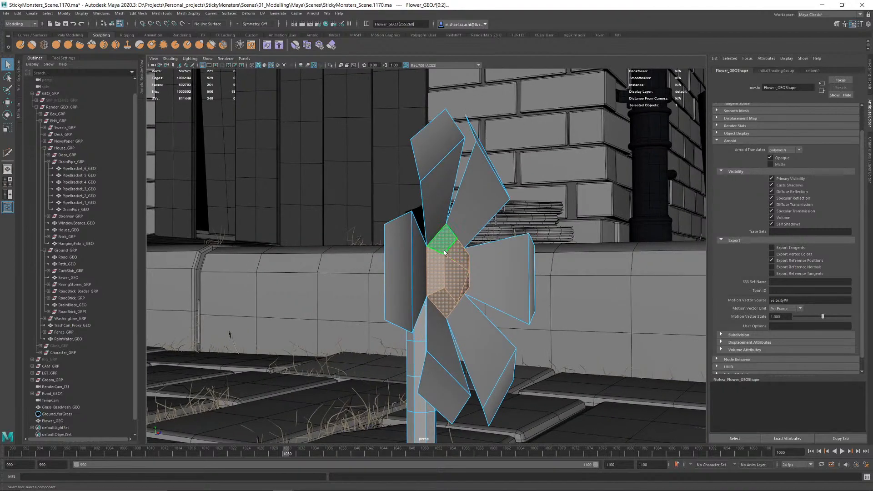
pyautogui.keyDown('alt'); pyautogui.moveTo(444, 252); pyautogui.dragTo(431, 257); pyautogui.keyUp('alt')
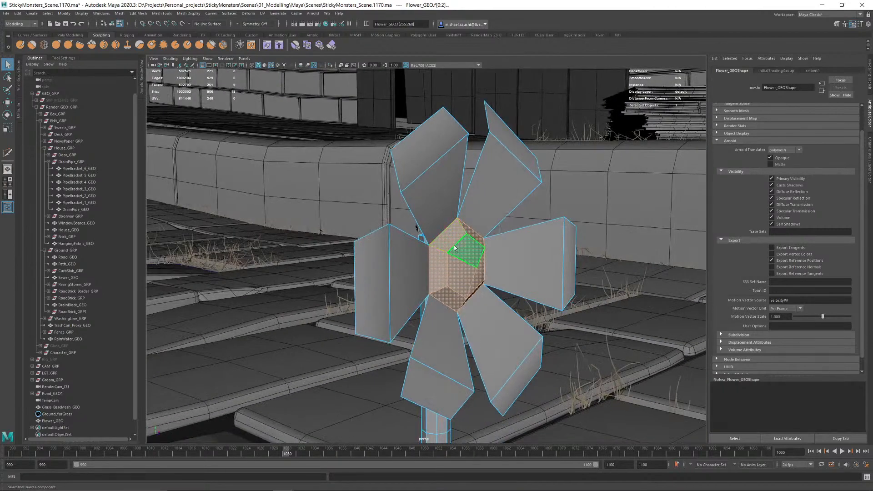
pyautogui.keyDown('alt'); pyautogui.moveTo(444, 236); pyautogui.dragTo(476, 263, button='right'); pyautogui.keyUp('alt')
pyautogui.keyDown('ctrl'); pyautogui.click(431, 249); pyautogui.keyUp('ctrl')
pyautogui.press('w')
pyautogui.moveTo(447, 231); pyautogui.dragTo(447, 249, button='right')
pyautogui.click(432, 250)
pyautogui.keyDown('shift'); pyautogui.doubleClick(438, 239); pyautogui.keyUp('shift')
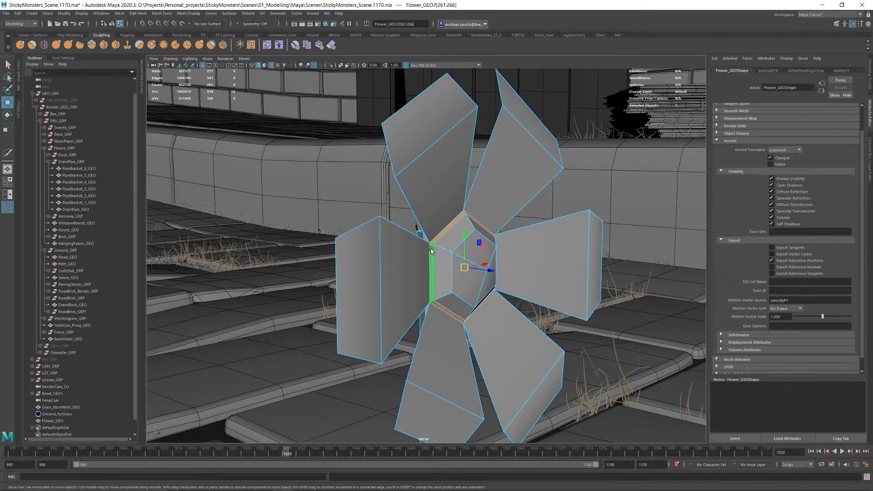
pyautogui.press('Delete')
# Step: Cut an edge loop around the centre's front cap and delete the thin face strip joining the cap to its ring
pyautogui.keyDown('alt'); pyautogui.moveTo(472, 256); pyautogui.dragTo(522, 264); pyautogui.keyUp('alt')
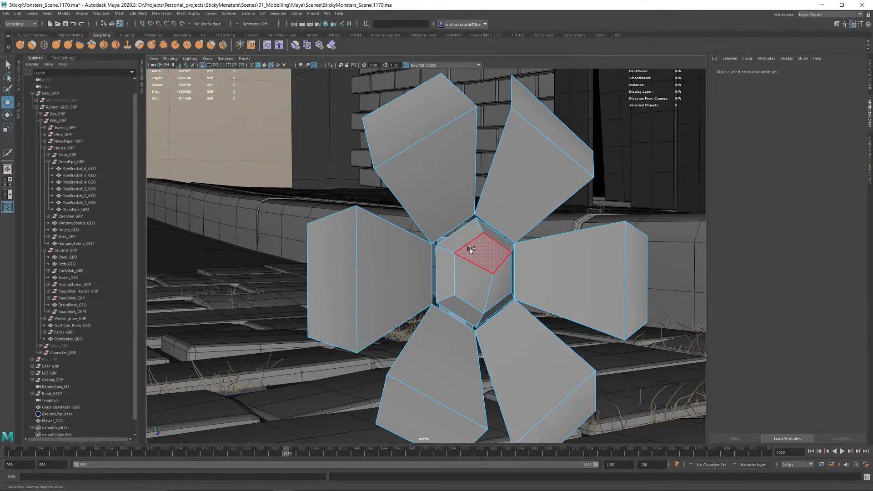
pyautogui.keyDown('shift'); pyautogui.moveTo(471, 250); pyautogui.dragTo(468, 285, button='right'); pyautogui.keyUp('shift')
pyautogui.press('w')
pyautogui.doubleClick(451, 255)
pyautogui.scroll(2, 457, 253)
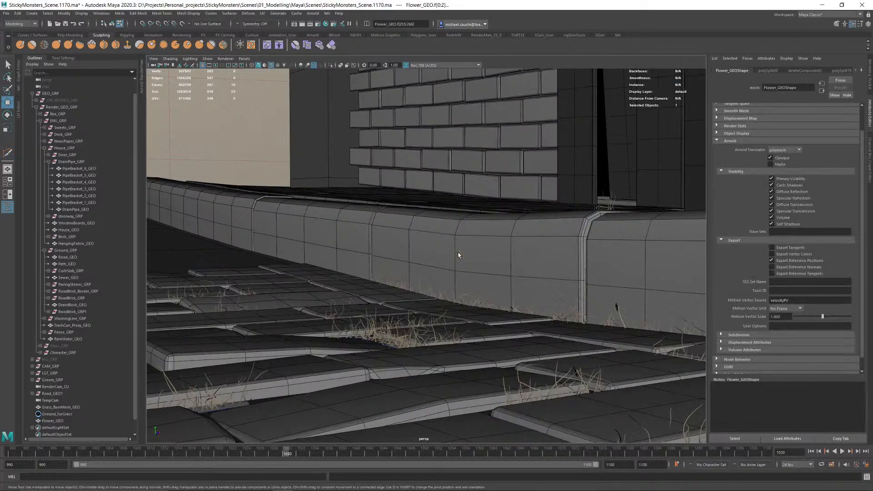
pyautogui.scroll(-1, 473, 259)
pyautogui.click(470, 256)
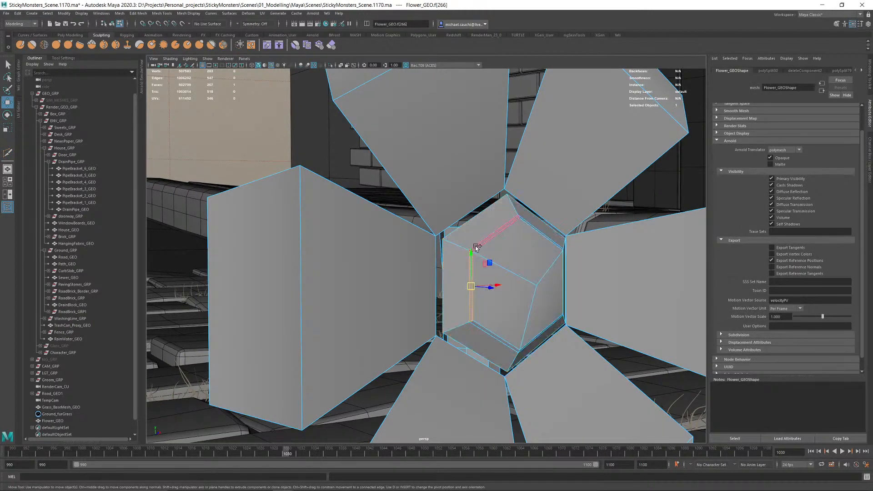
pyautogui.doubleClick(477, 246)
pyautogui.press('Delete')
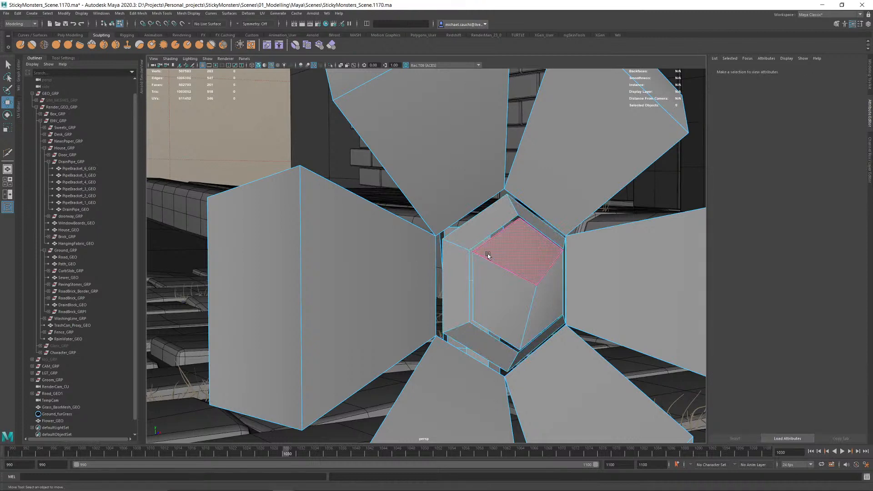
# Step: Move and scale the open border loops of the centre's ring to form a wide hexagonal collar around the cap
pyautogui.moveTo(488, 256); pyautogui.dragTo(484, 236, button='right')
pyautogui.click(484, 235)
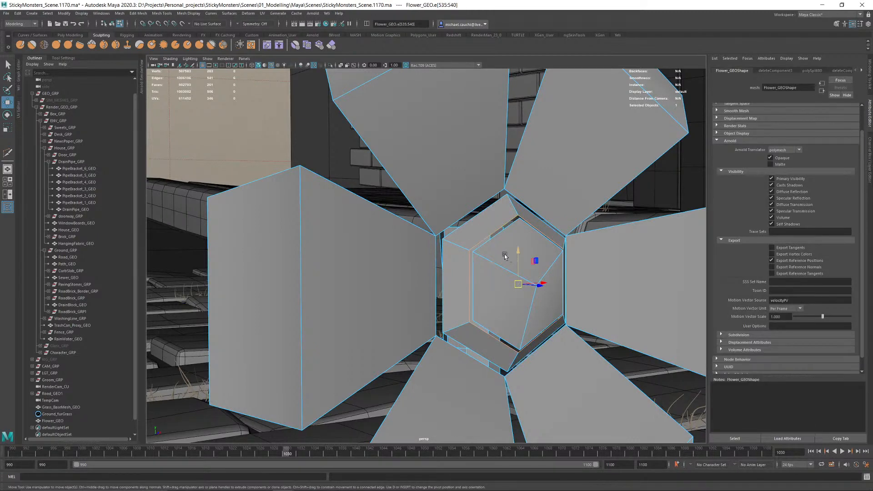
pyautogui.keyDown('alt'); pyautogui.moveTo(505, 256); pyautogui.dragTo(539, 275); pyautogui.keyUp('alt')
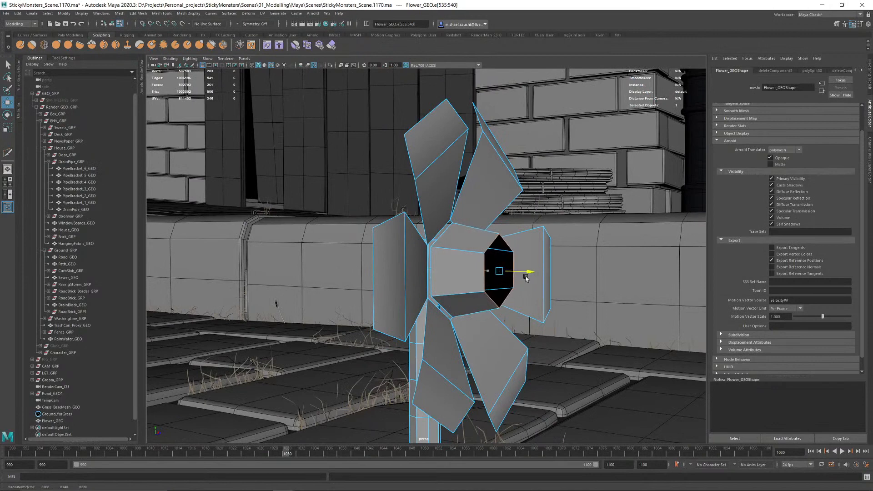
pyautogui.press('r')
pyautogui.moveTo(499, 271); pyautogui.dragTo(457, 248)
pyautogui.press('w')
pyautogui.press('r')
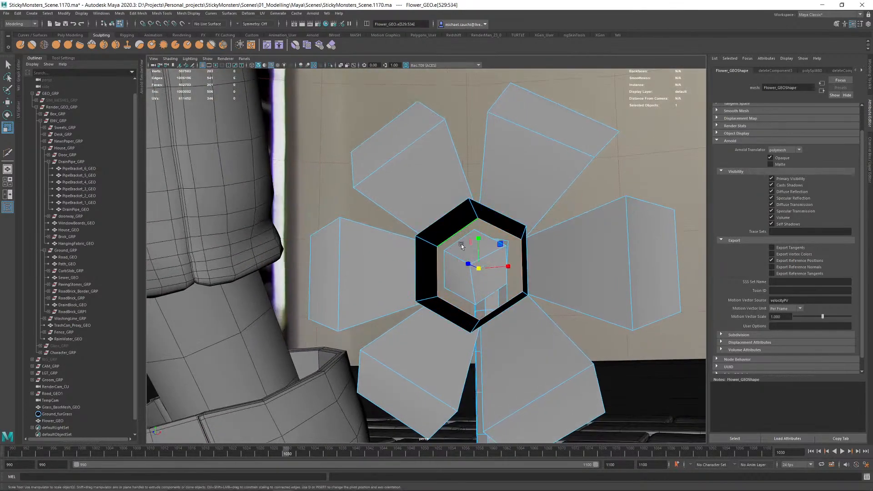
pyautogui.moveTo(477, 268); pyautogui.dragTo(456, 259)
# Step: Reverse the normals of the hexagonal collar's faces around the flower's centre
pyautogui.hotkey('ctrl', 'F11')
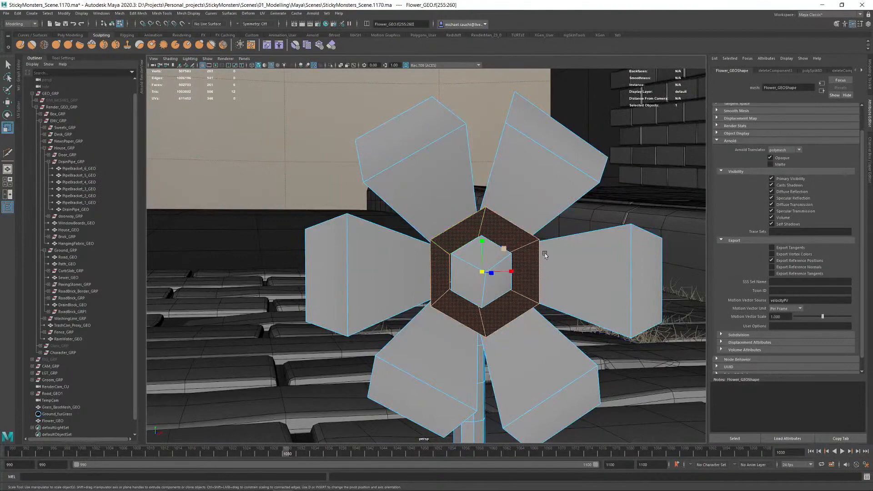
pyautogui.keyDown('alt'); pyautogui.moveTo(544, 255); pyautogui.dragTo(434, 251, button='right'); pyautogui.keyUp('alt')
pyautogui.keyDown('alt'); pyautogui.moveTo(434, 251); pyautogui.dragTo(436, 99, button='middle'); pyautogui.keyUp('alt')
pyautogui.keyDown('alt'); pyautogui.moveTo(410, 170); pyautogui.dragTo(442, 179); pyautogui.keyUp('alt')
pyautogui.keyDown('alt'); pyautogui.moveTo(442, 173); pyautogui.dragTo(385, 178, button='middle'); pyautogui.keyUp('alt')
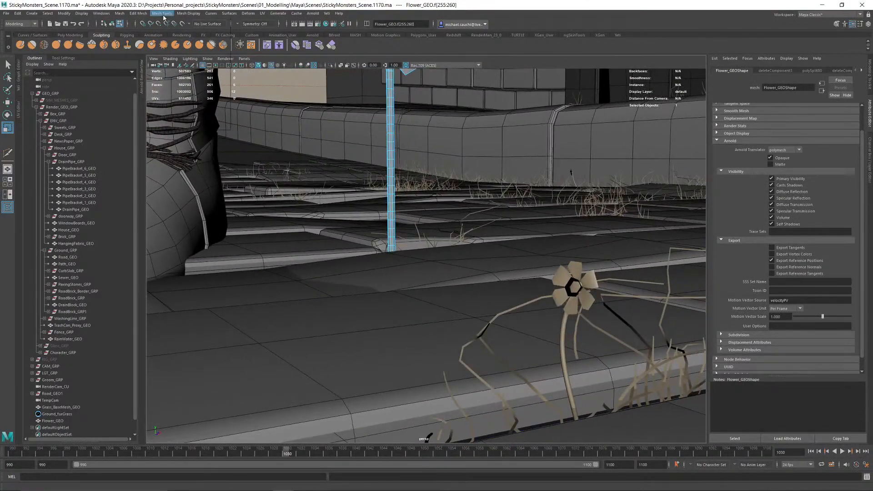
pyautogui.click(189, 13)
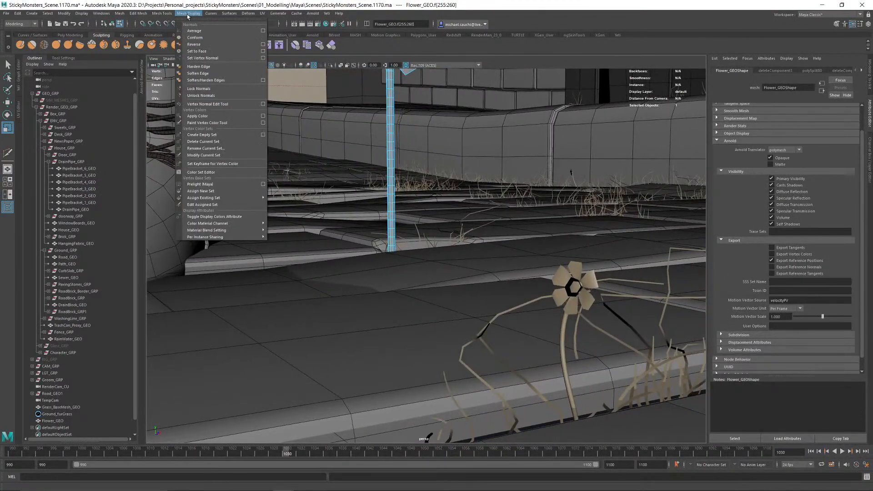
pyautogui.click(200, 40)
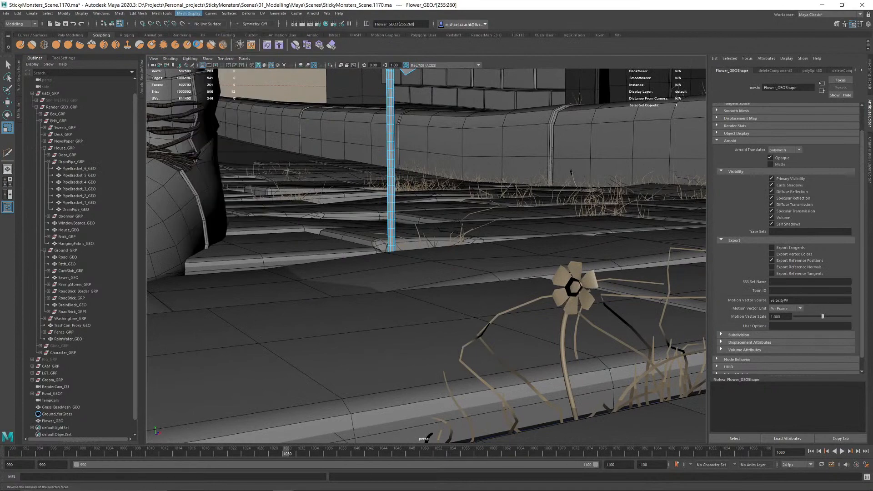
# Step: Select the collar and cap of the flower's centre together and move them forward, away from the petals
pyautogui.press('w')
pyautogui.press('f')
pyautogui.press('f')
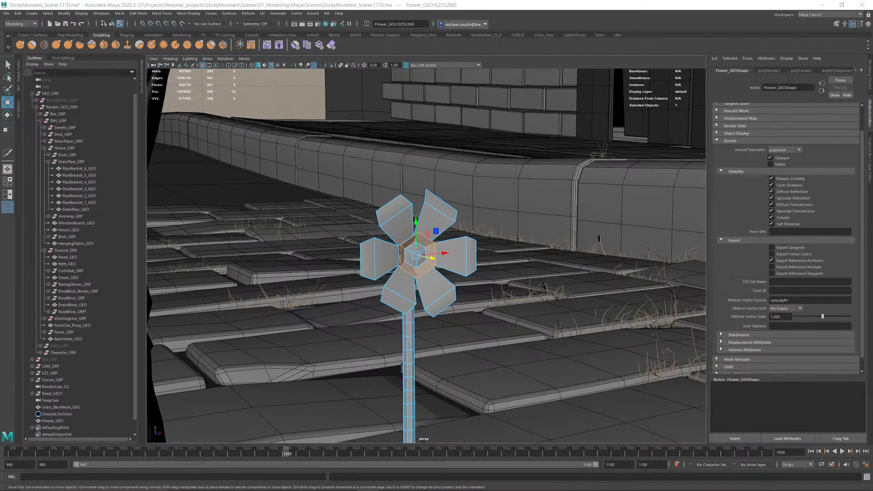
pyautogui.scroll(6, 448, 241)
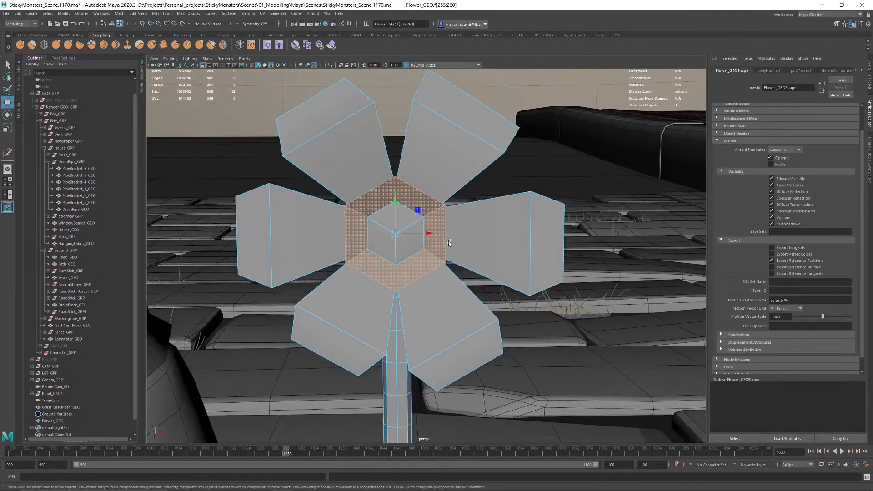
pyautogui.moveTo(408, 216); pyautogui.dragTo(406, 242, button='right')
pyautogui.doubleClick(402, 216)
pyautogui.keyDown('shift'); pyautogui.doubleClick(414, 200); pyautogui.keyUp('shift')
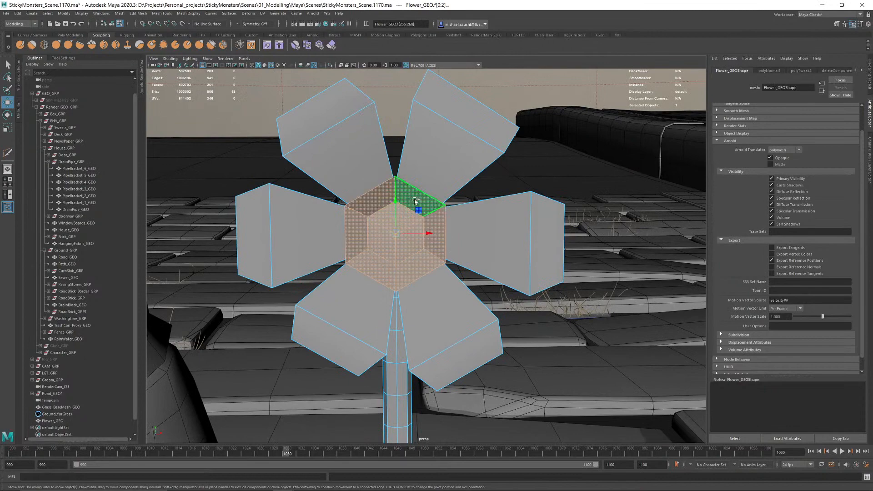
pyautogui.moveTo(396, 238); pyautogui.dragTo(342, 255)
# Step: Try to move the root edge of the upper-right petal separately from its neighbouring petals
pyautogui.moveTo(414, 173); pyautogui.dragTo(411, 157, button='right')
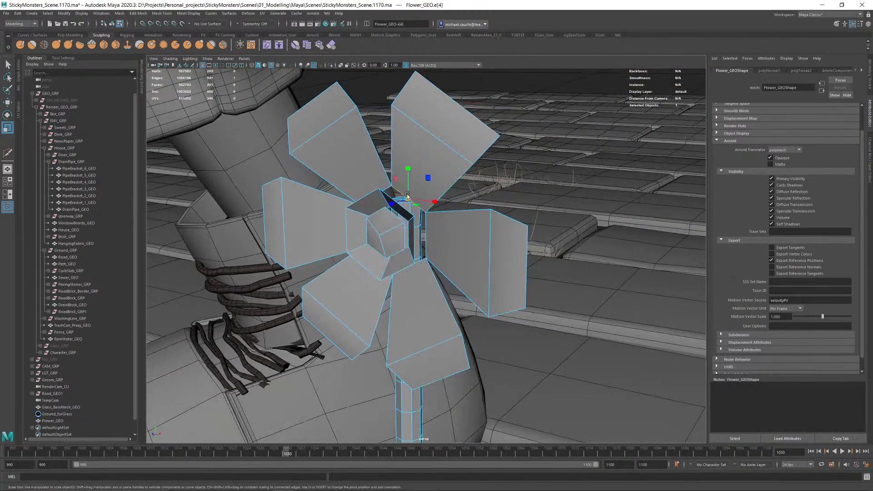
pyautogui.press('w')
pyautogui.moveTo(408, 200); pyautogui.dragTo(443, 193)
pyautogui.keyDown('alt'); pyautogui.moveTo(442, 192); pyautogui.dragTo(477, 203, button='right'); pyautogui.keyUp('alt')
pyautogui.moveTo(477, 203)
pyautogui.keyDown('alt'); pyautogui.mouseDown(button='middle')
pyautogui.moveTo(468, 236)
pyautogui.moveTo(475, 210)
pyautogui.mouseUp(button='middle'); pyautogui.keyUp('alt')
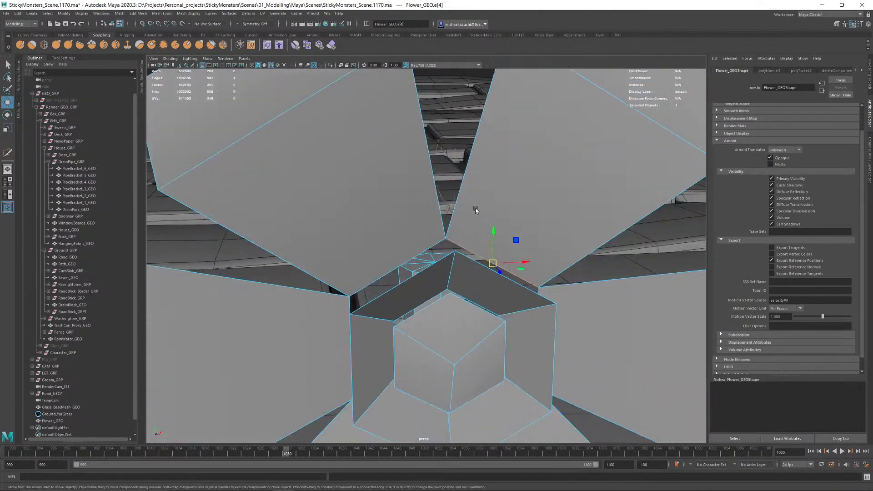
# Step: Select the six shared vertices at the petals' roots, detach them, and pull one corner of the upper-right petal free
pyautogui.moveTo(491, 199); pyautogui.dragTo(459, 199, button='right')
pyautogui.click(446, 238)
pyautogui.keyDown('alt'); pyautogui.moveTo(393, 249); pyautogui.dragTo(427, 245); pyautogui.keyUp('alt')
pyautogui.keyDown('alt'); pyautogui.moveTo(461, 408); pyautogui.dragTo(431, 372); pyautogui.keyUp('alt')
pyautogui.keyDown('shift'); pyautogui.click(526, 310); pyautogui.keyUp('shift')
pyautogui.keyDown('alt'); pyautogui.moveTo(526, 310); pyautogui.dragTo(478, 256); pyautogui.keyUp('alt')
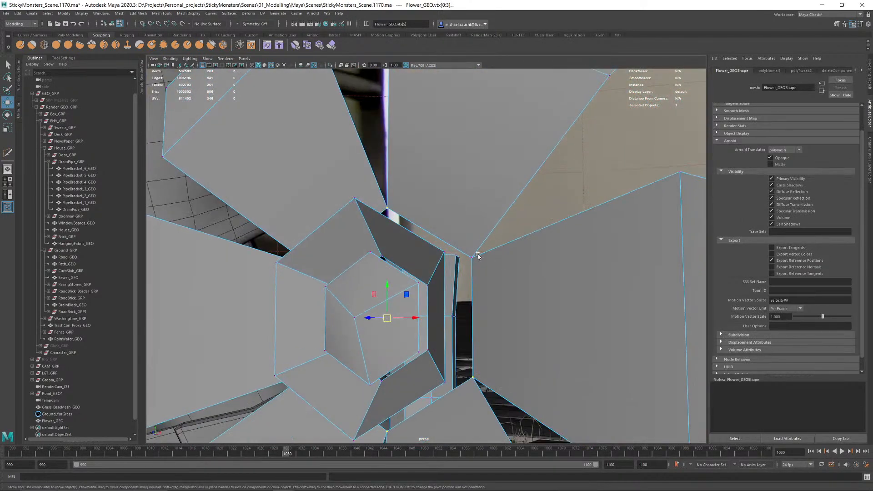
pyautogui.click(159, 13)
pyautogui.moveTo(142, 14)
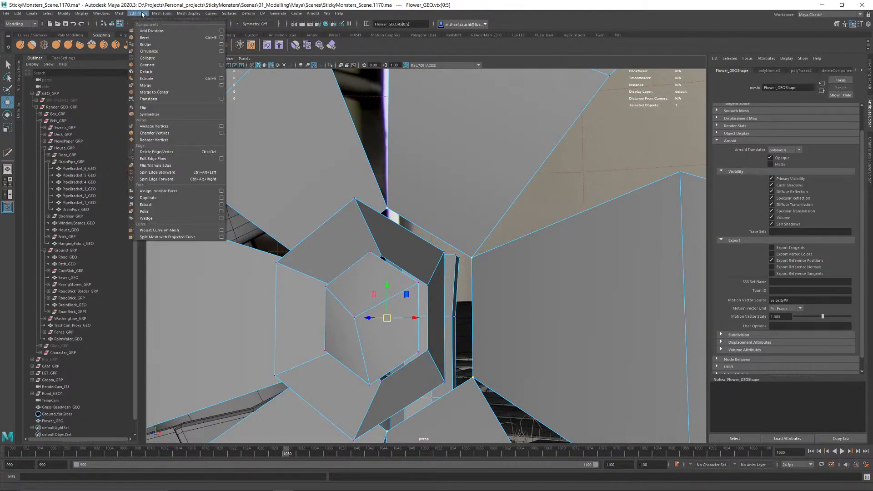
pyautogui.click(146, 71)
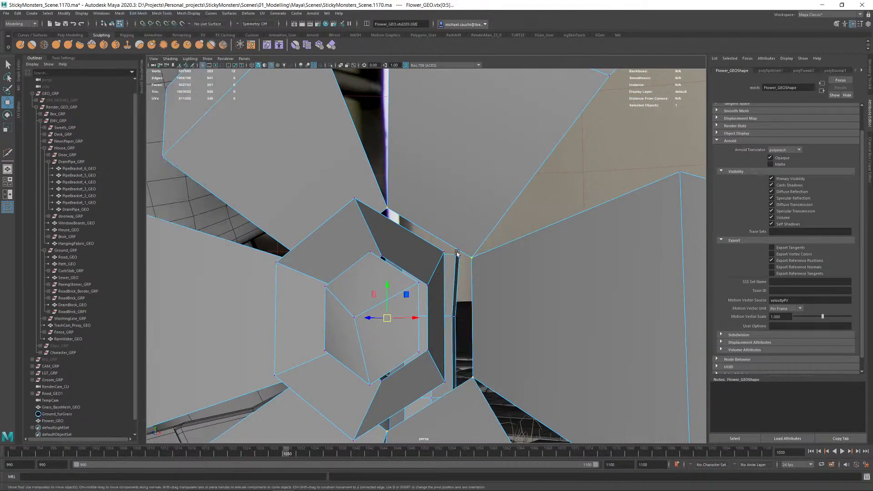
pyautogui.moveTo(481, 260); pyautogui.dragTo(465, 255)
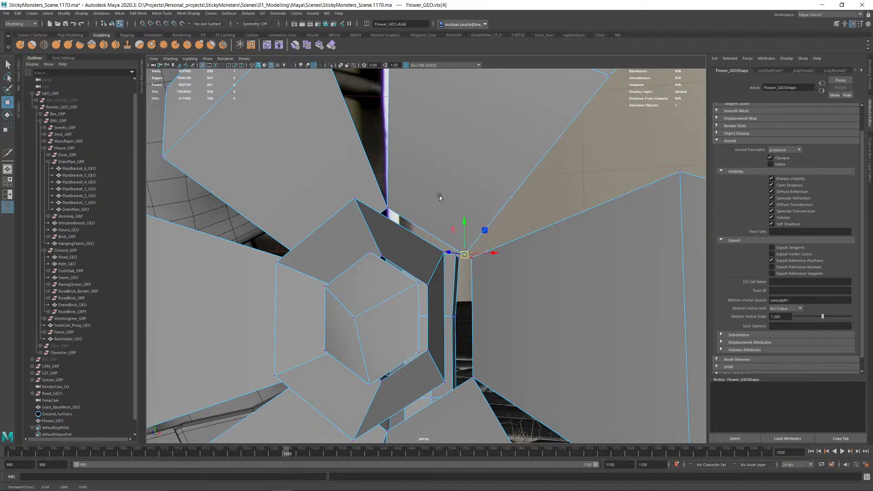
# Step: Move the root edge of the upper-right petal inward behind the flower's centre, toward the stem
pyautogui.keyDown('alt'); pyautogui.moveTo(439, 197); pyautogui.dragTo(409, 231); pyautogui.keyUp('alt')
pyautogui.click(454, 248)
pyautogui.keyDown('alt'); pyautogui.moveTo(483, 253); pyautogui.dragTo(381, 279); pyautogui.keyUp('alt')
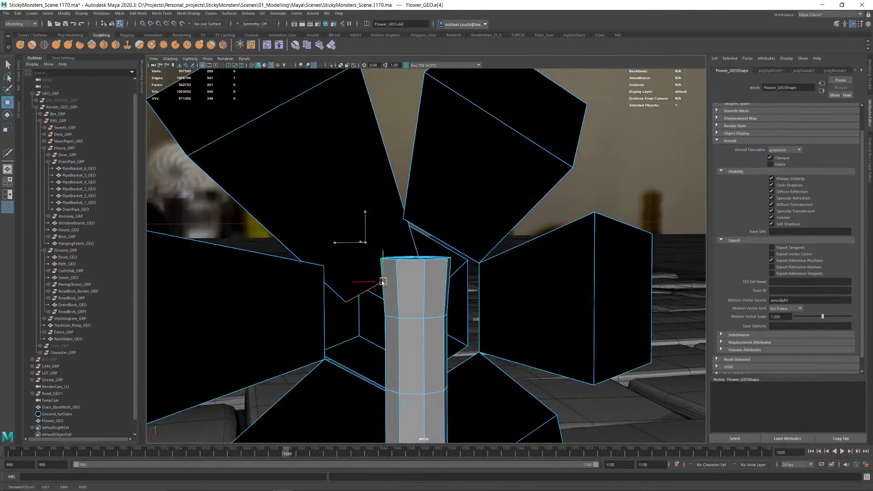
pyautogui.keyDown('alt'); pyautogui.moveTo(309, 252); pyautogui.dragTo(444, 252); pyautogui.keyUp('alt')
pyautogui.keyDown('alt'); pyautogui.moveTo(443, 253); pyautogui.dragTo(375, 260, button='right'); pyautogui.keyUp('alt')
pyautogui.keyDown('alt'); pyautogui.moveTo(375, 260); pyautogui.dragTo(400, 266); pyautogui.keyUp('alt')
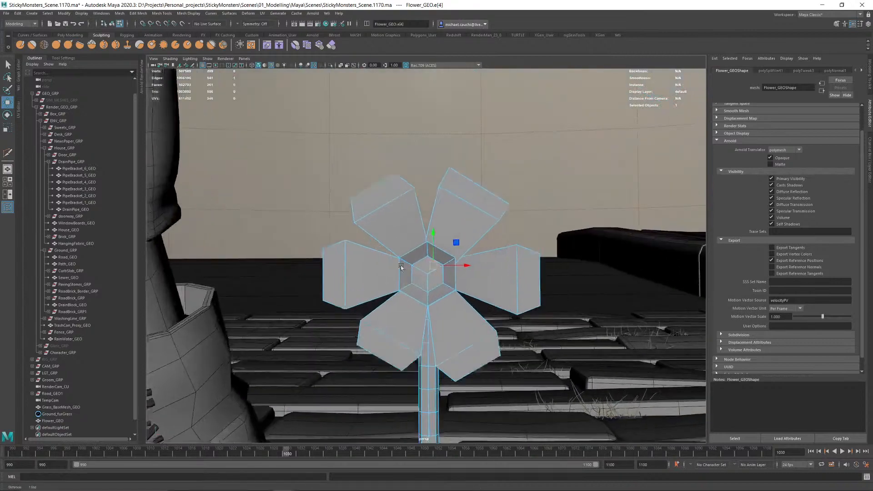
# Step: Move the root edges of the right and lower-right petals inward behind the centre, toward the stem
pyautogui.keyDown('alt'); pyautogui.moveTo(400, 265); pyautogui.dragTo(491, 293, button='right'); pyautogui.keyUp('alt')
pyautogui.keyDown('alt'); pyautogui.moveTo(491, 294); pyautogui.dragTo(357, 296); pyautogui.keyUp('alt')
pyautogui.click(372, 291)
pyautogui.keyDown('alt'); pyautogui.moveTo(374, 291); pyautogui.dragTo(380, 264, button='right'); pyautogui.keyUp('alt')
pyautogui.moveTo(383, 252); pyautogui.dragTo(429, 255)
pyautogui.click(422, 323)
pyautogui.keyDown('alt'); pyautogui.moveTo(473, 337); pyautogui.dragTo(521, 271, button='middle'); pyautogui.keyUp('alt')
pyautogui.keyDown('alt'); pyautogui.moveTo(561, 272); pyautogui.dragTo(571, 275); pyautogui.keyUp('alt')
pyautogui.keyDown('alt'); pyautogui.moveTo(570, 274); pyautogui.dragTo(418, 240, button='middle'); pyautogui.keyUp('alt')
pyautogui.moveTo(533, 252); pyautogui.dragTo(552, 241)
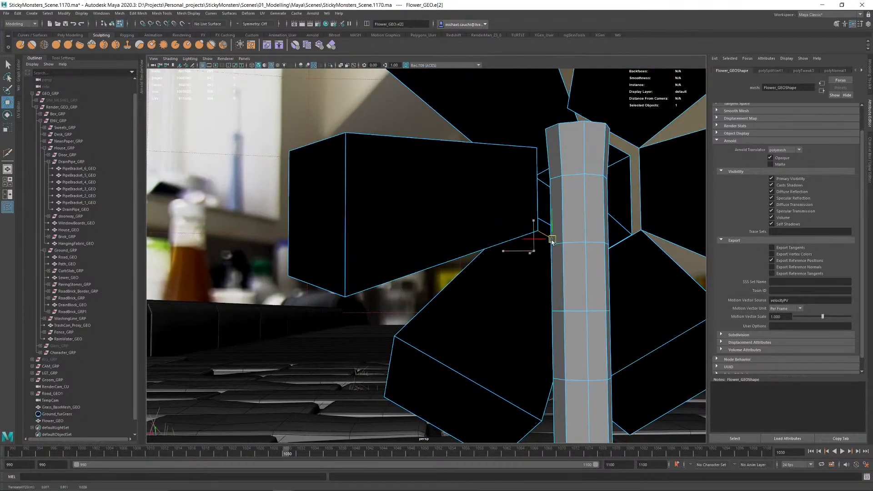
# Step: Move the root edges of the remaining petals on the flower's other side inward behind the centre collar
pyautogui.keyDown('alt'); pyautogui.moveTo(636, 250); pyautogui.dragTo(485, 272); pyautogui.keyUp('alt')
pyautogui.keyDown('alt'); pyautogui.moveTo(195, 265); pyautogui.dragTo(275, 263, button='middle'); pyautogui.keyUp('alt')
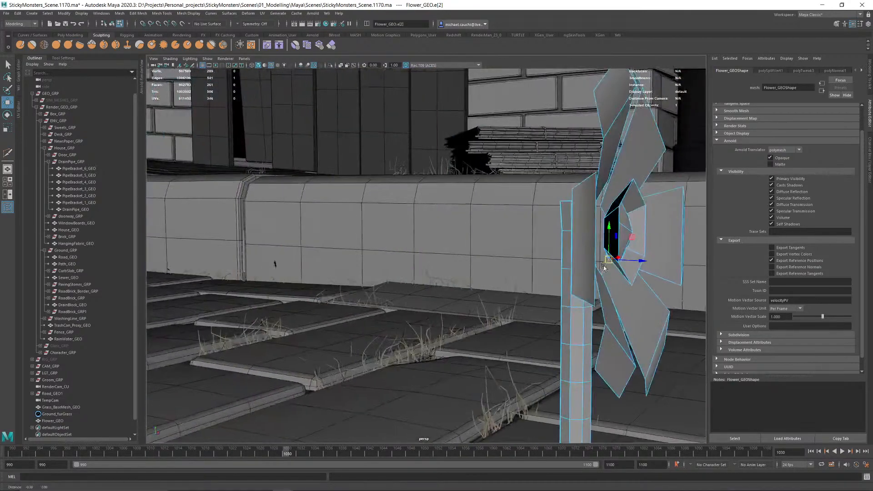
pyautogui.keyDown('alt'); pyautogui.moveTo(526, 261); pyautogui.dragTo(464, 271); pyautogui.keyUp('alt')
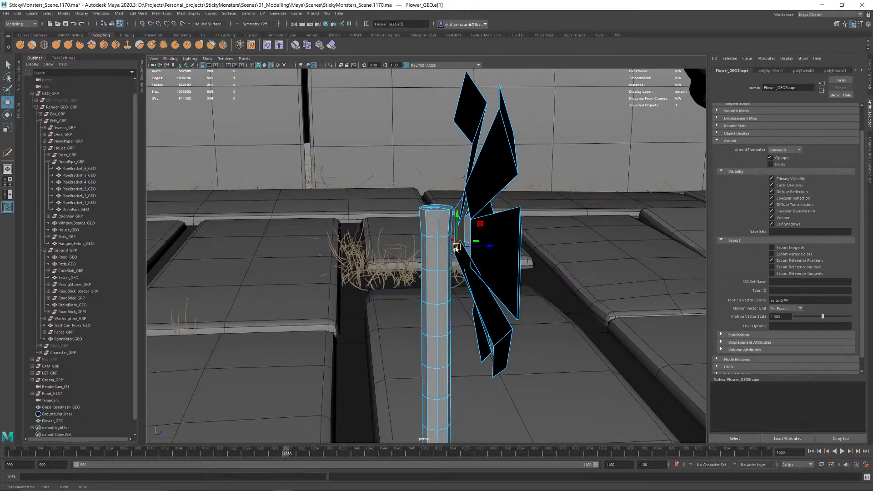
pyautogui.keyDown('alt'); pyautogui.moveTo(529, 263); pyautogui.dragTo(420, 265); pyautogui.keyUp('alt')
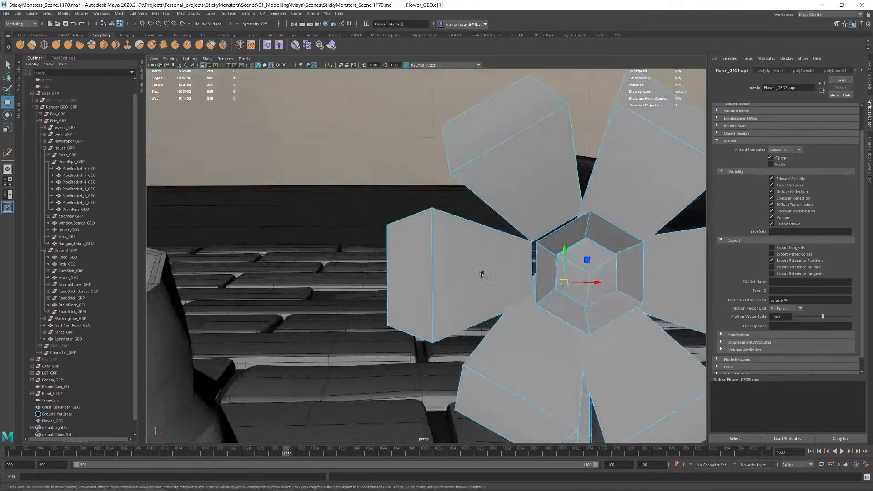
pyautogui.click(521, 269)
pyautogui.keyDown('alt'); pyautogui.moveTo(550, 294); pyautogui.dragTo(425, 258, button='middle'); pyautogui.keyUp('alt')
pyautogui.keyDown('alt'); pyautogui.moveTo(426, 258); pyautogui.dragTo(481, 273, button='right'); pyautogui.keyUp('alt')
pyautogui.keyDown('alt'); pyautogui.moveTo(412, 234); pyautogui.dragTo(500, 205); pyautogui.keyUp('alt')
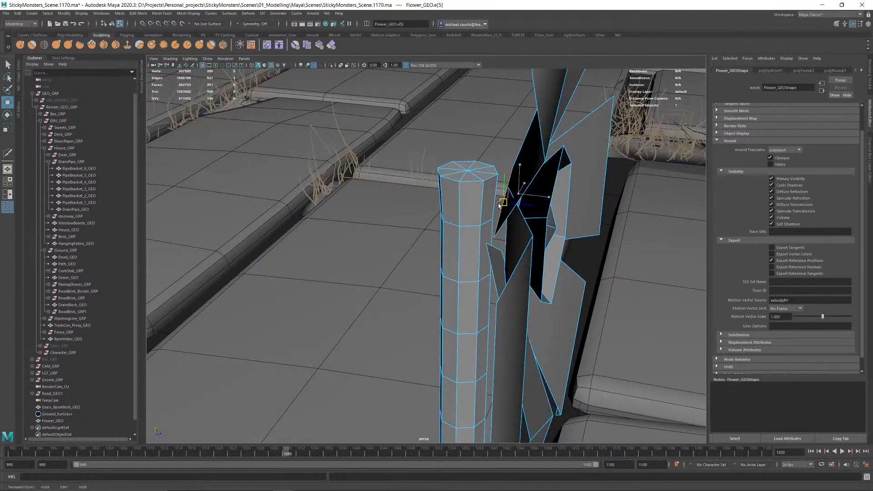
pyautogui.keyDown('alt'); pyautogui.moveTo(567, 229); pyautogui.dragTo(480, 209); pyautogui.keyUp('alt')
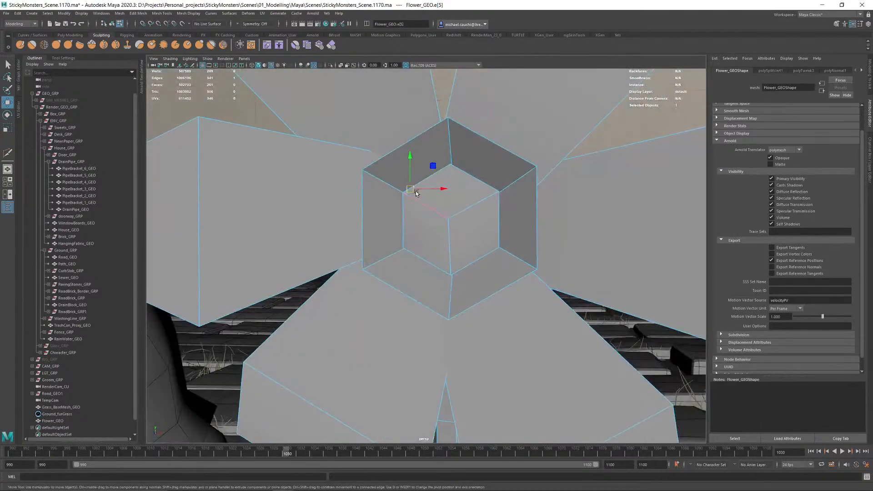
pyautogui.moveTo(409, 187); pyautogui.dragTo(420, 196)
# Step: Examine the flower head from the front to check how the petals meet behind the centre
pyautogui.keyDown('alt'); pyautogui.moveTo(478, 159); pyautogui.dragTo(496, 273, button='middle'); pyautogui.keyUp('alt')
pyautogui.keyDown('alt'); pyautogui.moveTo(513, 201); pyautogui.dragTo(402, 188, button='right'); pyautogui.keyUp('alt')
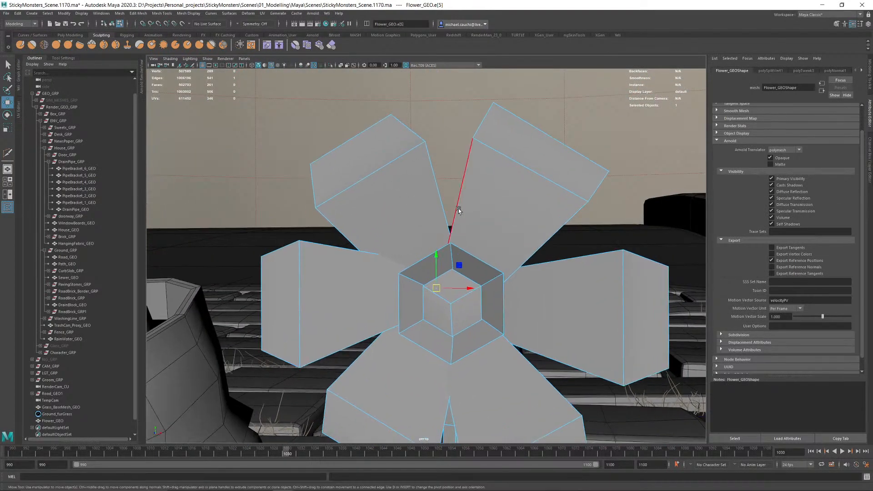
pyautogui.keyDown('alt'); pyautogui.moveTo(459, 208); pyautogui.dragTo(559, 246, button='right'); pyautogui.keyUp('alt')
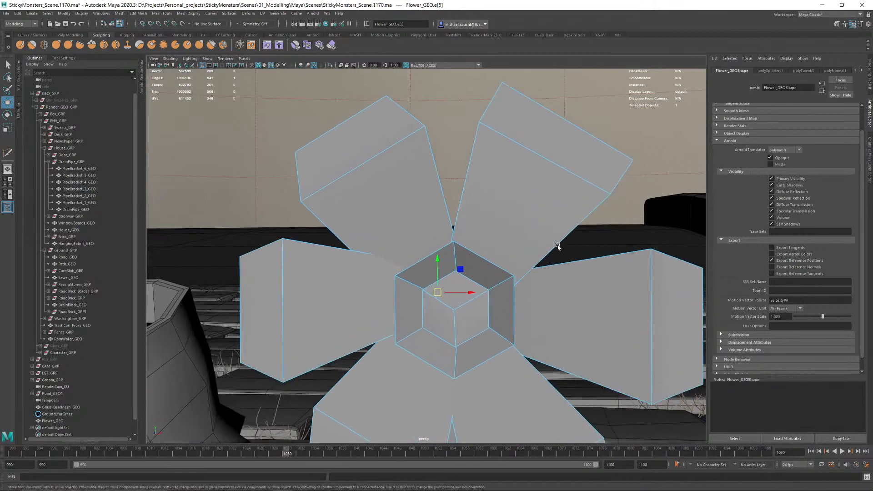
pyautogui.keyDown('alt'); pyautogui.moveTo(527, 286); pyautogui.dragTo(457, 258, button='right'); pyautogui.keyUp('alt')
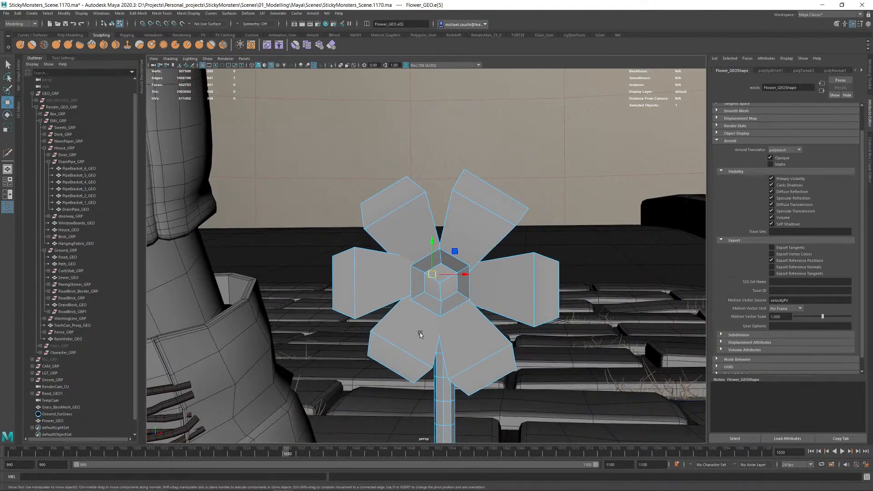
pyautogui.keyDown('alt'); pyautogui.moveTo(418, 314); pyautogui.dragTo(396, 266, button='middle'); pyautogui.keyUp('alt')
pyautogui.keyDown('alt'); pyautogui.moveTo(388, 274); pyautogui.dragTo(546, 238, button='right'); pyautogui.keyUp('alt')
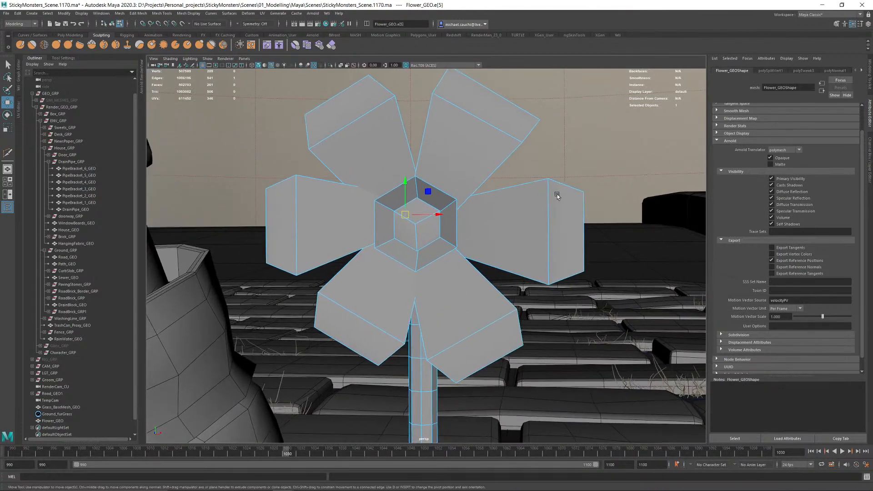
pyautogui.keyDown('alt'); pyautogui.moveTo(523, 209); pyautogui.dragTo(506, 225, button='middle'); pyautogui.keyUp('alt')
# Step: Select the faces of the upper-left petal, rotate it toward the neighbouring upper petal and shift its depth
pyautogui.moveTo(363, 153); pyautogui.dragTo(363, 131, button='right')
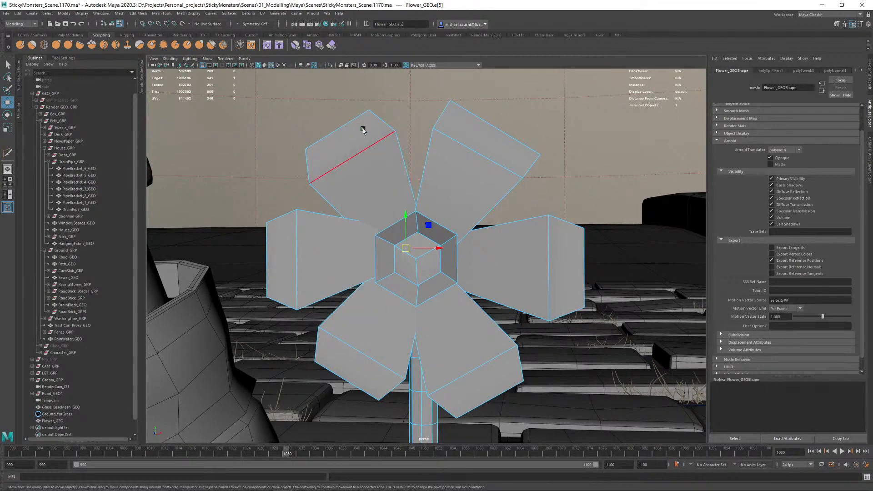
pyautogui.click(373, 150)
pyautogui.press('e')
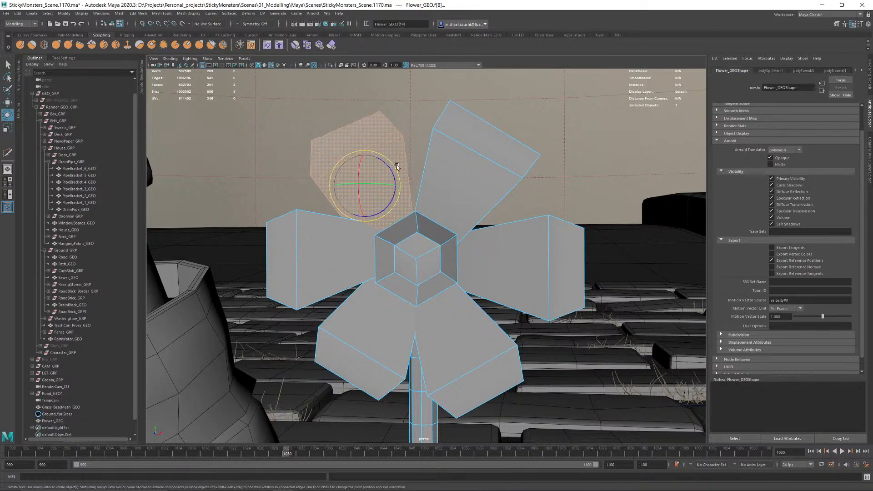
pyautogui.press('w')
pyautogui.moveTo(383, 165); pyautogui.dragTo(516, 209)
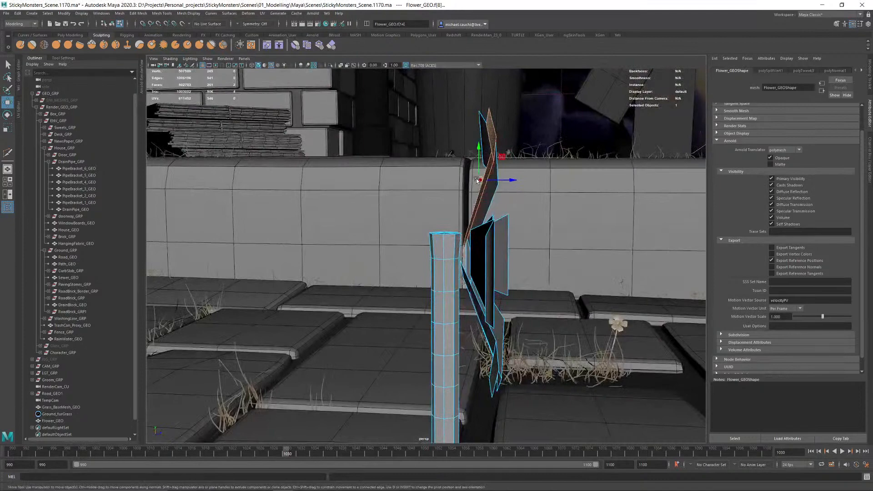
pyautogui.moveTo(477, 179); pyautogui.dragTo(398, 163)
pyautogui.press('e')
pyautogui.click(377, 146)
# Step: Extrude the outer border edges of the centre's collar outward as separate flaps, with Keep Faces Together off
pyautogui.keyDown('alt'); pyautogui.moveTo(409, 195); pyautogui.dragTo(382, 177, button='right'); pyautogui.keyUp('alt')
pyautogui.keyDown('alt'); pyautogui.moveTo(493, 222); pyautogui.dragTo(446, 233); pyautogui.keyUp('alt')
pyautogui.keyDown('alt'); pyautogui.moveTo(403, 243); pyautogui.dragTo(477, 311, button='right'); pyautogui.keyUp('alt')
pyautogui.keyDown('alt'); pyautogui.moveTo(476, 310); pyautogui.dragTo(487, 221, button='middle'); pyautogui.keyUp('alt')
pyautogui.keyDown('alt'); pyautogui.moveTo(425, 222); pyautogui.dragTo(400, 168, button='right'); pyautogui.keyUp('alt')
pyautogui.doubleClick(413, 122)
pyautogui.moveTo(423, 128)
pyautogui.mouseDown(button='right')
pyautogui.moveTo(421, 108)
pyautogui.moveTo(413, 140)
pyautogui.mouseUp(button='right')
pyautogui.keyDown('alt'); pyautogui.moveTo(627, 240); pyautogui.dragTo(628, 286, button='middle'); pyautogui.keyUp('alt')
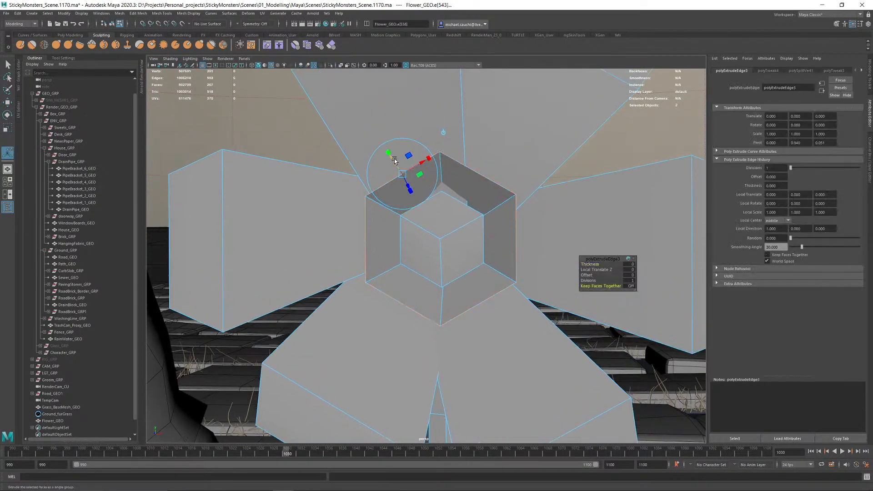
pyautogui.moveTo(394, 160); pyautogui.dragTo(382, 133)
pyautogui.keyDown('alt'); pyautogui.moveTo(381, 134); pyautogui.dragTo(390, 202); pyautogui.keyUp('alt')
pyautogui.press('q')
pyautogui.moveTo(472, 175); pyautogui.dragTo(490, 160, button='right')
# Step: Cut an edge loop along the outer side of the lower-left petal and select the new edges
pyautogui.keyDown('alt'); pyautogui.moveTo(436, 232); pyautogui.dragTo(493, 292); pyautogui.keyUp('alt')
pyautogui.scroll(-4, 493, 220)
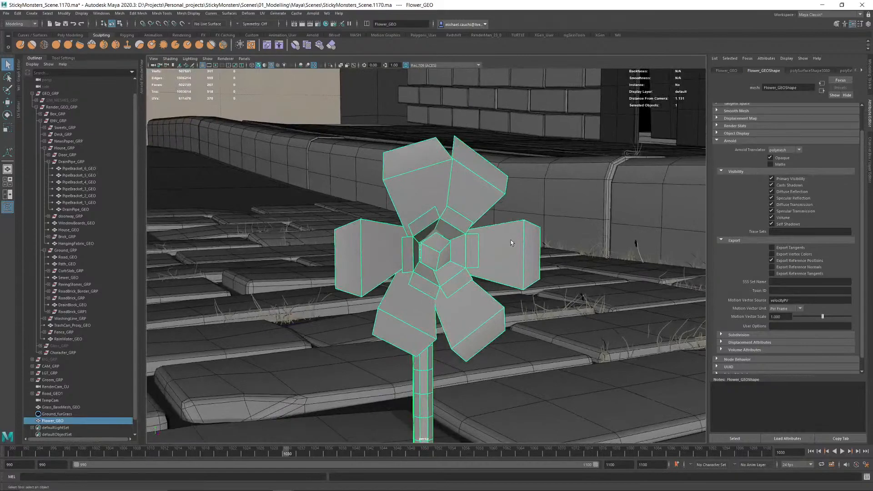
pyautogui.keyDown('alt'); pyautogui.moveTo(516, 243); pyautogui.dragTo(418, 232); pyautogui.keyUp('alt')
pyautogui.keyDown('alt'); pyautogui.moveTo(394, 224); pyautogui.dragTo(493, 266, button='right'); pyautogui.keyUp('alt')
pyautogui.keyDown('alt'); pyautogui.moveTo(376, 190); pyautogui.dragTo(401, 218, button='middle'); pyautogui.keyUp('alt')
pyautogui.keyDown('shift'); pyautogui.moveTo(401, 218); pyautogui.dragTo(377, 203, button='right'); pyautogui.keyUp('shift')
pyautogui.doubleClick(379, 213)
pyautogui.keyDown('shift'); pyautogui.rightClick(379, 213); pyautogui.keyUp('shift')
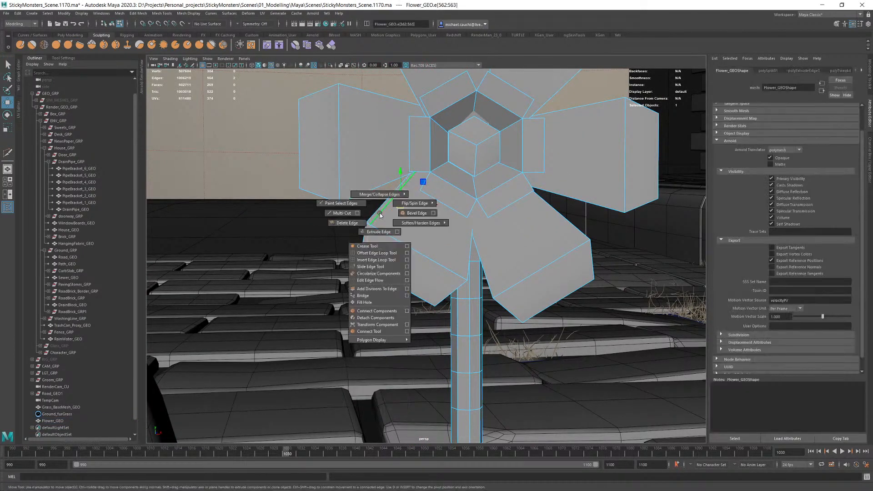
pyautogui.keyDown('alt'); pyautogui.moveTo(367, 206); pyautogui.dragTo(402, 226, button='middle'); pyautogui.keyUp('alt')
pyautogui.keyDown('alt'); pyautogui.moveTo(402, 226); pyautogui.dragTo(383, 228, button='right'); pyautogui.keyUp('alt')
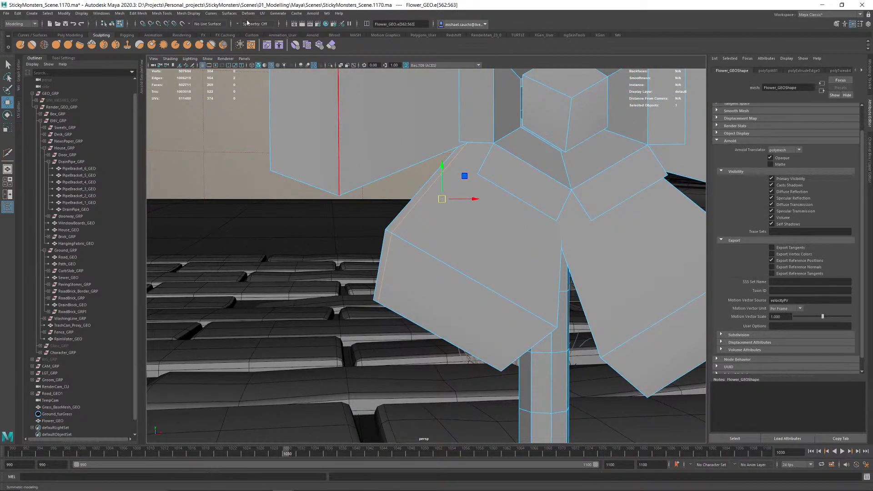
# Step: Detach the thin strip at the side of the lower-left petal and move its faces below the flower head
pyautogui.click(138, 14)
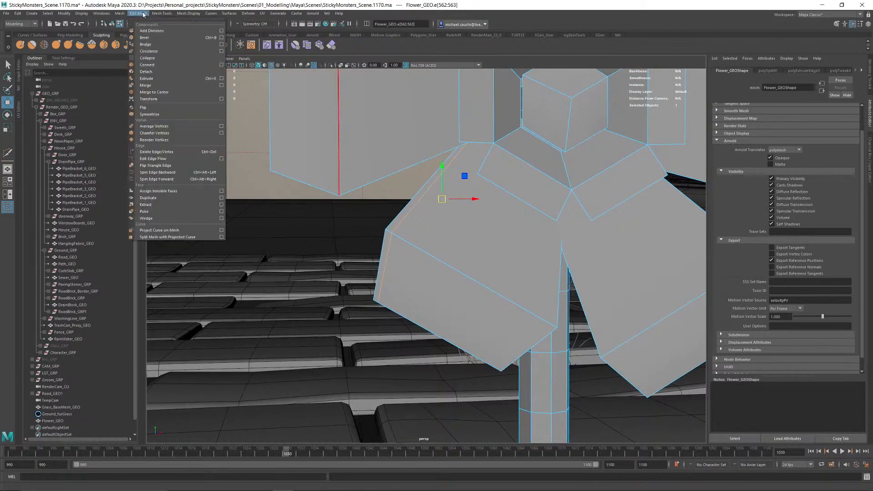
pyautogui.click(149, 71)
pyautogui.keyDown('ctrl'); pyautogui.moveTo(425, 185); pyautogui.dragTo(423, 195, button='right'); pyautogui.keyUp('ctrl')
pyautogui.moveTo(440, 198); pyautogui.dragTo(421, 326)
# Step: Pull the detached strip's long side edge outward to widen it into a leaf with a pointed tip
pyautogui.keyDown('alt'); pyautogui.moveTo(537, 301); pyautogui.dragTo(495, 313, button='right'); pyautogui.keyUp('alt')
pyautogui.keyDown('alt'); pyautogui.moveTo(495, 314); pyautogui.dragTo(461, 178, button='middle'); pyautogui.keyUp('alt')
pyautogui.keyDown('alt'); pyautogui.moveTo(369, 186); pyautogui.dragTo(448, 224); pyautogui.keyUp('alt')
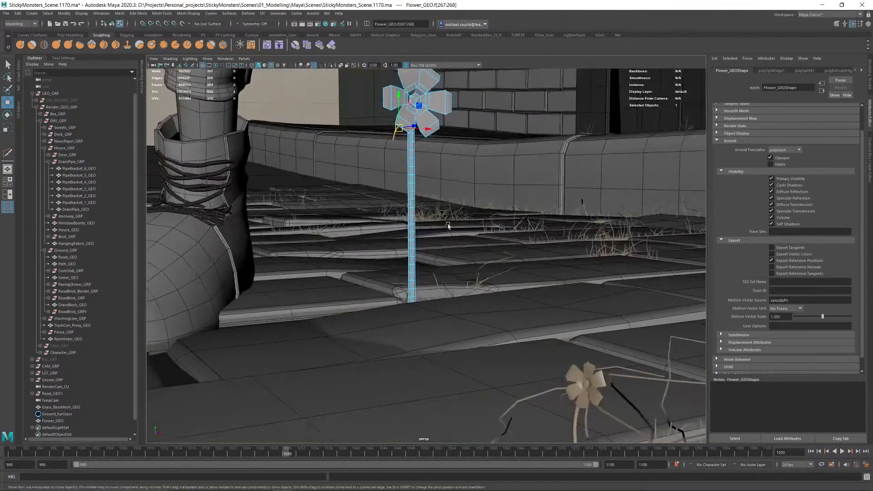
pyautogui.keyDown('alt'); pyautogui.moveTo(448, 224); pyautogui.dragTo(460, 284, button='middle'); pyautogui.keyUp('alt')
pyautogui.keyDown('alt'); pyautogui.moveTo(460, 284); pyautogui.dragTo(426, 194, button='right'); pyautogui.keyUp('alt')
pyautogui.keyDown('alt'); pyautogui.moveTo(426, 194); pyautogui.dragTo(396, 191); pyautogui.keyUp('alt')
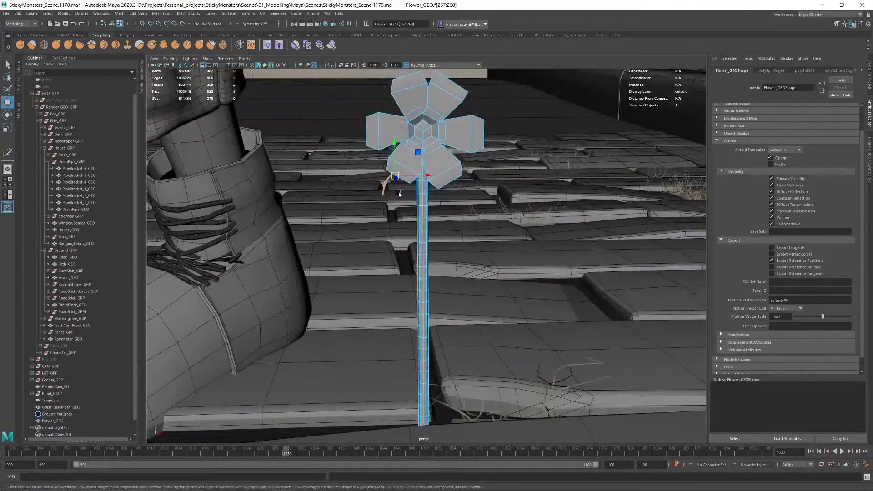
pyautogui.keyDown('alt'); pyautogui.moveTo(396, 191); pyautogui.dragTo(464, 193, button='right'); pyautogui.keyUp('alt')
pyautogui.keyDown('alt'); pyautogui.moveTo(425, 184); pyautogui.dragTo(458, 239, button='middle'); pyautogui.keyUp('alt')
pyautogui.keyDown('alt'); pyautogui.moveTo(409, 207); pyautogui.dragTo(445, 200, button='right'); pyautogui.keyUp('alt')
pyautogui.keyDown('alt'); pyautogui.moveTo(399, 168); pyautogui.dragTo(427, 237, button='middle'); pyautogui.keyUp('alt')
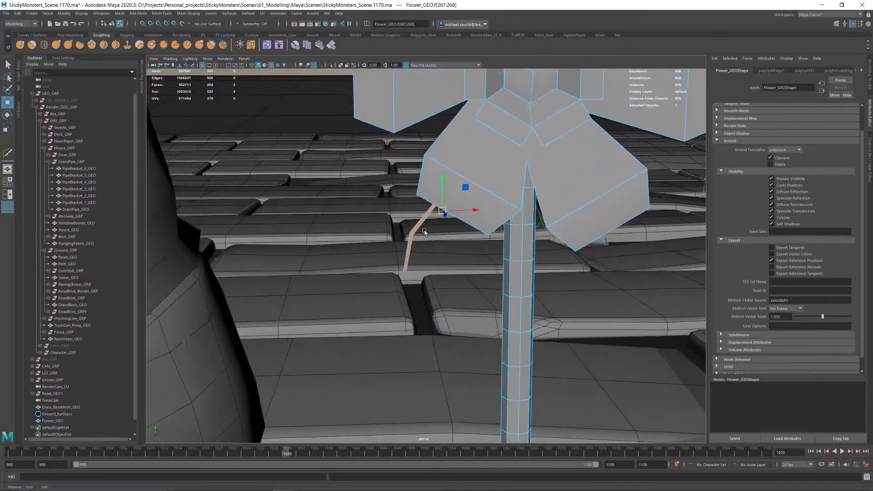
pyautogui.moveTo(421, 230); pyautogui.dragTo(426, 219, button='right')
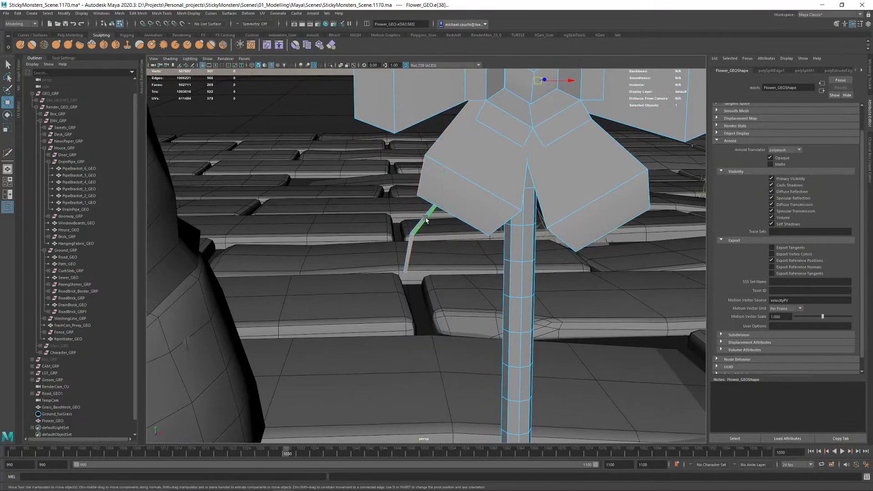
pyautogui.moveTo(449, 194); pyautogui.dragTo(428, 204)
# Step: Select the leaf's faces, rotate them upright and move the leaf beside the upper part of the stem
pyautogui.moveTo(424, 228); pyautogui.dragTo(417, 242, button='right')
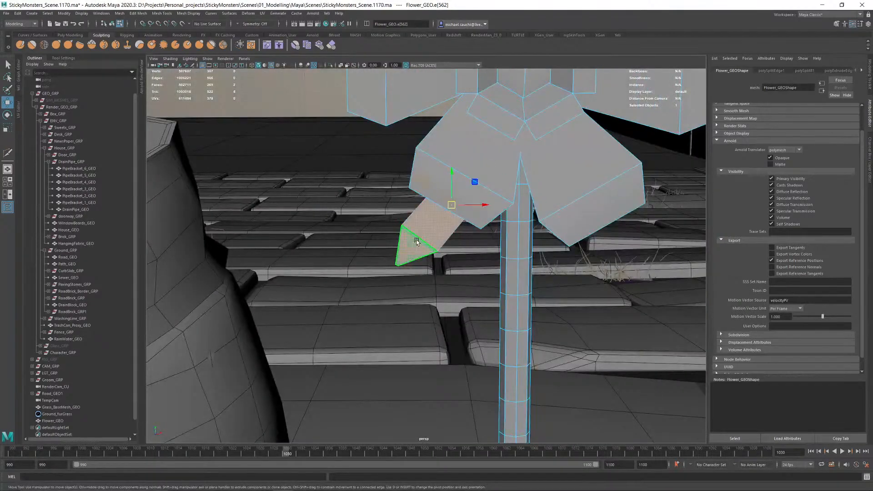
pyautogui.press('e')
pyautogui.moveTo(451, 201); pyautogui.dragTo(463, 159)
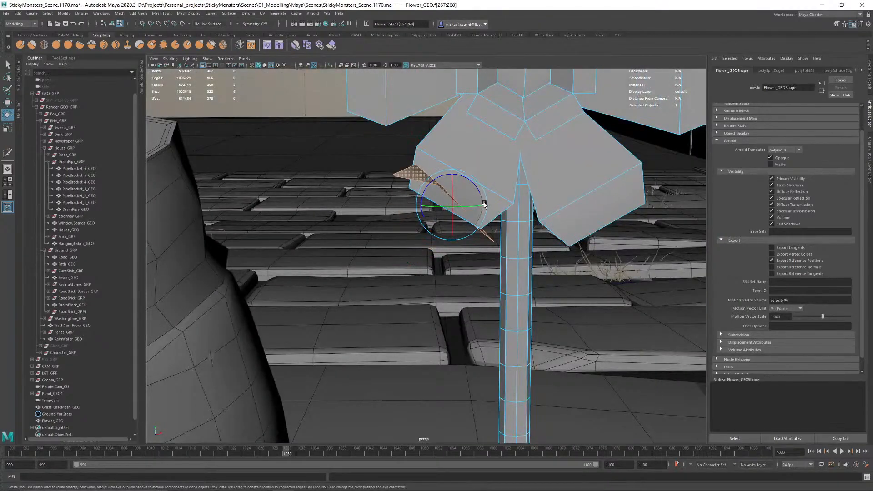
pyautogui.keyDown('alt'); pyautogui.moveTo(493, 204); pyautogui.dragTo(461, 201); pyautogui.keyUp('alt')
pyautogui.press('w')
pyautogui.moveTo(389, 184); pyautogui.dragTo(482, 248)
pyautogui.press('e')
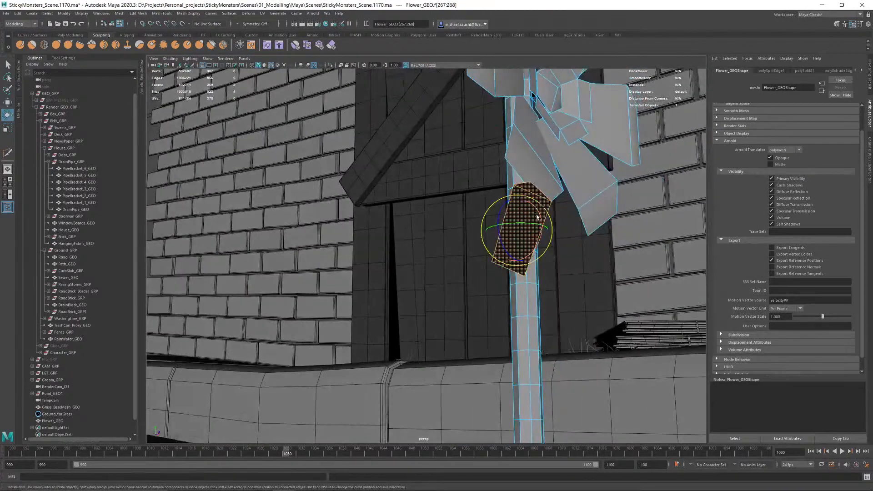
pyautogui.moveTo(547, 231); pyautogui.dragTo(432, 199)
# Step: Insert a cross edge midway along the leaf and scale it up to widen the leaf's middle
pyautogui.keyDown('alt'); pyautogui.moveTo(432, 198); pyautogui.dragTo(393, 228, button='right'); pyautogui.keyUp('alt')
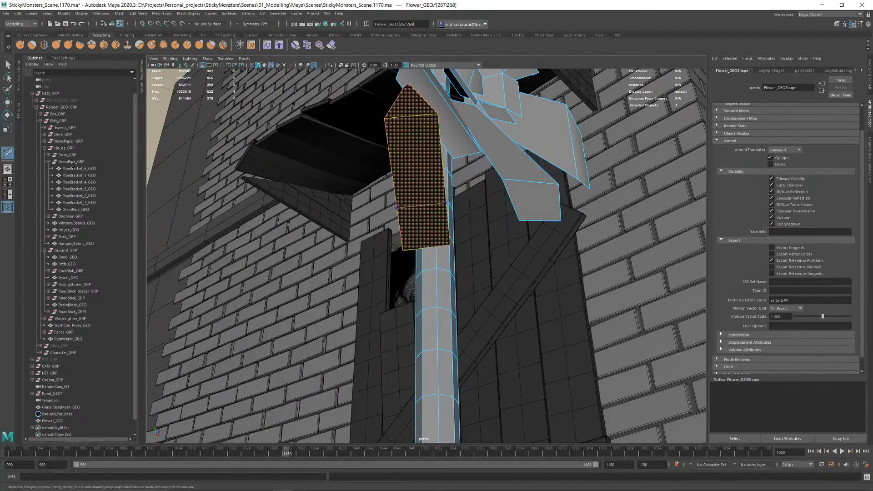
pyautogui.keyDown('ctrl'); pyautogui.middleClick(398, 208); pyautogui.keyUp('ctrl')
pyautogui.press('w')
pyautogui.click(413, 183)
pyautogui.press('r')
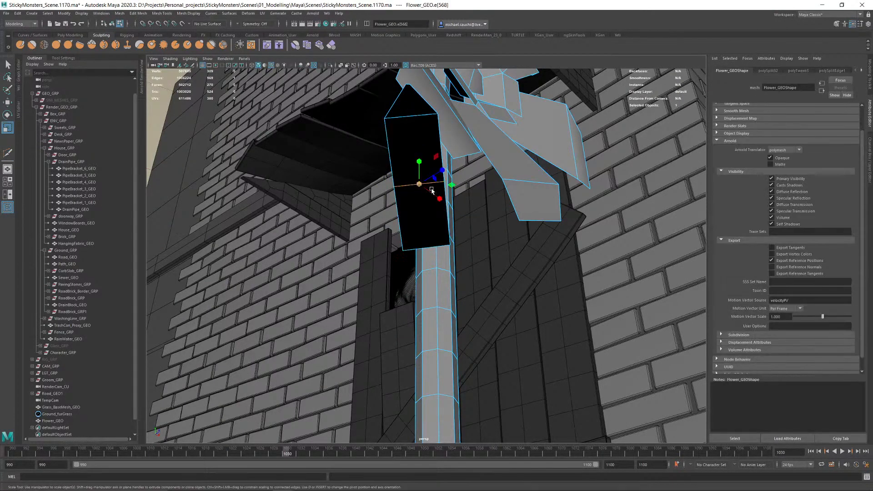
pyautogui.keyDown('alt'); pyautogui.moveTo(431, 187); pyautogui.dragTo(427, 190); pyautogui.keyUp('alt')
pyautogui.click(426, 189)
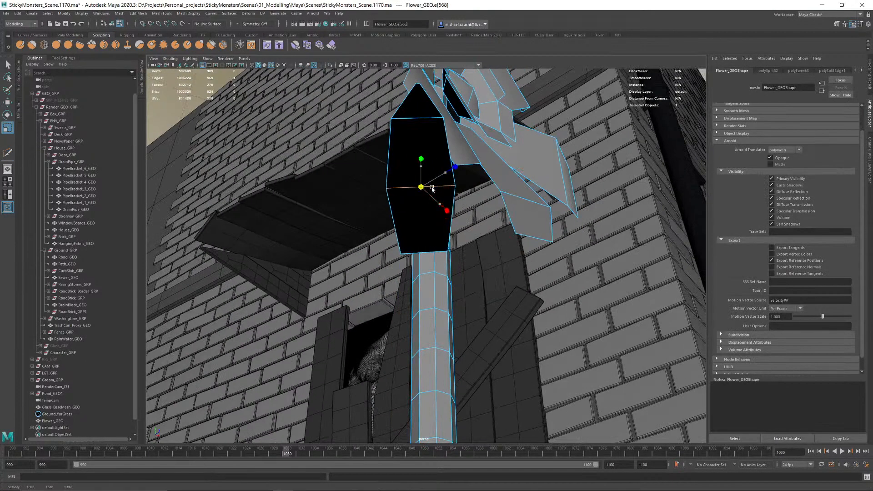
# Step: Move the leaf's middle cross edge to bend the leaf into an arch away from the stem
pyautogui.keyDown('alt'); pyautogui.moveTo(398, 224); pyautogui.dragTo(485, 230); pyautogui.keyUp('alt')
pyautogui.press('w')
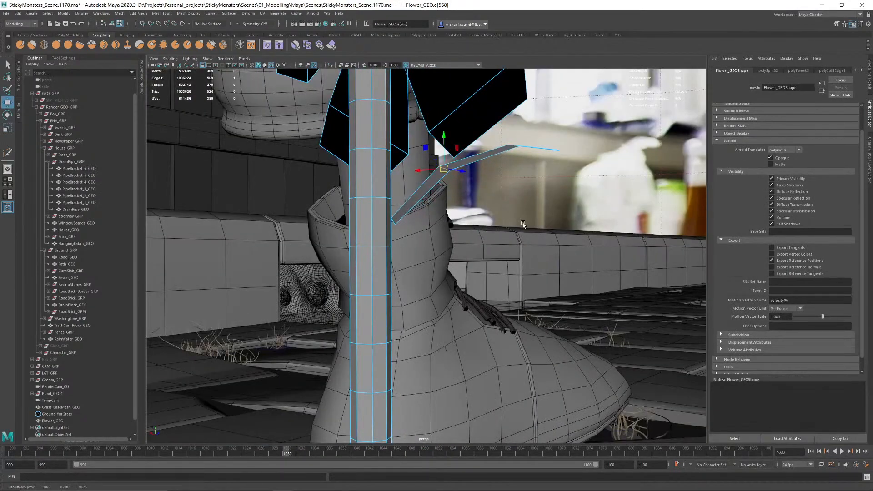
pyautogui.press('f')
# Step: Cut a lengthwise edge line along the centre of the leaf and move it down to form a crease
pyautogui.keyDown('shift'); pyautogui.moveTo(504, 186); pyautogui.dragTo(518, 186, button='right'); pyautogui.keyUp('shift')
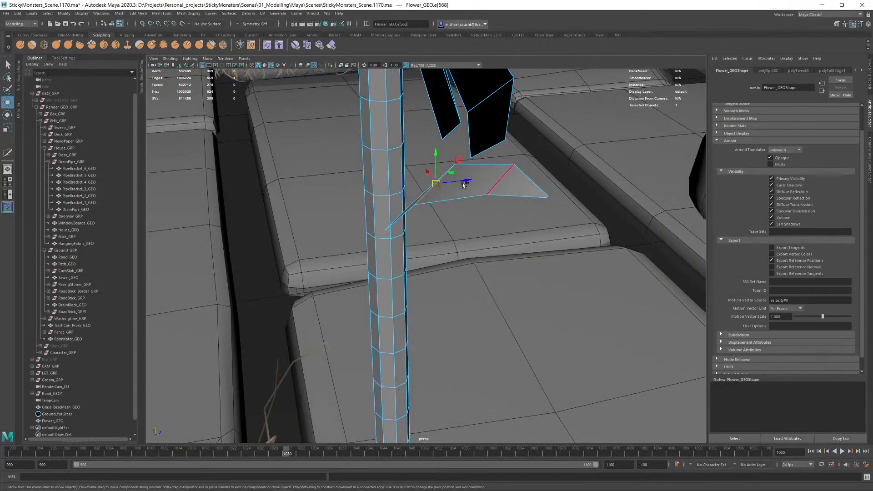
pyautogui.press('Return')
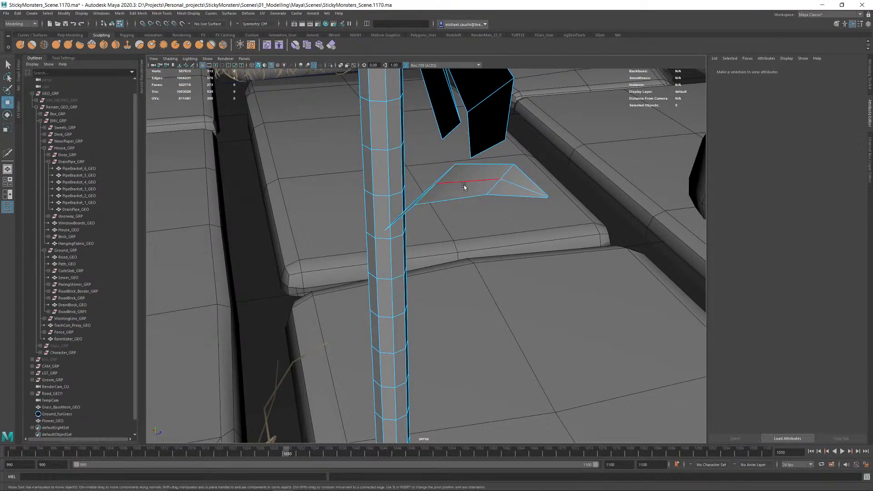
pyautogui.press('w')
pyautogui.keyDown('alt'); pyautogui.moveTo(478, 190); pyautogui.dragTo(416, 168); pyautogui.keyUp('alt')
pyautogui.moveTo(416, 168)
pyautogui.keyDown('alt'); pyautogui.mouseDown(button='right')
pyautogui.moveTo(396, 160)
pyautogui.moveTo(412, 183)
pyautogui.moveTo(406, 169)
pyautogui.mouseUp(button='right'); pyautogui.keyUp('alt')
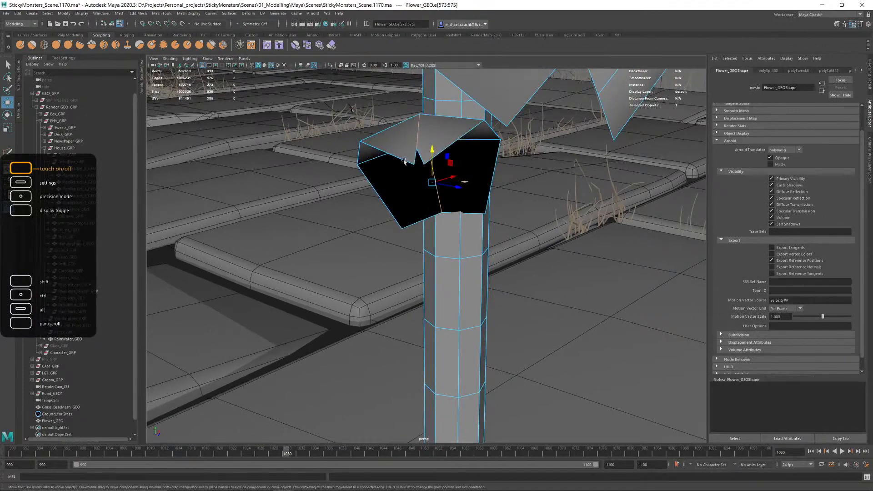
# Step: Select the vertex at the leaf's tip and move it to reshape the pointed end
pyautogui.moveTo(410, 136); pyautogui.dragTo(382, 135, button='right')
pyautogui.click(416, 150)
pyautogui.moveTo(417, 150); pyautogui.dragTo(458, 188)
pyautogui.press('f')
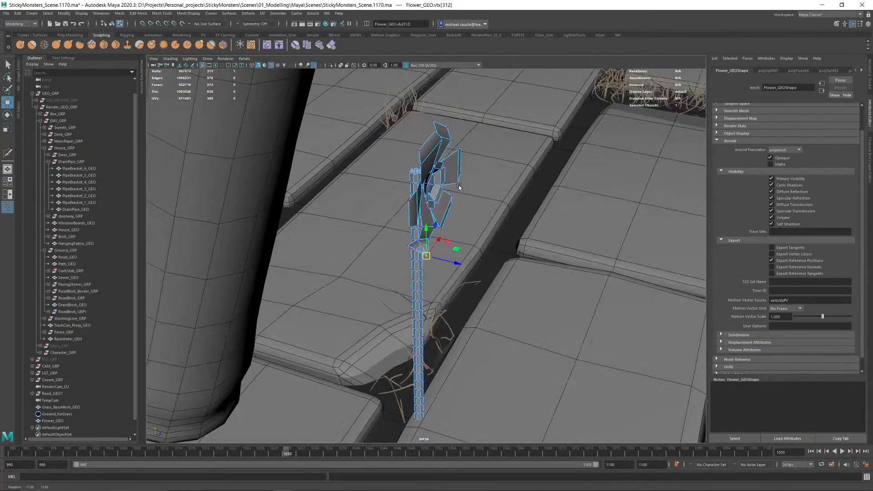
pyautogui.keyDown('alt'); pyautogui.moveTo(458, 188); pyautogui.dragTo(562, 310, button='right'); pyautogui.keyUp('alt')
pyautogui.keyDown('alt'); pyautogui.moveTo(420, 290); pyautogui.dragTo(443, 224); pyautogui.keyUp('alt')
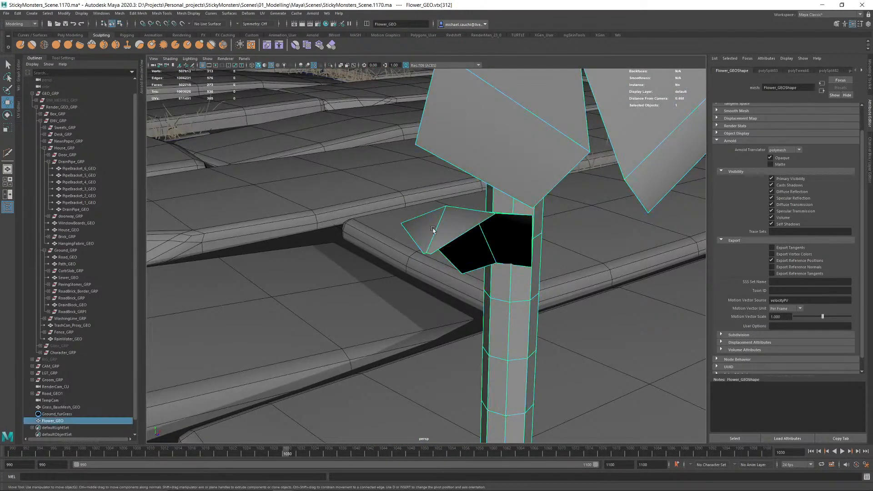
# Step: Select all the leaf's faces, lower the leaf along the stem and adjust its scale
pyautogui.scroll(-6, 433, 230)
pyautogui.keyDown('alt'); pyautogui.moveTo(483, 267); pyautogui.dragTo(459, 241); pyautogui.keyUp('alt')
pyautogui.keyDown('alt'); pyautogui.moveTo(477, 282); pyautogui.dragTo(395, 248, button='middle'); pyautogui.keyUp('alt')
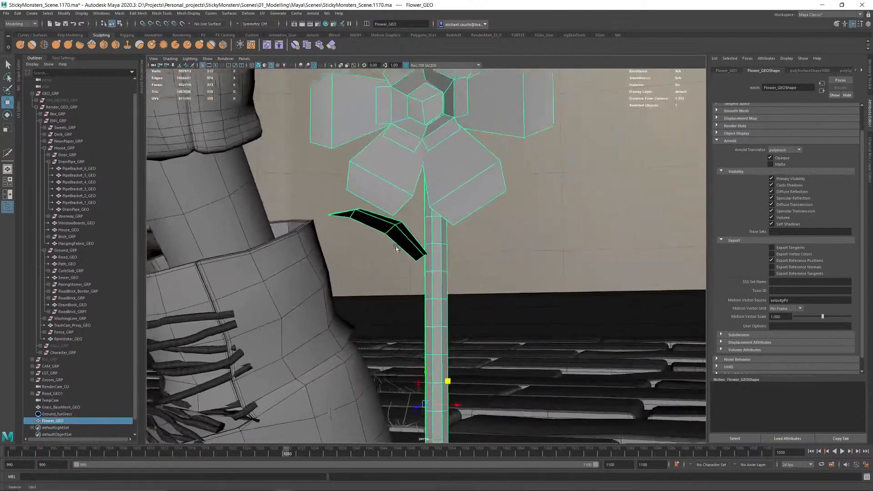
pyautogui.keyDown('alt'); pyautogui.moveTo(395, 248); pyautogui.dragTo(485, 242); pyautogui.keyUp('alt')
pyautogui.moveTo(378, 219); pyautogui.dragTo(378, 240, button='right')
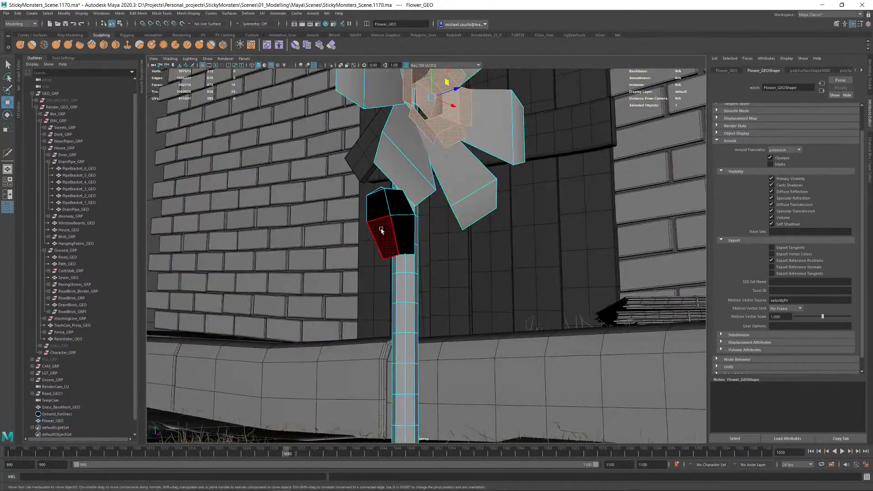
pyautogui.moveTo(381, 230); pyautogui.dragTo(399, 215)
pyautogui.moveTo(392, 214); pyautogui.dragTo(393, 219)
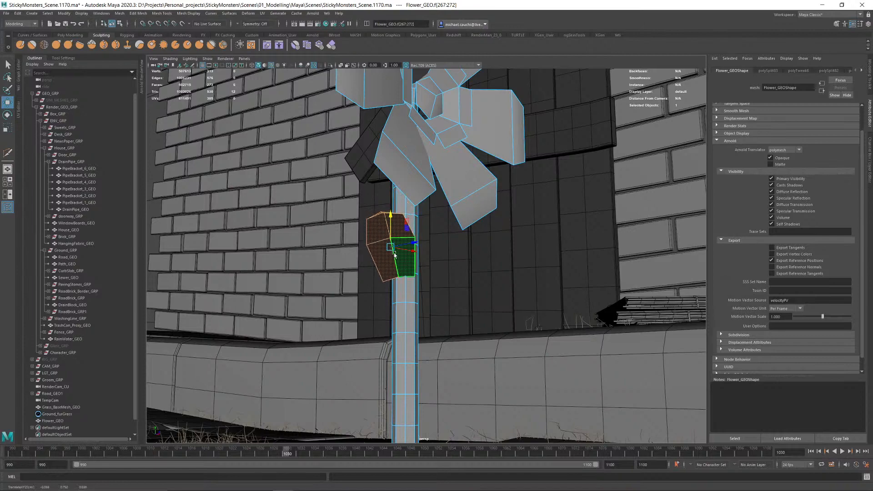
pyautogui.press('e')
pyautogui.press('r')
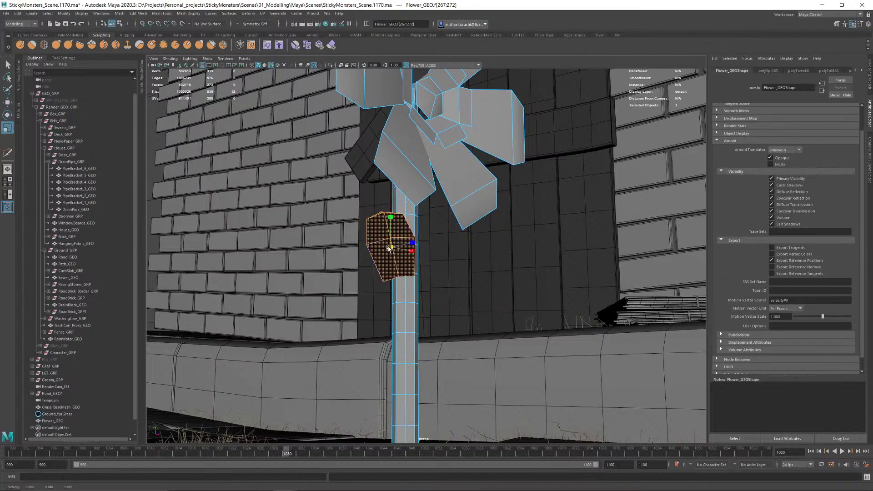
pyautogui.keyDown('alt'); pyautogui.moveTo(383, 249); pyautogui.dragTo(425, 250); pyautogui.keyUp('alt')
pyautogui.press('w')
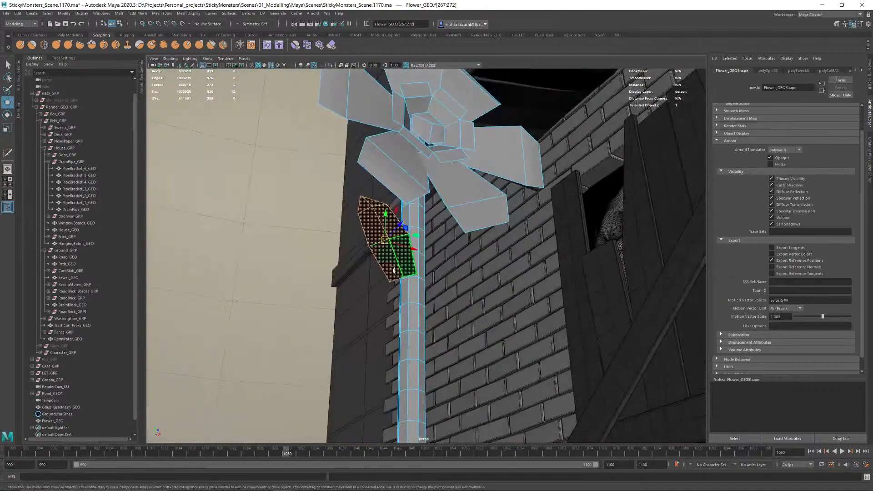
# Step: Extrude the leaf's base edges toward the stem and scale them narrower to form a tapered attachment
pyautogui.scroll(5, 381, 282)
pyautogui.keyDown('alt'); pyautogui.moveTo(380, 285); pyautogui.dragTo(424, 212); pyautogui.keyUp('alt')
pyautogui.press('F10')
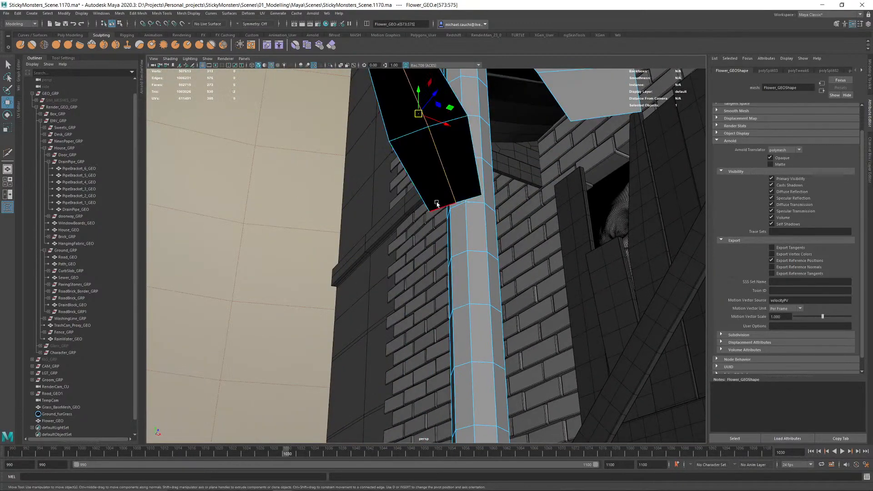
pyautogui.press('q')
pyautogui.keyDown('shift'); pyautogui.moveTo(464, 201); pyautogui.dragTo(461, 214, button='right'); pyautogui.keyUp('shift')
pyautogui.moveTo(447, 227); pyautogui.dragTo(350, 250)
pyautogui.press('r')
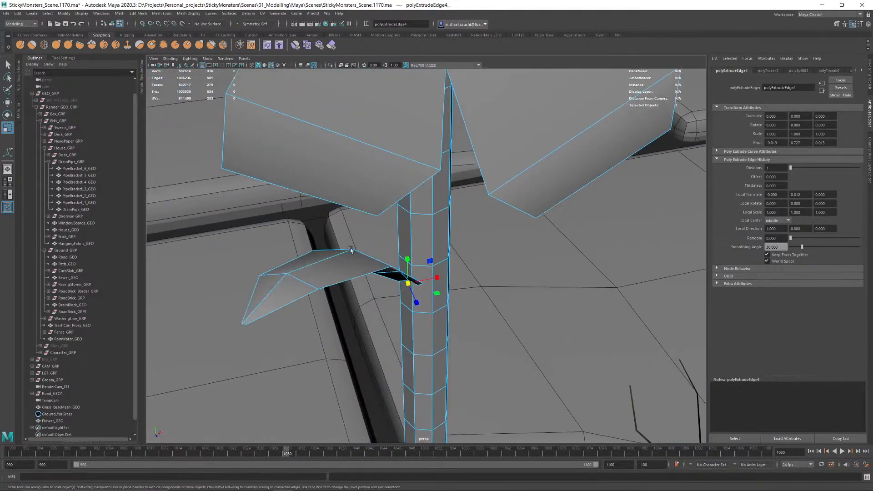
# Step: Try to thicken the leaf by extruding all its faces slightly along their normal
pyautogui.moveTo(318, 251); pyautogui.dragTo(319, 286, button='right')
pyautogui.doubleClick(317, 267)
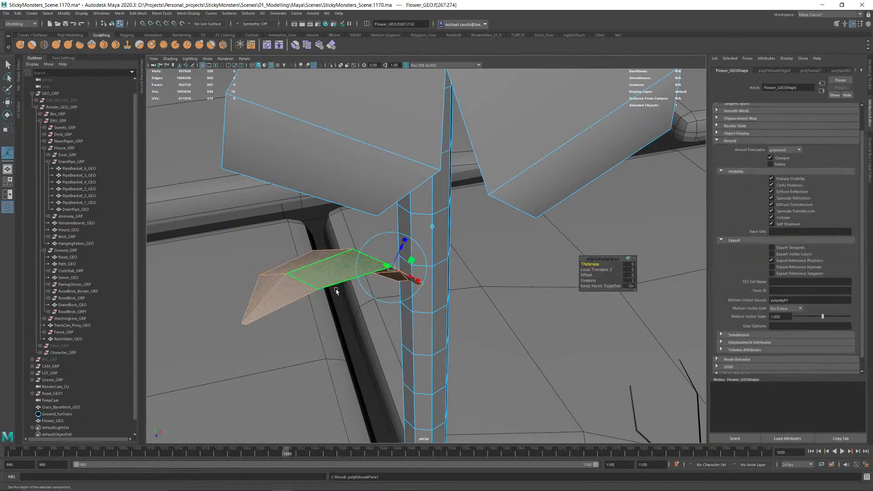
pyautogui.keyDown('alt'); pyautogui.moveTo(336, 291); pyautogui.dragTo(404, 249); pyautogui.keyUp('alt')
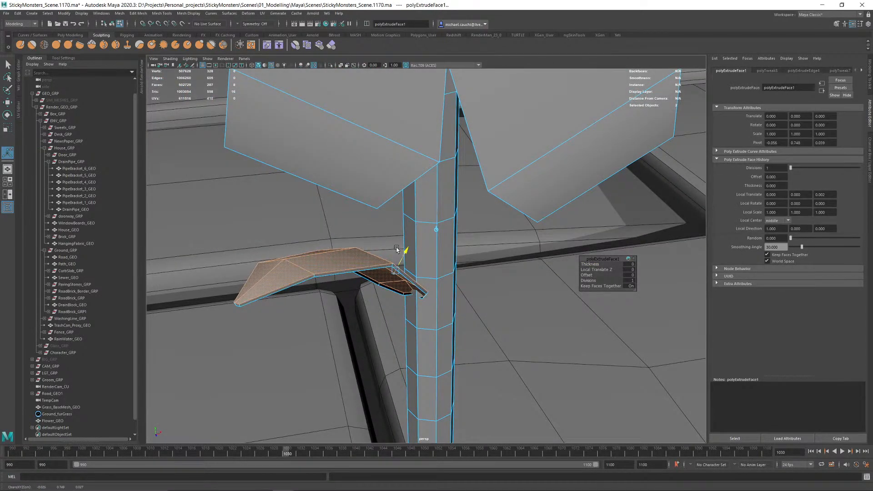
pyautogui.keyDown('alt'); pyautogui.moveTo(307, 250); pyautogui.dragTo(286, 252, button='right'); pyautogui.keyUp('alt')
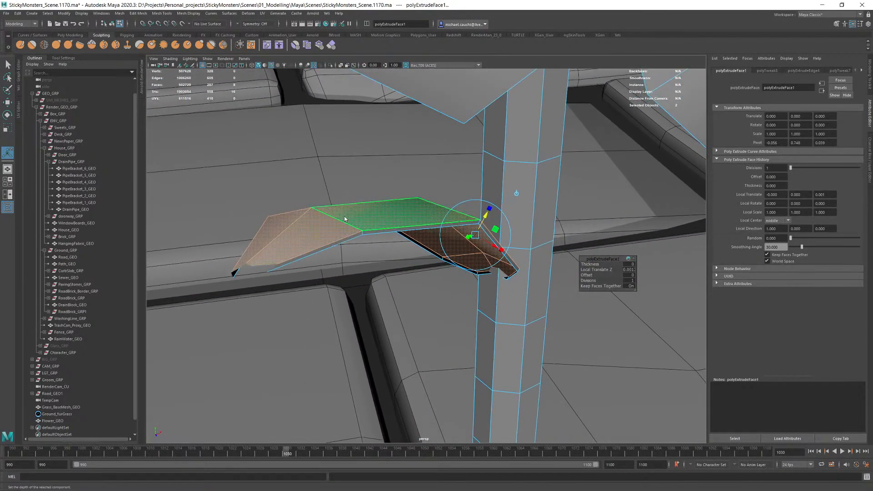
# Step: Try to delete the thin rim faces around the extruded leaf and move one of its shells away
pyautogui.moveTo(345, 219); pyautogui.dragTo(345, 237, button='right')
pyautogui.click(358, 236)
pyautogui.keyDown('shift'); pyautogui.doubleClick(369, 232); pyautogui.keyUp('shift')
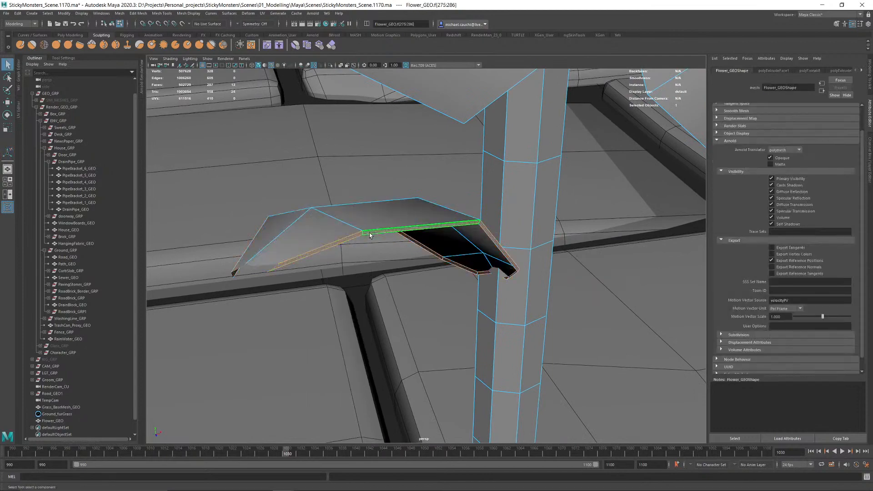
pyautogui.press('Delete')
pyautogui.doubleClick(369, 213)
pyautogui.press('w')
pyautogui.moveTo(392, 233); pyautogui.dragTo(378, 268)
# Step: Undo the shell move, the rim deletion and the leaf's face extrusion
pyautogui.hotkey('ctrl', 'z')
pyautogui.hotkey('ctrl', 'z')
pyautogui.hotkey('ctrl', 'z')
pyautogui.hotkey('ctrl', 'z')
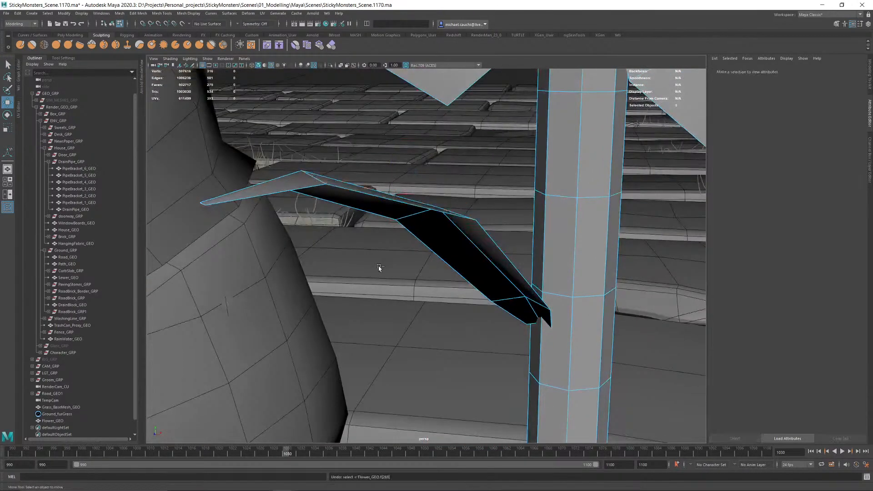
pyautogui.moveTo(354, 234)
pyautogui.keyDown('alt'); pyautogui.mouseDown()
pyautogui.moveTo(357, 219)
pyautogui.moveTo(369, 245)
pyautogui.moveTo(377, 230)
pyautogui.moveTo(341, 219)
pyautogui.moveTo(349, 227)
pyautogui.moveTo(345, 215)
pyautogui.moveTo(369, 229)
pyautogui.mouseUp(); pyautogui.keyUp('alt')
pyautogui.hotkey('ctrl', 'z')
pyautogui.hotkey('ctrl', 'z')
pyautogui.hotkey('ctrl', 'z')
pyautogui.hotkey('ctrl', 'z')
pyautogui.hotkey('ctrl', 'z')
pyautogui.hotkey('ctrl', 'z')
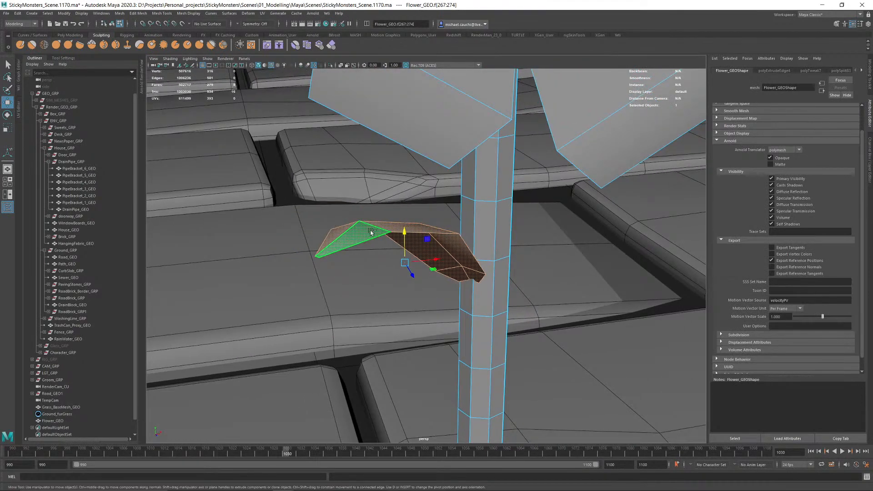
# Step: Try extruding the leaf's faces again and check the extrude options, then undo the extrusion
pyautogui.keyDown('shift'); pyautogui.moveTo(370, 229); pyautogui.dragTo(368, 243, button='right'); pyautogui.keyUp('shift')
pyautogui.moveTo(465, 232); pyautogui.dragTo(468, 230)
pyautogui.click(467, 229)
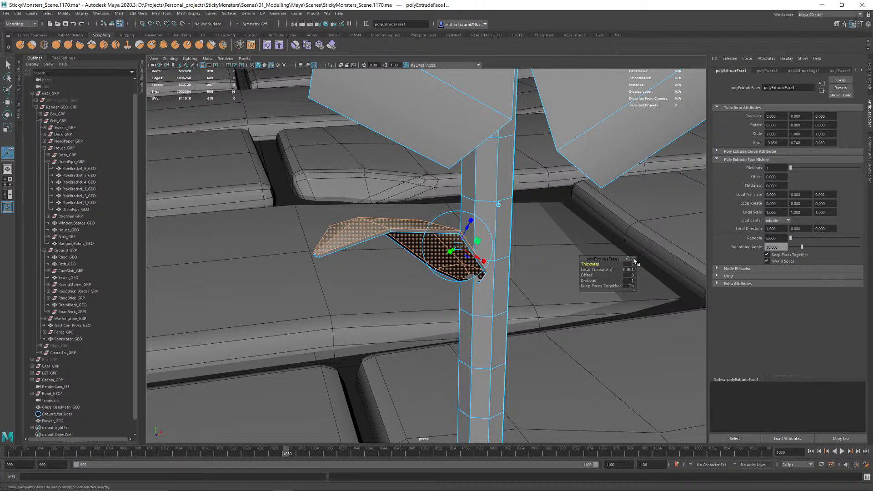
pyautogui.click(633, 260)
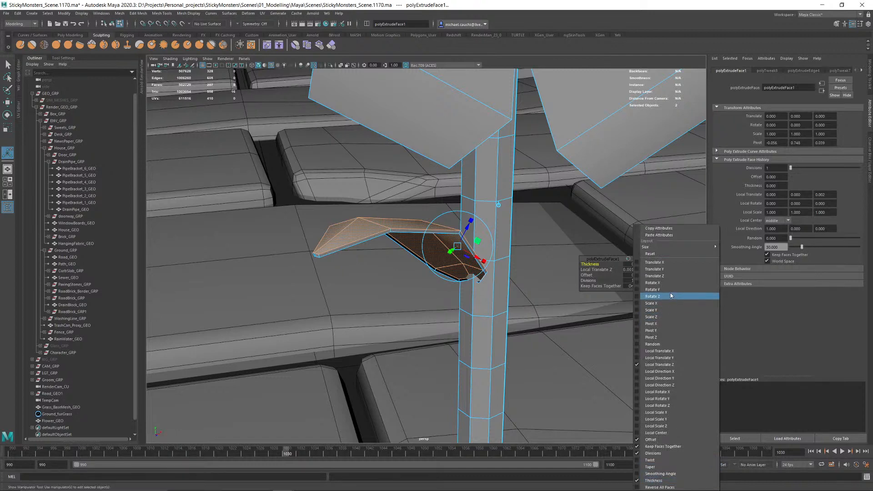
pyautogui.click(366, 239)
pyautogui.moveTo(367, 239)
pyautogui.keyDown('alt'); pyautogui.mouseDown()
pyautogui.moveTo(362, 215)
pyautogui.moveTo(318, 219)
pyautogui.moveTo(360, 224)
pyautogui.mouseUp(); pyautogui.keyUp('alt')
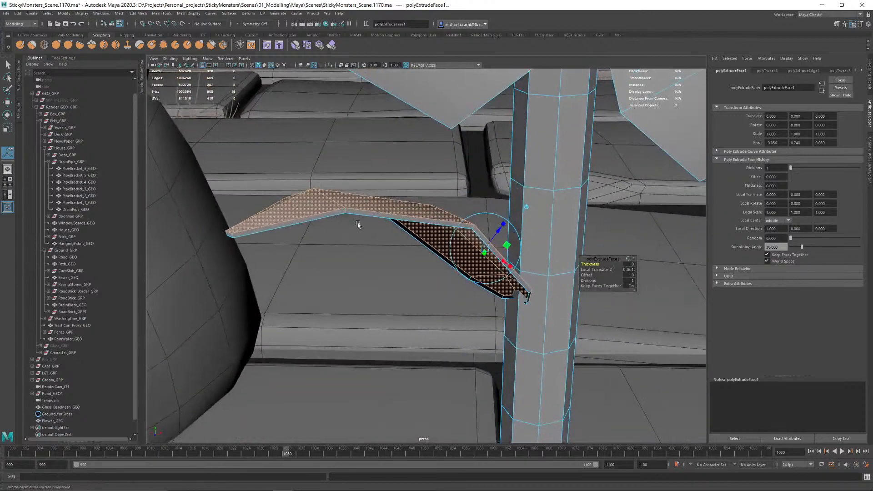
pyautogui.hotkey('ctrl', 'z')
pyautogui.hotkey('ctrl', 'z')
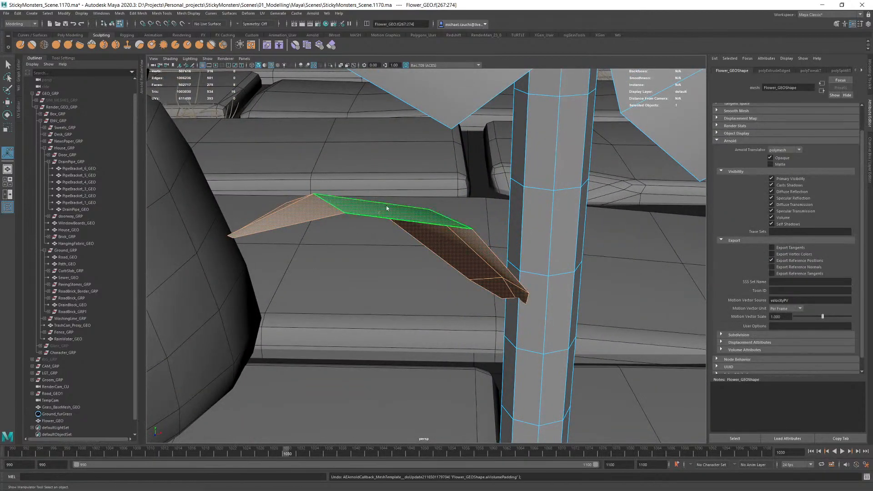
# Step: Preview the whole flower smoothed, compare it with the scattered flower in the pavement grass, and return to the unsmoothed display
pyautogui.press('F8')
pyautogui.press('q')
pyautogui.scroll(-5, 384, 233)
pyautogui.keyDown('alt'); pyautogui.moveTo(382, 235); pyautogui.dragTo(427, 242); pyautogui.keyUp('alt')
pyautogui.press('3')
pyautogui.keyDown('alt'); pyautogui.moveTo(493, 253); pyautogui.dragTo(505, 273); pyautogui.keyUp('alt')
pyautogui.scroll(-4, 505, 272)
pyautogui.keyDown('alt'); pyautogui.moveTo(505, 273); pyautogui.dragTo(500, 173, button='middle'); pyautogui.keyUp('alt')
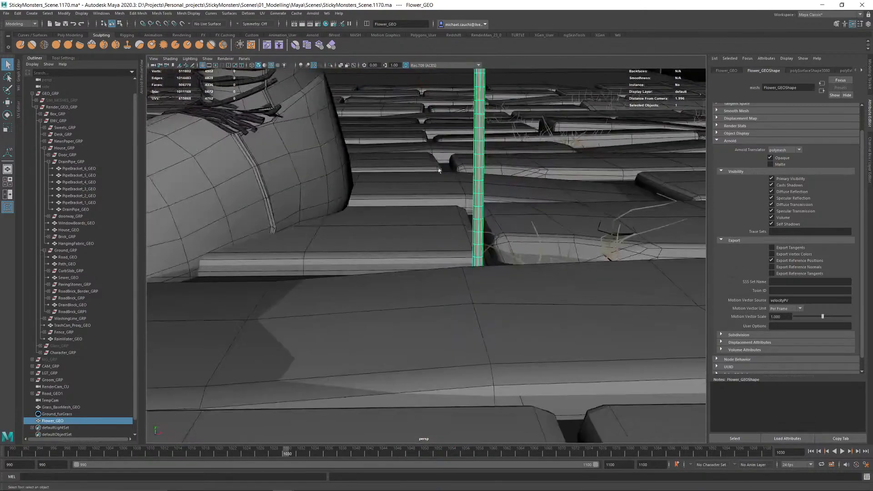
pyautogui.keyDown('alt'); pyautogui.moveTo(500, 172); pyautogui.dragTo(467, 191); pyautogui.keyUp('alt')
pyautogui.scroll(-4, 467, 190)
pyautogui.keyDown('alt'); pyautogui.moveTo(467, 191); pyautogui.dragTo(441, 204, button='middle'); pyautogui.keyUp('alt')
pyautogui.keyDown('alt'); pyautogui.moveTo(520, 206); pyautogui.dragTo(503, 214, button='middle'); pyautogui.keyUp('alt')
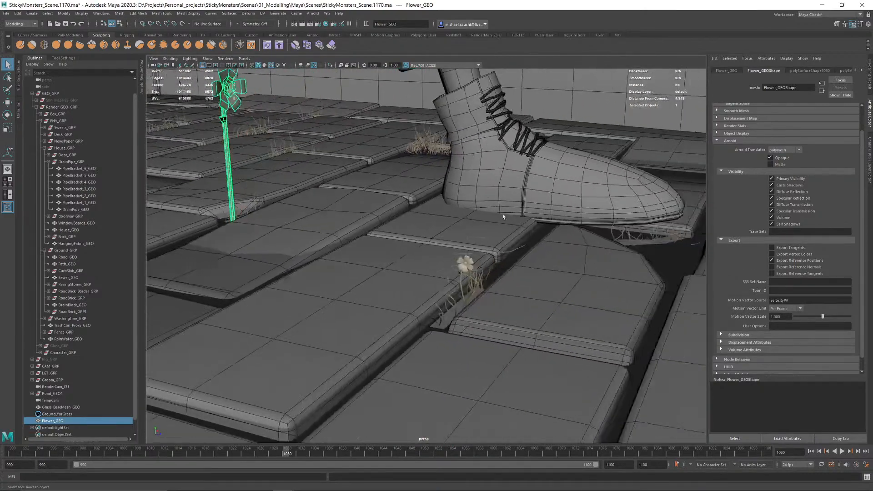
pyautogui.keyDown('alt'); pyautogui.moveTo(503, 214); pyautogui.dragTo(657, 295, button='right'); pyautogui.keyUp('alt')
pyautogui.press('1')
pyautogui.press('1')
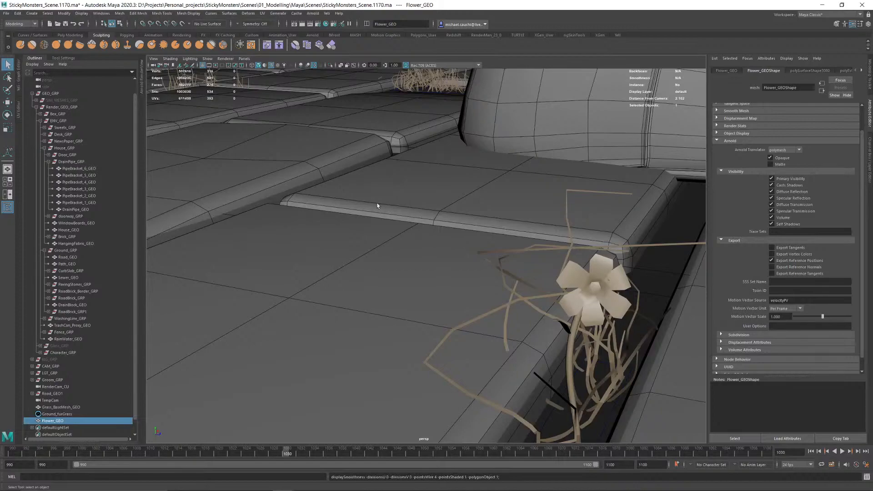
# Step: Select all vertices of the flower head and move it forward, away from the stem
pyautogui.keyDown('alt'); pyautogui.moveTo(378, 206); pyautogui.dragTo(329, 181, button='right'); pyautogui.keyUp('alt')
pyautogui.keyDown('alt'); pyautogui.moveTo(330, 182); pyautogui.dragTo(483, 286, button='middle'); pyautogui.keyUp('alt')
pyautogui.keyDown('alt'); pyautogui.moveTo(483, 287); pyautogui.dragTo(386, 220); pyautogui.keyUp('alt')
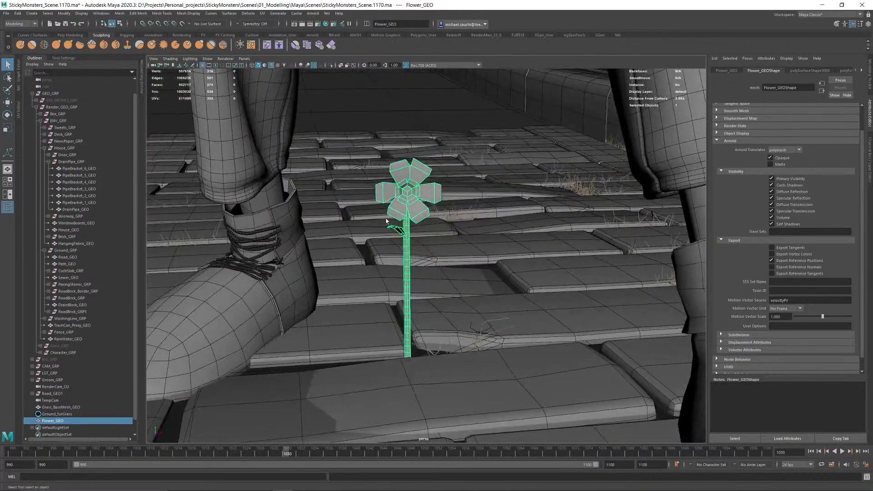
pyautogui.keyDown('alt'); pyautogui.moveTo(393, 220); pyautogui.dragTo(538, 281, button='right'); pyautogui.keyUp('alt')
pyautogui.keyDown('alt'); pyautogui.moveTo(386, 168); pyautogui.dragTo(411, 235, button='middle'); pyautogui.keyUp('alt')
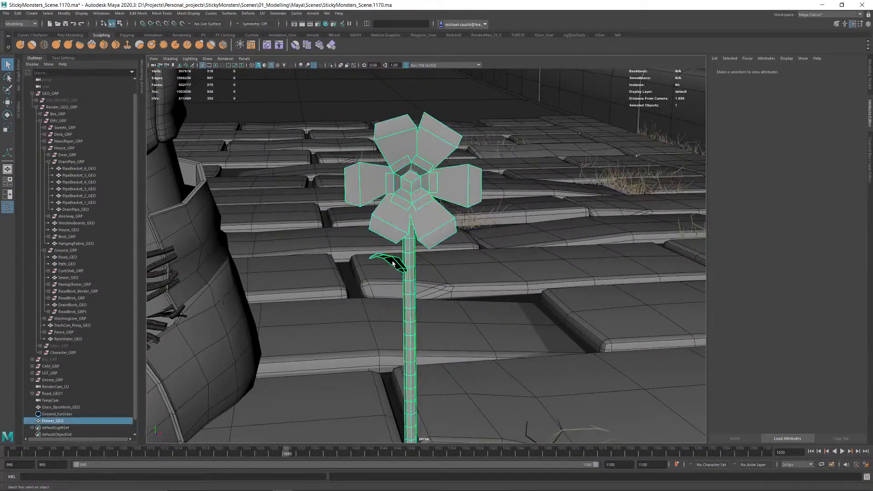
pyautogui.keyDown('alt'); pyautogui.moveTo(422, 275); pyautogui.dragTo(376, 185); pyautogui.keyUp('alt')
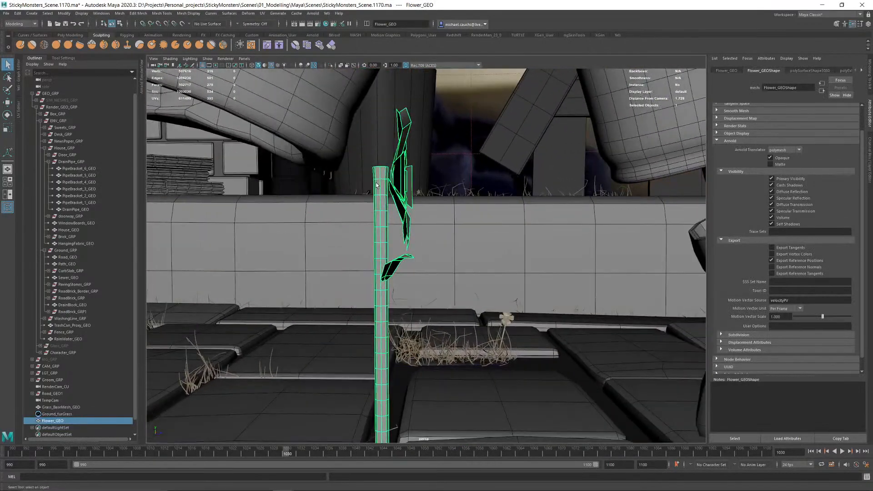
pyautogui.moveTo(378, 180); pyautogui.dragTo(347, 179, button='right')
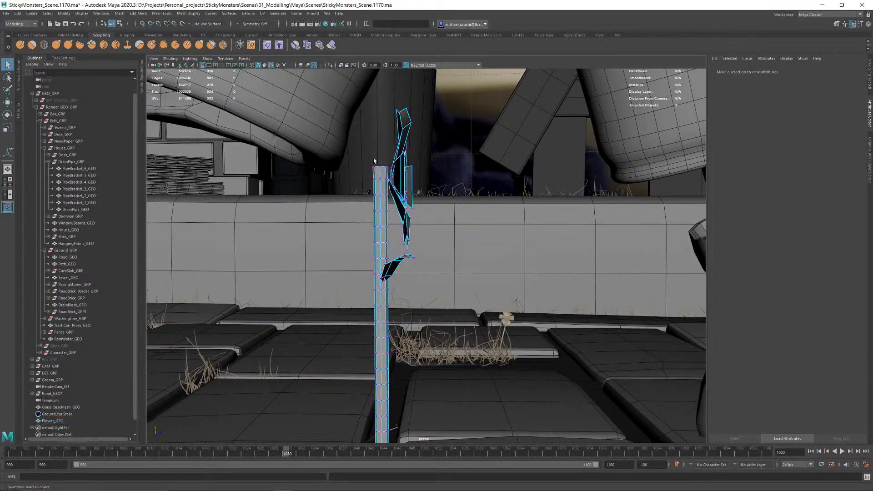
pyautogui.keyDown('alt'); pyautogui.moveTo(396, 137); pyautogui.dragTo(372, 149); pyautogui.keyUp('alt')
pyautogui.doubleClick(395, 159)
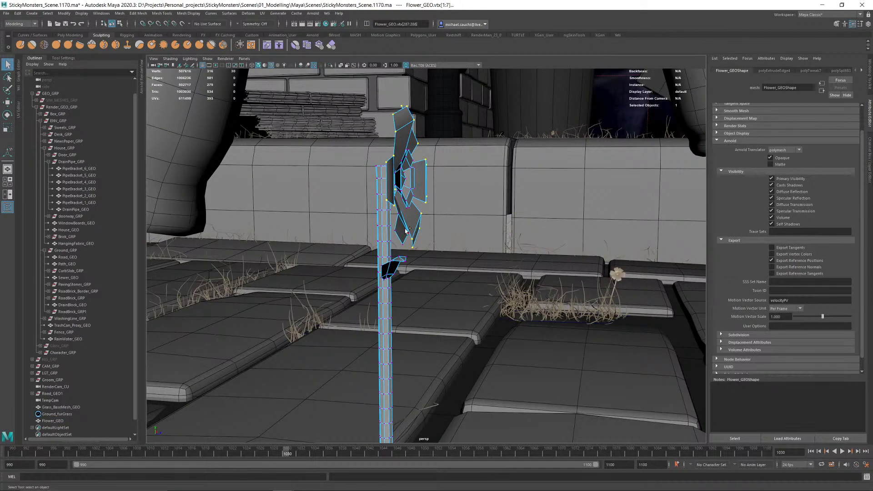
pyautogui.keyDown('alt'); pyautogui.moveTo(425, 224); pyautogui.dragTo(375, 217); pyautogui.keyUp('alt')
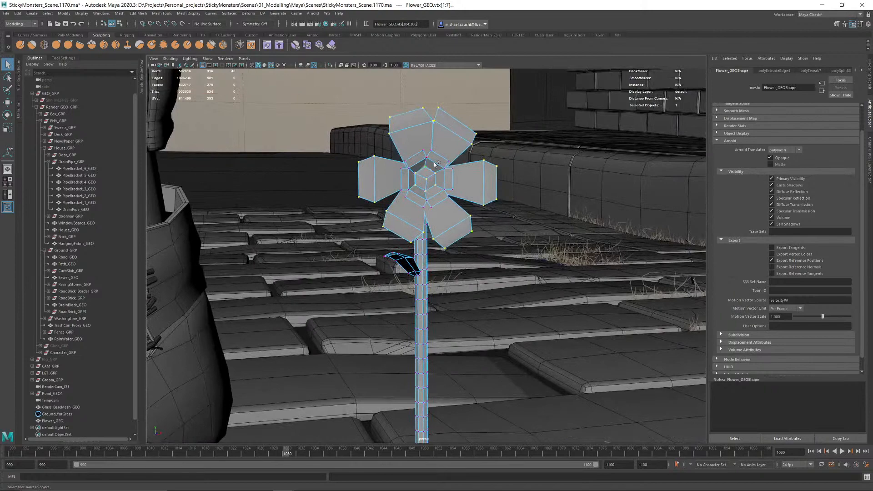
pyautogui.keyDown('alt'); pyautogui.moveTo(422, 197); pyautogui.dragTo(459, 179); pyautogui.keyUp('alt')
pyautogui.press('w')
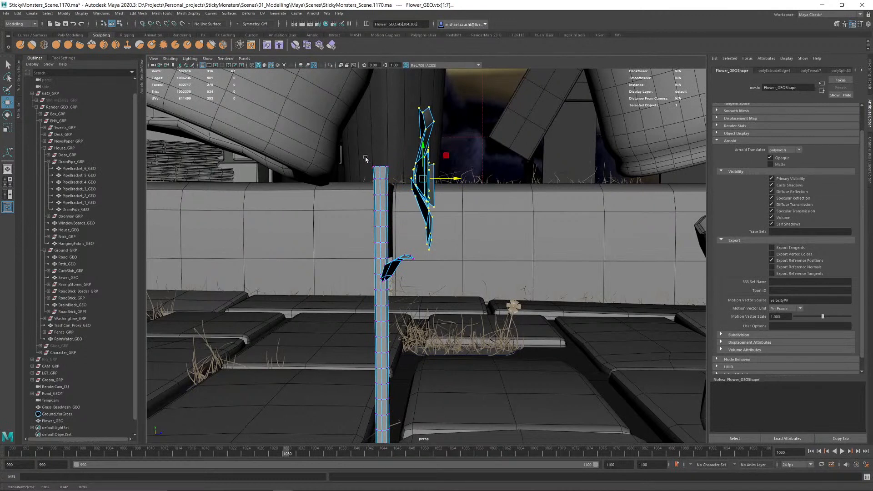
# Step: Bend the top of the stem toward the back of the flower head using soft selection, and return to object mode
pyautogui.moveTo(366, 158); pyautogui.dragTo(457, 199)
pyautogui.press('b')
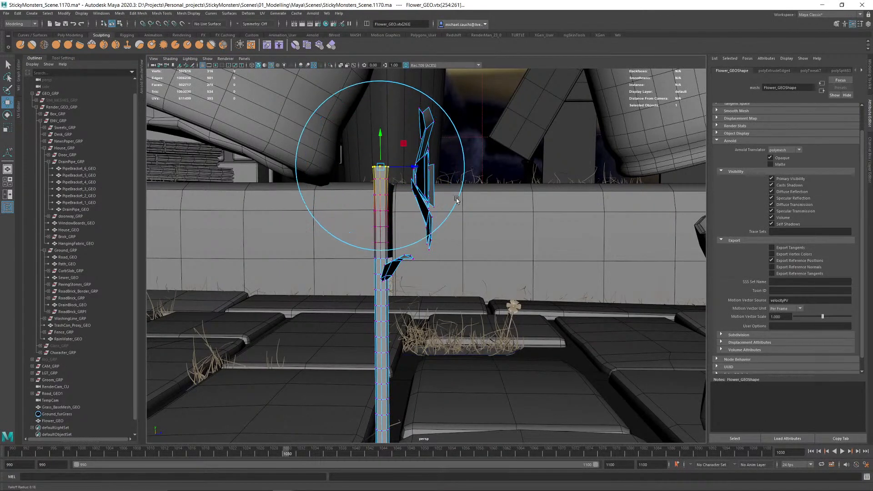
pyautogui.press('e')
pyautogui.moveTo(407, 155); pyautogui.dragTo(409, 179)
pyautogui.press('w')
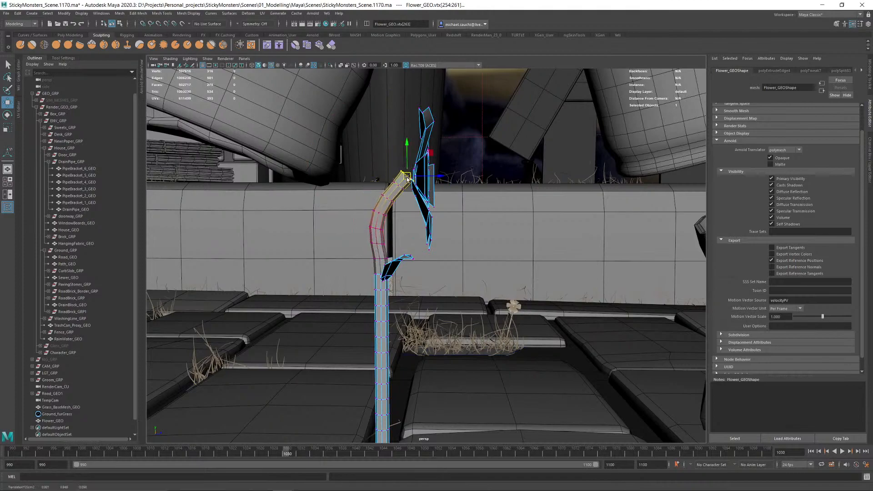
pyautogui.press('b')
pyautogui.press('F8')
pyautogui.keyDown('alt'); pyautogui.moveTo(390, 212); pyautogui.dragTo(293, 187); pyautogui.keyUp('alt')
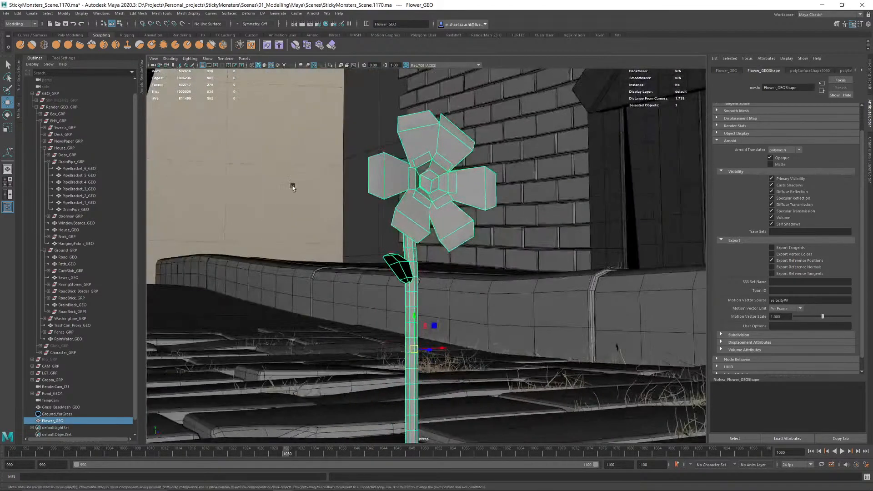
pyautogui.click(292, 187)
# Step: Cut a lengthwise edge through the middle of the flower's upper-left petal with Multi-Cut
pyautogui.scroll(-5, 305, 194)
pyautogui.keyDown('alt'); pyautogui.moveTo(404, 239); pyautogui.dragTo(389, 250); pyautogui.keyUp('alt')
pyautogui.keyDown('alt'); pyautogui.moveTo(390, 250); pyautogui.dragTo(387, 168, button='middle'); pyautogui.keyUp('alt')
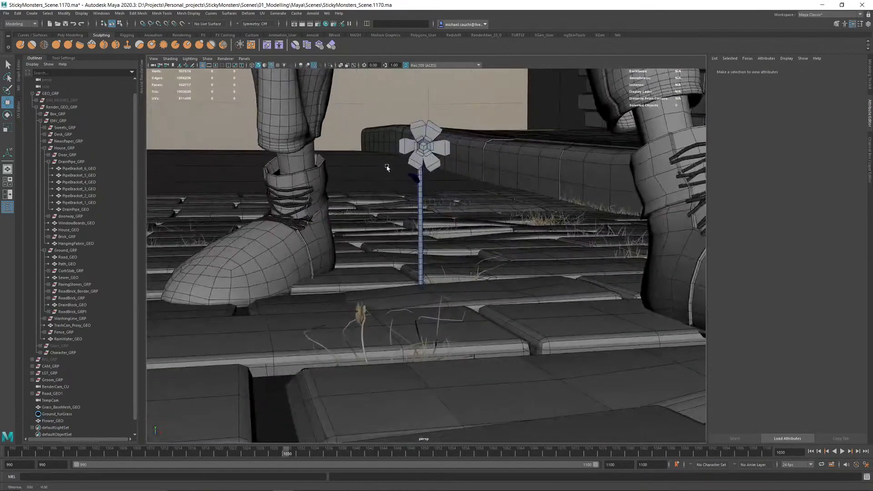
pyautogui.keyDown('alt'); pyautogui.moveTo(366, 188); pyautogui.dragTo(388, 177); pyautogui.keyUp('alt')
pyautogui.keyDown('alt'); pyautogui.moveTo(388, 177); pyautogui.dragTo(396, 262, button='middle'); pyautogui.keyUp('alt')
pyautogui.keyDown('alt'); pyautogui.moveTo(395, 261); pyautogui.dragTo(507, 270, button='right'); pyautogui.keyUp('alt')
pyautogui.keyDown('alt'); pyautogui.moveTo(396, 167); pyautogui.dragTo(433, 276, button='middle'); pyautogui.keyUp('alt')
pyautogui.keyDown('alt'); pyautogui.moveTo(402, 247); pyautogui.dragTo(520, 292, button='right'); pyautogui.keyUp('alt')
pyautogui.keyDown('alt'); pyautogui.moveTo(520, 293); pyautogui.dragTo(411, 220); pyautogui.keyUp('alt')
pyautogui.moveTo(411, 221)
pyautogui.keyDown('shift'); pyautogui.mouseDown(button='right')
pyautogui.moveTo(374, 219)
pyautogui.moveTo(415, 224)
pyautogui.moveTo(412, 232)
pyautogui.mouseUp(button='right'); pyautogui.keyUp('shift')
pyautogui.click(415, 224)
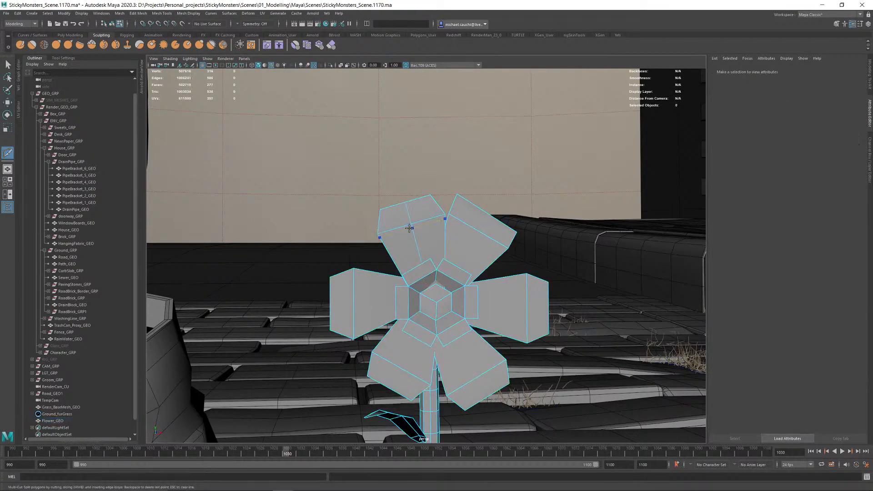
# Step: Adjust the new centre edges and middle vertex of the upper-left petal to give it a crease
pyautogui.keyDown('alt'); pyautogui.moveTo(402, 239); pyautogui.dragTo(459, 225); pyautogui.keyUp('alt')
pyautogui.press('w')
pyautogui.doubleClick(461, 215)
pyautogui.moveTo(469, 207); pyautogui.dragTo(448, 208, button='right')
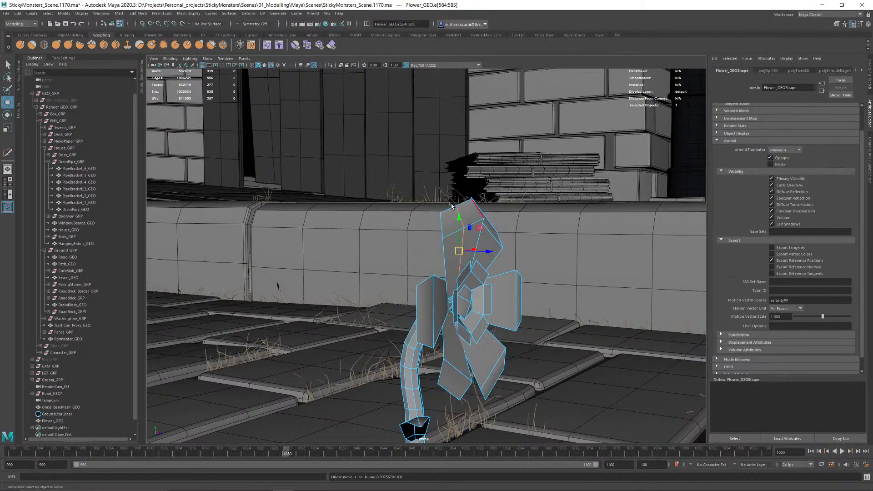
pyautogui.click(464, 229)
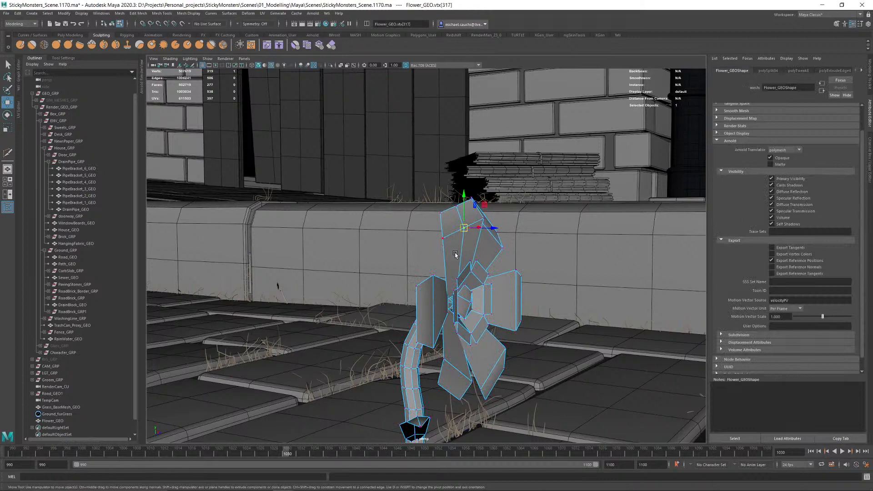
pyautogui.press('3')
pyautogui.moveTo(461, 251); pyautogui.dragTo(463, 218, button='right')
pyautogui.click(463, 245)
pyautogui.keyDown('alt'); pyautogui.moveTo(452, 246); pyautogui.dragTo(432, 250); pyautogui.keyUp('alt')
# Step: Cut a lengthwise centre edge into the upper-right petal with Multi-Cut
pyautogui.keyDown('shift'); pyautogui.moveTo(462, 253); pyautogui.dragTo(456, 263, button='right'); pyautogui.keyUp('shift')
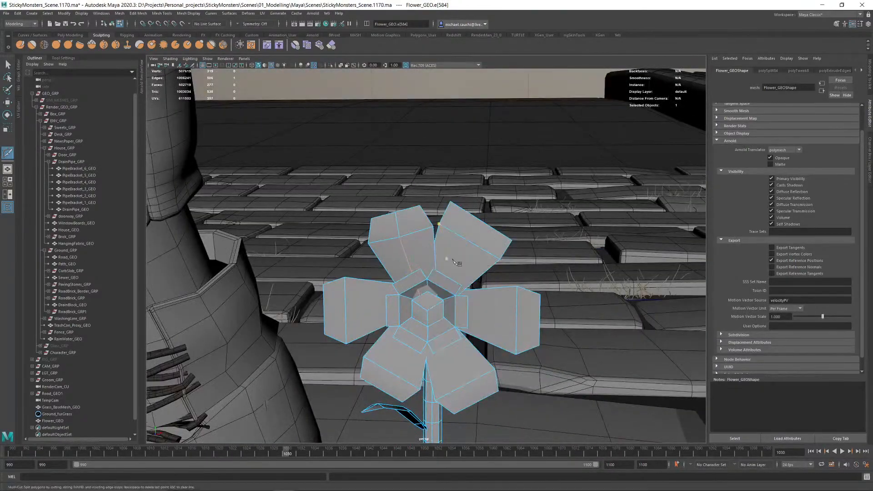
pyautogui.rightClick(468, 248)
pyautogui.keyDown('alt'); pyautogui.moveTo(483, 258); pyautogui.dragTo(439, 232); pyautogui.keyUp('alt')
pyautogui.scroll(3, 438, 232)
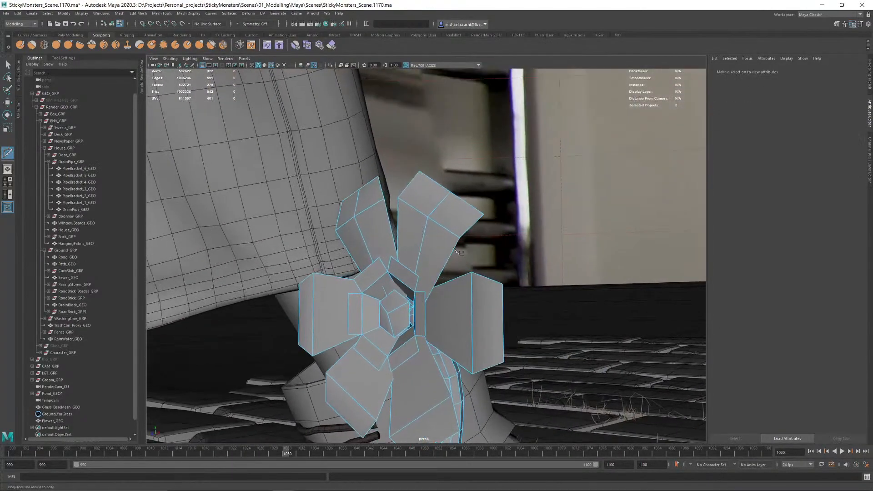
# Step: Shift the upper-right petal's inner side edges to reshape it, and return to object mode
pyautogui.press('w')
pyautogui.click(403, 191)
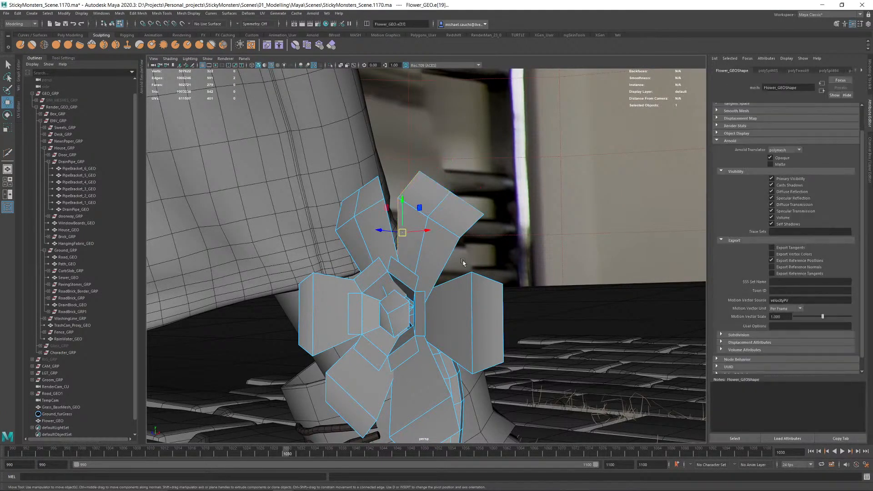
pyautogui.moveTo(531, 233); pyautogui.dragTo(520, 235, button='middle')
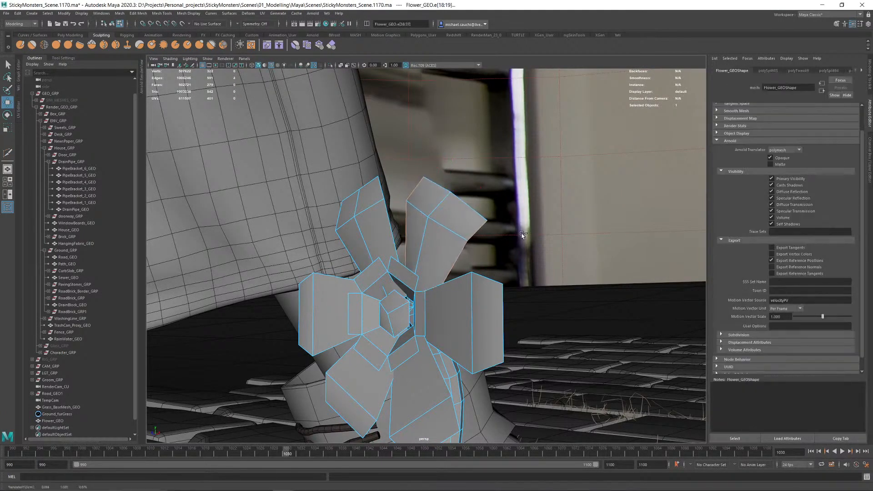
pyautogui.keyDown('alt'); pyautogui.moveTo(524, 234); pyautogui.dragTo(463, 266); pyautogui.keyUp('alt')
pyautogui.moveTo(463, 255); pyautogui.dragTo(489, 210, button='right')
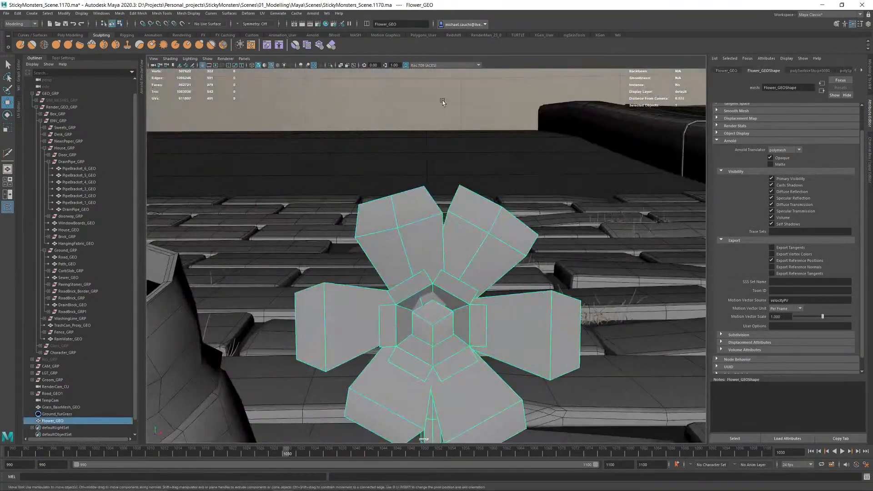
pyautogui.click(442, 100)
# Step: Apply a Smooth operation to the whole flower mesh
pyautogui.scroll(-8, 402, 226)
pyautogui.keyDown('alt'); pyautogui.moveTo(402, 227); pyautogui.dragTo(430, 207); pyautogui.keyUp('alt')
pyautogui.keyDown('alt'); pyautogui.moveTo(430, 207); pyautogui.dragTo(433, 159, button='middle'); pyautogui.keyUp('alt')
pyautogui.keyDown('alt'); pyautogui.moveTo(432, 159); pyautogui.dragTo(451, 235, button='right'); pyautogui.keyUp('alt')
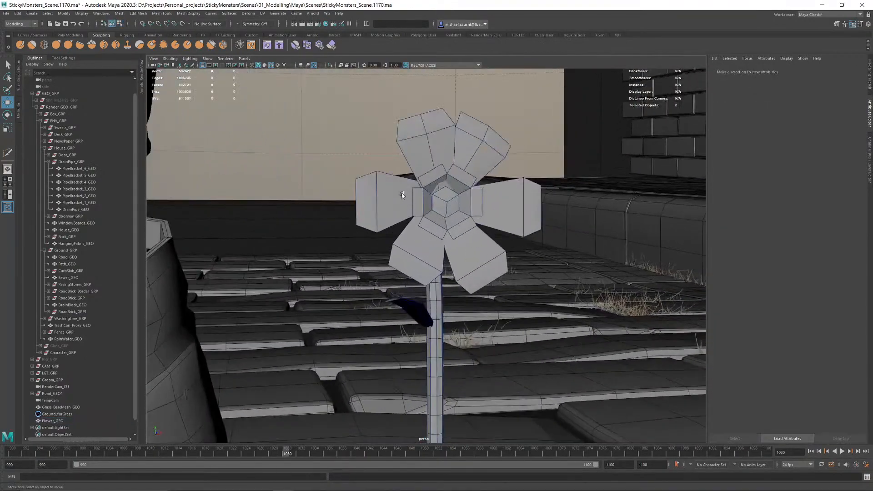
pyautogui.click(382, 206)
pyautogui.keyDown('shift'); pyautogui.rightClick(382, 206); pyautogui.keyUp('shift')
pyautogui.keyDown('shift'); pyautogui.moveTo(373, 246); pyautogui.dragTo(374, 244, button='right'); pyautogui.keyUp('shift')
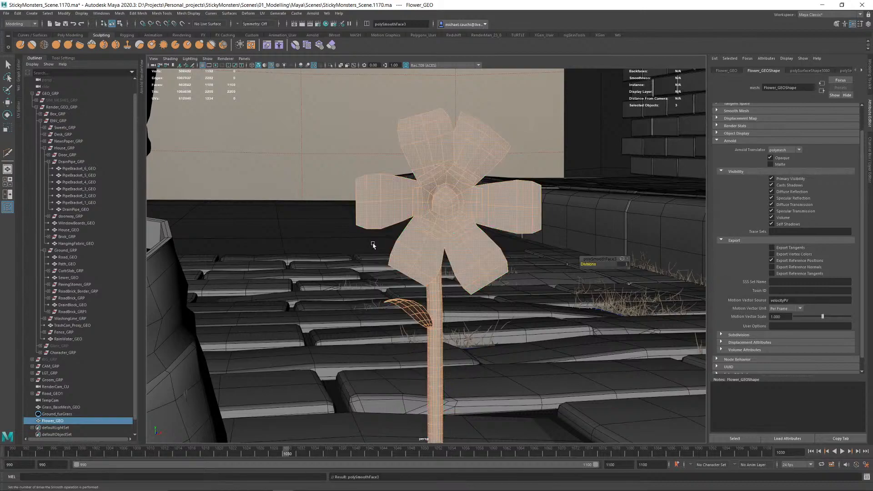
# Step: Compare the smoothed flower with the scattered flower in the grass, and undo the smoothing
pyautogui.keyDown('alt'); pyautogui.moveTo(428, 218); pyautogui.dragTo(474, 186); pyautogui.keyUp('alt')
pyautogui.press('q')
pyautogui.click(321, 149)
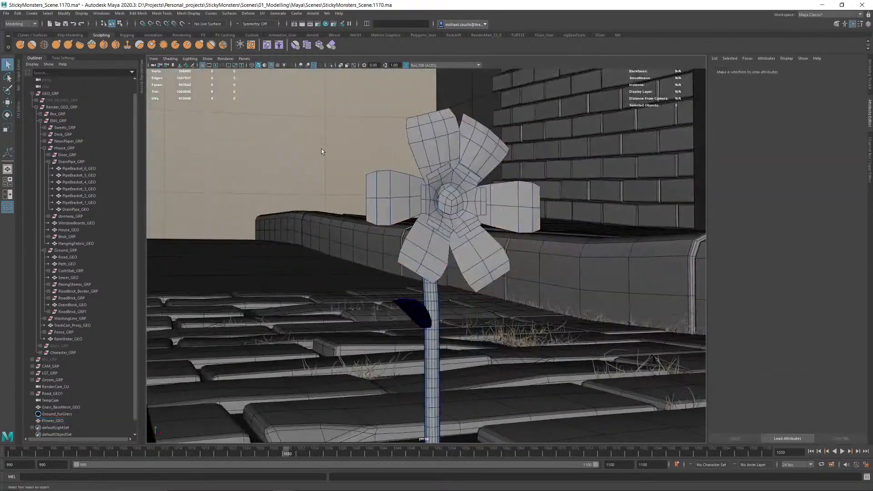
pyautogui.keyDown('alt'); pyautogui.moveTo(321, 149); pyautogui.dragTo(260, 137, button='right'); pyautogui.keyUp('alt')
pyautogui.keyDown('alt'); pyautogui.moveTo(380, 248); pyautogui.dragTo(384, 197, button='middle'); pyautogui.keyUp('alt')
pyautogui.keyDown('alt'); pyautogui.moveTo(383, 198); pyautogui.dragTo(322, 189); pyautogui.keyUp('alt')
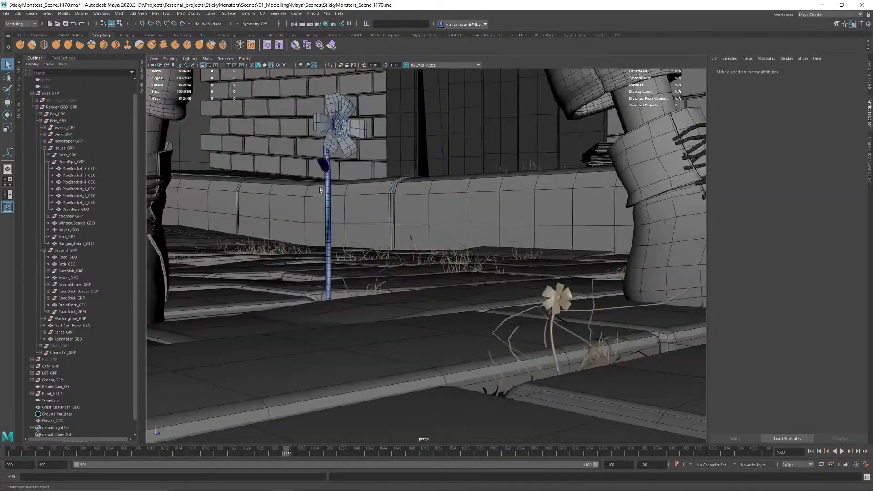
pyautogui.keyDown('alt'); pyautogui.moveTo(321, 189); pyautogui.dragTo(357, 199, button='right'); pyautogui.keyUp('alt')
pyautogui.keyDown('alt'); pyautogui.moveTo(344, 177); pyautogui.dragTo(393, 244); pyautogui.keyUp('alt')
pyautogui.click(396, 232)
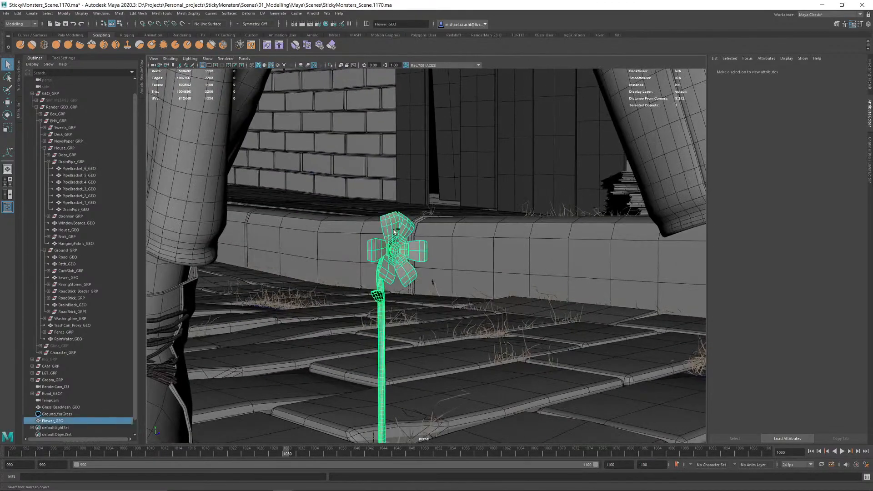
pyautogui.hotkey('ctrl', 'z')
pyautogui.hotkey('ctrl', 'z')
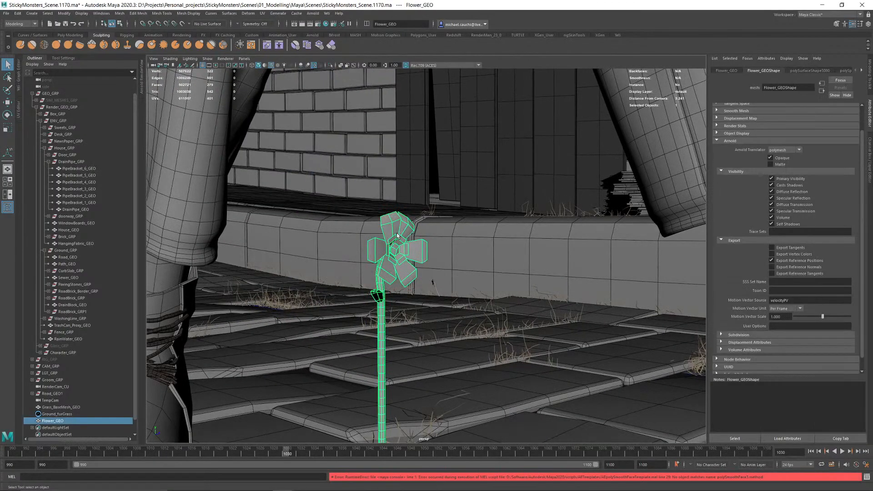
# Step: Rotate the right petal's faces upward and reposition them against the flower's centre
pyautogui.keyDown('alt'); pyautogui.moveTo(397, 237); pyautogui.dragTo(362, 239); pyautogui.keyUp('alt')
pyautogui.keyDown('alt'); pyautogui.moveTo(362, 240); pyautogui.dragTo(577, 335, button='right'); pyautogui.keyUp('alt')
pyautogui.keyDown('alt'); pyautogui.moveTo(441, 228); pyautogui.dragTo(464, 242, button='middle'); pyautogui.keyUp('alt')
pyautogui.moveTo(463, 242)
pyautogui.keyDown('alt'); pyautogui.mouseDown()
pyautogui.moveTo(459, 274)
pyautogui.moveTo(490, 256)
pyautogui.moveTo(477, 237)
pyautogui.mouseUp(); pyautogui.keyUp('alt')
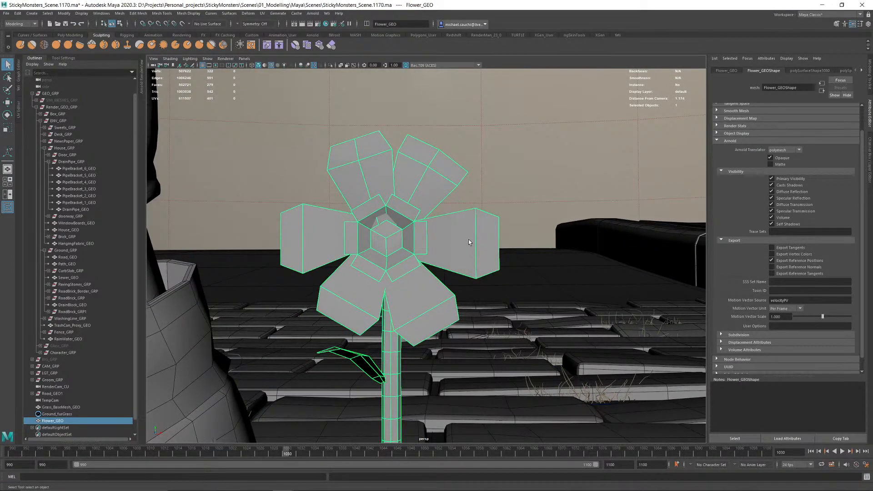
pyautogui.moveTo(468, 239); pyautogui.dragTo(469, 251, button='right')
pyautogui.click(473, 230)
pyautogui.press('e')
pyautogui.moveTo(475, 222); pyautogui.dragTo(450, 236)
pyautogui.press('w')
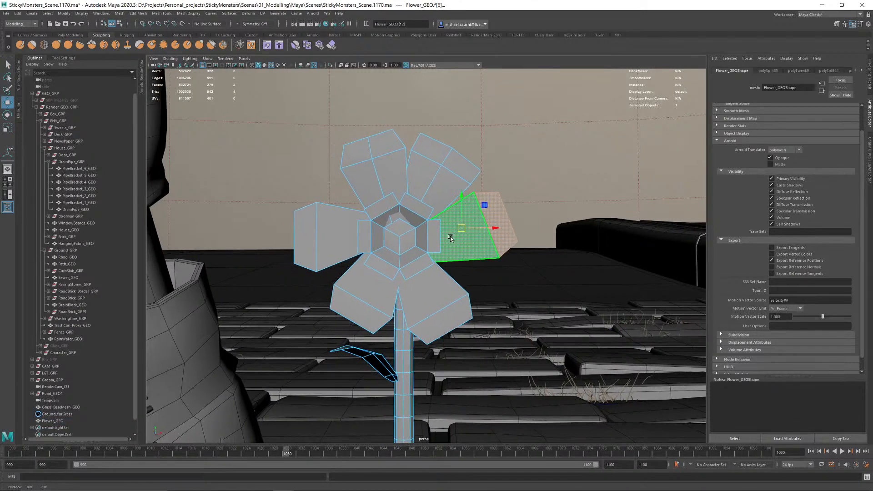
# Step: Select the lower-left petal's faces and adjust the petal's size and position behind the flower's centre
pyautogui.click(424, 298)
pyautogui.moveTo(435, 296); pyautogui.dragTo(487, 279)
pyautogui.click(430, 298)
pyautogui.press('r')
pyautogui.press('w')
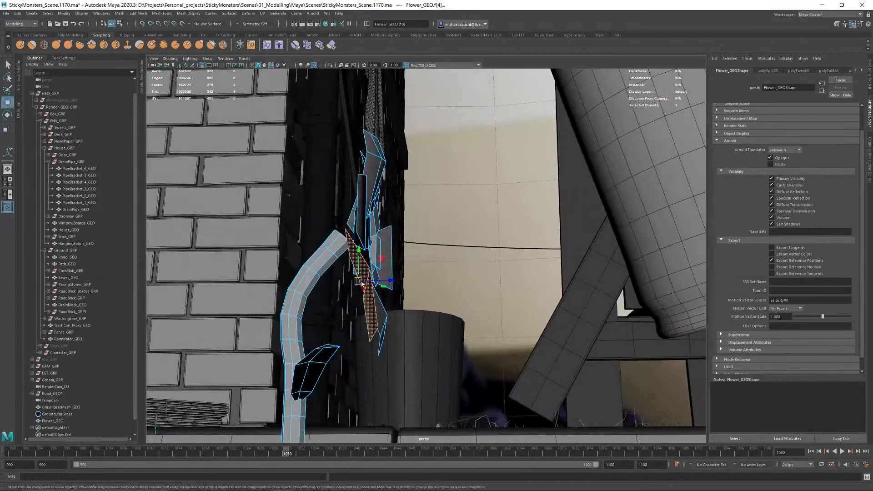
pyautogui.moveTo(360, 280); pyautogui.dragTo(360, 280)
# Step: Cut a lengthwise centre edge through the lower-left petal with Multi-Cut
pyautogui.keyDown('alt'); pyautogui.moveTo(437, 289); pyautogui.dragTo(357, 287); pyautogui.keyUp('alt')
pyautogui.keyDown('alt'); pyautogui.moveTo(391, 291); pyautogui.dragTo(385, 269, button='right'); pyautogui.keyUp('alt')
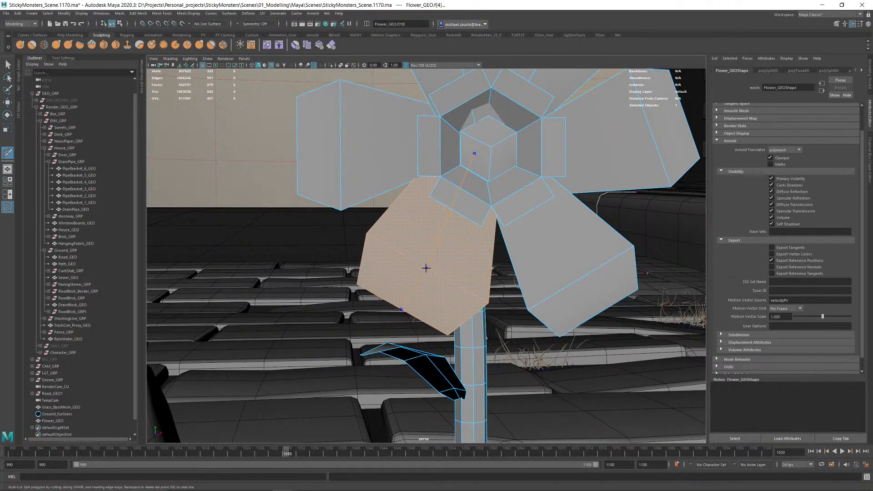
pyautogui.press('Return')
pyautogui.press('w')
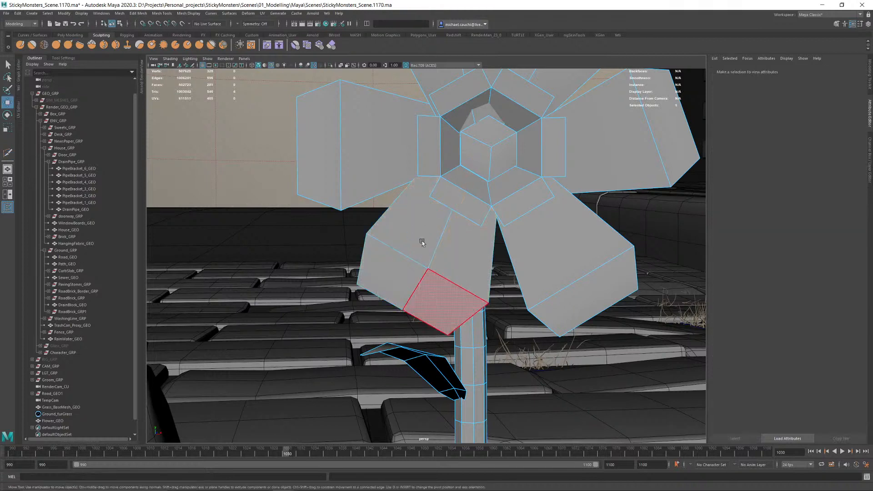
# Step: Detach the lower-left petal's two halves along its centre edges, undoing any stray edit made after the split
pyautogui.doubleClick(431, 261)
pyautogui.keyDown('shift'); pyautogui.rightClick(431, 260); pyautogui.keyUp('shift')
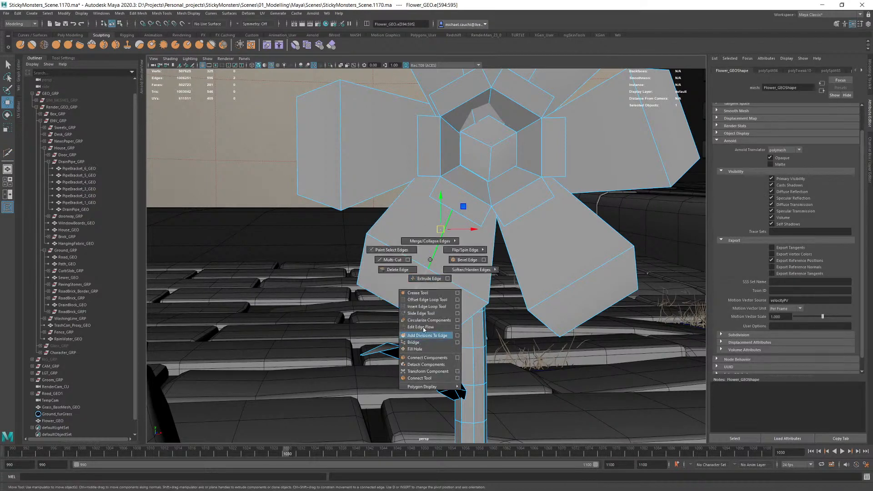
pyautogui.click(423, 367)
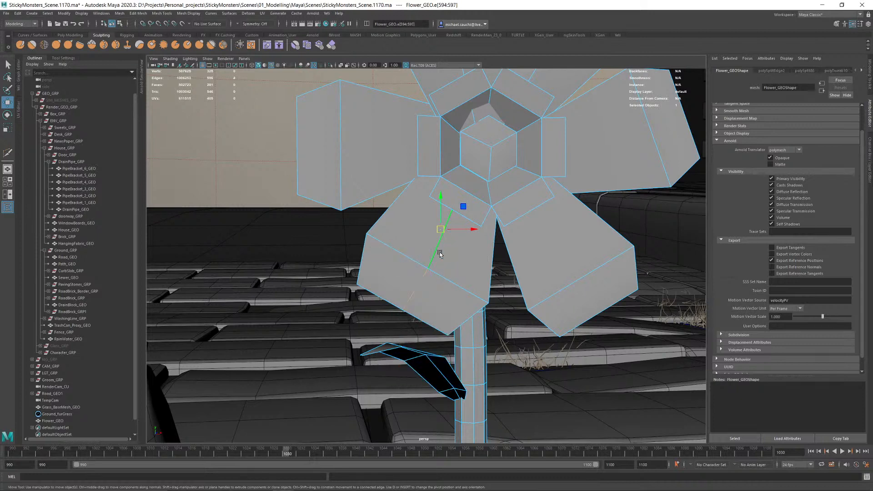
pyautogui.click(440, 252)
pyautogui.hotkey('ctrl', 'z')
pyautogui.hotkey('ctrl', 'z')
# Step: Reposition the centre edges along one half of the lower-left petal, adjusting the vertex where the crosswise edge meets them
pyautogui.moveTo(461, 232); pyautogui.dragTo(392, 305)
pyautogui.moveTo(347, 321); pyautogui.dragTo(326, 220)
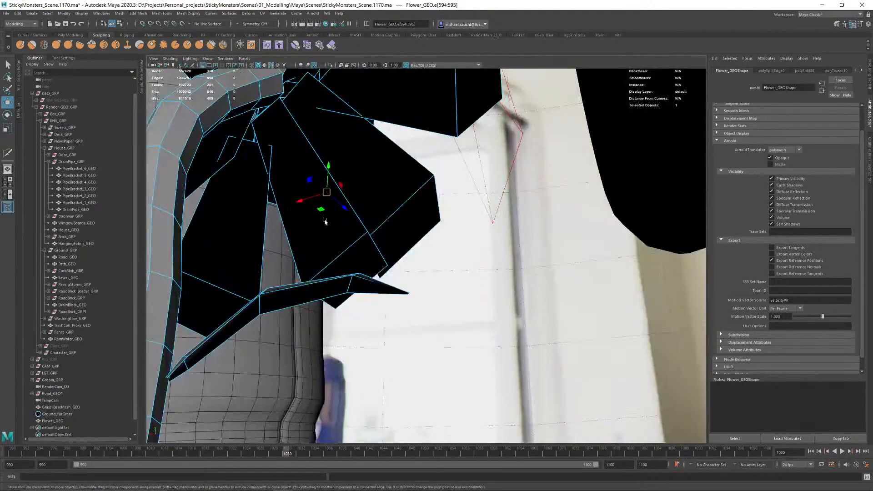
pyautogui.keyDown('alt'); pyautogui.moveTo(325, 220); pyautogui.dragTo(383, 271, button='middle'); pyautogui.keyUp('alt')
pyautogui.click(392, 296)
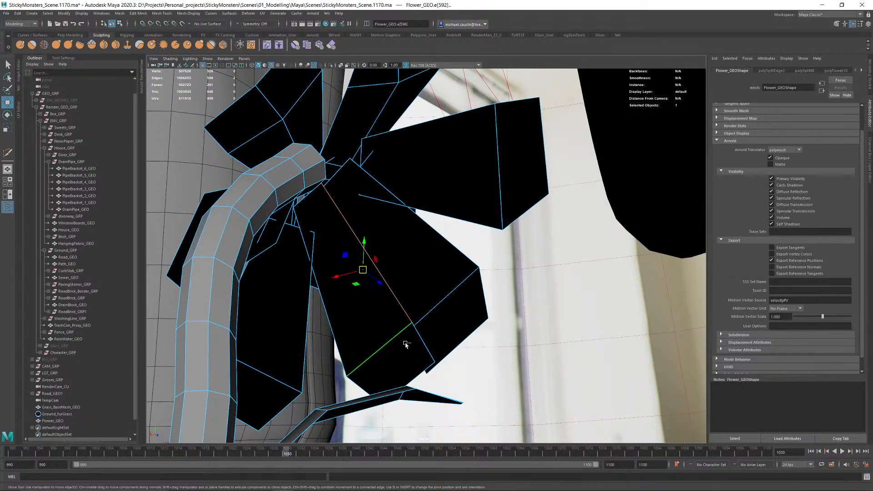
pyautogui.keyDown('shift'); pyautogui.click(420, 345); pyautogui.keyUp('shift')
pyautogui.keyDown('alt'); pyautogui.moveTo(386, 344); pyautogui.dragTo(419, 346); pyautogui.keyUp('alt')
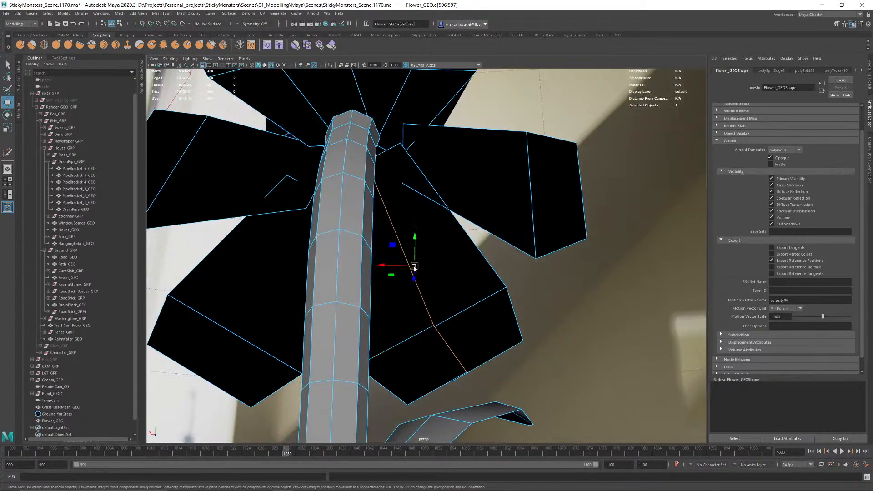
pyautogui.moveTo(414, 266); pyautogui.dragTo(426, 263)
pyautogui.moveTo(421, 296); pyautogui.dragTo(391, 299, button='right')
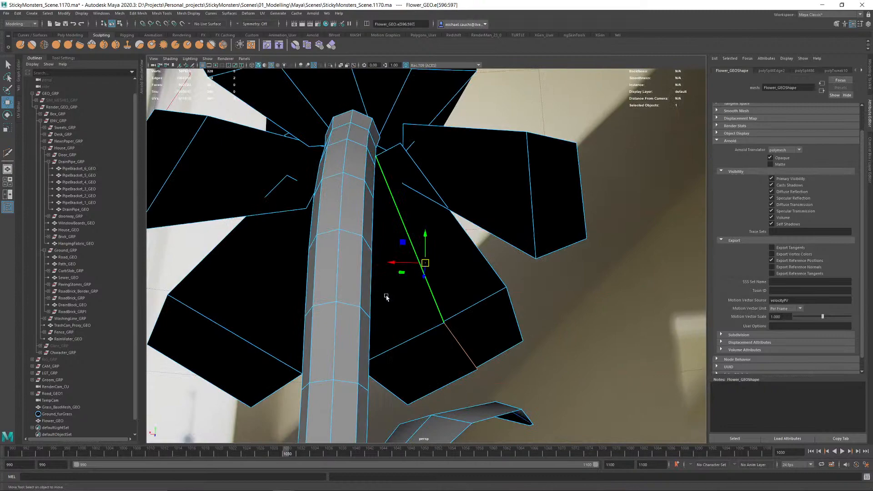
pyautogui.click(443, 322)
pyautogui.moveTo(443, 322); pyautogui.dragTo(461, 315)
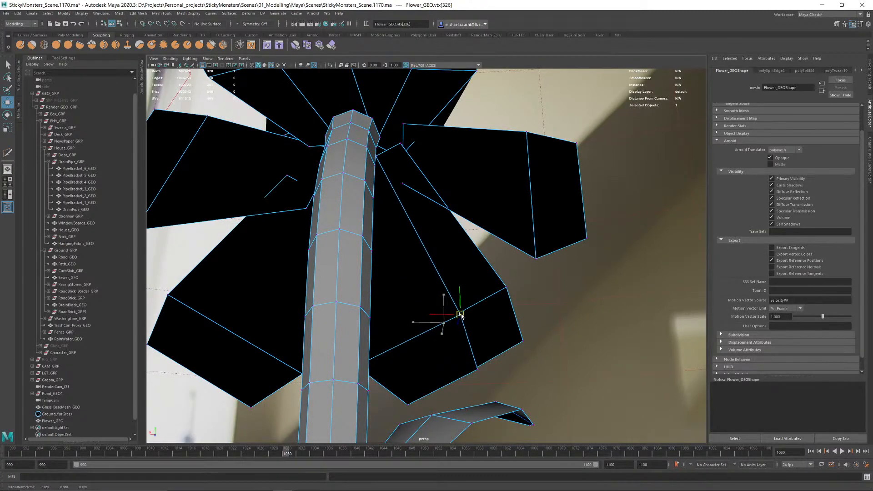
# Step: Move the outer face of the lower-left petal's inner half to offset it from the other half
pyautogui.press('F11')
pyautogui.click(410, 354)
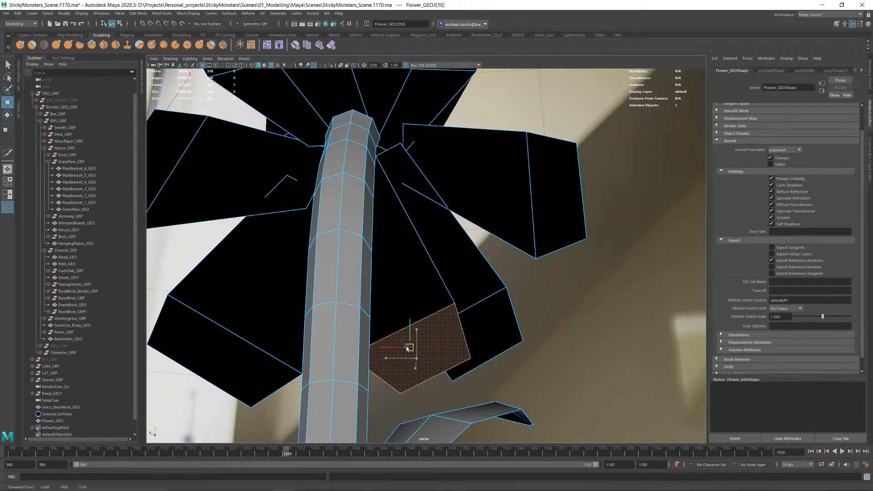
pyautogui.keyDown('alt'); pyautogui.moveTo(409, 347); pyautogui.dragTo(402, 260); pyautogui.keyUp('alt')
# Step: Insert a lengthwise edge loop in each half of the lower-left petal with Multi-Cut and reposition the new edges
pyautogui.keyDown('shift'); pyautogui.moveTo(400, 260); pyautogui.dragTo(361, 260, button='right'); pyautogui.keyUp('shift')
pyautogui.keyDown('ctrl'); pyautogui.click(389, 254); pyautogui.keyUp('ctrl')
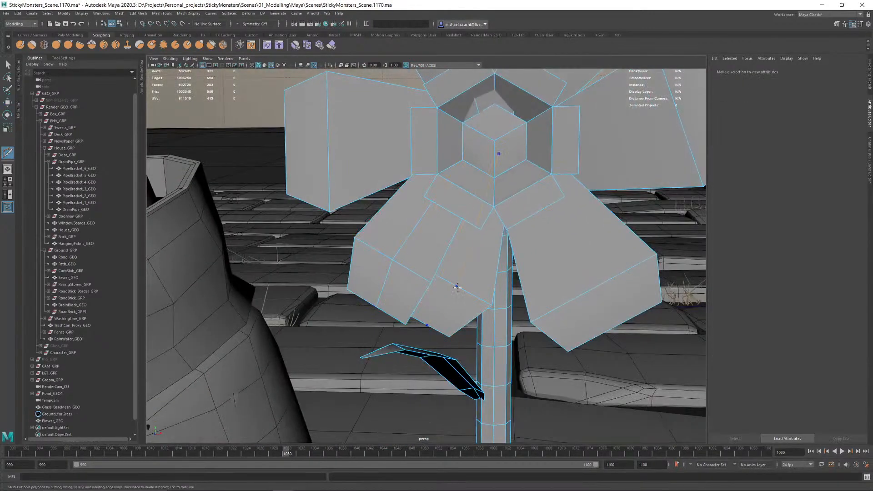
pyautogui.press('w')
pyautogui.click(457, 265)
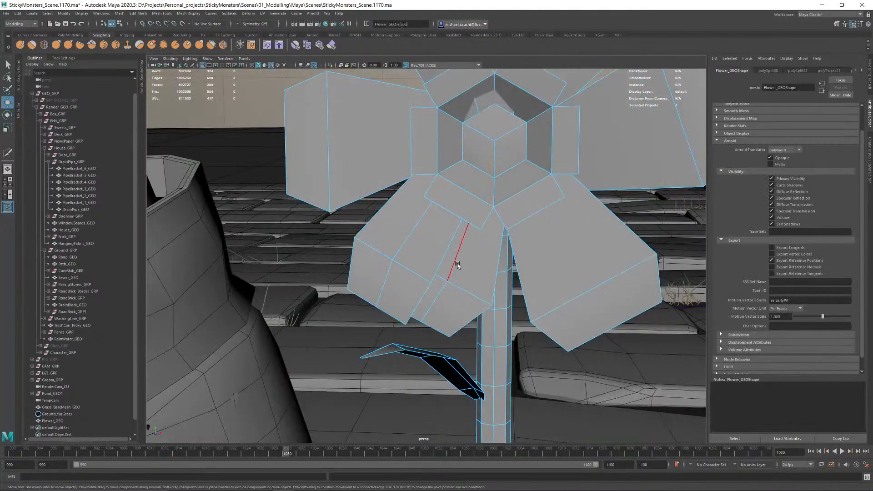
pyautogui.keyDown('shift'); pyautogui.click(409, 235); pyautogui.keyUp('shift')
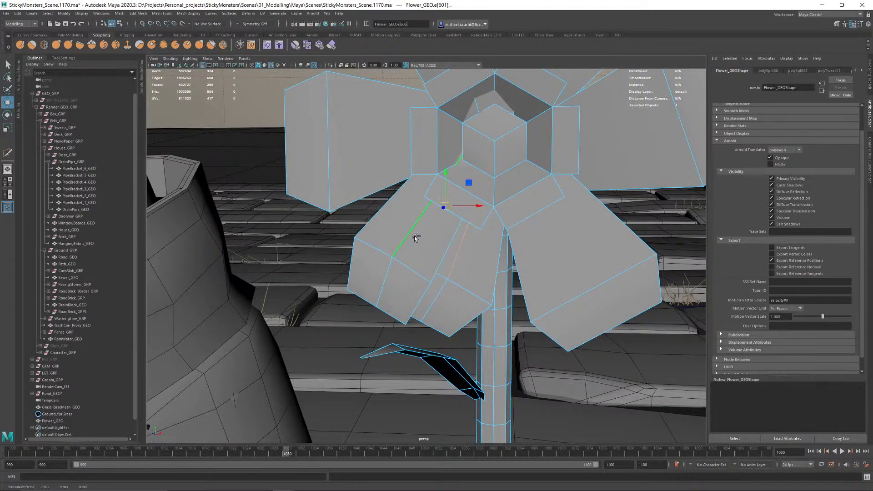
# Step: Insert a crosswise edge loop through both halves of the lower-left petal nearer its base and adjust the new edges
pyautogui.keyDown('alt'); pyautogui.moveTo(415, 238); pyautogui.dragTo(364, 185); pyautogui.keyUp('alt')
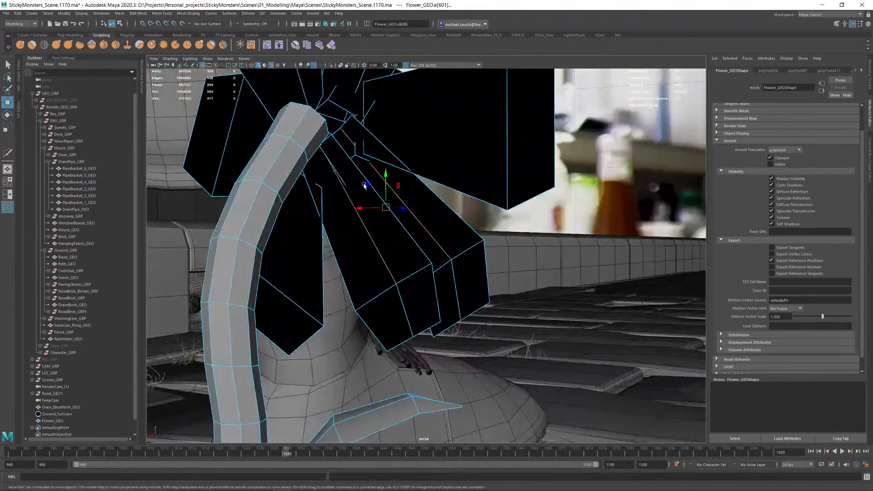
pyautogui.press('f')
pyautogui.keyDown('shift'); pyautogui.moveTo(419, 292); pyautogui.dragTo(425, 285, button='right'); pyautogui.keyUp('shift')
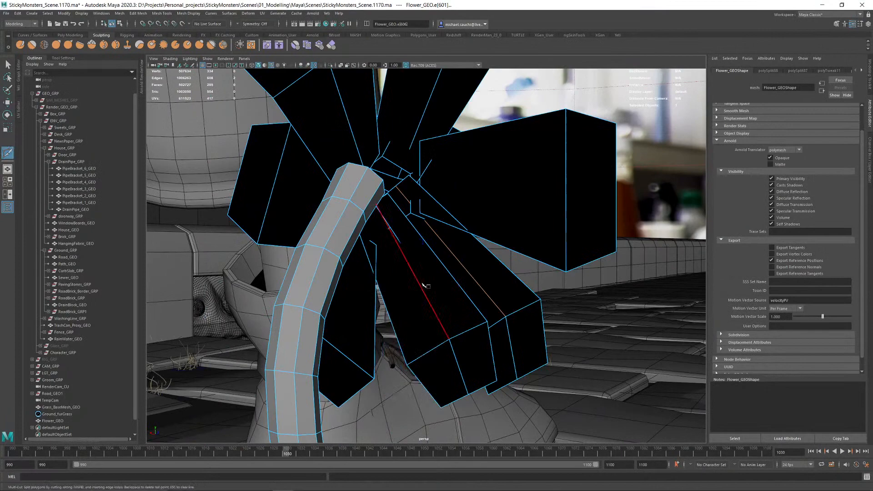
pyautogui.keyDown('ctrl'); pyautogui.click(468, 271); pyautogui.keyUp('ctrl')
pyautogui.press('w')
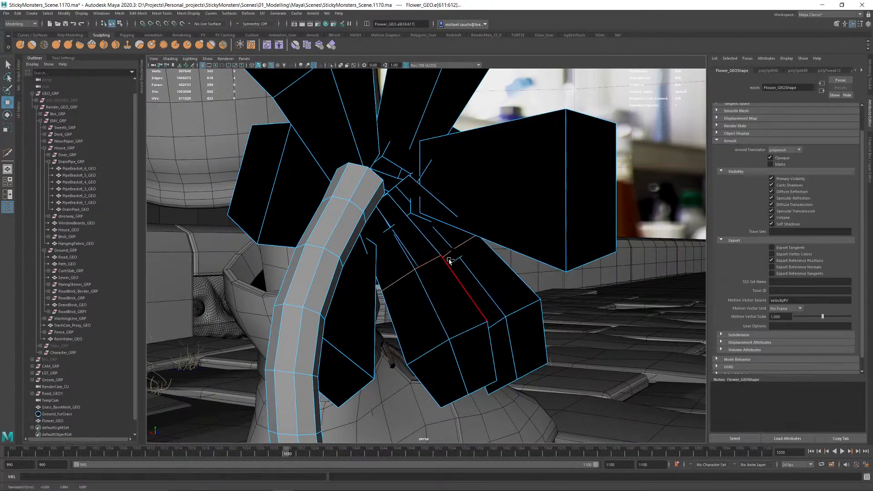
# Step: Select all faces of both lower-left petal halves, then rotate and shift them to sit behind the flower's centre
pyautogui.keyDown('alt'); pyautogui.moveTo(450, 259); pyautogui.dragTo(356, 257); pyautogui.keyUp('alt')
pyautogui.moveTo(379, 267); pyautogui.dragTo(373, 294, button='right')
pyautogui.doubleClick(373, 295)
pyautogui.keyDown('shift'); pyautogui.doubleClick(415, 332); pyautogui.keyUp('shift')
pyautogui.keyDown('alt'); pyautogui.moveTo(416, 332); pyautogui.dragTo(450, 341); pyautogui.keyUp('alt')
pyautogui.press('e')
pyautogui.moveTo(394, 298); pyautogui.dragTo(415, 279)
pyautogui.press('w')
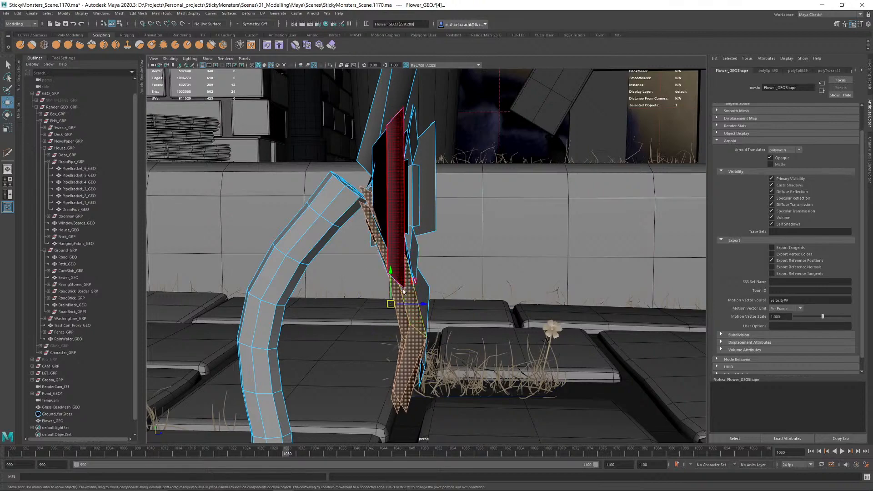
pyautogui.moveTo(388, 307); pyautogui.dragTo(385, 307)
pyautogui.keyDown('alt'); pyautogui.moveTo(445, 304); pyautogui.dragTo(372, 321); pyautogui.keyUp('alt')
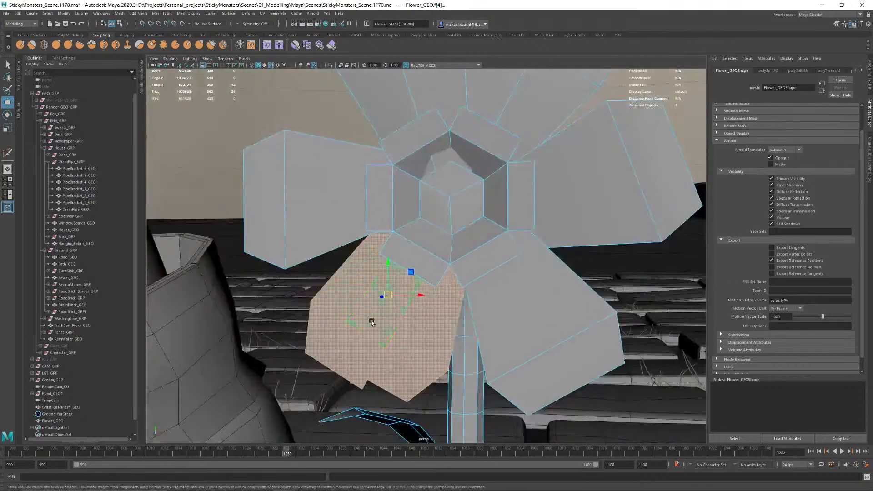
# Step: Insert a lengthwise centre edge through the left petal with Multi-Cut and reposition it
pyautogui.moveTo(373, 318); pyautogui.dragTo(349, 151, button='right')
pyautogui.click(349, 150)
pyautogui.keyDown('alt'); pyautogui.moveTo(495, 212); pyautogui.dragTo(234, 193, button='right'); pyautogui.keyUp('alt')
pyautogui.keyDown('alt'); pyautogui.moveTo(234, 193); pyautogui.dragTo(339, 216); pyautogui.keyUp('alt')
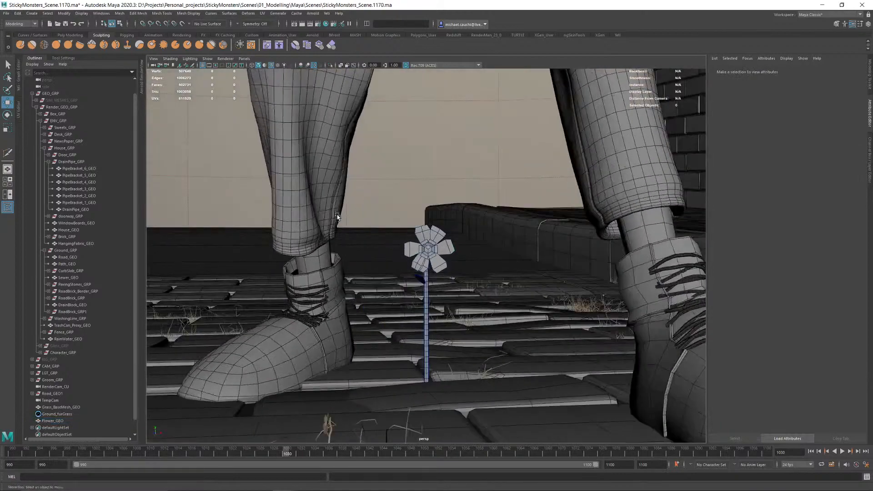
pyautogui.keyDown('alt'); pyautogui.moveTo(339, 217); pyautogui.dragTo(498, 287, button='right'); pyautogui.keyUp('alt')
pyautogui.click(347, 210)
pyautogui.keyDown('shift'); pyautogui.moveTo(347, 212); pyautogui.dragTo(307, 212, button='right'); pyautogui.keyUp('shift')
pyautogui.click(367, 232)
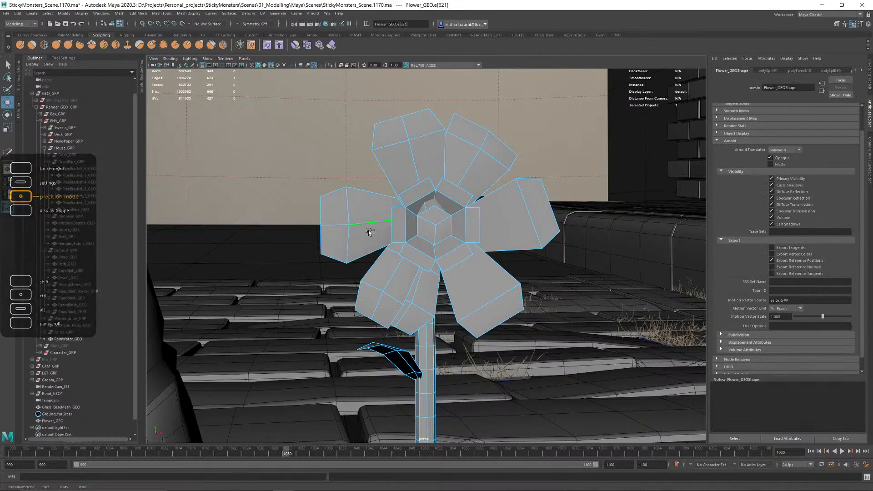
# Step: Insert lengthwise centre edges through the right and lower-right petals and reposition them
pyautogui.keyDown('shift'); pyautogui.moveTo(523, 222); pyautogui.dragTo(479, 223, button='right'); pyautogui.keyUp('shift')
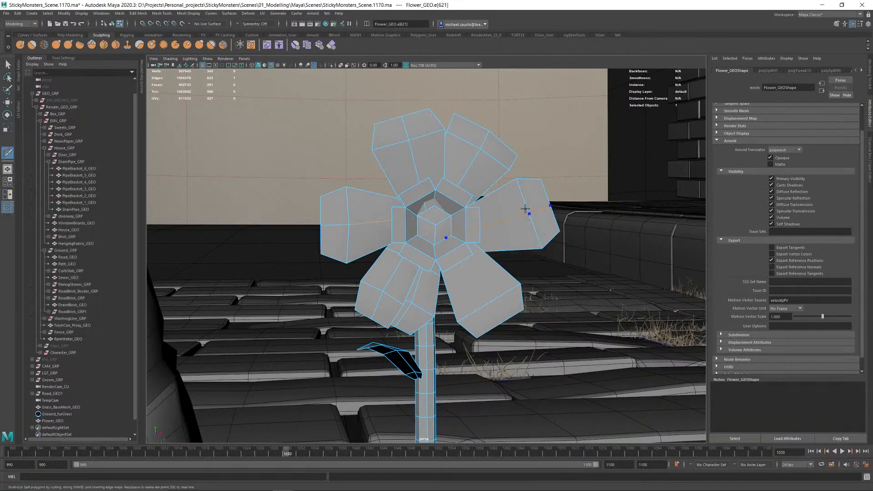
pyautogui.press('w')
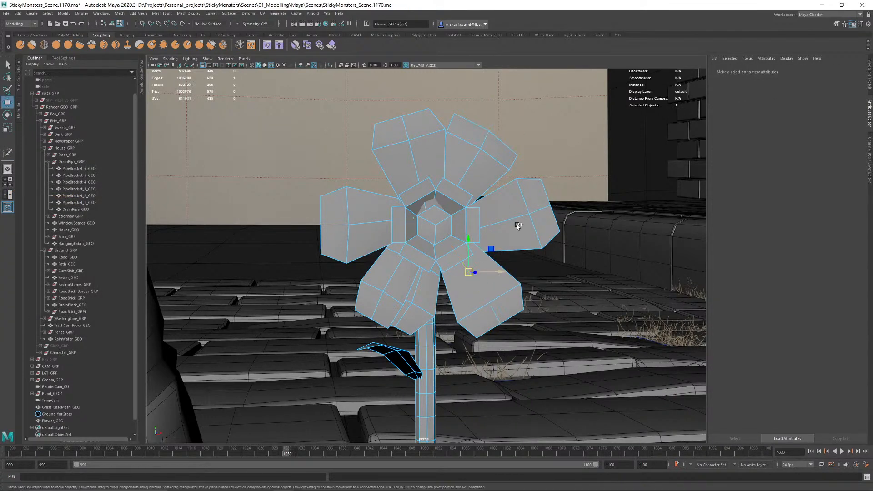
pyautogui.click(518, 225)
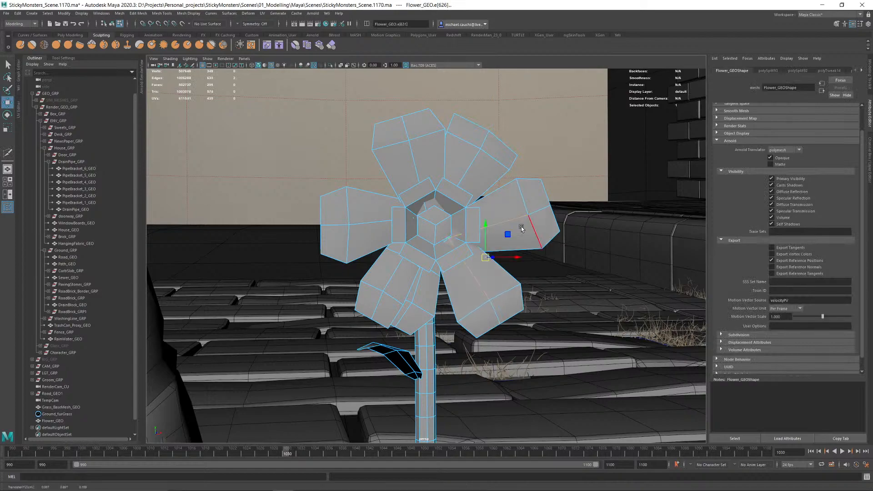
# Step: Select all of the right petal's faces and rotate them to change the petal's tilt
pyautogui.keyDown('alt'); pyautogui.moveTo(521, 228); pyautogui.dragTo(456, 313); pyautogui.keyUp('alt')
pyautogui.scroll(3, 400, 246)
pyautogui.rightClick(460, 299)
pyautogui.moveTo(452, 296); pyautogui.dragTo(452, 317, button='right')
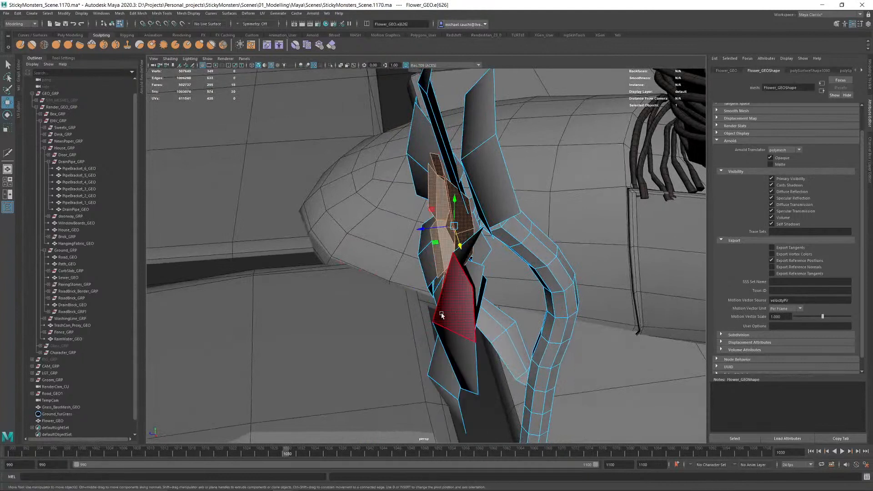
pyautogui.doubleClick(442, 315)
pyautogui.press('e')
pyautogui.moveTo(463, 310); pyautogui.dragTo(495, 167)
pyautogui.press('w')
pyautogui.press('e')
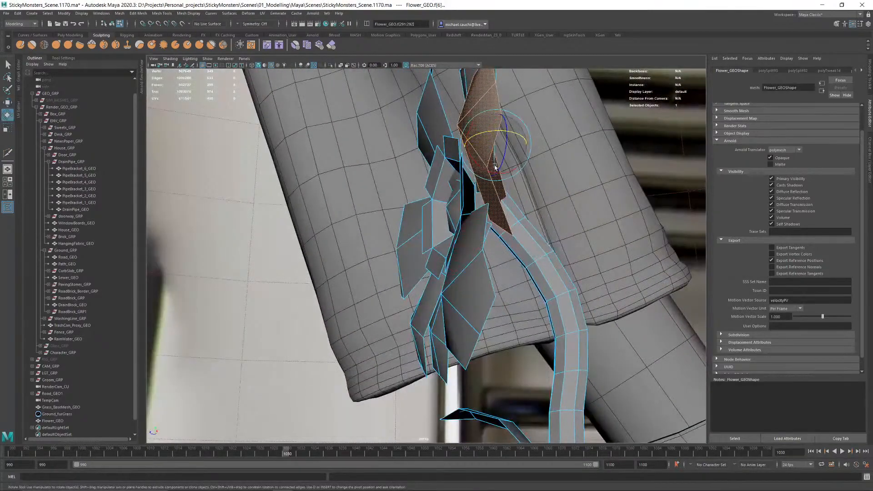
pyautogui.moveTo(487, 135); pyautogui.dragTo(491, 135)
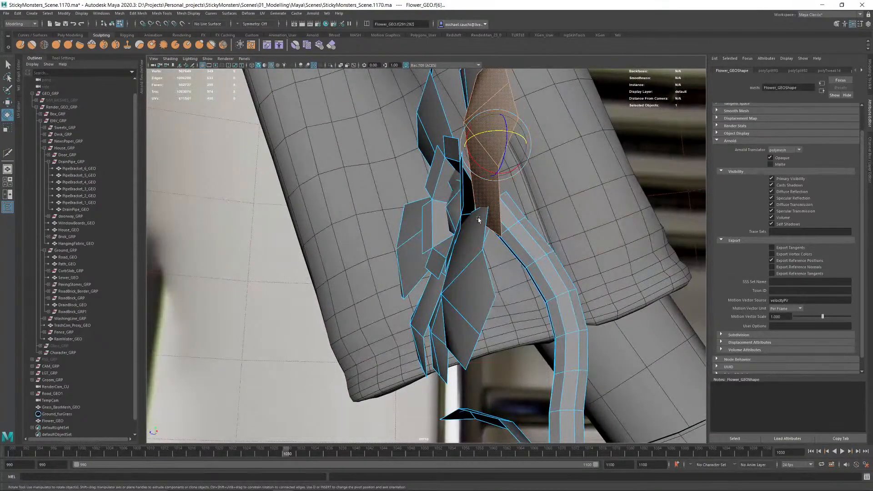
# Step: Select the lower-right petal's faces, shift them against the flower's centre, and return to object selection
pyautogui.keyDown('alt'); pyautogui.moveTo(452, 271); pyautogui.dragTo(481, 275); pyautogui.keyUp('alt')
pyautogui.doubleClick(501, 275)
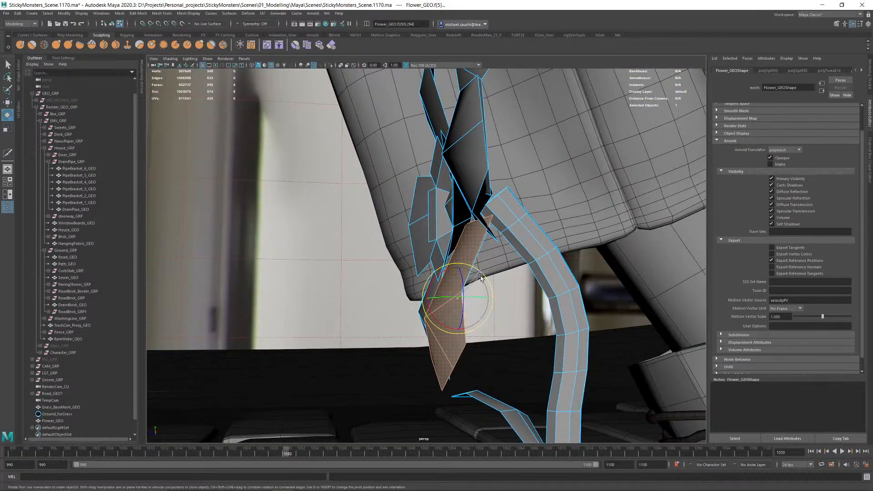
pyautogui.press('w')
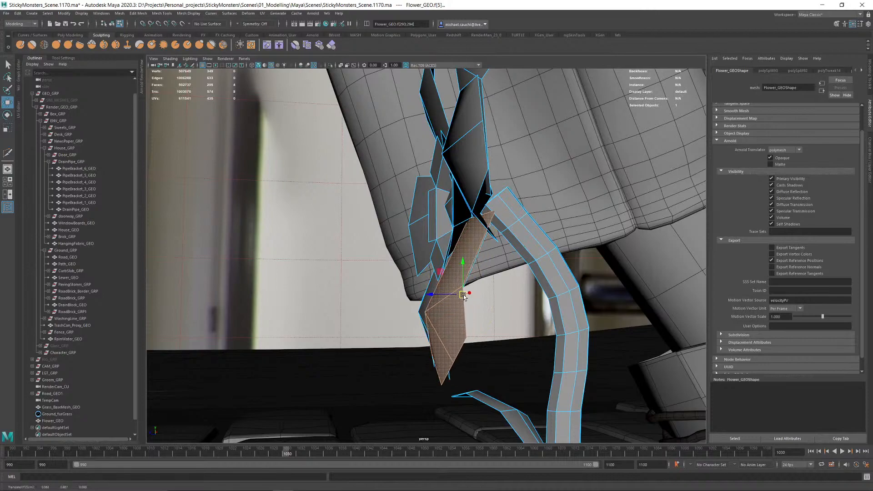
pyautogui.keyDown('alt'); pyautogui.moveTo(465, 302); pyautogui.dragTo(535, 292); pyautogui.keyUp('alt')
pyautogui.moveTo(509, 275); pyautogui.dragTo(318, 227, button='right')
pyautogui.click(318, 227)
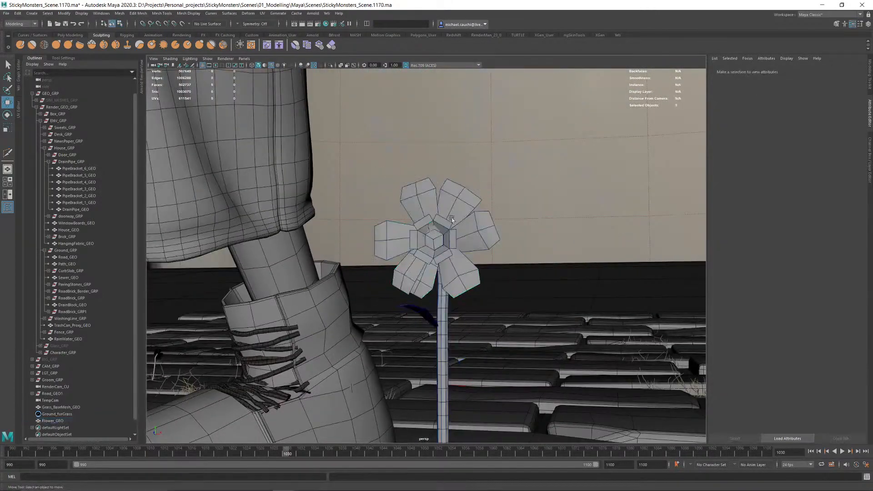
# Step: Move the vertex at the split tip of the lower-left petal, then return to object selection
pyautogui.keyDown('alt'); pyautogui.moveTo(455, 235); pyautogui.dragTo(524, 238); pyautogui.keyUp('alt')
pyautogui.keyDown('alt'); pyautogui.moveTo(524, 238); pyautogui.dragTo(207, 246, button='right'); pyautogui.keyUp('alt')
pyautogui.keyDown('alt'); pyautogui.moveTo(309, 266); pyautogui.dragTo(399, 238, button='right'); pyautogui.keyUp('alt')
pyautogui.moveTo(400, 238)
pyautogui.keyDown('alt'); pyautogui.mouseDown(button='middle')
pyautogui.moveTo(415, 253)
pyautogui.moveTo(417, 240)
pyautogui.mouseUp(button='middle'); pyautogui.keyUp('alt')
pyautogui.click(427, 248)
pyautogui.moveTo(419, 255); pyautogui.dragTo(431, 298, button='right')
pyautogui.click(433, 299)
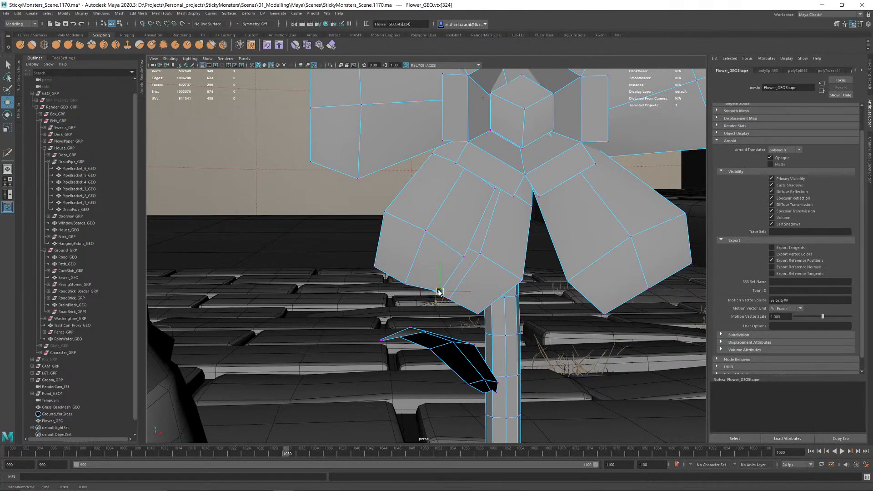
pyautogui.moveTo(456, 199); pyautogui.dragTo(358, 165, button='right')
pyautogui.click(359, 166)
# Step: Insert an edge loop across each small flap around the flower's centre with Multi-Cut, undoing any stray cut
pyautogui.keyDown('alt'); pyautogui.moveTo(419, 171); pyautogui.dragTo(424, 181); pyautogui.keyUp('alt')
pyautogui.keyDown('alt'); pyautogui.moveTo(424, 181); pyautogui.dragTo(401, 222, button='middle'); pyautogui.keyUp('alt')
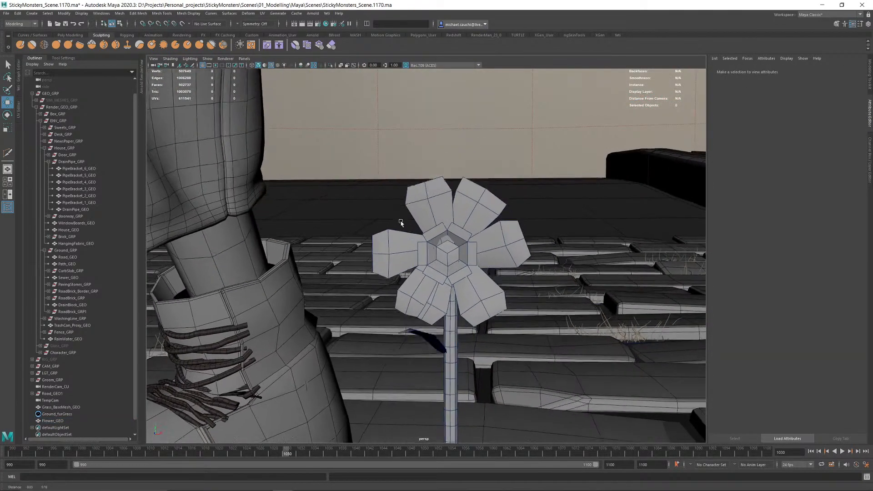
pyautogui.keyDown('alt'); pyautogui.moveTo(401, 222); pyautogui.dragTo(596, 270, button='right'); pyautogui.keyUp('alt')
pyautogui.moveTo(504, 220); pyautogui.dragTo(513, 182, button='right')
pyautogui.click(502, 207)
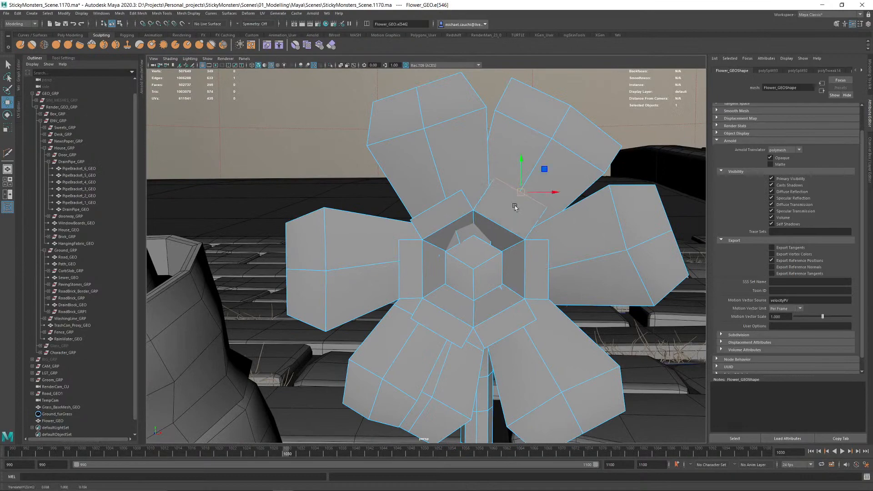
pyautogui.keyDown('alt'); pyautogui.moveTo(516, 205); pyautogui.dragTo(474, 213); pyautogui.keyUp('alt')
pyautogui.keyDown('shift'); pyautogui.moveTo(473, 213); pyautogui.dragTo(450, 204, button='right'); pyautogui.keyUp('shift')
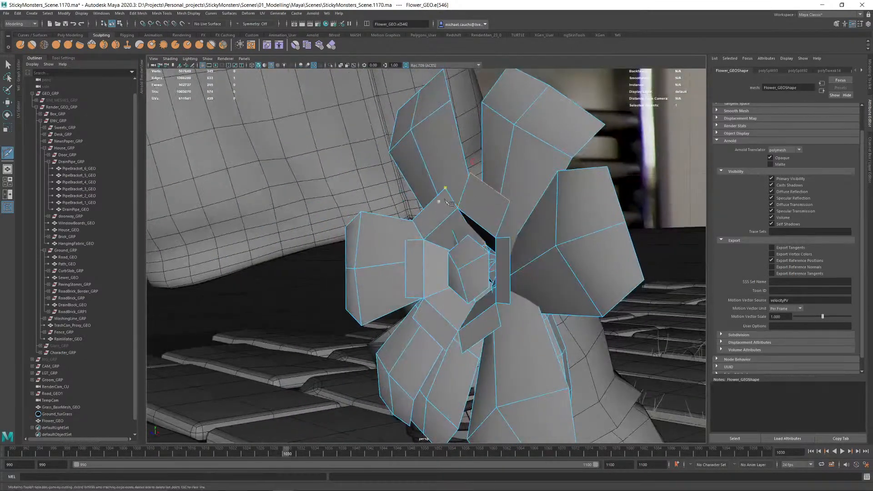
pyautogui.keyDown('ctrl'); pyautogui.click(466, 195); pyautogui.keyUp('ctrl')
pyautogui.hotkey('ctrl', 'z')
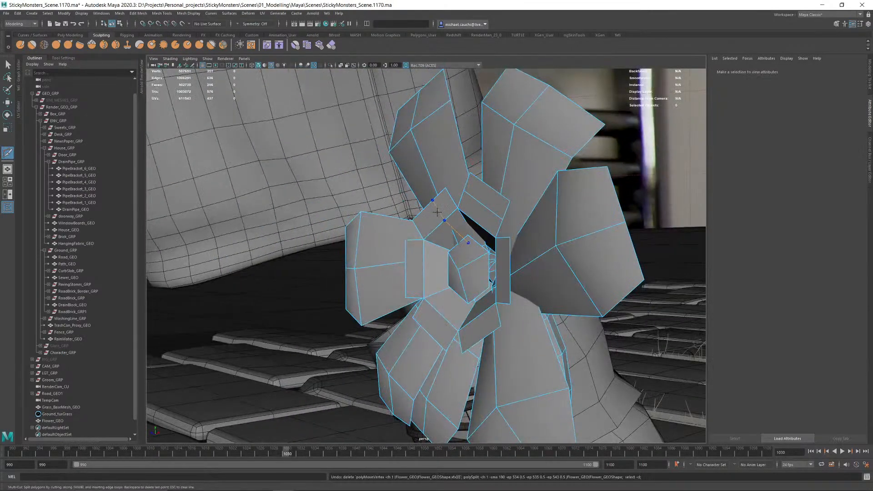
pyautogui.keyDown('ctrl'); pyautogui.click(452, 199); pyautogui.keyUp('ctrl')
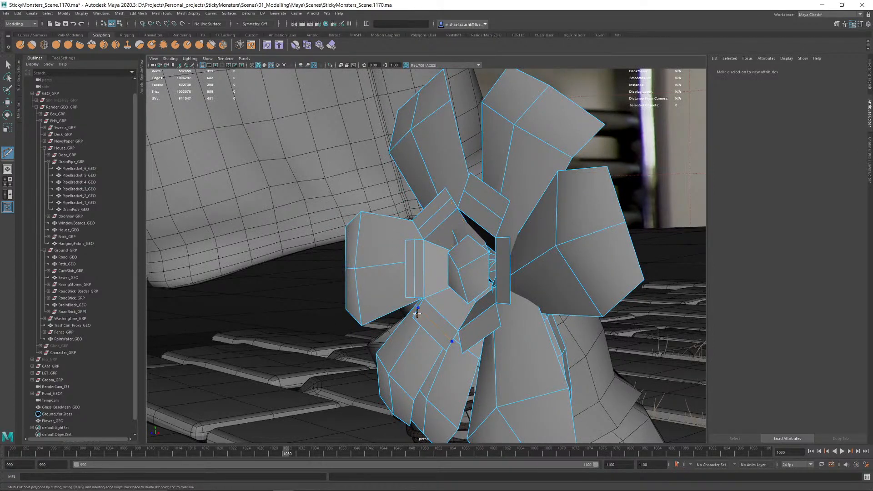
# Step: Select the new middle edges on all six flaps and move them together to bend the flaps
pyautogui.press('w')
pyautogui.click(502, 289)
pyautogui.keyDown('shift'); pyautogui.click(486, 206); pyautogui.keyUp('shift')
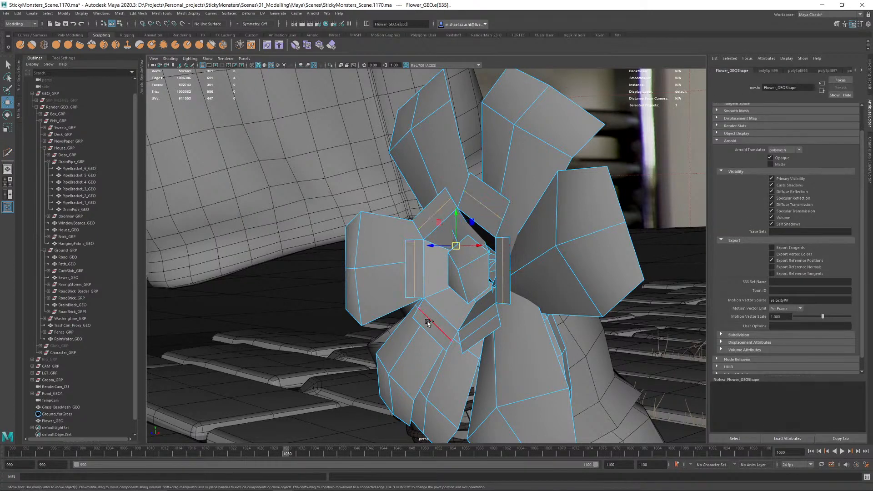
pyautogui.keyDown('shift'); pyautogui.click(476, 332); pyautogui.keyUp('shift')
pyautogui.keyDown('alt'); pyautogui.moveTo(476, 332); pyautogui.dragTo(476, 314); pyautogui.keyUp('alt')
pyautogui.keyDown('ctrl'); pyautogui.moveTo(477, 314); pyautogui.dragTo(483, 311, button='middle'); pyautogui.keyUp('ctrl')
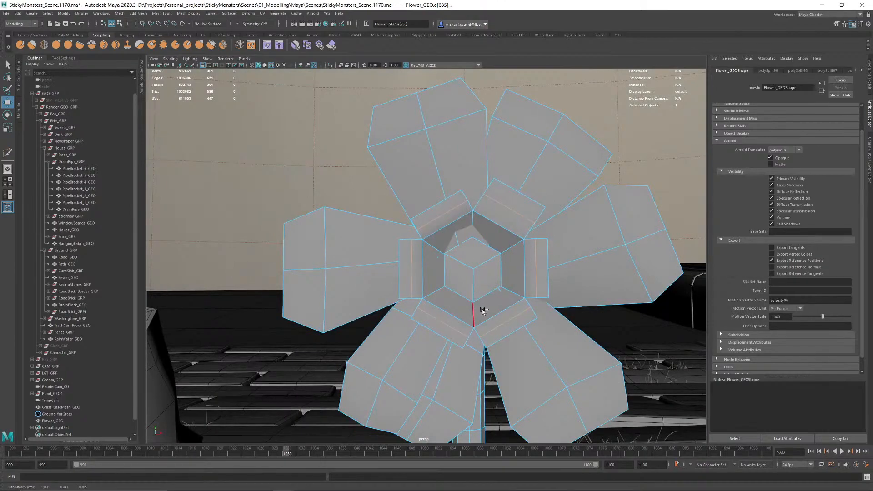
pyautogui.moveTo(477, 310)
pyautogui.keyDown('alt'); pyautogui.mouseDown()
pyautogui.moveTo(535, 302)
pyautogui.moveTo(478, 305)
pyautogui.mouseUp(); pyautogui.keyUp('alt')
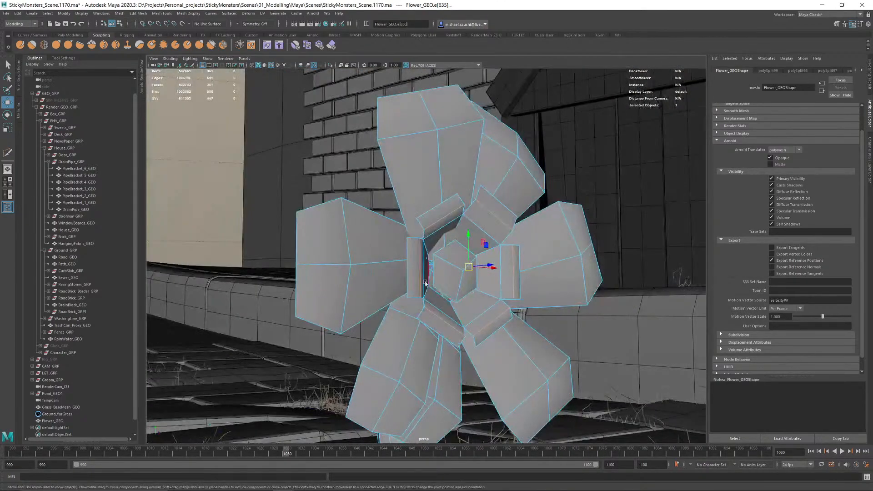
# Step: Extrude the edges around the base of the hexagonal dome in the flower's centre and pull them out into an open ring
pyautogui.moveTo(425, 283); pyautogui.dragTo(495, 244, button='right')
pyautogui.keyDown('alt'); pyautogui.moveTo(449, 269); pyautogui.dragTo(421, 252); pyautogui.keyUp('alt')
pyautogui.keyDown('alt'); pyautogui.moveTo(420, 252); pyautogui.dragTo(412, 211, button='right'); pyautogui.keyUp('alt')
pyautogui.keyDown('alt'); pyautogui.moveTo(412, 211); pyautogui.dragTo(415, 210); pyautogui.keyUp('alt')
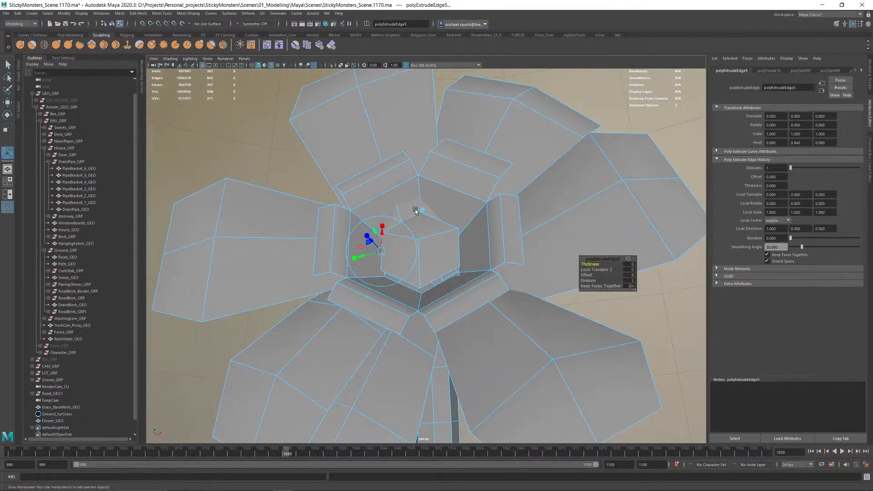
pyautogui.moveTo(374, 240); pyautogui.dragTo(326, 230)
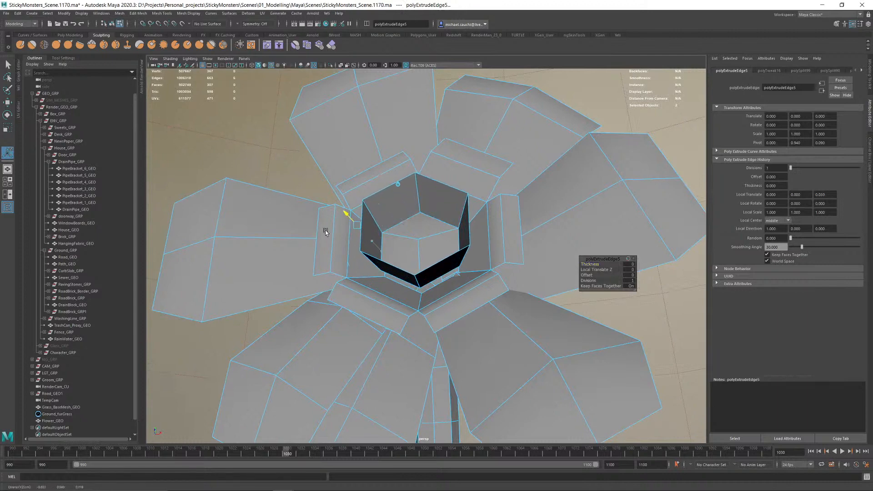
pyautogui.scroll(5, 425, 199)
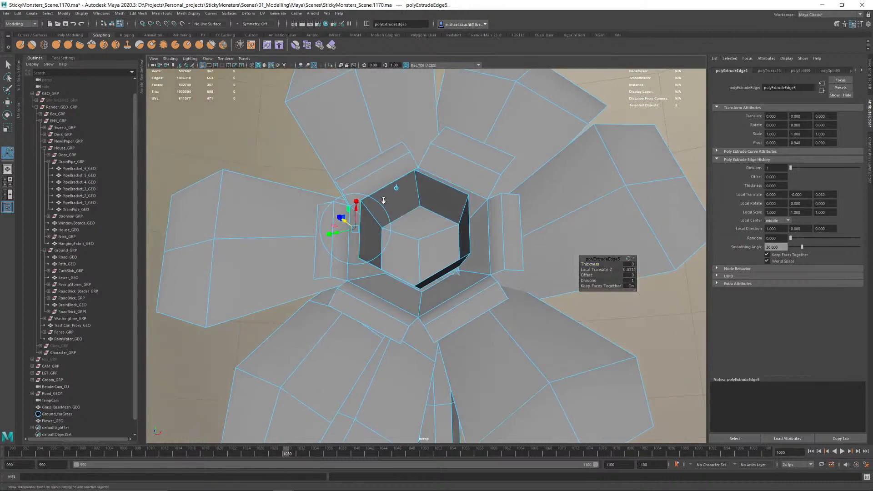
# Step: Insert an edge loop near the base of the extruded hexagonal ring and delete the thin band of faces beside it
pyautogui.keyDown('shift'); pyautogui.moveTo(425, 197); pyautogui.dragTo(432, 226, button='right'); pyautogui.keyUp('shift')
pyautogui.keyDown('ctrl'); pyautogui.click(425, 206); pyautogui.keyUp('ctrl')
pyautogui.press('w')
pyautogui.doubleClick(430, 229)
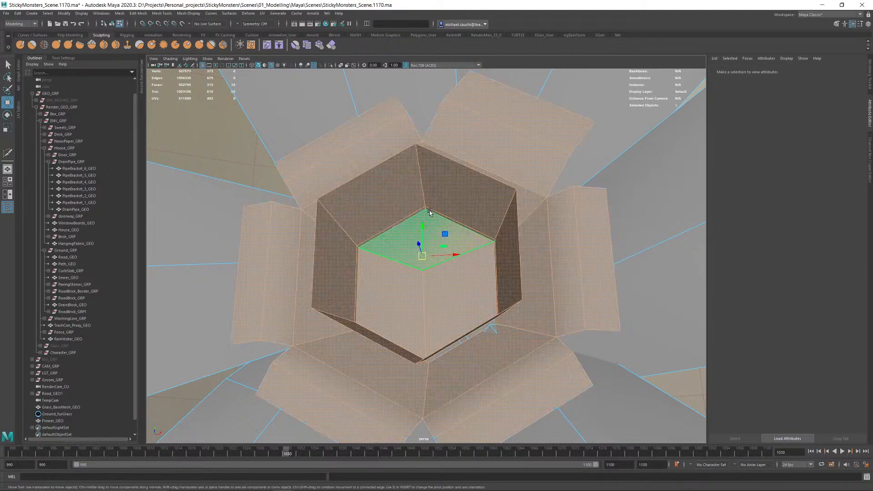
pyautogui.click(420, 209)
pyautogui.click(422, 210)
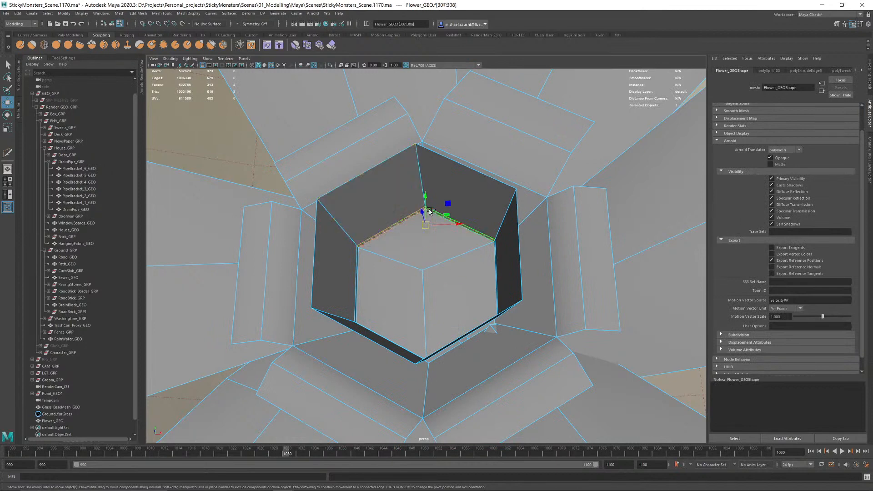
pyautogui.press('Delete')
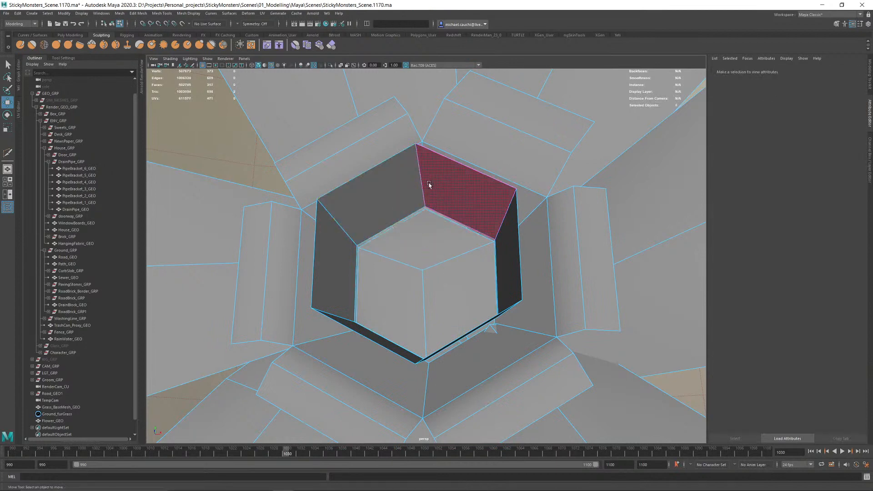
# Step: Bevel the six edges between the walls of the hexagonal ring with a fraction of 0.121
pyautogui.press('F10')
pyautogui.click(419, 168)
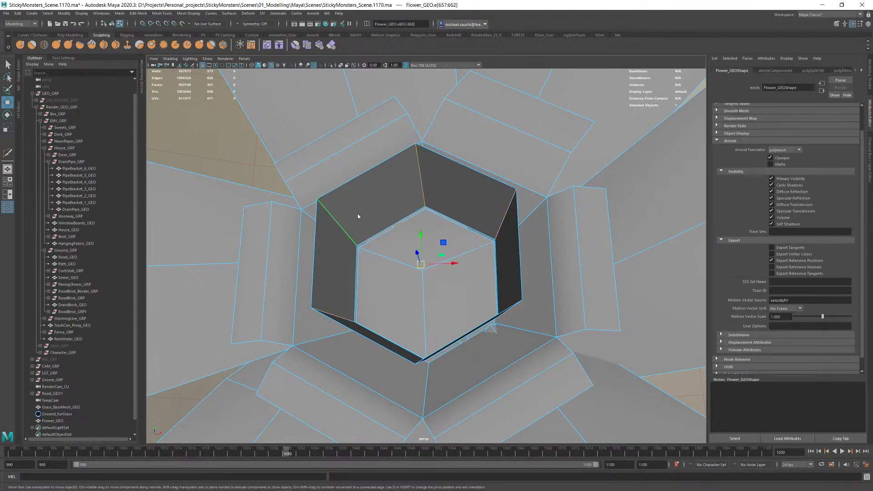
pyautogui.keyDown('shift'); pyautogui.moveTo(358, 216); pyautogui.dragTo(359, 208, button='right'); pyautogui.keyUp('shift')
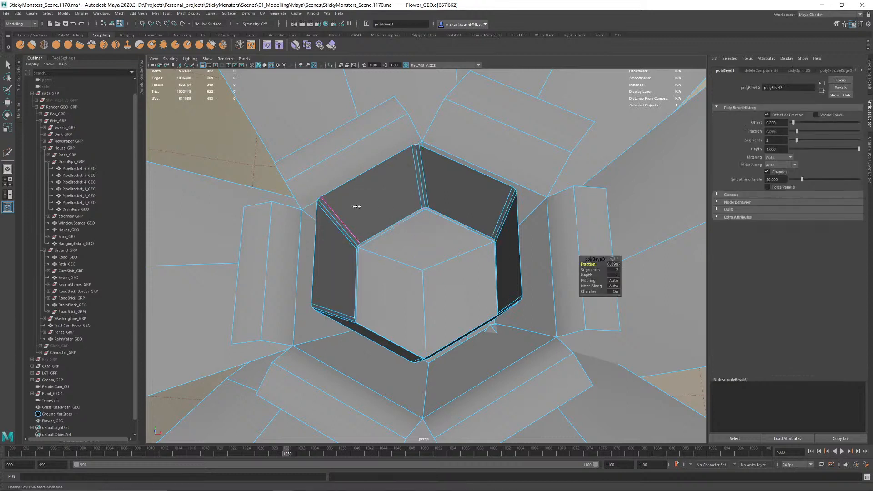
pyautogui.moveTo(409, 207); pyautogui.dragTo(532, 237)
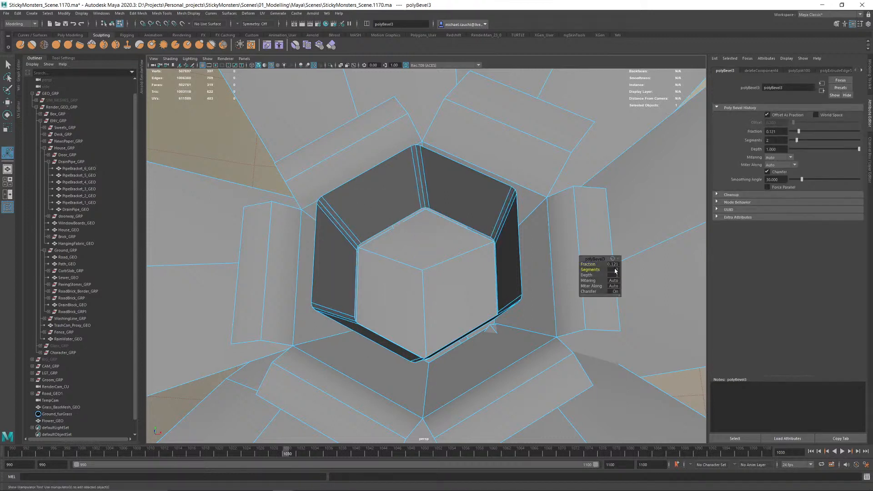
# Step: Select the six wide wall faces of the hexagonal ring and delete them, keeping the narrow bevel strips
pyautogui.moveTo(381, 191); pyautogui.dragTo(381, 202, button='right')
pyautogui.click(382, 202)
pyautogui.keyDown('shift'); pyautogui.click(452, 198); pyautogui.keyUp('shift')
pyautogui.keyDown('shift'); pyautogui.click(508, 252); pyautogui.keyUp('shift')
pyautogui.keyDown('alt'); pyautogui.moveTo(479, 281); pyautogui.dragTo(483, 301); pyautogui.keyUp('alt')
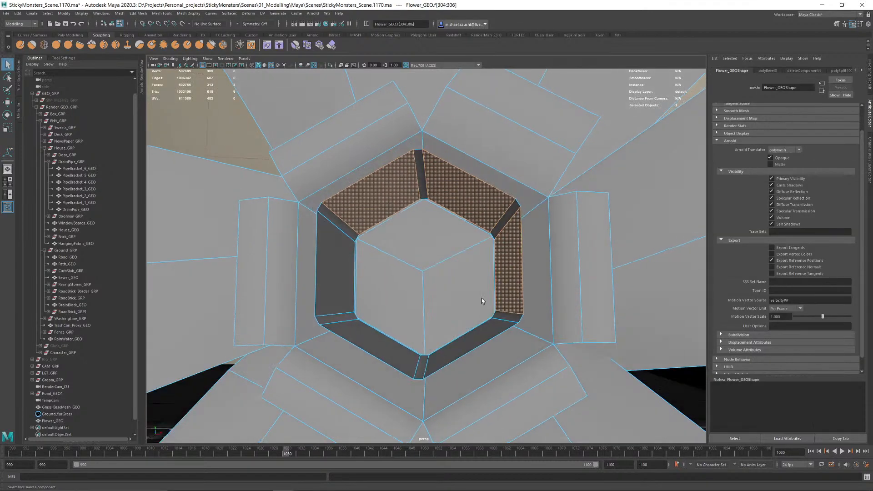
pyautogui.keyDown('shift'); pyautogui.click(470, 345); pyautogui.keyUp('shift')
pyautogui.keyDown('shift'); pyautogui.click(380, 345); pyautogui.keyUp('shift')
pyautogui.keyDown('shift'); pyautogui.click(332, 277); pyautogui.keyUp('shift')
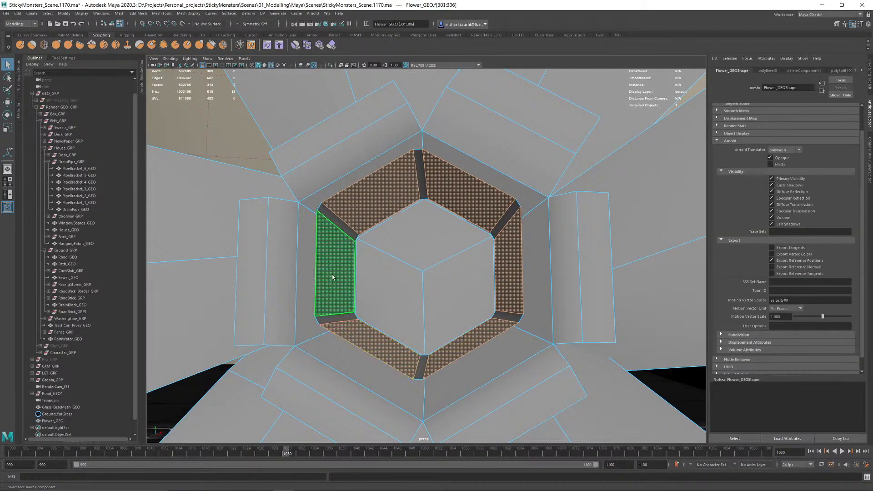
pyautogui.press('Delete')
# Step: Select the six narrow strips around the flower's centre and scale them together towards the middle
pyautogui.click(339, 223)
pyautogui.keyDown('shift'); pyautogui.click(422, 178); pyautogui.keyUp('shift')
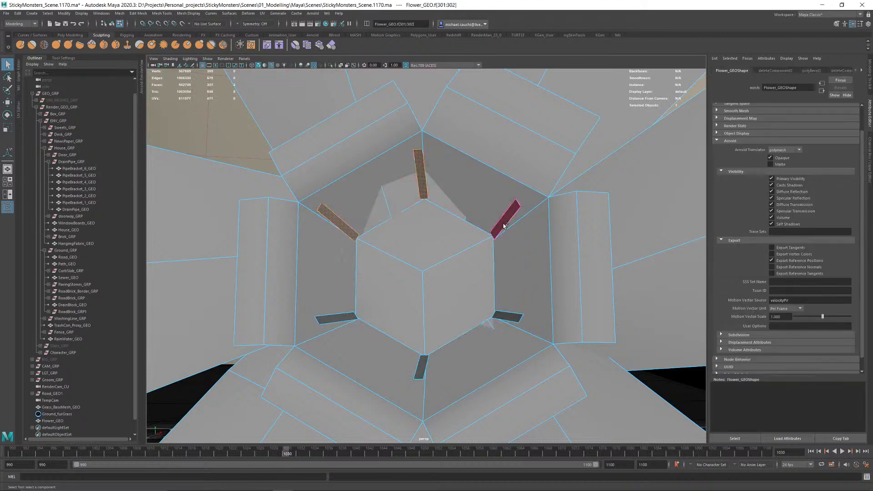
pyautogui.keyDown('shift'); pyautogui.click(505, 226); pyautogui.keyUp('shift')
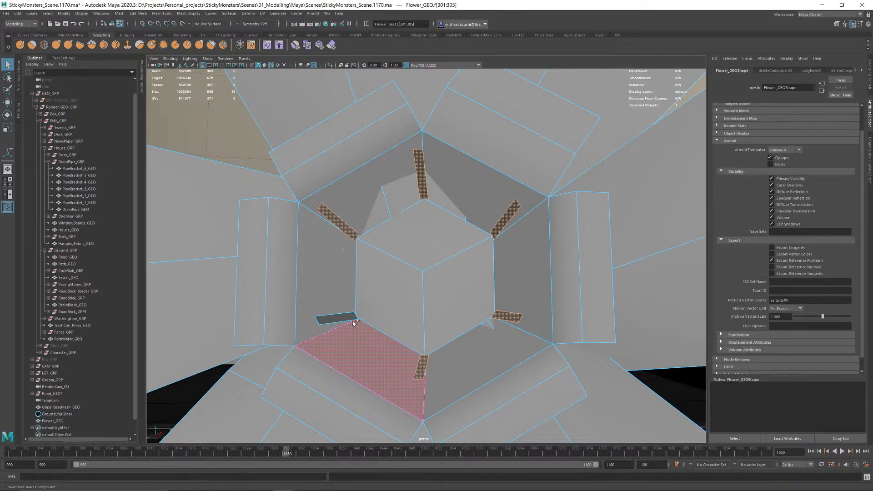
pyautogui.press('r')
pyautogui.moveTo(421, 268); pyautogui.dragTo(445, 280)
# Step: Select the upper-right strip in the flower's centre and move it outward as a stamen
pyautogui.moveTo(445, 280); pyautogui.dragTo(445, 276, button='right')
pyautogui.click(444, 271)
pyautogui.keyDown('alt'); pyautogui.moveTo(444, 272); pyautogui.dragTo(414, 283); pyautogui.keyUp('alt')
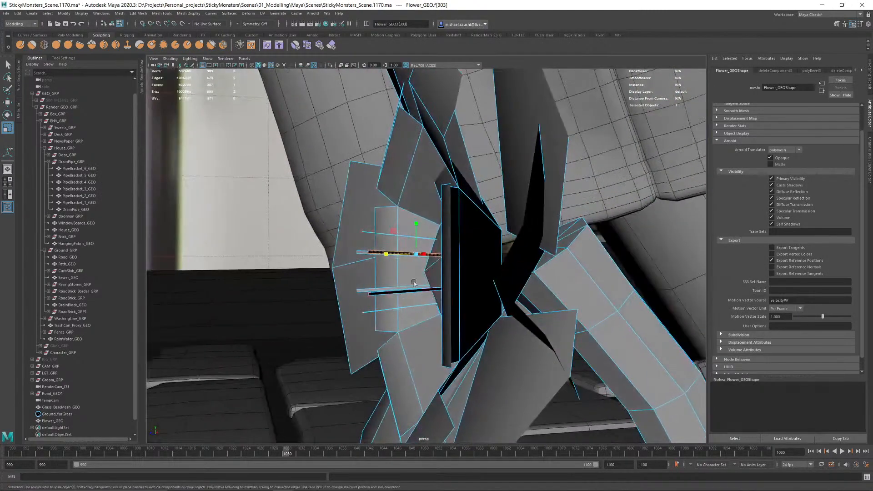
pyautogui.press('e')
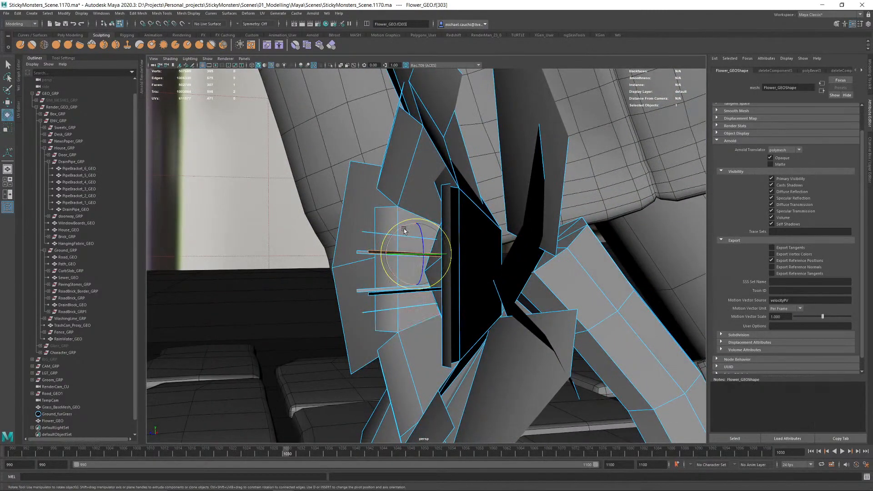
pyautogui.keyDown('alt'); pyautogui.moveTo(403, 265); pyautogui.dragTo(468, 230); pyautogui.keyUp('alt')
pyautogui.press('w')
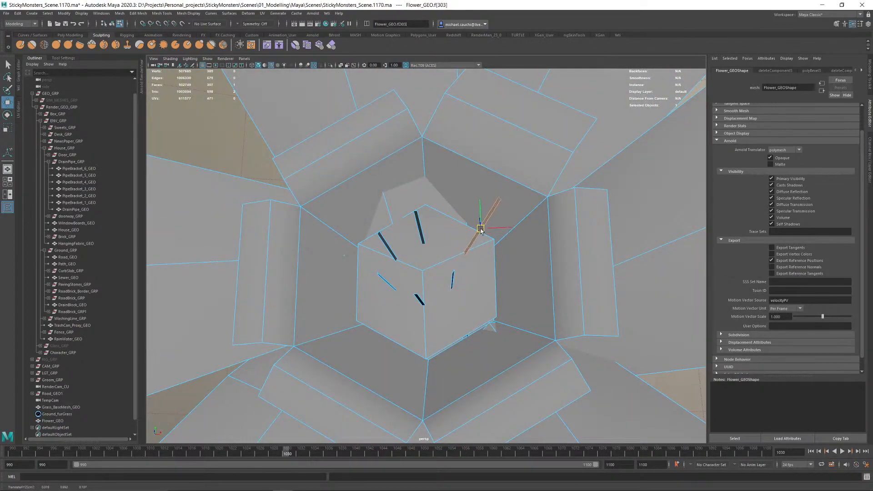
# Step: Move another narrow strip to a new spot around the central dome and adjust its rotation
pyautogui.keyDown('alt'); pyautogui.moveTo(481, 231); pyautogui.dragTo(412, 238); pyautogui.keyUp('alt')
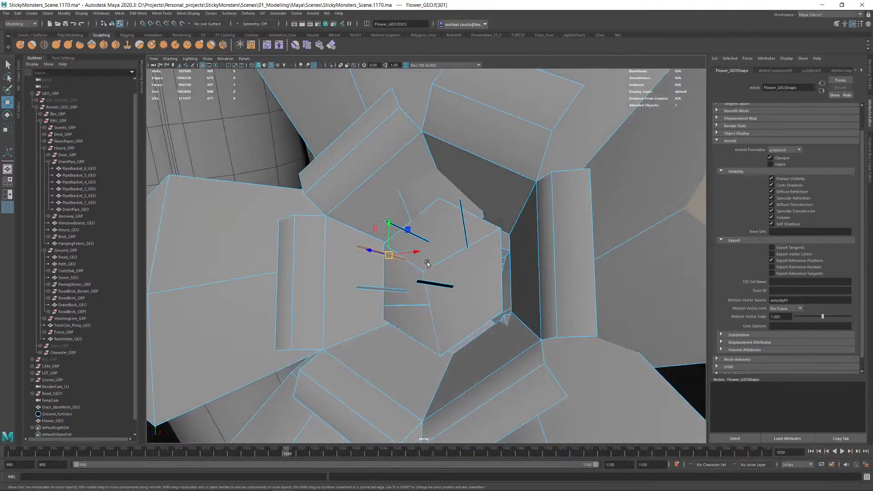
pyautogui.press('e')
pyautogui.click(365, 239)
pyautogui.press('w')
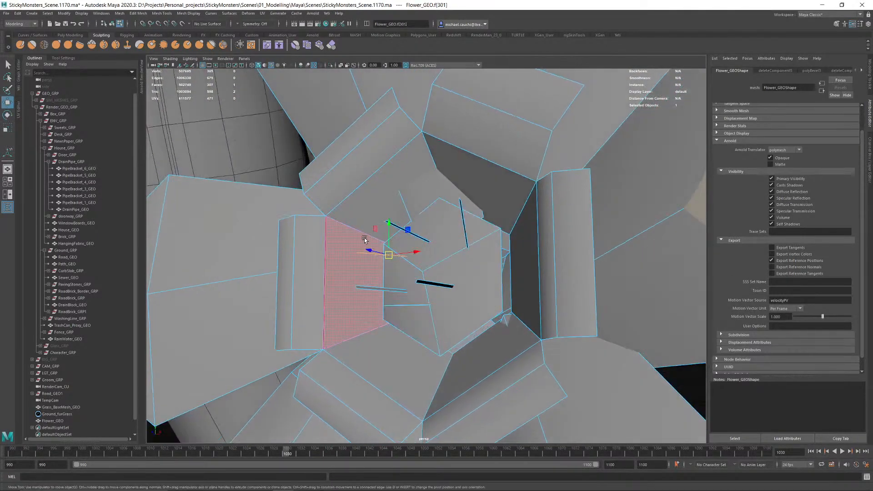
pyautogui.moveTo(387, 256); pyautogui.dragTo(430, 219)
pyautogui.press('e')
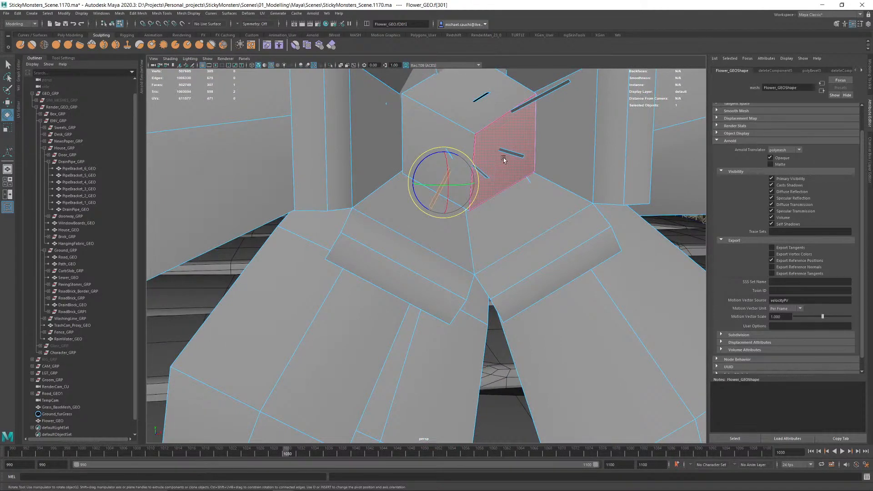
# Step: Select the strip on the dome's lower-right side, shift it down beside the dome and adjust its angle
pyautogui.click(509, 157)
pyautogui.press('w')
pyautogui.moveTo(510, 151); pyautogui.dragTo(453, 200)
pyautogui.press('e')
pyautogui.press('w')
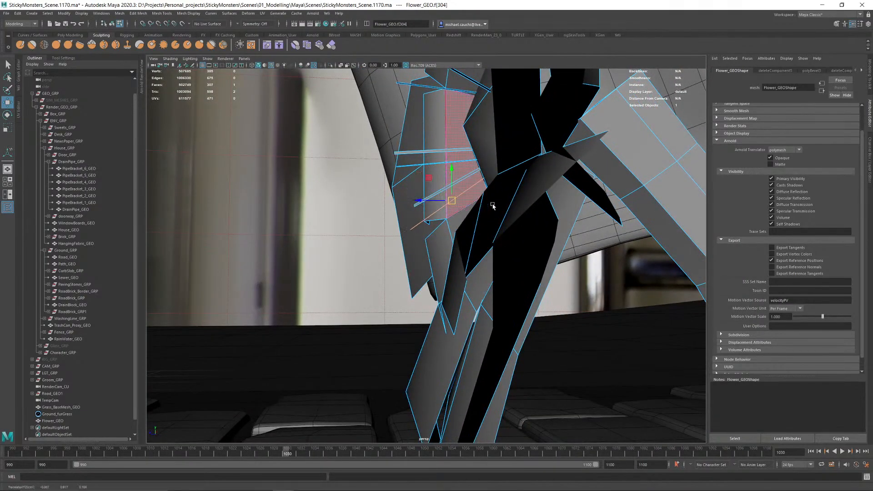
# Step: Extrude the border edges of the small hexagonal dome in the flower's centre, check its edges and clear the selection
pyautogui.keyDown('alt'); pyautogui.moveTo(492, 206); pyautogui.dragTo(382, 193, button='right'); pyautogui.keyUp('alt')
pyautogui.keyDown('alt'); pyautogui.moveTo(382, 192); pyautogui.dragTo(441, 211); pyautogui.keyUp('alt')
pyautogui.keyDown('alt'); pyautogui.moveTo(399, 207); pyautogui.dragTo(477, 212, button='right'); pyautogui.keyUp('alt')
pyautogui.keyDown('alt'); pyautogui.moveTo(478, 212); pyautogui.dragTo(497, 259); pyautogui.keyUp('alt')
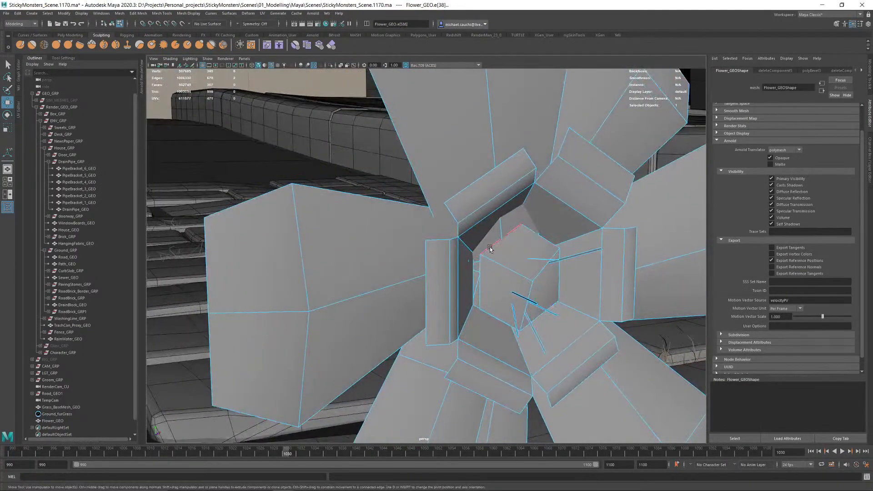
pyautogui.keyDown('shift'); pyautogui.moveTo(491, 251); pyautogui.dragTo(489, 268, button='right'); pyautogui.keyUp('shift')
pyautogui.keyDown('alt'); pyautogui.moveTo(489, 269); pyautogui.dragTo(390, 269); pyautogui.keyUp('alt')
pyautogui.press('q')
pyautogui.press('F8')
pyautogui.press('F10')
pyautogui.click(387, 261)
pyautogui.keyDown('shift'); pyautogui.click(347, 248); pyautogui.keyUp('shift')
pyautogui.press('w')
pyautogui.keyDown('alt'); pyautogui.moveTo(390, 269); pyautogui.dragTo(383, 266, button='right'); pyautogui.keyUp('alt')
pyautogui.click(508, 161)
# Step: Examine the scattered flower instance on the paving against the original flower model, and frame the selected model
pyautogui.keyDown('alt'); pyautogui.moveTo(508, 161); pyautogui.dragTo(377, 272); pyautogui.keyUp('alt')
pyautogui.keyDown('alt'); pyautogui.moveTo(377, 271); pyautogui.dragTo(448, 337, button='right'); pyautogui.keyUp('alt')
pyautogui.keyDown('alt'); pyautogui.moveTo(448, 337); pyautogui.dragTo(433, 290); pyautogui.keyUp('alt')
pyautogui.keyDown('alt'); pyautogui.moveTo(433, 289); pyautogui.dragTo(450, 280, button='middle'); pyautogui.keyUp('alt')
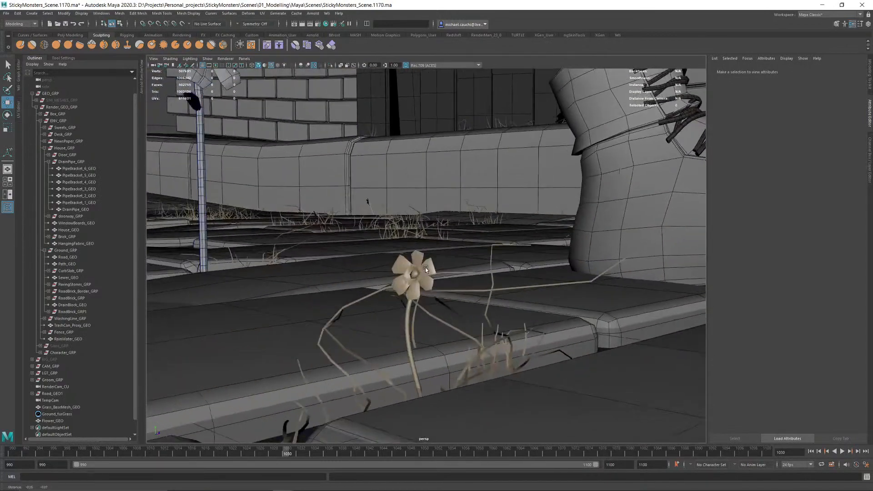
pyautogui.keyDown('alt'); pyautogui.moveTo(450, 279); pyautogui.dragTo(370, 223, button='right'); pyautogui.keyUp('alt')
pyautogui.keyDown('alt'); pyautogui.moveTo(370, 223); pyautogui.dragTo(402, 270); pyautogui.keyUp('alt')
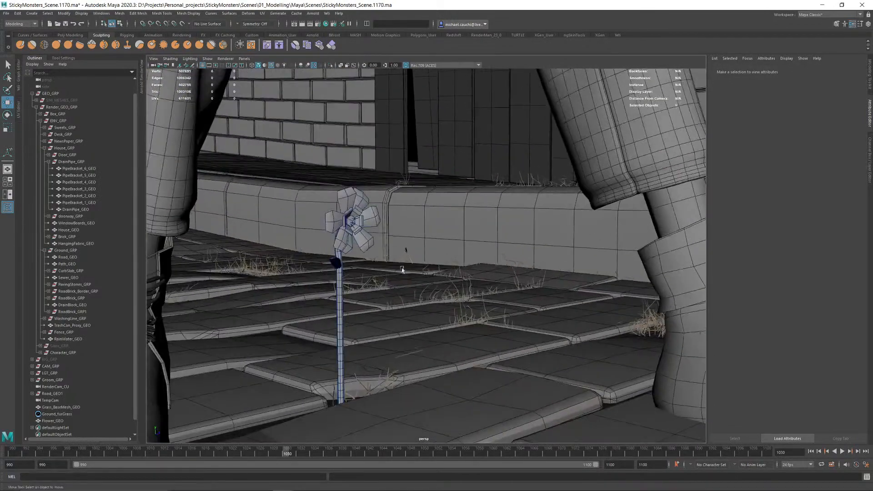
pyautogui.click(352, 219)
pyautogui.press('f')
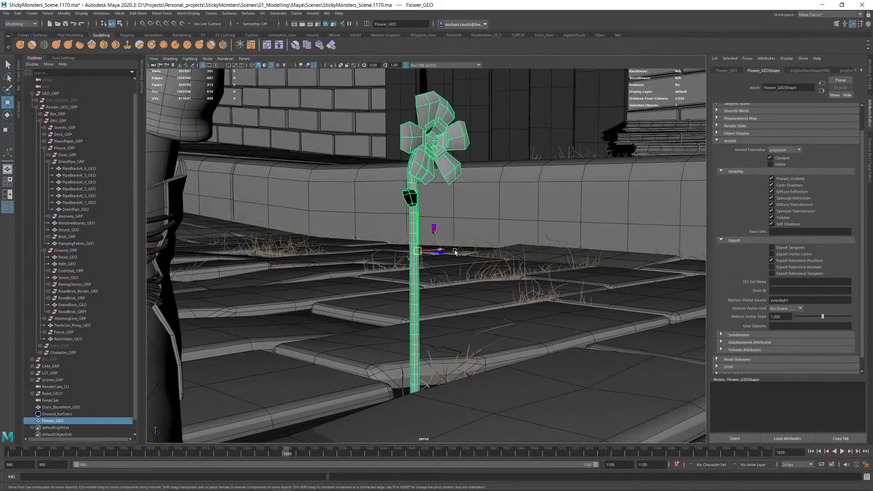
# Step: Select the faces of all six petals and the flower's centre and apply Smooth Faces to them
pyautogui.keyDown('alt'); pyautogui.moveTo(484, 240); pyautogui.dragTo(473, 186); pyautogui.keyUp('alt')
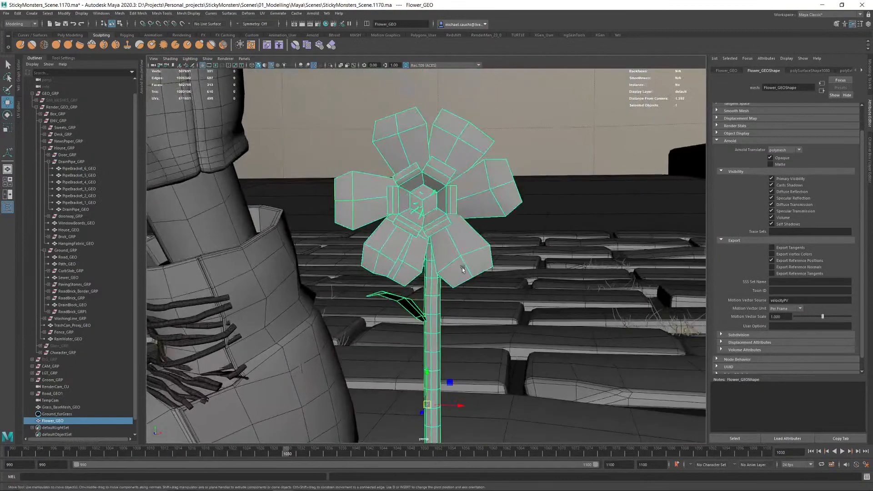
pyautogui.moveTo(481, 182); pyautogui.dragTo(481, 201, button='right')
pyautogui.doubleClick(475, 181)
pyautogui.keyDown('shift'); pyautogui.doubleClick(446, 140); pyautogui.keyUp('shift')
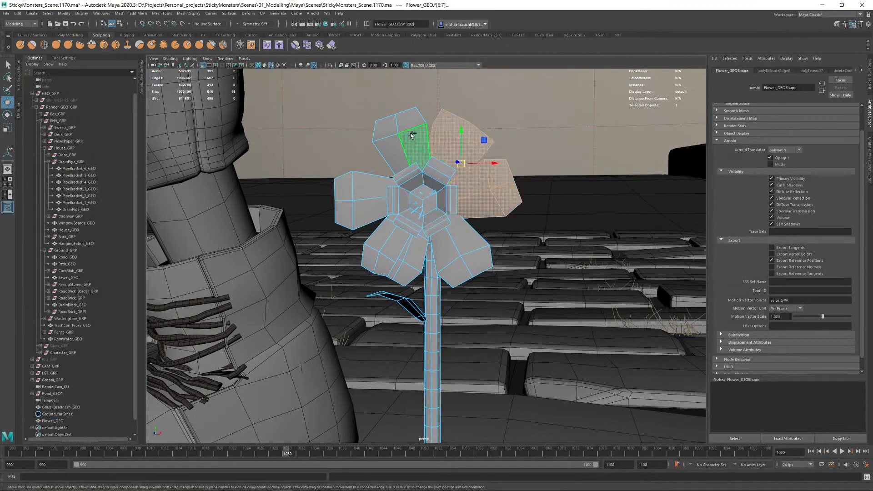
pyautogui.keyDown('shift'); pyautogui.doubleClick(411, 134); pyautogui.keyUp('shift')
pyautogui.keyDown('shift'); pyautogui.doubleClick(367, 185); pyautogui.keyUp('shift')
pyautogui.keyDown('shift'); pyautogui.doubleClick(391, 255); pyautogui.keyUp('shift')
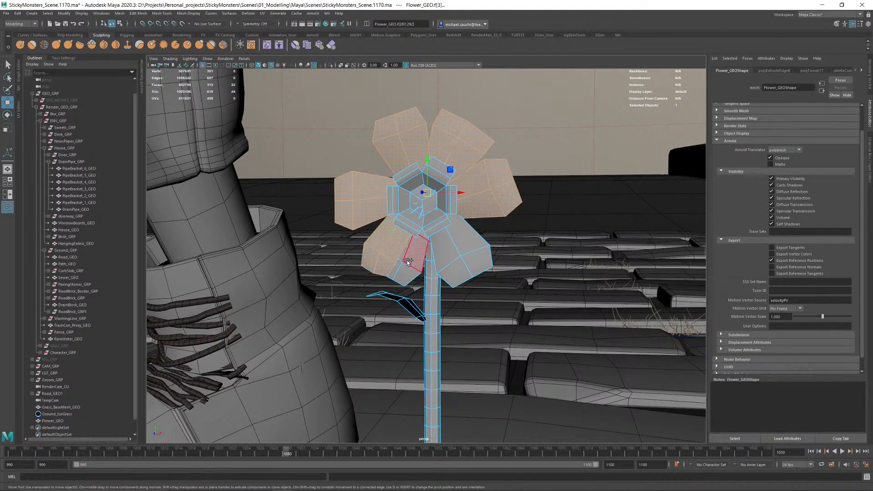
pyautogui.keyDown('shift'); pyautogui.doubleClick(448, 255); pyautogui.keyUp('shift')
pyautogui.keyDown('shift'); pyautogui.doubleClick(443, 222); pyautogui.keyUp('shift')
pyautogui.keyDown('alt'); pyautogui.moveTo(444, 222); pyautogui.dragTo(439, 195); pyautogui.keyUp('alt')
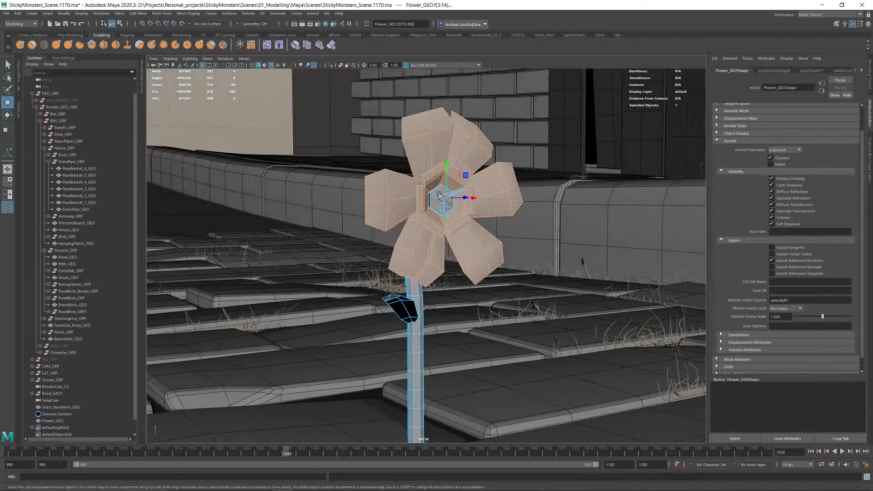
pyautogui.keyDown('shift'); pyautogui.rightClick(436, 190); pyautogui.keyUp('shift')
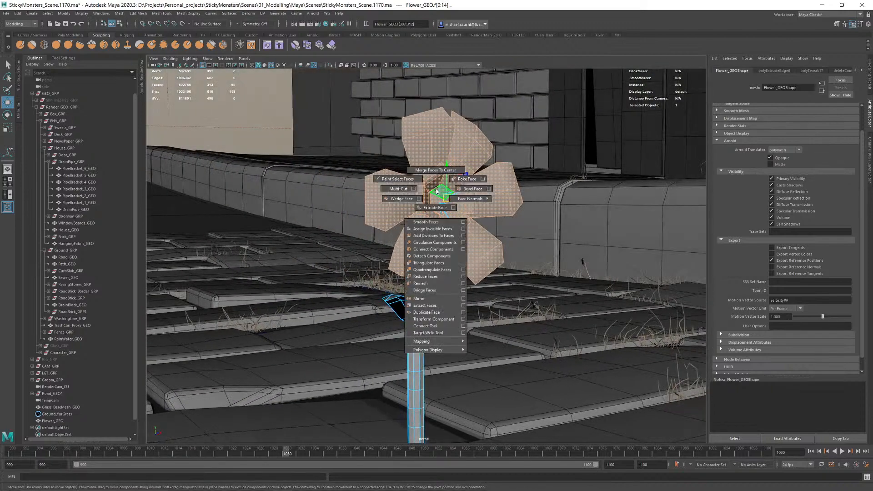
pyautogui.click(427, 223)
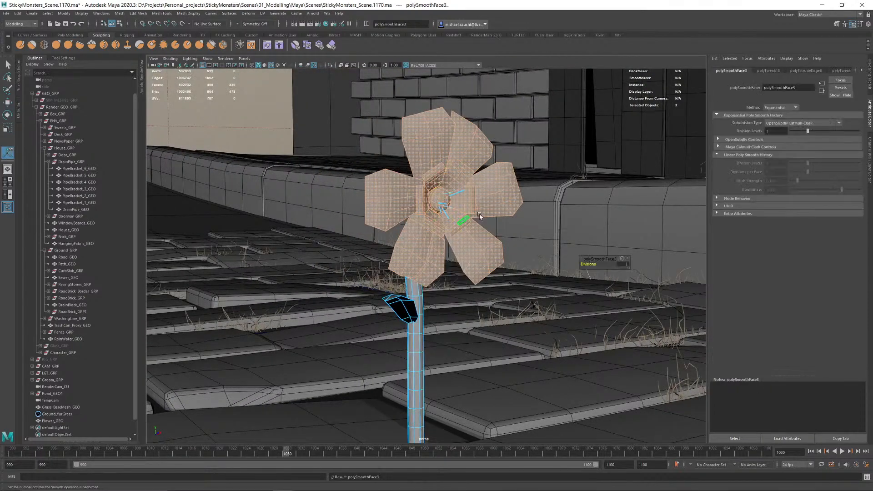
# Step: Check the smoothed flower head and undo the stray selections to get all its smoothed faces selected again
pyautogui.keyDown('alt'); pyautogui.moveTo(481, 216); pyautogui.dragTo(491, 201); pyautogui.keyUp('alt')
pyautogui.rightClick(497, 192)
pyautogui.click(455, 202)
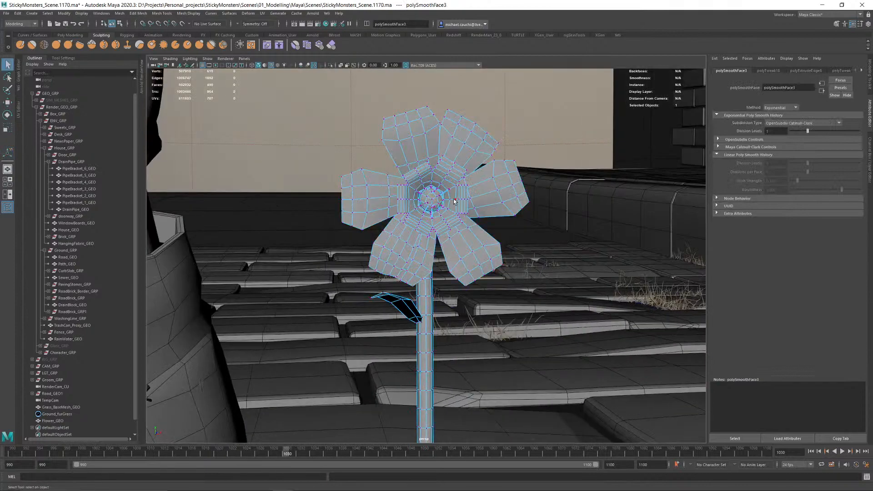
pyautogui.keyDown('alt'); pyautogui.moveTo(304, 90); pyautogui.dragTo(395, 189); pyautogui.keyUp('alt')
pyautogui.press('F11')
pyautogui.click(404, 199)
pyautogui.hotkey('ctrl', 'z')
pyautogui.hotkey('ctrl', 'z')
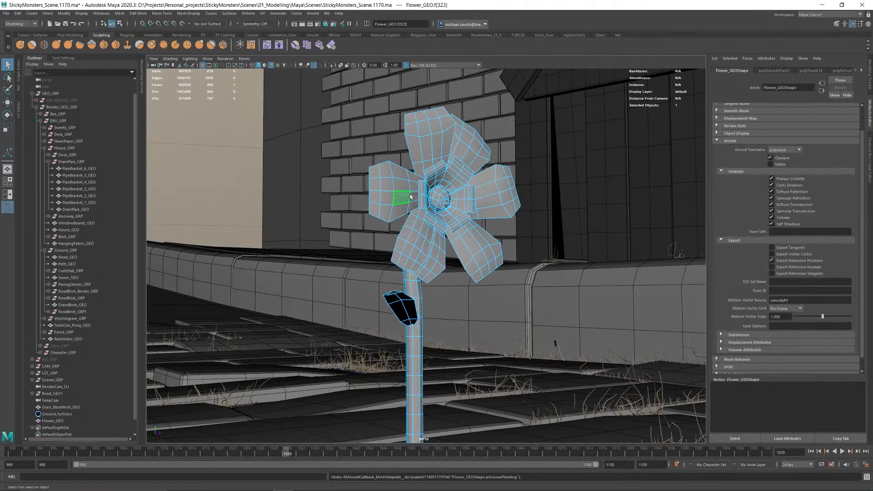
pyautogui.keyDown('ctrl'); pyautogui.rightClick(243, 141); pyautogui.keyUp('ctrl')
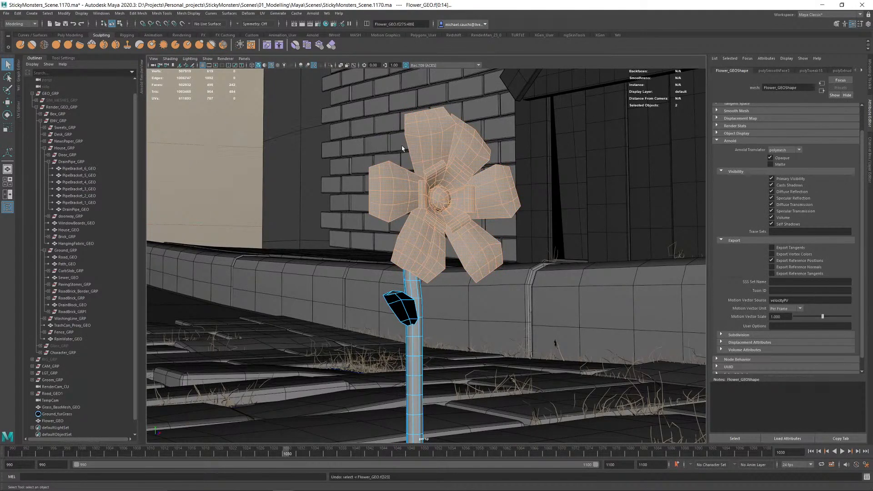
# Step: Remove the thin stamens at the flower's centre from the flower head's face selection
pyautogui.keyDown('alt'); pyautogui.moveTo(314, 150); pyautogui.dragTo(297, 191, button='middle'); pyautogui.keyUp('alt')
pyautogui.keyDown('alt'); pyautogui.moveTo(296, 191); pyautogui.dragTo(468, 179, button='right'); pyautogui.keyUp('alt')
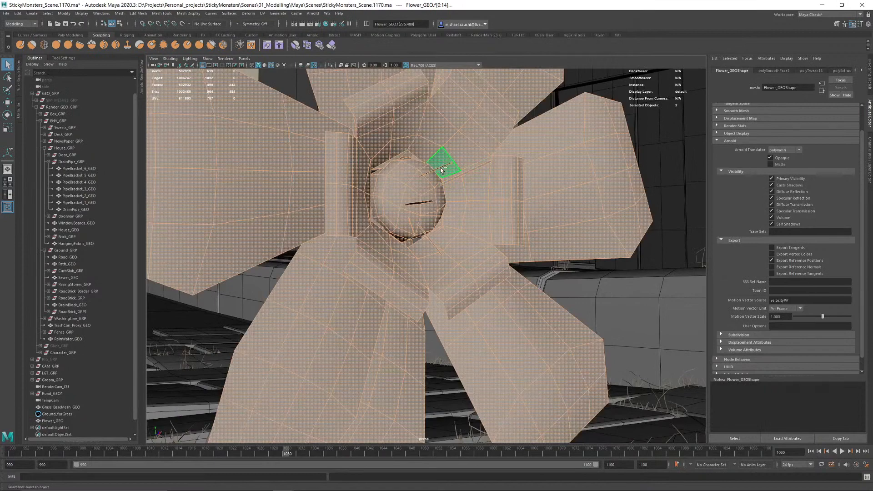
pyautogui.keyDown('ctrl'); pyautogui.click(442, 171); pyautogui.keyUp('ctrl')
pyautogui.keyDown('ctrl'); pyautogui.click(460, 178); pyautogui.keyUp('ctrl')
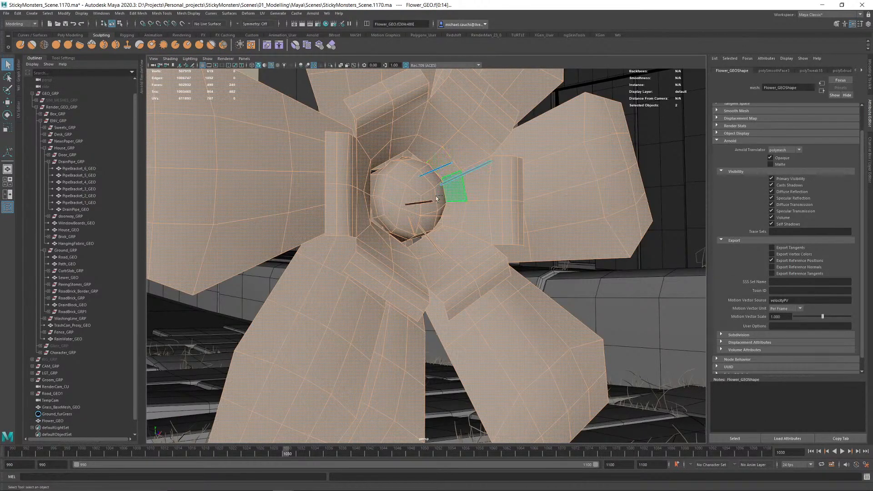
pyautogui.keyDown('ctrl'); pyautogui.click(418, 202); pyautogui.keyUp('ctrl')
pyautogui.keyDown('ctrl'); pyautogui.click(426, 235); pyautogui.keyUp('ctrl')
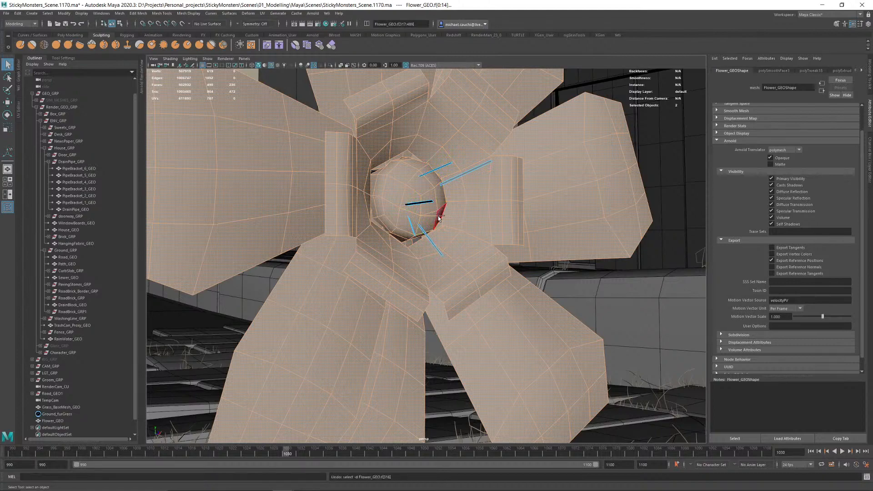
# Step: Switch to vertex selection for the flower head and apply Transform Component with Random set to 1.0
pyautogui.keyDown('alt'); pyautogui.moveTo(436, 218); pyautogui.dragTo(400, 206); pyautogui.keyUp('alt')
pyautogui.scroll(-6, 403, 204)
pyautogui.moveTo(566, 168); pyautogui.dragTo(498, 164, button='right')
pyautogui.keyDown('alt'); pyautogui.moveTo(433, 190); pyautogui.dragTo(462, 162); pyautogui.keyUp('alt')
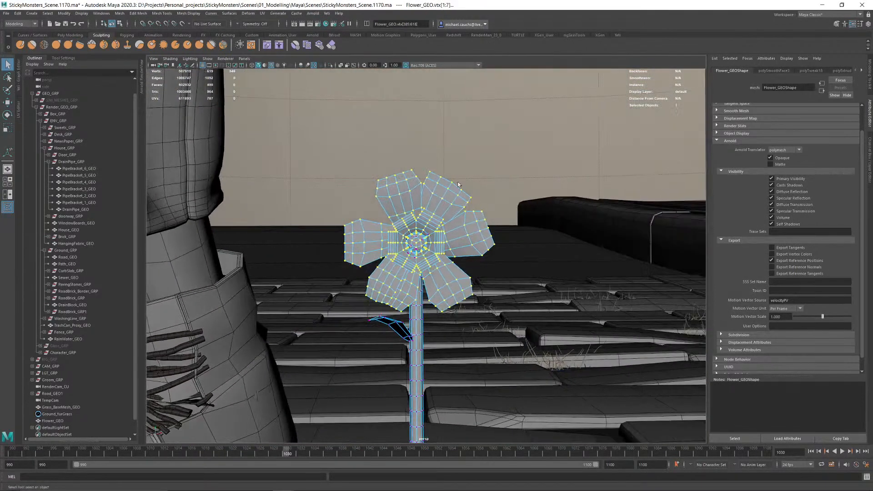
pyautogui.keyDown('shift'); pyautogui.moveTo(464, 157); pyautogui.dragTo(490, 211, button='right'); pyautogui.keyUp('shift')
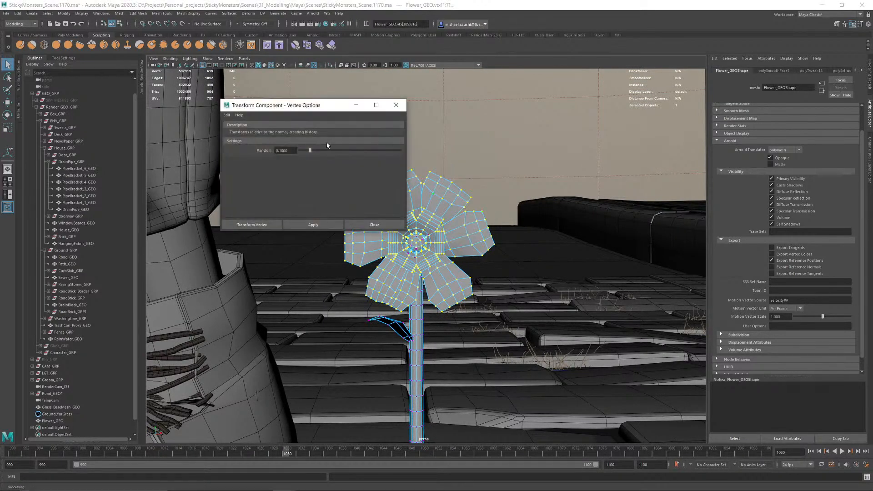
pyautogui.moveTo(344, 155); pyautogui.dragTo(439, 161)
pyautogui.click(252, 225)
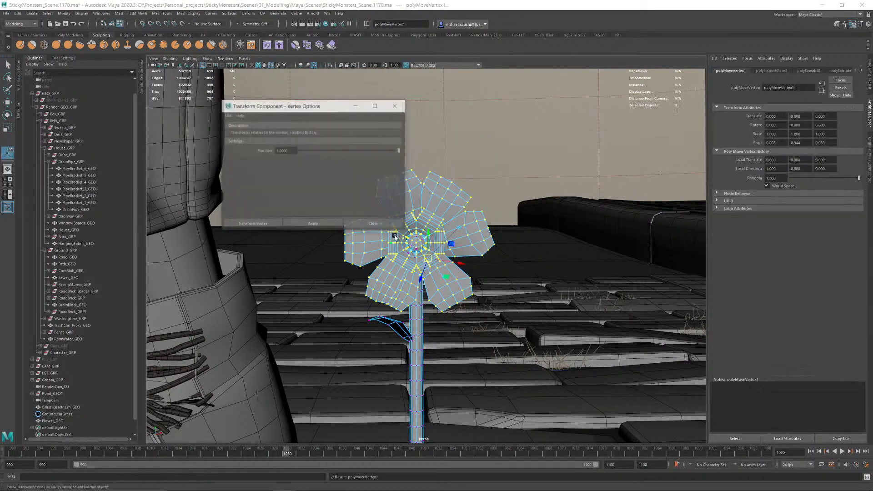
# Step: Nudge the flower head's vertices slightly with the random transform, then return to object mode with nothing selected and the options closed
pyautogui.keyDown('alt'); pyautogui.moveTo(406, 241); pyautogui.dragTo(451, 245); pyautogui.keyUp('alt')
pyautogui.keyDown('alt'); pyautogui.moveTo(439, 273); pyautogui.dragTo(454, 298, button='right'); pyautogui.keyUp('alt')
pyautogui.moveTo(432, 279); pyautogui.dragTo(435, 281)
pyautogui.moveTo(432, 200); pyautogui.dragTo(477, 179, button='right')
pyautogui.press('q')
pyautogui.keyDown('alt'); pyautogui.moveTo(477, 179); pyautogui.dragTo(423, 179); pyautogui.keyUp('alt')
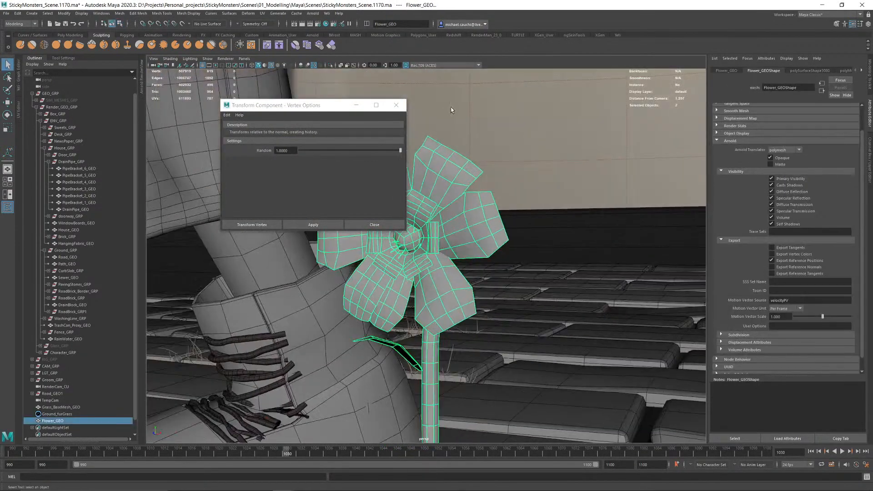
pyautogui.click(453, 111)
pyautogui.click(396, 105)
pyautogui.click(459, 174)
pyautogui.click(514, 146)
# Step: Turn off the wireframe overlay and examine the shaded flower model from several sides and beside its scattered instance
pyautogui.keyDown('alt'); pyautogui.moveTo(523, 150); pyautogui.dragTo(487, 153); pyautogui.keyUp('alt')
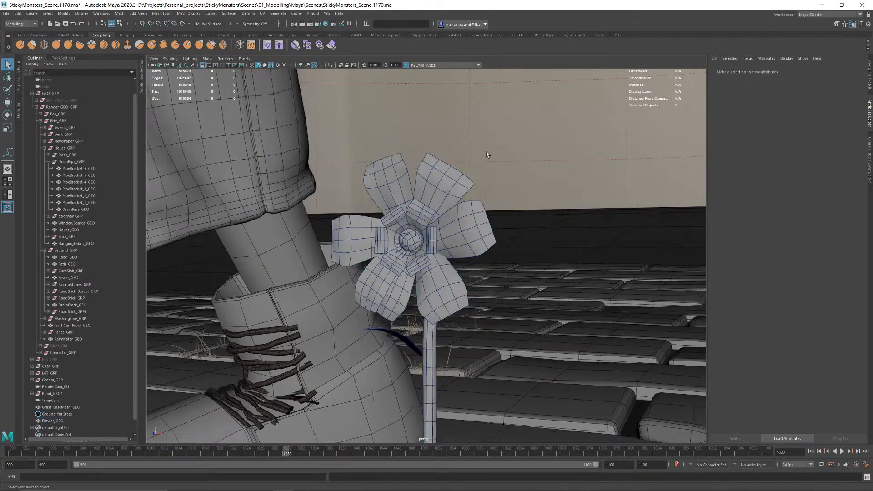
pyautogui.keyDown('alt'); pyautogui.moveTo(487, 154); pyautogui.dragTo(391, 184, button='right'); pyautogui.keyUp('alt')
pyautogui.keyDown('alt'); pyautogui.moveTo(391, 188); pyautogui.dragTo(412, 190); pyautogui.keyUp('alt')
pyautogui.click(271, 65)
pyautogui.keyDown('alt'); pyautogui.moveTo(314, 140); pyautogui.dragTo(377, 135); pyautogui.keyUp('alt')
pyautogui.moveTo(404, 172)
pyautogui.keyDown('alt'); pyautogui.mouseDown()
pyautogui.moveTo(350, 200)
pyautogui.moveTo(444, 181)
pyautogui.moveTo(388, 178)
pyautogui.mouseUp(); pyautogui.keyUp('alt')
pyautogui.keyDown('alt'); pyautogui.moveTo(388, 177); pyautogui.dragTo(445, 229, button='right'); pyautogui.keyUp('alt')
pyautogui.keyDown('alt'); pyautogui.moveTo(438, 230); pyautogui.dragTo(426, 193); pyautogui.keyUp('alt')
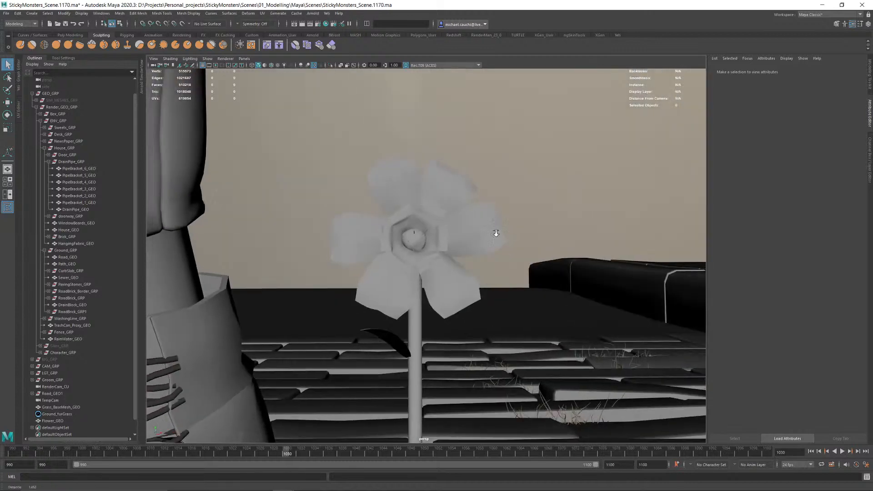
pyautogui.keyDown('alt'); pyautogui.moveTo(495, 234); pyautogui.dragTo(318, 239, button='right'); pyautogui.keyUp('alt')
pyautogui.keyDown('alt'); pyautogui.moveTo(318, 239); pyautogui.dragTo(351, 254); pyautogui.keyUp('alt')
pyautogui.keyDown('alt'); pyautogui.moveTo(423, 313); pyautogui.dragTo(372, 321, button='right'); pyautogui.keyUp('alt')
pyautogui.keyDown('alt'); pyautogui.moveTo(372, 321); pyautogui.dragTo(366, 240); pyautogui.keyUp('alt')
pyautogui.keyDown('alt'); pyautogui.moveTo(367, 239); pyautogui.dragTo(424, 161, button='right'); pyautogui.keyUp('alt')
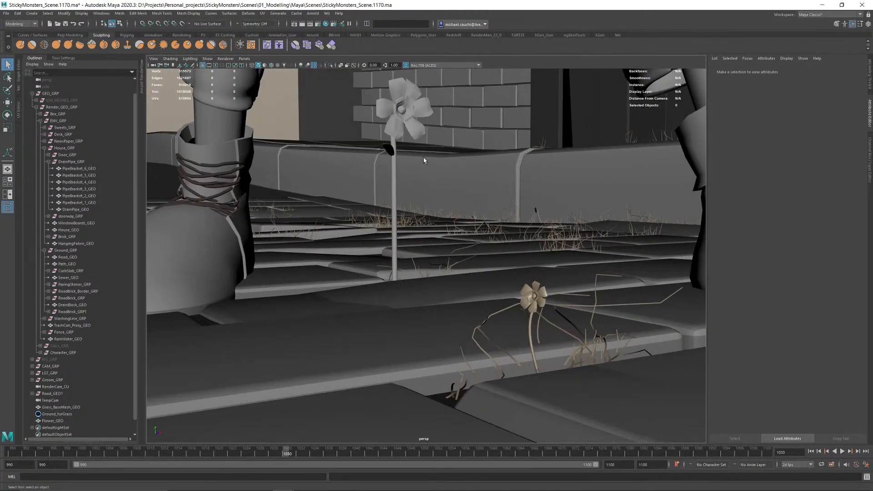
# Step: Hide the original flower model Flower_GEO and save the scene
pyautogui.click(390, 100)
pyautogui.keyDown('alt'); pyautogui.moveTo(389, 100); pyautogui.dragTo(369, 143); pyautogui.keyUp('alt')
pyautogui.click(353, 121)
pyautogui.keyDown('alt'); pyautogui.moveTo(489, 141); pyautogui.dragTo(508, 215, button='middle'); pyautogui.keyUp('alt')
pyautogui.keyDown('alt'); pyautogui.moveTo(509, 218); pyautogui.dragTo(425, 223, button='right'); pyautogui.keyUp('alt')
pyautogui.keyDown('alt'); pyautogui.moveTo(507, 170); pyautogui.dragTo(468, 227); pyautogui.keyUp('alt')
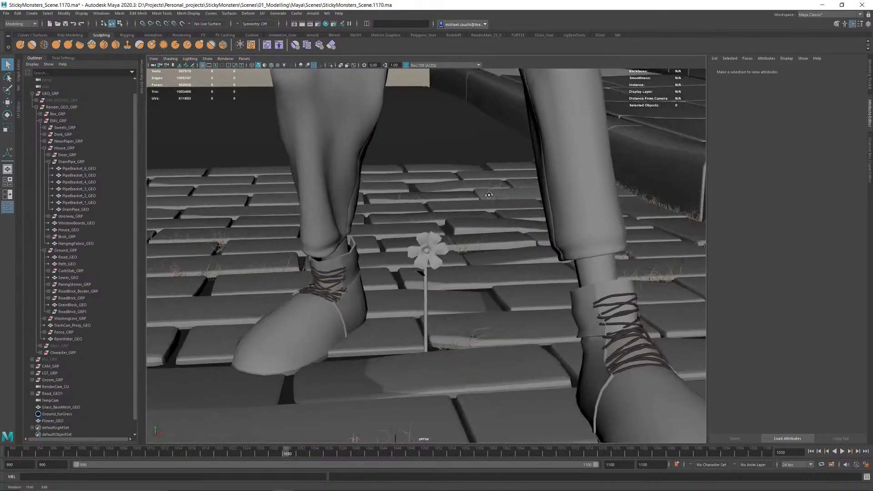
pyautogui.click(59, 421)
pyautogui.press('h')
pyautogui.keyDown('alt'); pyautogui.moveTo(364, 353); pyautogui.dragTo(354, 338); pyautogui.keyUp('alt')
pyautogui.click(444, 147)
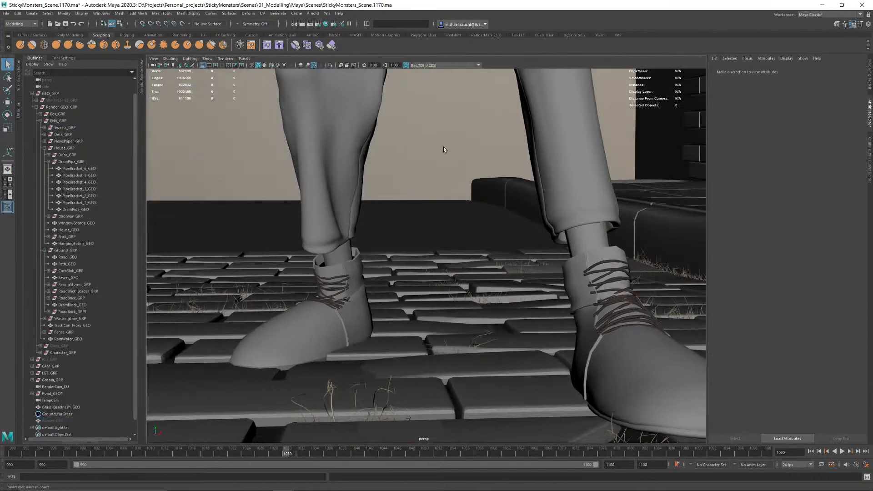
pyautogui.hotkey('ctrl', 's')
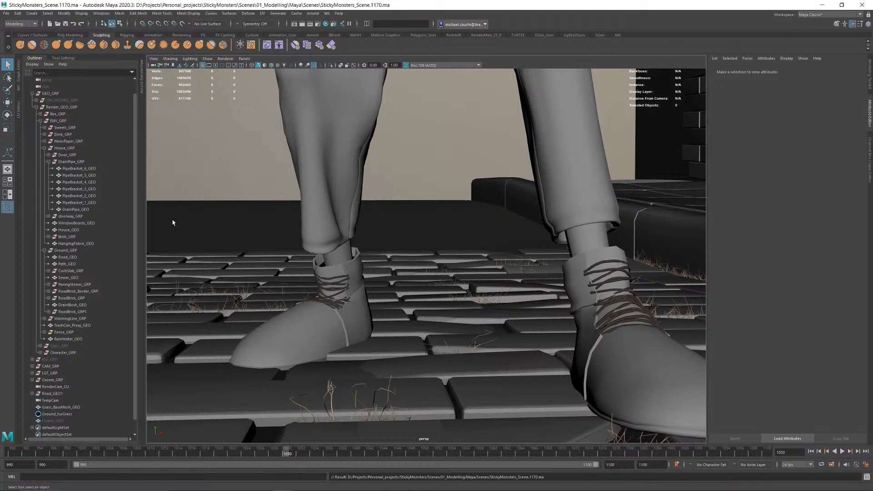
# Step: Start an Arnold render and limit its region to the small flower beside the shoe's heel
pyautogui.click(141, 78)
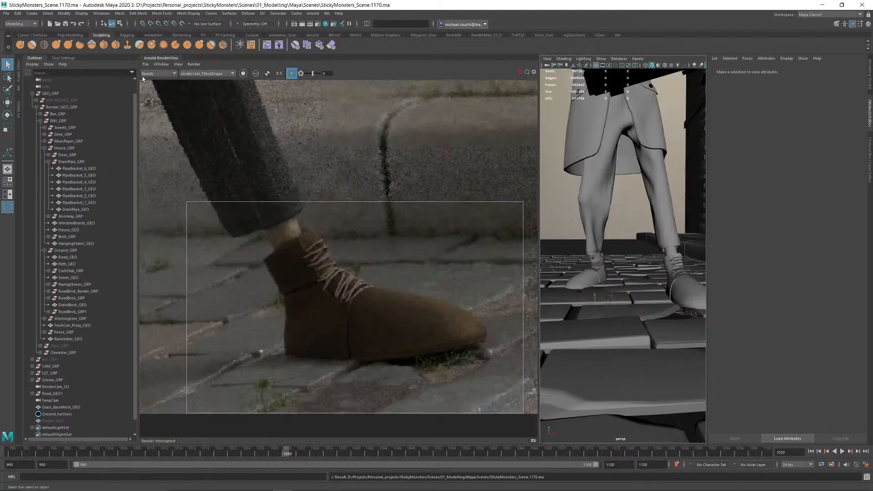
pyautogui.click(521, 73)
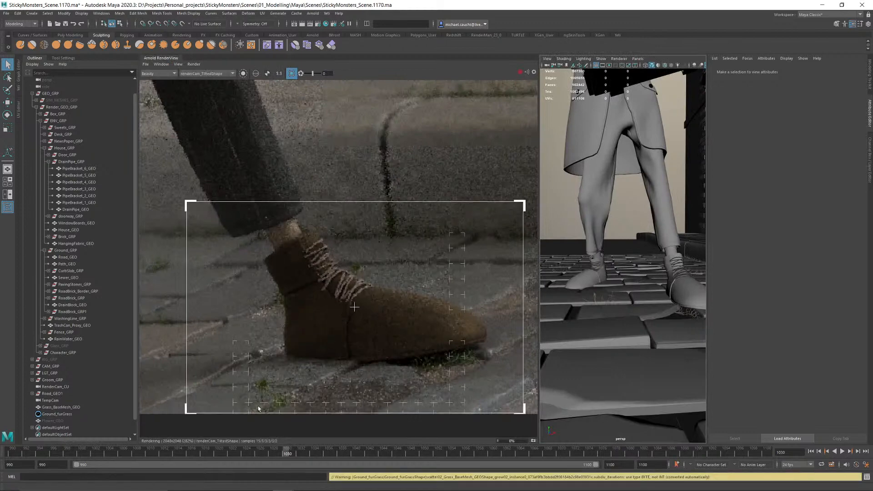
pyautogui.scroll(2, 258, 409)
pyautogui.keyDown('shift'); pyautogui.moveTo(225, 340); pyautogui.dragTo(289, 417); pyautogui.keyUp('shift')
pyautogui.scroll(4, 273, 390)
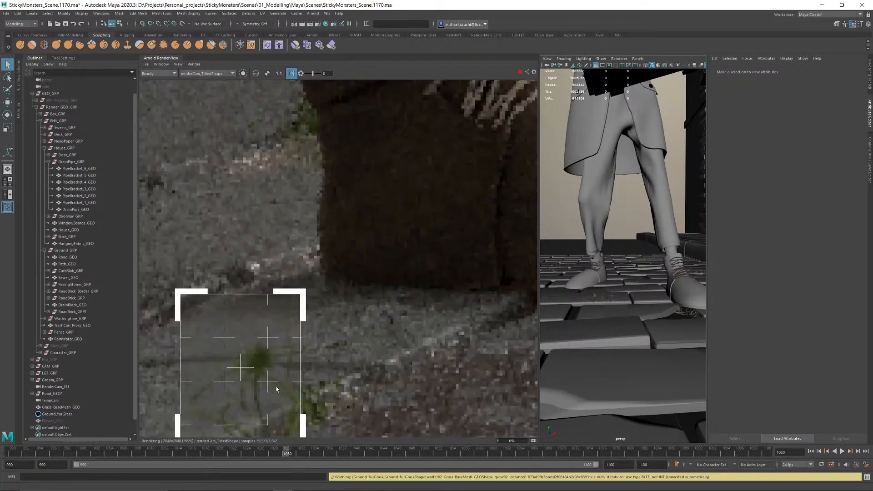
# Step: Render a small region over the grass along the kerb's top edge
pyautogui.scroll(-8, 300, 378)
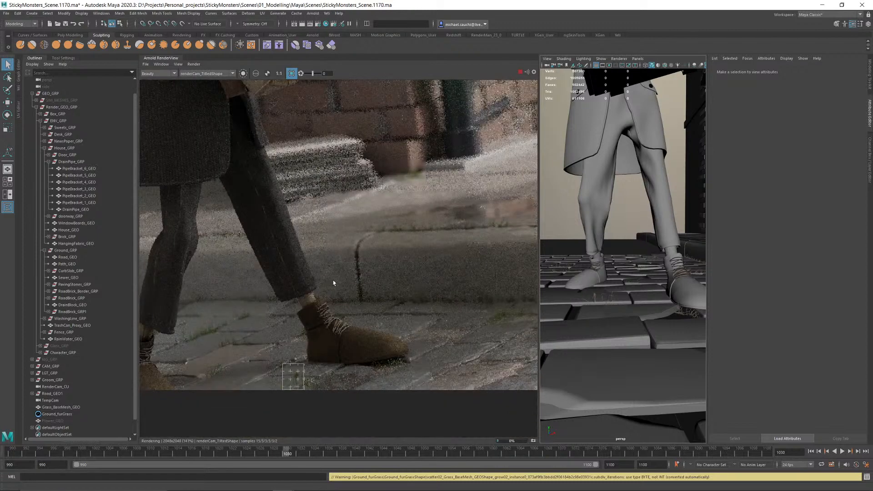
pyautogui.scroll(5, 446, 296)
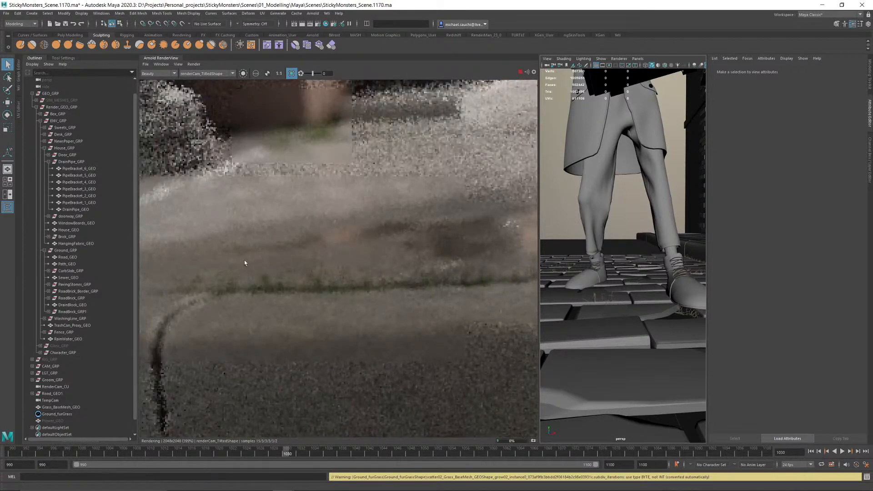
pyautogui.moveTo(234, 257); pyautogui.dragTo(281, 299)
pyautogui.scroll(-5, 320, 301)
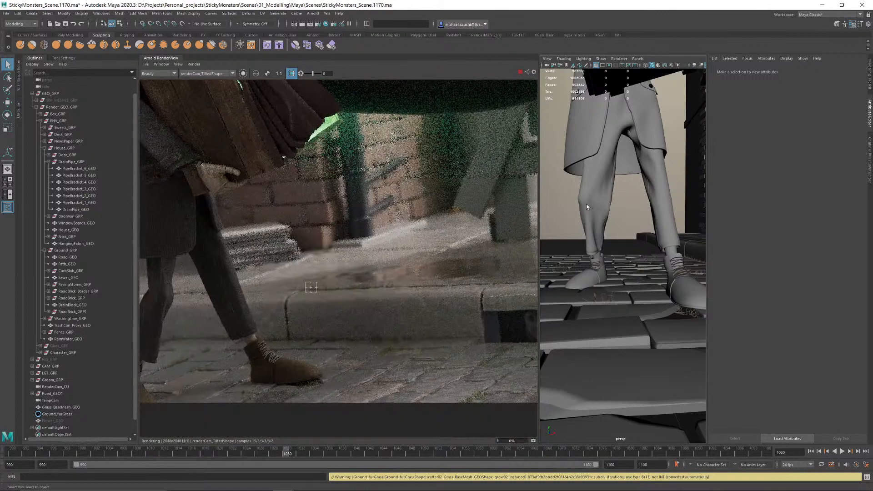
# Step: Compare the rendered flower beside the heel with its scattered instance in a widened viewport
pyautogui.keyDown('alt'); pyautogui.moveTo(587, 207); pyautogui.dragTo(642, 247, button='right'); pyautogui.keyUp('alt')
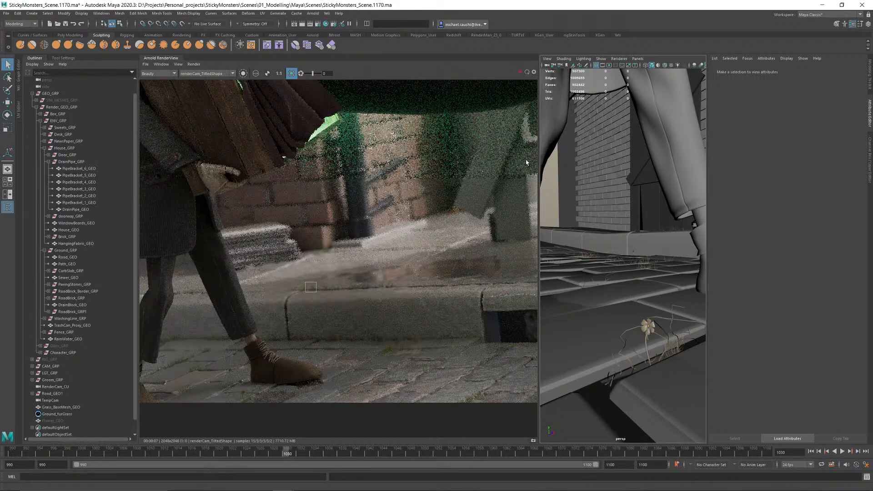
pyautogui.scroll(6, 250, 402)
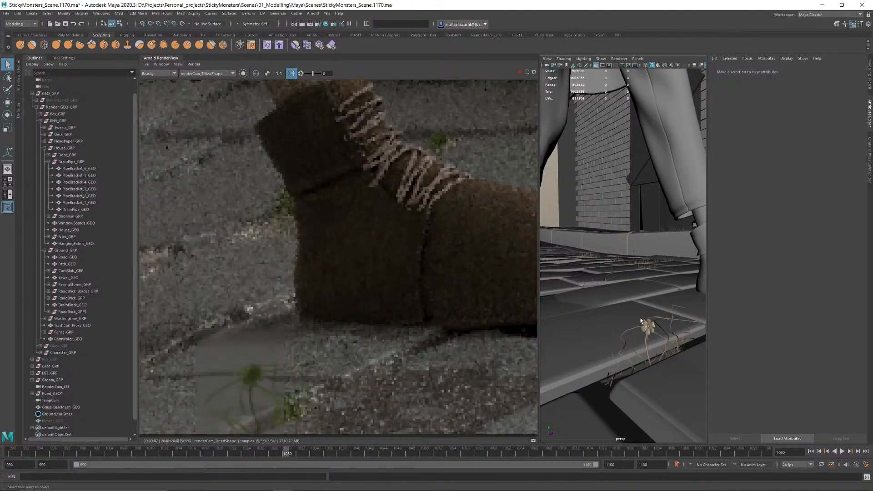
pyautogui.keyDown('alt'); pyautogui.moveTo(641, 321); pyautogui.dragTo(643, 297, button='middle'); pyautogui.keyUp('alt')
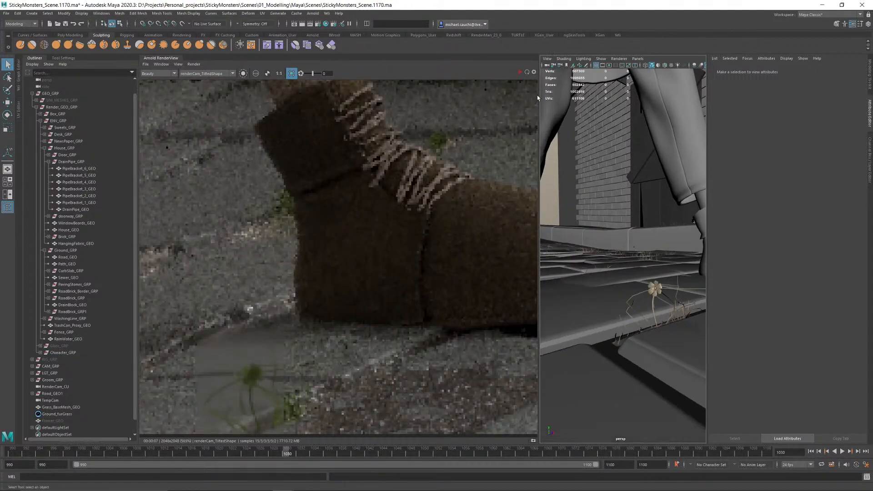
pyautogui.moveTo(539, 98); pyautogui.dragTo(451, 95)
pyautogui.scroll(1, 569, 228)
pyautogui.keyDown('alt'); pyautogui.moveTo(570, 228); pyautogui.dragTo(558, 209, button='middle'); pyautogui.keyUp('alt')
pyautogui.scroll(3, 565, 222)
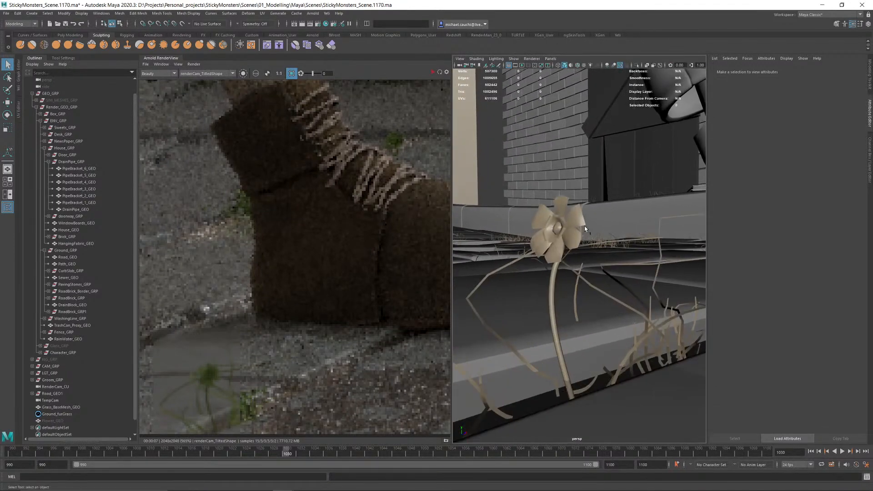
pyautogui.keyDown('alt'); pyautogui.moveTo(585, 227); pyautogui.dragTo(577, 218); pyautogui.keyUp('alt')
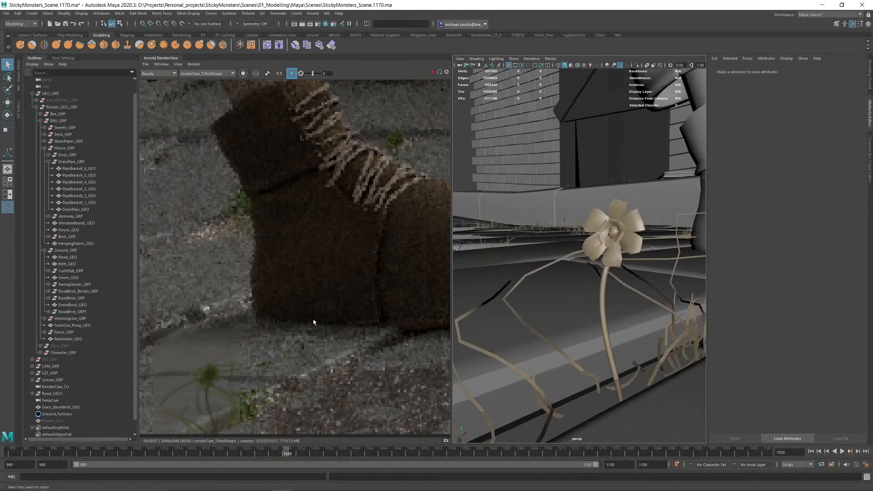
# Step: Render a region around the grass beneath the shoe's toe and inspect it closely
pyautogui.scroll(-2, 313, 322)
pyautogui.moveTo(298, 286); pyautogui.dragTo(407, 348)
pyautogui.click(433, 73)
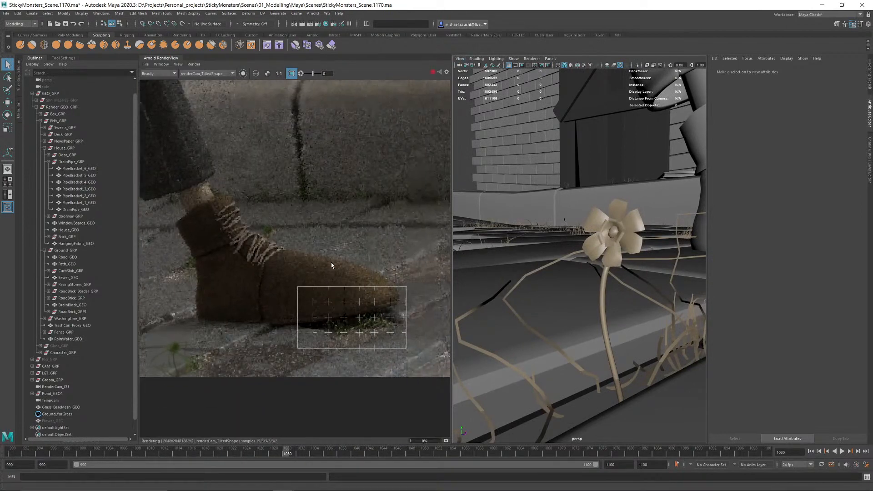
pyautogui.scroll(2, 380, 317)
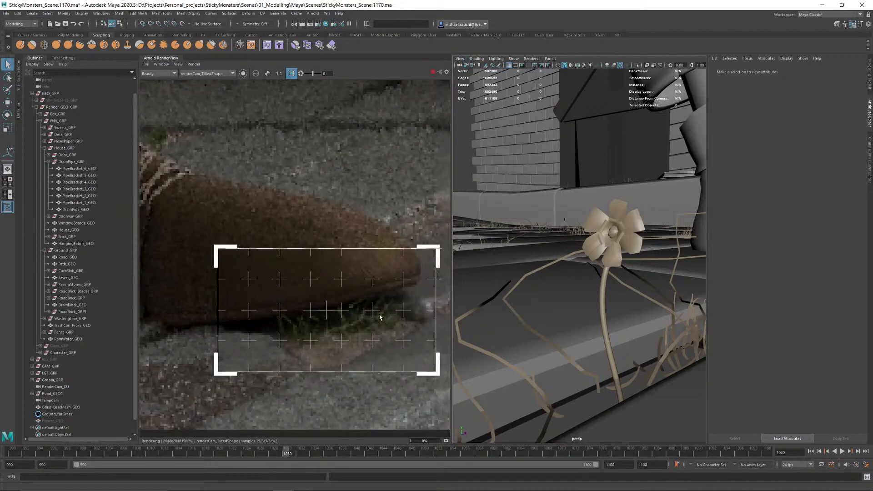
# Step: Render a region of the paving grass in front of the shoe and check the grass patches beside the kerb
pyautogui.scroll(-3, 380, 315)
pyautogui.moveTo(380, 314); pyautogui.dragTo(167, 304, button='middle')
pyautogui.moveTo(373, 257); pyautogui.dragTo(367, 274, button='middle')
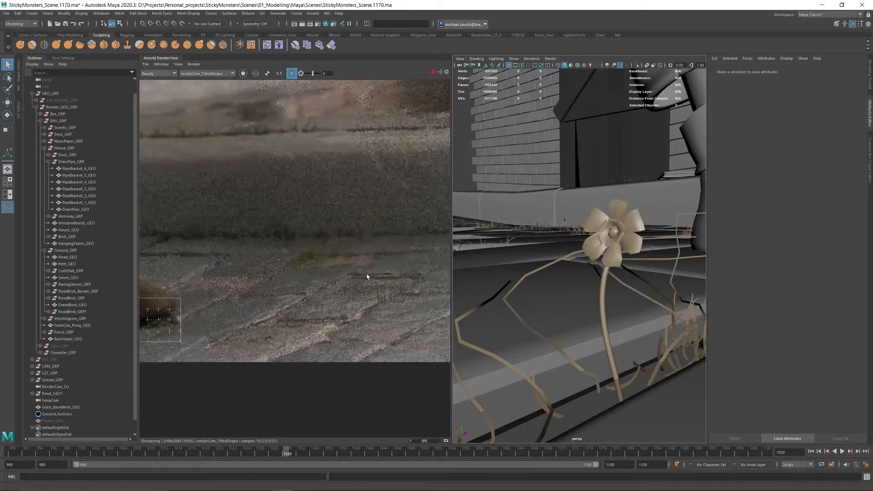
pyautogui.moveTo(367, 274); pyautogui.dragTo(417, 313)
pyautogui.scroll(3, 373, 285)
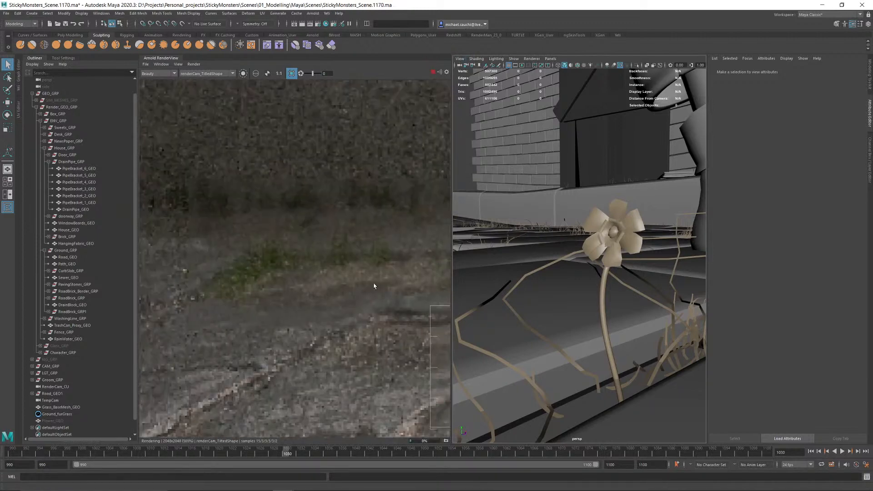
pyautogui.scroll(-8, 374, 286)
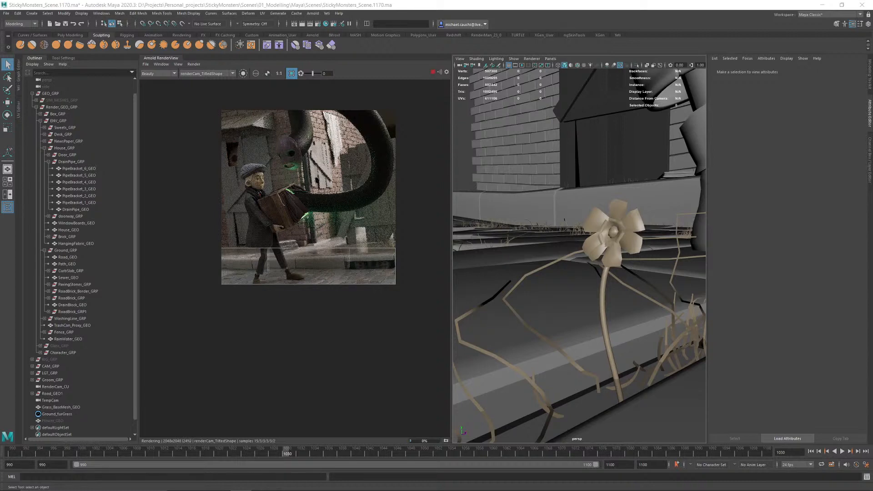
# Step: Examine the rendered pavement around the character's feet, then stop the render and return to the full viewport
pyautogui.scroll(2, 306, 269)
pyautogui.scroll(5, 309, 270)
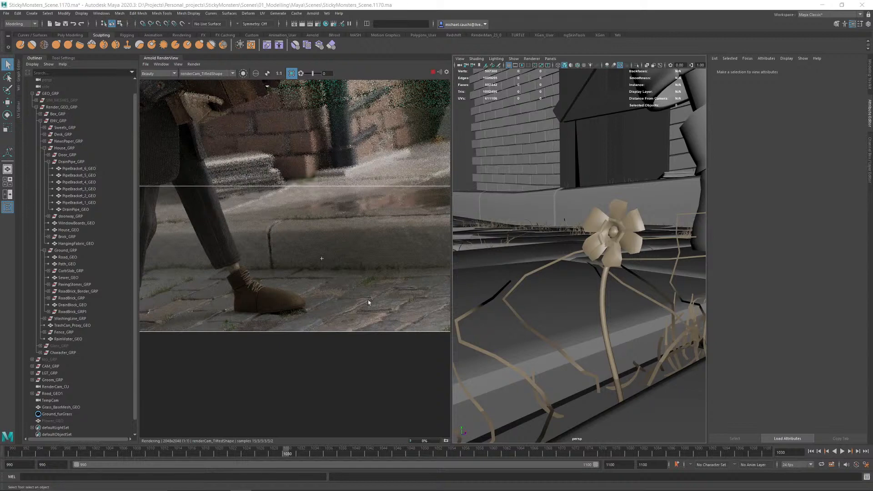
pyautogui.moveTo(203, 254); pyautogui.dragTo(271, 259, button='middle')
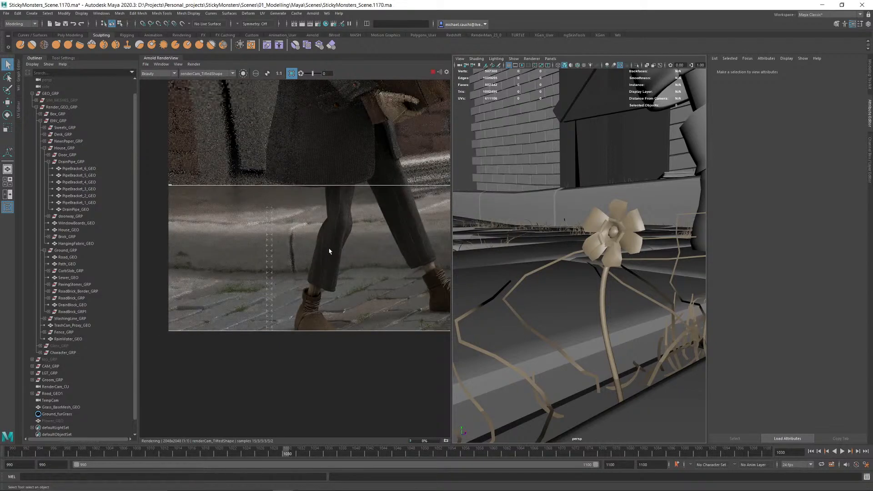
pyautogui.click(433, 73)
pyautogui.click(158, 59)
# Step: Save the scene and open the Yeti Graph Editor for Ground_furGrass
pyautogui.keyDown('alt'); pyautogui.moveTo(560, 230); pyautogui.dragTo(383, 242, button='right'); pyautogui.keyUp('alt')
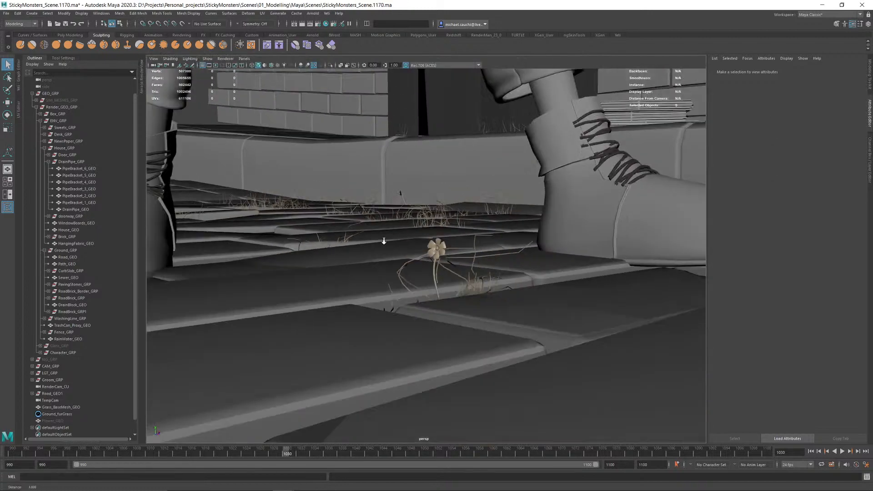
pyautogui.keyDown('alt'); pyautogui.moveTo(510, 253); pyautogui.dragTo(375, 236); pyautogui.keyUp('alt')
pyautogui.hotkey('ctrl', 's')
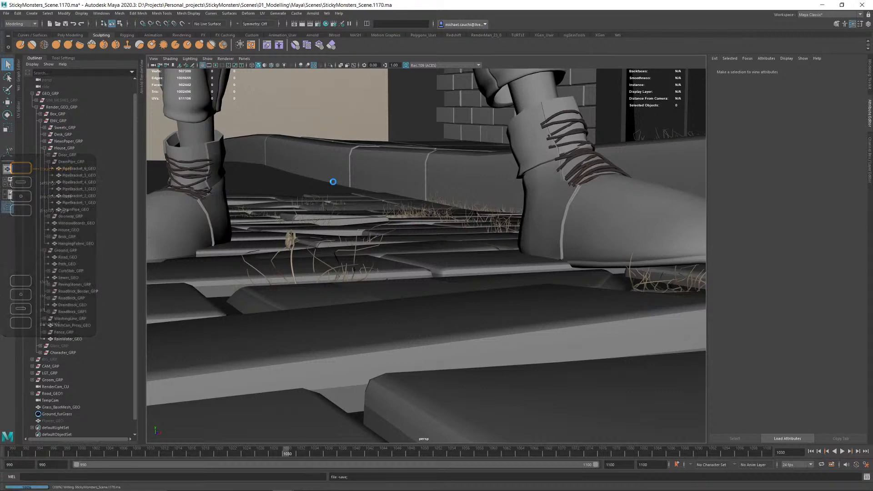
pyautogui.click(54, 414)
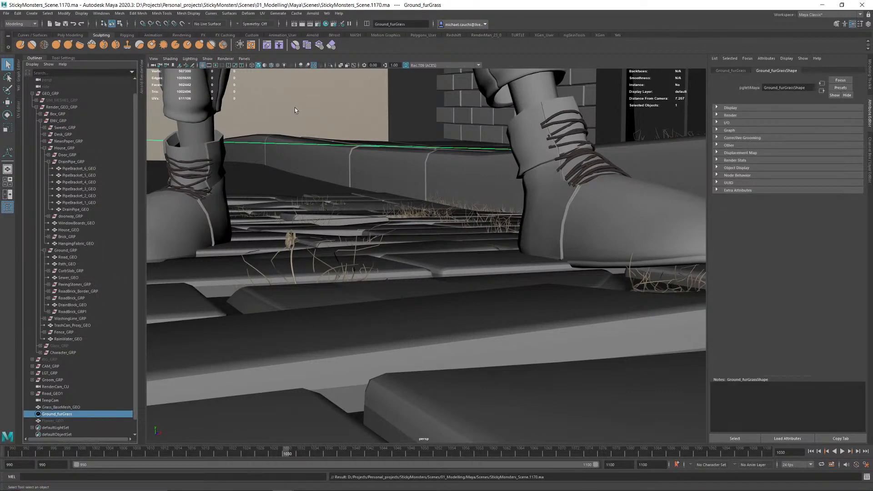
pyautogui.click(19, 83)
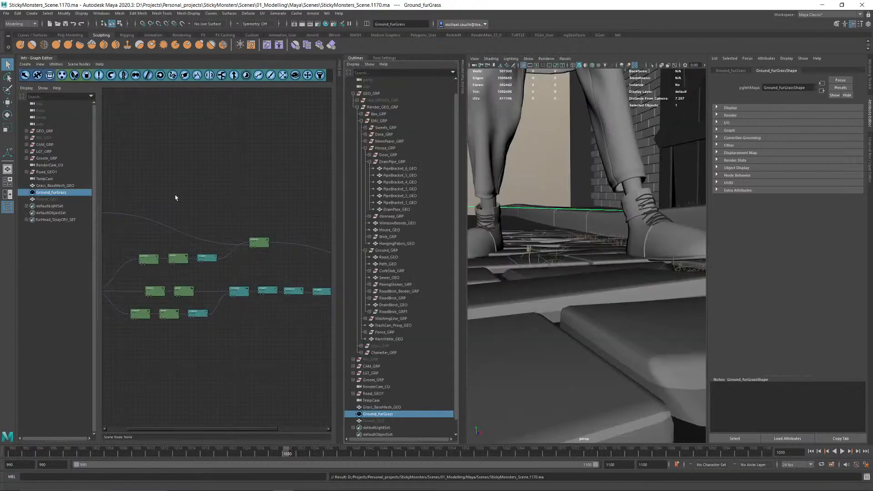
# Step: Set the display output to the Instance node in the Ground_furGrass graph and convert its flower instances to Maya objects
pyautogui.scroll(3, 257, 247)
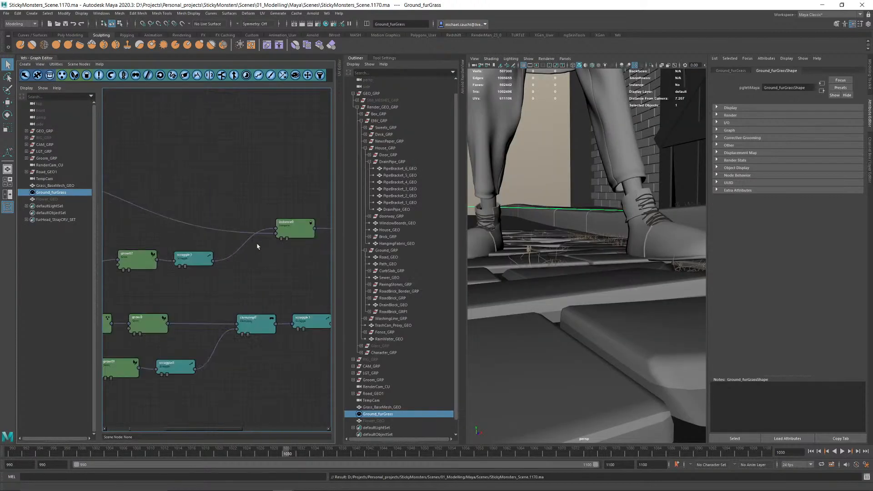
pyautogui.click(279, 238)
pyautogui.keyDown('alt'); pyautogui.moveTo(559, 253); pyautogui.dragTo(586, 232); pyautogui.keyUp('alt')
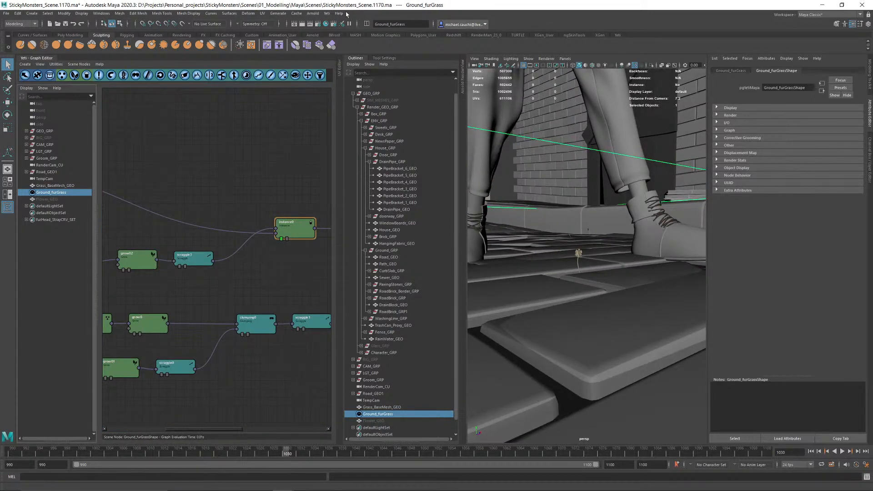
pyautogui.click(355, 58)
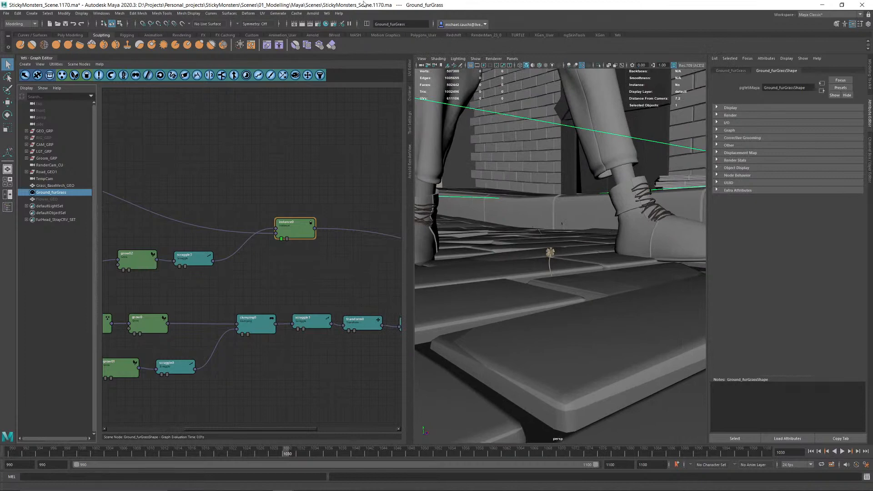
pyautogui.click(327, 13)
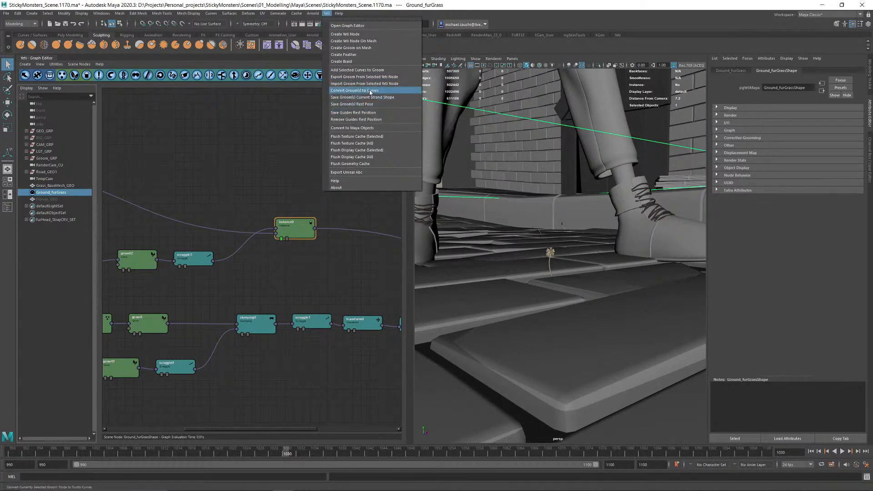
pyautogui.click(362, 128)
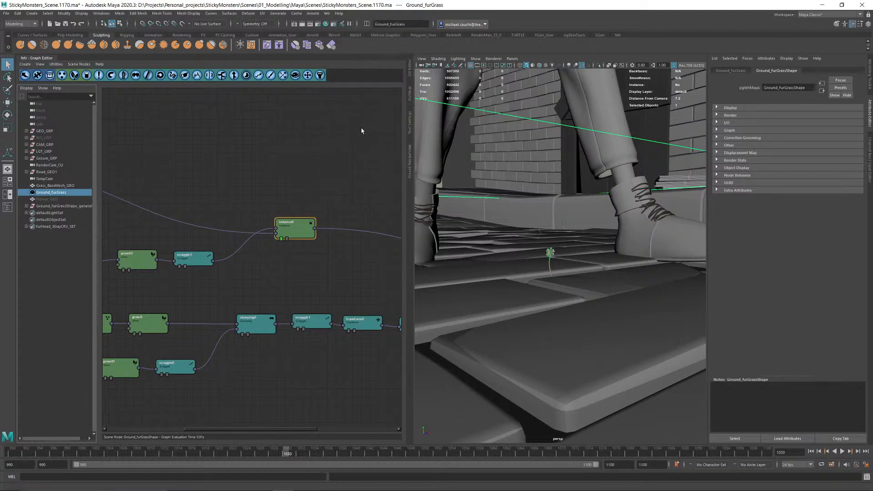
# Step: Expand the generated Ground_furGrassShape group and select its scatter meshes one by one to see which flower each represents
pyautogui.click(50, 207)
pyautogui.click(26, 206)
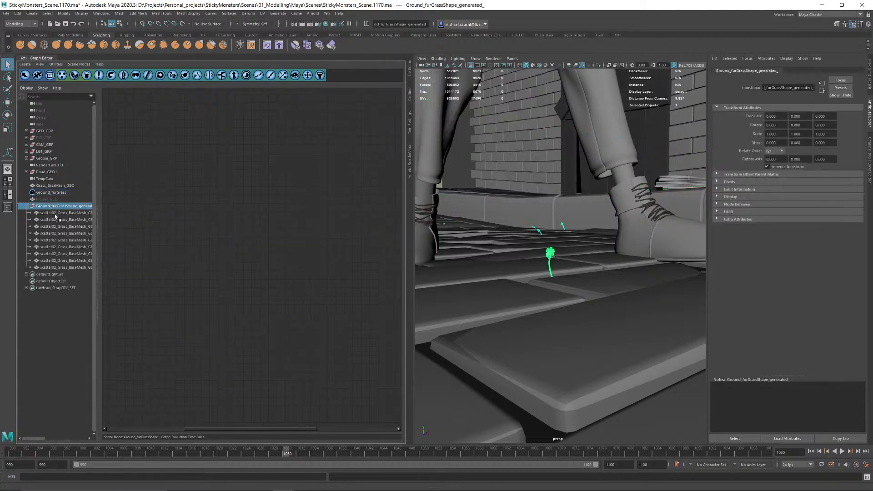
pyautogui.click(60, 212)
pyautogui.click(64, 234)
pyautogui.click(63, 254)
pyautogui.click(62, 260)
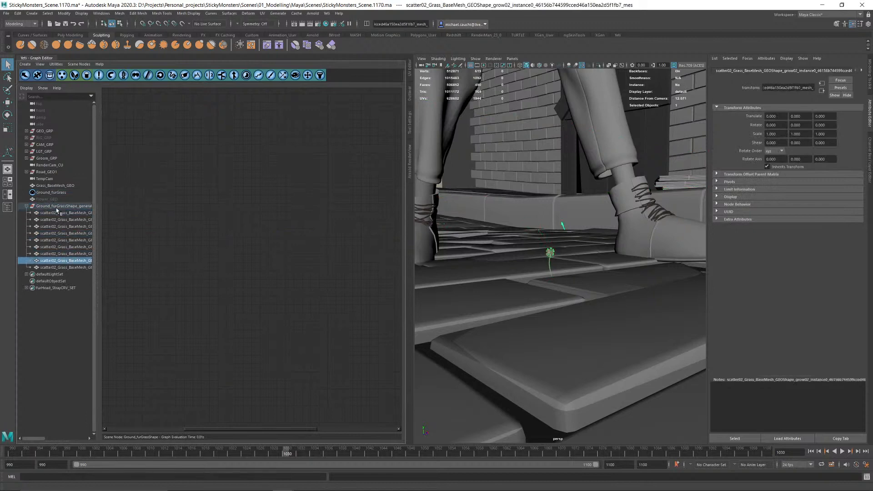
# Step: Return to the Ground_furGrass graph and set the display output to the Width node at the end of the grass branch
pyautogui.click(50, 192)
pyautogui.keyDown('alt'); pyautogui.moveTo(307, 232); pyautogui.dragTo(165, 243, button='middle'); pyautogui.keyUp('alt')
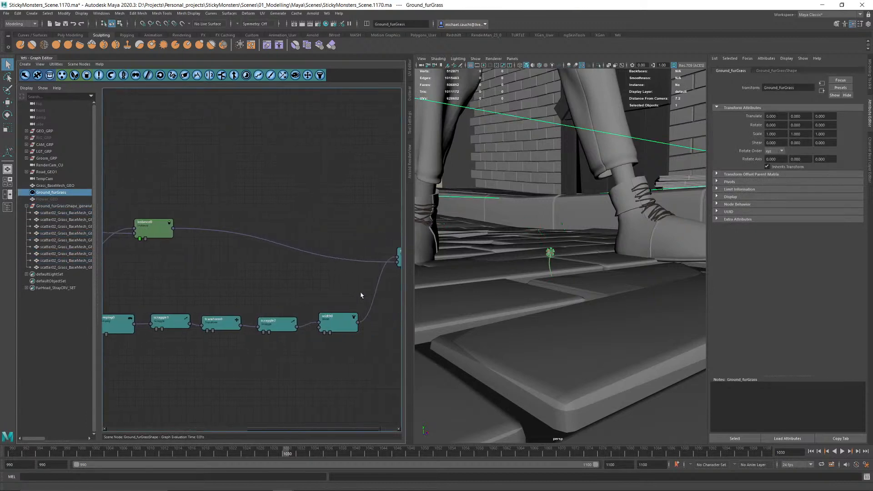
pyautogui.click(325, 333)
pyautogui.scroll(5, 647, 299)
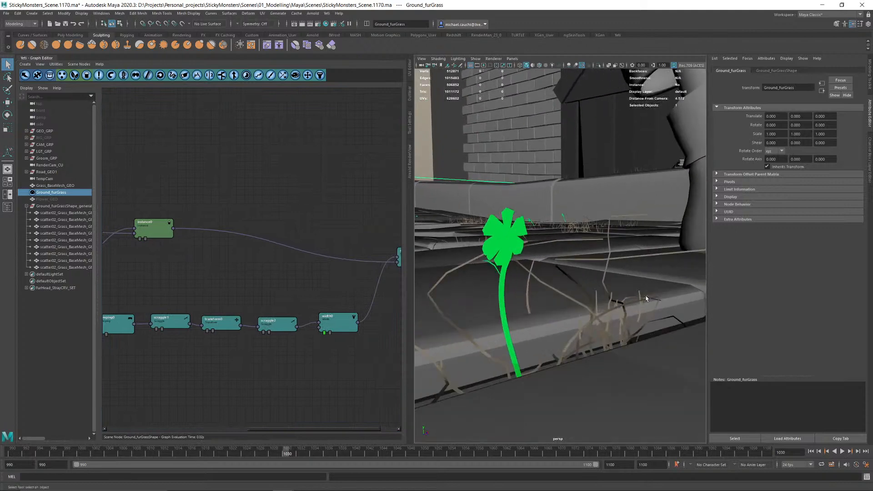
# Step: Select the generated flower mesh beside the grass and frame it to inspect its geometry up close
pyautogui.click(63, 212)
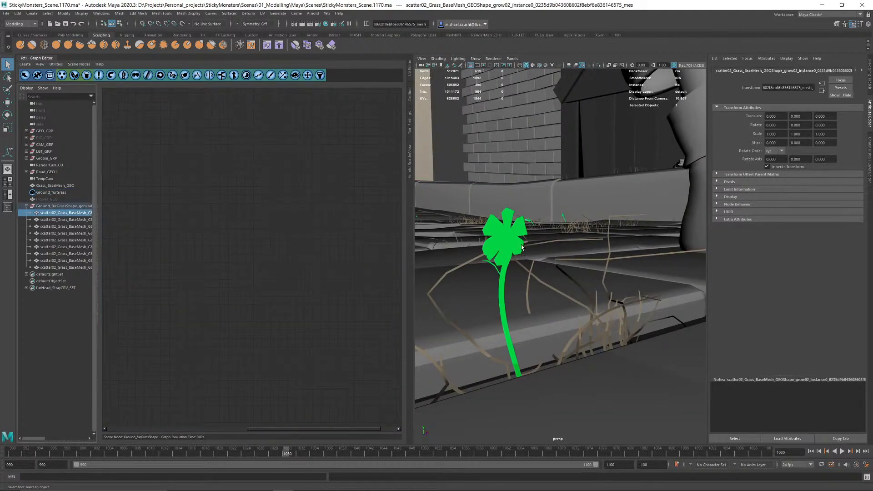
pyautogui.keyDown('alt'); pyautogui.moveTo(521, 244); pyautogui.dragTo(536, 251, button='middle'); pyautogui.keyUp('alt')
pyautogui.click(541, 248)
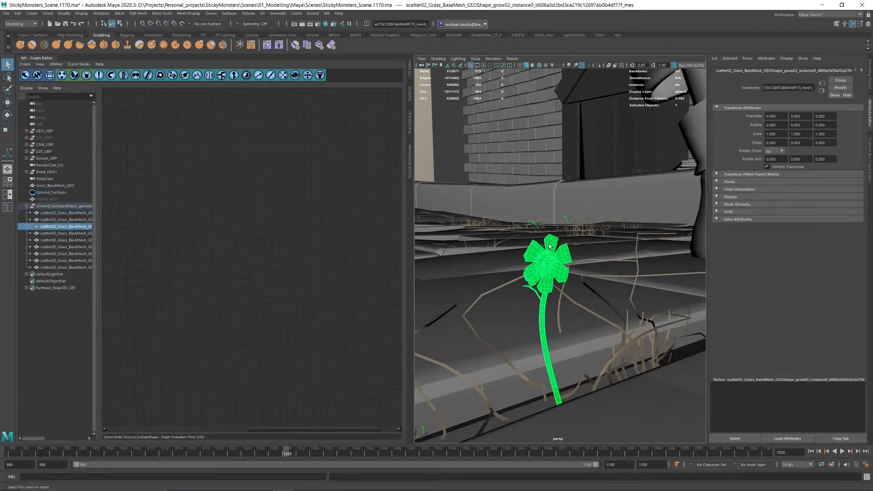
pyautogui.press('f')
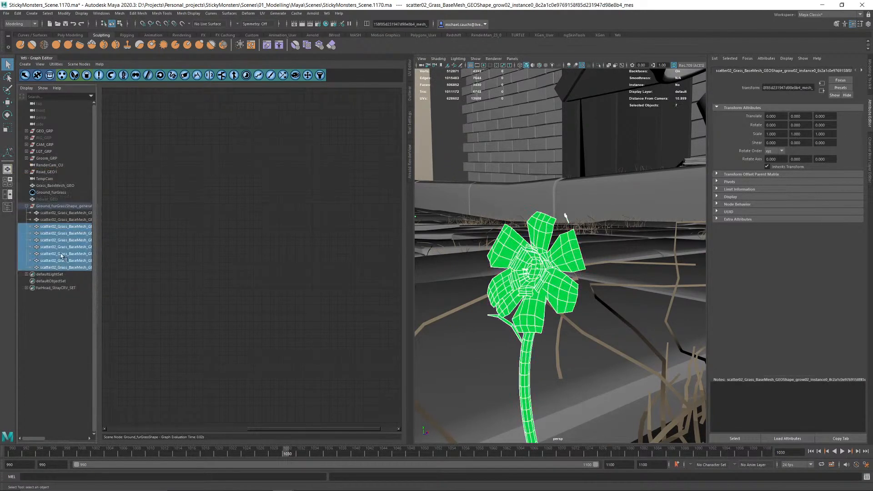
# Step: Assign a material to all the generated scatter flower meshes together, then clear the selection
pyautogui.click(59, 212)
pyautogui.keyDown('shift'); pyautogui.click(65, 268); pyautogui.keyUp('shift')
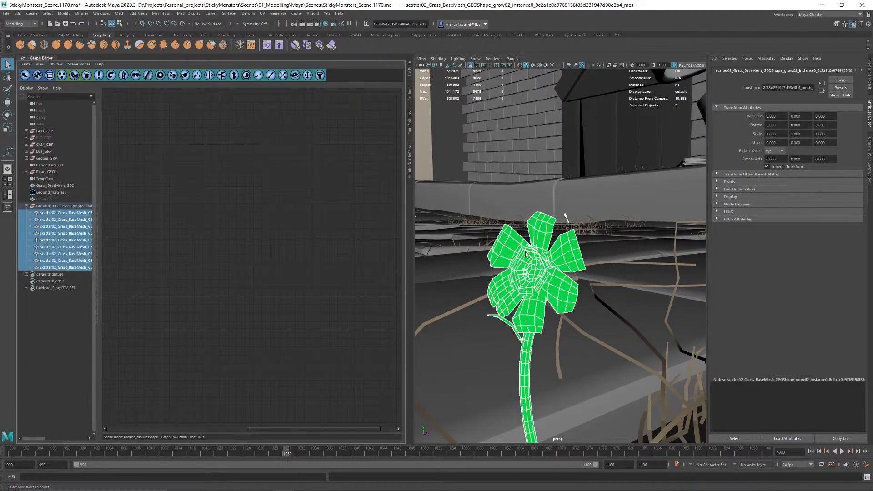
pyautogui.scroll(-3, 530, 244)
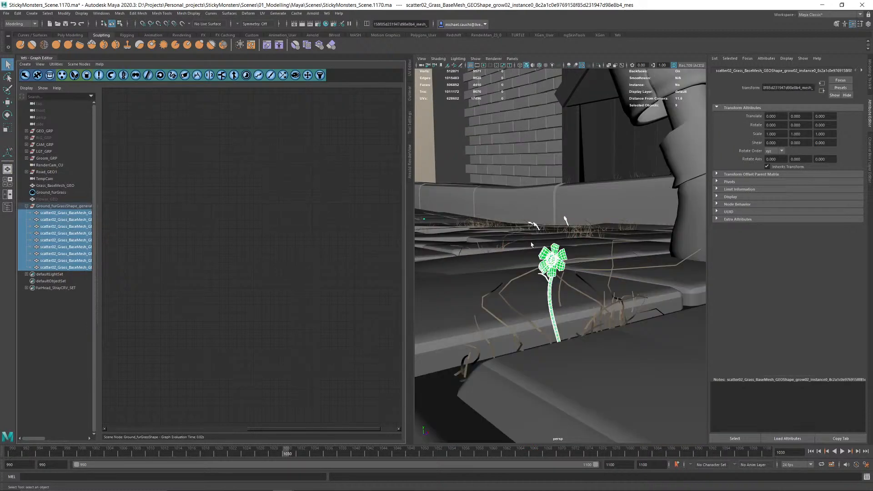
pyautogui.keyDown('alt'); pyautogui.moveTo(545, 250); pyautogui.dragTo(487, 247); pyautogui.keyUp('alt')
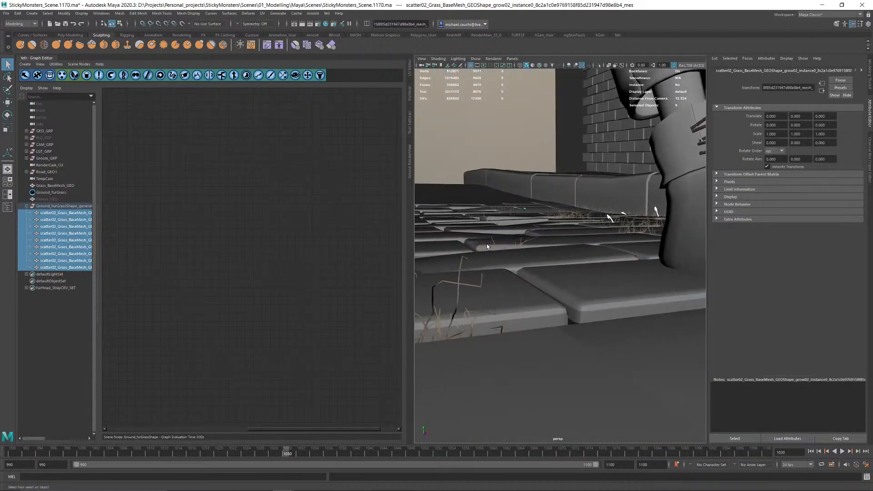
pyautogui.keyDown('alt'); pyautogui.moveTo(487, 247); pyautogui.dragTo(566, 235, button='middle'); pyautogui.keyUp('alt')
pyautogui.moveTo(511, 128); pyautogui.dragTo(643, 461, button='right')
pyautogui.click(539, 124)
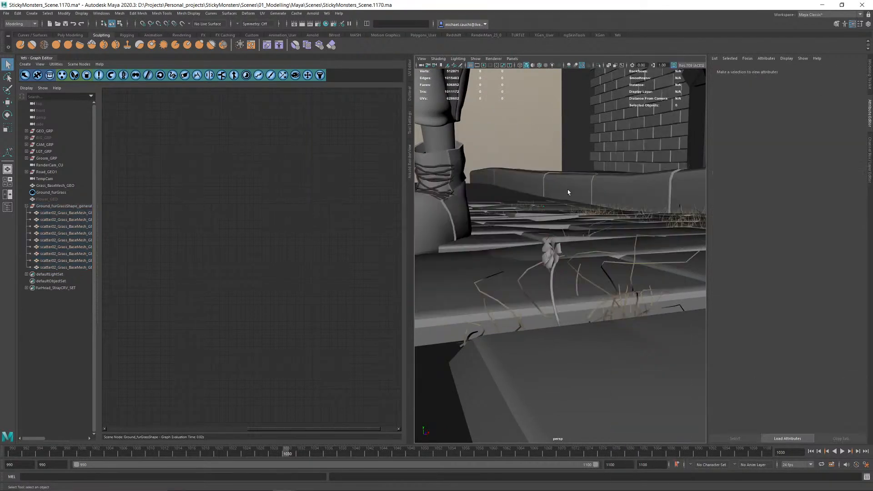
# Step: Close the Yeti Graph Editor so the perspective view of the shoes and paving fills the workspace
pyautogui.keyDown('alt'); pyautogui.moveTo(661, 209); pyautogui.dragTo(522, 223, button='right'); pyautogui.keyUp('alt')
pyautogui.keyDown('alt'); pyautogui.moveTo(523, 223); pyautogui.dragTo(571, 225); pyautogui.keyUp('alt')
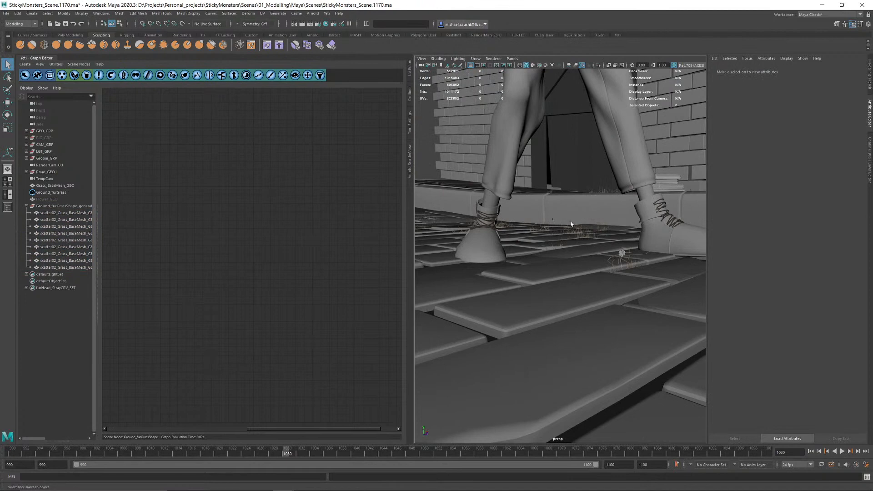
pyautogui.doubleClick(31, 58)
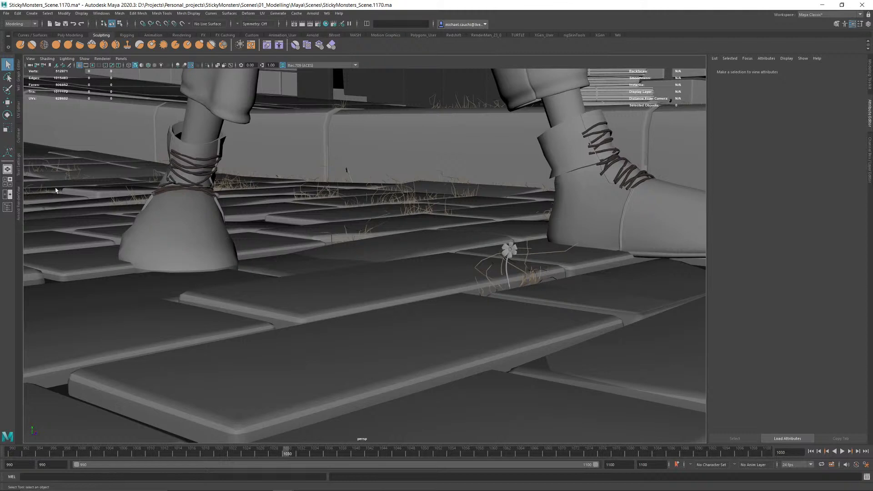
# Step: Render a crop region around the flower beside the front boot in the Arnold RenderView and inspect it up close
pyautogui.click(7, 208)
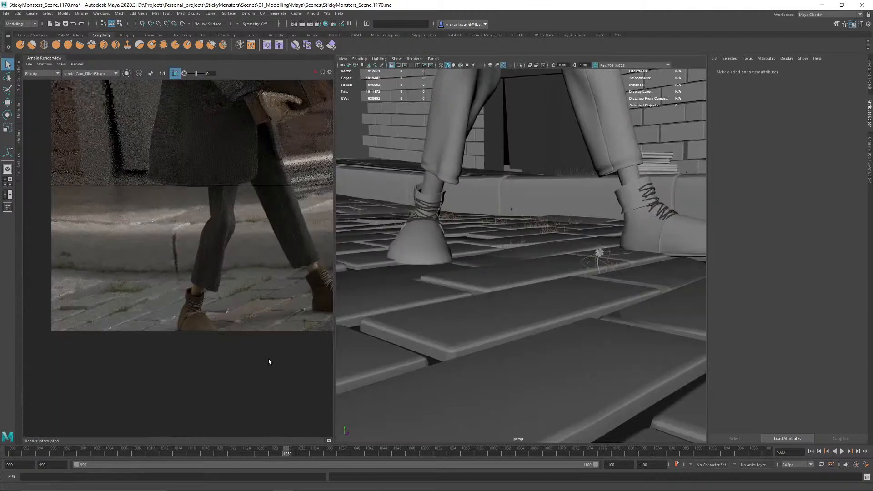
pyautogui.moveTo(240, 310); pyautogui.dragTo(117, 255, button='middle')
pyautogui.scroll(5, 184, 279)
pyautogui.moveTo(148, 216); pyautogui.dragTo(215, 270)
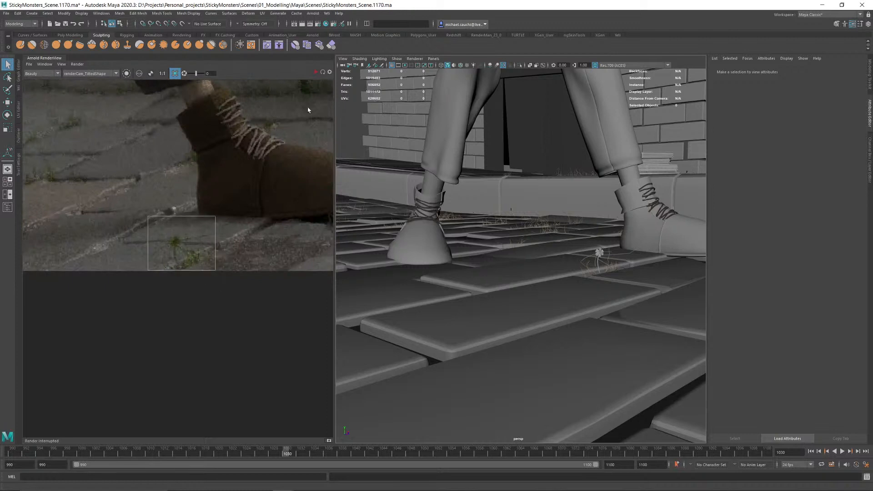
pyautogui.scroll(2, 180, 247)
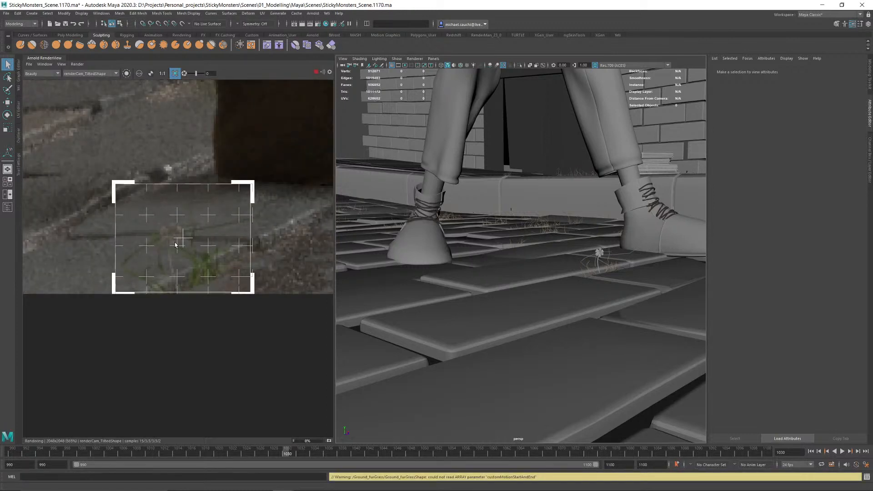
pyautogui.scroll(1, 168, 236)
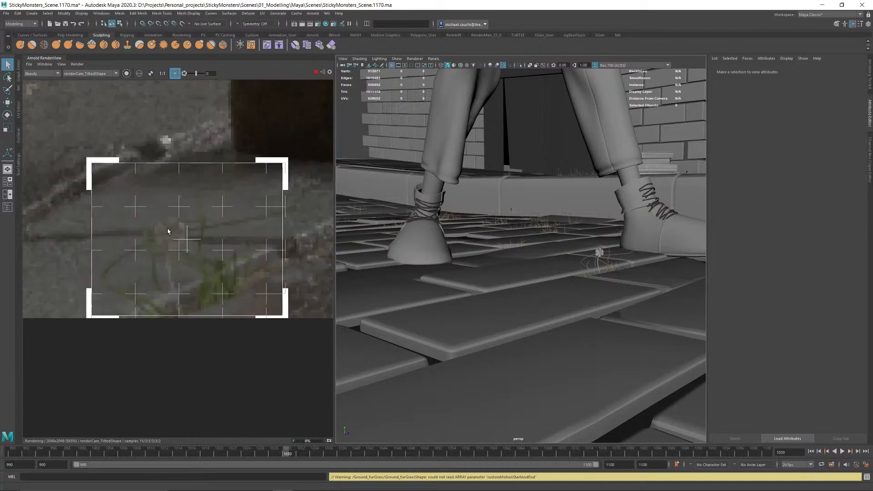
pyautogui.scroll(-4, 173, 229)
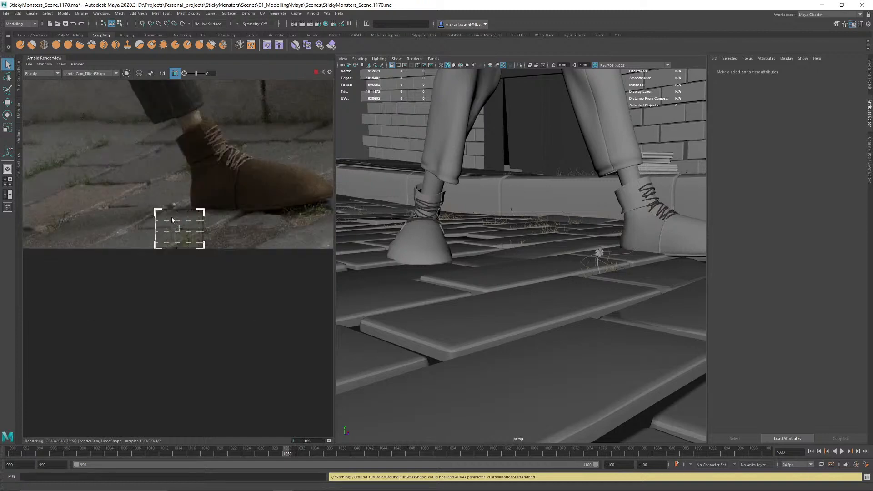
pyautogui.scroll(-2, 208, 196)
# Step: Render a small region over the moss on the curb's upper edge, examine it, and return to the full modelling view
pyautogui.scroll(3, 260, 104)
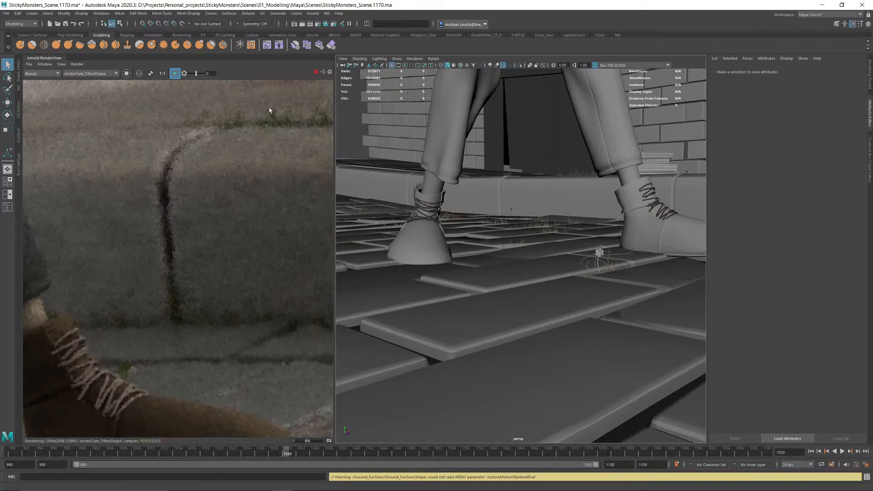
pyautogui.scroll(1, 182, 136)
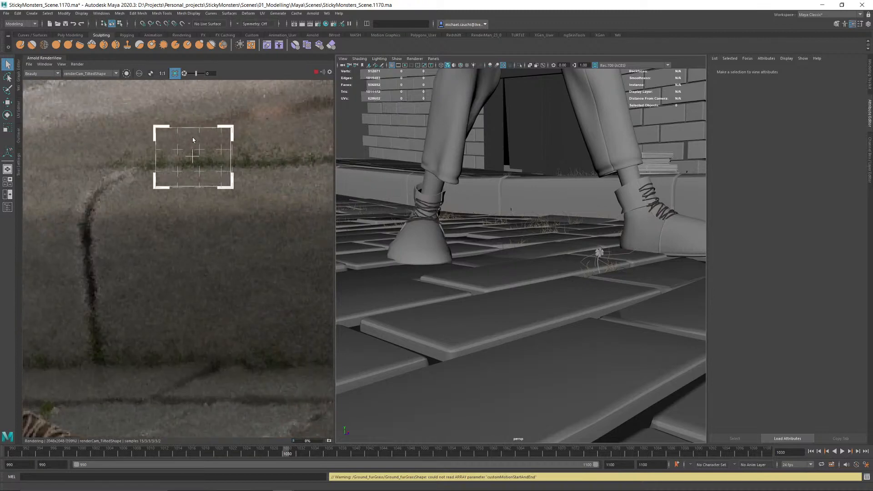
pyautogui.scroll(3, 193, 141)
pyautogui.scroll(-2, 199, 181)
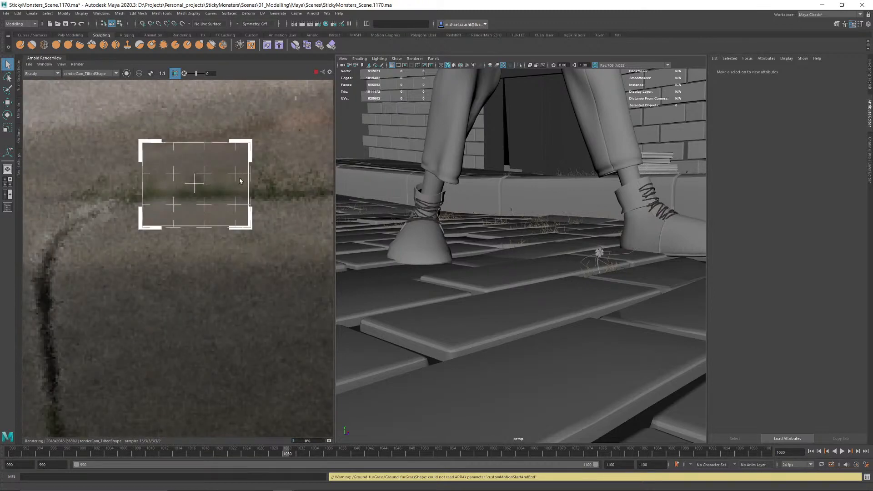
pyautogui.click(48, 59)
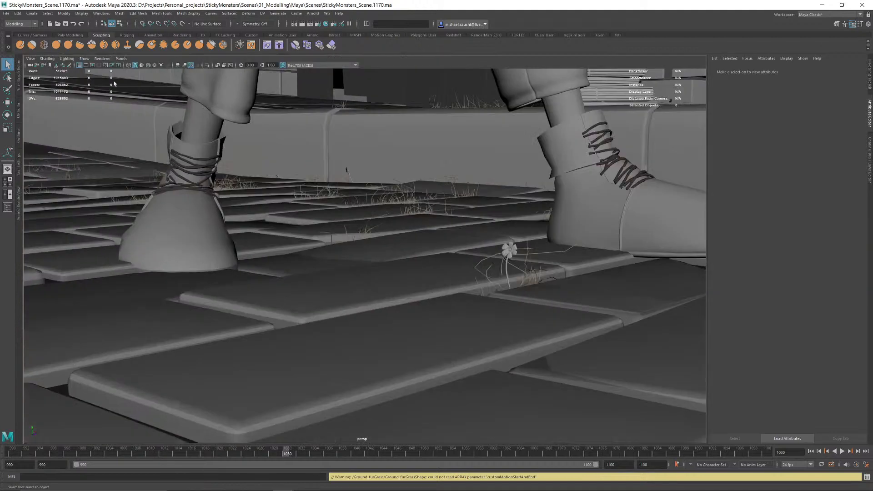
# Step: Delete the generated flower group Ground_furGrassShape_generated_ from the scene
pyautogui.keyDown('alt'); pyautogui.moveTo(474, 191); pyautogui.dragTo(386, 190, button='middle'); pyautogui.keyUp('alt')
pyautogui.keyDown('alt'); pyautogui.moveTo(386, 189); pyautogui.dragTo(487, 258, button='right'); pyautogui.keyUp('alt')
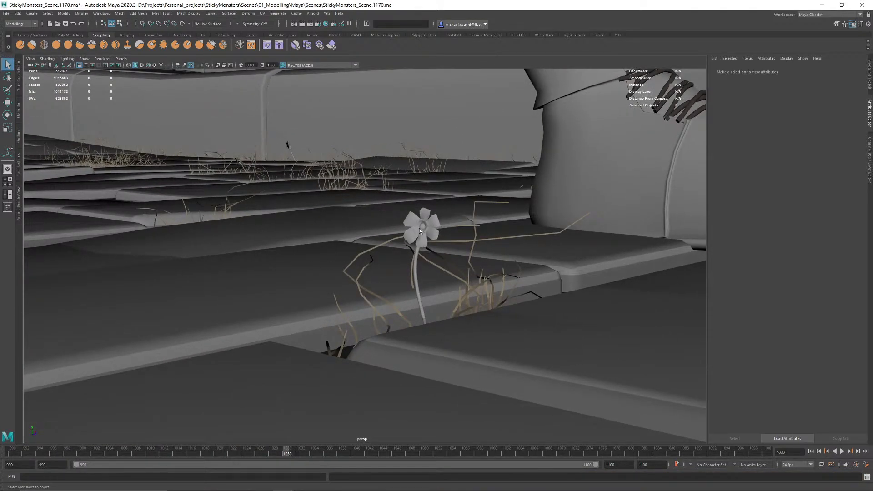
pyautogui.click(7, 207)
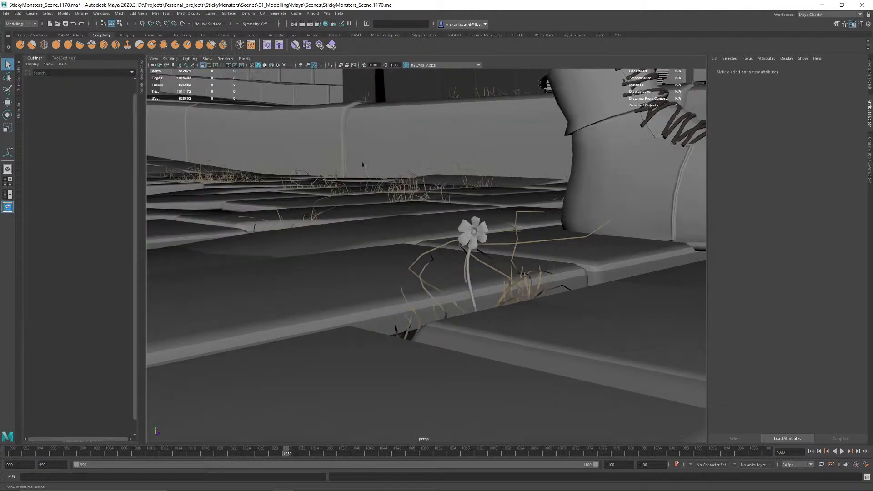
pyautogui.scroll(-1, 76, 414)
pyautogui.click(73, 407)
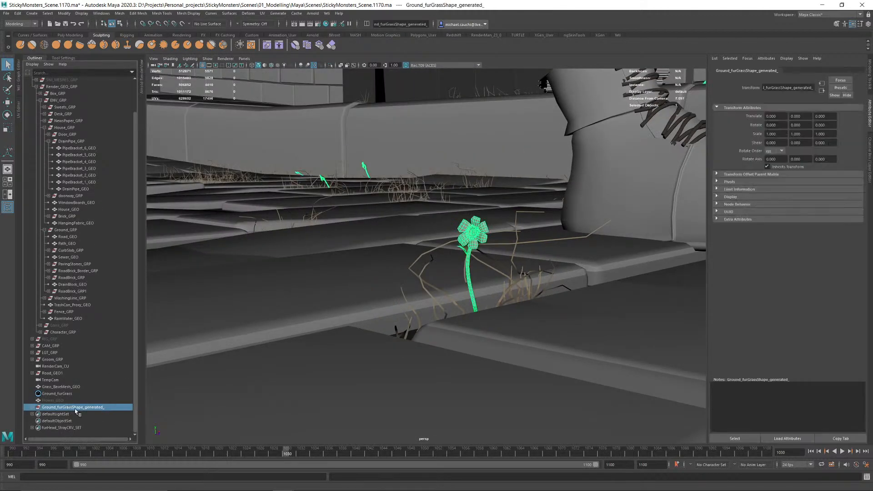
pyautogui.press('Delete')
# Step: Unhide the source mesh Flower_GEO and frame it close up in the viewport
pyautogui.click(53, 407)
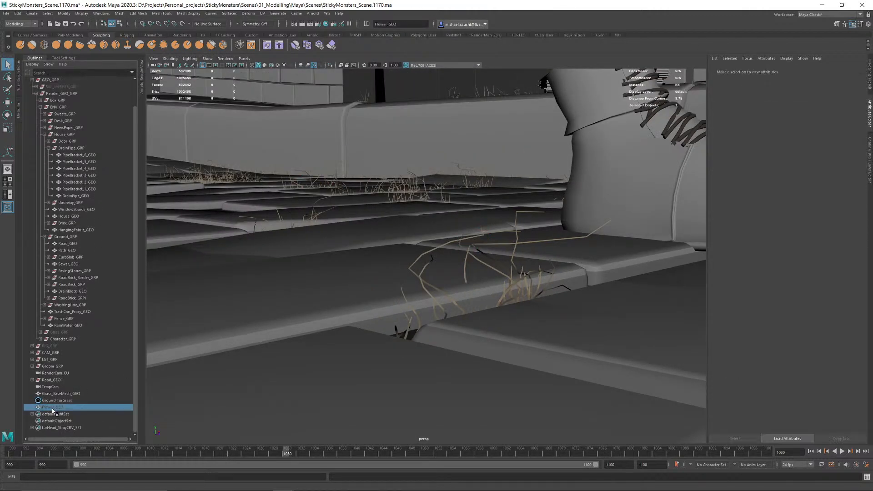
pyautogui.press('h')
pyautogui.press('f')
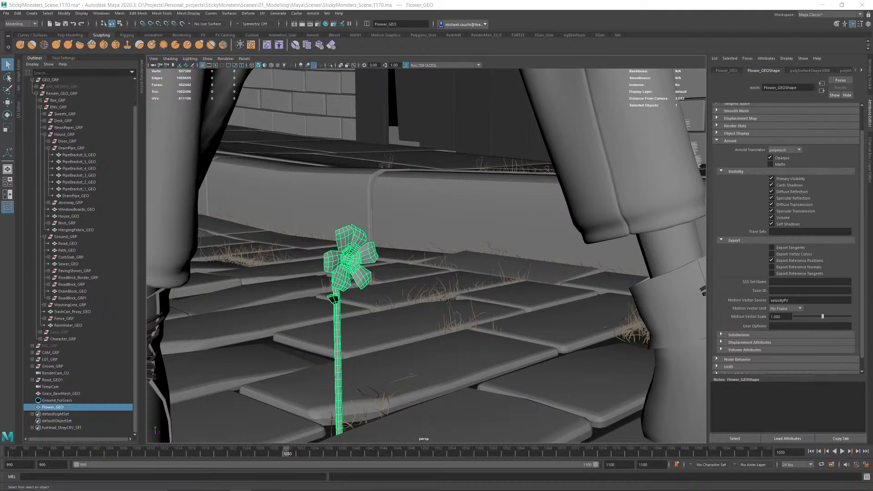
pyautogui.keyDown('alt'); pyautogui.moveTo(346, 204); pyautogui.dragTo(372, 208); pyautogui.keyUp('alt')
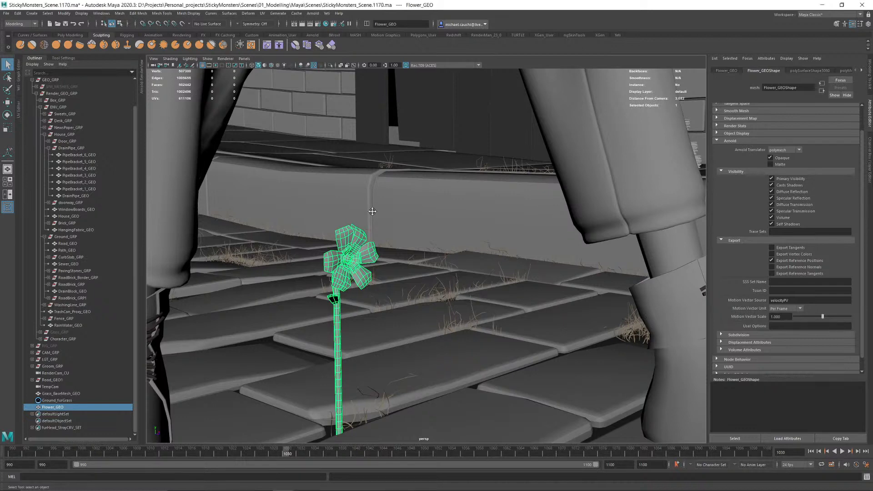
pyautogui.keyDown('alt'); pyautogui.moveTo(372, 209); pyautogui.dragTo(426, 159, button='middle'); pyautogui.keyUp('alt')
pyautogui.keyDown('alt'); pyautogui.moveTo(426, 159); pyautogui.dragTo(372, 160); pyautogui.keyUp('alt')
pyautogui.keyDown('alt'); pyautogui.moveTo(372, 160); pyautogui.dragTo(409, 150, button='right'); pyautogui.keyUp('alt')
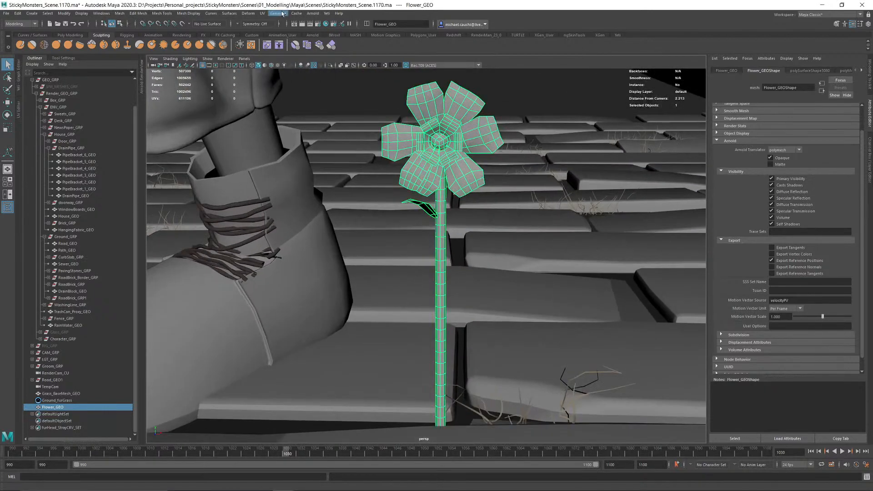
# Step: Open the UV Editor for Flower_GEO and apply a planar UV projection to the mesh
pyautogui.click(263, 14)
pyautogui.click(276, 24)
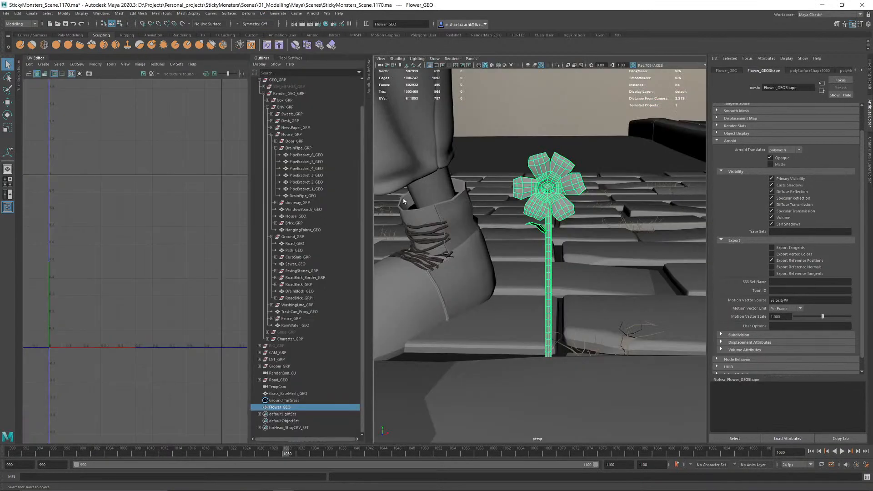
pyautogui.keyDown('alt'); pyautogui.moveTo(556, 189); pyautogui.dragTo(564, 185); pyautogui.keyUp('alt')
pyautogui.keyDown('alt'); pyautogui.moveTo(549, 172); pyautogui.dragTo(539, 192, button='middle'); pyautogui.keyUp('alt')
pyautogui.keyDown('alt'); pyautogui.moveTo(540, 193); pyautogui.dragTo(537, 210, button='right'); pyautogui.keyUp('alt')
pyautogui.keyDown('alt'); pyautogui.moveTo(554, 208); pyautogui.dragTo(434, 186); pyautogui.keyUp('alt')
pyautogui.scroll(-5, 164, 207)
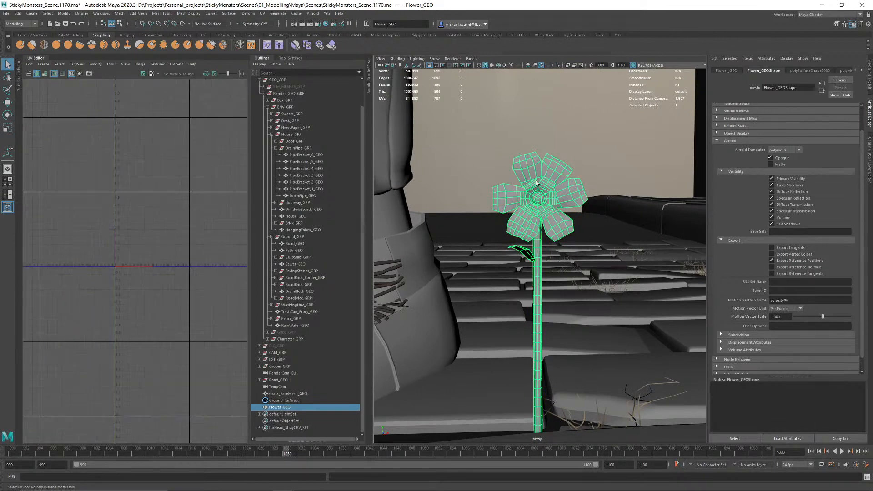
pyautogui.keyDown('shift'); pyautogui.moveTo(537, 183); pyautogui.dragTo(587, 268, button='right'); pyautogui.keyUp('shift')
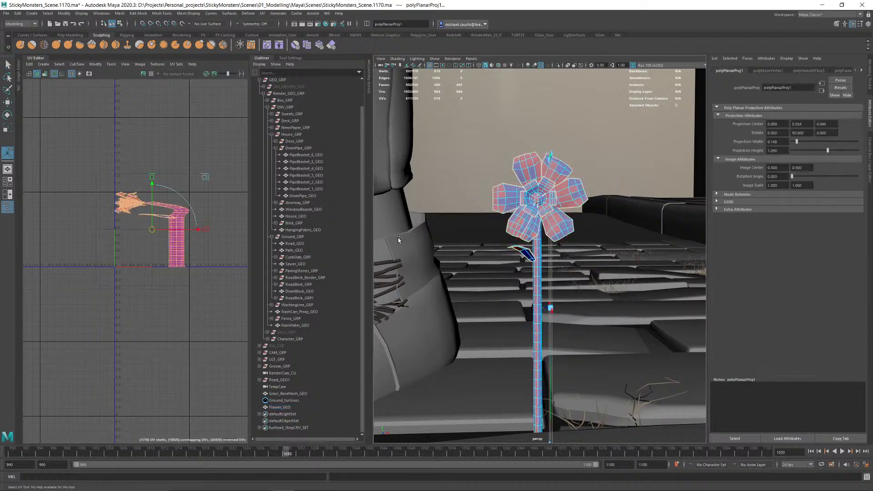
pyautogui.click(534, 180)
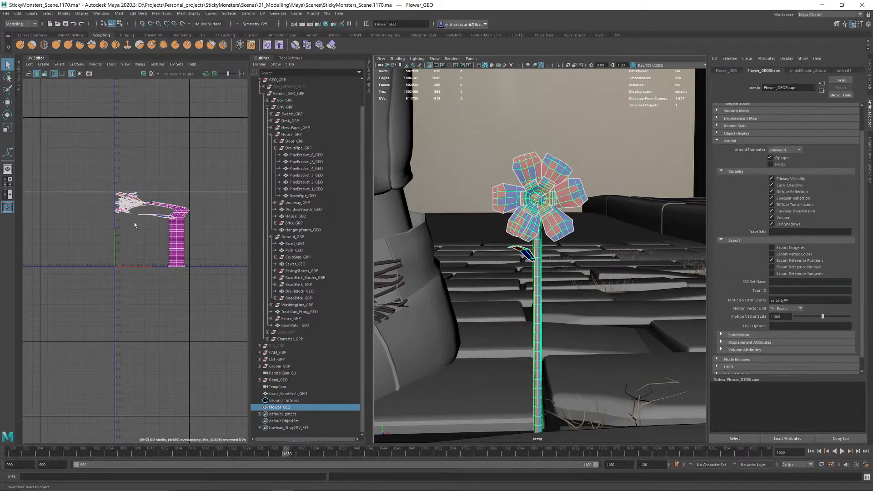
# Step: Isolate the flower in the viewport and switch to edge selection at the stem's base
pyautogui.scroll(4, 166, 207)
pyautogui.keyDown('alt'); pyautogui.moveTo(532, 295); pyautogui.dragTo(569, 223); pyautogui.keyUp('alt')
pyautogui.click(559, 66)
pyautogui.keyDown('alt'); pyautogui.moveTo(562, 215); pyautogui.dragTo(546, 224); pyautogui.keyUp('alt')
pyautogui.moveTo(545, 225); pyautogui.dragTo(541, 231, button='right')
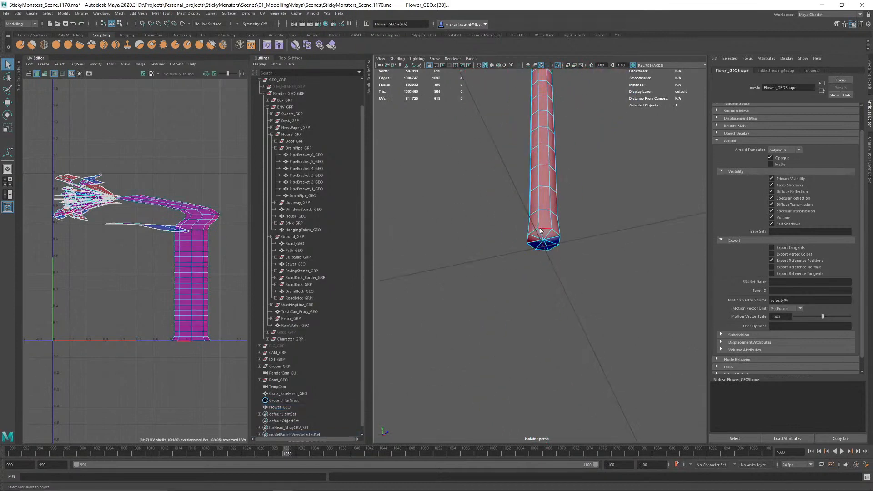
# Step: Cut the flower's UVs along lengthwise edge loops running up opposite sides of the stem
pyautogui.keyDown('alt'); pyautogui.moveTo(545, 231); pyautogui.dragTo(610, 279); pyautogui.keyUp('alt')
pyautogui.keyDown('alt'); pyautogui.moveTo(609, 278); pyautogui.dragTo(529, 268, button='middle'); pyautogui.keyUp('alt')
pyautogui.moveTo(528, 268)
pyautogui.keyDown('alt'); pyautogui.mouseDown(button='right')
pyautogui.moveTo(562, 268)
pyautogui.moveTo(542, 294)
pyautogui.moveTo(539, 258)
pyautogui.mouseUp(button='right'); pyautogui.keyUp('alt')
pyautogui.doubleClick(539, 257)
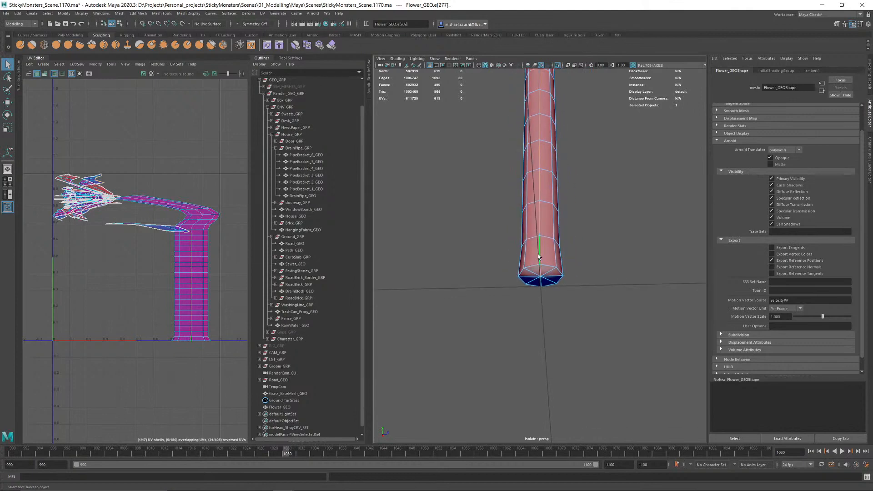
pyautogui.keyDown('alt'); pyautogui.moveTo(618, 183); pyautogui.dragTo(551, 210); pyautogui.keyUp('alt')
pyautogui.moveTo(548, 204)
pyautogui.keyDown('alt'); pyautogui.mouseDown(button='middle')
pyautogui.moveTo(540, 222)
pyautogui.moveTo(555, 343)
pyautogui.mouseUp(button='middle'); pyautogui.keyUp('alt')
pyautogui.keyDown('alt'); pyautogui.moveTo(546, 187); pyautogui.dragTo(535, 296, button='middle'); pyautogui.keyUp('alt')
pyautogui.scroll(-6, 535, 296)
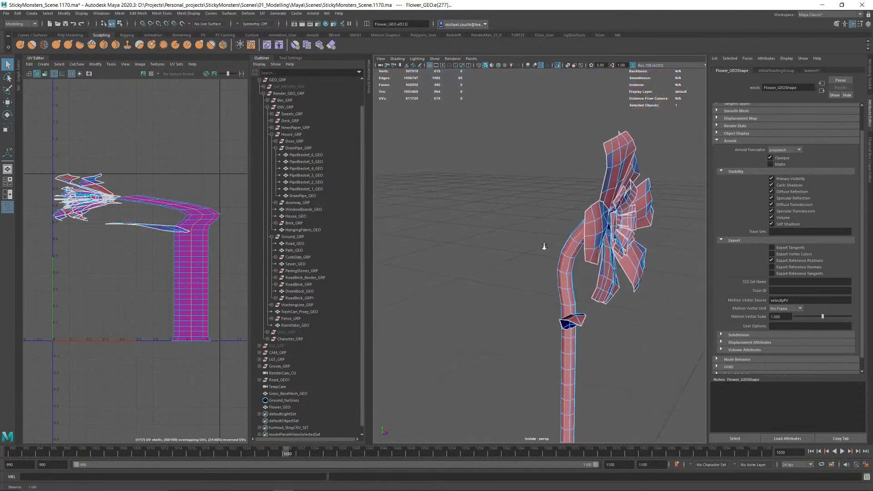
pyautogui.keyDown('shift'); pyautogui.rightClick(162, 146); pyautogui.keyUp('shift')
pyautogui.keyDown('shift'); pyautogui.moveTo(163, 145); pyautogui.dragTo(109, 138, button='right'); pyautogui.keyUp('shift')
# Step: Unfold all of the flower's UVs and lay out the shells in the UV tile
pyautogui.moveTo(67, 117); pyautogui.dragTo(203, 278)
pyautogui.keyDown('shift'); pyautogui.moveTo(197, 176); pyautogui.dragTo(117, 173, button='right'); pyautogui.keyUp('shift')
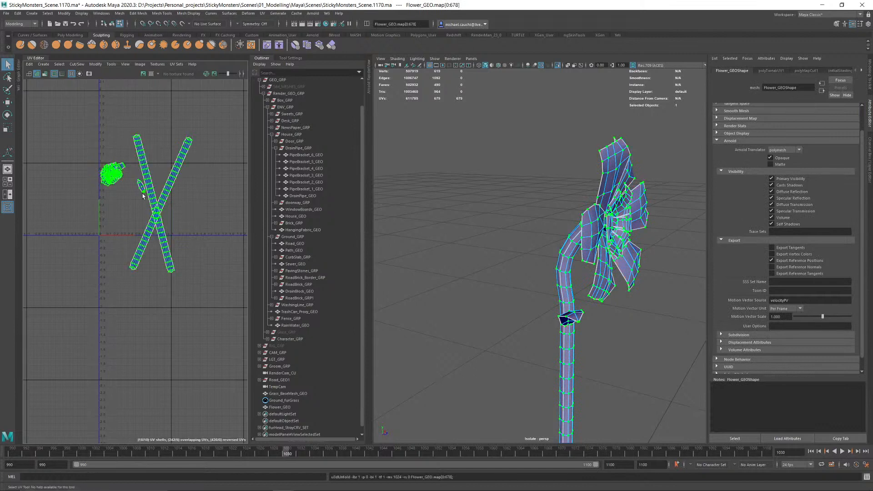
pyautogui.keyDown('shift'); pyautogui.moveTo(201, 194); pyautogui.dragTo(175, 205, button='right'); pyautogui.keyUp('shift')
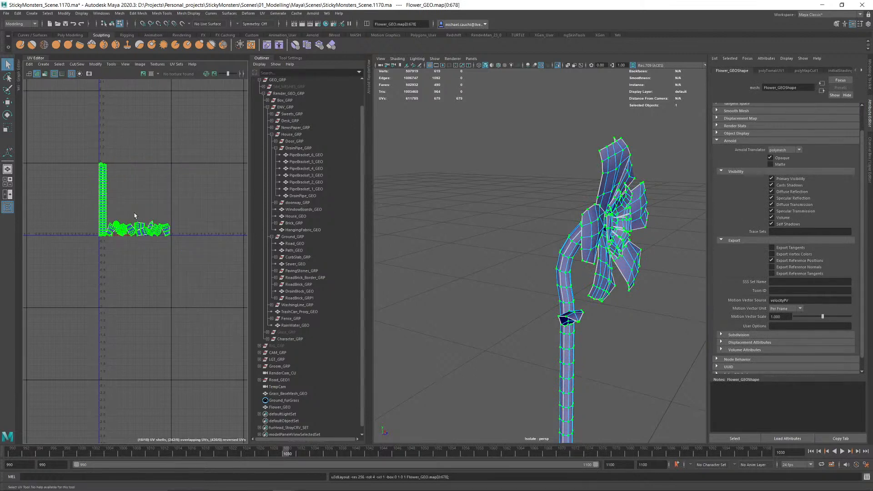
pyautogui.scroll(5, 127, 219)
pyautogui.keyDown('alt'); pyautogui.moveTo(131, 182); pyautogui.dragTo(149, 266, button='middle'); pyautogui.keyUp('alt')
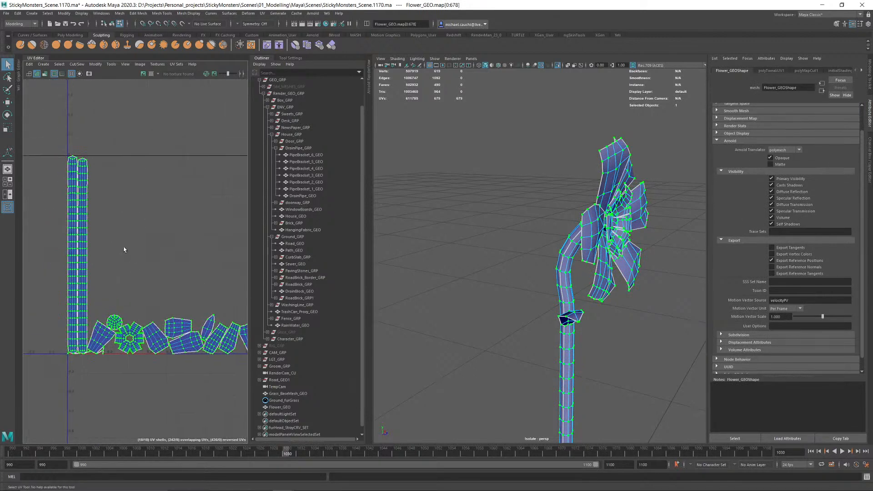
# Step: Select every UV shell except the two stem strips and lay them out as a separate group
pyautogui.click(74, 172)
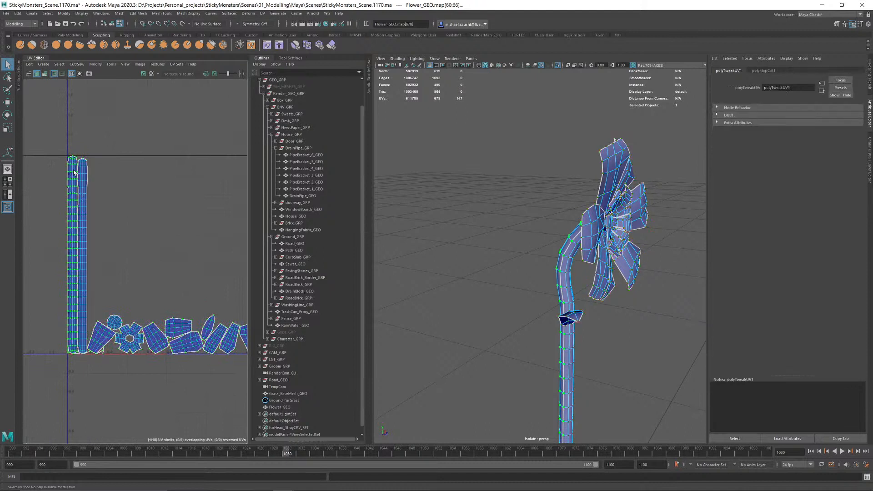
pyautogui.click(83, 176)
pyautogui.keyDown('alt'); pyautogui.moveTo(211, 299); pyautogui.dragTo(199, 281, button='middle'); pyautogui.keyUp('alt')
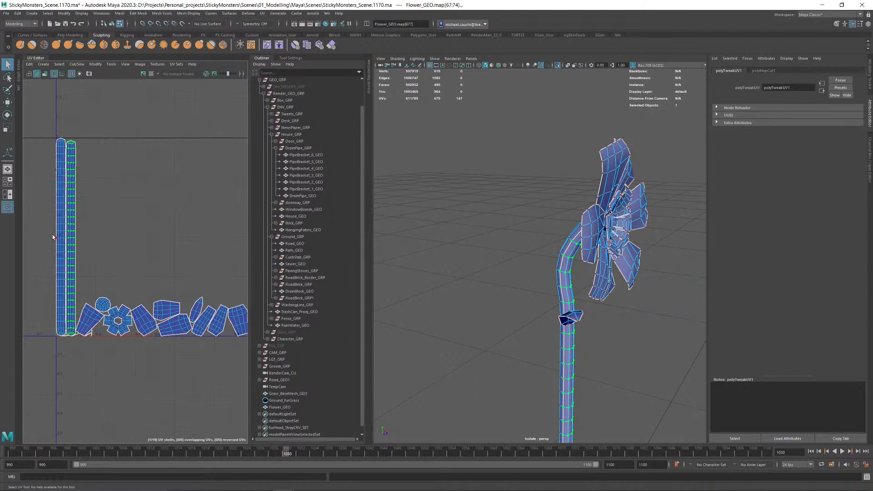
pyautogui.scroll(-3, 61, 242)
pyautogui.keyDown('shift'); pyautogui.moveTo(52, 171); pyautogui.dragTo(220, 371); pyautogui.keyUp('shift')
pyautogui.keyDown('shift'); pyautogui.moveTo(210, 234); pyautogui.dragTo(146, 255, button='right'); pyautogui.keyUp('shift')
# Step: Scale down the petal, leaf and flower-centre shells and move them away from the stem strips, inside the tile
pyautogui.press('r')
pyautogui.moveTo(133, 246); pyautogui.dragTo(110, 247)
pyautogui.press('w')
pyautogui.moveTo(173, 248); pyautogui.dragTo(198, 246)
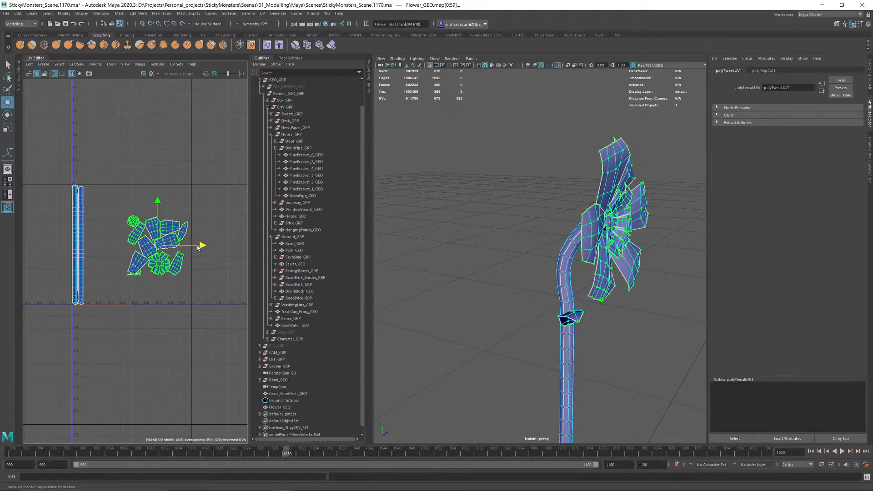
pyautogui.press('r')
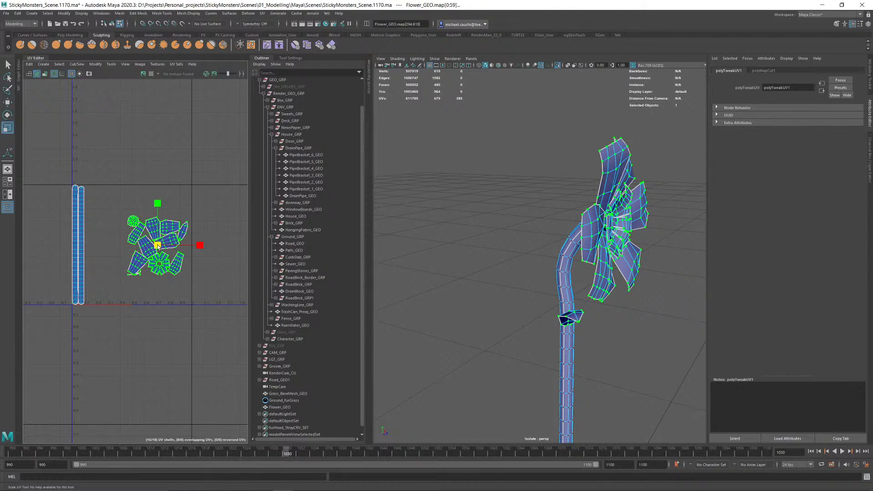
pyautogui.moveTo(158, 246); pyautogui.dragTo(145, 246)
pyautogui.press('w')
pyautogui.moveTo(200, 246); pyautogui.dragTo(204, 246)
pyautogui.scroll(5, 155, 268)
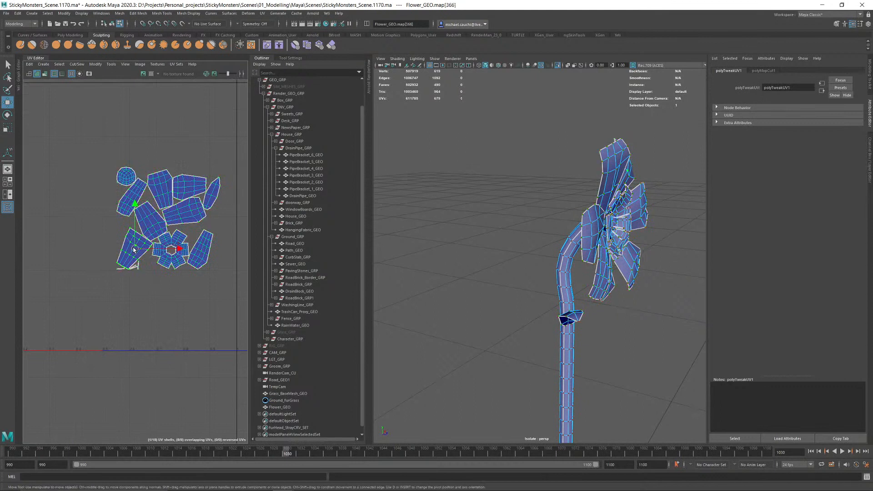
# Step: Rotate the petal shell beside the flower-centre shell upright and place it in the empty space below the cluster
pyautogui.click(144, 240)
pyautogui.press('e')
pyautogui.moveTo(156, 214); pyautogui.dragTo(136, 208)
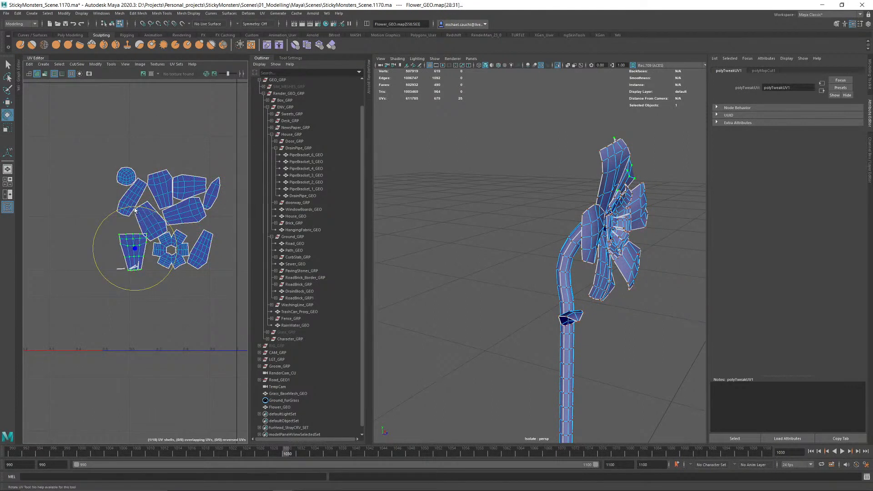
pyautogui.press('w')
pyautogui.moveTo(136, 252); pyautogui.dragTo(121, 346)
pyautogui.press('e')
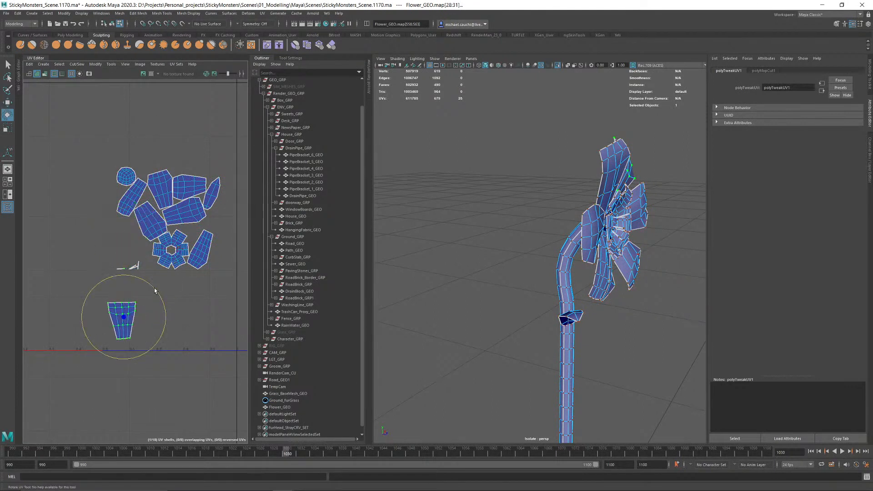
# Step: Move a second petal shell out of the cluster, rotate it upright, and set it beside the first separated petal
pyautogui.click(147, 218)
pyautogui.press('w')
pyautogui.moveTo(148, 219); pyautogui.dragTo(162, 321)
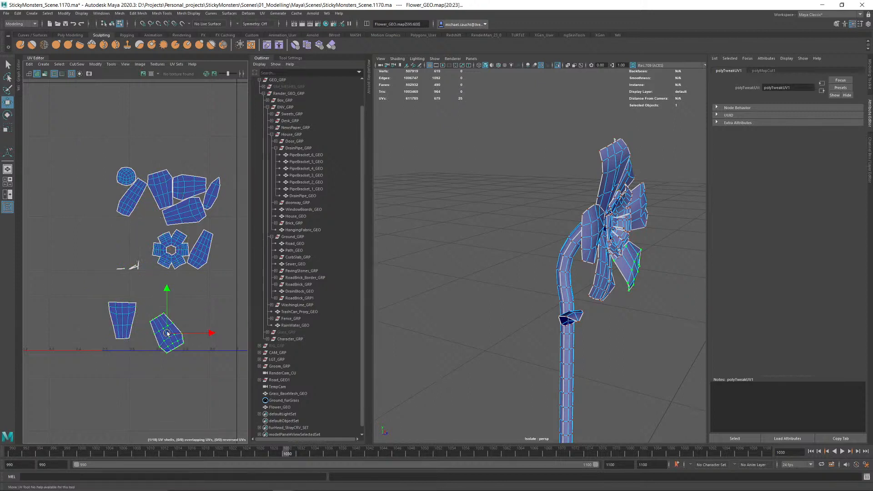
pyautogui.press('e')
pyautogui.moveTo(172, 286); pyautogui.dragTo(121, 366)
pyautogui.press('w')
pyautogui.moveTo(160, 322); pyautogui.dragTo(155, 319)
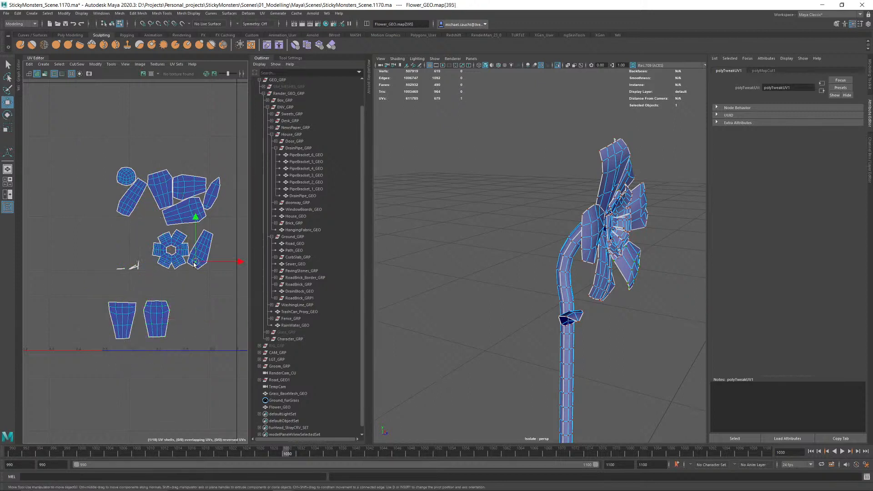
# Step: Rotate the tilted petal shell beside the six-armed ring shell upright and place it third in the separated petal row
pyautogui.click(195, 262)
pyautogui.press('e')
pyautogui.moveTo(223, 222); pyautogui.dragTo(210, 213)
pyautogui.press('w')
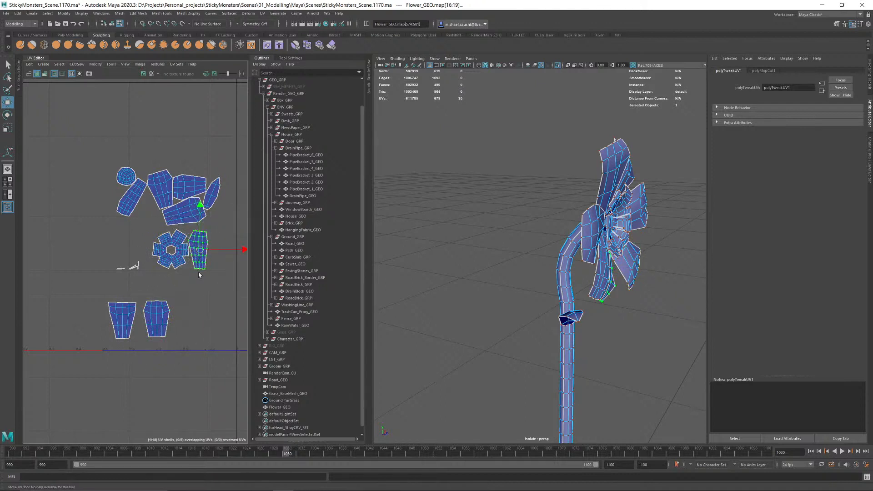
pyautogui.moveTo(201, 251); pyautogui.dragTo(187, 322)
# Step: Rotate the lowest petal shell of the upper cluster upright and place it fourth in the separated petal row
pyautogui.click(198, 217)
pyautogui.press('e')
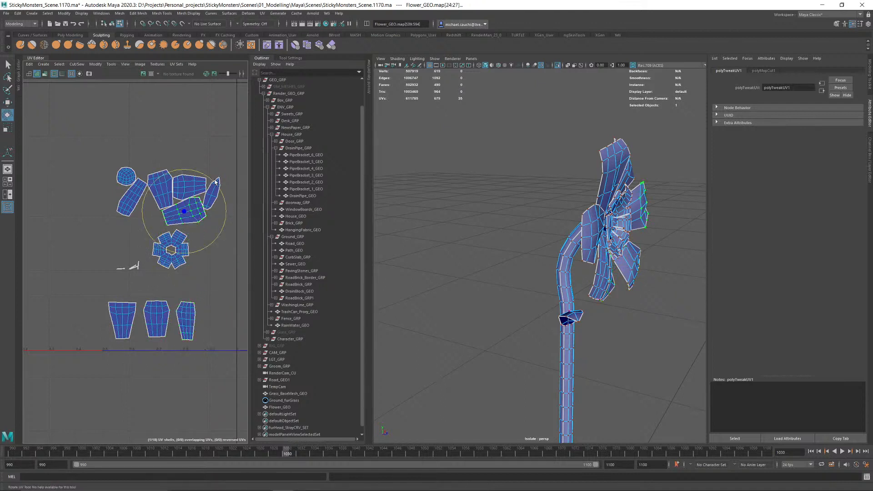
pyautogui.moveTo(216, 184); pyautogui.dragTo(205, 175)
pyautogui.press('w')
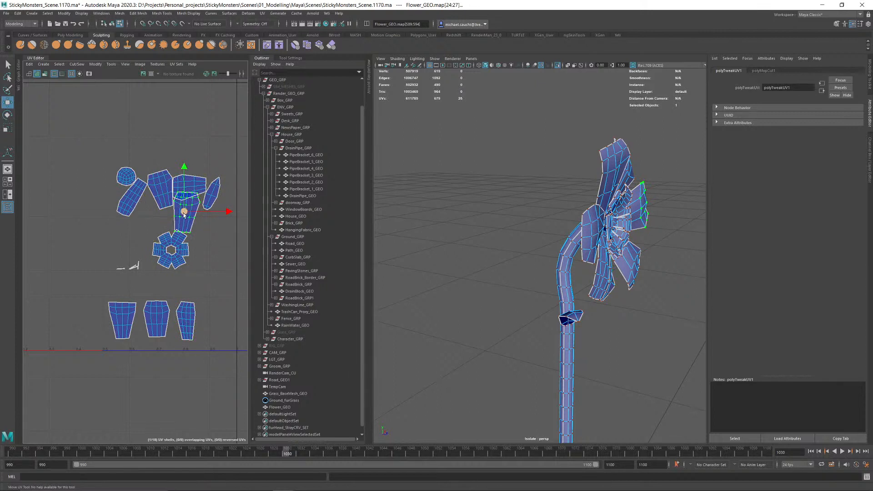
pyautogui.moveTo(184, 213); pyautogui.dragTo(212, 318)
# Step: Turn the horizontal petal shell upright and place it directly above the fourth petal to begin a second row
pyautogui.click(210, 191)
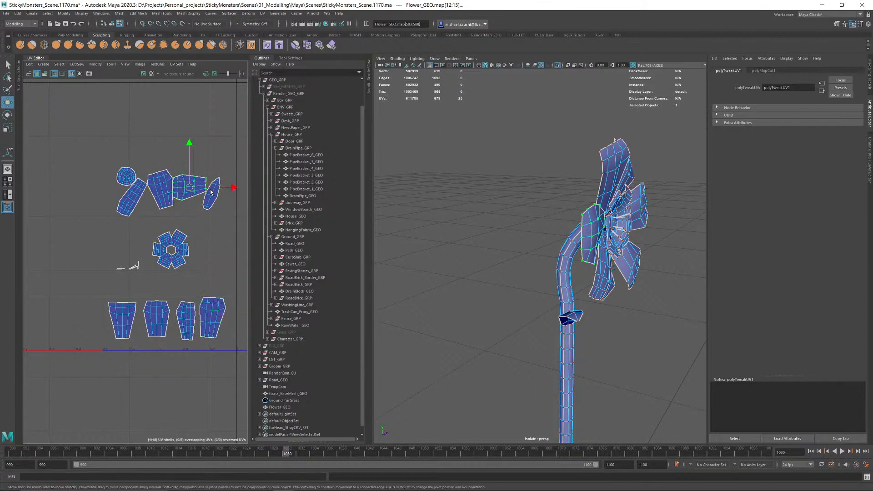
pyautogui.press('e')
pyautogui.moveTo(215, 157); pyautogui.dragTo(214, 301)
pyautogui.press('w')
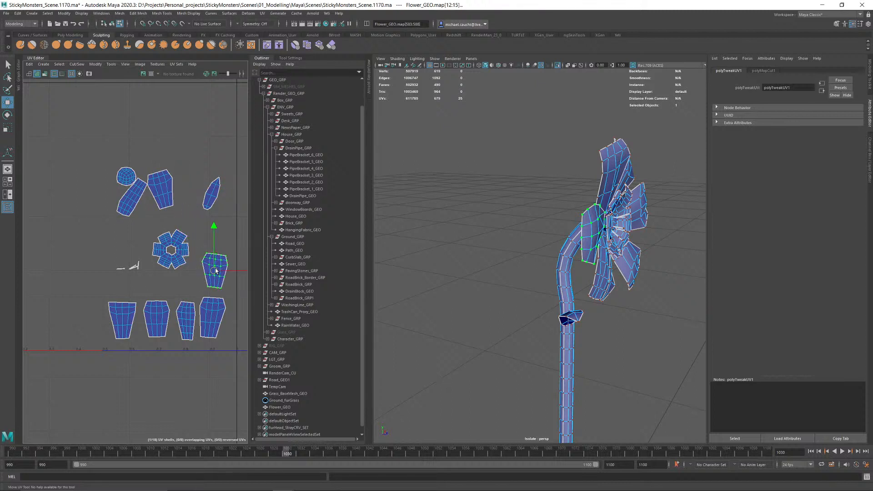
# Step: Move the six-armed ring shell up out of the way, and set the tilted wide petal shell upright in the second row
pyautogui.click(172, 249)
pyautogui.moveTo(172, 249); pyautogui.dragTo(192, 154)
pyautogui.click(163, 189)
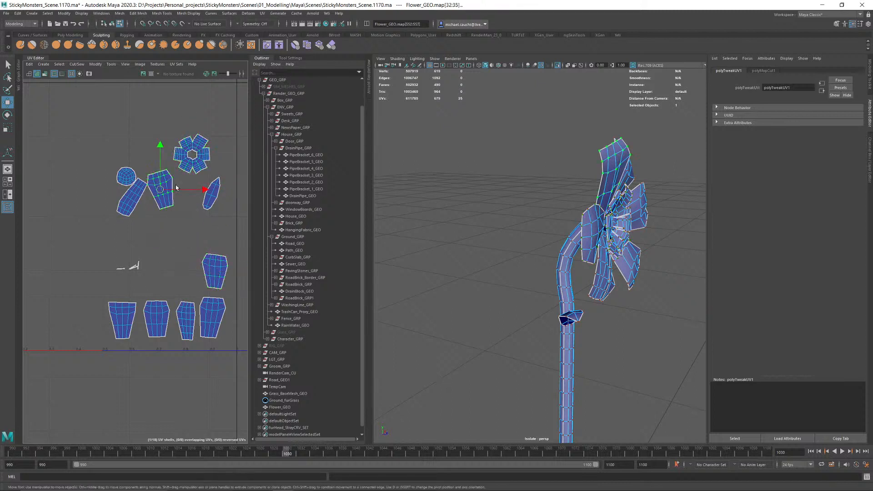
pyautogui.moveTo(163, 188); pyautogui.dragTo(177, 272)
pyautogui.press('e')
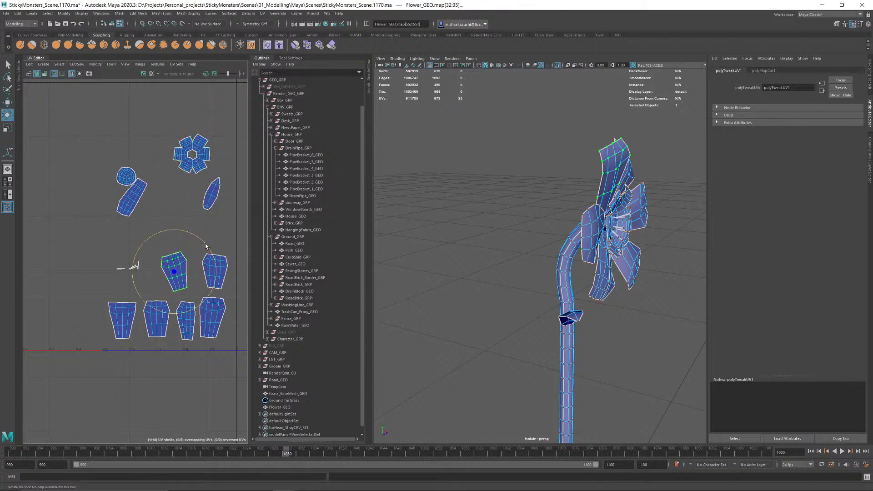
pyautogui.moveTo(205, 246); pyautogui.dragTo(212, 260)
# Step: Rotate the narrow petal shell below the round centre shell upright and add it to the second petal row
pyautogui.click(132, 196)
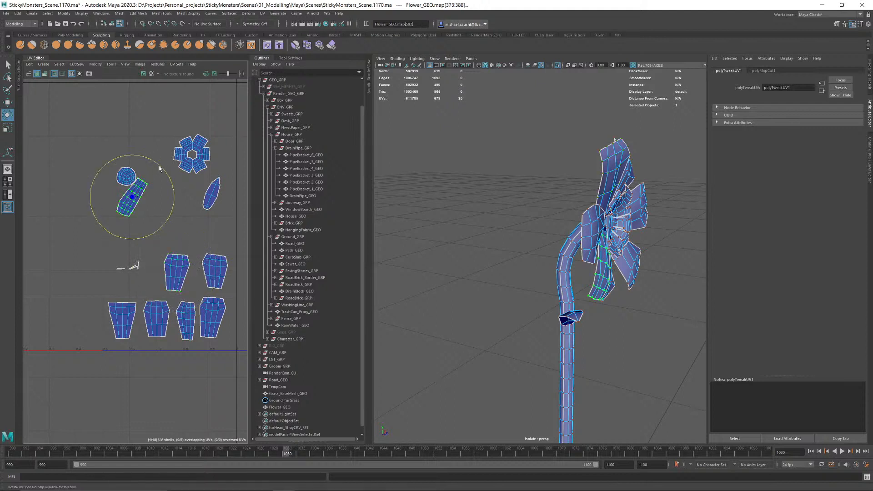
pyautogui.moveTo(160, 166); pyautogui.dragTo(103, 293)
pyautogui.press('w')
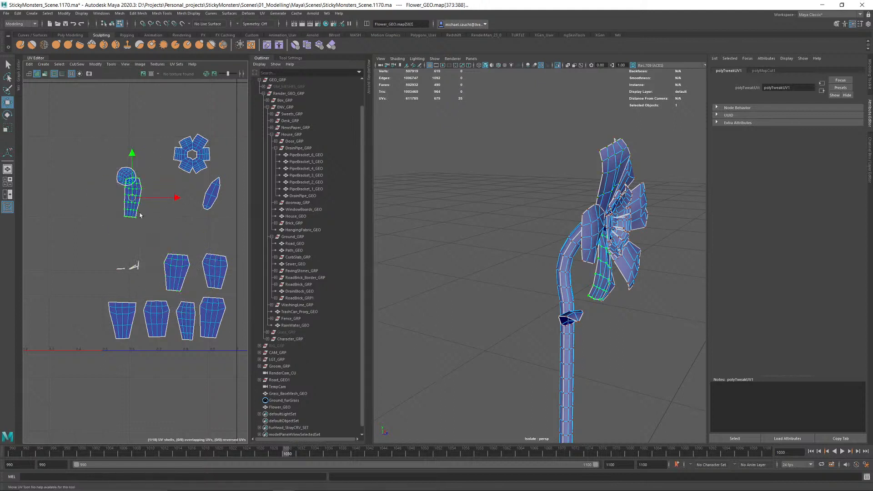
pyautogui.moveTo(140, 216); pyautogui.dragTo(162, 288)
# Step: Enlarge and move the thin stamen shells to the tile's upper edge, and set the round centre shell beside the second petal row
pyautogui.moveTo(102, 256); pyautogui.dragTo(186, 271)
pyautogui.press('r')
pyautogui.press('w')
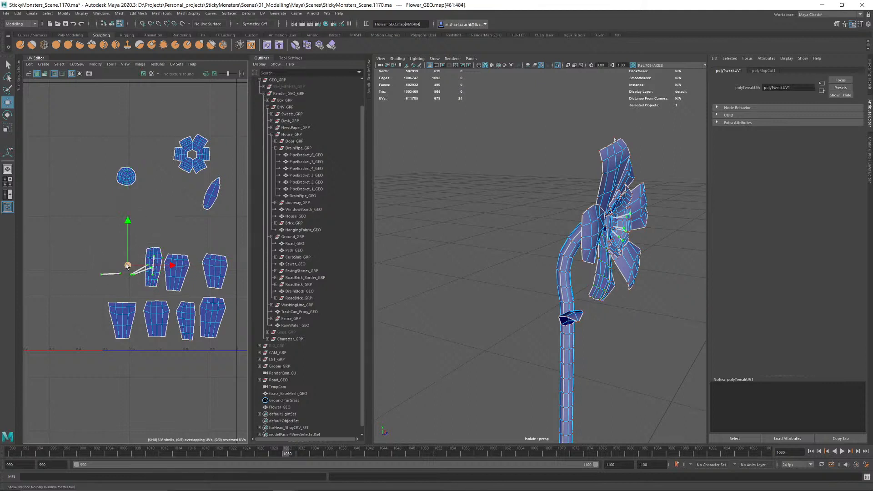
pyautogui.moveTo(128, 266); pyautogui.dragTo(155, 97)
pyautogui.keyDown('alt'); pyautogui.moveTo(149, 134); pyautogui.dragTo(160, 196, button='middle'); pyautogui.keyUp('alt')
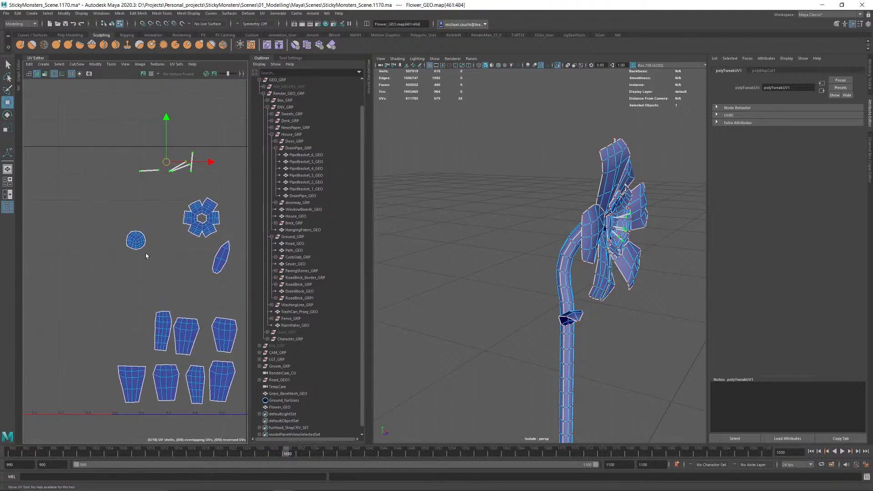
pyautogui.click(136, 240)
pyautogui.moveTo(136, 240); pyautogui.dragTo(132, 321)
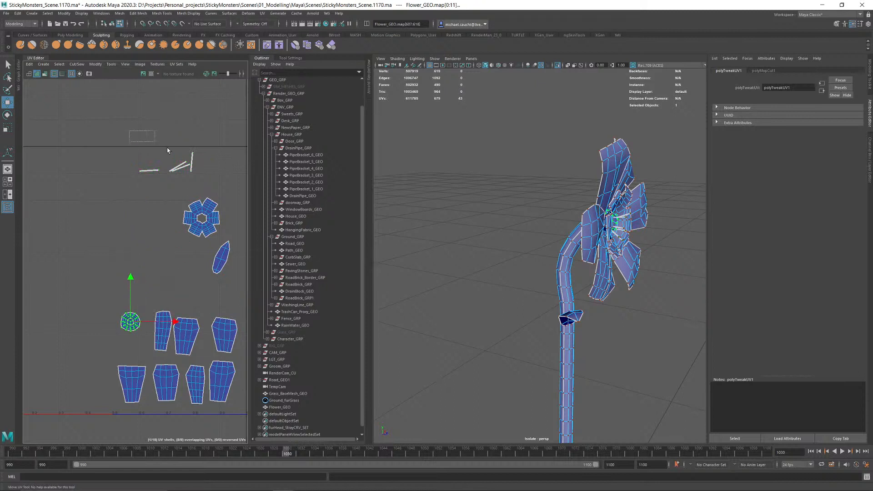
# Step: Lay out the thin stamen shells on their own with Shell Pre-Rotation set to Vertical
pyautogui.moveTo(167, 148); pyautogui.dragTo(209, 176)
pyautogui.keyDown('shift'); pyautogui.moveTo(215, 138); pyautogui.dragTo(170, 156, button='right'); pyautogui.keyUp('shift')
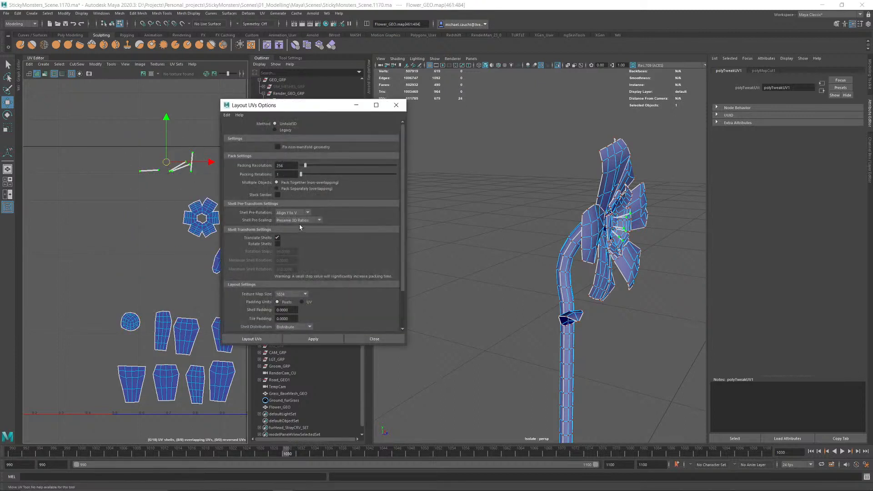
pyautogui.click(292, 214)
pyautogui.click(286, 241)
pyautogui.click(304, 338)
pyautogui.scroll(-3, 156, 257)
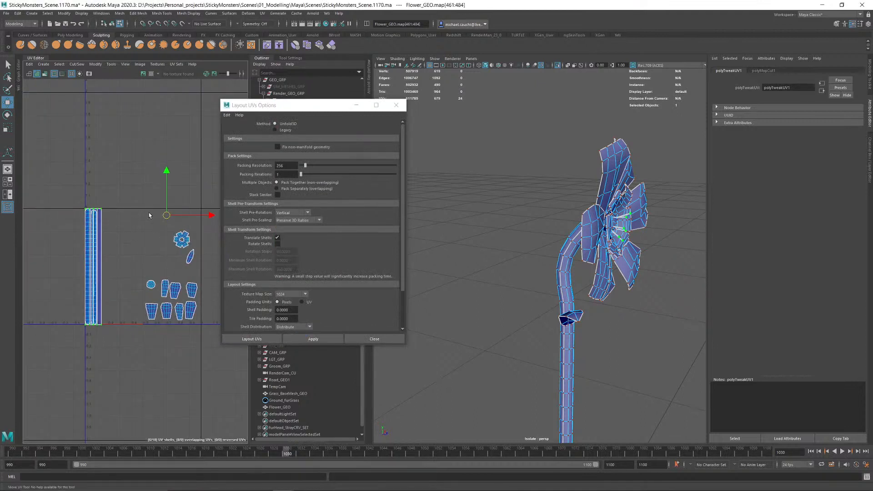
# Step: Scale down the vertical stamen strips, place them in the empty area beside the ring shell, and close the layout options
pyautogui.moveTo(214, 220); pyautogui.dragTo(292, 224)
pyautogui.press('r')
pyautogui.keyDown('alt'); pyautogui.moveTo(197, 222); pyautogui.dragTo(137, 221, button='middle'); pyautogui.keyUp('alt')
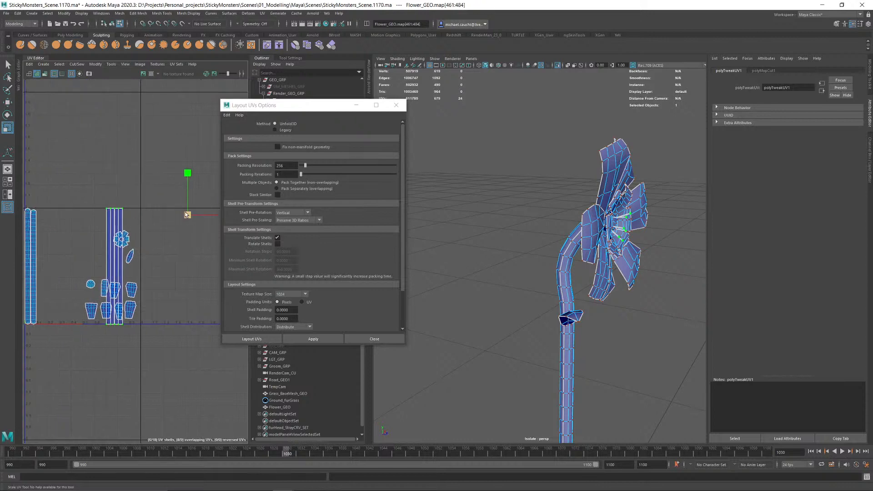
pyautogui.moveTo(186, 216); pyautogui.dragTo(111, 229)
pyautogui.press('w')
pyautogui.scroll(5, 106, 218)
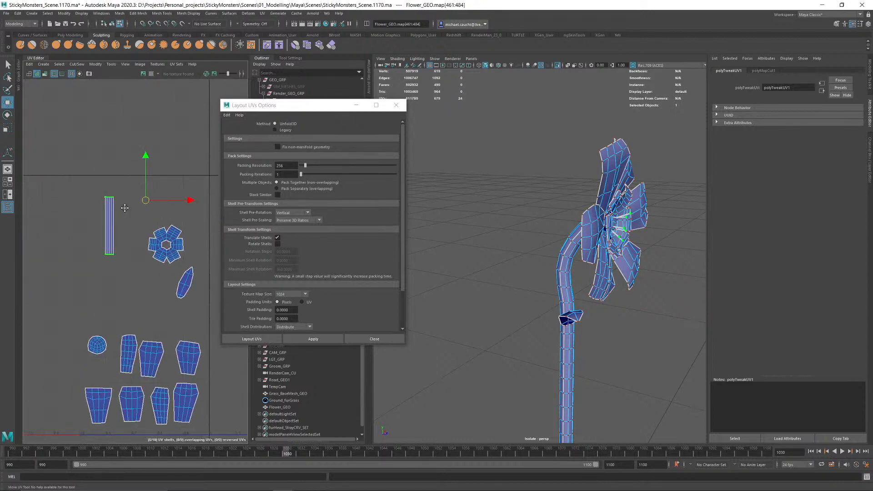
pyautogui.click(396, 106)
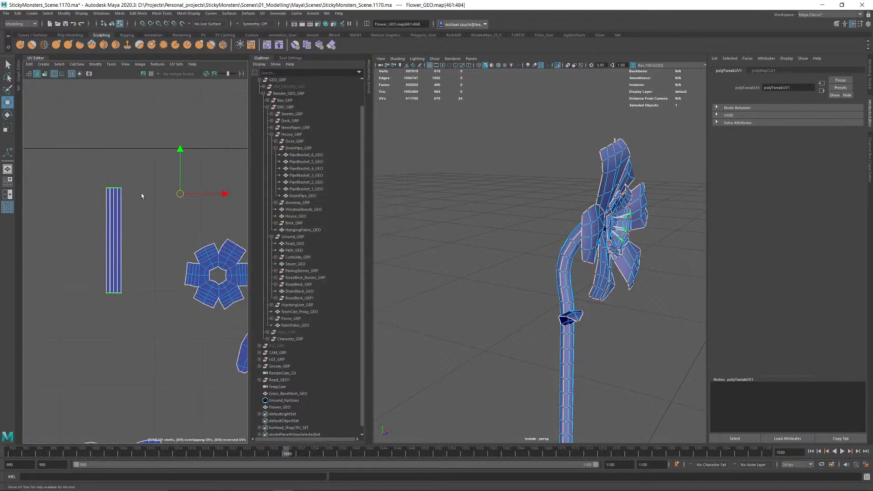
# Step: Spread the four touching stamen strips apart horizontally so that each has a gap around it
pyautogui.click(119, 226)
pyautogui.moveTo(123, 241); pyautogui.dragTo(149, 240)
pyautogui.keyDown('shift'); pyautogui.click(116, 227); pyautogui.keyUp('shift')
pyautogui.keyDown('shift'); pyautogui.click(118, 232); pyautogui.keyUp('shift')
pyautogui.keyDown('alt'); pyautogui.moveTo(185, 245); pyautogui.dragTo(178, 265, button='right'); pyautogui.keyUp('alt')
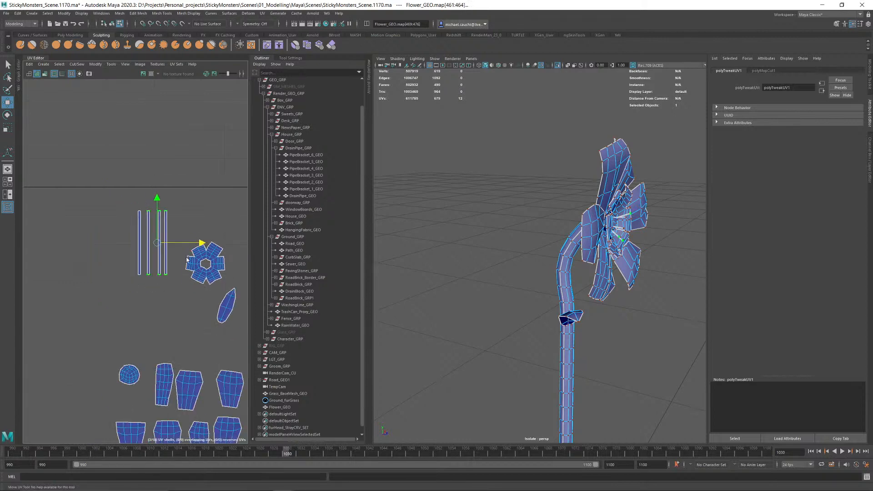
pyautogui.keyDown('alt'); pyautogui.moveTo(178, 264); pyautogui.dragTo(140, 197, button='middle'); pyautogui.keyUp('alt')
# Step: View the flower head close up from the front and select the stamen face at its central dome in face mode
pyautogui.keyDown('alt'); pyautogui.moveTo(552, 224); pyautogui.dragTo(473, 219); pyautogui.keyUp('alt')
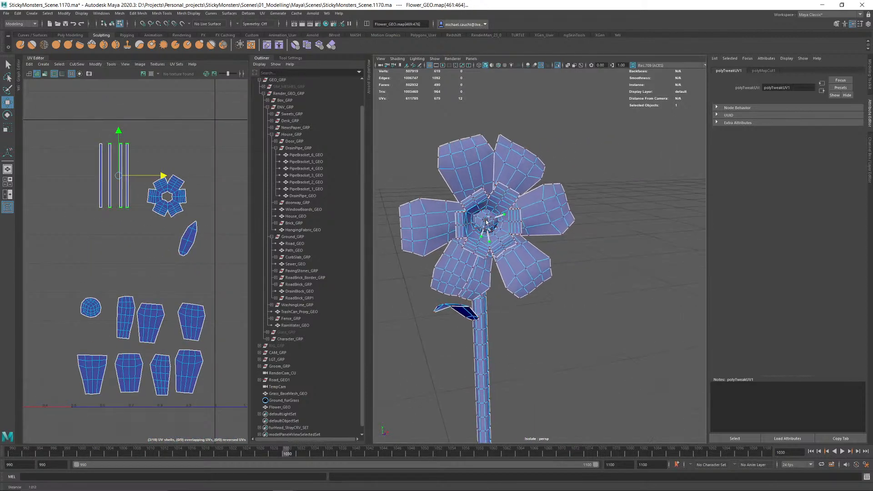
pyautogui.keyDown('alt'); pyautogui.moveTo(473, 219); pyautogui.dragTo(563, 232, button='right'); pyautogui.keyUp('alt')
pyautogui.press('F8')
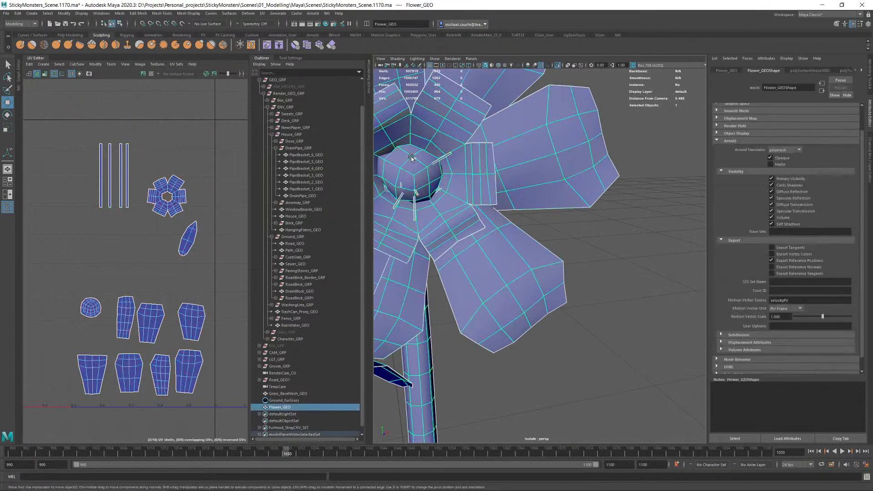
pyautogui.moveTo(448, 157); pyautogui.dragTo(411, 156, button='right')
pyautogui.click(412, 156)
pyautogui.press('q')
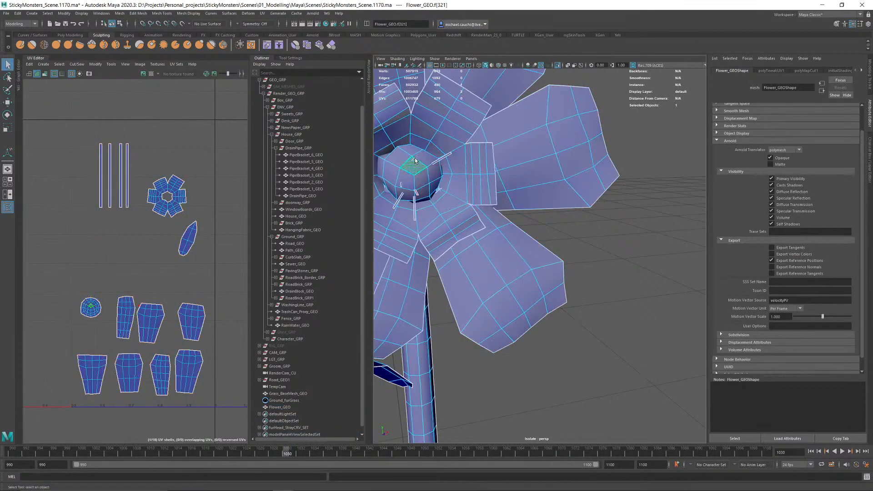
pyautogui.press('w')
# Step: Move the UV shell of the small selected stamen face away from the strips and examine that area closely
pyautogui.keyDown('alt'); pyautogui.moveTo(217, 219); pyautogui.dragTo(234, 136, button='right'); pyautogui.keyUp('alt')
pyautogui.keyDown('alt'); pyautogui.moveTo(234, 107); pyautogui.dragTo(168, 217, button='middle'); pyautogui.keyUp('alt')
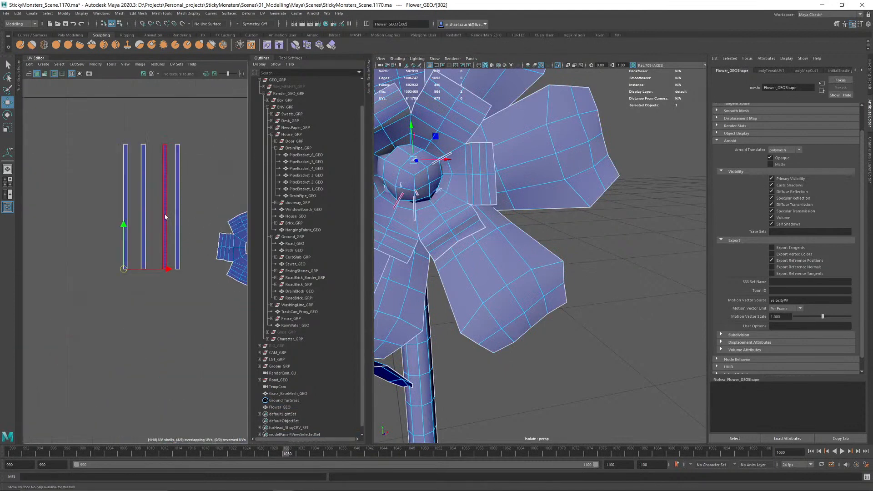
pyautogui.moveTo(125, 269); pyautogui.dragTo(100, 270)
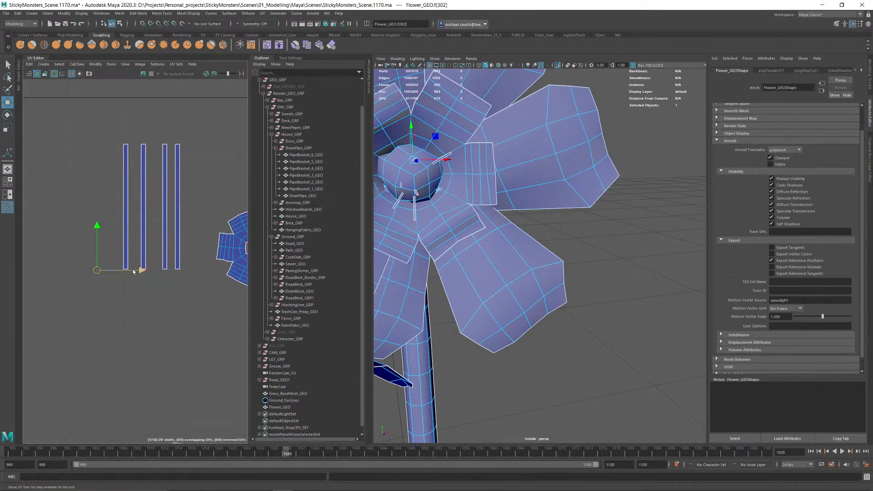
pyautogui.scroll(10, 86, 275)
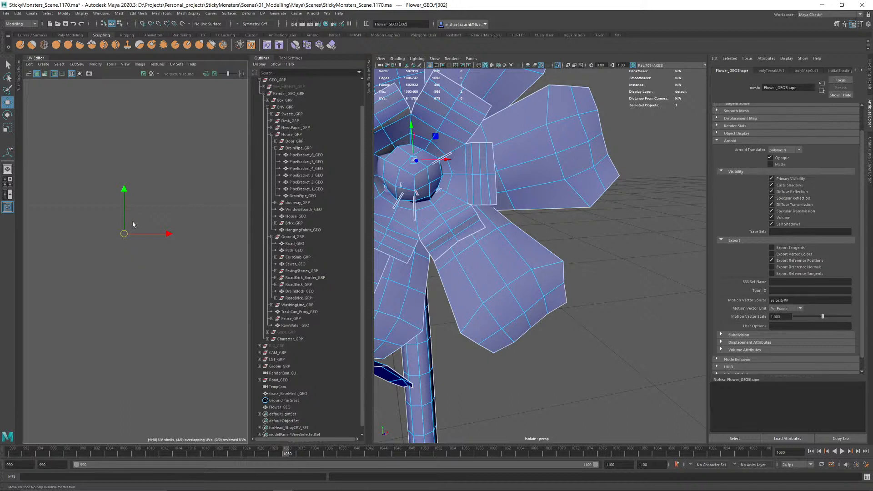
pyautogui.scroll(-4, 134, 225)
pyautogui.keyDown('alt'); pyautogui.moveTo(169, 212); pyautogui.dragTo(130, 302, button='middle'); pyautogui.keyUp('alt')
# Step: Return the flower to object selection, close the UV Editor, and turn off isolation to show the whole street scene
pyautogui.moveTo(420, 174); pyautogui.dragTo(435, 161, button='right')
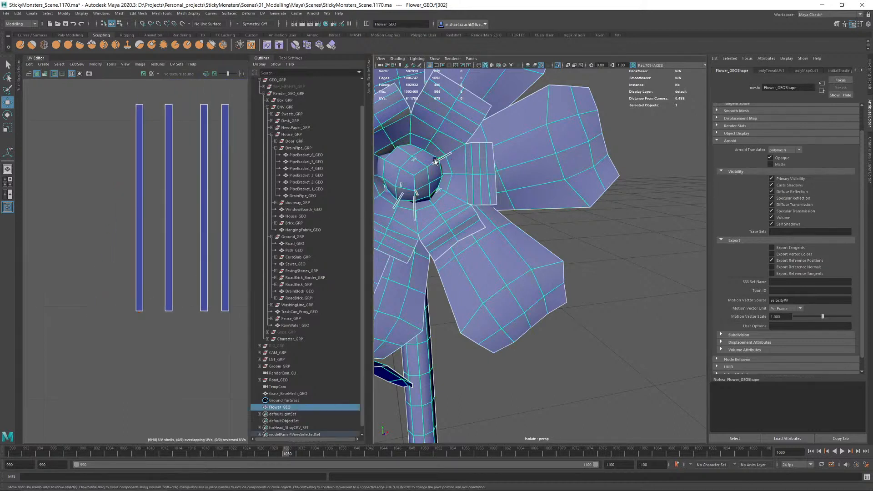
pyautogui.scroll(-7, 436, 161)
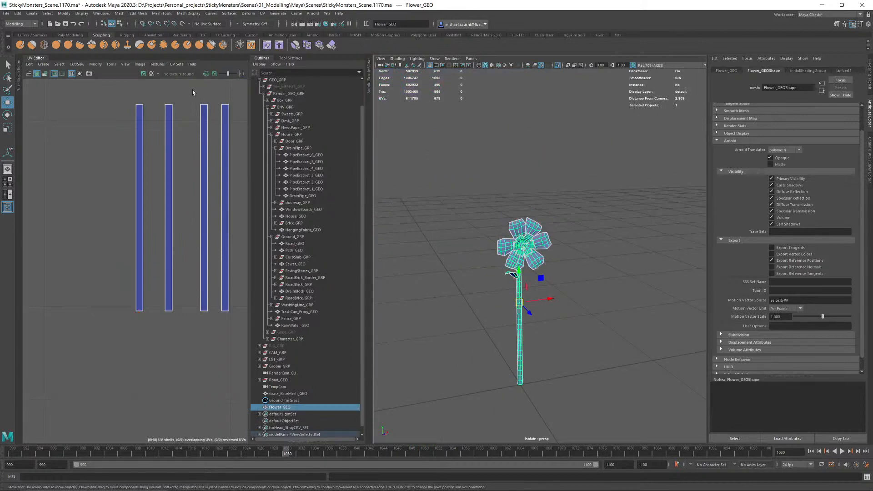
pyautogui.click(39, 58)
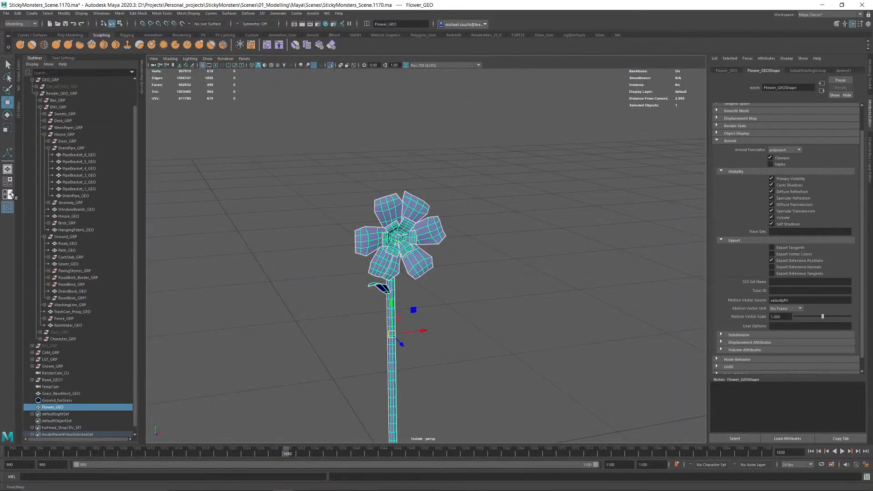
pyautogui.click(331, 65)
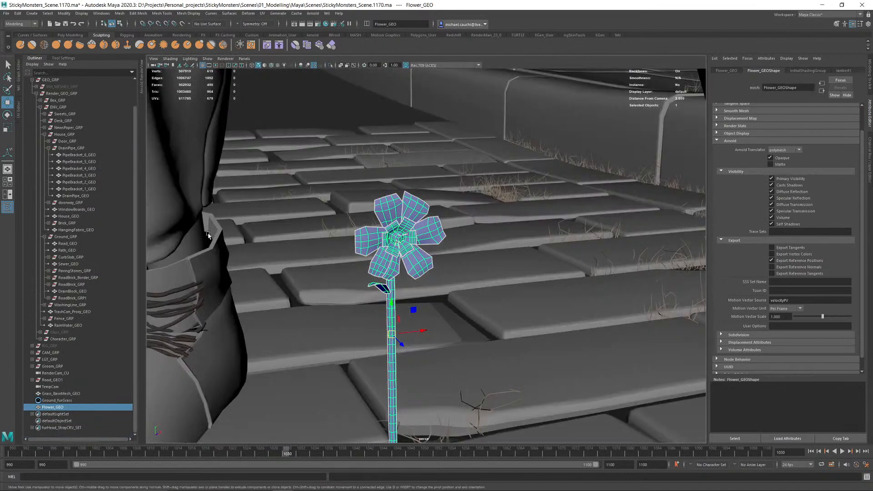
# Step: Hide the flower, and select and frame the Ground_furGrass node
pyautogui.press('h')
pyautogui.click(57, 400)
pyautogui.press('f')
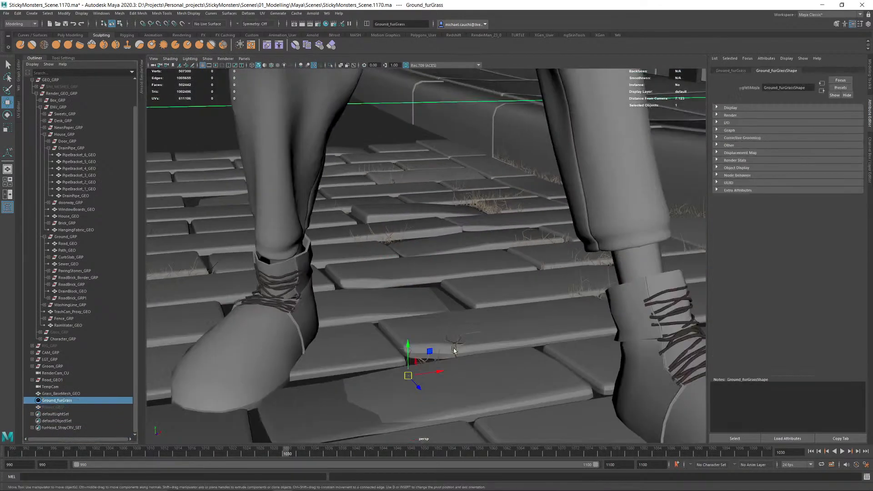
# Step: Bring up the Yeti Graph Editor for Ground_furGrass and convert the grass node to Maya objects
pyautogui.click(19, 84)
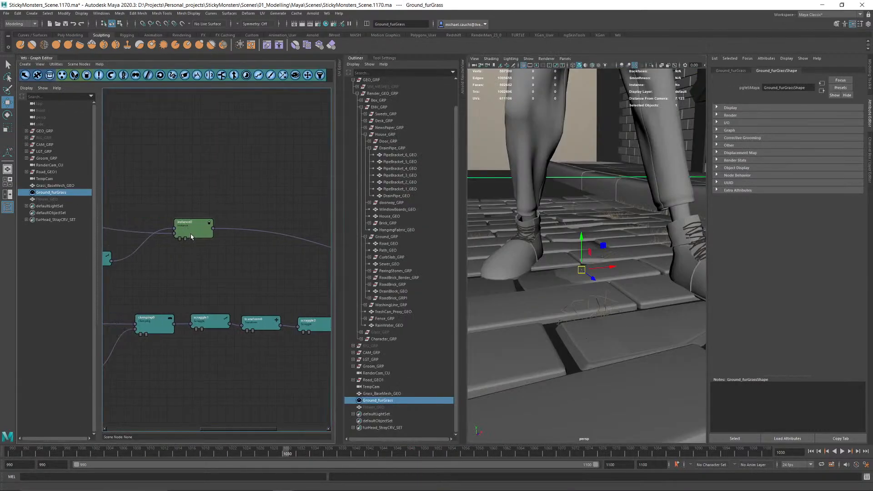
pyautogui.keyDown('alt'); pyautogui.moveTo(612, 307); pyautogui.dragTo(639, 305); pyautogui.keyUp('alt')
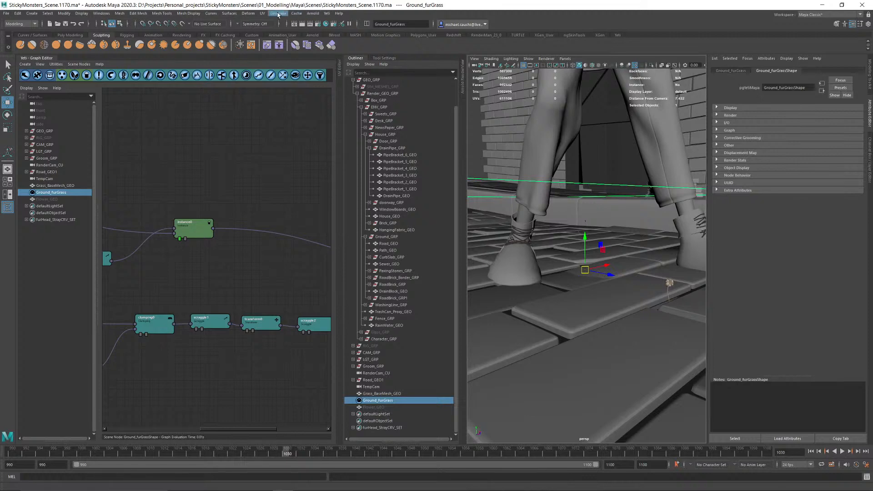
pyautogui.click(296, 13)
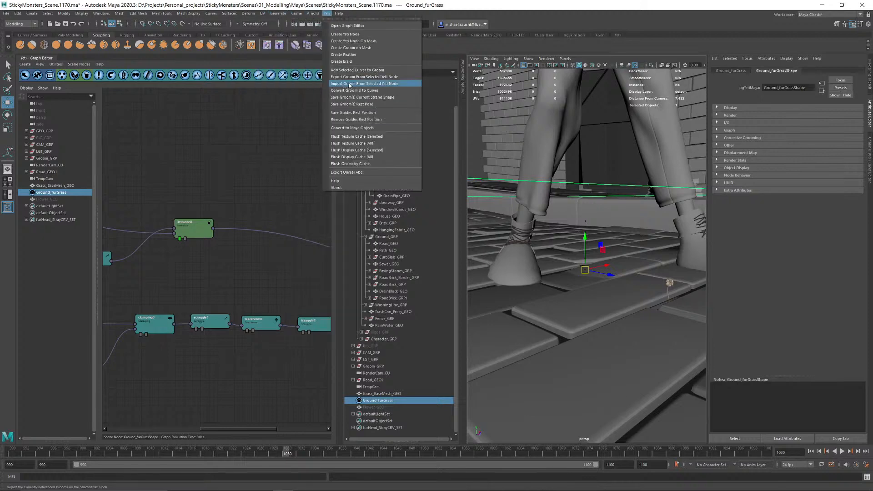
pyautogui.click(353, 129)
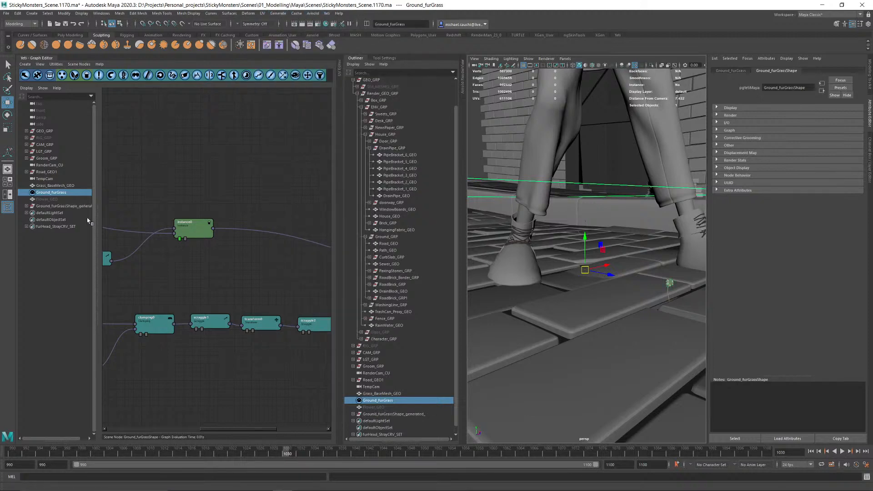
# Step: Select the first scattered grass mesh in the generated Ground_furGrass group and open the UV Editor for it
pyautogui.click(26, 206)
pyautogui.click(55, 213)
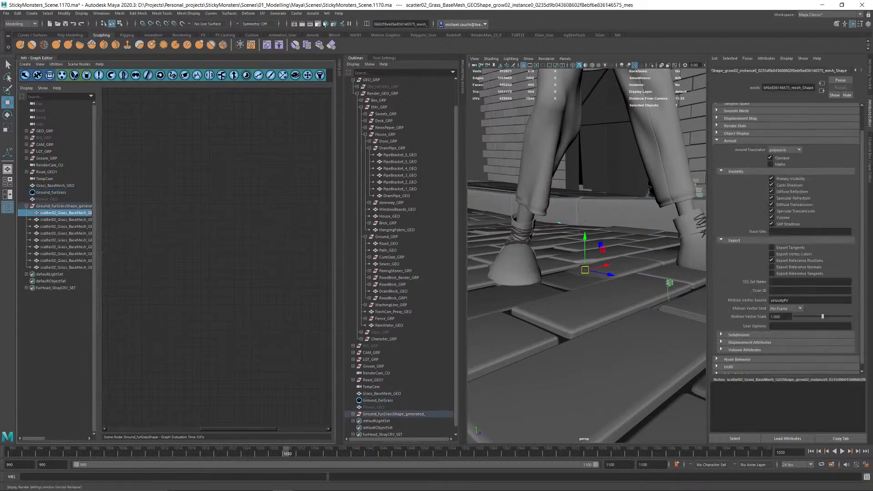
pyautogui.click(263, 14)
pyautogui.click(278, 22)
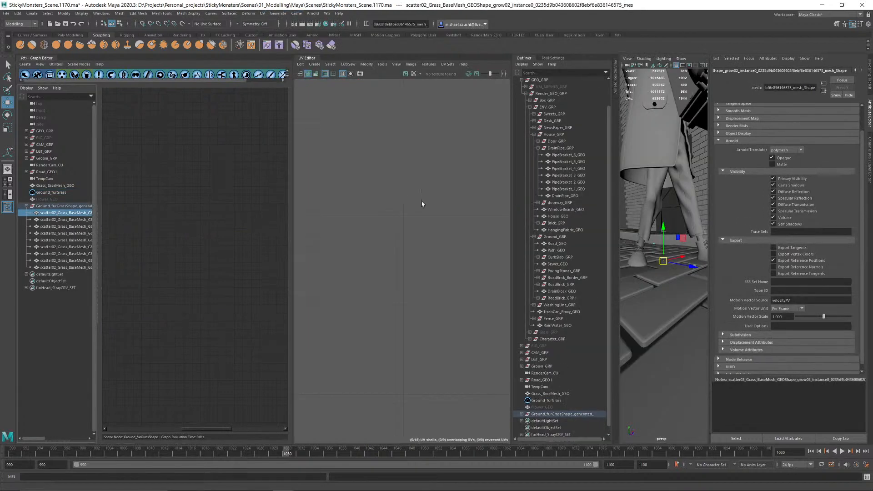
# Step: Frame the UVs and compare the layouts of several scattered meshes in the generated Ground_furGrass group
pyautogui.press('f')
pyautogui.press('a')
pyautogui.click(79, 220)
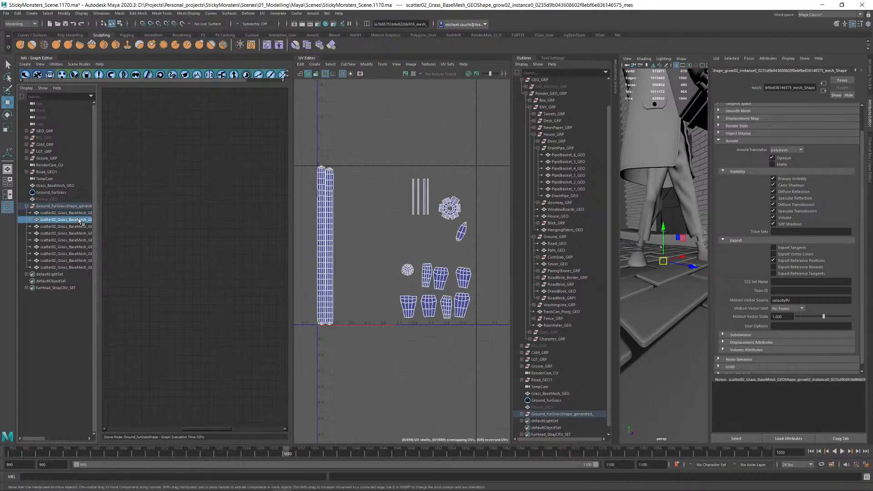
pyautogui.click(80, 213)
pyautogui.click(79, 227)
pyautogui.click(79, 254)
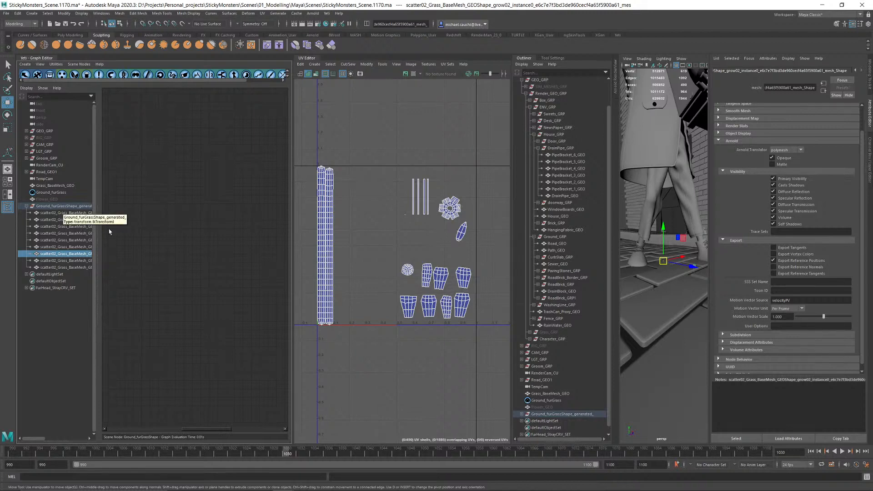
# Step: Switch to UV selection and select the two long stem shells to inspect them
pyautogui.moveTo(313, 153); pyautogui.dragTo(372, 364)
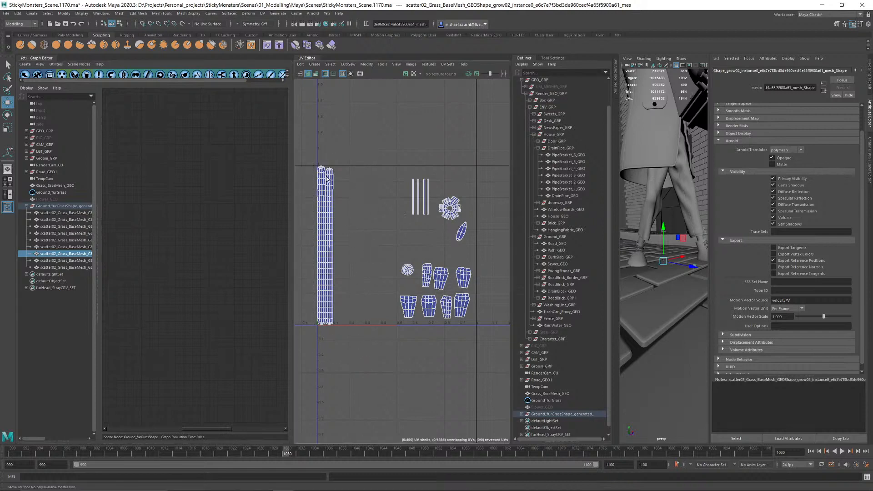
pyautogui.moveTo(328, 184); pyautogui.dragTo(351, 185, button='right')
pyautogui.moveTo(296, 153); pyautogui.dragTo(346, 345)
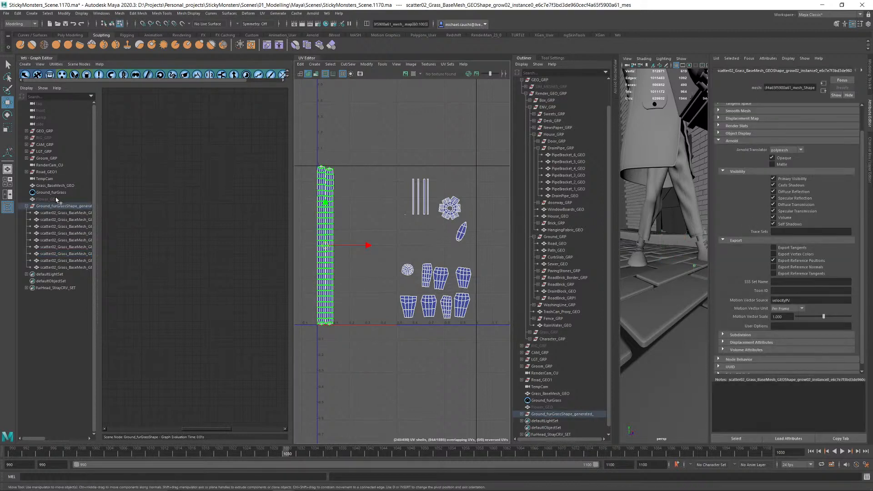
# Step: Select the whole generated Ground_furGrass group and close the extra Outliner and the UV Editor to enlarge the viewport
pyautogui.click(58, 206)
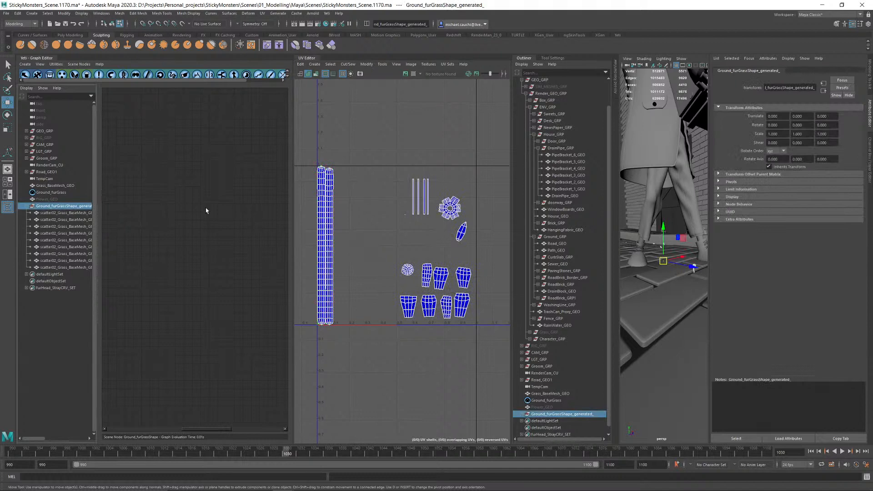
pyautogui.keyDown('alt'); pyautogui.moveTo(655, 253); pyautogui.dragTo(683, 259, button='right'); pyautogui.keyUp('alt')
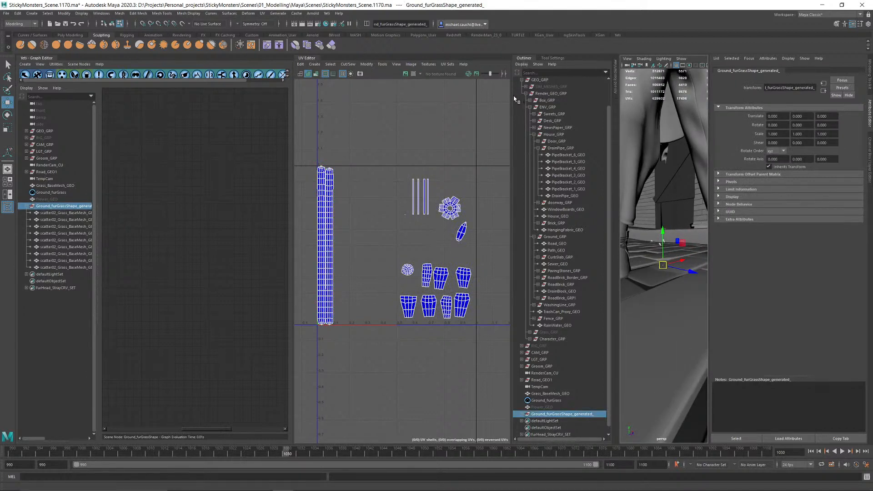
pyautogui.moveTo(510, 96); pyautogui.dragTo(421, 107)
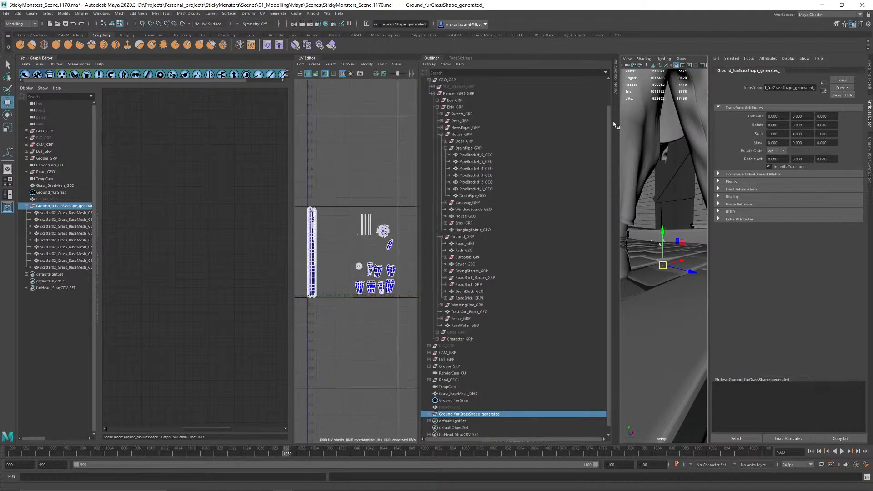
pyautogui.moveTo(618, 122); pyautogui.dragTo(506, 123)
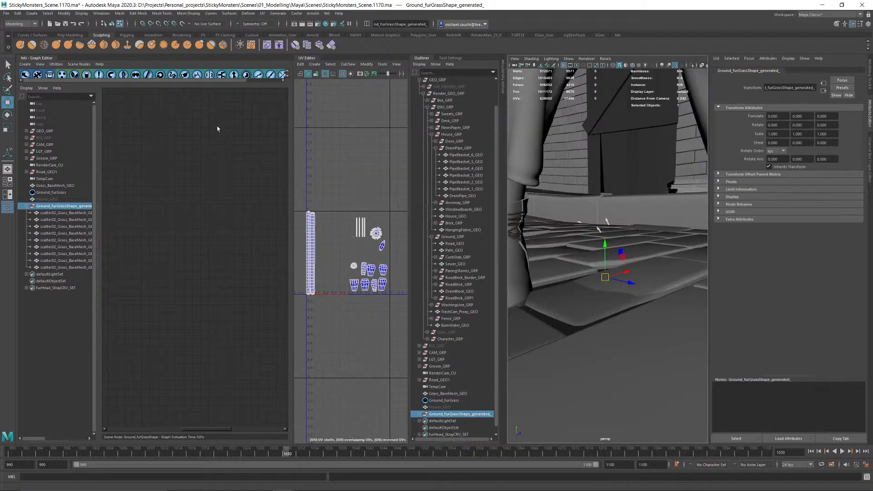
pyautogui.click(432, 60)
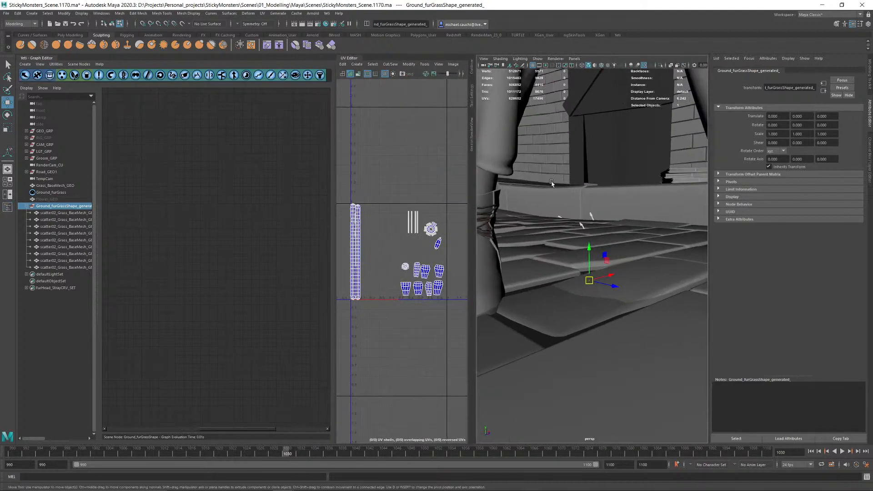
pyautogui.click(346, 58)
# Step: Assign a new Arnold aiStandardSurface material to the generated Ground_furGrass group
pyautogui.keyDown('alt'); pyautogui.moveTo(572, 150); pyautogui.dragTo(528, 165); pyautogui.keyUp('alt')
pyautogui.rightClick(517, 156)
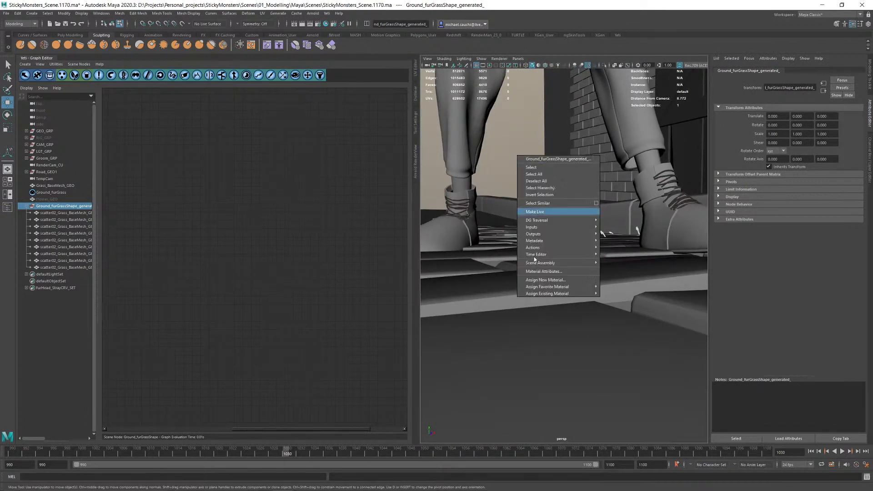
pyautogui.click(552, 283)
pyautogui.click(308, 222)
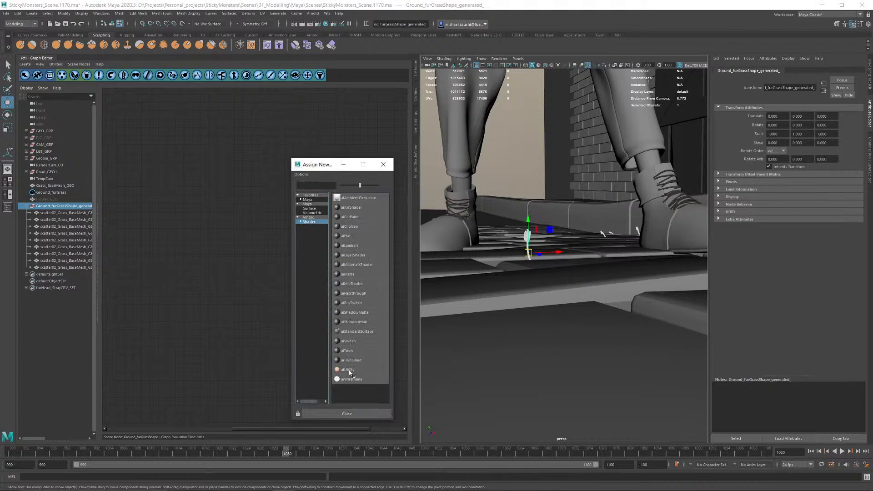
pyautogui.click(315, 185)
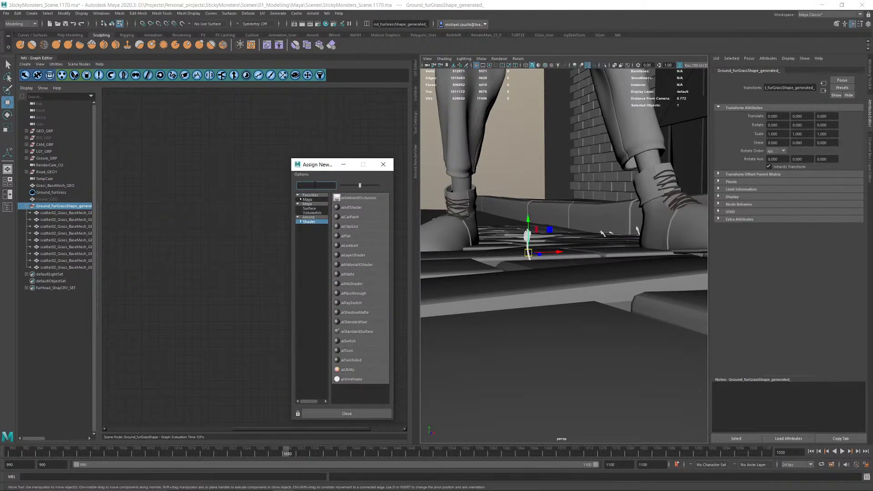
pyautogui.click(359, 331)
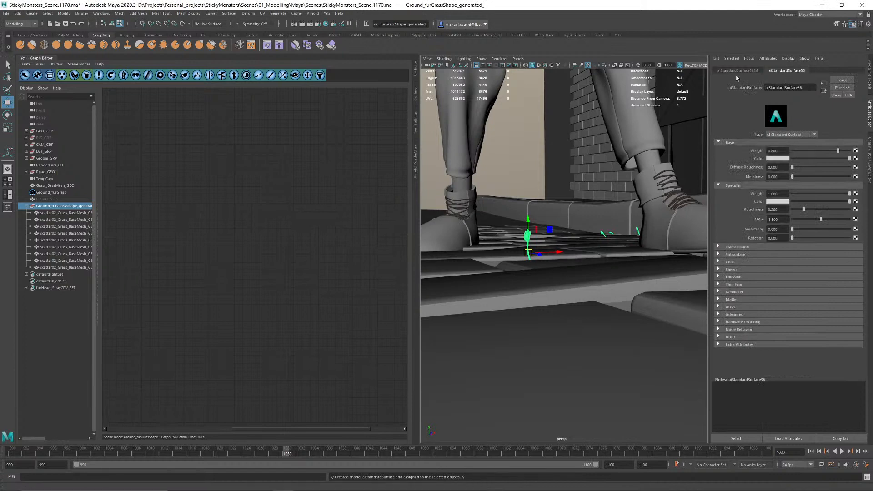
# Step: Rename the new material Flower_MAT and its shading group Flower_MATSG
pyautogui.moveTo(802, 87); pyautogui.dragTo(772, 87)
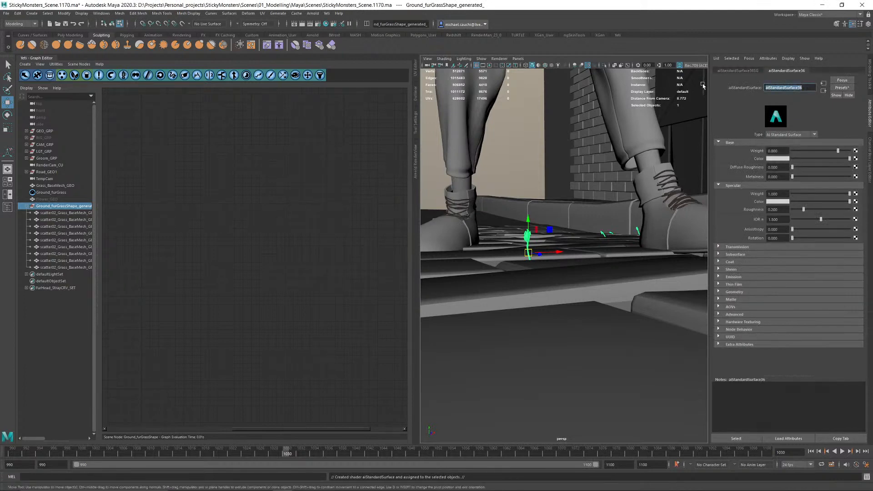
pyautogui.write('Flower_MAT')
pyautogui.press('Return')
pyautogui.hotkey('ctrl', 'c')
pyautogui.click(738, 70)
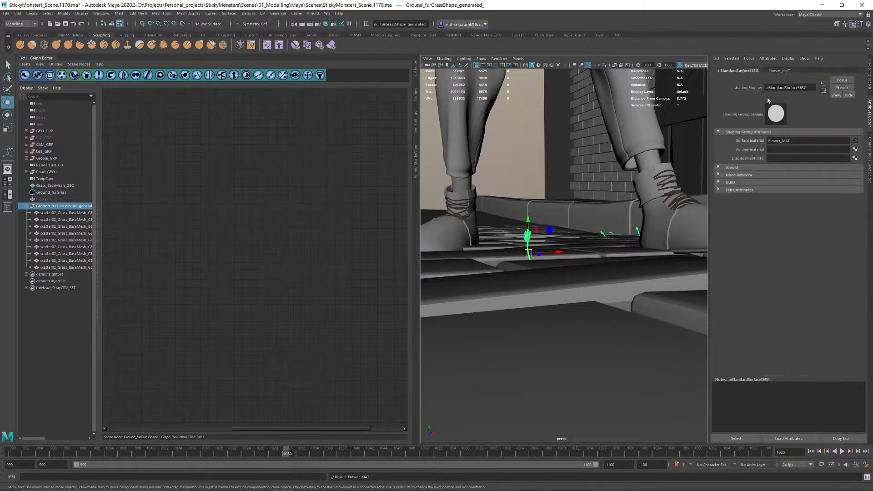
pyautogui.moveTo(812, 88); pyautogui.dragTo(730, 89)
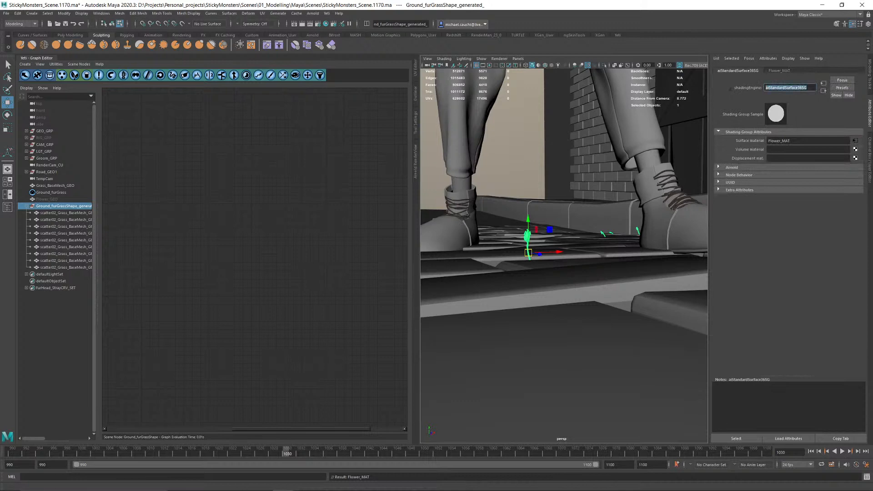
pyautogui.hotkey('ctrl', 'v')
pyautogui.press('Return')
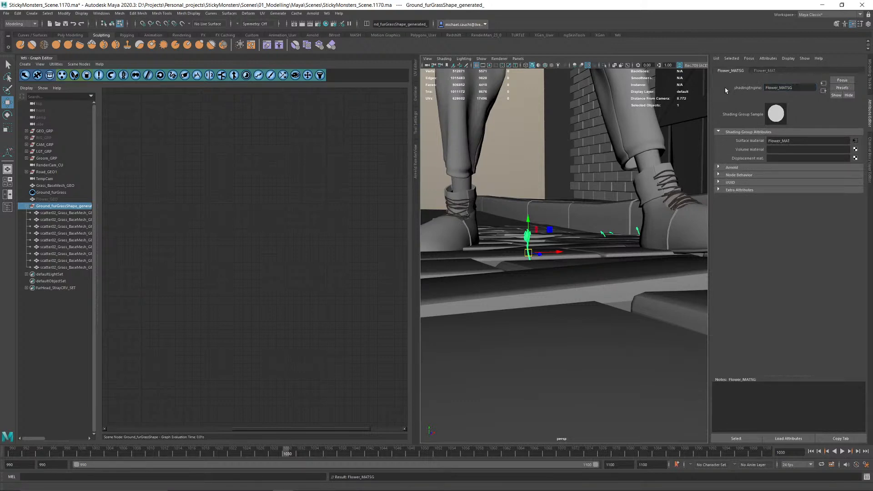
# Step: Set the Flower_MAT base weight to 1 and connect a Ramp texture to its base color
pyautogui.click(765, 71)
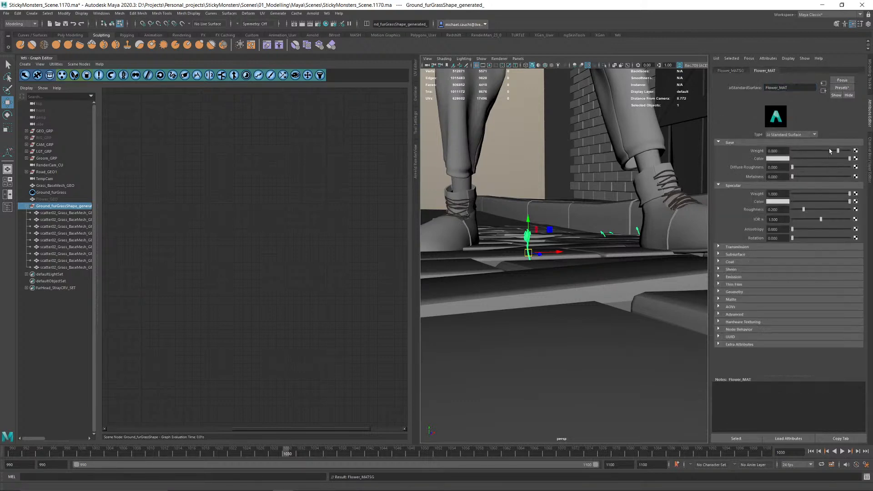
pyautogui.moveTo(838, 151); pyautogui.dragTo(857, 162)
pyautogui.click(855, 159)
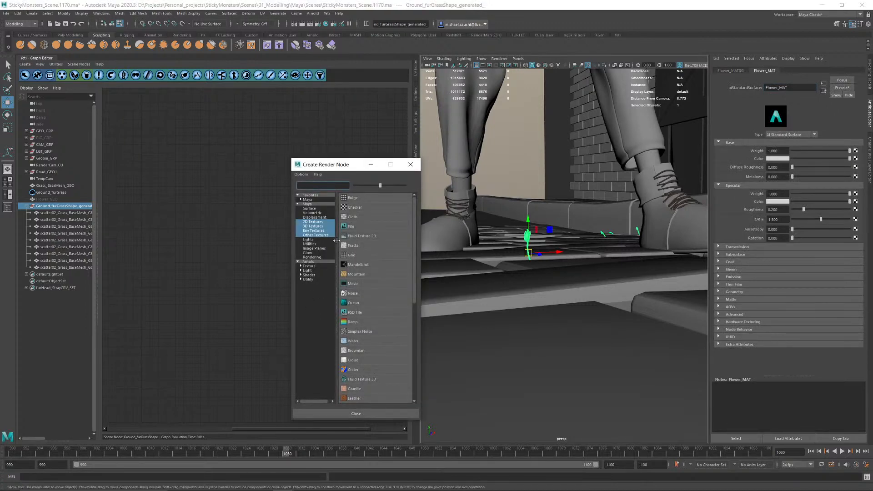
pyautogui.click(356, 322)
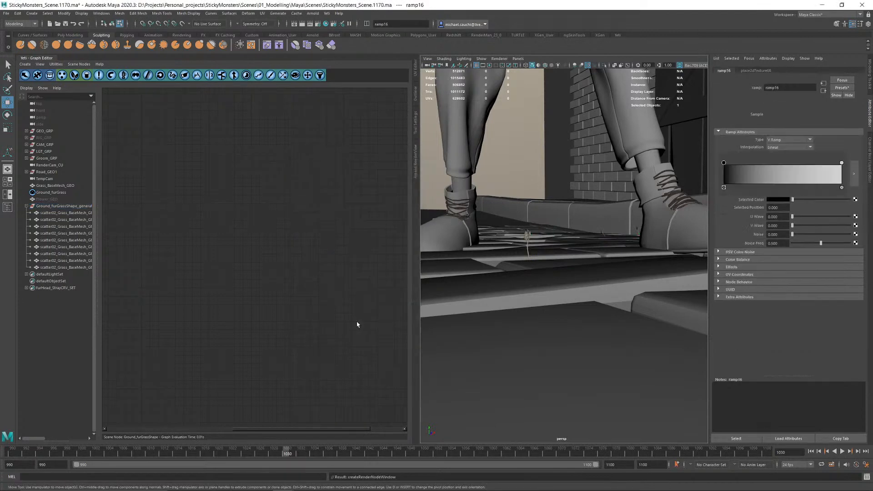
# Step: Make the texture a U Ramp with interpolation None, and place the light stop at the middle of the ramp
pyautogui.click(782, 139)
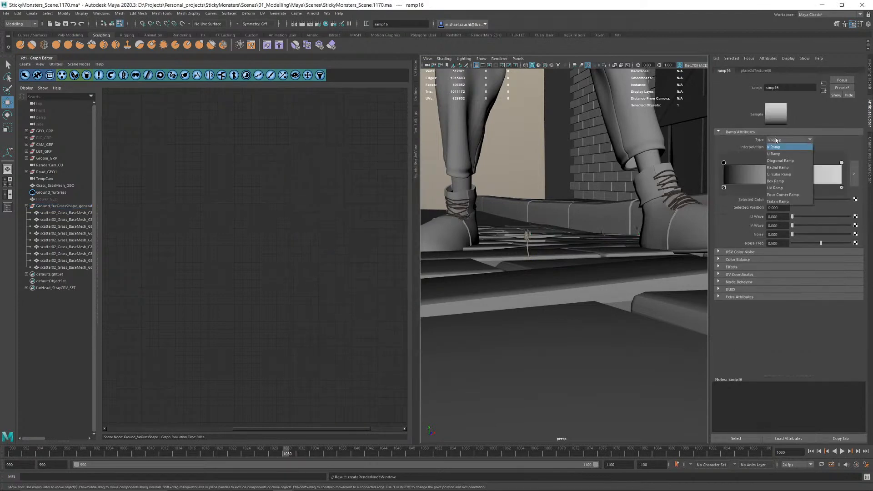
pyautogui.click(780, 137)
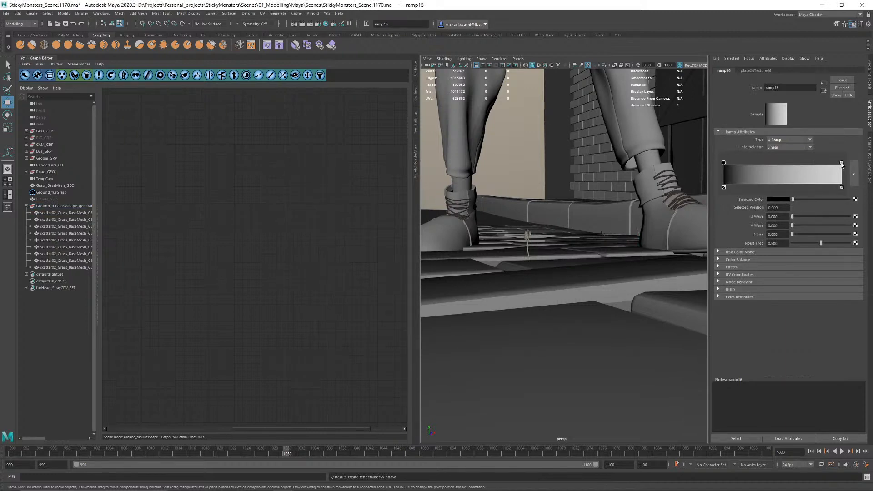
pyautogui.moveTo(841, 163); pyautogui.dragTo(784, 163)
pyautogui.click(779, 148)
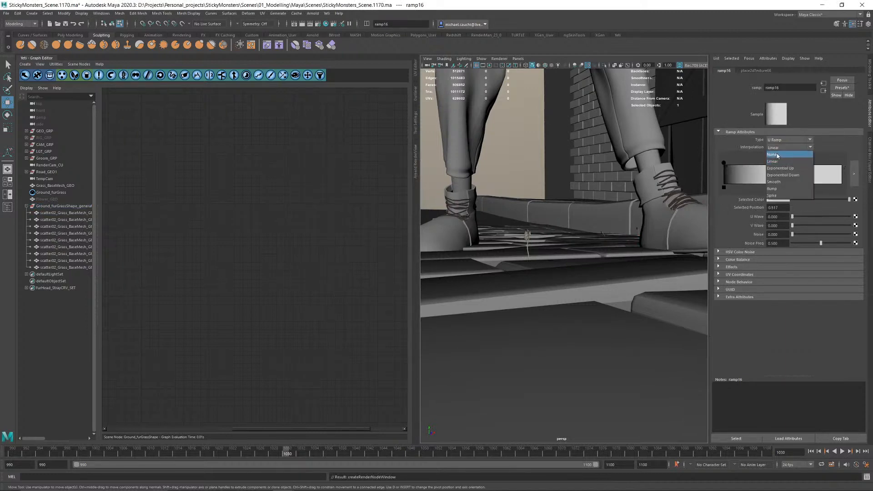
pyautogui.click(778, 155)
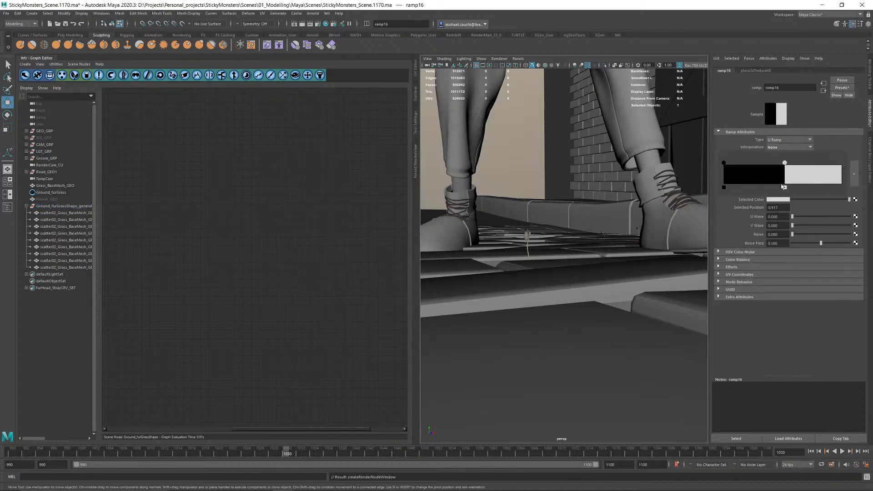
pyautogui.click(781, 207)
pyautogui.press('BackSpace')
pyautogui.press('Return')
# Step: Change the ramp's black stop to a dark green
pyautogui.click(724, 162)
pyautogui.click(778, 200)
pyautogui.click(776, 201)
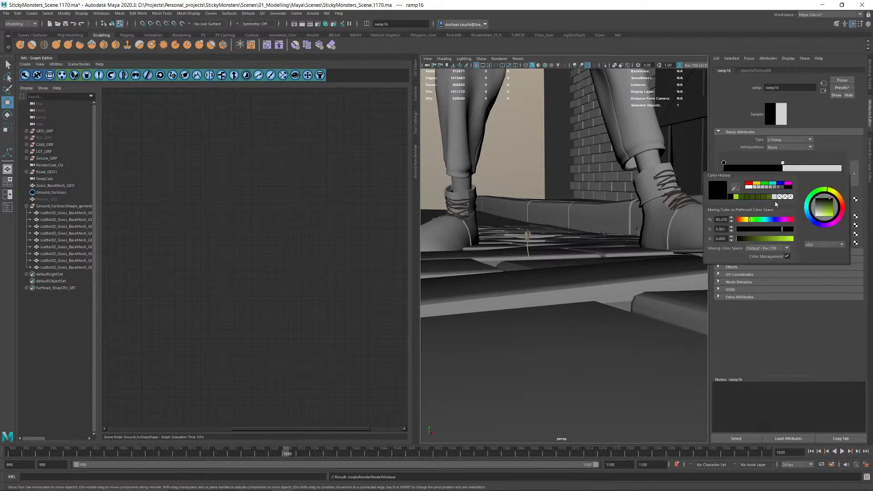
pyautogui.click(757, 239)
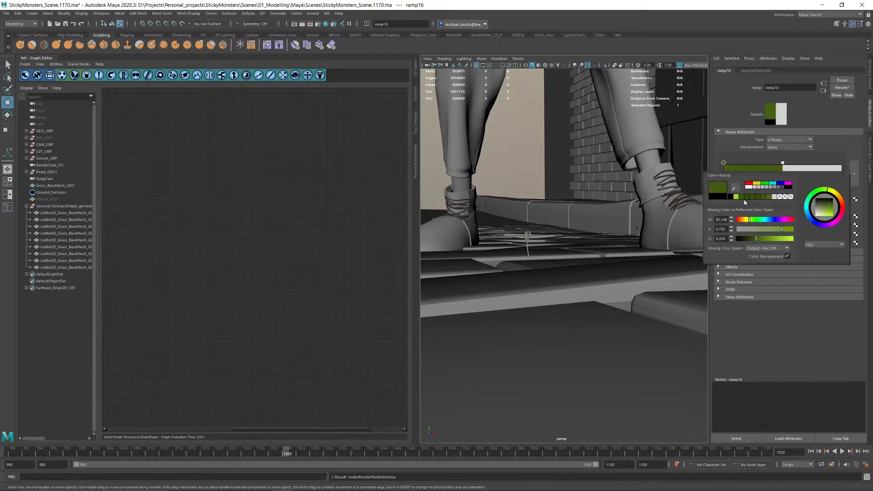
pyautogui.click(743, 198)
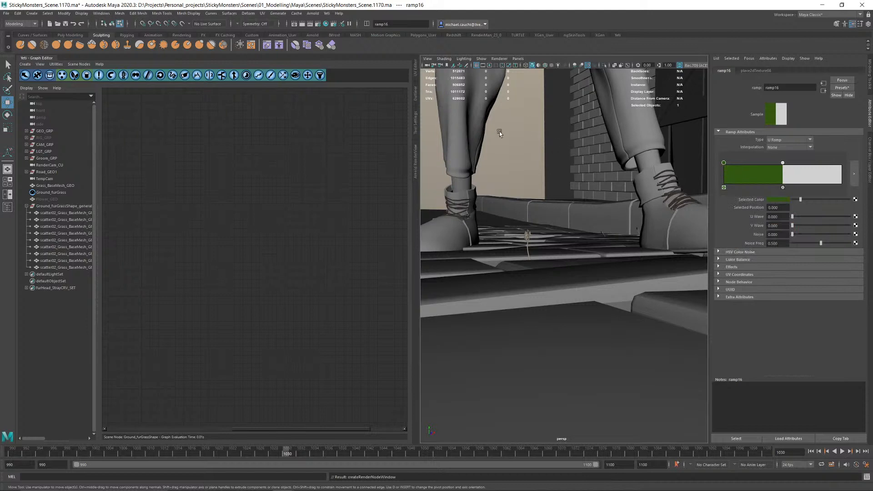
# Step: On the flower's Flower_MAT, darken the specular color, raise the specular roughness to about 0.47, and set the IOR to 1.335
pyautogui.keyDown('alt'); pyautogui.moveTo(524, 176); pyautogui.dragTo(538, 185, button='middle'); pyautogui.keyUp('alt')
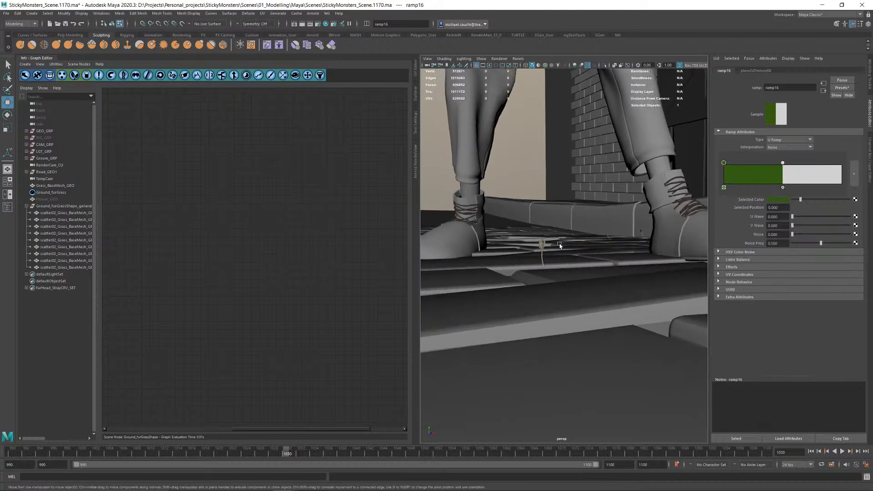
pyautogui.click(545, 243)
pyautogui.click(823, 90)
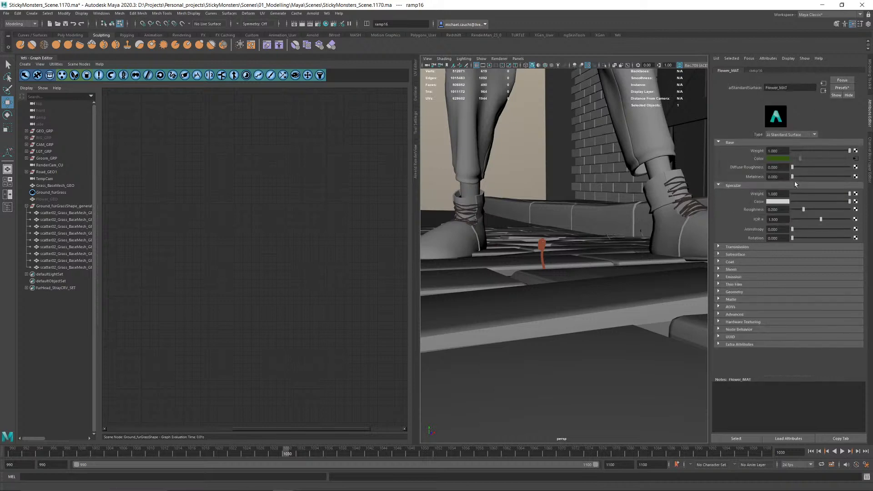
pyautogui.click(813, 202)
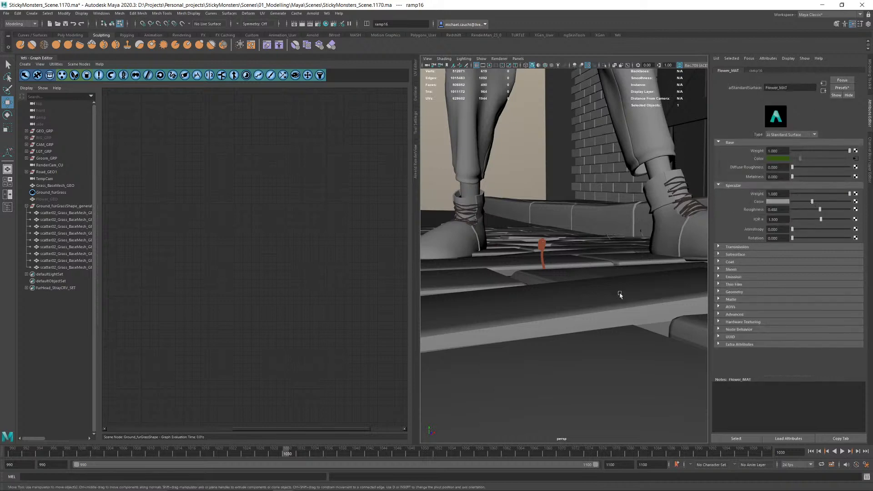
pyautogui.keyDown('alt'); pyautogui.moveTo(583, 258); pyautogui.dragTo(564, 257); pyautogui.keyUp('alt')
pyautogui.click(778, 219)
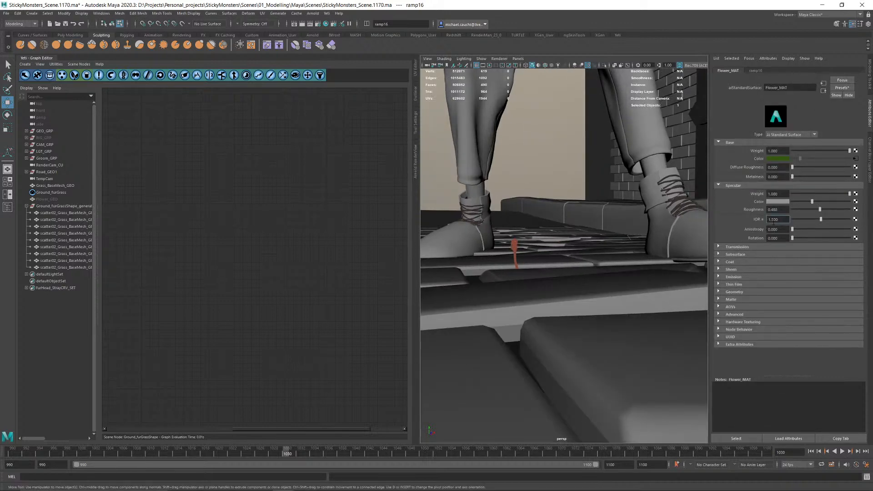
pyautogui.doubleClick(774, 220)
pyautogui.write('335')
pyautogui.press('Return')
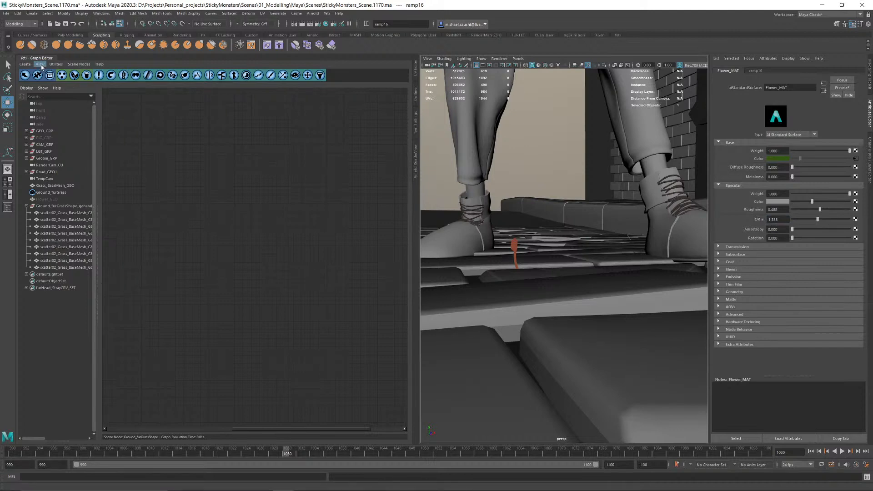
# Step: Return the flower to object selection, close the Yeti Graph Editor, and bring up the Arnold RenderView
pyautogui.keyDown('alt'); pyautogui.moveTo(520, 224); pyautogui.dragTo(590, 253); pyautogui.keyUp('alt')
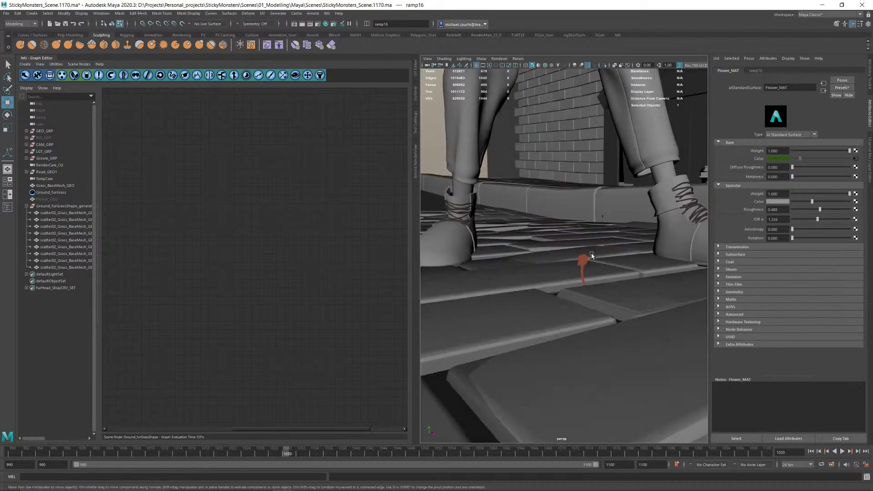
pyautogui.moveTo(585, 257); pyautogui.dragTo(610, 236, button='right')
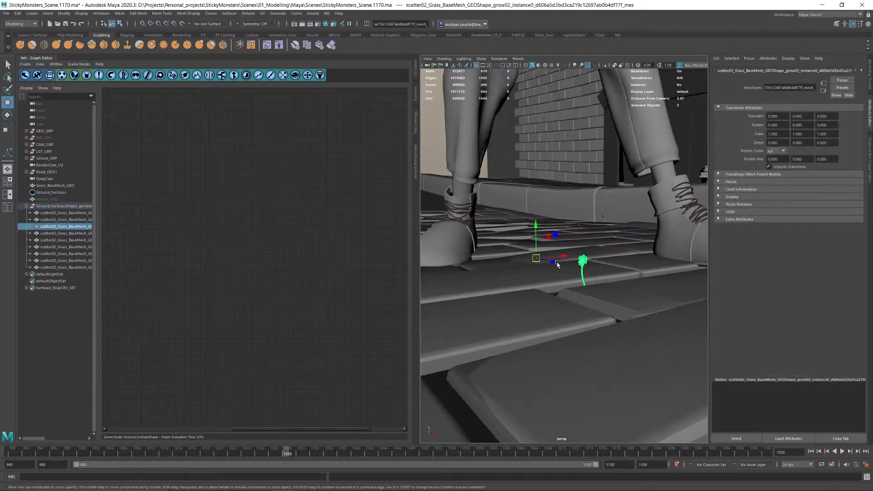
pyautogui.doubleClick(32, 58)
pyautogui.click(18, 202)
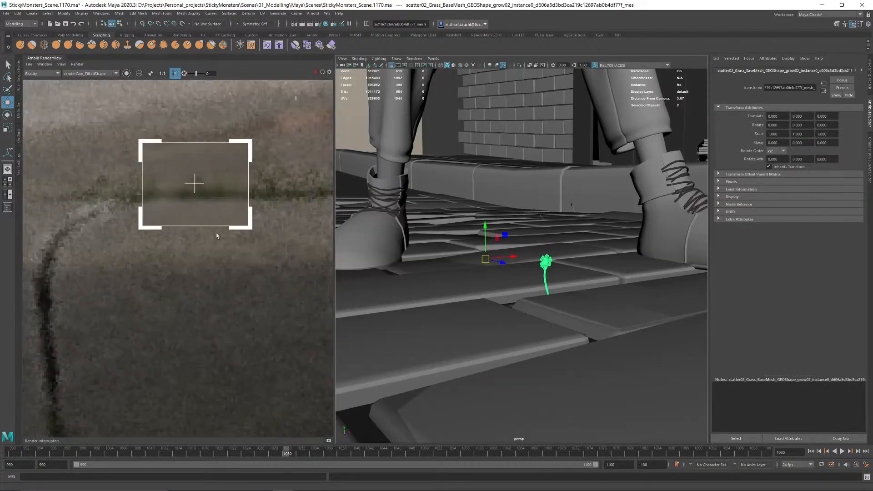
# Step: Render a crop region over the flower just below the brown boot and inspect it in the Arnold render
pyautogui.scroll(-2, 206, 228)
pyautogui.moveTo(170, 300); pyautogui.dragTo(190, 276, button='middle')
pyautogui.scroll(5, 152, 297)
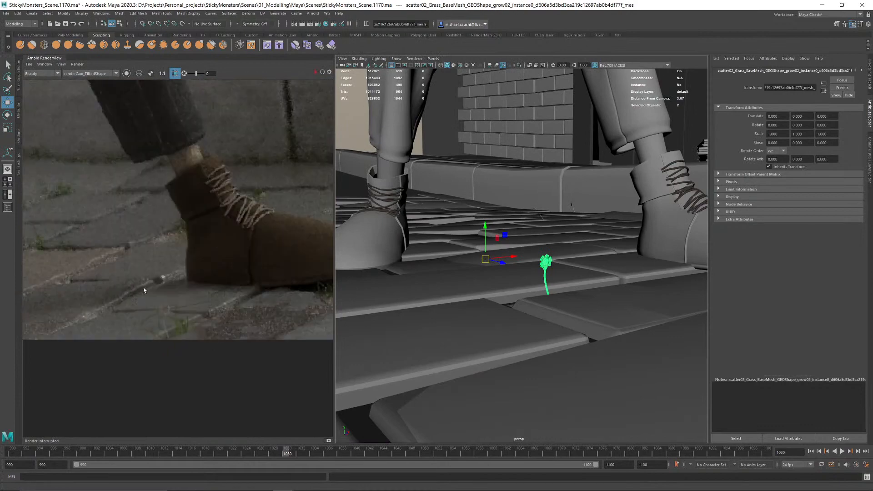
pyautogui.moveTo(142, 289); pyautogui.dragTo(206, 339)
pyautogui.click(321, 72)
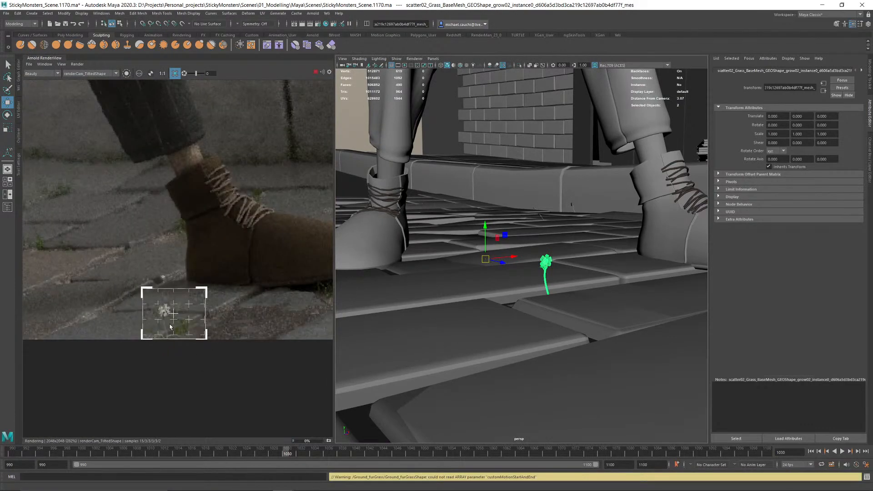
pyautogui.scroll(3, 173, 319)
pyautogui.scroll(-5, 174, 317)
pyautogui.moveTo(274, 118); pyautogui.dragTo(235, 228, button='middle')
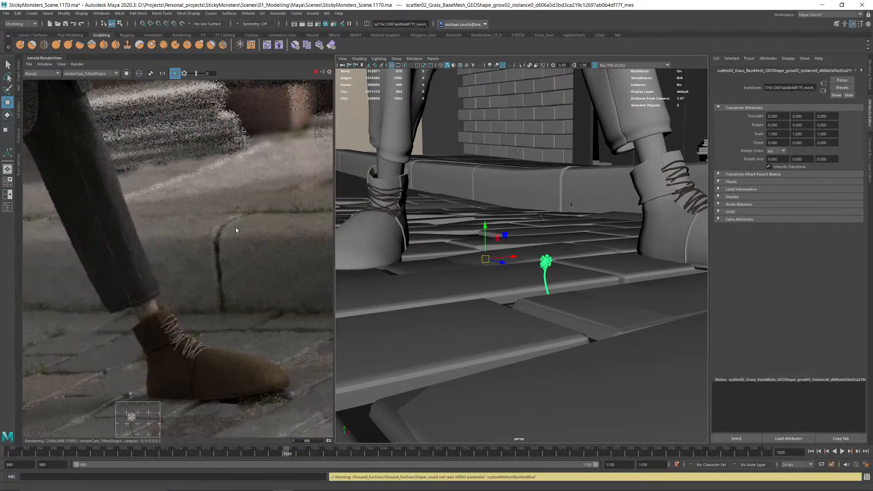
# Step: Check the flowers in render regions over the curb edge, the paving behind the rear boot, and the curb behind it
pyautogui.scroll(2, 252, 217)
pyautogui.moveTo(209, 204); pyautogui.dragTo(254, 243)
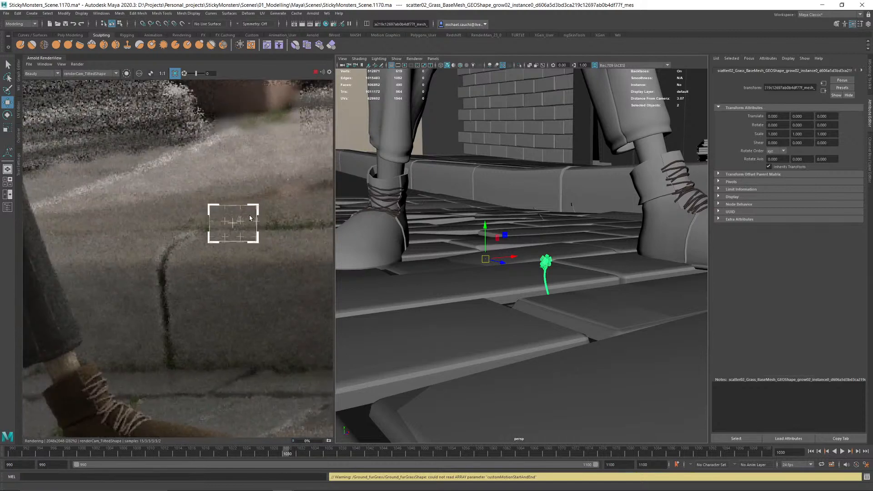
pyautogui.scroll(2, 249, 217)
pyautogui.scroll(-4, 237, 266)
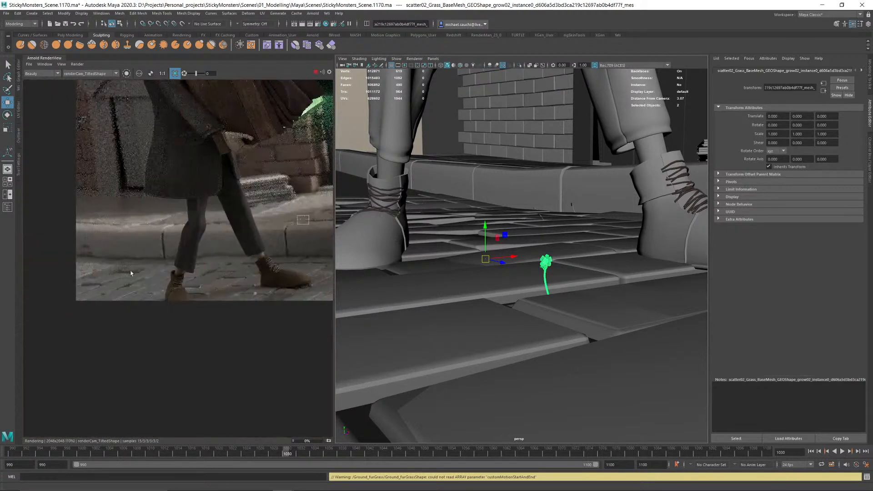
pyautogui.moveTo(100, 236); pyautogui.dragTo(213, 321)
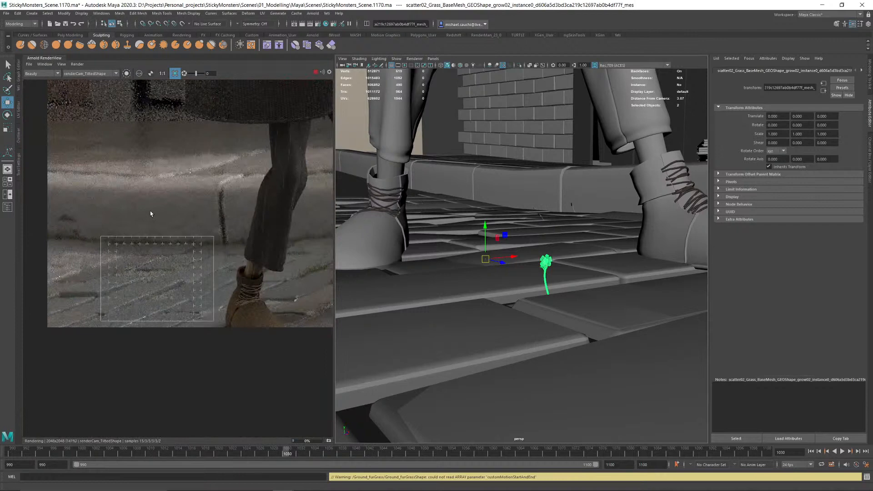
pyautogui.moveTo(87, 151); pyautogui.dragTo(265, 209)
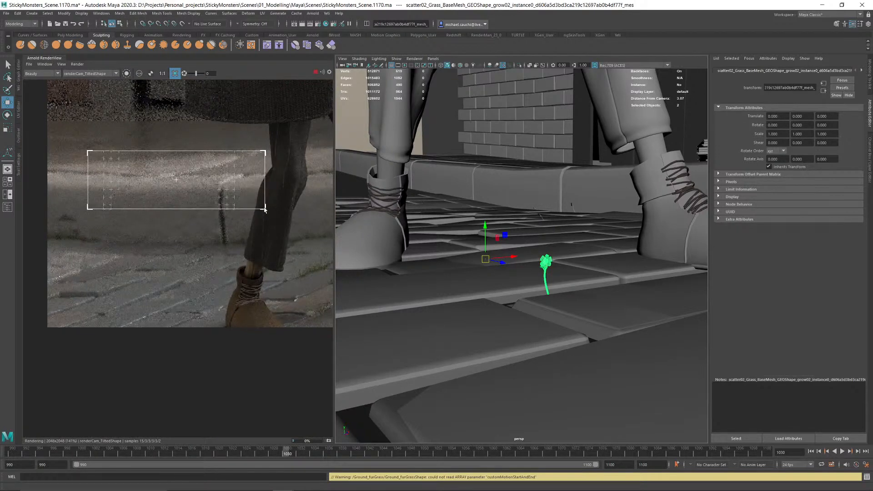
# Step: Close the Arnold RenderView and graph the selected flower's Flower_MAT network in Hypershade
pyautogui.doubleClick(44, 58)
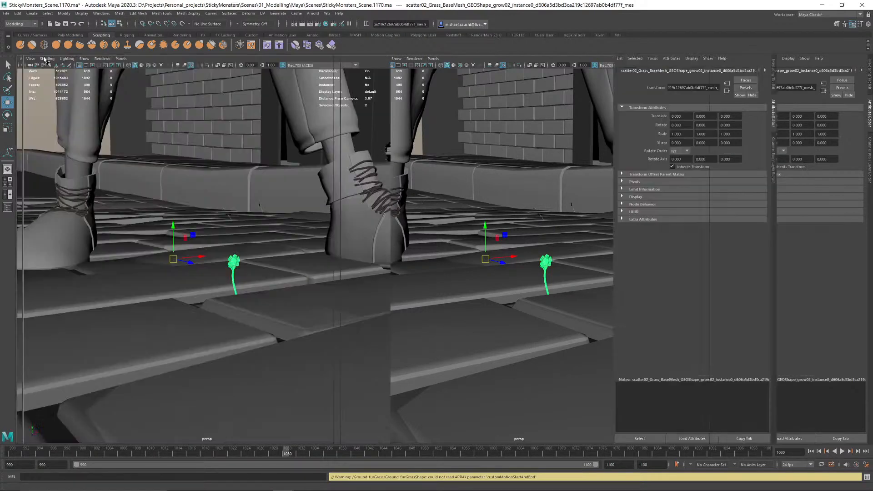
pyautogui.click(325, 23)
pyautogui.moveTo(488, 315); pyautogui.dragTo(398, 137)
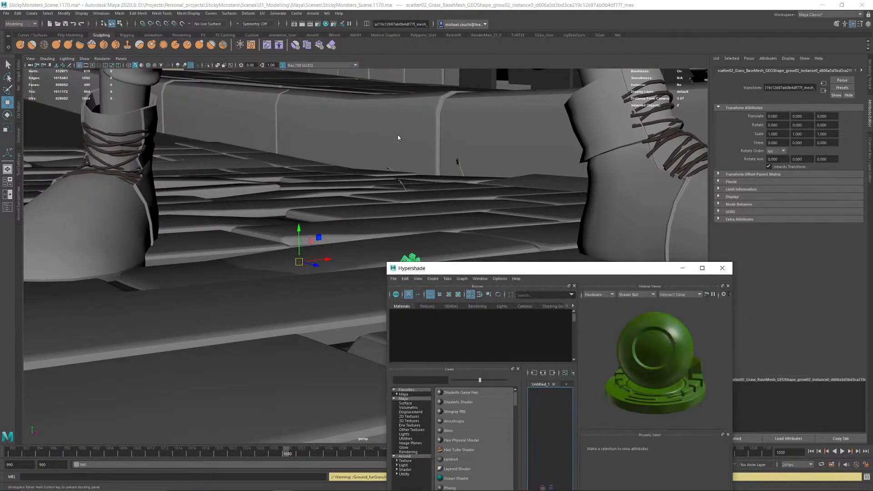
pyautogui.press('space')
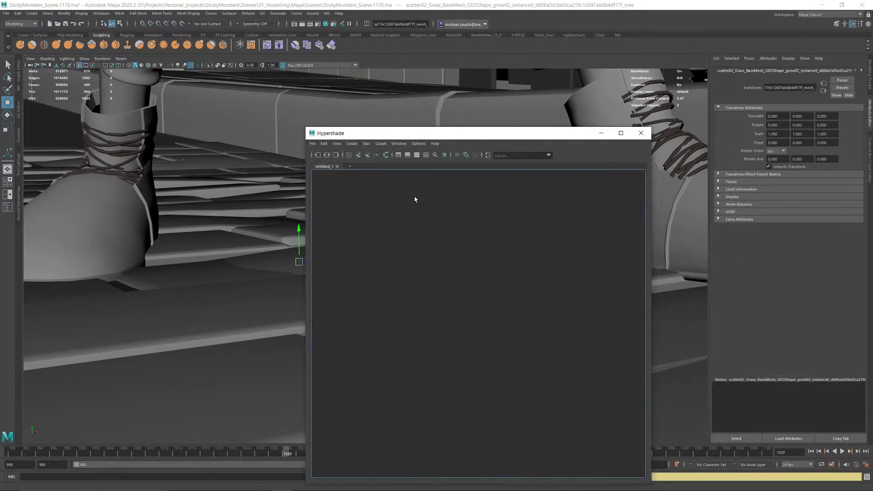
pyautogui.click(326, 156)
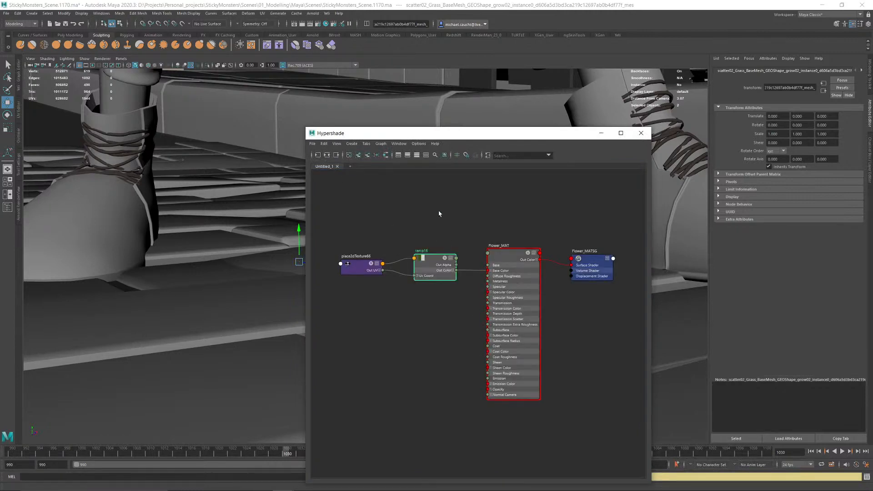
# Step: Show the Outliner and delete the Ground_furGrassShape_generated_ group
pyautogui.click(8, 207)
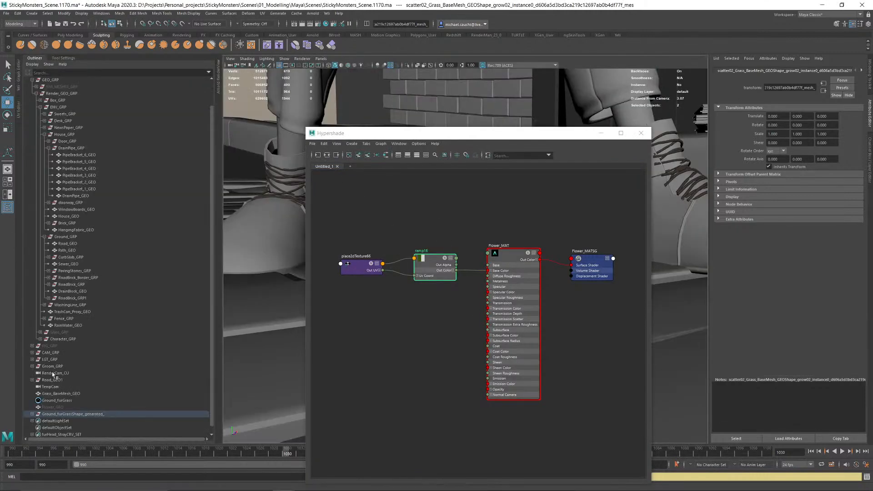
pyautogui.click(72, 415)
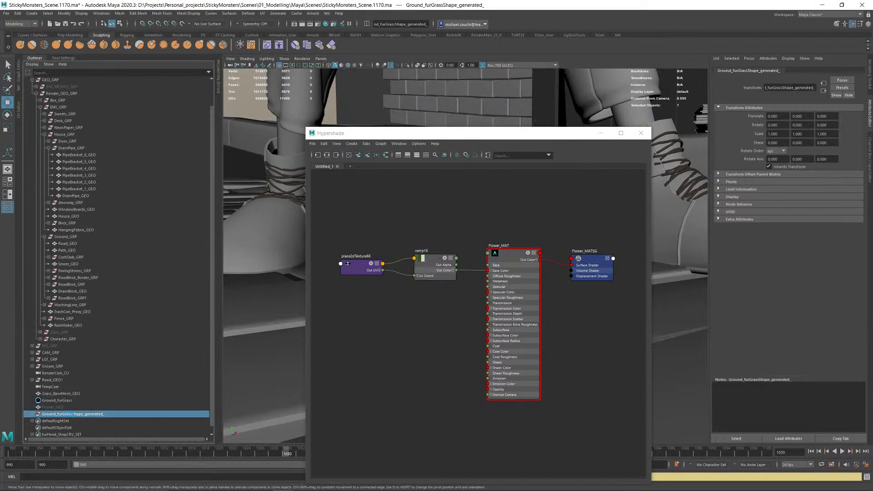
pyautogui.press('Delete')
# Step: Add the Grass_MAT network of Ground_furGrass to the Hypershade graph and place it below the flower network
pyautogui.click(55, 401)
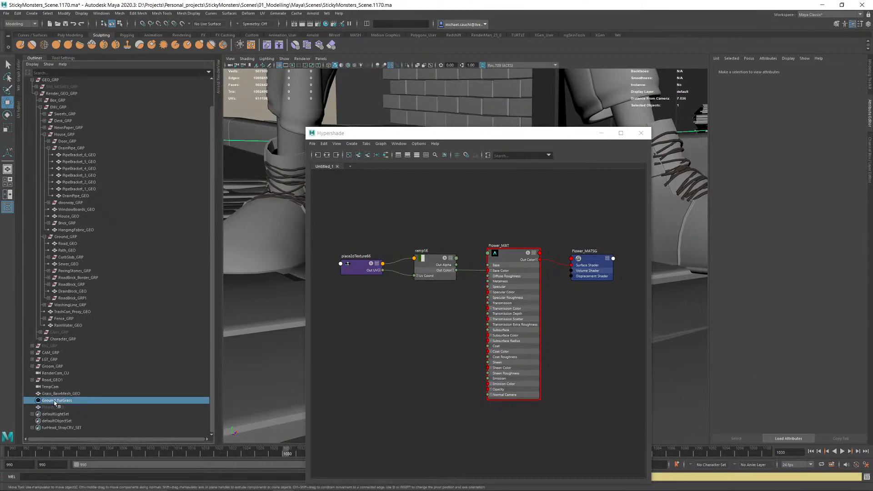
pyautogui.click(327, 155)
pyautogui.click(394, 376)
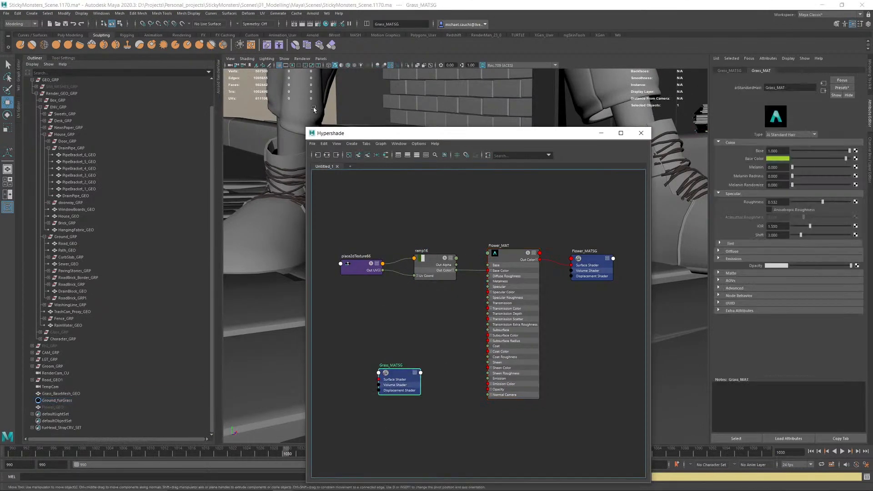
pyautogui.click(327, 155)
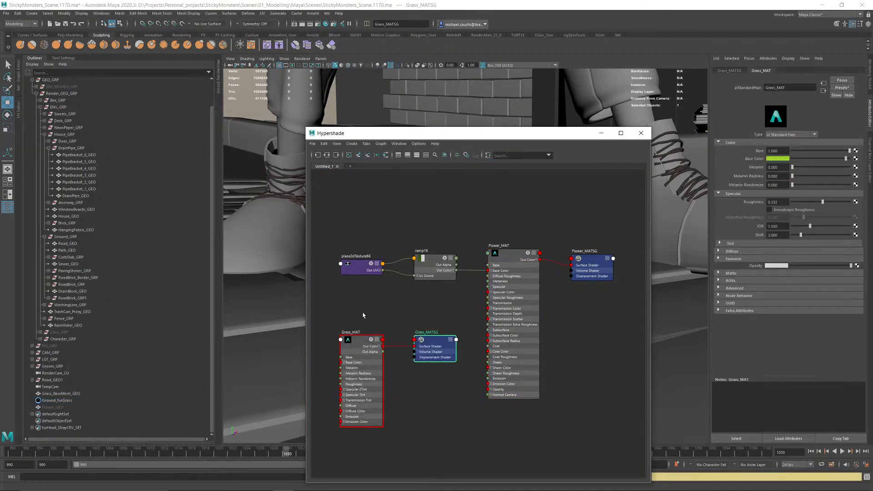
pyautogui.scroll(-2, 363, 313)
pyautogui.moveTo(327, 313); pyautogui.dragTo(420, 386)
pyautogui.moveTo(420, 335); pyautogui.dragTo(561, 426)
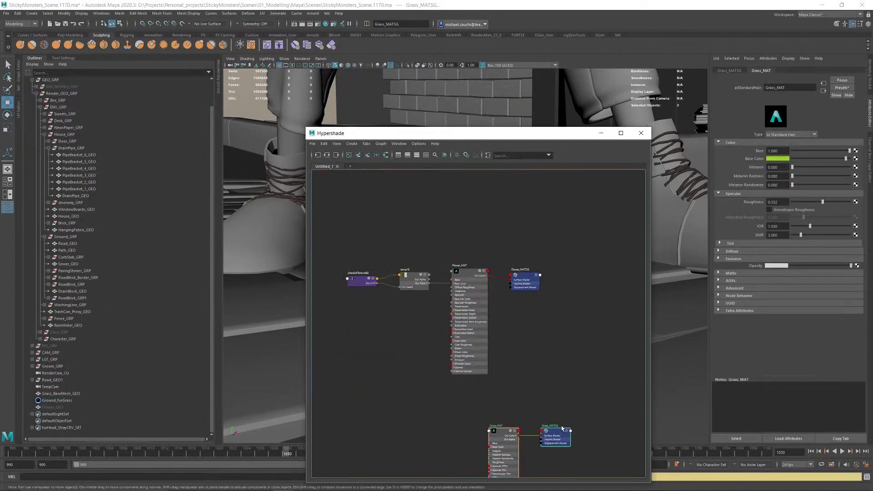
# Step: Create an aiLayerShader node in the empty area beside the flower and grass networks
pyautogui.click(585, 361)
pyautogui.press('Tab')
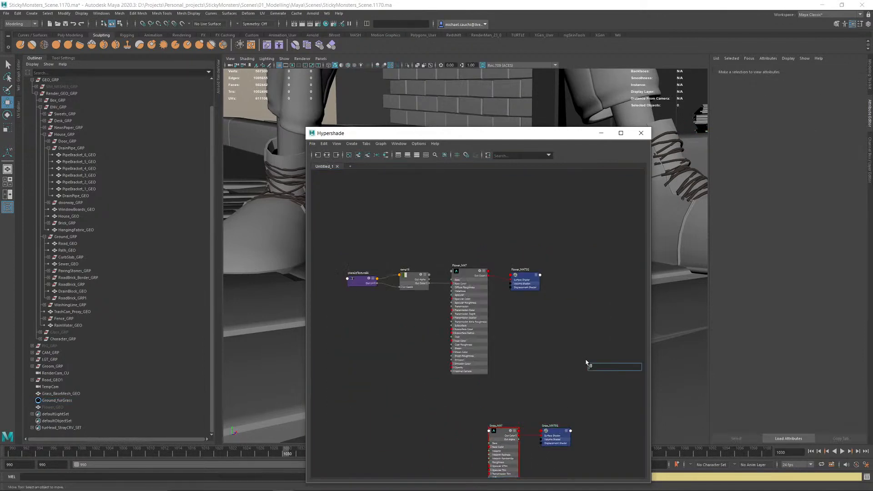
pyautogui.write('aiblen')
pyautogui.press('BackSpace')
pyautogui.press('BackSpace')
pyautogui.press('BackSpace')
pyautogui.press('BackSpace')
pyautogui.press('BackSpace')
pyautogui.press('BackSpace')
pyautogui.write('la')
pyautogui.press('Down')
pyautogui.press('Down')
pyautogui.press('Down')
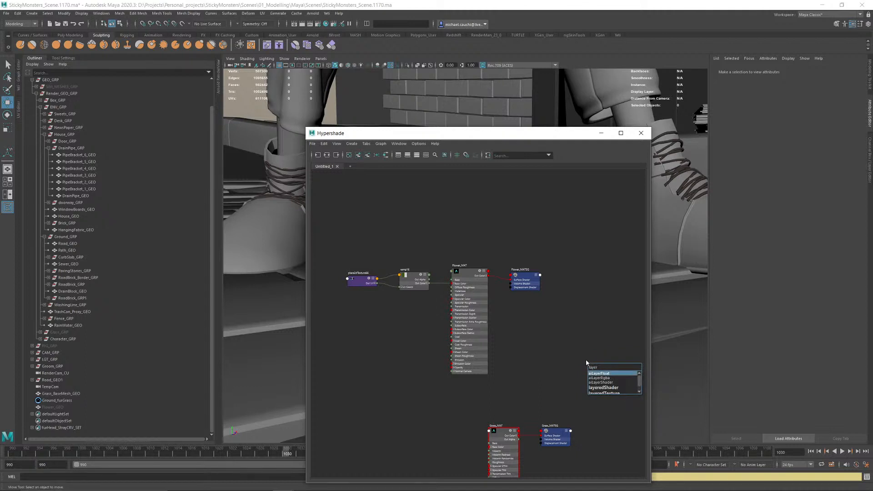
pyautogui.press('Return')
pyautogui.keyDown('alt'); pyautogui.moveTo(600, 319); pyautogui.dragTo(518, 266, button='middle'); pyautogui.keyUp('alt')
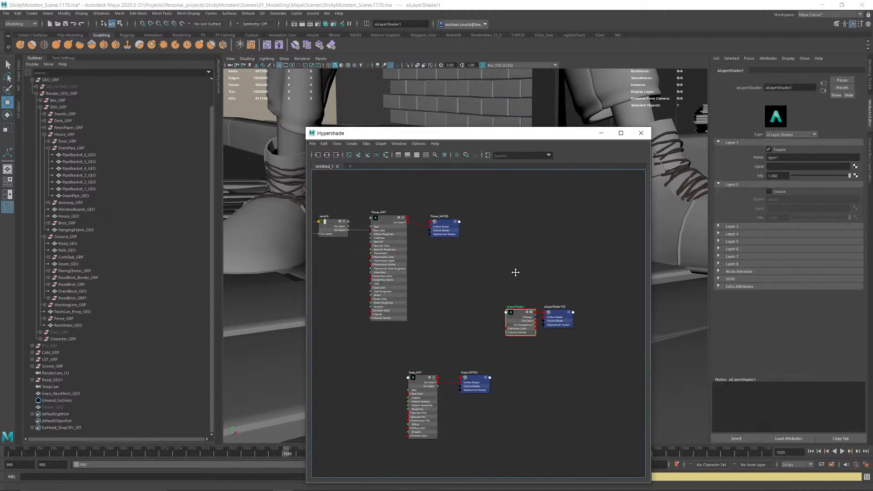
# Step: Connect Grass_MAT to the layer shader's Layer 1 input and name the layer Grass
pyautogui.moveTo(755, 199); pyautogui.dragTo(768, 166, button='middle')
pyautogui.write('Grass')
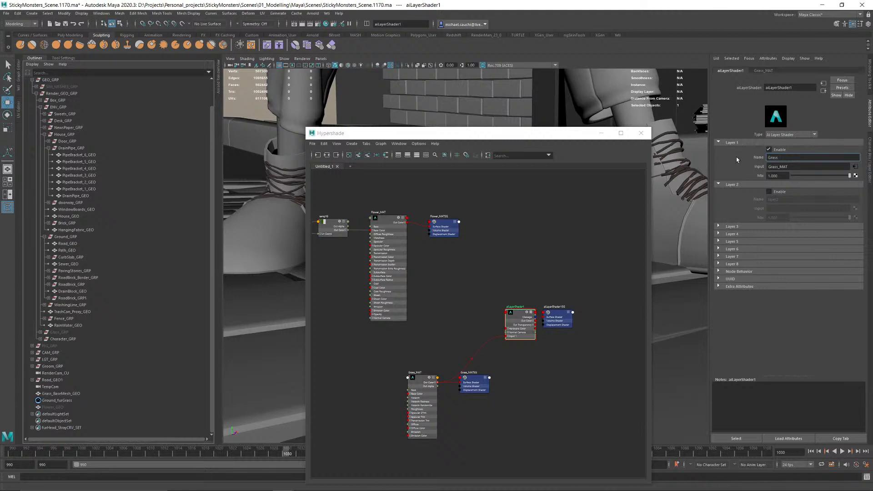
pyautogui.press('Return')
# Step: Enable Layer 2 of the layer shader, connect Flower_MAT as its input, and name it Flower
pyautogui.click(769, 191)
pyautogui.moveTo(386, 219); pyautogui.dragTo(773, 209, button='middle')
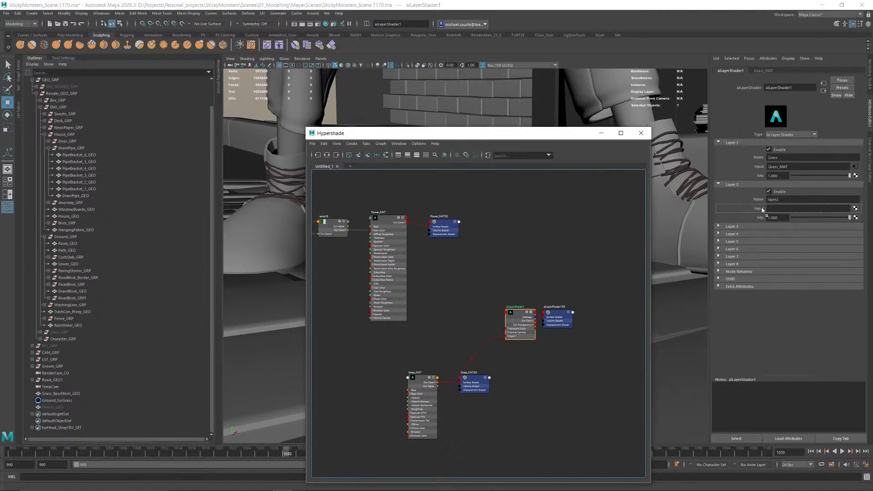
pyautogui.doubleClick(773, 199)
pyautogui.write('Flow')
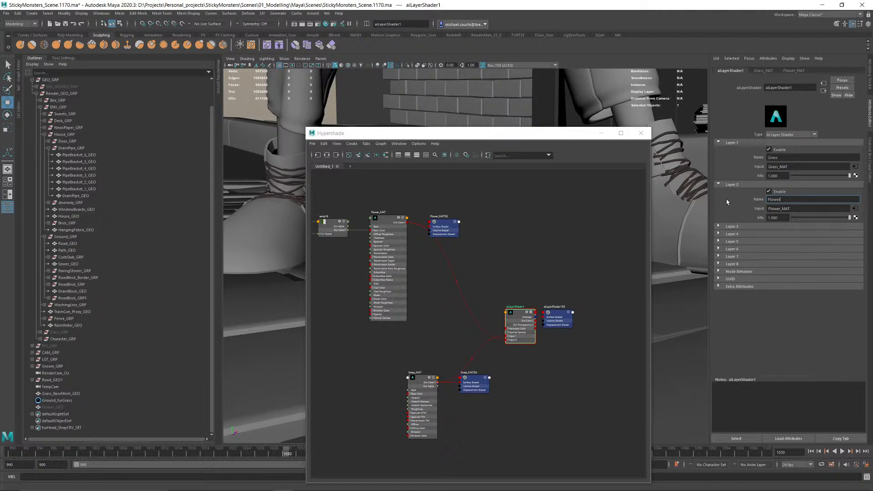
pyautogui.write('er')
pyautogui.press('Return')
# Step: Create an aiUserDataFloat node, connect it to the layer shader's Layer 2 mix, and place it above Grass_MAT
pyautogui.scroll(3, 400, 364)
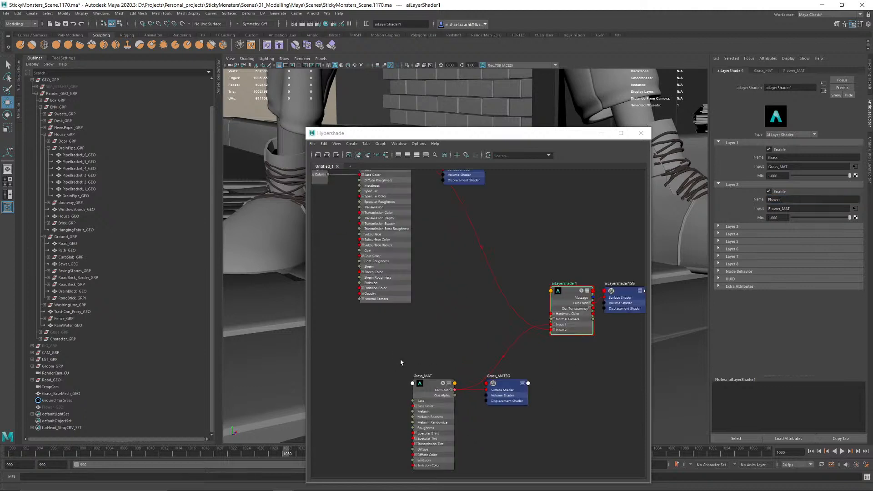
pyautogui.click(402, 359)
pyautogui.press('Tab')
pyautogui.write('aiuser')
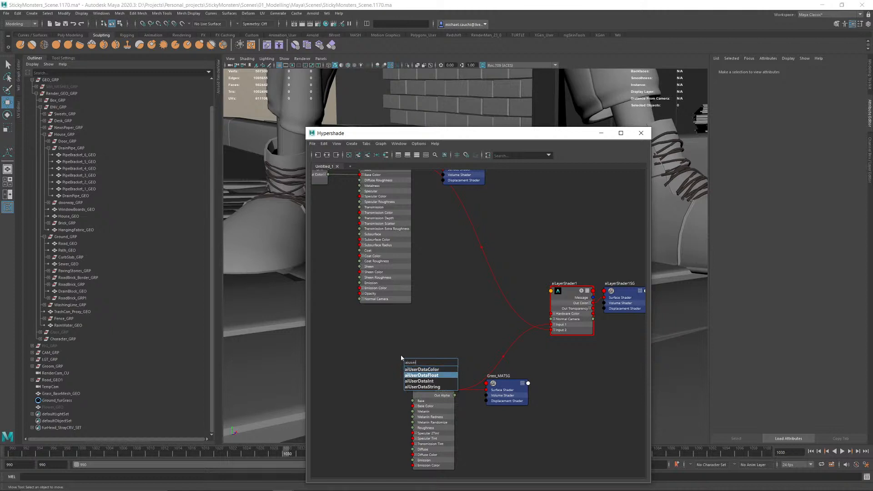
pyautogui.press('Return')
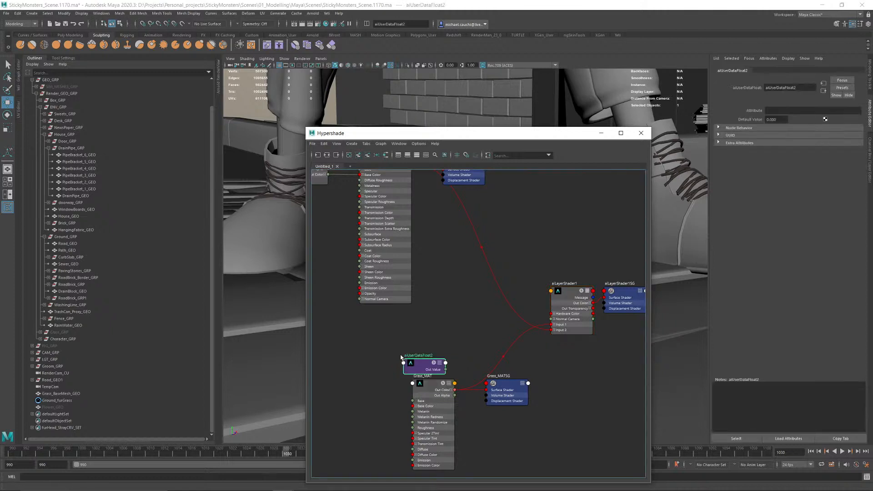
pyautogui.click(573, 296)
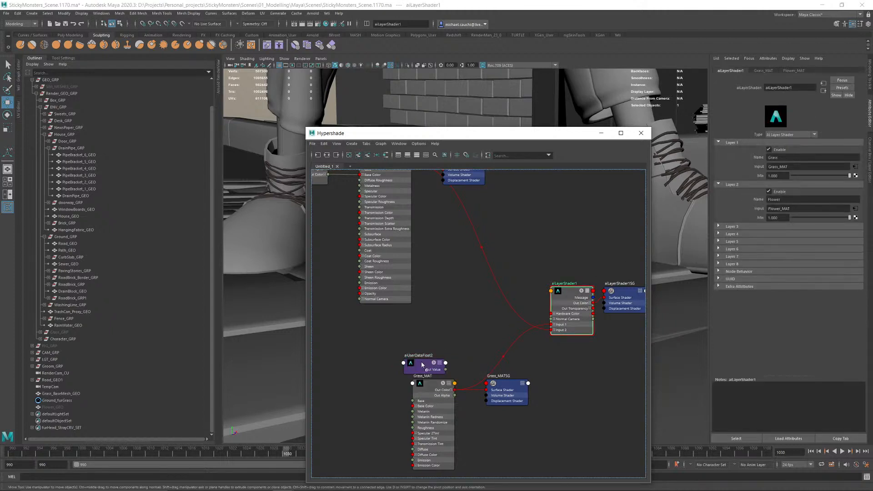
pyautogui.moveTo(422, 365); pyautogui.dragTo(754, 219, button='middle')
pyautogui.moveTo(432, 362); pyautogui.dragTo(431, 341)
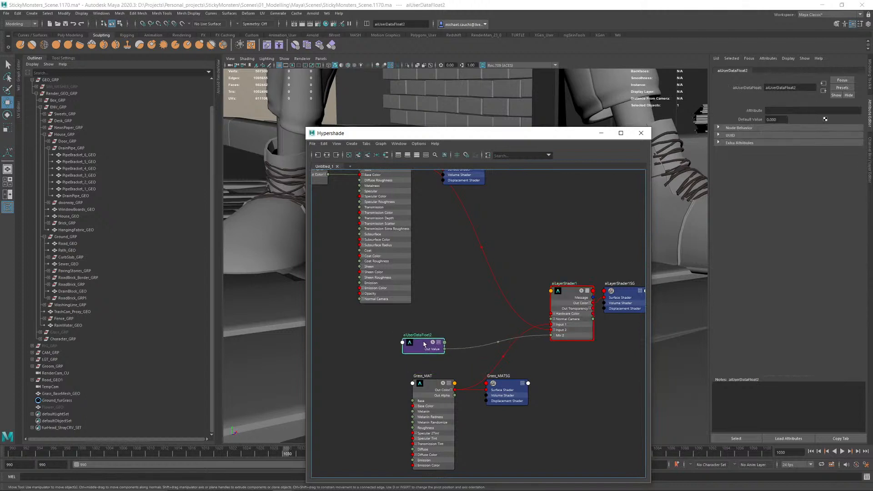
# Step: Set the aiUserDataFloat node's attribute name to Flower_MSK
pyautogui.click(792, 111)
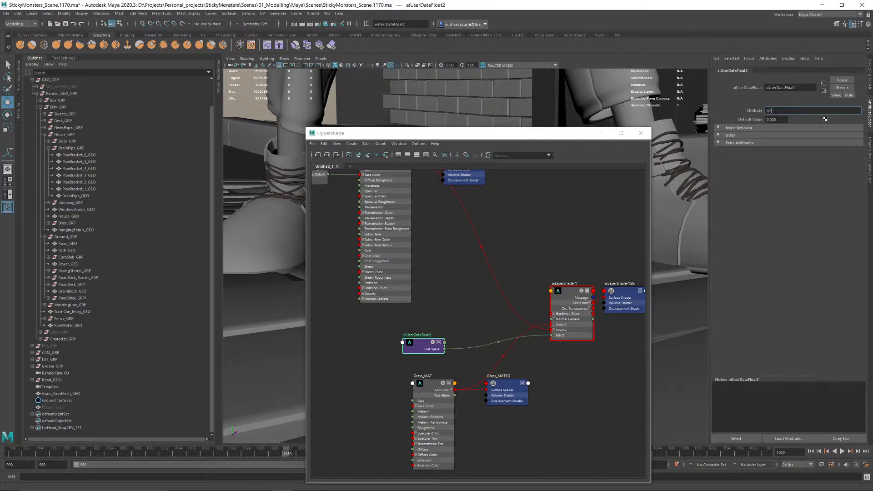
pyautogui.press('Return')
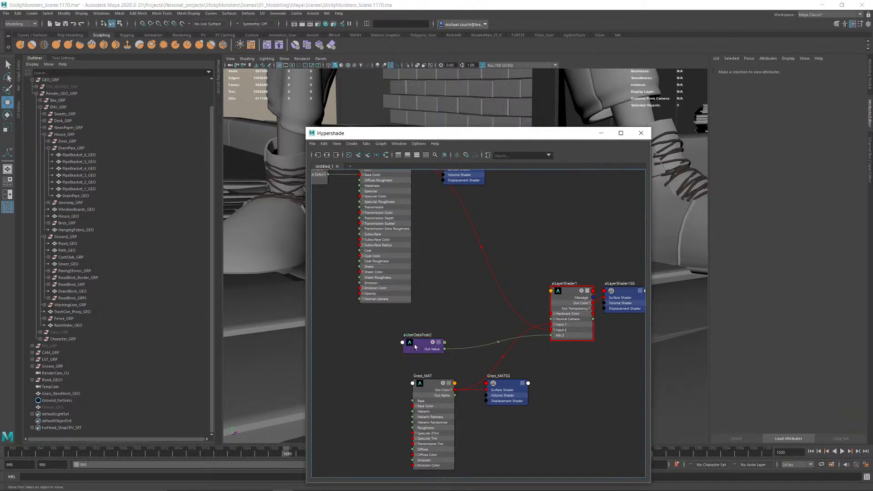
pyautogui.doubleClick(792, 109)
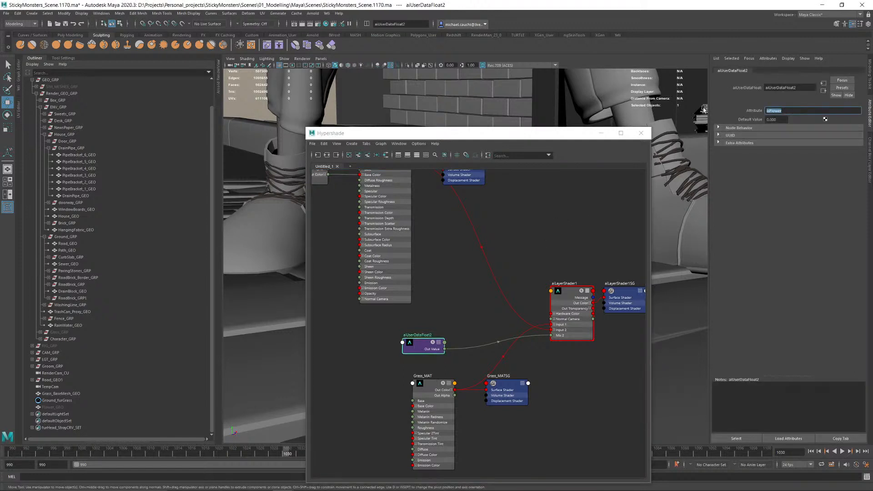
pyautogui.write('Fl')
pyautogui.press('Return')
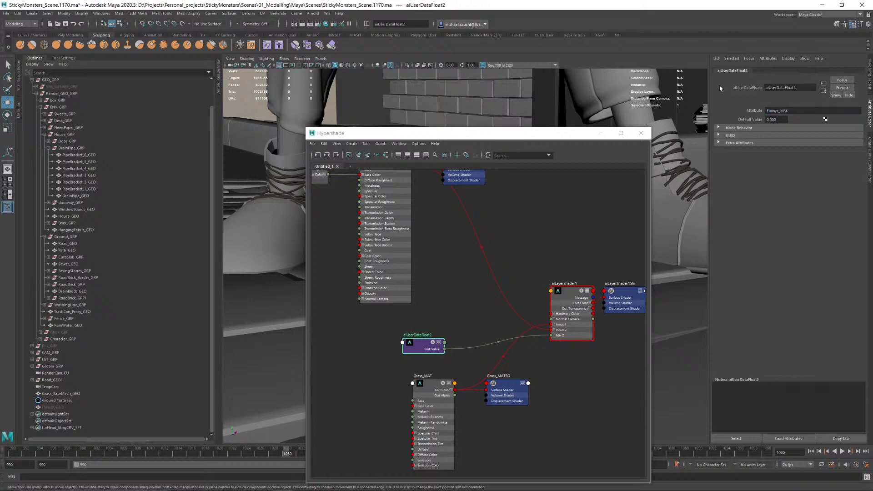
# Step: Graph the shading network of Ground_furGrass in a reopened Hypershade, tracing from Grass_MAT to the connected aiLayerShader1
pyautogui.click(642, 133)
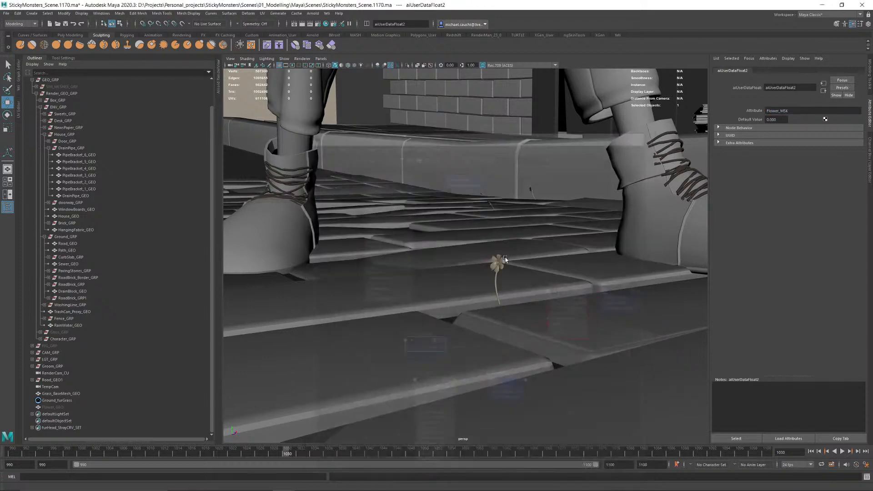
pyautogui.click(58, 400)
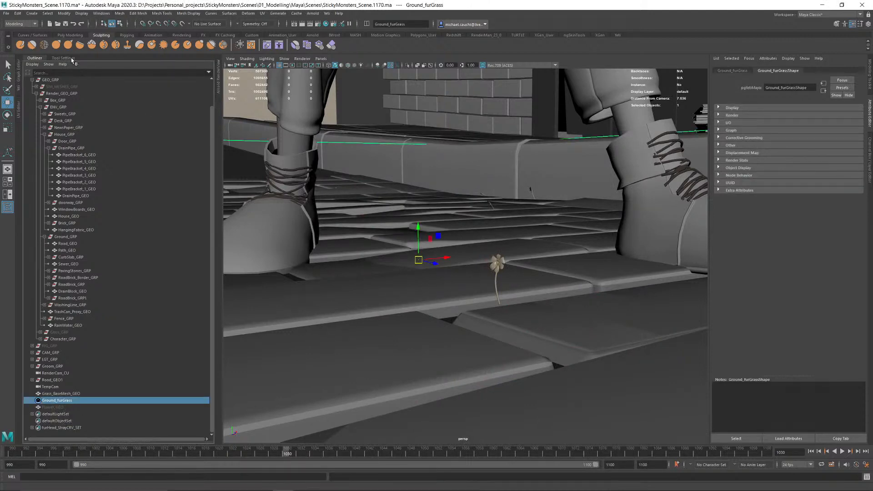
pyautogui.click(325, 24)
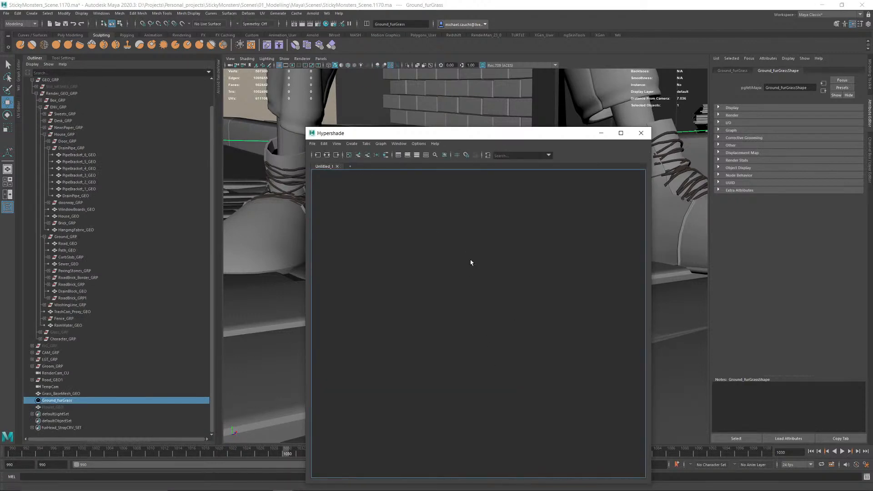
pyautogui.moveTo(401, 133)
pyautogui.mouseDown()
pyautogui.moveTo(577, 156)
pyautogui.moveTo(721, 148)
pyautogui.mouseUp()
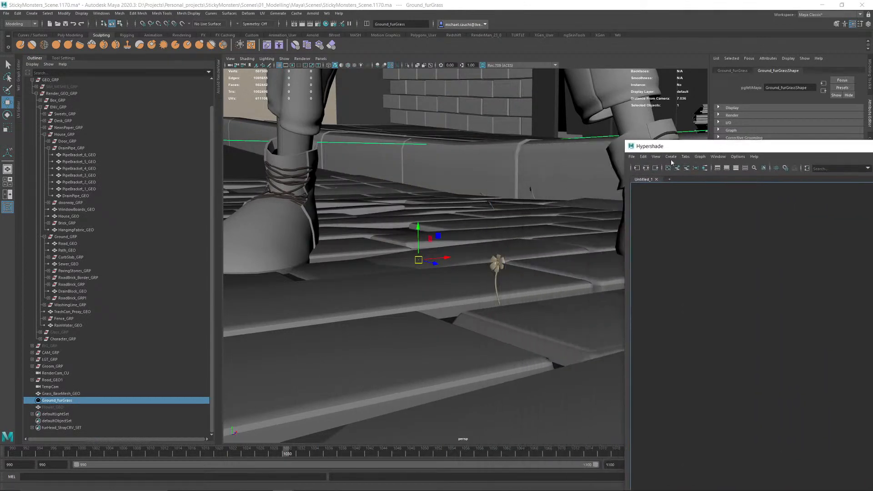
pyautogui.click(645, 168)
pyautogui.click(776, 313)
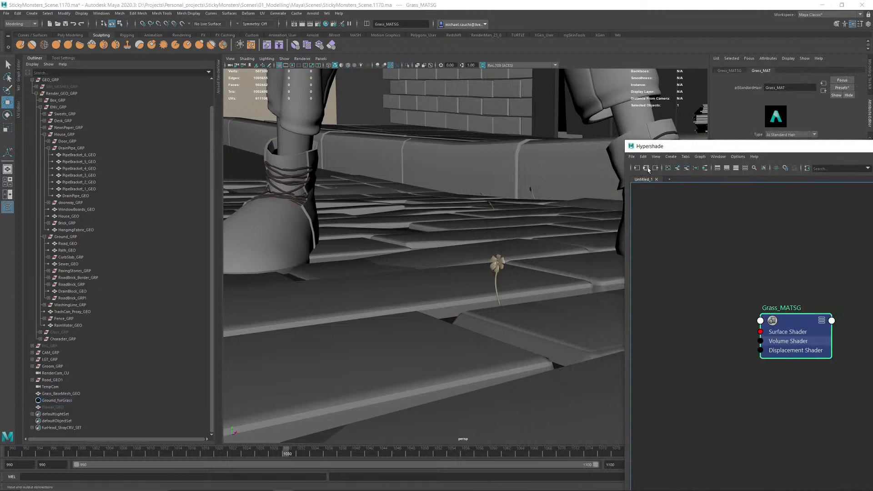
pyautogui.click(646, 169)
pyautogui.moveTo(734, 258)
pyautogui.keyDown('alt'); pyautogui.mouseDown(button='middle')
pyautogui.moveTo(601, 250)
pyautogui.moveTo(671, 259)
pyautogui.mouseUp(button='middle'); pyautogui.keyUp('alt')
pyautogui.click(659, 270)
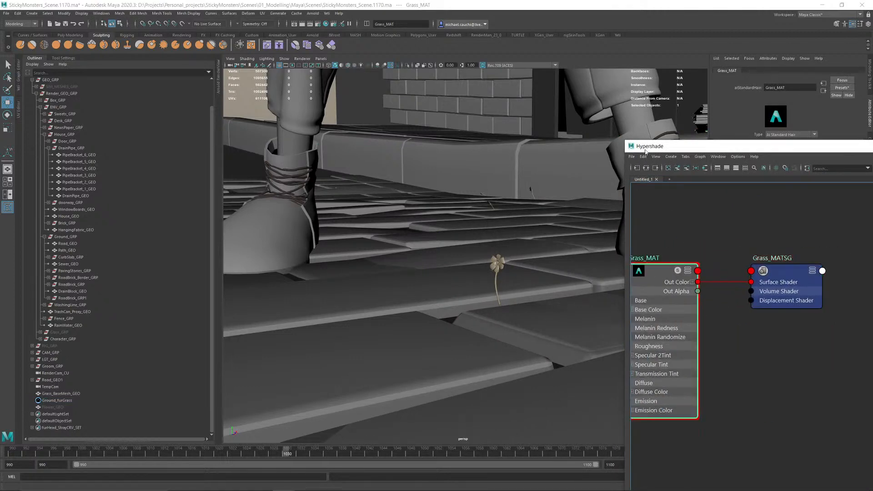
pyautogui.click(646, 168)
pyautogui.keyDown('alt'); pyautogui.moveTo(760, 242); pyautogui.dragTo(642, 255, button='middle'); pyautogui.keyUp('alt')
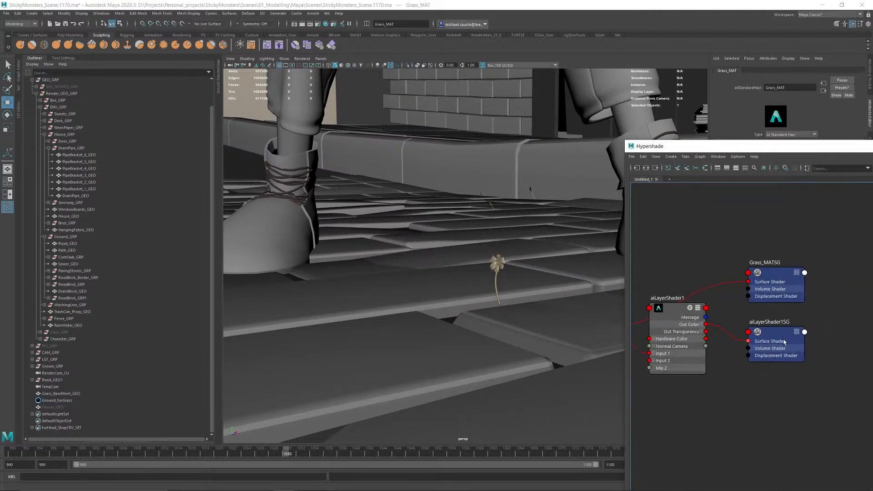
# Step: Rename the aiLayerShader1 node as GroundPlants_MAT
pyautogui.click(764, 329)
pyautogui.moveTo(671, 313); pyautogui.dragTo(677, 328)
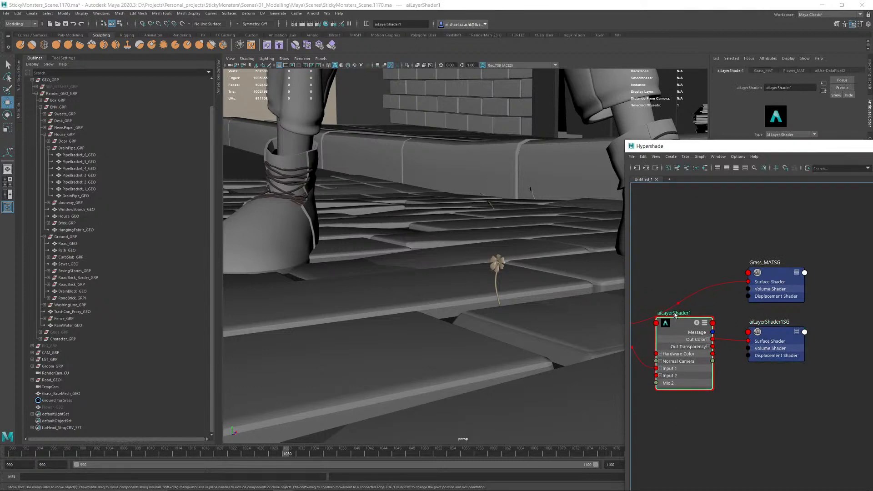
pyautogui.doubleClick(673, 313)
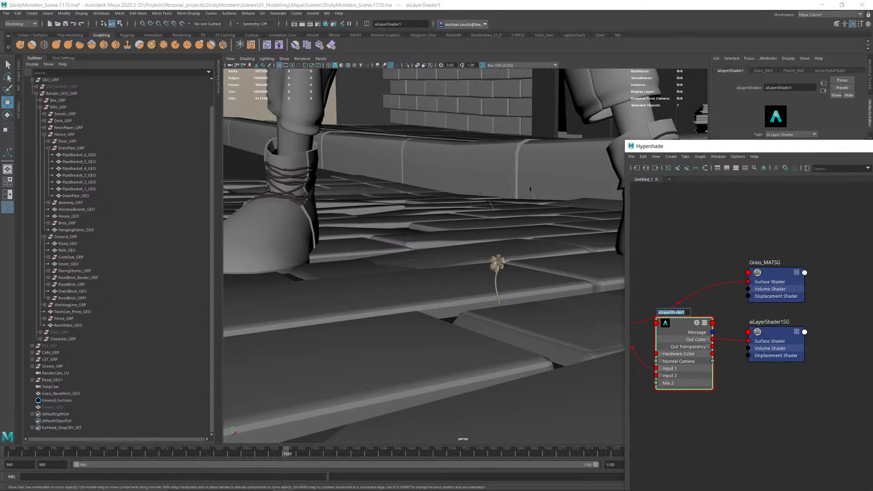
pyautogui.write('Gro')
pyautogui.write('undPlants_MAT')
# Step: Rename the layer shader's shading group as GroundPlants_MATSG and assign GroundPlants_MAT to the Ground_furGrass node
pyautogui.doubleClick(777, 324)
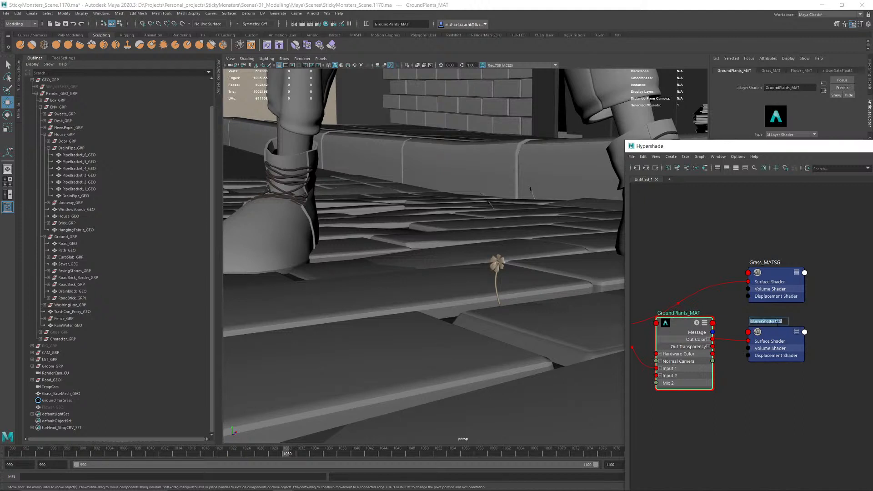
pyautogui.write('GroundPlants_MAT')
pyautogui.write('SG')
pyautogui.press('Return')
pyautogui.click(58, 400)
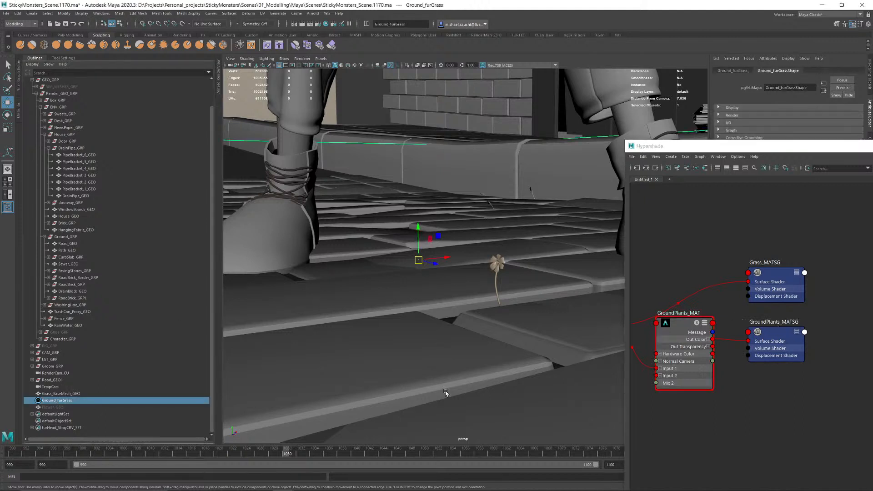
pyautogui.moveTo(687, 321); pyautogui.dragTo(676, 304, button='right')
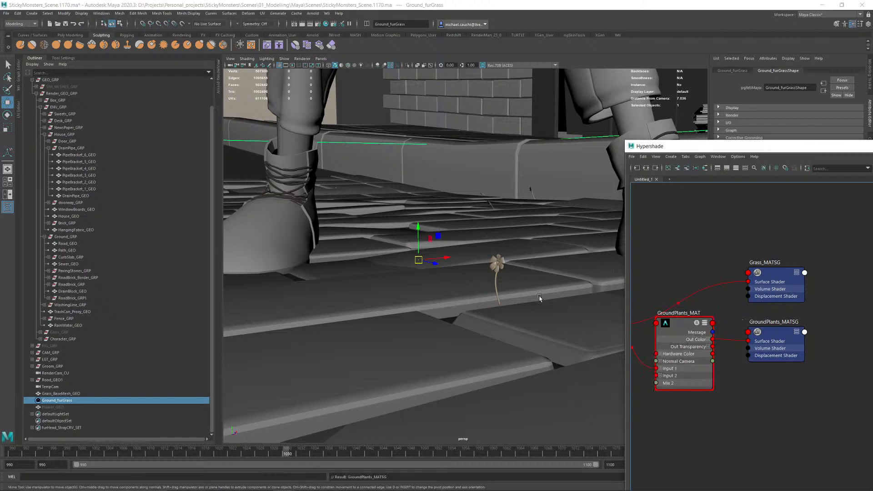
# Step: Graph the inputs of GroundPlants_MAT and copy the attribute name Flower_MSK from the aiUserDataFloat2 node
pyautogui.moveTo(765, 146); pyautogui.dragTo(557, 147)
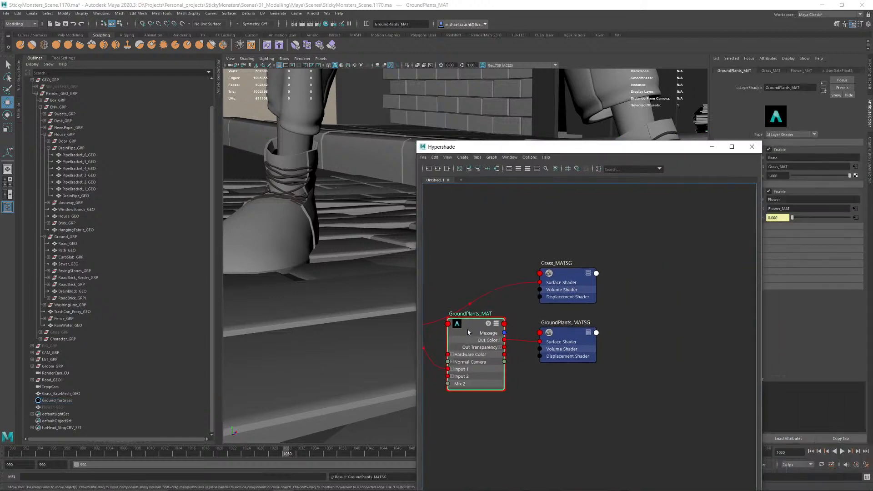
pyautogui.click(437, 171)
pyautogui.scroll(4, 586, 456)
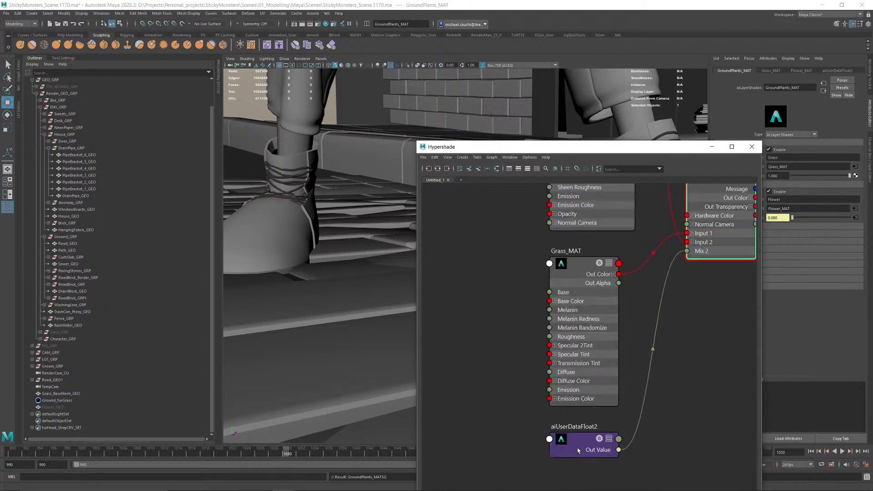
pyautogui.click(579, 447)
pyautogui.moveTo(815, 111); pyautogui.dragTo(733, 114)
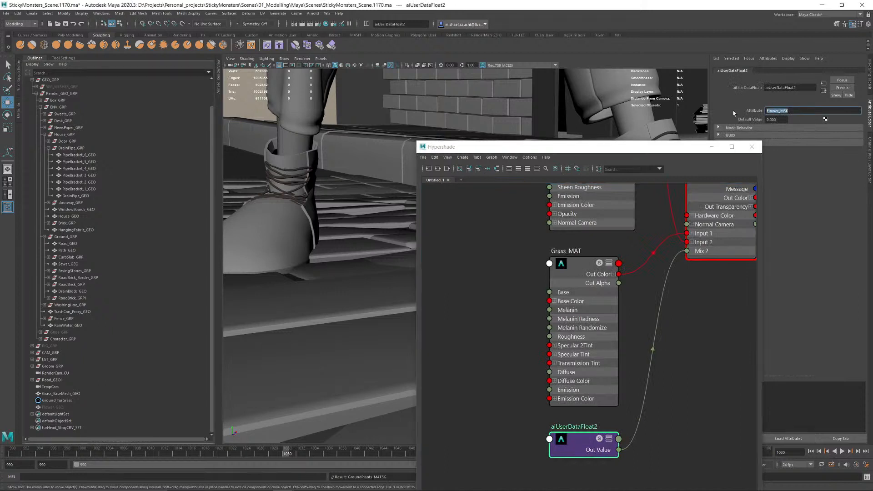
# Step: Select Ground_furGrass and draw a render region around the small flower and the boot tip in the Arnold RenderView
pyautogui.click(57, 401)
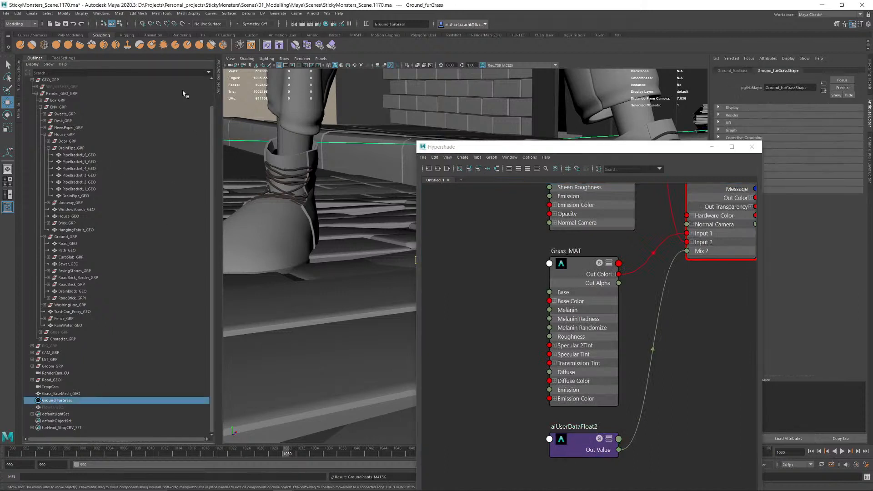
pyautogui.click(218, 83)
pyautogui.click(710, 149)
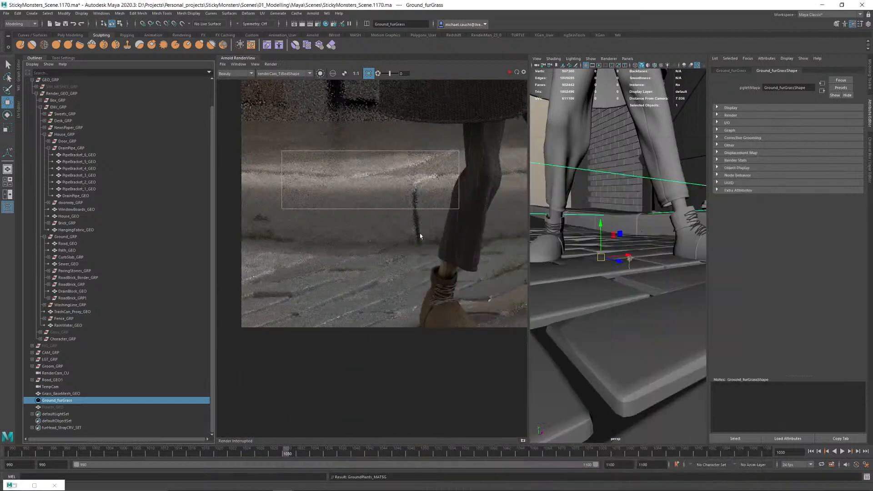
pyautogui.scroll(3, 361, 308)
pyautogui.moveTo(345, 286); pyautogui.dragTo(513, 343)
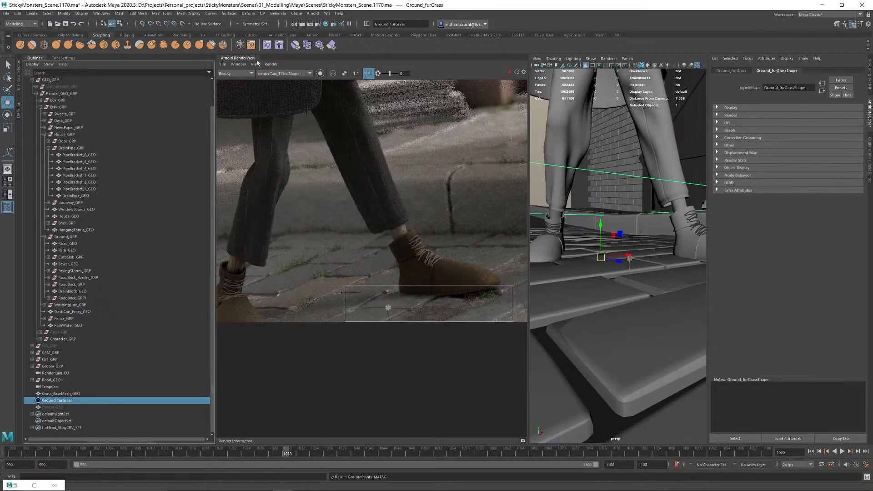
# Step: Add an Attribute node after the instance node in the Ground_furGrass Yeti graph and open its settings
pyautogui.click(35, 58)
pyautogui.click(19, 83)
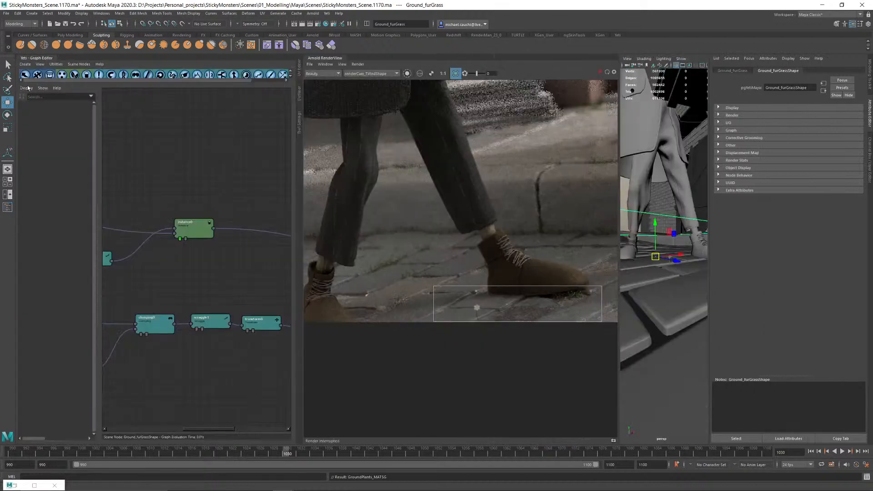
pyautogui.click(153, 230)
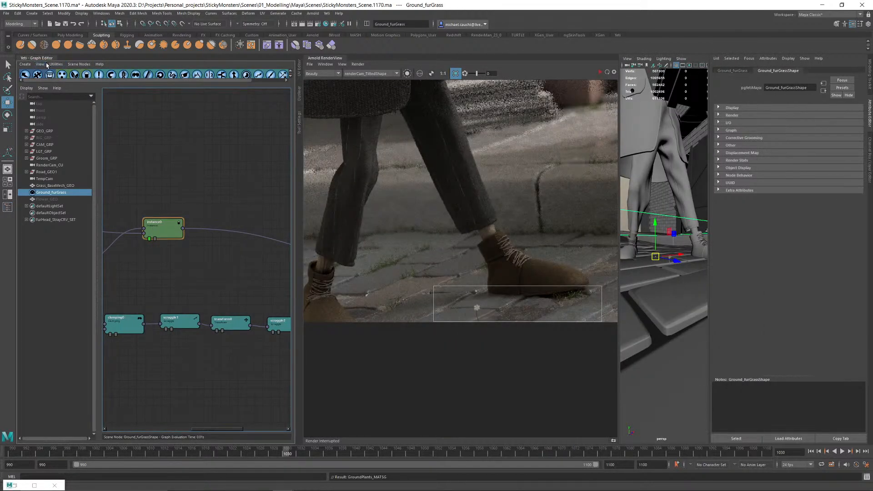
pyautogui.click(25, 64)
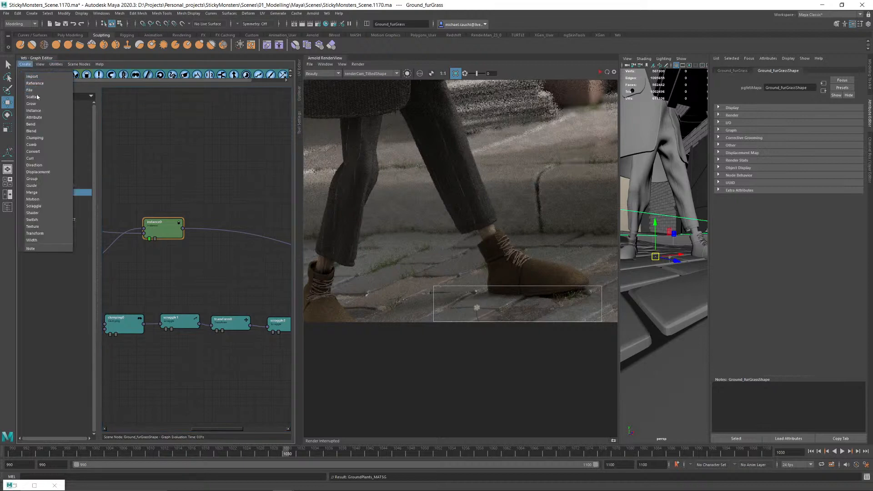
pyautogui.click(34, 118)
pyautogui.doubleClick(218, 231)
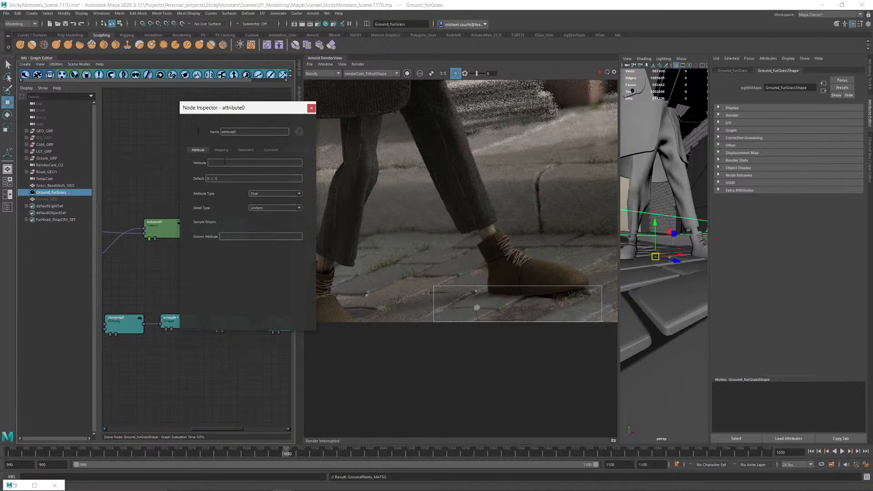
# Step: Name the node's attribute Flower_MSK and map it as a renderable attribute with Flower_MSK as both attribute and mapping
pyautogui.click(224, 162)
pyautogui.write('Flower_MSK')
pyautogui.click(222, 150)
pyautogui.write('Flower_MSK')
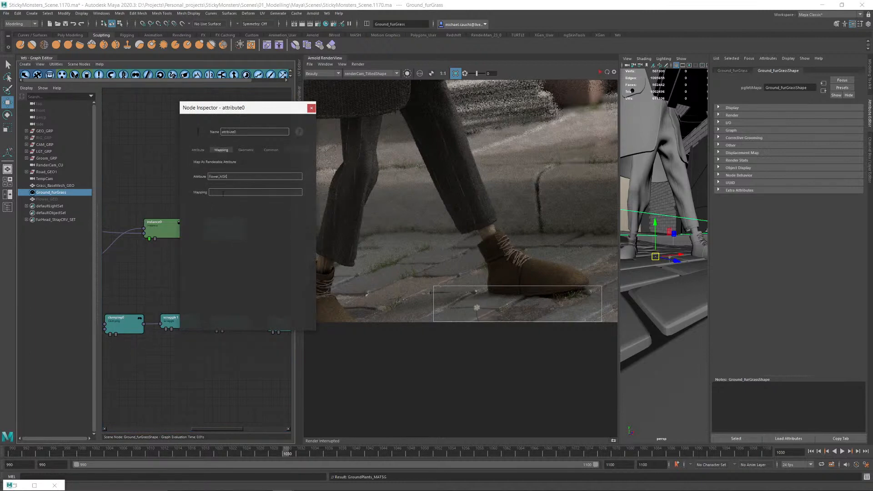
pyautogui.click(227, 192)
pyautogui.write('Flower_MSK')
# Step: Set the default value of the instance branch's Flower_MSK attribute node to 1
pyautogui.click(198, 150)
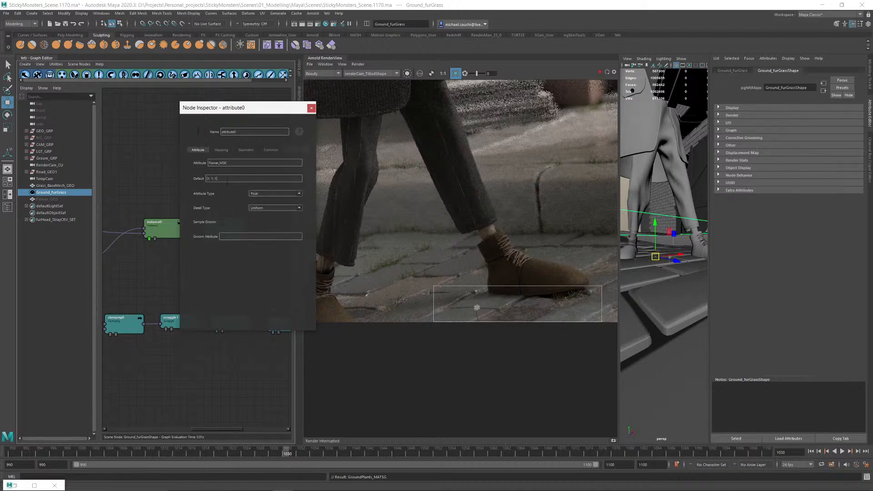
pyautogui.moveTo(232, 179); pyautogui.dragTo(167, 172)
pyautogui.write('1')
pyautogui.click(310, 109)
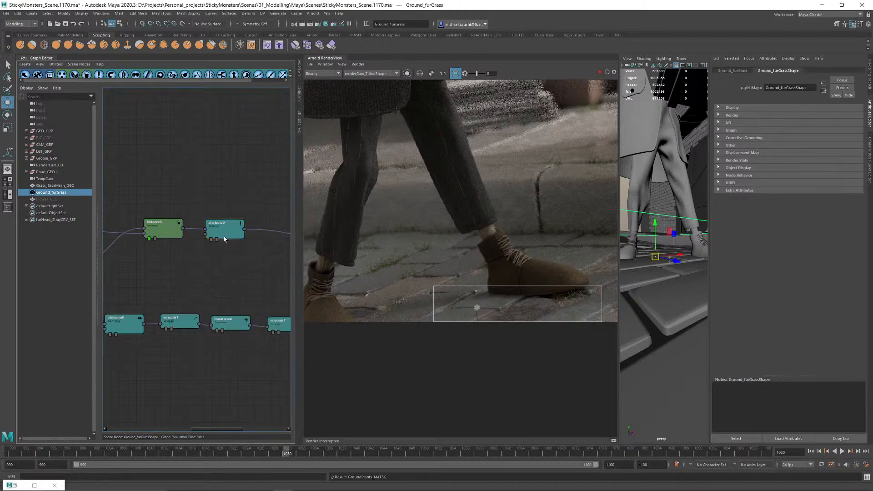
# Step: Duplicate the Flower_MSK attribute node and place the copy above the grass branch's width node, before the merge node
pyautogui.keyDown('alt'); pyautogui.moveTo(231, 194); pyautogui.dragTo(135, 200); pyautogui.keyUp('alt')
pyautogui.keyDown('alt'); pyautogui.moveTo(238, 300); pyautogui.dragTo(191, 312); pyautogui.keyUp('alt')
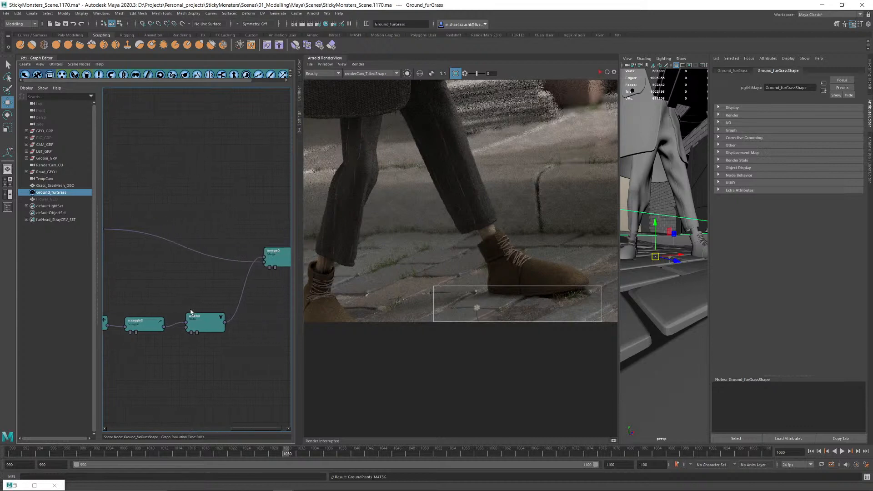
pyautogui.click(247, 283)
pyautogui.keyDown('alt'); pyautogui.moveTo(156, 275); pyautogui.dragTo(213, 273, button='middle'); pyautogui.keyUp('alt')
pyautogui.moveTo(154, 262); pyautogui.dragTo(244, 281)
pyautogui.keyDown('alt'); pyautogui.moveTo(243, 281); pyautogui.dragTo(194, 281, button='middle'); pyautogui.keyUp('alt')
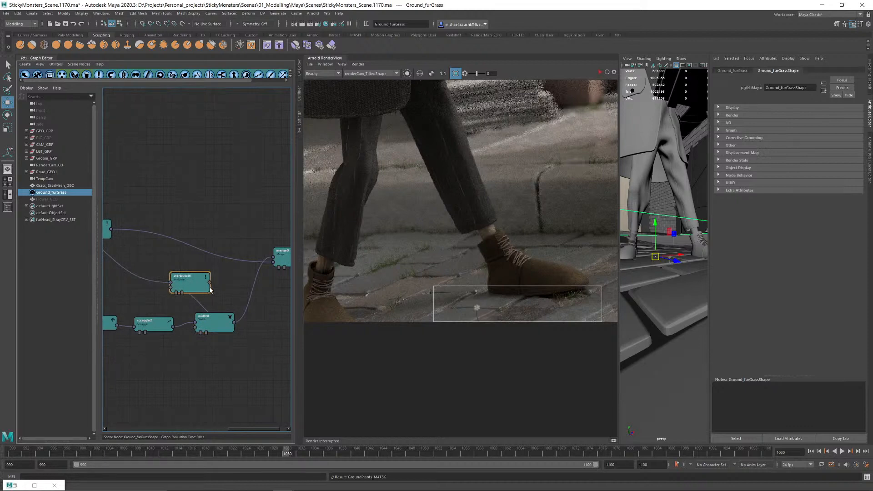
pyautogui.moveTo(192, 283)
pyautogui.mouseDown()
pyautogui.moveTo(211, 283)
pyautogui.moveTo(193, 283)
pyautogui.mouseUp()
# Step: Connect the width node's output to the copied attribute node and that node's output to the merge node
pyautogui.moveTo(179, 223); pyautogui.dragTo(247, 223)
pyautogui.keyDown('alt'); pyautogui.moveTo(176, 216); pyautogui.dragTo(195, 217, button='middle'); pyautogui.keyUp('alt')
pyautogui.moveTo(255, 323); pyautogui.dragTo(191, 282)
pyautogui.keyDown('alt'); pyautogui.moveTo(235, 222); pyautogui.dragTo(191, 223, button='middle'); pyautogui.keyUp('alt')
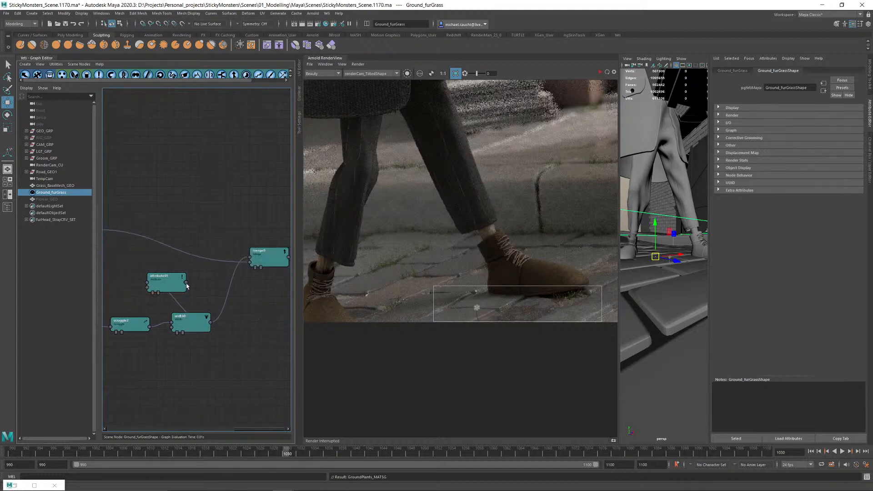
pyautogui.moveTo(186, 282); pyautogui.dragTo(248, 260)
# Step: Set the copied attribute node's default value to 0 and make the merge node the displayed output
pyautogui.doubleClick(165, 282)
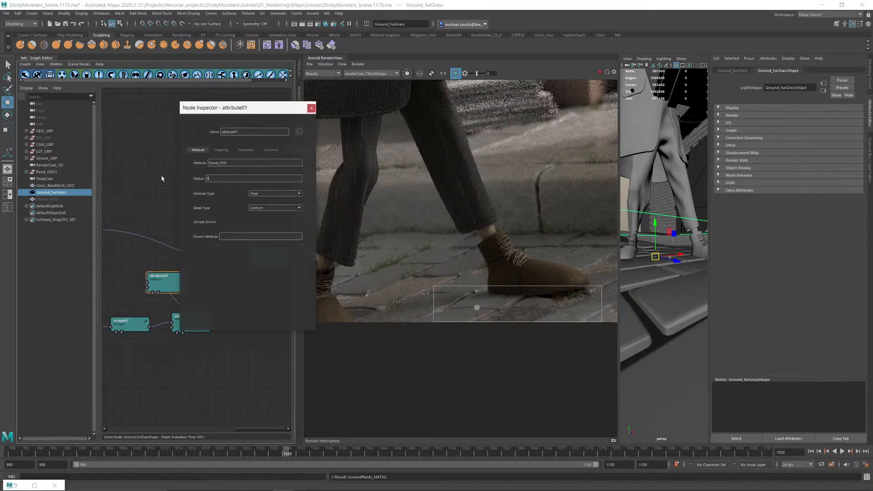
pyautogui.click(311, 108)
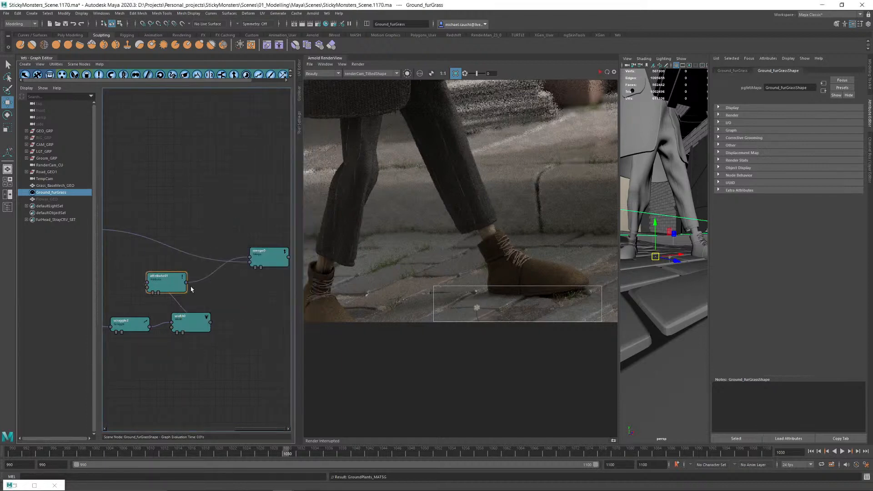
pyautogui.click(256, 268)
# Step: Save the scene incrementally as StickyMonsters_Scene.1171.ma
pyautogui.keyDown('alt'); pyautogui.moveTo(653, 262); pyautogui.dragTo(680, 273); pyautogui.keyUp('alt')
pyautogui.moveTo(503, 291); pyautogui.dragTo(466, 290, button='middle')
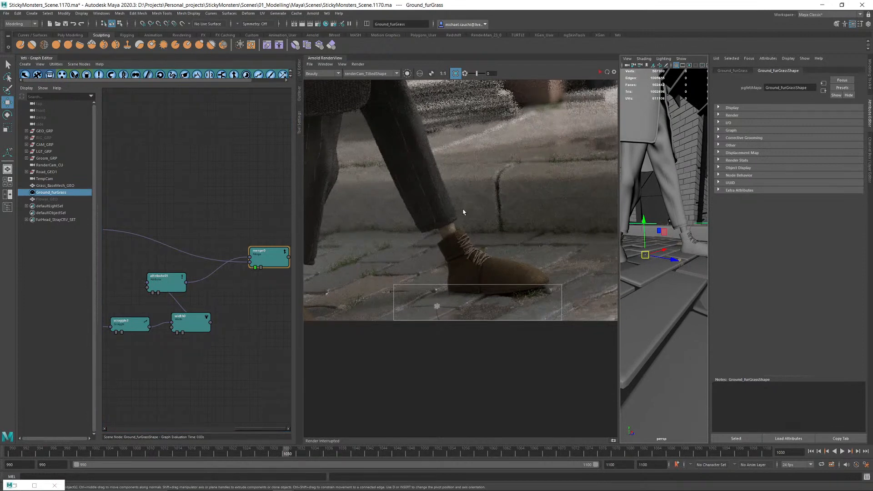
pyautogui.hotkey('ctrl', 's')
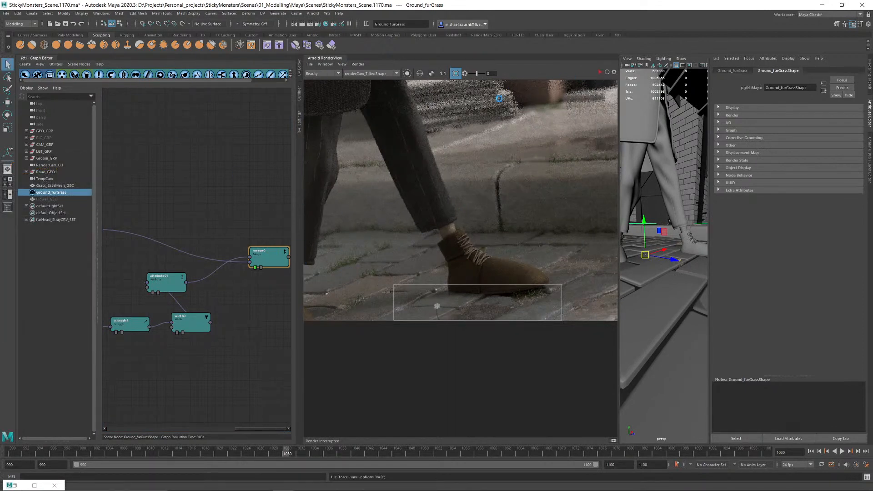
pyautogui.press('w')
# Step: Check the attribute and mapping settings of the copied attribute node on the grass branch
pyautogui.doubleClick(164, 284)
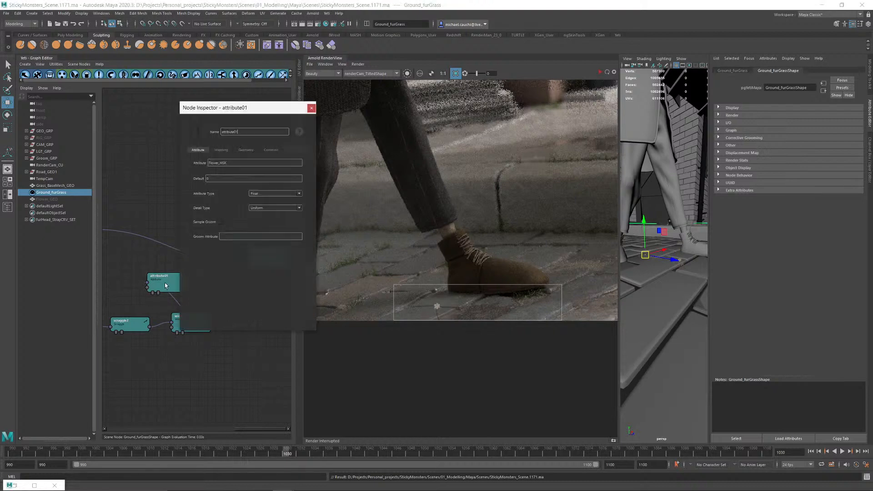
pyautogui.click(246, 151)
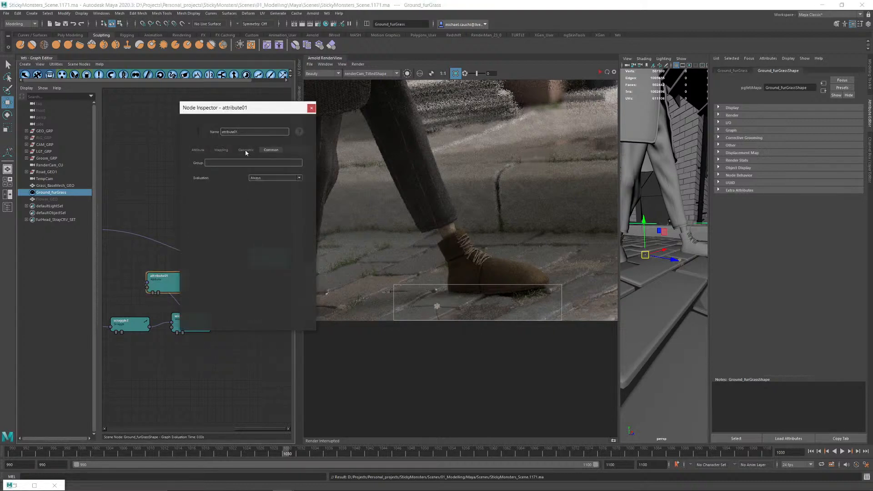
pyautogui.click(221, 150)
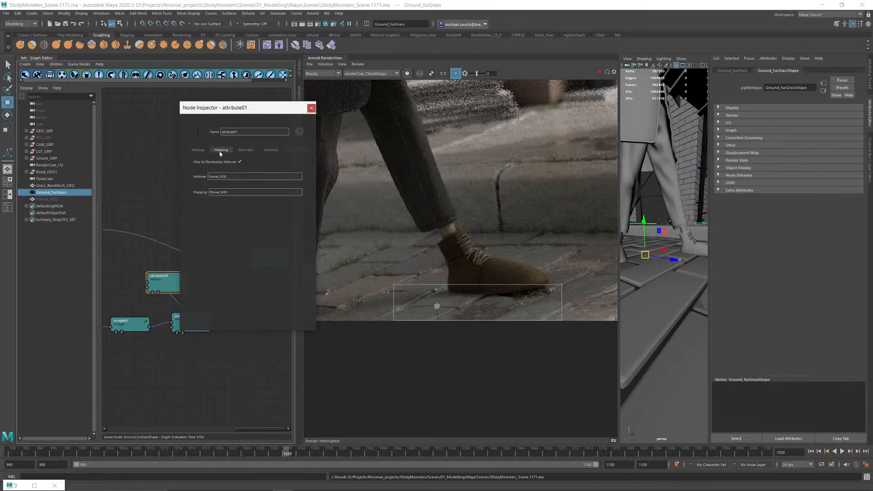
# Step: Line up the copied attribute node between the width and merge nodes, save the scene, and restart the render
pyautogui.click(311, 107)
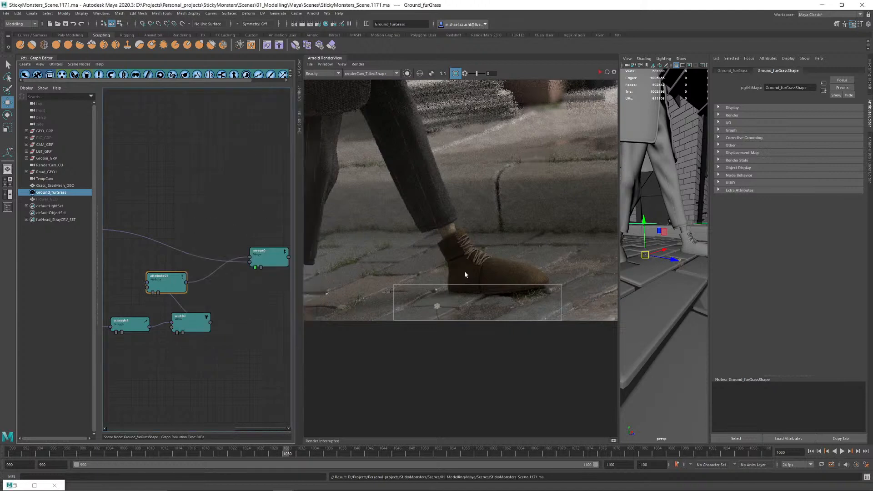
pyautogui.moveTo(161, 281); pyautogui.dragTo(251, 299)
pyautogui.moveTo(269, 258); pyautogui.dragTo(340, 257)
pyautogui.hotkey('ctrl', 's')
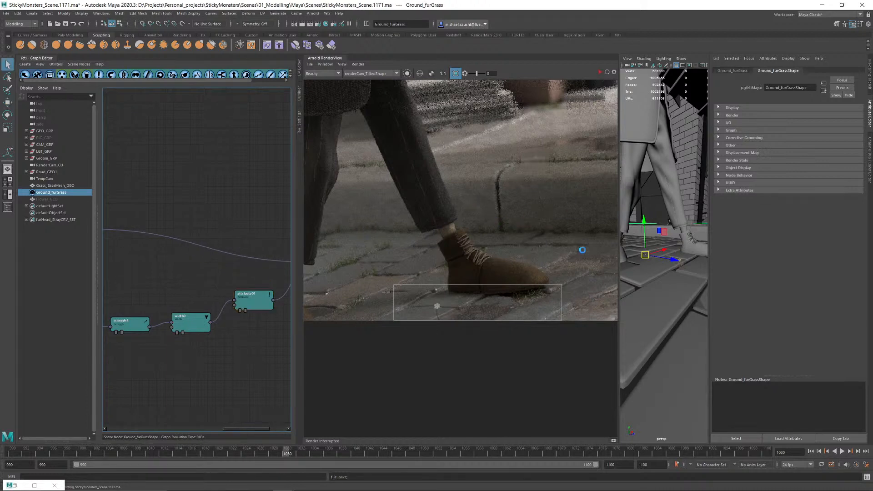
pyautogui.click(600, 73)
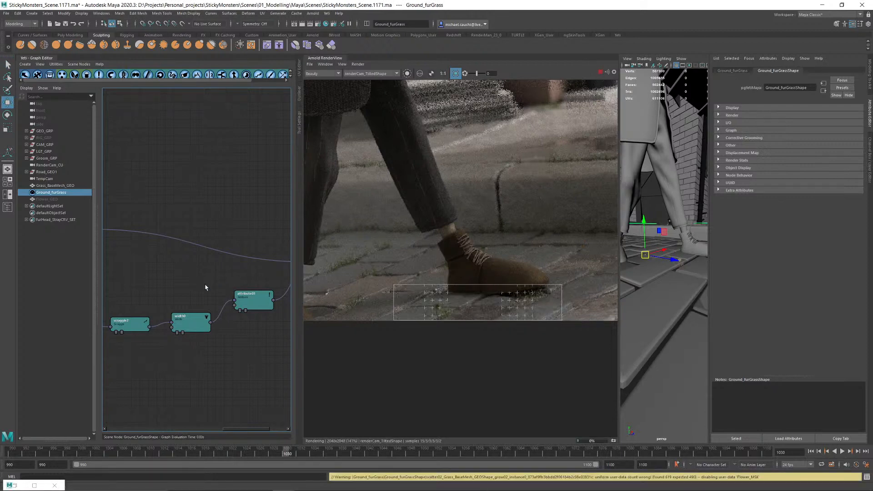
# Step: Try sampling a groom attribute named Flower_MSK on the flower branch's attribute node
pyautogui.click(248, 294)
pyautogui.moveTo(134, 230); pyautogui.dragTo(203, 240, button='middle')
pyautogui.doubleClick(135, 227)
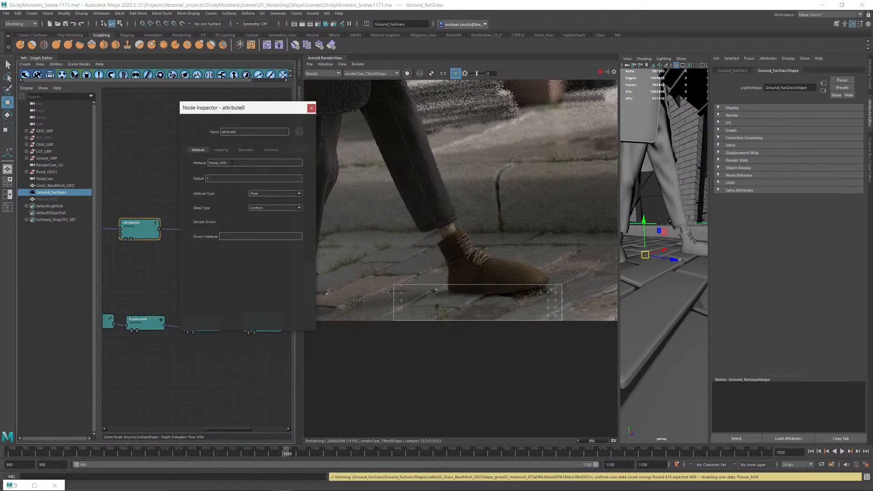
pyautogui.doubleClick(246, 163)
pyautogui.hotkey('ctrl', 'c')
pyautogui.click(224, 237)
pyautogui.hotkey('ctrl', 'v')
pyautogui.click(220, 222)
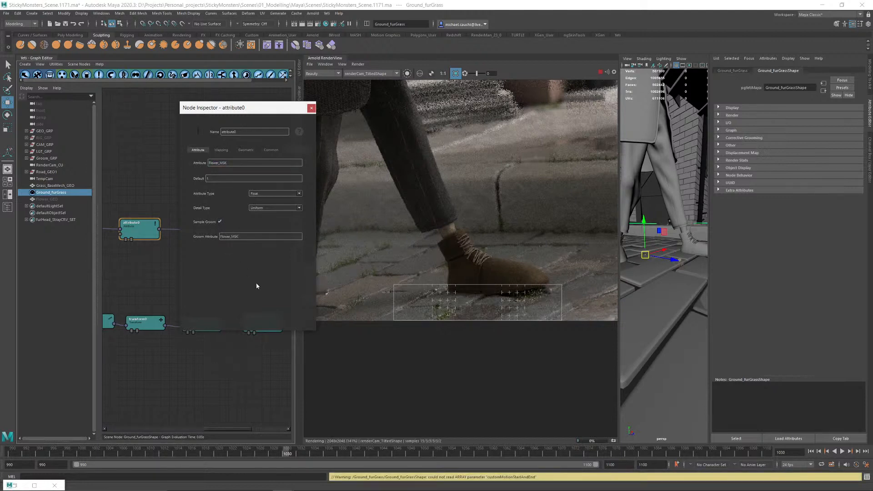
pyautogui.click(220, 222)
# Step: Set the flower branch attribute node's detail type to Vertex and clear its groom attribute
pyautogui.click(273, 208)
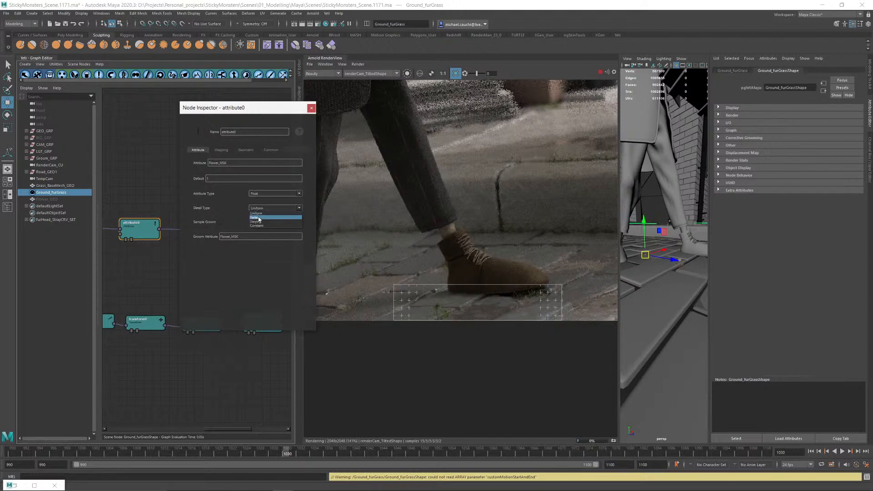
pyautogui.click(261, 220)
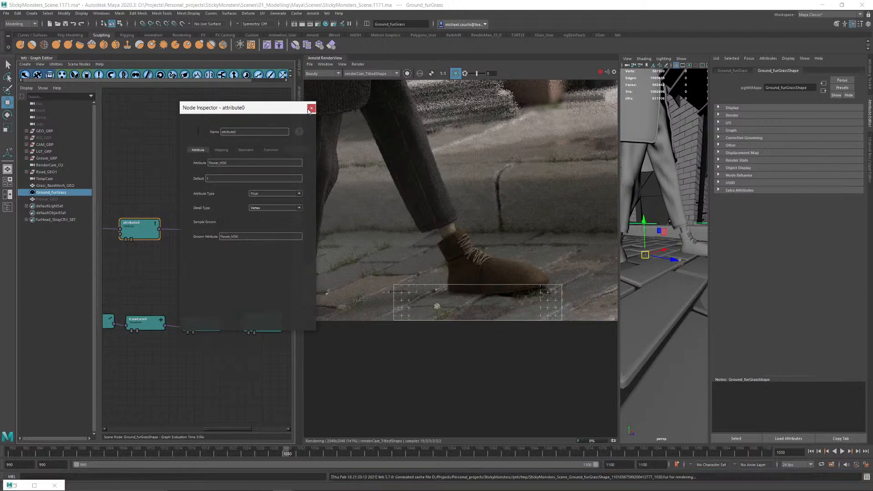
pyautogui.moveTo(247, 235); pyautogui.dragTo(208, 235)
pyautogui.click(311, 107)
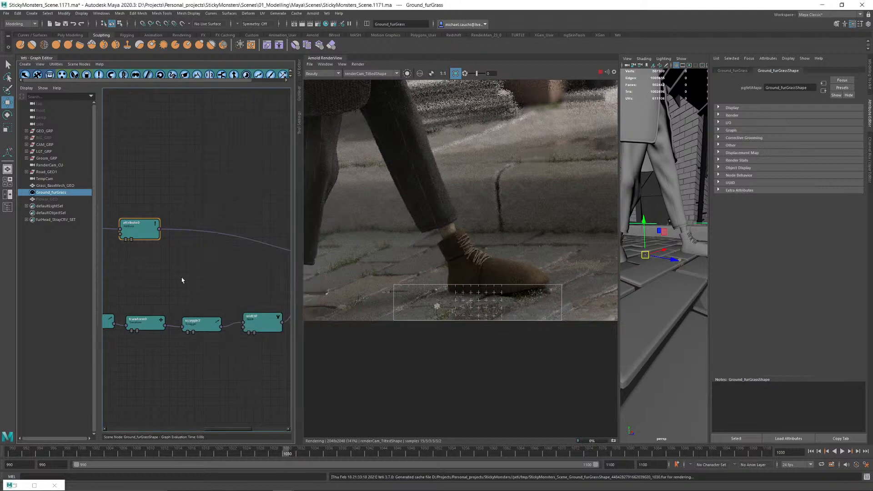
# Step: Set the detail type of the grass branch's copied attribute node to Vertex
pyautogui.keyDown('alt'); pyautogui.moveTo(193, 277); pyautogui.dragTo(162, 287, button='middle'); pyautogui.keyUp('alt')
pyautogui.doubleClick(279, 298)
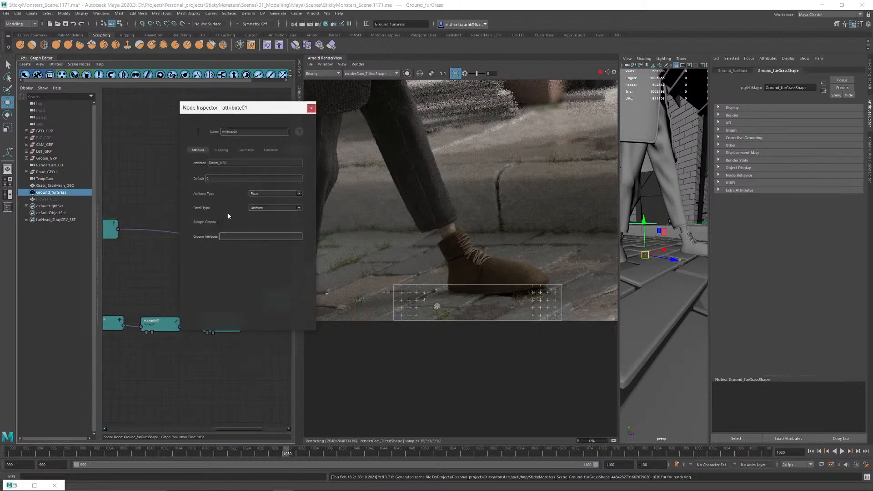
pyautogui.click(250, 208)
pyautogui.click(257, 224)
pyautogui.moveTo(523, 193); pyautogui.dragTo(495, 205, button='middle')
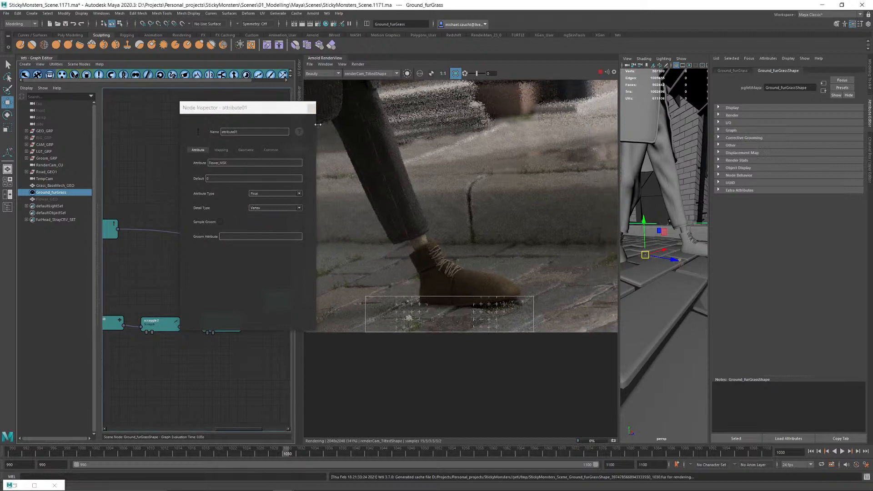
pyautogui.click(311, 108)
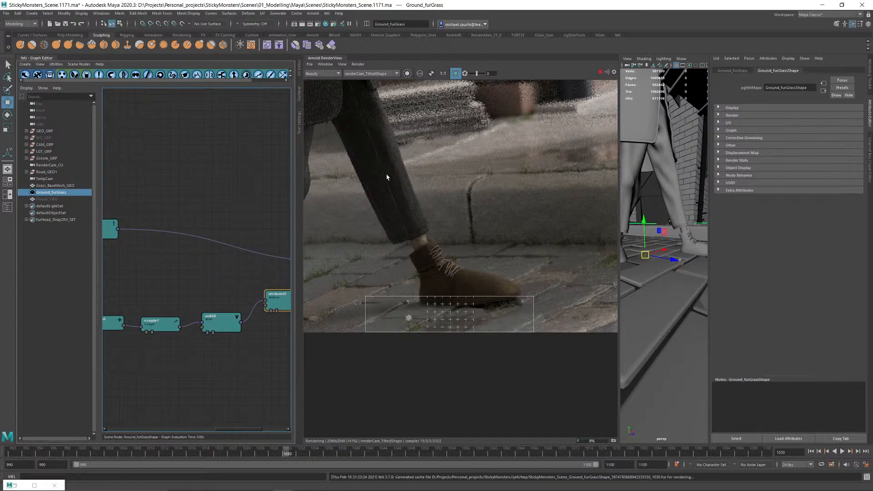
# Step: Render regions over the kerb behind the shoes, examine the grass and flower shading, and stop the render
pyautogui.moveTo(477, 174); pyautogui.dragTo(451, 187, button='middle')
pyautogui.moveTo(441, 159); pyautogui.dragTo(541, 197)
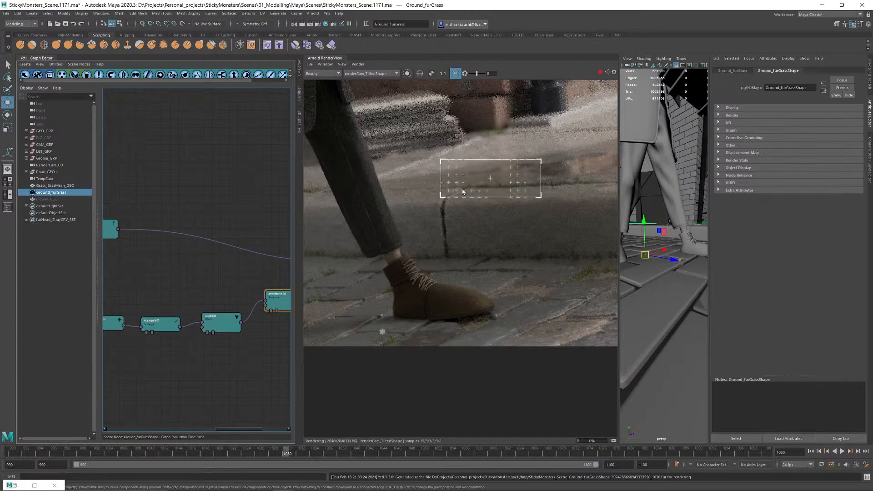
pyautogui.scroll(11, 462, 190)
pyautogui.scroll(-10, 465, 188)
pyautogui.scroll(3, 600, 273)
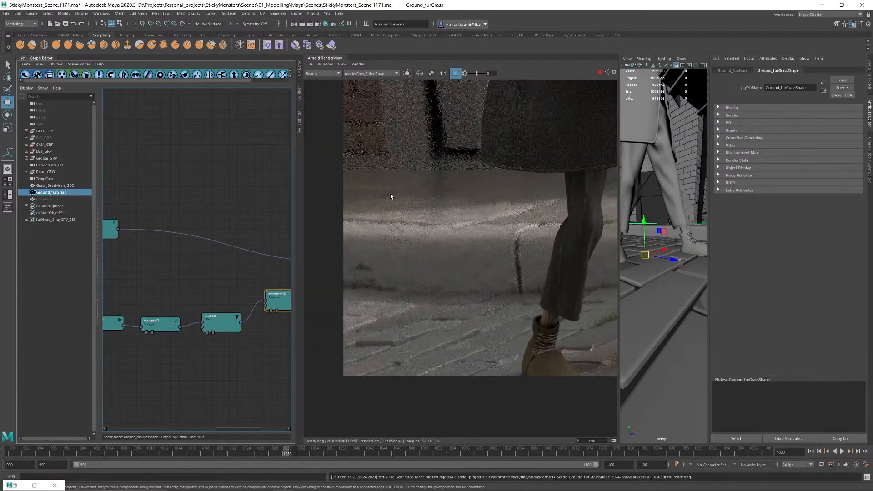
pyautogui.moveTo(390, 195); pyautogui.dragTo(593, 299)
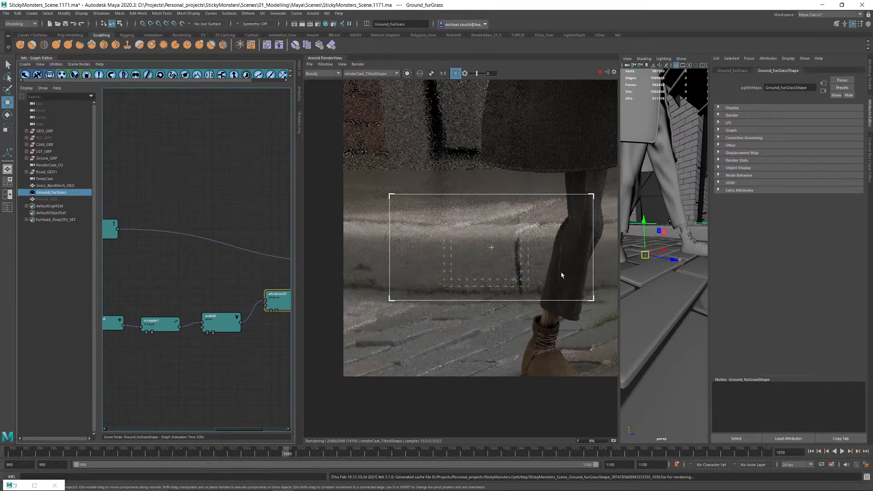
pyautogui.scroll(-4, 557, 279)
pyautogui.scroll(1, 523, 293)
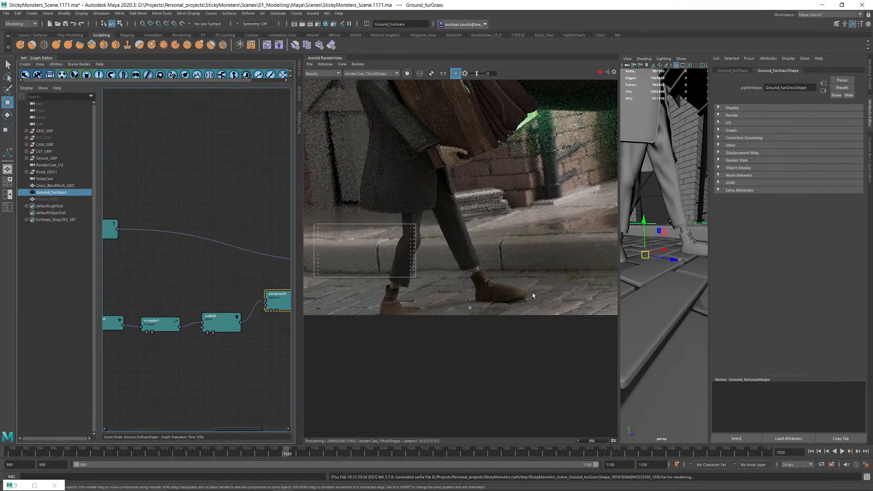
pyautogui.scroll(1, 548, 291)
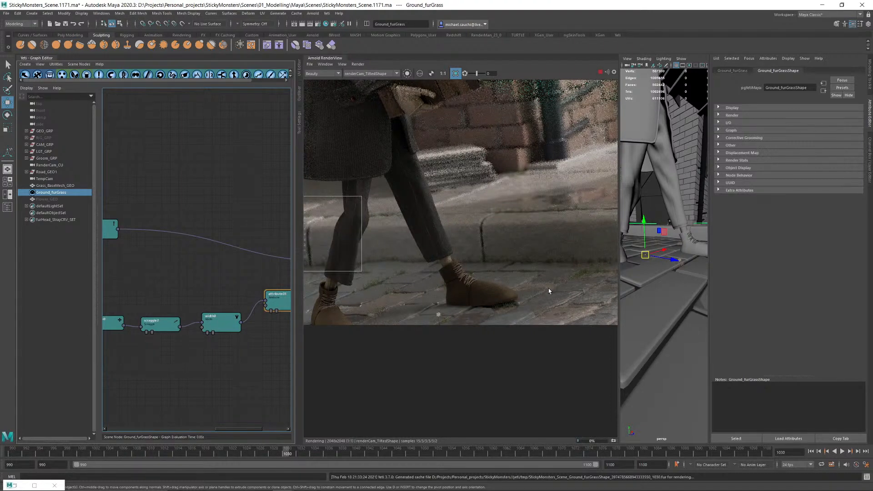
pyautogui.scroll(2, 441, 317)
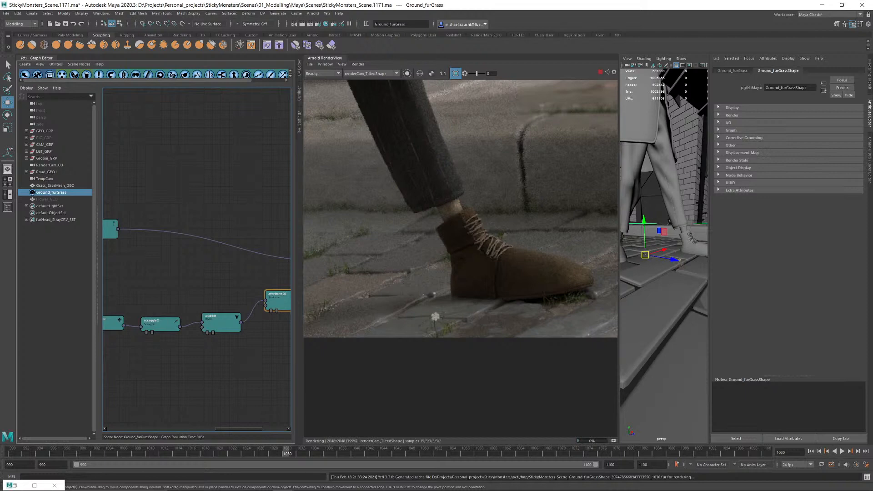
pyautogui.click(600, 72)
# Step: Add a new Attribute node directly after the Flower_MSK attribute node on the flower branch
pyautogui.keyDown('alt'); pyautogui.moveTo(143, 183); pyautogui.dragTo(186, 181, button='middle'); pyautogui.keyUp('alt')
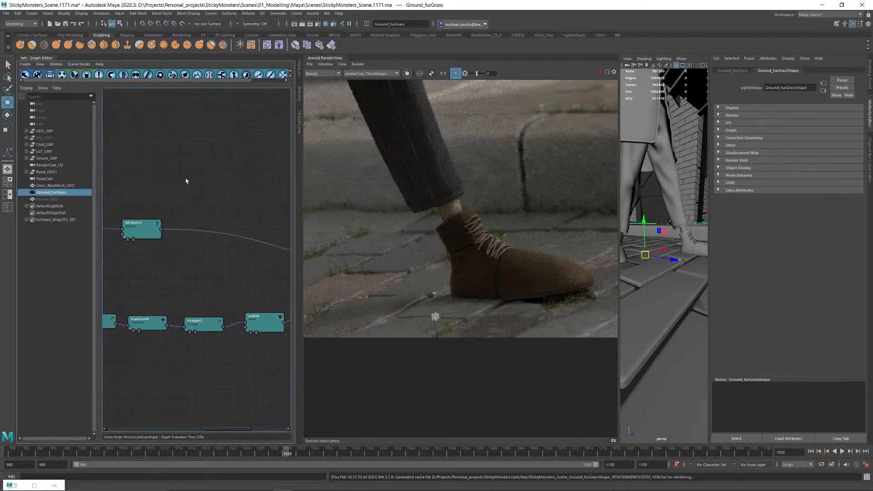
pyautogui.doubleClick(131, 228)
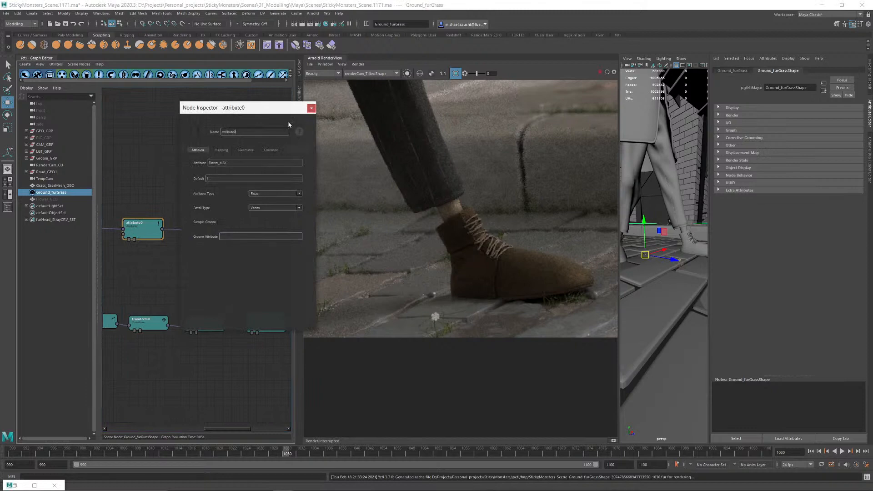
pyautogui.click(311, 107)
pyautogui.click(25, 64)
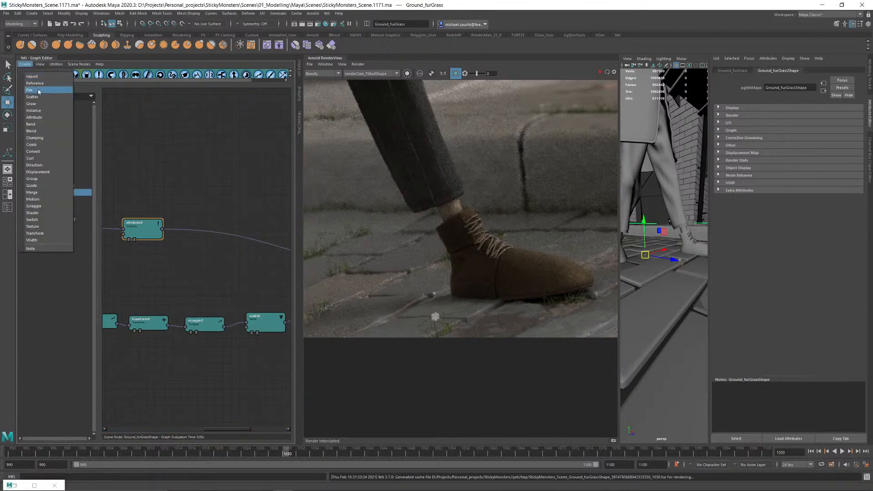
pyautogui.click(29, 118)
pyautogui.click(208, 227)
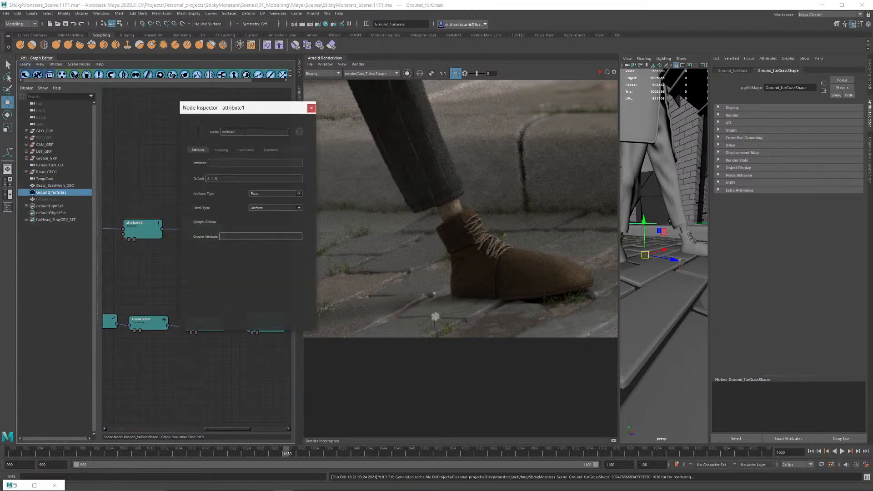
# Step: Name the new node's attribute Flower_RandValue, give it an id-based default expression, and set its detail type to Vertex
pyautogui.moveTo(235, 131); pyautogui.dragTo(212, 134)
pyautogui.click(221, 162)
pyautogui.write('Flower_RandValue')
pyautogui.press('Tab')
pyautogui.click(258, 210)
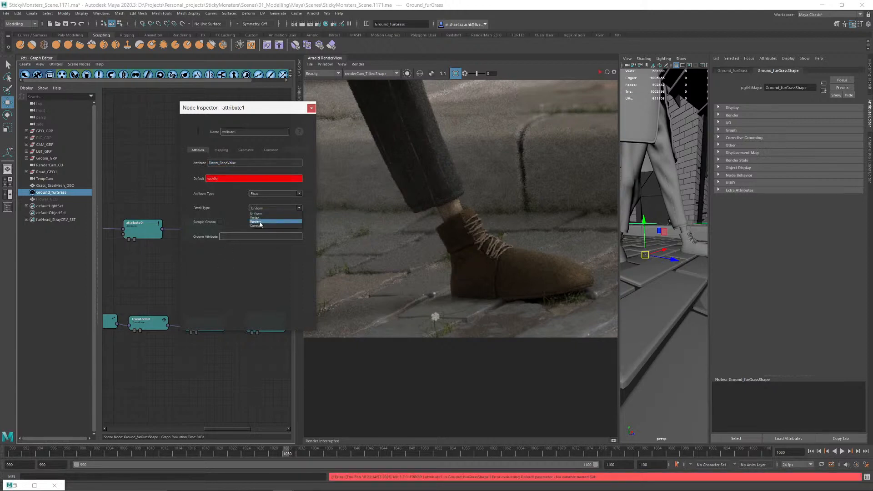
pyautogui.click(255, 217)
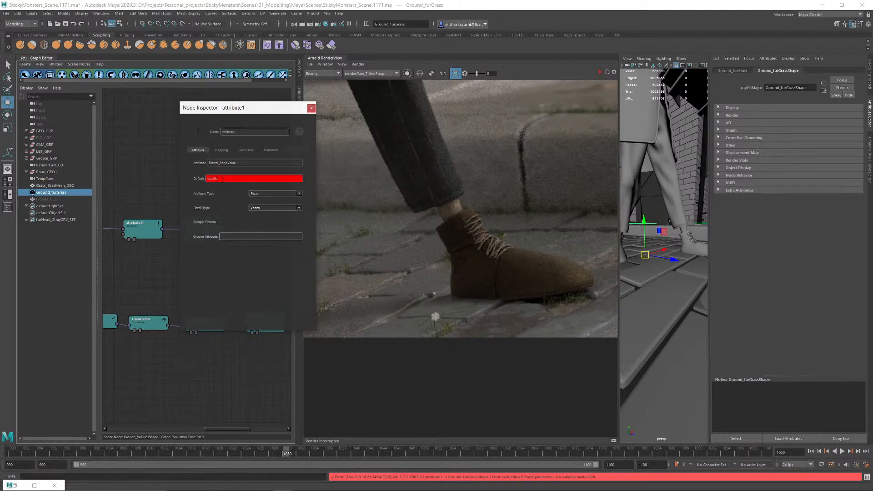
pyautogui.click(312, 108)
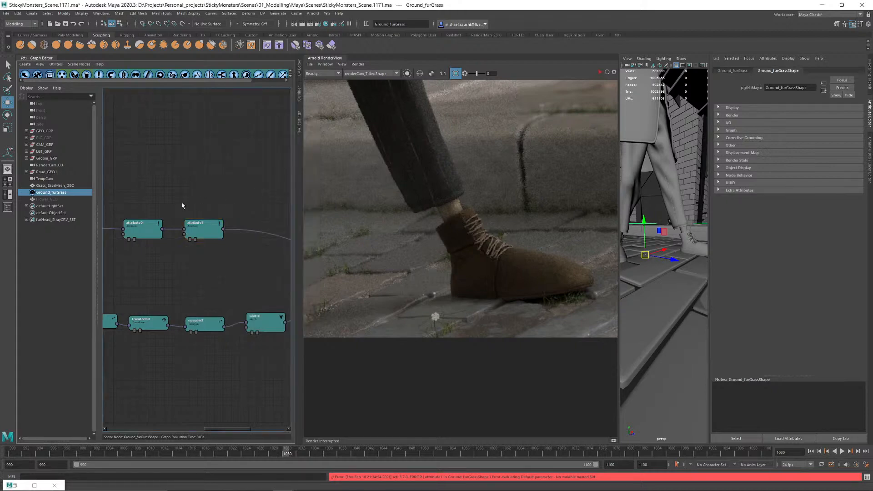
# Step: Check the object settings of the instance node on the flower branch
pyautogui.keyDown('alt'); pyautogui.moveTo(152, 201); pyautogui.dragTo(238, 215, button='middle'); pyautogui.keyUp('alt')
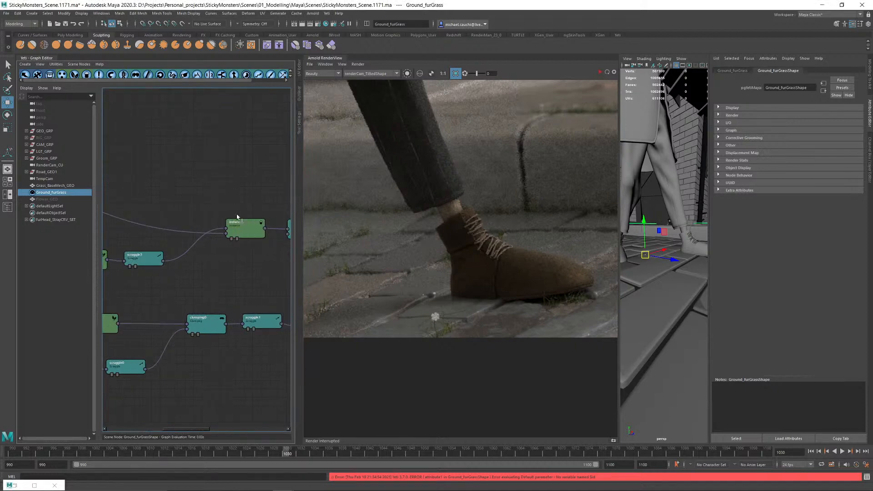
pyautogui.doubleClick(240, 221)
pyautogui.click(220, 150)
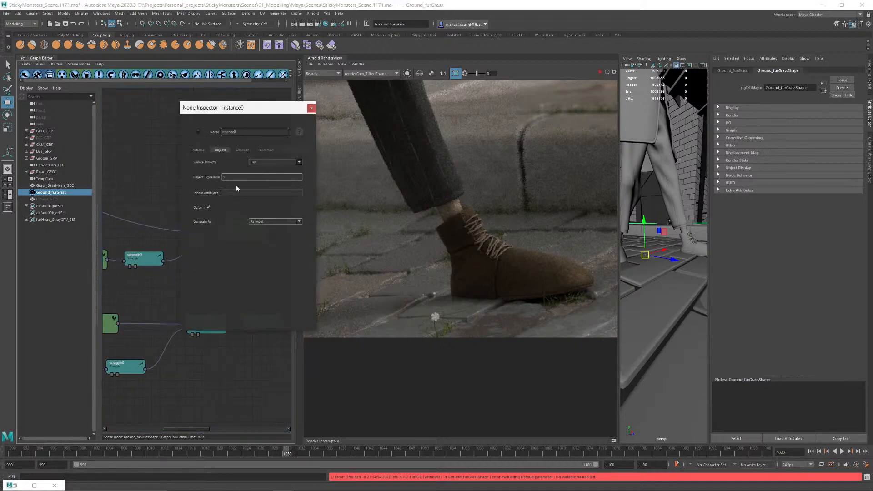
pyautogui.click(311, 108)
# Step: Revise the id-based default expression of the Flower_RandValue attribute node
pyautogui.keyDown('alt'); pyautogui.moveTo(262, 201); pyautogui.dragTo(176, 201, button='middle'); pyautogui.keyUp('alt')
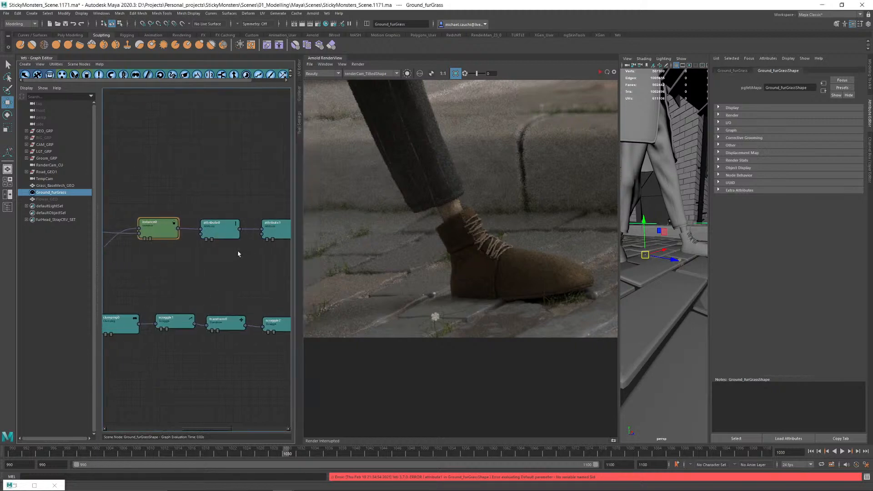
pyautogui.doubleClick(270, 234)
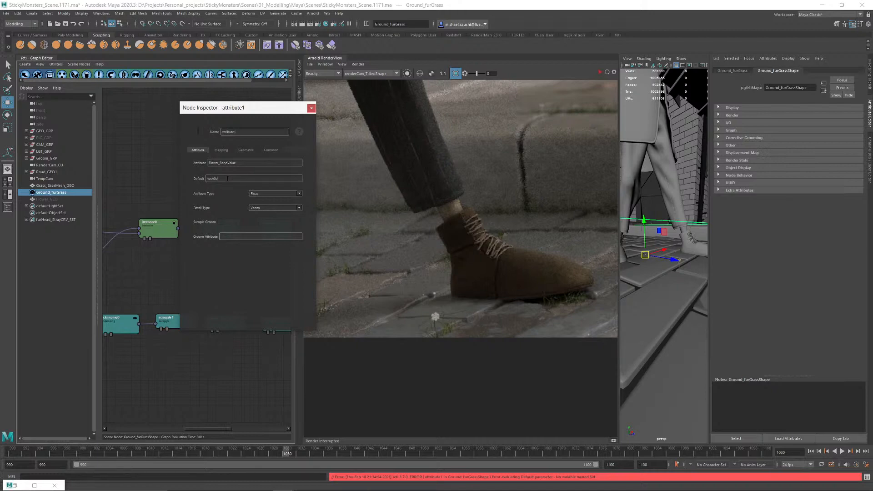
pyautogui.press('Return')
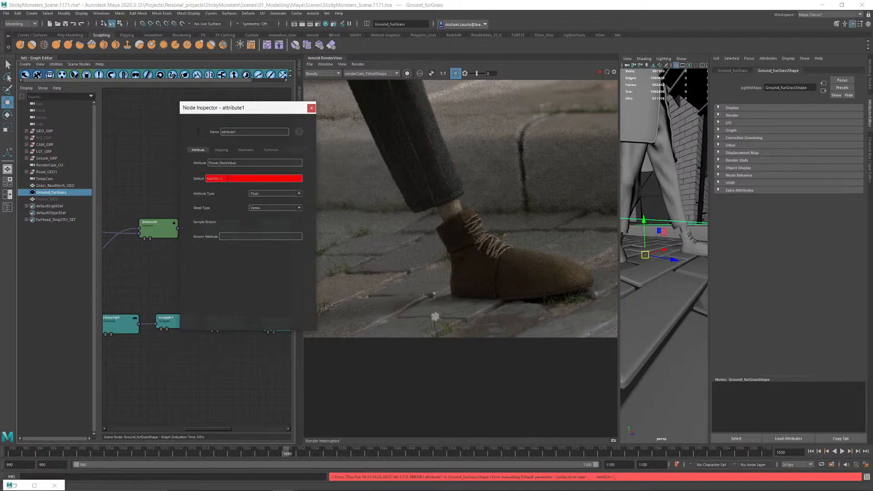
pyautogui.click(227, 179)
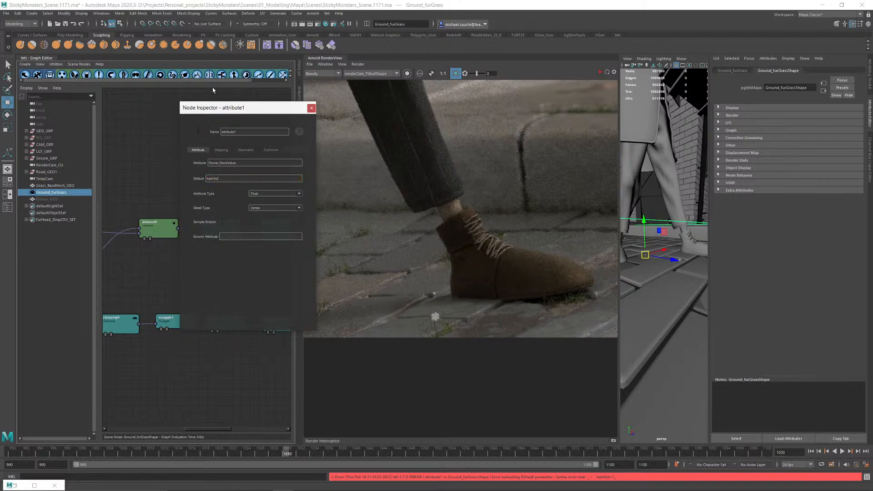
# Step: Map the attribute as a renderable attribute, using Flower_RandValue for both the attribute and mapping names
pyautogui.click(221, 150)
pyautogui.click(199, 150)
pyautogui.moveTo(248, 162); pyautogui.dragTo(186, 164)
pyautogui.hotkey('ctrl', 'c')
pyautogui.click(220, 150)
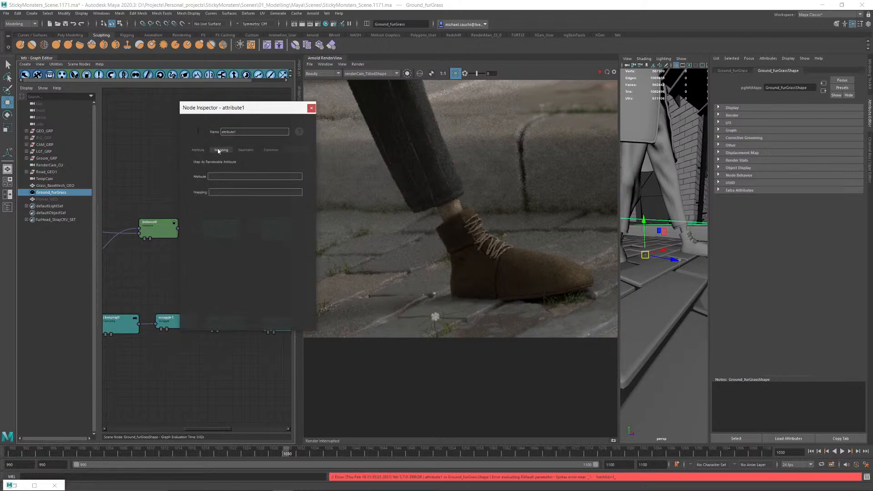
pyautogui.hotkey('ctrl', 'v')
pyautogui.hotkey('ctrl', 'v')
pyautogui.click(240, 162)
pyautogui.click(311, 108)
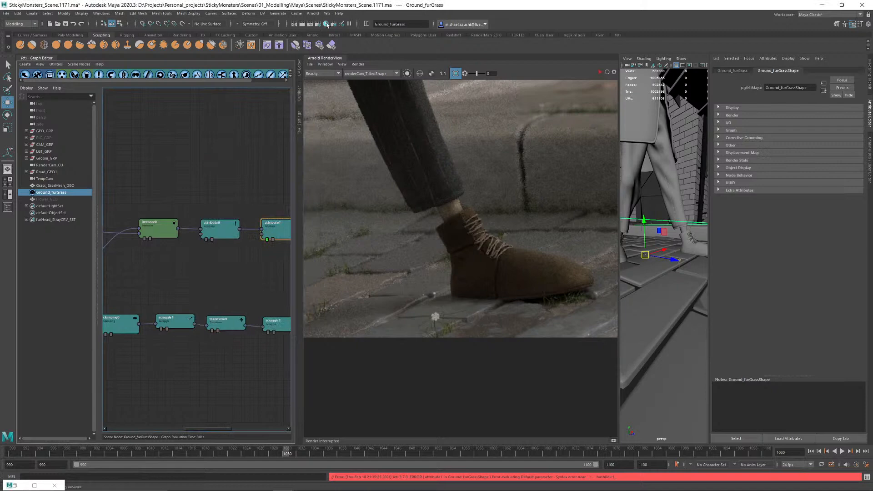
# Step: Set the render region around the front shoe, the flower and the kerb behind them
pyautogui.scroll(-3, 421, 227)
pyautogui.moveTo(392, 172)
pyautogui.mouseDown()
pyautogui.moveTo(489, 240)
pyautogui.moveTo(512, 274)
pyautogui.mouseUp()
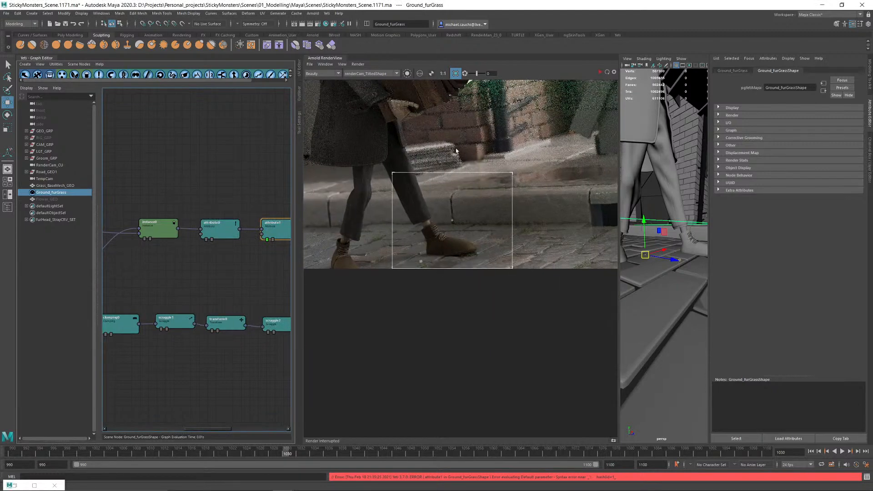
# Step: Open the Hypershade and pick the white colour entry of the ramp feeding Flower_MAT's base colour
pyautogui.click(325, 24)
pyautogui.keyDown('alt'); pyautogui.moveTo(584, 268); pyautogui.dragTo(551, 439, button='middle'); pyautogui.keyUp('alt')
pyautogui.keyDown('alt'); pyautogui.moveTo(449, 246); pyautogui.dragTo(555, 279, button='middle'); pyautogui.keyUp('alt')
pyautogui.click(531, 263)
pyautogui.moveTo(651, 150); pyautogui.dragTo(529, 112)
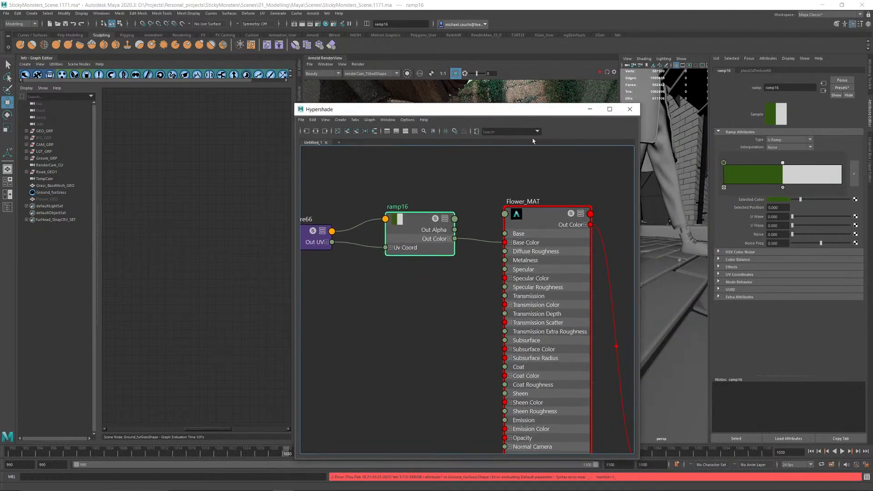
pyautogui.click(783, 163)
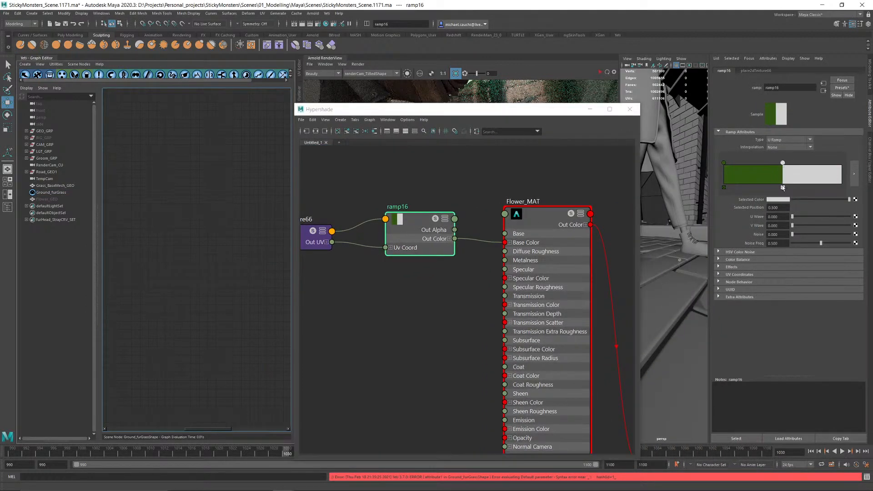
# Step: Create a second ramp texture and place it below the ramp that feeds Flower_MAT
pyautogui.click(347, 334)
pyautogui.press('Tab')
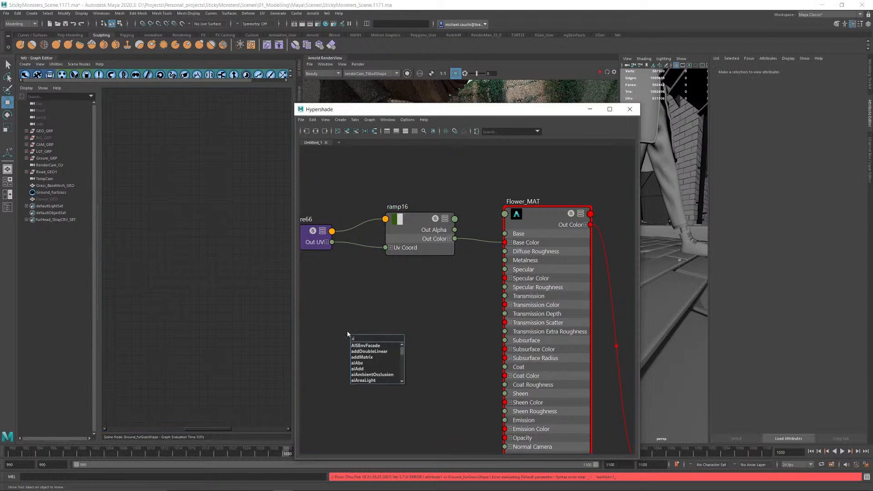
pyautogui.write('ram')
pyautogui.press('Down')
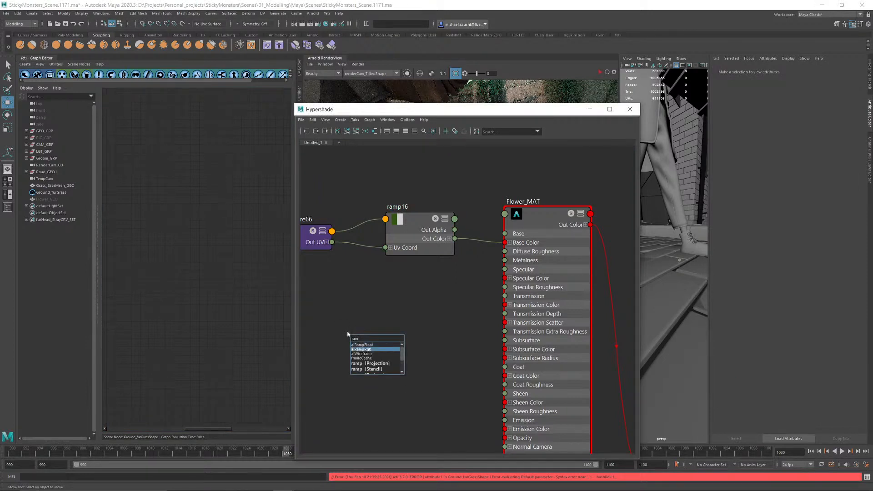
pyautogui.press('Down')
pyautogui.press('Down')
pyautogui.press('Down')
pyautogui.press('Down')
pyautogui.press('Down')
pyautogui.press('Return')
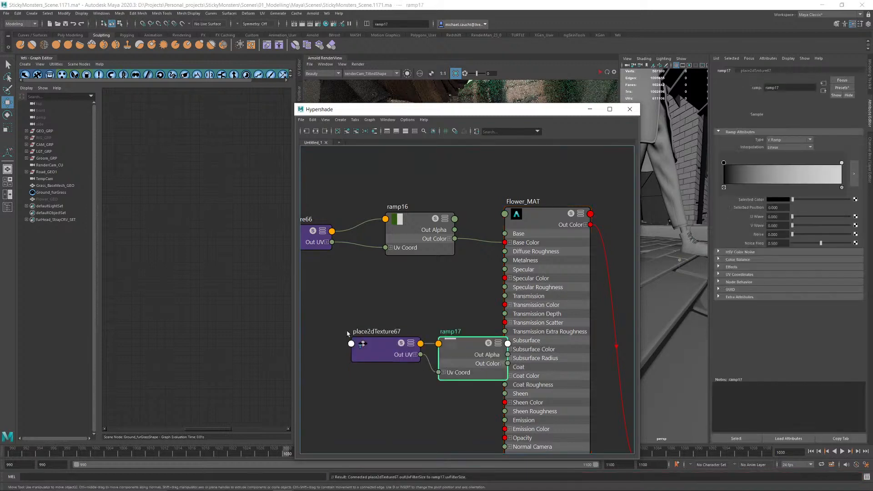
pyautogui.moveTo(387, 356); pyautogui.dragTo(256, 354)
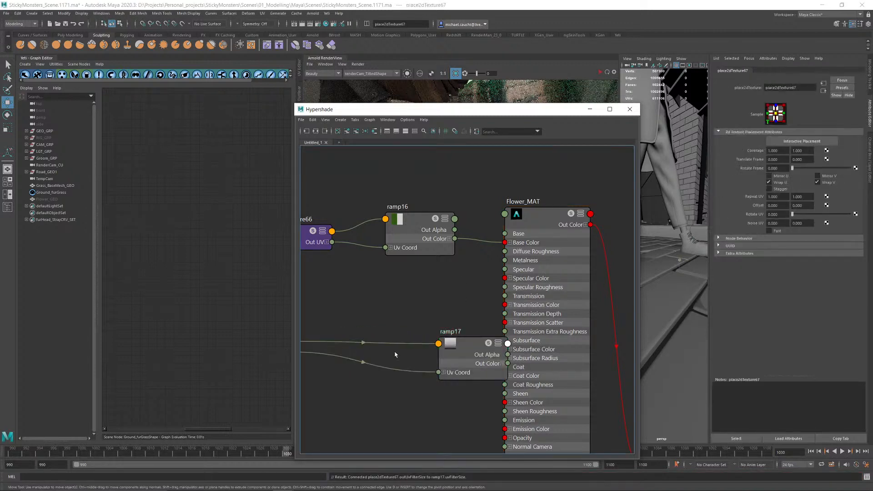
pyautogui.moveTo(459, 359); pyautogui.dragTo(317, 335)
# Step: Connect the new ramp to the white colour entry of ramp16 and expand that node's Color Entry List inputs
pyautogui.click(408, 236)
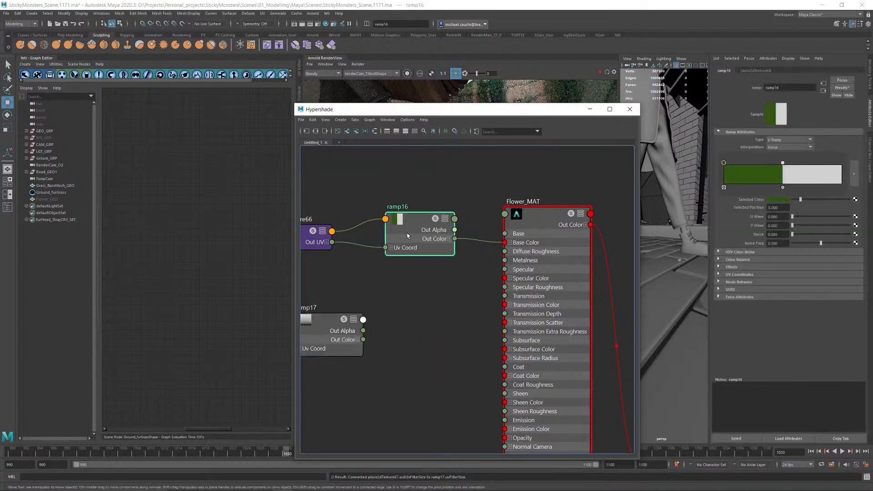
pyautogui.click(782, 164)
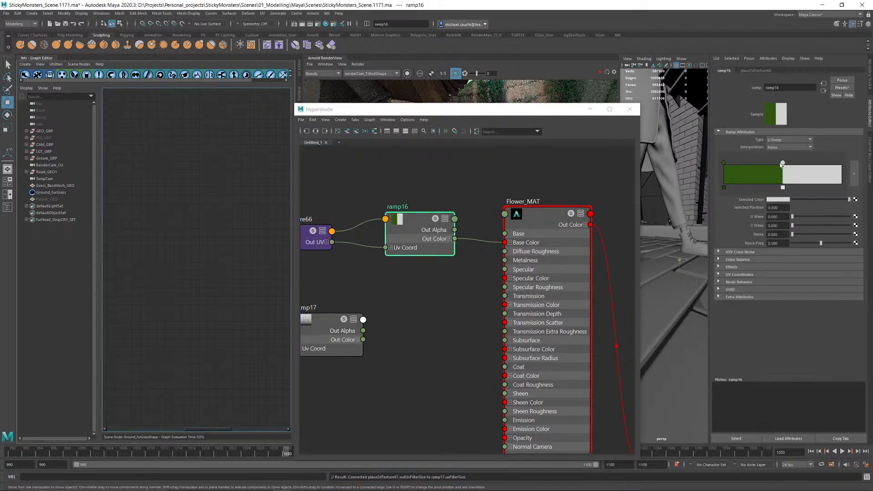
pyautogui.moveTo(325, 318); pyautogui.dragTo(743, 203, button='middle')
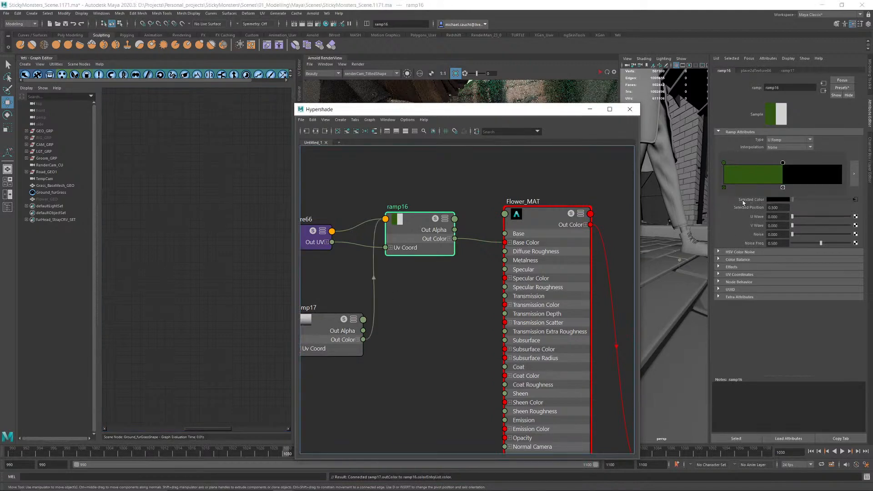
pyautogui.moveTo(406, 350); pyautogui.dragTo(423, 350, button='middle')
pyautogui.click(464, 219)
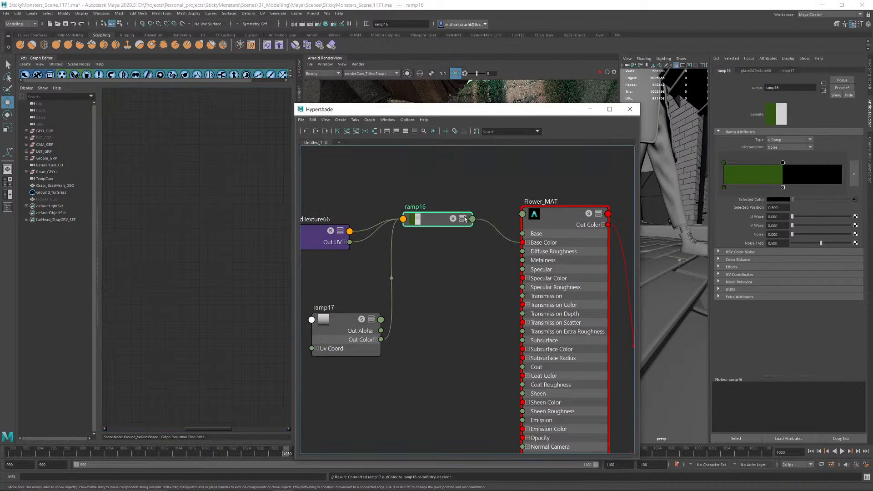
pyautogui.click(464, 219)
pyautogui.moveTo(410, 259); pyautogui.dragTo(418, 256)
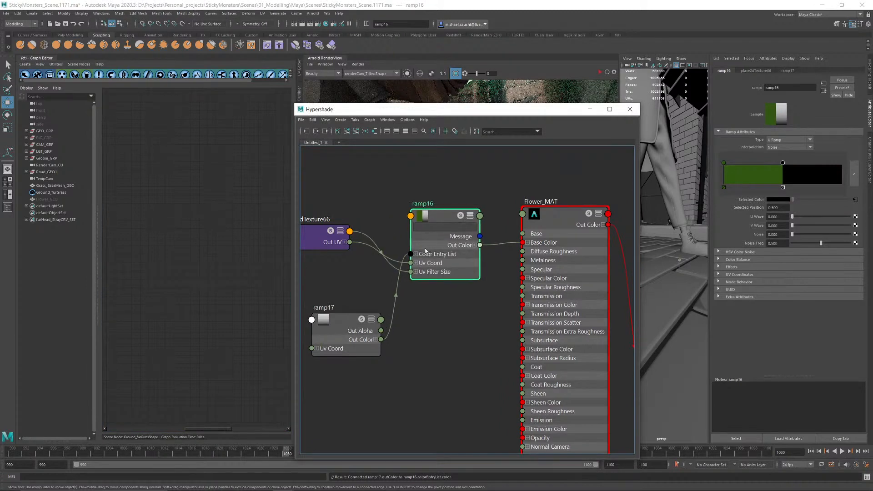
pyautogui.click(416, 254)
pyautogui.moveTo(423, 360); pyautogui.dragTo(541, 341, button='middle')
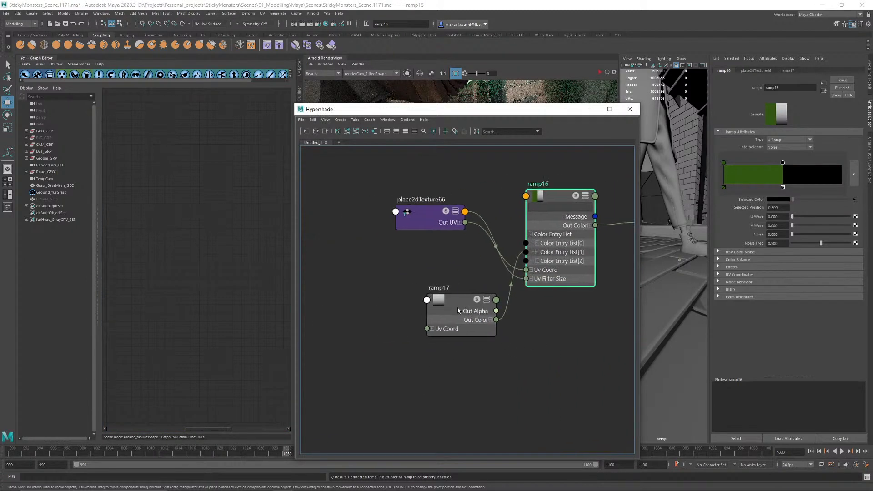
# Step: Create an aiUserDataFloat node and connect its Out Value to the V Coord of the new ramp
pyautogui.click(434, 334)
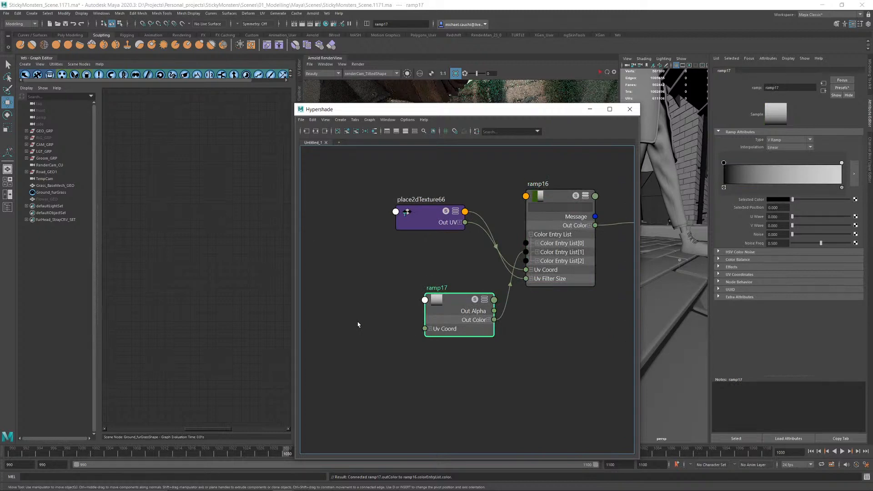
pyautogui.moveTo(415, 330); pyautogui.dragTo(359, 323)
pyautogui.write('aius')
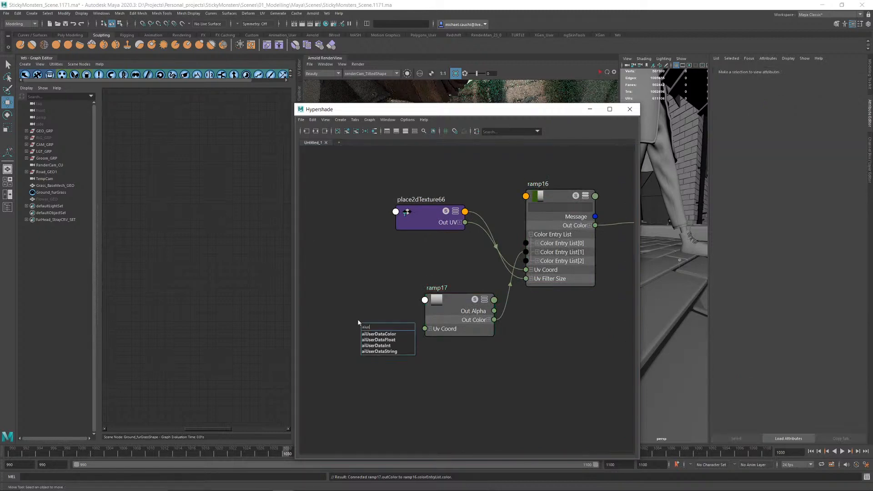
pyautogui.press('Down')
pyautogui.press('Down')
pyautogui.press('Return')
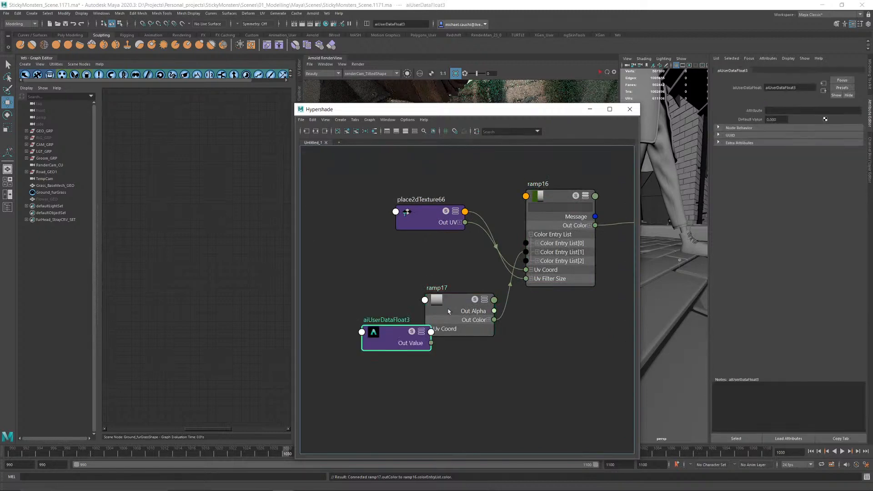
pyautogui.moveTo(394, 334); pyautogui.dragTo(425, 346)
pyautogui.click(430, 329)
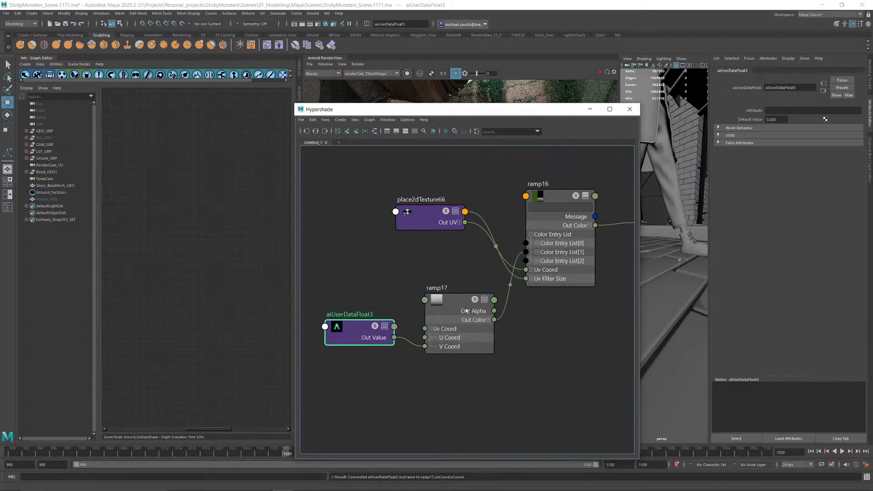
# Step: Set the attribute read by the aiUserDataFloat node to Flower_RandValue and move the Hypershade clear of the render
pyautogui.click(772, 111)
pyautogui.write('Flower_RandValue')
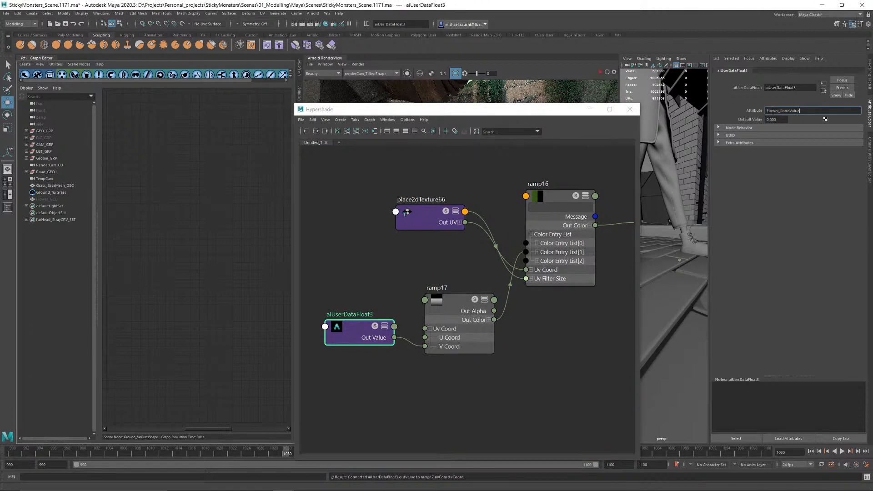
pyautogui.click(436, 275)
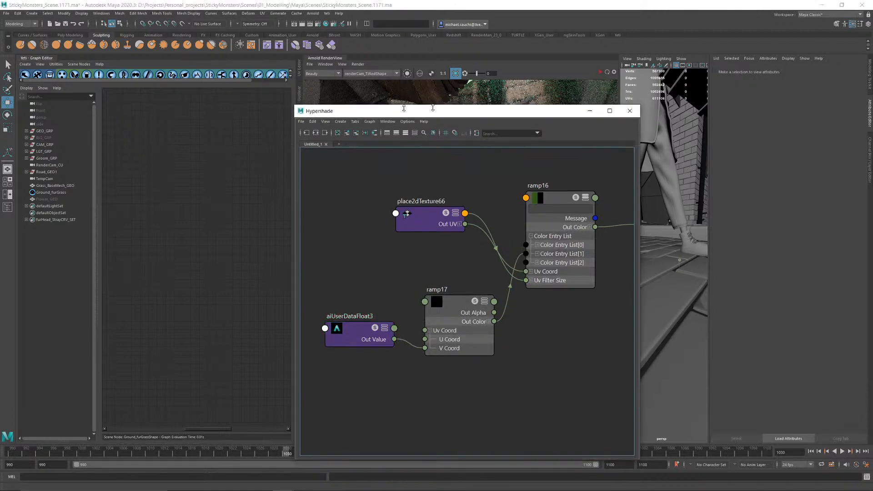
pyautogui.moveTo(431, 111); pyautogui.dragTo(298, 103)
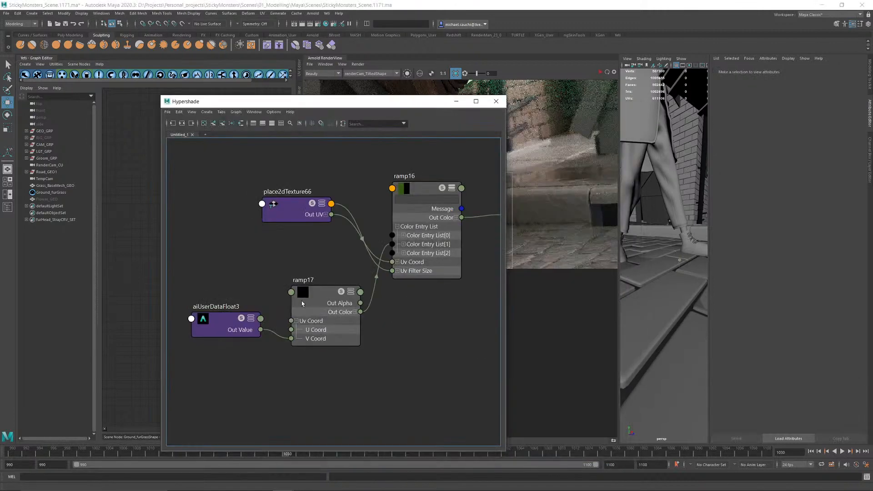
# Step: Colour the start entry of ramp17 magenta and its end entry yellow
pyautogui.click(325, 295)
pyautogui.click(725, 163)
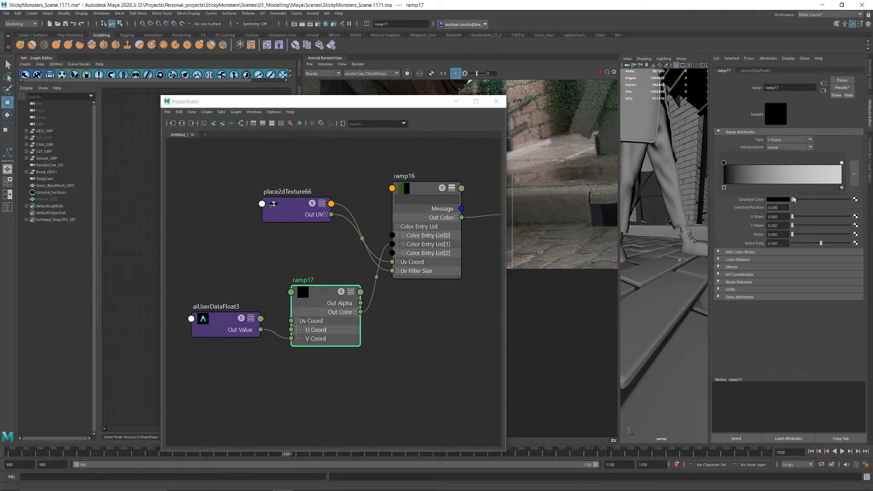
pyautogui.click(779, 200)
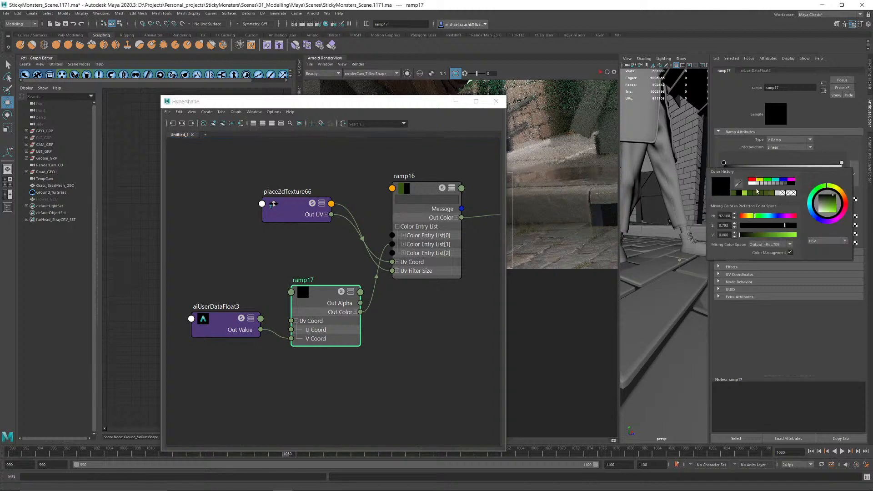
pyautogui.click(792, 180)
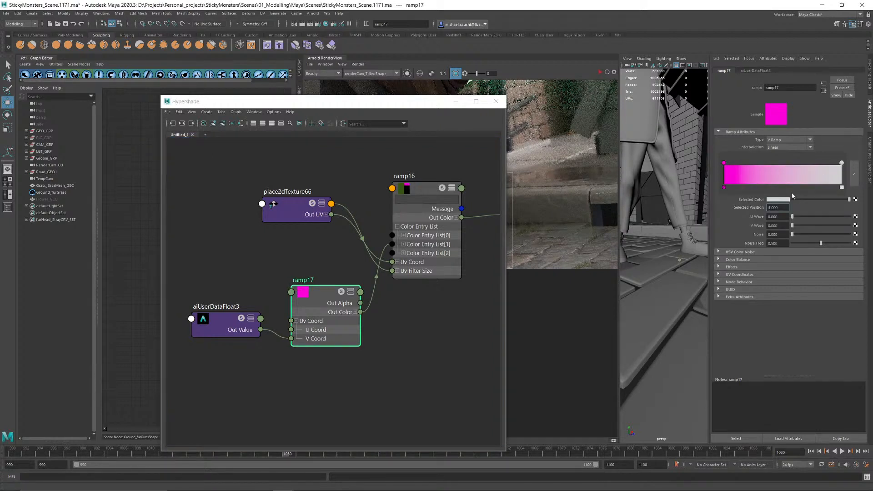
pyautogui.click(785, 200)
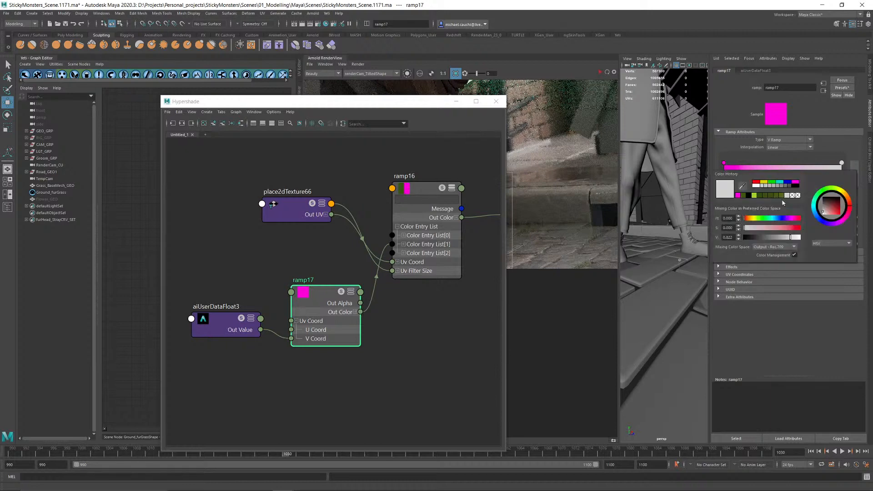
pyautogui.click(765, 183)
# Step: Set the ramp17 interpolation to None and move the yellow entry to about 0.257
pyautogui.moveTo(842, 162); pyautogui.dragTo(780, 162)
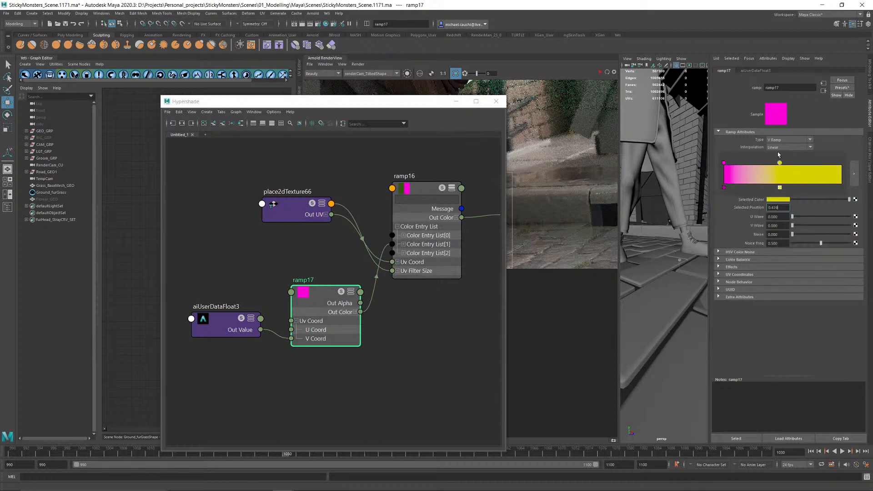
pyautogui.click(779, 148)
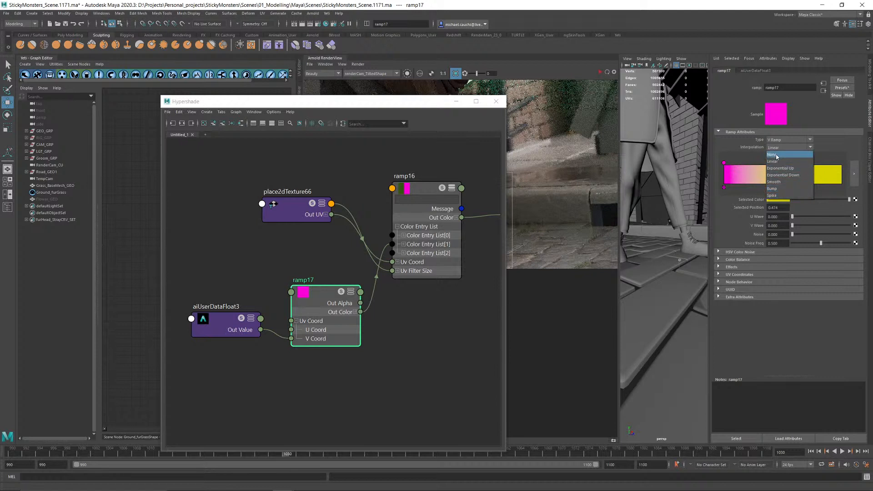
pyautogui.click(776, 155)
pyautogui.moveTo(779, 162); pyautogui.dragTo(753, 163)
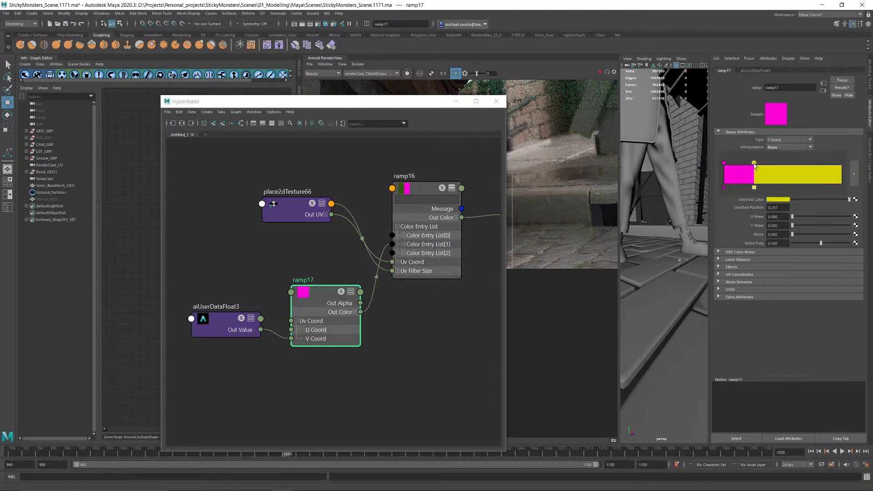
# Step: Add green and cyan entries after the yellow one in ramp17, placing the green at about 0.529
pyautogui.click(795, 176)
pyautogui.click(778, 199)
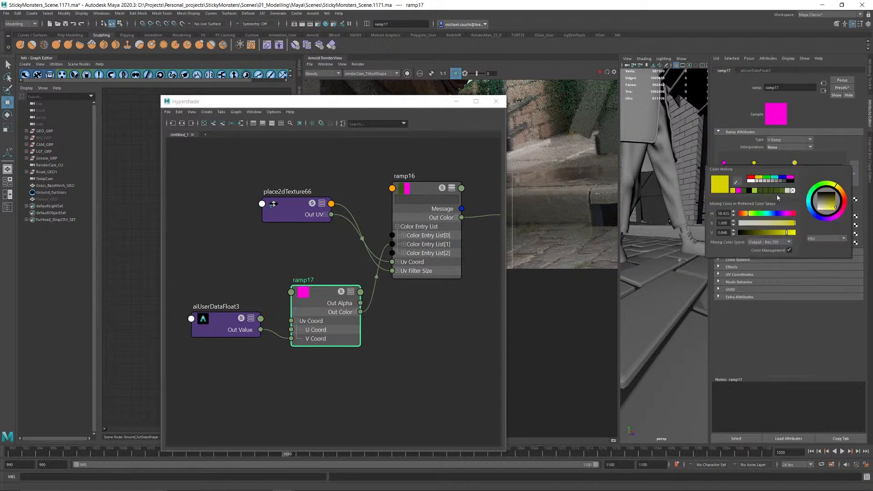
pyautogui.click(767, 182)
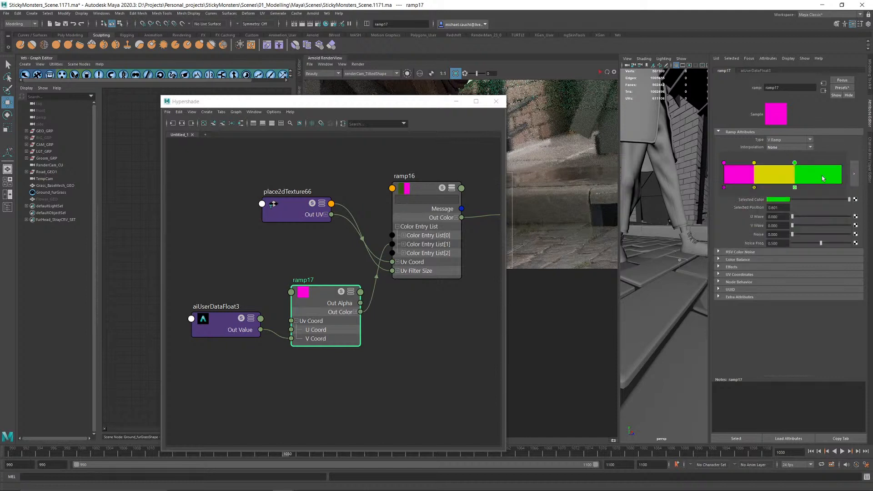
pyautogui.click(822, 177)
pyautogui.click(784, 199)
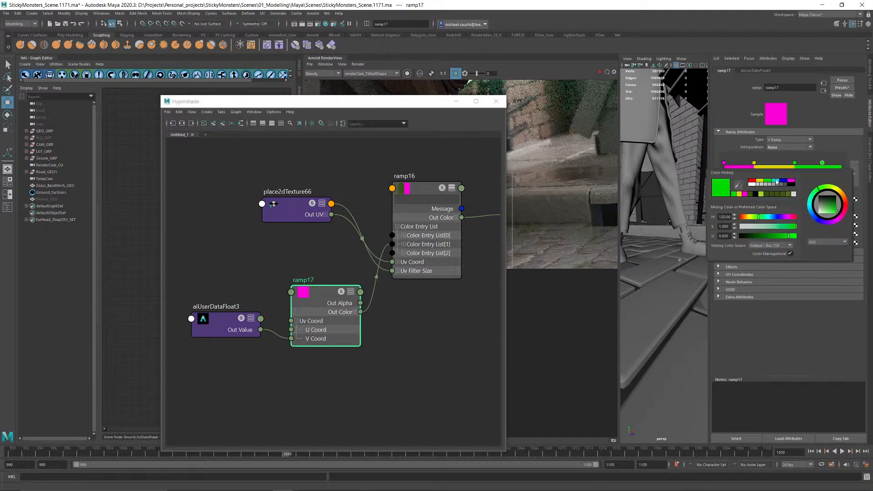
pyautogui.click(777, 182)
pyautogui.moveTo(794, 163); pyautogui.dragTo(786, 162)
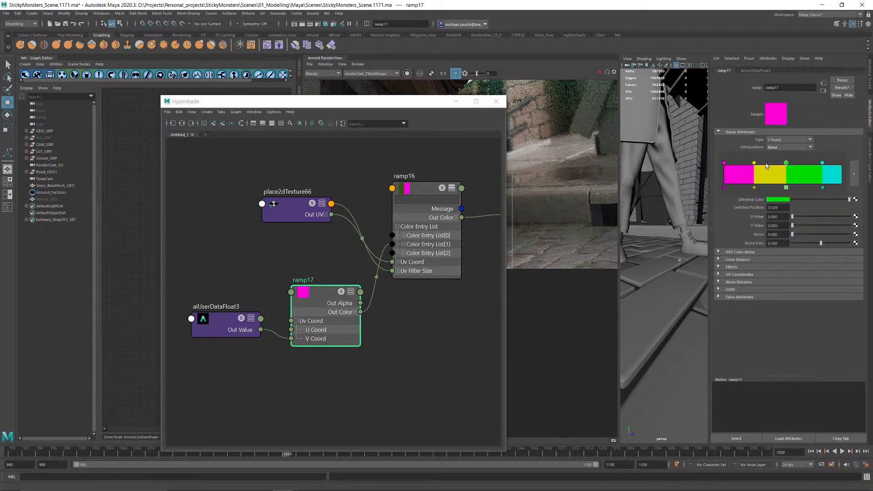
# Step: Close the Hypershade and adjust the density multiplier of scatter02 in the Ground_furGrass graph
pyautogui.click(496, 101)
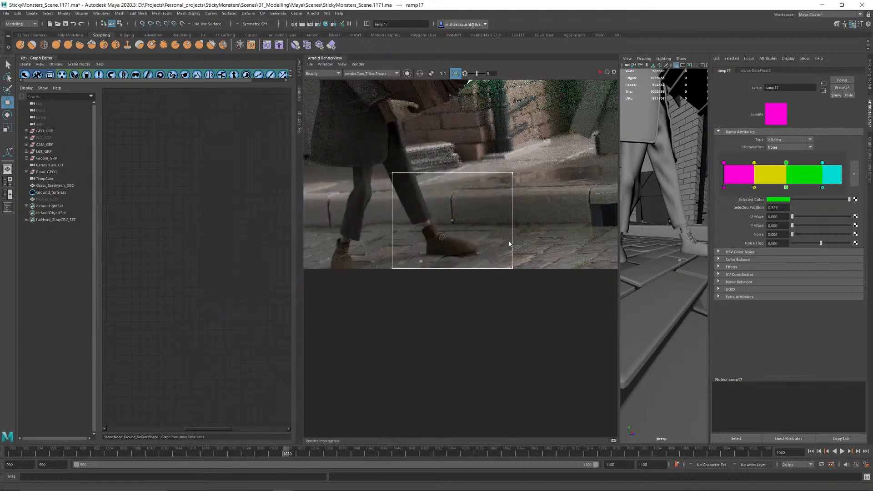
pyautogui.click(41, 192)
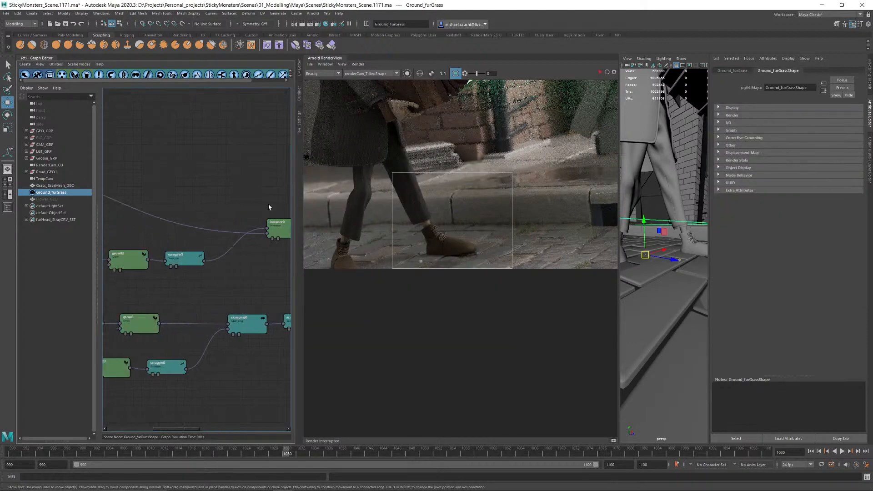
pyautogui.doubleClick(165, 257)
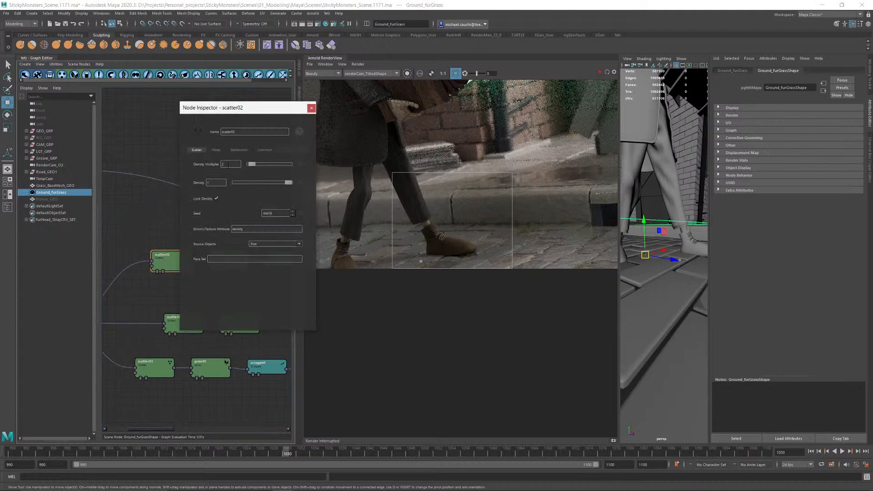
pyautogui.press('Return')
pyautogui.click(311, 108)
# Step: Make the final merge node the displayed output of the Ground_furGrass graph
pyautogui.keyDown('alt'); pyautogui.moveTo(255, 123); pyautogui.dragTo(84, 173, button='middle'); pyautogui.keyUp('alt')
pyautogui.keyDown('alt'); pyautogui.moveTo(214, 210); pyautogui.dragTo(86, 192, button='middle'); pyautogui.keyUp('alt')
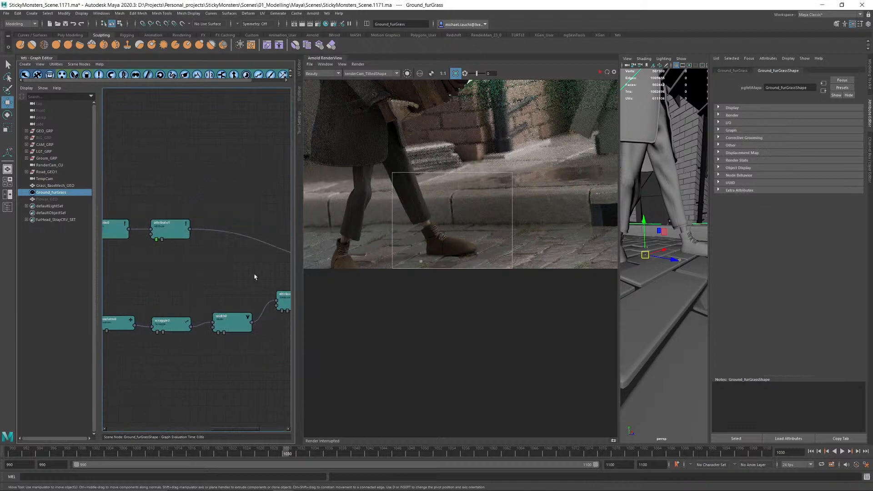
pyautogui.keyDown('alt'); pyautogui.moveTo(255, 276); pyautogui.dragTo(148, 281, button='middle'); pyautogui.keyUp('alt')
pyautogui.click(255, 267)
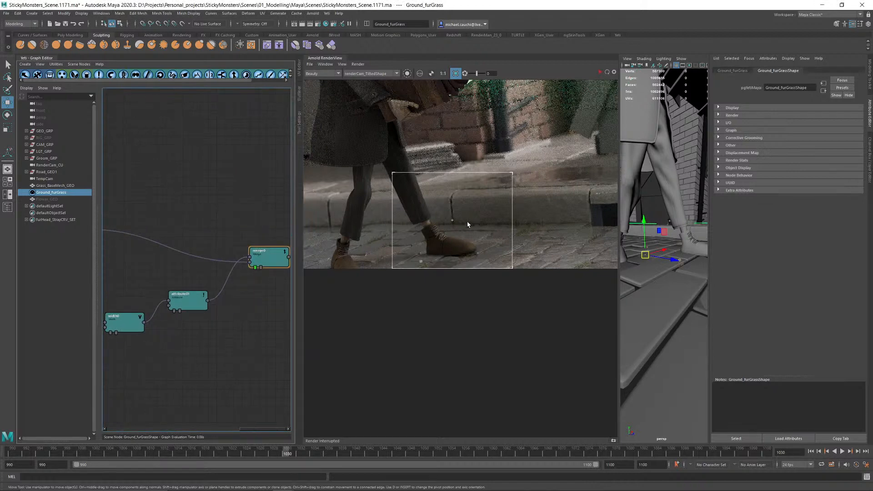
# Step: Save the scene, orbit the viewport to the front shoe, and restart the Arnold render
pyautogui.hotkey('ctrl', 's')
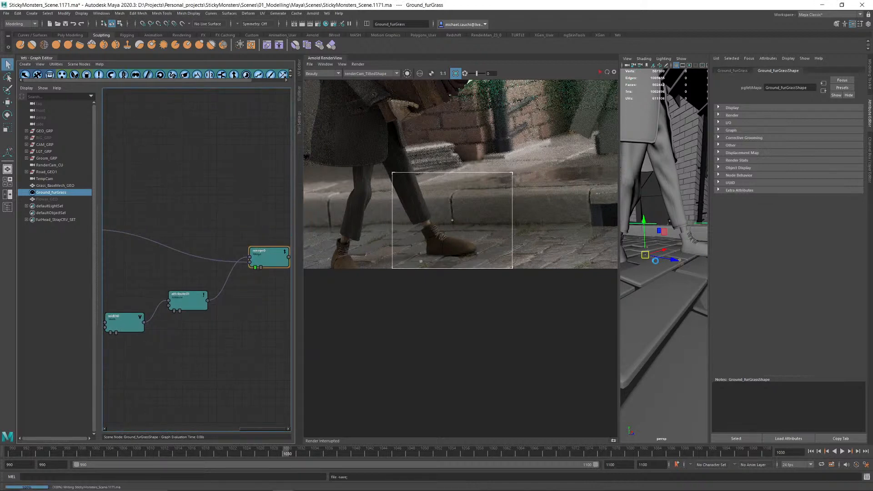
pyautogui.press('w')
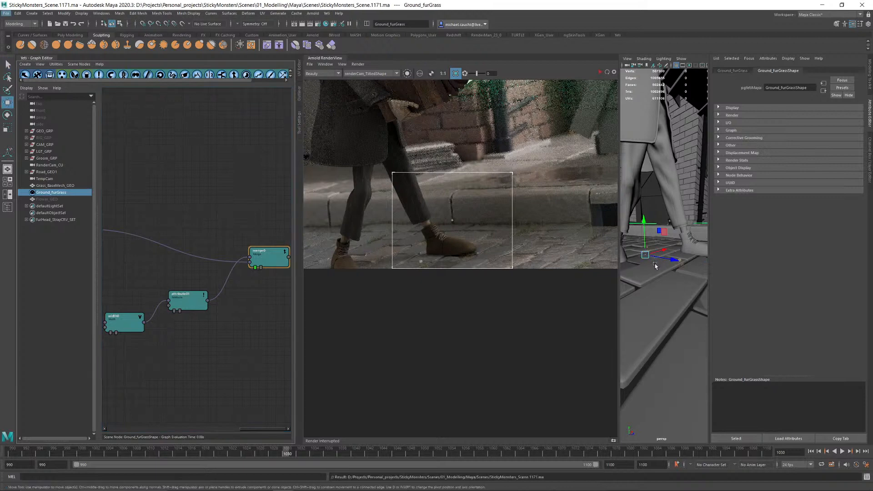
pyautogui.keyDown('alt'); pyautogui.moveTo(655, 262); pyautogui.dragTo(521, 232); pyautogui.keyUp('alt')
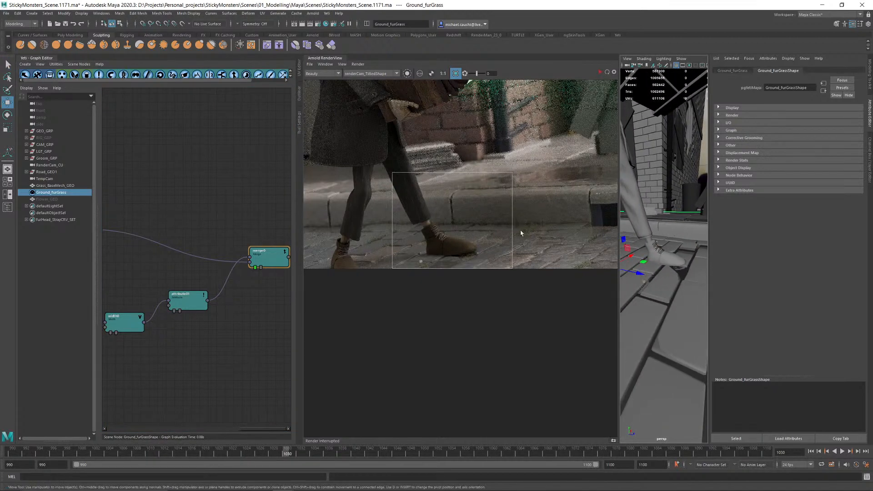
pyautogui.click(607, 72)
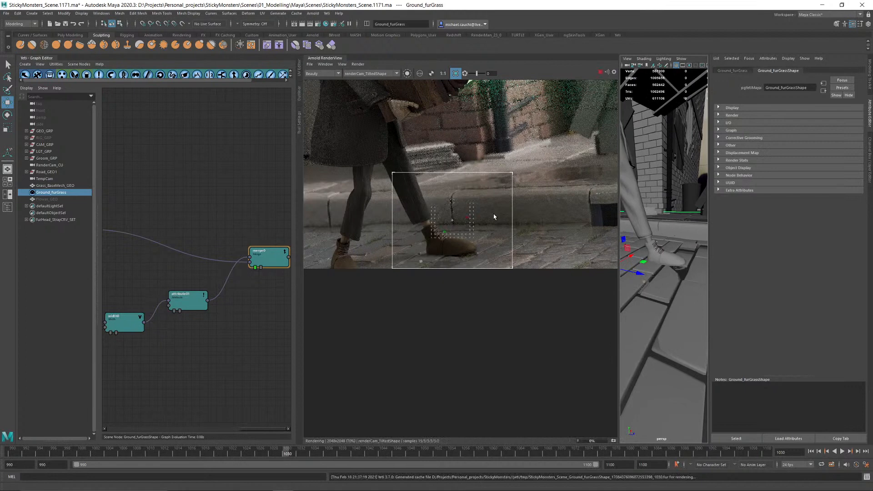
# Step: Enlarge the render region to cover the kerb and pavement around the figure's legs and check the scattered flower colours
pyautogui.scroll(2, 478, 223)
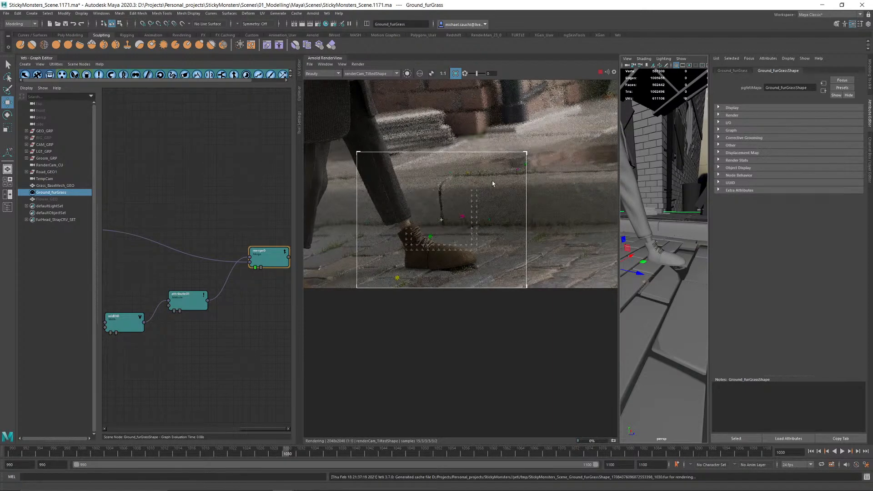
pyautogui.scroll(-3, 514, 215)
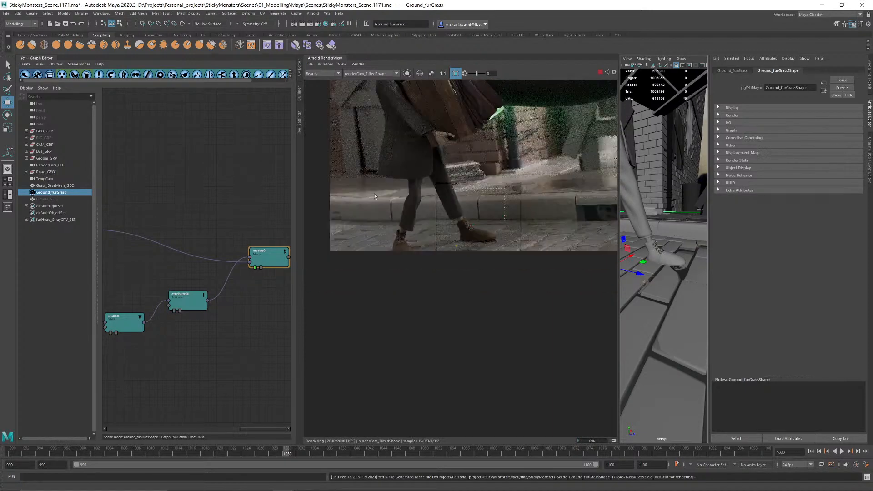
pyautogui.moveTo(308, 176); pyautogui.dragTo(592, 350)
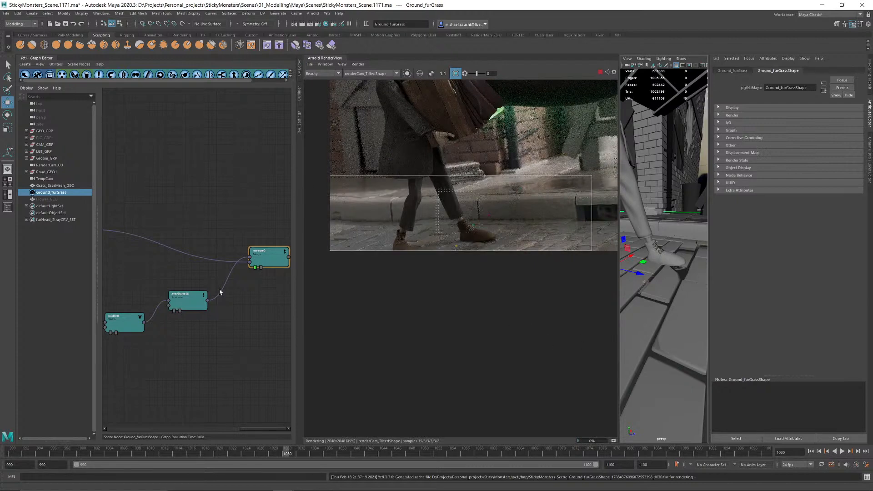
pyautogui.scroll(2, 461, 232)
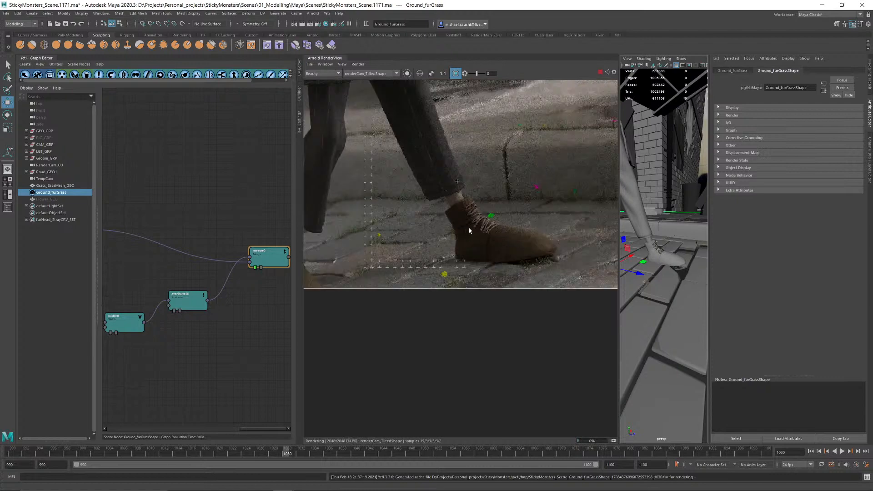
pyautogui.scroll(-2, 470, 231)
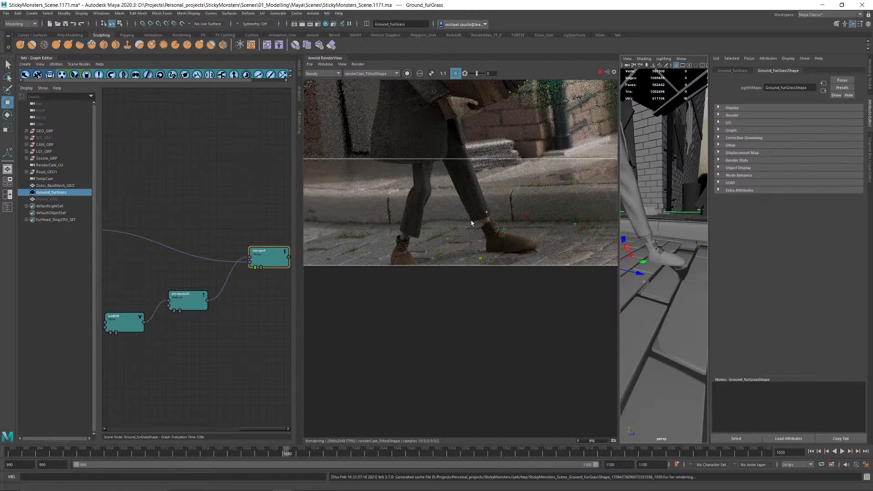
# Step: Select ramp17 in the Hypershade to show its attributes, and minimise the Hypershade window
pyautogui.click(37, 58)
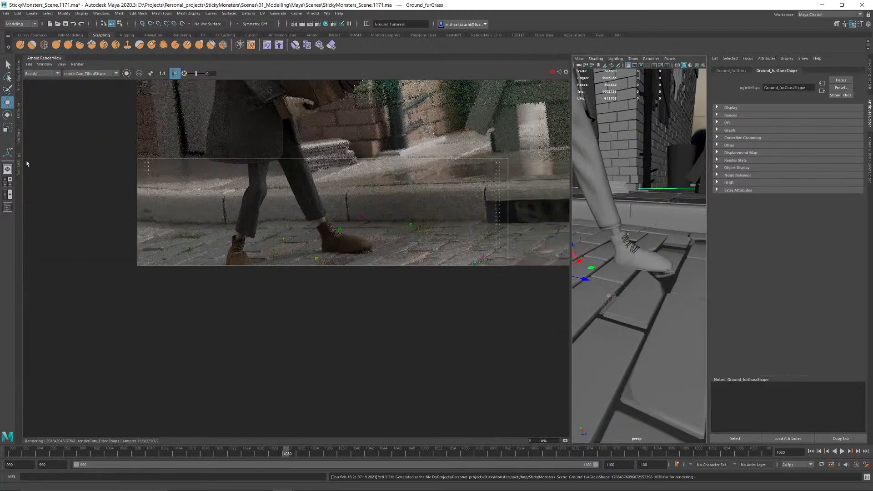
pyautogui.click(17, 163)
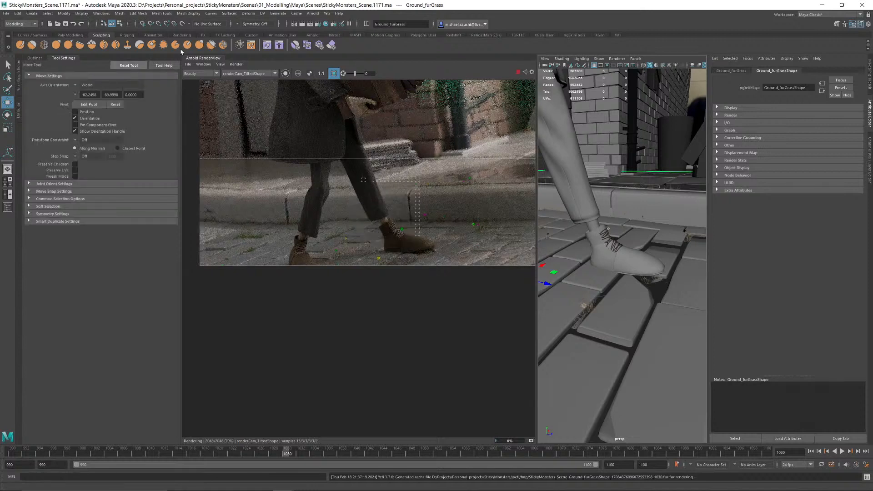
pyautogui.click(325, 23)
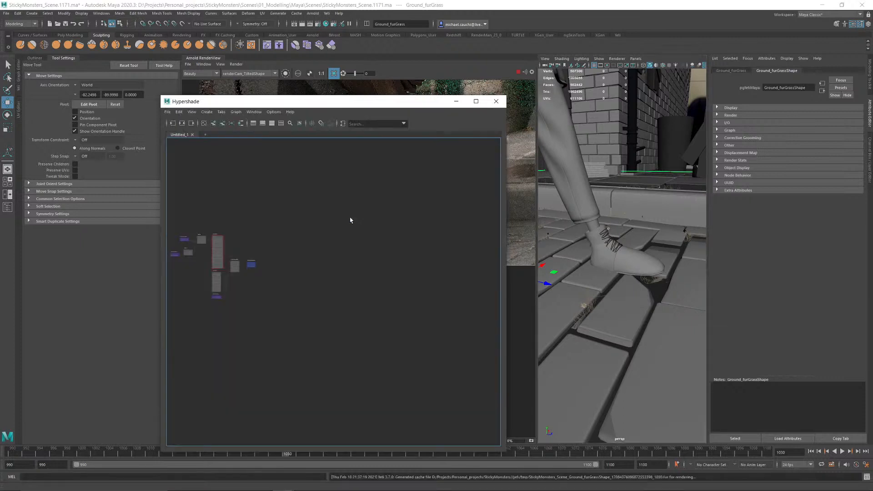
pyautogui.scroll(5, 191, 250)
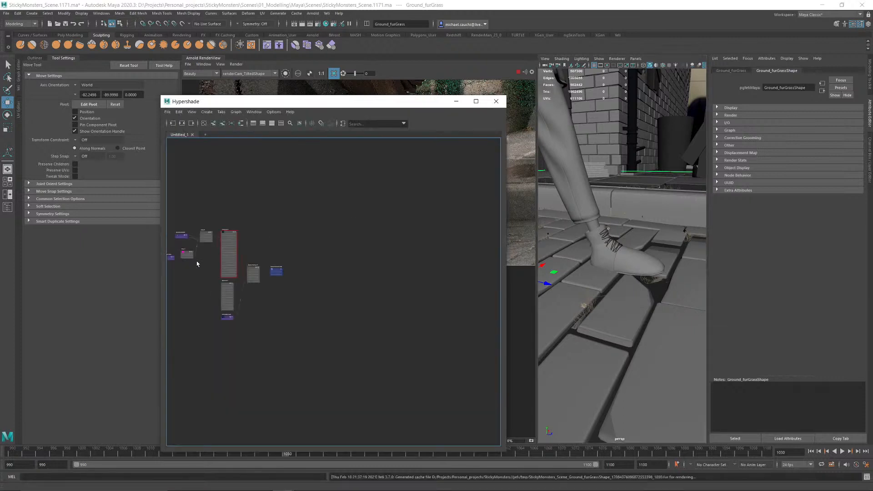
pyautogui.click(268, 275)
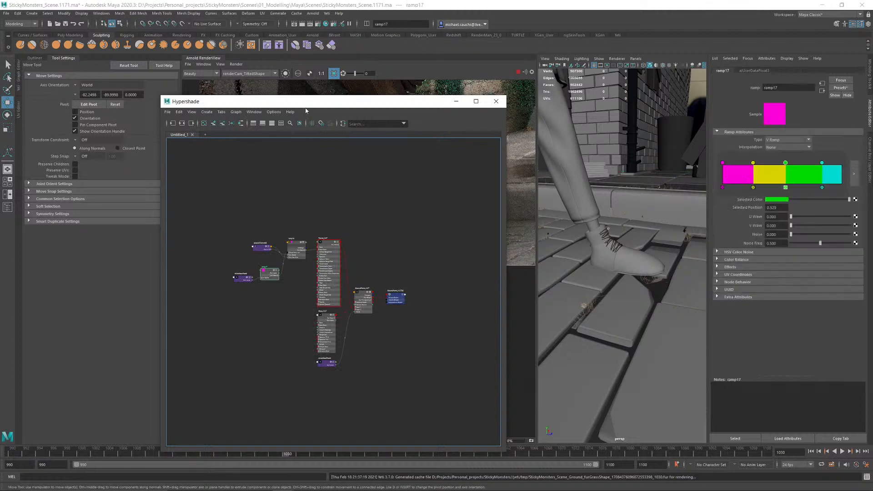
pyautogui.moveTo(459, 106); pyautogui.dragTo(295, 99)
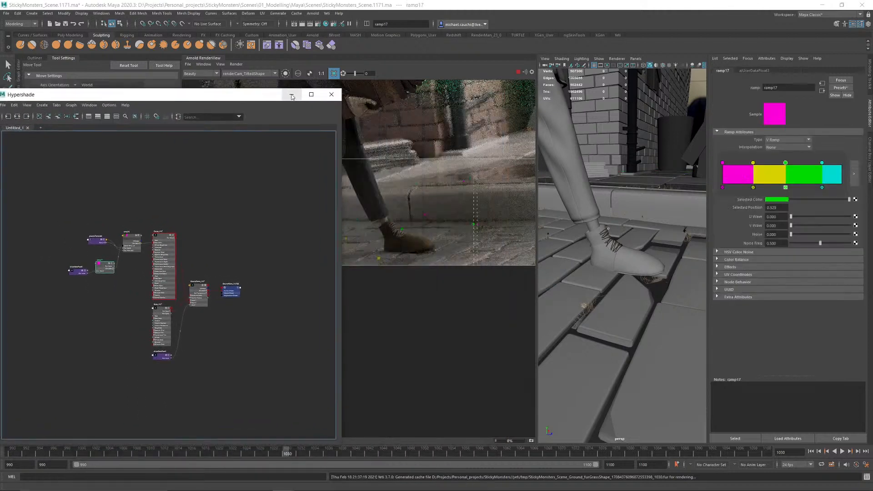
pyautogui.click(292, 95)
# Step: Tone the magenta entry of ramp17 down to a pale muted pink with saturation 0.192 and value about 0.706
pyautogui.click(722, 163)
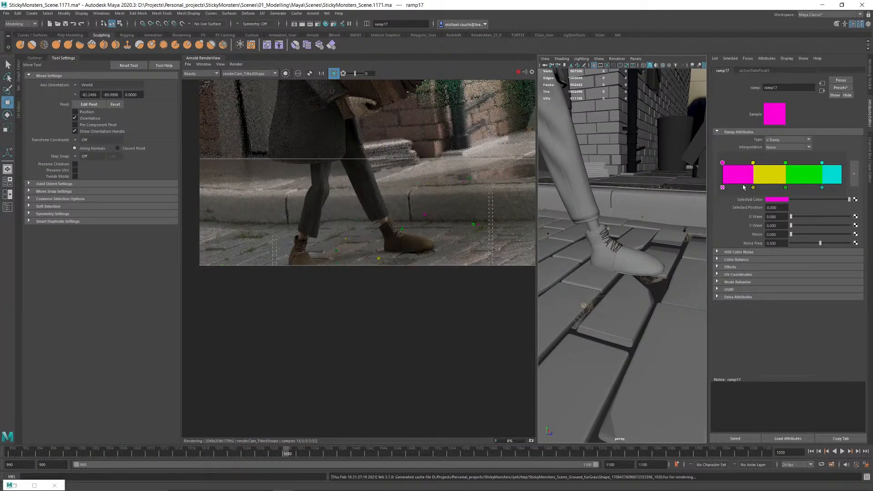
pyautogui.click(776, 200)
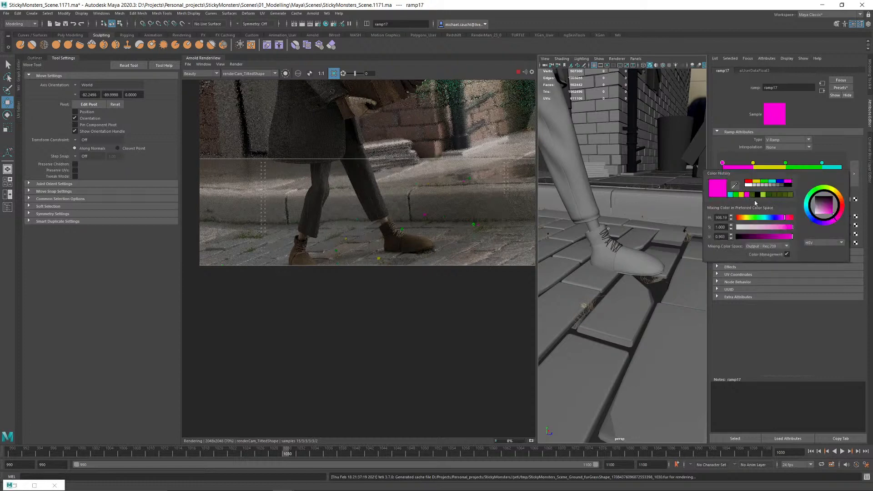
pyautogui.click(765, 227)
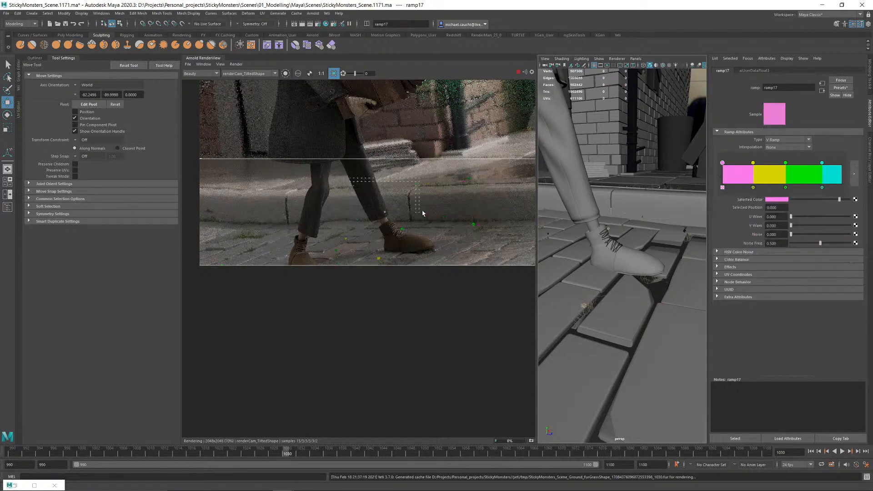
pyautogui.scroll(5, 434, 217)
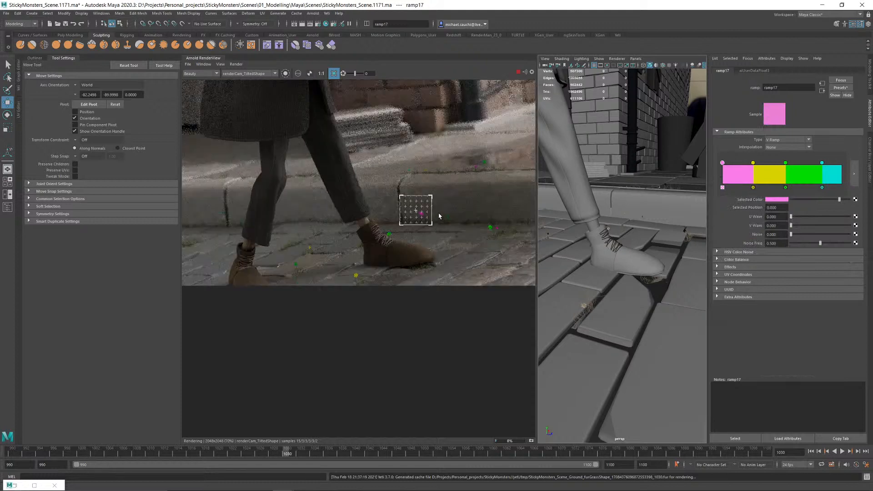
pyautogui.click(769, 200)
pyautogui.click(750, 228)
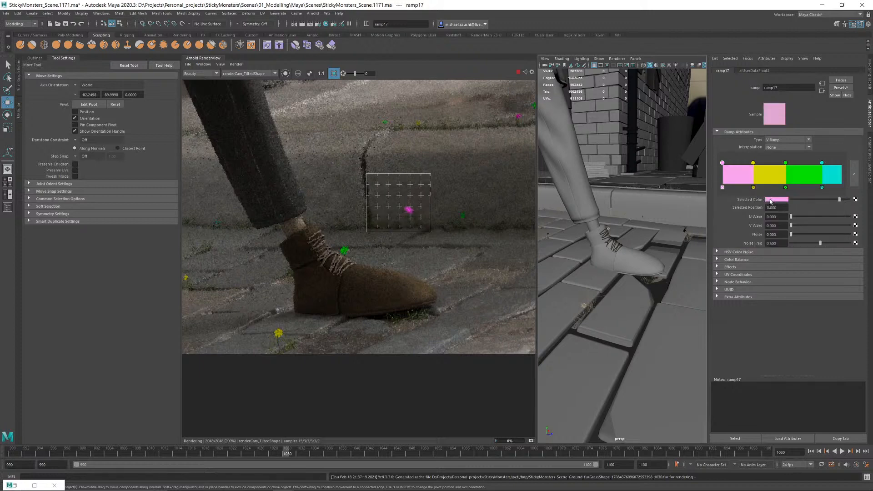
pyautogui.click(770, 201)
pyautogui.moveTo(744, 228); pyautogui.dragTo(770, 236)
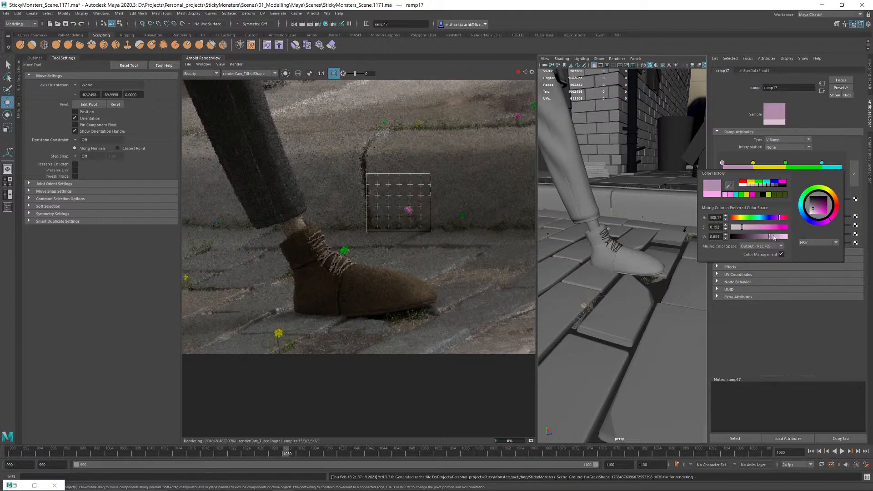
pyautogui.click(774, 237)
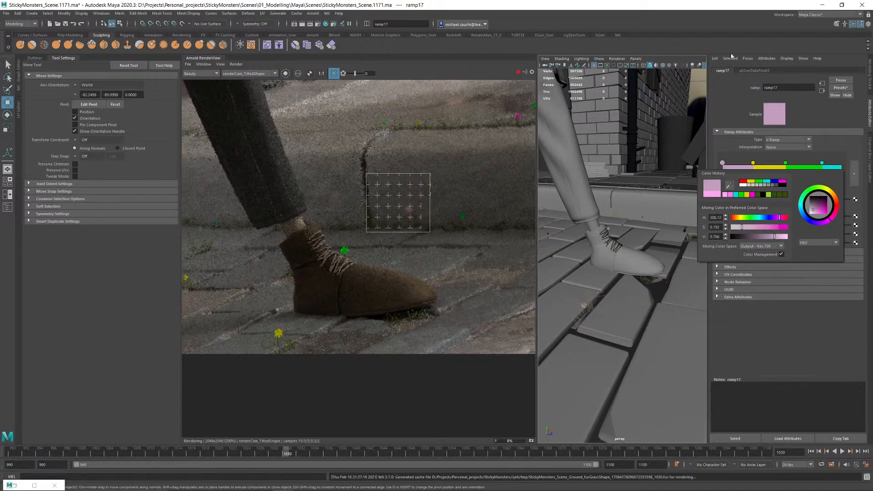
# Step: Move the render region to the magenta flower on the kerb's upper edge to inspect it close up
pyautogui.moveTo(443, 164); pyautogui.dragTo(362, 188, button='middle')
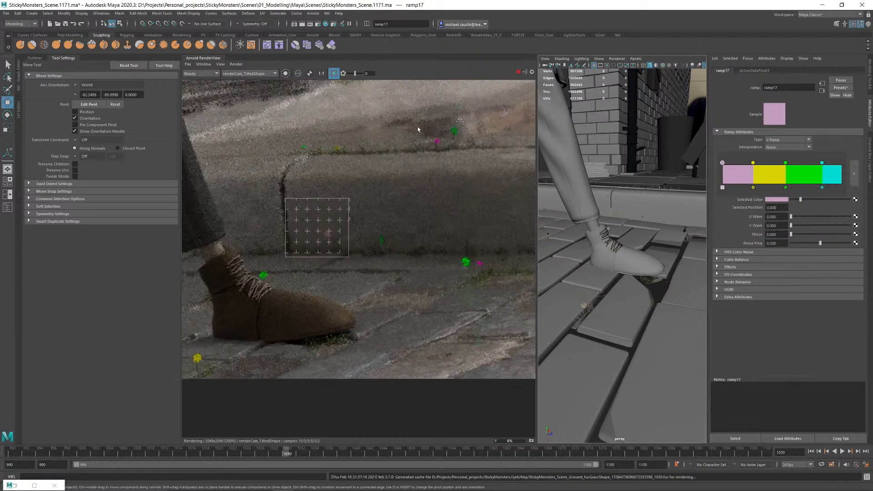
pyautogui.moveTo(416, 128); pyautogui.dragTo(454, 155)
pyautogui.scroll(2, 459, 134)
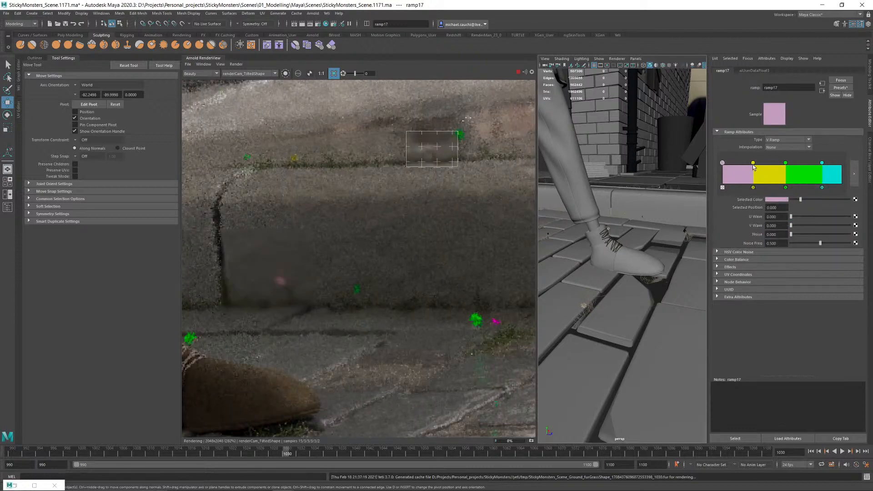
# Step: Desaturate the yellow entry of ramp17 to a pale yellow with hue 60 and color management turned off
pyautogui.click(753, 164)
pyautogui.click(776, 199)
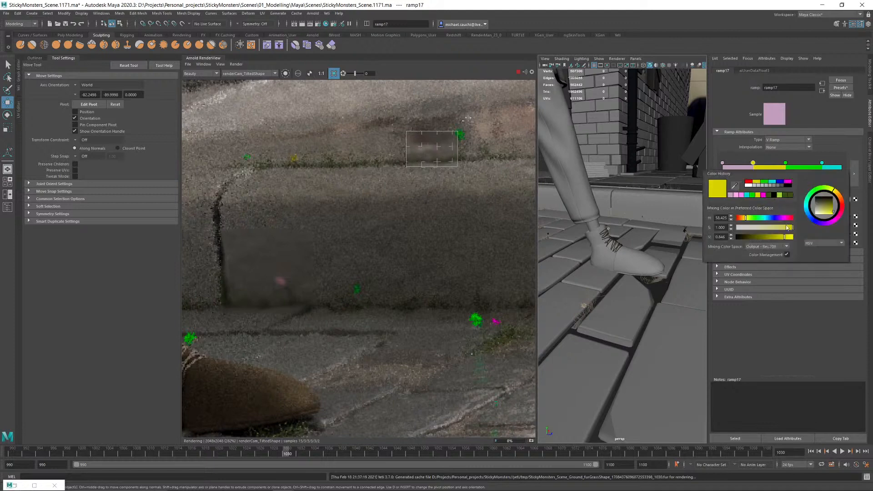
pyautogui.click(787, 255)
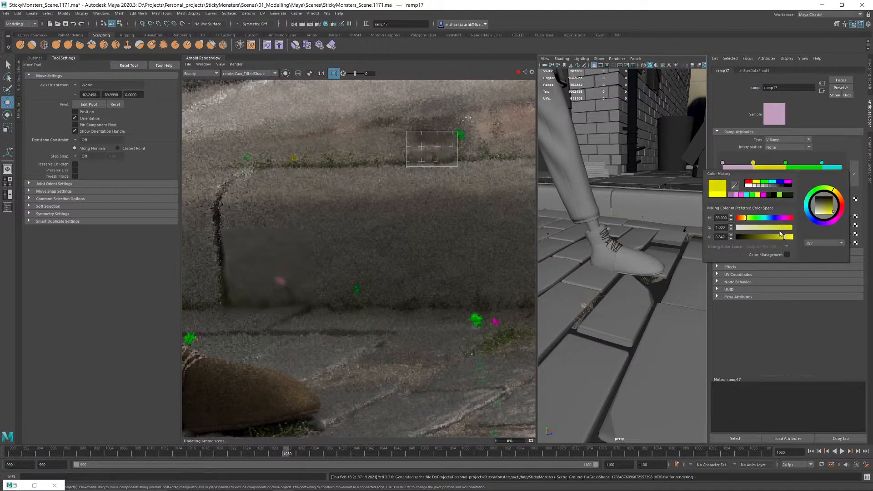
pyautogui.click(765, 227)
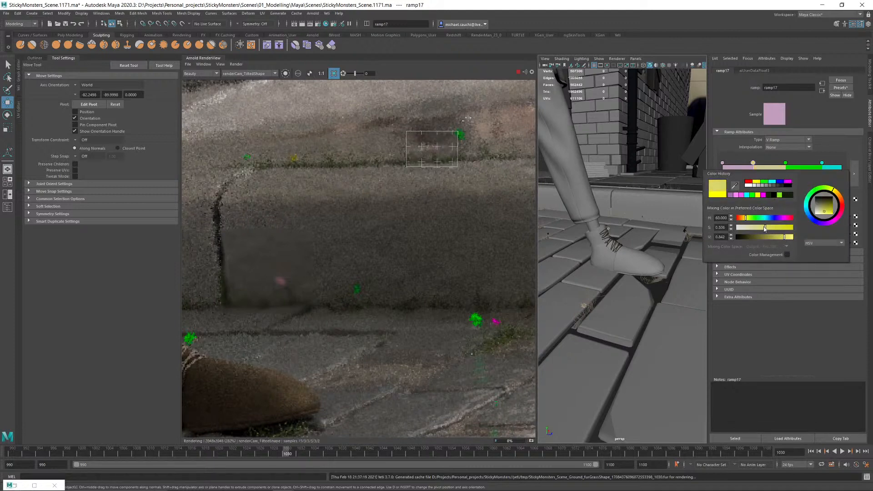
pyautogui.click(755, 228)
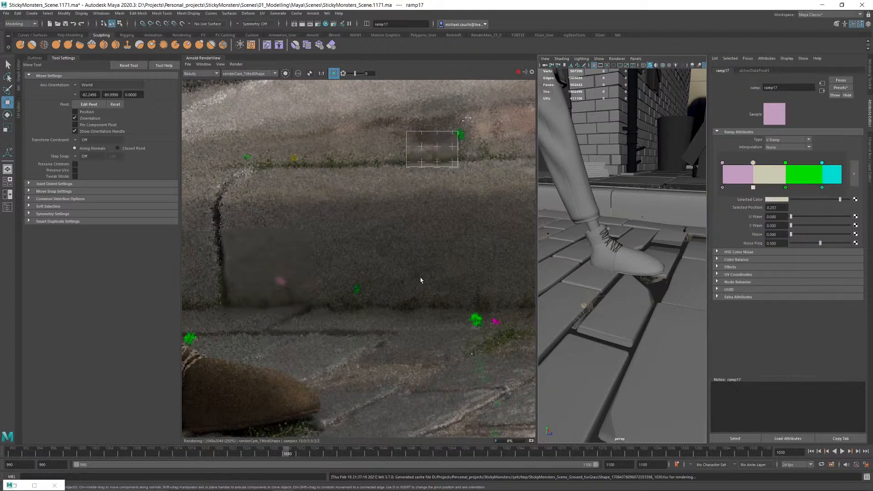
# Step: Turn color management back on and change the pale yellow ramp17 entry to a bright, warm off-white, checking the flower near the shoe
pyautogui.scroll(-5, 420, 280)
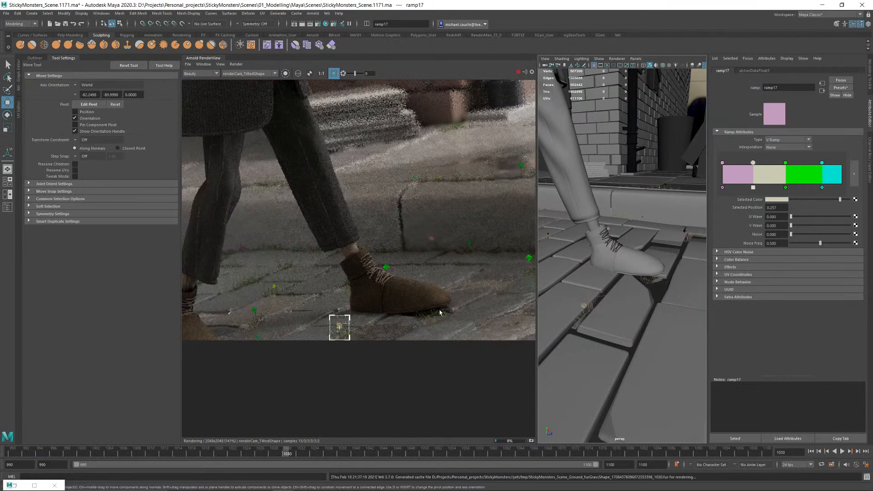
pyautogui.scroll(6, 336, 328)
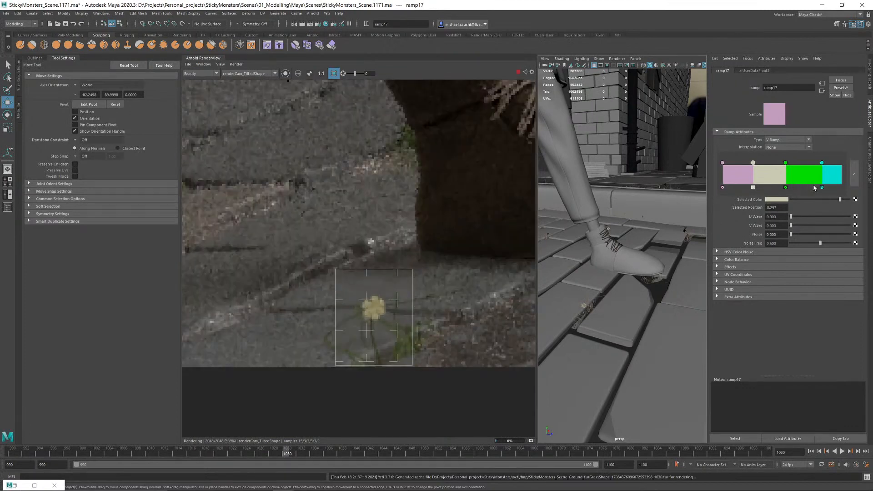
pyautogui.click(776, 199)
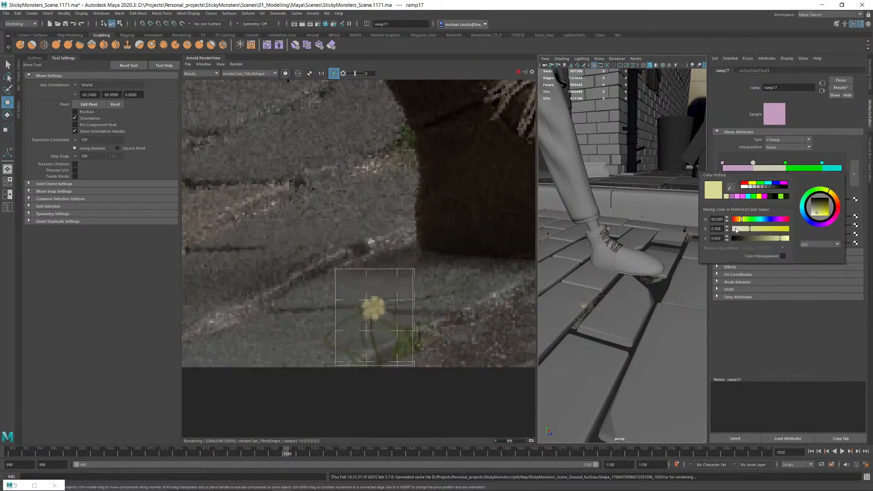
pyautogui.moveTo(737, 230); pyautogui.dragTo(731, 229)
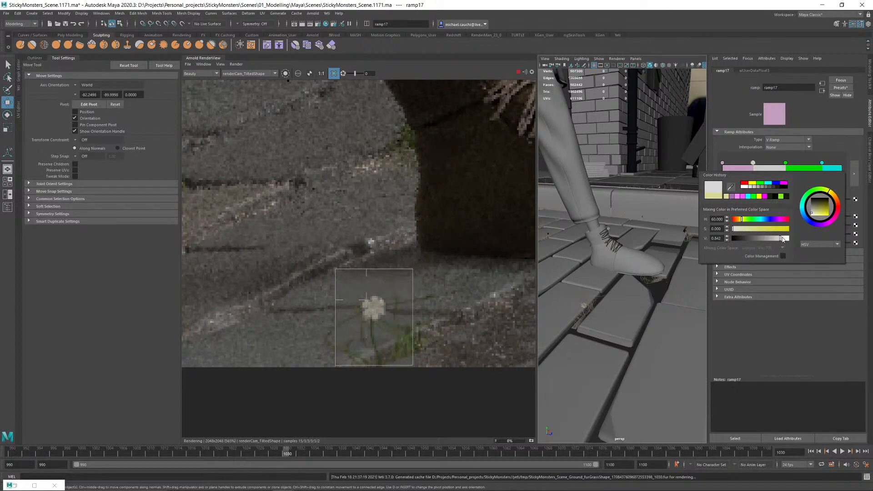
pyautogui.click(783, 257)
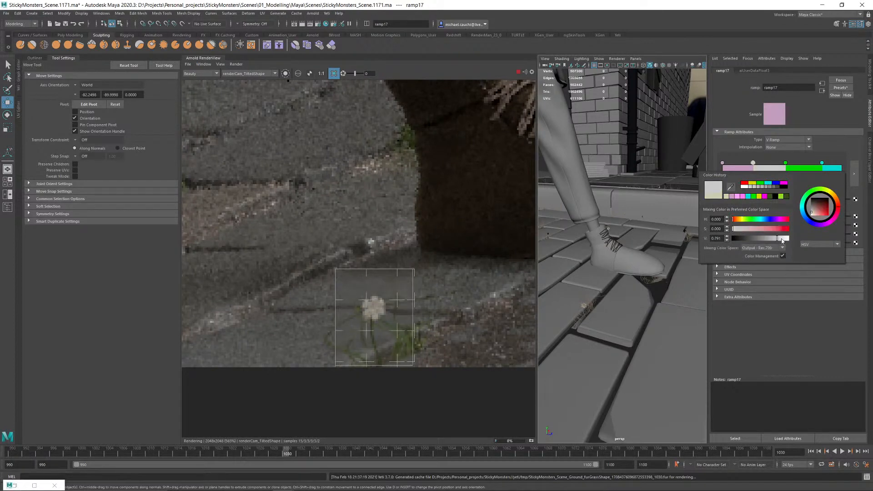
pyautogui.moveTo(783, 241); pyautogui.dragTo(785, 239)
pyautogui.click(736, 229)
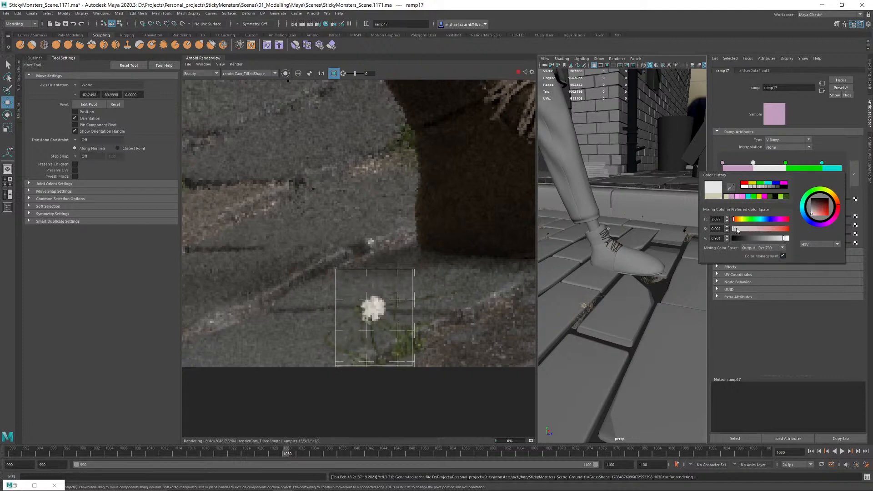
pyautogui.click(740, 220)
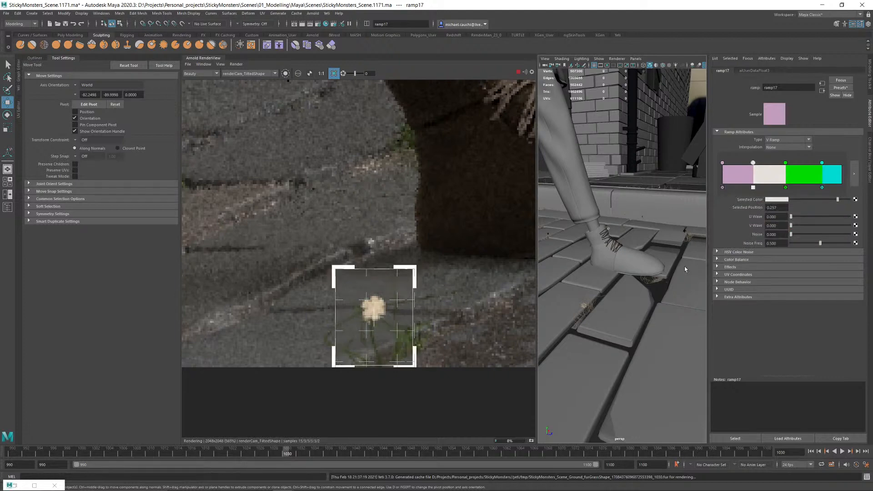
# Step: Darken the off-white entry of ramp17 to a value of 0.810 and delete the green entry
pyautogui.click(777, 200)
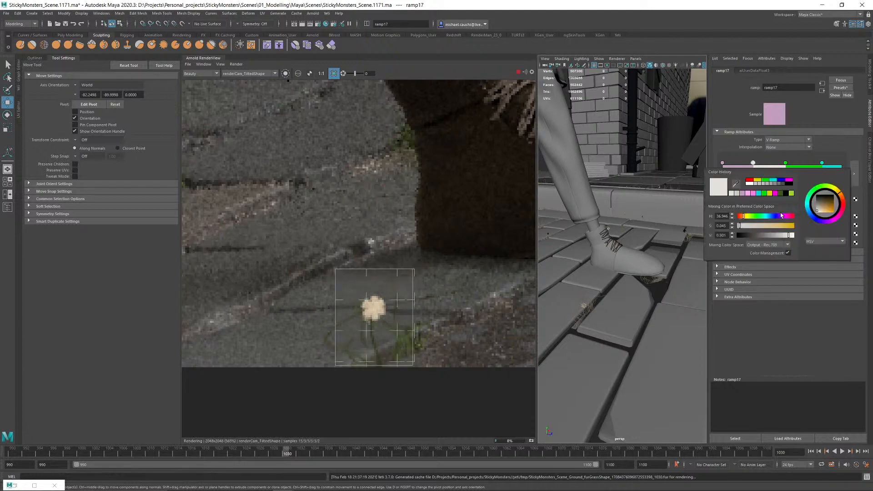
pyautogui.click(783, 236)
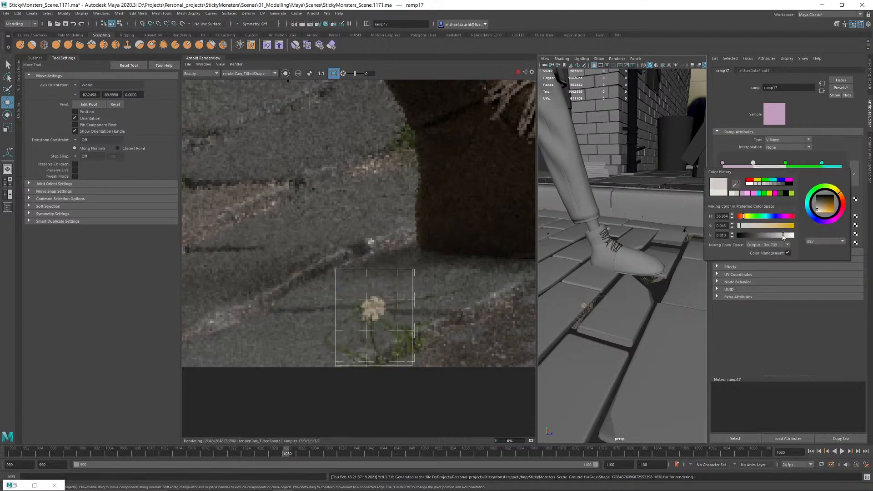
pyautogui.scroll(-4, 381, 248)
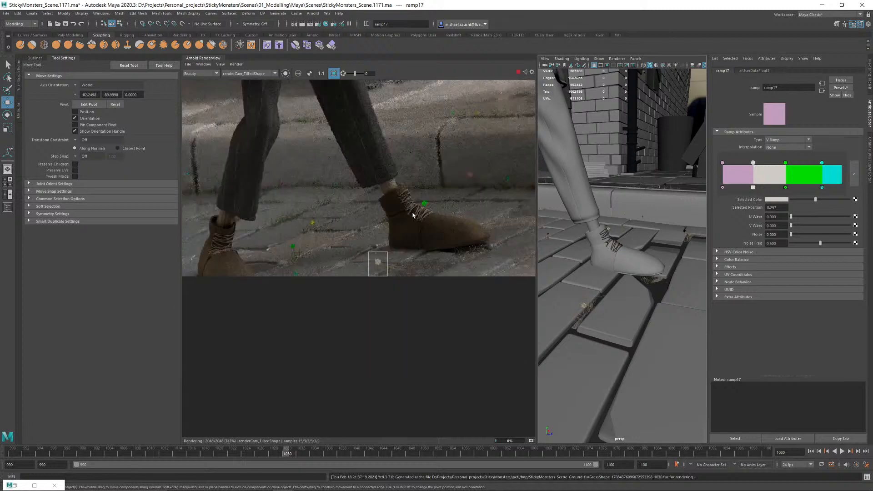
pyautogui.moveTo(407, 213)
pyautogui.mouseDown(button='middle')
pyautogui.moveTo(393, 235)
pyautogui.moveTo(346, 249)
pyautogui.mouseUp(button='middle')
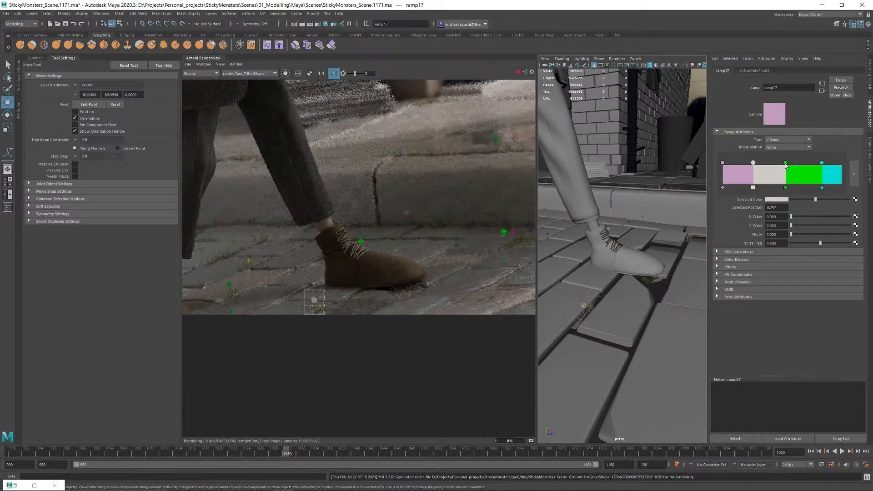
pyautogui.click(785, 163)
pyautogui.click(785, 188)
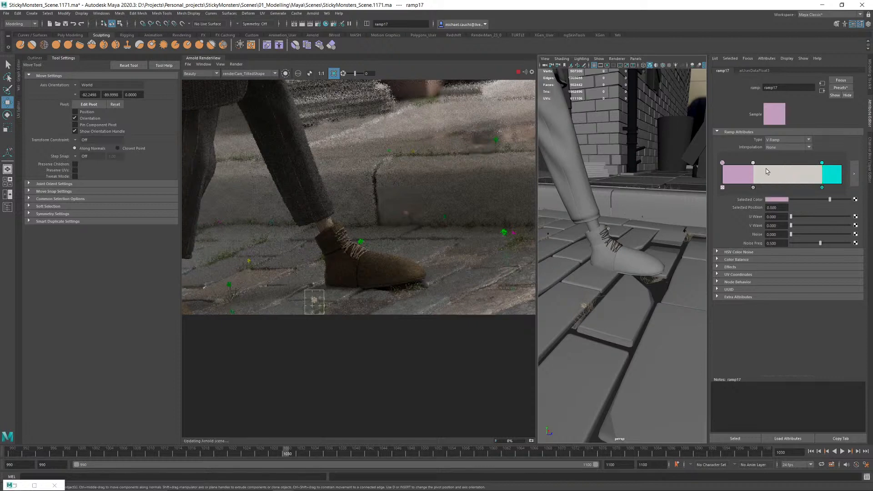
# Step: Move the cyan entry of ramp17 to position 0.746 and recolour it to a softened, slightly desaturated red
pyautogui.moveTo(821, 163); pyautogui.dragTo(812, 163)
pyautogui.click(784, 203)
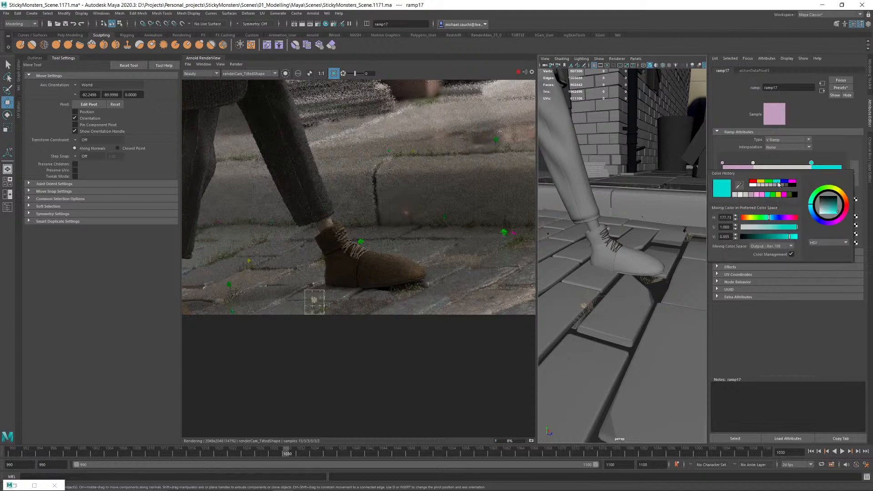
pyautogui.click(753, 183)
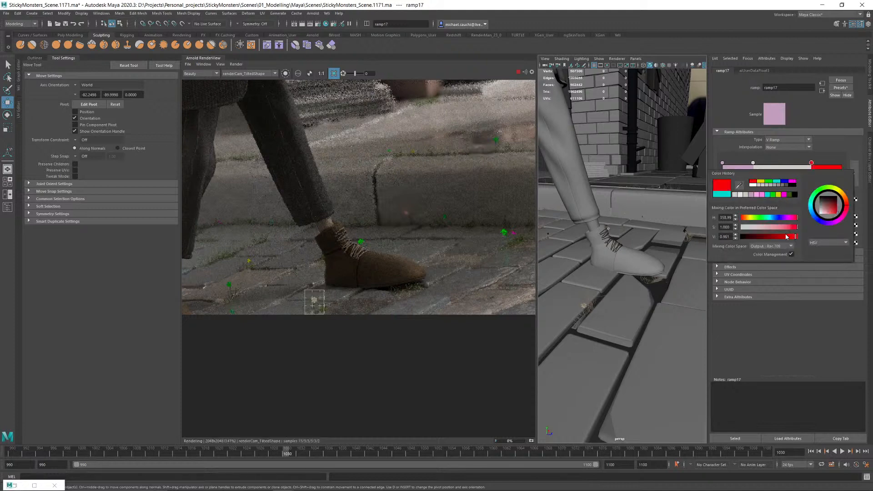
pyautogui.click(787, 236)
pyautogui.click(780, 227)
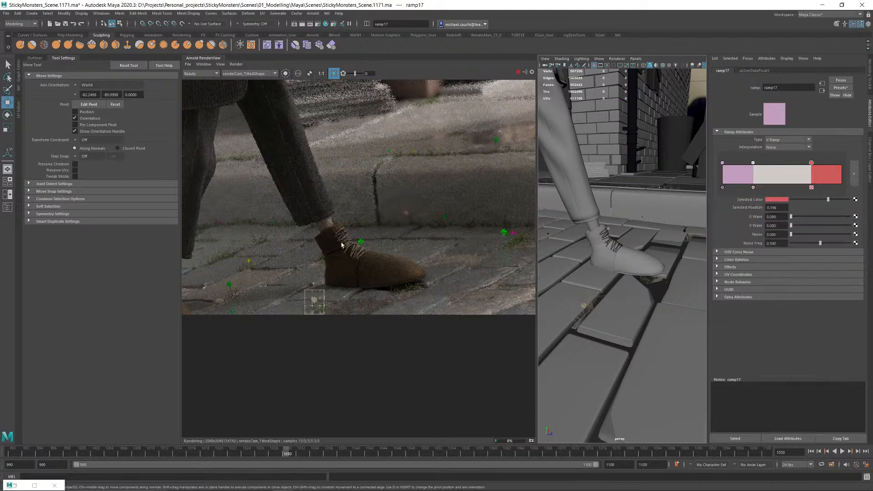
# Step: Move the render region to the kerb joint behind the character's rear leg to check the small flower there
pyautogui.moveTo(533, 226); pyautogui.dragTo(472, 238, button='middle')
pyautogui.moveTo(260, 248); pyautogui.dragTo(494, 248, button='middle')
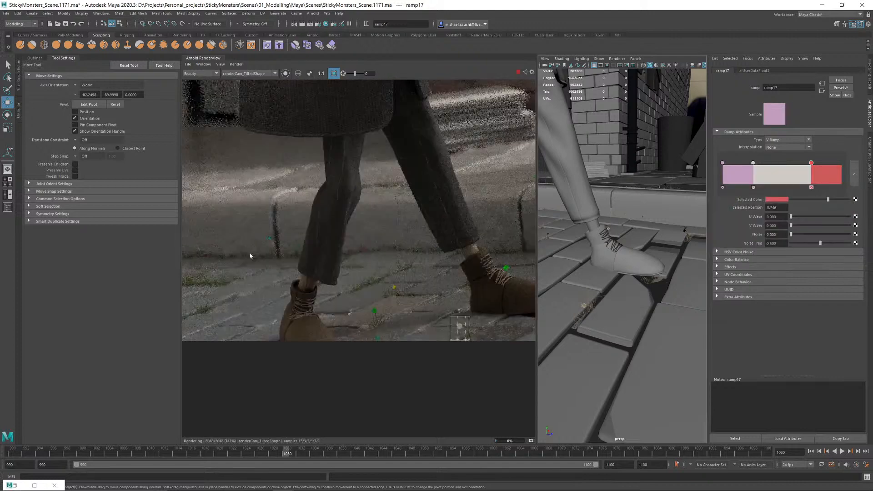
pyautogui.moveTo(252, 229); pyautogui.dragTo(276, 249)
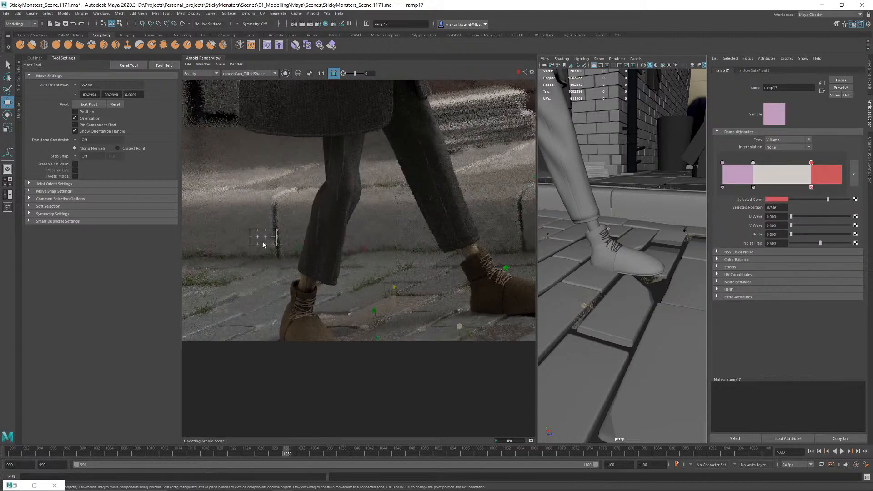
pyautogui.scroll(2, 263, 241)
pyautogui.scroll(-2, 268, 244)
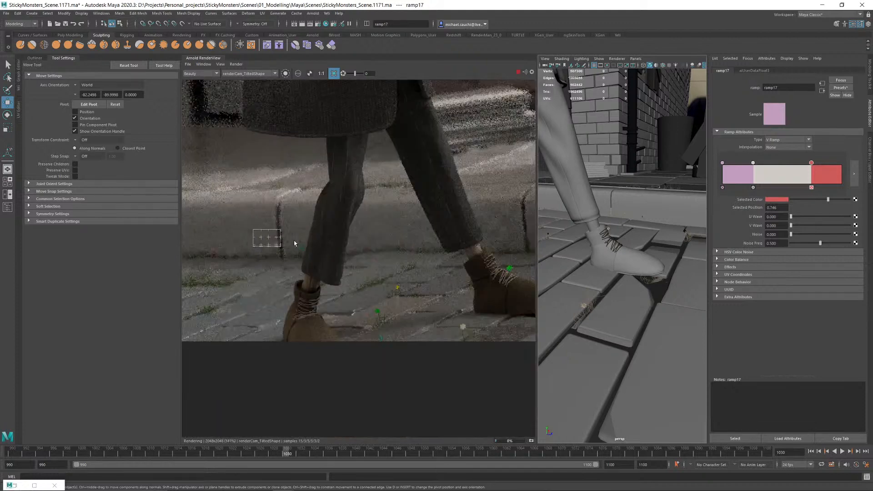
# Step: Move the render region over the cyan and magenta flowers on the paving below the drain and inspect their new colours
pyautogui.moveTo(294, 243); pyautogui.dragTo(98, 248, button='middle')
pyautogui.scroll(2, 388, 250)
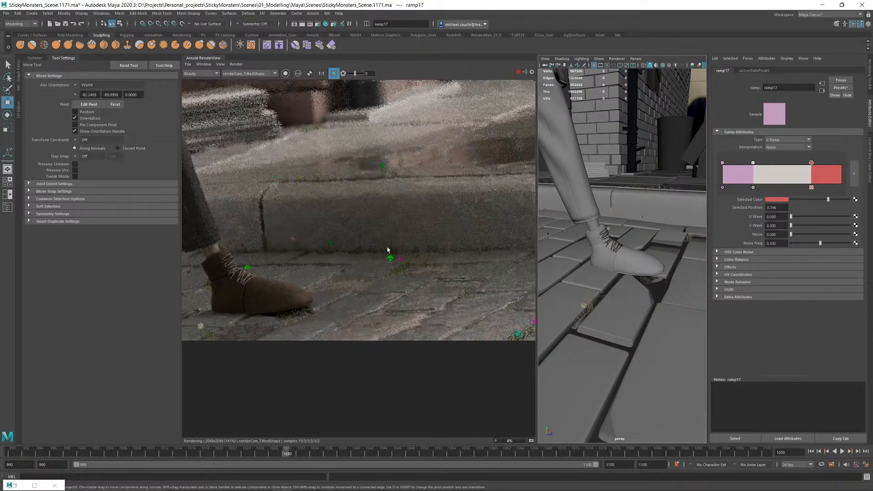
pyautogui.moveTo(513, 304); pyautogui.dragTo(353, 277, button='middle')
pyautogui.scroll(1, 358, 306)
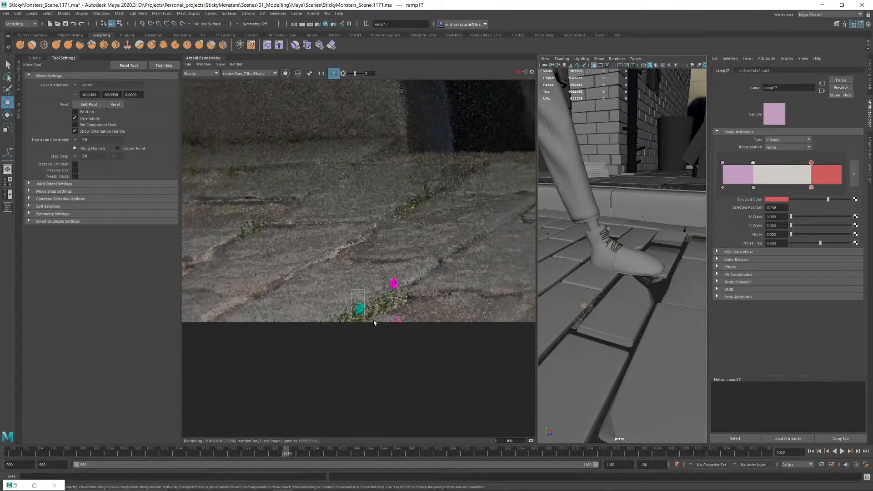
pyautogui.moveTo(350, 288); pyautogui.dragTo(374, 321)
pyautogui.scroll(-1, 381, 290)
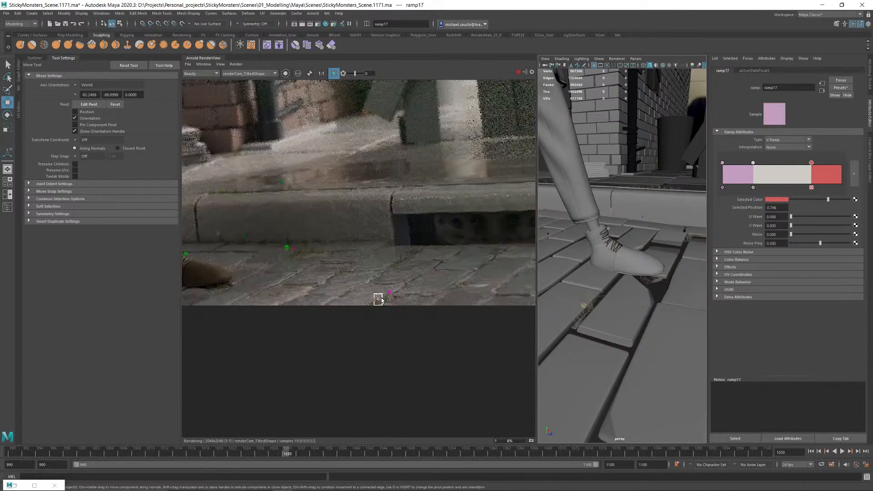
pyautogui.moveTo(382, 286); pyautogui.dragTo(410, 317)
pyautogui.scroll(3, 399, 297)
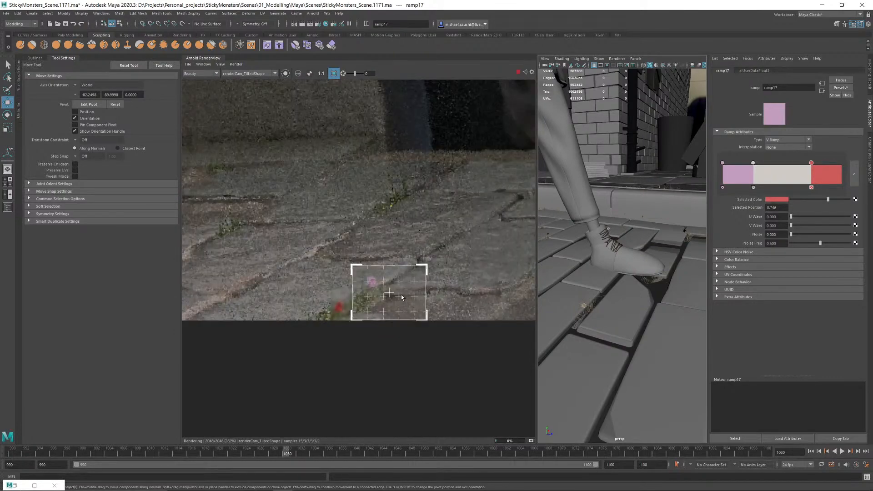
# Step: Widen the render region to the whole pavement and kerb strip and inspect the flowers around the front shoe
pyautogui.scroll(-5, 401, 298)
pyautogui.moveTo(270, 274); pyautogui.dragTo(310, 282, button='middle')
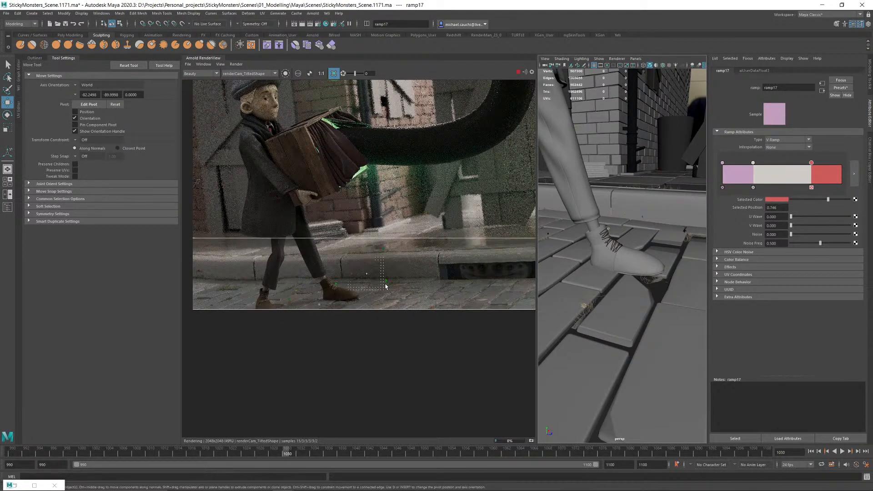
pyautogui.scroll(3, 384, 286)
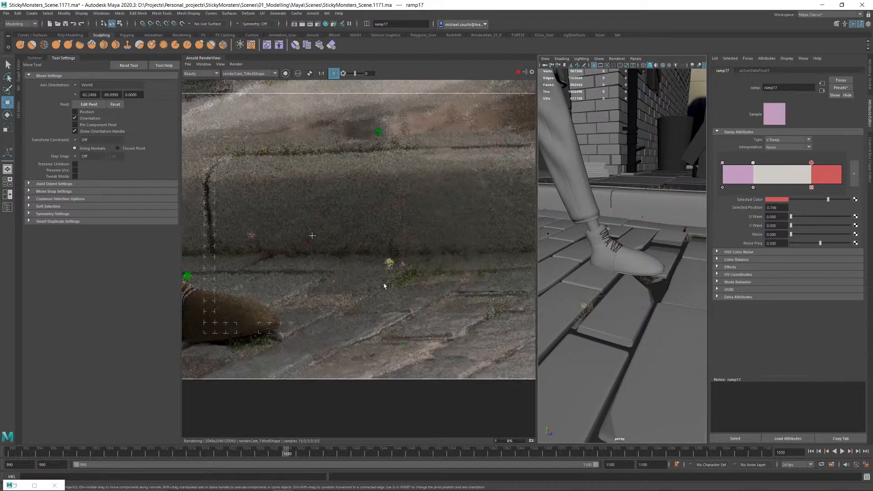
pyautogui.scroll(-1, 384, 286)
pyautogui.scroll(-2, 403, 272)
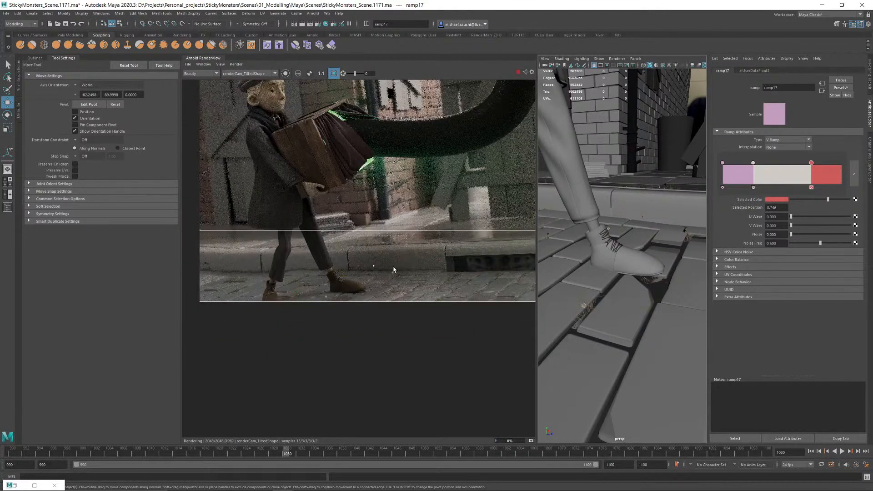
pyautogui.scroll(3, 352, 274)
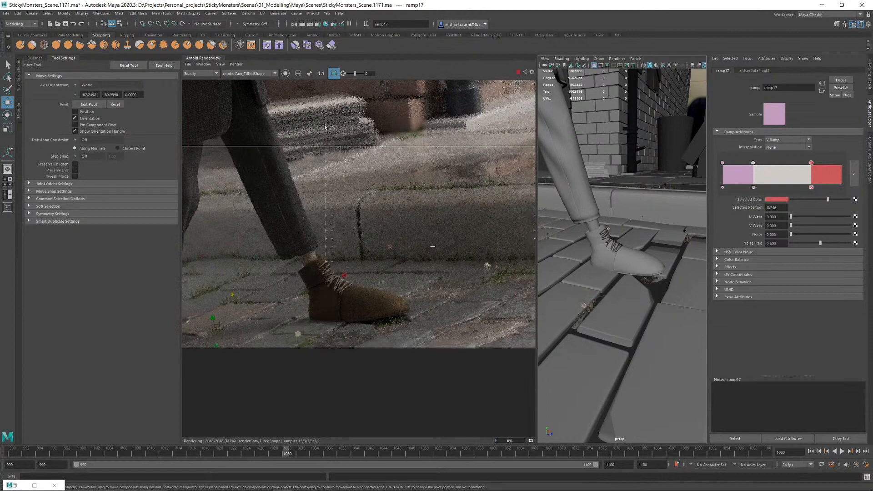
# Step: Lower the density multiplier of the scatter02 node in the Yeti graph of Ground_furGrass
pyautogui.keyDown('alt'); pyautogui.moveTo(631, 273); pyautogui.dragTo(581, 273); pyautogui.keyUp('alt')
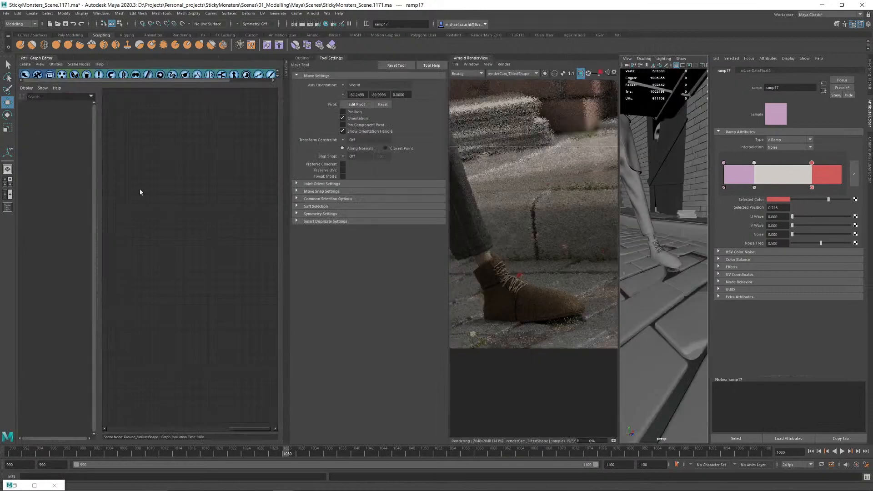
pyautogui.click(19, 88)
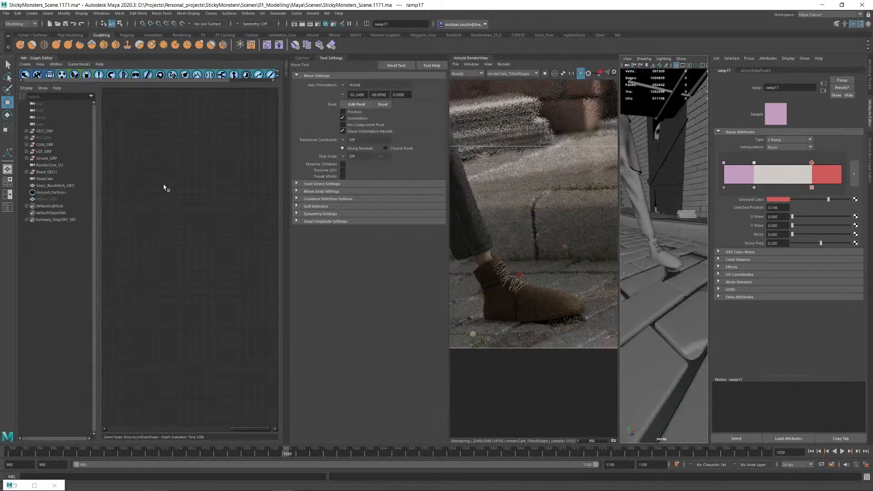
pyautogui.click(57, 192)
pyautogui.keyDown('alt'); pyautogui.moveTo(171, 202); pyautogui.dragTo(347, 204, button='middle'); pyautogui.keyUp('alt')
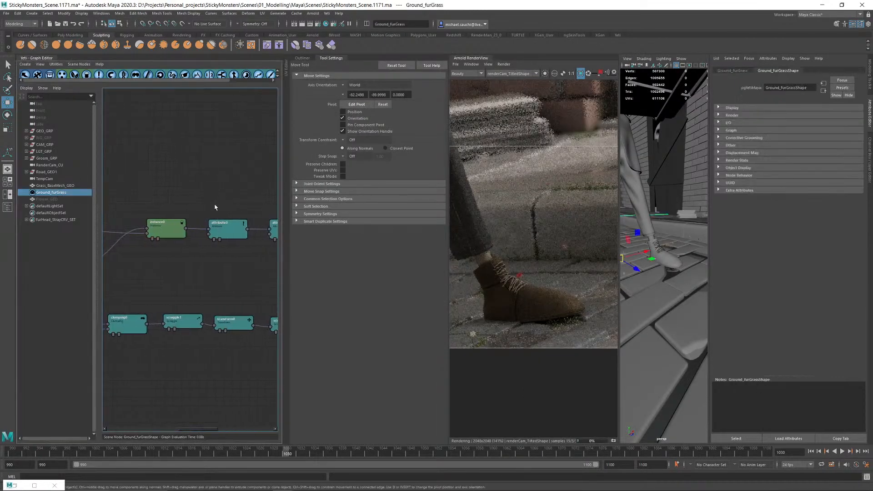
pyautogui.click(152, 226)
pyautogui.keyDown('alt'); pyautogui.moveTo(193, 186); pyautogui.dragTo(398, 184, button='middle'); pyautogui.keyUp('alt')
pyautogui.doubleClick(151, 259)
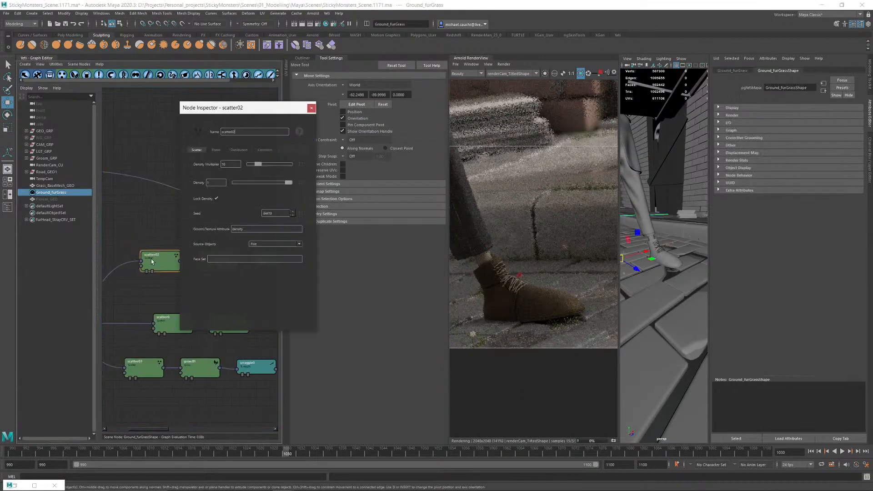
pyautogui.write('4')
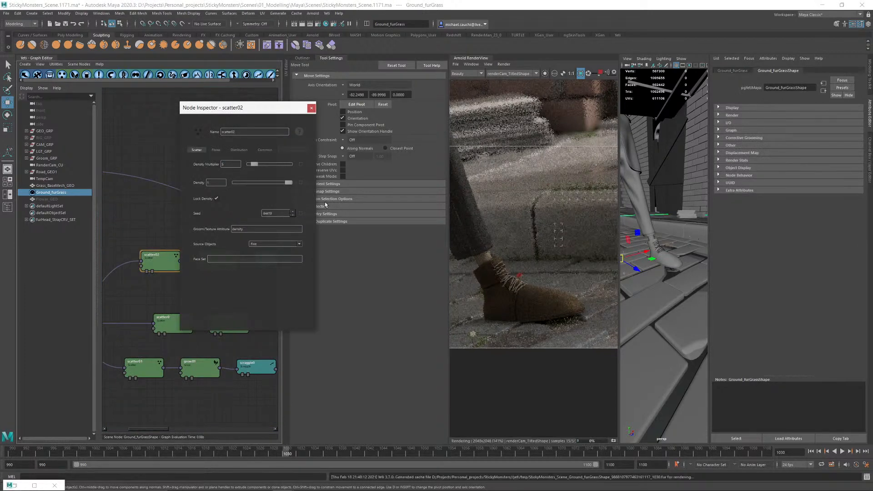
pyautogui.click(311, 108)
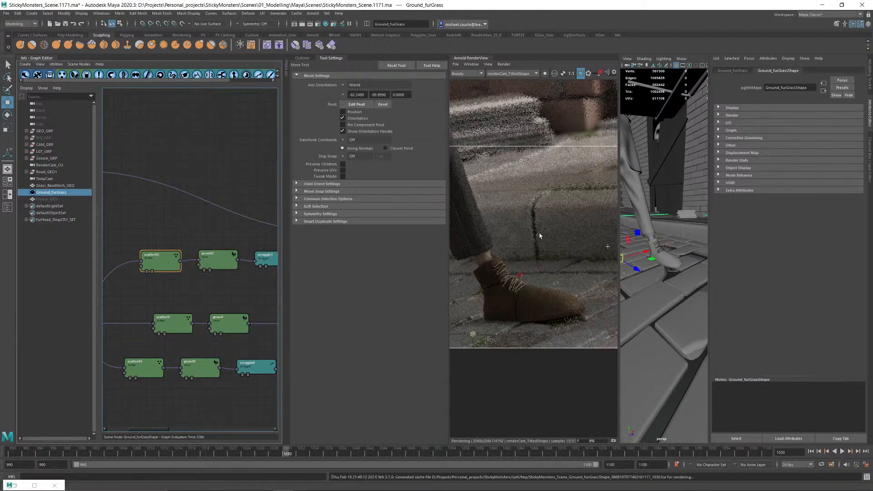
# Step: Enlarge the render view and examine the flowers' colours and density across the pavement and kerb around the character's feet
pyautogui.doubleClick(35, 59)
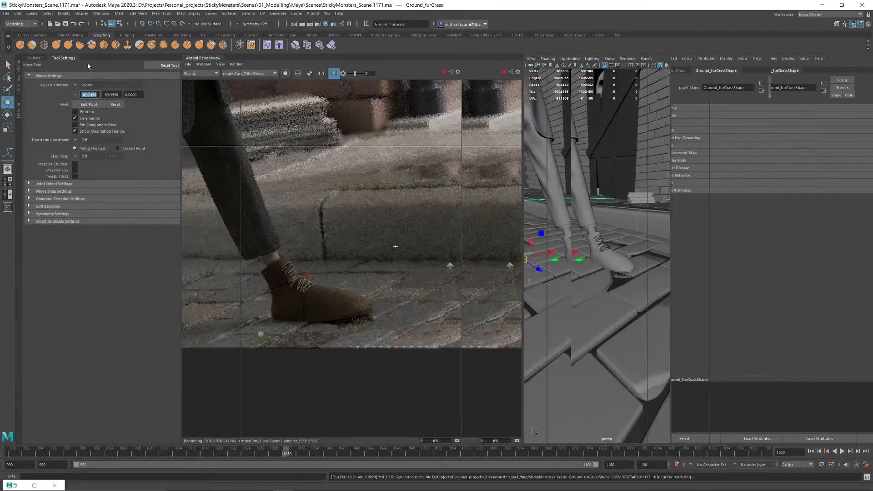
pyautogui.doubleClick(63, 58)
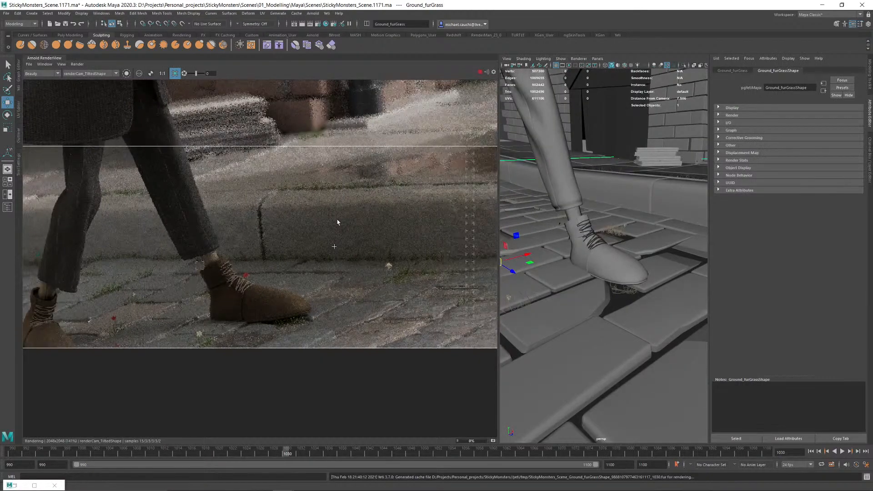
pyautogui.scroll(-1, 338, 223)
pyautogui.moveTo(375, 232); pyautogui.dragTo(285, 247, button='middle')
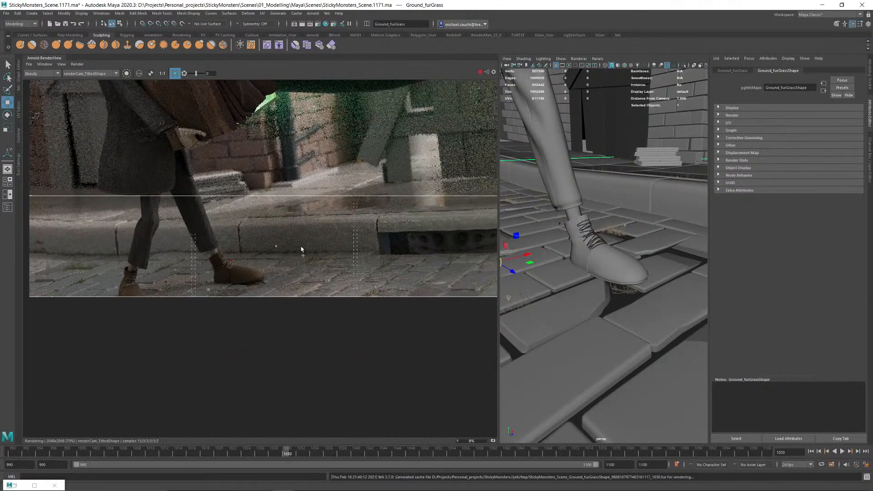
pyautogui.scroll(3, 154, 286)
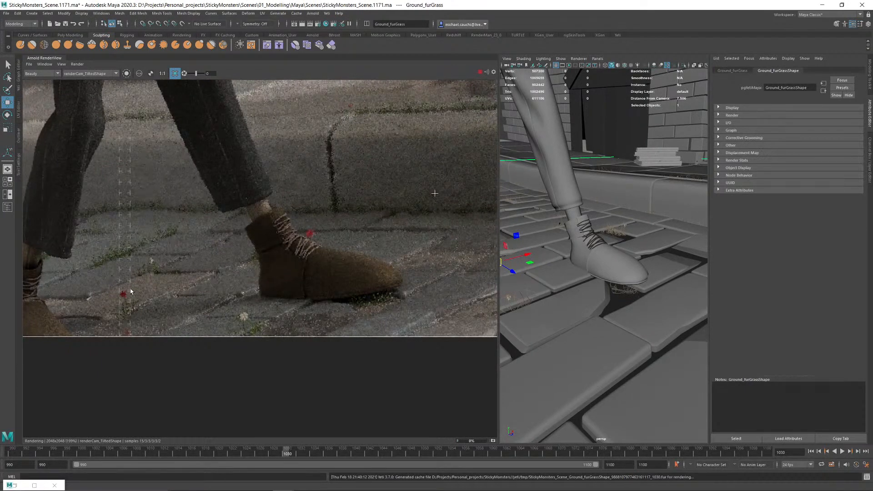
pyautogui.scroll(-1, 167, 286)
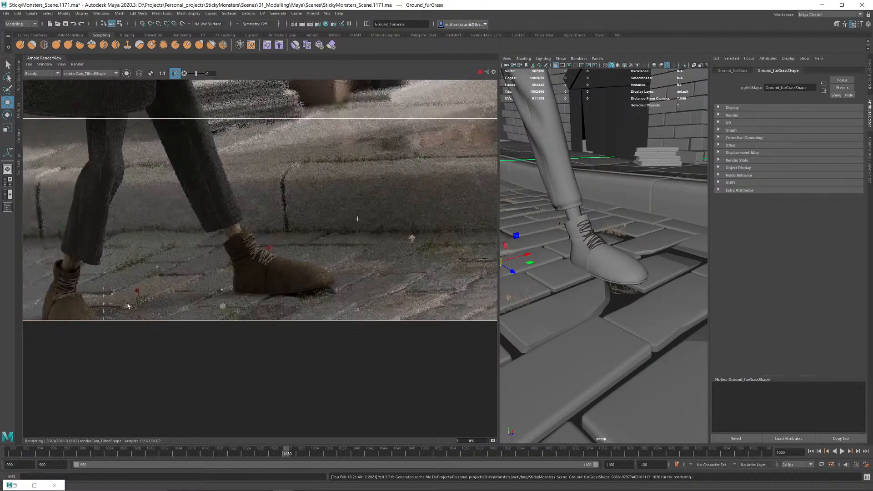
pyautogui.moveTo(107, 288); pyautogui.dragTo(306, 306, button='middle')
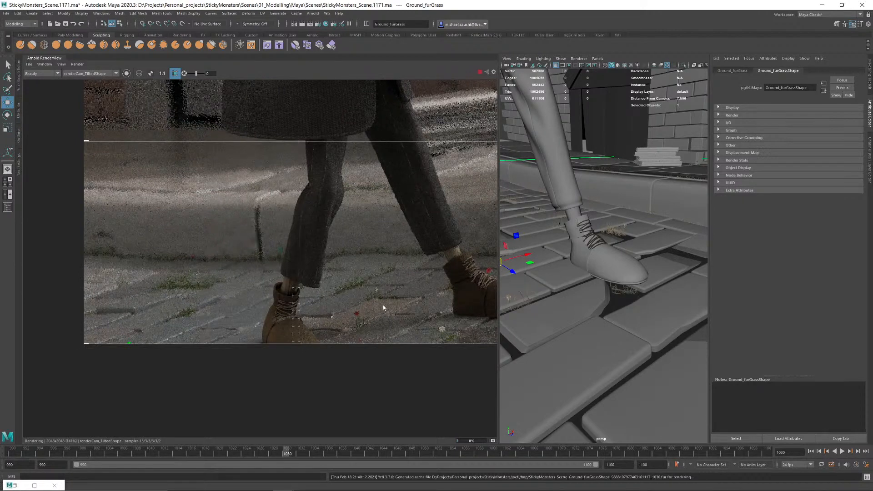
pyautogui.scroll(3, 238, 253)
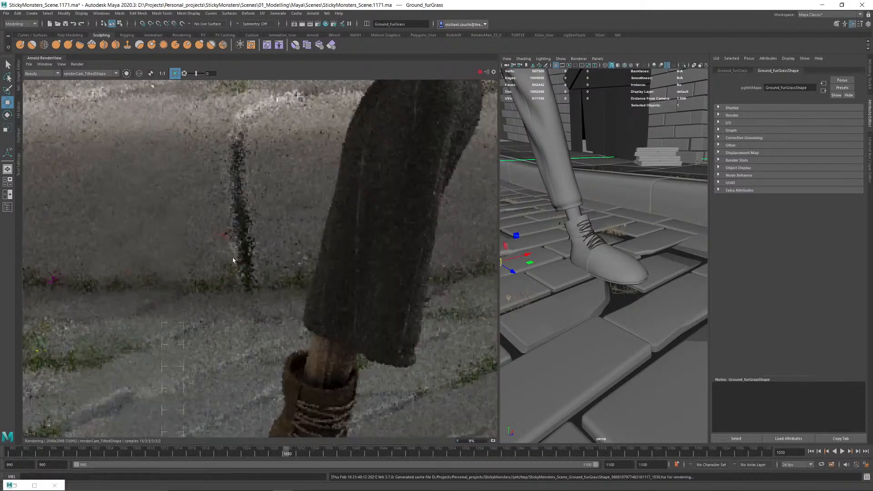
pyautogui.scroll(-4, 181, 267)
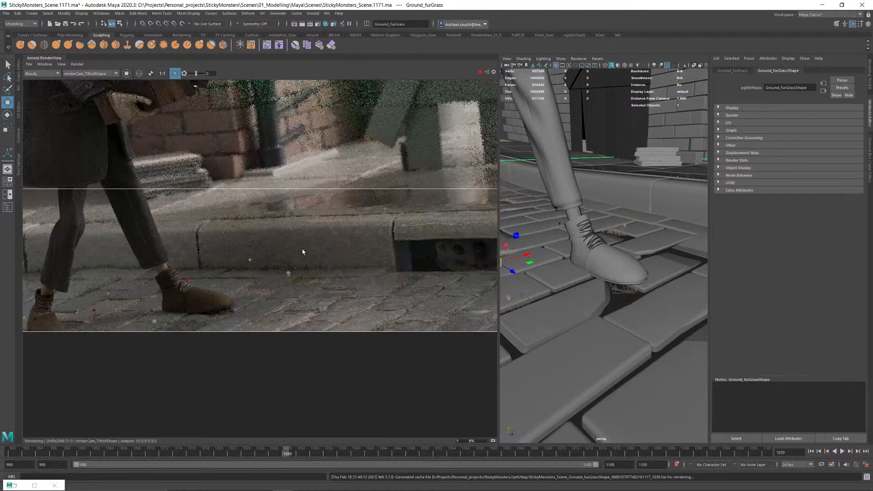
pyautogui.scroll(-2, 304, 253)
pyautogui.scroll(3, 268, 263)
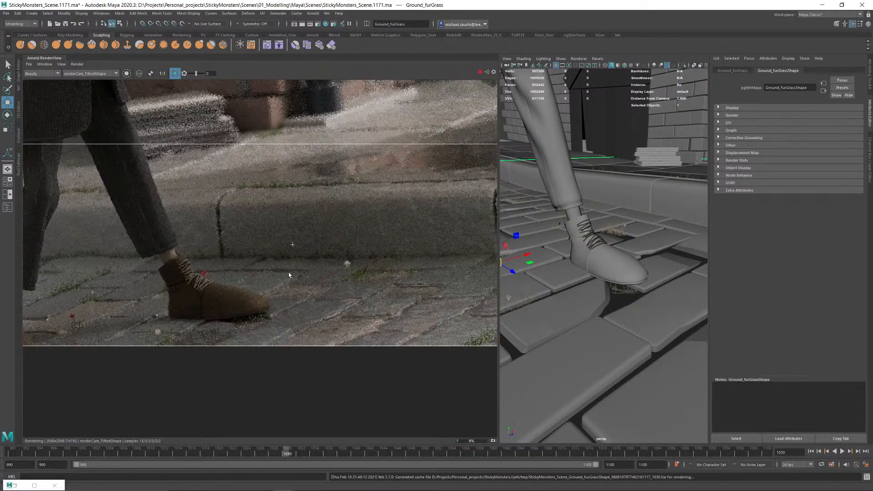
pyautogui.scroll(-2, 290, 274)
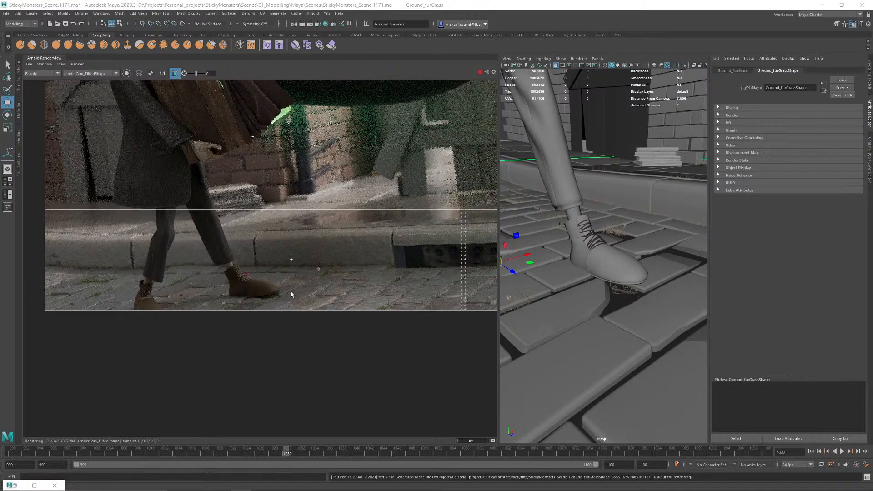
# Step: Examine the flowers and grass tufts between the paving stones around both shoes and along the kerb in the render
pyautogui.scroll(4, 221, 299)
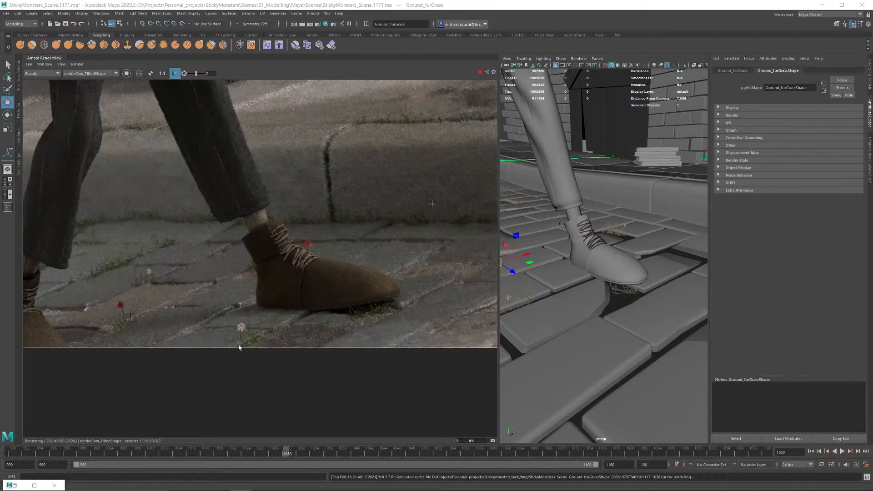
pyautogui.scroll(-4, 269, 291)
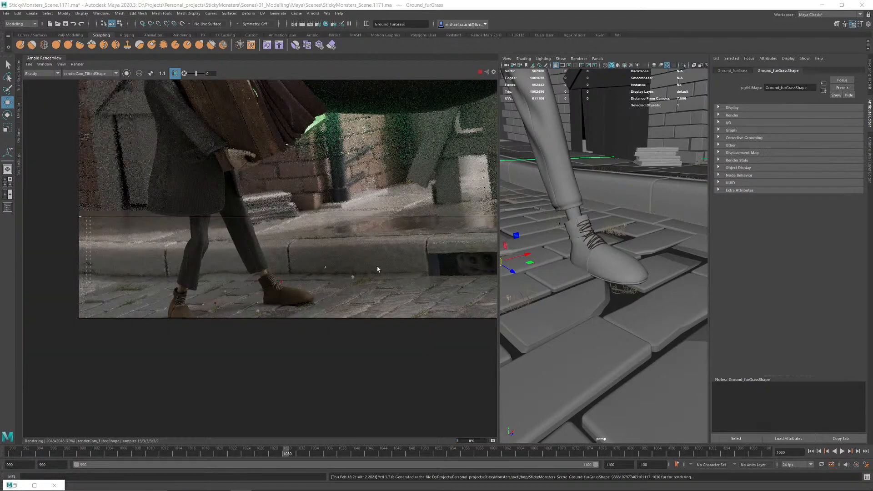
pyautogui.scroll(3, 377, 269)
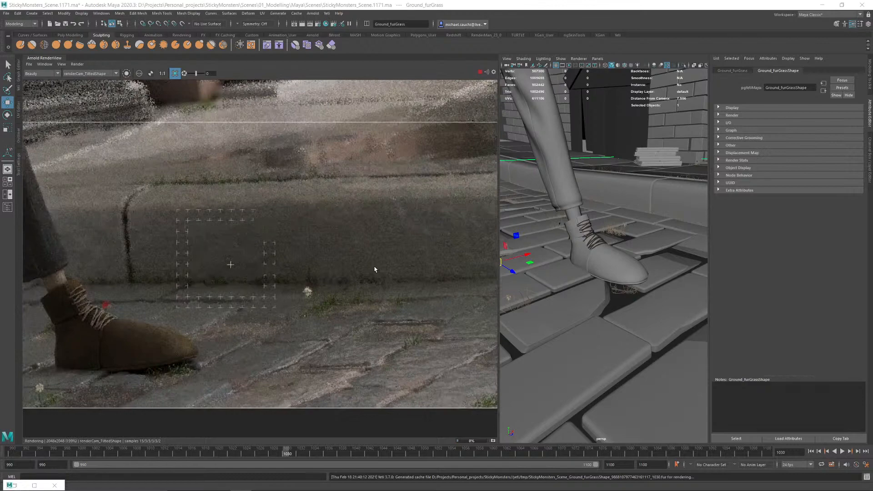
pyautogui.scroll(-2, 178, 304)
pyautogui.scroll(5, 100, 348)
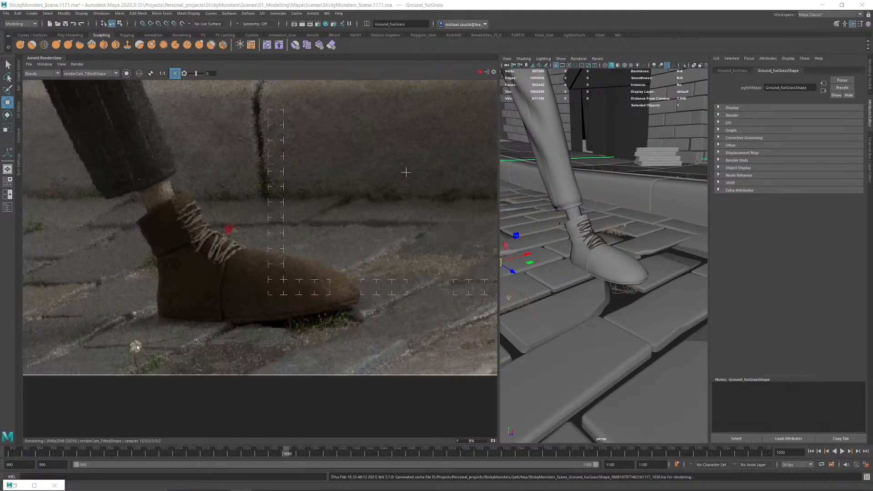
pyautogui.scroll(-8, 135, 346)
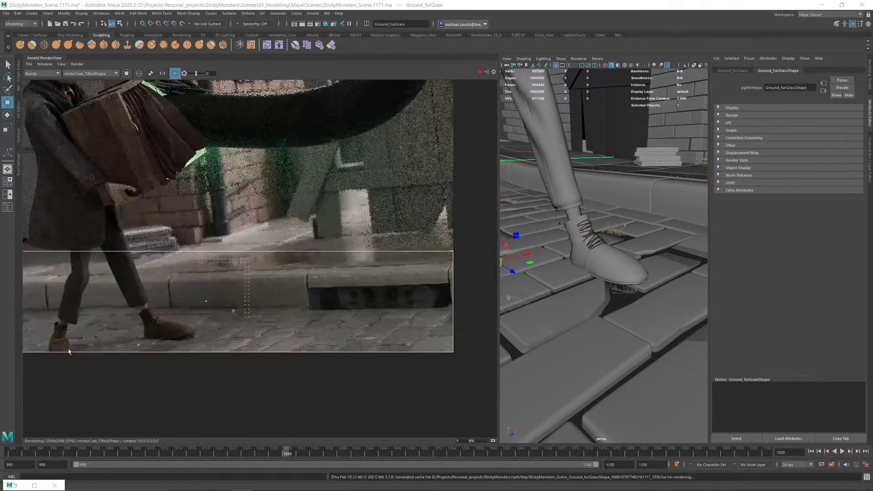
pyautogui.scroll(5, 135, 326)
pyautogui.scroll(1, 163, 317)
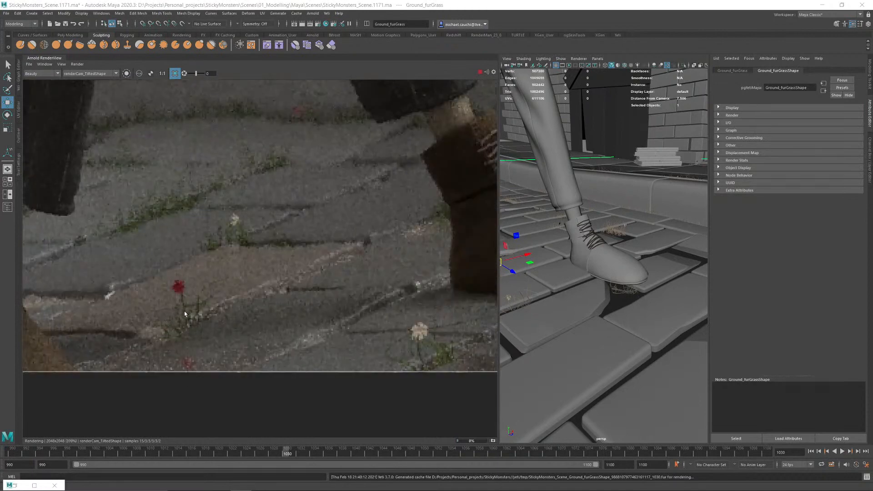
pyautogui.scroll(-5, 173, 352)
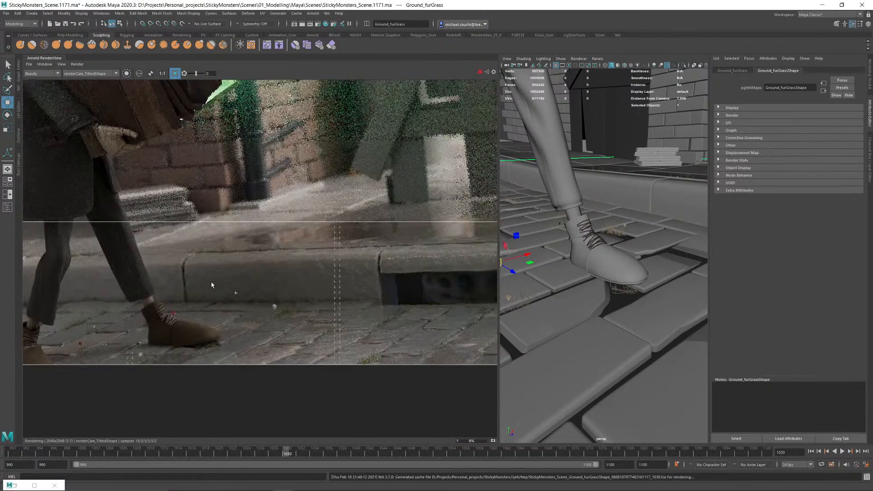
pyautogui.scroll(-3, 217, 286)
pyautogui.scroll(3, 137, 298)
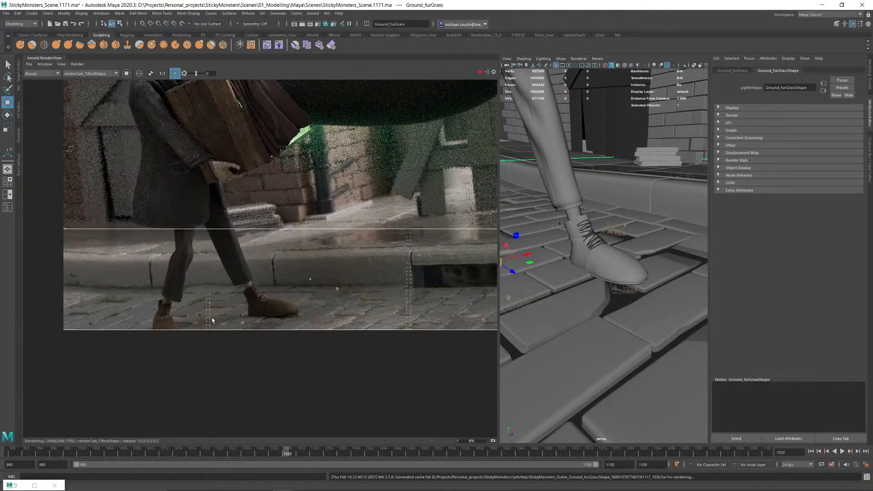
# Step: Examine the wider render, comparing the flowered pavement with the boy, the monster and the house behind them
pyautogui.moveTo(218, 217); pyautogui.dragTo(229, 227, button='middle')
pyautogui.moveTo(273, 146); pyautogui.dragTo(254, 173, button='middle')
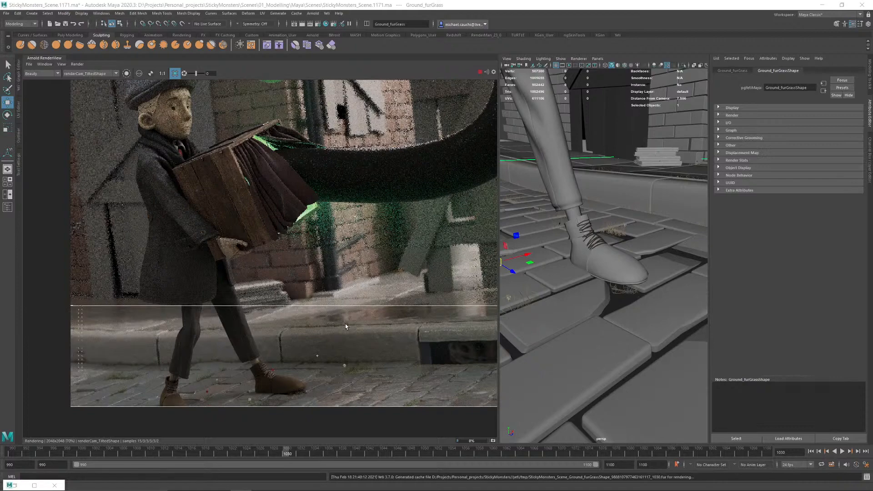
pyautogui.scroll(-3, 345, 324)
pyautogui.scroll(4, 351, 323)
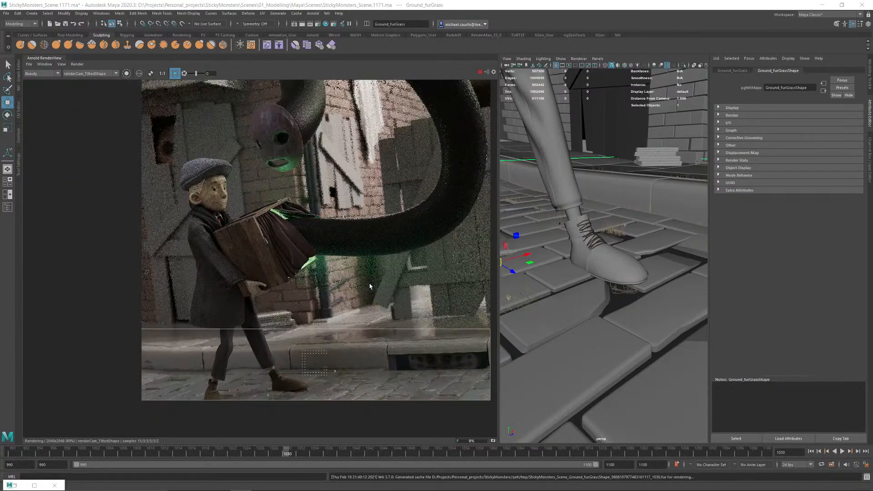
pyautogui.scroll(2, 358, 291)
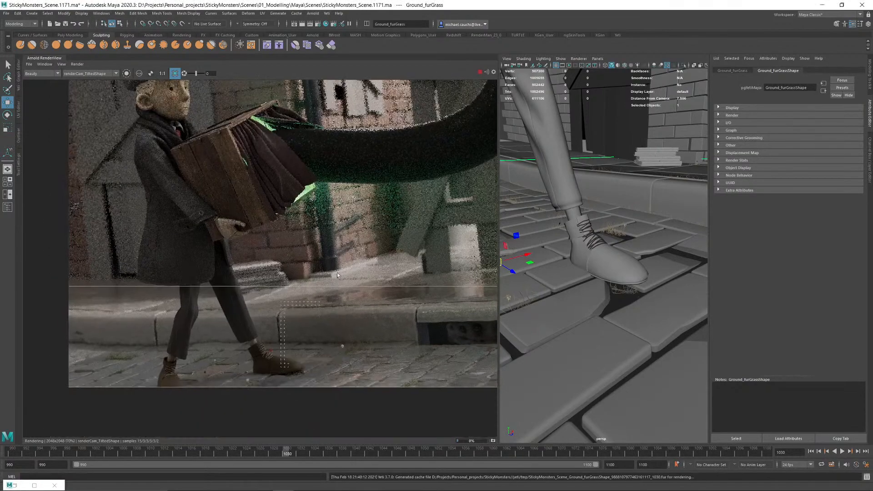
pyautogui.scroll(2, 218, 327)
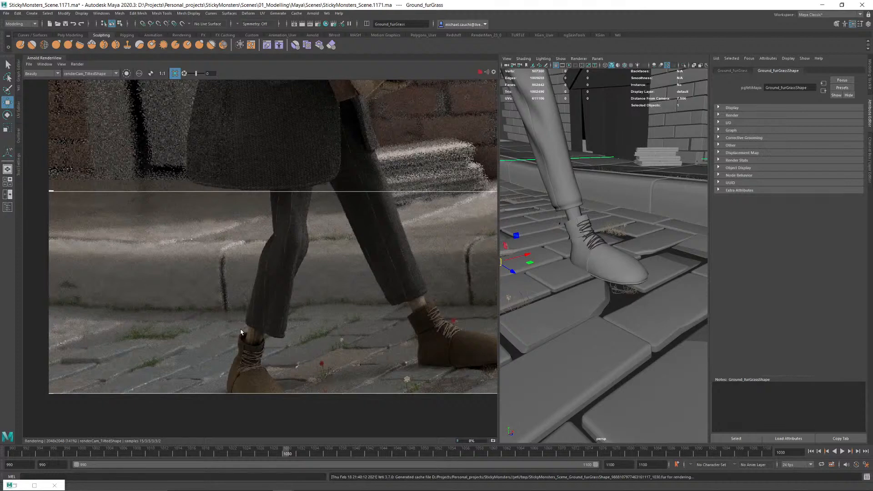
pyautogui.scroll(-4, 310, 276)
pyautogui.scroll(-1, 310, 276)
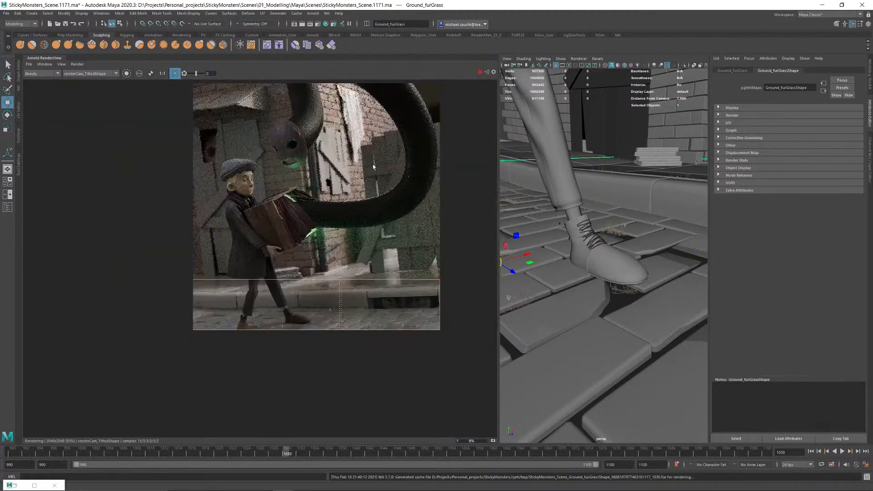
pyautogui.scroll(3, 220, 152)
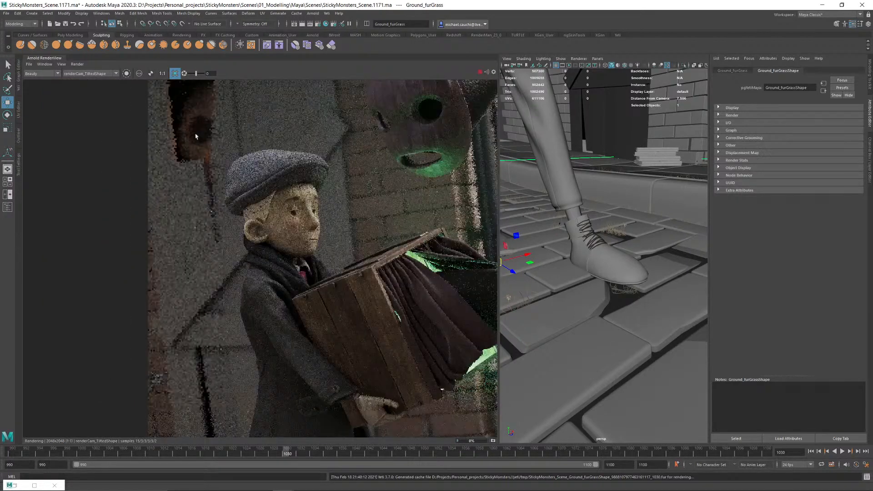
pyautogui.scroll(-3, 331, 172)
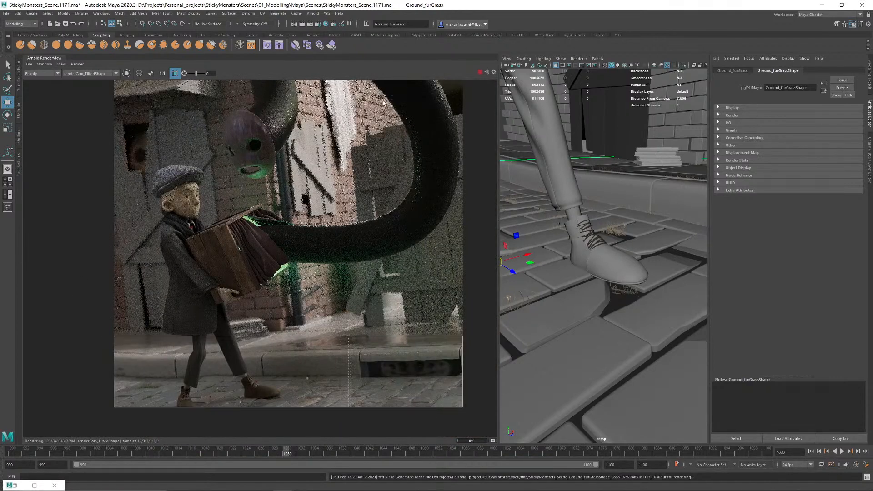
# Step: Stop the Arnold render and show the Outliner with DrainPipe_GRP collapsed and the contents of Groom_GRP expanded
pyautogui.click(481, 72)
pyautogui.click(7, 207)
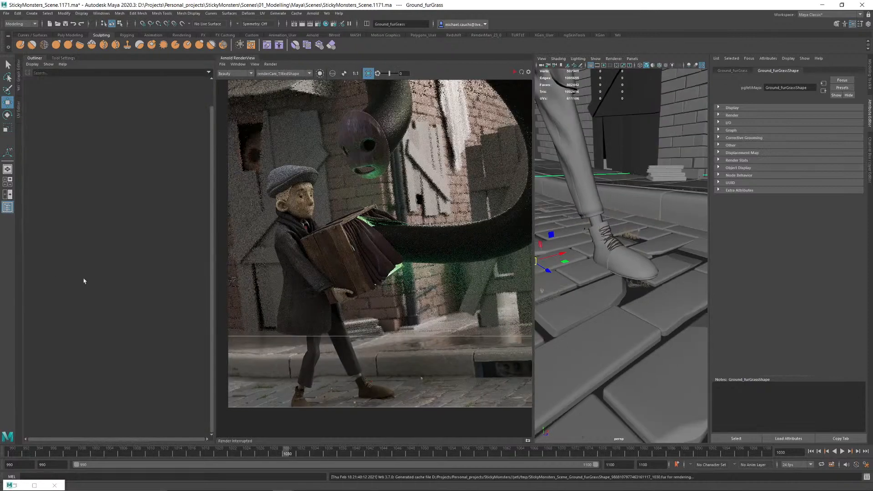
pyautogui.click(57, 407)
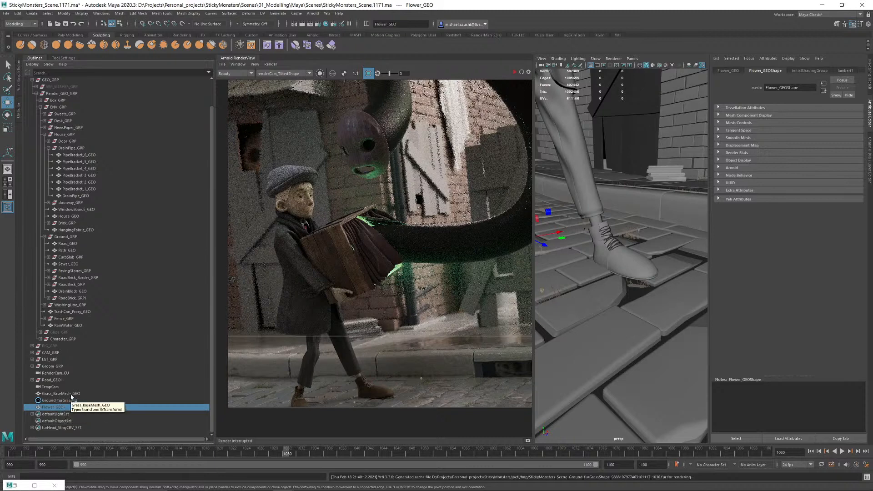
pyautogui.click(71, 395)
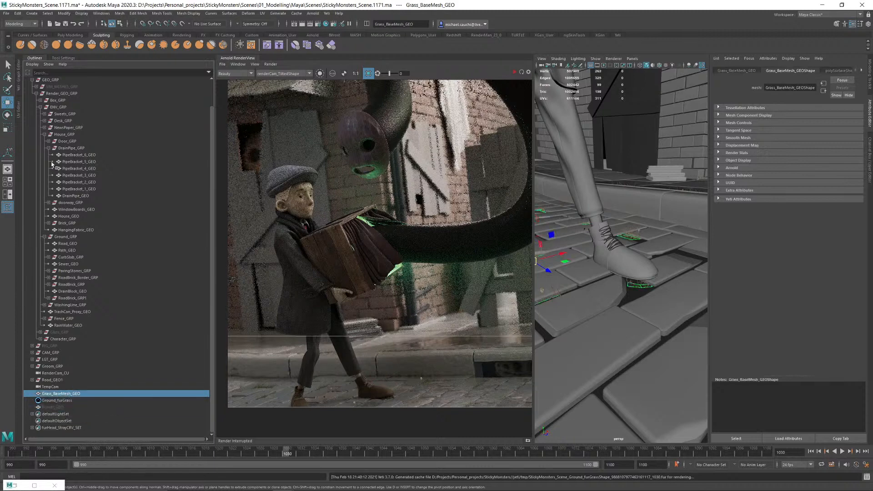
pyautogui.click(48, 148)
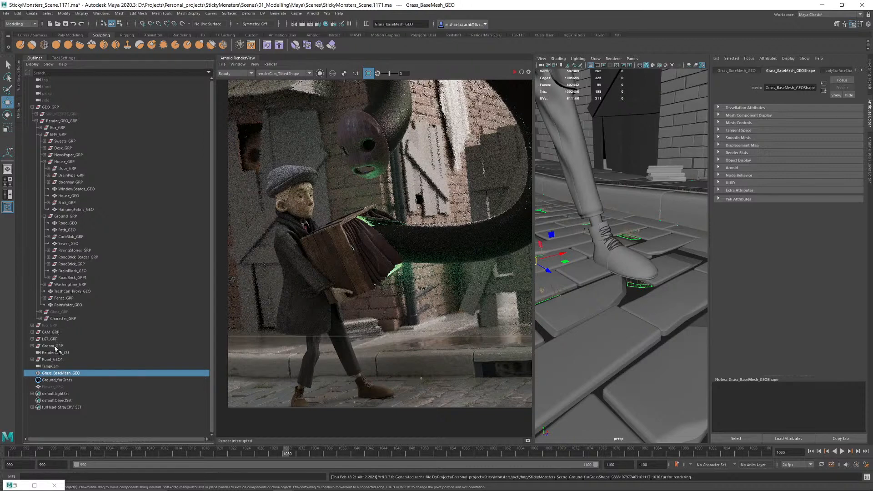
pyautogui.click(32, 346)
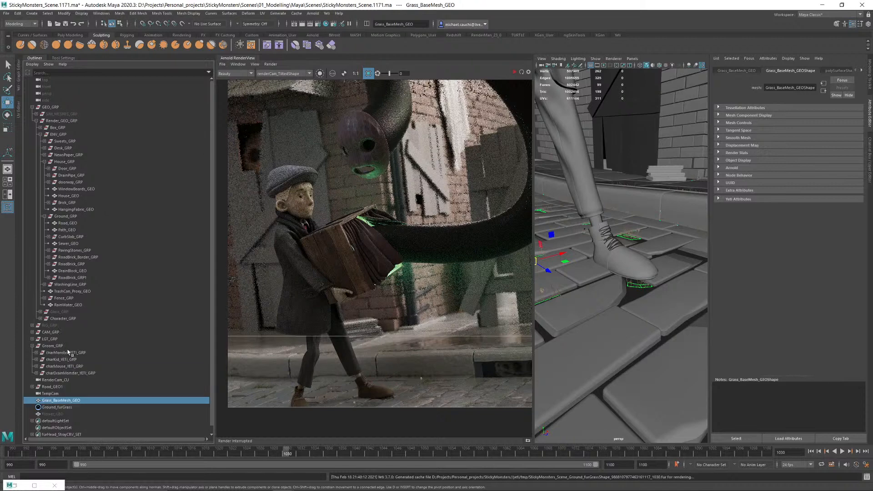
pyautogui.click(58, 348)
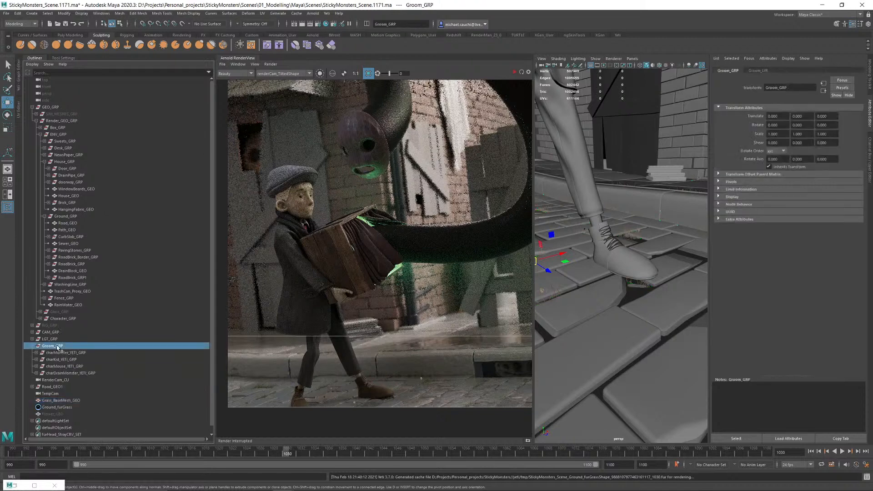
# Step: Group Grass_BaseMesh_GEO, Ground_furGrass and Flower_GEO under the name GroundPlants_YETI_GRP
pyautogui.click(54, 400)
pyautogui.keyDown('ctrl'); pyautogui.click(56, 414); pyautogui.keyUp('ctrl')
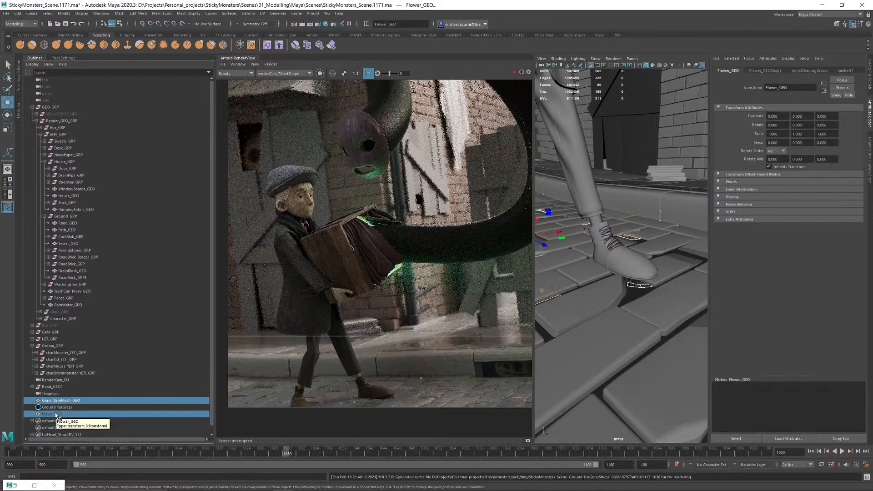
pyautogui.click(60, 408)
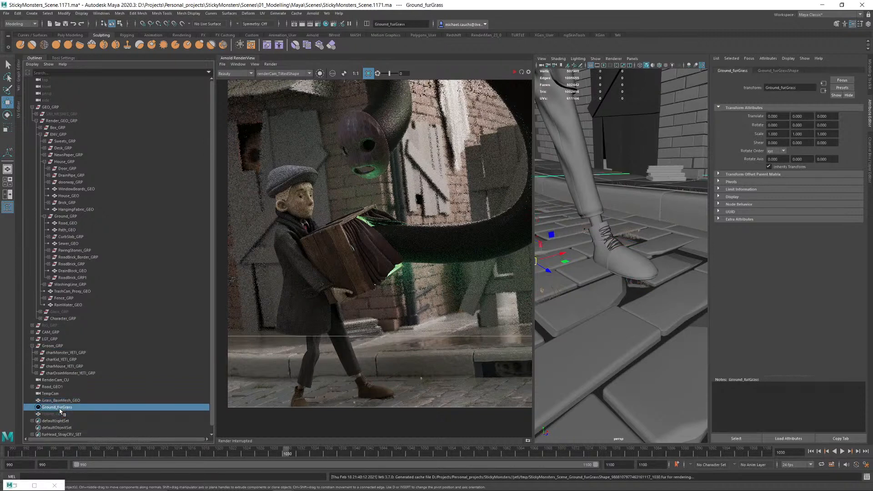
pyautogui.click(60, 403)
pyautogui.keyDown('shift'); pyautogui.click(59, 414); pyautogui.keyUp('shift')
pyautogui.hotkey('ctrl', 'g')
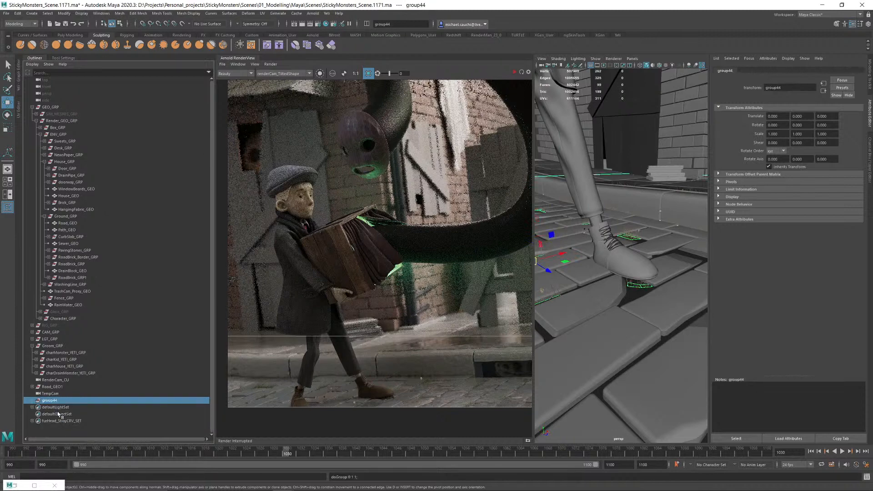
pyautogui.doubleClick(50, 400)
pyautogui.write('GroundPlants_')
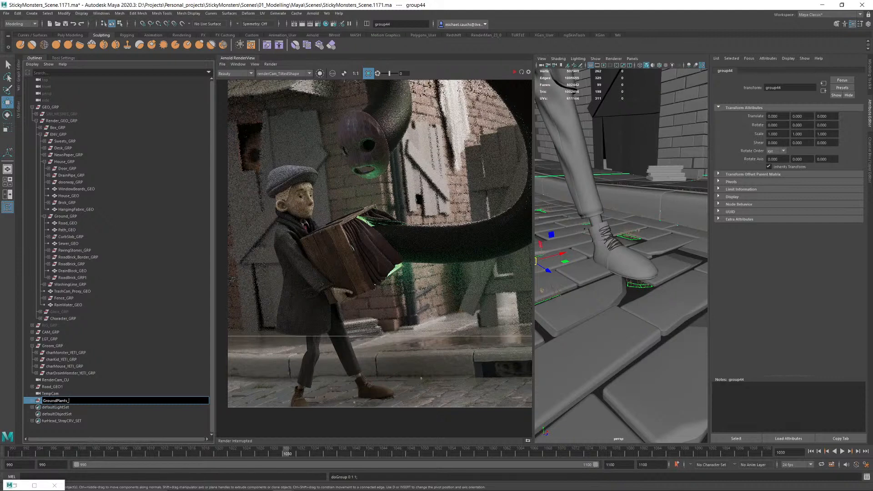
pyautogui.write('YETI_GRP')
pyautogui.press('Return')
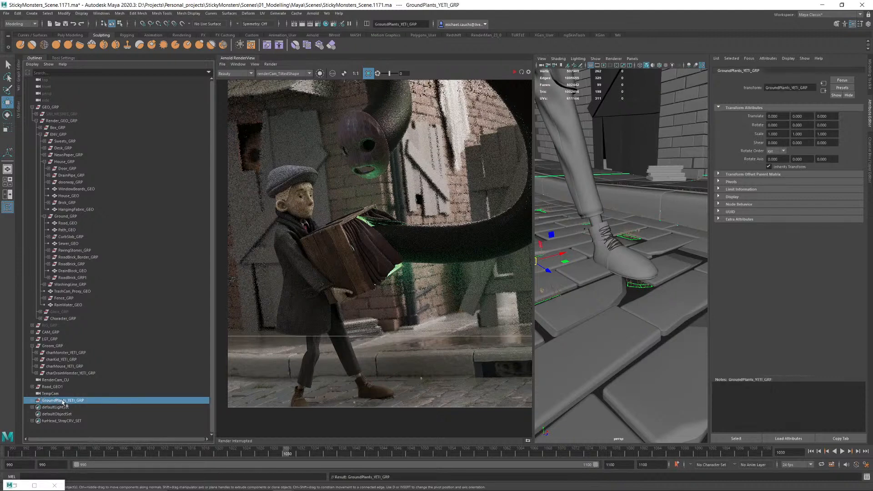
# Step: Parent GroundPlants_YETI_GRP under Groom_GRP and reorder Flower_GEO to sit directly below Grass_BaseMesh_GEO
pyautogui.moveTo(63, 402); pyautogui.dragTo(53, 346, button='middle')
pyautogui.click(36, 380)
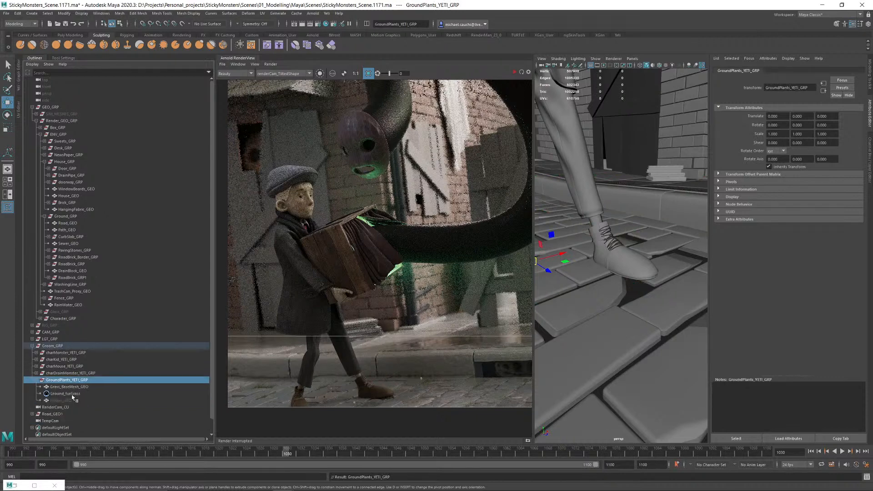
pyautogui.click(61, 401)
pyautogui.moveTo(59, 402); pyautogui.dragTo(68, 391, button='middle')
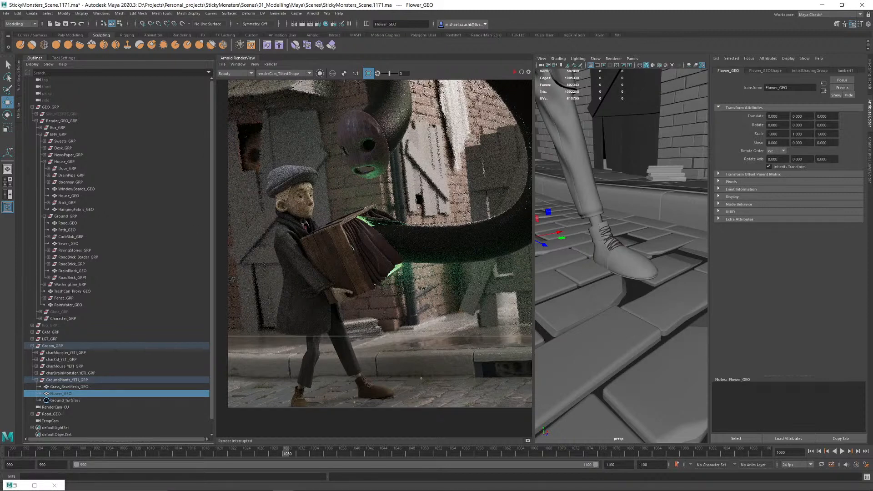
# Step: Turn on visibility of the Groom_LYR display layer and frame the boy and the furry monster in the perspective view
pyautogui.click(869, 152)
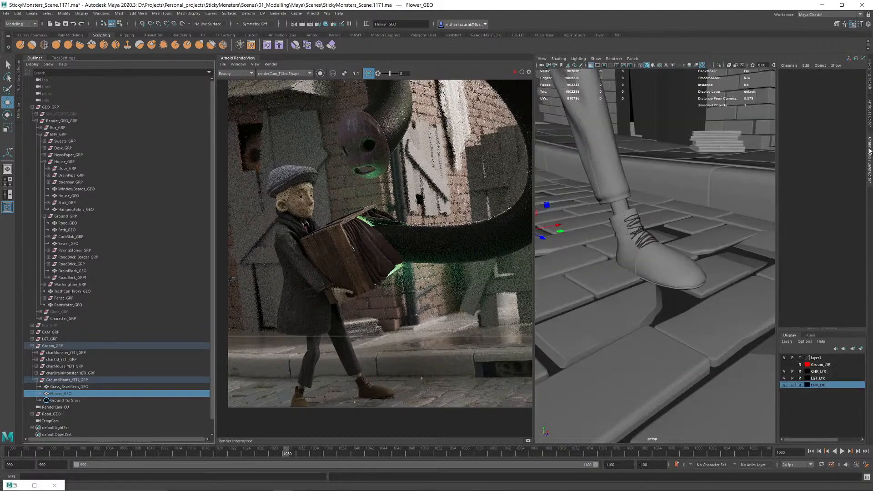
pyautogui.click(784, 364)
pyautogui.scroll(-3, 678, 302)
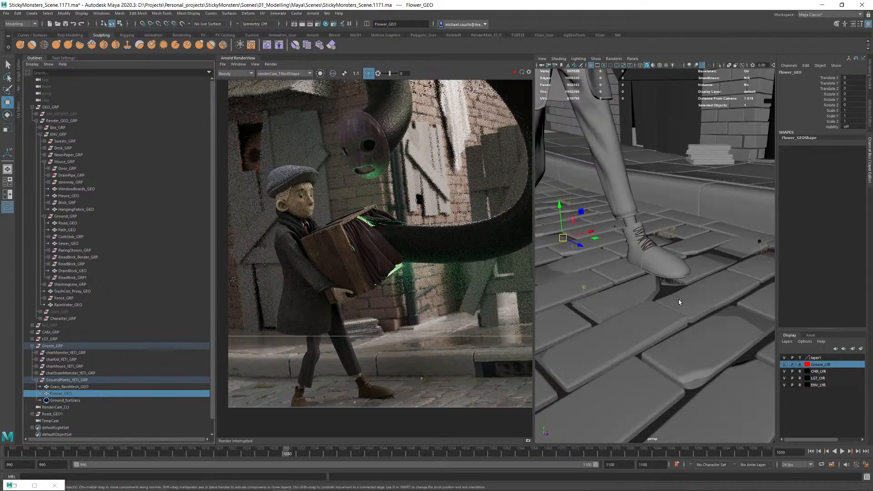
pyautogui.scroll(-5, 679, 301)
pyautogui.keyDown('alt'); pyautogui.moveTo(687, 210); pyautogui.dragTo(628, 336, button='middle'); pyautogui.keyUp('alt')
pyautogui.keyDown('alt'); pyautogui.moveTo(692, 262); pyautogui.dragTo(659, 254); pyautogui.keyUp('alt')
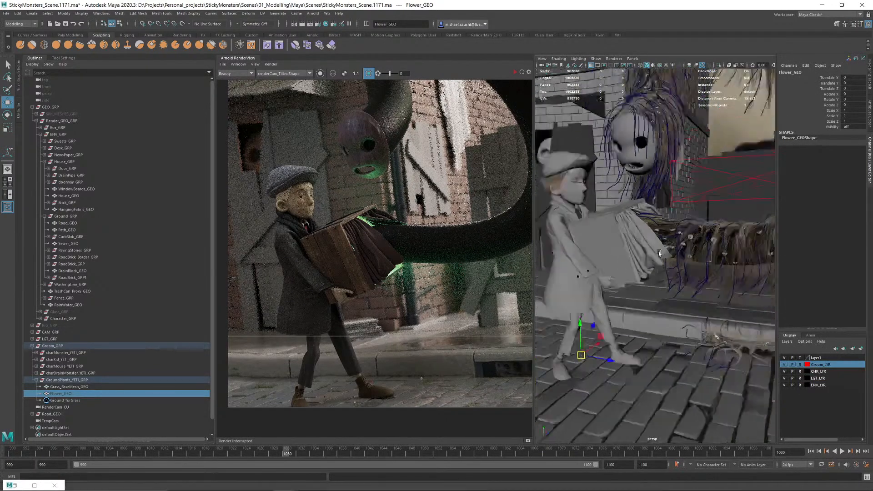
pyautogui.scroll(-3, 659, 253)
pyautogui.keyDown('alt'); pyautogui.moveTo(680, 225); pyautogui.dragTo(667, 263, button='middle'); pyautogui.keyUp('alt')
pyautogui.keyDown('alt'); pyautogui.moveTo(672, 239); pyautogui.dragTo(700, 238); pyautogui.keyUp('alt')
pyautogui.click(700, 238)
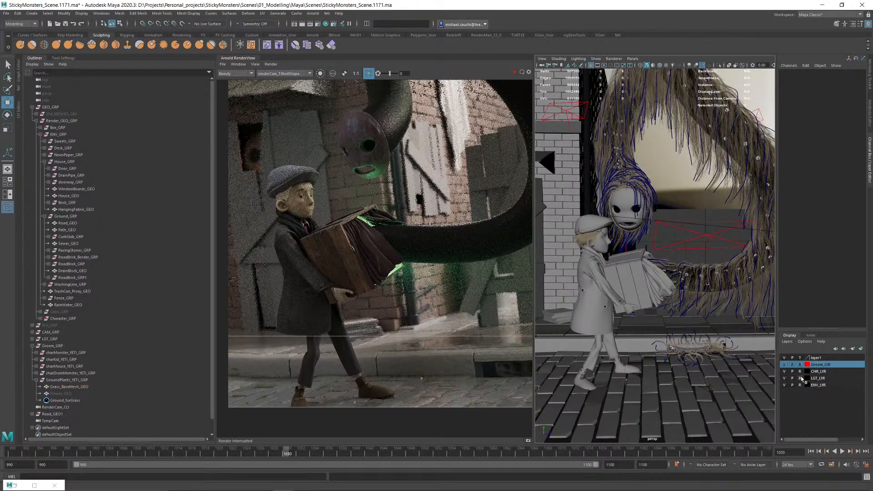
# Step: Make the LGT_LYR display layer's lights selectable and show the attributes of the Monster_Rim_LGT area light
pyautogui.click(800, 378)
pyautogui.click(711, 235)
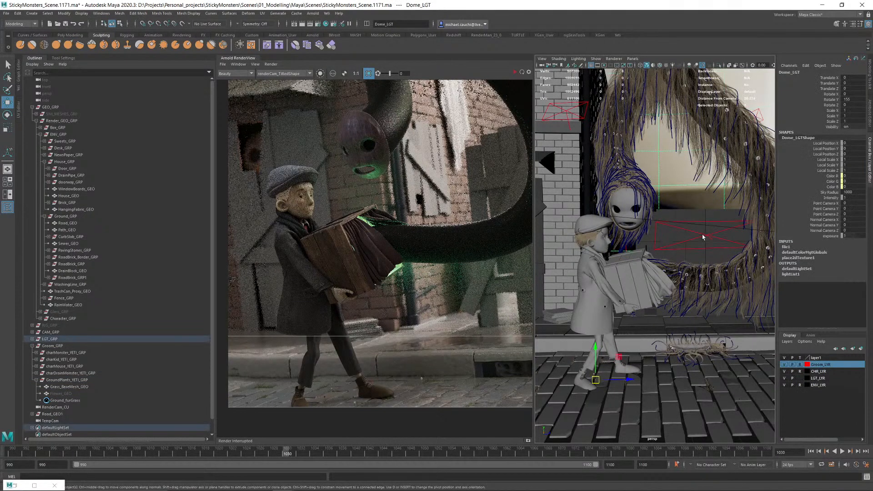
pyautogui.click(702, 235)
pyautogui.click(869, 114)
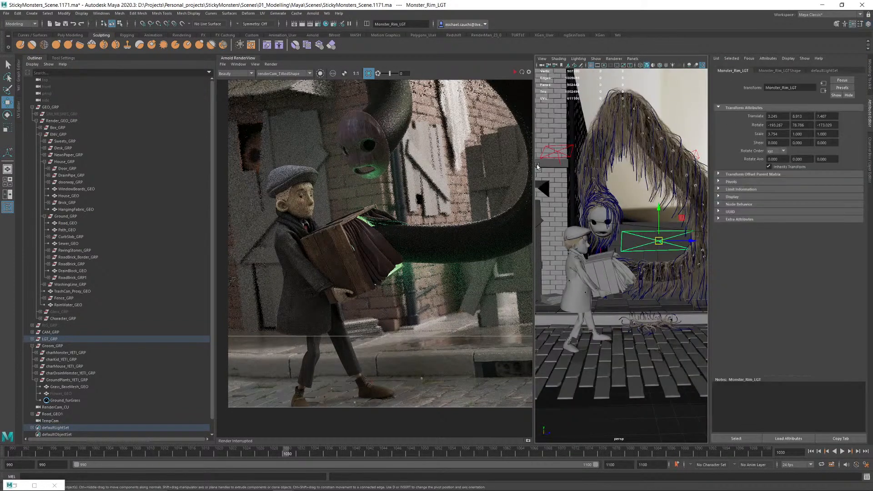
# Step: Try freezing the transformations of Monster_Rim_LGT and undo the freeze
pyautogui.click(64, 13)
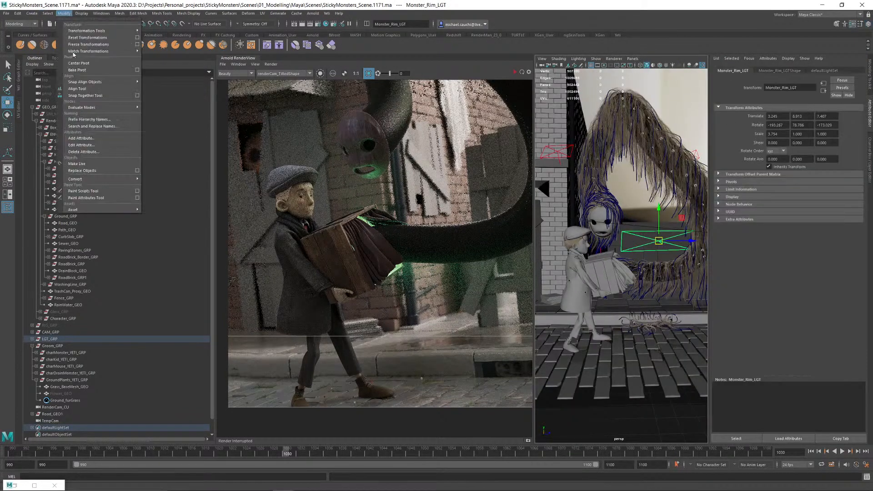
pyautogui.click(83, 46)
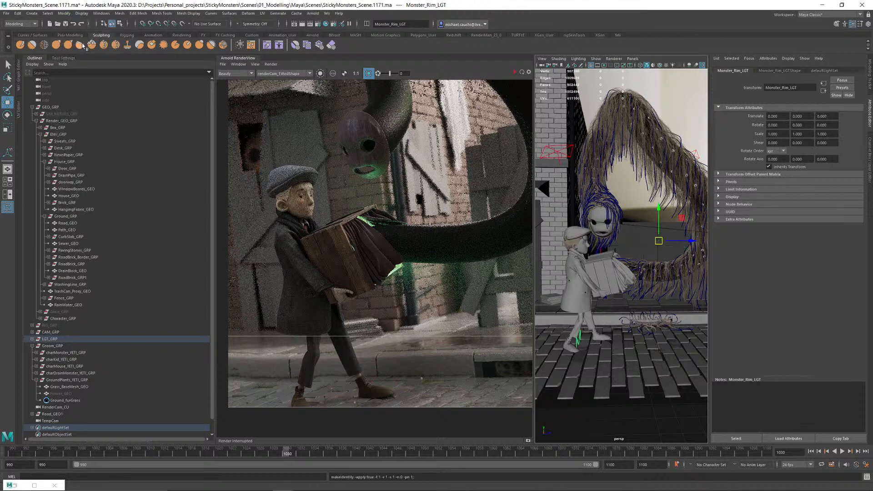
pyautogui.hotkey('ctrl', 'z')
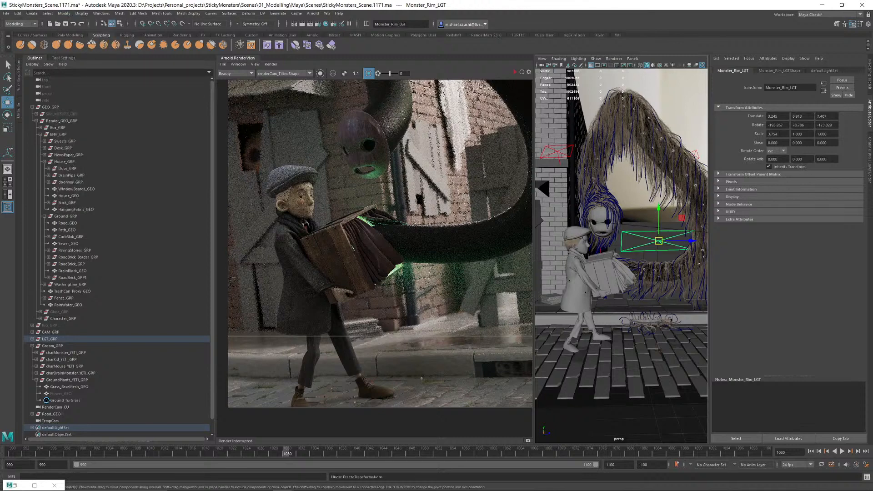
# Step: Set the exposure of the Monster_Rim_LGT area light to 4 and save the scene
pyautogui.click(779, 71)
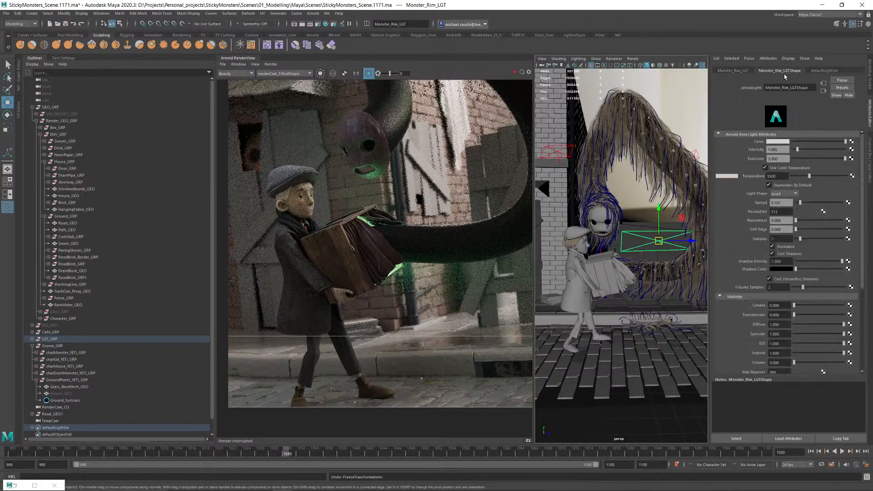
pyautogui.doubleClick(782, 159)
pyautogui.write('4')
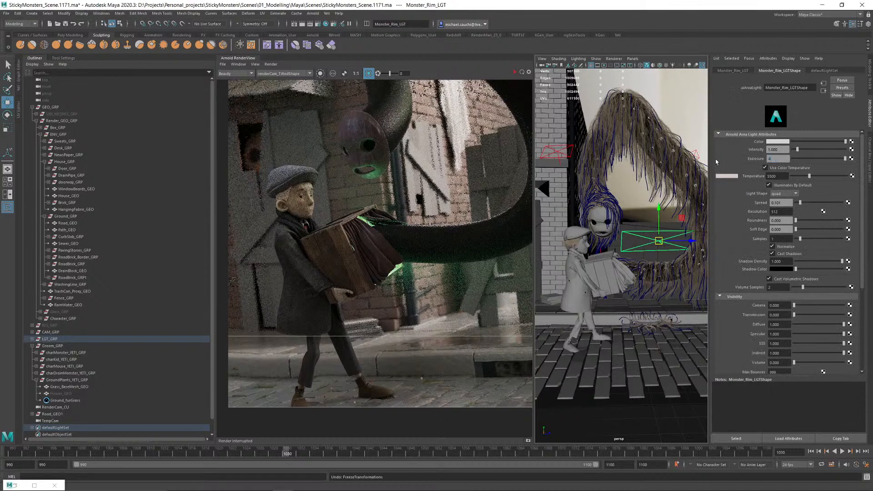
pyautogui.press('Return')
pyautogui.hotkey('ctrl', 's')
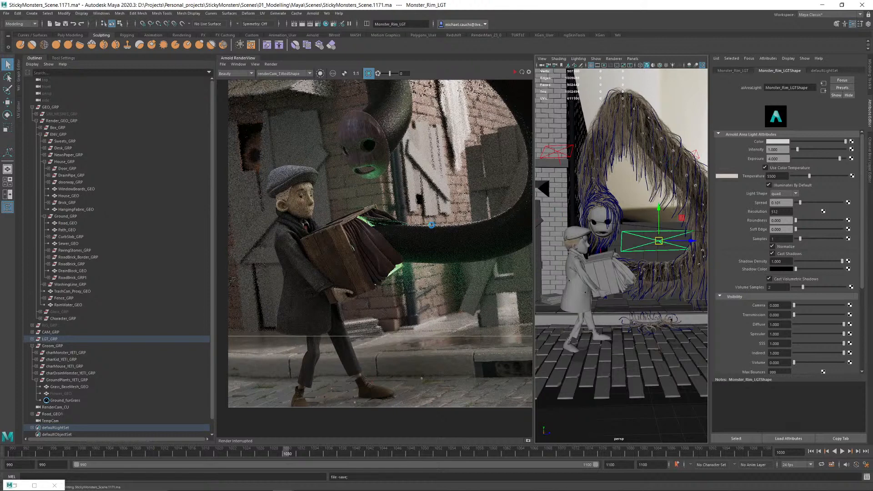
pyautogui.press('w')
pyautogui.scroll(-3, 351, 209)
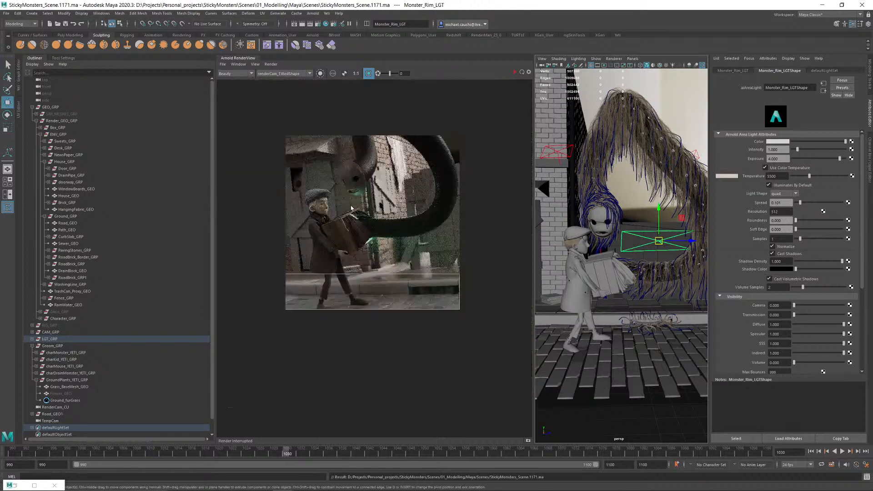
# Step: Turn off the crop region and restart the Arnold render of the full frame
pyautogui.click(369, 73)
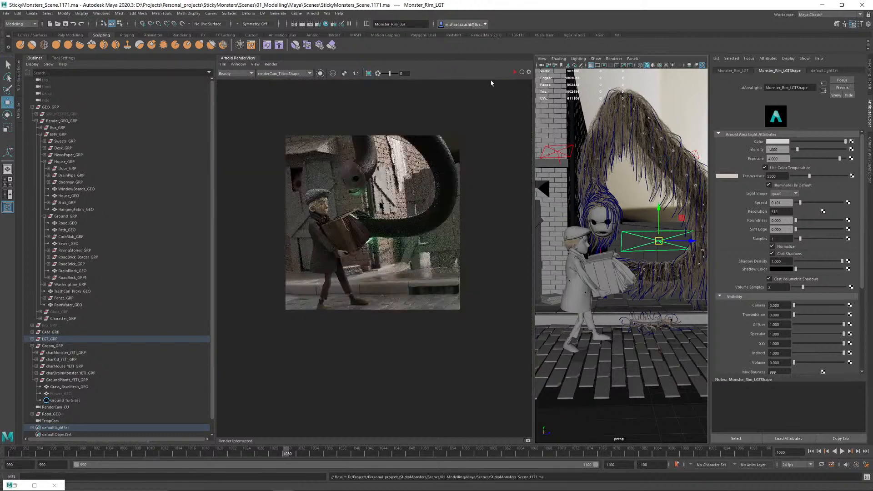
pyautogui.click(271, 64)
pyautogui.click(285, 114)
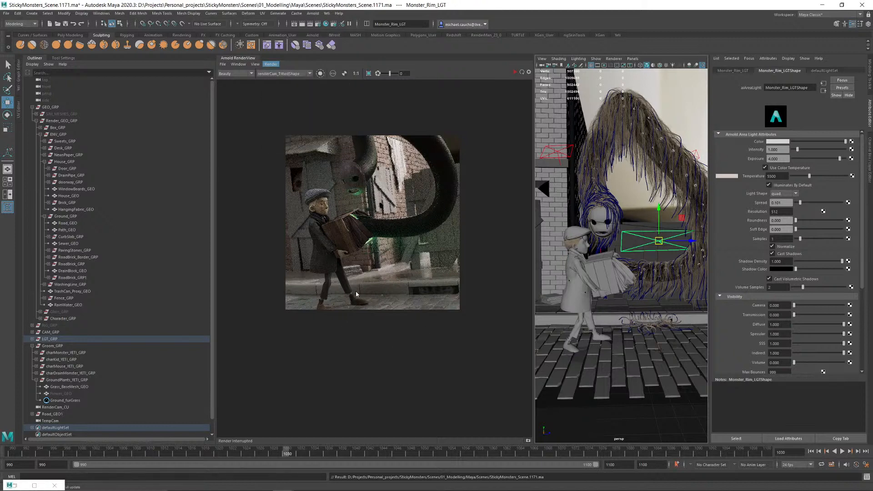
# Step: Examine the new render up close around the boy's feet and the pavement, and across the whole frame
pyautogui.scroll(5, 353, 287)
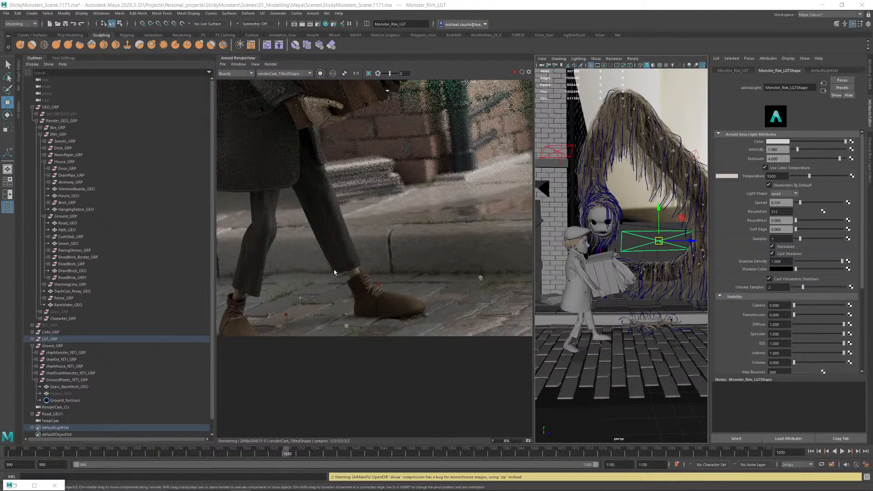
pyautogui.press('f')
pyautogui.scroll(2, 335, 271)
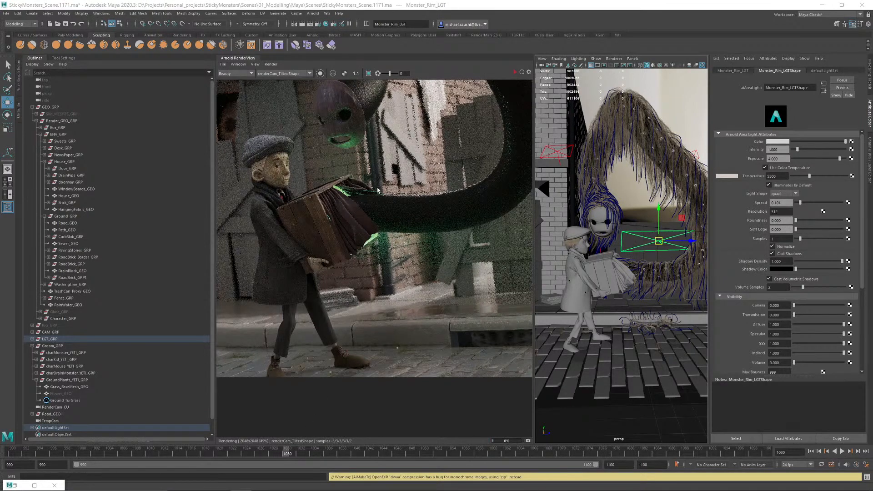
pyautogui.scroll(-3, 378, 188)
pyautogui.scroll(2, 366, 148)
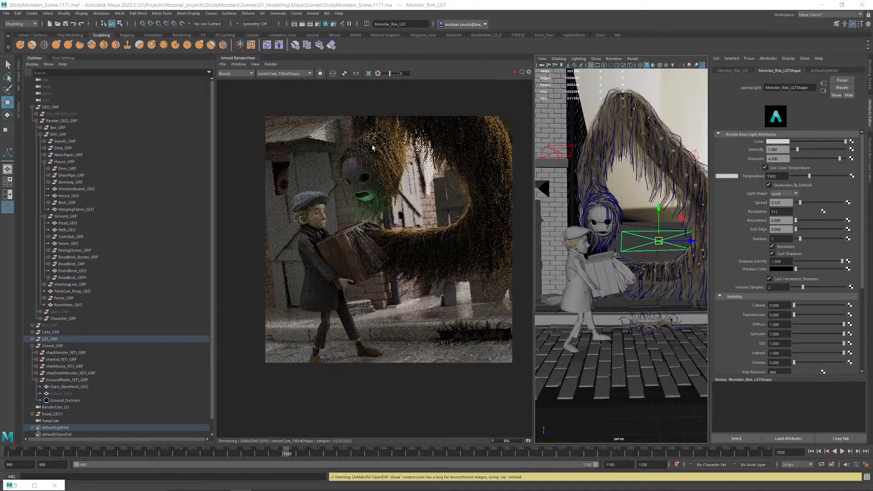
pyautogui.scroll(-3, 449, 177)
pyautogui.scroll(3, 458, 196)
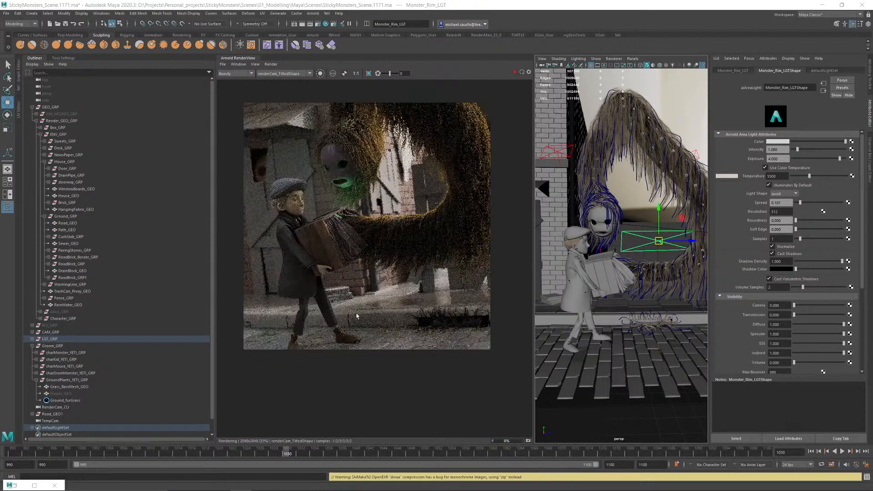
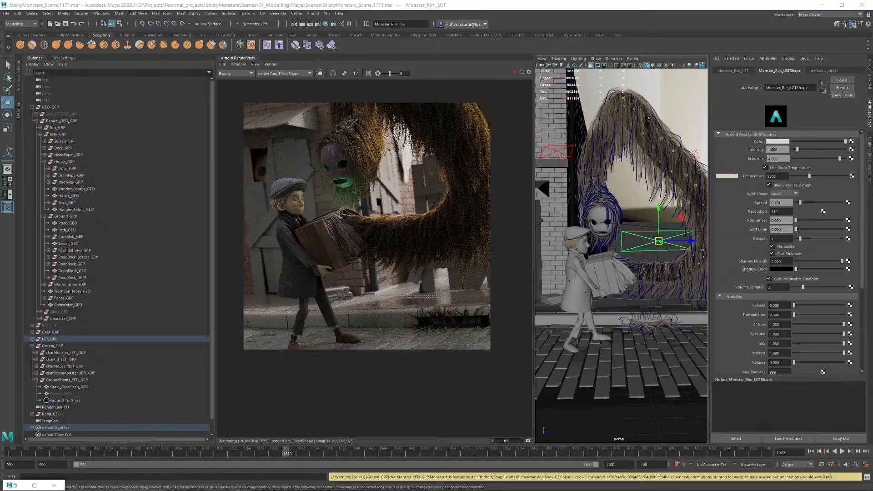
# Step: Switch to the browser, study the old cobbled street reference photo, and close it
pyautogui.moveTo(872, 223); pyautogui.dragTo(350, 2)
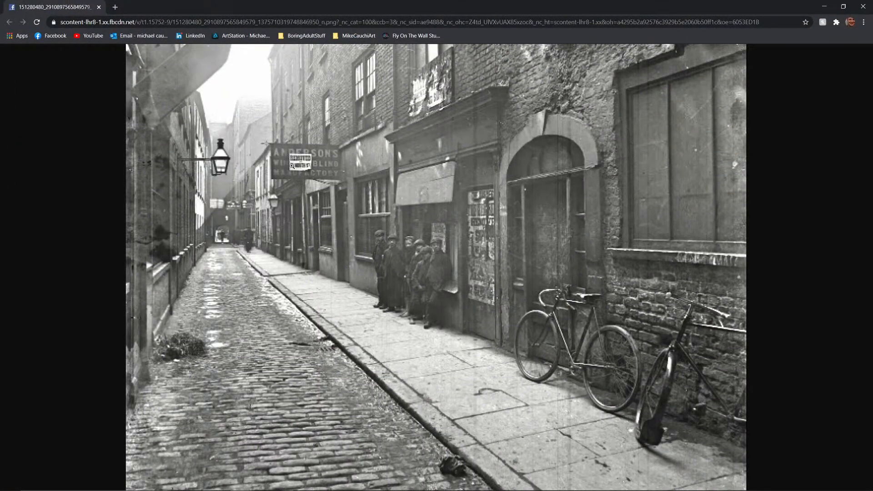
pyautogui.click(304, 167)
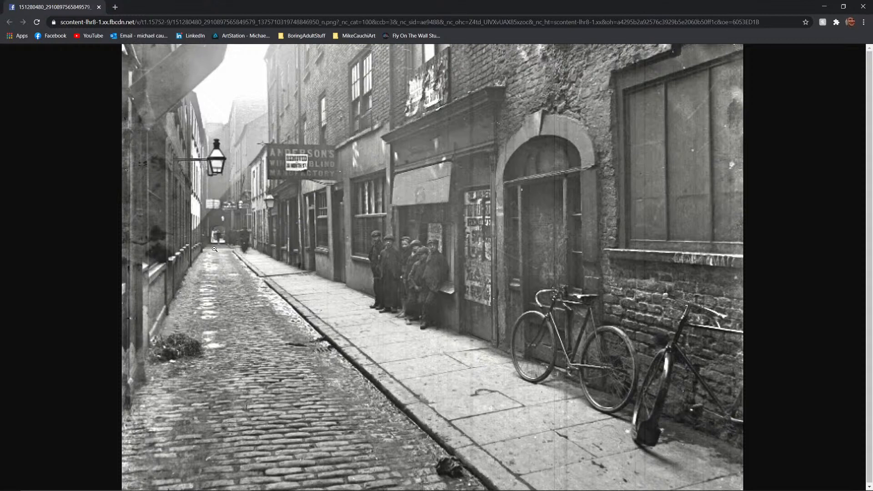
pyautogui.click(98, 8)
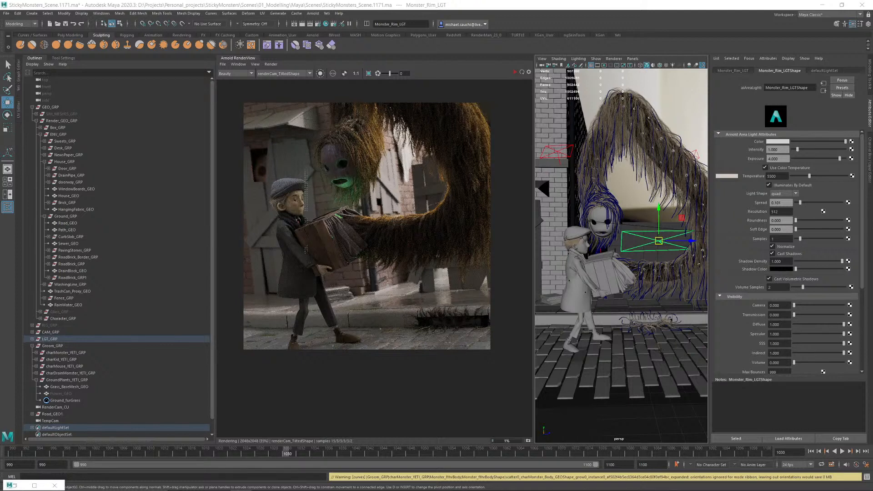
# Step: Search Google Images for "debris street" in the browser
pyautogui.moveTo(868, 200); pyautogui.dragTo(493, 313)
pyautogui.click(101, 62)
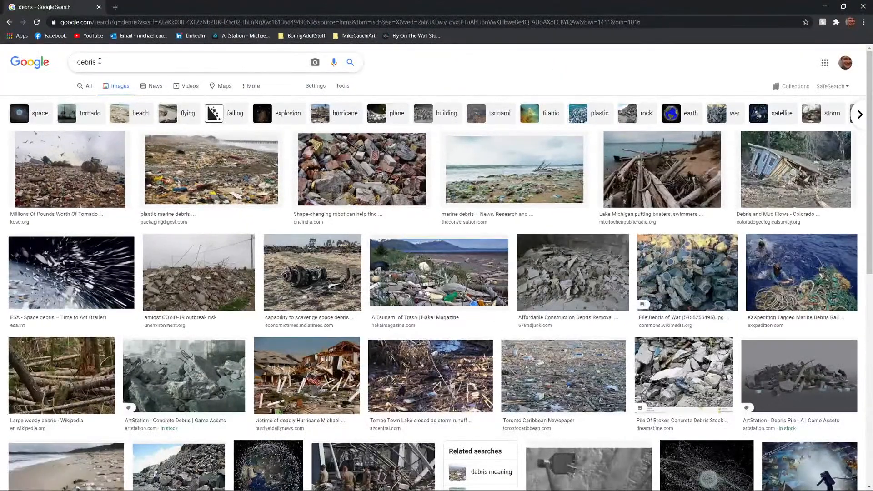
pyautogui.write('street')
pyautogui.press('Return')
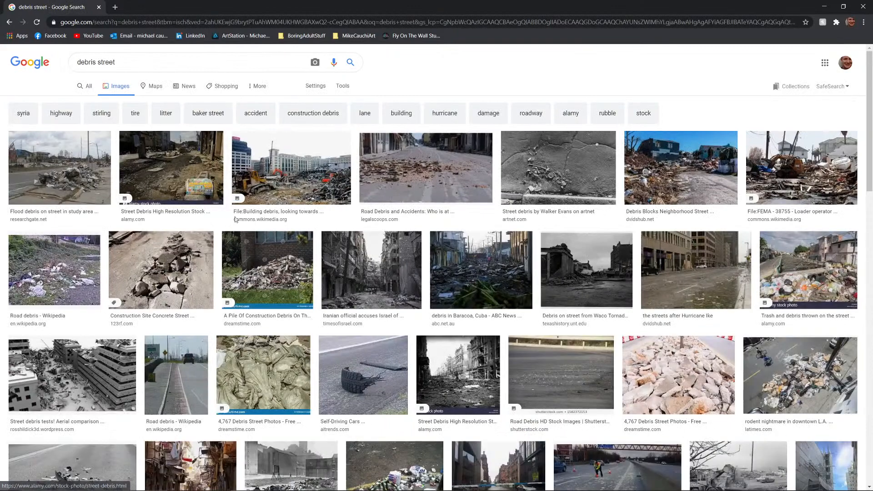
# Step: Examine reference photos of scattered rubble, branches, litter and tornado debris on streets, and close the browser
pyautogui.click(422, 188)
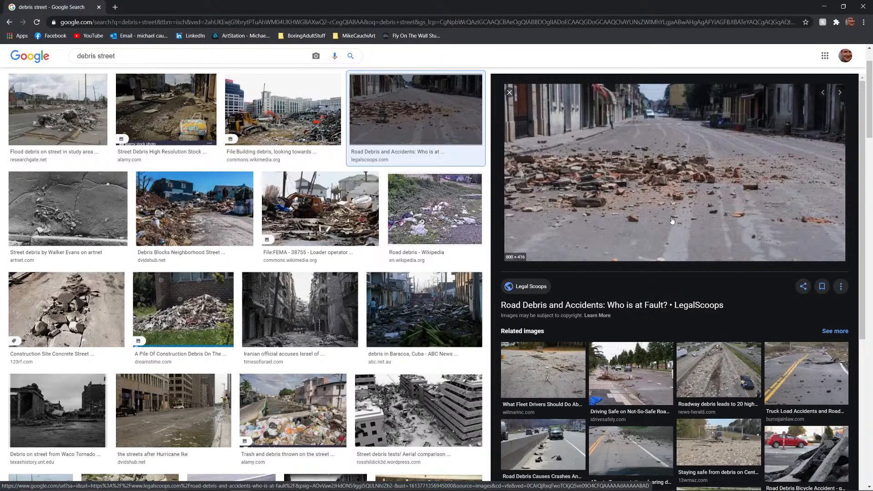
pyautogui.click(543, 370)
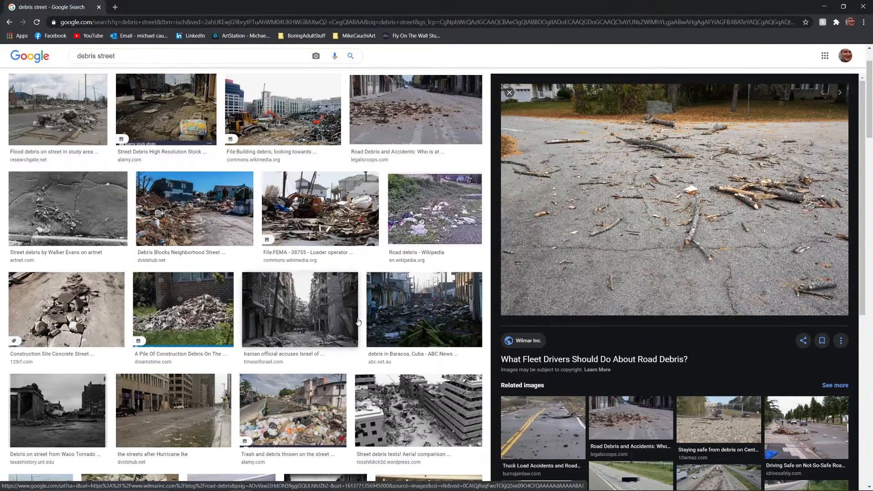
pyautogui.click(198, 315)
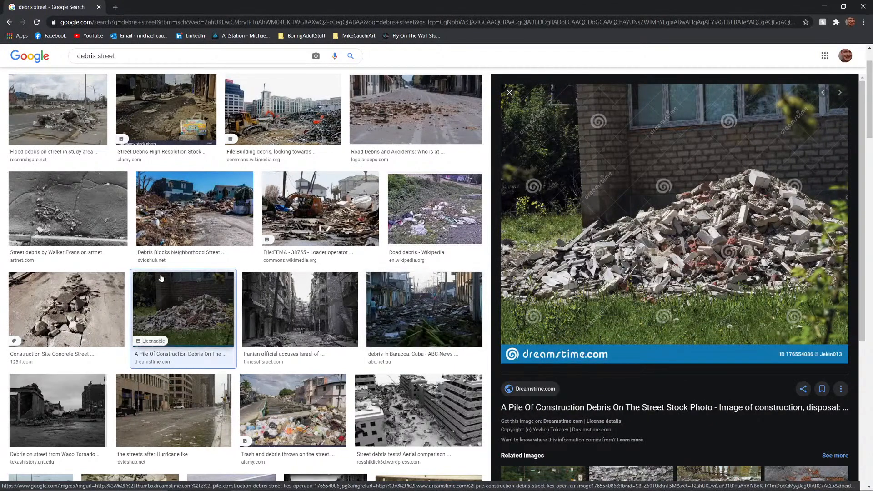
pyautogui.scroll(-2, 161, 278)
pyautogui.click(189, 322)
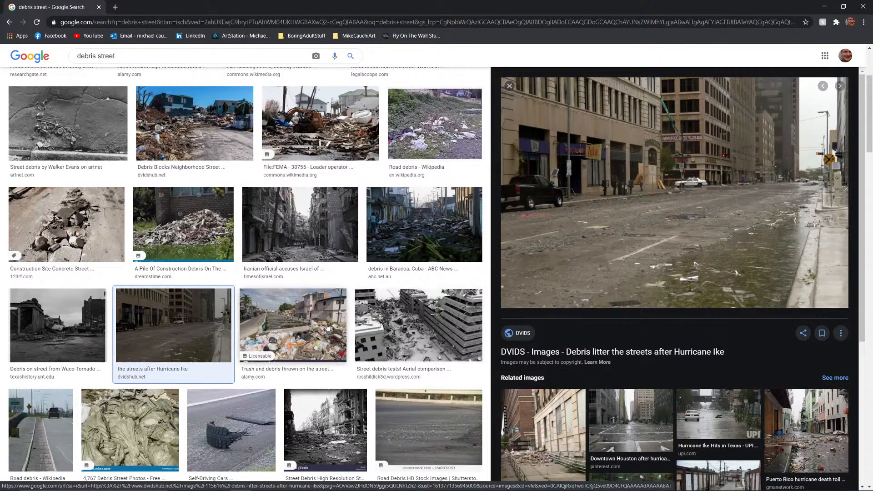
pyautogui.click(83, 324)
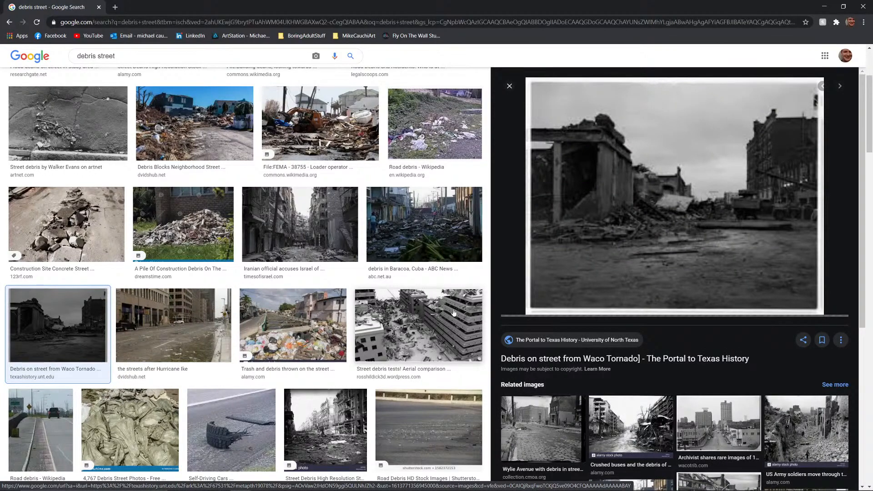
pyautogui.click(100, 7)
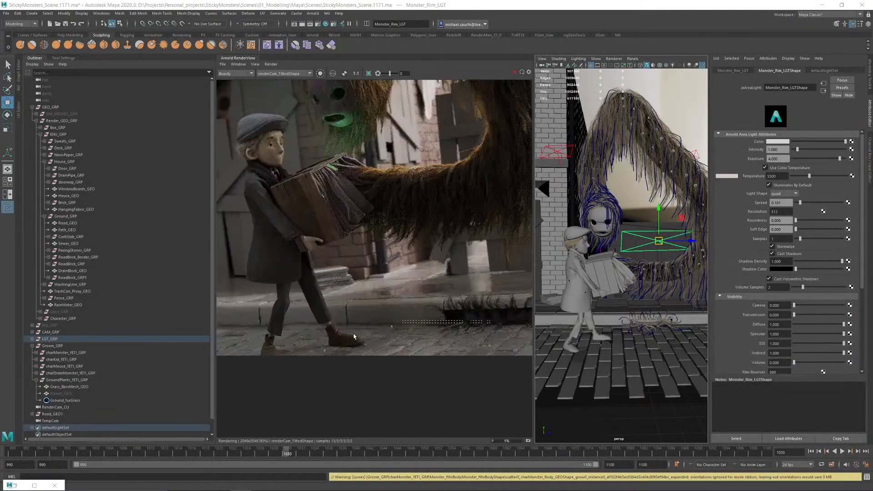
# Step: Stop the render after inspecting the cobbled ground around the boy's feet
pyautogui.scroll(3, 355, 336)
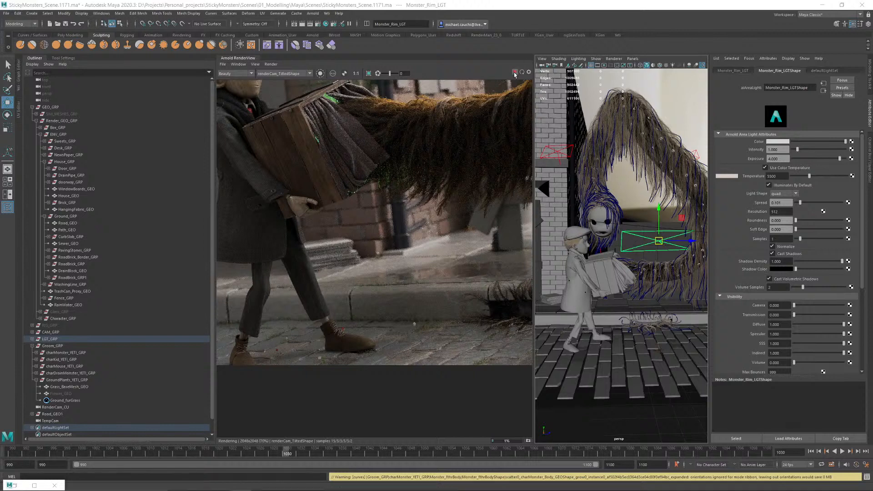
pyautogui.click(392, 224)
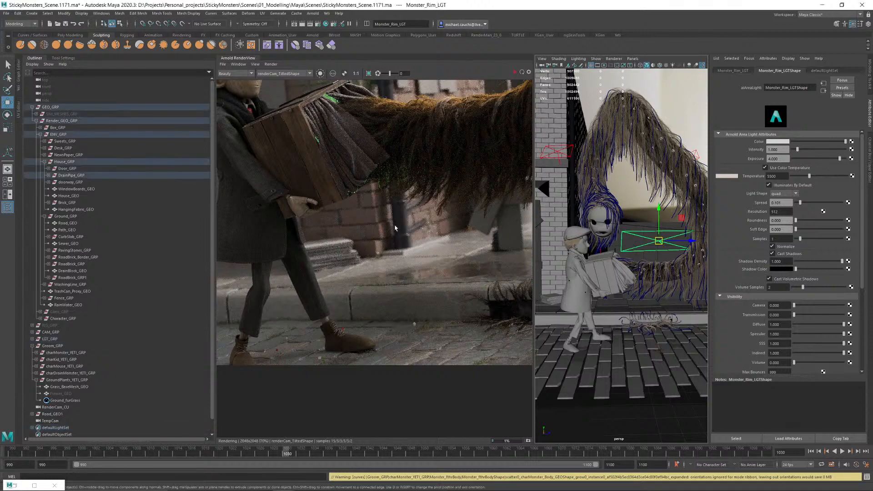
pyautogui.scroll(-2, 395, 227)
pyautogui.scroll(-1, 395, 227)
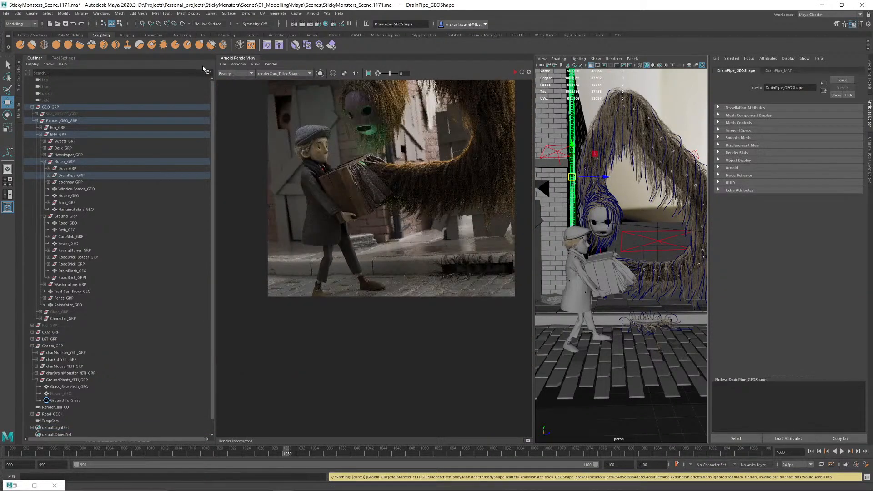
# Step: Collapse the Arnold render view, create a polygon cube in the perspective view and frame it at the boy's feet
pyautogui.doubleClick(244, 58)
pyautogui.keyDown('alt'); pyautogui.moveTo(544, 244); pyautogui.dragTo(199, 235, button='right'); pyautogui.keyUp('alt')
pyautogui.keyDown('alt'); pyautogui.moveTo(495, 200); pyautogui.dragTo(588, 178); pyautogui.keyUp('alt')
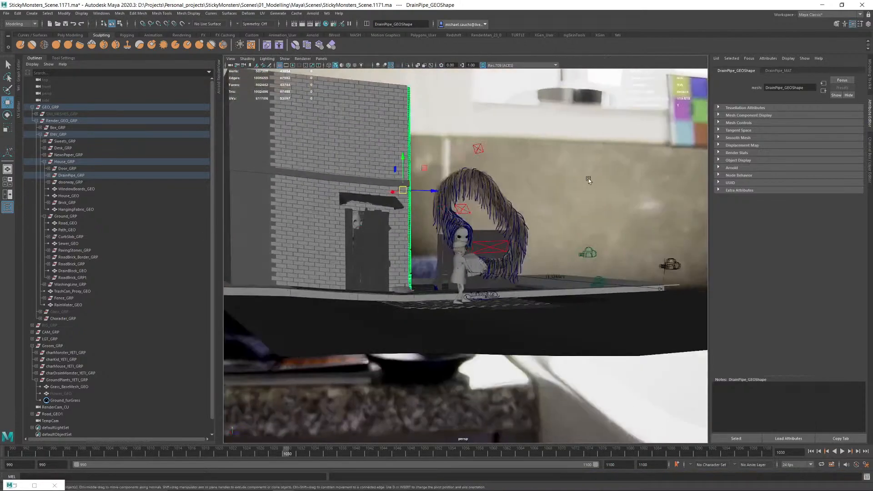
pyautogui.click(584, 178)
pyautogui.keyDown('shift'); pyautogui.moveTo(546, 173); pyautogui.dragTo(503, 199, button='right'); pyautogui.keyUp('shift')
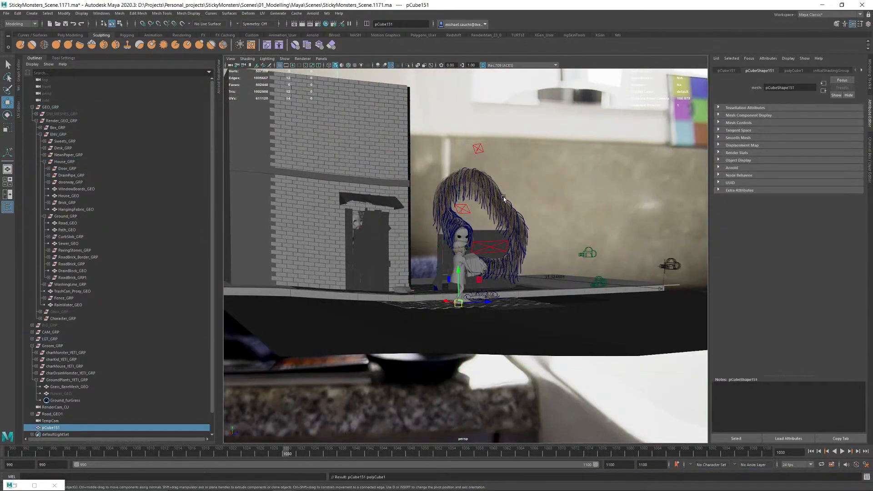
pyautogui.press('f')
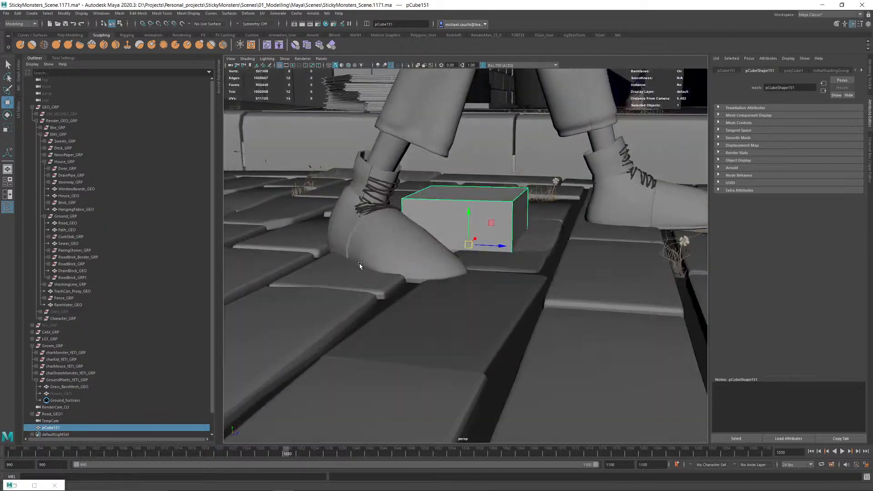
# Step: Select all faces of the cube and squash them vertically into a low square slab above the cobbles
pyautogui.moveTo(478, 201); pyautogui.dragTo(478, 217, button='right')
pyautogui.doubleClick(482, 196)
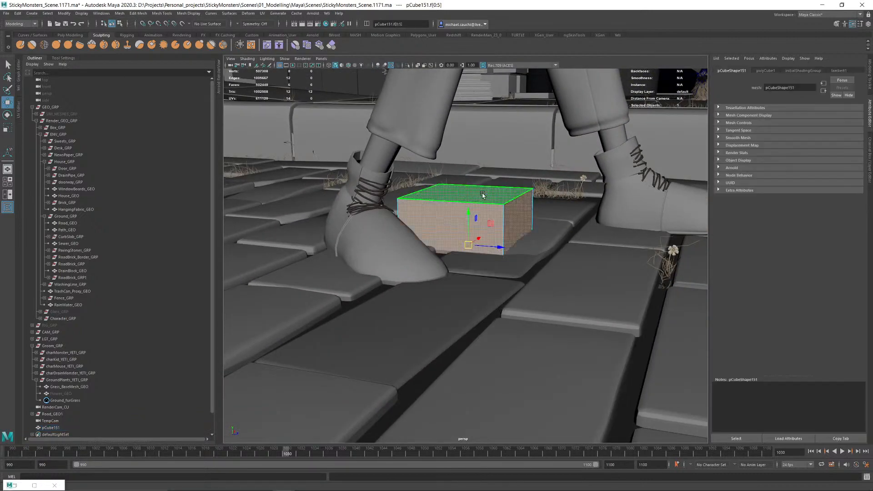
pyautogui.press('r')
pyautogui.moveTo(468, 214); pyautogui.dragTo(469, 168)
pyautogui.press('w')
pyautogui.keyDown('alt'); pyautogui.moveTo(466, 171); pyautogui.dragTo(423, 186); pyautogui.keyUp('alt')
pyautogui.press('r')
pyautogui.moveTo(467, 171); pyautogui.dragTo(446, 18)
pyautogui.press('f')
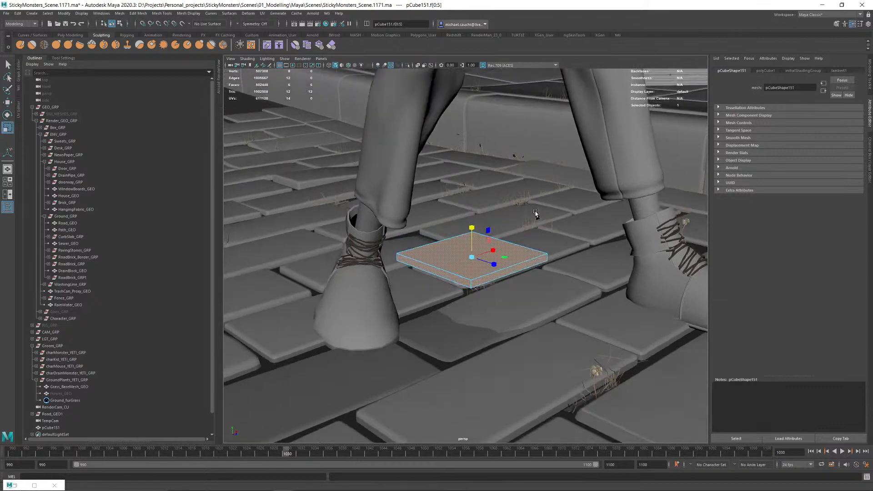
pyautogui.moveTo(486, 213); pyautogui.dragTo(483, 192)
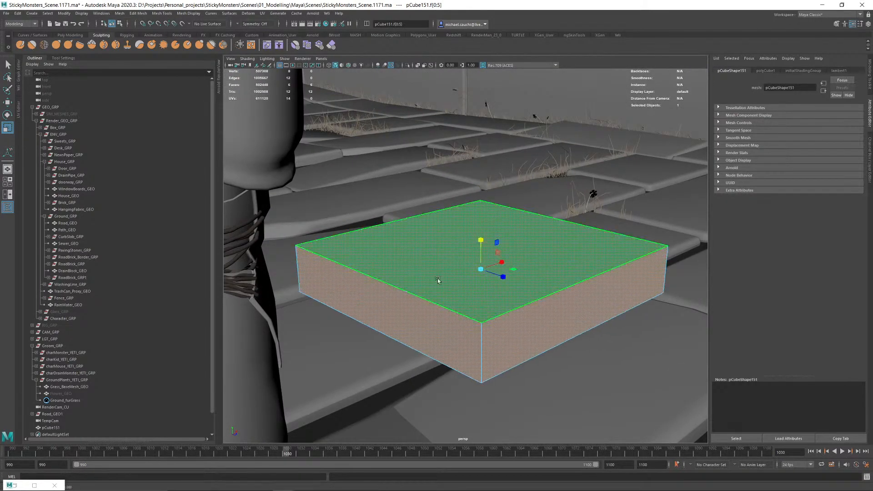
# Step: Slide one vertical corner edge of the slab toward the neighbouring corner to form a tapered wedge with a narrow end
pyautogui.moveTo(438, 280); pyautogui.dragTo(440, 257, button='right')
pyautogui.click(482, 347)
pyautogui.press('w')
pyautogui.moveTo(483, 346)
pyautogui.keyDown('alt'); pyautogui.mouseDown()
pyautogui.moveTo(439, 360)
pyautogui.moveTo(488, 357)
pyautogui.mouseUp(); pyautogui.keyUp('alt')
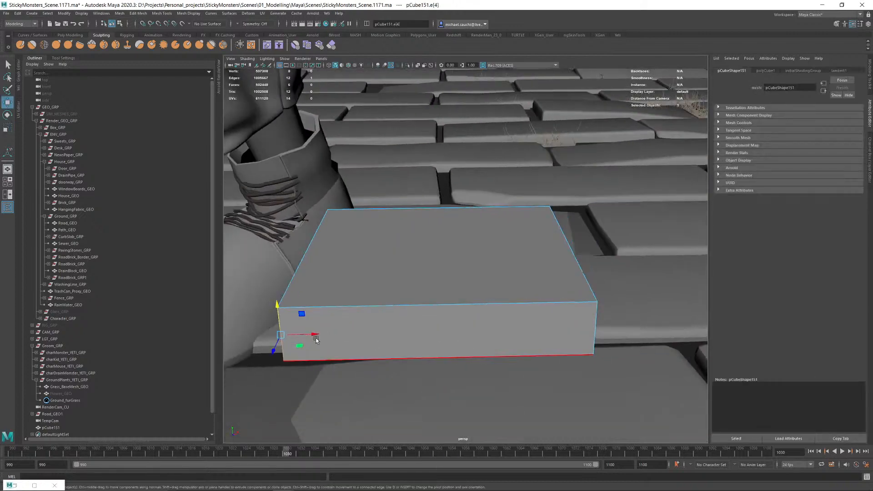
pyautogui.moveTo(315, 335); pyautogui.dragTo(573, 308)
# Step: Raise the top edge at the wedge's wide end and pull the bottom edge of its narrow end outward
pyautogui.click(430, 212)
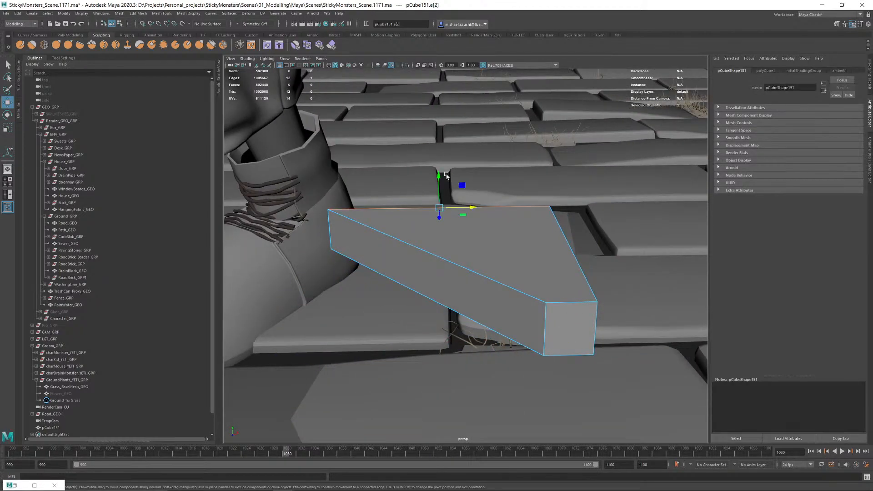
pyautogui.moveTo(441, 176); pyautogui.dragTo(439, 144)
pyautogui.keyDown('alt'); pyautogui.moveTo(456, 244); pyautogui.dragTo(508, 213); pyautogui.keyUp('alt')
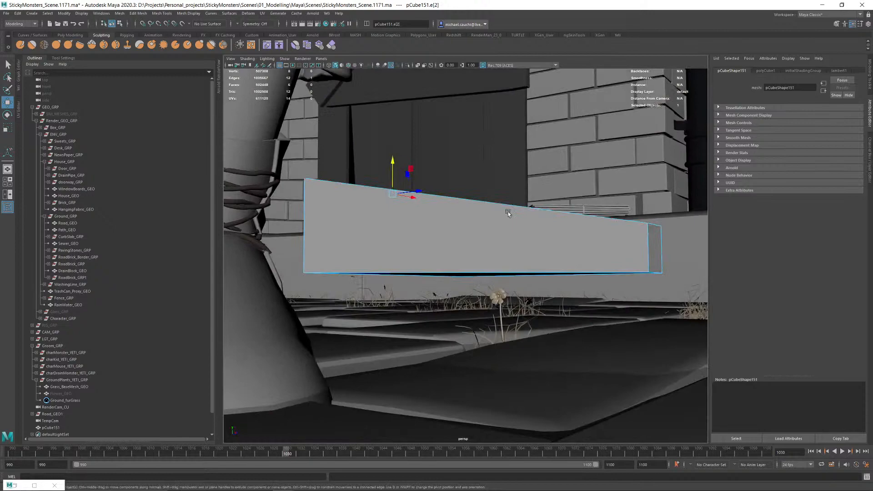
pyautogui.click(659, 272)
pyautogui.keyDown('alt'); pyautogui.moveTo(660, 272); pyautogui.dragTo(537, 279); pyautogui.keyUp('alt')
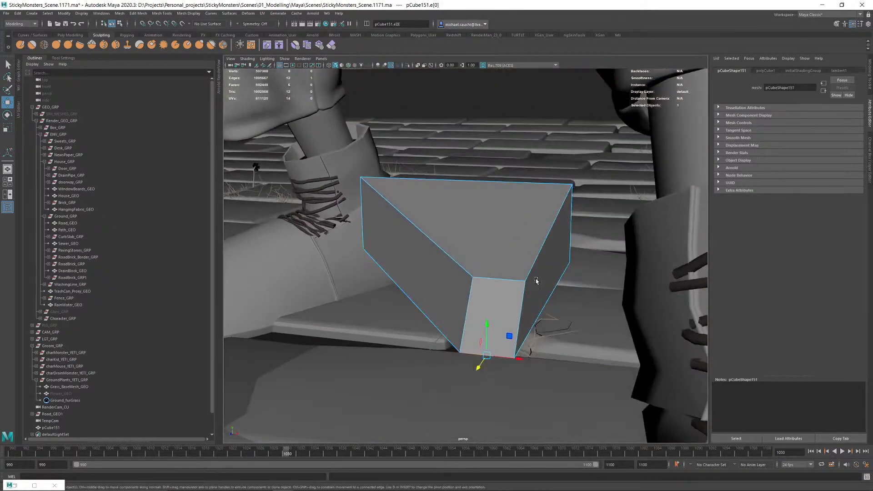
pyautogui.keyDown('alt'); pyautogui.moveTo(415, 239); pyautogui.dragTo(471, 209); pyautogui.keyUp('alt')
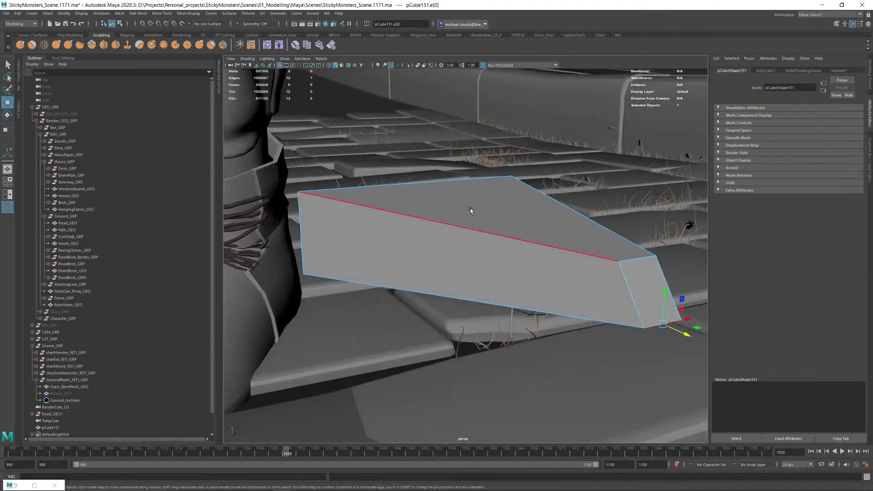
# Step: Return to object selection, duplicate the wedge block and move the copy sideways to the other side of the boy's foot
pyautogui.moveTo(472, 208); pyautogui.dragTo(464, 225, button='right')
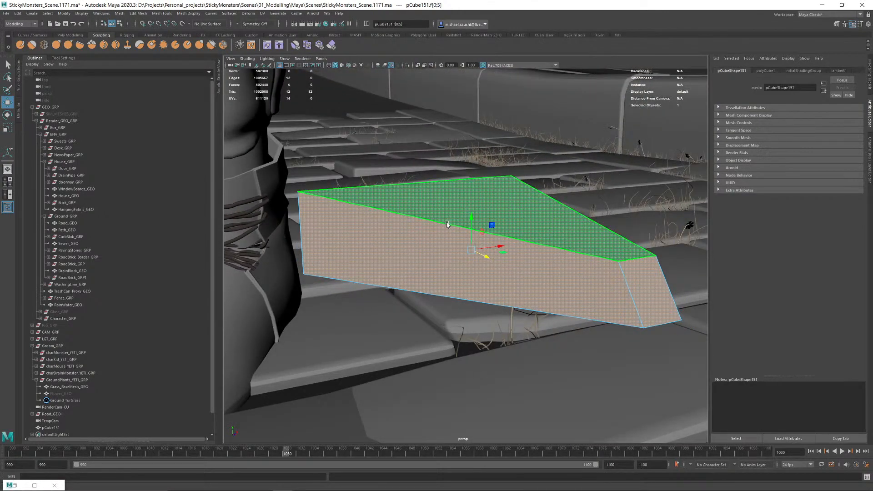
pyautogui.keyDown('alt'); pyautogui.moveTo(446, 223); pyautogui.dragTo(561, 228); pyautogui.keyUp('alt')
pyautogui.moveTo(541, 189); pyautogui.dragTo(555, 176, button='right')
pyautogui.keyDown('alt'); pyautogui.moveTo(555, 187); pyautogui.dragTo(475, 288); pyautogui.keyUp('alt')
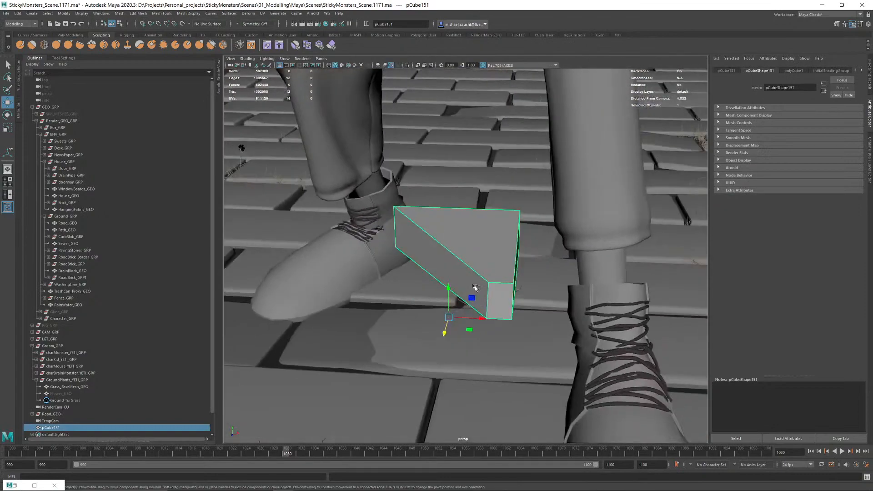
pyautogui.hotkey('ctrl', 'd')
pyautogui.moveTo(484, 319); pyautogui.dragTo(688, 328)
pyautogui.keyDown('alt'); pyautogui.moveTo(611, 297); pyautogui.dragTo(519, 287, button='middle'); pyautogui.keyUp('alt')
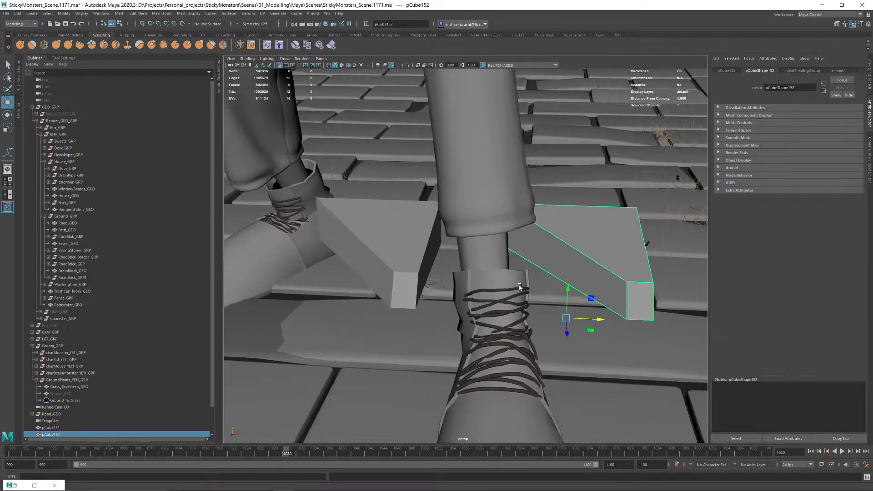
# Step: Insert an edge loop across the middle of the copied wedge and raise its top edge to form a ridge
pyautogui.press('f')
pyautogui.keyDown('shift'); pyautogui.moveTo(499, 239); pyautogui.dragTo(461, 242, button='right'); pyautogui.keyUp('shift')
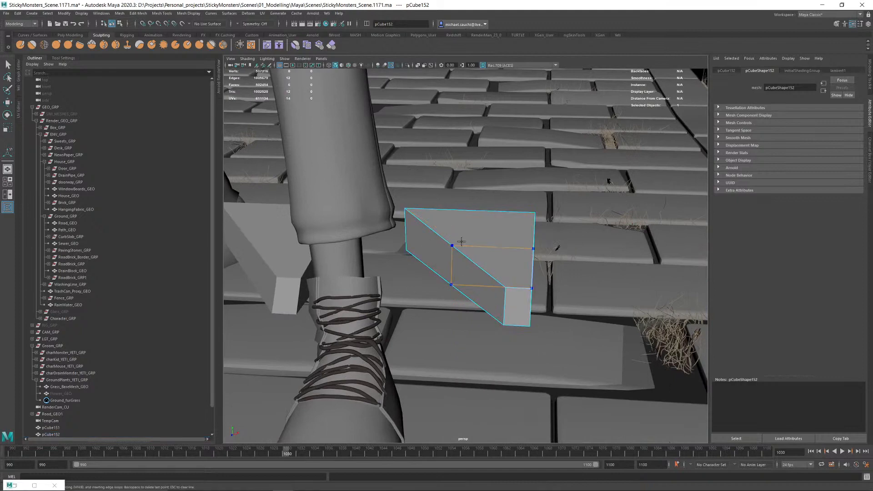
pyautogui.keyDown('ctrl'); pyautogui.click(461, 242); pyautogui.keyUp('ctrl')
pyautogui.press('w')
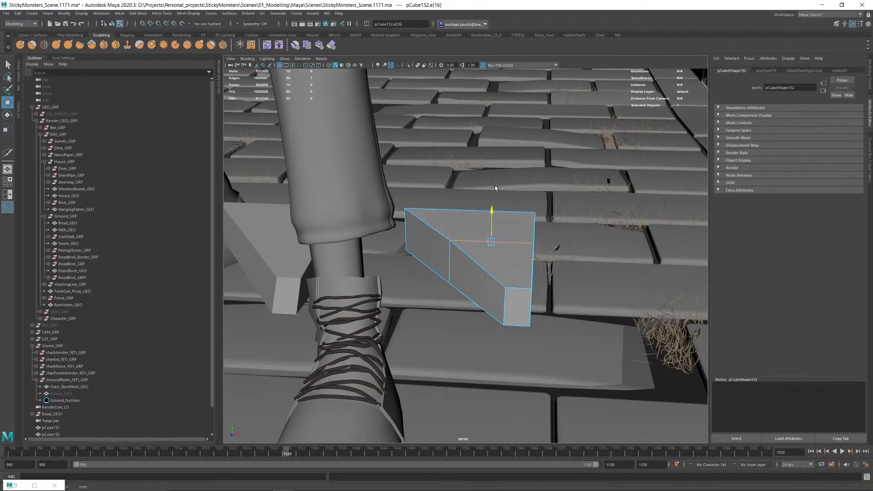
pyautogui.moveTo(496, 188); pyautogui.dragTo(495, 165)
# Step: Move the narrow end's vertical corner edge outward to widen that end, and pull the upper edges along the opposite side inward
pyautogui.click(506, 302)
pyautogui.moveTo(535, 309); pyautogui.dragTo(354, 239)
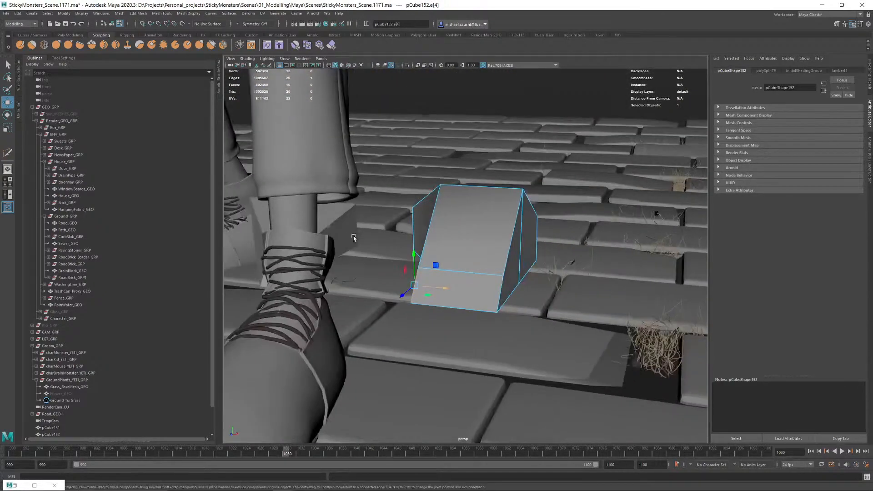
pyautogui.click(527, 199)
pyautogui.moveTo(556, 221); pyautogui.dragTo(543, 226)
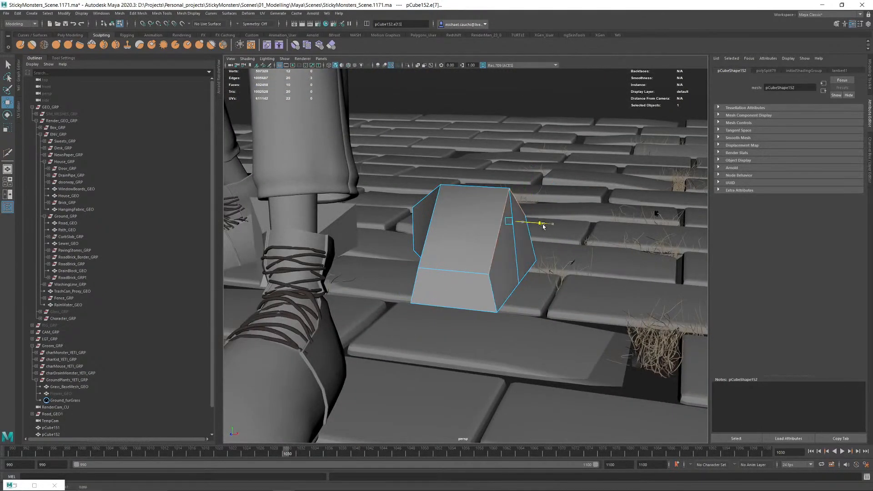
pyautogui.press('e')
pyautogui.keyDown('alt'); pyautogui.moveTo(541, 195); pyautogui.dragTo(524, 172); pyautogui.keyUp('alt')
pyautogui.press('w')
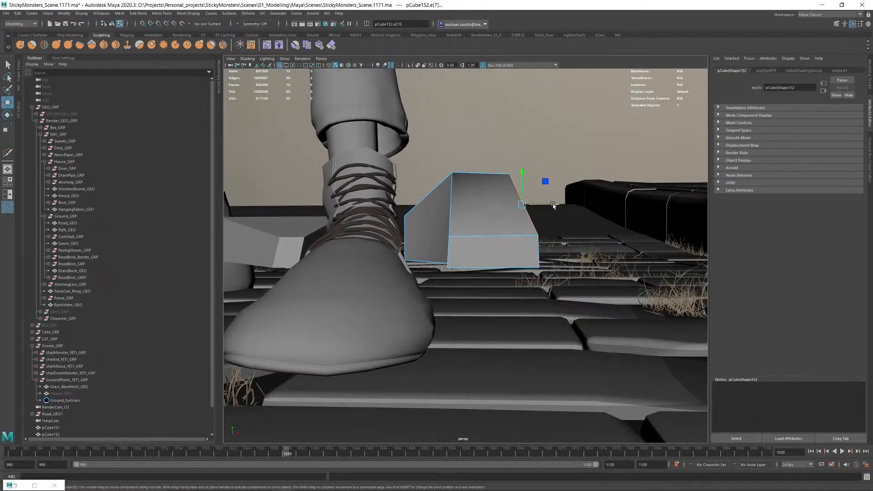
pyautogui.moveTo(554, 205); pyautogui.dragTo(460, 258)
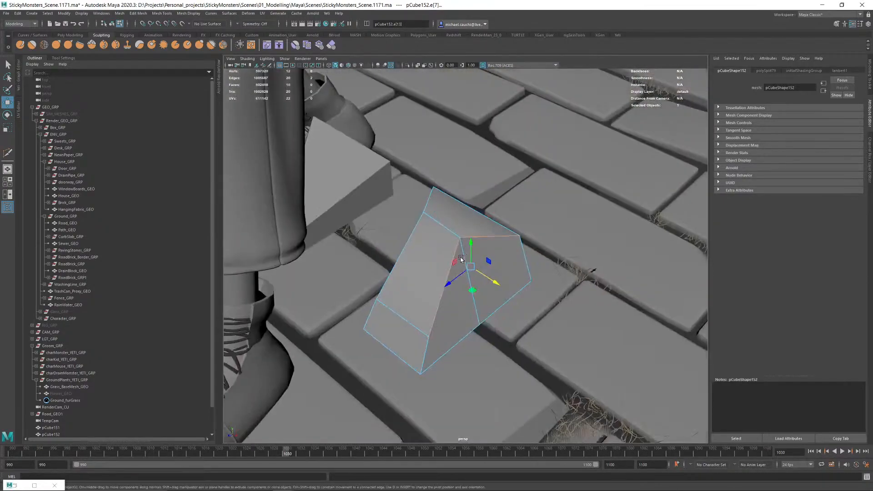
# Step: Return to object selection, duplicate the ridged block and move the copy beside the boy's other foot
pyautogui.moveTo(461, 258); pyautogui.dragTo(475, 245, button='right')
pyautogui.keyDown('alt'); pyautogui.moveTo(475, 245); pyautogui.dragTo(360, 273); pyautogui.keyUp('alt')
pyautogui.hotkey('ctrl', 'd')
pyautogui.keyDown('alt'); pyautogui.moveTo(358, 271); pyautogui.dragTo(488, 287, button='middle'); pyautogui.keyUp('alt')
pyautogui.keyDown('alt'); pyautogui.moveTo(488, 287); pyautogui.dragTo(501, 317, button='right'); pyautogui.keyUp('alt')
pyautogui.keyDown('alt'); pyautogui.moveTo(471, 313); pyautogui.dragTo(501, 321); pyautogui.keyUp('alt')
# Step: Delete the edge loop running around the middle of the new copy
pyautogui.moveTo(500, 322); pyautogui.dragTo(509, 264, button='right')
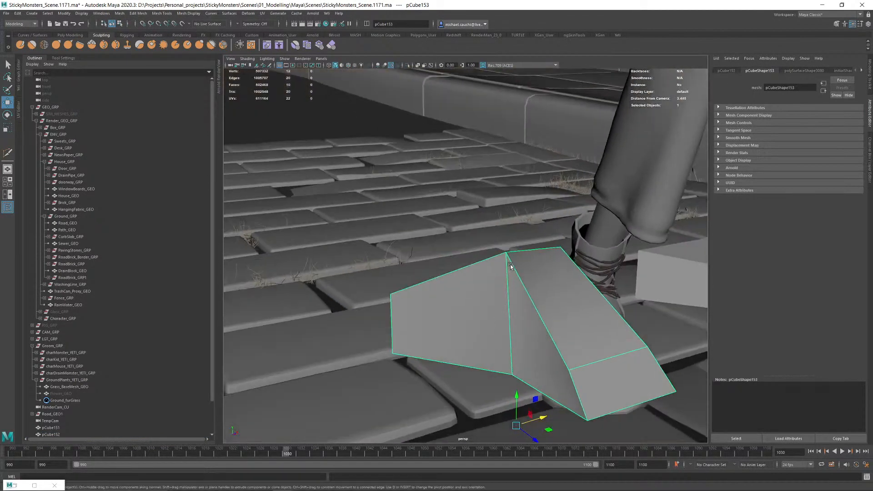
pyautogui.doubleClick(516, 316)
pyautogui.hotkey('ctrl', 'Delete')
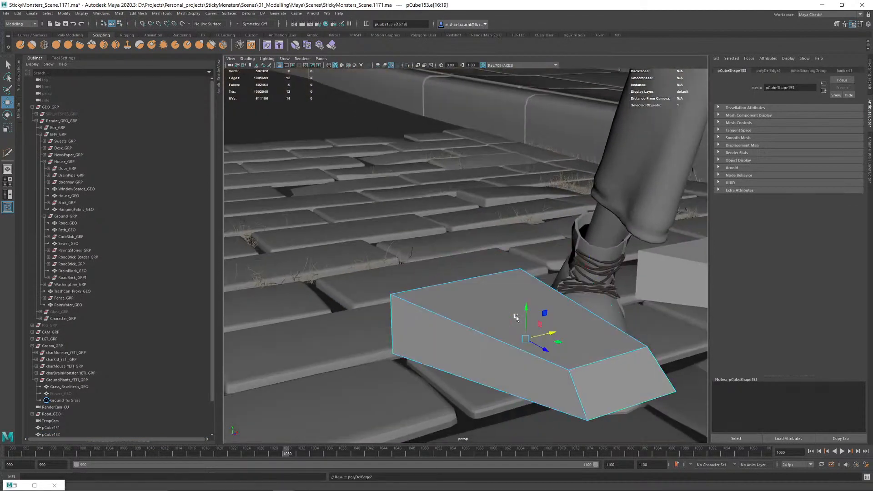
# Step: Slide a vertical corner edge of the new copy's narrow end outward and raise that end's top edge
pyautogui.keyDown('alt'); pyautogui.moveTo(497, 314); pyautogui.dragTo(461, 332); pyautogui.keyUp('alt')
pyautogui.keyDown('alt'); pyautogui.moveTo(461, 323); pyautogui.dragTo(470, 194, button='middle'); pyautogui.keyUp('alt')
pyautogui.click(501, 311)
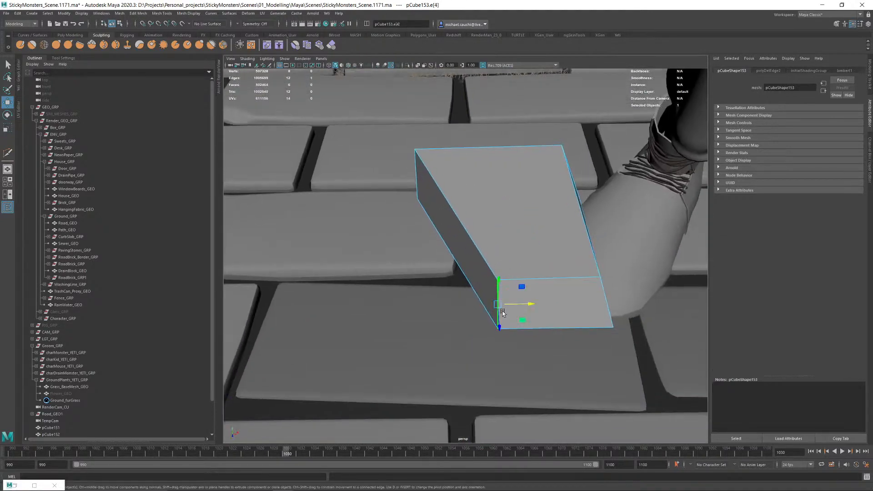
pyautogui.moveTo(529, 303); pyautogui.dragTo(493, 286)
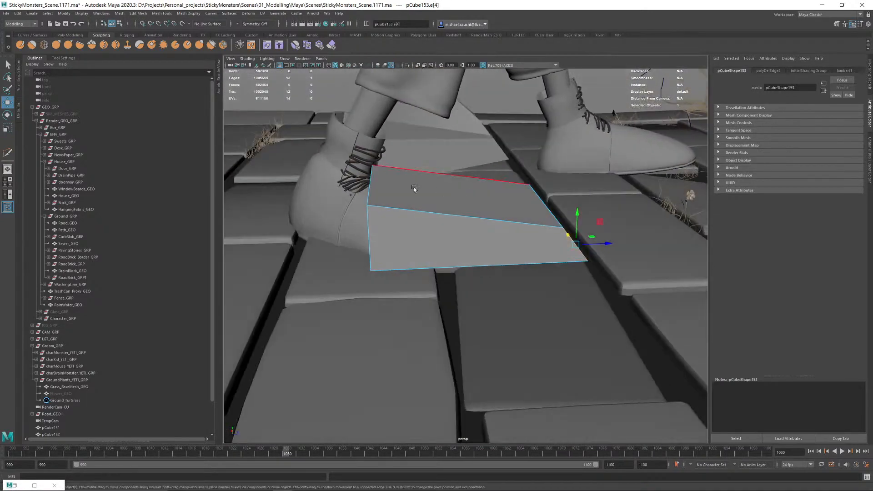
pyautogui.click(541, 205)
pyautogui.moveTo(545, 173); pyautogui.dragTo(545, 163)
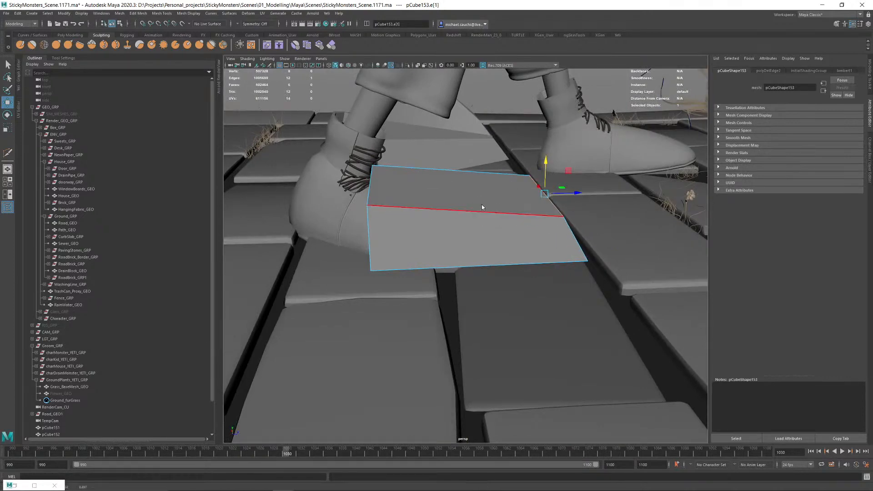
# Step: Insert an edge loop around the middle of the block and scale it outward so the long sides bulge into a hexagonal outline
pyautogui.keyDown('shift'); pyautogui.moveTo(482, 205); pyautogui.dragTo(444, 205, button='right'); pyautogui.keyUp('shift')
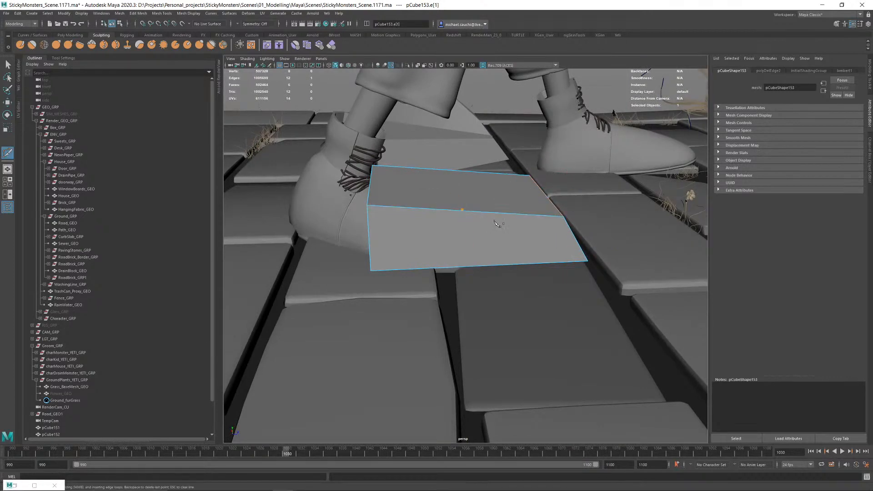
pyautogui.keyDown('alt'); pyautogui.moveTo(497, 223); pyautogui.dragTo(459, 218); pyautogui.keyUp('alt')
pyautogui.keyDown('ctrl'); pyautogui.middleClick(453, 215); pyautogui.keyUp('ctrl')
pyautogui.press('w')
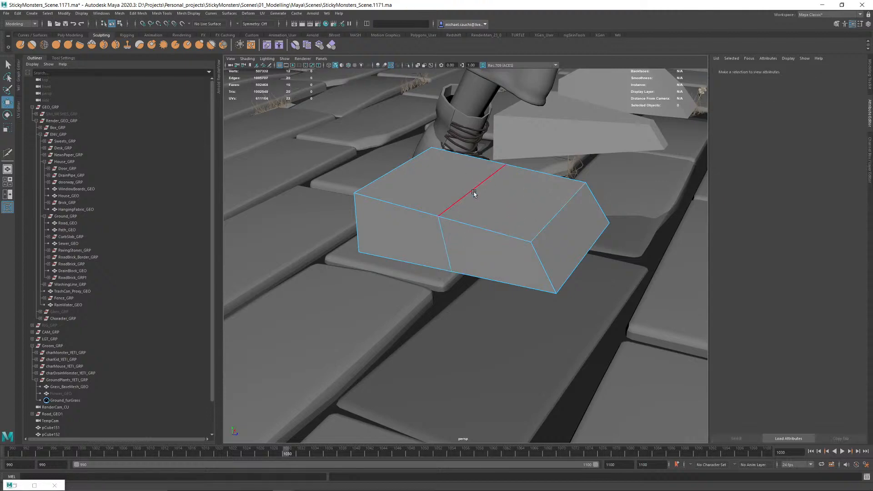
pyautogui.doubleClick(476, 194)
pyautogui.press('e')
pyautogui.keyDown('alt'); pyautogui.moveTo(510, 203); pyautogui.dragTo(548, 212); pyautogui.keyUp('alt')
pyautogui.press('r')
pyautogui.keyDown('alt'); pyautogui.moveTo(546, 257); pyautogui.dragTo(578, 240); pyautogui.keyUp('alt')
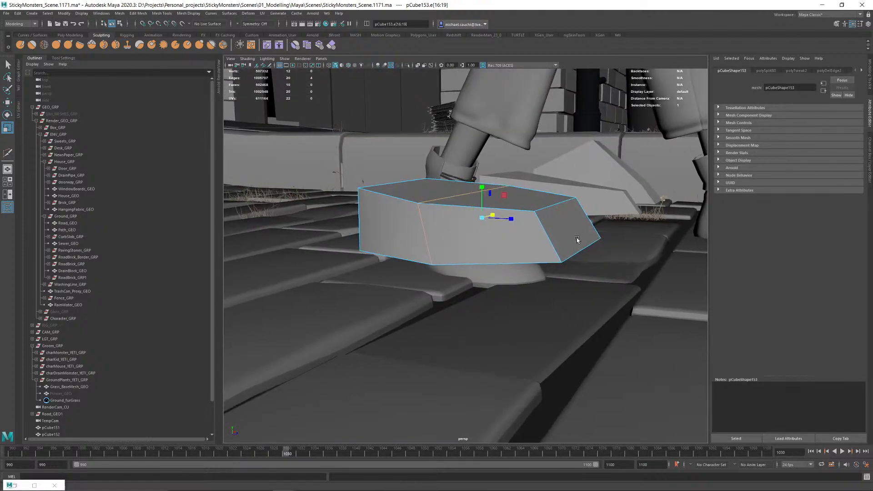
# Step: Select all faces of the hexagonal block, flatten them vertically into a thinner slab and return to object selection
pyautogui.keyDown('alt'); pyautogui.moveTo(579, 239); pyautogui.dragTo(523, 241, button='right'); pyautogui.keyUp('alt')
pyautogui.keyDown('alt'); pyautogui.moveTo(523, 241); pyautogui.dragTo(449, 245); pyautogui.keyUp('alt')
pyautogui.moveTo(454, 221); pyautogui.dragTo(452, 243, button='right')
pyautogui.doubleClick(453, 242)
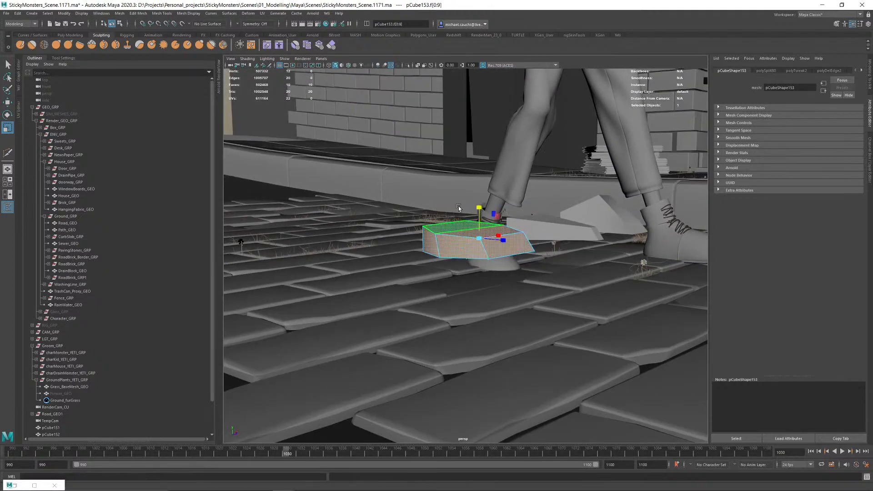
pyautogui.moveTo(480, 208); pyautogui.dragTo(481, 220)
pyautogui.moveTo(446, 252); pyautogui.dragTo(455, 246, button='right')
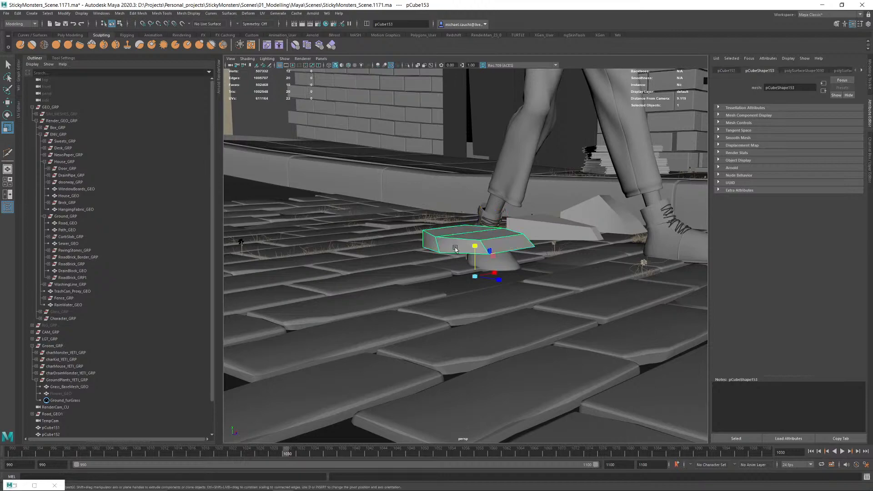
pyautogui.moveTo(490, 246)
pyautogui.keyDown('alt'); pyautogui.mouseDown()
pyautogui.moveTo(423, 232)
pyautogui.moveTo(472, 247)
pyautogui.mouseUp(); pyautogui.keyUp('alt')
pyautogui.click(456, 223)
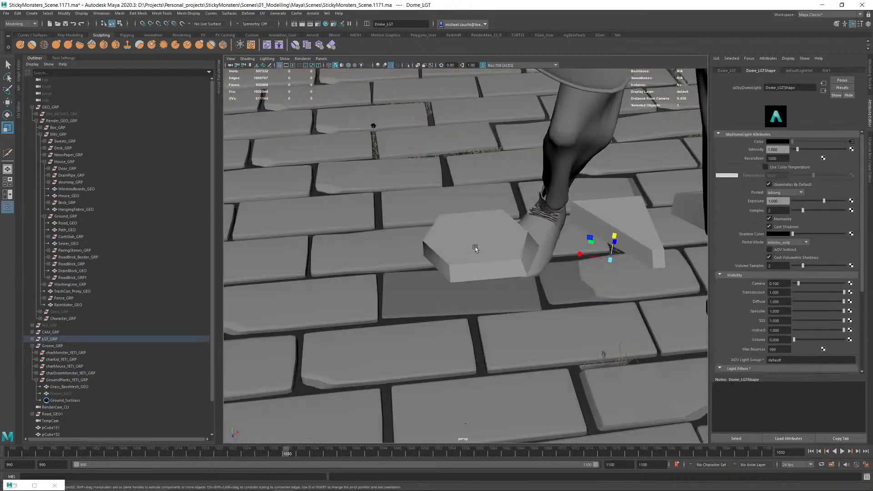
pyautogui.click(475, 246)
pyautogui.moveTo(482, 240)
pyautogui.keyDown('shift'); pyautogui.mouseDown(button='right')
pyautogui.moveTo(474, 241)
pyautogui.moveTo(481, 242)
pyautogui.mouseUp(button='right'); pyautogui.keyUp('shift')
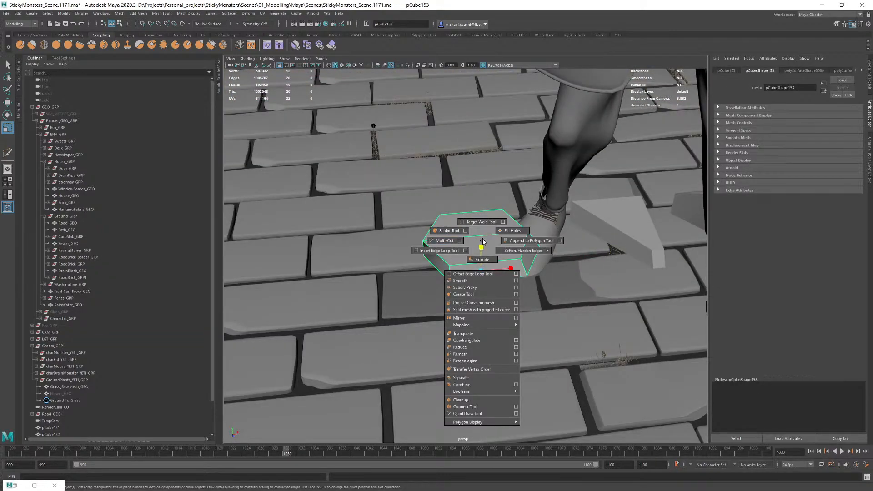
pyautogui.keyDown('alt'); pyautogui.moveTo(482, 244); pyautogui.dragTo(400, 145); pyautogui.keyUp('alt')
pyautogui.click(562, 211)
# Step: Select the hexagonal slab and move its pivot up onto the slab's underside
pyautogui.click(479, 248)
pyautogui.keyDown('alt'); pyautogui.moveTo(400, 144); pyautogui.dragTo(651, 275, button='right'); pyautogui.keyUp('alt')
pyautogui.keyDown('alt'); pyautogui.moveTo(525, 232); pyautogui.dragTo(521, 223); pyautogui.keyUp('alt')
pyautogui.press('d')
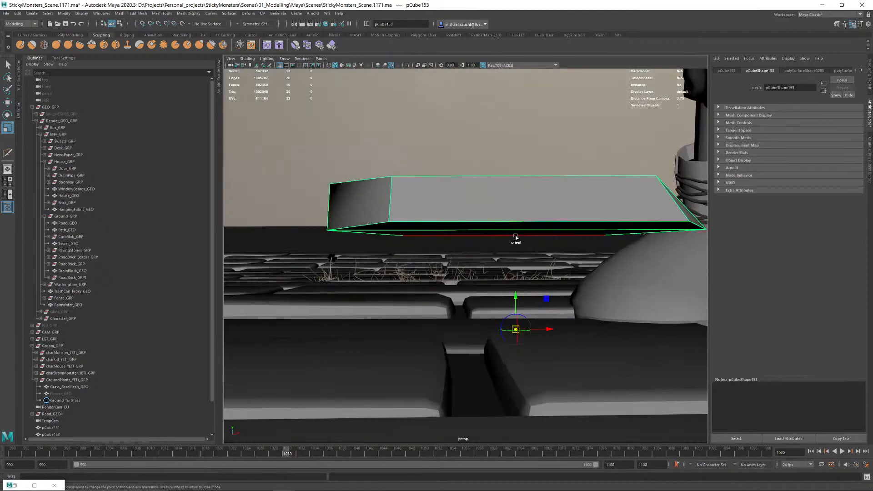
pyautogui.moveTo(516, 300); pyautogui.dragTo(582, 212)
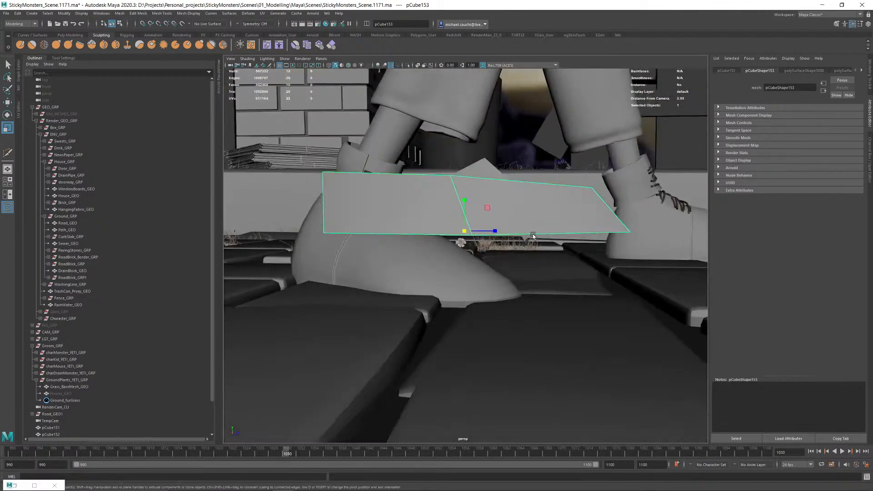
pyautogui.press('d')
pyautogui.moveTo(497, 231); pyautogui.dragTo(439, 264)
# Step: Select the original wedge between the boy's feet and snap its pivot to a bottom corner of its narrow end
pyautogui.scroll(-5, 500, 255)
pyautogui.keyDown('alt'); pyautogui.moveTo(636, 244); pyautogui.dragTo(469, 255, button='middle'); pyautogui.keyUp('alt')
pyautogui.click(469, 255)
pyautogui.keyDown('alt'); pyautogui.moveTo(469, 255); pyautogui.dragTo(515, 268); pyautogui.keyUp('alt')
pyautogui.press('d')
pyautogui.click(515, 268)
pyautogui.press('v')
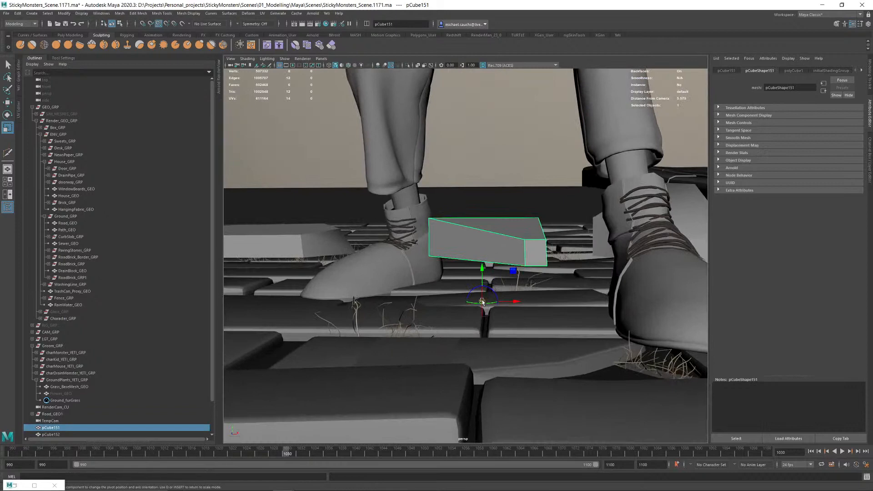
pyautogui.moveTo(483, 301); pyautogui.dragTo(552, 280)
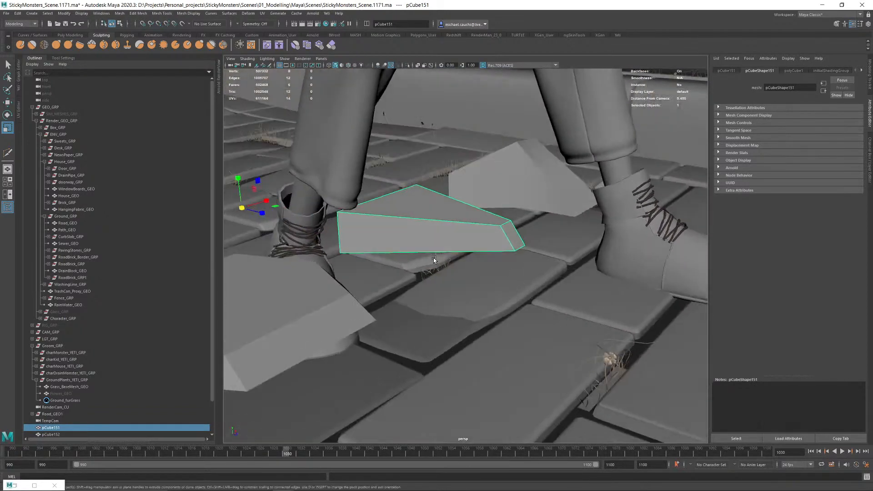
pyautogui.press('d')
pyautogui.press('v')
pyautogui.moveTo(241, 208); pyautogui.dragTo(512, 261)
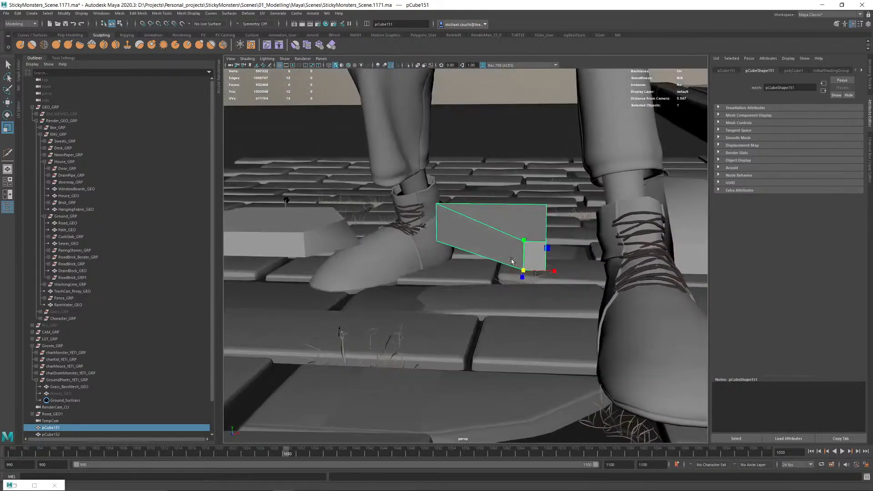
# Step: Select the ridged block behind the boy's front foot and snap its pivot to a bottom front corner
pyautogui.keyDown('alt'); pyautogui.moveTo(512, 261); pyautogui.dragTo(426, 248, button='middle'); pyautogui.keyUp('alt')
pyautogui.click(470, 235)
pyautogui.keyDown('alt'); pyautogui.moveTo(472, 235); pyautogui.dragTo(523, 200); pyautogui.keyUp('alt')
pyautogui.press('d')
pyautogui.press('v')
pyautogui.keyDown('alt'); pyautogui.moveTo(523, 200); pyautogui.dragTo(534, 66, button='right'); pyautogui.keyUp('alt')
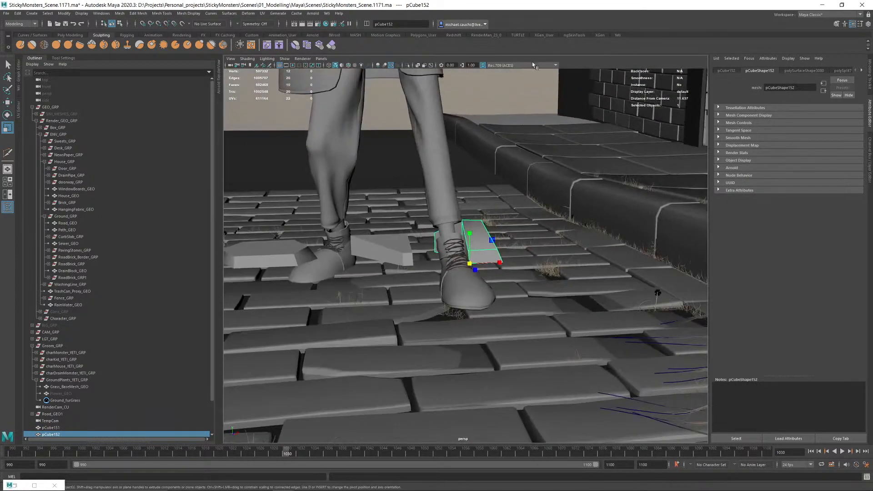
# Step: Set the numeric entry to absolute transform and select all three debris blocks together
pyautogui.click(367, 25)
pyautogui.click(391, 28)
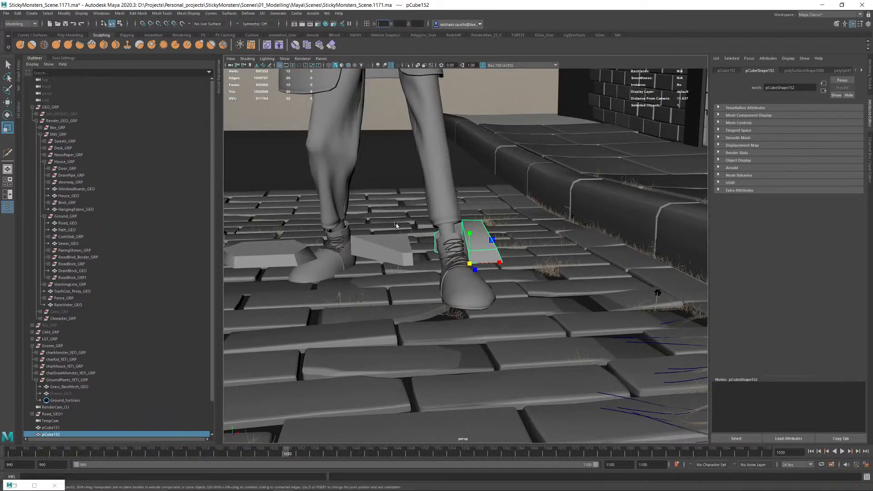
pyautogui.keyDown('shift'); pyautogui.click(396, 251); pyautogui.keyUp('shift')
pyautogui.keyDown('shift'); pyautogui.click(309, 254); pyautogui.keyUp('shift')
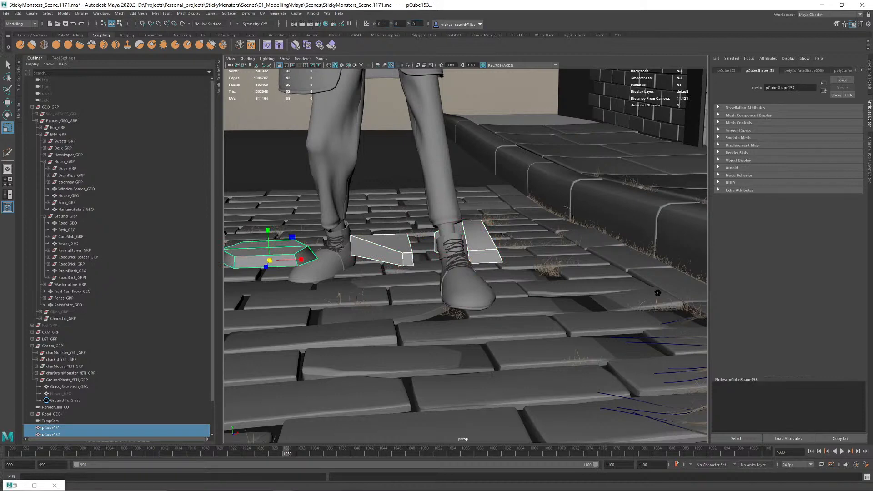
pyautogui.press('Return')
pyautogui.keyDown('alt'); pyautogui.moveTo(291, 264); pyautogui.dragTo(530, 259, button='middle'); pyautogui.keyUp('alt')
pyautogui.keyDown('alt'); pyautogui.moveTo(530, 259); pyautogui.dragTo(612, 304, button='right'); pyautogui.keyUp('alt')
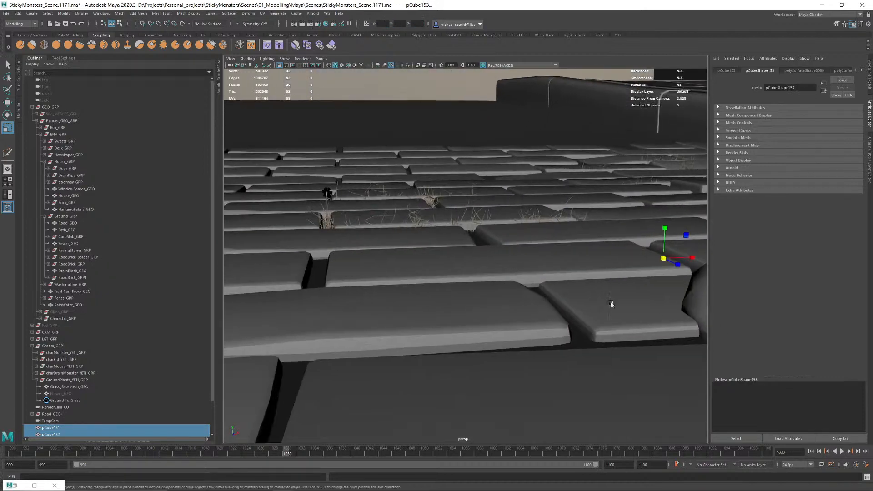
pyautogui.moveTo(611, 304)
pyautogui.keyDown('alt'); pyautogui.mouseDown()
pyautogui.moveTo(594, 287)
pyautogui.moveTo(599, 273)
pyautogui.moveTo(625, 296)
pyautogui.mouseUp(); pyautogui.keyUp('alt')
pyautogui.keyDown('alt'); pyautogui.moveTo(626, 296); pyautogui.dragTo(495, 285, button='right'); pyautogui.keyUp('alt')
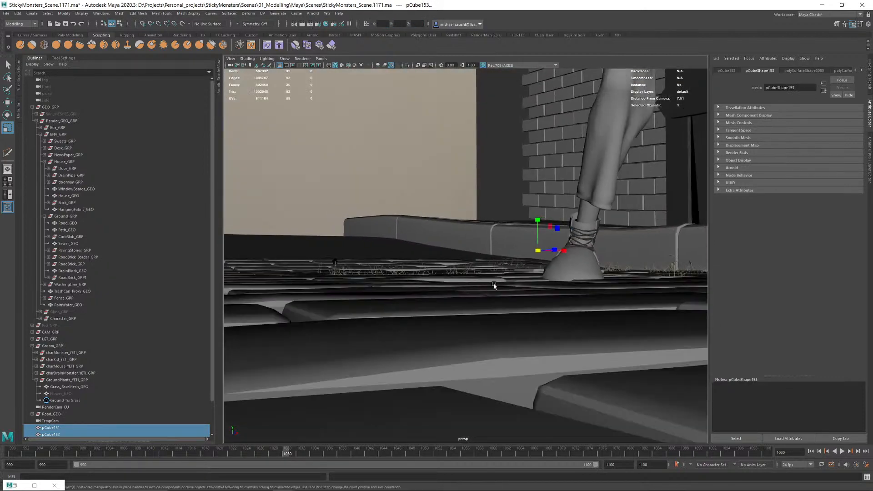
pyautogui.keyDown('alt'); pyautogui.moveTo(494, 285); pyautogui.dragTo(476, 302); pyautogui.keyUp('alt')
pyautogui.hotkey('ctrl', 'z')
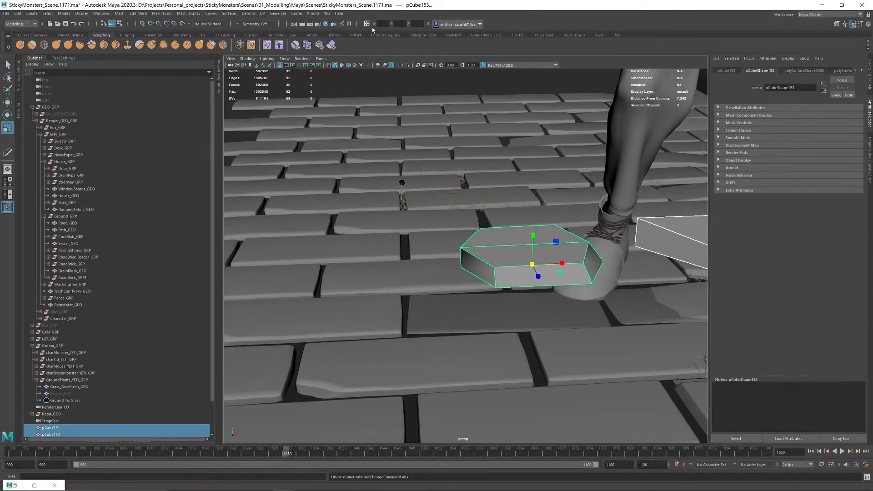
# Step: Move the three blocks to the world origin using absolute coordinates, and reselect pCube151 through pCube153
pyautogui.press('w')
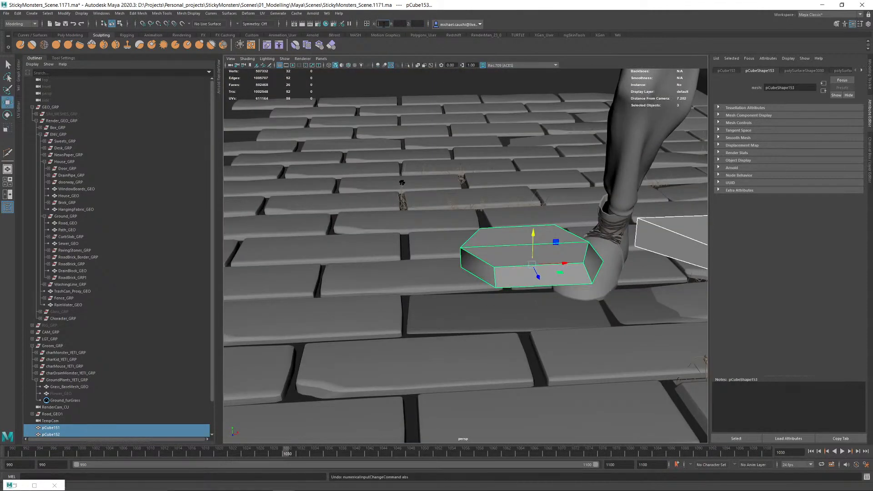
pyautogui.hotkey('ctrl', 'z')
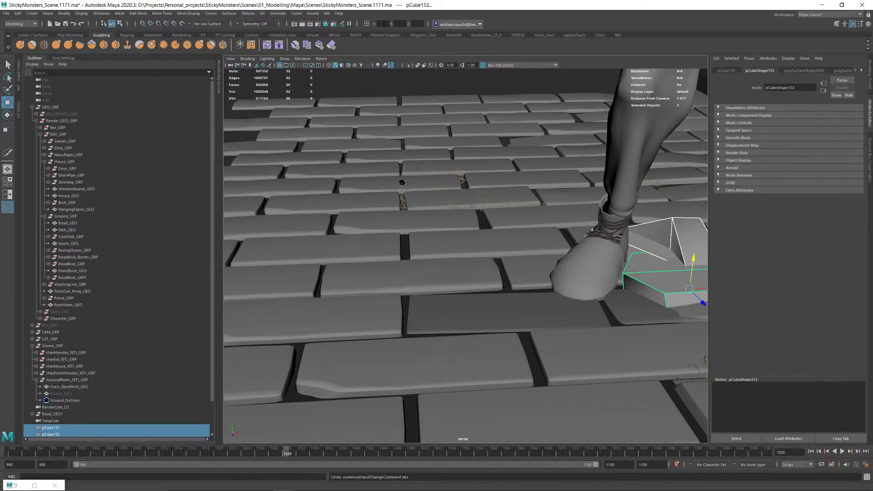
pyautogui.click(56, 429)
pyautogui.scroll(-2, 76, 410)
pyautogui.keyDown('shift'); pyautogui.click(58, 408); pyautogui.keyUp('shift')
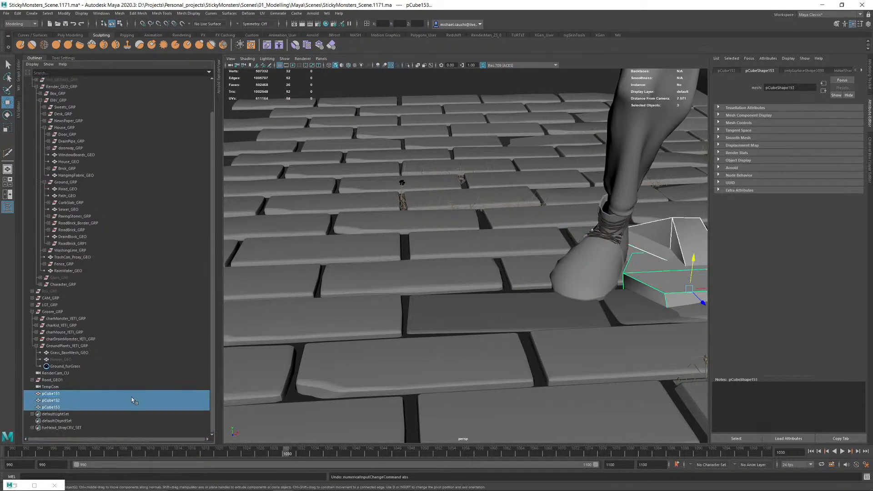
pyautogui.keyDown('alt'); pyautogui.moveTo(531, 294); pyautogui.dragTo(483, 291, button='right'); pyautogui.keyUp('alt')
pyautogui.keyDown('alt'); pyautogui.moveTo(483, 291); pyautogui.dragTo(331, 311); pyautogui.keyUp('alt')
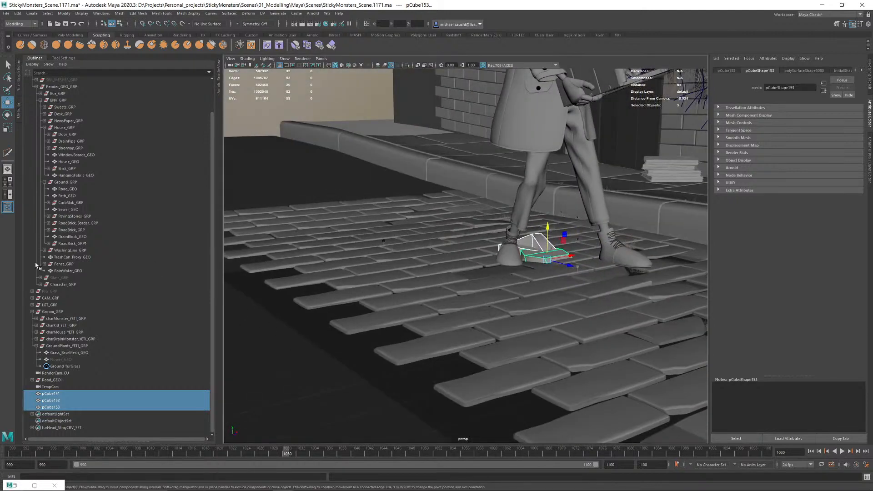
# Step: Hide the Groom_GRP group and clear it from the selection
pyautogui.click(50, 313)
pyautogui.press('h')
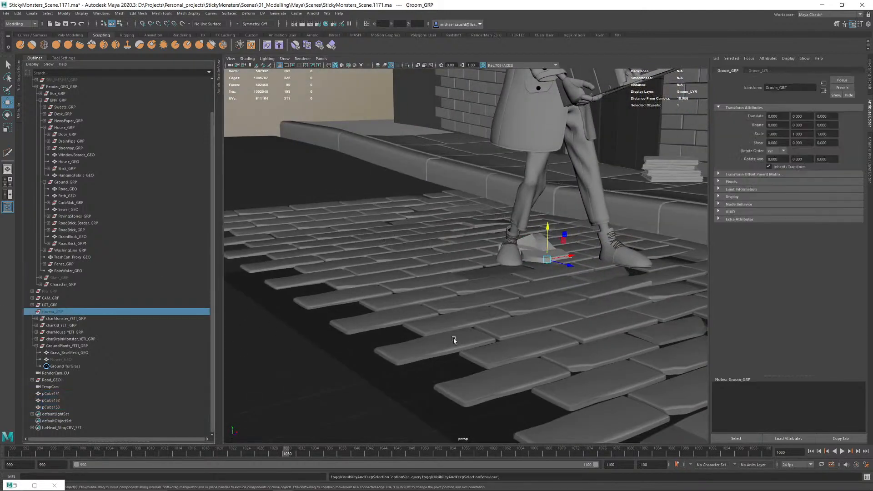
pyautogui.keyDown('alt'); pyautogui.moveTo(541, 263); pyautogui.dragTo(460, 281, button='middle'); pyautogui.keyUp('alt')
pyautogui.keyDown('alt'); pyautogui.moveTo(459, 283); pyautogui.dragTo(304, 290, button='right'); pyautogui.keyUp('alt')
pyautogui.keyDown('alt'); pyautogui.moveTo(304, 290); pyautogui.dragTo(354, 345); pyautogui.keyUp('alt')
pyautogui.click(359, 353)
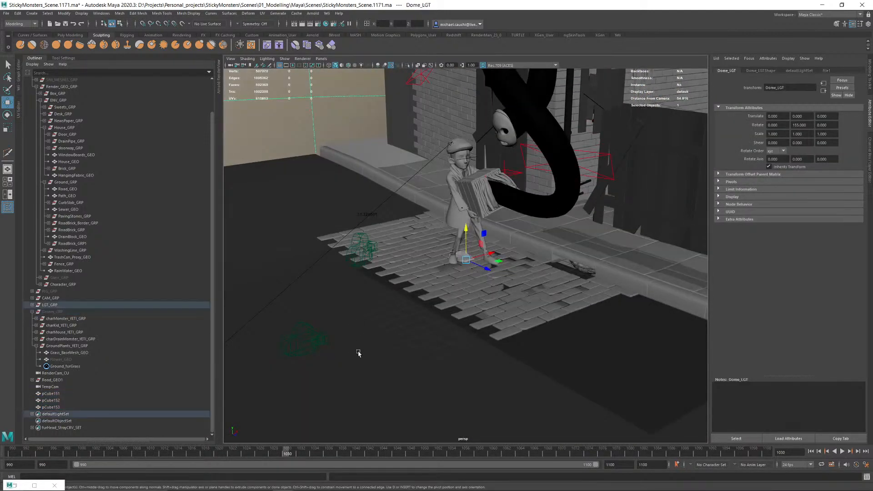
# Step: Make the ENV_LYR display layer selectable, select the Road_GEO ground mesh and duplicate it
pyautogui.click(870, 153)
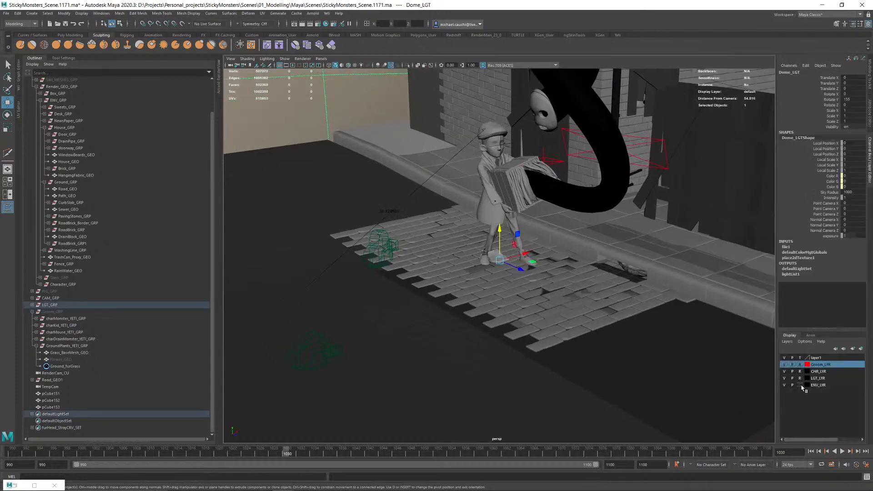
pyautogui.click(319, 381)
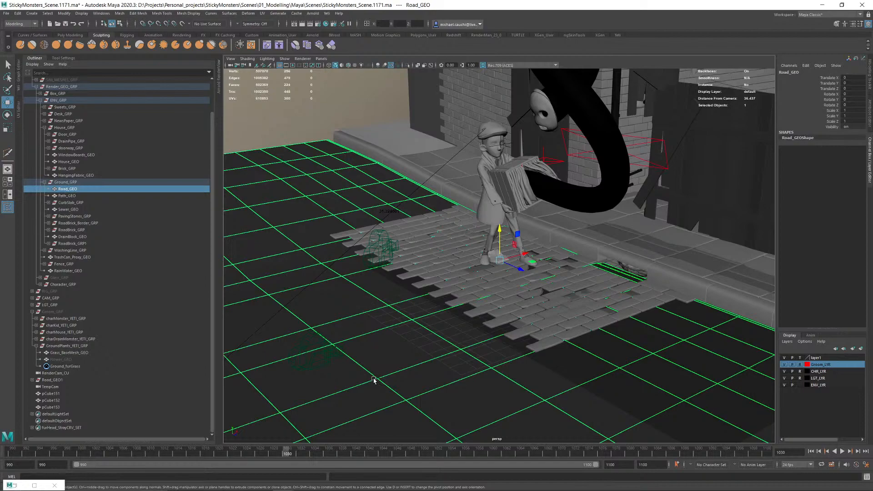
pyautogui.hotkey('ctrl', 'd')
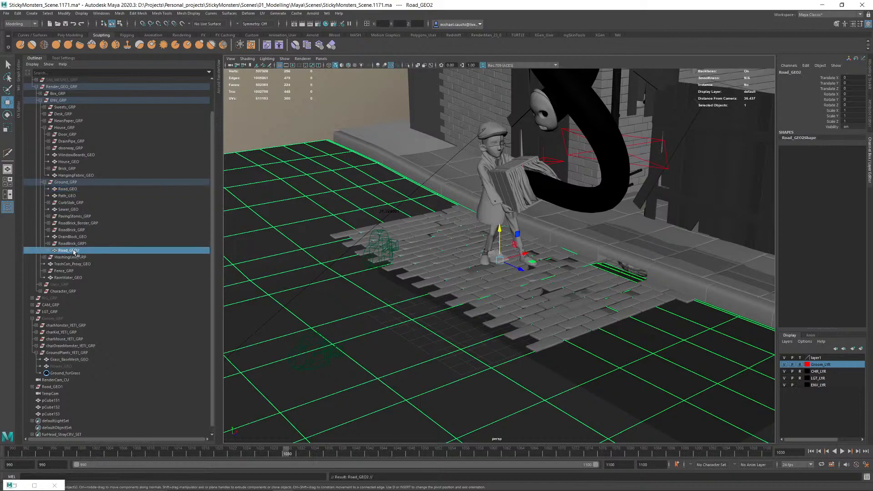
# Step: Move the duplicated Road_GEO2 mesh out of Ground_GRP and its parent groups to the top level of the scene hierarchy
pyautogui.keyDown('alt'); pyautogui.moveTo(447, 267); pyautogui.dragTo(413, 256); pyautogui.keyUp('alt')
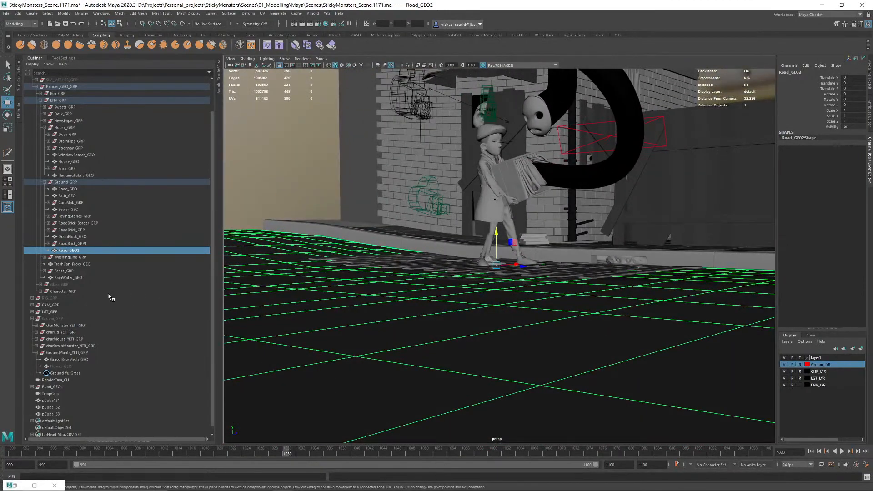
pyautogui.moveTo(72, 254); pyautogui.dragTo(64, 295, button='middle')
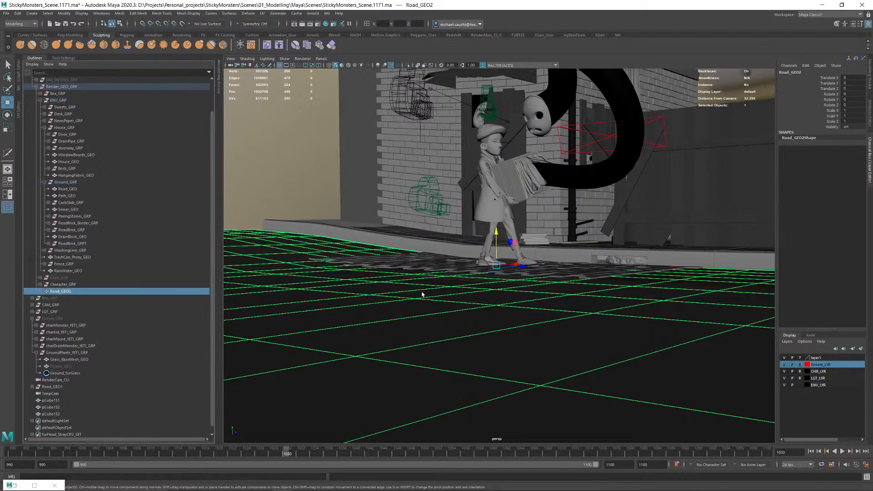
pyautogui.keyDown('alt'); pyautogui.moveTo(423, 294); pyautogui.dragTo(455, 311); pyautogui.keyUp('alt')
pyautogui.keyDown('alt'); pyautogui.moveTo(455, 311); pyautogui.dragTo(193, 306, button='right'); pyautogui.keyUp('alt')
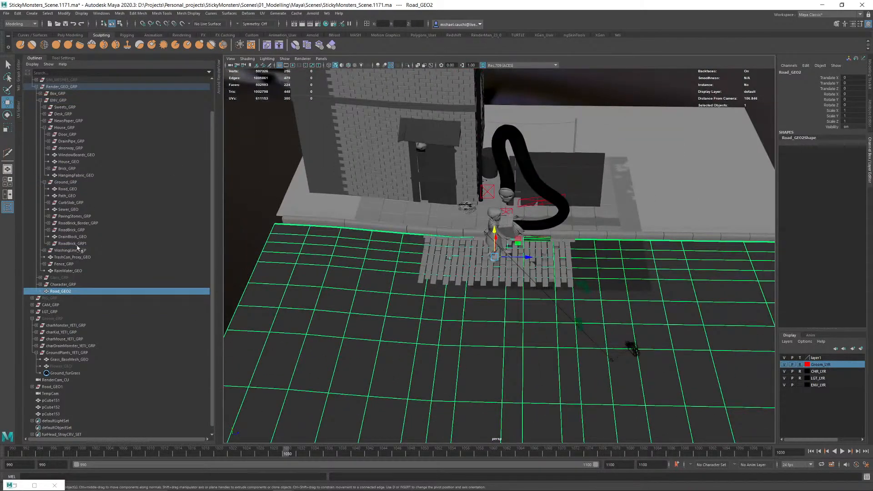
pyautogui.moveTo(64, 291); pyautogui.dragTo(51, 386, button='middle')
pyautogui.click(52, 386)
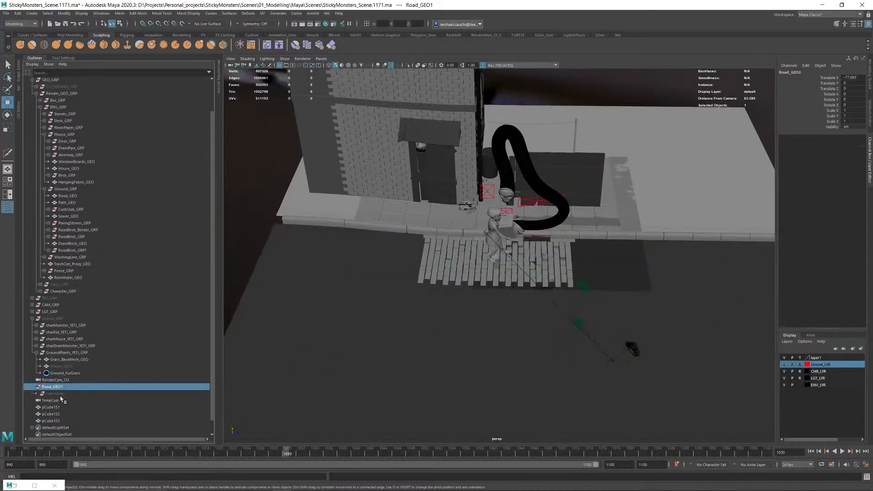
pyautogui.click(57, 393)
pyautogui.click(53, 387)
pyautogui.scroll(-1, 91, 376)
pyautogui.scroll(3, 85, 341)
pyautogui.hotkey('ctrl', 'z')
pyautogui.hotkey('ctrl', 'z')
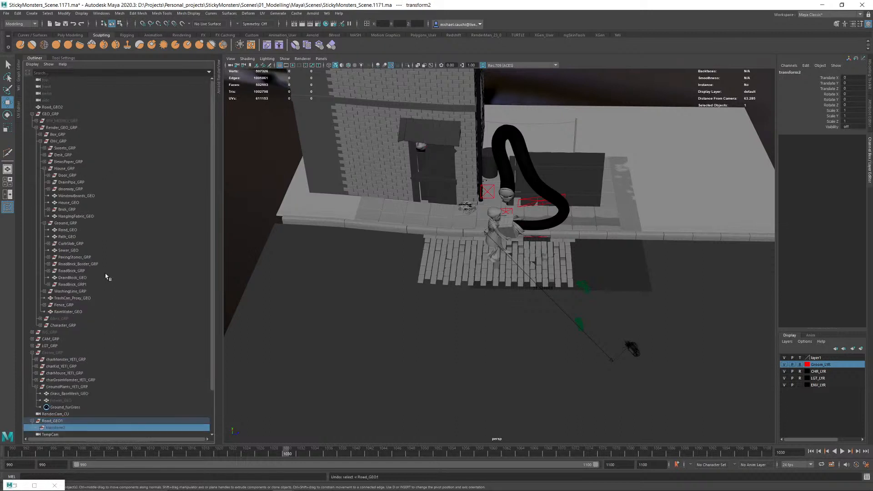
pyautogui.hotkey('ctrl', 'z')
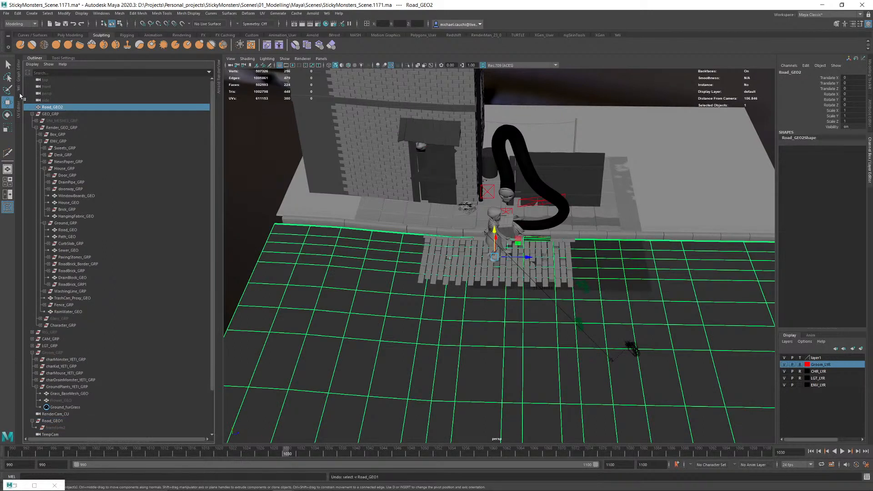
# Step: Collapse the GEO_GRP hierarchy and delete the leftover Road_GEO1 group
pyautogui.click(32, 115)
pyautogui.click(55, 210)
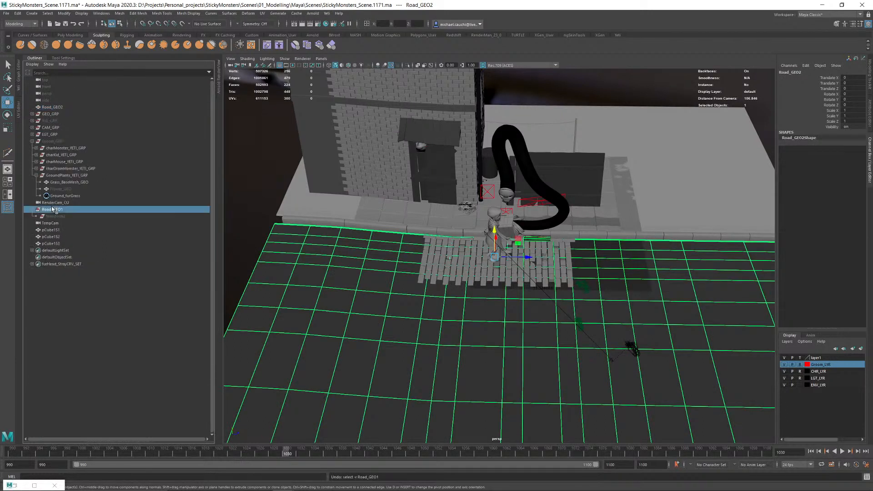
pyautogui.press('Delete')
pyautogui.scroll(5, 532, 279)
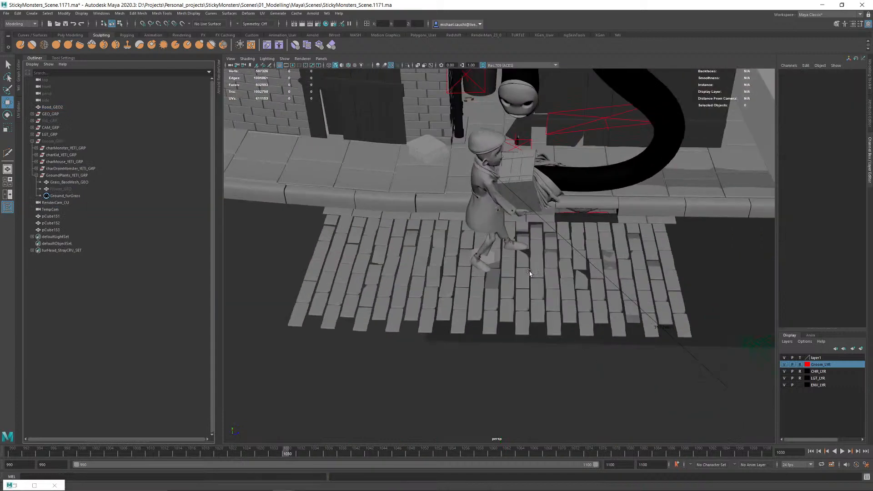
# Step: Select the Road_GEO2 face loops that run around the cobbled patch and delete them to isolate the ground beneath it
pyautogui.click(52, 106)
pyautogui.press('f')
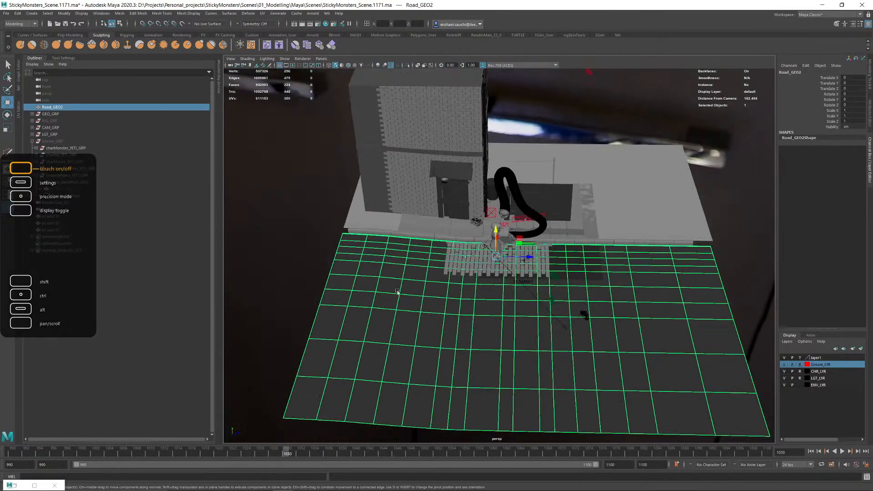
pyautogui.moveTo(716, 181); pyautogui.dragTo(715, 199, button='right')
pyautogui.keyDown('alt'); pyautogui.moveTo(701, 210); pyautogui.dragTo(659, 217); pyautogui.keyUp('alt')
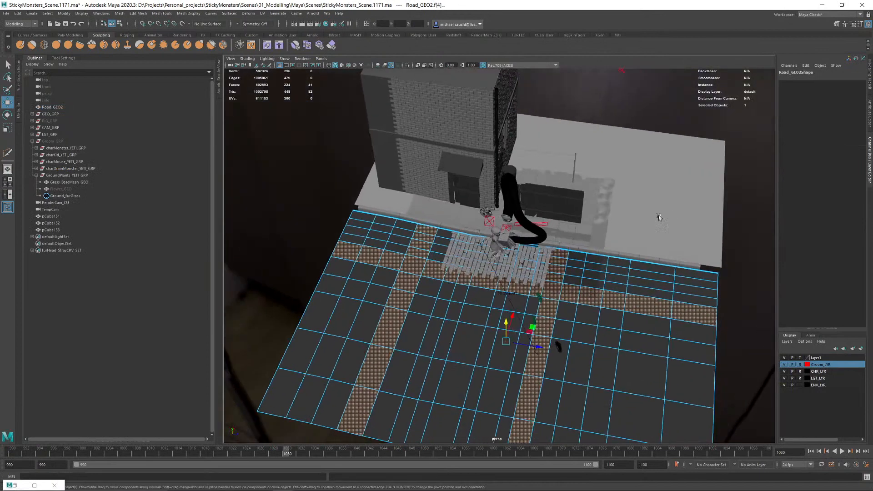
pyautogui.press('Delete')
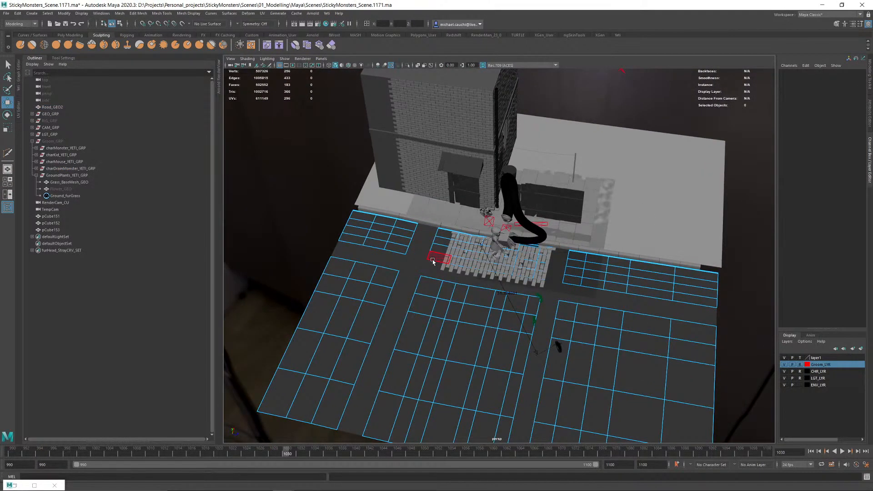
# Step: Delete the disconnected Road_GEO2 faces along the house-side end of the cobbles and the outer patch in front of them
pyautogui.click(433, 260)
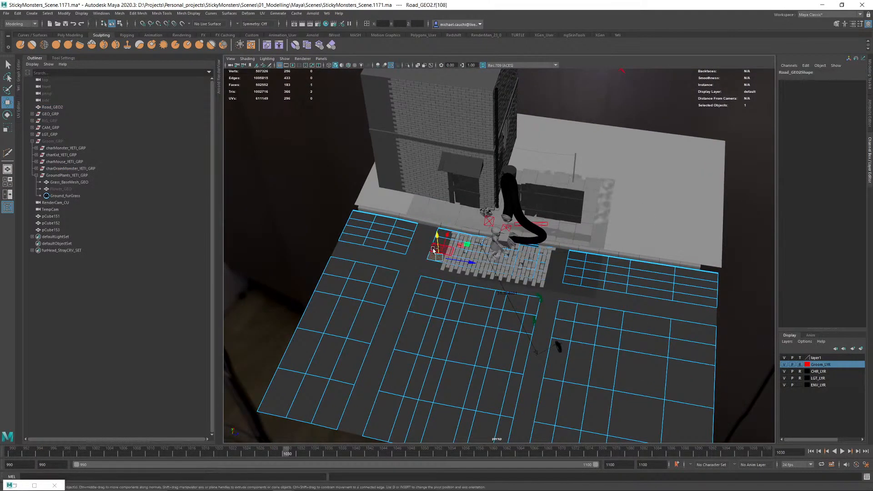
pyautogui.doubleClick(432, 251)
pyautogui.press('Delete')
pyautogui.doubleClick(382, 247)
pyautogui.press('Delete')
pyautogui.doubleClick(353, 322)
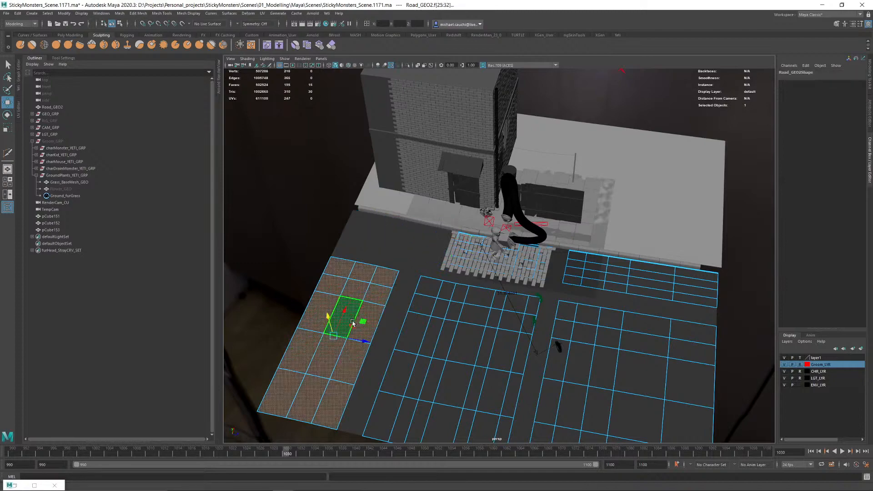
pyautogui.press('Delete')
# Step: Delete the Road_GEO2 patches directly in front of the cobbles and the two patches at the fence-side end
pyautogui.doubleClick(456, 348)
pyautogui.press('Delete')
pyautogui.doubleClick(615, 369)
pyautogui.press('Delete')
pyautogui.doubleClick(606, 293)
pyautogui.press('Delete')
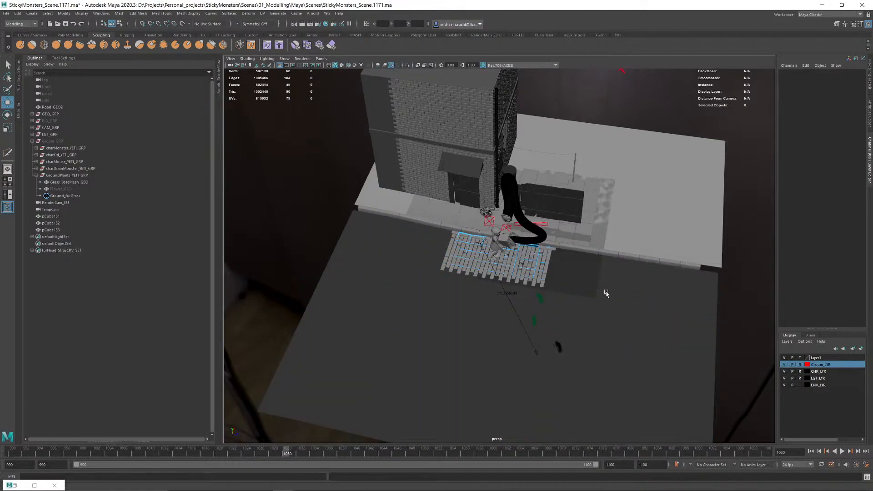
# Step: Select the narrow strip of Road_GEO2 faces running along the curb and delete it
pyautogui.keyDown('alt'); pyautogui.moveTo(464, 238); pyautogui.dragTo(626, 282, button='right'); pyautogui.keyUp('alt')
pyautogui.keyDown('alt'); pyautogui.moveTo(626, 282); pyautogui.dragTo(536, 286); pyautogui.keyUp('alt')
pyautogui.keyDown('alt'); pyautogui.moveTo(536, 287); pyautogui.dragTo(514, 182, button='middle'); pyautogui.keyUp('alt')
pyautogui.keyDown('alt'); pyautogui.moveTo(514, 182); pyautogui.dragTo(567, 290, button='right'); pyautogui.keyUp('alt')
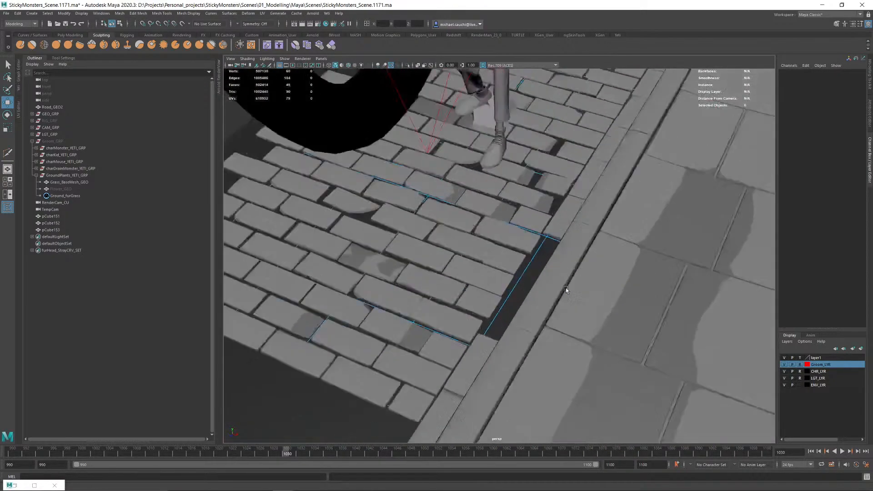
pyautogui.keyDown('alt'); pyautogui.moveTo(566, 289); pyautogui.dragTo(620, 182); pyautogui.keyUp('alt')
pyautogui.click(630, 167)
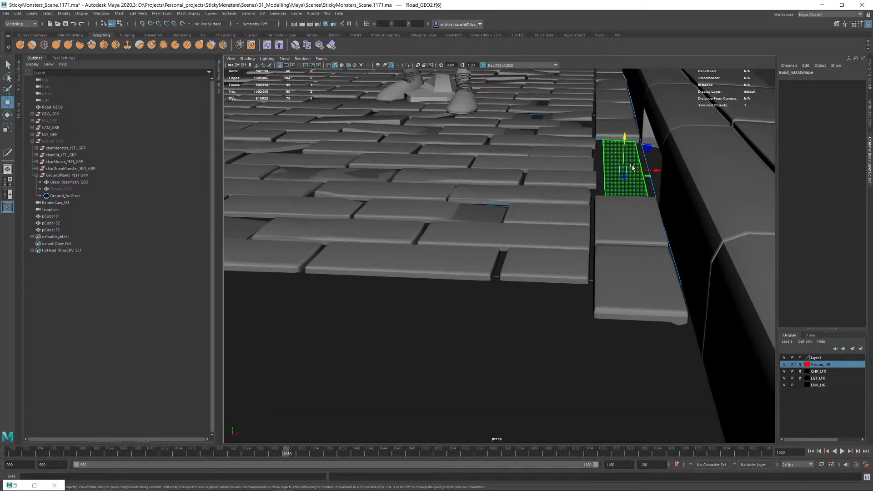
pyautogui.click(649, 185)
pyautogui.keyDown('shift'); pyautogui.doubleClick(664, 243); pyautogui.keyUp('shift')
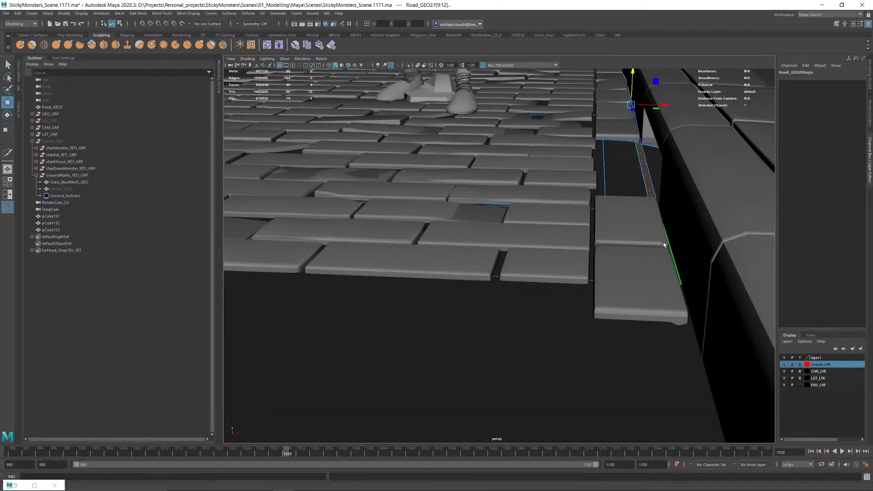
pyautogui.click(657, 174)
pyautogui.press('Delete')
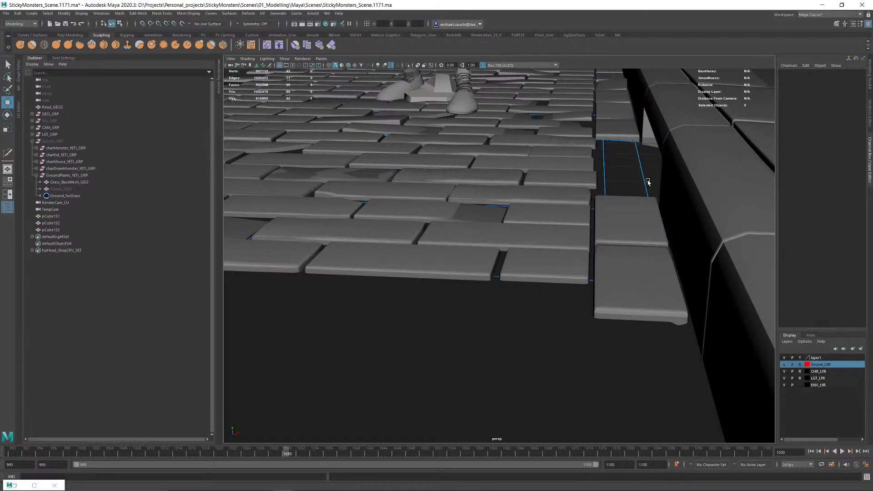
# Step: Frame the trimmed Road_GEO2 and select all its remaining faces to check how they cover the cobbled area
pyautogui.keyDown('alt'); pyautogui.moveTo(537, 193); pyautogui.dragTo(581, 273); pyautogui.keyUp('alt')
pyautogui.click(580, 251)
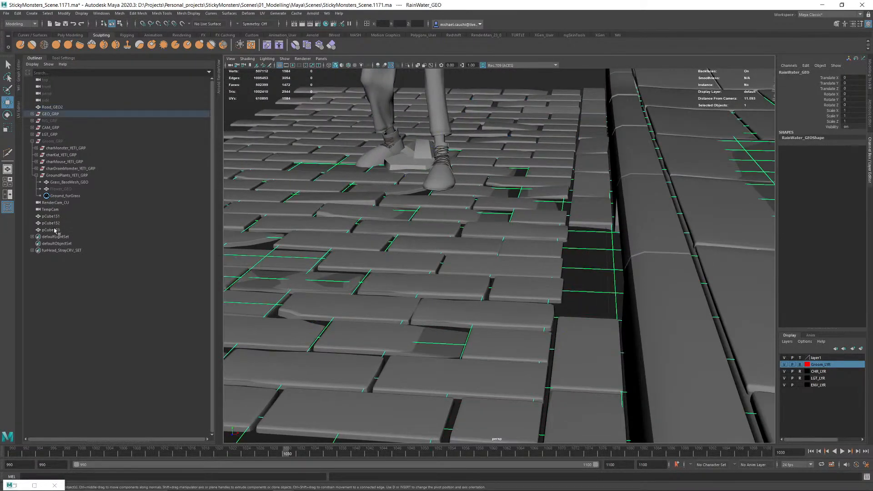
pyautogui.click(52, 107)
pyautogui.press('f')
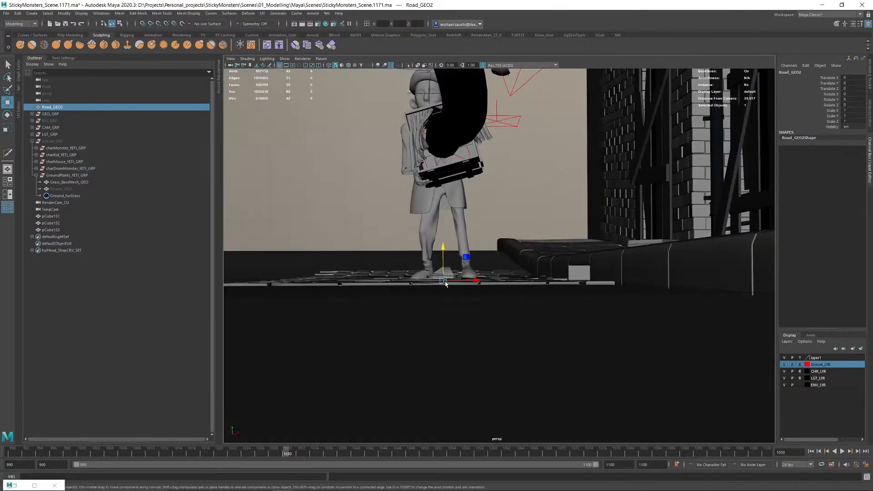
pyautogui.keyDown('alt'); pyautogui.moveTo(445, 283); pyautogui.dragTo(467, 224); pyautogui.keyUp('alt')
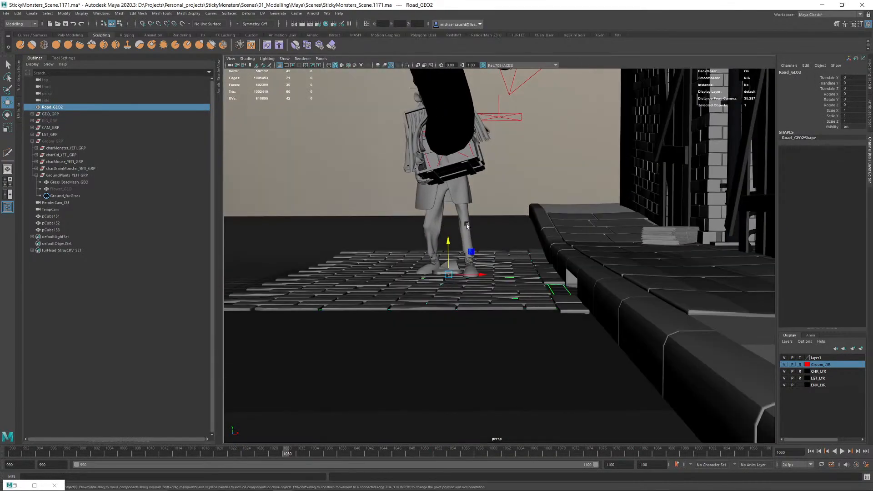
pyautogui.moveTo(521, 156); pyautogui.dragTo(519, 186, button='right')
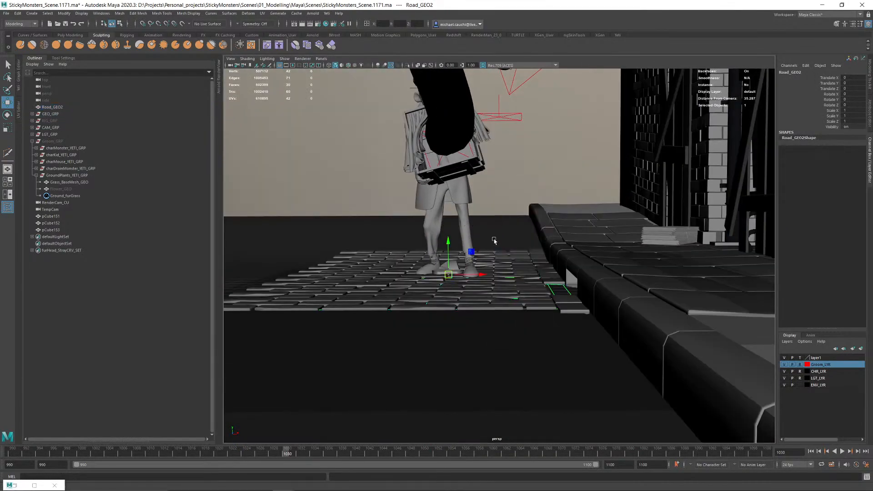
pyautogui.doubleClick(499, 274)
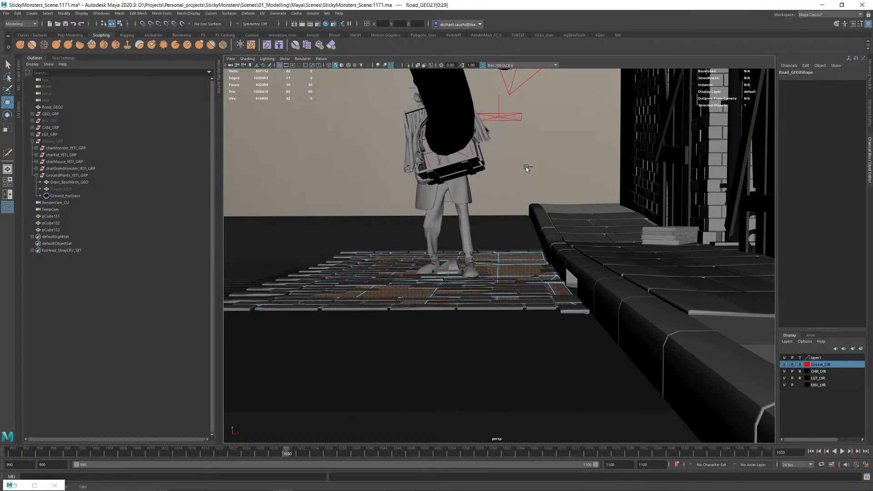
pyautogui.keyDown('alt'); pyautogui.moveTo(526, 169); pyautogui.dragTo(589, 221); pyautogui.keyUp('alt')
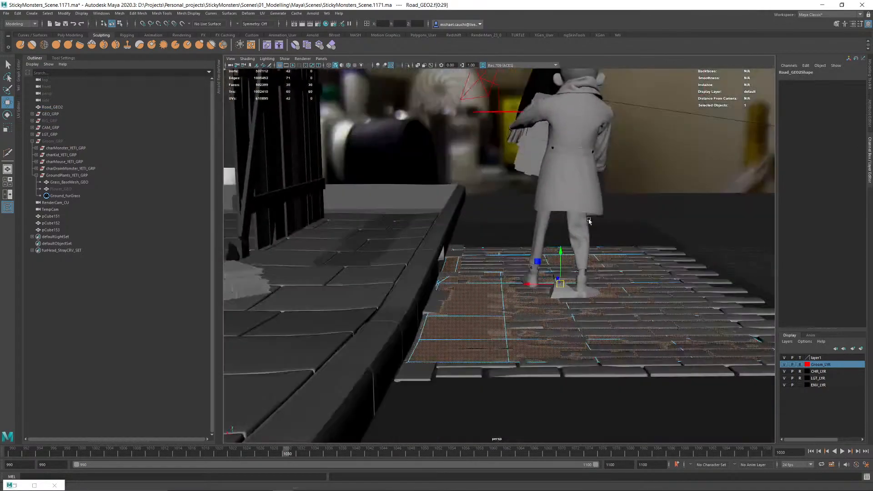
# Step: Create a Yeti node on the Road_GEO2 mesh and show the attributes of pgYetiMaya1
pyautogui.moveTo(472, 316); pyautogui.dragTo(472, 299, button='right')
pyautogui.click(471, 298)
pyautogui.click(465, 336)
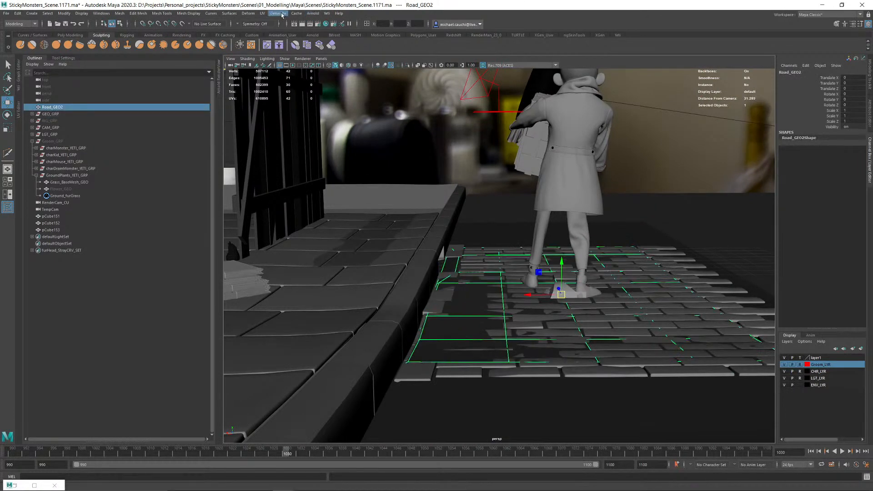
pyautogui.click(326, 13)
pyautogui.click(359, 41)
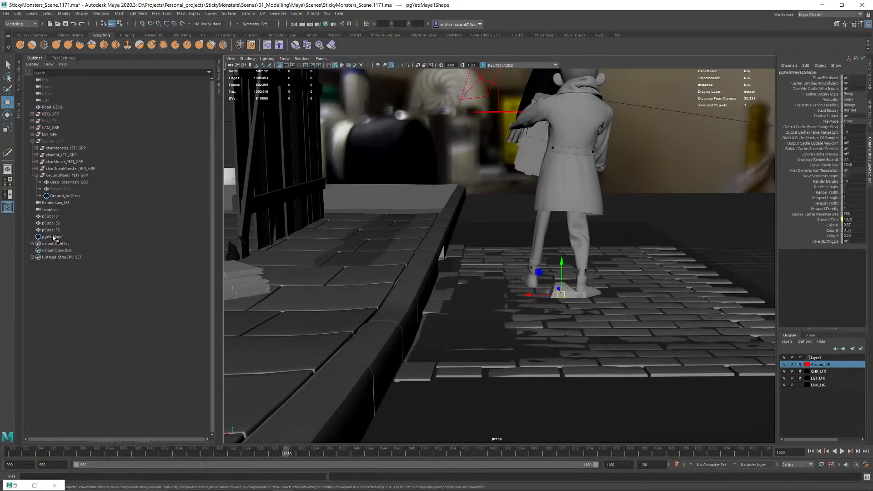
pyautogui.click(53, 237)
pyautogui.press('f')
pyautogui.click(869, 112)
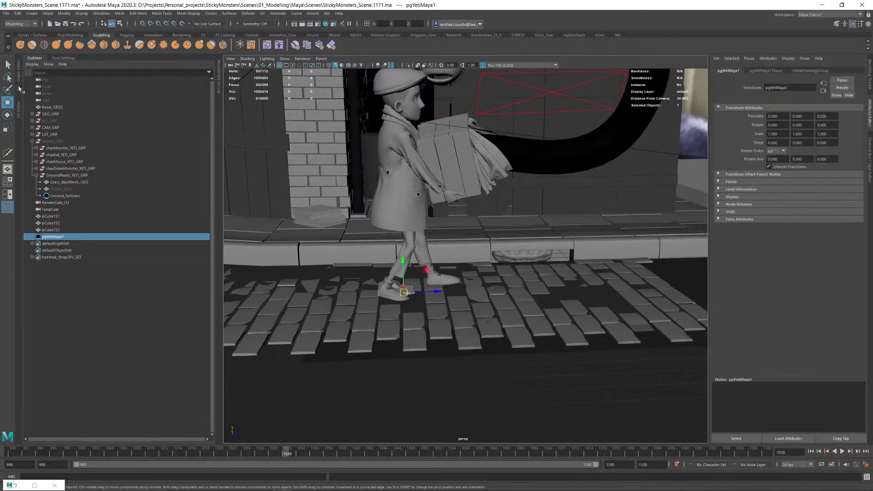
# Step: Select pCube151 through pCube153 and rename them together with the base name debris
pyautogui.click(52, 216)
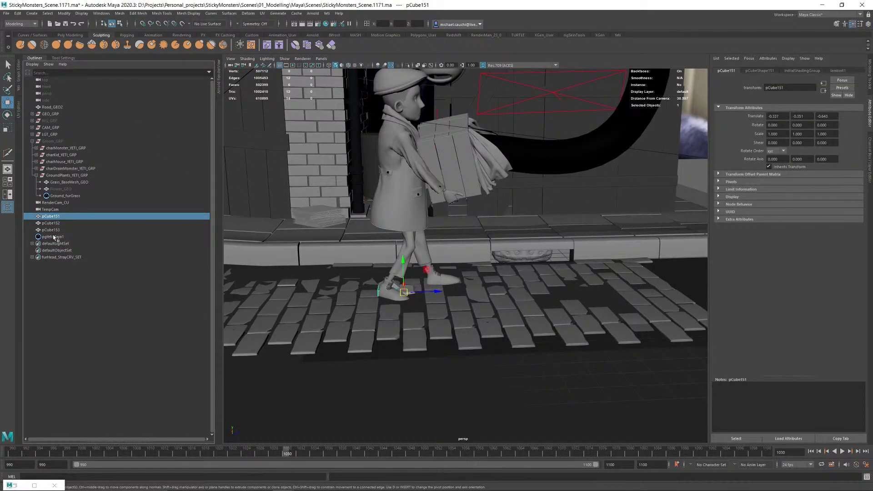
pyautogui.keyDown('shift'); pyautogui.click(51, 230); pyautogui.keyUp('shift')
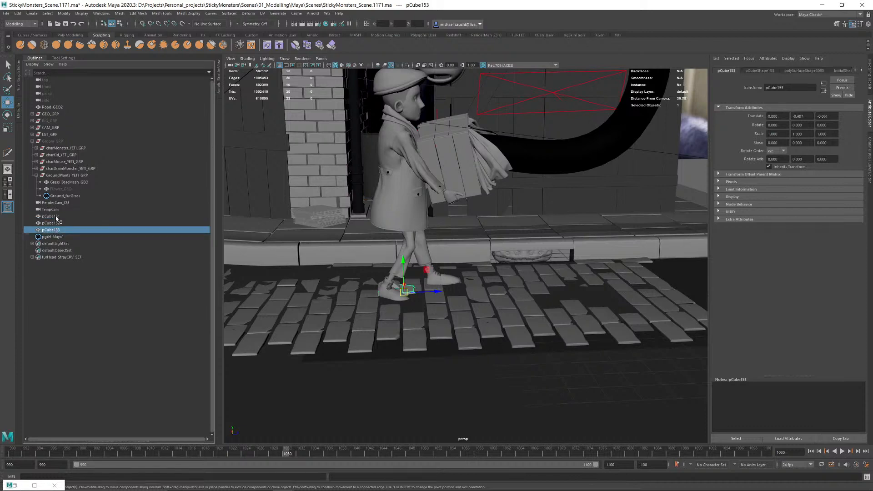
pyautogui.click(366, 23)
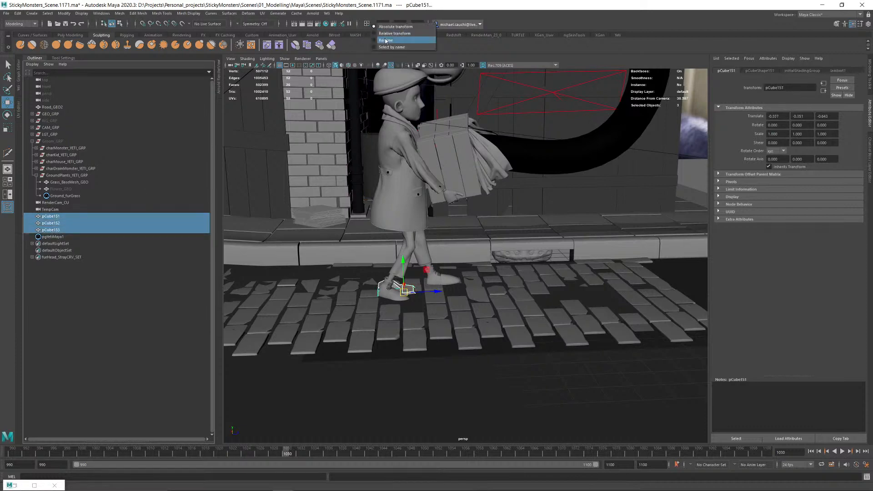
pyautogui.click(391, 37)
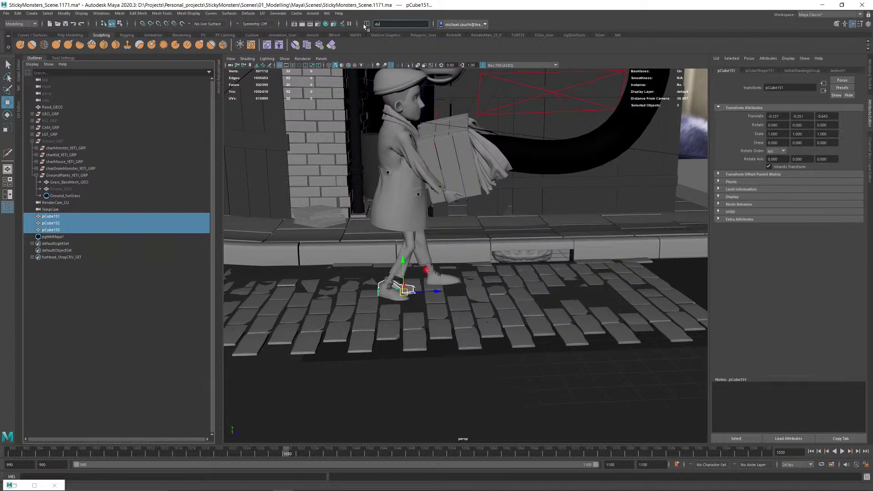
pyautogui.write('debris')
pyautogui.press('Return')
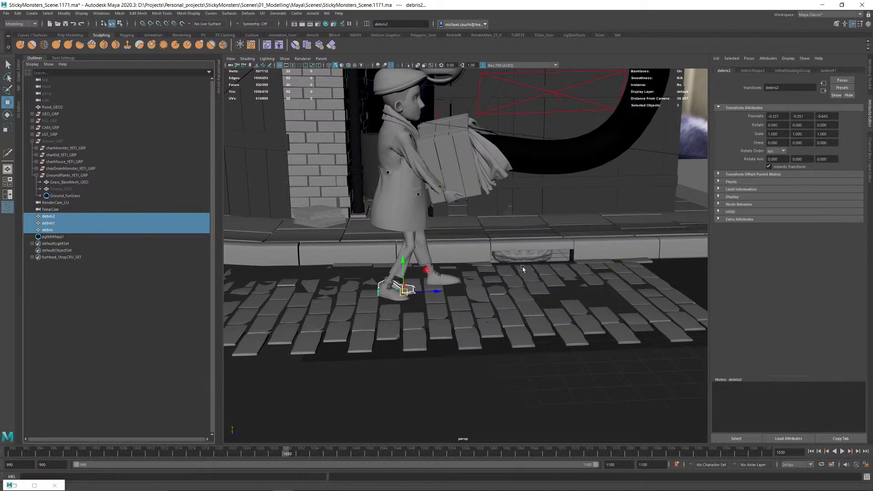
# Step: Open the Yeti graph of pgYetiMaya1, add an import node feeding a scatter node, and display the scattered points
pyautogui.keyDown('alt'); pyautogui.moveTo(522, 268); pyautogui.dragTo(395, 248); pyautogui.keyUp('alt')
pyautogui.keyDown('alt'); pyautogui.moveTo(396, 248); pyautogui.dragTo(397, 294, button='right'); pyautogui.keyUp('alt')
pyautogui.click(58, 237)
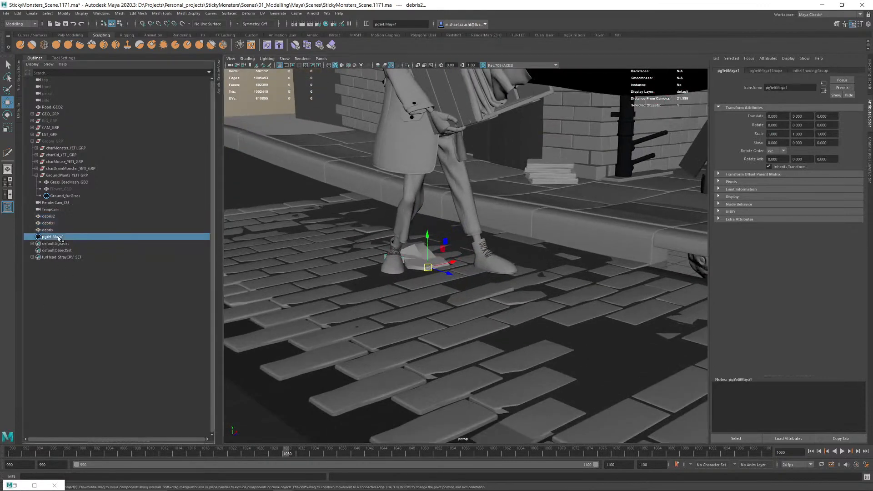
pyautogui.press('f')
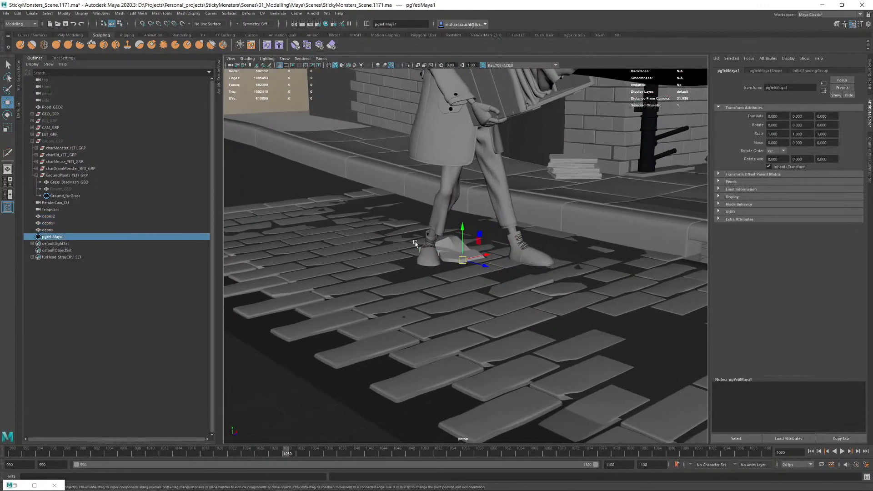
pyautogui.click(18, 84)
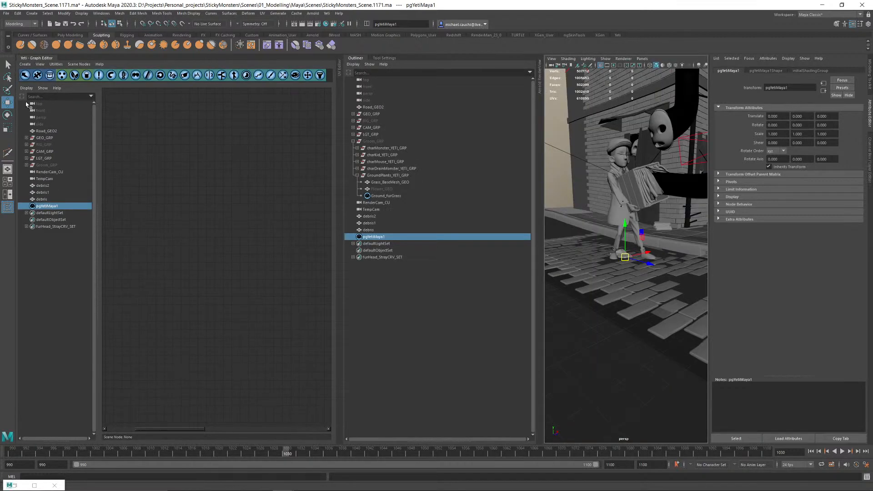
pyautogui.click(62, 75)
pyautogui.click(74, 75)
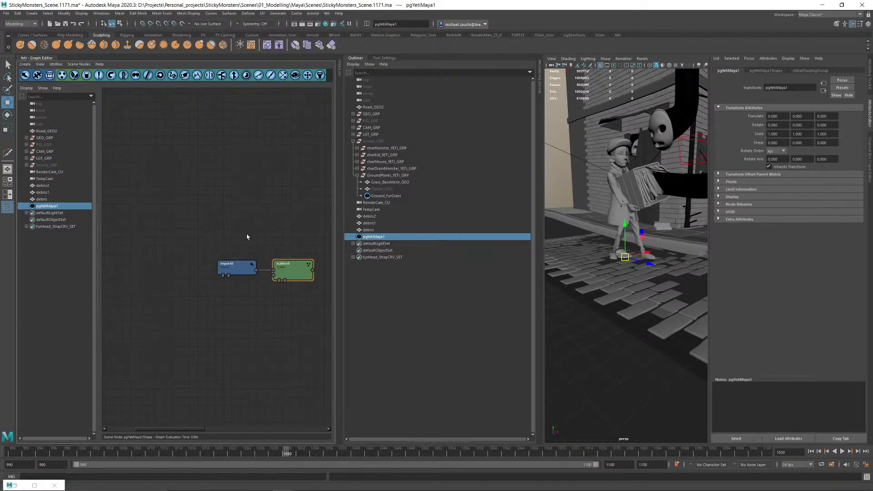
pyautogui.keyDown('alt'); pyautogui.moveTo(265, 281); pyautogui.dragTo(231, 282, button='middle'); pyautogui.keyUp('alt')
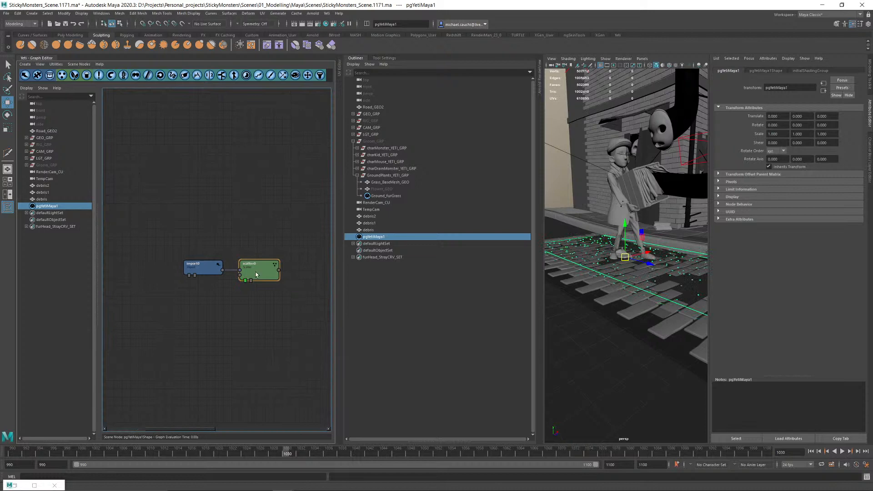
# Step: Collapse the extra Outliner, widen the viewport beside the graph, and add a second import node above the first one
pyautogui.click(357, 59)
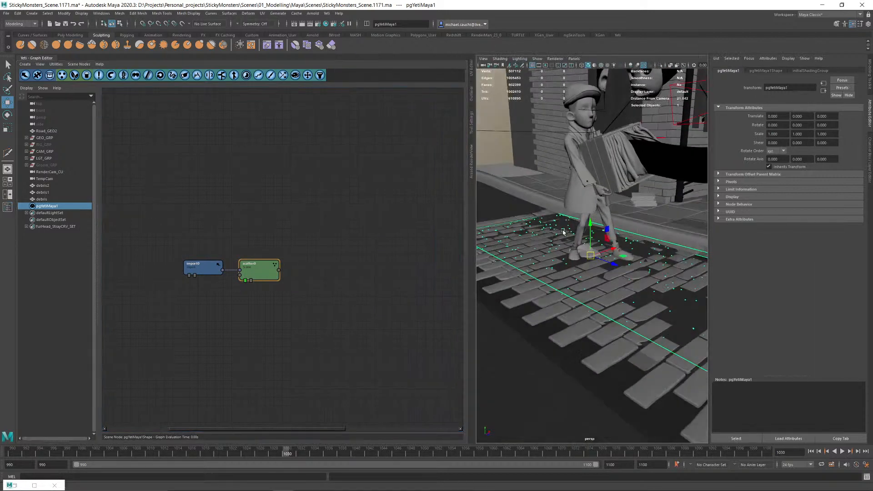
pyautogui.keyDown('alt'); pyautogui.moveTo(562, 232); pyautogui.dragTo(526, 254); pyautogui.keyUp('alt')
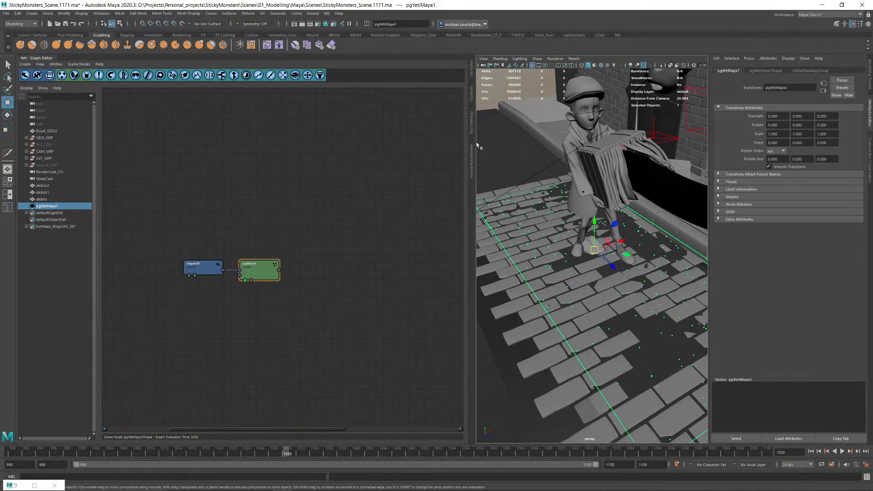
pyautogui.moveTo(475, 142); pyautogui.dragTo(398, 149)
pyautogui.keyDown('alt'); pyautogui.moveTo(211, 223); pyautogui.dragTo(168, 221, button='middle'); pyautogui.keyUp('alt')
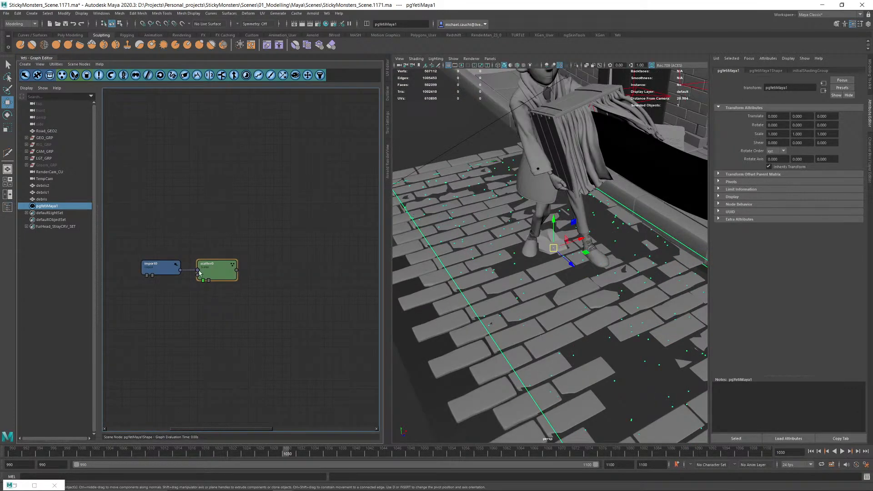
pyautogui.click(26, 75)
pyautogui.moveTo(266, 267); pyautogui.dragTo(169, 216)
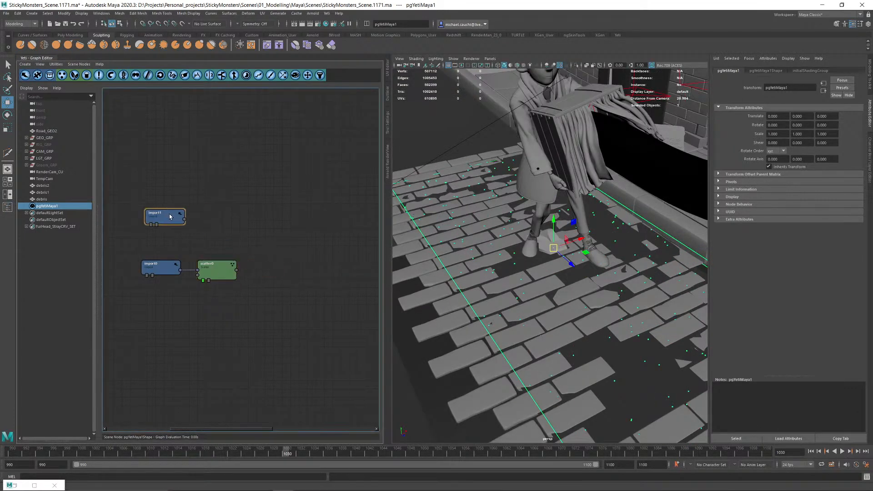
# Step: Set the import0 node's selection to Road_GEO2Shape
pyautogui.doubleClick(163, 216)
pyautogui.click(160, 267)
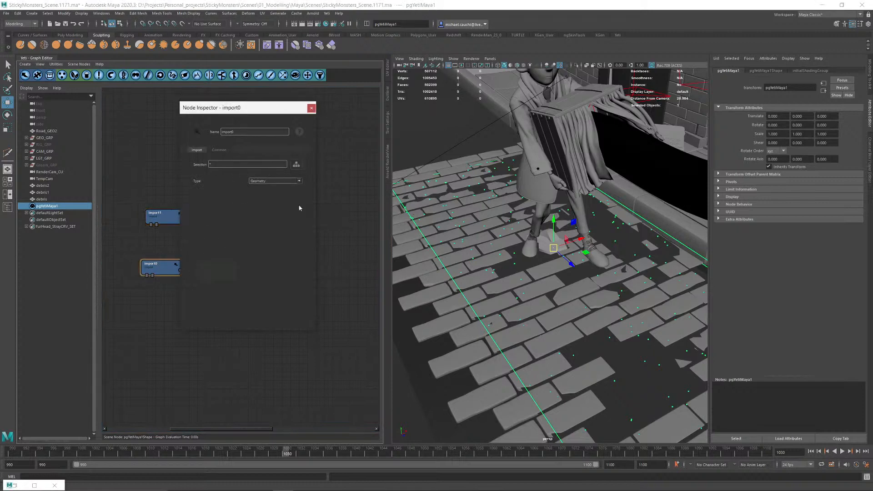
pyautogui.click(296, 165)
pyautogui.click(407, 209)
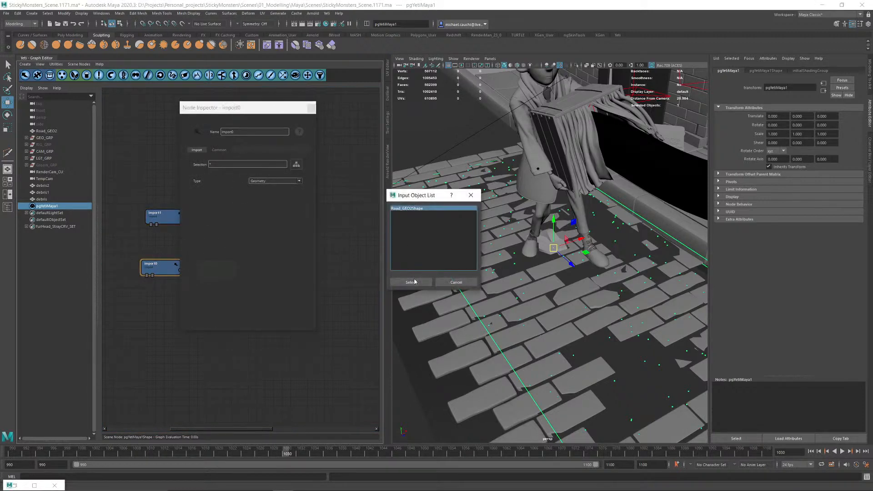
pyautogui.click(415, 281)
# Step: Show the graph input objects of pgYetiMaya1Shape and add debrisShape2 to them
pyautogui.click(162, 213)
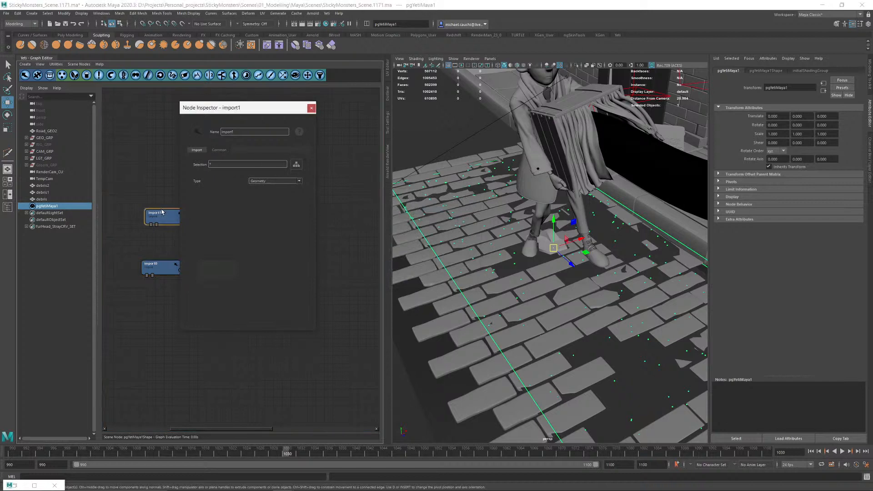
pyautogui.click(54, 206)
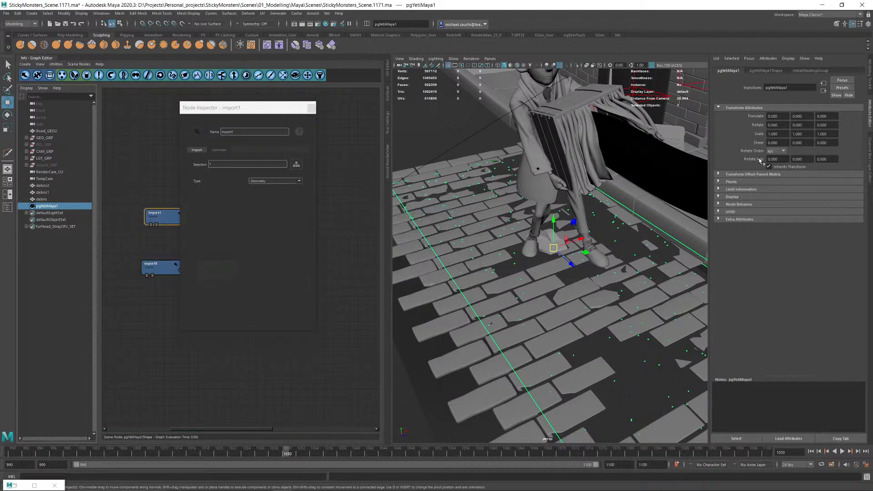
pyautogui.click(766, 71)
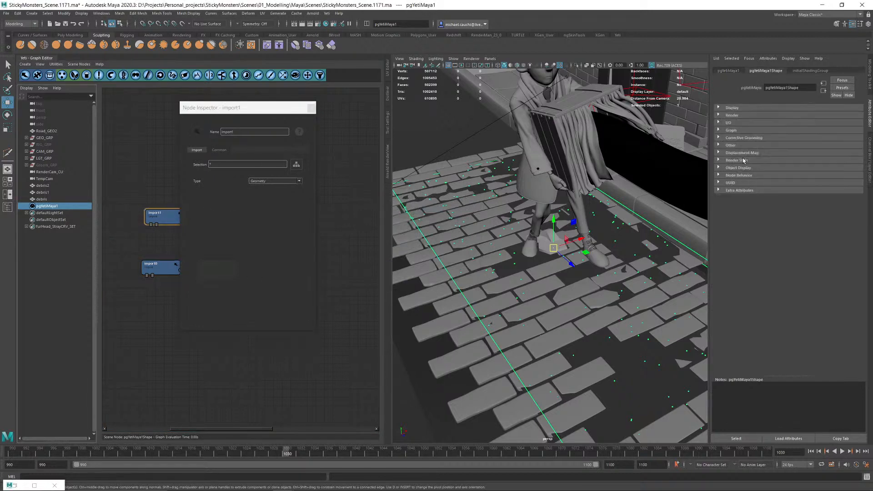
pyautogui.click(732, 131)
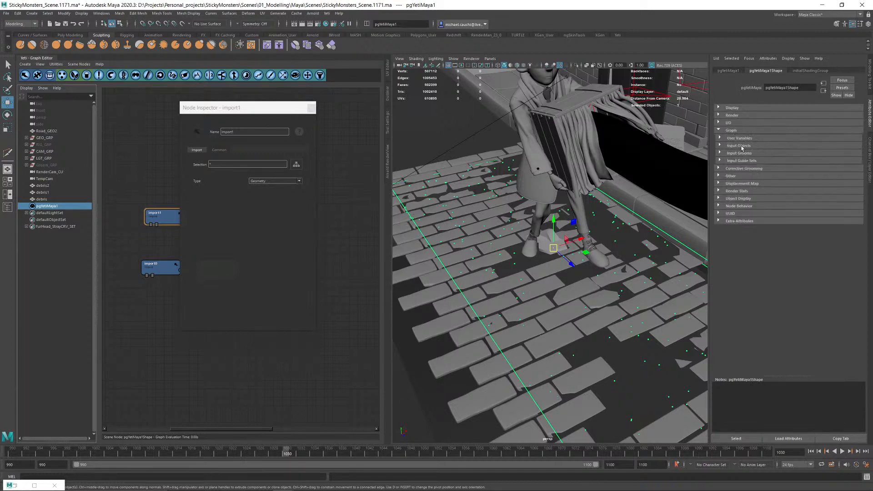
pyautogui.click(739, 146)
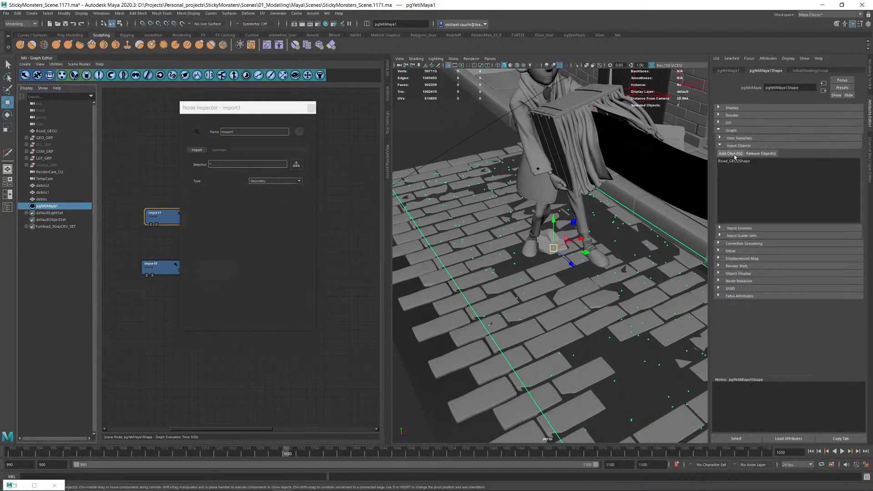
pyautogui.click(733, 154)
pyautogui.click(336, 179)
pyautogui.click(356, 184)
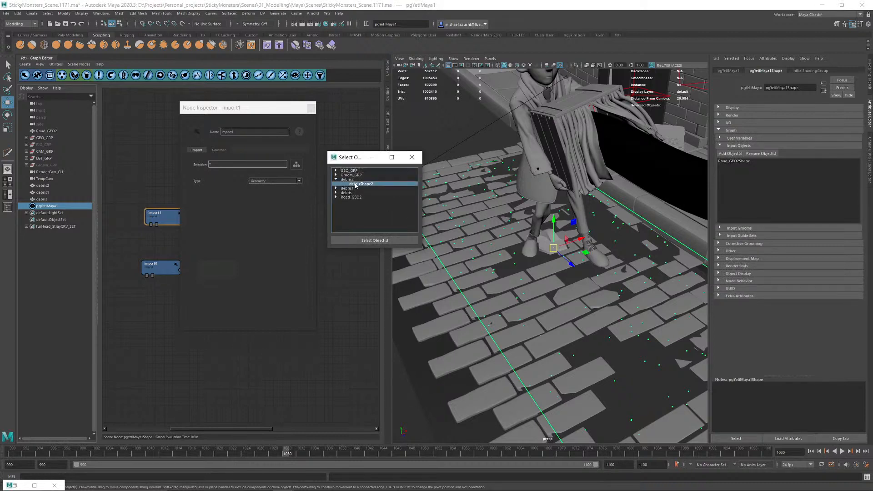
pyautogui.click(366, 239)
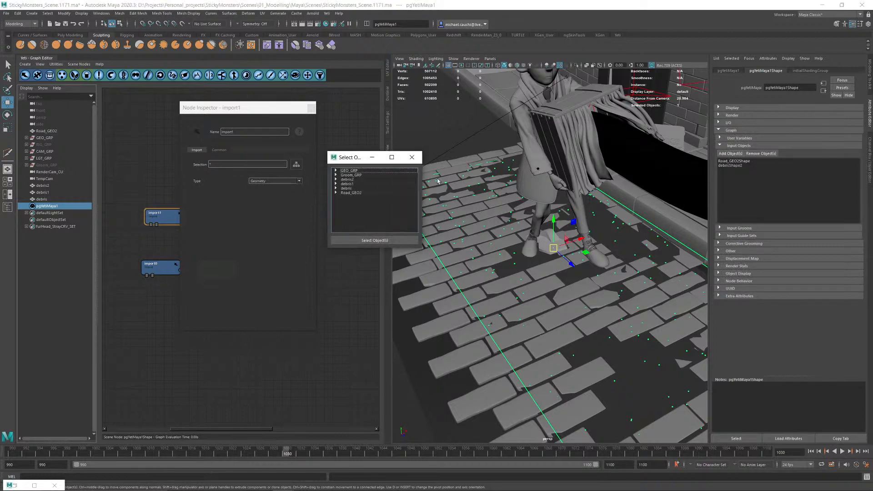
# Step: Add debrisShape1 and debrisShape to the input objects of pgYetiMaya1Shape
pyautogui.click(336, 184)
pyautogui.click(357, 188)
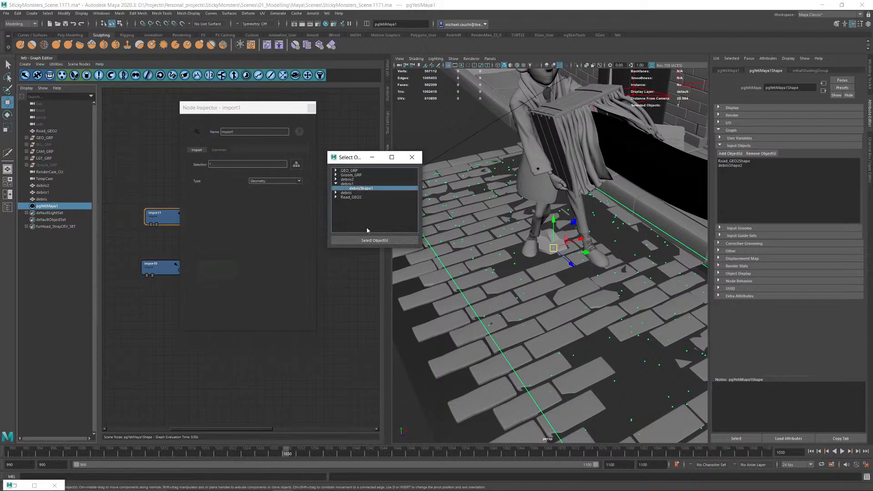
pyautogui.click(373, 240)
pyautogui.click(731, 153)
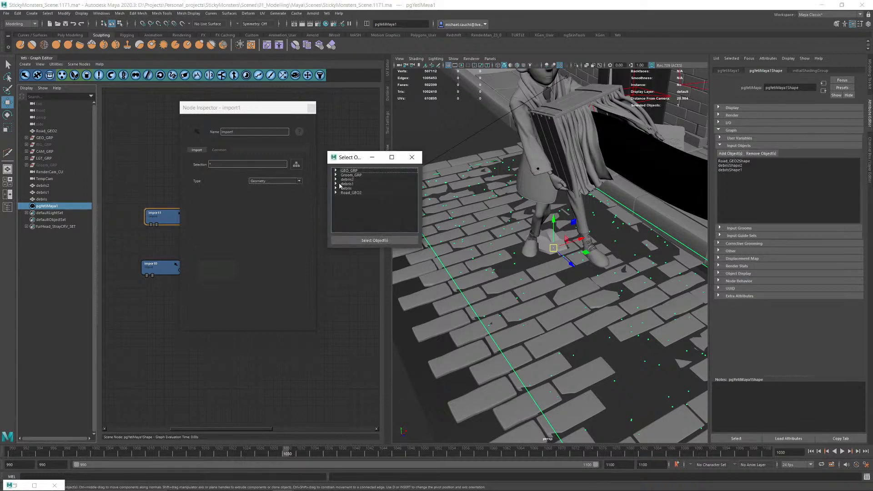
pyautogui.click(336, 188)
pyautogui.click(357, 192)
pyautogui.click(374, 240)
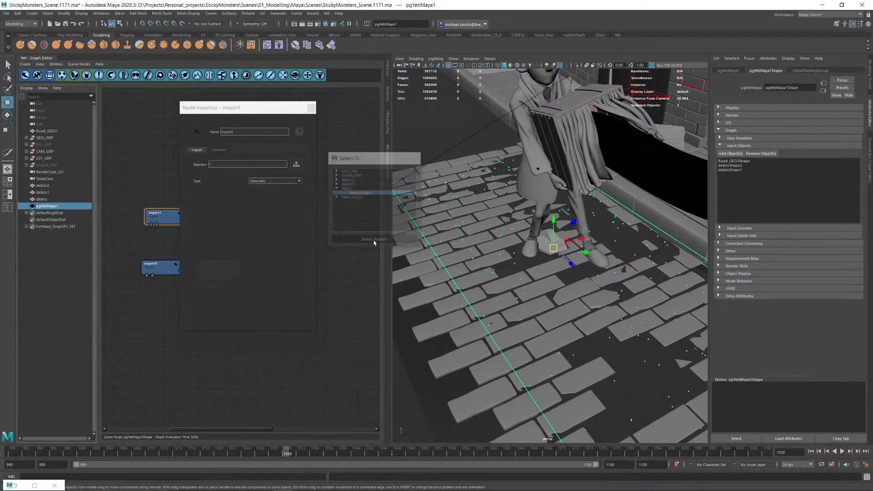
# Step: Hide the objects debris, debris1 and debris2, and reselect pgYetiMaya1
pyautogui.click(42, 199)
pyautogui.keyDown('shift'); pyautogui.click(44, 186); pyautogui.keyUp('shift')
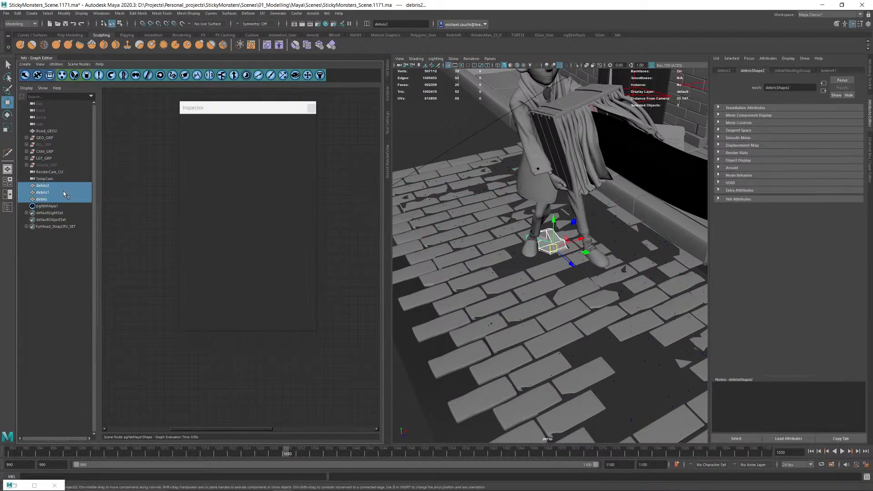
pyautogui.press('h')
pyautogui.click(54, 206)
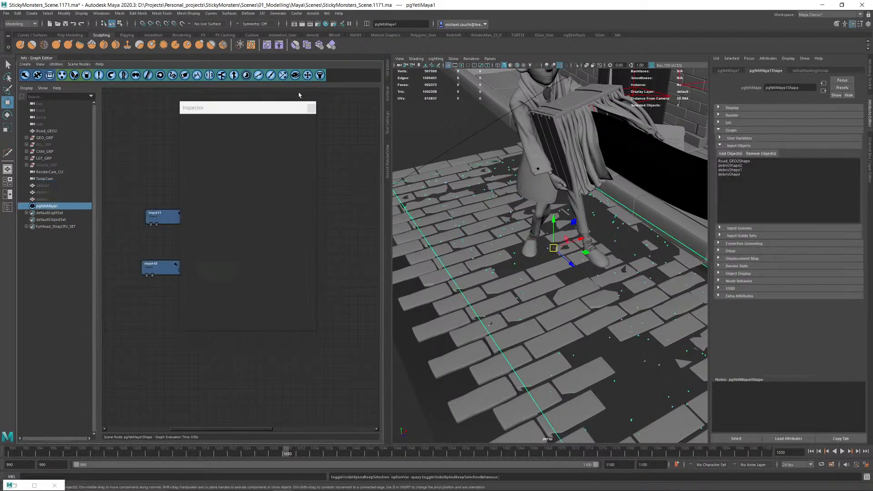
# Step: Set the import1 node's selection to debrisShape, keeping the Geometry type, and close its inspector
pyautogui.click(158, 215)
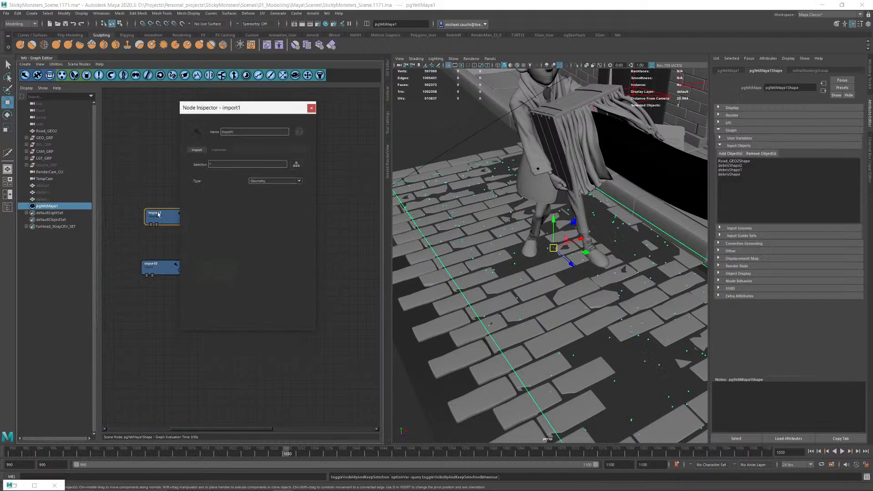
pyautogui.click(287, 182)
pyautogui.click(296, 165)
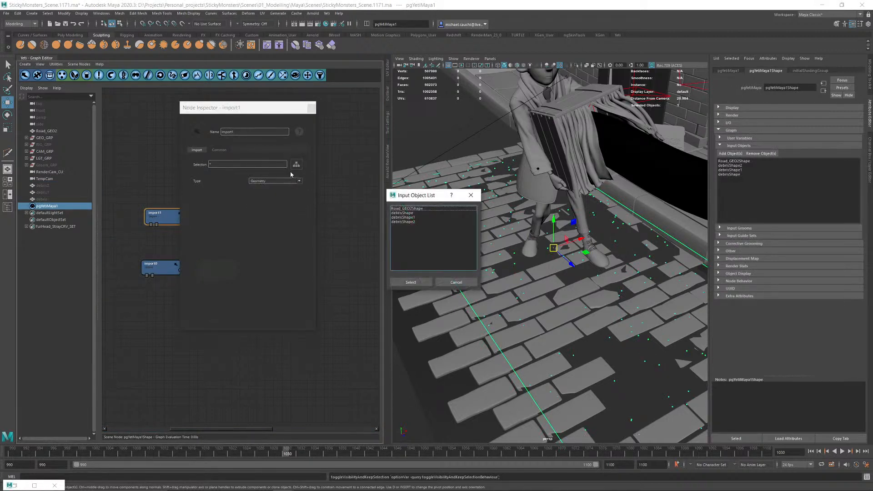
pyautogui.click(403, 212)
pyautogui.click(410, 282)
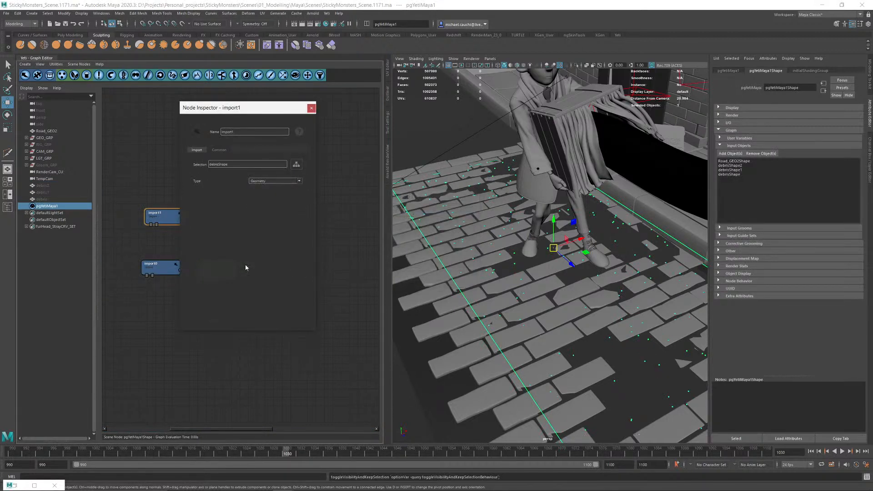
pyautogui.click(311, 107)
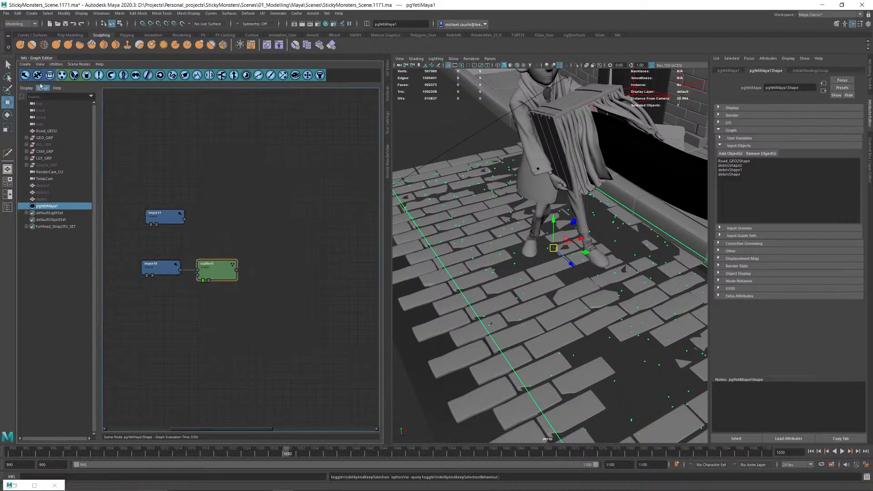
# Step: Create an instance node fed by the scatter node and import1, and display the instanced debris to check its size and settings
pyautogui.click(22, 65)
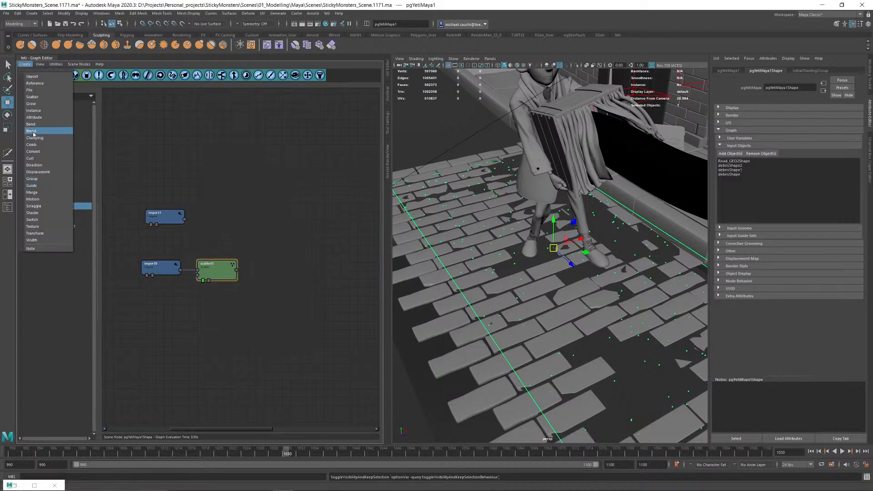
pyautogui.click(37, 112)
pyautogui.moveTo(253, 275); pyautogui.dragTo(184, 219)
pyautogui.keyDown('alt'); pyautogui.moveTo(558, 318); pyautogui.dragTo(580, 297); pyautogui.keyUp('alt')
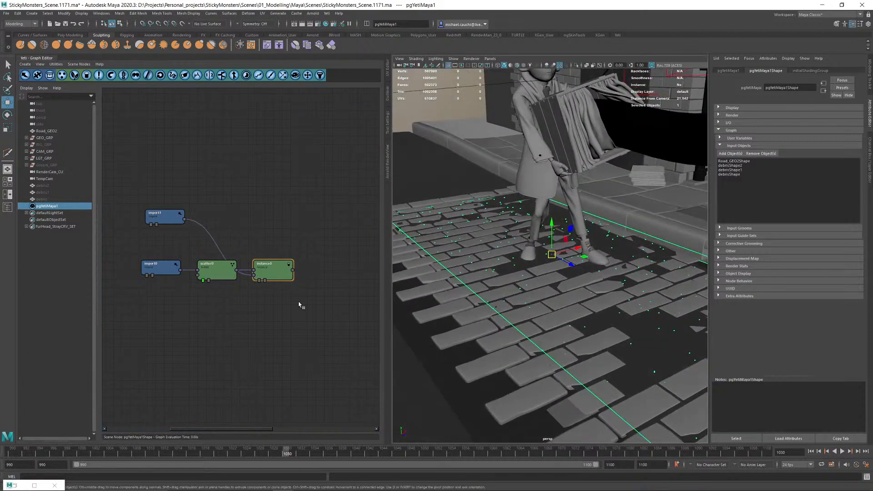
pyautogui.click(259, 280)
pyautogui.keyDown('alt'); pyautogui.moveTo(528, 296); pyautogui.dragTo(562, 309, button='right'); pyautogui.keyUp('alt')
pyautogui.keyDown('alt'); pyautogui.moveTo(561, 310); pyautogui.dragTo(590, 302); pyautogui.keyUp('alt')
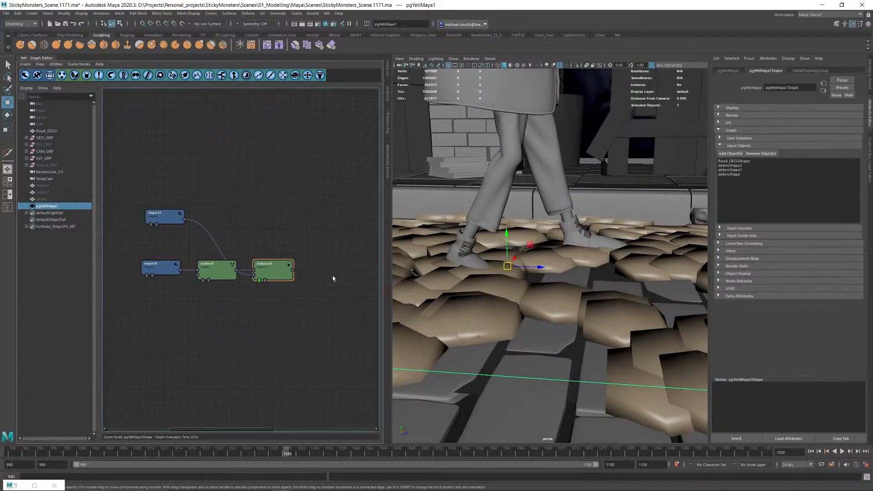
pyautogui.keyDown('alt'); pyautogui.moveTo(489, 265); pyautogui.dragTo(474, 273); pyautogui.keyUp('alt')
pyautogui.doubleClick(269, 271)
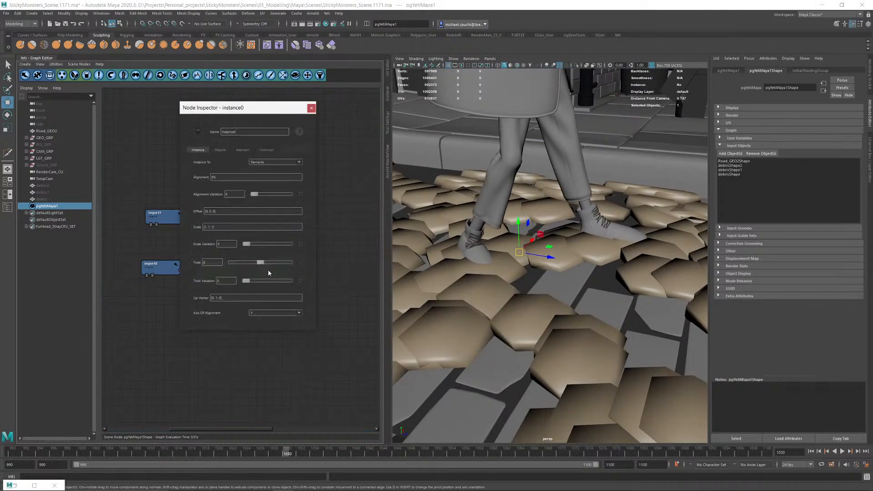
pyautogui.click(311, 107)
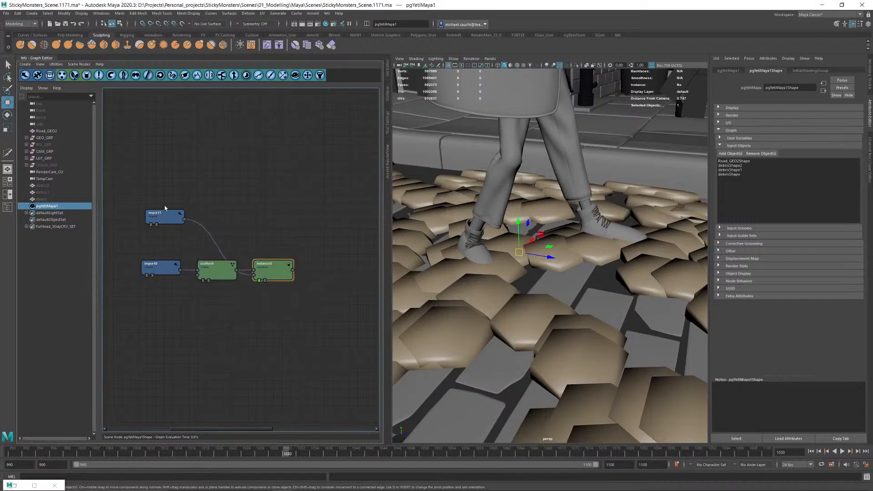
# Step: Unhide and isolate the three debris objects and select all their faces
pyautogui.click(44, 199)
pyautogui.keyDown('shift'); pyautogui.click(42, 186); pyautogui.keyUp('shift')
pyautogui.press('h')
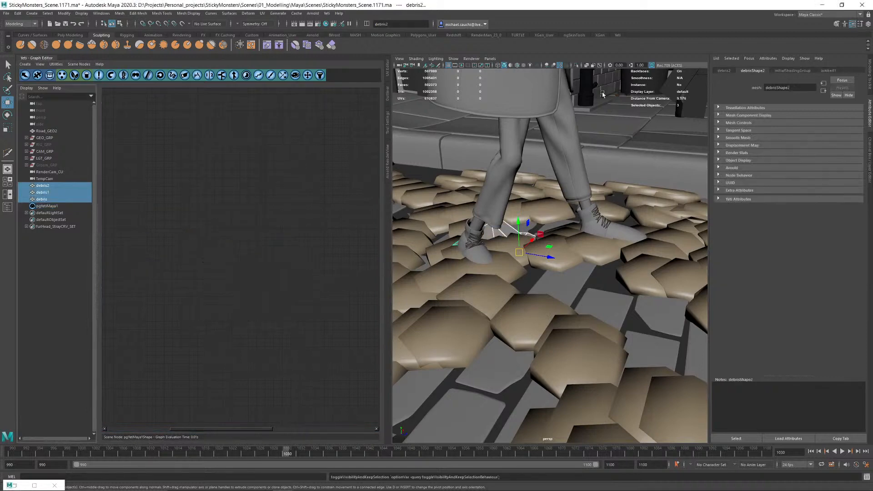
pyautogui.click(576, 65)
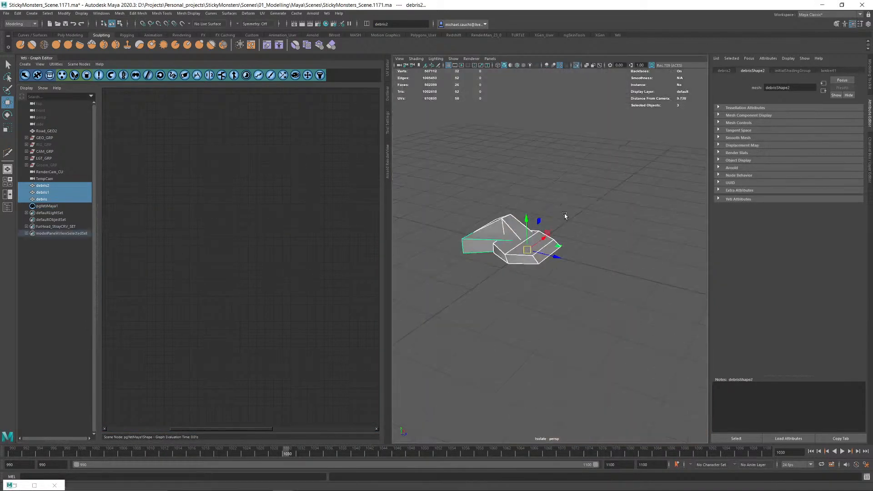
pyautogui.moveTo(526, 190); pyautogui.dragTo(526, 209, button='right')
pyautogui.moveTo(485, 178); pyautogui.dragTo(662, 320)
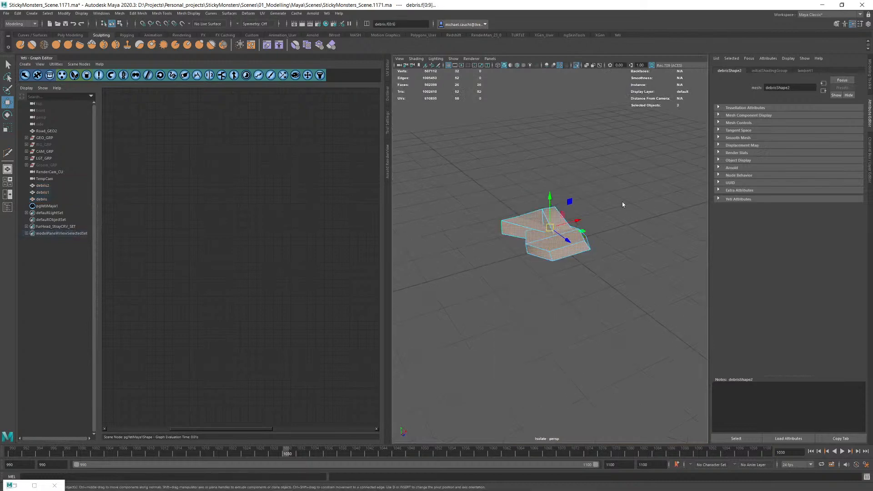
# Step: Bevel the selected faces of the three debris pieces with a fraction of 0.12, keeping 2 segments
pyautogui.keyDown('shift'); pyautogui.moveTo(622, 201); pyautogui.dragTo(662, 204, button='right'); pyautogui.keyUp('shift')
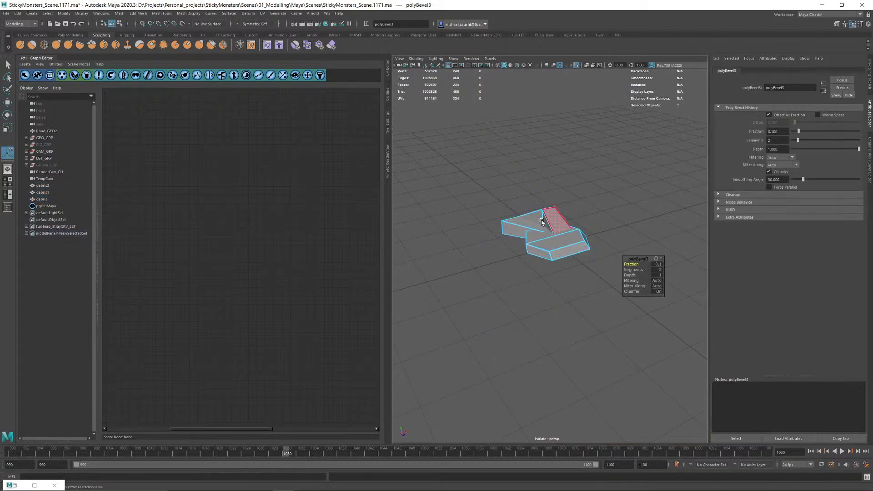
pyautogui.keyDown('alt'); pyautogui.moveTo(543, 224); pyautogui.dragTo(809, 314, button='right'); pyautogui.keyUp('alt')
pyautogui.moveTo(638, 265); pyautogui.dragTo(728, 265)
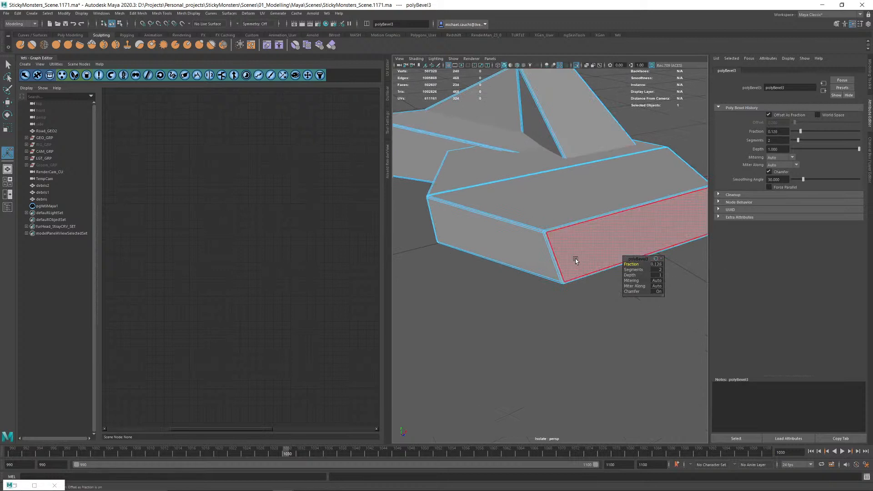
# Step: Return to object mode, select all three debris pieces and leave isolation to show them in the full street scene
pyautogui.moveTo(537, 248); pyautogui.dragTo(577, 207, button='right')
pyautogui.click(646, 137)
pyautogui.keyDown('alt'); pyautogui.moveTo(583, 157); pyautogui.dragTo(516, 179, button='right'); pyautogui.keyUp('alt')
pyautogui.moveTo(519, 177); pyautogui.dragTo(557, 156, button='right')
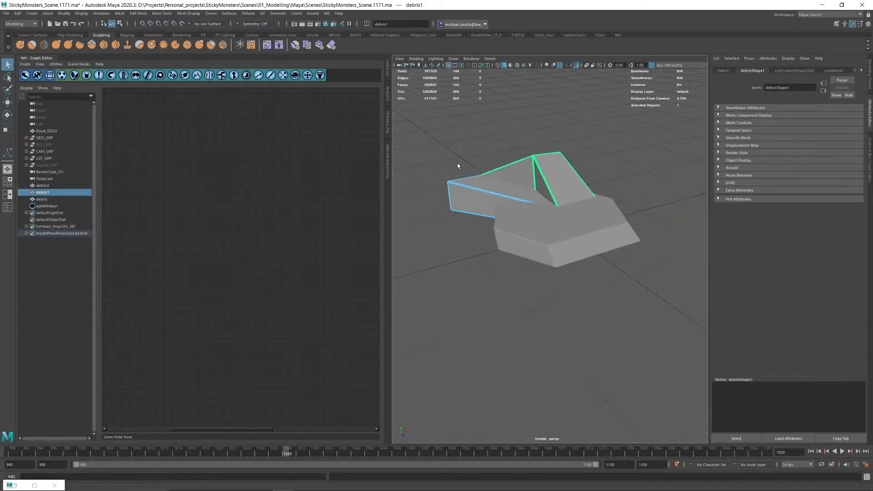
pyautogui.click(454, 144)
pyautogui.moveTo(454, 143); pyautogui.dragTo(608, 302)
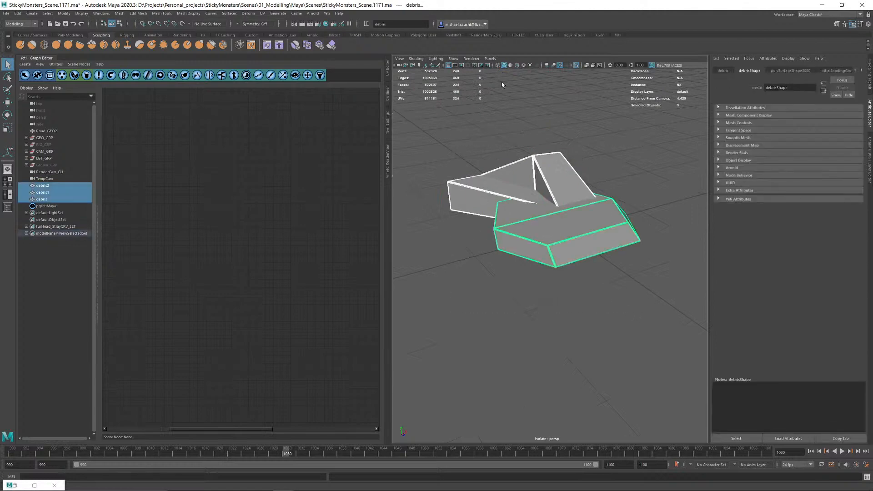
pyautogui.click(577, 66)
pyautogui.keyDown('alt'); pyautogui.moveTo(604, 268); pyautogui.dragTo(567, 287, button='right'); pyautogui.keyUp('alt')
pyautogui.keyDown('alt'); pyautogui.moveTo(530, 299); pyautogui.dragTo(560, 293); pyautogui.keyUp('alt')
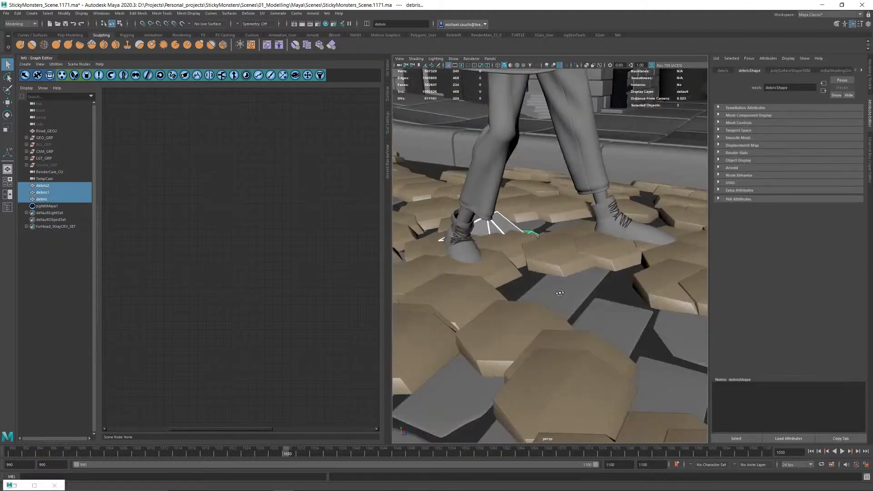
pyautogui.keyDown('alt'); pyautogui.moveTo(560, 293); pyautogui.dragTo(509, 315, button='right'); pyautogui.keyUp('alt')
pyautogui.keyDown('alt'); pyautogui.moveTo(557, 320); pyautogui.dragTo(507, 309); pyautogui.keyUp('alt')
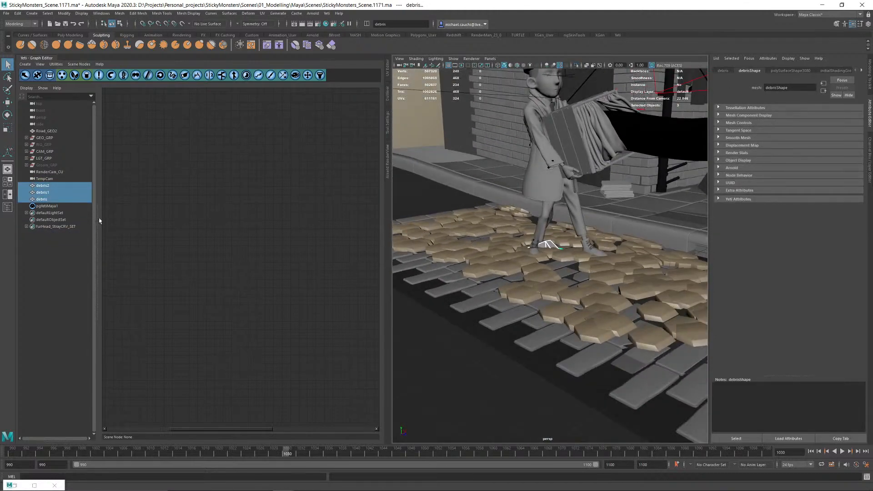
# Step: In pgYetiMaya1's instance0 node, set Scale Variation to about 0.48, Twist to 1 and Twist Variation to 1
pyautogui.click(47, 206)
pyautogui.click(266, 270)
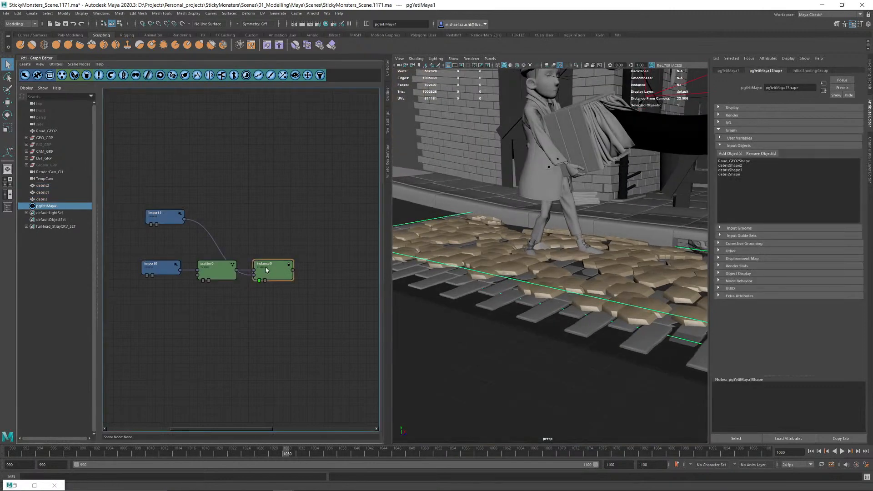
pyautogui.doubleClick(268, 273)
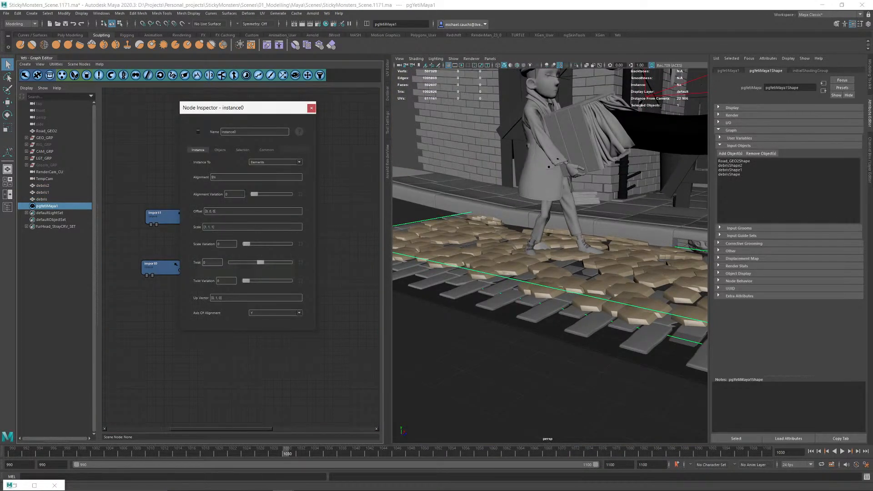
pyautogui.moveTo(246, 244); pyautogui.dragTo(299, 264)
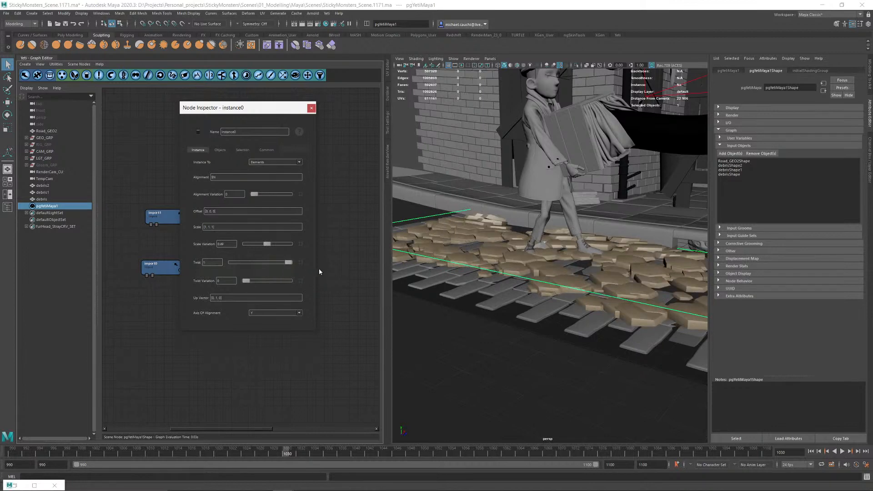
pyautogui.moveTo(246, 280); pyautogui.dragTo(289, 281)
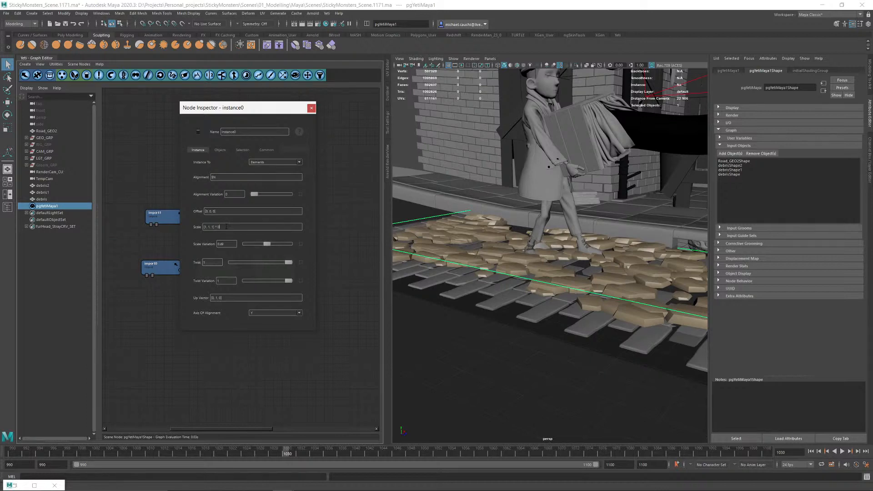
# Step: Set instance0's Scale expression to [1, 1, 1] * 0.1, check the debris size around the character's feet and close the inspector
pyautogui.press('Return')
pyautogui.scroll(6, 602, 274)
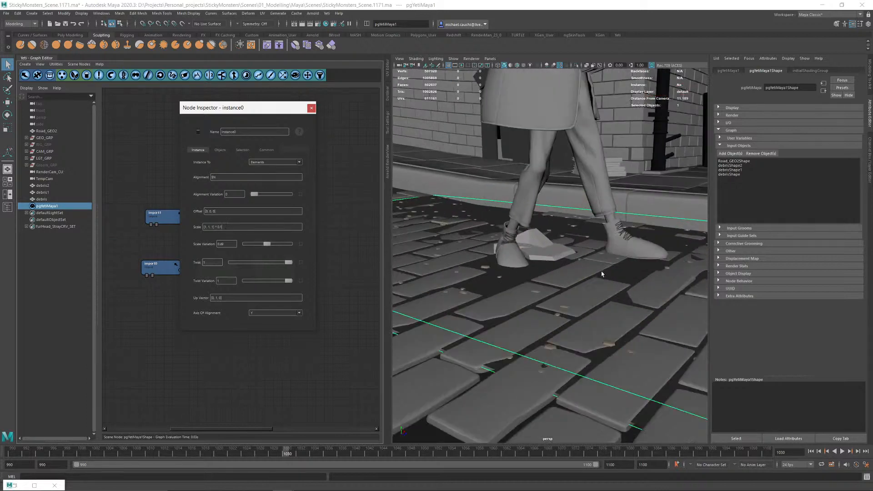
pyautogui.keyDown('alt'); pyautogui.moveTo(603, 274); pyautogui.dragTo(464, 177); pyautogui.keyUp('alt')
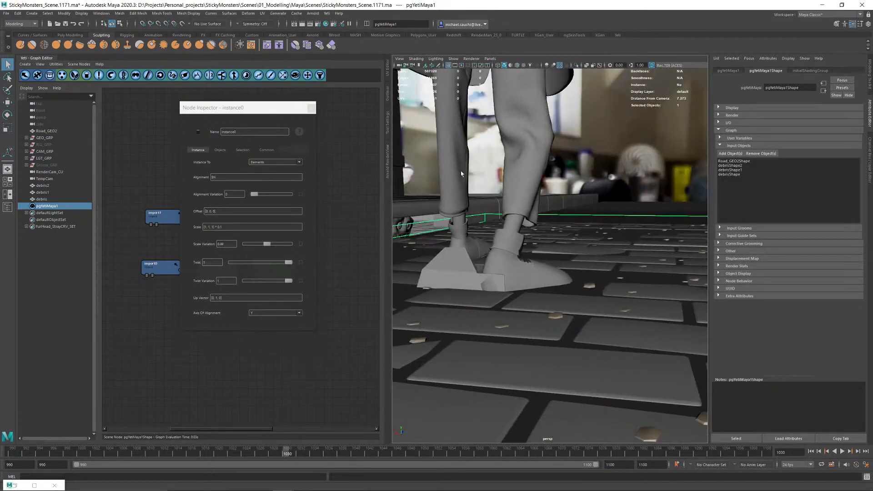
pyautogui.click(312, 108)
# Step: Duplicate the scatter and instance nodes together and place the copies above the import1 node
pyautogui.moveTo(259, 285); pyautogui.dragTo(217, 252)
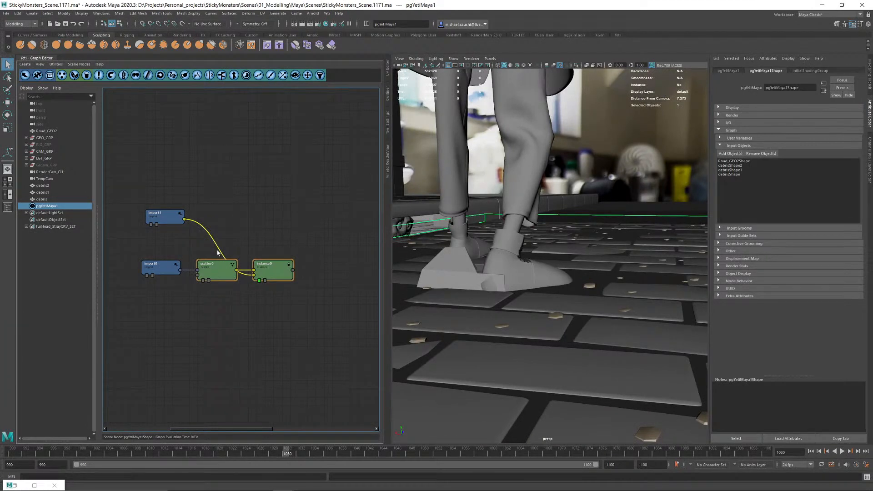
pyautogui.hotkey('ctrl', 'd')
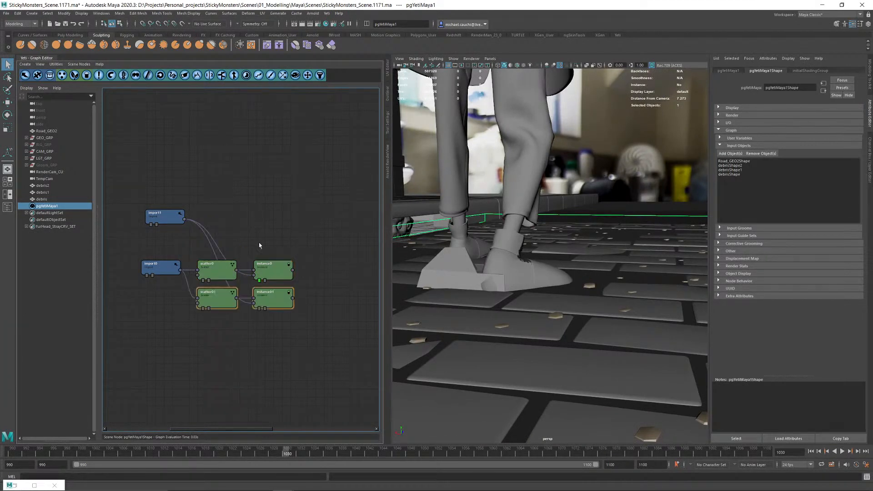
pyautogui.moveTo(270, 299); pyautogui.dragTo(280, 187)
pyautogui.moveTo(226, 144); pyautogui.dragTo(257, 152, button='middle')
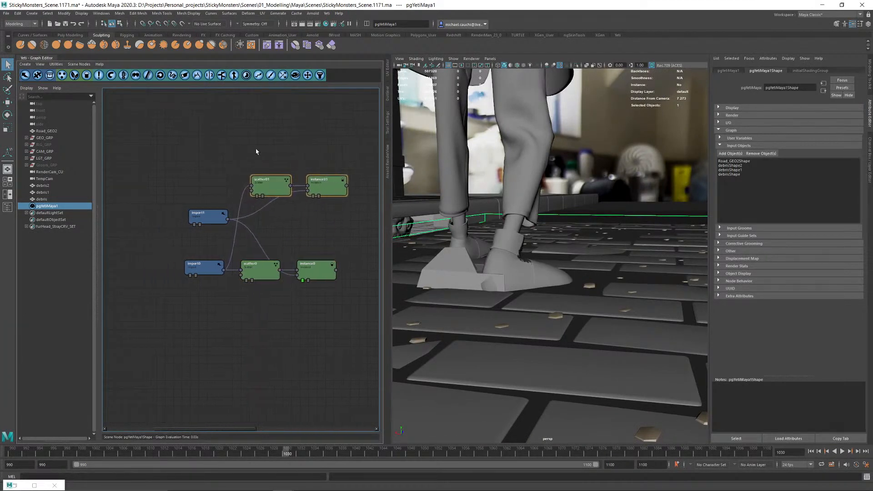
# Step: Lower the duplicated scatter01 node's seed by one and display the duplicated instance01 node's result
pyautogui.doubleClick(268, 184)
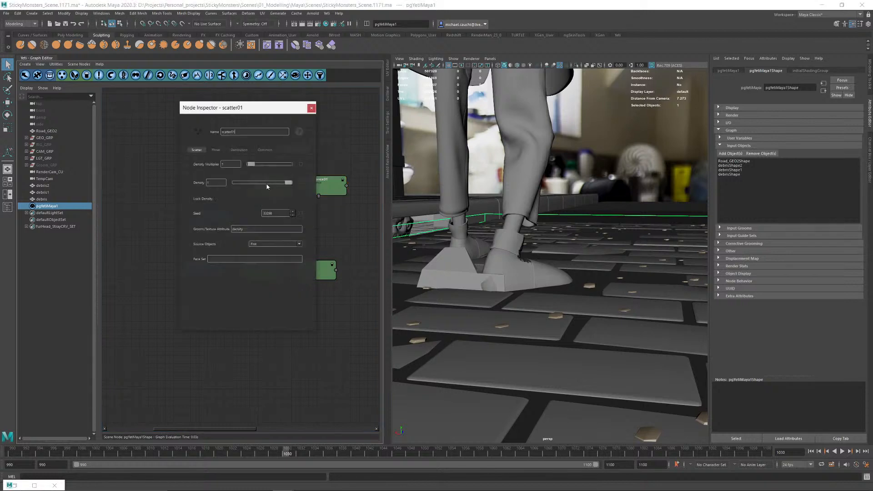
pyautogui.click(293, 216)
pyautogui.click(311, 108)
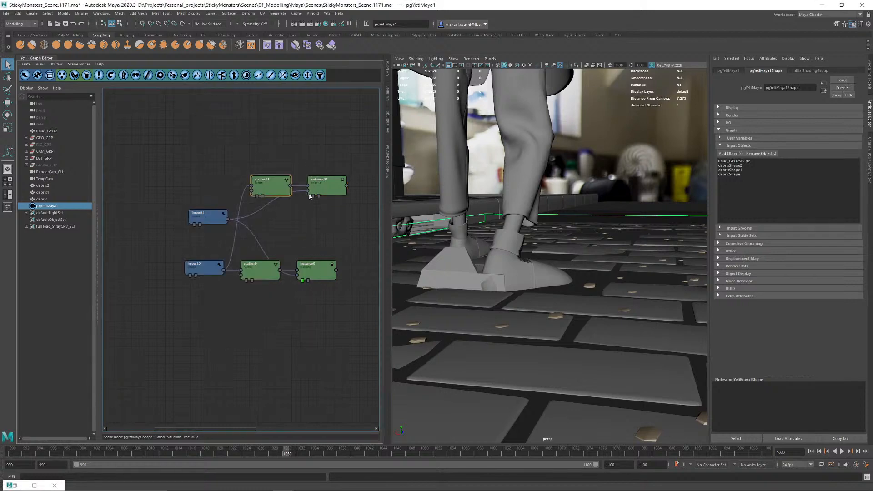
pyautogui.doubleClick(261, 184)
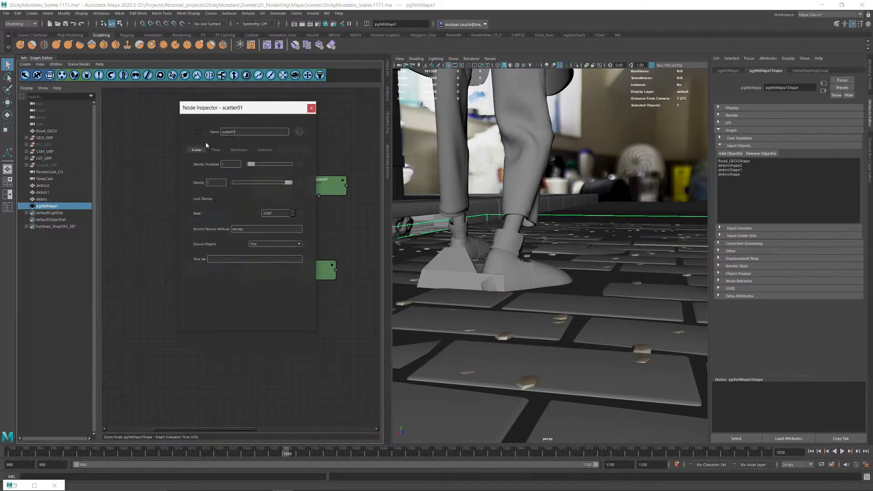
pyautogui.click(312, 108)
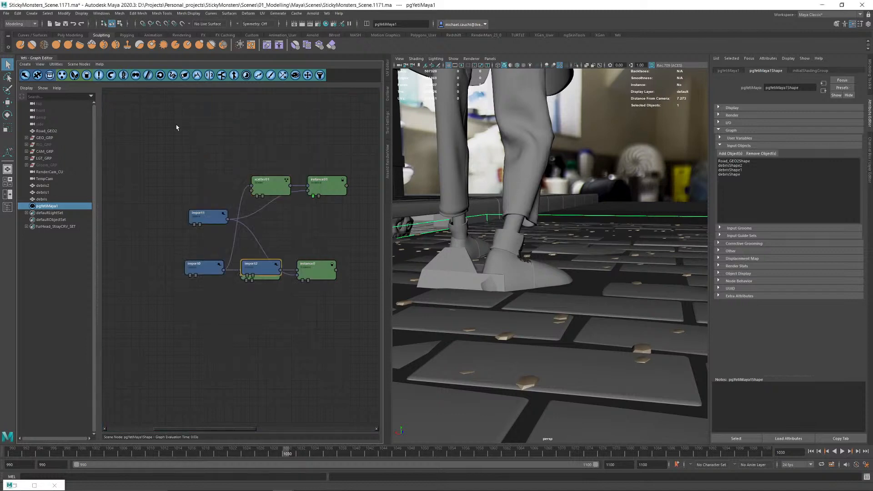
# Step: Add another import node, set its selection to debrisShape1 with the Geometry type, and feed it into instance01
pyautogui.doubleClick(260, 268)
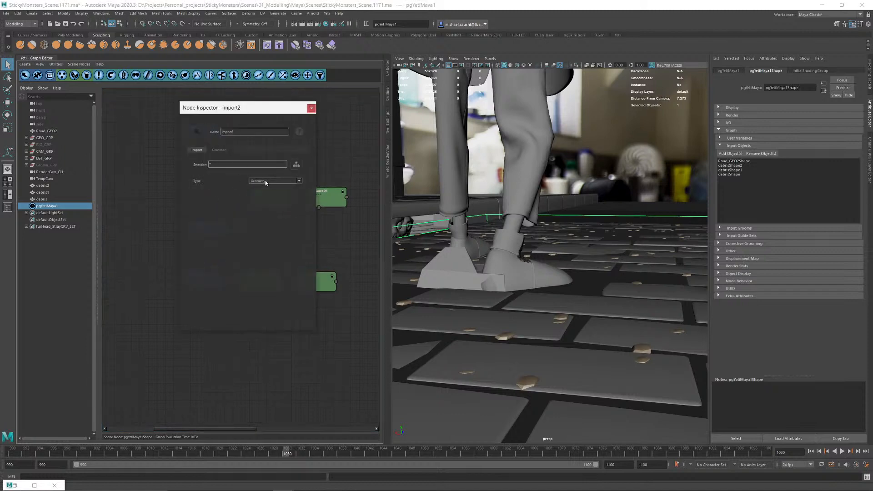
pyautogui.click(266, 182)
pyautogui.click(274, 162)
pyautogui.click(296, 164)
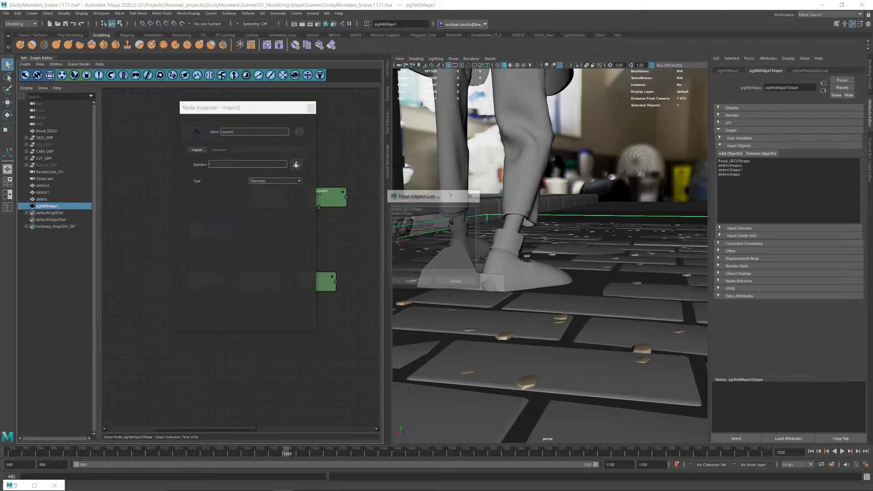
pyautogui.click(403, 218)
pyautogui.click(415, 283)
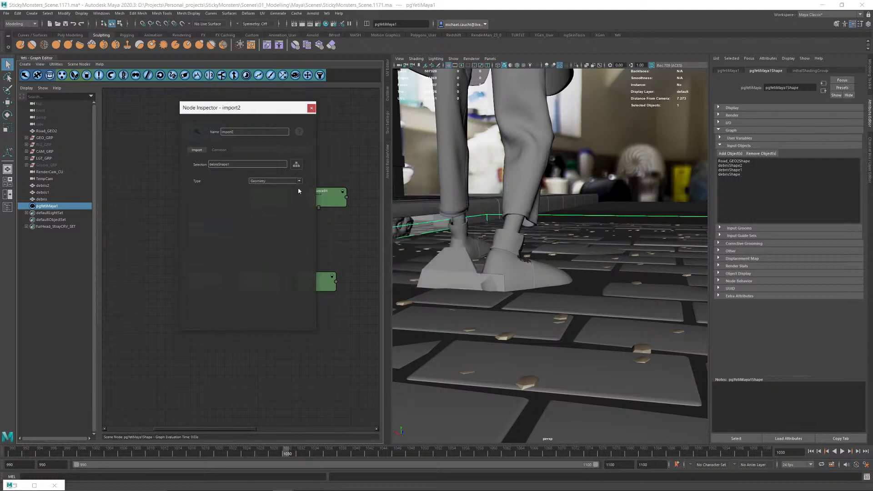
pyautogui.click(311, 108)
pyautogui.moveTo(223, 134); pyautogui.dragTo(308, 205)
# Step: Check the new debris on the street, then tidy the graph with each debris import beneath its scatter node and import0 in front
pyautogui.keyDown('alt'); pyautogui.moveTo(648, 269); pyautogui.dragTo(586, 314); pyautogui.keyUp('alt')
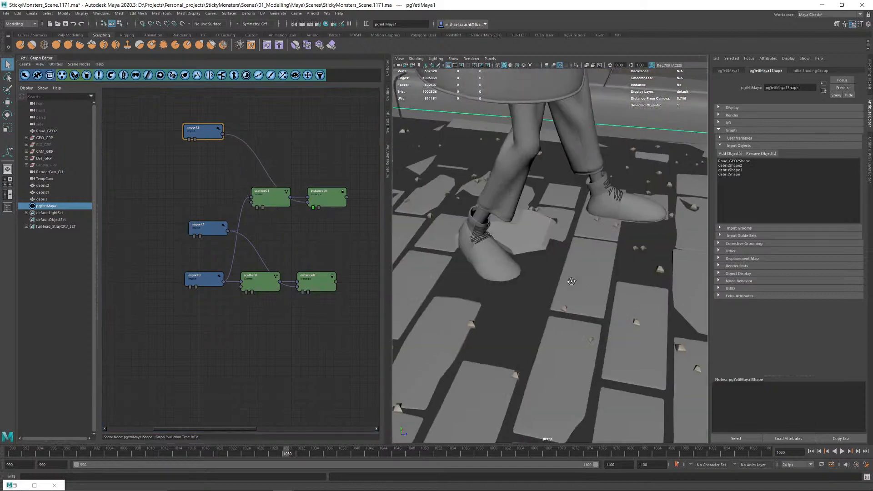
pyautogui.keyDown('alt'); pyautogui.moveTo(586, 314); pyautogui.dragTo(500, 282, button='right'); pyautogui.keyUp('alt')
pyautogui.keyDown('alt'); pyautogui.moveTo(500, 282); pyautogui.dragTo(450, 261); pyautogui.keyUp('alt')
pyautogui.keyDown('alt'); pyautogui.moveTo(450, 261); pyautogui.dragTo(622, 293, button='right'); pyautogui.keyUp('alt')
pyautogui.keyDown('alt'); pyautogui.moveTo(622, 292); pyautogui.dragTo(660, 278); pyautogui.keyUp('alt')
pyautogui.keyDown('alt'); pyautogui.moveTo(313, 174); pyautogui.dragTo(308, 174, button='middle'); pyautogui.keyUp('alt')
pyautogui.moveTo(200, 135); pyautogui.dragTo(270, 234)
pyautogui.moveTo(199, 235); pyautogui.dragTo(248, 317)
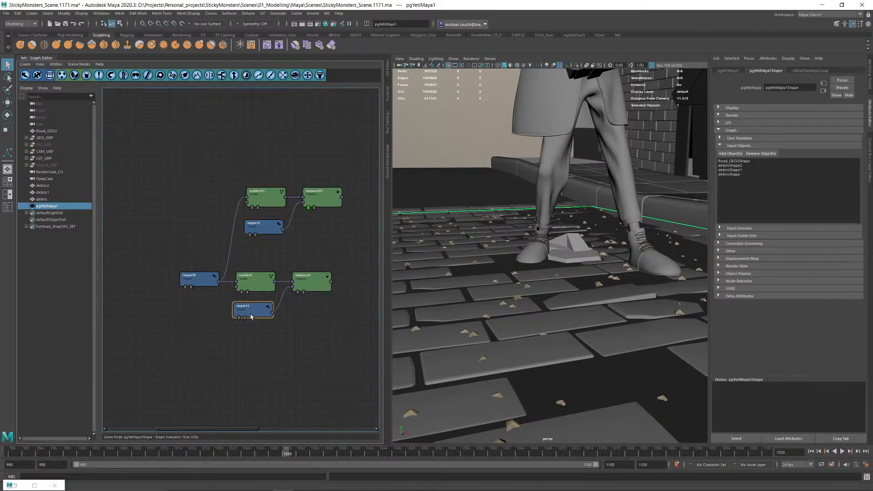
pyautogui.moveTo(200, 278); pyautogui.dragTo(163, 234)
# Step: Duplicate the scatter01, instance01 and import2 branch, place the copy above the others and change its scatter seed
pyautogui.moveTo(224, 161); pyautogui.dragTo(360, 240)
pyautogui.hotkey('ctrl', 'd')
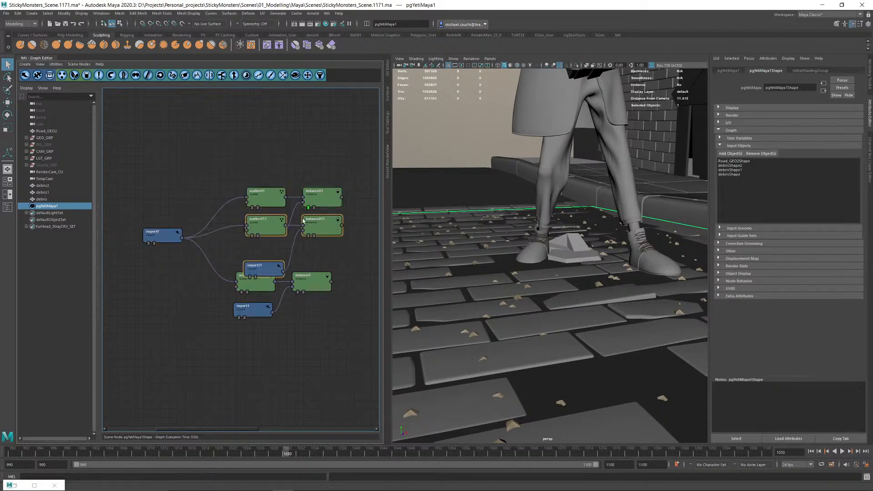
pyautogui.moveTo(273, 221); pyautogui.dragTo(265, 137)
pyautogui.doubleClick(264, 139)
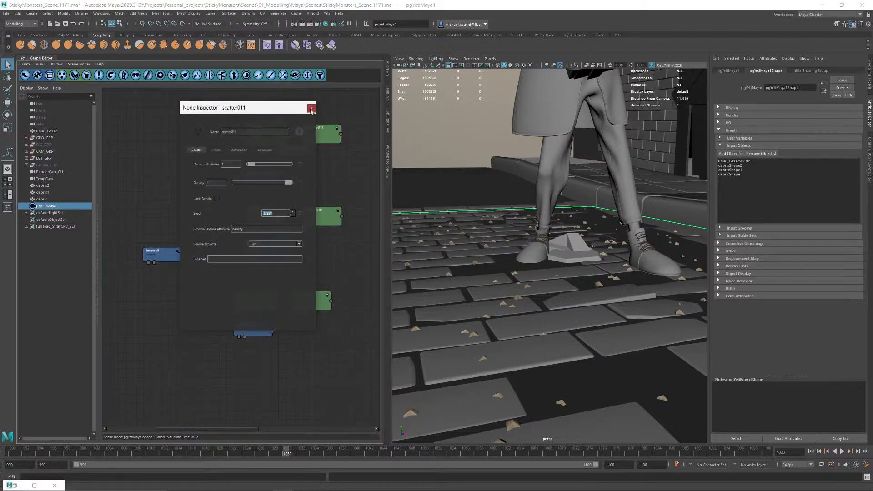
pyautogui.click(311, 108)
# Step: Set the copied import21 node's selection to debrisShape2 and display the result of instance011
pyautogui.doubleClick(262, 177)
pyautogui.click(296, 164)
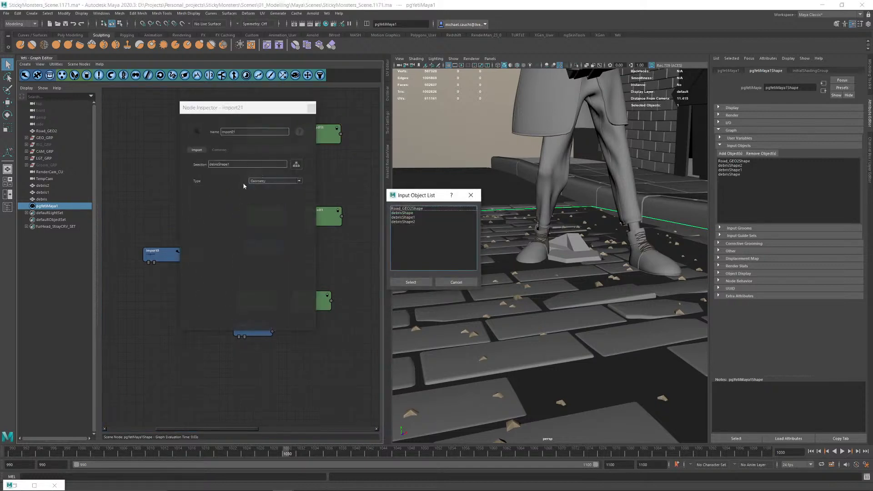
pyautogui.click(409, 222)
pyautogui.click(410, 282)
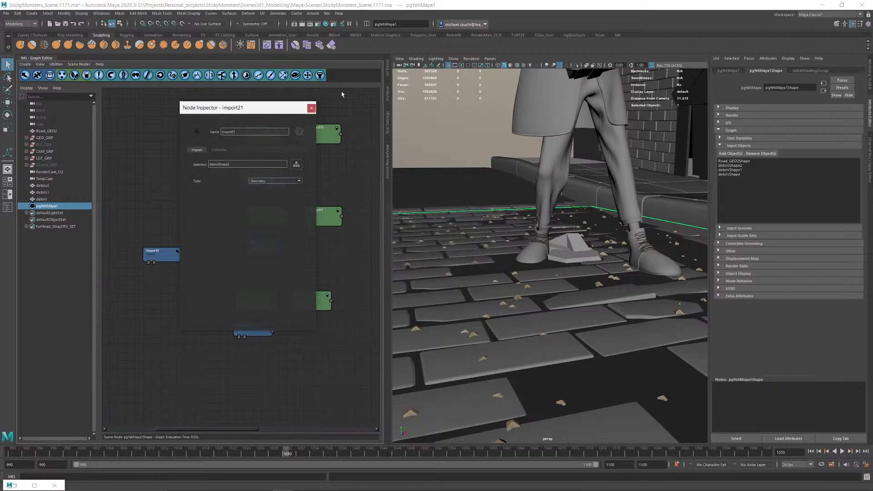
pyautogui.click(311, 108)
pyautogui.doubleClick(308, 146)
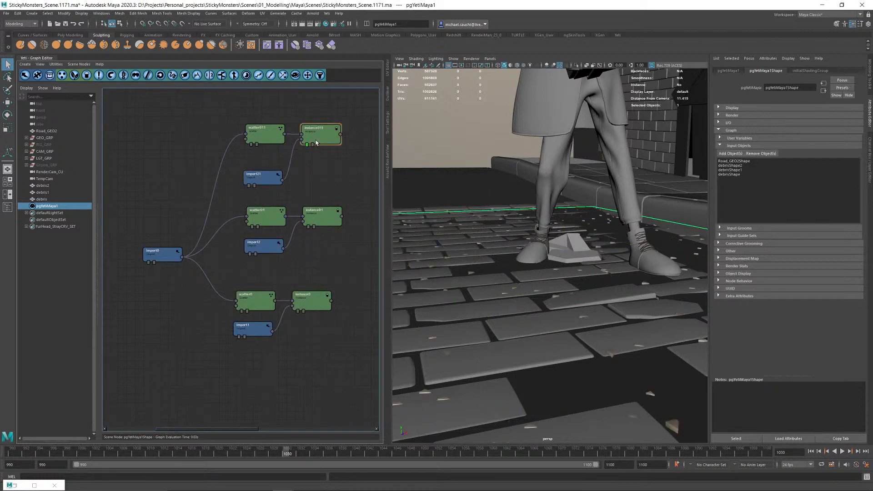
pyautogui.click(310, 109)
# Step: Add a merge node, feed it with instance011 and instance01, and display their combined debris
pyautogui.moveTo(327, 117); pyautogui.dragTo(287, 116, button='middle')
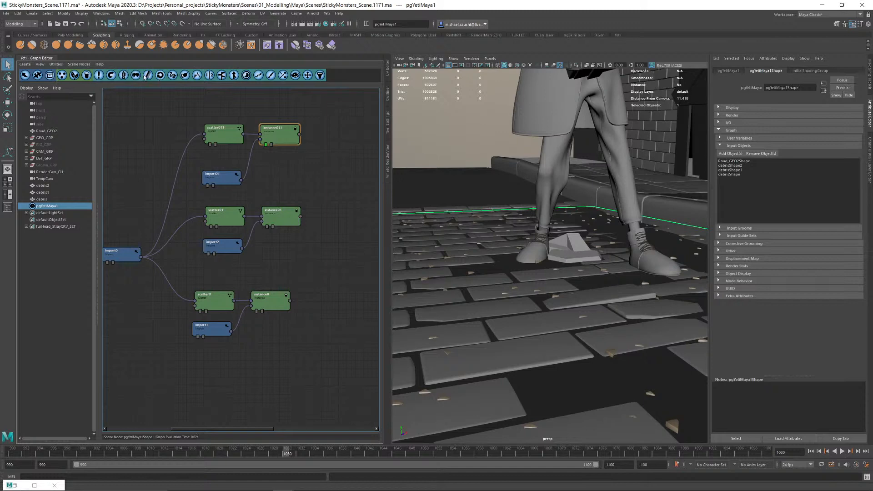
pyautogui.click(234, 75)
pyautogui.moveTo(337, 141); pyautogui.dragTo(379, 182)
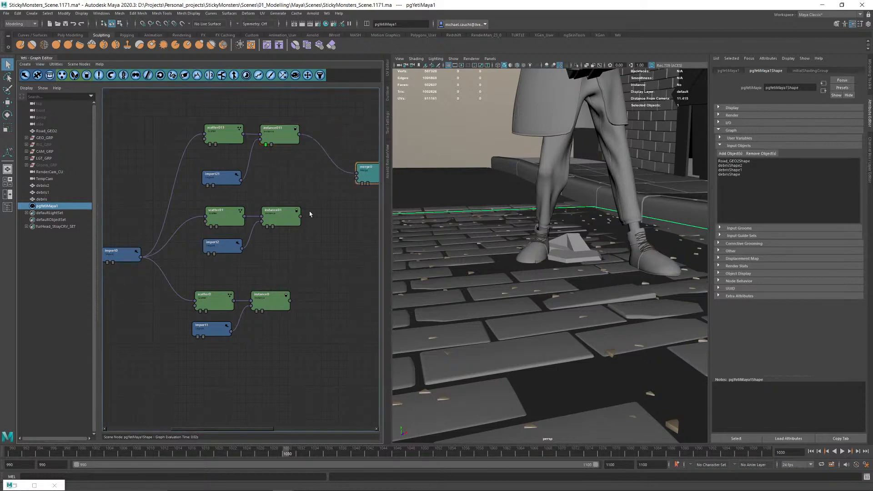
pyautogui.moveTo(300, 217); pyautogui.dragTo(357, 179)
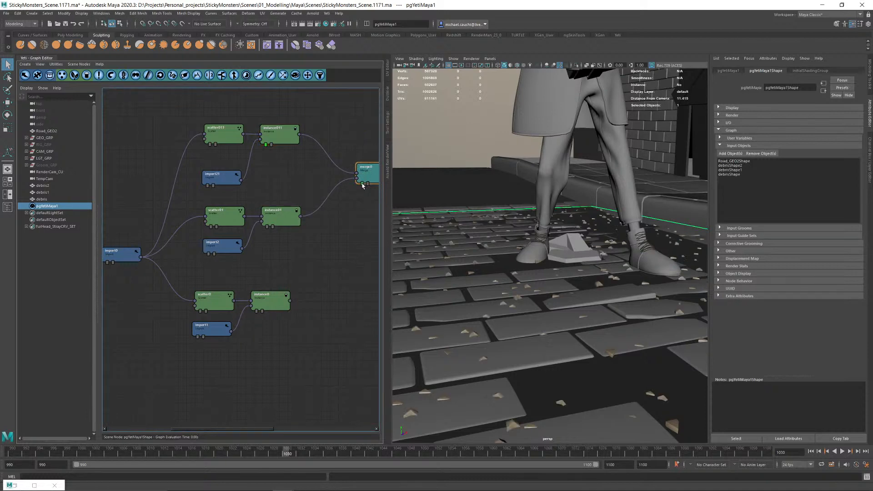
pyautogui.doubleClick(368, 177)
pyautogui.click(311, 108)
# Step: Add a second merge node combining the first merge with instance0, and display all three debris types over the street
pyautogui.click(234, 75)
pyautogui.keyDown('alt'); pyautogui.moveTo(289, 157); pyautogui.dragTo(196, 162, button='middle'); pyautogui.keyUp('alt')
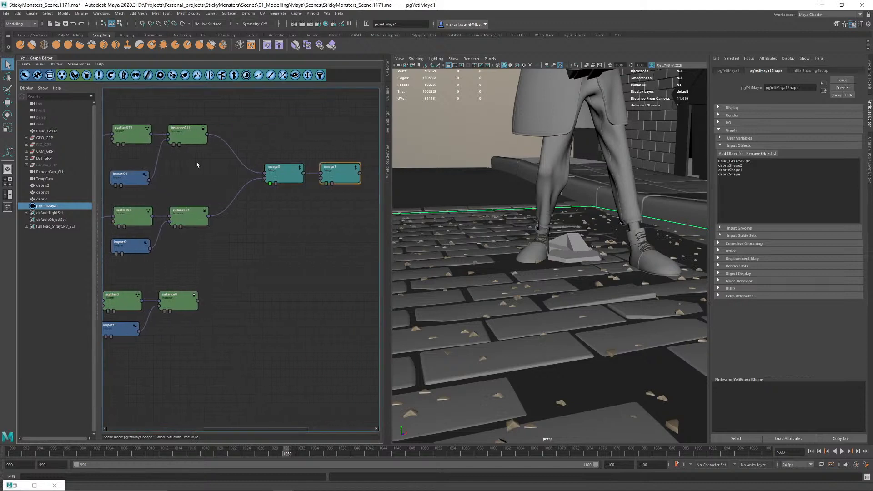
pyautogui.moveTo(338, 171); pyautogui.dragTo(364, 199)
pyautogui.moveTo(198, 300); pyautogui.dragTo(354, 209)
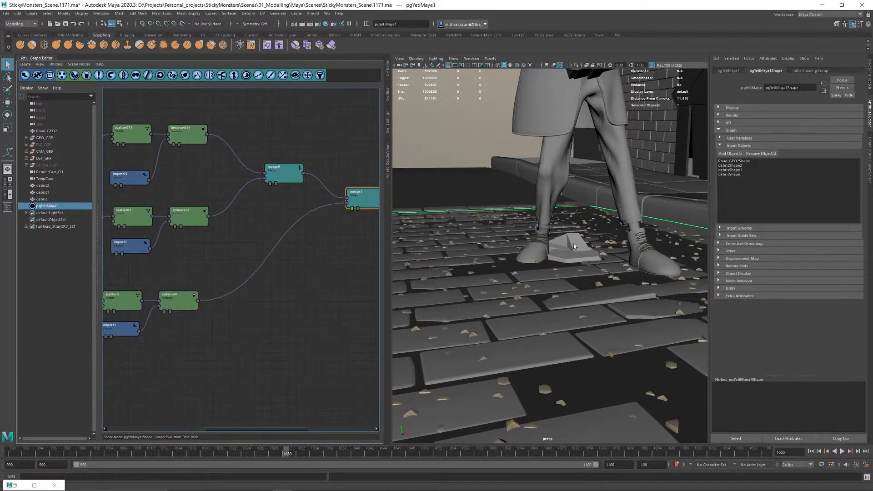
pyautogui.keyDown('alt'); pyautogui.moveTo(575, 247); pyautogui.dragTo(568, 295); pyautogui.keyUp('alt')
pyautogui.keyDown('alt'); pyautogui.moveTo(569, 295); pyautogui.dragTo(514, 282, button='right'); pyautogui.keyUp('alt')
pyautogui.keyDown('alt'); pyautogui.moveTo(514, 282); pyautogui.dragTo(536, 255); pyautogui.keyUp('alt')
pyautogui.keyDown('alt'); pyautogui.moveTo(536, 255); pyautogui.dragTo(623, 251, button='right'); pyautogui.keyUp('alt')
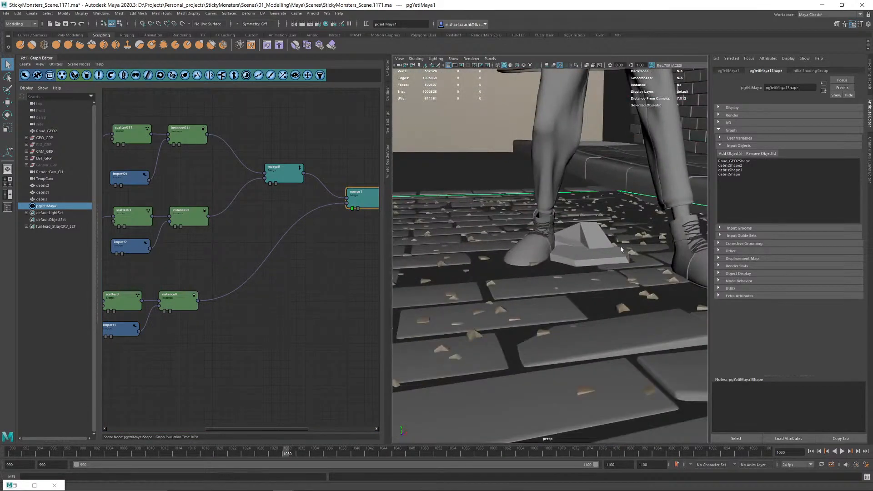
# Step: Hide the three source debris meshes so only the Yeti-scattered pieces show on the street, and check their coverage
pyautogui.keyDown('alt'); pyautogui.moveTo(623, 250); pyautogui.dragTo(554, 266); pyautogui.keyUp('alt')
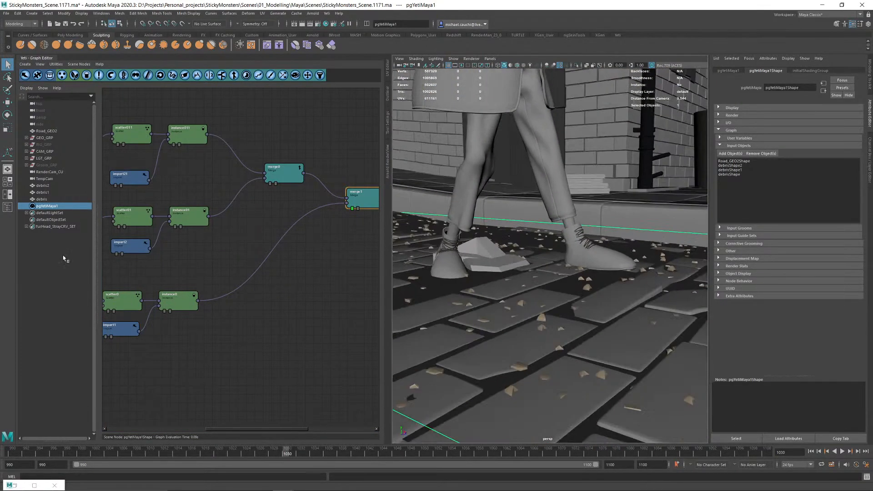
pyautogui.moveTo(40, 199); pyautogui.dragTo(48, 185)
pyautogui.press('h')
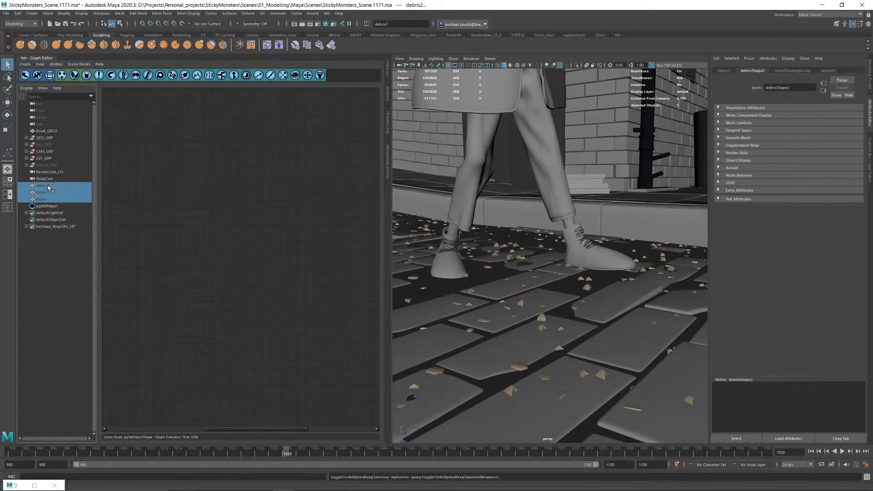
pyautogui.keyDown('alt'); pyautogui.moveTo(604, 299); pyautogui.dragTo(584, 299, button='right'); pyautogui.keyUp('alt')
pyautogui.keyDown('alt'); pyautogui.moveTo(584, 299); pyautogui.dragTo(552, 305); pyautogui.keyUp('alt')
pyautogui.keyDown('alt'); pyautogui.moveTo(552, 305); pyautogui.dragTo(555, 285, button='middle'); pyautogui.keyUp('alt')
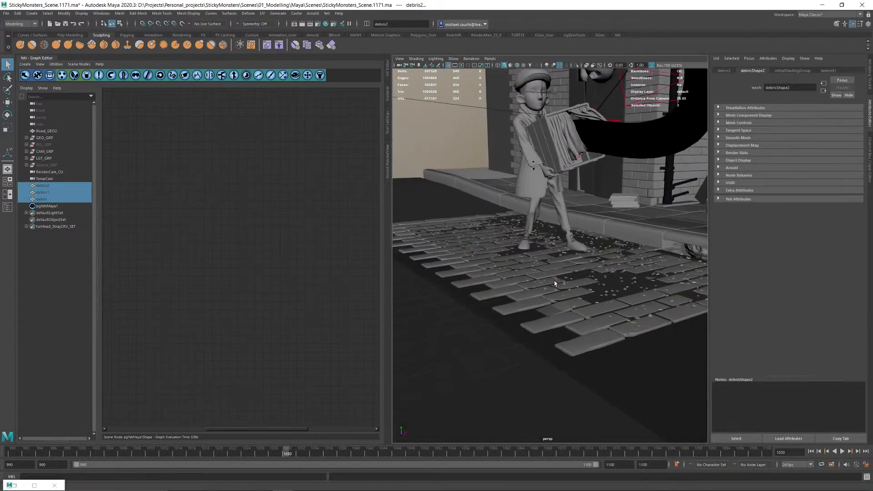
pyautogui.keyDown('alt'); pyautogui.moveTo(555, 285); pyautogui.dragTo(580, 304, button='right'); pyautogui.keyUp('alt')
pyautogui.keyDown('alt'); pyautogui.moveTo(581, 304); pyautogui.dragTo(562, 293); pyautogui.keyUp('alt')
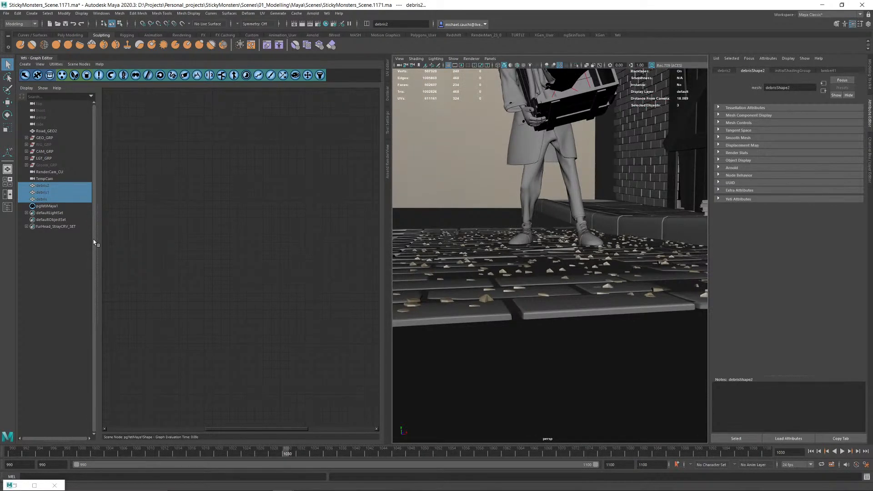
# Step: Set the scale of the instance011, instance01 and instance0 nodes in pgYetiMaya1's graph to [1, 1, 1] * 0.05
pyautogui.click(47, 206)
pyautogui.keyDown('alt'); pyautogui.moveTo(208, 242); pyautogui.dragTo(290, 157, button='middle'); pyautogui.keyUp('alt')
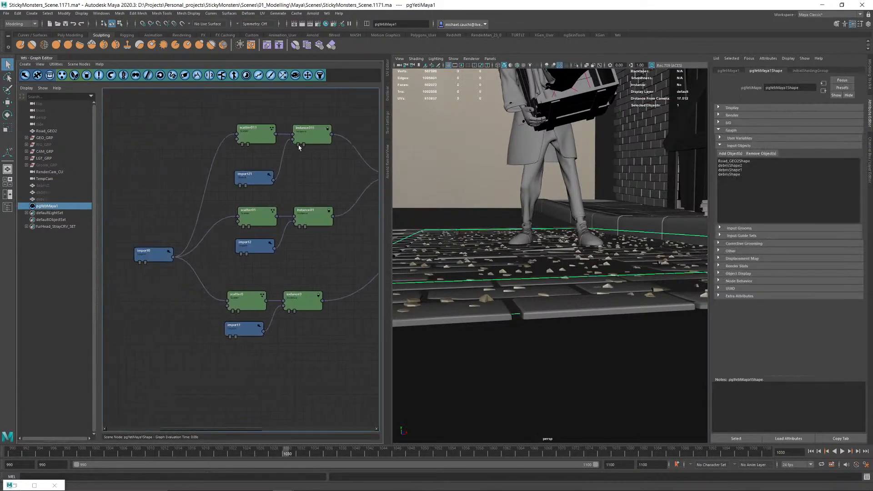
pyautogui.doubleClick(303, 137)
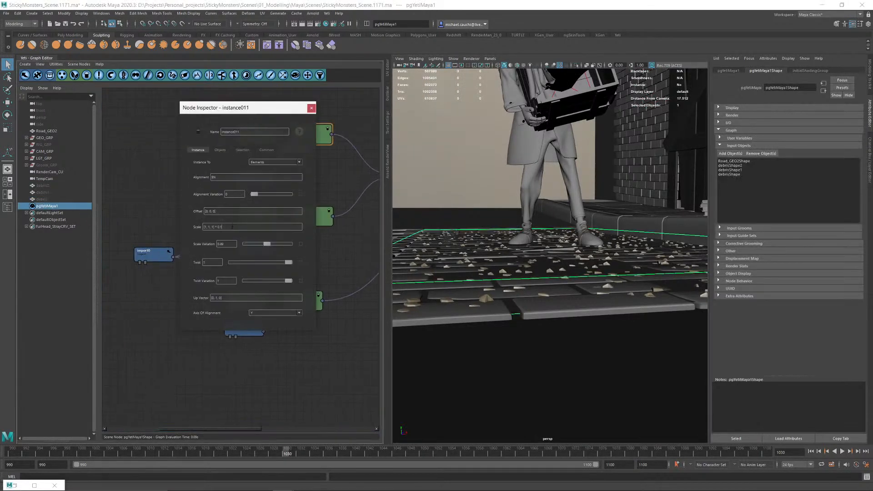
pyautogui.write('5')
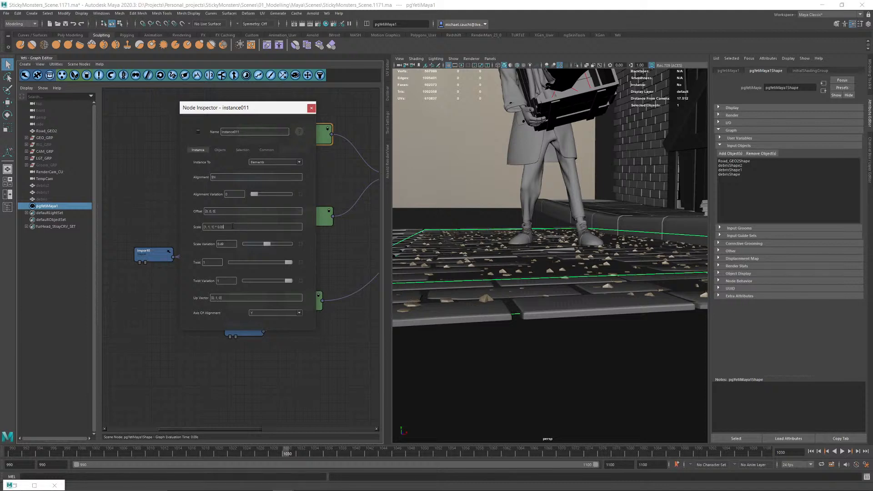
pyautogui.click(311, 108)
pyautogui.doubleClick(322, 213)
pyautogui.write('5')
pyautogui.click(311, 108)
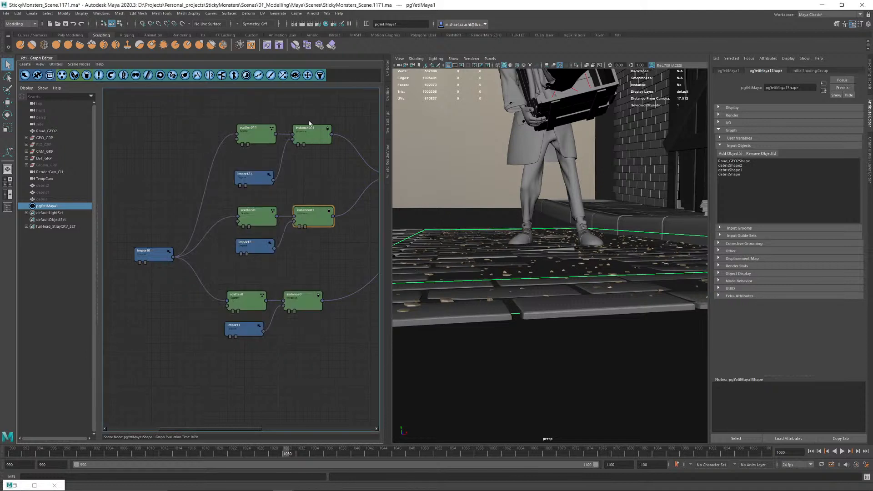
pyautogui.doubleClick(302, 296)
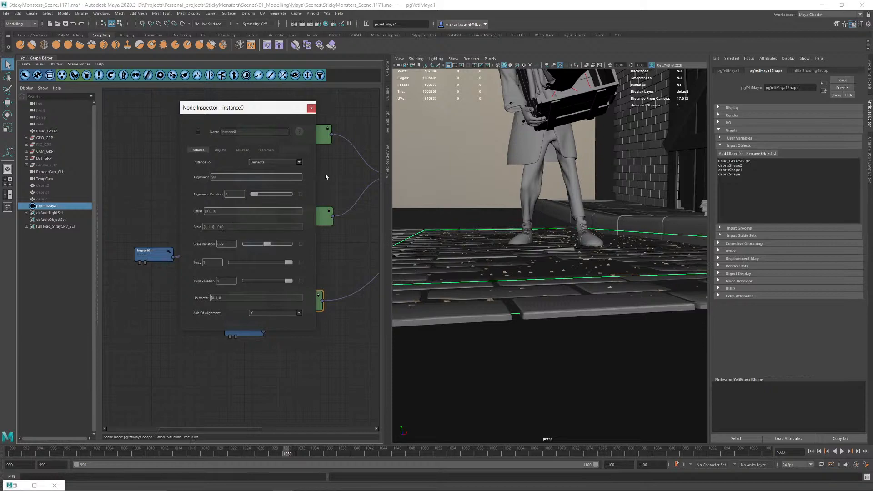
pyautogui.keyDown('alt'); pyautogui.moveTo(494, 129); pyautogui.dragTo(536, 206); pyautogui.keyUp('alt')
pyautogui.click(475, 137)
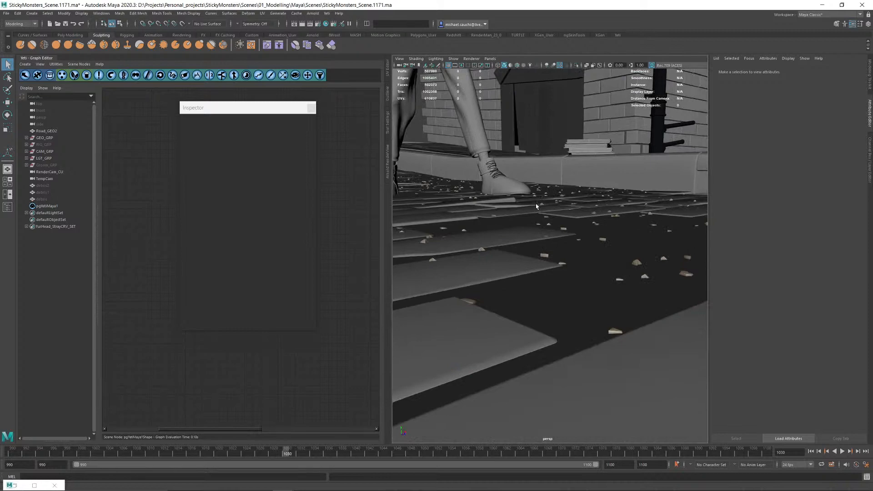
pyautogui.click(311, 108)
# Step: Check the smaller debris on the cobbles and assign an existing scene material to the pgYetiMaya1 node
pyautogui.keyDown('alt'); pyautogui.moveTo(565, 250); pyautogui.dragTo(582, 276); pyautogui.keyUp('alt')
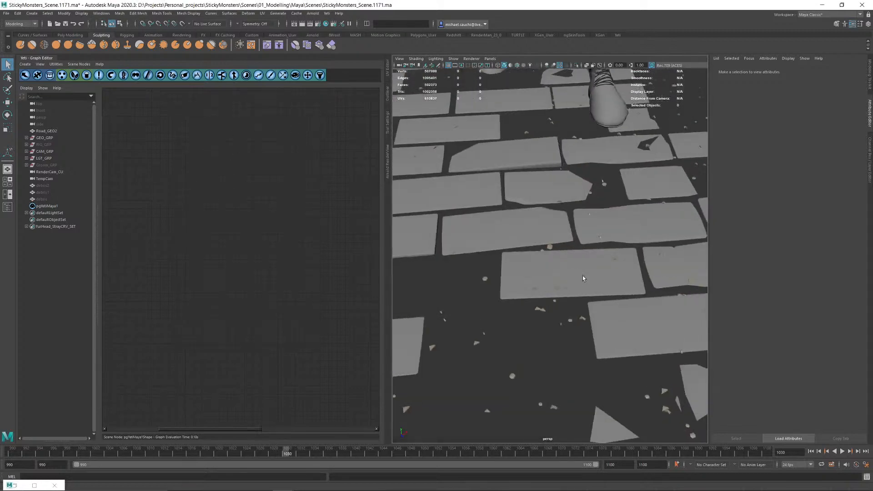
pyautogui.keyDown('alt'); pyautogui.moveTo(582, 277); pyautogui.dragTo(527, 273, button='right'); pyautogui.keyUp('alt')
pyautogui.keyDown('alt'); pyautogui.moveTo(527, 272); pyautogui.dragTo(482, 243); pyautogui.keyUp('alt')
pyautogui.keyDown('alt'); pyautogui.moveTo(482, 243); pyautogui.dragTo(420, 191, button='right'); pyautogui.keyUp('alt')
pyautogui.click(48, 207)
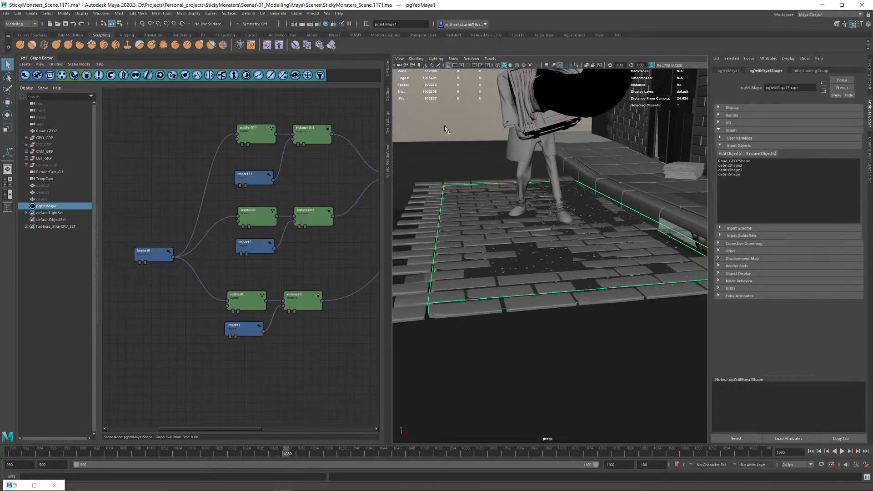
pyautogui.rightClick(446, 118)
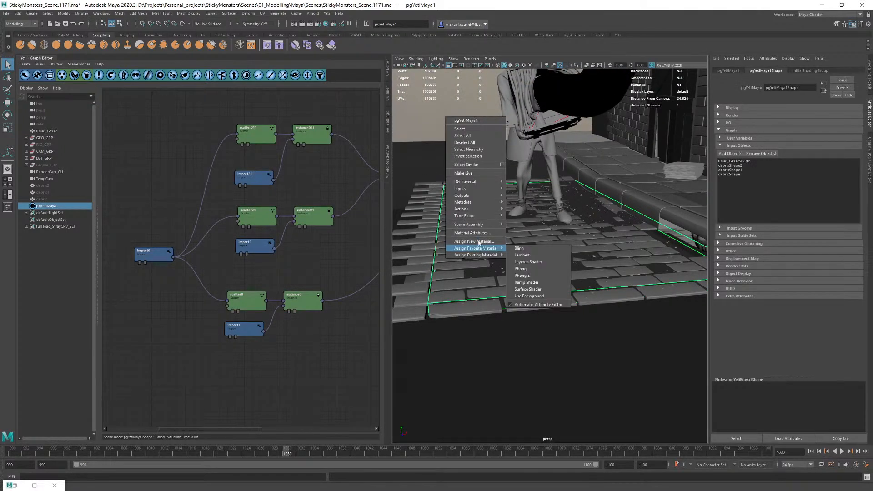
pyautogui.moveTo(475, 255)
pyautogui.click(523, 455)
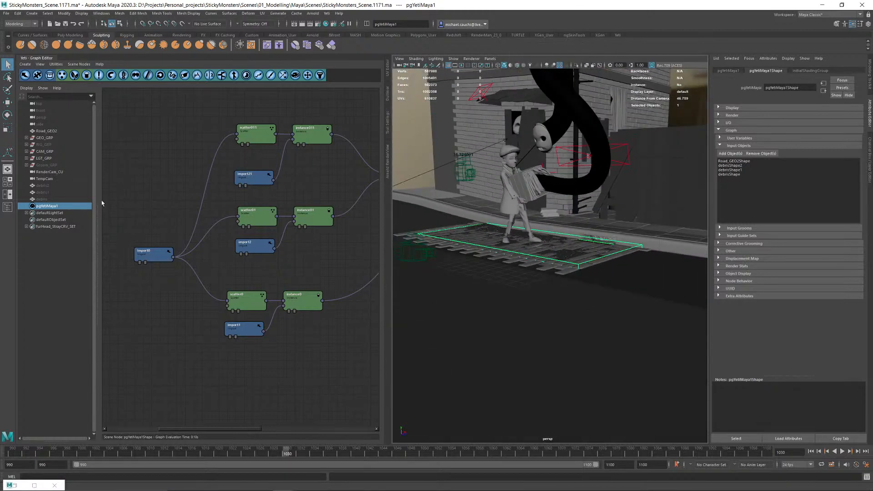
# Step: Show Groom_GRP but hide its four character Yeti groups, leaving only the ground plants groom on
pyautogui.click(26, 164)
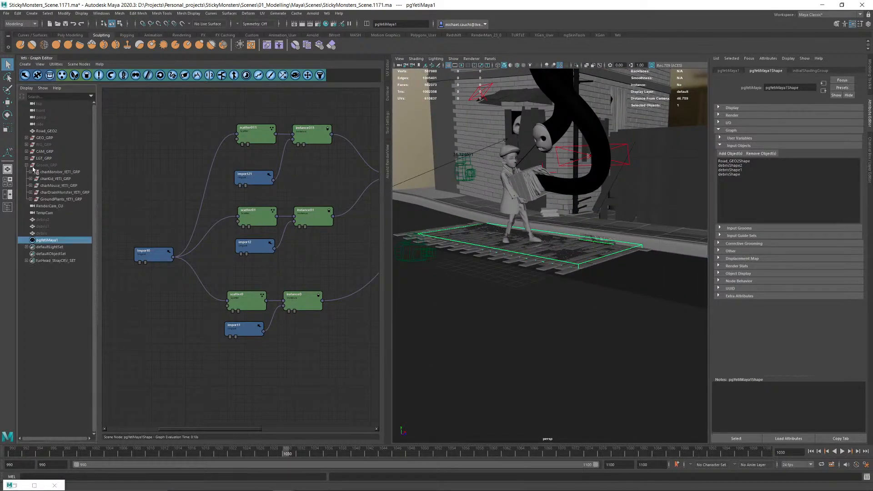
pyautogui.click(48, 167)
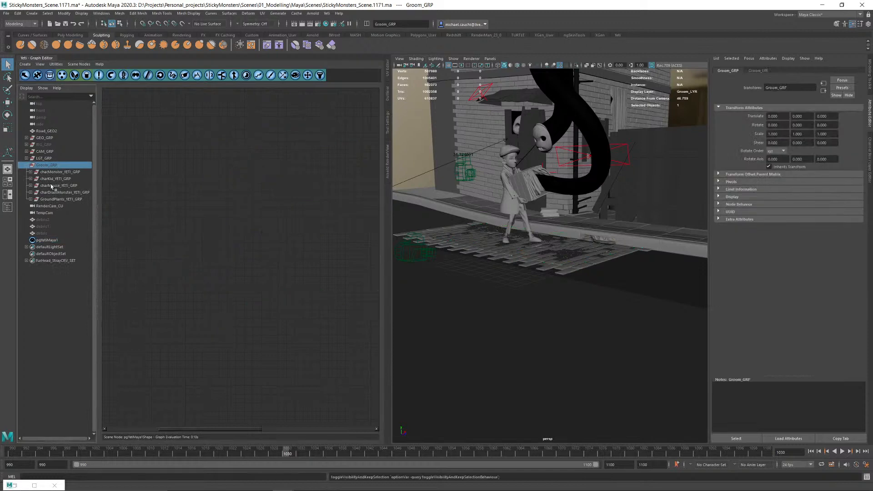
pyautogui.click(62, 192)
pyautogui.press('h')
pyautogui.keyDown('shift'); pyautogui.click(58, 175); pyautogui.keyUp('shift')
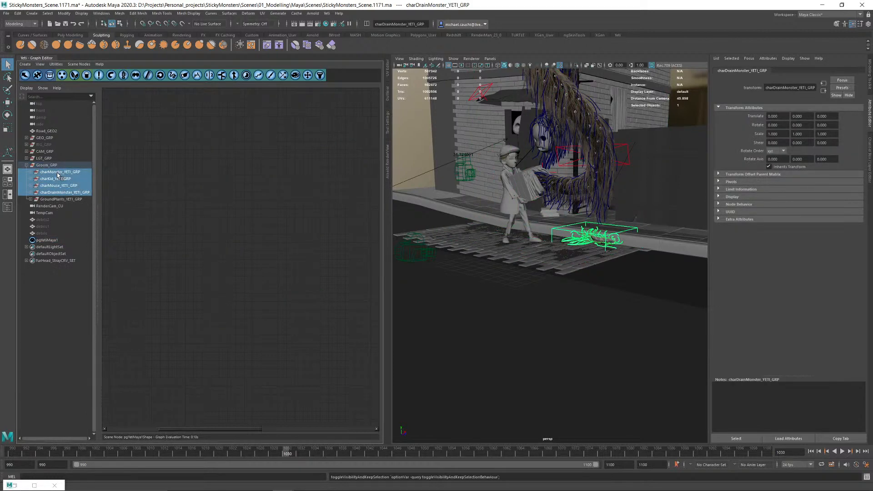
pyautogui.press('h')
pyautogui.keyDown('alt'); pyautogui.moveTo(549, 238); pyautogui.dragTo(523, 235); pyautogui.keyUp('alt')
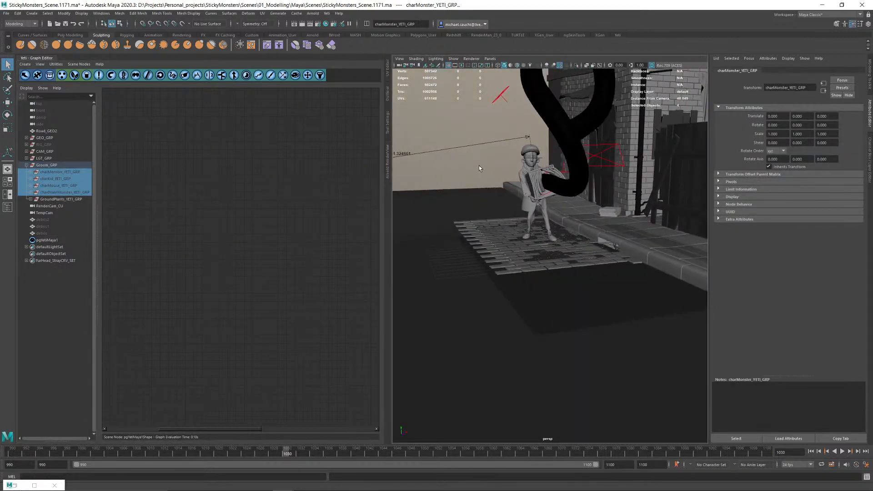
pyautogui.click(479, 165)
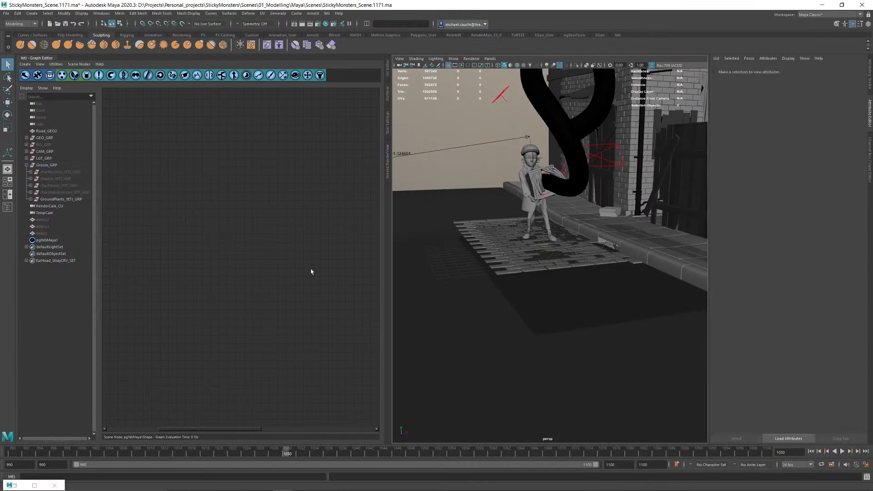
# Step: Open a widened Arnold RenderView framed on the boy's feet and update the full scene for rendering
pyautogui.click(387, 156)
pyautogui.moveTo(234, 251); pyautogui.dragTo(549, 304)
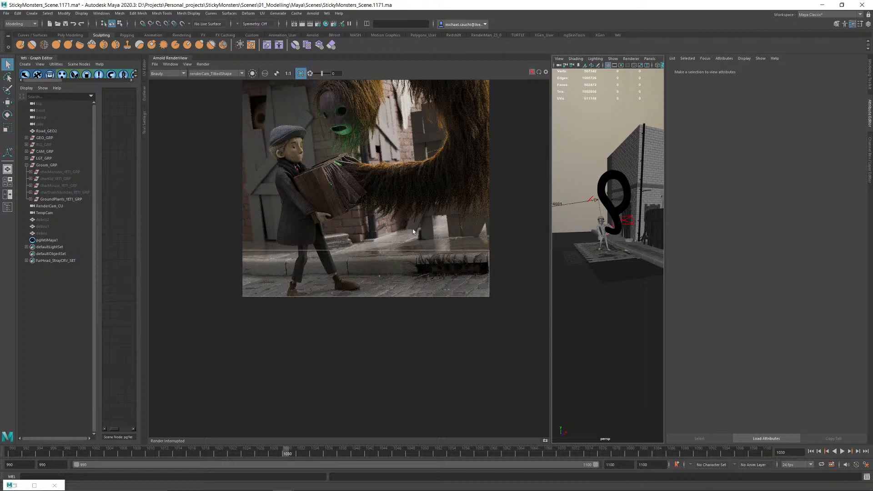
pyautogui.scroll(3, 348, 301)
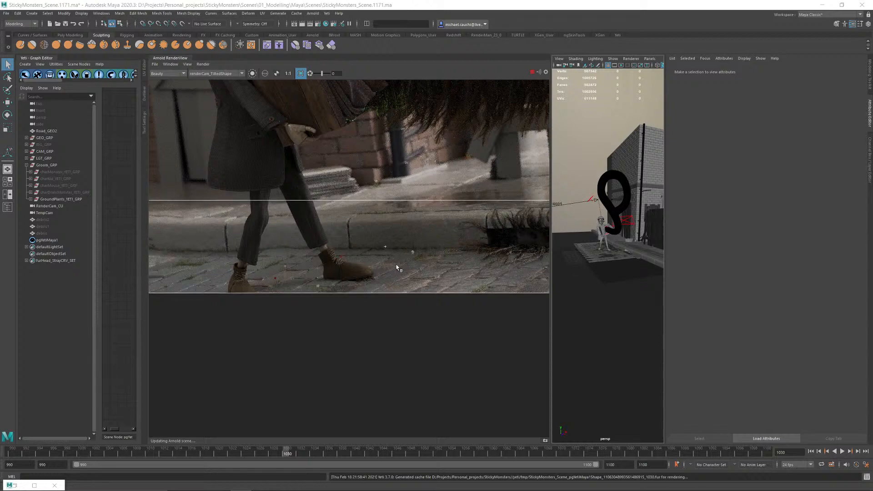
pyautogui.scroll(-4, 397, 265)
pyautogui.scroll(2, 348, 257)
pyautogui.click(203, 64)
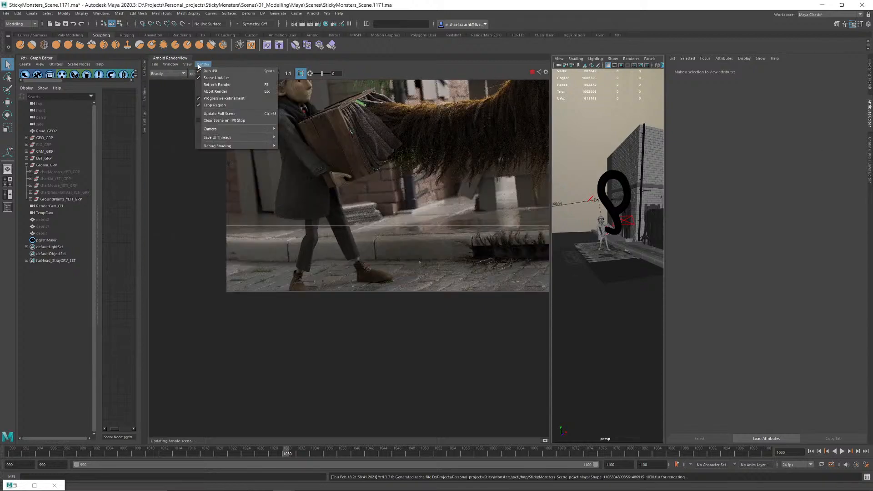
pyautogui.click(225, 115)
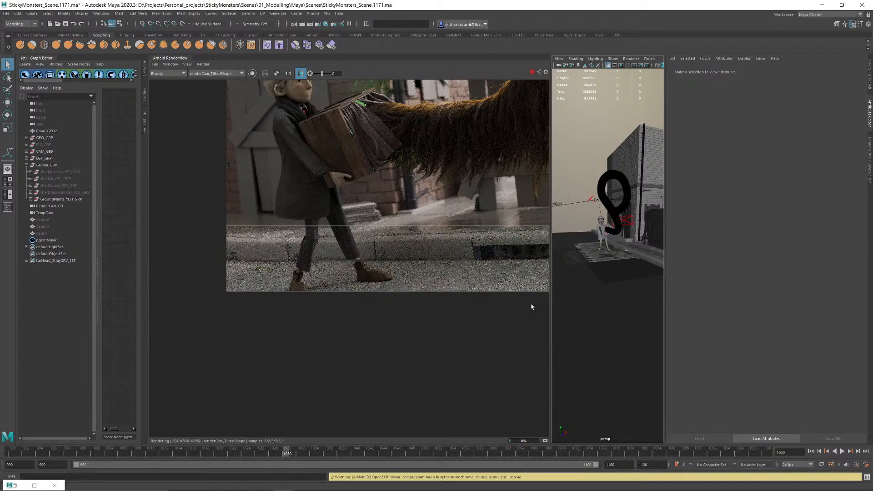
# Step: Crop the render to a small patch of cobbles beside the boy's front shoe and examine the debris density
pyautogui.scroll(3, 403, 266)
pyautogui.scroll(-1, 403, 266)
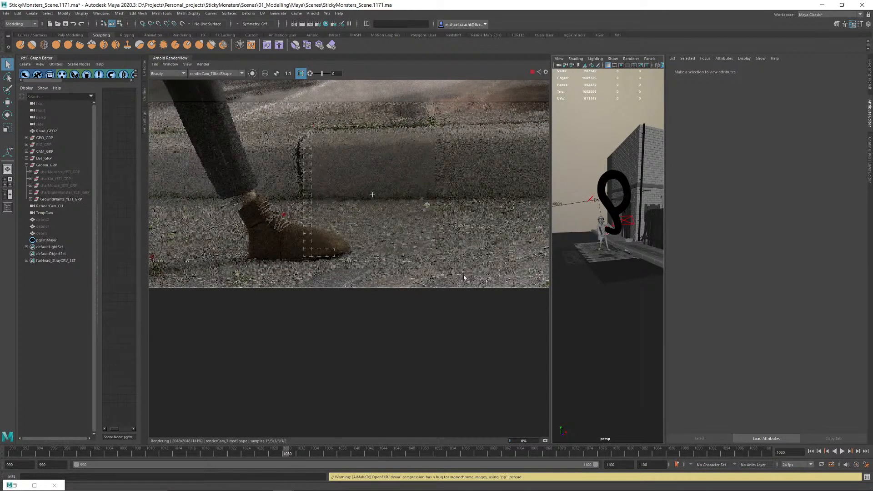
pyautogui.moveTo(393, 214); pyautogui.dragTo(471, 285)
pyautogui.scroll(3, 453, 240)
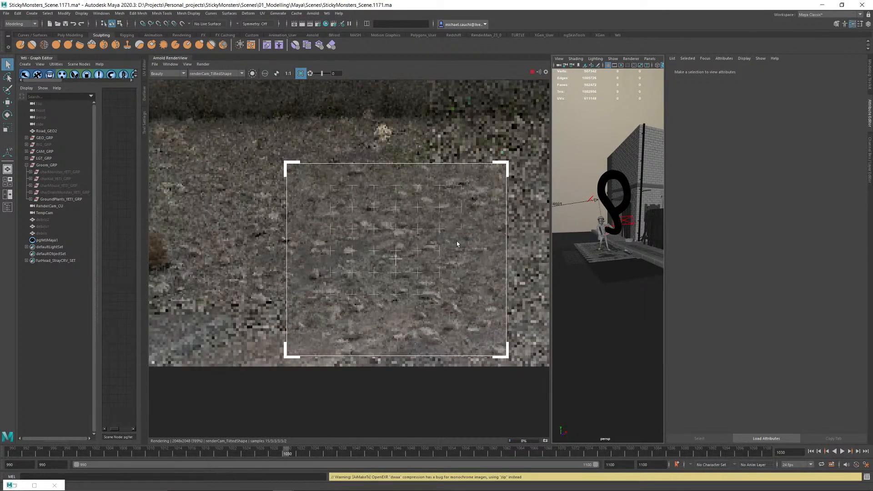
pyautogui.scroll(-2, 458, 243)
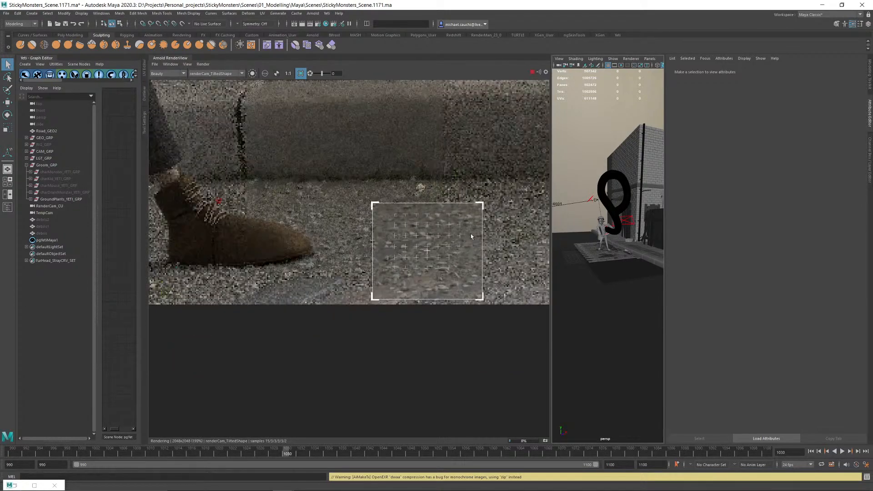
pyautogui.scroll(1, 486, 218)
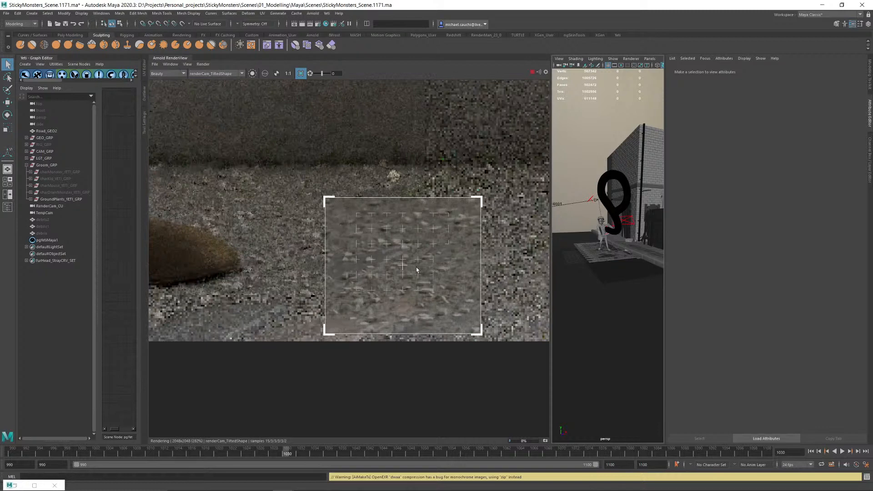
pyautogui.scroll(-3, 425, 268)
# Step: Move the render crop region over the boy's feet and set pgYetiMaya1's Render Density to 1
pyautogui.moveTo(369, 299); pyautogui.dragTo(117, 206)
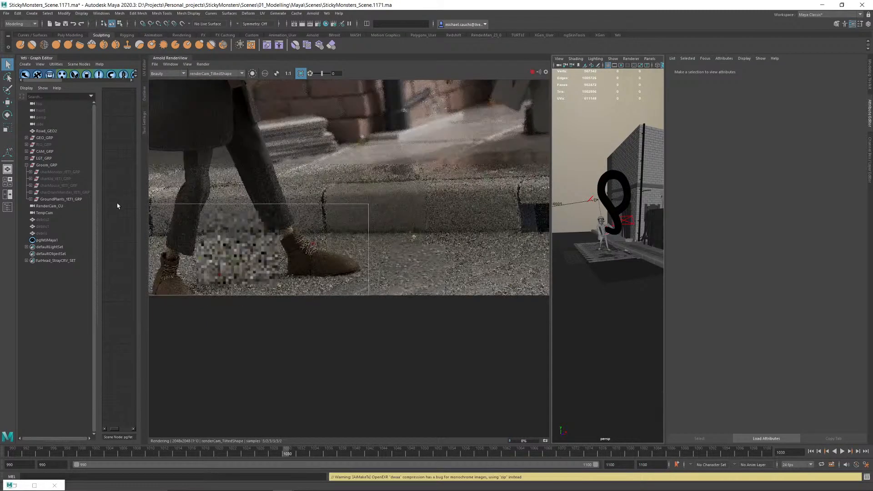
pyautogui.click(47, 239)
pyautogui.click(728, 71)
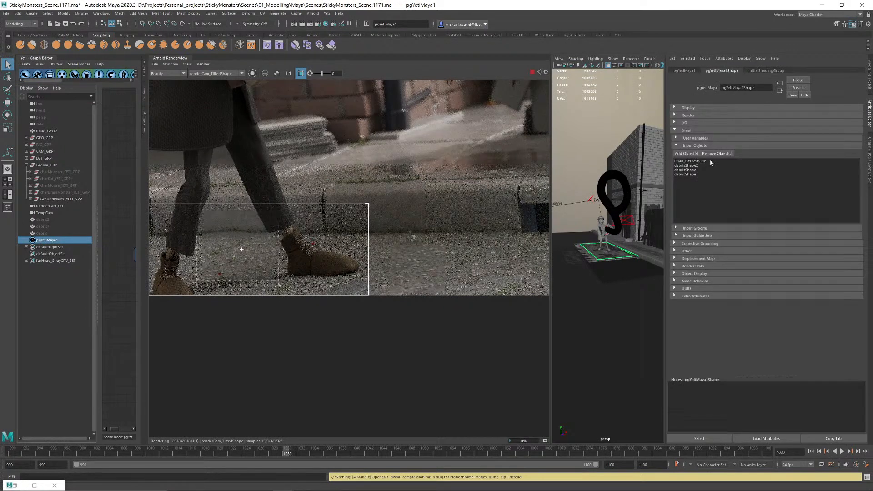
pyautogui.click(688, 115)
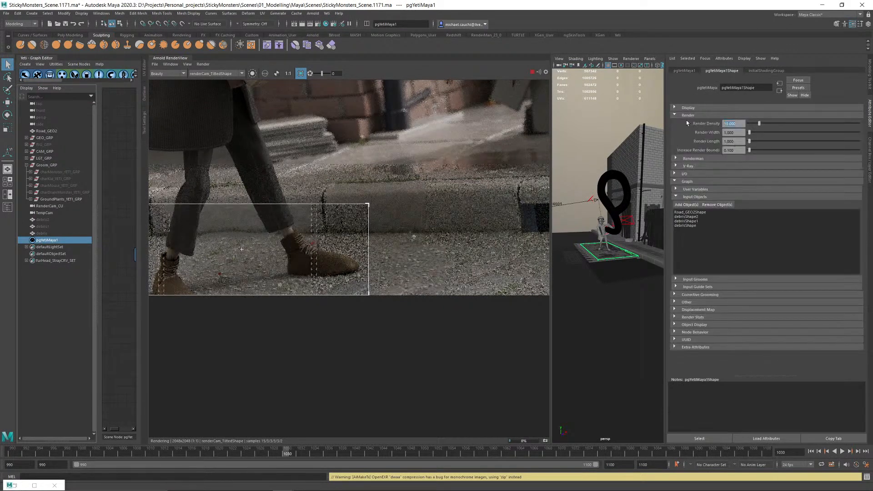
pyautogui.write('1')
pyautogui.press('Return')
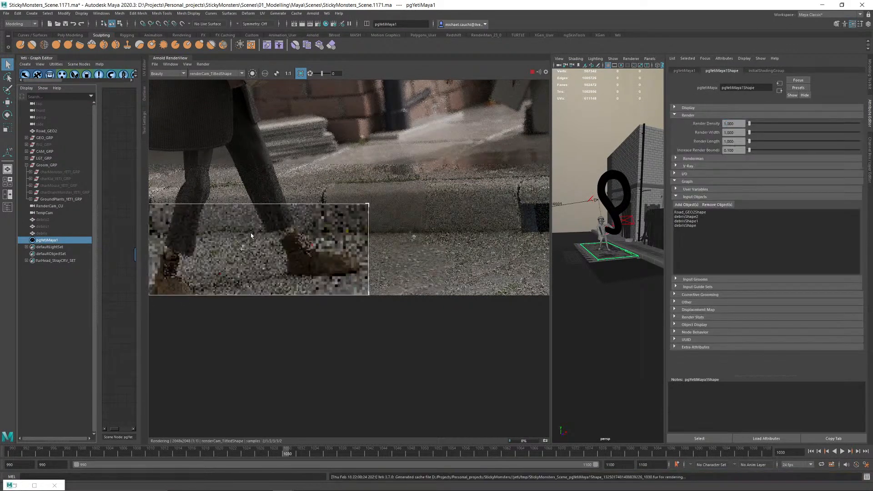
# Step: Extend the render crop across the full width of the street and examine the reduced debris around the boy's shoes
pyautogui.scroll(-2, 246, 237)
pyautogui.scroll(-3, 247, 237)
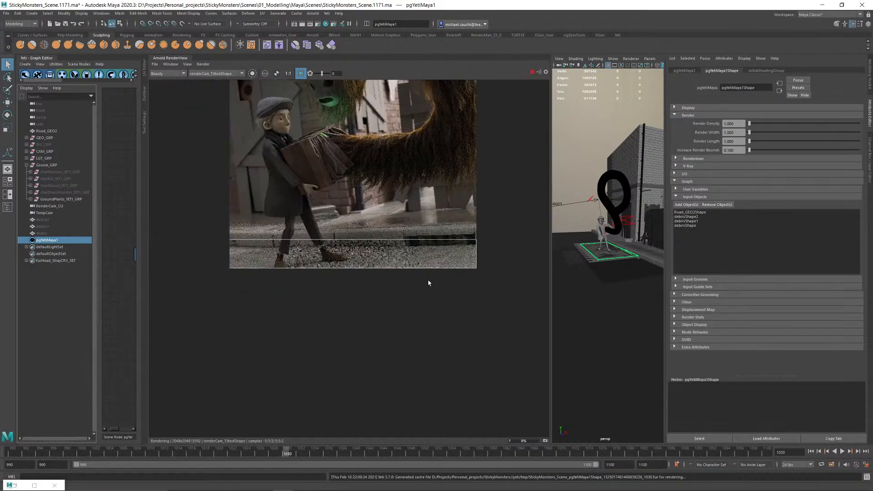
pyautogui.scroll(2, 385, 254)
pyautogui.scroll(2, 385, 254)
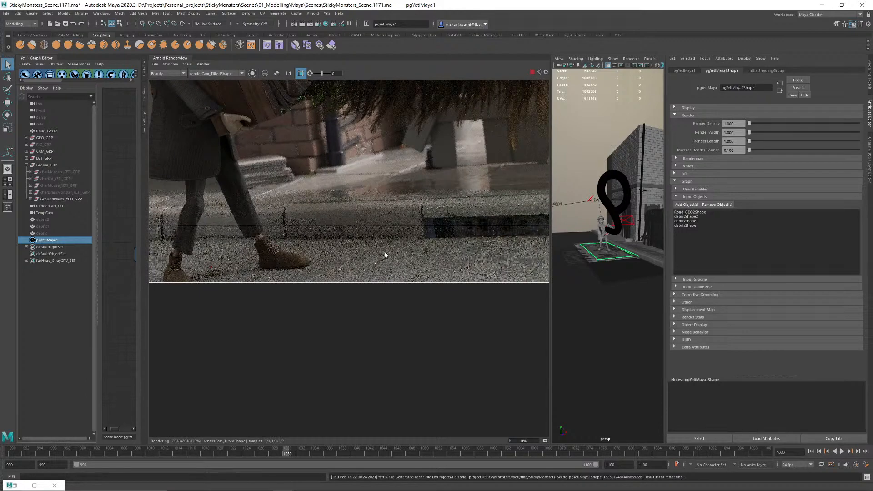
pyautogui.scroll(4, 306, 257)
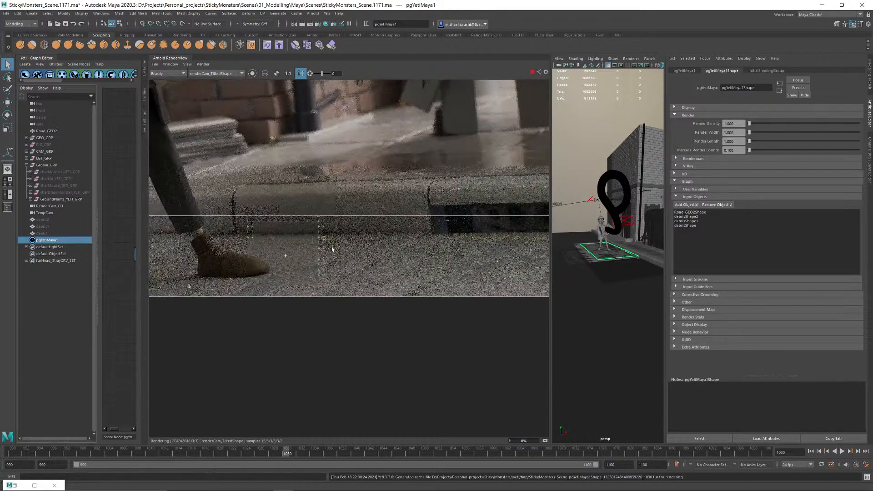
pyautogui.scroll(2, 305, 256)
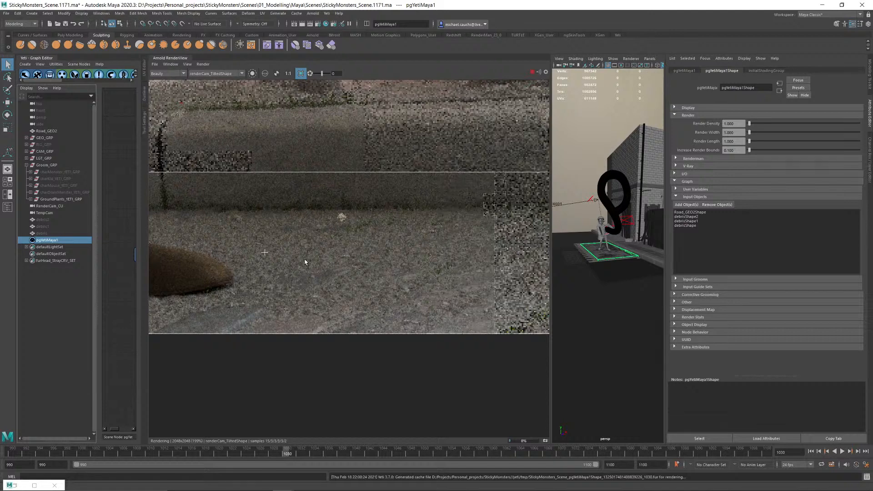
# Step: Examine the debris around both of the boy's shoes and crop the render to a small patch of cobbles behind the rear shoe
pyautogui.scroll(-3, 454, 295)
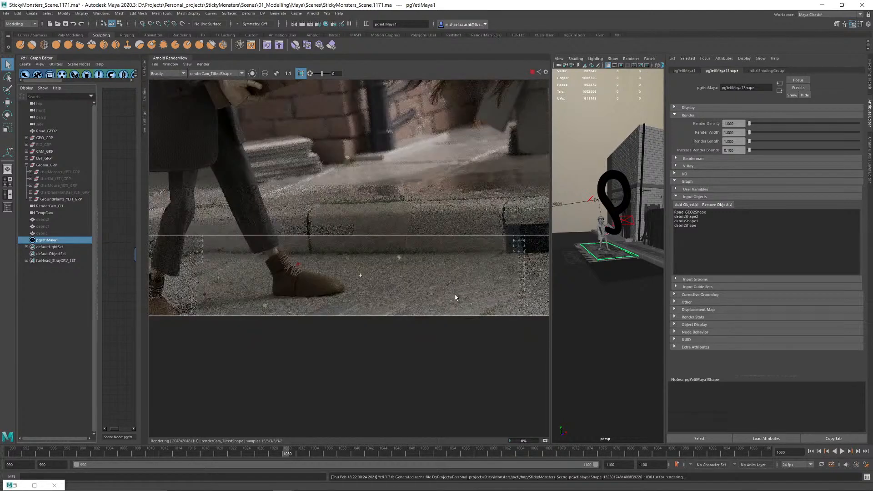
pyautogui.scroll(1, 198, 275)
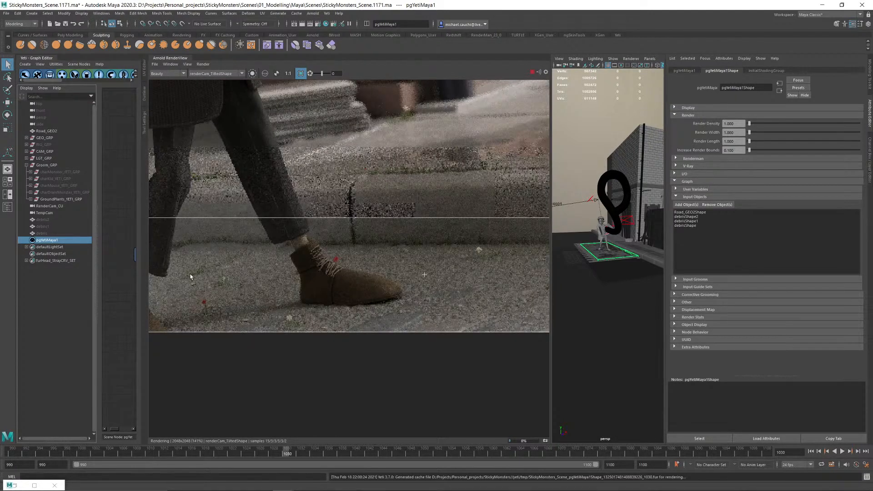
pyautogui.moveTo(203, 274); pyautogui.dragTo(331, 275, button='middle')
pyautogui.scroll(2, 350, 291)
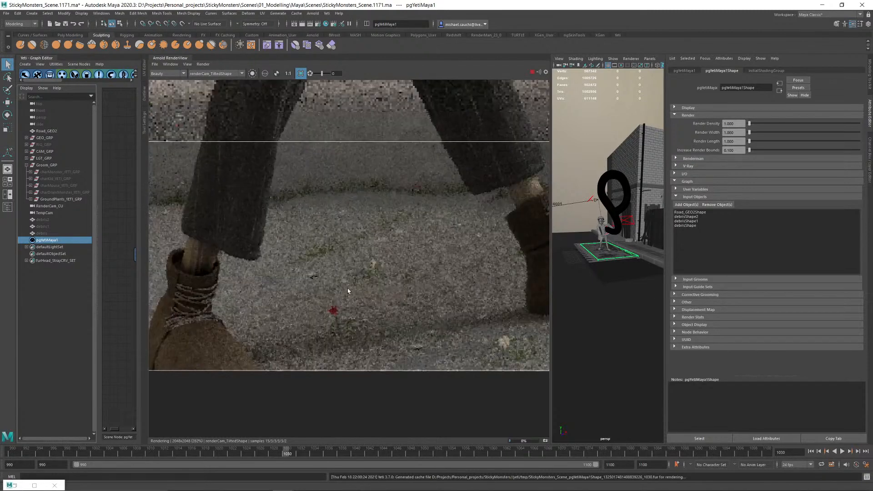
pyautogui.scroll(-1, 306, 288)
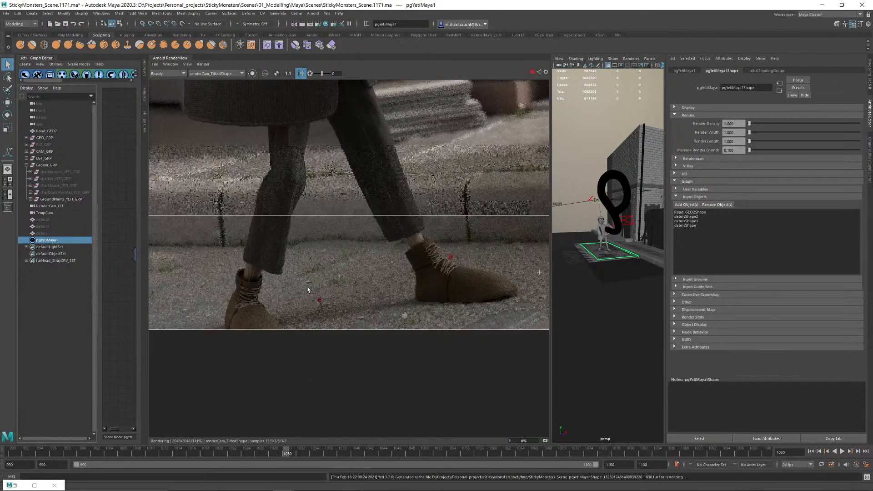
pyautogui.scroll(-1, 307, 289)
pyautogui.scroll(3, 195, 298)
pyautogui.moveTo(194, 299); pyautogui.dragTo(365, 300, button='middle')
pyautogui.moveTo(371, 356); pyautogui.dragTo(269, 276)
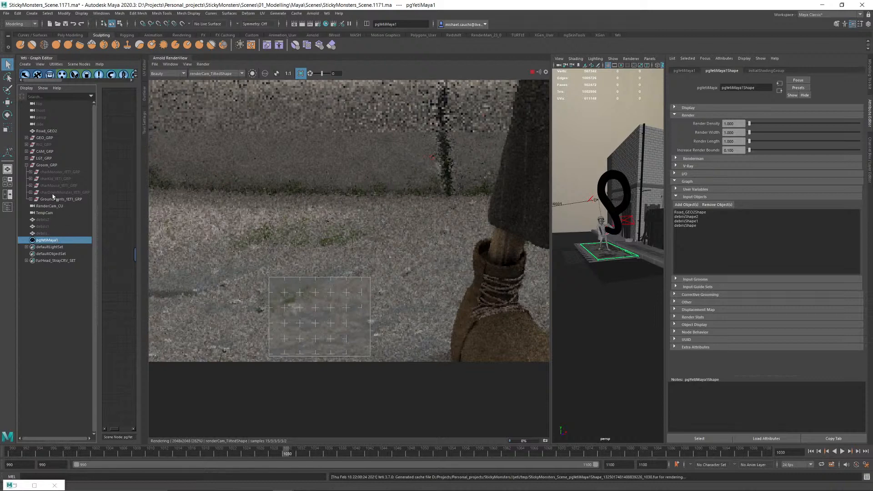
# Step: Disable all of Road_GEO2Shape's Arnold visibility options, from Primary Visibility and Casts Shadows through Volume and Self Shadows
pyautogui.click(50, 131)
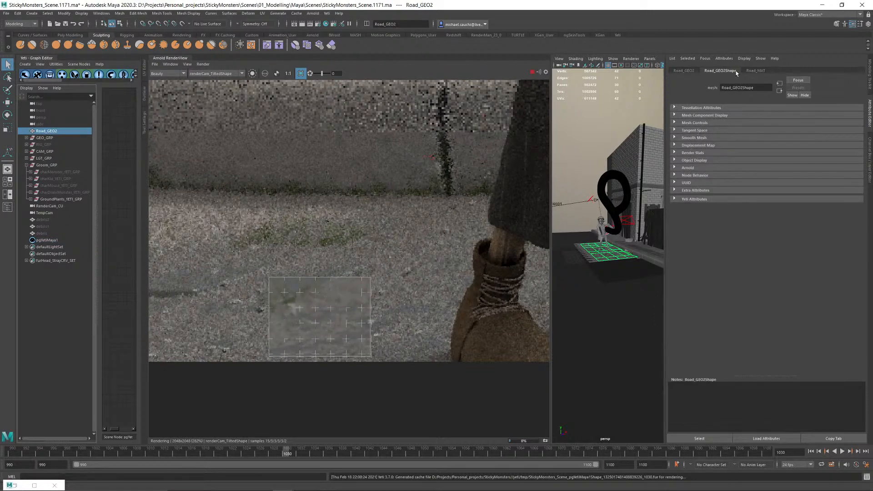
pyautogui.click(707, 168)
pyautogui.click(729, 205)
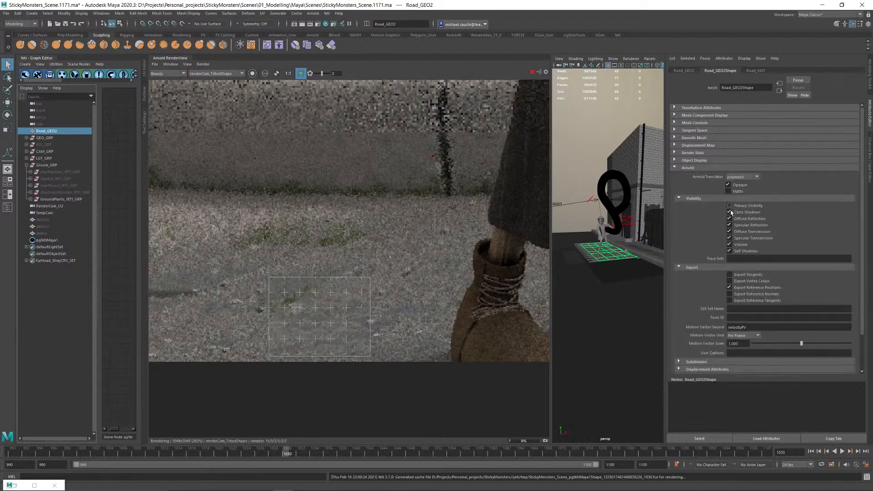
pyautogui.click(729, 212)
pyautogui.click(729, 218)
pyautogui.click(730, 225)
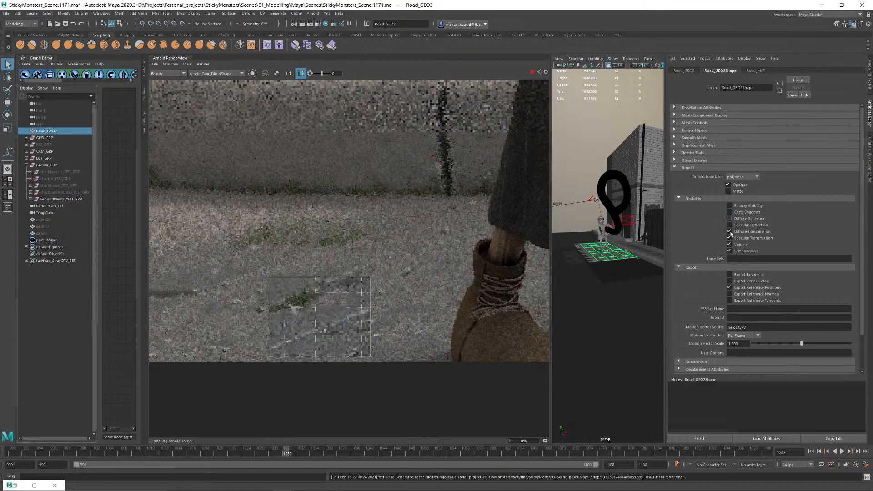
pyautogui.click(729, 231)
pyautogui.click(730, 238)
pyautogui.click(730, 244)
pyautogui.click(729, 250)
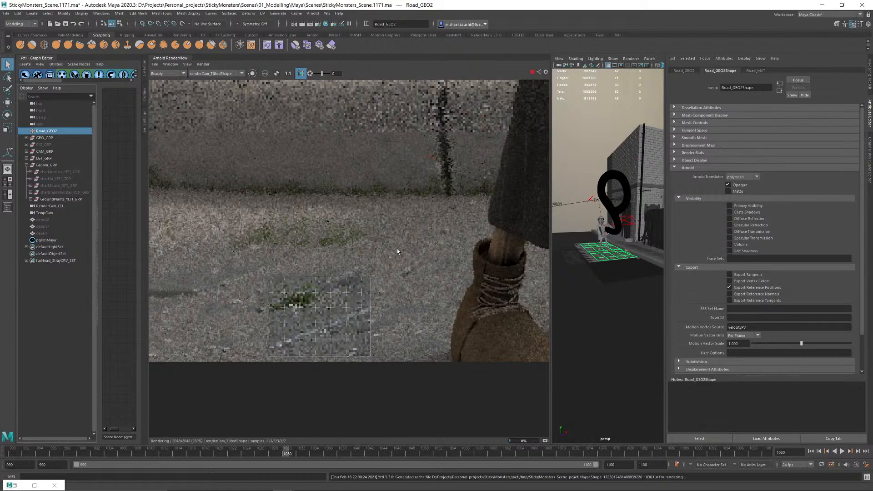
# Step: Extend the render crop back across the street and examine the cobbles and debris around the front shoe and between the boy's feet
pyautogui.scroll(-3, 397, 249)
pyautogui.scroll(-3, 259, 233)
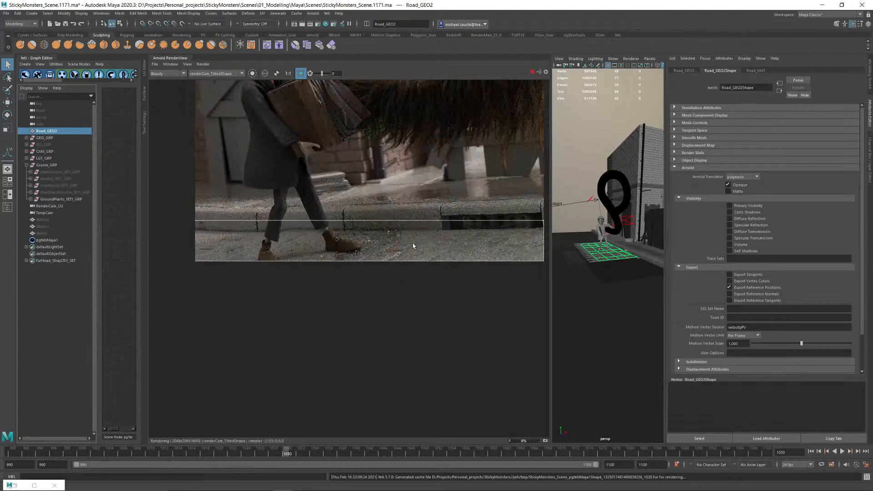
pyautogui.scroll(4, 413, 246)
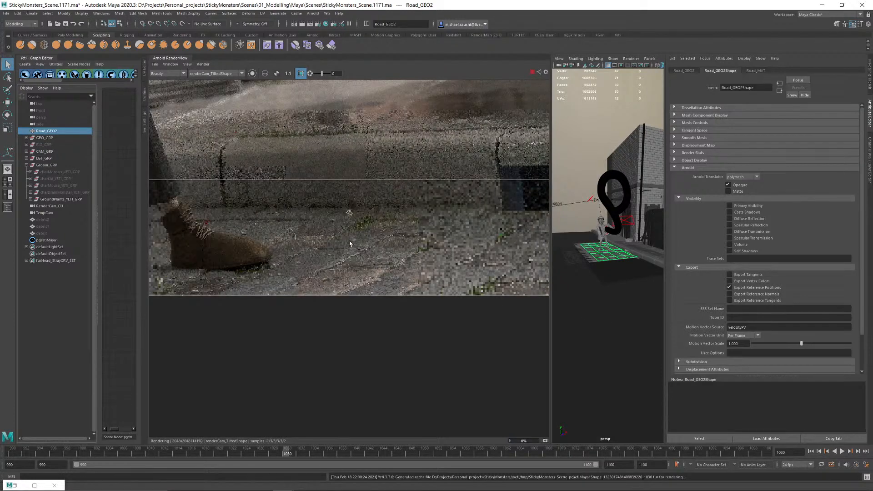
pyautogui.scroll(3, 214, 248)
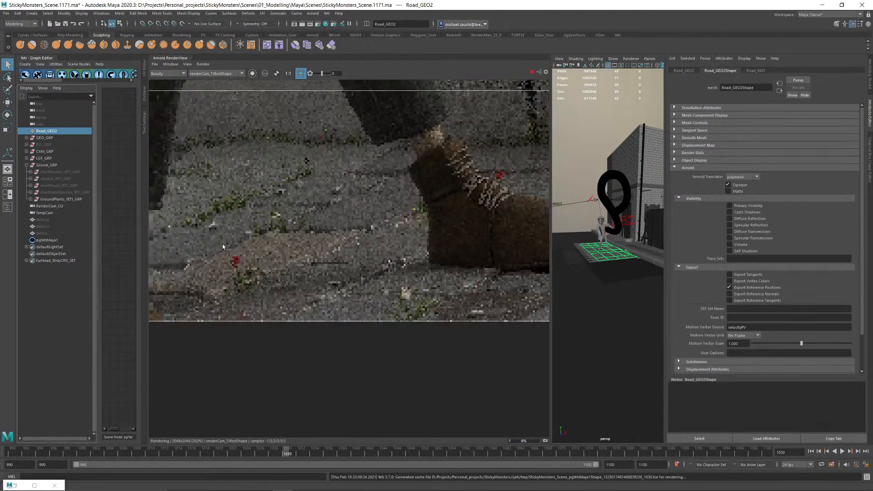
pyautogui.scroll(-3, 232, 244)
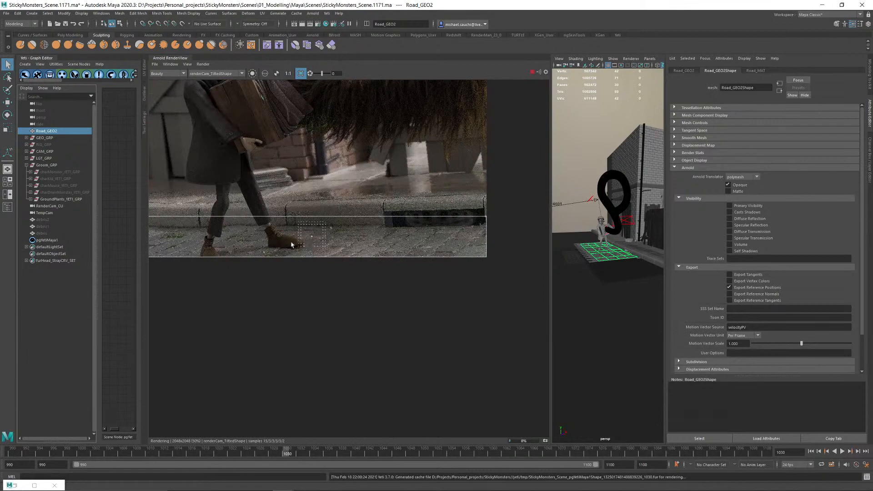
pyautogui.scroll(2, 294, 245)
pyautogui.scroll(2, 309, 243)
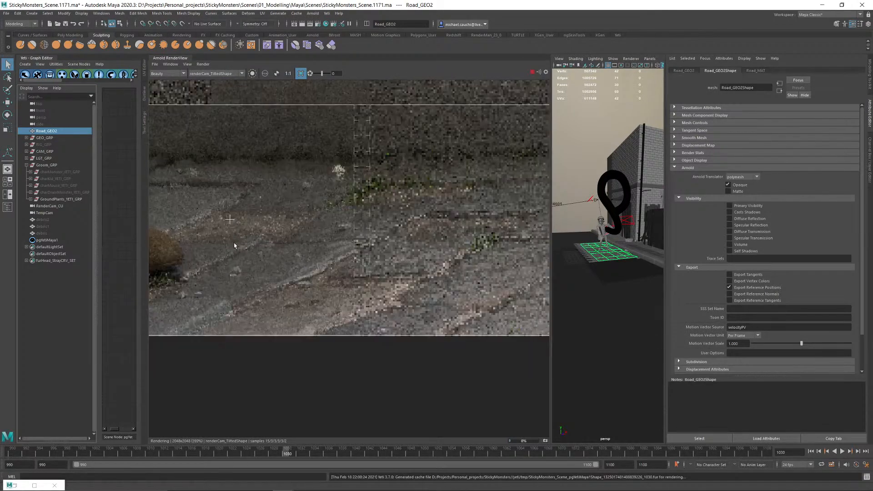
pyautogui.moveTo(335, 244); pyautogui.dragTo(534, 243, button='middle')
pyautogui.moveTo(130, 248); pyautogui.dragTo(355, 236, button='middle')
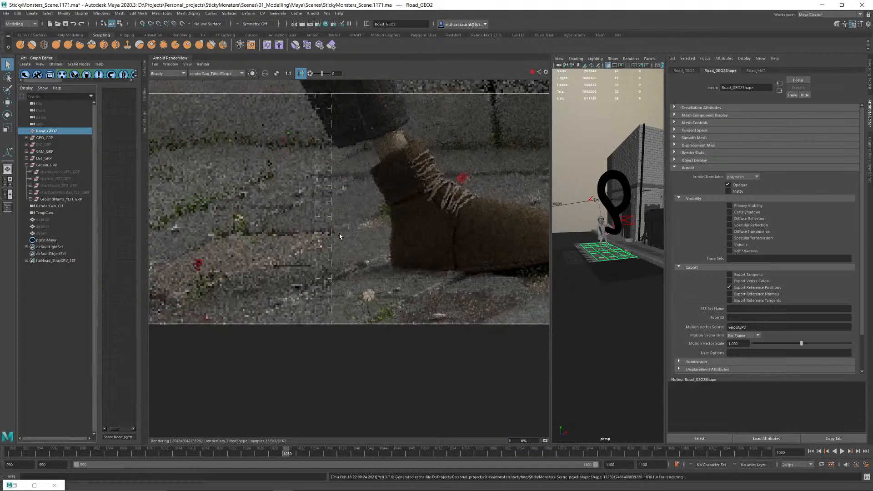
pyautogui.moveTo(295, 233); pyautogui.dragTo(398, 236, button='middle')
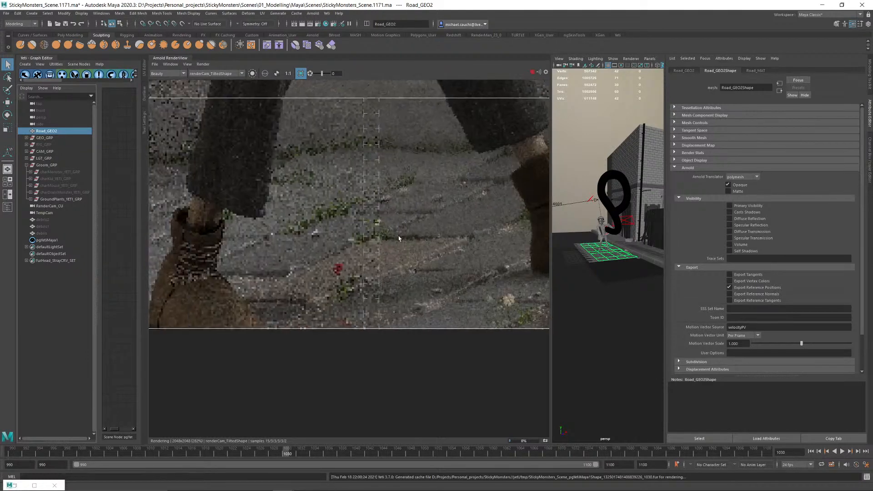
pyautogui.scroll(1, 299, 231)
pyautogui.scroll(-5, 305, 231)
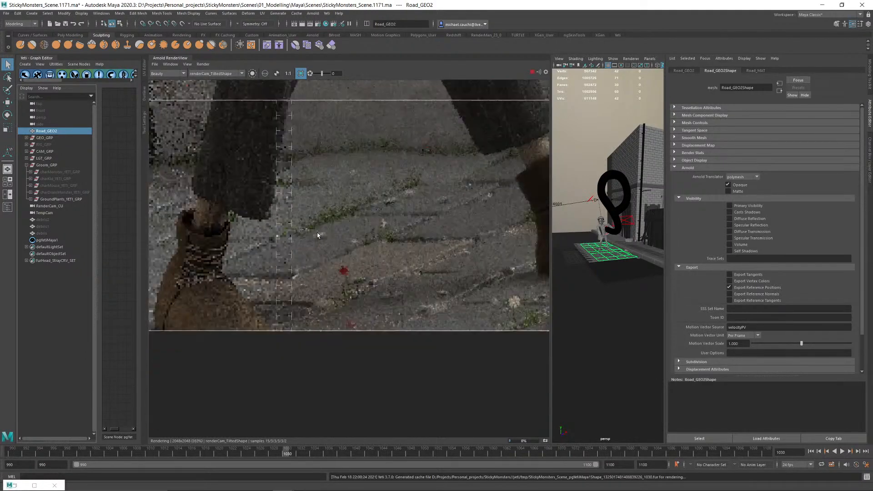
pyautogui.moveTo(337, 237); pyautogui.dragTo(374, 238, button='middle')
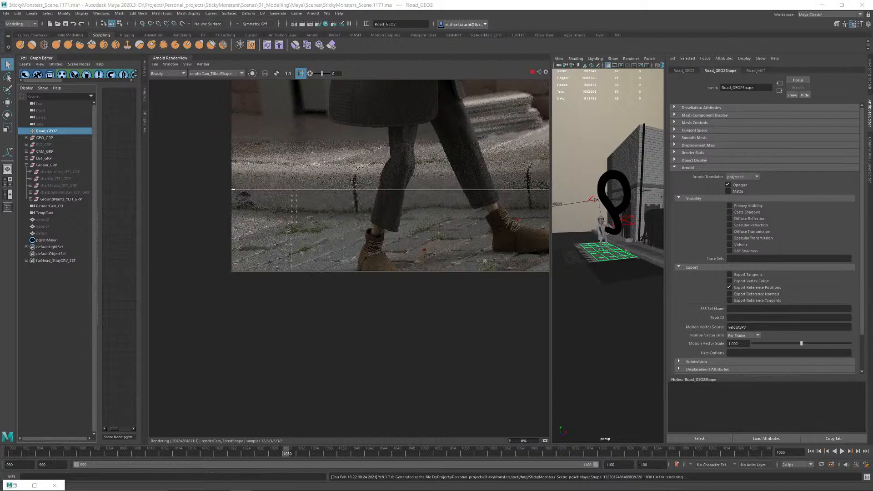
# Step: Inspect the debris on the cobbles behind the boy's rear shoe and on those below the kerb drain
pyautogui.scroll(3, 296, 238)
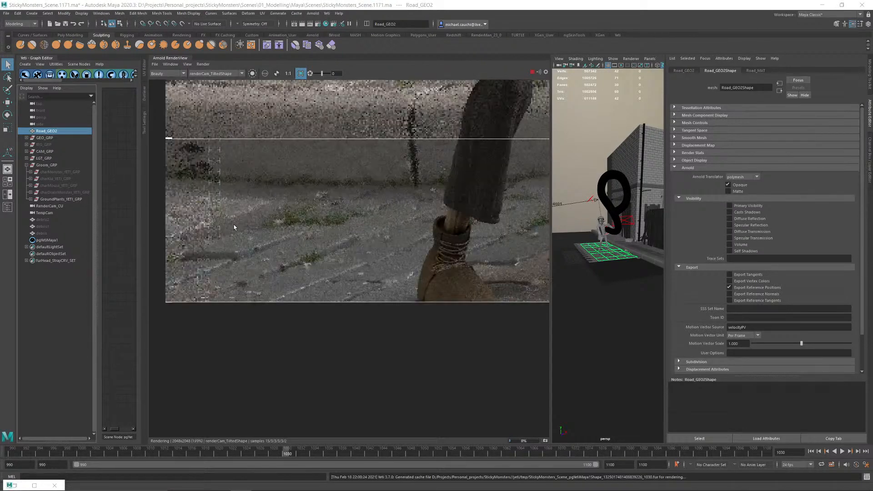
pyautogui.moveTo(233, 227); pyautogui.dragTo(270, 226, button='middle')
pyautogui.scroll(-5, 270, 227)
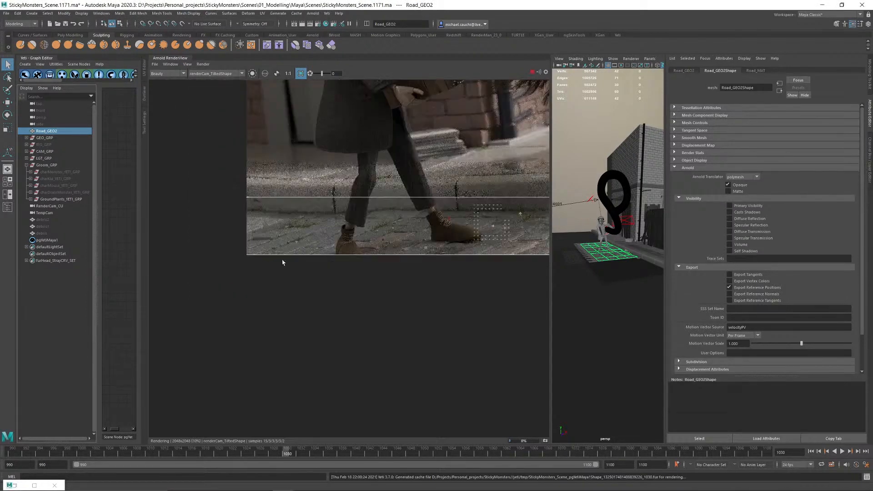
pyautogui.scroll(4, 383, 233)
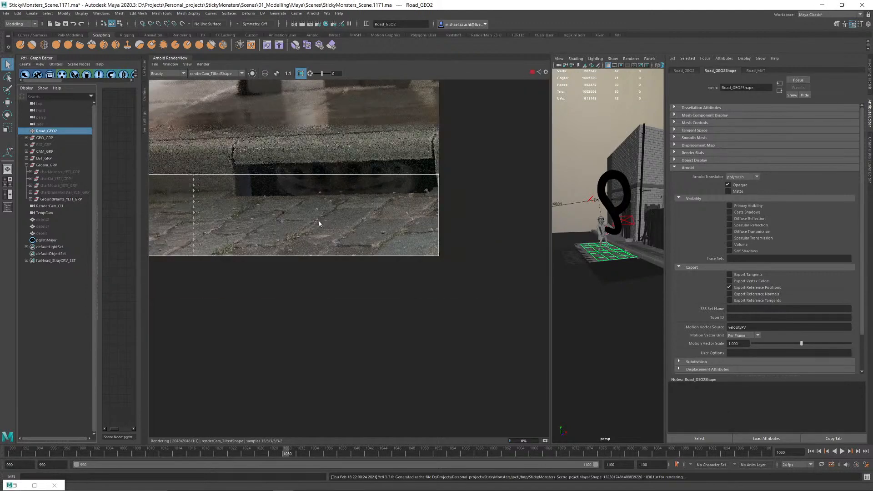
pyautogui.scroll(2, 210, 226)
pyautogui.scroll(-3, 313, 219)
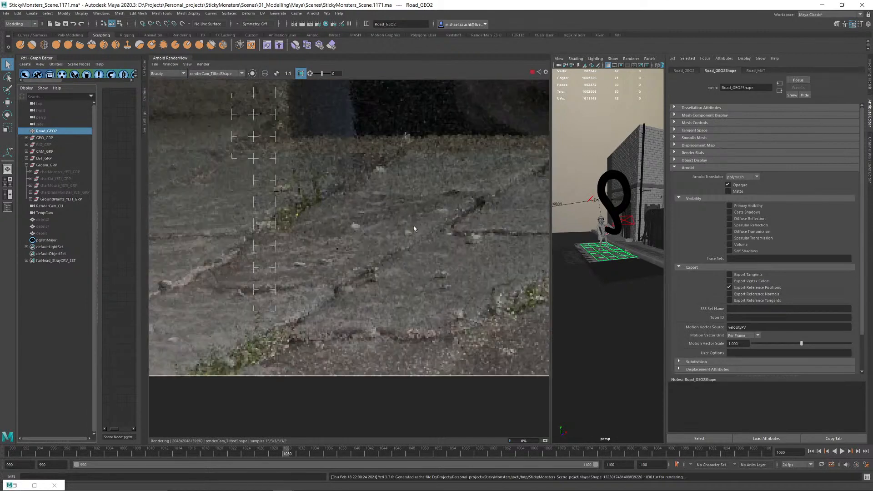
pyautogui.moveTo(352, 216); pyautogui.dragTo(412, 216, button='middle')
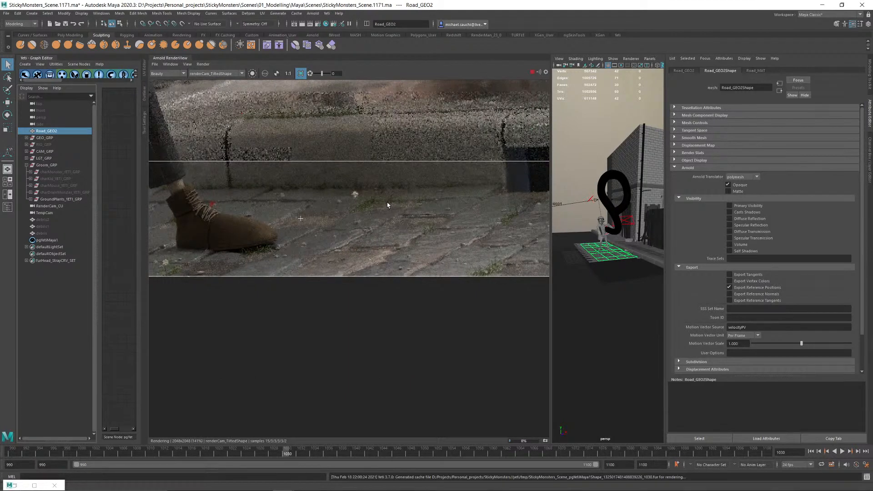
# Step: Examine the debris and plants close up on the cobbles and along the kerb behind the boy's rear shoe
pyautogui.scroll(-2, 387, 204)
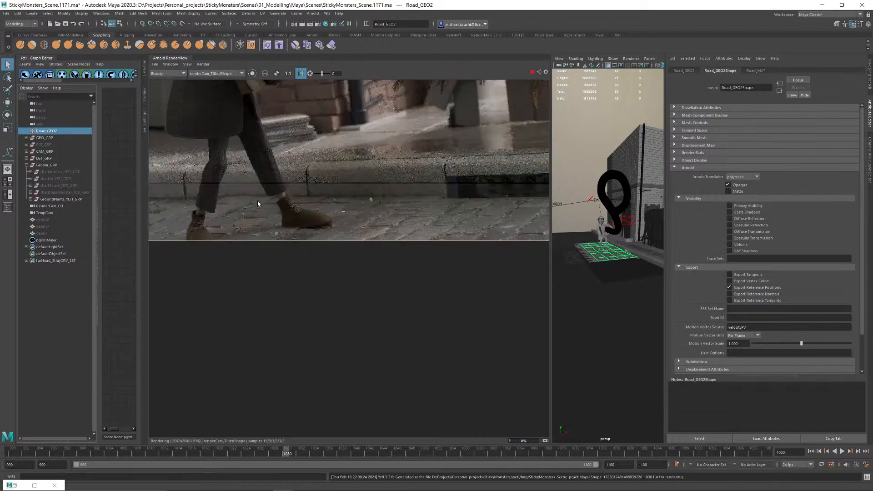
pyautogui.scroll(2, 260, 220)
pyautogui.moveTo(238, 212); pyautogui.dragTo(337, 211, button='middle')
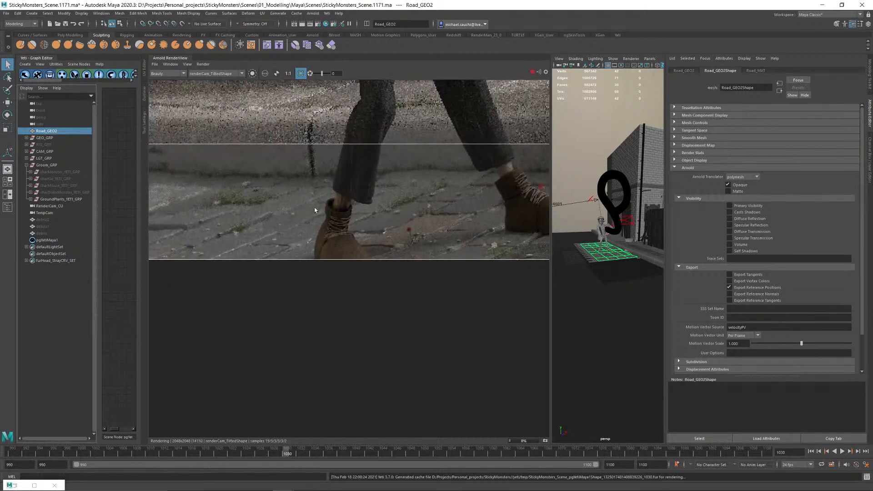
pyautogui.scroll(2, 270, 212)
pyautogui.moveTo(247, 207); pyautogui.dragTo(433, 205, button='middle')
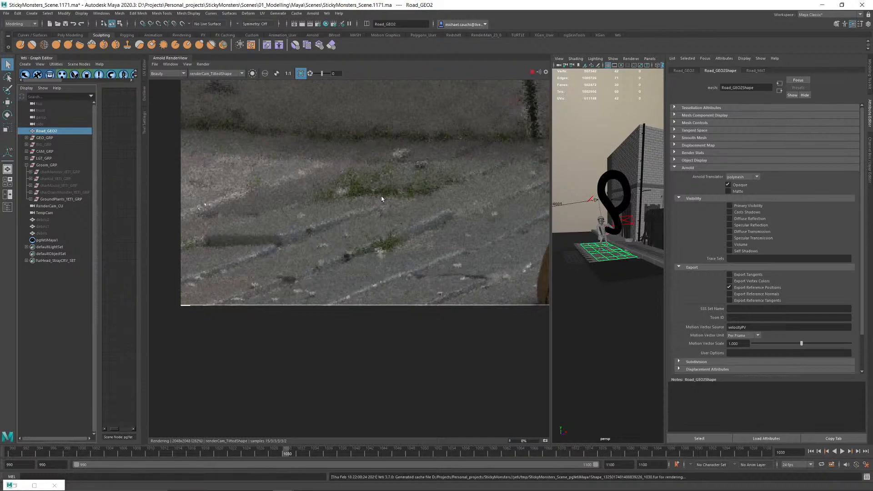
pyautogui.scroll(-4, 432, 193)
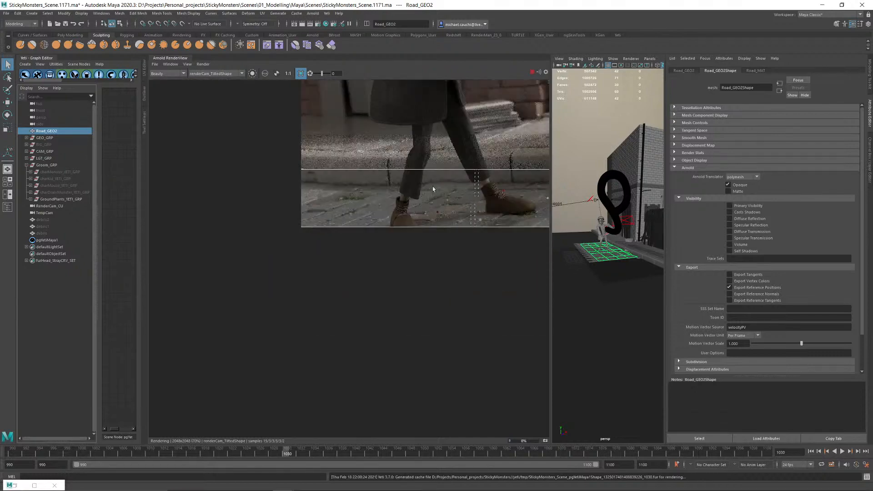
pyautogui.moveTo(280, 224); pyautogui.dragTo(235, 240, button='middle')
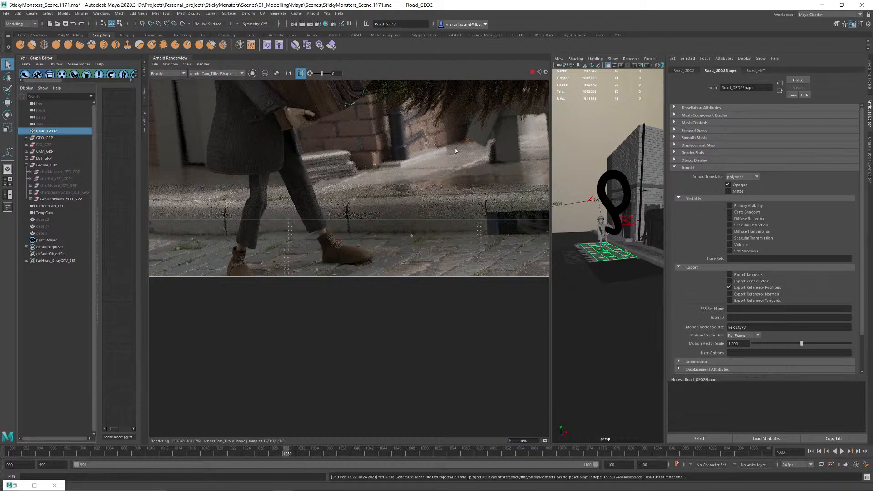
# Step: Review the refined render along the whole street, checking debris by the front shoe, behind the boy and beneath the drain
pyautogui.scroll(2, 419, 242)
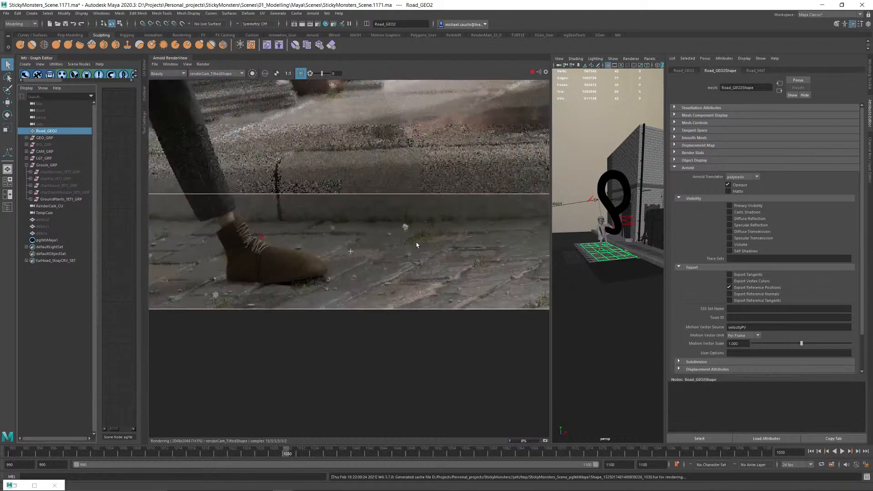
pyautogui.scroll(-2, 417, 245)
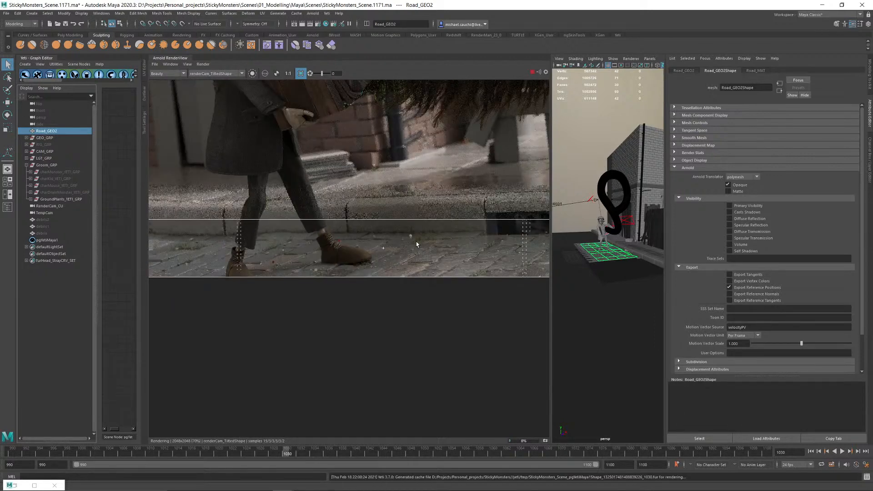
pyautogui.scroll(2, 434, 243)
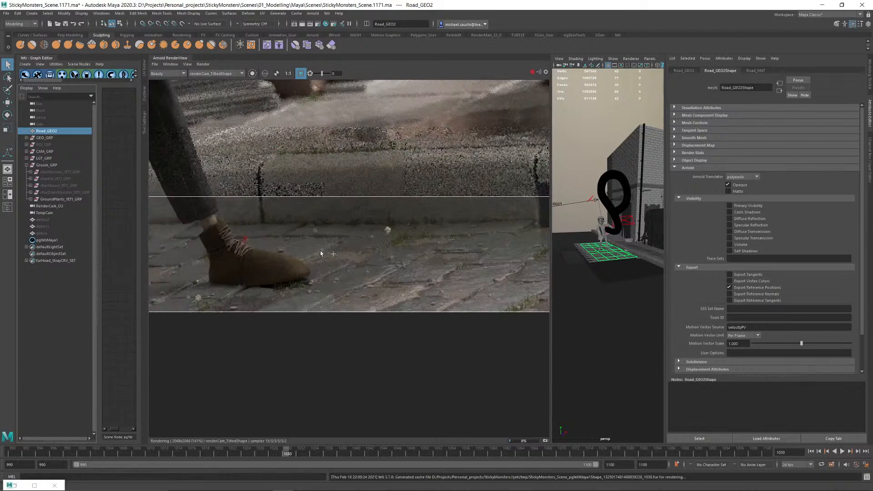
pyautogui.moveTo(397, 239); pyautogui.dragTo(611, 264, button='middle')
pyautogui.moveTo(260, 278); pyautogui.dragTo(427, 276, button='middle')
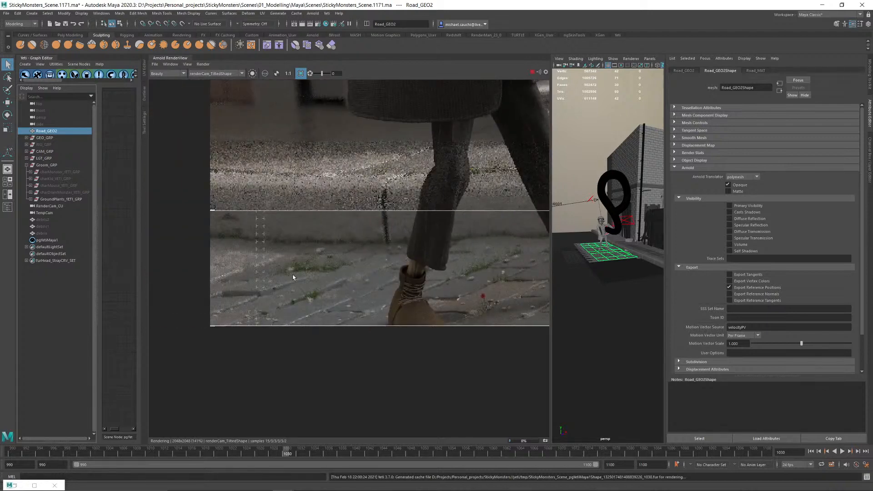
pyautogui.moveTo(293, 277); pyautogui.dragTo(355, 273, button='middle')
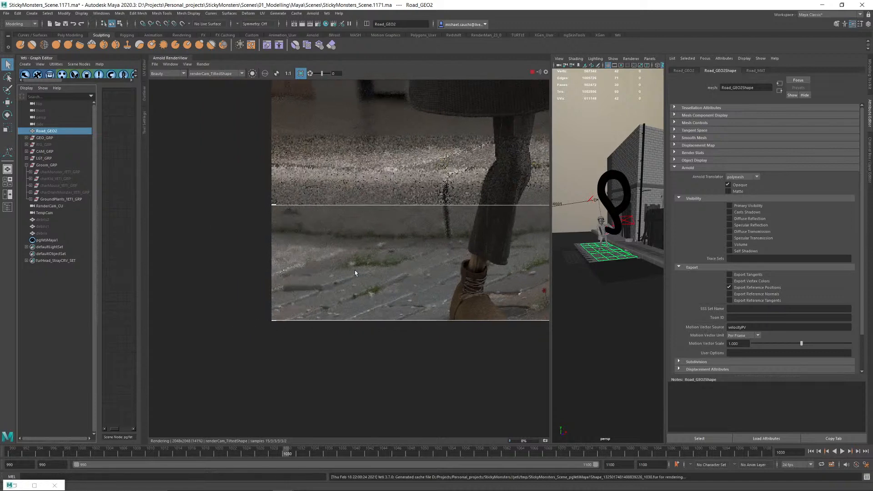
pyautogui.moveTo(414, 227); pyautogui.dragTo(263, 242, button='middle')
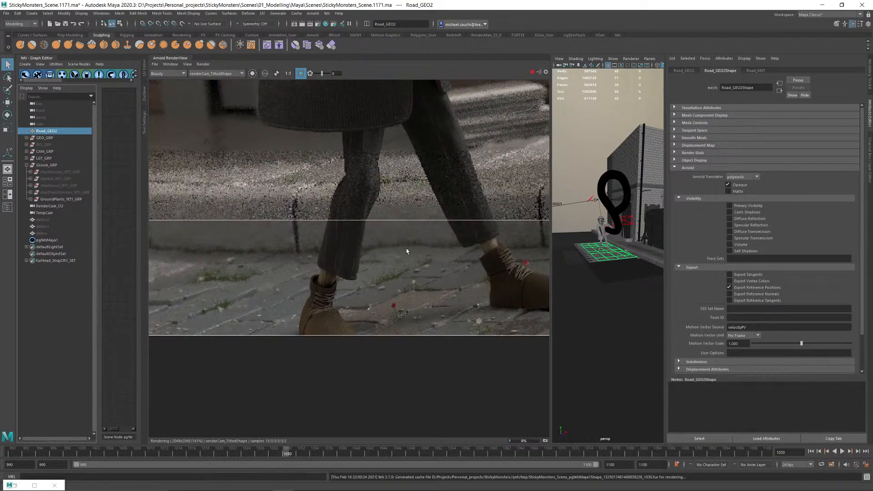
pyautogui.scroll(-2, 376, 259)
pyautogui.moveTo(413, 262); pyautogui.dragTo(223, 265, button='middle')
pyautogui.moveTo(381, 264); pyautogui.dragTo(187, 291, button='middle')
pyautogui.scroll(2, 291, 309)
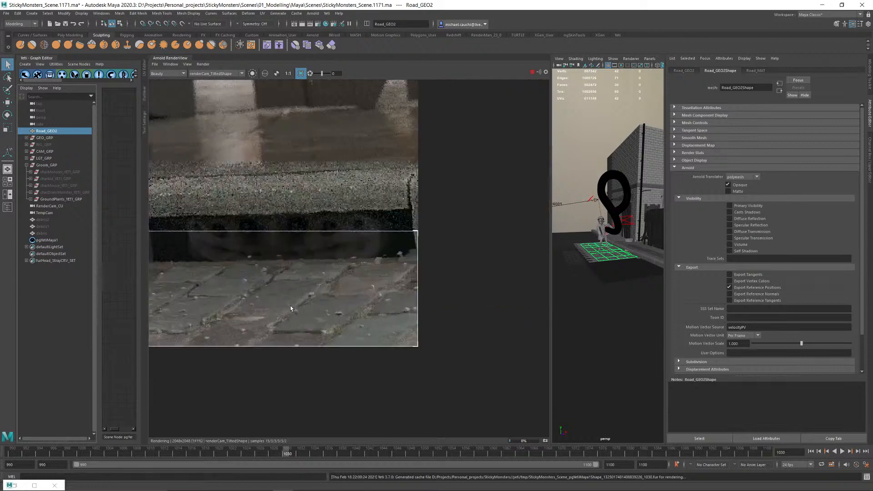
# Step: Stop the render, leave the render view and delete the Road_GEO2 face beside the kerb drain opening
pyautogui.click(532, 72)
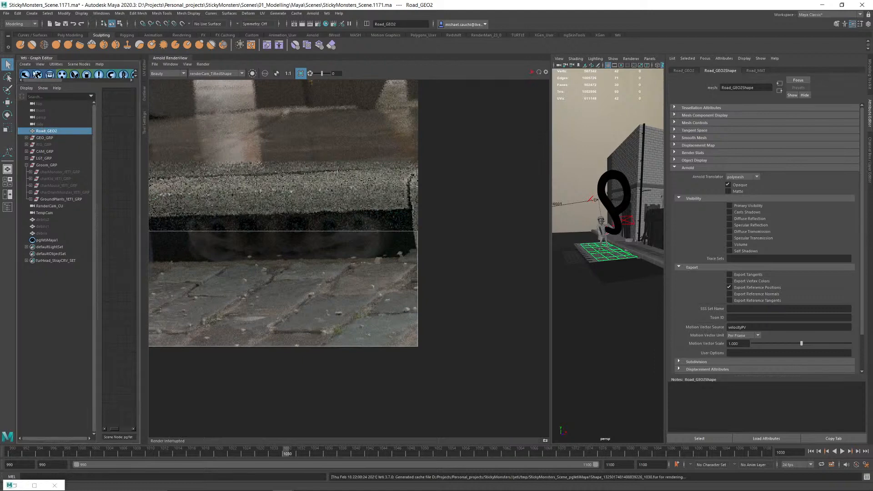
pyautogui.click(174, 59)
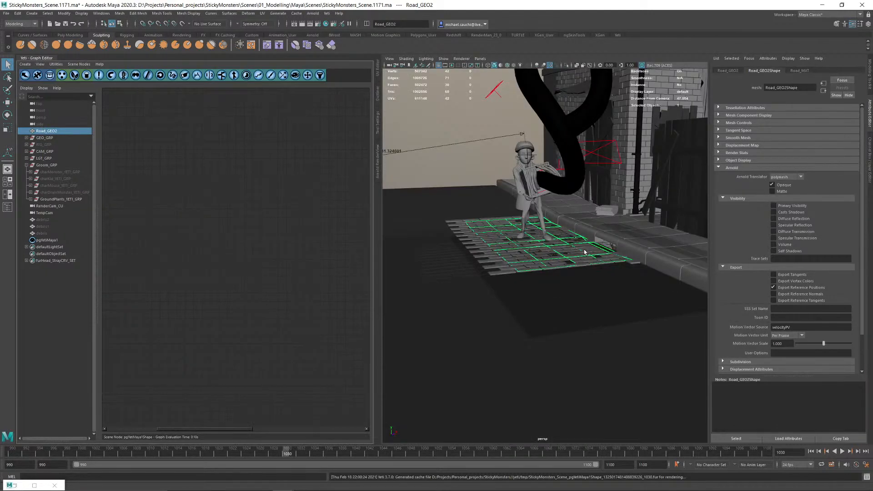
pyautogui.keyDown('alt'); pyautogui.moveTo(584, 252); pyautogui.dragTo(552, 254); pyautogui.keyUp('alt')
pyautogui.keyDown('alt'); pyautogui.moveTo(552, 253); pyautogui.dragTo(589, 280, button='right'); pyautogui.keyUp('alt')
pyautogui.keyDown('alt'); pyautogui.moveTo(589, 281); pyautogui.dragTo(637, 261); pyautogui.keyUp('alt')
pyautogui.keyDown('alt'); pyautogui.moveTo(637, 261); pyautogui.dragTo(567, 284, button='middle'); pyautogui.keyUp('alt')
pyautogui.keyDown('alt'); pyautogui.moveTo(567, 285); pyautogui.dragTo(659, 314, button='right'); pyautogui.keyUp('alt')
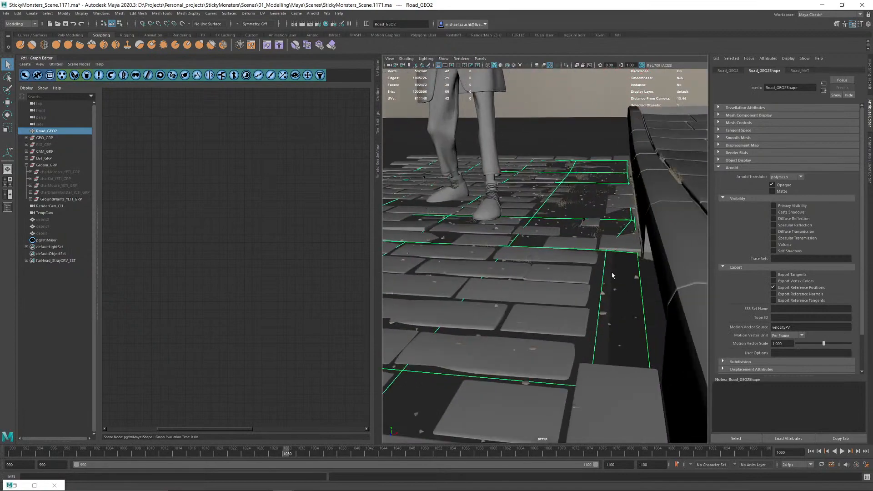
pyautogui.keyDown('alt'); pyautogui.moveTo(612, 275); pyautogui.dragTo(613, 244); pyautogui.keyUp('alt')
pyautogui.moveTo(572, 113); pyautogui.dragTo(571, 134, button='right')
pyautogui.click(631, 267)
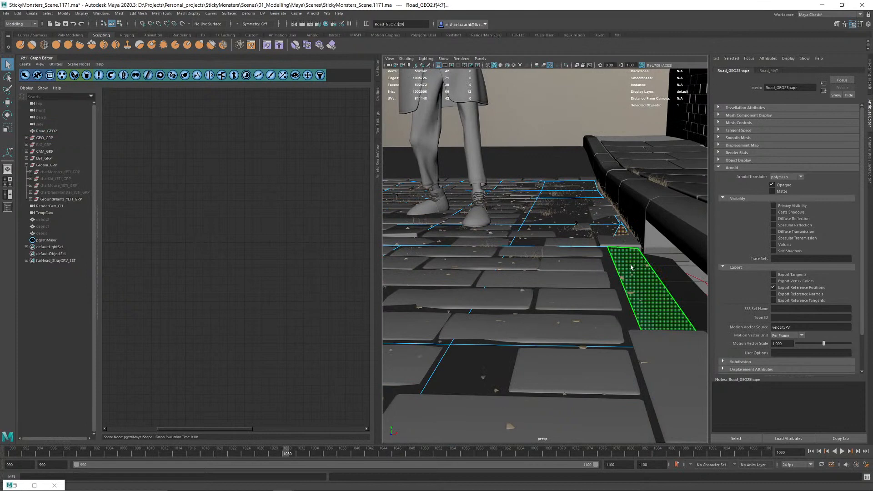
pyautogui.press('Delete')
# Step: Extrude the road mesh's kerb-side edges upward and outward towards the raised pavement
pyautogui.moveTo(565, 219); pyautogui.dragTo(580, 209, button='right')
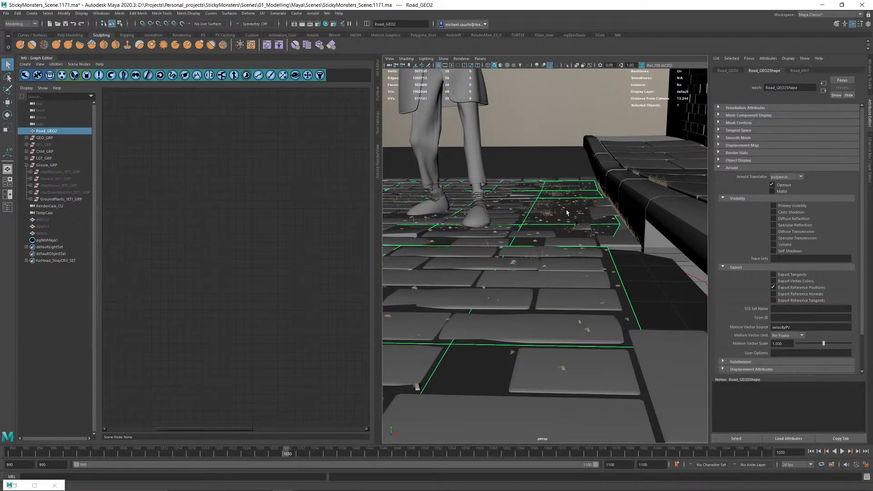
pyautogui.moveTo(563, 108)
pyautogui.keyDown('shift'); pyautogui.mouseDown(button='right')
pyautogui.moveTo(563, 93)
pyautogui.moveTo(560, 115)
pyautogui.mouseUp(button='right'); pyautogui.keyUp('shift')
pyautogui.click(598, 182)
pyautogui.click(596, 186)
pyautogui.scroll(-5, 560, 321)
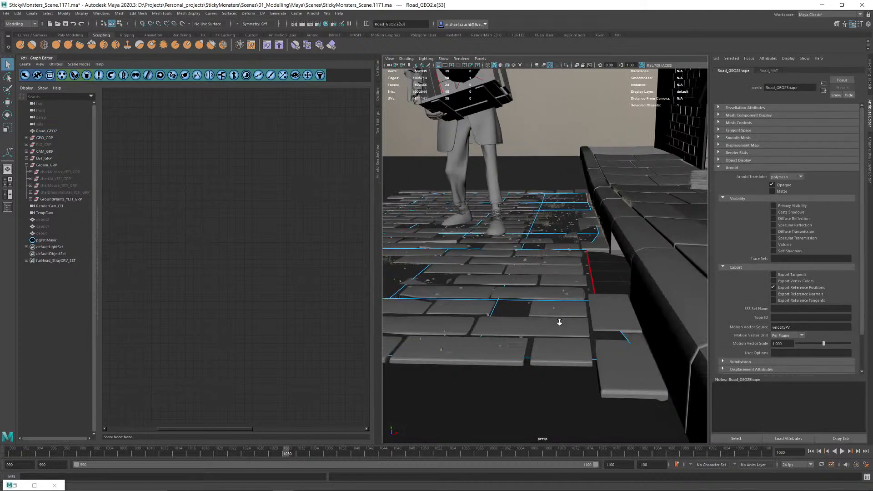
pyautogui.keyDown('shift'); pyautogui.moveTo(569, 136); pyautogui.dragTo(570, 156, button='right'); pyautogui.keyUp('shift')
pyautogui.moveTo(594, 260); pyautogui.dragTo(646, 260)
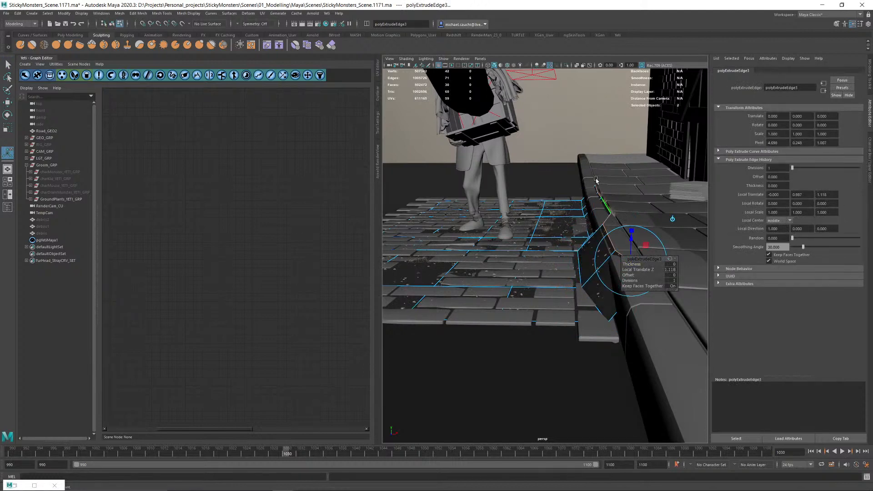
pyautogui.keyDown('alt'); pyautogui.moveTo(595, 178); pyautogui.dragTo(557, 178, button='middle'); pyautogui.keyUp('alt')
pyautogui.press('r')
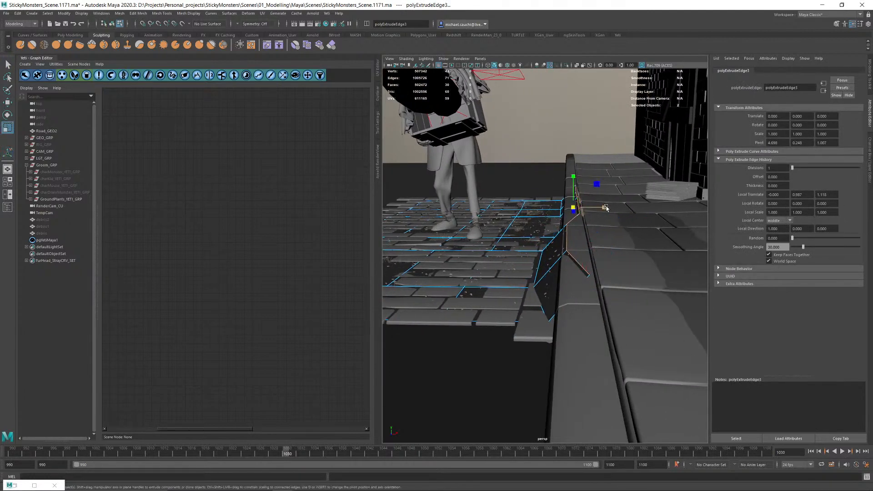
pyautogui.keyDown('alt'); pyautogui.moveTo(573, 210); pyautogui.dragTo(542, 220); pyautogui.keyUp('alt')
# Step: Select the outer edges of the new strip and extrude them across the pavement towards the wall and fence
pyautogui.rightClick(562, 251)
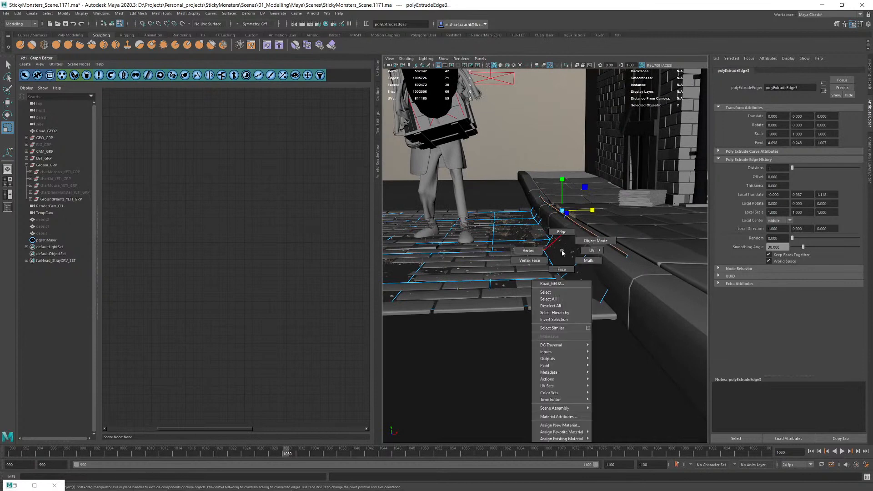
pyautogui.moveTo(562, 244); pyautogui.dragTo(561, 232, button='right')
pyautogui.keyDown('alt'); pyautogui.moveTo(600, 233); pyautogui.dragTo(590, 254); pyautogui.keyUp('alt')
pyautogui.click(599, 280)
pyautogui.keyDown('shift'); pyautogui.doubleClick(554, 172); pyautogui.keyUp('shift')
pyautogui.keyDown('shift'); pyautogui.moveTo(537, 97); pyautogui.dragTo(535, 118, button='right'); pyautogui.keyUp('shift')
pyautogui.keyDown('alt'); pyautogui.moveTo(632, 224); pyautogui.dragTo(769, 203); pyautogui.keyUp('alt')
pyautogui.press('w')
pyautogui.keyDown('alt'); pyautogui.moveTo(619, 210); pyautogui.dragTo(568, 203, button='middle'); pyautogui.keyUp('alt')
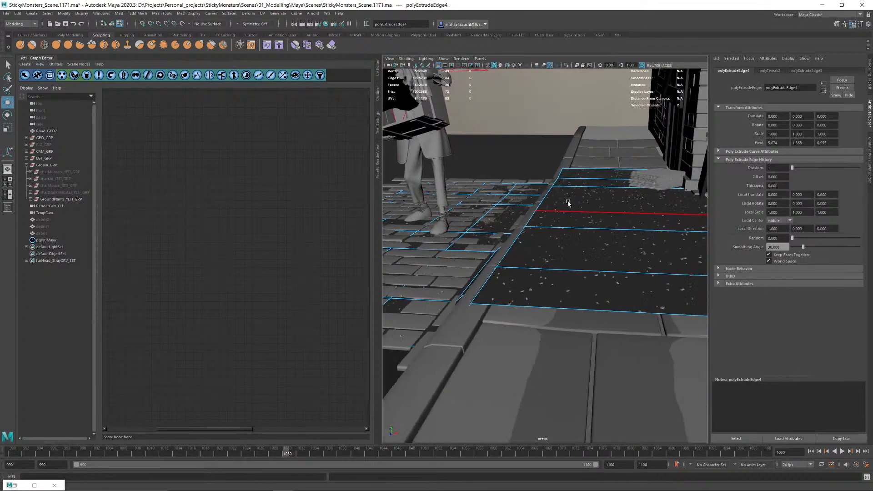
# Step: Delete the connecting strip of faces along the kerb between the road and pavement parts of the mesh
pyautogui.keyDown('alt'); pyautogui.moveTo(523, 212); pyautogui.dragTo(573, 211); pyautogui.keyUp('alt')
pyautogui.moveTo(535, 263); pyautogui.dragTo(536, 278, button='right')
pyautogui.click(548, 268)
pyautogui.doubleClick(600, 276)
pyautogui.press('Delete')
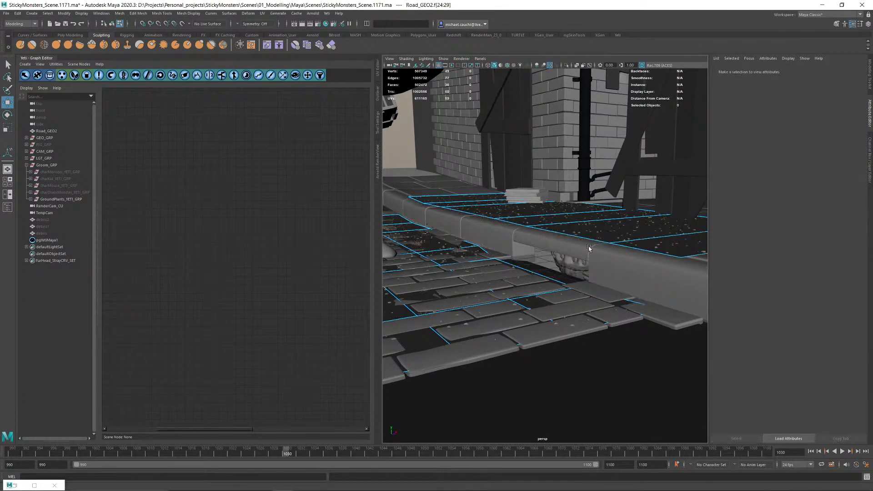
# Step: Select the pavement part's kerb-side edges and lower them towards the kerb stones
pyautogui.keyDown('alt'); pyautogui.moveTo(588, 247); pyautogui.dragTo(542, 253); pyautogui.keyUp('alt')
pyautogui.moveTo(542, 253); pyautogui.dragTo(547, 219, button='right')
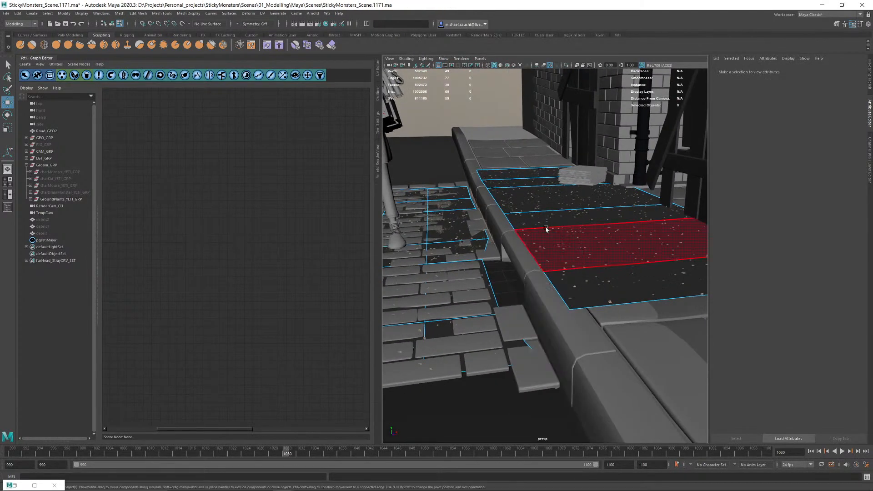
pyautogui.click(554, 287)
pyautogui.keyDown('shift'); pyautogui.doubleClick(480, 175); pyautogui.keyUp('shift')
pyautogui.keyDown('alt'); pyautogui.moveTo(486, 183); pyautogui.dragTo(539, 207); pyautogui.keyUp('alt')
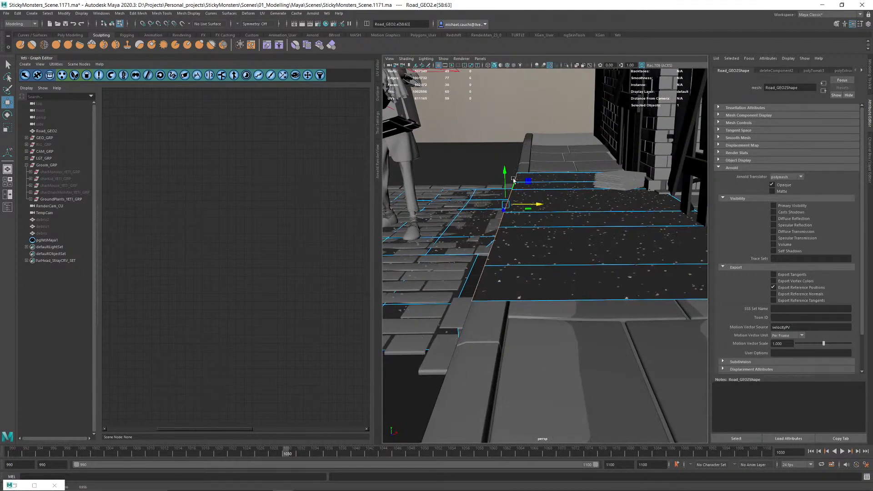
pyautogui.moveTo(504, 172); pyautogui.dragTo(605, 268)
# Step: Extrude the pavement part's two back edges behind the fence further over the paving slabs
pyautogui.click(579, 268)
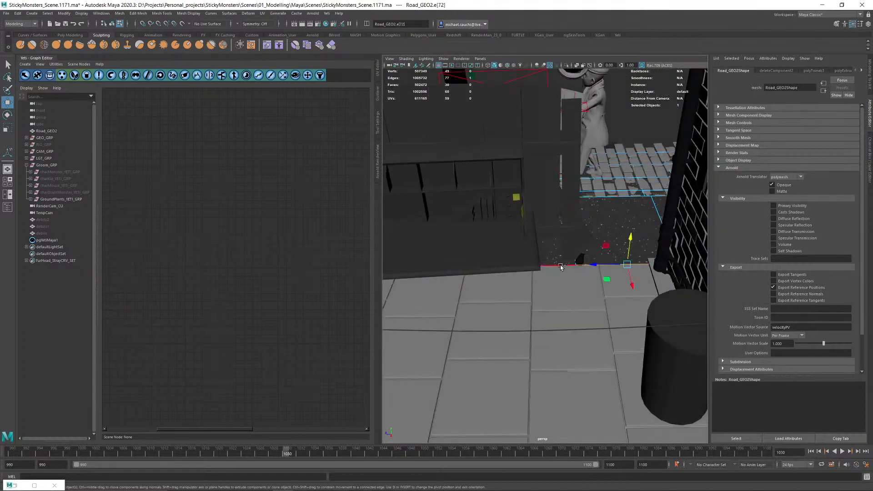
pyautogui.keyDown('shift'); pyautogui.click(563, 267); pyautogui.keyUp('shift')
pyautogui.keyDown('shift'); pyautogui.moveTo(563, 267); pyautogui.dragTo(556, 284, button='right'); pyautogui.keyUp('shift')
pyautogui.keyDown('alt'); pyautogui.moveTo(556, 284); pyautogui.dragTo(625, 291); pyautogui.keyUp('alt')
pyautogui.keyDown('alt'); pyautogui.moveTo(626, 291); pyautogui.dragTo(528, 295, button='middle'); pyautogui.keyUp('alt')
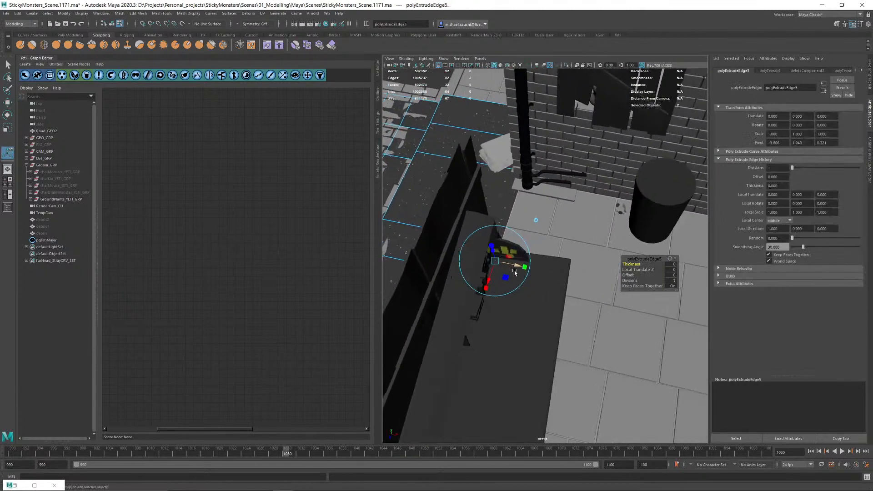
pyautogui.moveTo(517, 266); pyautogui.dragTo(650, 293)
# Step: Select the two newly extruded faces behind the fence and nudge them down onto the paving
pyautogui.keyDown('alt'); pyautogui.moveTo(564, 295); pyautogui.dragTo(550, 228); pyautogui.keyUp('alt')
pyautogui.moveTo(550, 228); pyautogui.dragTo(551, 249, button='right')
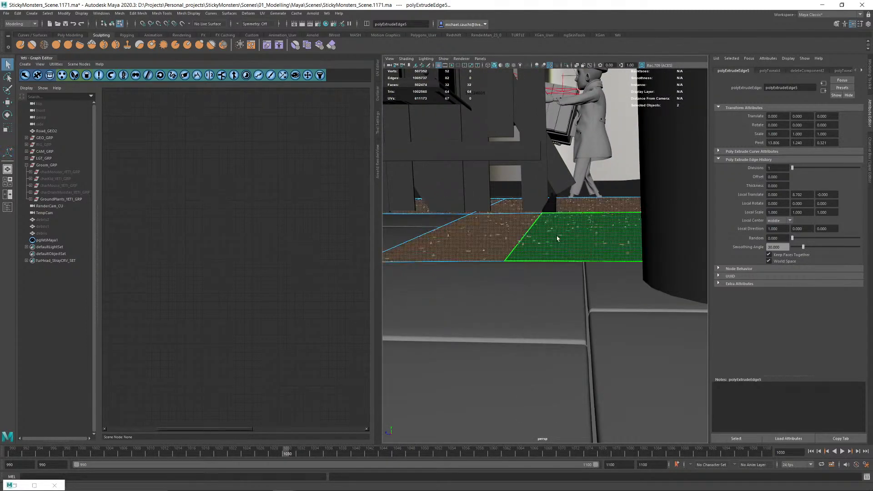
pyautogui.click(556, 237)
pyautogui.keyDown('shift'); pyautogui.click(509, 233); pyautogui.keyUp('shift')
pyautogui.press('w')
pyautogui.moveTo(549, 236); pyautogui.dragTo(547, 238, button='middle')
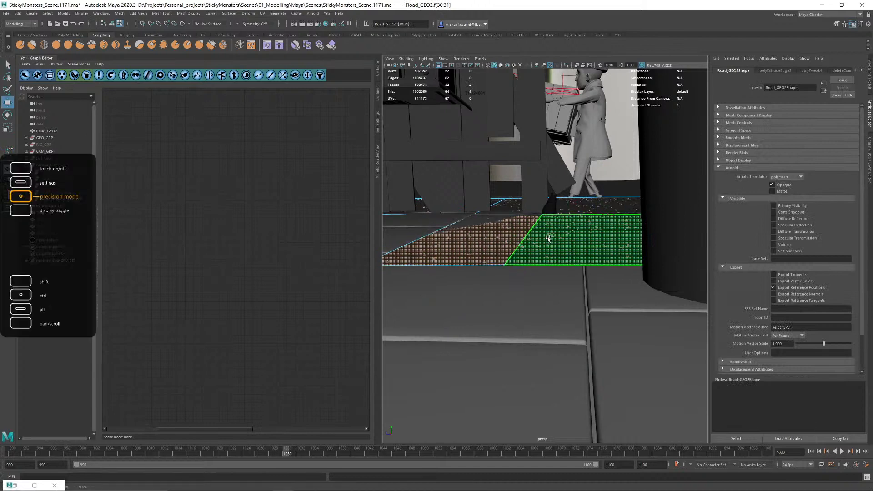
# Step: Insert an edge loop lengthwise through the middle of the pavement faces with Multi-Cut
pyautogui.keyDown('alt'); pyautogui.moveTo(518, 225); pyautogui.dragTo(533, 247); pyautogui.keyUp('alt')
pyautogui.keyDown('shift'); pyautogui.moveTo(532, 247); pyautogui.dragTo(495, 247, button='right'); pyautogui.keyUp('shift')
pyautogui.click(417, 248)
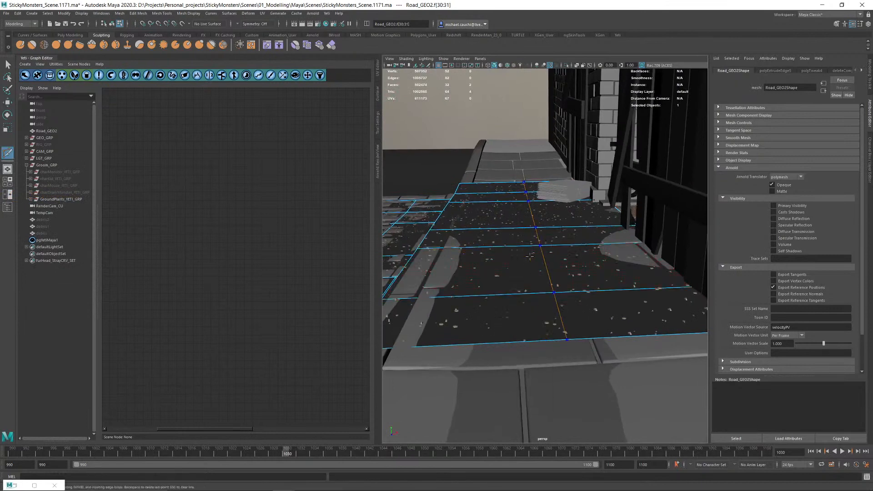
pyautogui.keyDown('ctrl'); pyautogui.click(540, 246); pyautogui.keyUp('ctrl')
pyautogui.press('w')
# Step: Lower the nearest segments of the new pavement edge loop and fine-tune the height of its end vertex
pyautogui.click(546, 272)
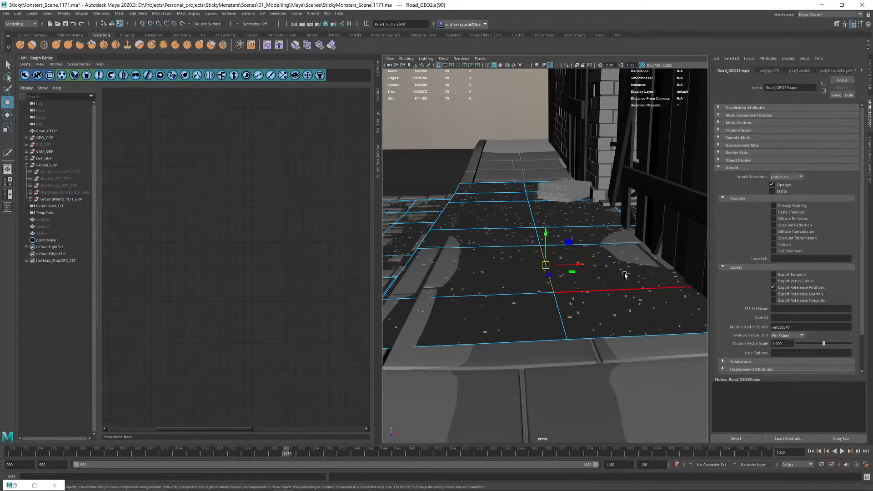
pyautogui.moveTo(622, 271); pyautogui.dragTo(621, 273, button='middle')
pyautogui.click(569, 327)
pyautogui.moveTo(623, 310); pyautogui.dragTo(621, 312, button='middle')
pyautogui.moveTo(582, 337); pyautogui.dragTo(560, 338, button='right')
pyautogui.click(566, 341)
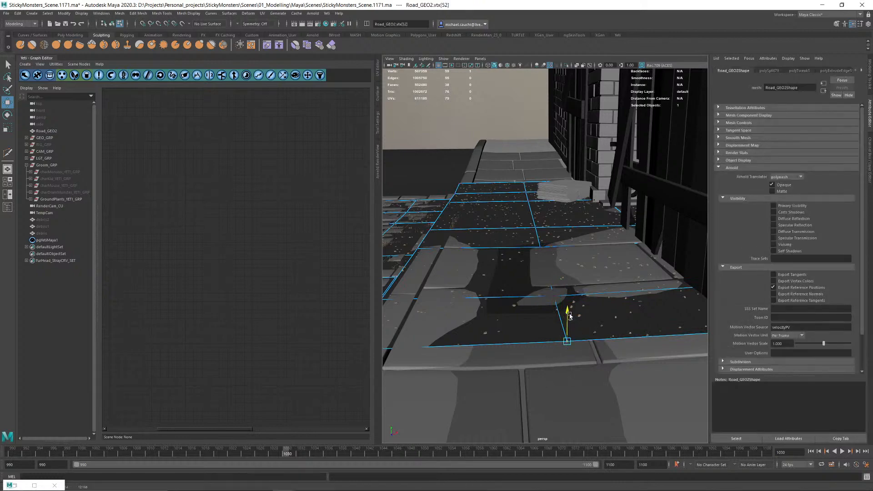
pyautogui.moveTo(572, 317)
pyautogui.mouseDown()
pyautogui.moveTo(571, 326)
pyautogui.moveTo(570, 313)
pyautogui.mouseUp()
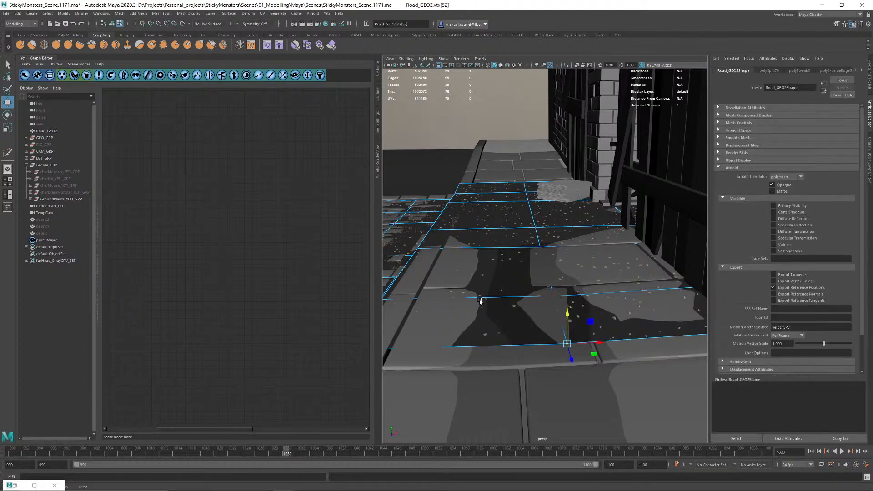
# Step: Lower the remaining vertices along the middle pavement loop one by one to follow the slabs
pyautogui.keyDown('alt'); pyautogui.moveTo(481, 300); pyautogui.dragTo(544, 301); pyautogui.keyUp('alt')
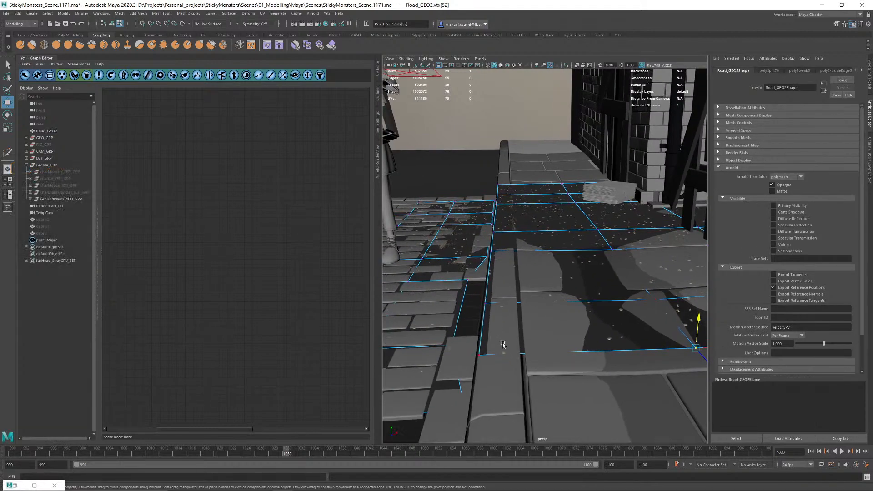
pyautogui.click(594, 230)
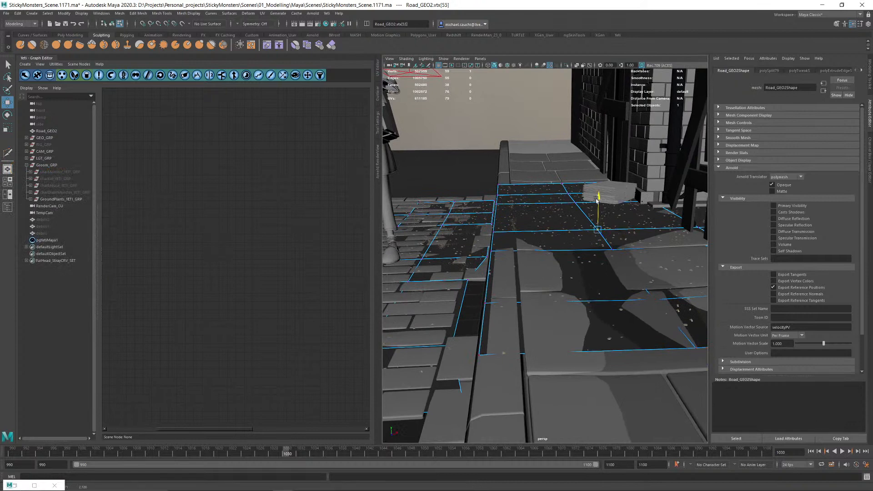
pyautogui.moveTo(597, 197); pyautogui.dragTo(596, 200)
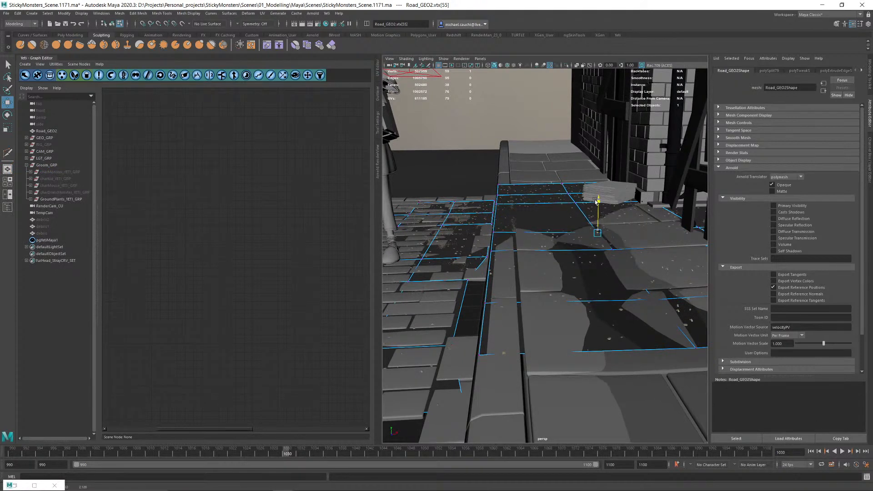
pyautogui.click(575, 203)
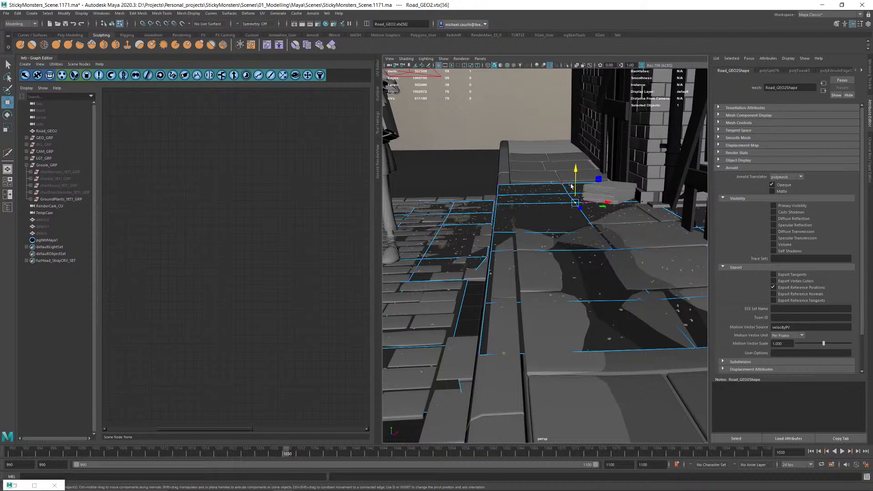
pyautogui.moveTo(576, 175); pyautogui.dragTo(567, 168)
pyautogui.click(567, 193)
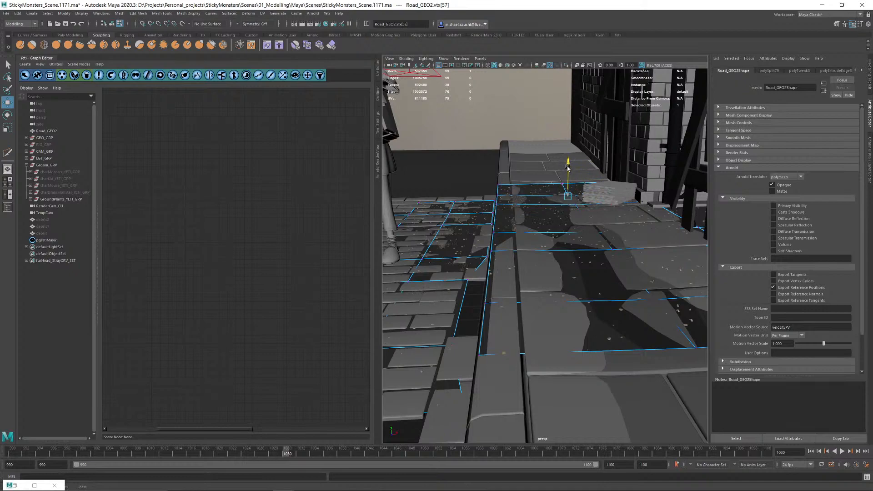
# Step: Return to object mode and hide Road_GEO2 in the viewport
pyautogui.keyDown('alt'); pyautogui.moveTo(523, 220); pyautogui.dragTo(538, 226); pyautogui.keyUp('alt')
pyautogui.keyDown('alt'); pyautogui.moveTo(538, 226); pyautogui.dragTo(505, 223, button='right'); pyautogui.keyUp('alt')
pyautogui.keyDown('alt'); pyautogui.moveTo(504, 223); pyautogui.dragTo(577, 221); pyautogui.keyUp('alt')
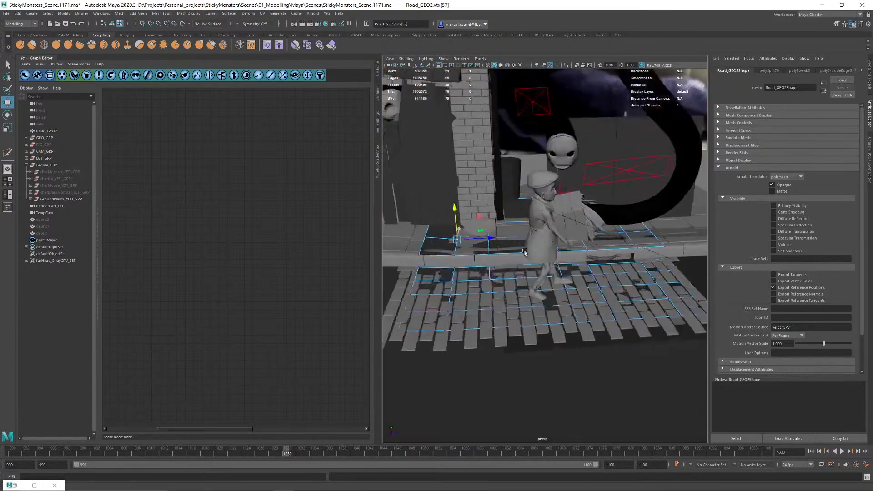
pyautogui.keyDown('alt'); pyautogui.moveTo(523, 228); pyautogui.dragTo(569, 237, button='right'); pyautogui.keyUp('alt')
pyautogui.keyDown('alt'); pyautogui.moveTo(569, 237); pyautogui.dragTo(614, 239); pyautogui.keyUp('alt')
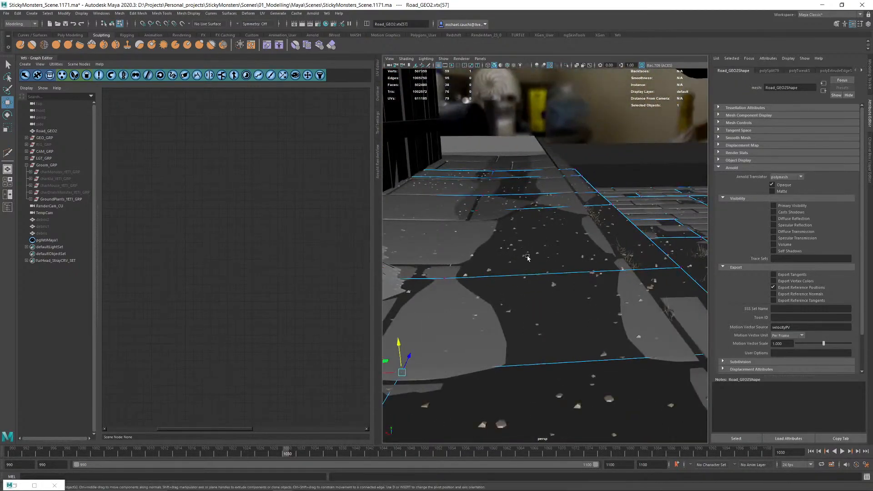
pyautogui.moveTo(527, 258); pyautogui.dragTo(580, 209, button='right')
pyautogui.click(591, 122)
pyautogui.keyDown('alt'); pyautogui.moveTo(574, 160); pyautogui.dragTo(584, 183, button='right'); pyautogui.keyUp('alt')
pyautogui.keyDown('alt'); pyautogui.moveTo(585, 213); pyautogui.dragTo(489, 226); pyautogui.keyUp('alt')
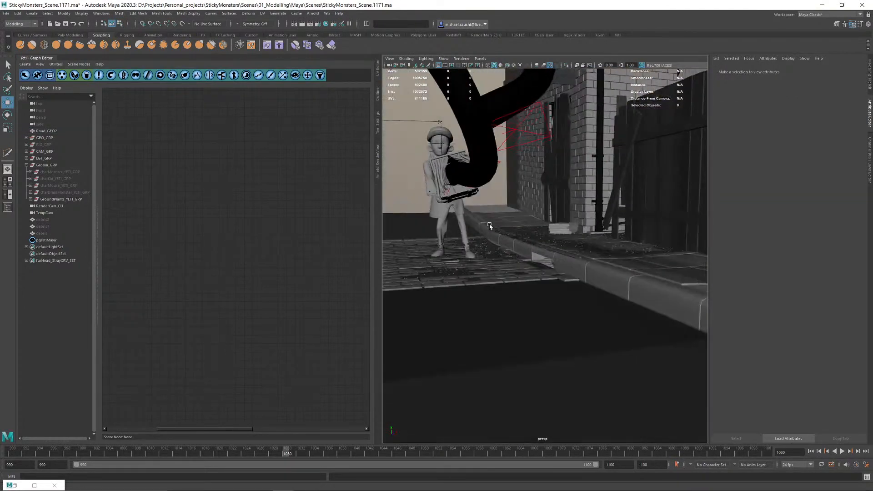
pyautogui.click(45, 240)
pyautogui.click(49, 132)
pyautogui.press('h')
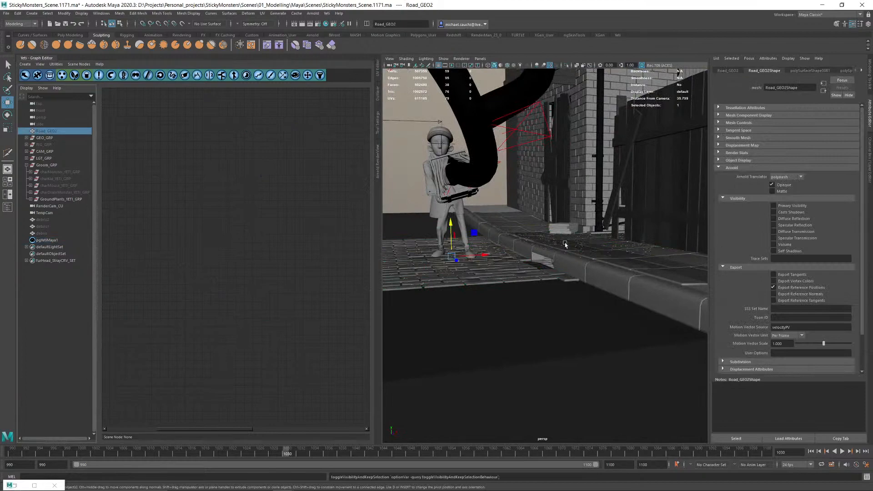
# Step: Examine the scattered debris along the kerb, on the pavement and on the cobbles around the boy's shoes
pyautogui.keyDown('alt'); pyautogui.moveTo(565, 243); pyautogui.dragTo(524, 253); pyautogui.keyUp('alt')
pyautogui.keyDown('alt'); pyautogui.moveTo(524, 253); pyautogui.dragTo(598, 292, button='right'); pyautogui.keyUp('alt')
pyautogui.keyDown('alt'); pyautogui.moveTo(598, 292); pyautogui.dragTo(608, 282); pyautogui.keyUp('alt')
pyautogui.keyDown('alt'); pyautogui.moveTo(608, 282); pyautogui.dragTo(656, 259, button='middle'); pyautogui.keyUp('alt')
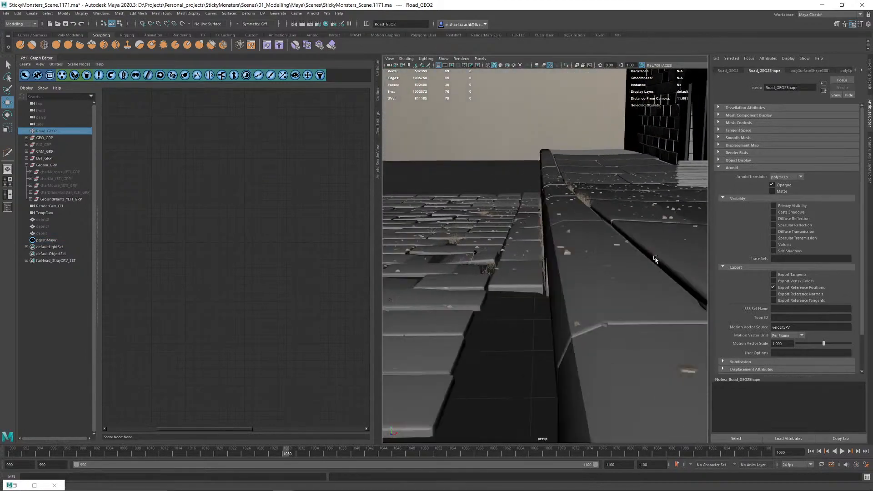
pyautogui.keyDown('alt'); pyautogui.moveTo(423, 266); pyautogui.dragTo(465, 269, button='middle'); pyautogui.keyUp('alt')
pyautogui.keyDown('alt'); pyautogui.moveTo(465, 269); pyautogui.dragTo(524, 270); pyautogui.keyUp('alt')
pyautogui.keyDown('alt'); pyautogui.moveTo(523, 271); pyautogui.dragTo(435, 260, button='right'); pyautogui.keyUp('alt')
pyautogui.keyDown('alt'); pyautogui.moveTo(461, 260); pyautogui.dragTo(534, 278, button='middle'); pyautogui.keyUp('alt')
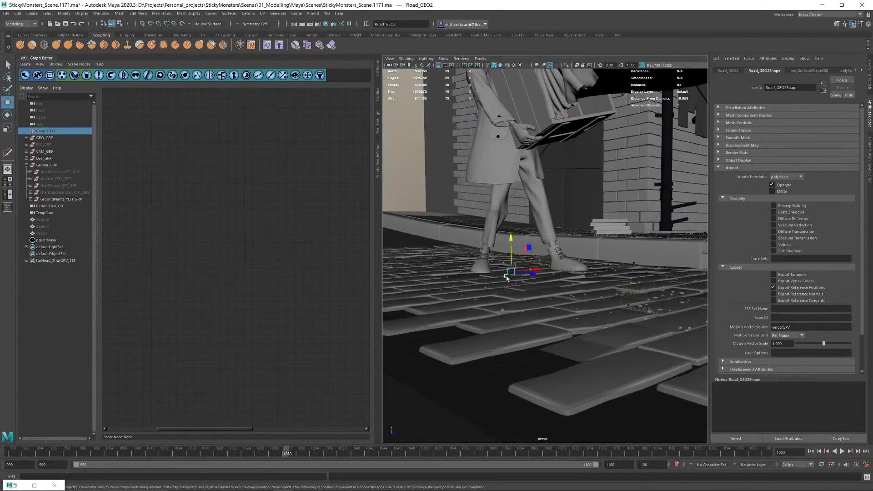
pyautogui.keyDown('alt'); pyautogui.moveTo(560, 279); pyautogui.dragTo(519, 309); pyautogui.keyUp('alt')
pyautogui.keyDown('alt'); pyautogui.moveTo(439, 304); pyautogui.dragTo(497, 318, button='right'); pyautogui.keyUp('alt')
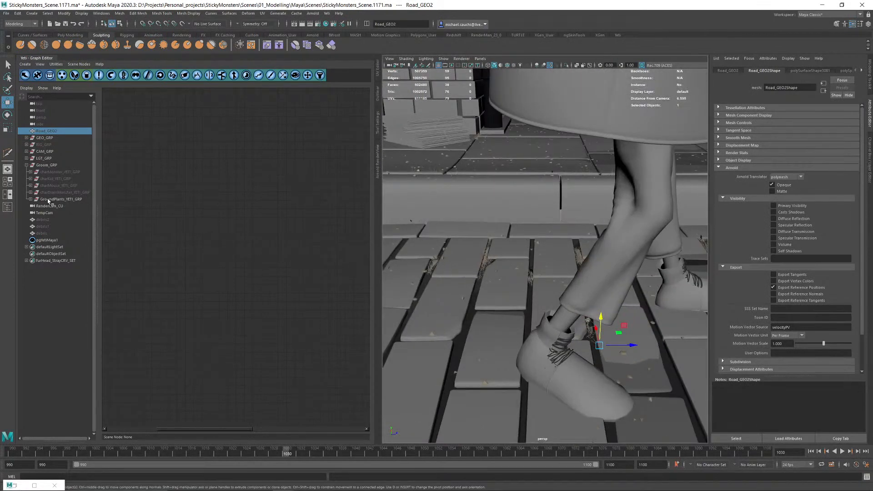
# Step: Set the density multiplier of the scatter011 and scatter0 nodes in pgYetiMaya1 to 0.5
pyautogui.click(42, 240)
pyautogui.keyDown('alt'); pyautogui.moveTo(535, 274); pyautogui.dragTo(495, 276); pyautogui.keyUp('alt')
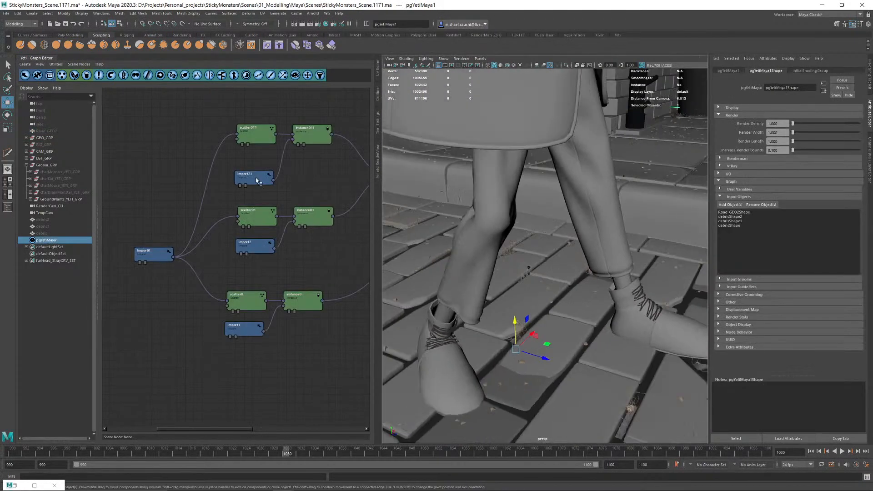
pyautogui.doubleClick(252, 131)
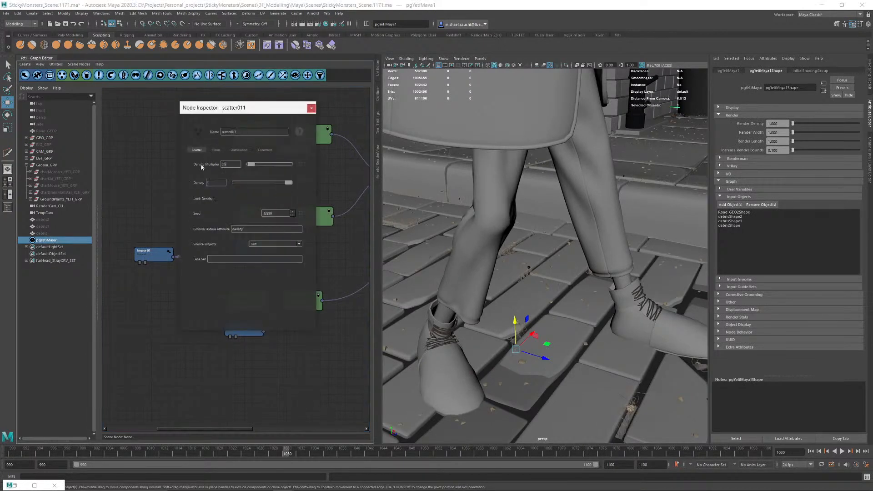
pyautogui.click(311, 108)
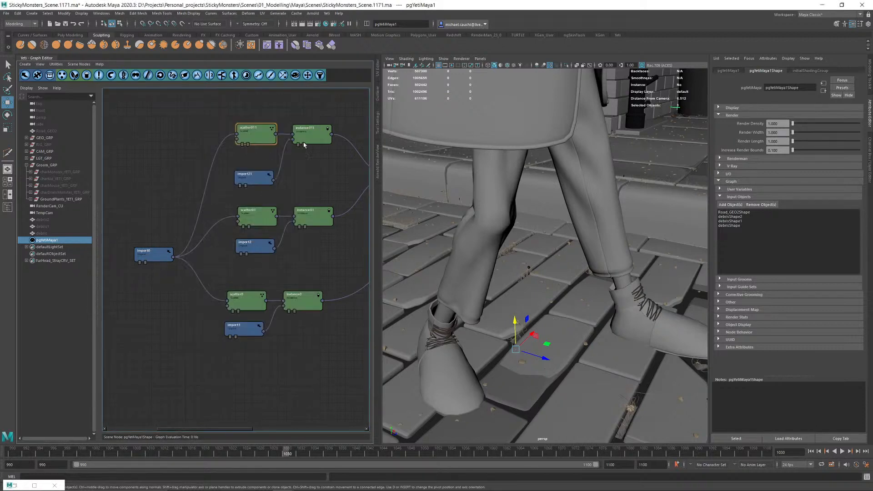
pyautogui.doubleClick(250, 309)
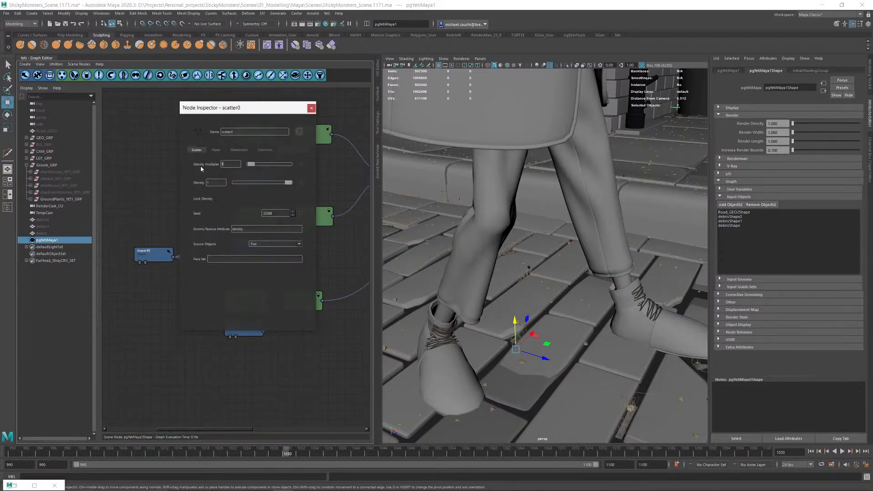
pyautogui.click(238, 150)
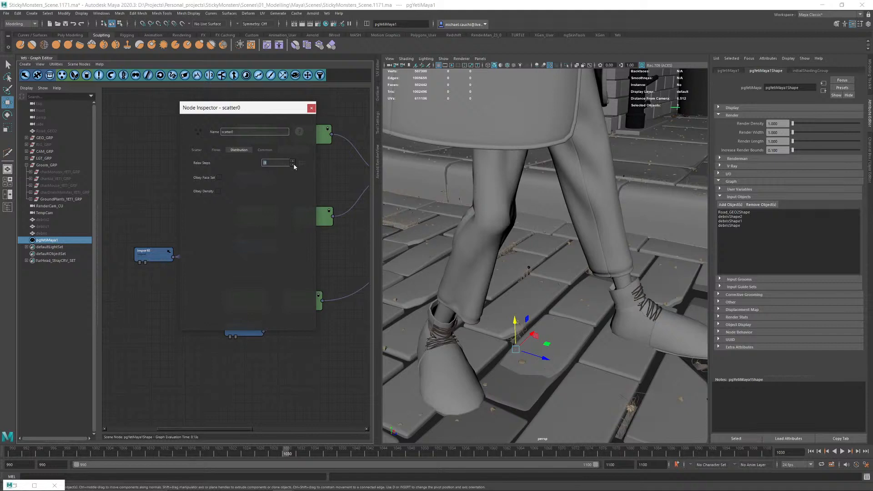
pyautogui.click(197, 150)
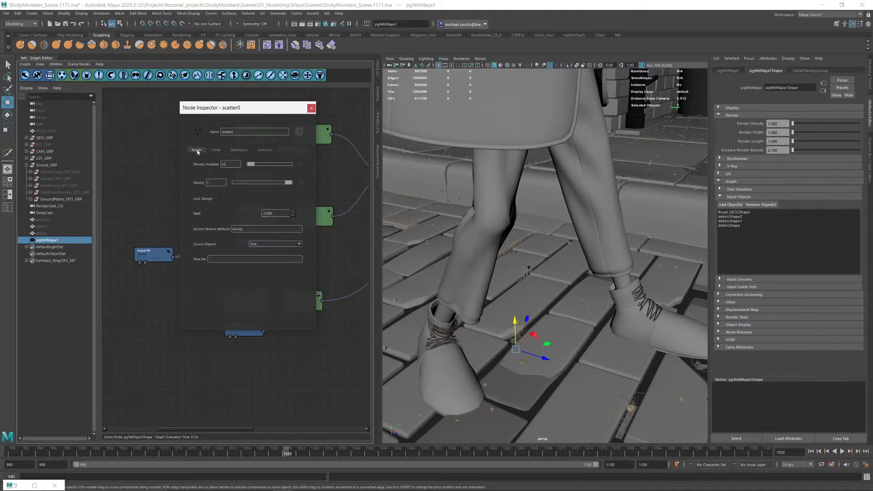
pyautogui.click(311, 108)
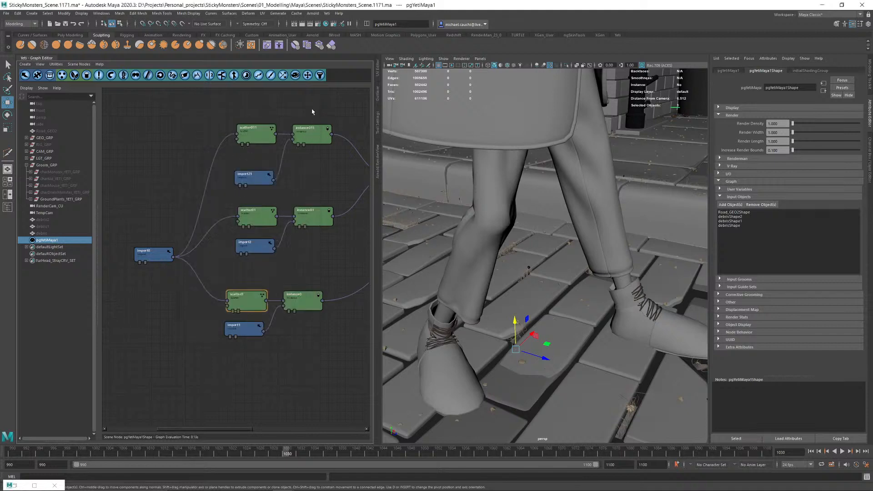
# Step: Inspect scatter0's distribution settings and examine how its points spread over the cobbles and the pavement
pyautogui.doubleClick(243, 310)
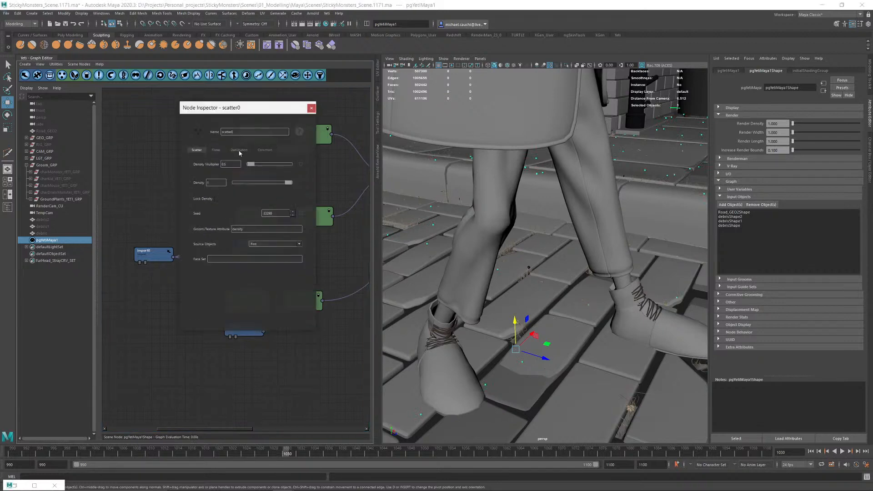
pyautogui.click(239, 151)
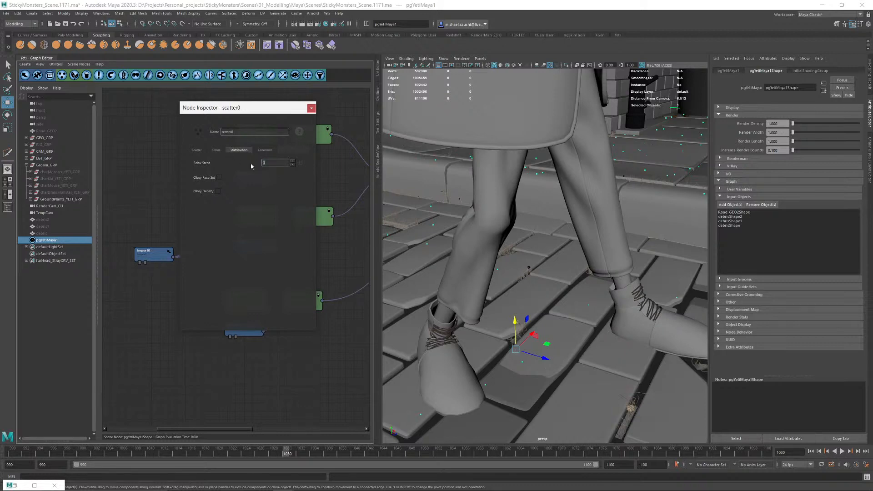
pyautogui.scroll(-7, 533, 208)
pyautogui.keyDown('alt'); pyautogui.moveTo(599, 239); pyautogui.dragTo(552, 240); pyautogui.keyUp('alt')
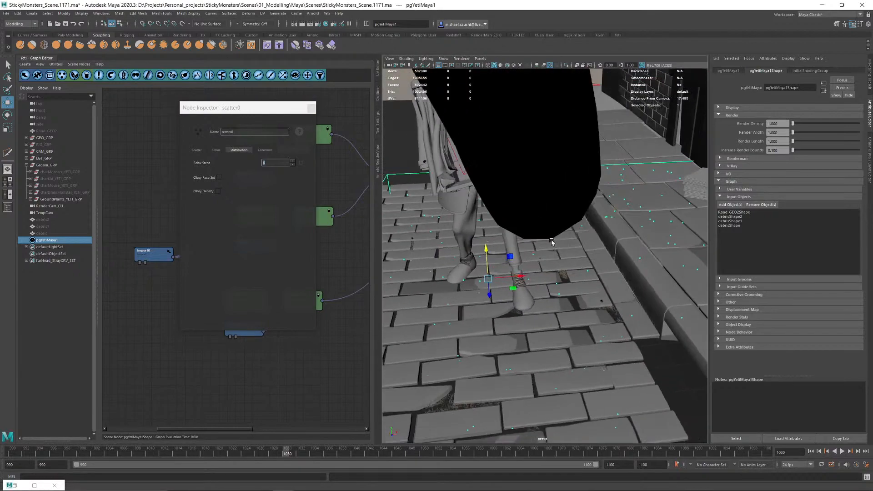
pyautogui.keyDown('alt'); pyautogui.moveTo(581, 236); pyautogui.dragTo(434, 216, button='middle'); pyautogui.keyUp('alt')
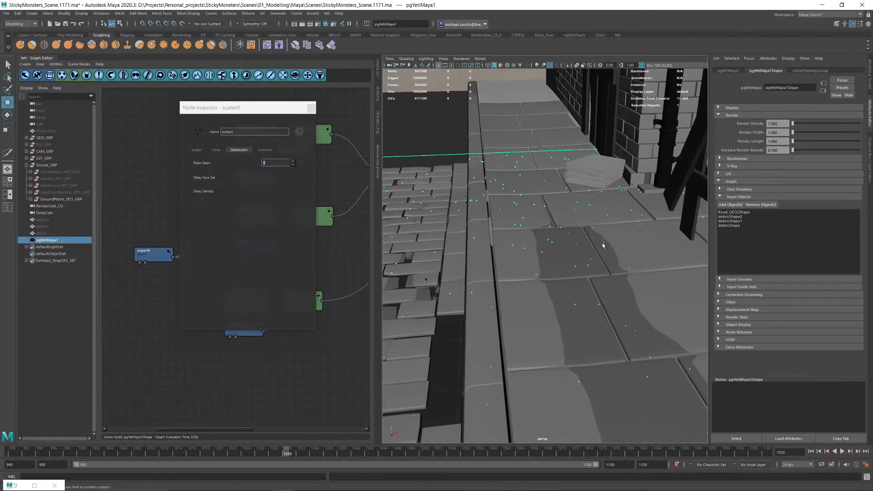
pyautogui.keyDown('alt'); pyautogui.moveTo(602, 244); pyautogui.dragTo(644, 230); pyautogui.keyUp('alt')
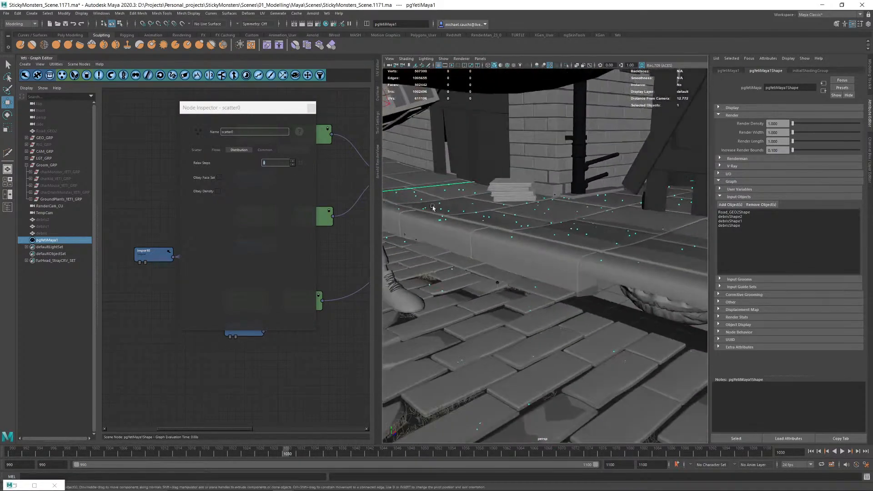
pyautogui.click(311, 108)
# Step: Make the final merge node, merge1, the Yeti graph's displayed output and put the graph editor away
pyautogui.keyDown('alt'); pyautogui.moveTo(298, 191); pyautogui.dragTo(209, 193, button='middle'); pyautogui.keyUp('alt')
pyautogui.keyDown('alt'); pyautogui.moveTo(354, 208); pyautogui.dragTo(211, 208, button='middle'); pyautogui.keyUp('alt')
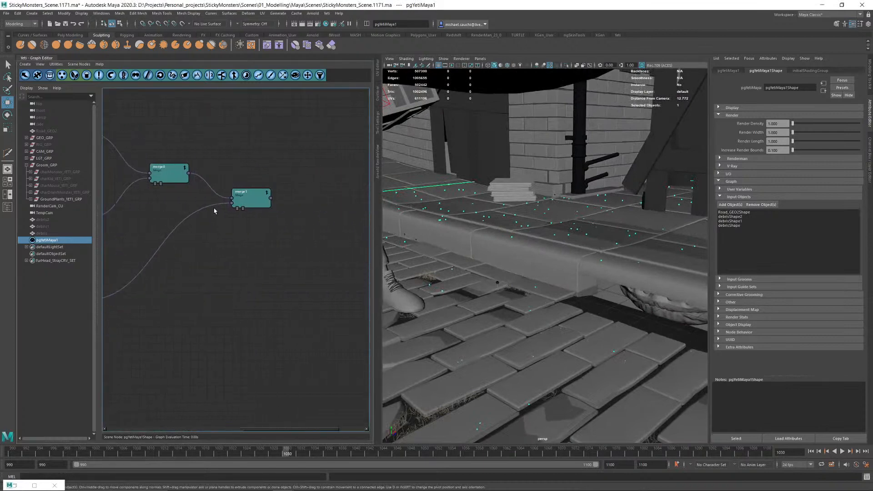
pyautogui.click(238, 204)
pyautogui.doubleClick(35, 58)
pyautogui.scroll(-8, 243, 203)
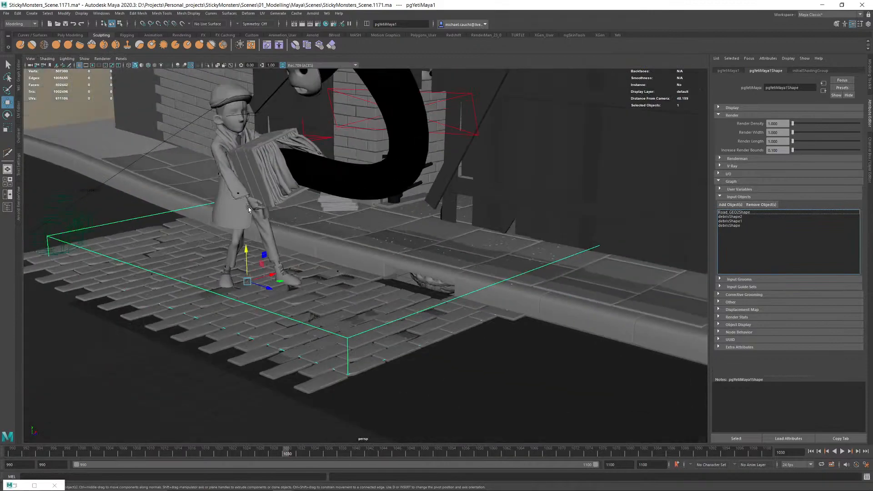
pyautogui.keyDown('alt'); pyautogui.moveTo(248, 206); pyautogui.dragTo(302, 211); pyautogui.keyUp('alt')
pyautogui.keyDown('alt'); pyautogui.moveTo(327, 253); pyautogui.dragTo(317, 246); pyautogui.keyUp('alt')
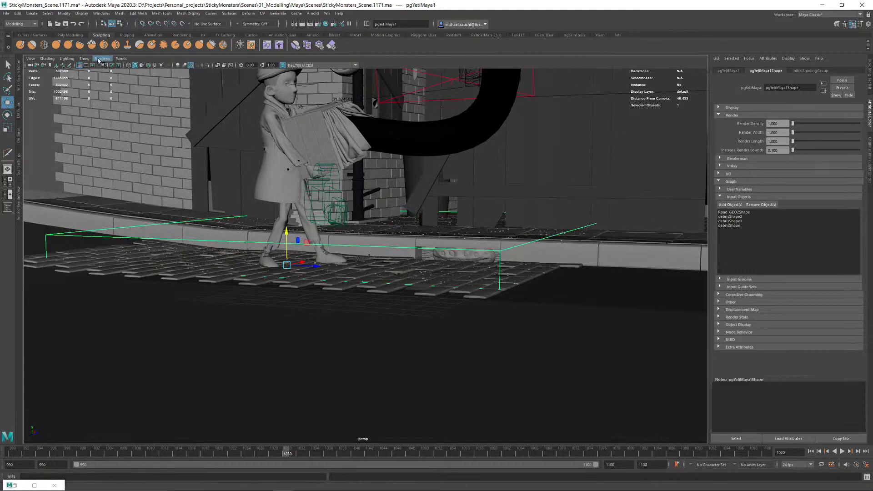
# Step: Bring up the Arnold render view with the whole frame in sight and start rendering the street region
pyautogui.click(19, 200)
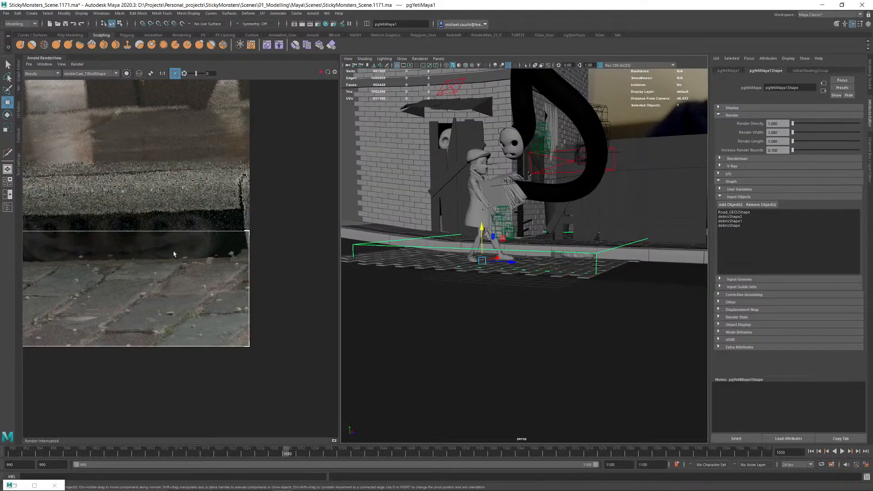
pyautogui.scroll(-5, 174, 254)
pyautogui.moveTo(171, 222); pyautogui.dragTo(290, 246, button='middle')
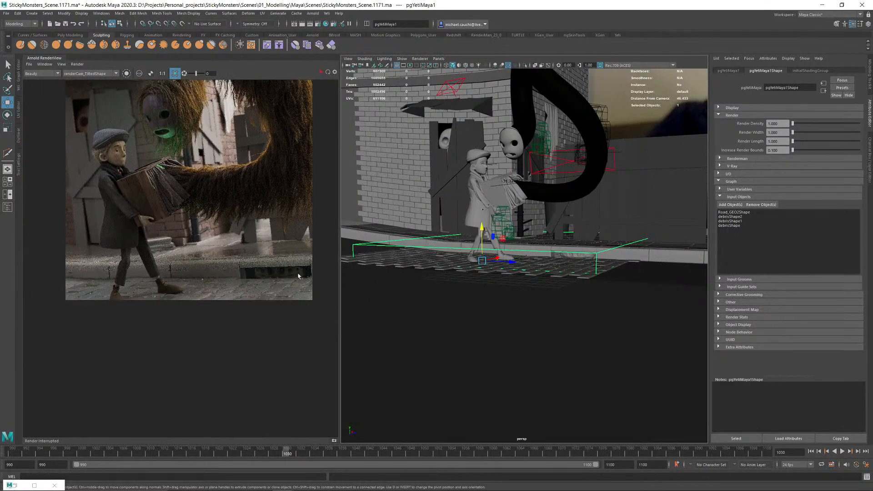
pyautogui.click(321, 71)
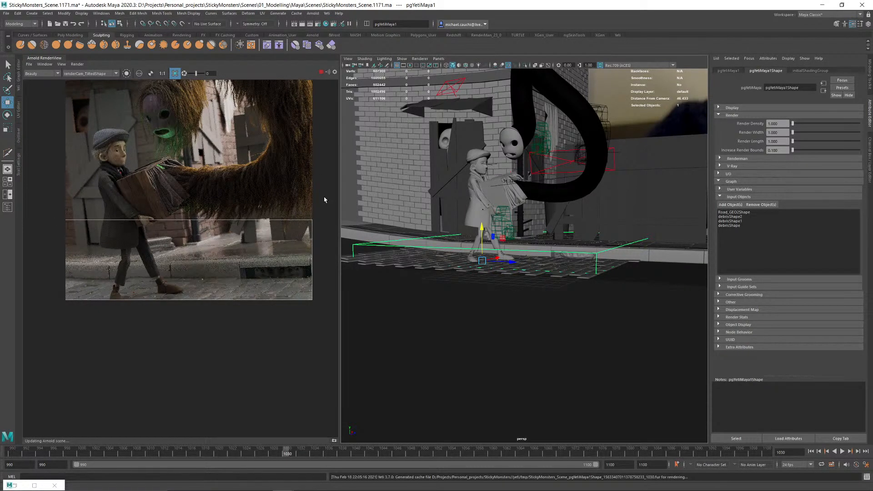
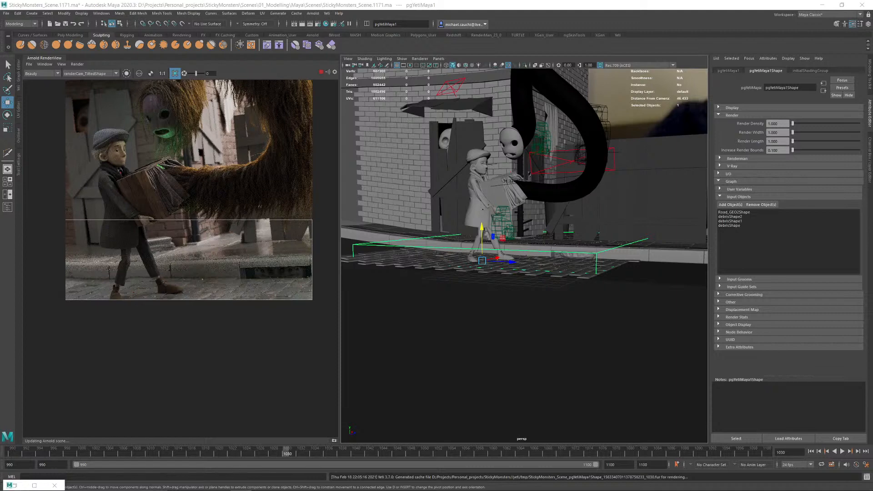
# Step: Examine the rendered debris on the cobbles, kerb and pavement around the boy's shoes, and stop the render
pyautogui.scroll(3, 210, 249)
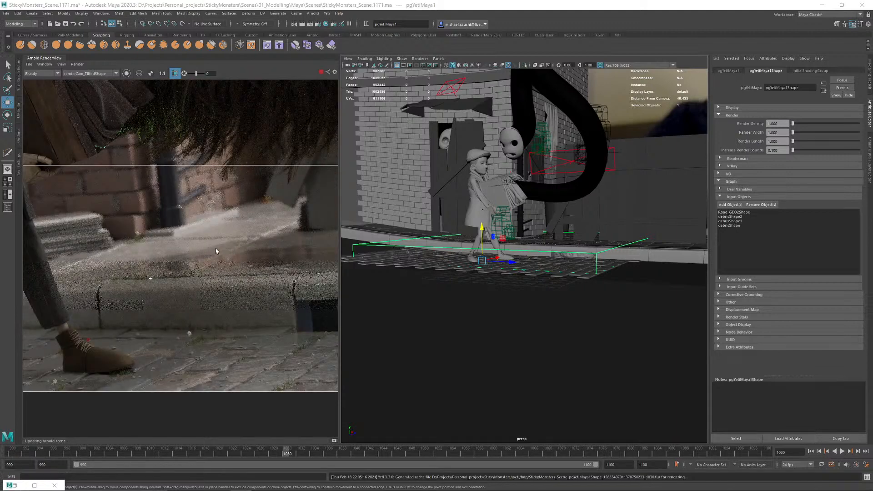
pyautogui.scroll(-1, 216, 248)
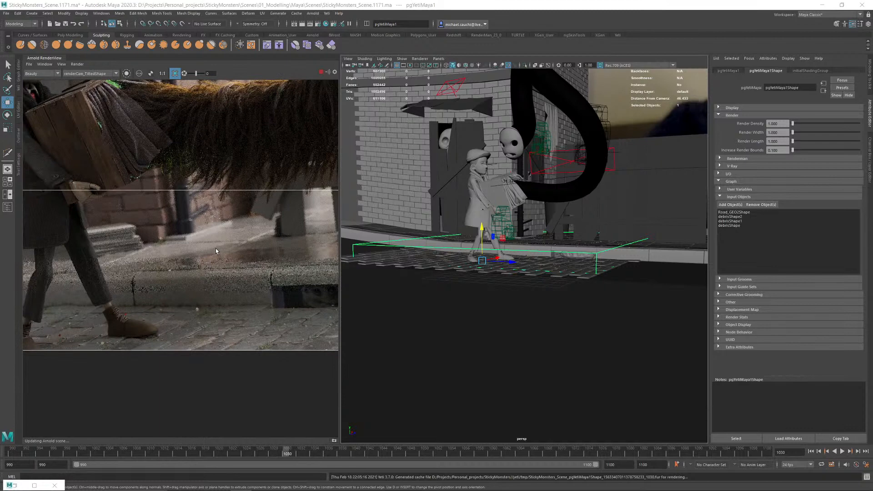
pyautogui.scroll(-4, 211, 248)
pyautogui.scroll(6, 151, 271)
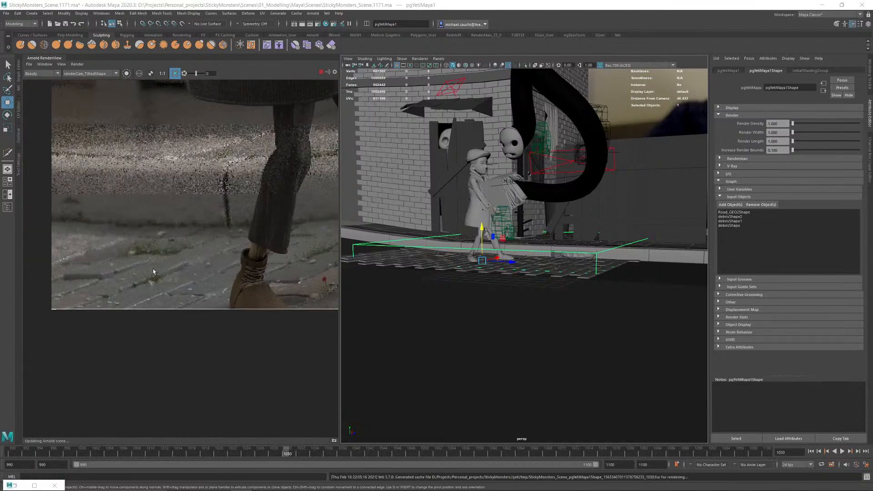
pyautogui.scroll(1, 153, 271)
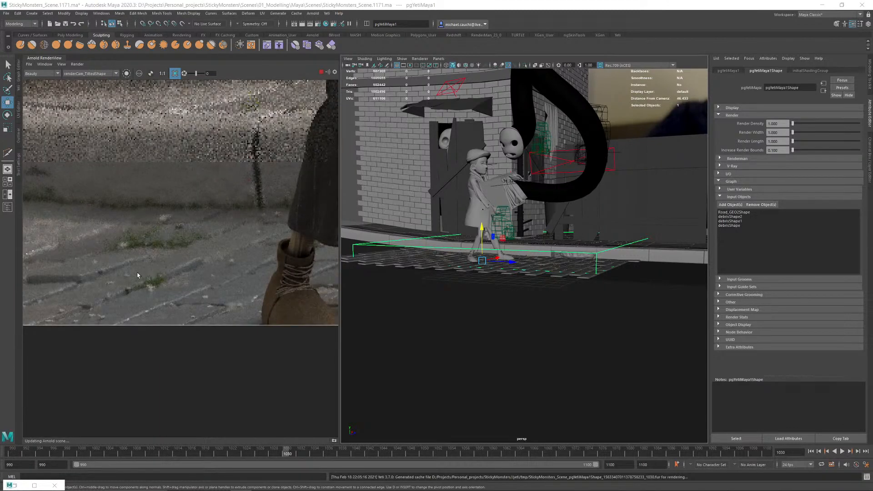
pyautogui.scroll(-2, 137, 275)
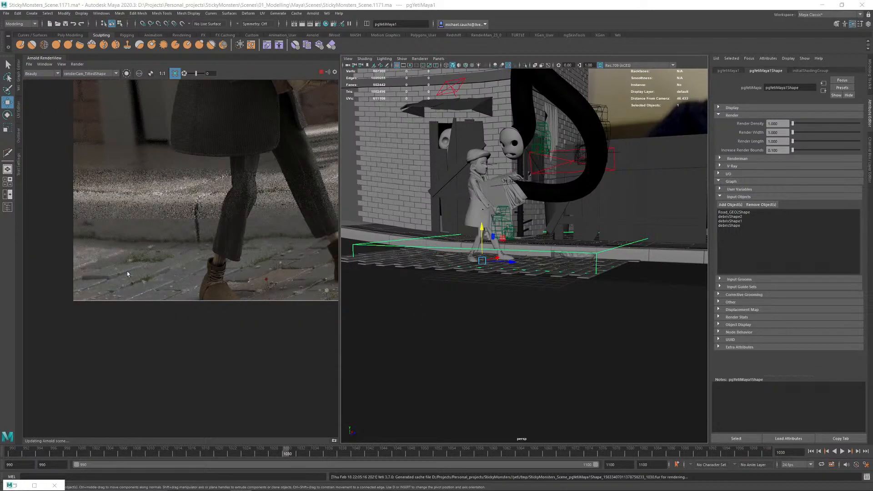
pyautogui.scroll(2, 122, 280)
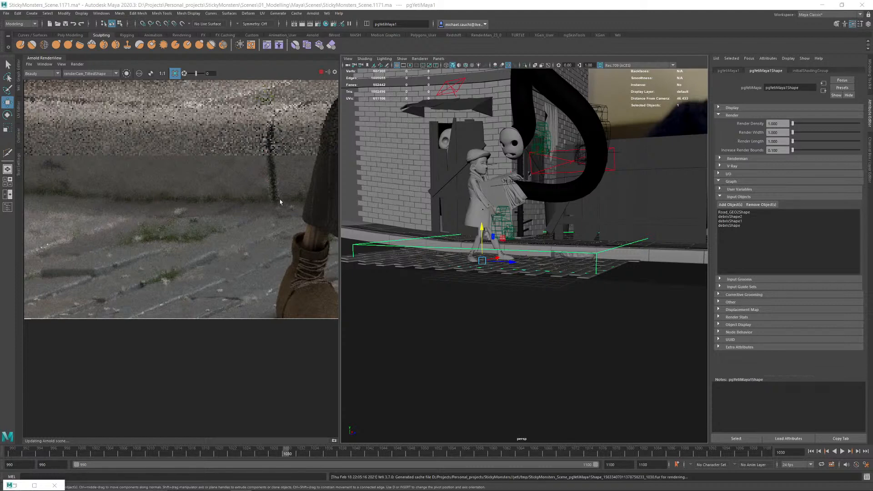
pyautogui.click(321, 72)
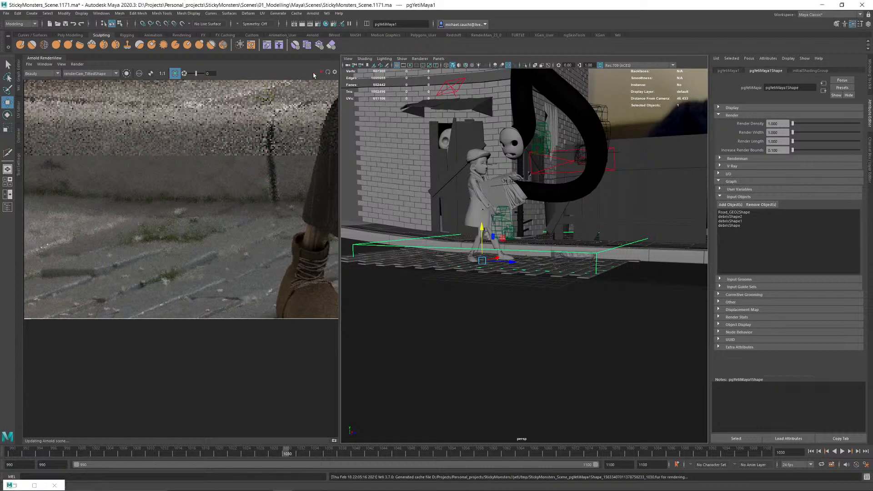
pyautogui.click(44, 59)
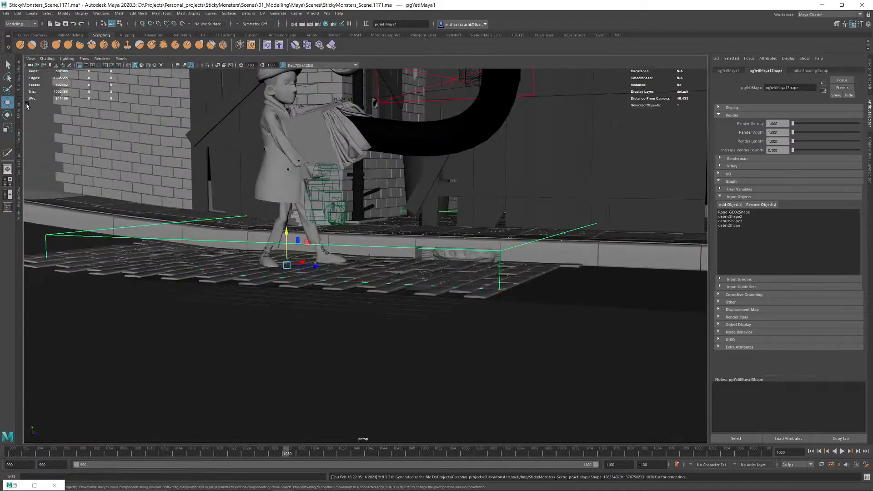
# Step: Reopen the Yeti graph and set the instance011 node's scale variation to 1
pyautogui.click(19, 84)
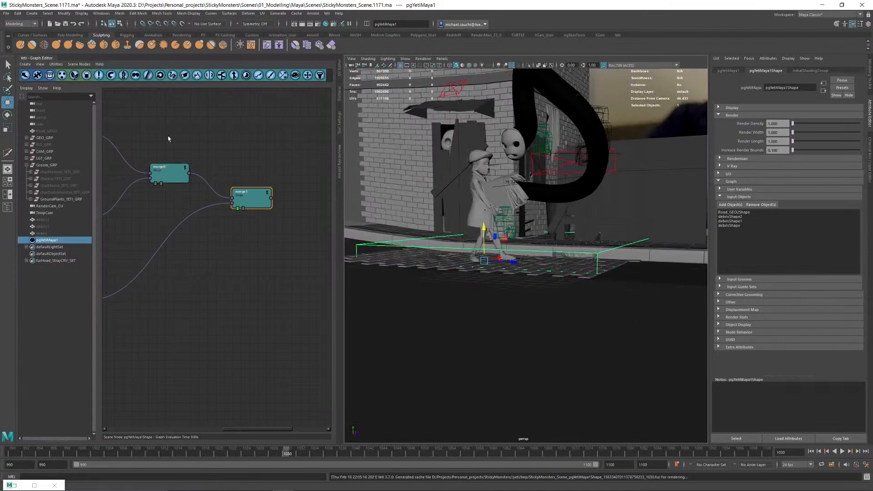
pyautogui.keyDown('alt'); pyautogui.moveTo(564, 215); pyautogui.dragTo(506, 217); pyautogui.keyUp('alt')
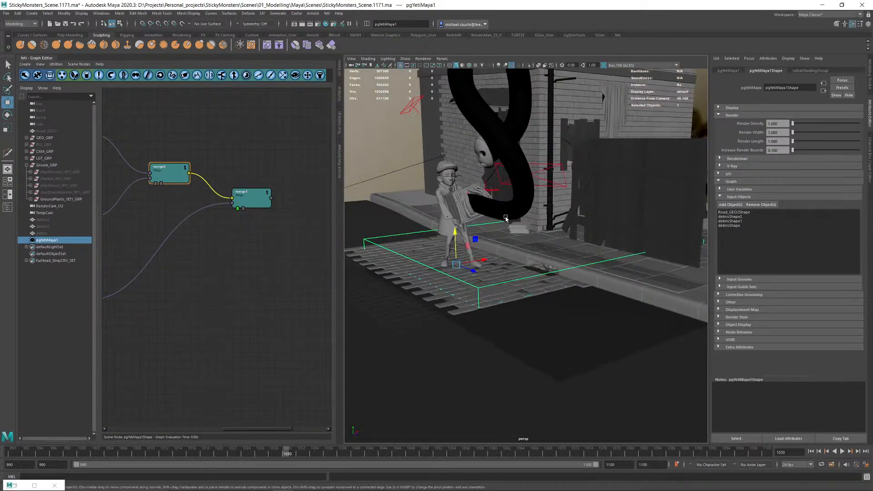
pyautogui.keyDown('alt'); pyautogui.moveTo(506, 217); pyautogui.dragTo(635, 281, button='right'); pyautogui.keyUp('alt')
pyautogui.keyDown('alt'); pyautogui.moveTo(635, 281); pyautogui.dragTo(530, 248); pyautogui.keyUp('alt')
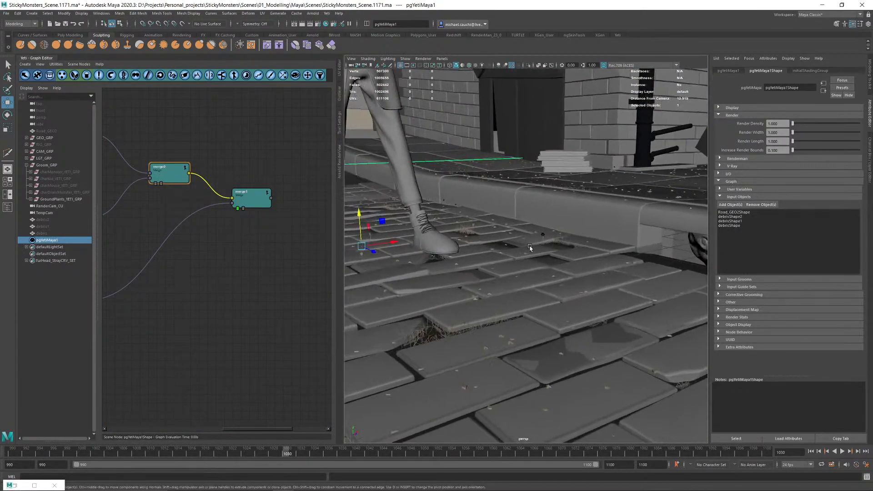
pyautogui.keyDown('alt'); pyautogui.moveTo(159, 154); pyautogui.dragTo(318, 175, button='middle'); pyautogui.keyUp('alt')
pyautogui.doubleClick(239, 138)
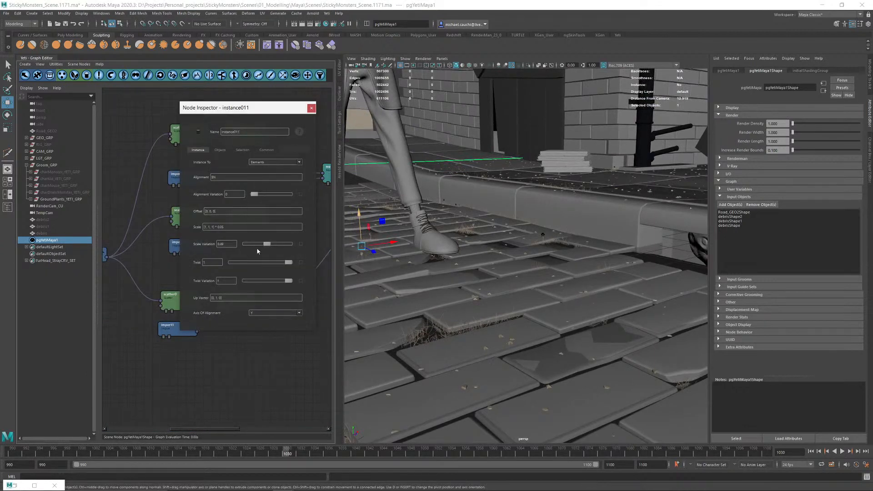
pyautogui.moveTo(273, 246); pyautogui.dragTo(290, 246)
pyautogui.click(141, 144)
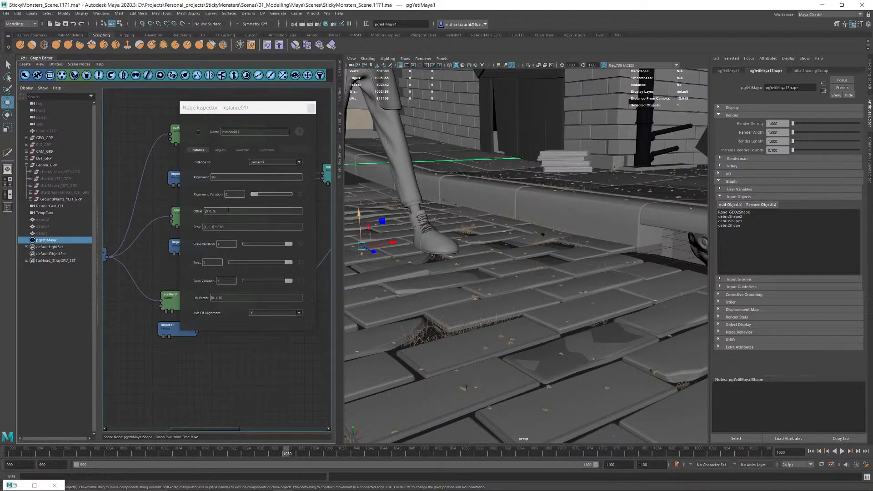
pyautogui.click(311, 108)
# Step: Set the scale variation of the instance01 node to 1
pyautogui.doubleClick(247, 220)
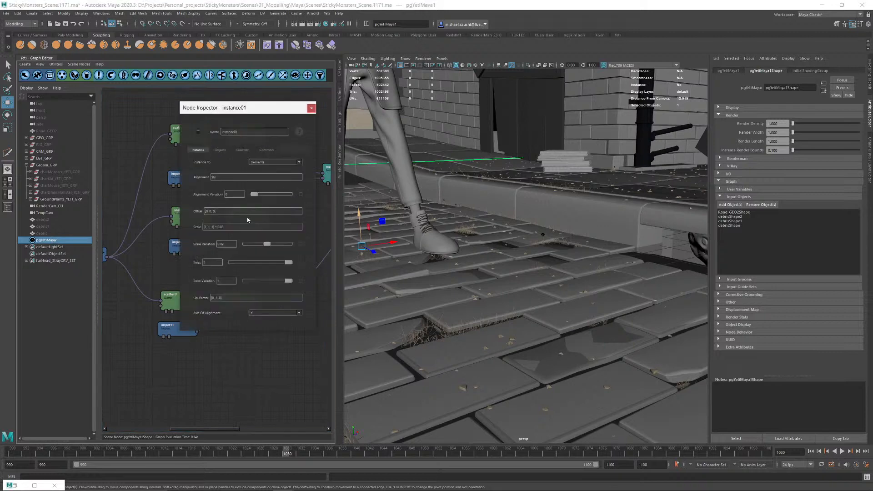
pyautogui.moveTo(272, 245); pyautogui.dragTo(301, 248)
pyautogui.click(132, 120)
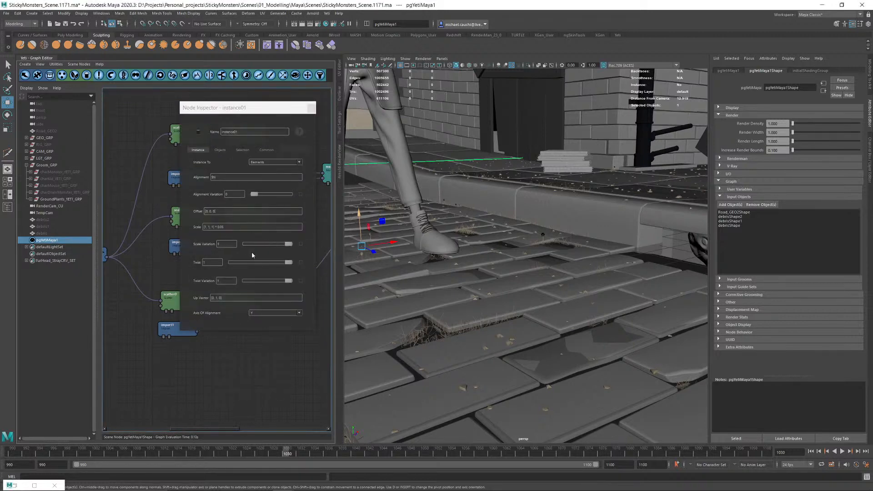
pyautogui.click(311, 108)
# Step: Set the scale variation of the instance0 node to 1
pyautogui.doubleClick(236, 295)
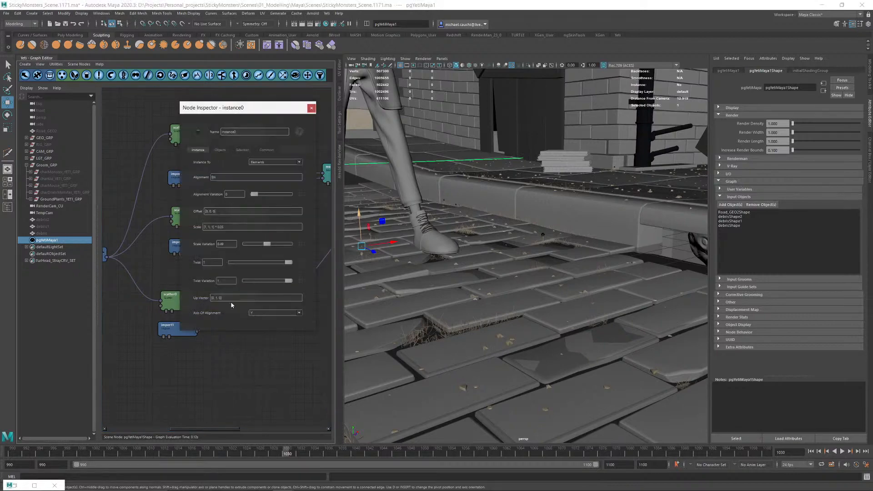
pyautogui.moveTo(268, 243); pyautogui.dragTo(327, 242)
# Step: Examine the scattered debris across the cobbles, along the kerb and around the boy from several angles
pyautogui.keyDown('alt'); pyautogui.moveTo(458, 244); pyautogui.dragTo(506, 239); pyautogui.keyUp('alt')
pyautogui.keyDown('alt'); pyautogui.moveTo(464, 219); pyautogui.dragTo(553, 235, button='middle'); pyautogui.keyUp('alt')
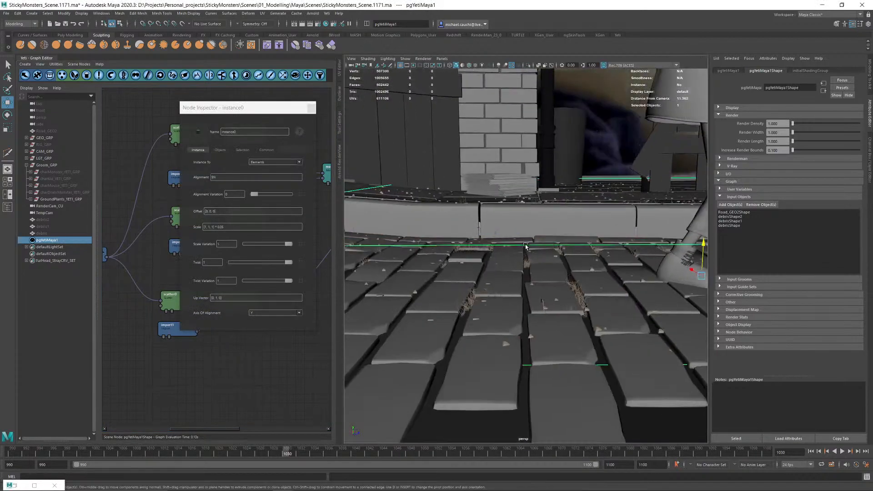
pyautogui.keyDown('alt'); pyautogui.moveTo(546, 228); pyautogui.dragTo(538, 262); pyautogui.keyUp('alt')
pyautogui.keyDown('alt'); pyautogui.moveTo(538, 262); pyautogui.dragTo(530, 262, button='right'); pyautogui.keyUp('alt')
pyautogui.keyDown('alt'); pyautogui.moveTo(527, 263); pyautogui.dragTo(500, 263); pyautogui.keyUp('alt')
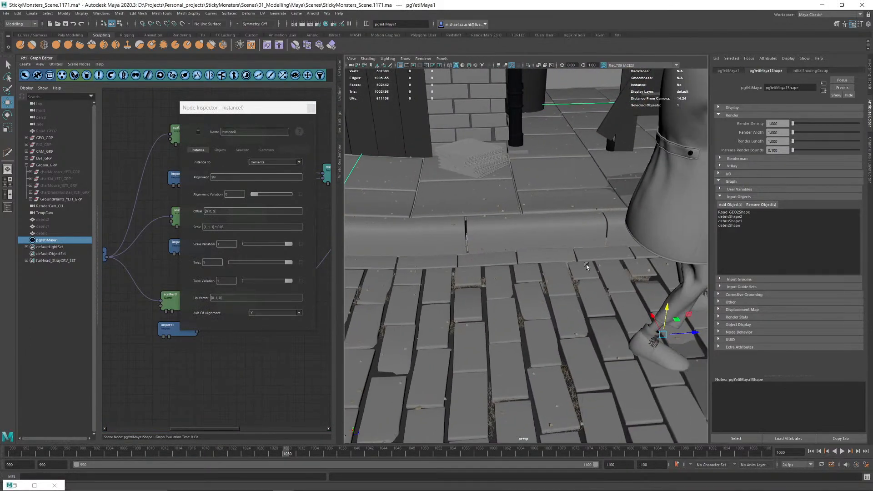
pyautogui.moveTo(589, 267)
pyautogui.keyDown('alt'); pyautogui.mouseDown()
pyautogui.moveTo(572, 264)
pyautogui.moveTo(575, 252)
pyautogui.mouseUp(); pyautogui.keyUp('alt')
pyautogui.keyDown('alt'); pyautogui.moveTo(575, 251); pyautogui.dragTo(627, 308, button='right'); pyautogui.keyUp('alt')
pyautogui.keyDown('alt'); pyautogui.moveTo(628, 308); pyautogui.dragTo(621, 261); pyautogui.keyUp('alt')
pyautogui.keyDown('alt'); pyautogui.moveTo(621, 261); pyautogui.dragTo(520, 254, button='right'); pyautogui.keyUp('alt')
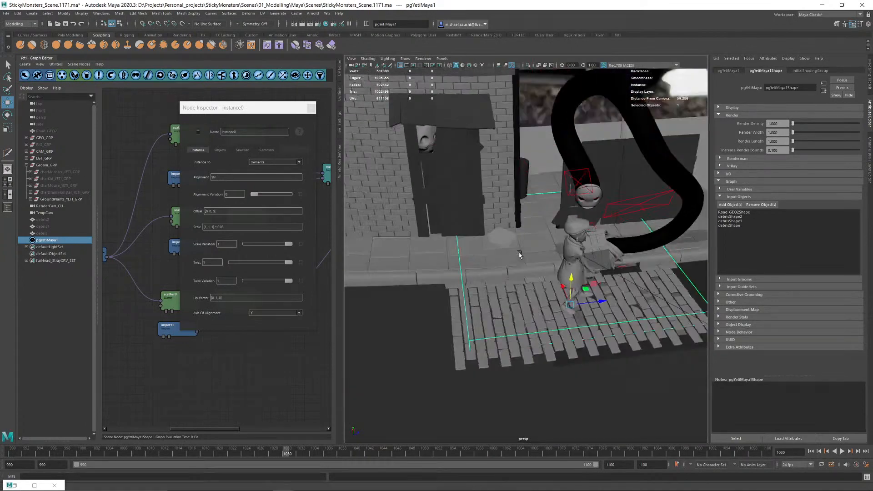
pyautogui.keyDown('alt'); pyautogui.moveTo(520, 254); pyautogui.dragTo(545, 260); pyautogui.keyUp('alt')
pyautogui.keyDown('alt'); pyautogui.moveTo(545, 259); pyautogui.dragTo(669, 302, button='right'); pyautogui.keyUp('alt')
pyautogui.keyDown('alt'); pyautogui.moveTo(669, 302); pyautogui.dragTo(649, 240); pyautogui.keyUp('alt')
pyautogui.keyDown('alt'); pyautogui.moveTo(648, 240); pyautogui.dragTo(628, 260, button='right'); pyautogui.keyUp('alt')
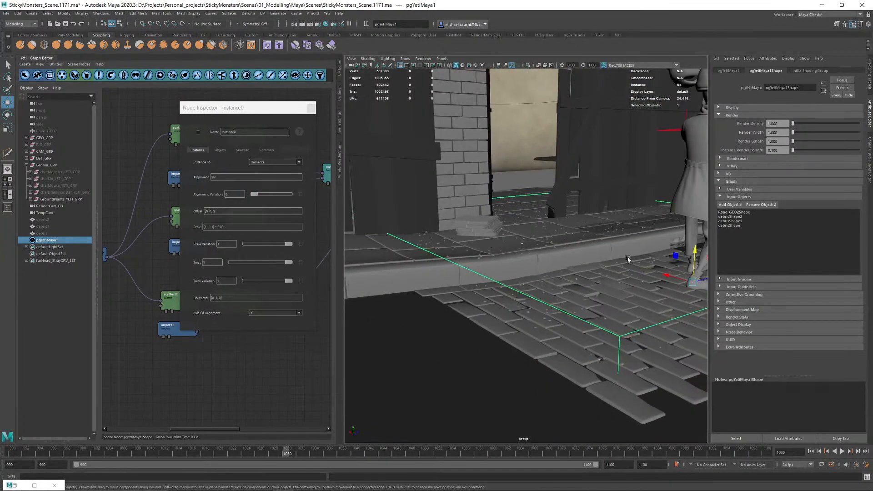
pyautogui.keyDown('alt'); pyautogui.moveTo(628, 259); pyautogui.dragTo(586, 206); pyautogui.keyUp('alt')
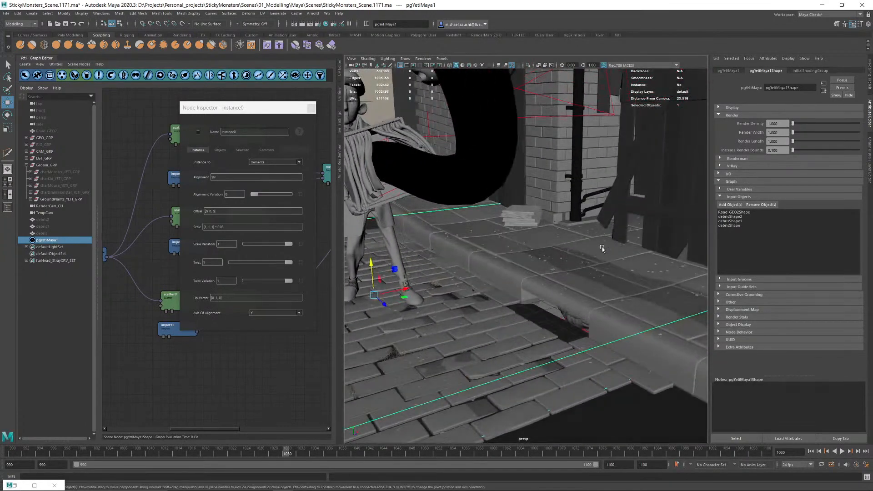
# Step: Examine the size variation and spread of the debris on the pavement slabs by the paper stack and wooden fence
pyautogui.keyDown('alt'); pyautogui.moveTo(602, 248); pyautogui.dragTo(479, 259); pyautogui.keyUp('alt')
pyautogui.keyDown('alt'); pyautogui.moveTo(479, 259); pyautogui.dragTo(579, 320, button='right'); pyautogui.keyUp('alt')
pyautogui.keyDown('alt'); pyautogui.moveTo(579, 320); pyautogui.dragTo(489, 320); pyautogui.keyUp('alt')
pyautogui.keyDown('alt'); pyautogui.moveTo(489, 320); pyautogui.dragTo(568, 372, button='right'); pyautogui.keyUp('alt')
pyautogui.keyDown('alt'); pyautogui.moveTo(562, 358); pyautogui.dragTo(569, 328); pyautogui.keyUp('alt')
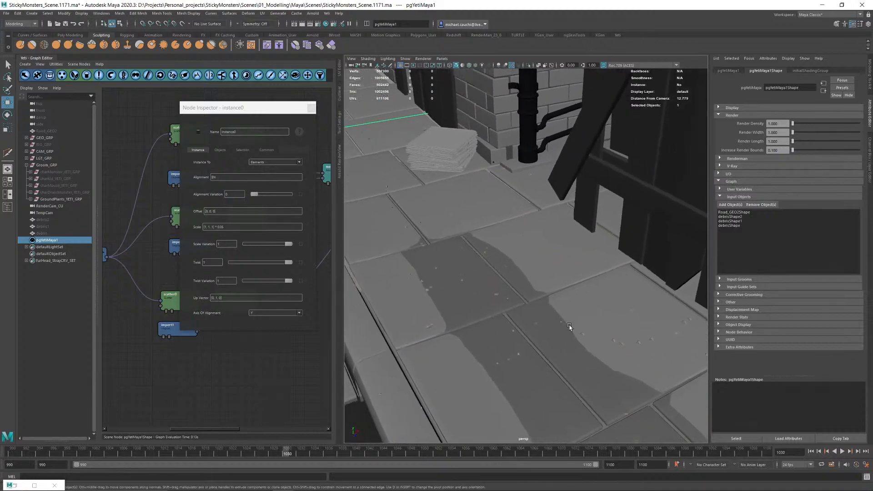
pyautogui.keyDown('alt'); pyautogui.moveTo(568, 327); pyautogui.dragTo(482, 322, button='right'); pyautogui.keyUp('alt')
pyautogui.keyDown('alt'); pyautogui.moveTo(482, 322); pyautogui.dragTo(569, 239); pyautogui.keyUp('alt')
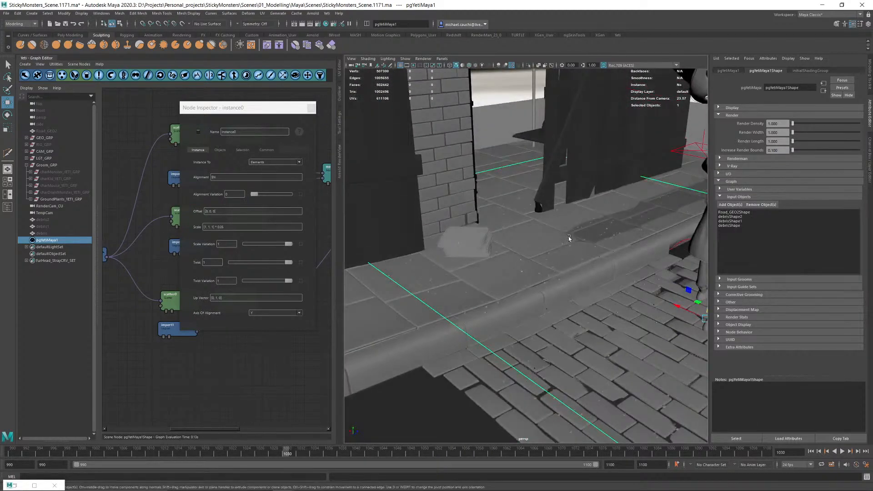
pyautogui.keyDown('alt'); pyautogui.moveTo(441, 247); pyautogui.dragTo(518, 242, button='right'); pyautogui.keyUp('alt')
pyautogui.keyDown('alt'); pyautogui.moveTo(529, 270); pyautogui.dragTo(525, 249); pyautogui.keyUp('alt')
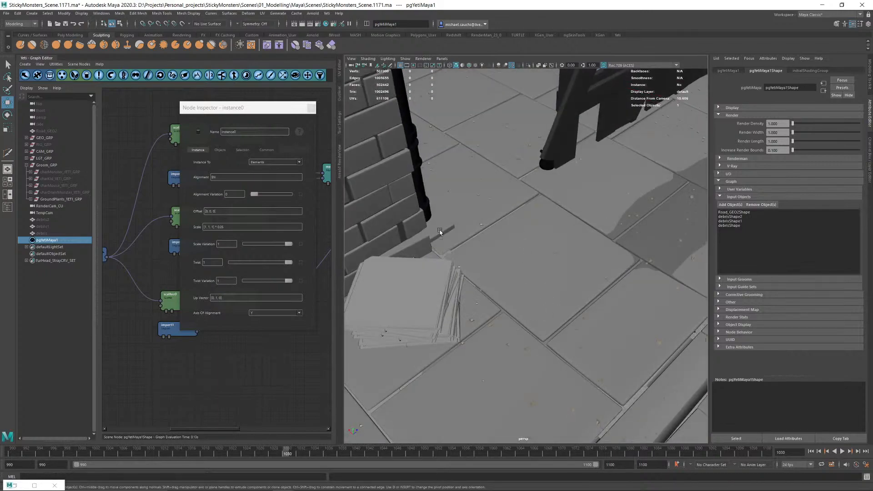
pyautogui.keyDown('alt'); pyautogui.moveTo(516, 282); pyautogui.dragTo(503, 268); pyautogui.keyUp('alt')
pyautogui.keyDown('alt'); pyautogui.moveTo(503, 269); pyautogui.dragTo(459, 266, button='right'); pyautogui.keyUp('alt')
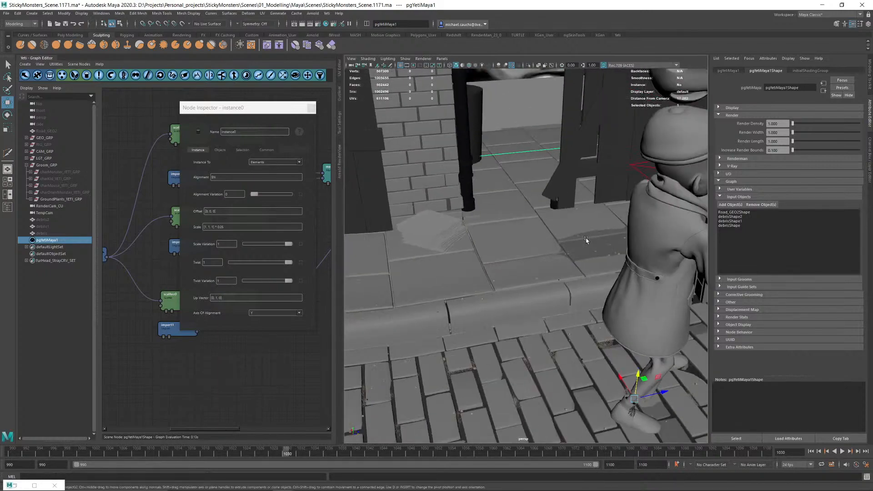
pyautogui.keyDown('alt'); pyautogui.moveTo(587, 242); pyautogui.dragTo(550, 302); pyautogui.keyUp('alt')
pyautogui.keyDown('alt'); pyautogui.moveTo(482, 301); pyautogui.dragTo(569, 304, button='right'); pyautogui.keyUp('alt')
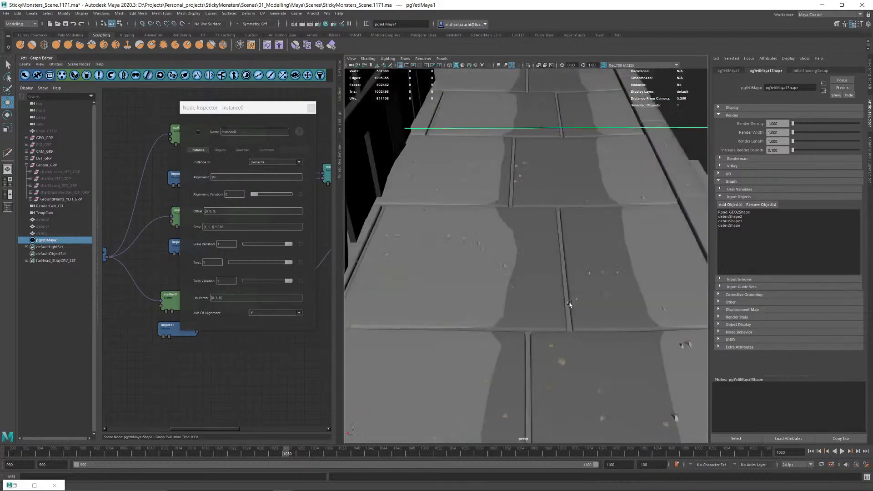
pyautogui.keyDown('alt'); pyautogui.moveTo(569, 304); pyautogui.dragTo(506, 276); pyautogui.keyUp('alt')
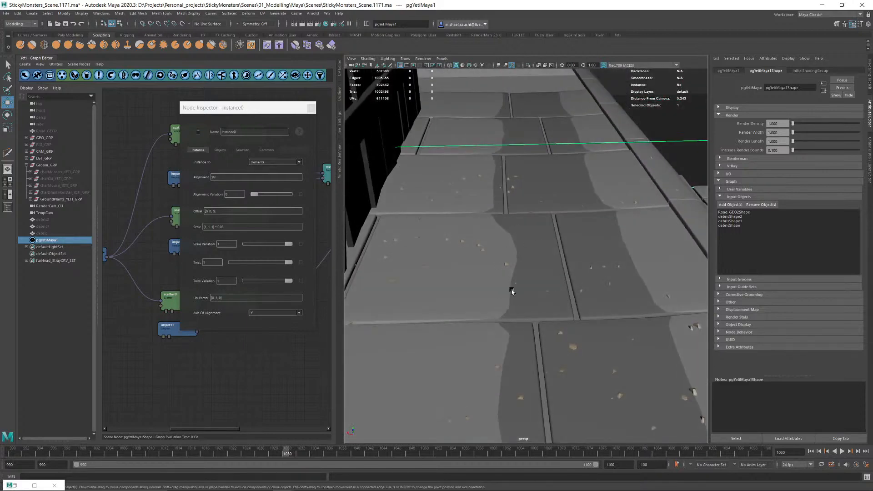
pyautogui.keyDown('alt'); pyautogui.moveTo(452, 187); pyautogui.dragTo(486, 169); pyautogui.keyUp('alt')
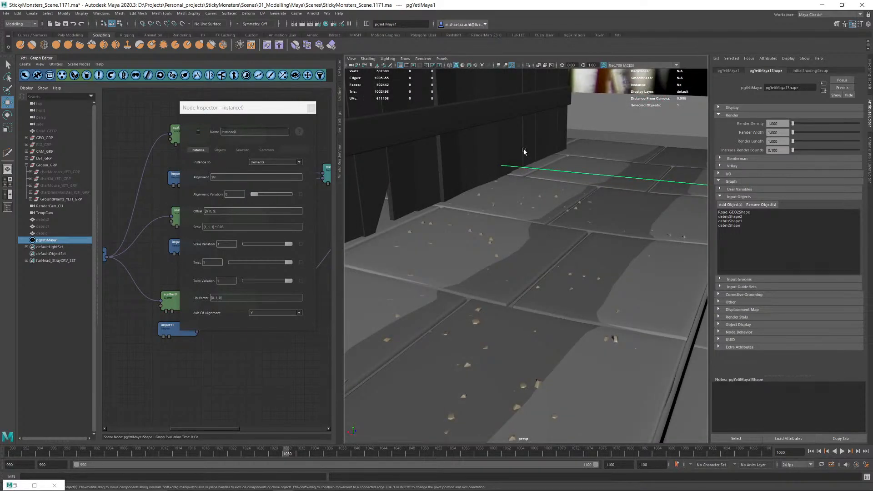
pyautogui.keyDown('alt'); pyautogui.moveTo(592, 201); pyautogui.dragTo(369, 199, button='right'); pyautogui.keyUp('alt')
pyautogui.keyDown('alt'); pyautogui.moveTo(536, 199); pyautogui.dragTo(463, 212); pyautogui.keyUp('alt')
pyautogui.moveTo(521, 220)
pyautogui.keyDown('alt'); pyautogui.mouseDown()
pyautogui.moveTo(473, 212)
pyautogui.moveTo(473, 200)
pyautogui.moveTo(523, 206)
pyautogui.mouseUp(); pyautogui.keyUp('alt')
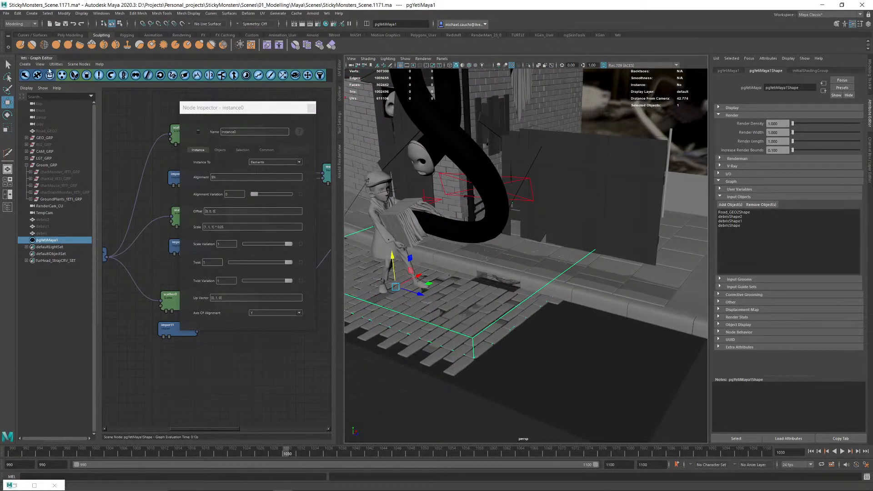
# Step: Put away the Yeti graph and its node inspector, and save the scene
pyautogui.click(32, 60)
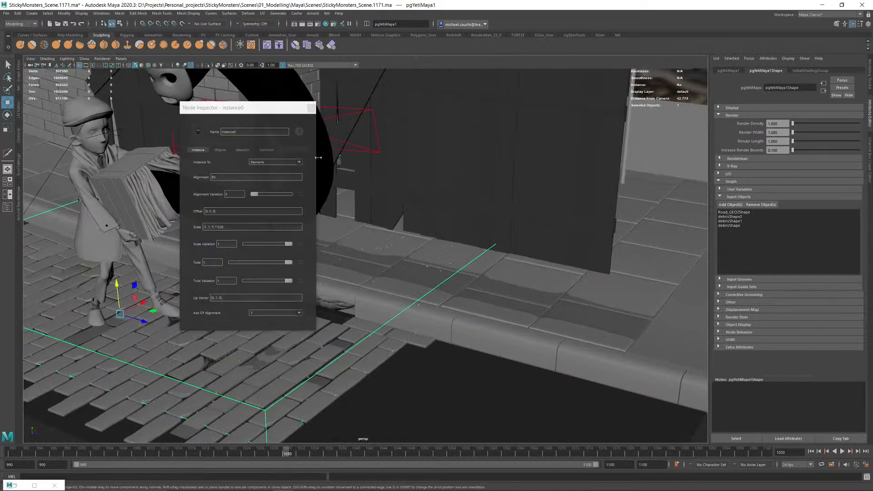
pyautogui.click(311, 107)
pyautogui.keyDown('alt'); pyautogui.moveTo(376, 201); pyautogui.dragTo(471, 207); pyautogui.keyUp('alt')
pyautogui.hotkey('ctrl', 's')
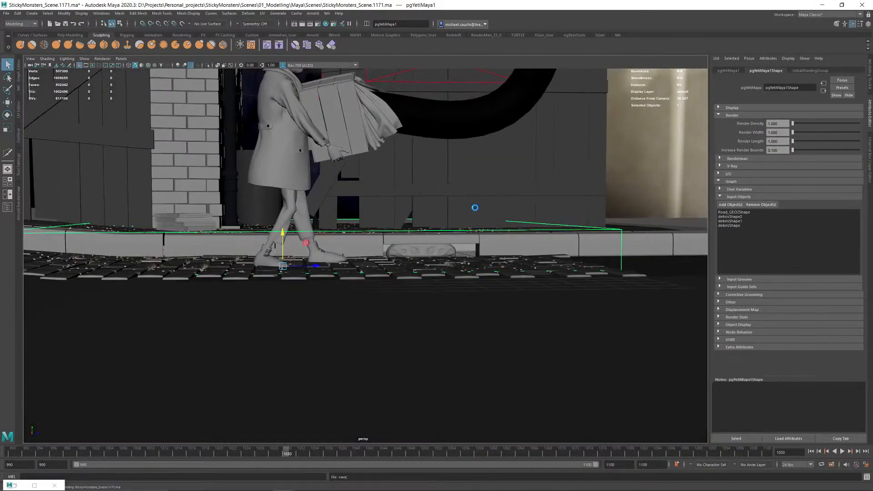
# Step: Bring up the Arnold render view and start rendering the cropped street region with the kerb and cobbles in sight
pyautogui.click(19, 199)
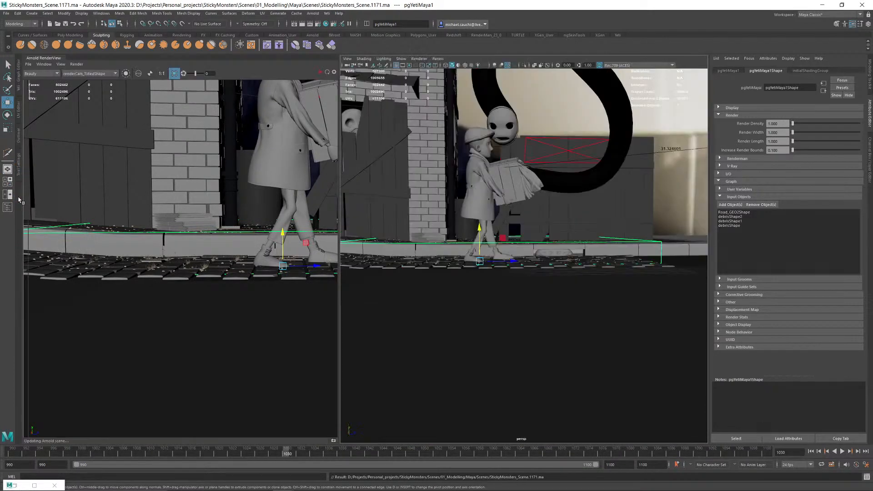
pyautogui.click(321, 72)
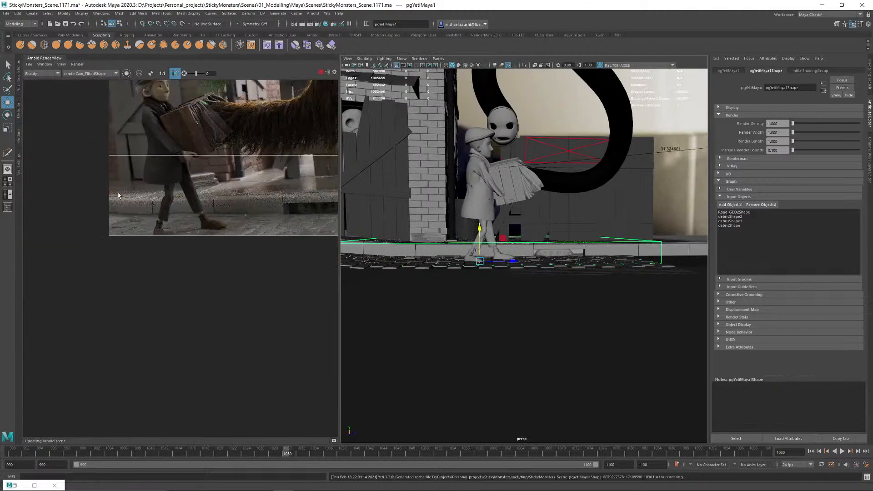
pyautogui.moveTo(261, 169); pyautogui.dragTo(220, 195, button='middle')
pyautogui.scroll(2, 226, 191)
pyautogui.scroll(-2, 221, 191)
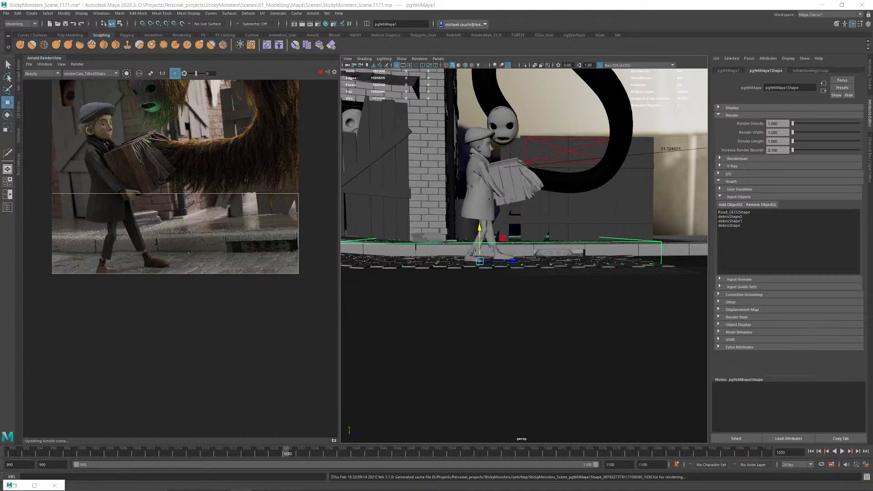
pyautogui.scroll(5, 225, 221)
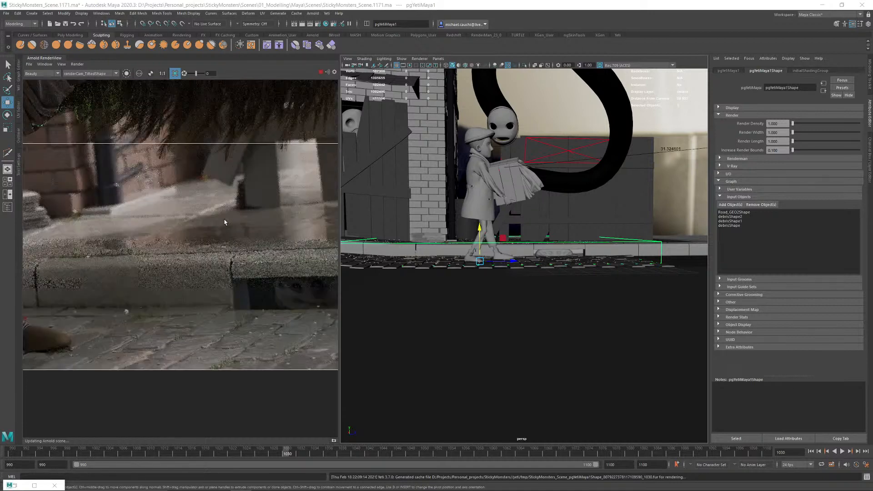
# Step: Update the full scene for the Arnold render of the street region
pyautogui.click(151, 73)
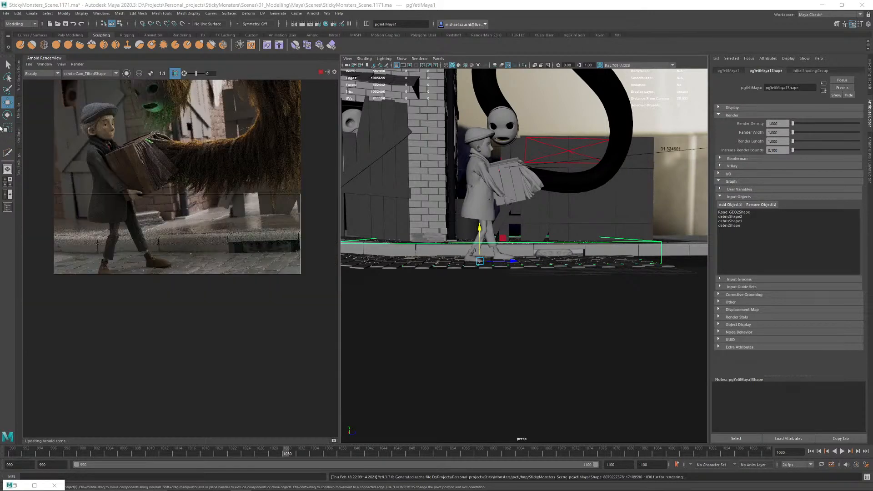
pyautogui.click(77, 64)
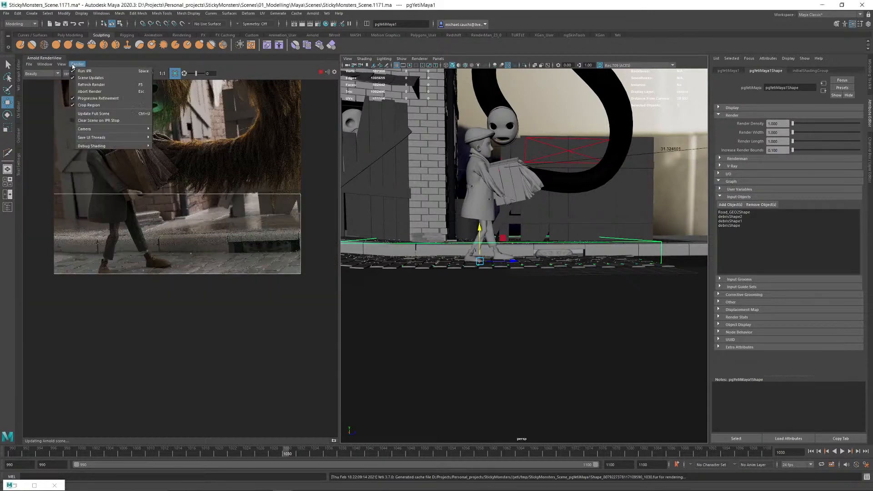
pyautogui.click(86, 114)
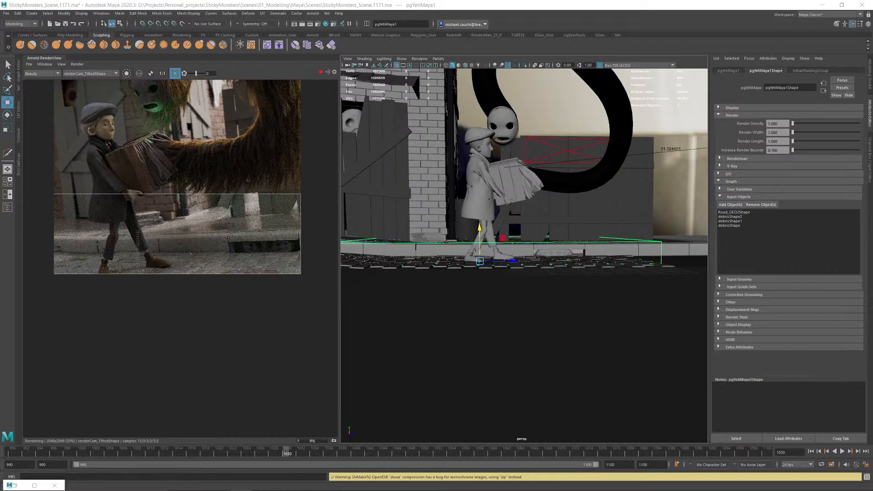
# Step: Examine the rendered debris on the pavement, kerb and cobbles, and stop the render
pyautogui.scroll(3, 182, 249)
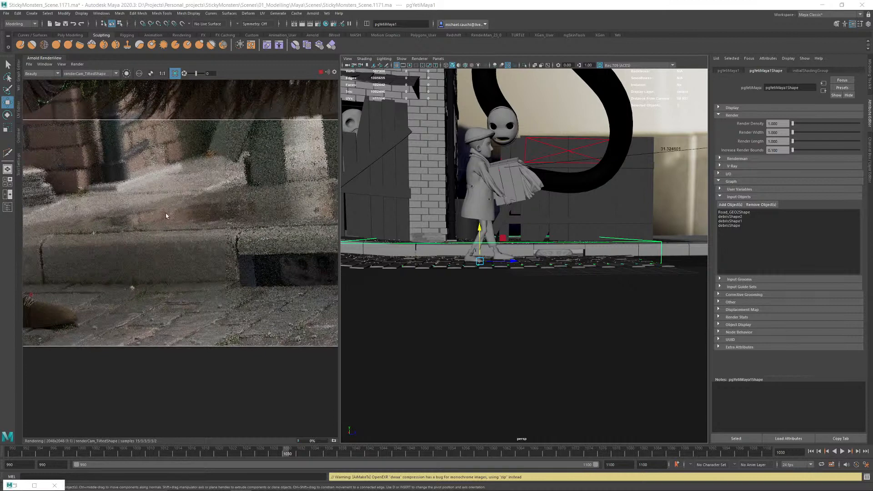
pyautogui.scroll(-3, 226, 184)
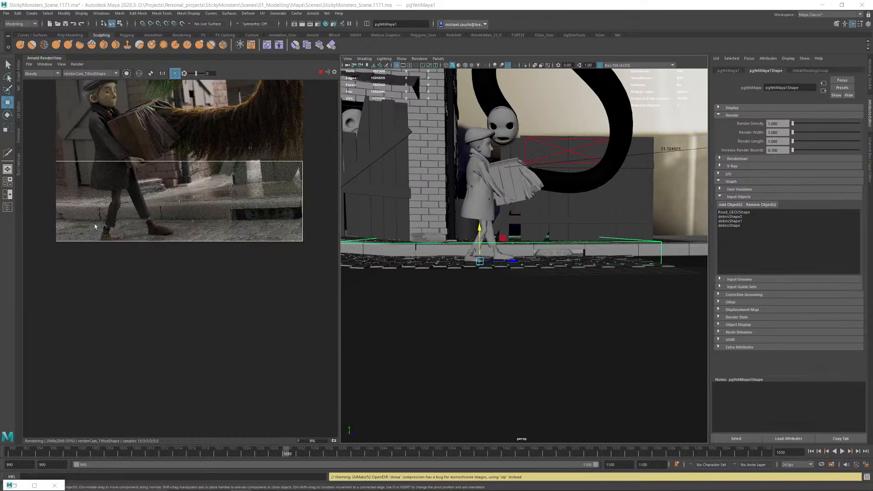
pyautogui.scroll(4, 165, 229)
pyautogui.scroll(-4, 165, 228)
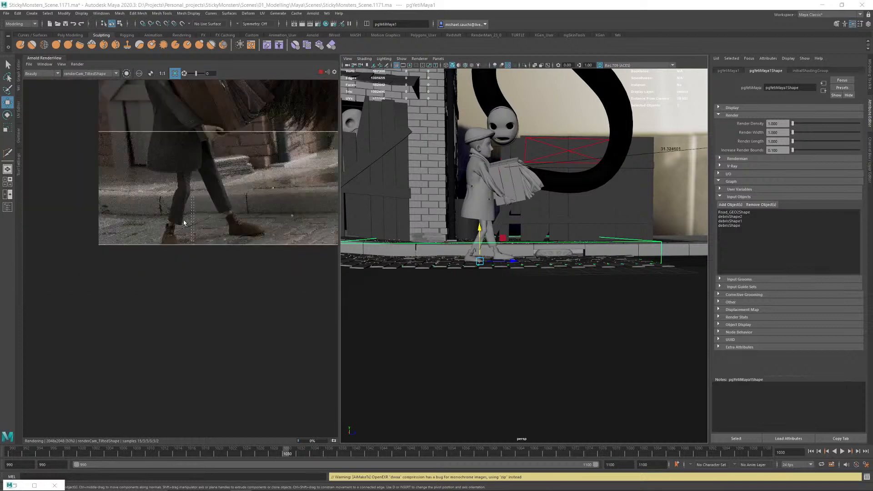
pyautogui.moveTo(222, 204); pyautogui.dragTo(267, 213, button='middle')
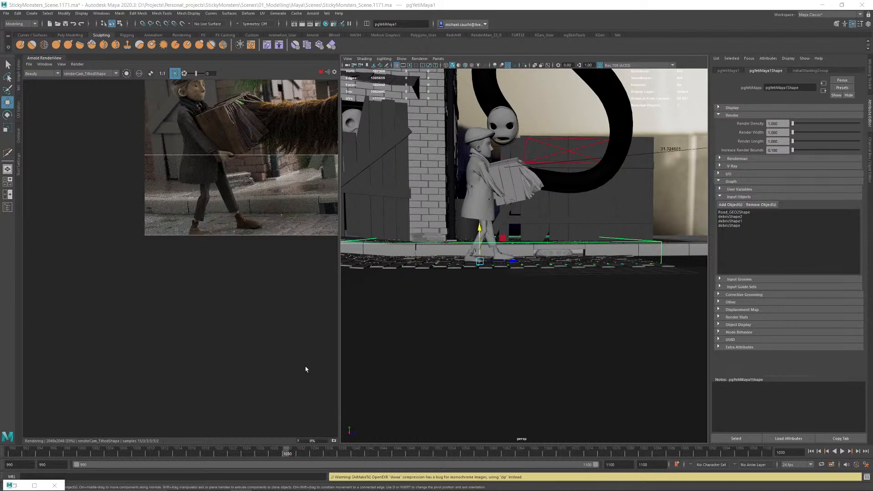
pyautogui.moveTo(331, 490)
pyautogui.moveTo(391, 490)
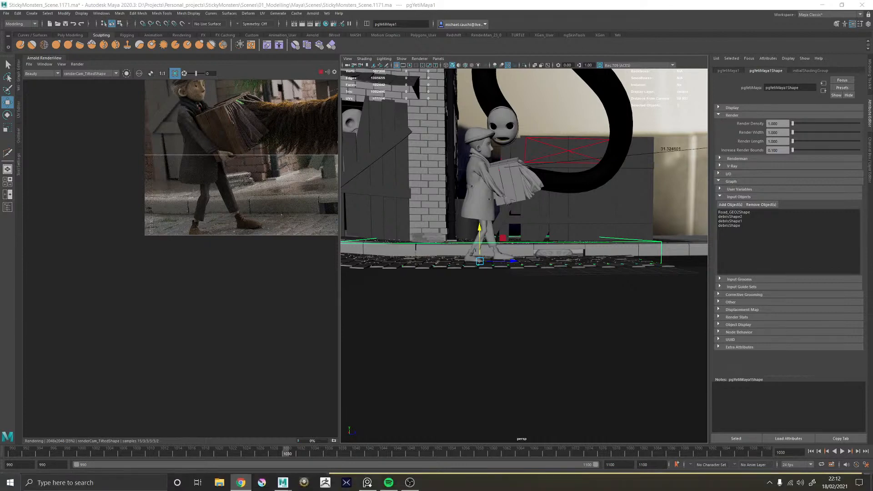
pyautogui.click(321, 72)
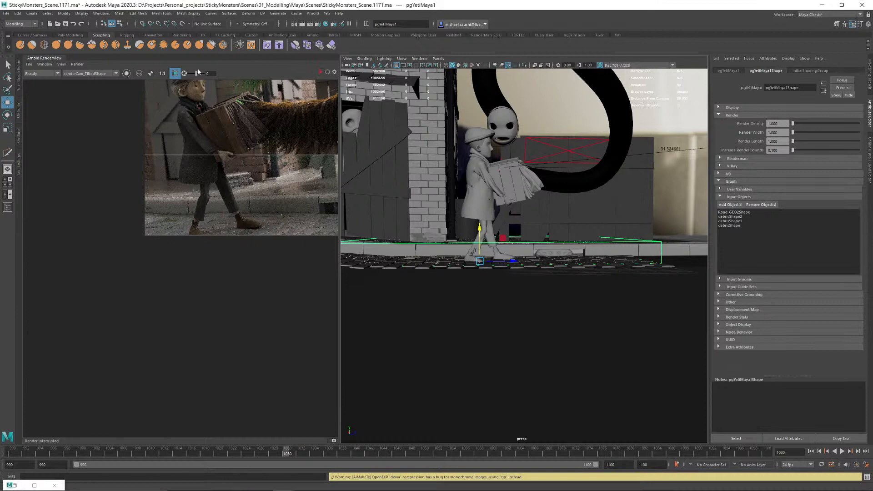
# Step: Turn off the render's crop region and save the scene
pyautogui.click(175, 74)
pyautogui.click(77, 64)
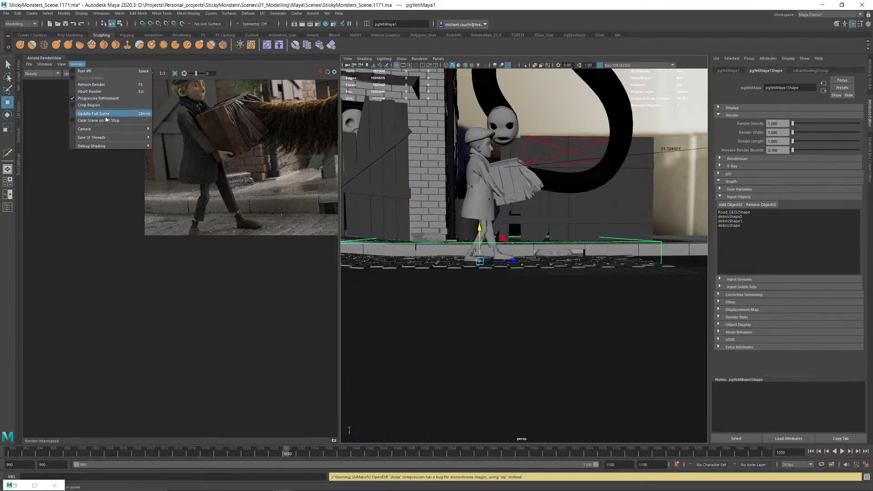
pyautogui.click(593, 329)
pyautogui.keyDown('alt'); pyautogui.moveTo(539, 306); pyautogui.dragTo(563, 314); pyautogui.keyUp('alt')
pyautogui.press('q')
pyautogui.hotkey('ctrl', 's')
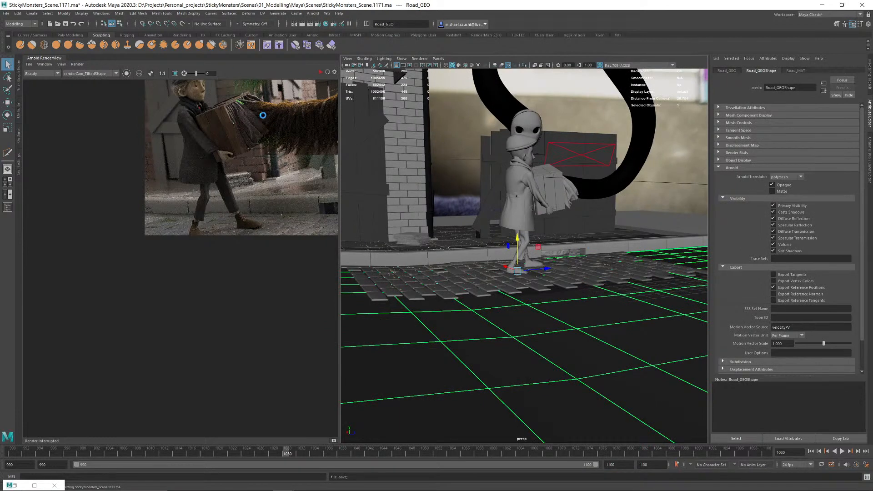
# Step: Unhide the charMonster, charKid, charMouse and charDrainMonster YETI groups in Groom_GRP, and clear the selection
pyautogui.moveTo(267, 113); pyautogui.dragTo(218, 125, button='middle')
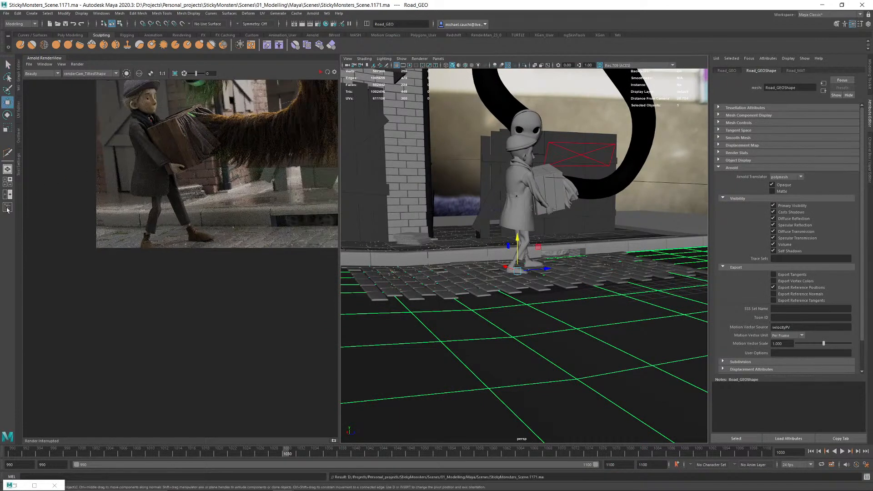
pyautogui.click(7, 208)
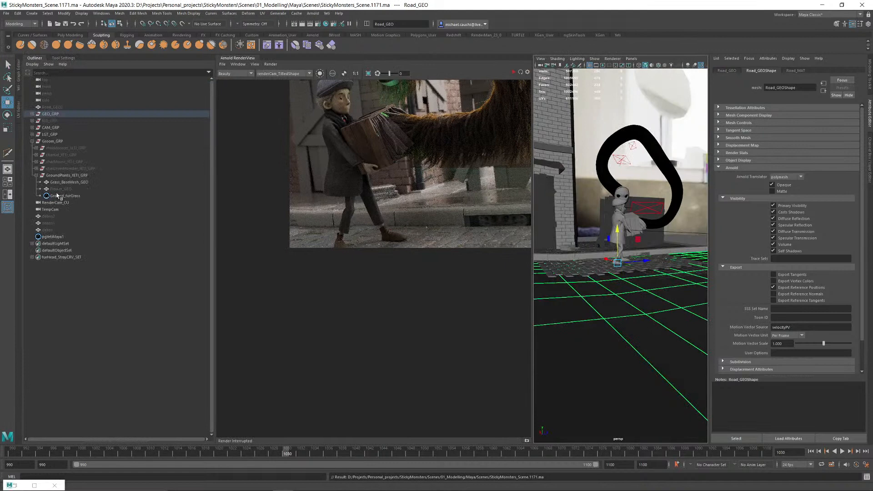
pyautogui.click(63, 148)
pyautogui.keyDown('shift'); pyautogui.click(61, 168); pyautogui.keyUp('shift')
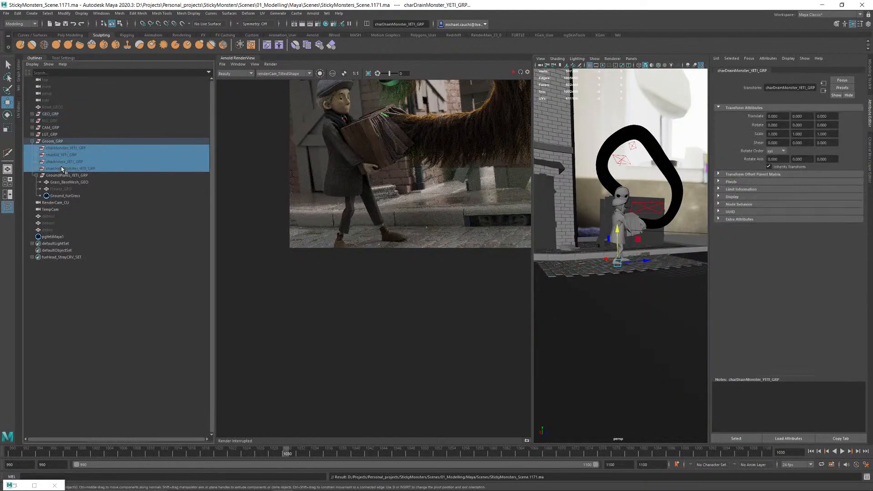
pyautogui.press('h')
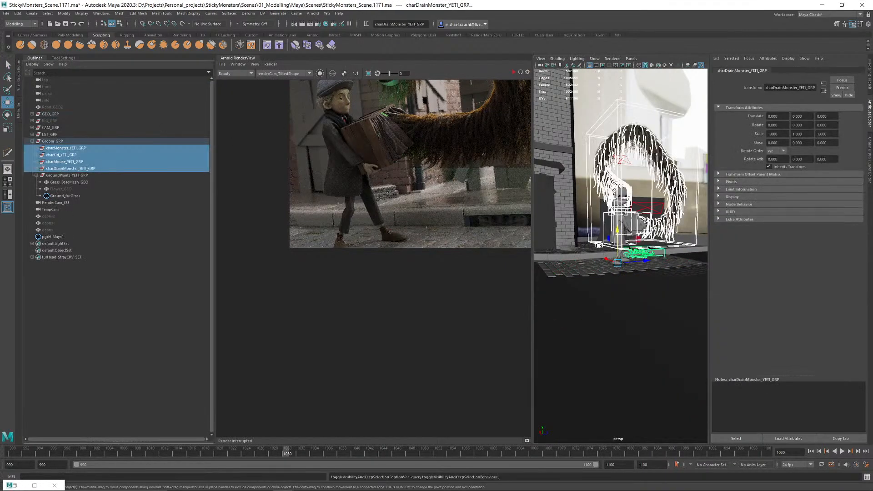
pyautogui.click(642, 101)
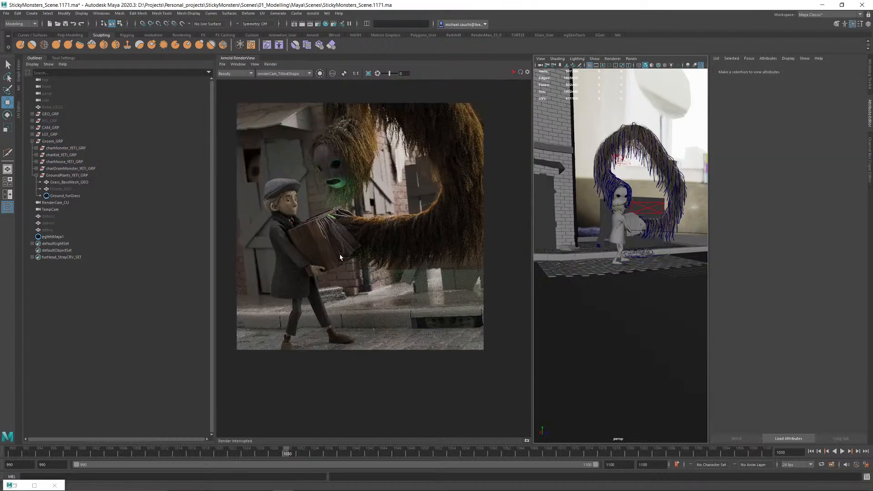
# Step: Update the full scene in the Arnold render view for the whole uncropped frame with the character fur included
pyautogui.click(270, 64)
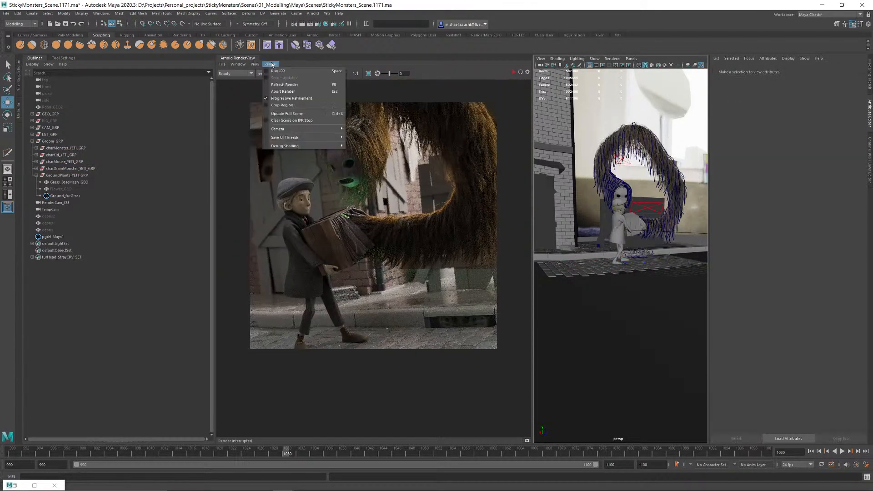
pyautogui.click(288, 115)
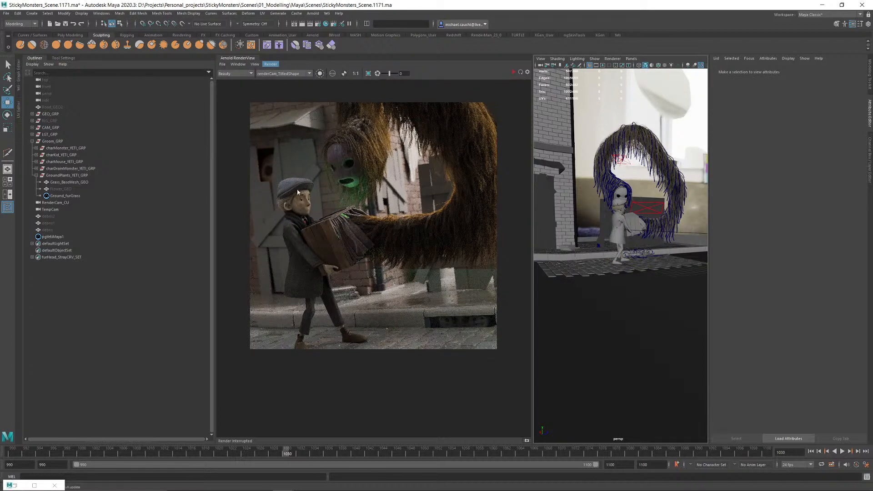